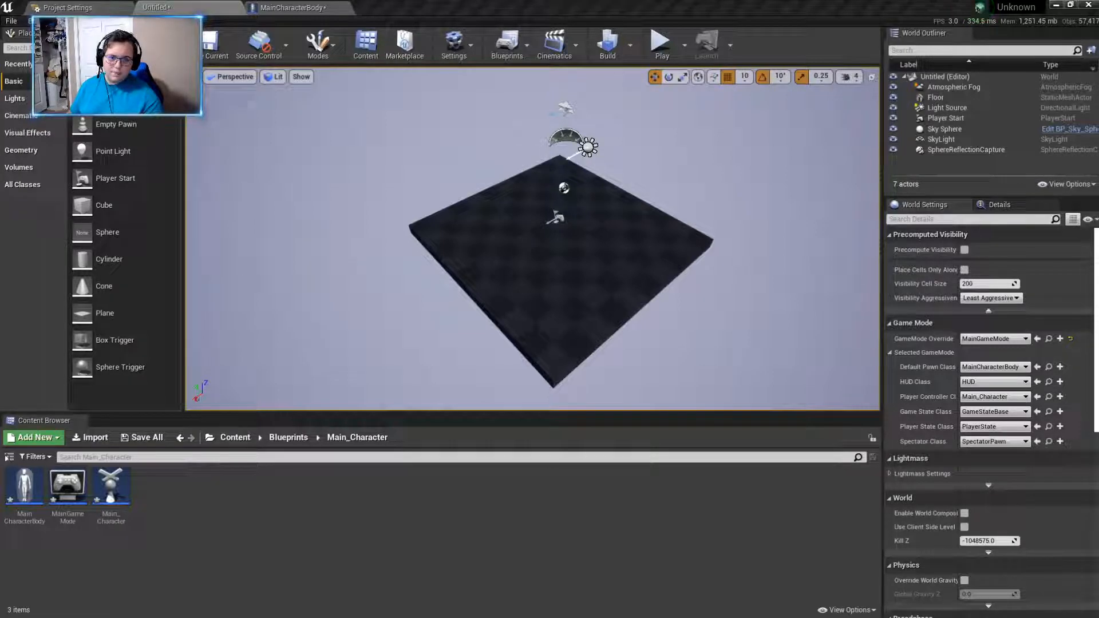
- Open the engine's Input settings in the Project Settings
left_click(68, 8)
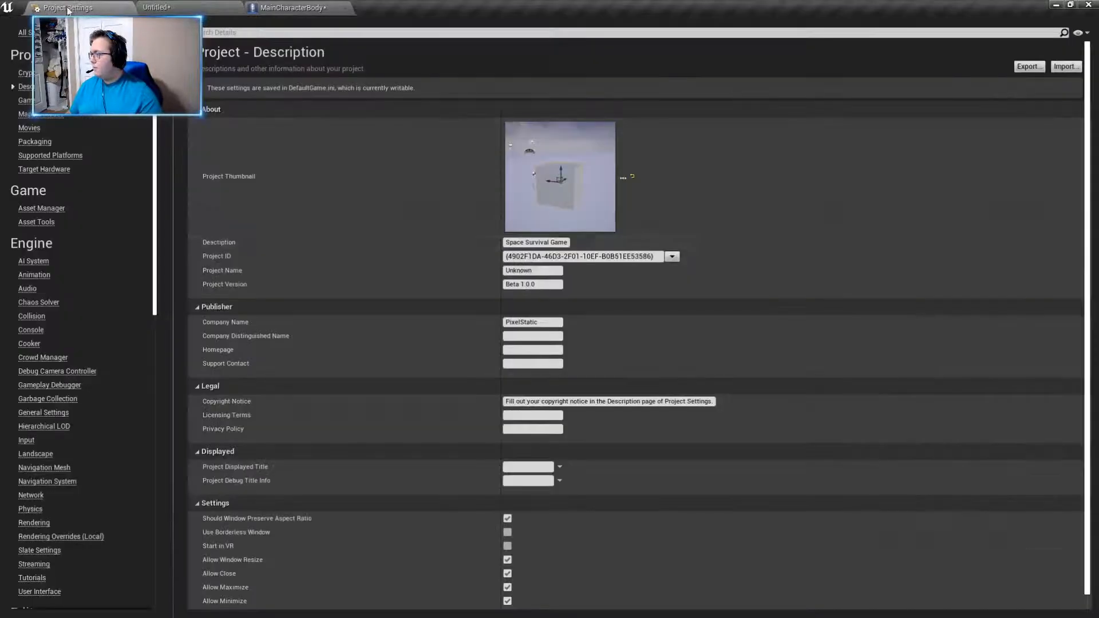
scroll(52, 267, "down", 2)
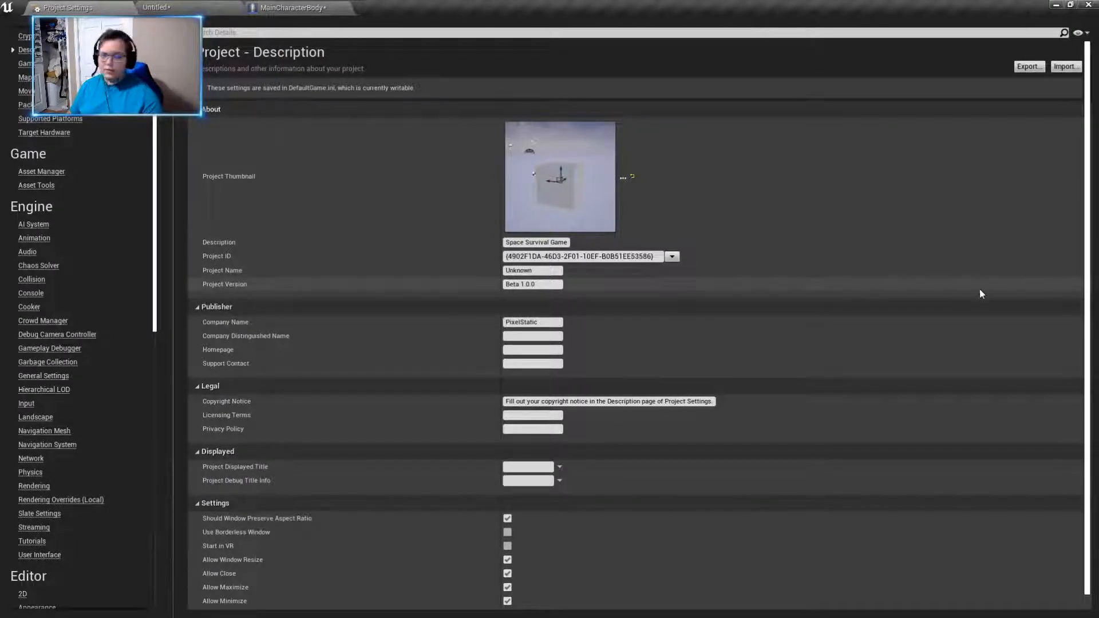
scroll(79, 299, "down", 2)
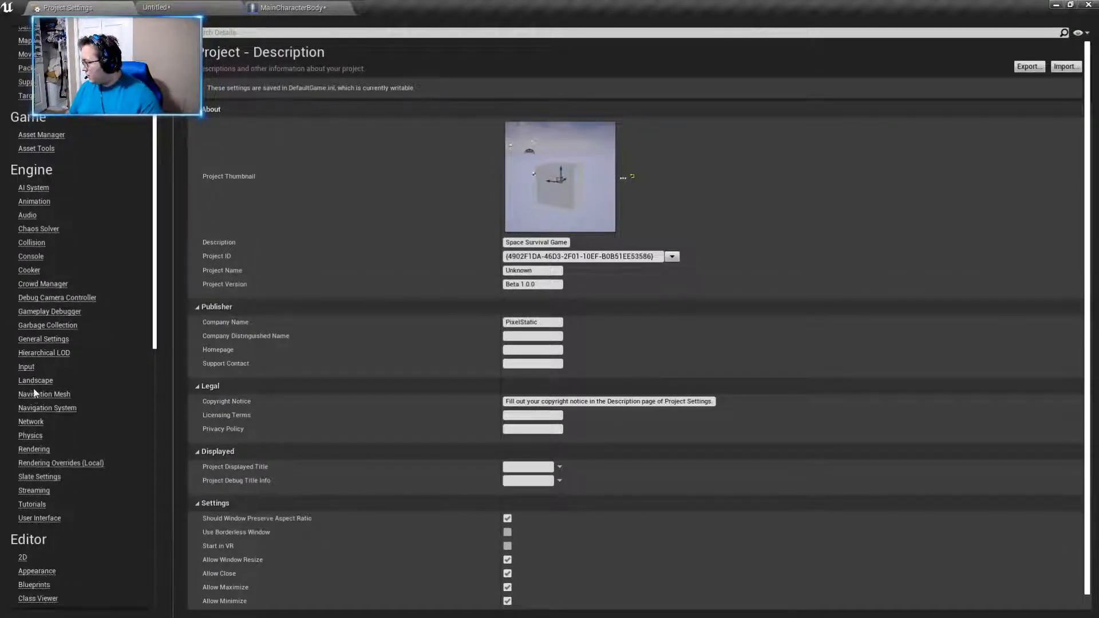
left_click(27, 367)
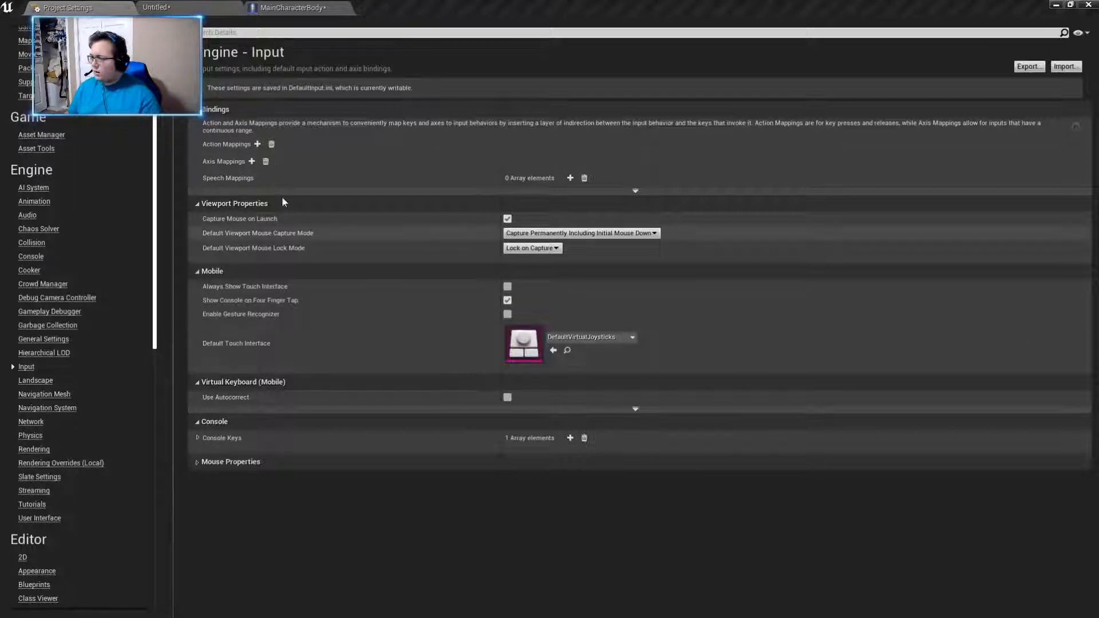
- Add five axis mappings to the input bindings and expand them to show their key and scale settings
left_click(251, 161)
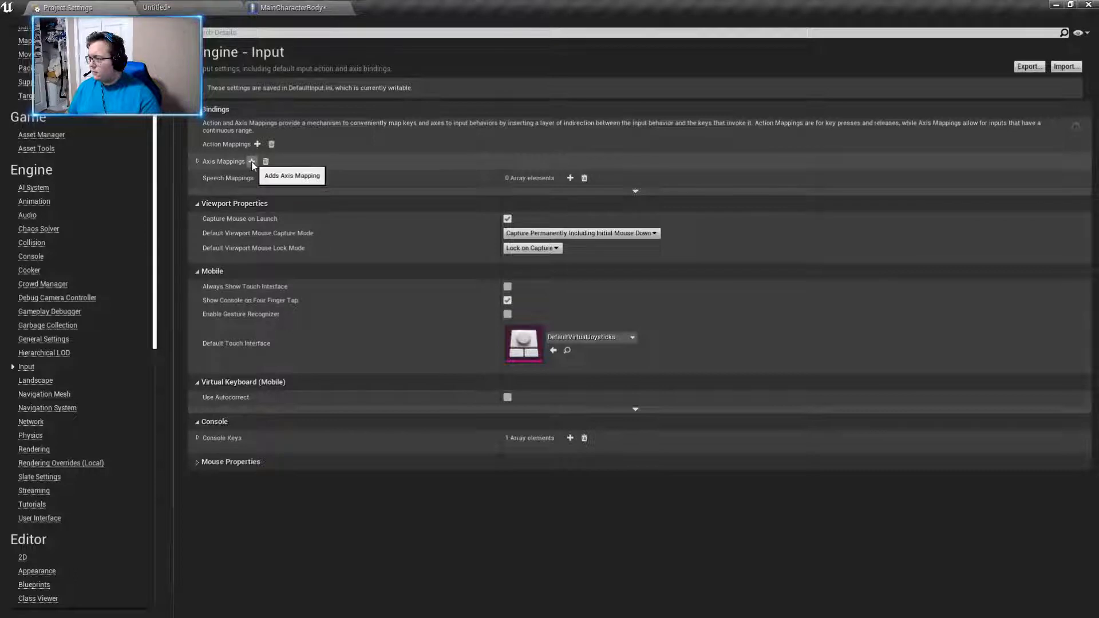
left_click(197, 162)
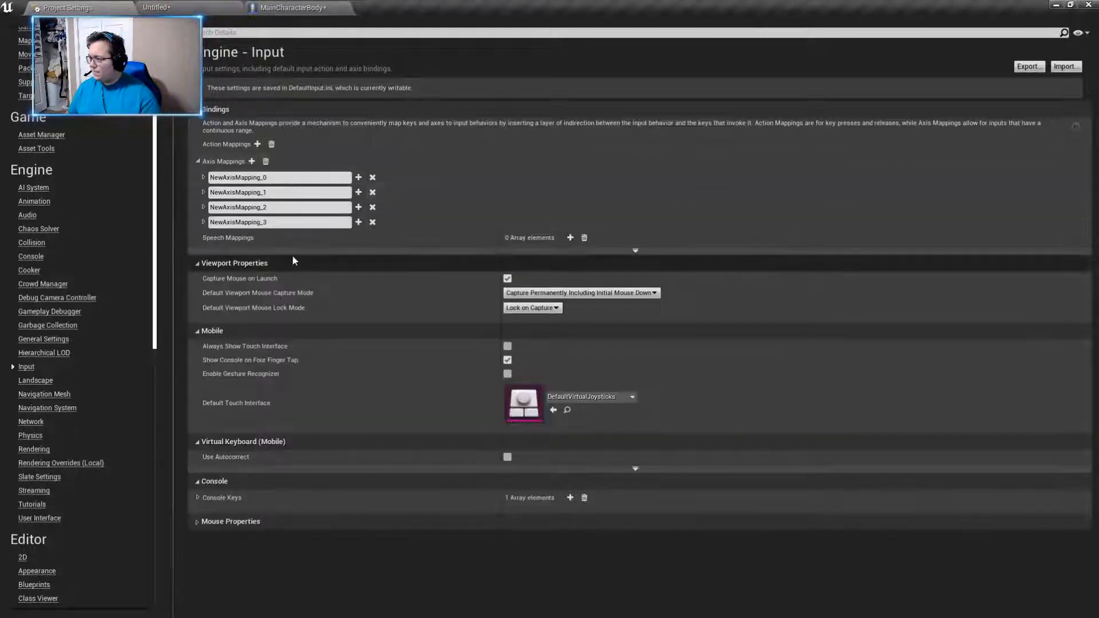
left_click(203, 178)
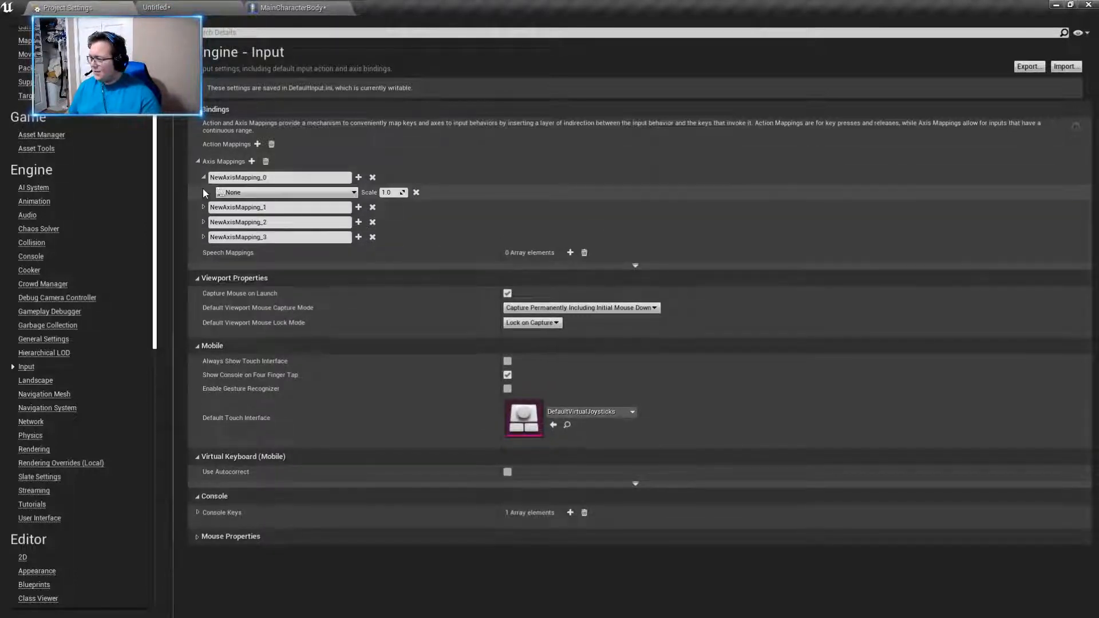
left_click(204, 208)
left_click(203, 237)
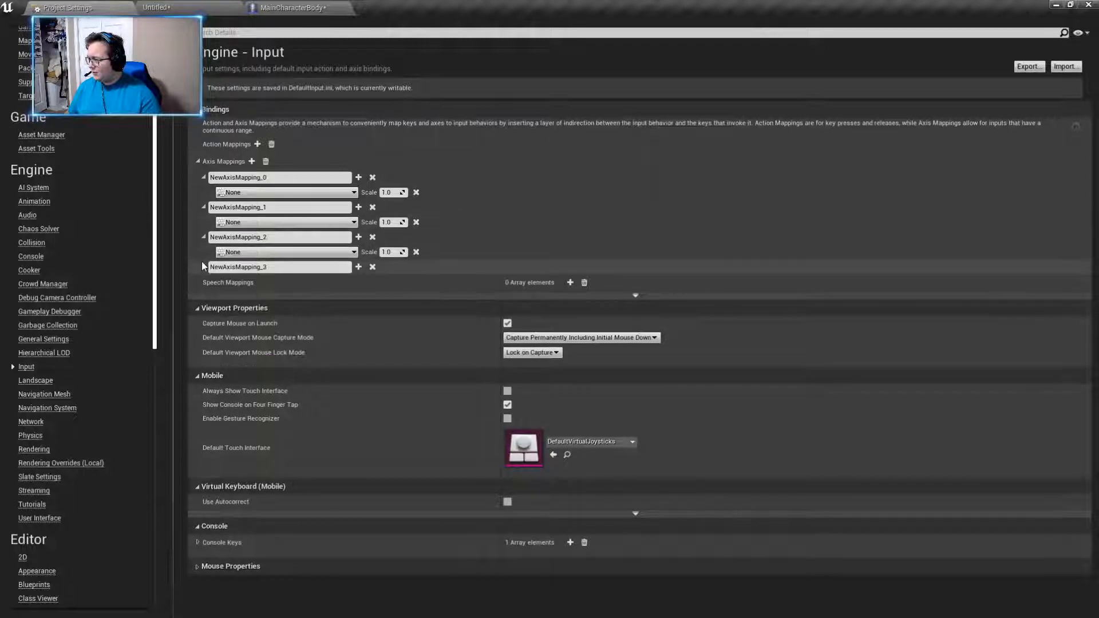
left_click(203, 267)
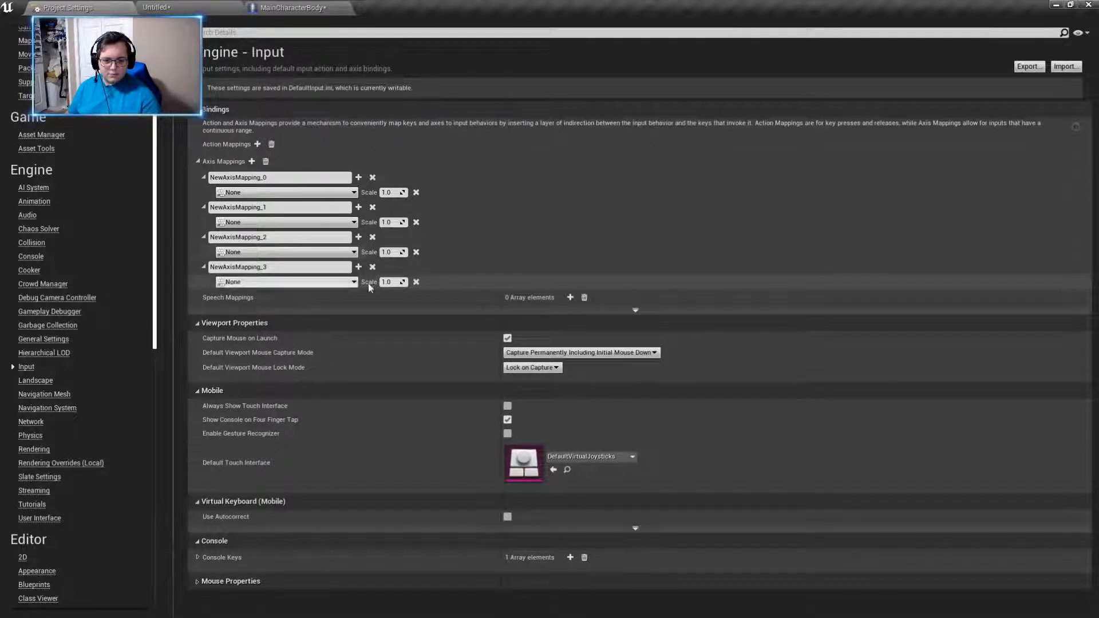
left_click(252, 162)
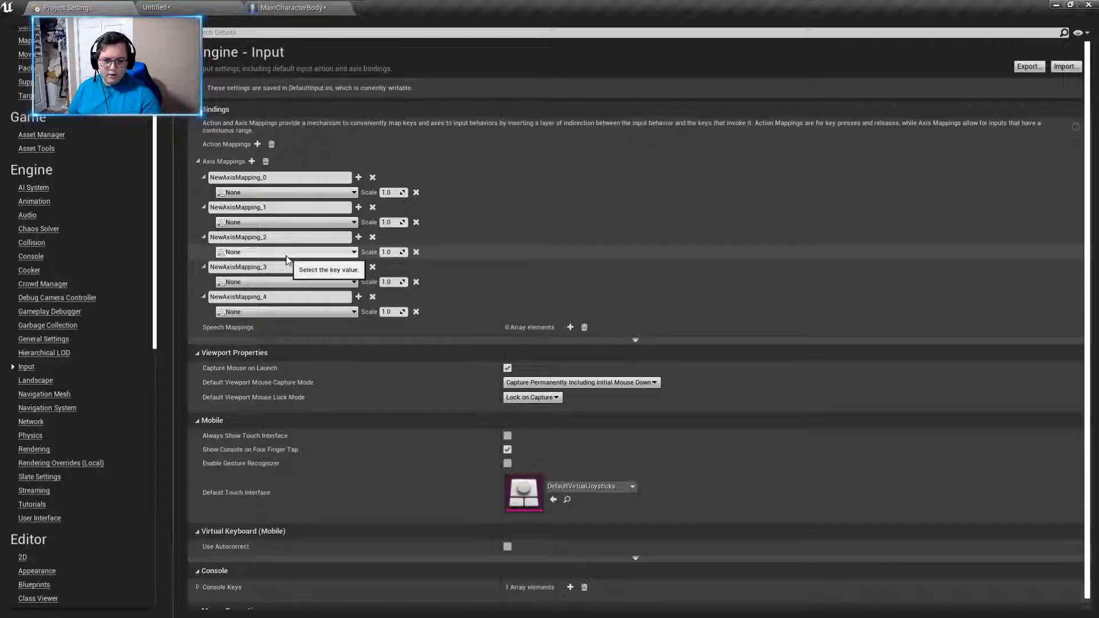
- Add two action mappings to the input bindings and expand both to show their key settings
left_click(257, 144)
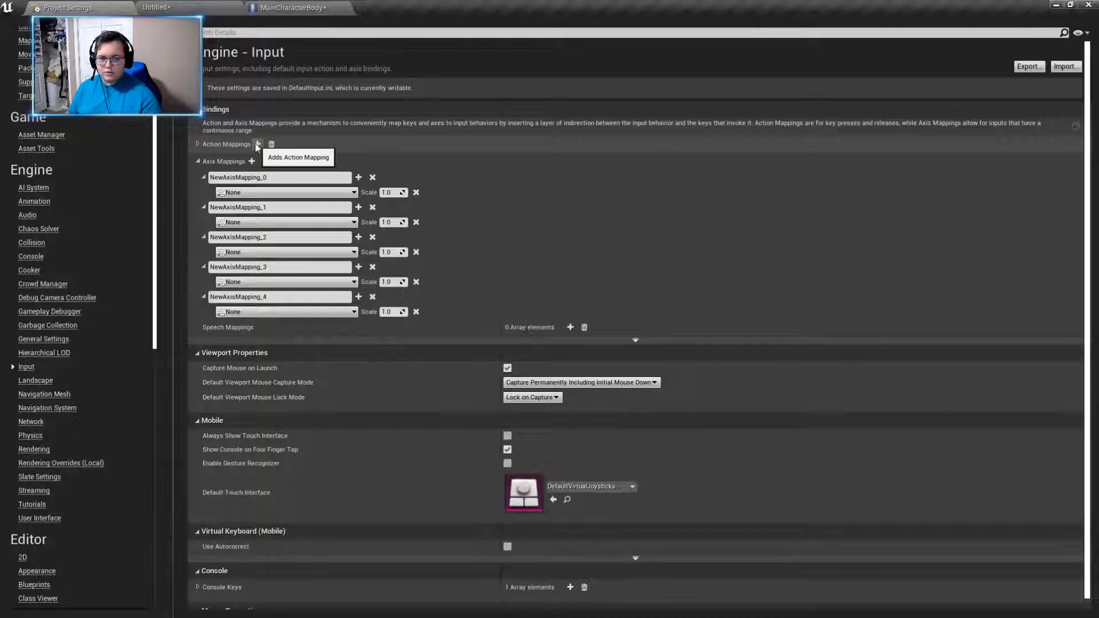
left_click(257, 144)
left_click(198, 144)
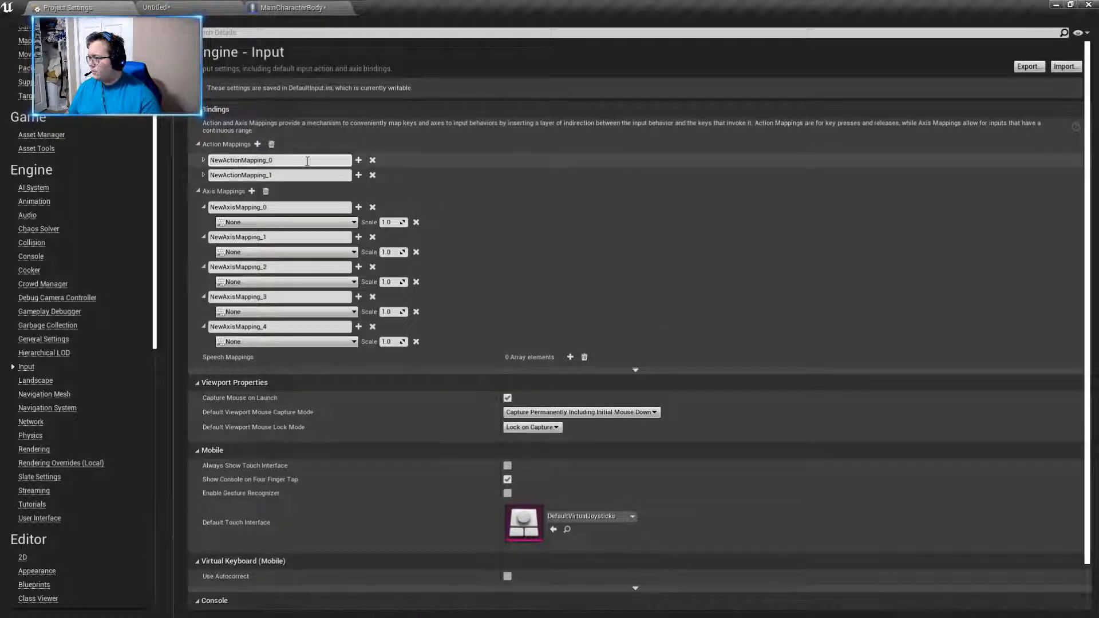
left_click(202, 162)
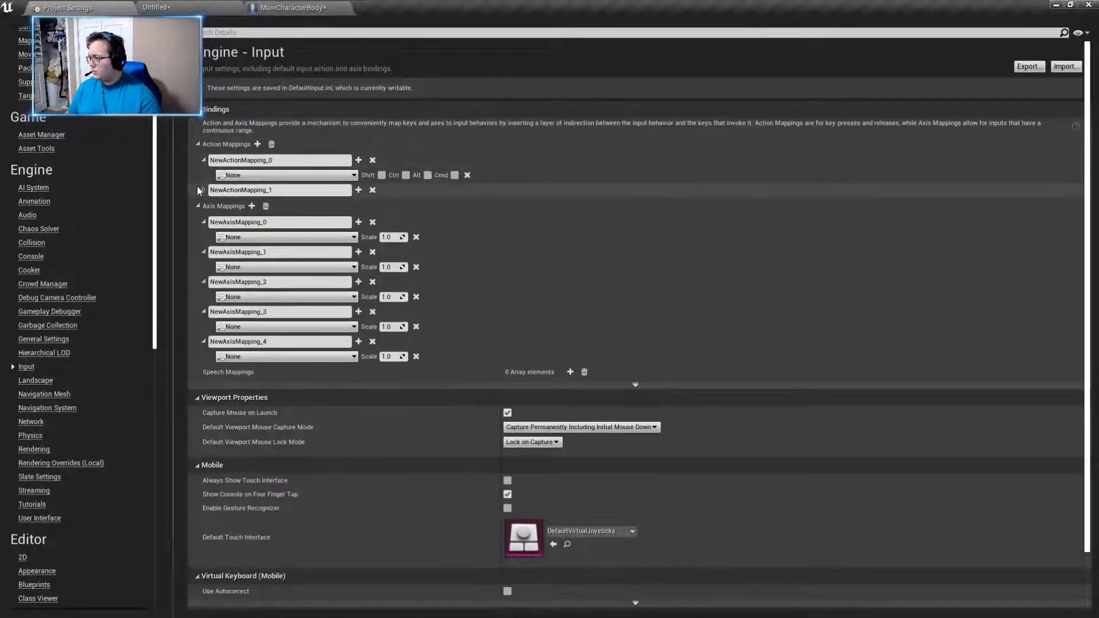
left_click(203, 190)
- Rename the first axis mapping as Forward and the second as Backward
left_click_drag(300, 238, 177, 255)
type("Forward")
key("Return")
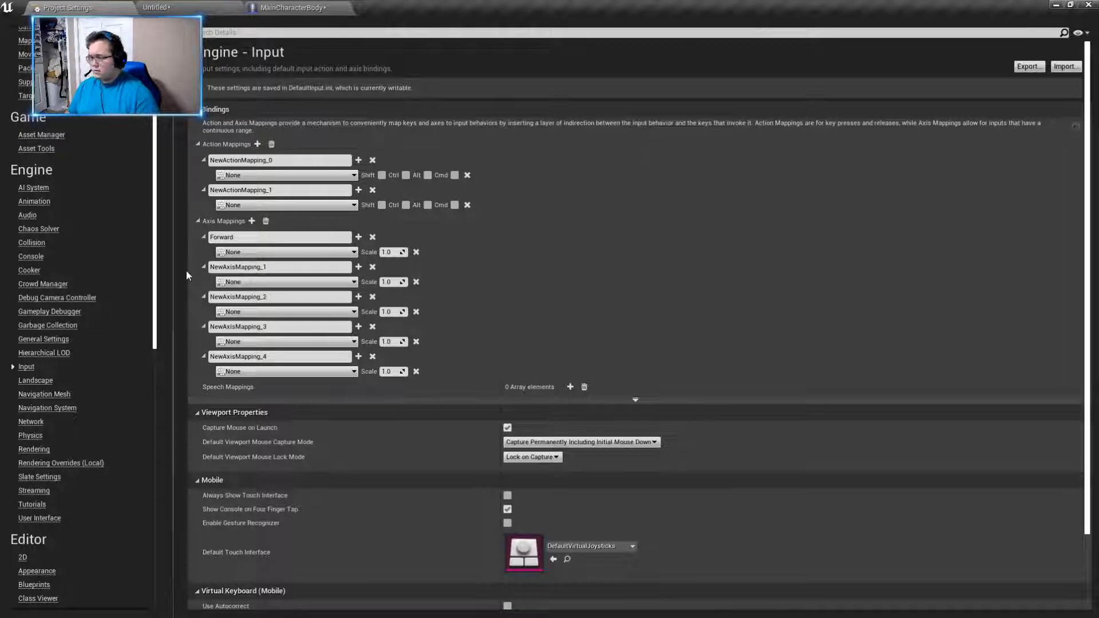
left_click_drag(289, 267, 192, 269)
key("BackSpace")
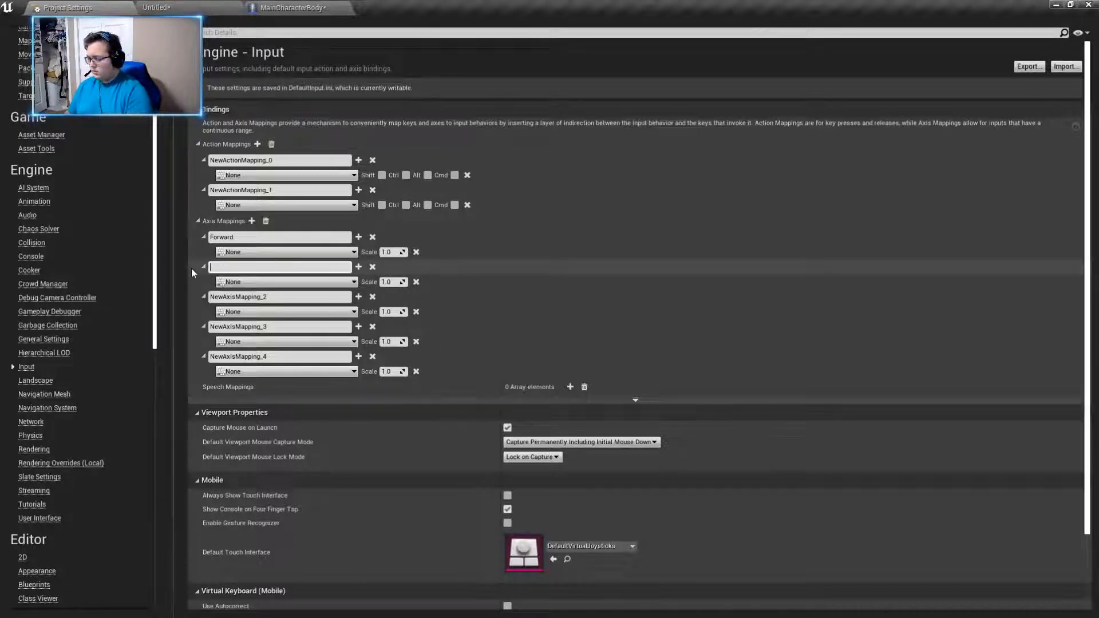
type("Backward")
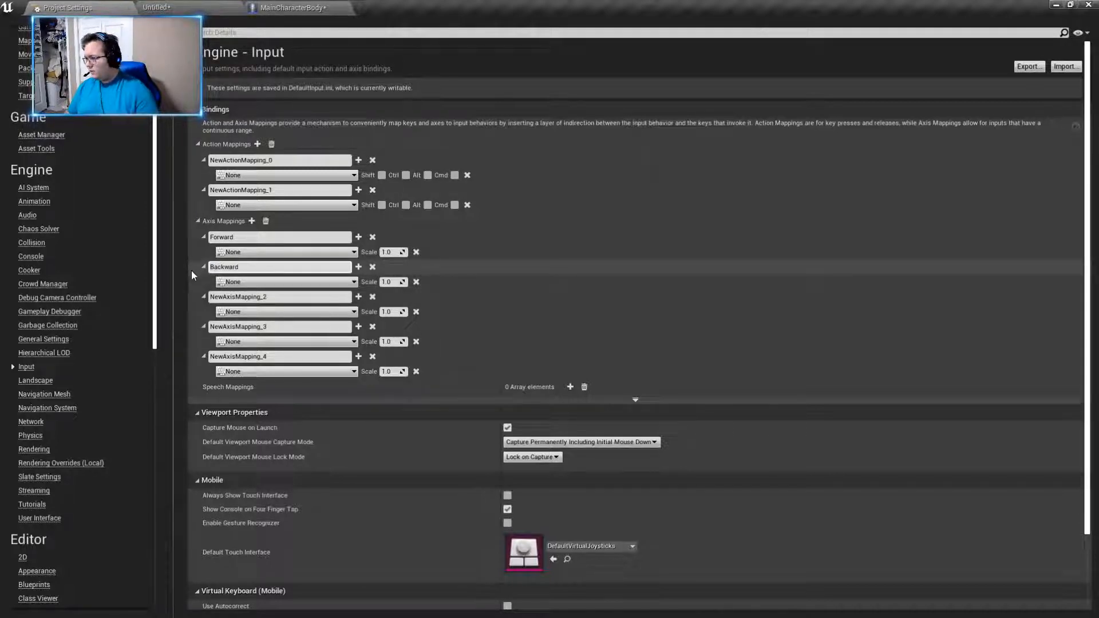
key("Return")
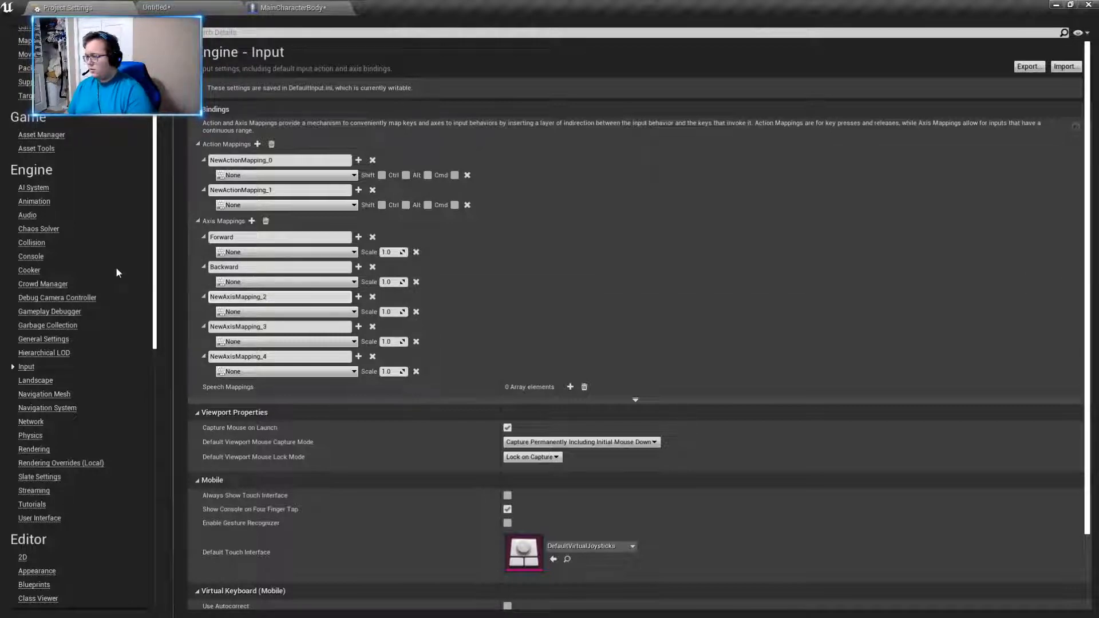
- Rename the third axis mapping as Right/Left
key("BackSpace")
key("BackSpace")
key("BackSpace")
key("BackSpace")
key("BackSpace")
key("BackSpace")
key("BackSpace")
key("BackSpace")
key("BackSpace")
key("BackSpace")
key("BackSpace")
key("BackSpace")
key("BackSpace")
key("BackSpace")
key("BackSpace")
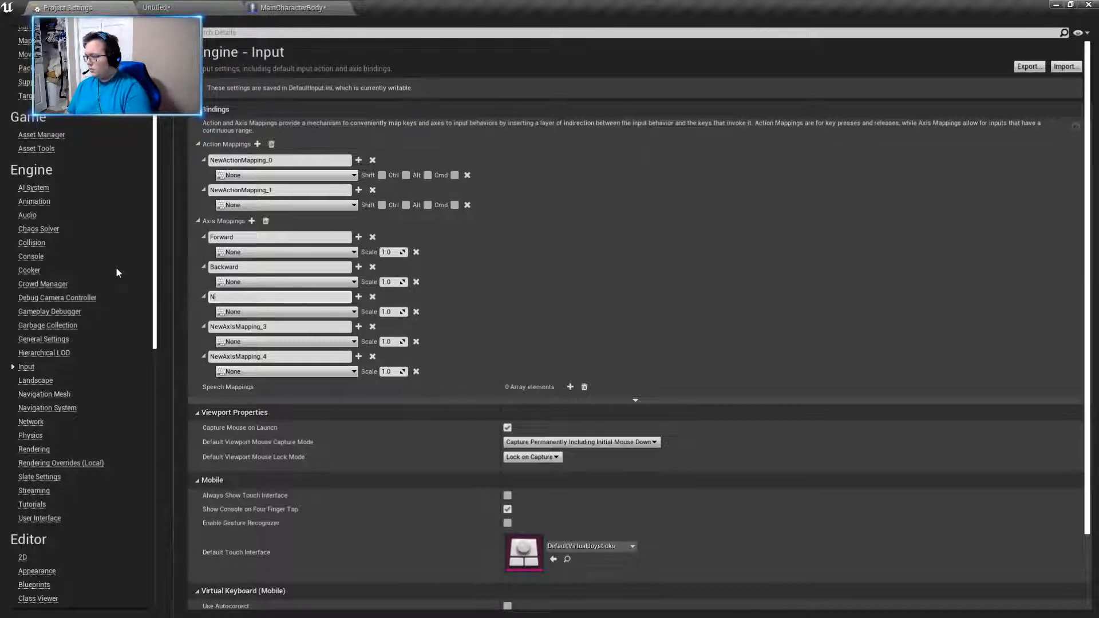
key("BackSpace")
type("Right/Left")
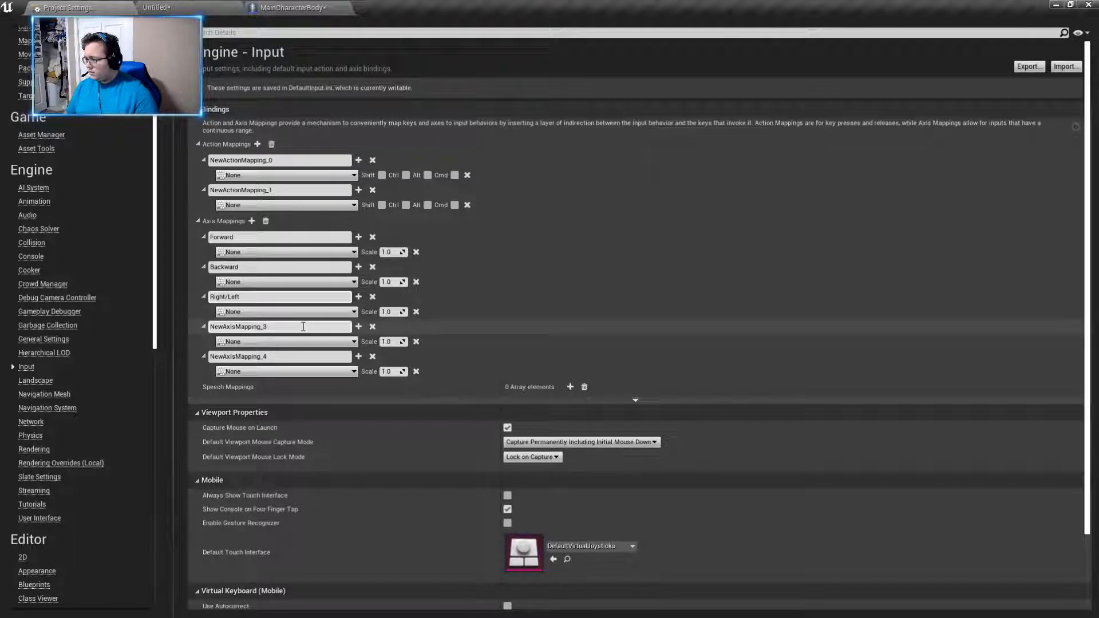
- Change the third axis mapping's name to Left/Right
key("BackSpace")
key("BackSpace")
key("BackSpace")
key("BackSpace")
key("BackSpace")
key("BackSpace")
key("BackSpace")
key("BackSpace")
key("BackSpace")
type("Left/Right")
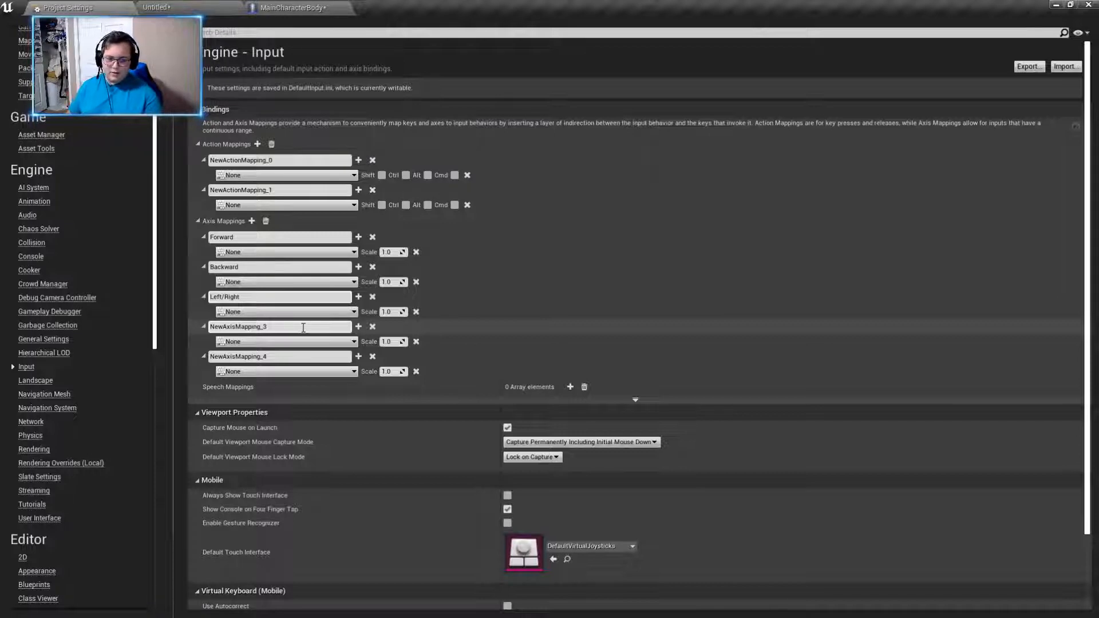
key("Return")
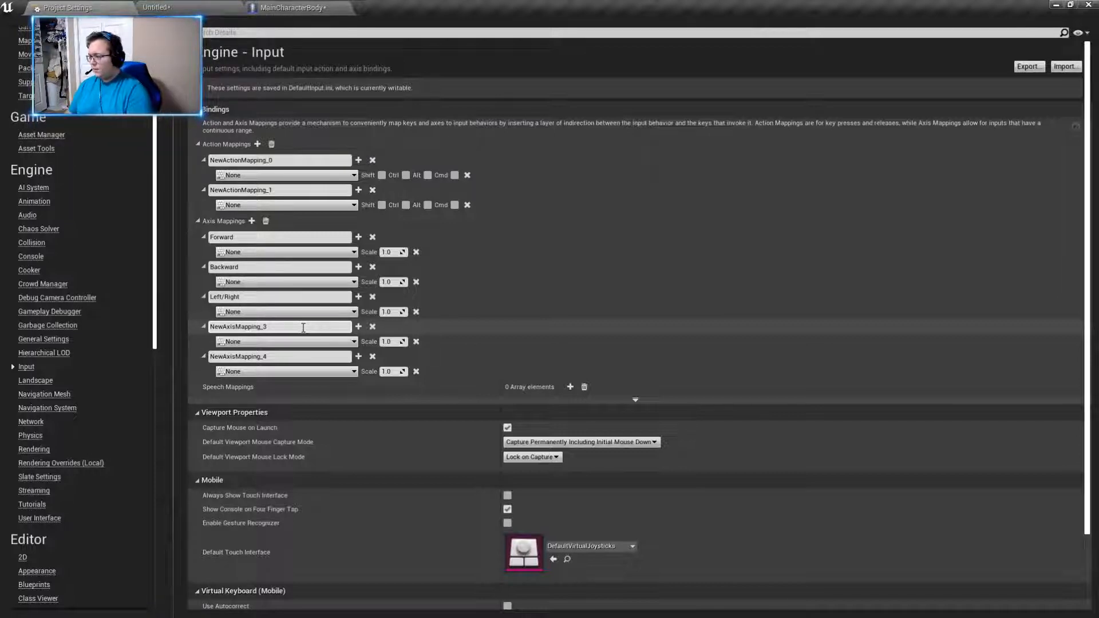
- Rename the fourth axis mapping as Up/Down_Cam
left_click(309, 322)
type("U")
key("ctrl+a")
type("Up")
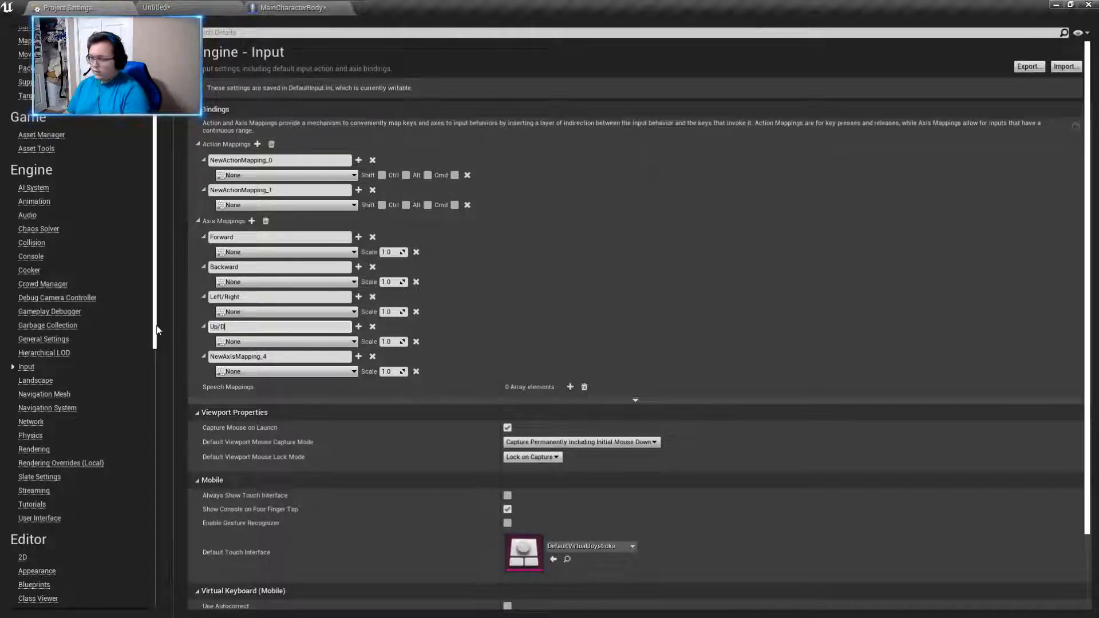
type("/Down_Came")
key("BackSpace")
key("BackSpace")
key("BackSpace")
key("BackSpace")
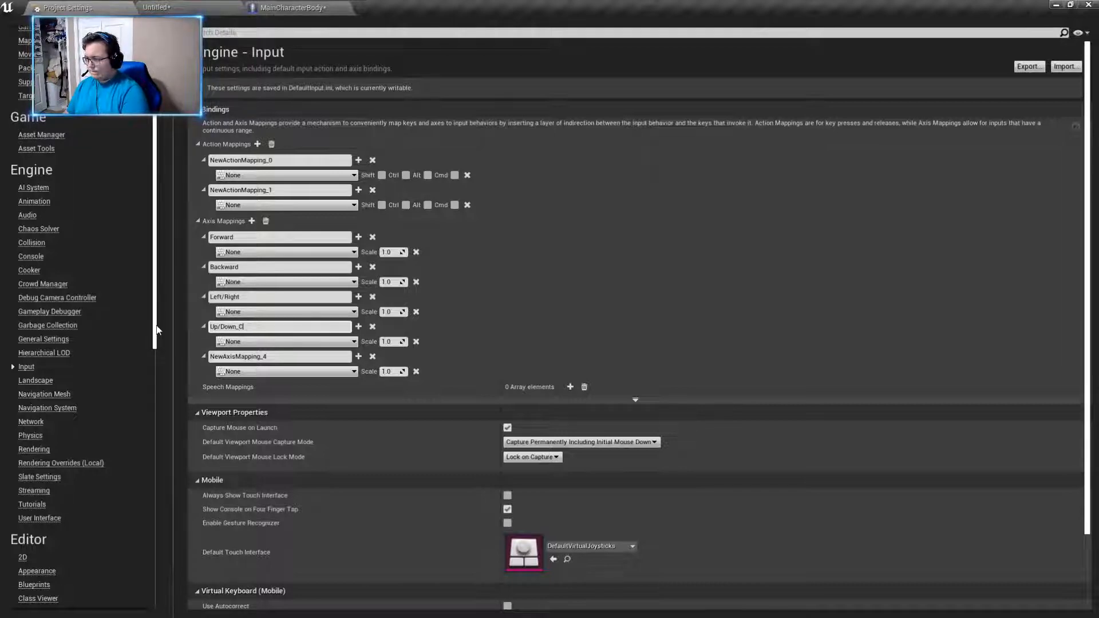
- Rename the fifth axis mapping as Left/Right_Cam, with a capital C in the suffix
left_click(288, 356)
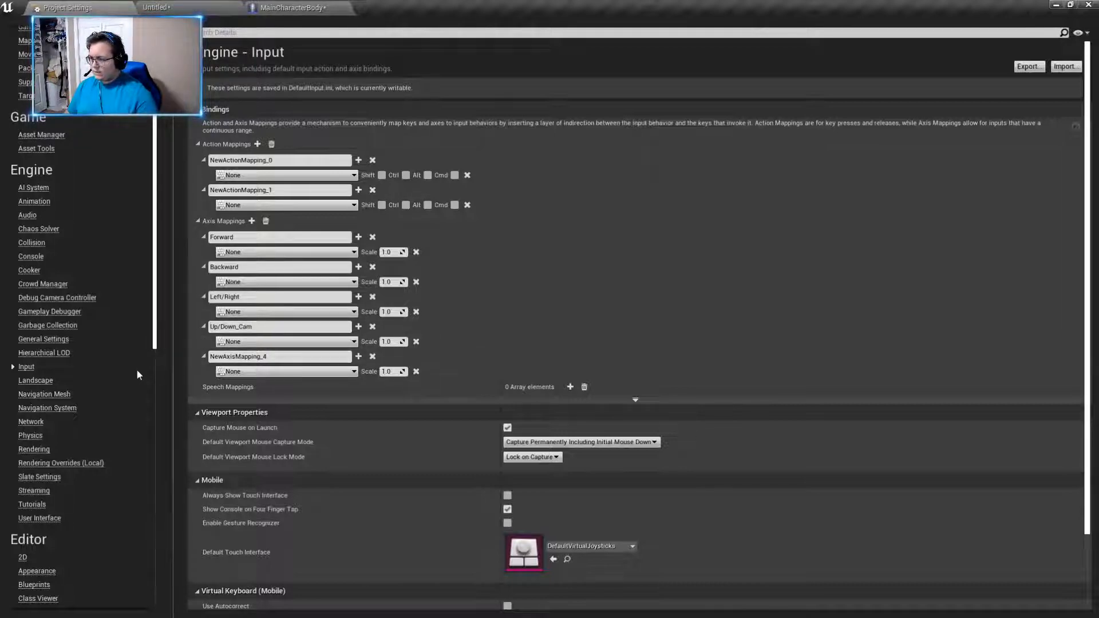
left_click_drag(268, 356, 183, 362)
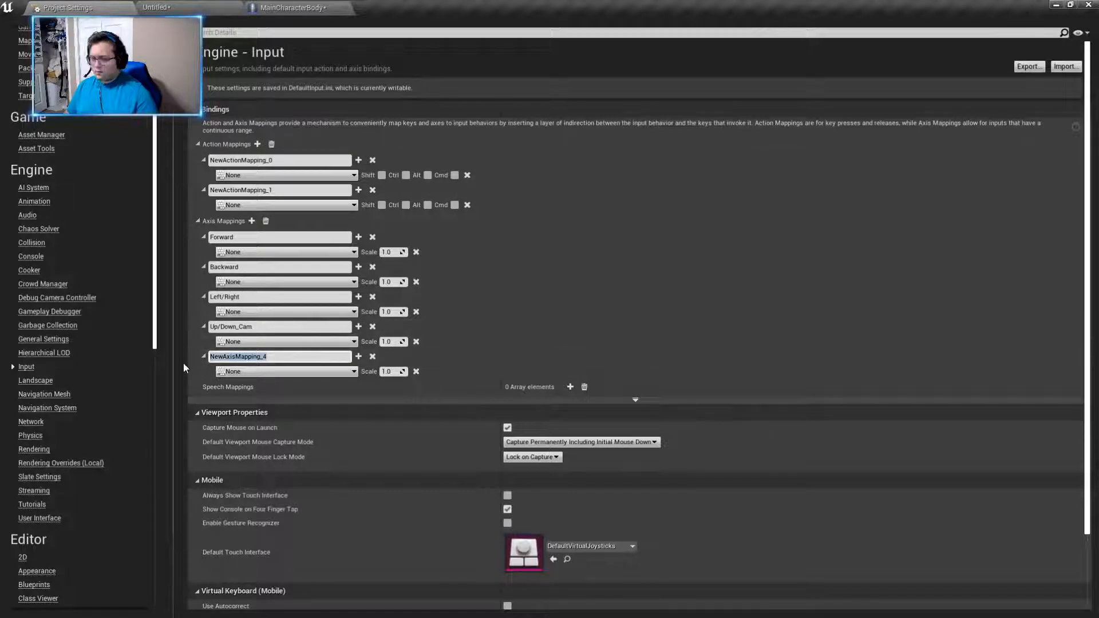
key("BackSpace")
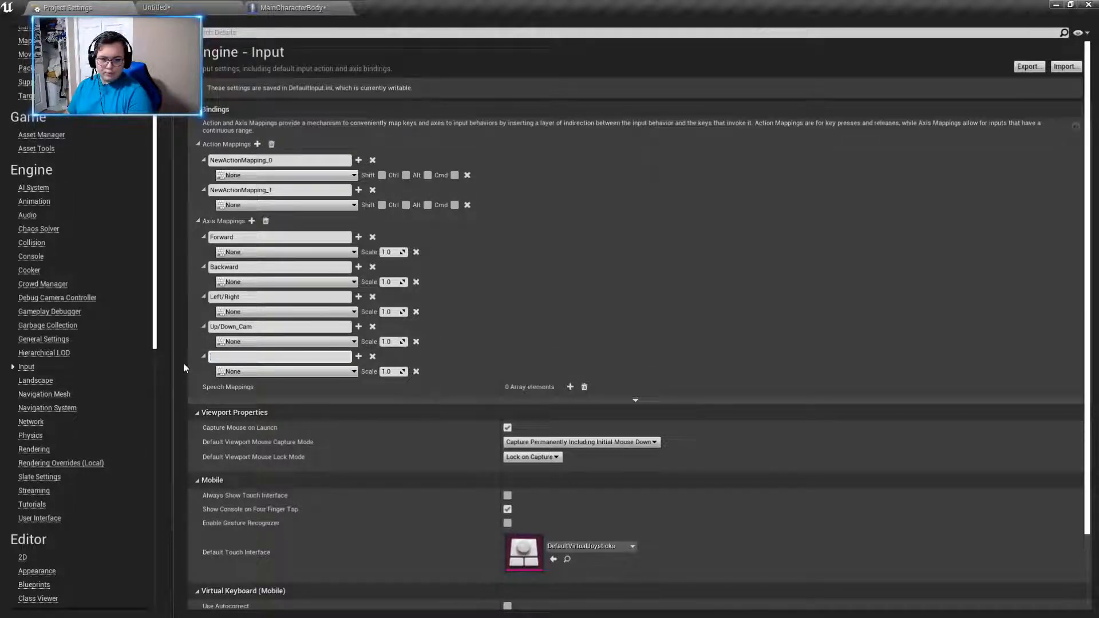
type("Le")
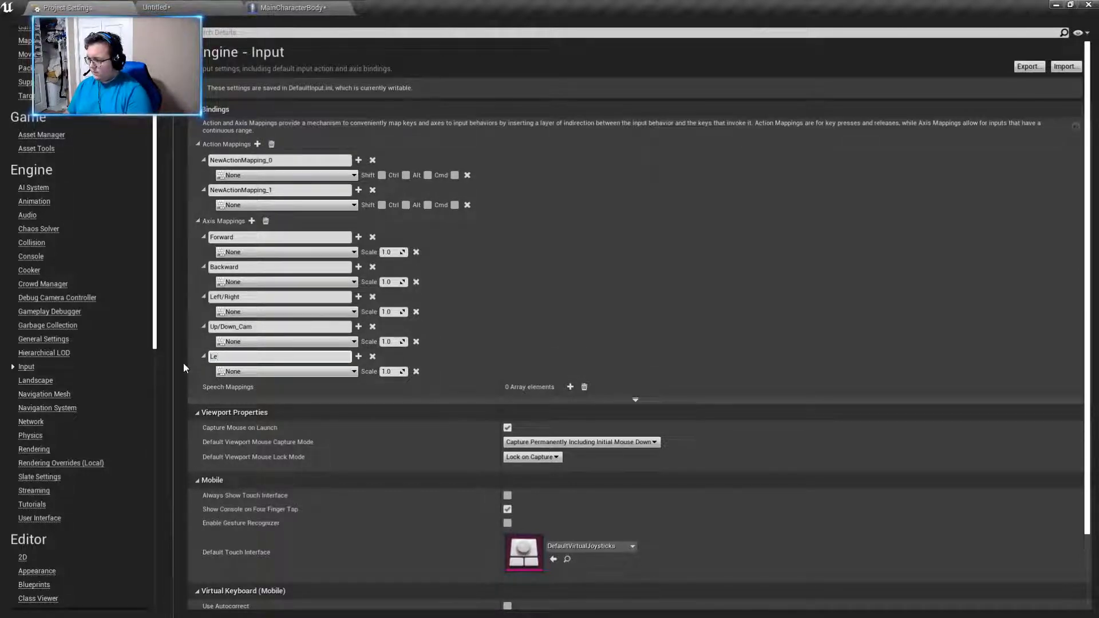
type("ft/")
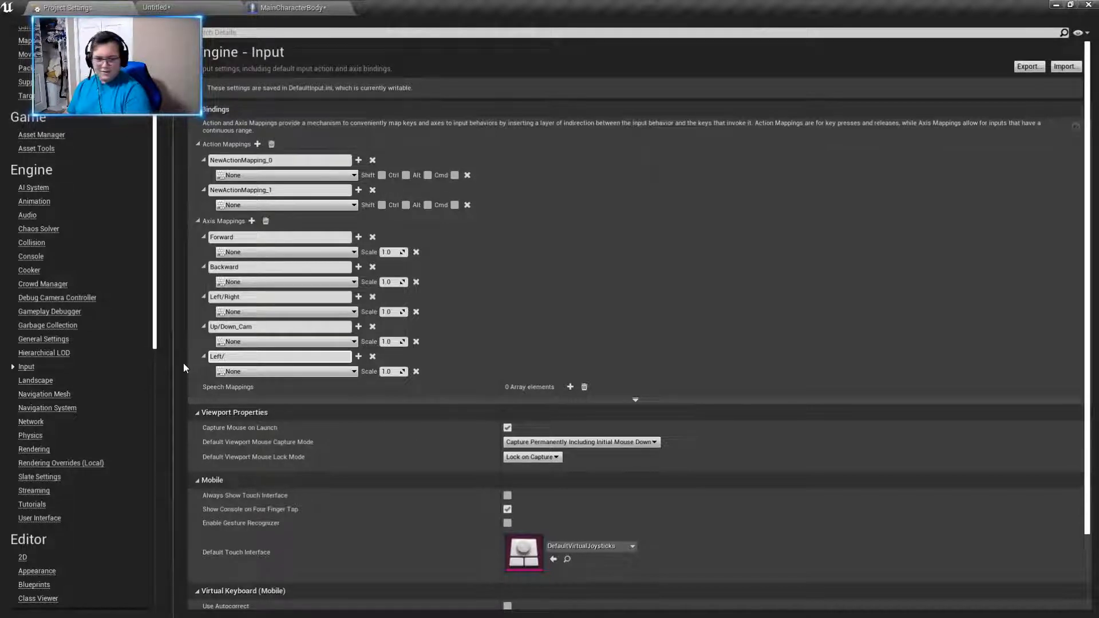
type("Right")
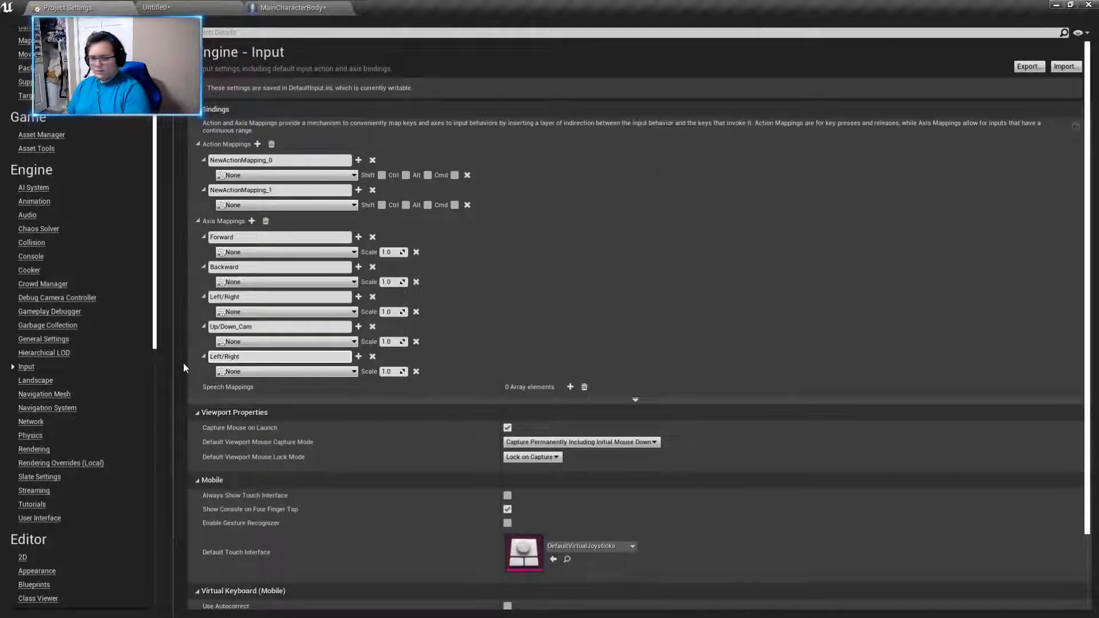
type("_cam")
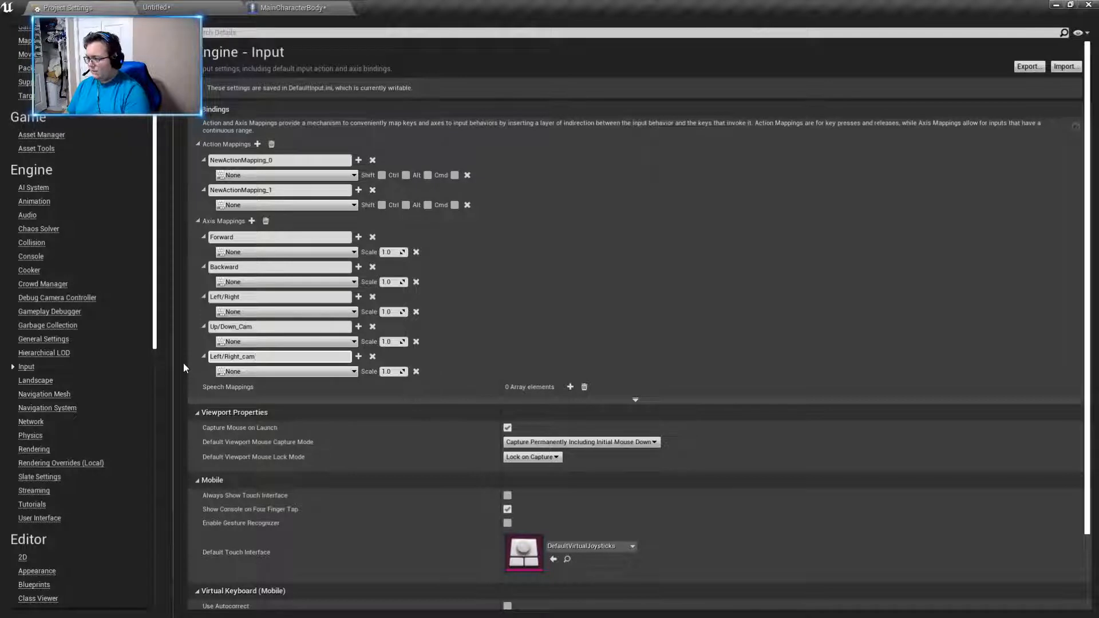
key("Left")
key("Left")
key("BackSpace")
type("C")
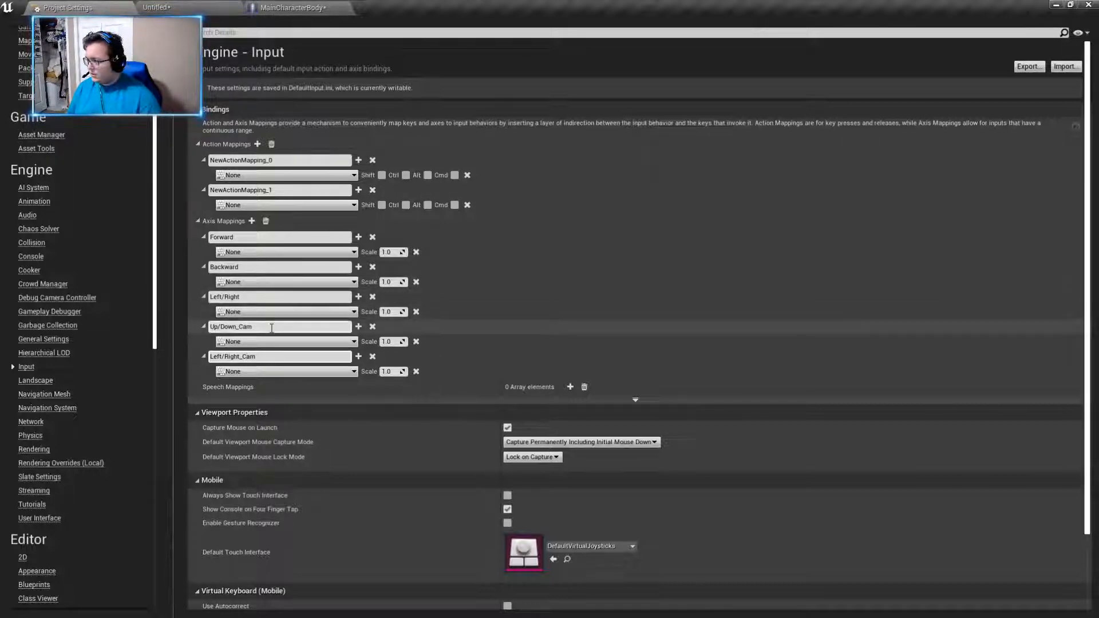
- Assign the W key to the Forward axis mapping
left_click(260, 255)
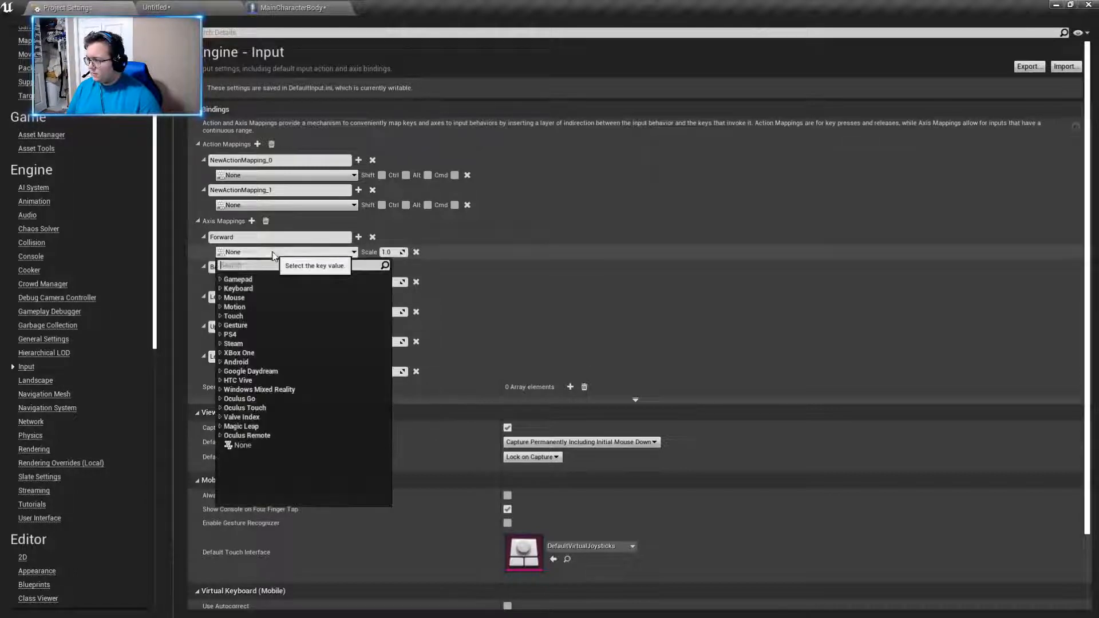
type("w")
left_click(264, 349)
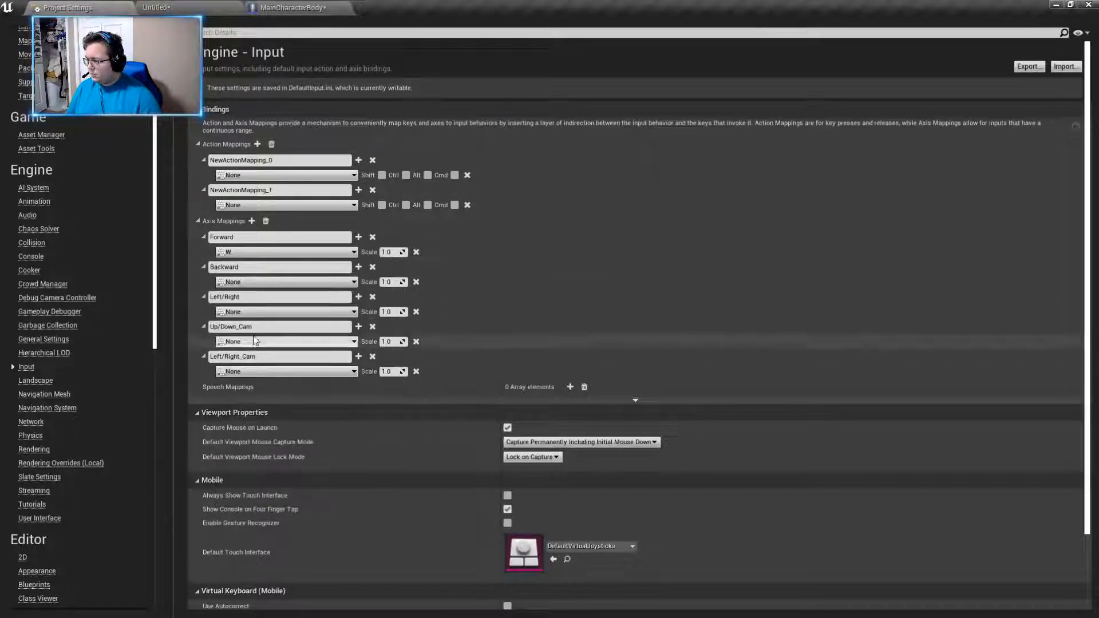
- Assign the S key to the Backward axis mapping
left_click(265, 282)
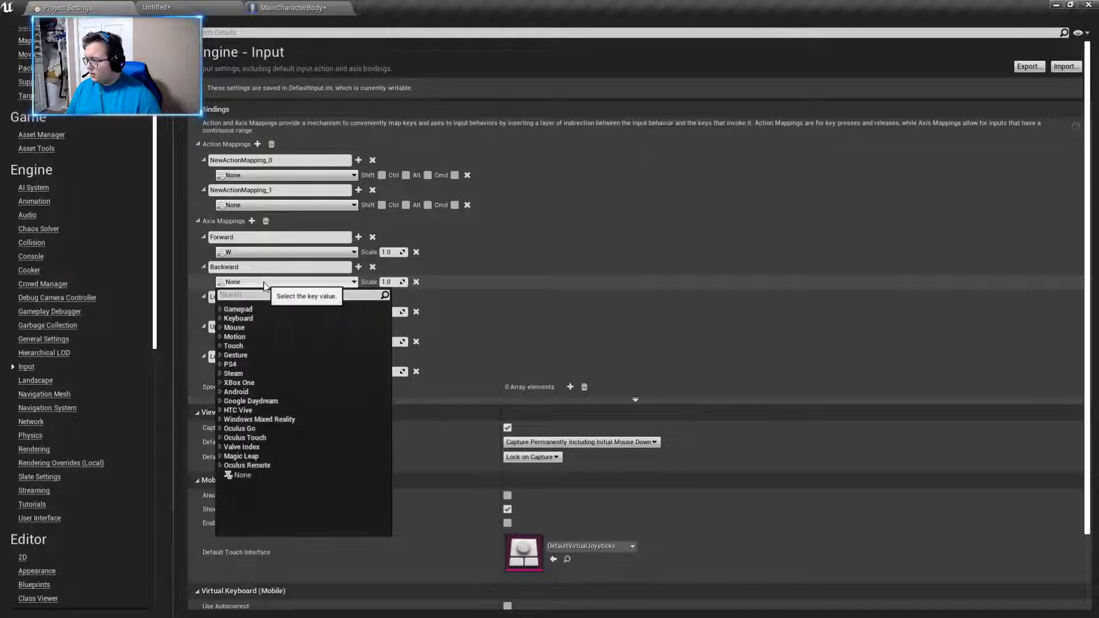
type("s")
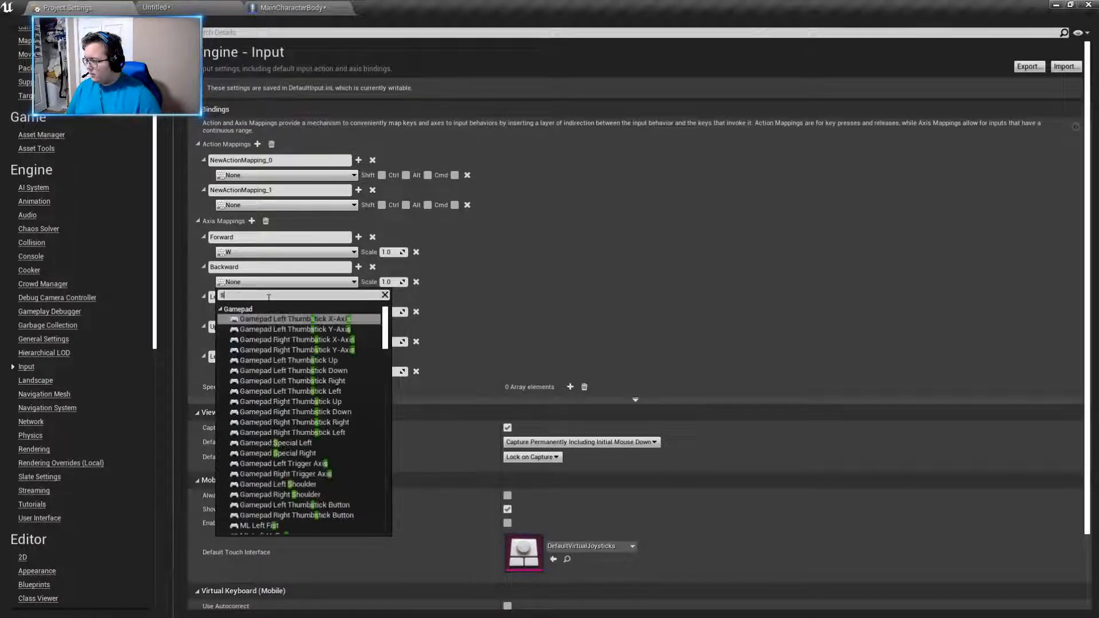
scroll(266, 359, "down", 10)
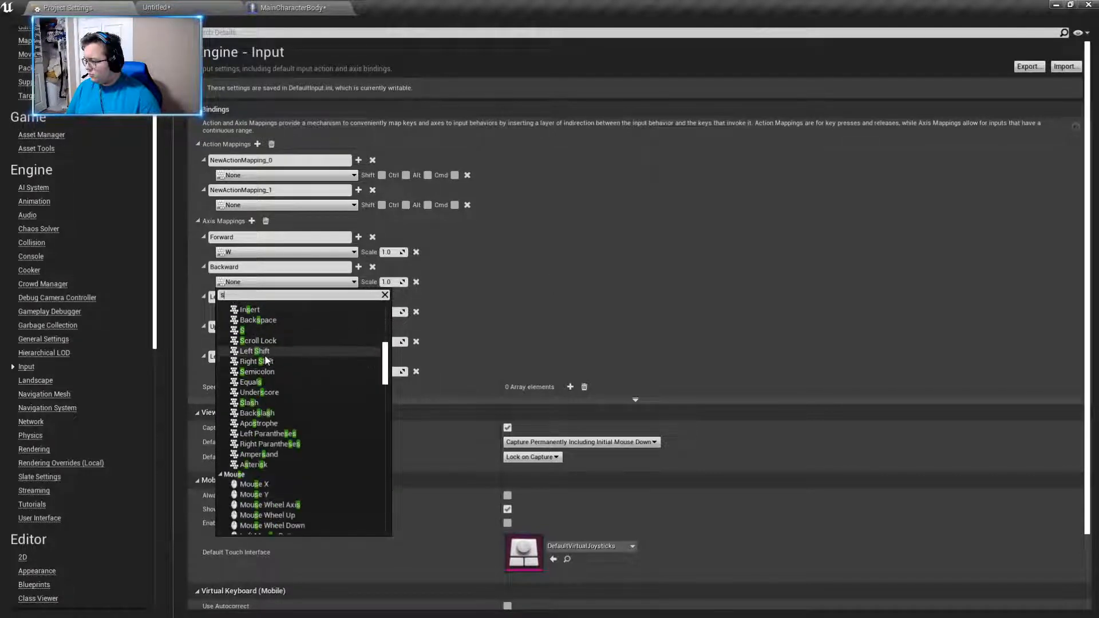
left_click(243, 330)
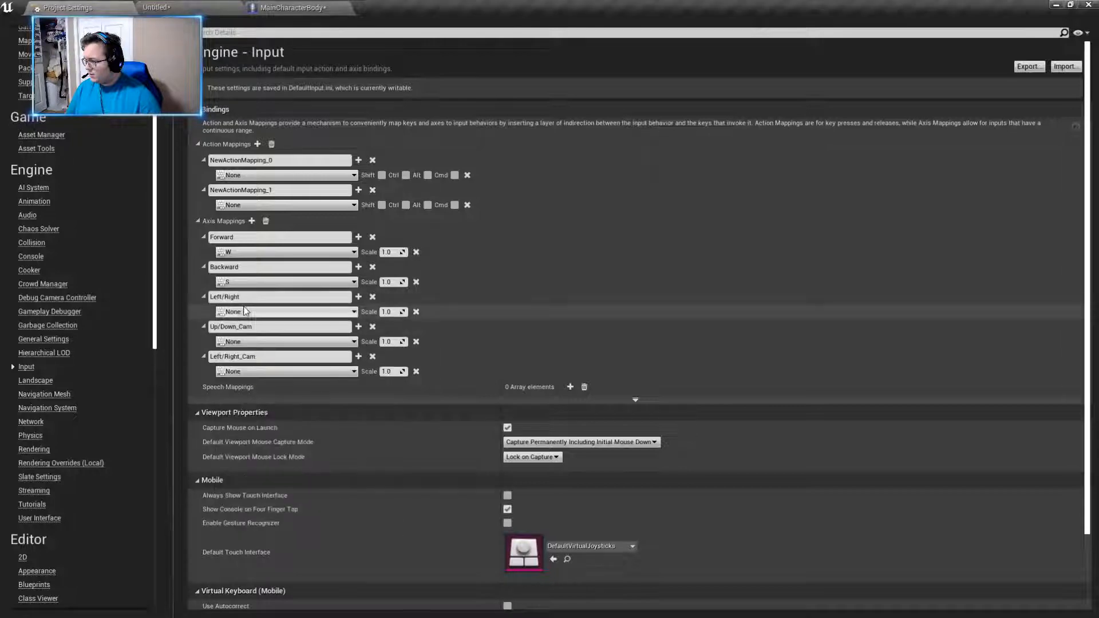
- Assign the A key to the Left/Right axis mapping
left_click(244, 310)
type("a")
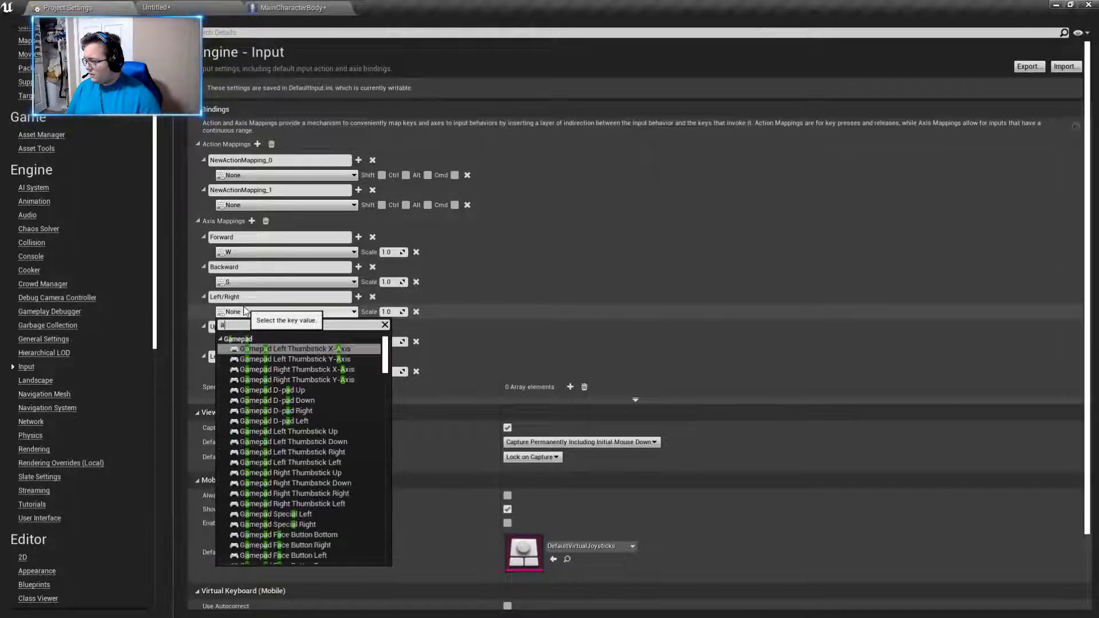
scroll(289, 357, "down", 5)
scroll(289, 362, "down", 3)
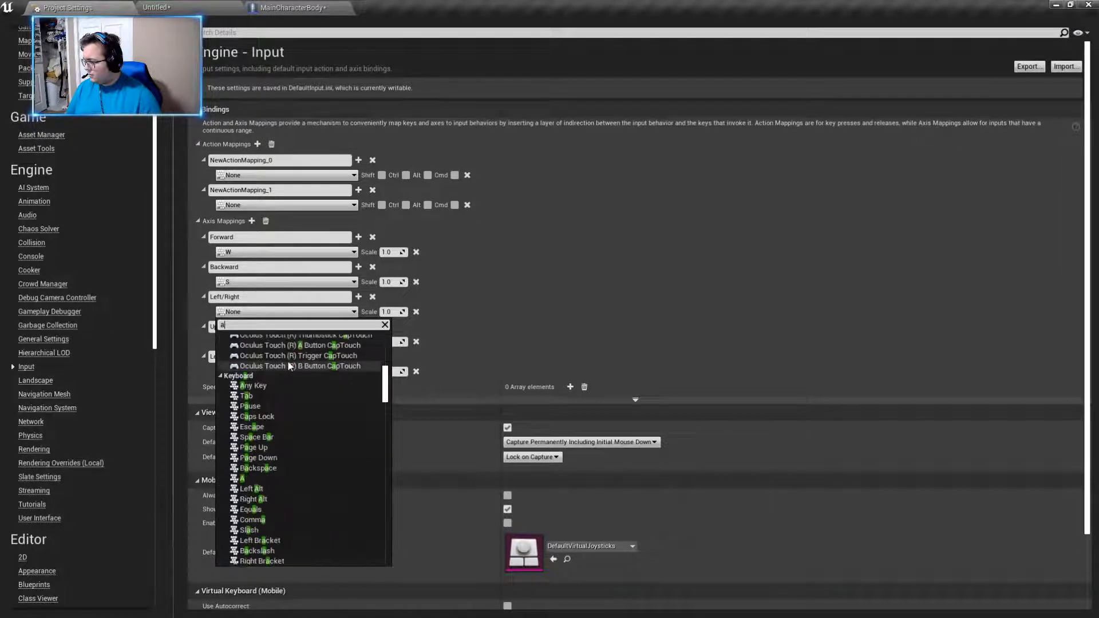
left_click(260, 479)
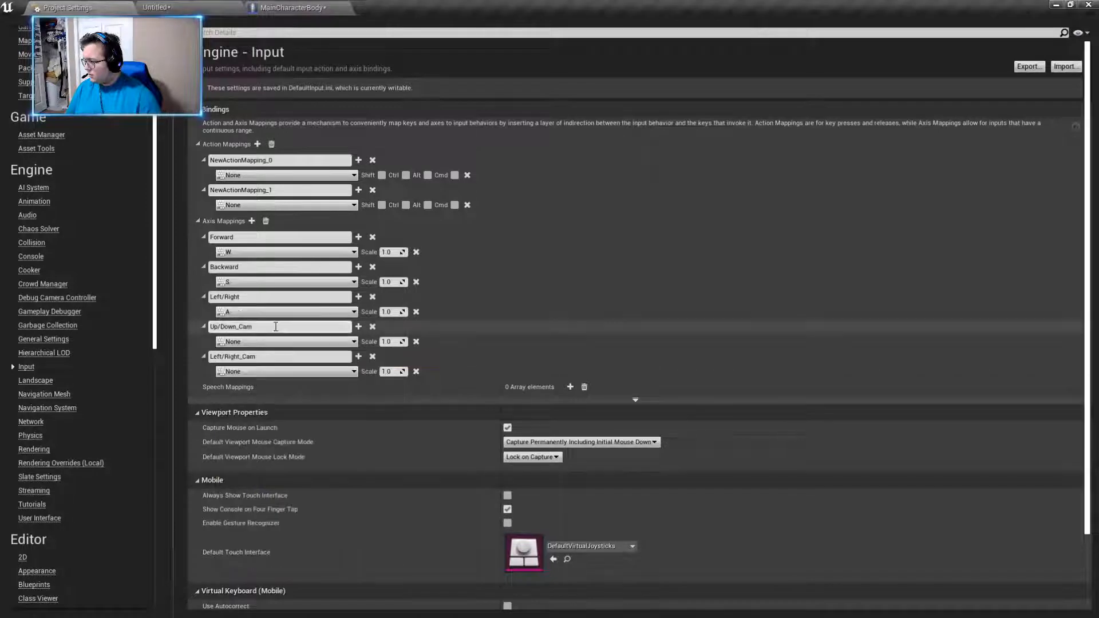
- Add the D key as a second binding of the Left/Right axis mapping and set the A key's scale to -1.0
left_click(358, 296)
left_click(273, 326)
type("d")
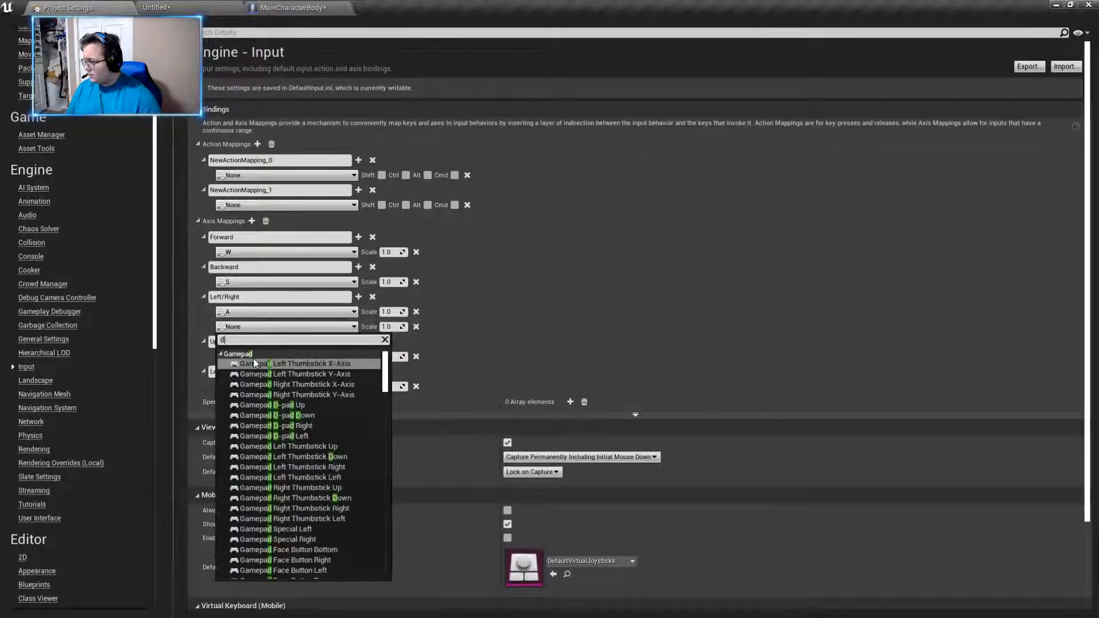
scroll(321, 420, "down", 5)
left_click(269, 419)
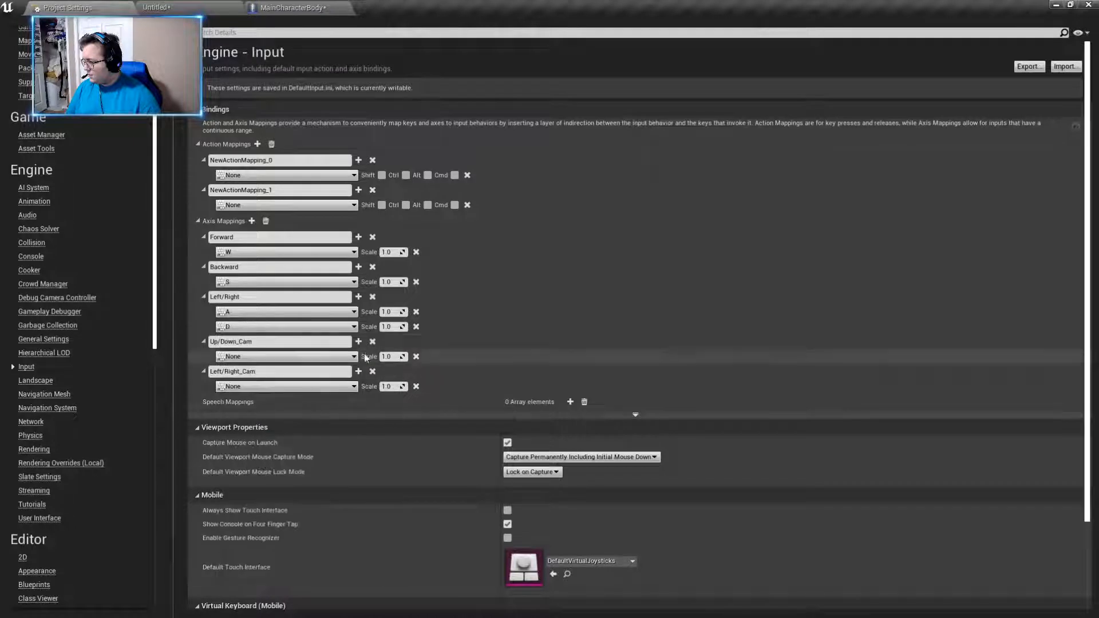
left_click(389, 312)
type("-1.0")
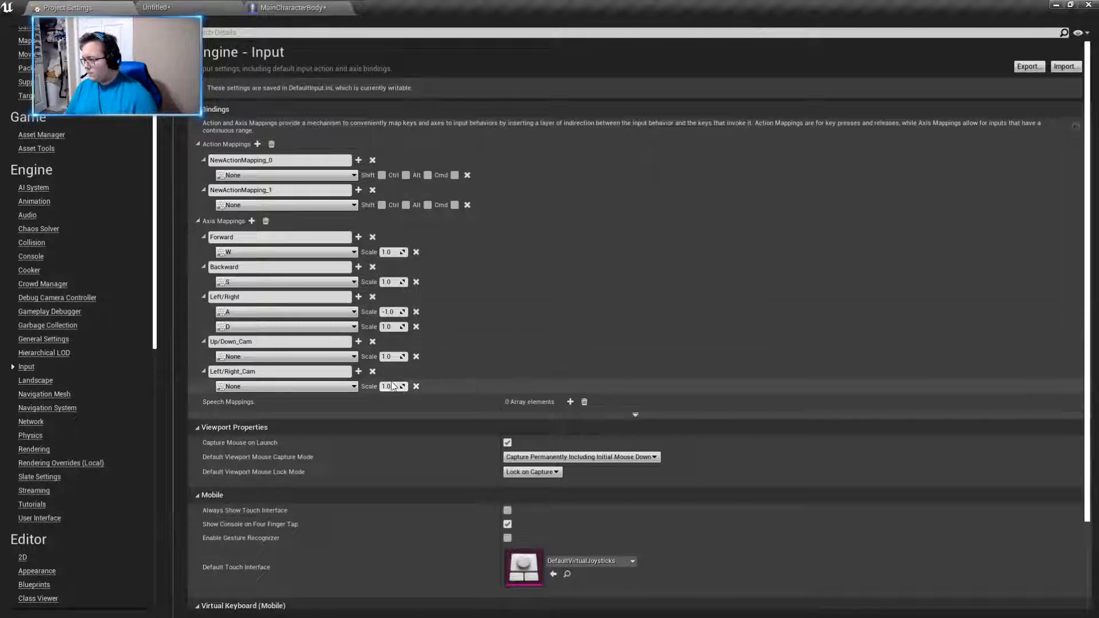
- Assign Mouse Y to the Up/Down_Cam axis mapping with a scale of -1.0
left_click(265, 356)
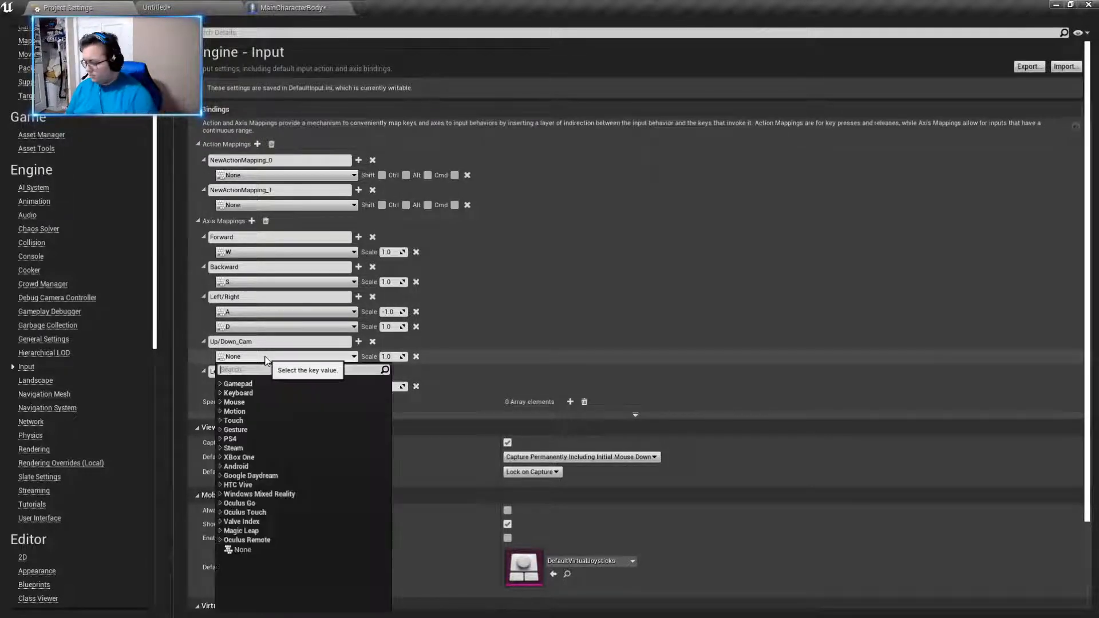
type("mouse")
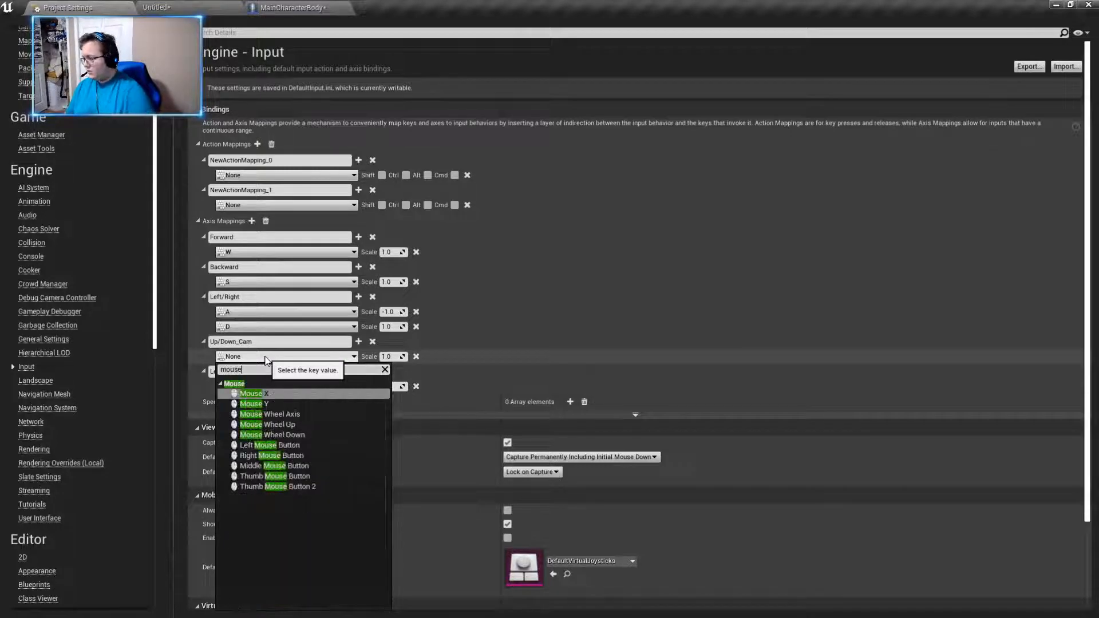
left_click(260, 404)
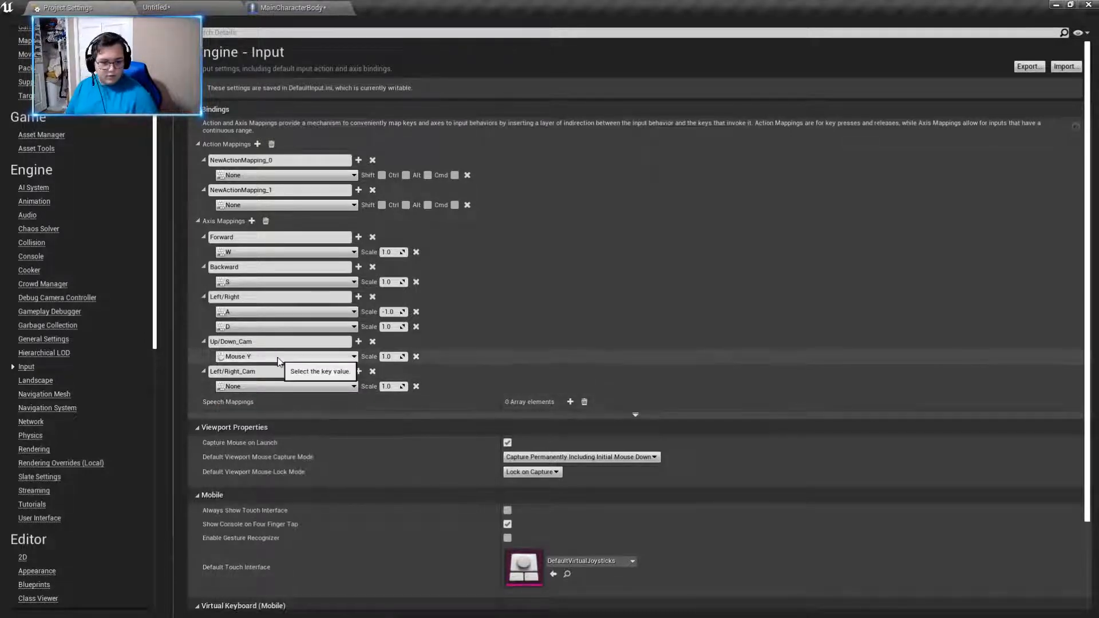
left_click(384, 357)
left_click(382, 356)
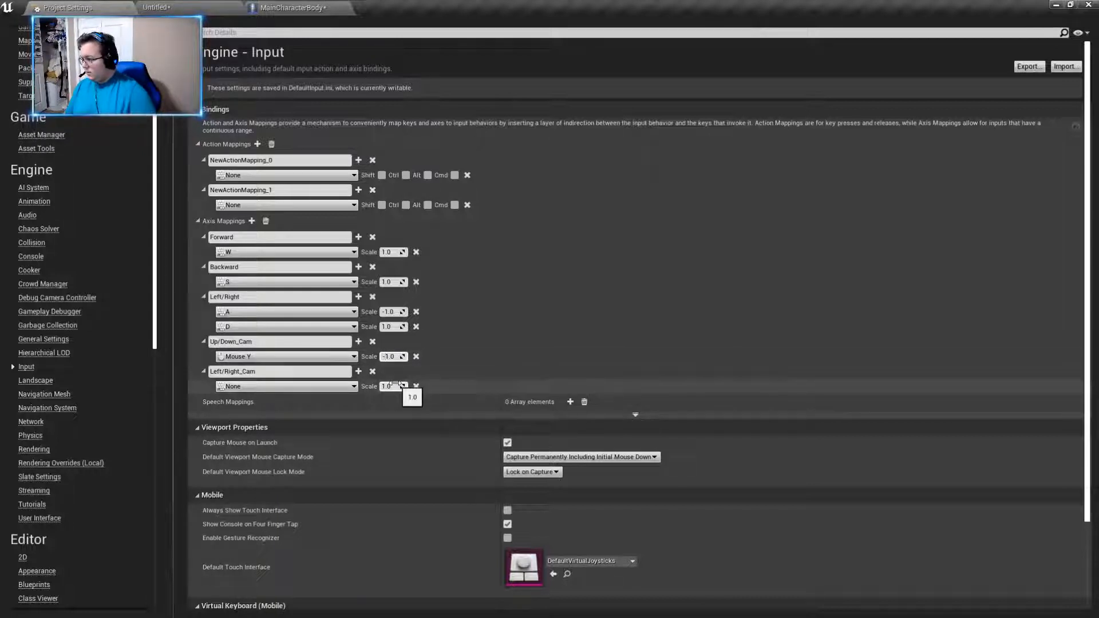
- Assign Mouse X to the Left/Right_Cam axis mapping
left_click(274, 388)
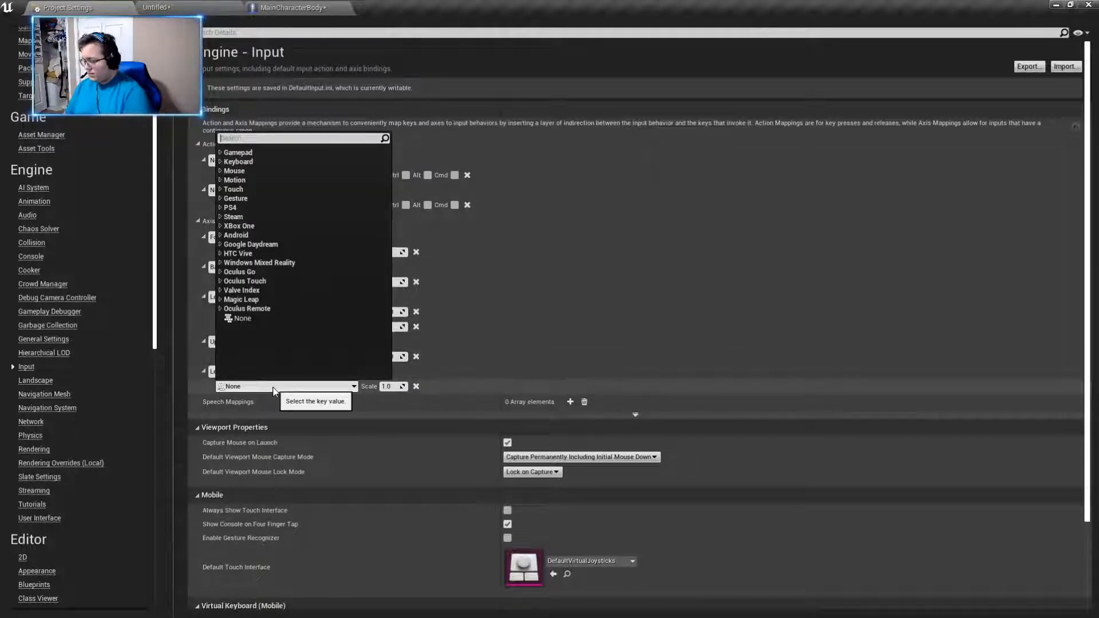
type("mouse x")
key("Return")
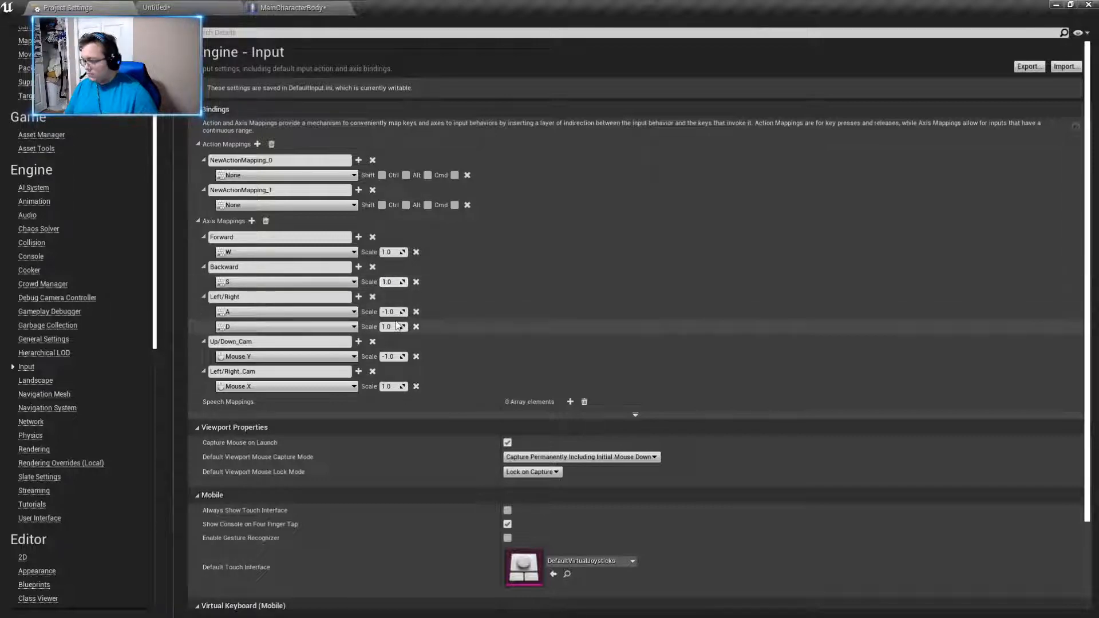
- Set the scale of the Backward mapping's S key to -1.0
type("-1")
key("Return")
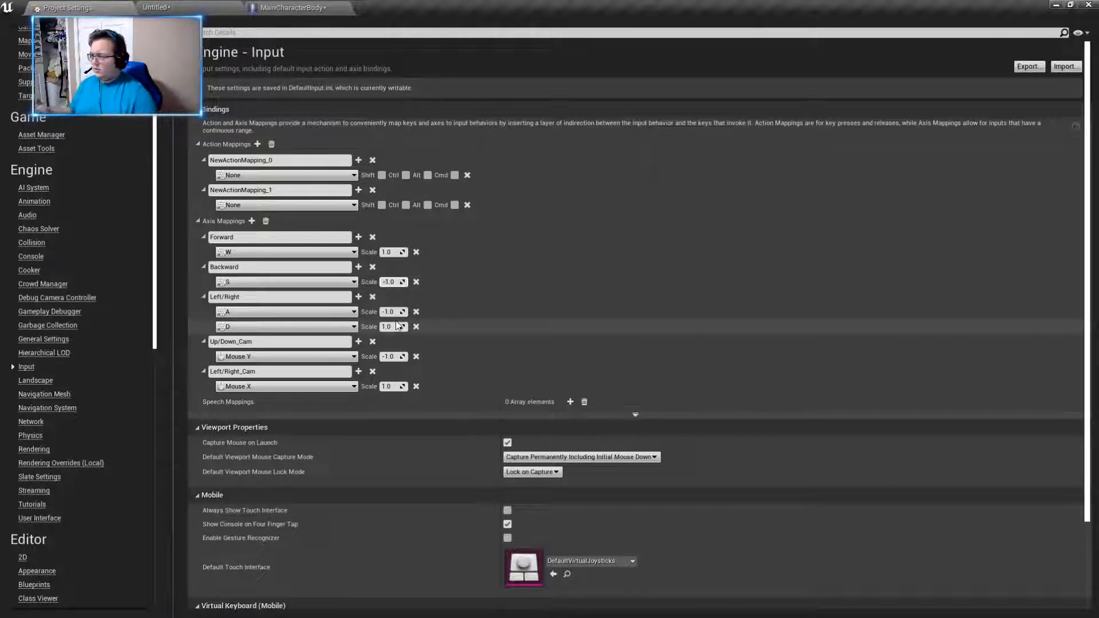
- Rename the first action mapping as Jump and assign the Space Bar to it
left_click(269, 161)
type("JUm")
key("BackSpace")
key("BackSpace")
type("ump")
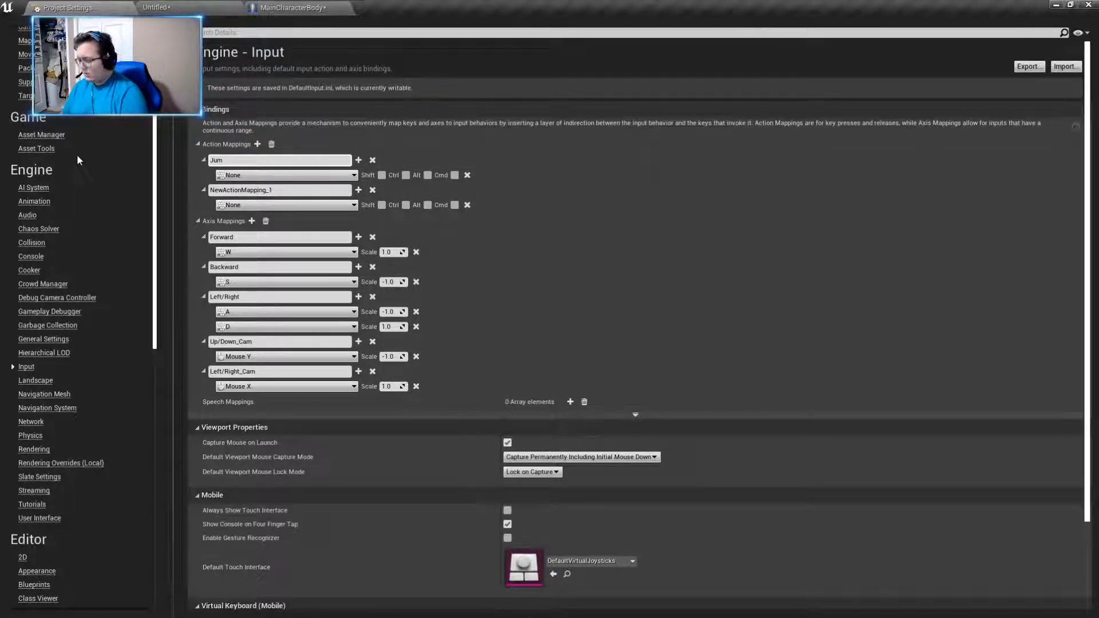
left_click(262, 175)
type("space")
left_click(256, 213)
- Rename the second action mapping as Sprint and assign the Left Shift key to it
left_click(254, 190)
key("ctrl+a")
key("BackSpace")
type("Sprint")
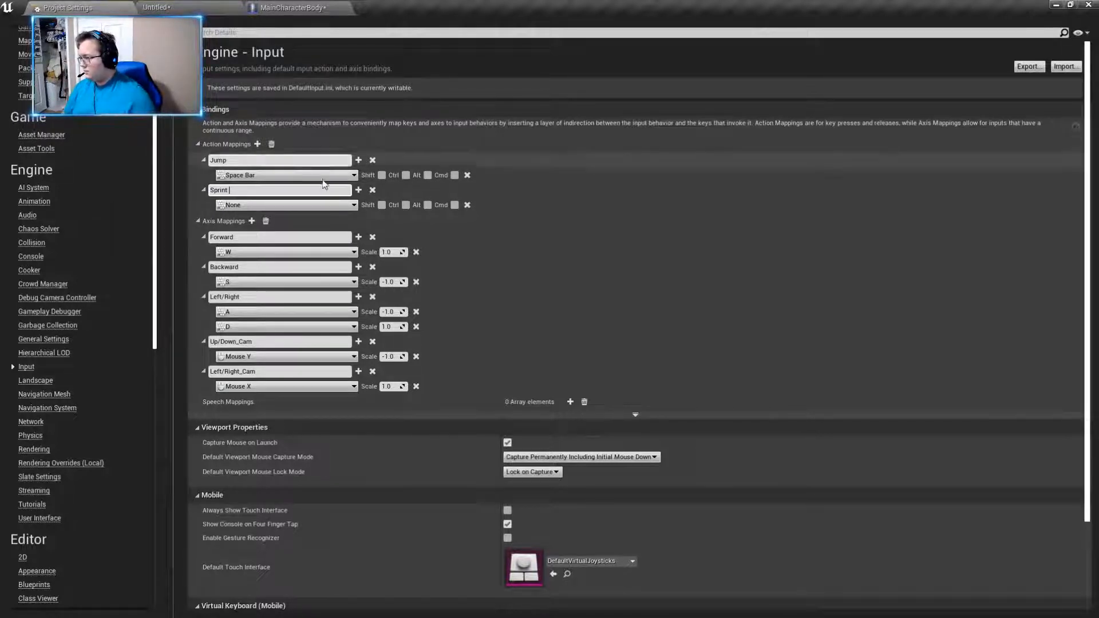
left_click(316, 209)
left_click(283, 205)
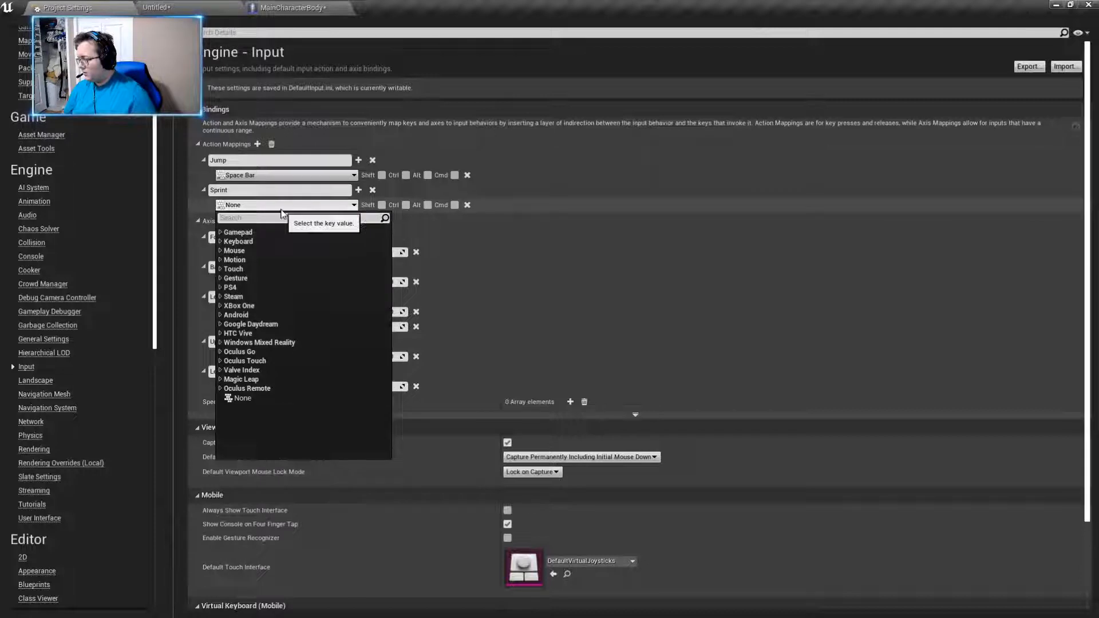
type("Left sh")
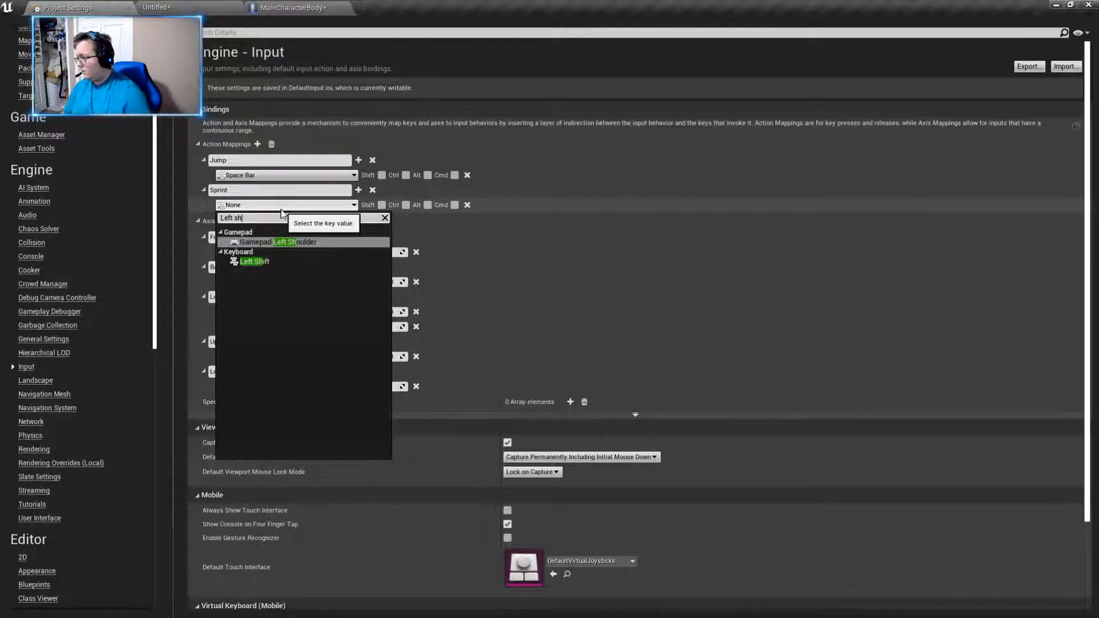
left_click(254, 261)
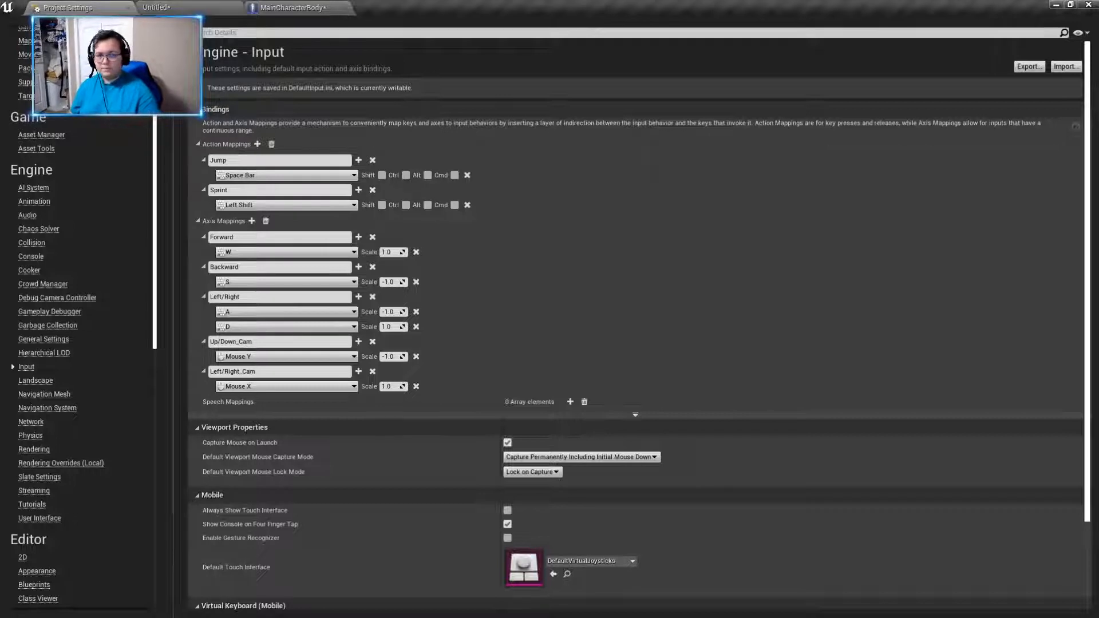
- Add a Make Rotator node to the event graph of the MainCharacterBody blueprint
left_click(312, 6)
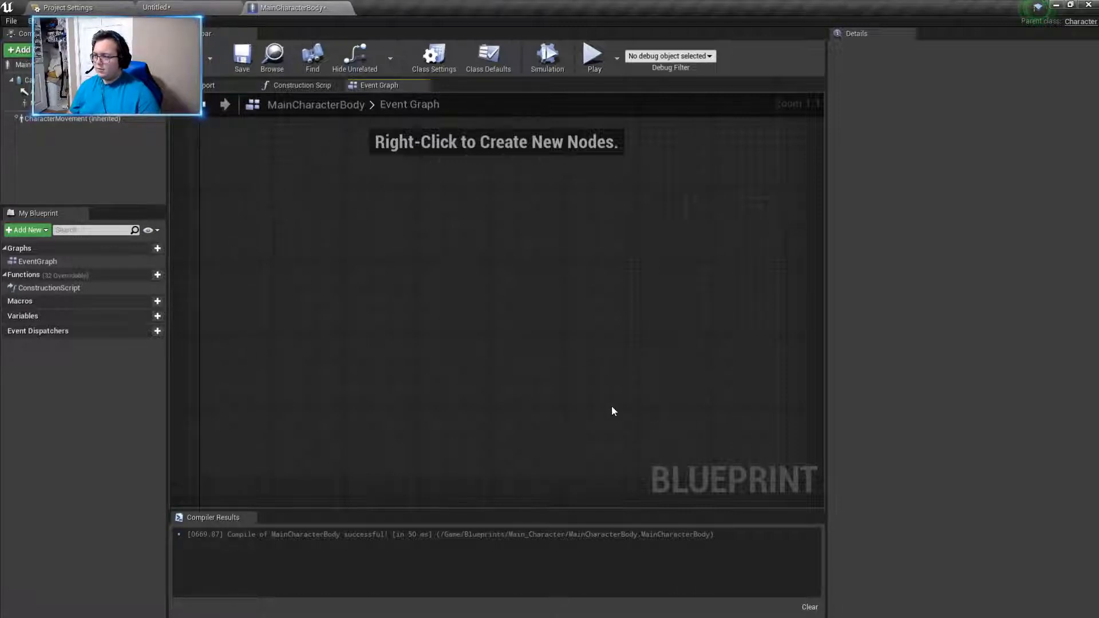
left_click_drag(271, 187, 642, 340)
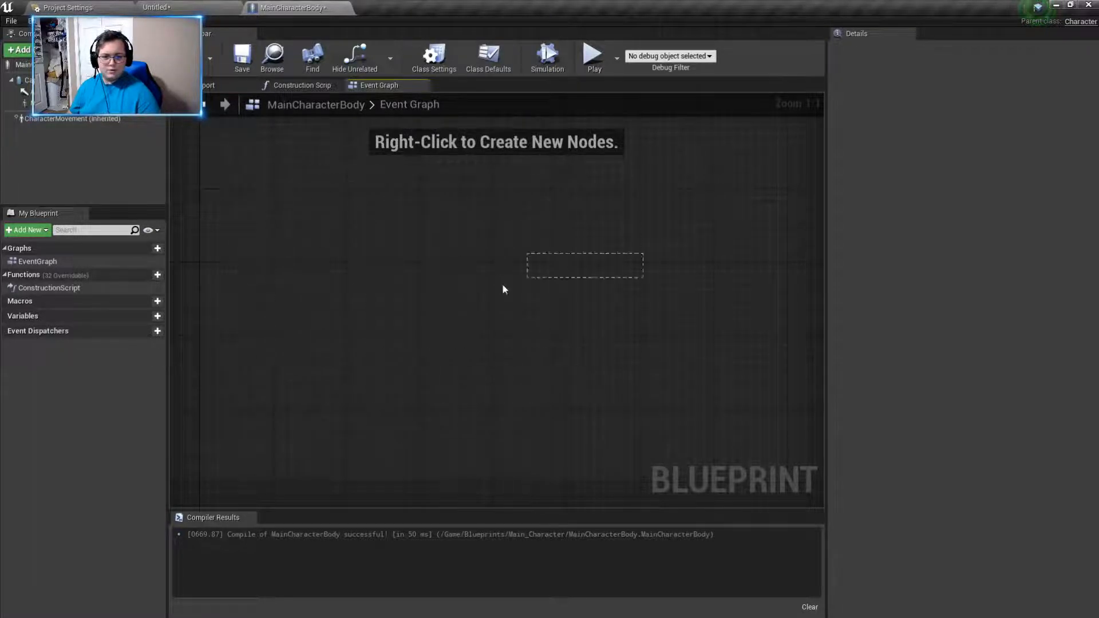
right_click(374, 304)
type("make roat")
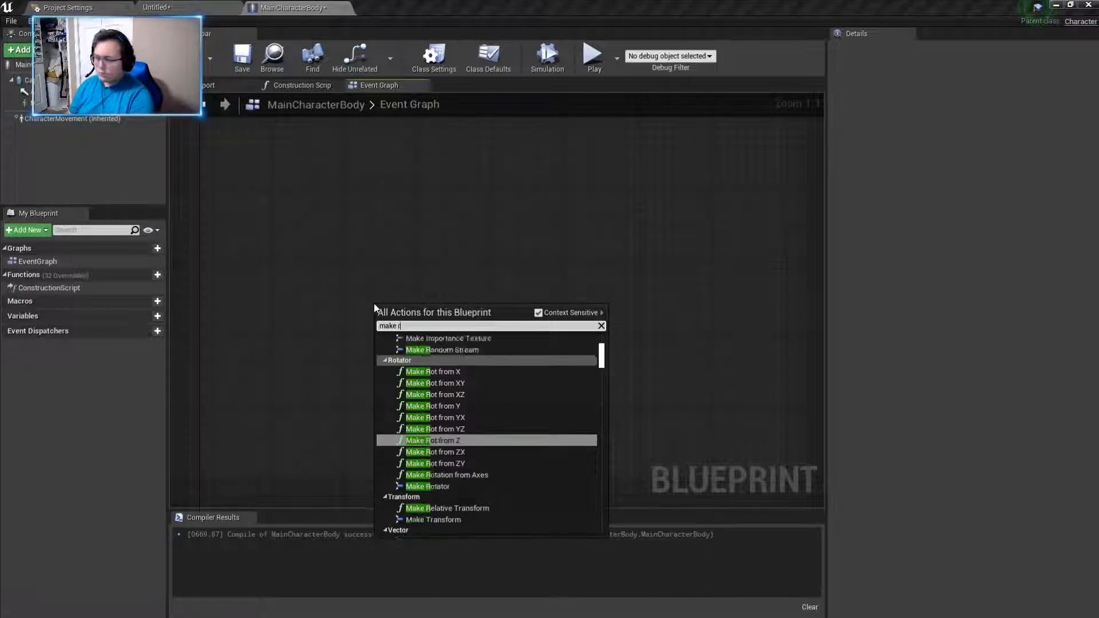
key("BackSpace")
key("BackSpace")
type("tator")
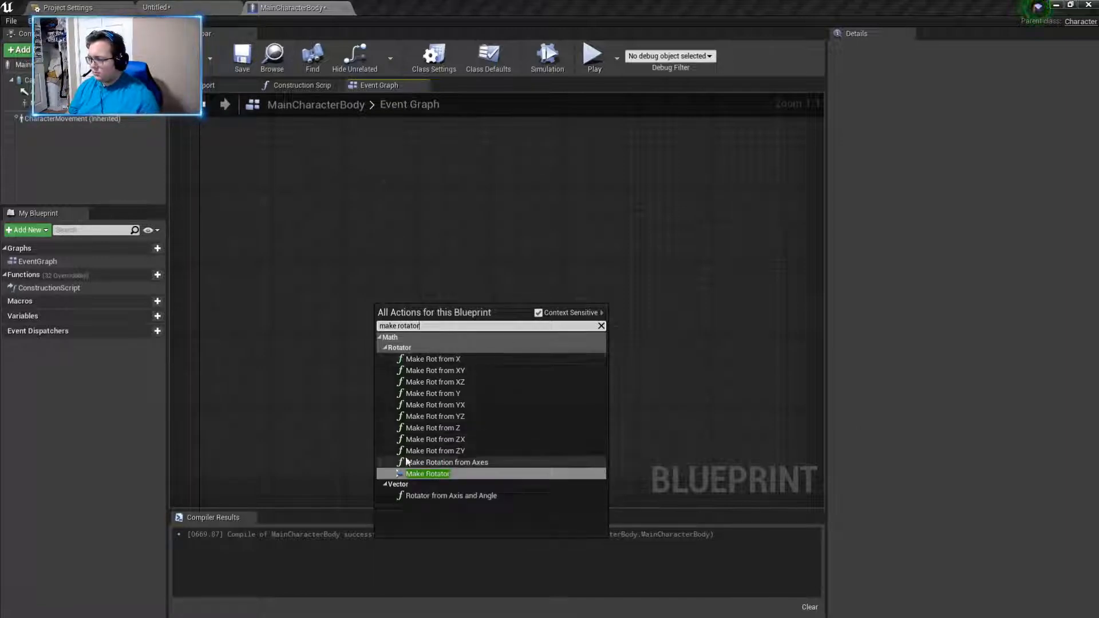
left_click(426, 474)
left_click_drag(446, 312, 574, 276)
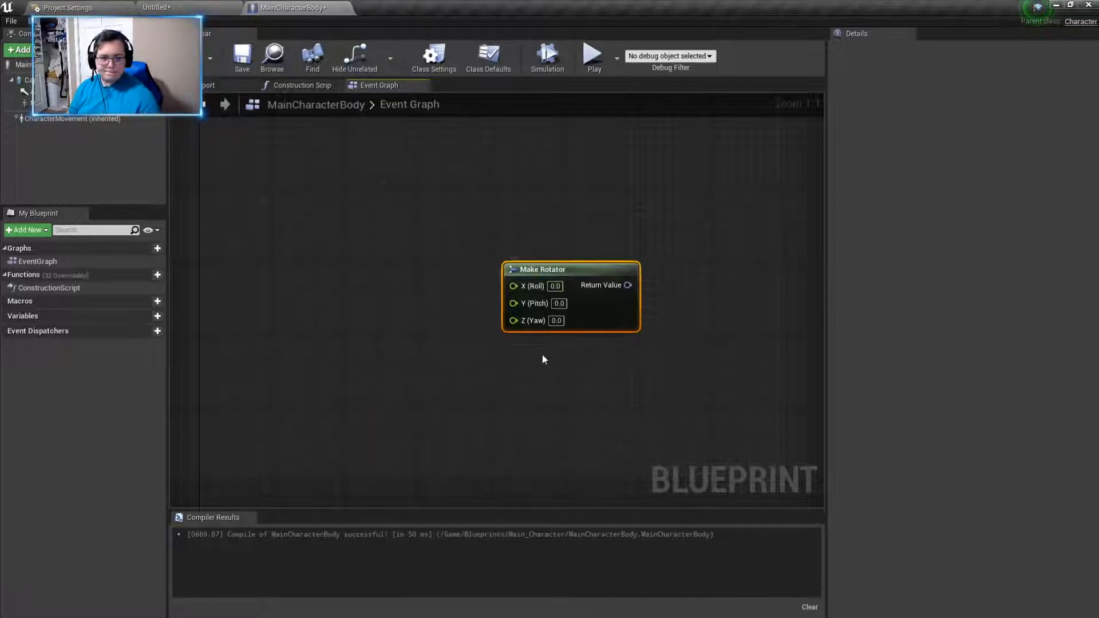
- Create a Break Rotator node that feeds the Z (Yaw) input of the Make Rotator node
right_click_drag(535, 366, 584, 373)
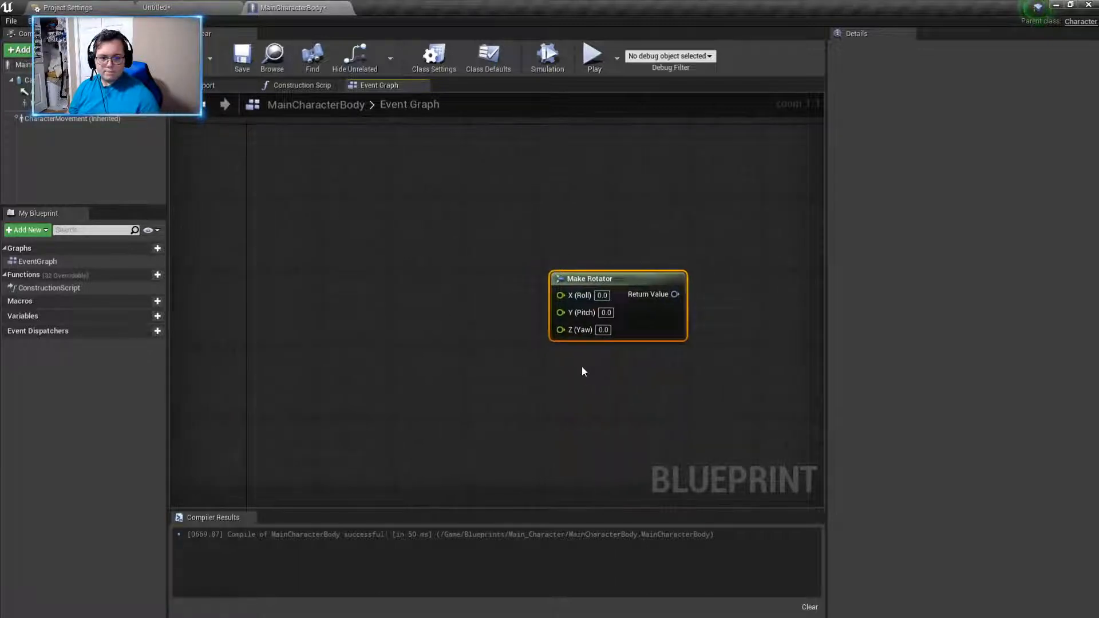
left_click_drag(580, 330, 480, 312)
type("break")
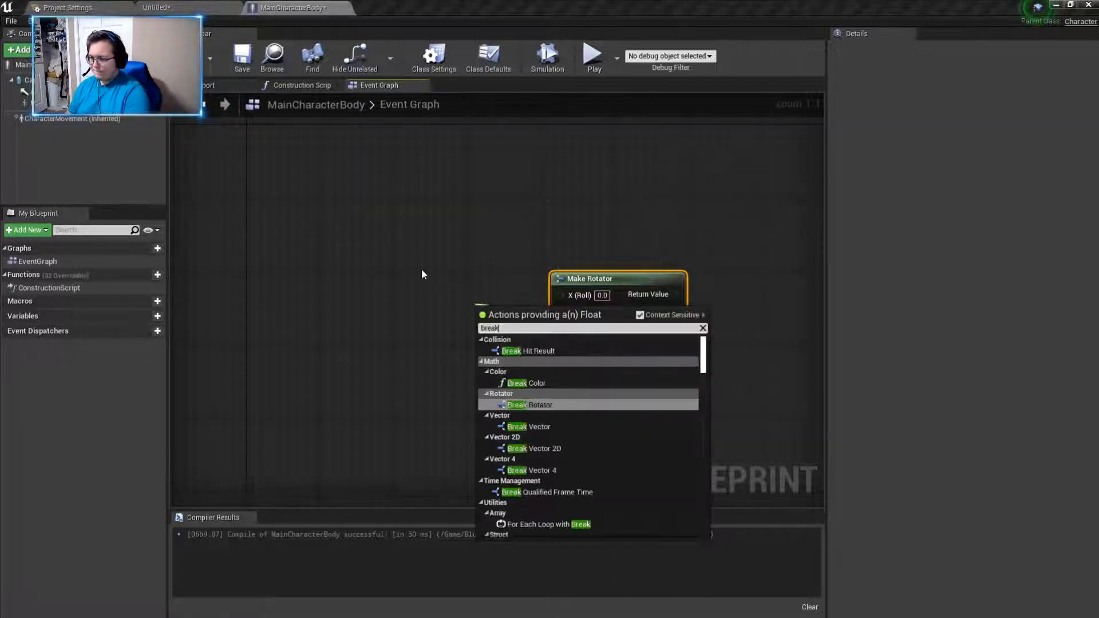
left_click(529, 404)
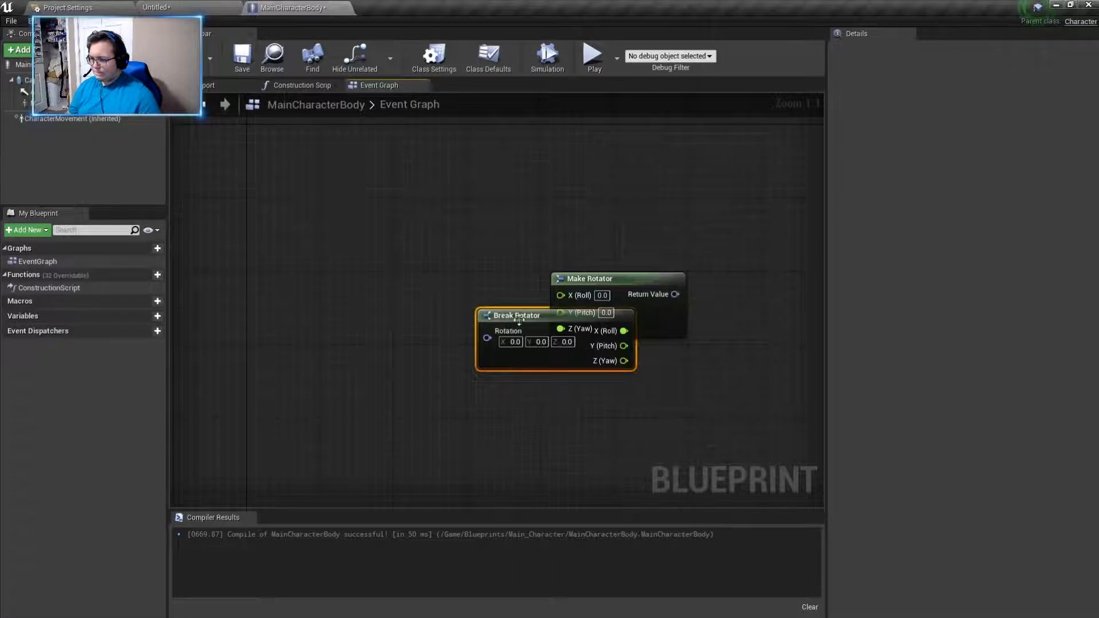
- Add a Get Control Rotation node and connect its Return Value to the Rotation input of the Break Rotator node
right_click_drag(301, 420, 607, 419)
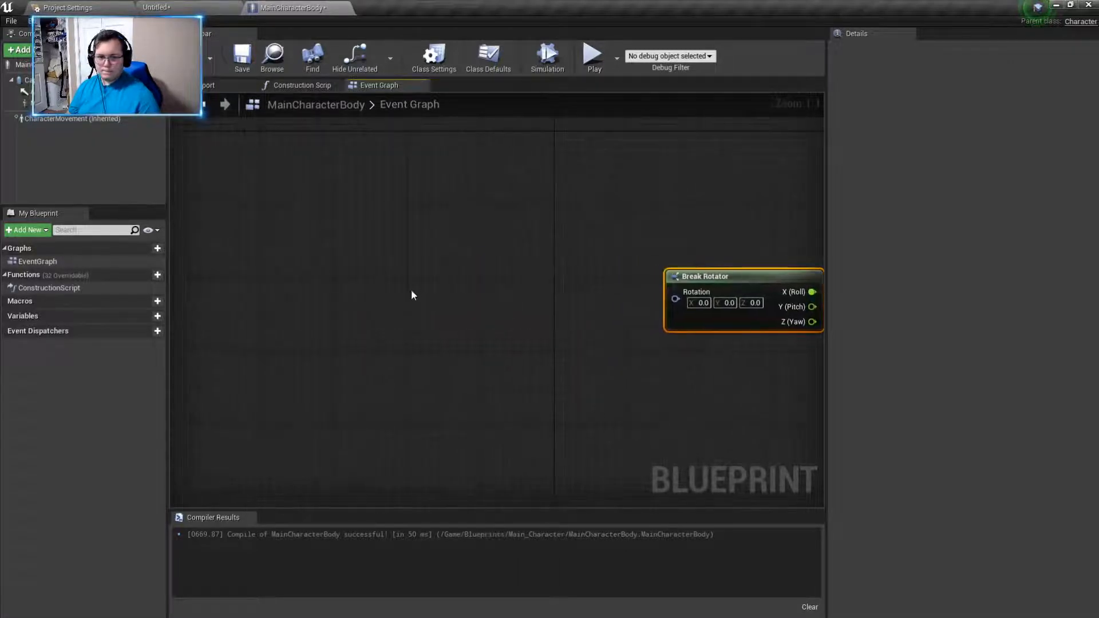
right_click(418, 320)
type("get c")
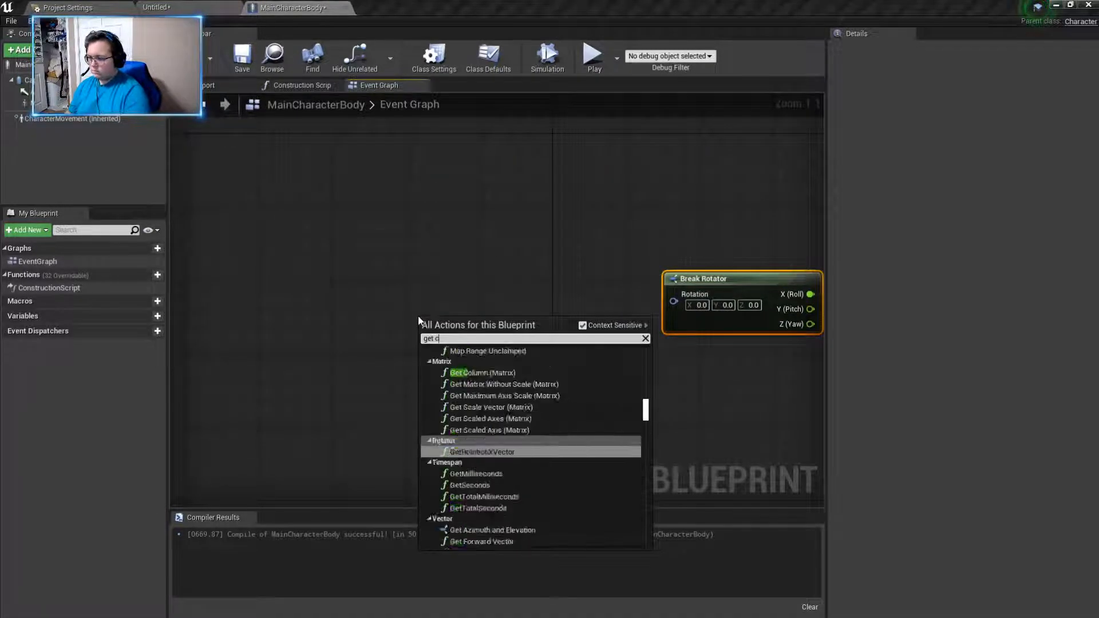
type("ontrol")
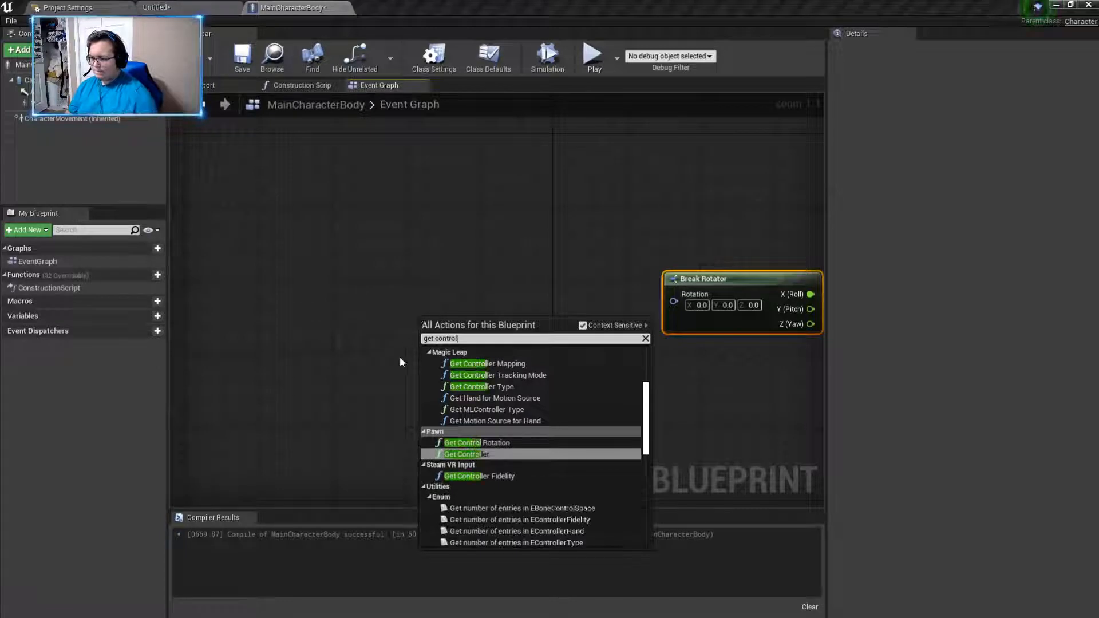
left_click(503, 442)
left_click_drag(497, 332, 674, 302)
- Arrange the Get Control Rotation, Break Rotator and Make Rotator nodes in a compact horizontal row
right_click_drag(548, 348, 483, 329)
left_click_drag(422, 288, 468, 261)
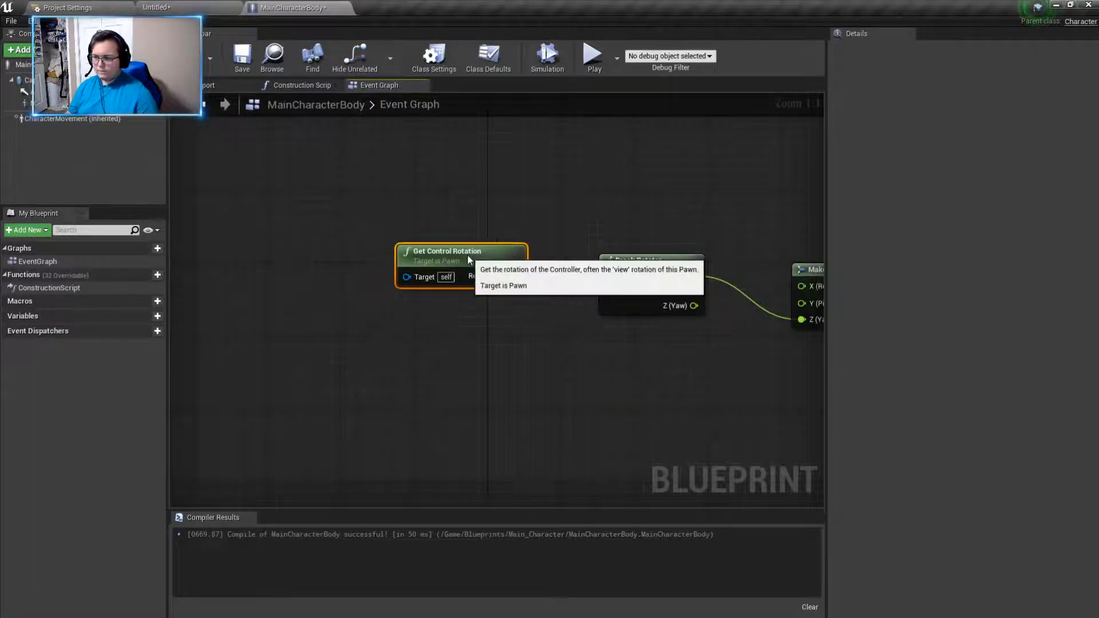
right_click_drag(695, 380, 380, 351)
left_click(528, 241)
left_click_drag(529, 243, 500, 233)
right_click_drag(194, 222, 313, 222)
left_click_drag(313, 222, 363, 230)
left_click(619, 344)
right_click_drag(621, 343, 570, 346)
left_click_drag(186, 340, 526, 242)
left_click(554, 239)
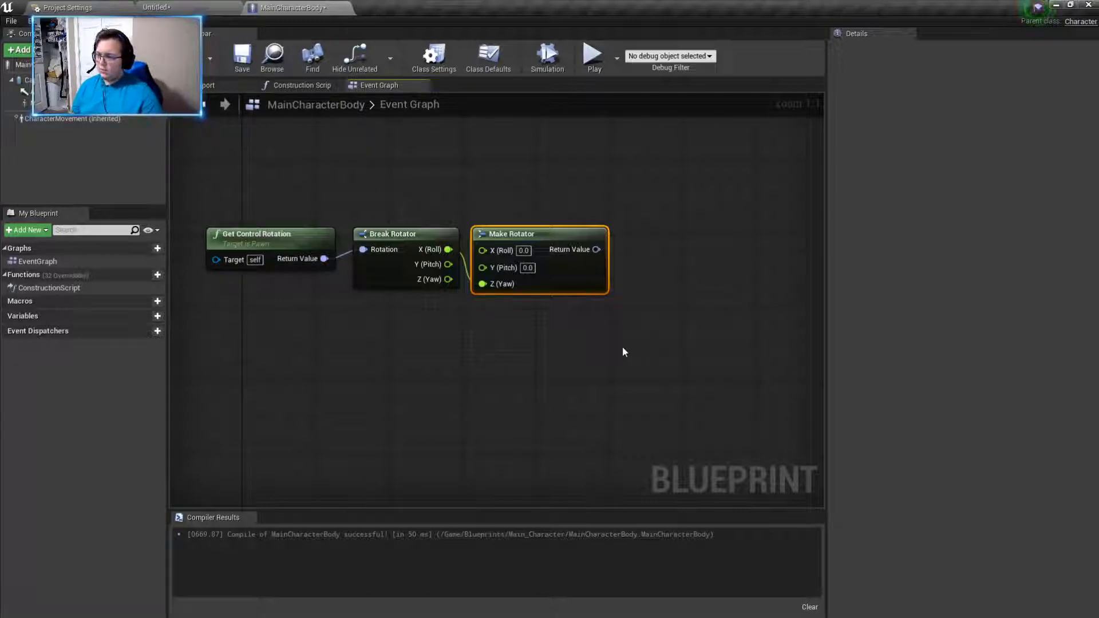
- Add the Backward input axis event to the MainCharacterBody event graph, below the rotator nodes
right_click_drag(638, 363, 513, 350)
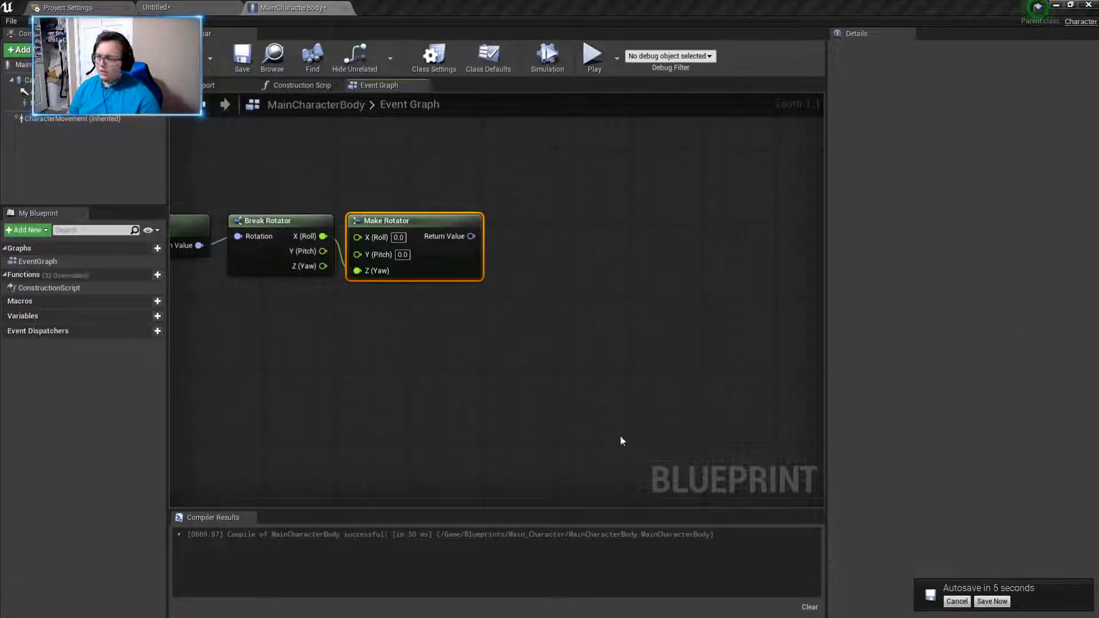
scroll(523, 368, "down", 5)
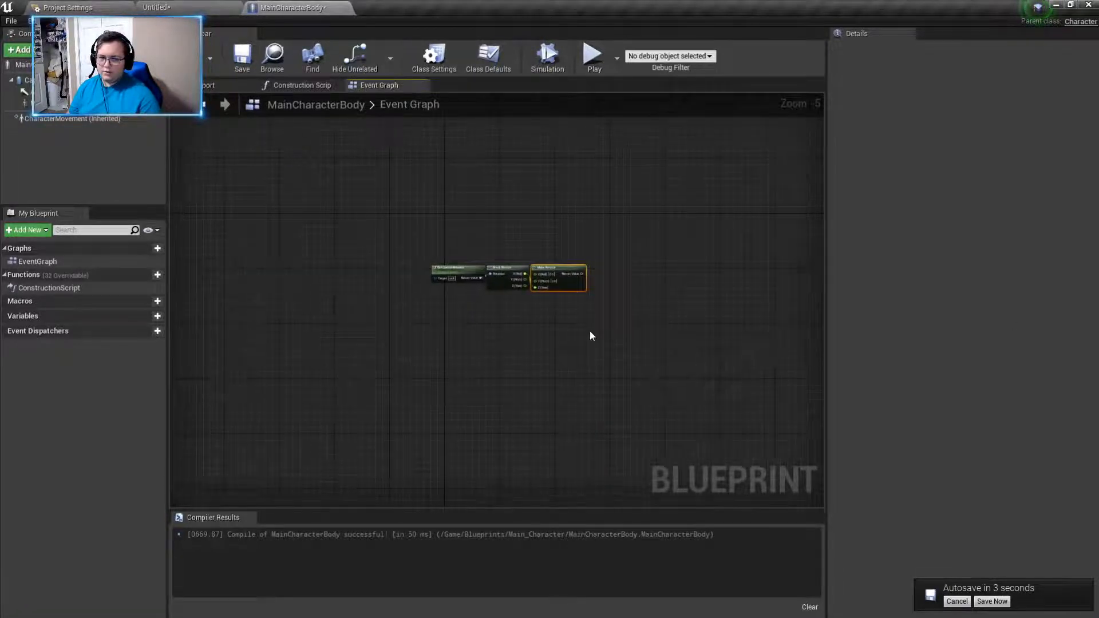
right_click(590, 332)
type("inp")
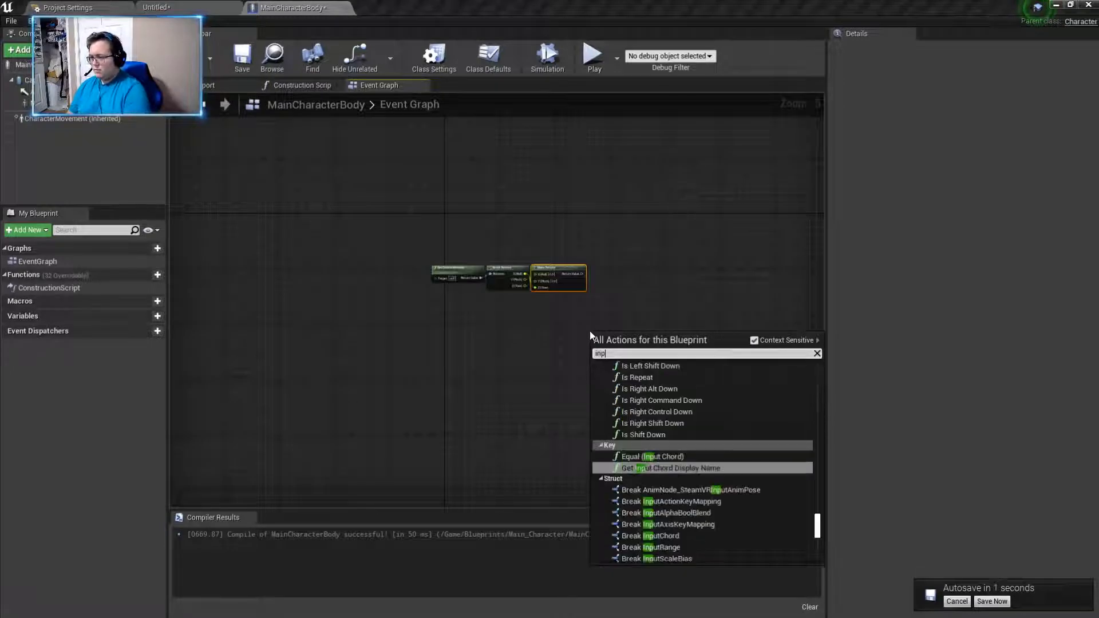
type("ute")
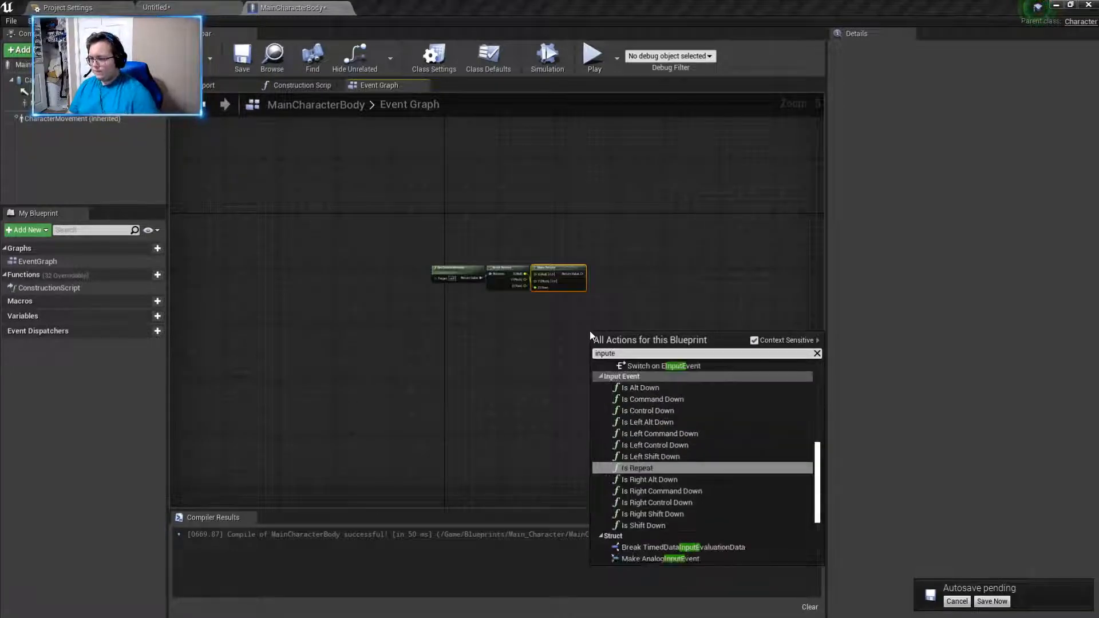
key("BackSpace")
type("ax")
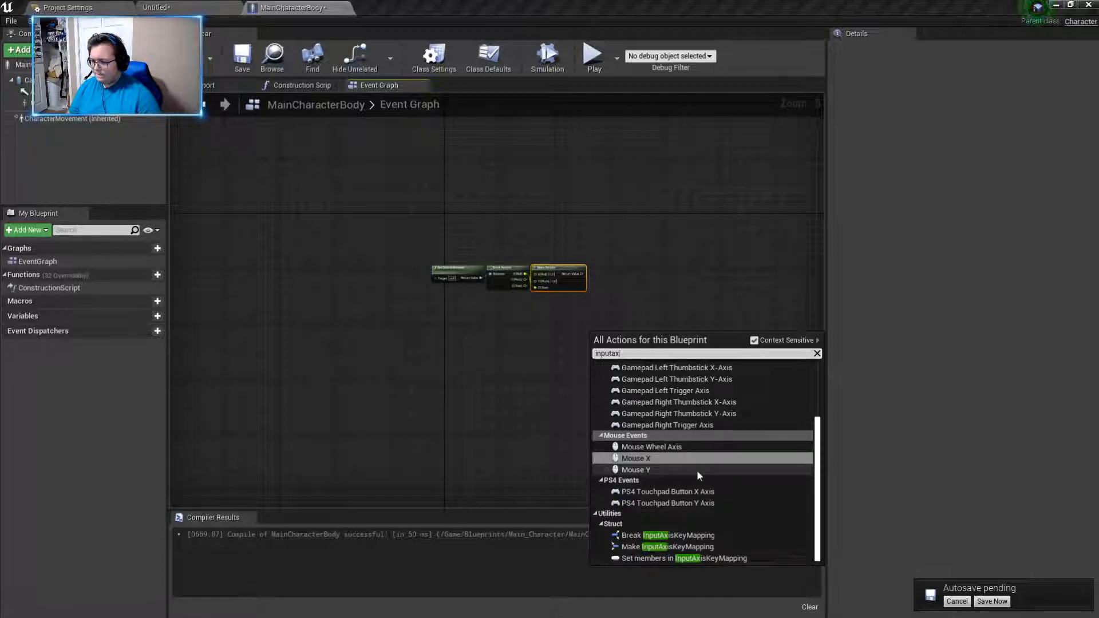
scroll(794, 482, "up", 5)
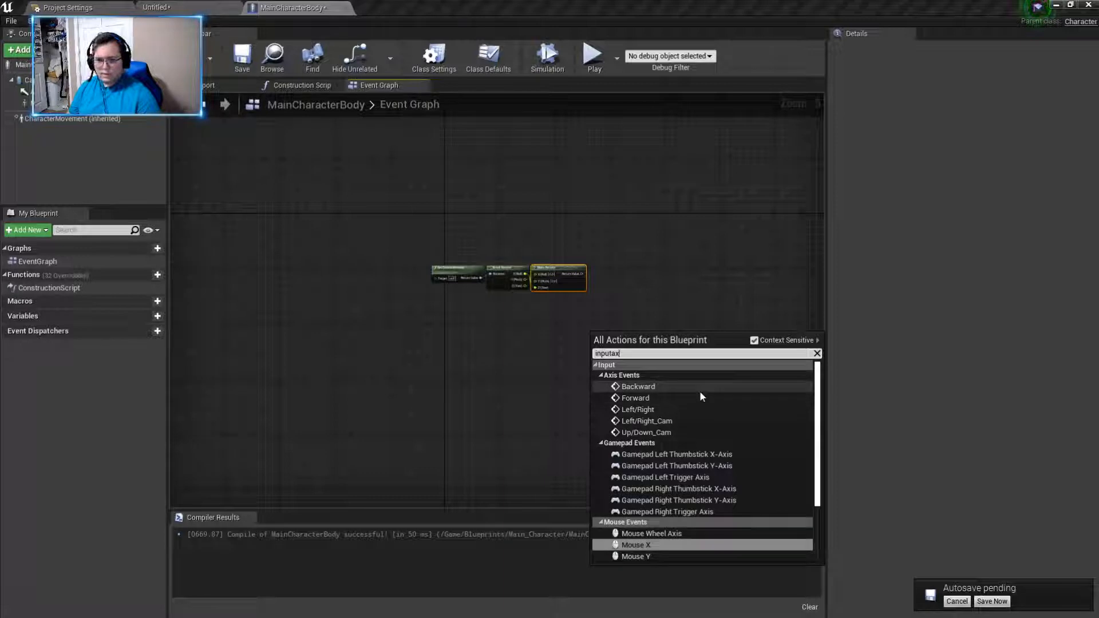
left_click(701, 392)
- Add the Forward input axis event and stack it directly above the InputAxis Backward node
right_click(595, 370)
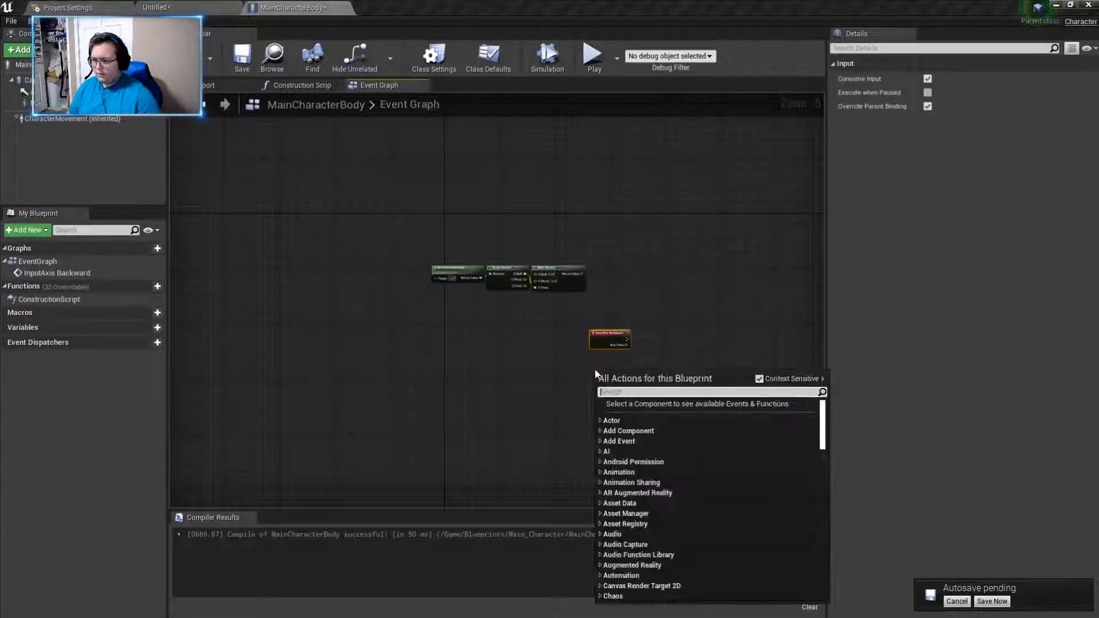
type("forwar")
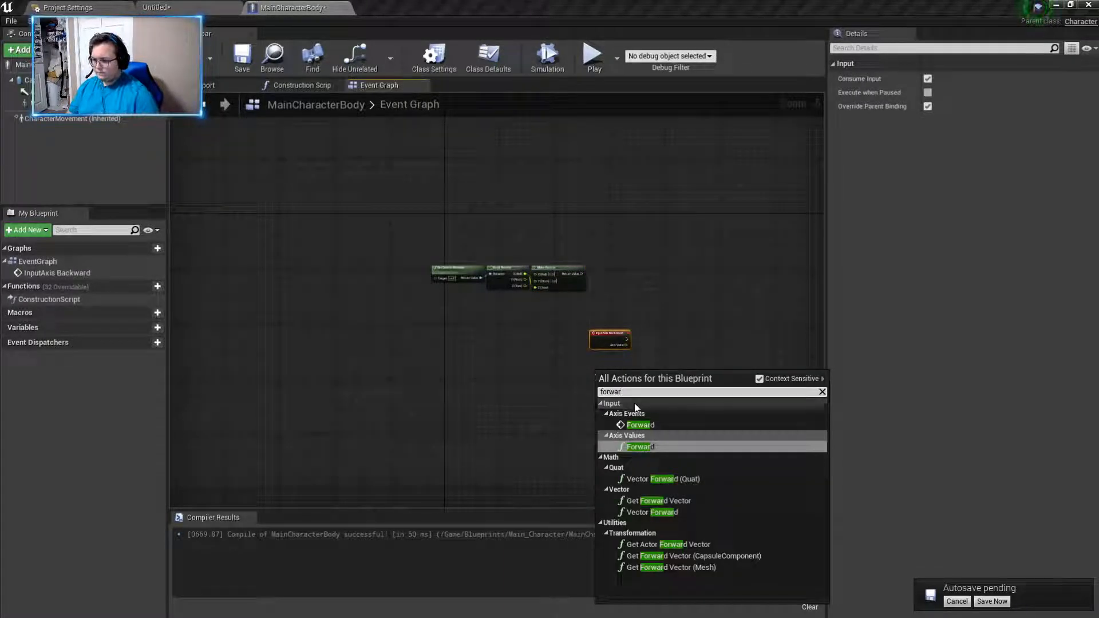
left_click(656, 422)
scroll(641, 410, "up", 4)
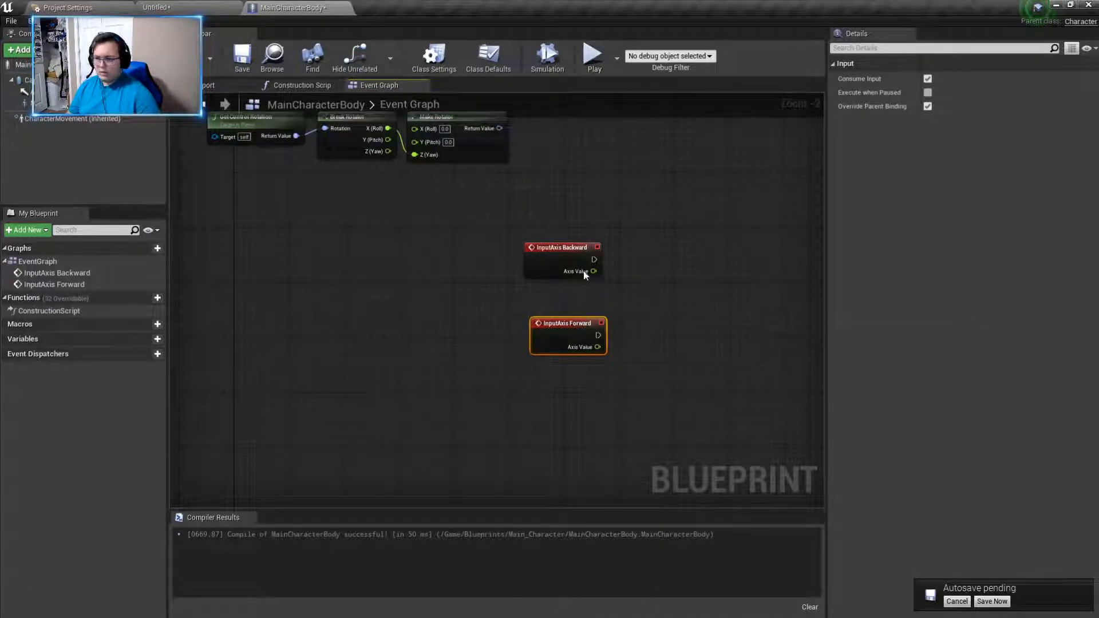
left_click_drag(553, 338, 558, 275)
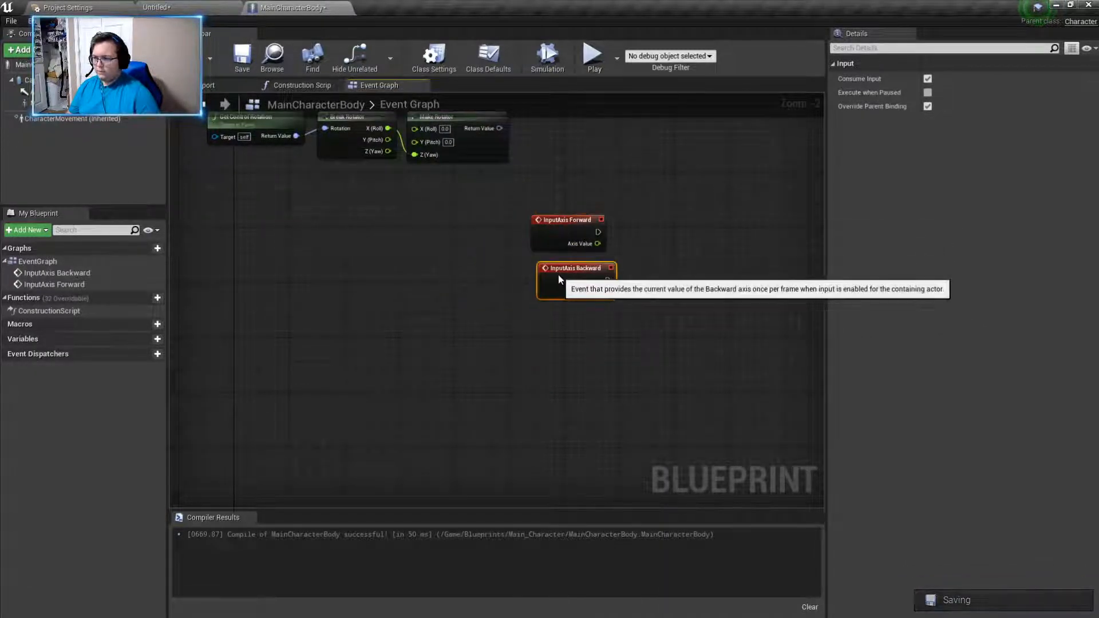
- Add the Left/Right input axis event below the InputAxis Backward node
right_click(582, 360)
type("left")
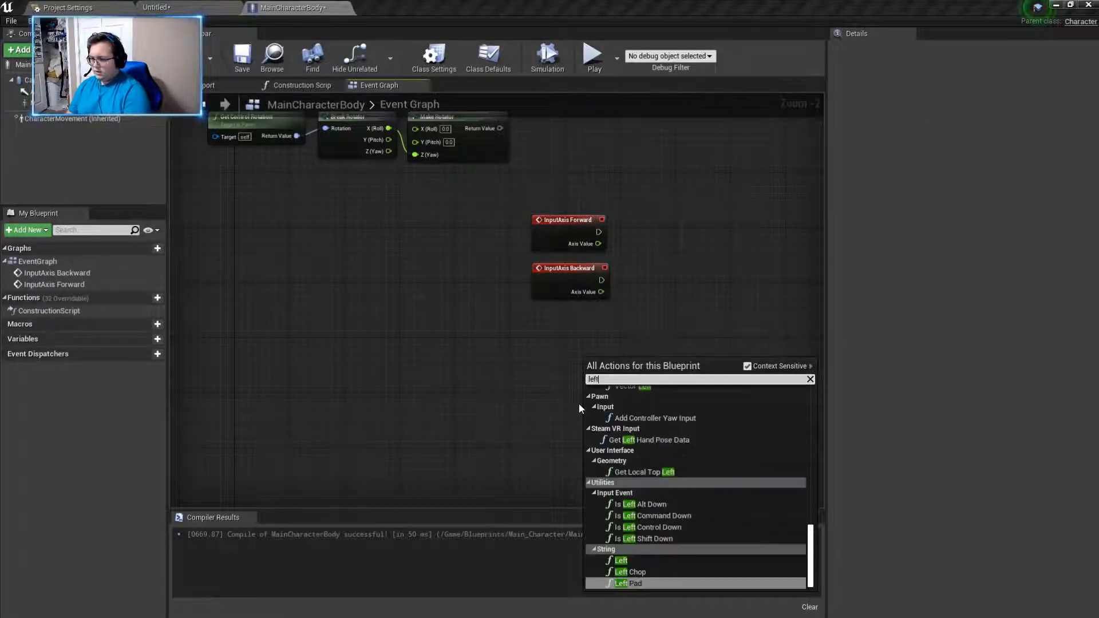
type("/right")
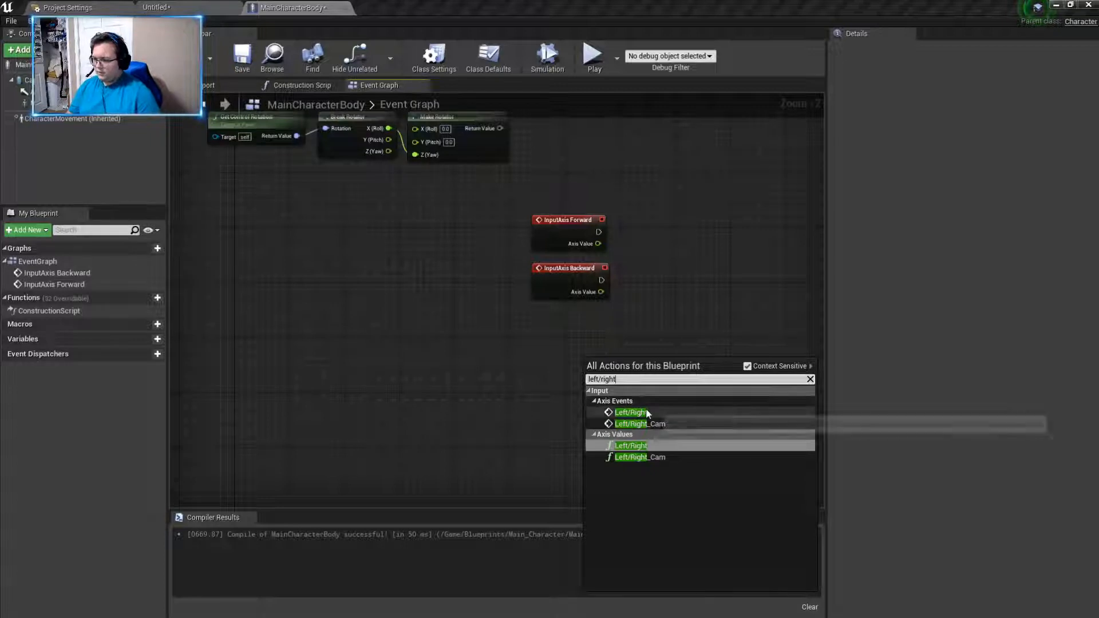
left_click(646, 413)
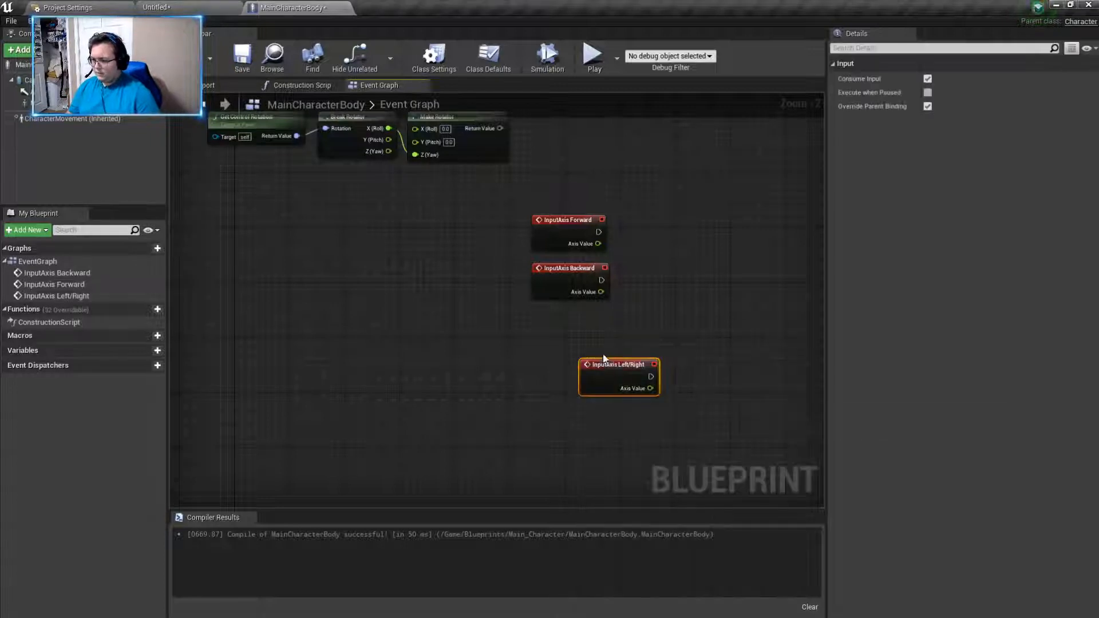
left_click(554, 380)
right_click_drag(647, 405, 484, 410)
- Compile the MainCharacterBody blueprint
right_click_drag(633, 377, 635, 403)
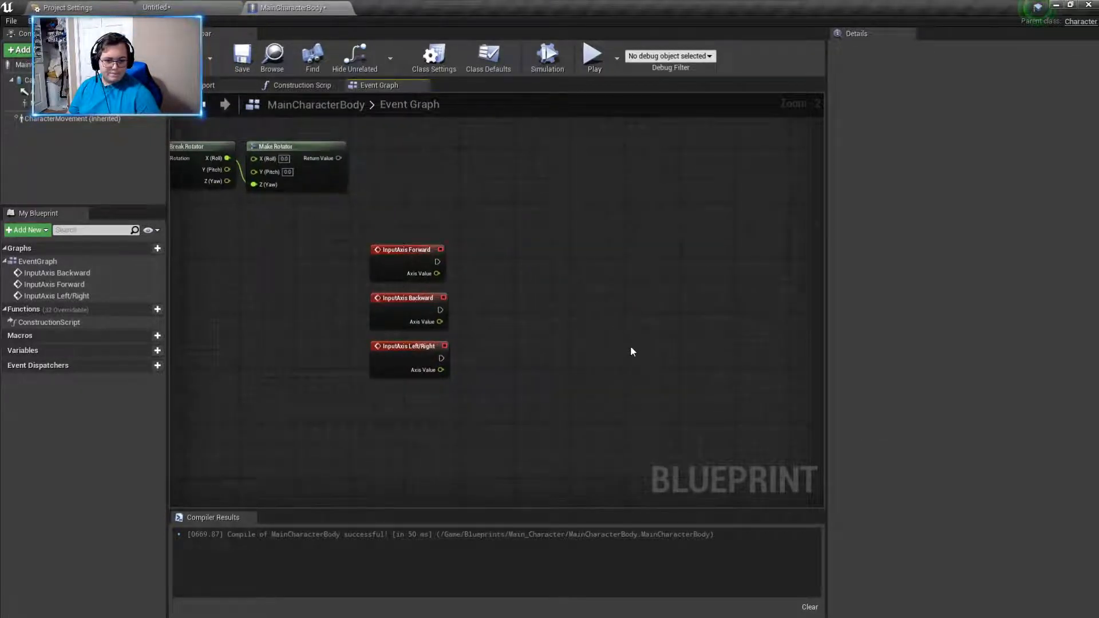
right_click_drag(616, 323, 630, 337)
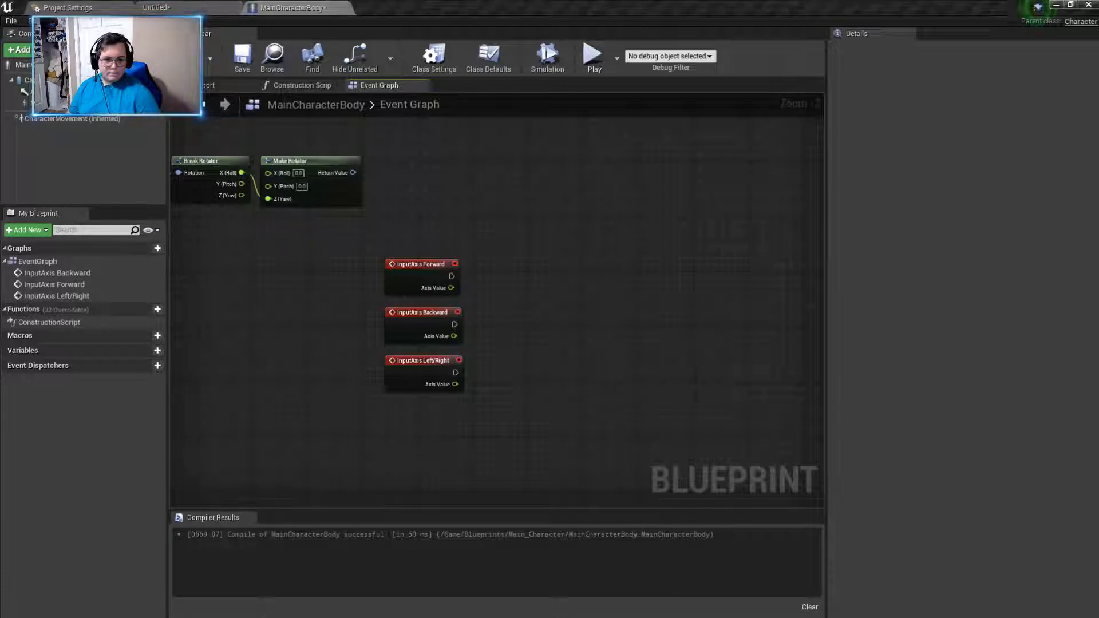
right_click_drag(608, 298, 546, 274)
left_click(192, 62)
right_click_drag(689, 269, 636, 262)
right_click_drag(581, 286, 596, 287)
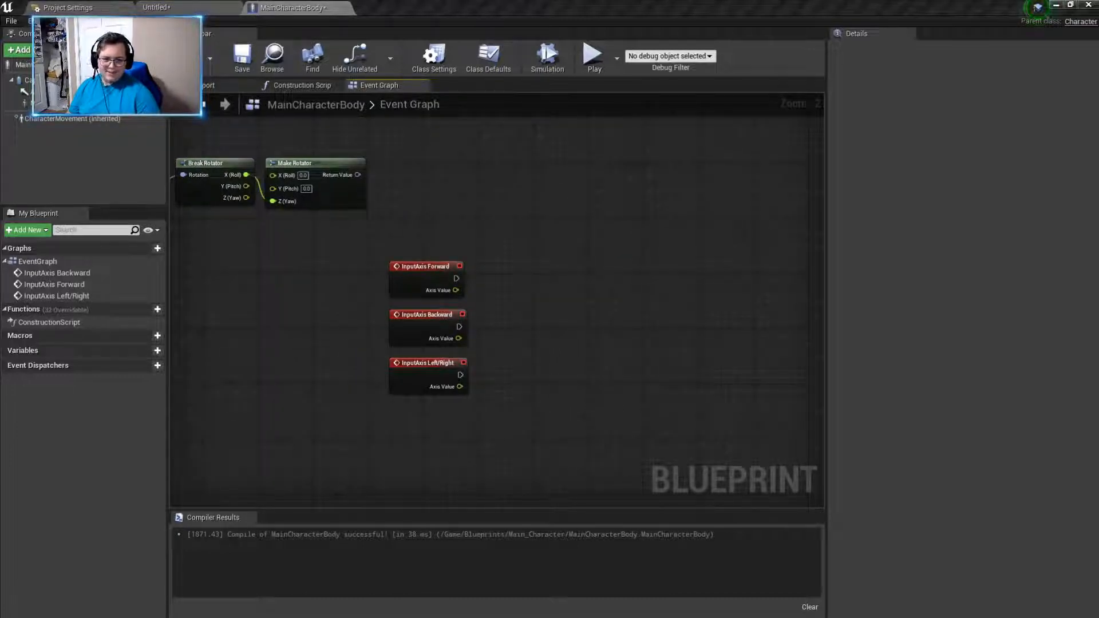
- Create a Get Forward Vector node fed by the Make Rotator node's Return Value
right_click_drag(319, 170, 371, 211)
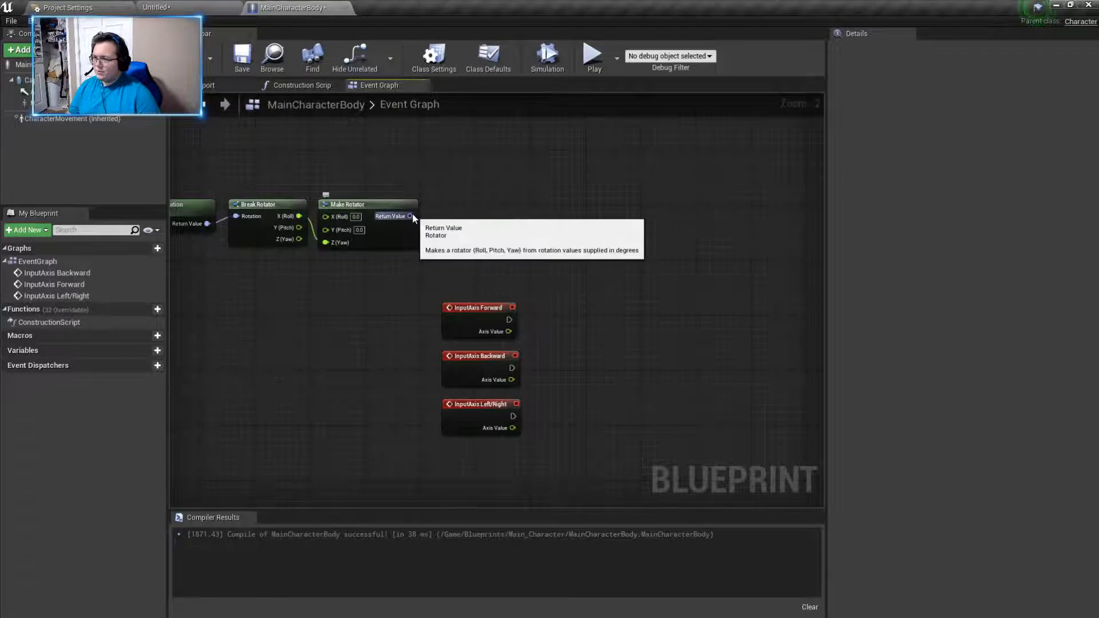
left_click_drag(410, 216, 464, 197)
type("get f")
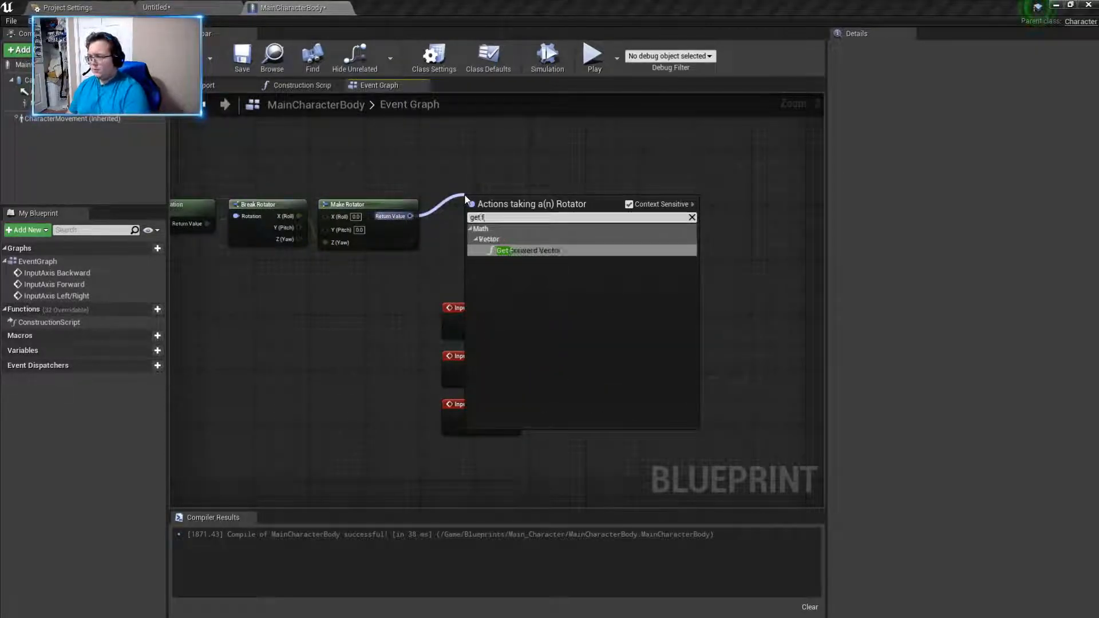
left_click(542, 252)
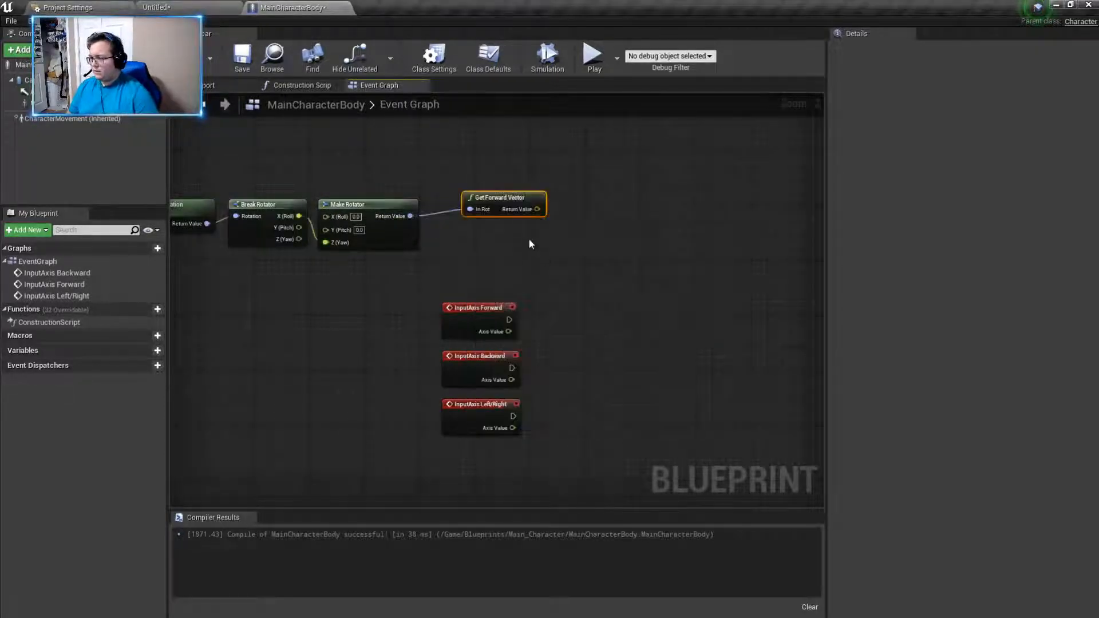
- Add an Add Movement Input node beside the input axis events
right_click(696, 294)
type("add n")
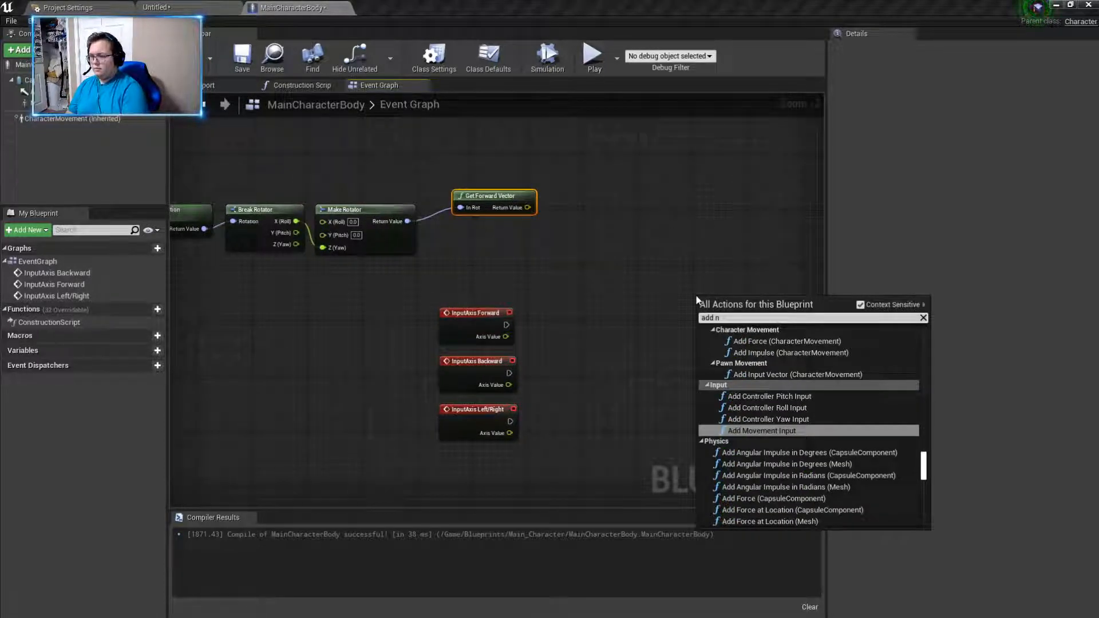
left_click(796, 430)
left_click_drag(724, 297, 667, 299)
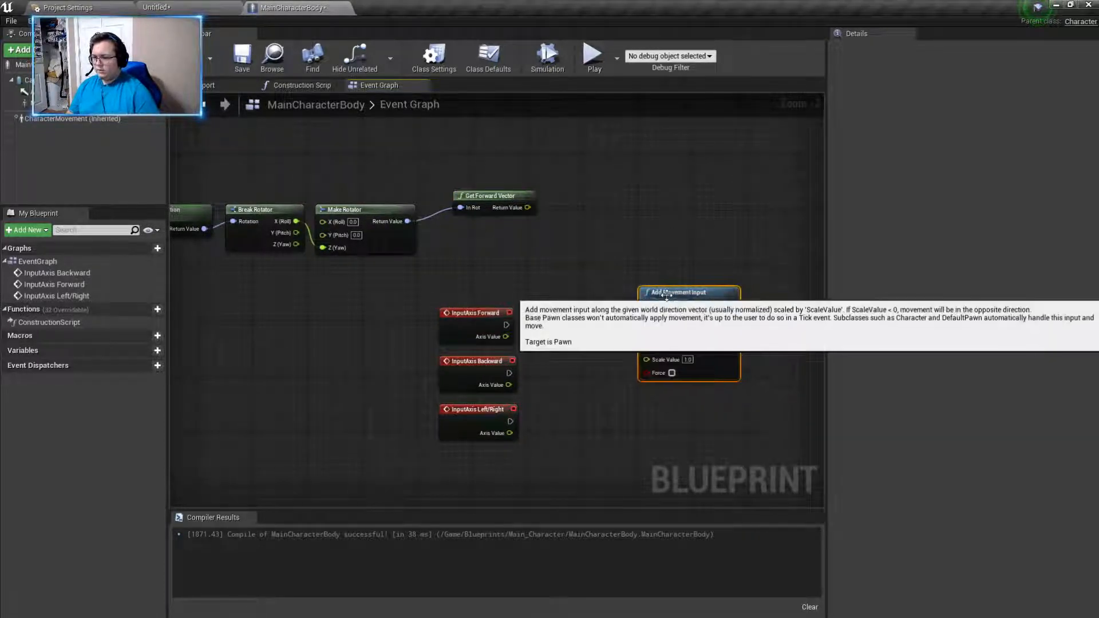
- Duplicate the Add Movement Input node twice and stack the three nodes in a vertical column
right_click_drag(665, 448, 689, 277)
key("ctrl+v")
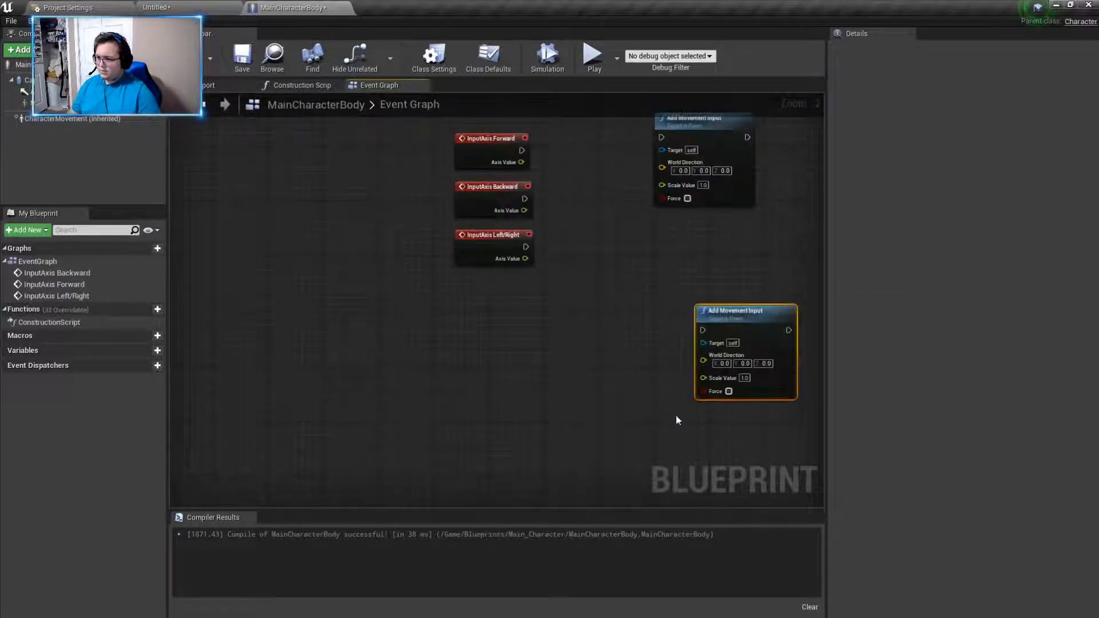
key("ctrl+v")
left_click_drag(733, 310, 691, 213)
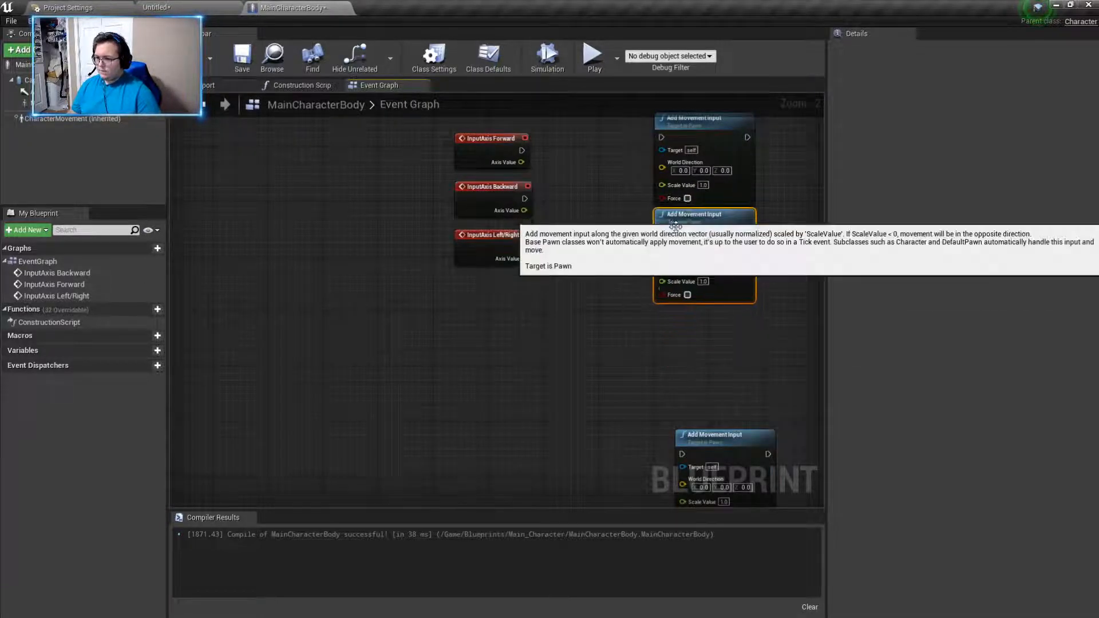
left_click_drag(702, 435, 674, 331)
left_click_drag(678, 319, 675, 312)
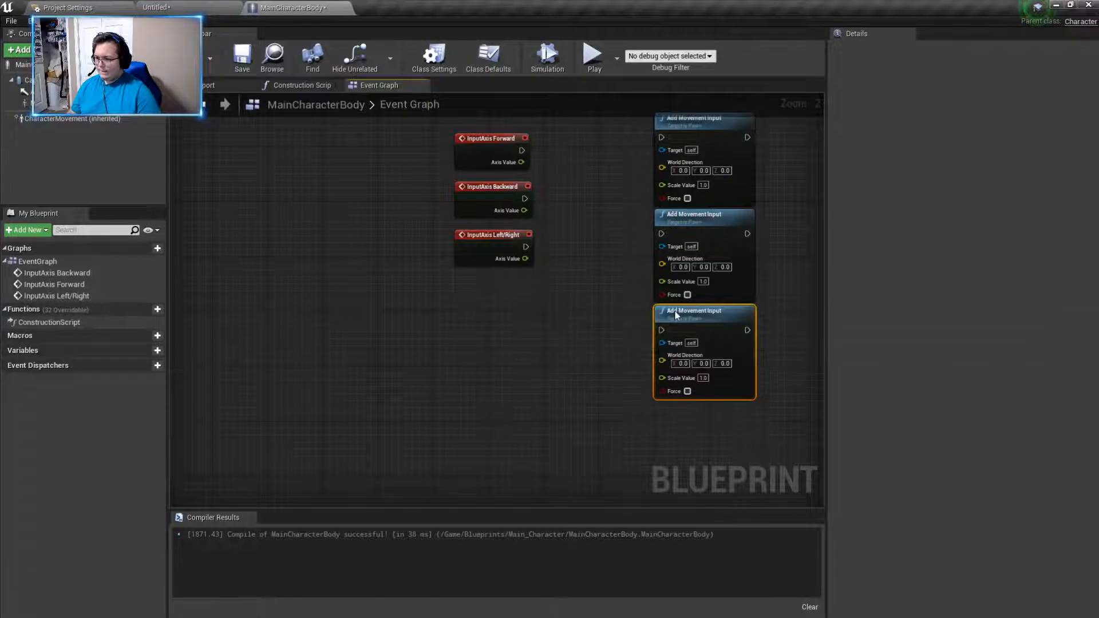
- Connect the execution outputs of InputAxis Forward, Backward and Left/Right to their own Add Movement Input nodes, aligning each event with its node
left_click_drag(484, 240, 661, 330)
left_click_drag(506, 317, 506, 323)
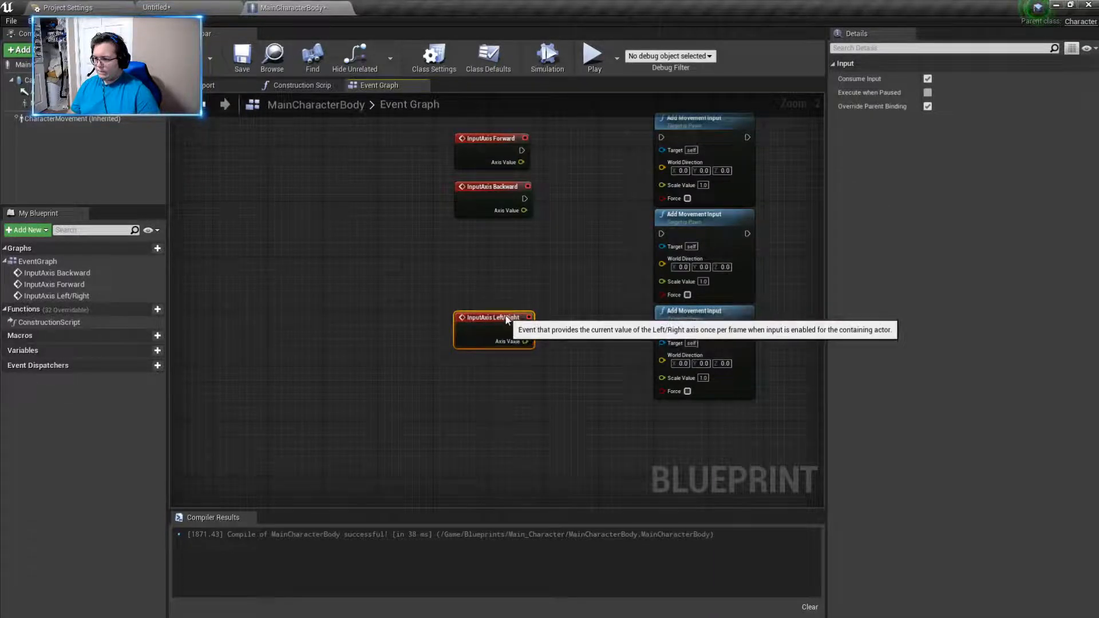
left_click_drag(524, 198, 660, 233)
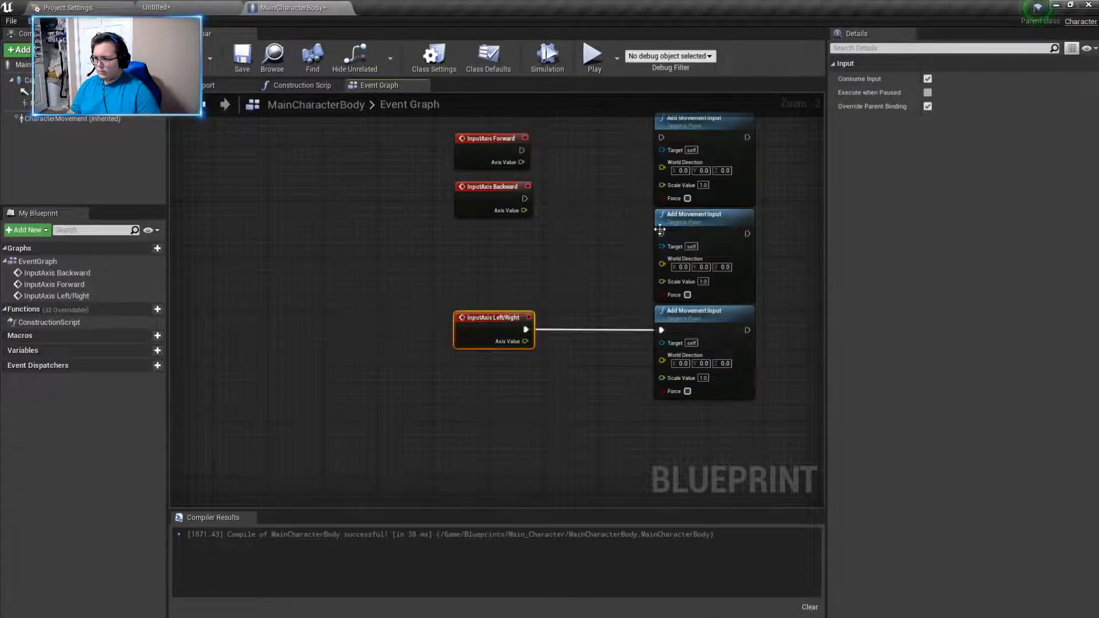
left_click(661, 234)
left_click_drag(525, 199, 661, 233)
left_click_drag(496, 189, 502, 223)
left_click_drag(521, 150, 498, 121)
right_click_drag(585, 180, 568, 249)
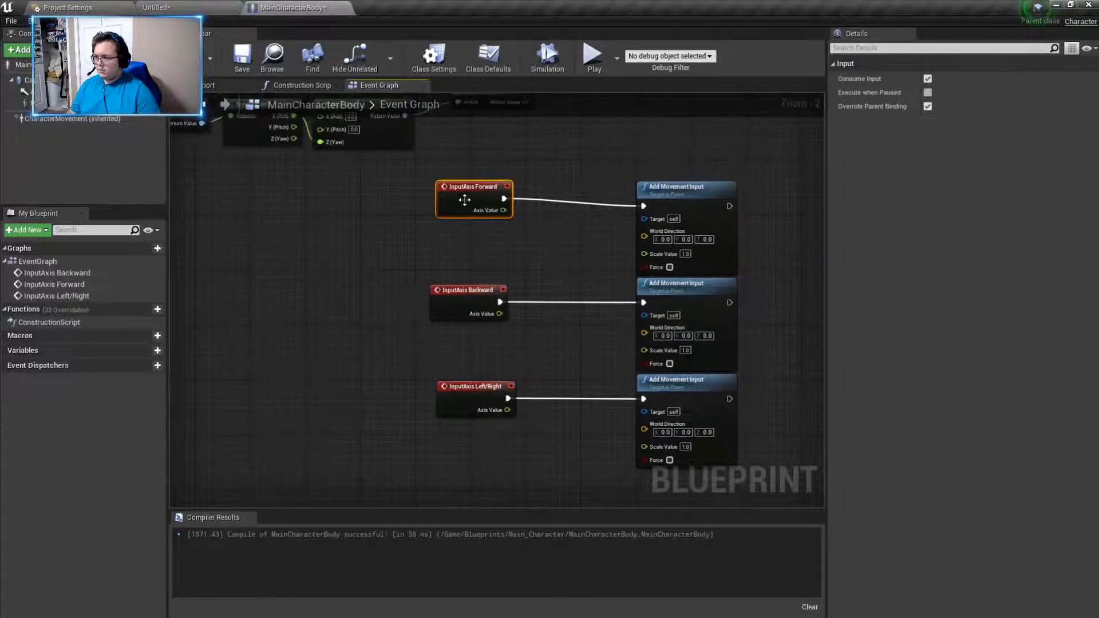
left_click_drag(471, 191, 472, 198)
- Connect Get Forward Vector's Return Value to the World Direction of the Forward and Backward Add Movement Input nodes
right_click_drag(582, 248, 503, 331)
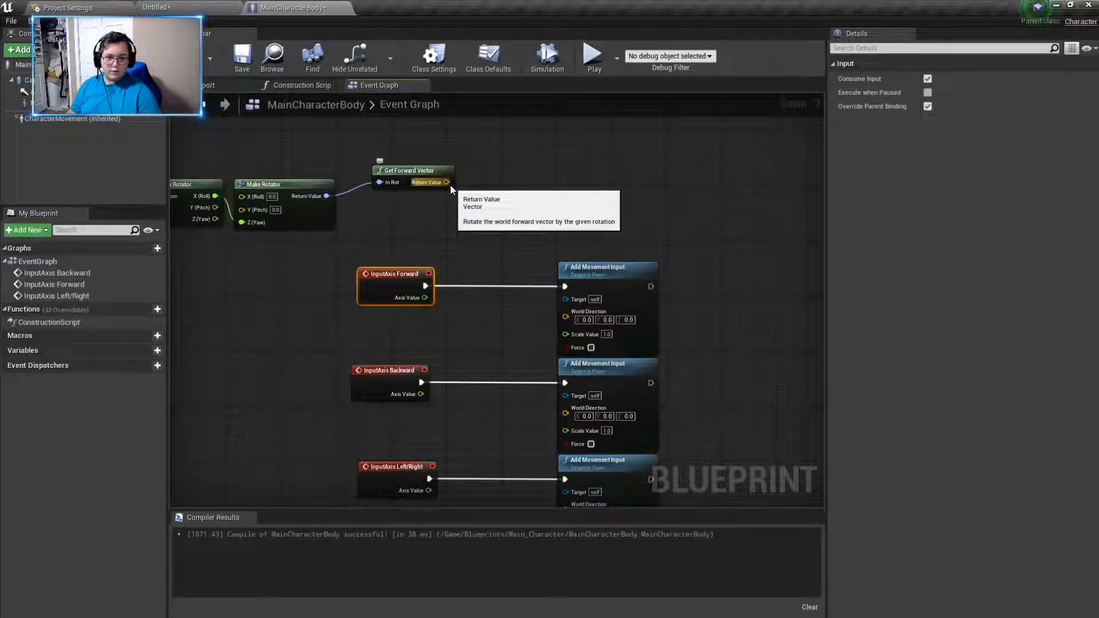
left_click_drag(450, 184, 565, 316)
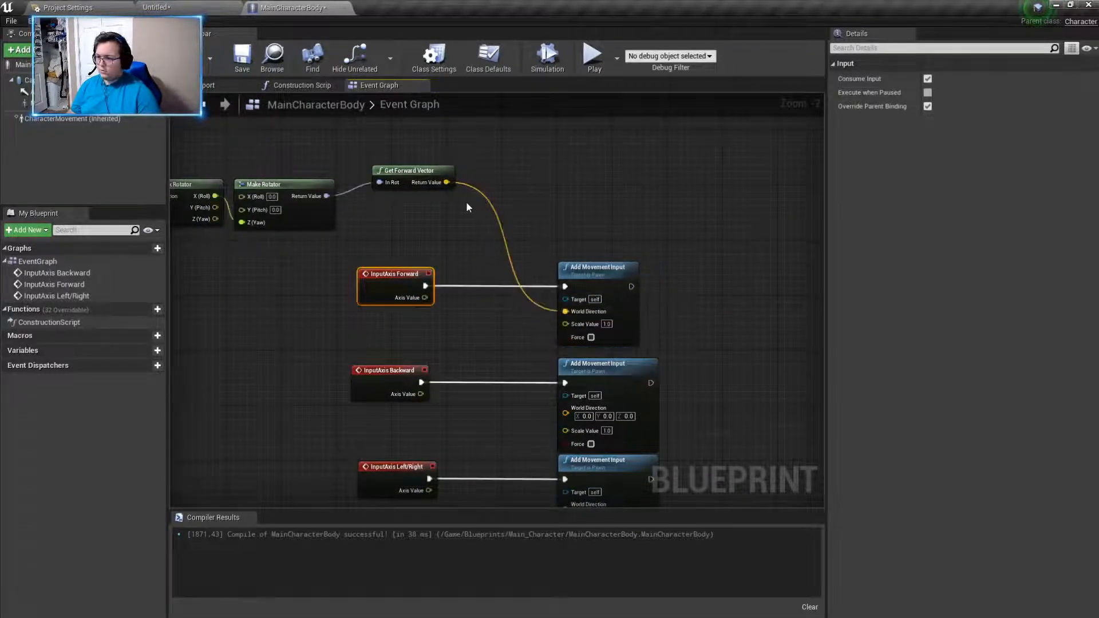
left_click_drag(446, 182, 566, 407)
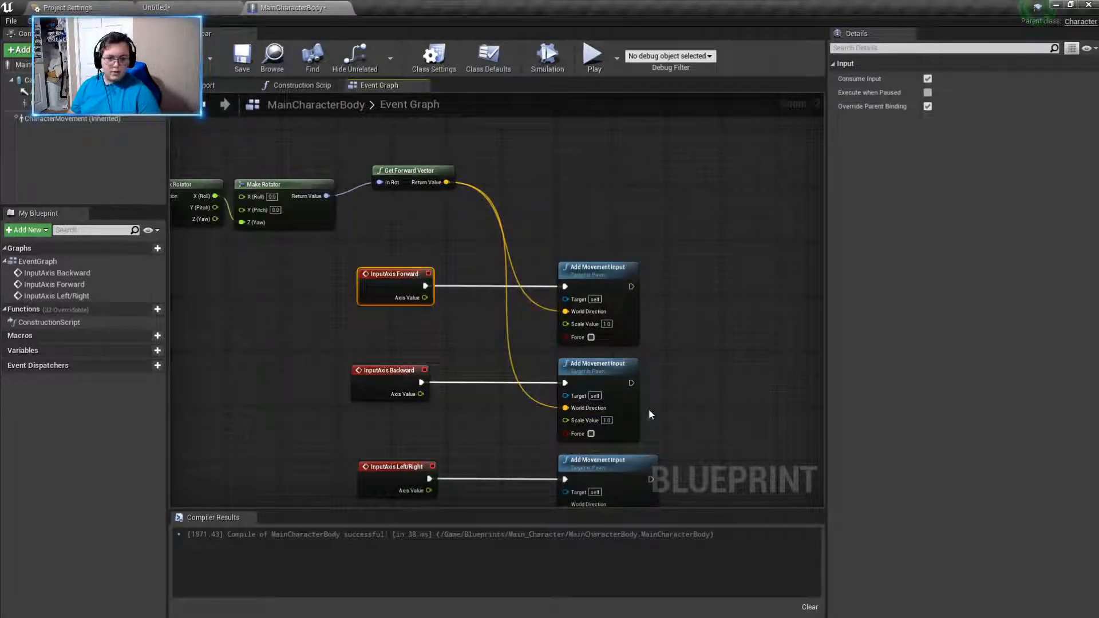
- Connect the Axis Value of the Forward, Backward and Left/Right events to the Scale Value of their Add Movement Input nodes
left_click_drag(425, 298, 566, 324)
left_click_drag(418, 394, 566, 420)
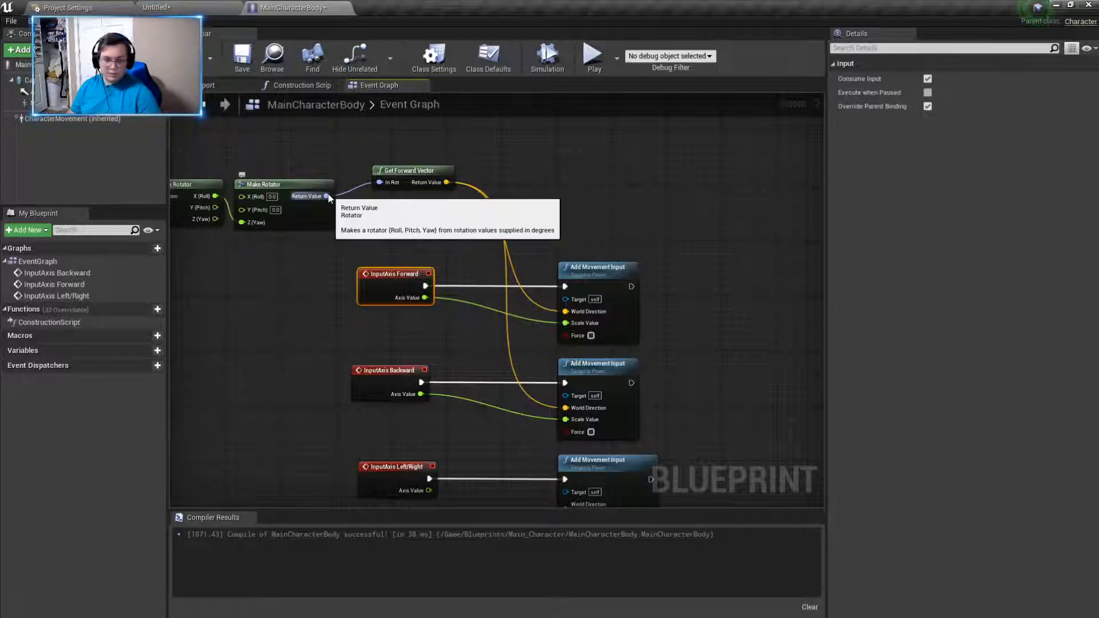
right_click_drag(523, 246, 512, 183)
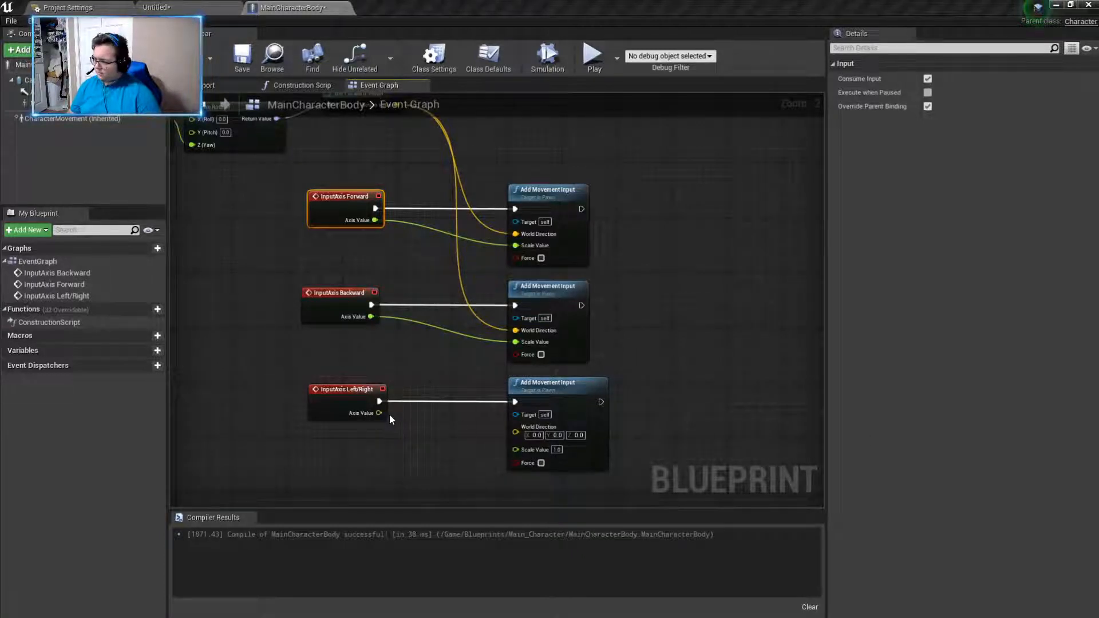
left_click_drag(378, 413, 519, 450)
- Create a Get Right Vector node fed by Make Rotator's Return Value and place it just below Get Forward Vector
right_click_drag(333, 166, 455, 306)
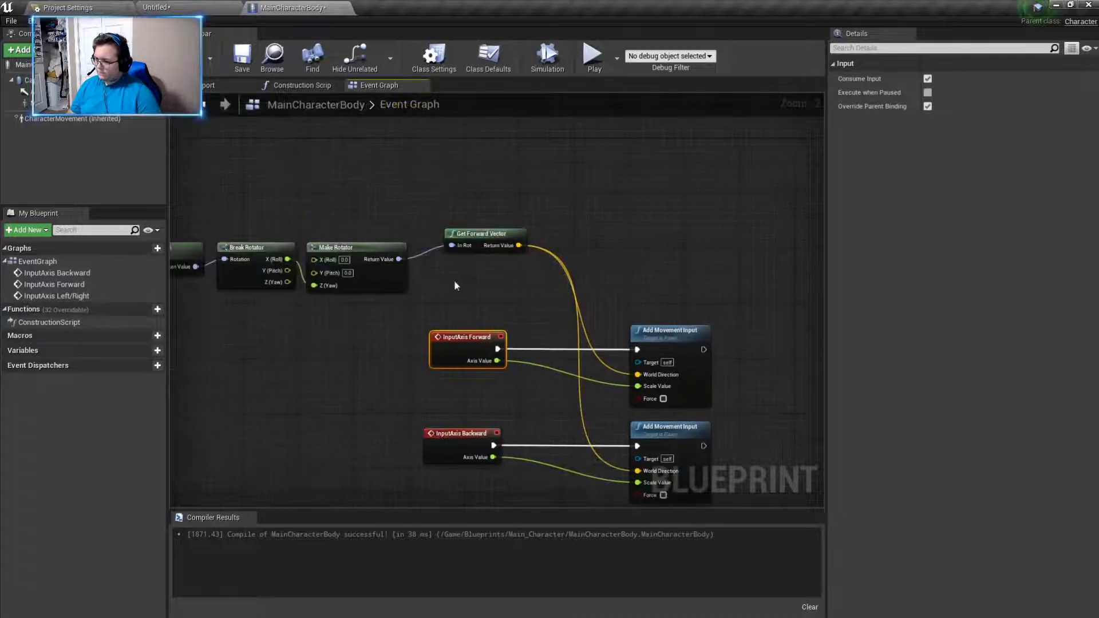
left_click_drag(395, 275, 460, 294)
type("get right")
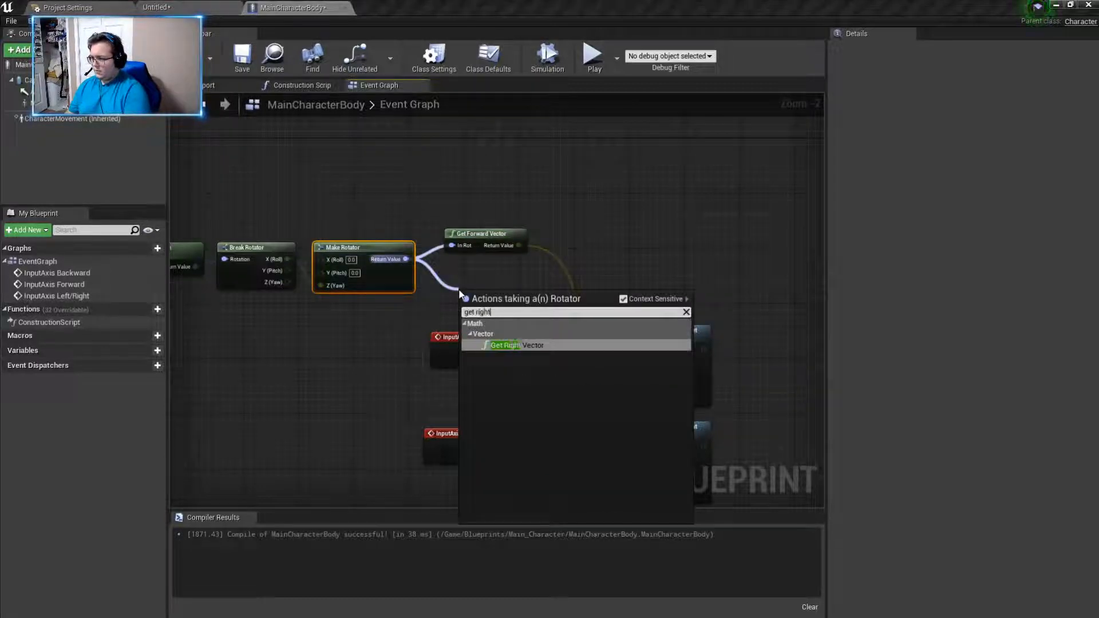
left_click(523, 347)
left_click_drag(514, 292, 494, 278)
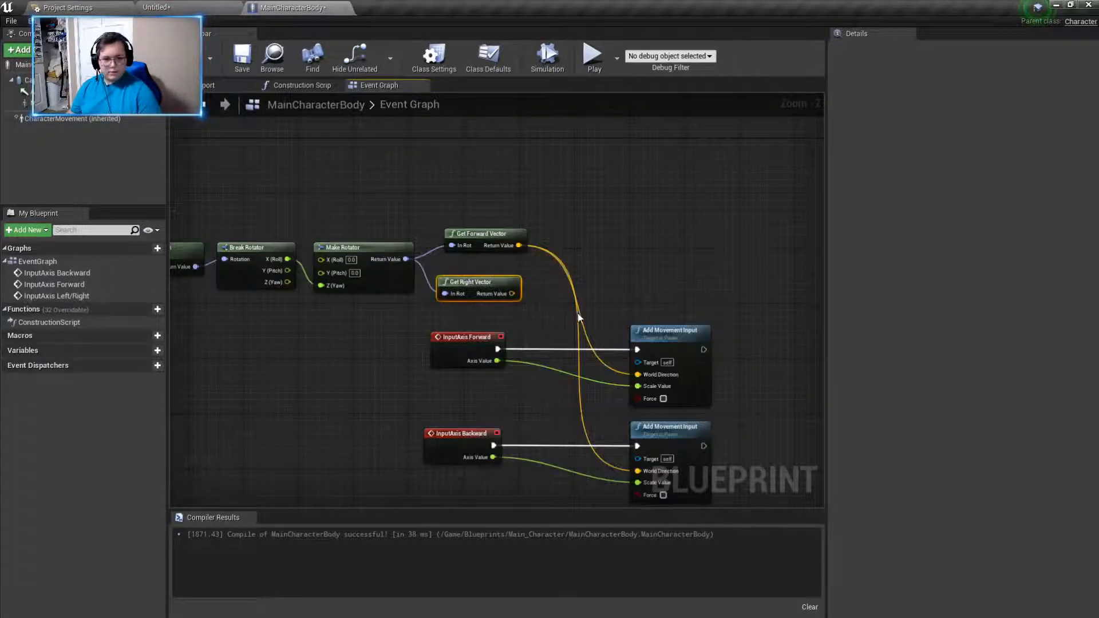
- Connect Get Right Vector's Return Value to the World Direction of the Left/Right Add Movement Input, tidy the vector node and compile the blueprint
right_click_drag(603, 321, 540, 179)
left_click_drag(452, 152, 584, 433)
right_click_drag(438, 207, 471, 298)
left_click(477, 212)
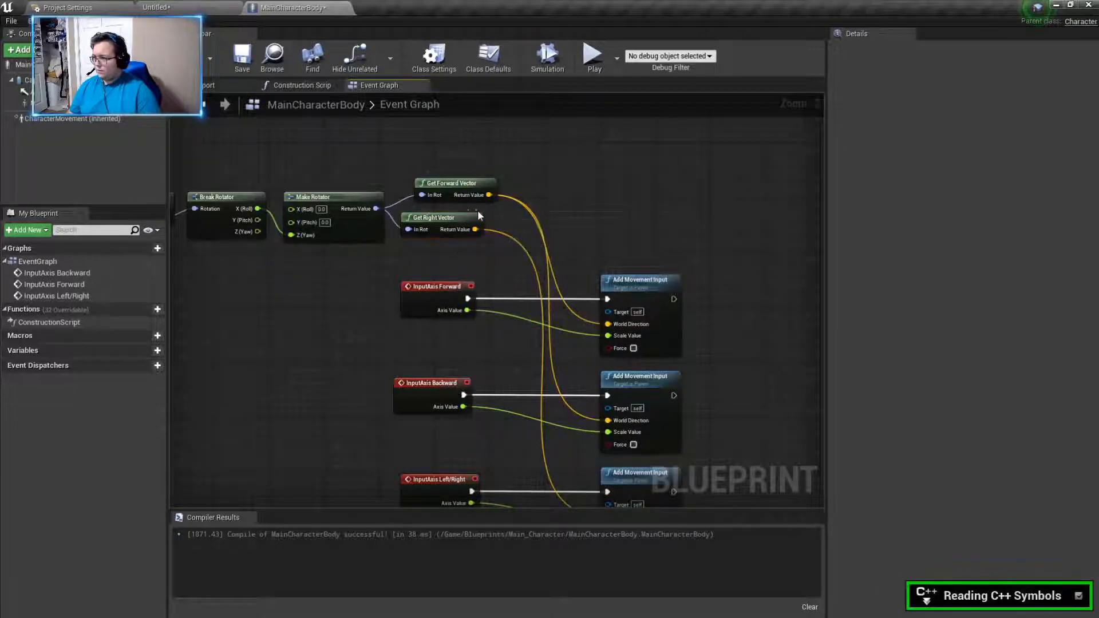
left_click_drag(462, 217, 482, 217)
left_click(188, 57)
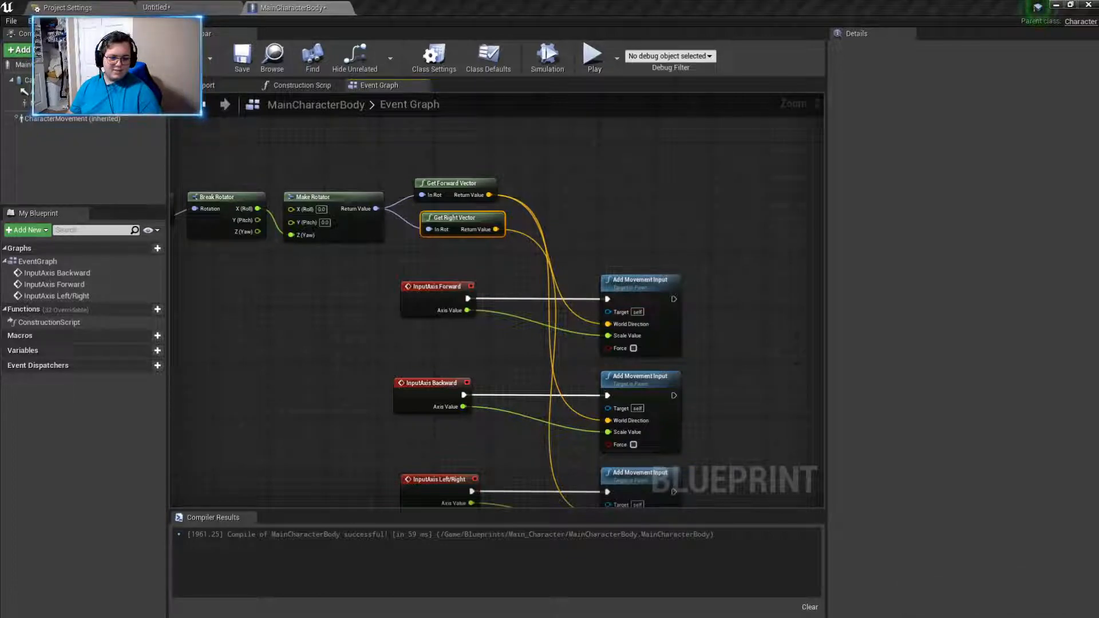
- Play the level in the editor and test walking the character forward, backward, left and right, then release the mouse cursor
left_click(166, 8)
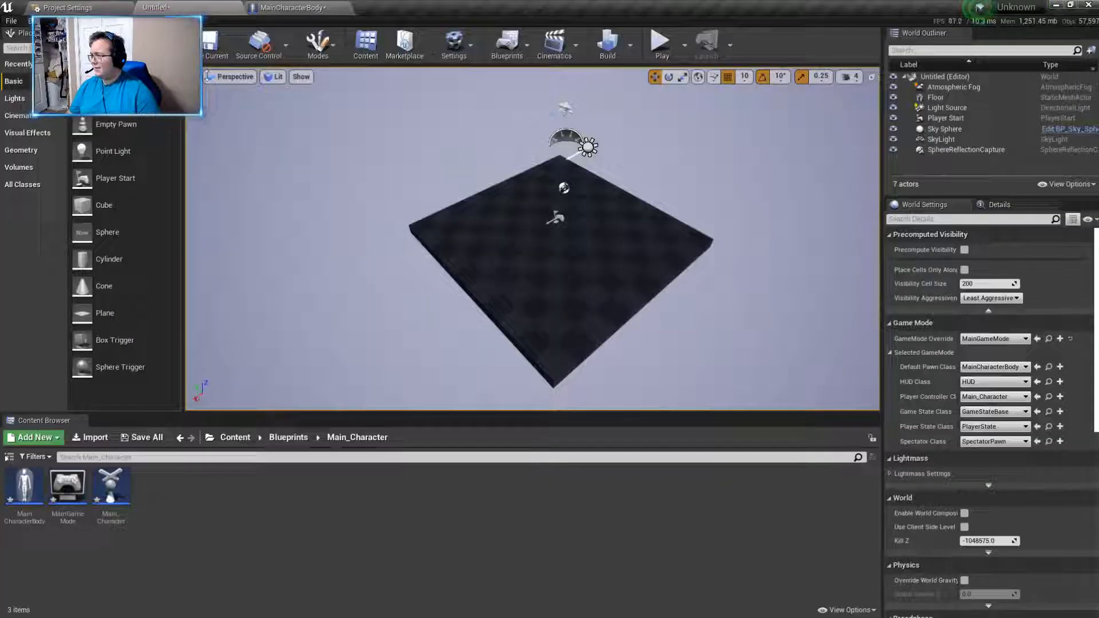
left_click(660, 44)
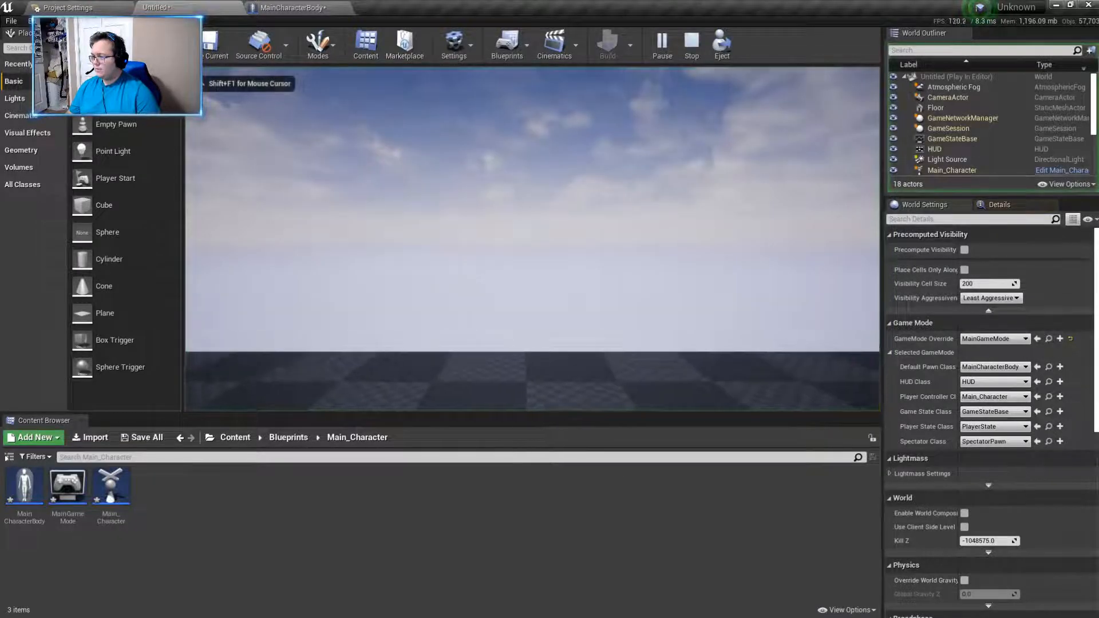
key("s")
key("a")
key("w")
key("d")
key("s")
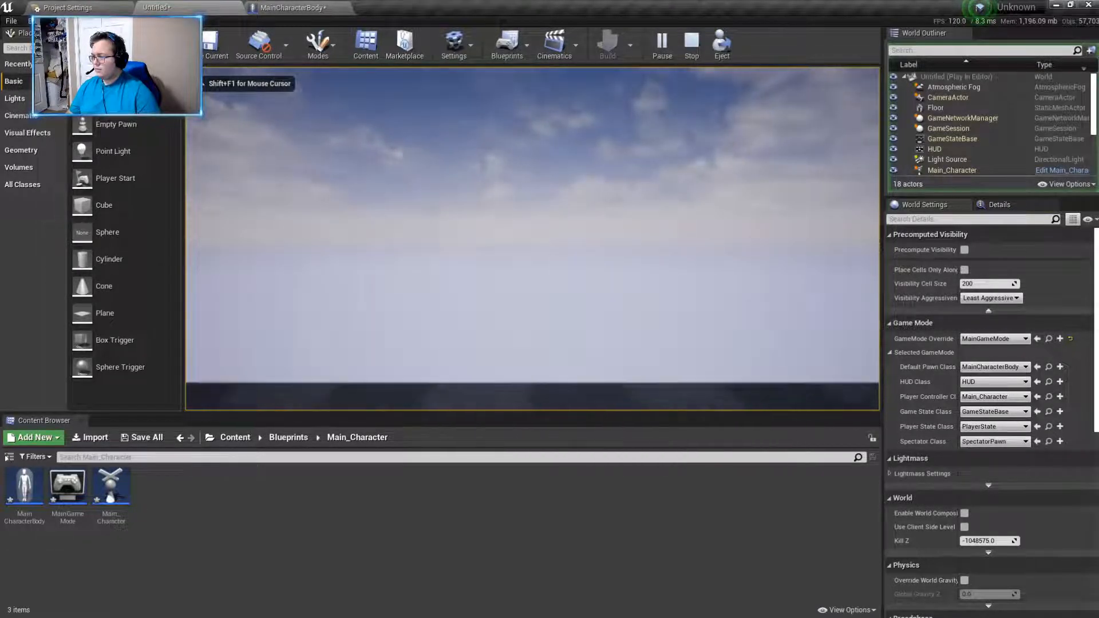
key("w")
key("a")
key("d")
key("w")
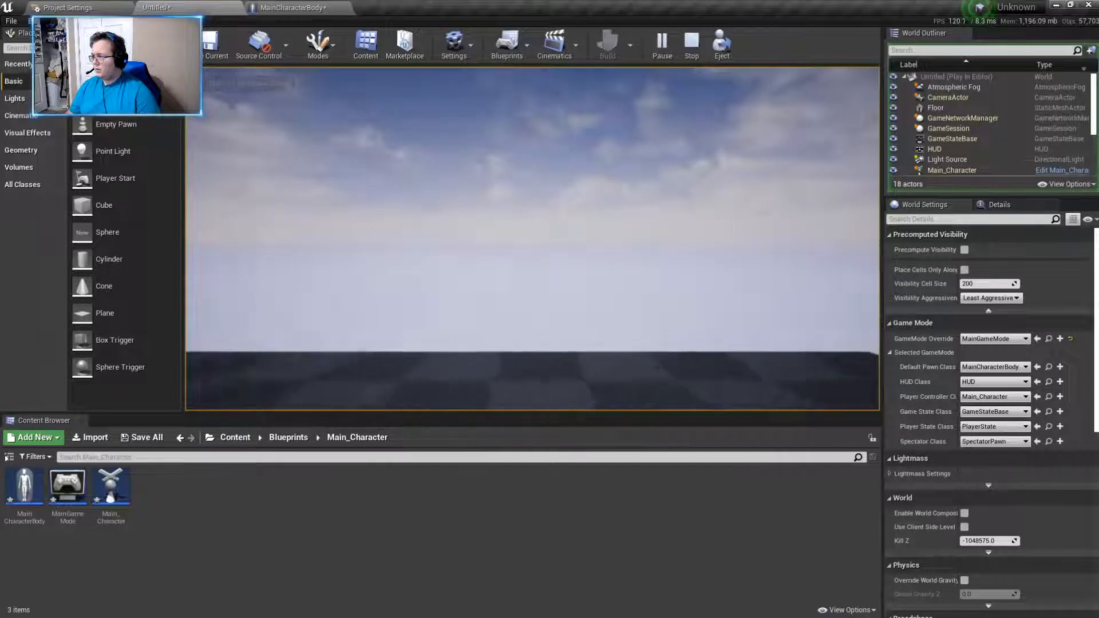
key("s")
key("w")
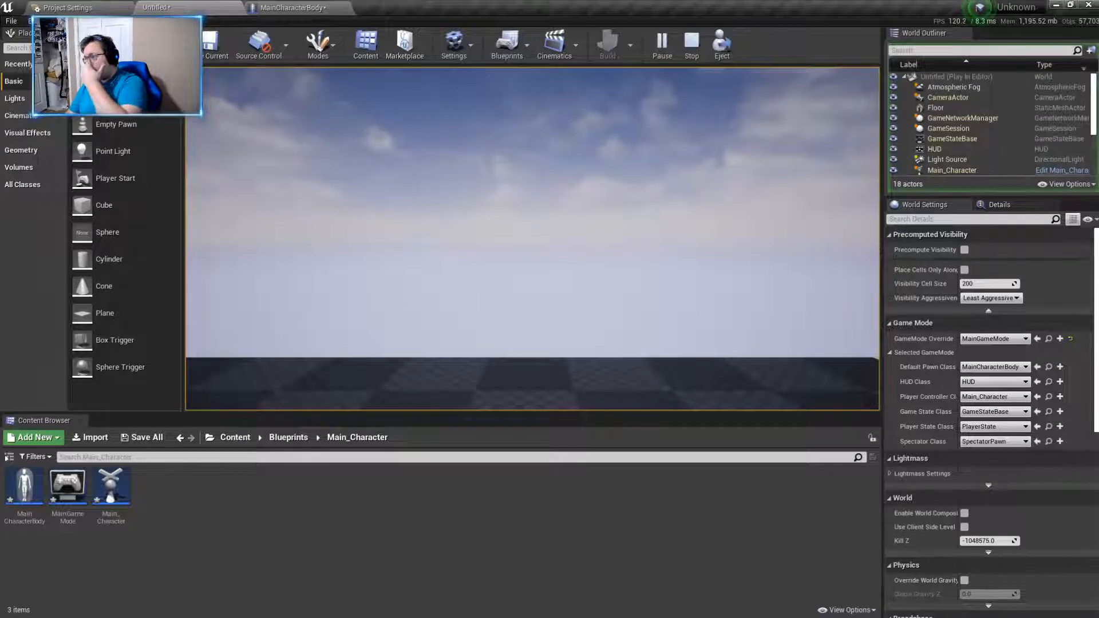
key("w")
key("s")
key("d")
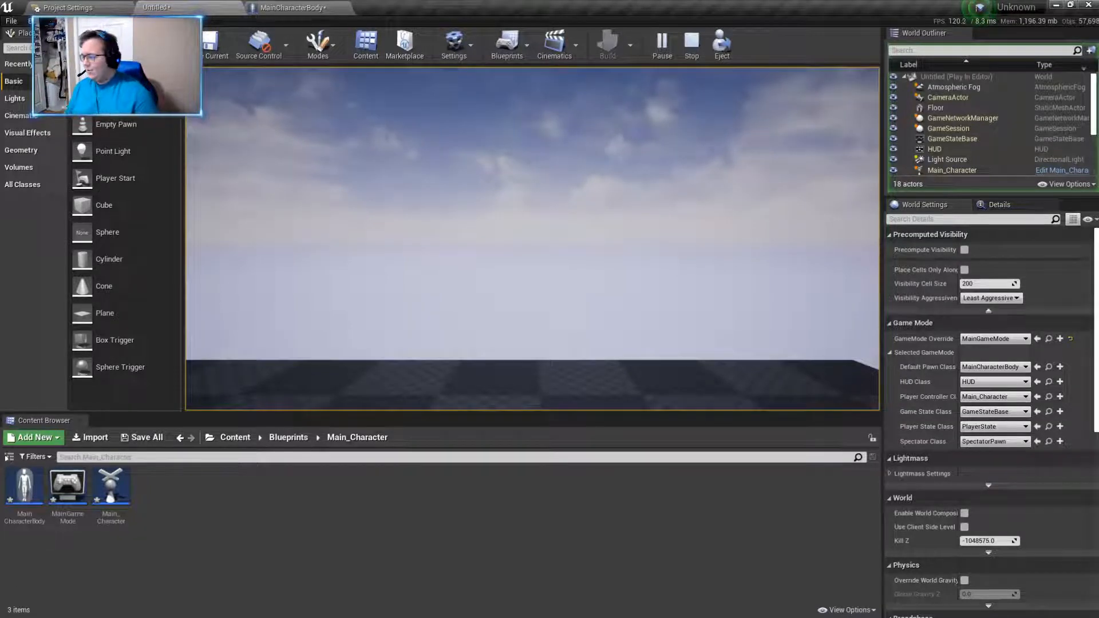
key("s")
key("shift+F1")
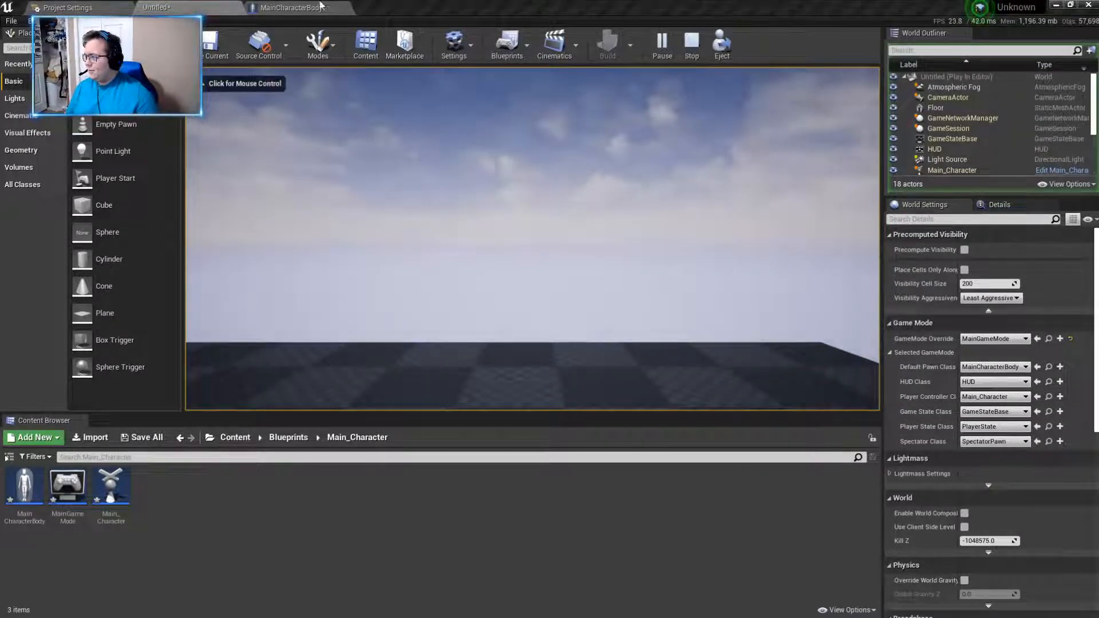
- Return to the MainCharacterBody event graph and stop the play session
left_click(328, 7)
right_click_drag(662, 402, 555, 349)
scroll(492, 335, "down", 5)
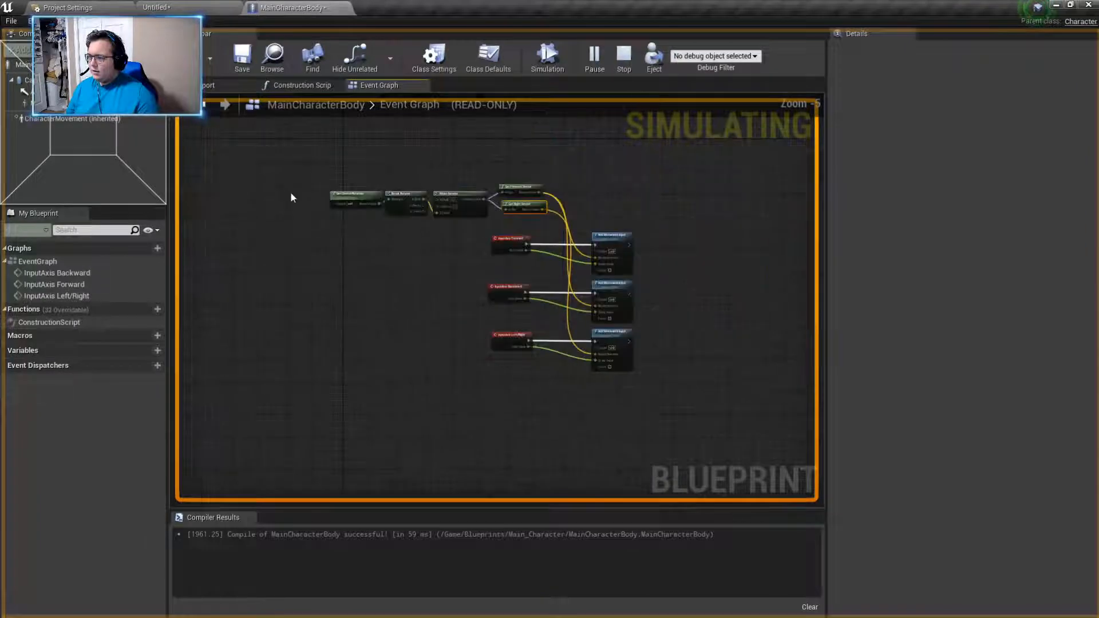
left_click(620, 55)
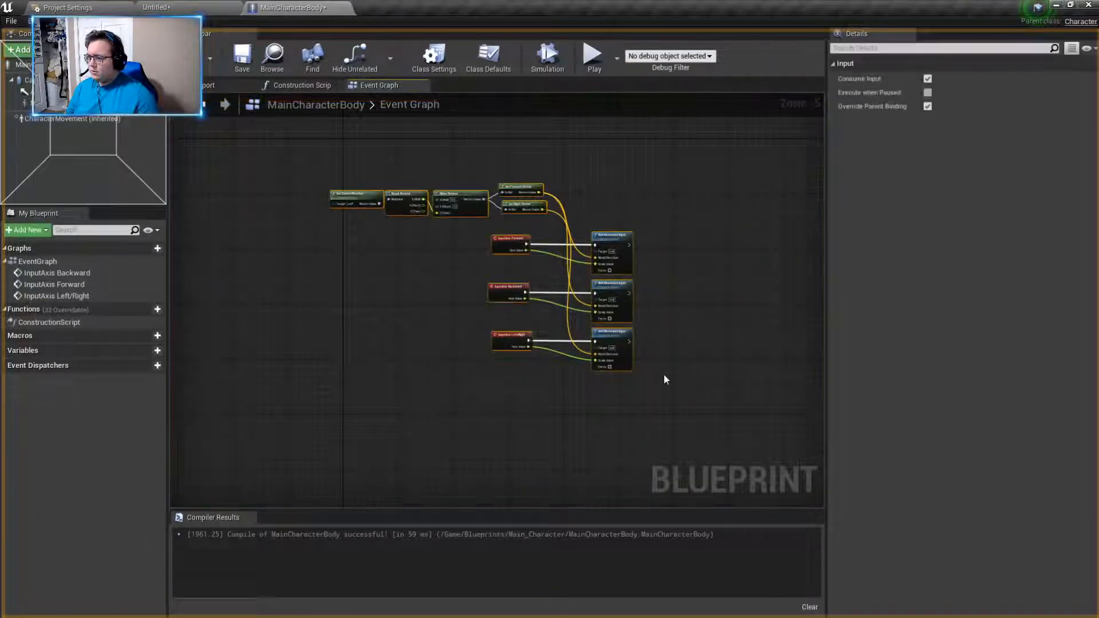
- Enclose all the selected movement nodes in a comment box titled Walking and compile the blueprint
right_click(456, 312)
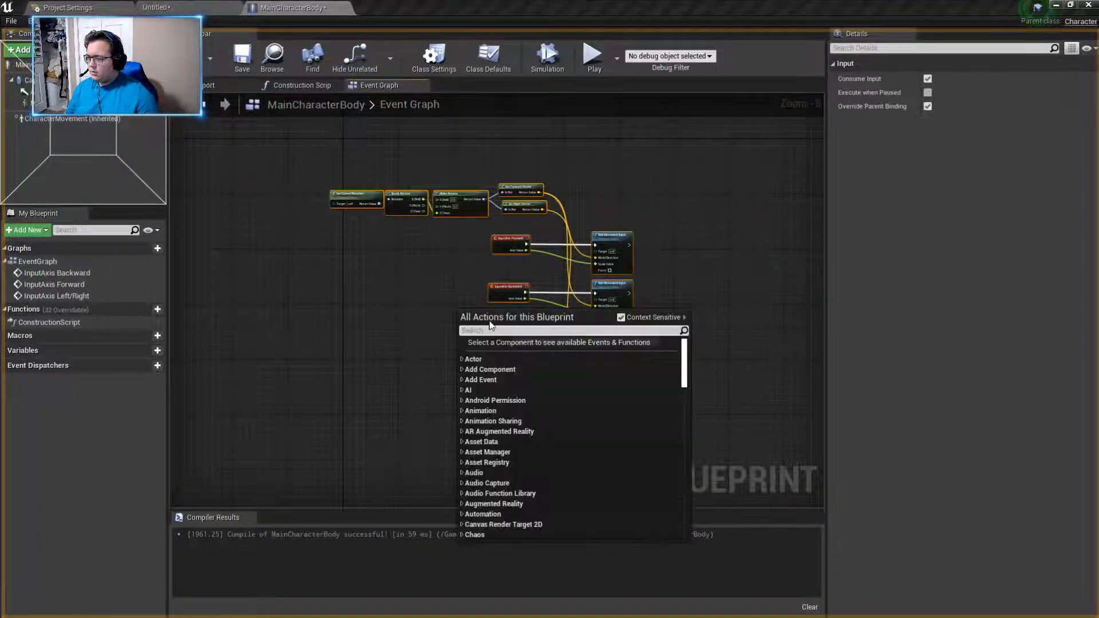
type("comment")
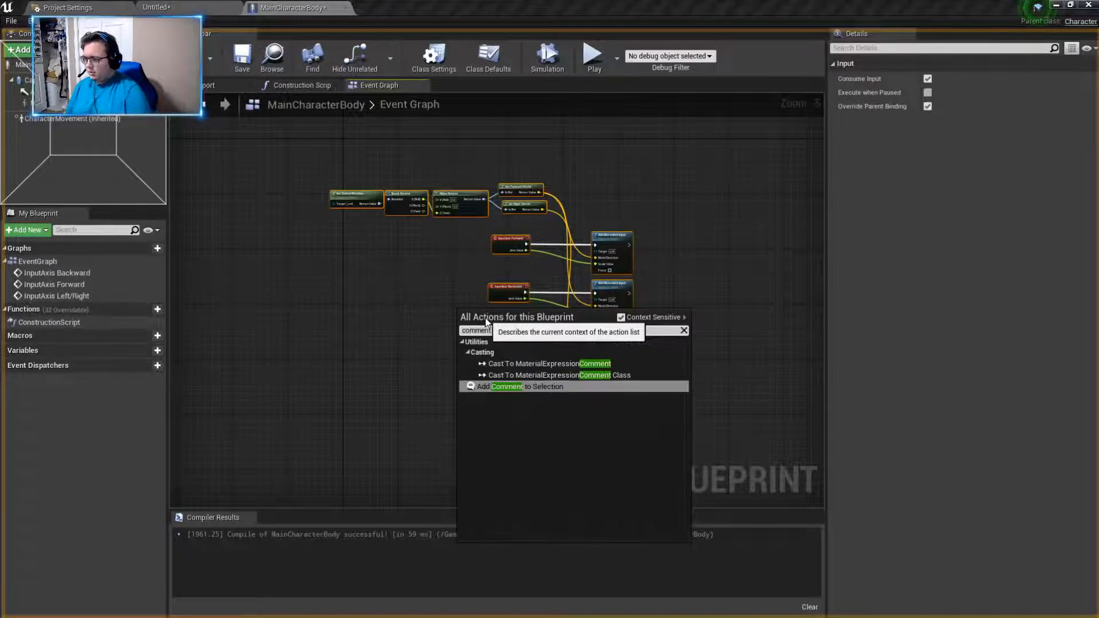
left_click(519, 388)
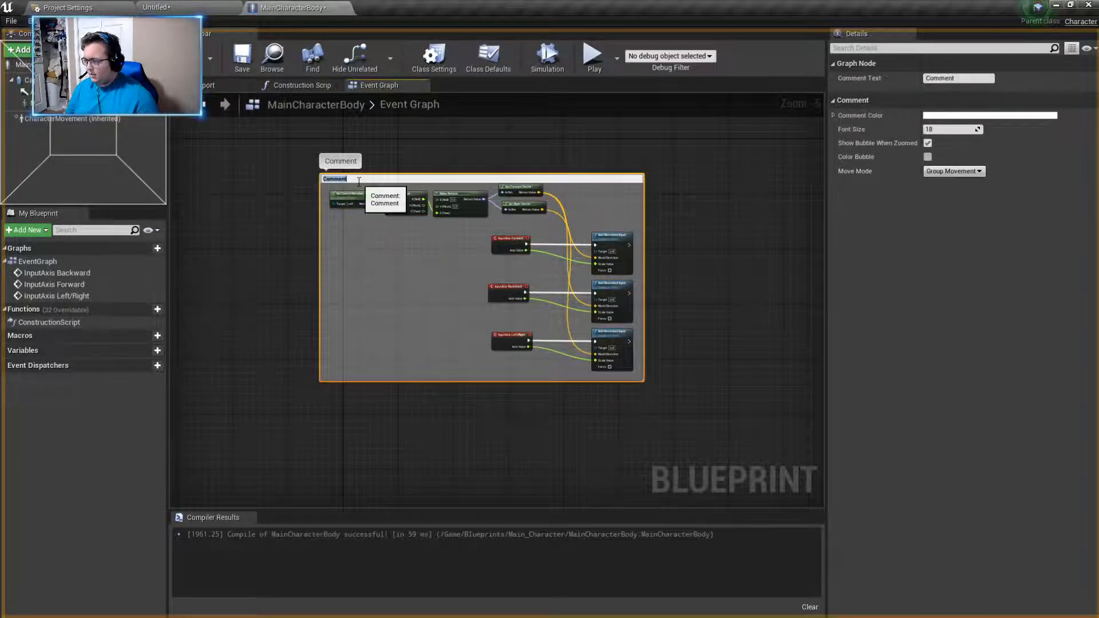
type("Mov")
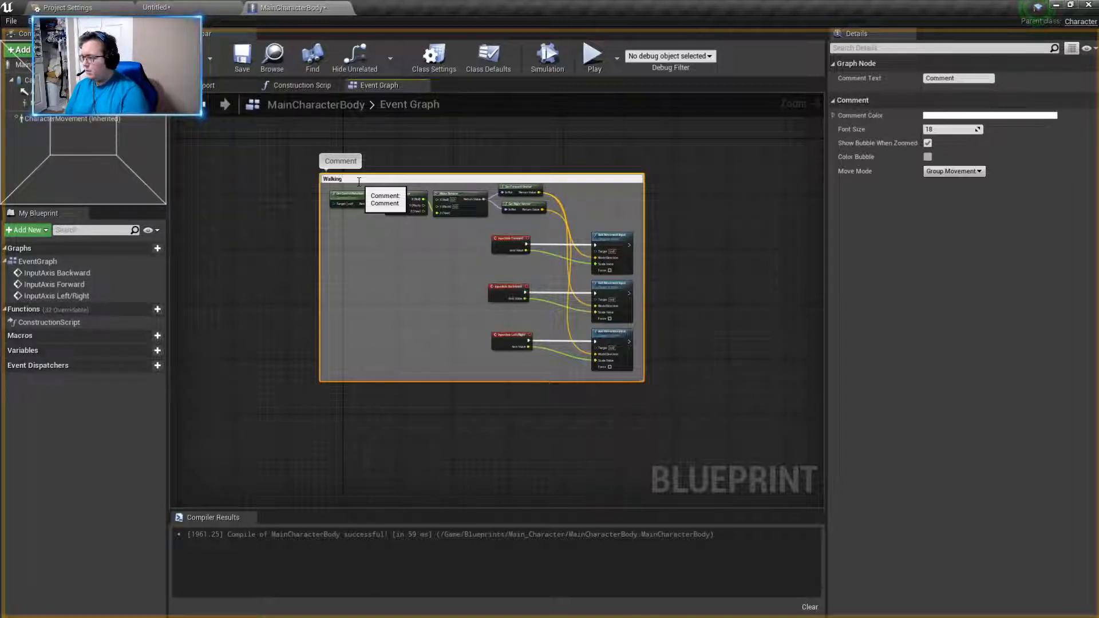
key("Return")
left_click(227, 217)
left_click(188, 65)
left_click(423, 179)
left_click(658, 324)
right_click_drag(741, 316, 564, 294)
scroll(552, 286, "up", 2)
right_click_drag(430, 226, 719, 318)
right_click_drag(603, 280, 734, 172)
scroll(685, 224, "down", 3)
right_click_drag(684, 225, 616, 202)
scroll(509, 310, "up", 2)
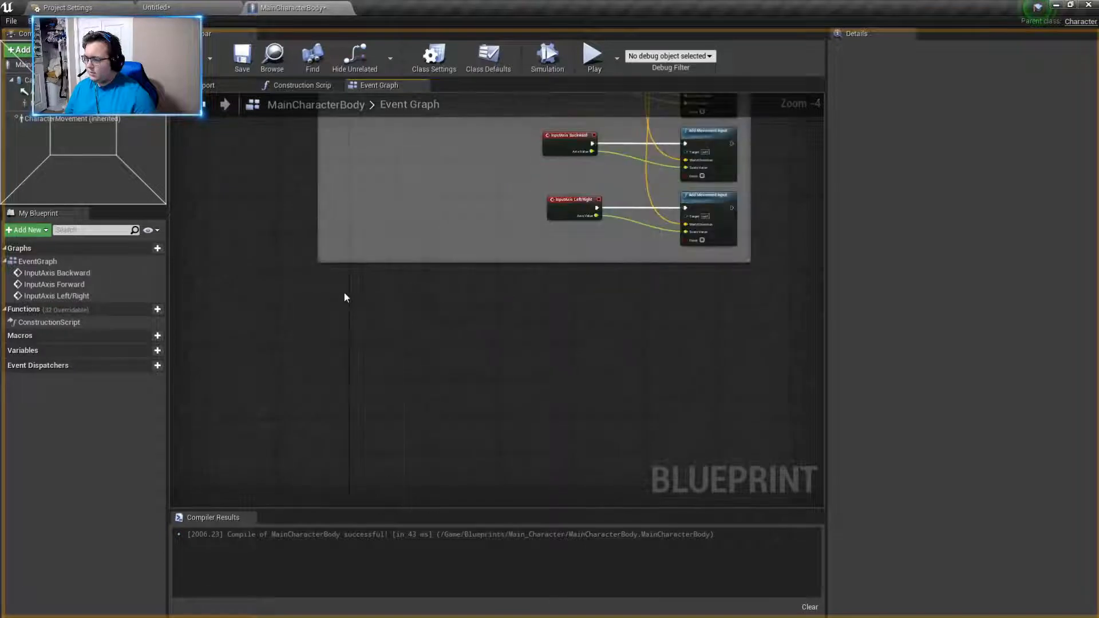
right_click(363, 300)
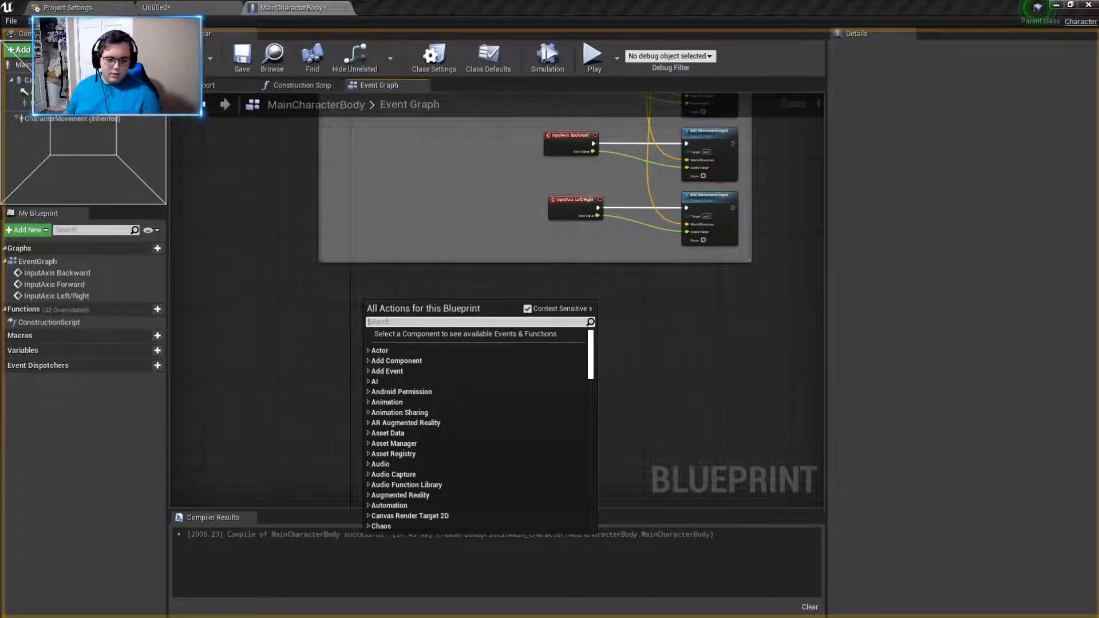
key("Escape")
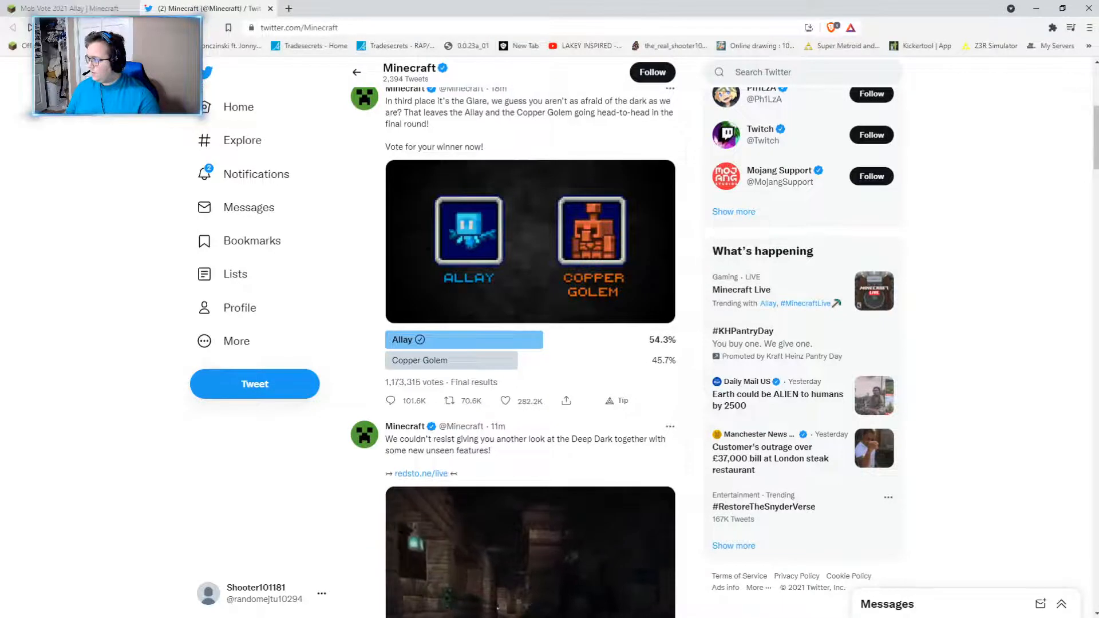
left_click(48, 28)
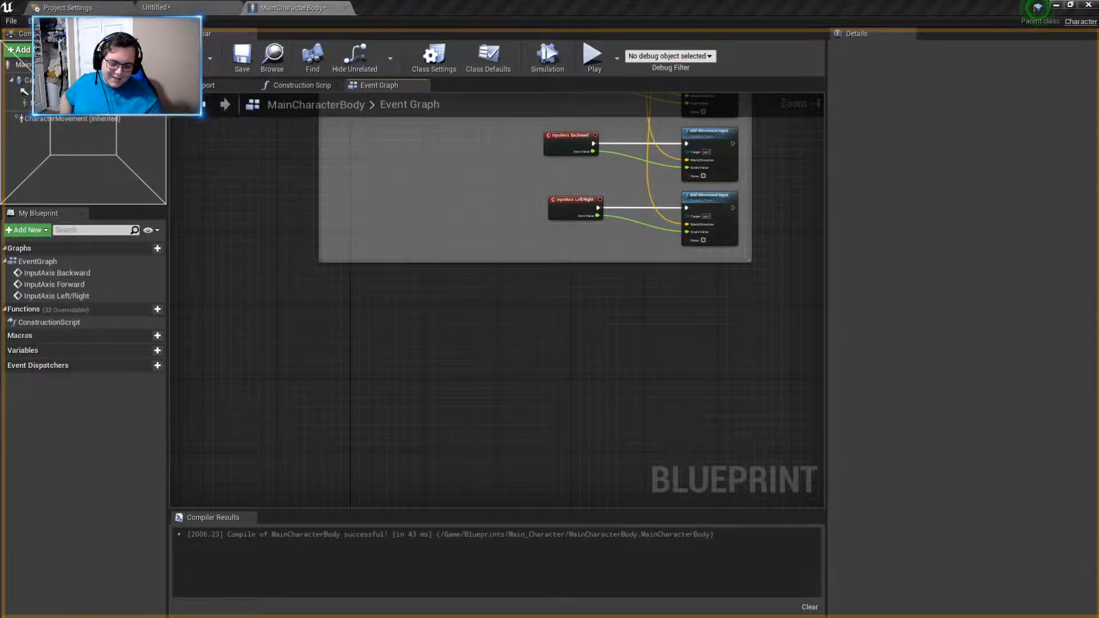
key("super+d")
key("super+d")
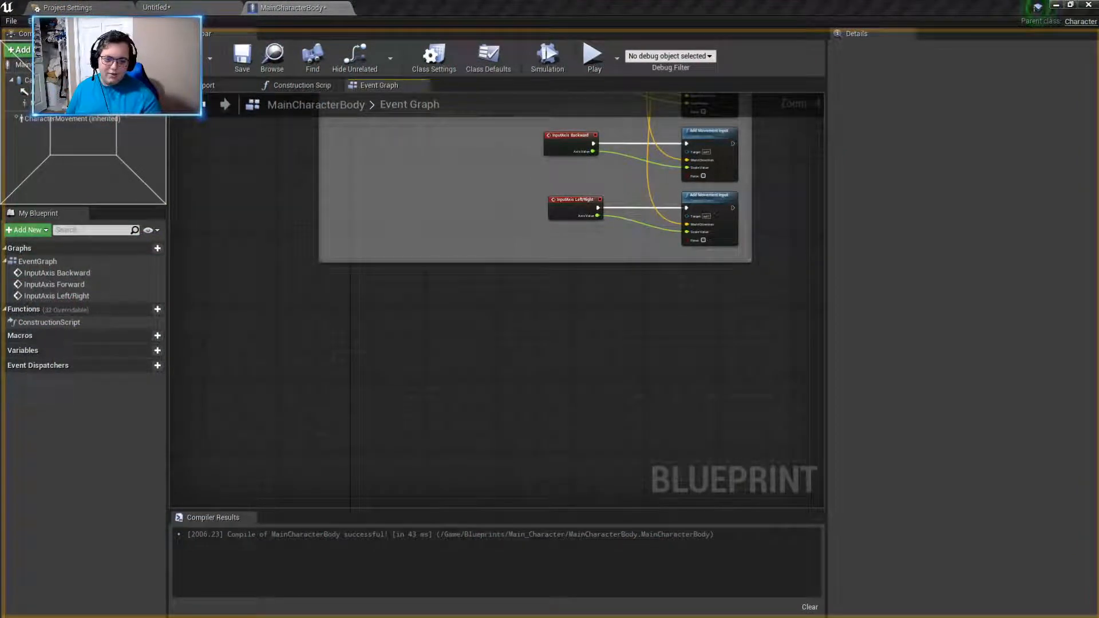
right_click_drag(698, 334, 683, 382)
right_click_drag(599, 335, 600, 365)
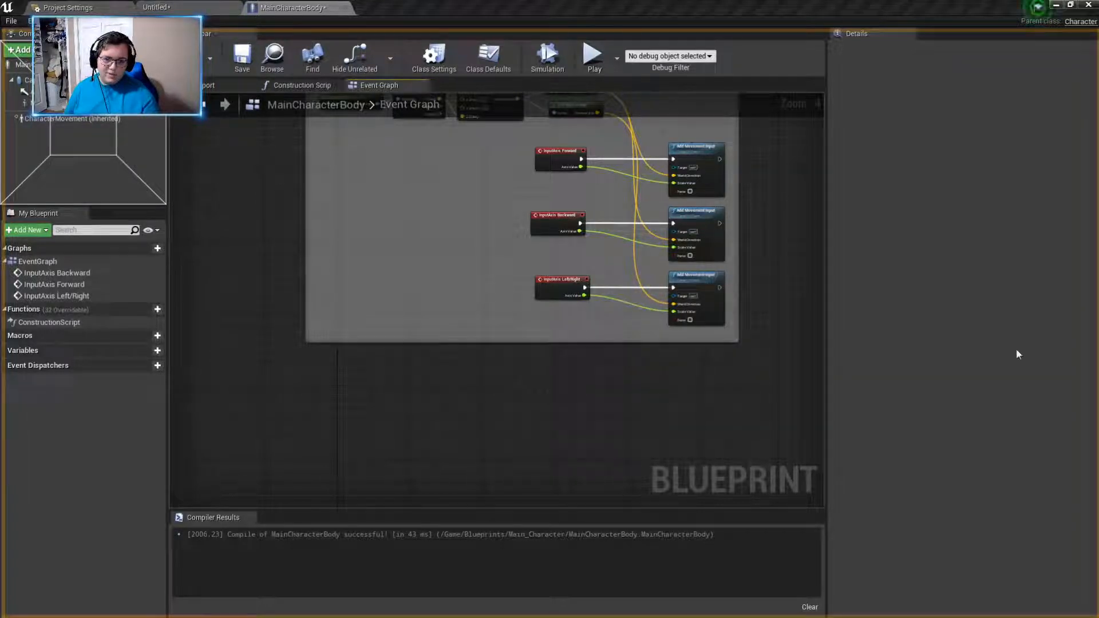
- Add an InputAction Sprint event and place it in the empty left part of the Walking comment box, beside the movement input events
scroll(424, 321, "up", 4)
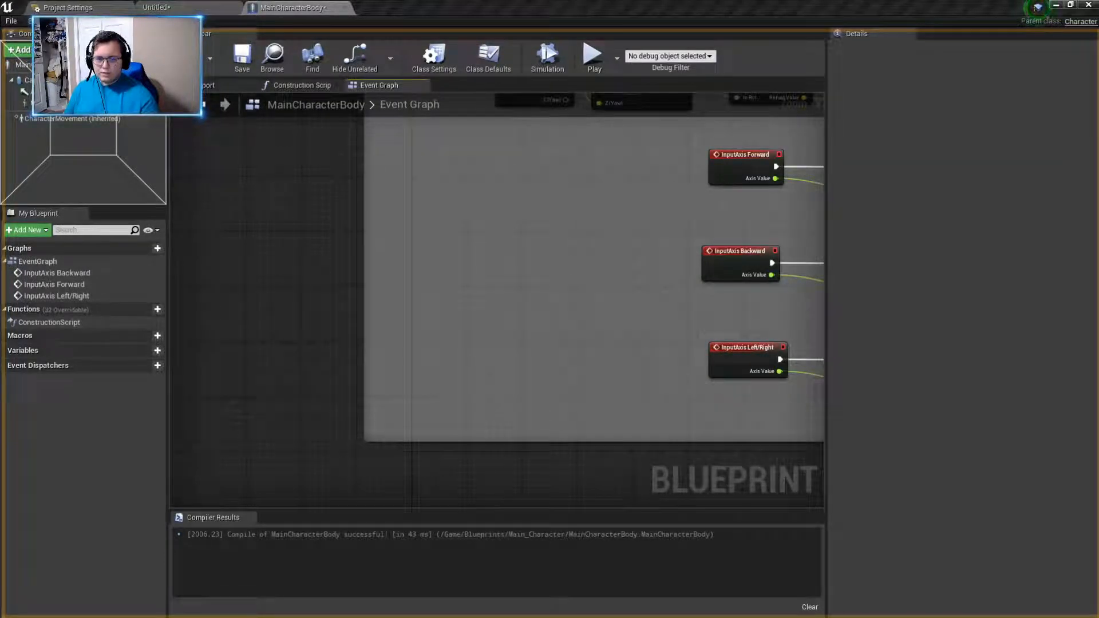
right_click_drag(579, 277, 430, 319)
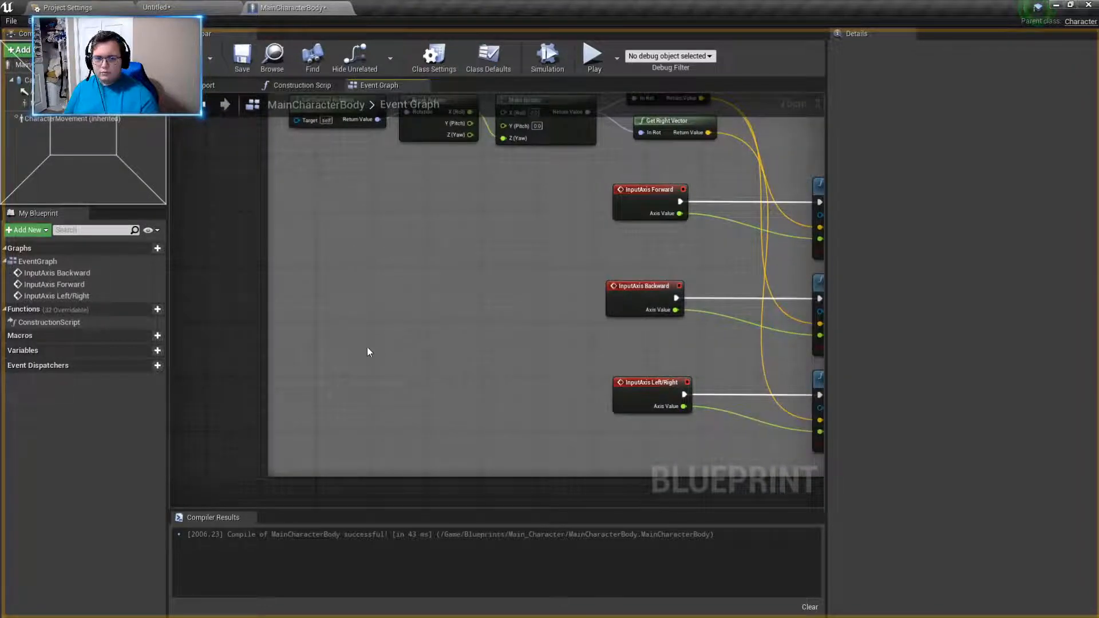
right_click(367, 348)
type("INp")
key("BackSpace")
key("BackSpace")
type("nu")
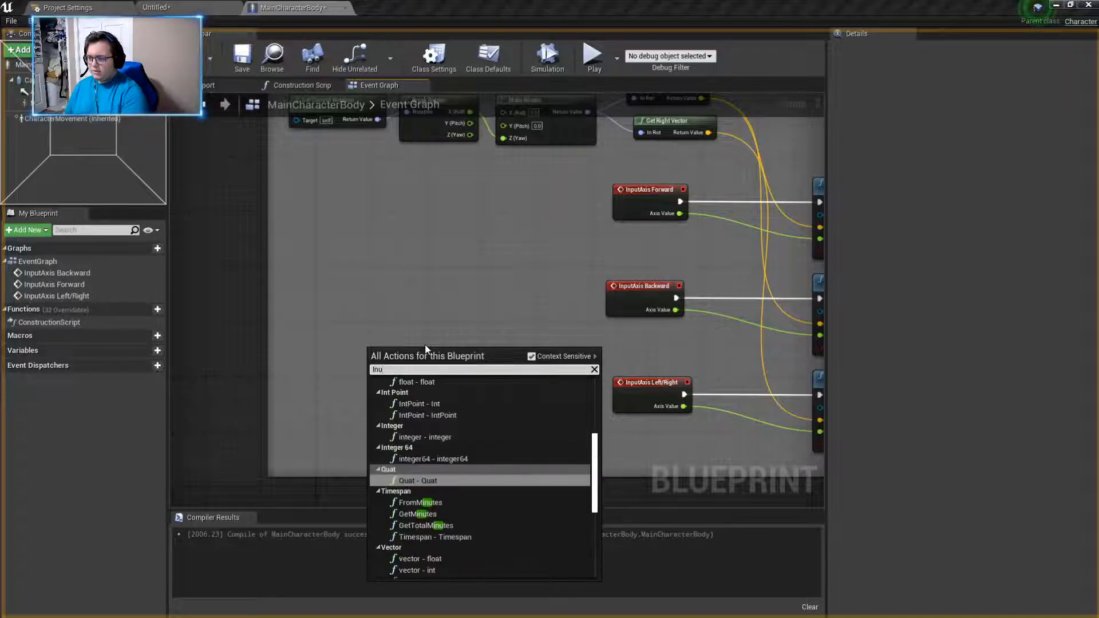
key("BackSpace")
type("put sprin")
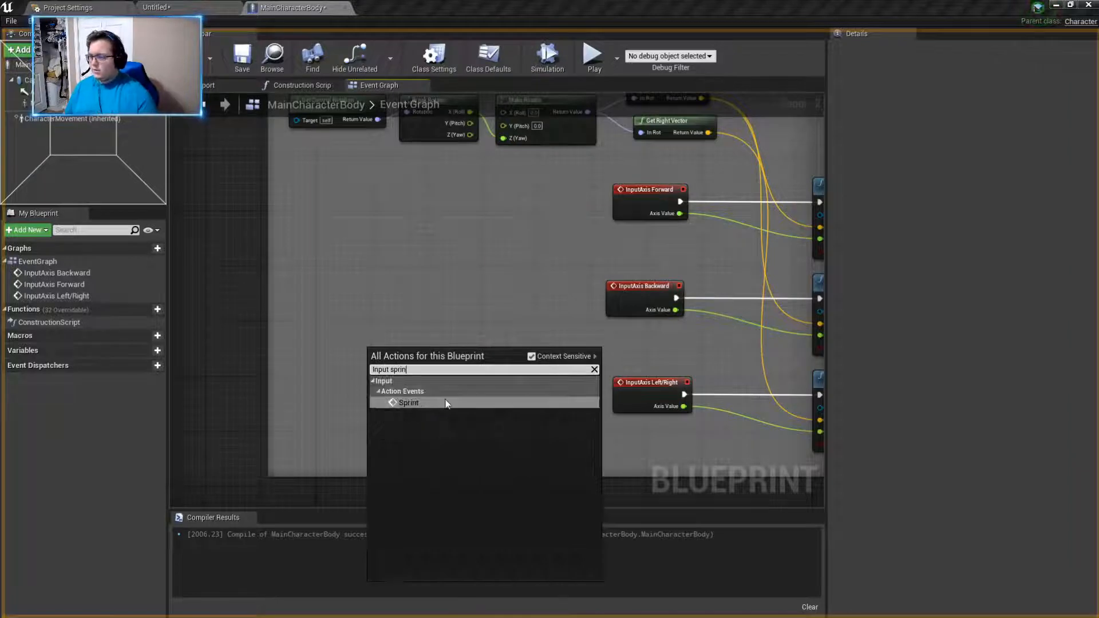
left_click(446, 403)
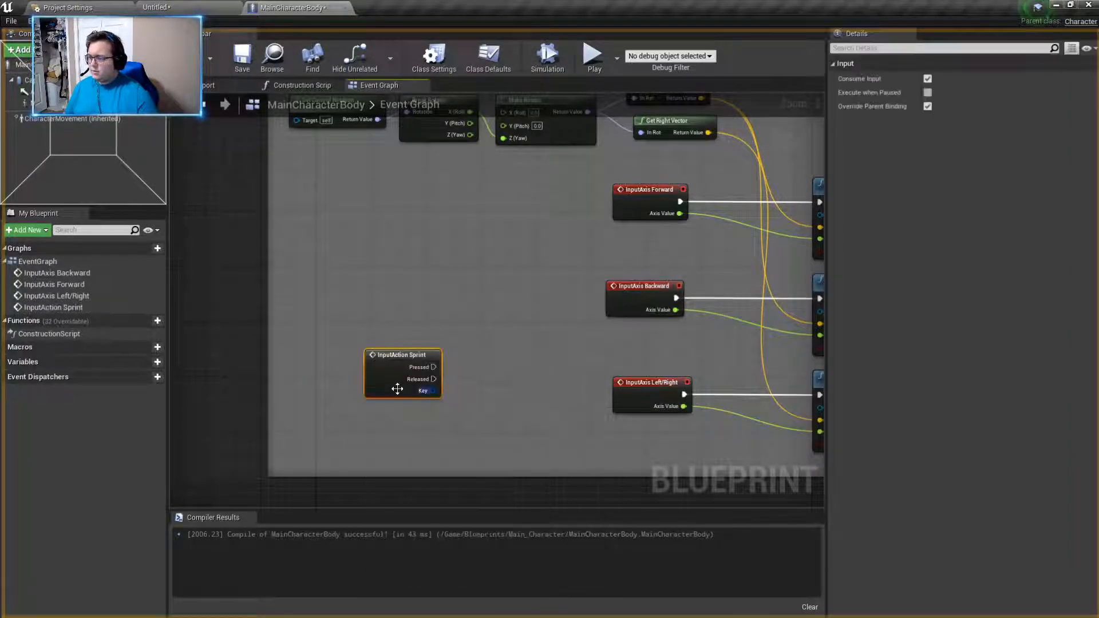
left_click_drag(394, 360, 355, 345)
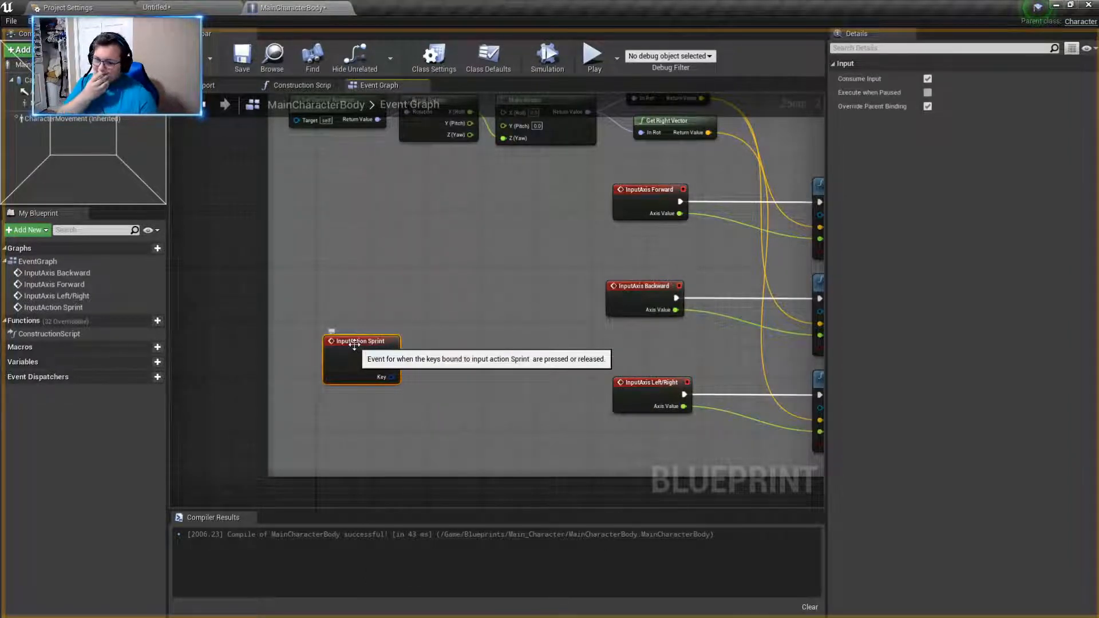
left_click_drag(361, 340, 340, 340)
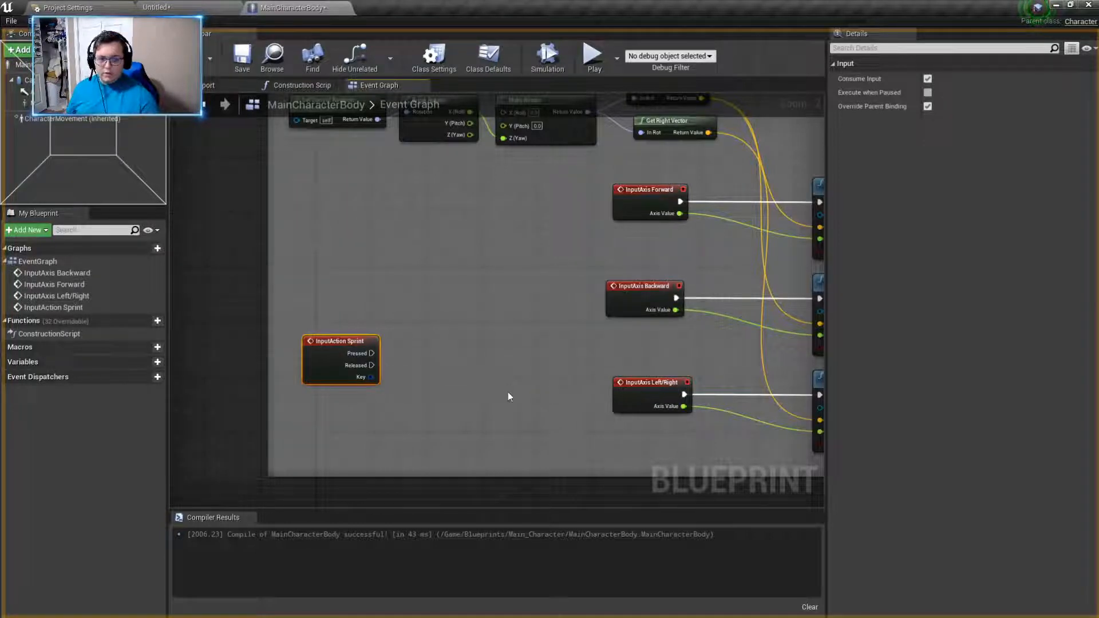
- Add an InputAxis Left/Right_Cam event in the empty graph space below the Walking comment box
right_click_drag(603, 463, 537, 325)
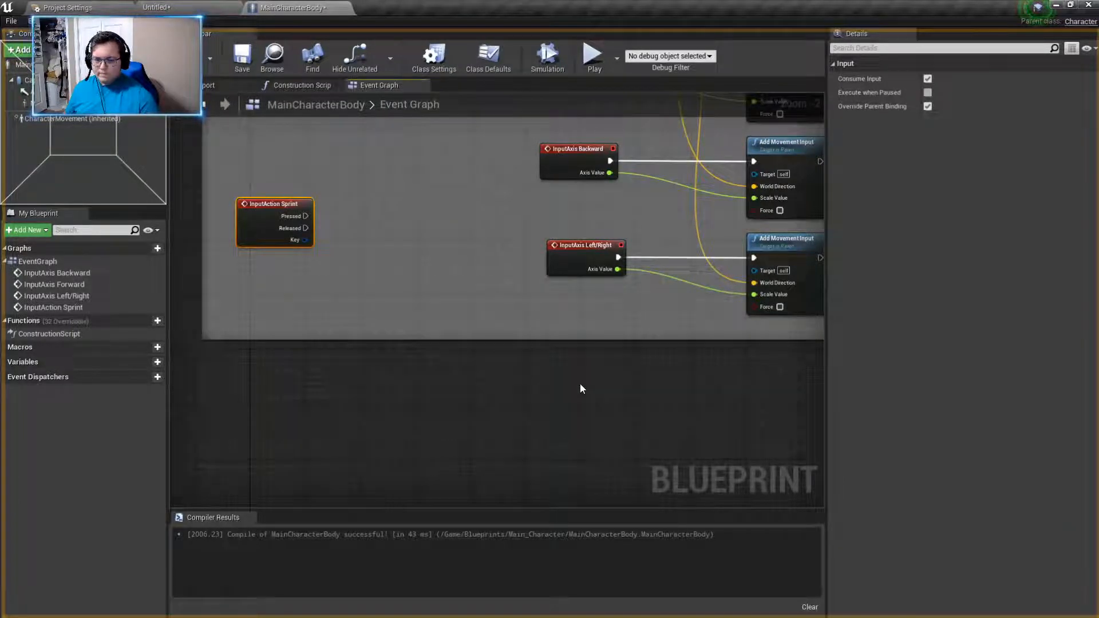
right_click_drag(435, 418, 510, 328)
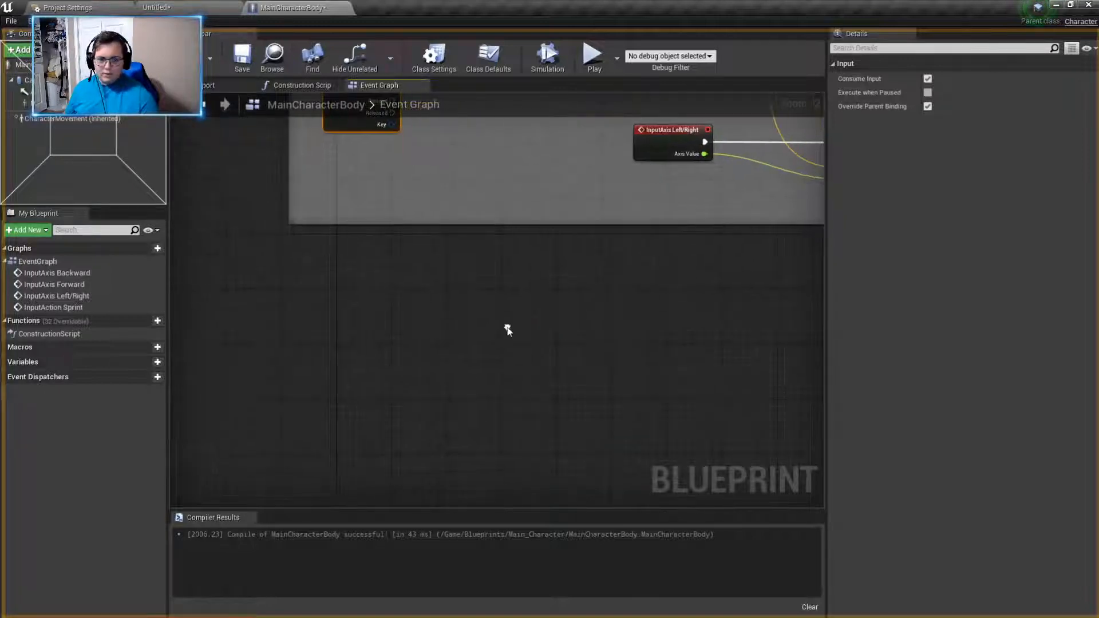
right_click(432, 303)
right_click_drag(709, 332, 629, 316)
right_click(350, 337)
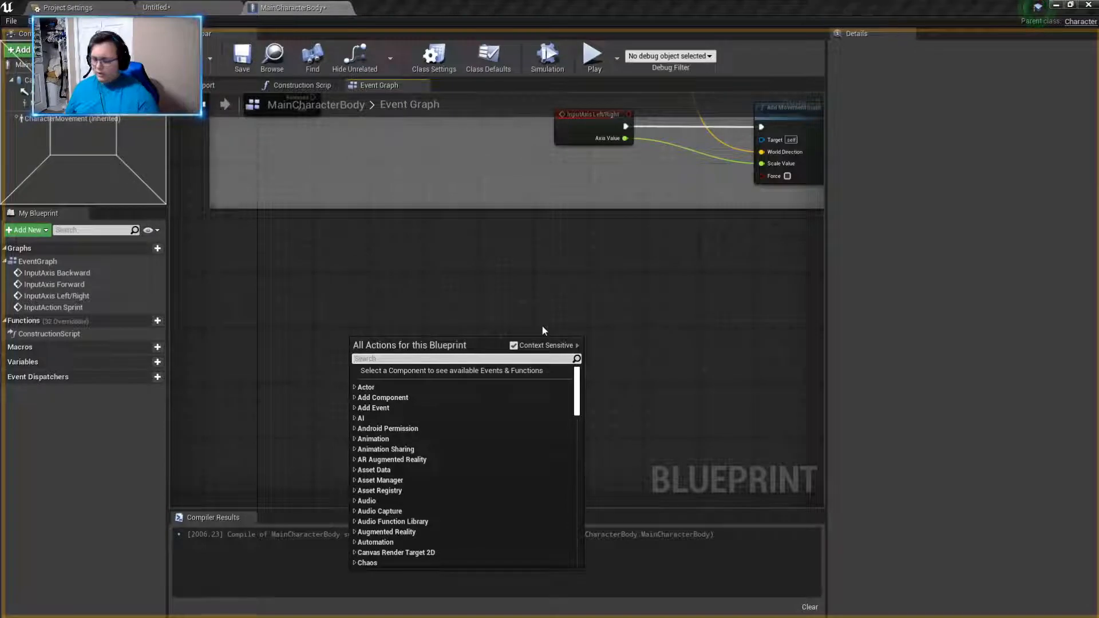
type("inp")
key("BackSpace")
key("BackSpace")
key("BackSpace")
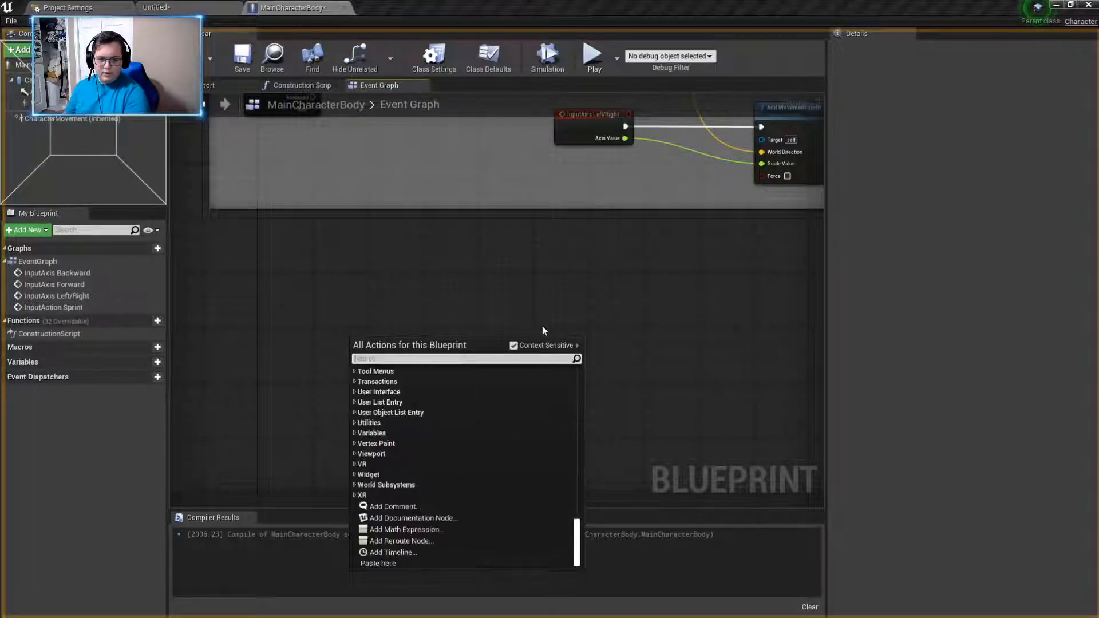
type("left")
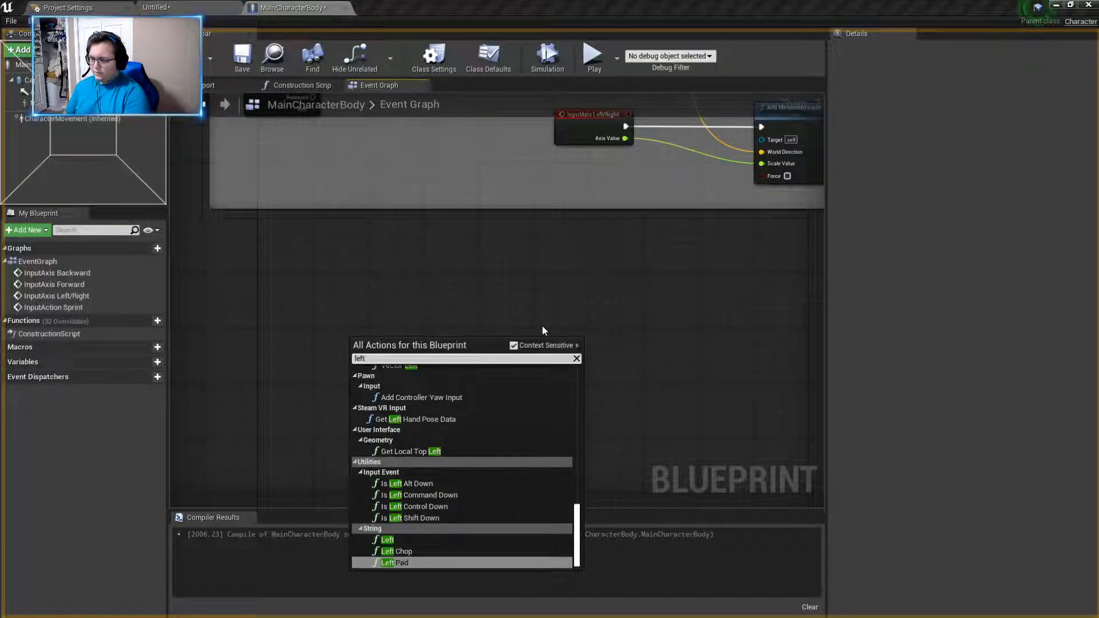
type("right")
key("BackSpace")
key("BackSpace")
key("BackSpace")
key("BackSpace")
key("BackSpace")
type("/right")
left_click(455, 403)
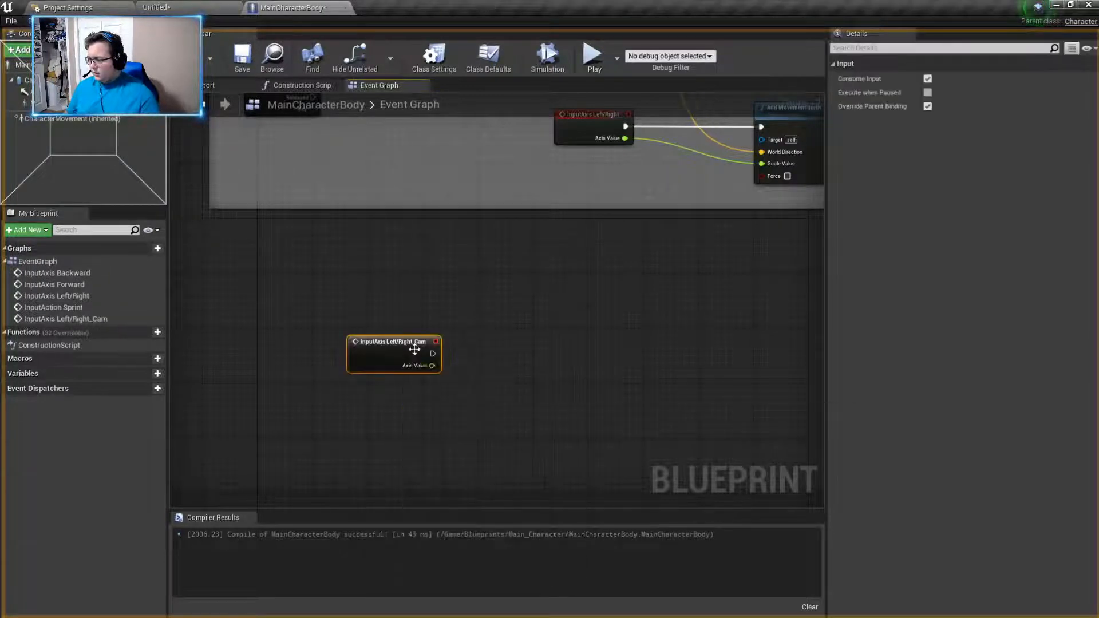
- Add an InputAxis Up/Down_Cam event and place it directly below the InputAxis Left/Right_Cam event
right_click(335, 382)
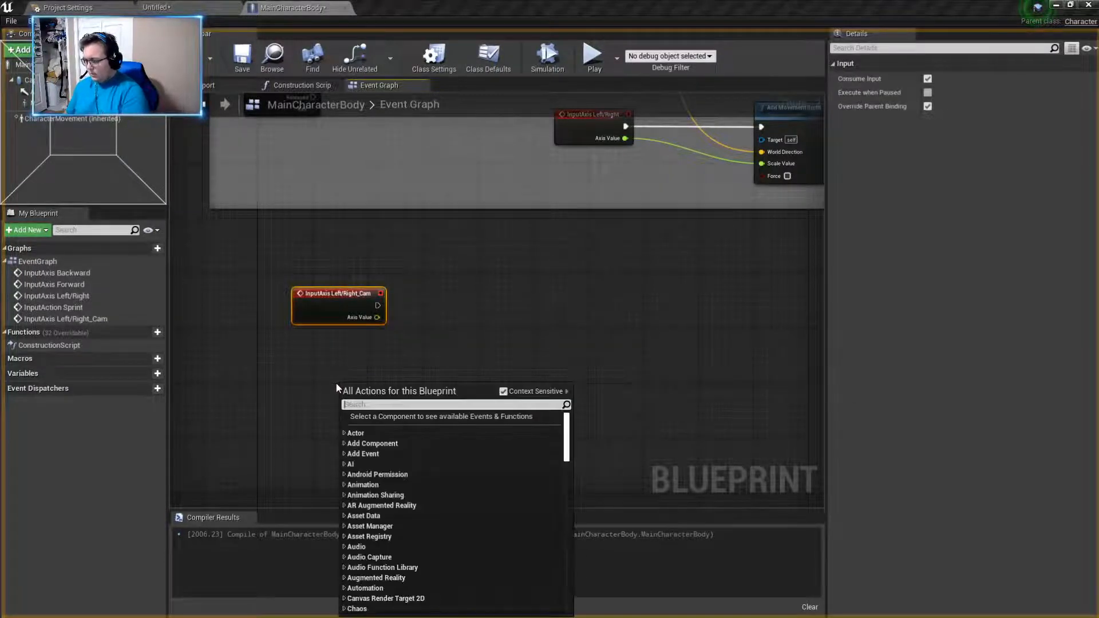
type("up/dpow")
key("BackSpace")
key("BackSpace")
key("BackSpace")
left_click(394, 432)
left_click_drag(376, 394, 329, 349)
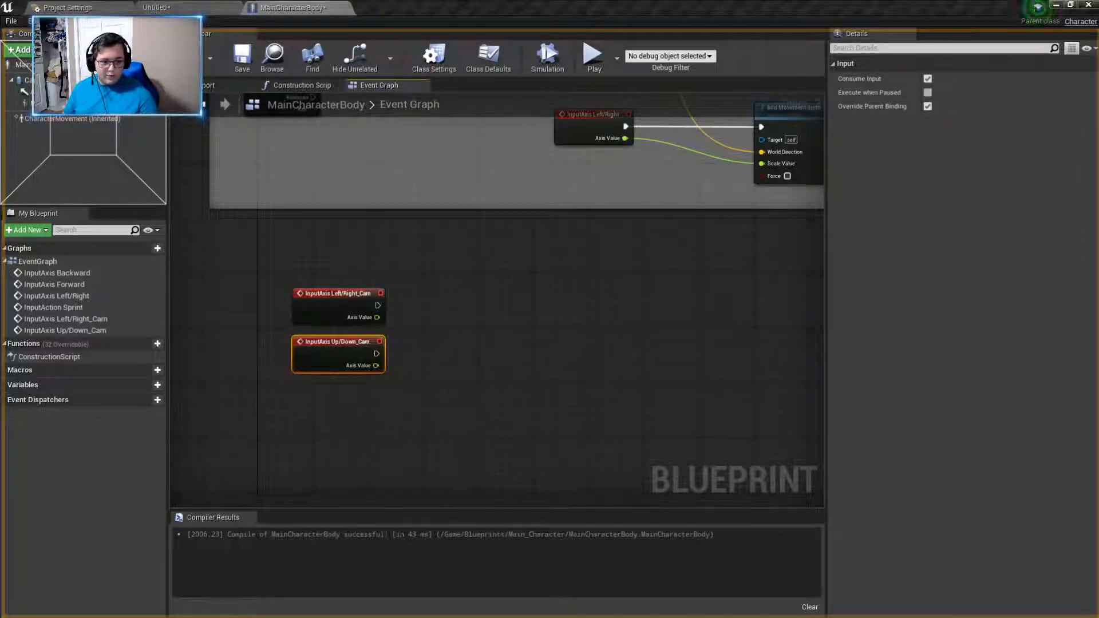
- Add an Add Controller Yaw Input node to the Left/Right_Cam event's execution output and connect Axis Value to its Val input
scroll(549, 417, "up", 2)
right_click_drag(496, 396, 687, 408)
scroll(621, 391, "up", 1)
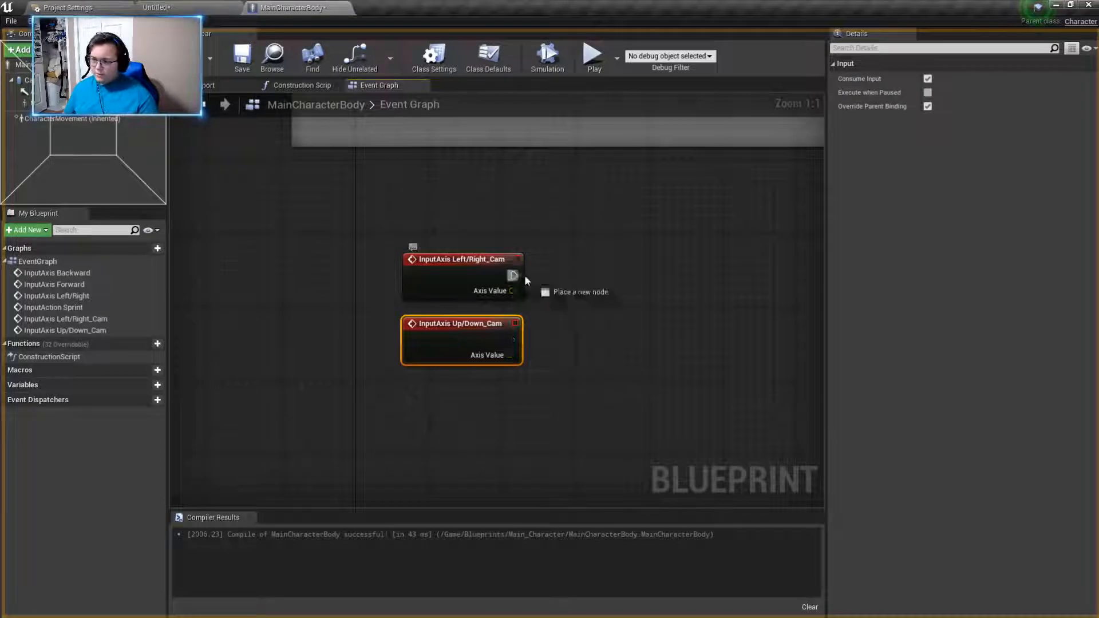
left_click_drag(513, 275, 629, 272)
type("yaw")
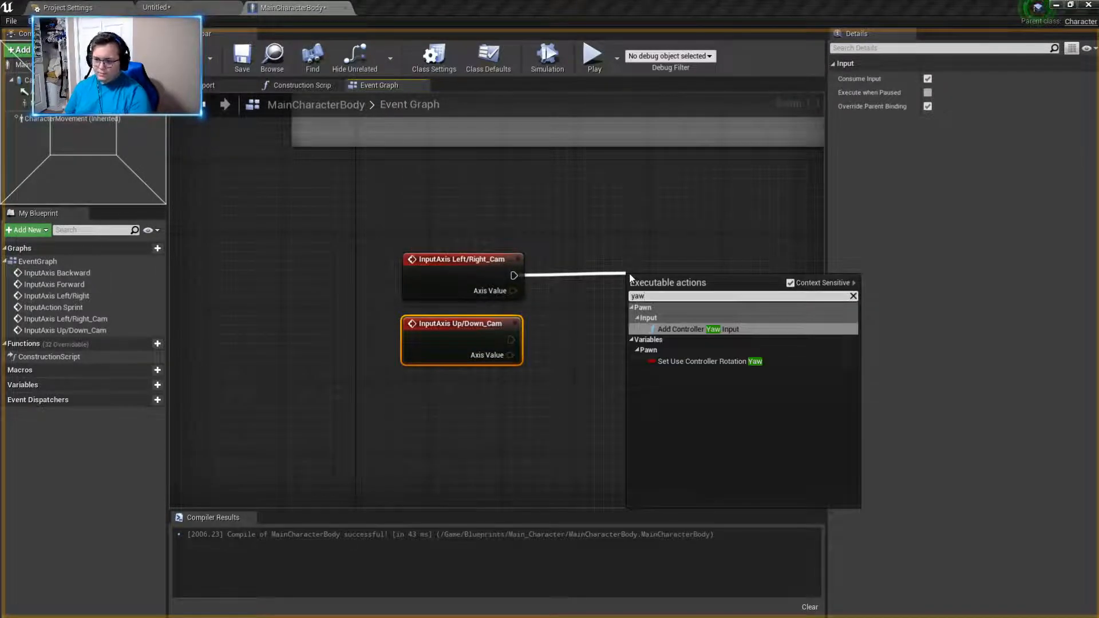
left_click(694, 327)
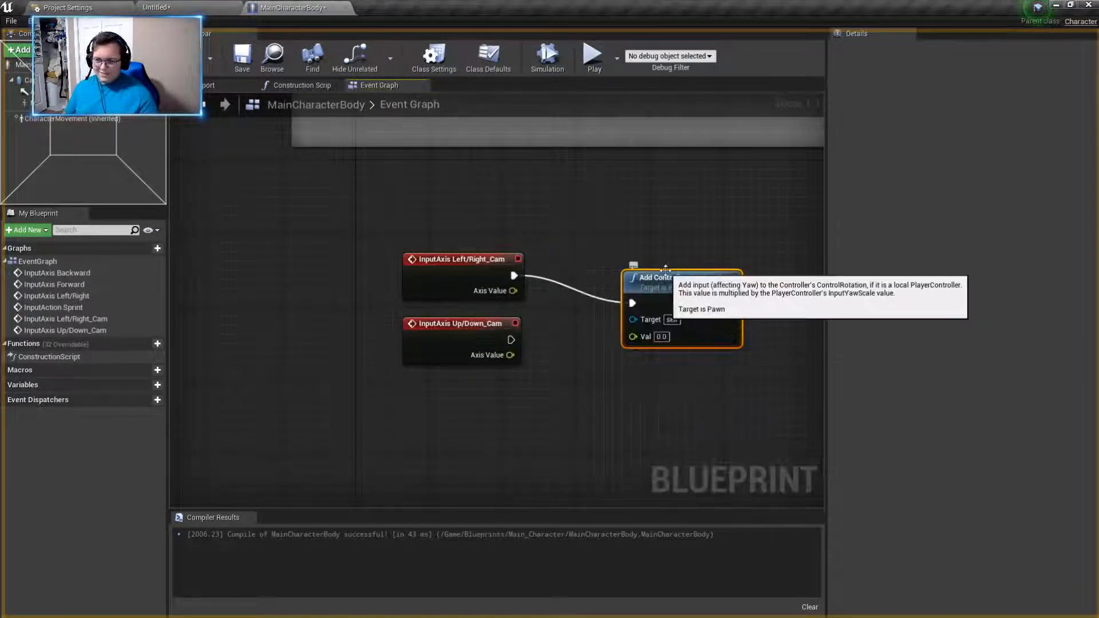
left_click_drag(694, 329, 667, 284)
left_click_drag(513, 290, 605, 291)
- Add an Add Controller Pitch Input node to the Up/Down_Cam event's execution output and connect Axis Value to its Val input
right_click_drag(608, 326, 524, 292)
left_click_drag(426, 304, 525, 295)
type("pitch")
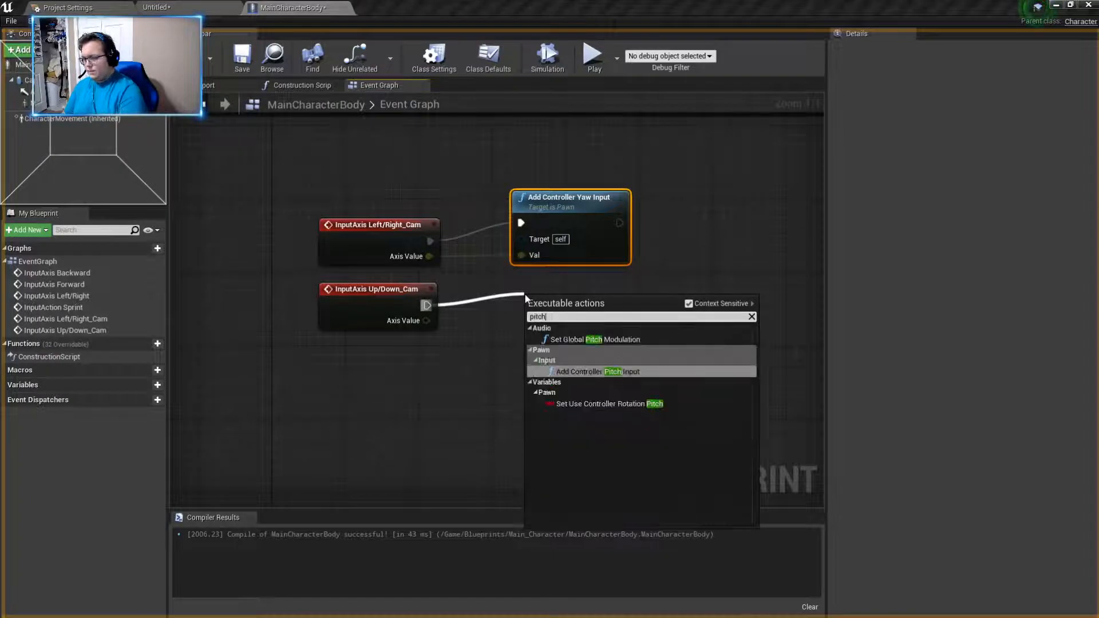
left_click(601, 371)
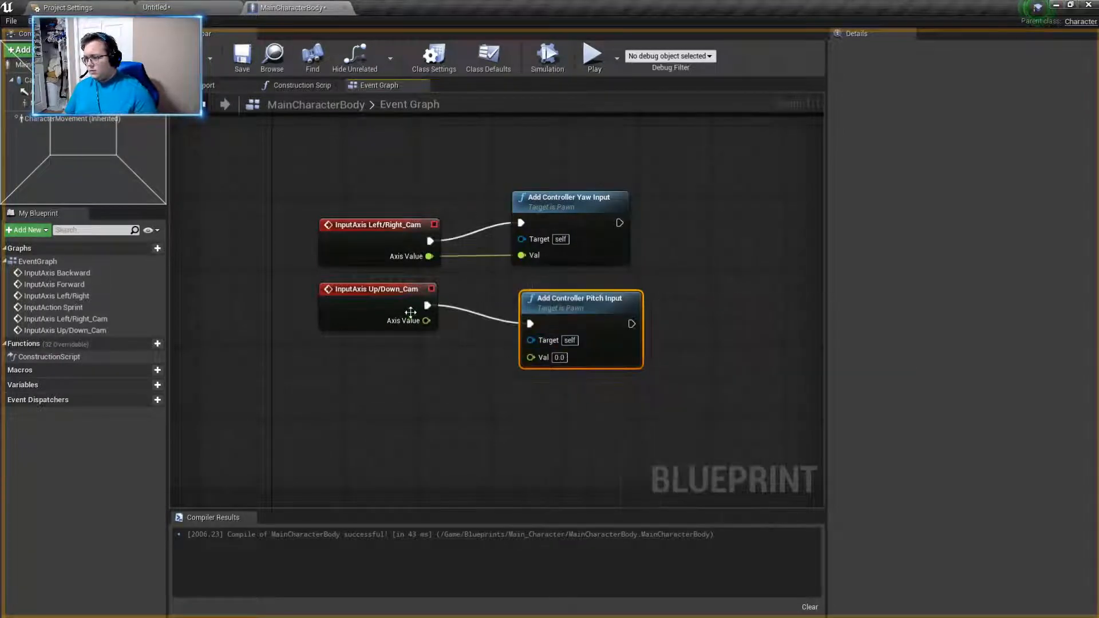
left_click_drag(426, 321, 531, 356)
- Enclose the four camera input nodes in a comment box titled Camera Movement
left_click_drag(282, 393, 724, 168)
right_click(556, 330)
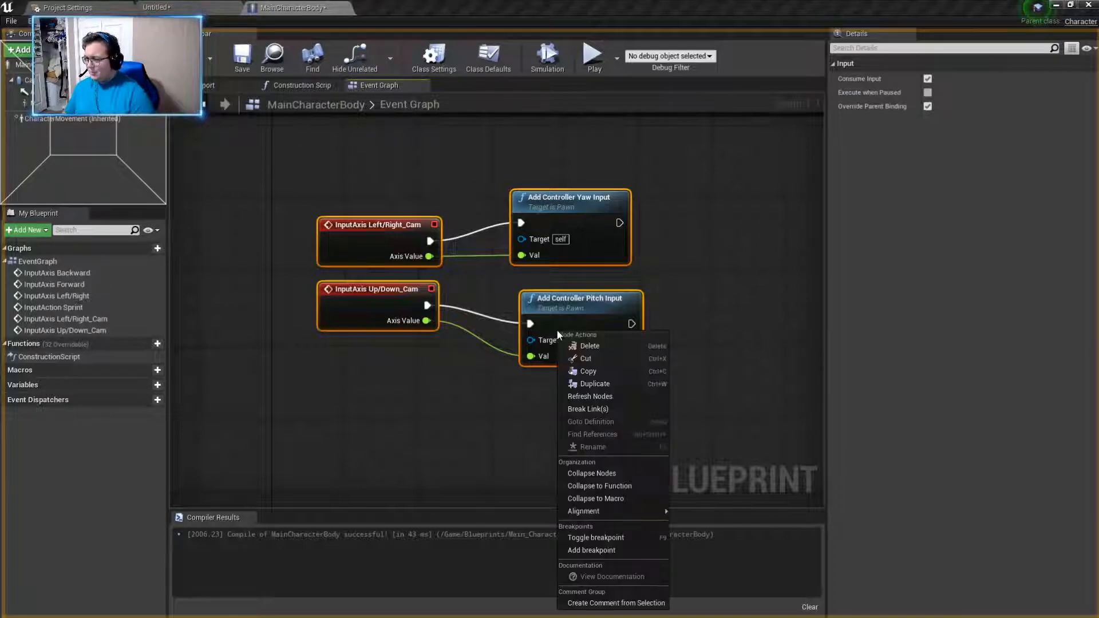
right_click(370, 393)
type("comment")
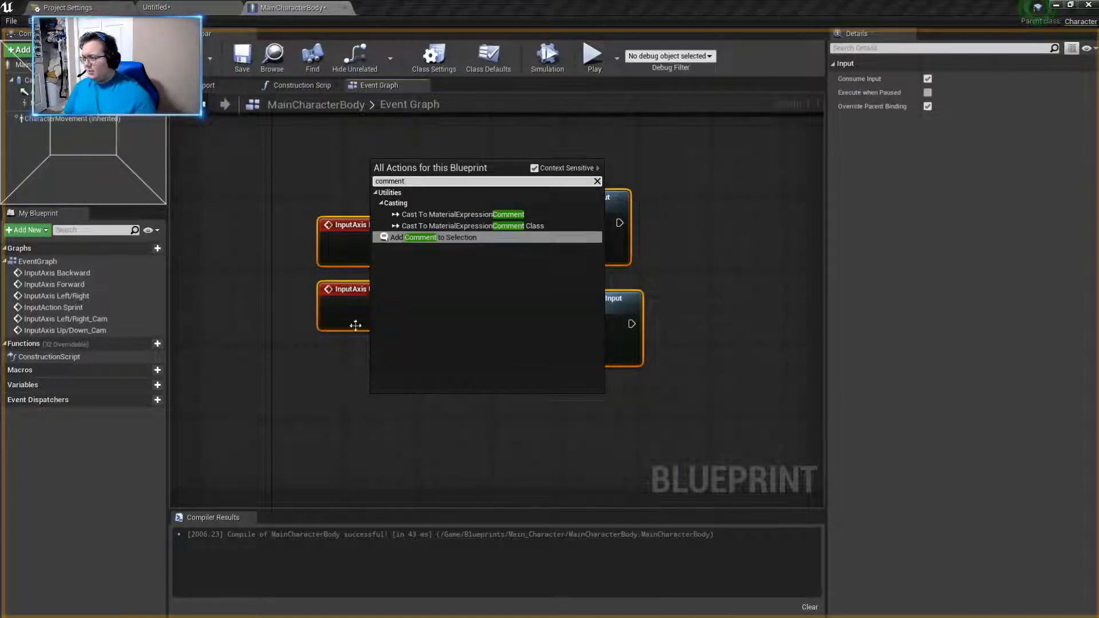
left_click(403, 239)
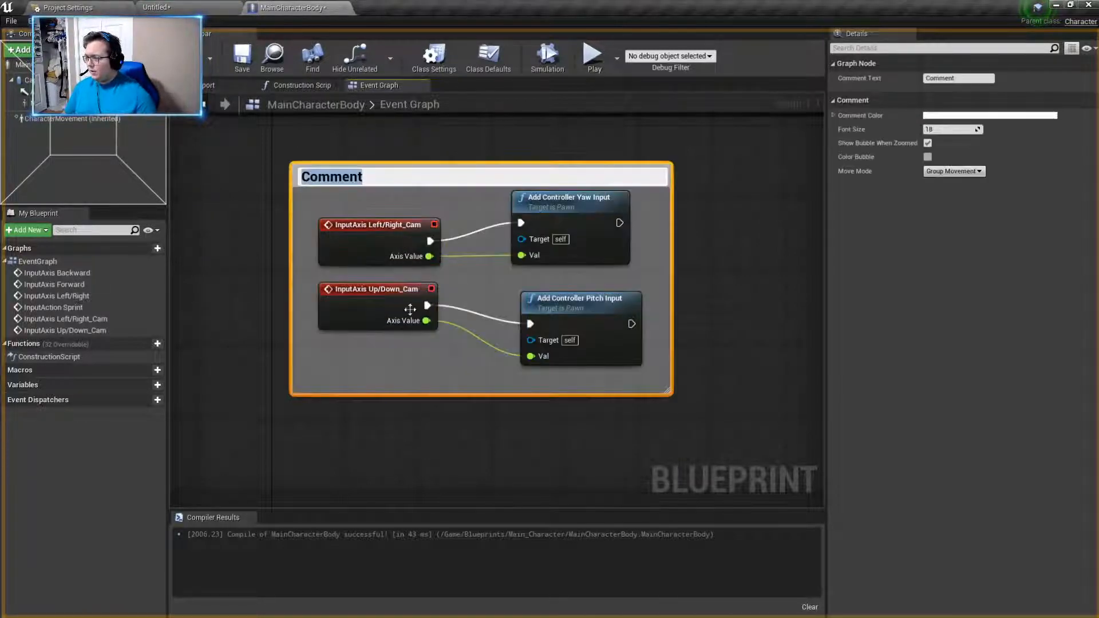
type("Camera ")
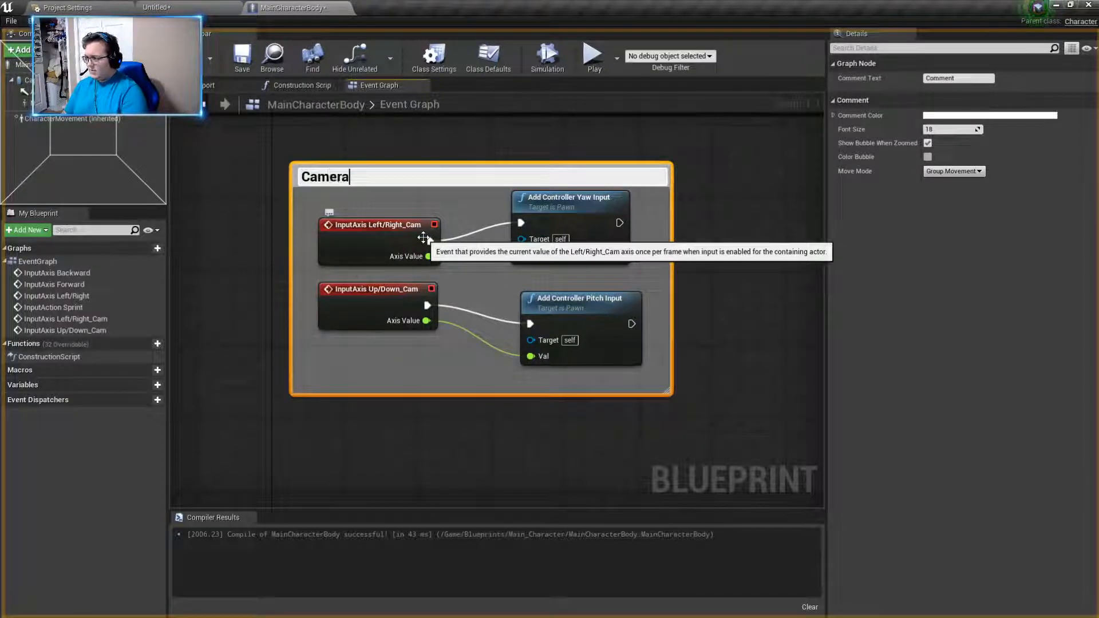
type("Movemne")
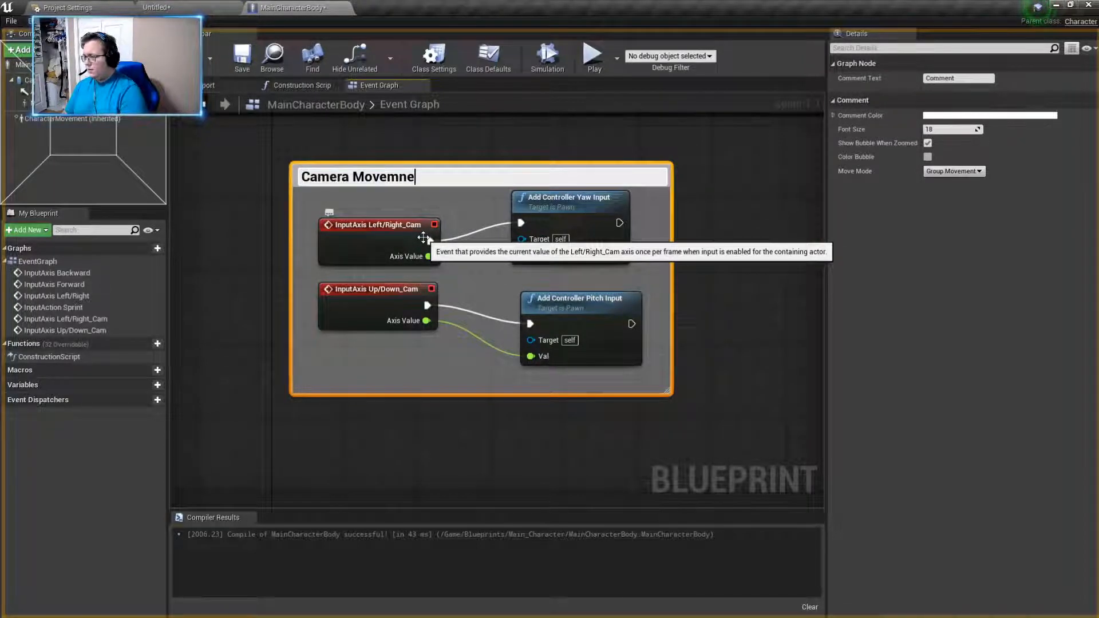
type("ent")
key("Return")
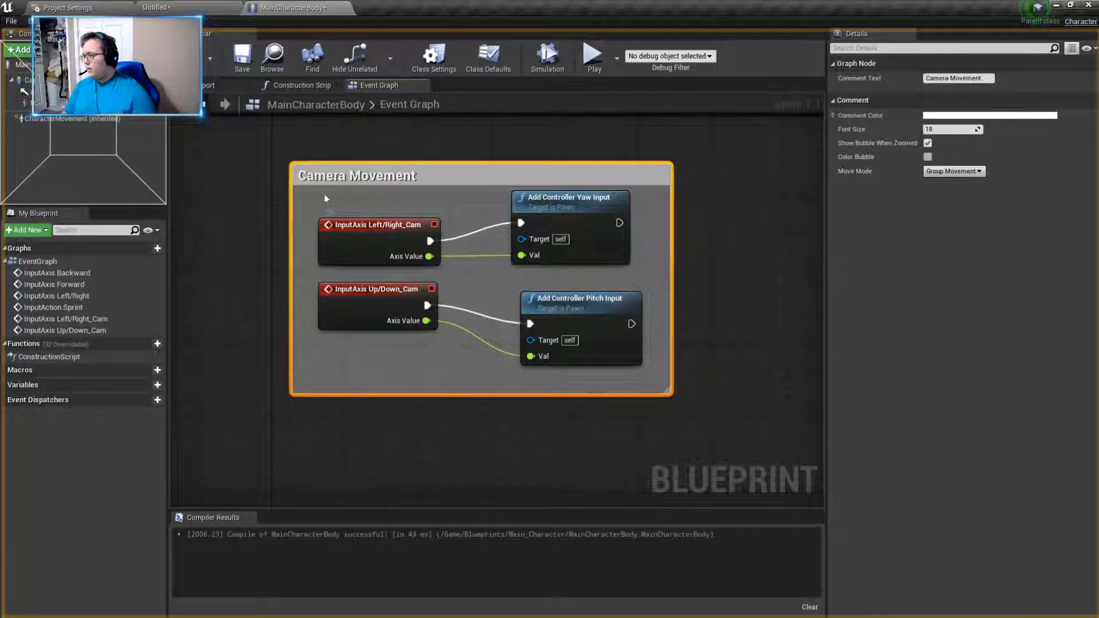
- Play the untitled level to test looking around and walking forward, and stop the session
left_click(155, 7)
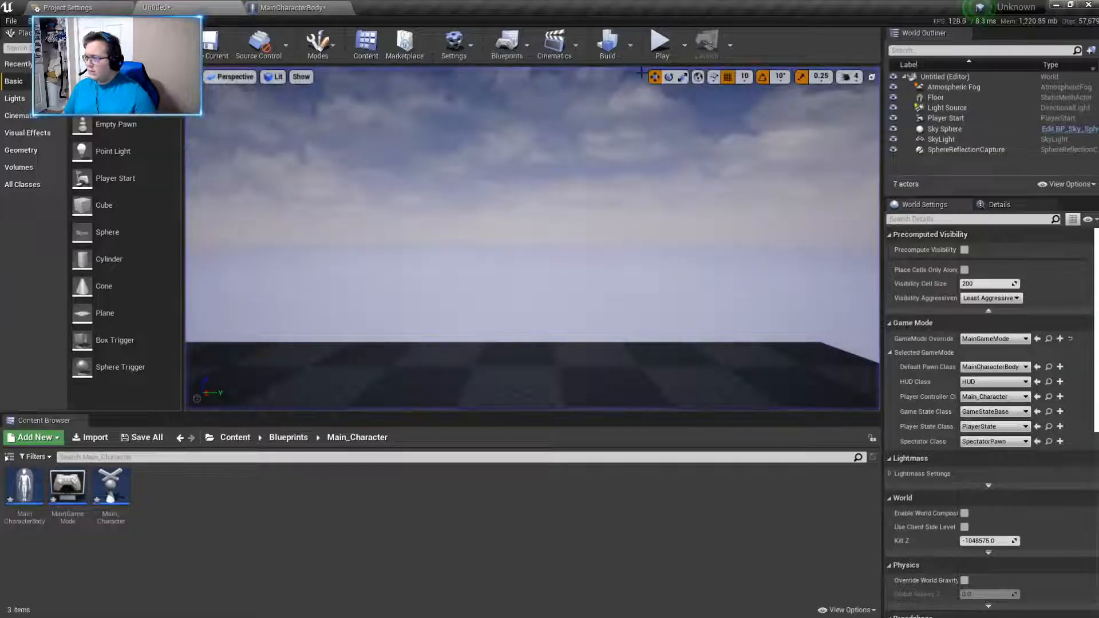
left_click(663, 44)
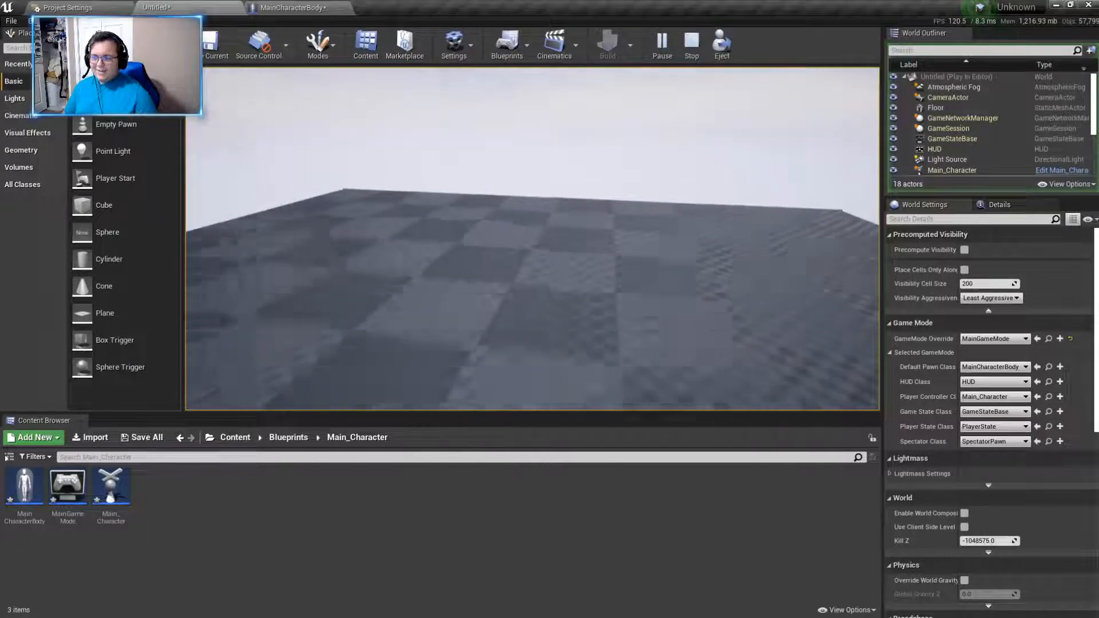
key("w")
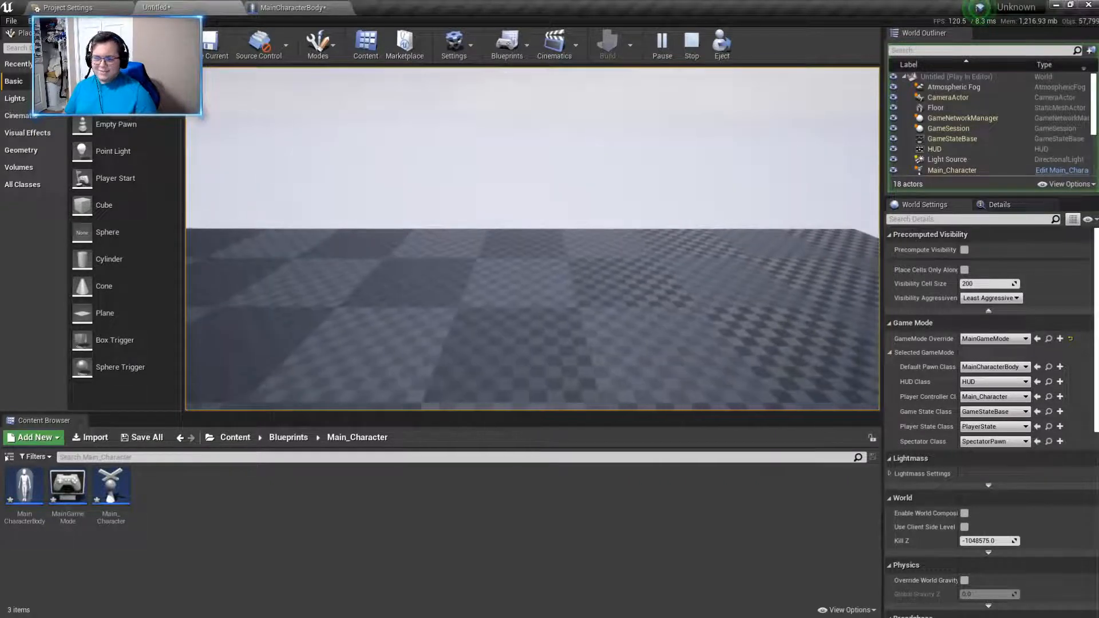
key("Escape")
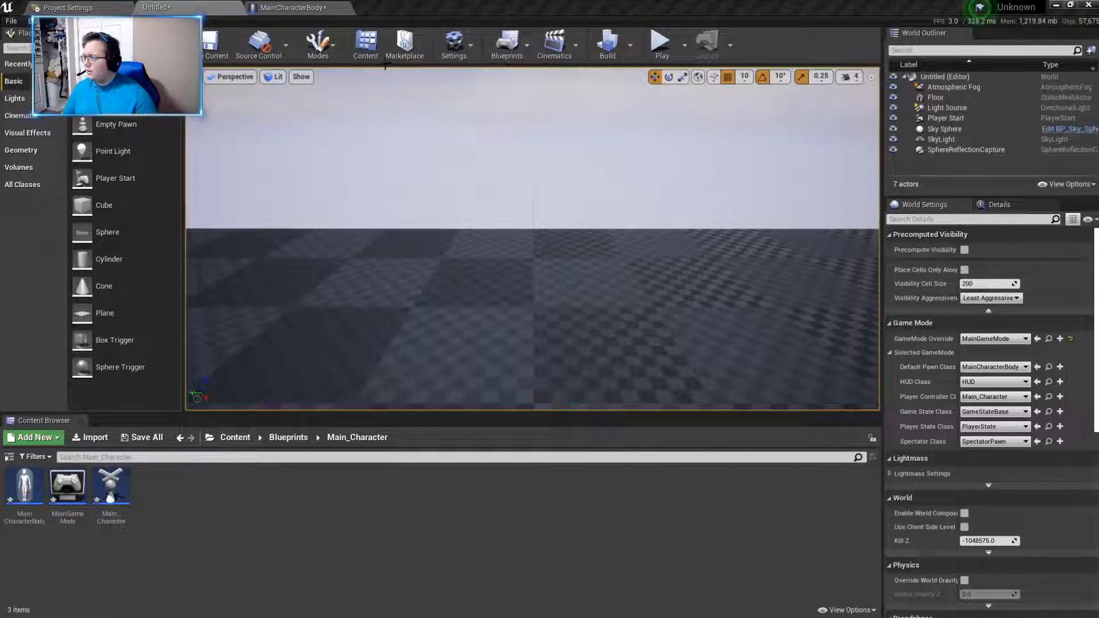
- In the MainCharacterBody graph, replace Break Rotator's X (Roll) link with Z (Yaw) into Make Rotator's Z (Yaw), and compile the blueprint
left_click(304, 8)
scroll(395, 135, "down", 3)
right_click_drag(587, 183, 360, 251)
scroll(351, 268, "up", 1)
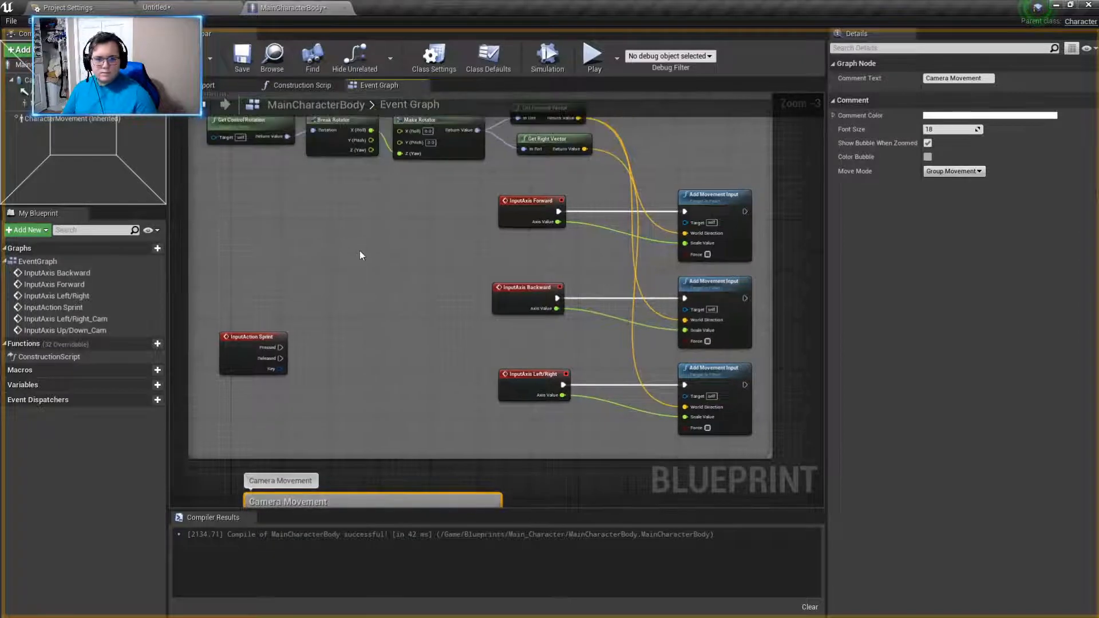
left_click(384, 141)
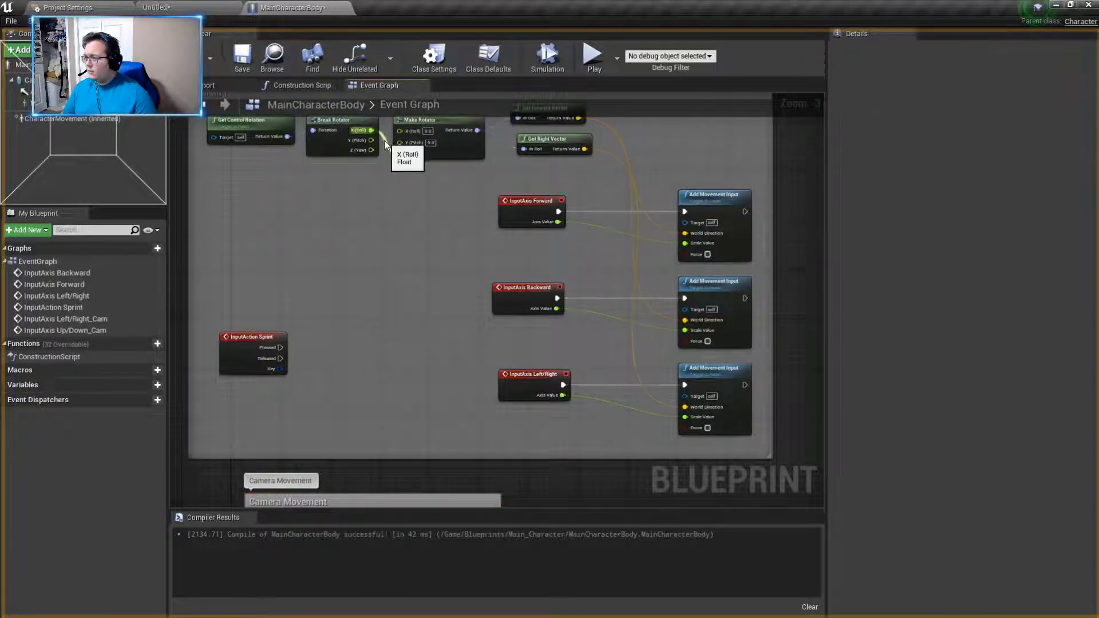
left_click_drag(371, 149, 411, 153)
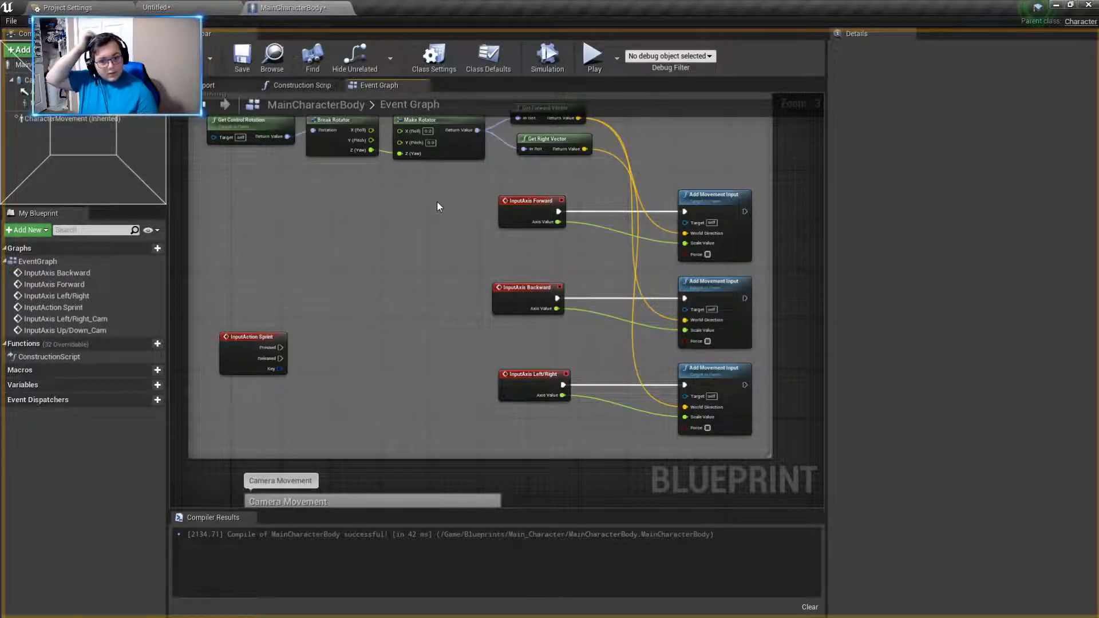
left_click(187, 59)
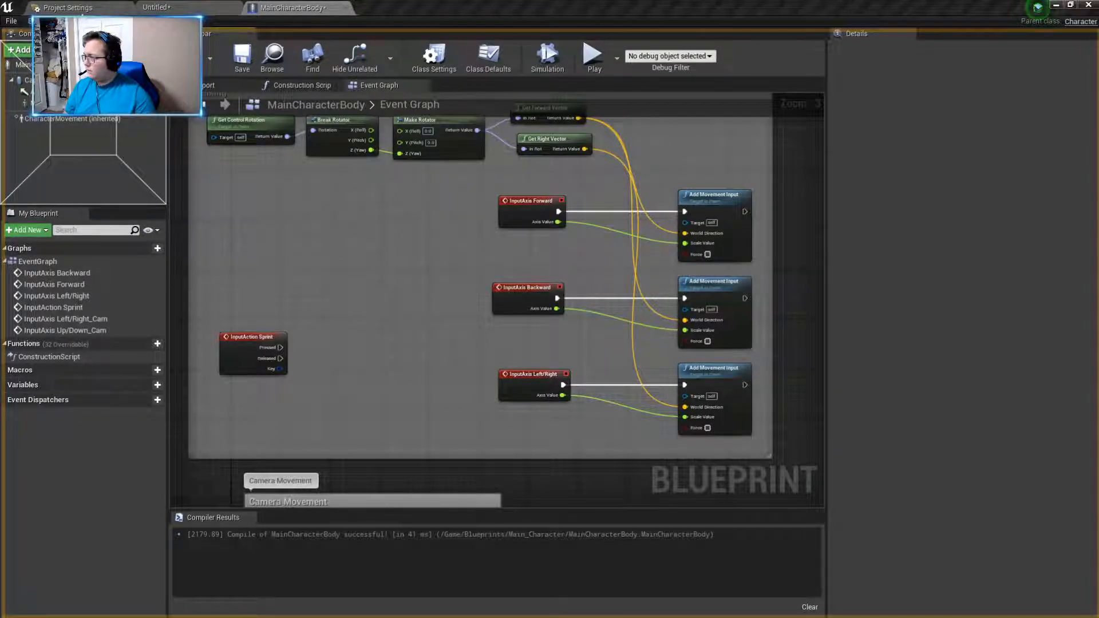
- Play the untitled level again to test walking in all four directions while turning the camera, and stop the session
left_click(166, 7)
left_click(663, 43)
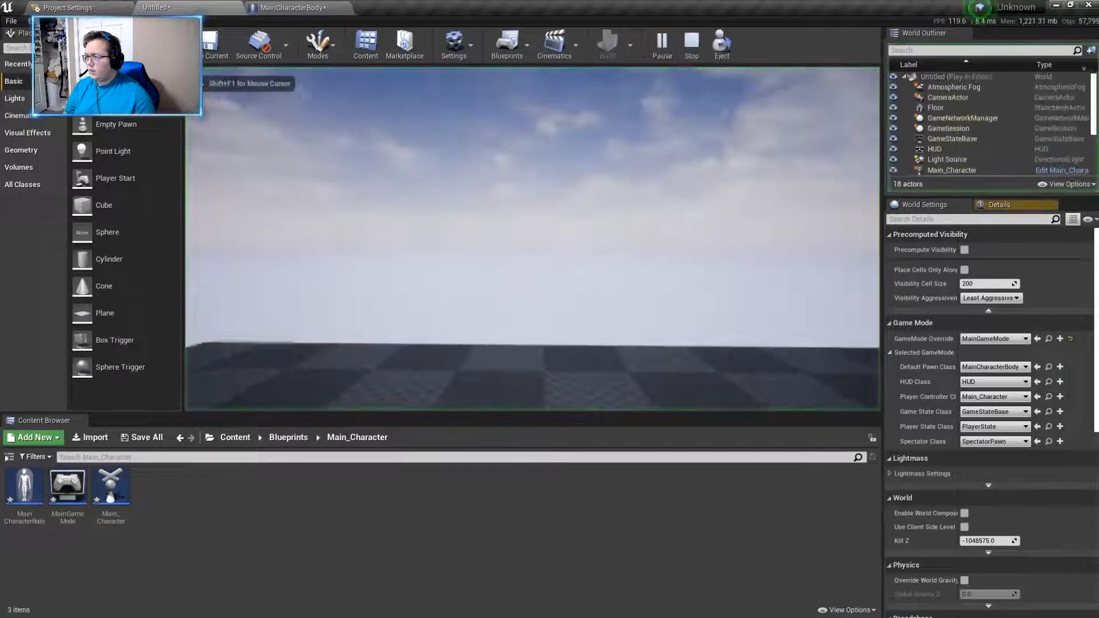
key("d")
key("s")
key("w")
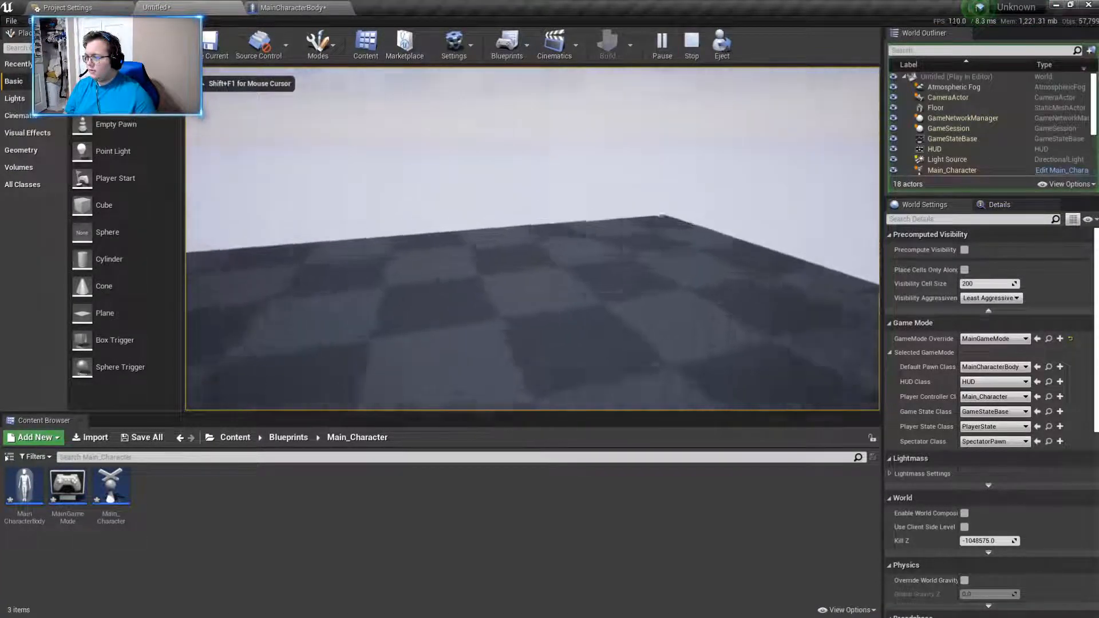
key("a")
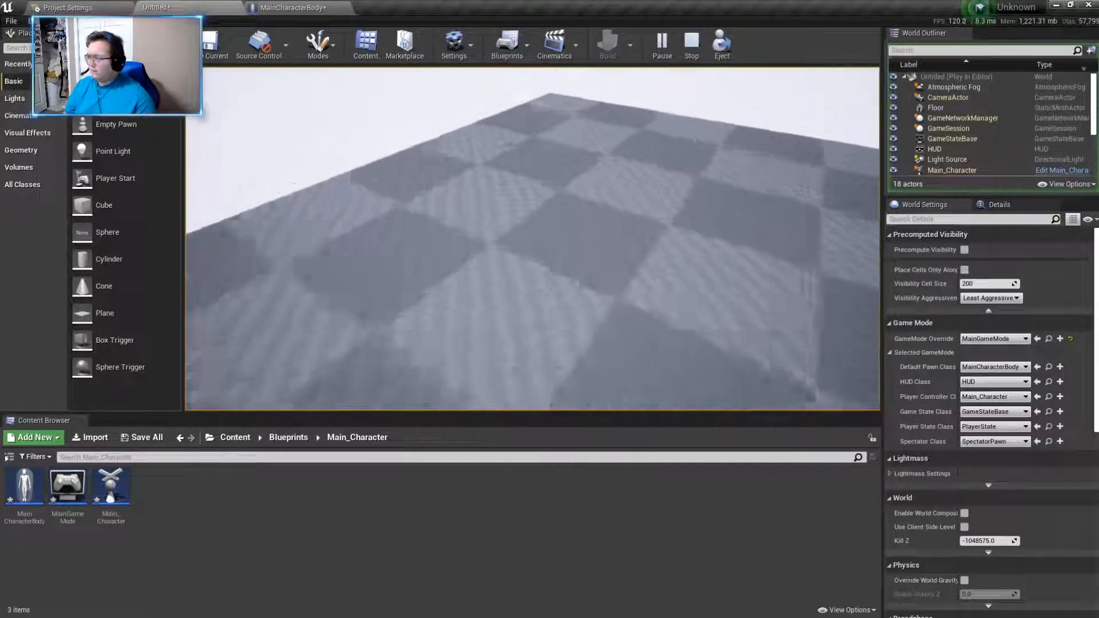
key("Escape")
- Return to the MainCharacterBody event graph and add two new variables to the blueprint
left_click(292, 8)
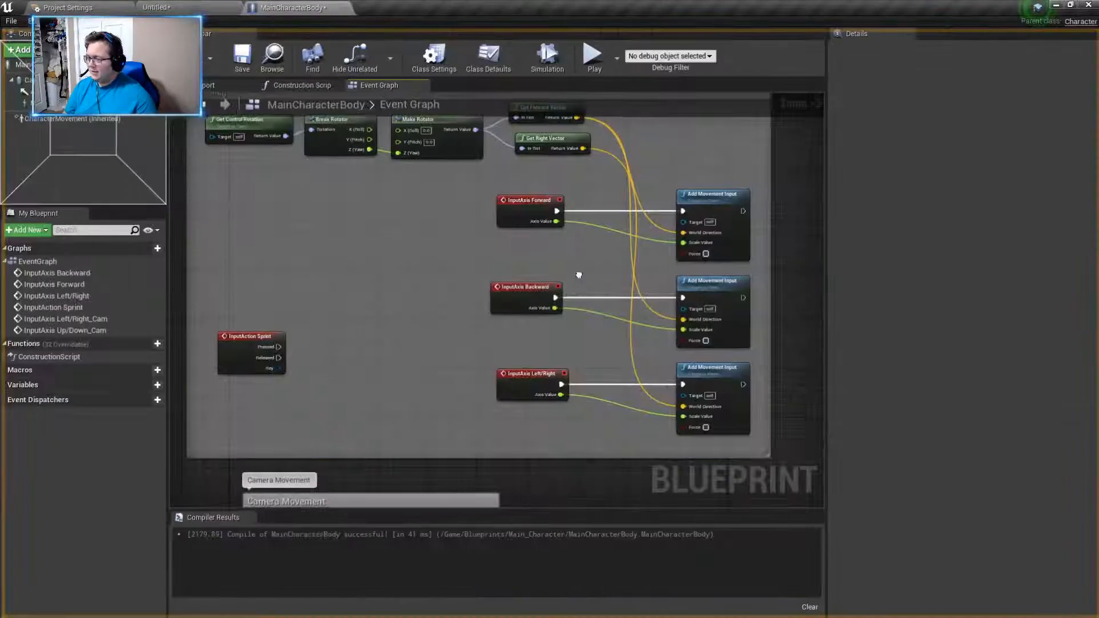
right_click_drag(579, 275, 643, 143)
right_click_drag(589, 323, 642, 218)
right_click_drag(328, 298, 253, 305)
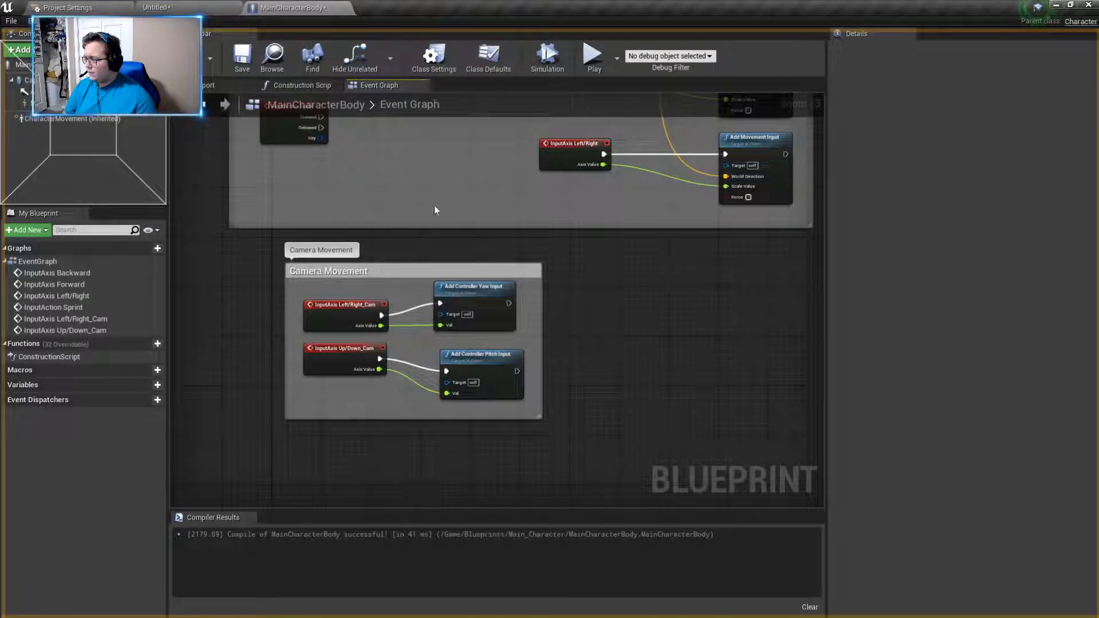
right_click_drag(384, 208, 298, 253)
left_click(152, 385)
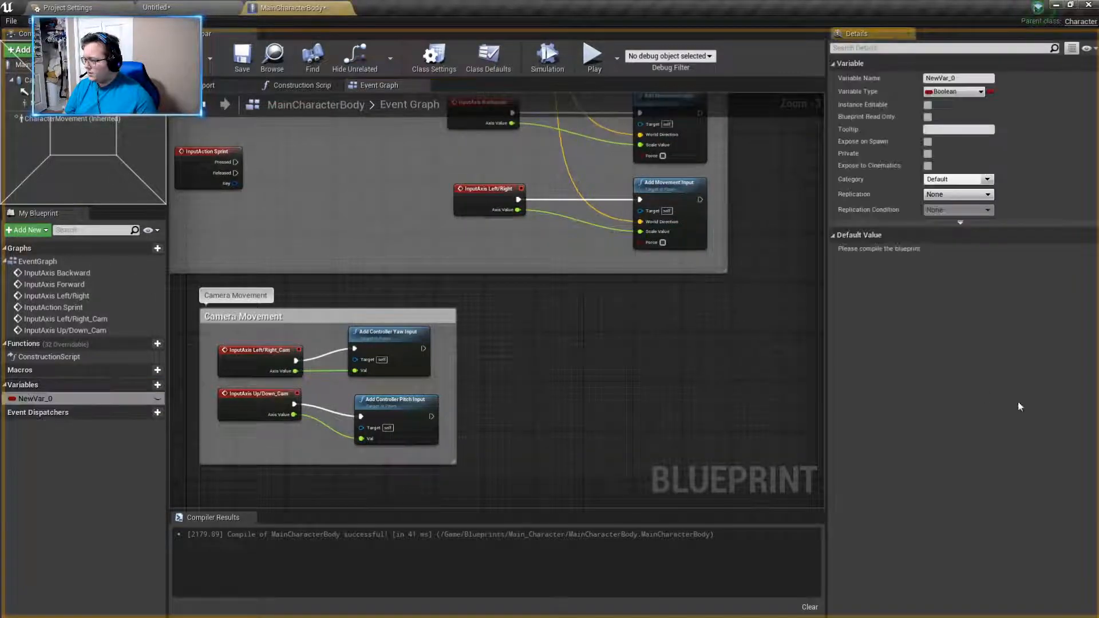
left_click(138, 386)
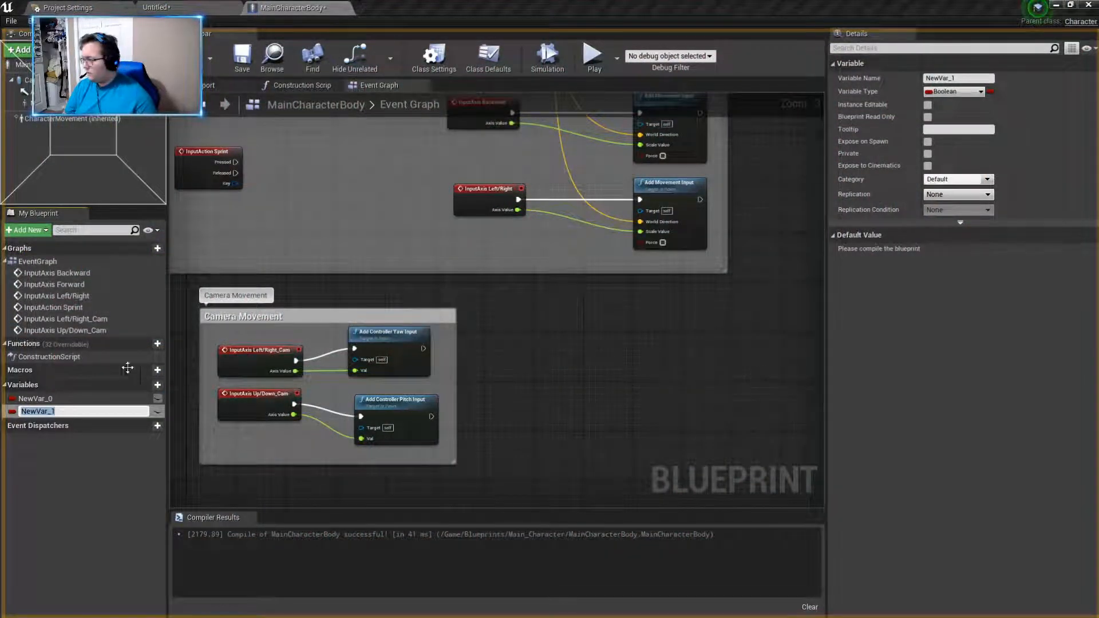
- Rename the first new variable to Sprint Speed
left_click(75, 399)
type("a")
key("BackSpace")
key("BackSpace")
type("Sp")
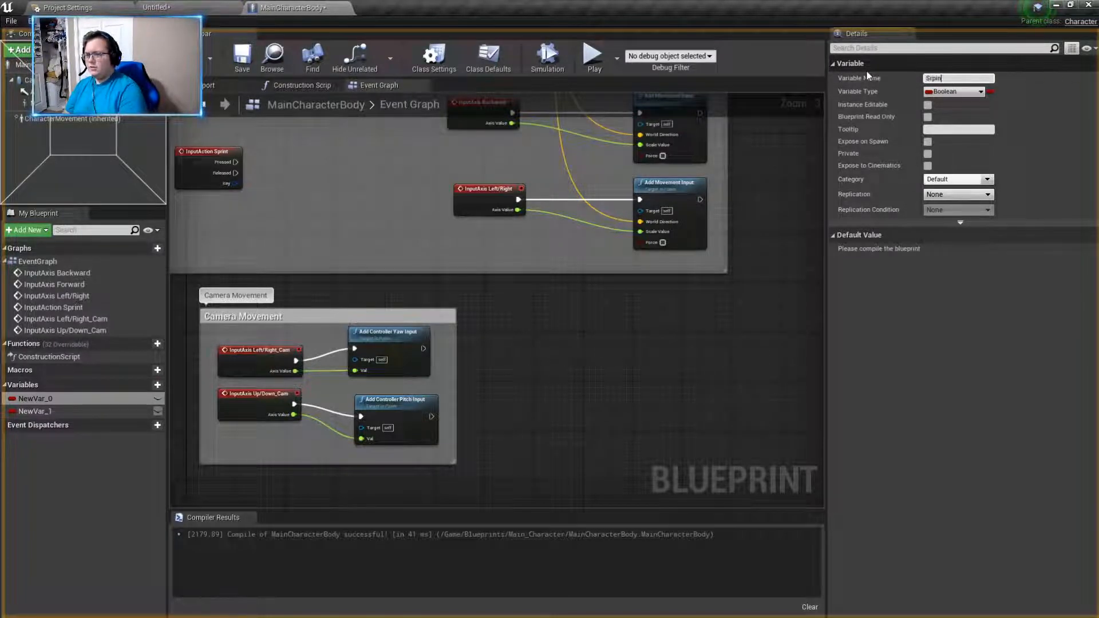
type("rint Speed")
key("Return")
- Rename the second new variable to Walking Speed
left_click(35, 411)
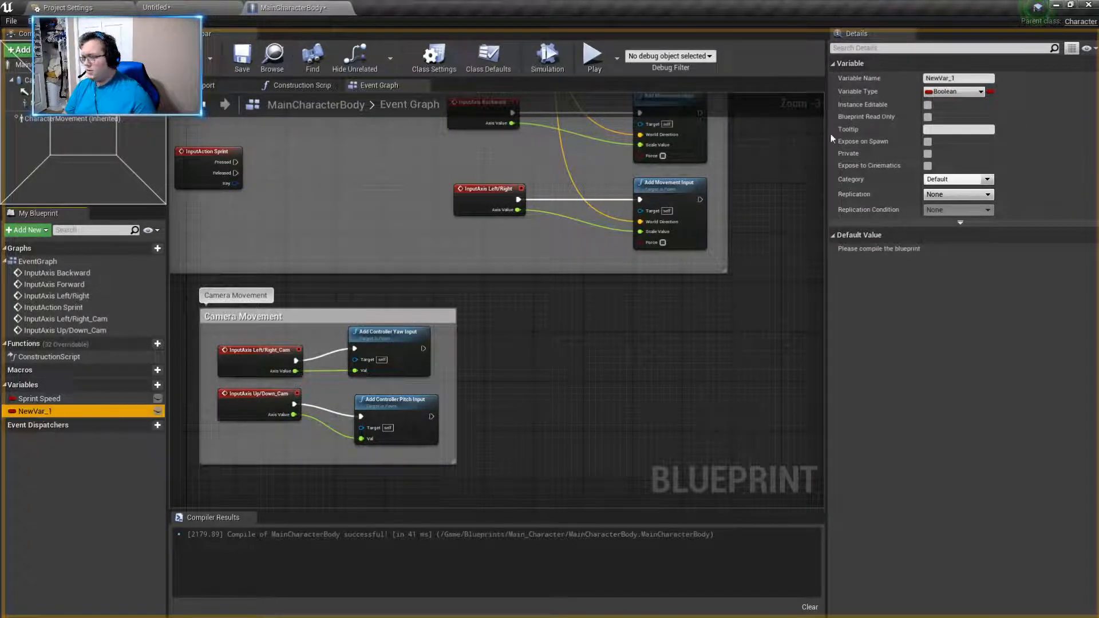
left_click(959, 78)
type("Walking Speed")
key("Return")
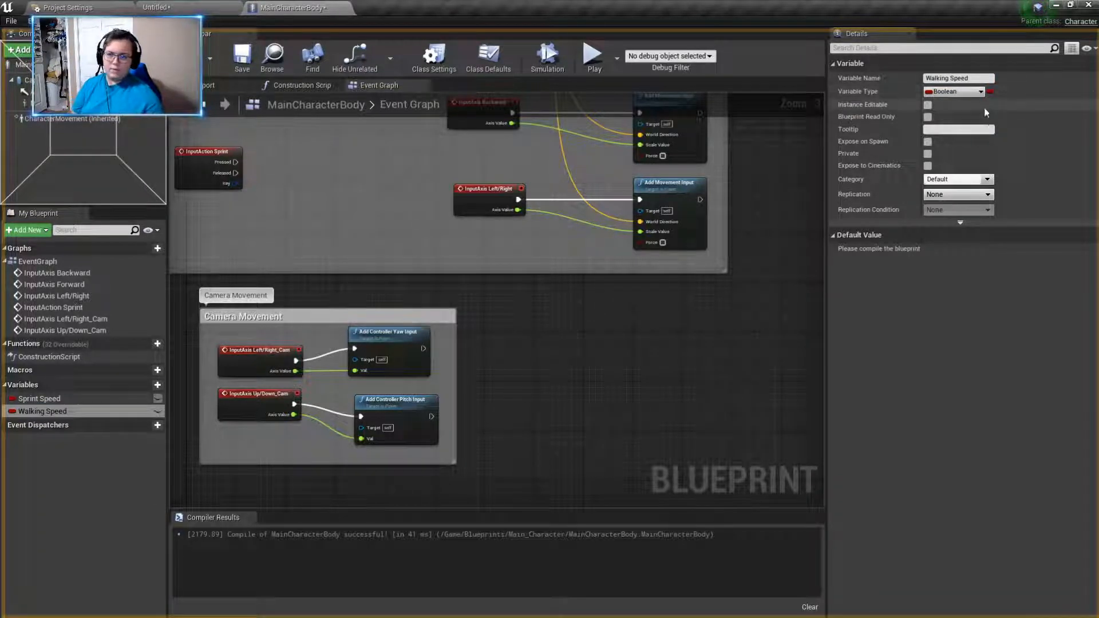
- Change the variable type of both Walking Speed and Sprint Speed to Float
left_click(962, 90)
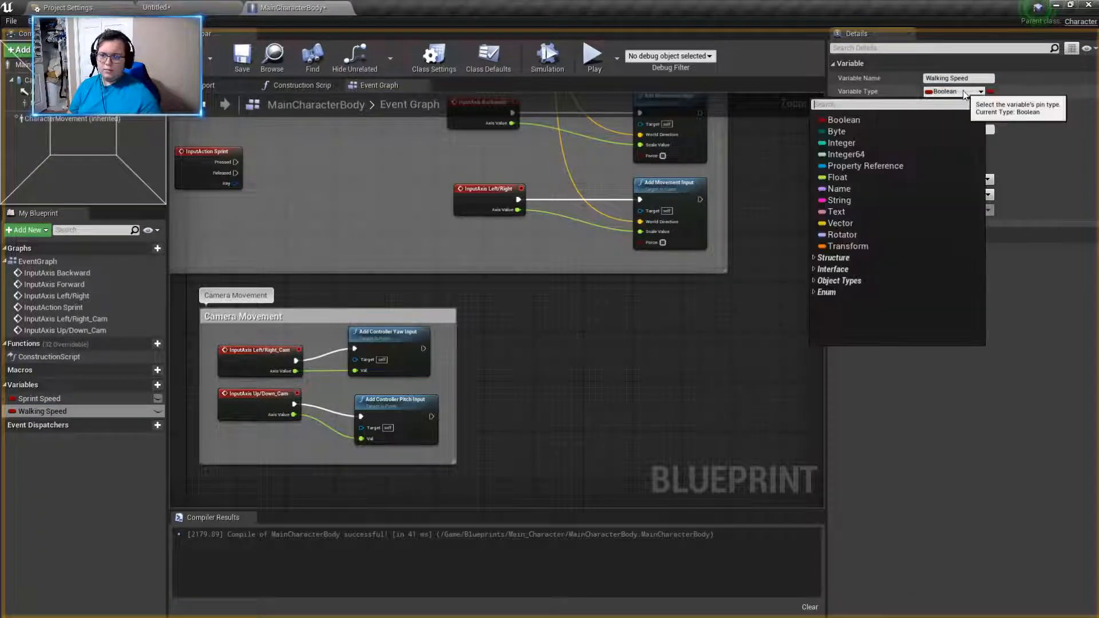
left_click(885, 177)
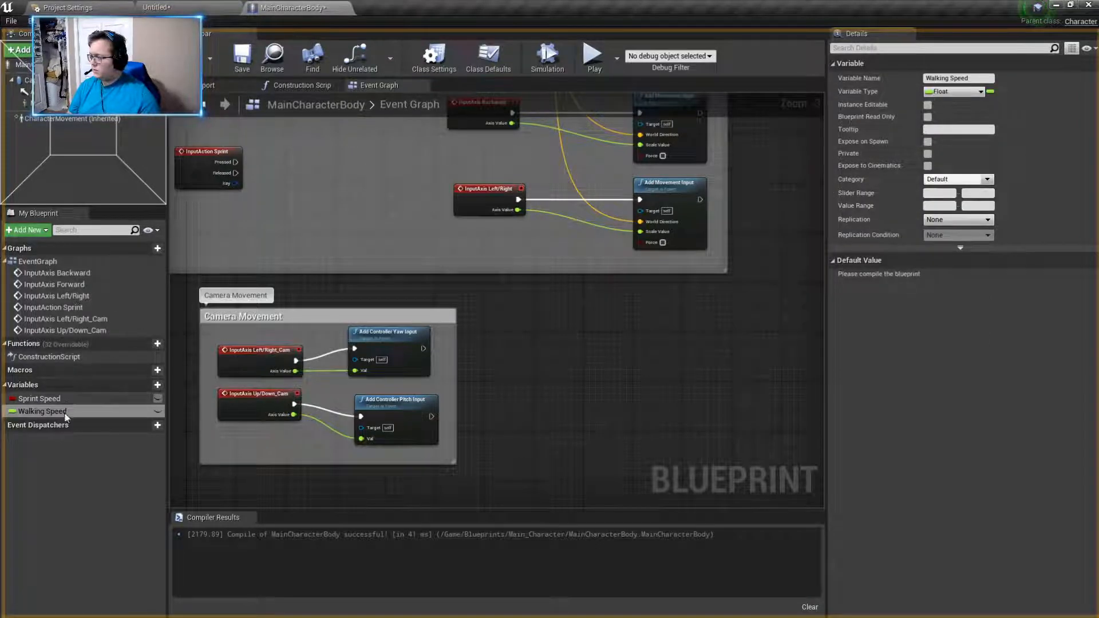
left_click(39, 398)
left_click(953, 92)
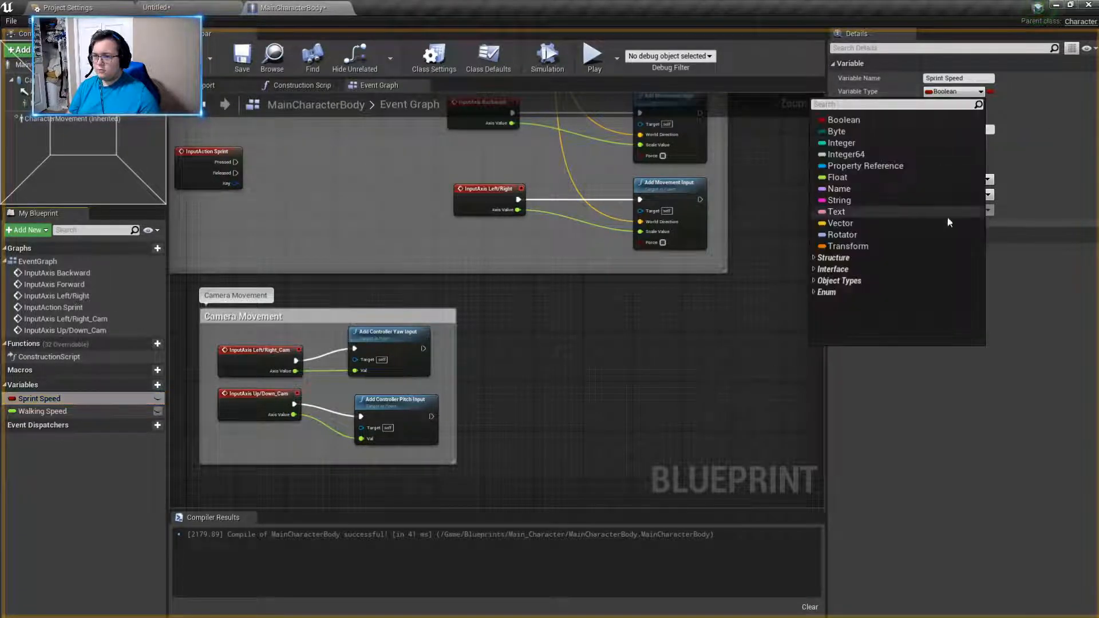
left_click(860, 176)
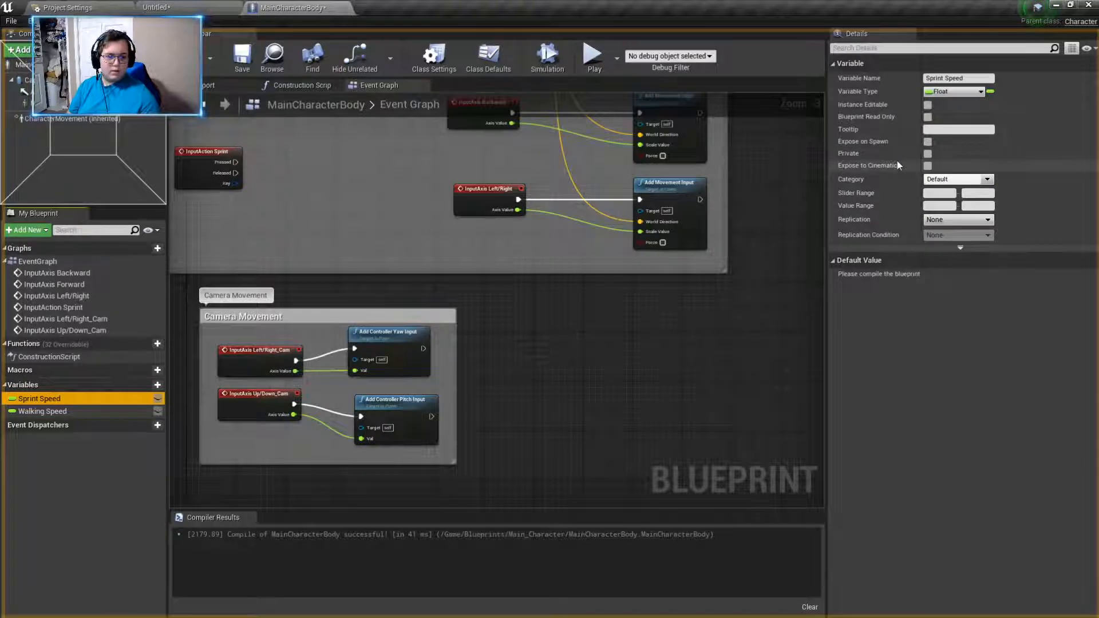
- Compile the blueprint and set the default value of the Walking Speed variable to 600
left_click(45, 411)
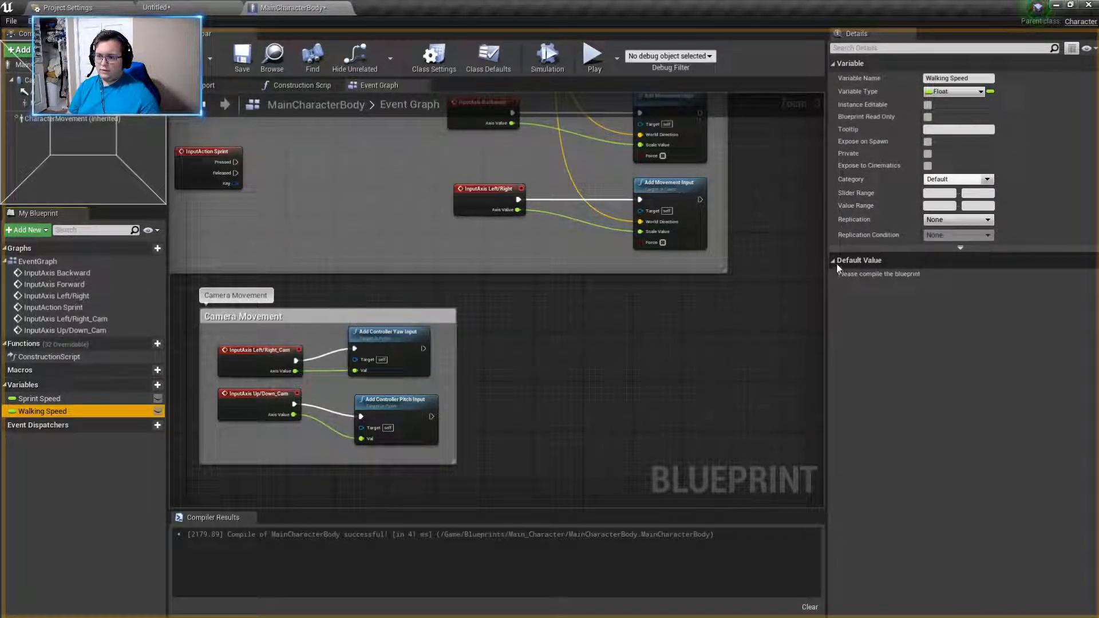
key("F7")
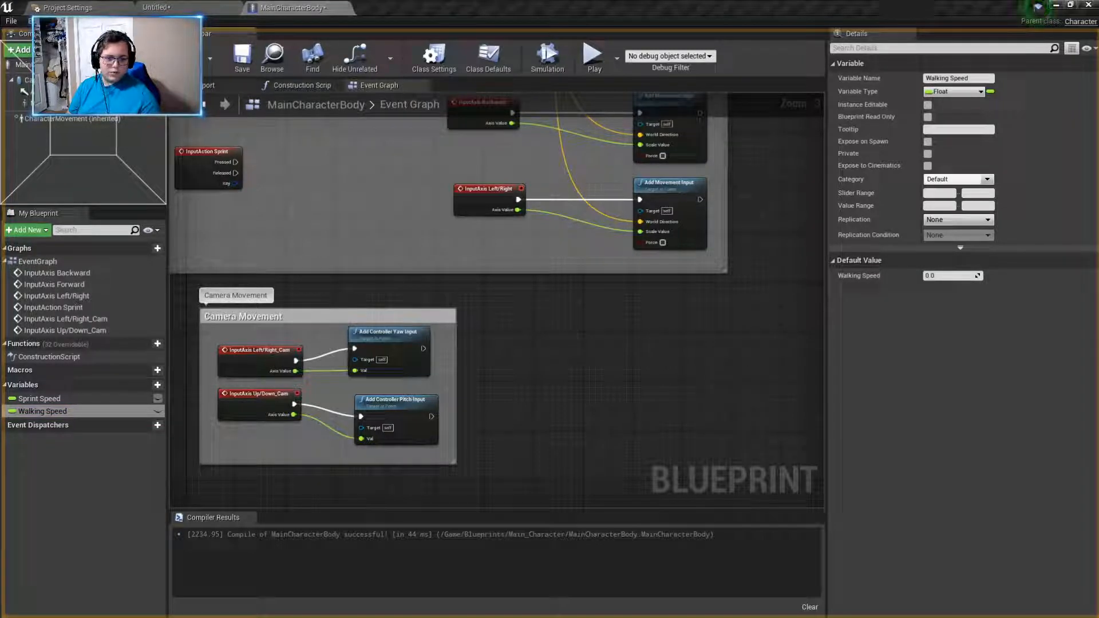
left_click(950, 277)
type("600")
key("Return")
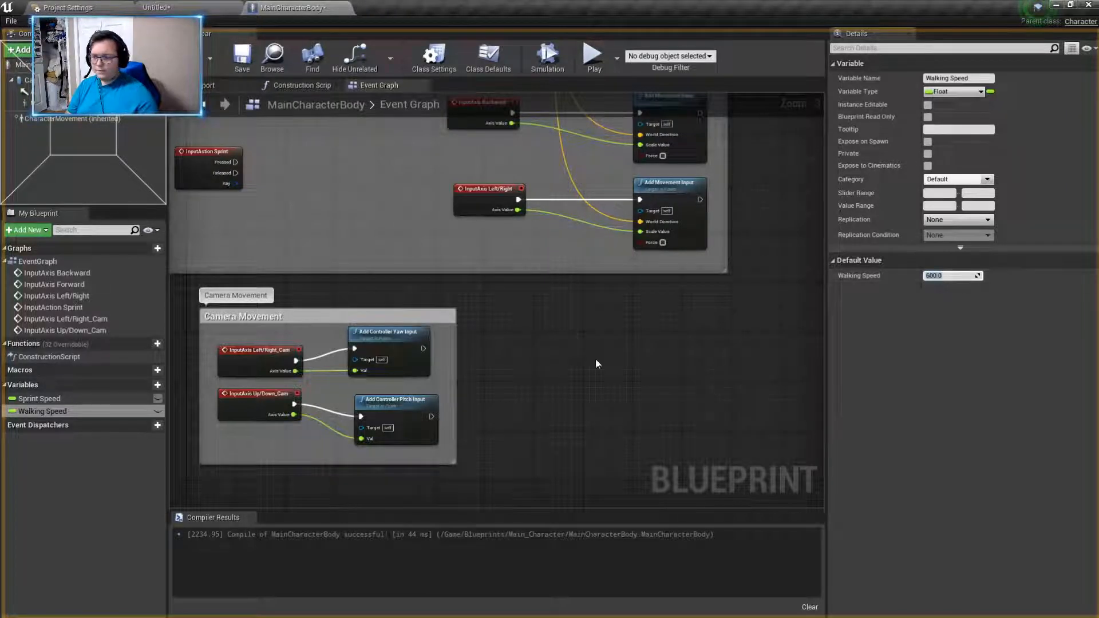
- Set the default value of the Sprint Speed variable to 1500
left_click(39, 398)
left_click(946, 276)
type("1500")
key("Return")
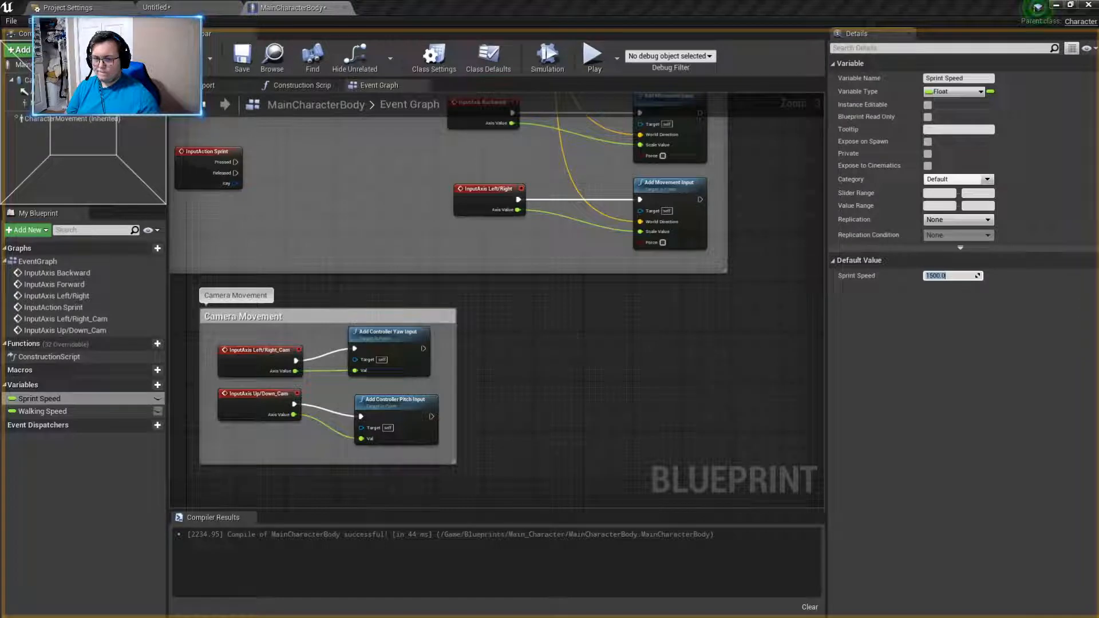
- Add two new functions to the blueprint and rename the first one to Start Sprint
mouse_move(160, 351)
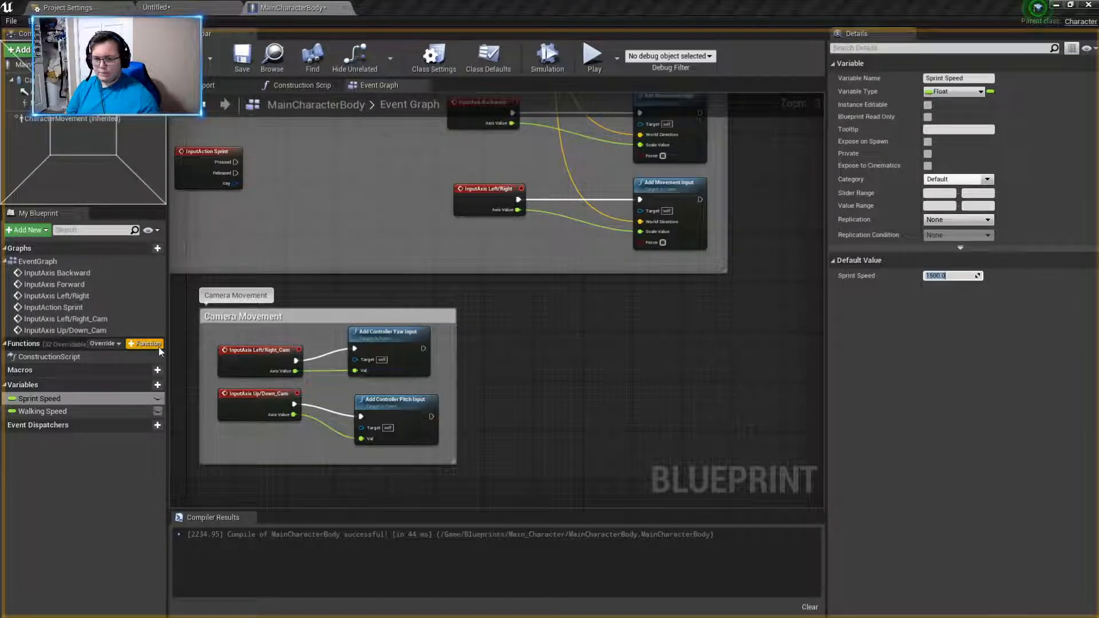
left_click(159, 347)
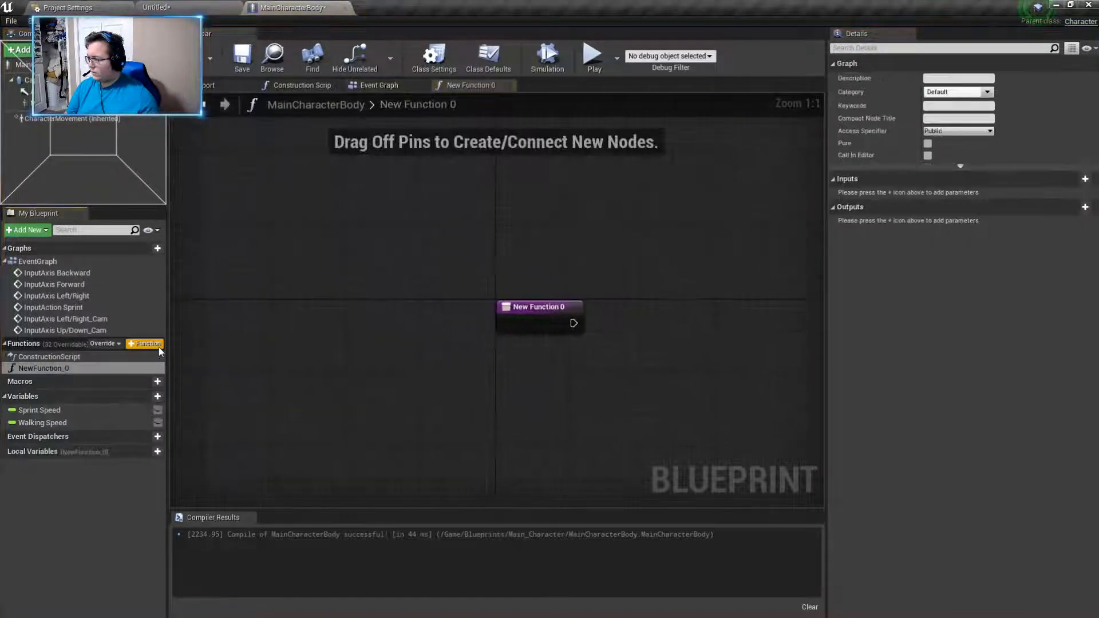
left_click(152, 347)
right_click(89, 368)
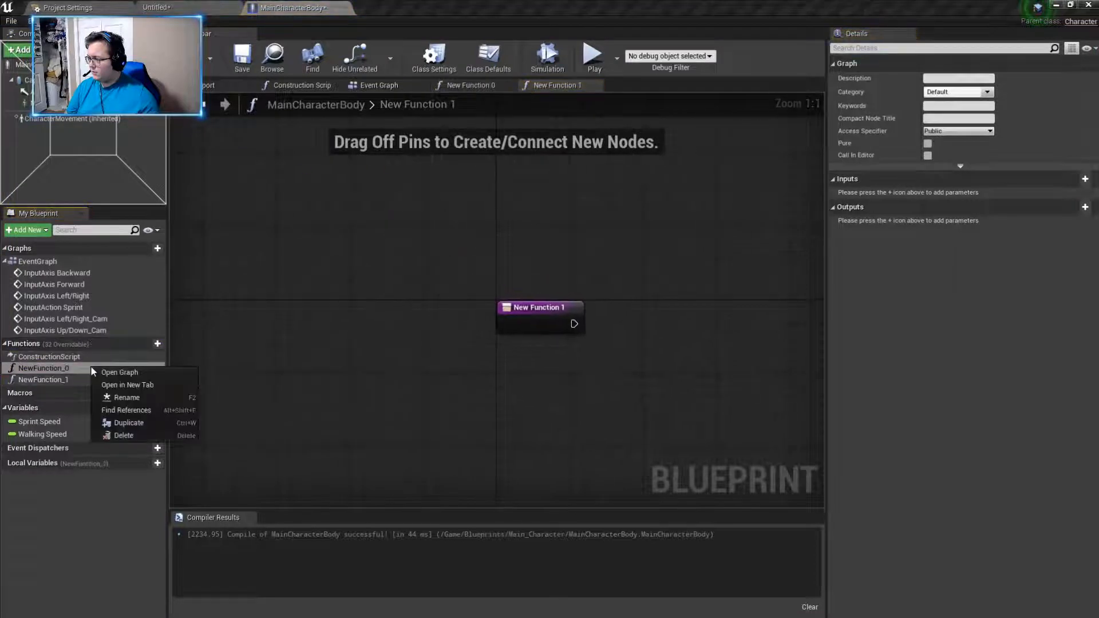
left_click(121, 395)
key("BackSpace")
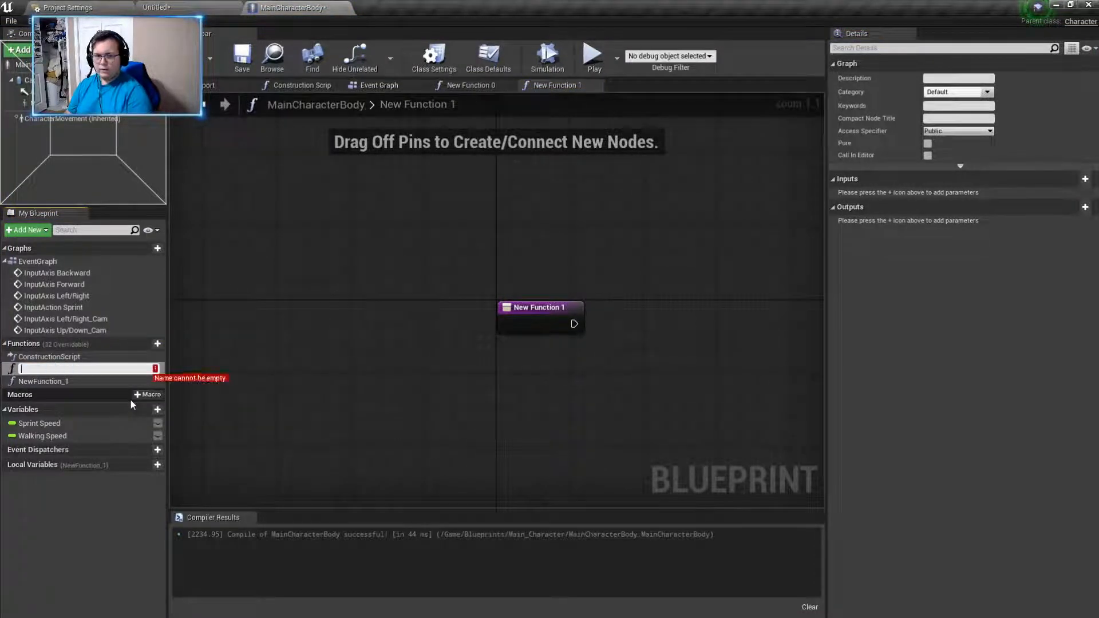
type("Start S")
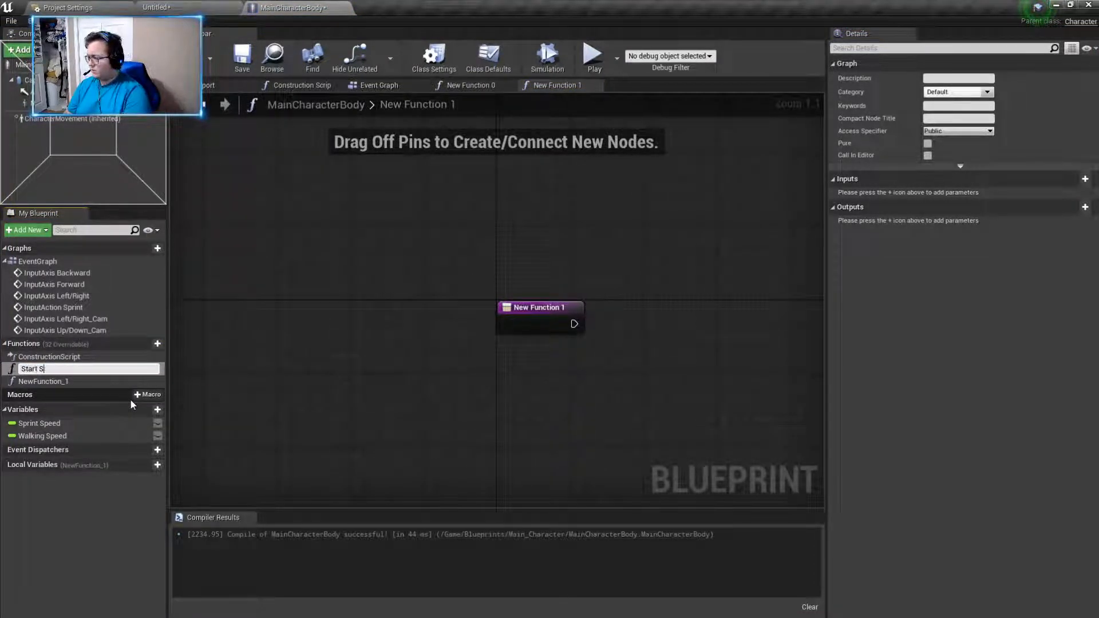
type("print")
key("Return")
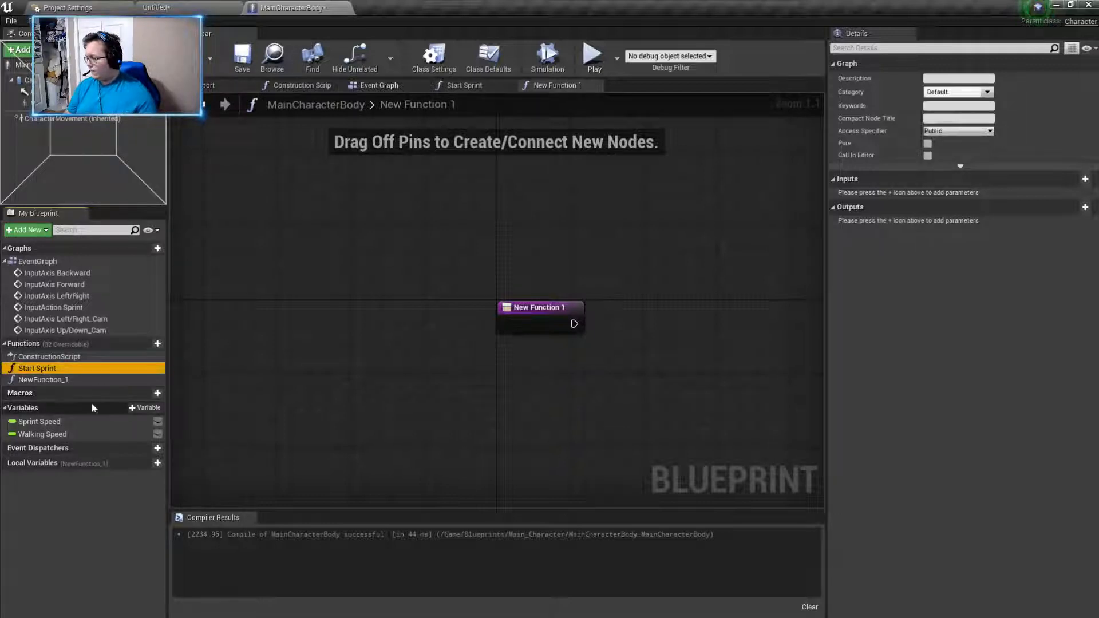
- Rename the second new function to Stop Sprint
left_click(57, 380)
right_click(57, 382)
left_click(101, 421)
type("Stop Sprint")
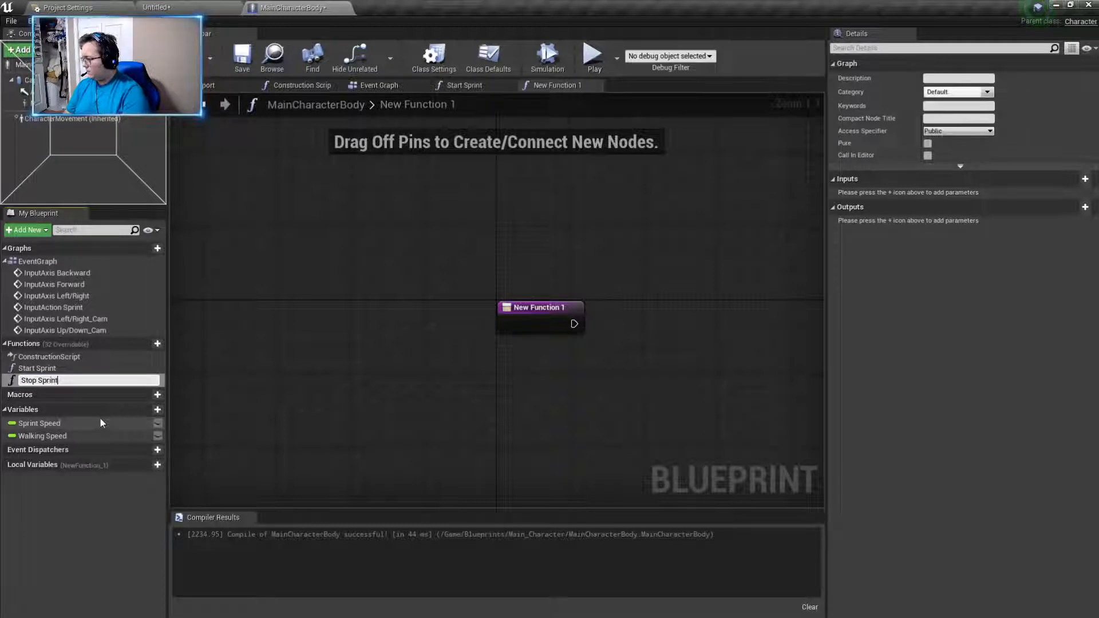
key("Return")
- Place a Get Character Movement node and a Get Walking Speed node below the entry node in the Stop Sprint graph
right_click_drag(685, 370, 580, 345)
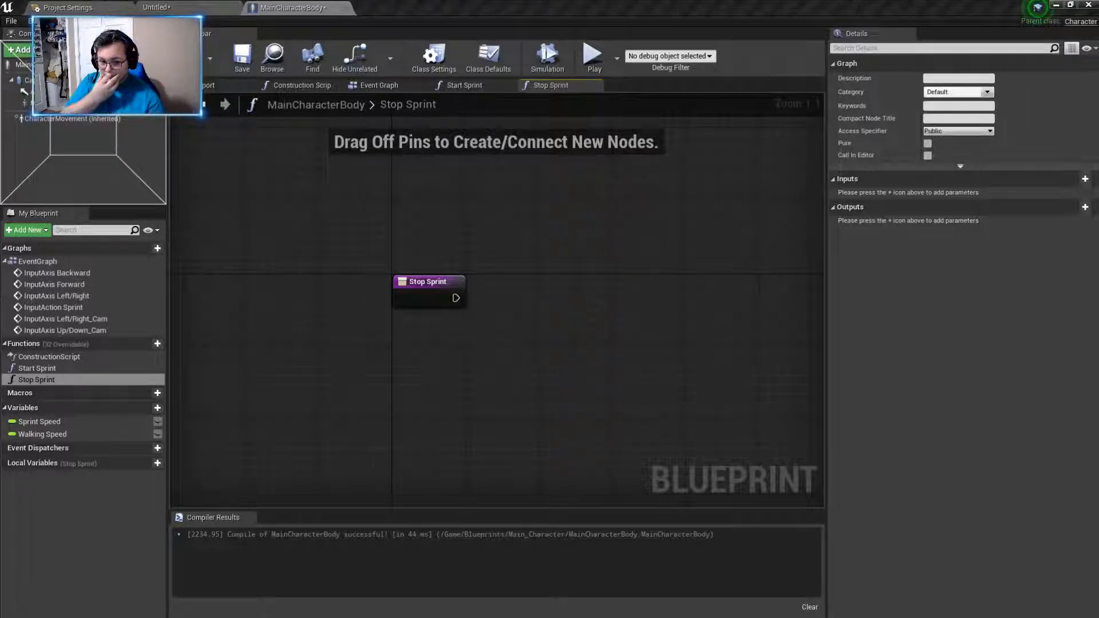
right_click(471, 362)
type("character move")
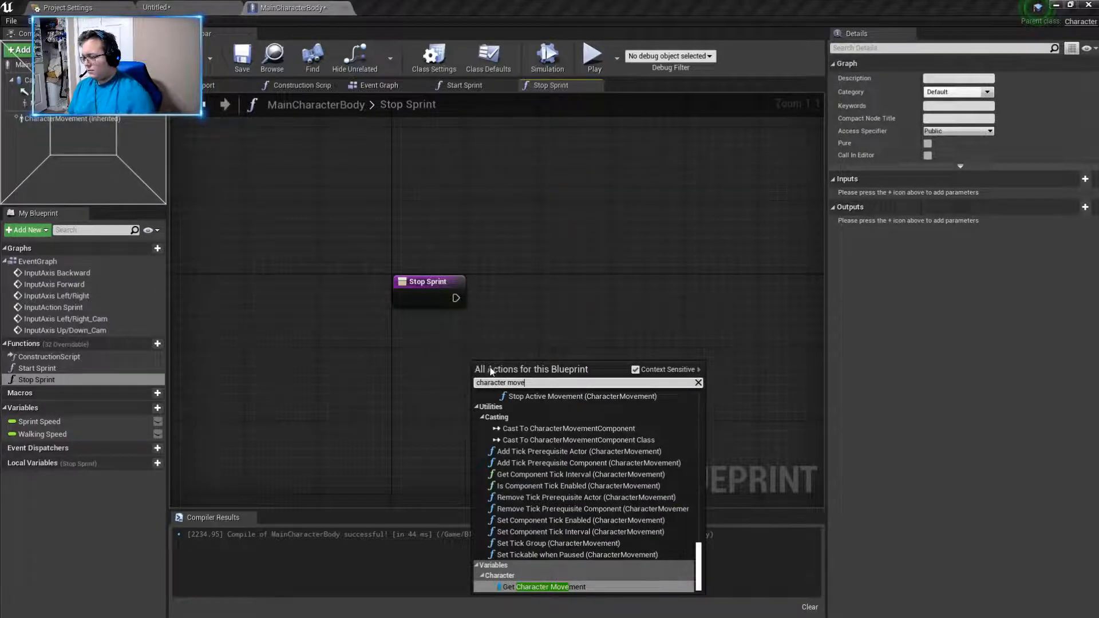
left_click(575, 588)
left_click_drag(490, 365, 407, 402)
left_click(521, 352)
left_click_drag(43, 434, 383, 358)
left_click(364, 385)
left_click_drag(456, 297, 630, 321)
type("set")
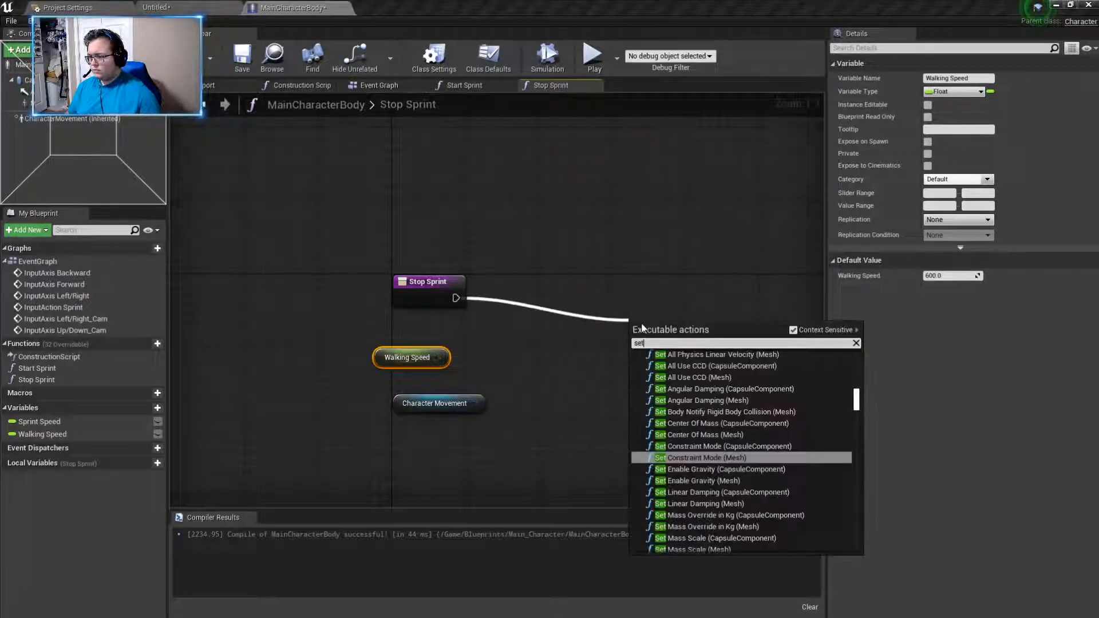
left_click(623, 342)
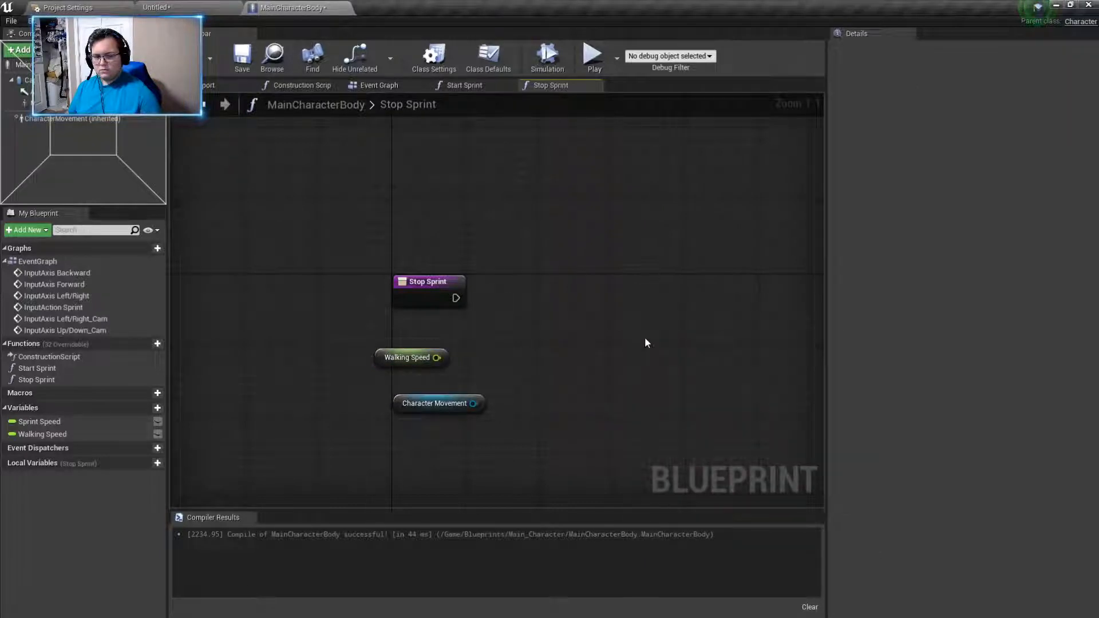
left_click_drag(436, 358, 579, 320)
type("set")
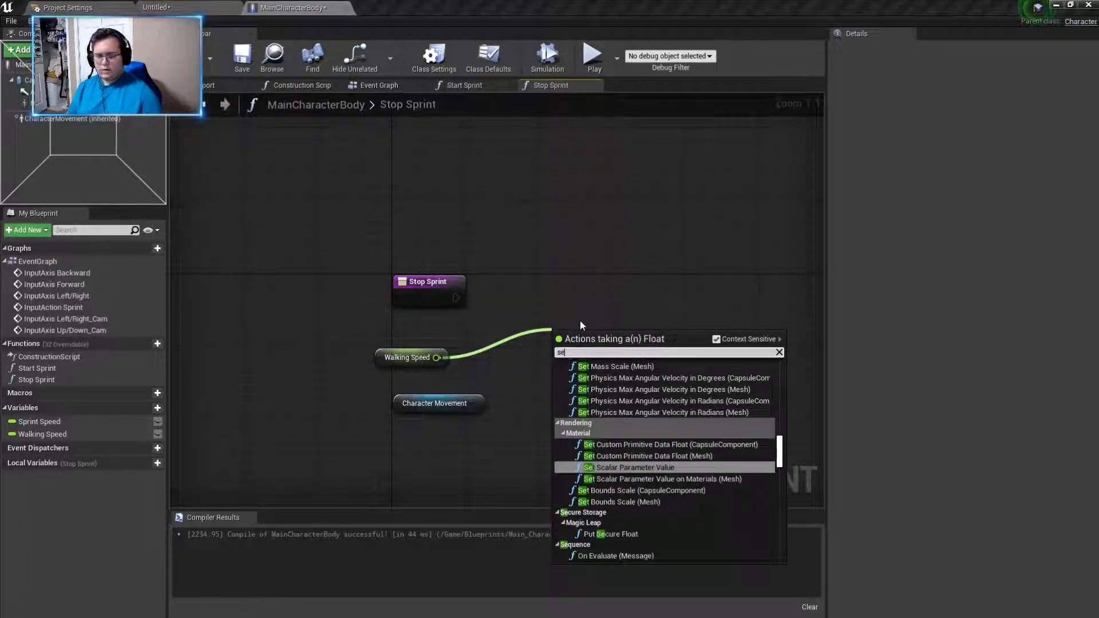
key("BackSpace")
key("BackSpace")
key("BackSpace")
key("Escape")
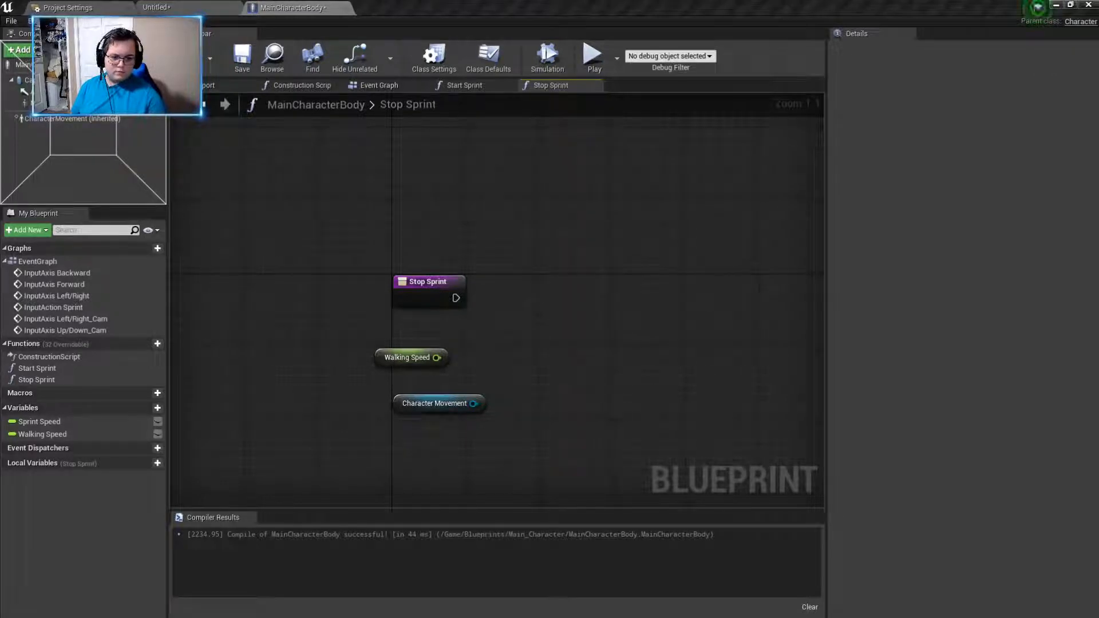
- Try a Set Vector Parameter Value node in the Stop Sprint graph and delete it
right_click(694, 274)
type("s")
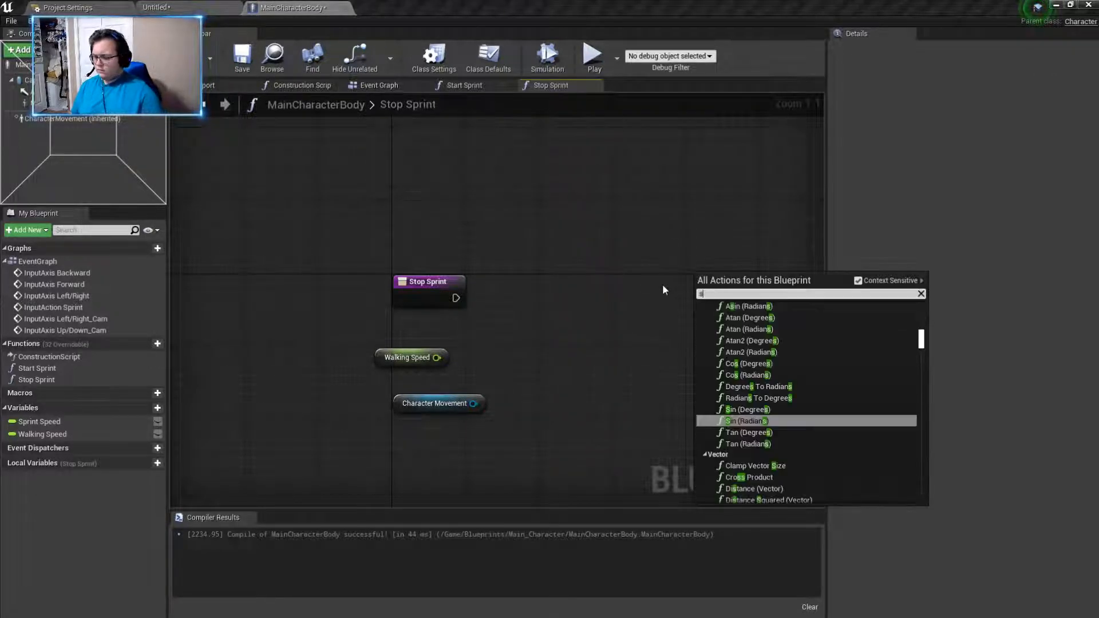
type("et v")
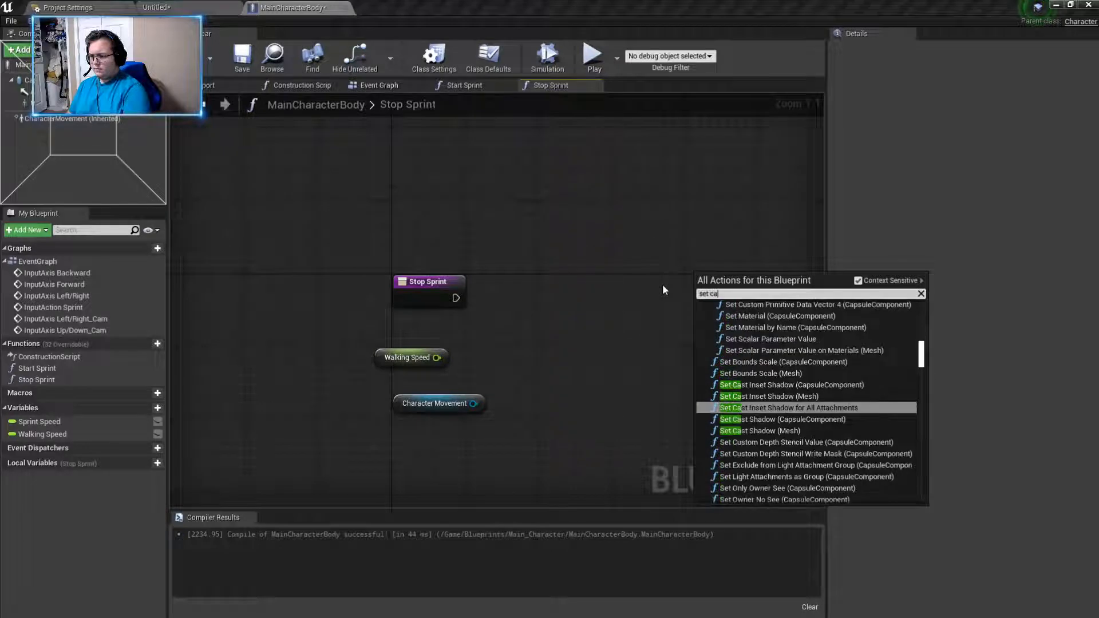
type("al")
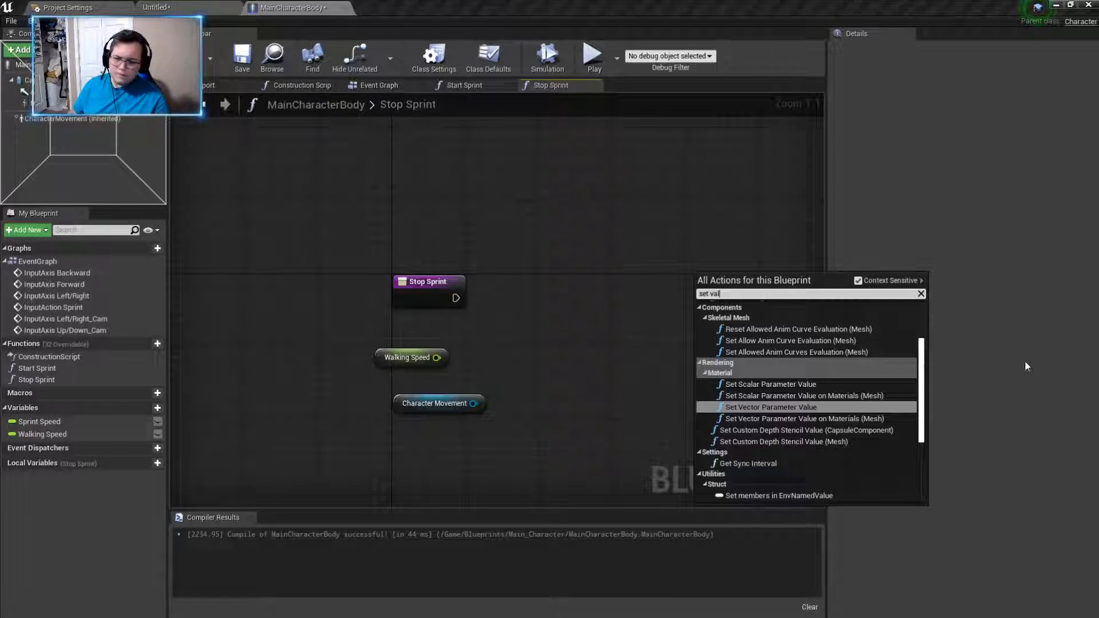
type("ue")
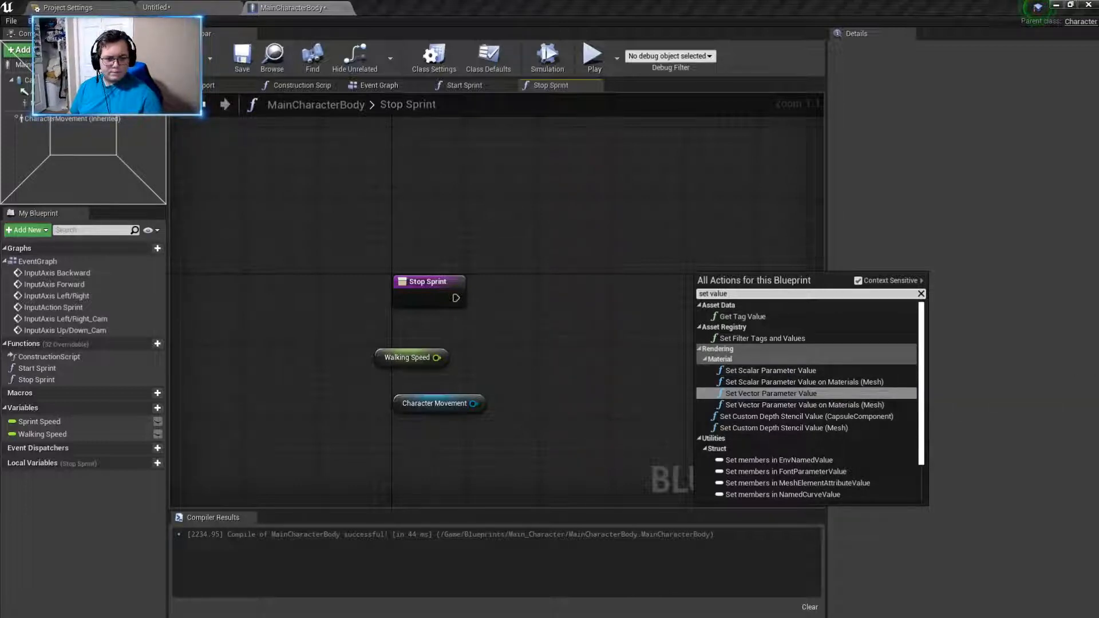
left_click(802, 392)
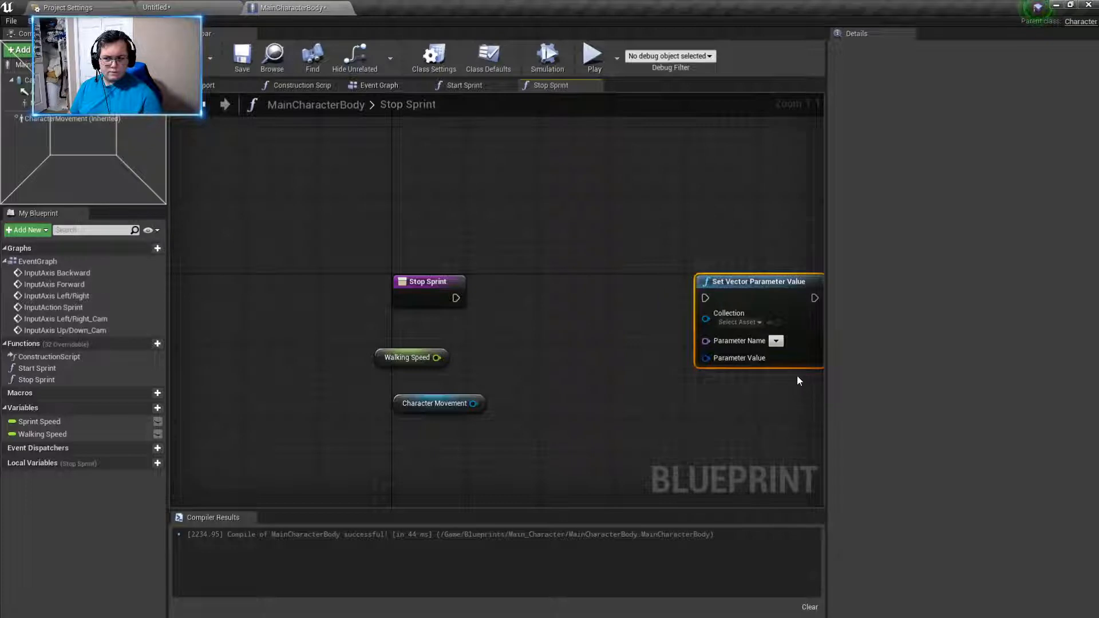
left_click_drag(704, 298, 539, 280)
key("Delete")
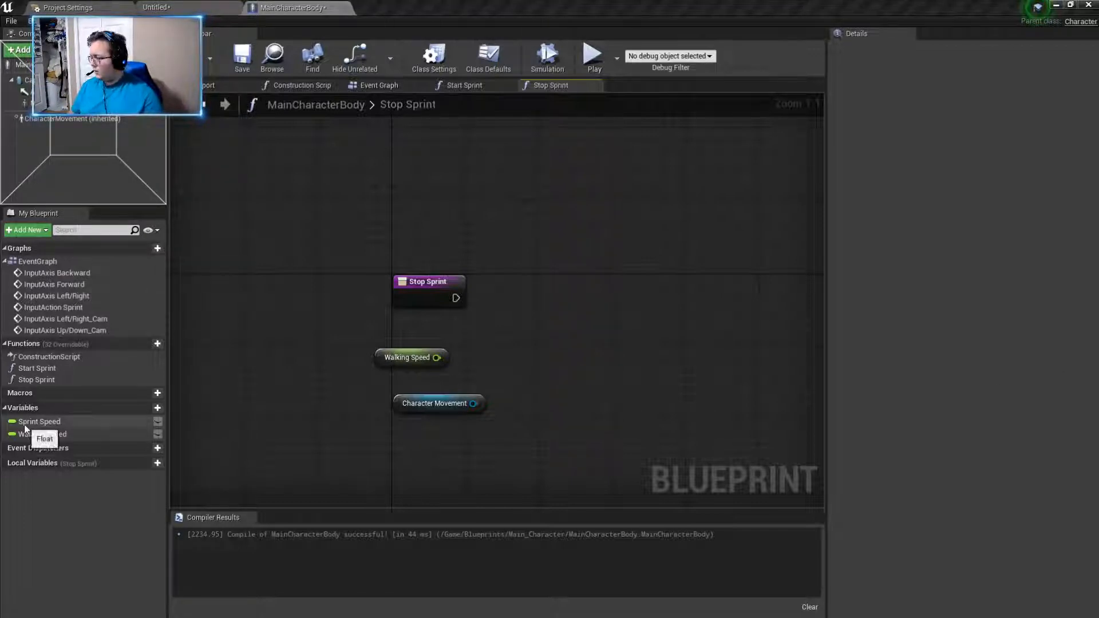
- Add a Set Walking Speed node and connect it to the Stop Sprint execution output and the Walking Speed getter
left_click_drag(57, 434, 549, 298)
left_click(580, 327)
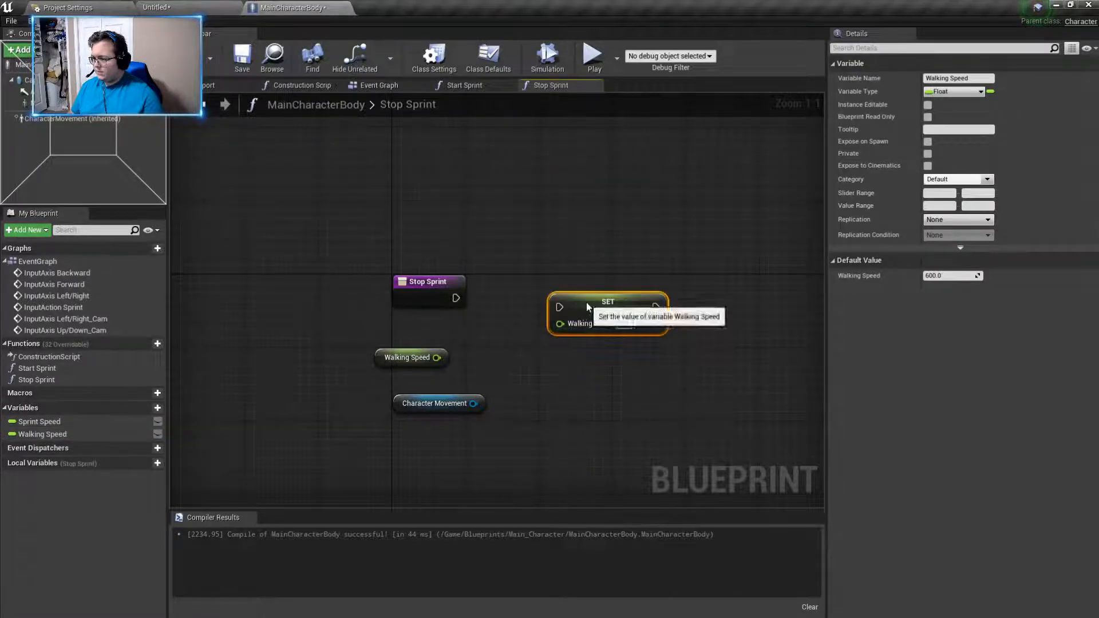
left_click_drag(436, 357, 569, 322)
left_click_drag(456, 297, 568, 307)
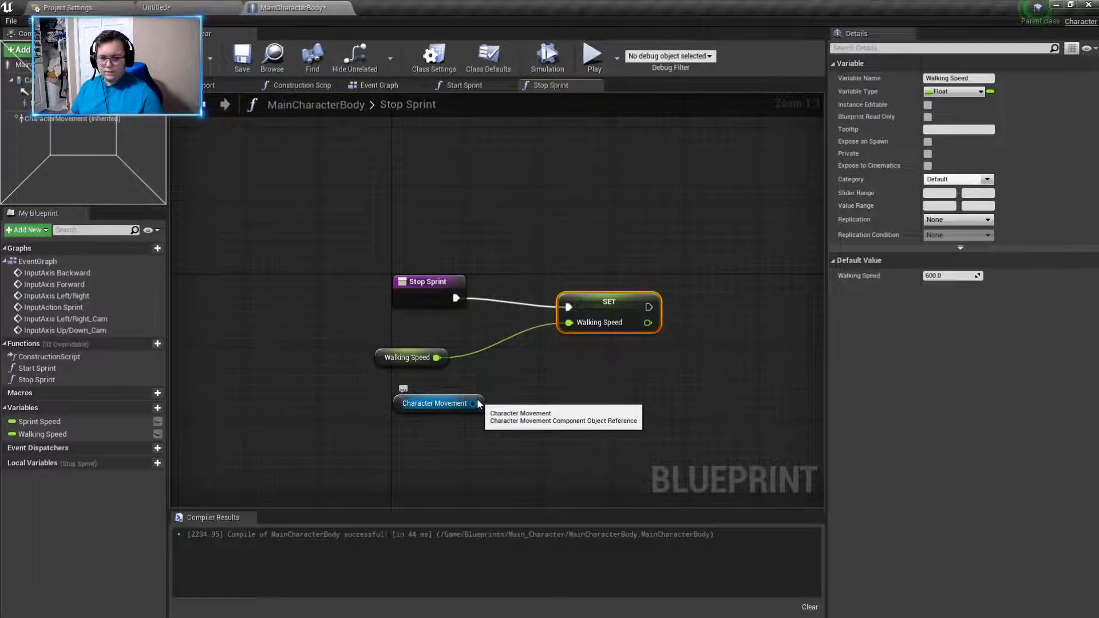
- Try to connect the Character Movement reference to the Set Walking Speed node
left_click_drag(473, 403, 555, 376)
right_click(613, 301)
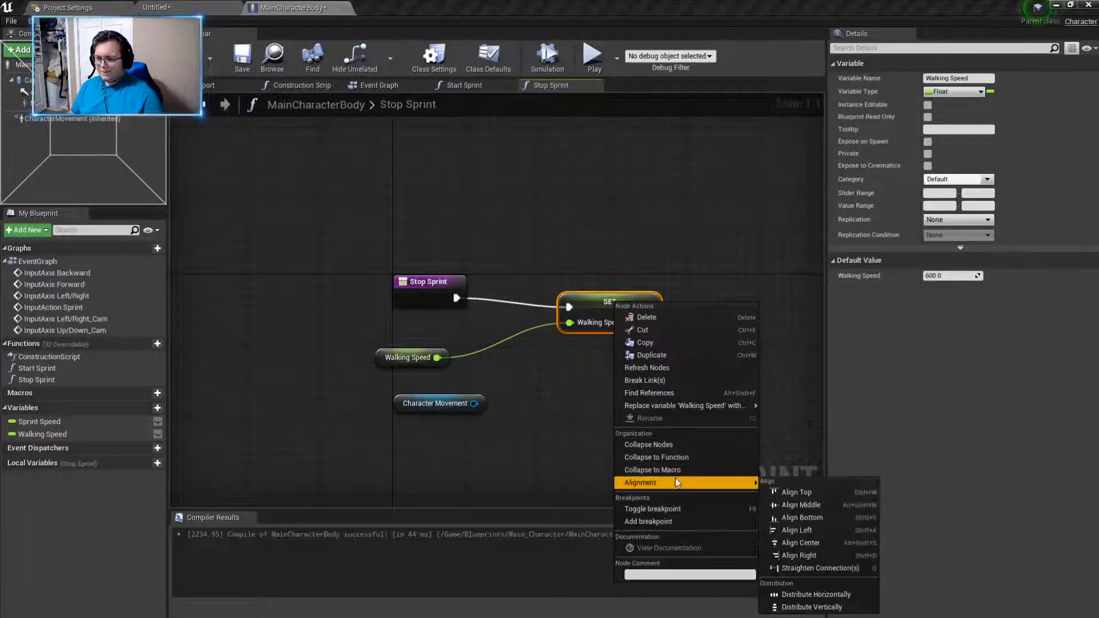
left_click(492, 451)
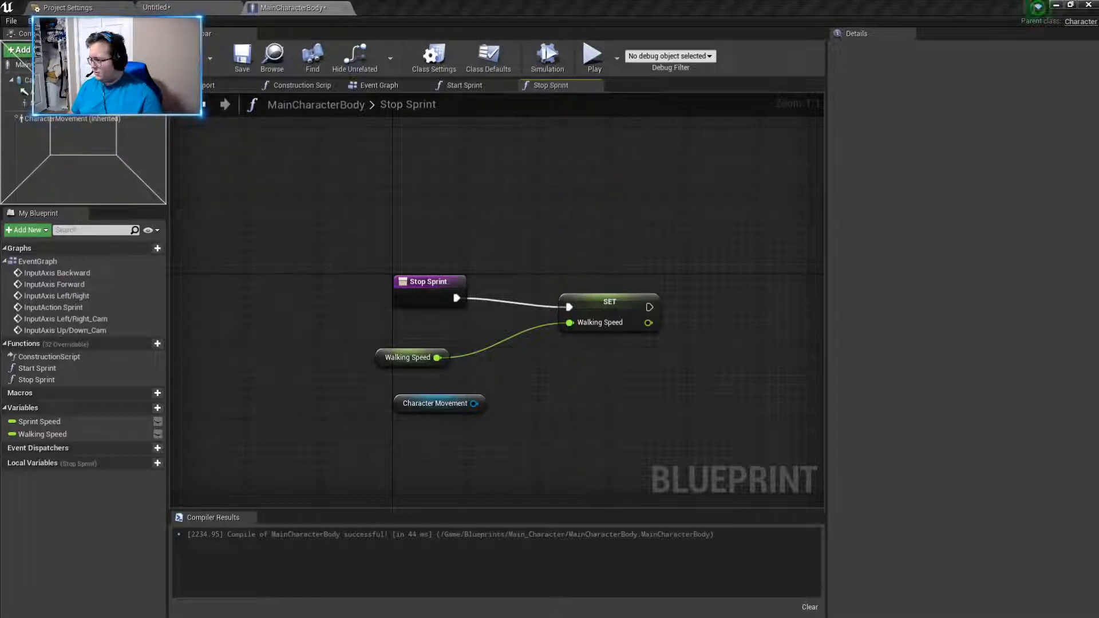
- Try a Set Sprint Speed node in the Stop Sprint graph and delete it
left_click_drag(81, 418, 322, 379)
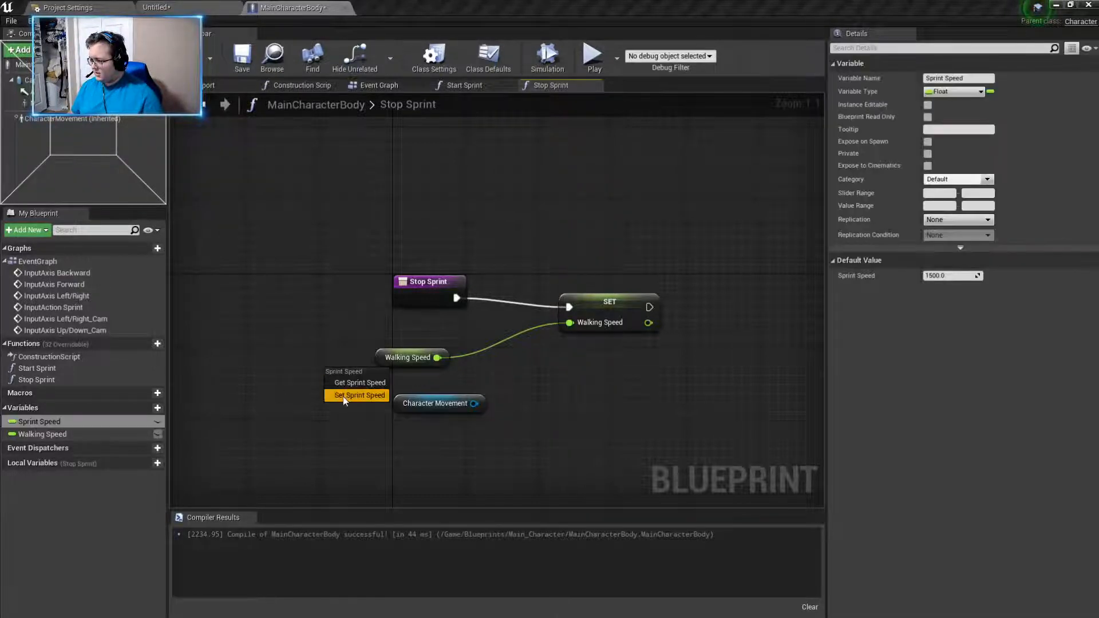
left_click(344, 395)
left_click_drag(399, 386, 307, 390)
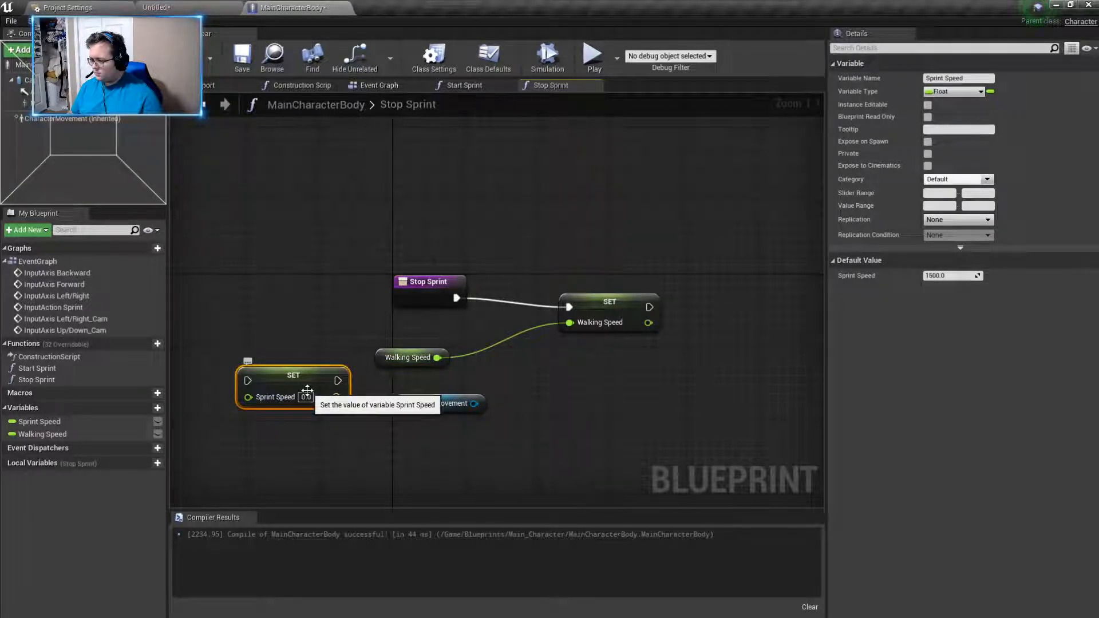
key("Delete")
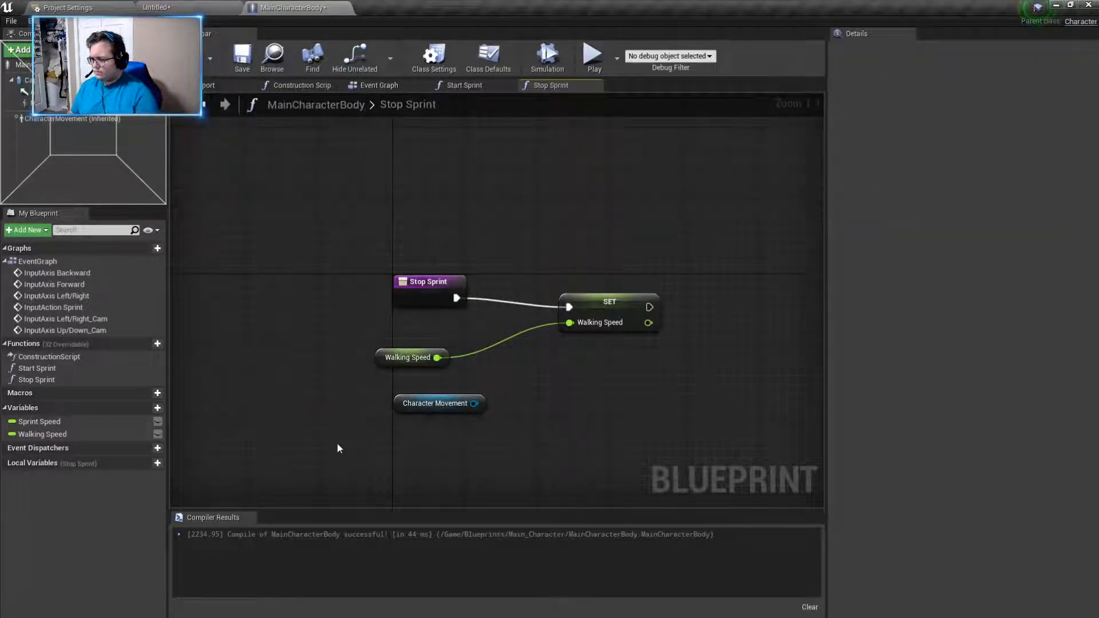
right_click(665, 429)
type("set mac")
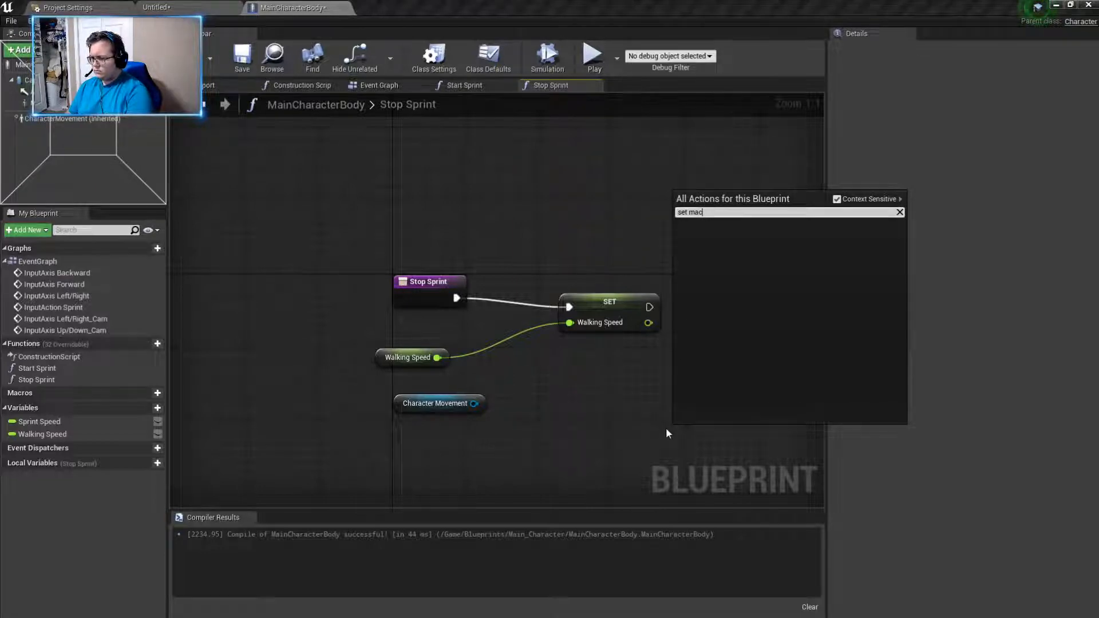
key("BackSpace")
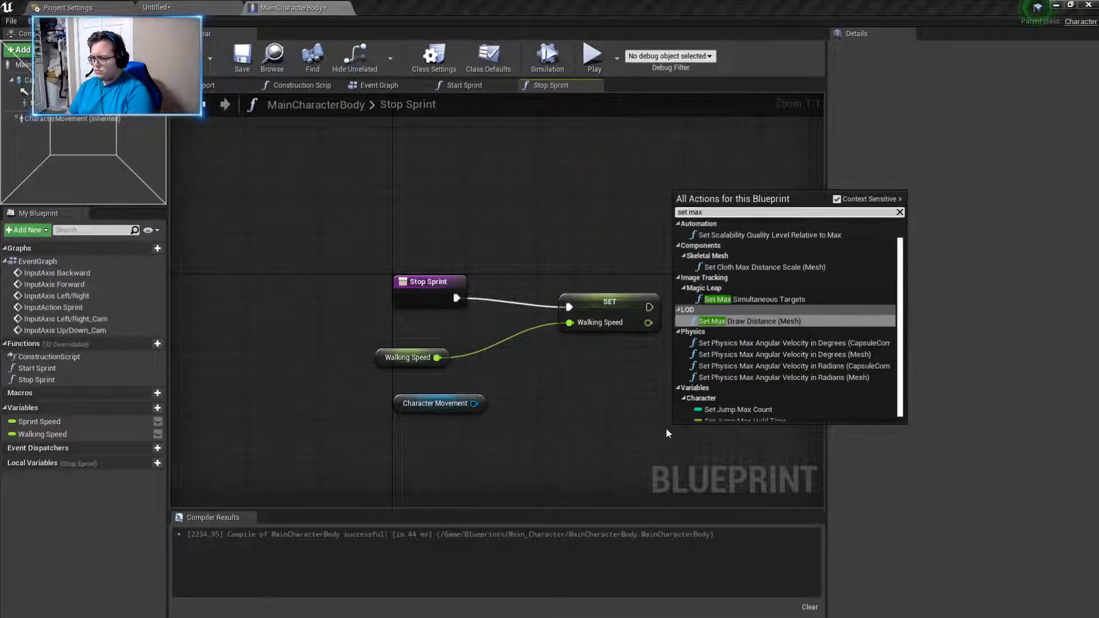
type("x wal")
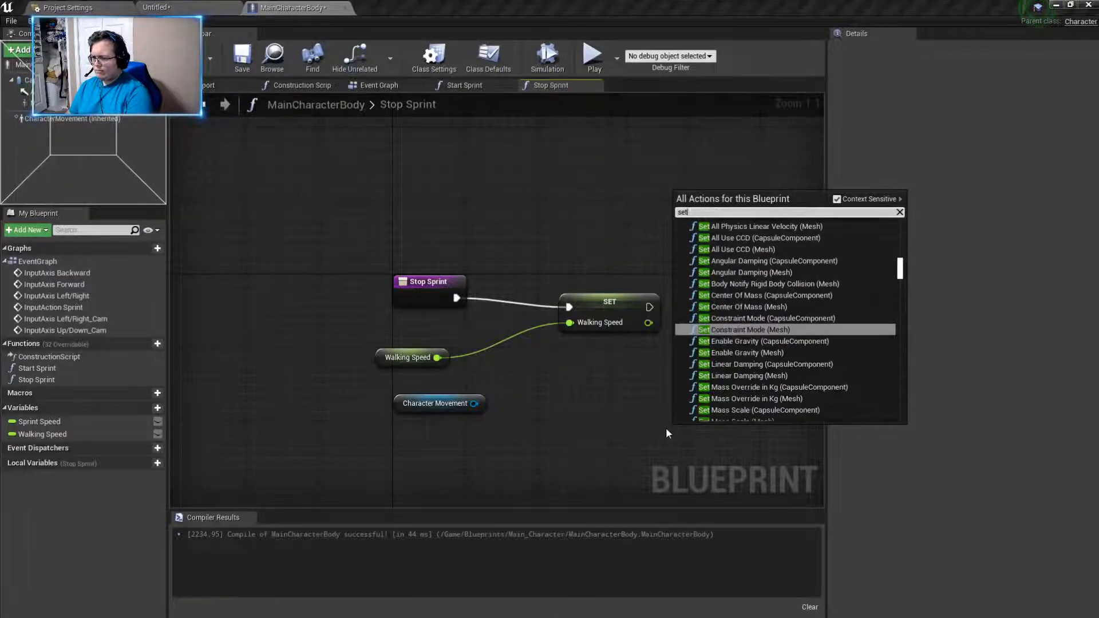
key("BackSpace")
key("BackSpace")
key("BackSpace")
key("BackSpace")
key("BackSpace")
key("BackSpace")
key("BackSpace")
key("BackSpace")
key("BackSpace")
key("BackSpace")
key("BackSpace")
key("BackSpace")
left_click(755, 476)
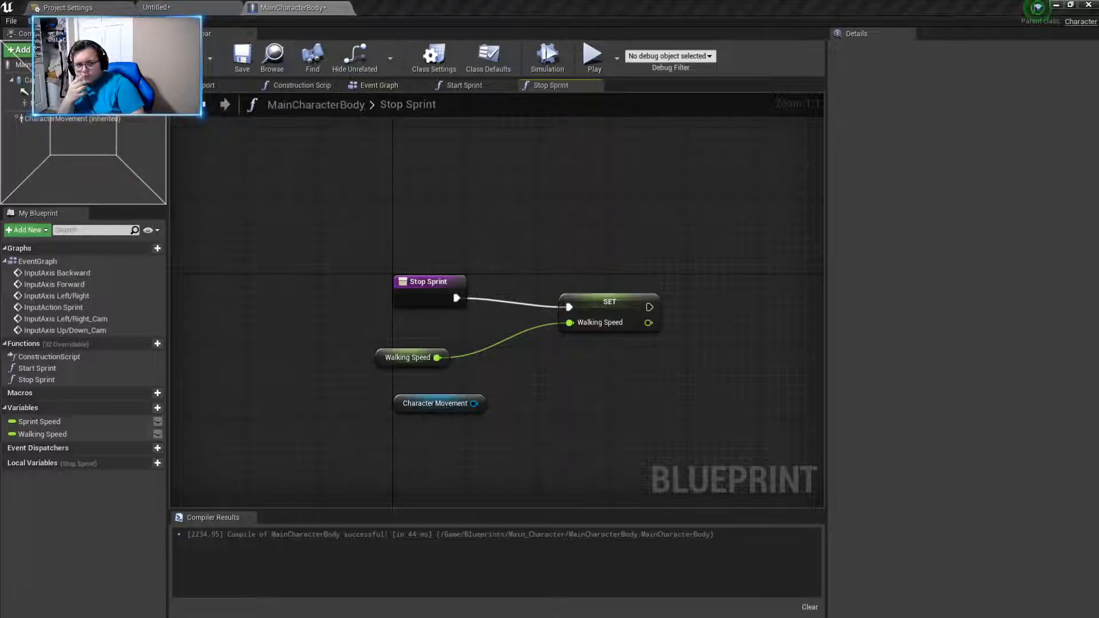
left_click(596, 299)
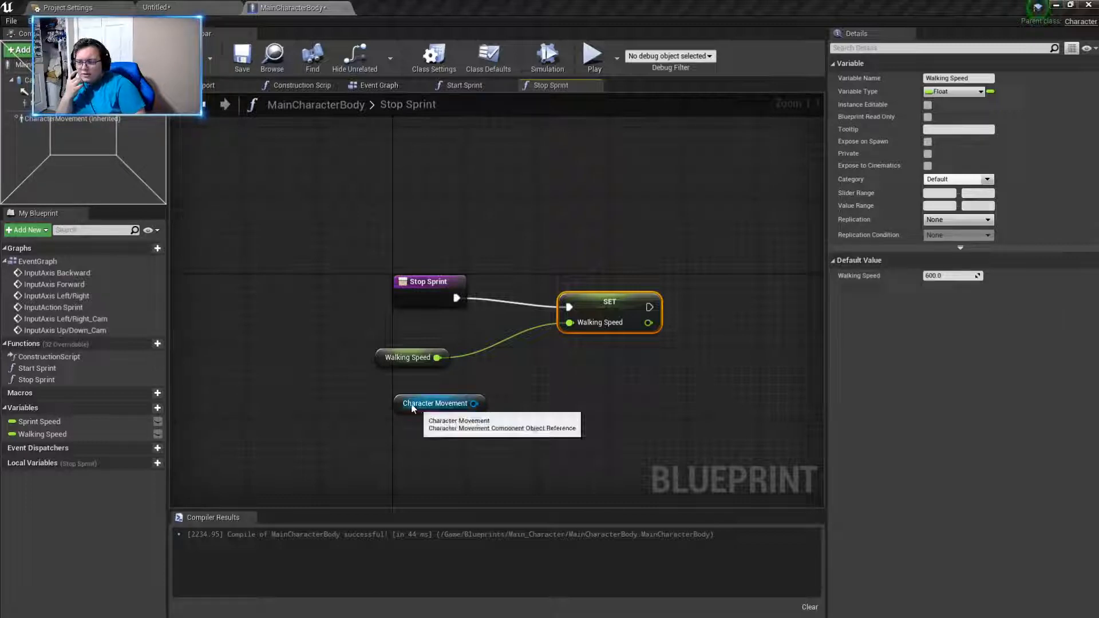
- In the Start Sprint graph, add a Set Sprint Speed node and connect it to the execution output and a Sprint Speed getter
left_click(457, 86)
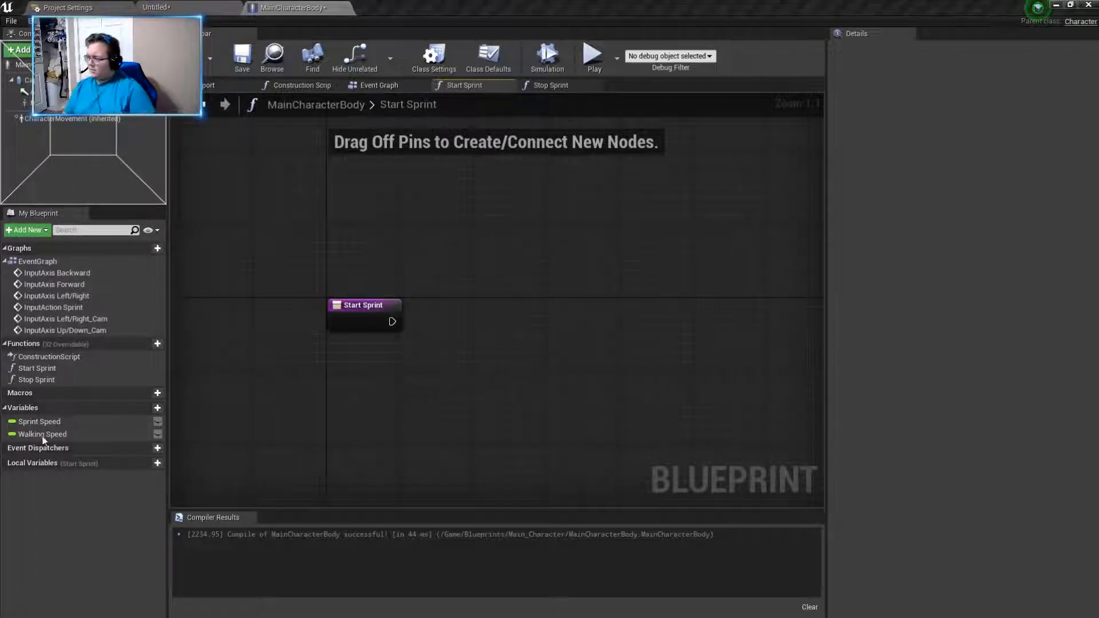
left_click_drag(39, 422, 512, 299)
left_click(546, 320)
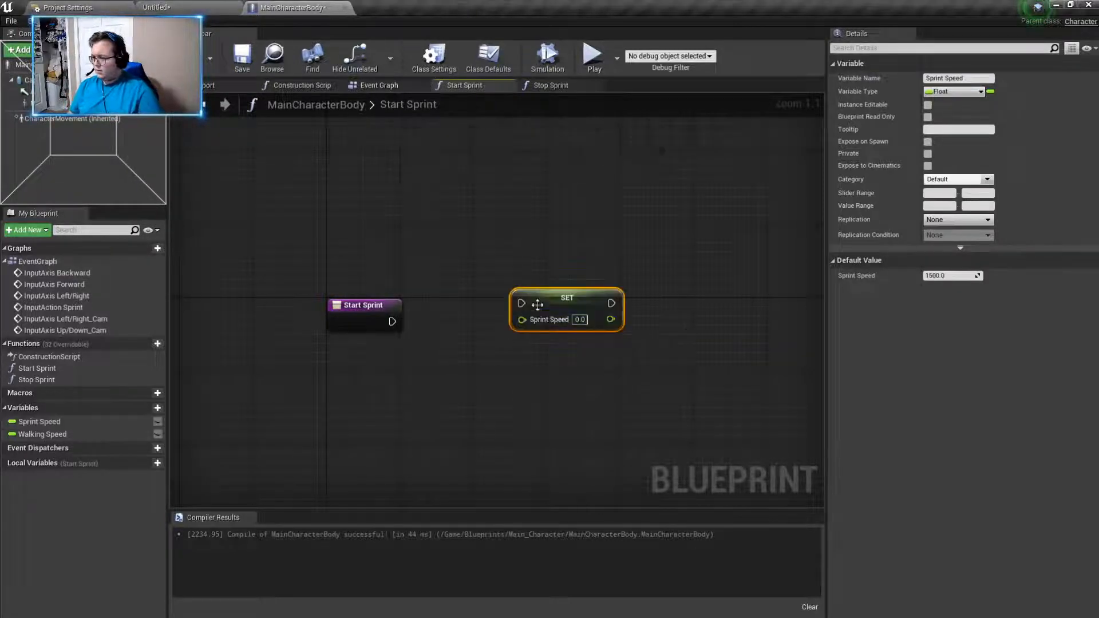
left_click_drag(388, 323, 521, 313)
left_click_drag(71, 425, 521, 328)
left_click(427, 382)
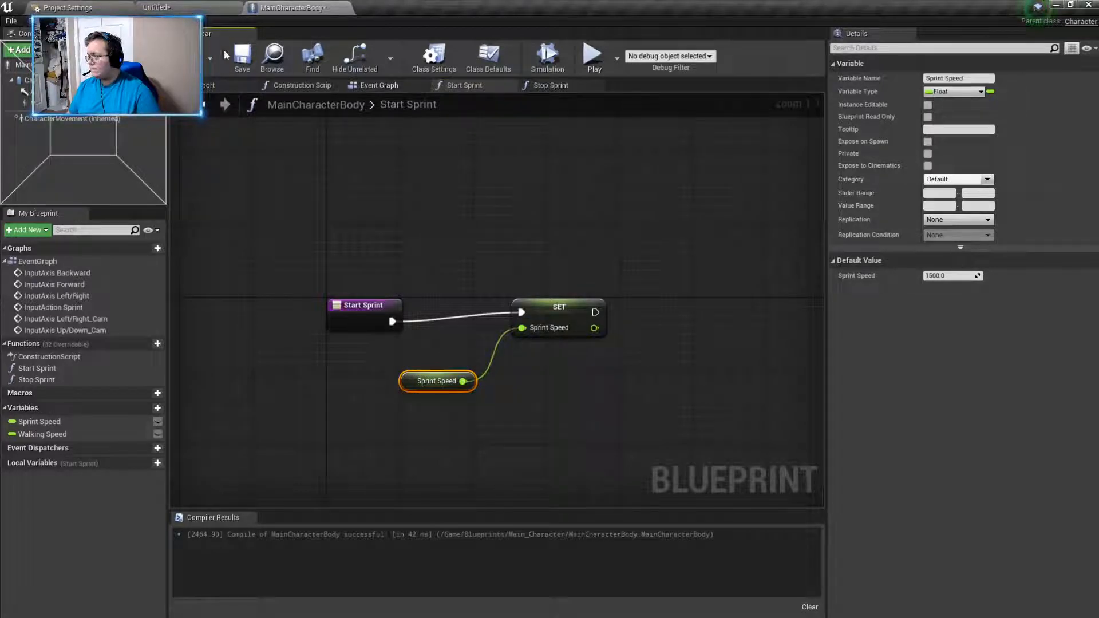
- In the Event Graph, add a Start Sprint call connected to the Pressed output of InputAction Sprint
left_click(385, 86)
right_click_drag(535, 330, 654, 409)
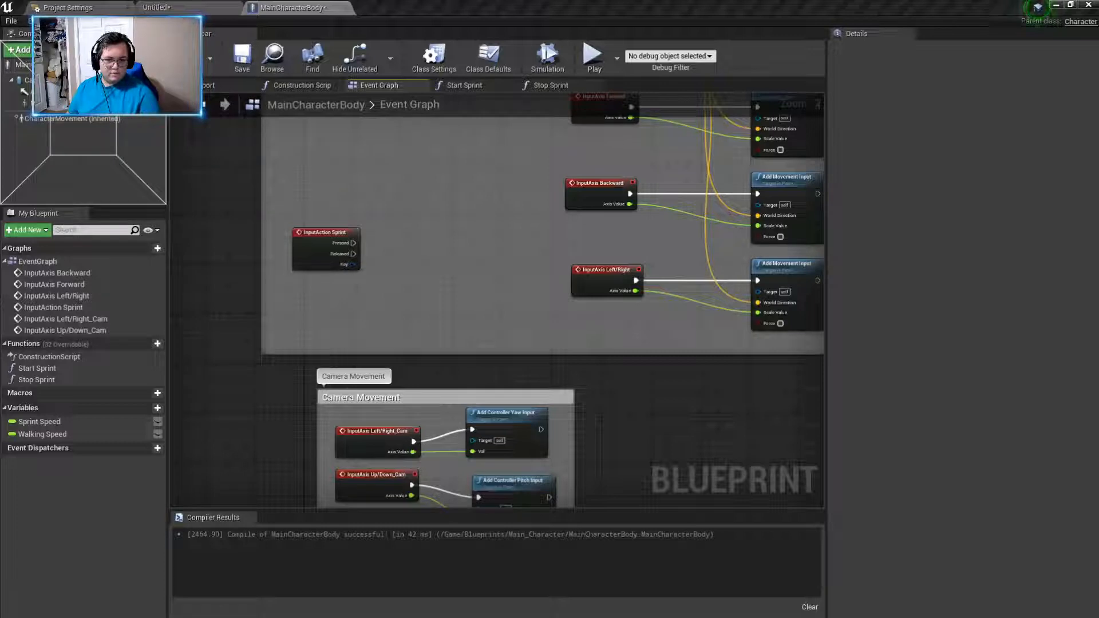
left_click_drag(351, 243, 407, 208)
type("start")
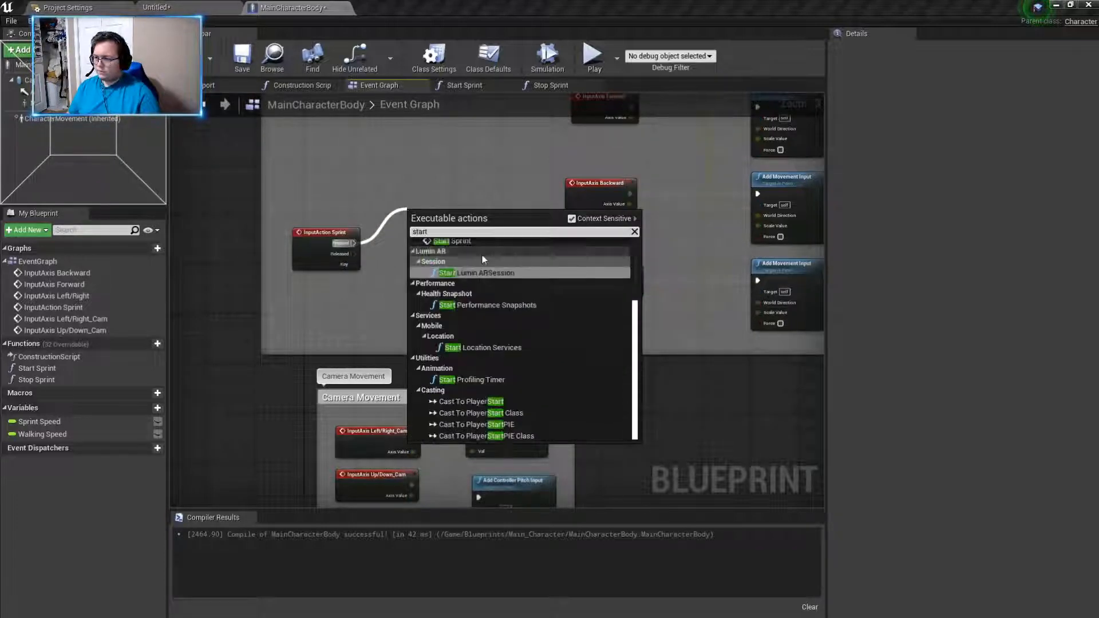
scroll(469, 263, "up", 3)
left_click(471, 278)
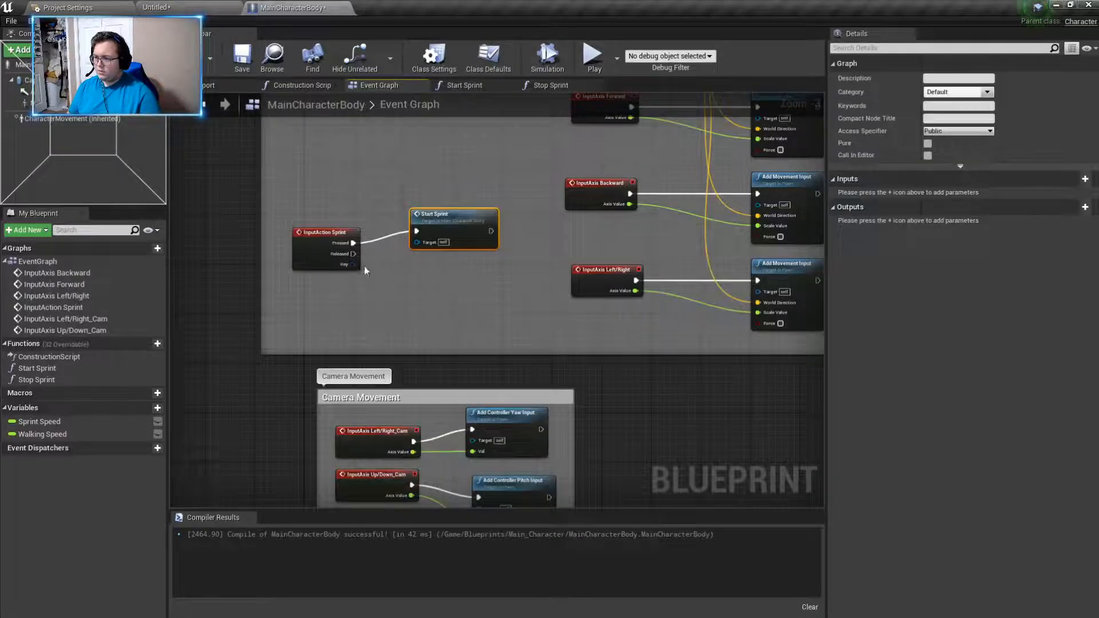
- Add a Stop Sprint call connected to the Released output of InputAction Sprint
left_click_drag(354, 254, 413, 277)
type("stop spr")
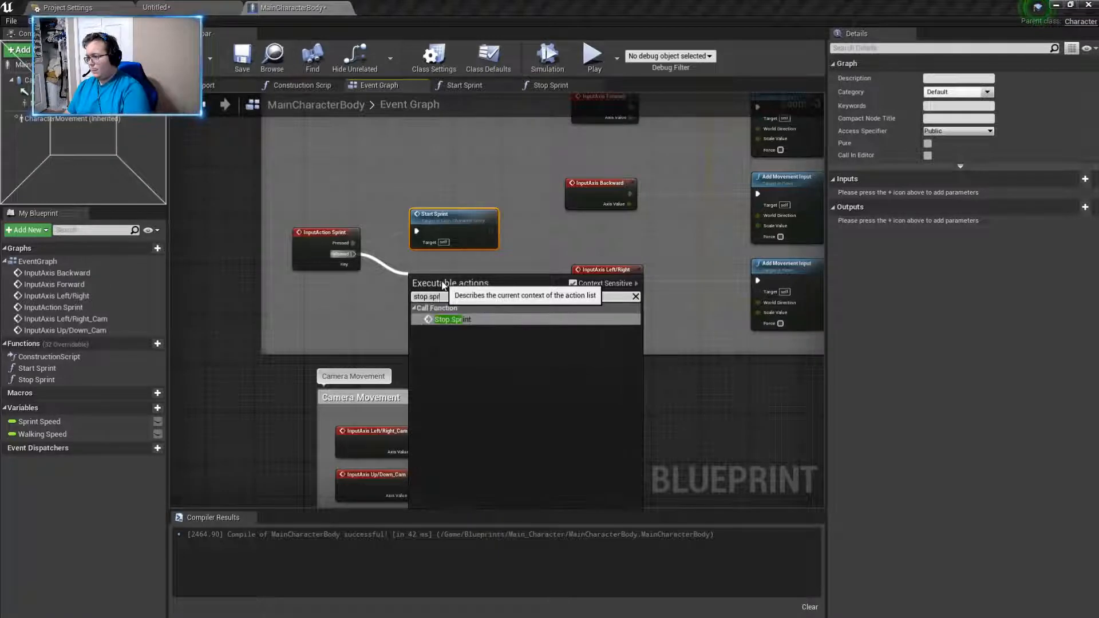
key("Return")
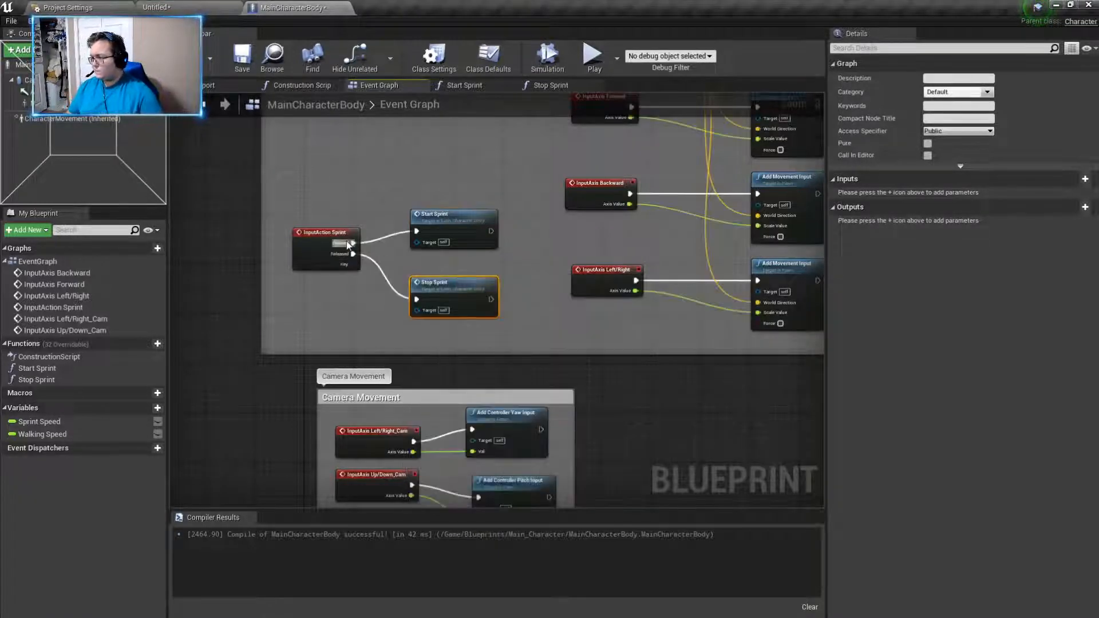
- Play the Untitled level in the editor and test the character's movement and sprinting
left_click(156, 7)
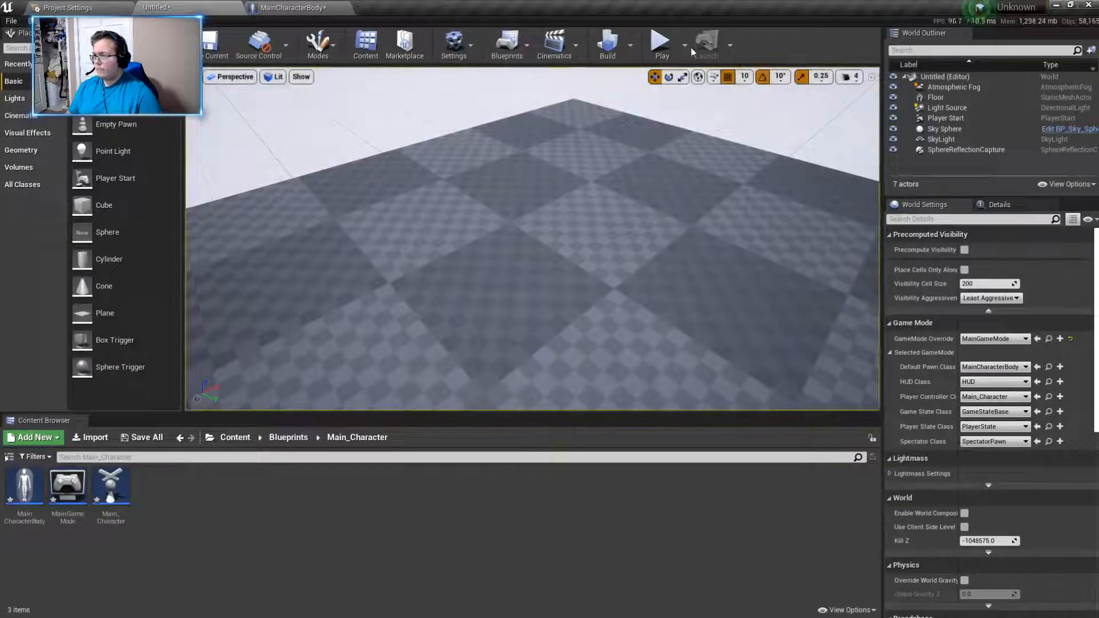
left_click(660, 44)
key("d")
key("s")
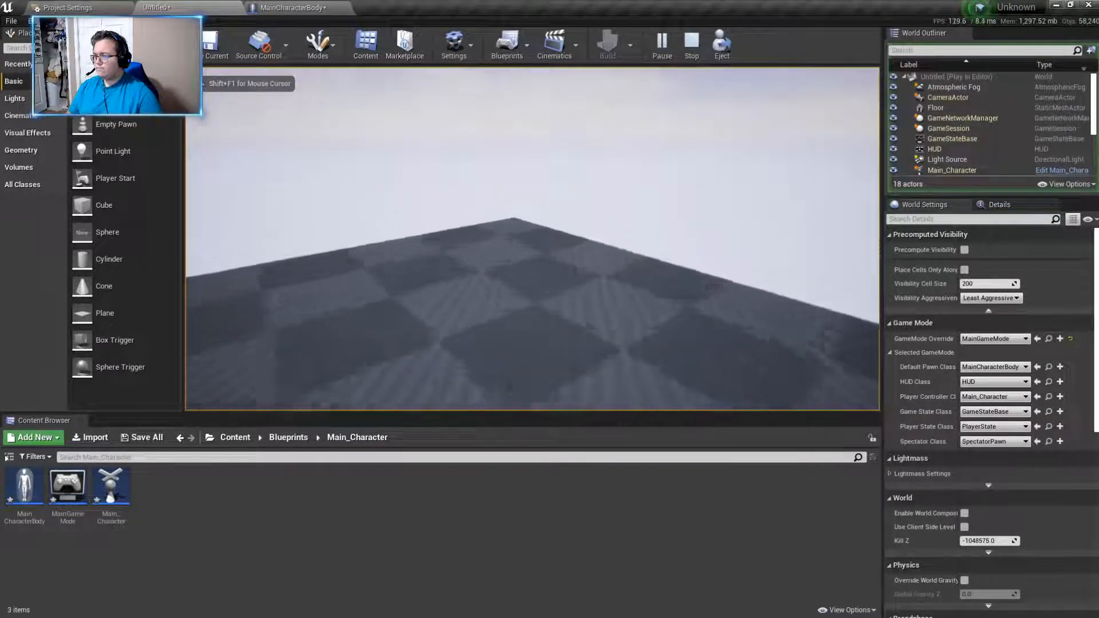
key("shift+F1")
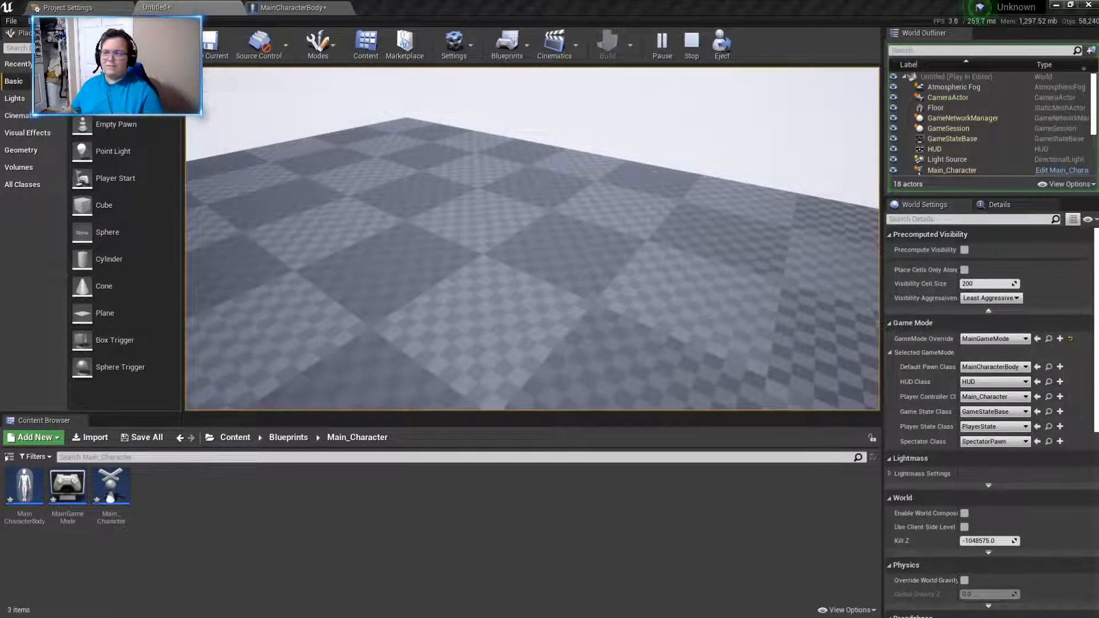
left_click(532, 239)
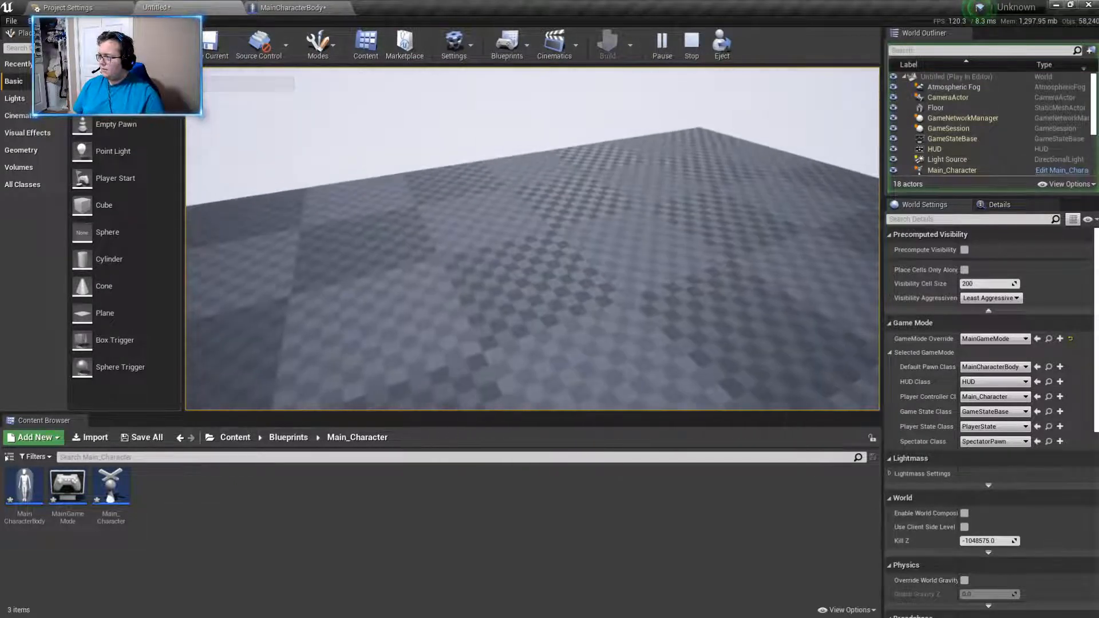
key("shift+F1")
- Check the sprint calls in MainCharacterBody's Event Graph and the Start Sprint graph, and end the play session
left_click(303, 7)
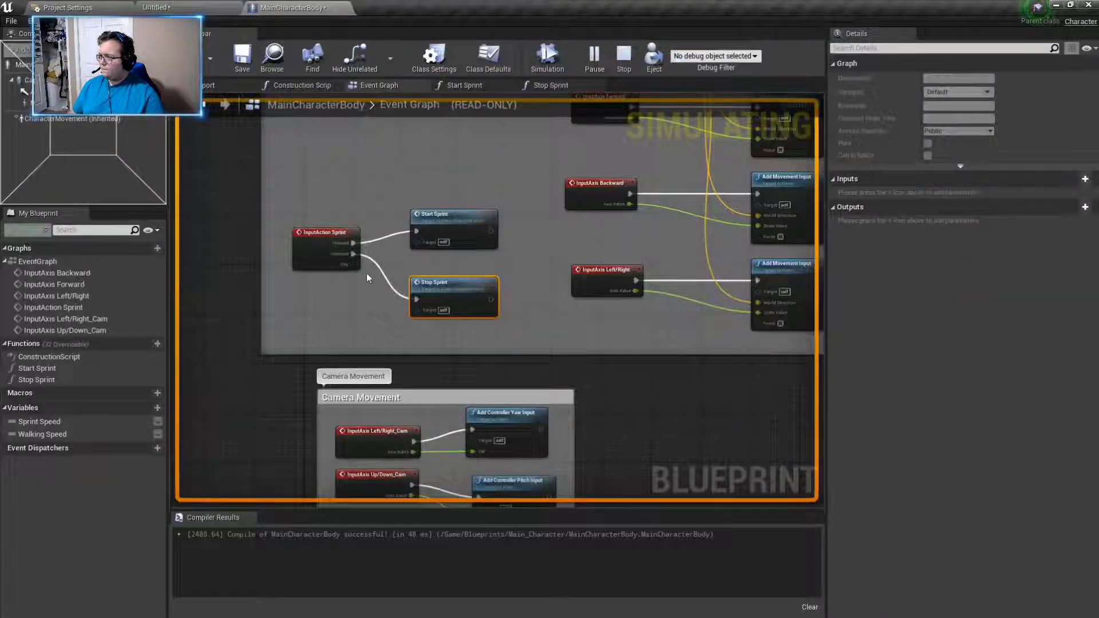
left_click(449, 84)
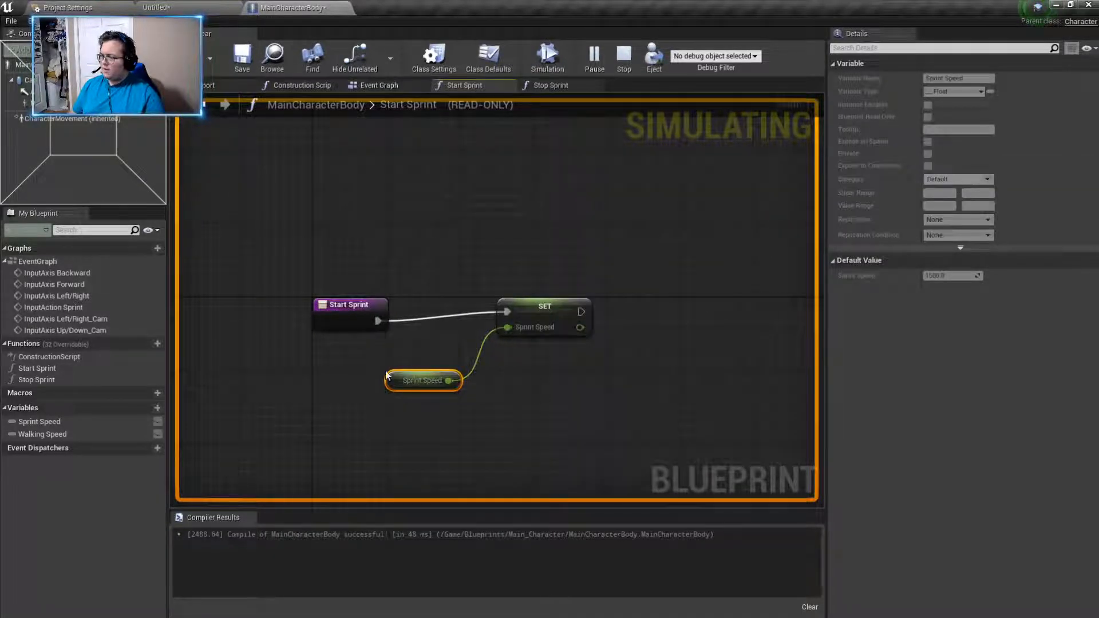
left_click(623, 57)
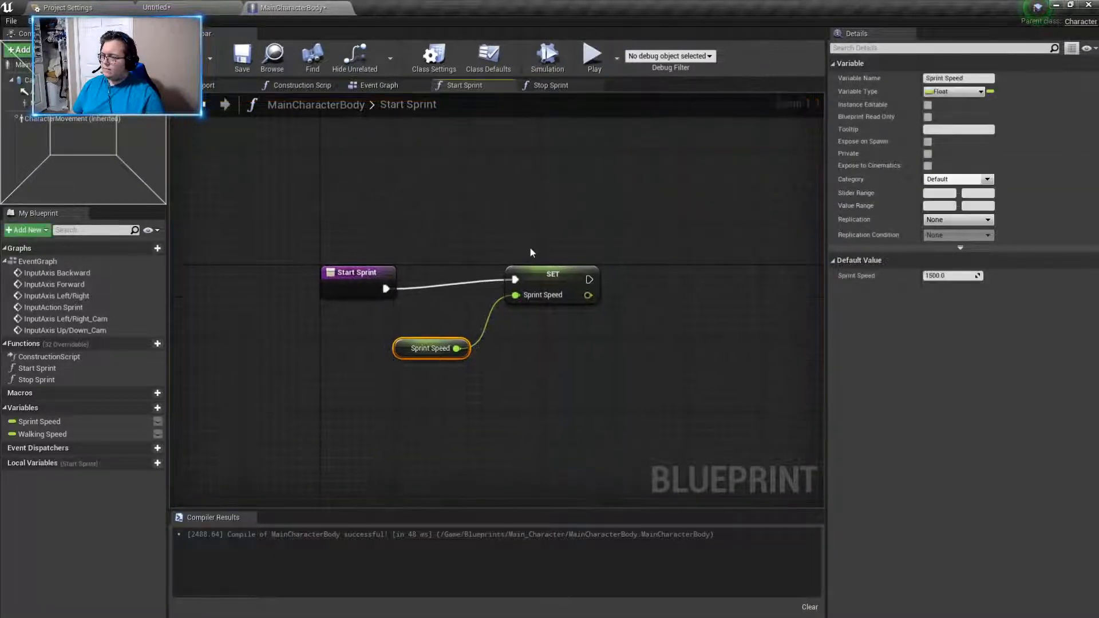
- Delete the Set Sprint Speed node from the Start Sprint graph, keeping the Sprint Speed getter
mouse_move(467, 177)
left_mouse_down()
mouse_move(624, 336)
mouse_move(627, 383)
left_mouse_up()
left_click(626, 384)
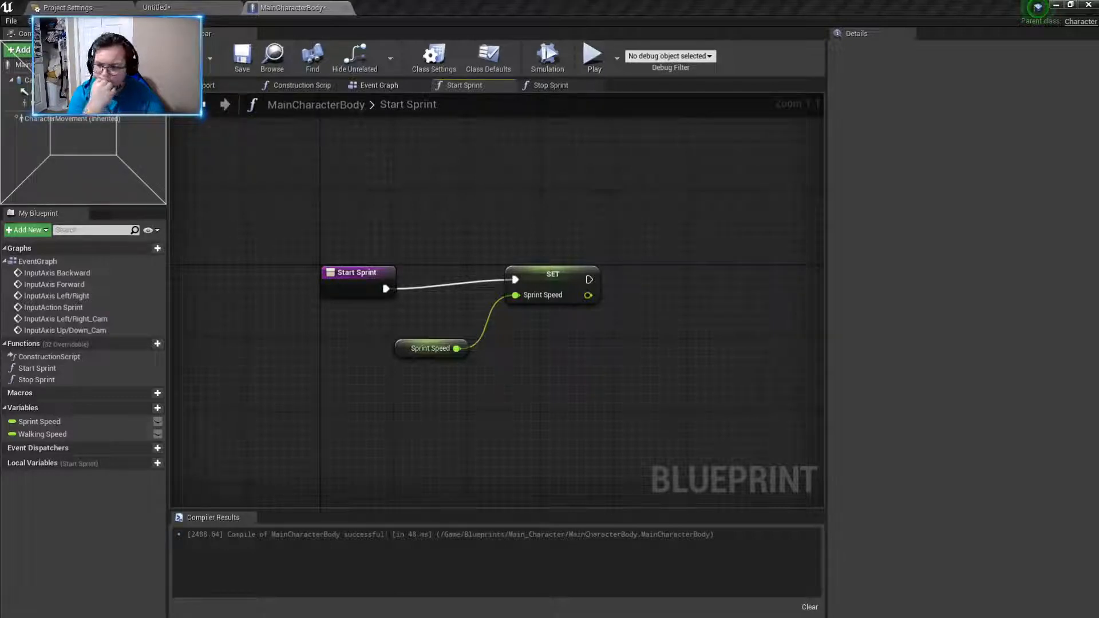
left_click(555, 272)
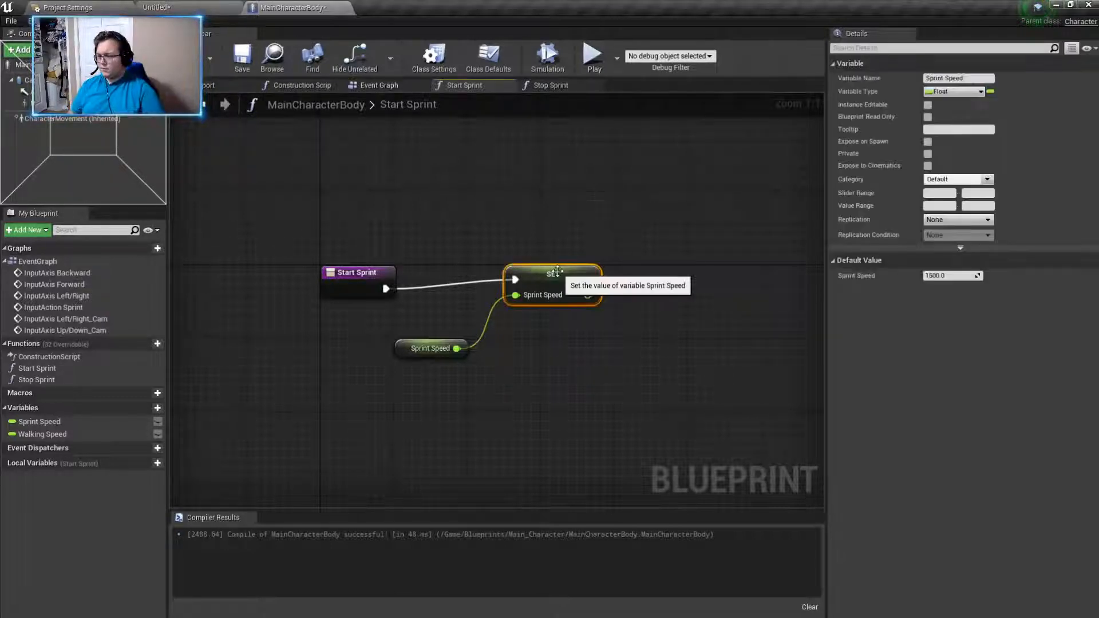
key("Delete")
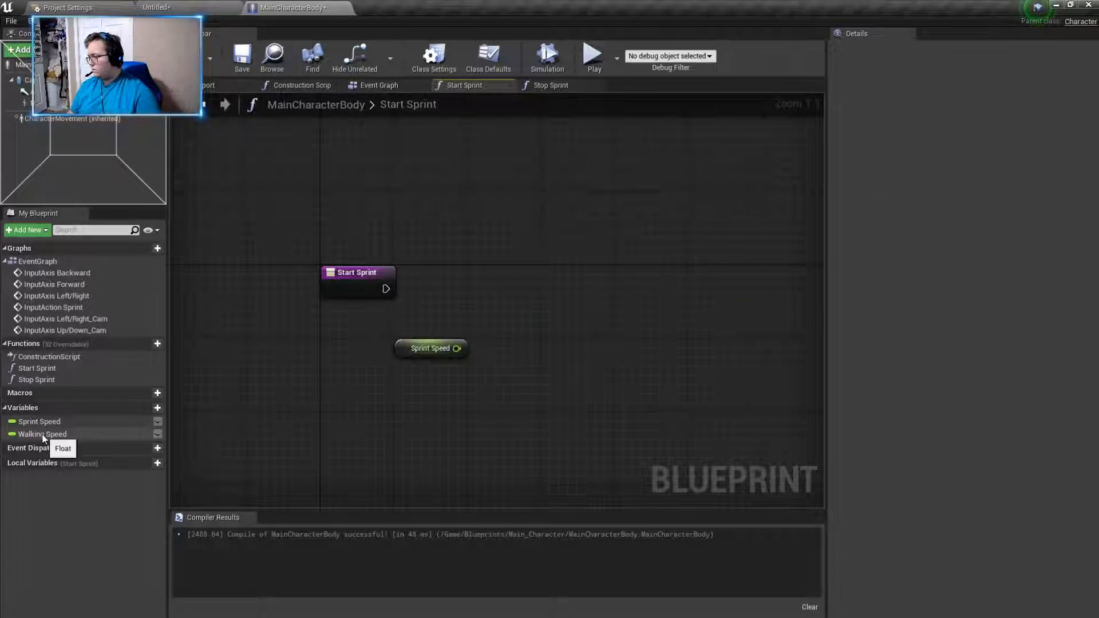
right_click(334, 372)
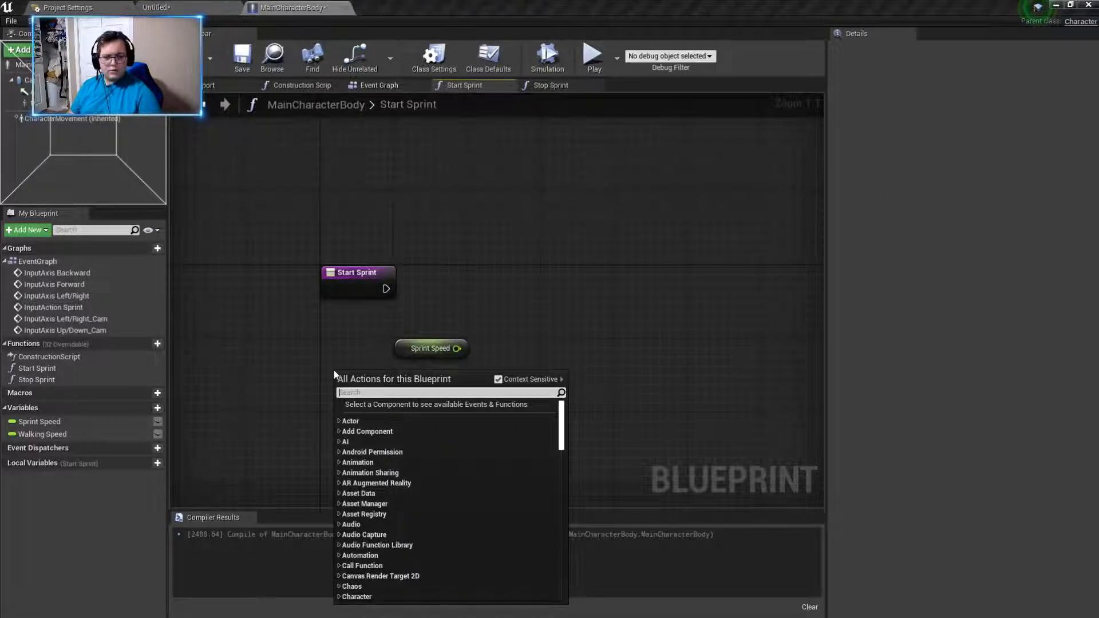
left_click(335, 351)
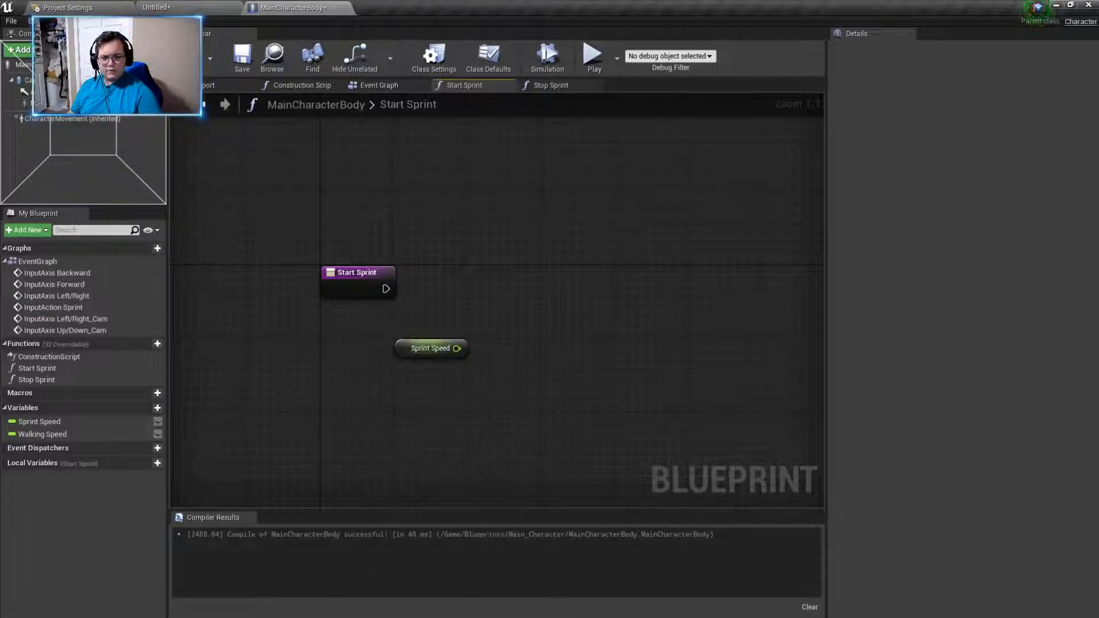
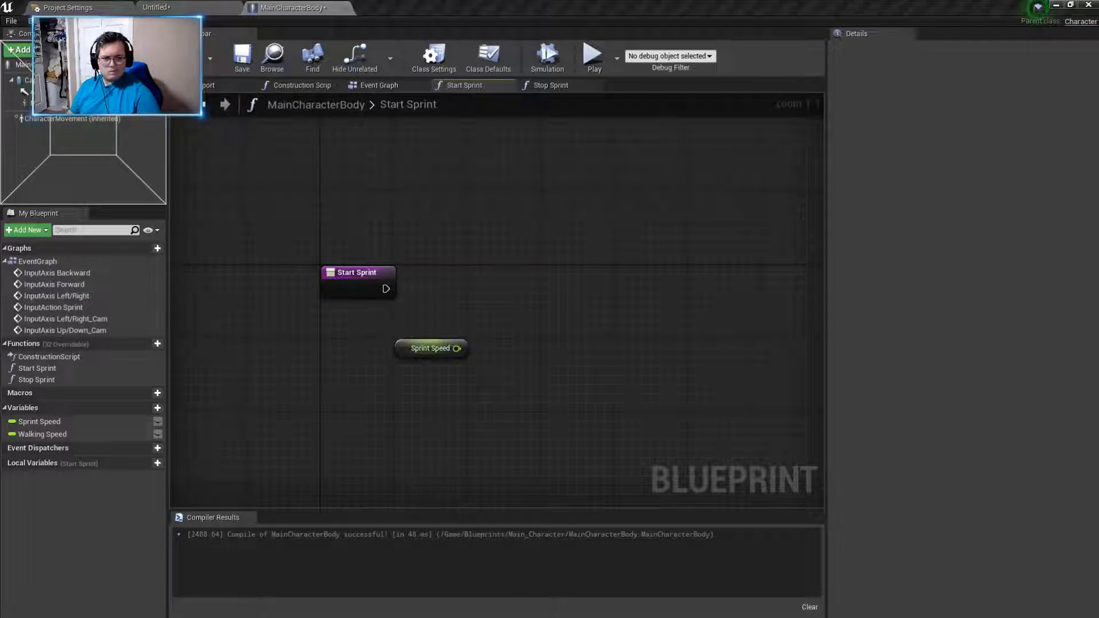
- Paste the copied Set Max Walk Speed node into the Start Sprint graph and connect the function's execution and the Sprint Speed getter to it
right_click(559, 264)
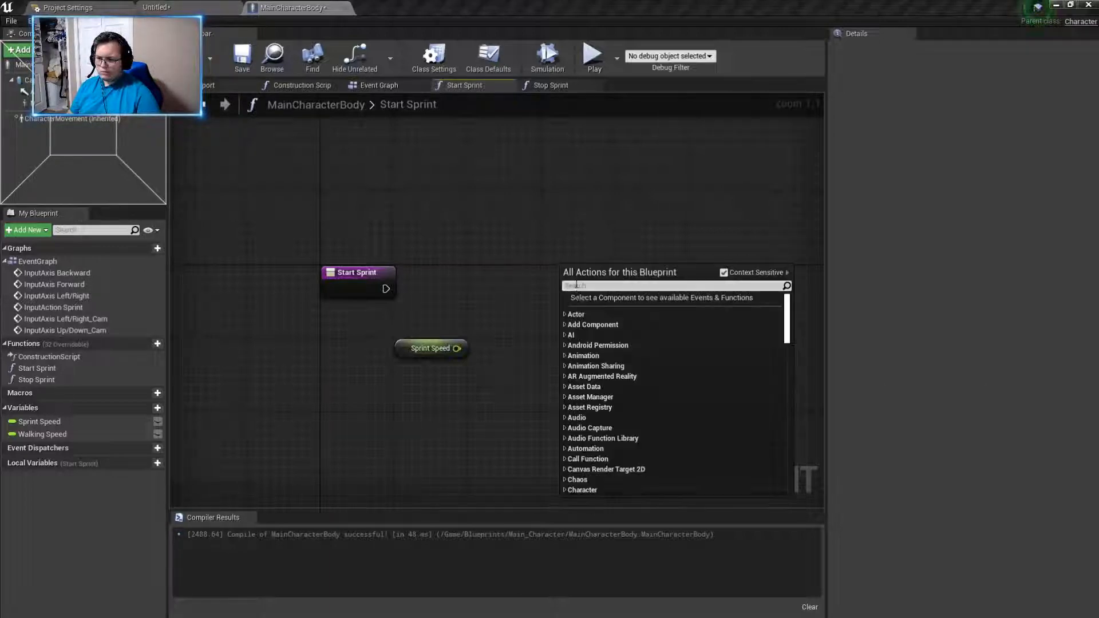
left_click(571, 245)
key("ctrl+v")
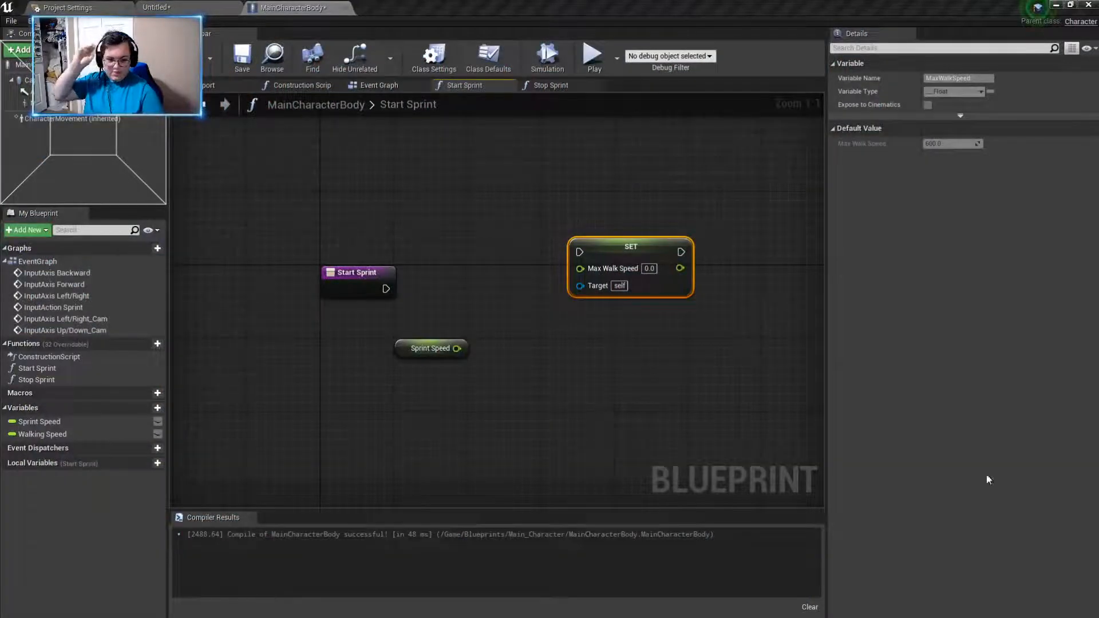
left_click_drag(461, 347, 570, 274)
left_click_drag(386, 288, 561, 279)
left_click_drag(358, 273, 384, 263)
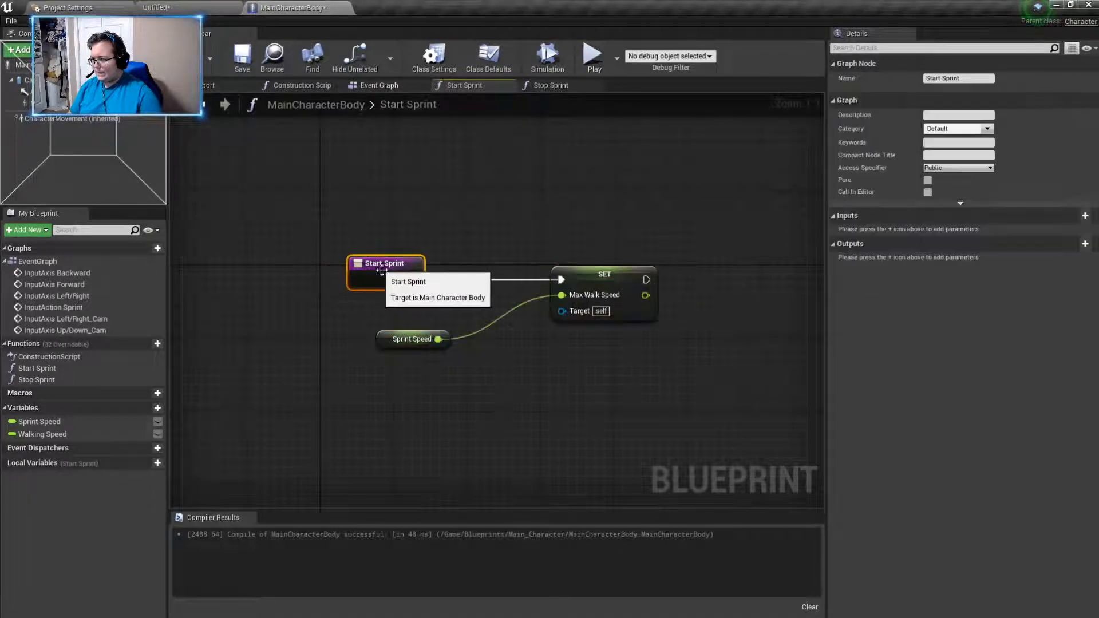
- Add a Character Movement reference as the Target of the Set Max Walk Speed node in Start Sprint, placed below Sprint Speed
left_click_drag(561, 311, 466, 392)
type("charac")
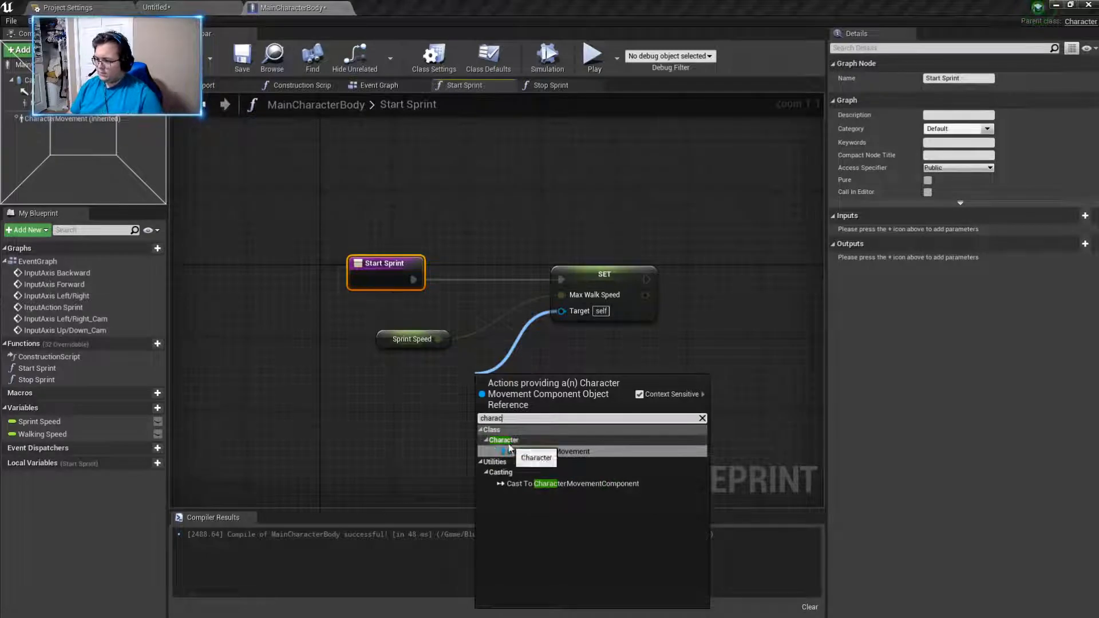
left_click(547, 451)
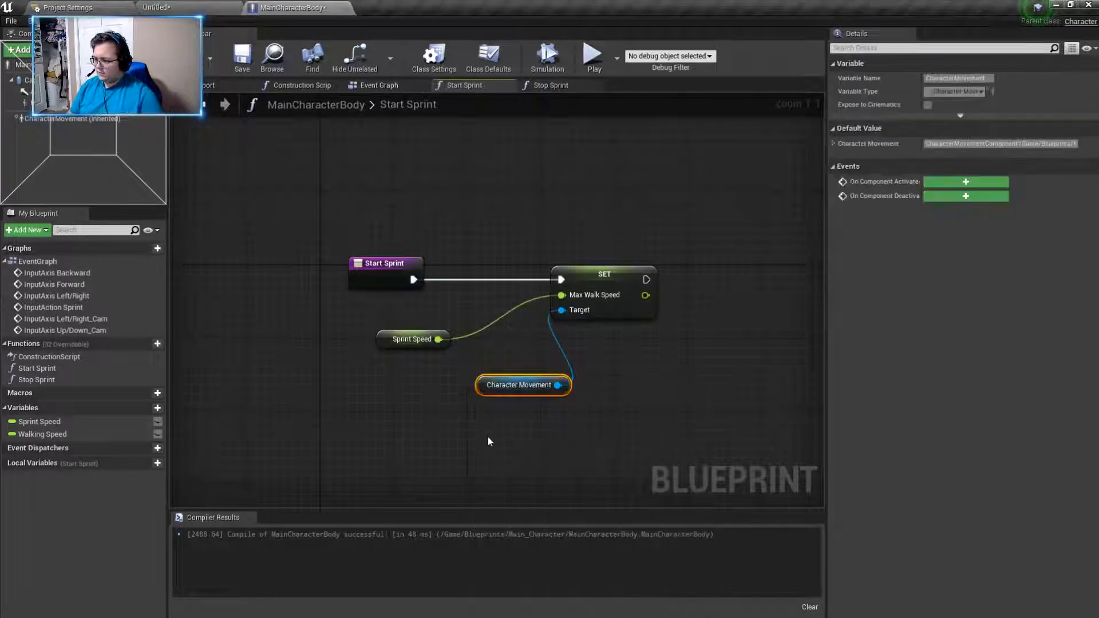
left_click_drag(487, 387, 460, 387)
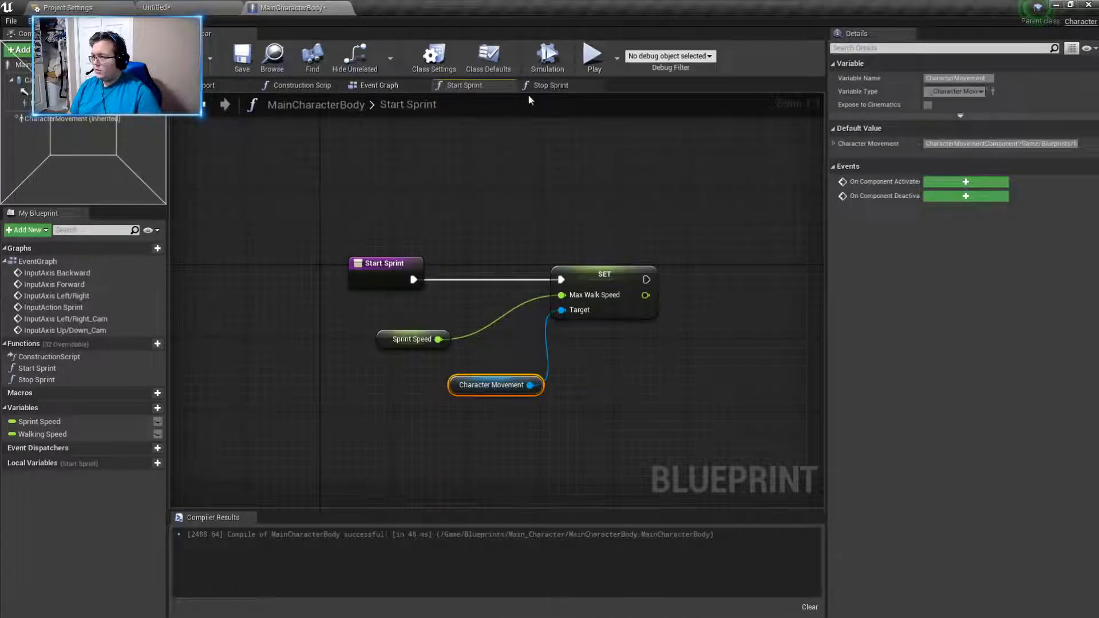
- Replace the Set Walking Speed node in the Stop Sprint graph with a pasted Set Max Walk Speed node
left_click(551, 85)
left_click(610, 309)
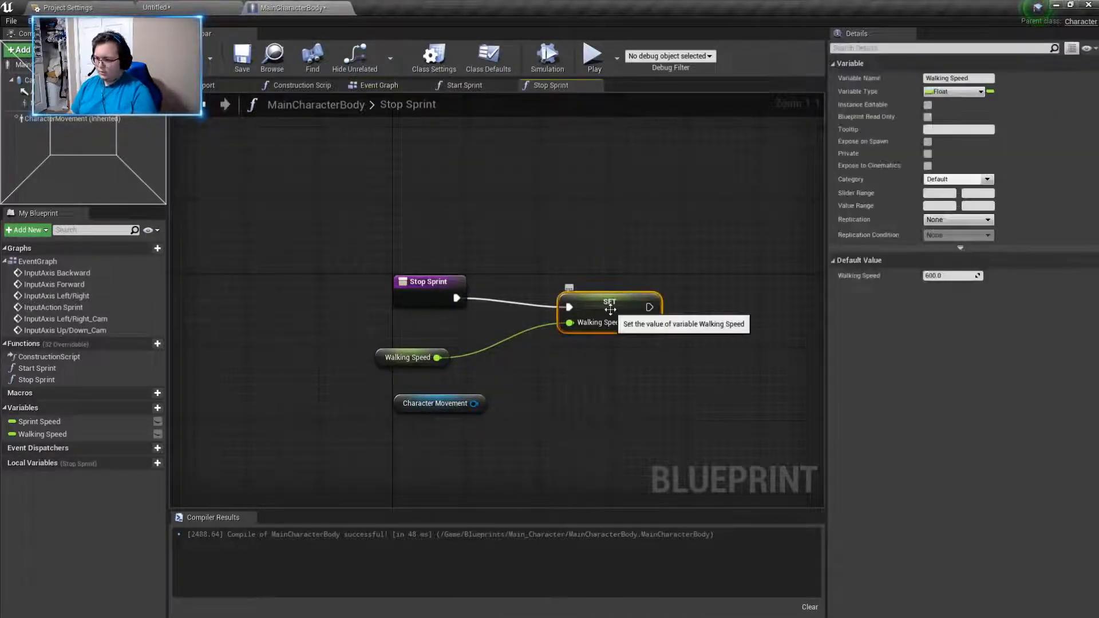
key("Delete")
key("ctrl+v")
left_click_drag(633, 312, 579, 267)
- Connect Stop Sprint's execution, the Walking Speed getter and Character Movement to the execution, Max Walk Speed and Target inputs of the Set node
left_click_drag(456, 298, 569, 280)
left_click_drag(437, 357, 575, 300)
left_click_drag(476, 409, 569, 312)
- Play the Untitled level to test walking and sprinting with the Max Walk Speed nodes, and end the play session
left_click(177, 7)
left_click(86, 8)
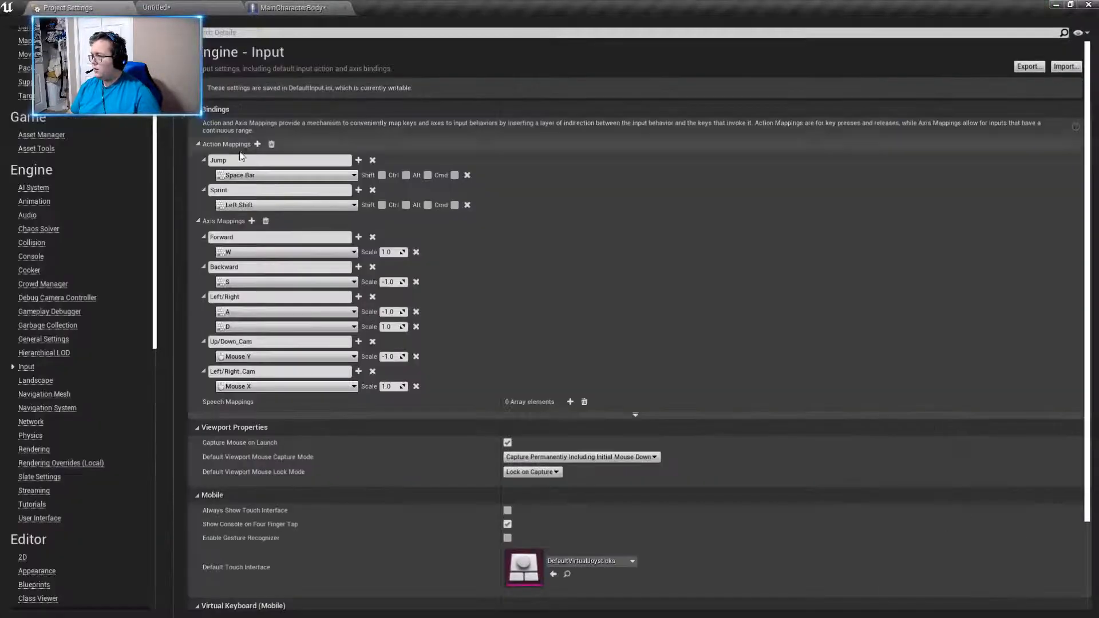
left_click(175, 6)
left_click(252, 6)
left_click(174, 6)
left_click(661, 43)
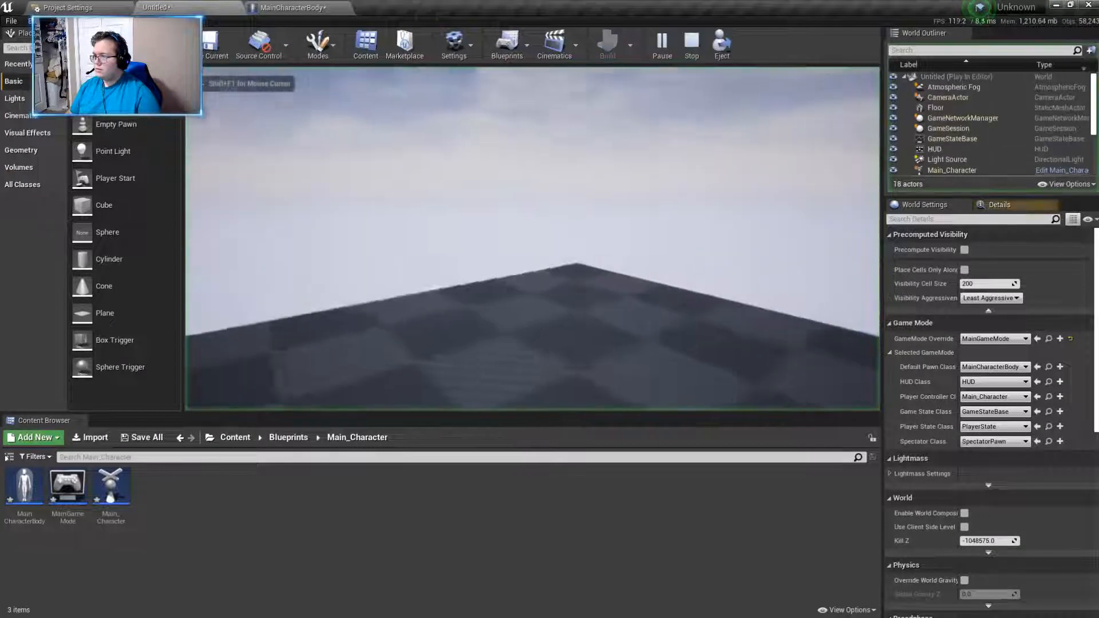
key("w")
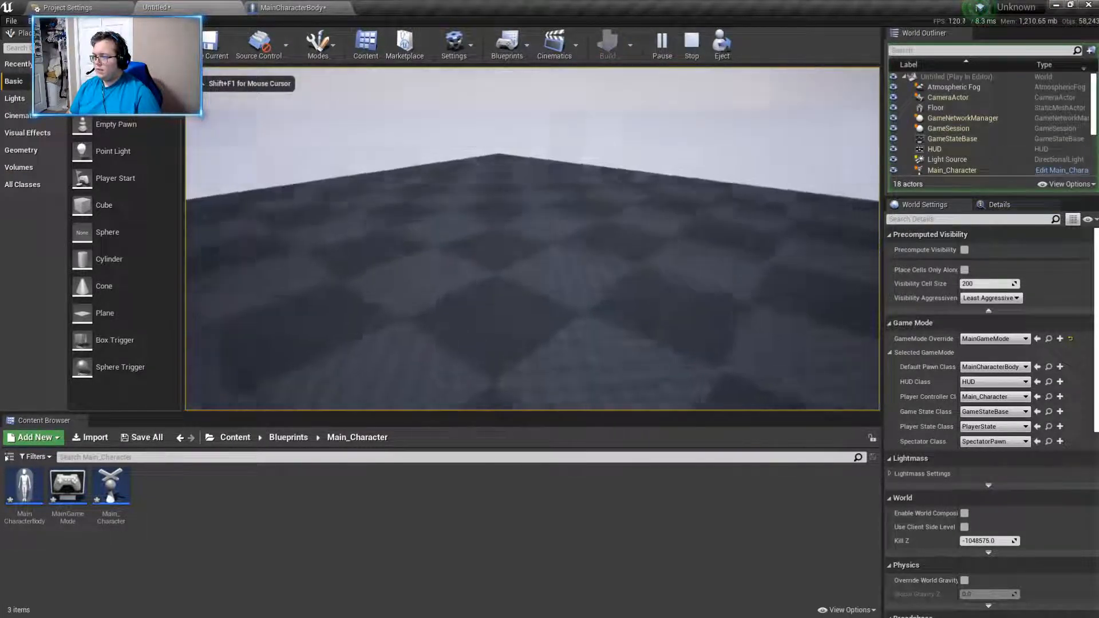
key("w")
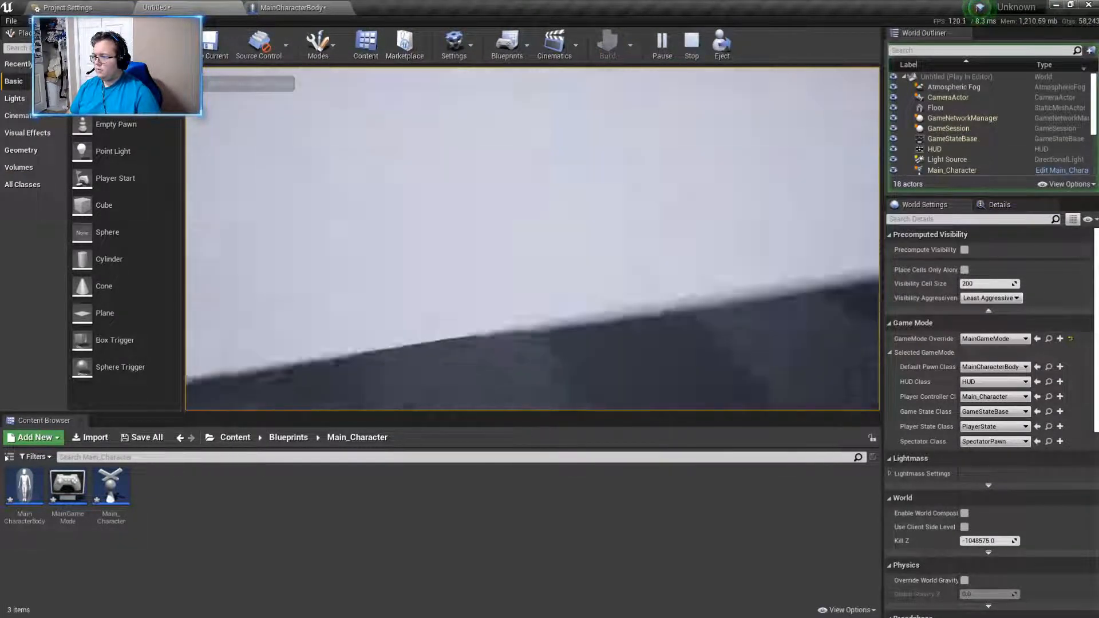
key("w")
key("w")
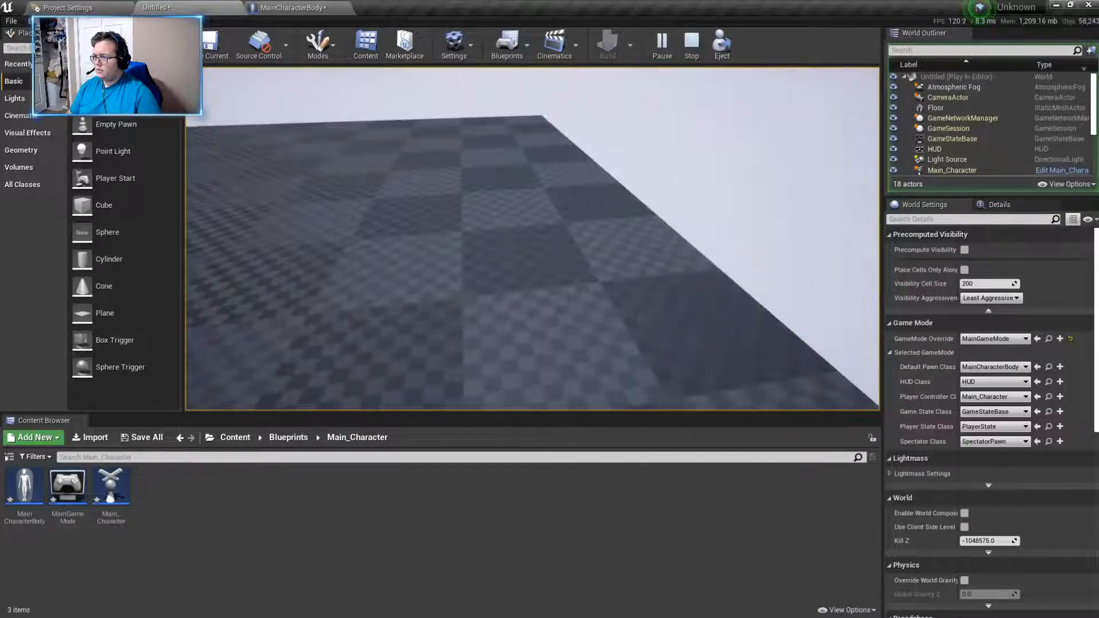
left_click(535, 368)
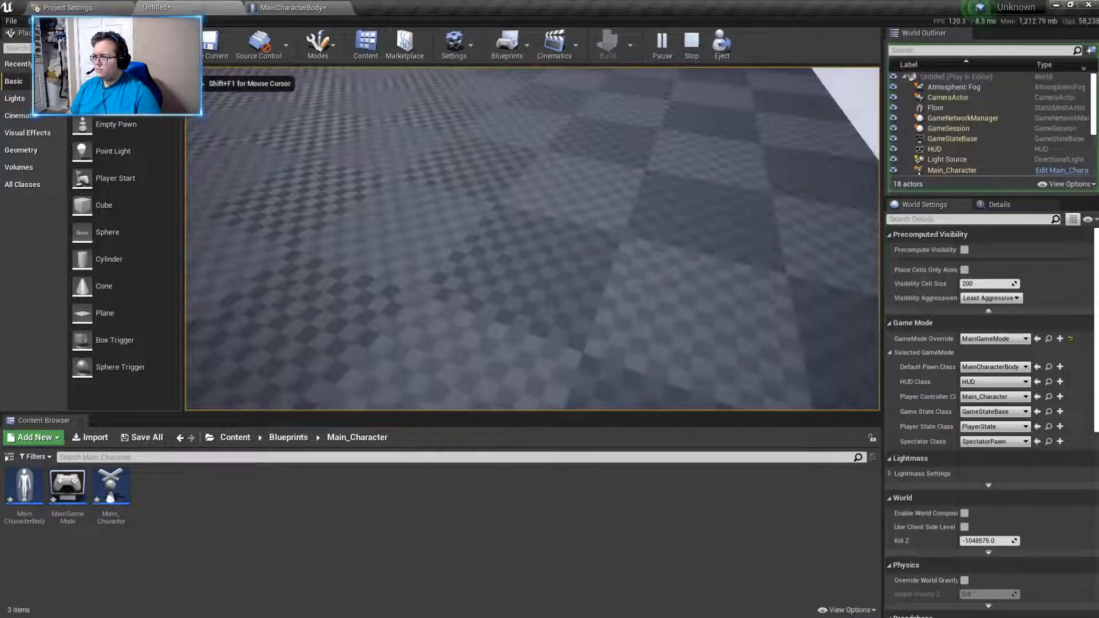
key("shift+F1")
left_click(691, 43)
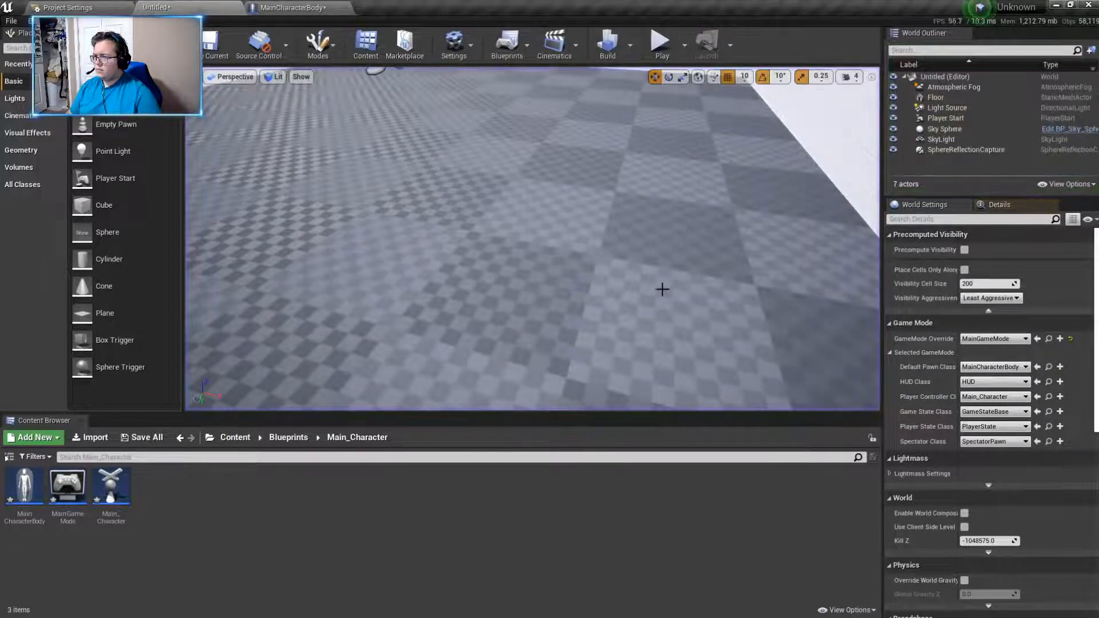
- Set the Floor actor's scale to 5 on all three axes
left_click(785, 263)
key("f")
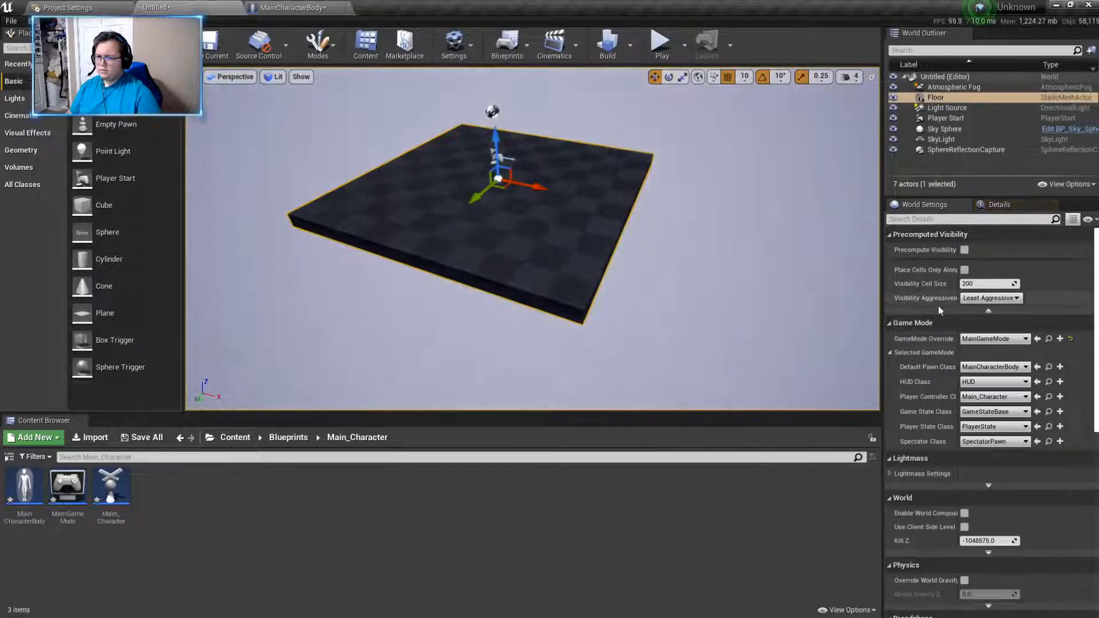
left_click(999, 205)
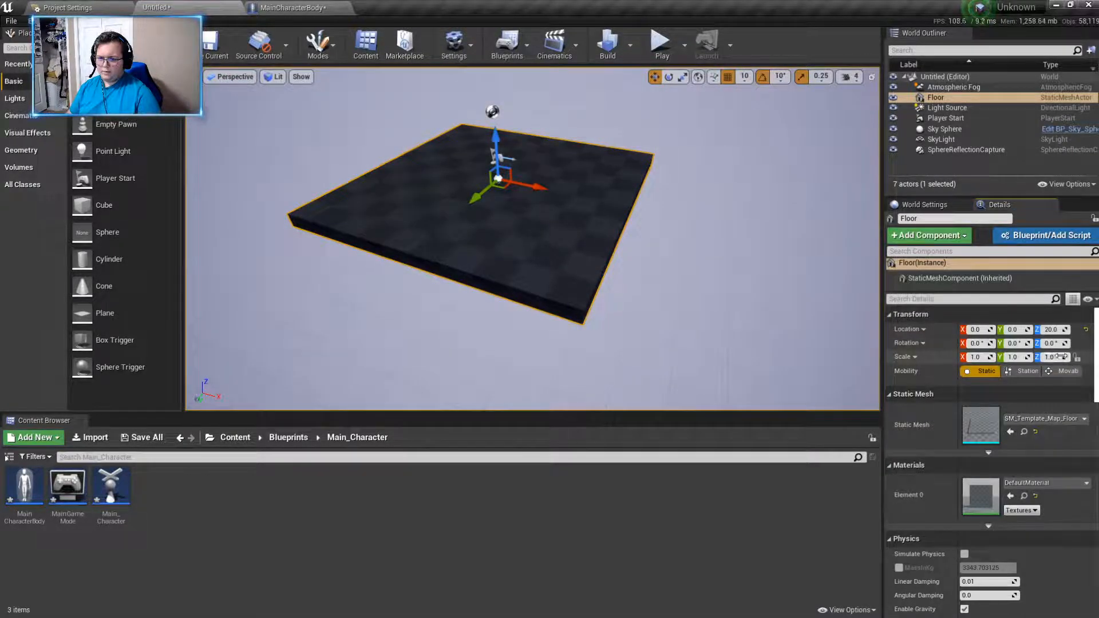
left_click(982, 357)
type("5")
key("Return")
right_click_drag(603, 363, 601, 321)
mouse_move(715, 145)
right_mouse_down()
mouse_move(702, 137)
mouse_move(667, 183)
mouse_move(715, 146)
right_mouse_up()
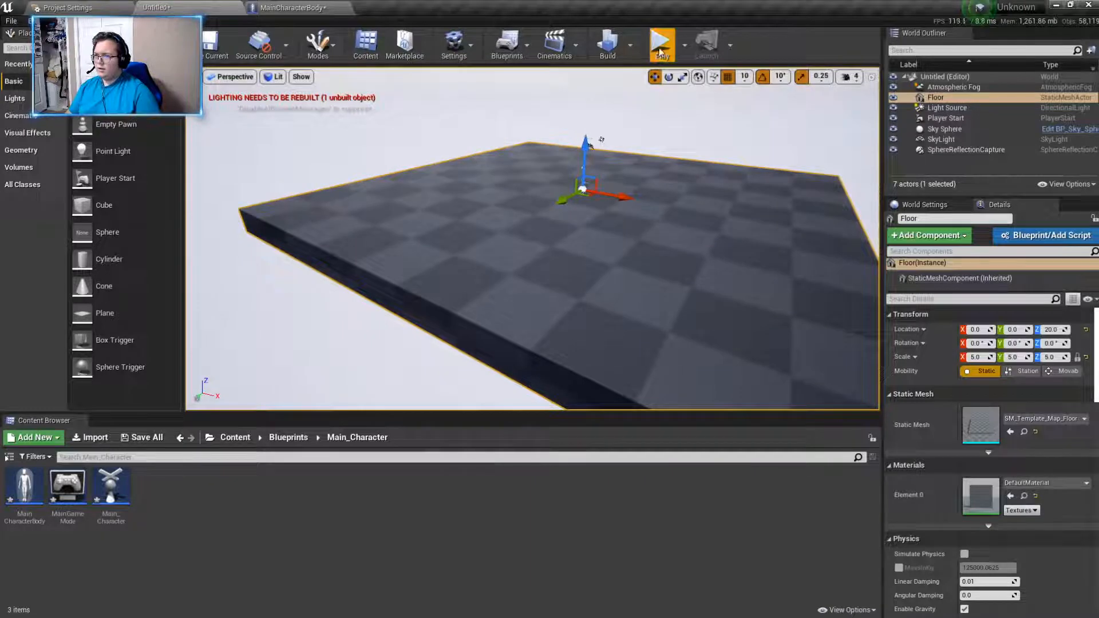
- Play the level again to test the character's movement and sprinting on the enlarged floor, and stop the simulation
left_click(661, 42)
key("w")
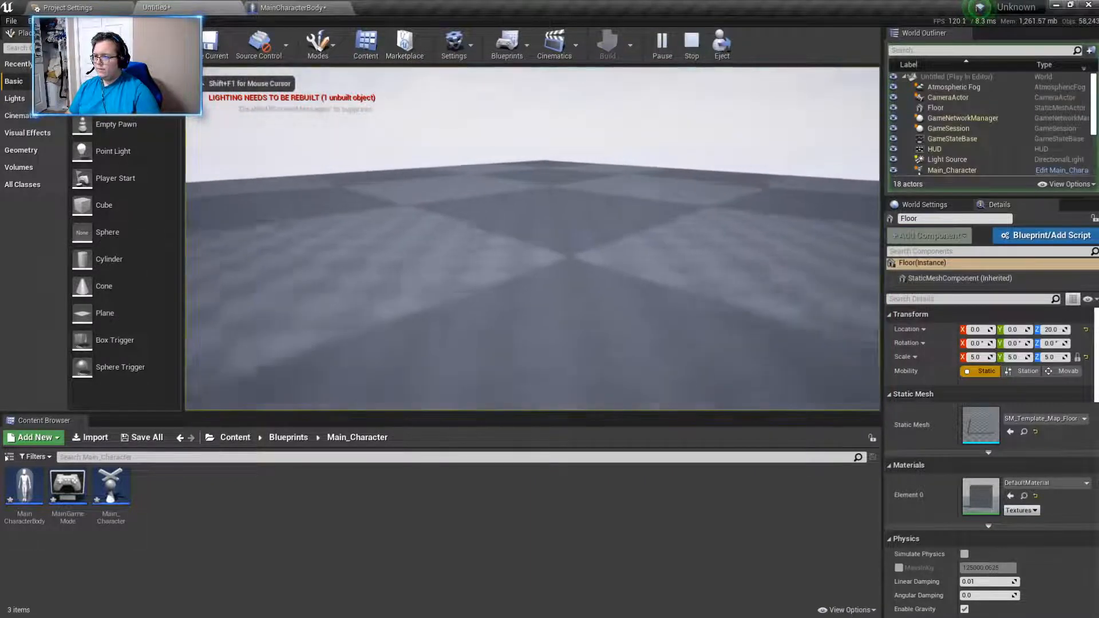
key("w")
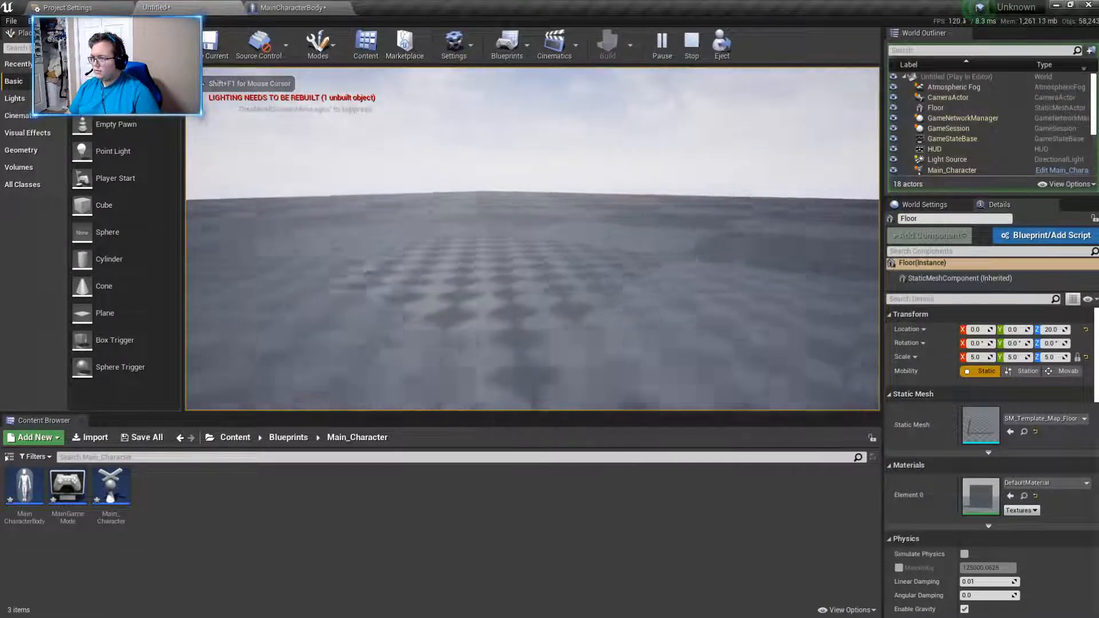
key("w")
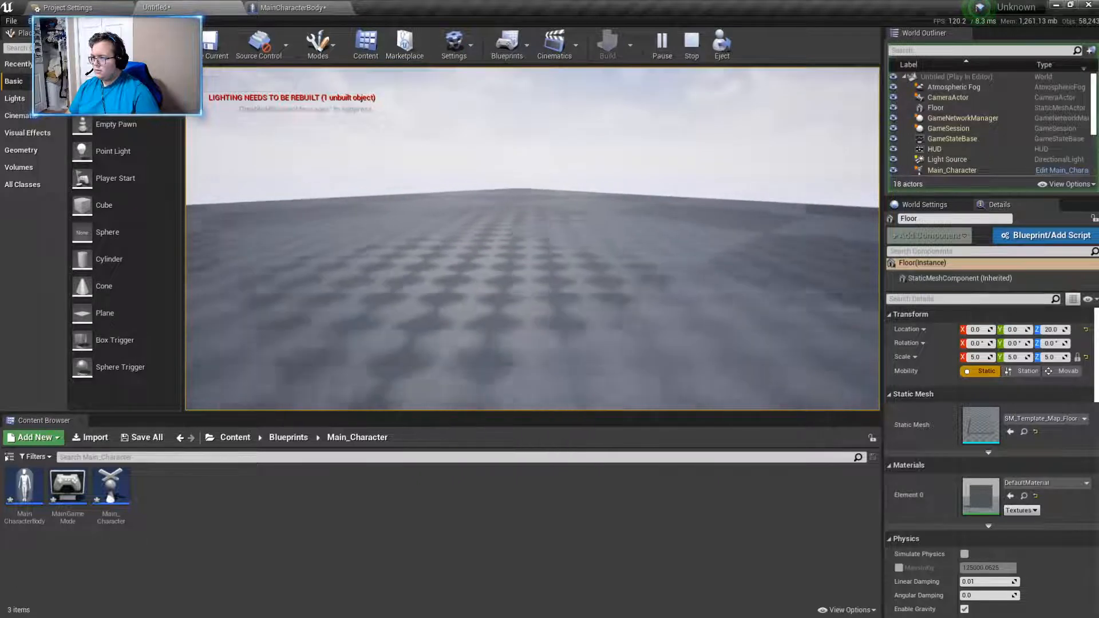
key("w")
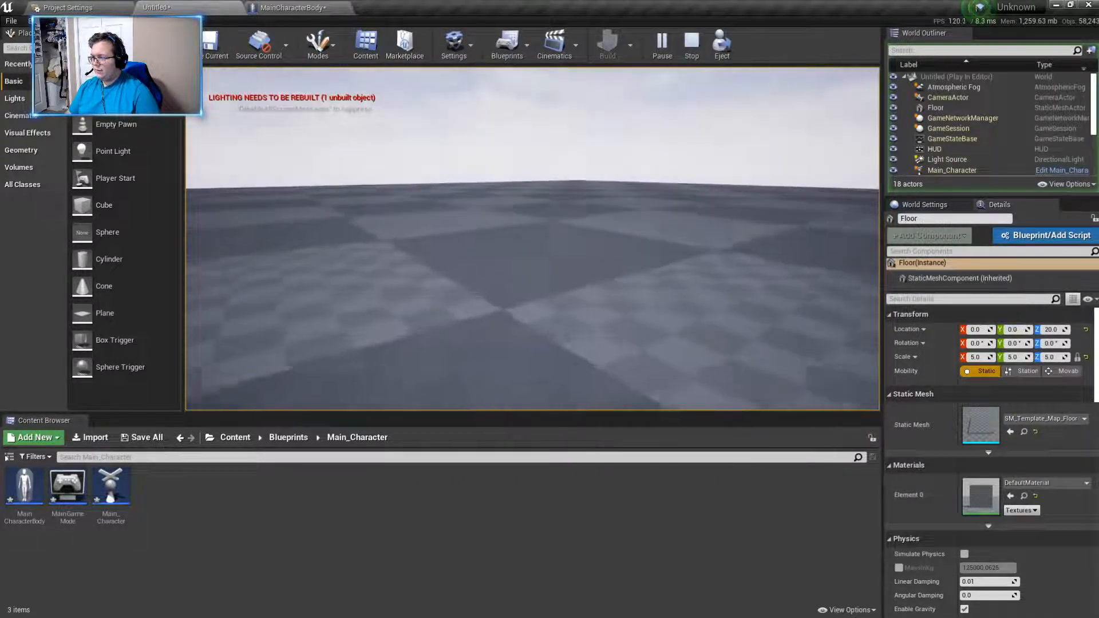
key("shift+F1")
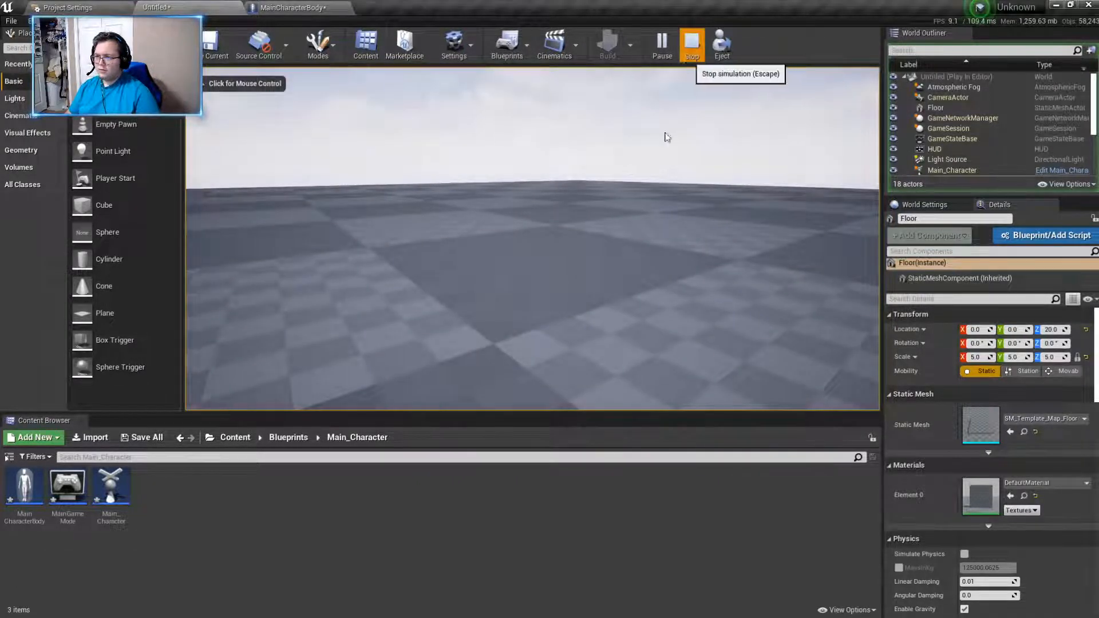
left_click(691, 42)
- Scale the Player Start actor uniformly, trying 20 and settling on 2 for all three axes
right_click_drag(552, 269, 545, 277)
key("w")
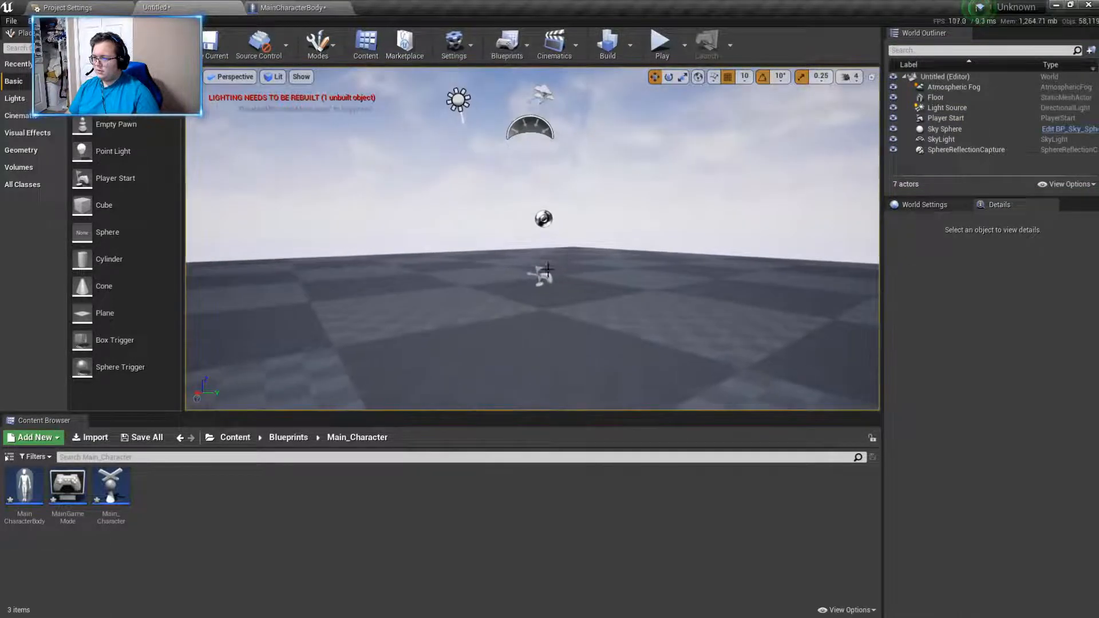
left_click(548, 276)
right_click_drag(616, 263, 614, 277)
right_click(619, 277)
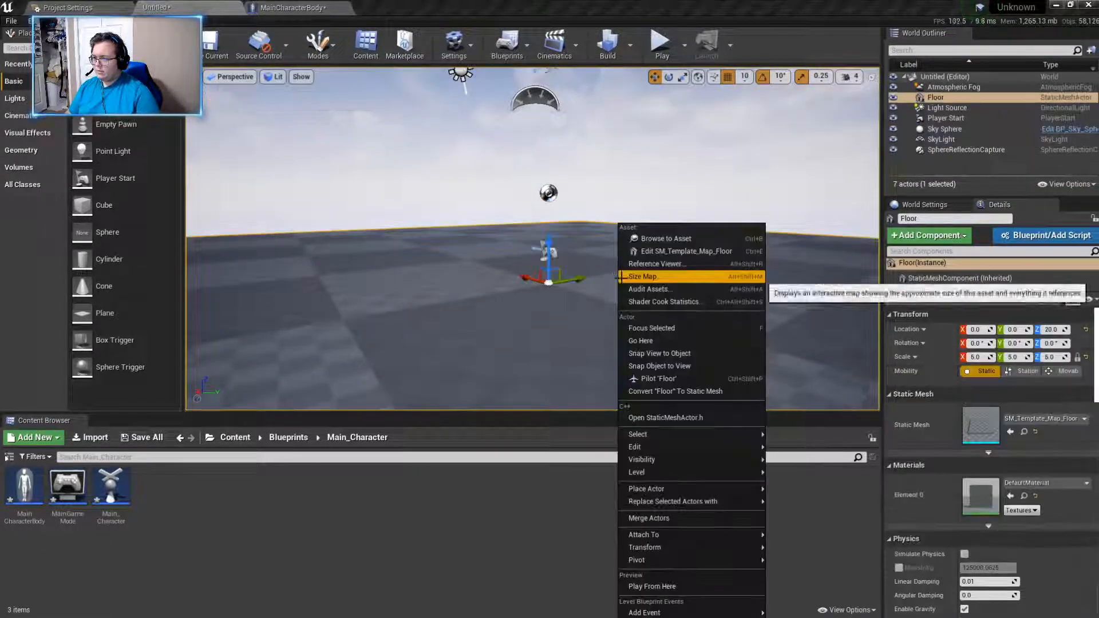
left_click(546, 252)
key("a")
right_click_drag(548, 253, 579, 287)
key("w")
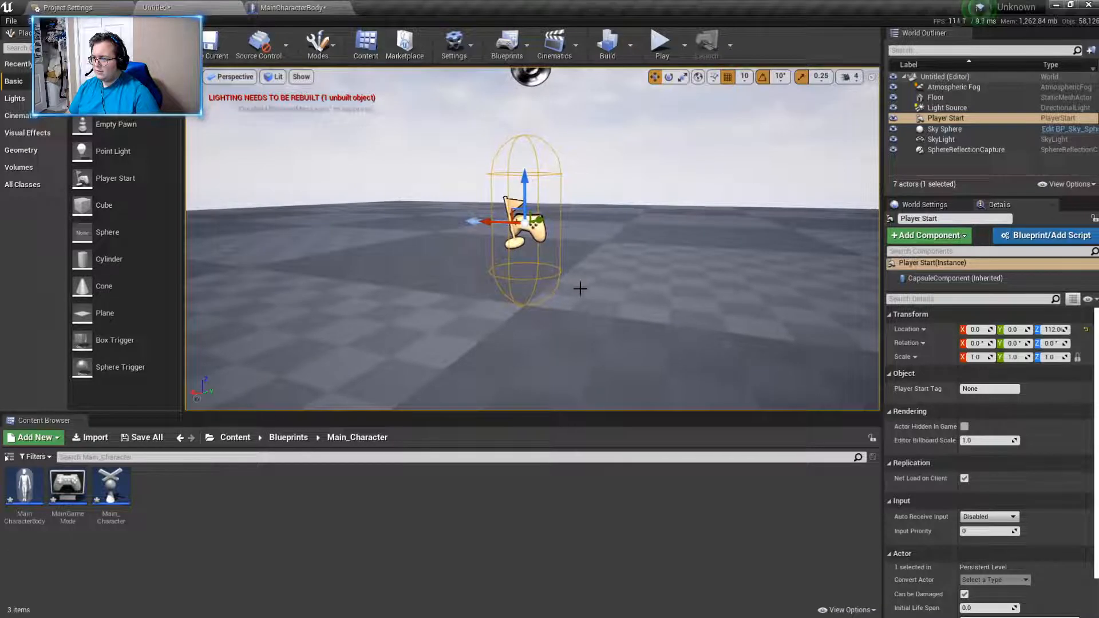
left_click(971, 358)
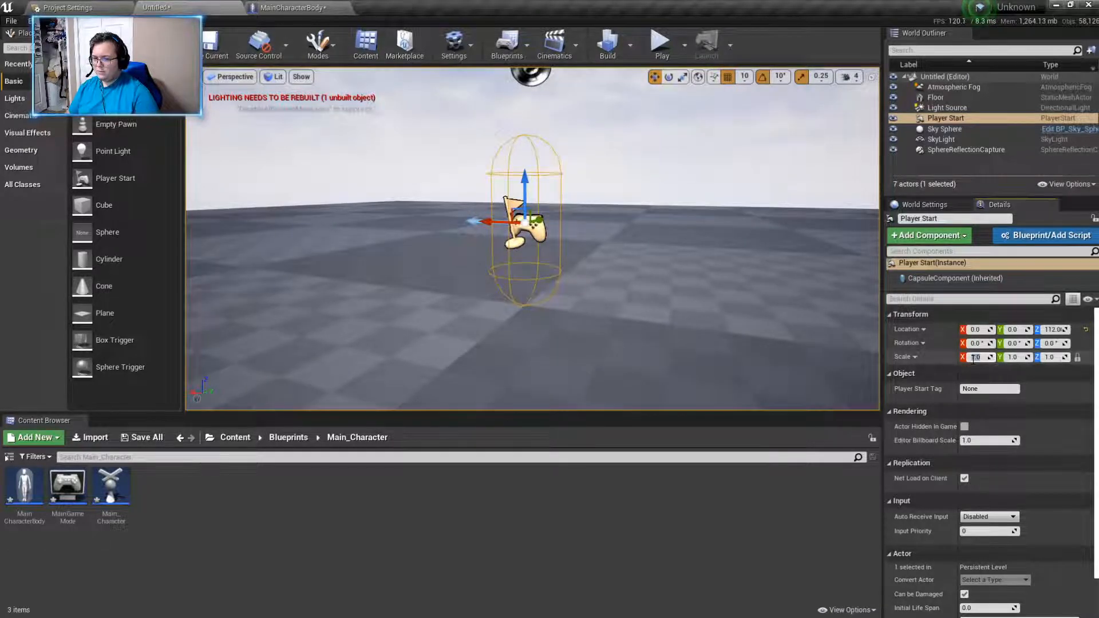
type("20")
key("Return")
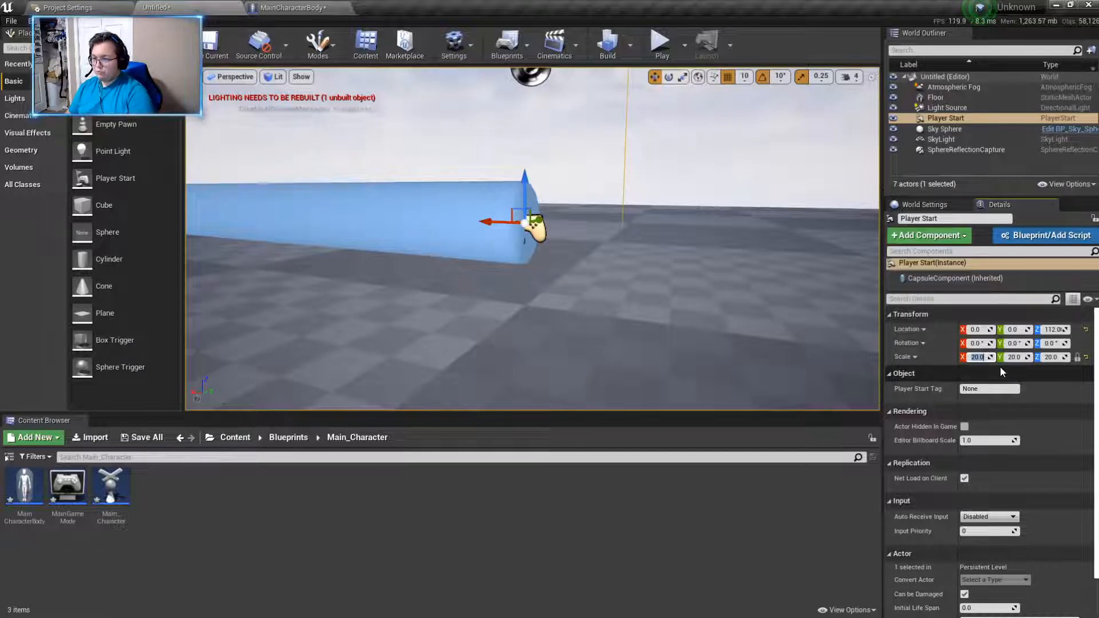
type("2")
key("Return")
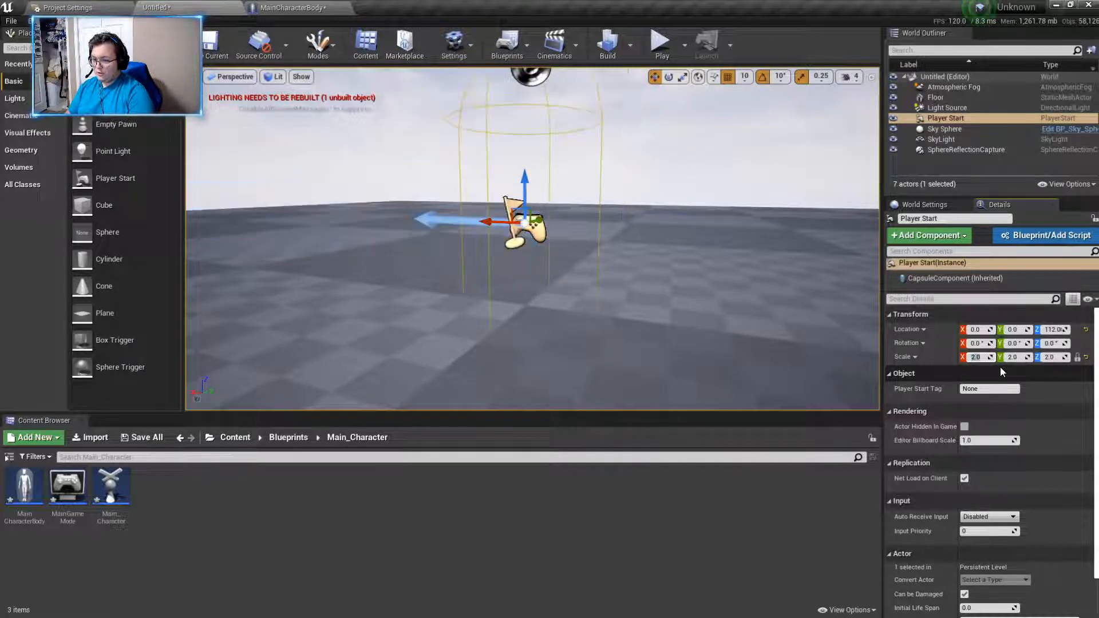
- Play the level to test movement with the scaled Player Start, end the session, and return to the MainCharacterBody blueprint
left_click(659, 44)
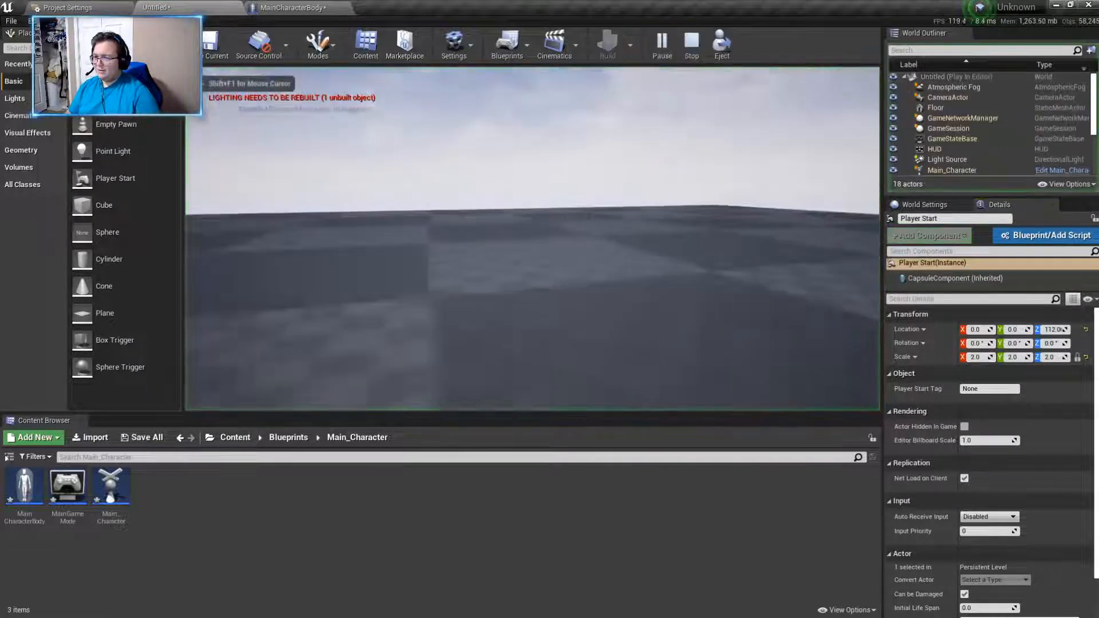
key("w")
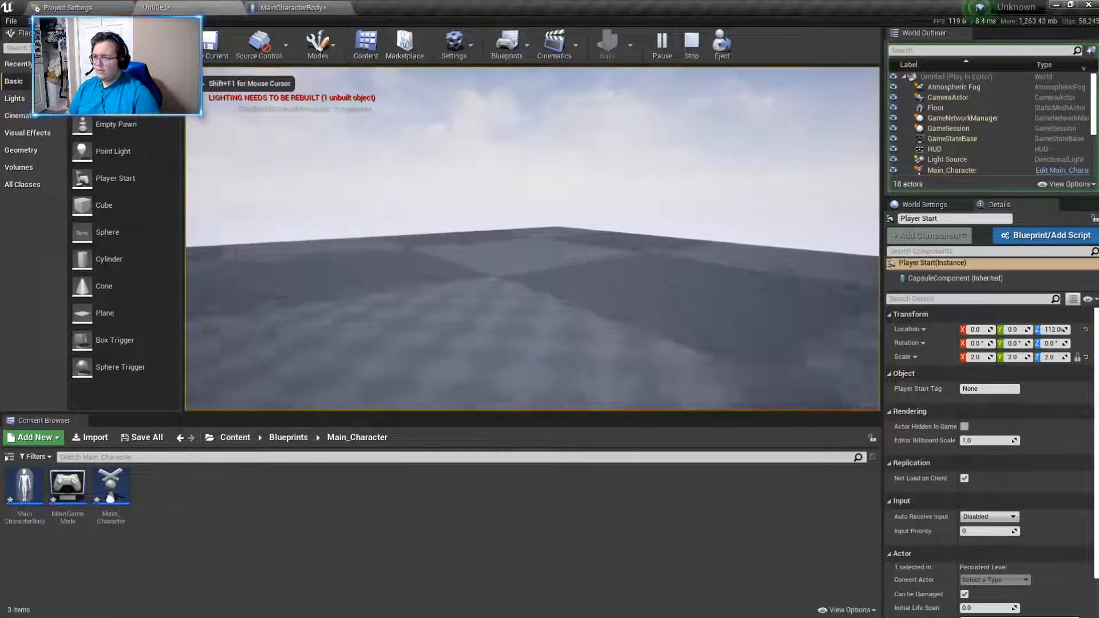
key("w")
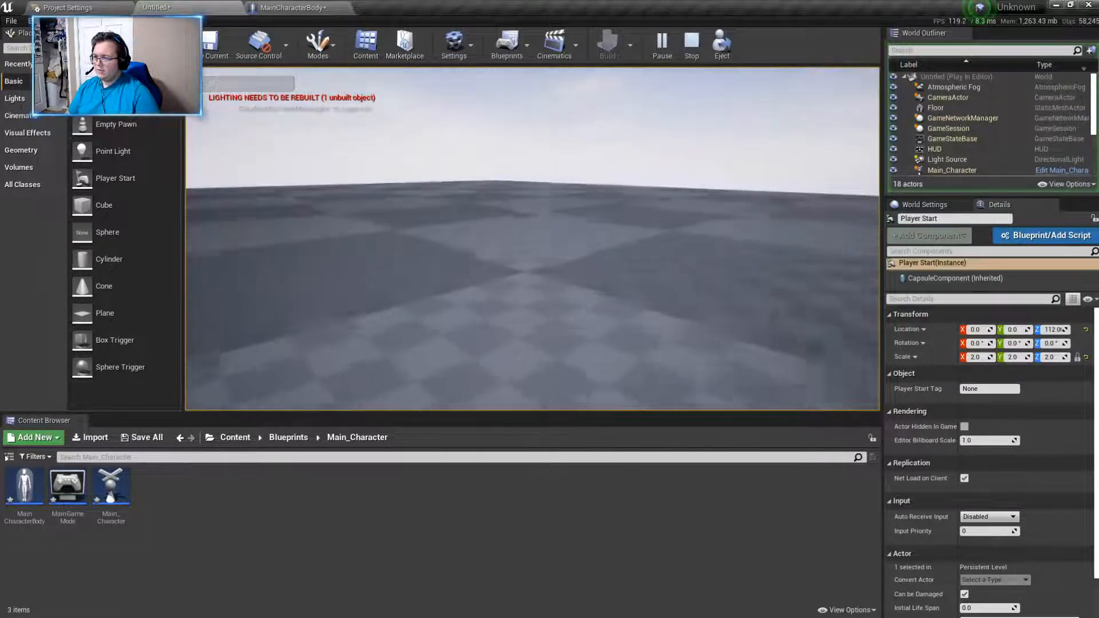
key("w")
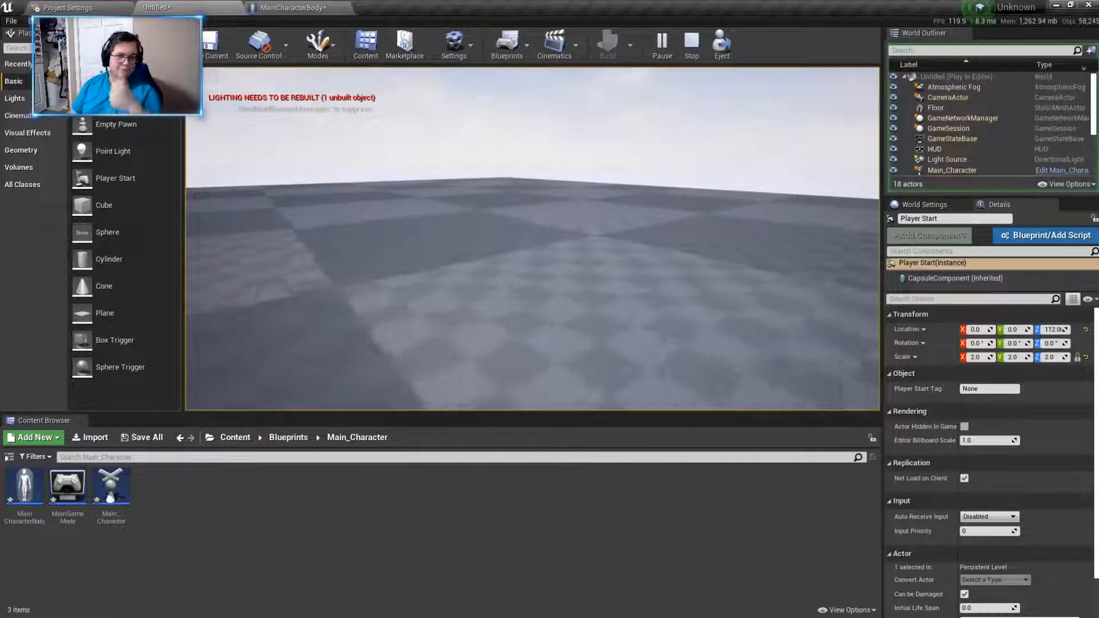
key("alt+Tab")
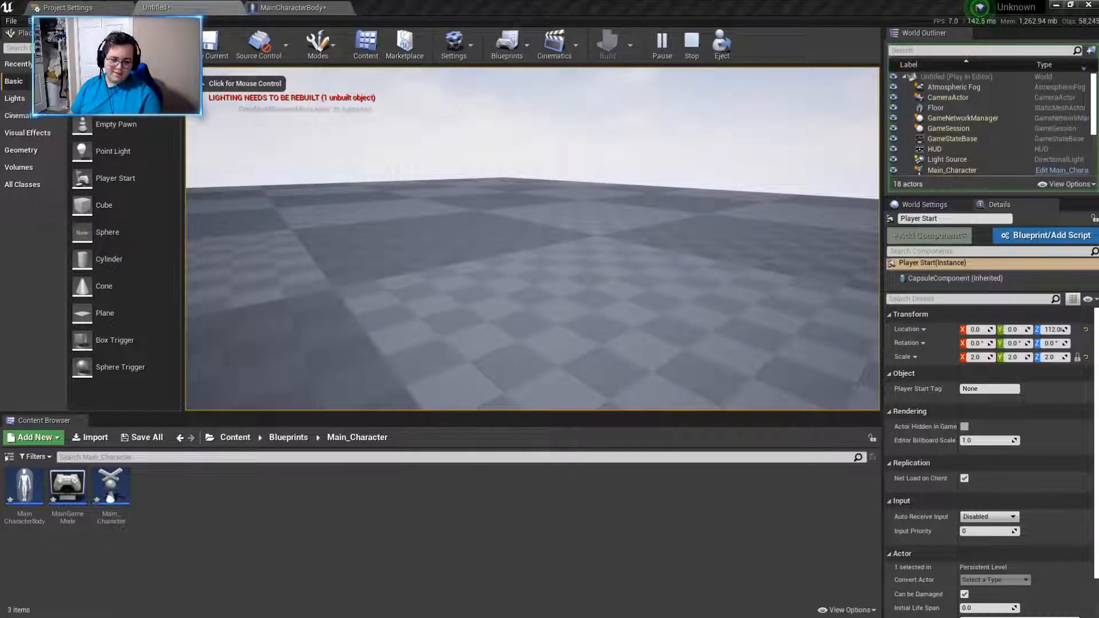
key("Escape")
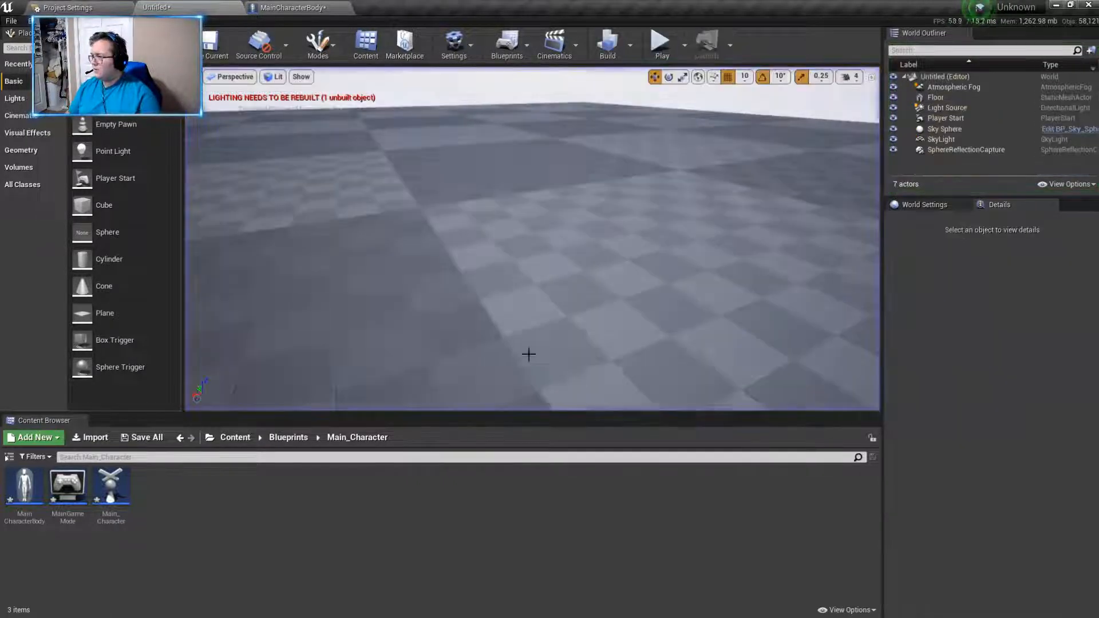
left_click(292, 8)
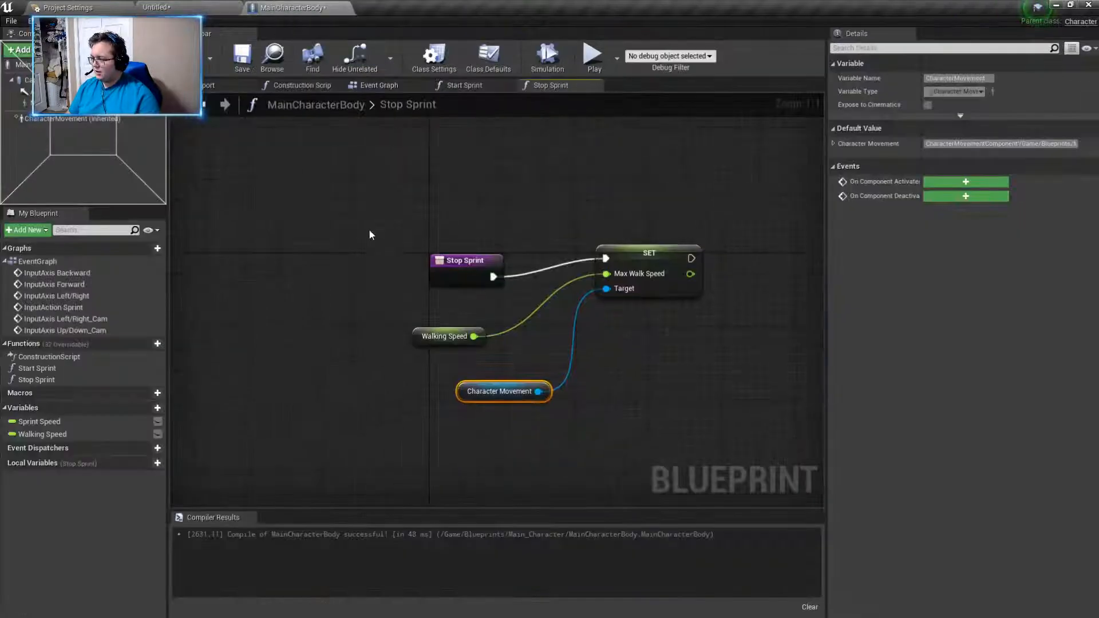
- Set the default value of the Walking Speed variable to 1500 and of the Sprint Speed variable to 3000
left_click(42, 434)
left_click(943, 275)
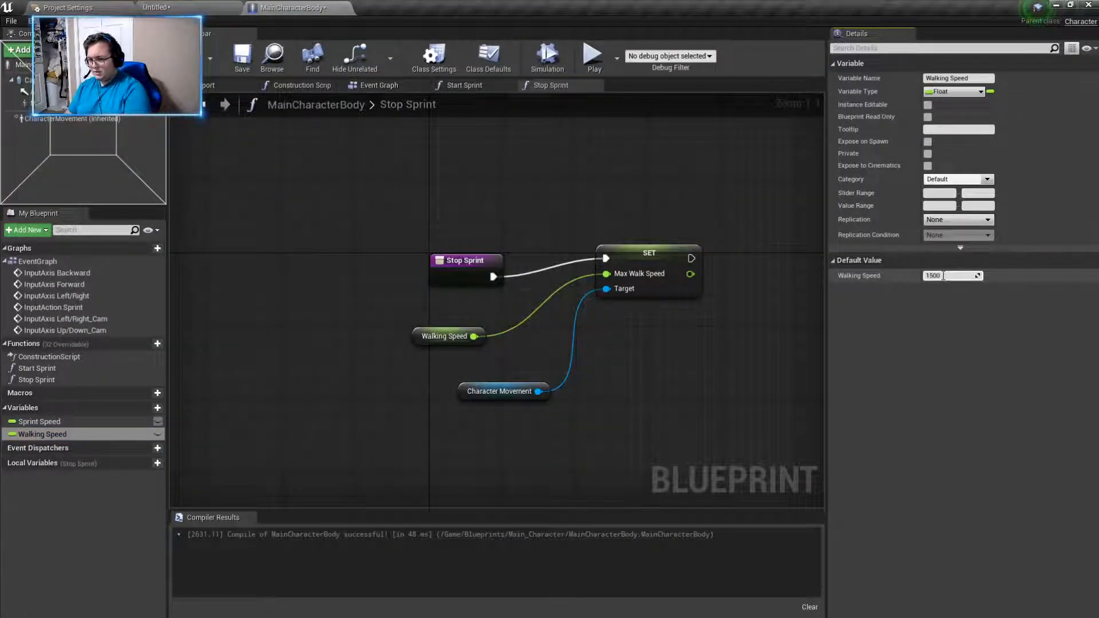
left_click(39, 421)
left_click(943, 275)
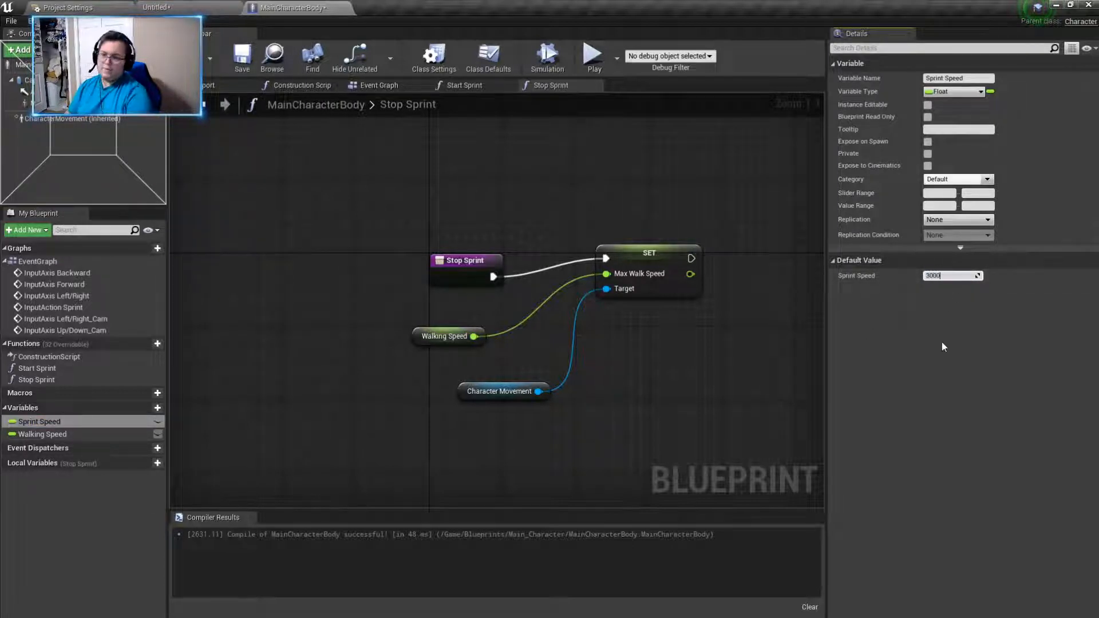
left_click_drag(493, 276, 491, 276)
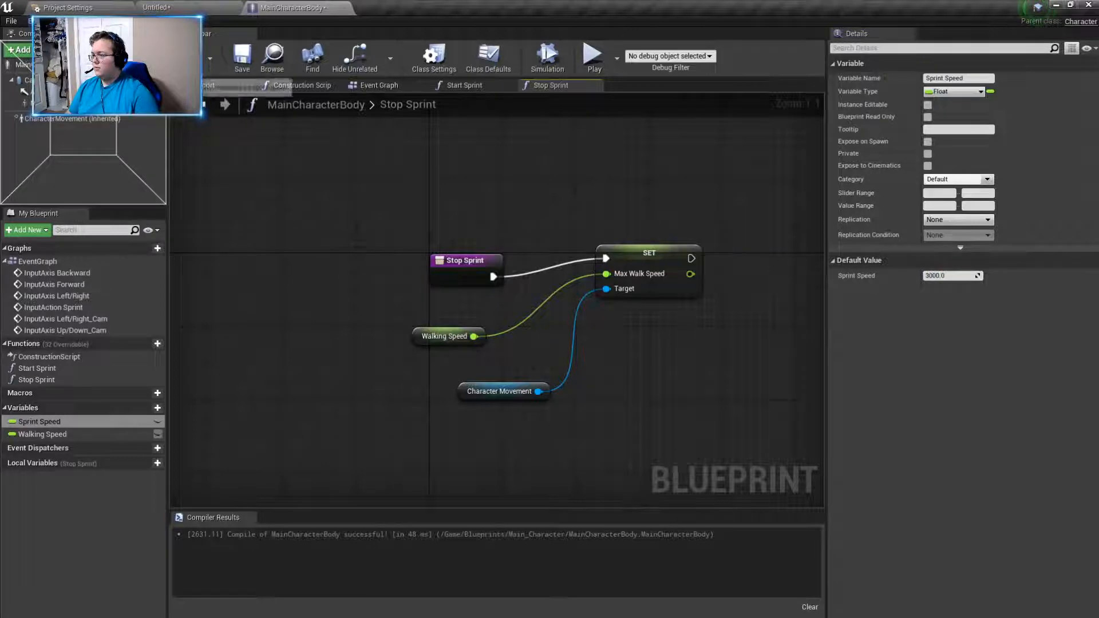
- Play the level to test walking and sprinting at the new speeds, end the session, and return to the MainCharacterBody blueprint
left_click(68, 7)
left_click(186, 5)
left_click(663, 43)
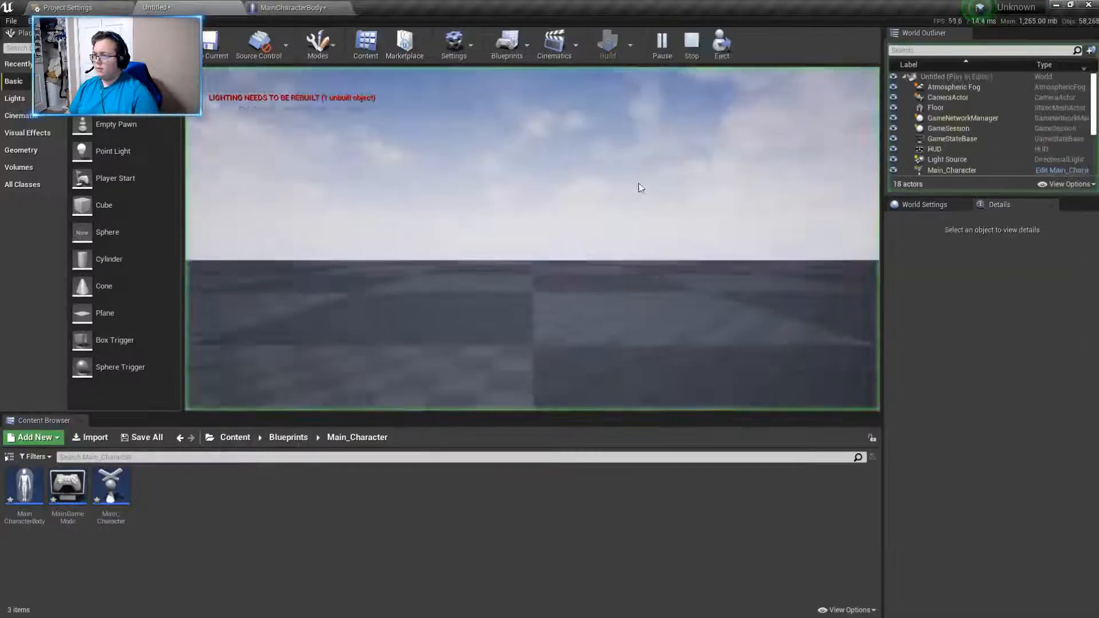
key("w")
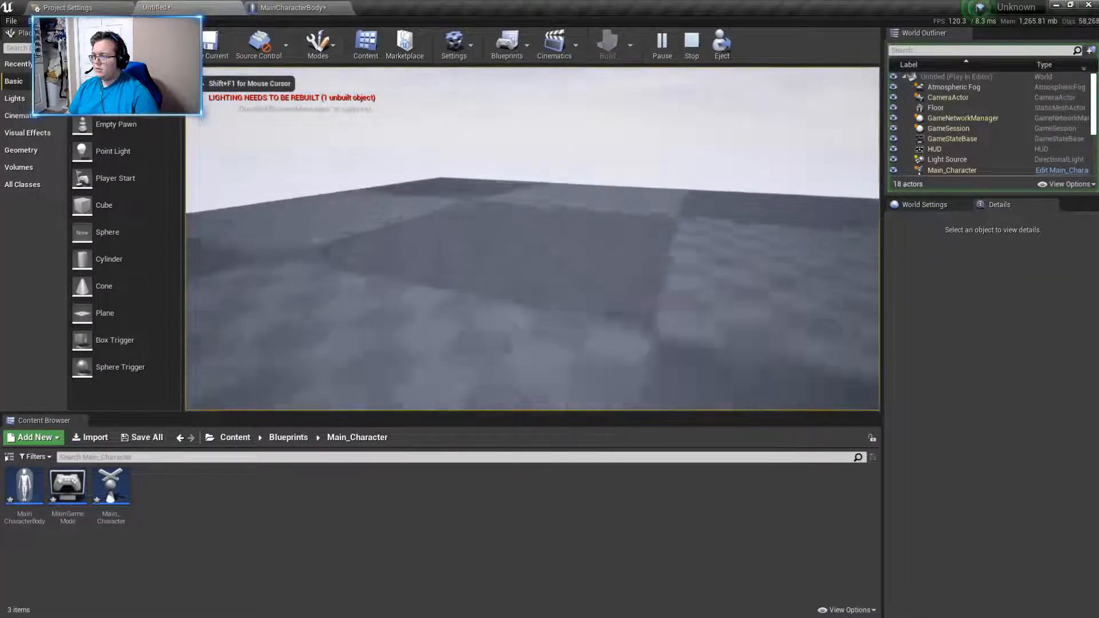
key("w")
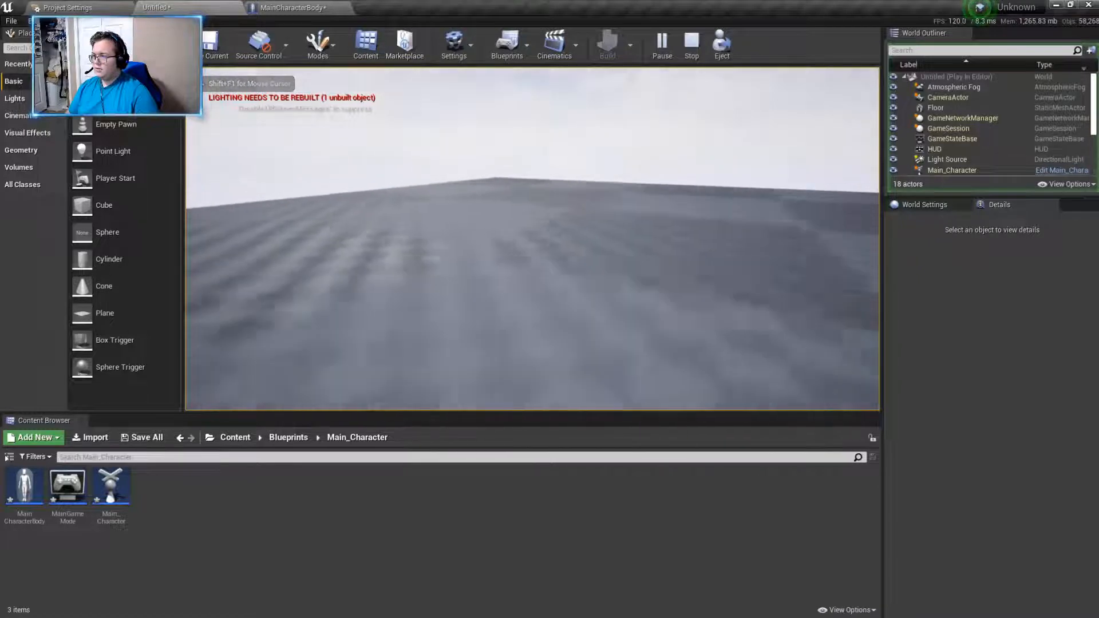
key("w")
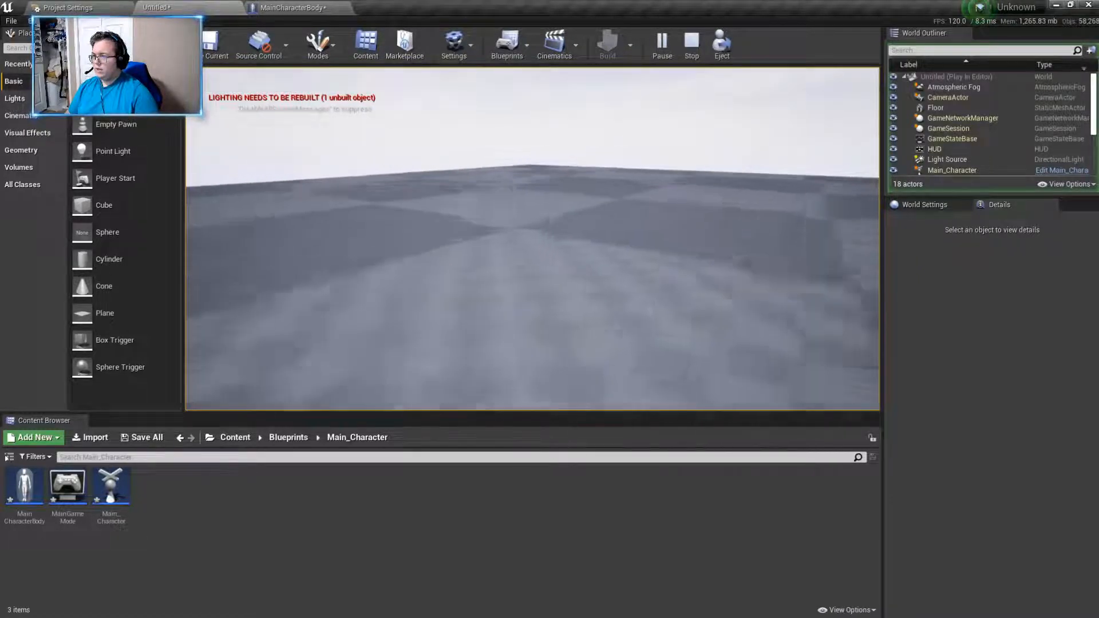
key("w")
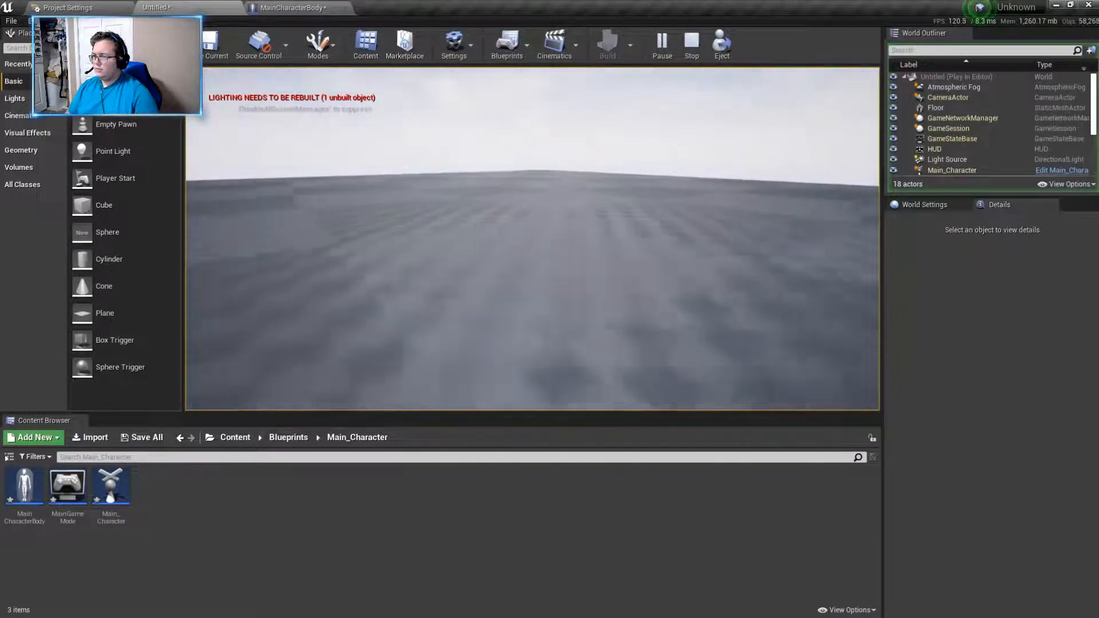
key("w")
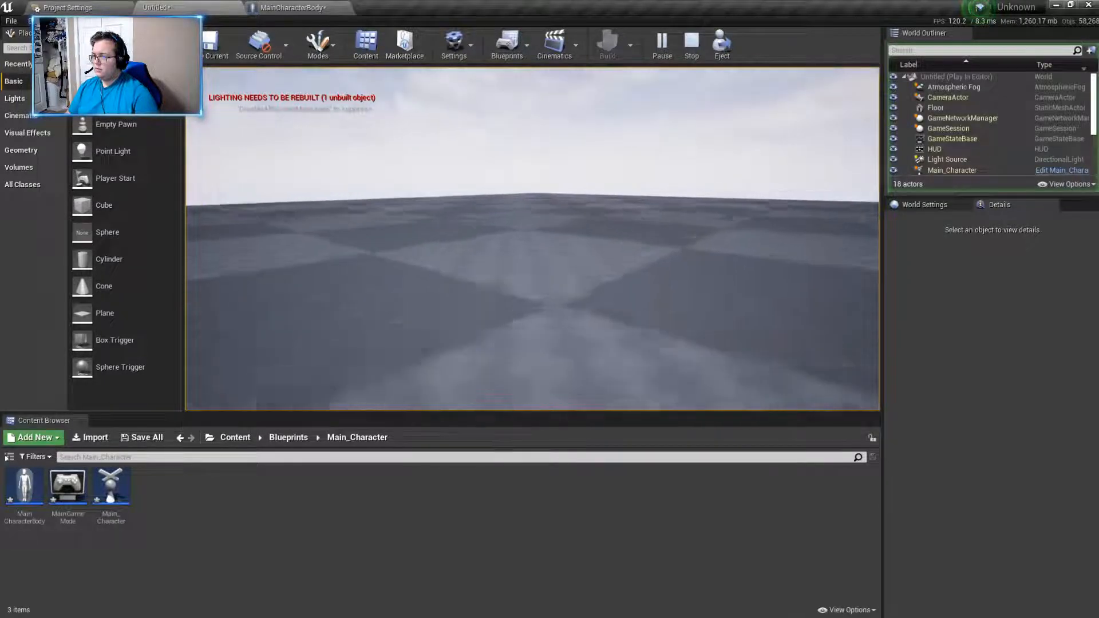
key("w")
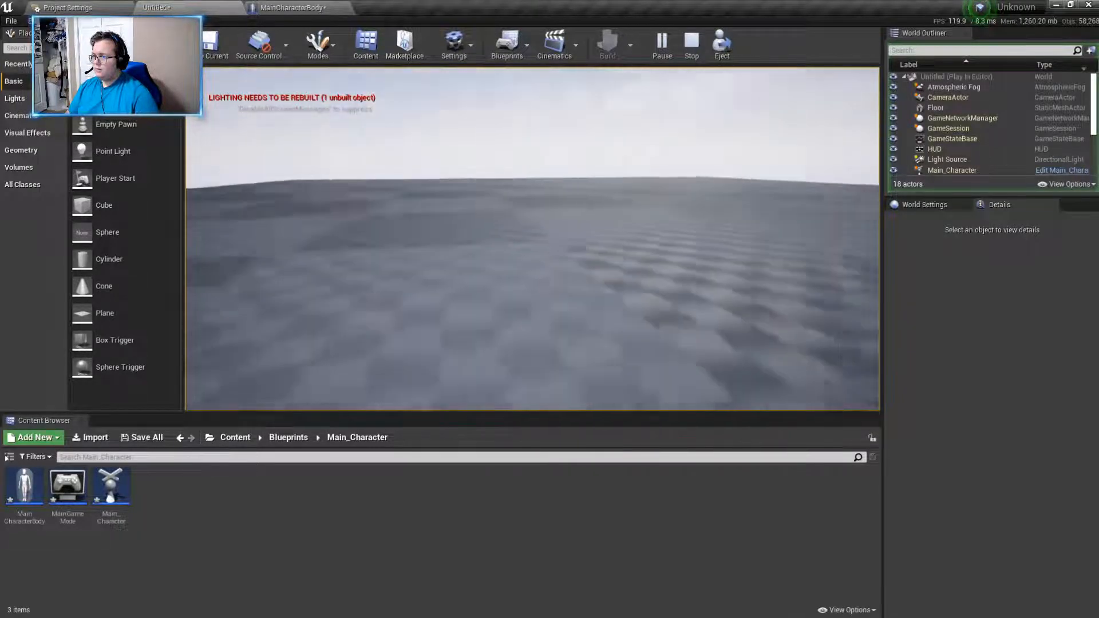
key("w")
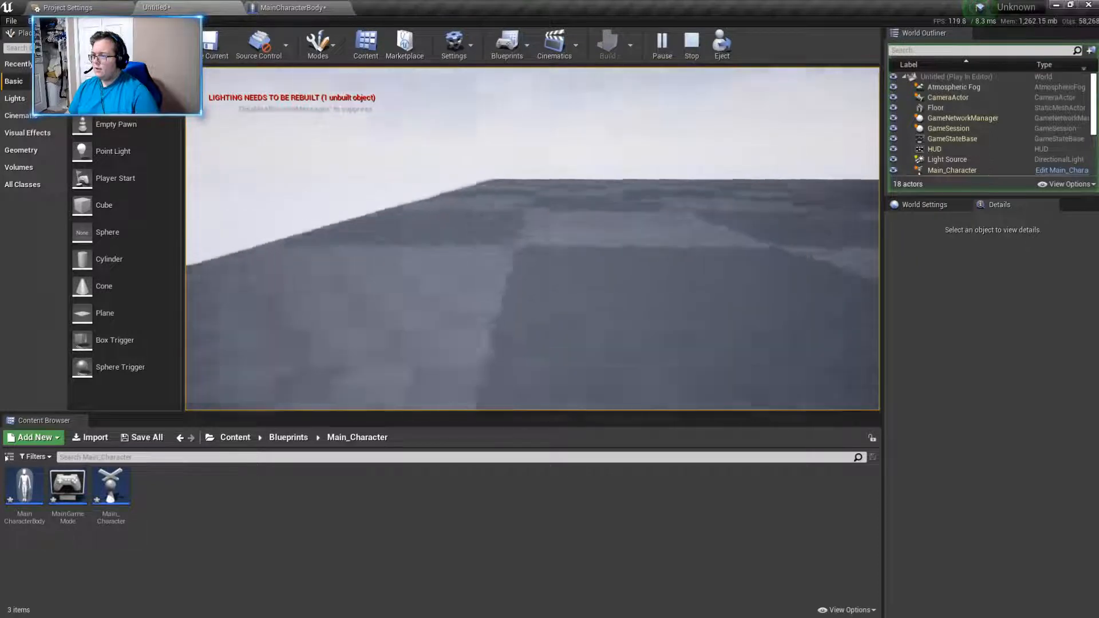
key("w")
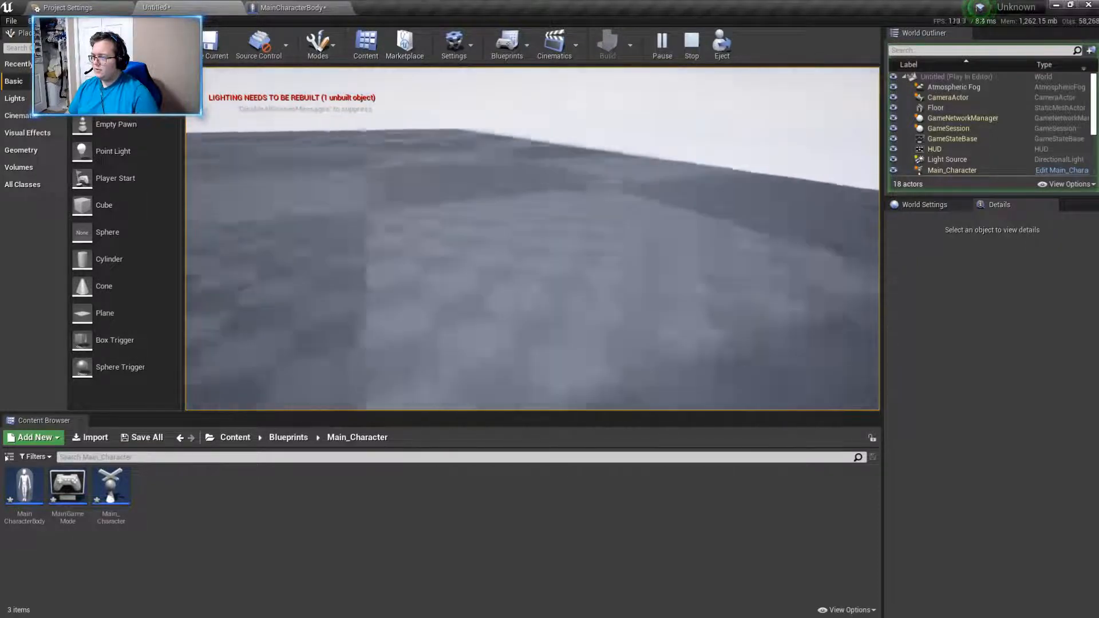
key("w")
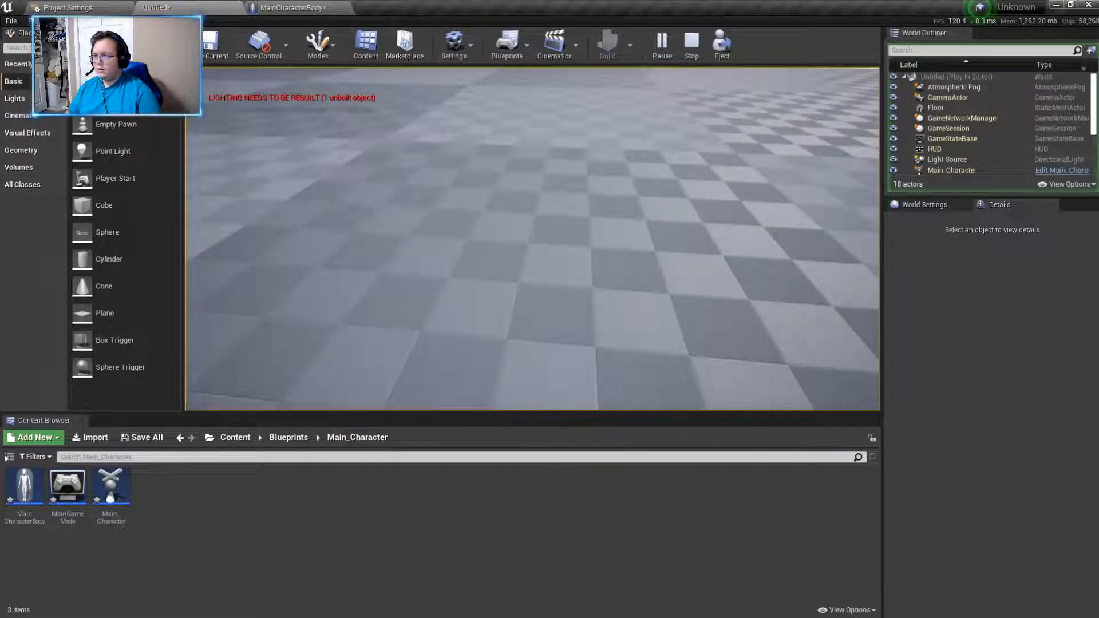
key("Escape")
left_click(292, 8)
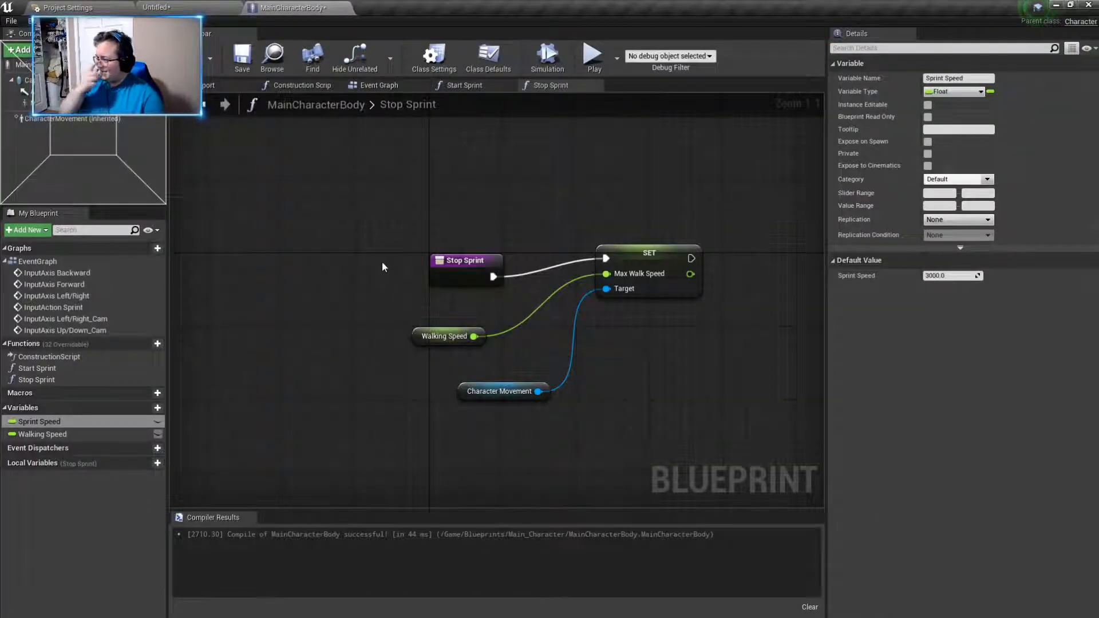
- Add an InputAction Jump event to the Event Graph in the empty space beside the Camera Movement group
left_click(390, 86)
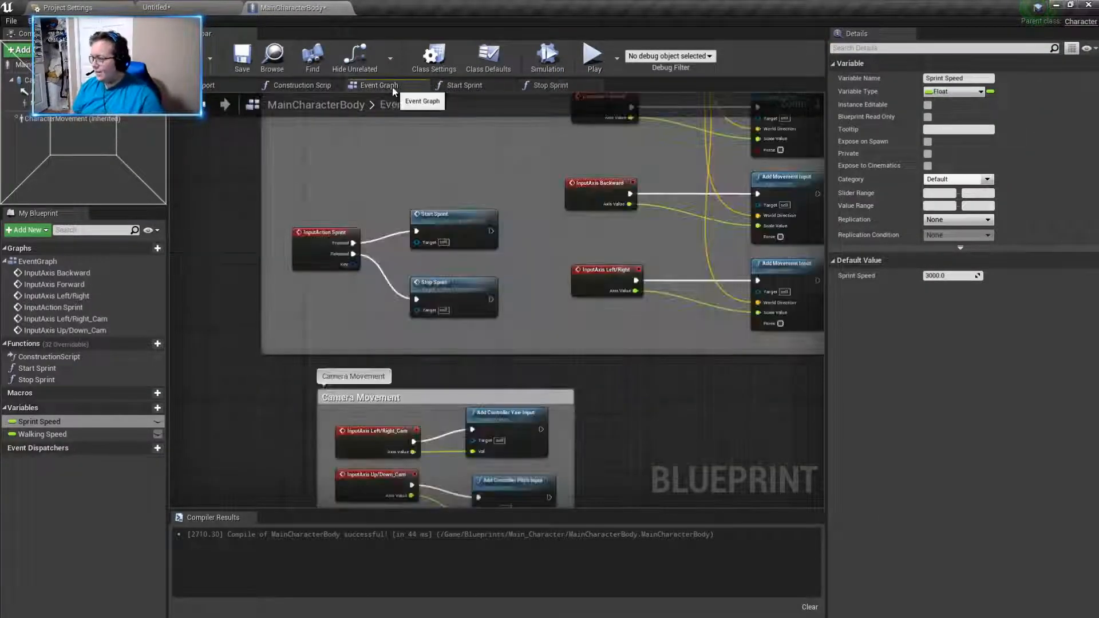
scroll(409, 383, "up", 2)
right_click_drag(408, 383, 462, 321)
right_click(462, 321)
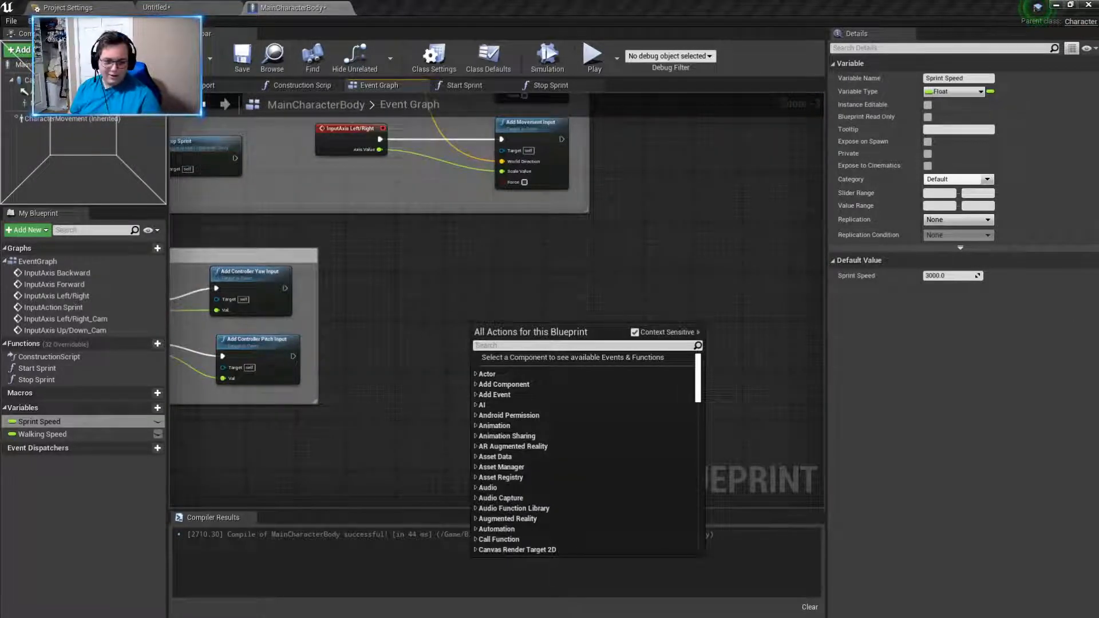
key("Escape")
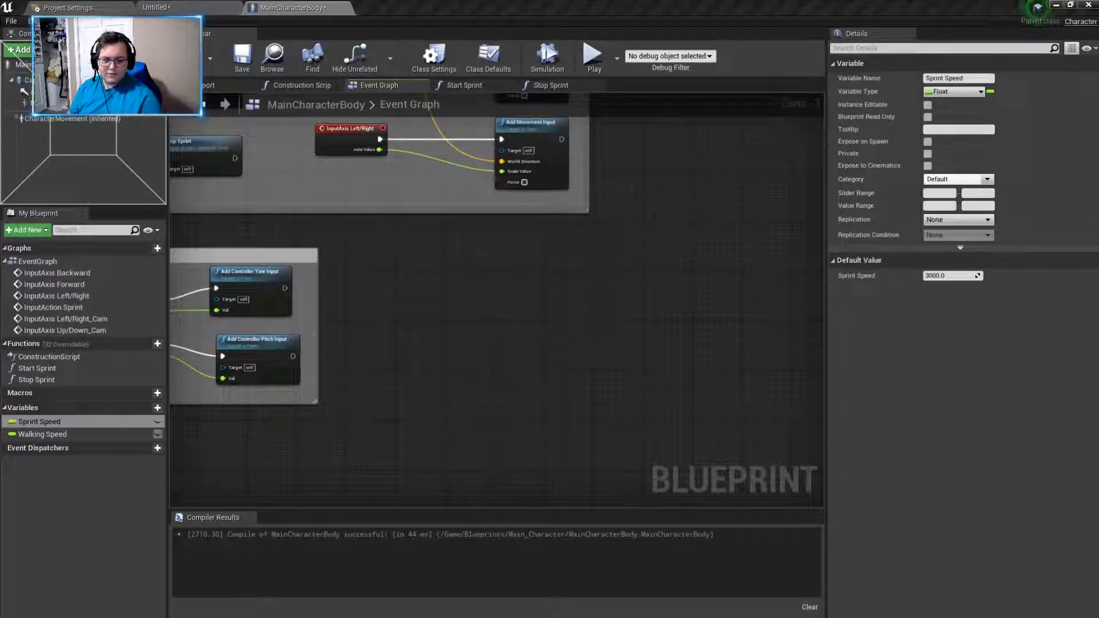
right_click(431, 397)
type("input")
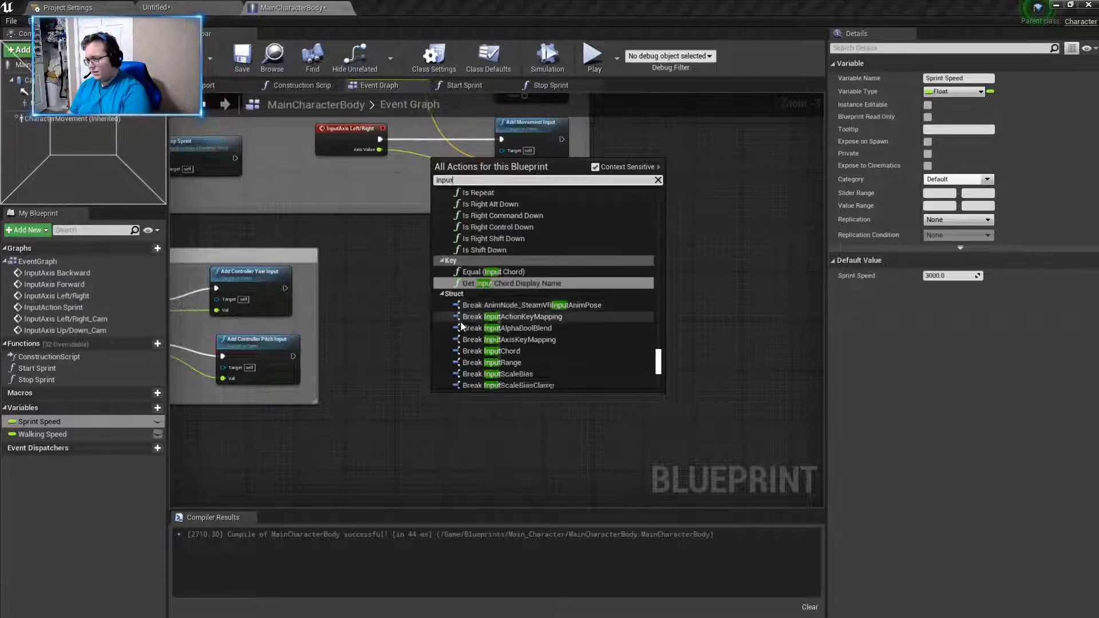
type("e")
key("BackSpace")
type("jump")
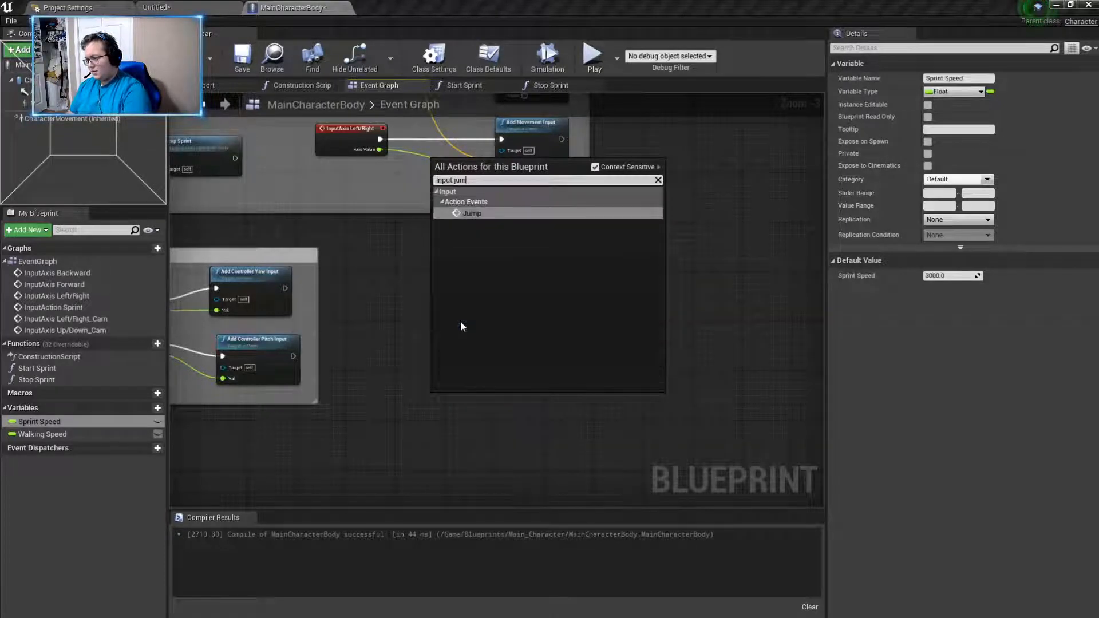
left_click(469, 212)
- Add the Character's Jump function, driven by the Pressed output of the InputAction Jump event
left_click_drag(454, 399, 507, 287)
type("jump")
key("BackSpace")
key("BackSpace")
type("ump")
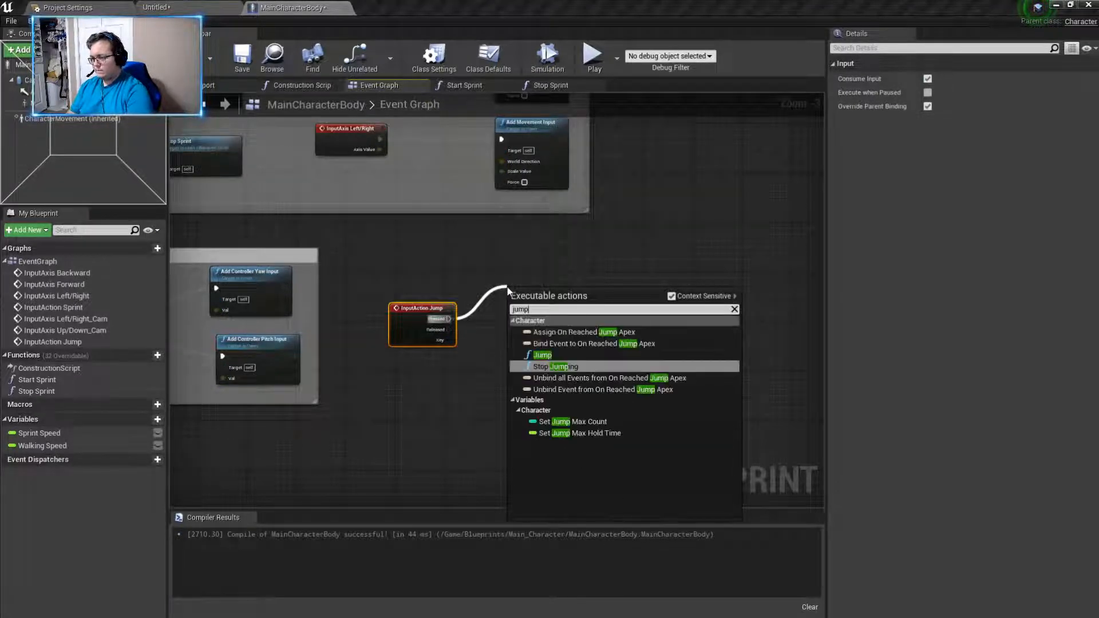
left_click(548, 355)
- Add a Stop Jumping call driven by the Released output of InputAction Jump, and place it below the Jump node
left_click_drag(448, 329, 522, 359)
type("stop")
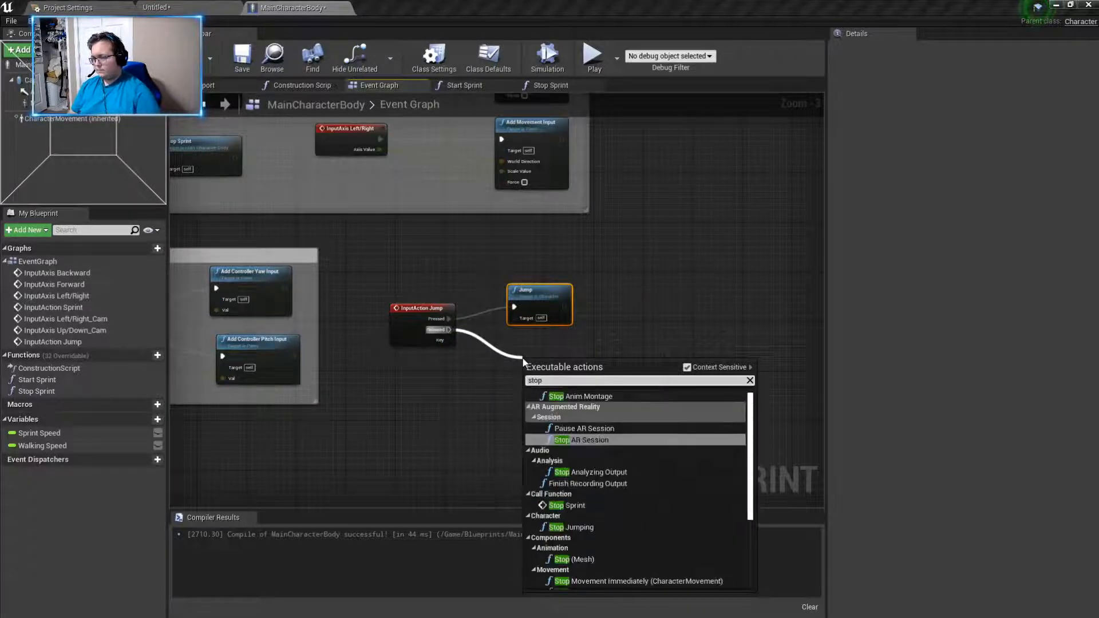
left_click(607, 531)
left_click_drag(543, 369, 525, 350)
- Wrap the InputAction Jump, Jump and Stop Jumping nodes in a comment box titled "Jump"
left_click_drag(365, 269, 694, 498)
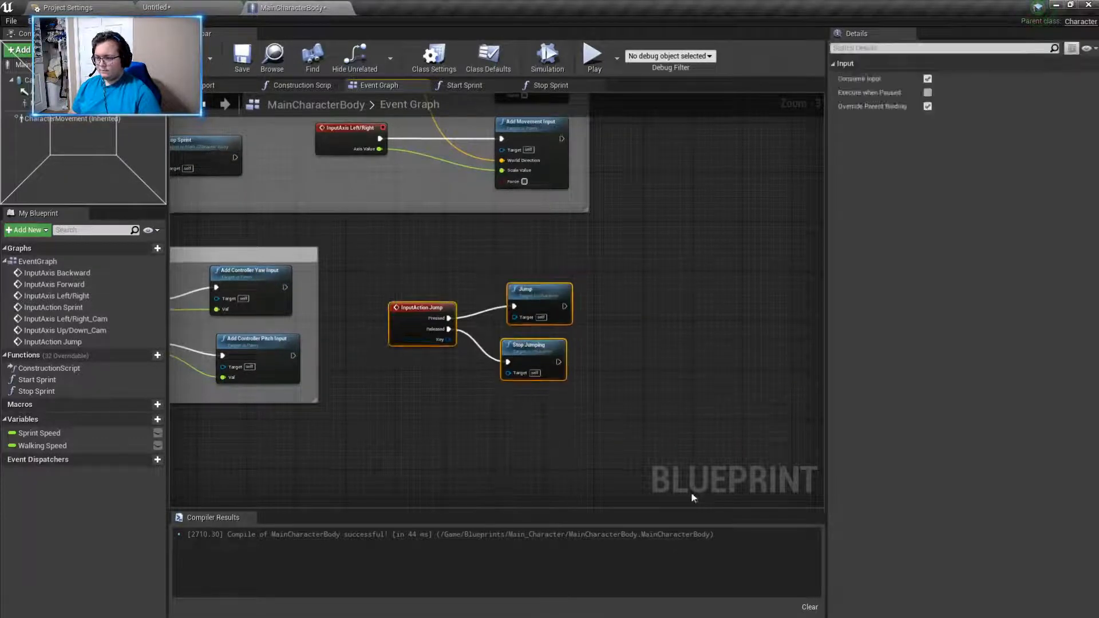
right_click(446, 395)
type("comm")
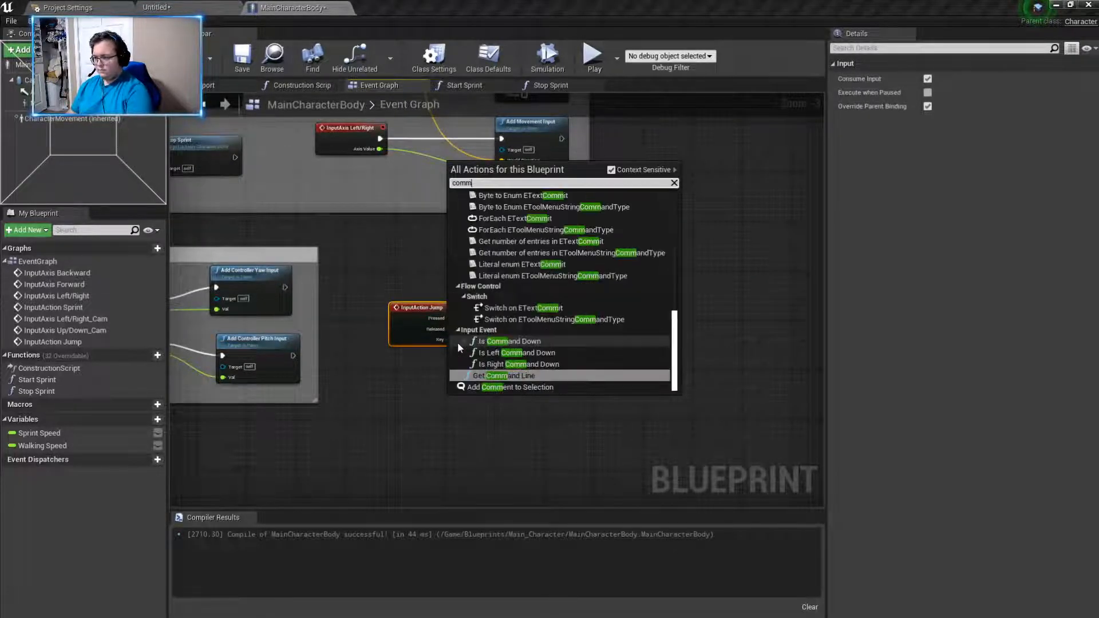
type("ent")
left_click(596, 241)
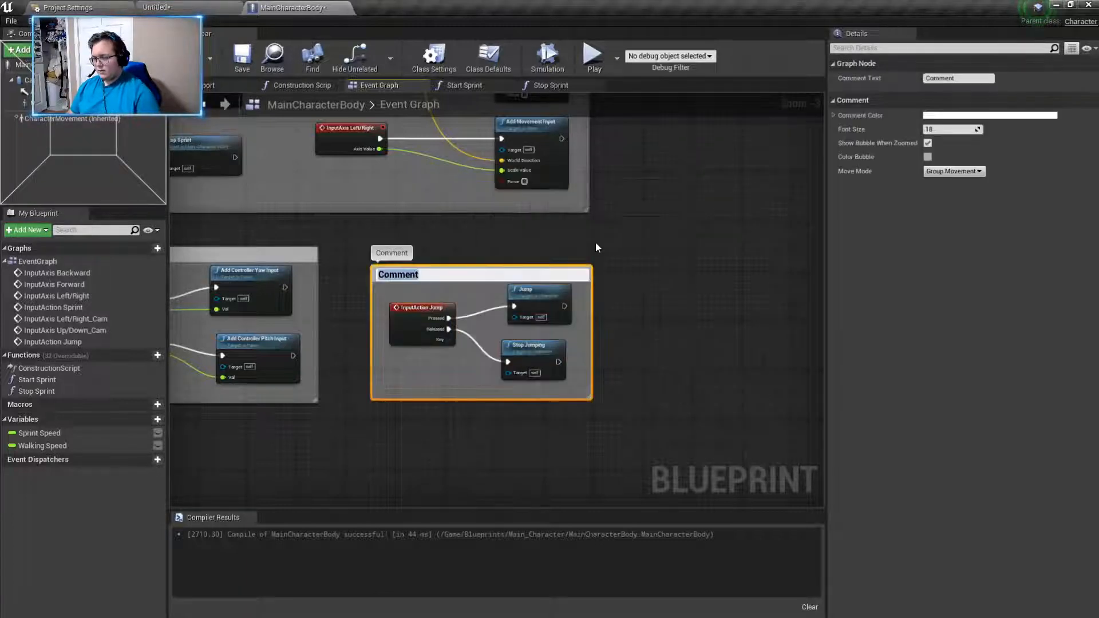
type("Jump")
key("Return")
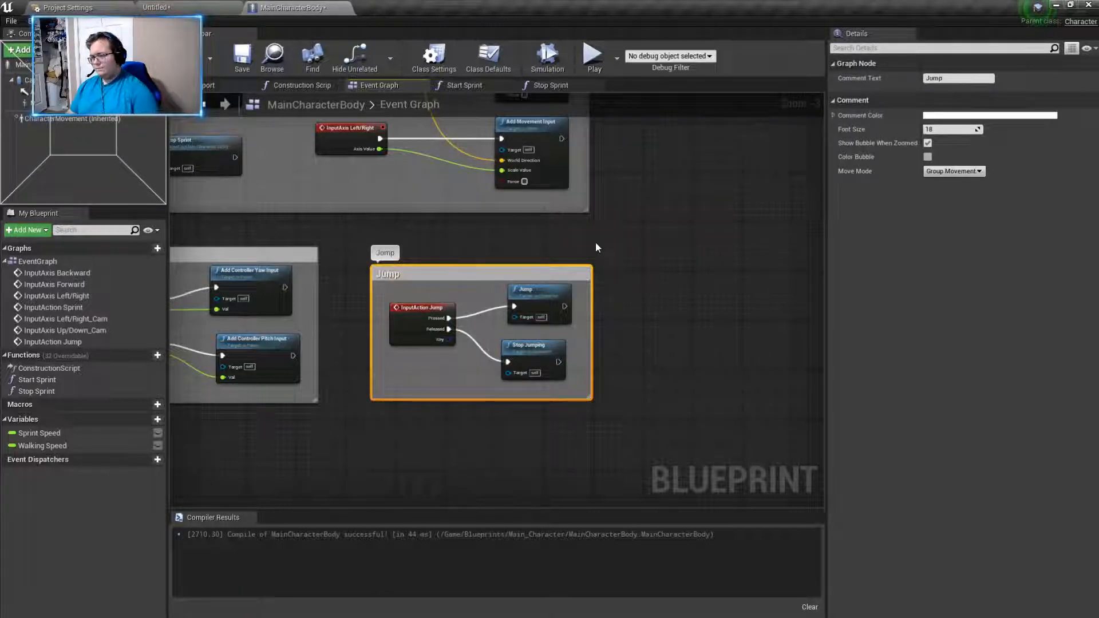
left_click(595, 247)
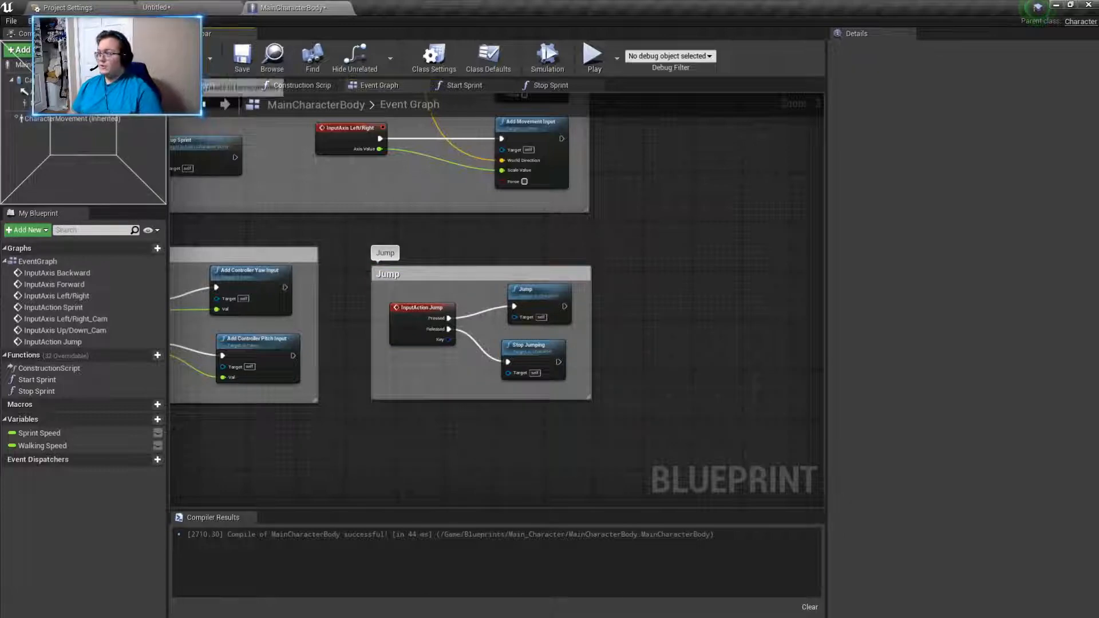
- Play the level and make the character jump repeatedly to test the new jump input
left_click(186, 10)
left_click(658, 49)
left_click(573, 290)
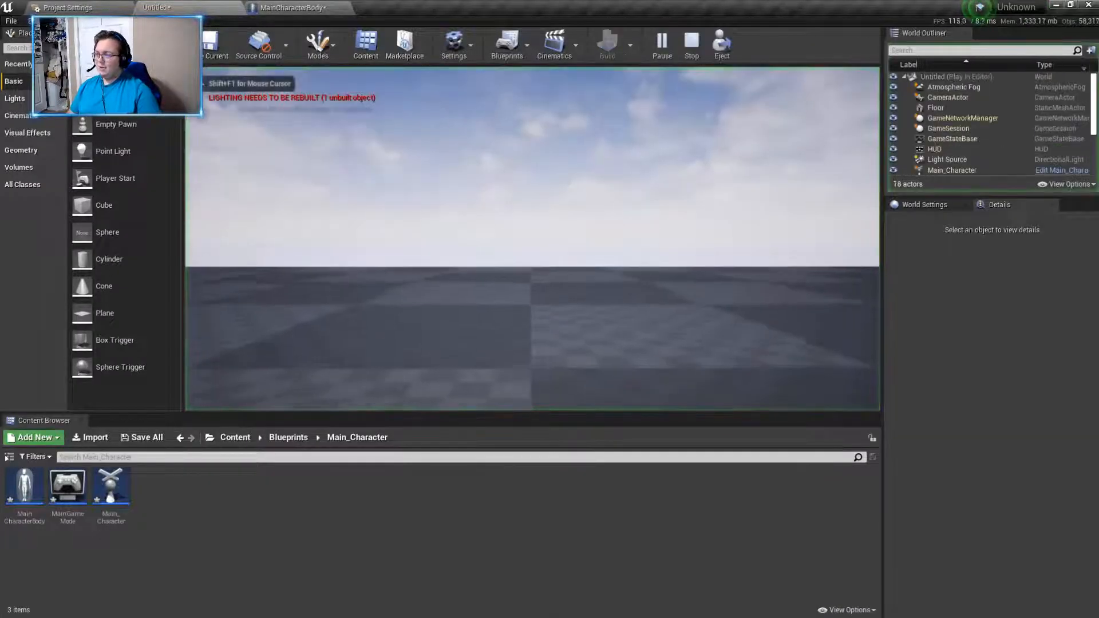
key("space")
key("space")
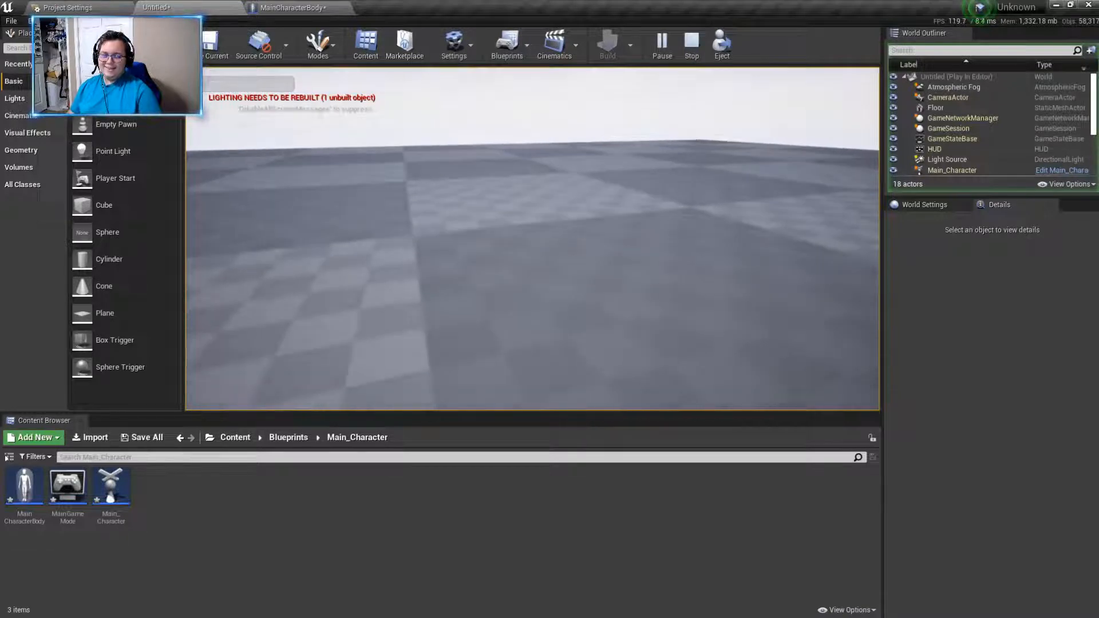
key("space")
key("space")
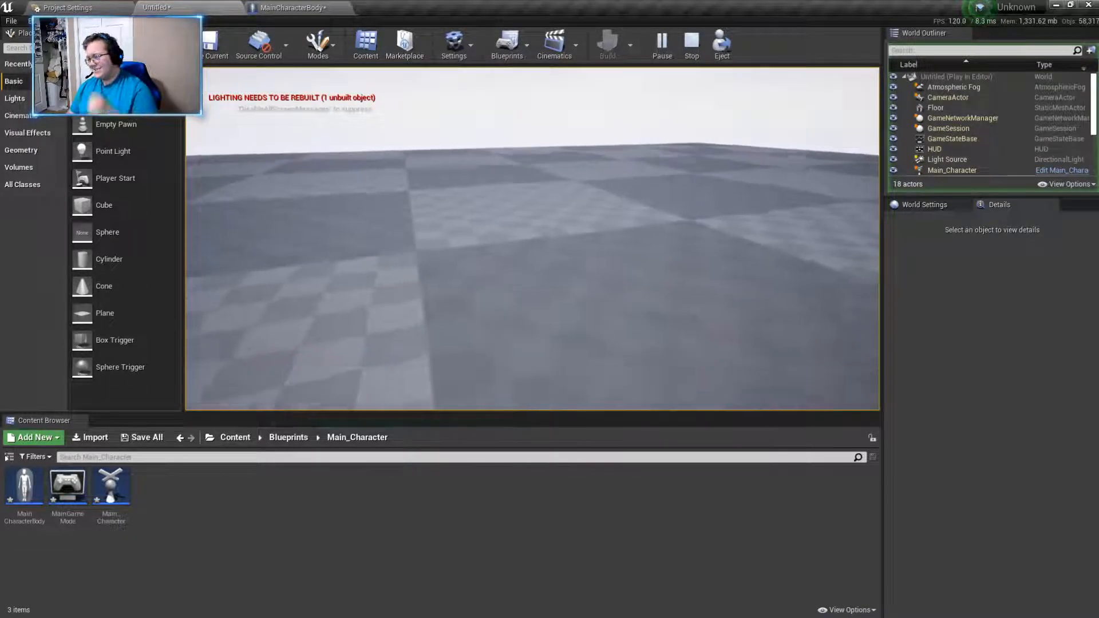
key("space")
key("space")
- Walk the character around the floor in the running level, and end the play session
key("w")
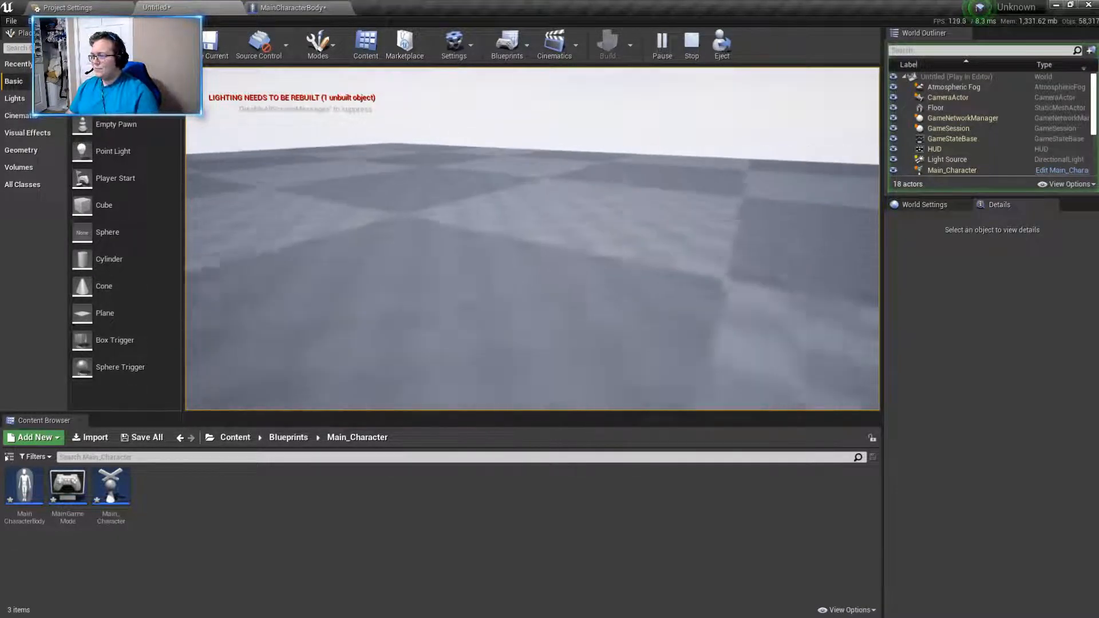
key("w")
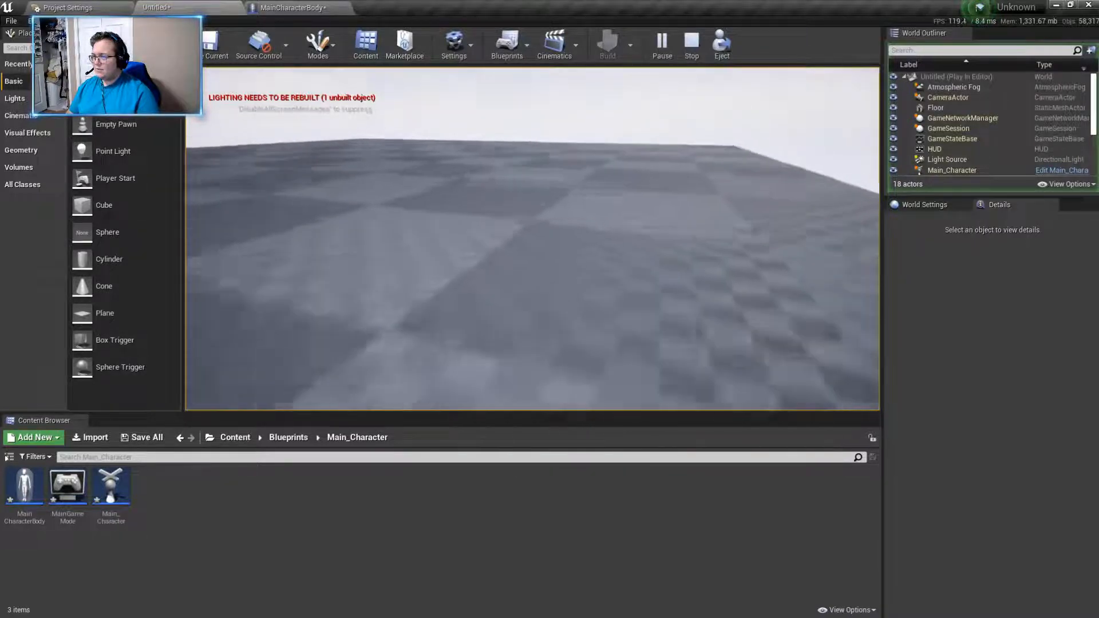
key("w")
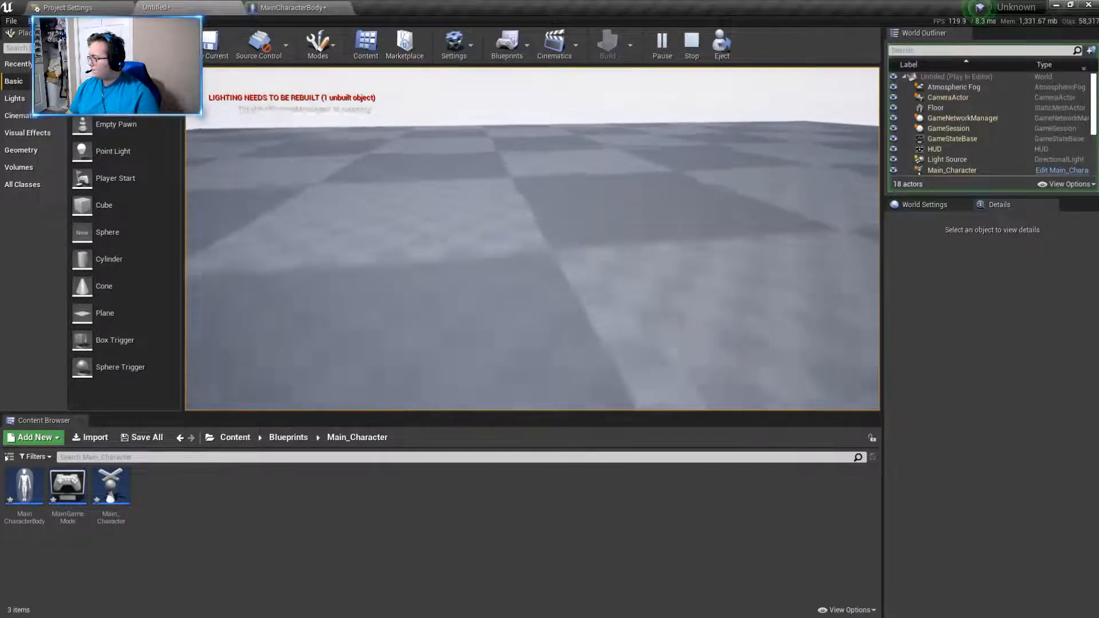
key("w")
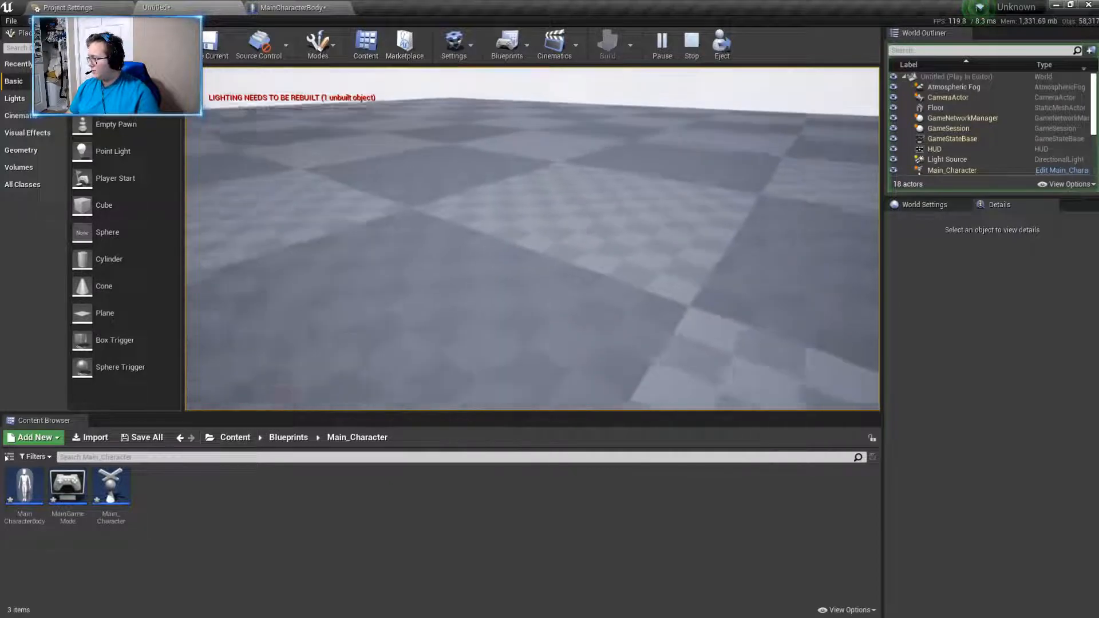
key("w")
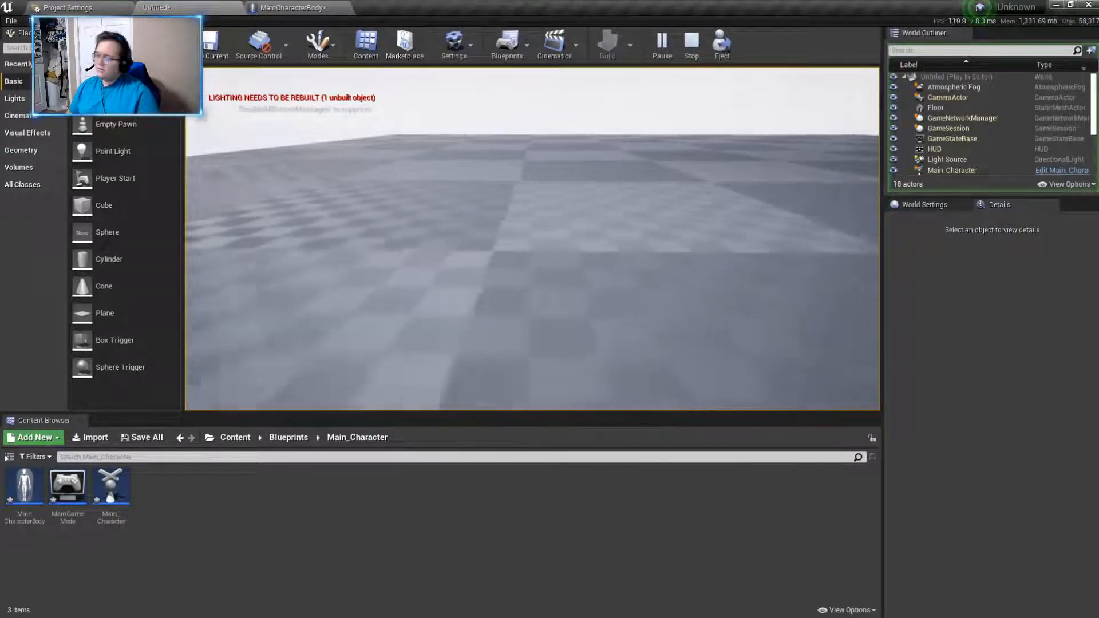
key("shift+F1")
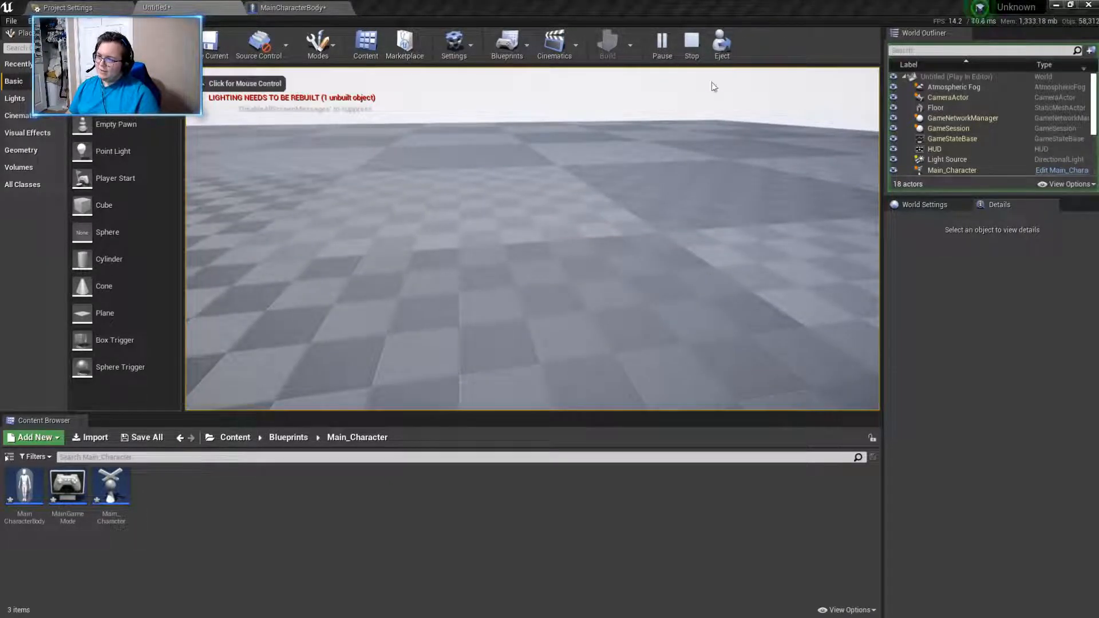
left_click(692, 43)
- Set the Floor's scale to 2.5 on the X, Y and Z axes
scroll(570, 71, "down", 10)
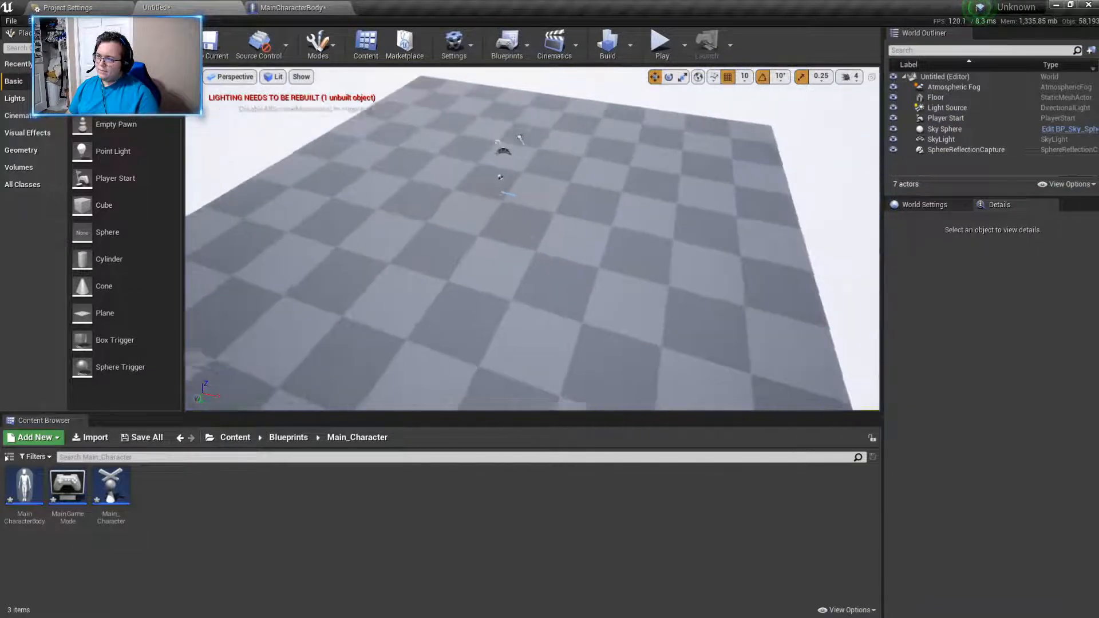
left_click(583, 288)
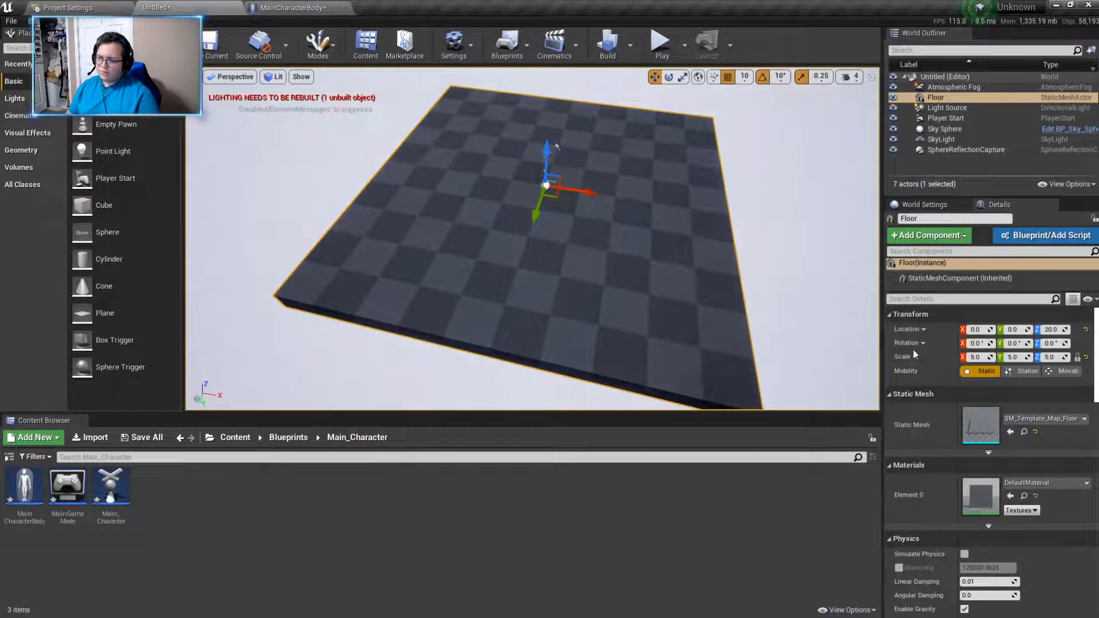
key("BackSpace")
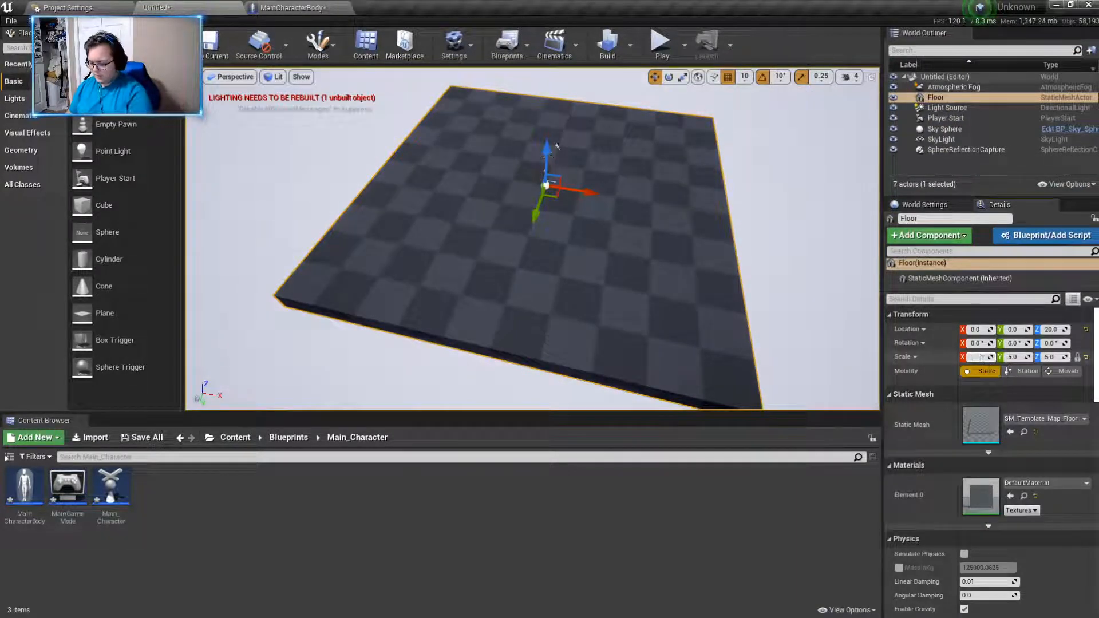
key("Return")
right_click(674, 325)
left_click(506, 344)
left_click(522, 247)
right_click_drag(522, 246, 687, 238)
key("s")
mouse_move(496, 332)
right_mouse_down()
mouse_move(530, 329)
mouse_move(495, 332)
right_mouse_up()
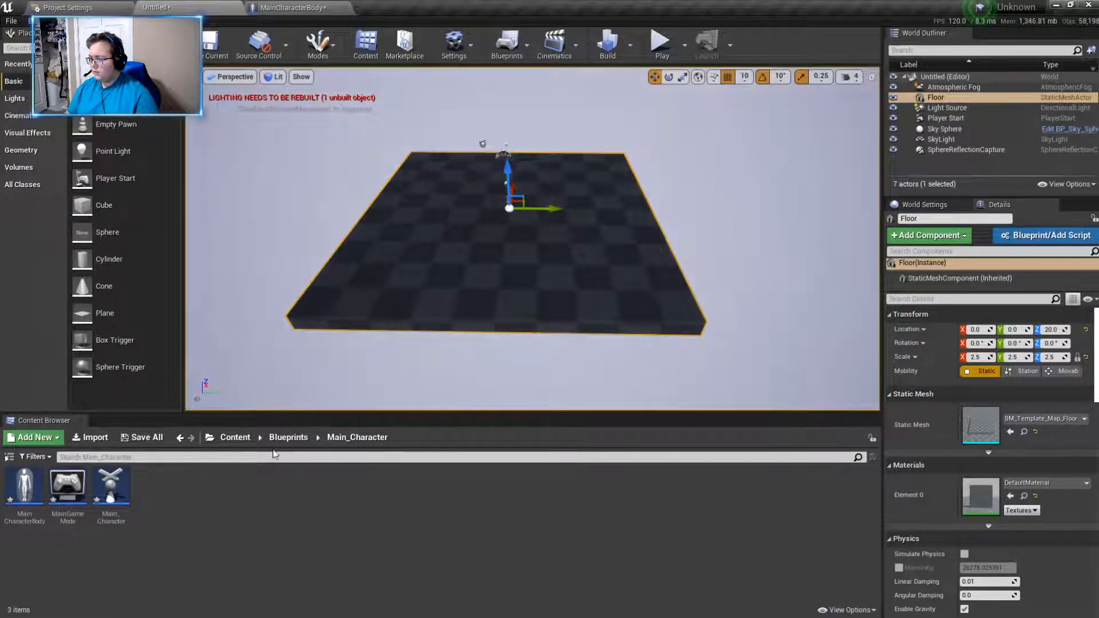
left_click(288, 438)
left_click_drag(99, 232, 363, 256)
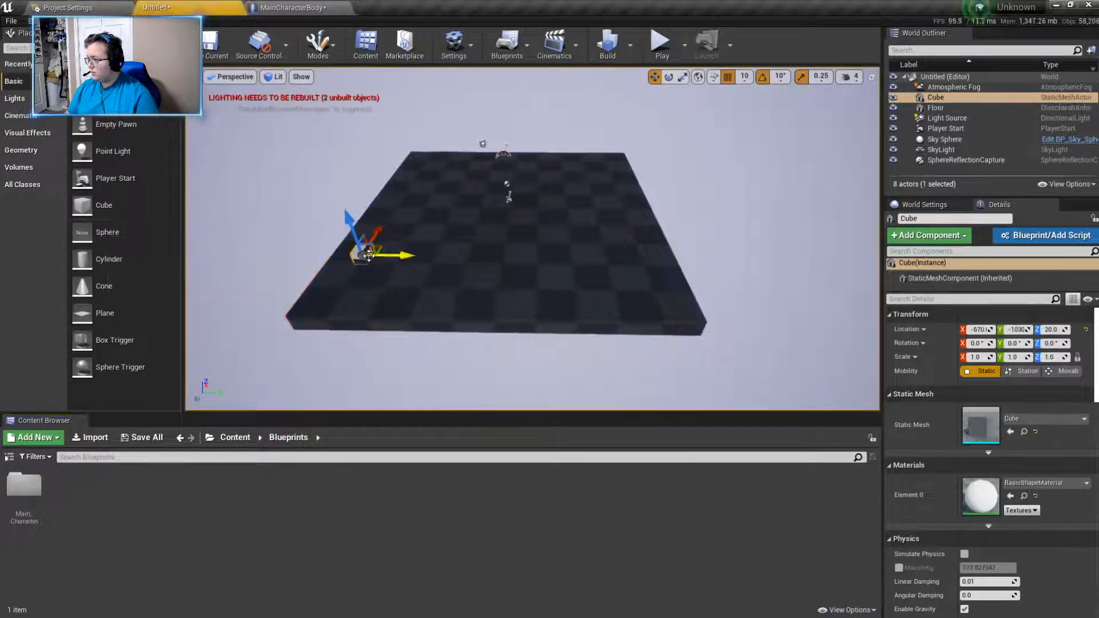
key("Delete")
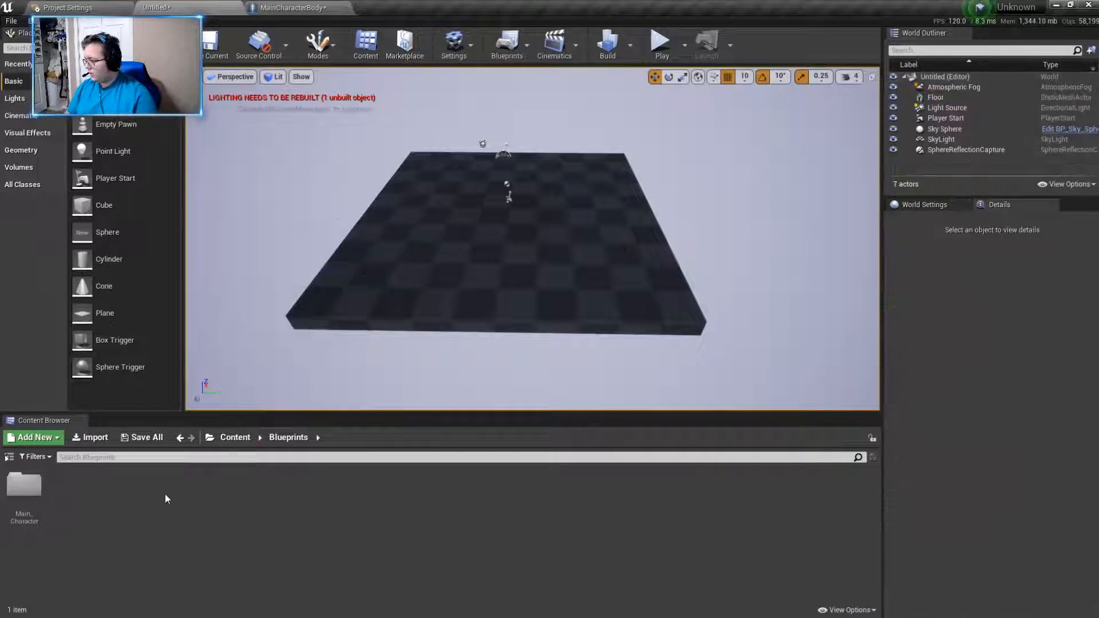
right_click(124, 504)
- Create a new Material asset in the materials folder under Content
left_click(234, 437)
left_click(234, 437)
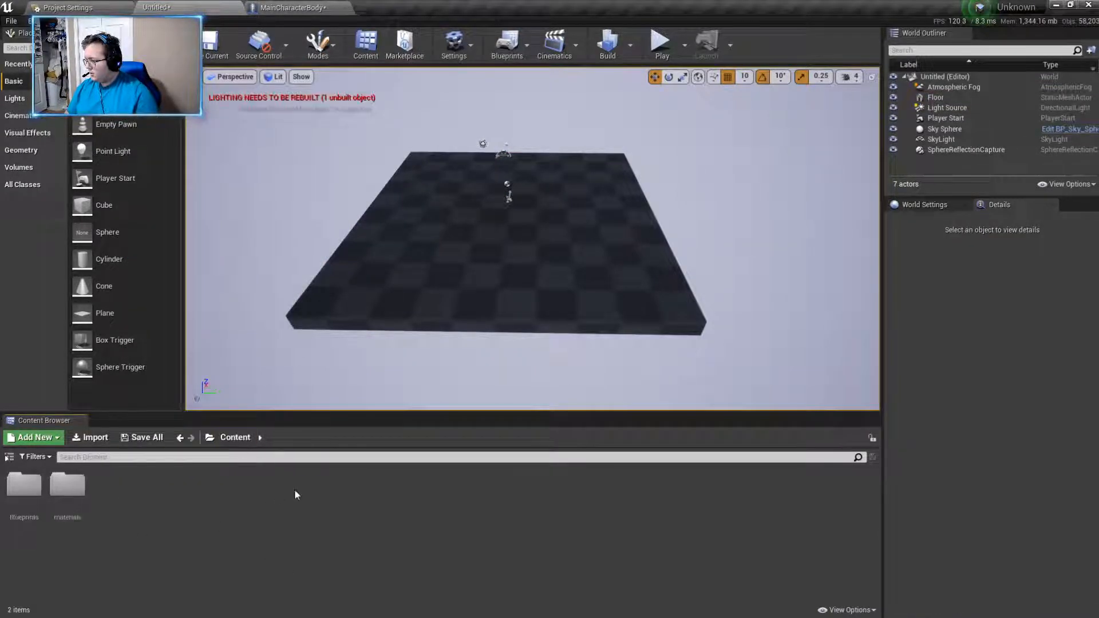
double_click(67, 486)
right_click(151, 553)
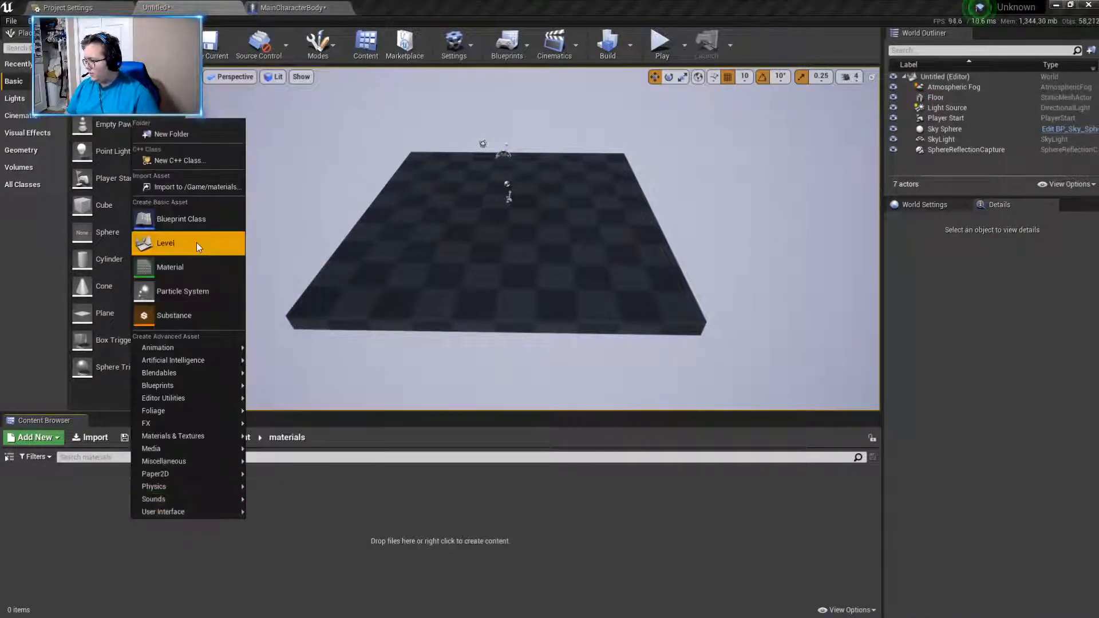
left_click(191, 266)
- Name the new material Metal_Silver and open it for editing
key("BackSpace")
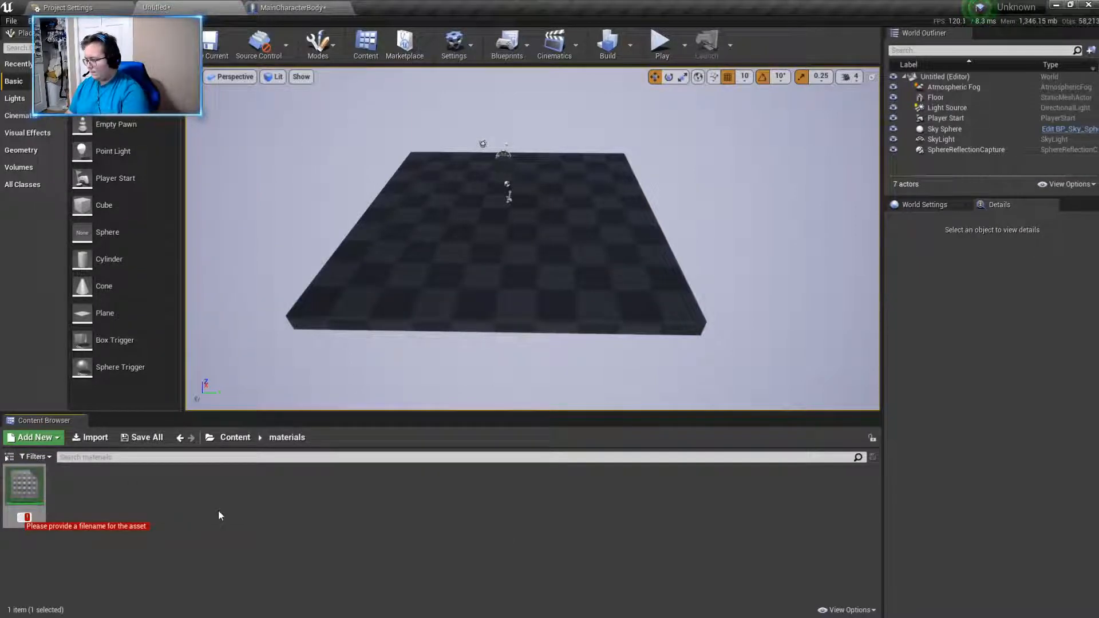
type("Metal Sl")
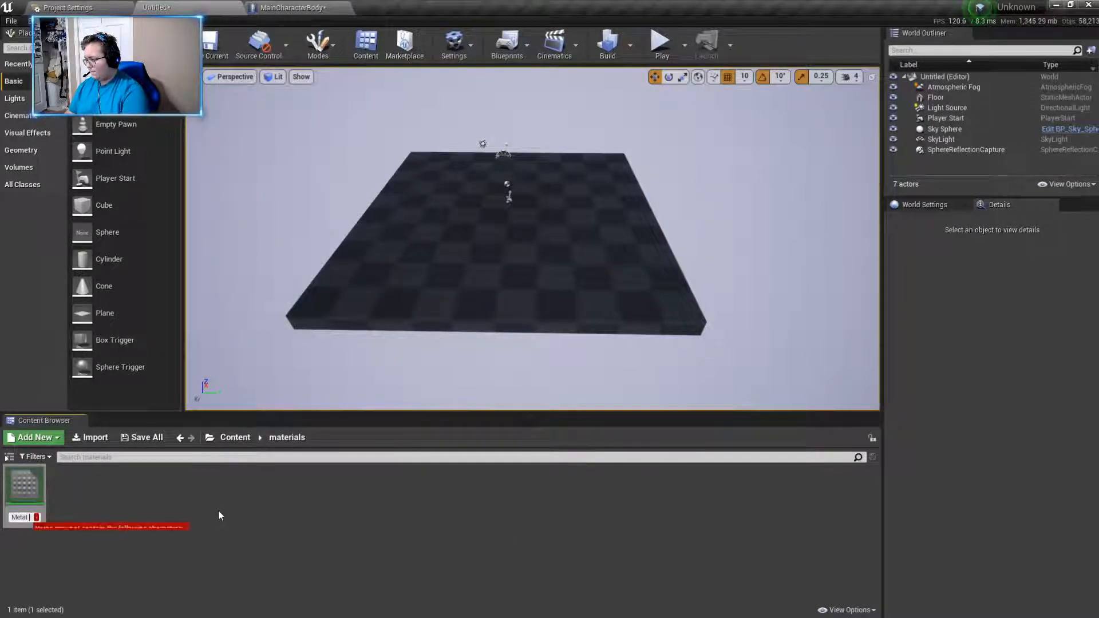
type("lver")
key("BackSpace")
key("BackSpace")
key("BackSpace")
key("BackSpace")
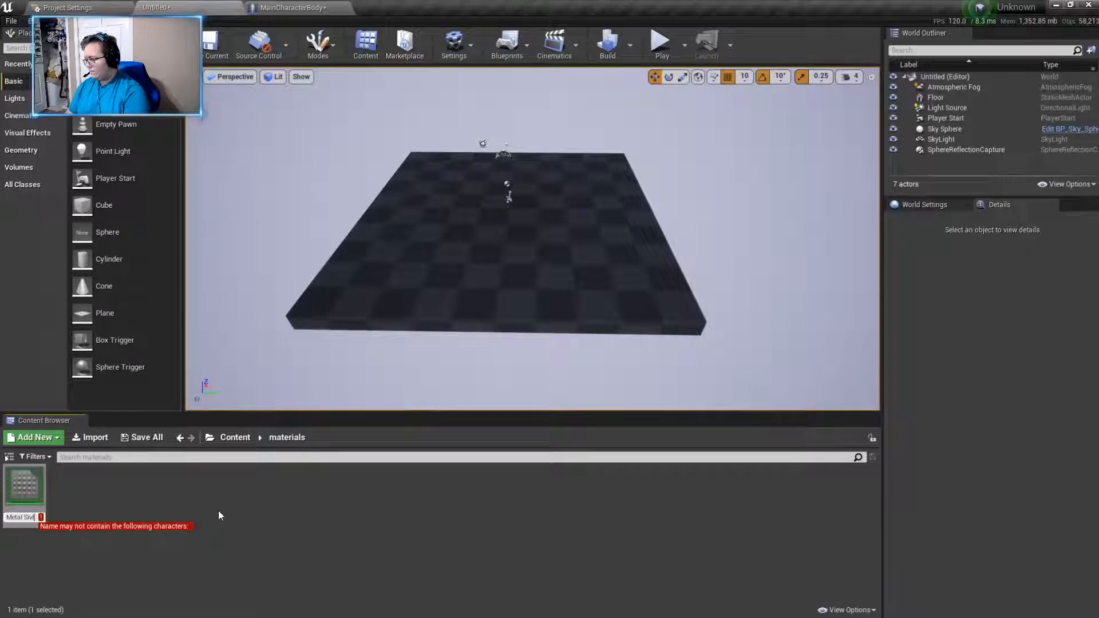
type("ve")
key("BackSpace")
key("BackSpace")
type("lver")
key("BackSpace")
key("BackSpace")
key("BackSpace")
key("BackSpace")
key("BackSpace")
key("BackSpace")
key("BackSpace")
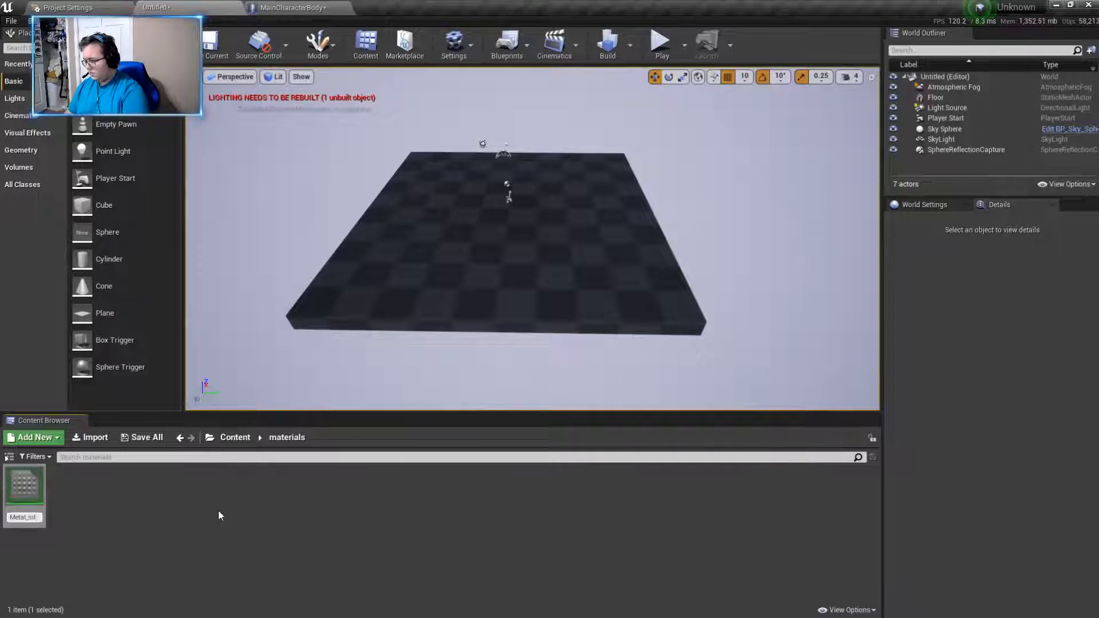
key("BackSpace")
key("BackSpace")
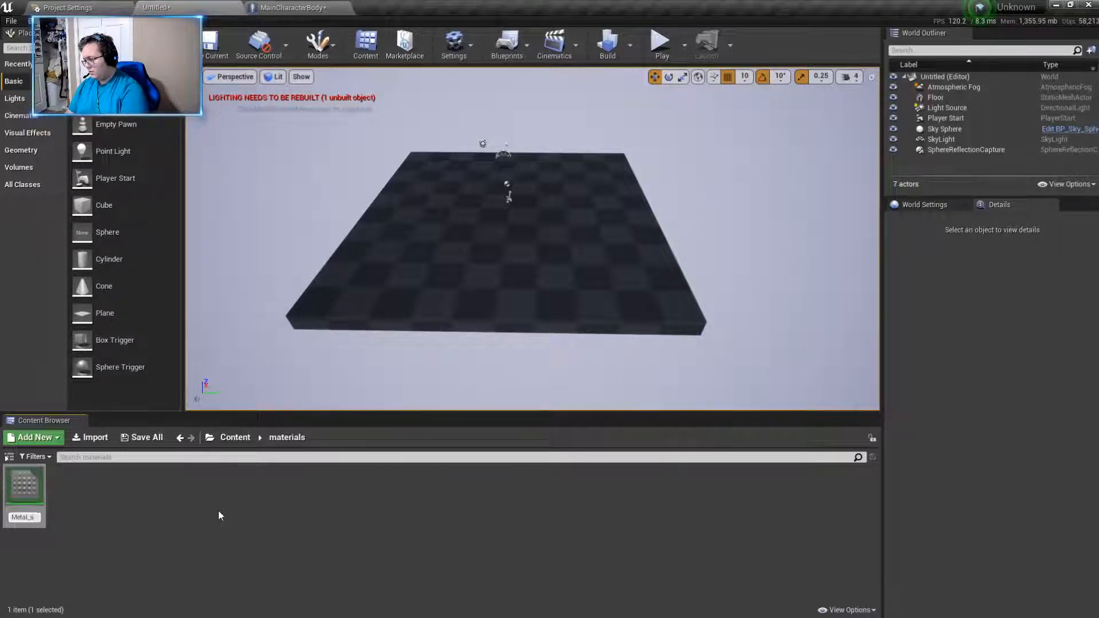
type("_Silver")
key("Return")
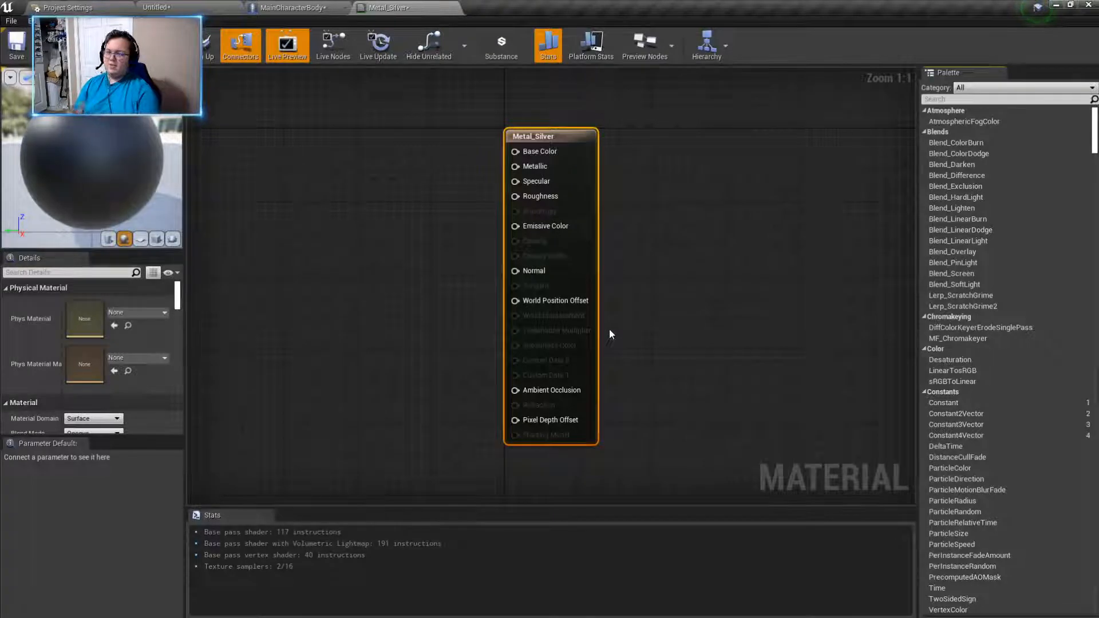
- Add a Constant3Vector node to the left of the Metal_Silver node and connect its output to Base Color
right_click_drag(459, 318, 555, 325)
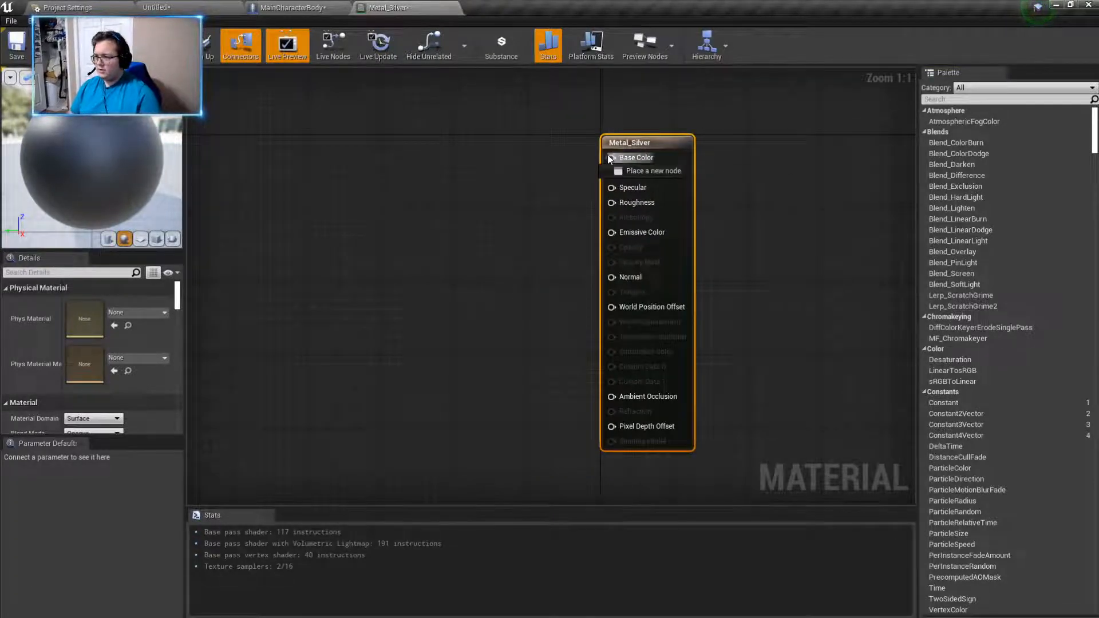
right_click(349, 154)
type("constant")
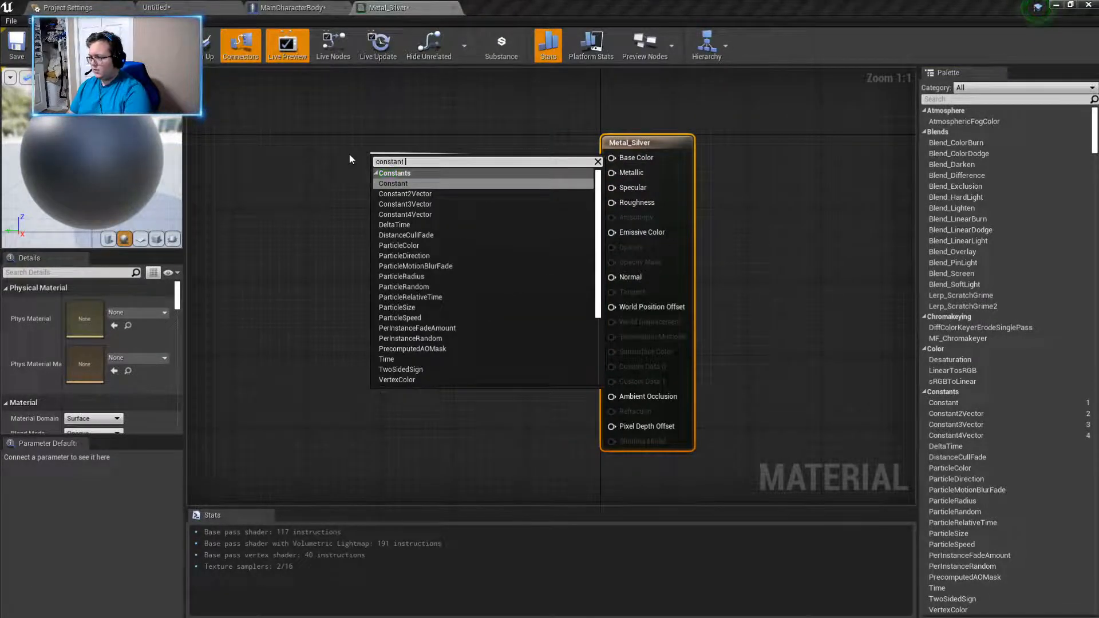
left_click(429, 204)
left_click_drag(418, 165, 253, 138)
left_click(322, 318)
right_click_drag(323, 318, 499, 327)
- Set the Constant3Vector colour to a mid grey with R, G and B at about 0.214
left_click(414, 172)
double_click(415, 172)
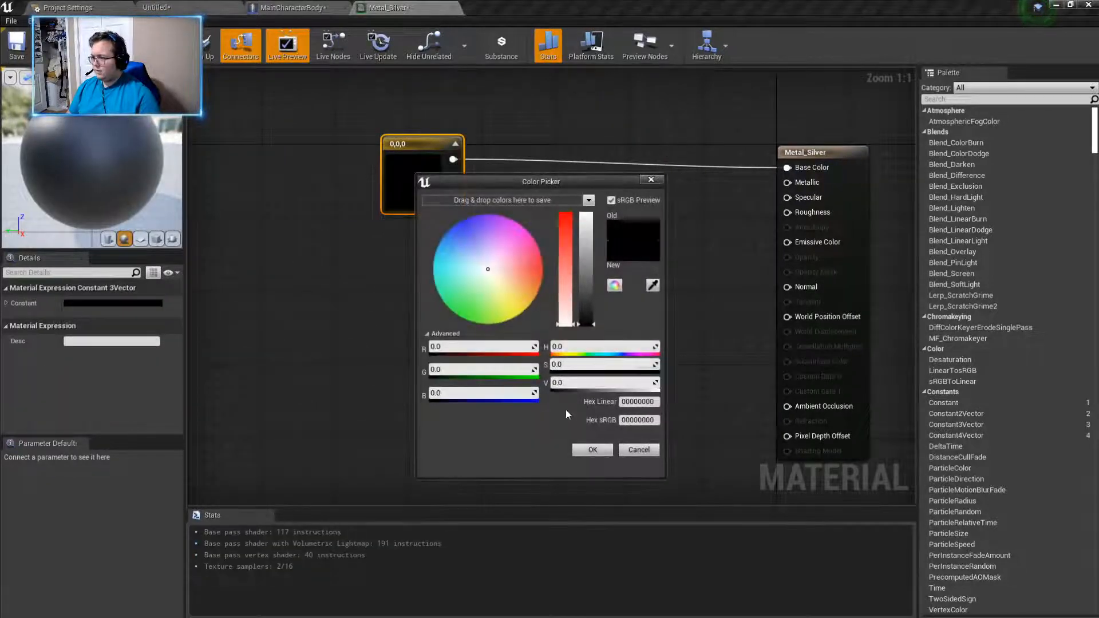
left_click_drag(590, 324, 589, 298)
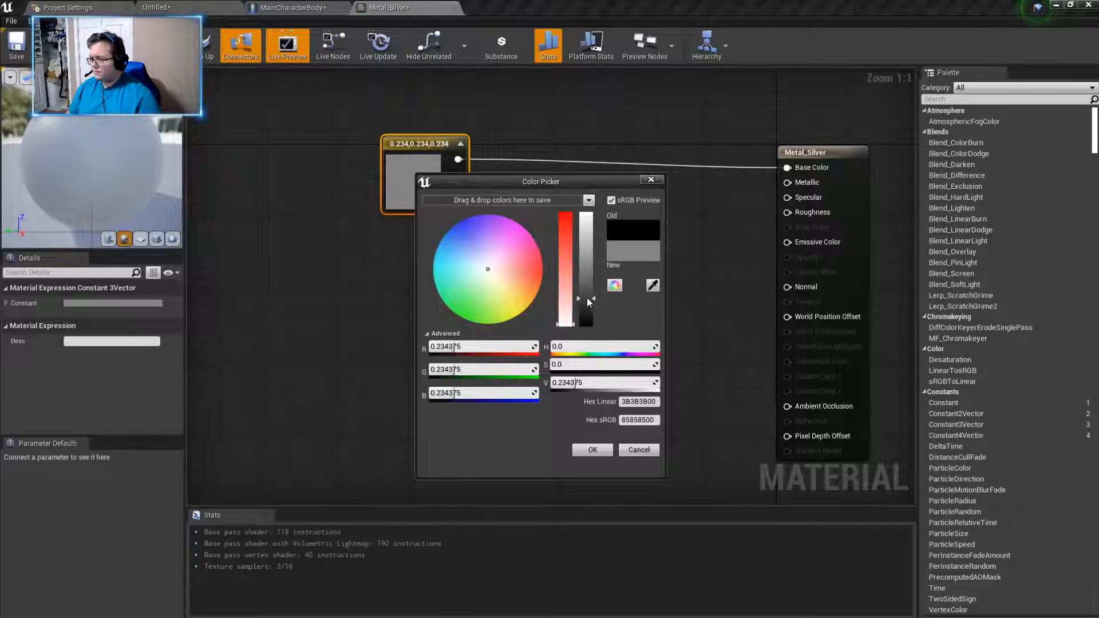
left_click_drag(586, 298, 589, 307)
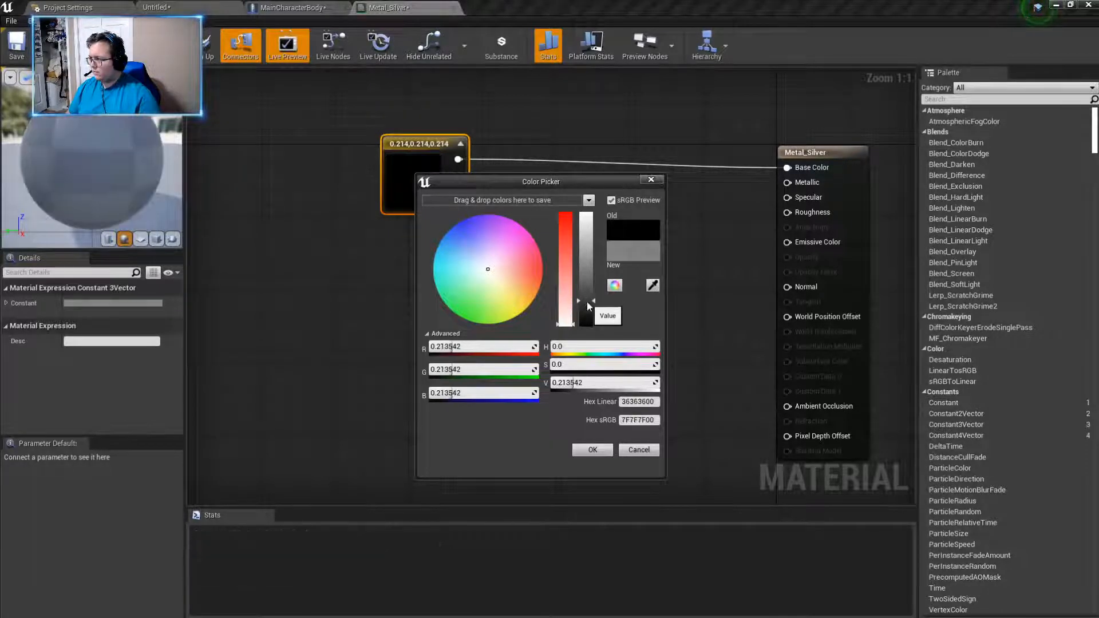
left_click(587, 445)
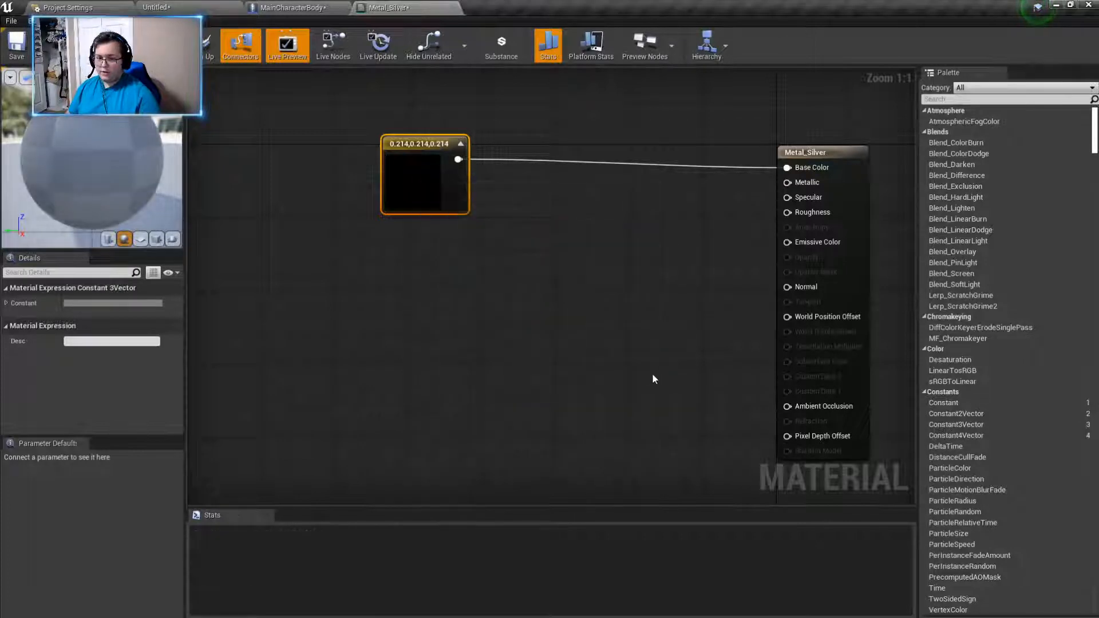
- Add a Constant node feeding Roughness, place it below the colour node, and set its value to 0.2
right_click_drag(656, 373, 609, 380)
left_click_drag(753, 218, 591, 254)
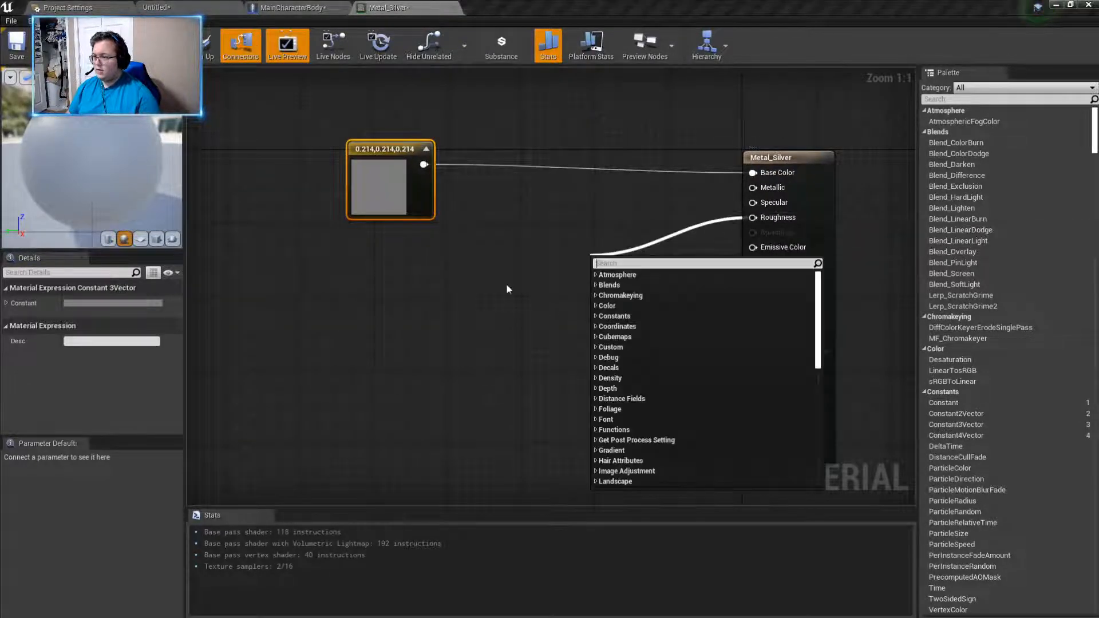
type("cons")
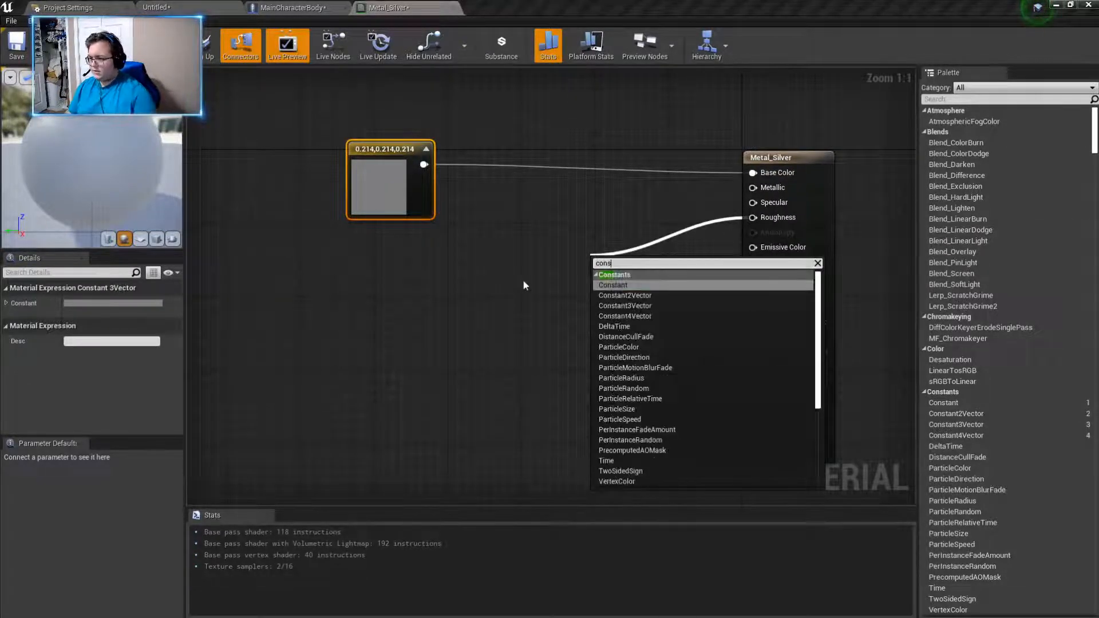
left_click(640, 289)
left_click_drag(601, 260, 433, 259)
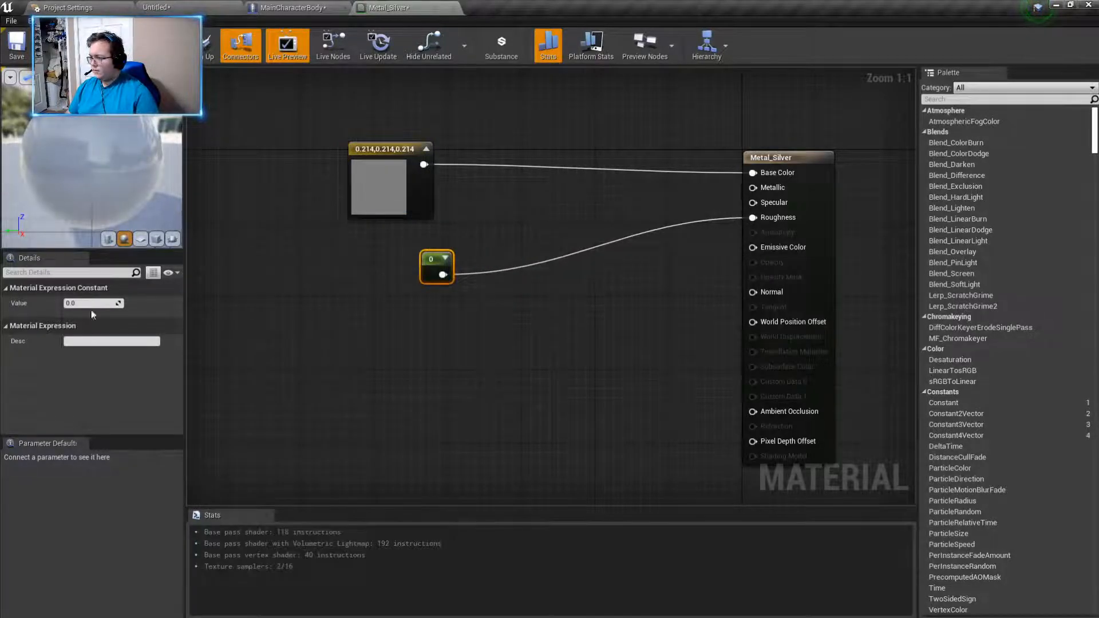
left_click(92, 303)
key("BackSpace")
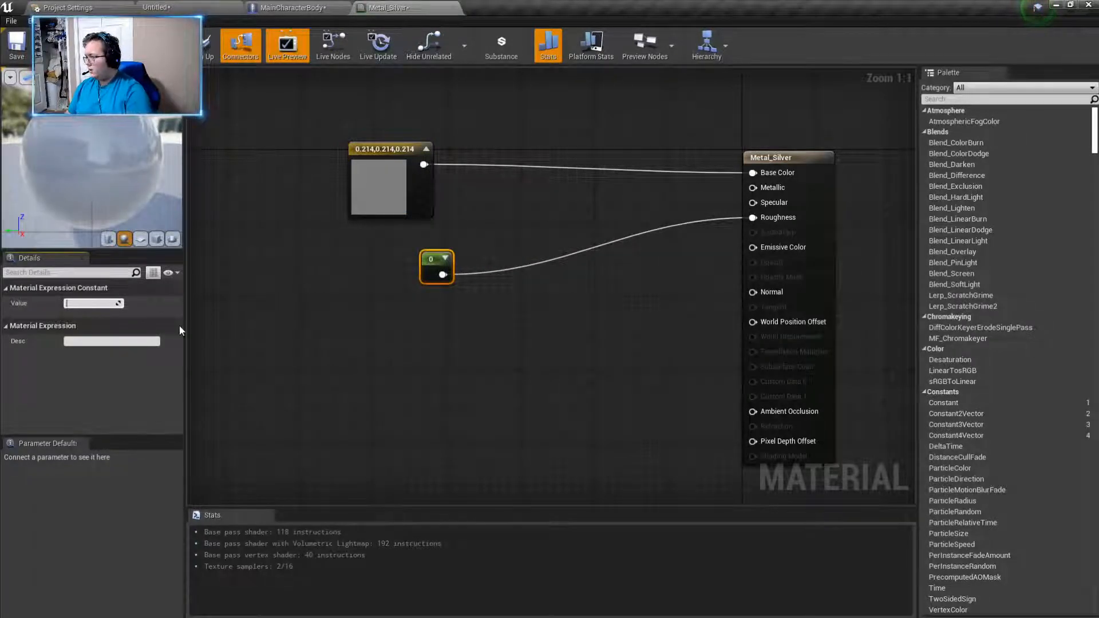
type("0.2")
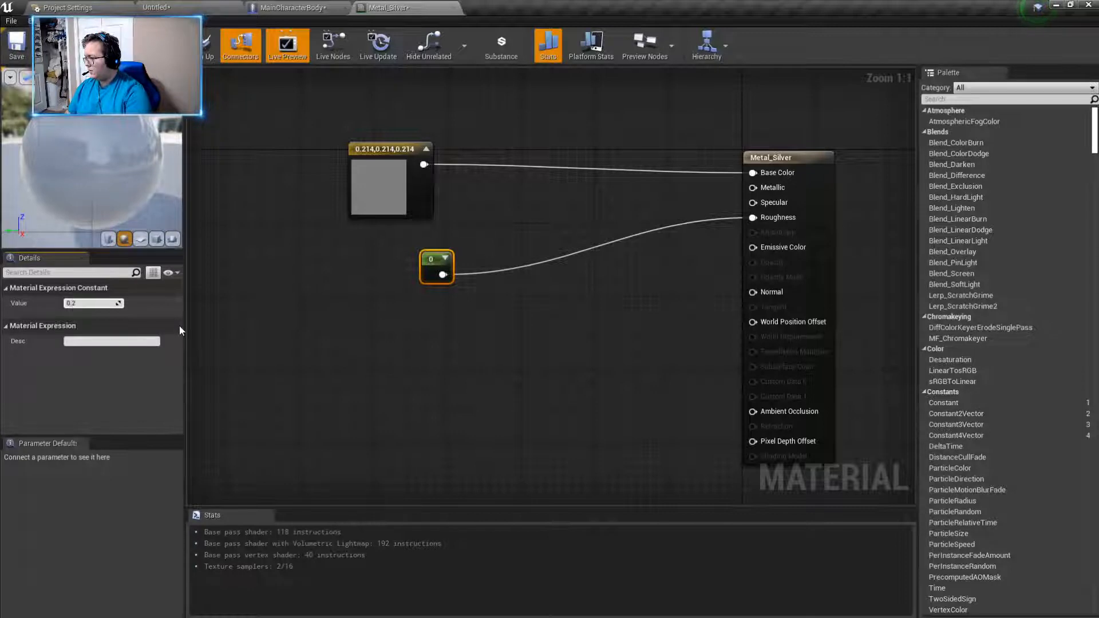
key("Return")
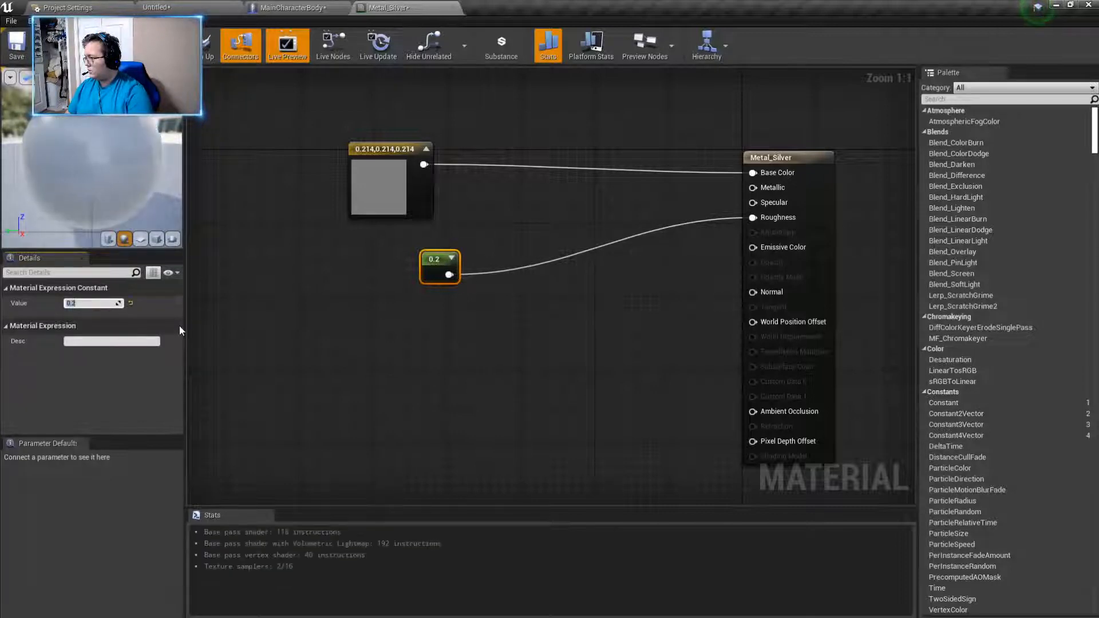
- Connect a duplicate of the Roughness constant to the Metallic input and set its value to 100
left_click_drag(436, 265, 732, 198)
key("ctrl+w")
left_click_drag(750, 192, 751, 189)
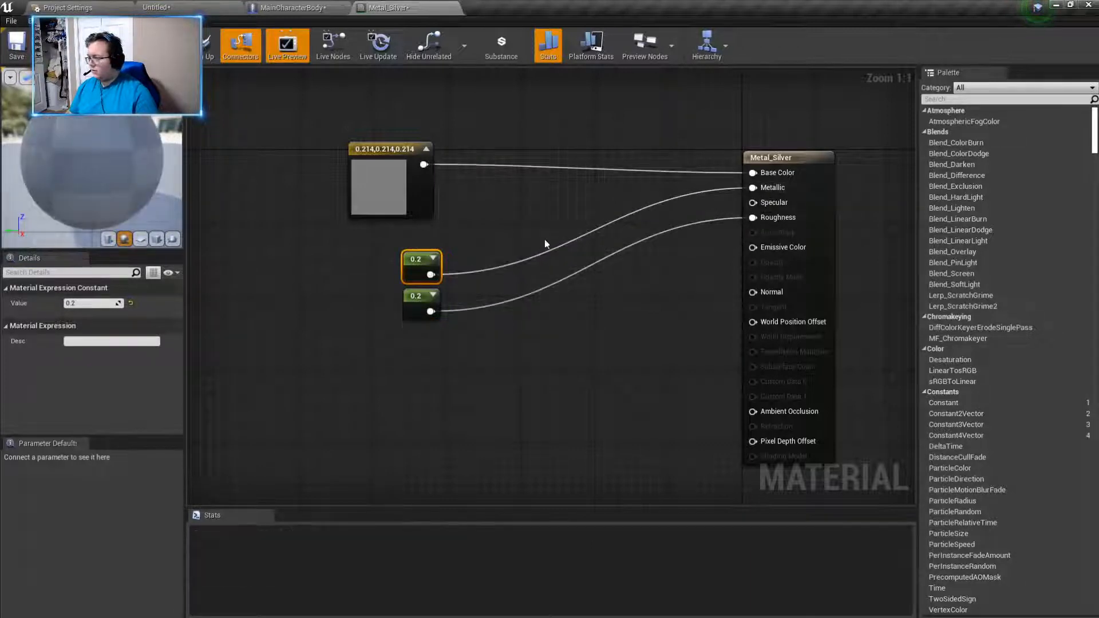
left_click(90, 303)
type("10")
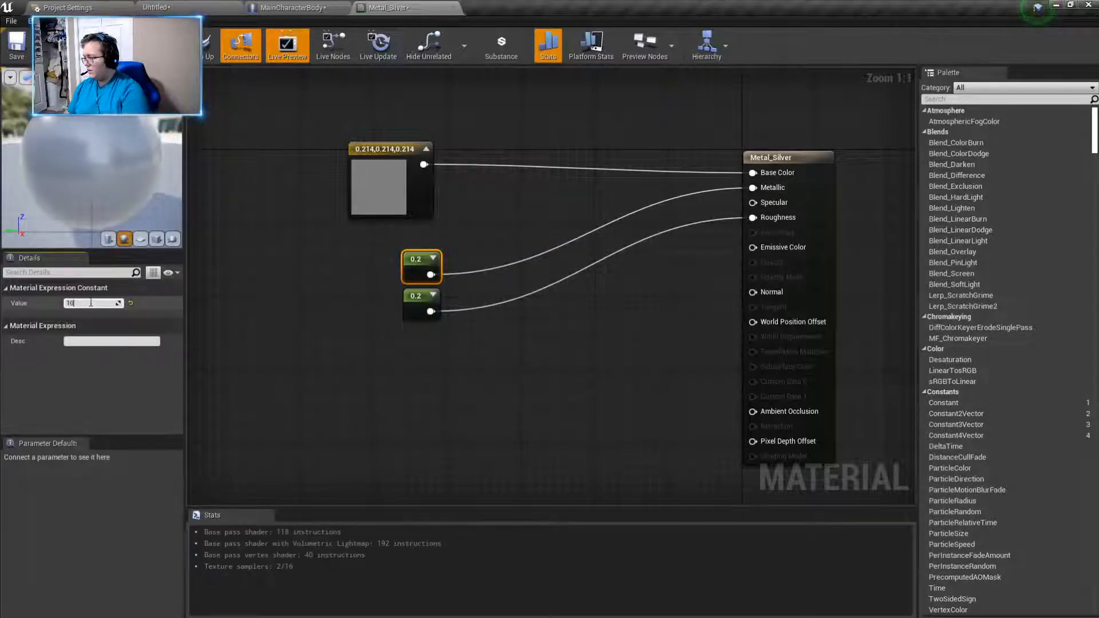
type("0")
key("Return")
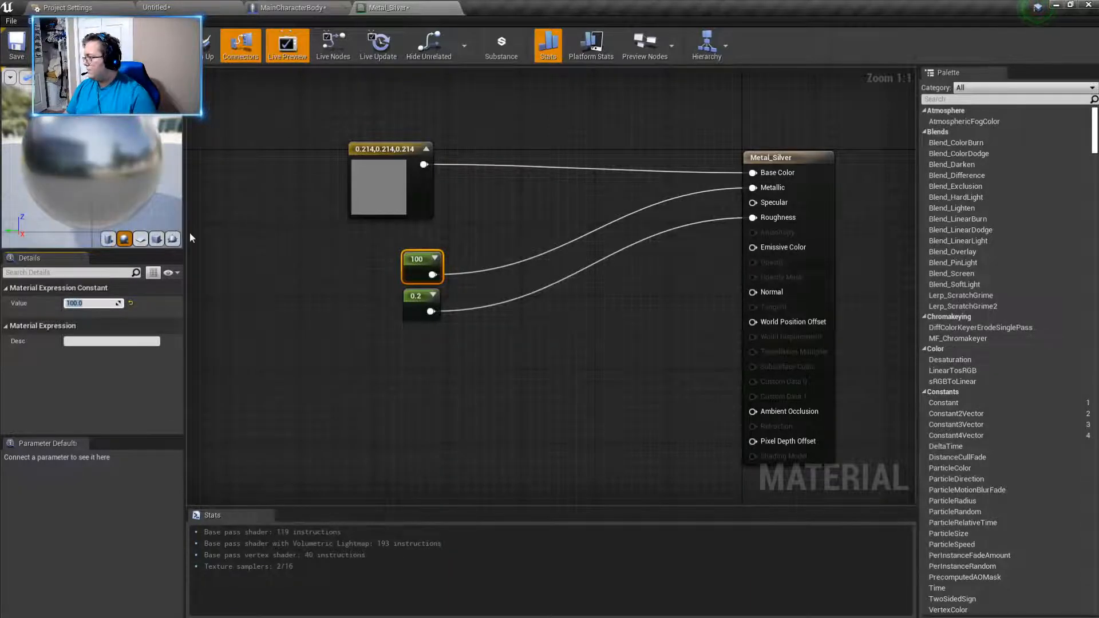
- Set the value of the Constant node feeding the Metallic input to 25
left_click(99, 300)
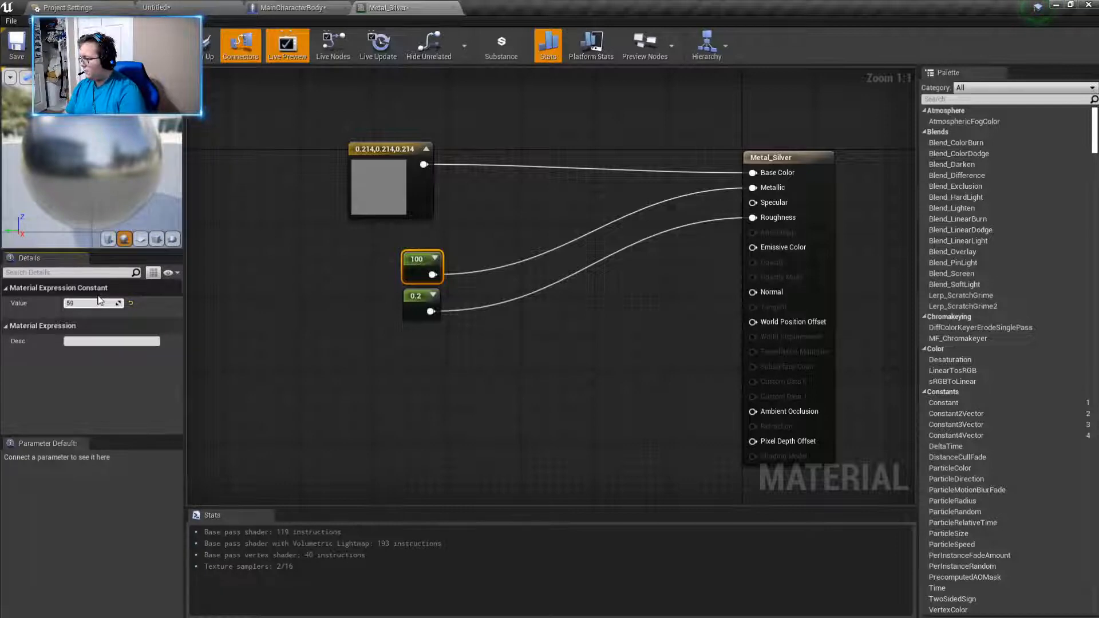
type("50")
key("Return")
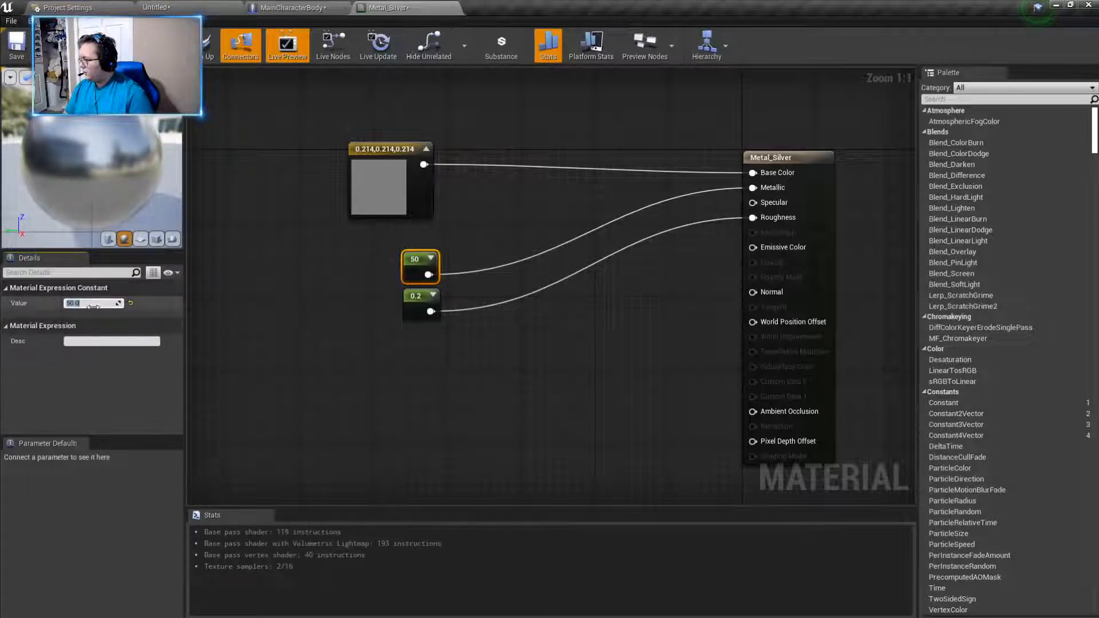
type("2")
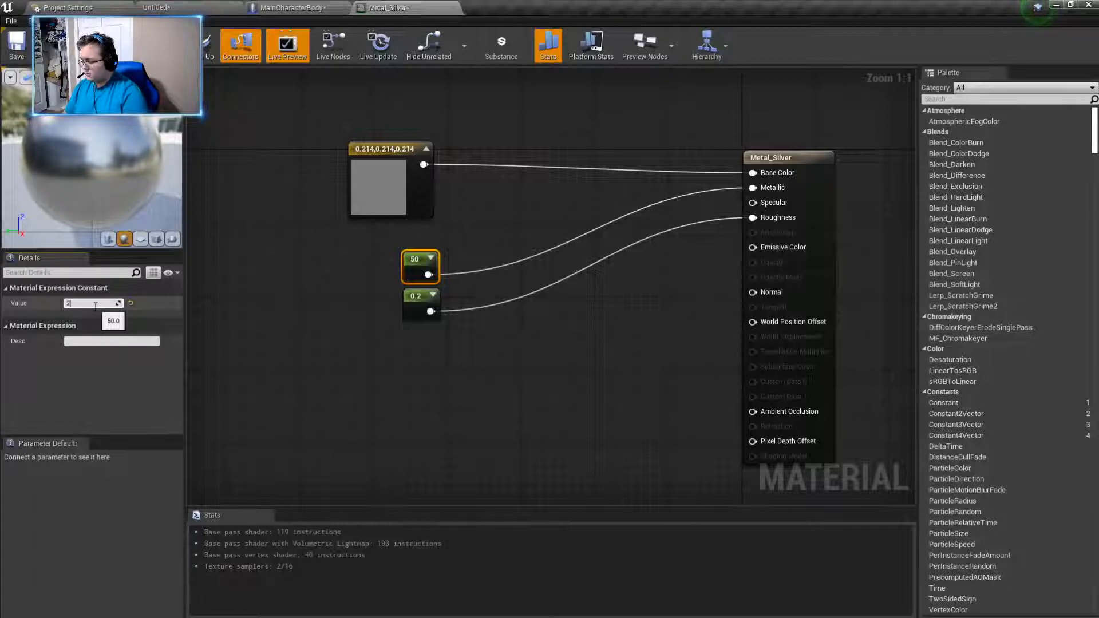
type("5")
key("Return")
left_click(262, 317)
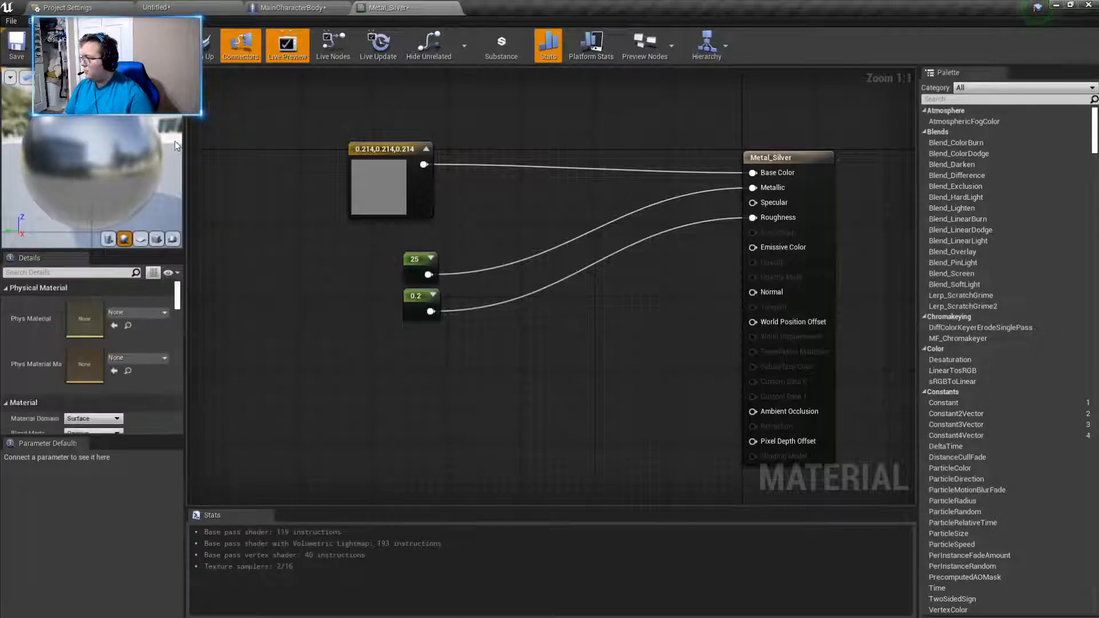
- Move the Metallic and Roughness constants directly beneath the colour node, flush with its left edge, and inspect the material on the preview sphere
left_click_drag(390, 267, 363, 237)
left_click(514, 376)
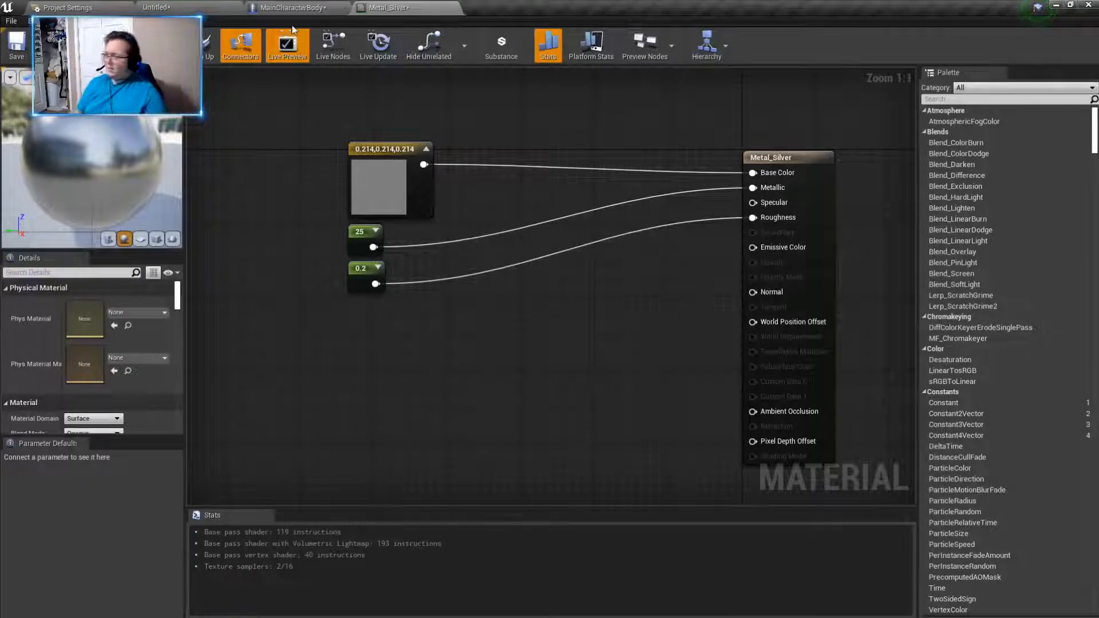
left_click_drag(75, 172, 106, 198)
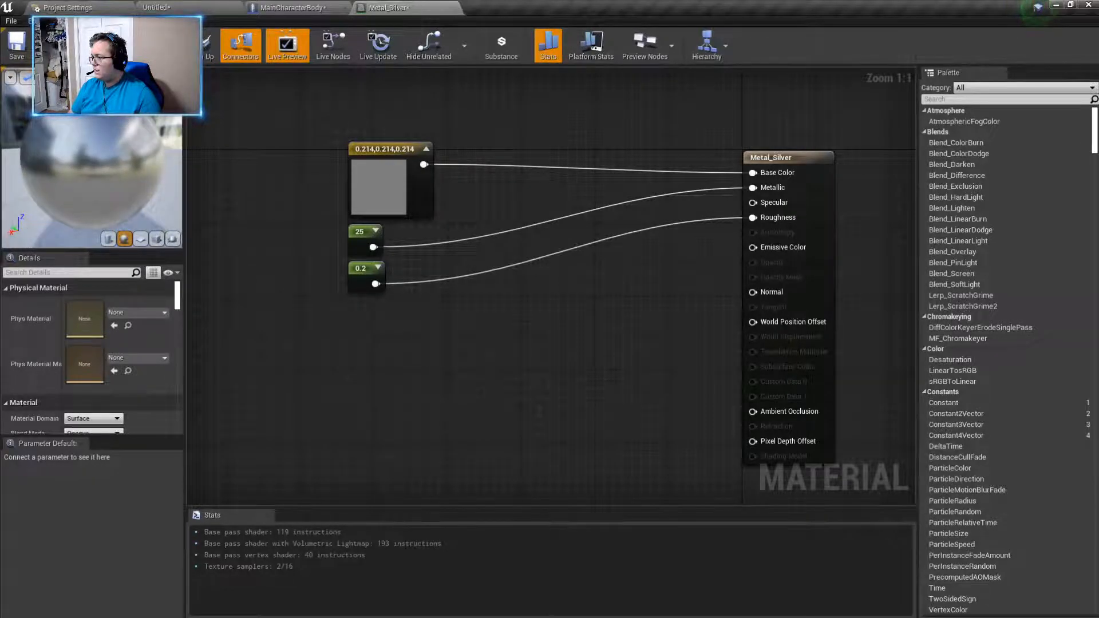
left_click_drag(119, 183, 105, 183)
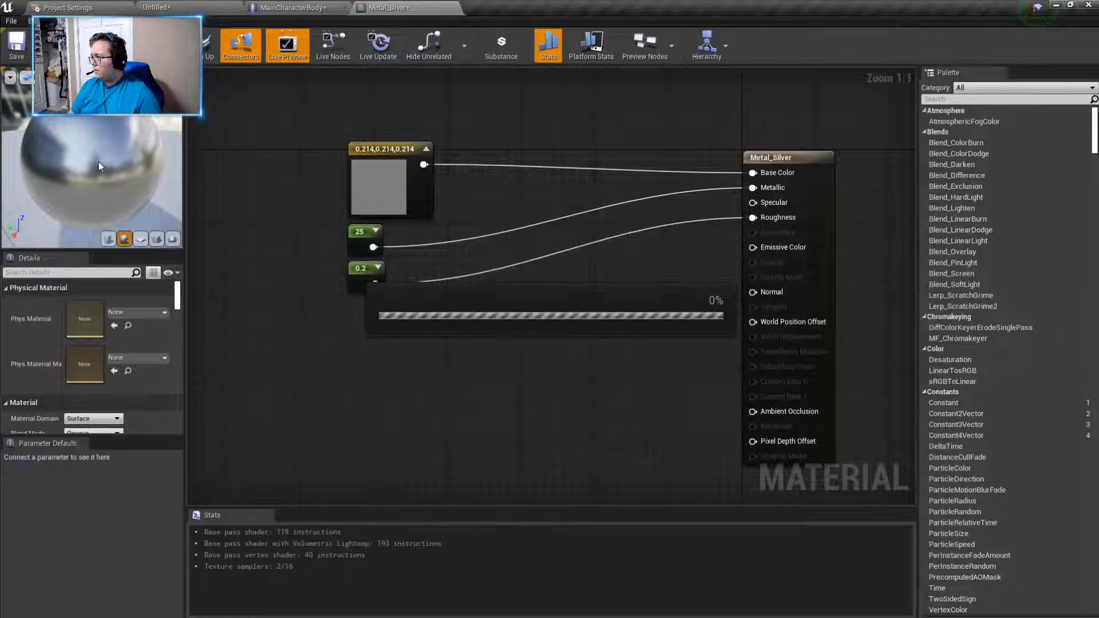
- Return to the level and open the floor's static mesh, SM_Template_Map_Floor, for editing
left_click(160, 8)
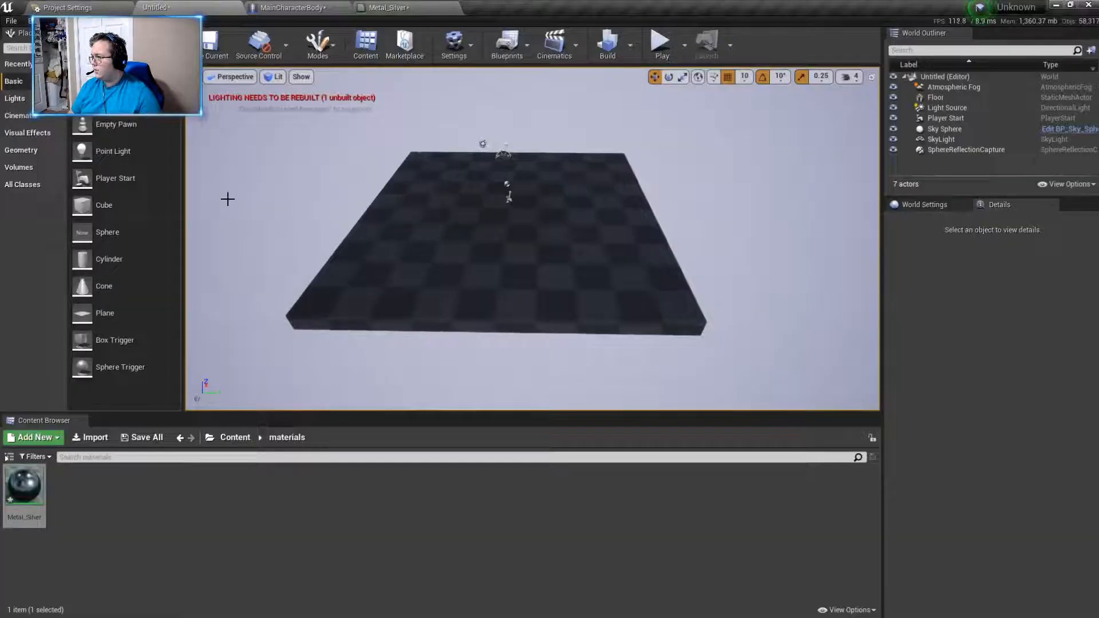
left_click(482, 287)
right_click(482, 287)
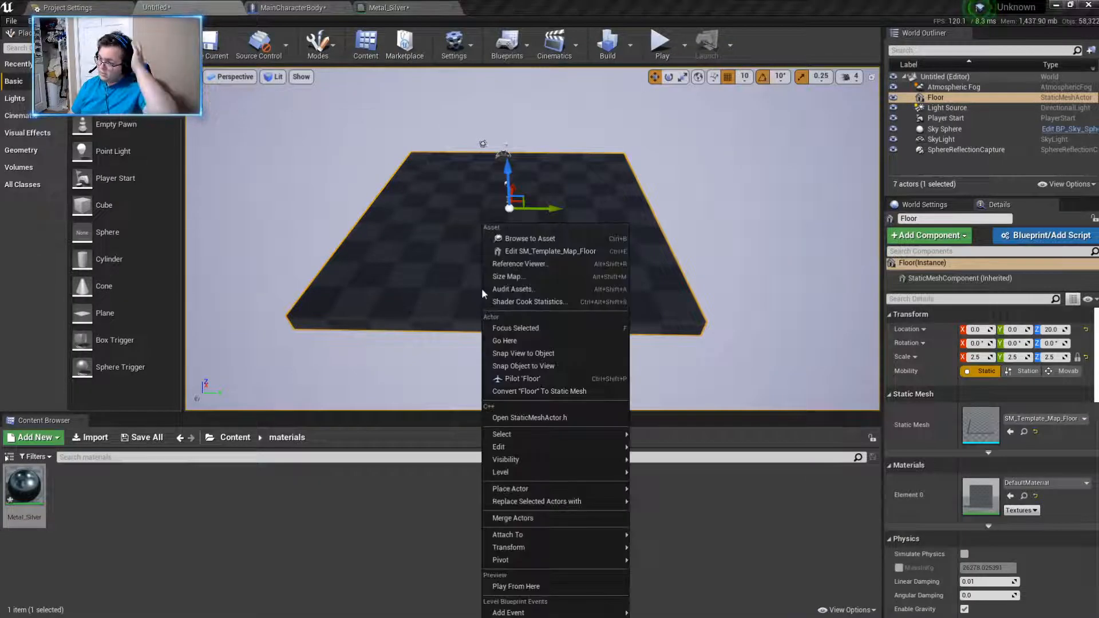
left_click(534, 251)
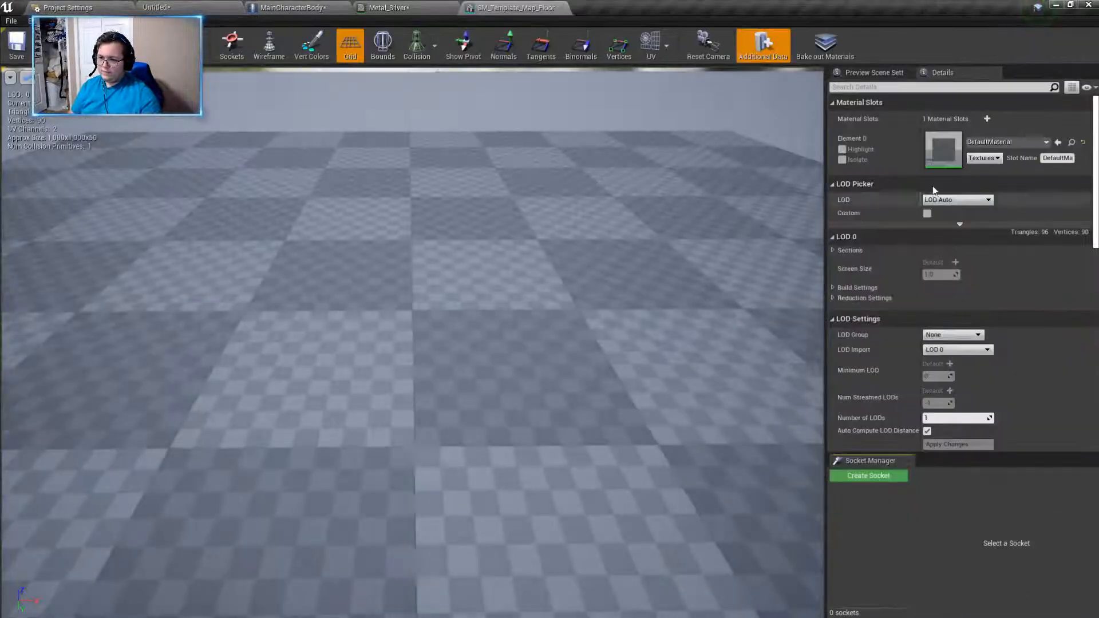
- Assign the Metal_Silver material to the floor mesh's Element 0 material slot and view the whole slab
left_click(985, 143)
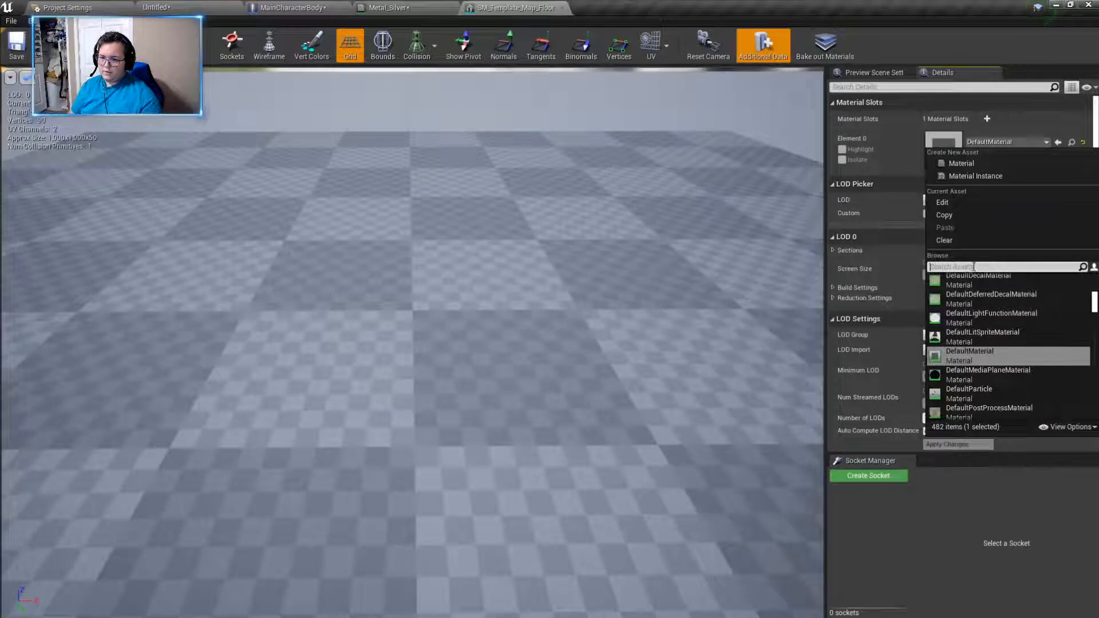
type("s")
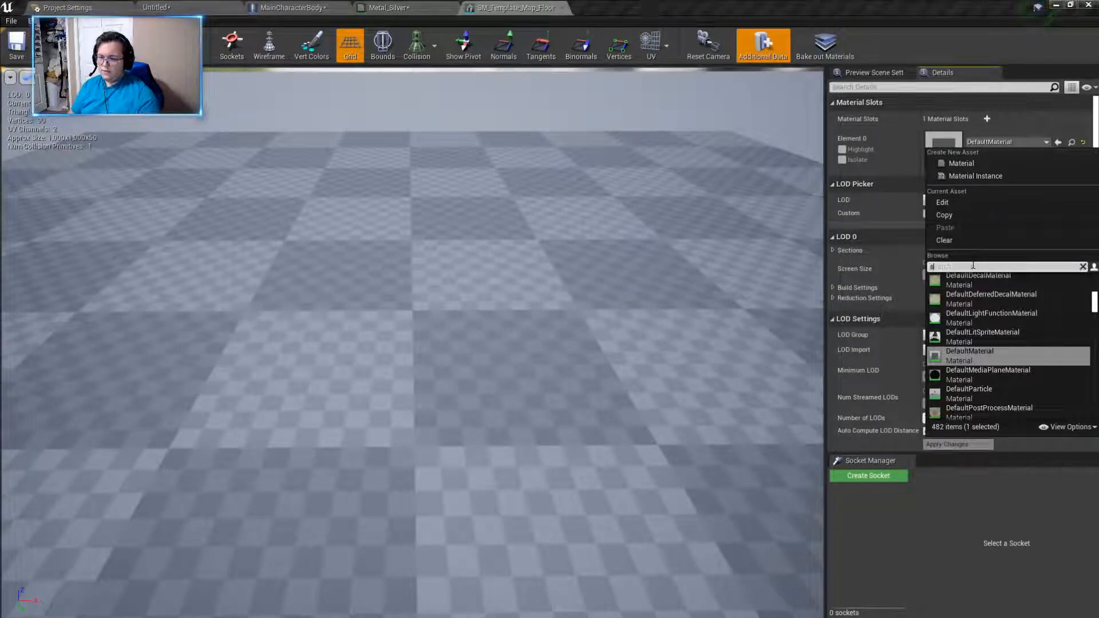
type("ilver")
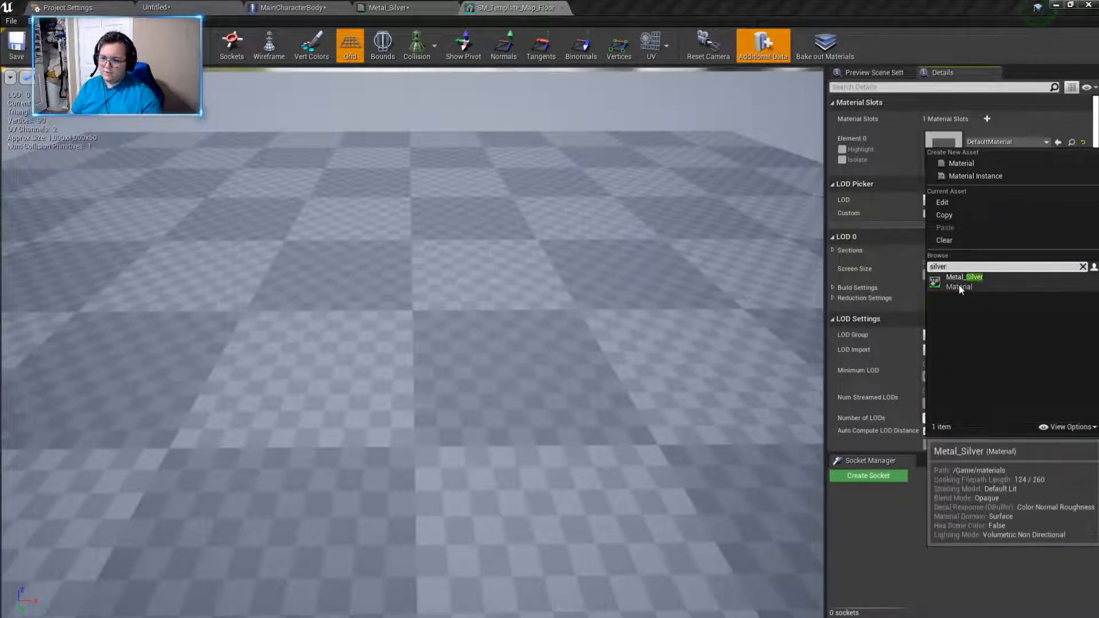
left_click(960, 285)
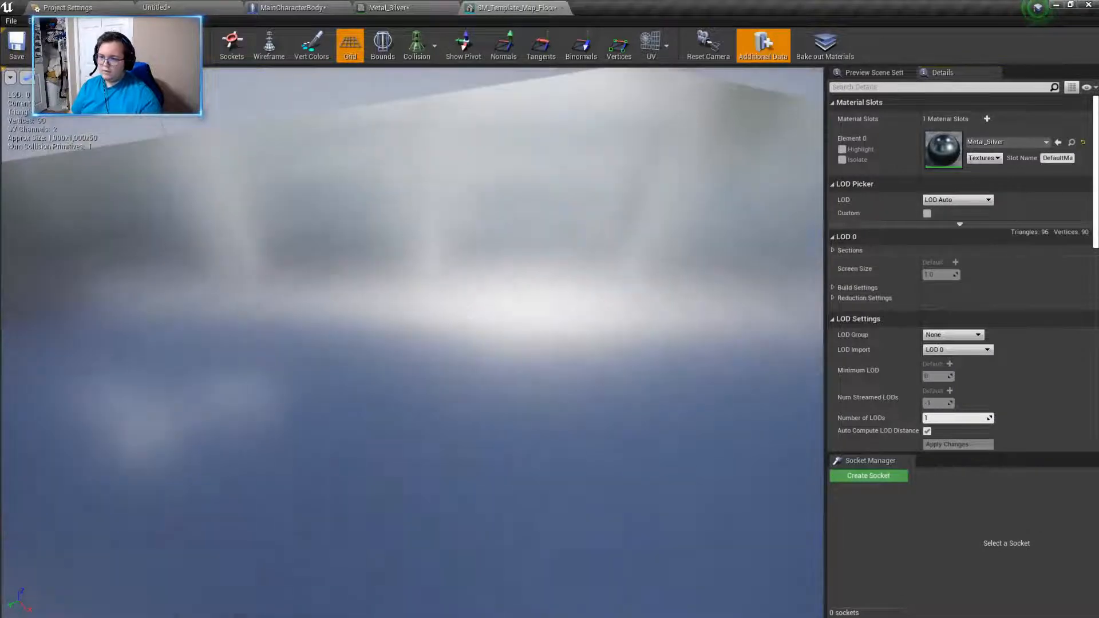
right_click_drag(449, 265, 448, 326)
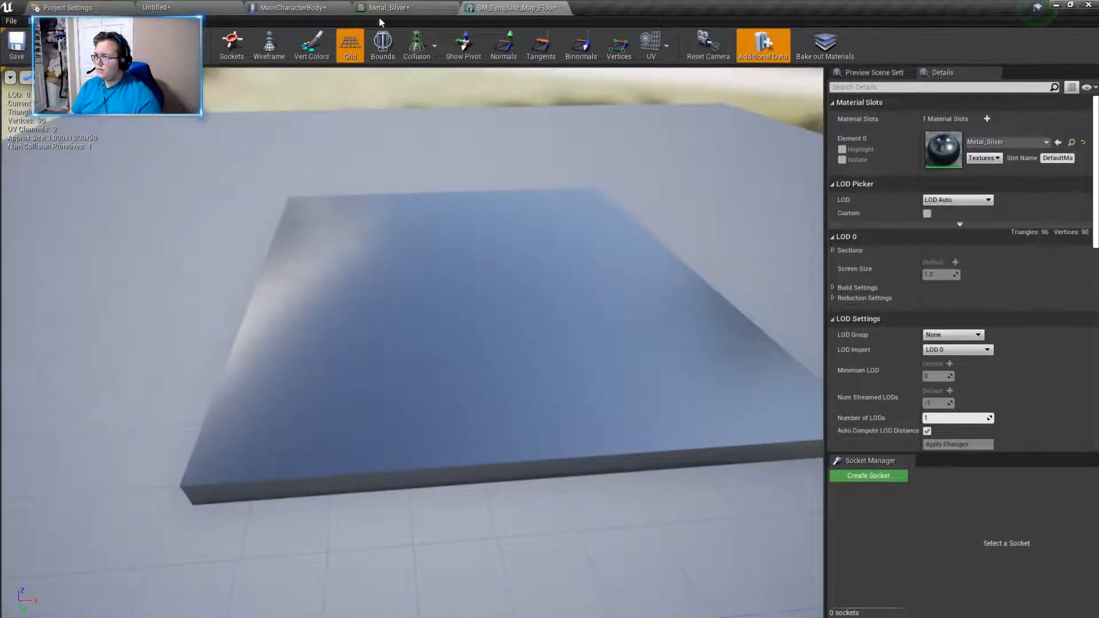
- Return to the level and play-test it briefly to examine the floor's new metallic surface
left_click(398, 4)
left_click(109, 7)
left_click(192, 7)
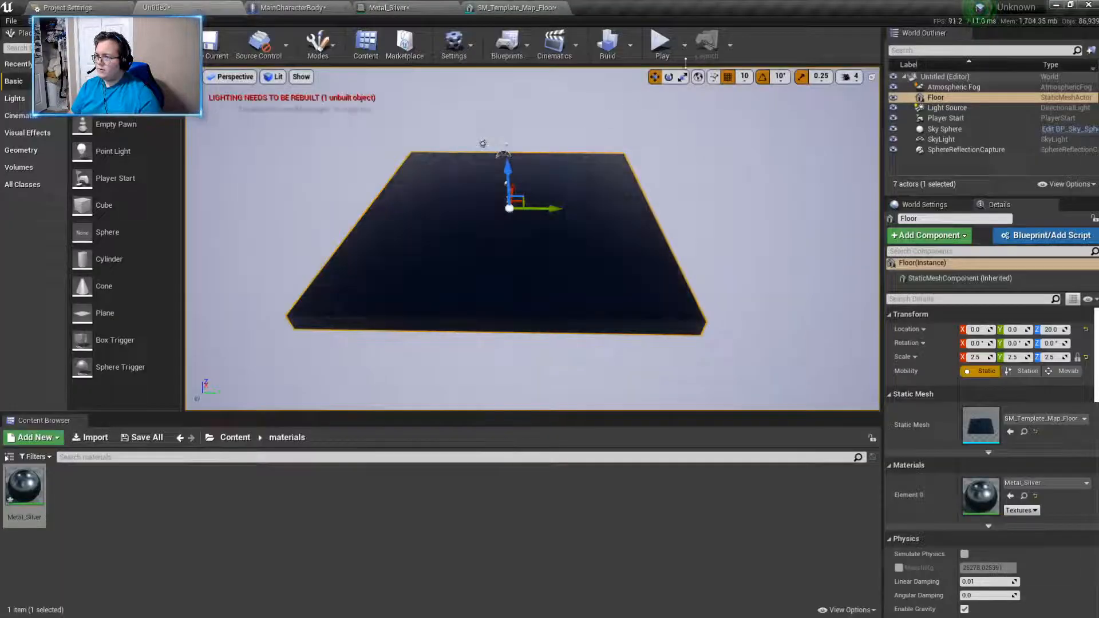
left_click(661, 43)
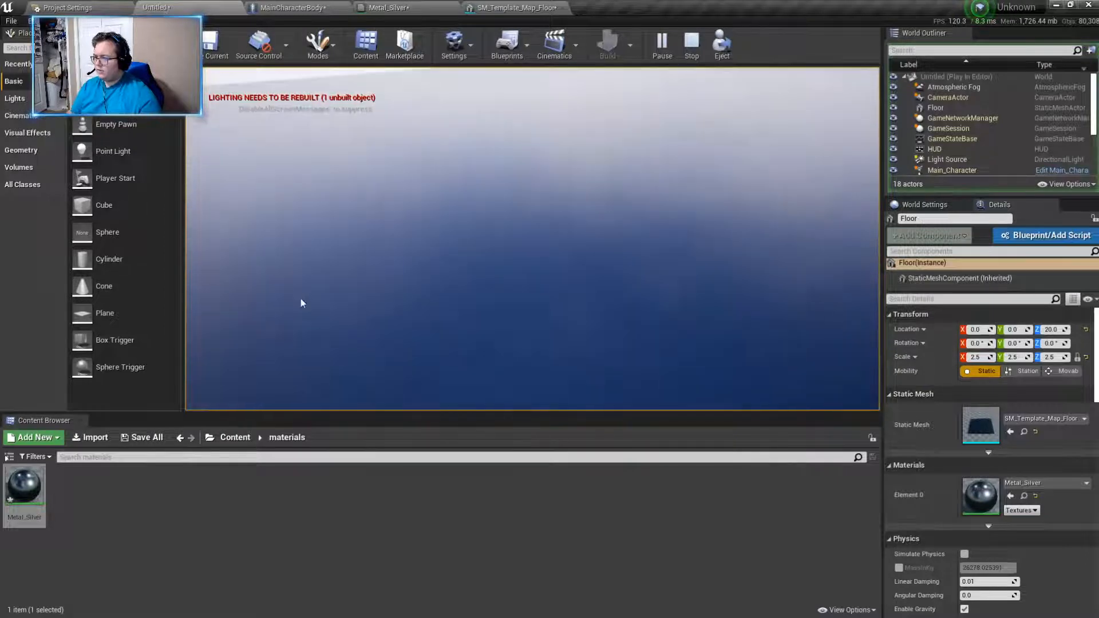
key("Escape")
- Go to the root Content folder and place a cube on the floor at about X 190, Y -610, Z 70
right_click_drag(532, 239, 610, 247)
left_click(236, 437)
left_click_drag(83, 205, 354, 204)
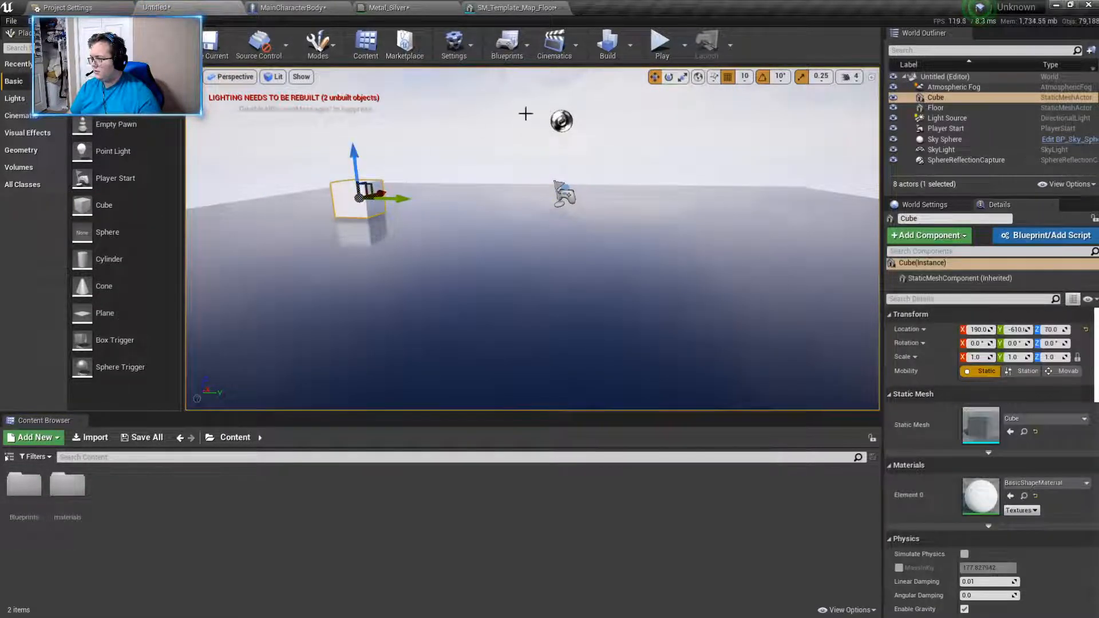
- Play-test the level, moving around the cube to examine it and its reflection in the metallic floor from several angles
left_click(658, 46)
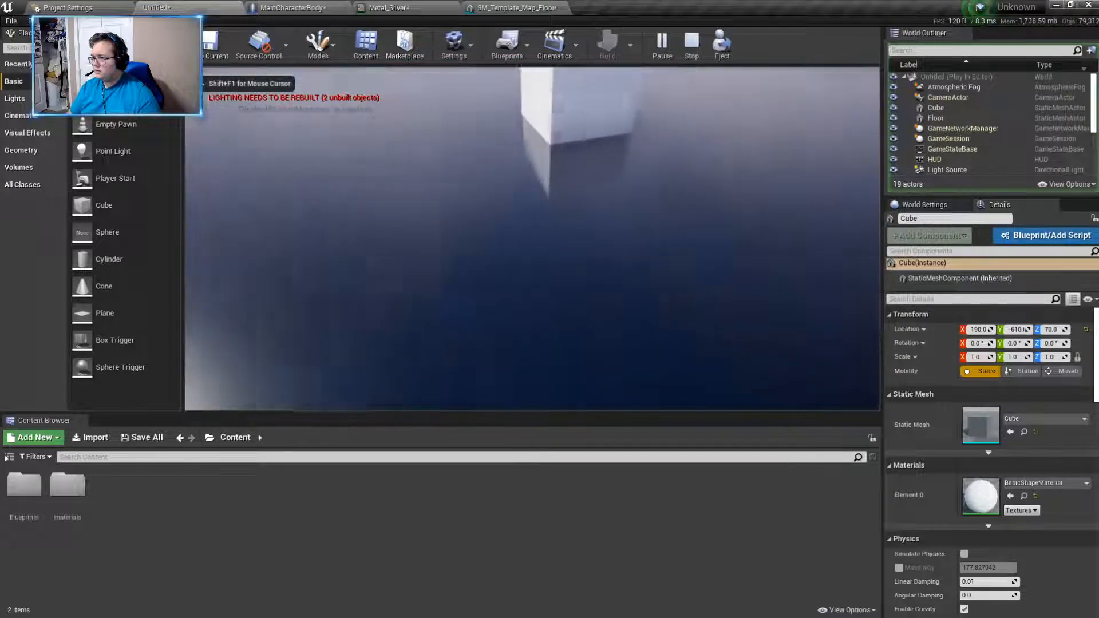
key("w")
key("a")
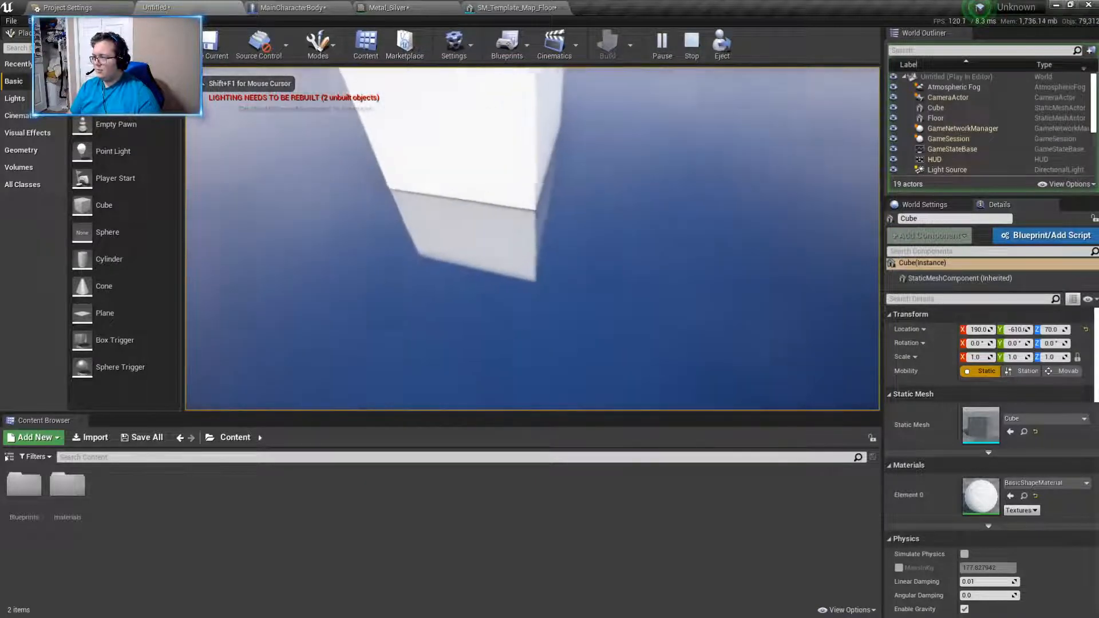
key("d")
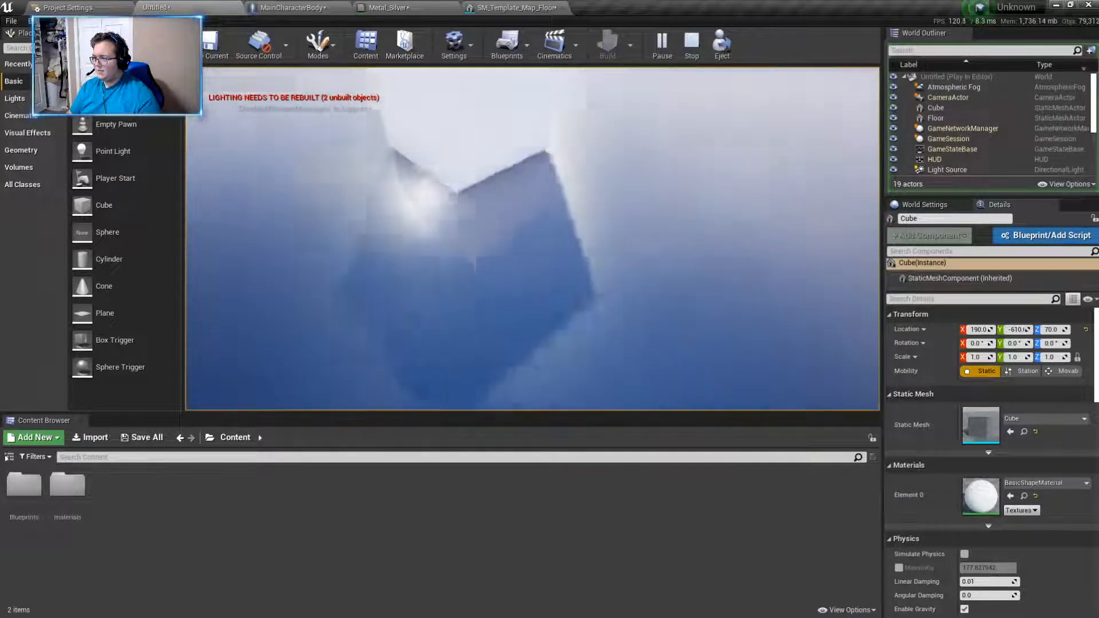
key("d")
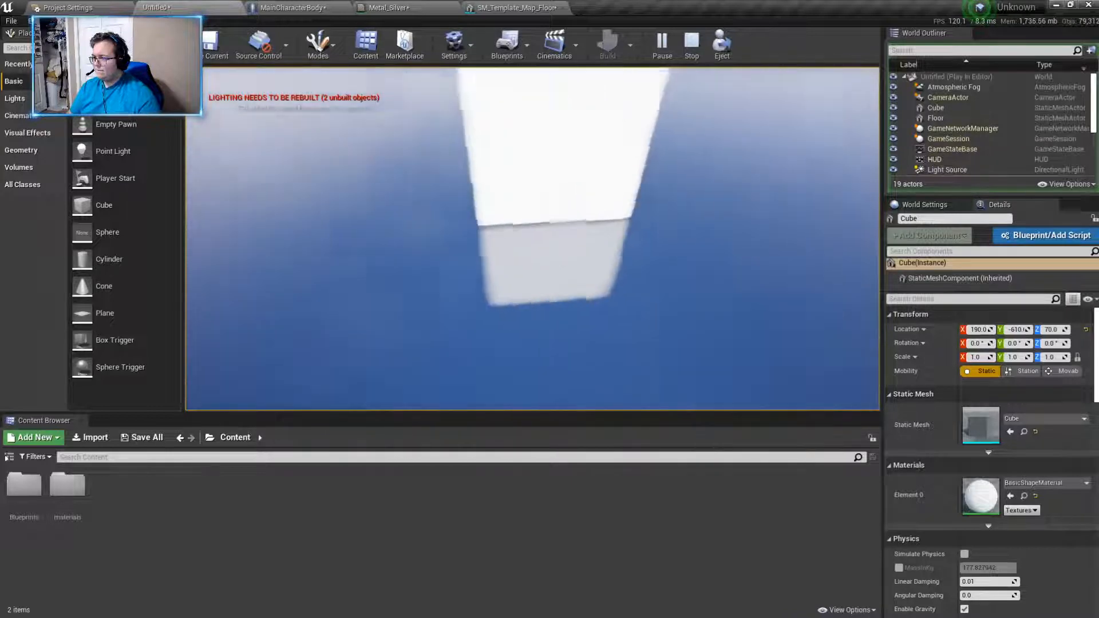
key("d")
key("d")
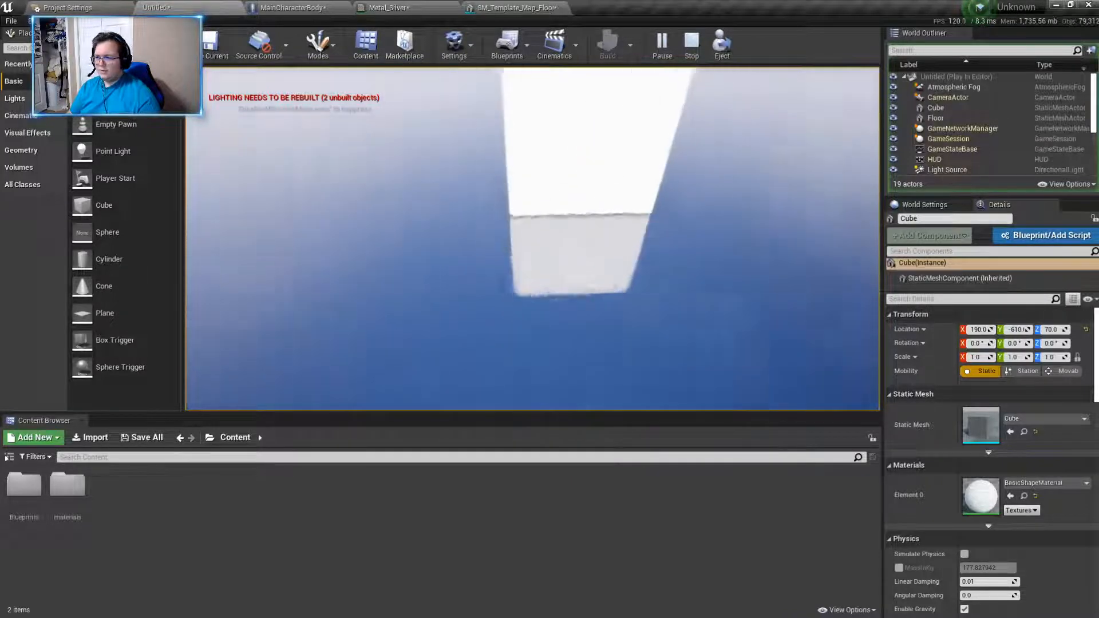
key("d")
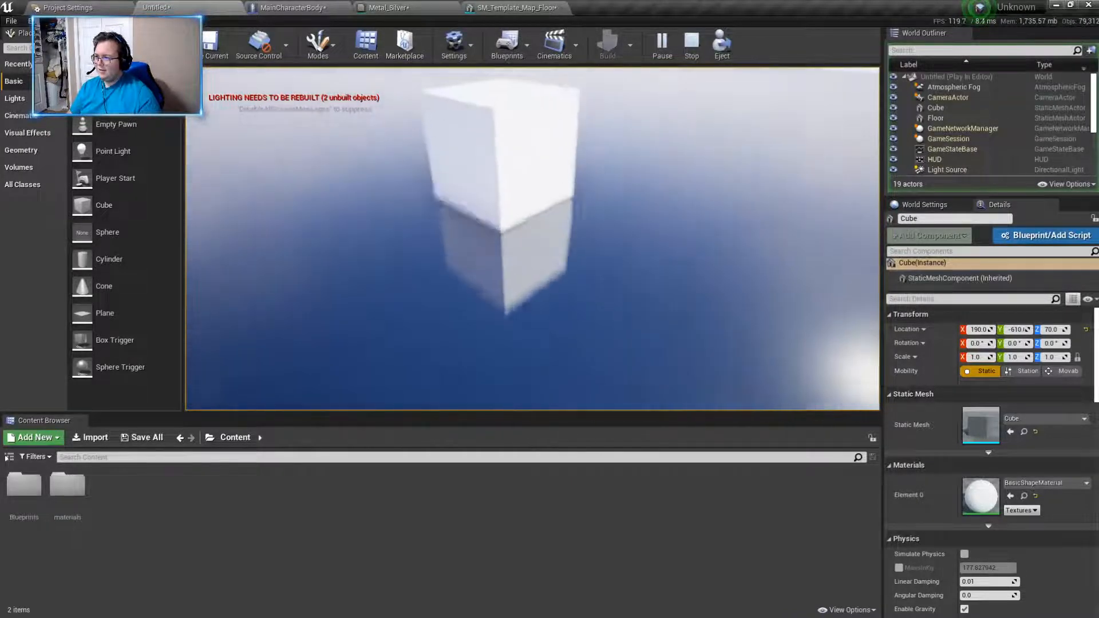
key("d")
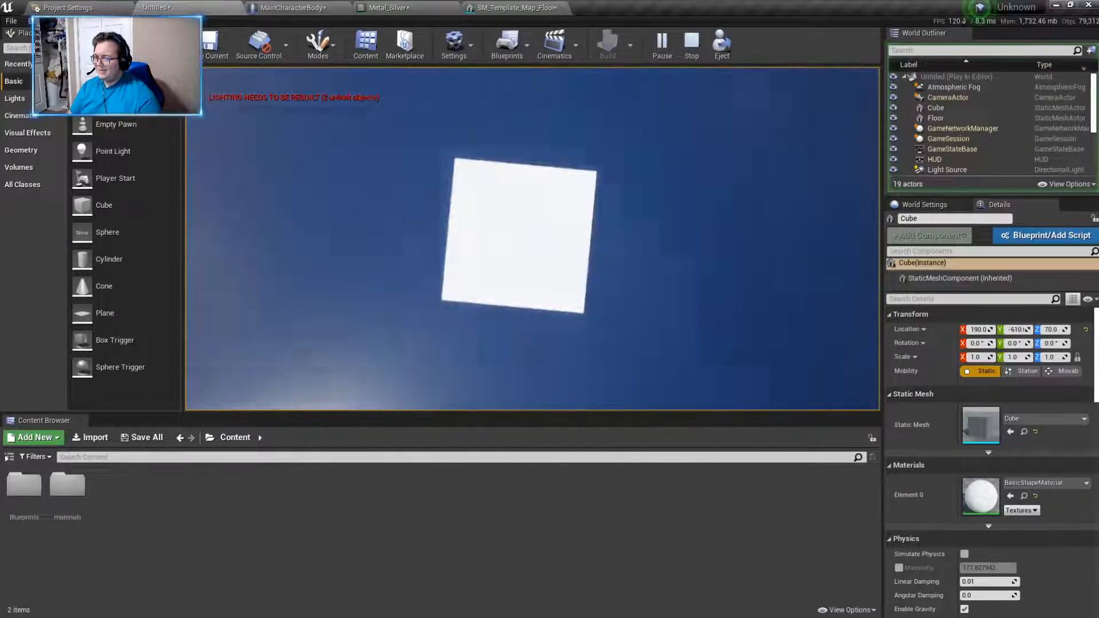
key("w")
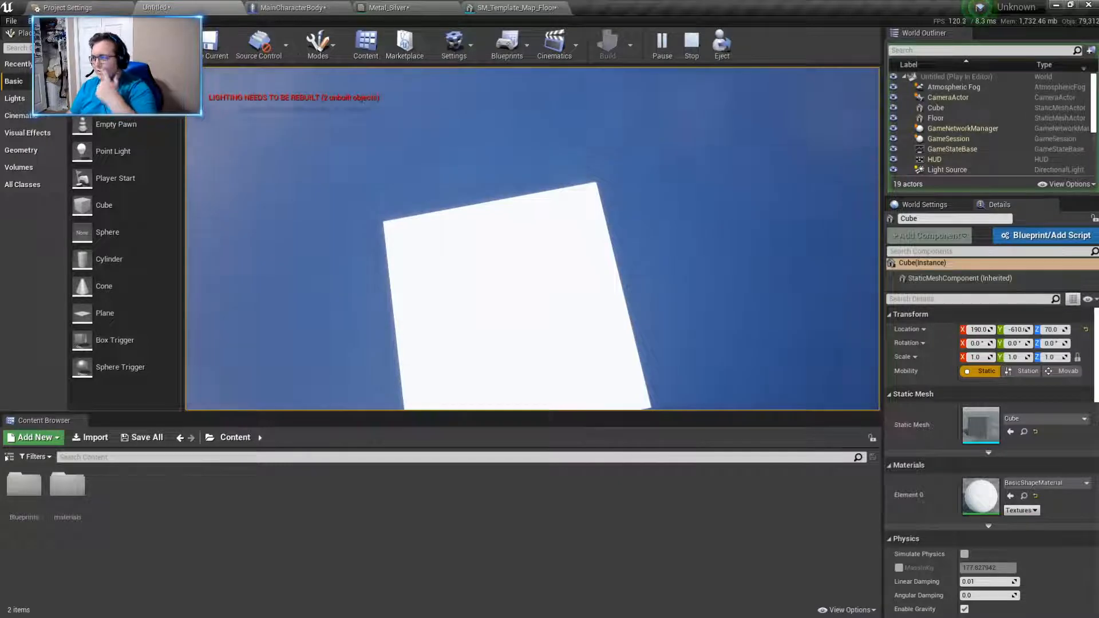
key("w")
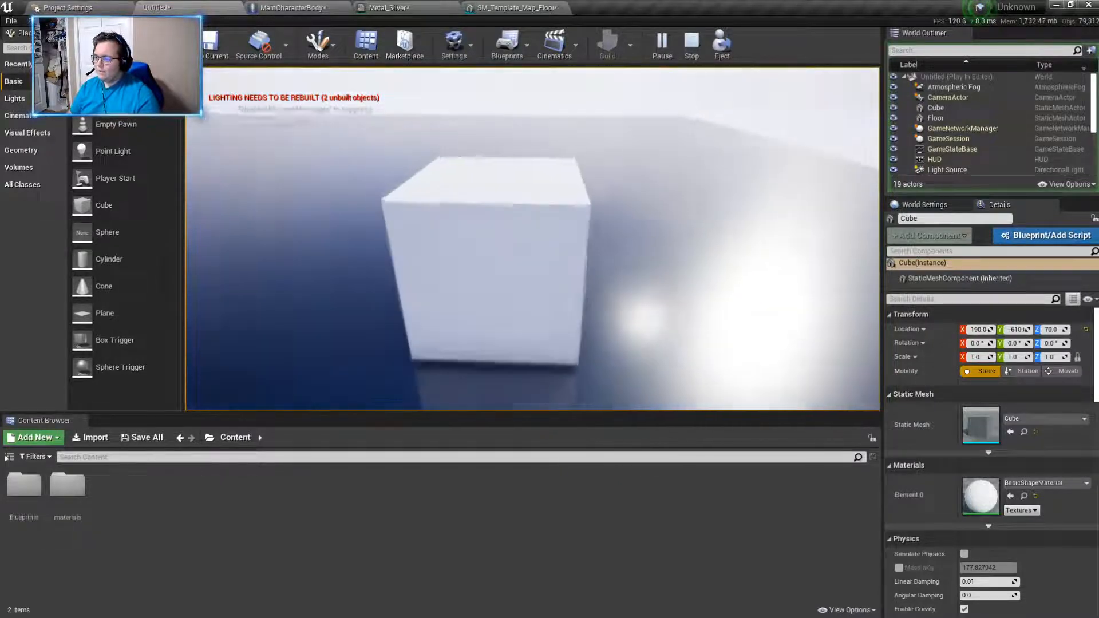
key("w")
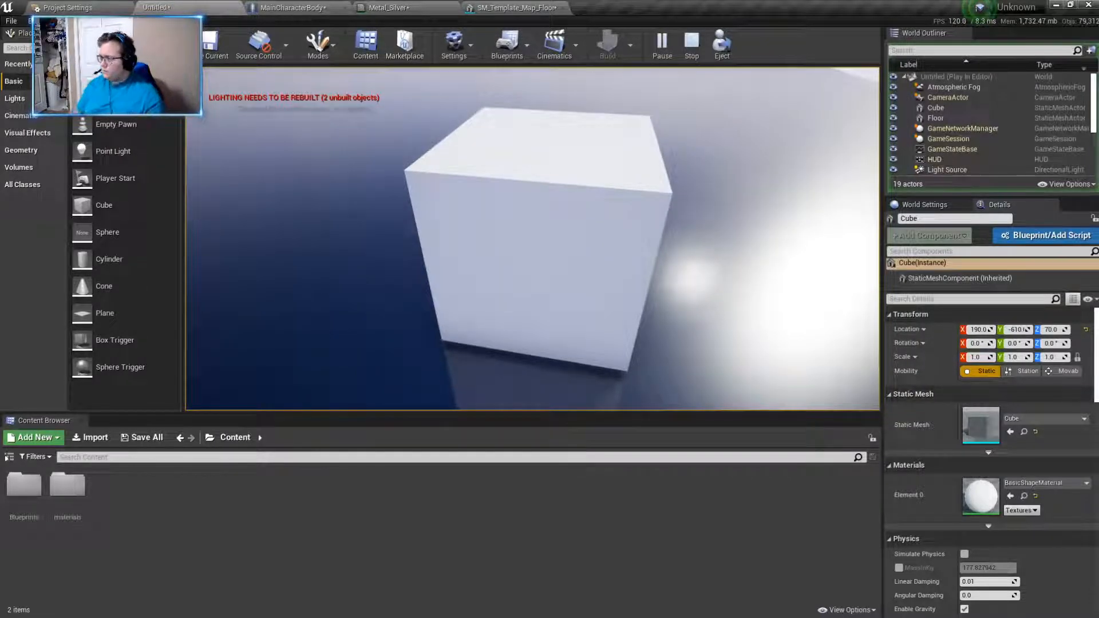
key("w")
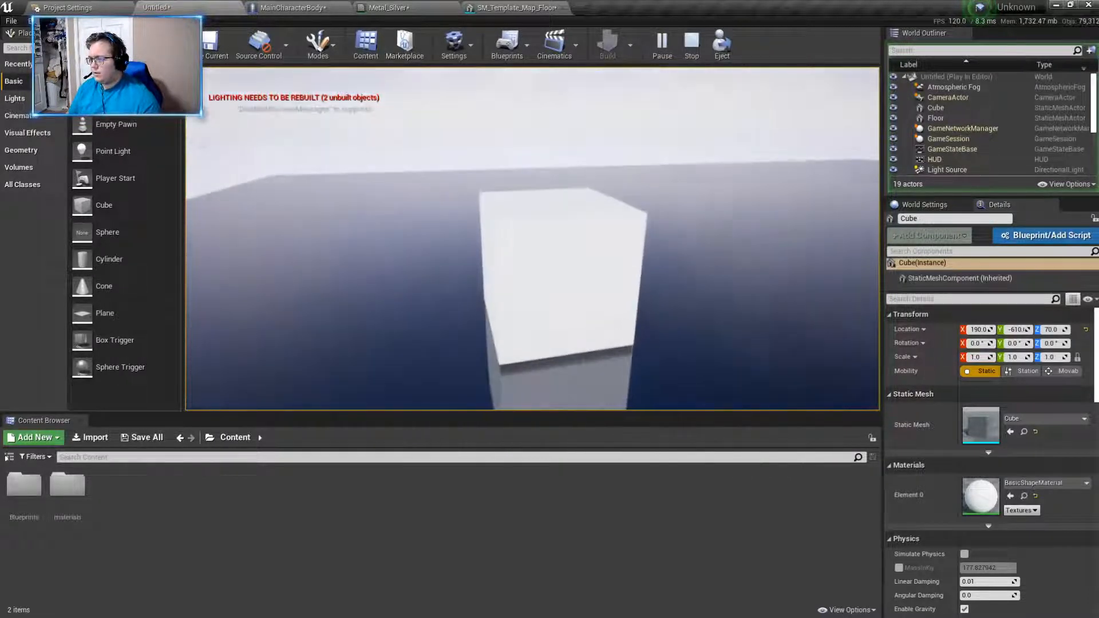
key("w")
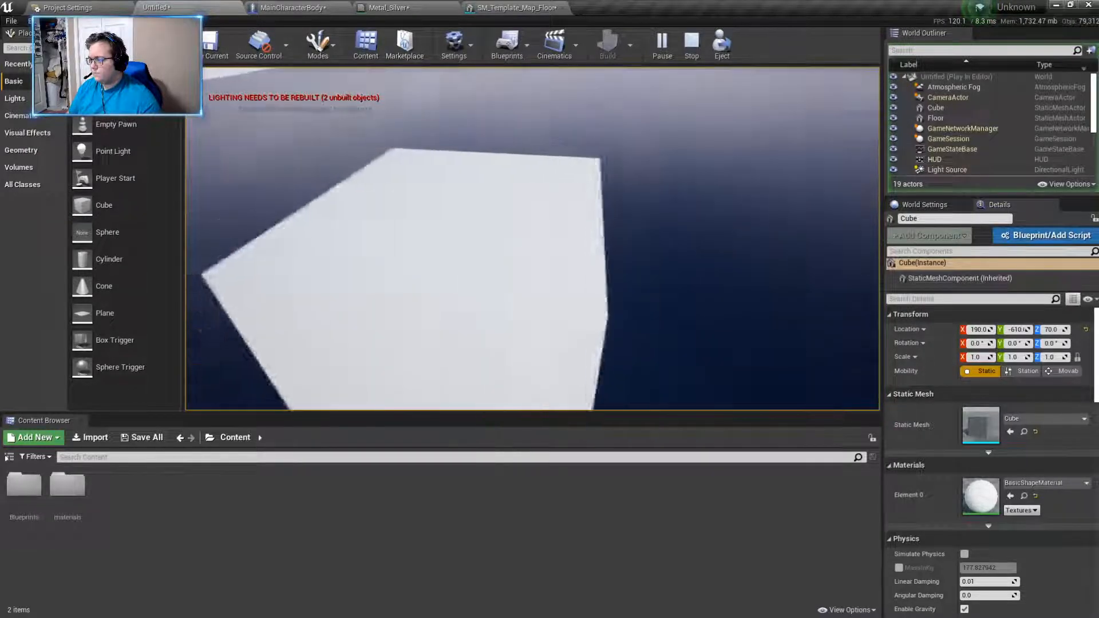
key("a")
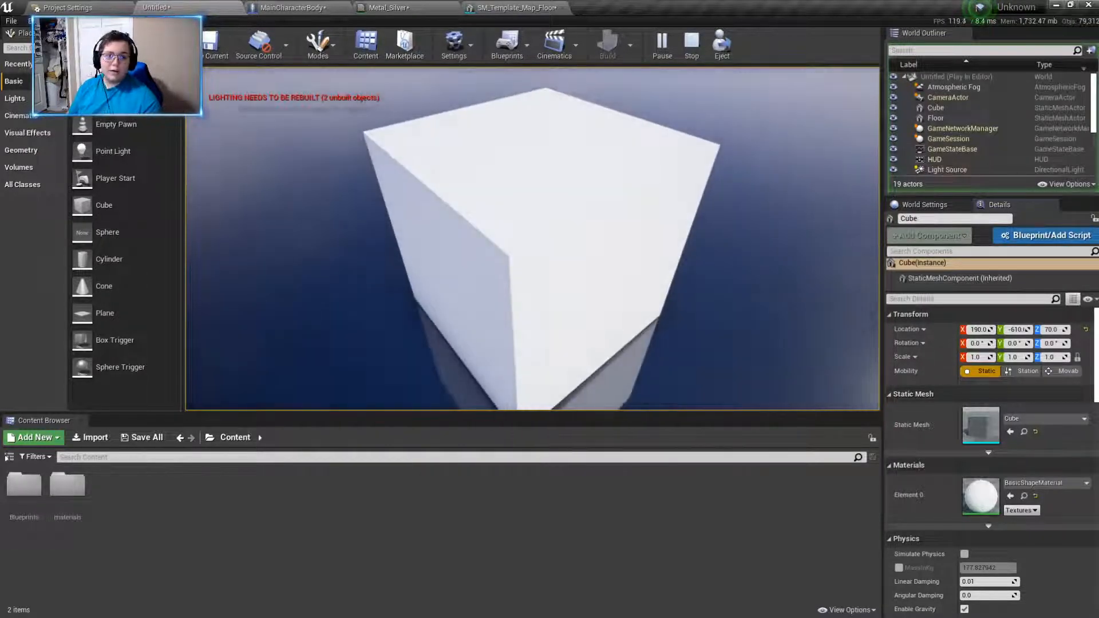
key("w")
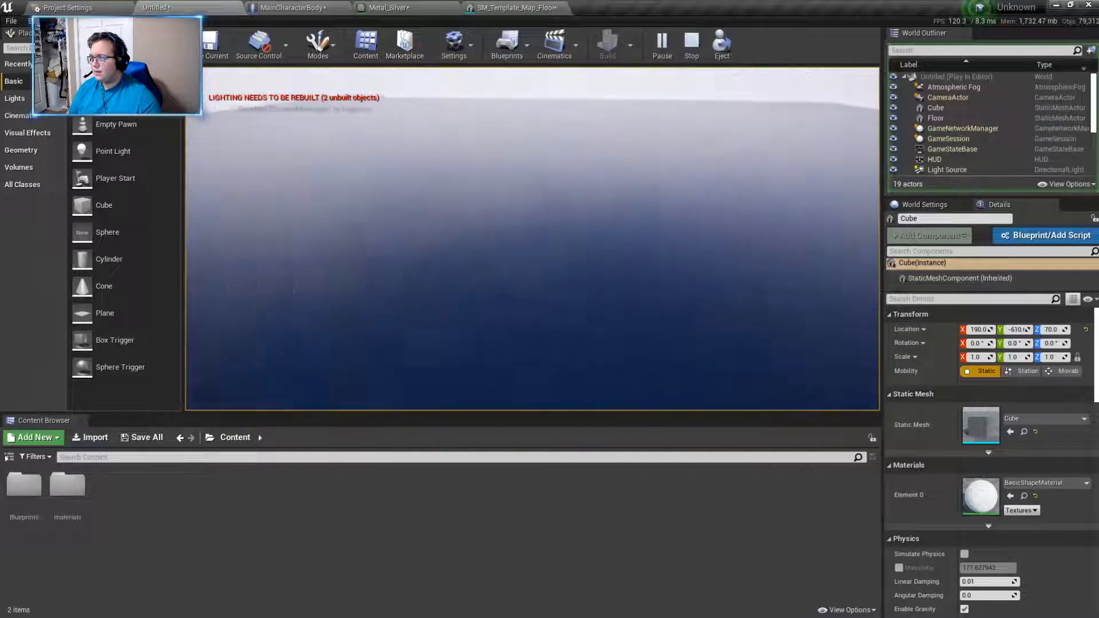
key("w")
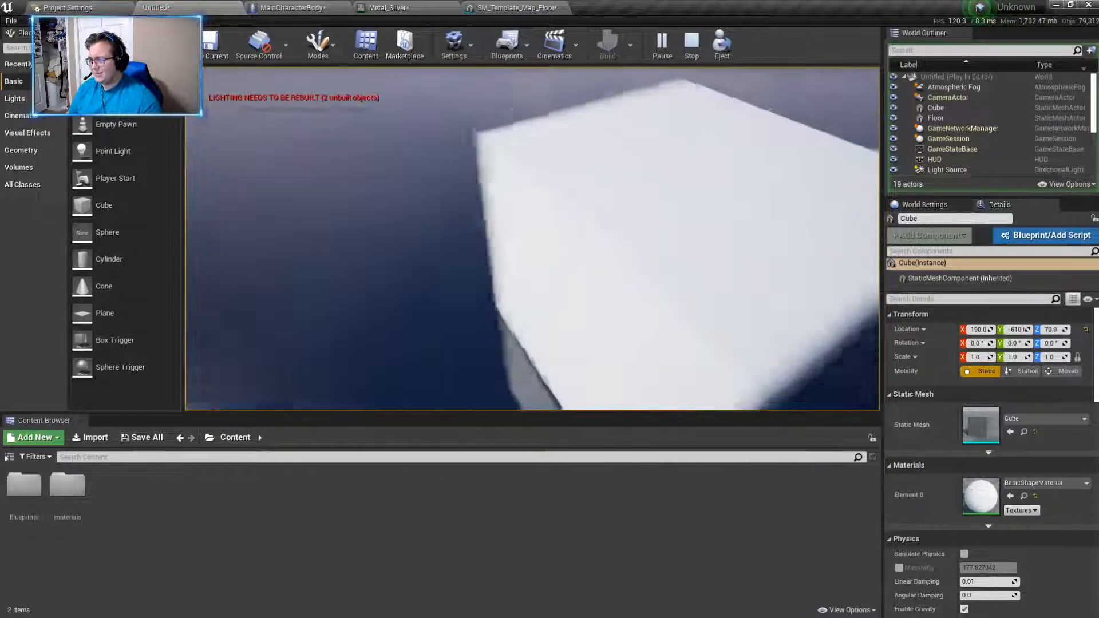
key("s")
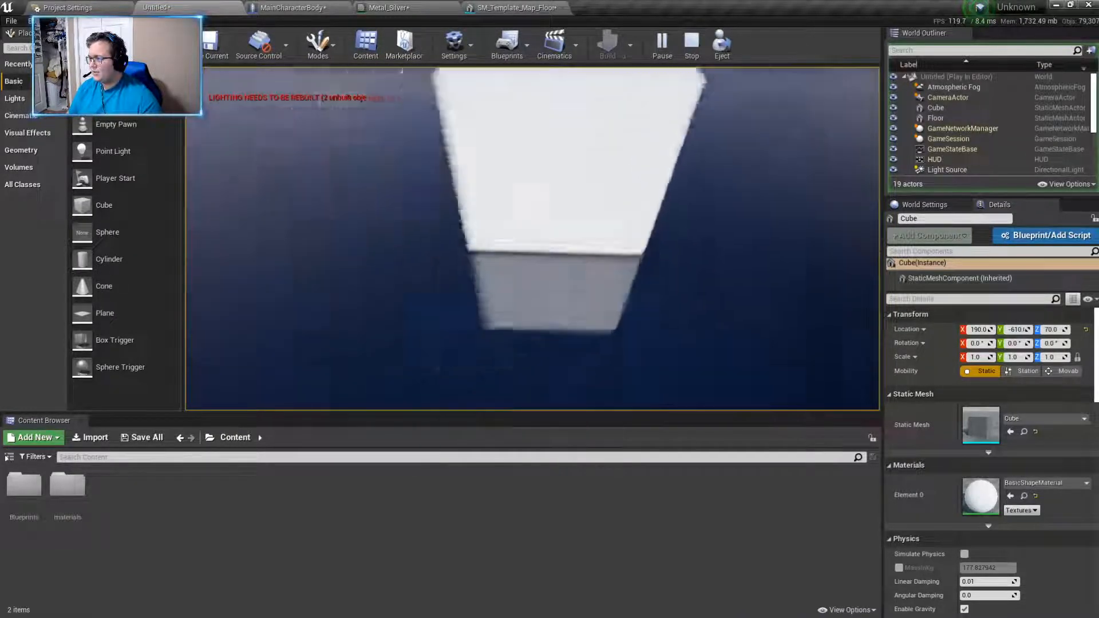
key("w")
key("Escape")
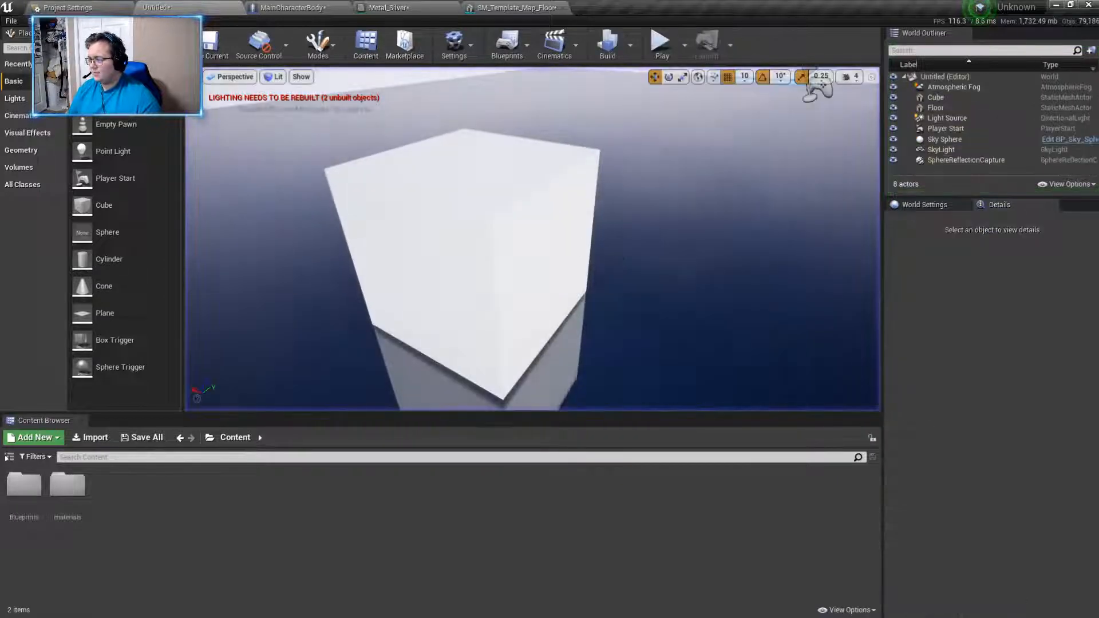
- Select the cube on the floor and turn on Simulate Physics for it
left_click(475, 226)
right_click(475, 224)
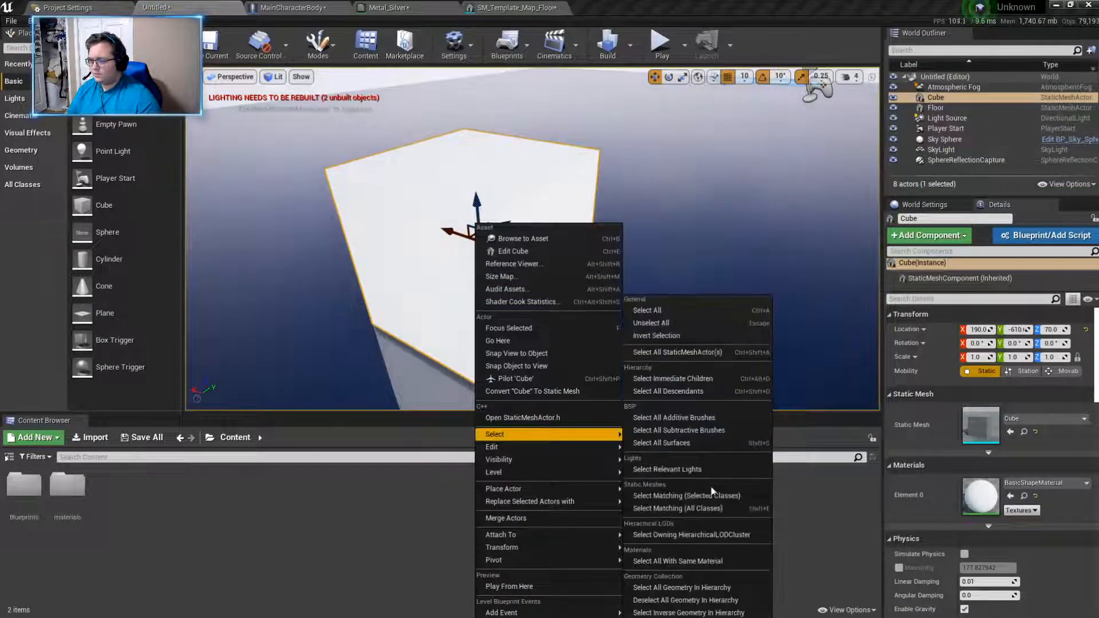
left_click(395, 507)
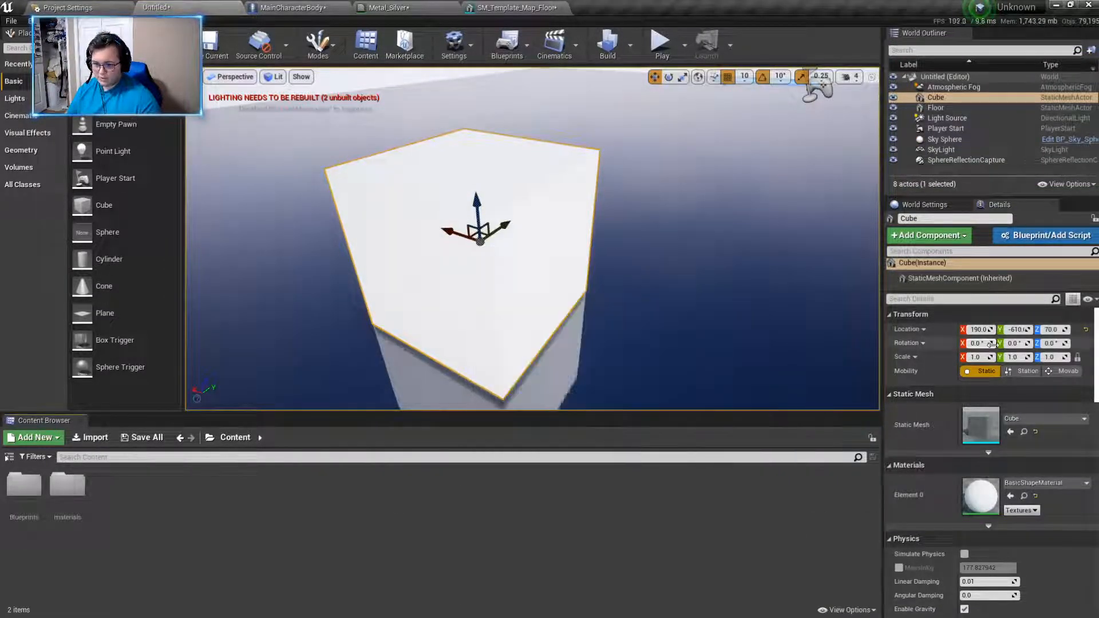
scroll(944, 349, "down", 5)
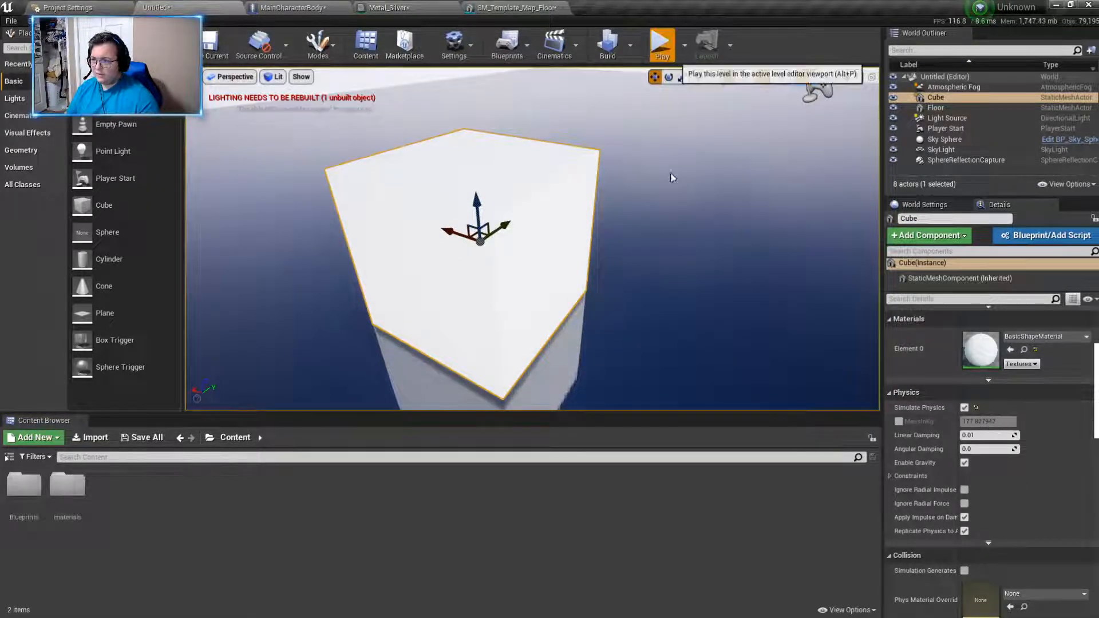
- Play-test the level, walking into the cube to check how it reacts with physics simulation on
left_click(662, 44)
key("w")
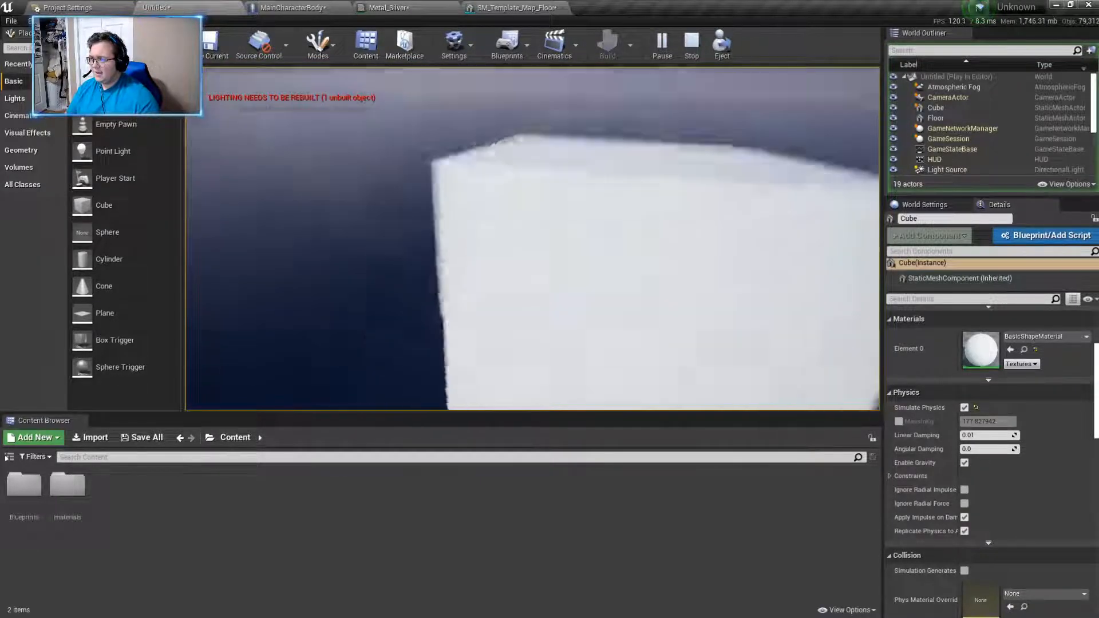
key("w")
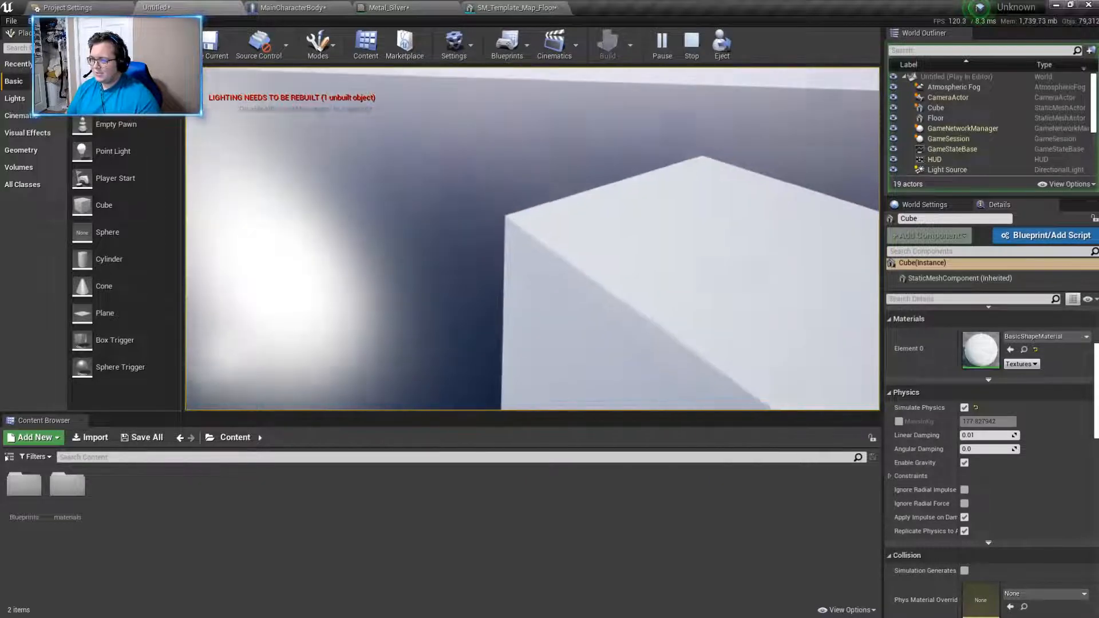
key("w")
key("w")
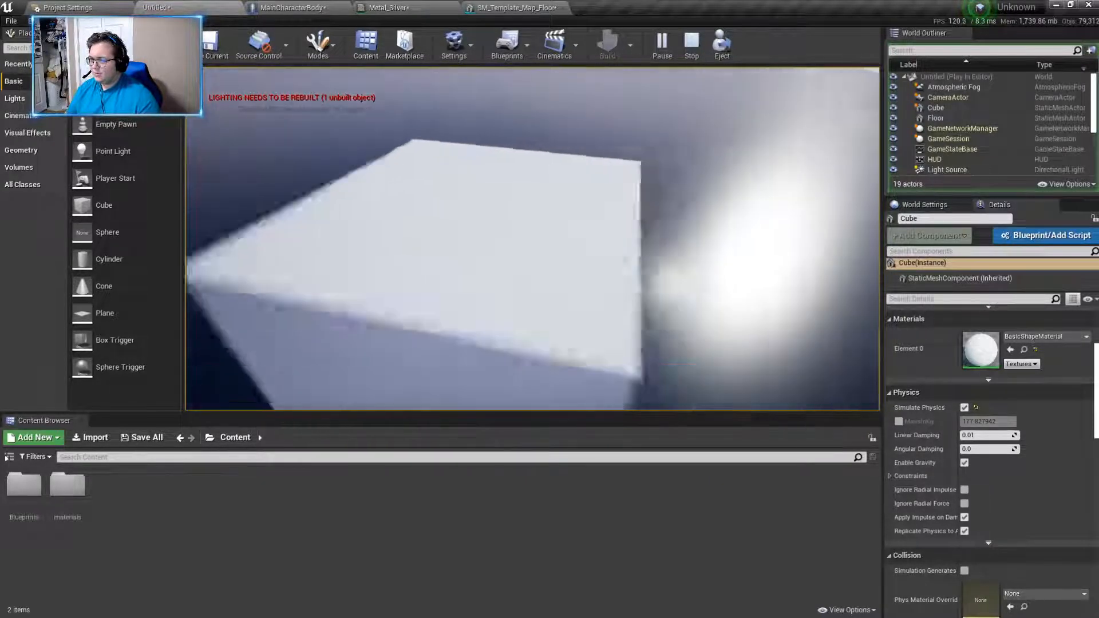
key("Escape")
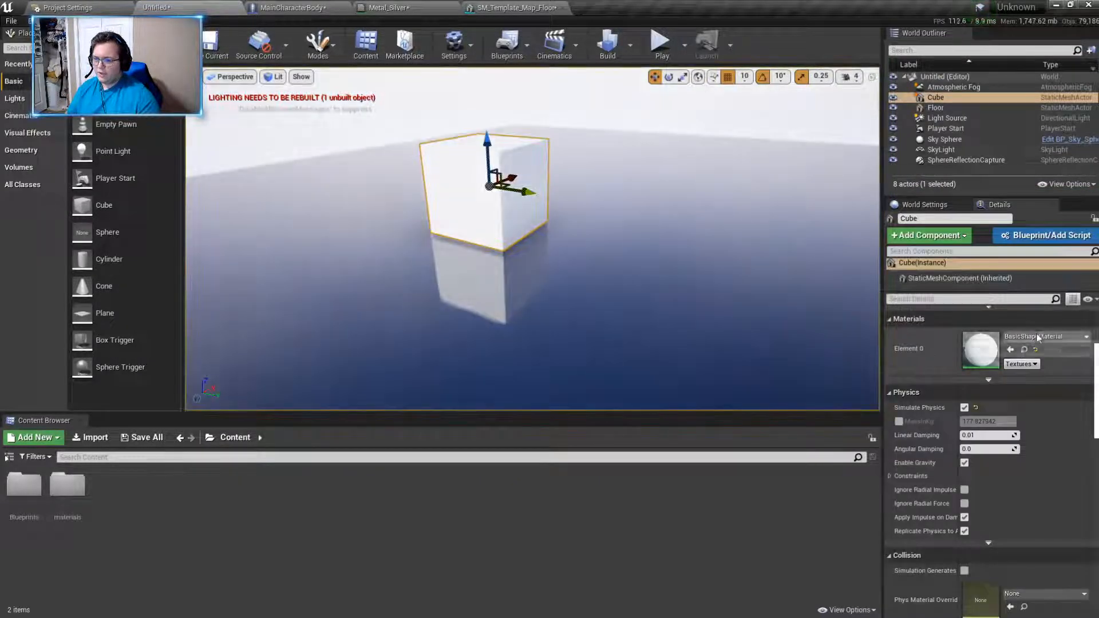
- Assign the Metal_Silver material to the cube's Element 0 material slot
left_click(1045, 336)
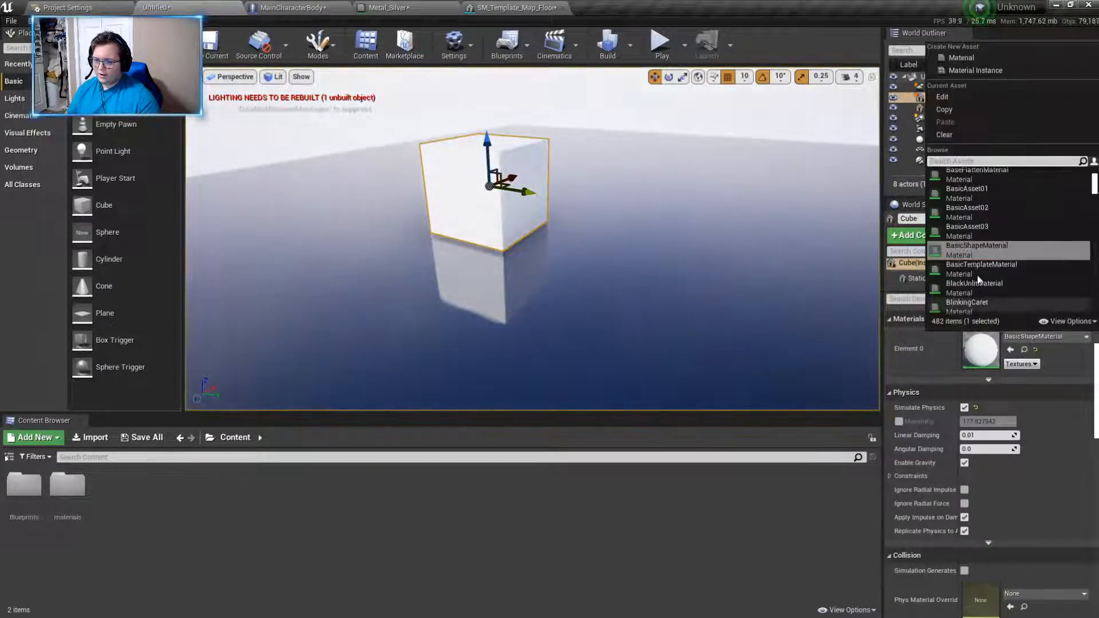
type("slive")
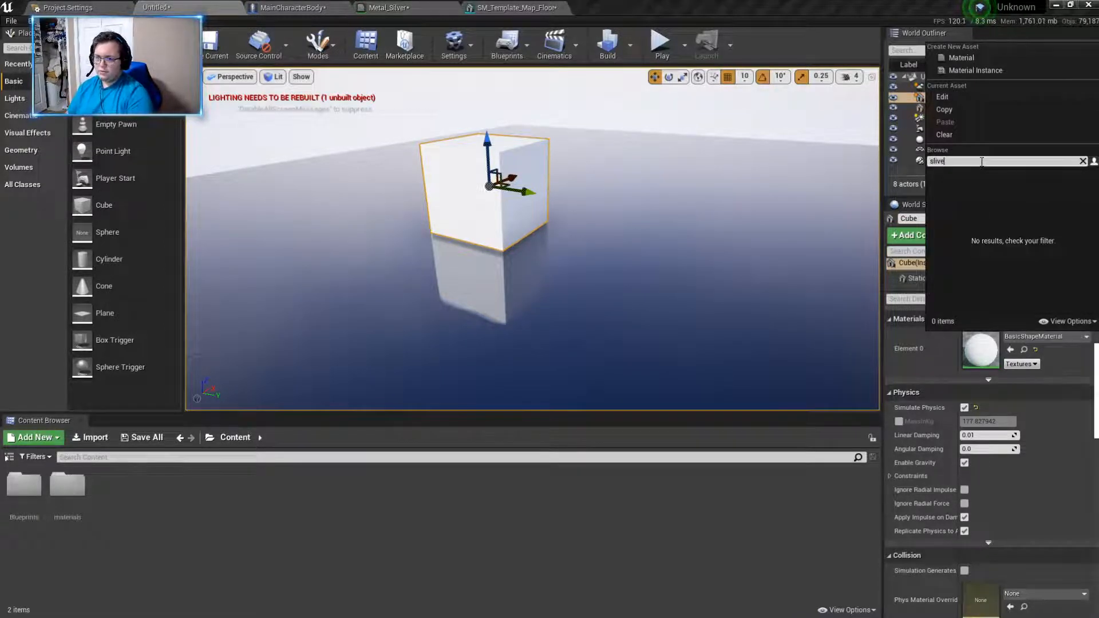
type("metal")
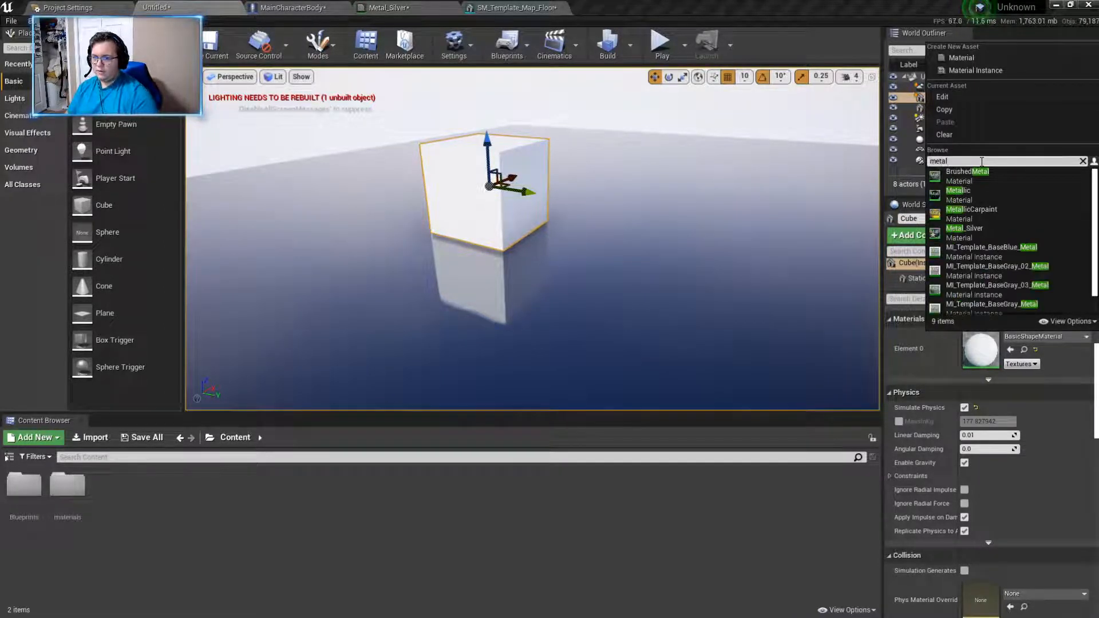
left_click(987, 229)
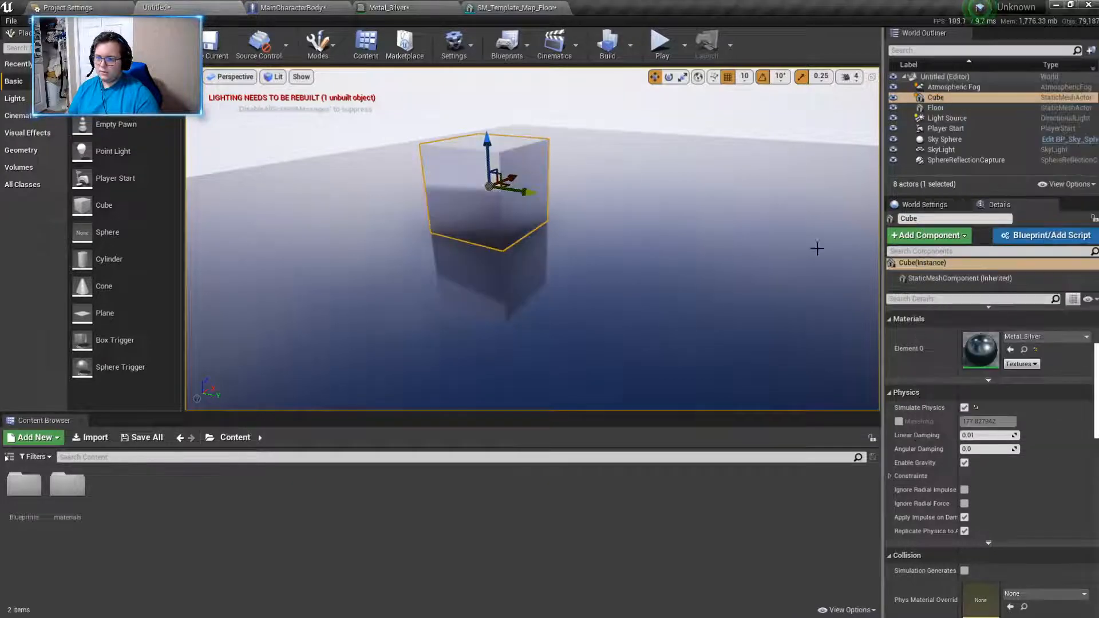
- Play-test the level again, pushing the metallic cube around and examining its reflections from several sides
left_click(660, 45)
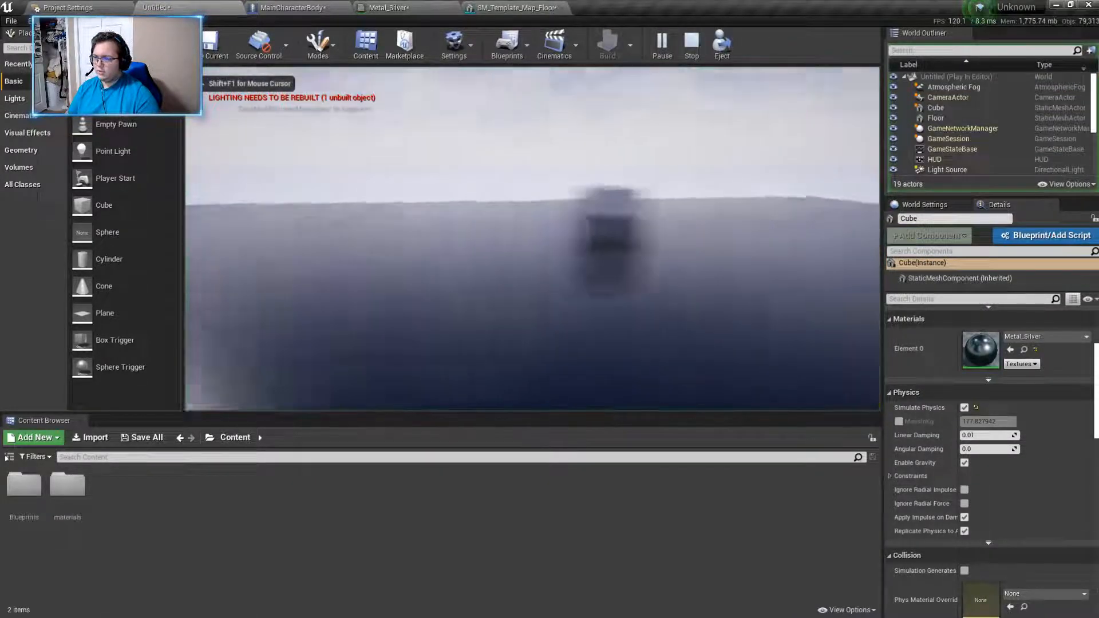
key("w")
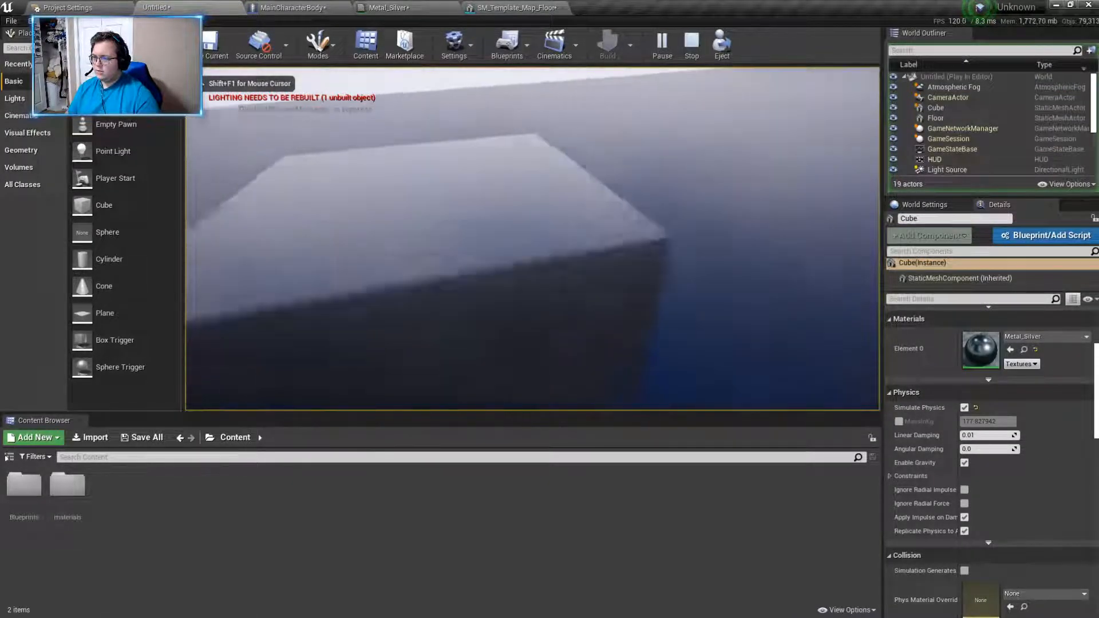
key("w")
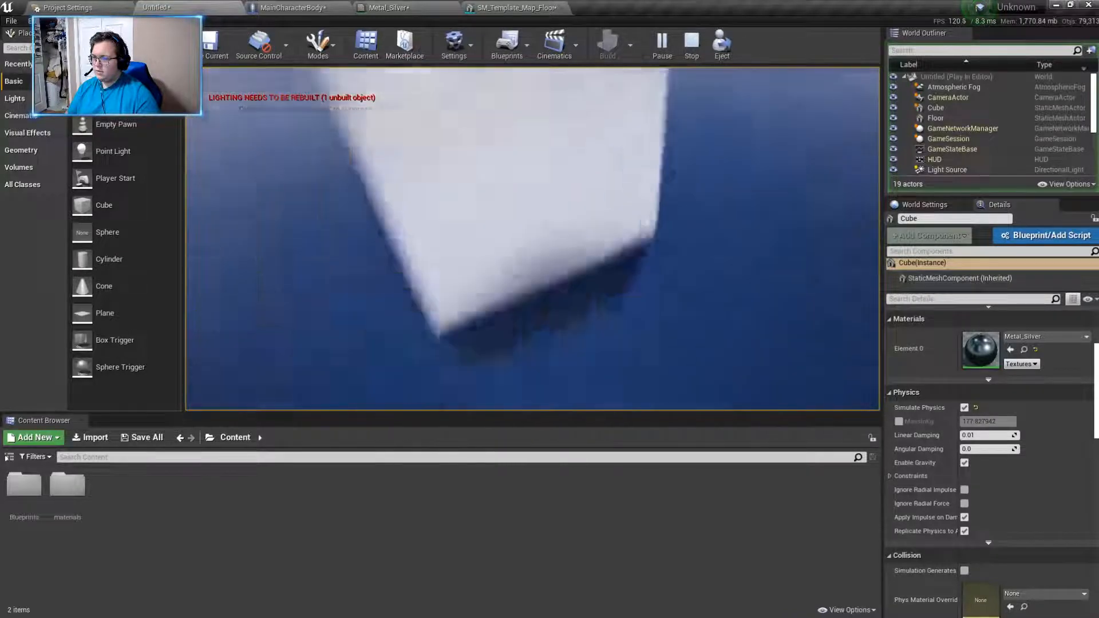
key("w")
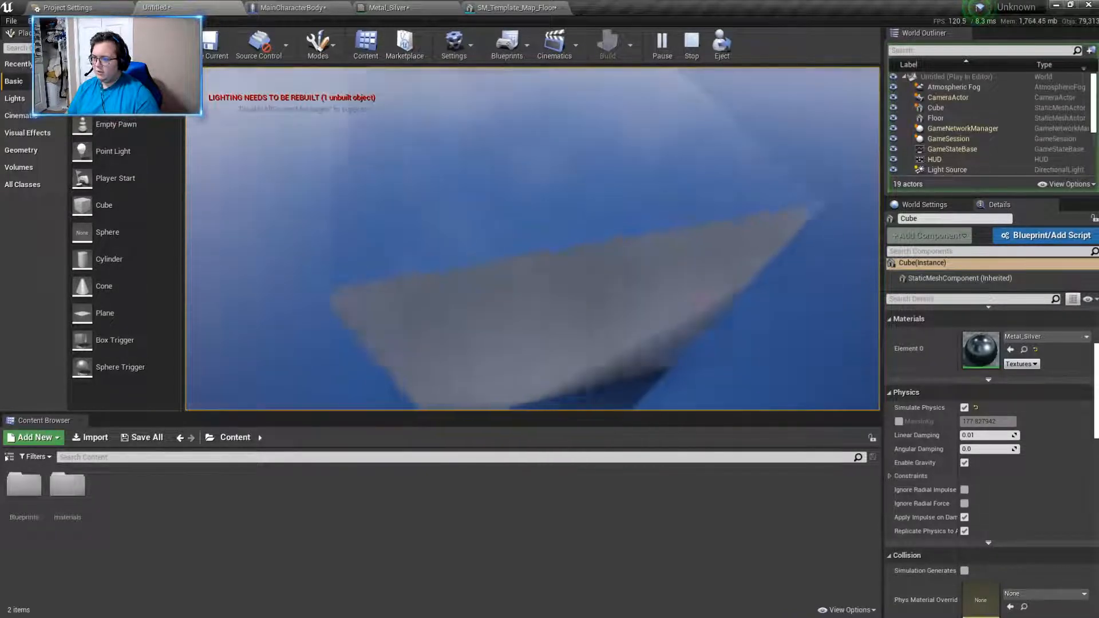
key("w")
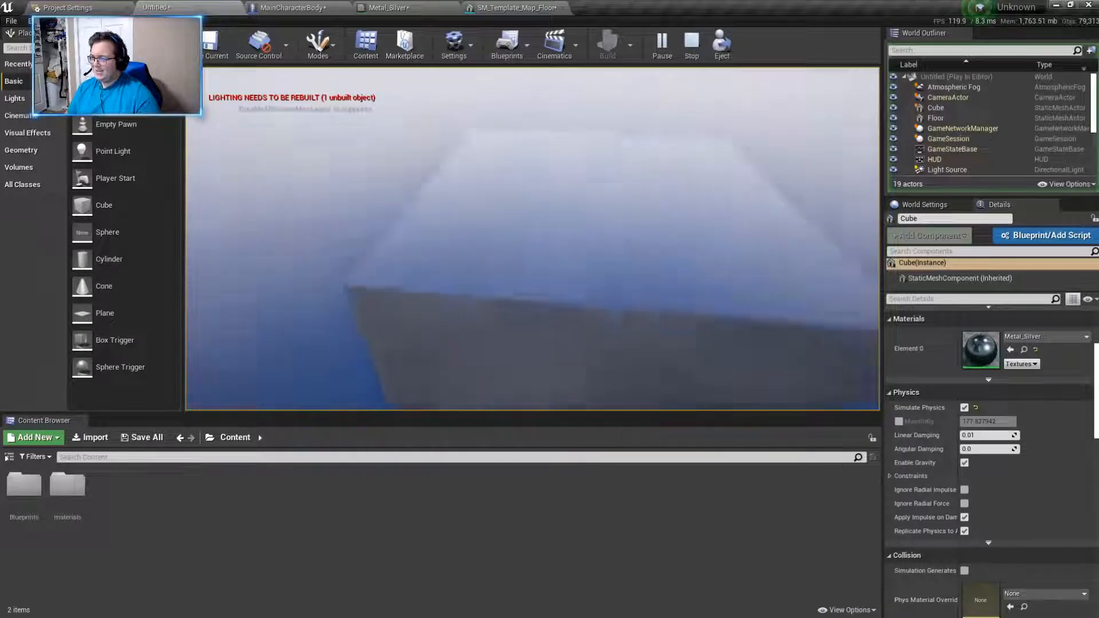
key("w")
key("w")
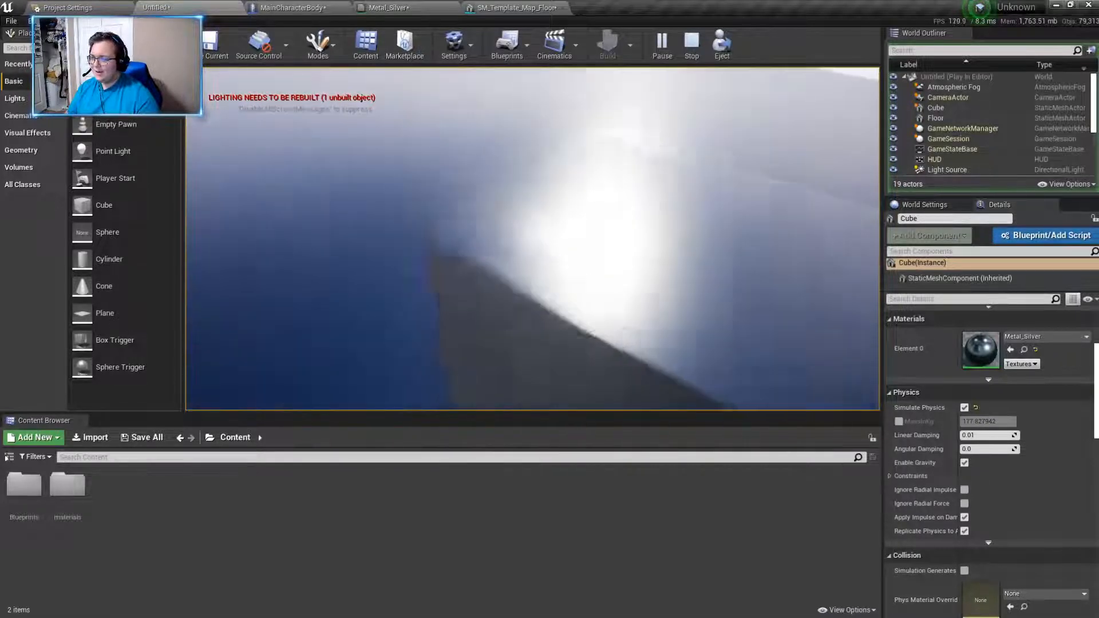
key("s")
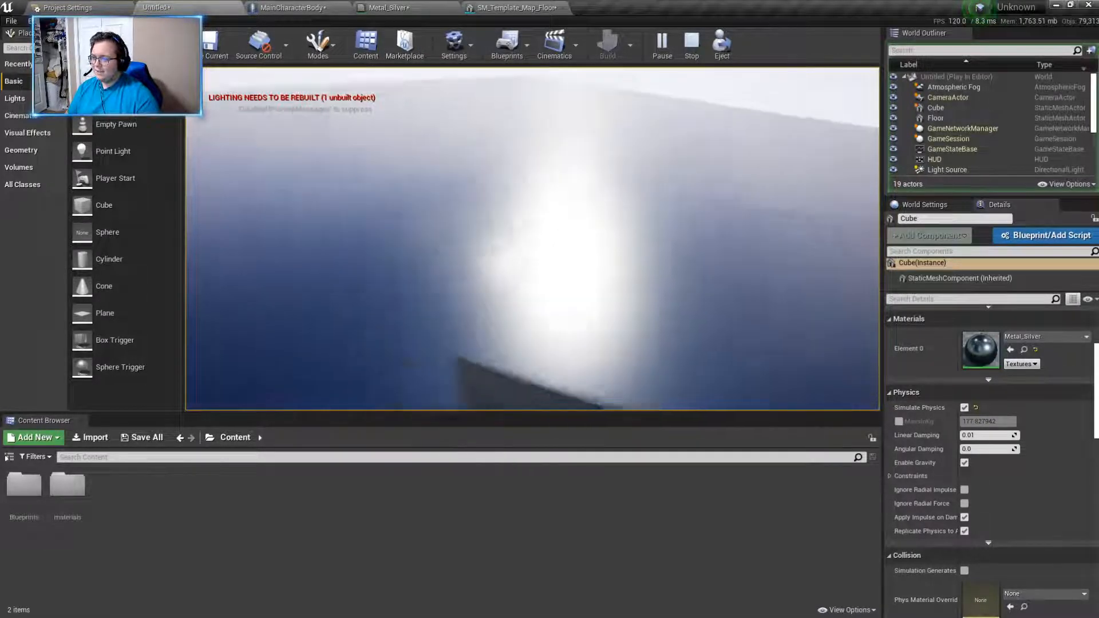
key("Escape")
- Delete the metallic cube from the level
left_click(553, 126)
key("Delete")
right_click_drag(198, 212, 129, 253)
key("s")
left_click_drag(130, 253, 421, 264)
key("a")
right_click_drag(493, 336, 644, 339)
- Try to place a basic sphere mesh above the floor
left_click_drag(135, 233, 372, 103)
right_click_drag(366, 168, 489, 177)
key("a")
key("w")
key("w")
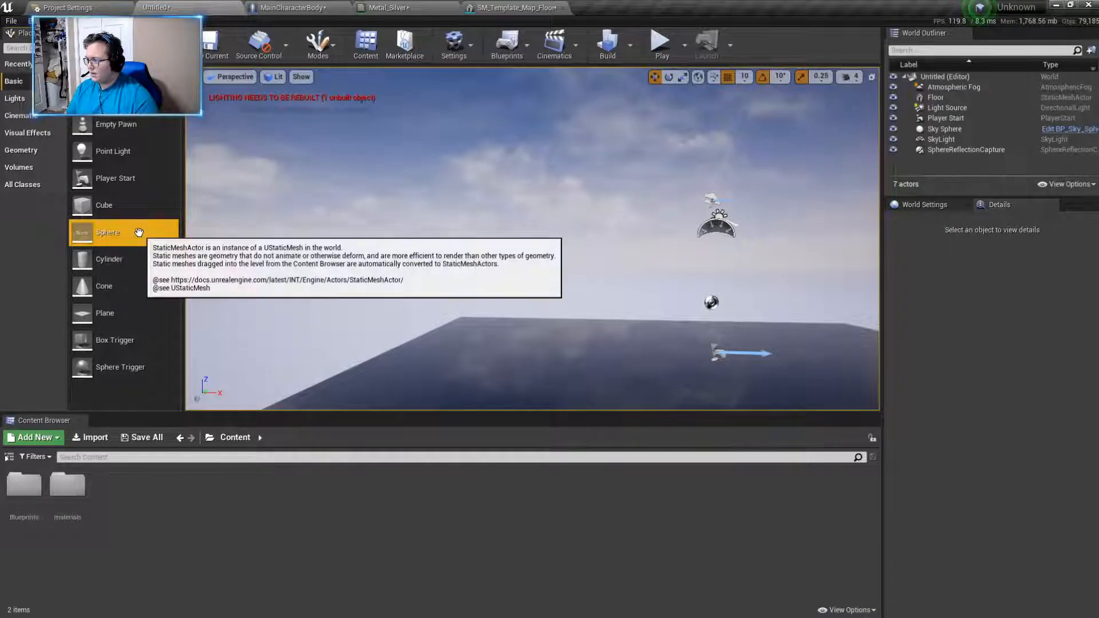
right_click_drag(231, 270, 256, 278)
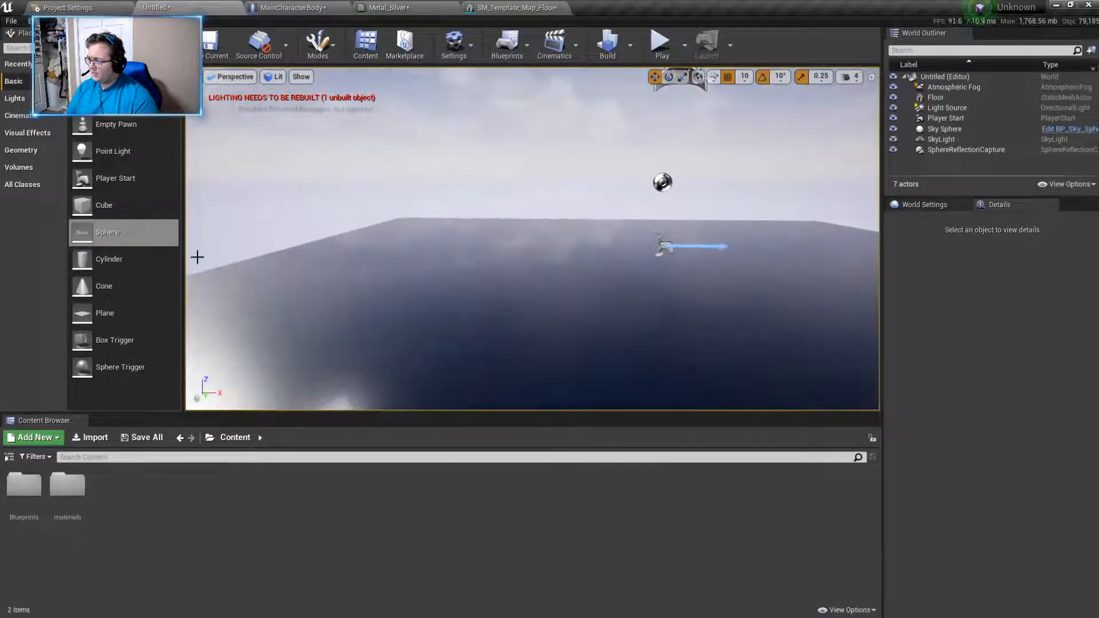
- Place an additive geometry sphere brush above the floor at about X -360, Y 160, Z 280
left_click(319, 44)
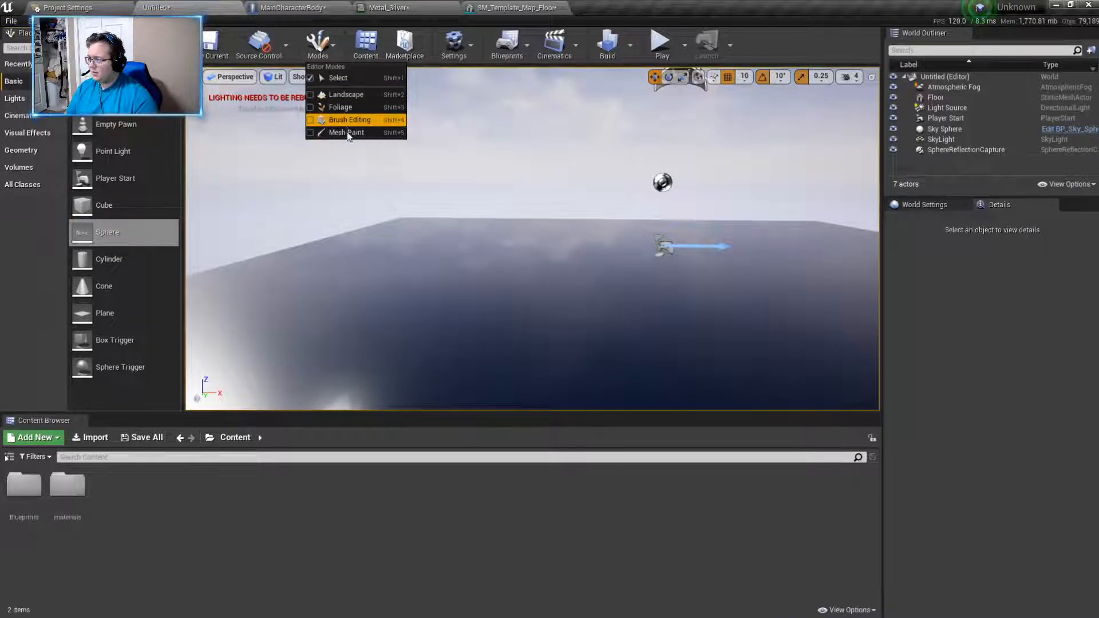
left_click(319, 50)
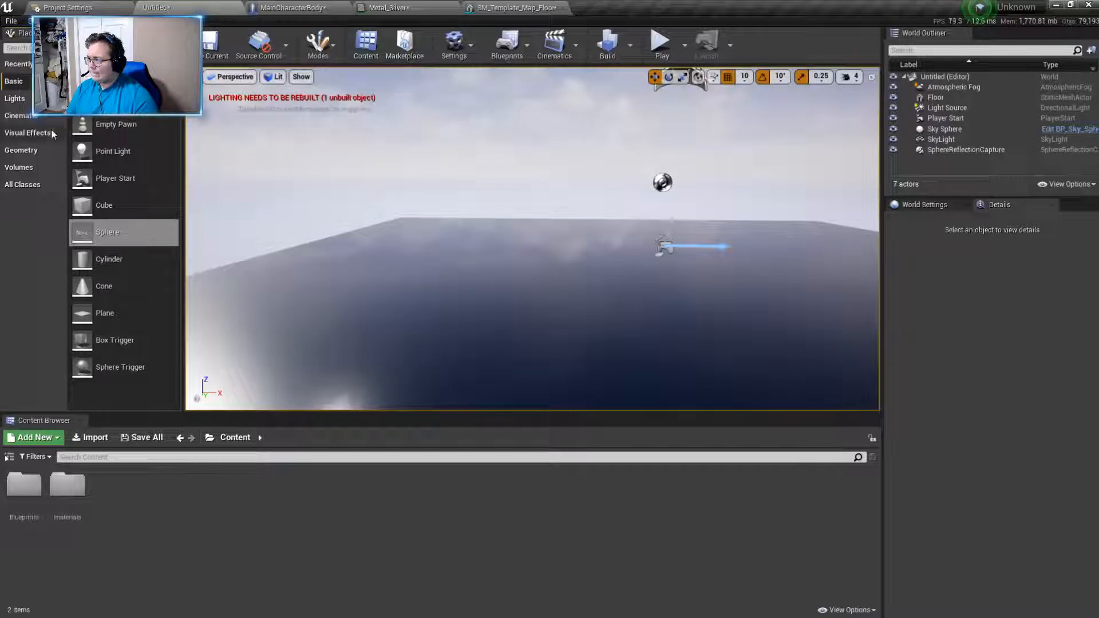
left_click(21, 150)
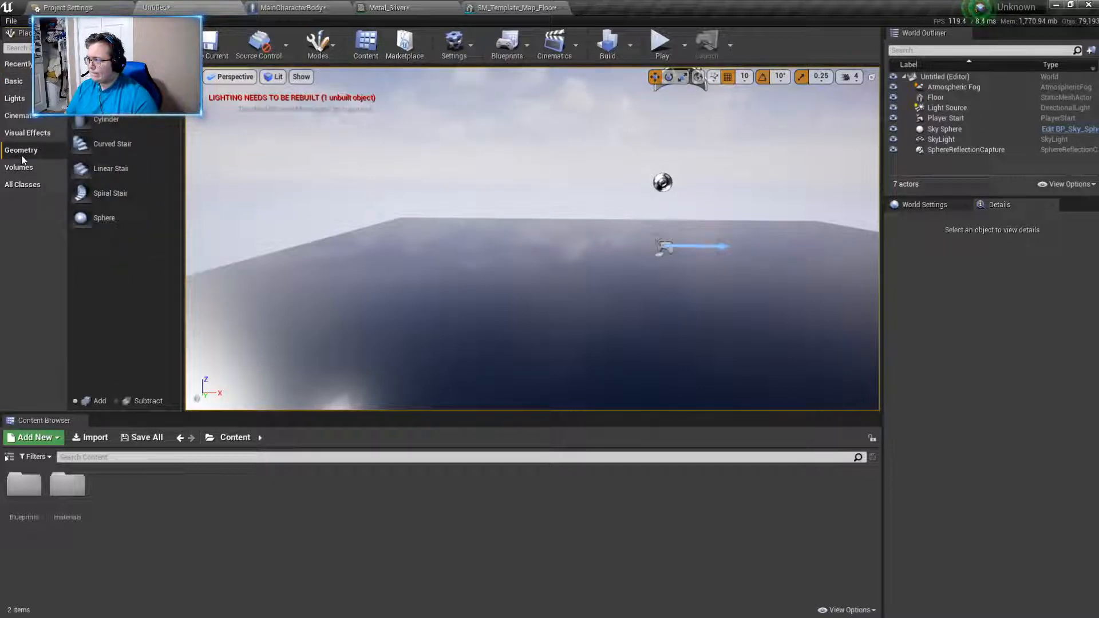
left_click_drag(91, 218, 515, 300)
mouse_move(515, 300)
right_mouse_down()
mouse_move(523, 298)
mouse_move(470, 280)
mouse_move(452, 238)
mouse_move(487, 251)
mouse_move(498, 309)
mouse_move(597, 318)
right_mouse_up()
key("d")
key("s")
key("w")
key("s")
key("w")
key("s")
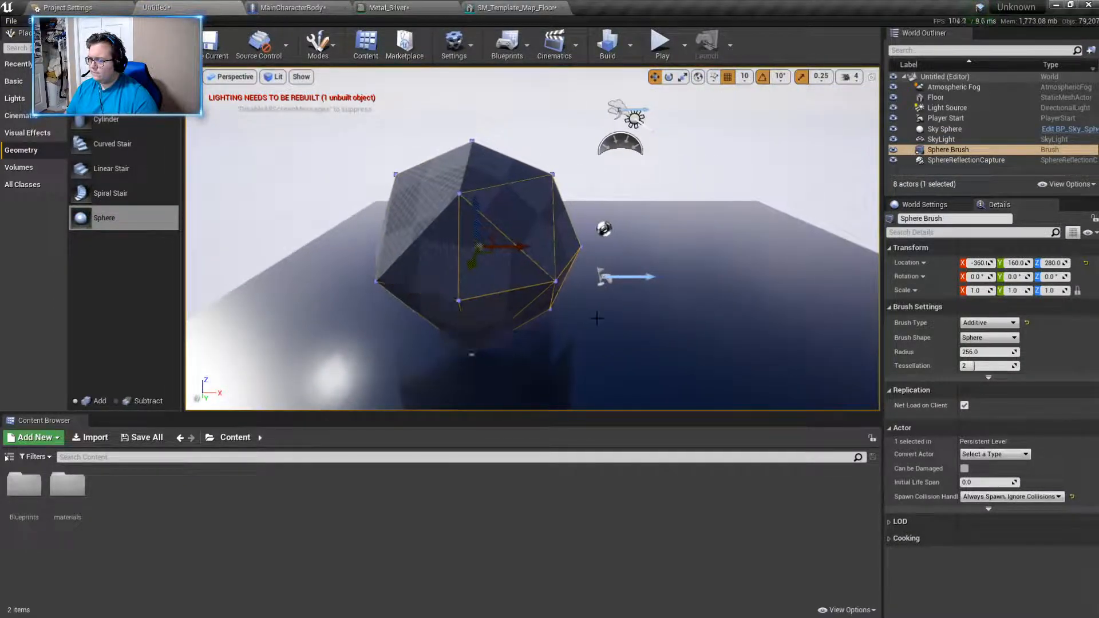
- Shift the sphere brush along X to about -430 and delete it
left_click(988, 338)
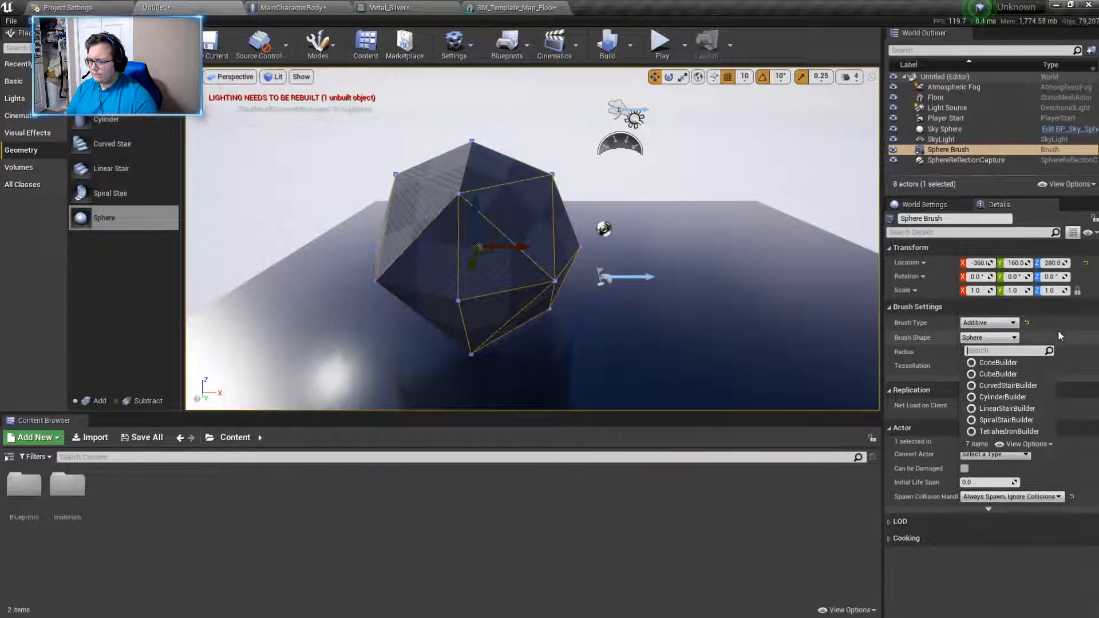
left_click(1001, 338)
left_click(471, 207)
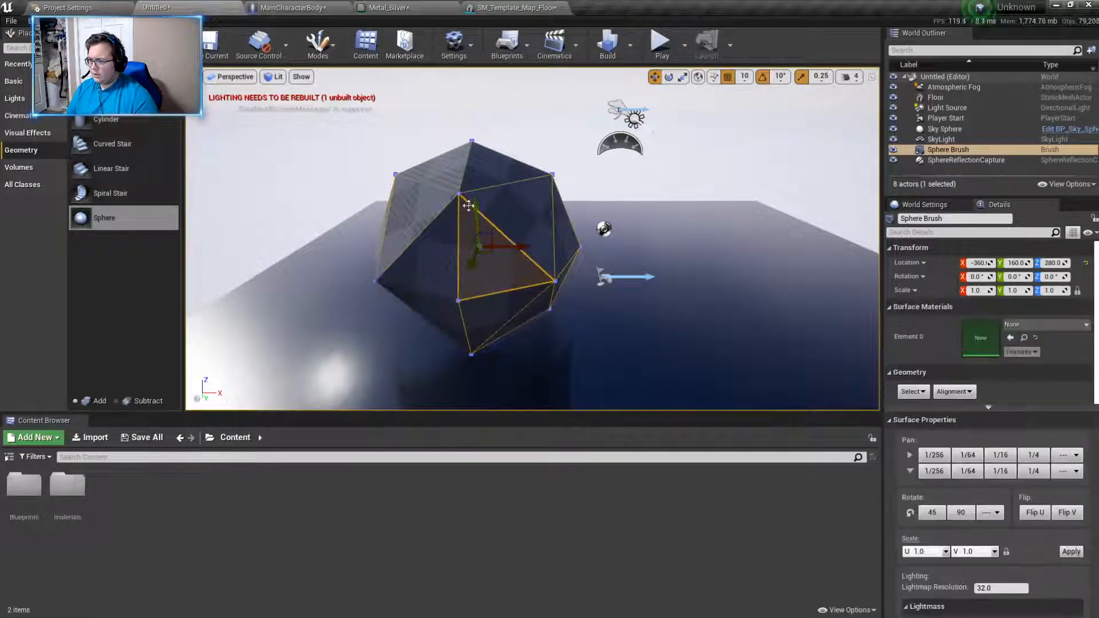
right_click_drag(457, 197, 486, 200)
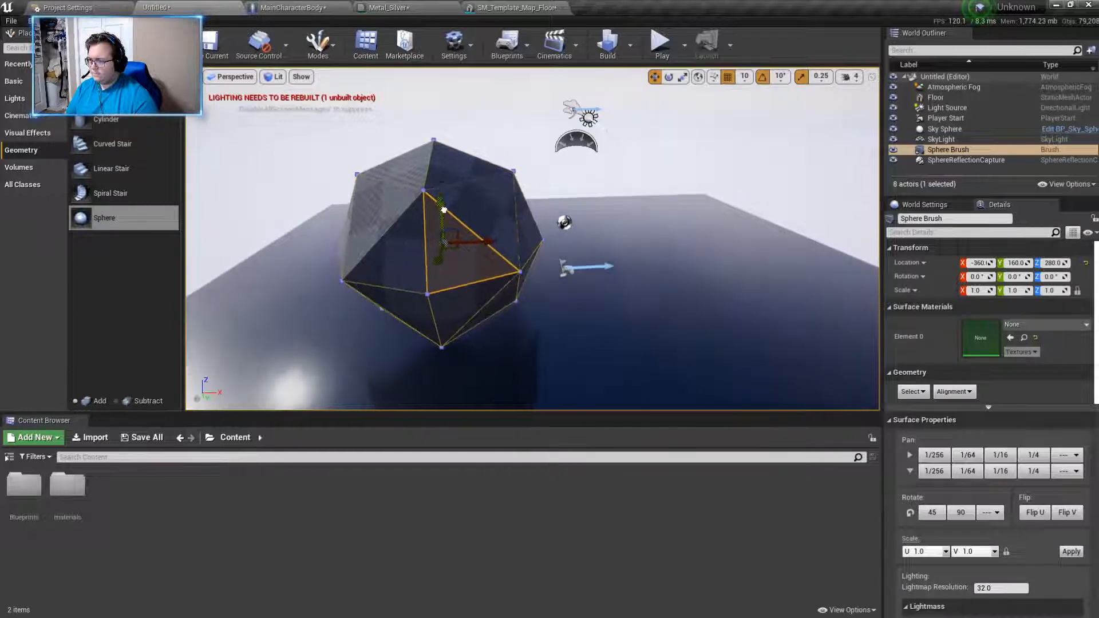
left_click(477, 203)
right_click_drag(410, 180, 433, 184)
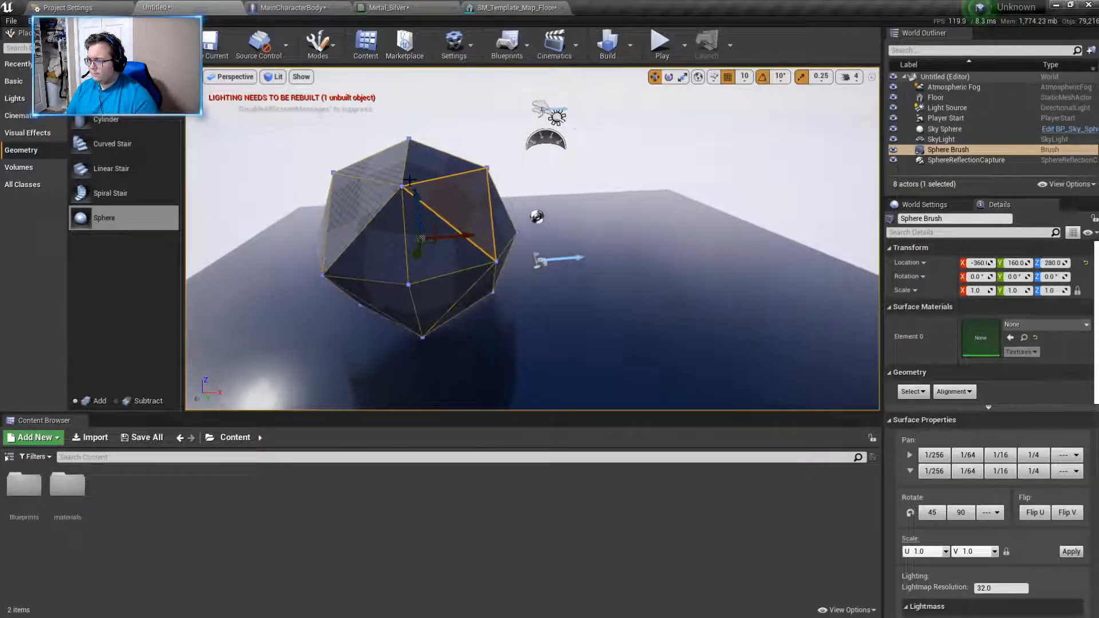
mouse_move(456, 304)
right_mouse_down()
mouse_move(657, 217)
mouse_move(618, 220)
right_mouse_up()
mouse_move(592, 239)
left_mouse_down()
mouse_move(309, 237)
mouse_move(532, 247)
mouse_move(538, 257)
left_mouse_up()
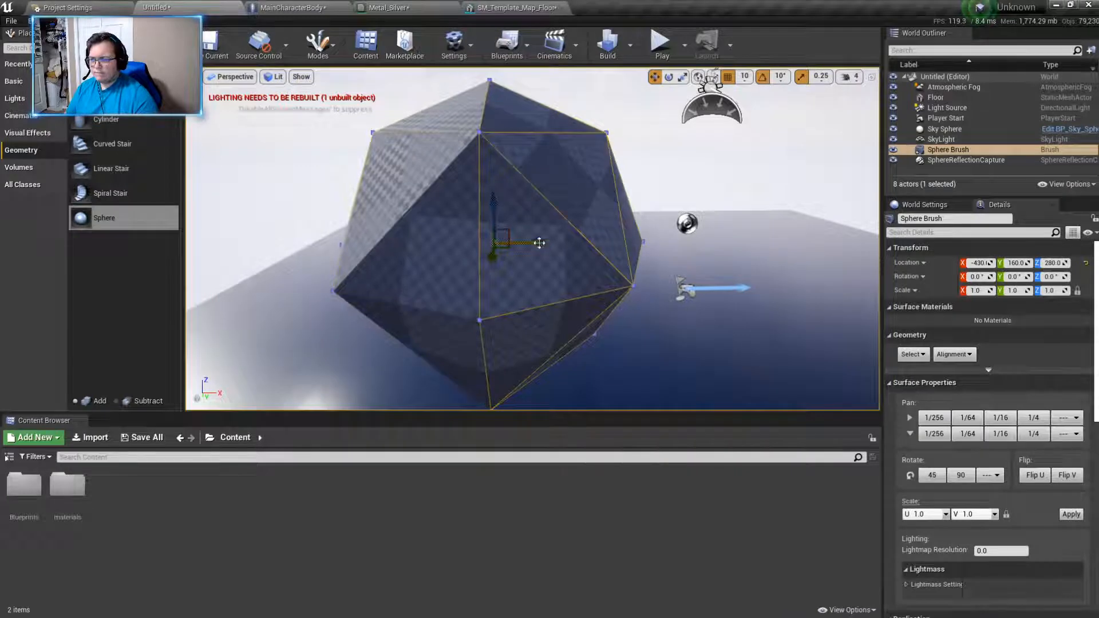
key("Delete")
- Place a spiral stair brush on the floor as a trial and delete it
mouse_move(125, 196)
left_mouse_down()
mouse_move(304, 265)
mouse_move(461, 302)
left_mouse_up()
right_click_drag(461, 302, 344, 295)
right_click_drag(624, 309, 562, 324)
key("Delete")
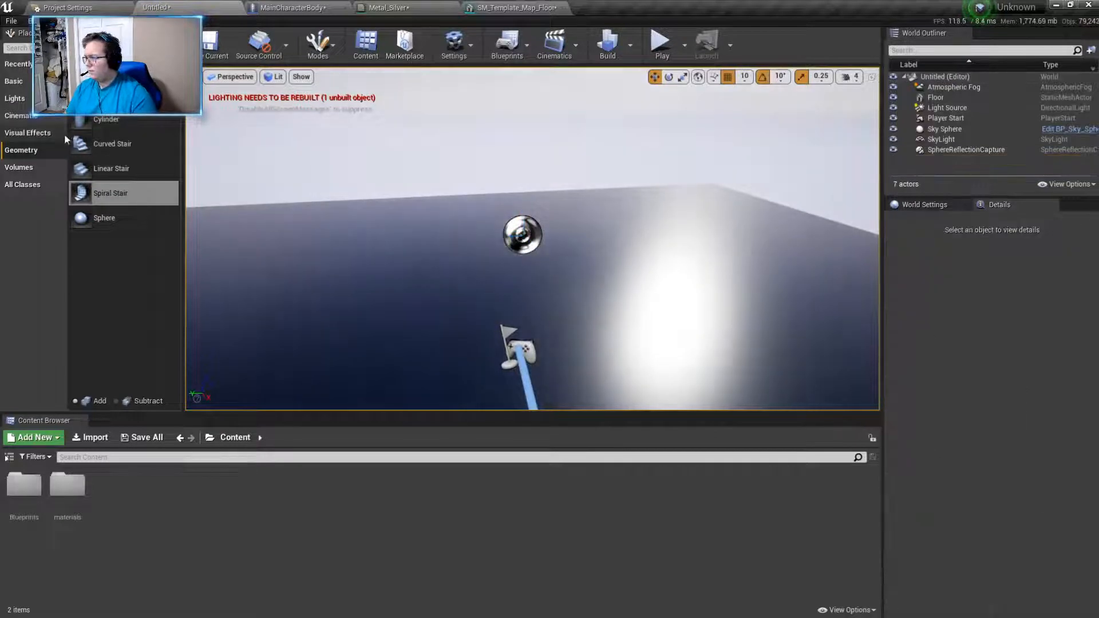
- Return to the basic actors, place a sphere trigger on the floor as a trial and delete it
left_click(28, 133)
left_click(14, 80)
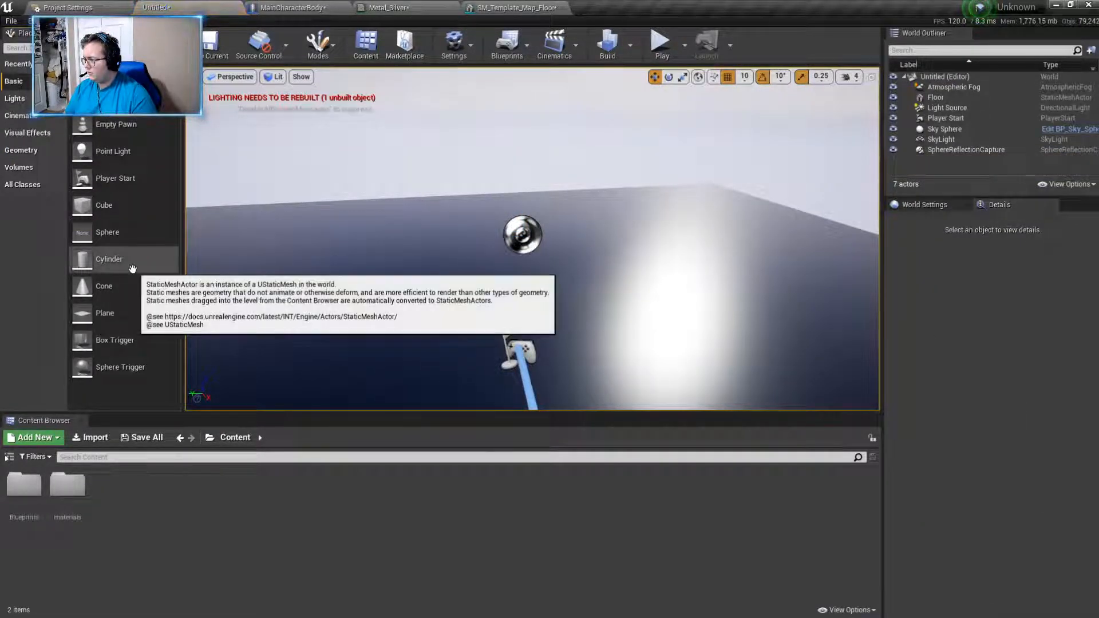
left_click_drag(137, 369, 329, 307)
key("Delete")
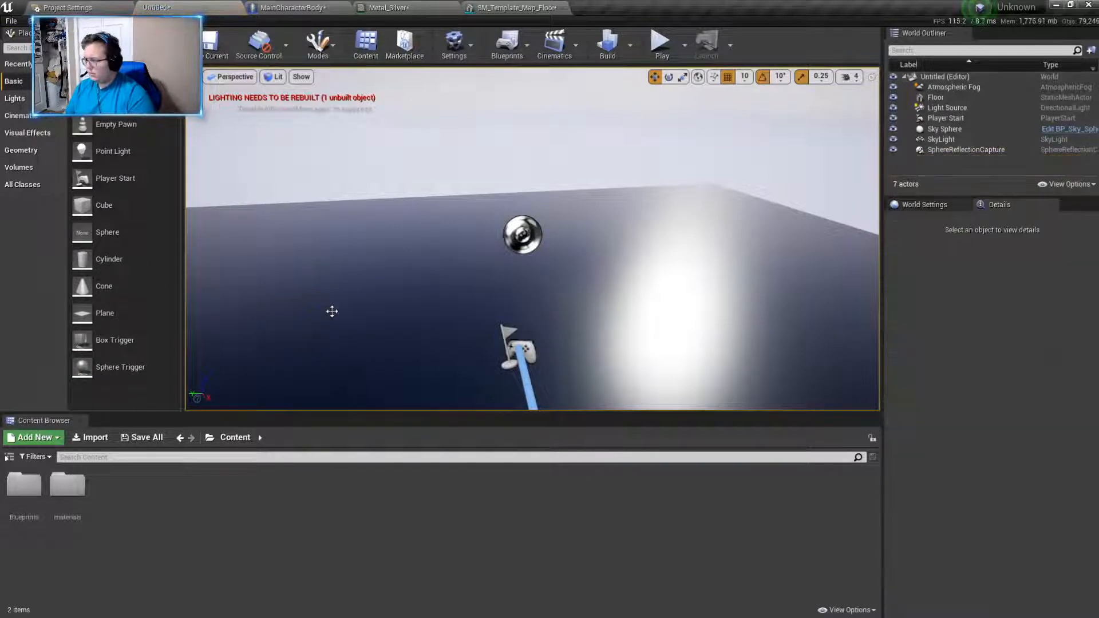
- Place a box trigger on the floor and position it at about X 480, Y -10, Z 70
right_click_drag(286, 265, 418, 217)
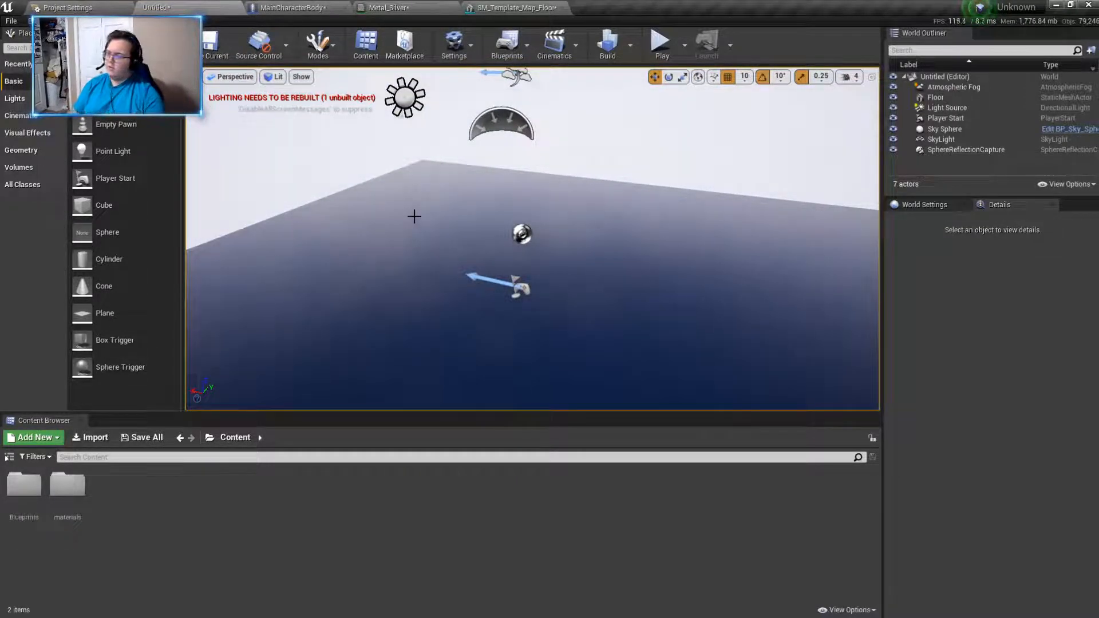
left_click_drag(111, 340, 376, 228)
right_click_drag(376, 229, 218, 237)
key("d")
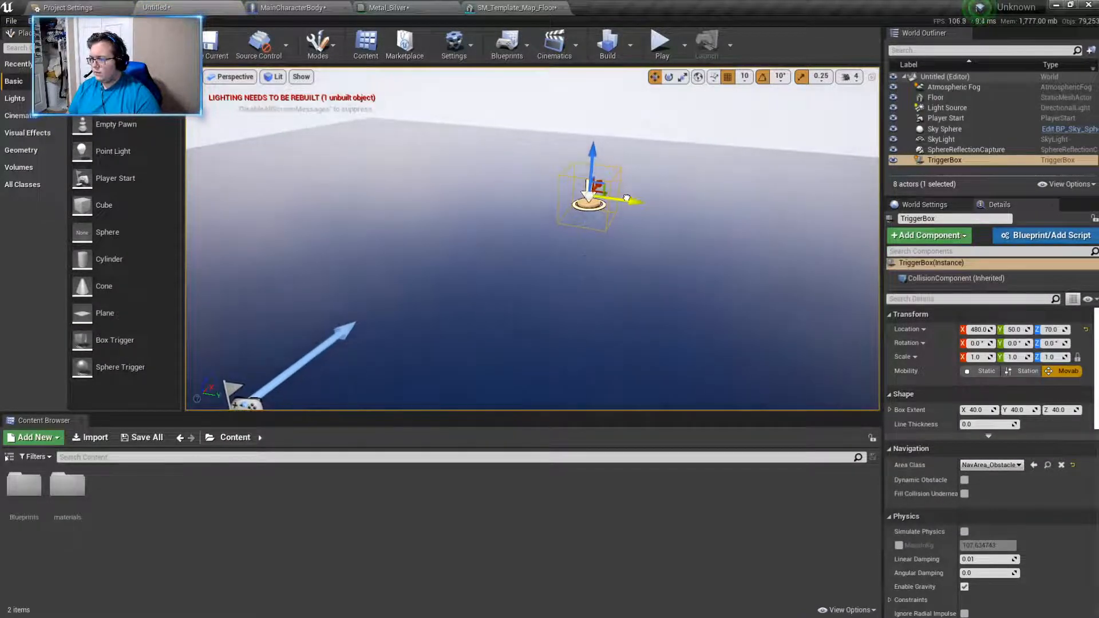
key("s")
right_click_drag(593, 194, 600, 228)
key("a")
key("d")
key("s")
- Play-test the level with the box trigger in place, stop the test and examine the trigger's actor options
left_click(662, 44)
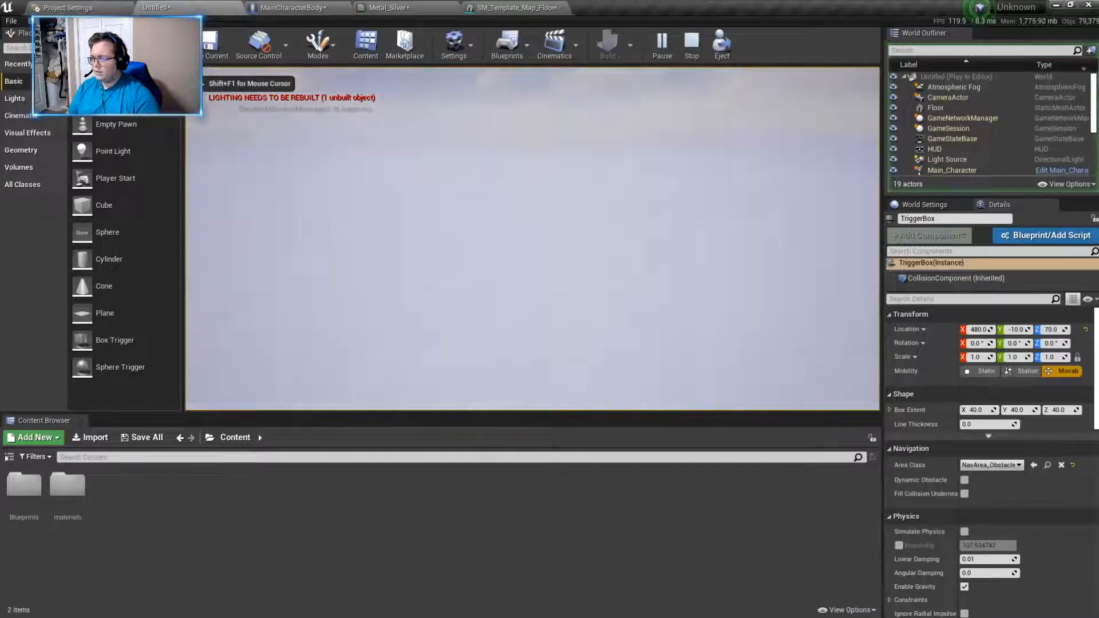
key("Escape")
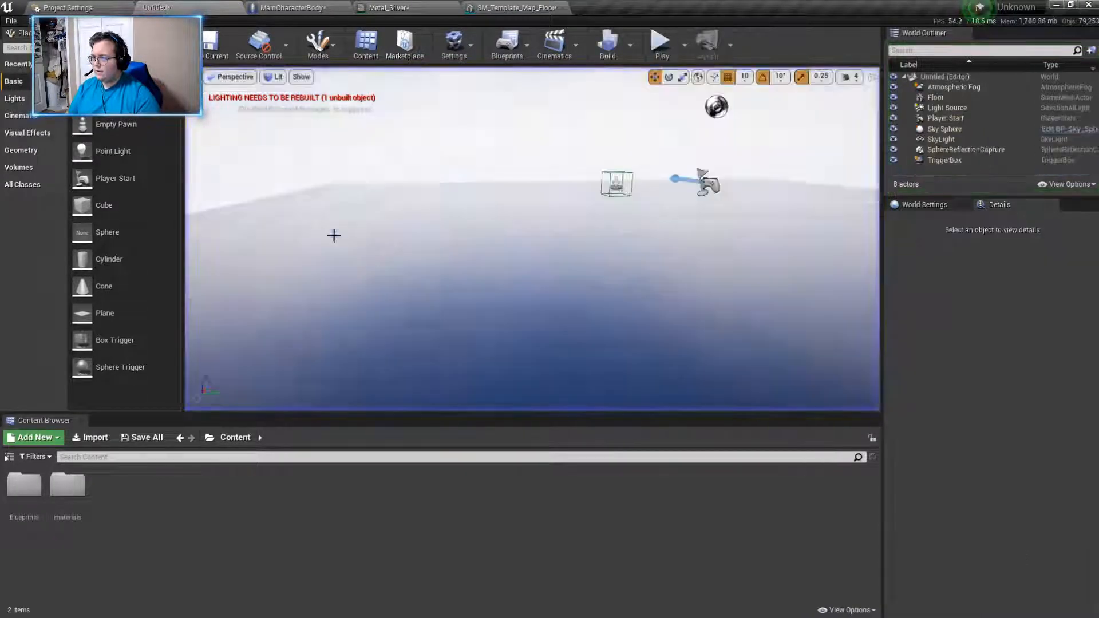
key("w")
right_click_drag(676, 244, 802, 256)
right_click(461, 223)
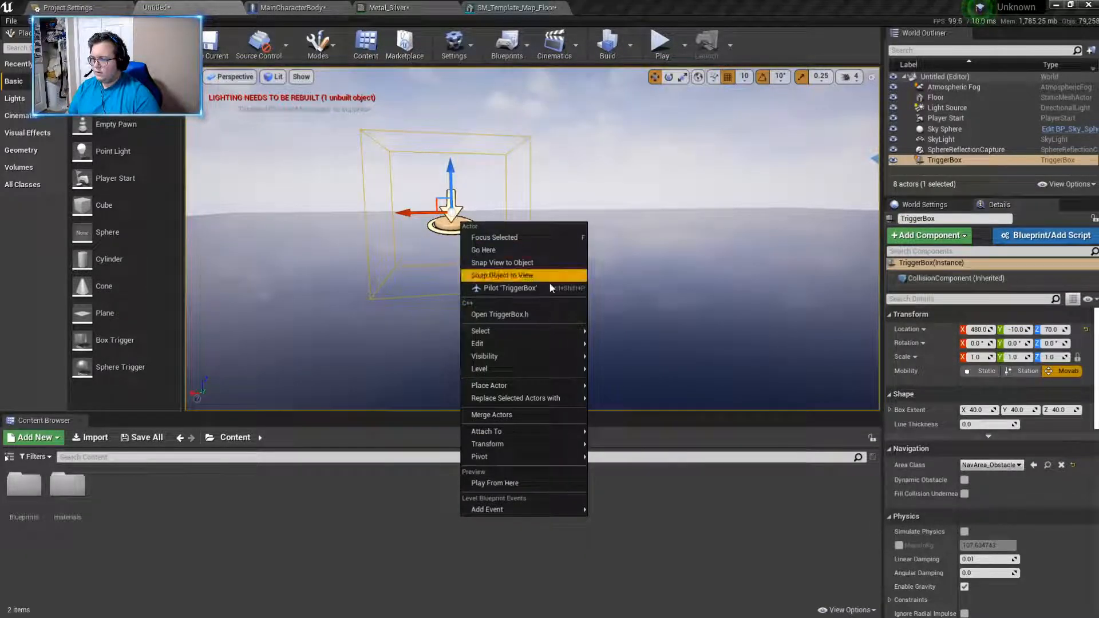
mouse_move(564, 335)
right_click_drag(638, 295, 607, 275)
- Pilot the TriggerBox and fly it away from its place on the floor
right_click(669, 236)
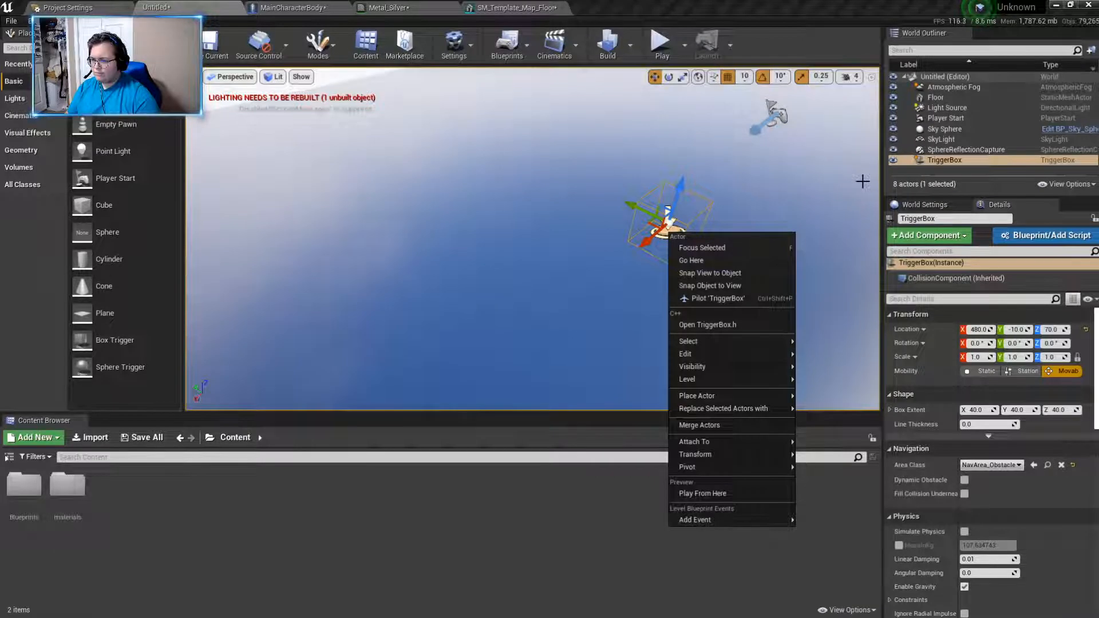
left_click(939, 161)
right_click(939, 160)
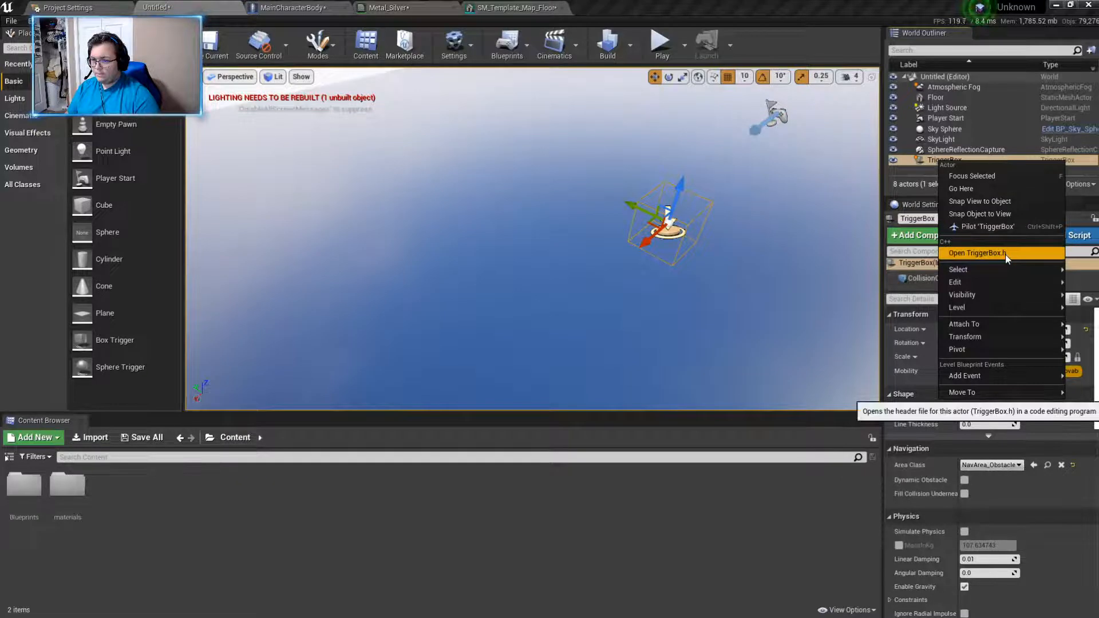
left_click(984, 227)
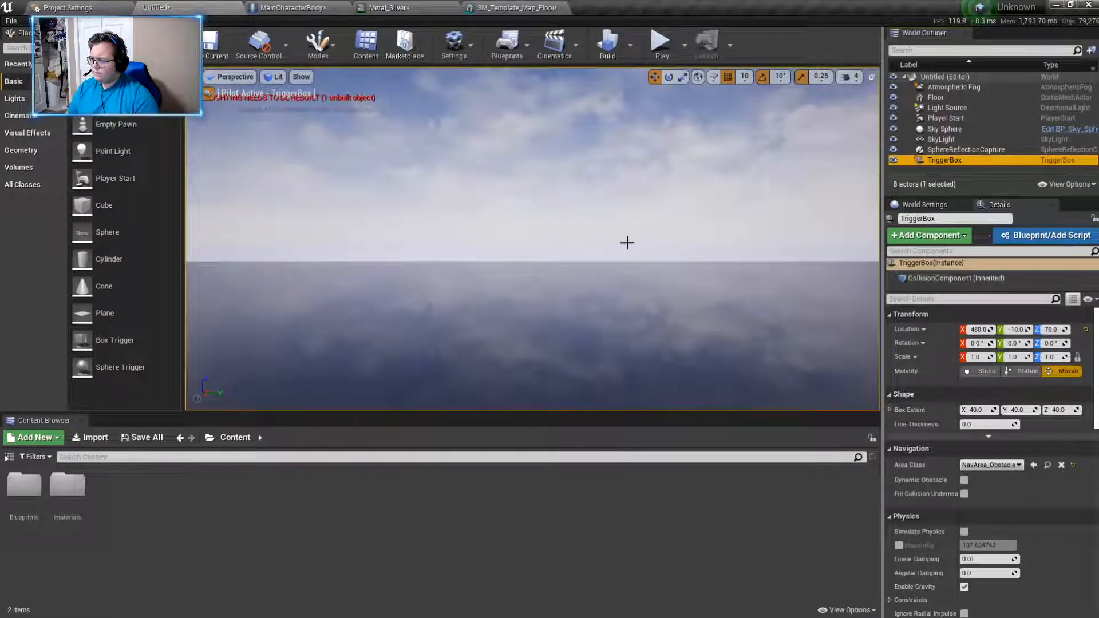
right_click_drag(628, 243, 257, 192)
key("s")
key("w")
key("s")
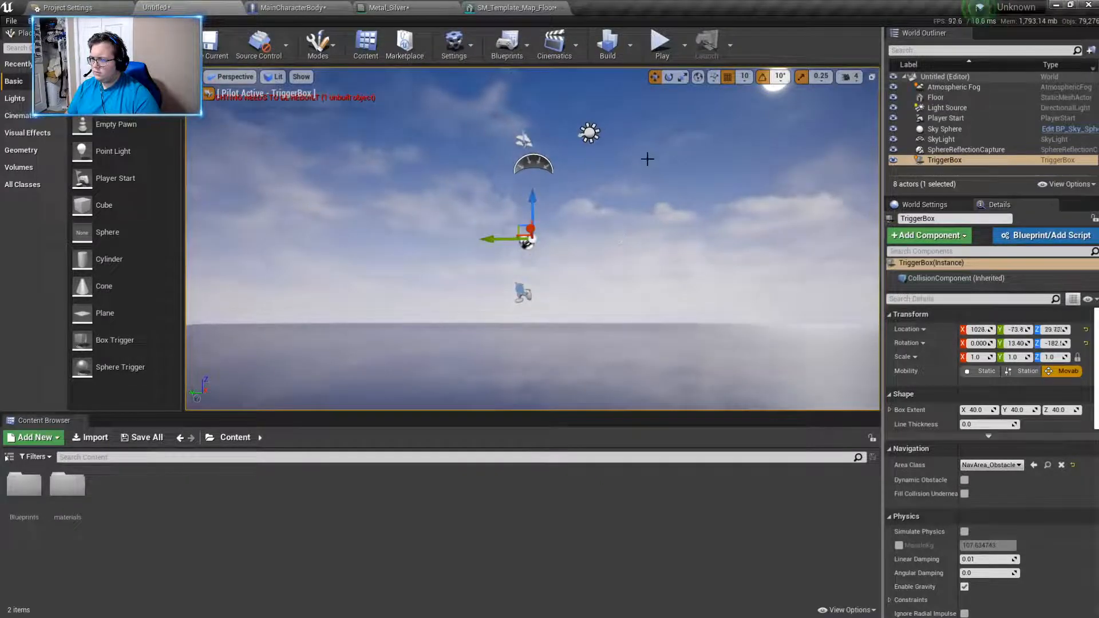
left_click(648, 160)
right_click_drag(693, 194, 697, 214)
key("s")
right_click_drag(645, 175, 645, 199)
- Fly the piloted TriggerBox high above the floor to about X 450, Y 1960, Z 3521 and stop piloting it
left_click(519, 241)
right_click_drag(519, 241, 664, 320)
key("s")
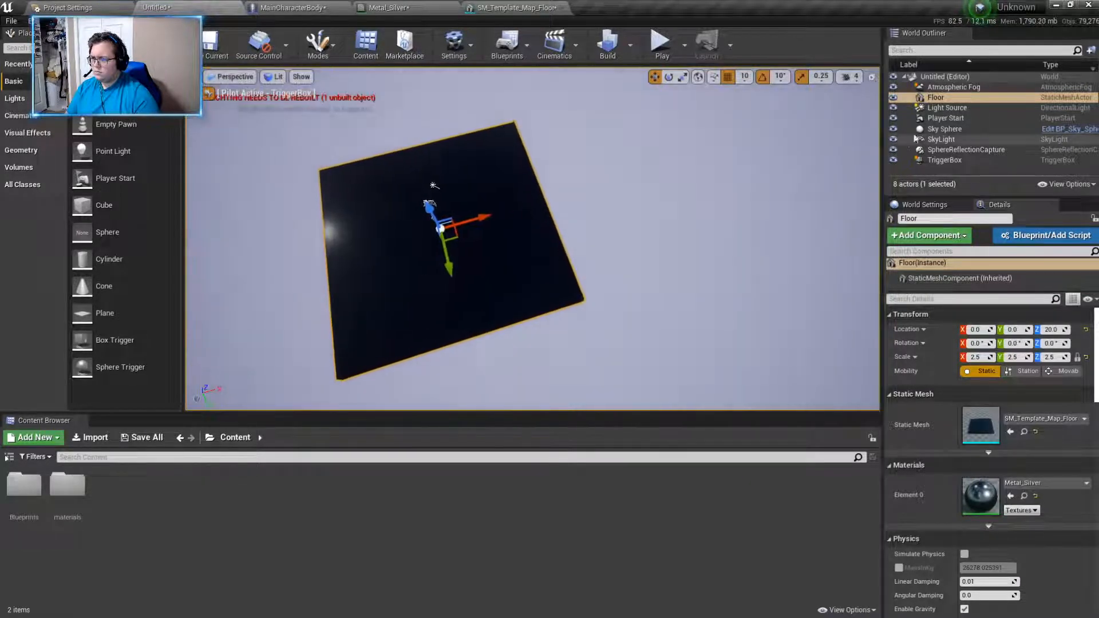
left_click(937, 162)
mouse_move(798, 197)
right_mouse_down()
mouse_move(795, 172)
mouse_move(830, 155)
right_mouse_up()
right_click(950, 162)
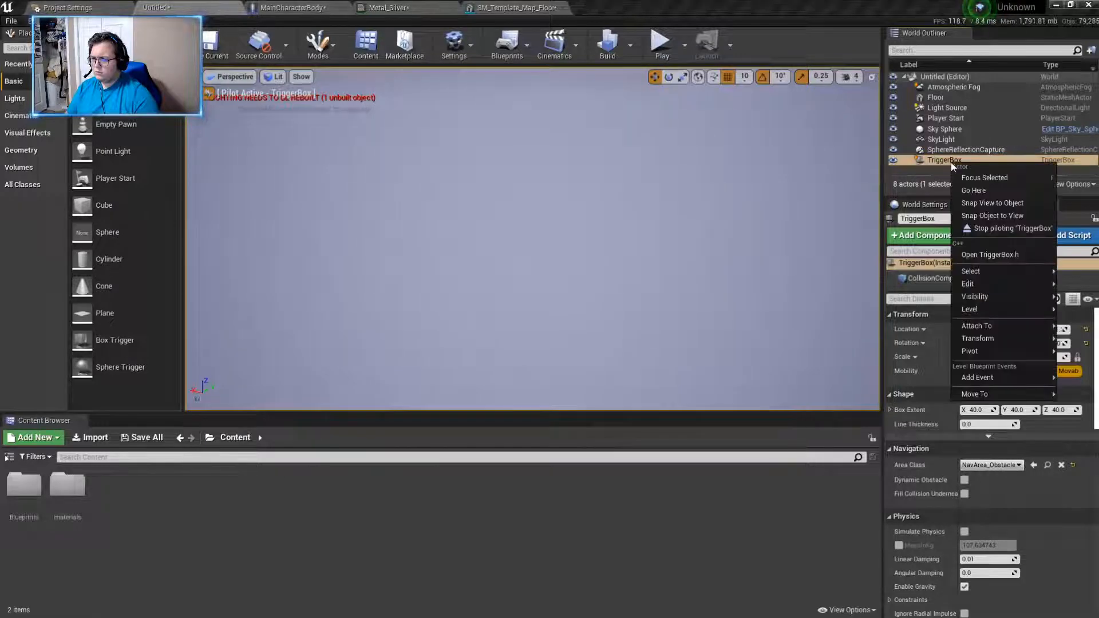
left_click(1010, 228)
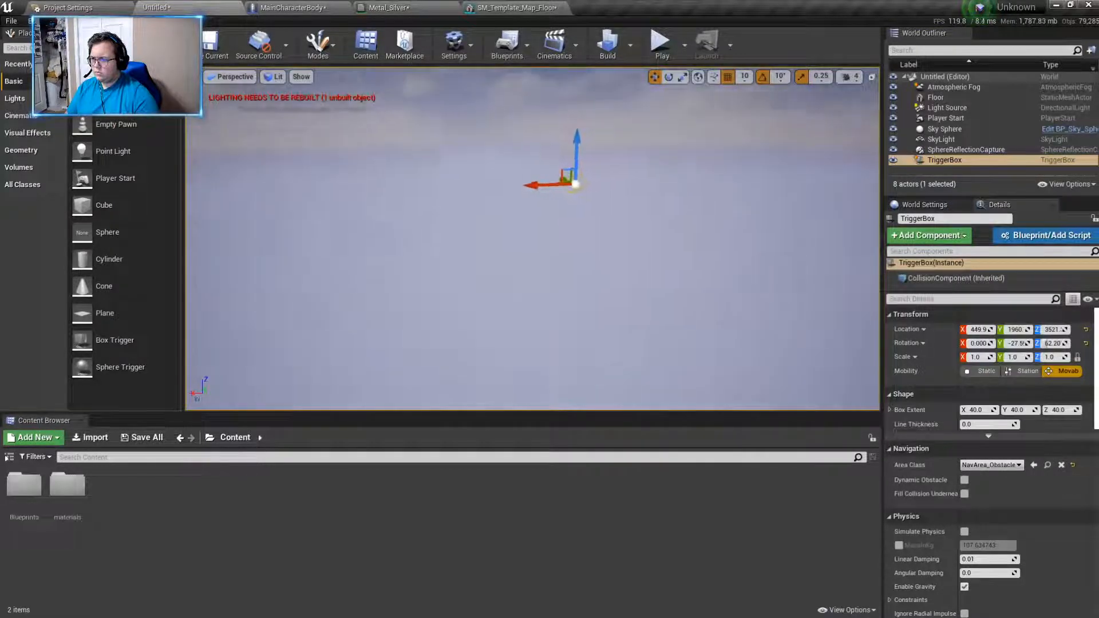
- Delete the TriggerBox from the level and return to a view over the floor
right_click(661, 221)
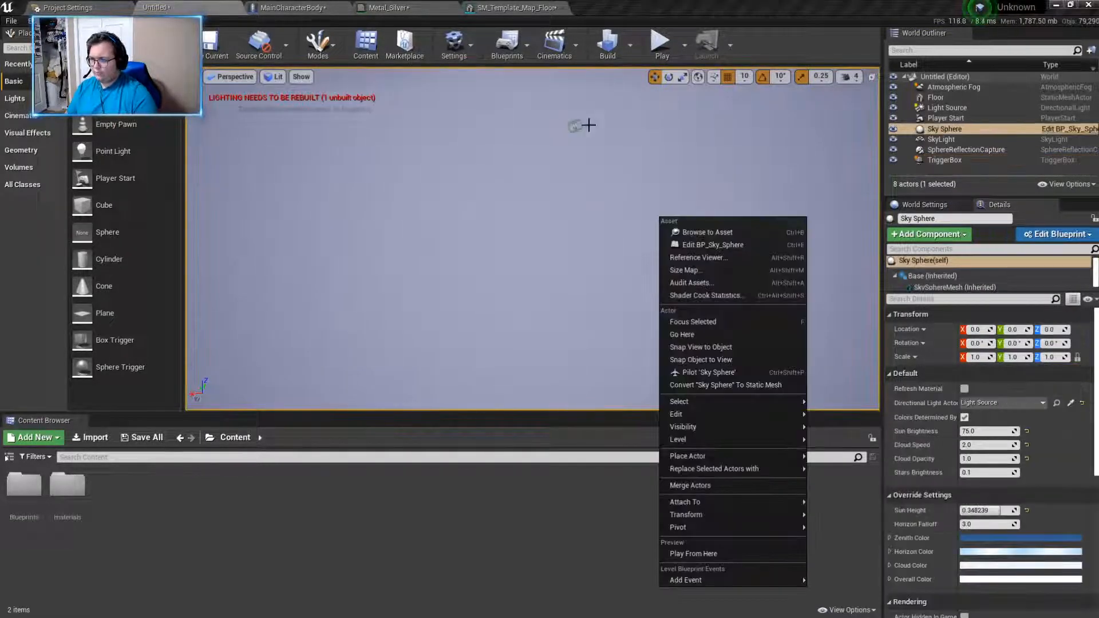
left_click(578, 126)
left_click(579, 127)
key("Delete")
right_click_drag(572, 95, 550, 189)
key("w")
key("w")
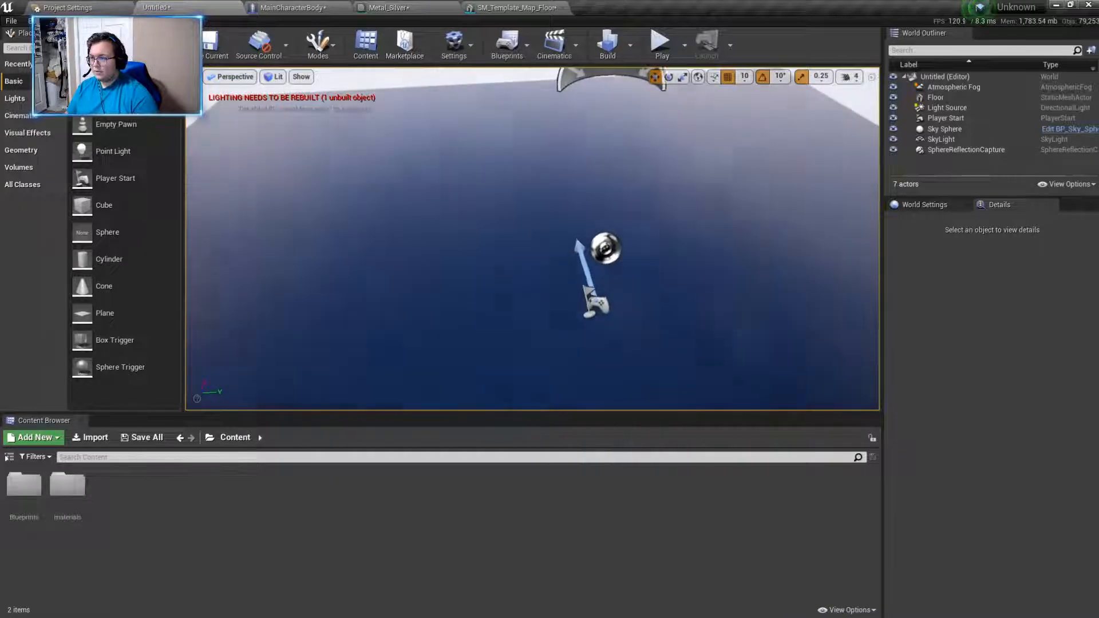
- Select the floor and reduce its uniform scale first to 2.0 and finally to 1.5
key("alt+Tab")
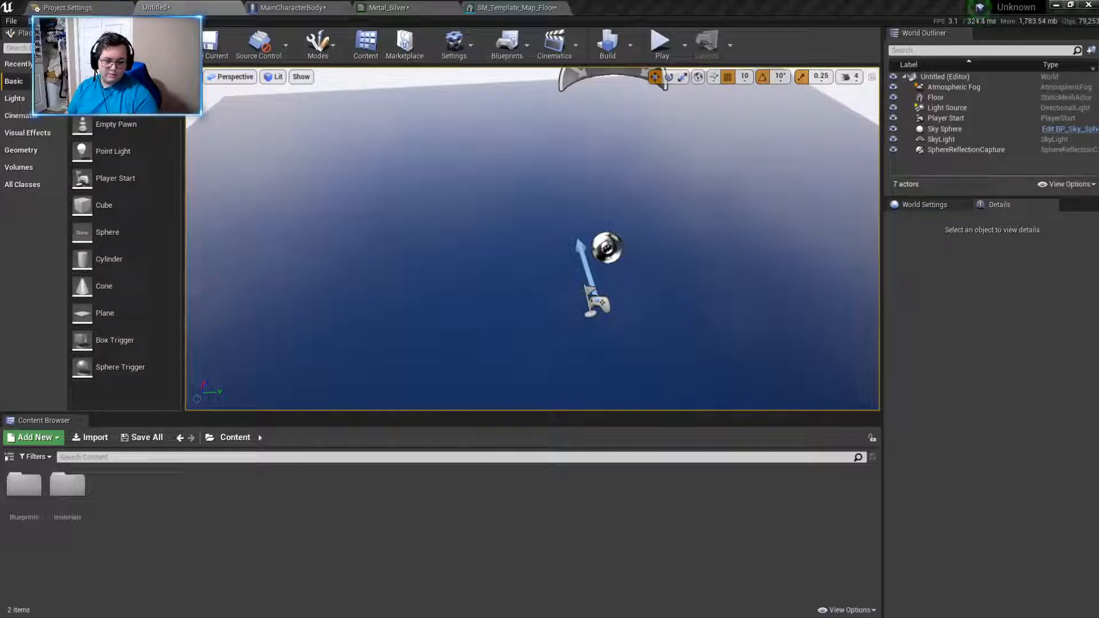
right_click_drag(851, 400, 750, 362)
key("s")
key("a")
key("s")
key("d")
left_click(518, 315)
key("f")
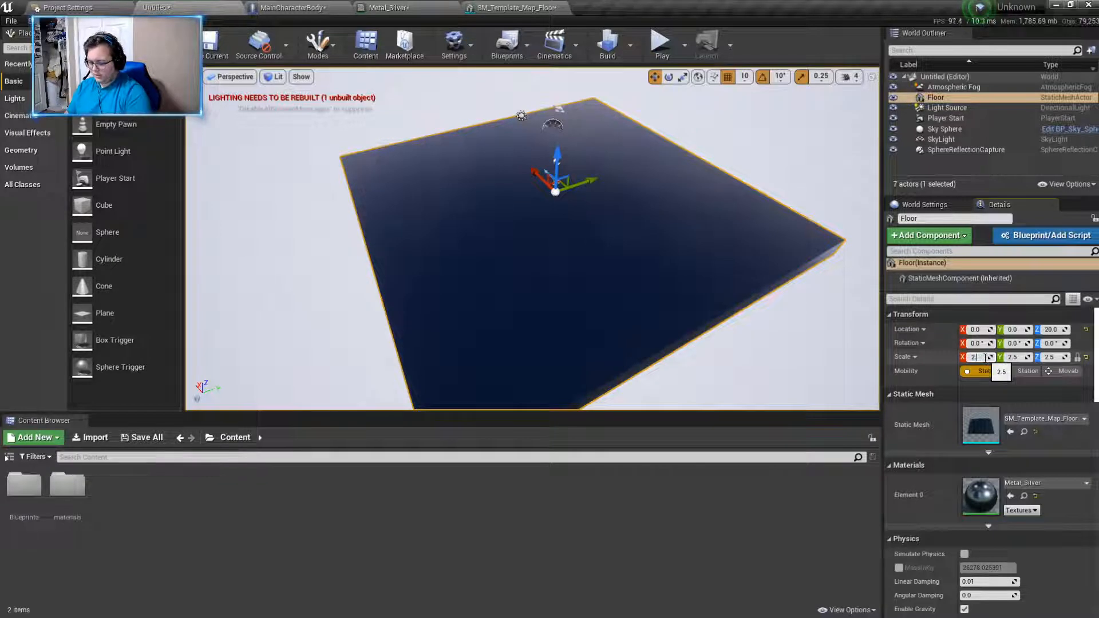
left_click(985, 357)
type("2.0")
key("Return")
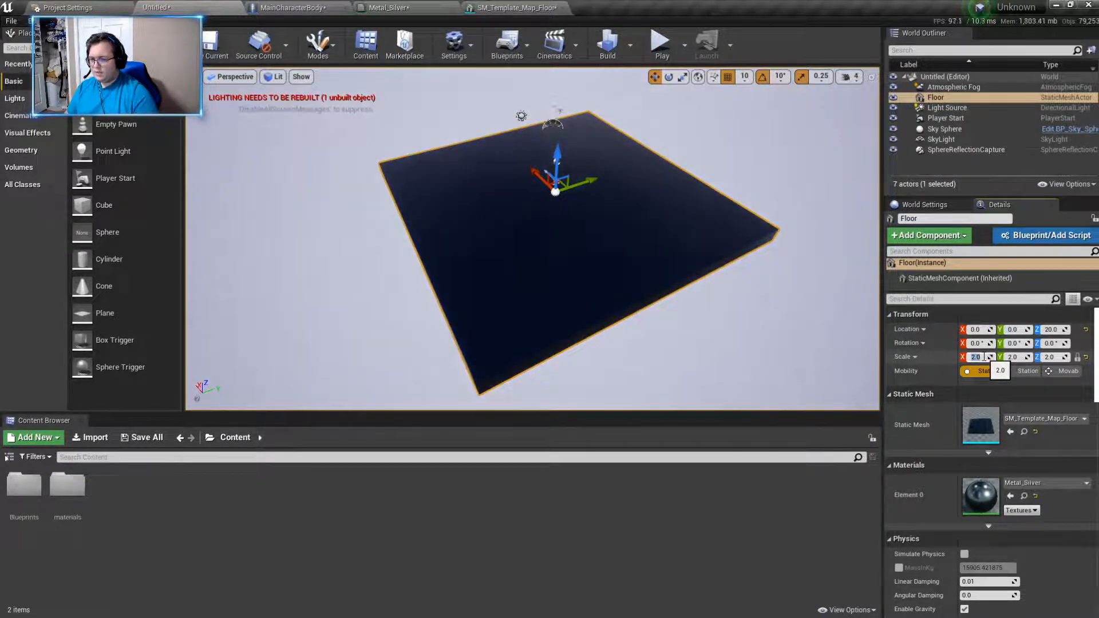
type("1.5")
key("Return")
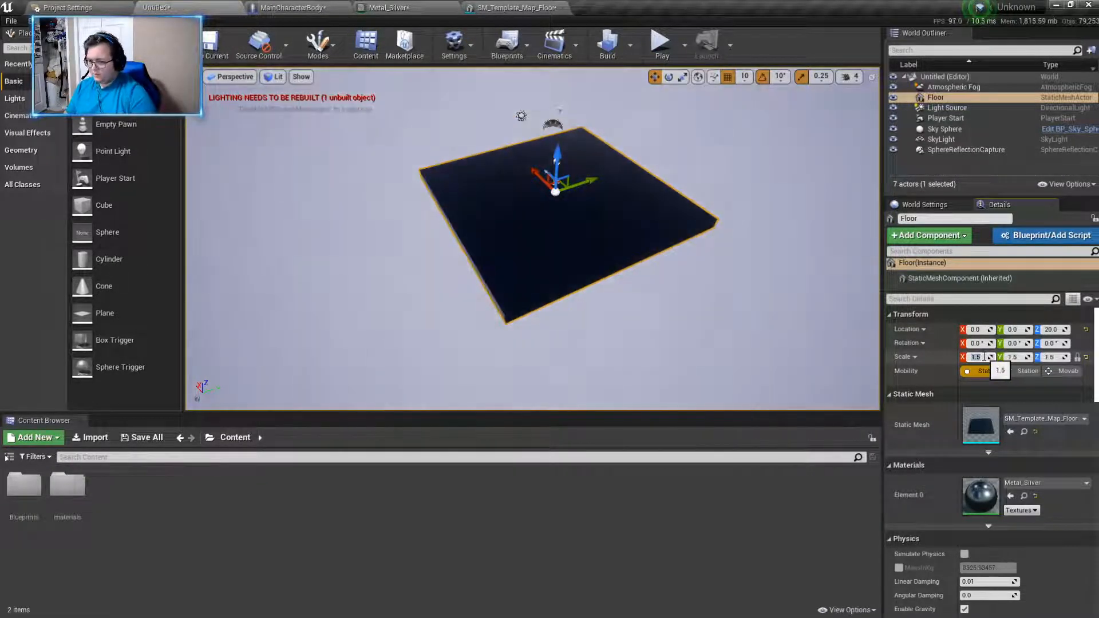
left_click(711, 269)
key("d")
right_click_drag(712, 269, 819, 246)
key("a")
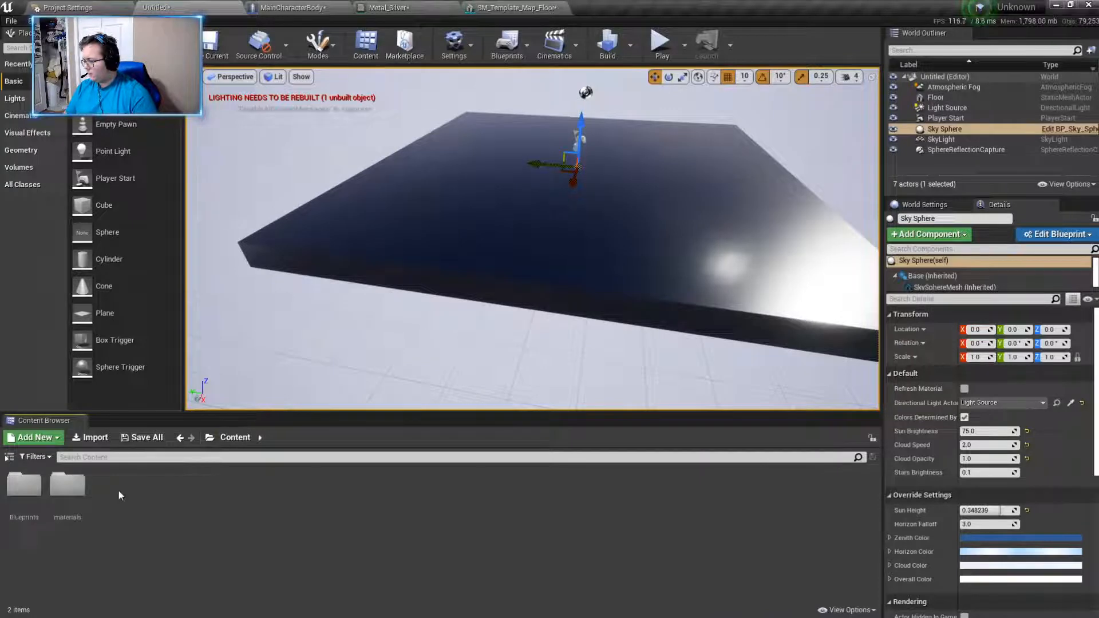
- Create a folder named Platform inside the Blueprints folder and open it
double_click(79, 501)
left_click(228, 439)
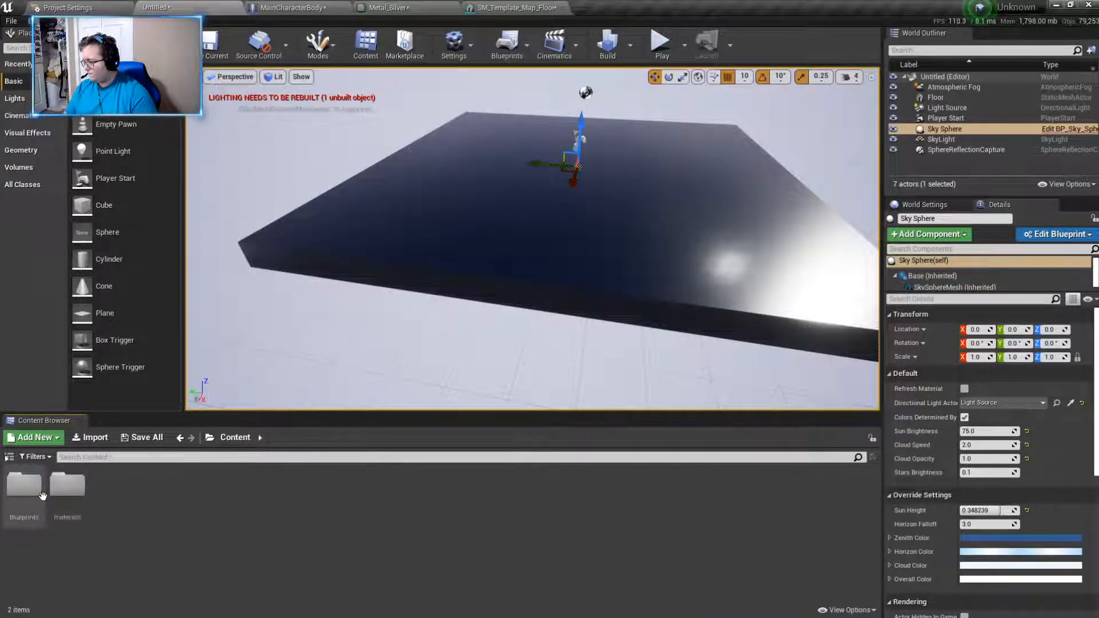
right_click(184, 518)
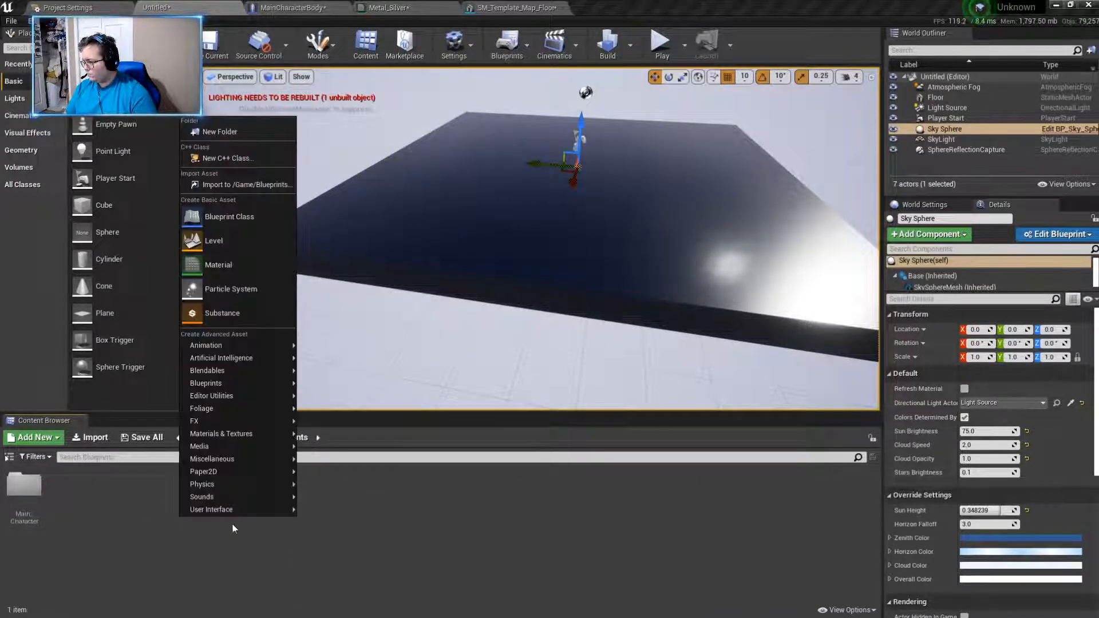
left_click(247, 141)
type("Platform")
key("Return")
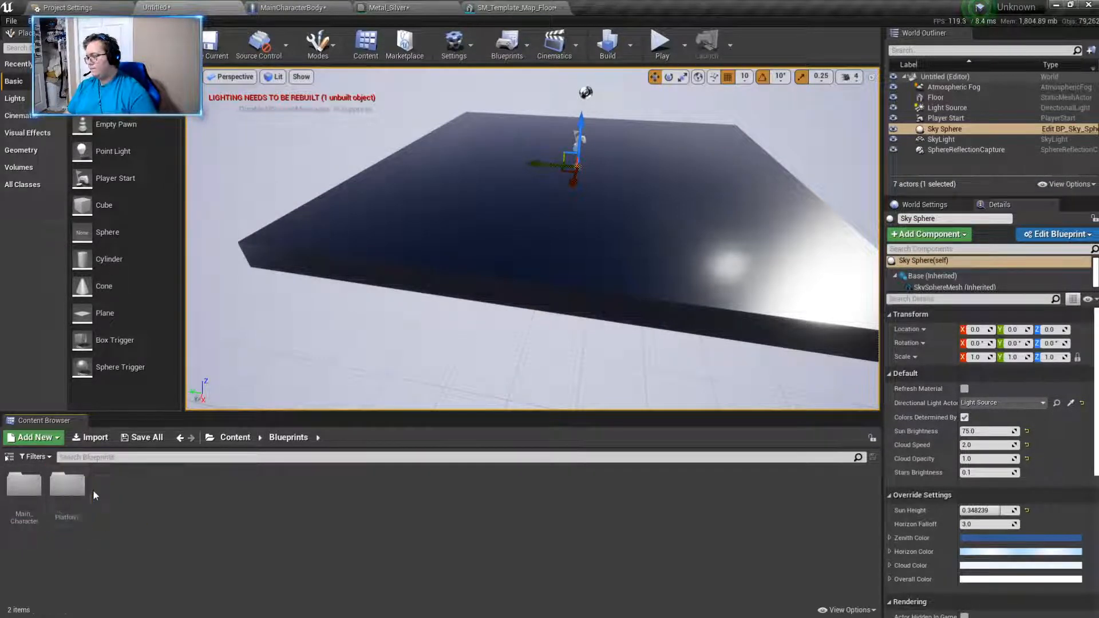
double_click(68, 487)
right_click(147, 541)
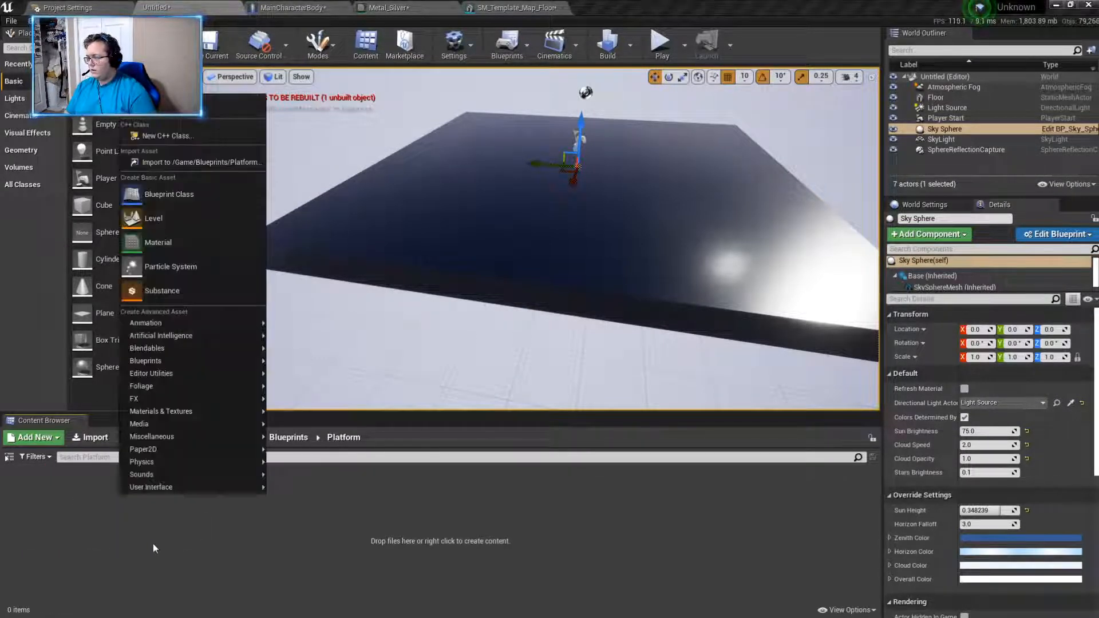
left_click(167, 195)
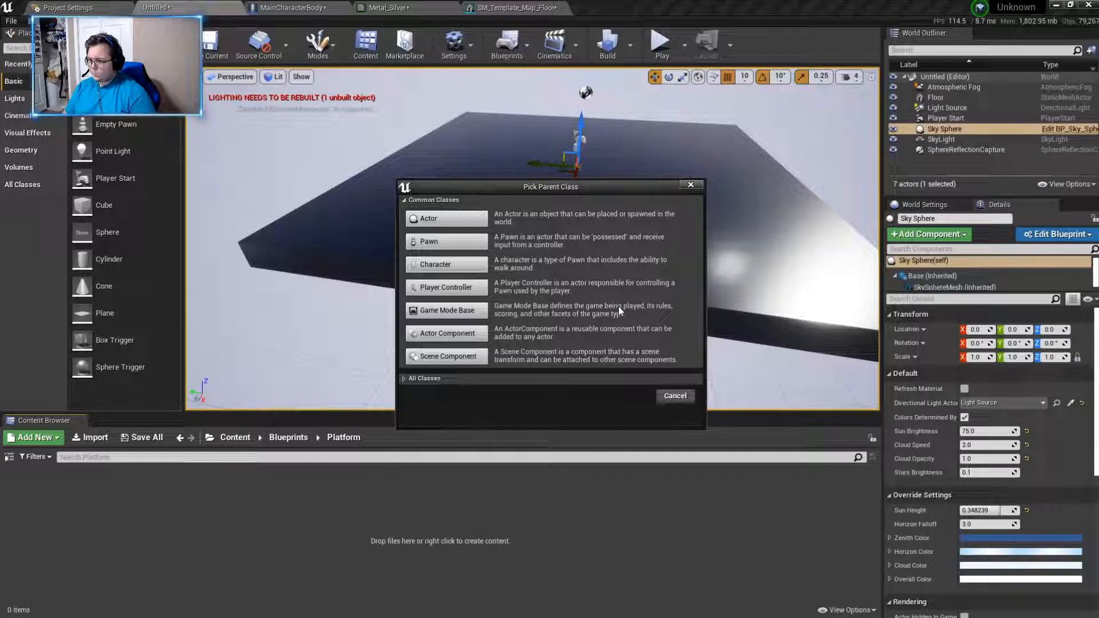
left_click(675, 395)
right_click(186, 559)
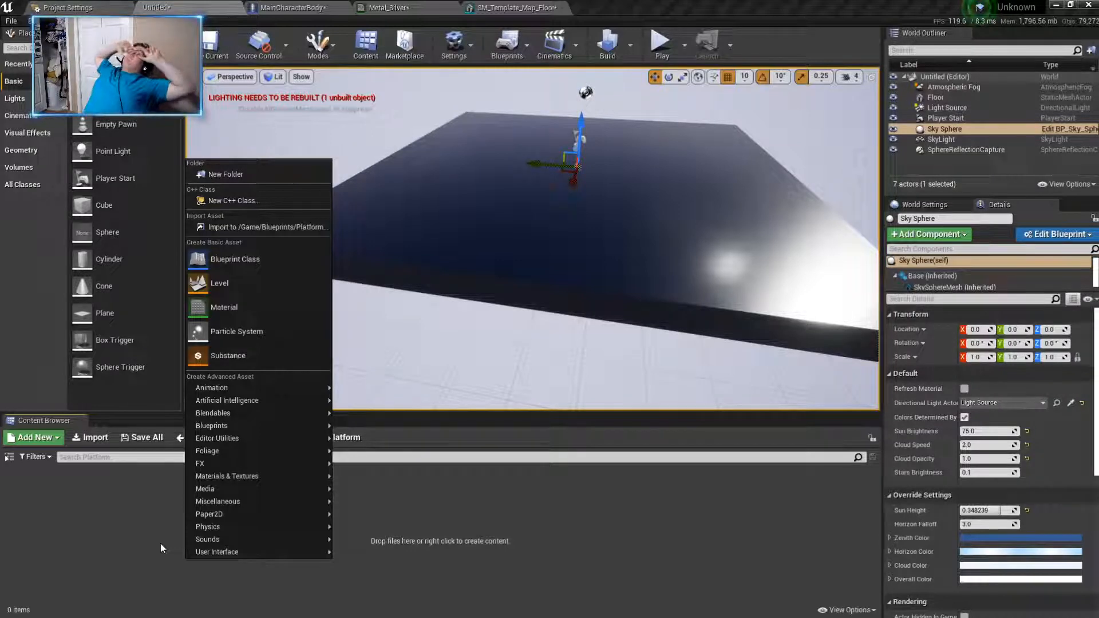
mouse_move(207, 539)
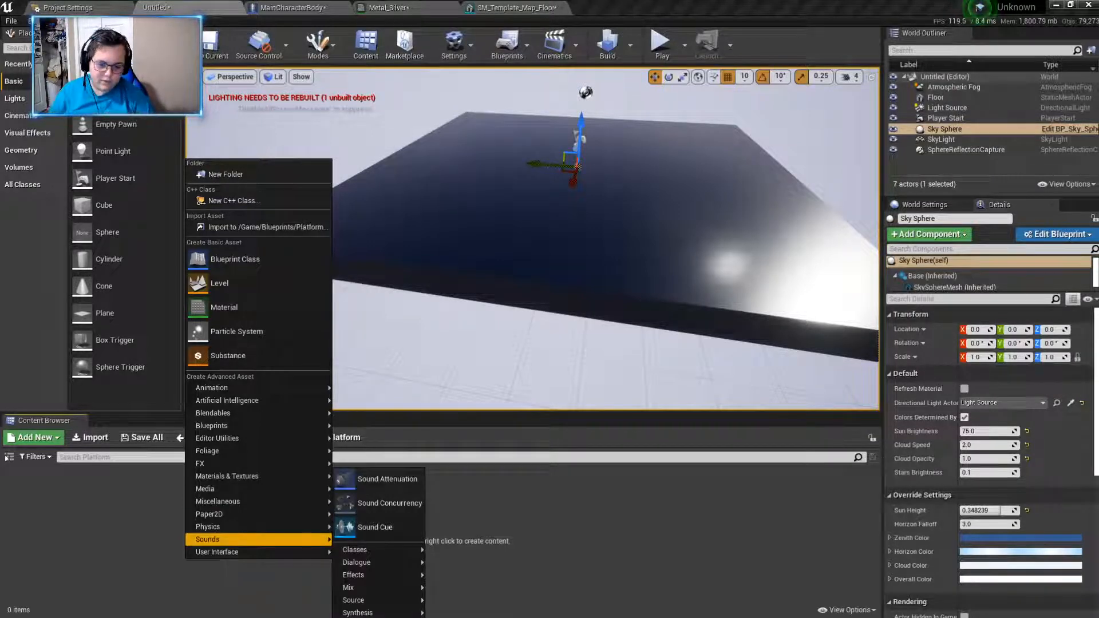
key("Escape")
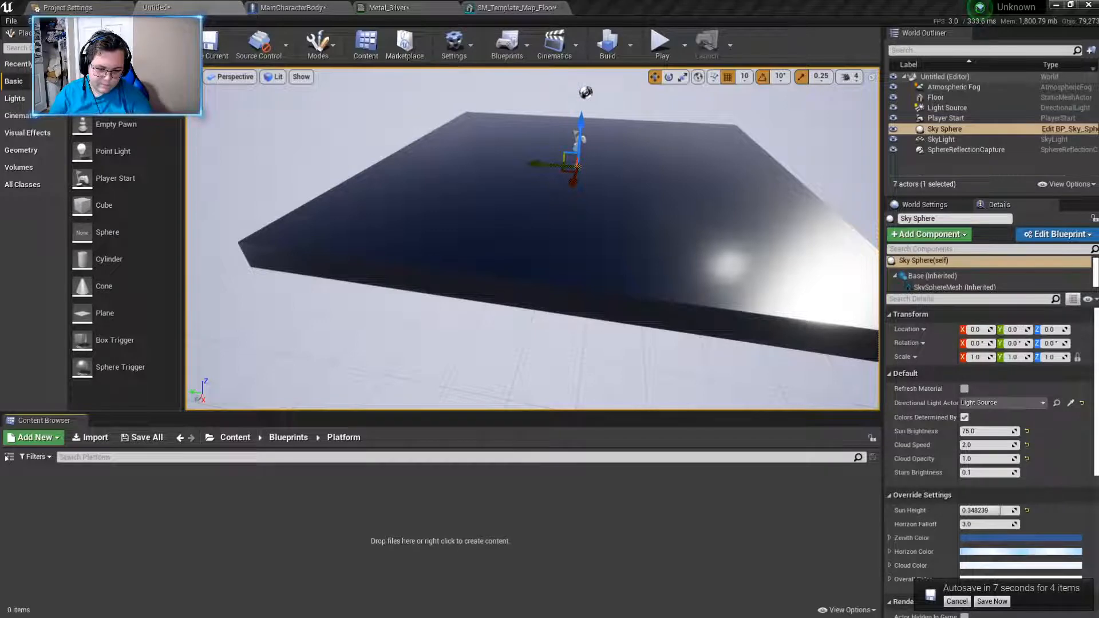
- Create an Actor-based Blueprint Class in the Platform folder and open it for editing
right_click(530, 507)
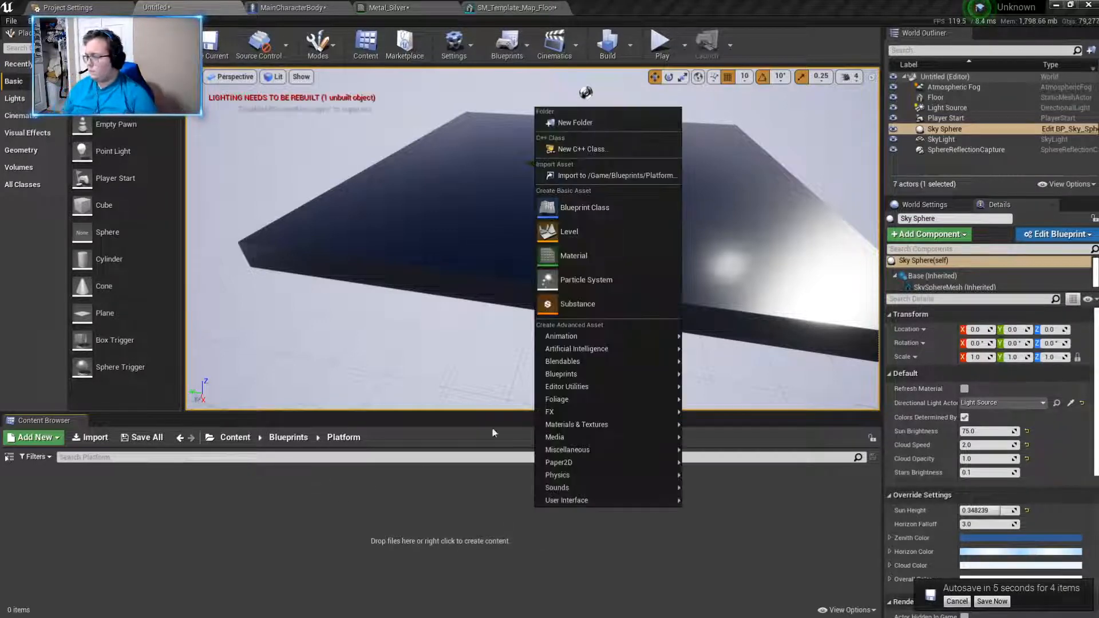
left_click(549, 207)
left_click(475, 224)
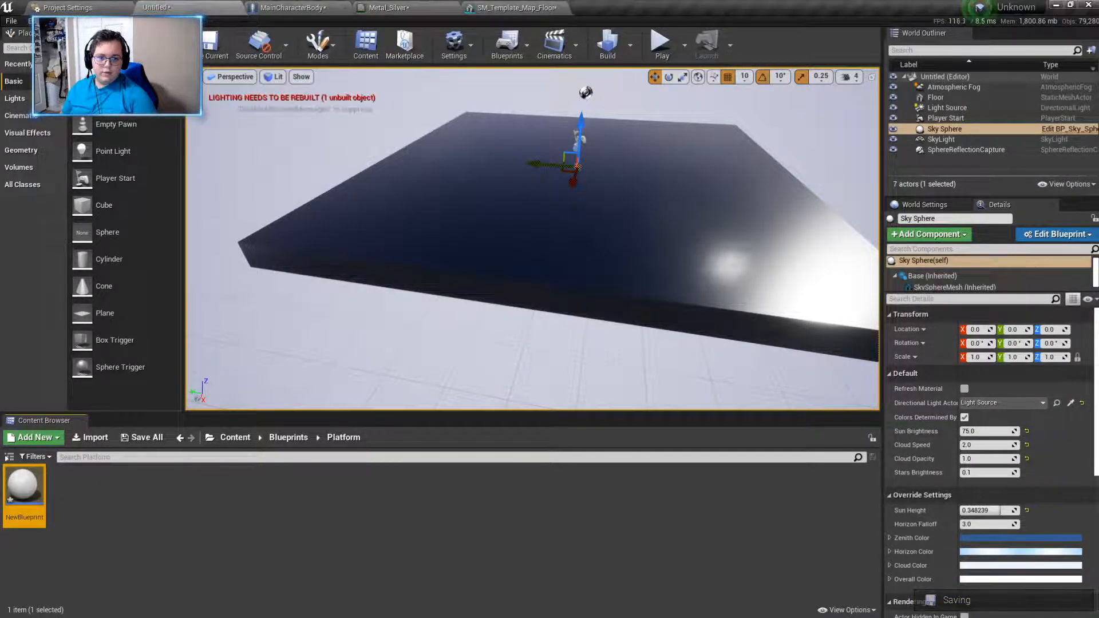
double_click(23, 489)
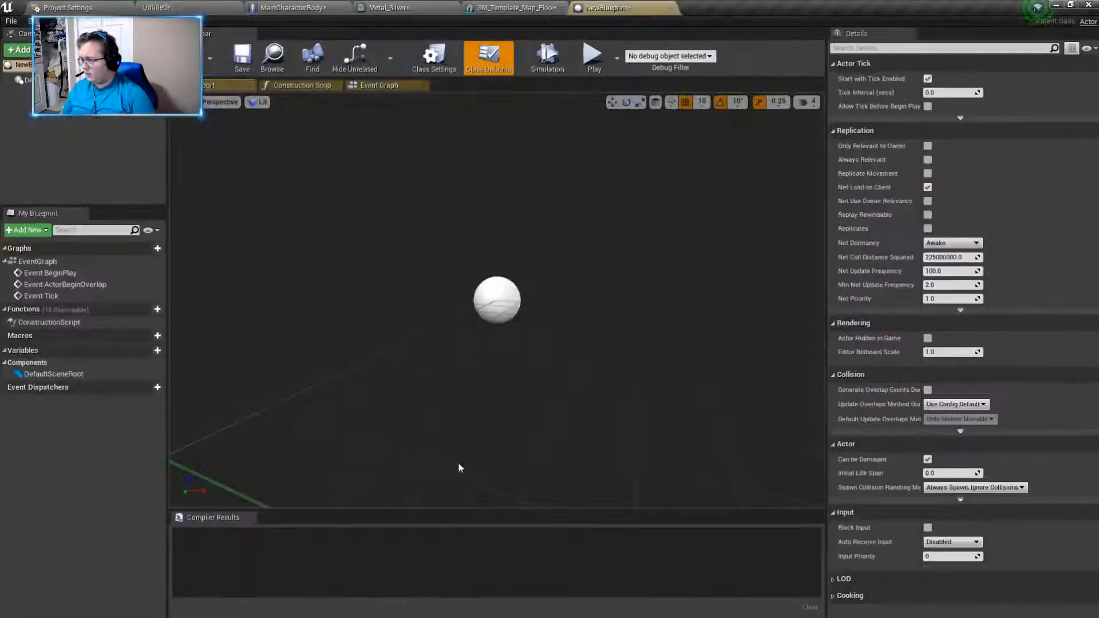
right_click_drag(513, 284, 466, 245)
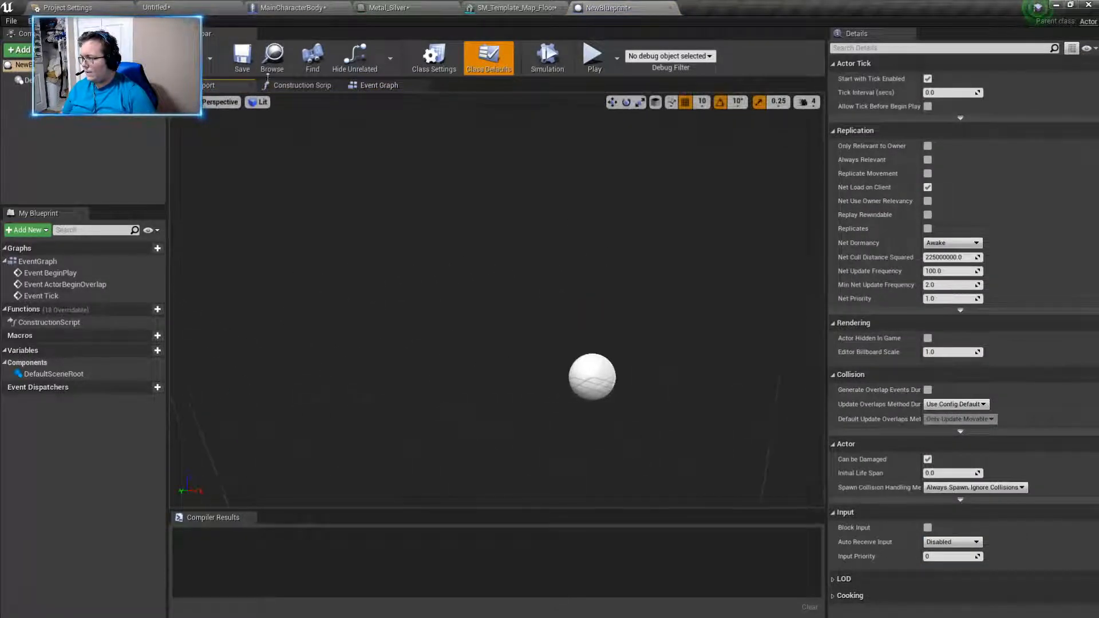
- Close the SM_Template_Map_Floor, Metal_Silver and NewBlueprint editors and return to the level
left_click(532, 8)
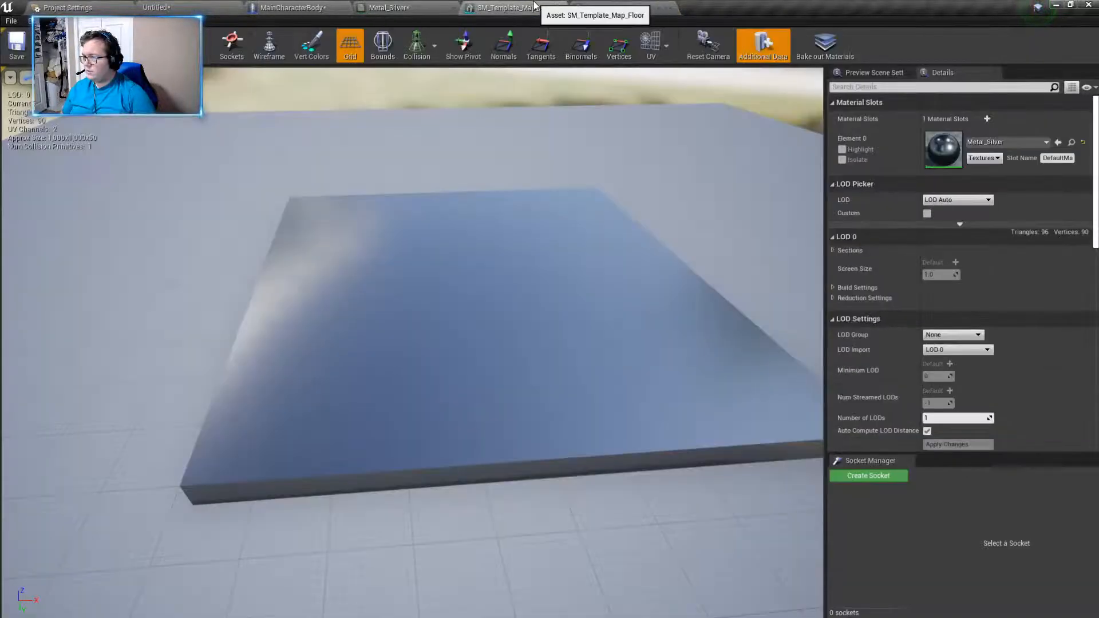
middle_click(532, 8)
middle_click(389, 7)
middle_click(389, 7)
left_click(140, 8)
- Rename the new blueprint as Platform and open it in the full Blueprint editor
right_click(22, 486)
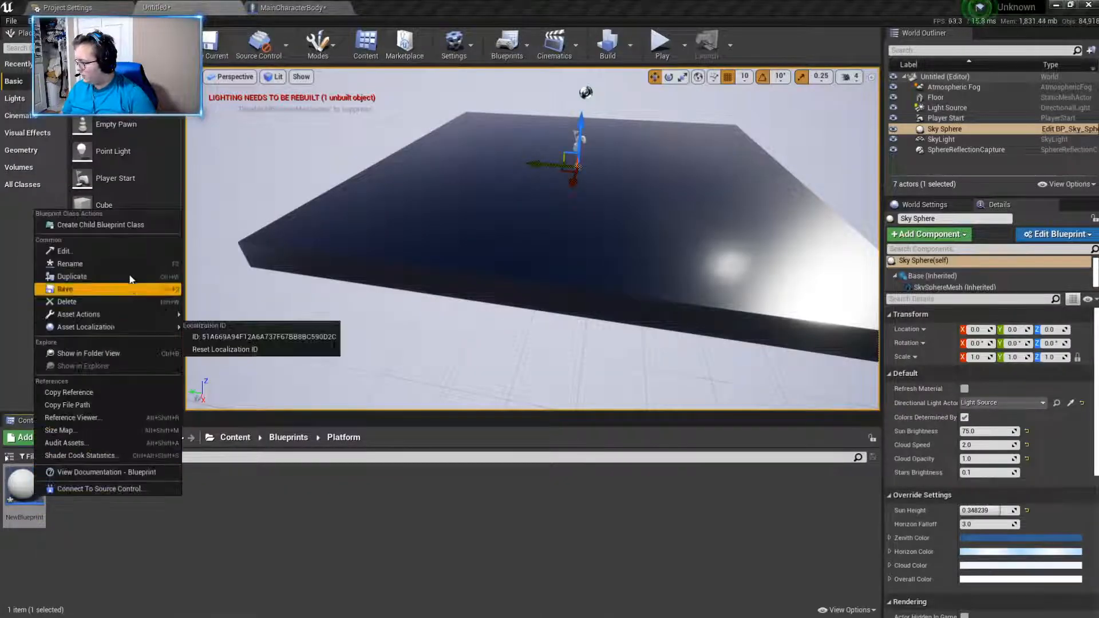
left_click(119, 263)
key("BackSpace")
type("Platftform")
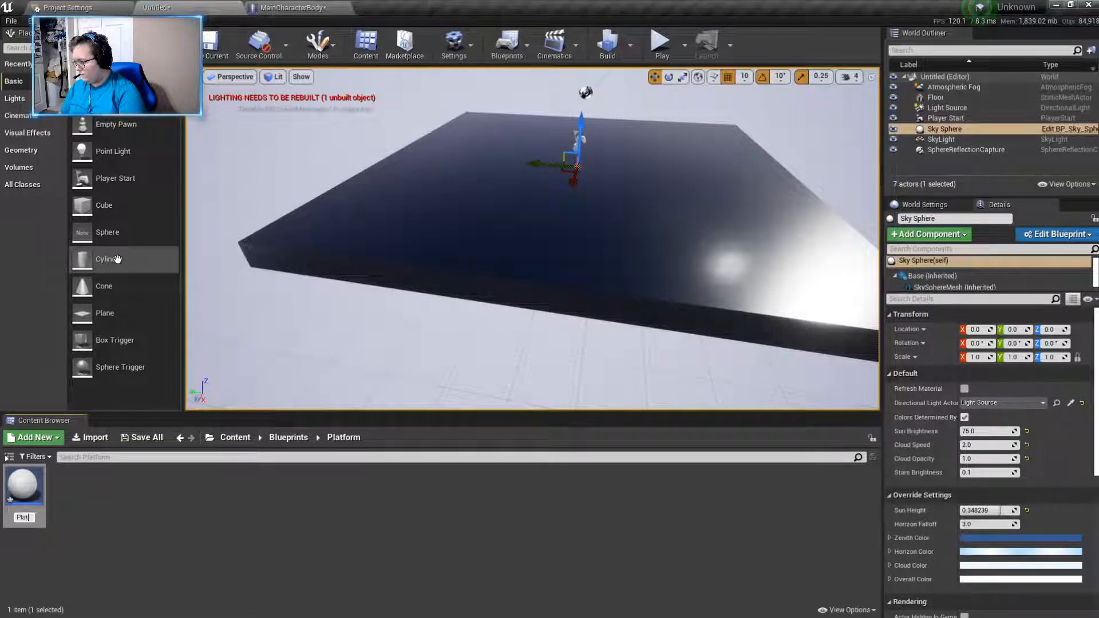
key("Return")
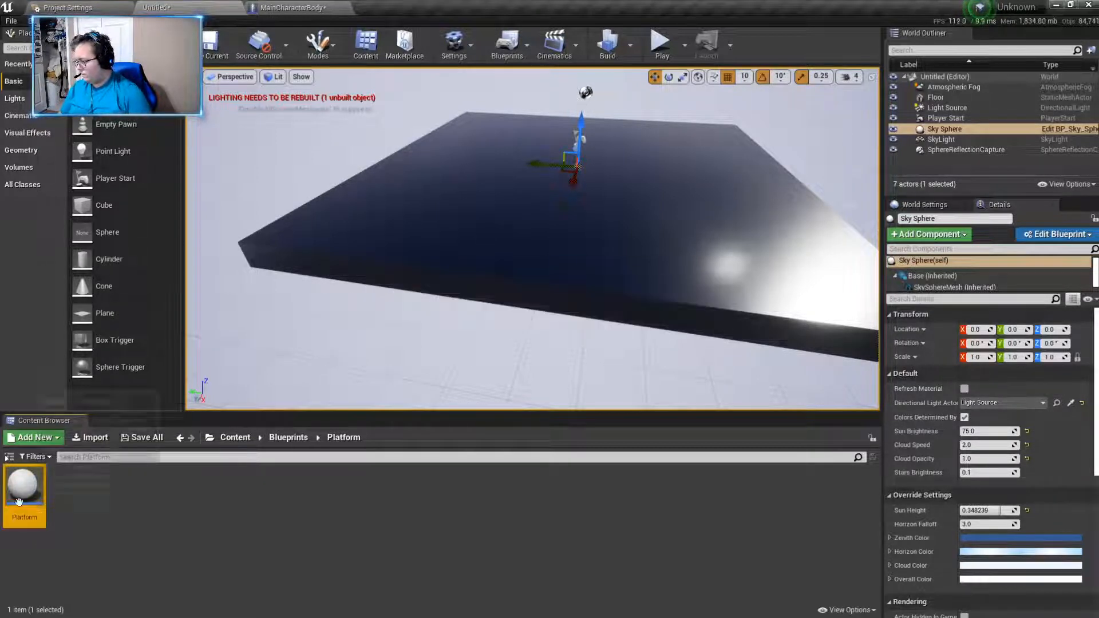
double_click(21, 487)
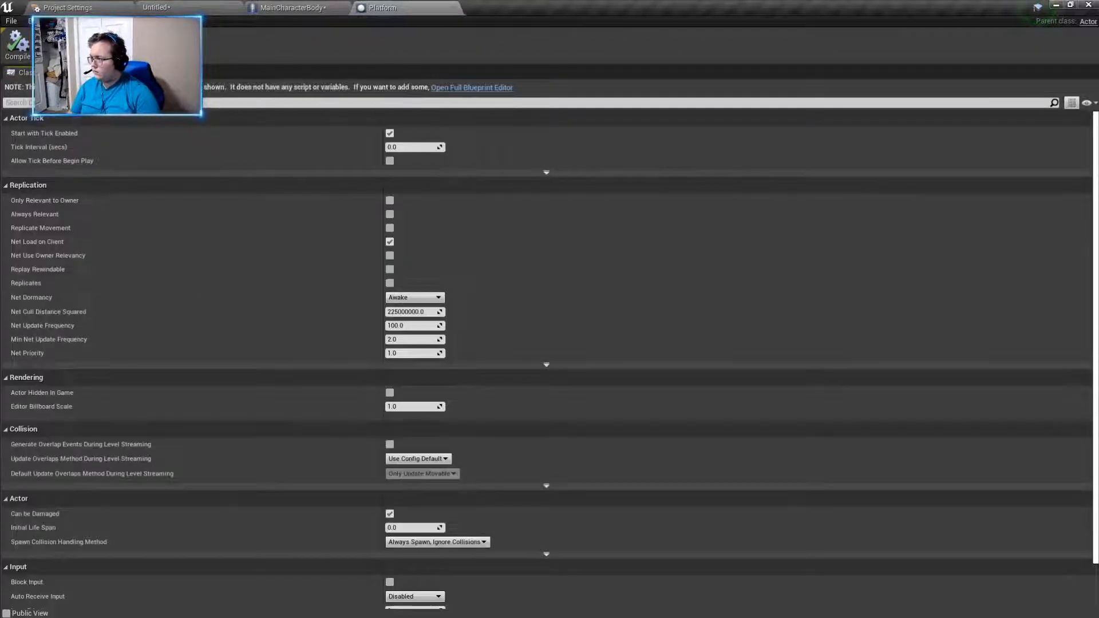
left_click(475, 87)
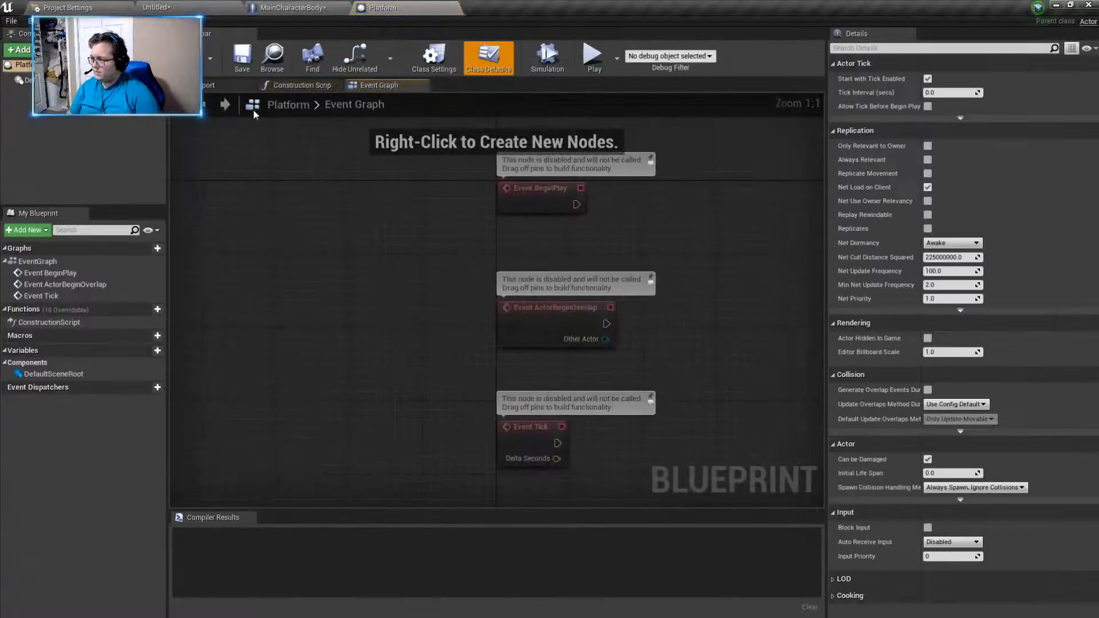
- Add a Static Mesh component named Top Of Platform to the Platform blueprint, working in its viewport
left_click(229, 85)
mouse_move(524, 261)
right_mouse_down()
mouse_move(535, 265)
mouse_move(530, 275)
mouse_move(539, 266)
mouse_move(492, 255)
mouse_move(523, 257)
right_mouse_up()
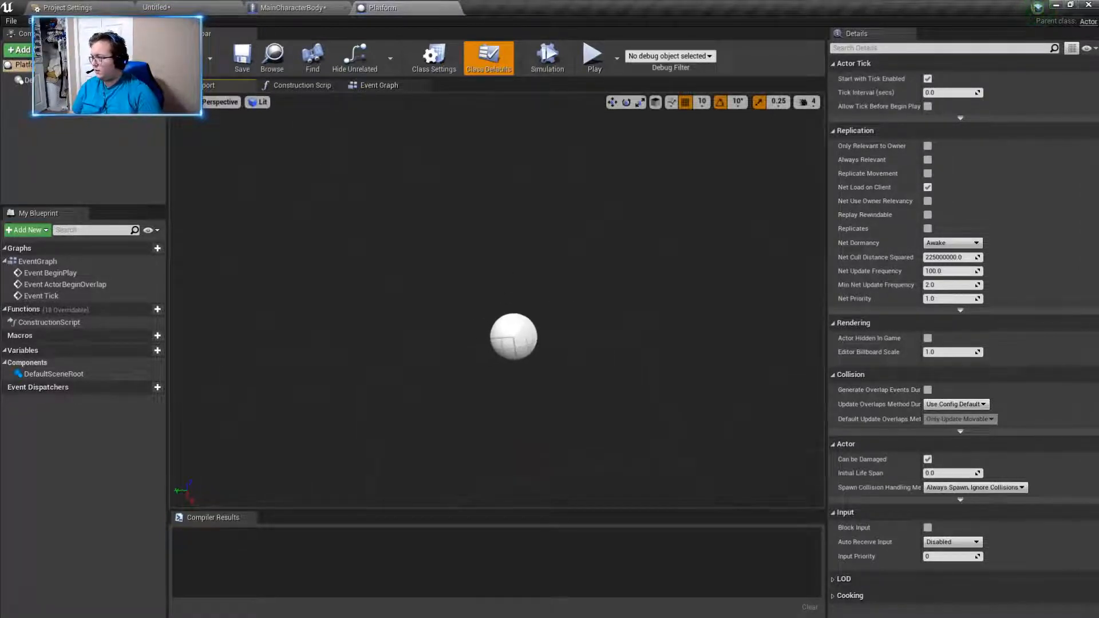
left_click(19, 50)
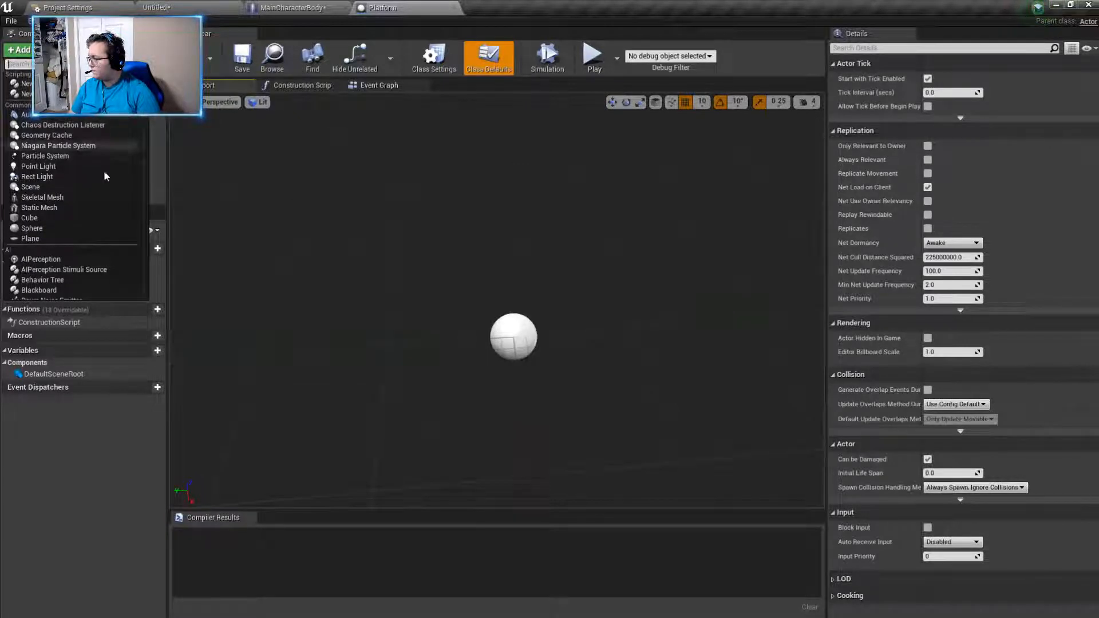
left_click(76, 208)
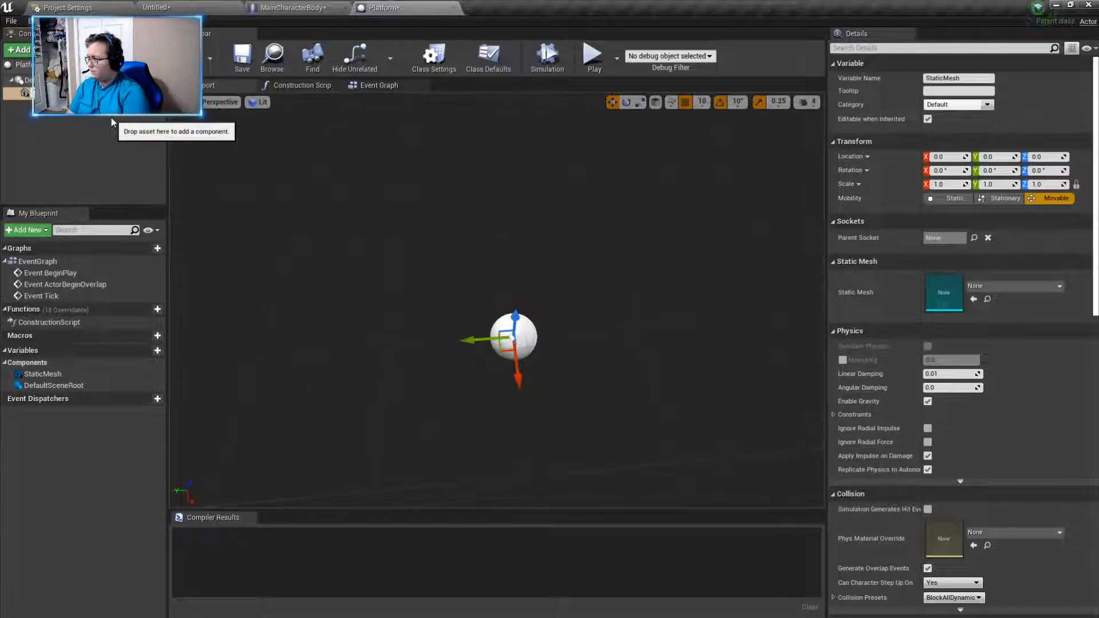
left_click(302, 122)
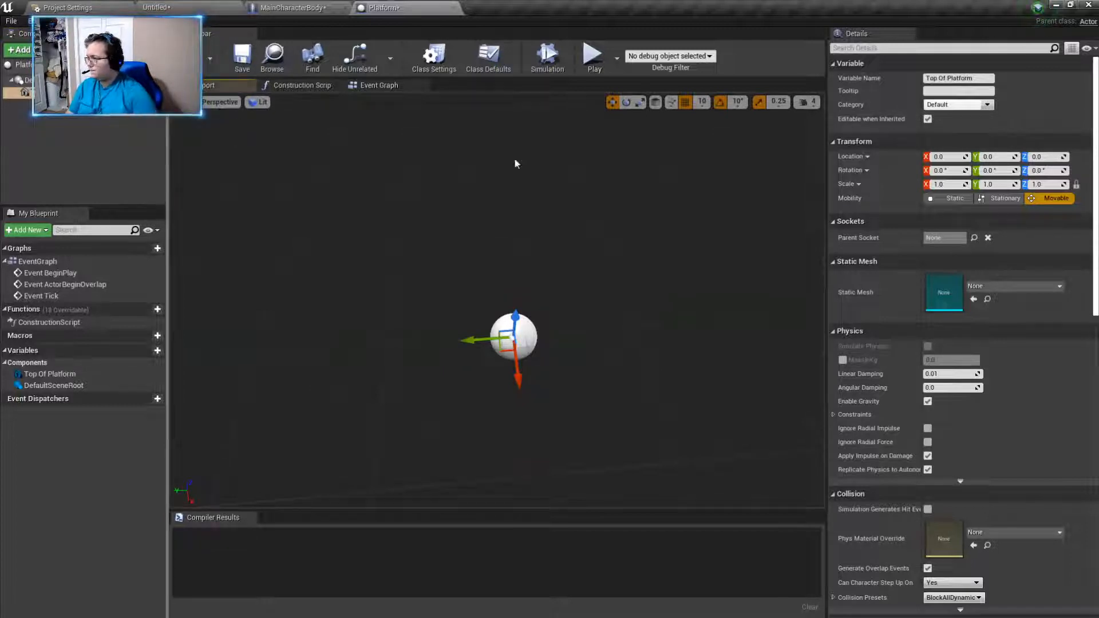
- Assign the Cube static mesh to the Top Of Platform component
left_click(997, 291)
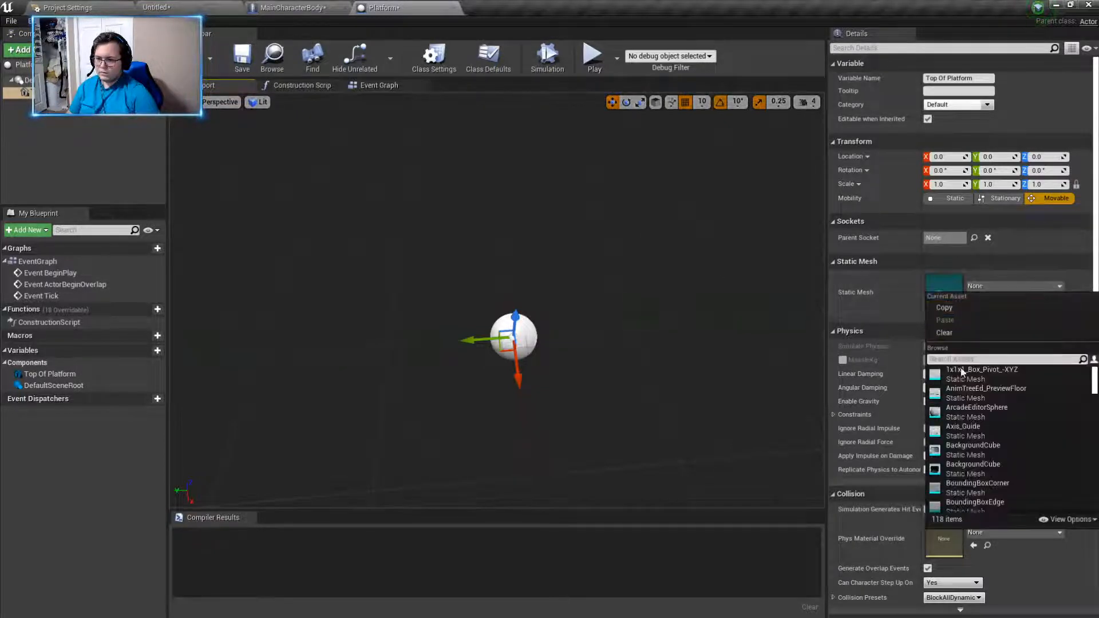
type("cube")
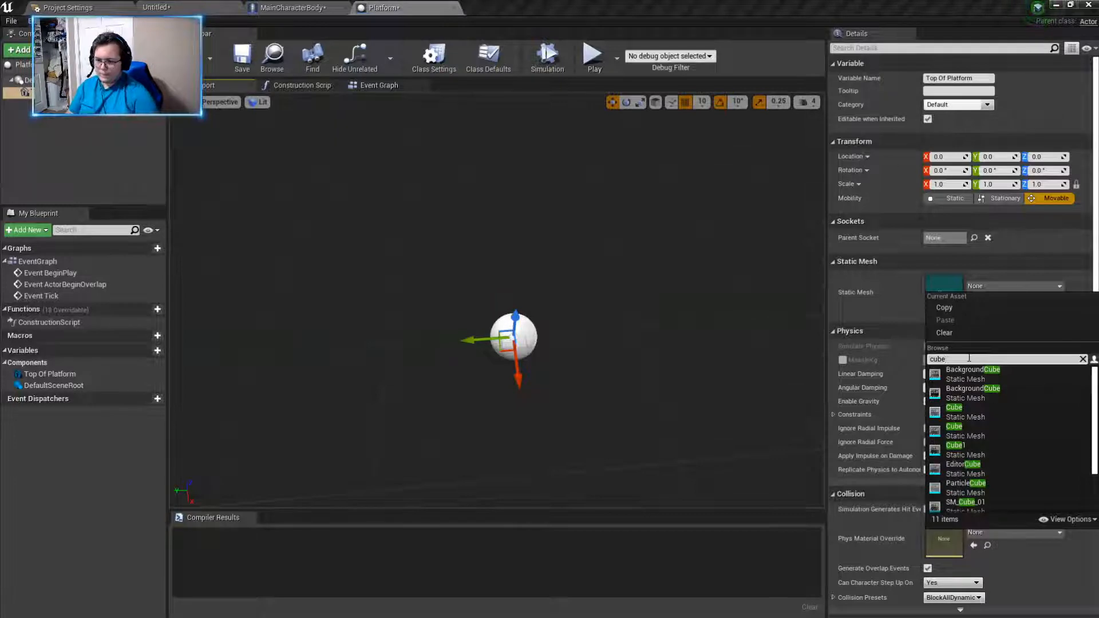
left_click(962, 410)
key("s")
right_click_drag(626, 329, 625, 329)
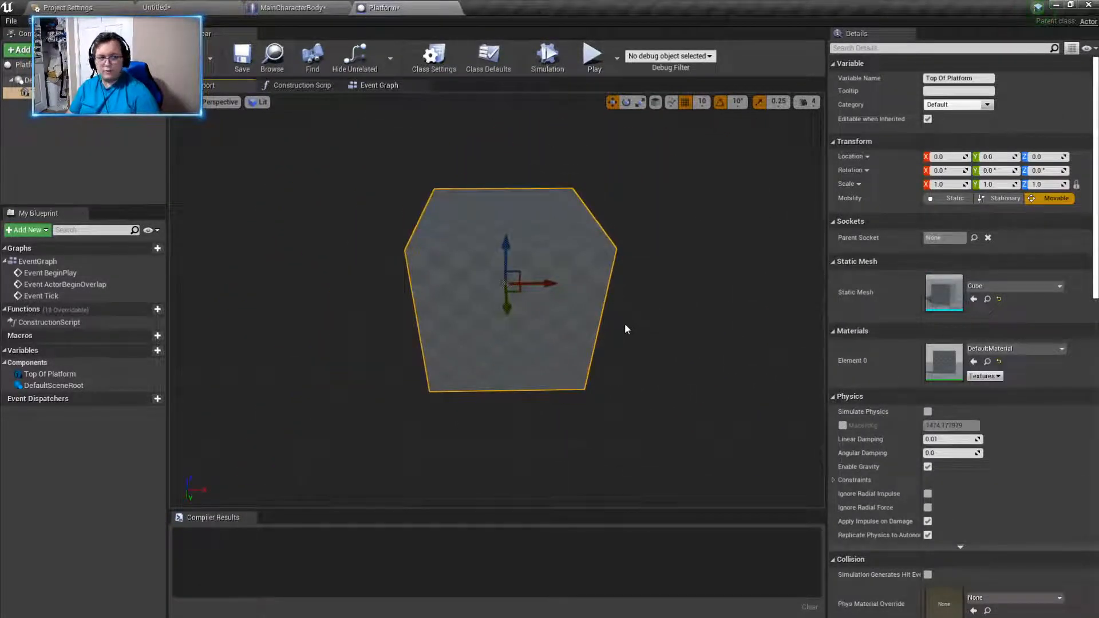
- Flatten Top Of Platform by trying a Z scale of 0.5 and settling on 0.015
left_click(1040, 185)
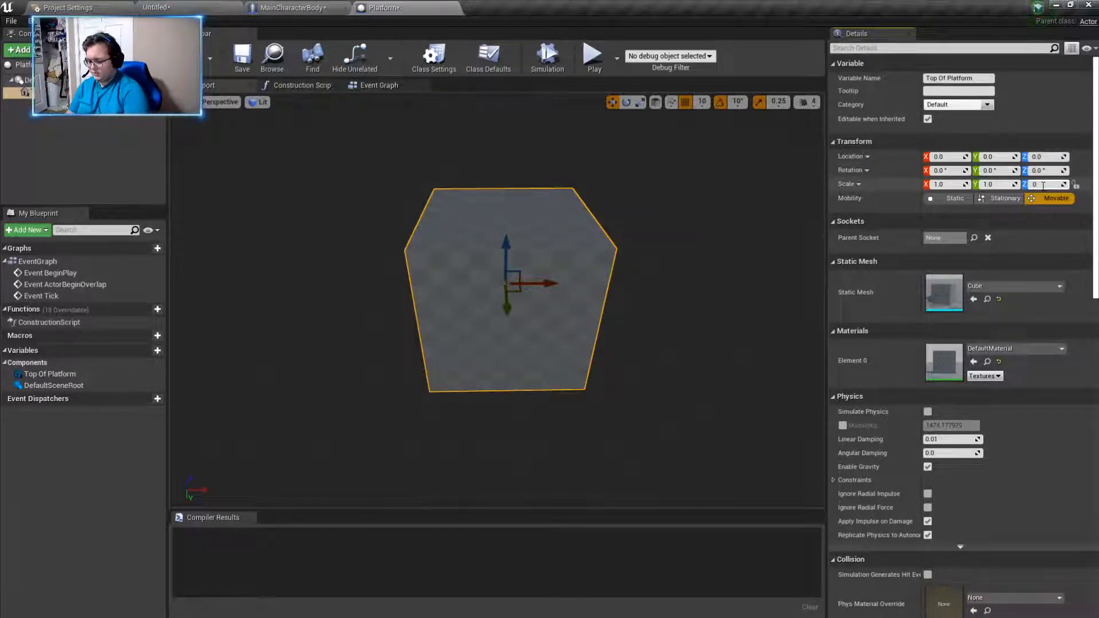
key("Return")
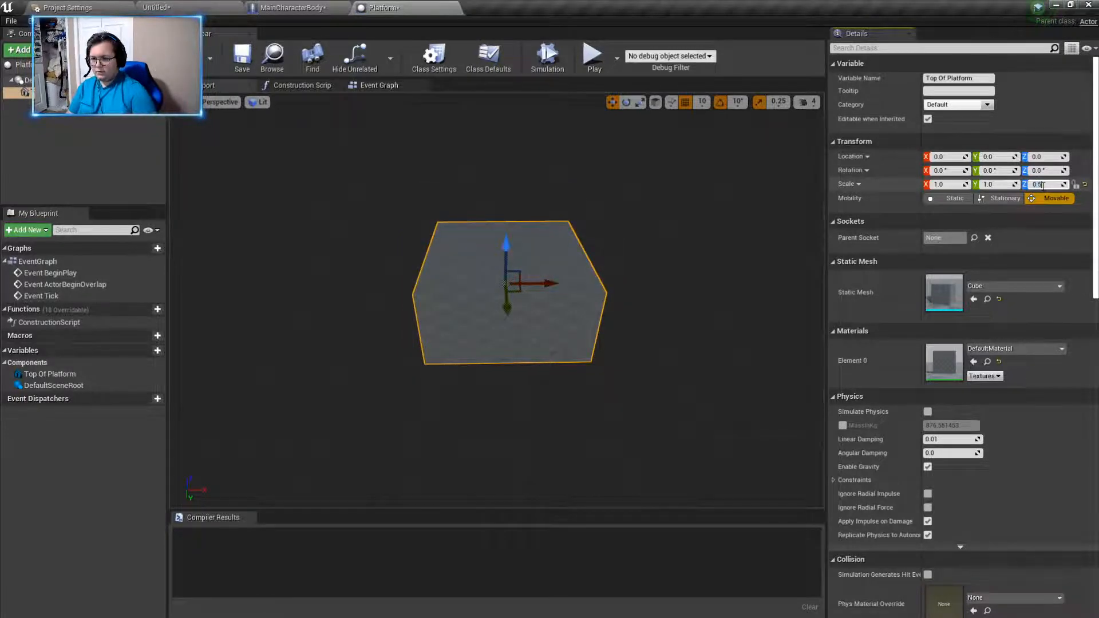
type("0.015")
key("Return")
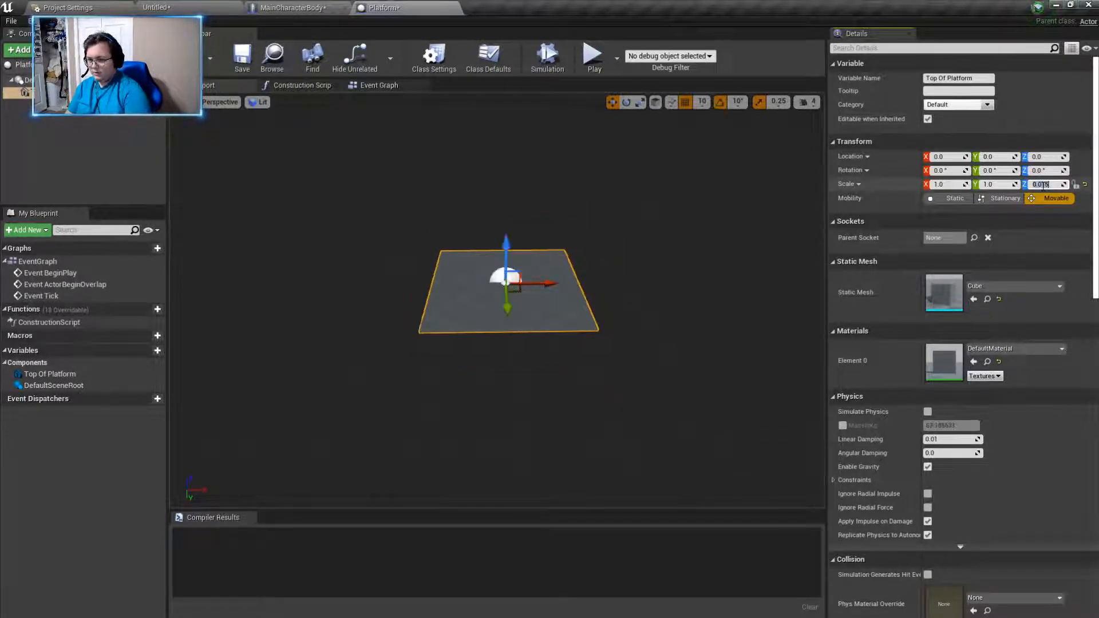
mouse_move(579, 307)
right_mouse_down()
mouse_move(584, 343)
mouse_move(583, 286)
mouse_move(581, 338)
mouse_move(533, 332)
mouse_move(576, 334)
mouse_move(577, 302)
right_mouse_up()
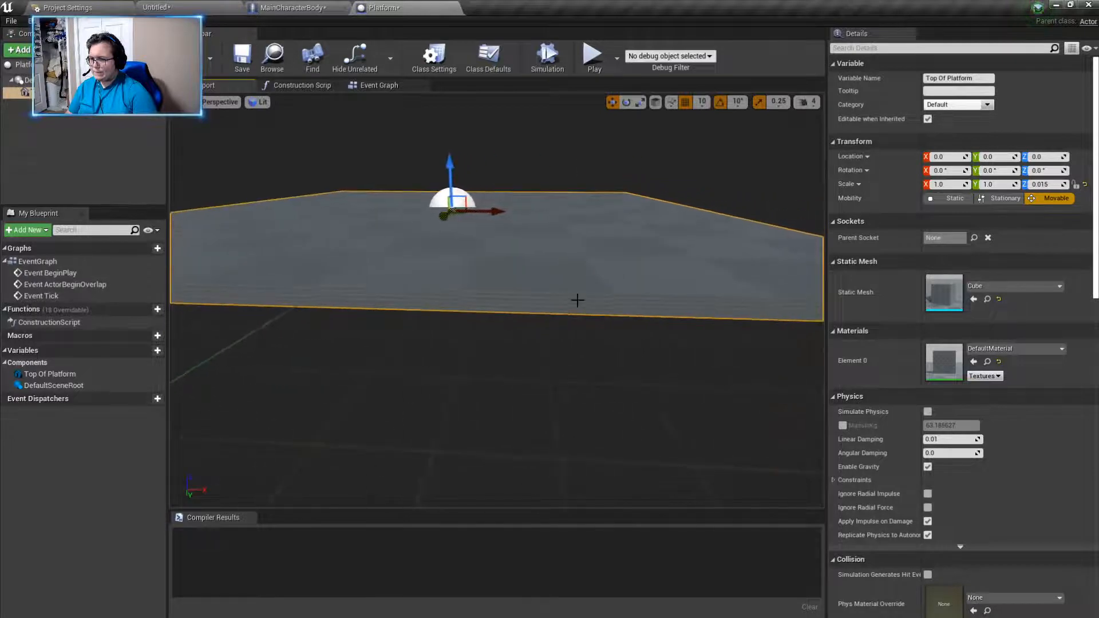
- Set the X and Y scale of Top Of Platform to 1.5 each
left_click(947, 184)
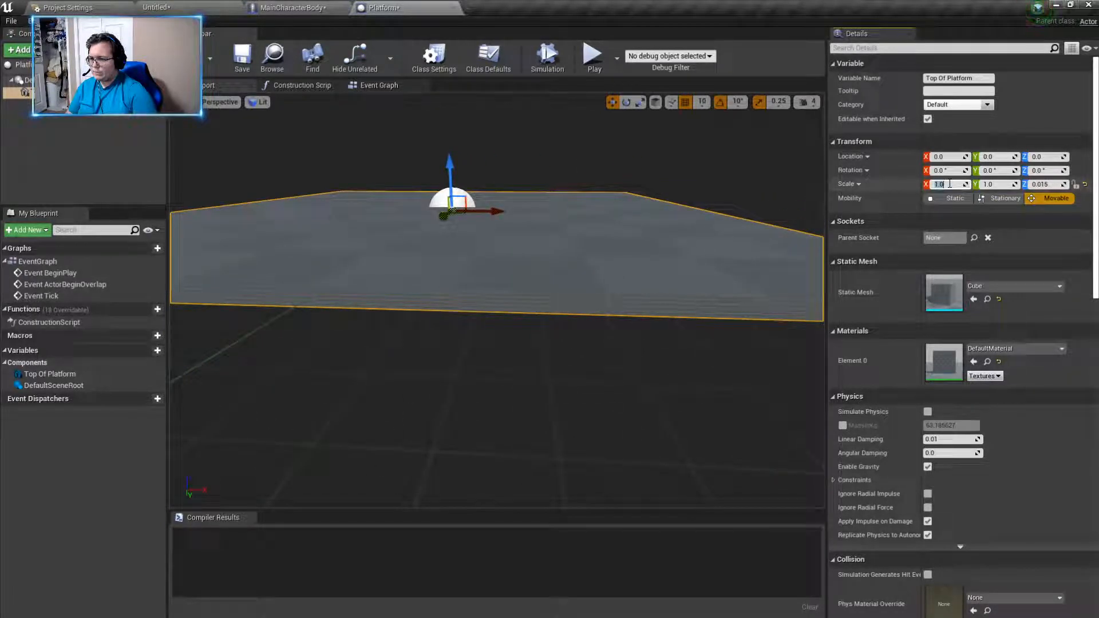
type("1.5")
key("Return")
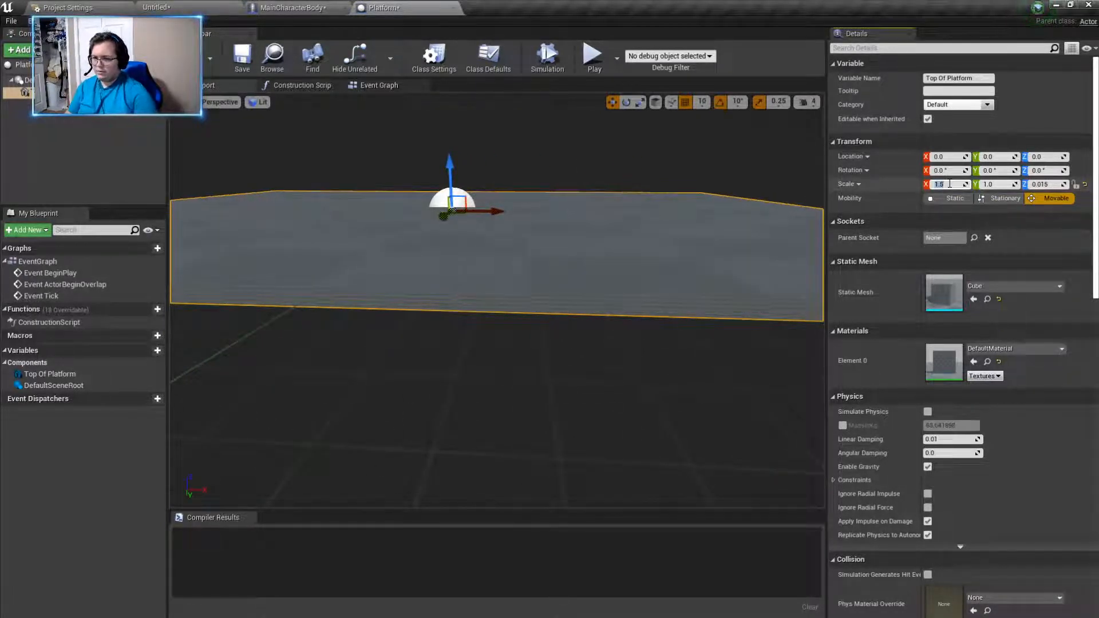
left_click(998, 185)
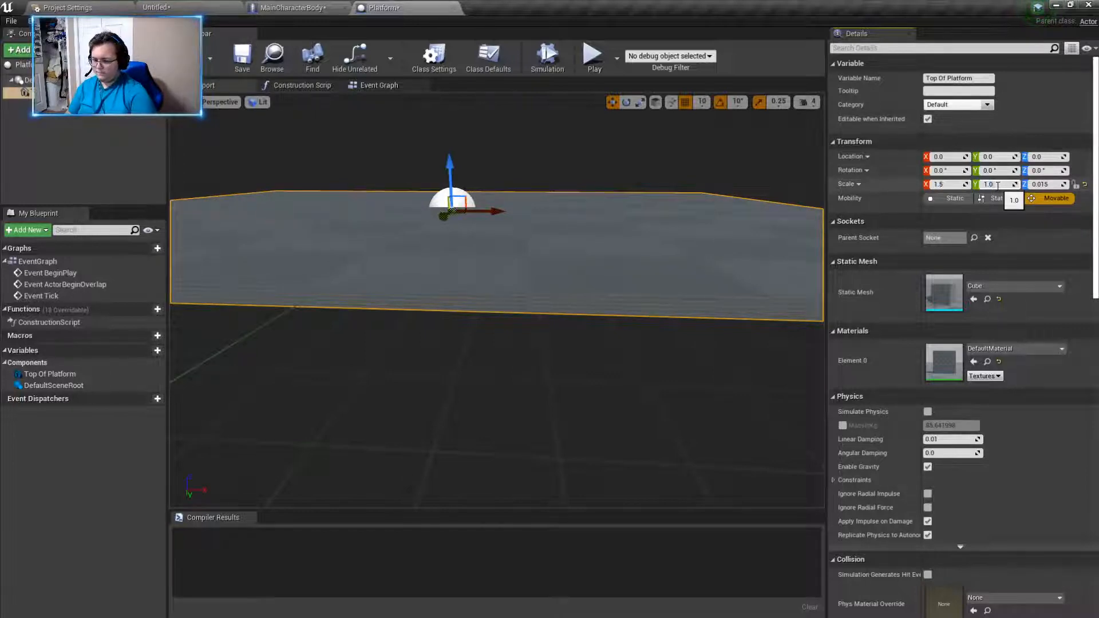
type("1.5")
key("Return")
right_click_drag(608, 272, 635, 259)
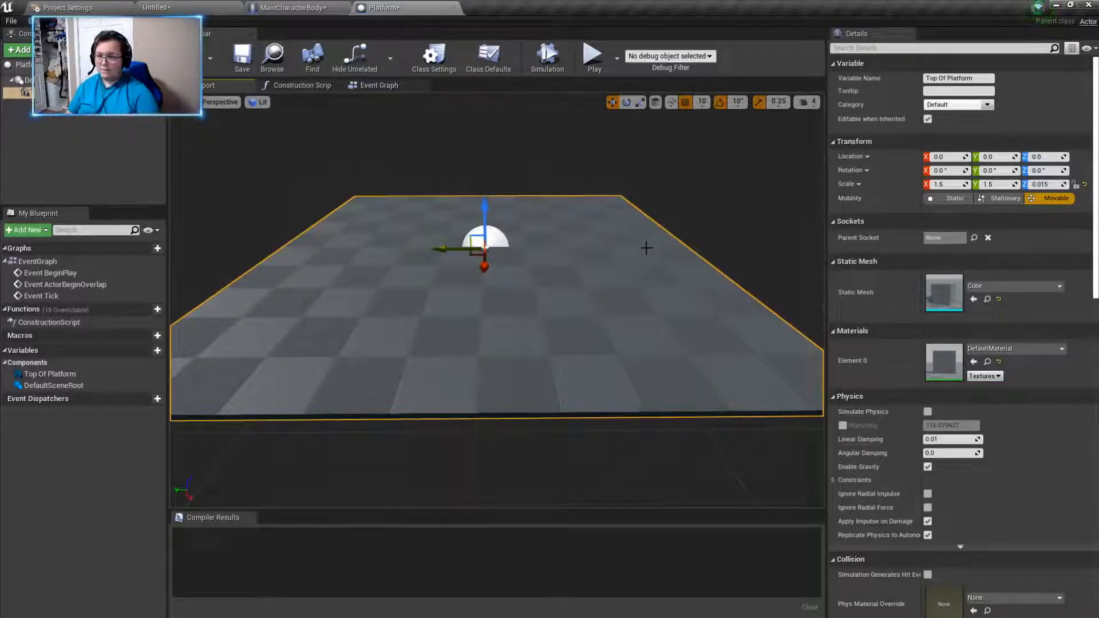
- Apply the Metal_Silver material to Top Of Platform and compile the Platform blueprint
left_click(1005, 351)
type("met")
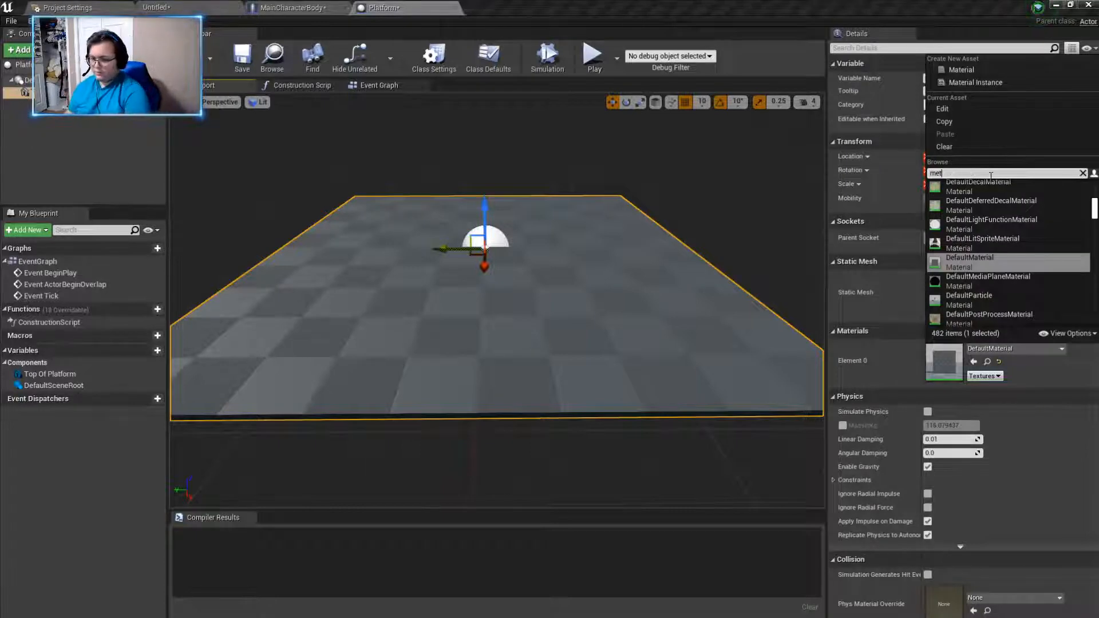
type("al")
left_click(963, 222)
right_click_drag(558, 225, 561, 232)
mouse_move(453, 179)
right_mouse_down()
mouse_move(515, 183)
mouse_move(452, 179)
right_mouse_up()
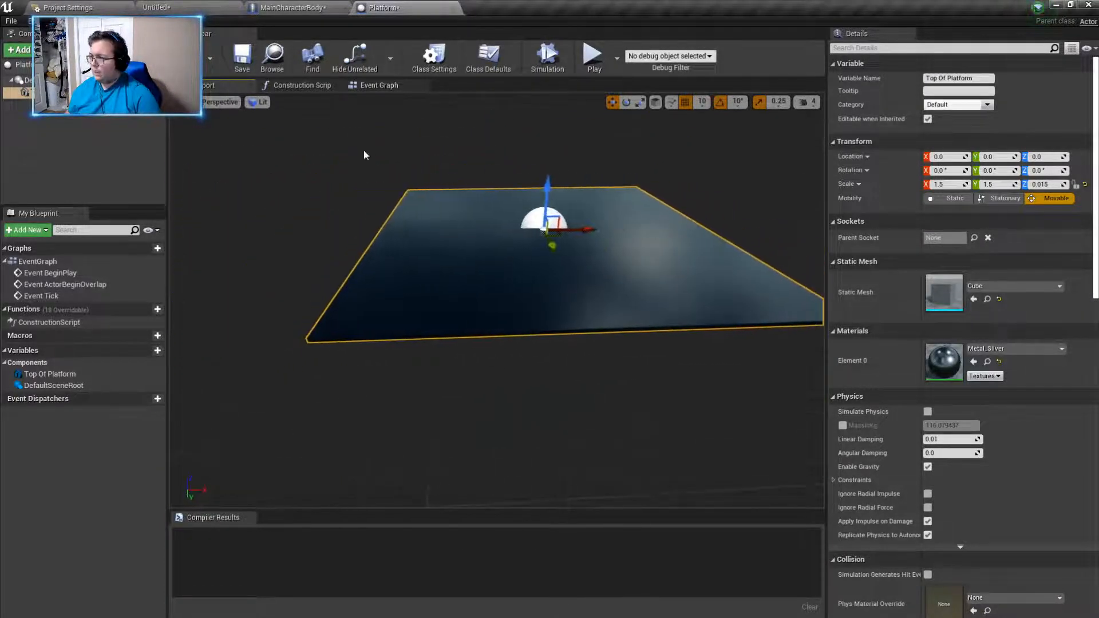
left_click(186, 57)
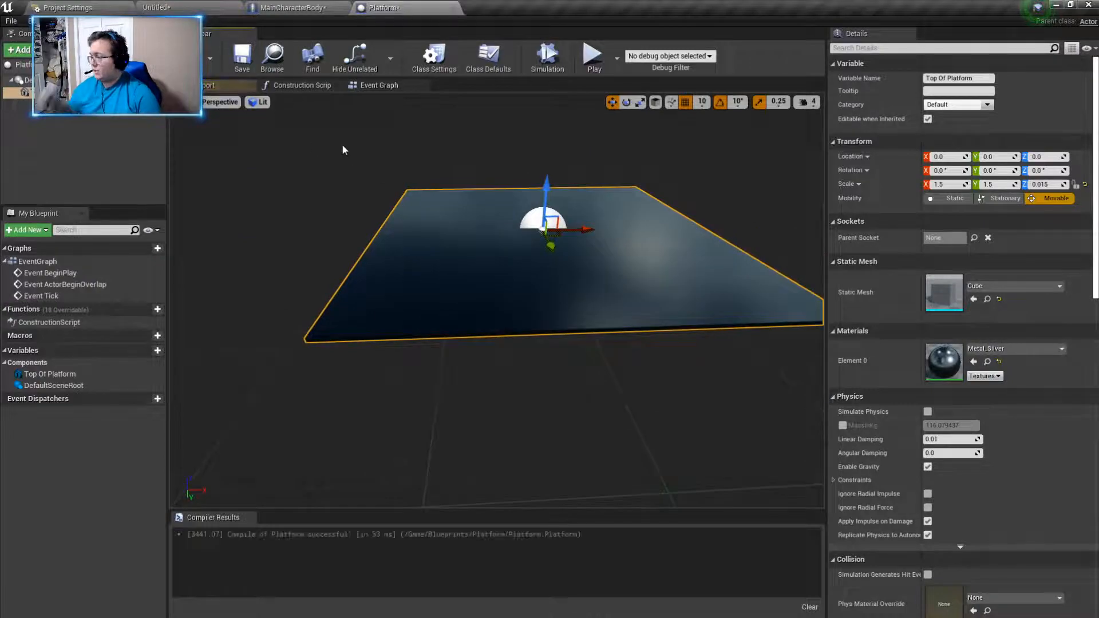
- Return to the level editor and create a material named Light in the materials folder
left_click(65, 8)
left_click(158, 8)
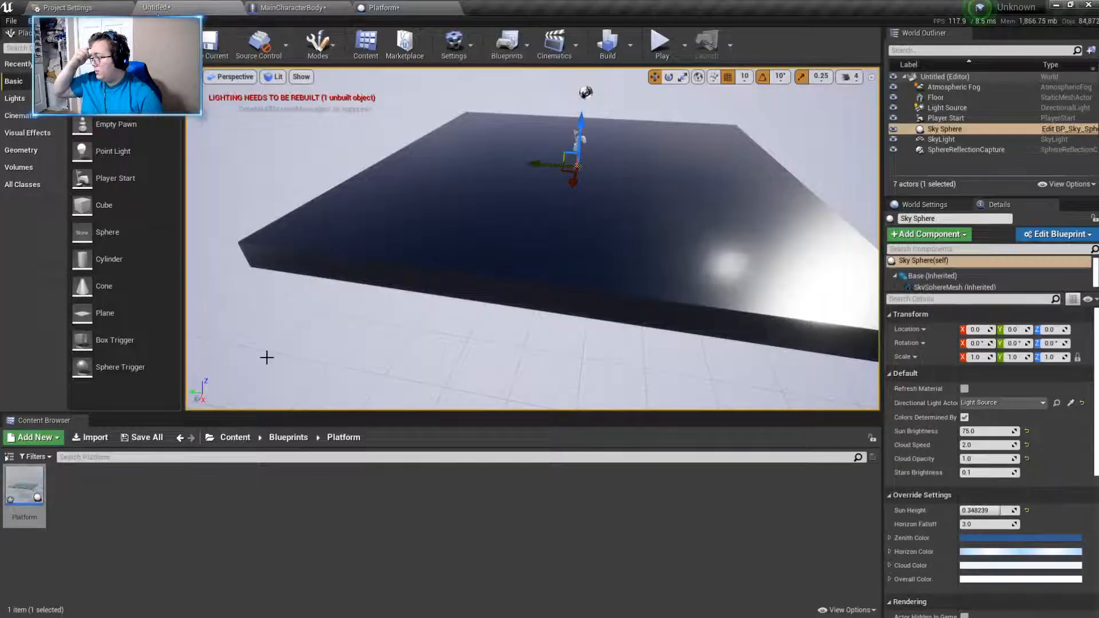
left_click(232, 436)
double_click(68, 493)
right_click(156, 527)
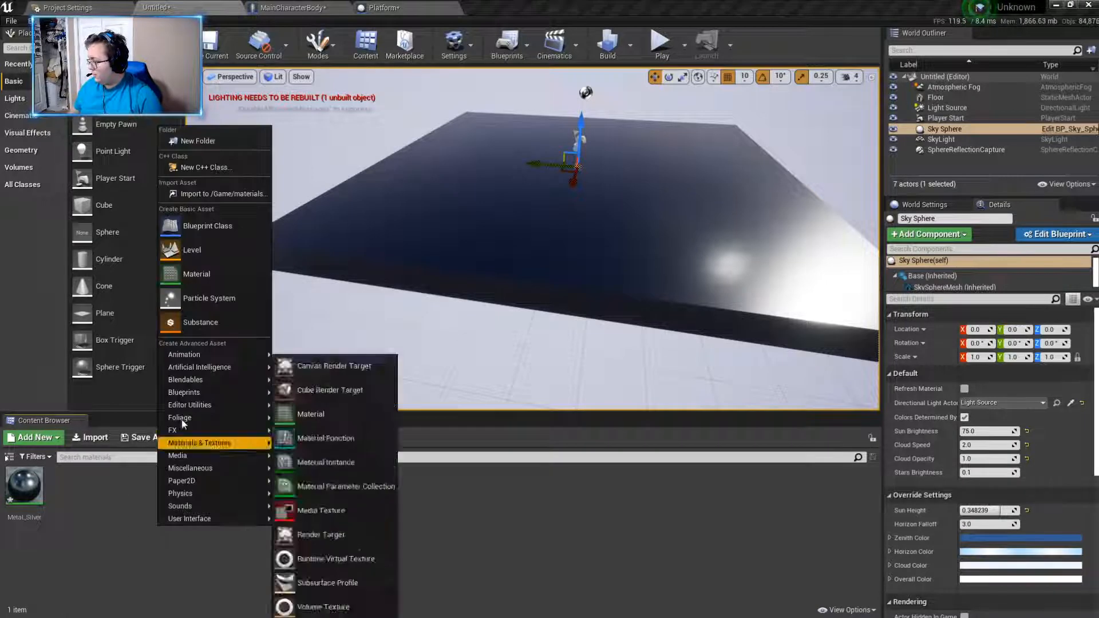
left_click(196, 274)
key("BackSpace")
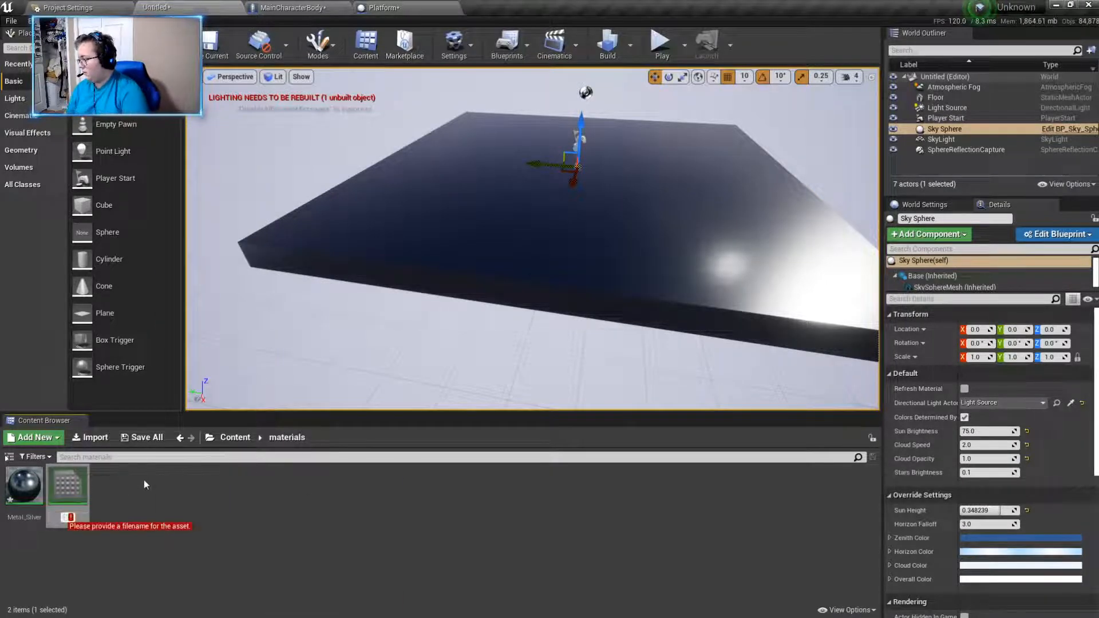
type("Light")
key("Return")
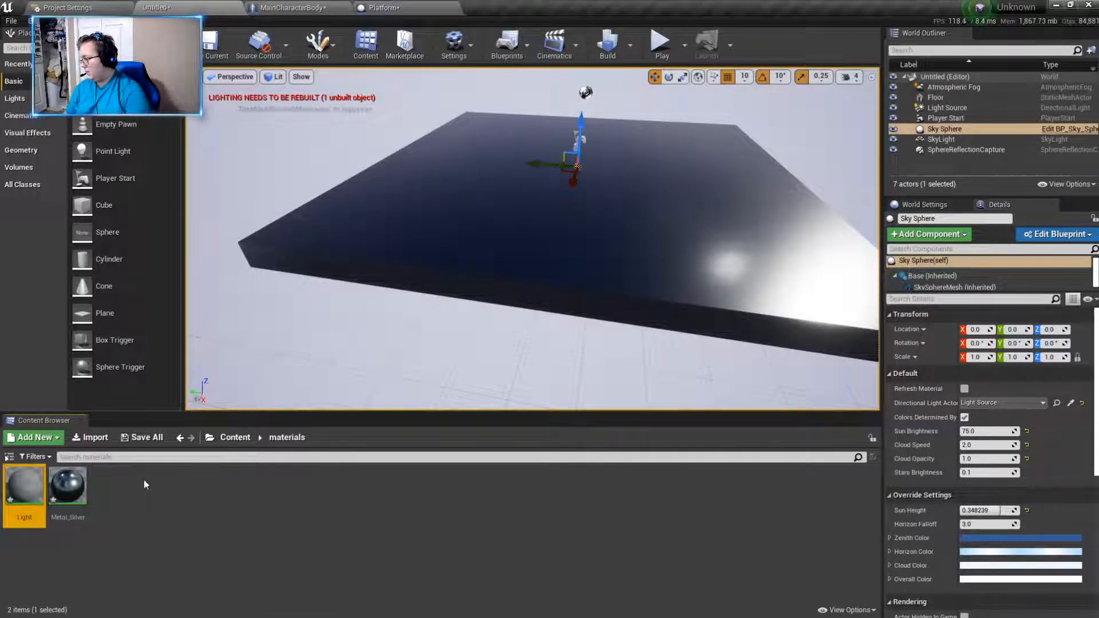
- Create a material named Glass in the materials folder
right_click(144, 480)
left_click(196, 226)
key("Escape")
right_click(111, 503)
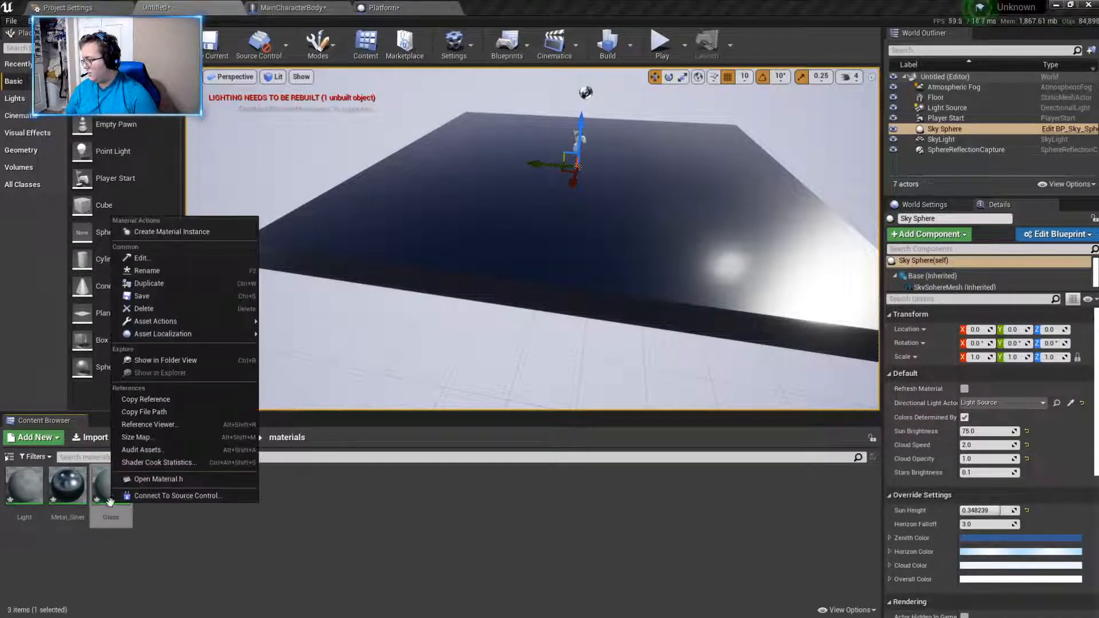
- Create a material named Border in the materials folder
right_click(173, 527)
left_click(234, 277)
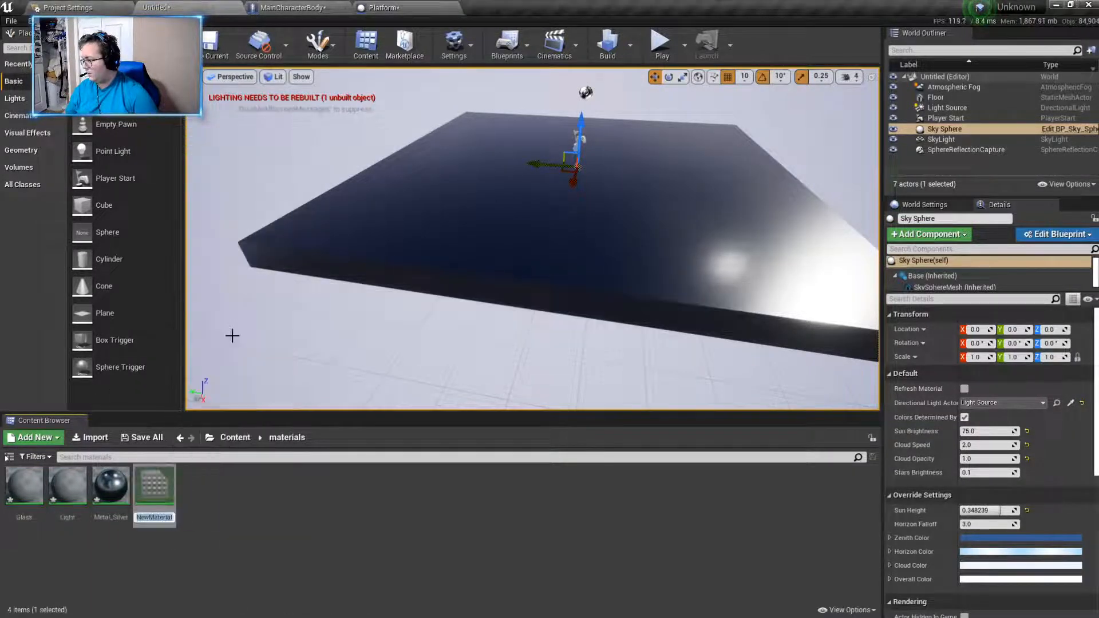
key("BackSpace")
type("Border")
key("Return")
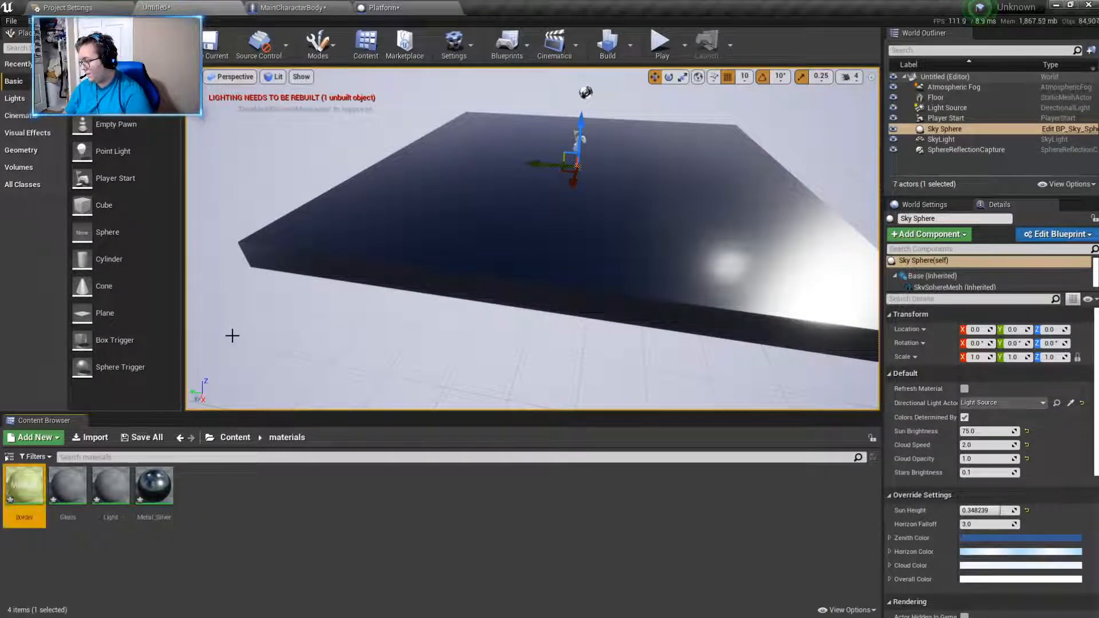
- Create a material named Sturctural_metal in the materials folder
right_click(206, 505)
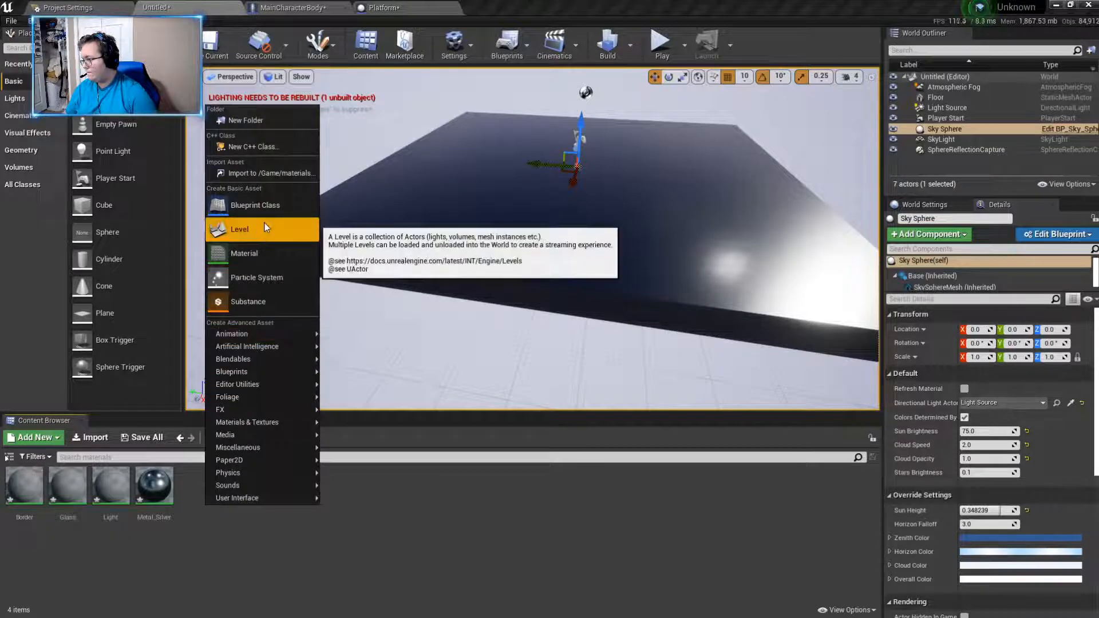
left_click(246, 253)
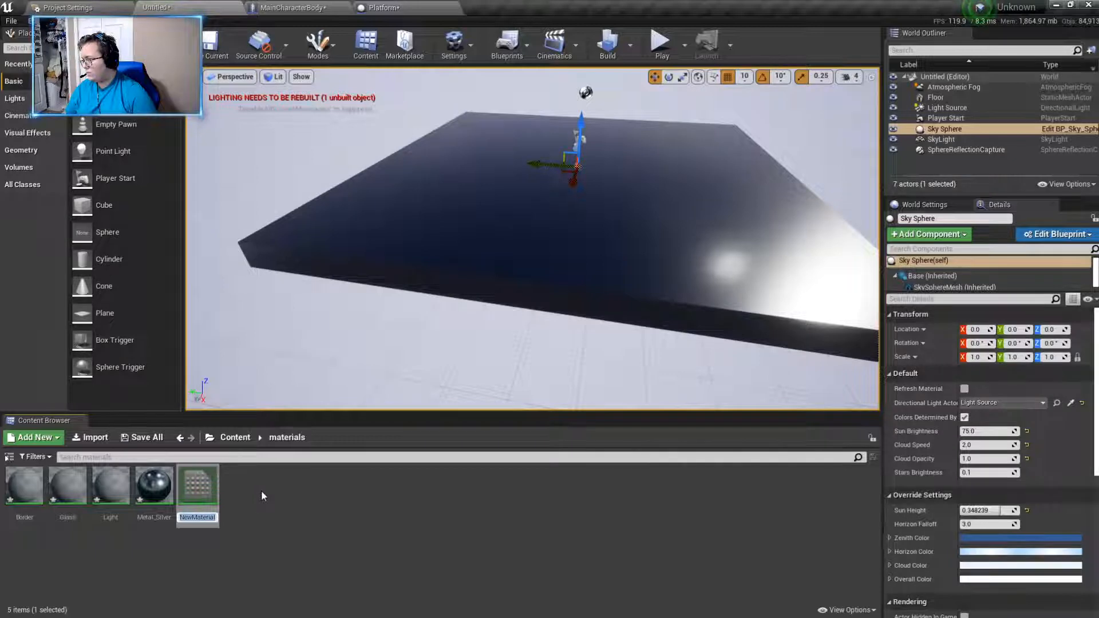
key("BackSpace")
type("Stu")
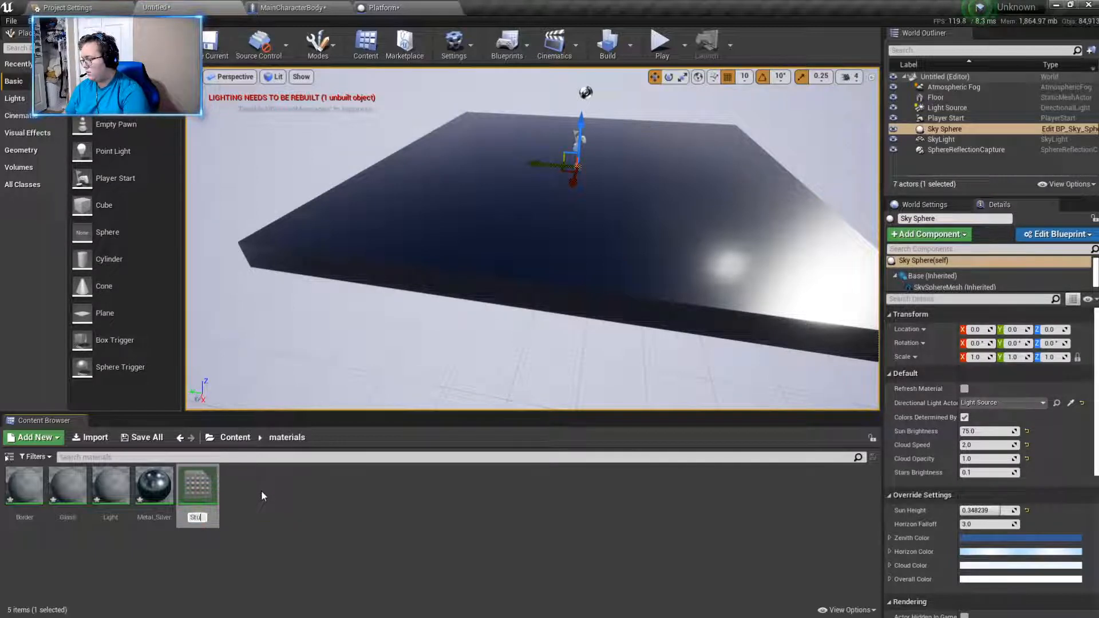
type("rcturalme")
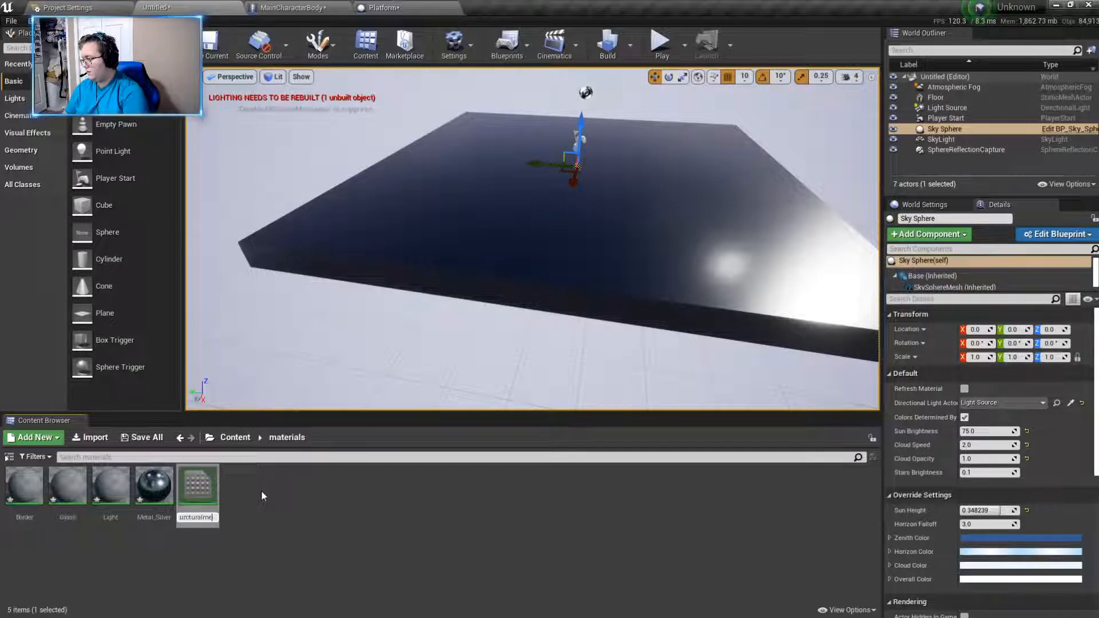
type("_metal")
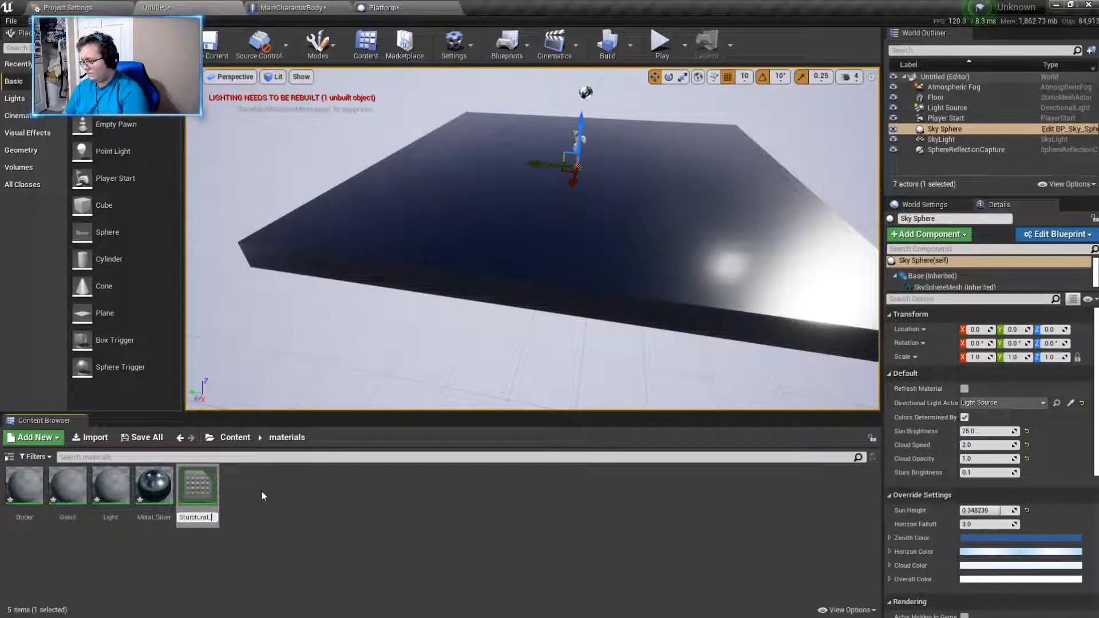
key("Return")
- Open Sturctural_metal for editing and connect a new Constant3Vector node to its Base Color input
double_click(198, 486)
left_click_drag(651, 182, 532, 178)
type("constant")
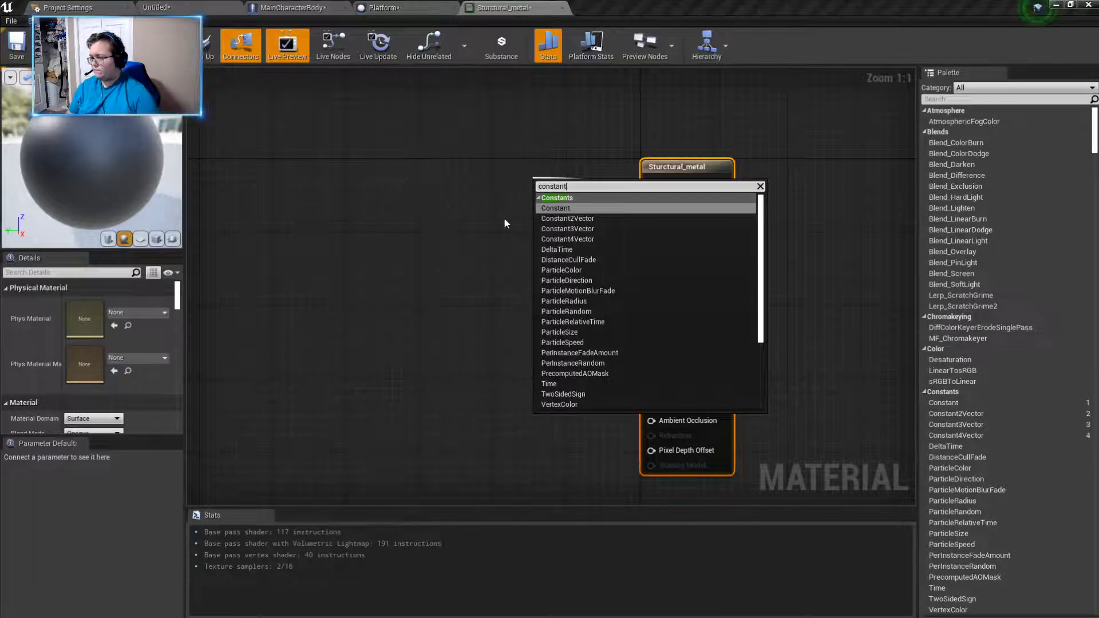
left_click(565, 229)
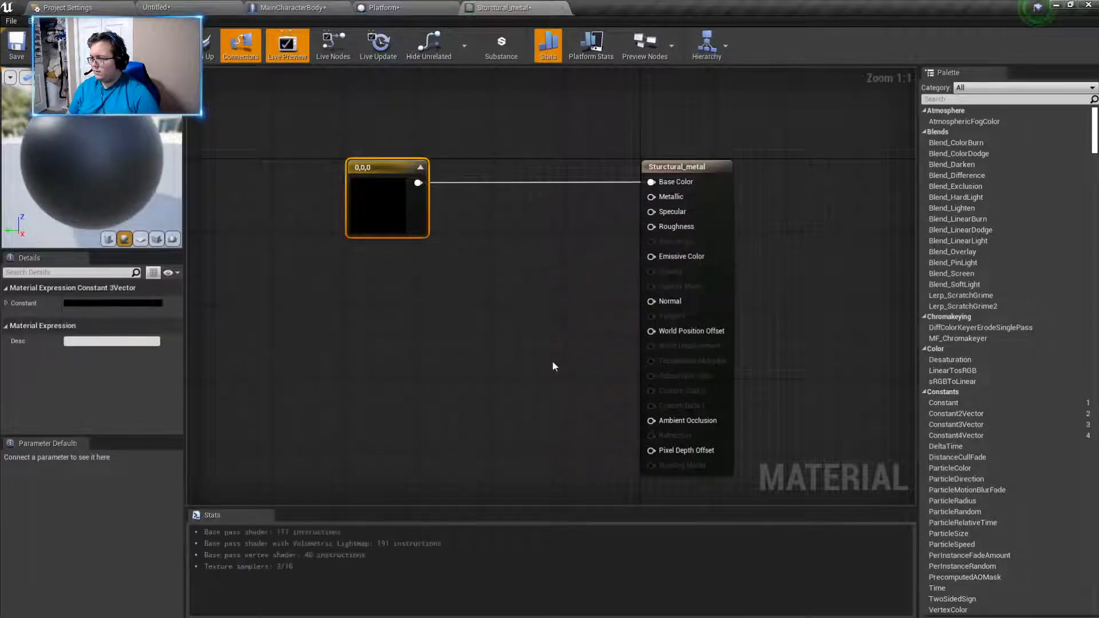
- Set the Base Color vector to dark grey with a value of 0.145833 and shift its node slightly away from the material node
double_click(387, 185)
left_click_drag(560, 337, 559, 321)
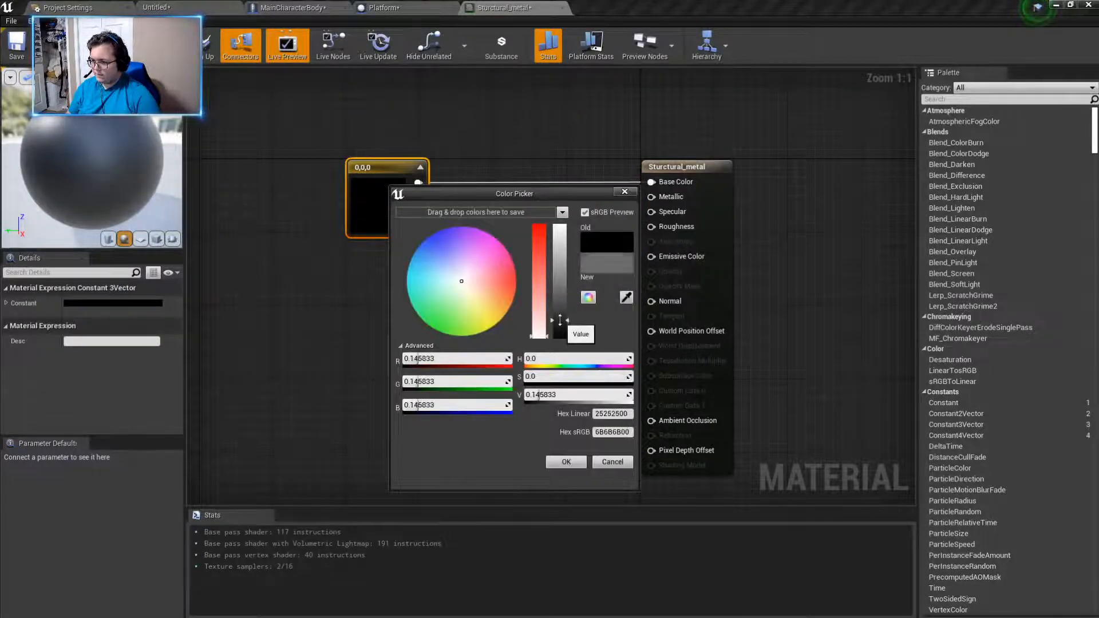
left_click(566, 462)
left_click_drag(393, 166, 384, 157)
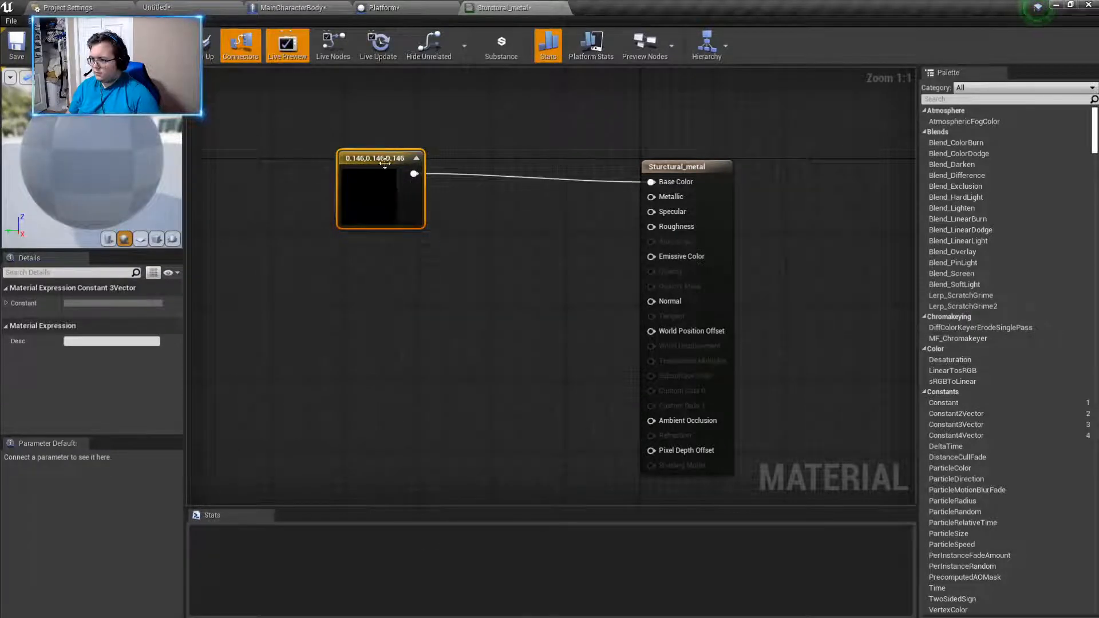
- Connect a new Constant node to Metallic and another to Roughness, stacking both below the Base Color vector
left_click_drag(651, 197, 498, 240)
type("constant")
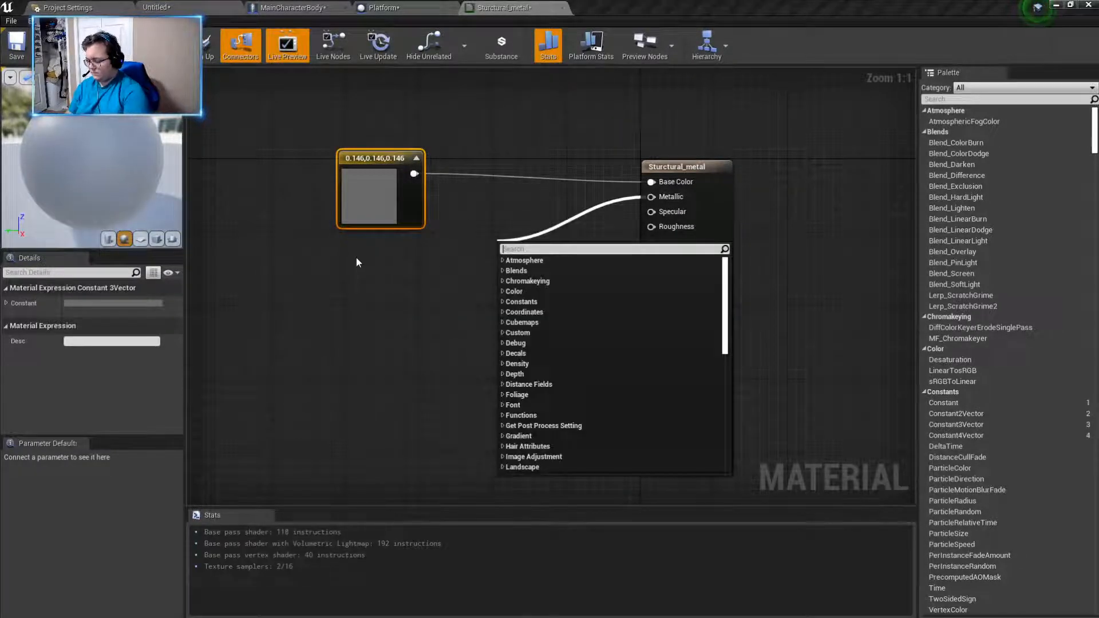
left_click(537, 272)
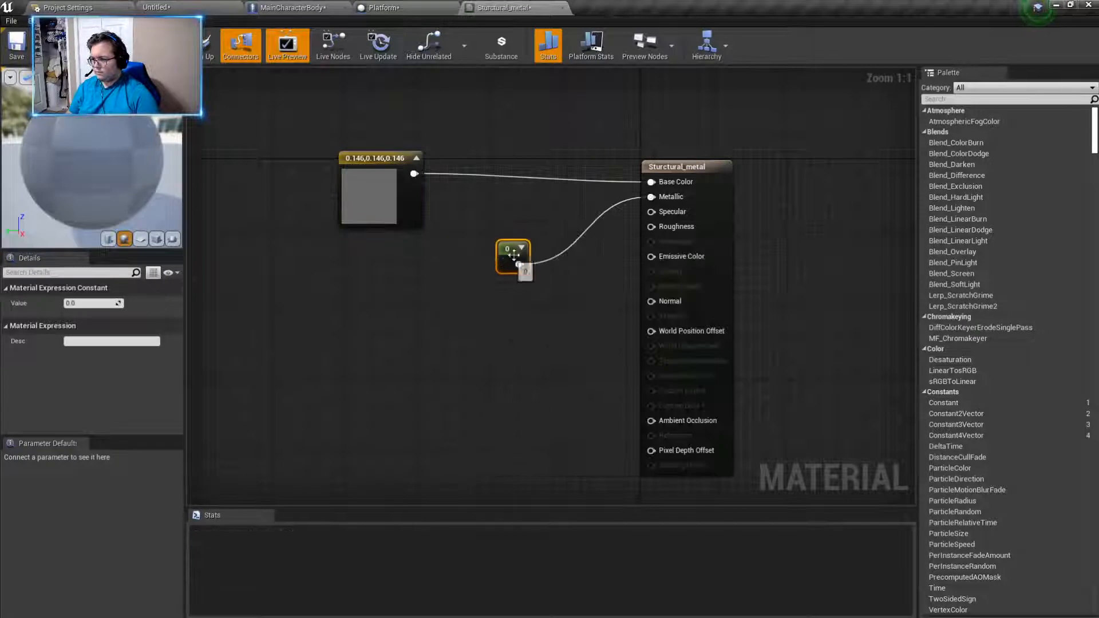
left_click_drag(515, 260, 372, 267)
left_click_drag(651, 226, 395, 316)
type("constant")
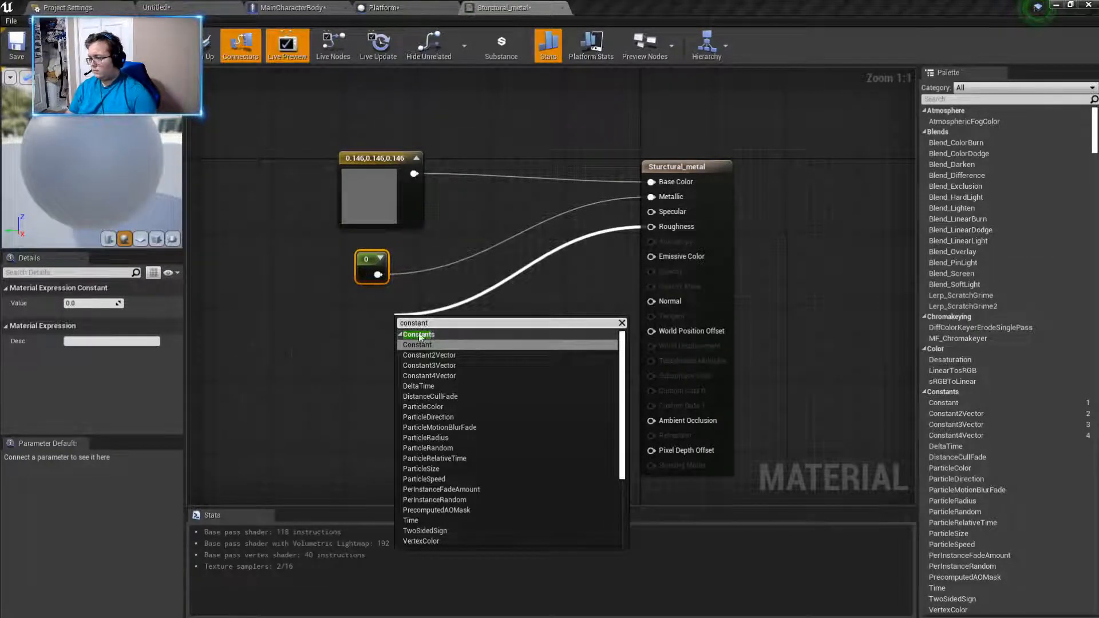
left_click(437, 344)
left_click_drag(400, 313, 367, 241)
- Set the Metallic constant to 25 and the Roughness constant to 0.25
left_click(86, 304)
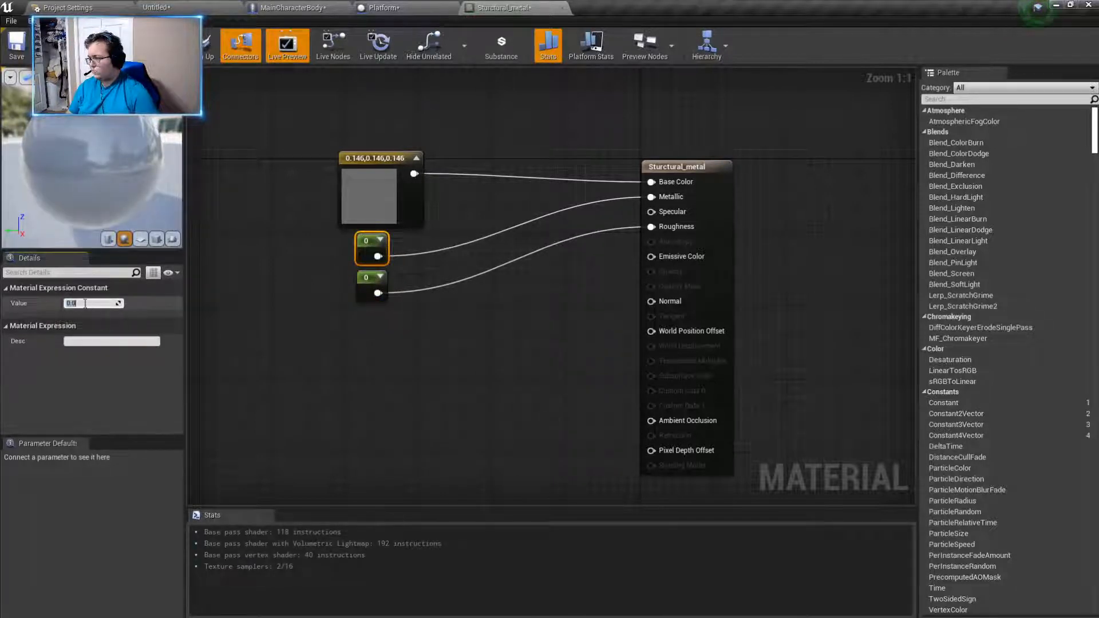
type("25")
key("Return")
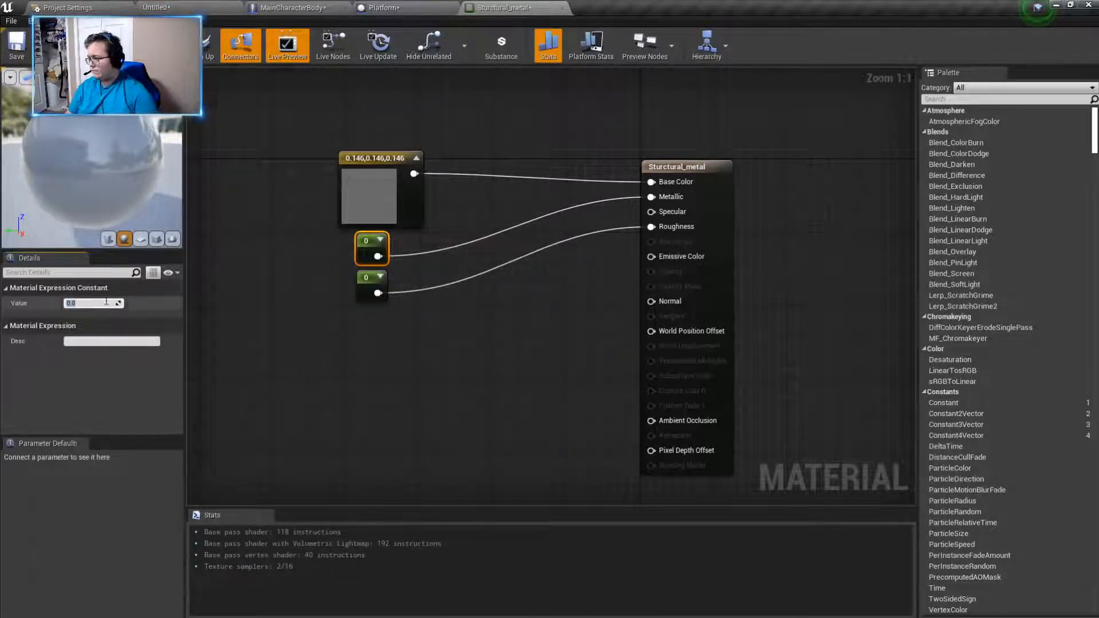
left_click(372, 281)
left_click(90, 303)
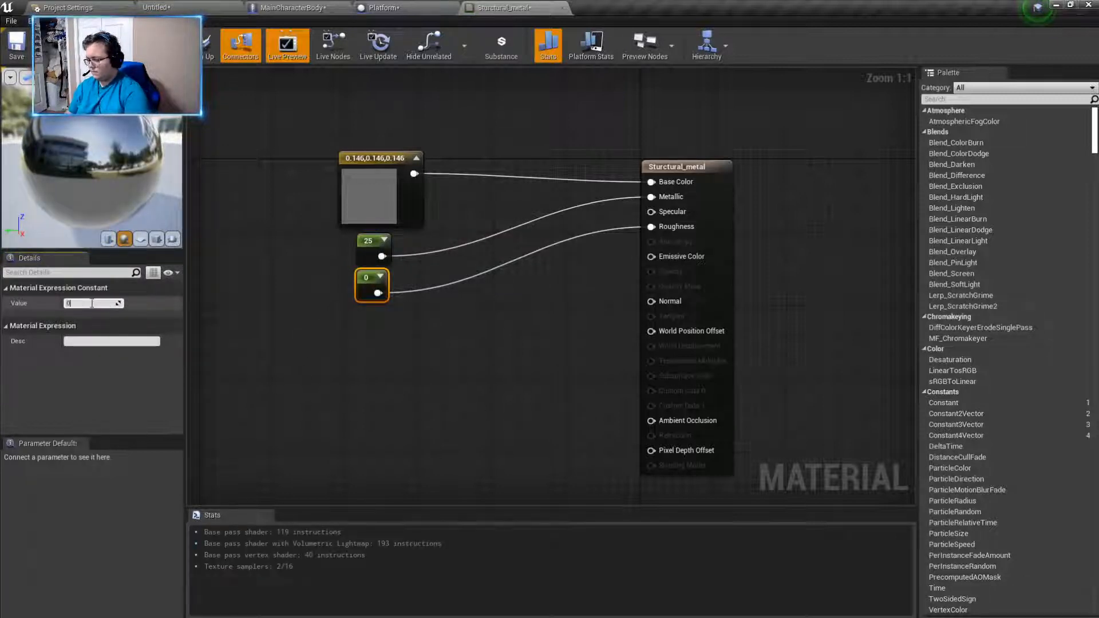
type("0")
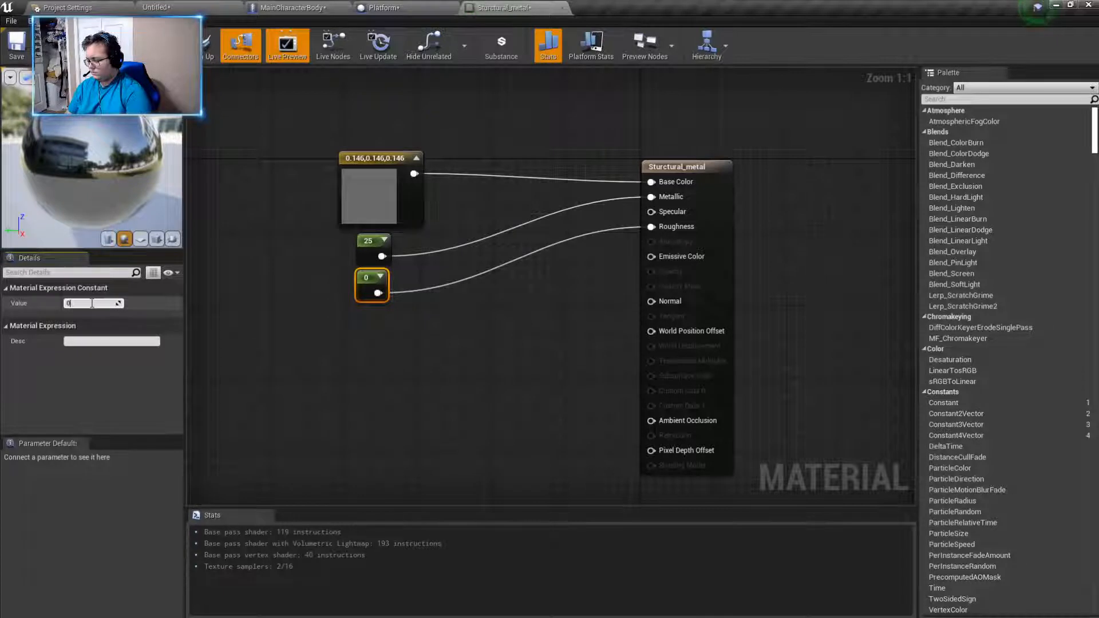
type(".25")
key("Return")
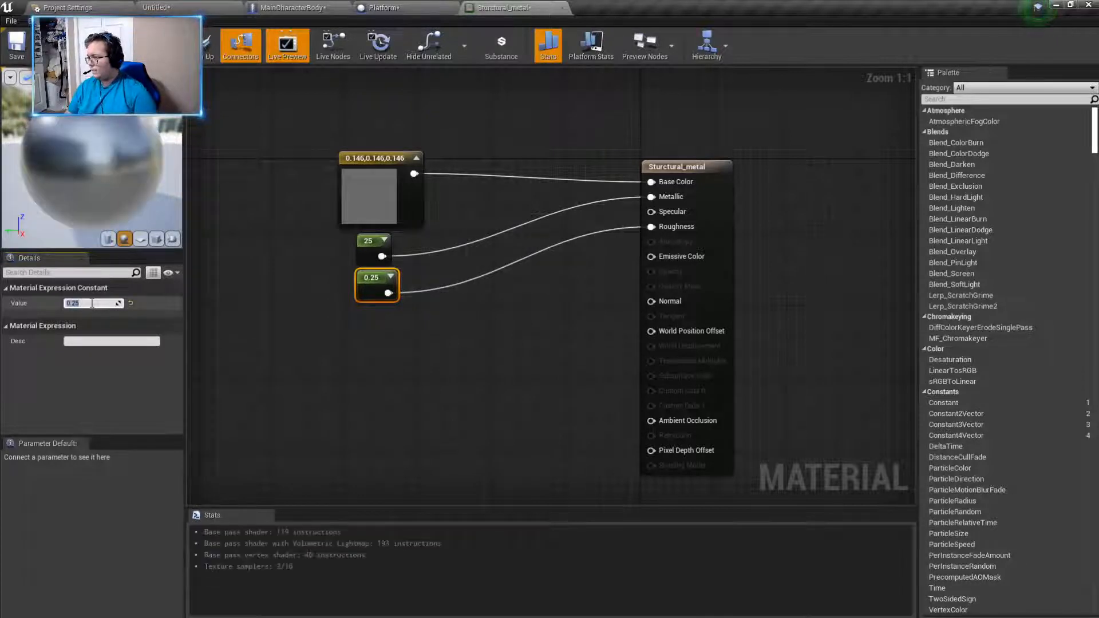
- Darken the Base Color vector to a value of 0.067708 and apply the Sturctural_metal material
double_click(369, 194)
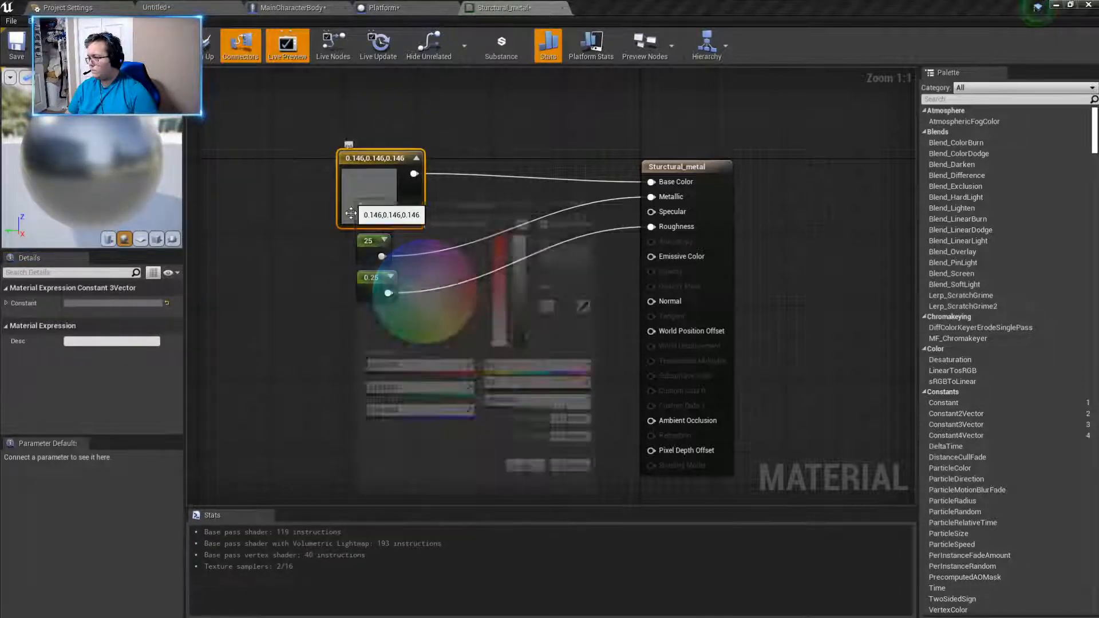
left_click_drag(524, 309, 523, 342)
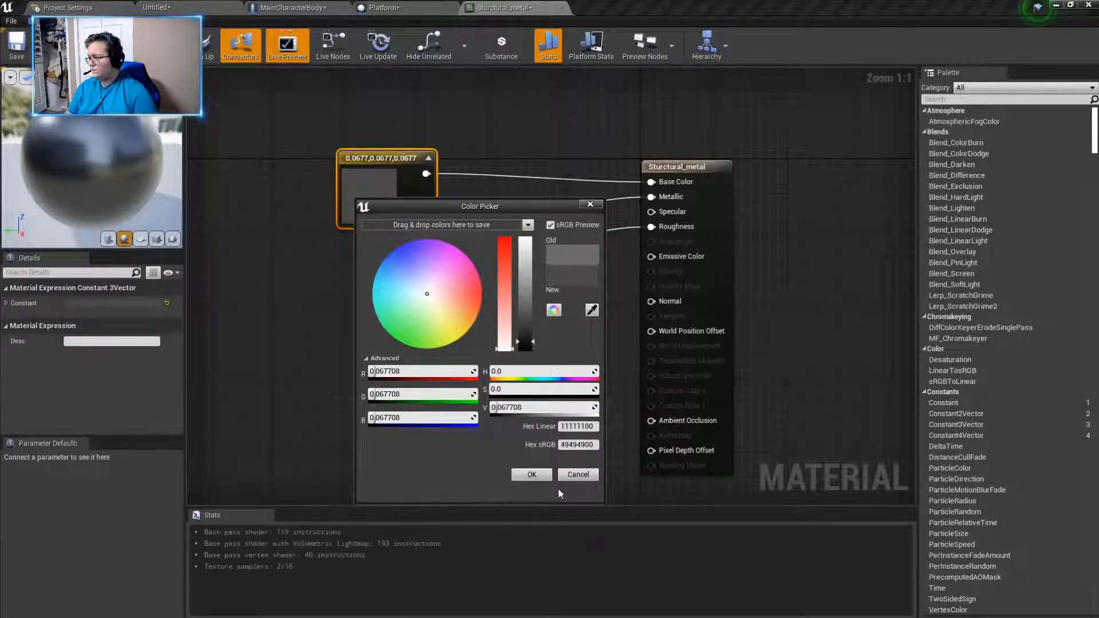
left_click(522, 478)
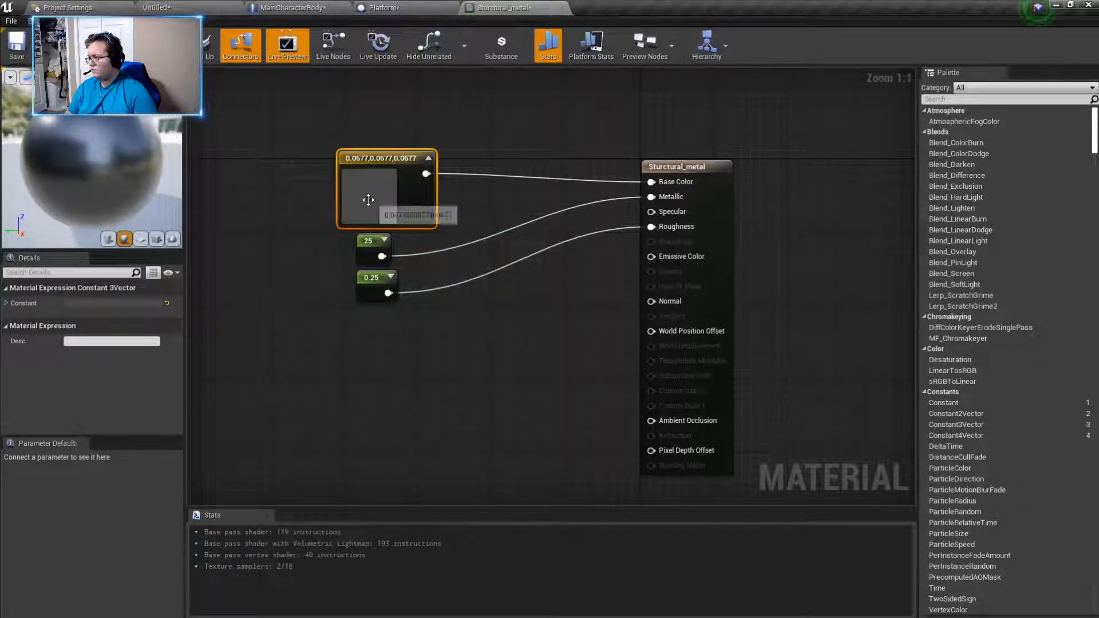
left_click(87, 50)
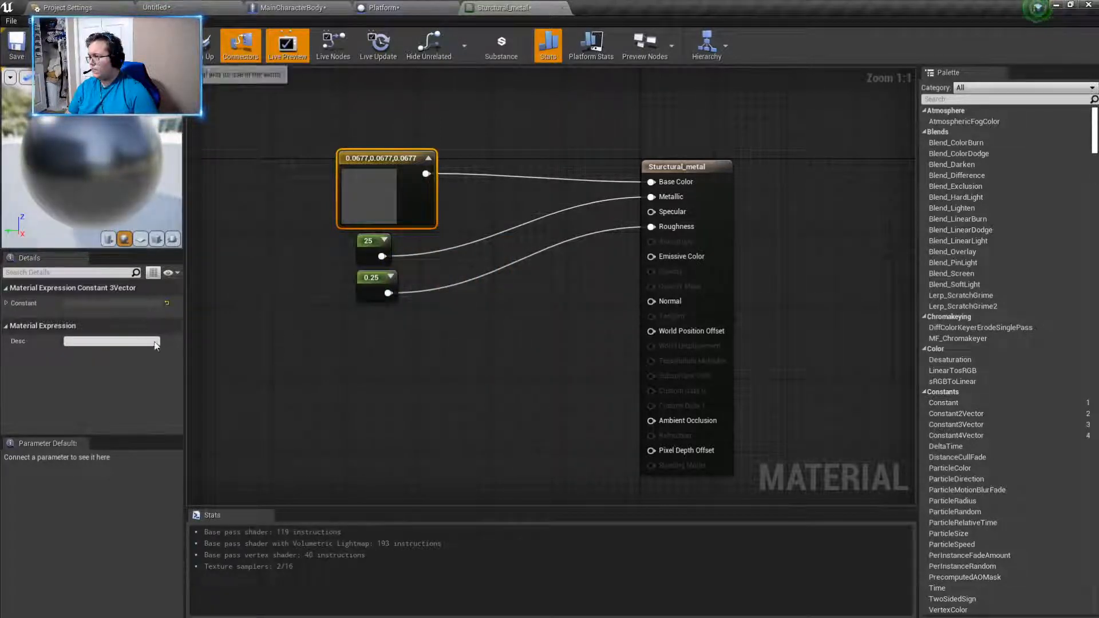
- Open the Light material and connect a new Constant3Vector node to Base Color, placed well away from the material node
left_click(182, 8)
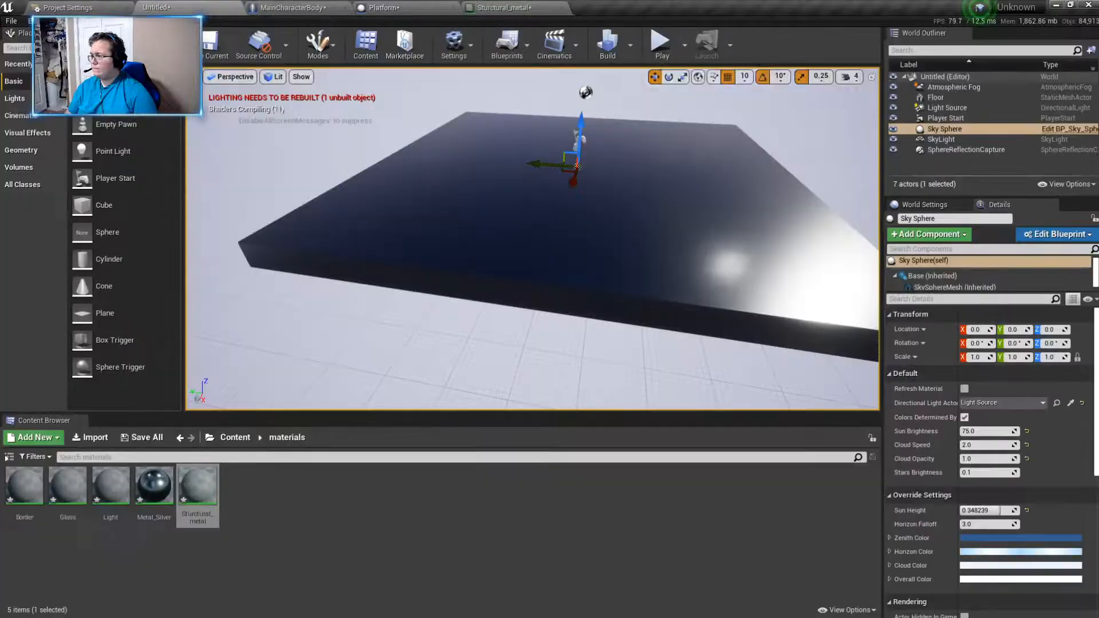
left_click(110, 496)
double_click(110, 497)
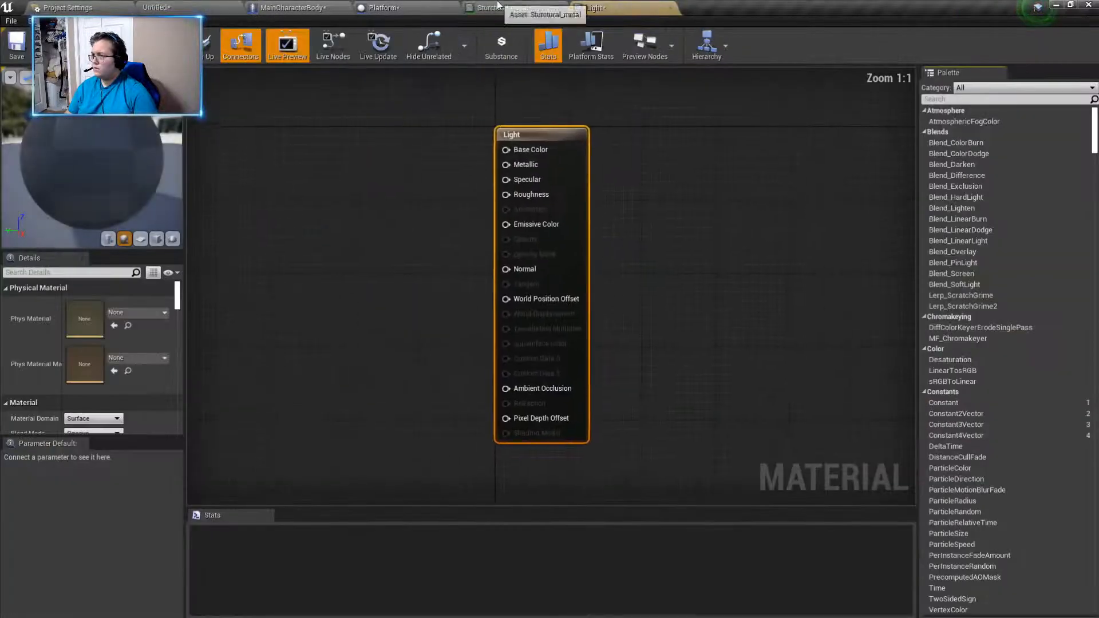
left_click_drag(515, 151, 394, 148)
type("constant")
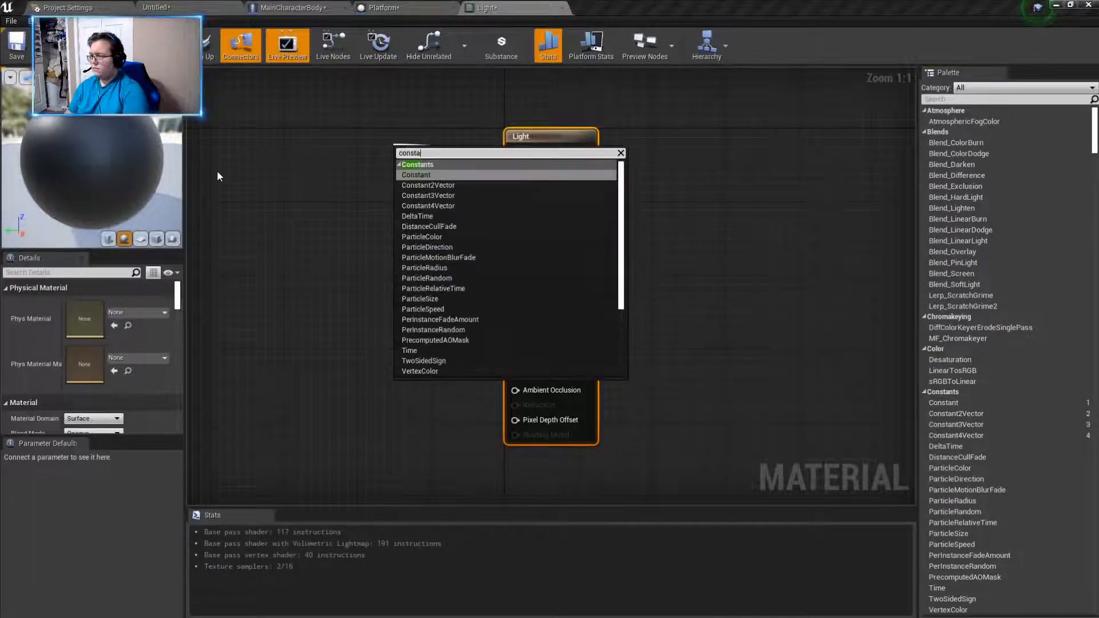
left_click(428, 195)
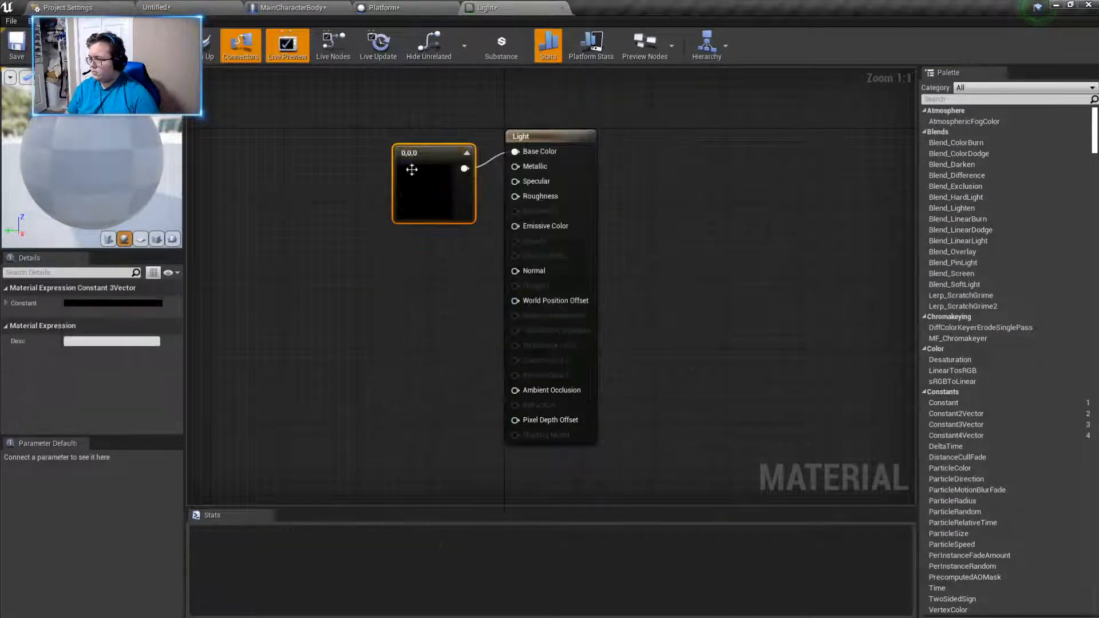
left_click_drag(417, 174, 222, 154)
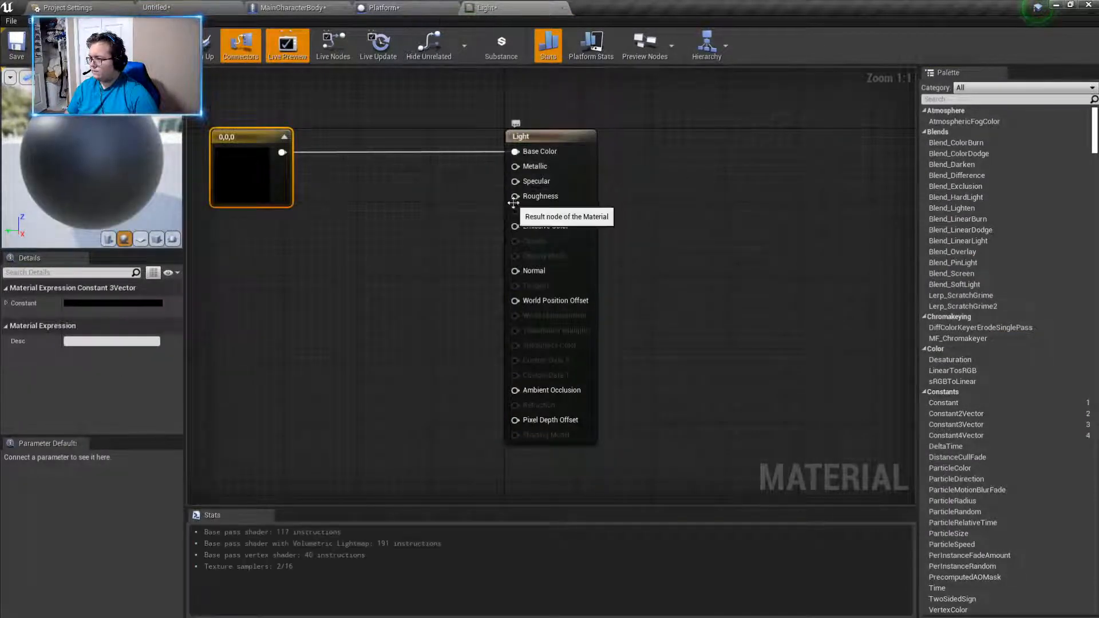
- Try feeding Light's Emissive Color input from a new Constant2Vector node placed below the Base Color vector
left_click_drag(515, 226, 341, 252)
type("constant")
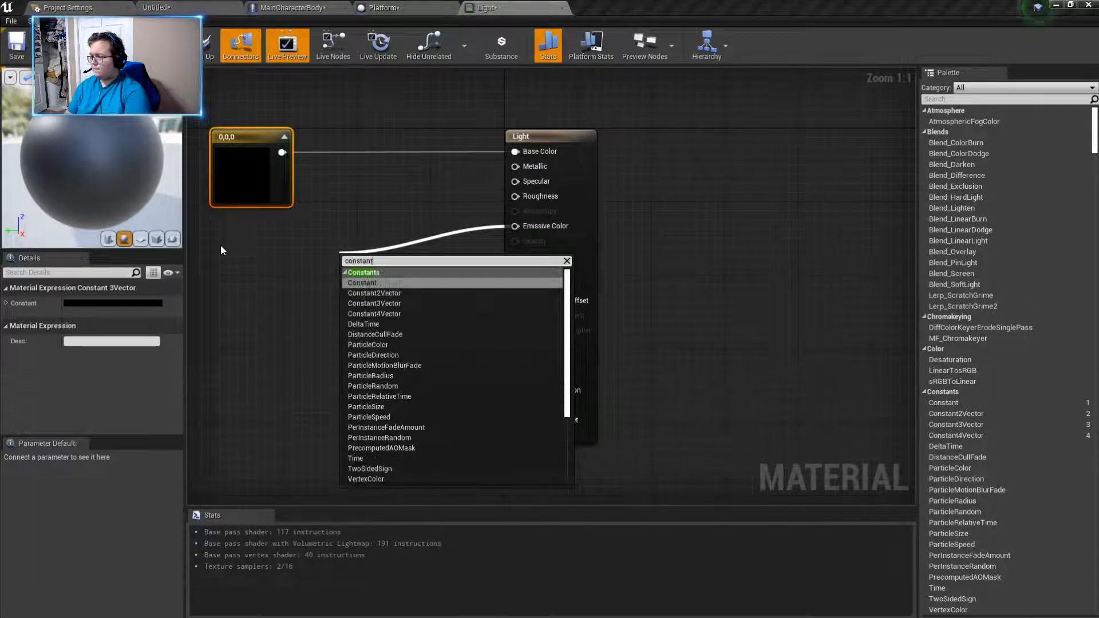
left_click(379, 293)
left_click_drag(360, 269, 271, 257)
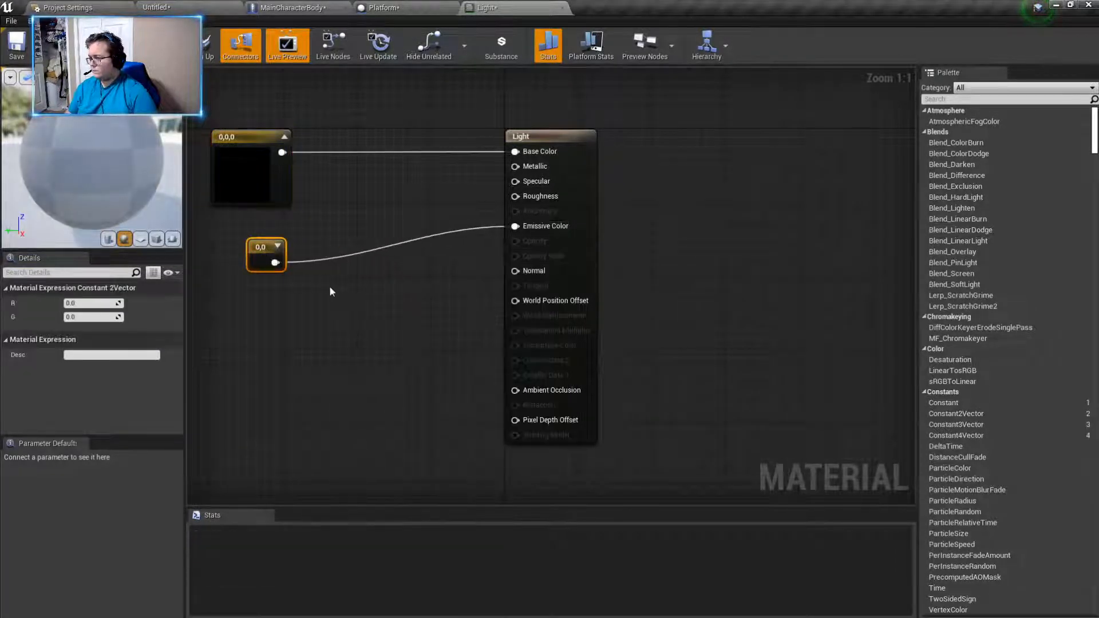
- Set Light's Base Color vector to white with a value of 1.0
right_click_drag(325, 282, 404, 332)
double_click(389, 197)
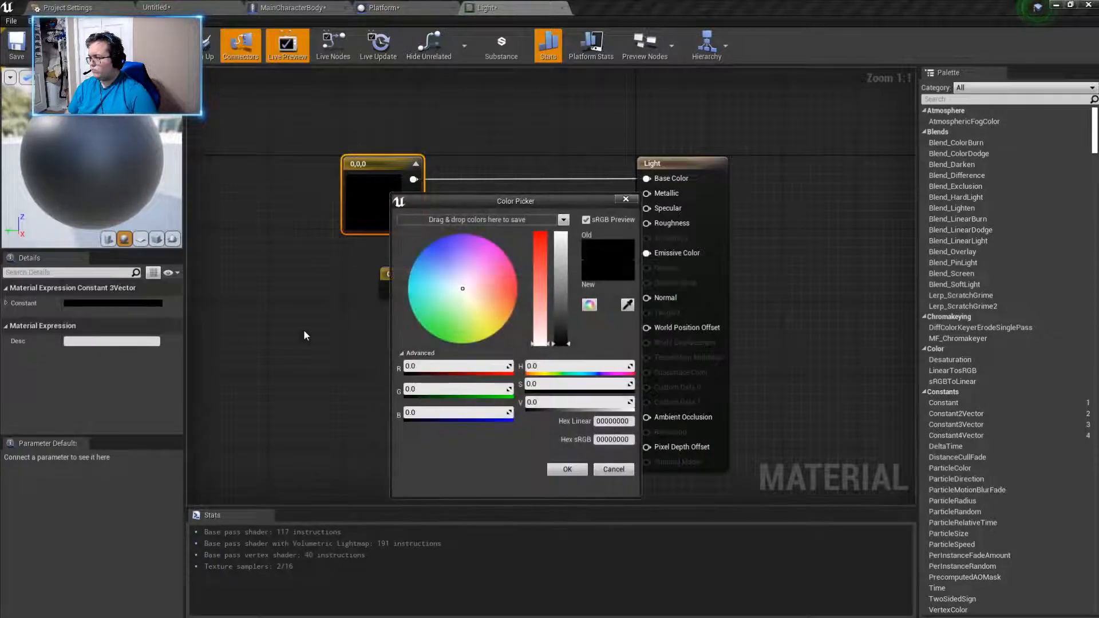
left_click_drag(545, 316, 547, 198)
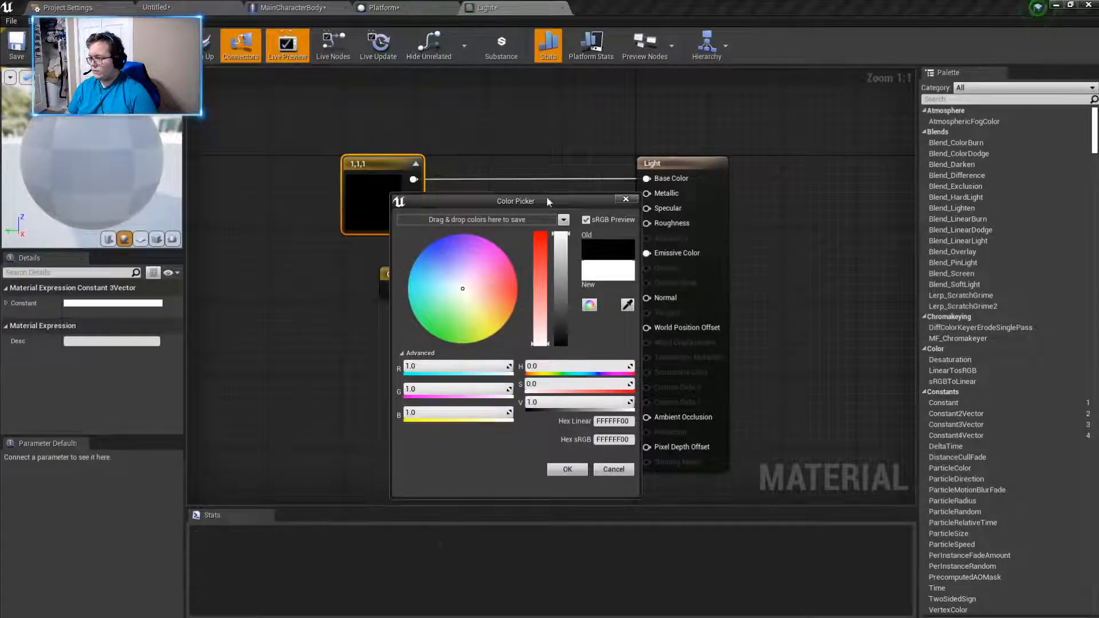
left_click(566, 469)
- Replace the Constant2Vector node on Emissive Color with a single Constant node placed below the white vector
left_click(362, 278)
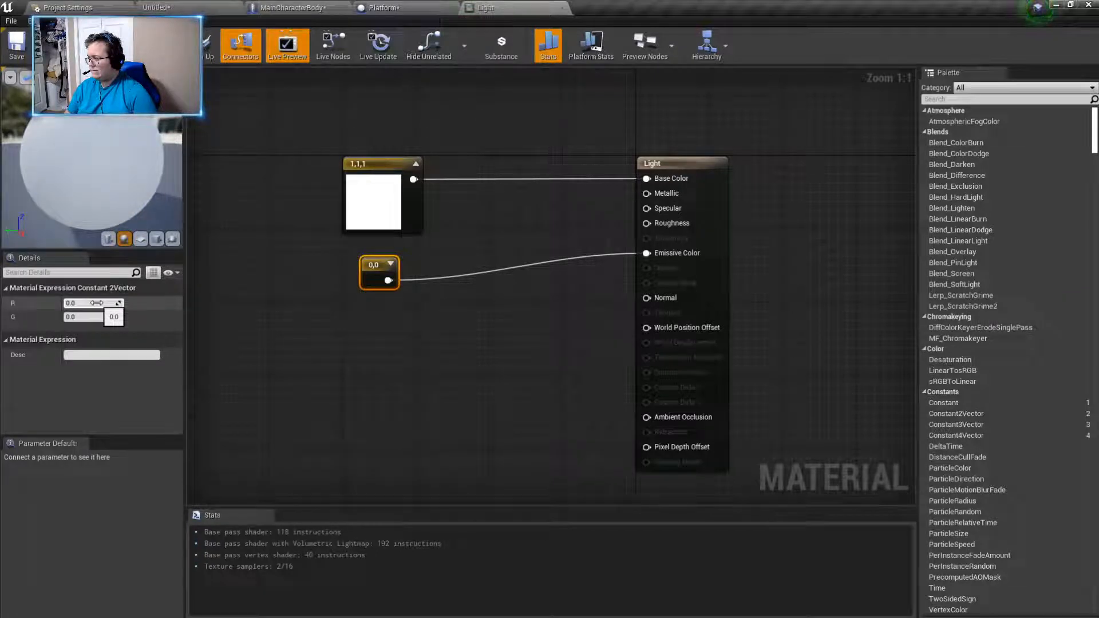
key("Delete")
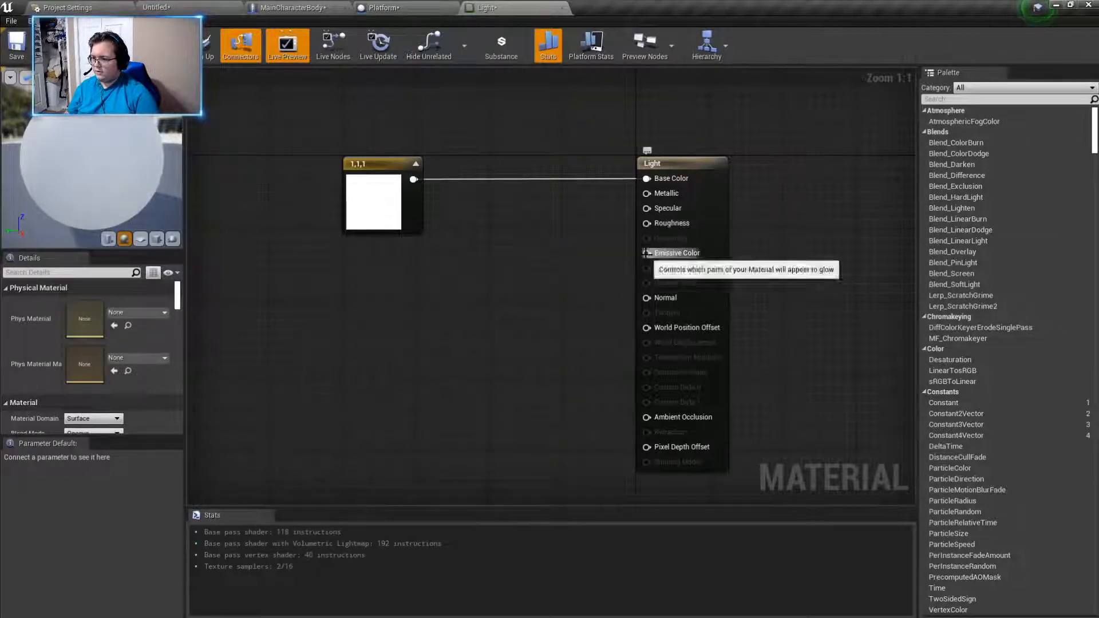
left_click_drag(646, 253, 455, 291)
type("contatn")
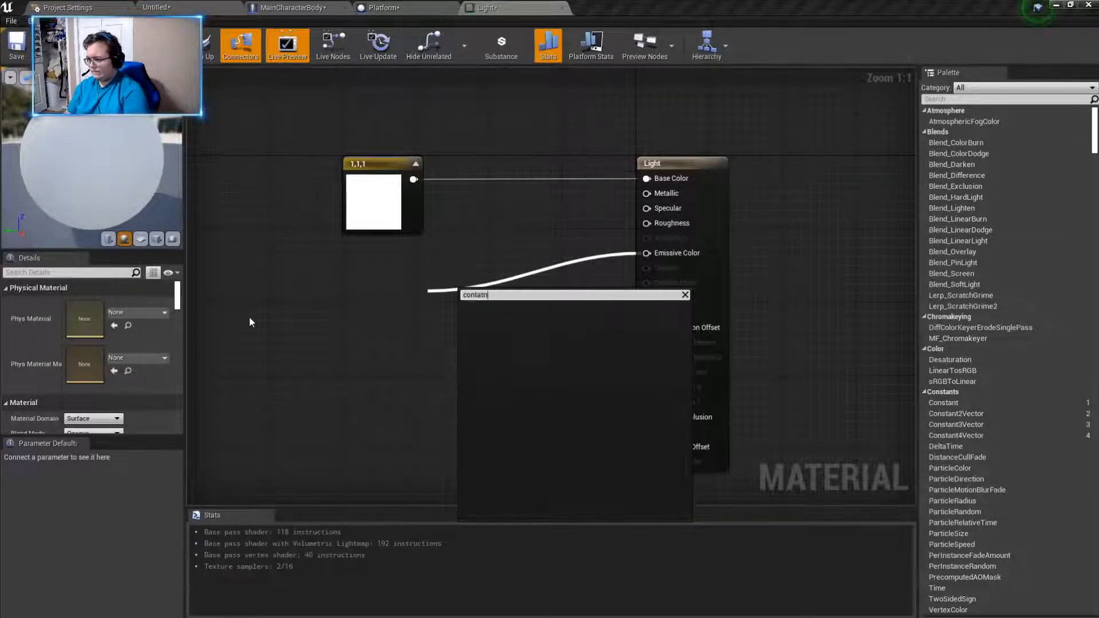
key("BackSpace")
key("BackSpace")
key("BackSpace")
key("BackSpace")
type("stant")
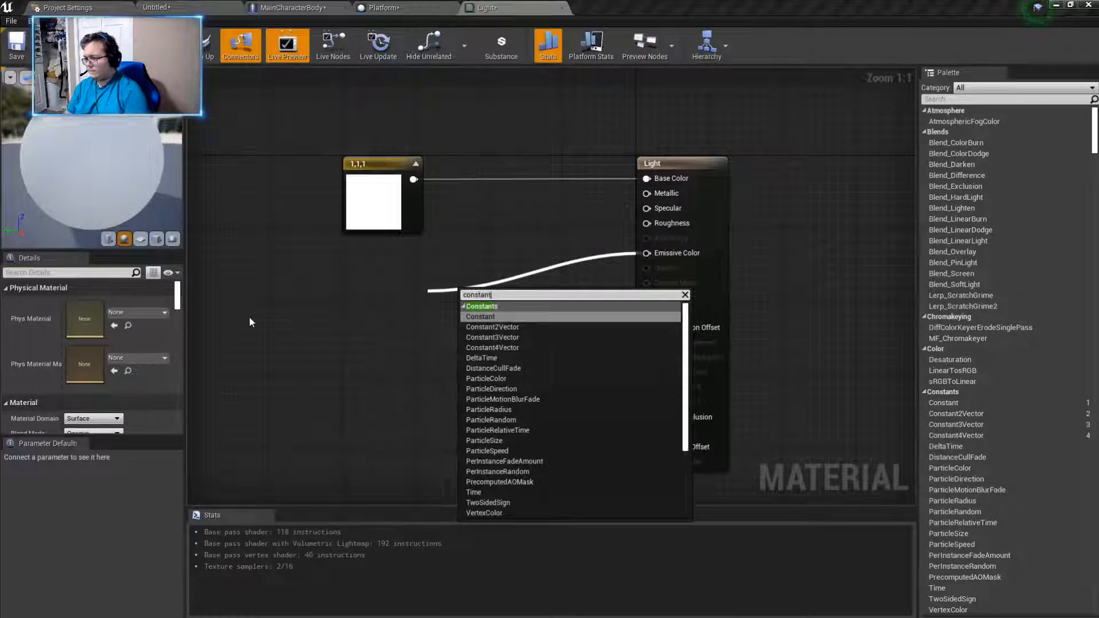
left_click(482, 317)
left_click_drag(474, 296, 359, 284)
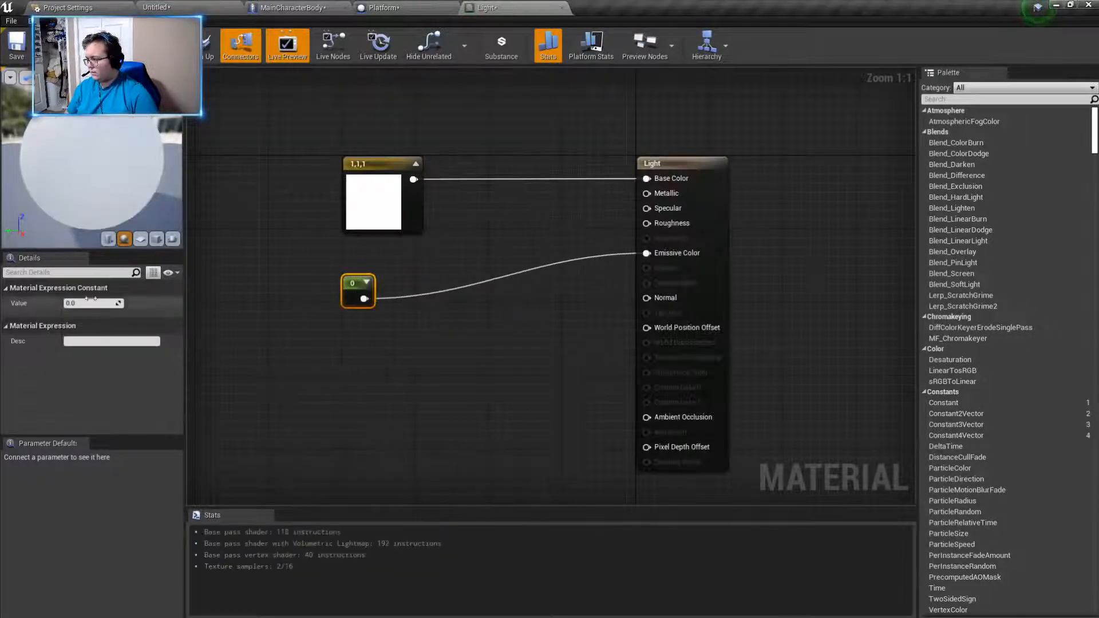
- Set the Emissive Color constant to 10
left_click(97, 305)
type("10")
key("Return")
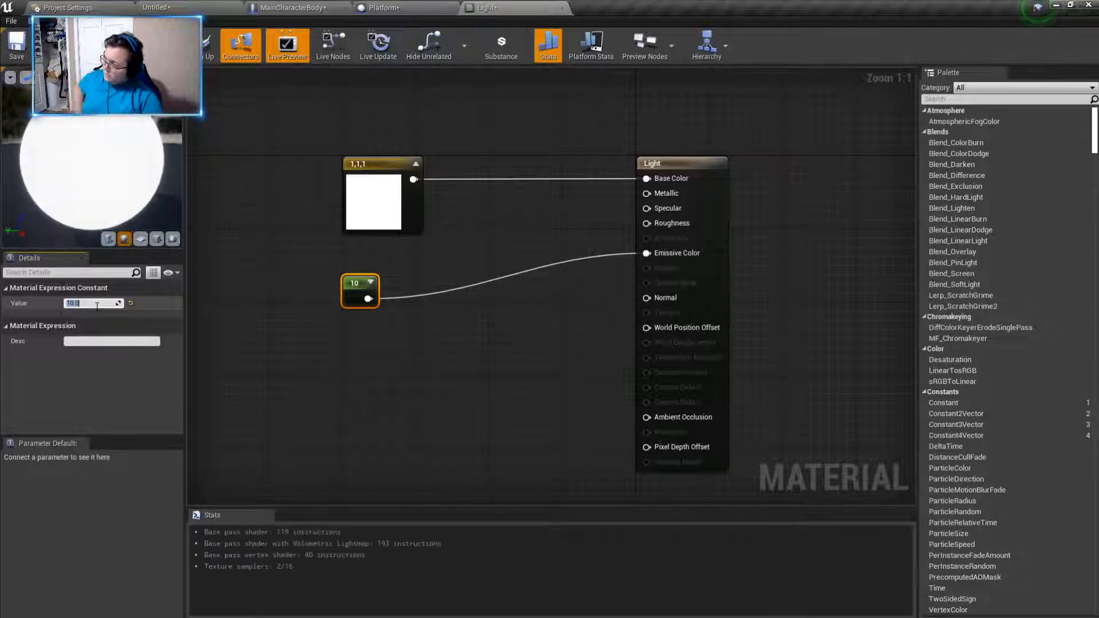
- Set the Emissive Color constant to 15 and apply the Light material
type("15")
key("Return")
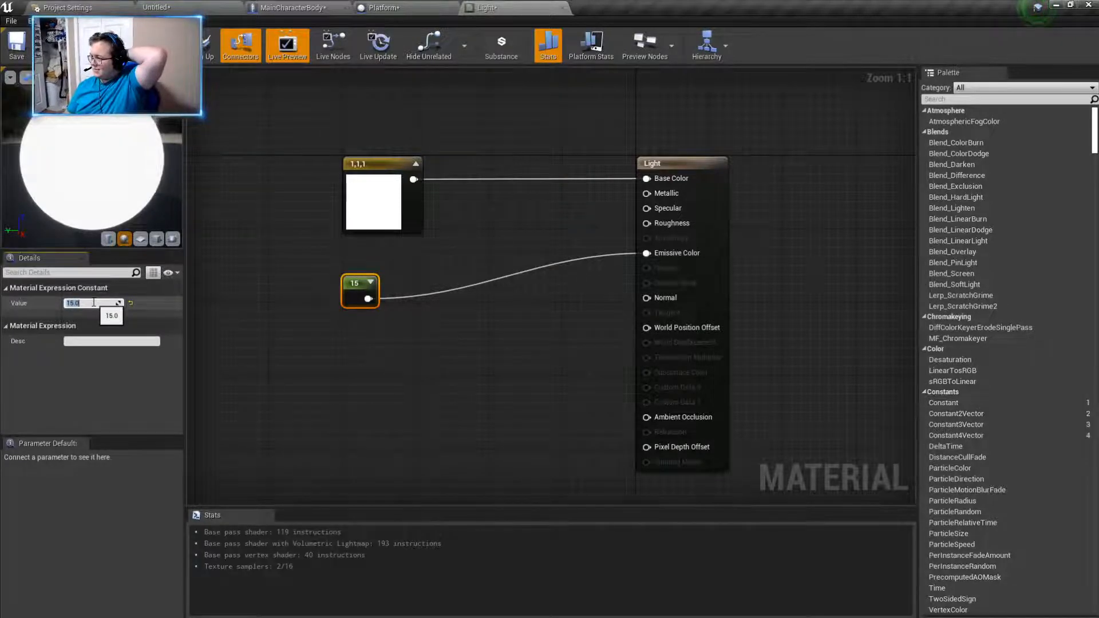
left_click(85, 56)
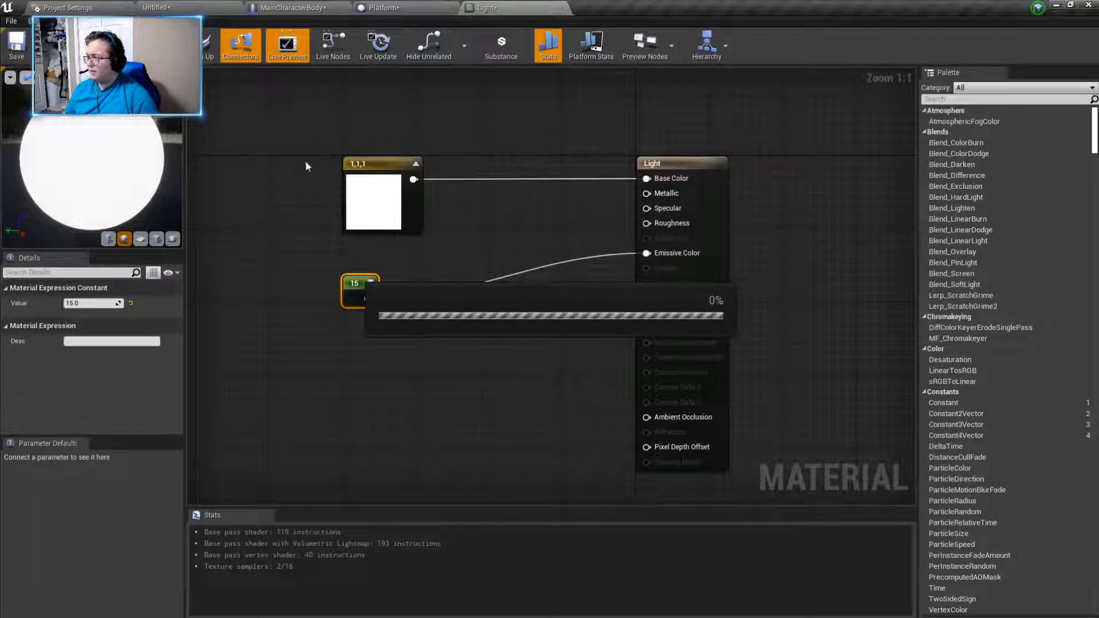
- Open the Border material and connect a new Constant3Vector node to Base Color, moved away from the material node
left_click(156, 7)
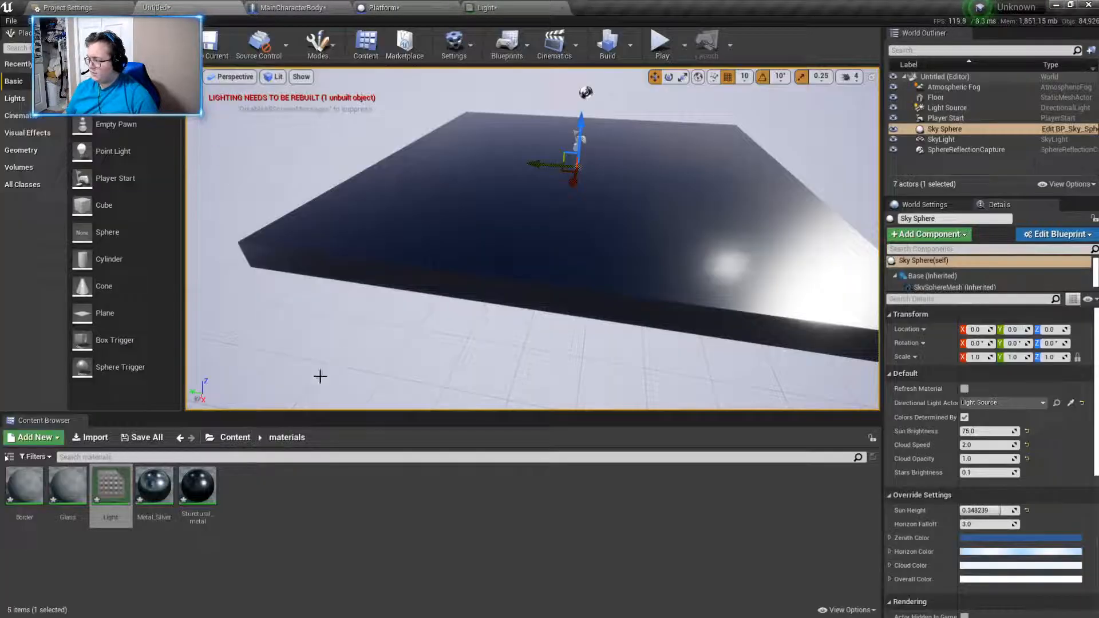
double_click(24, 485)
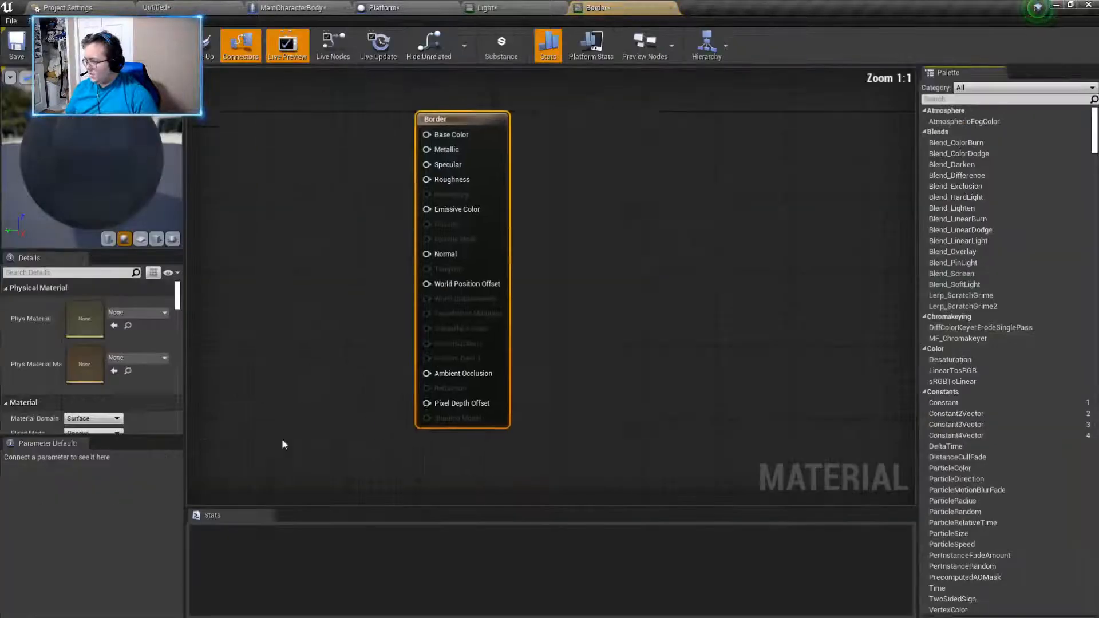
right_click(307, 147)
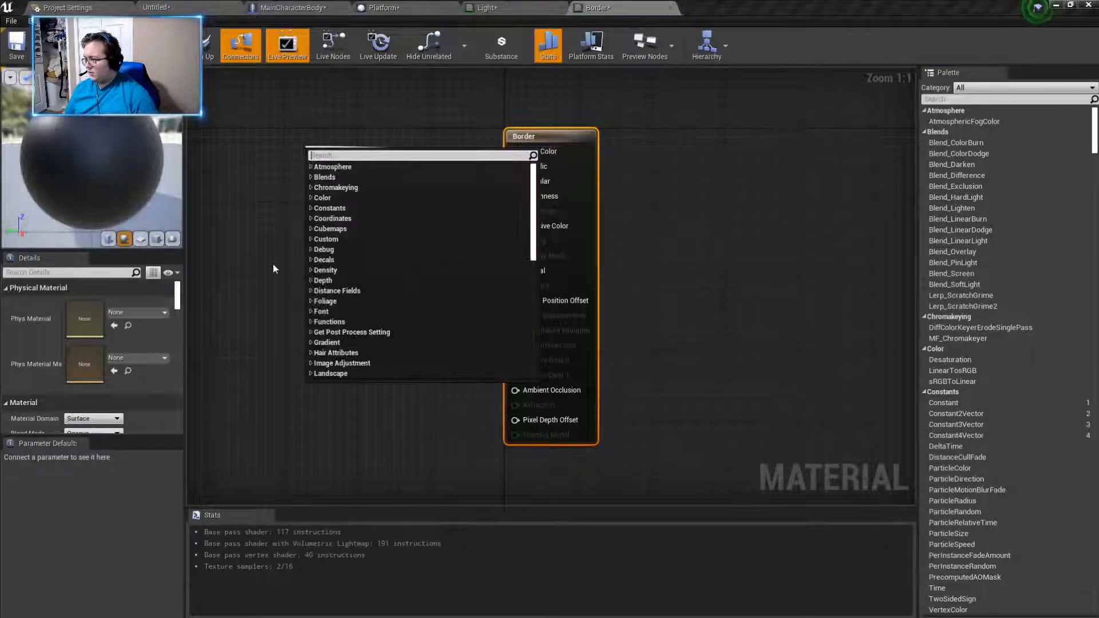
type("cosnta")
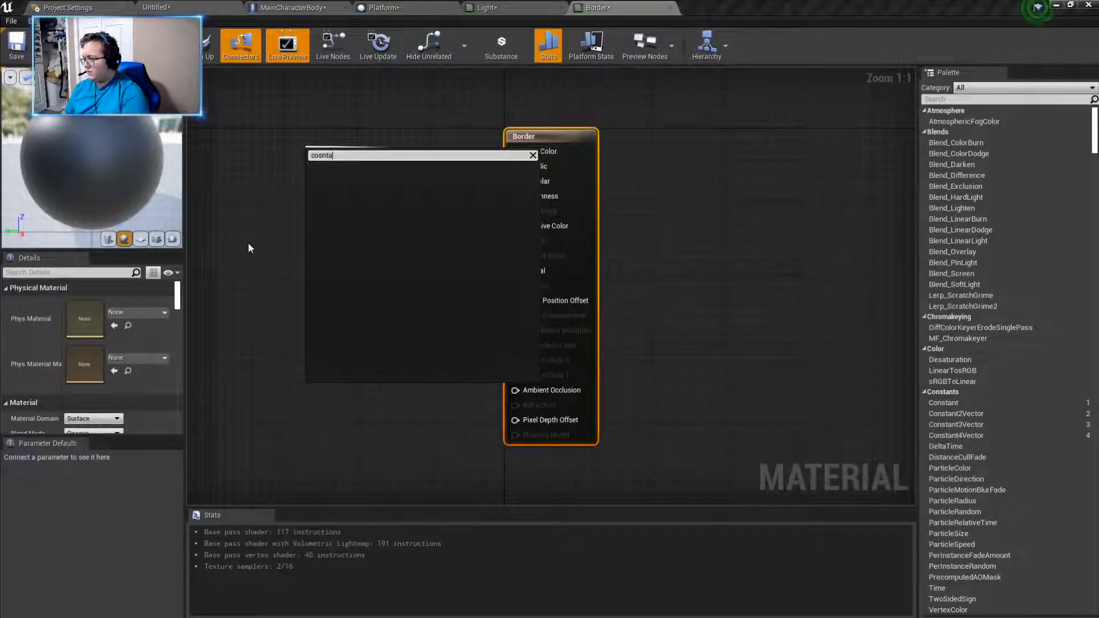
key("BackSpace")
key("BackSpace")
key("BackSpace")
key("BackSpace")
type("nstant")
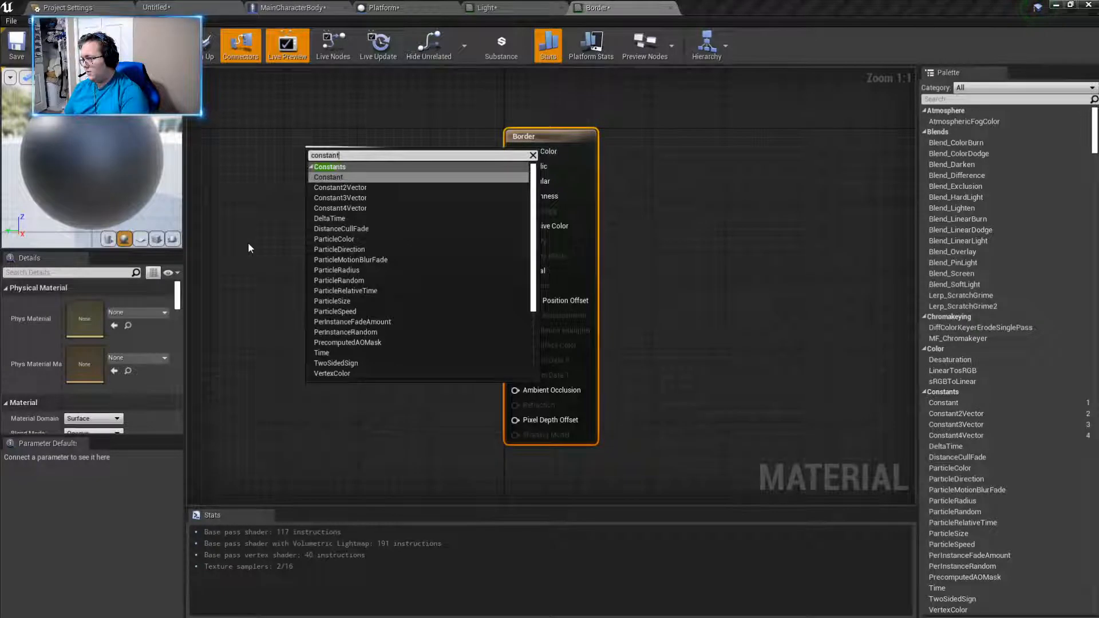
left_click(334, 202)
left_click_drag(334, 179, 264, 167)
- Keep the Border material's Base Color vector at black (0,0,0), move its node closer to the material node, and apply the material
double_click(292, 168)
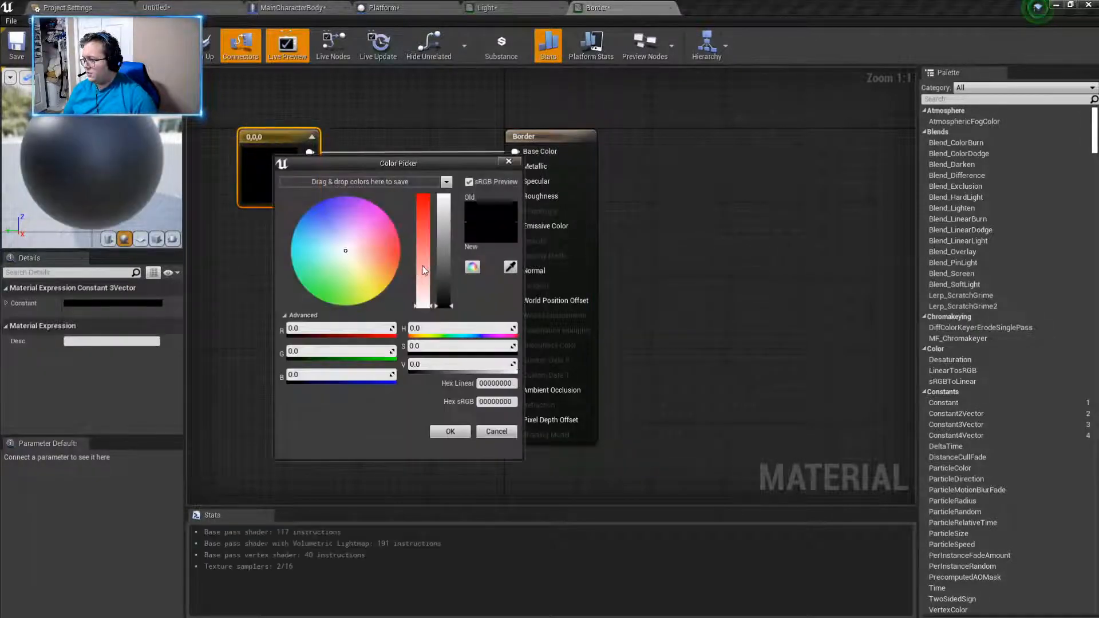
left_click(451, 433)
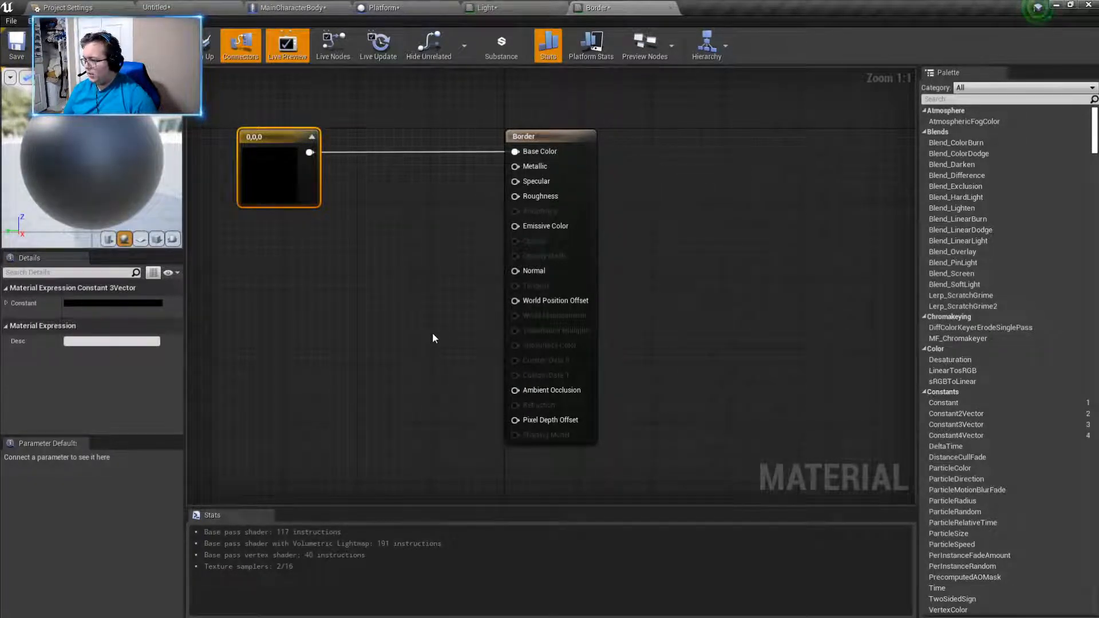
left_click_drag(271, 137, 336, 138)
left_click(80, 49)
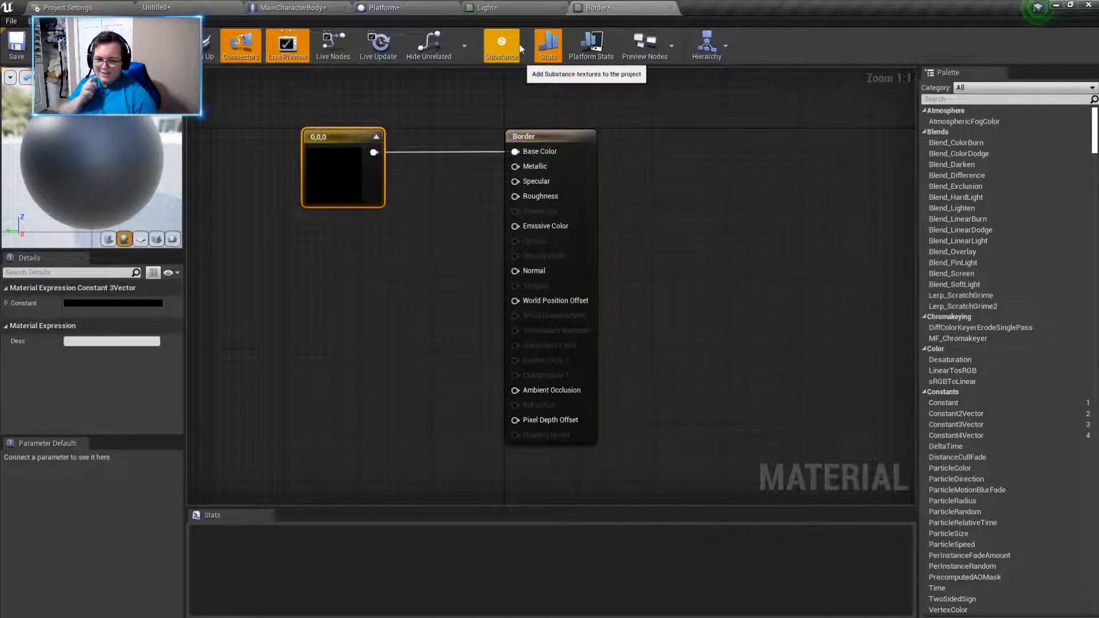
- Return to the Platform blueprint and search the available static meshes for Top Of Platform for "ring" and "hallow"
left_click(484, 8)
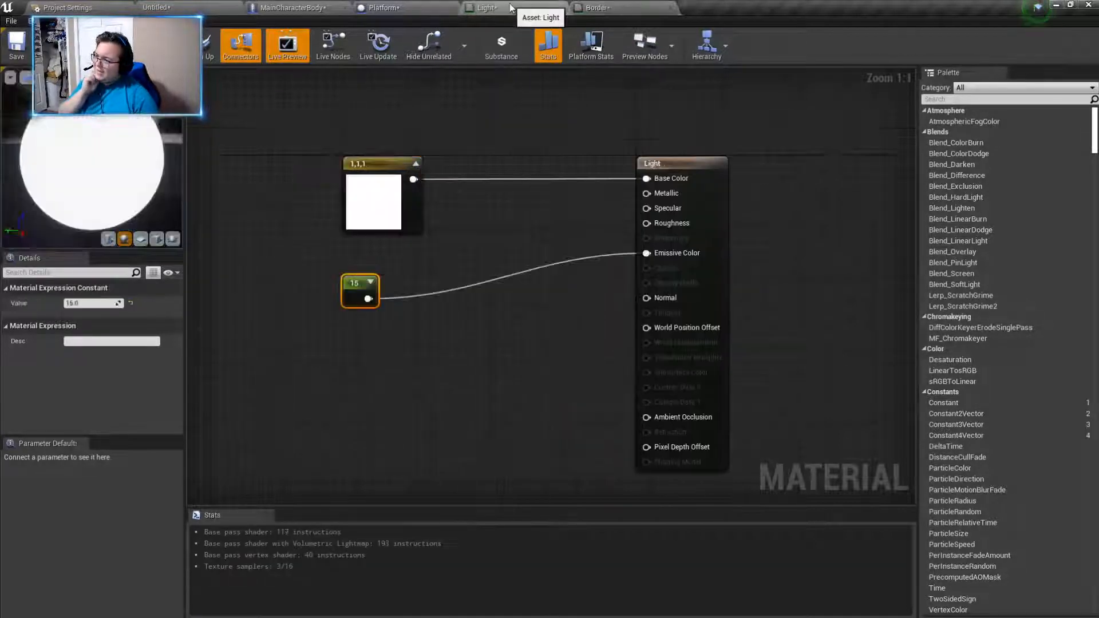
left_click(381, 8)
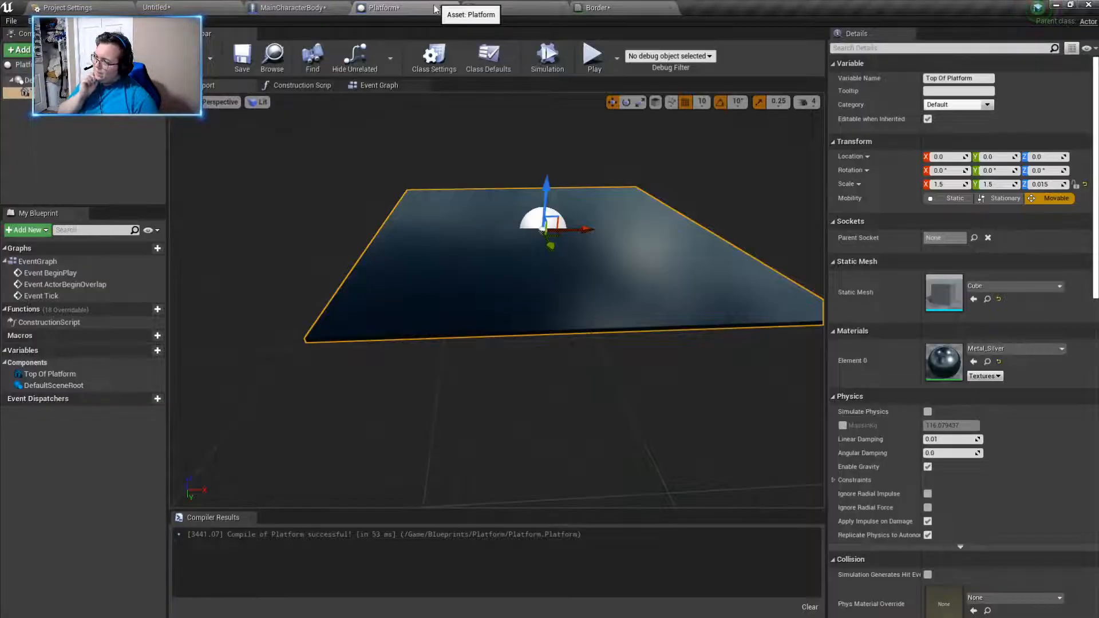
right_click_drag(540, 445, 578, 425)
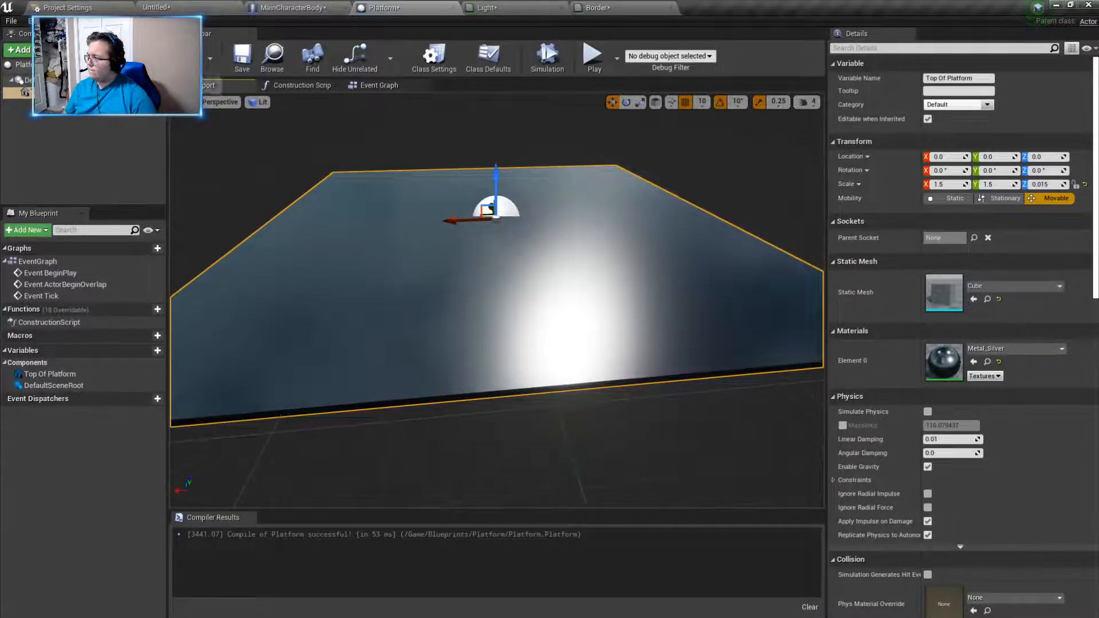
left_click(1019, 287)
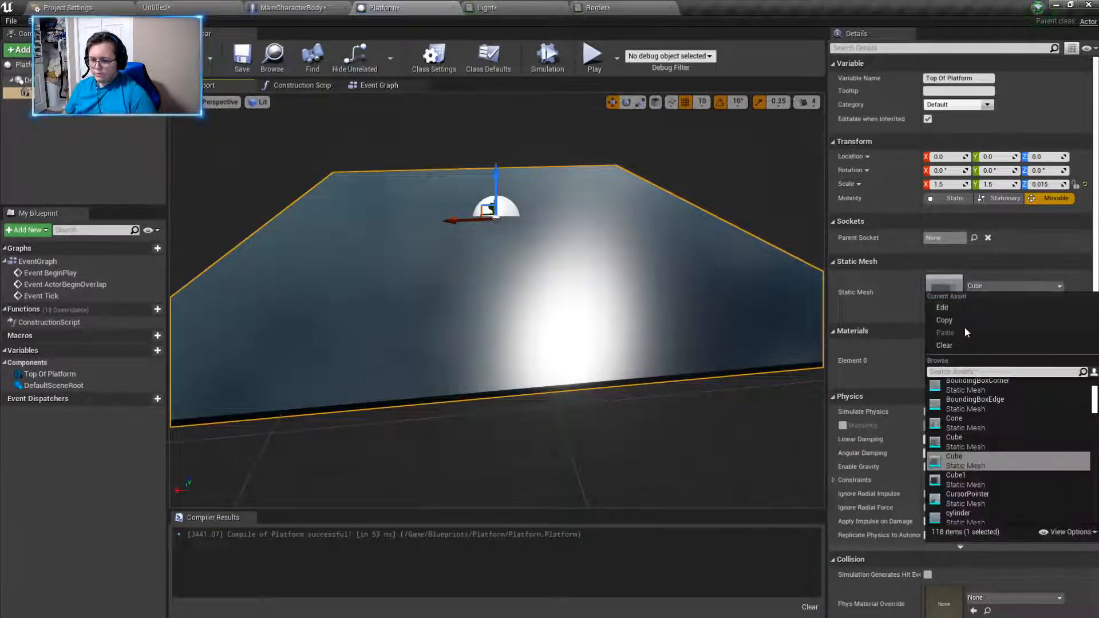
type("ring")
key("BackSpace")
key("BackSpace")
key("BackSpace")
key("BackSpace")
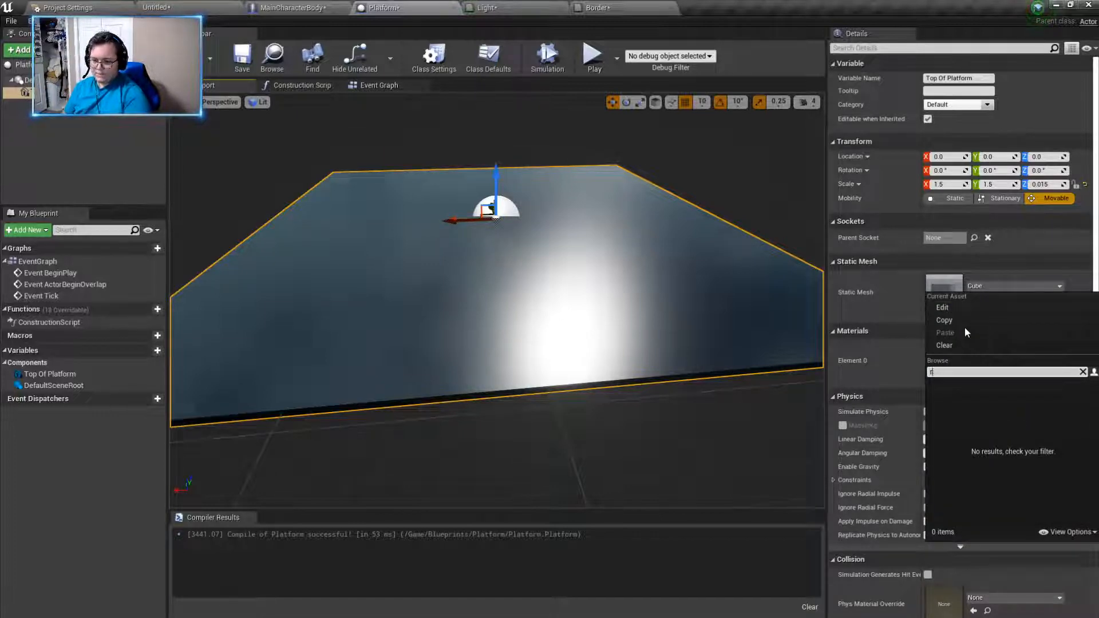
type("hallow")
key("BackSpace")
key("BackSpace")
key("BackSpace")
key("BackSpace")
key("BackSpace")
key("BackSpace")
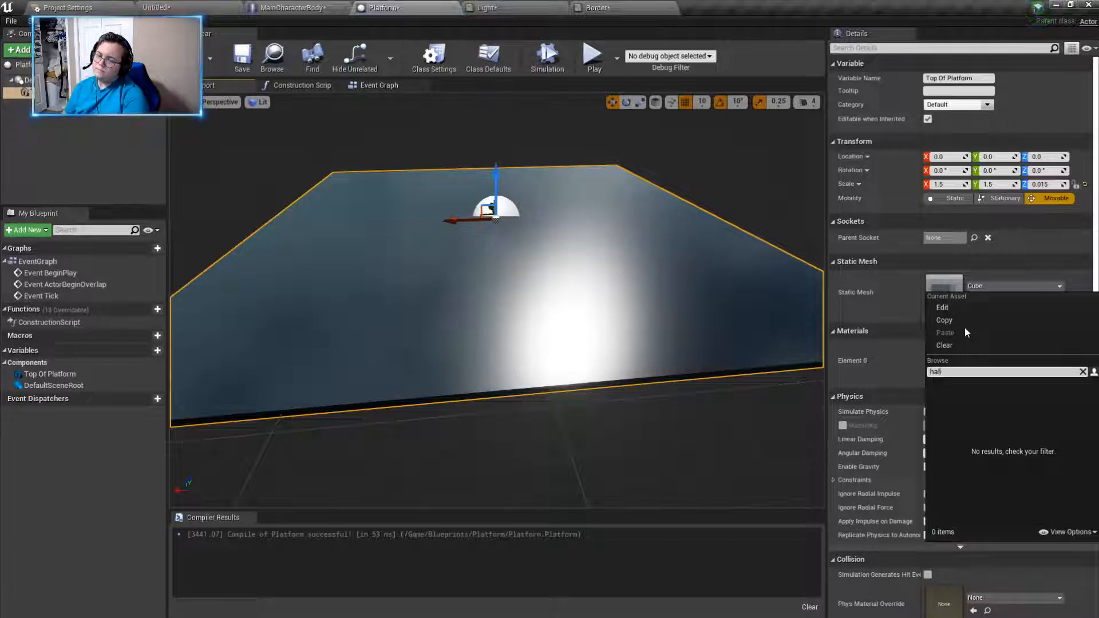
- Search the static meshes available to Top Of Platform for "cyl"
type("s")
key("BackSpace")
type("cyl")
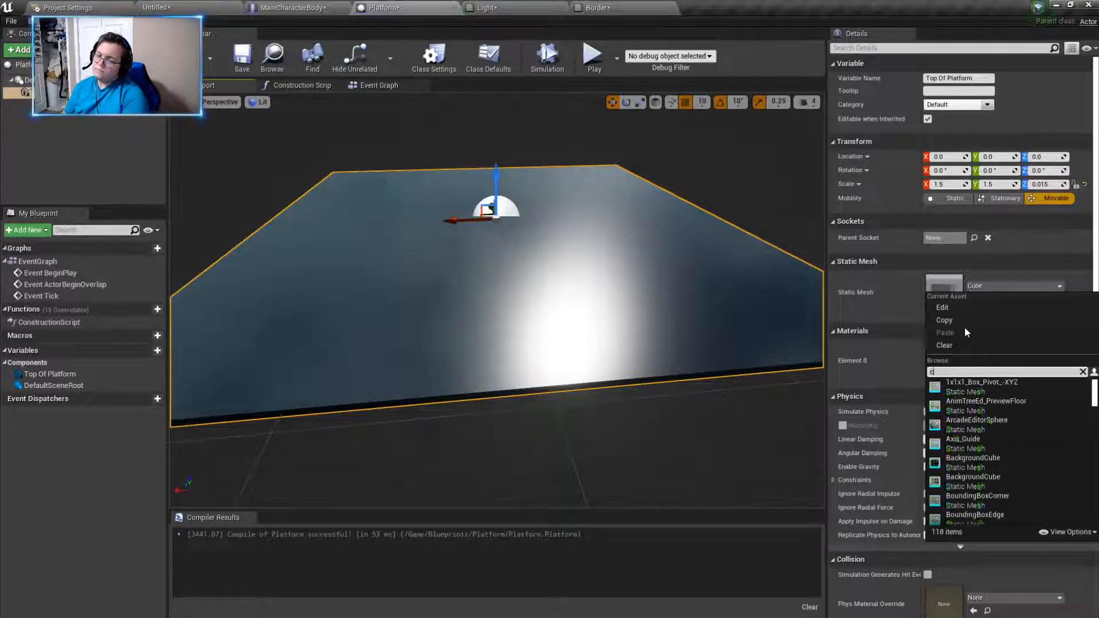
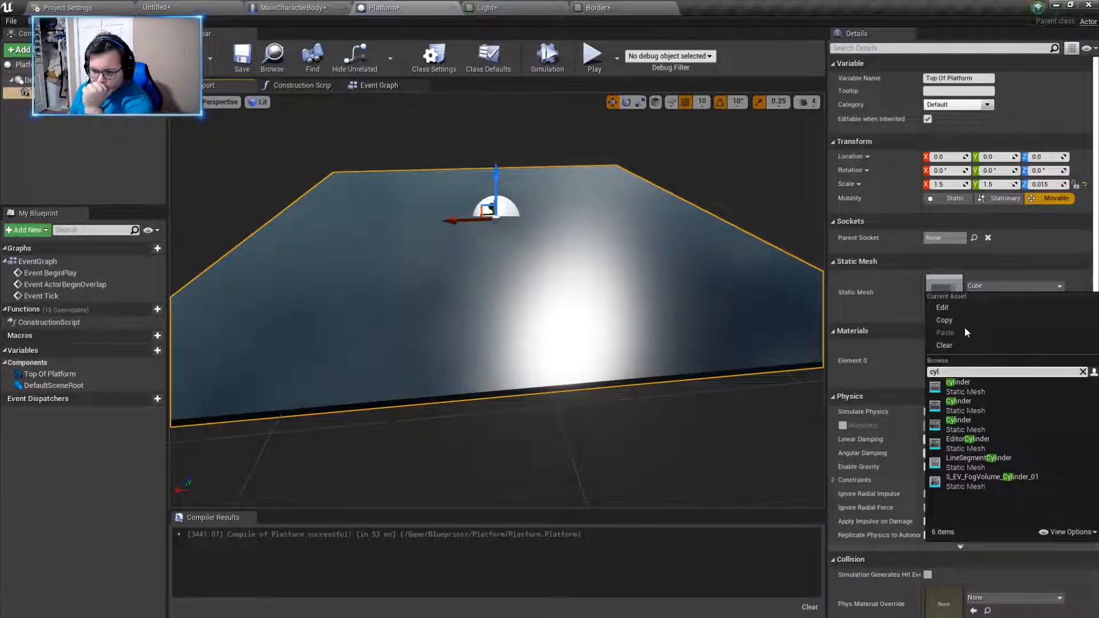
- Leave the Top Of Platform mesh search and check the placeable Lights and Basic actors in the Untitled level
key("BackSpace")
key("BackSpace")
key("BackSpace")
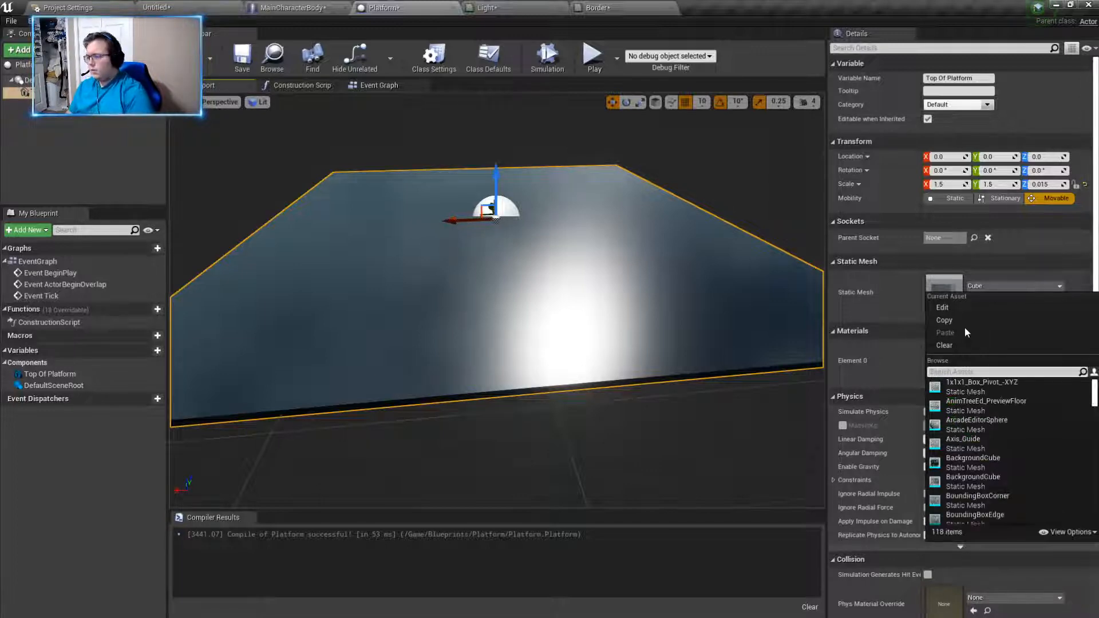
left_click(555, 437)
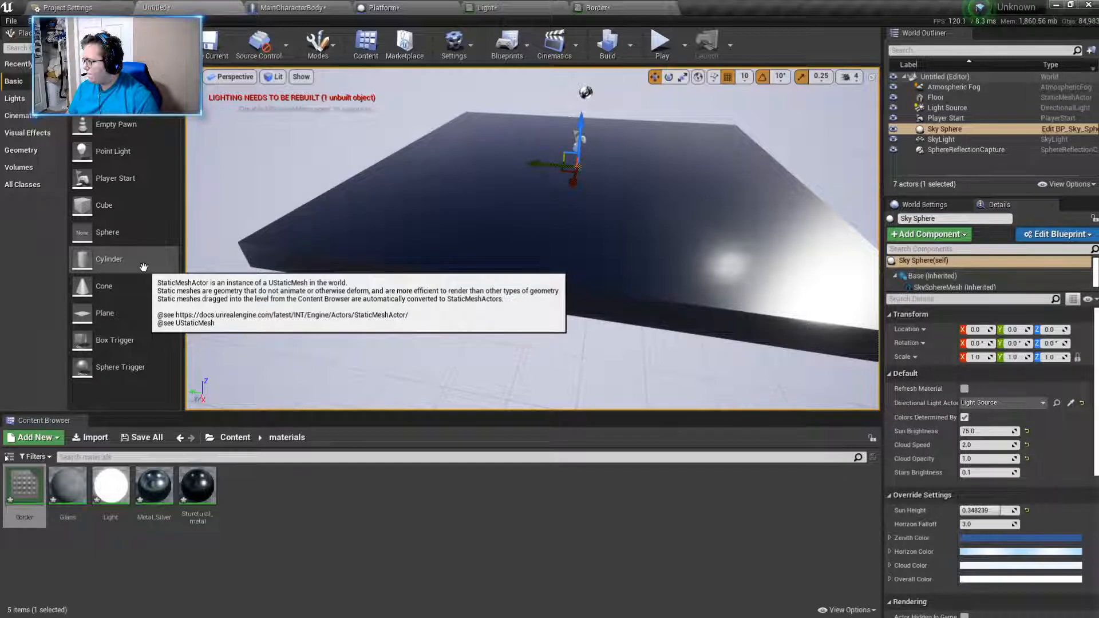
left_click(16, 98)
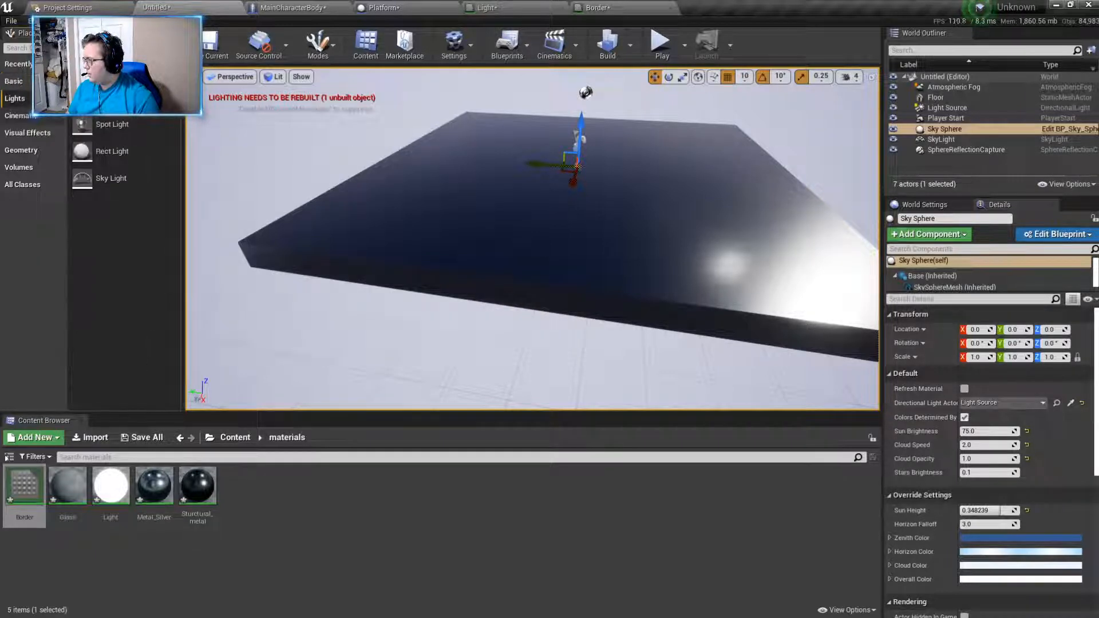
left_click(28, 84)
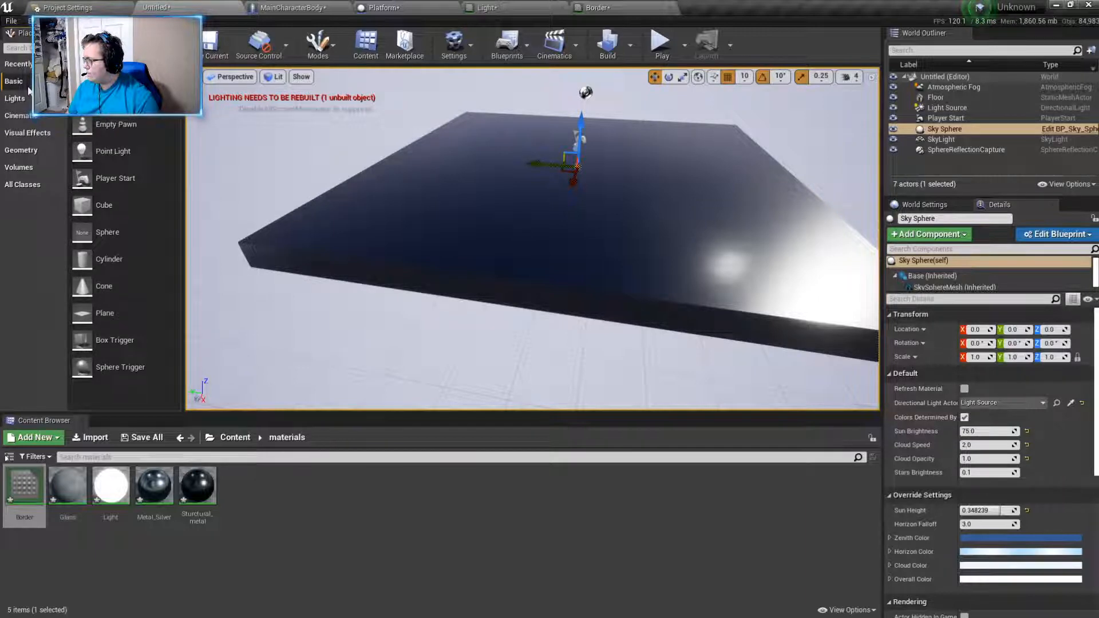
- Return to the Platform blueprint and add a Static Mesh component under Top Of Platform
left_click(648, 8)
left_click(389, 5)
right_click_drag(487, 258, 499, 281)
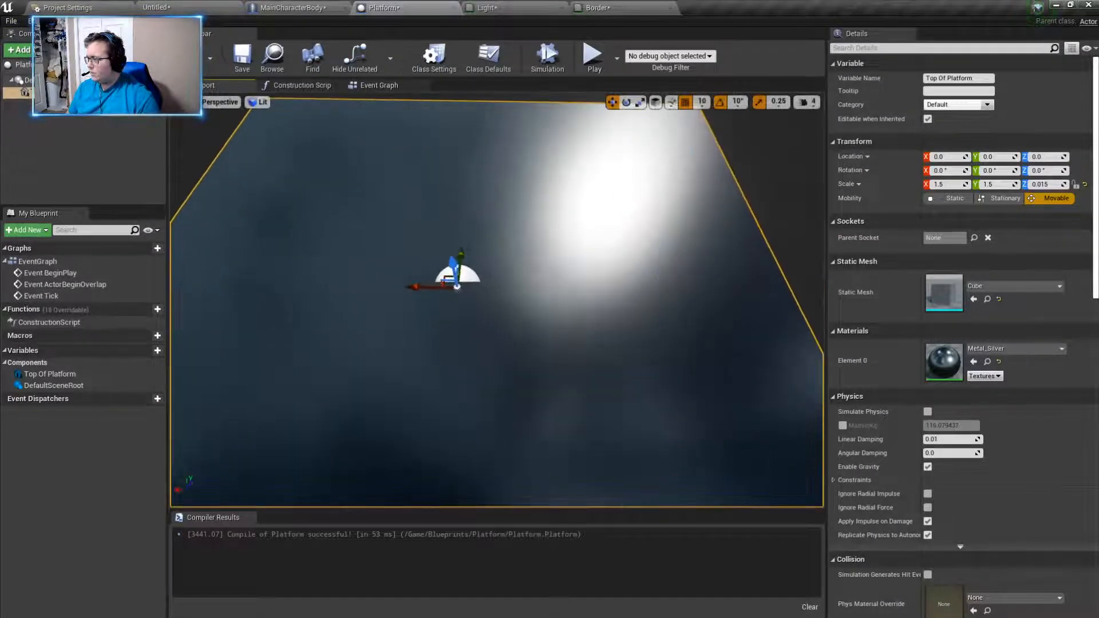
left_click(41, 50)
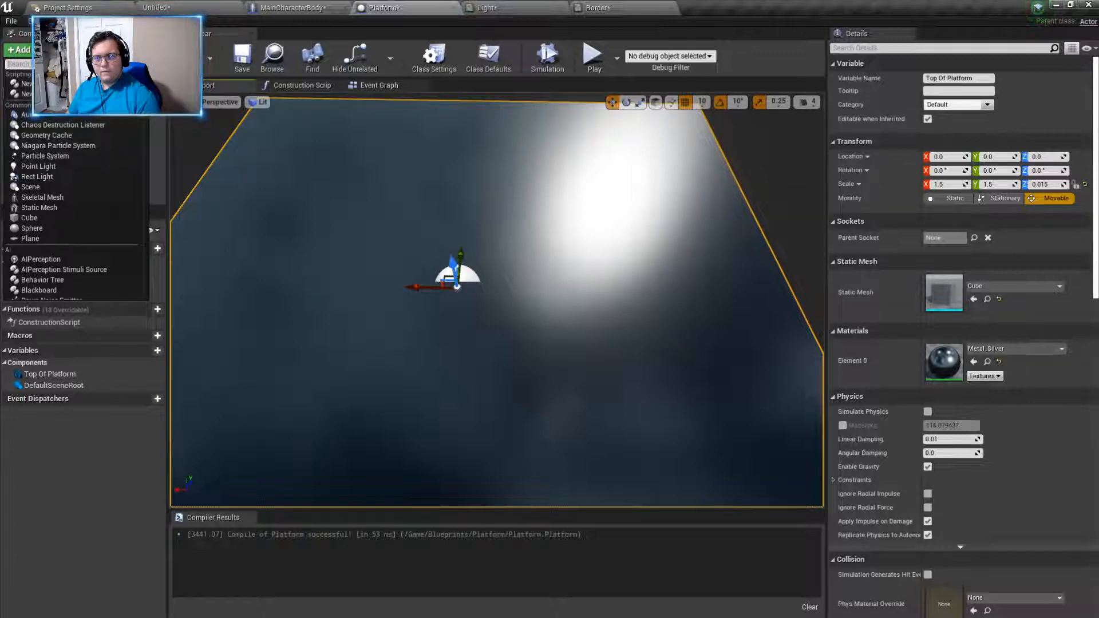
type("b")
key("BackSpace")
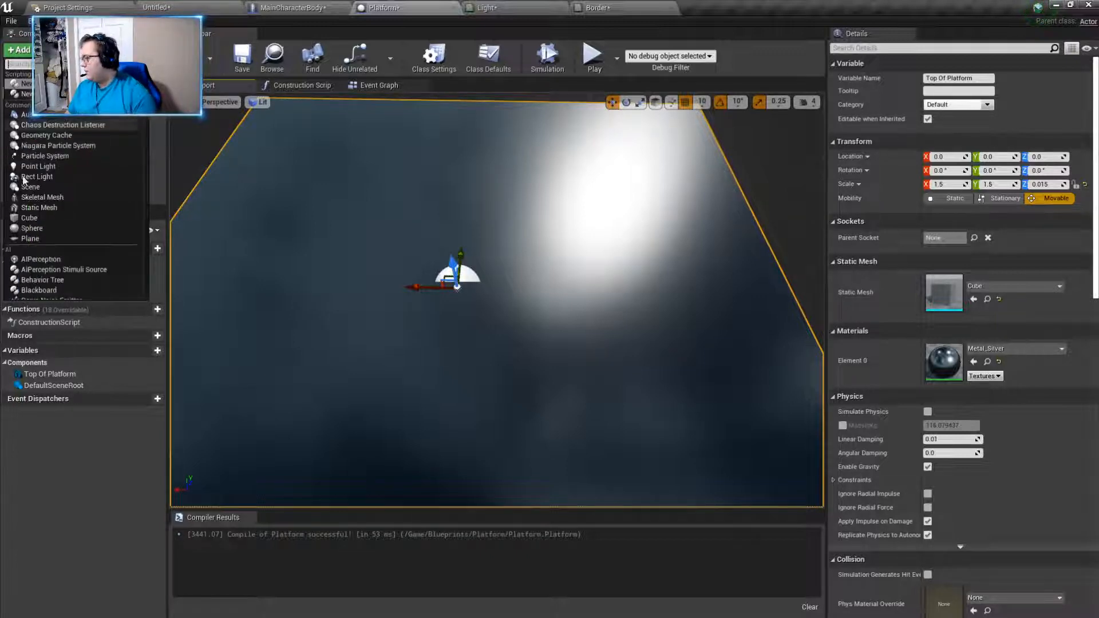
left_click(52, 207)
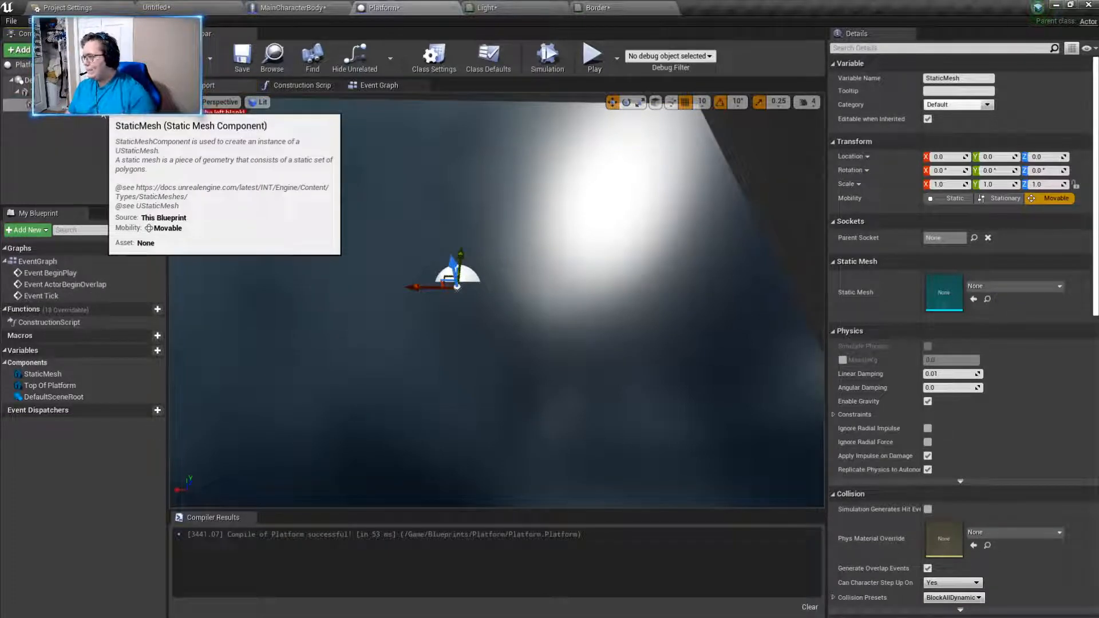
- Rename the new Static Mesh component to Light
double_click(102, 107)
left_click(102, 107)
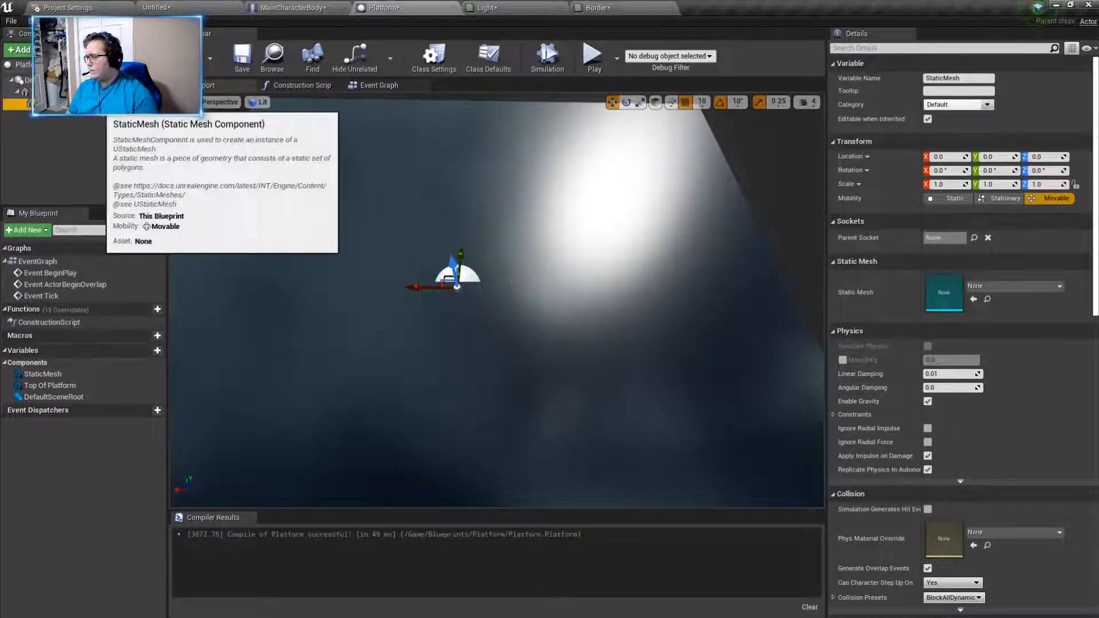
right_click(103, 110)
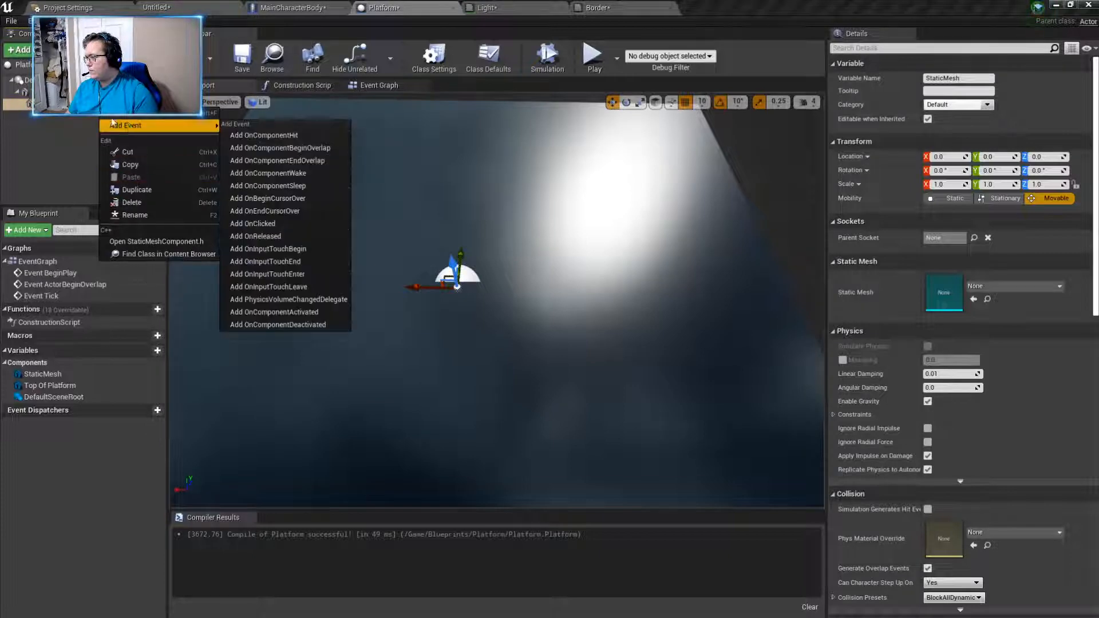
left_click(132, 211)
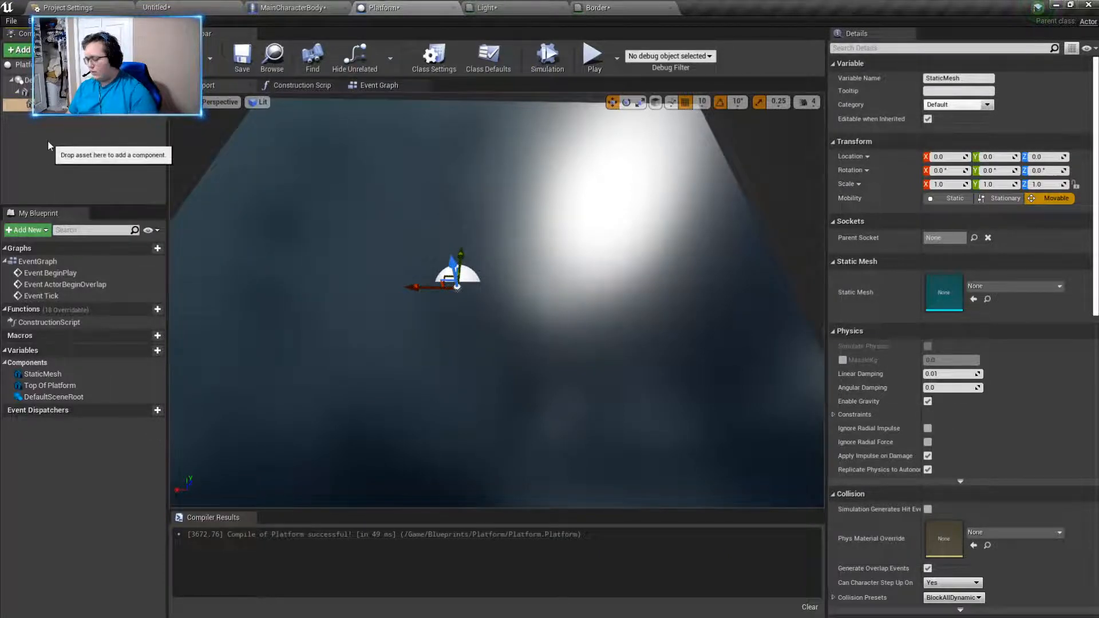
type("Light")
key("Return")
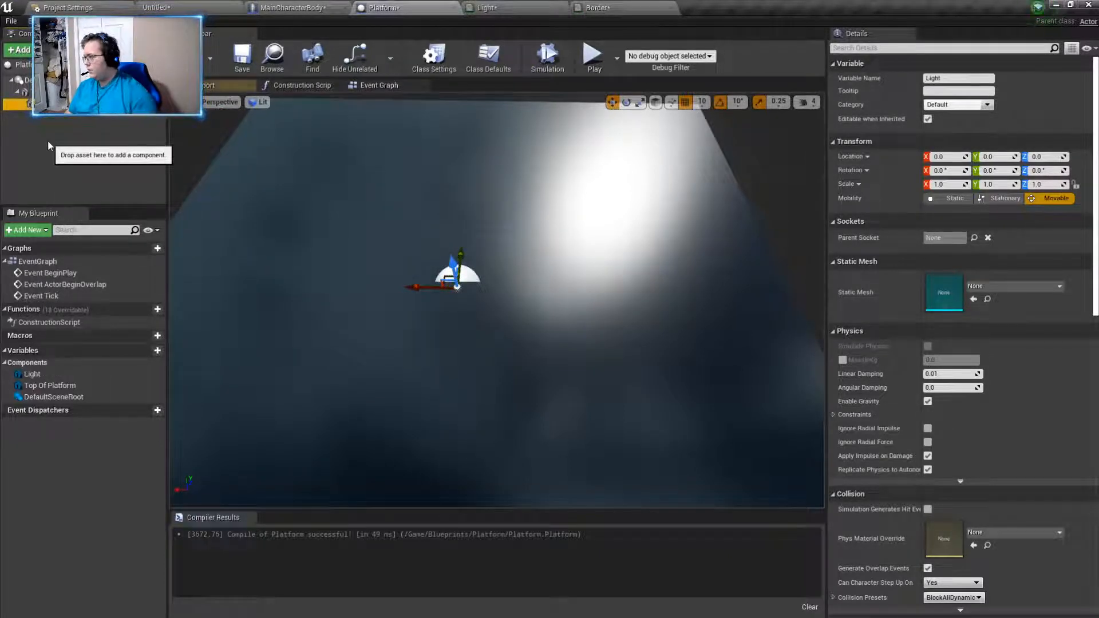
- Assign the lowercase-named cylinder mesh to the Light component and apply the Light material to Element 0
left_click(1003, 286)
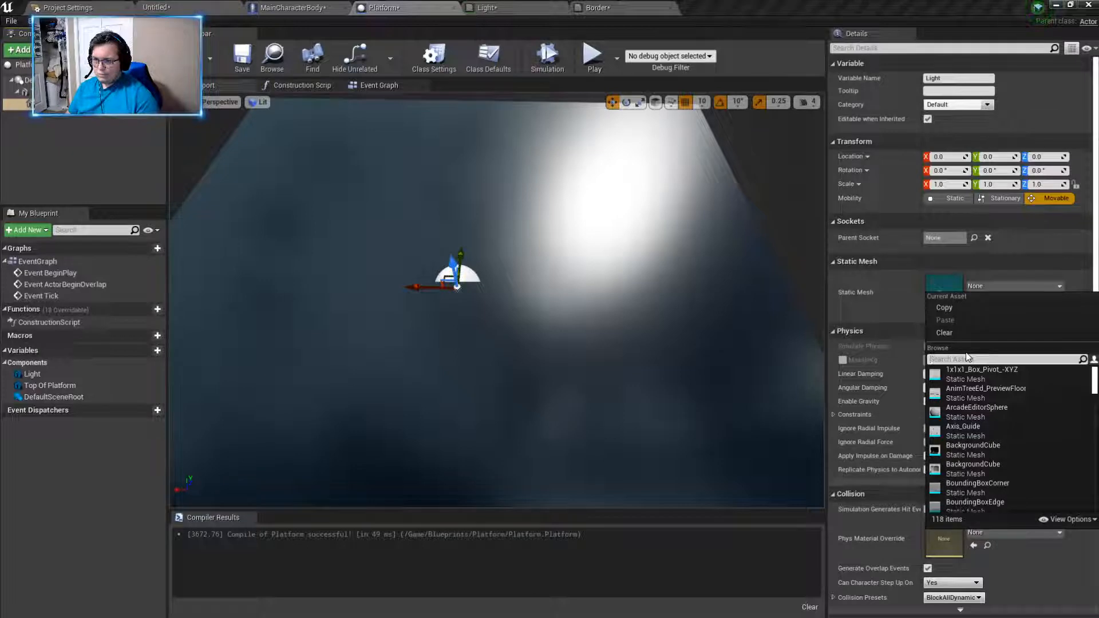
type("cylinder")
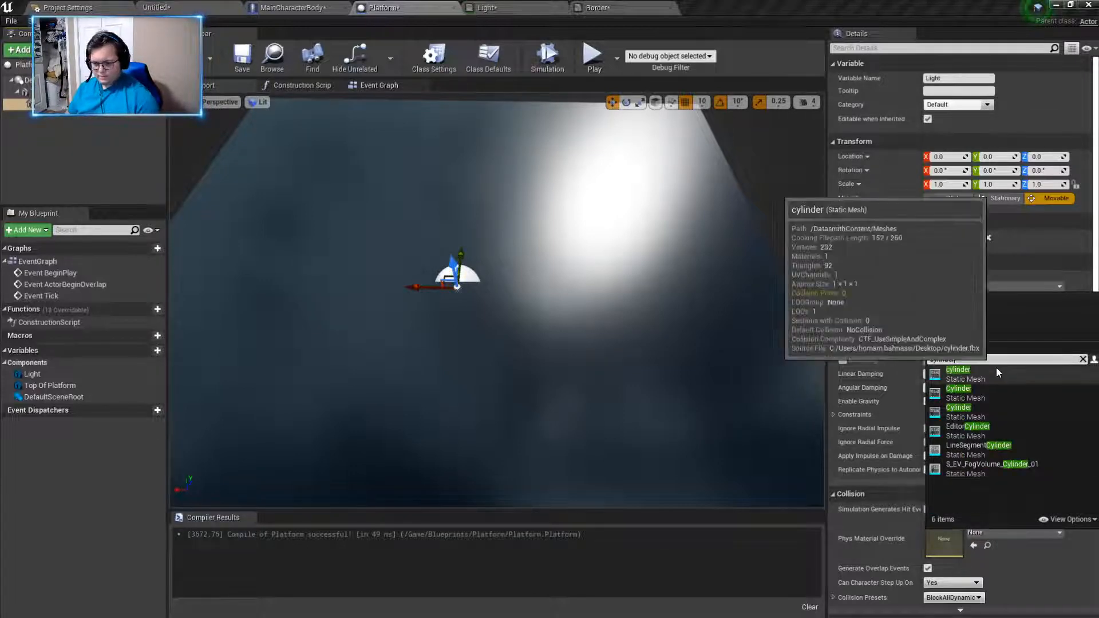
left_click(995, 371)
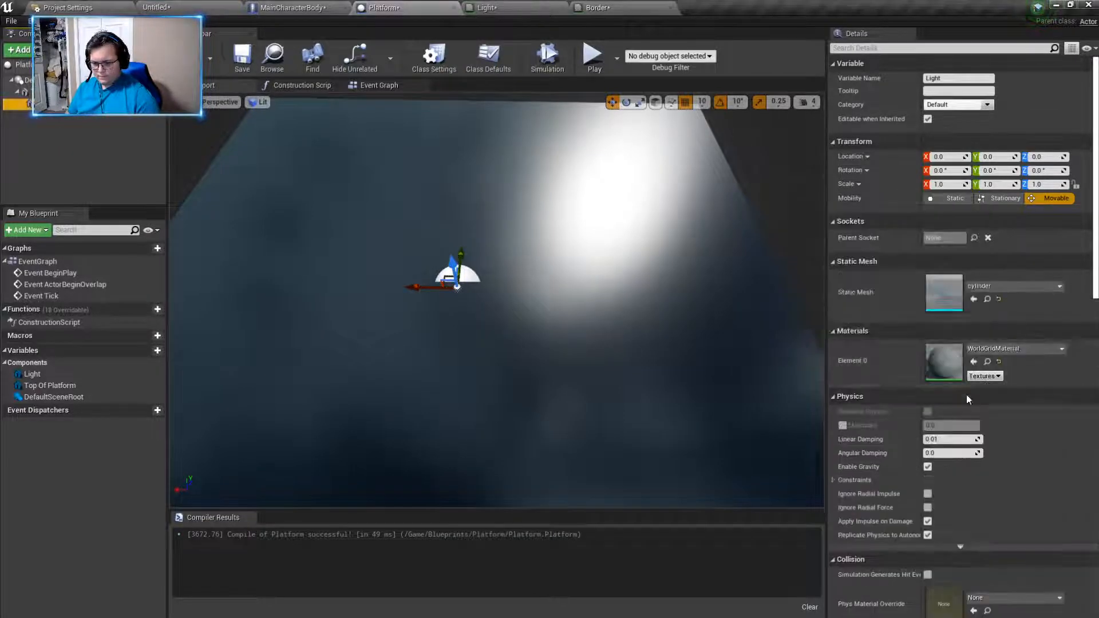
left_click(1011, 348)
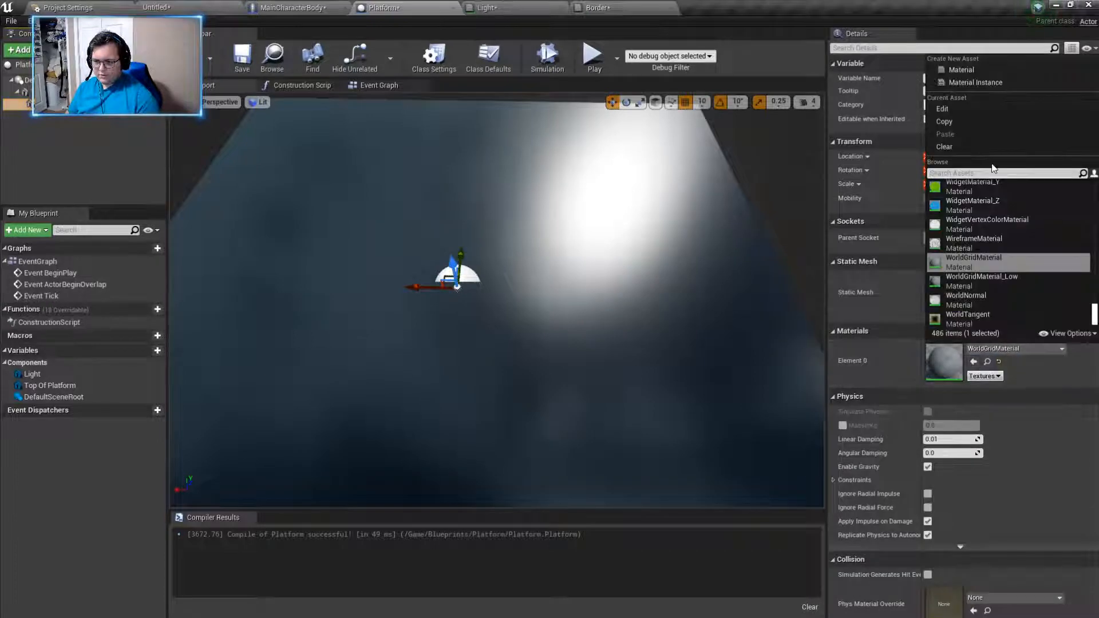
type("t")
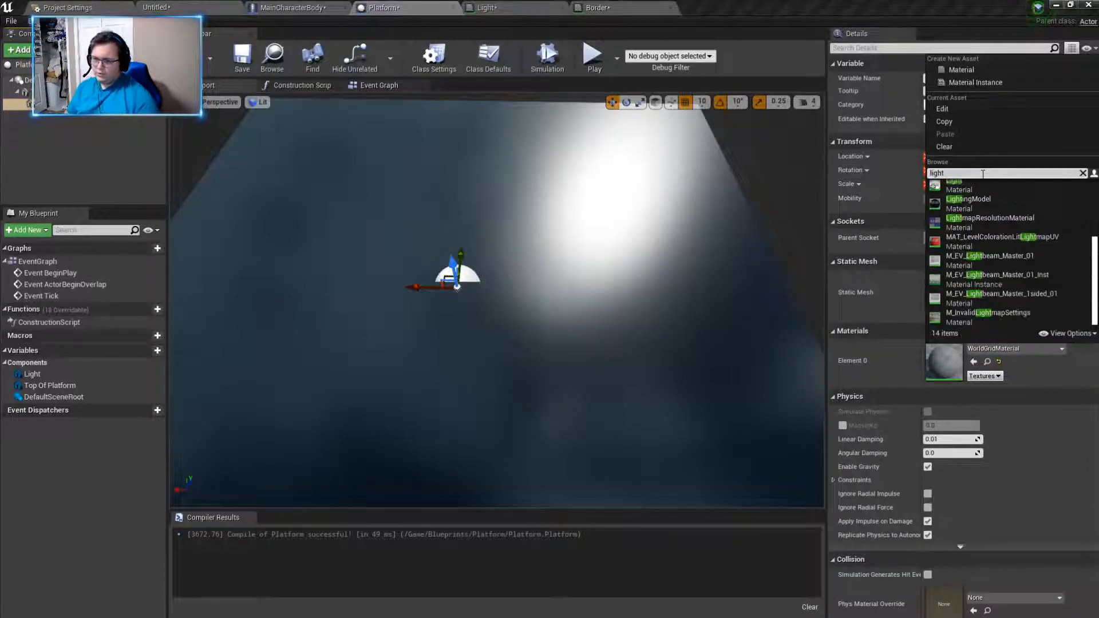
scroll(978, 237, "up", 3)
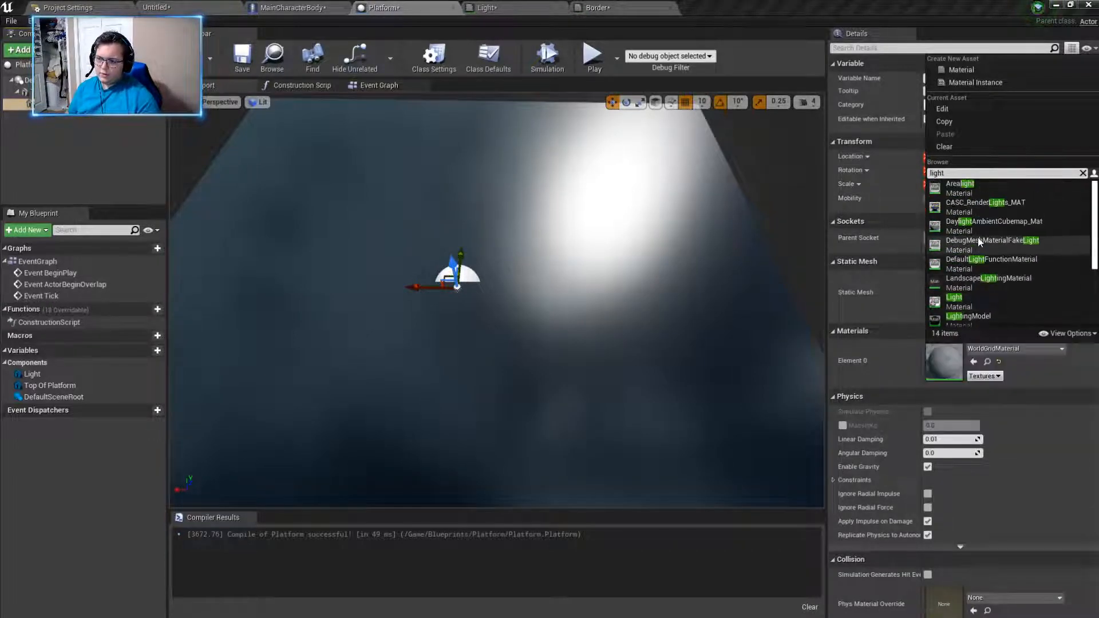
left_click(993, 226)
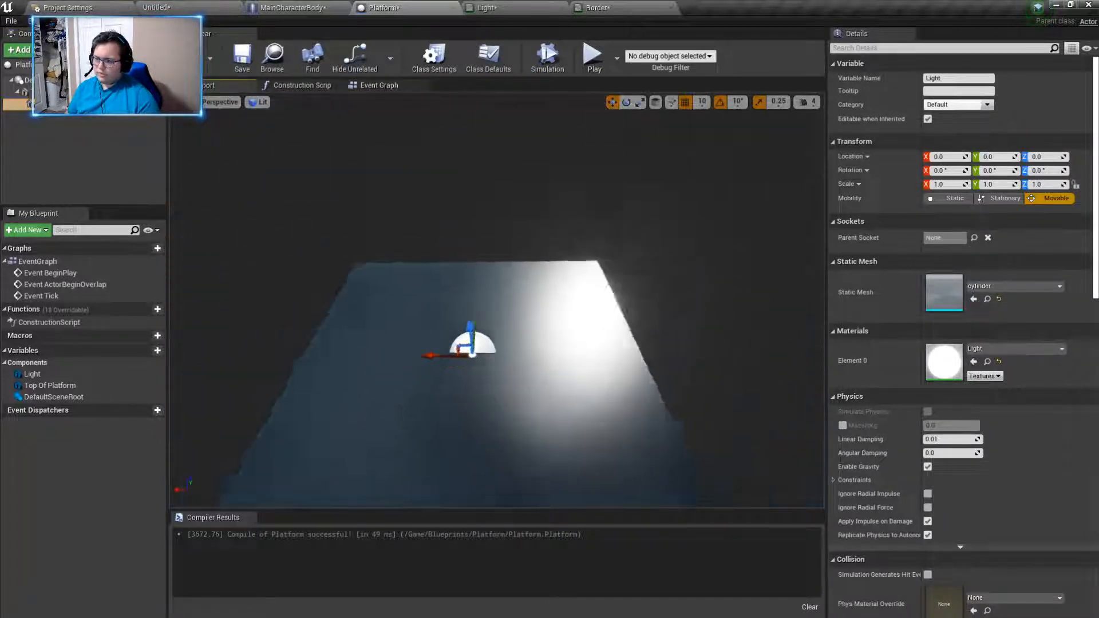
- Raise the Light component well above the platform, to about Z 11333.33, and replace its mesh with the solid Cylinder
mouse_move(593, 271)
right_mouse_down()
mouse_move(572, 277)
mouse_move(592, 271)
right_mouse_up()
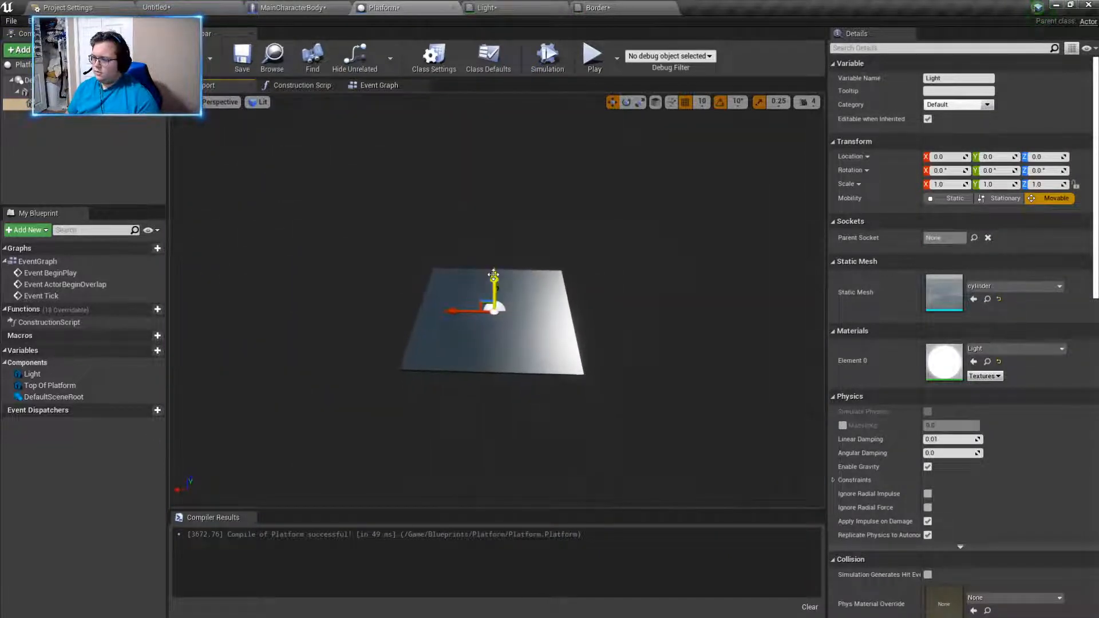
scroll(536, 249, "up", 4)
right_click_drag(536, 250, 546, 163)
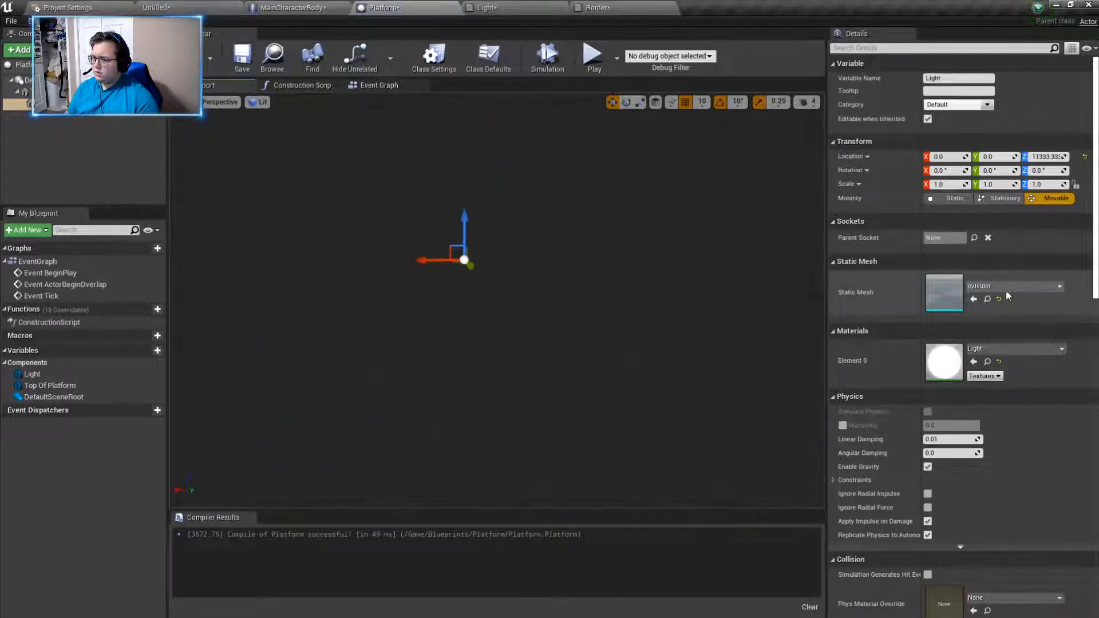
left_click(1003, 288)
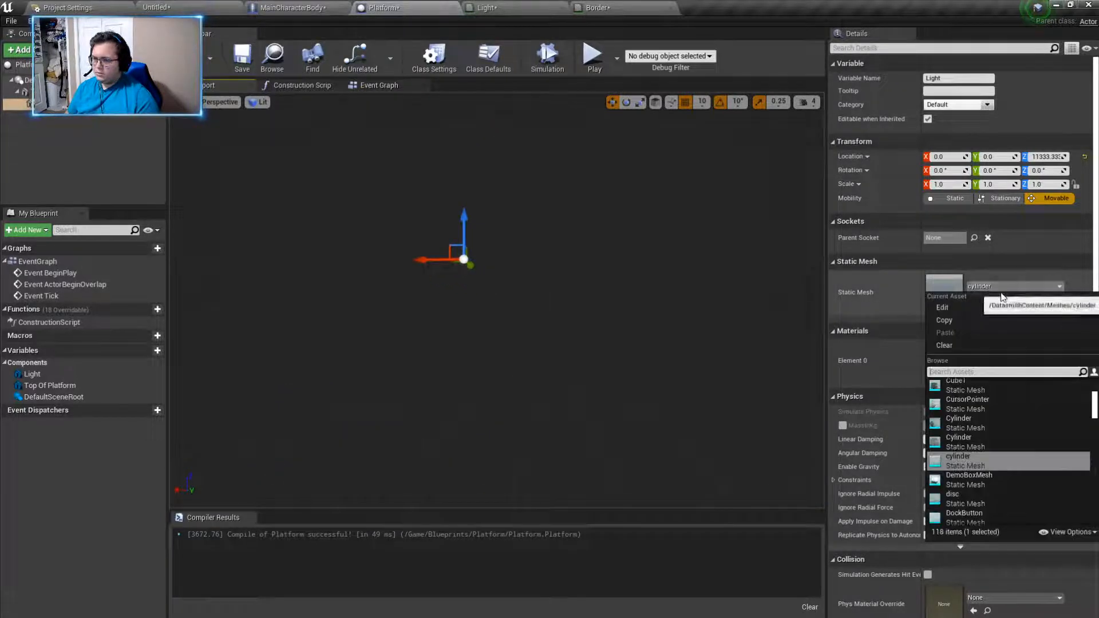
left_click(968, 432)
right_click_drag(498, 301, 458, 343)
mouse_move(593, 311)
right_mouse_down()
mouse_move(578, 326)
mouse_move(579, 271)
mouse_move(604, 297)
right_mouse_up()
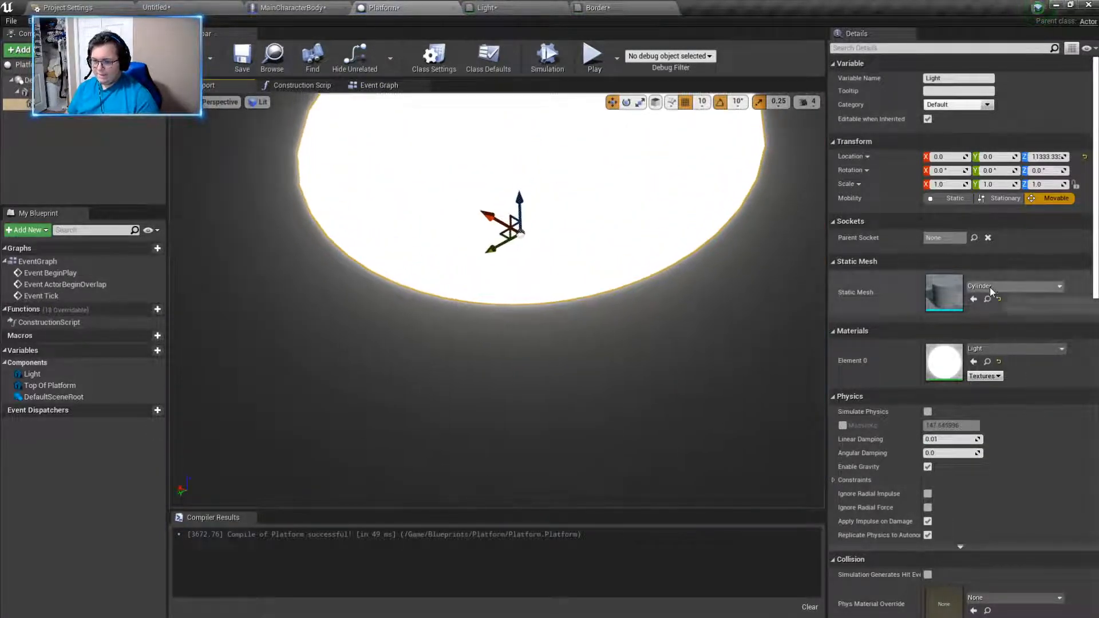
- Scale the Light cylinder to 0.25 in X, 0.25 in Y and 20 in Z
mouse_move(770, 274)
right_mouse_down()
mouse_move(770, 255)
mouse_move(759, 252)
mouse_move(764, 272)
mouse_move(752, 255)
mouse_move(752, 266)
right_mouse_up()
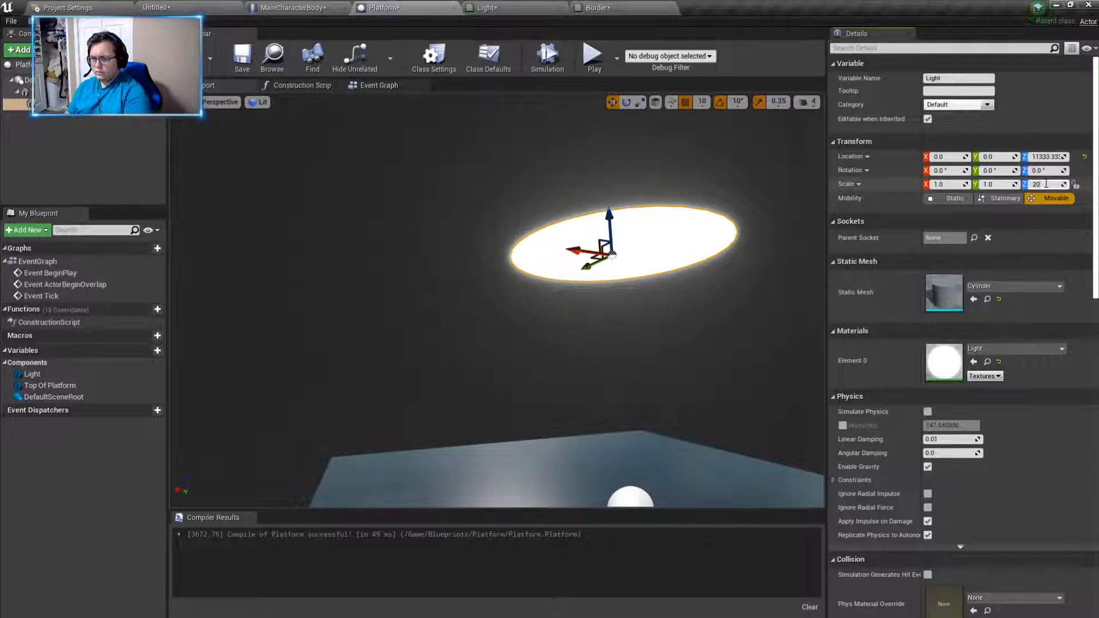
key("Return")
right_click_drag(744, 257, 752, 288)
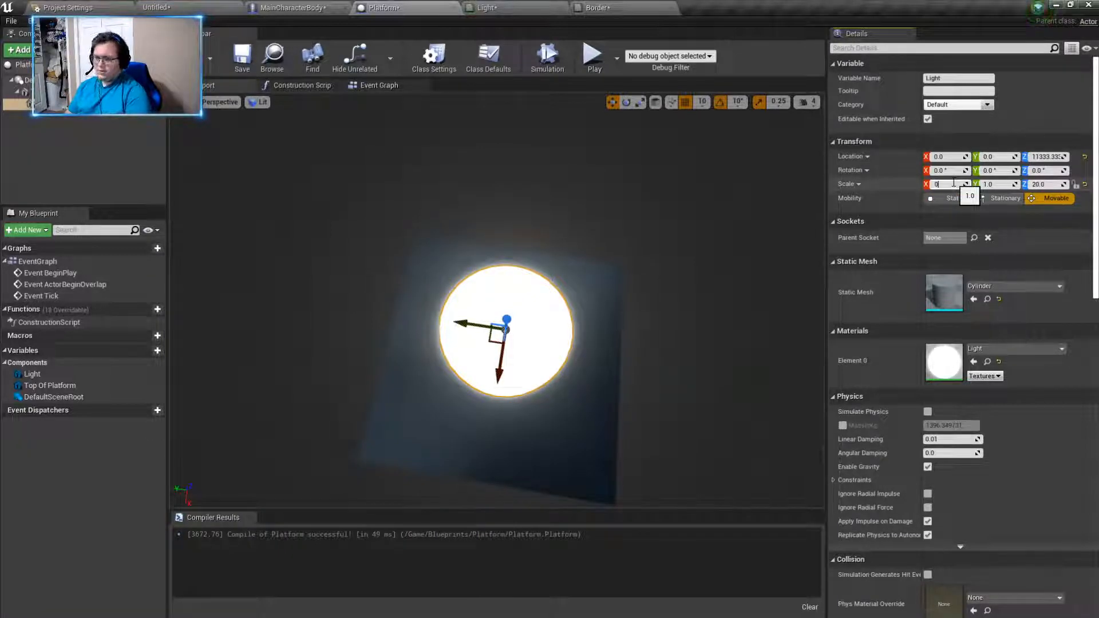
left_click(953, 183)
type("0.25")
key("Return")
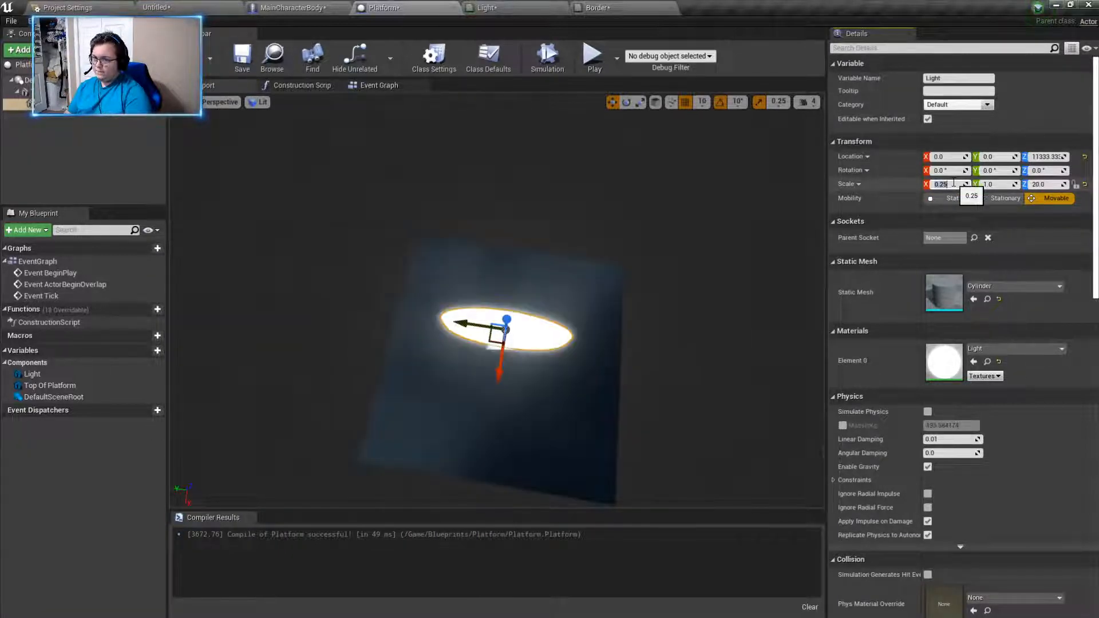
left_click(1000, 184)
type("0.25")
key("Return")
- Flatten the Light cylinder by setting its Z scale to 2
right_click_drag(716, 246, 818, 166)
right_click_drag(727, 377, 712, 361)
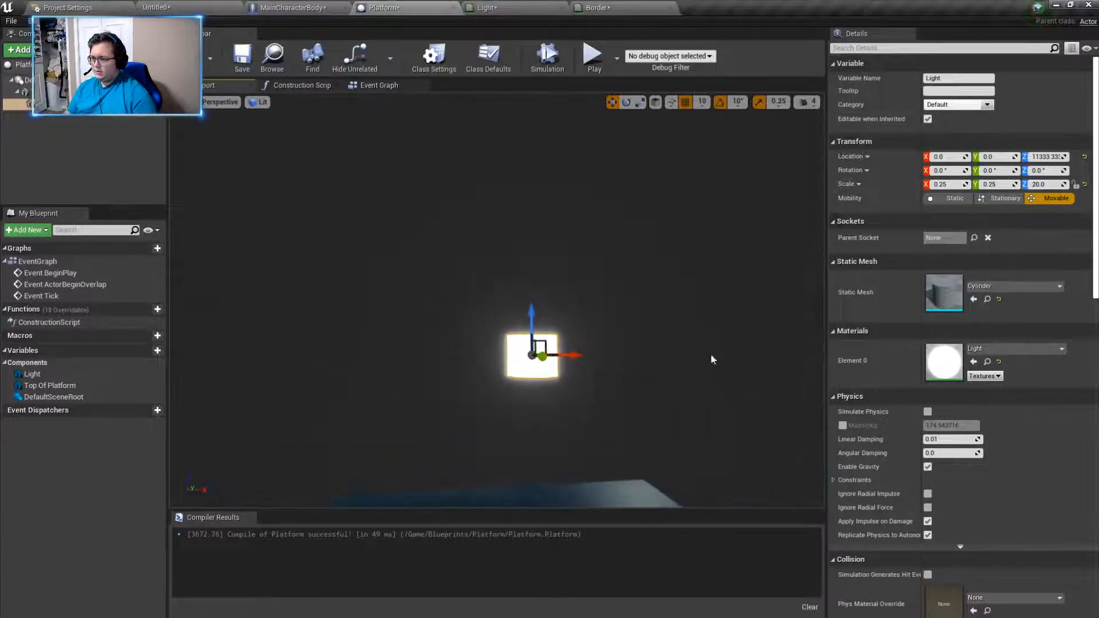
left_click(1052, 184)
type("2")
key("Return")
right_click_drag(727, 275, 699, 320)
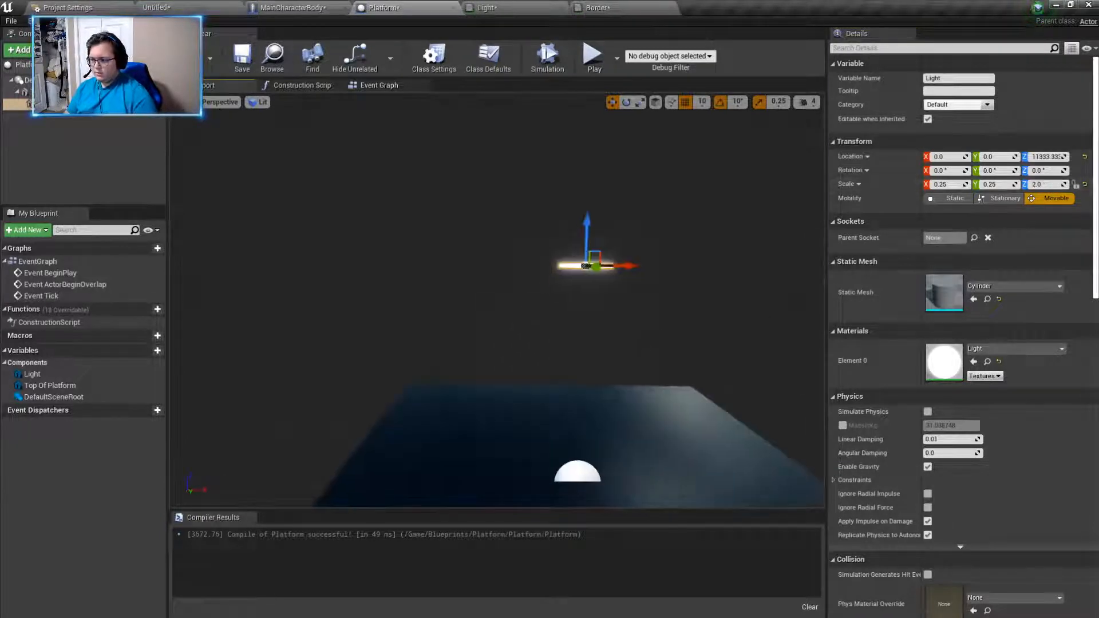
- Lower the Light disc to just above the platform surface, at about Z 666.67
left_click_drag(588, 209, 582, 401)
right_click_drag(582, 401, 589, 458)
left_click_drag(507, 326, 508, 349)
right_click_drag(647, 379, 824, 332)
right_click_drag(521, 300, 527, 276)
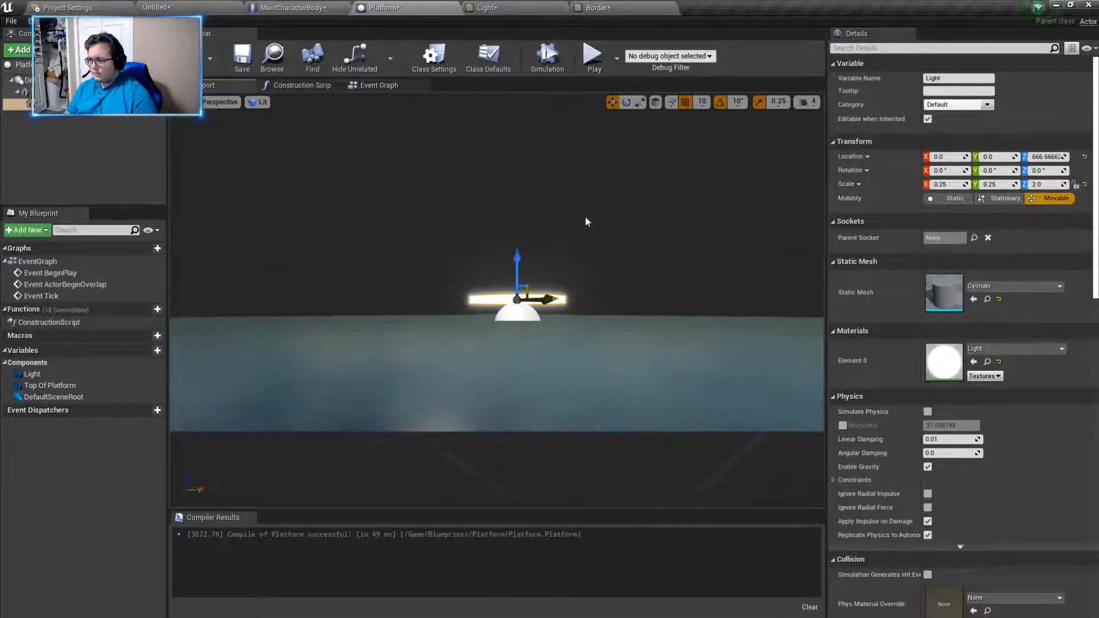
- Turn off position grid snapping and lower the Light disc onto the platform's top surface, to about Z 114.84
left_click(685, 102)
left_click_drag(512, 253, 513, 271)
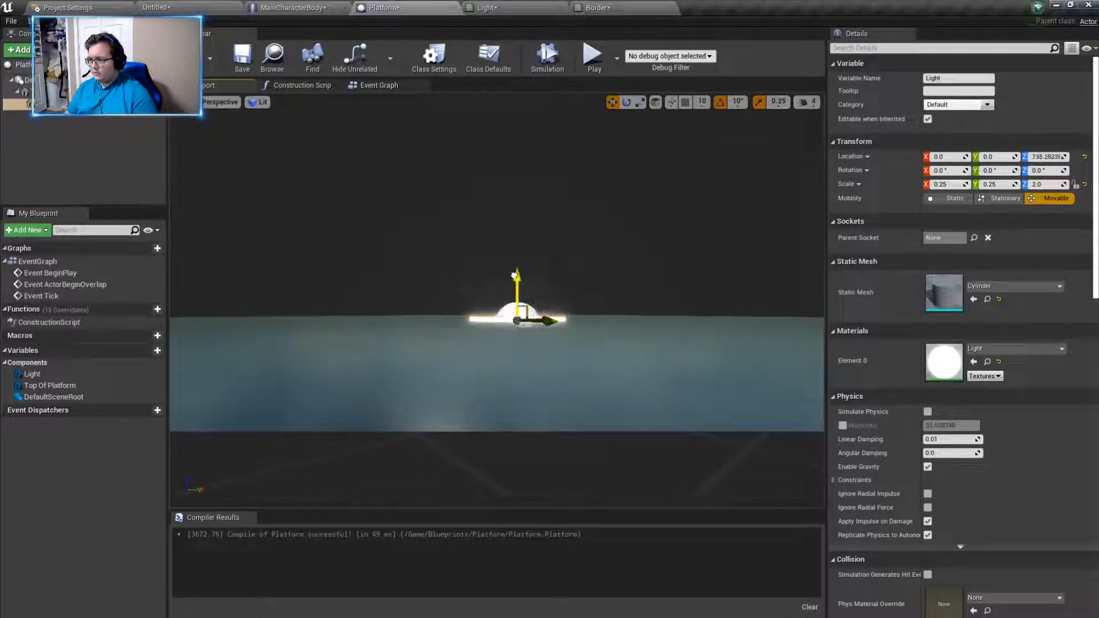
right_click_drag(512, 279, 235, 332)
mouse_move(609, 258)
right_mouse_down()
mouse_move(549, 241)
mouse_move(610, 258)
right_mouse_up()
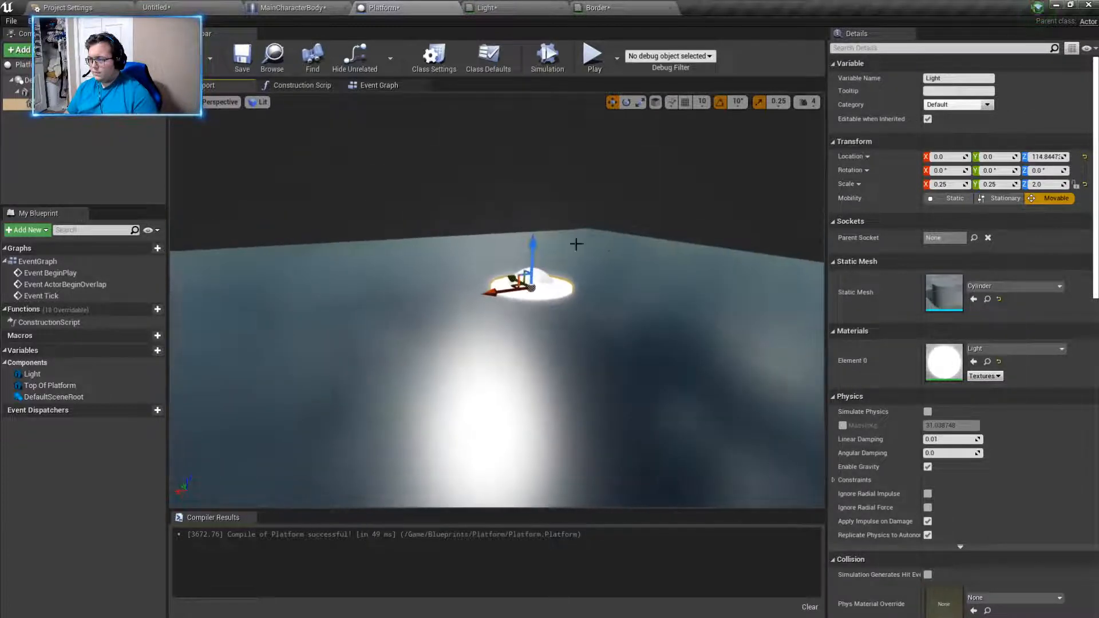
right_click_drag(639, 217, 674, 219)
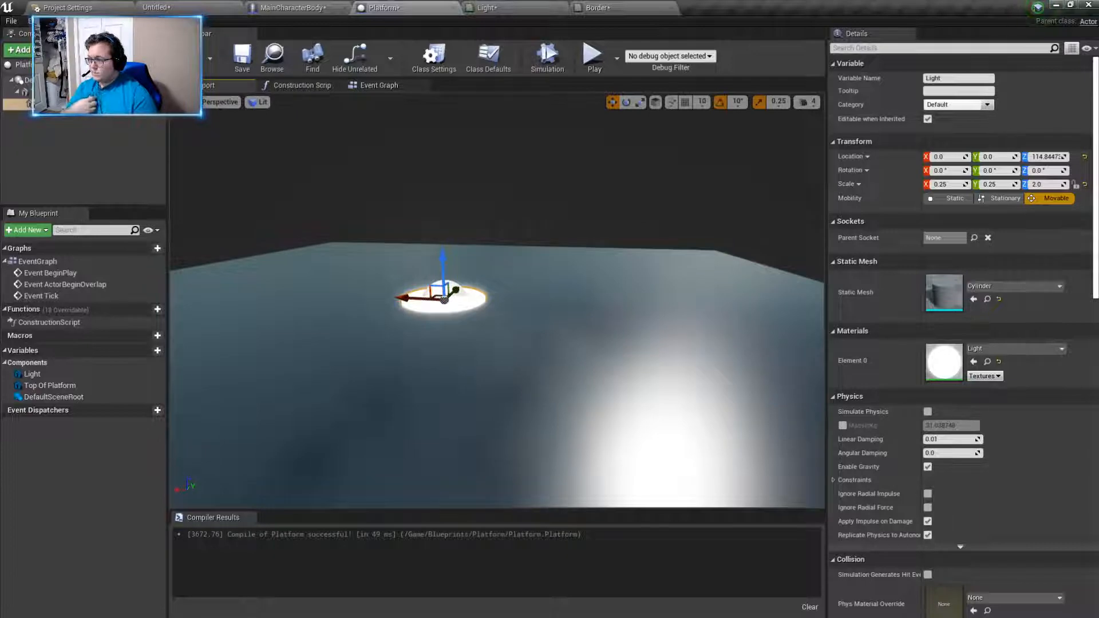
mouse_move(579, 206)
right_mouse_down()
mouse_move(492, 207)
mouse_move(558, 203)
right_mouse_up()
- Switch to the Untitled level, open the Blueprints/Platform content folder and place a Platform actor in the level
left_click(171, 7)
right_click_drag(321, 193, 300, 347)
left_click(234, 437)
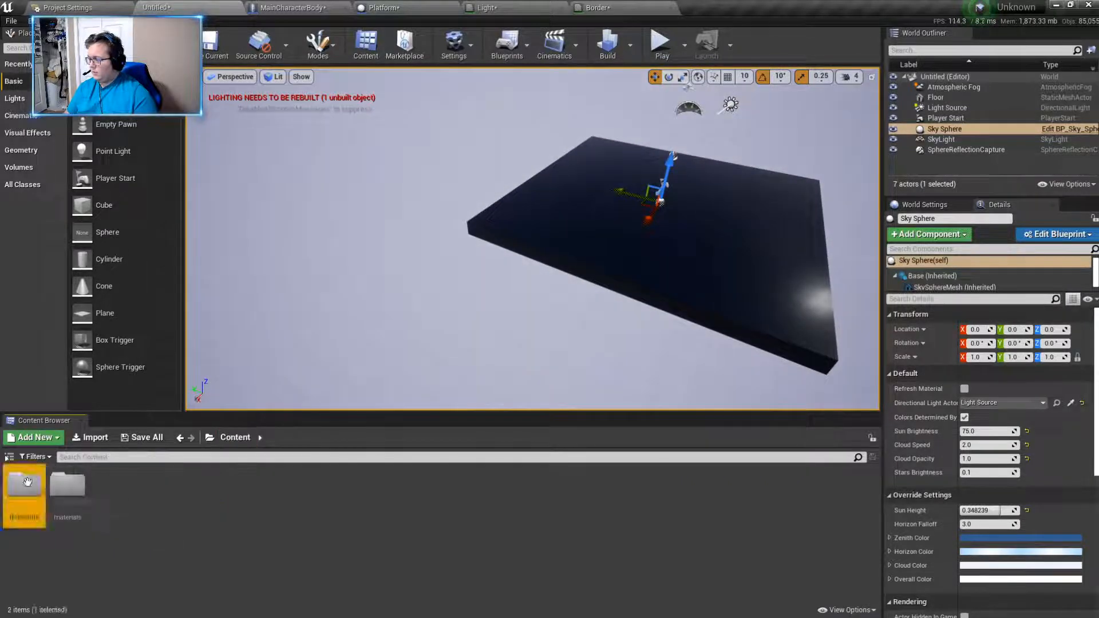
double_click(68, 486)
left_click_drag(24, 487, 313, 243)
- Raise the placed Platform actor above the floor, to about Z 395.9
right_click_drag(451, 385, 459, 339)
left_click(459, 339)
mouse_move(641, 339)
right_mouse_down()
mouse_move(639, 286)
mouse_move(624, 372)
mouse_move(638, 344)
right_mouse_up()
left_click(638, 282)
right_click_drag(637, 282, 790, 272)
left_click_drag(627, 160, 612, 257)
left_click_drag(644, 290, 369, 252)
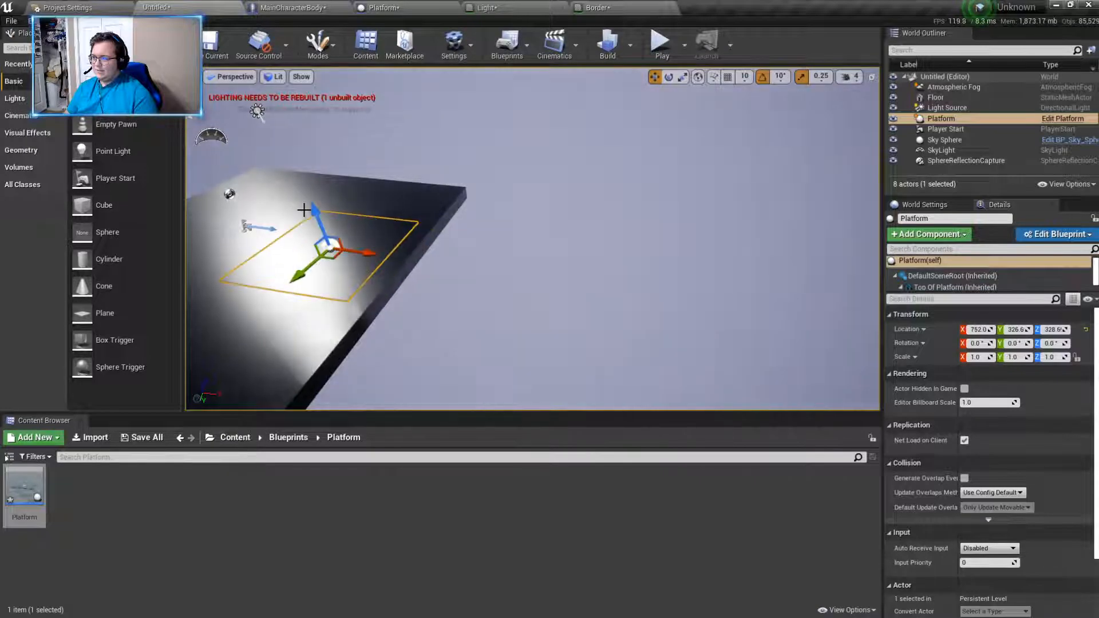
left_click_drag(319, 217, 314, 194)
right_click_drag(320, 192, 259, 195)
key("s")
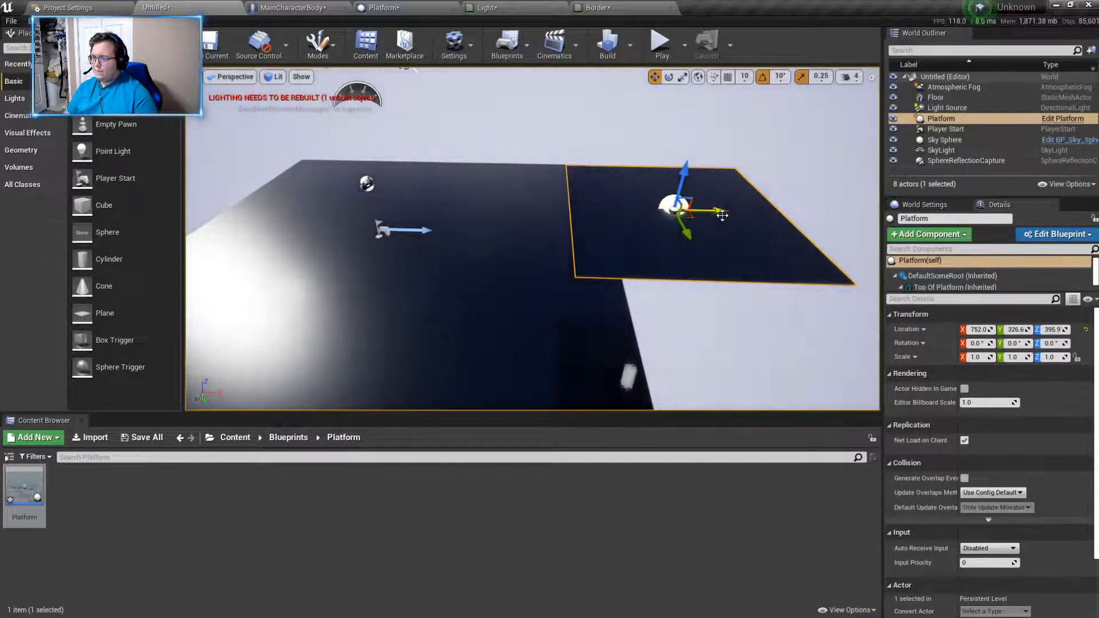
- Scale the Platform actor to 2.5 in X and Y and move it along X over the floor, to about 42.28
left_click_drag(720, 215, 665, 210)
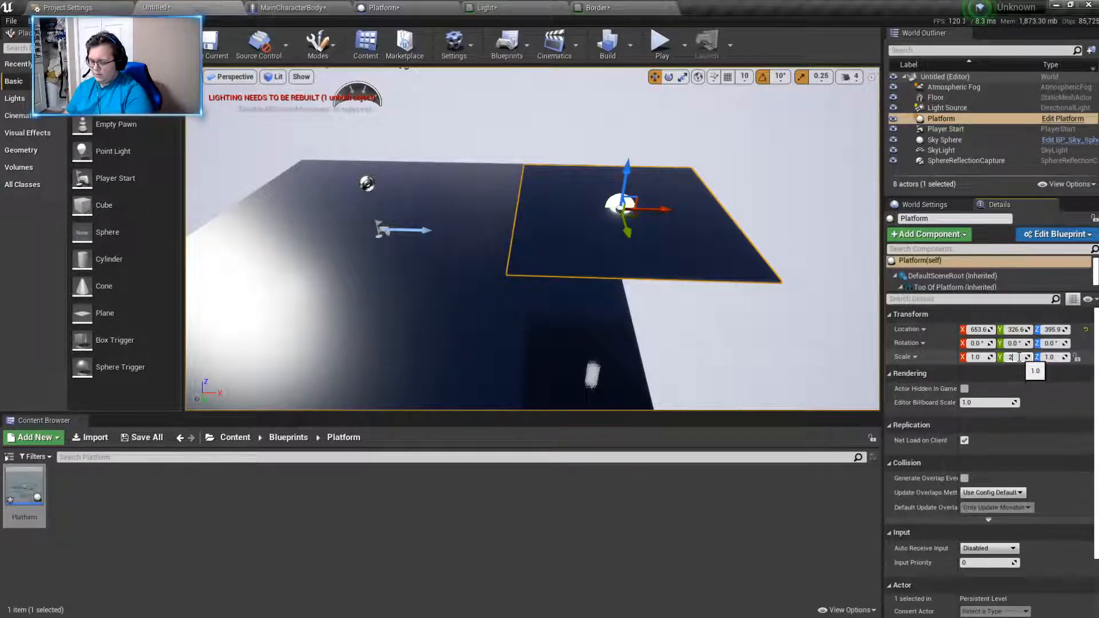
key("Return")
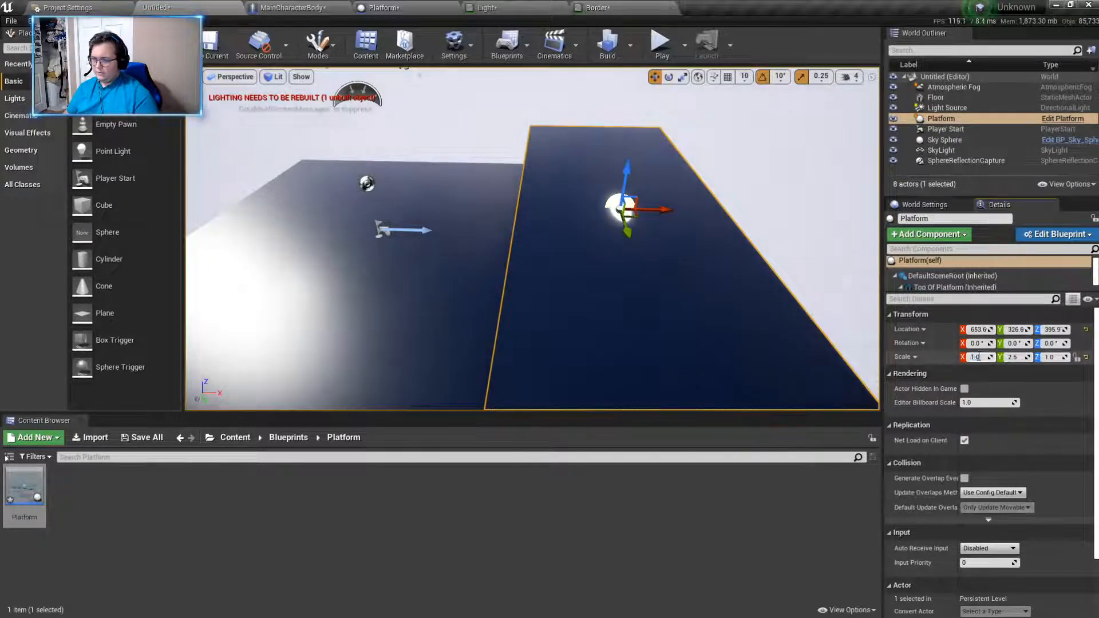
key("Return")
right_click_drag(590, 195, 523, 150)
left_click_drag(522, 150, 485, 117)
mouse_move(484, 118)
right_mouse_down()
mouse_move(487, 52)
mouse_move(485, 131)
right_mouse_up()
right_click_drag(738, 190, 629, 189)
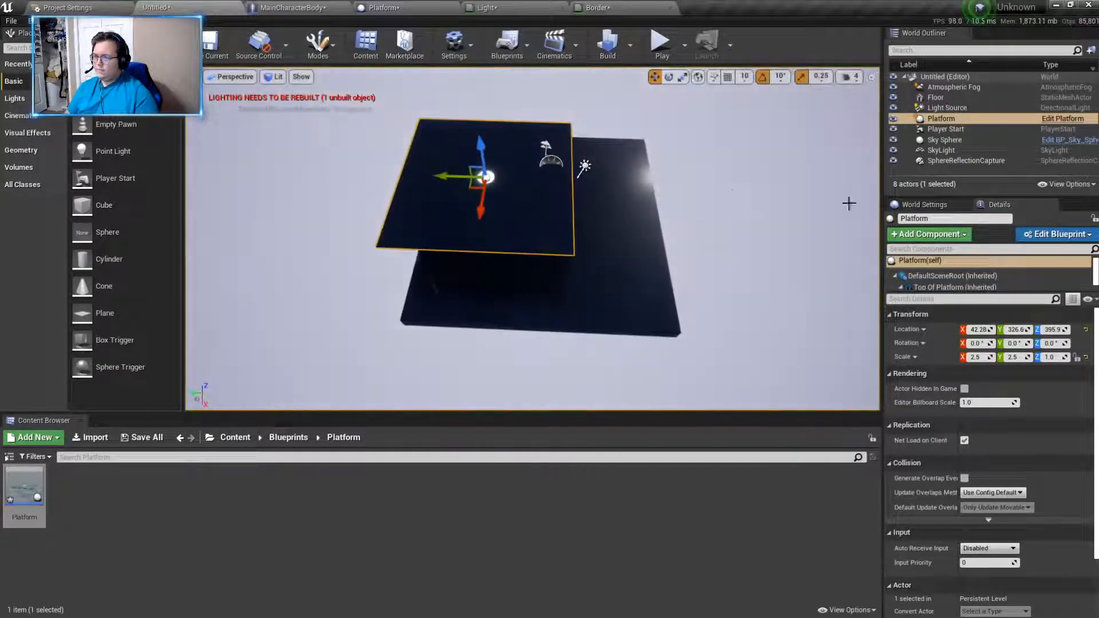
- Set the Platform actor's X and Y scale to 5
type("5")
key("Return")
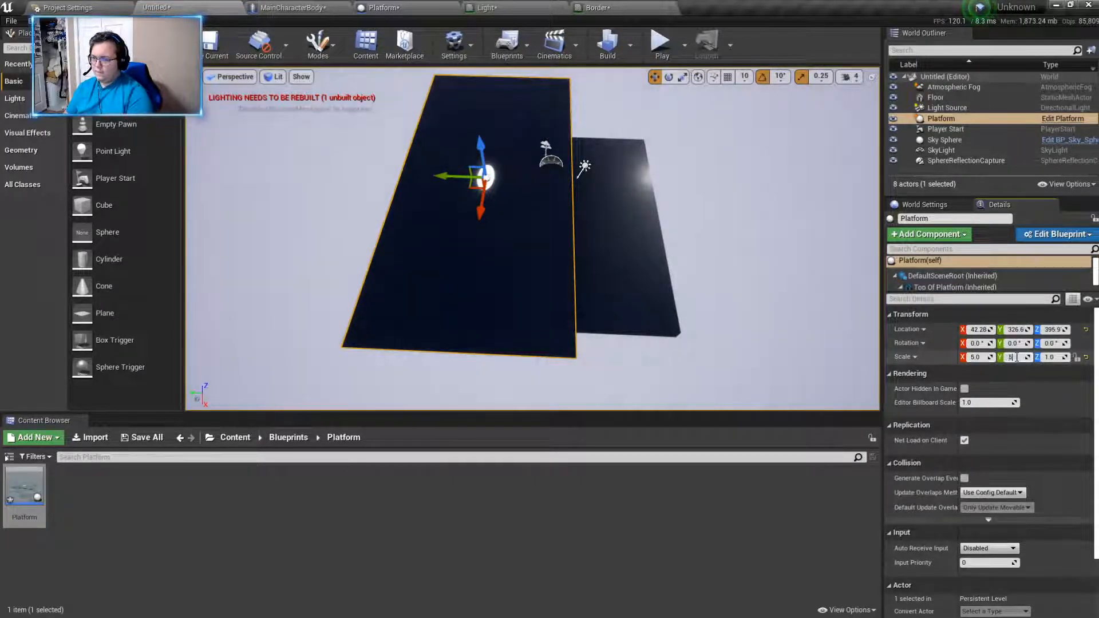
type("5")
key("Return")
- Move the Platform actor over the floor's area, to about X -262 and Y 41.44, and delete the Floor actor
left_click_drag(481, 148, 500, 245)
left_click_drag(536, 285, 539, 247)
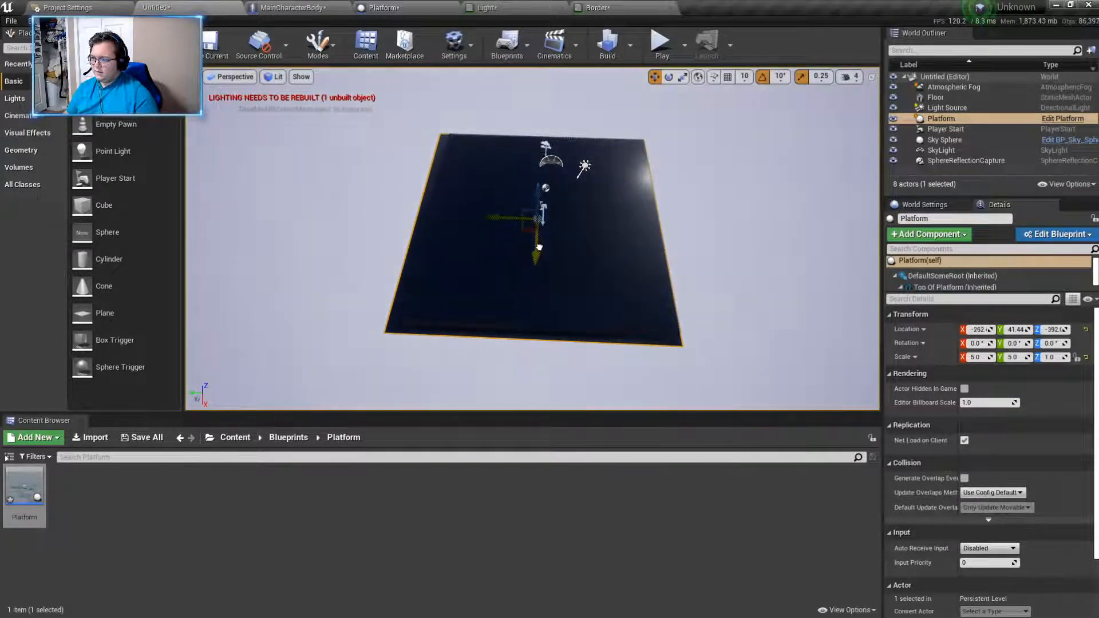
left_click_drag(536, 209, 542, 163)
left_click(546, 187)
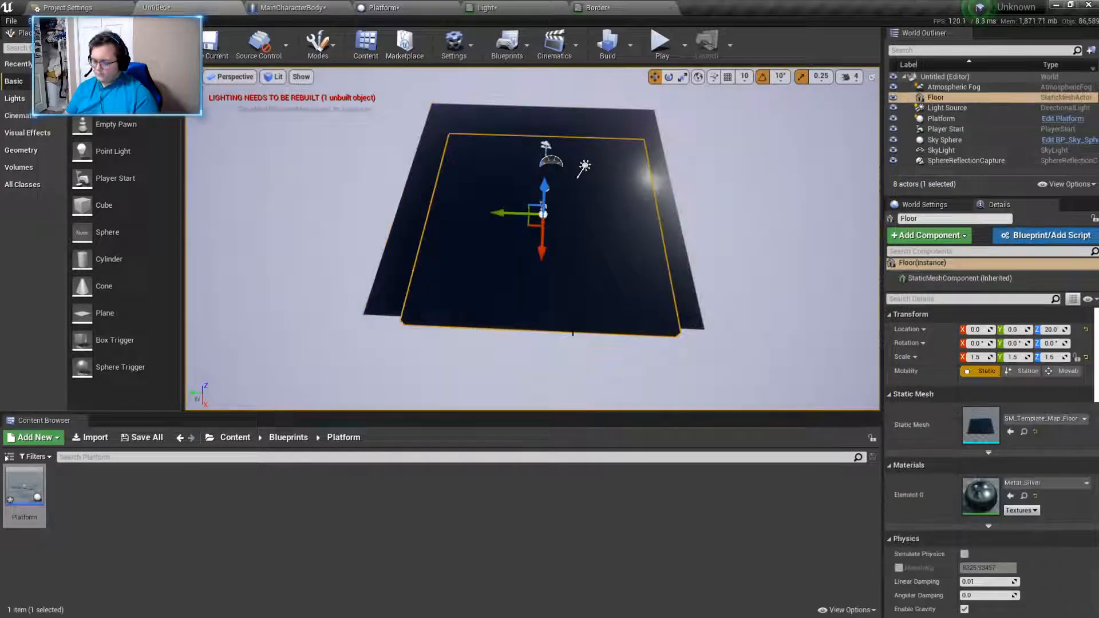
key("Delete")
- Adjust the Platform actor's height to sit below the Player Start, at about Z 28.63
left_click(542, 195)
left_click_drag(538, 166, 537, 232)
key("a")
right_click_drag(532, 240, 636, 241)
left_click_drag(524, 210, 523, 166)
right_click_drag(523, 166, 523, 75)
right_click_drag(520, 344, 570, 292)
left_click_drag(568, 262, 563, 134)
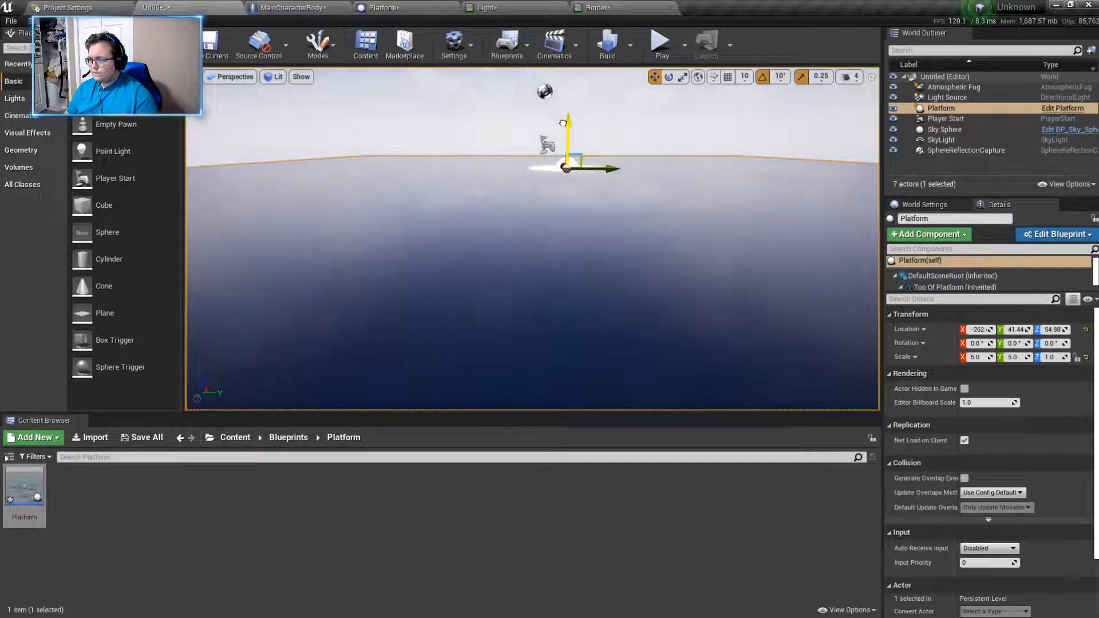
- Play the level, walk the character back and forth around the glowing disc to check the platform's look, and stop the test
left_click(660, 43)
key("w")
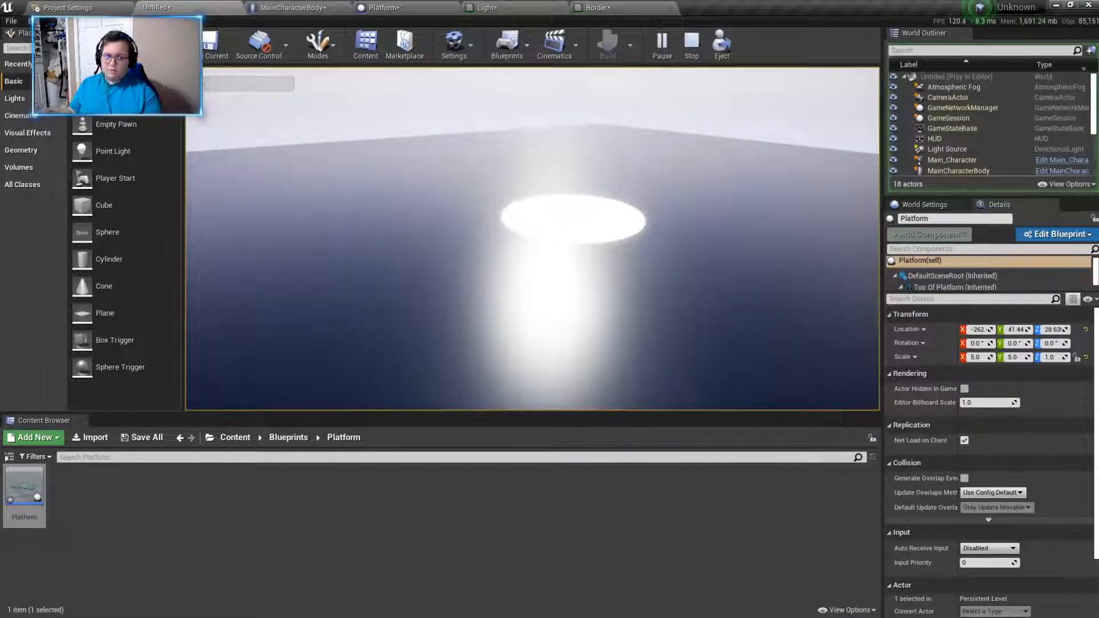
key("w")
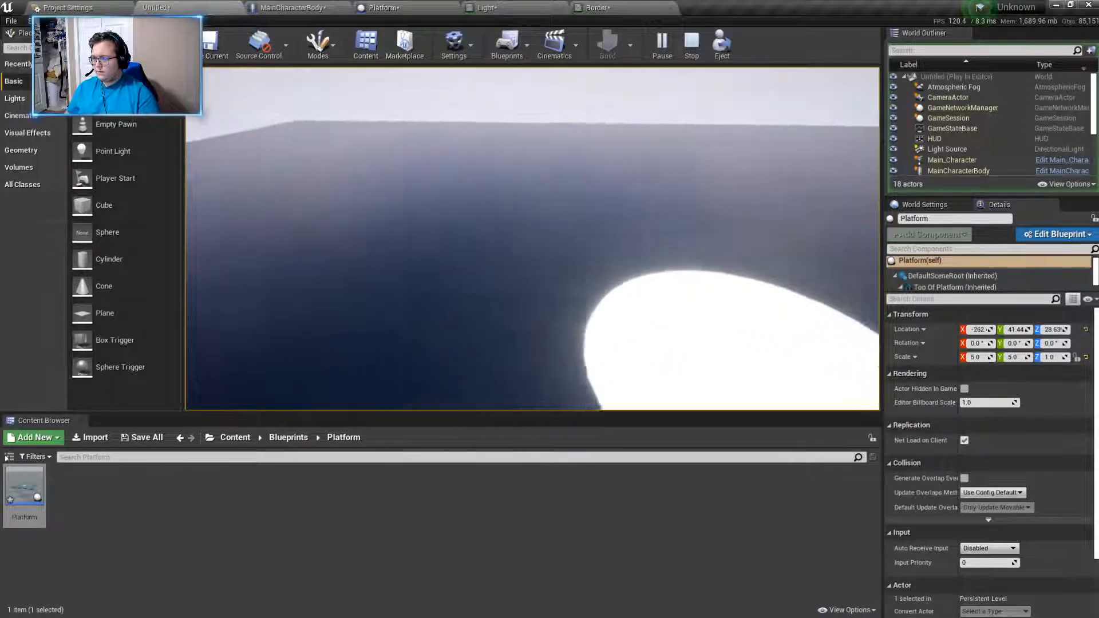
key("s")
key("w")
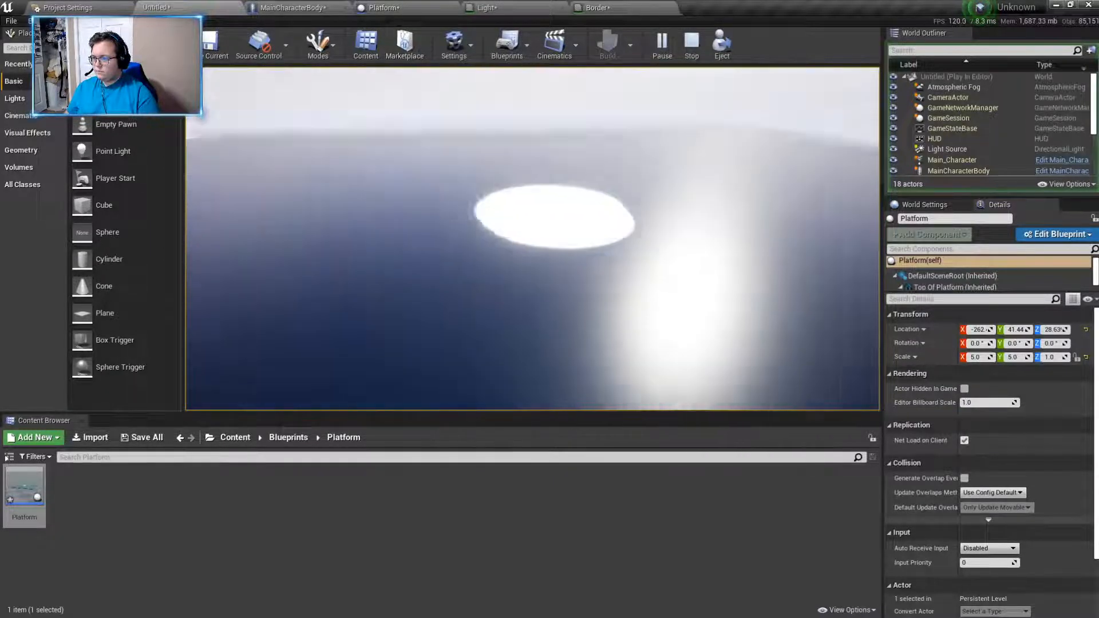
key("s")
key("w")
key("s")
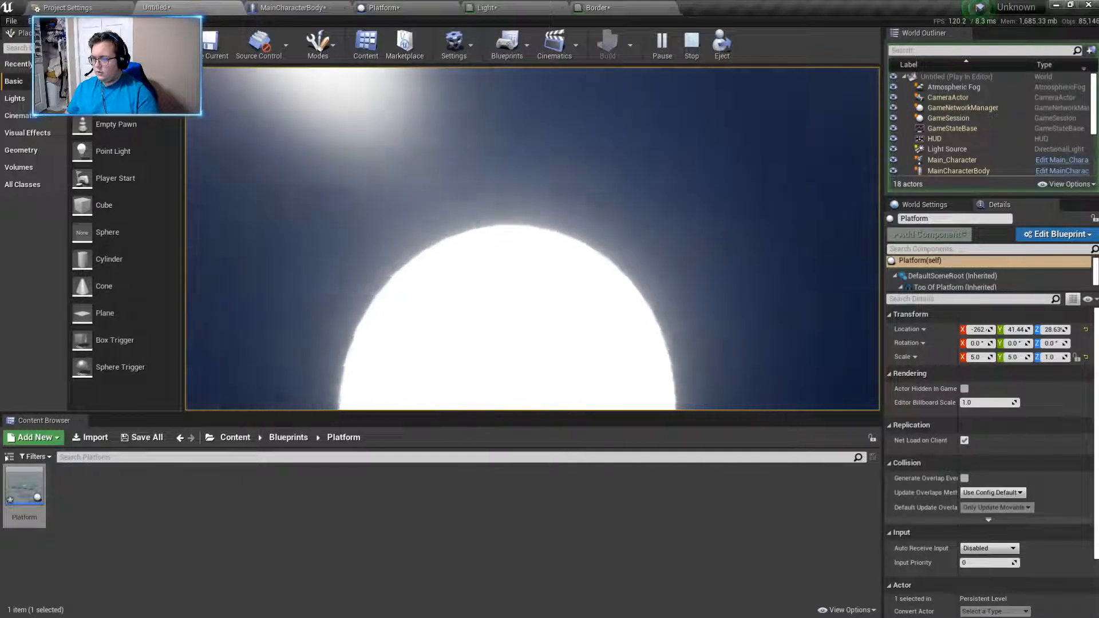
key("w")
key("s")
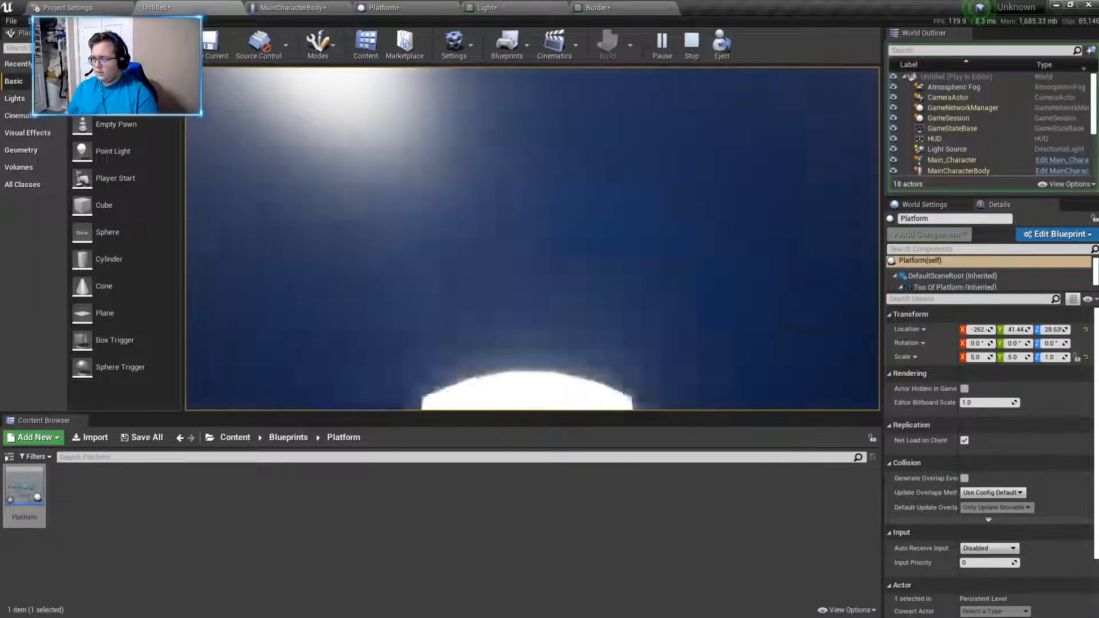
key("s")
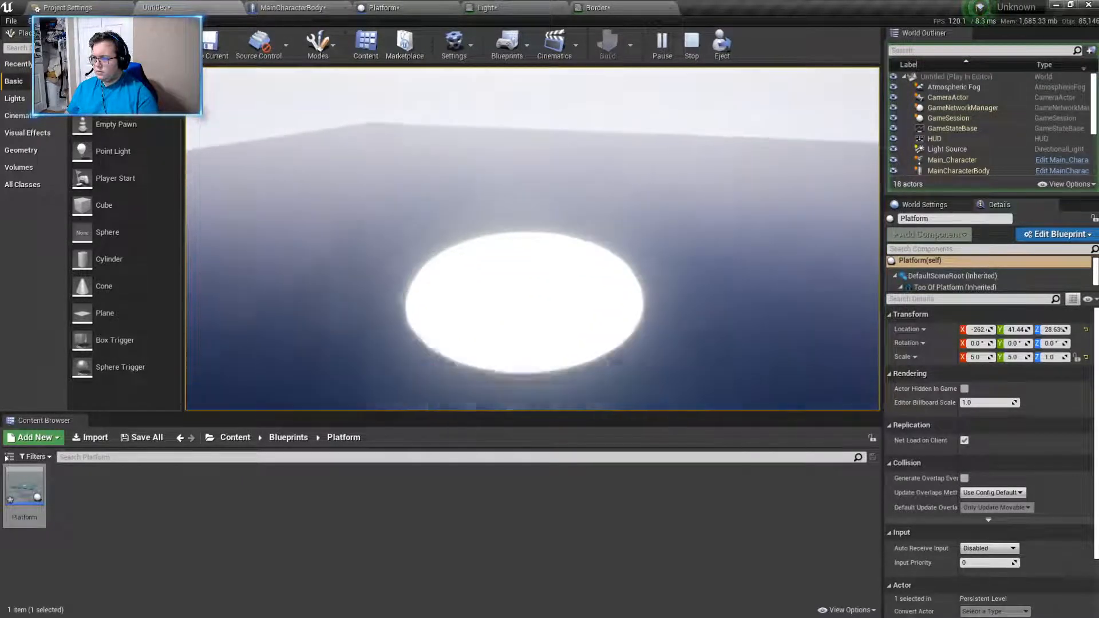
key("w")
key("s")
key("w")
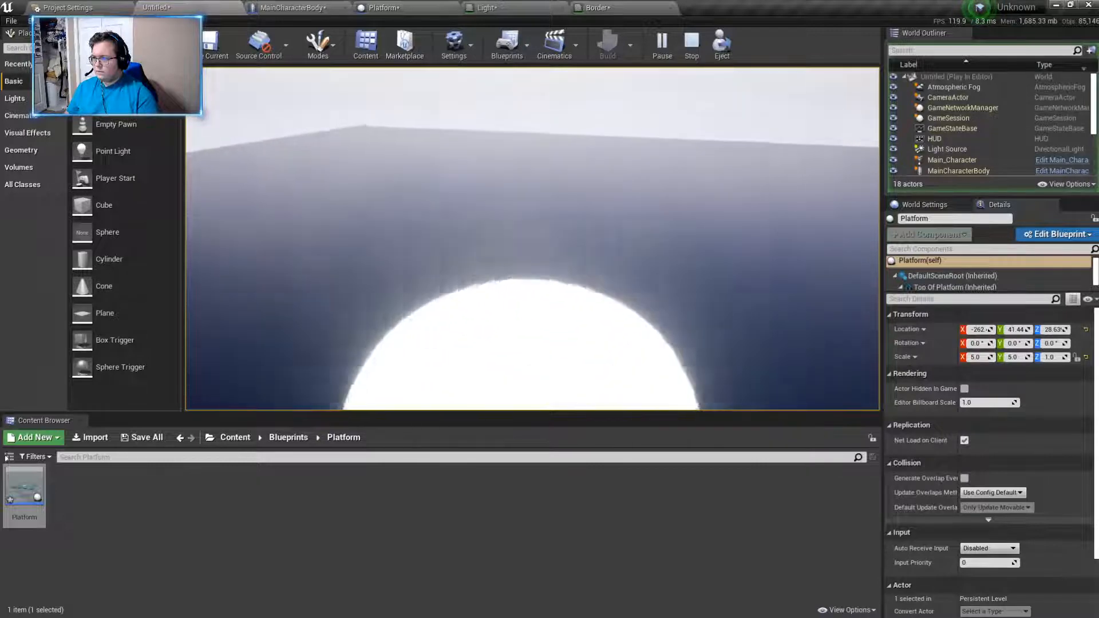
key("s")
key("w")
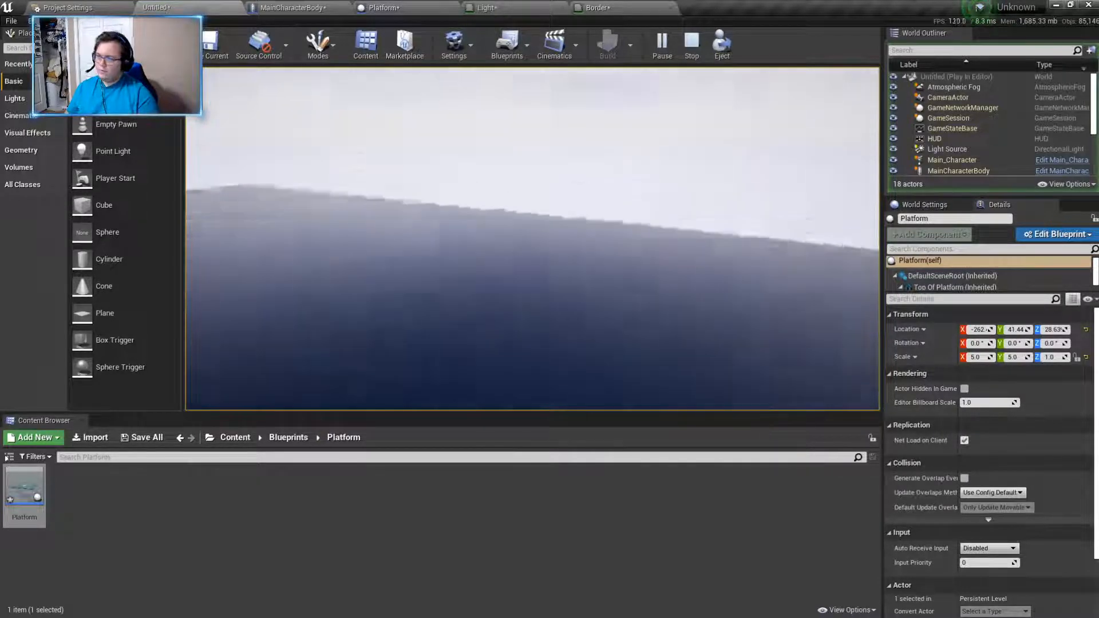
key("w")
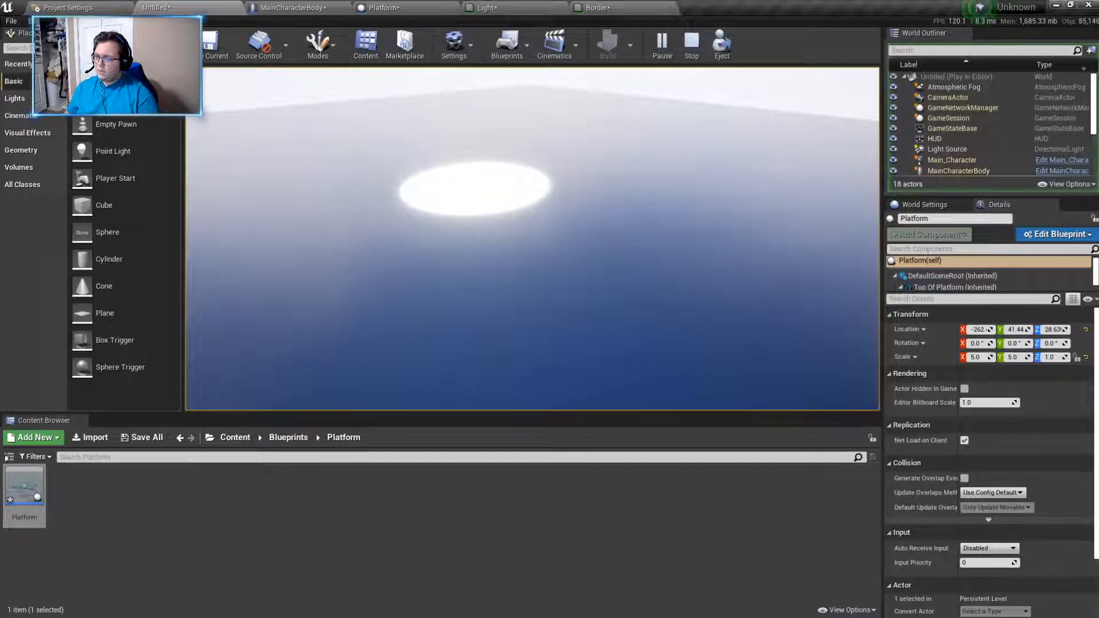
key("Escape")
- Switch to the Platform blueprint and bring up the list of components to add
left_click(595, 8)
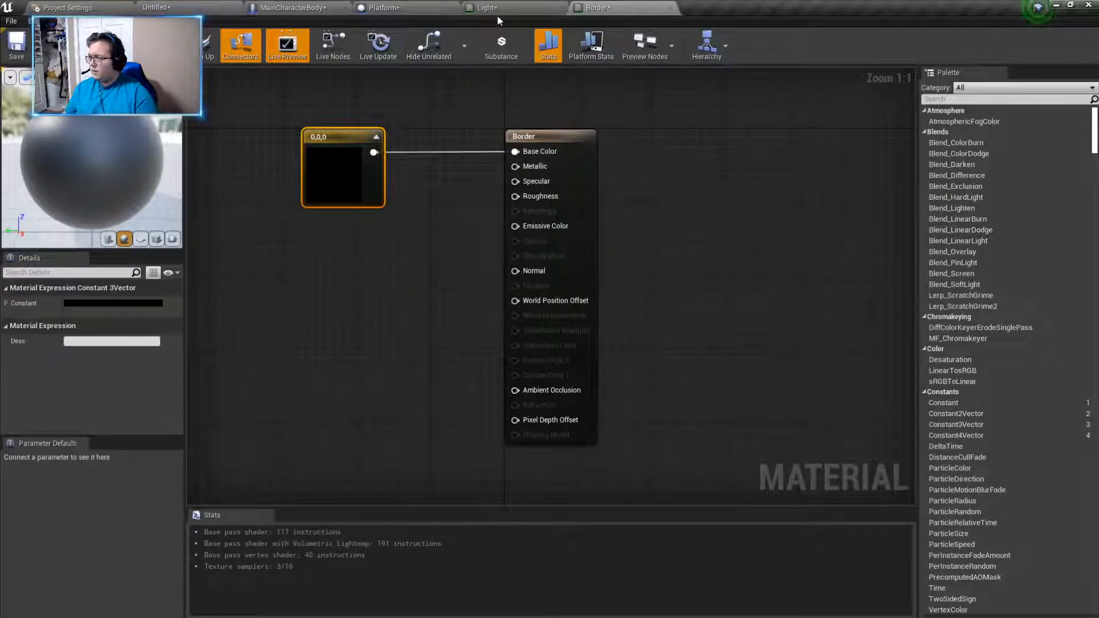
left_click(429, 7)
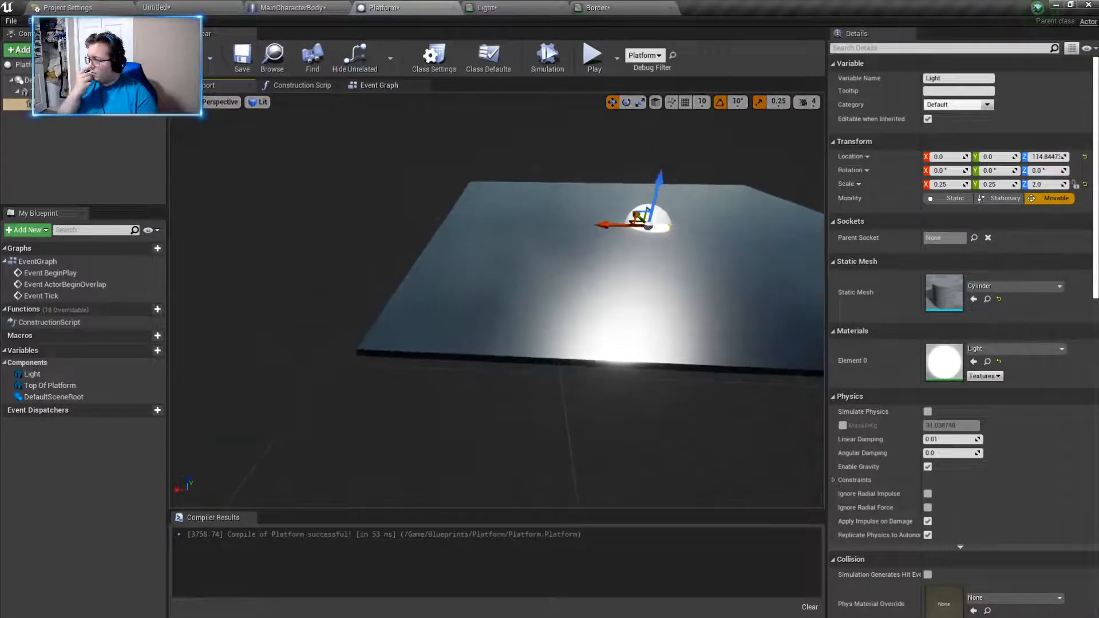
right_click_drag(447, 280, 490, 280)
left_click(43, 51)
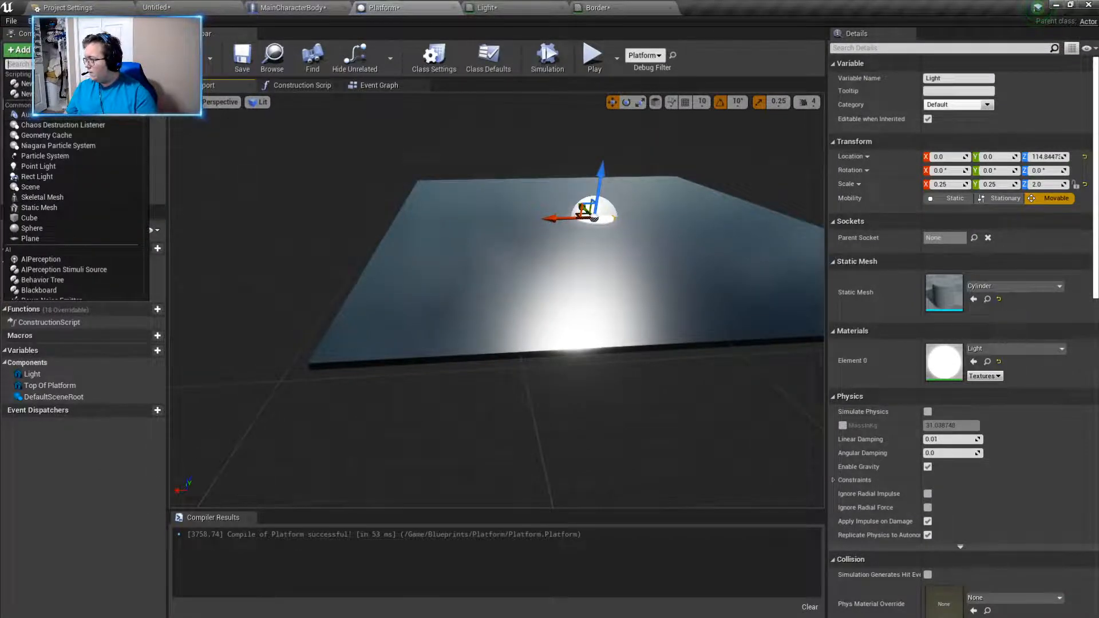
type("border")
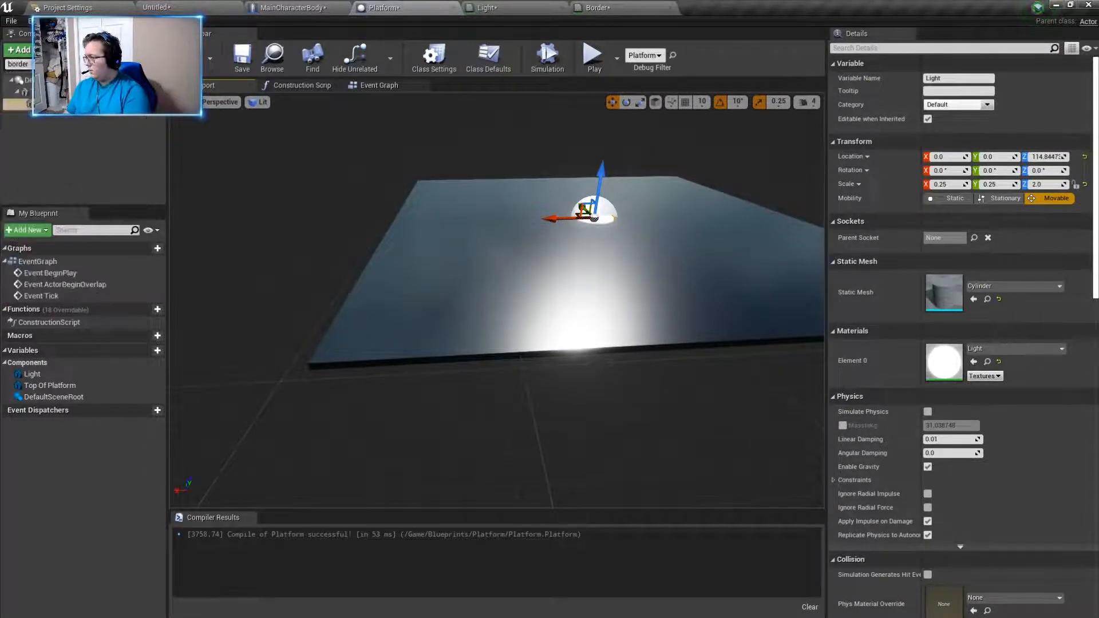
key("BackSpace")
key("BackSpace")
key("BackSpace")
key("BackSpace")
key("BackSpace")
type("ske")
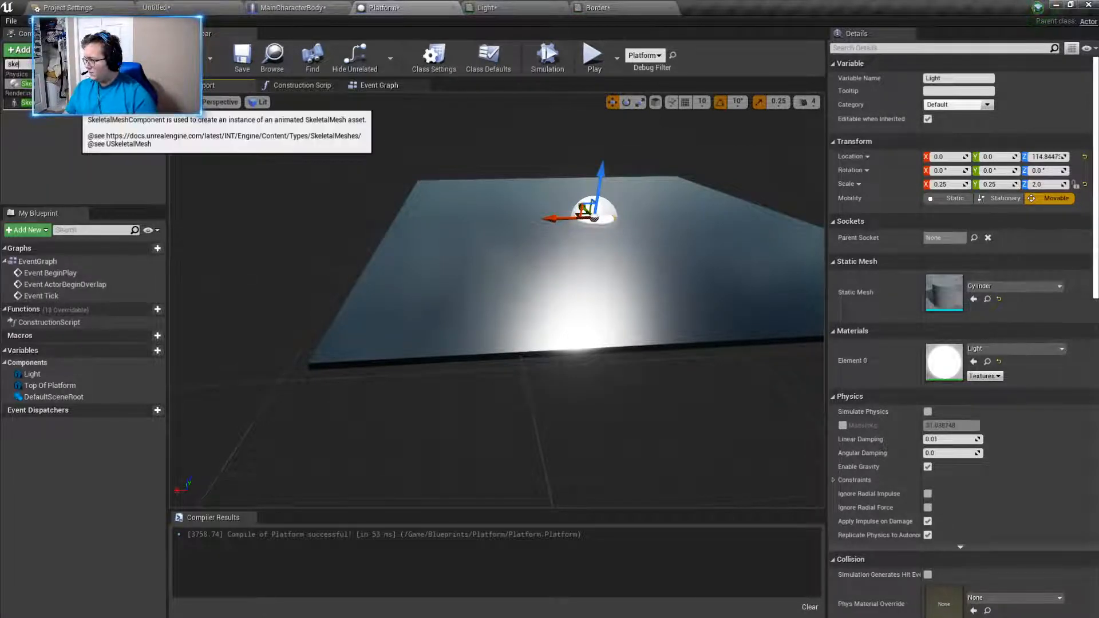
key("BackSpace")
key("BackSpace")
key("BackSpace")
- Add a Static Mesh component to the Platform blueprint and name it Border
type("stat")
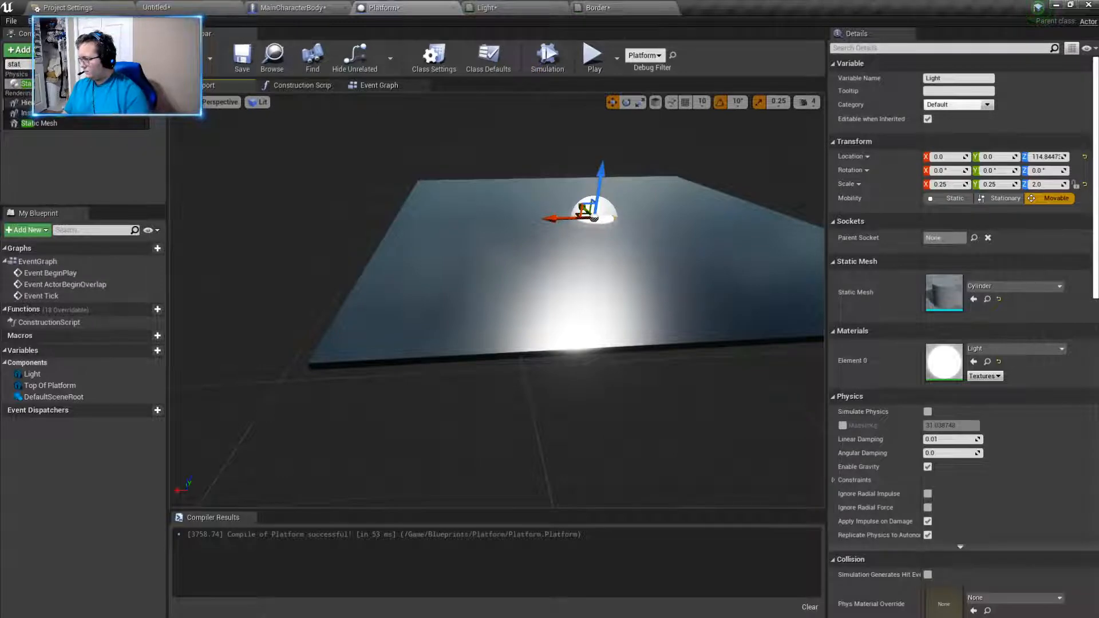
left_click(38, 123)
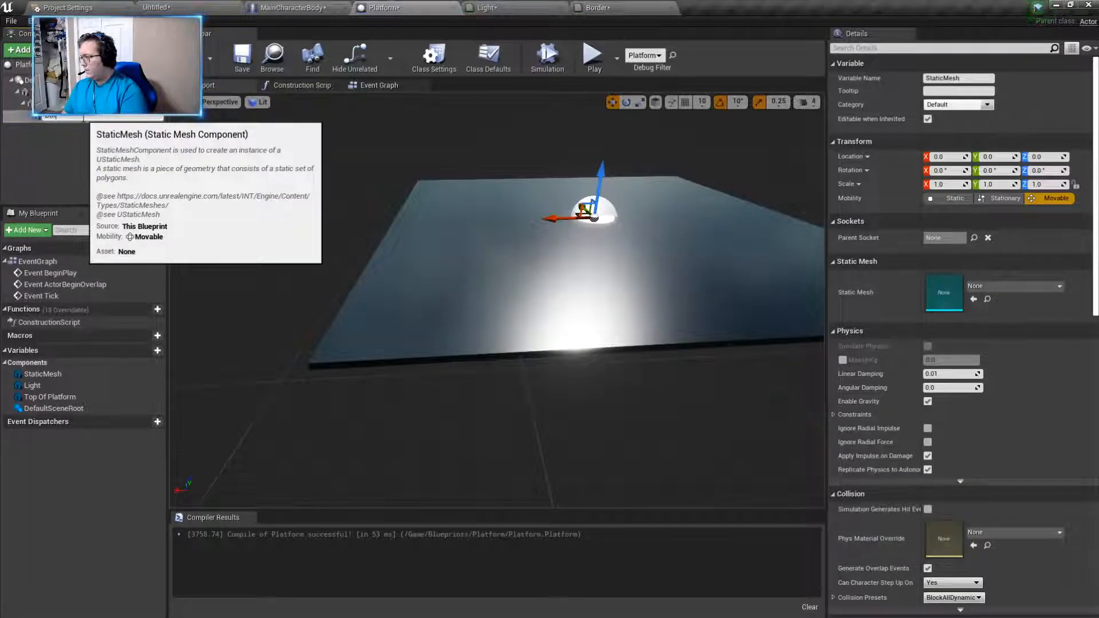
type("Border")
key("Return")
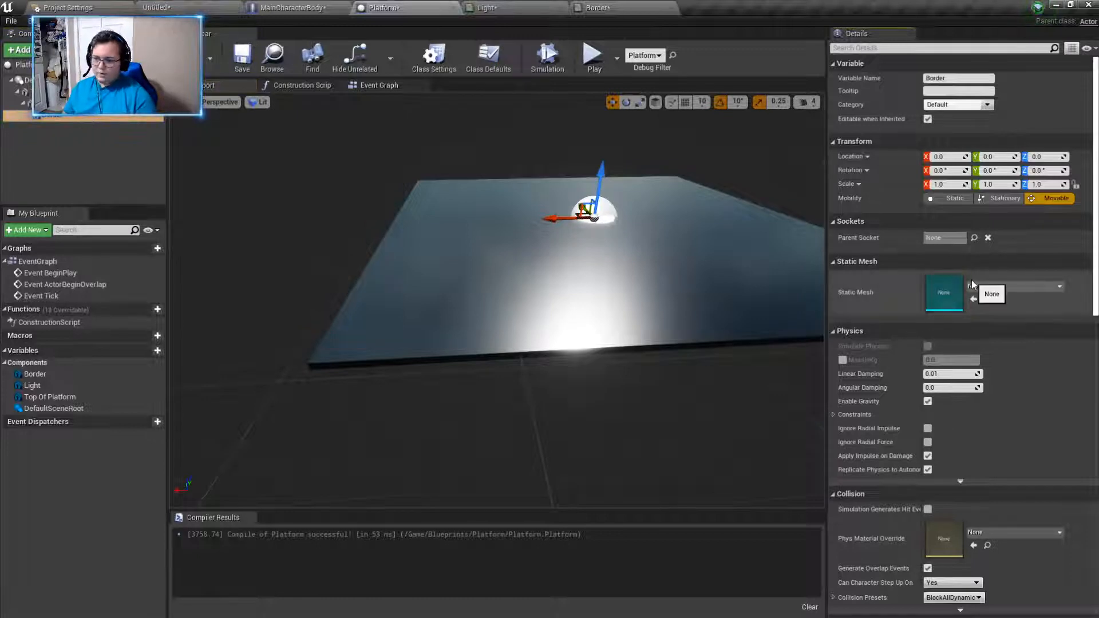
- Assign the Cube static mesh to the Border component
left_click(995, 287)
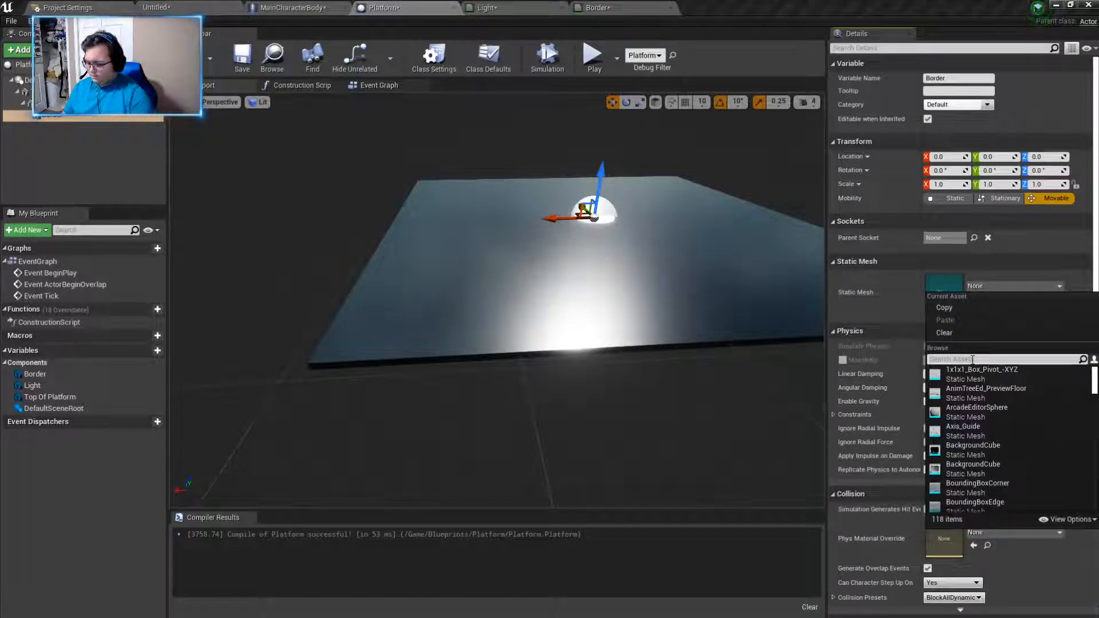
type("cunb")
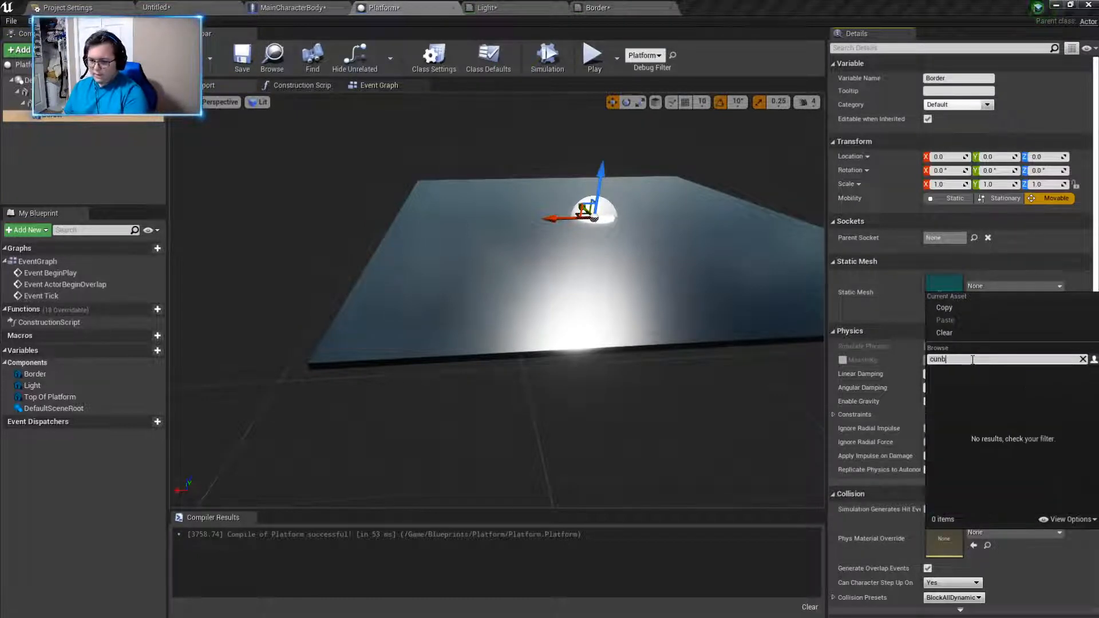
type("e")
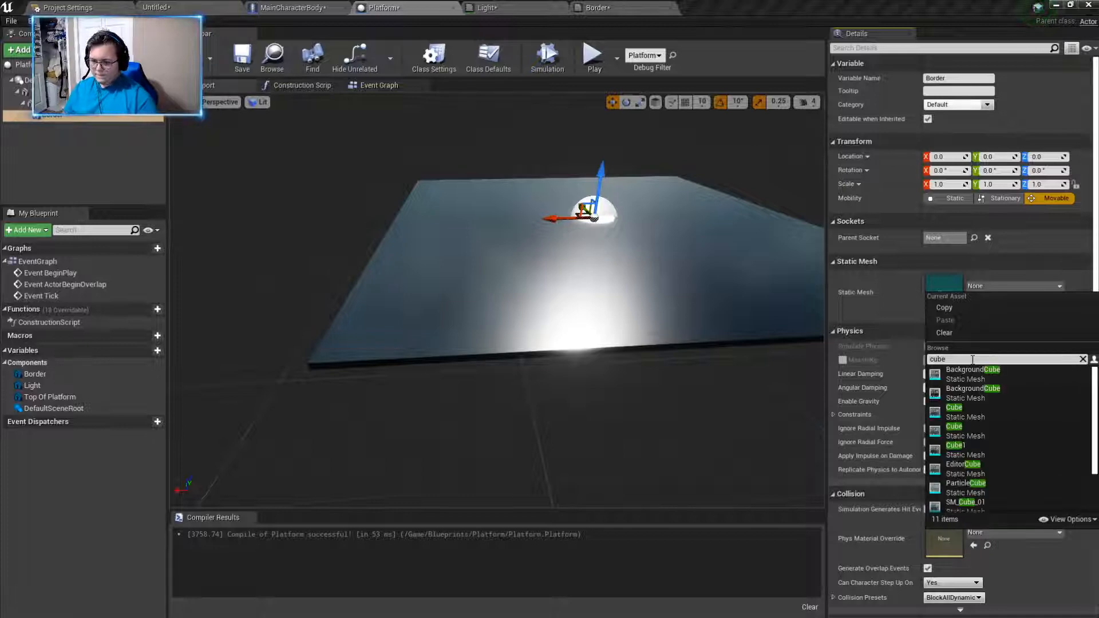
left_click(1014, 420)
- Move the Border cube along Y to just outside the platform's edge, at about Y -642.3
right_click_drag(602, 424, 693, 424)
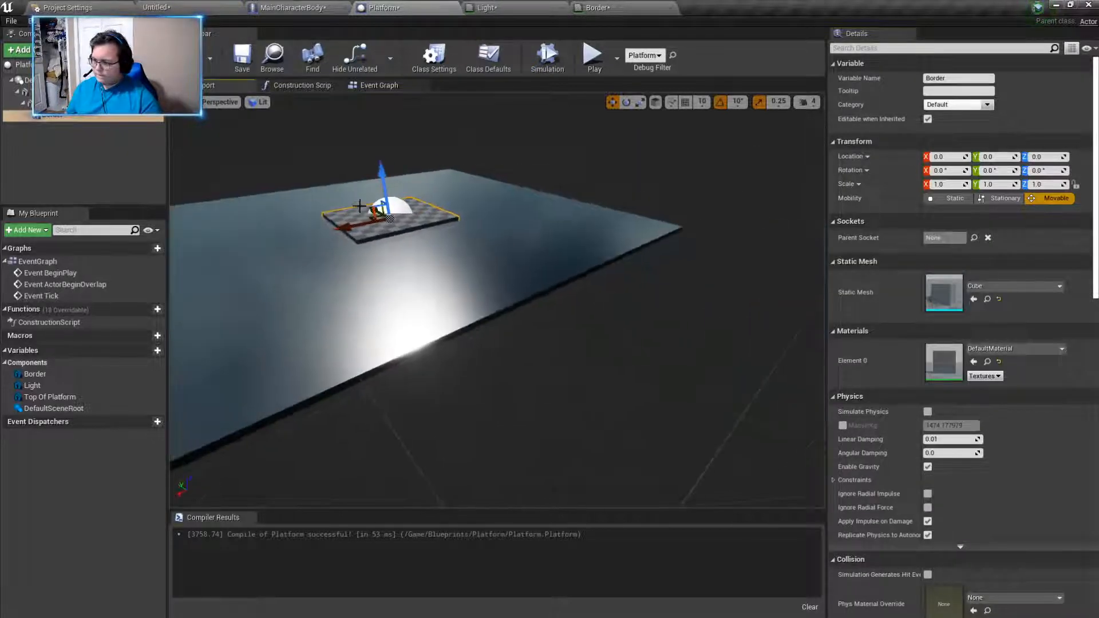
right_click_drag(464, 279, 601, 241)
left_click_drag(532, 310, 760, 313)
right_click_drag(761, 312, 801, 312)
left_click_drag(312, 309, 450, 344)
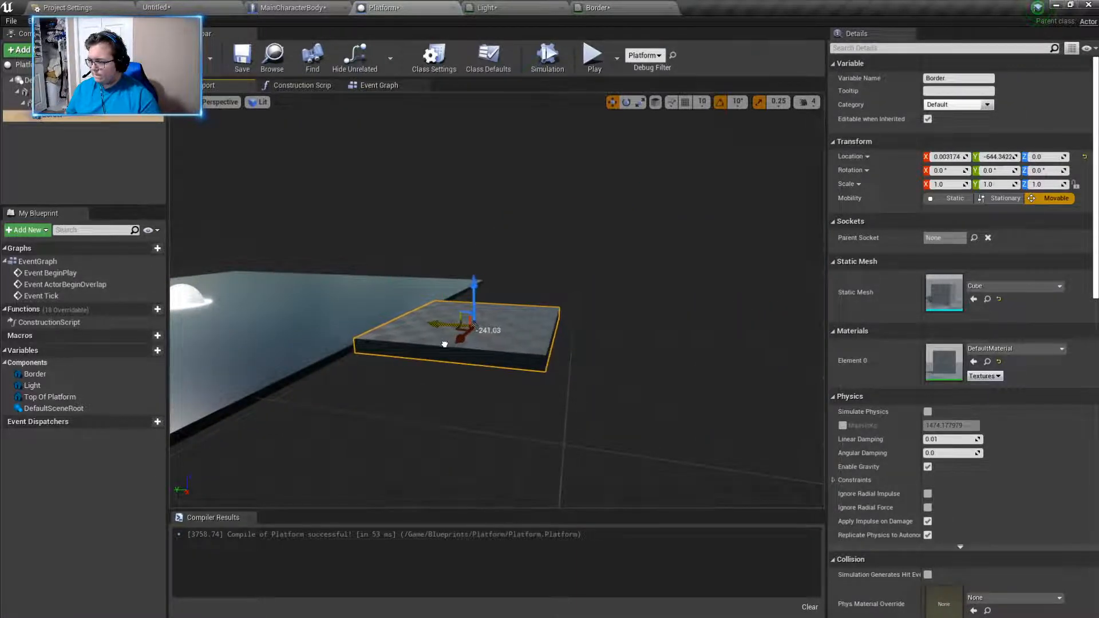
right_click_drag(527, 404, 558, 404)
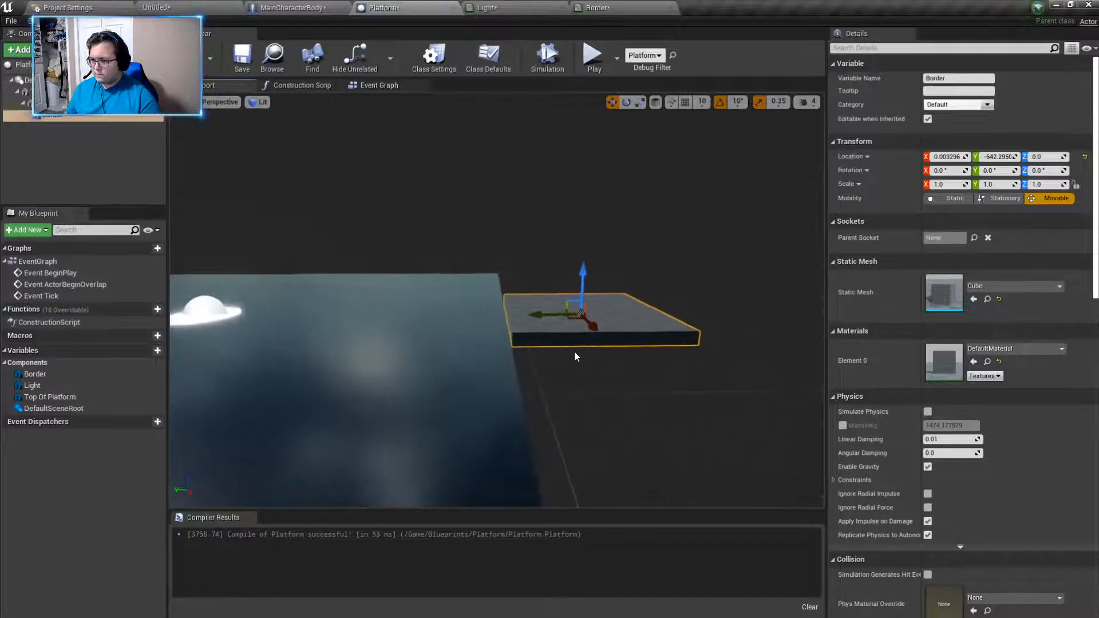
- Thin the Border cube into a narrow strip by setting its Y scale to 0.015
left_click(993, 185)
type("0")
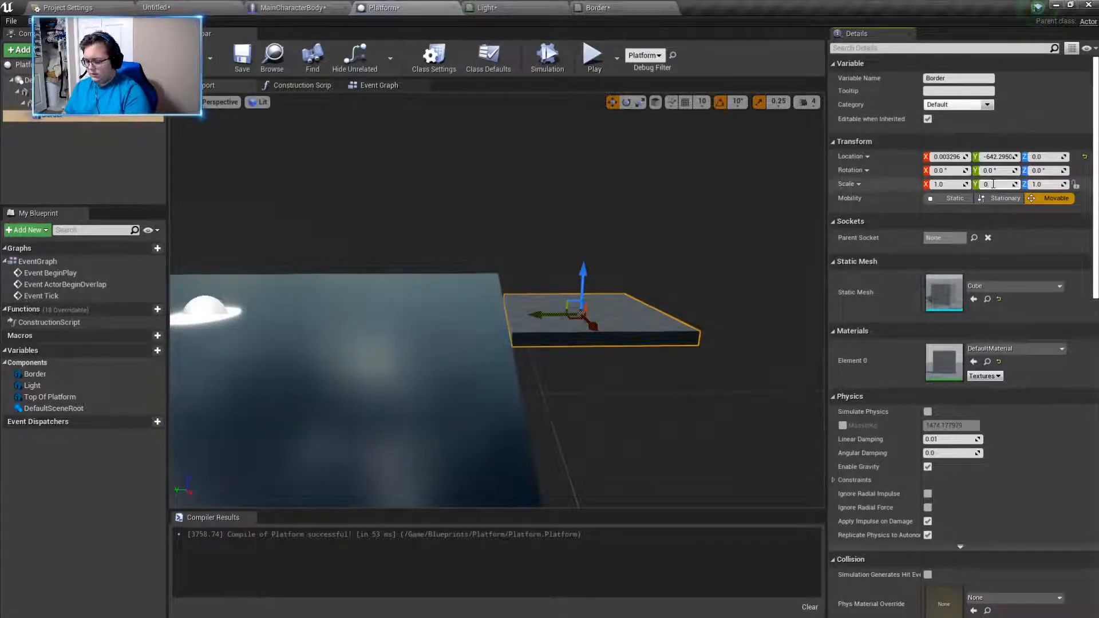
type(".5")
key("Return")
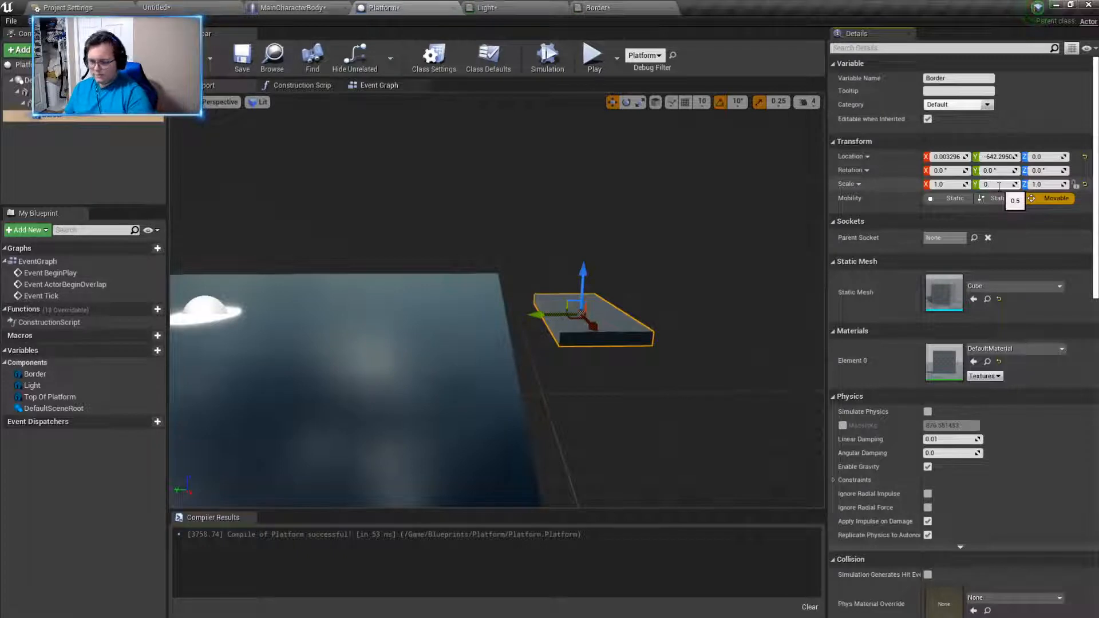
key("Return")
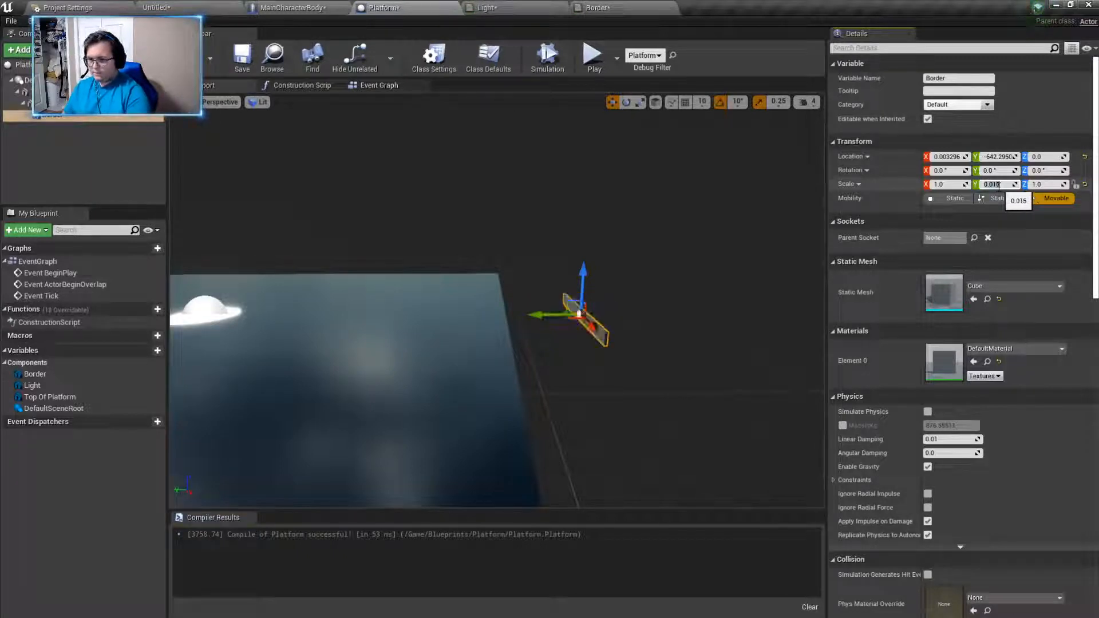
- Slide the thin Border strip against the platform's edge, to about Y -514.53
right_click_drag(814, 221, 687, 290)
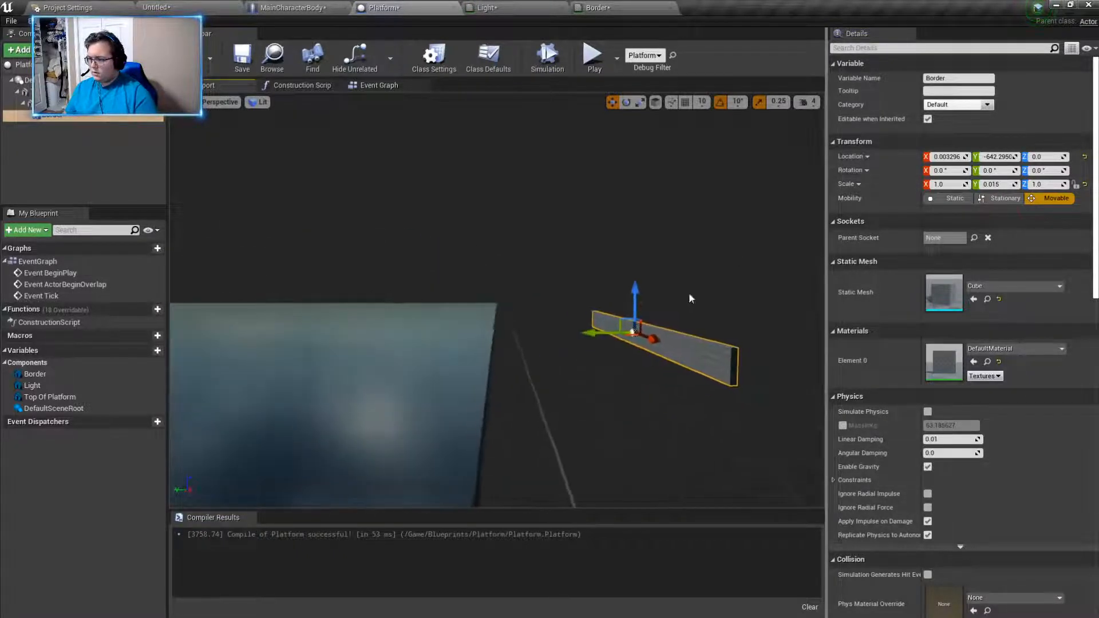
left_click_drag(600, 335, 465, 344)
right_click_drag(464, 344, 567, 351)
left_click(550, 360)
left_click(419, 385)
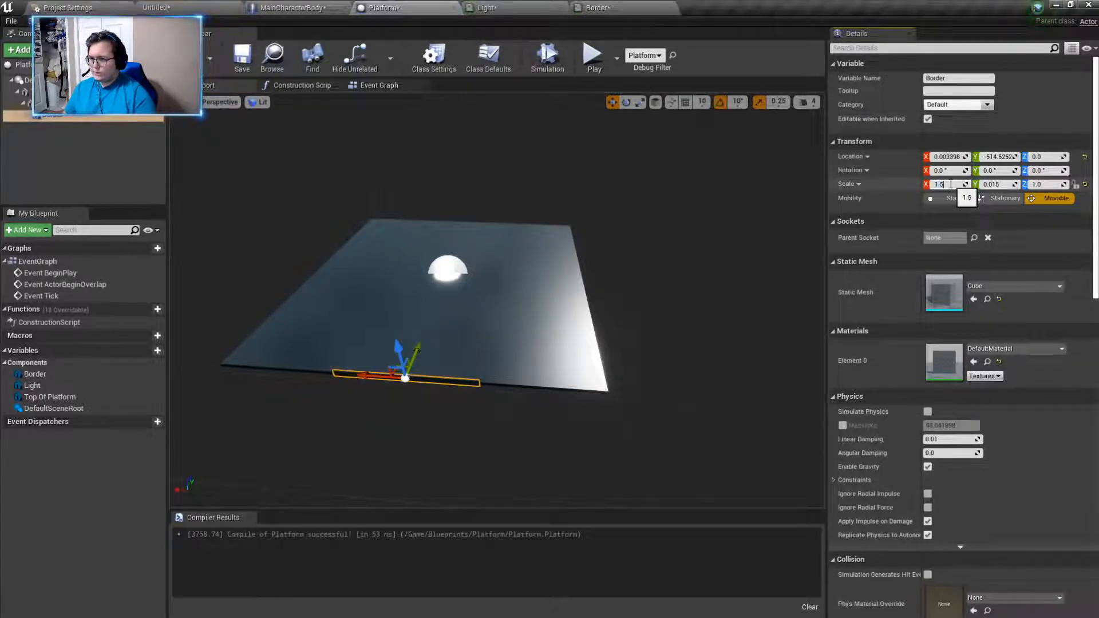
- Lengthen the Border strip along the platform's edge by setting its X scale to 5
left_click(950, 183)
type("20")
key("Return")
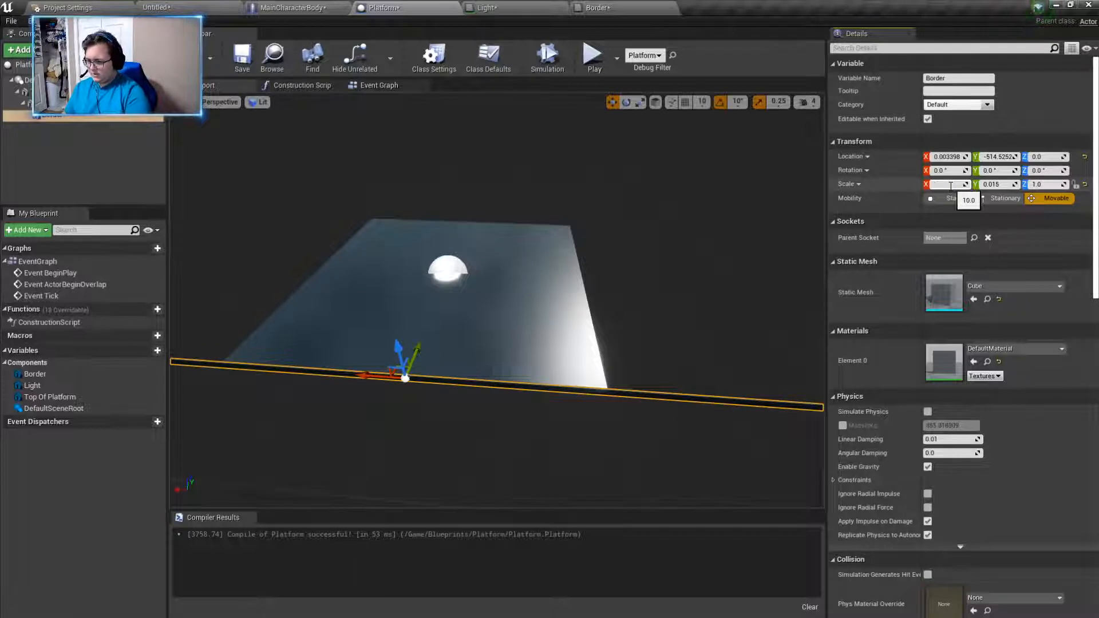
type("5")
key("Return")
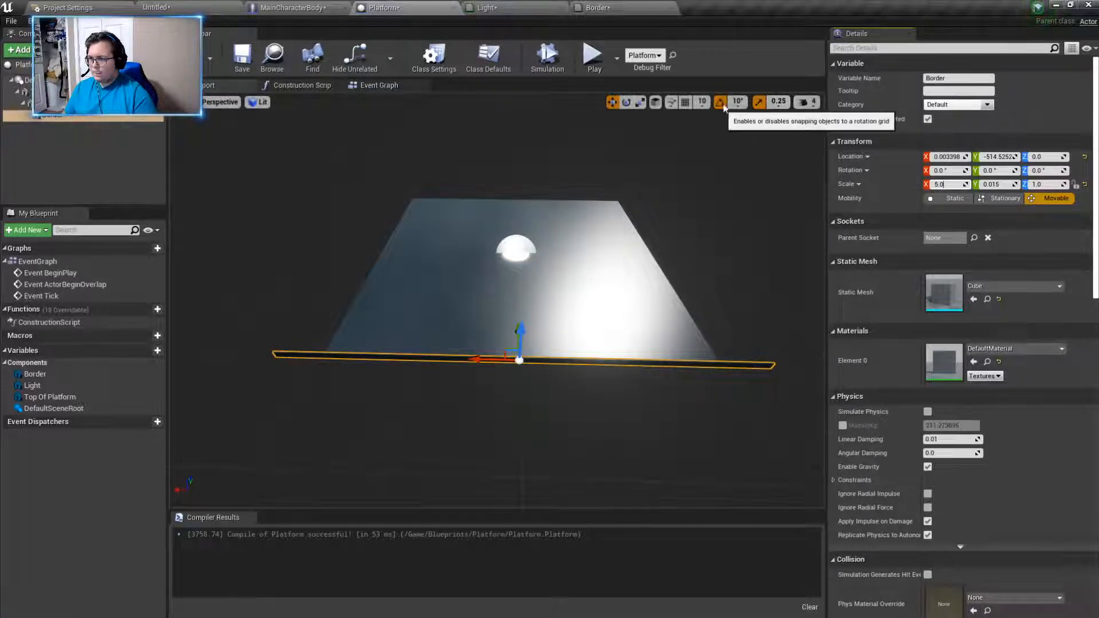
- Turn off scale snapping and shrink the Border strip's X scale to about 3.998 to match the platform's edge
left_click(759, 101)
right_click_drag(730, 242, 716, 280)
key("w")
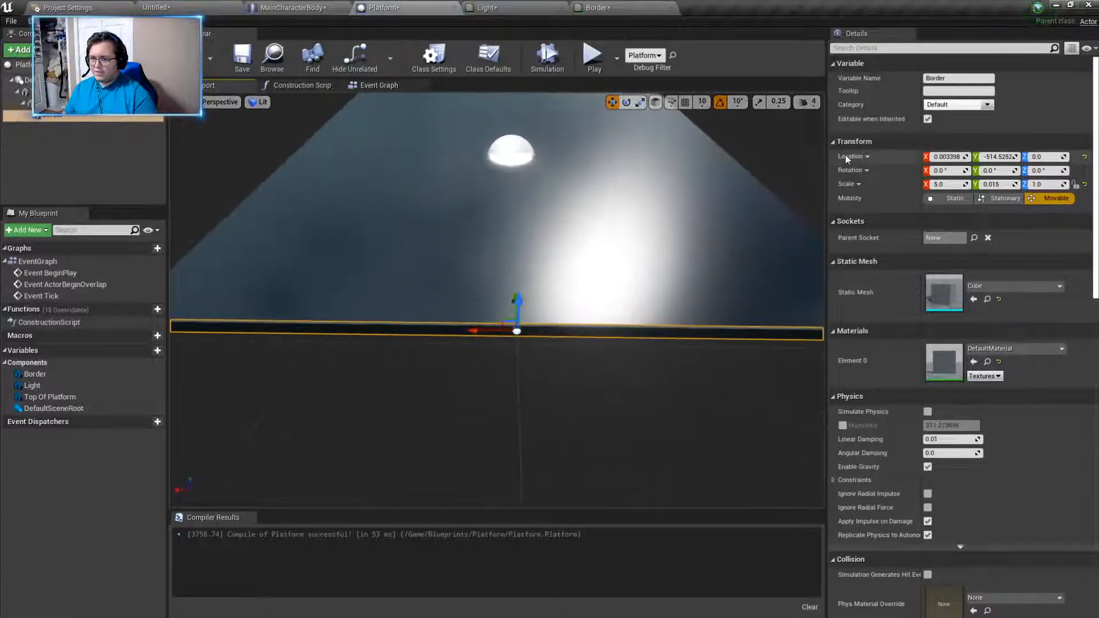
right_click_drag(767, 200, 770, 206)
key("s")
key("r")
left_click_drag(469, 329, 467, 330)
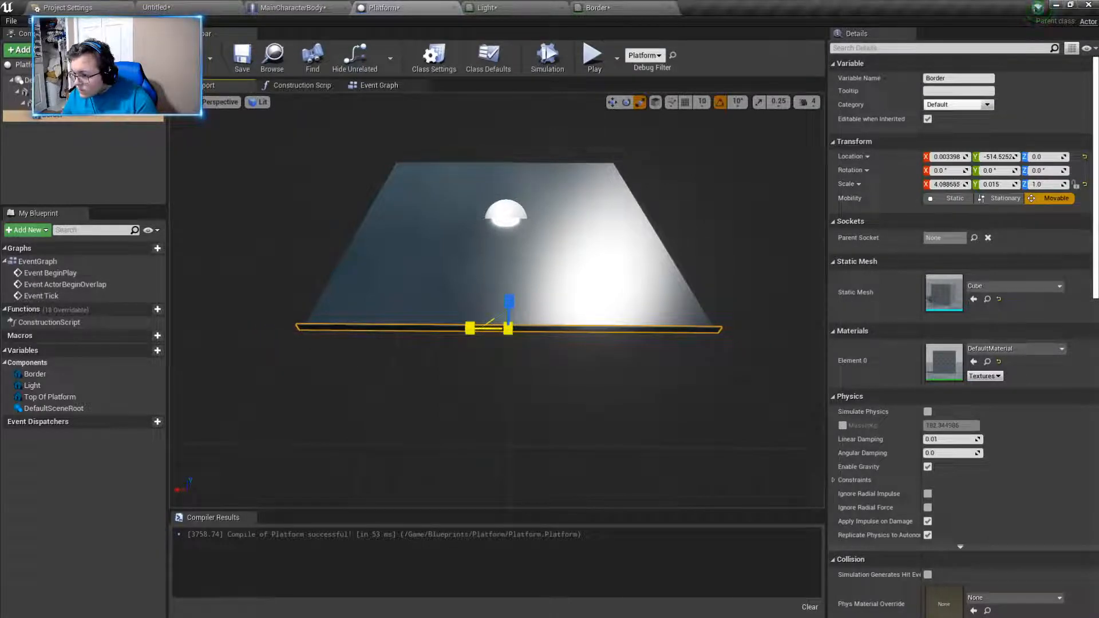
key("d")
right_click_drag(492, 355, 171, 342)
key("a")
key("a")
key("d")
key("a")
key("d")
- Lower the Border strip to about Z -55.2 so it sits along the platform's edge
key("d")
key("s")
key("w")
key("d")
key("s")
key("w")
key("d")
key("d")
key("w")
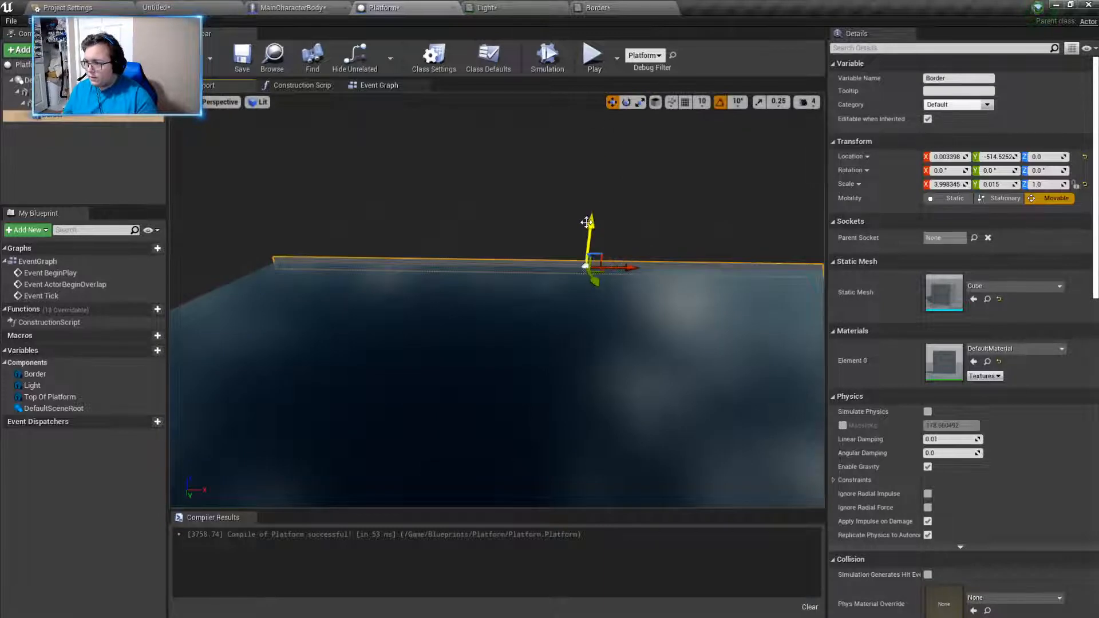
left_click_drag(590, 227, 586, 229)
right_click_drag(448, 224, 647, 226)
- Try to duplicate the Border component by copying and pasting it, and undo the paste
key("ctrl+c")
key("ctrl+v")
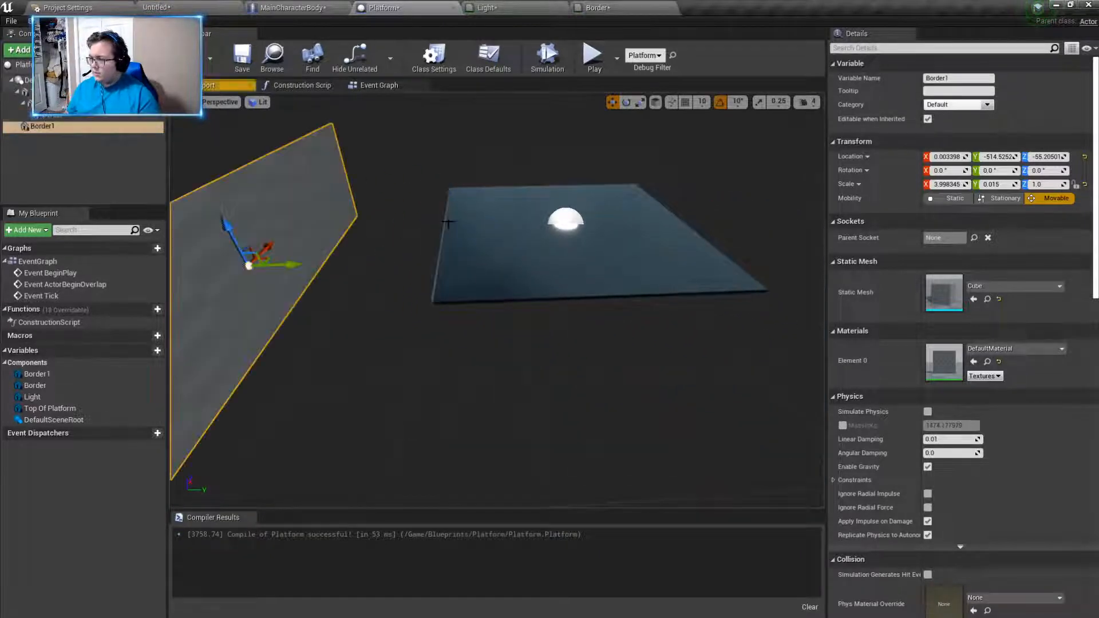
right_click_drag(362, 263, 429, 267)
key("a")
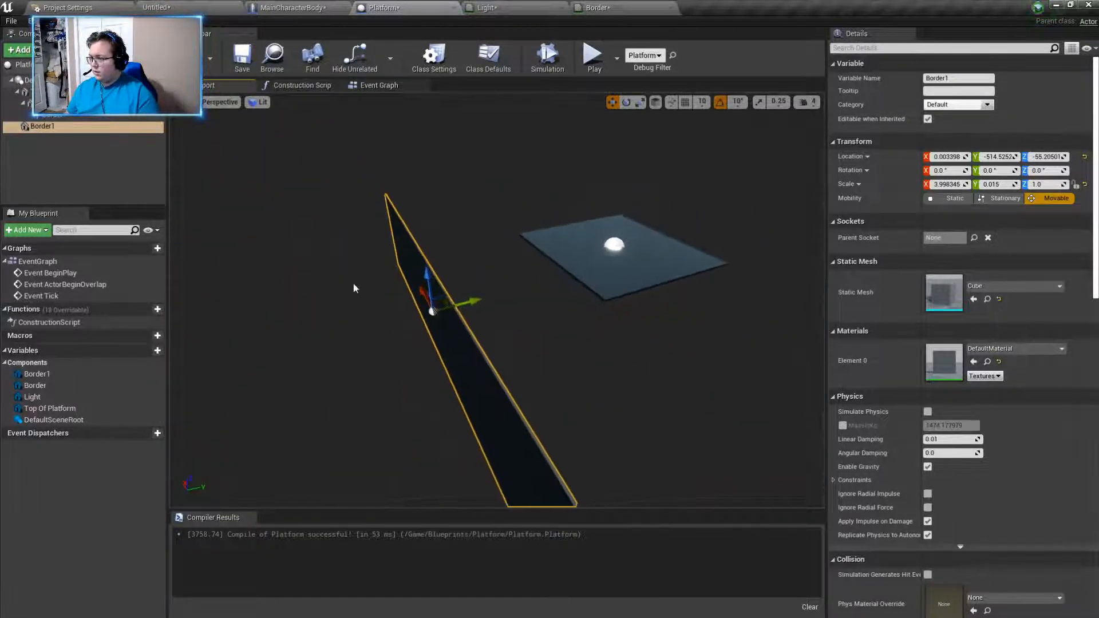
key("ctrl+z")
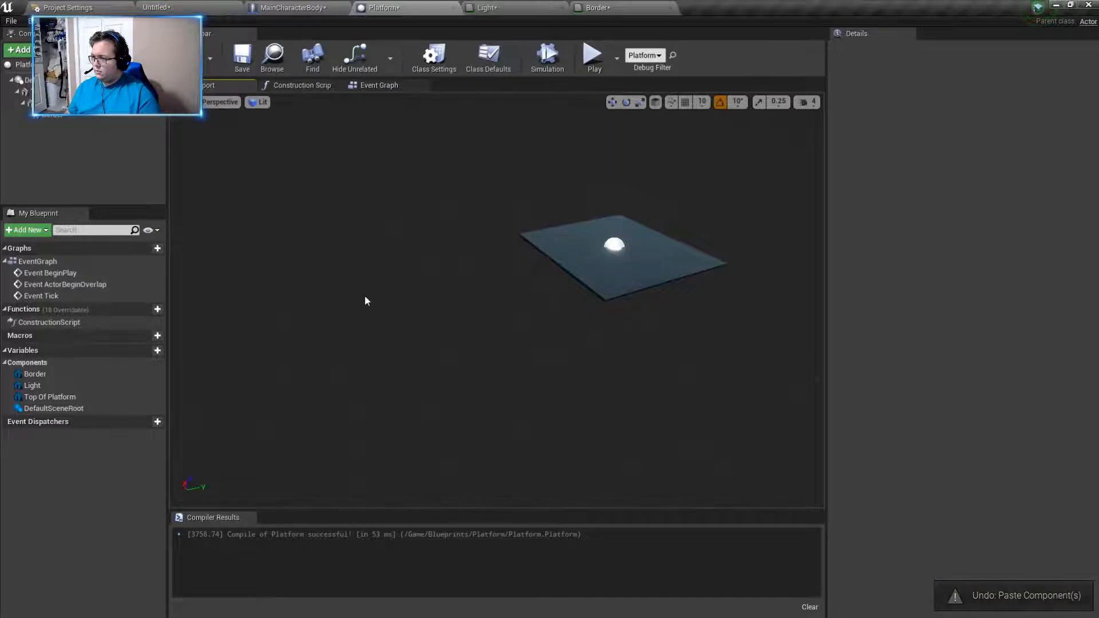
- Try placing a pasted copy of the Border component at about Y -263.23, and delete the copy
left_click(58, 116)
right_click_drag(255, 238, 269, 239)
mouse_move(473, 347)
right_mouse_down()
mouse_move(484, 353)
mouse_move(401, 326)
mouse_move(470, 341)
right_mouse_up()
key("w")
key("ctrl+v")
left_click_drag(495, 301, 635, 355)
key("s")
right_click_drag(635, 354, 689, 374)
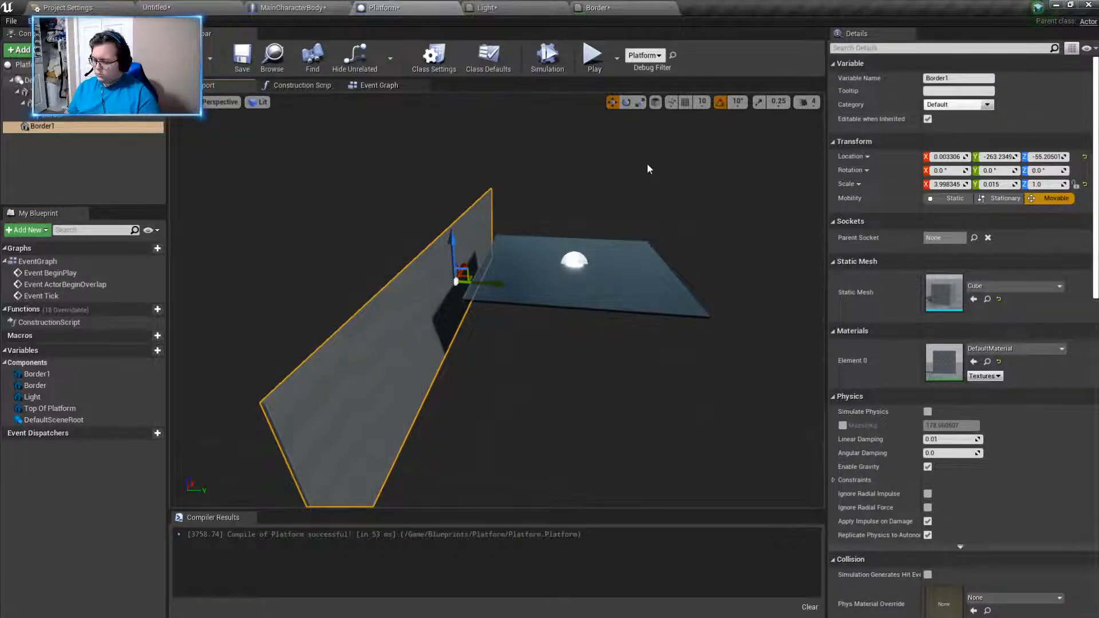
key("Delete")
- Duplicate the Border component by copying it and pasting the copy in the component list
right_click_drag(640, 166, 675, 172)
key("w")
key("a")
left_click(675, 310)
key("d")
right_click_drag(704, 361, 615, 356)
key("d")
key("a")
key("d")
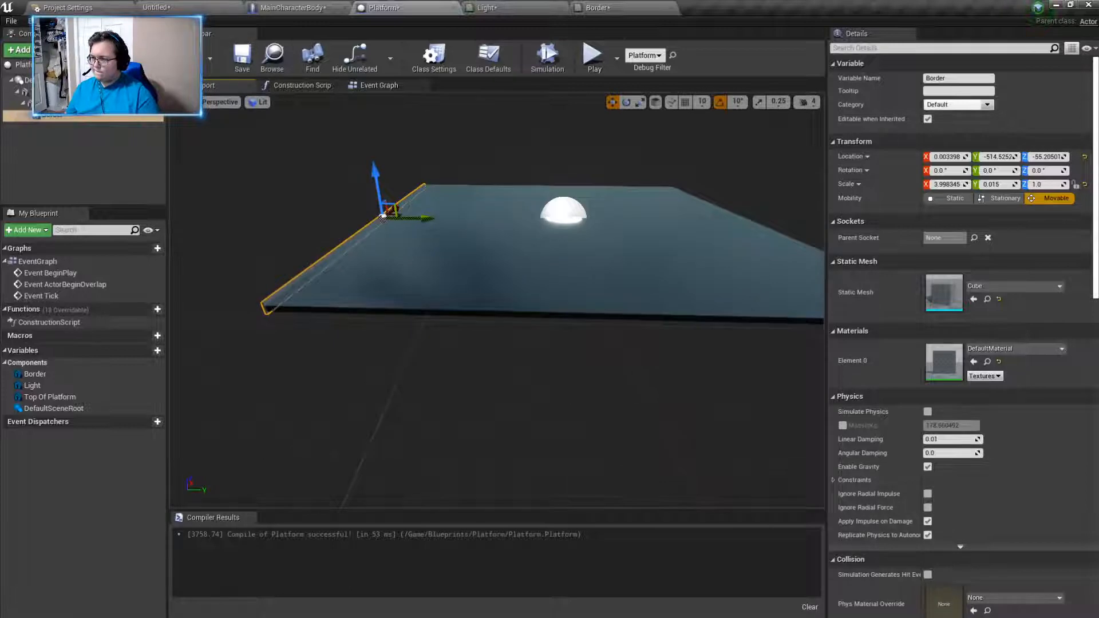
right_click_drag(703, 357, 711, 358)
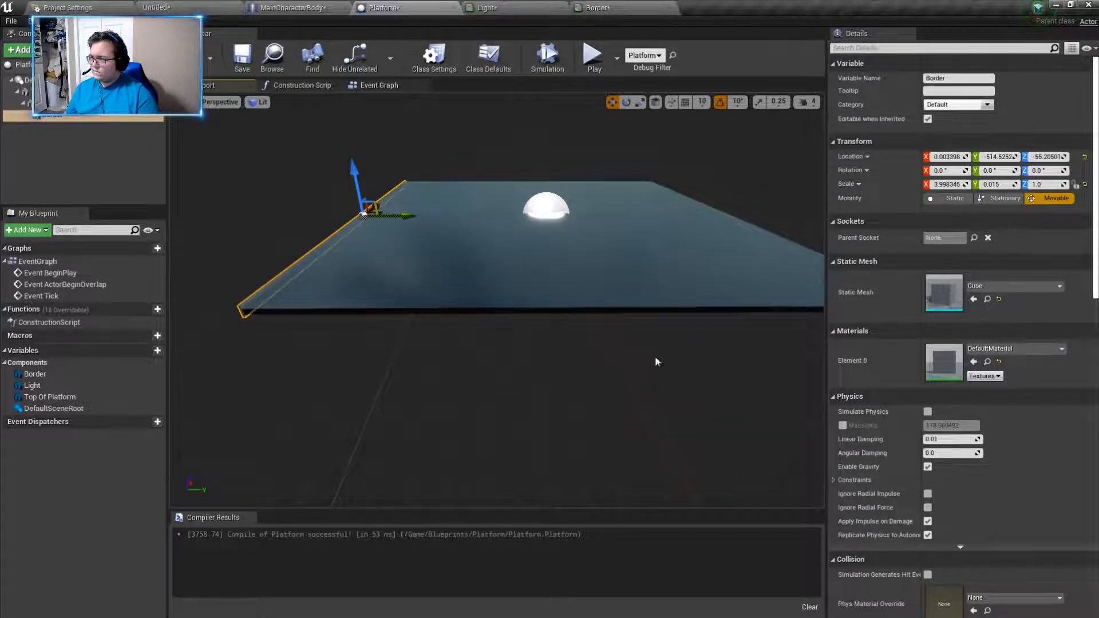
right_click(59, 118)
left_click(102, 174)
right_click(77, 164)
left_click(101, 177)
right_click_drag(255, 188, 393, 176)
key("a")
key("a")
key("d")
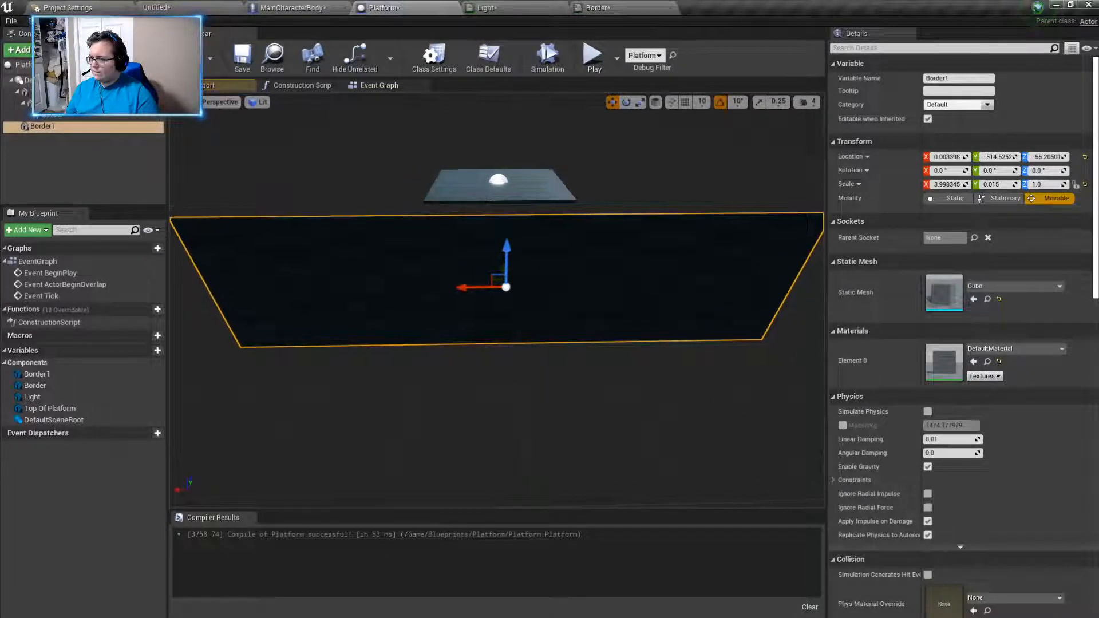
- Try rescaling the pasted Border copy to about X 0.052, Y 1.142, Z 0.094, and delete it
left_click(999, 185)
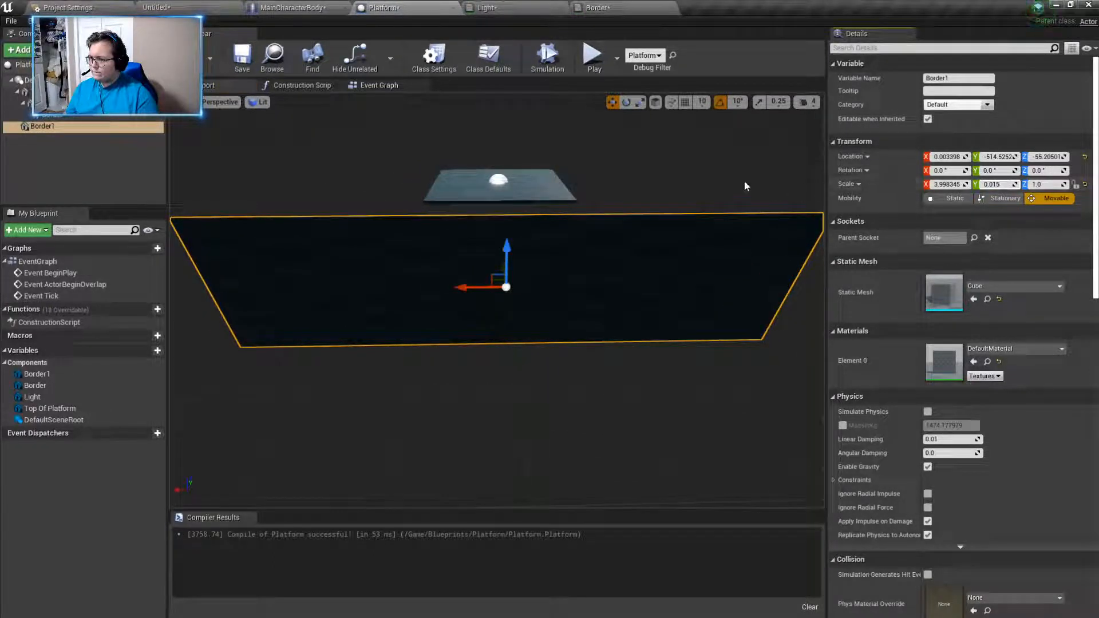
left_click(641, 103)
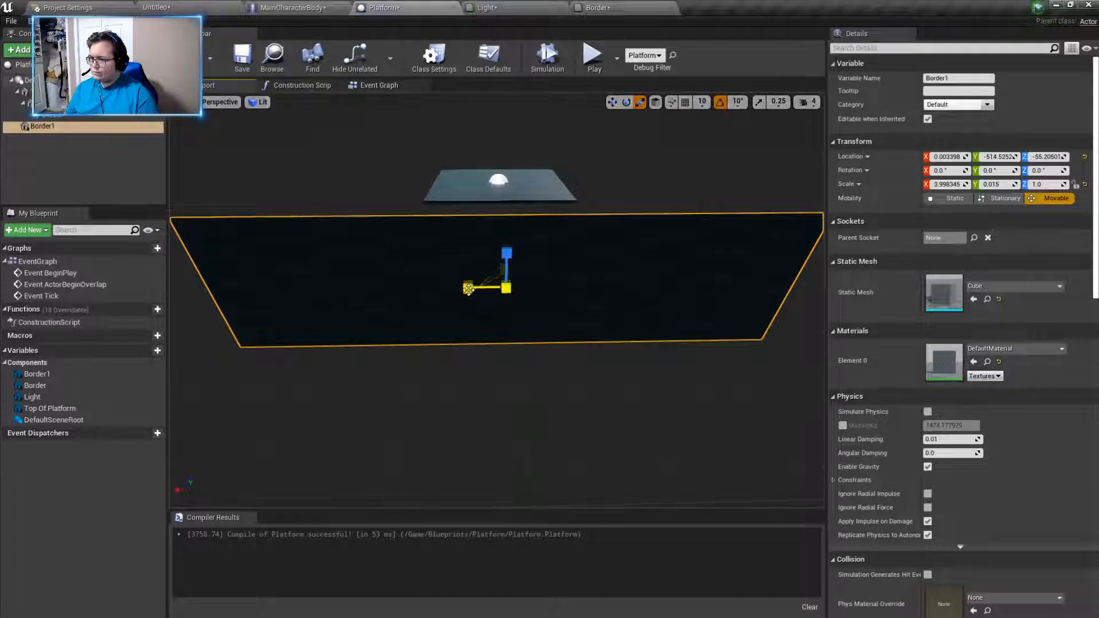
left_click_drag(467, 288, 529, 288)
right_click_drag(470, 303, 274, 302)
key("d")
left_click_drag(469, 308, 420, 329)
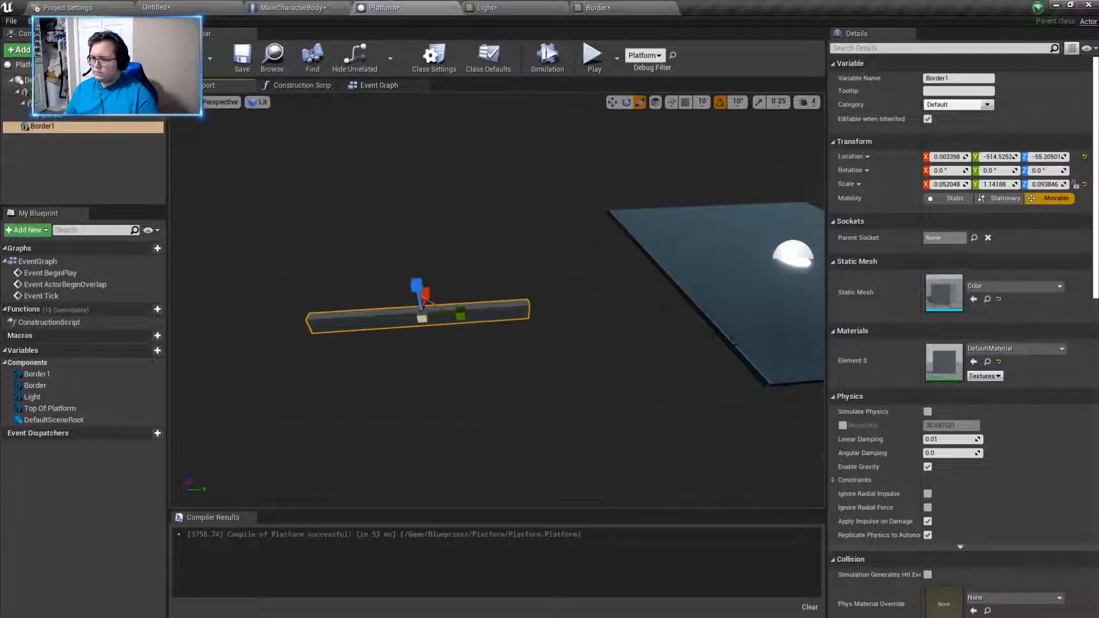
left_click(723, 327)
left_click(483, 312)
key("Delete")
- Add a new Static Mesh component to the Platform blueprint
left_click(19, 50)
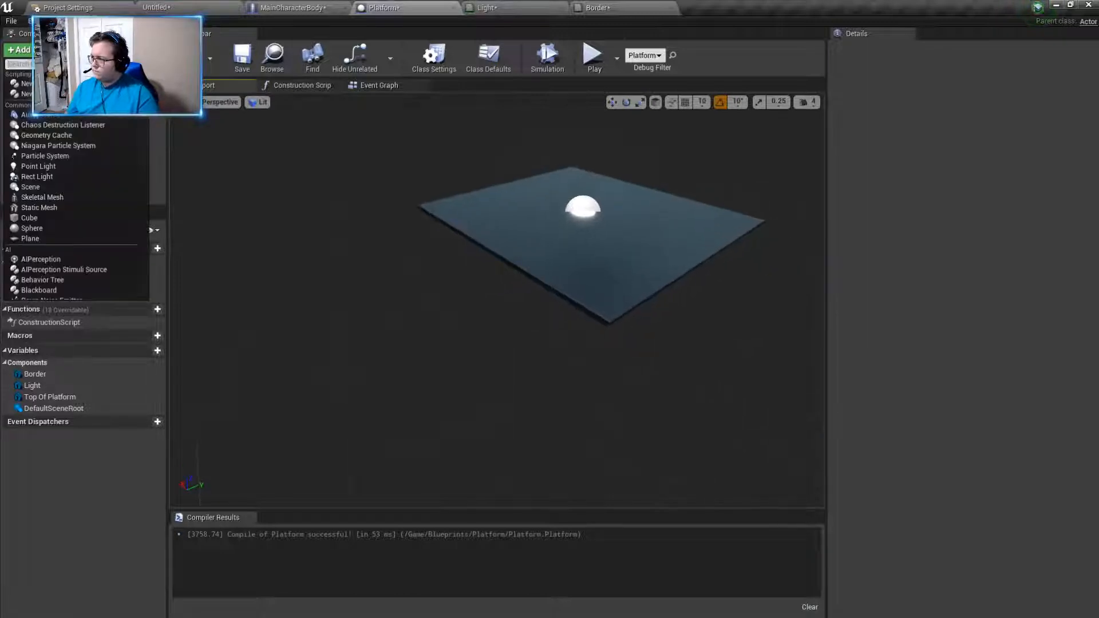
type("bor")
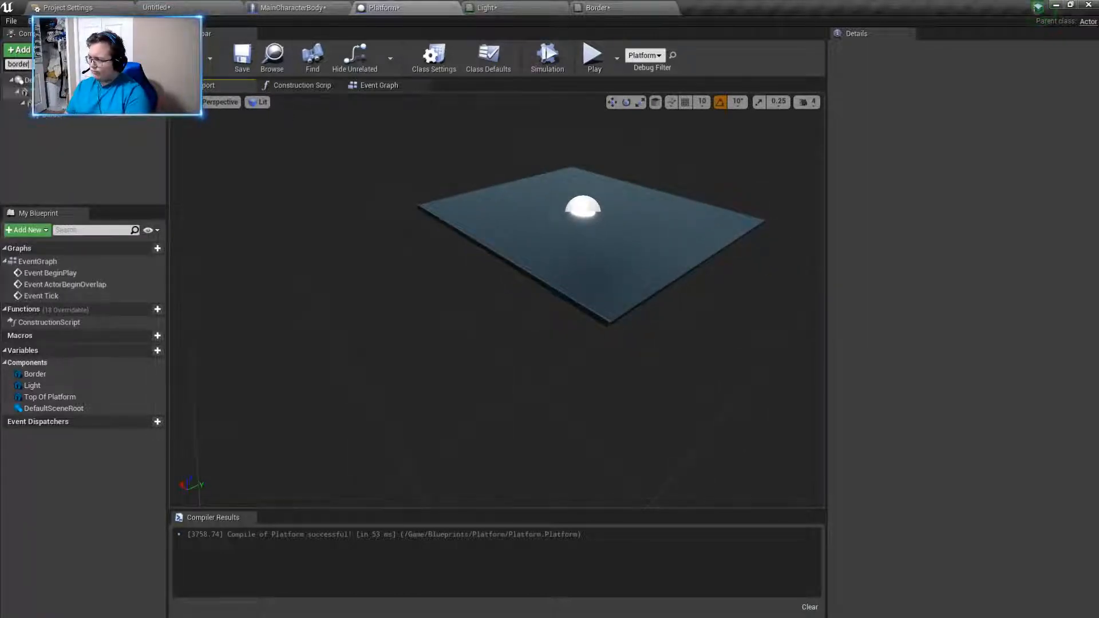
type("de")
key("BackSpace")
key("BackSpace")
key("BackSpace")
key("BackSpace")
key("BackSpace")
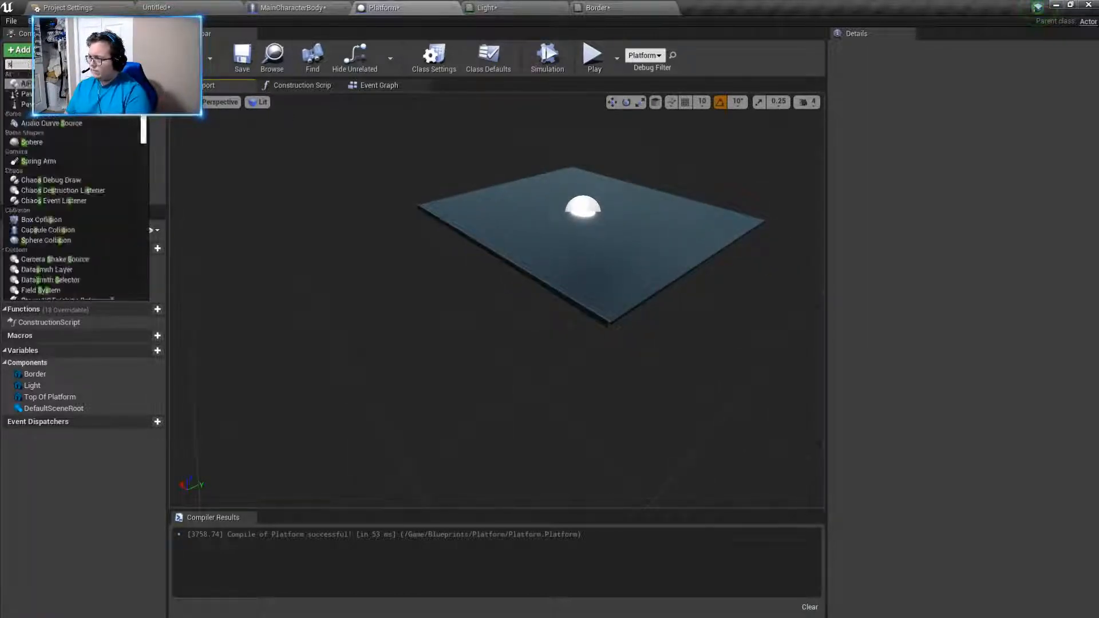
type("stat")
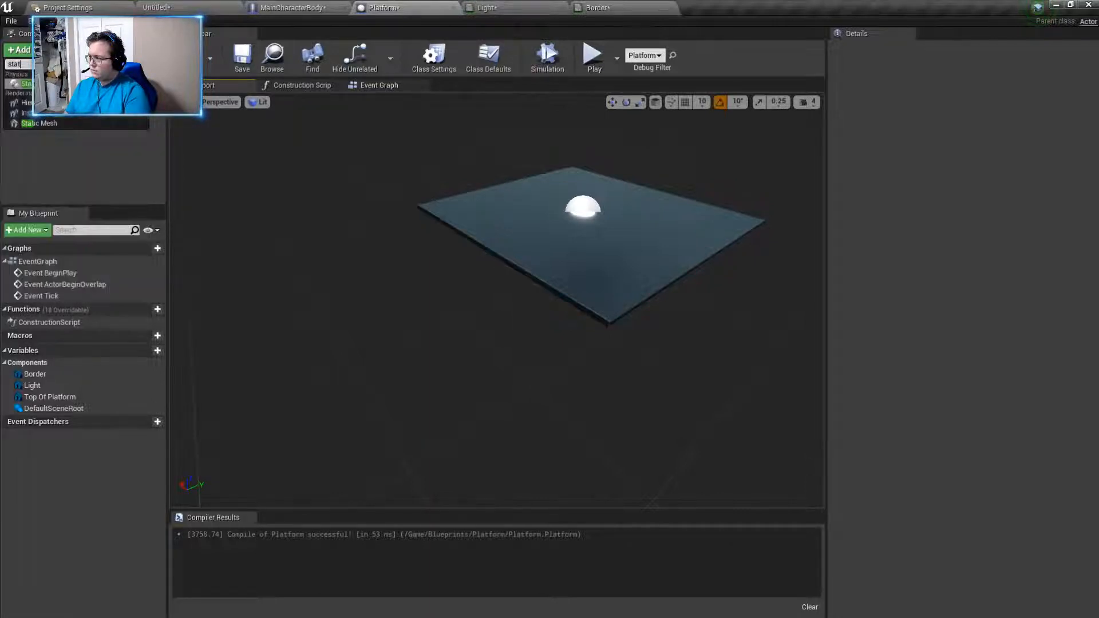
left_click(32, 124)
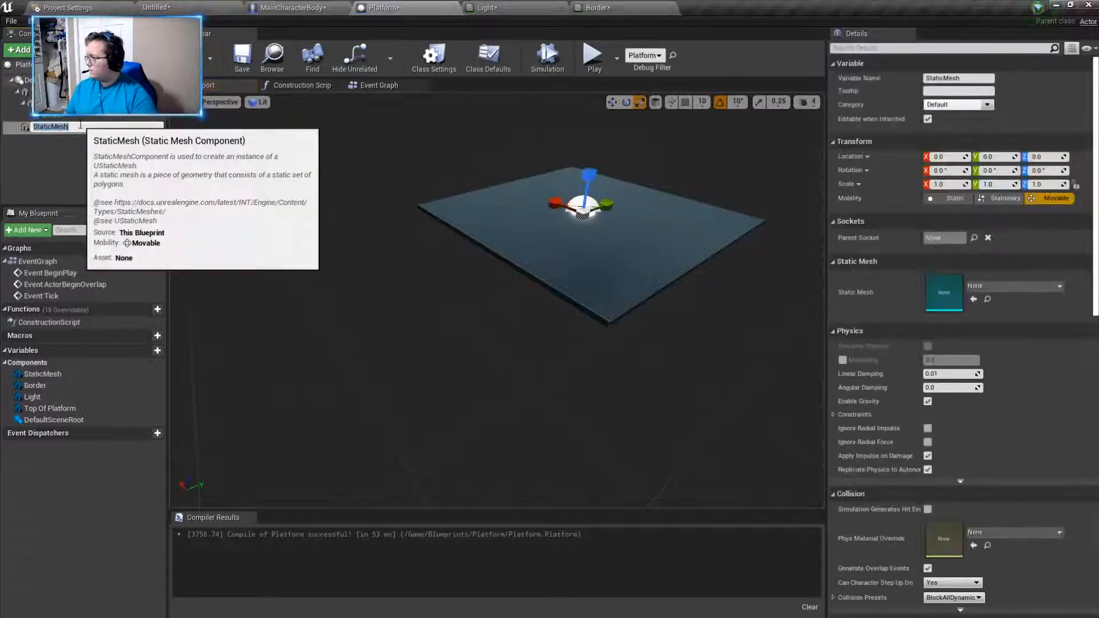
- Name the new static mesh component Boder 2
type("Bo")
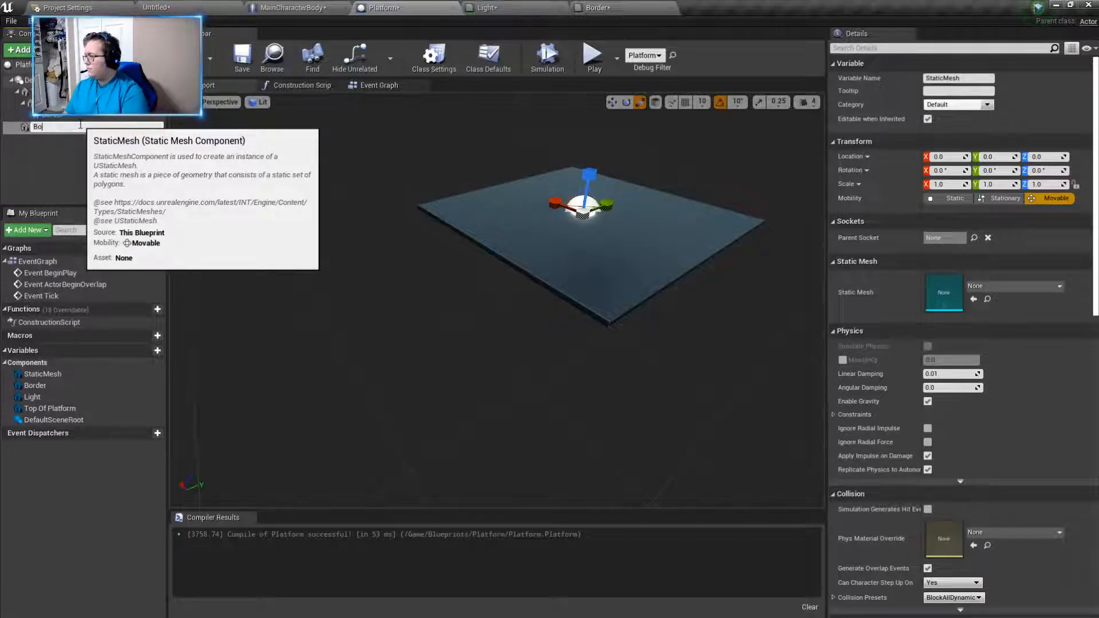
type("der ")
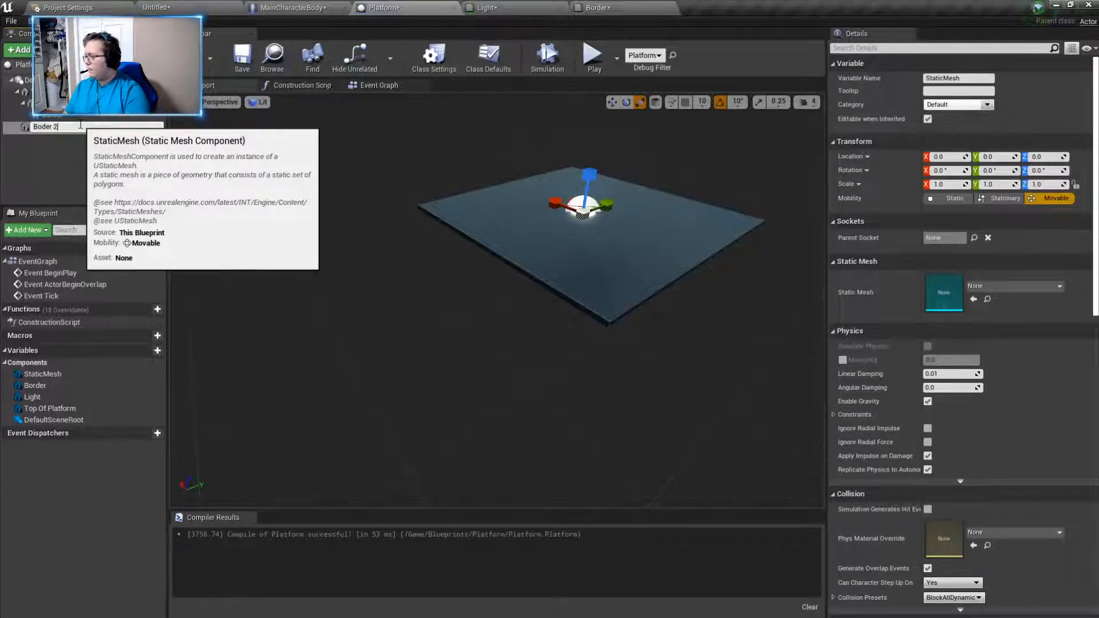
type("2")
key("Return")
- Assign the Cube static mesh to the Boder 2 component
right_click_drag(435, 275, 572, 263)
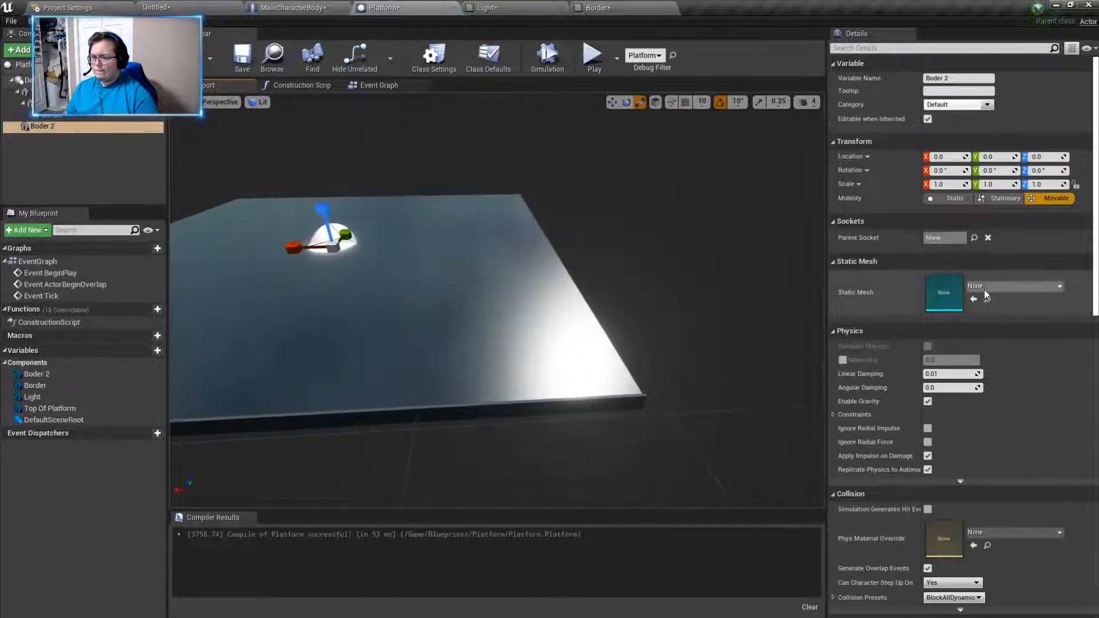
left_click(998, 288)
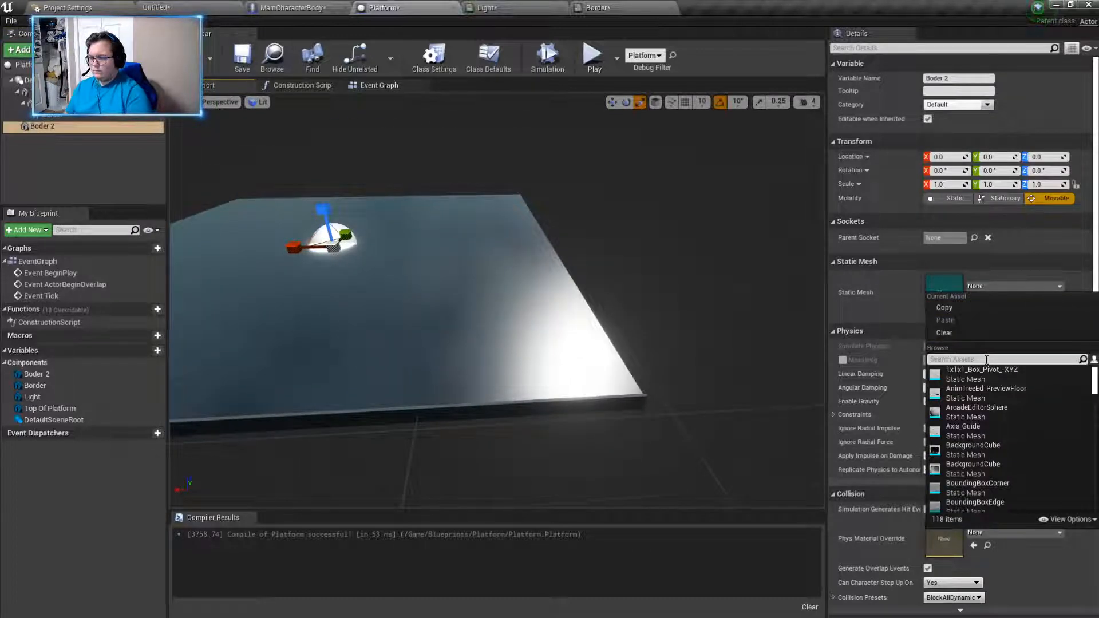
type("cube")
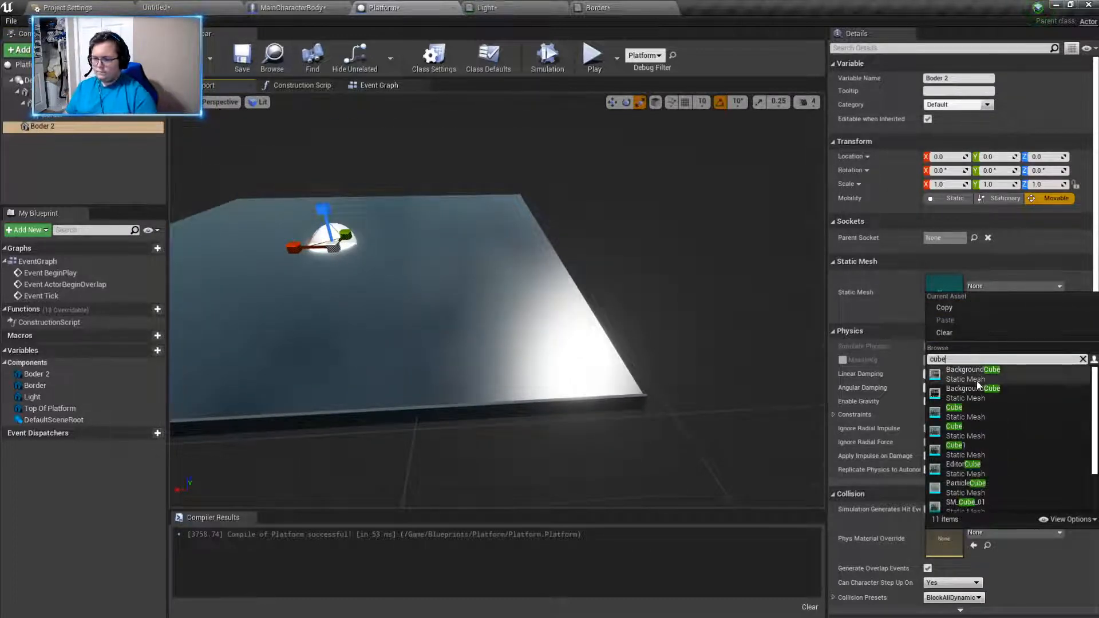
left_click(977, 375)
- Thin the Boder 2 cube into a narrow wall by setting its X scale to 0.015
mouse_move(719, 362)
right_mouse_down()
mouse_move(595, 355)
mouse_move(721, 353)
right_mouse_up()
left_click(554, 361)
left_click(492, 299)
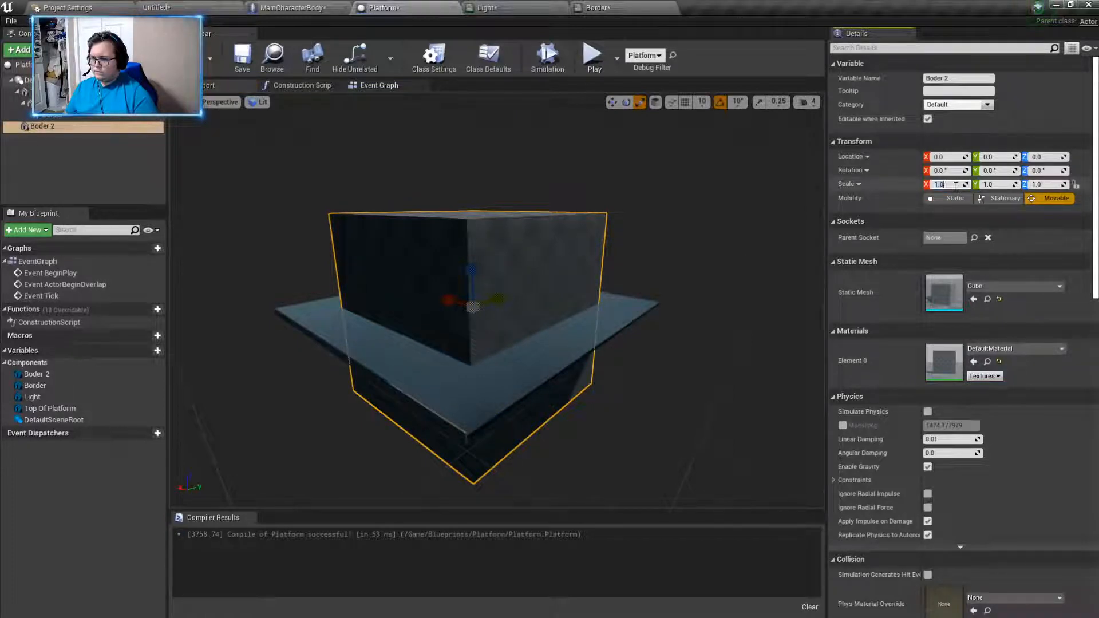
left_click(955, 184)
left_click(536, 280)
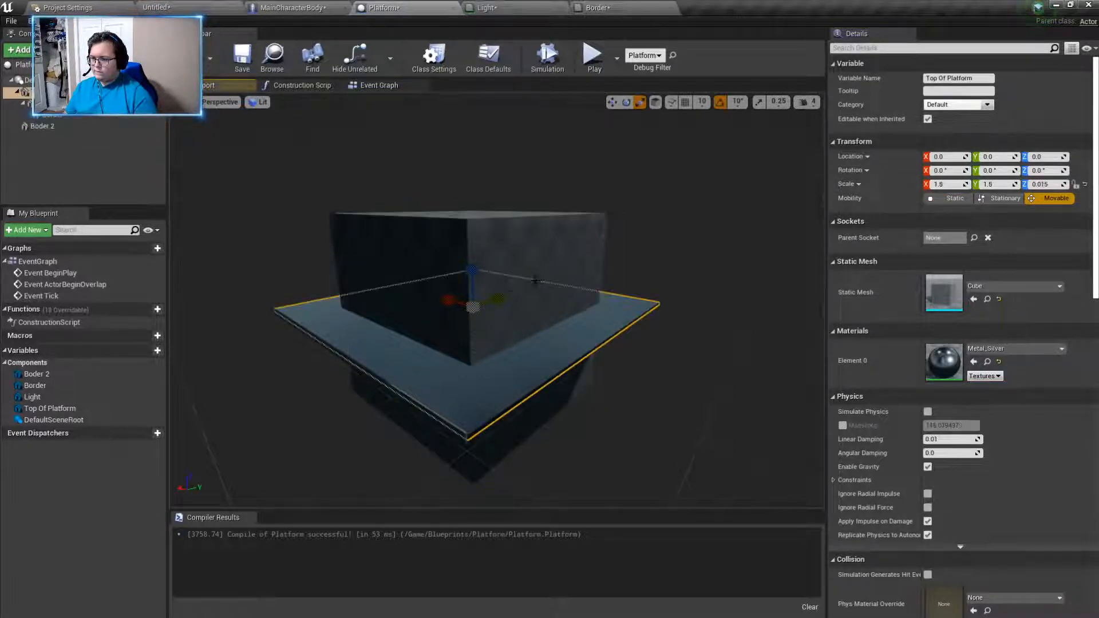
left_click(511, 292)
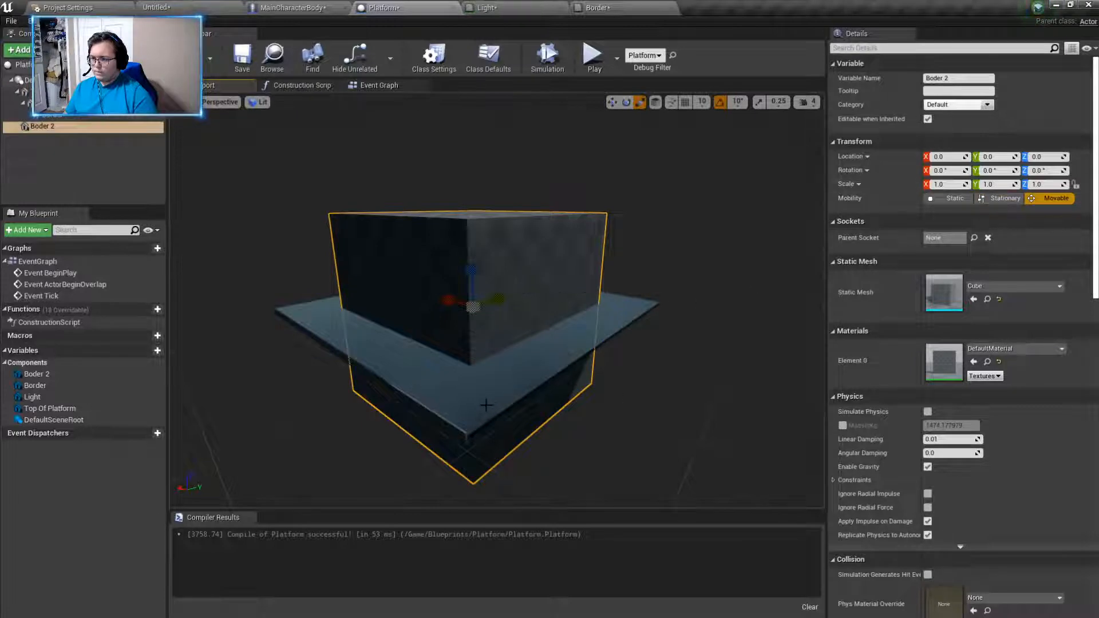
left_click(462, 433)
left_click(549, 290)
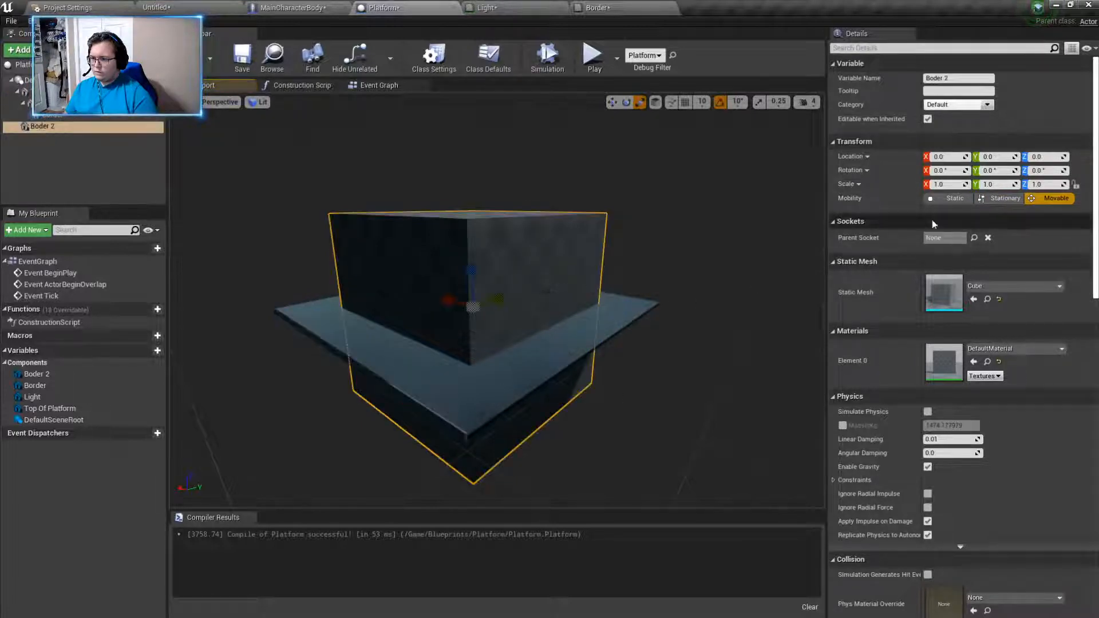
left_click(950, 184)
type("0.0")
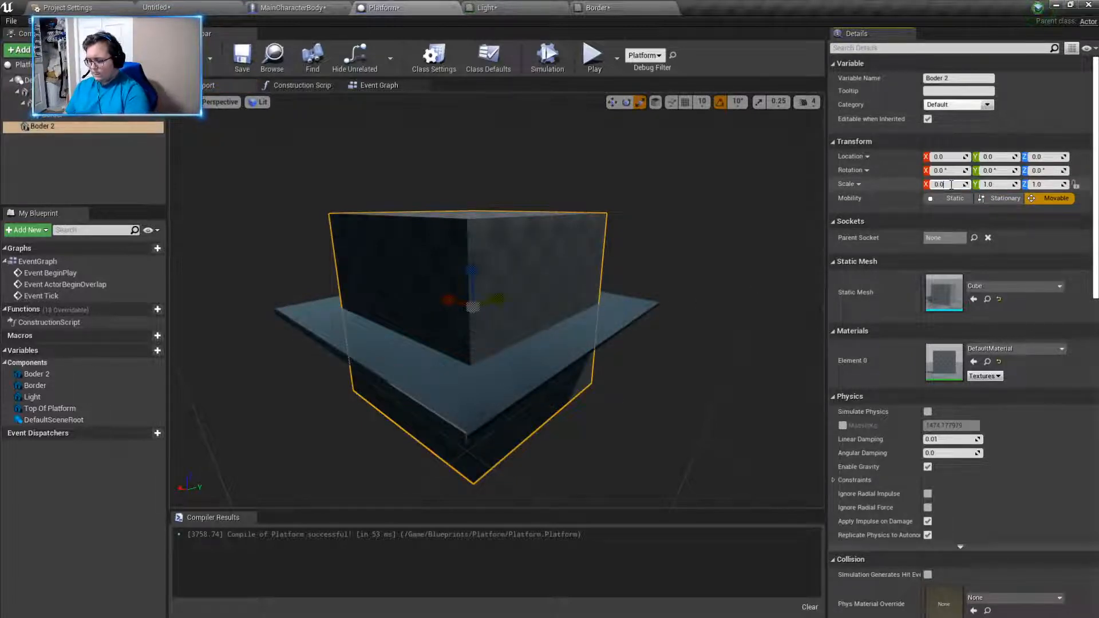
type("15")
key("Return")
- Lengthen the Boder 2 wall to the platform's size by setting its Y scale to 1.5
right_click_drag(607, 275, 710, 251)
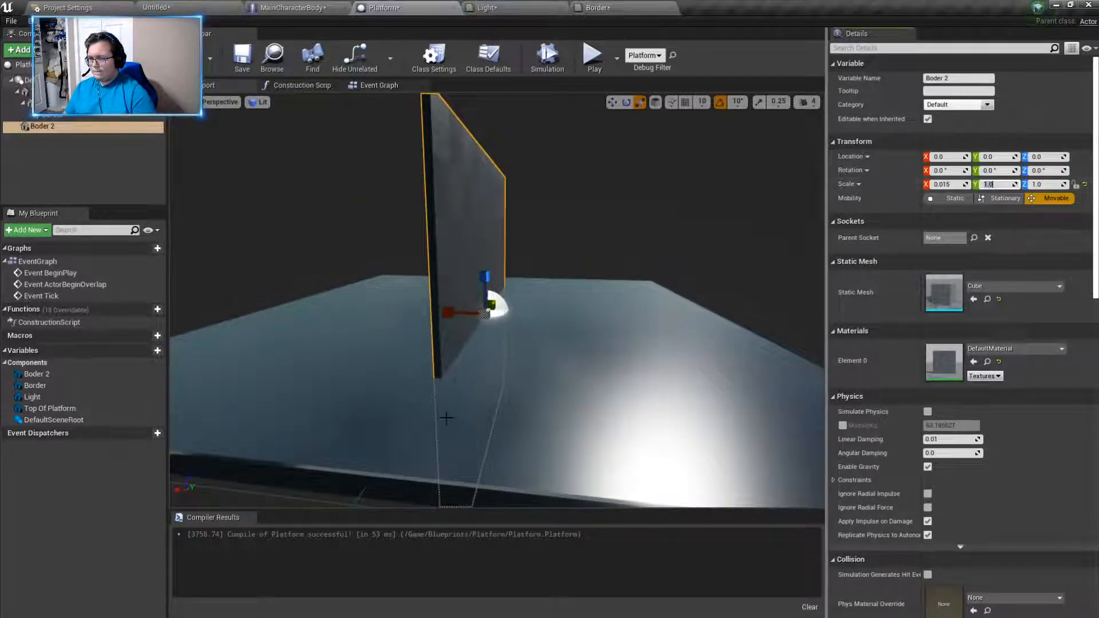
left_click(370, 475)
left_click(484, 230)
right_click_drag(640, 308, 515, 309)
scroll(640, 308, "down", 1)
left_click(640, 308)
left_click(541, 243)
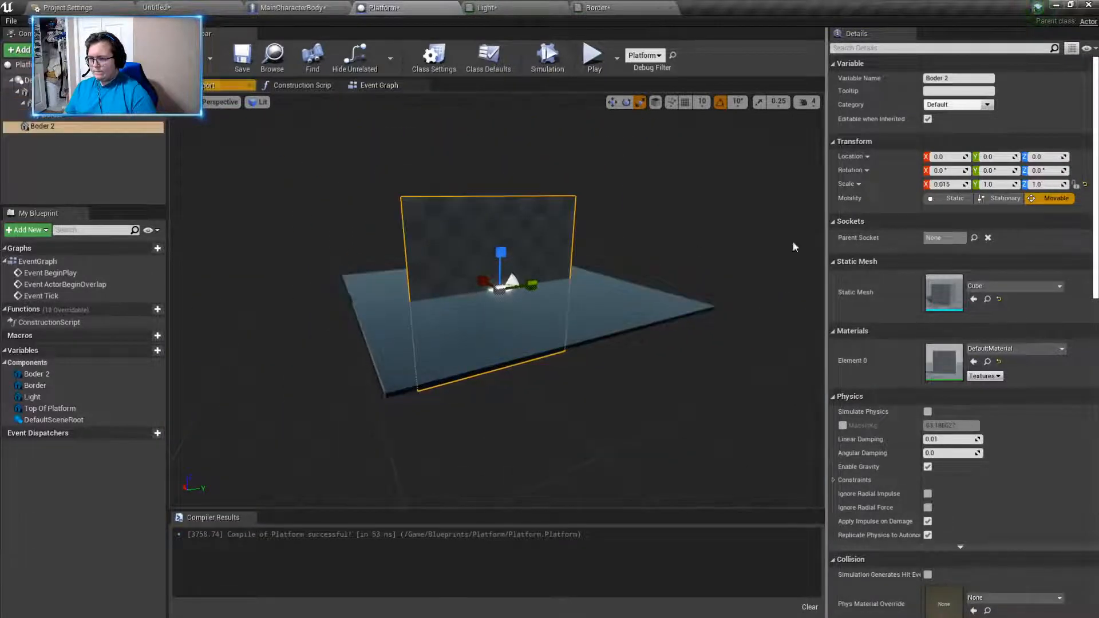
left_click(1002, 184)
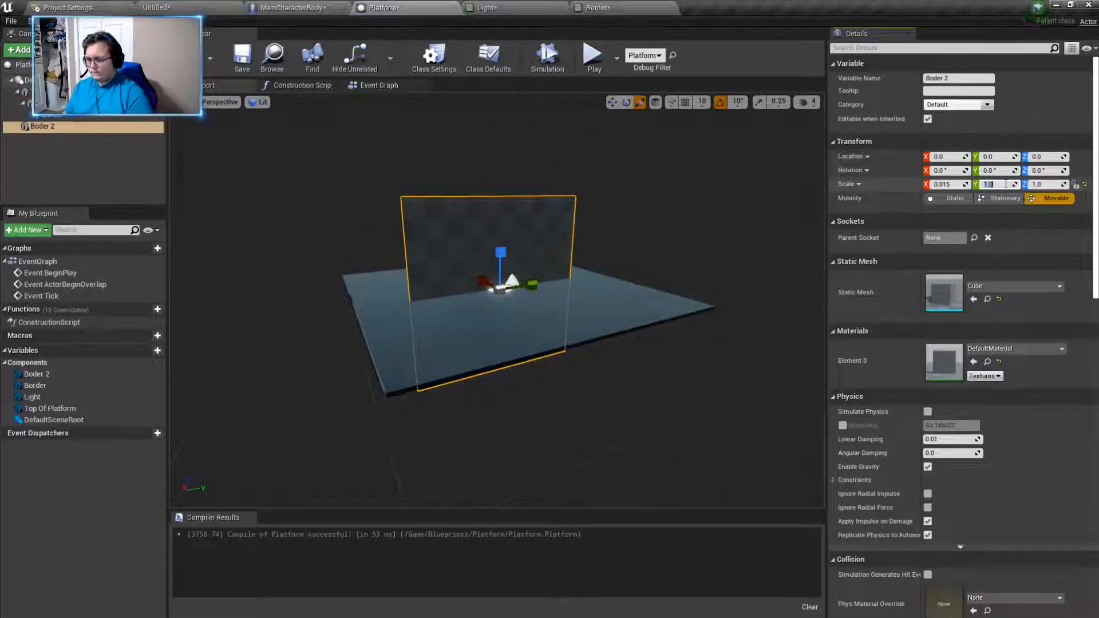
type("1.5")
key("Return")
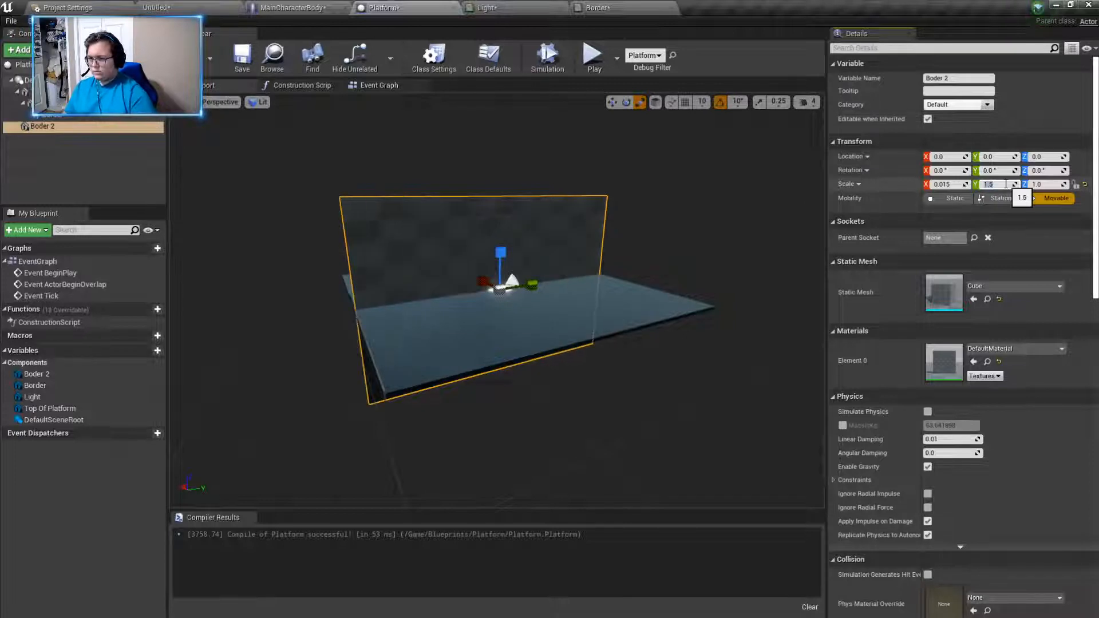
right_click_drag(581, 330, 565, 330)
right_click_drag(441, 360, 426, 359)
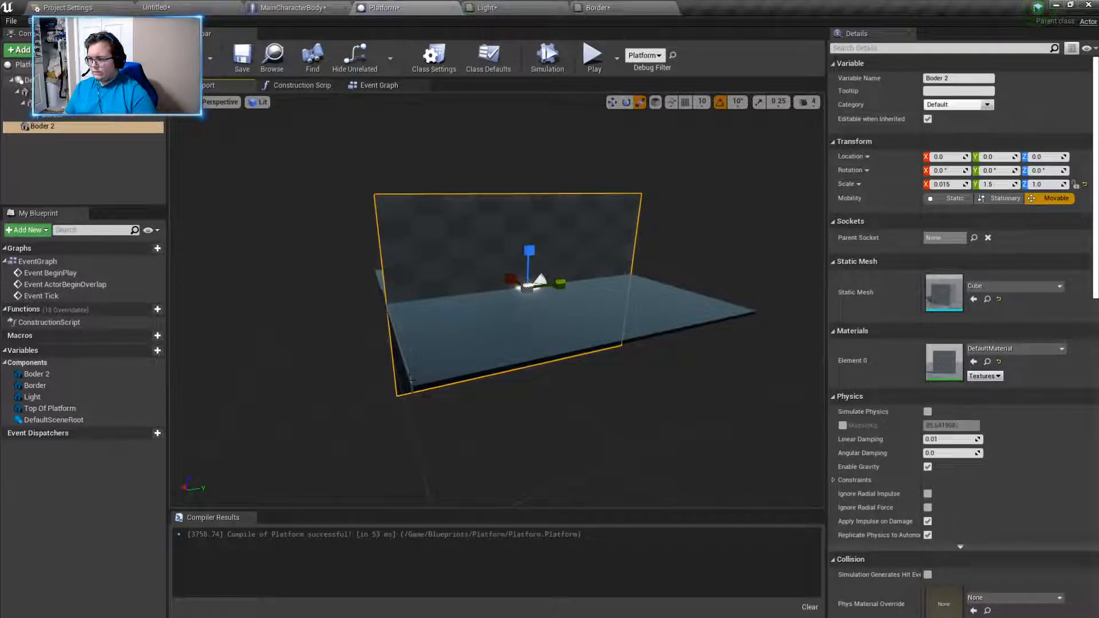
- Flatten the Boder 2 wall by setting its Z scale to 0.015
left_click(411, 380)
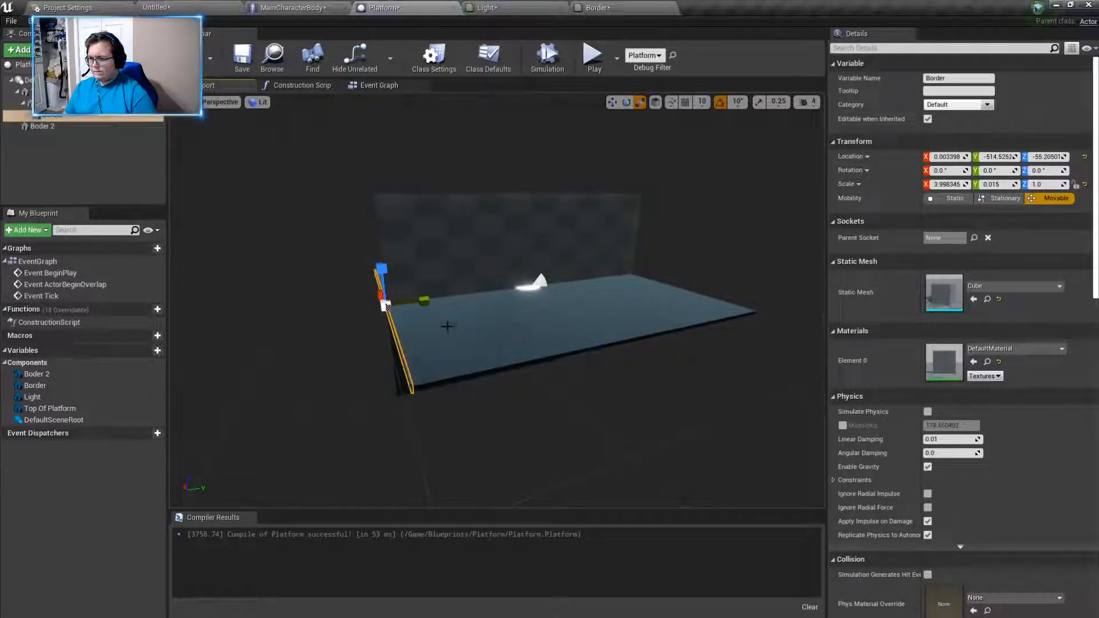
left_click(468, 273)
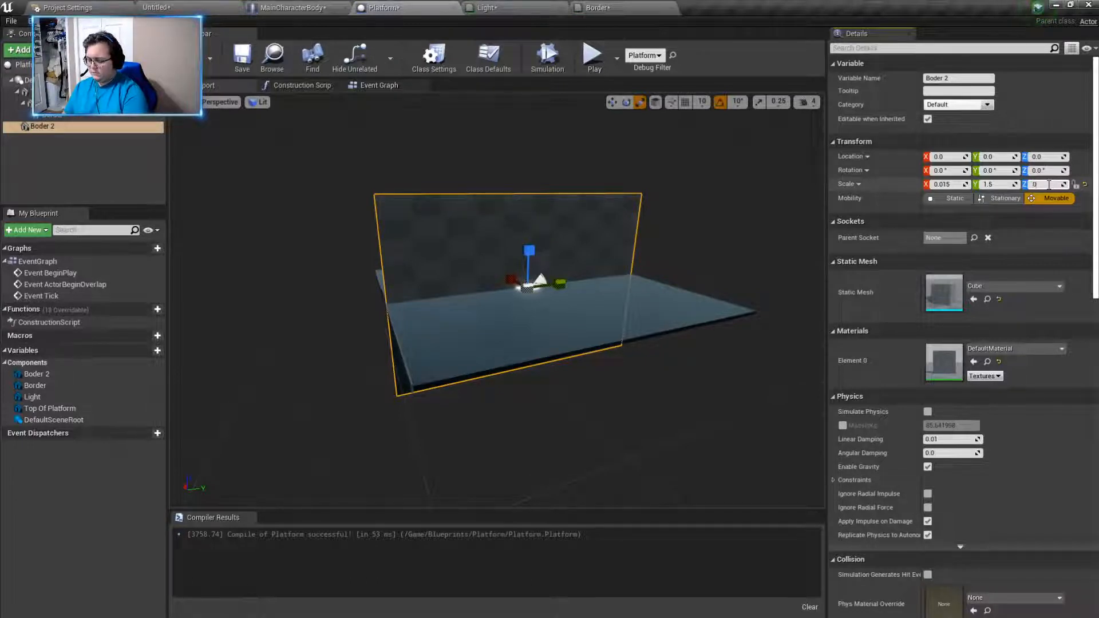
type("15")
key("Return")
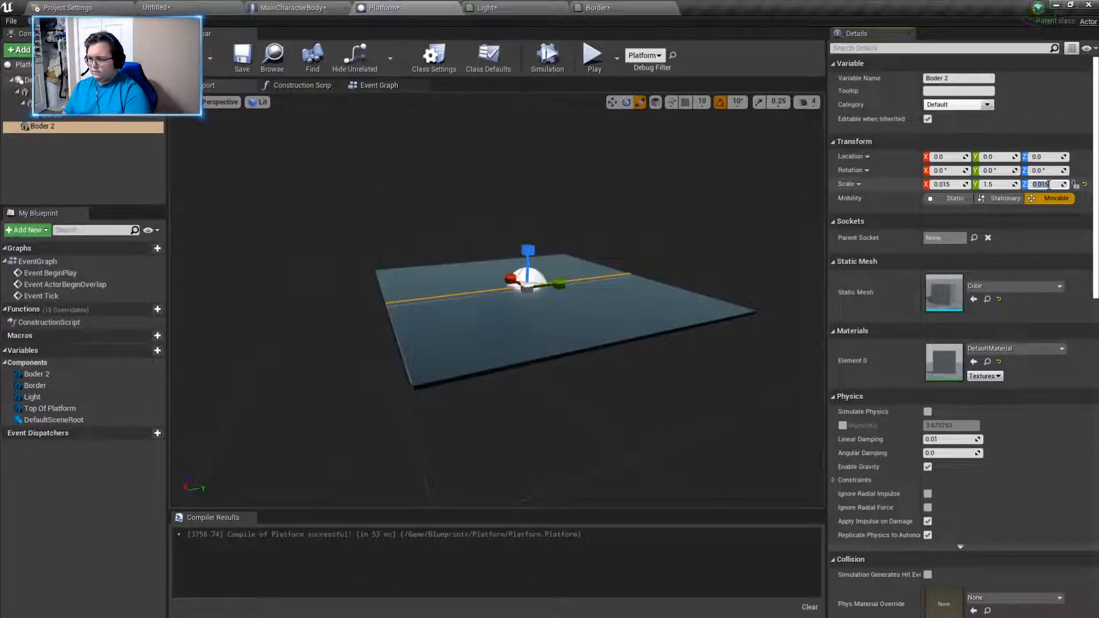
mouse_move(528, 359)
right_mouse_down()
mouse_move(573, 383)
mouse_move(529, 359)
right_mouse_up()
key("w")
- Try taller Z scales of 0.2 and 0.15 on the Boder 2 wall
left_click(1054, 185)
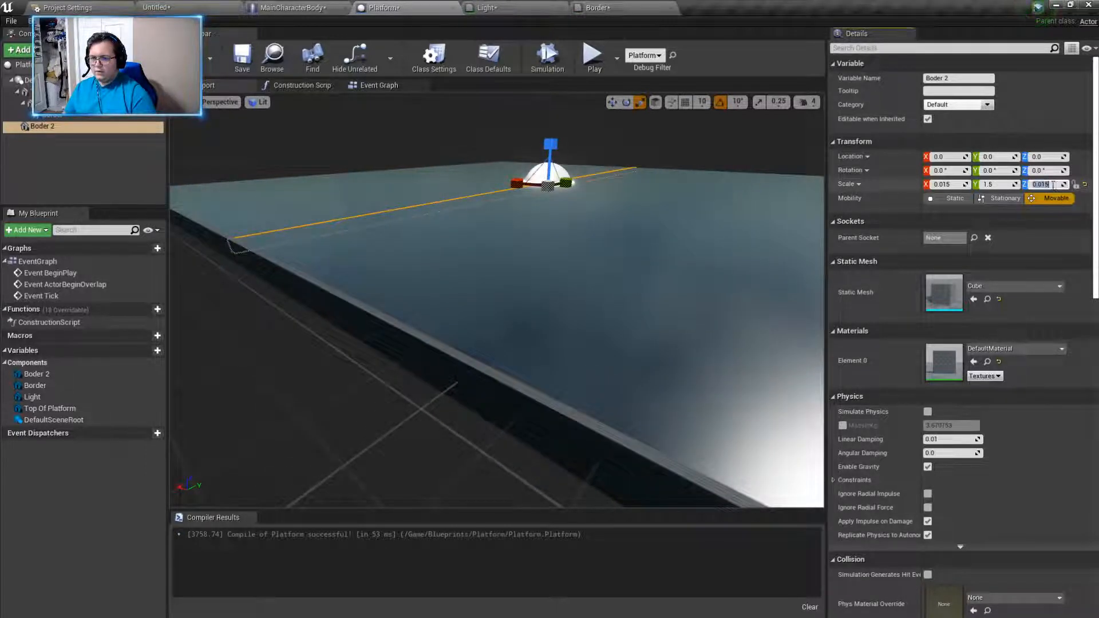
type("0.2")
key("Return")
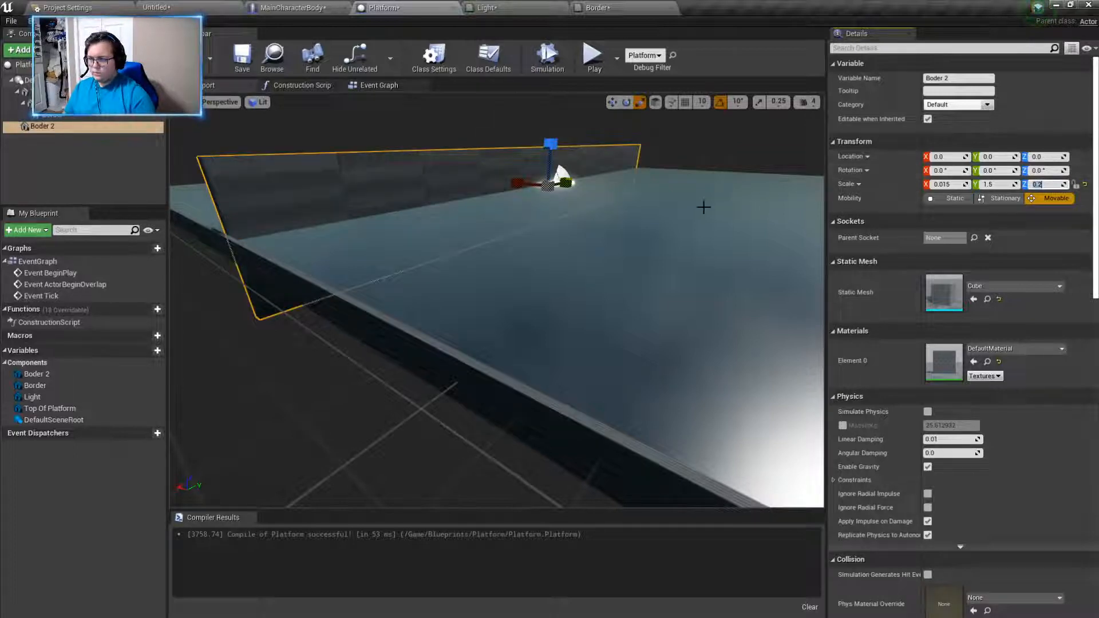
type("0.1")
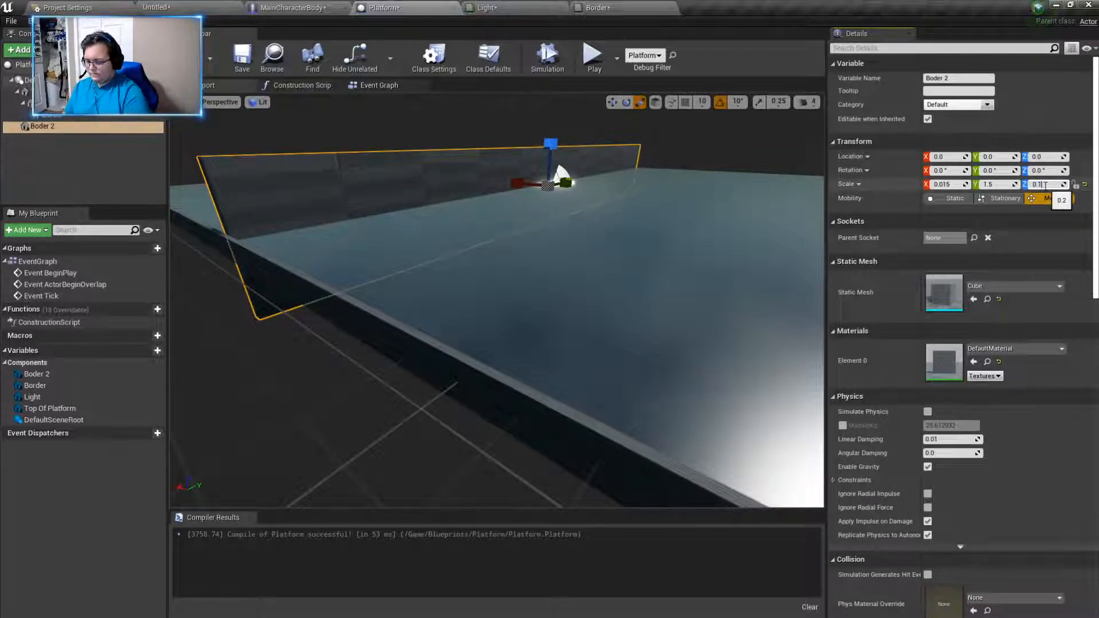
type("5")
key("Return")
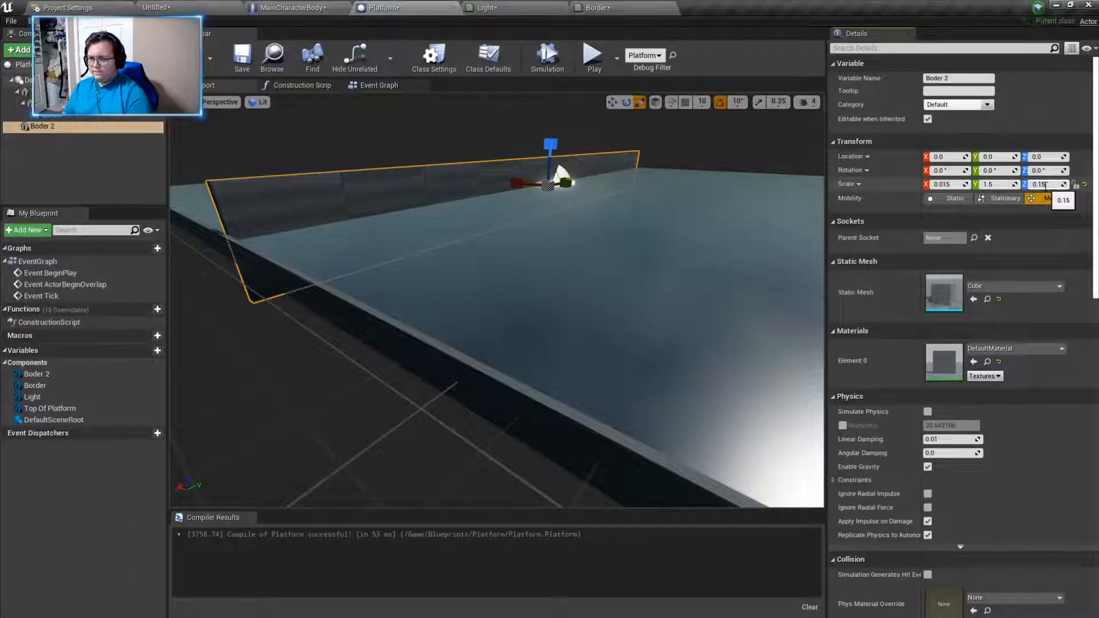
- Set the Boder 2 wall's Z scale to 0.05 to make it a low strip
type("0.5")
key("Return")
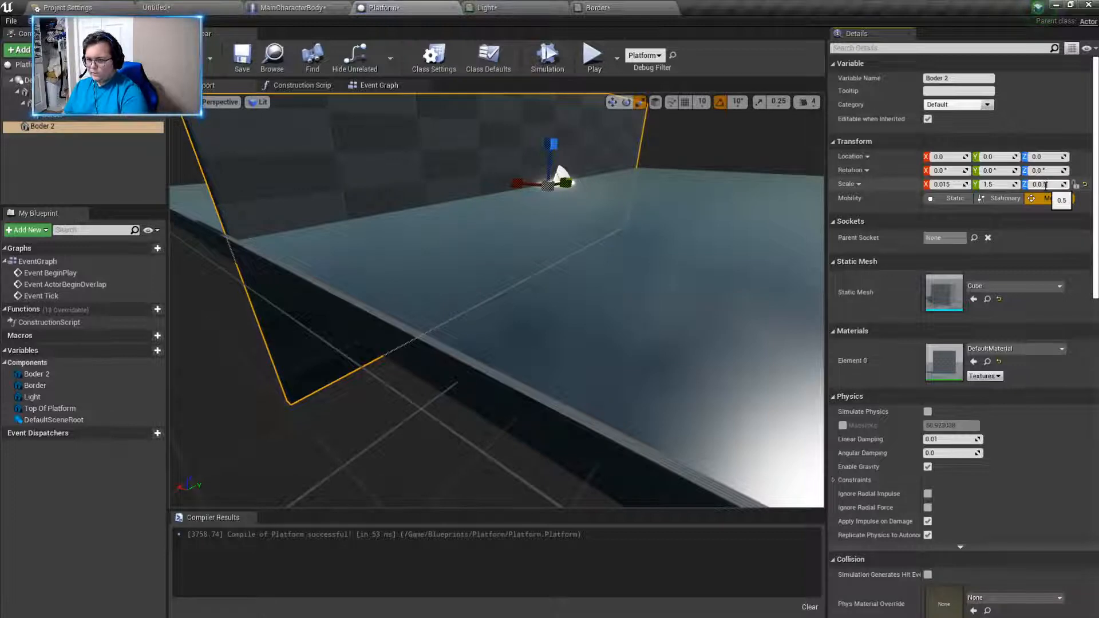
key("Return")
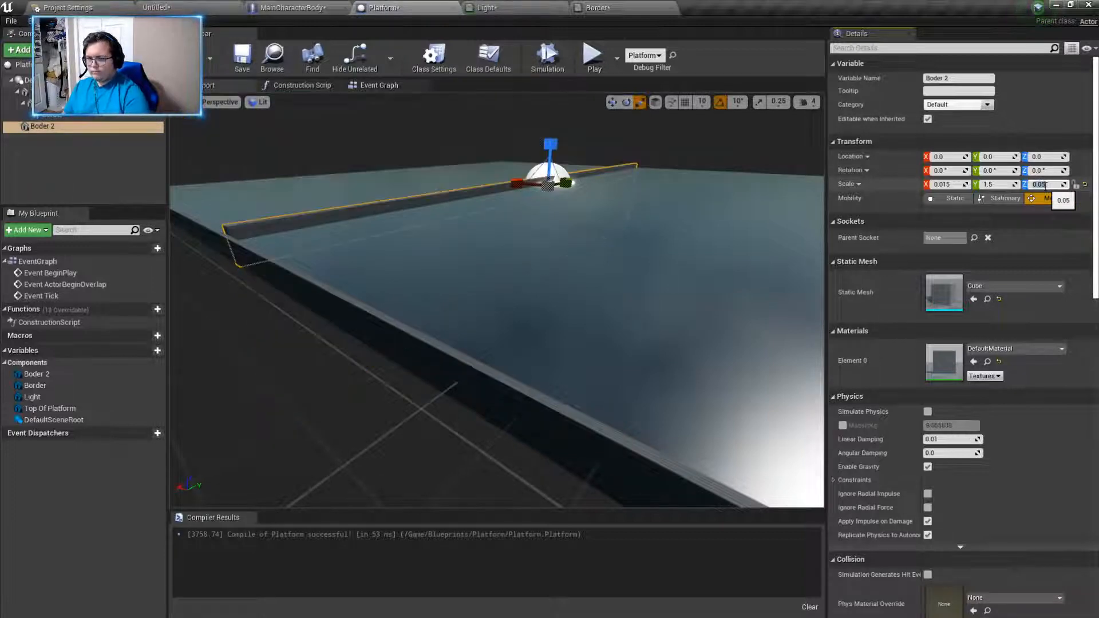
- Delete the original Border component along the platform's side
right_click_drag(679, 200, 721, 180)
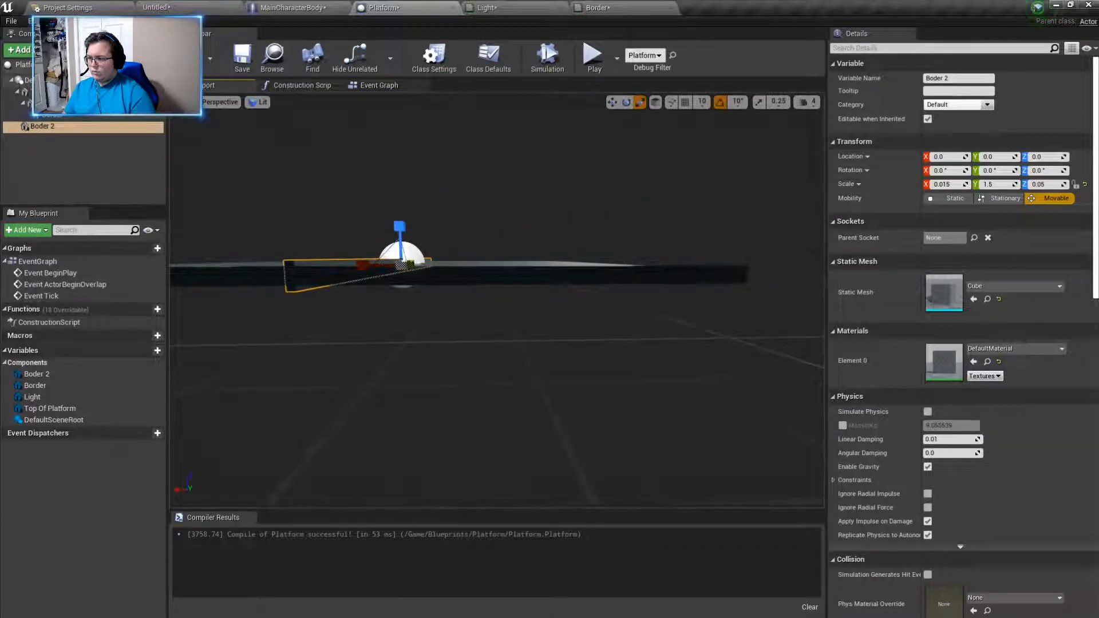
left_click(498, 276)
key("Delete")
- Move the Boder 2 strip along X toward the platform's edge, to about X -211
right_click_drag(498, 348, 482, 321)
key("s")
left_click(391, 318)
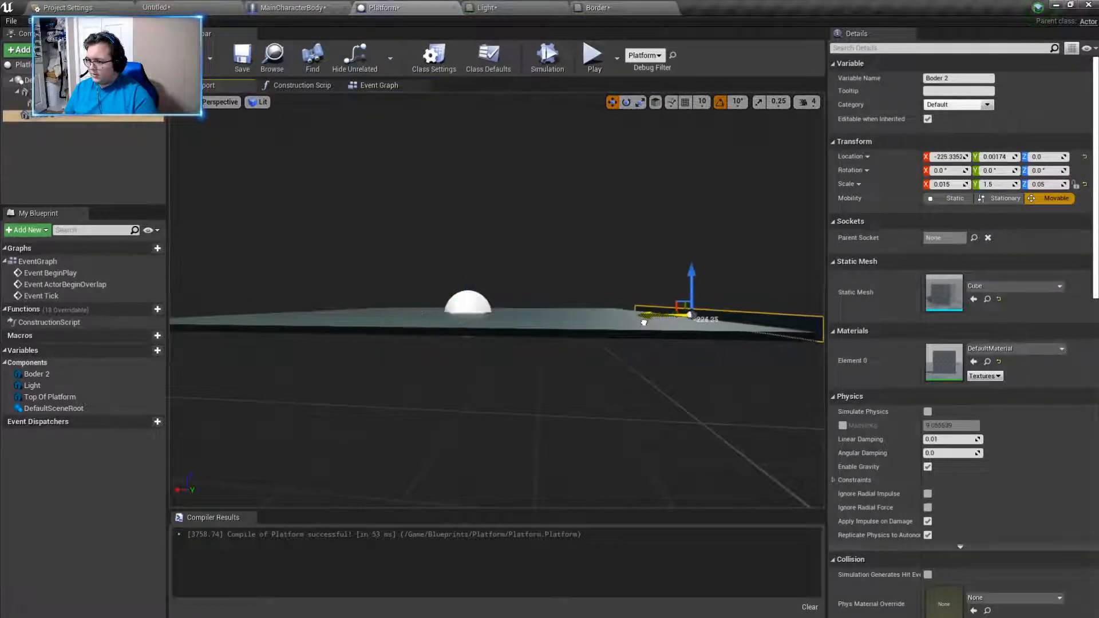
key("d")
right_click_drag(628, 322, 458, 311)
right_click_drag(624, 342, 611, 343)
key("w")
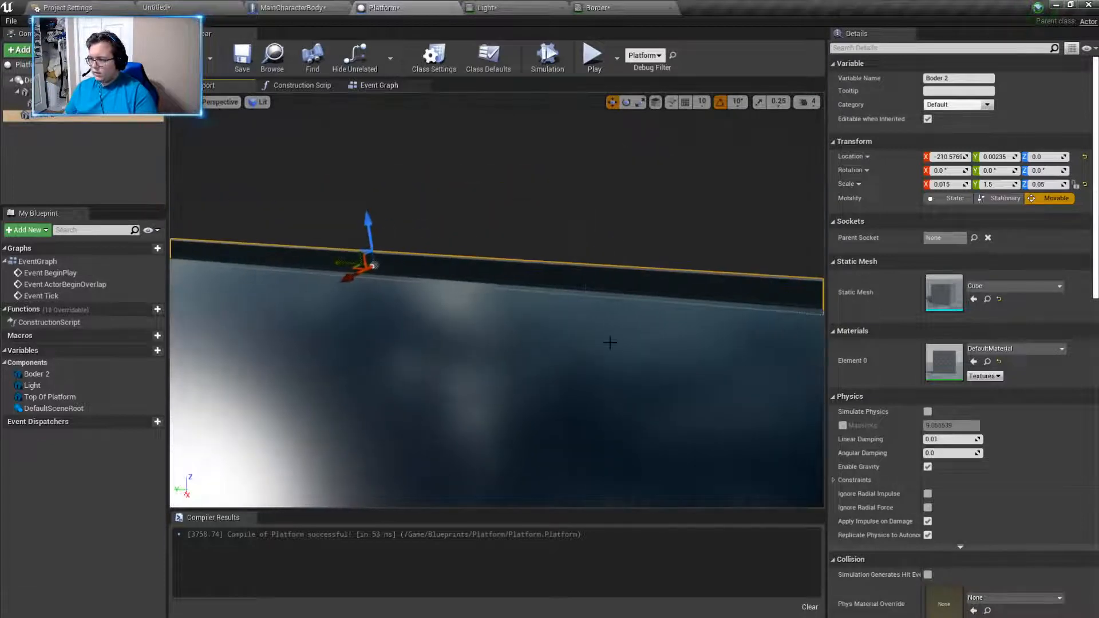
- Fine-tune the Boder 2 strip flush against the platform's edge at about X -193
right_click_drag(594, 285, 627, 280)
key("a")
key("d")
key("a")
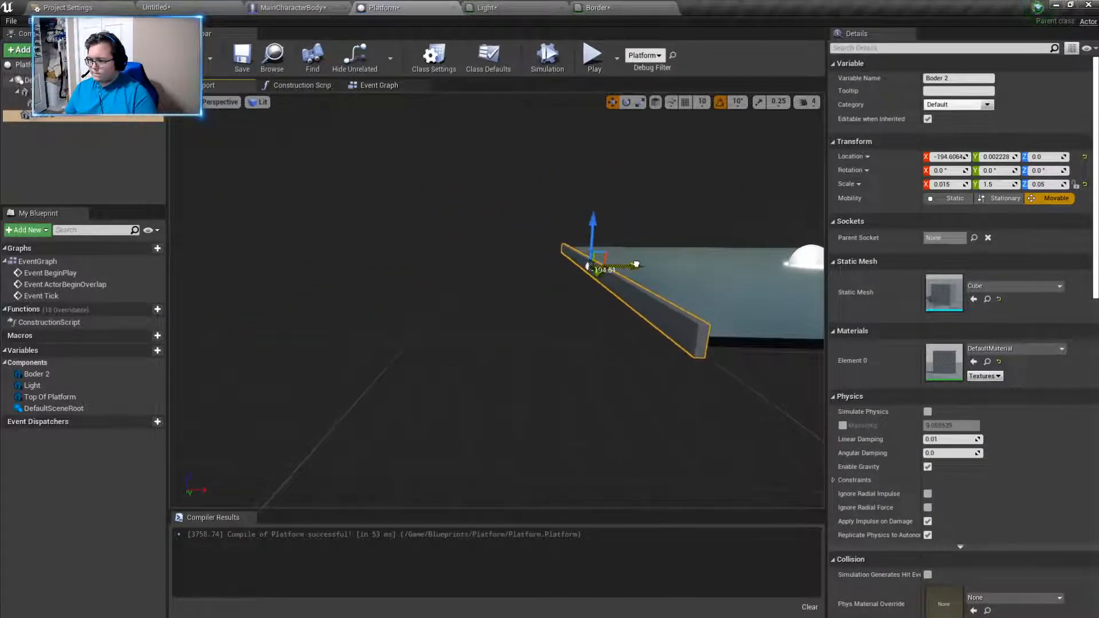
key("d")
right_click_drag(521, 394, 560, 405)
key("a")
key("a")
key("s")
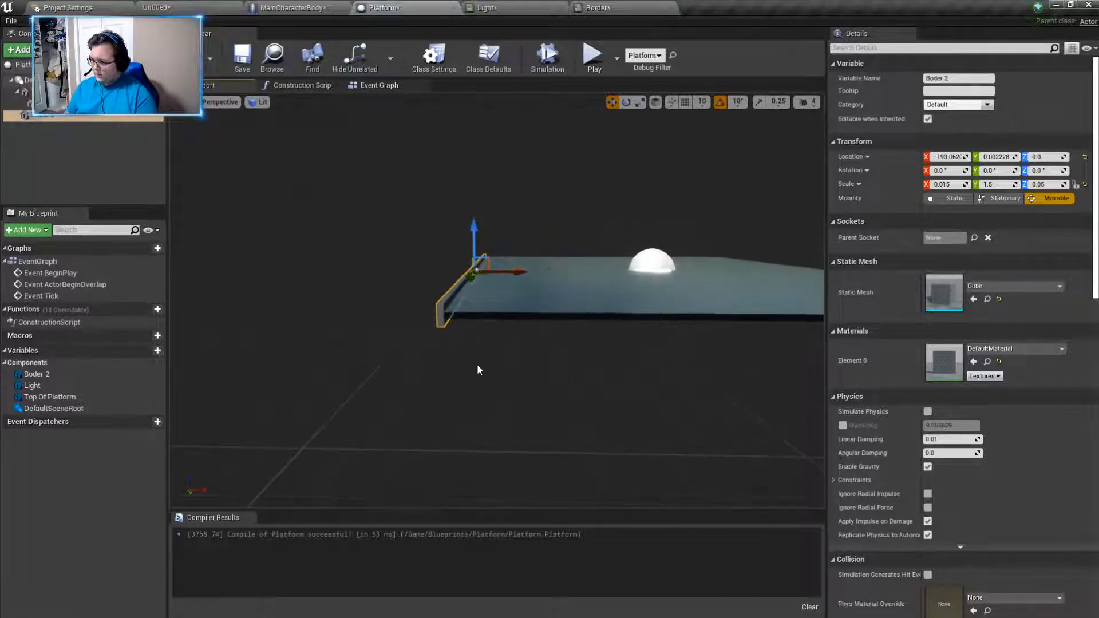
- Duplicate the Boder 2 strip, rotate the copy -90° about Z and move it to the platform's centre
key("ctrl+w")
left_click_drag(522, 273, 498, 274)
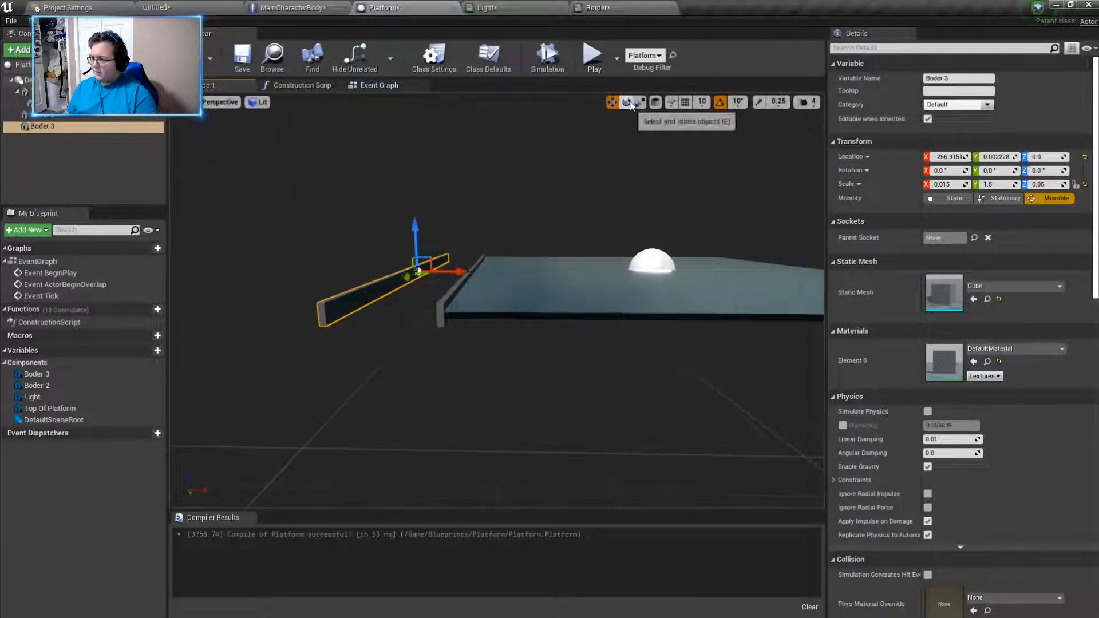
right_click_drag(497, 321, 498, 369)
key("e")
key("w")
key("s")
left_click_drag(433, 232, 491, 231)
mouse_move(463, 205)
right_mouse_down()
mouse_move(515, 207)
mouse_move(474, 210)
right_mouse_up()
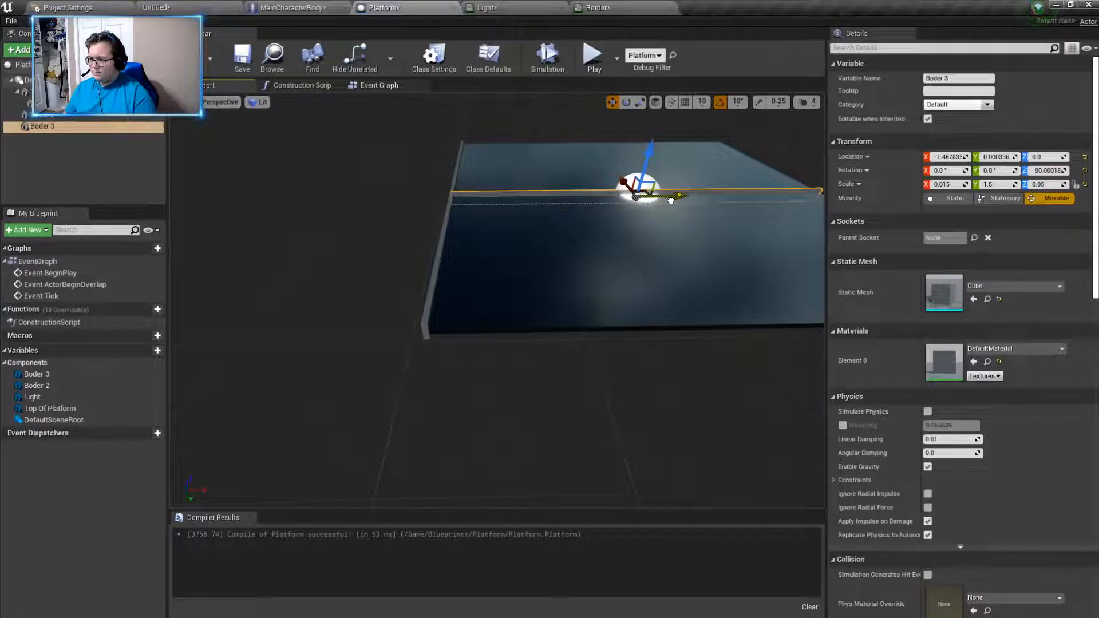
- Move the Boder 3 strip flush against the platform's adjacent edge, at about Y 194 and X 0.2
left_click_drag(623, 182, 635, 288)
mouse_move(593, 387)
right_mouse_down()
mouse_move(808, 378)
mouse_move(481, 384)
mouse_move(599, 387)
right_mouse_up()
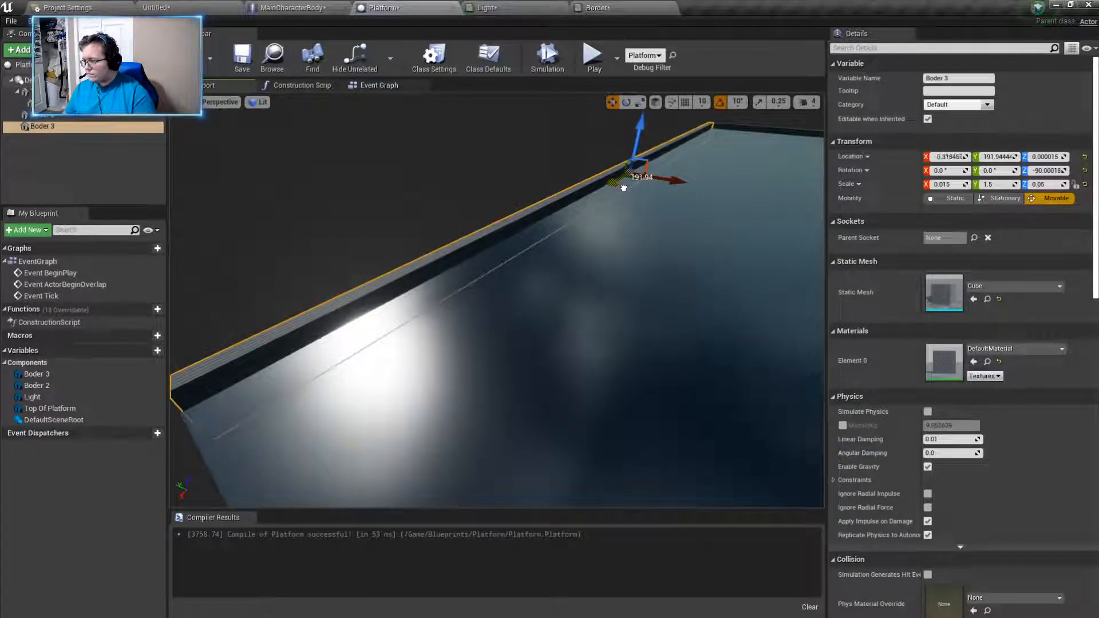
right_click_drag(533, 326, 583, 281)
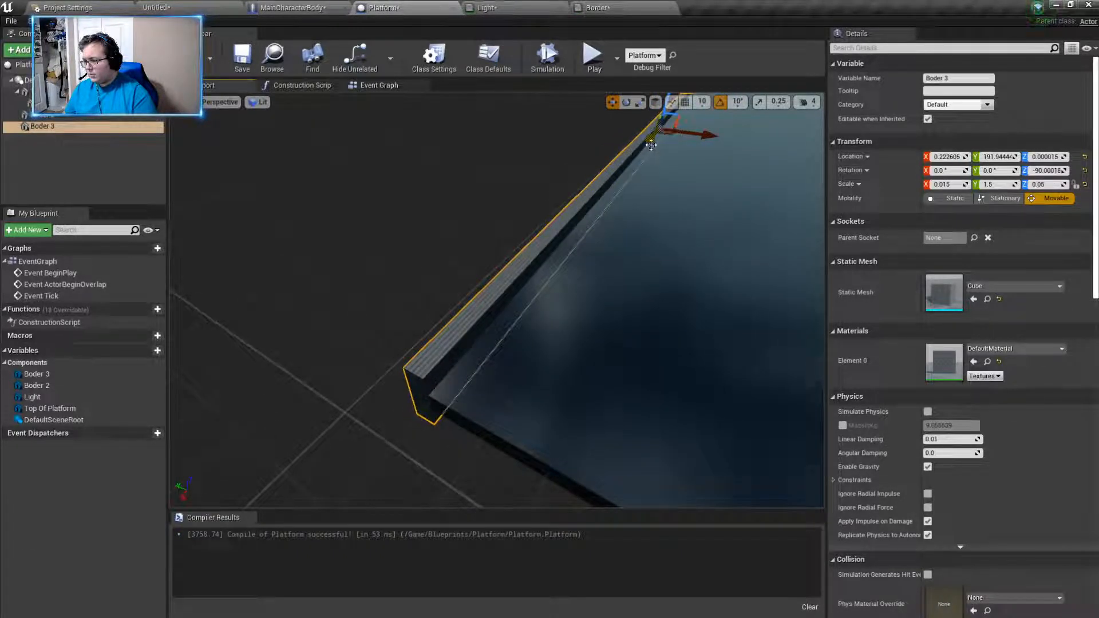
left_click_drag(704, 137, 698, 138)
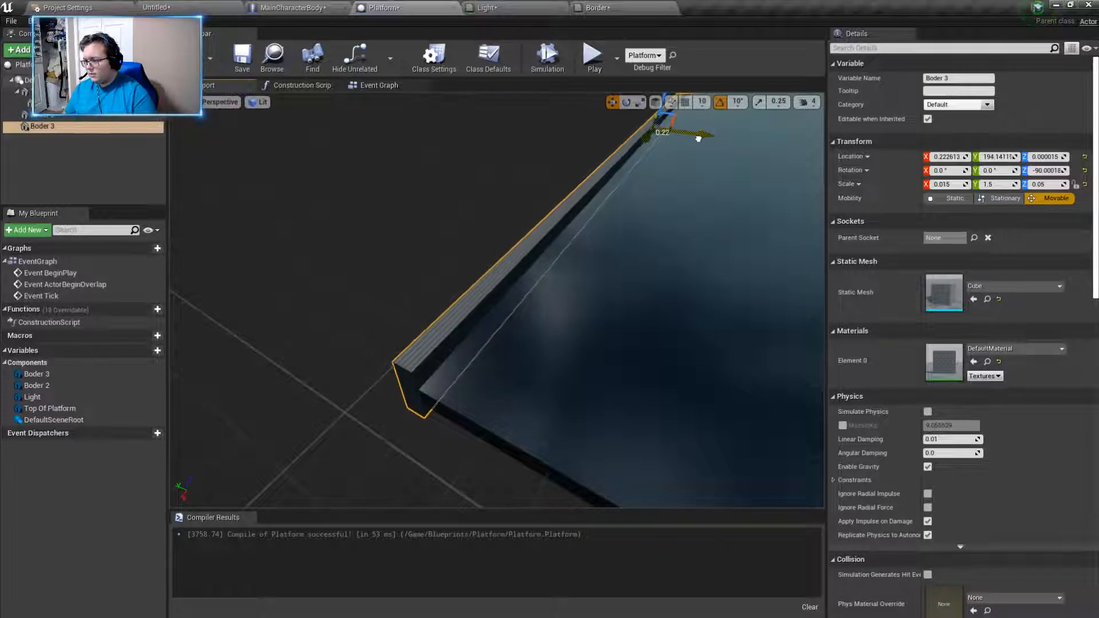
right_click_drag(682, 178, 751, 175)
key("a")
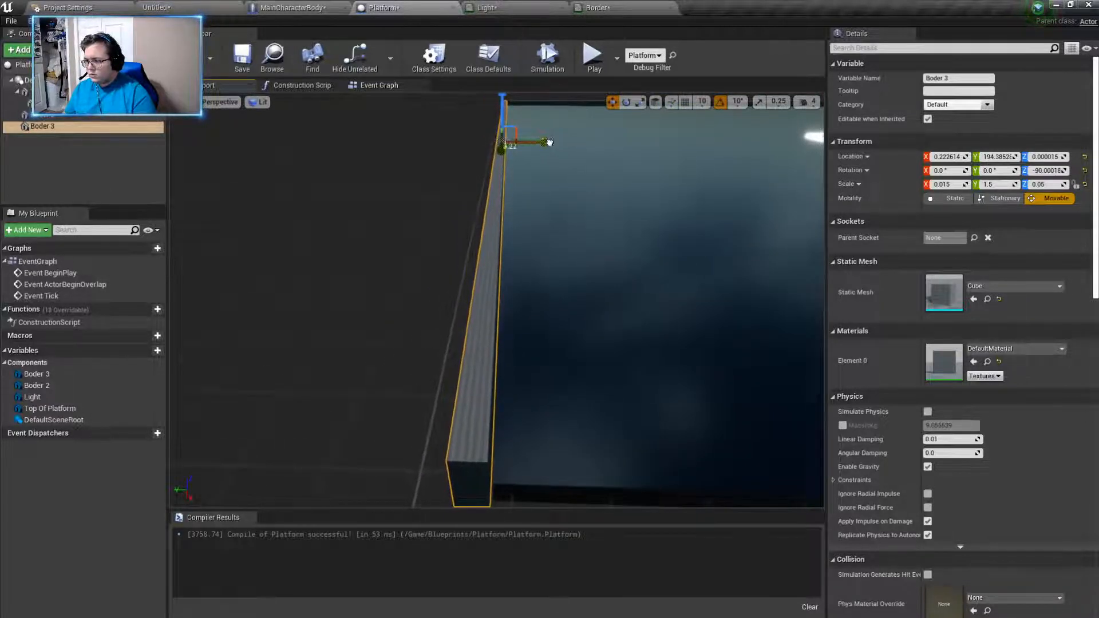
left_click(508, 164)
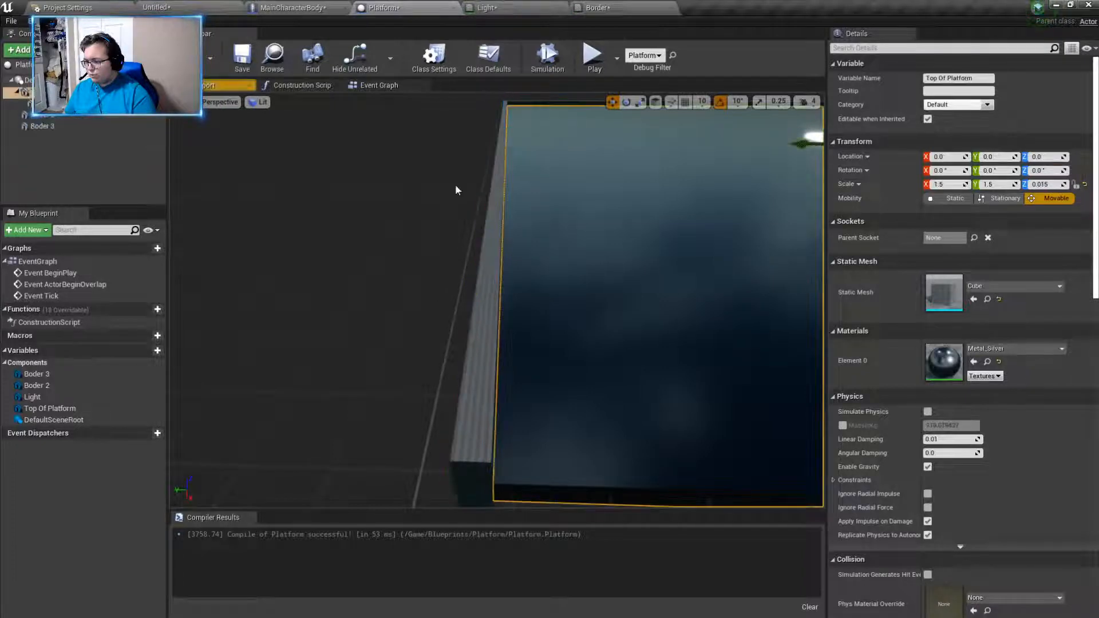
- Duplicate the Boder 2 strip and move the copy across the platform toward the opposite edge, to about X 162
right_click_drag(396, 337, 413, 240)
key("a")
right_click_drag(227, 314, 430, 361)
key("s")
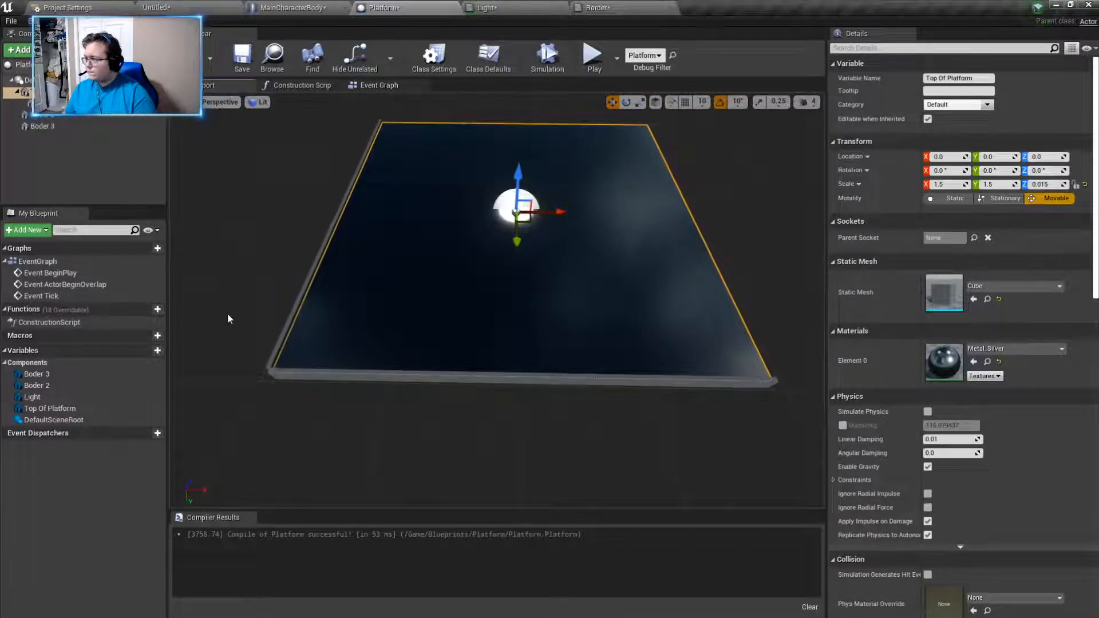
left_click(324, 249)
key("ctrl+w")
left_click_drag(385, 210, 613, 223)
right_click_drag(628, 228, 671, 229)
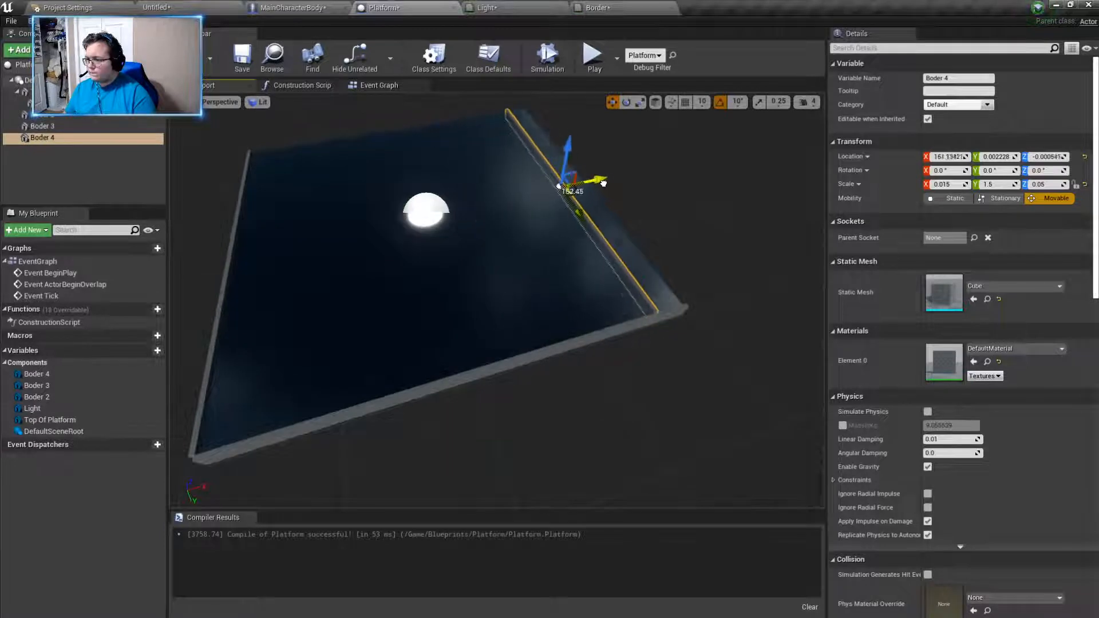
- Align the Boder 4 strip flush with the platform's edge at about X 194
key("d")
right_click_drag(632, 191, 530, 119)
key("w")
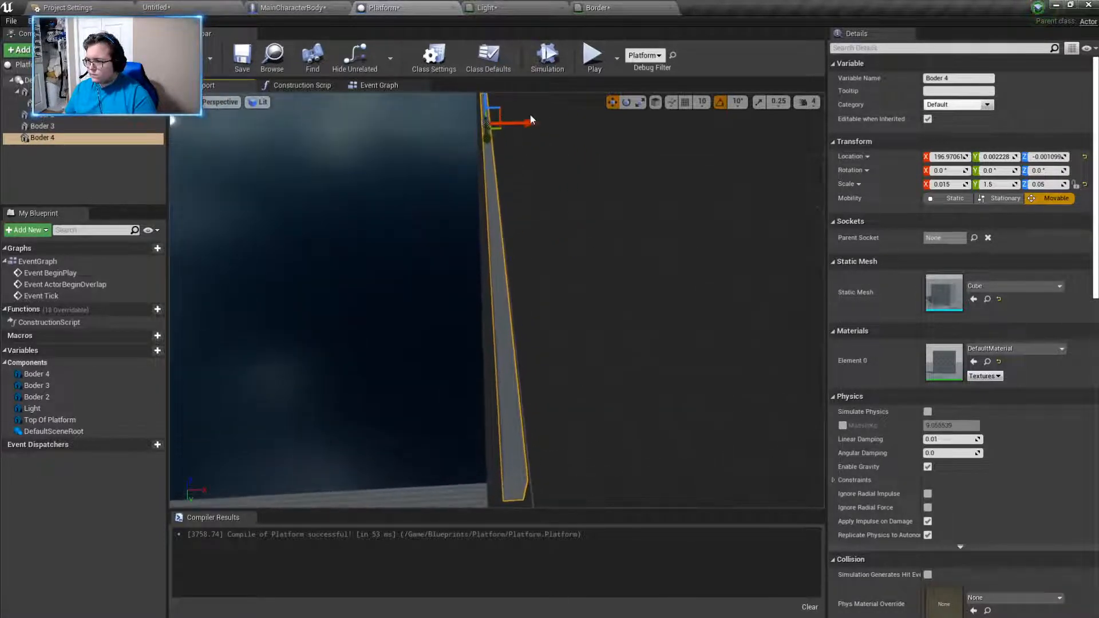
left_click_drag(531, 119, 526, 122)
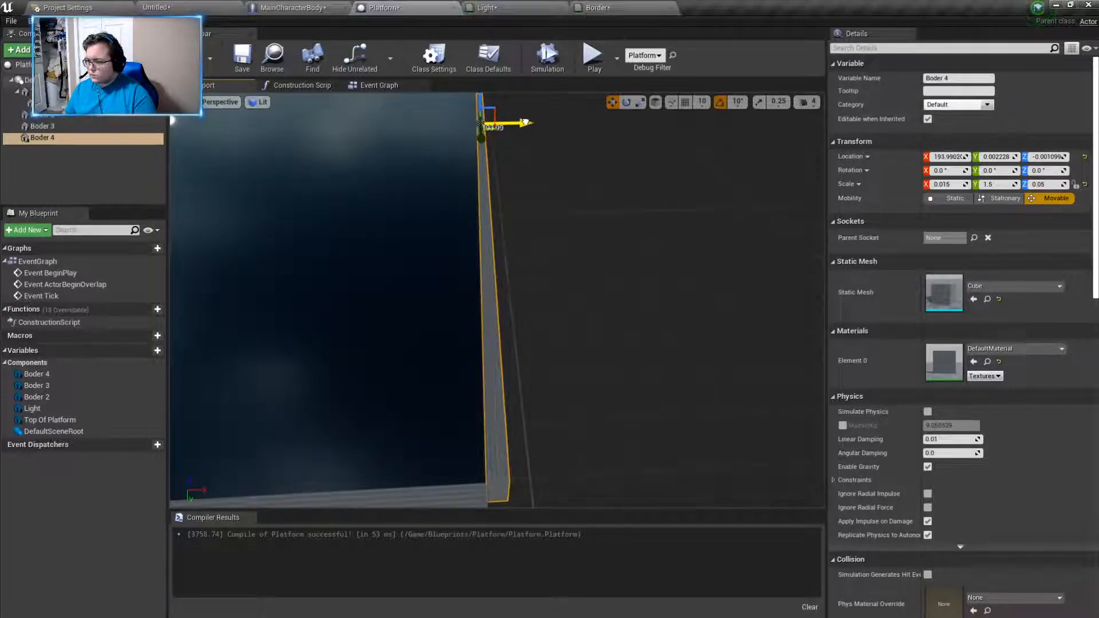
- Duplicate the Boder 3 strip and place the copy along the platform's open opposite edge, at about Y -194.5
right_click_drag(500, 198, 366, 202)
left_click(520, 254)
right_click_drag(520, 254, 427, 213)
key("ctrl+w")
left_click_drag(427, 213, 765, 240)
mouse_move(766, 240)
right_mouse_down()
mouse_move(816, 238)
mouse_move(709, 243)
mouse_move(764, 246)
right_mouse_up()
left_click_drag(541, 154, 558, 159)
mouse_move(637, 299)
right_mouse_down()
mouse_move(627, 304)
mouse_move(638, 309)
right_mouse_up()
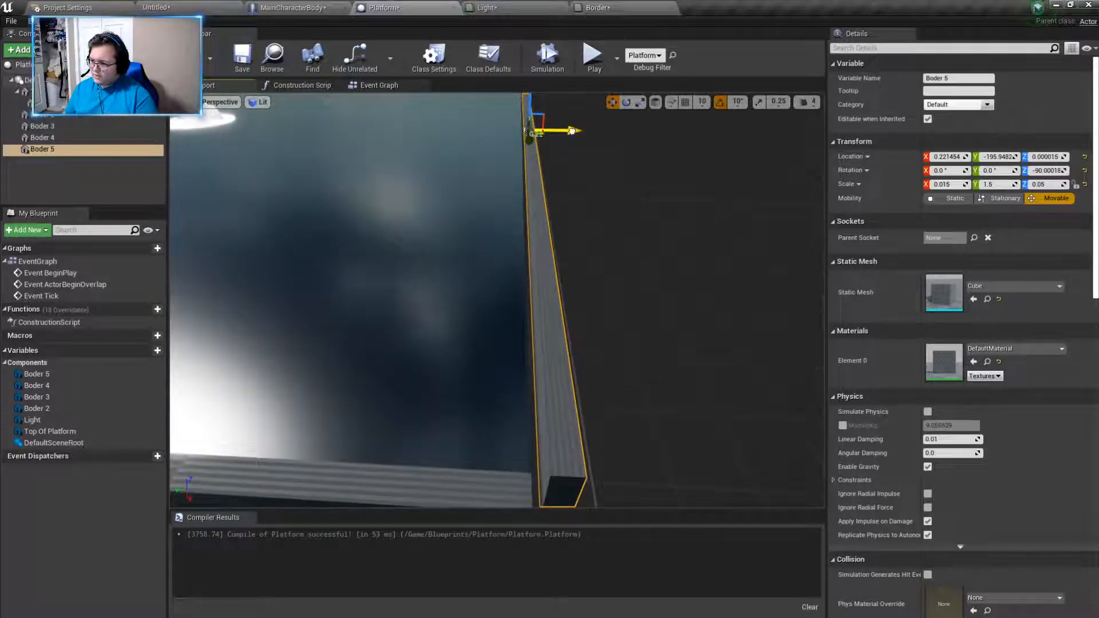
right_click_drag(614, 309, 595, 299)
- Assign the Border material to the Boder 4 strip
left_click(574, 350)
right_click_drag(573, 345, 503, 343)
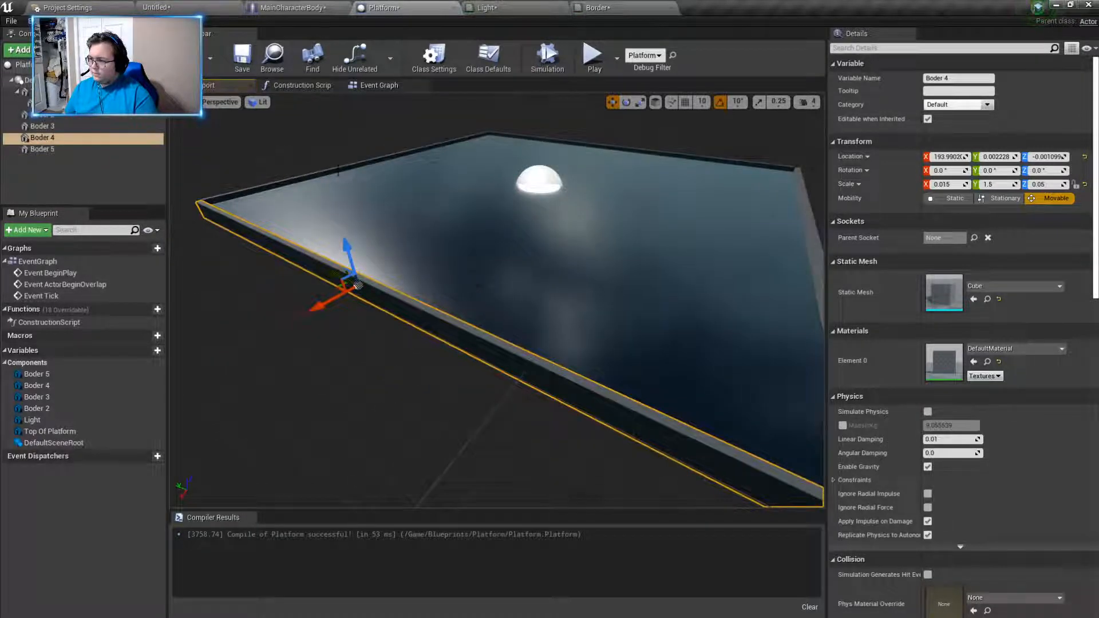
left_click(973, 349)
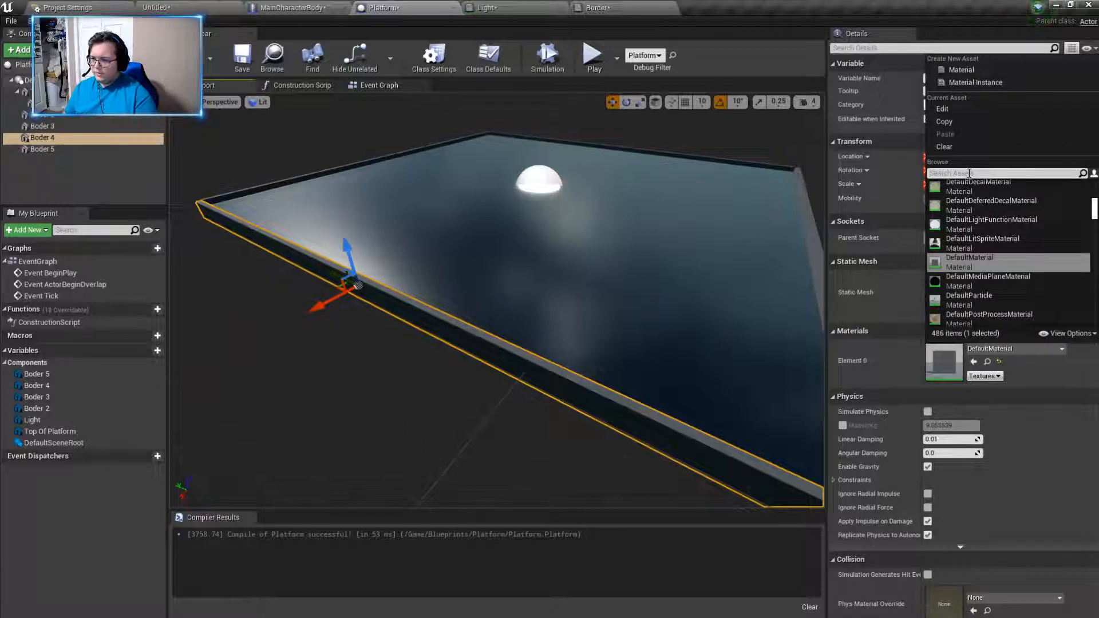
type("border")
left_click(985, 187)
- Assign the Border material to the Boder 5 strip
right_click_drag(770, 332, 783, 332)
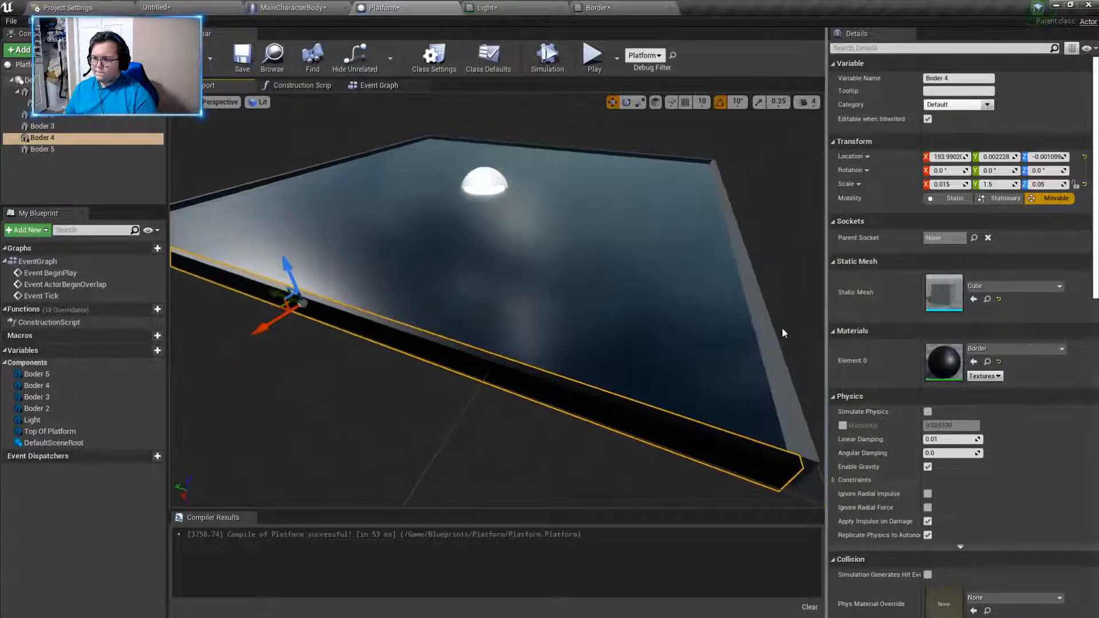
left_click(793, 337)
left_click(973, 349)
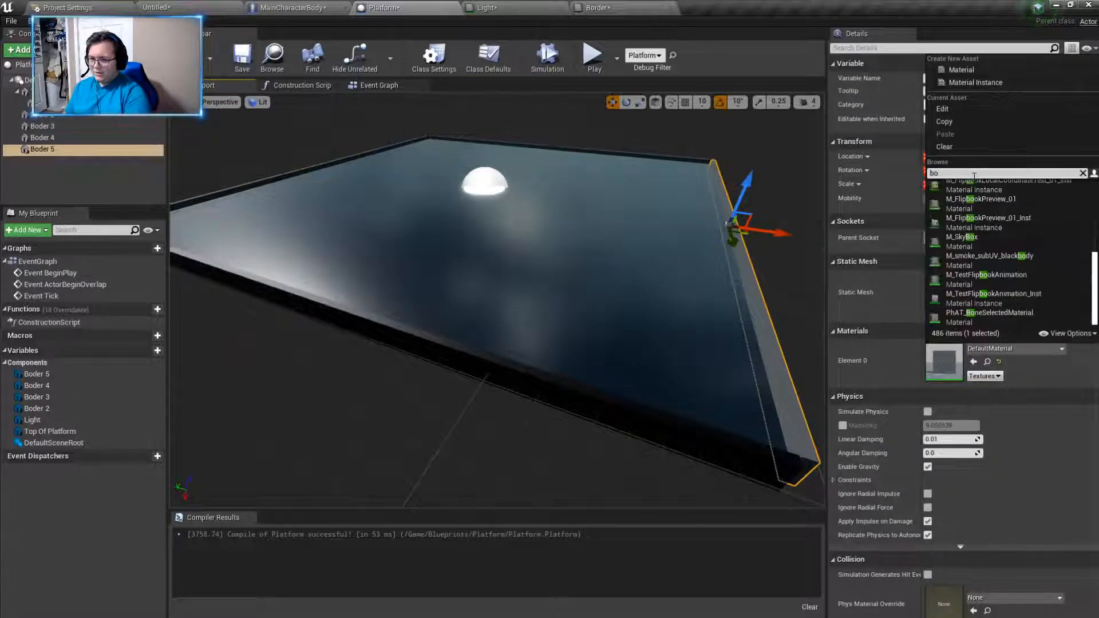
left_click(974, 184)
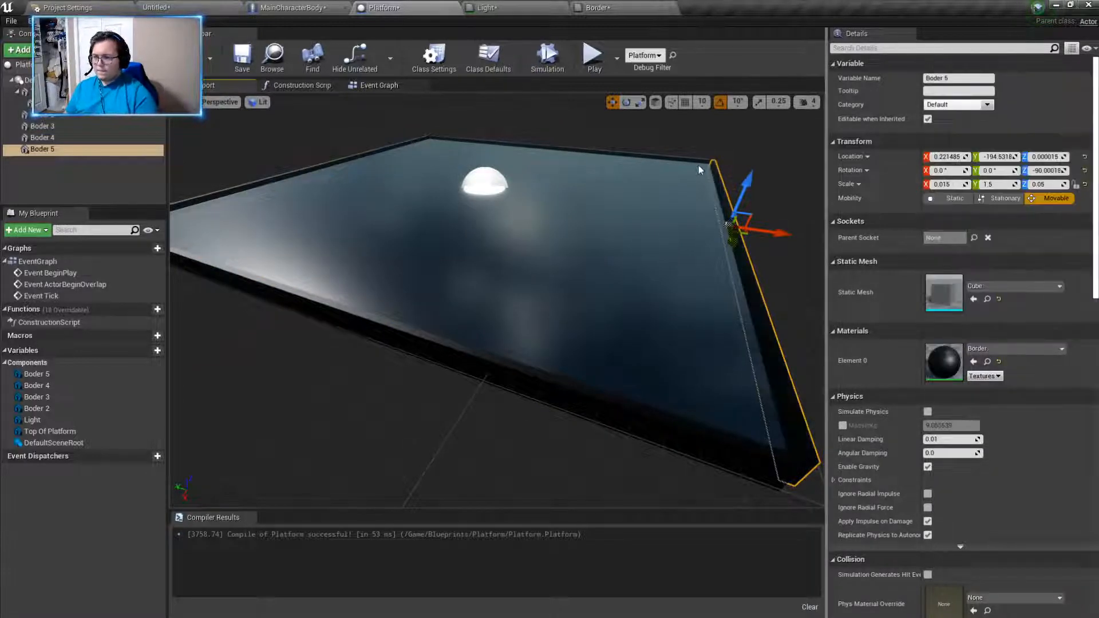
- Assign the Border material to the Boder 2 strip
right_click_drag(618, 240, 607, 236)
left_click(618, 154)
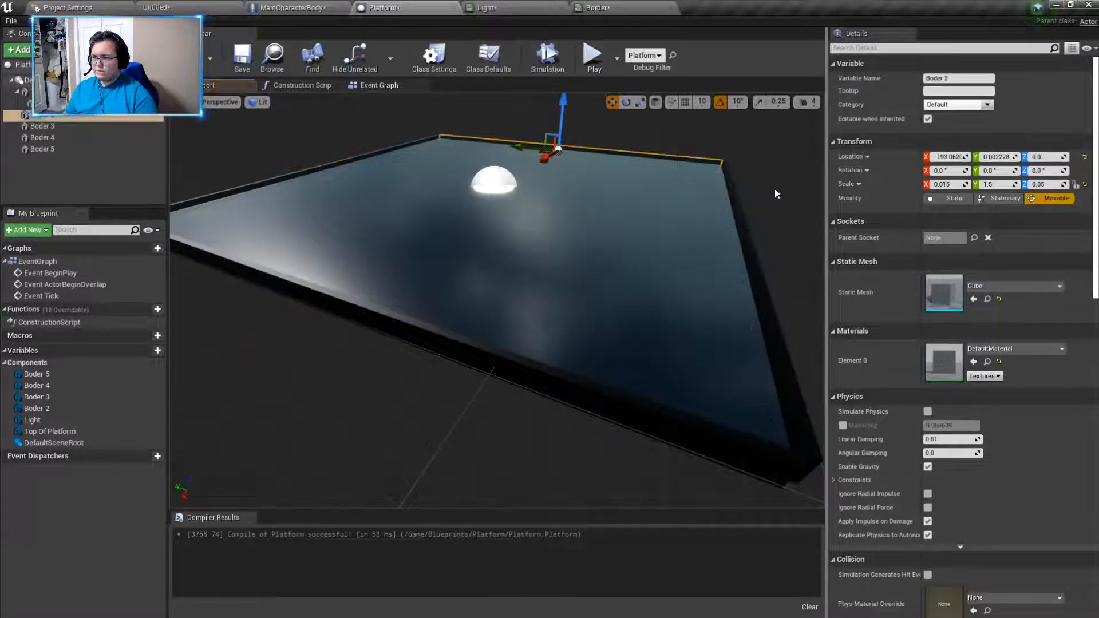
left_click(994, 349)
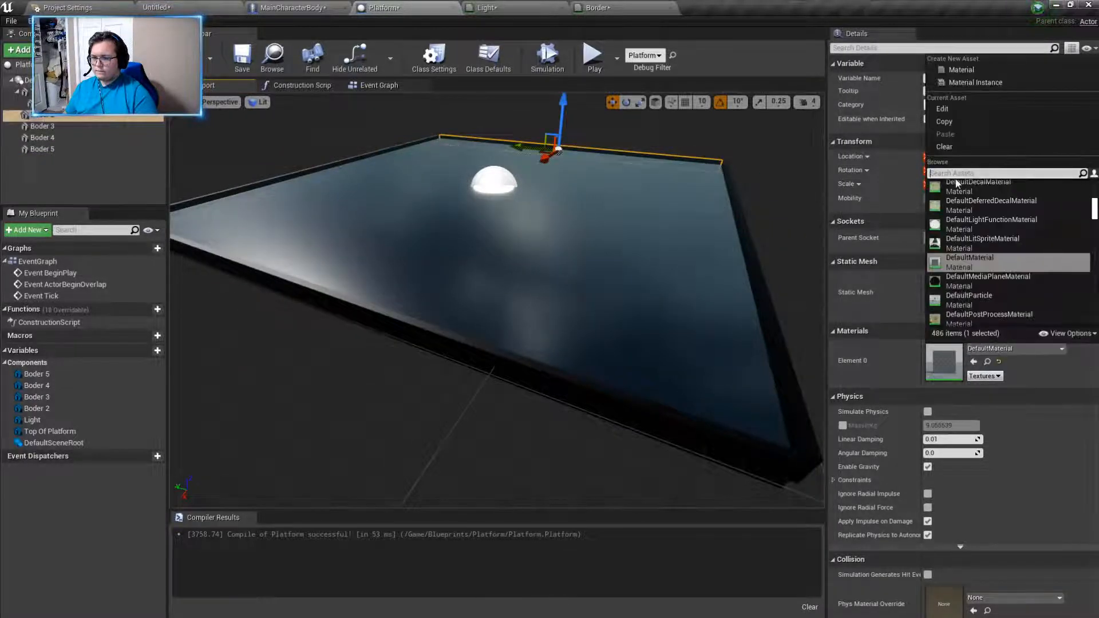
type("border")
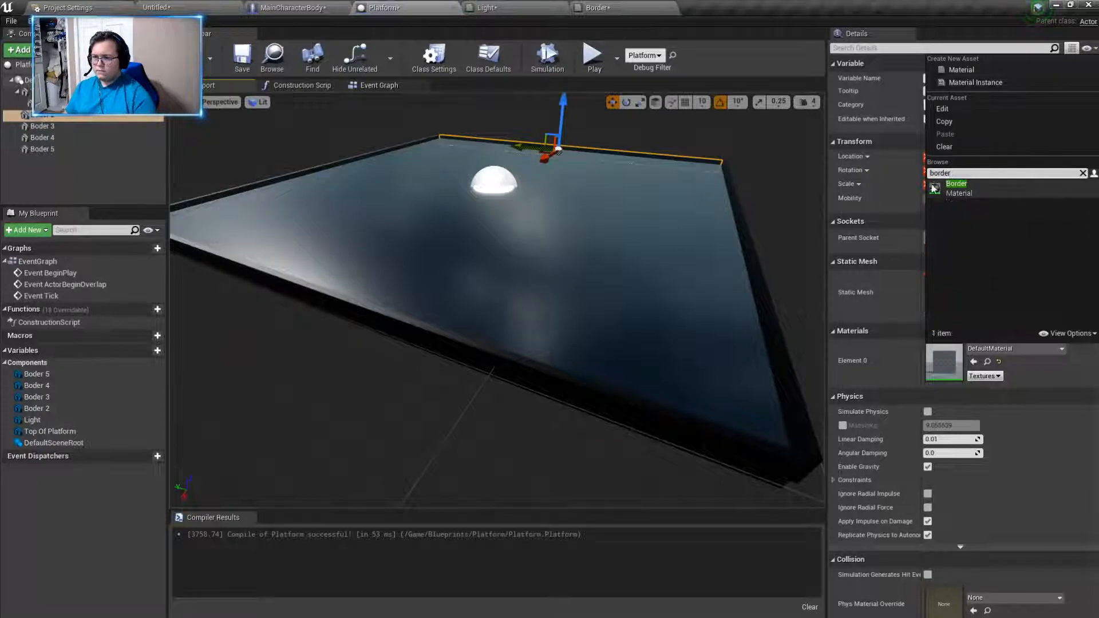
left_click(953, 184)
- Assign the Border material to the Boder 3 strip
left_click(353, 159)
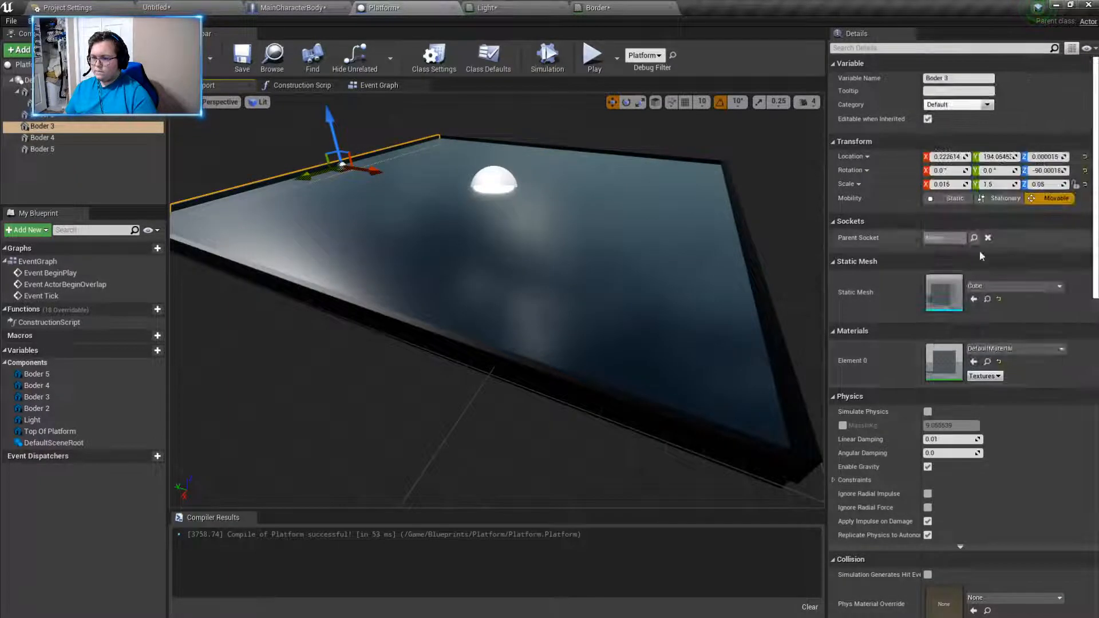
left_click(1004, 349)
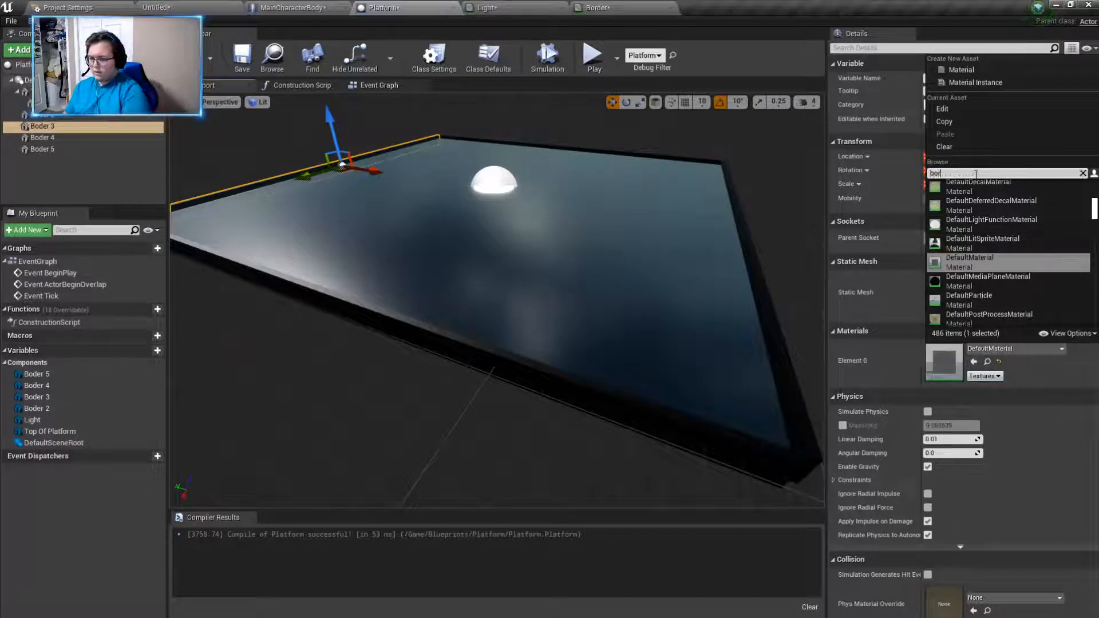
left_click(961, 185)
right_click_drag(572, 298, 678, 269)
- Play-test the level by walking the character around the platform, its light and its border edges, and end the session
left_click(157, 7)
right_click_drag(484, 162, 524, 166)
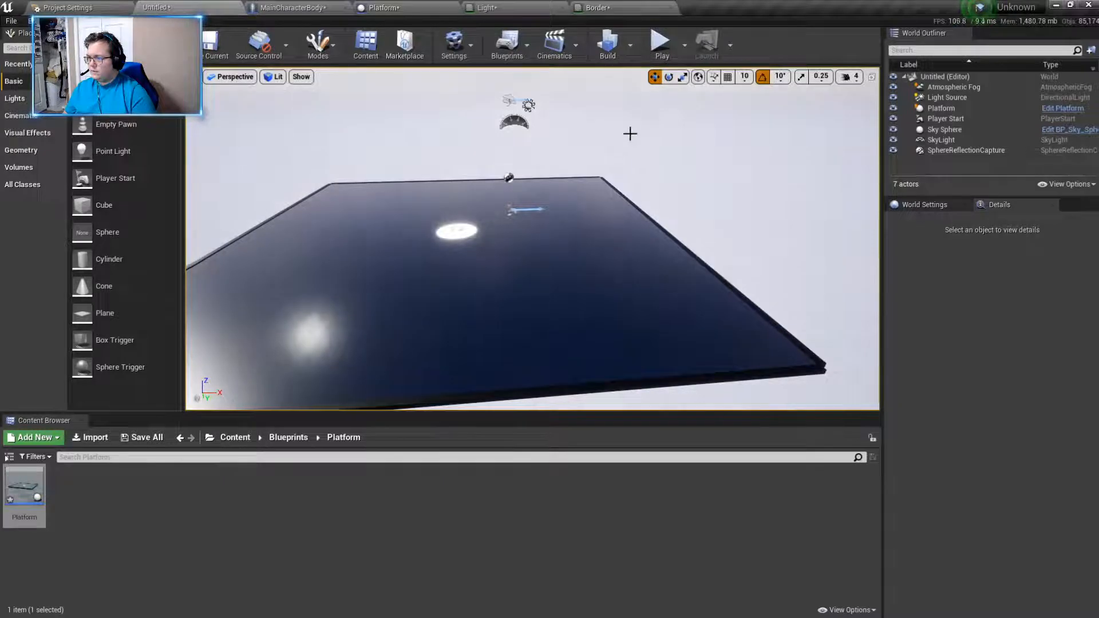
left_click(662, 45)
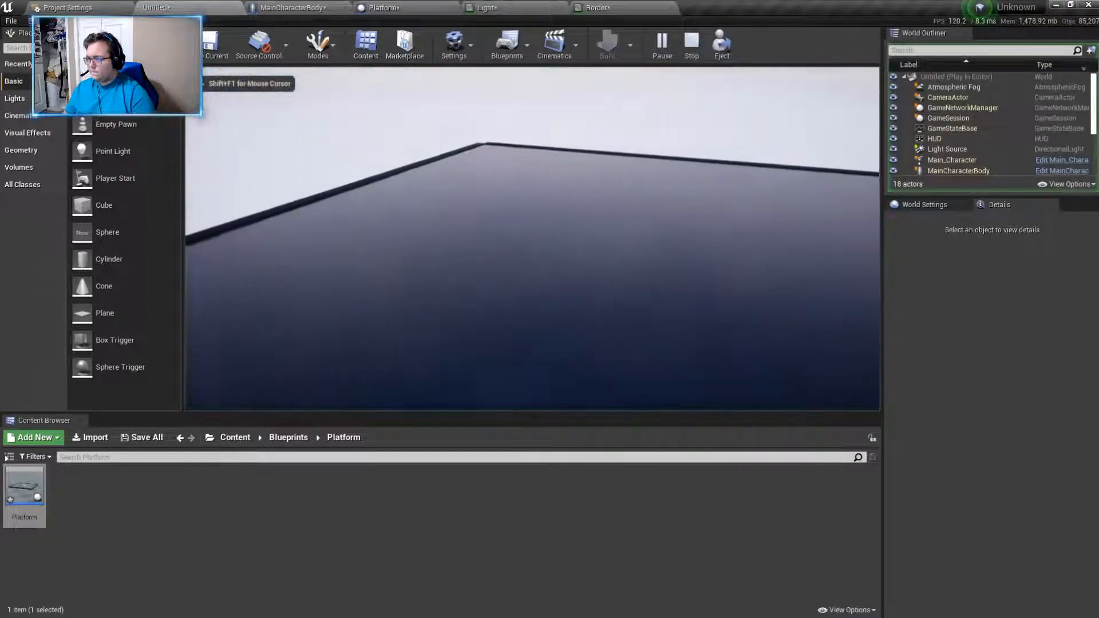
key("w")
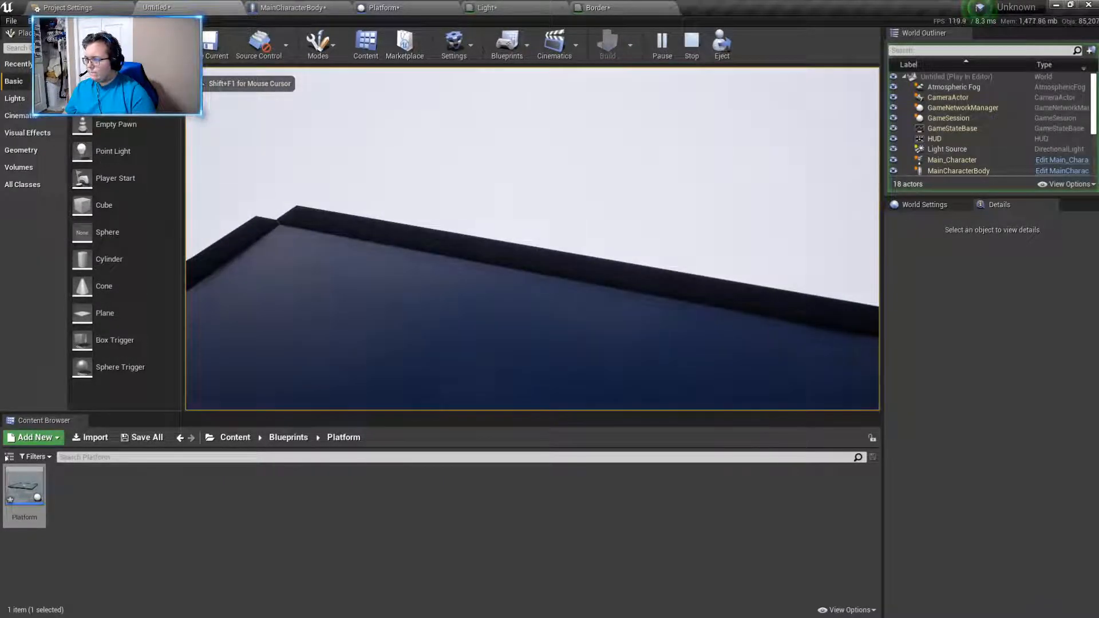
key("w")
key("w")
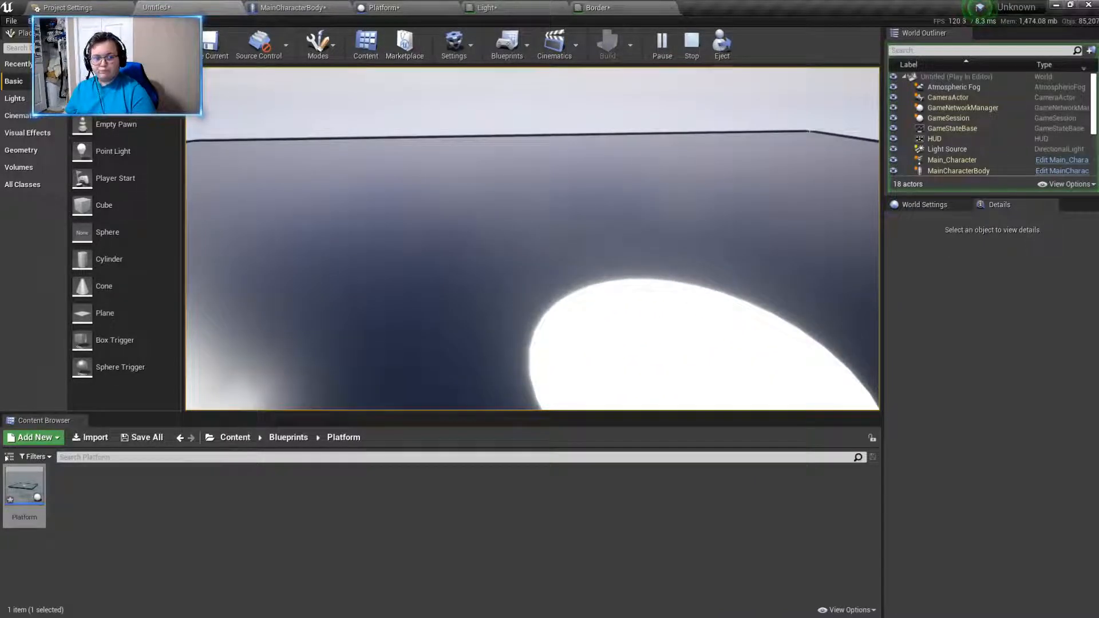
key("w")
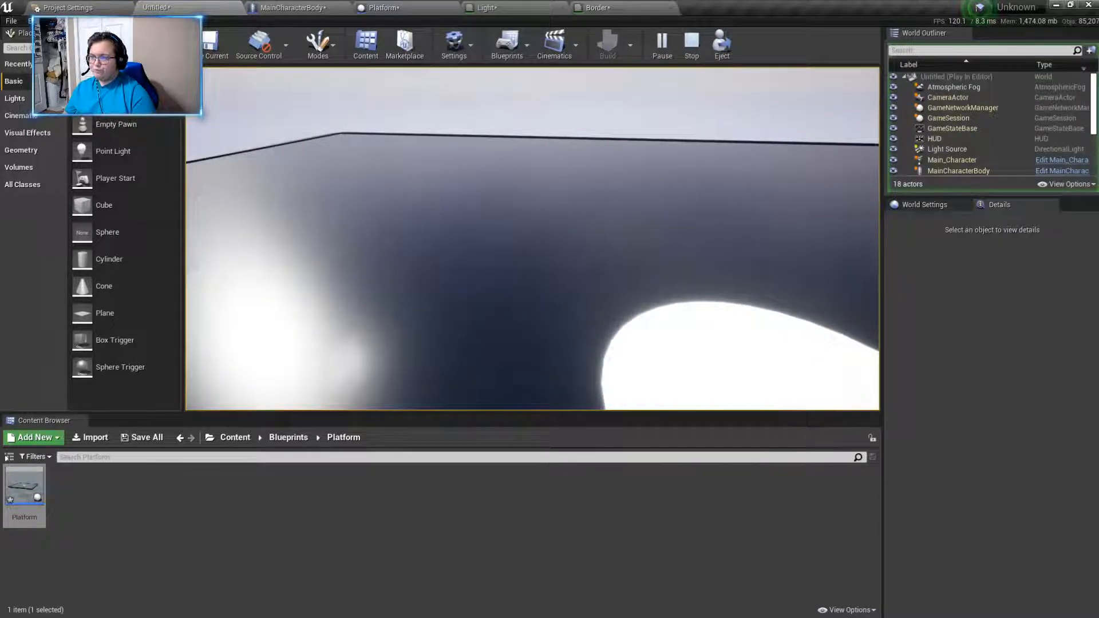
key("s")
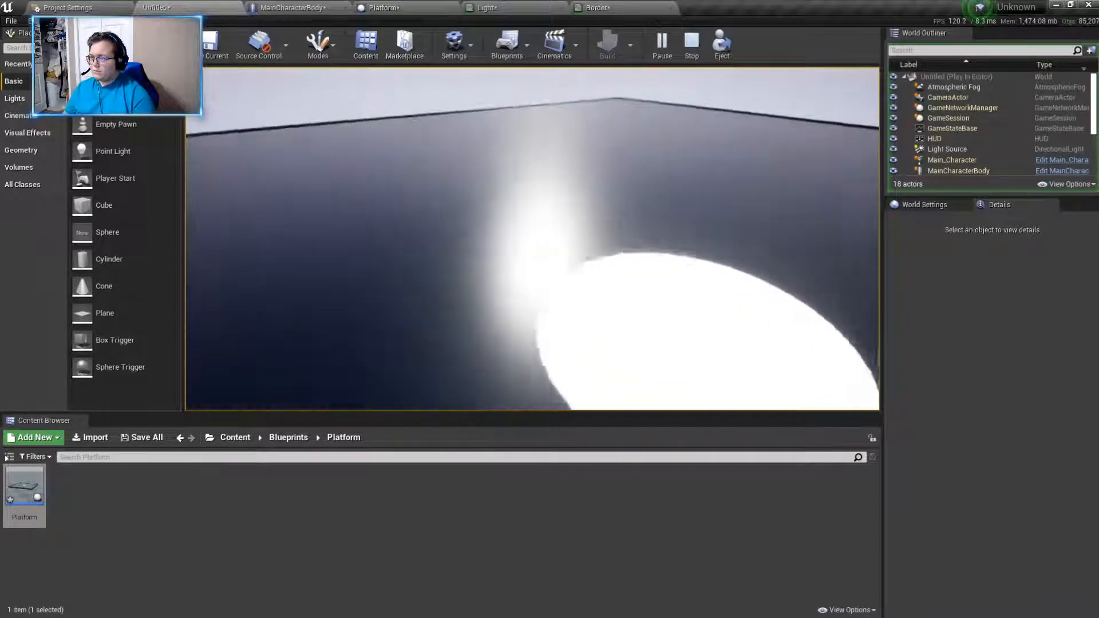
key("s")
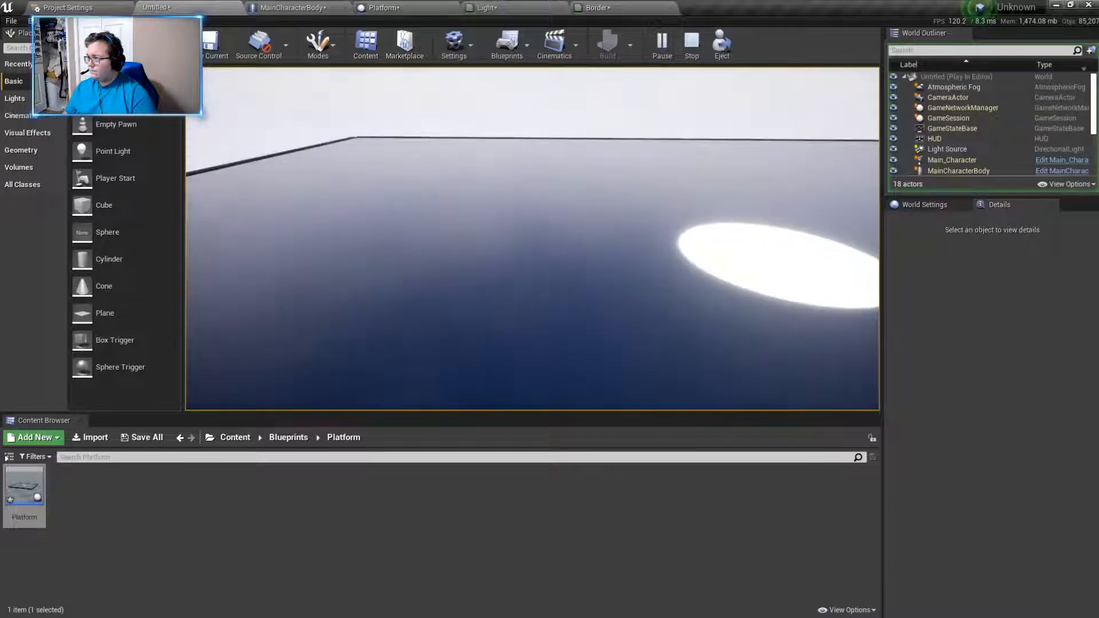
key("w")
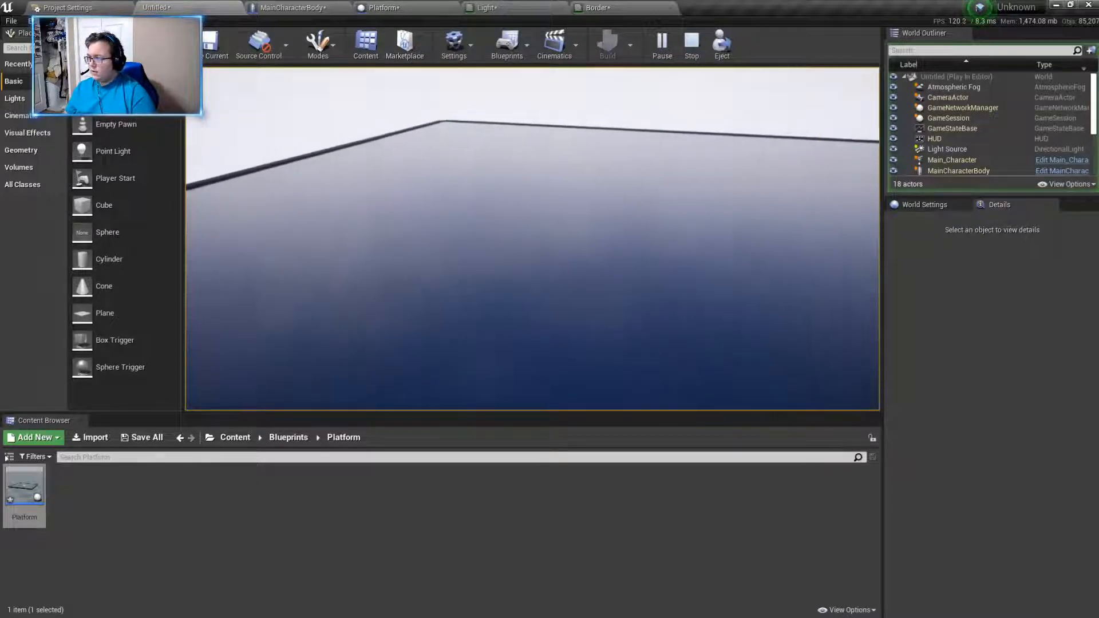
key("w")
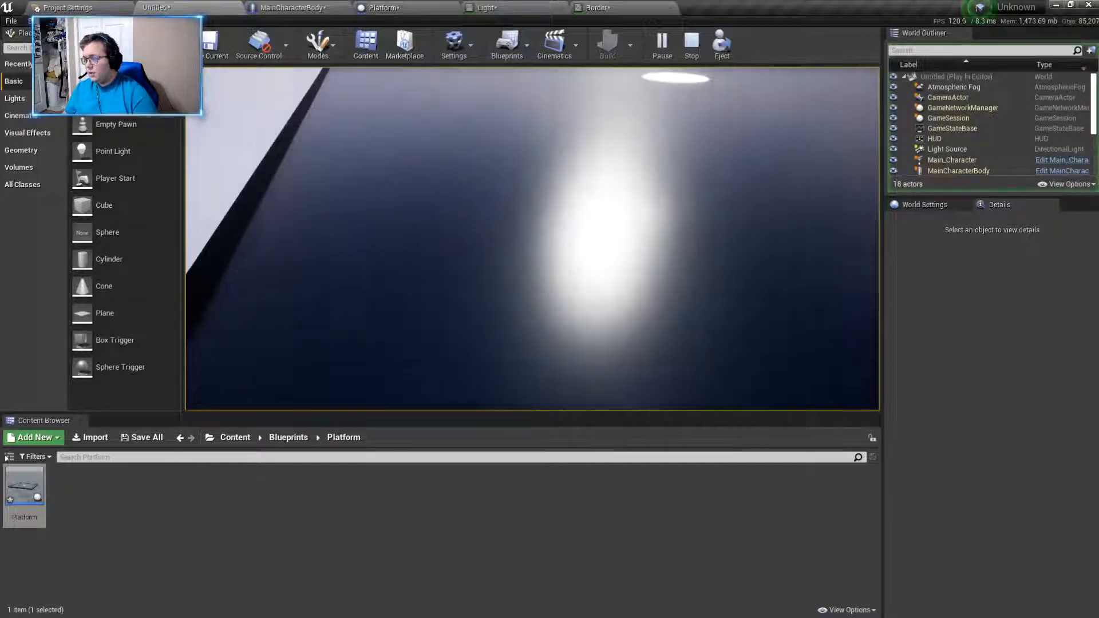
key("w")
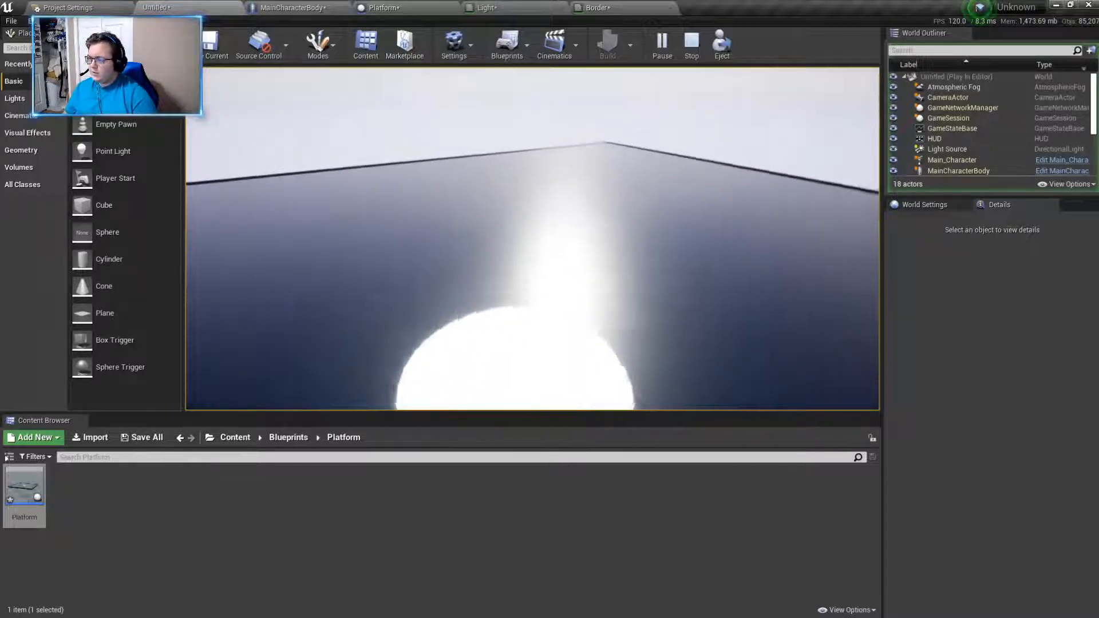
key("Escape")
- Duplicate the Platform actor in the level and place the copy alongside the original's edge
key("s")
right_click_drag(618, 296, 572, 344)
left_click(435, 288)
right_click_drag(435, 288, 492, 257)
left_click_drag(312, 303, 660, 212, "alt")
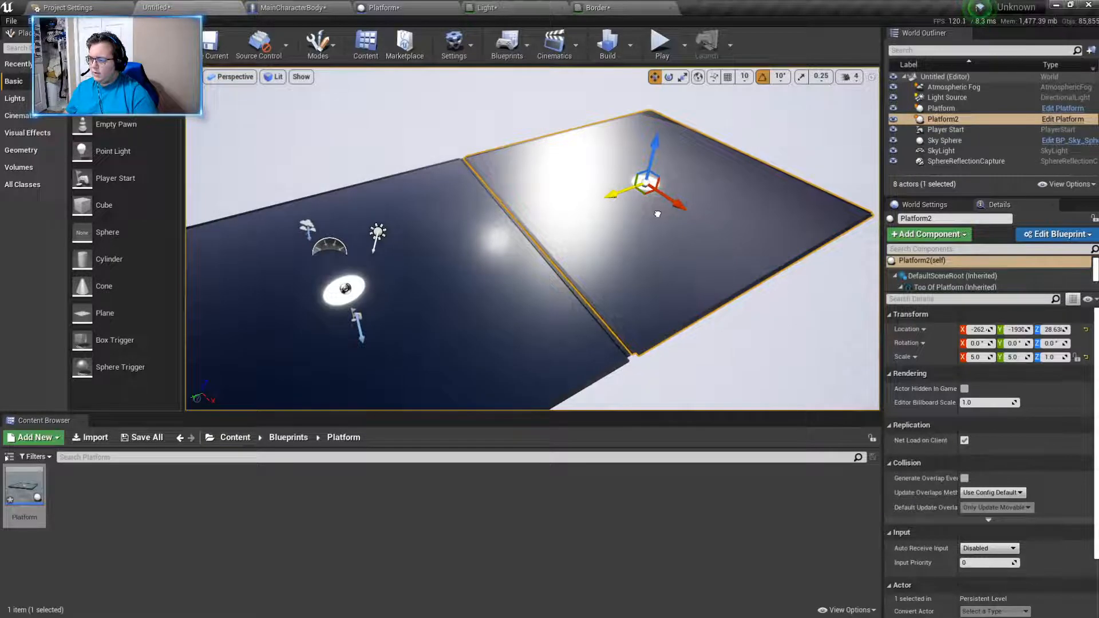
- Move the platform copy closer to the original, examine the seam at their corners, and delete the copy
left_click(746, 401)
key("w")
right_click_drag(601, 263, 544, 298)
key("d")
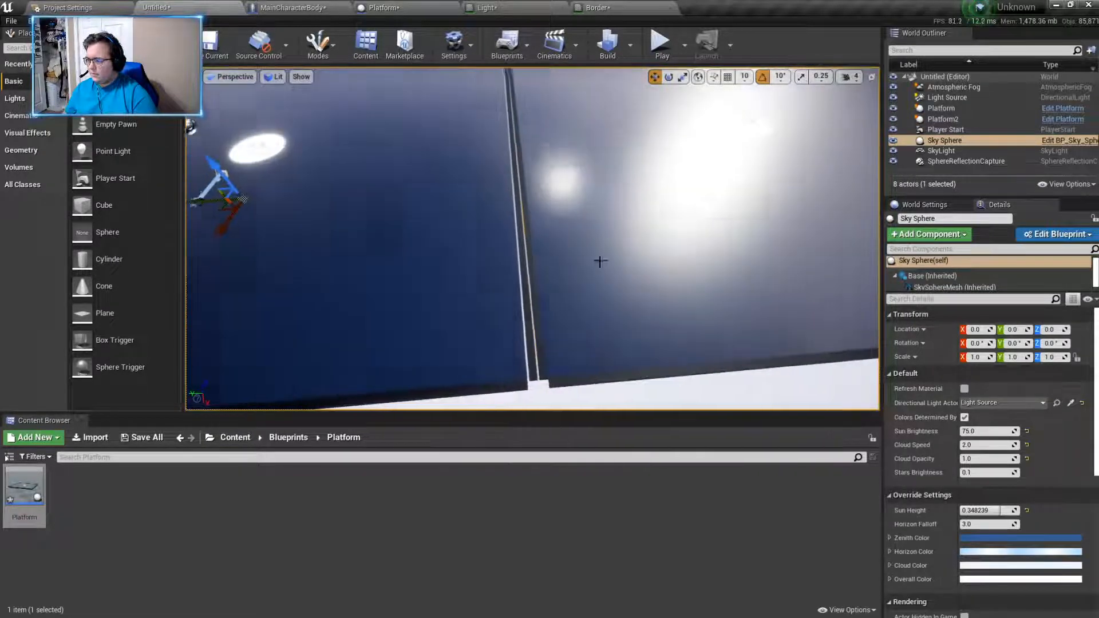
left_click(607, 220)
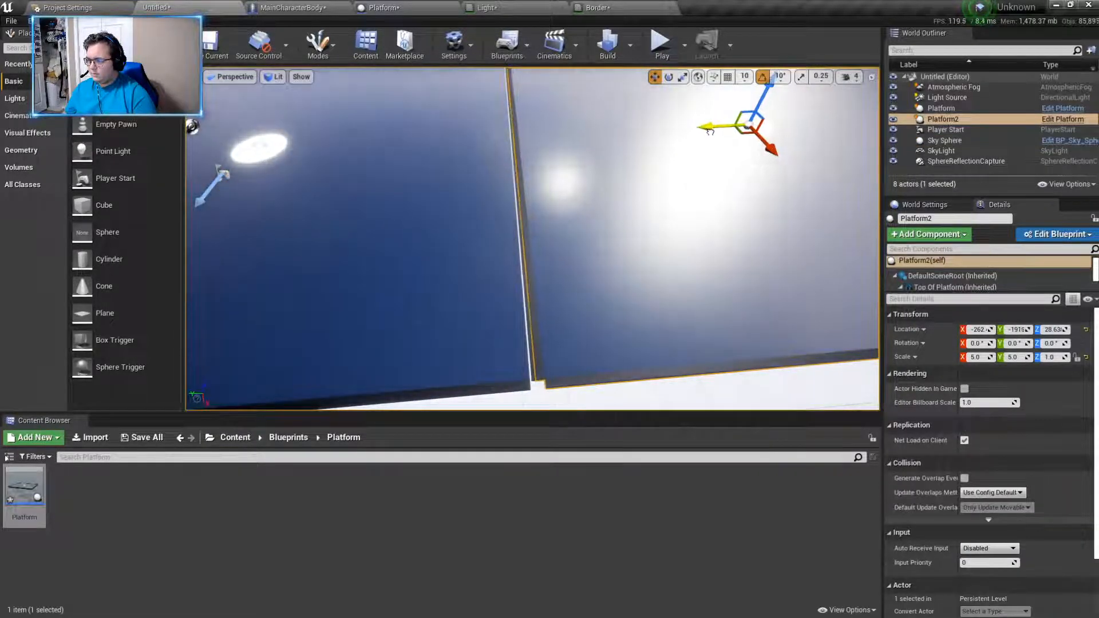
key("d")
right_click_drag(702, 215, 691, 290)
left_click(708, 245)
key("a")
left_click(691, 290)
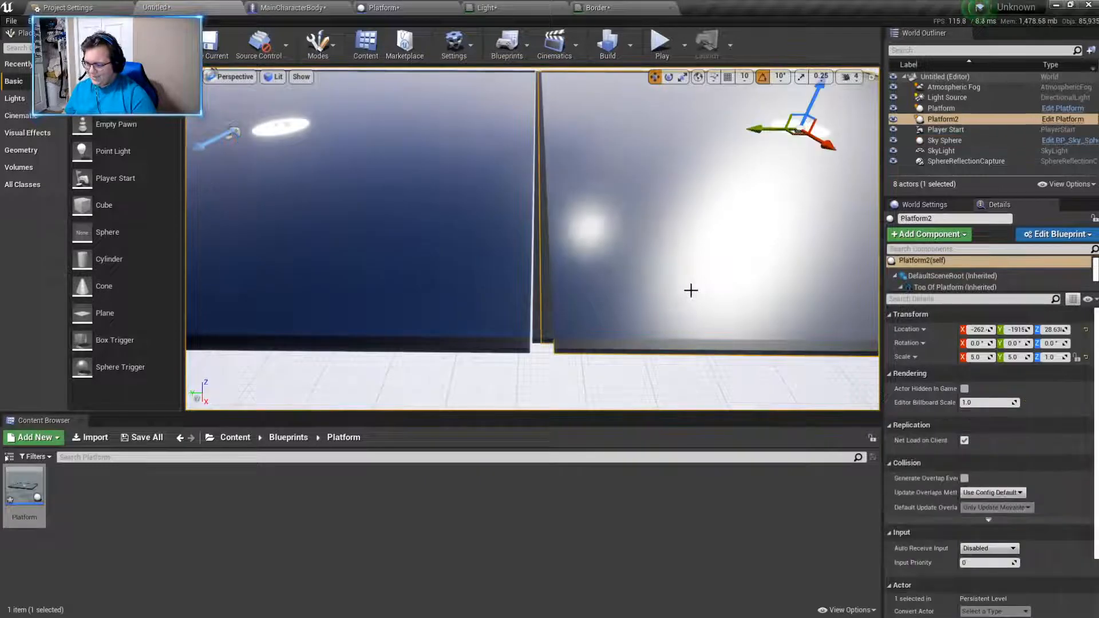
key("Delete")
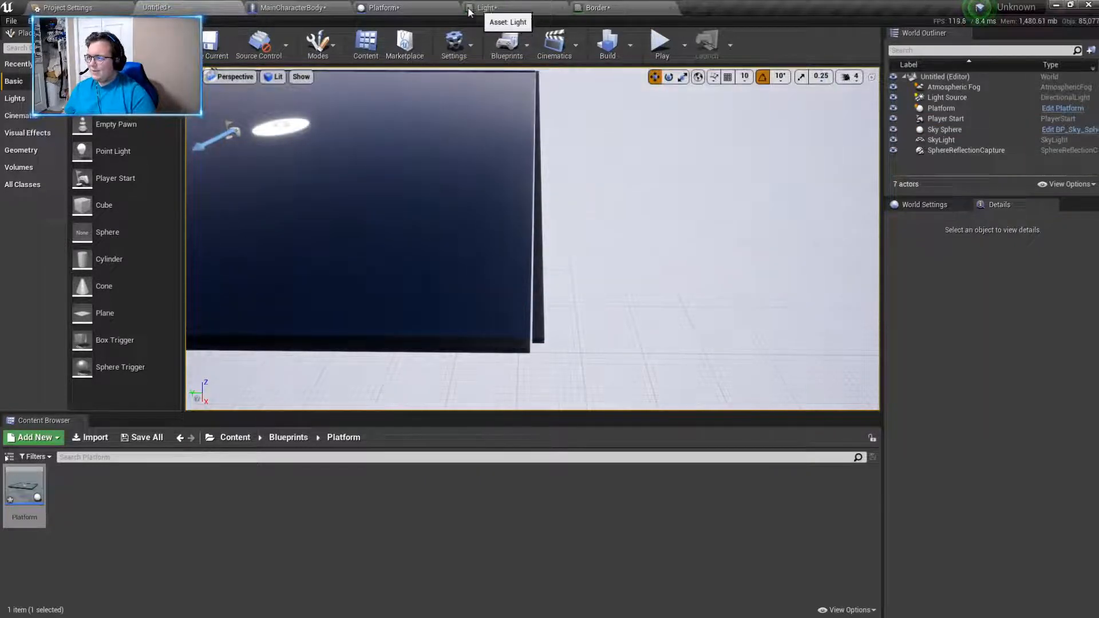
- In the Platform blueprint, nudge the Boder 5 strip inward against the platform's edge, to about Y -194.0
left_click(373, 10)
right_click_drag(646, 229, 695, 246)
key("d")
mouse_move(293, 285)
right_mouse_down()
mouse_move(291, 325)
mouse_move(223, 312)
mouse_move(303, 288)
right_mouse_up()
key("s")
right_click_drag(385, 323, 415, 324)
left_click(544, 332)
right_click_drag(545, 331, 647, 234)
key("w")
mouse_move(497, 300)
right_mouse_down()
mouse_move(550, 300)
mouse_move(493, 300)
right_mouse_up()
left_click(480, 300)
right_click_drag(443, 192, 442, 128)
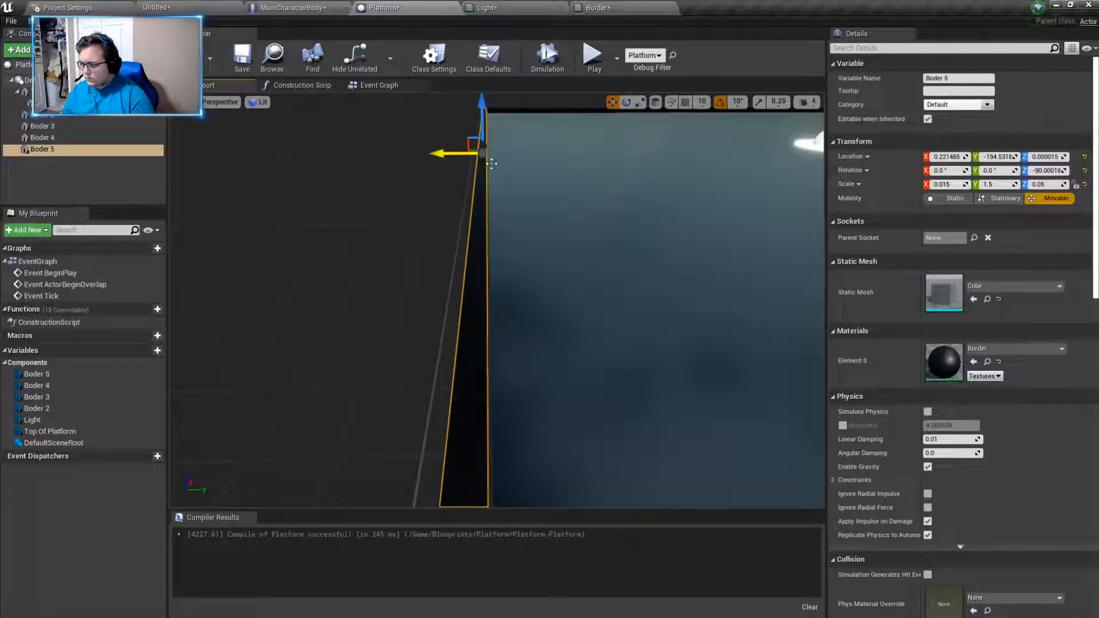
left_click_drag(440, 153, 442, 154)
right_click_drag(393, 237, 398, 261)
right_click_drag(333, 350, 386, 349)
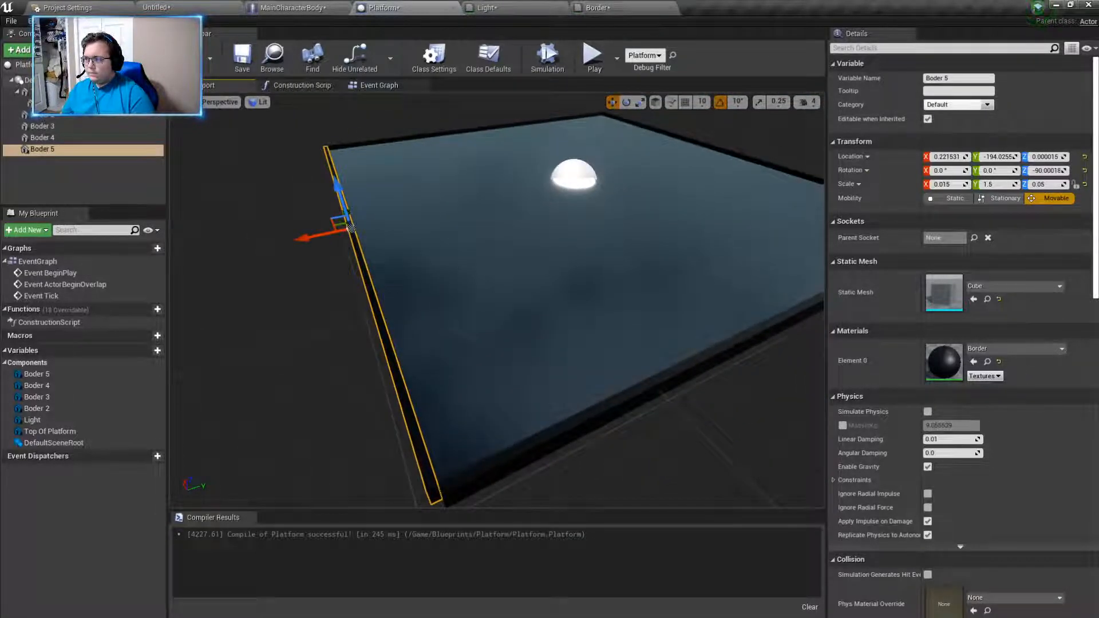
- Add a Static Mesh component named Corner under Boder 5 and assign it the Cube mesh
left_click(22, 50)
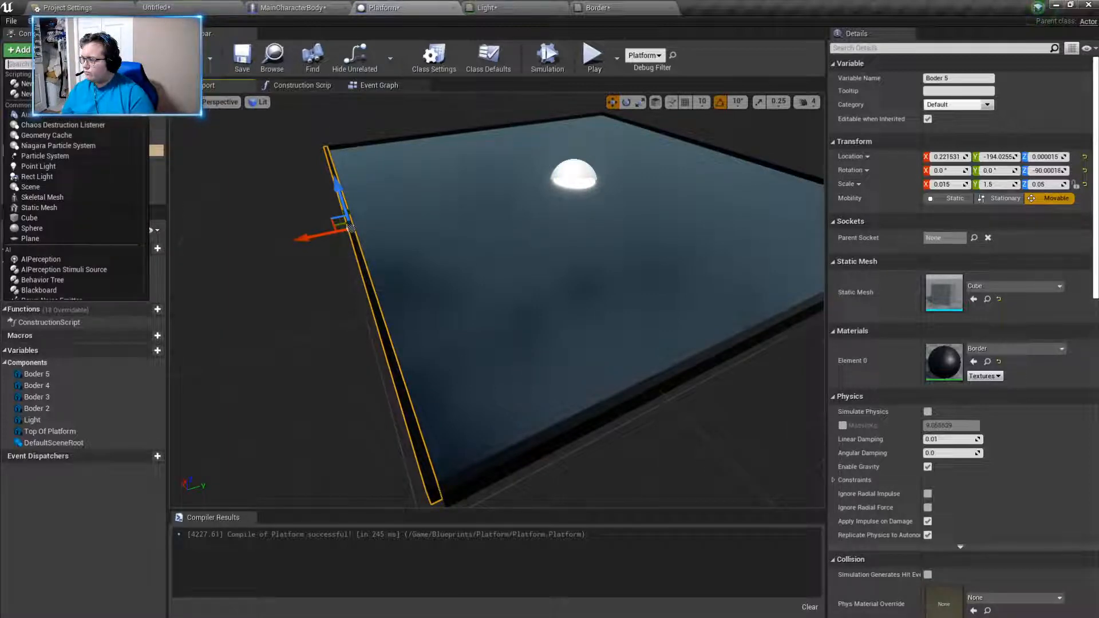
left_click(54, 206)
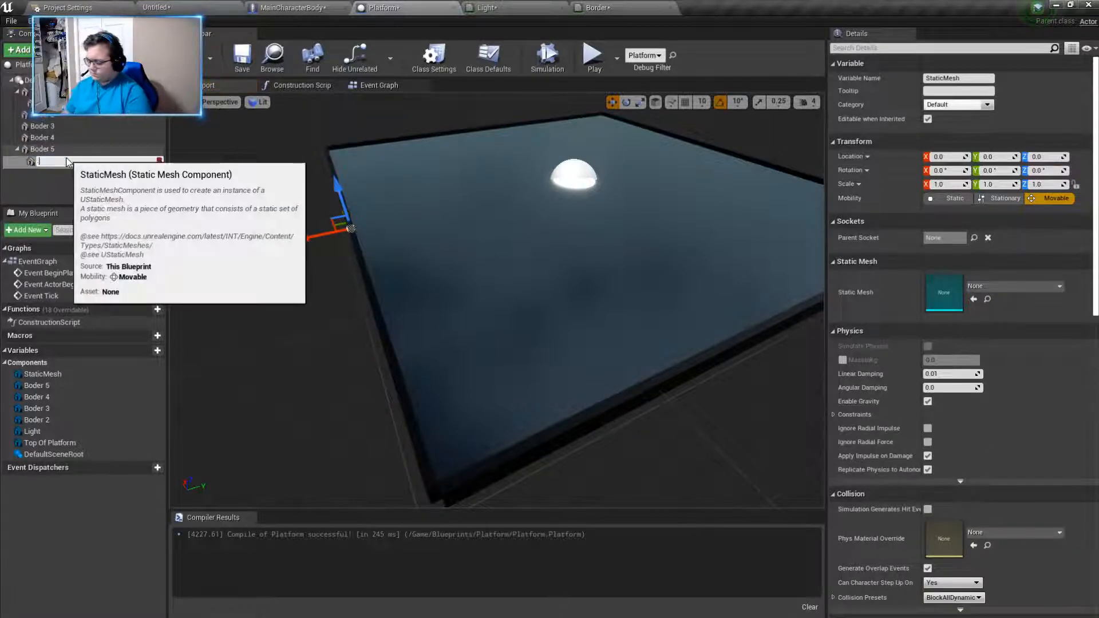
type("Corner")
key("Return")
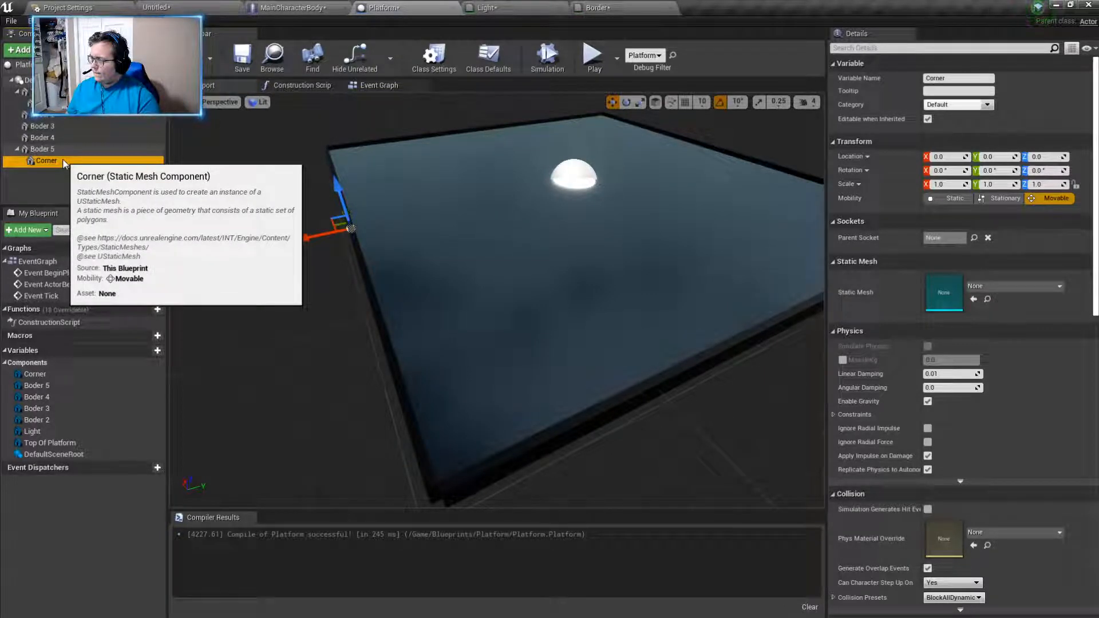
left_click(993, 287)
type("cube")
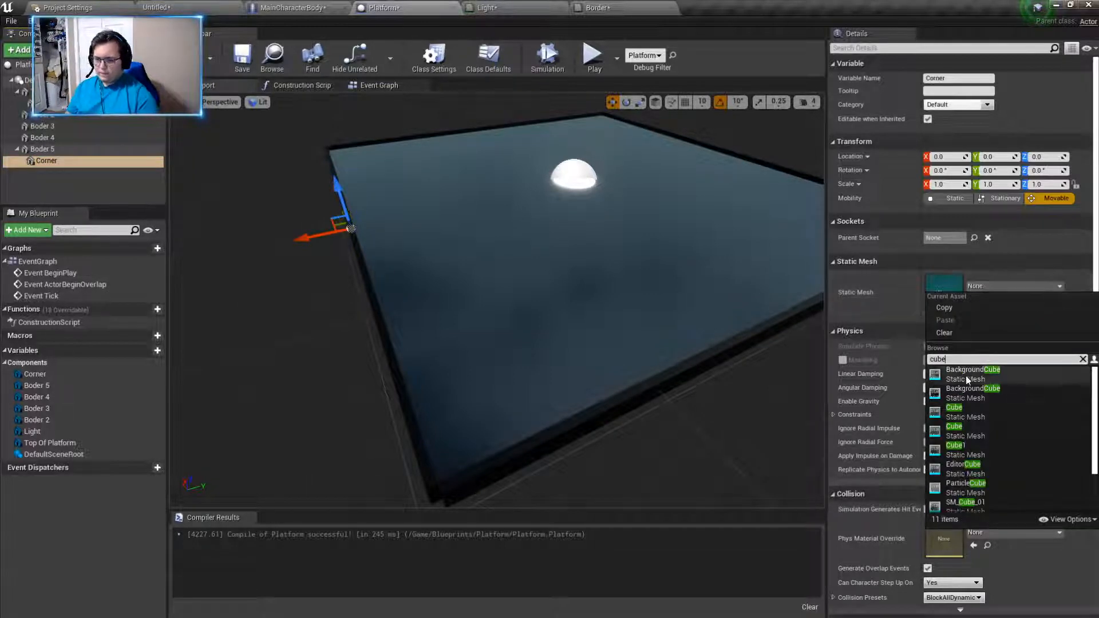
left_click(976, 412)
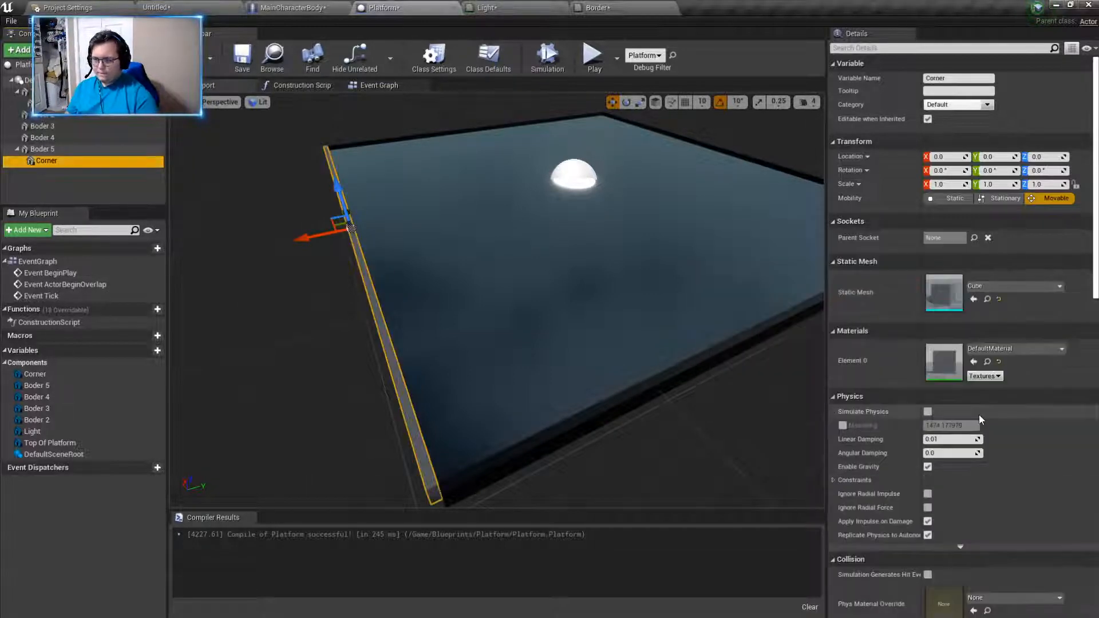
- Try moving the stretched Corner mesh away from the platform's edge and delete the component
right_click_drag(690, 443, 612, 445)
left_click_drag(442, 215, 379, 215)
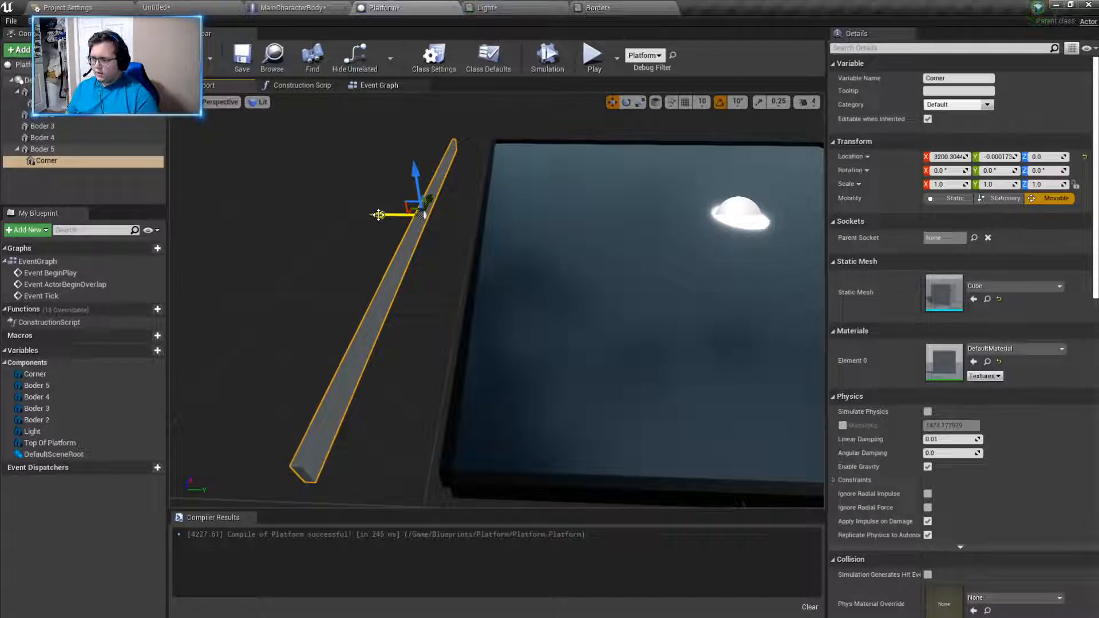
key("Delete")
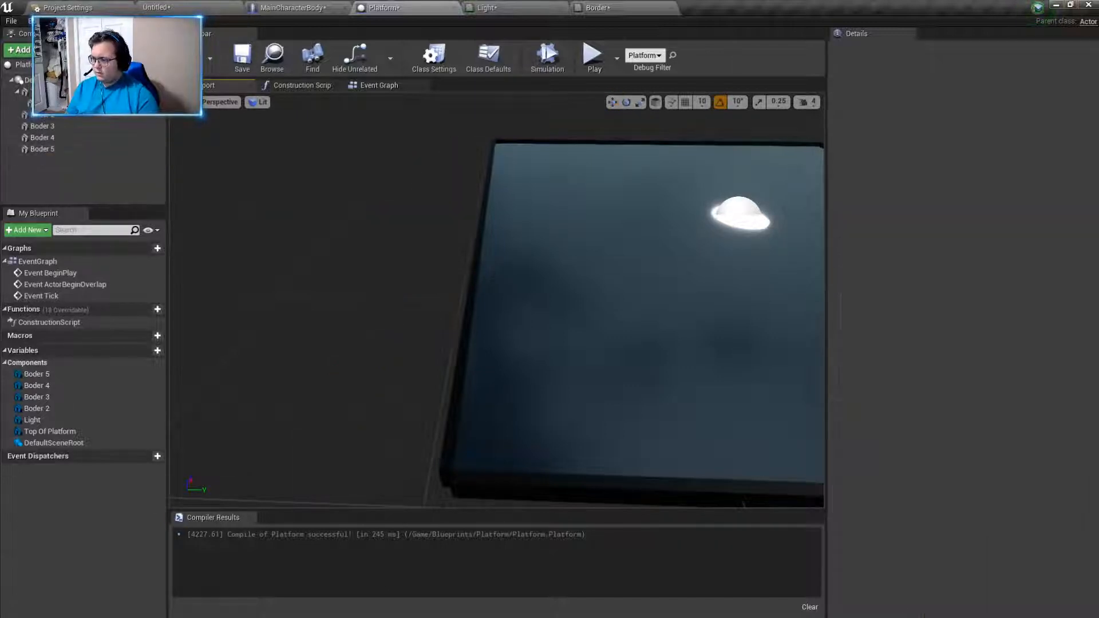
- Add a Cube component under Top Of Platform and name it Border
left_click(59, 92)
left_click(41, 50)
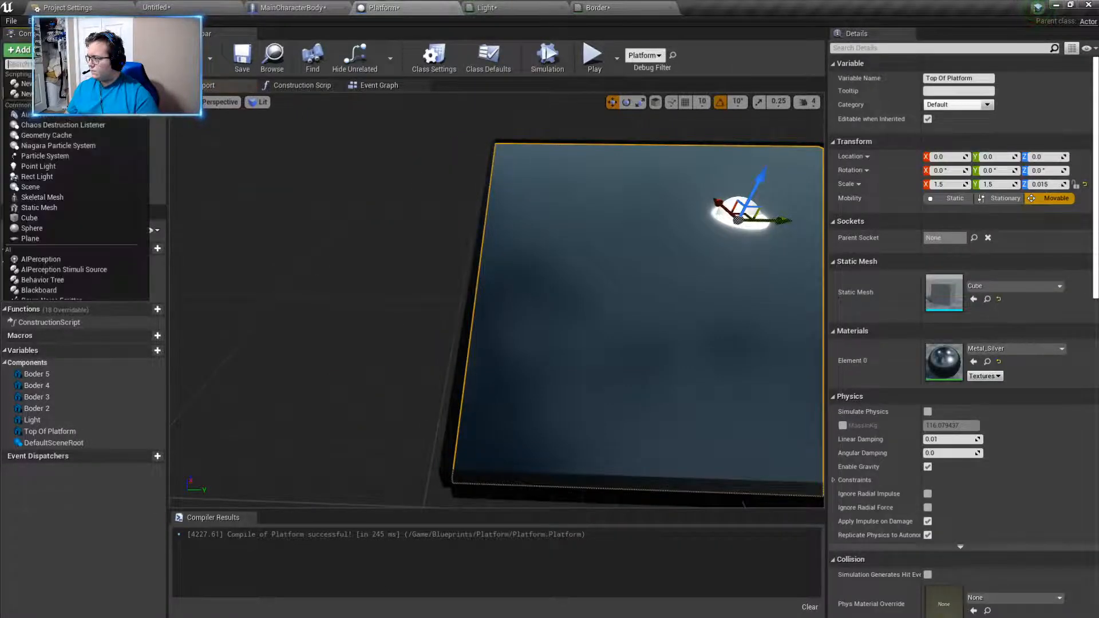
type("cube")
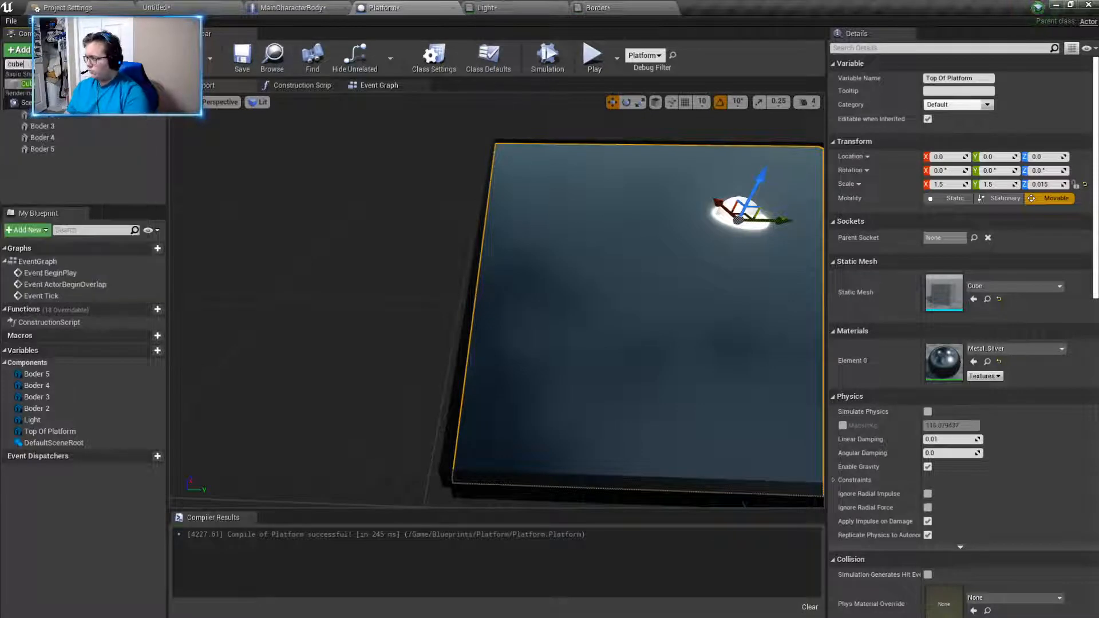
key("Return")
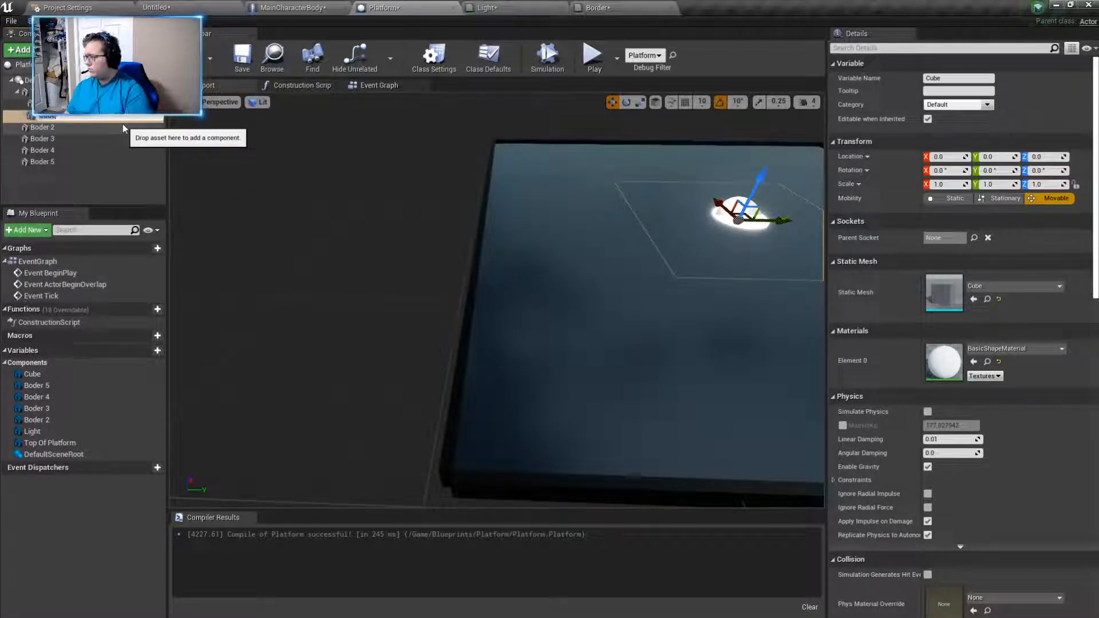
key("BackSpace")
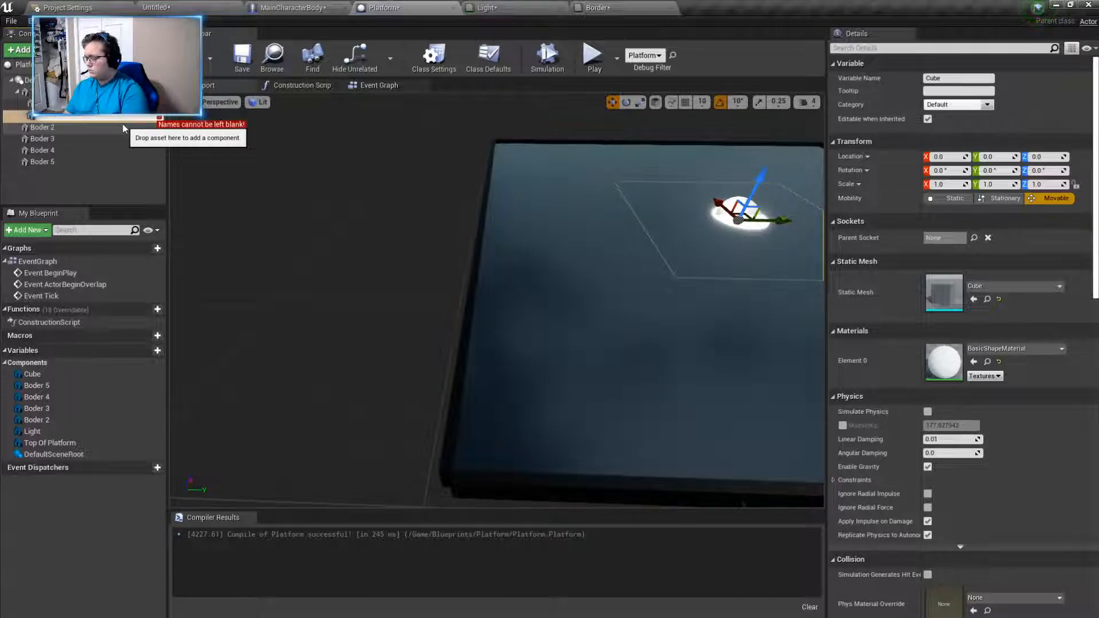
type("Border")
key("Return")
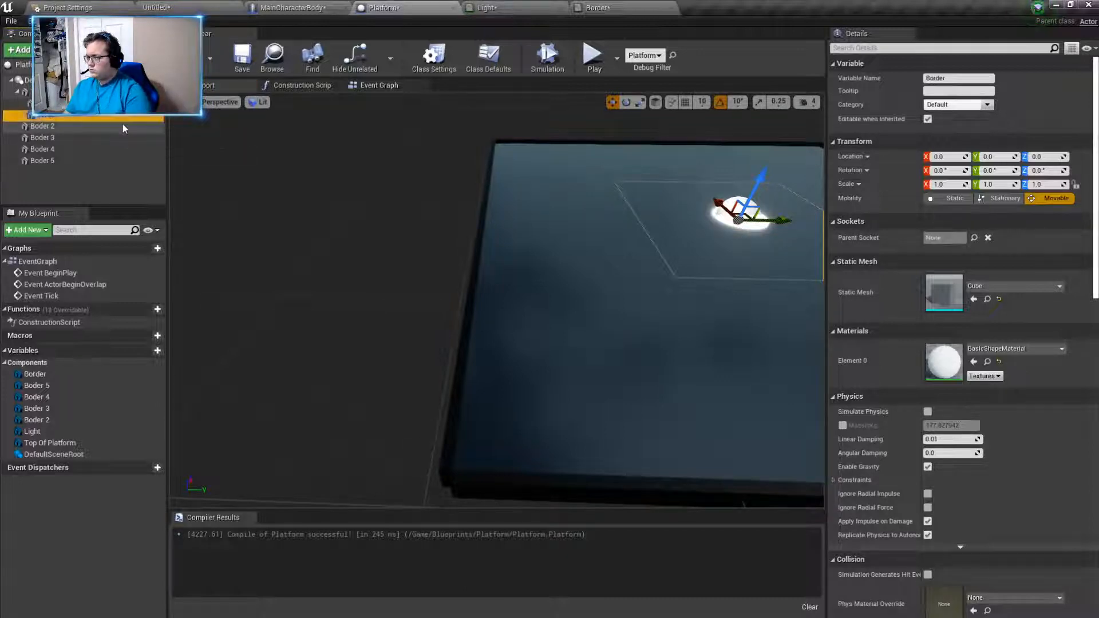
- Rename the new cube component as Corner
right_click(67, 115)
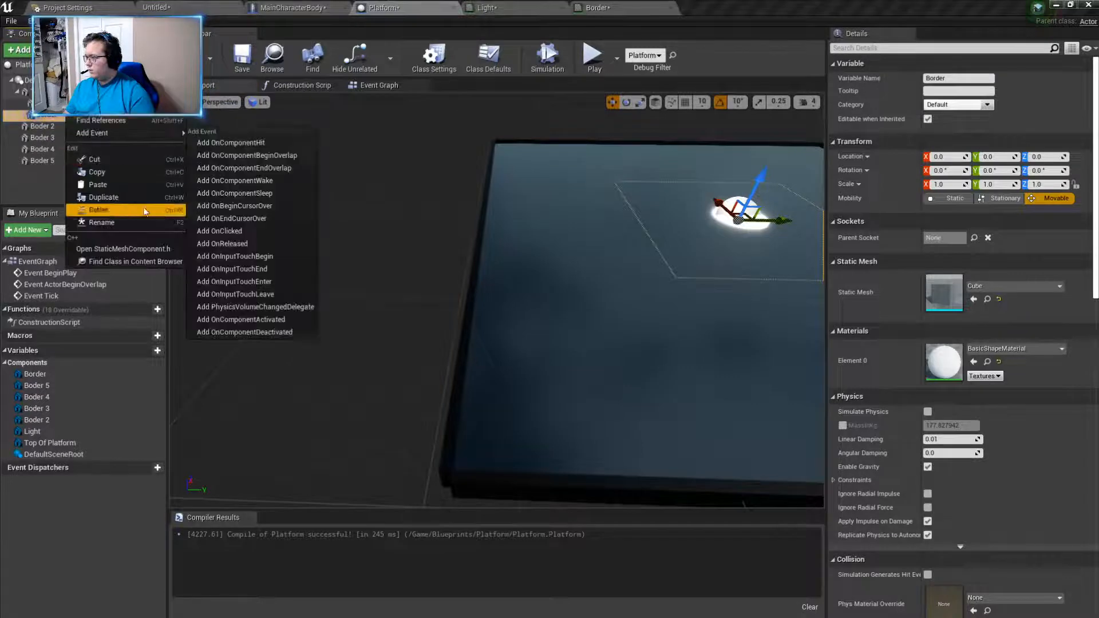
left_click(133, 222)
key("BackSpace")
type("B")
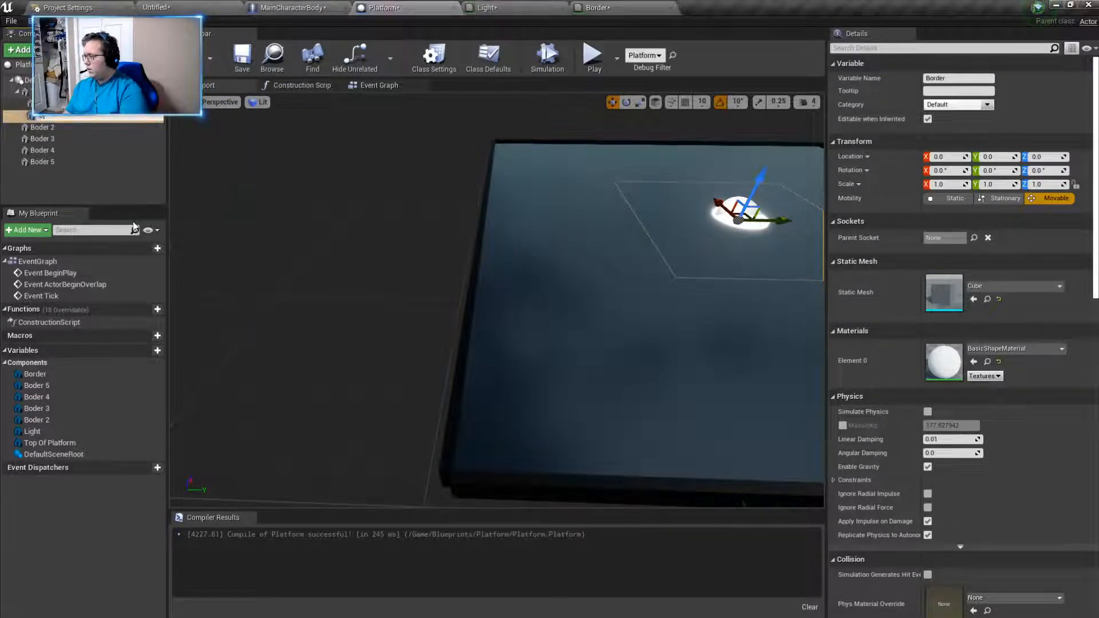
key("BackSpace")
type("Colner")
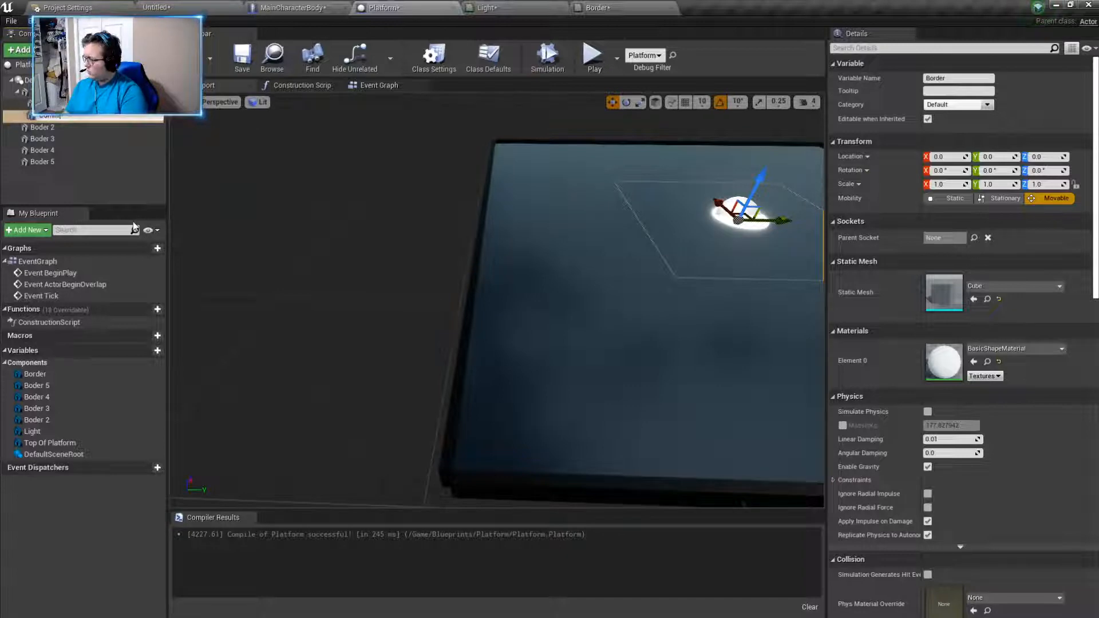
key("Return")
- Try moving the new Corner cube along Y past the platform's edge and delete the component
left_click_drag(782, 220, 389, 216)
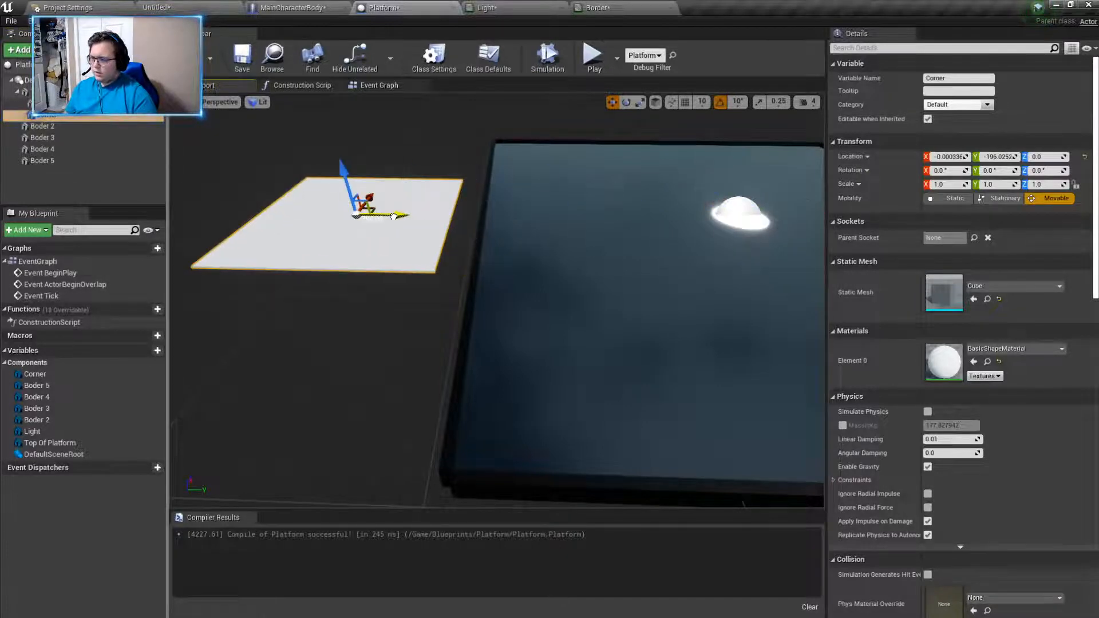
key("Delete")
- Add a Static Mesh component named Corner under the scene root and assign it the Cube mesh
left_click(26, 80)
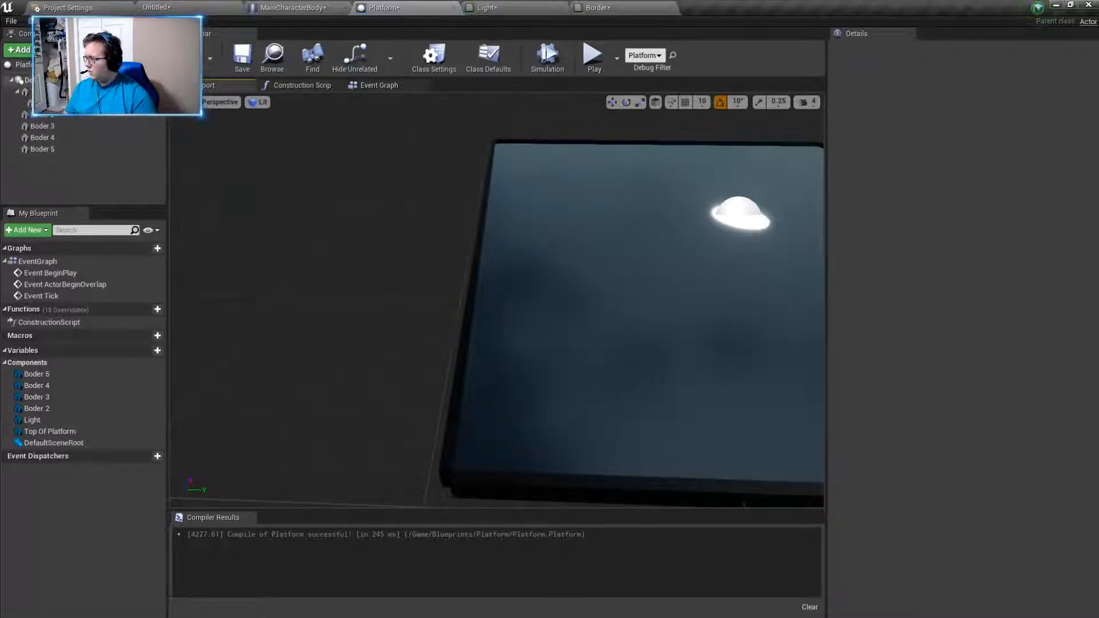
left_click(23, 50)
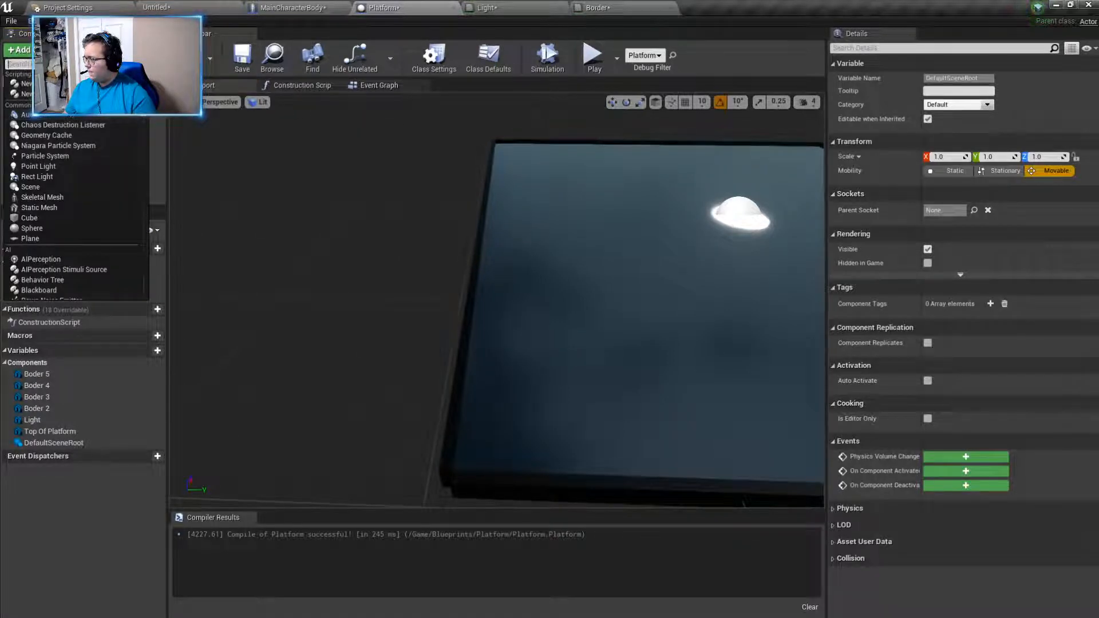
left_click(48, 208)
type("Corner")
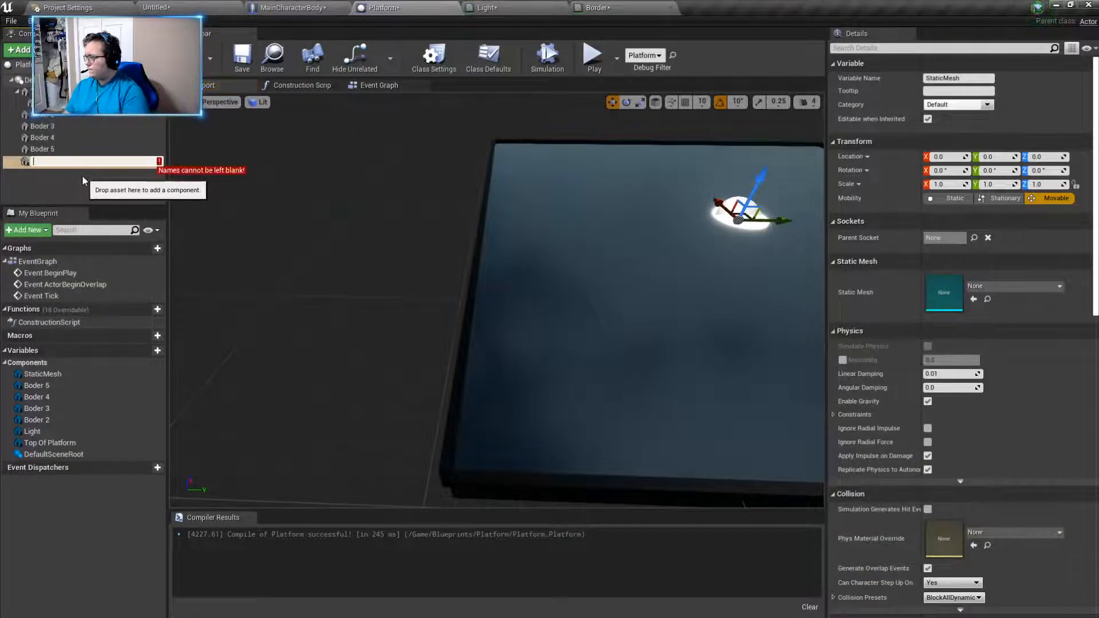
key("Return")
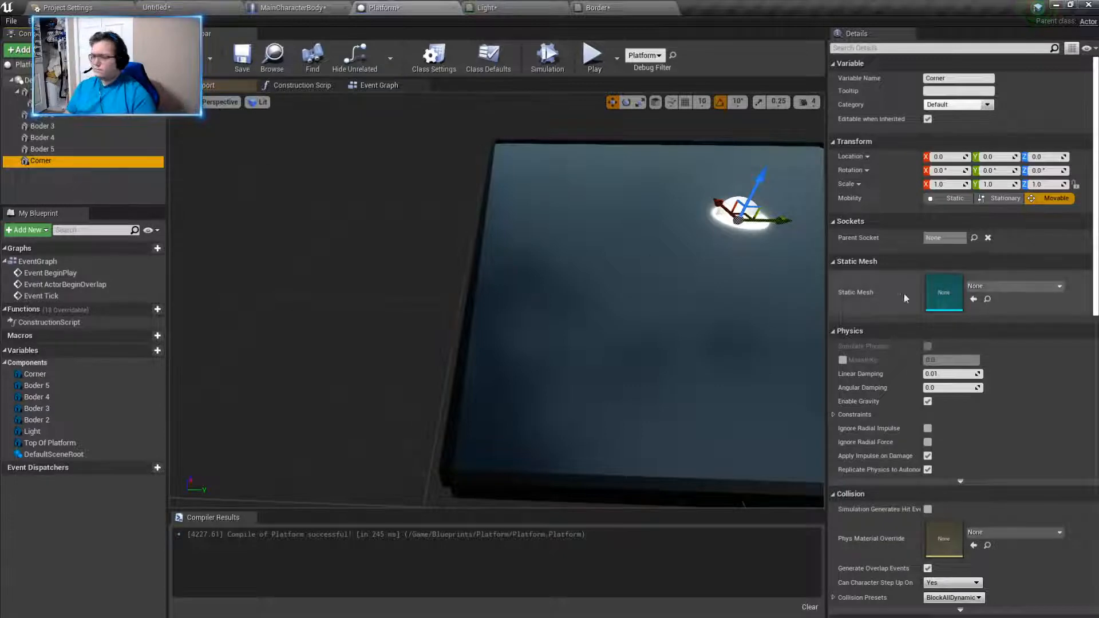
left_click(1011, 286)
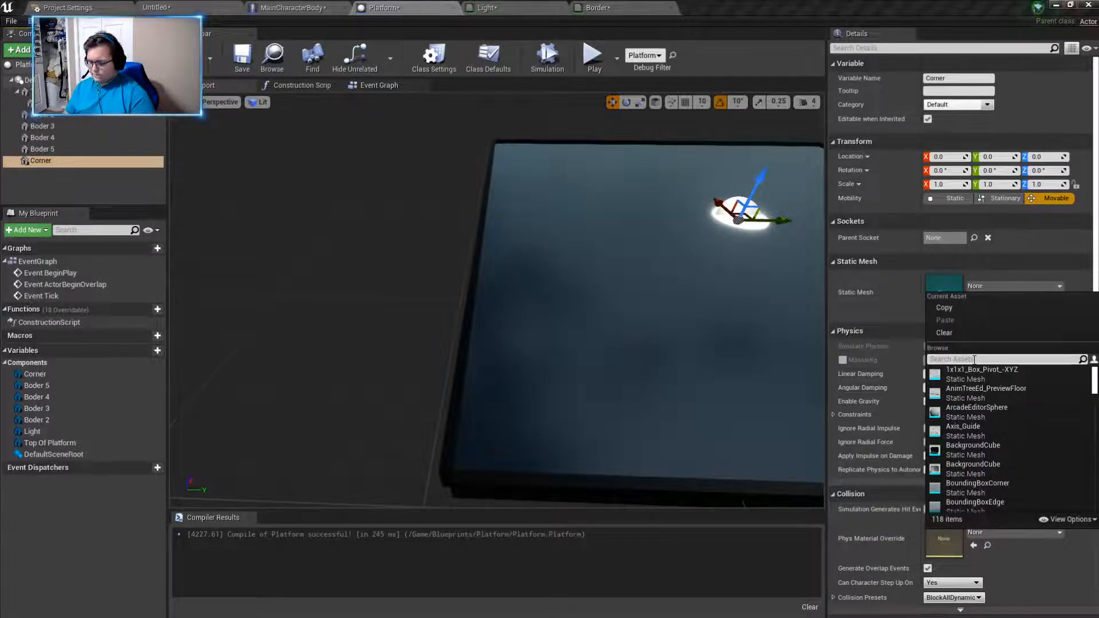
type("cube")
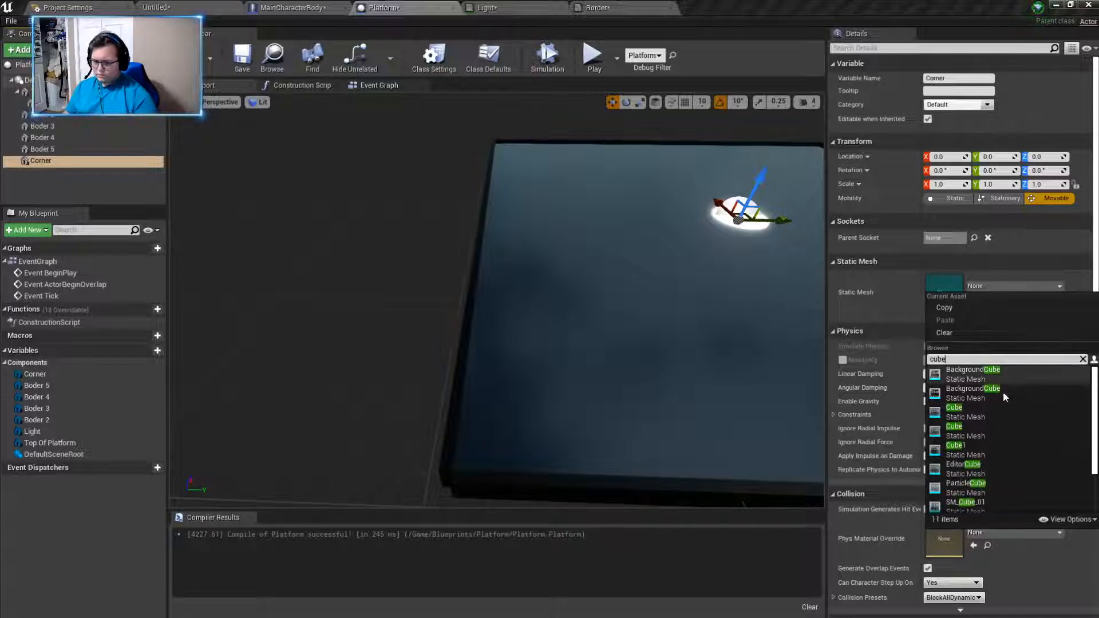
left_click(995, 407)
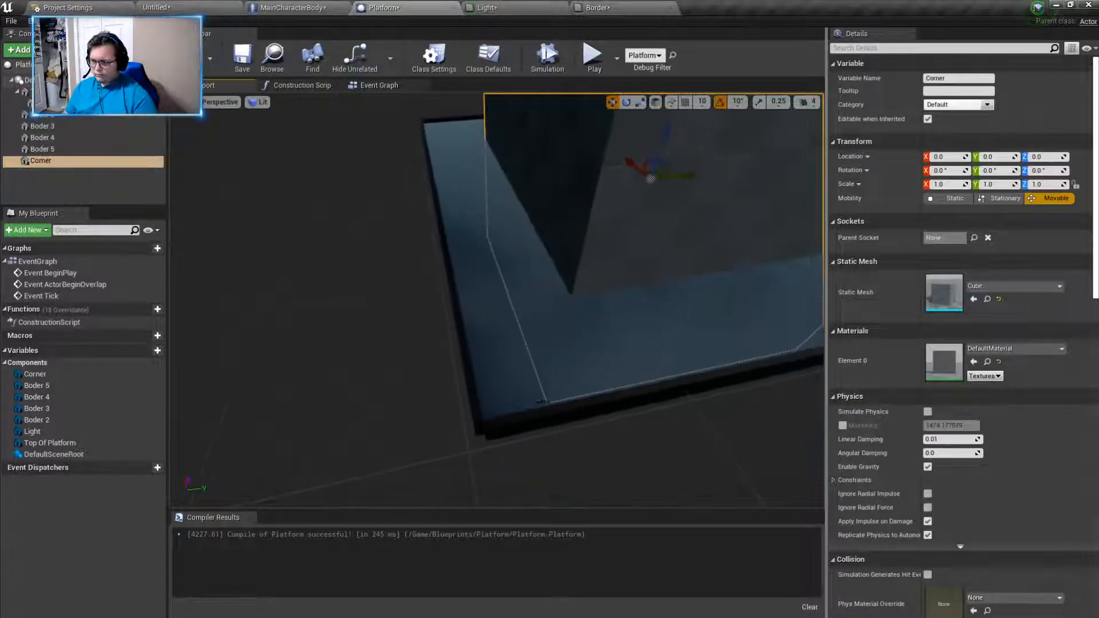
- Compare Corner with the Boder 2 strip and set Corner's X scale to 0.15
right_click_drag(517, 304, 564, 263)
left_click(517, 304)
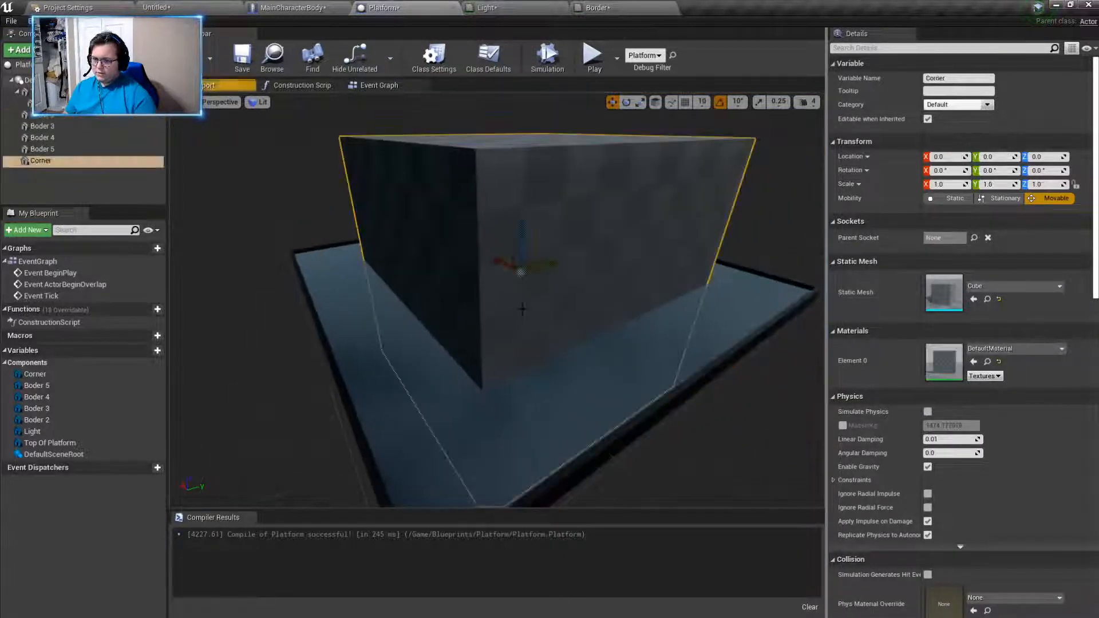
left_click(710, 372)
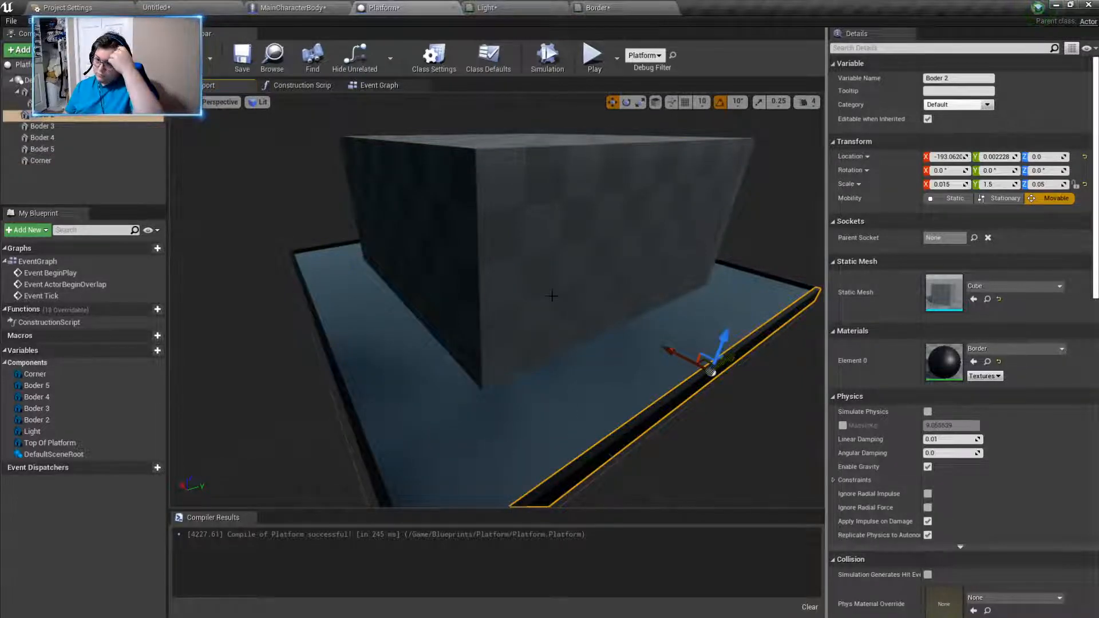
left_click(526, 293)
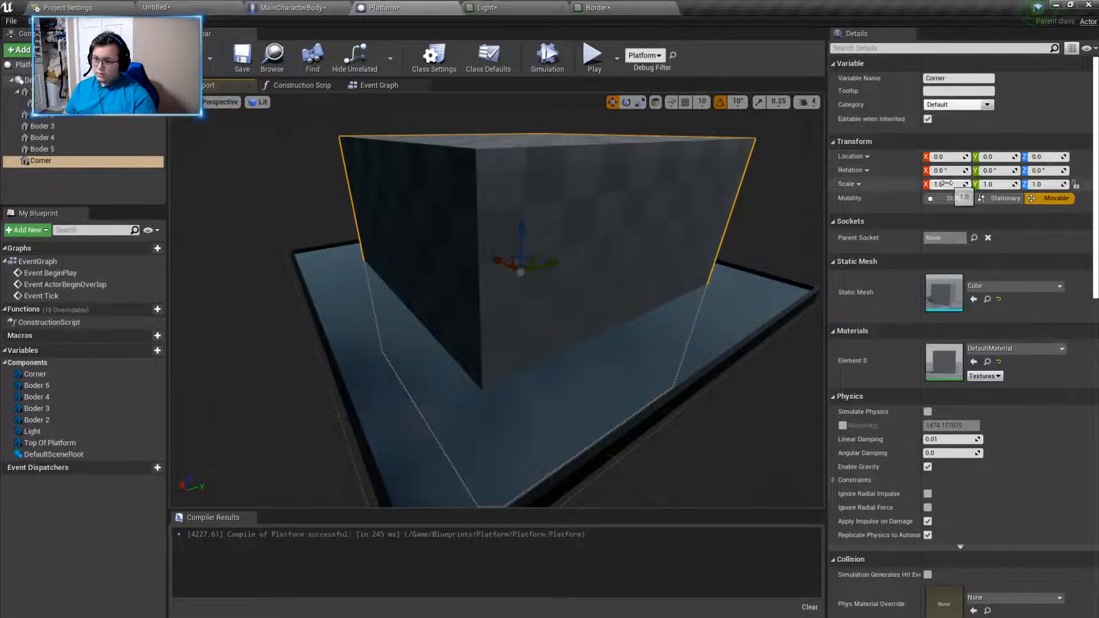
left_click(715, 362)
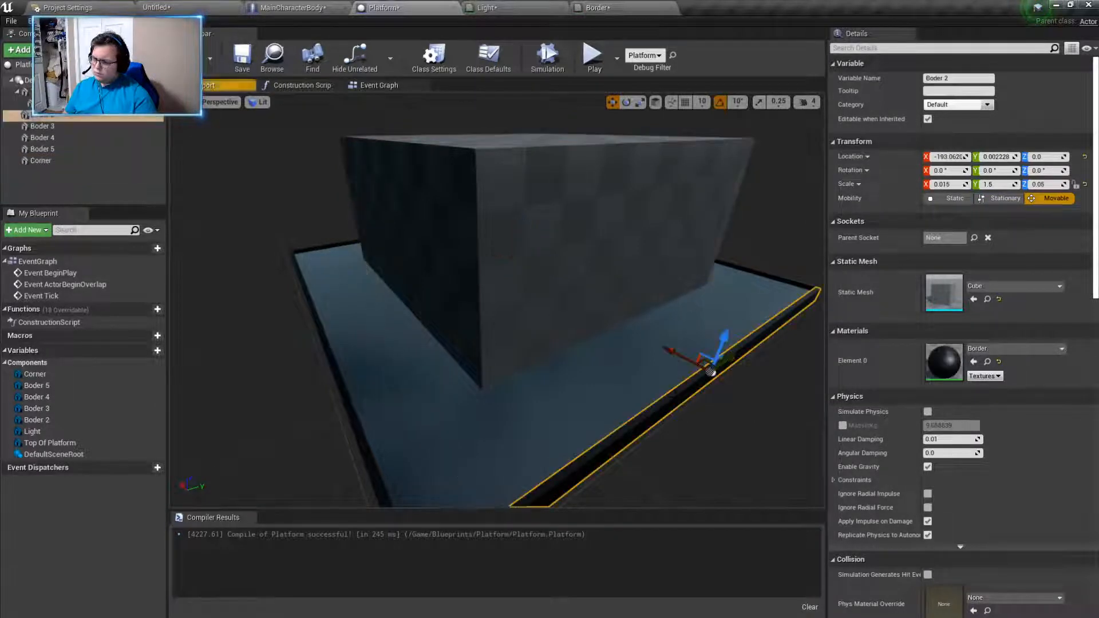
left_click(584, 269)
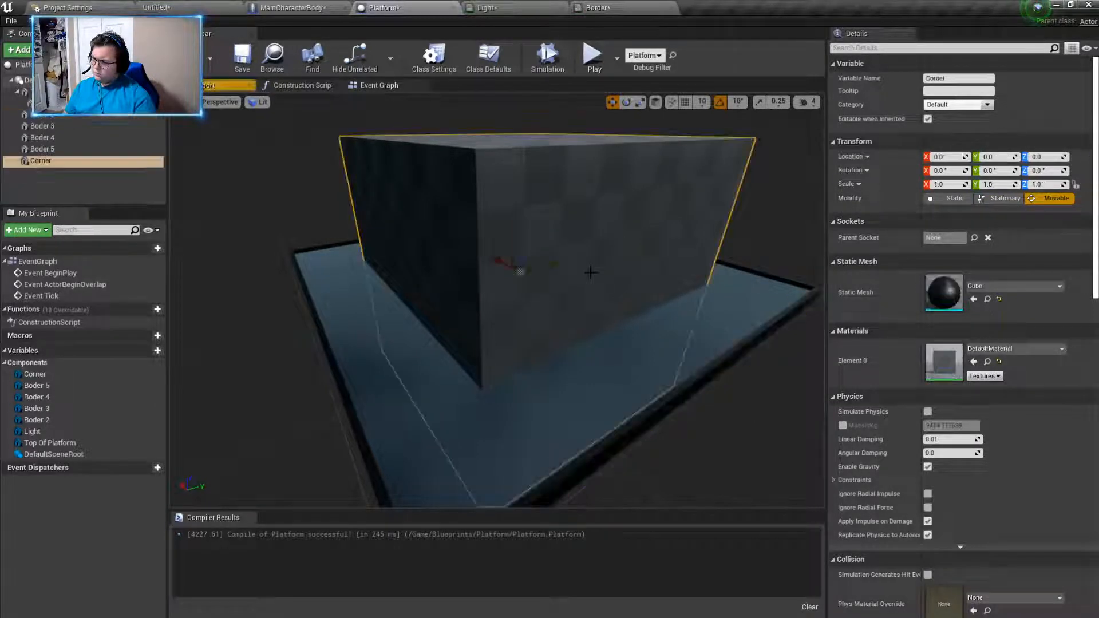
left_click(956, 183)
type("0")
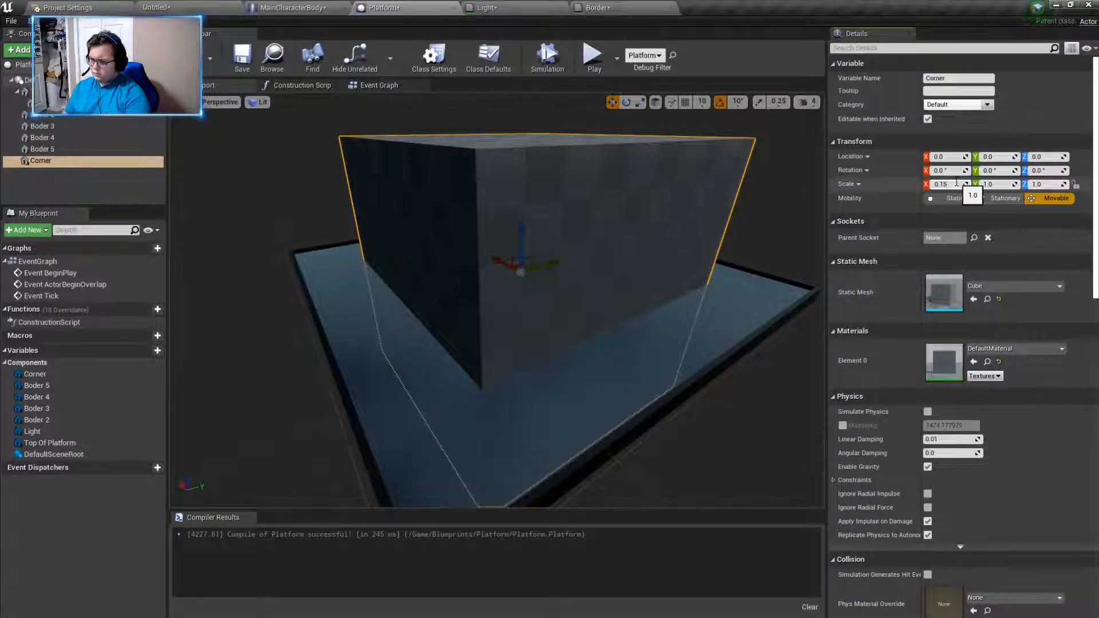
type(".15")
key("Return")
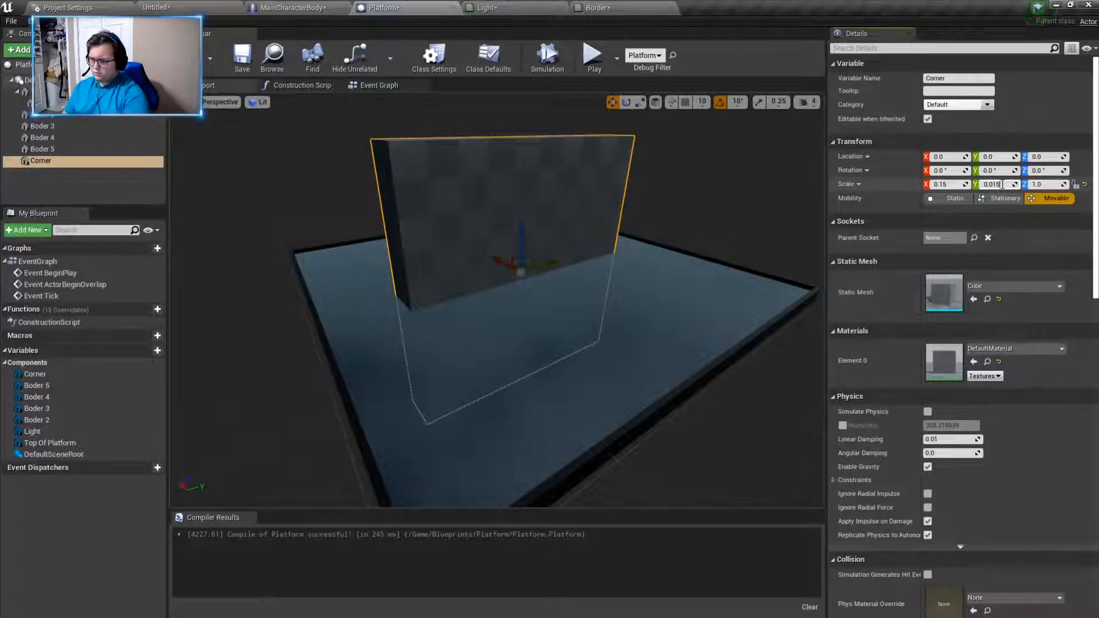
- Set Corner's Y scale and X scale both to 0.015, using Boder 2's thickness as reference
left_click(1002, 184)
type("0.015")
key("Return")
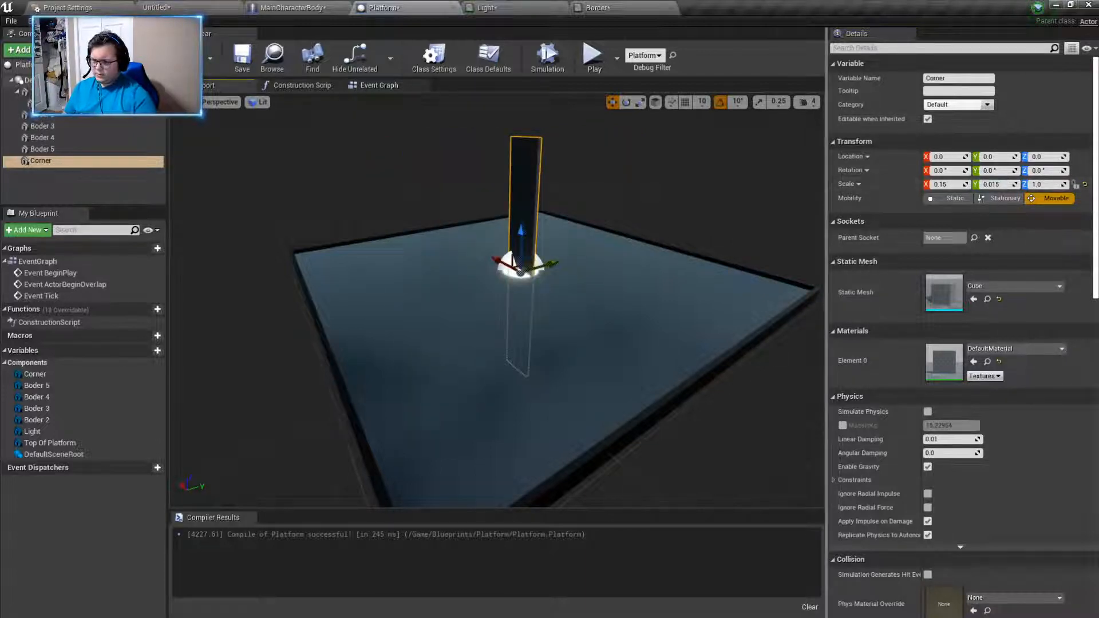
left_click(707, 378)
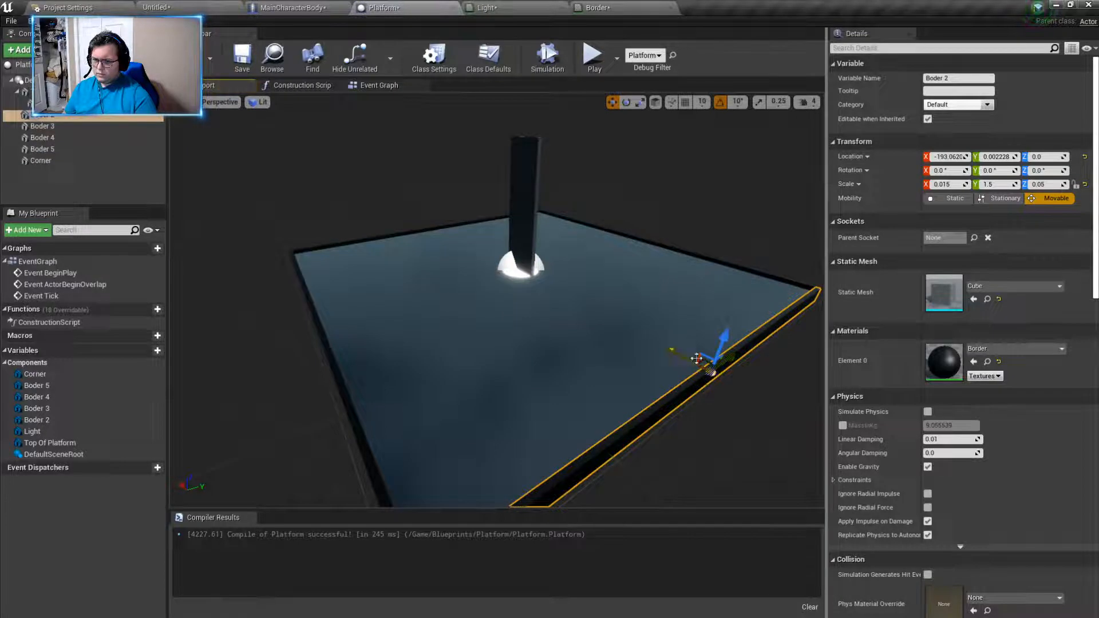
left_click(526, 219)
left_click(955, 185)
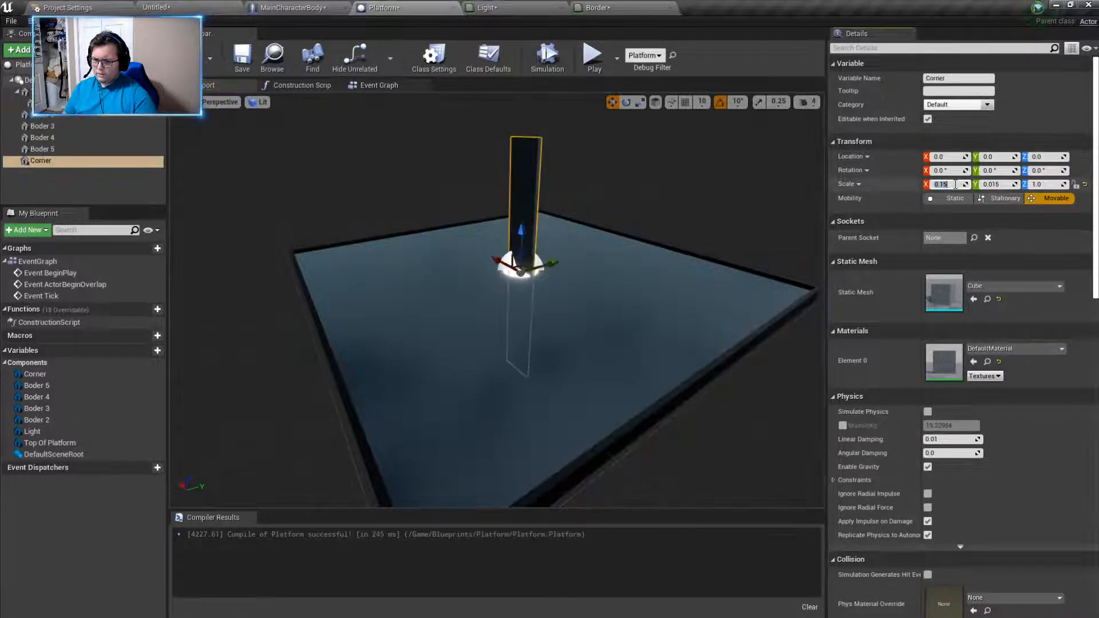
type("0.015")
key("Return")
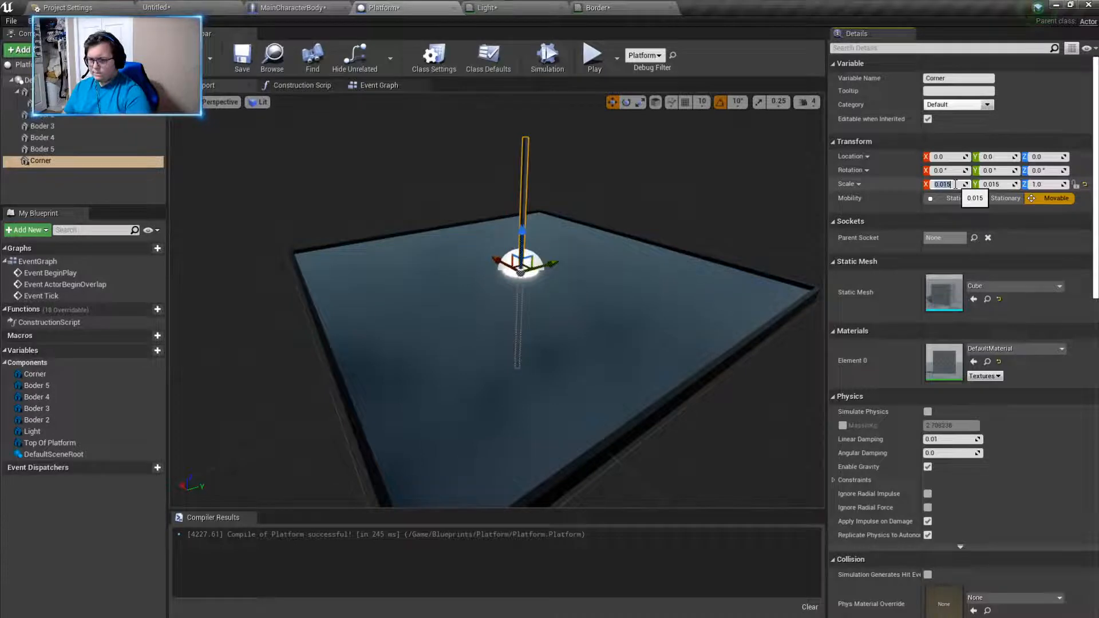
- Check the Boder 2 strip's scale and set Corner's Z scale to 0.5
left_click(732, 353)
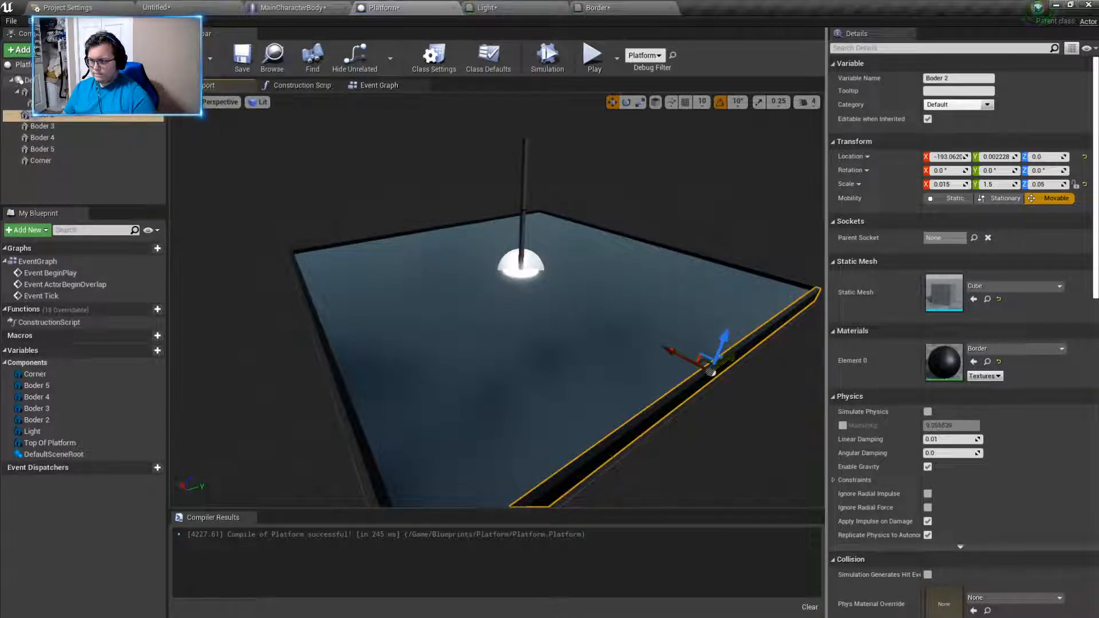
left_click(521, 210)
left_click(1052, 184)
type("0.5")
key("Return")
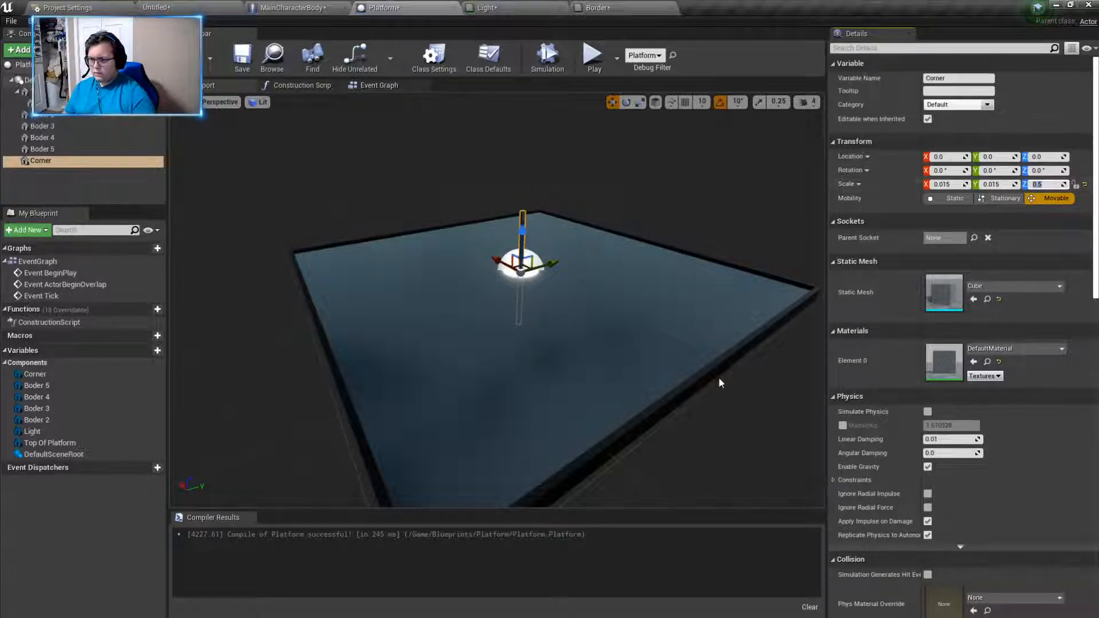
- Recheck Boder 2 and set Corner's Z scale to 0.05 to match the strip's height
left_click(716, 366)
left_click(520, 235)
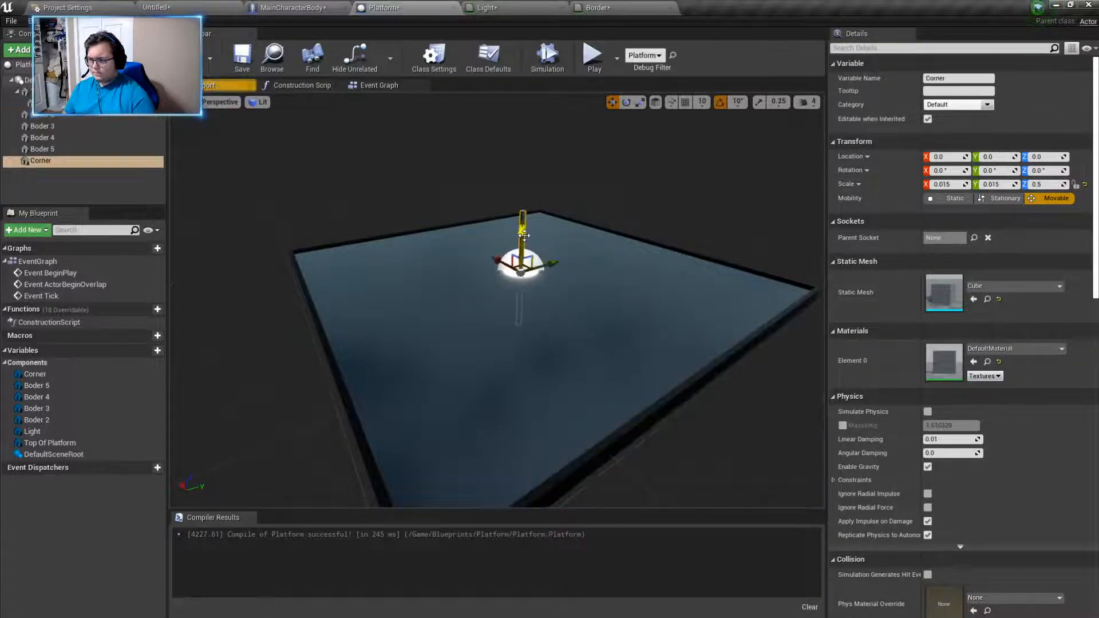
left_click(1051, 184)
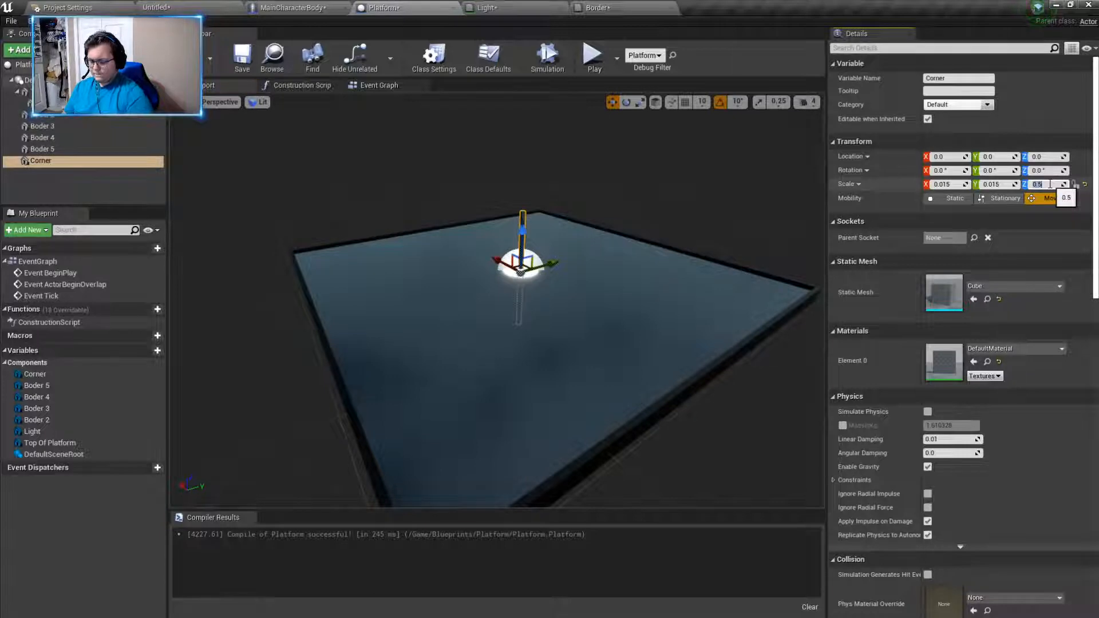
key("Return")
- Move the small Corner cube from the platform's centre out towards the corner at positive X and negative Y
right_click_drag(516, 229, 564, 227)
left_click_drag(351, 251, 279, 348)
left_click_drag(277, 218, 223, 257)
right_click_drag(223, 258, 338, 312)
left_click_drag(338, 312, 590, 315)
left_click_drag(622, 396, 643, 326)
right_click_drag(642, 326, 447, 349)
left_click_drag(460, 369, 475, 368)
left_click_drag(503, 325, 507, 312)
- Fit the Corner cube into the gap between the two edge strips at about X 194.11, Y -193.96
key("w")
right_click_drag(507, 312, 533, 385)
key("d")
key("a")
key("w")
key("d")
key("a")
key("d")
key("a")
key("d")
key("s")
key("w")
right_click_drag(549, 329, 533, 329)
key("d")
left_click_drag(486, 322, 490, 323)
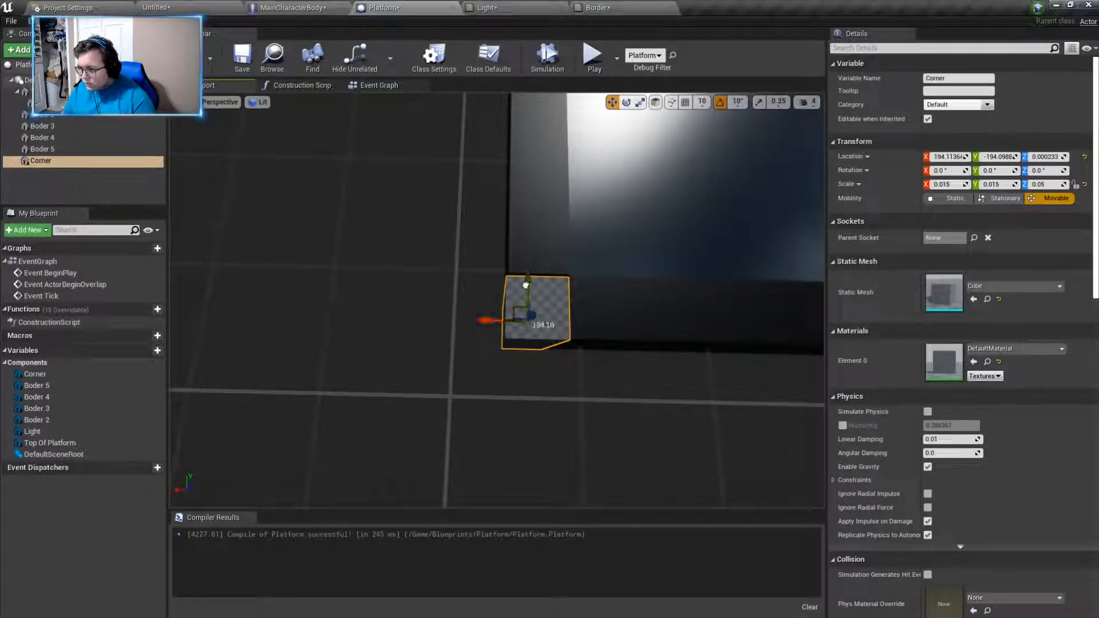
left_click_drag(525, 284, 524, 283)
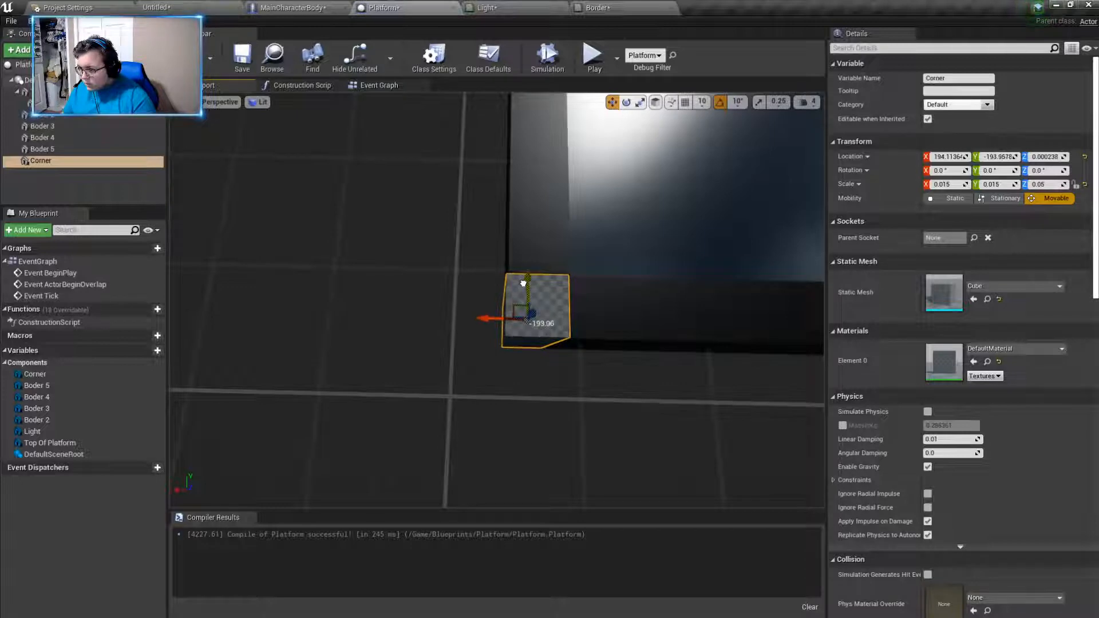
- Duplicate the Corner cube and move the copy along the platform's edge to about X -126
key("w")
right_click_drag(524, 309, 596, 316)
key("d")
key("s")
key("s")
key("d")
left_click_drag(381, 343, 700, 352, "alt")
mouse_move(699, 351)
right_mouse_down()
mouse_move(744, 354)
mouse_move(695, 350)
right_mouse_up()
key("d")
left_click_drag(333, 323, 728, 380)
right_click_drag(728, 380, 515, 383)
key("d")
left_click_drag(360, 319, 715, 401)
key("d")
right_click_drag(575, 439, 696, 426)
left_click_drag(266, 343, 764, 324)
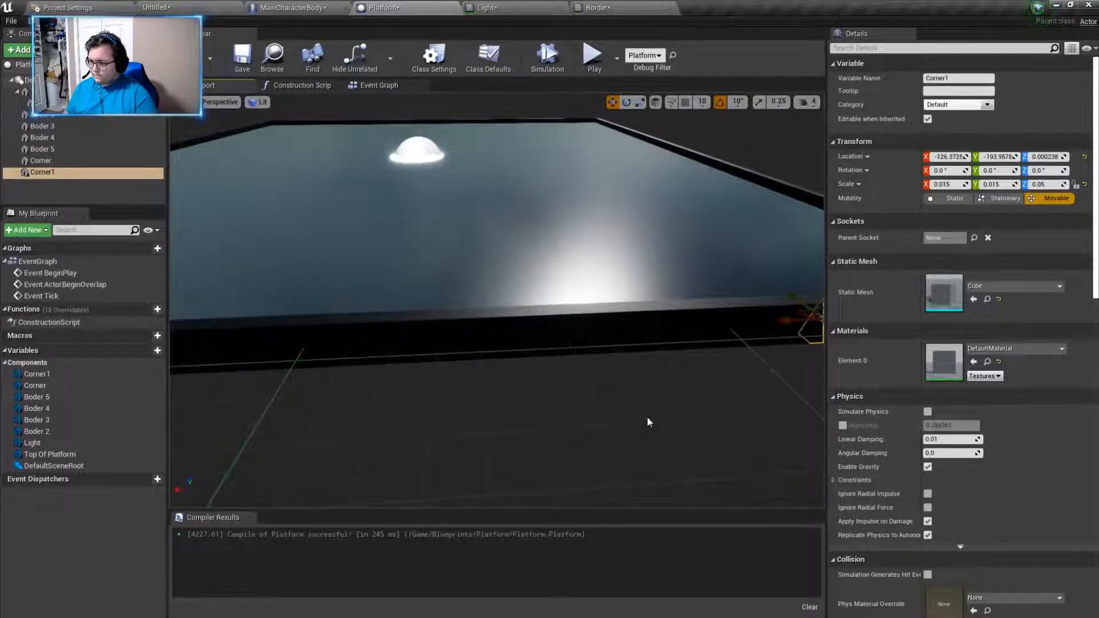
- Move the copied corner cube the rest of the way to the platform's corner at about X -193
right_click_drag(671, 397, 762, 386)
key("d")
right_click_drag(564, 314, 473, 356)
left_click_drag(440, 308, 675, 349)
key("d")
right_click_drag(689, 393, 472, 417)
key("w")
key("d")
key("d")
- Duplicate Corner1 to get a cube for the third corner of the platform
key("ctrl+w")
left_click_drag(448, 335, 763, 336)
mouse_move(763, 337)
right_mouse_down()
mouse_move(684, 350)
mouse_move(755, 346)
mouse_move(761, 358)
right_mouse_up()
key("w")
key("s")
- Reselect Corner1 and fine-tune its X position so it sits flush with the adjoining edge strips
left_click(427, 342)
left_click_drag(478, 346, 638, 341)
left_click(479, 346)
left_click(441, 346)
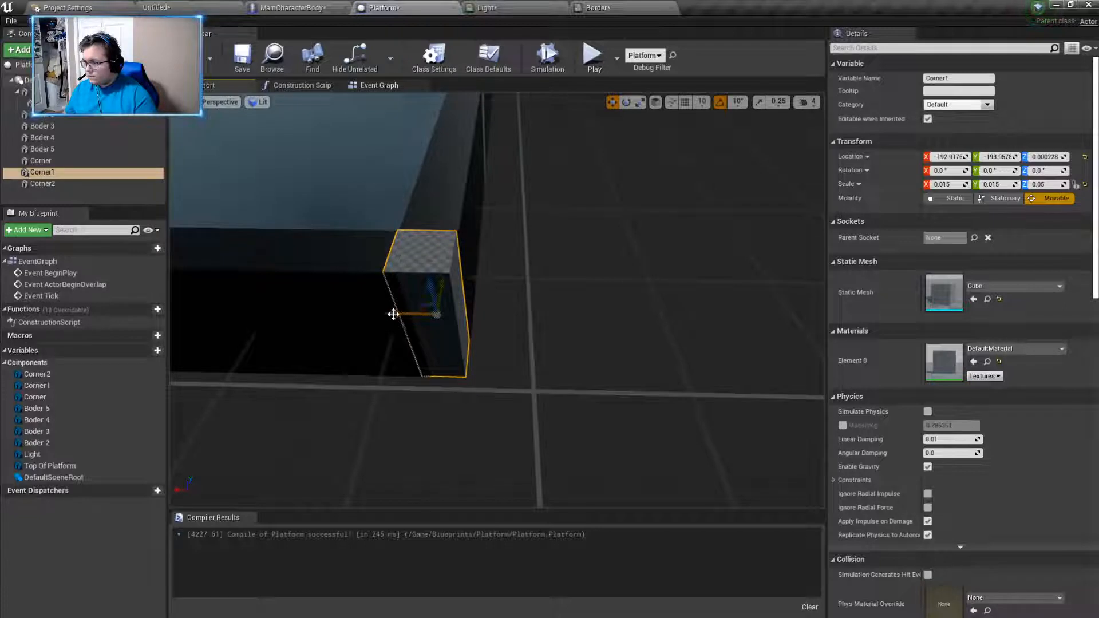
mouse_move(404, 315)
left_mouse_down()
mouse_move(422, 314)
mouse_move(395, 324)
left_mouse_up()
- Move Corner2 along the platform's edge in Y to the third corner at about Y 194
left_click_drag(630, 301, 427, 275, "alt")
right_click_drag(473, 289, 449, 275)
left_click_drag(543, 247, 819, 268)
right_click_drag(819, 268, 910, 244)
left_click_drag(446, 294, 760, 312)
right_click_drag(631, 389, 678, 360)
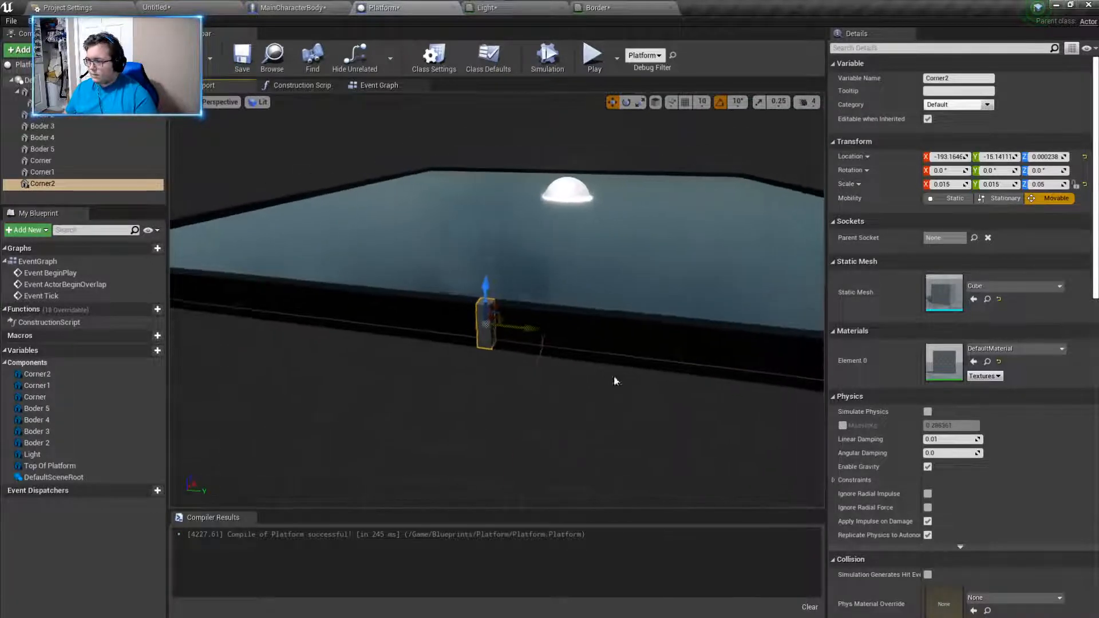
left_click_drag(498, 327, 807, 363)
right_click_drag(659, 445, 681, 450)
left_click_drag(510, 368, 758, 395)
right_click_drag(641, 452, 738, 444)
left_click_drag(613, 400, 821, 432)
right_click_drag(601, 460, 682, 452)
left_click_drag(403, 327, 565, 336)
- Nudge Corner2 flush with the ends of the edge strips at about Y 194.05
right_click_drag(566, 344, 490, 430)
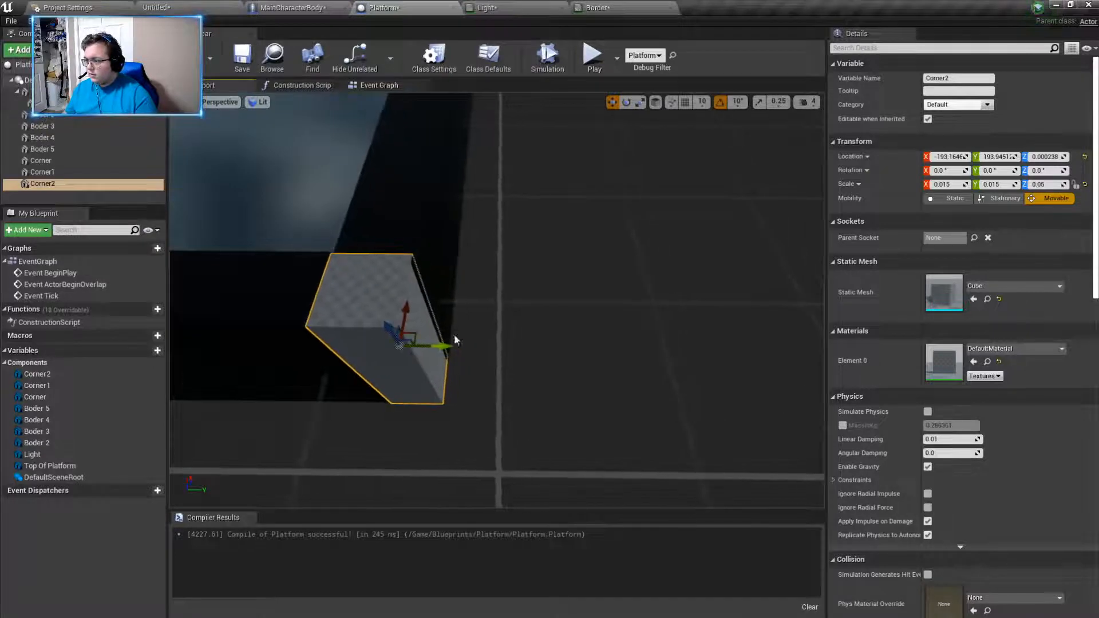
left_click_drag(443, 345, 445, 344)
right_click_drag(445, 343, 486, 324)
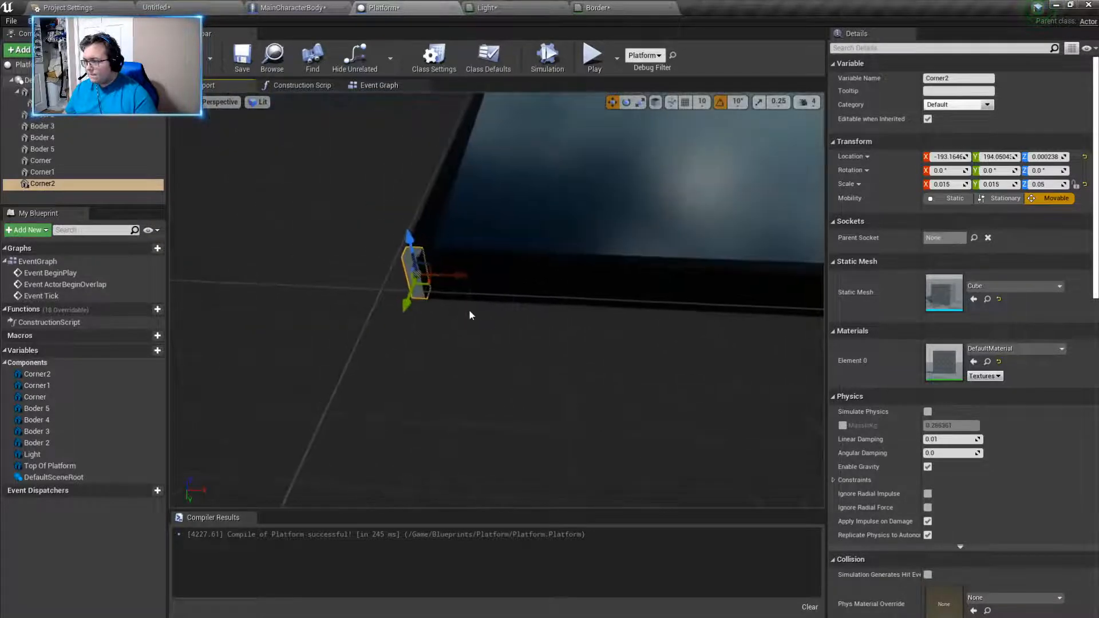
- Duplicate Corner2 and move the copy along X to the platform's fourth corner at about X 194
key("ctrl+w")
left_click_drag(456, 272, 815, 300)
right_click_drag(816, 301, 790, 261)
left_click_drag(343, 277, 780, 288)
right_click_drag(779, 288, 714, 402)
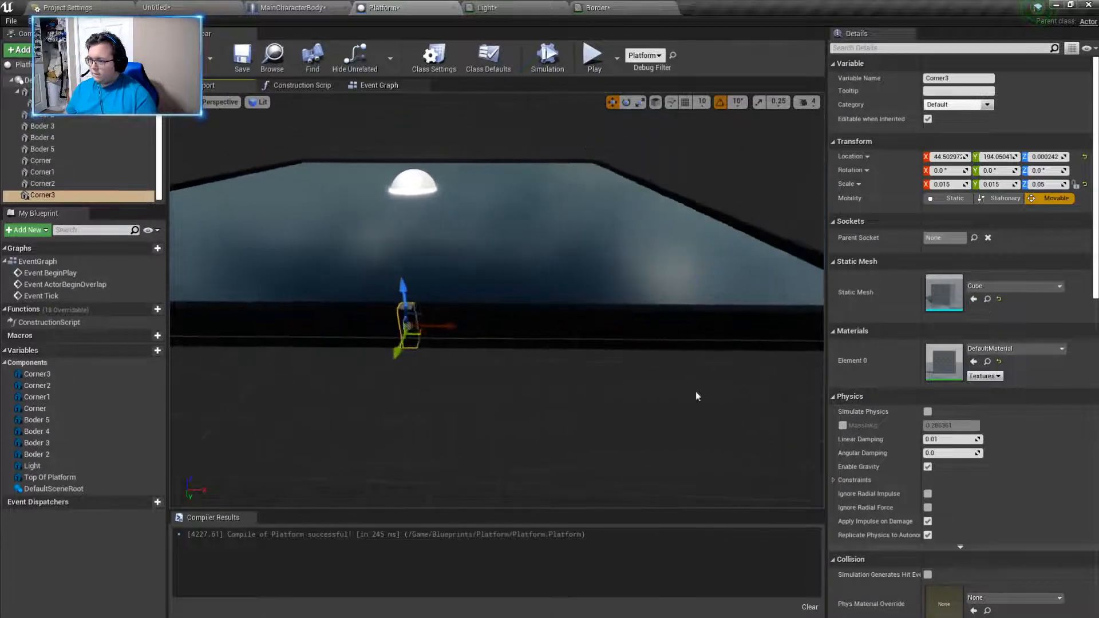
left_click_drag(407, 326, 787, 338)
mouse_move(793, 298)
right_mouse_down()
mouse_move(778, 301)
mouse_move(801, 303)
right_mouse_up()
left_click_drag(465, 338, 623, 380)
mouse_move(623, 380)
right_mouse_down()
mouse_move(504, 409)
mouse_move(606, 378)
mouse_move(590, 269)
mouse_move(573, 344)
mouse_move(607, 389)
mouse_move(584, 366)
mouse_move(549, 361)
mouse_move(642, 389)
right_mouse_up()
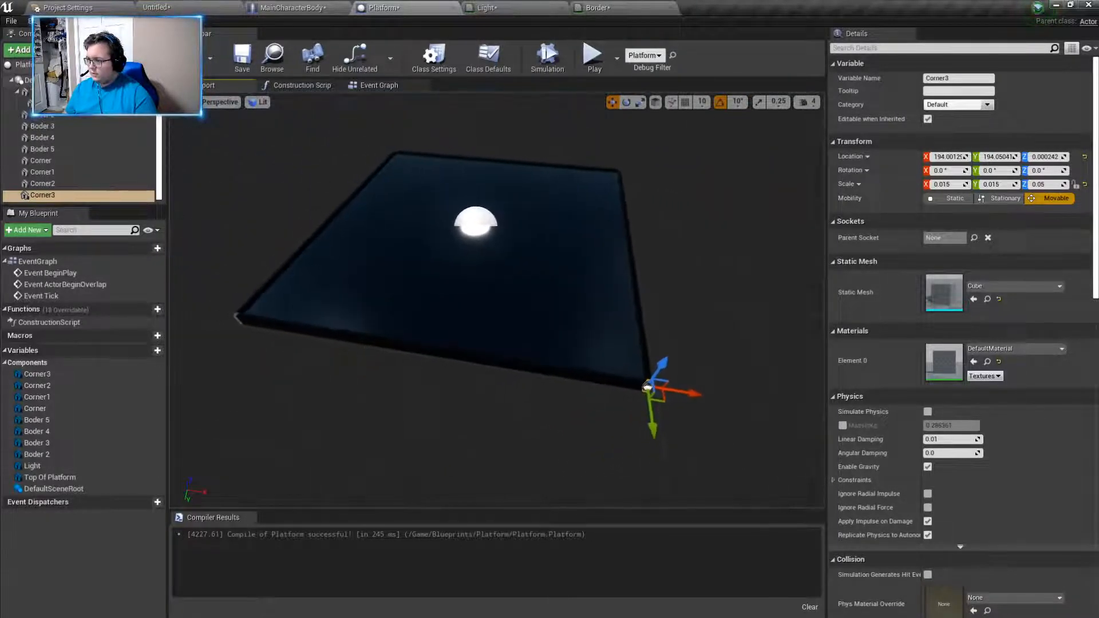
- Assign the Border material to the Corner2 cube
left_click(236, 318)
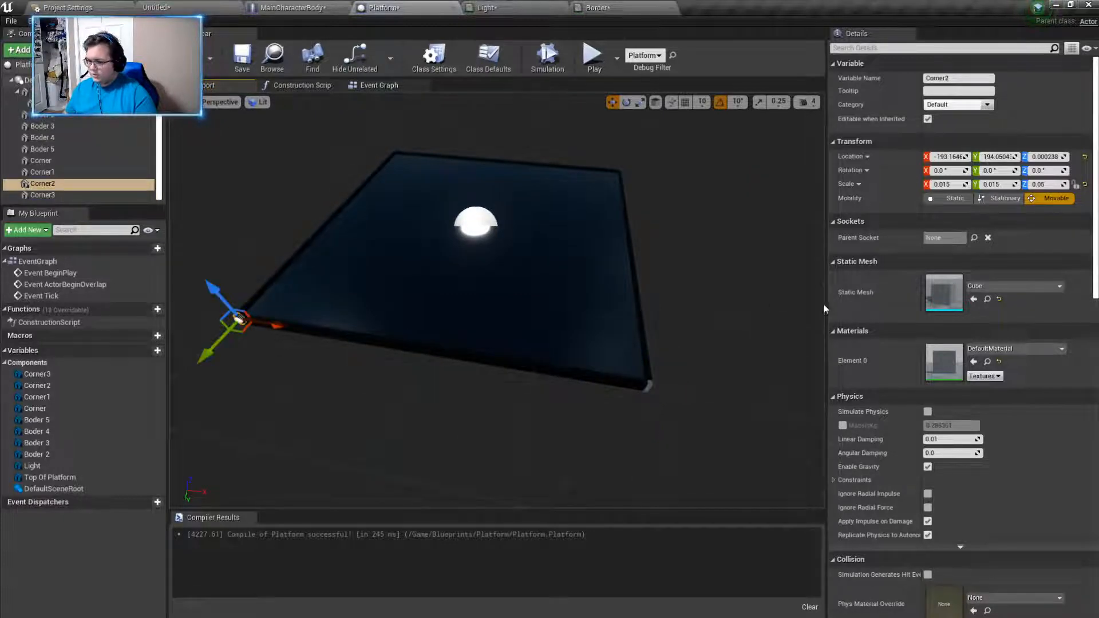
left_click(978, 350)
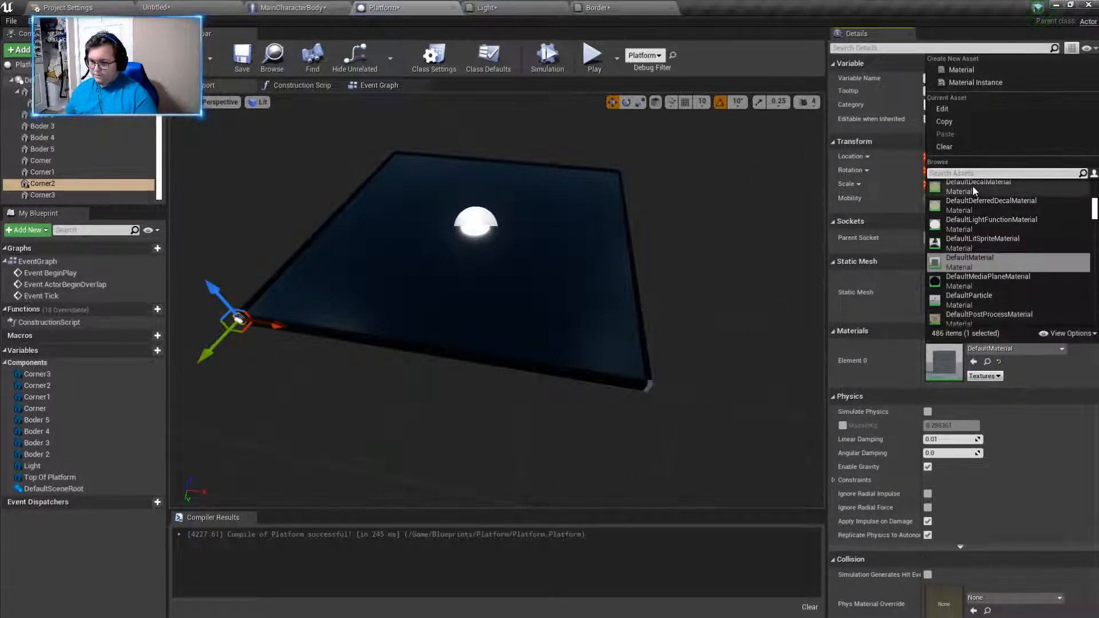
type("border")
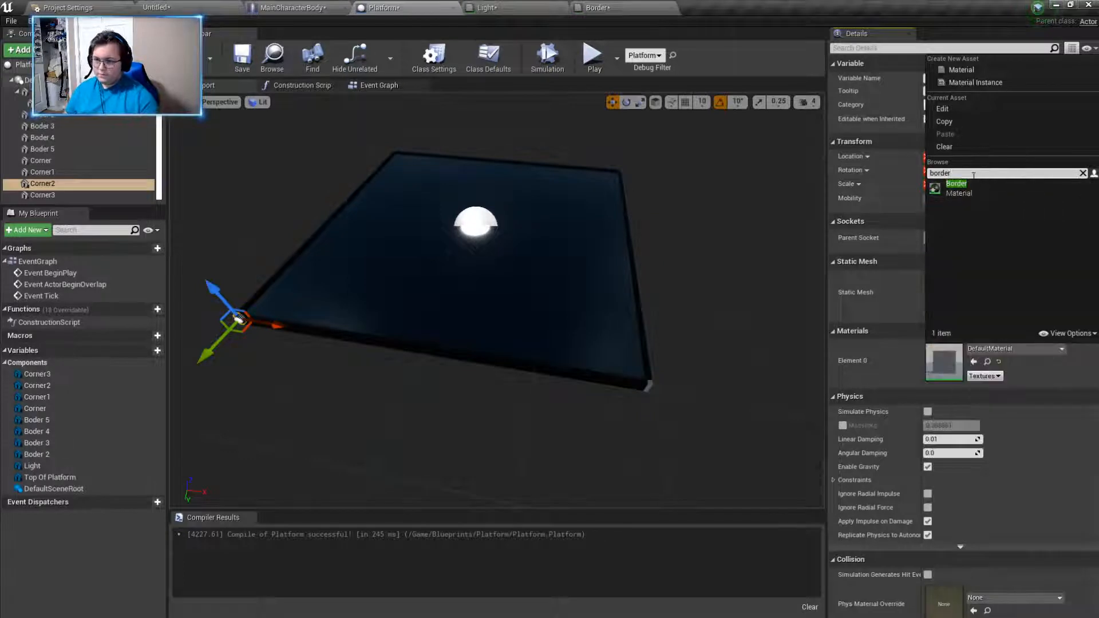
left_click(980, 184)
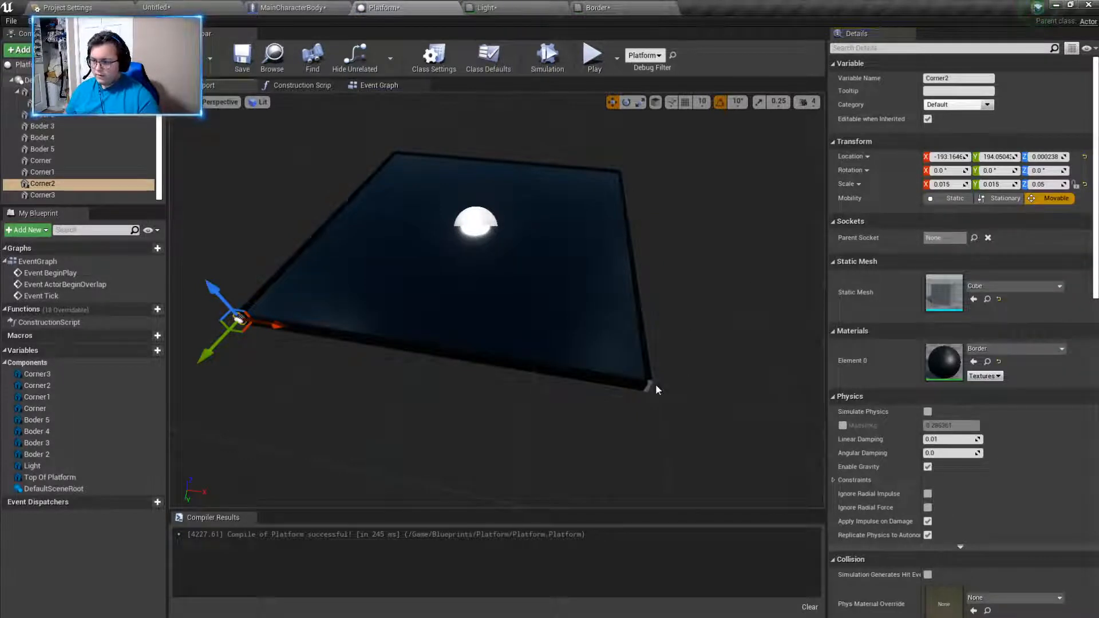
- Assign the Border material to the Corner3 cube
left_click(651, 386)
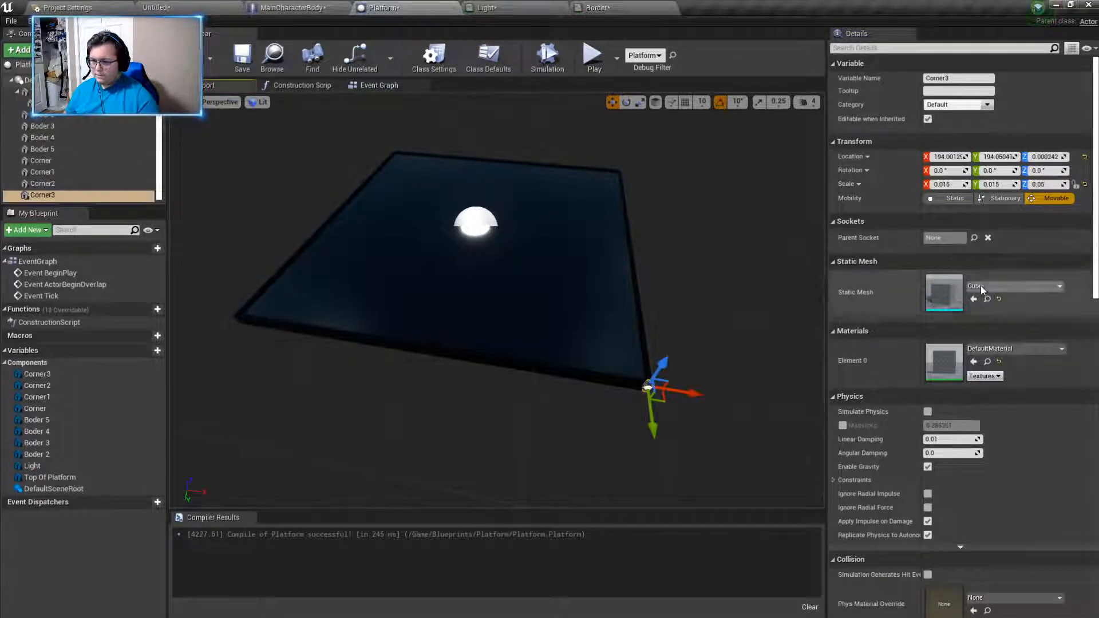
left_click(985, 347)
type("border")
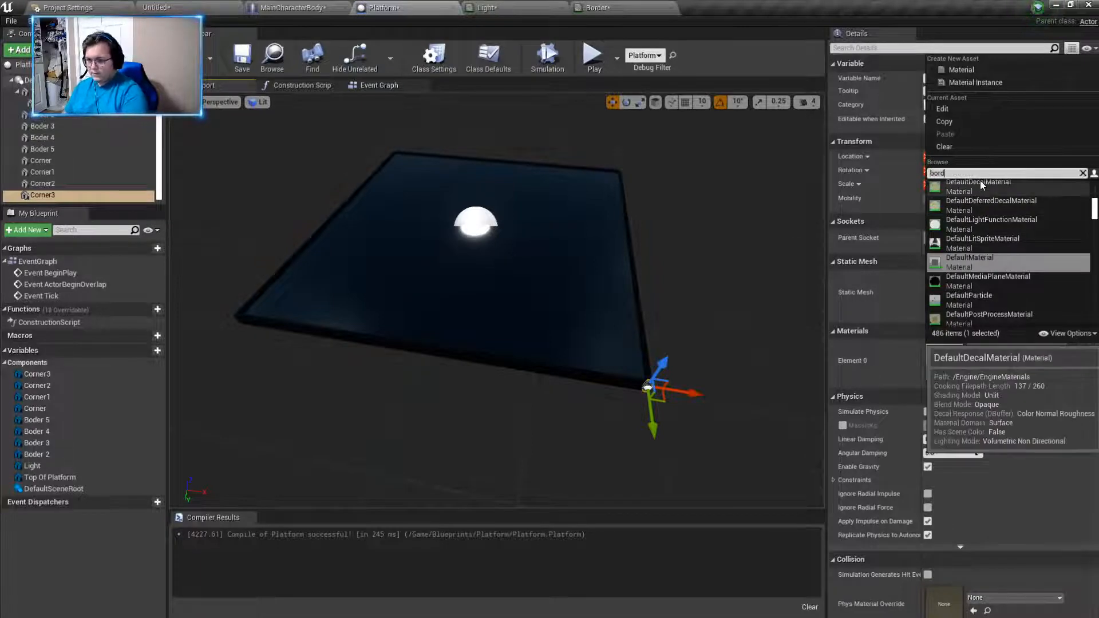
left_click(980, 181)
- Replace the default material on the original Corner cube with Border
right_click_drag(701, 309, 607, 304)
left_click(654, 375)
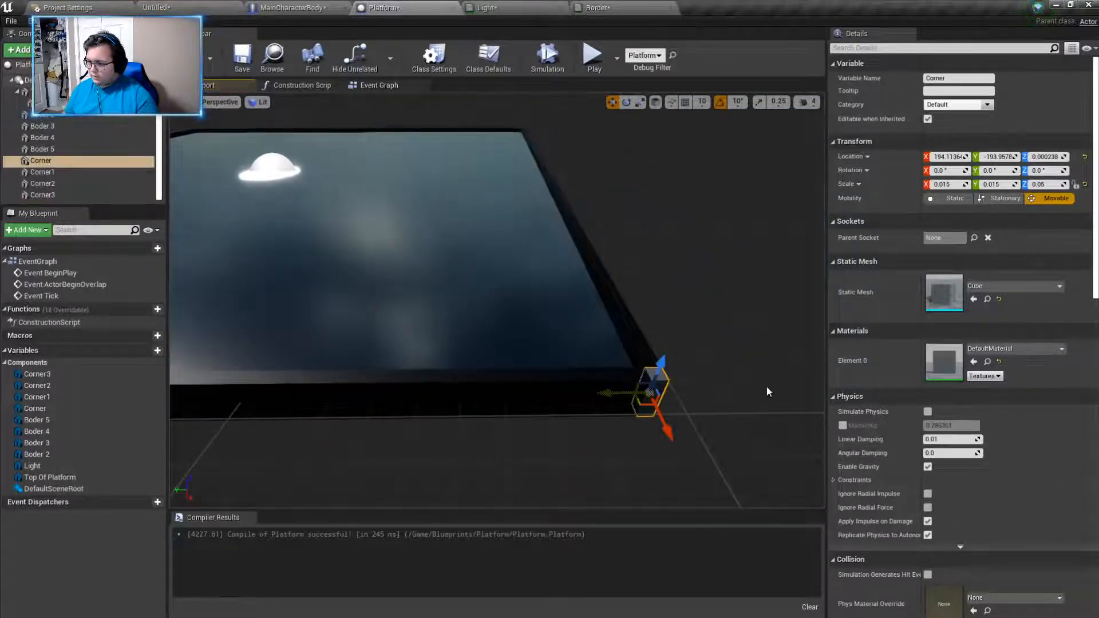
left_click(1014, 349)
type("border")
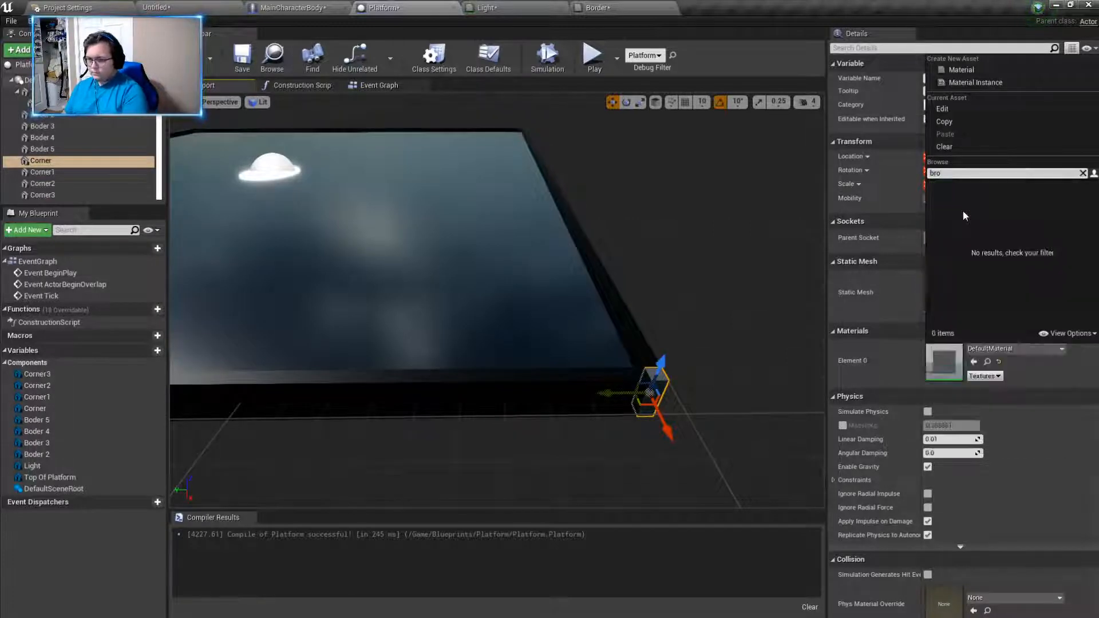
left_click(959, 189)
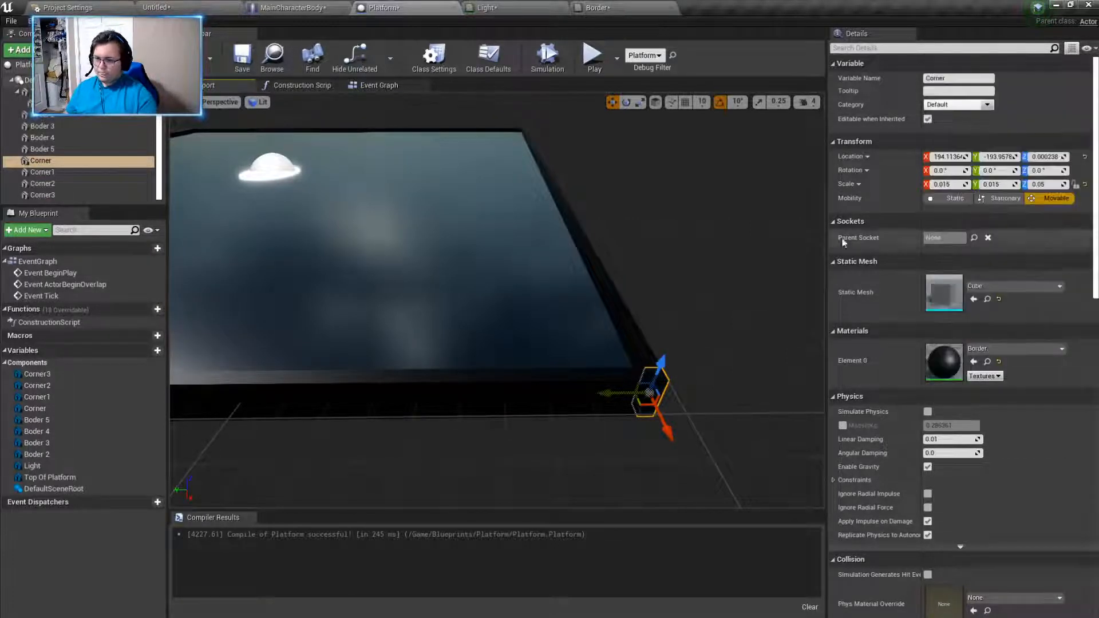
- Apply the Border material to Corner1, the last corner cube still using the default material
right_click_drag(758, 263, 624, 338)
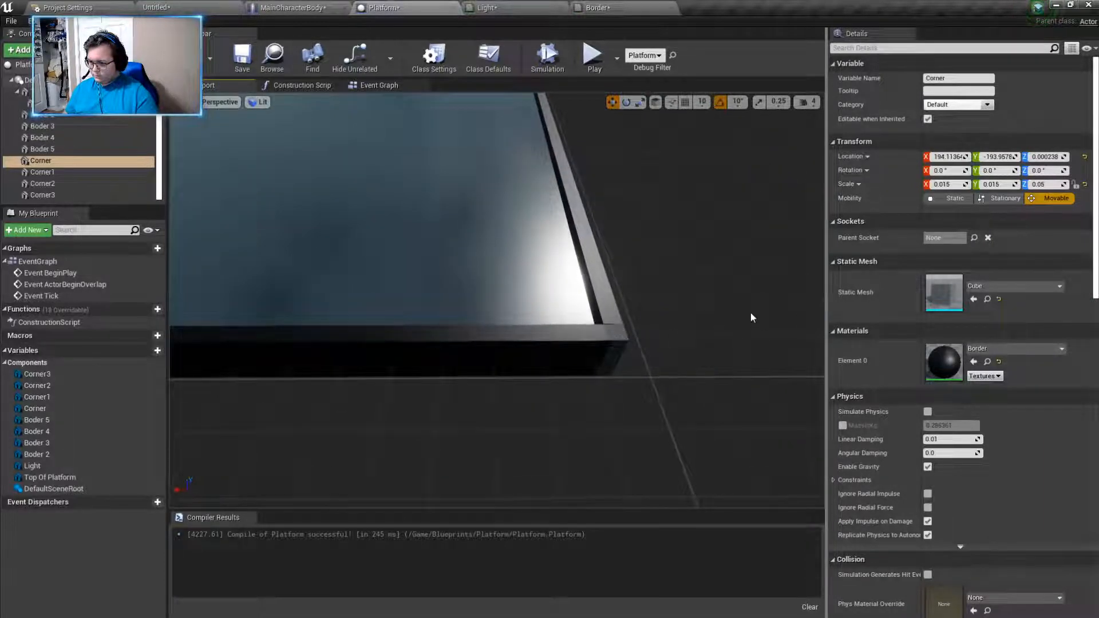
left_click(612, 345)
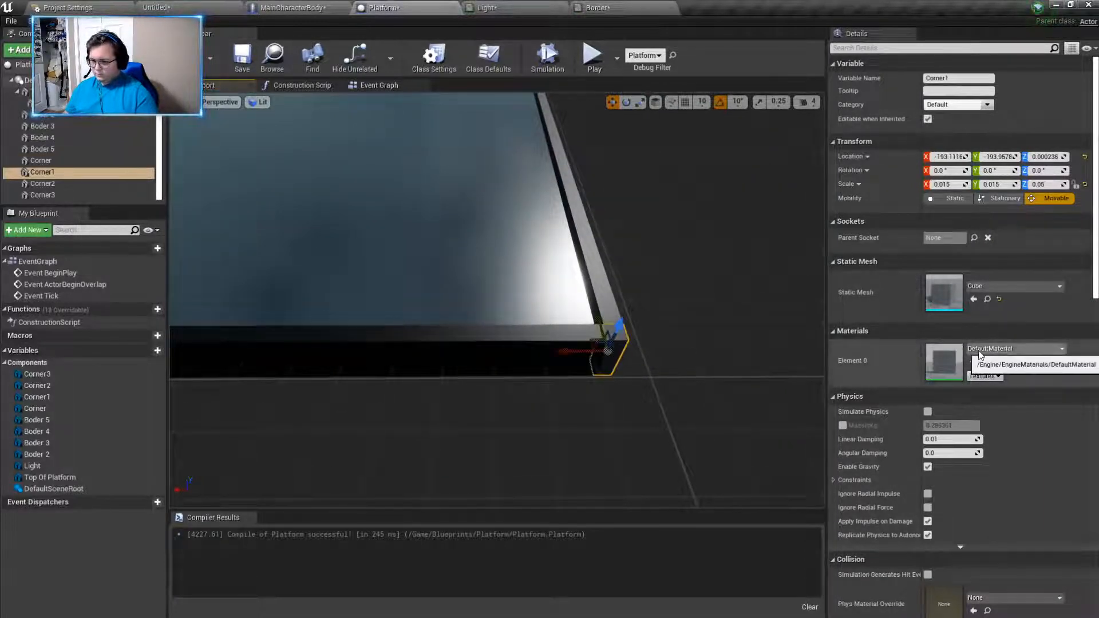
left_click(979, 349)
type("border")
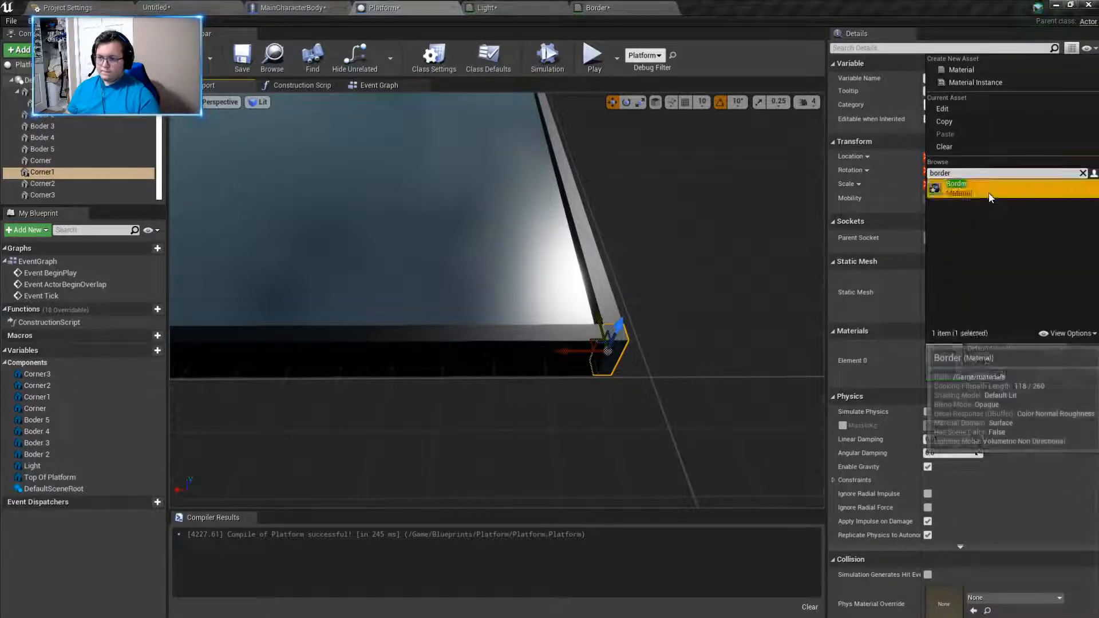
left_click(967, 186)
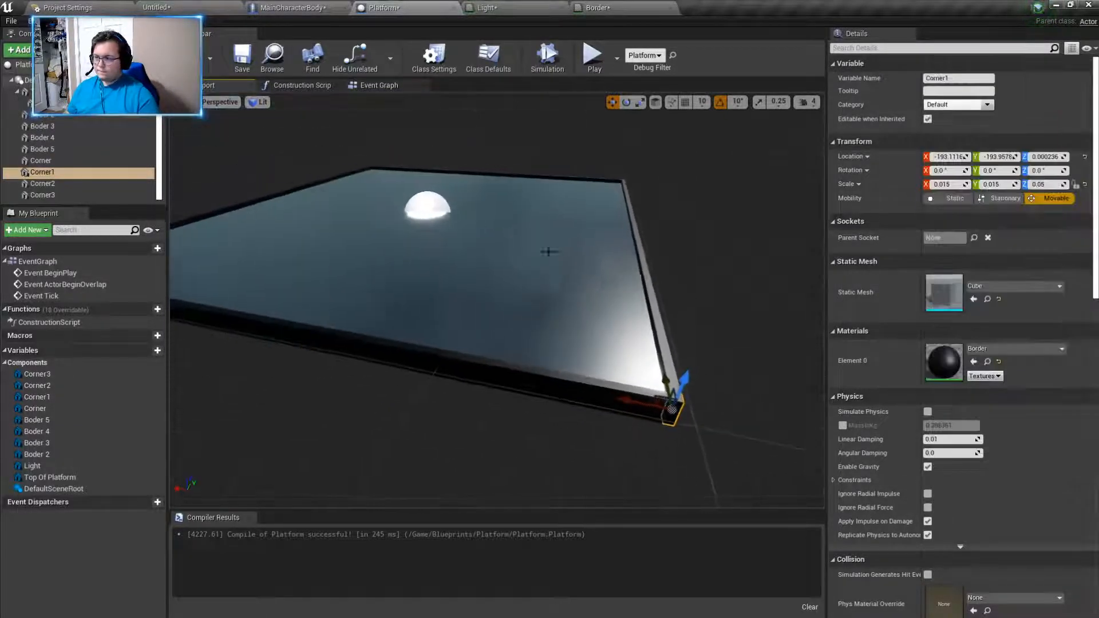
- Play-test the Untitled level and walk the character around the platform to inspect its borders and corners
left_click(162, 8)
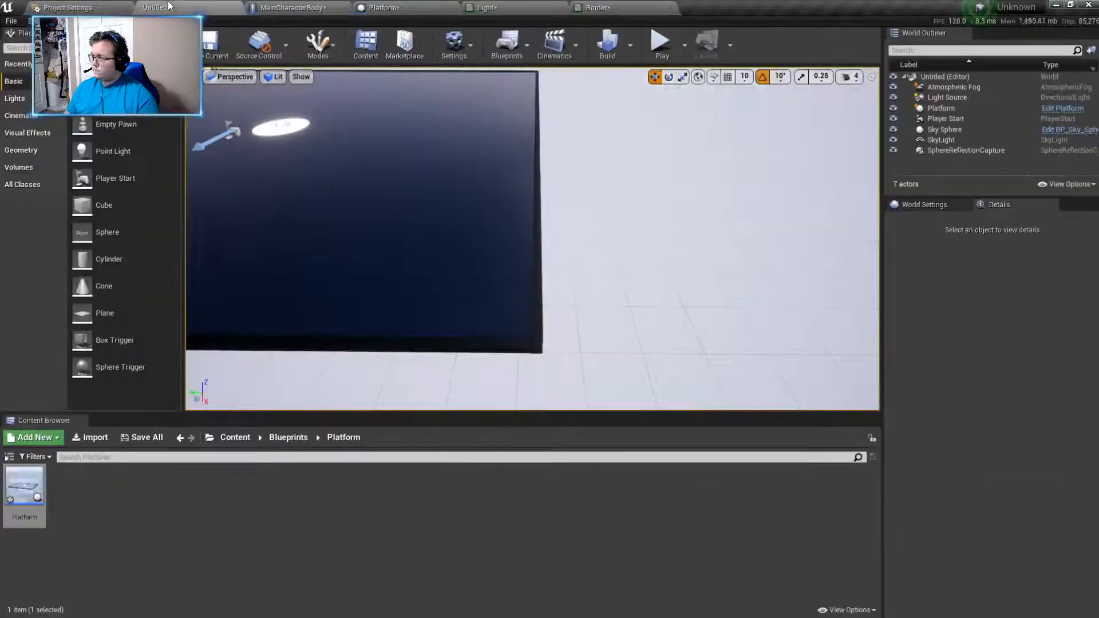
left_click(685, 47)
left_click(662, 59)
left_click(662, 57)
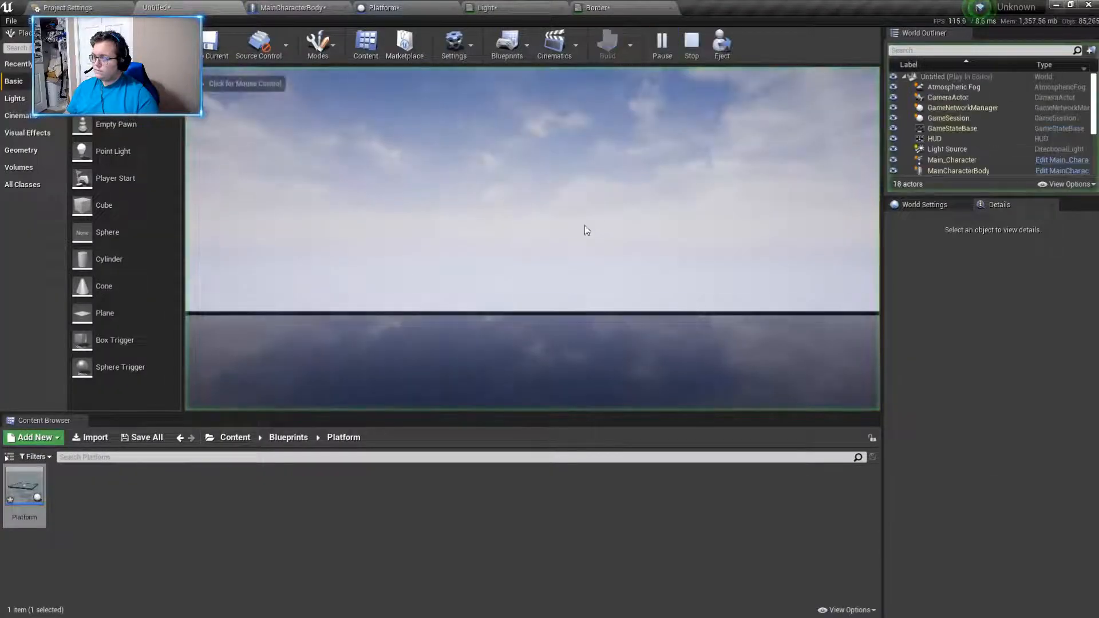
key("w")
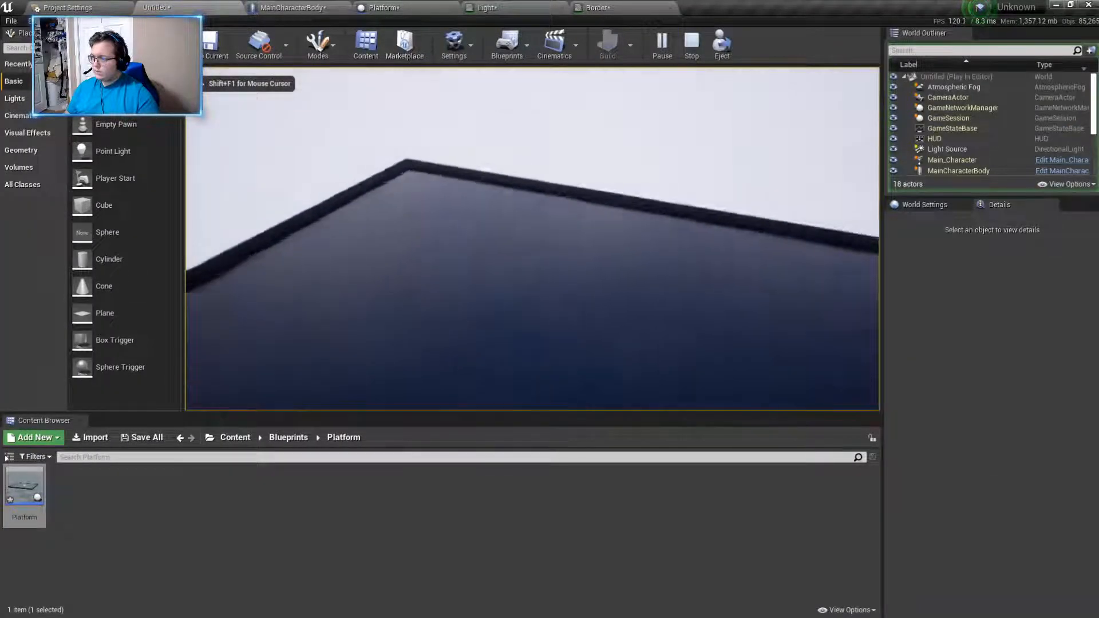
key("w")
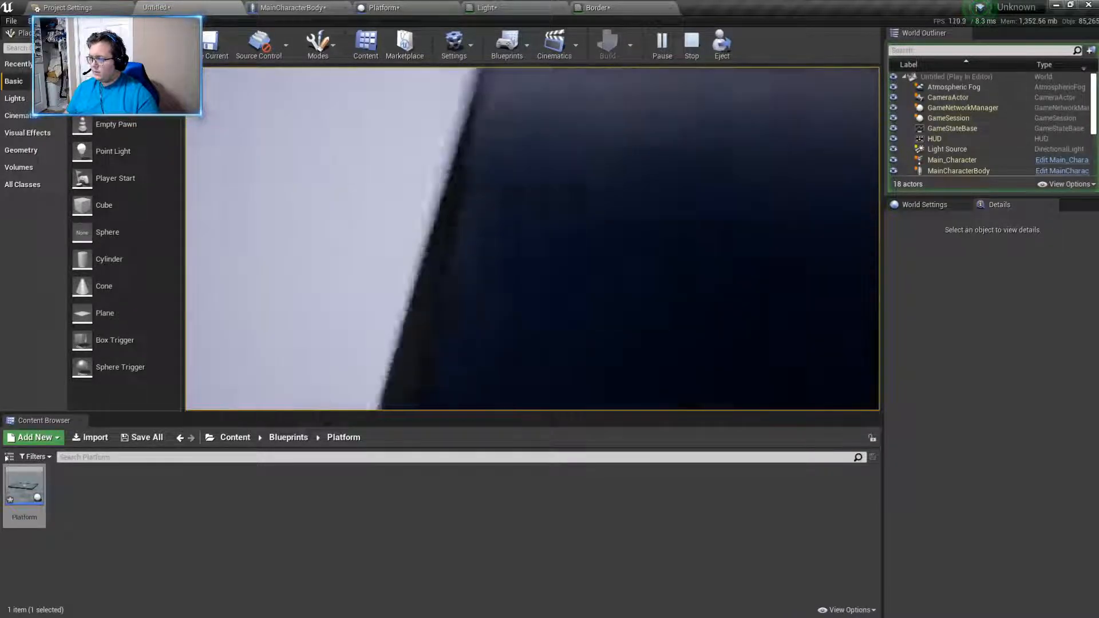
key("w")
key("w")
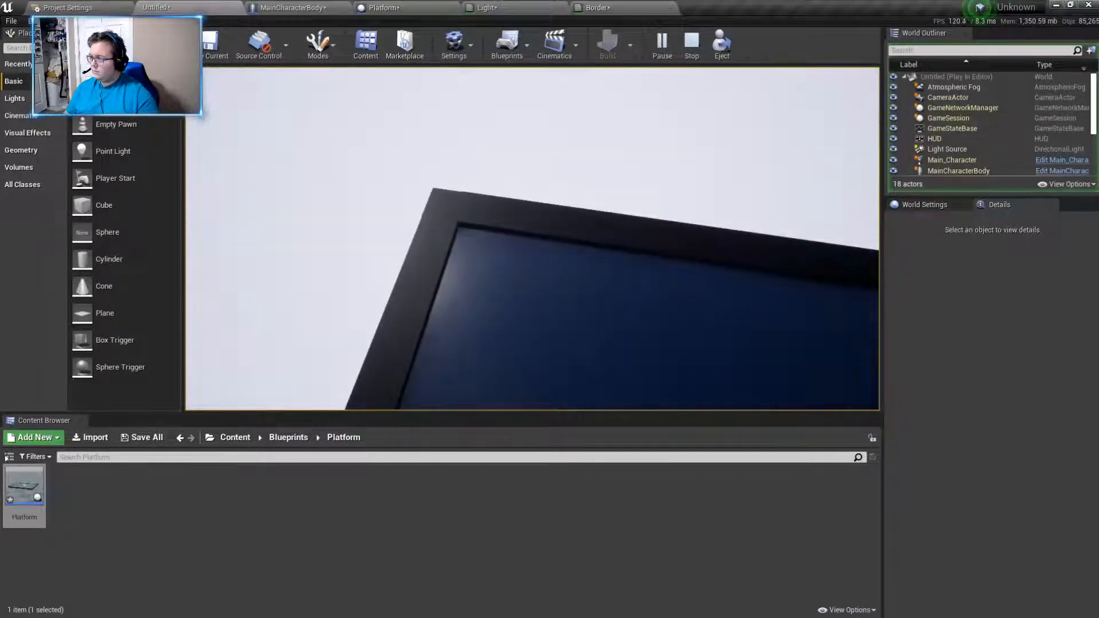
key("w")
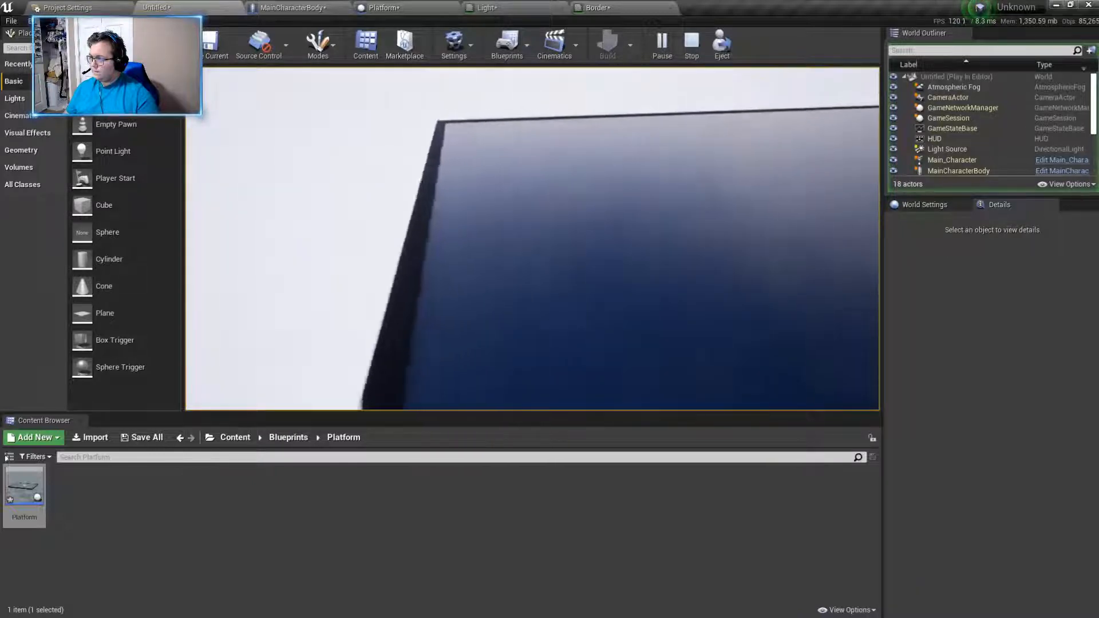
key("w")
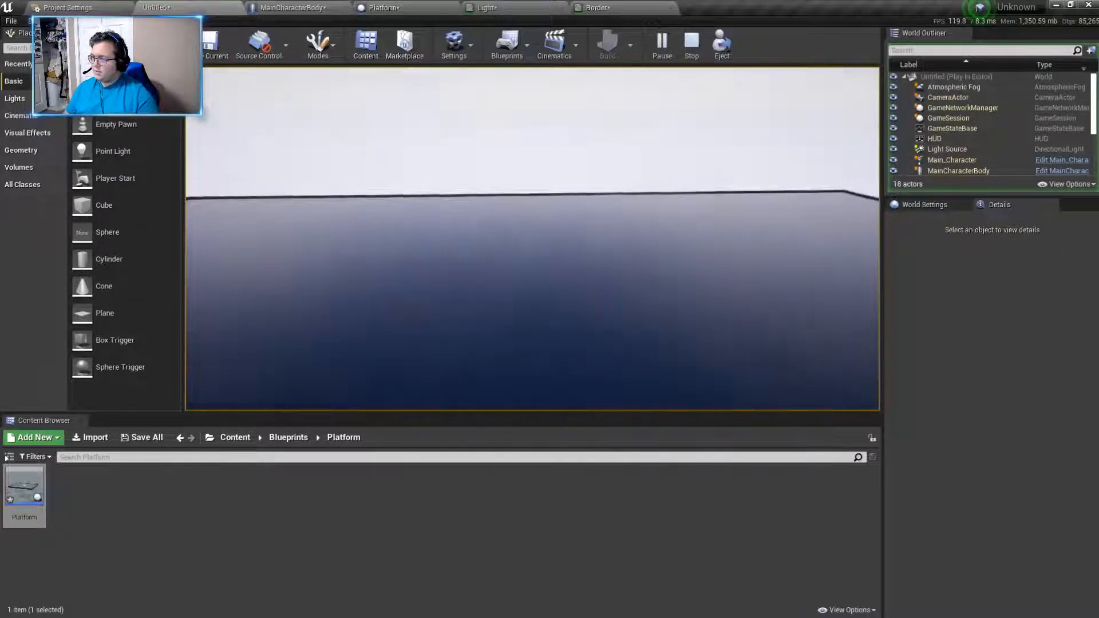
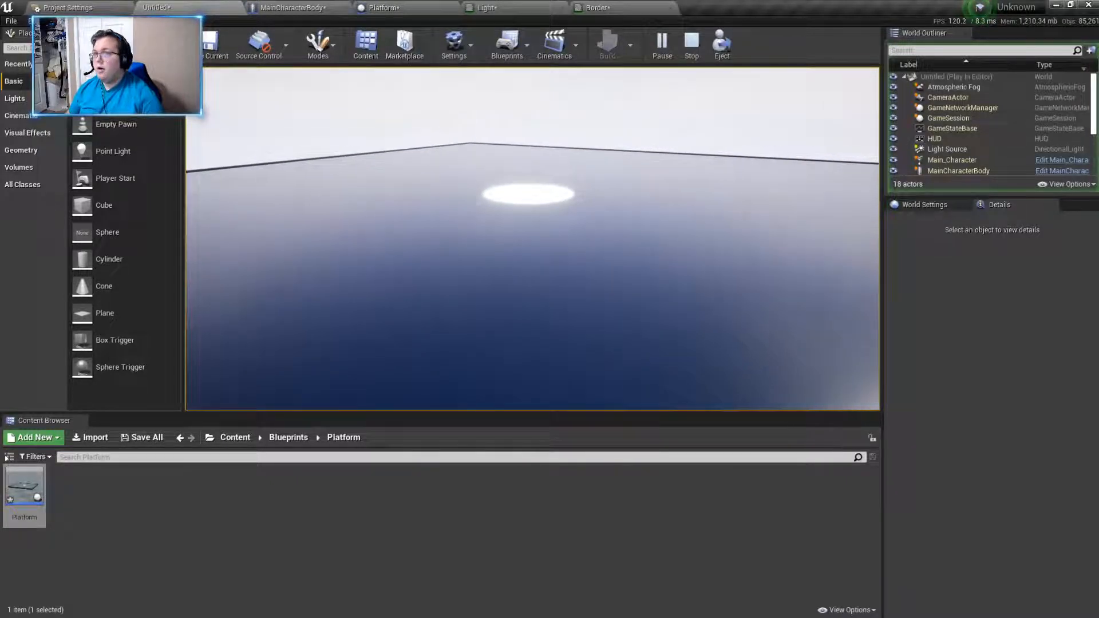
- End the play test, duplicate the platform and place the copy flush beside the original
key("Escape")
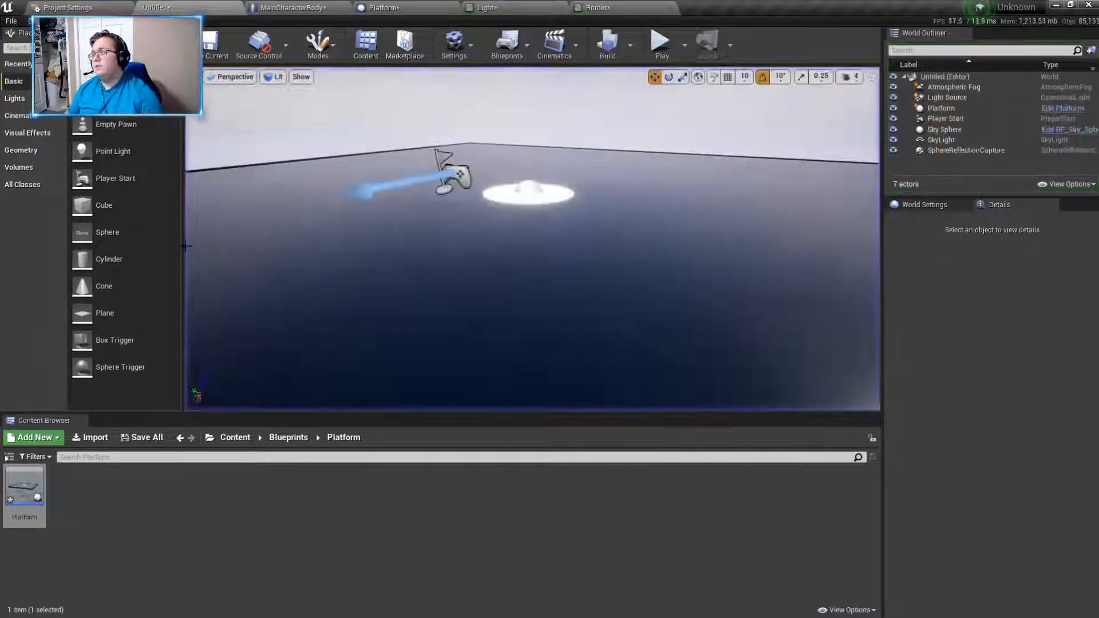
right_click_drag(610, 252, 611, 312)
scroll(610, 252, "down", 6)
right_click_drag(611, 252, 562, 262)
left_click(610, 252)
key("ctrl+w")
left_click_drag(368, 211, 665, 285)
right_click_drag(665, 284, 680, 311)
key("w")
left_click(415, 268)
key("Escape")
- Duplicate the second platform along X and place the copy against its edge at about X 1688
right_click_drag(613, 283, 579, 238)
key("a")
key("d")
key("s")
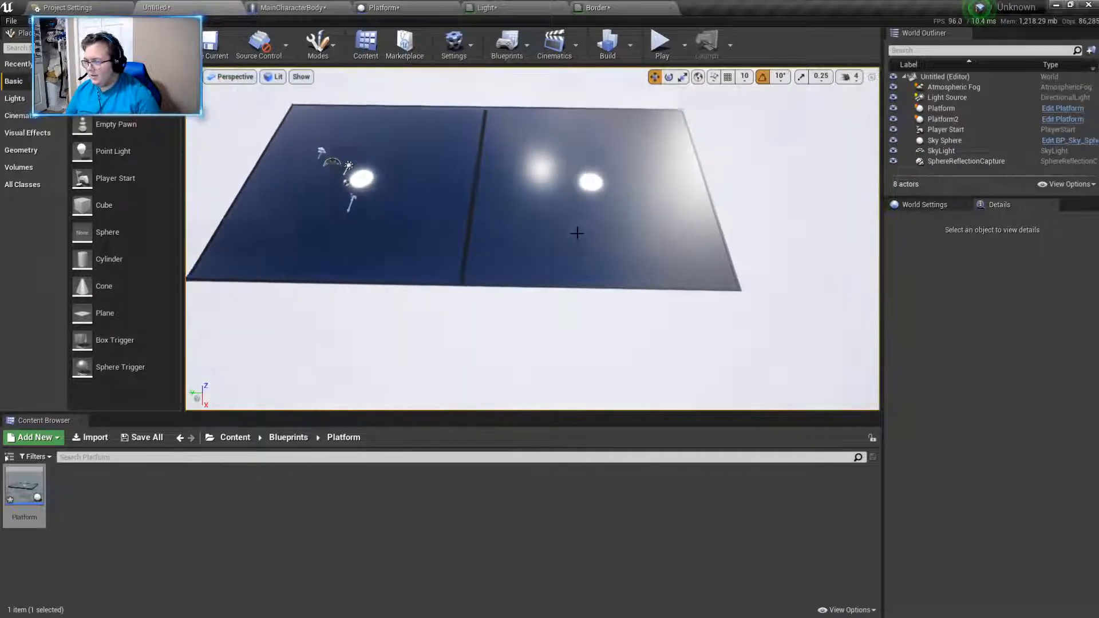
left_click(579, 238)
left_click_drag(594, 220, 608, 408, "alt")
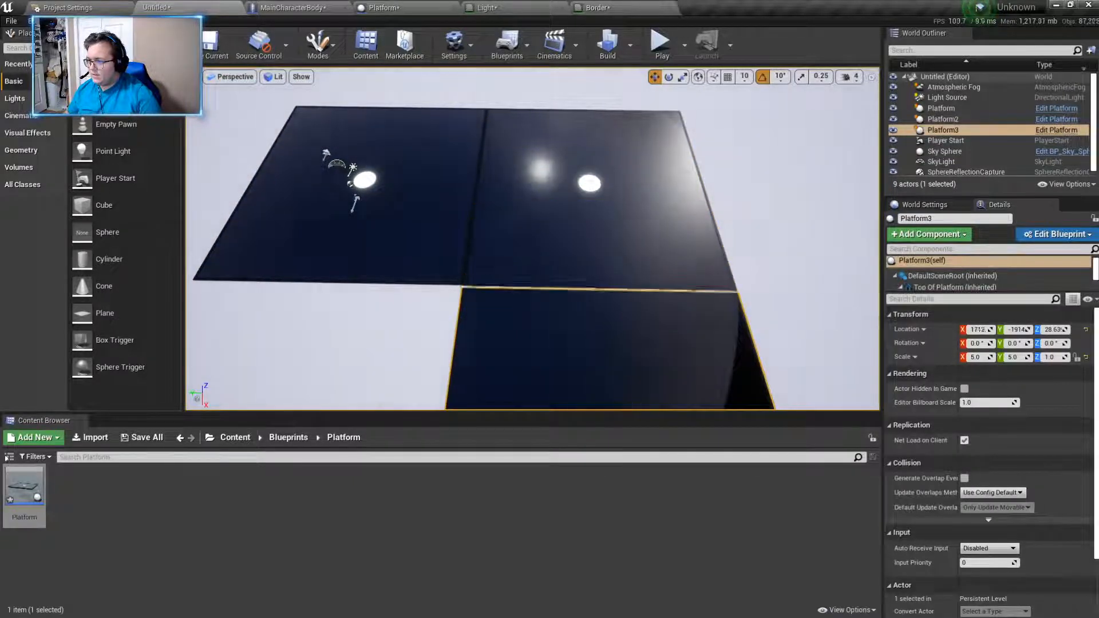
key("w")
right_click_drag(608, 241, 710, 245)
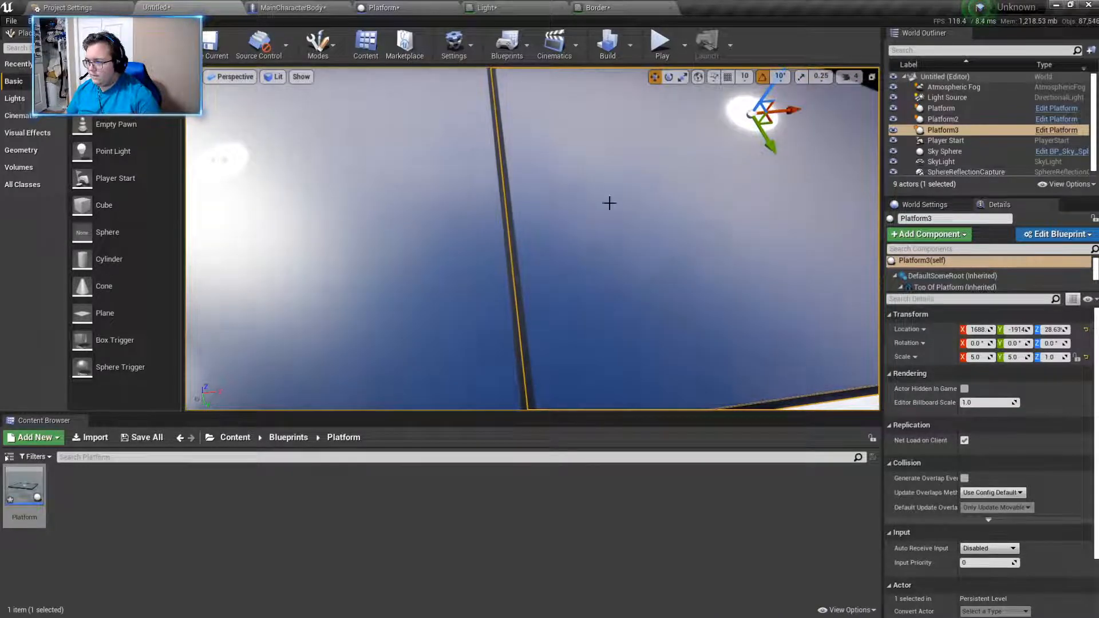
key("Escape")
- Try deleting the SphereReflectionCapture from the level and undo the deletion
right_click_drag(587, 228, 644, 253)
key("w")
key("s")
key("w")
key("s")
left_click(578, 246)
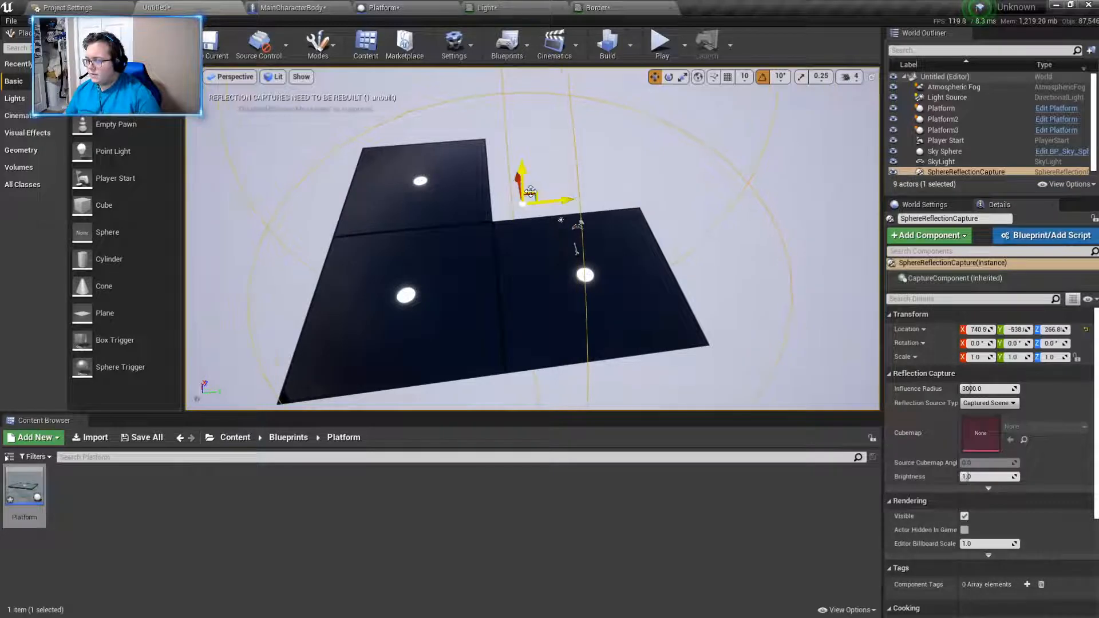
key("Delete")
right_click_drag(530, 192, 579, 188)
key("a")
key("w")
left_click(39, 98)
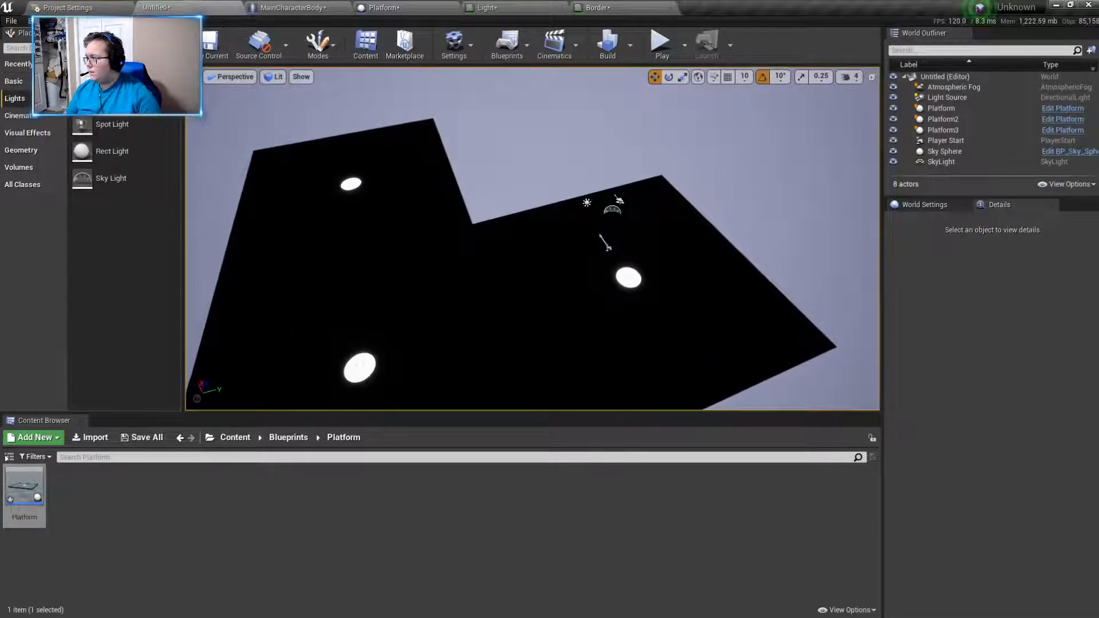
key("ctrl+z")
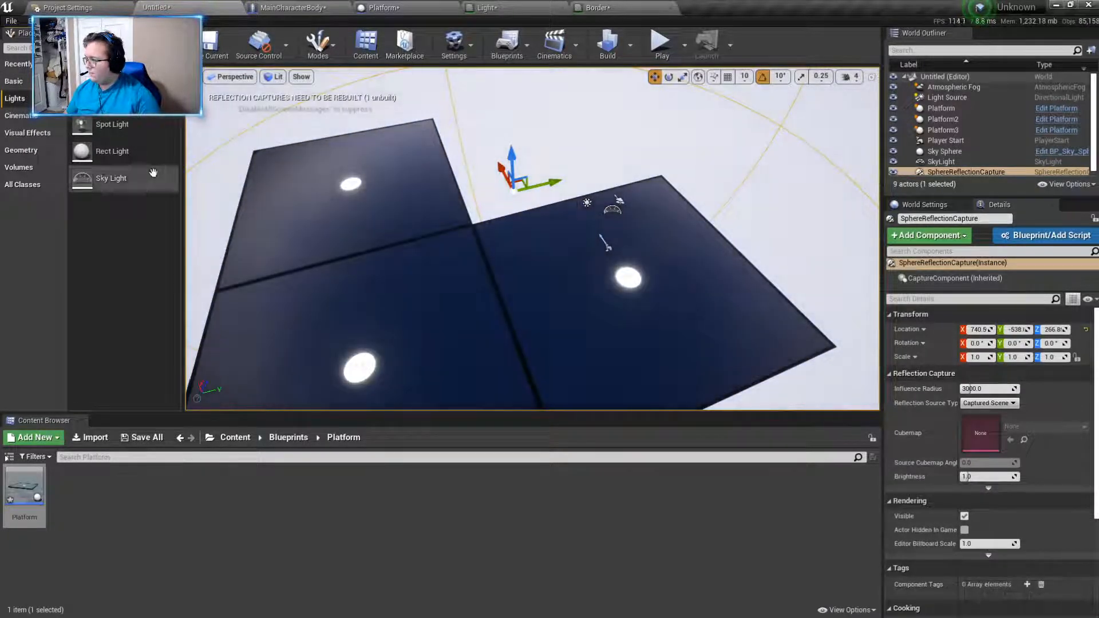
- Move the SphereReflectionCapture to X 836 and scale it to 50 on all three axes
left_click(34, 133)
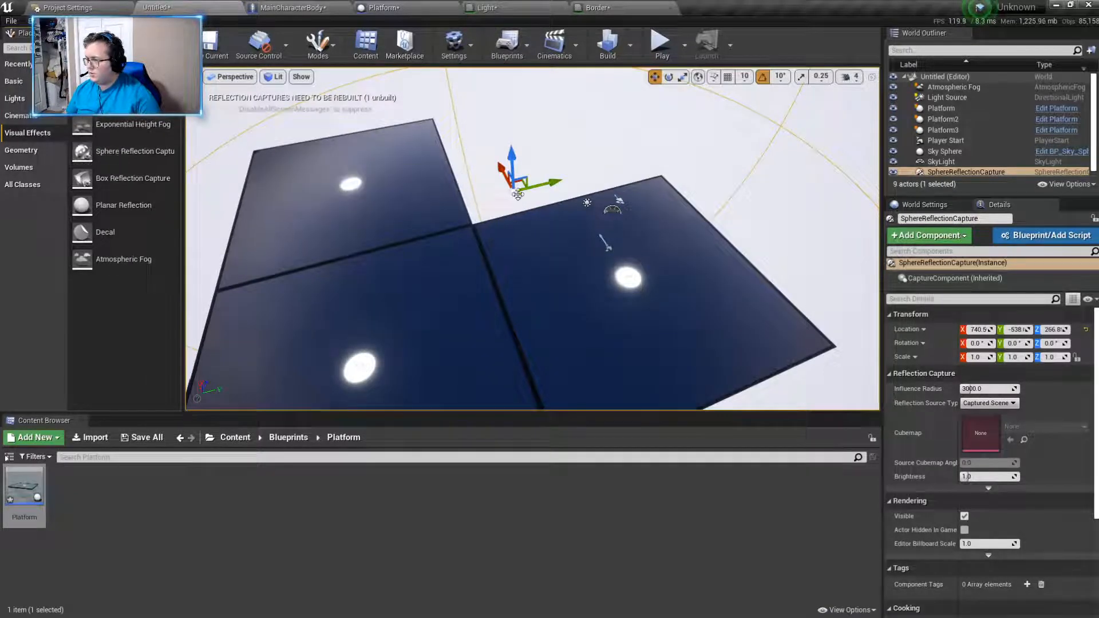
left_click(490, 215)
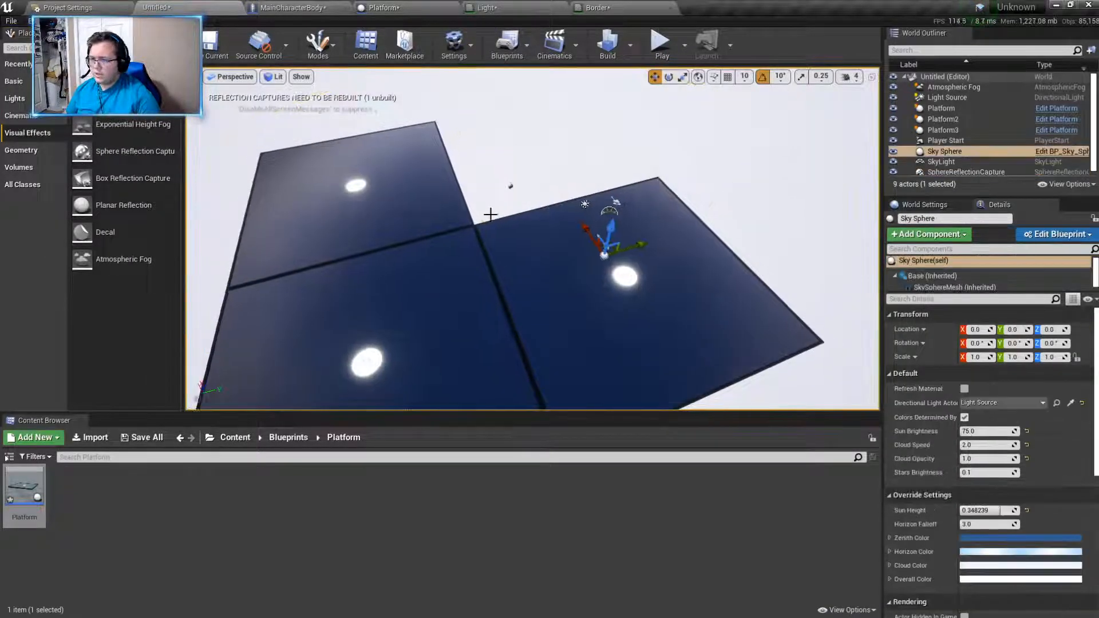
left_click(509, 186)
key("s")
right_click_drag(784, 279, 763, 251)
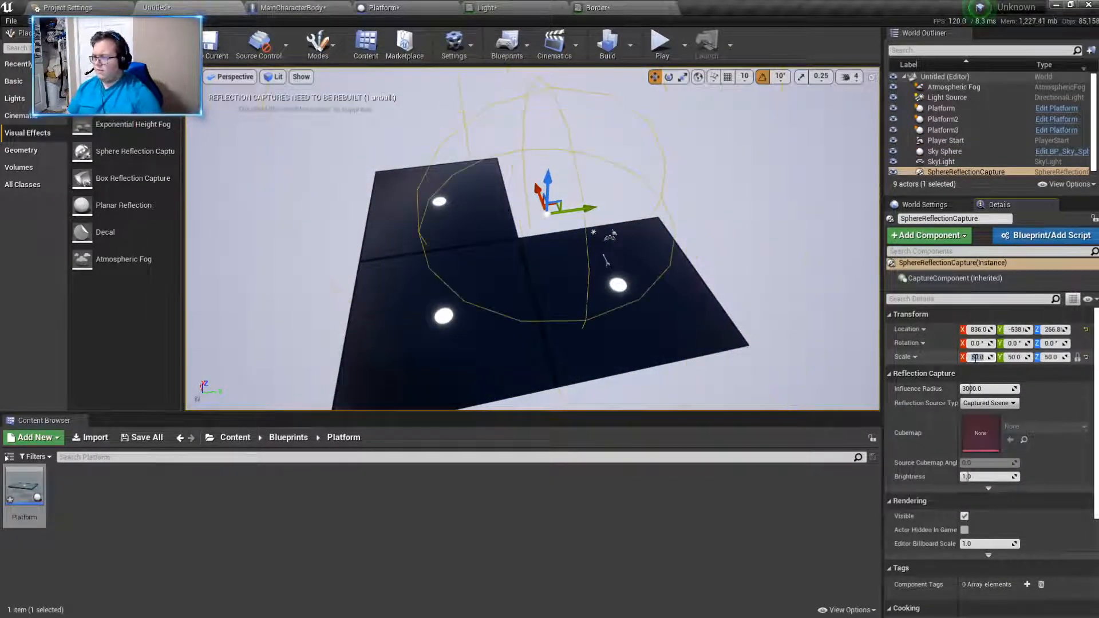
- Set the SphereReflectionCapture's influence radius to 16384
left_click(756, 264)
key("a")
right_click_drag(755, 264, 657, 233)
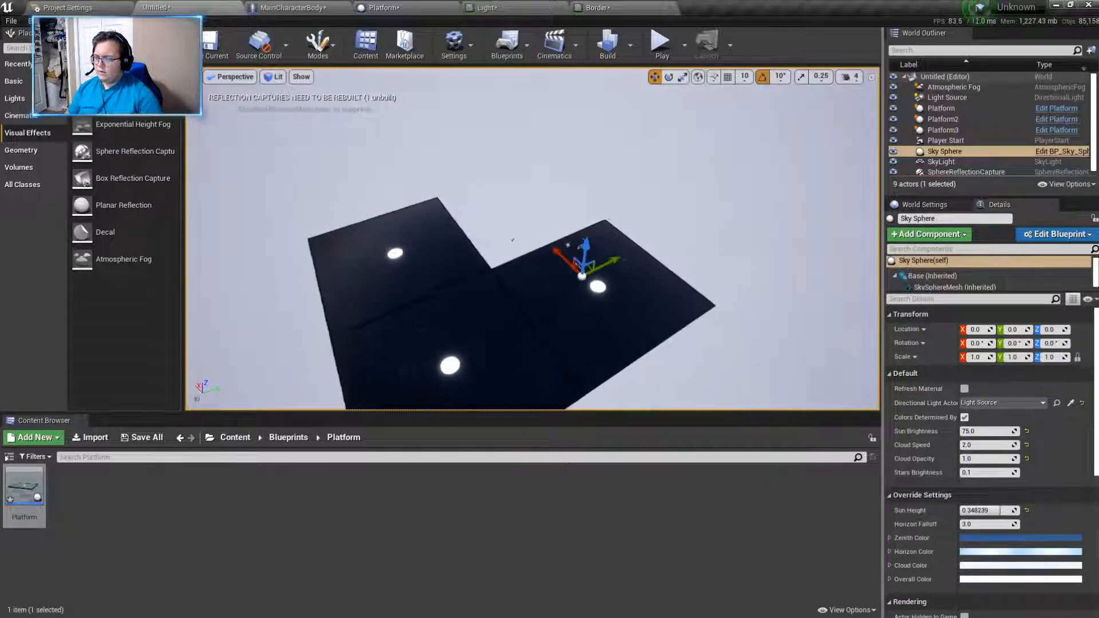
left_click(519, 241)
right_click_drag(520, 240, 407, 220)
key("s")
key("a")
key("w")
key("d")
key("w")
key("s")
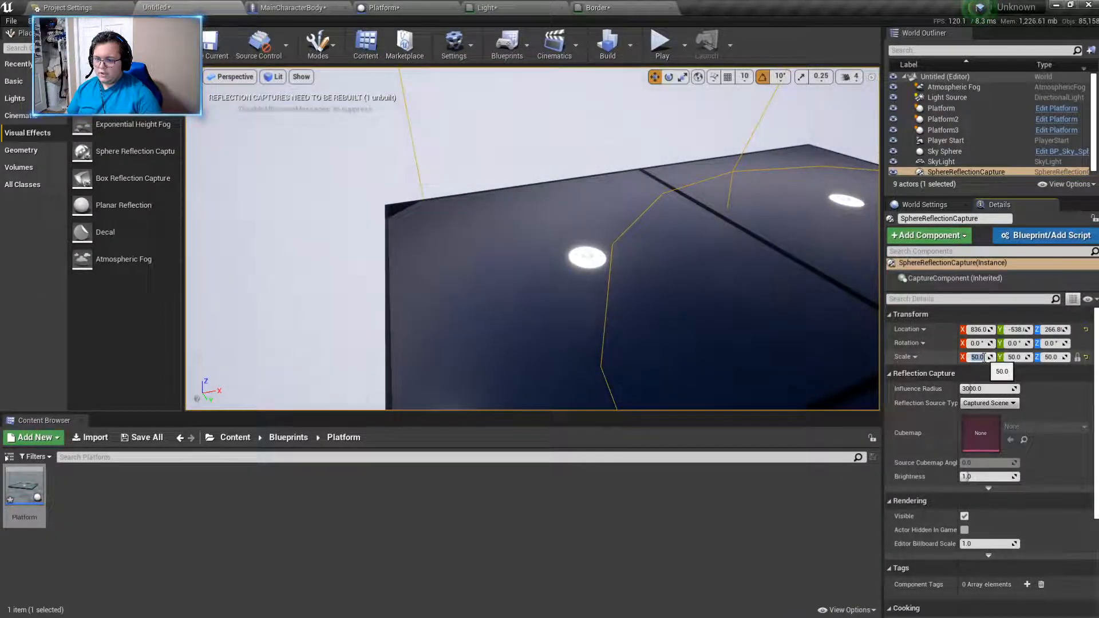
left_click_drag(1006, 387, 1065, 387)
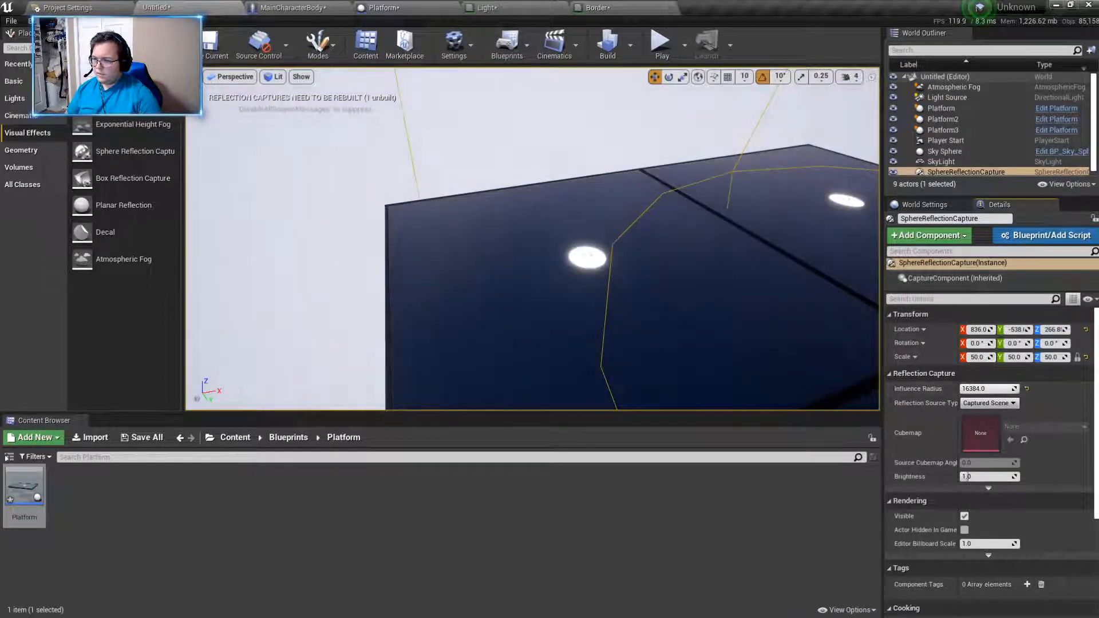
- Examine the lighting and reflections on the three platforms from near and far
key("s")
right_click_drag(532, 241, 561, 249)
right_click_drag(519, 371, 615, 349)
left_click(520, 370)
key("a")
key("w")
key("w")
right_click_drag(588, 263, 593, 315)
left_click(584, 266)
left_click(623, 258)
key("s")
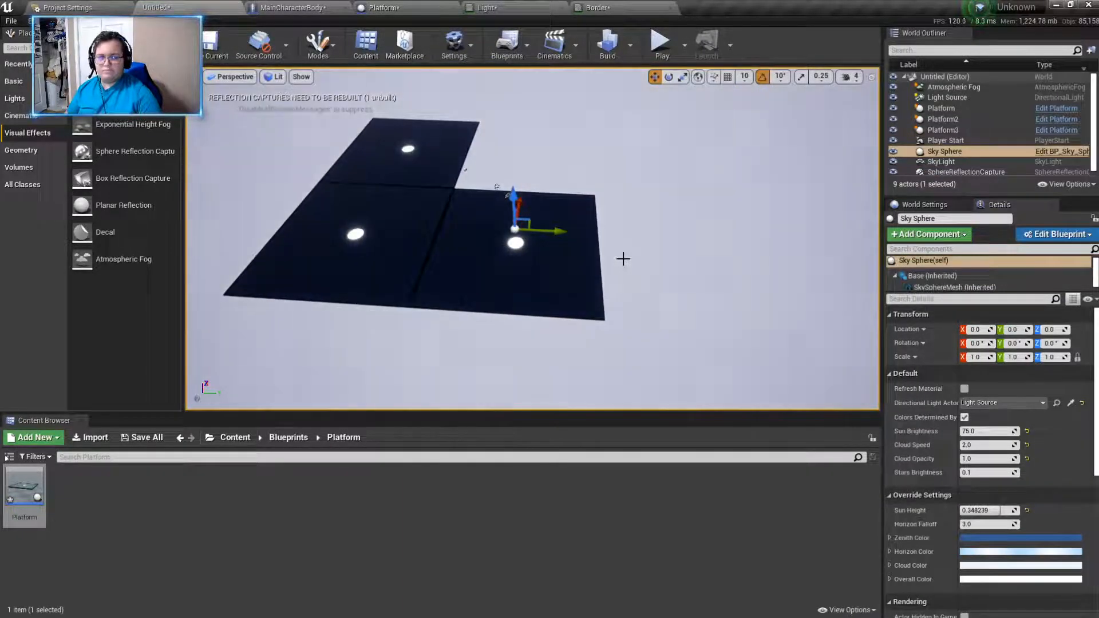
- Duplicate the original platform along X into the open corner to complete a two-by-two square
left_click(572, 280)
right_click_drag(684, 268, 550, 281)
key("d")
key("w")
left_click_drag(413, 247, 916, 279, "alt")
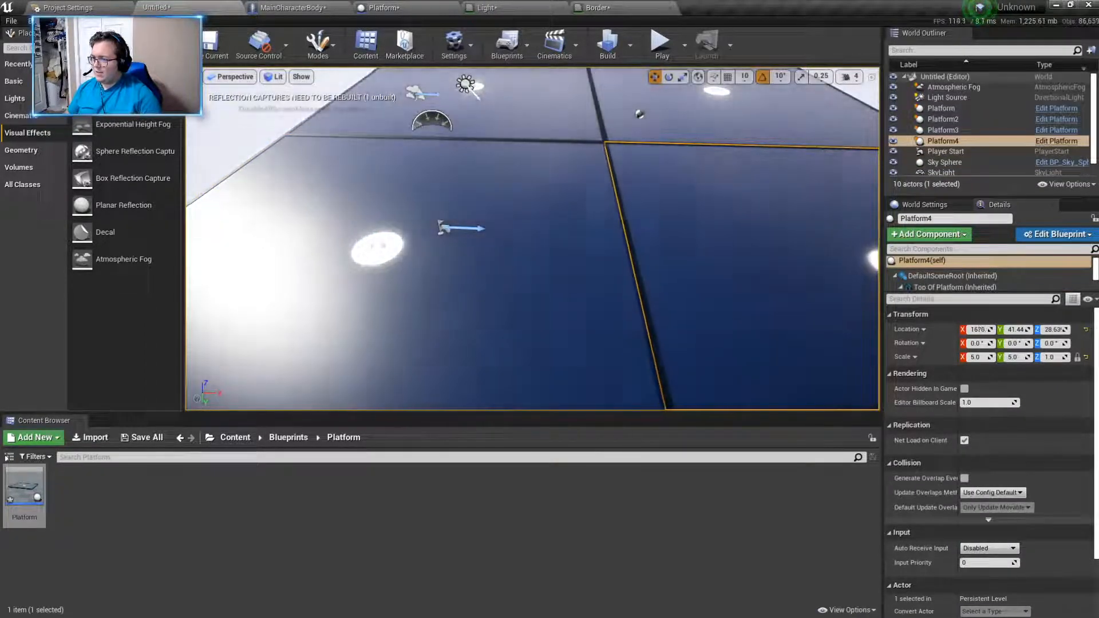
key("Escape")
- Select all four platforms, duplicate them and align the copied square edge to edge on the +Y side
key("w")
right_click_drag(694, 269, 491, 264)
key("s")
key("w")
key("s")
left_click(471, 243)
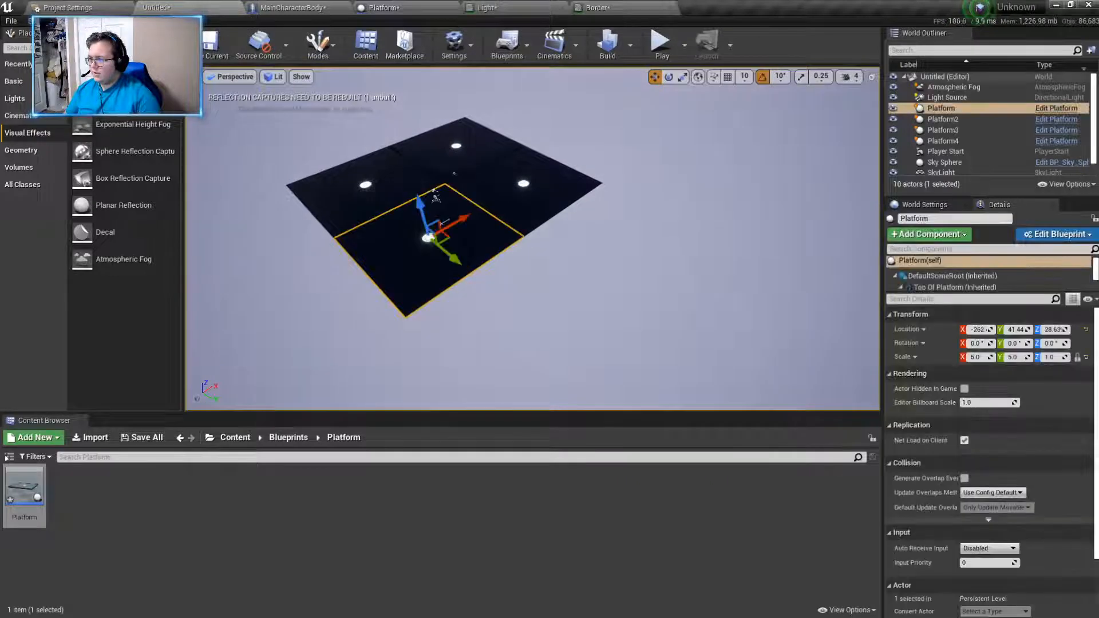
left_click(510, 187, "ctrl")
left_click(475, 150, "ctrl")
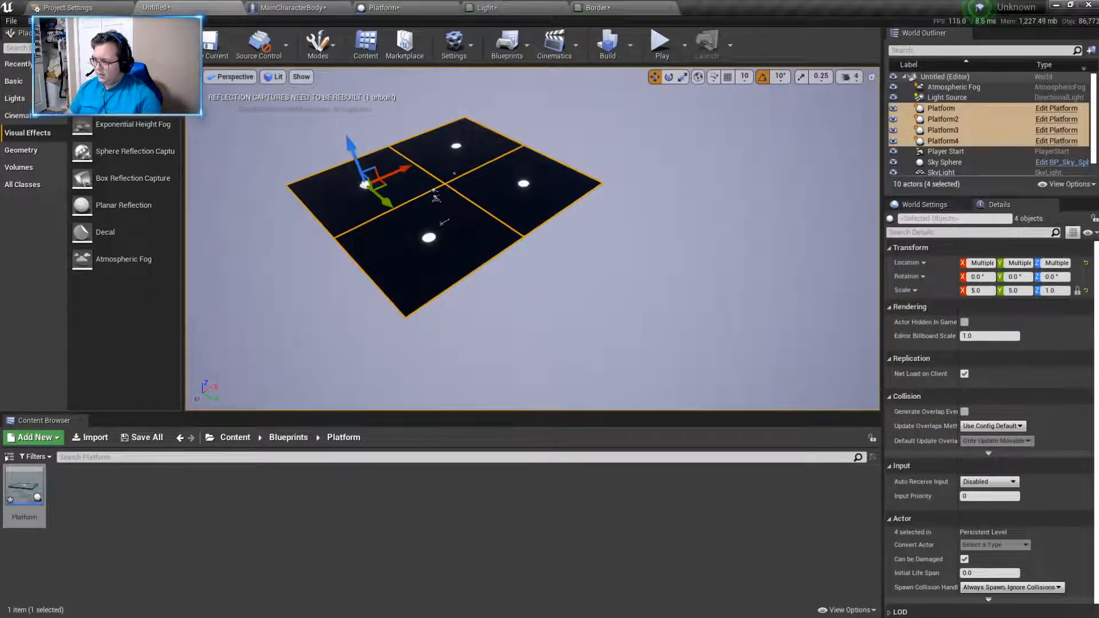
key("ctrl+w")
left_click_drag(569, 208, 856, 356)
right_click_drag(744, 320, 868, 289)
key("w")
left_click_drag(747, 119, 745, 119)
right_click_drag(743, 123, 478, 197)
- Duplicate the original four platforms again and align the copy against the square's -X side
key("w")
key("s")
key("s")
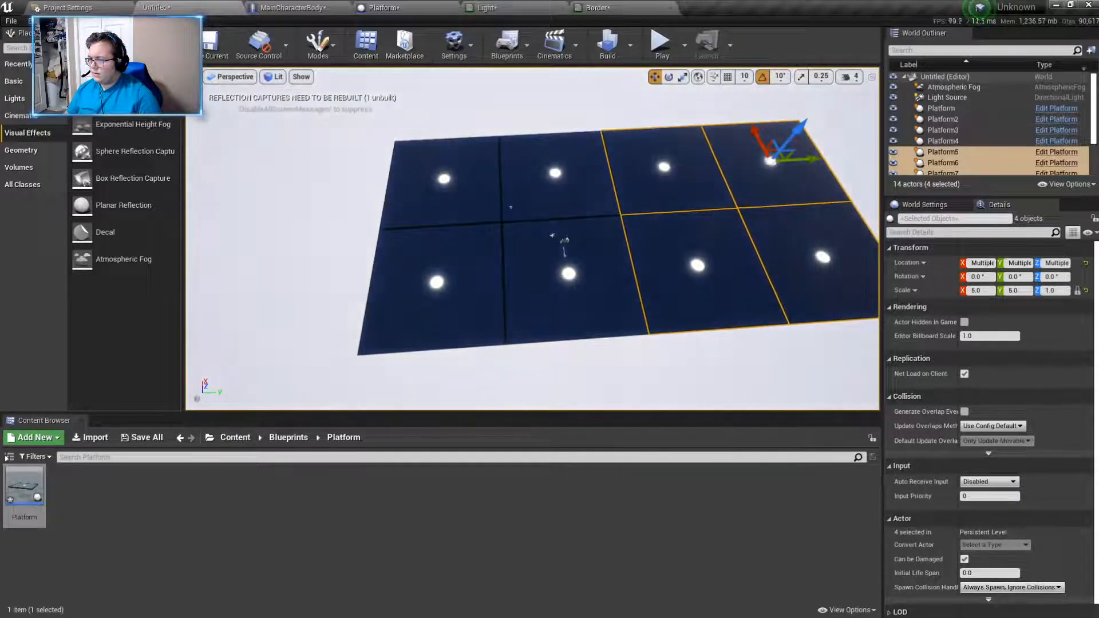
left_click(564, 240)
left_click(570, 179, "ctrl")
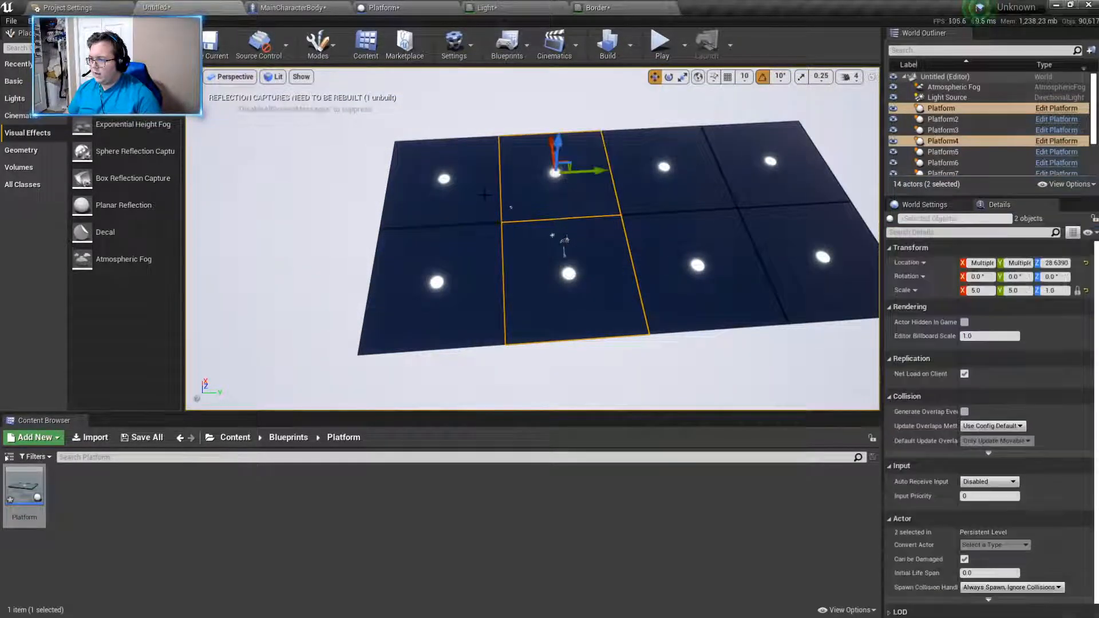
key("ctrl+w")
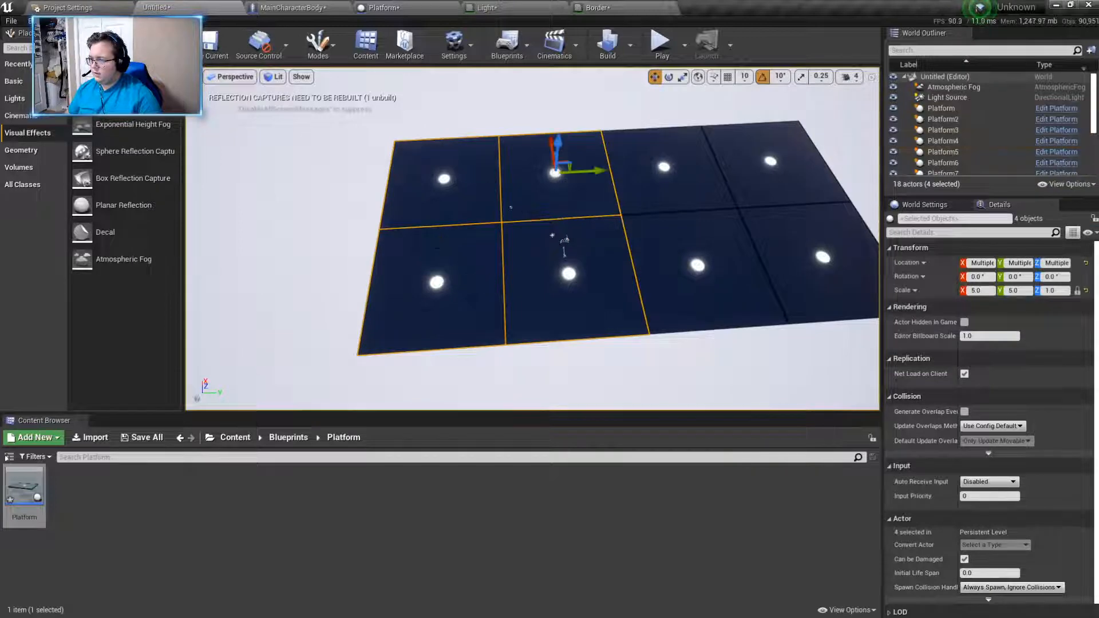
left_click_drag(547, 145, 583, 378)
right_click_drag(583, 378, 859, 368)
mouse_move(552, 294)
left_mouse_down()
mouse_move(566, 279)
mouse_move(558, 290)
left_mouse_up()
left_click(443, 221)
right_click_drag(443, 221, 337, 143)
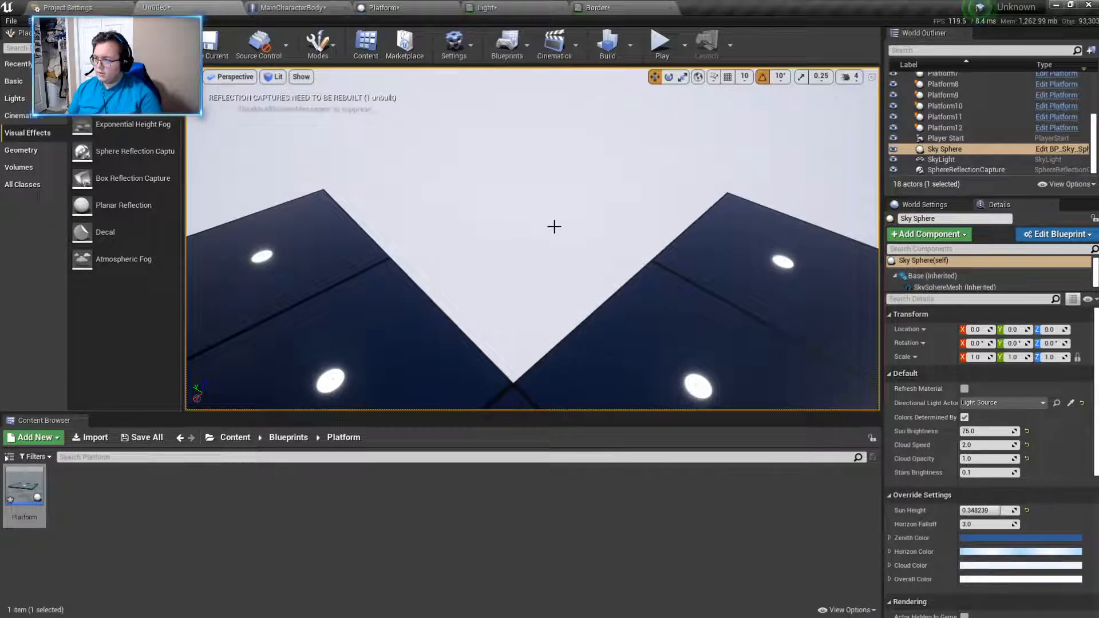
- Duplicate the original two-by-two square and align this copy against its +X side
right_click_drag(517, 236, 490, 295)
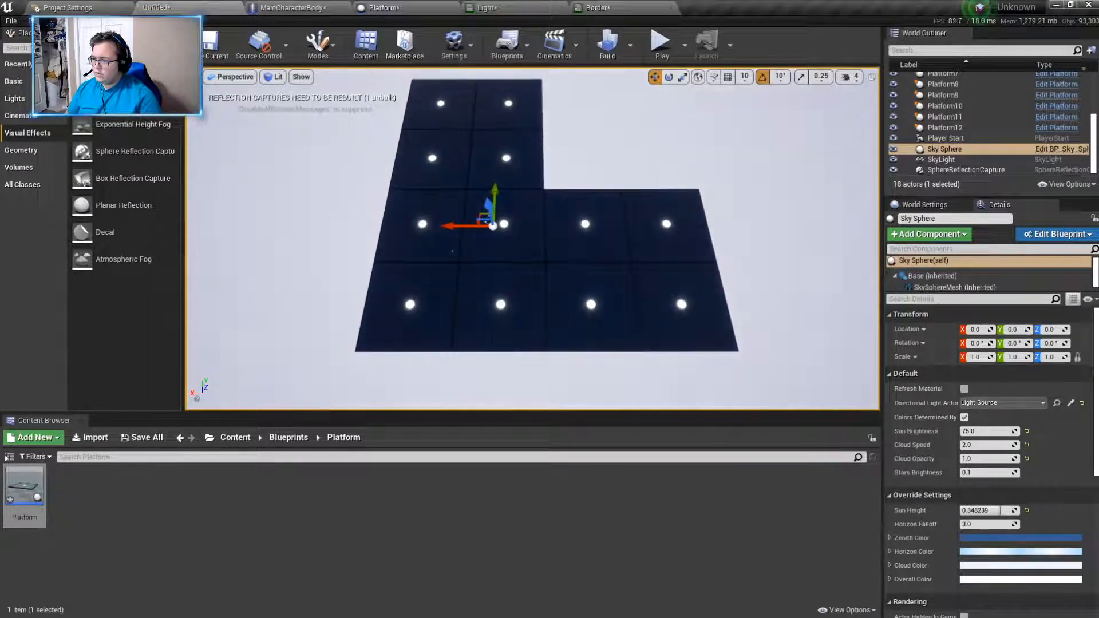
left_click(508, 279)
left_click(511, 246, "ctrl")
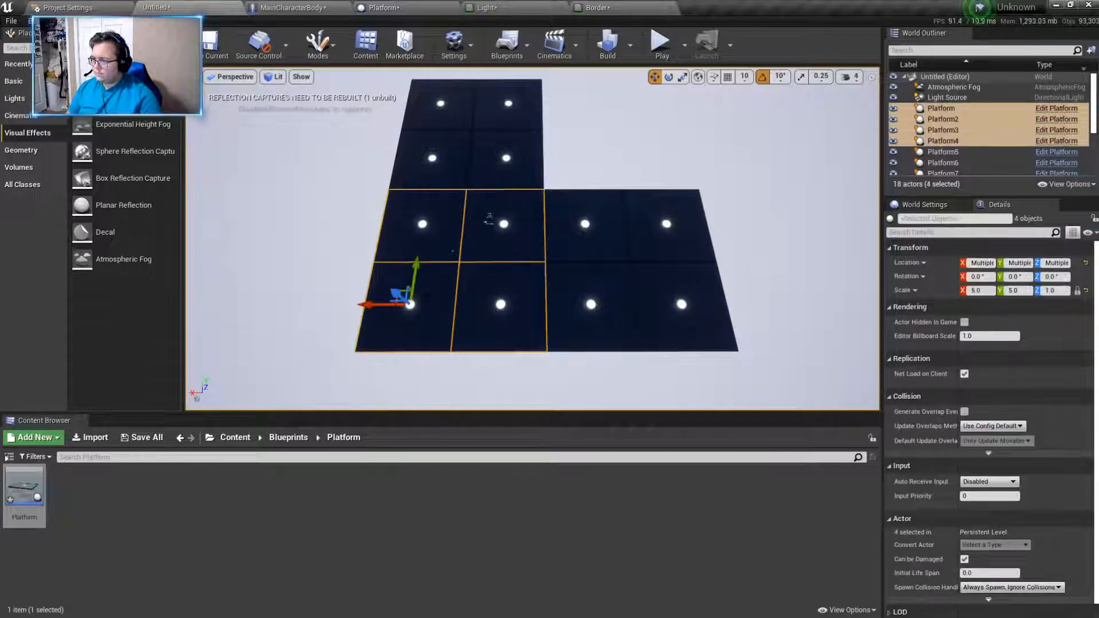
left_click_drag(415, 273, 428, 194, "alt")
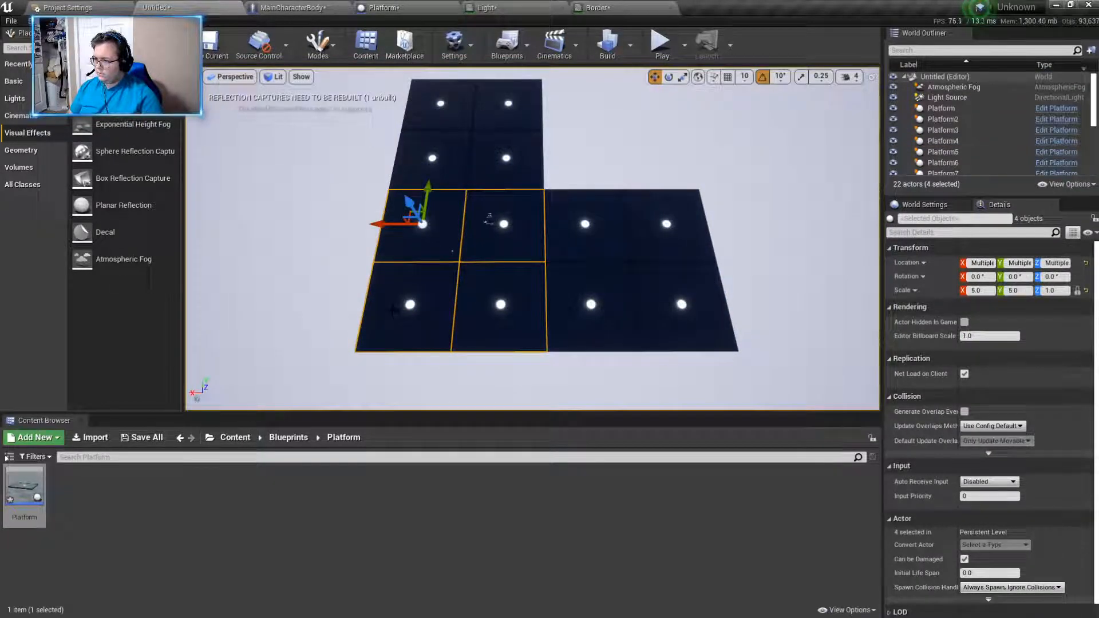
left_click_drag(383, 225, 216, 233)
mouse_move(367, 241)
right_mouse_down()
mouse_move(278, 242)
mouse_move(366, 235)
right_mouse_up()
key("w")
mouse_move(376, 202)
left_mouse_down()
mouse_move(360, 203)
mouse_move(374, 205)
left_mouse_up()
- Duplicate the central four platforms once more and place the copy on the -Y side to form a cross
right_click_drag(601, 231, 630, 253)
key("d")
key("Escape")
key("ctrl+z")
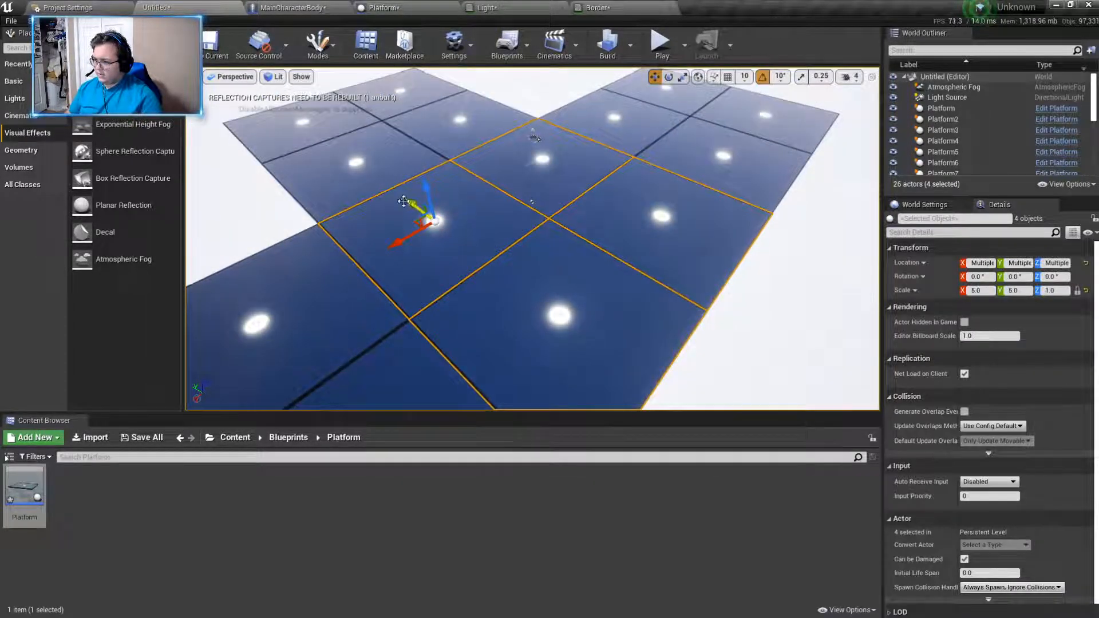
left_click_drag(411, 204, 739, 371, "alt")
right_click_drag(739, 370, 751, 378)
mouse_move(604, 273)
left_mouse_down()
mouse_move(655, 277)
mouse_move(621, 286)
left_mouse_up()
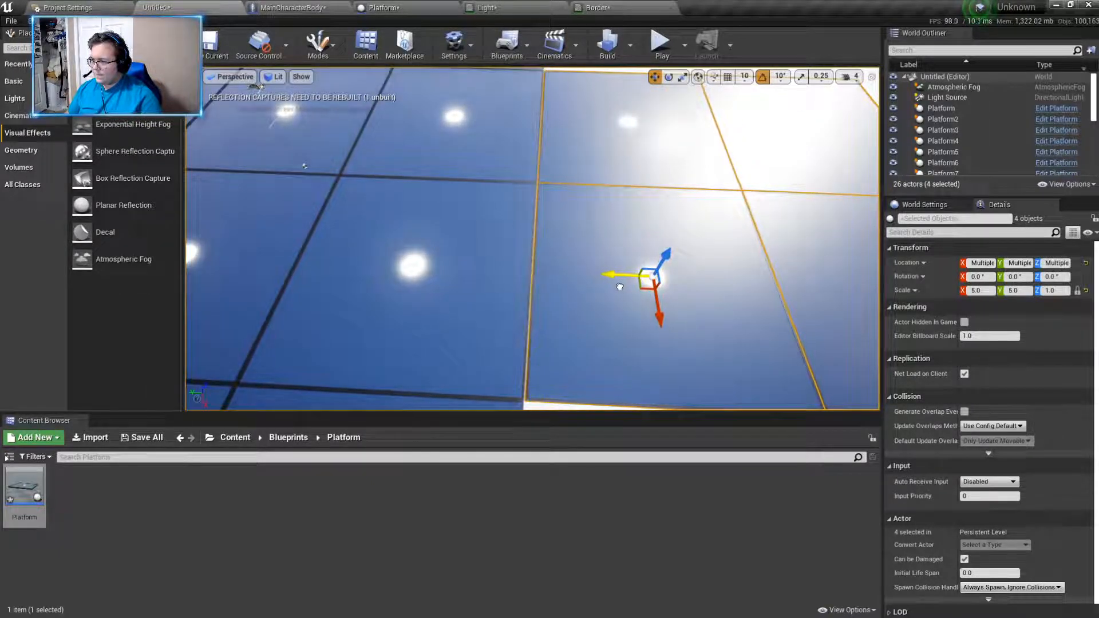
key("Escape")
- Select the four newest platforms and shift them slightly along Y, with the inner pair at about Y -3881
right_click_drag(585, 319, 641, 320)
key("w")
left_click(457, 240)
right_click_drag(457, 239, 492, 235)
left_click(492, 126, "ctrl")
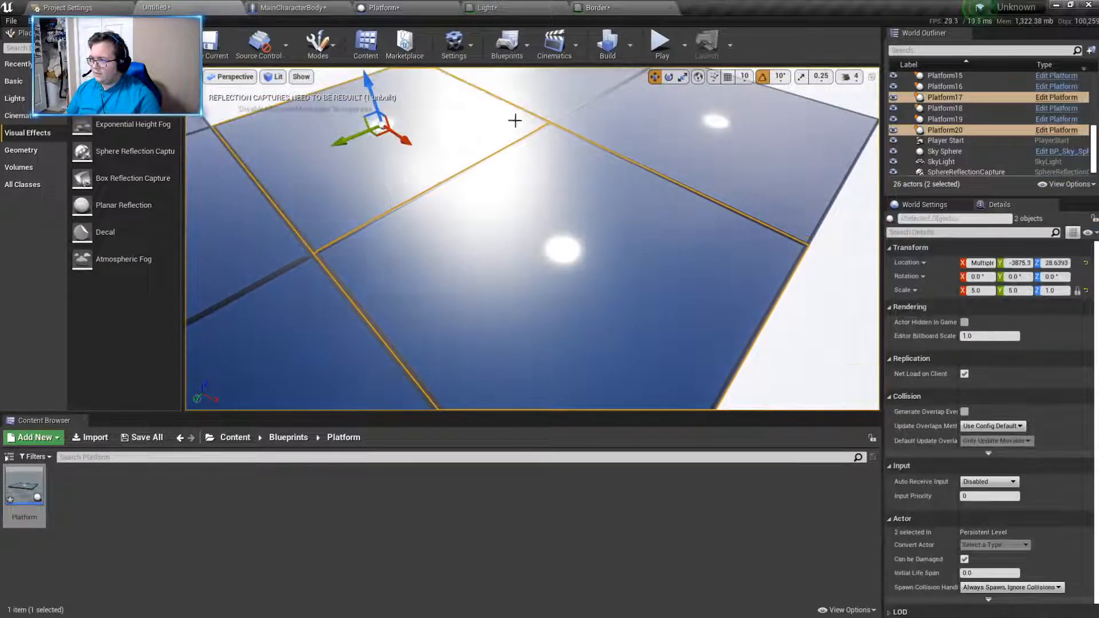
left_click_drag(691, 136, 694, 137)
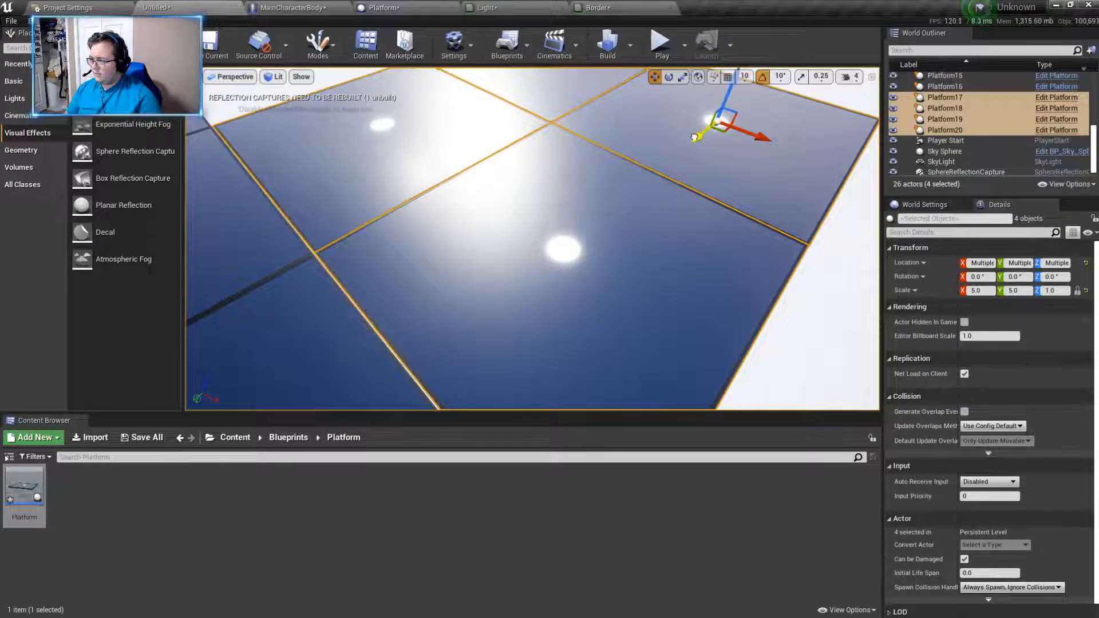
key("Escape")
- Reselect Platform17 through Platform20 and refine their Y alignment with the central square's edge
right_click_drag(648, 252, 640, 253)
left_click(641, 251)
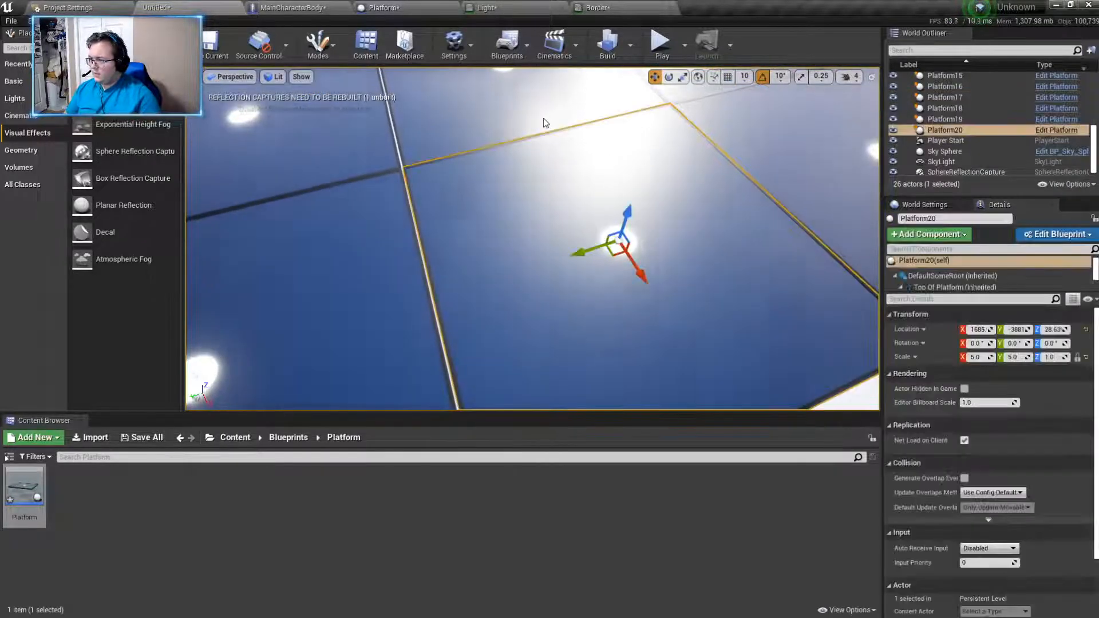
left_click(541, 118, "ctrl")
right_click_drag(541, 118, 629, 123)
left_click(708, 149, "ctrl")
left_click(591, 121, "ctrl")
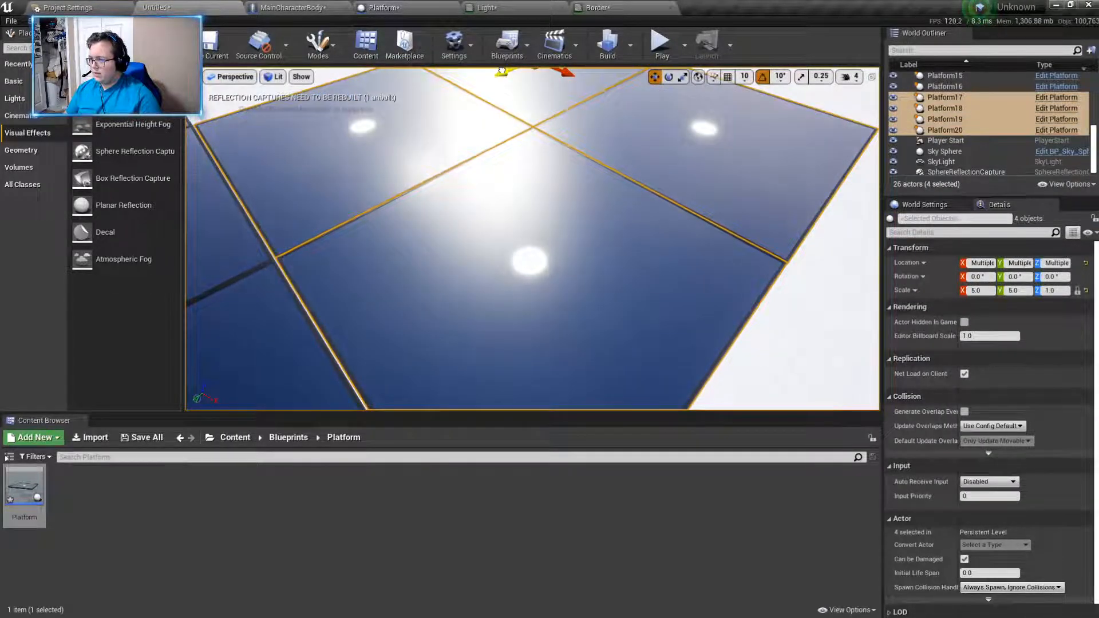
left_click_drag(502, 71, 501, 73)
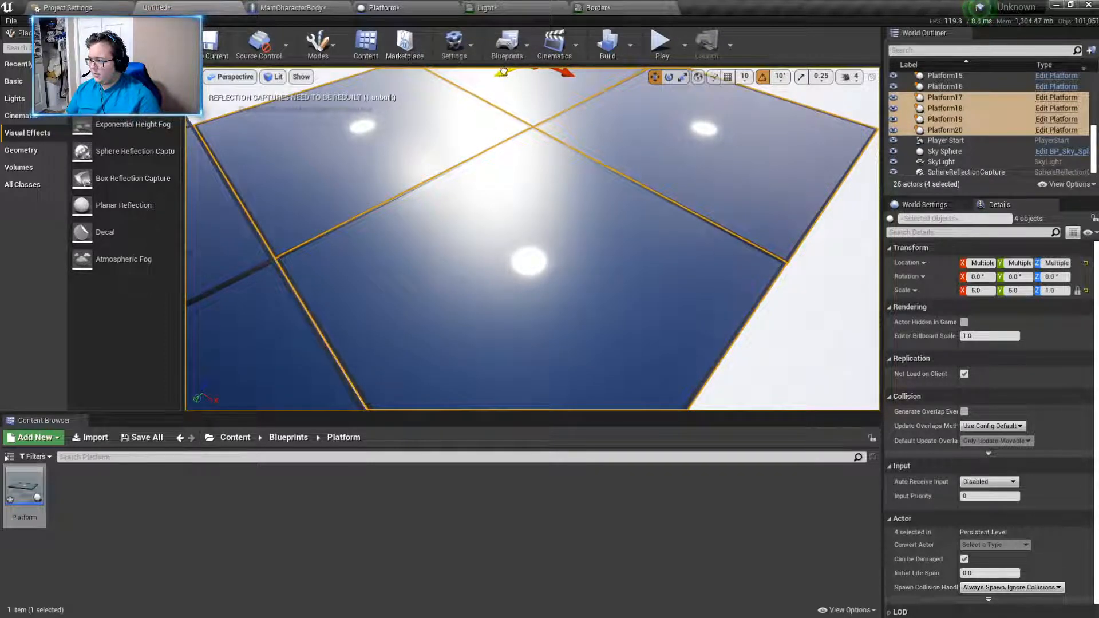
right_click_drag(502, 72, 435, 72)
left_click_drag(709, 141, 714, 140)
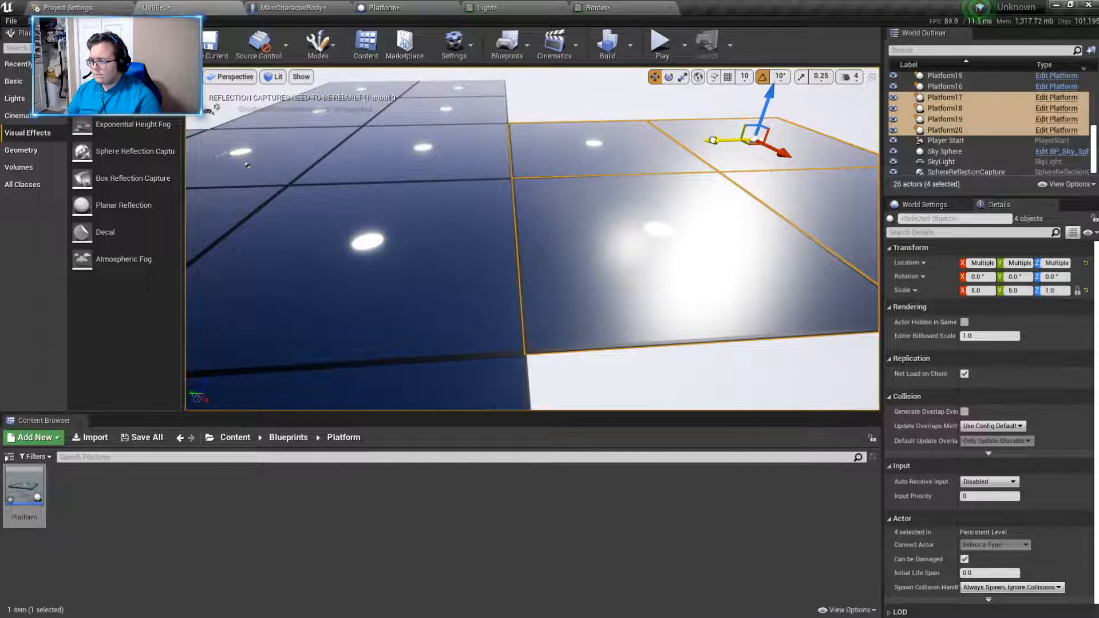
- Make a final Y adjustment to the four platforms on the -Y side and check the seams of the layout
left_click(618, 369)
right_click_drag(614, 275, 612, 302)
left_click(614, 275)
left_click(623, 127, "ctrl")
left_click(738, 123, "ctrl")
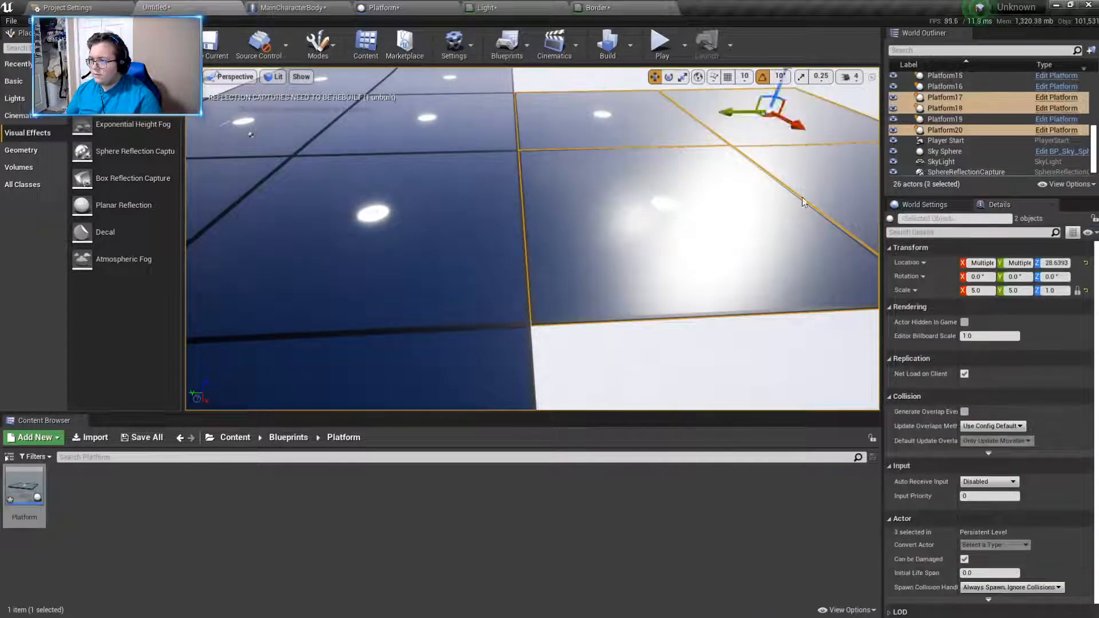
scroll(749, 111, "down", 5)
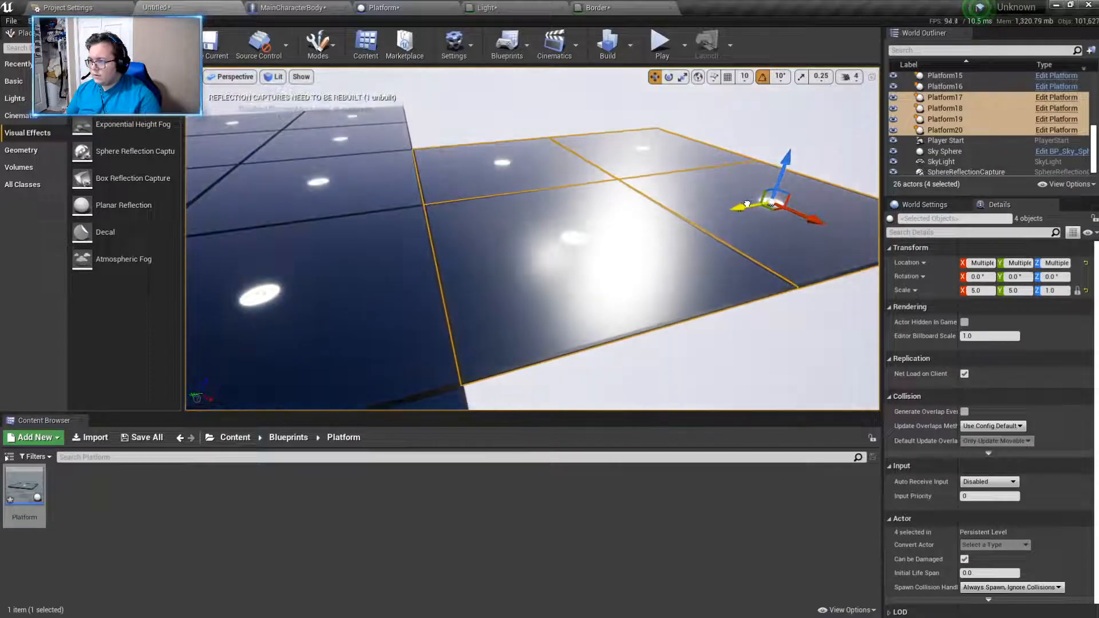
left_click(680, 371)
right_click_drag(680, 372, 806, 405)
key("w")
key("s")
right_click_drag(818, 340, 464, 141)
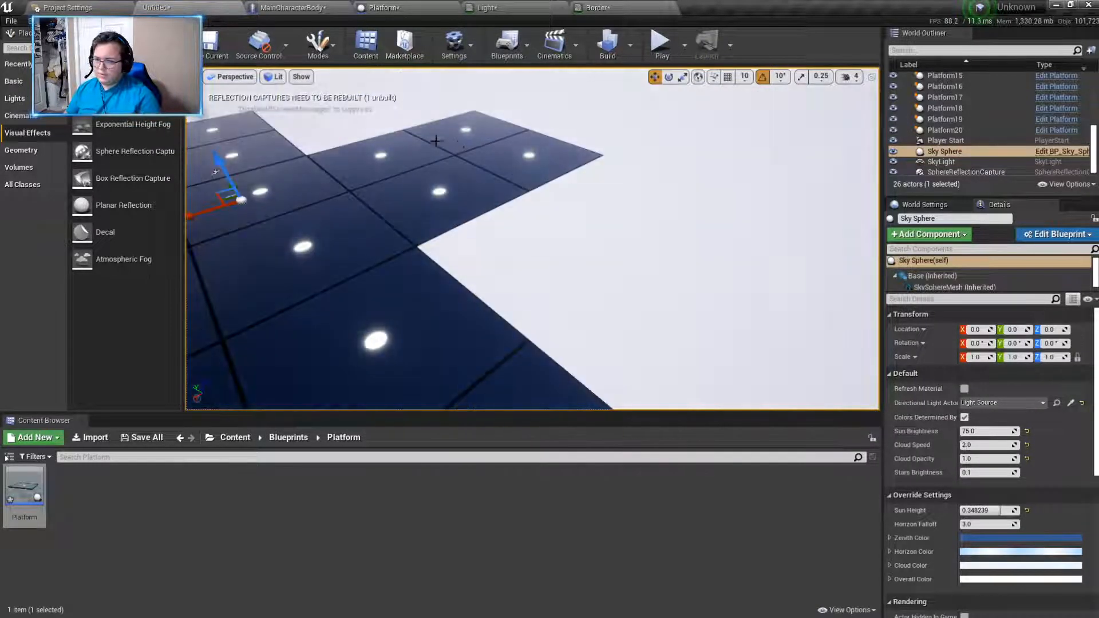
- Inspect the cross-shaped platform floor and its seams from several angles
right_click_drag(402, 113, 326, 192)
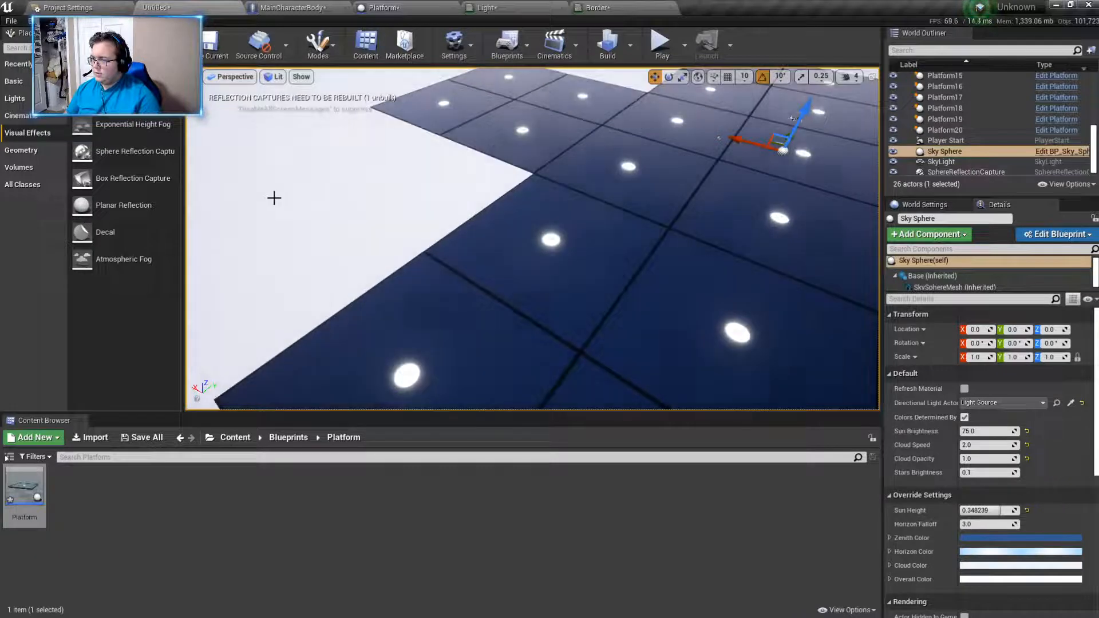
right_click_drag(532, 239, 412, 232)
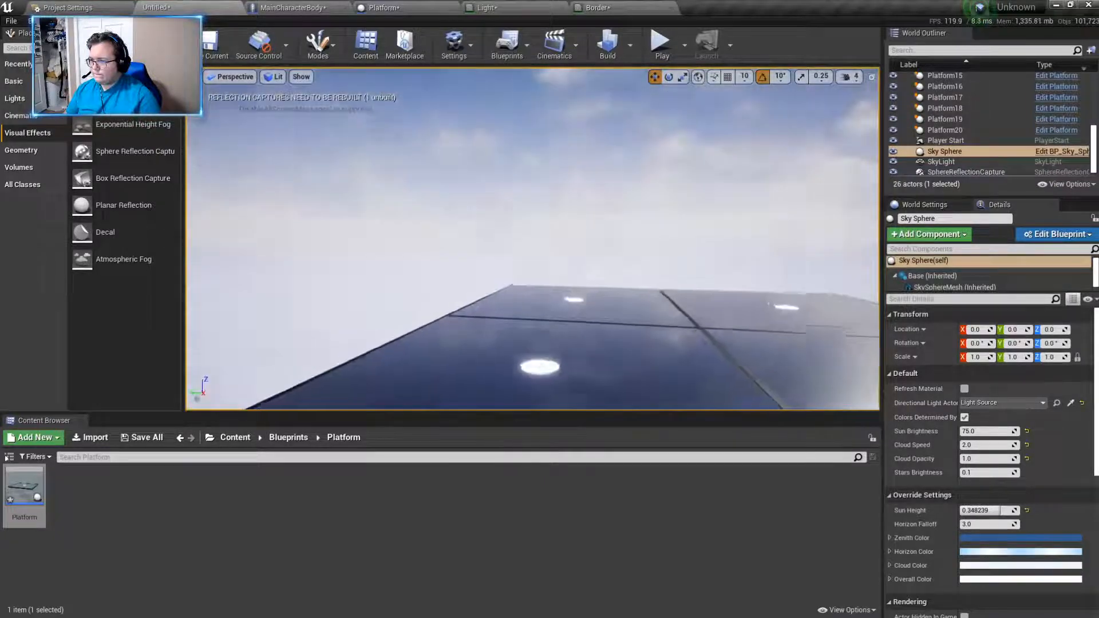
right_click_drag(532, 239, 769, 260)
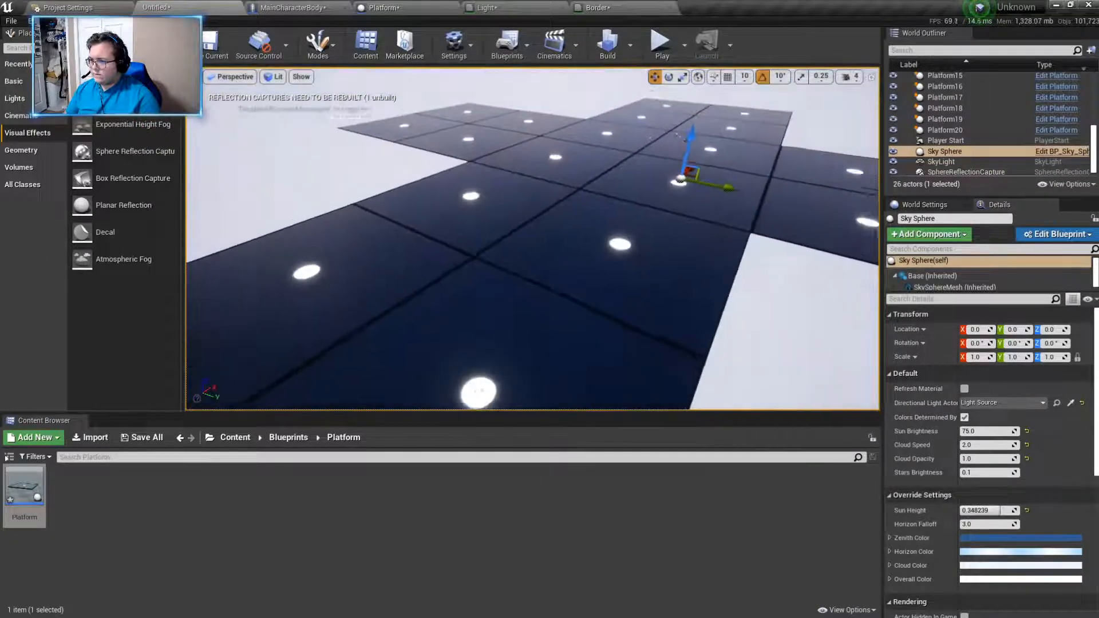
right_click_drag(532, 239, 564, 252)
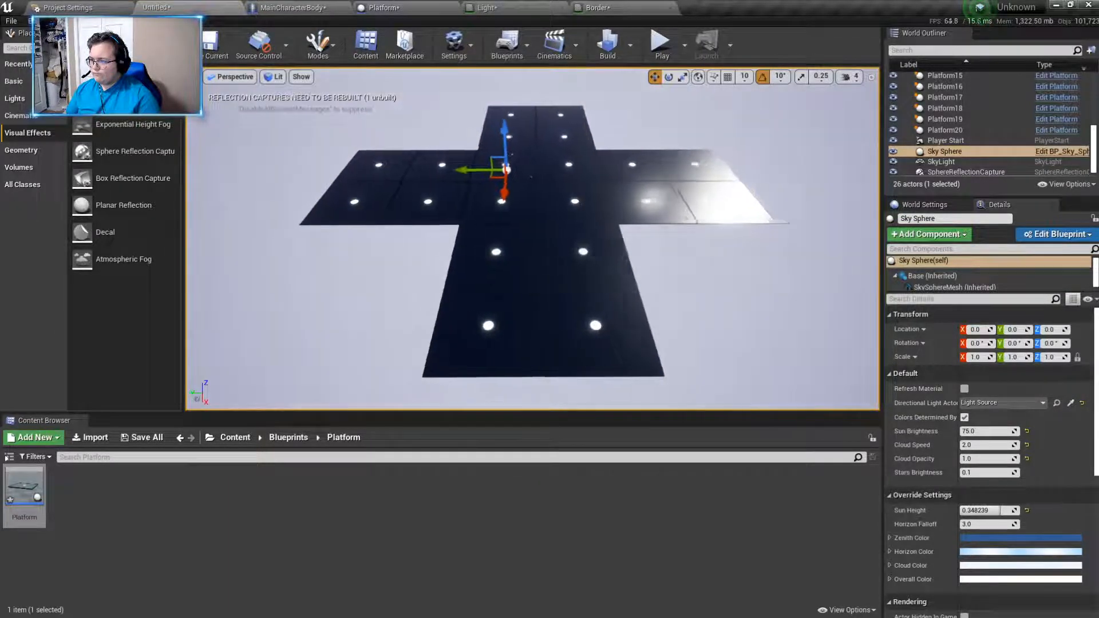
right_click_drag(386, 254, 450, 284)
- In the Platform blueprint, add a Static Mesh component under DefaultSceneRoot
left_click(404, 5)
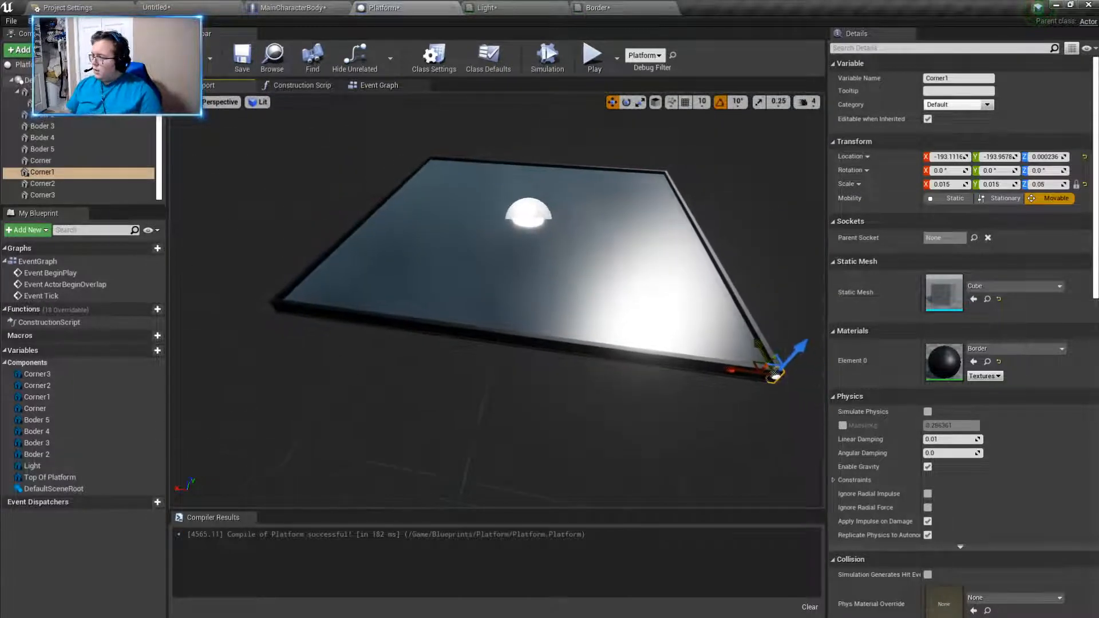
left_click(26, 80)
left_click(19, 50)
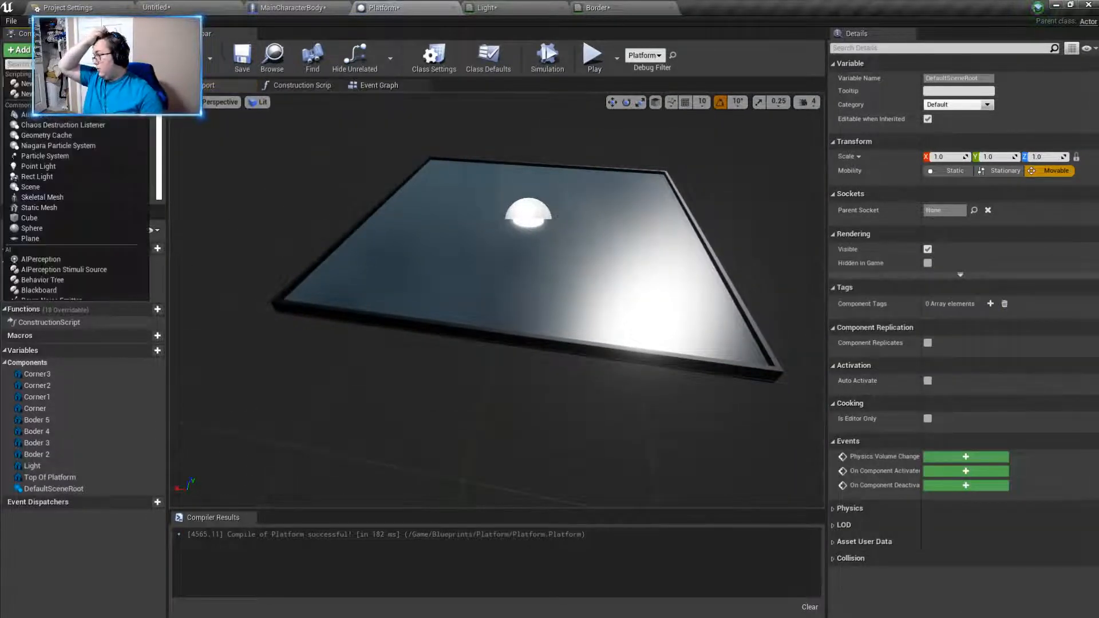
left_click(43, 209)
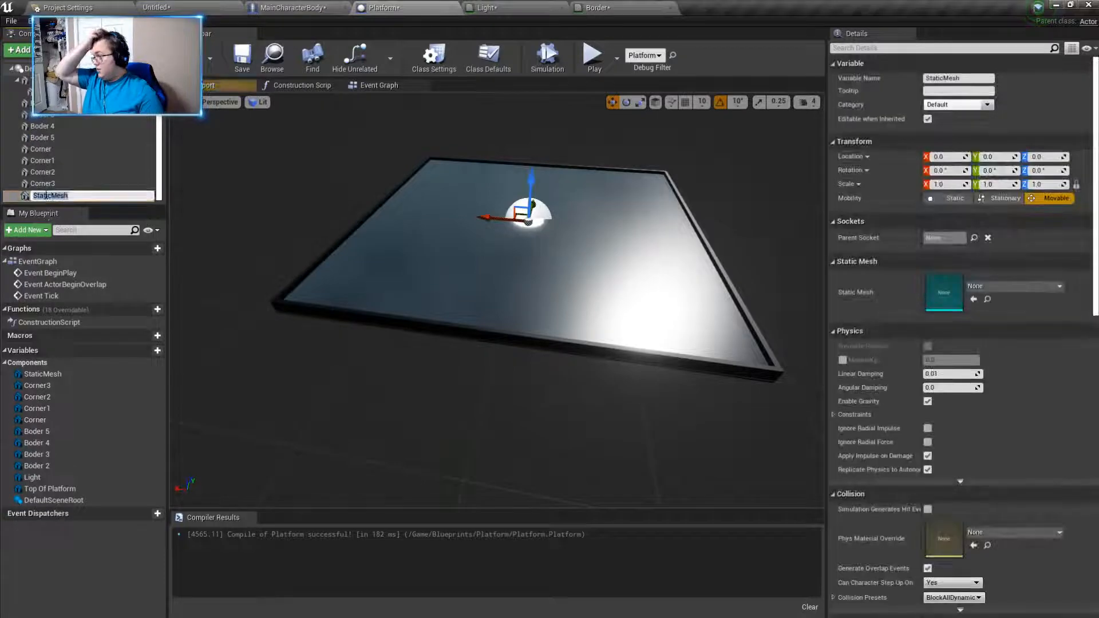
- Name the new static mesh component Pillar
key("BackSpace")
type("Pillar")
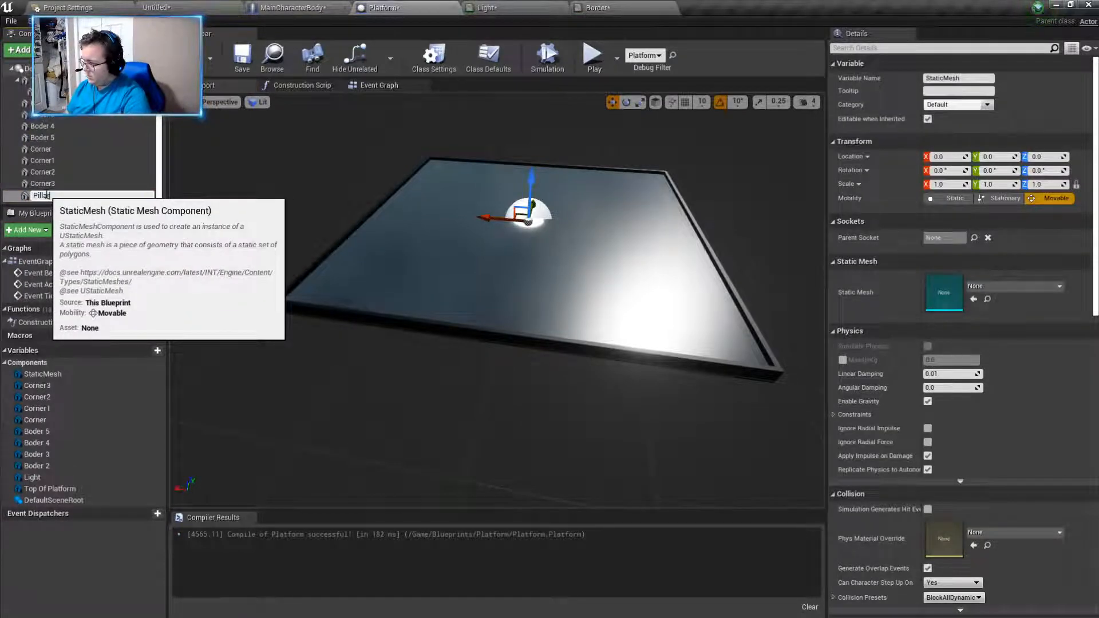
type("s")
key("Return")
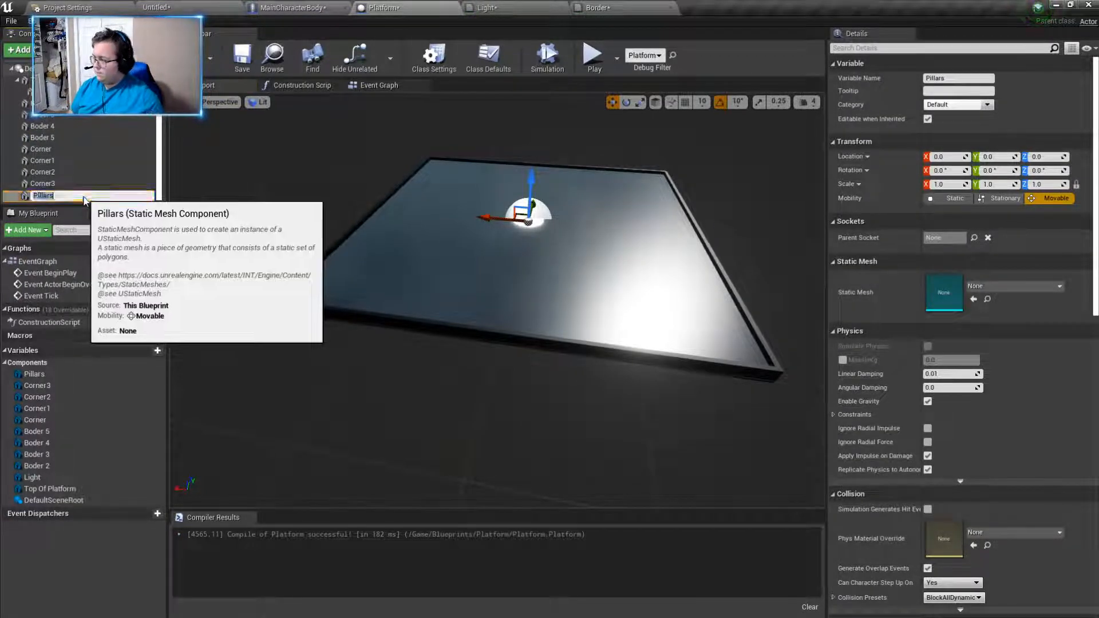
right_click(85, 198)
left_click(114, 307)
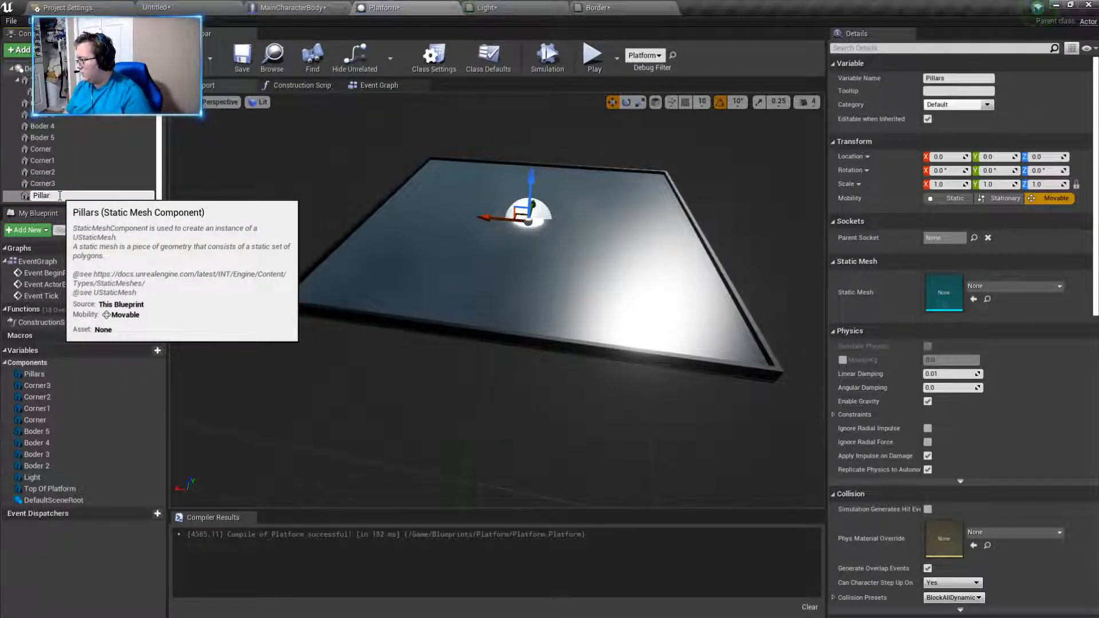
key("Return")
- Try the lowercase cylinder mesh on Pillar and raise the component to about Z 82
mouse_move(287, 280)
right_mouse_down()
mouse_move(277, 280)
mouse_move(288, 281)
right_mouse_up()
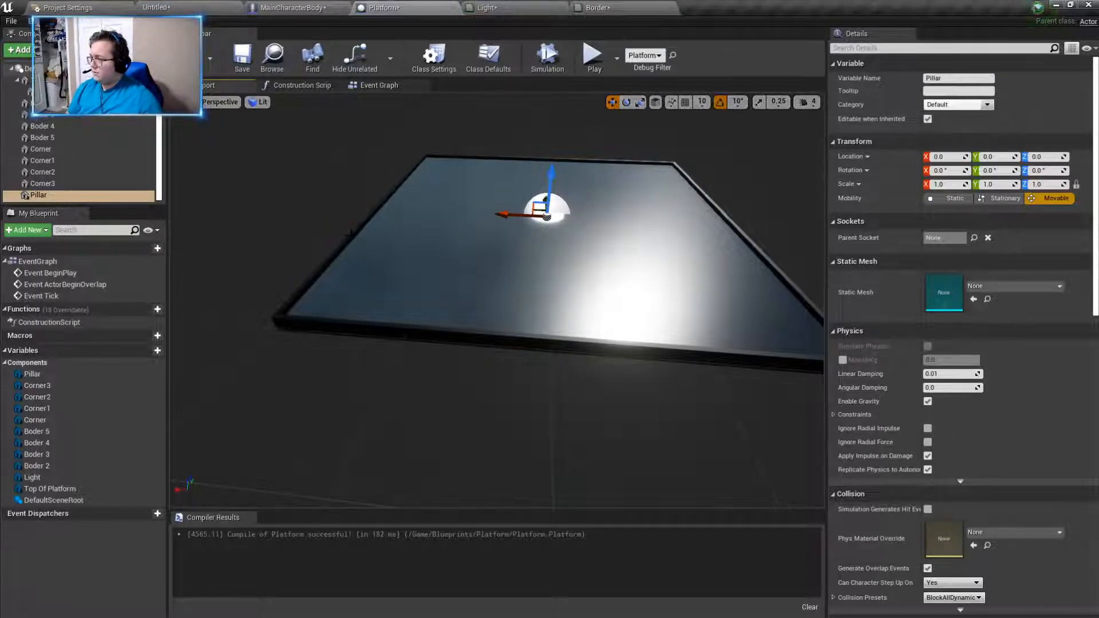
right_click_drag(568, 166, 596, 166)
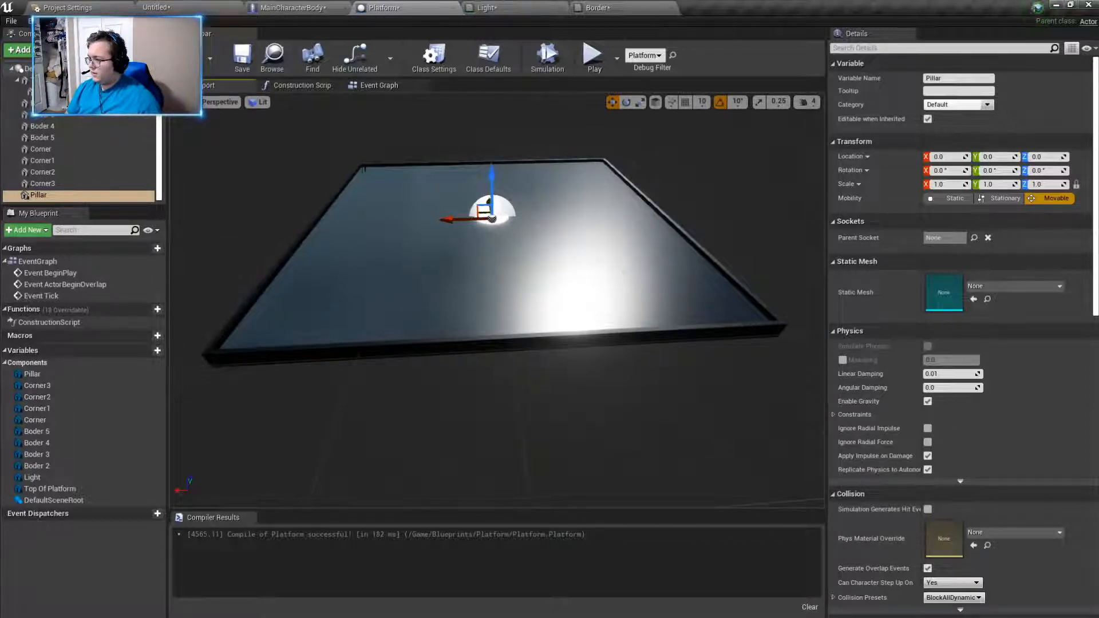
mouse_move(498, 384)
right_mouse_down()
mouse_move(446, 388)
mouse_move(491, 390)
right_mouse_up()
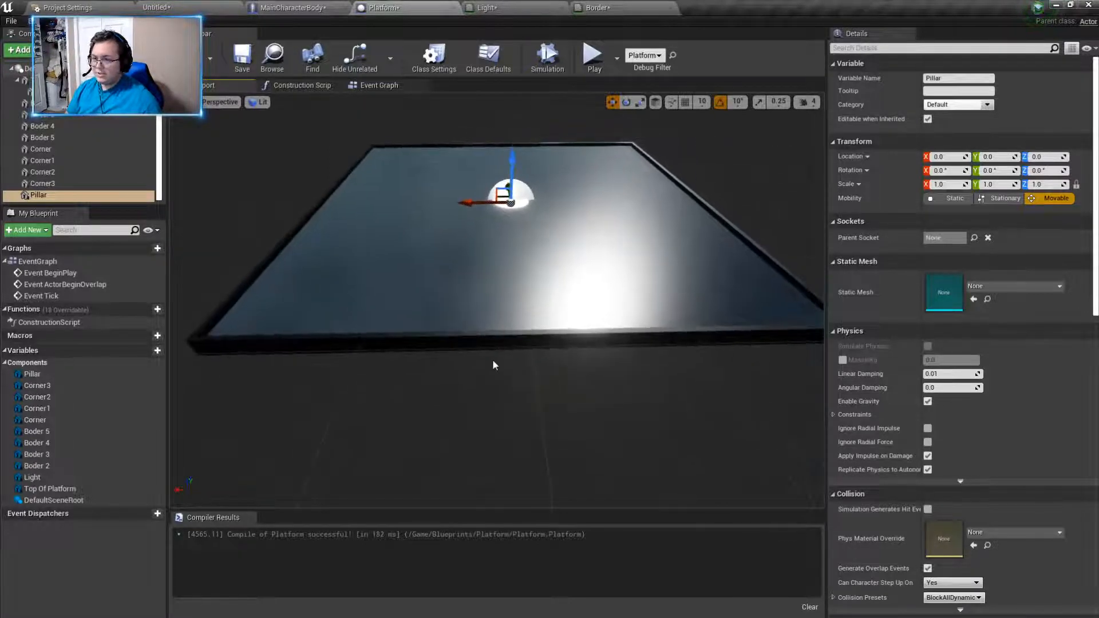
left_click(1002, 285)
type("cylin")
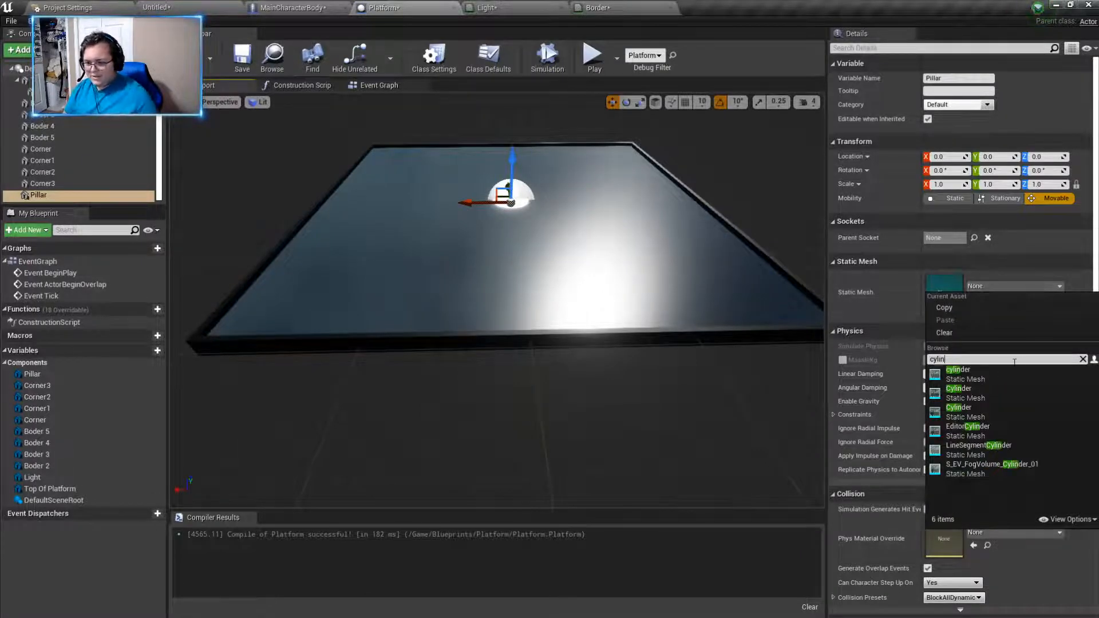
left_click(984, 375)
right_click_drag(653, 373, 614, 383)
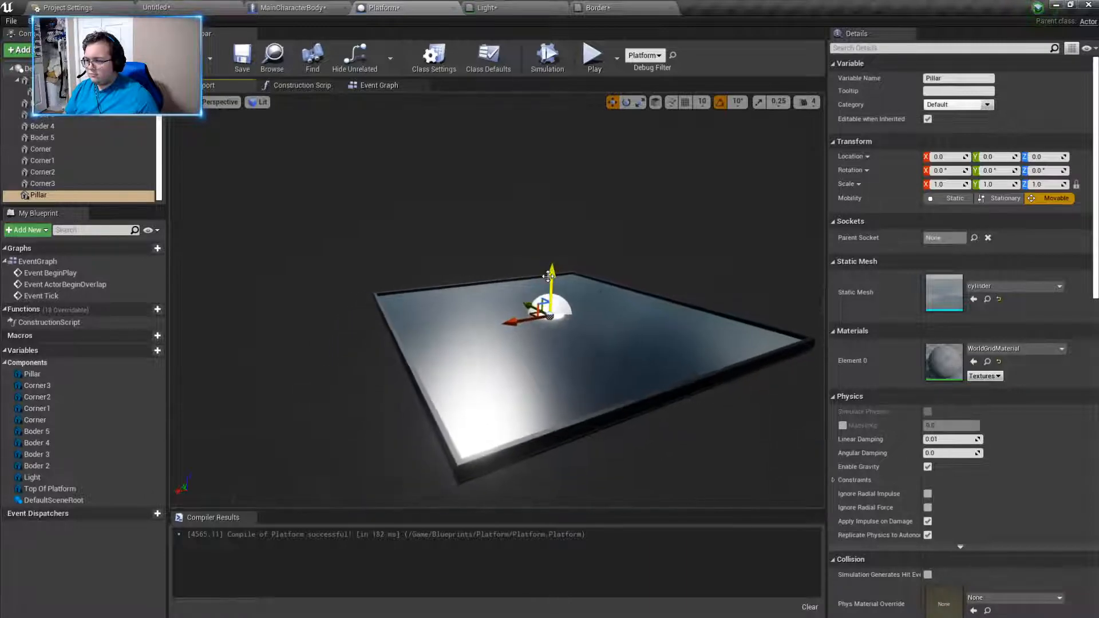
- Try the other Cylinder meshes on Pillar and assign the upright, solid one
left_click(993, 286)
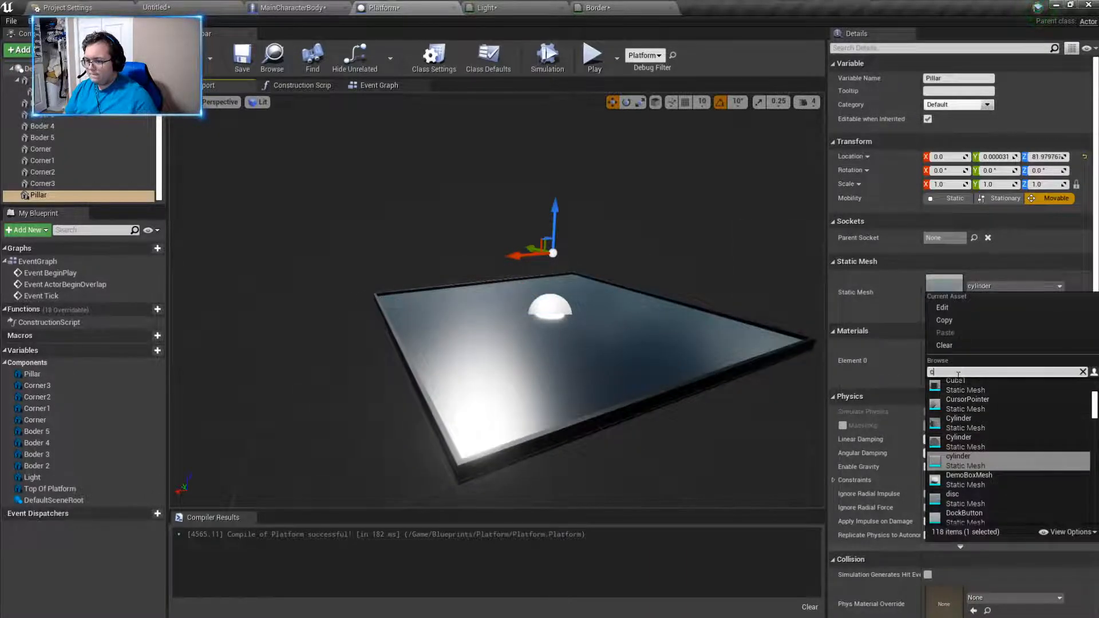
type("c,")
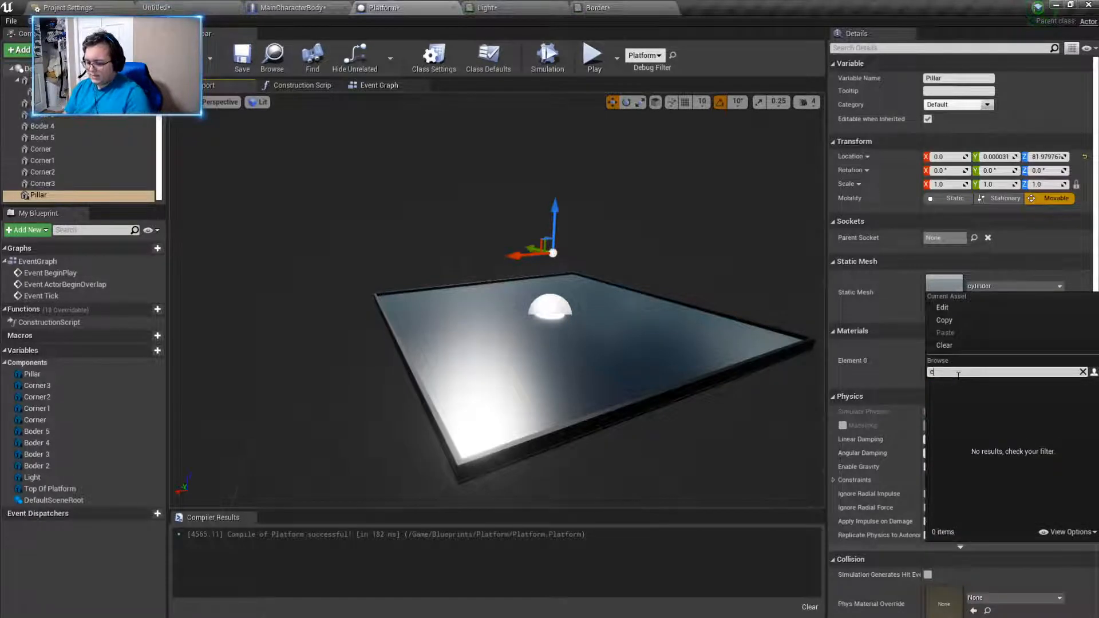
key("BackSpace")
type("ylinder")
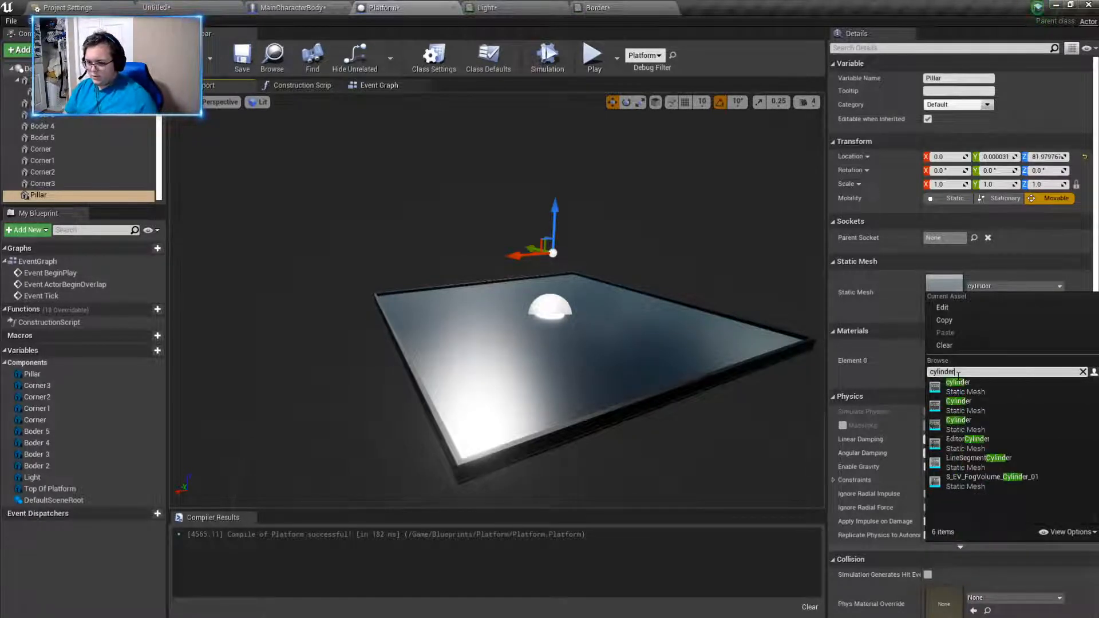
left_click(967, 408)
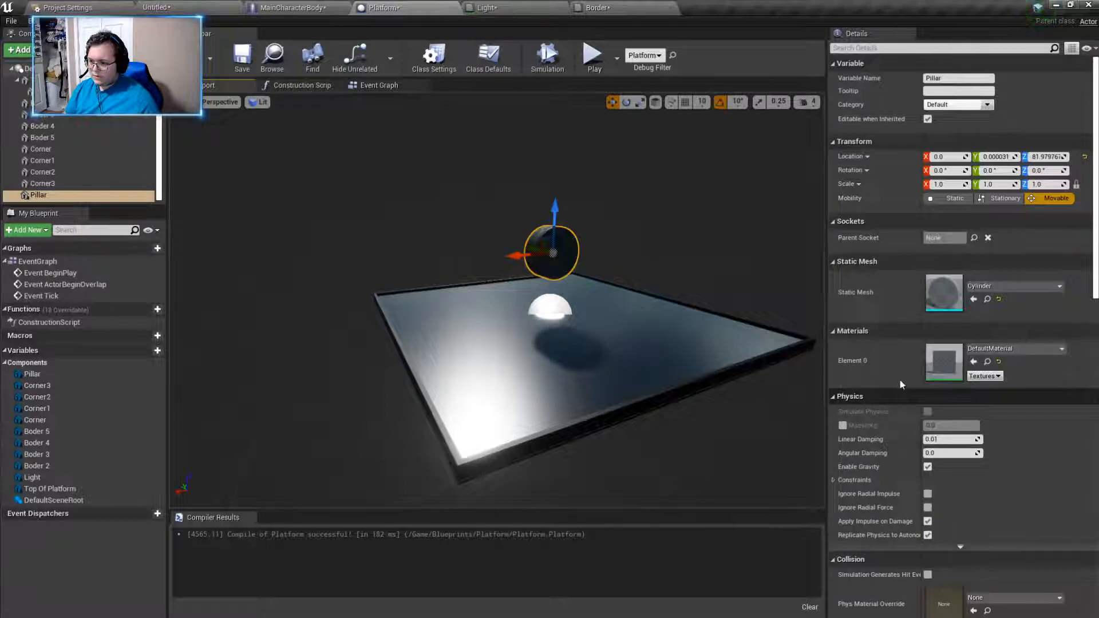
left_click(1024, 286)
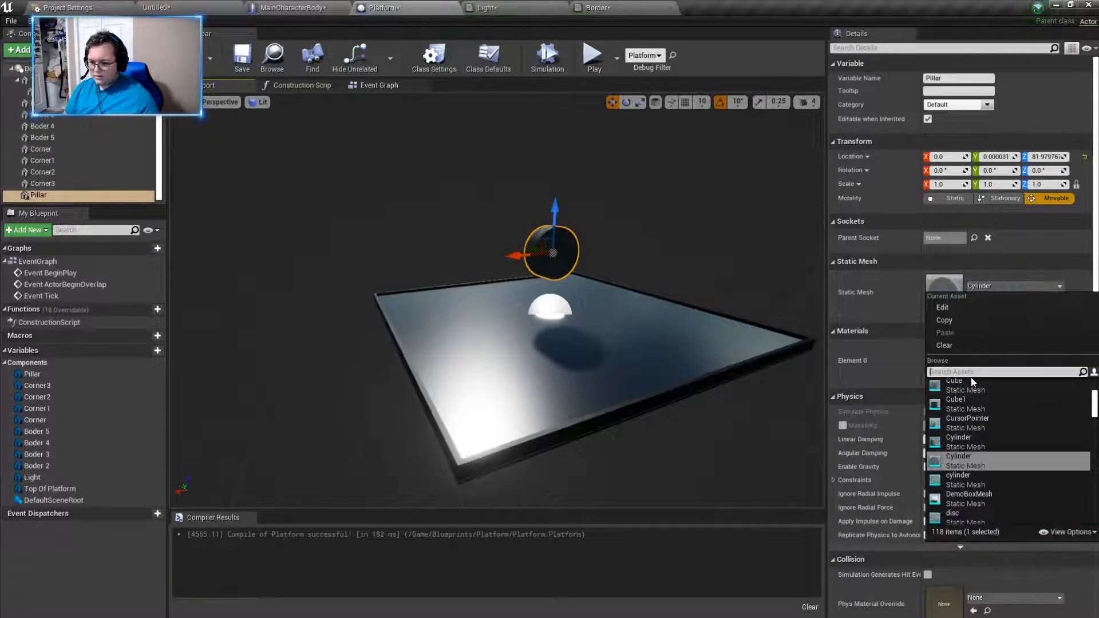
left_click(956, 436)
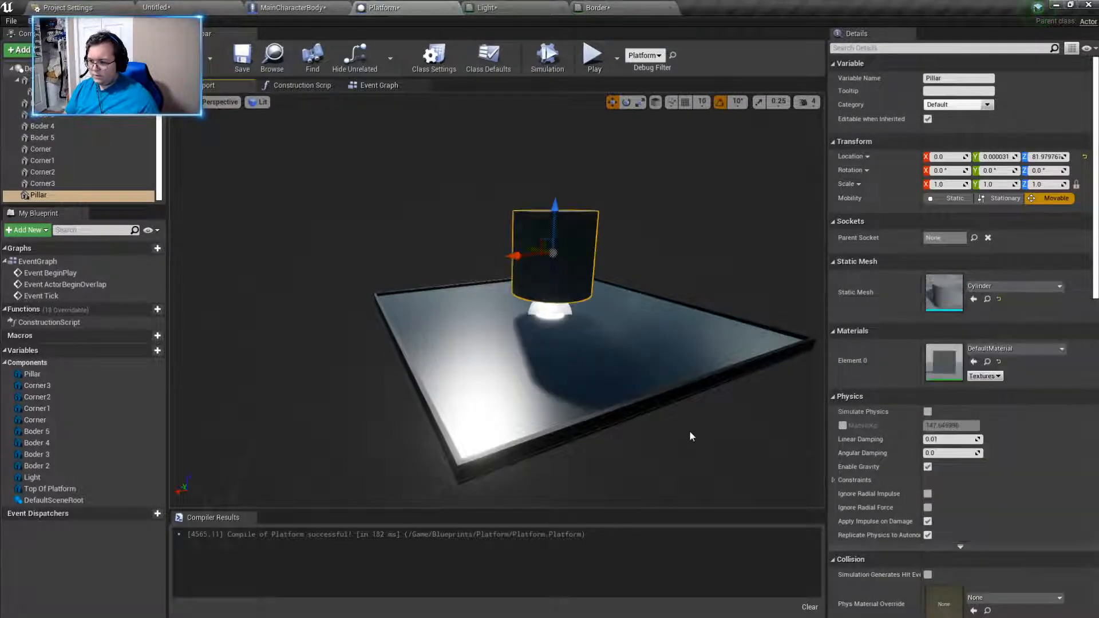
- Scale Pillar to 0.5 in X, 0.5 in Y and 2.5 in Z
right_click_drag(497, 301, 518, 211)
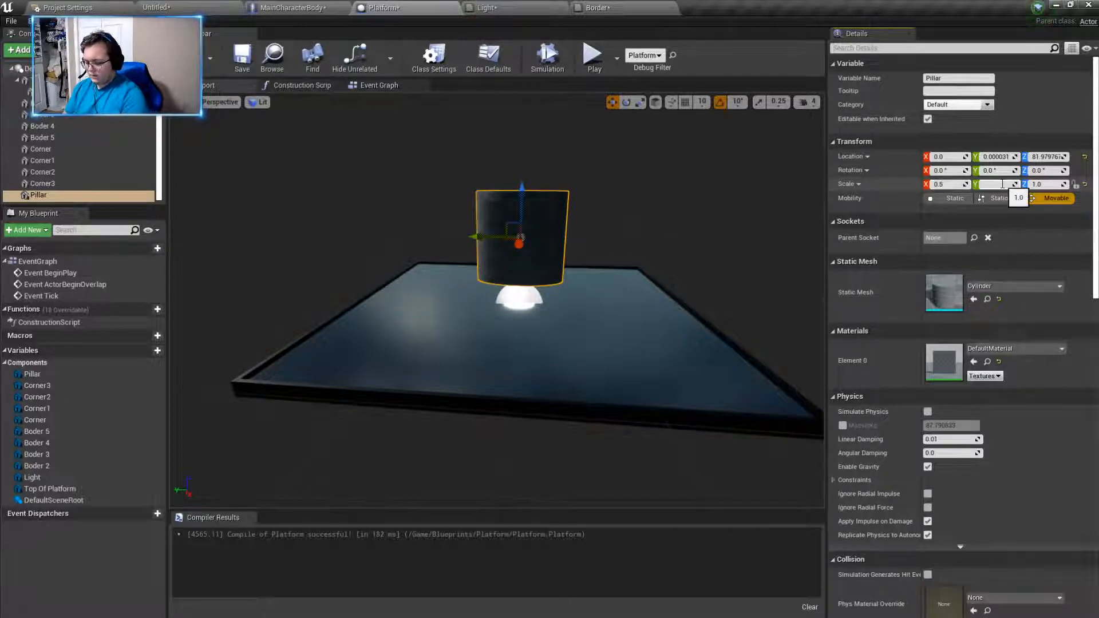
key("Return")
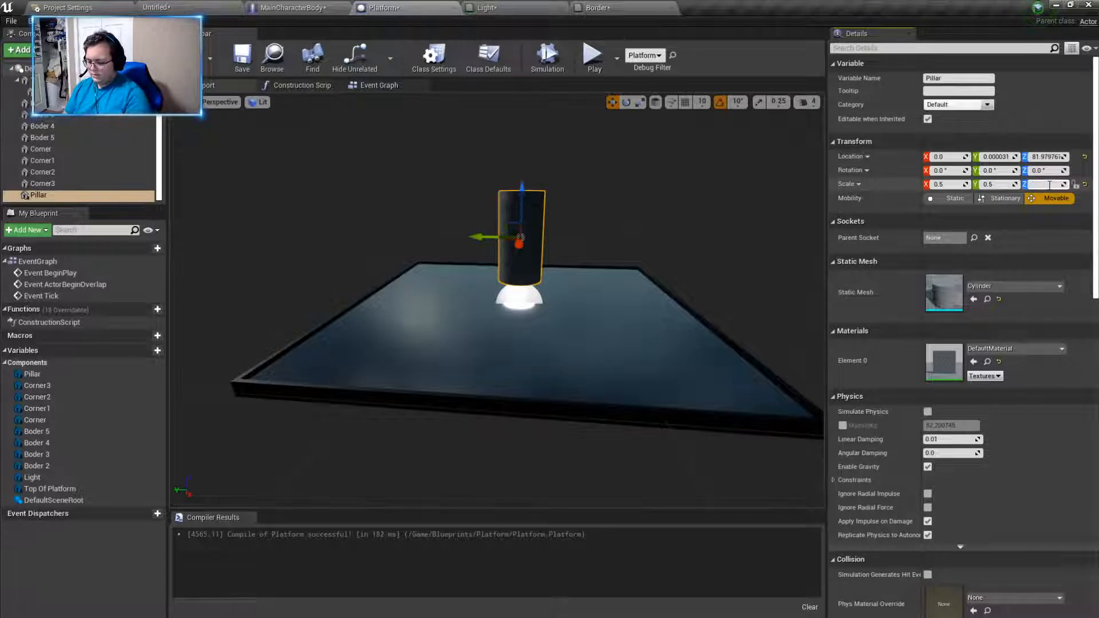
type("5")
key("Return")
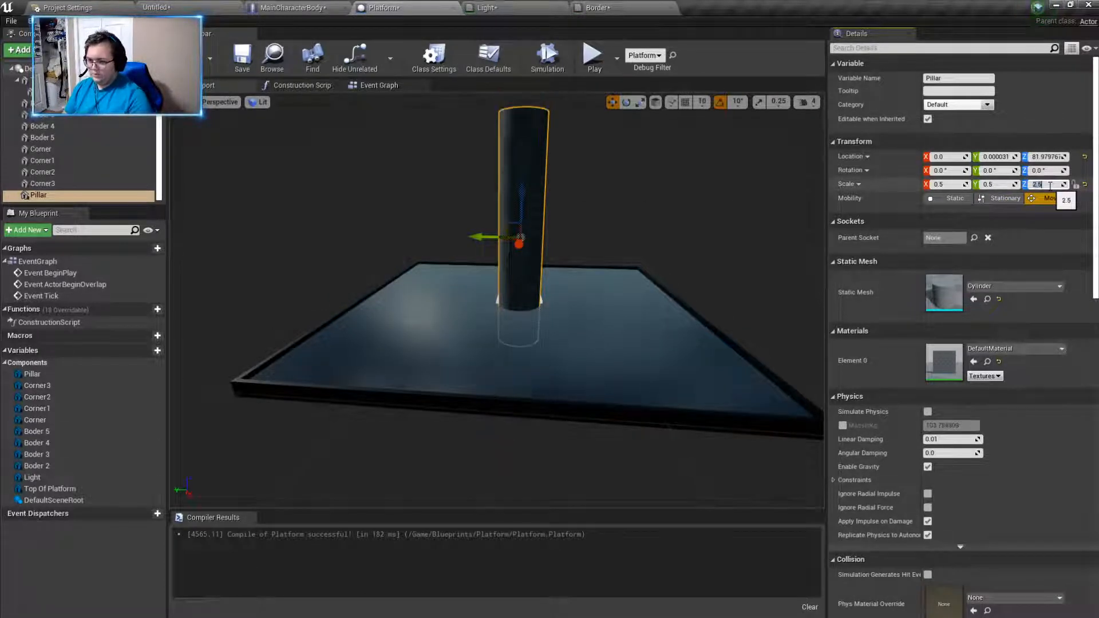
- Lower Pillar beneath the platform and shift it toward a corner, at about X -122, Y 54, Z -132
left_click_drag(521, 196, 519, 398)
right_click_drag(519, 398, 478, 423)
left_click_drag(621, 386, 518, 384)
right_click_drag(519, 384, 372, 385)
left_click_drag(551, 432, 595, 391)
right_click_drag(595, 392, 666, 384)
left_click_drag(576, 484, 583, 372)
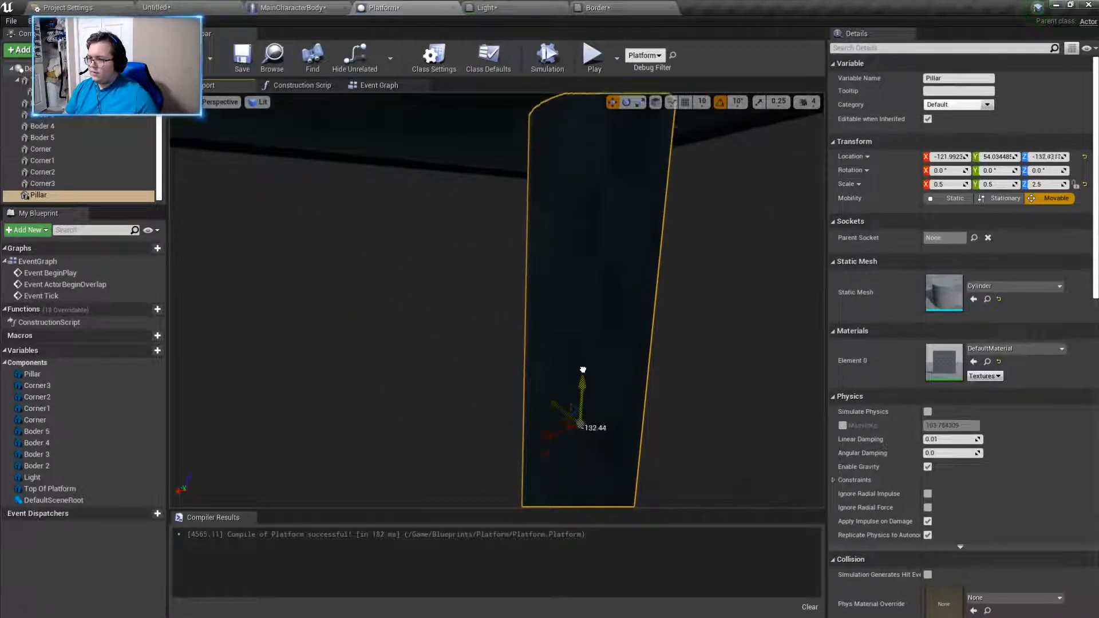
- Refine Pillar's position under the platform's -X, +Y corner, at about Y 137 and Z -126, touching the underside
right_click_drag(583, 391, 623, 381)
left_click_drag(497, 469, 445, 382)
right_click_drag(445, 379, 572, 377)
left_click_drag(608, 408, 687, 410)
key("f")
right_click_drag(598, 410, 472, 410)
mouse_move(516, 414)
left_mouse_down()
mouse_move(528, 417)
mouse_move(500, 415)
left_mouse_up()
right_click_drag(500, 414, 435, 404)
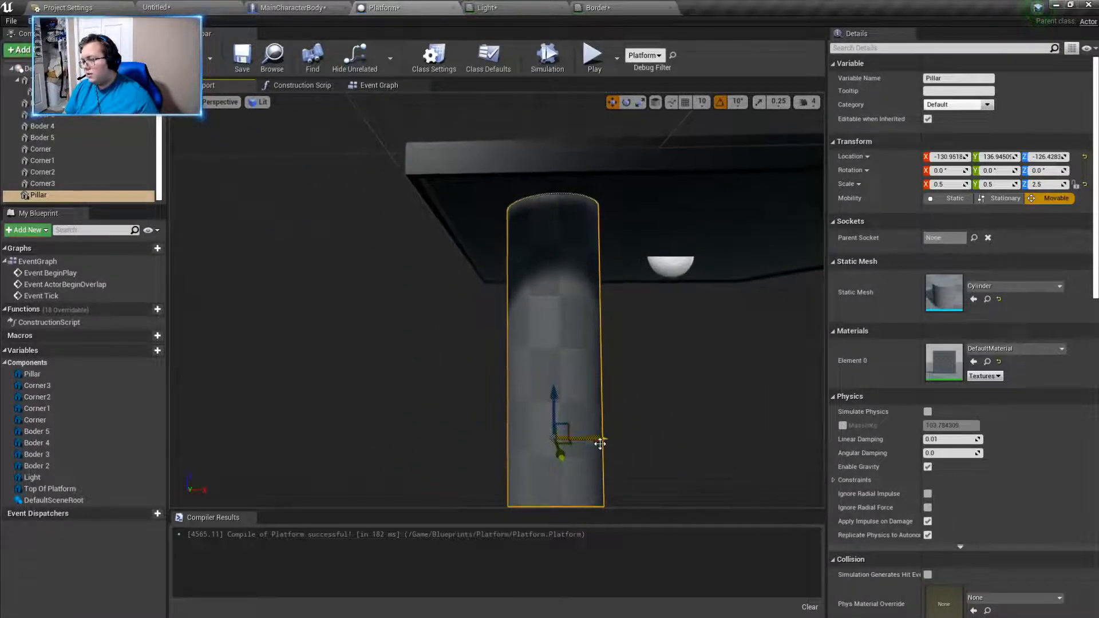
left_click_drag(598, 444, 595, 444)
right_click_drag(620, 444, 667, 447)
- Duplicate Pillar and move the copy along X to the neighbouring corner, at about X 147
left_click_drag(424, 327, 725, 329, "alt")
right_click_drag(725, 330, 718, 304)
left_click_drag(621, 383, 617, 383)
right_click_drag(617, 383, 557, 384)
left_click_drag(533, 375, 530, 376)
right_click_drag(530, 375, 596, 366)
key("d")
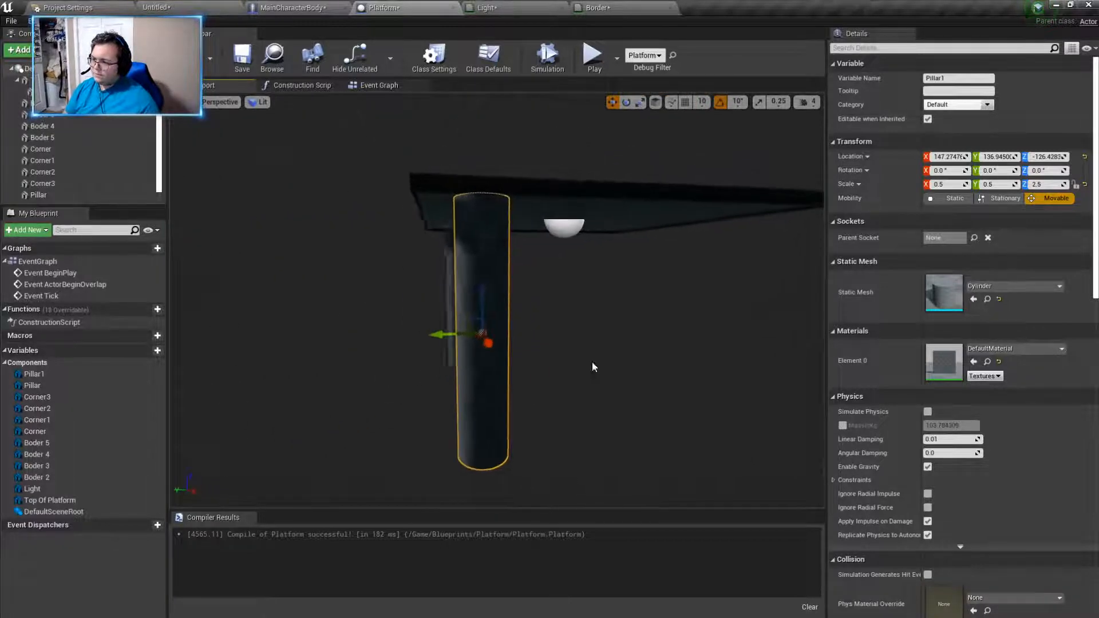
- Duplicate Pillar1 twice and move the newest copy to the platform's -Y side, at about Y -145
key("ctrl+w")
key("ctrl+w")
left_click_drag(438, 335, 676, 327)
key("d")
right_click_drag(676, 326, 521, 340)
left_click_drag(522, 339, 564, 345)
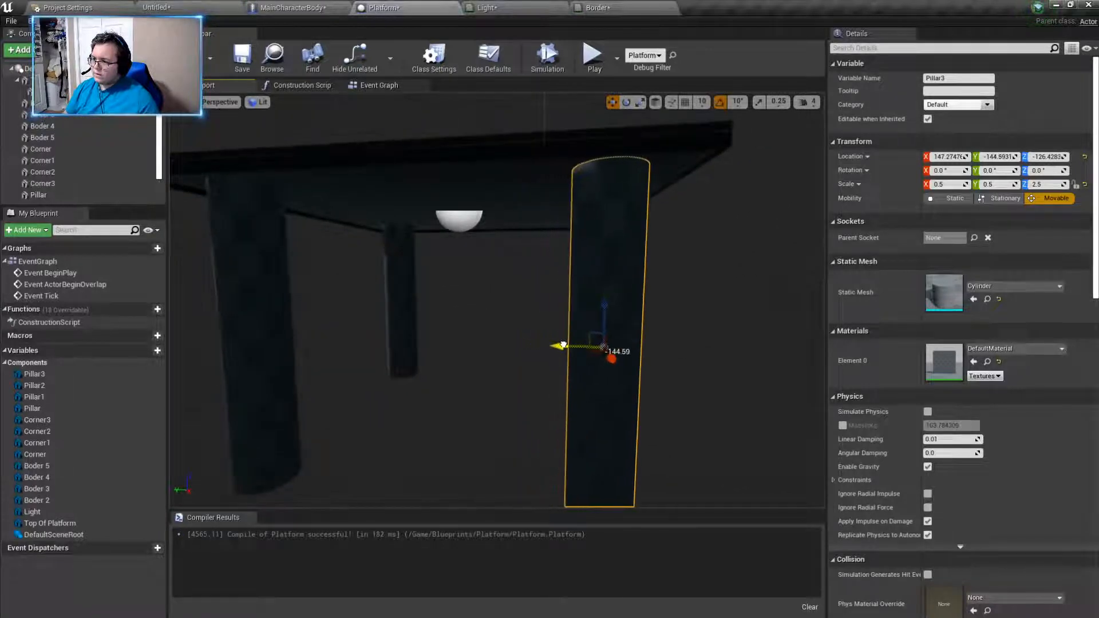
key("d")
right_click_drag(692, 356, 647, 355)
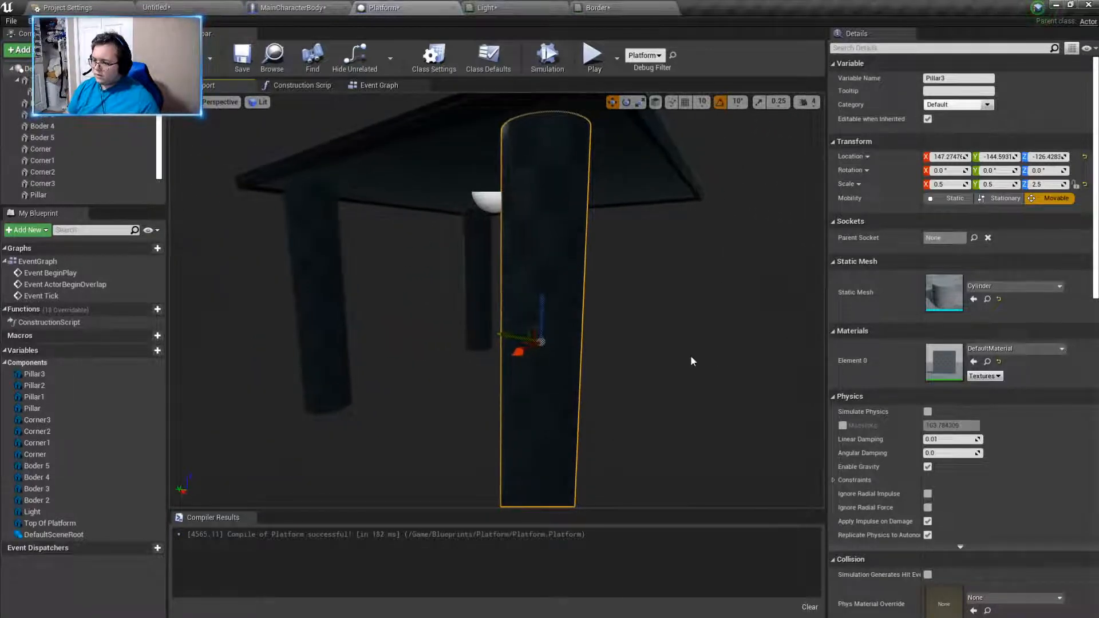
- Duplicate Pillar3, move the copy along X to the last corner at about X -138, and check its alignment
key("ctrl+w")
left_click_drag(519, 351, 641, 338)
right_click_drag(641, 338, 630, 335)
key("w")
key("d")
mouse_move(694, 348)
right_mouse_down()
mouse_move(653, 341)
mouse_move(687, 348)
right_mouse_up()
key("d")
left_click_drag(505, 342, 499, 342)
right_click_drag(640, 348, 526, 400)
key("d")
key("e")
key("s")
right_click_drag(586, 400, 589, 363)
key("w")
key("a")
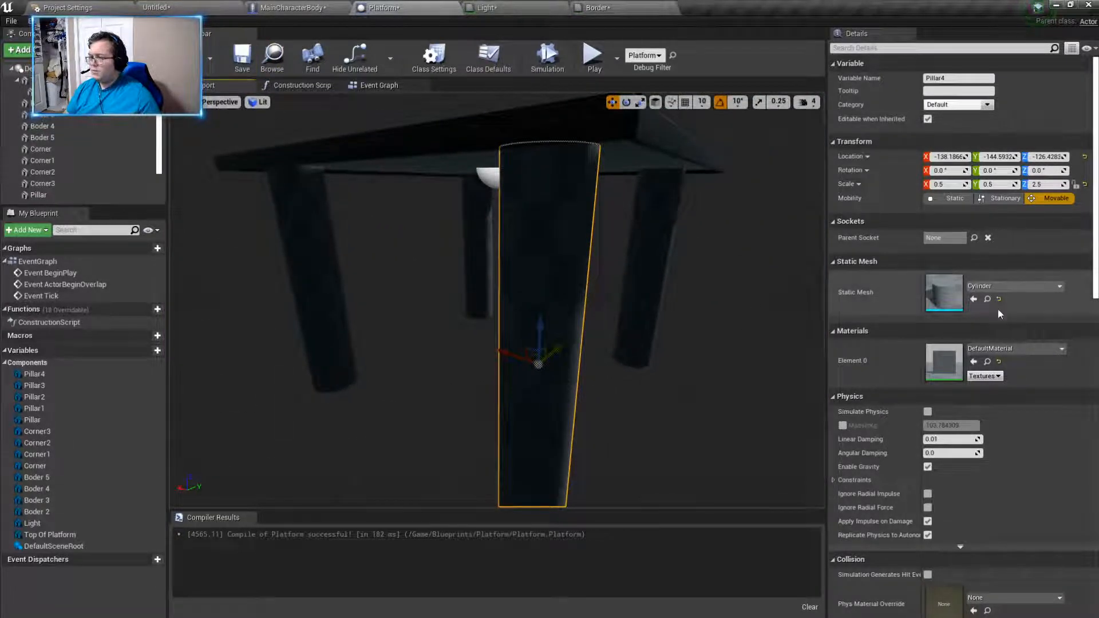
- Search the available materials for Pillar4 with the term "struct"
left_click(998, 284)
left_click(997, 283)
left_click(992, 349)
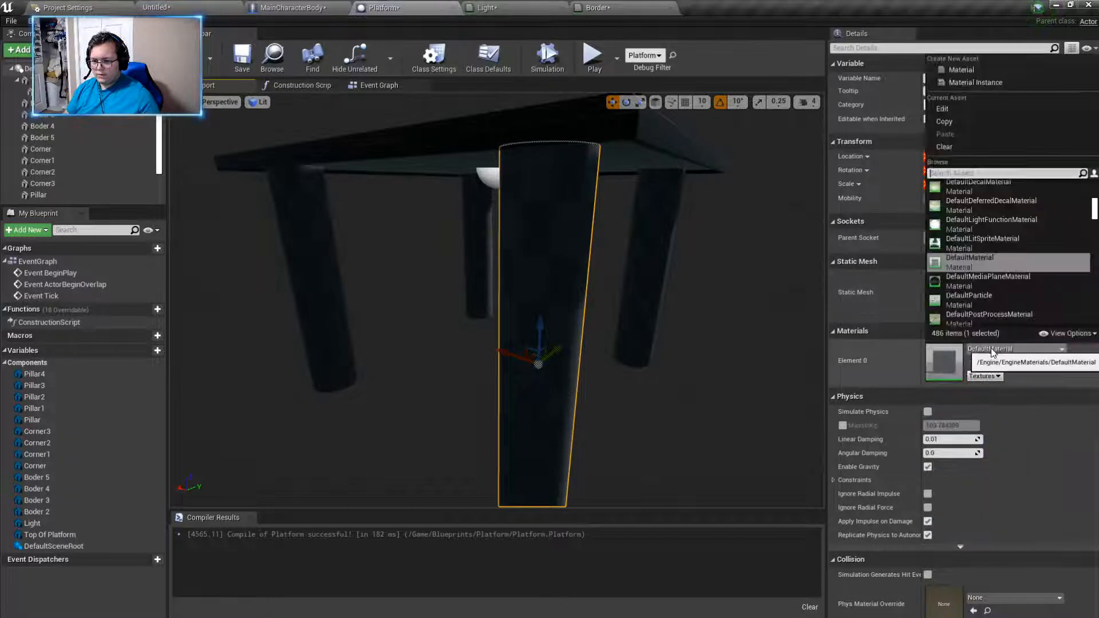
type("str")
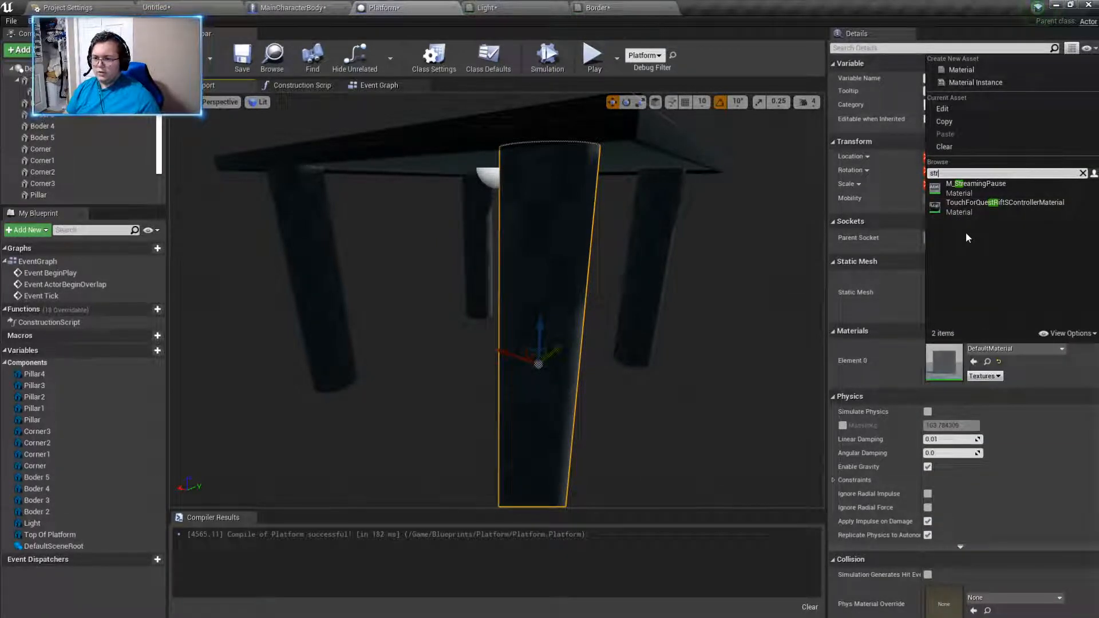
type("uct")
key("BackSpace")
key("BackSpace")
key("BackSpace")
key("BackSpace")
key("BackSpace")
key("BackSpace")
- Rename the misspelled structural metal material in the level's Content/materials folder to Structural_Metal
left_click(152, 7)
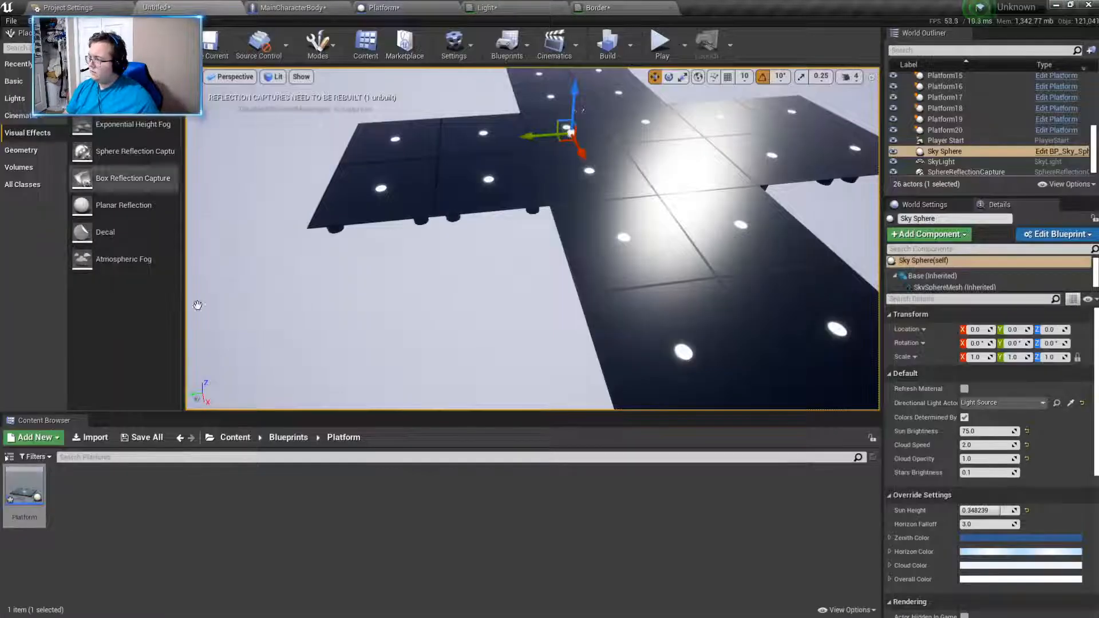
left_click(288, 437)
left_click(235, 437)
double_click(67, 485)
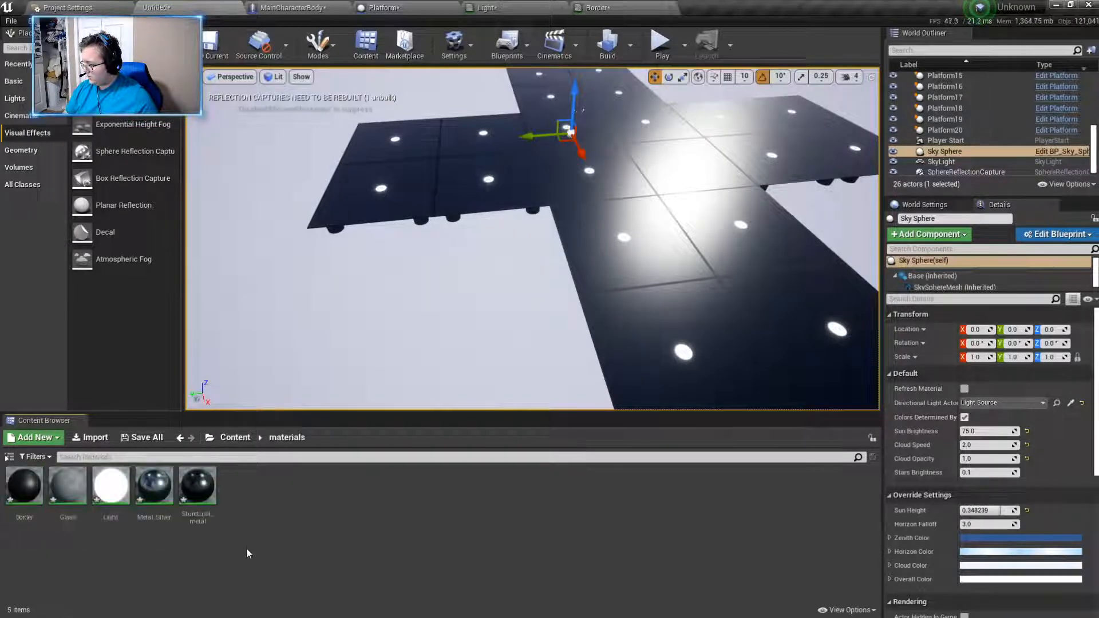
right_click(200, 498)
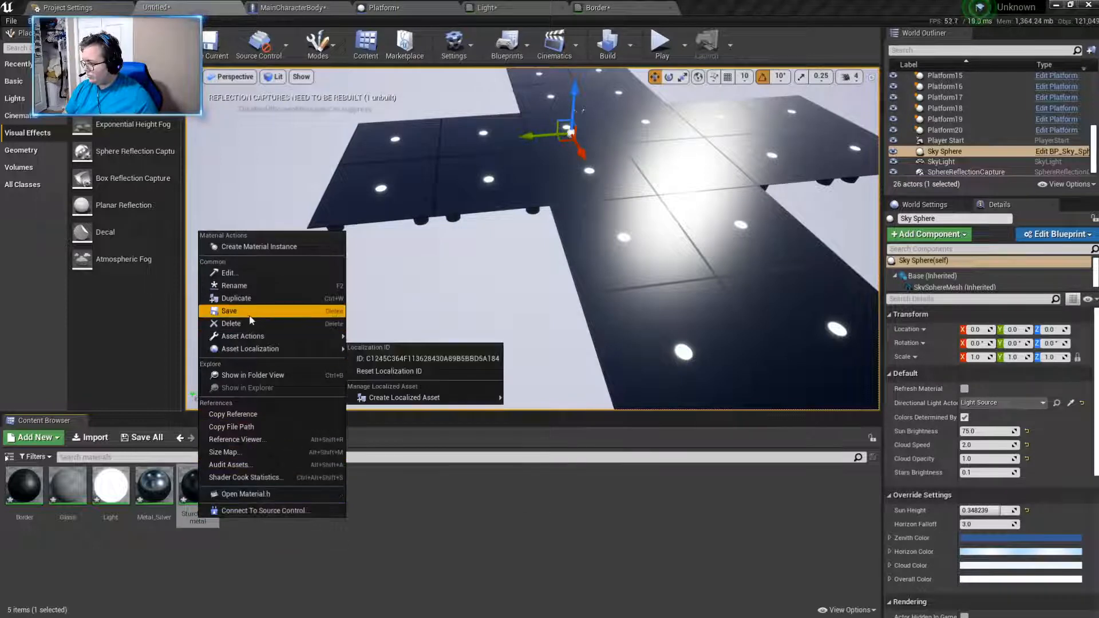
left_click(241, 297)
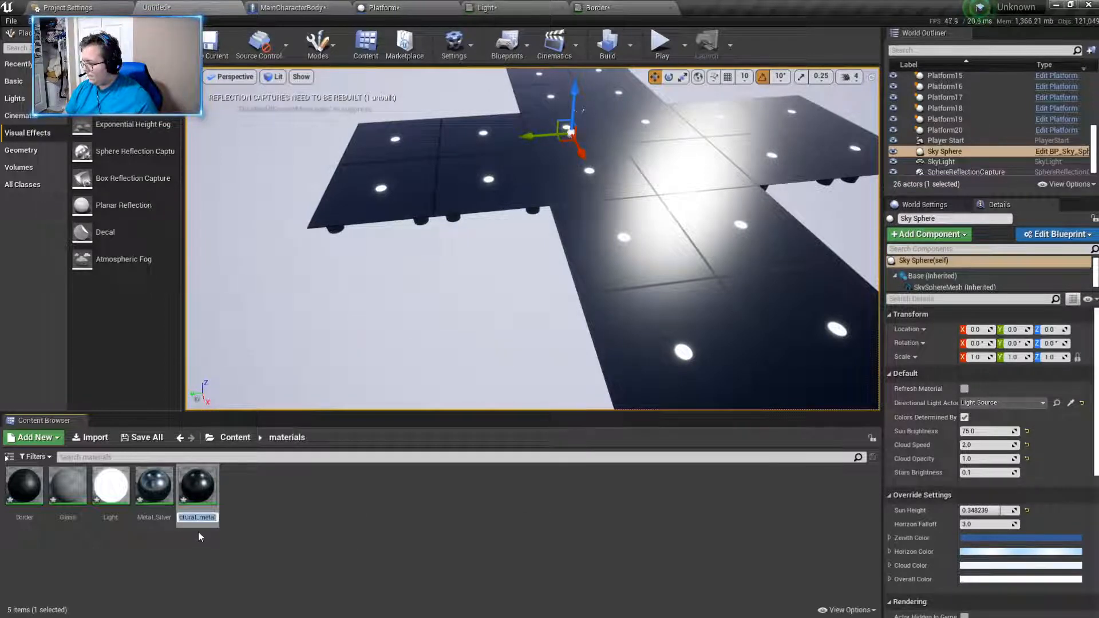
type("Sl")
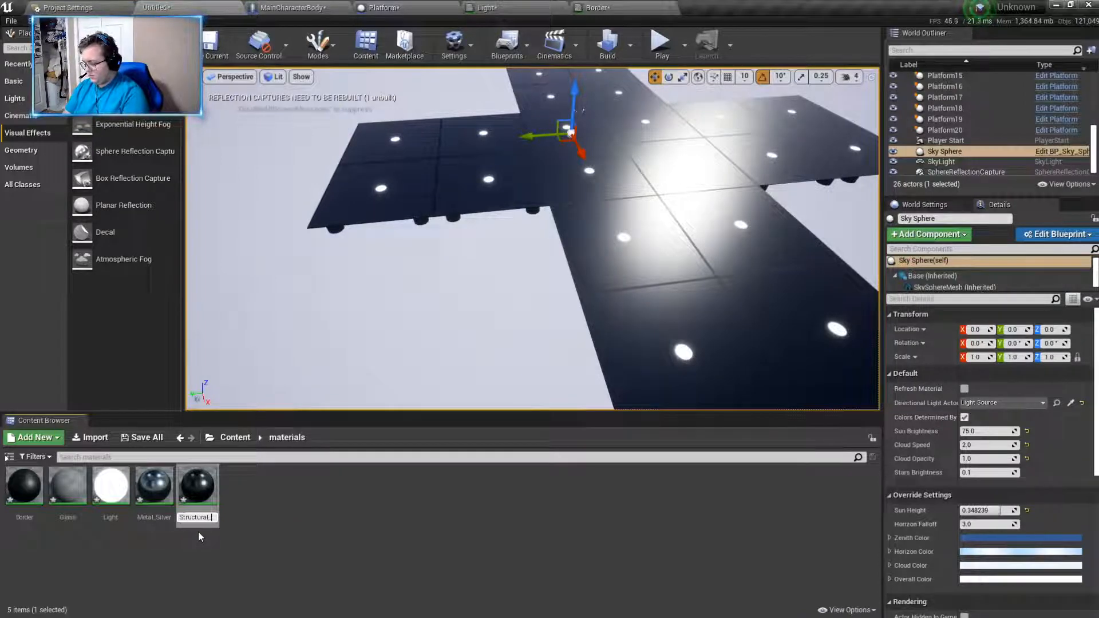
key("Return")
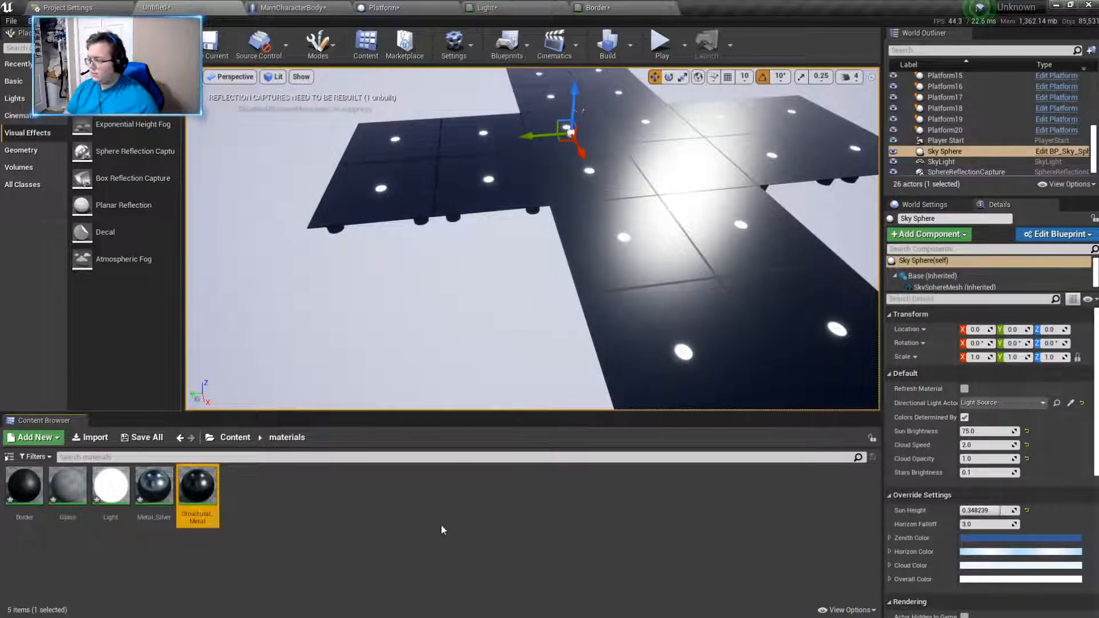
- Return to the Platform blueprint and assign the Structural_Metal material to Pillar4
left_click(551, 9)
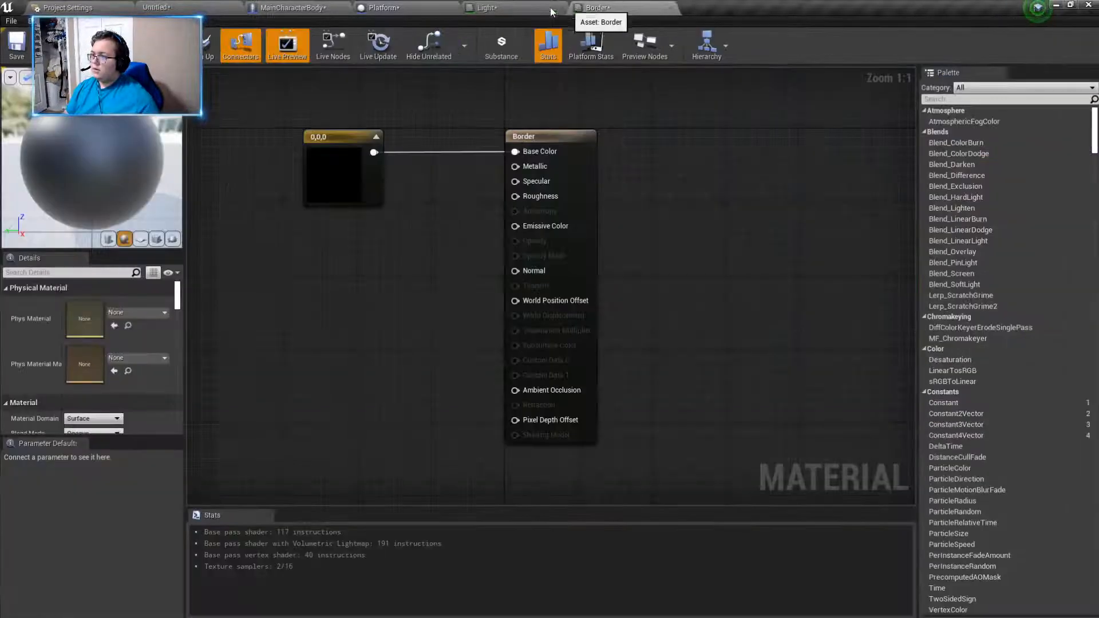
left_click(384, 8)
left_click(1011, 348)
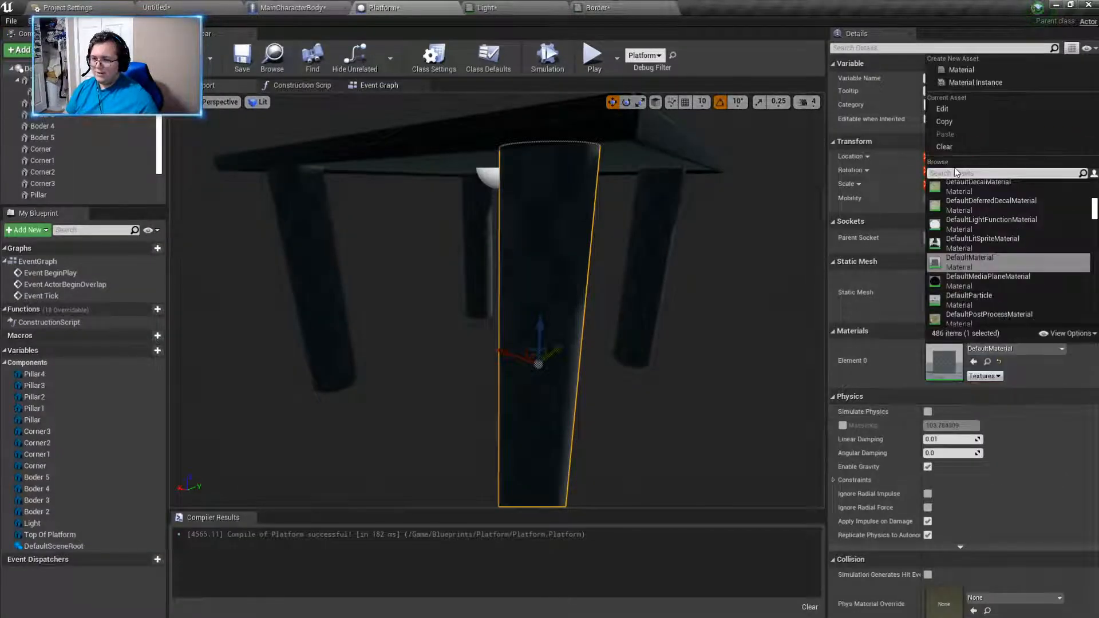
type("li")
left_click(978, 350)
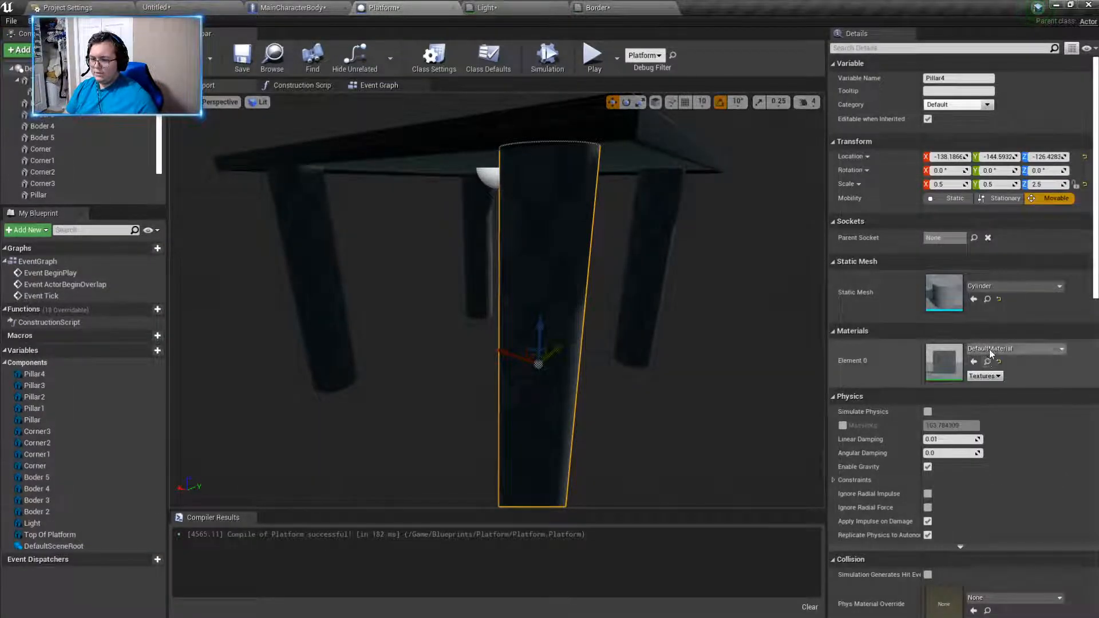
left_click(990, 349)
type("stru")
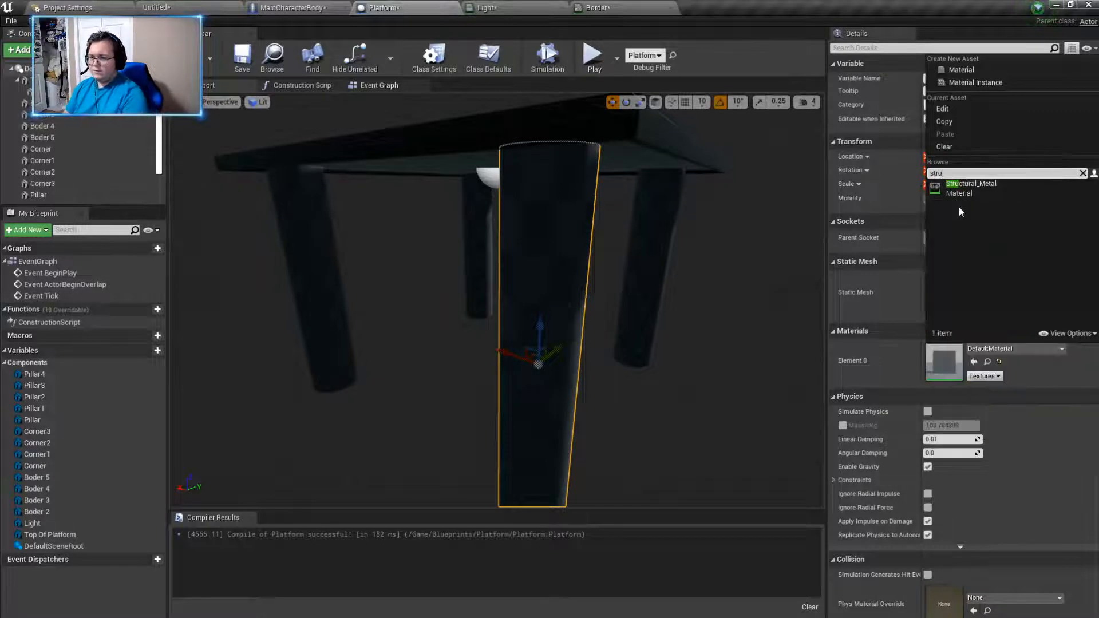
left_click(971, 187)
- Select the original Pillar and assign it the Structural_Metal material
right_click_drag(745, 292, 713, 292)
left_click(753, 296)
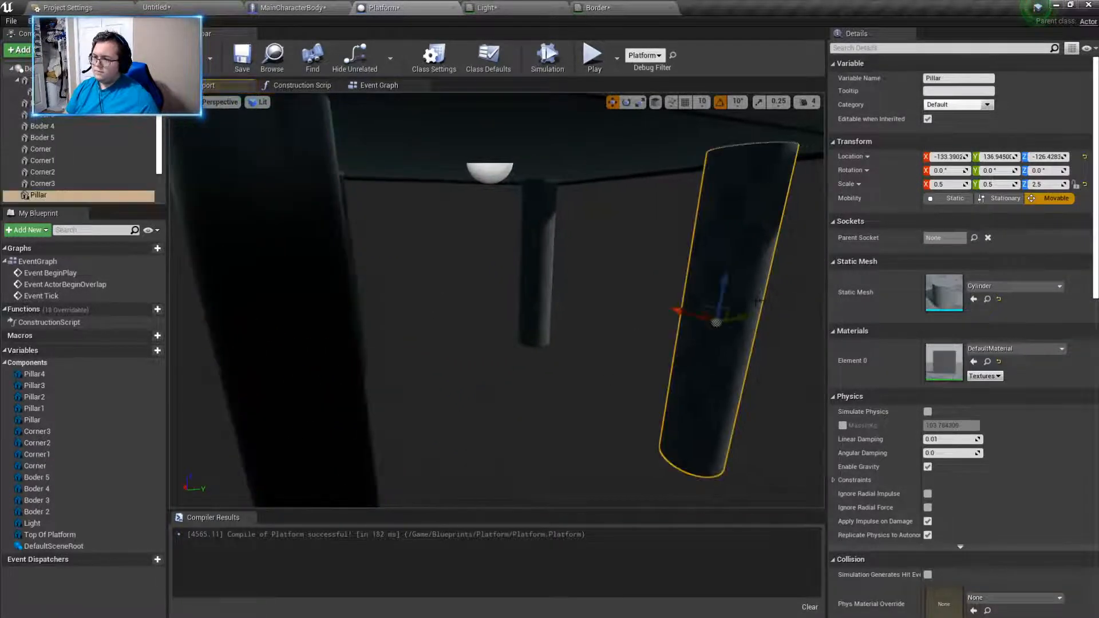
left_click(989, 350)
type("st")
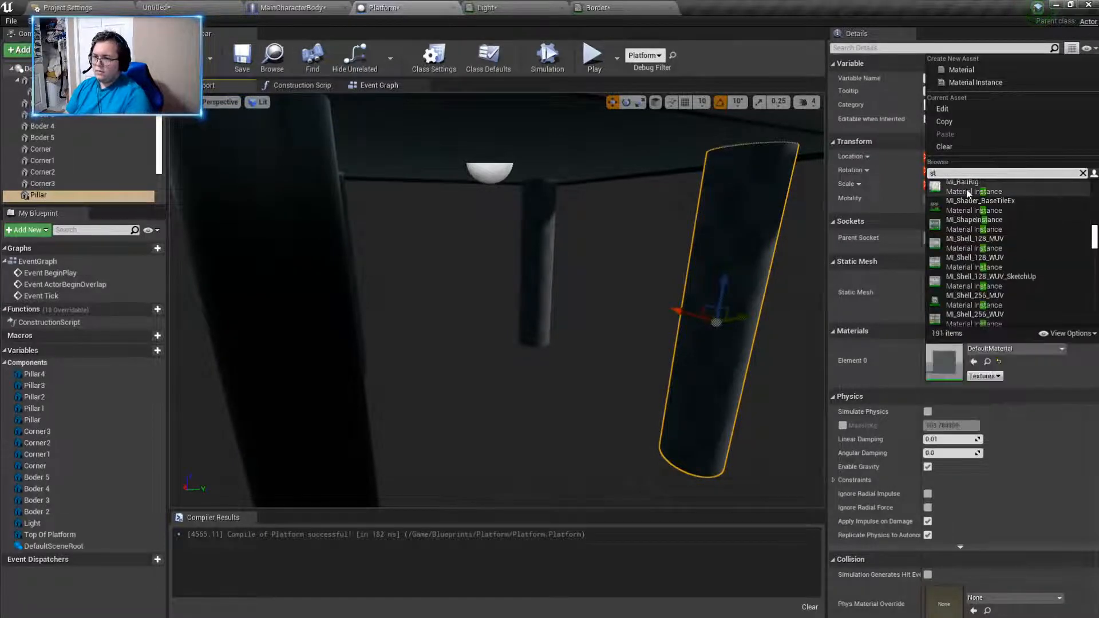
type("r")
left_click(976, 214)
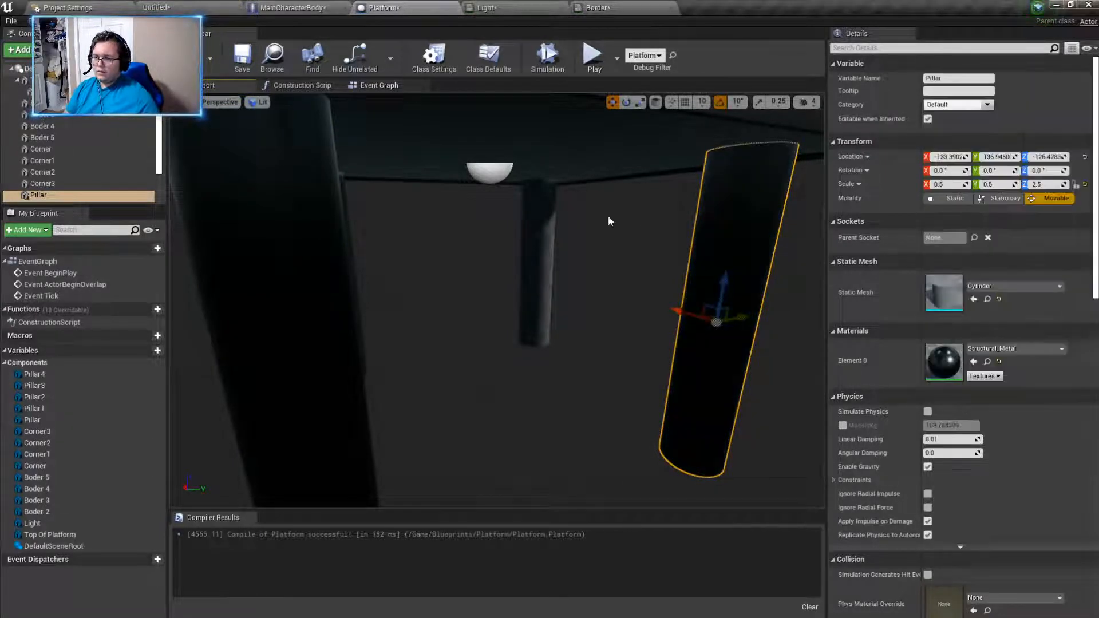
- Select the far pillar seen between the two front ones and assign it the Structural_Metal material
left_click(537, 260)
left_click(996, 348)
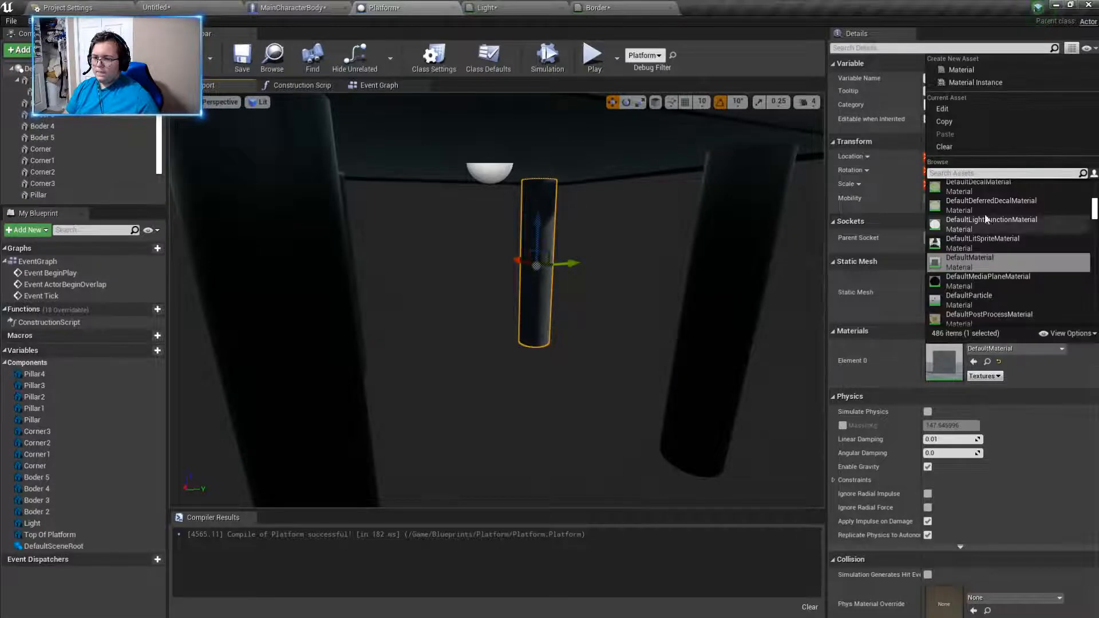
type("st")
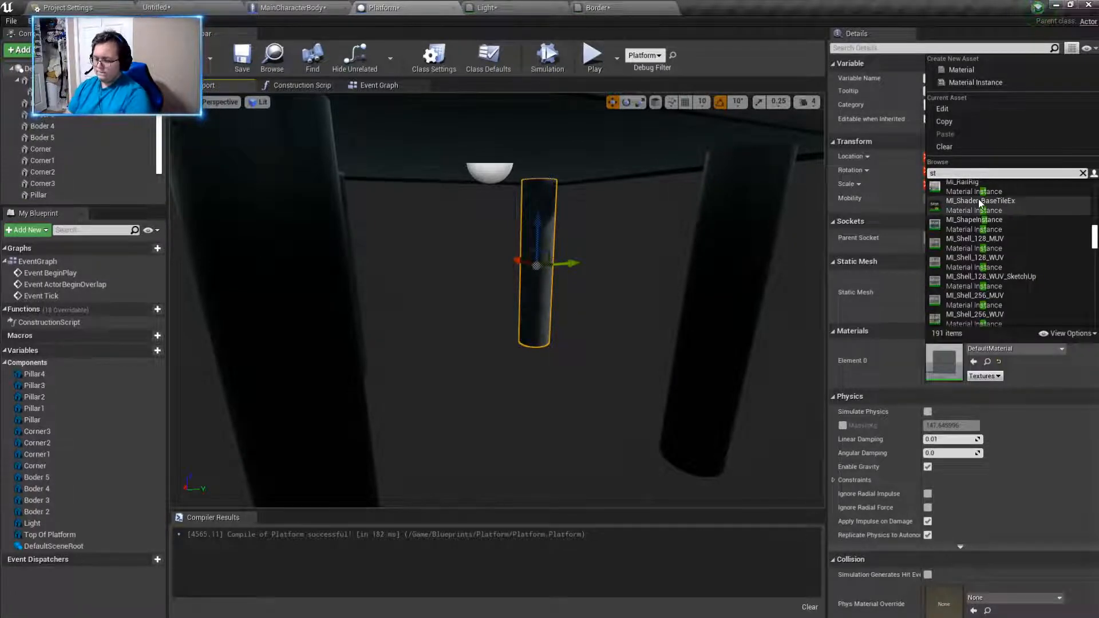
type("uc")
key("BackSpace")
key("BackSpace")
type("r")
left_click(978, 206)
- Assign the Structural_Metal material to Pillar3 and compile the Platform blueprint
right_click_drag(564, 226, 475, 226)
left_click(583, 265)
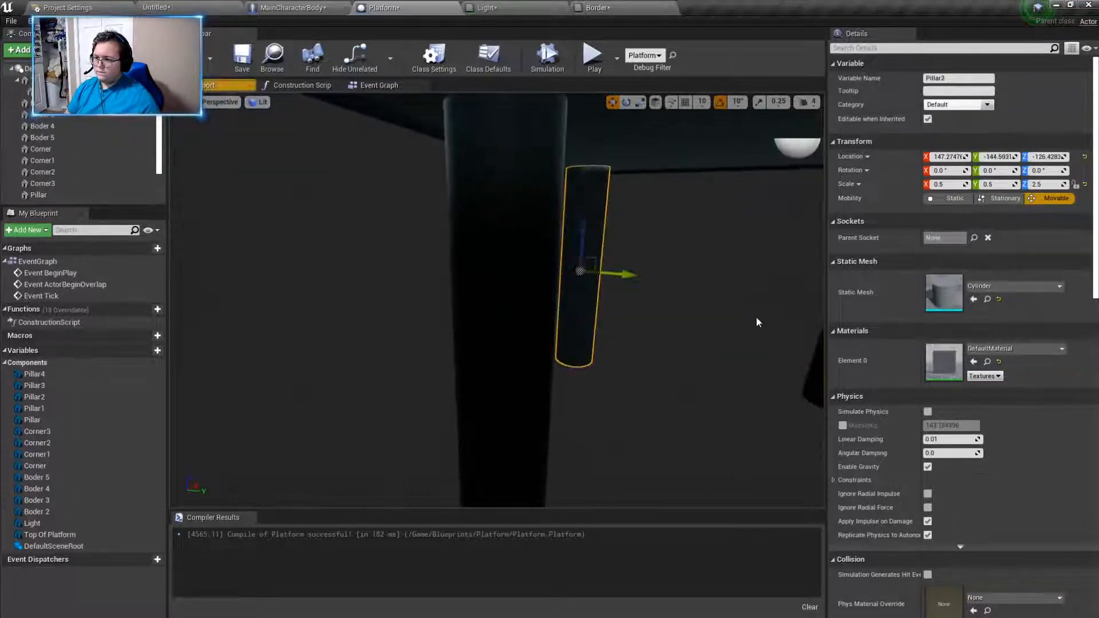
left_click(1008, 348)
type("struc")
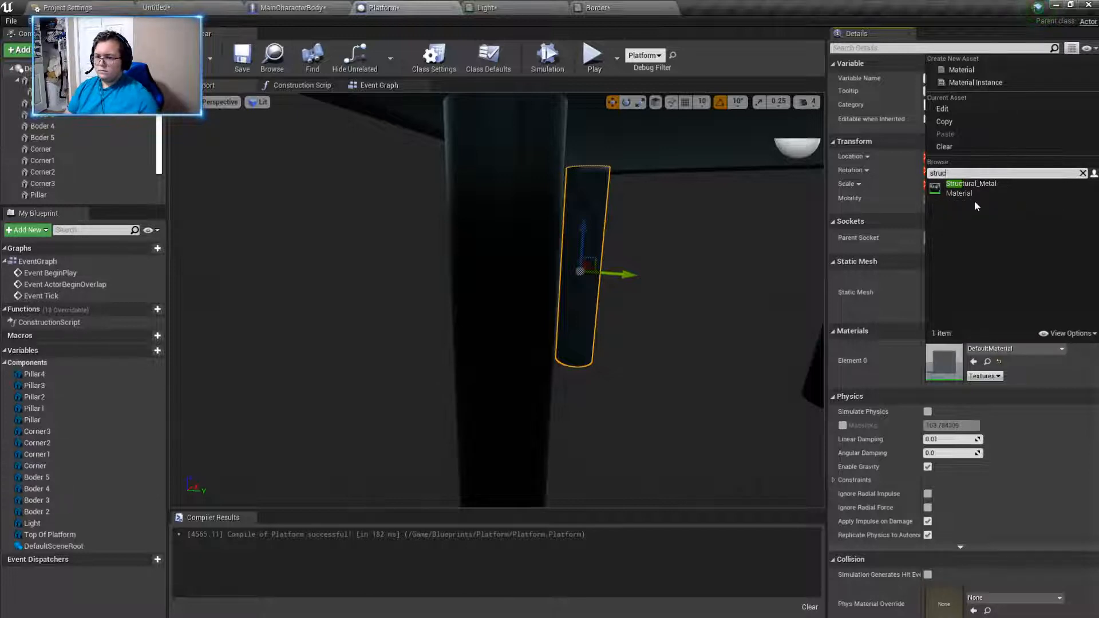
left_click(974, 201)
right_click_drag(624, 252, 601, 275)
right_click_drag(401, 169, 376, 178)
left_click(190, 57)
right_click_drag(346, 301, 384, 309)
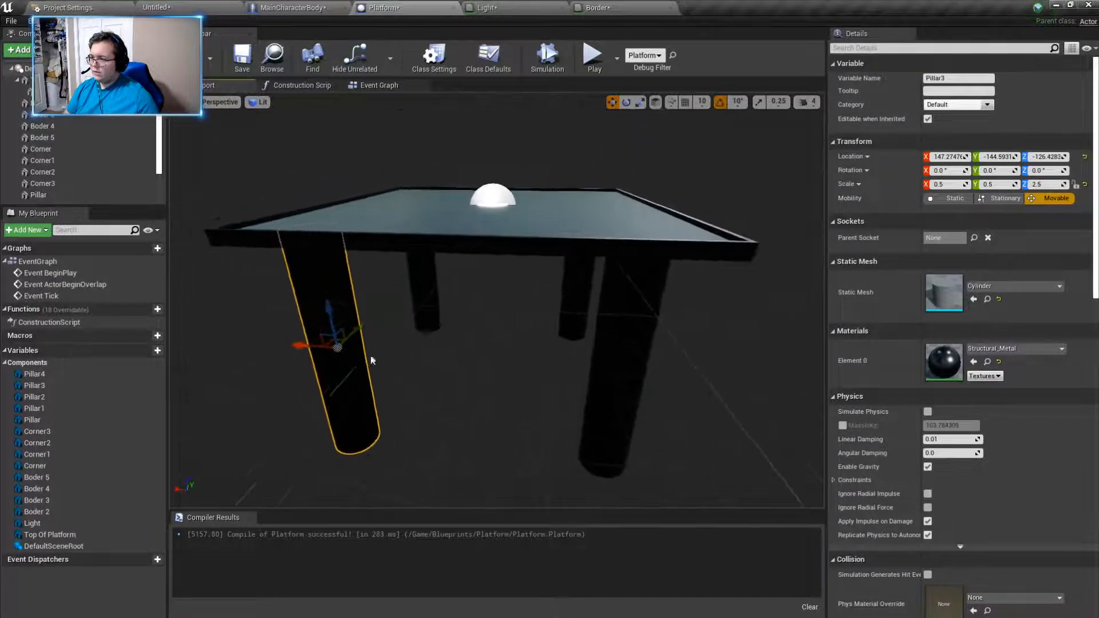
- Examine the pillars from beneath the floor in the level
left_click(198, 8)
right_click_drag(578, 166, 612, 126)
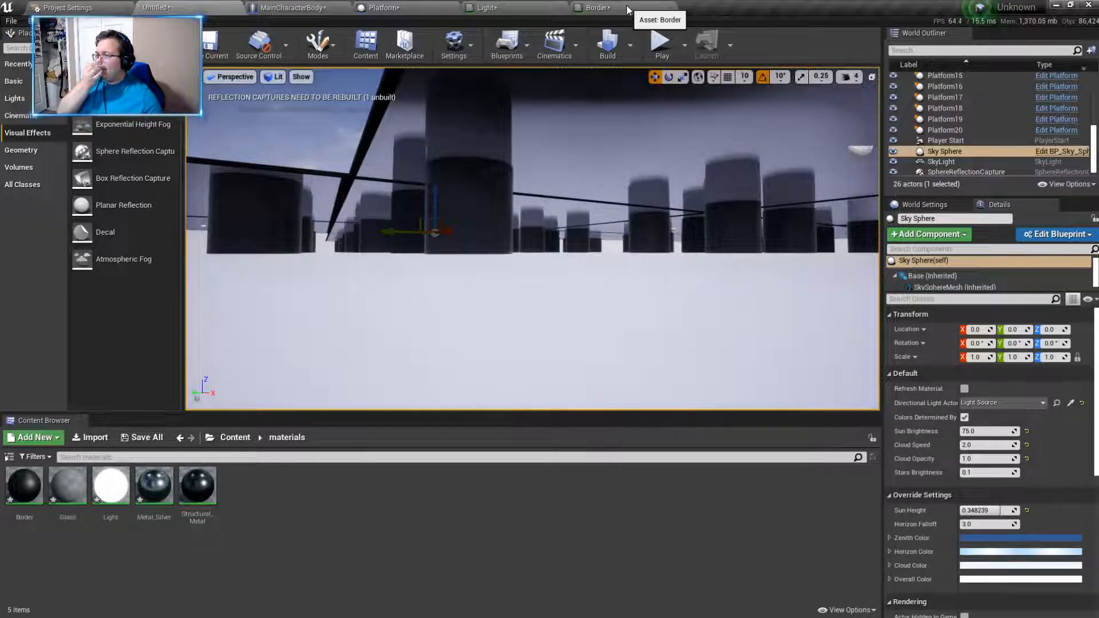
left_click(628, 9)
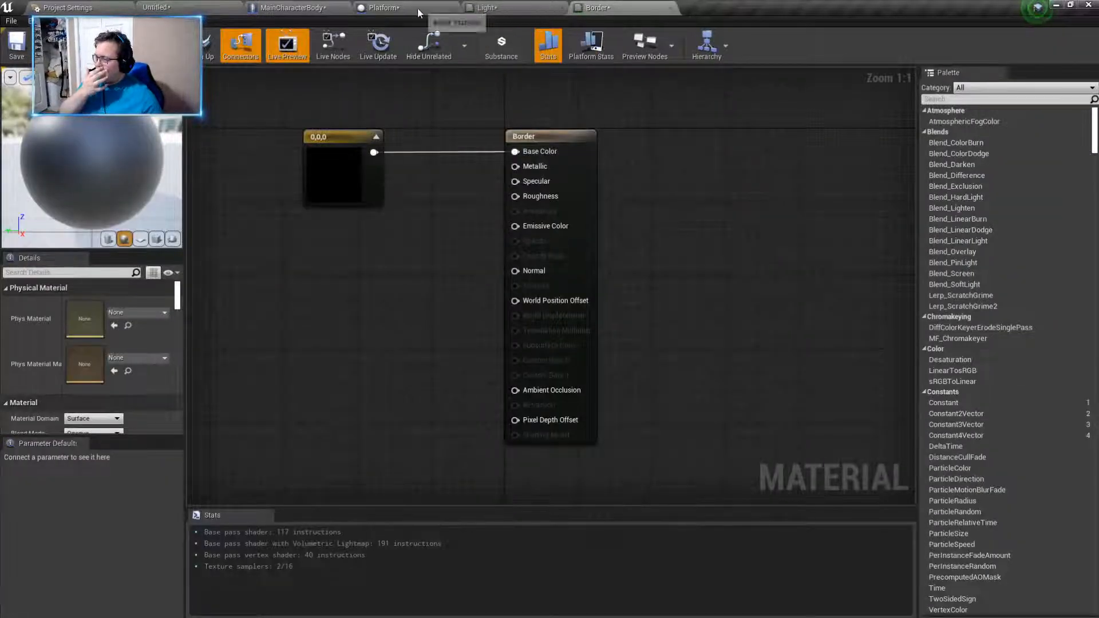
- Try lengthening Pillar3 in the Platform blueprint with a Z scale of 10, lowering it to about Z -514
left_click(395, 8)
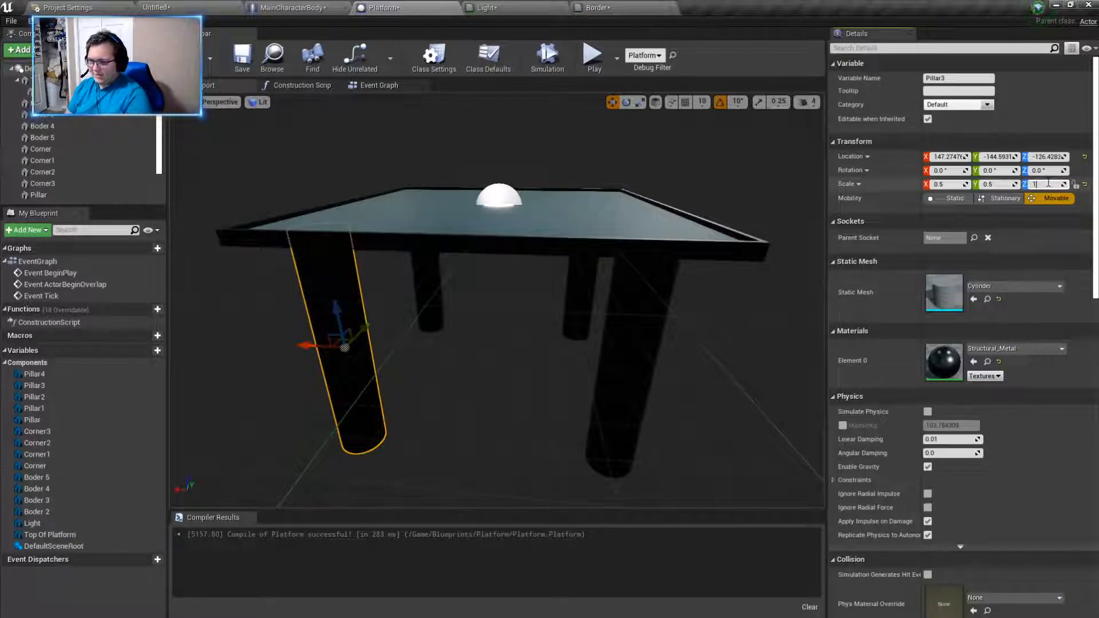
key("Return")
right_click_drag(319, 356, 322, 340)
left_click_drag(473, 377, 475, 608)
right_click_drag(484, 380, 483, 437)
left_click_drag(474, 399, 474, 403)
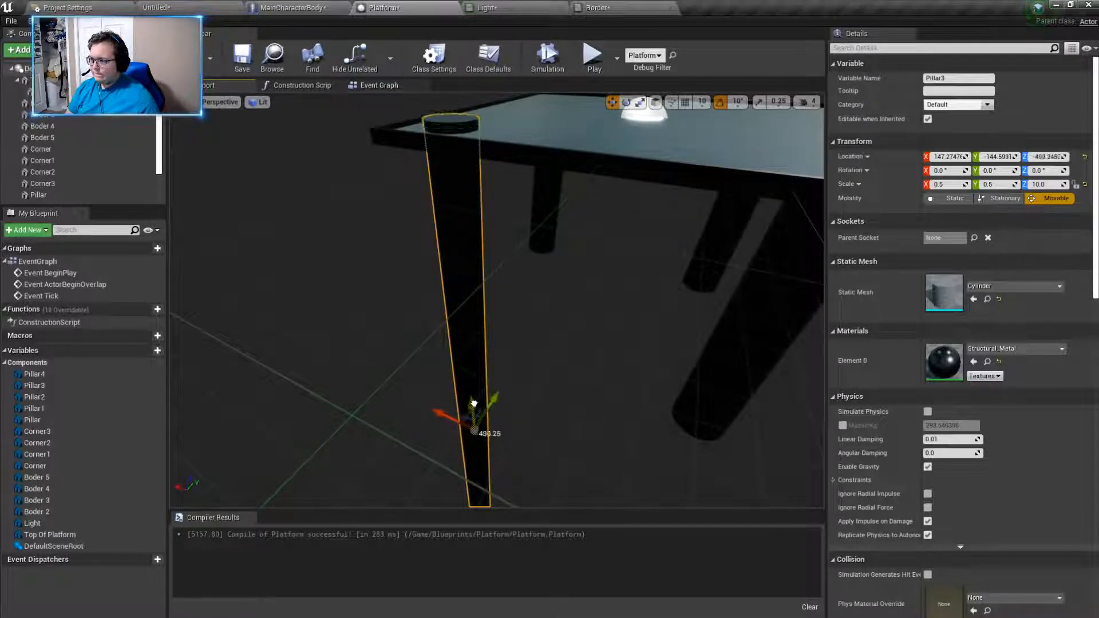
right_click_drag(476, 413, 547, 385)
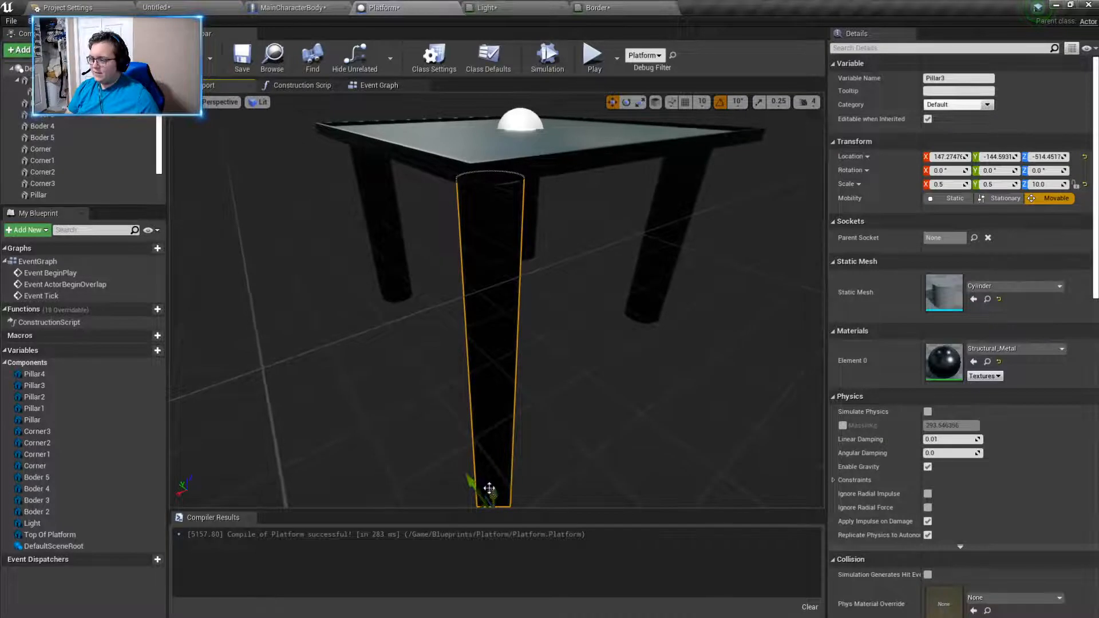
right_click_drag(493, 485, 473, 453)
- Undo the Pillar3 moves and its Z scale change
key("ctrl+z")
mouse_move(650, 367)
right_mouse_down()
mouse_move(651, 419)
mouse_move(655, 349)
mouse_move(642, 371)
mouse_move(640, 362)
right_mouse_up()
key("ctrl+z")
key("ctrl+z")
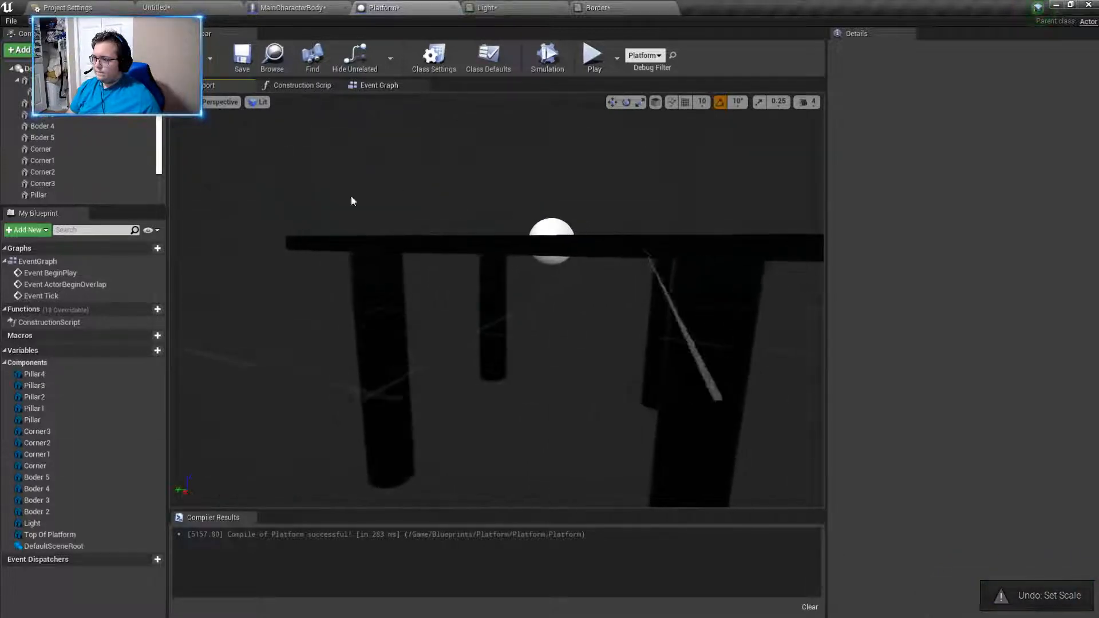
- Add all the Platform tiles in the level to the selection and stretch them along Z to a scale of about 7.85
left_click(68, 7)
left_click(175, 5)
right_click_drag(504, 218, 538, 232)
left_click(454, 280, "ctrl")
left_click(621, 269, "ctrl")
left_click(621, 186, "ctrl")
left_click(518, 175, "ctrl")
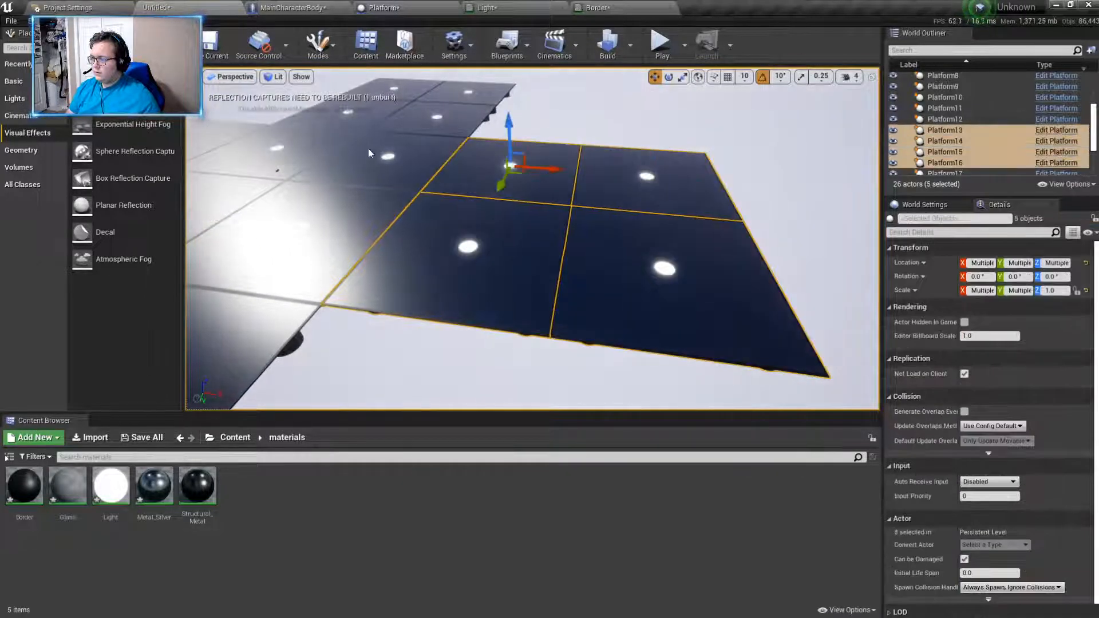
left_click(368, 148, "ctrl")
left_click(425, 111, "ctrl")
left_click(458, 94, "ctrl")
left_click(395, 89, "ctrl")
left_click(338, 117, "ctrl")
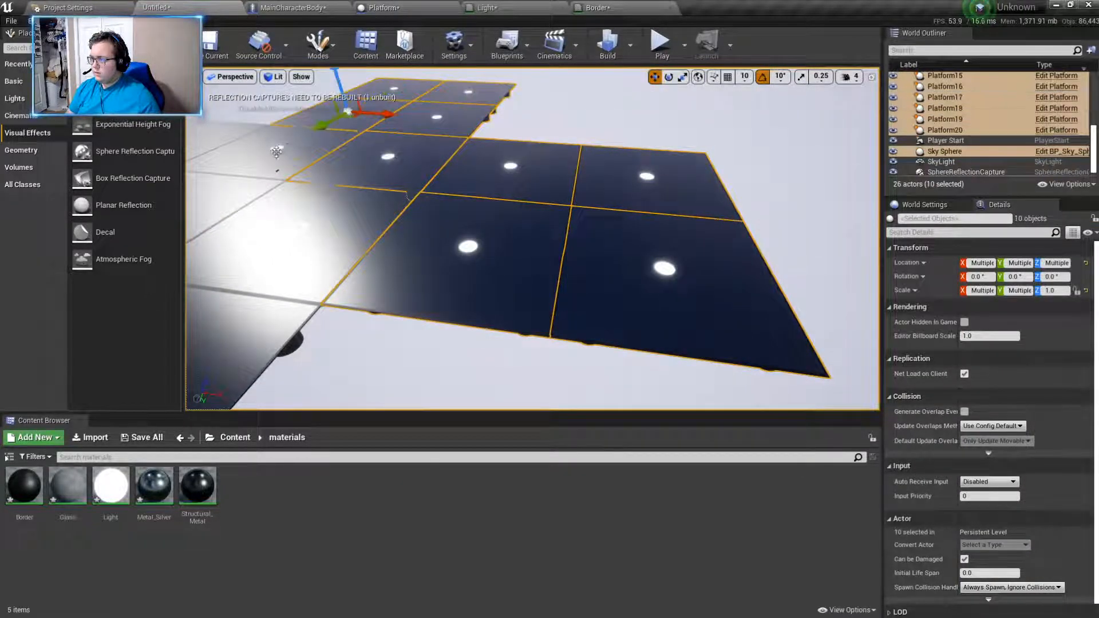
left_click(286, 150, "ctrl")
left_click(226, 198, "ctrl")
left_click(302, 223, "ctrl")
right_click_drag(302, 223, 232, 214)
left_click(338, 229, "ctrl")
left_click(312, 186, "ctrl")
left_click(241, 200, "ctrl")
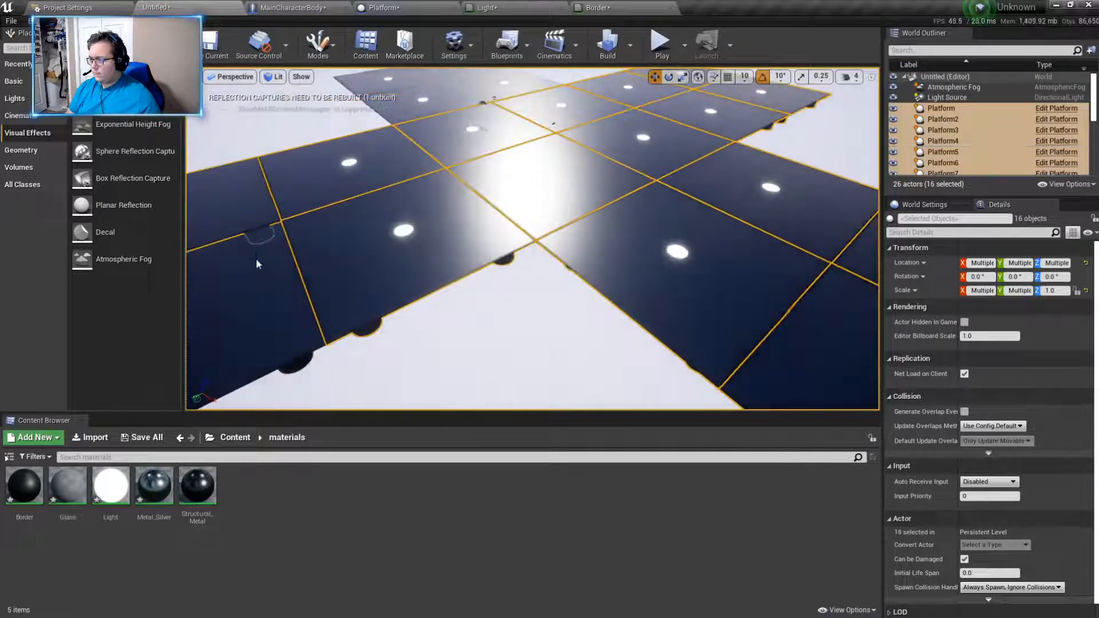
left_click(256, 259, "ctrl")
right_click_drag(256, 259, 177, 257)
left_click(675, 122, "ctrl")
left_click(764, 121, "ctrl")
left_click(727, 98, "ctrl")
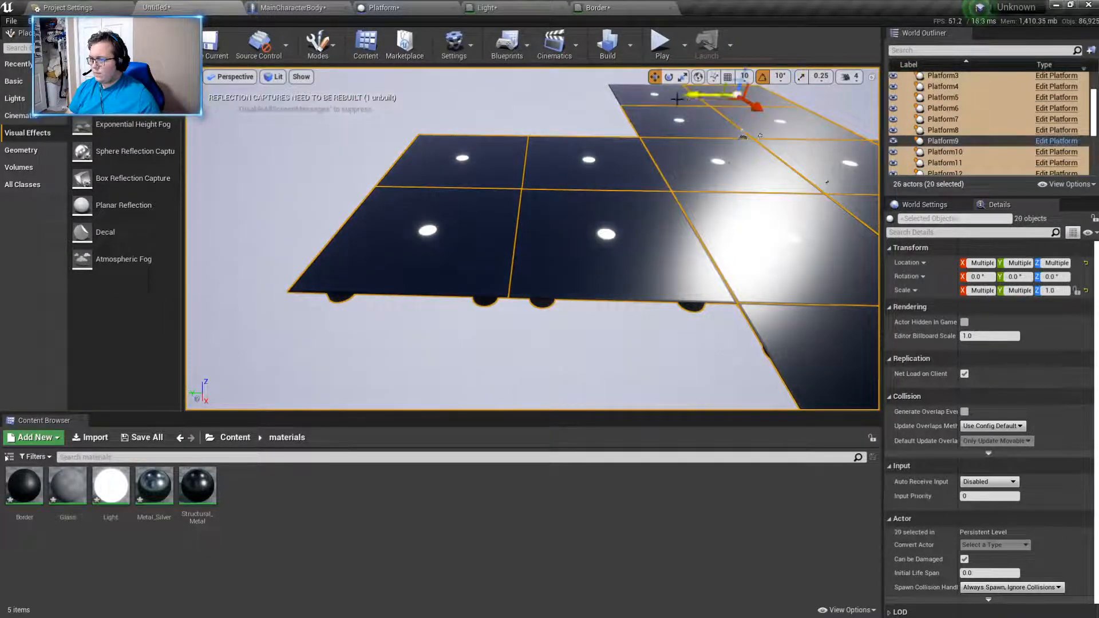
left_click(677, 99, "ctrl")
right_click_drag(644, 150, 807, 163)
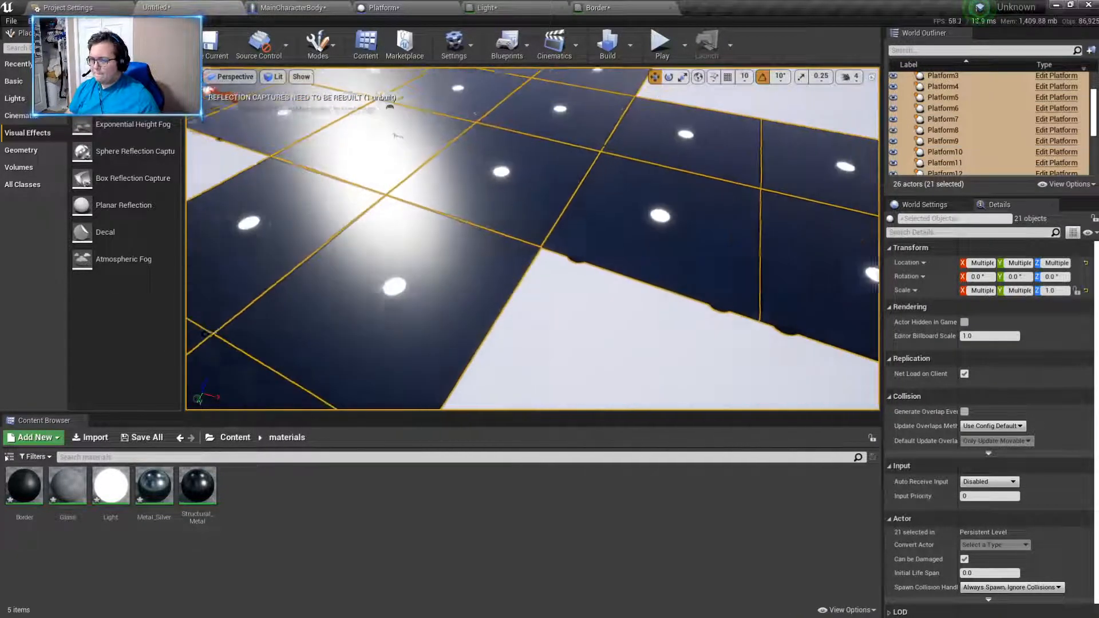
scroll(769, 269, "down", 5)
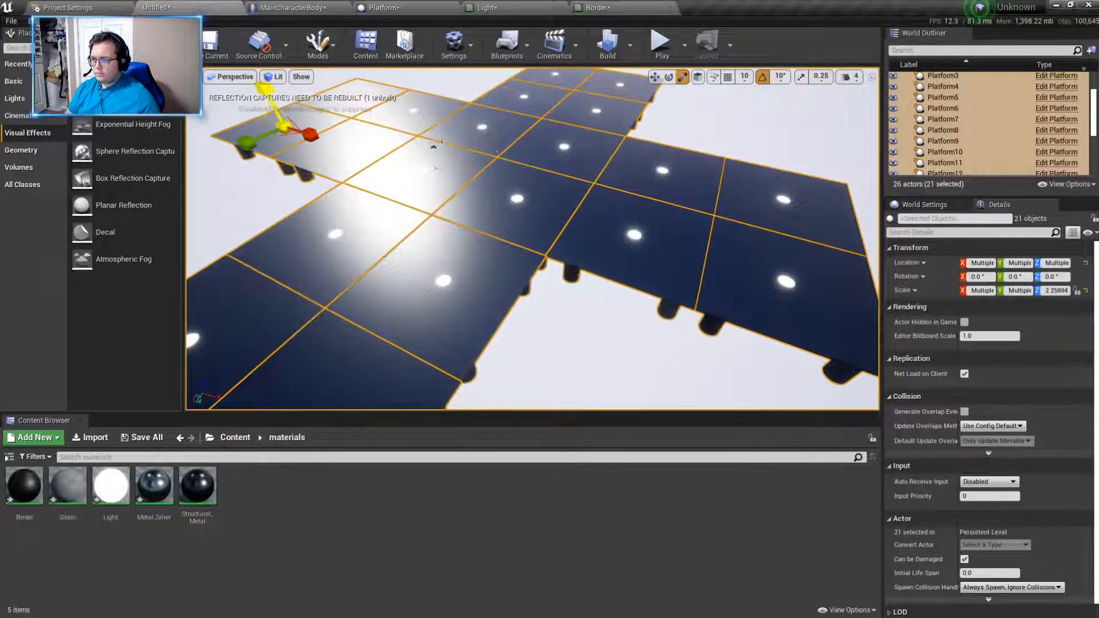
left_click_drag(265, 89, 257, 67)
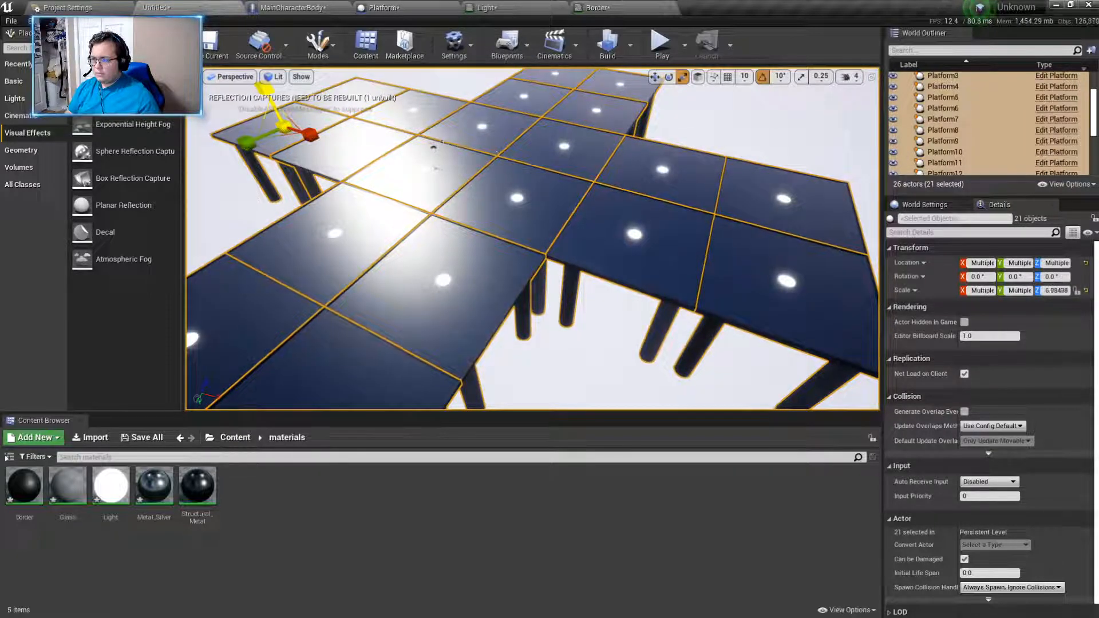
- Play-test the stretched floor by walking the character forward, and end the play session
left_click(661, 41)
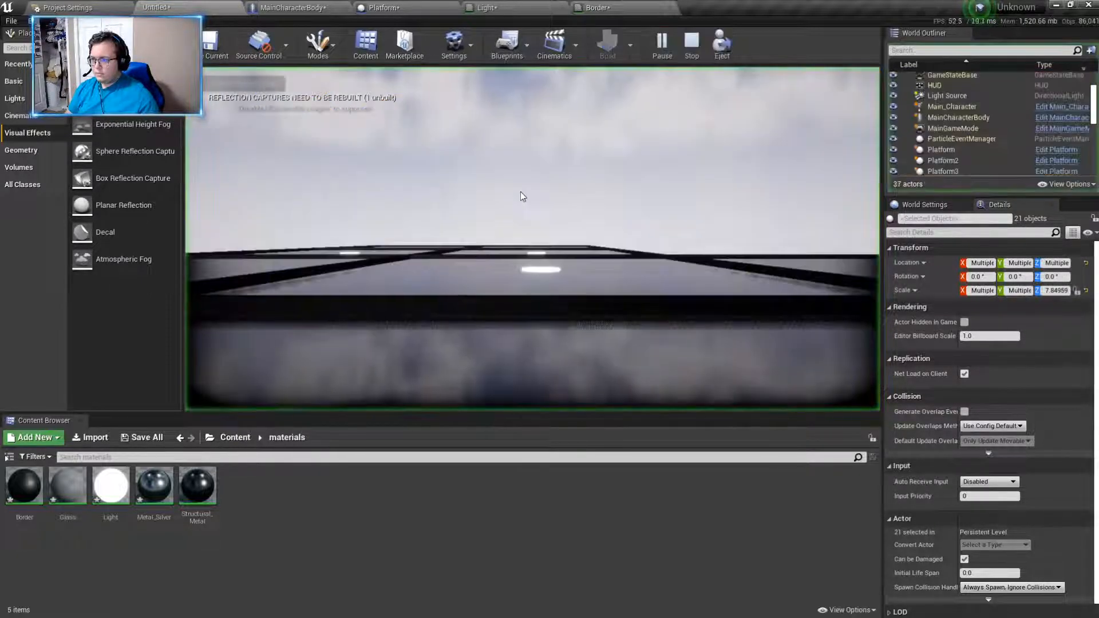
key("w")
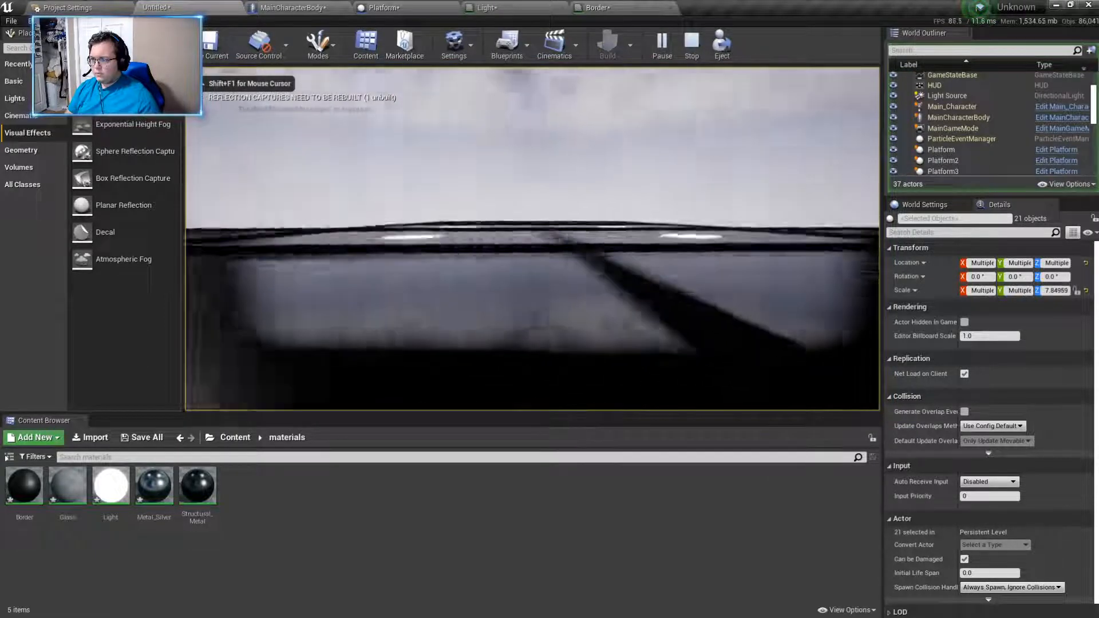
key("Escape")
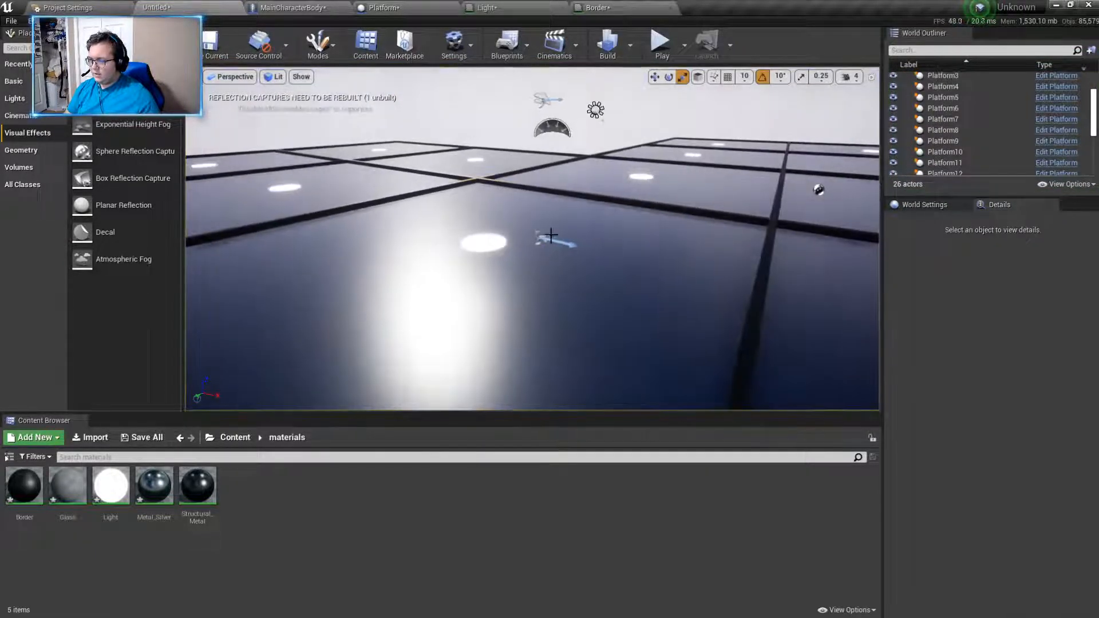
- Try raising the Player Start to about Z 232.7, and play-test briefly from that height
left_click(551, 235)
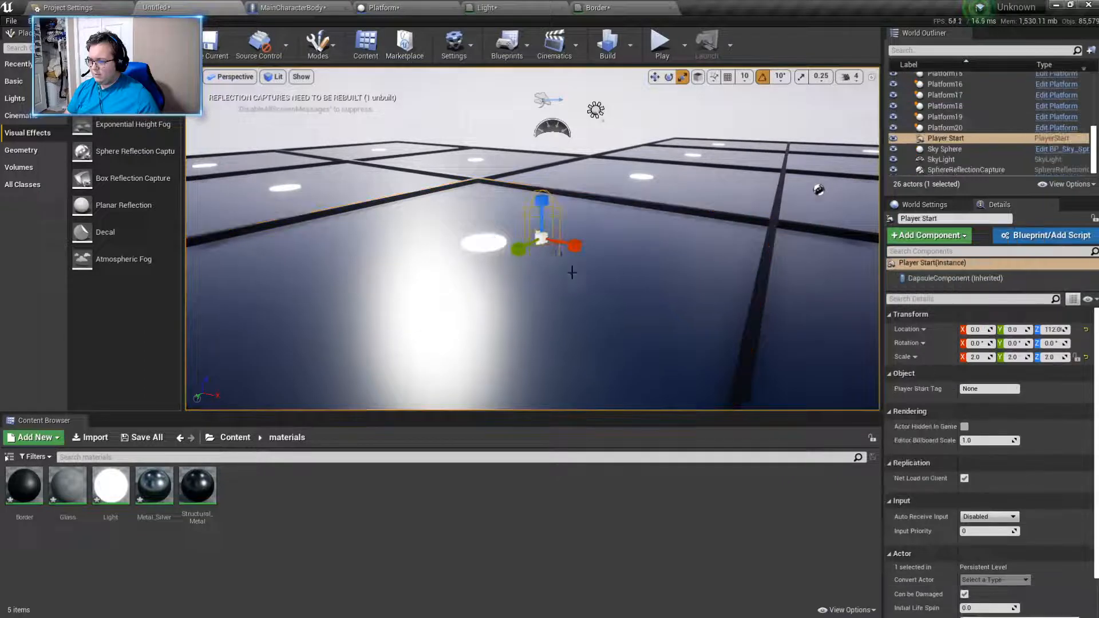
key("f")
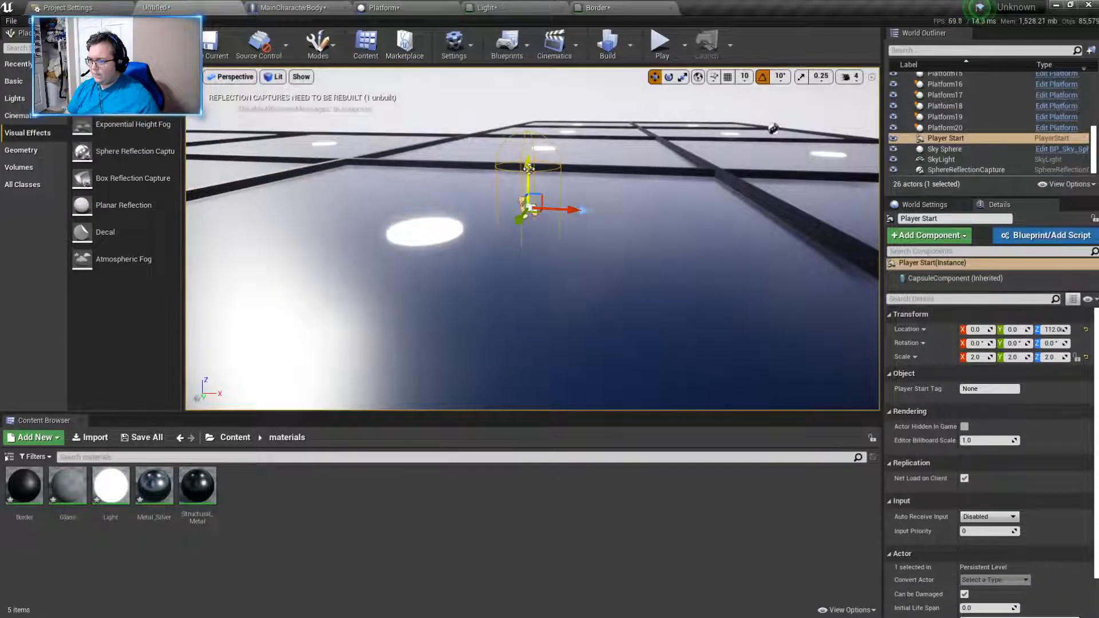
left_click(661, 41)
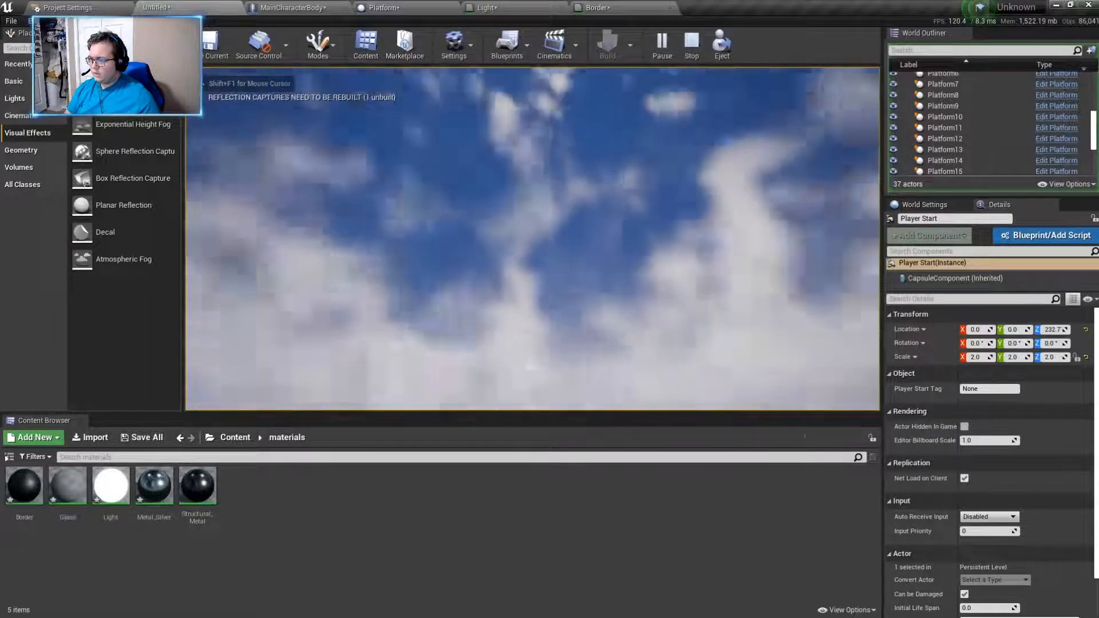
key("Escape")
- Undo the Player Start move and the Z stretch of all the Platform tiles
right_click_drag(279, 184, 280, 264)
right_click_drag(619, 245, 637, 332)
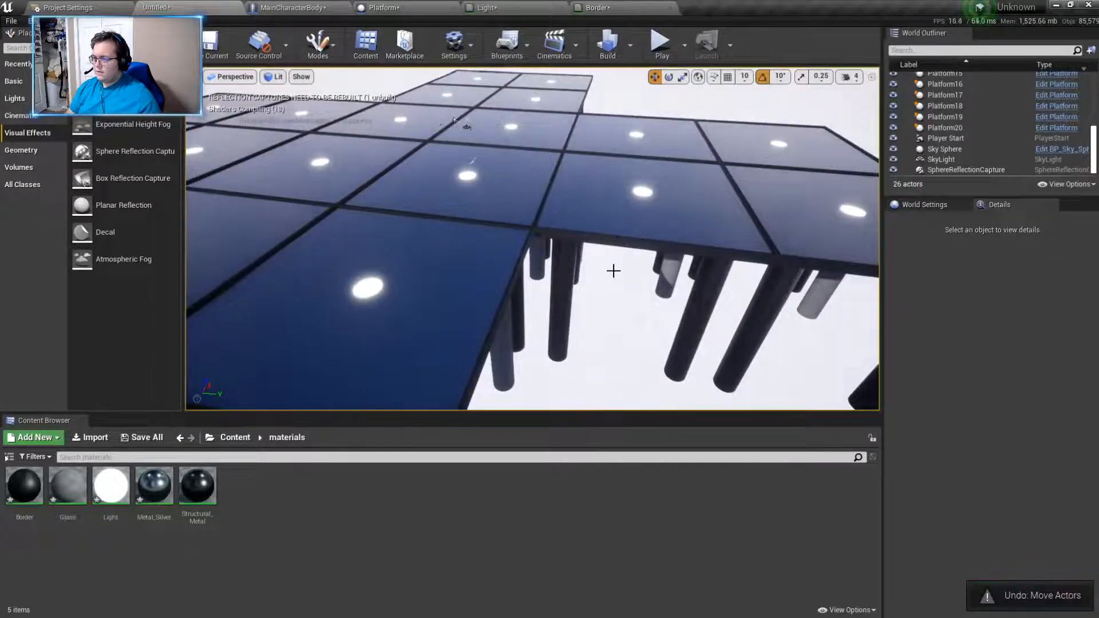
left_click(614, 290)
key("ctrl+z")
key("ctrl+z")
key("ctrl+z")
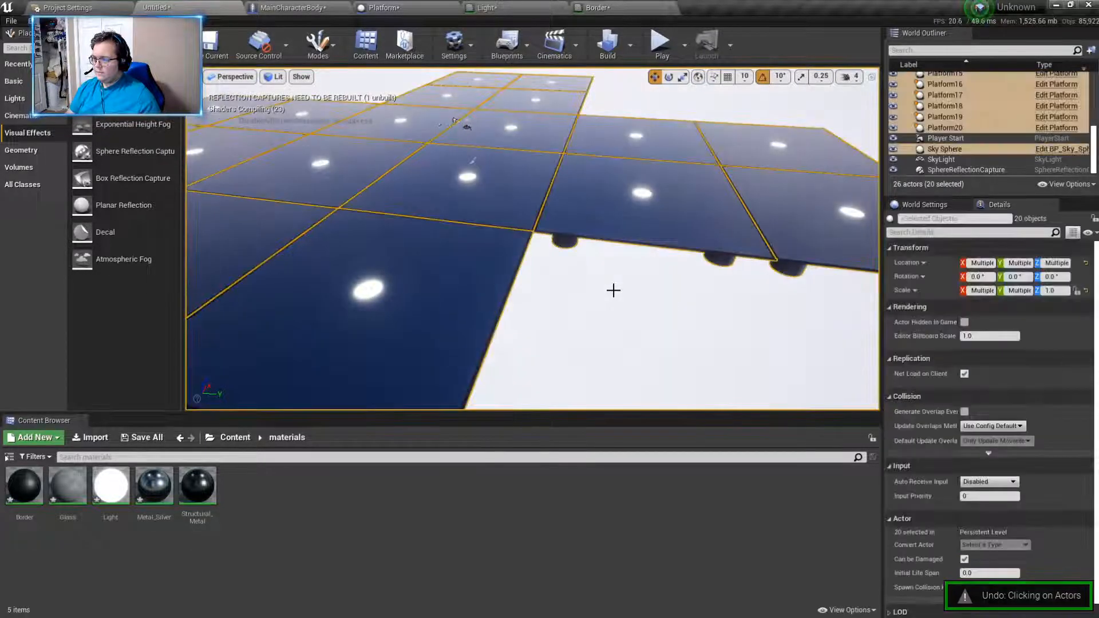
- Play-test the level briefly, end the session, and build the level's lighting and reflection captures
left_click(614, 291)
left_click(661, 57)
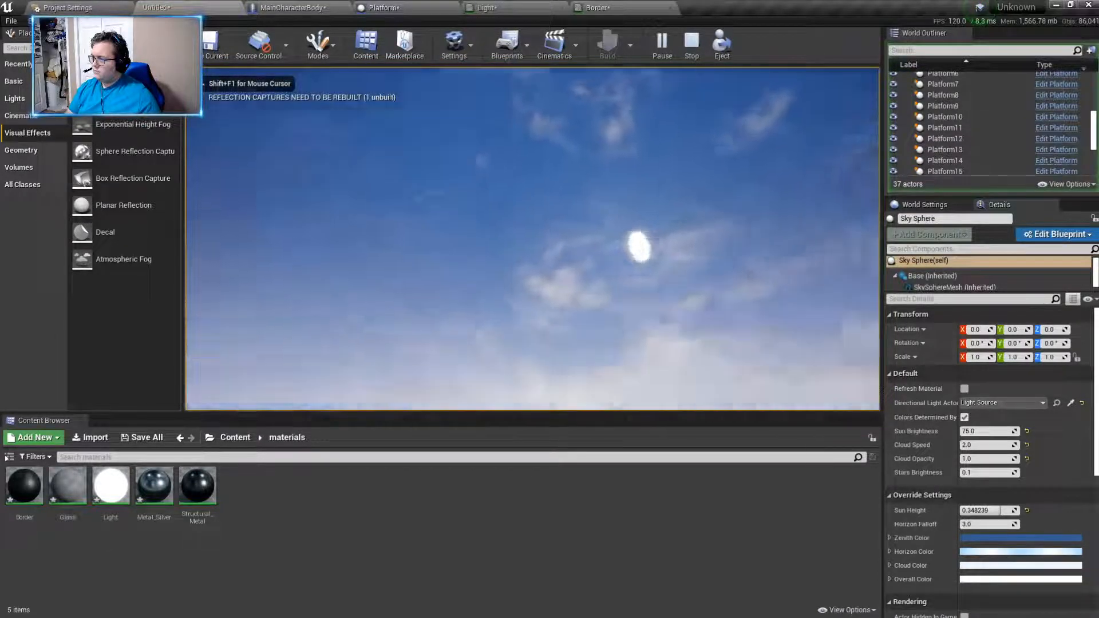
key("Escape")
left_click(608, 46)
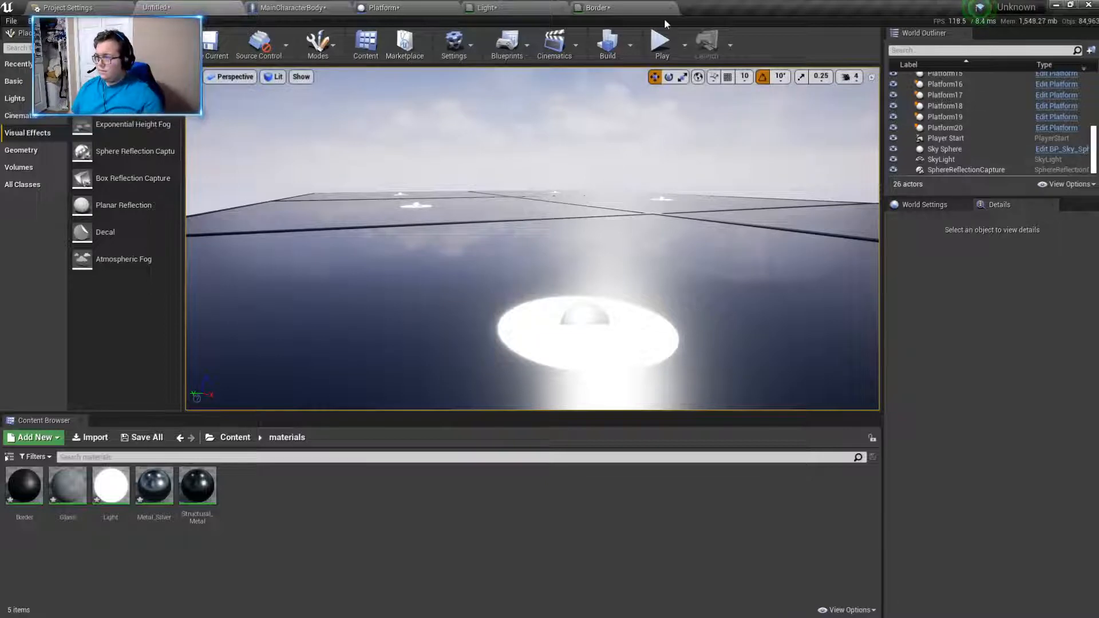
- Play-test the level by walking the character forward across the Platform tiles
left_click(660, 42)
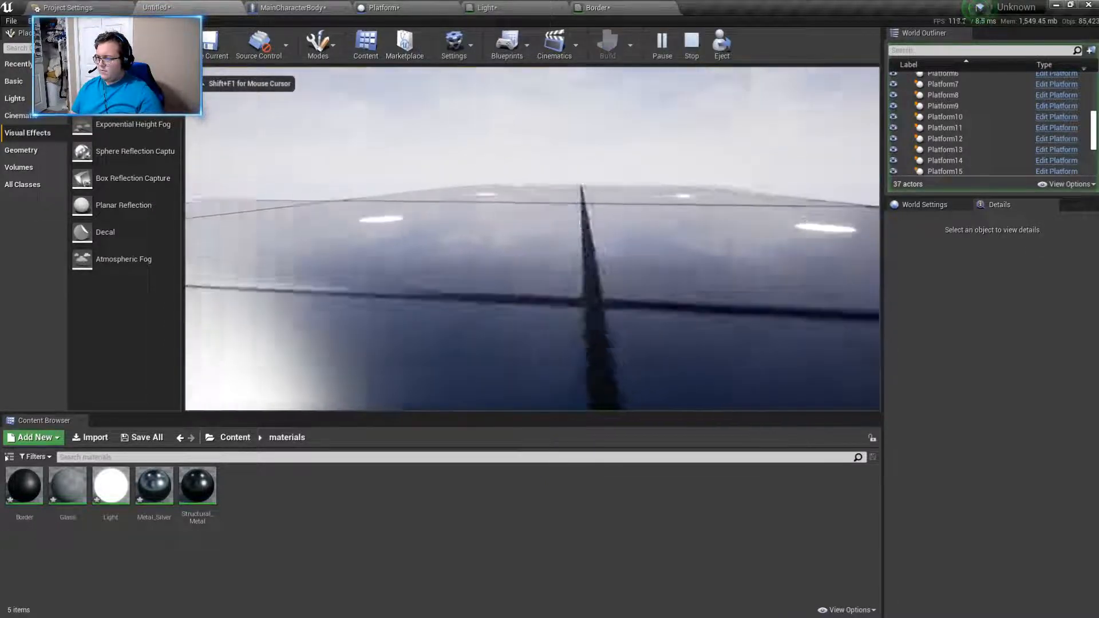
key("w")
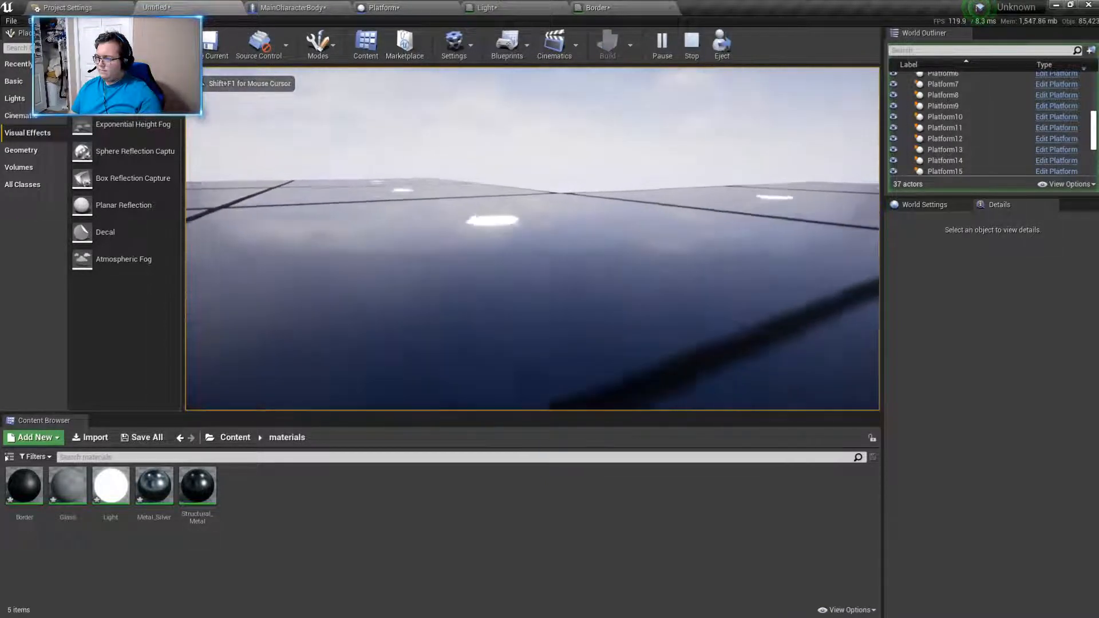
key("w")
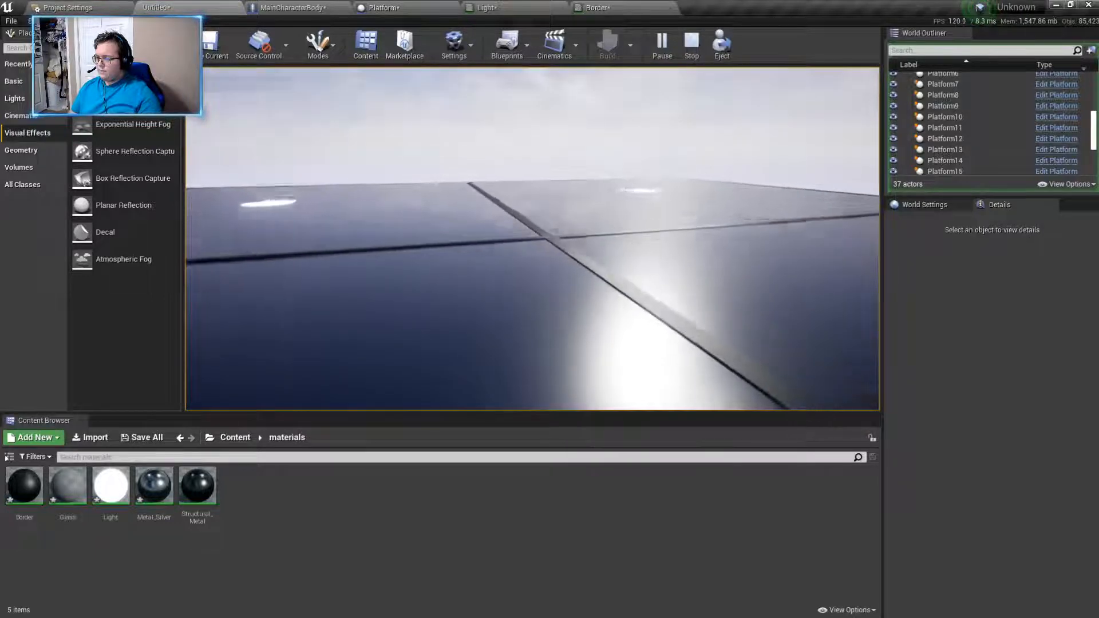
key("w")
key("w")
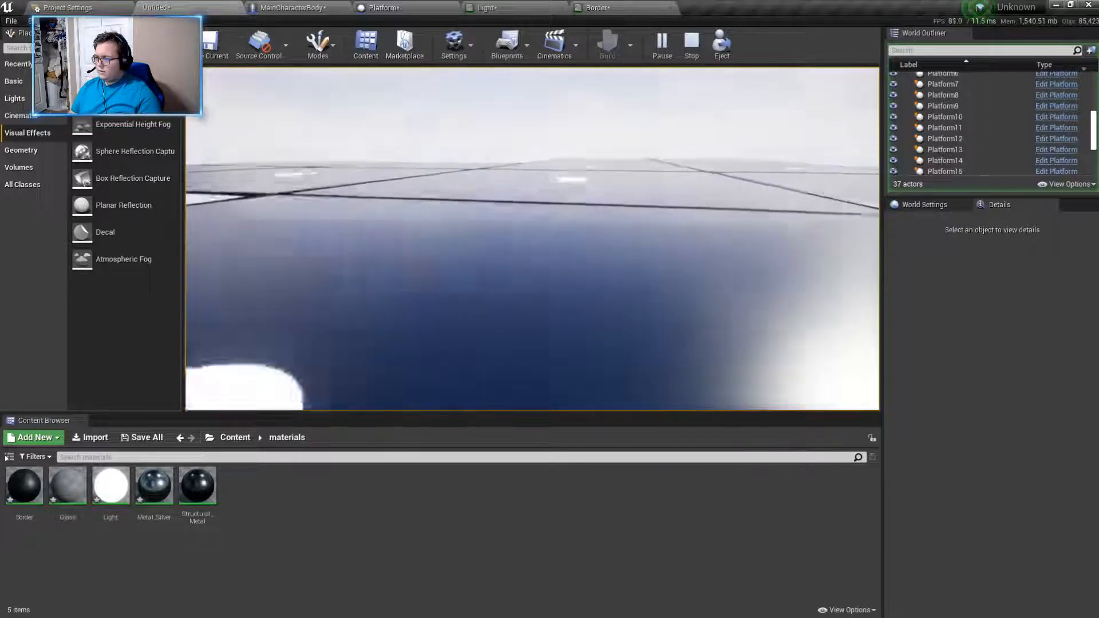
key("w")
key("w")
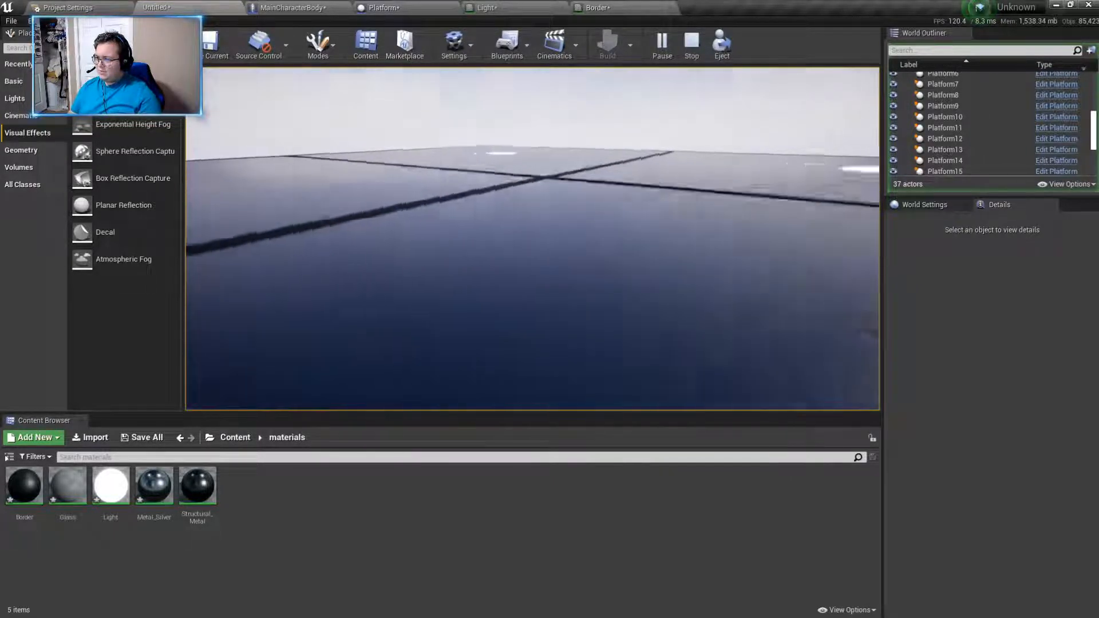
key("w")
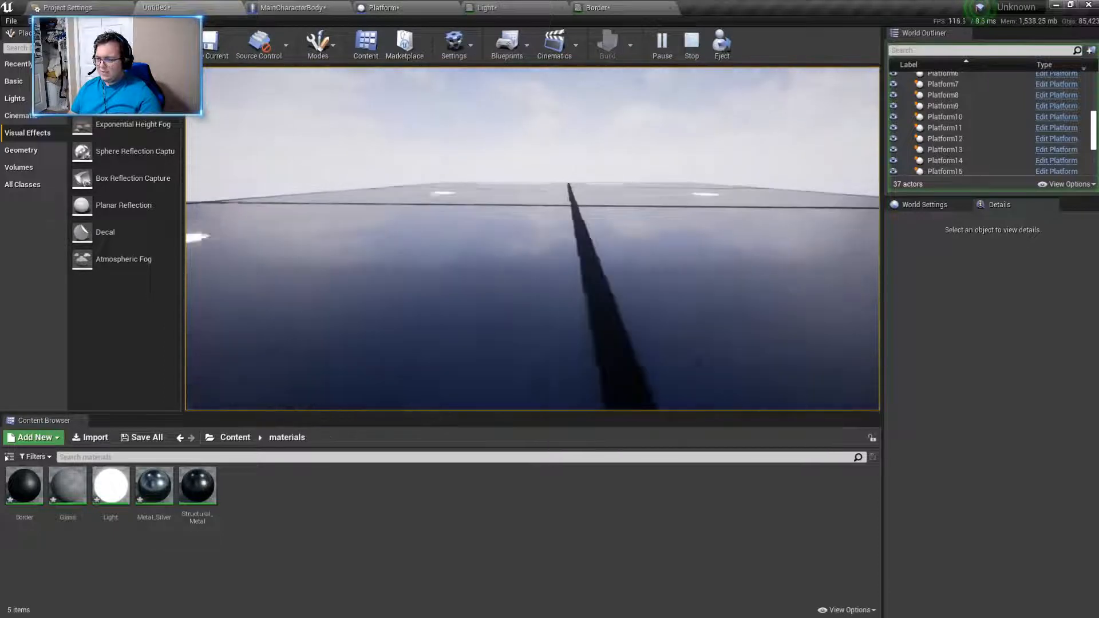
key("w")
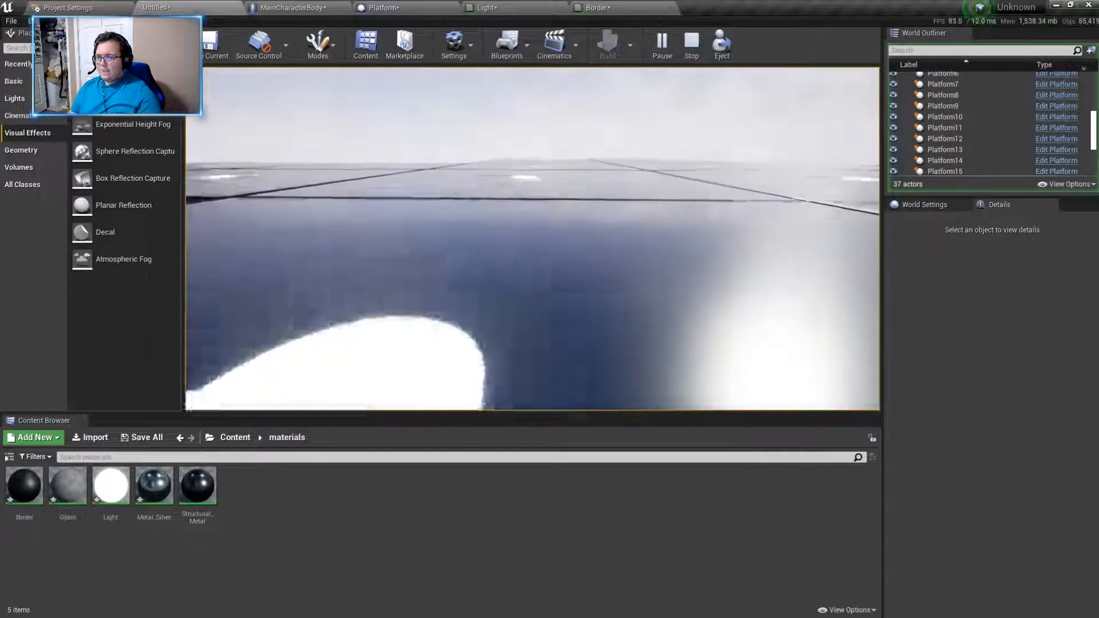
- Walk the character backward over the Platform tiles, and release the mouse cursor from the running game
key("s")
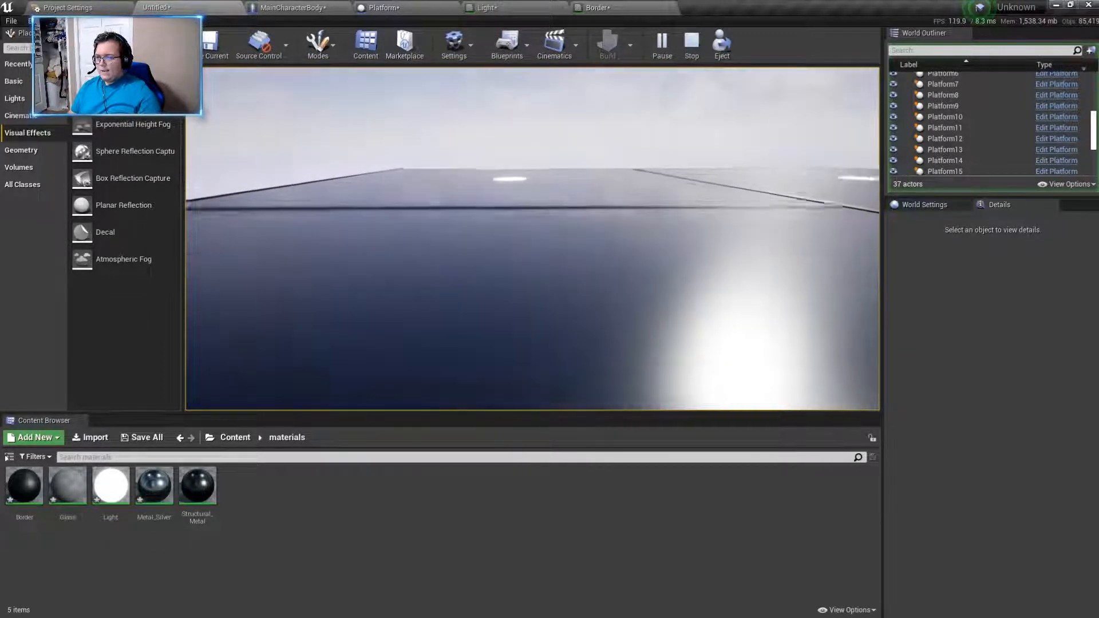
key("s")
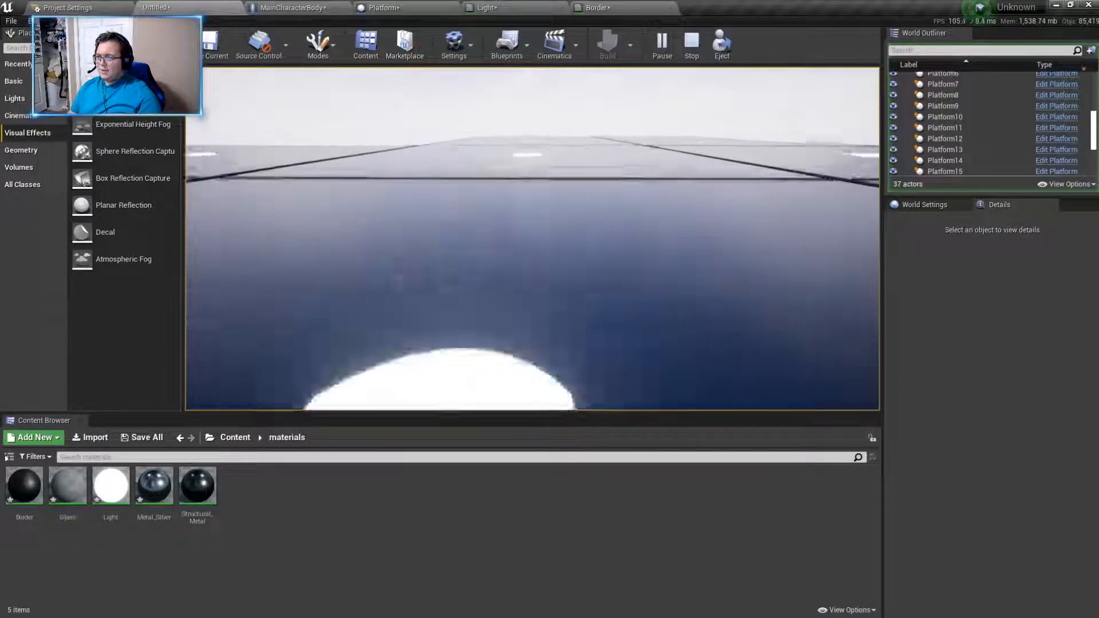
key("s")
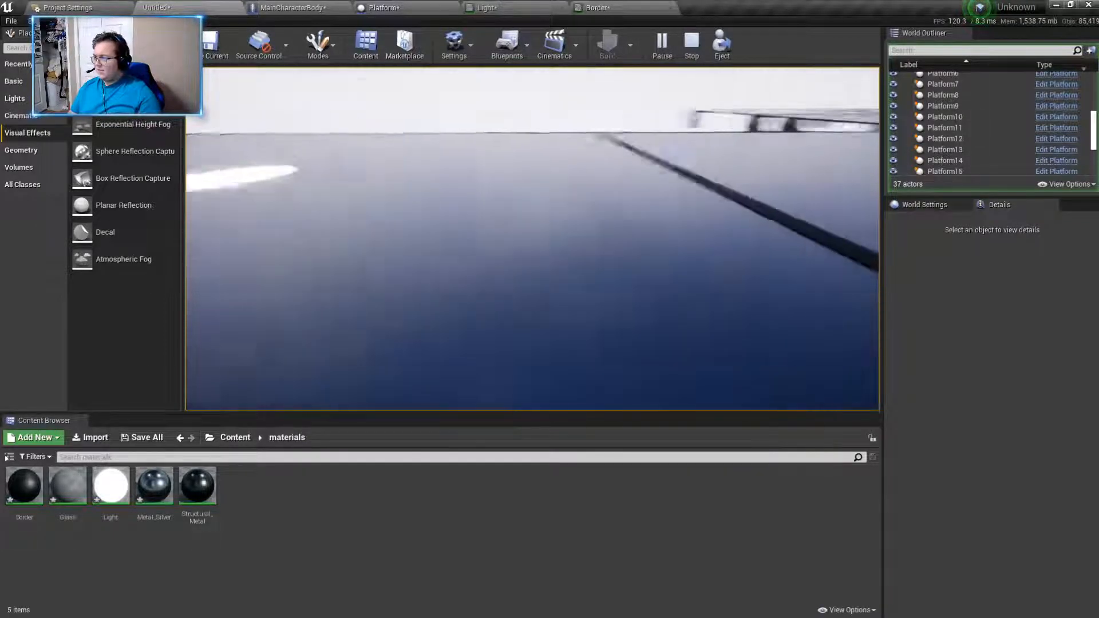
key("s")
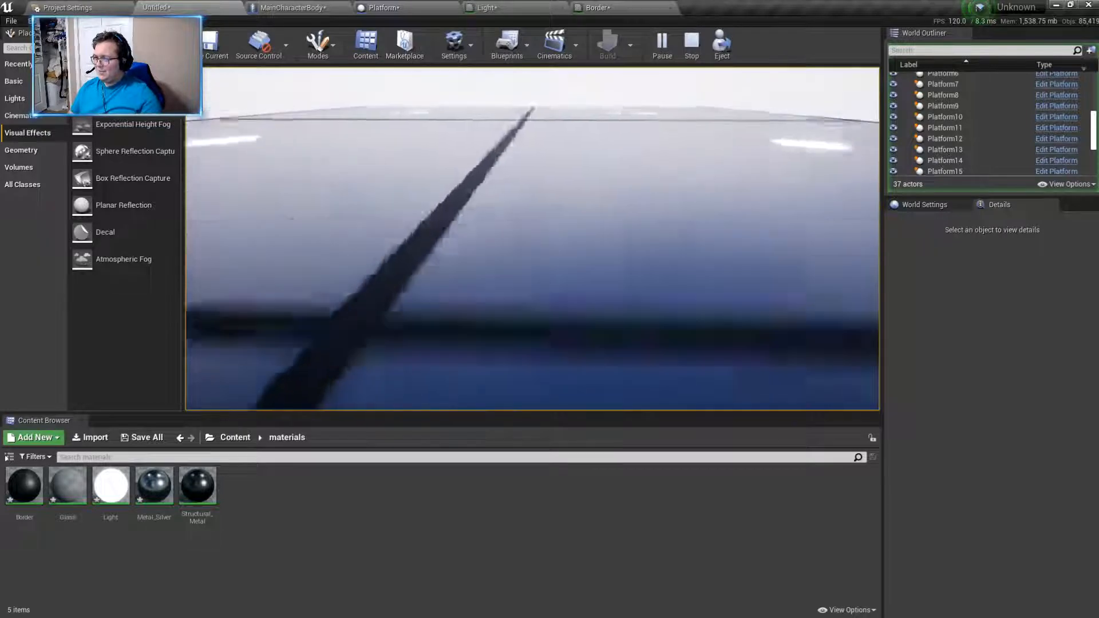
key("s")
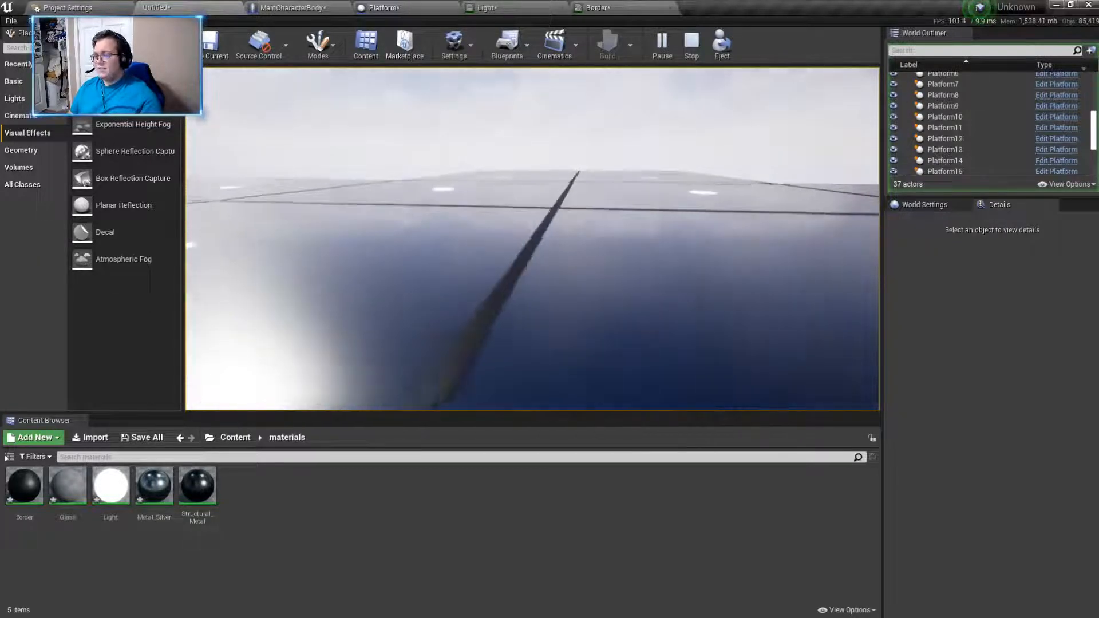
key("s")
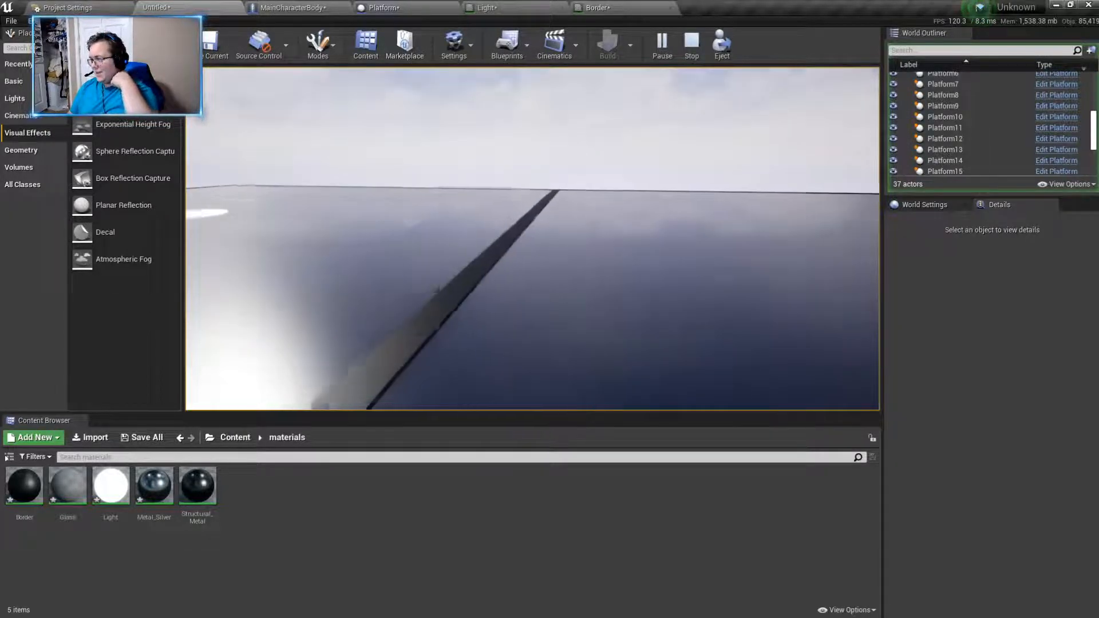
key("shift+F1")
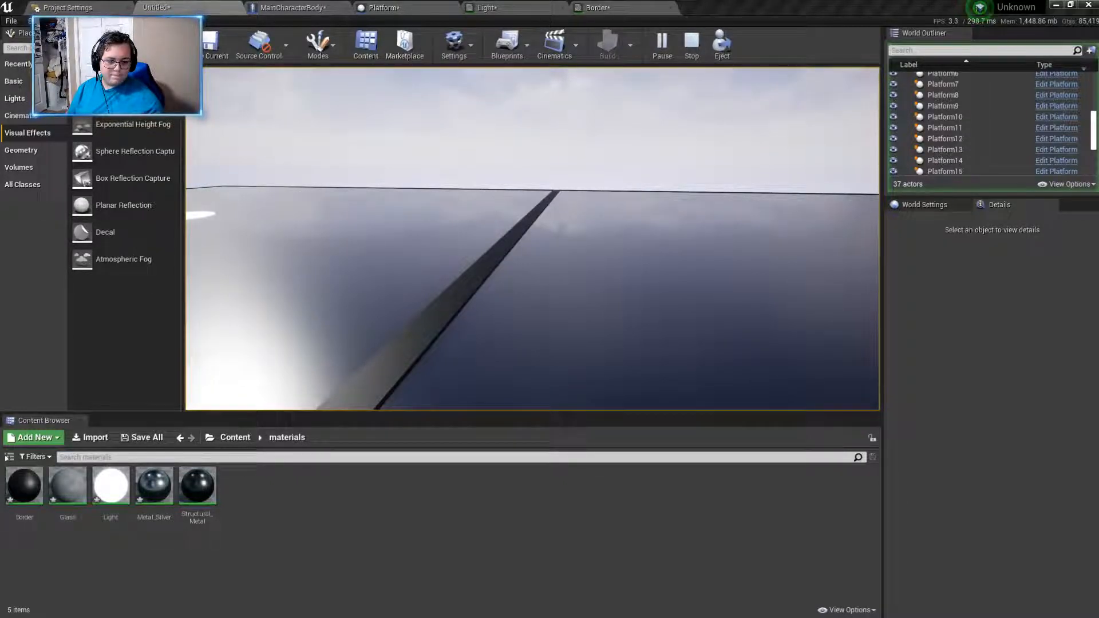
- Resume controlling the character, walk it off the edge of the floor, and end the play session
left_click(724, 297)
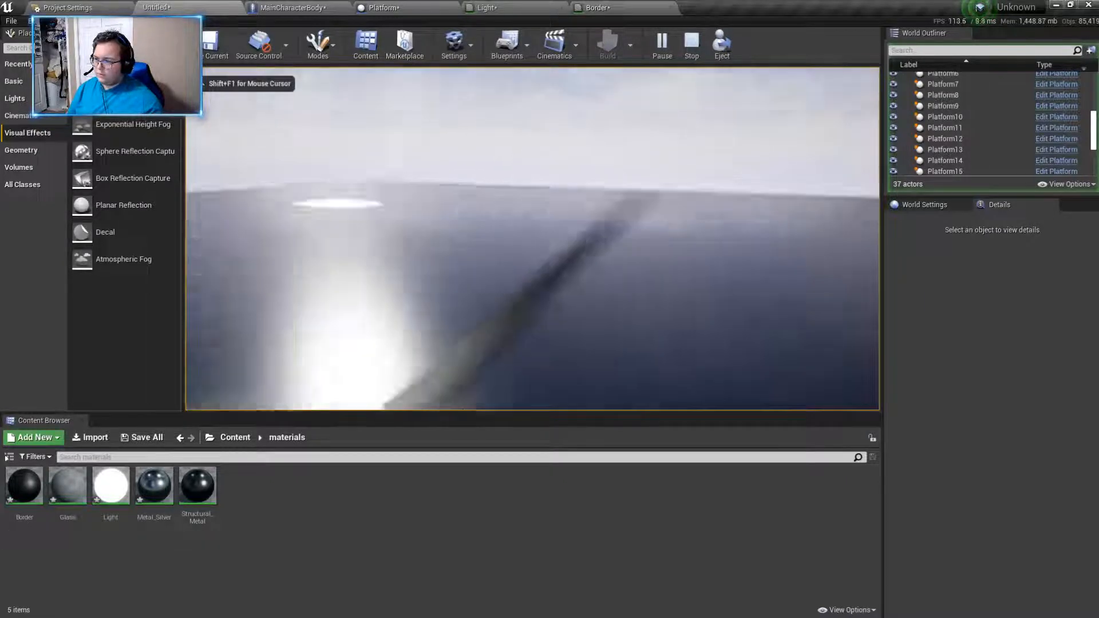
key("w")
key("s")
key("s")
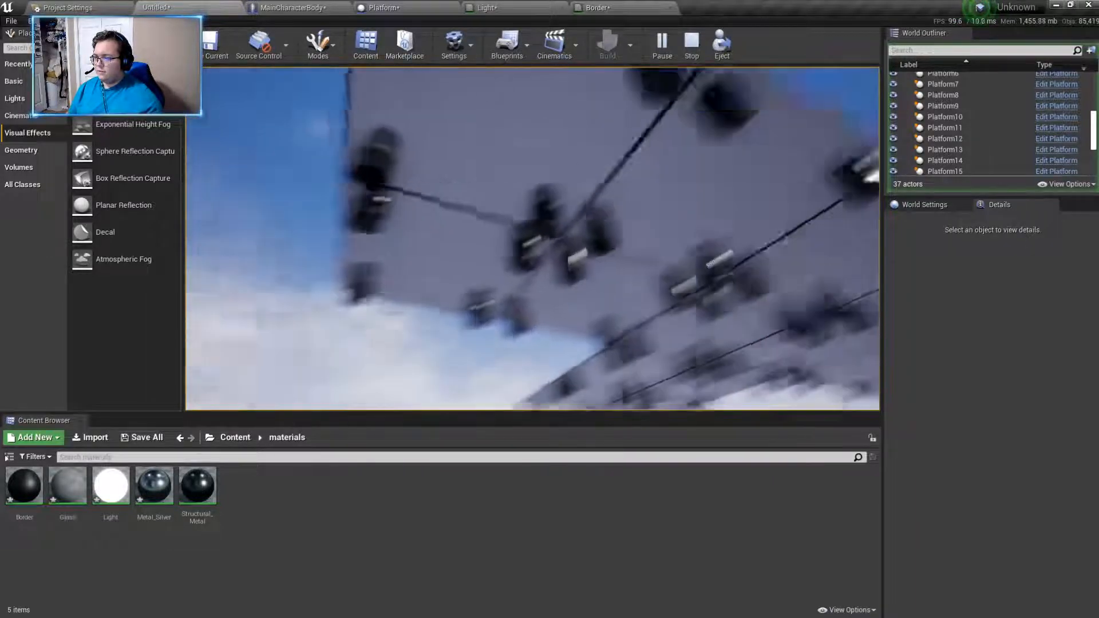
key("Escape")
- Examine the overall layout of the Platform floor from above and around its outer edges
right_click_drag(661, 124, 573, 260)
key("w")
key("w")
key("w")
key("s")
key("s")
key("d")
mouse_move(741, 210)
right_mouse_down()
mouse_move(710, 209)
mouse_move(727, 210)
right_mouse_up()
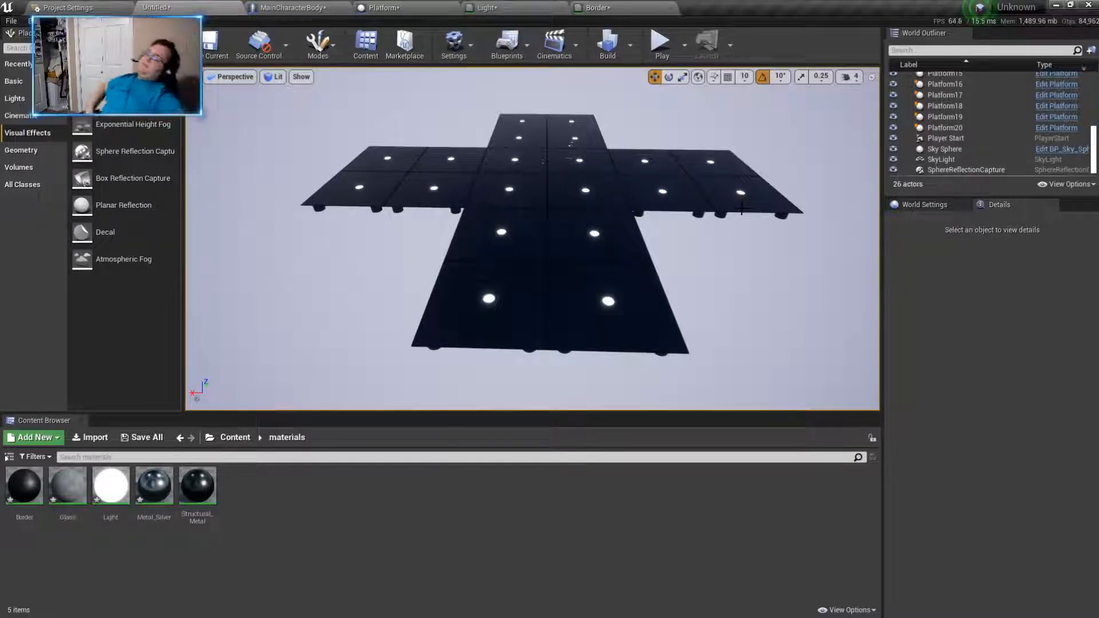
mouse_move(720, 244)
right_mouse_down()
mouse_move(742, 242)
mouse_move(689, 195)
mouse_move(595, 201)
mouse_move(589, 186)
mouse_move(515, 197)
mouse_move(557, 228)
mouse_move(718, 246)
right_mouse_up()
key("w")
key("w")
key("s")
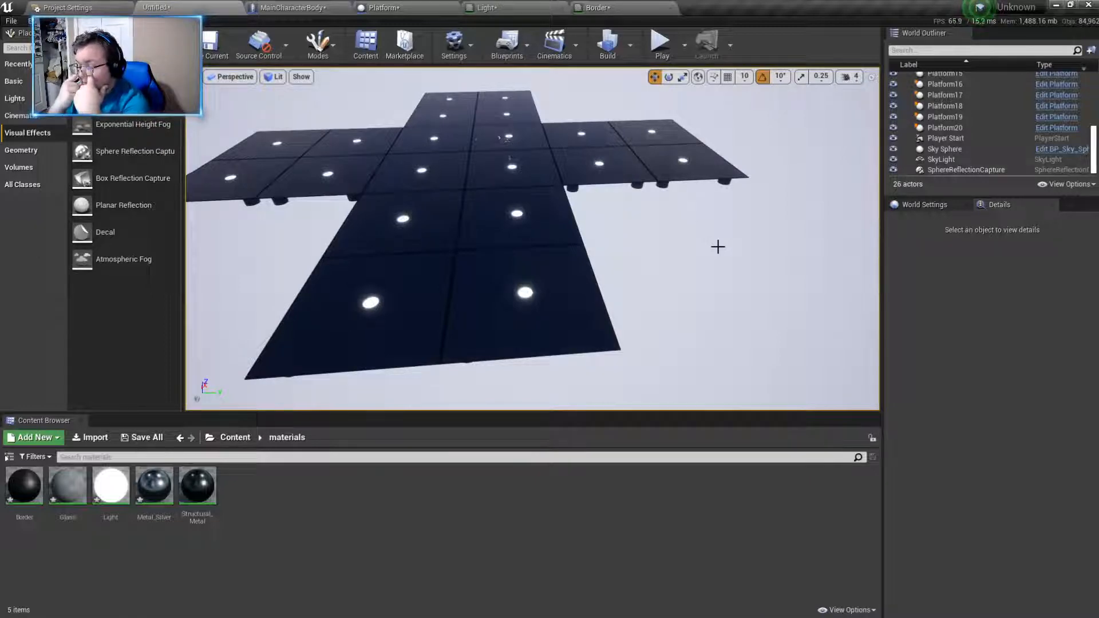
- Try a copy of Platform9 at about Y 3181, enlarged to a scale of about 8.97 in X and 9.26 in Y
left_click(532, 312)
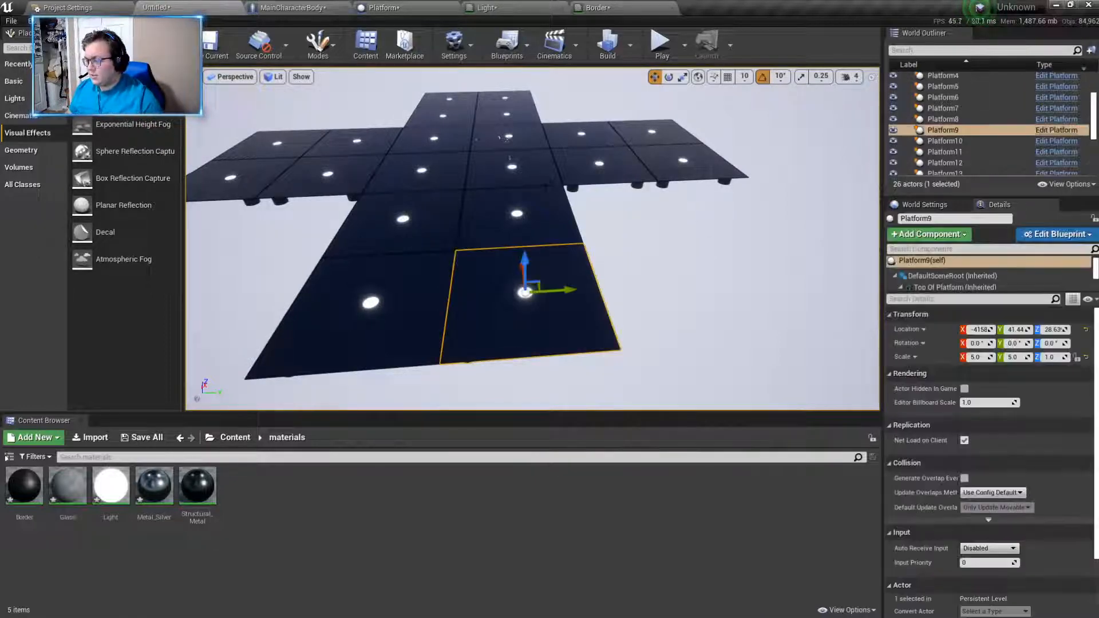
left_click_drag(564, 290, 792, 277, "alt")
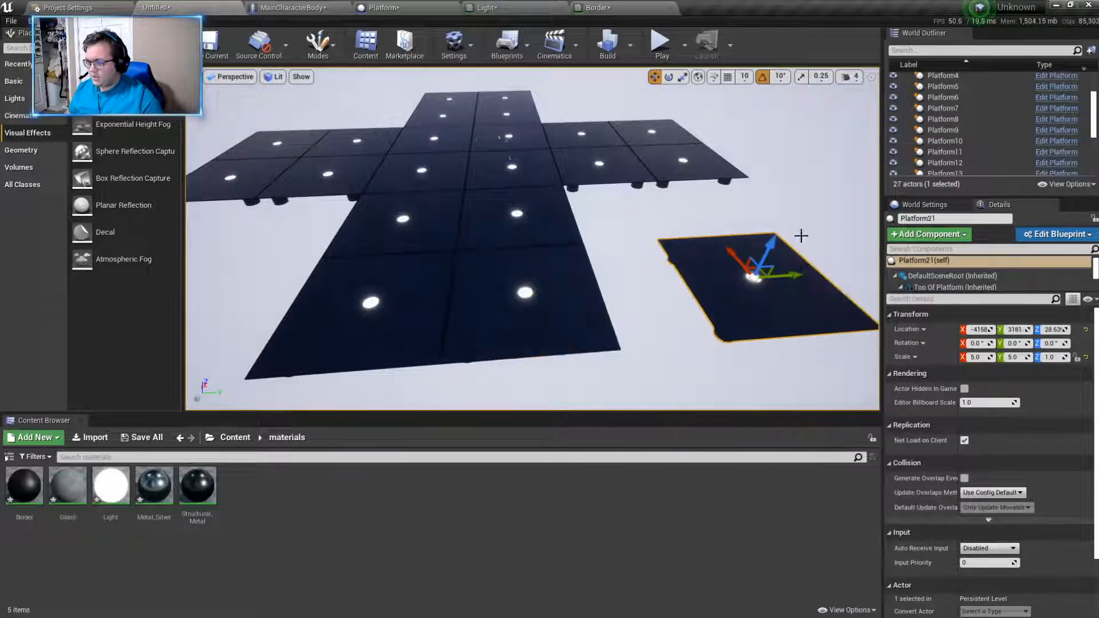
left_click(683, 76)
left_click_drag(732, 253, 624, 336)
left_click(502, 81)
right_click_drag(502, 82, 658, 77)
left_click(570, 314)
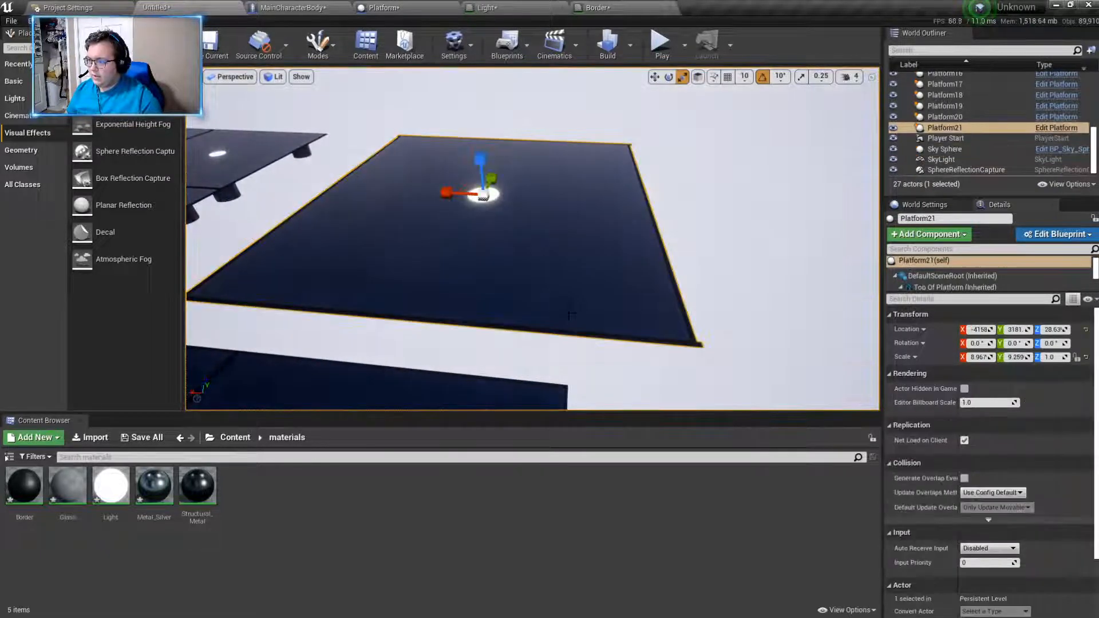
- Try stretching the enlarged Platform copy vertically to lengthen its pillars, and delete the copy
left_click_drag(452, 193, 447, 193)
left_click_drag(481, 159, 581, 251)
left_click(718, 246)
right_click_drag(718, 246, 372, 169)
right_click_drag(687, 321, 738, 337)
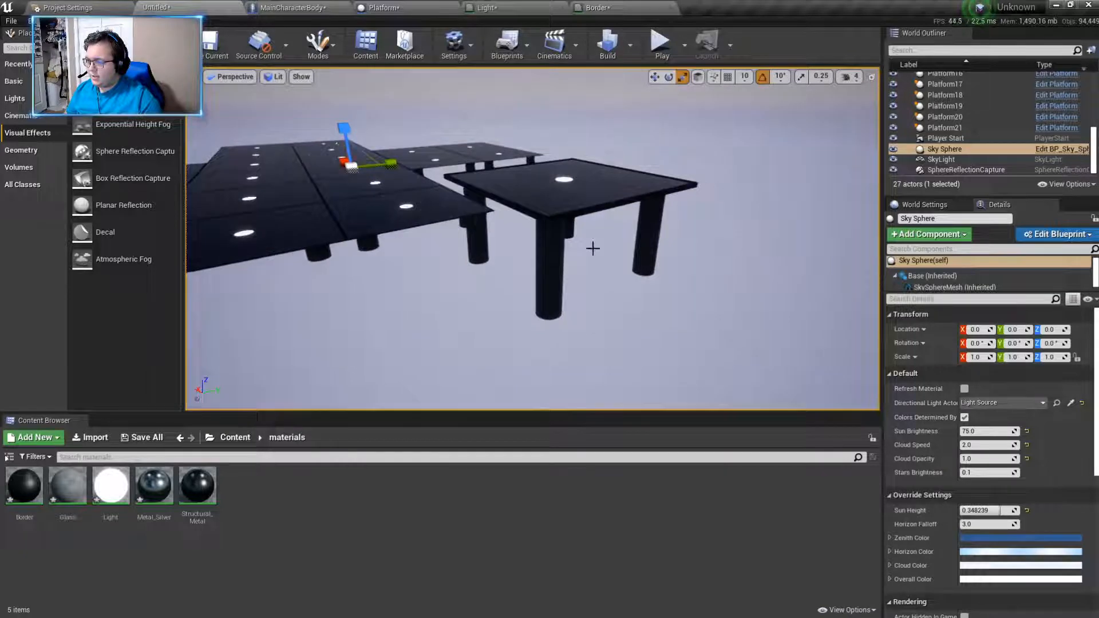
left_click(541, 192)
key("Delete")
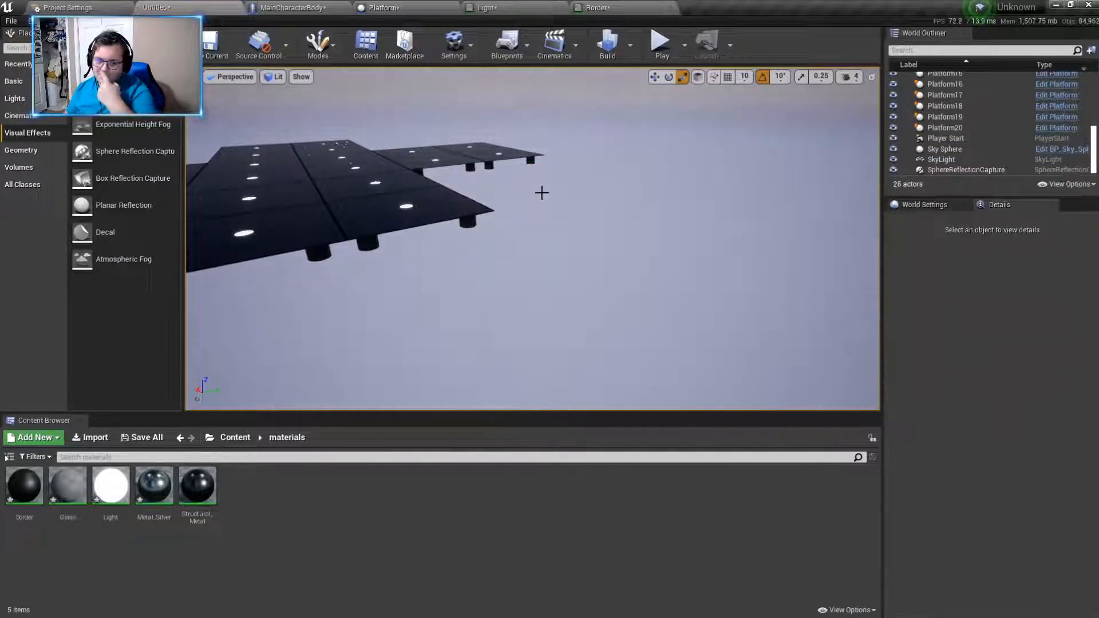
- Open the Platform blueprint and inspect its Top Of Platform and Boder 5 components from several sides
right_click_drag(542, 192, 515, 166)
right_click_drag(595, 150, 607, 326)
left_click(407, 7)
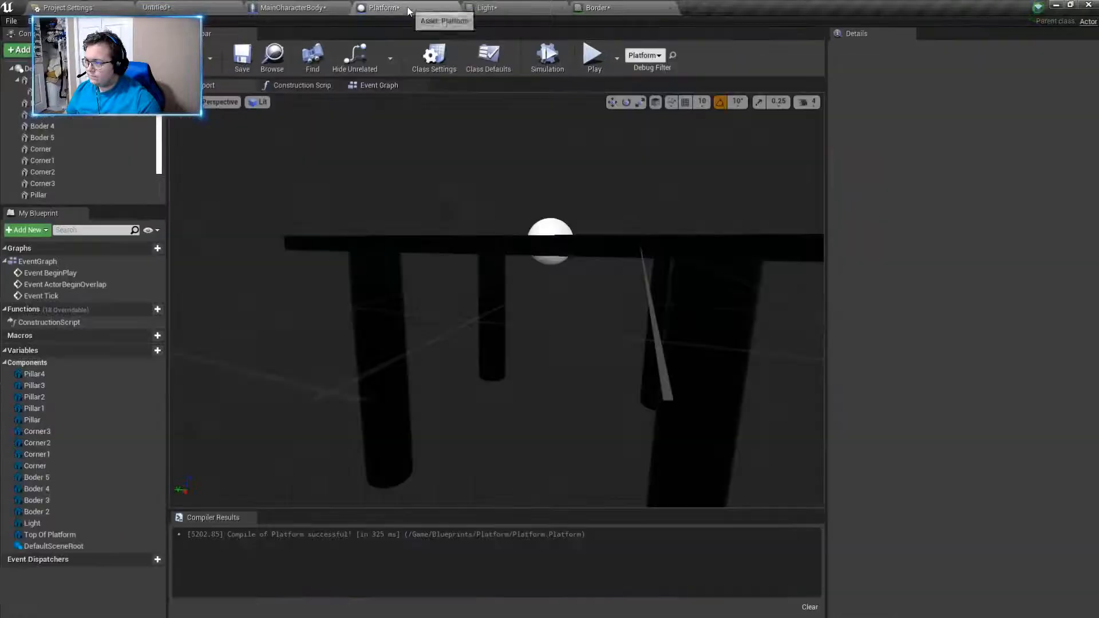
right_click_drag(440, 223, 440, 251)
left_click(579, 230)
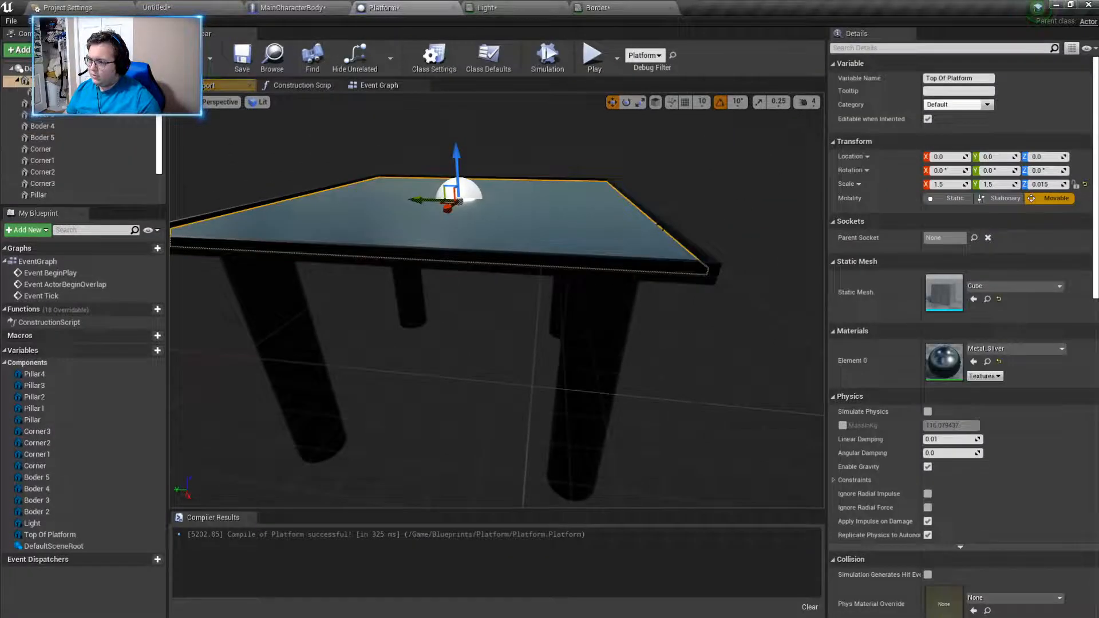
left_click(681, 239)
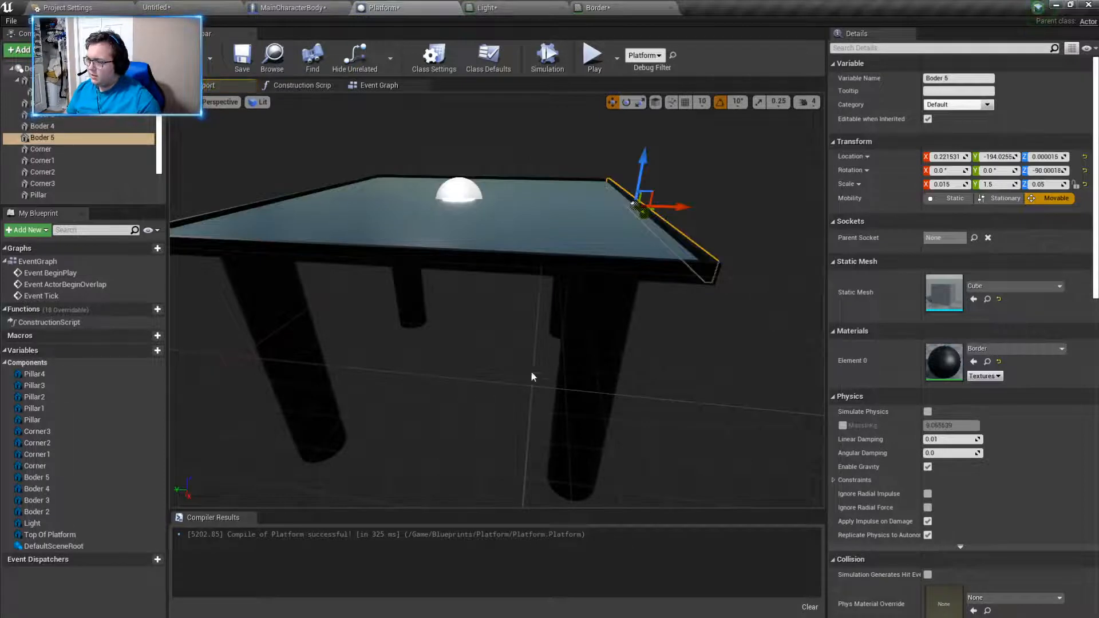
left_click(549, 238)
left_click(666, 235)
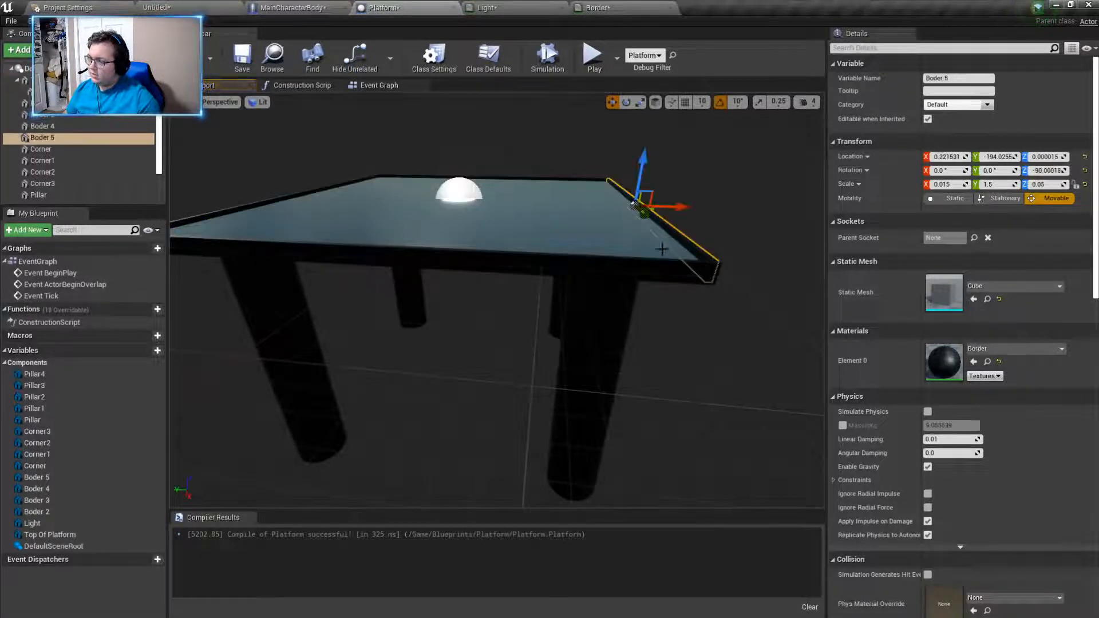
key("d")
right_click_drag(720, 348, 573, 358)
key("s")
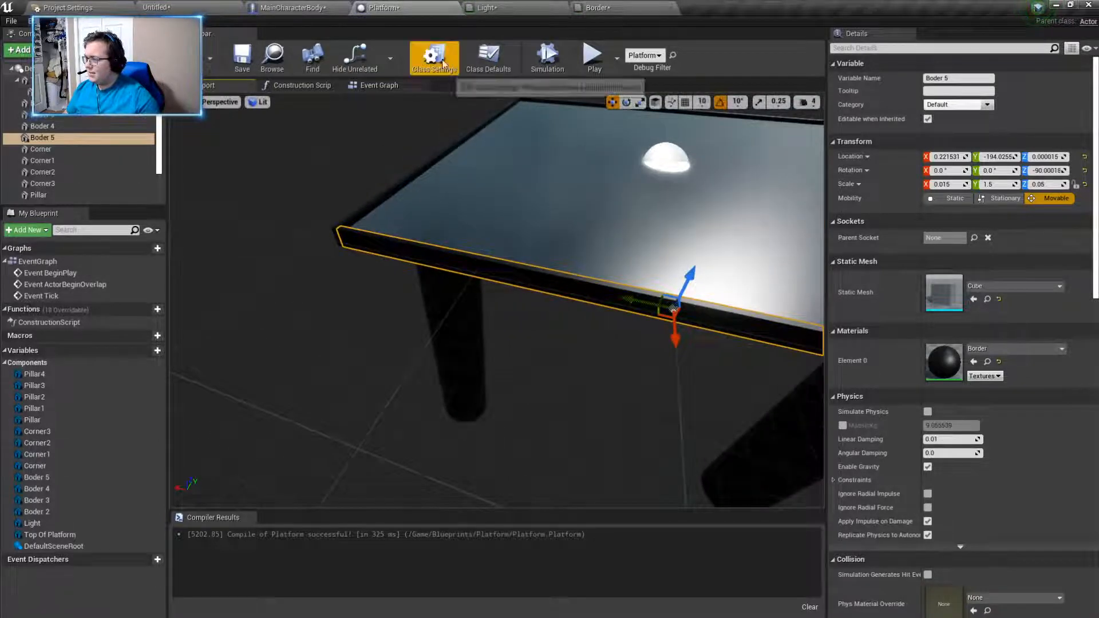
- Inspect the Top Of Platform and Pillar4 components of the Platform blueprint from another side
right_click_drag(274, 158, 349, 155)
left_click(676, 180)
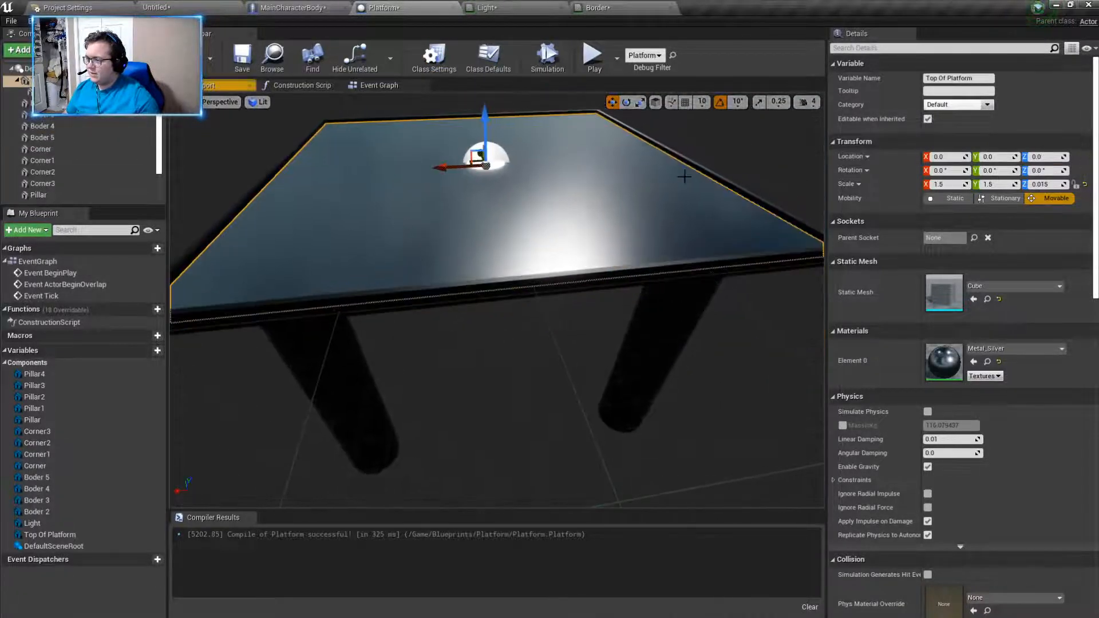
left_click(687, 164)
left_click(641, 355)
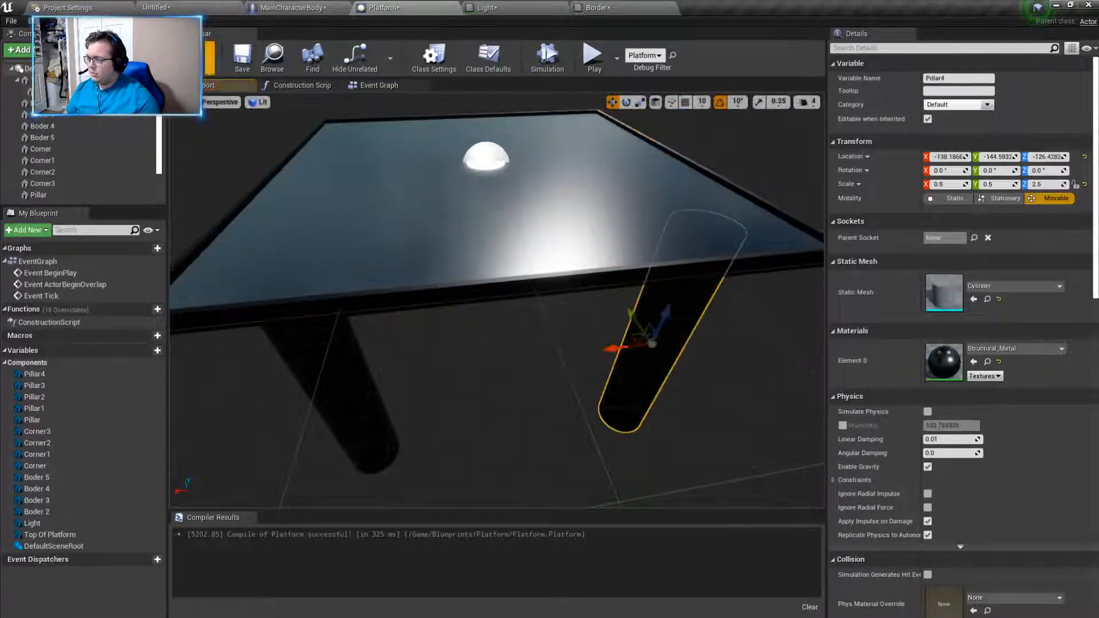
- Return to the level and examine individual Platform copies across the floor, up close and from a raised overview
left_click(158, 7)
left_click(442, 264)
left_click(472, 154)
left_click(356, 179)
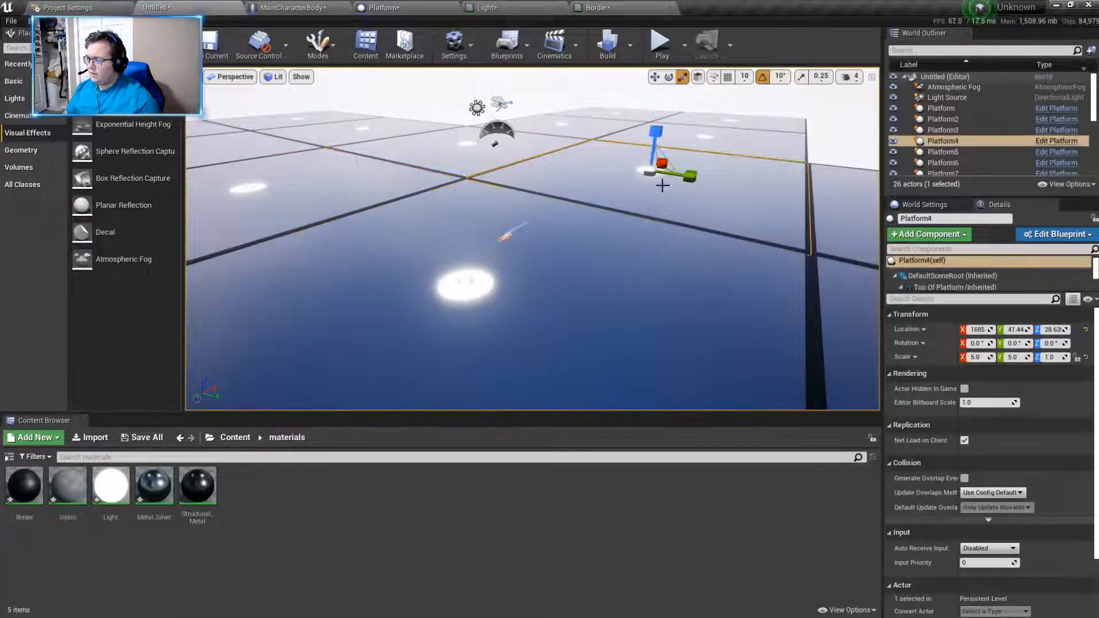
left_click(639, 199)
left_click(735, 133)
left_click(750, 121)
key("s")
right_click_drag(750, 122, 807, 155)
left_click(435, 321)
left_click(395, 229)
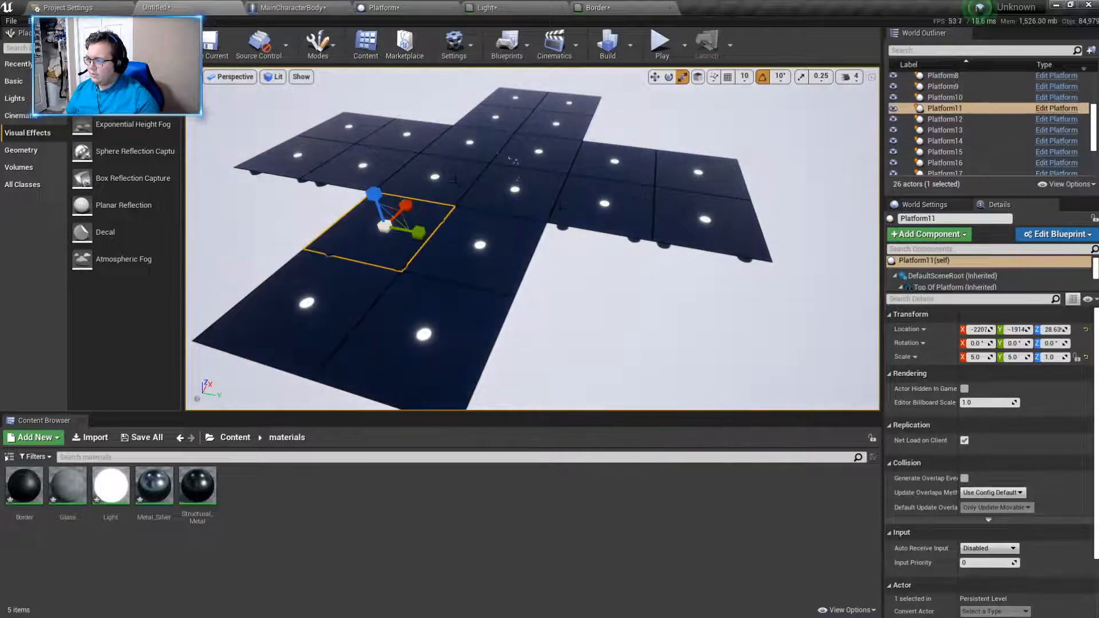
left_click(606, 207)
left_click(704, 212)
left_click(696, 175)
left_click(466, 143)
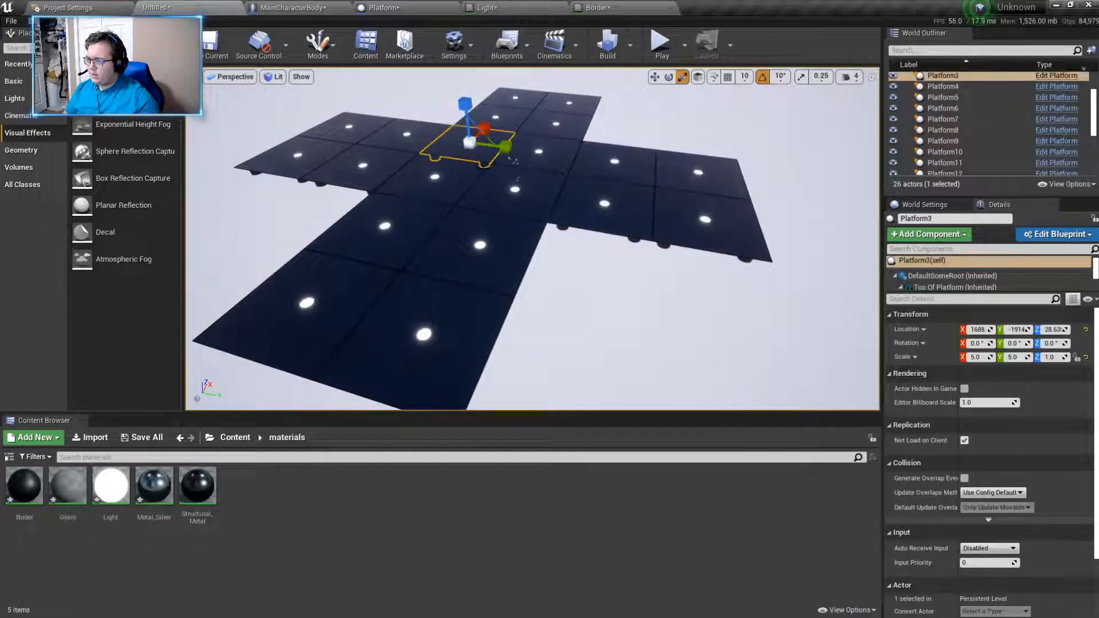
- Switch to the move gizmo, select the Sky Sphere, and look over the sky around the floor
left_click(654, 76)
left_click(600, 311)
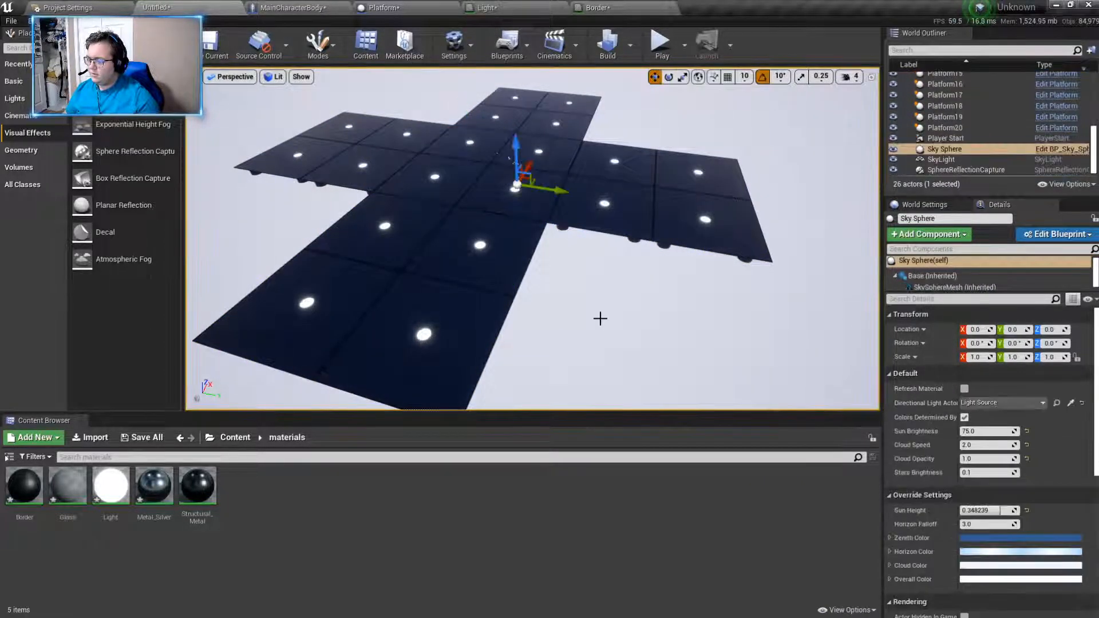
key("Escape")
key("w")
right_click_drag(650, 349, 573, 298)
key("s")
left_click(654, 350)
key("Escape")
key("w")
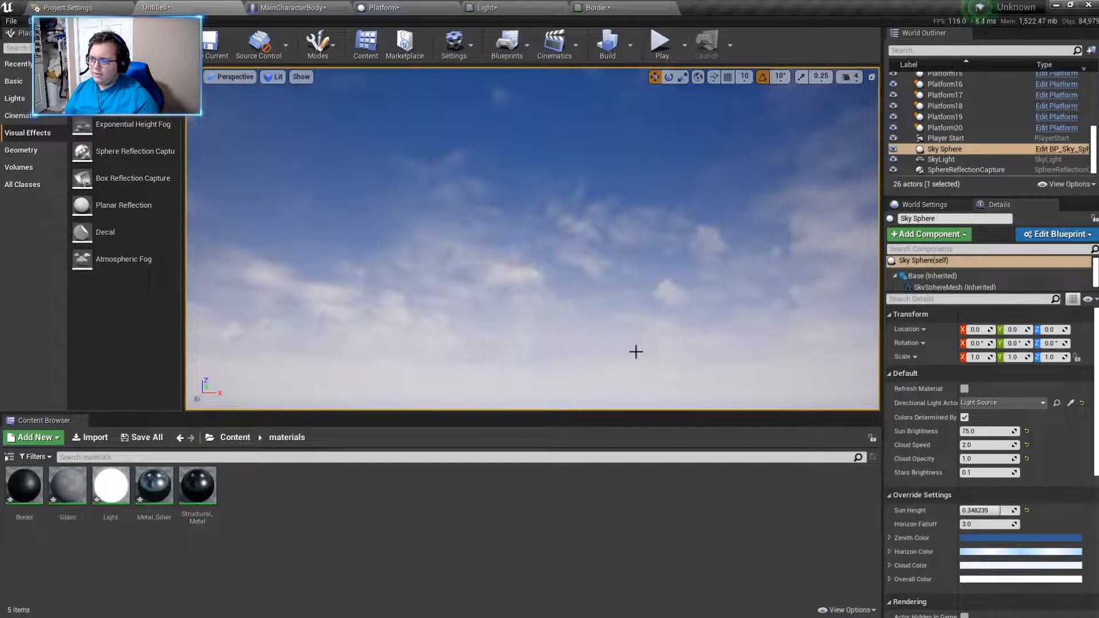
- Select the SkyLight, focus on it, and set its Light Color to a light pink, hex sRGB FFA8A8FF
left_click(941, 160)
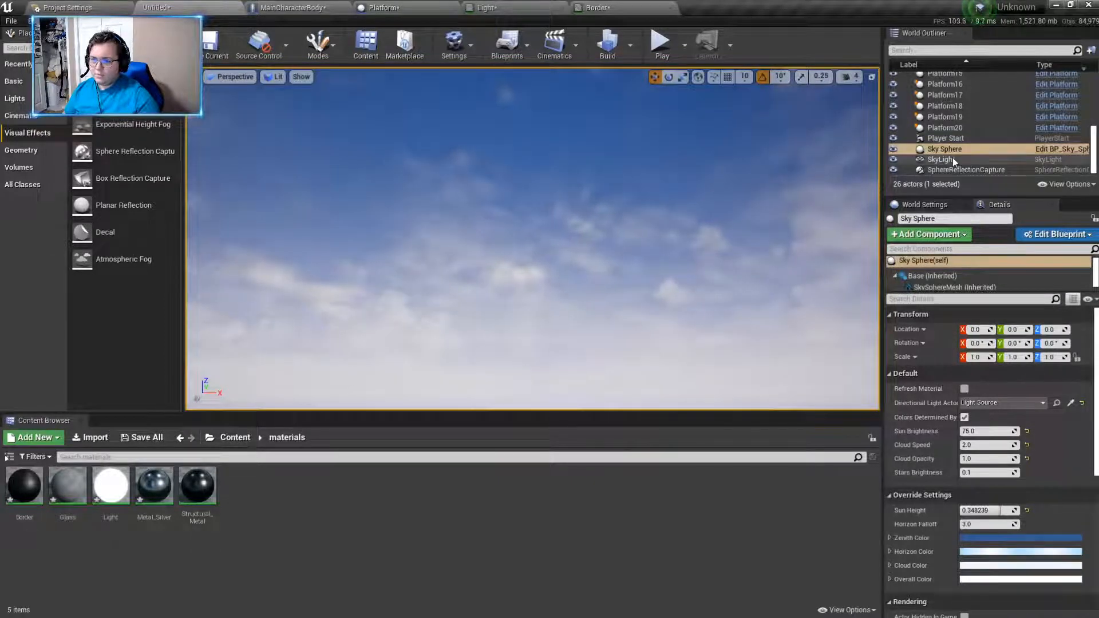
key("f")
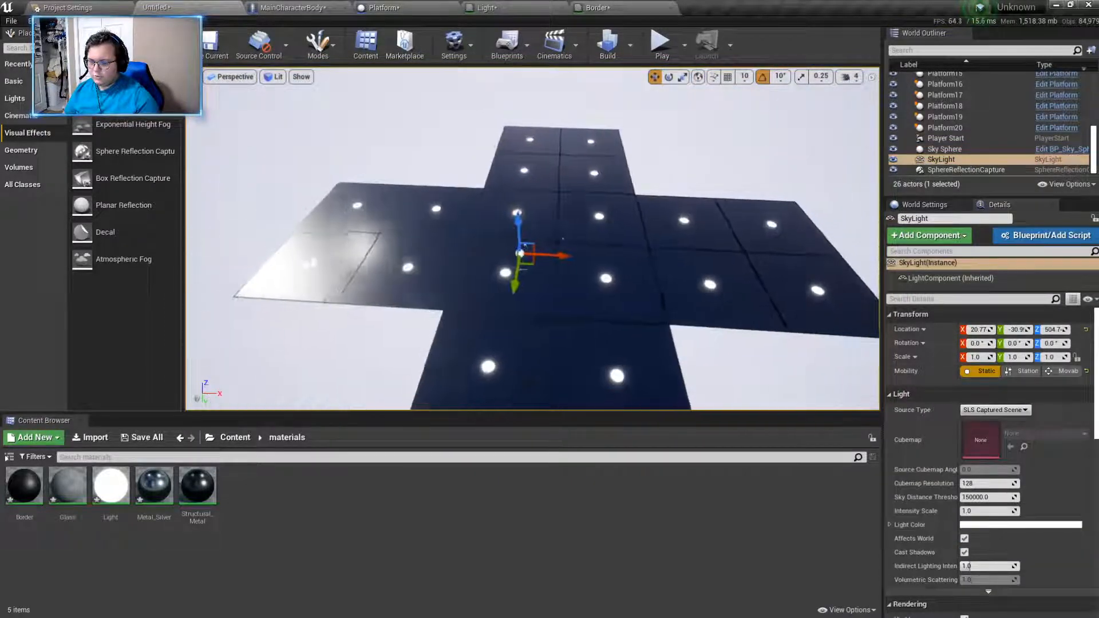
key("a")
right_click_drag(532, 239, 653, 264)
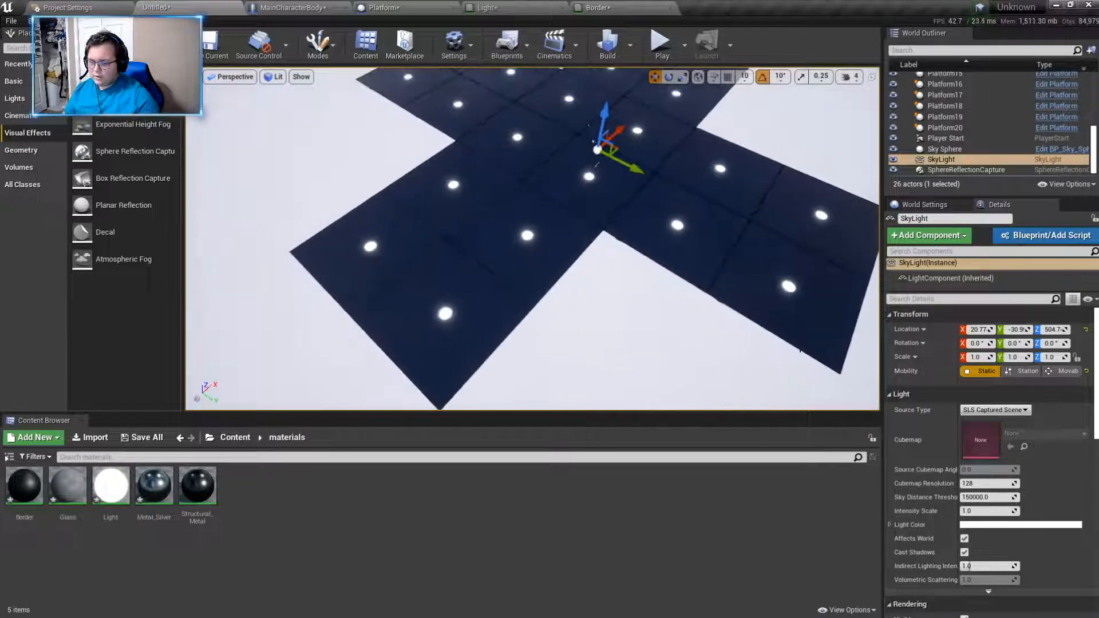
left_click(998, 525)
left_click_drag(896, 432, 894, 412)
left_click(918, 596)
right_click_drag(647, 355, 575, 378)
left_click(1008, 525)
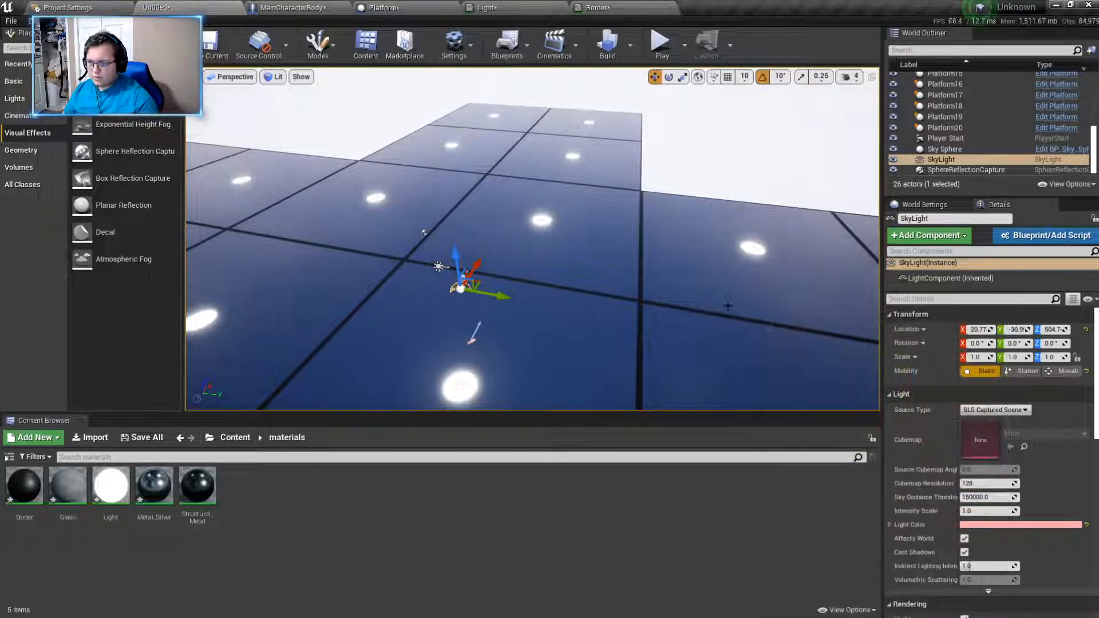
left_click(931, 590)
- Play-test the level to check the lighting on the floor, and examine the platforms from above
left_click(661, 44)
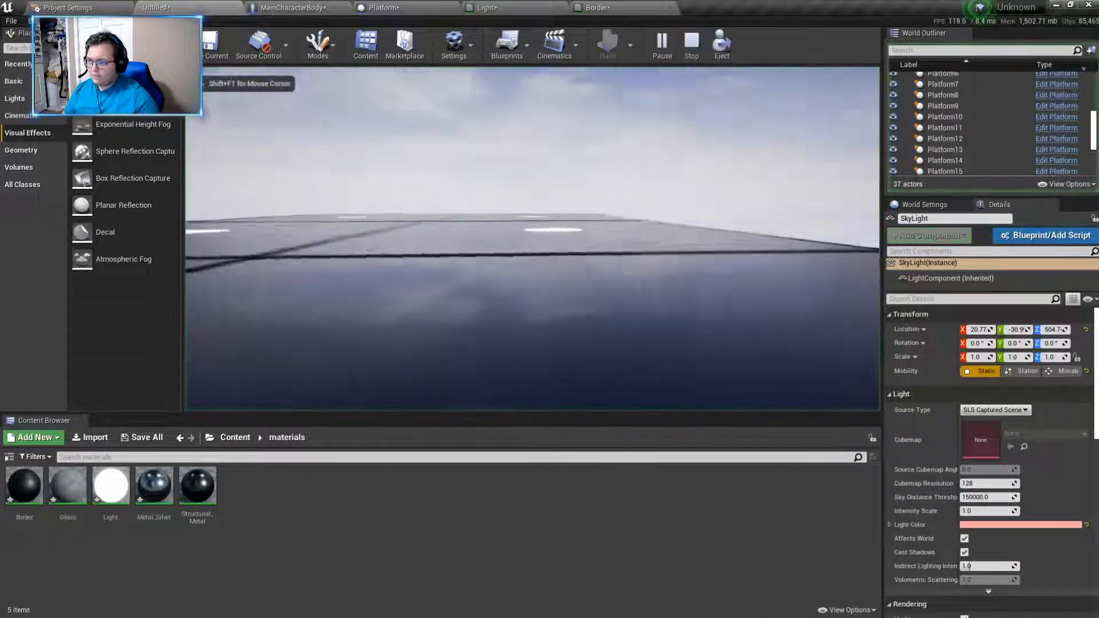
key("w")
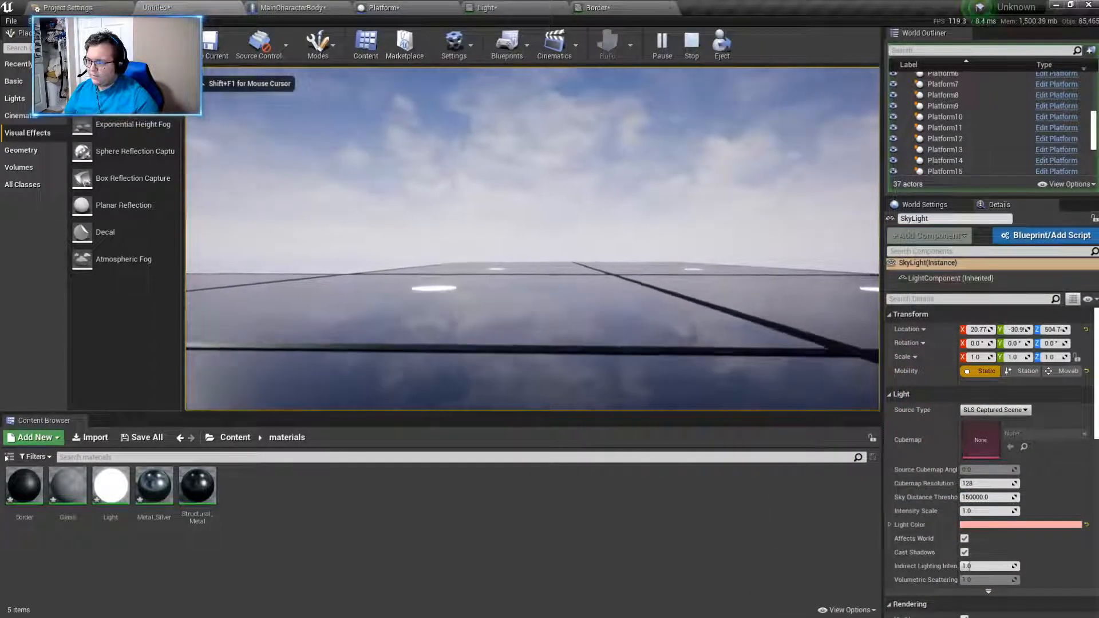
key("Escape")
right_click_drag(846, 250, 815, 366)
key("s")
key("a")
right_click_drag(834, 216, 875, 216)
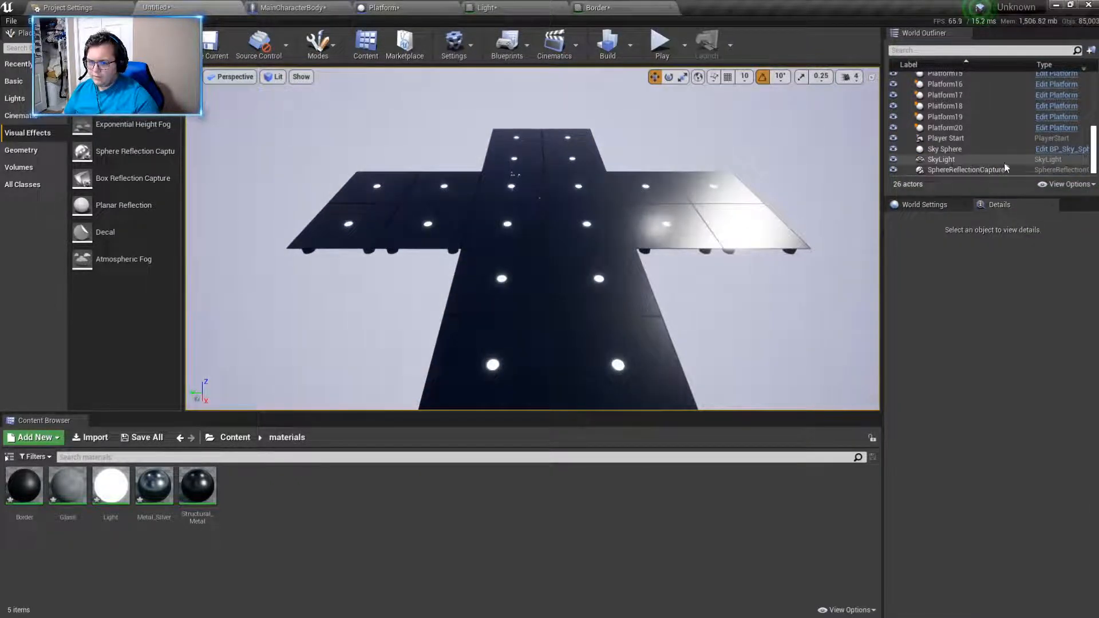
- Deepen the SkyLight's Light Color to a stronger pink, hex sRGB FF8A8AFF
left_click(988, 150)
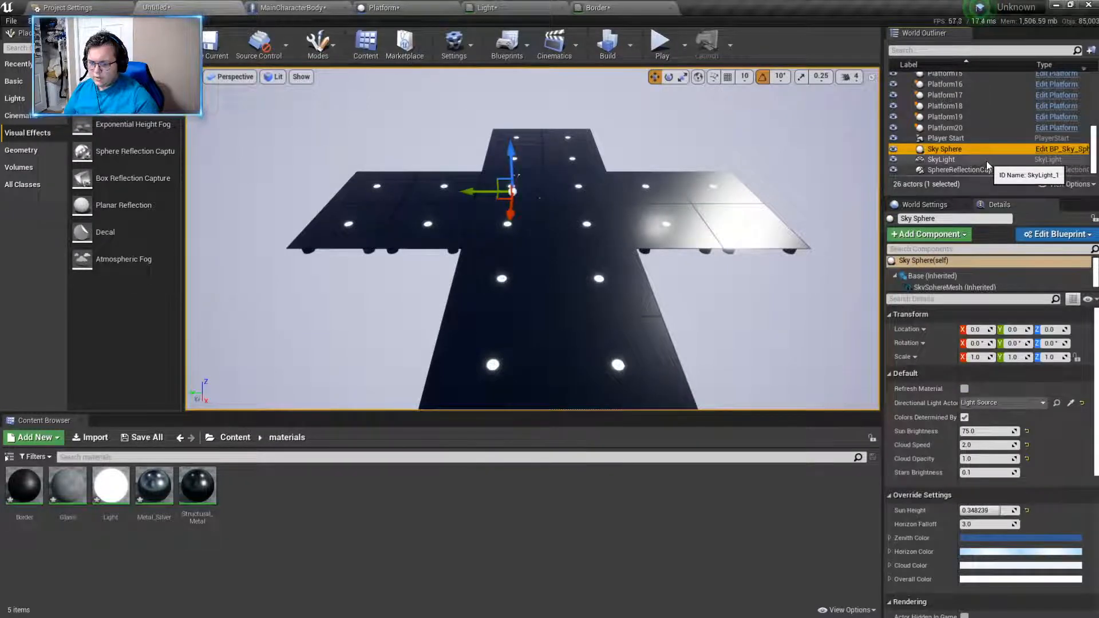
left_click(987, 160)
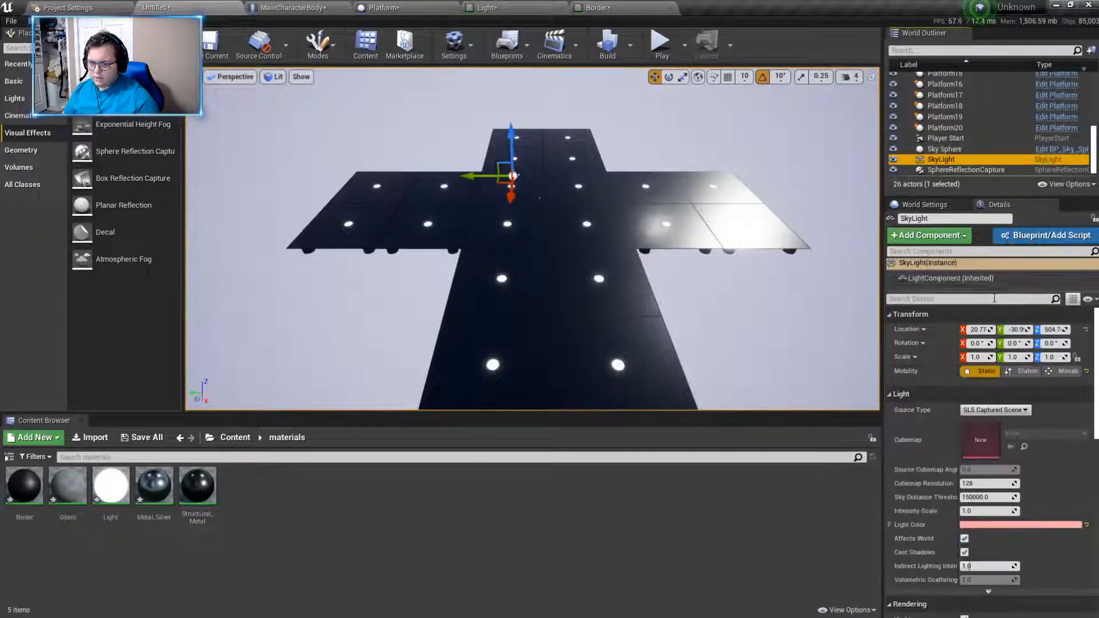
left_click(1028, 525)
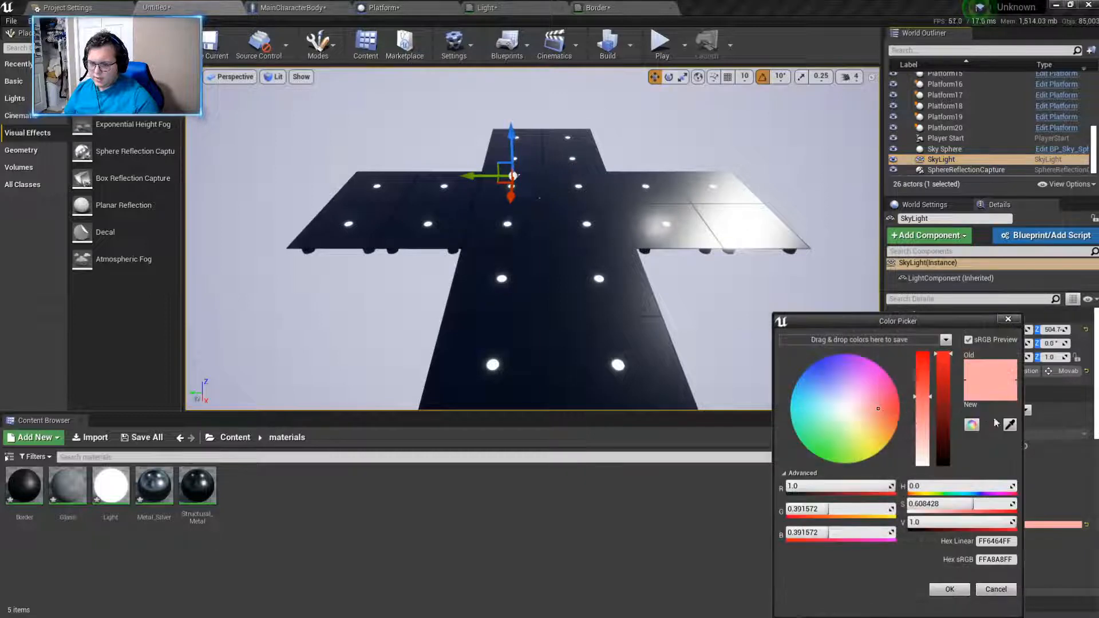
left_click_drag(923, 396, 920, 380)
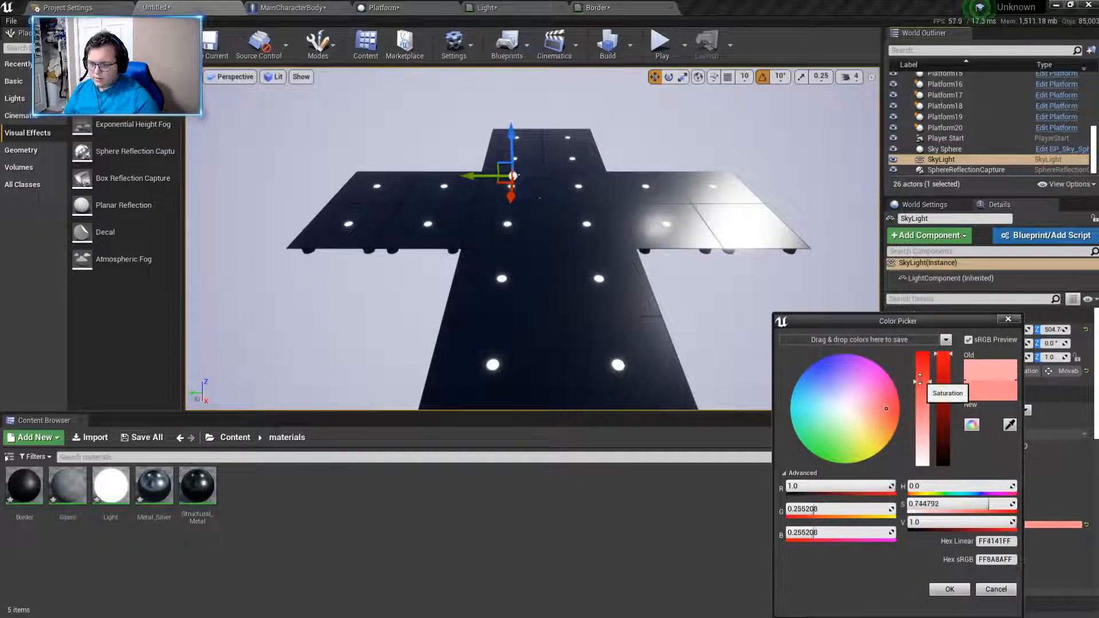
left_click(960, 593)
right_click_drag(658, 297, 834, 214)
- Tint the Light Color of the directional Light Source a pale pink and check the sky and floor
scroll(956, 170, "up", 5)
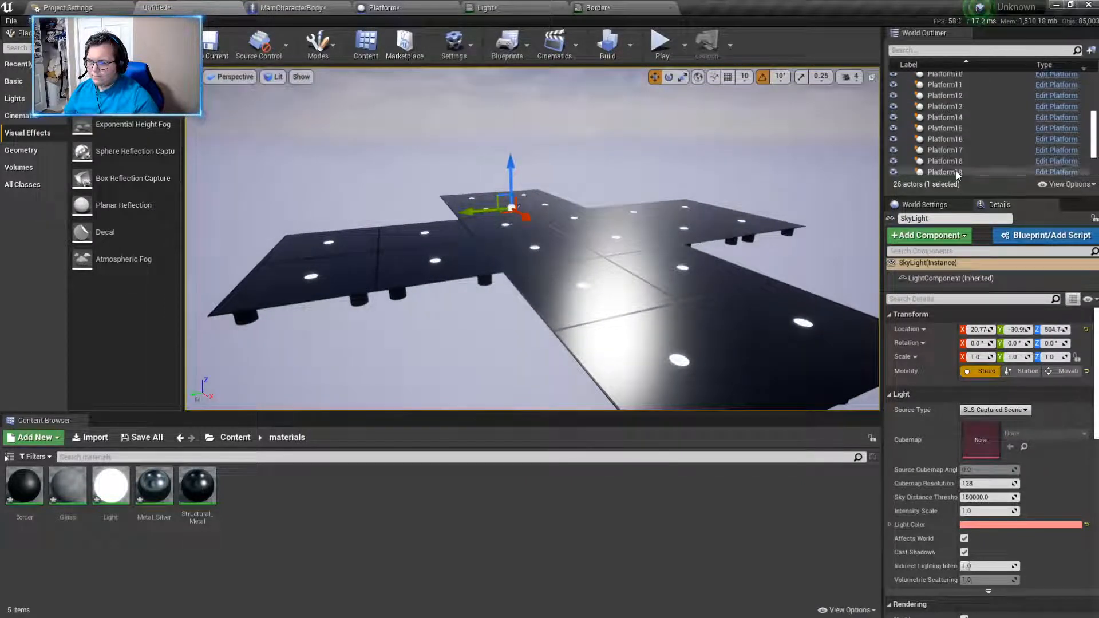
left_click(947, 97)
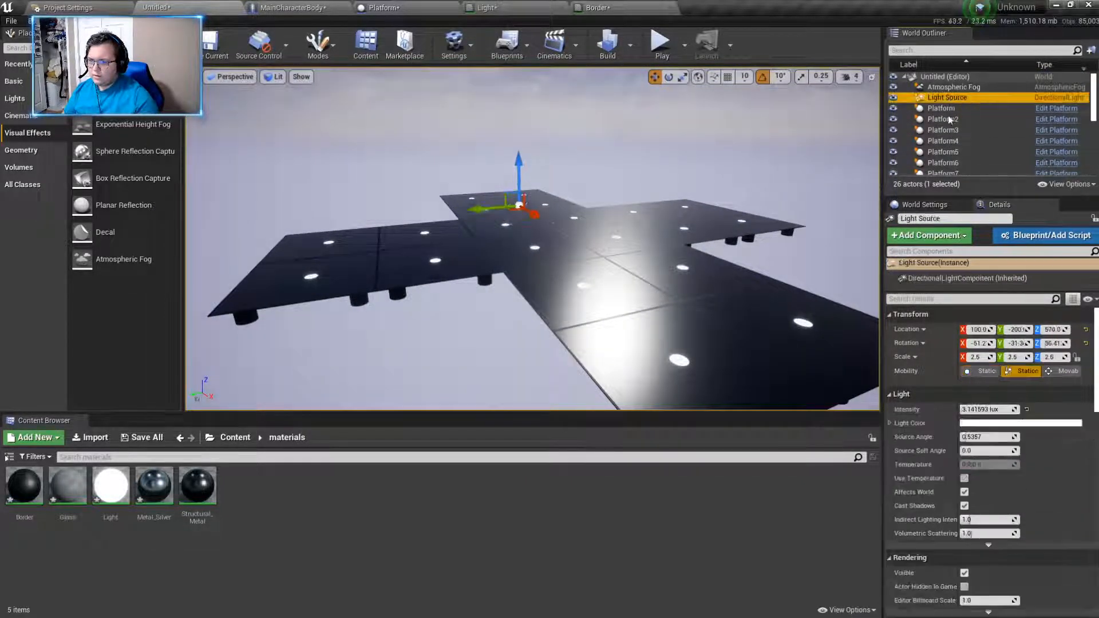
left_click(974, 424)
left_click_drag(871, 463, 873, 413)
left_click(899, 590)
right_click_drag(658, 298, 756, 276)
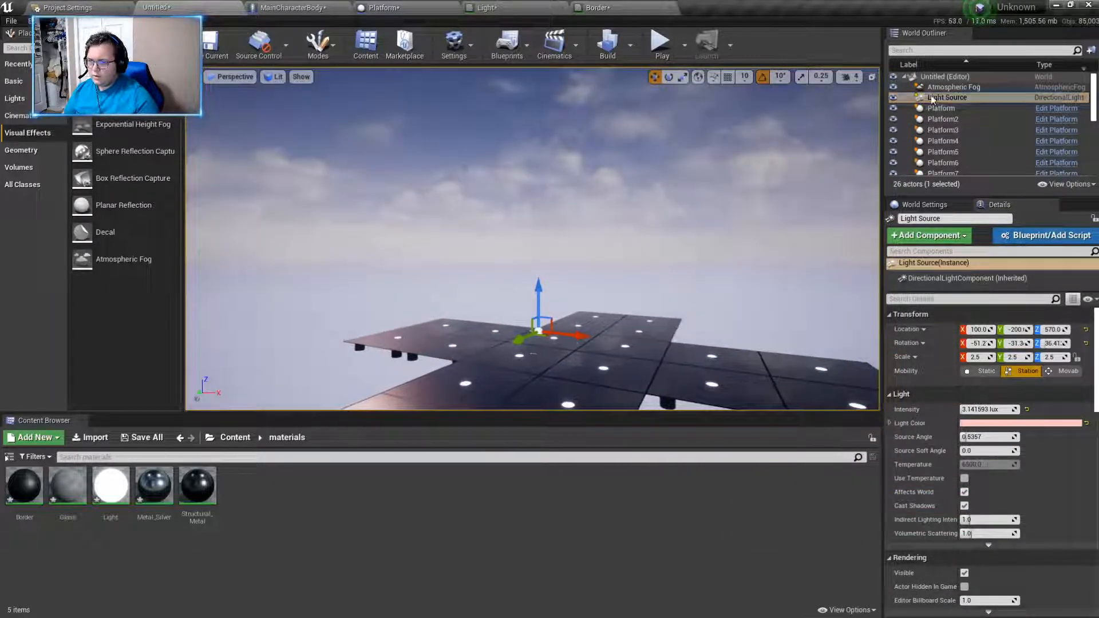
- On the Atmospheric Fog, try a Density Multiplier of 4.0, and set Fog Multiplier, Density Multiplier, Distance Scale and Distance Offset to 2.0
left_click(954, 88)
right_click_drag(687, 229, 596, 316)
left_click(977, 356)
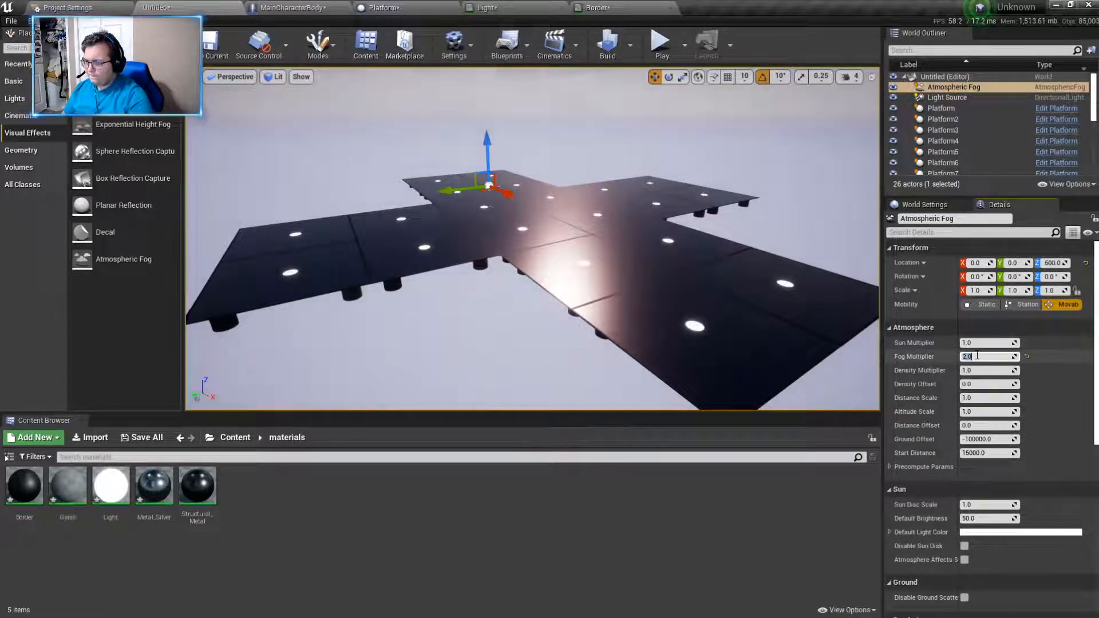
key("Return")
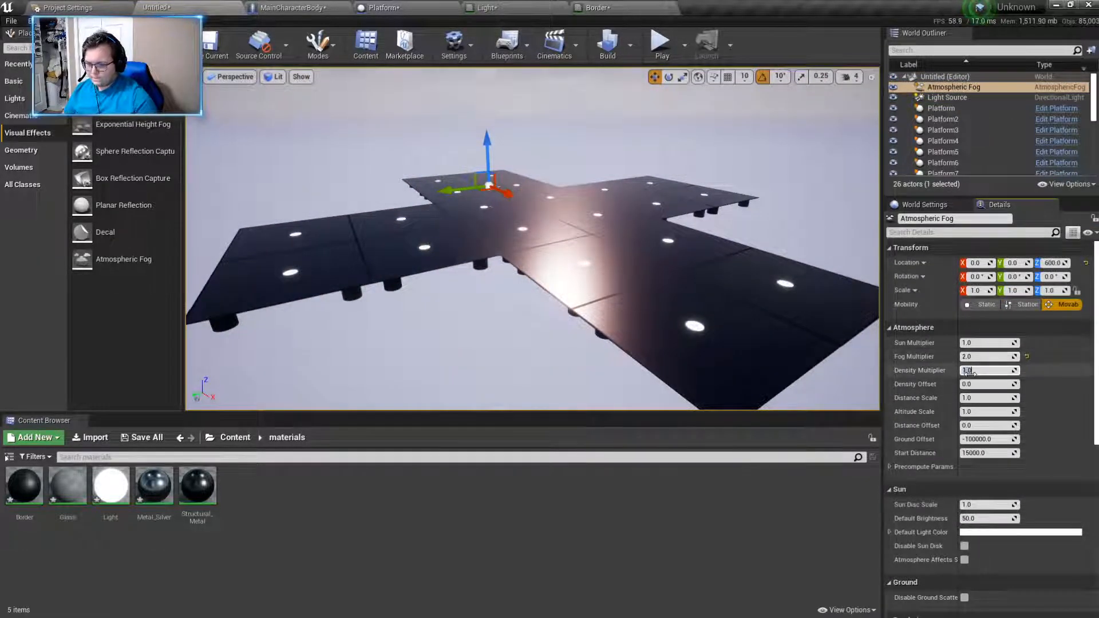
type("4")
key("Return")
right_click_drag(745, 275, 715, 226)
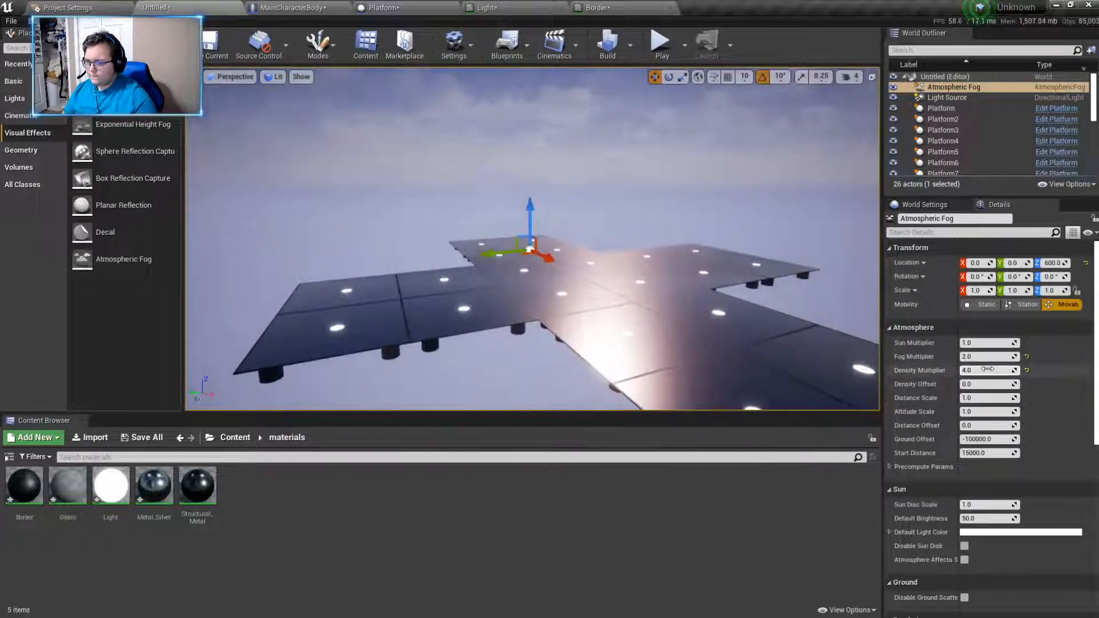
type("2")
key("Return")
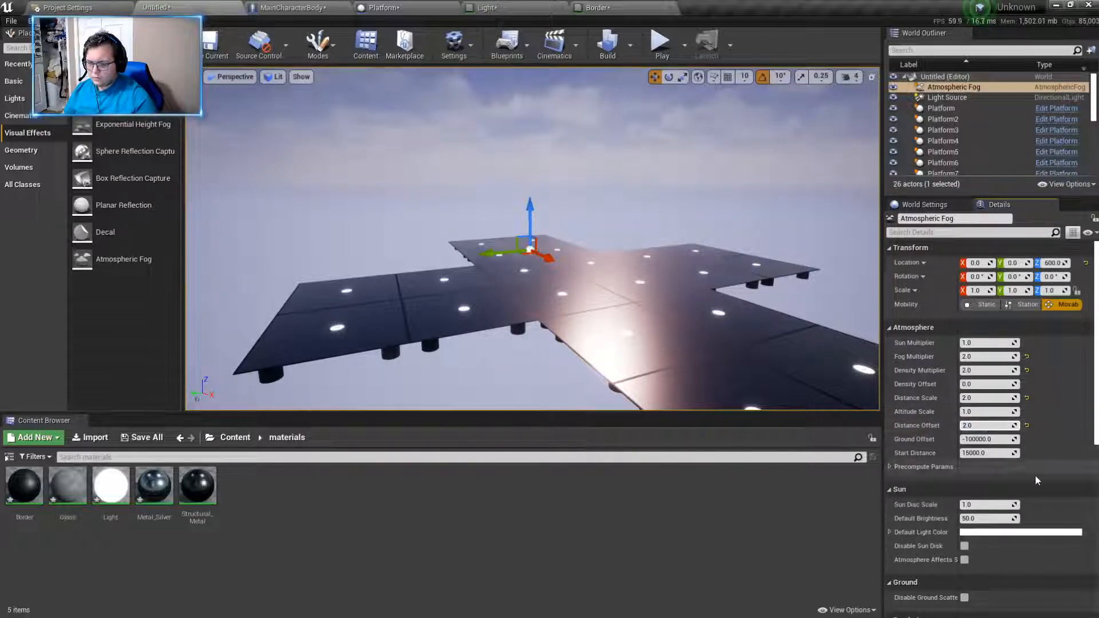
- Try Sun Multiplier values of 2.0 and 20.2 on the Atmospheric Fog, and set it back to 1.0
right_click_drag(749, 406, 635, 407)
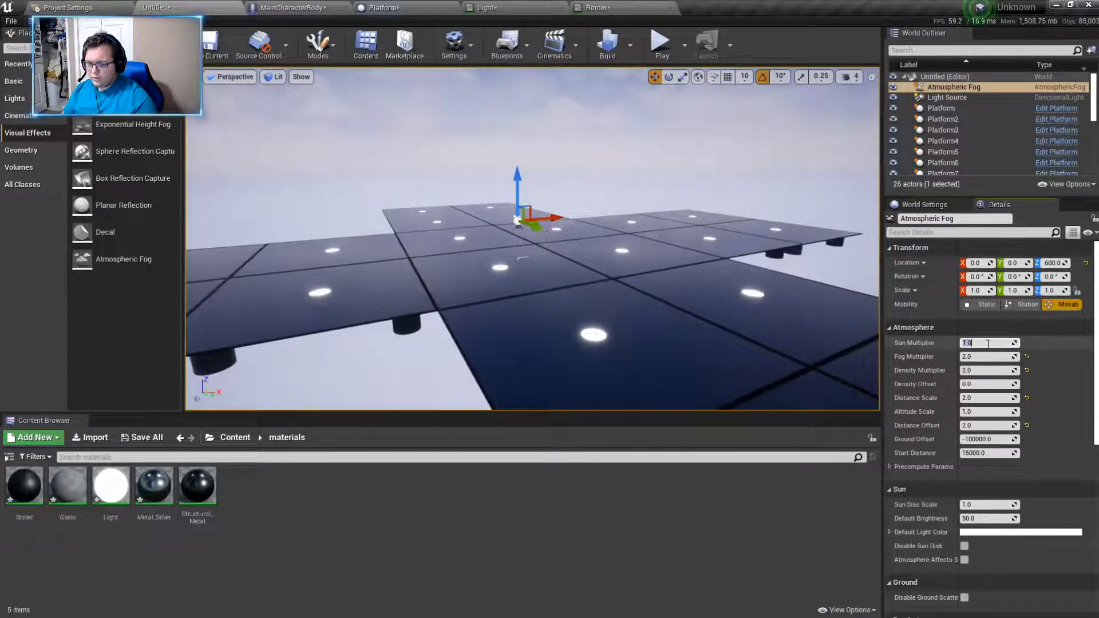
type("2")
key("Return")
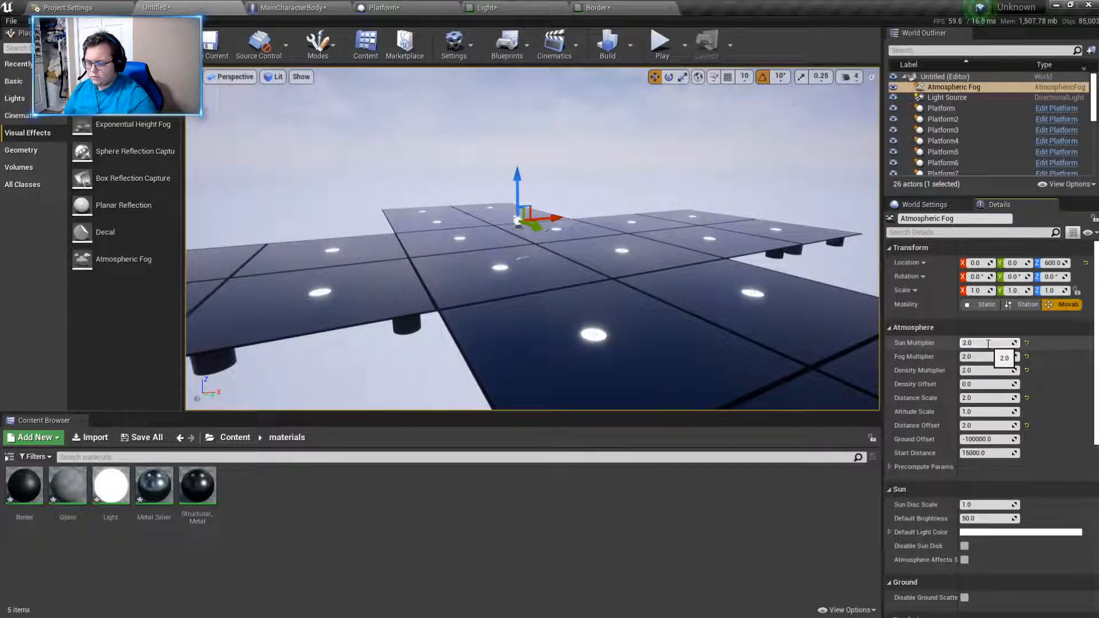
type("20.2")
key("Return")
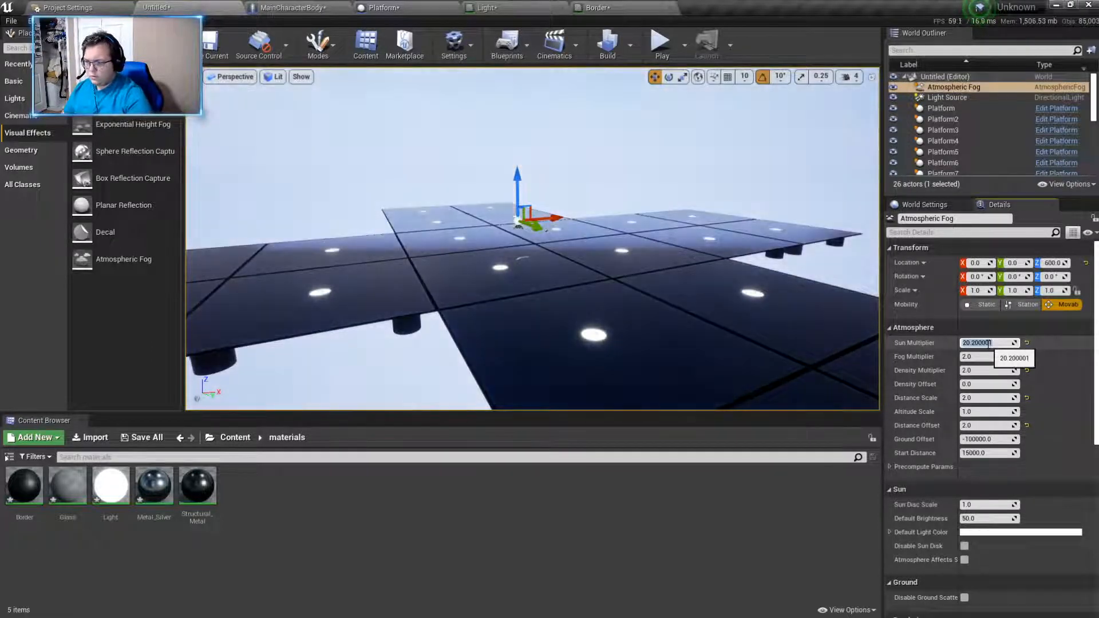
left_click_drag(999, 344, 936, 340)
type("1")
key("Return")
- Set the Atmospheric Fog's Fog Multiplier to 5.0 and check it against the sky
right_click_drag(744, 275, 504, 303)
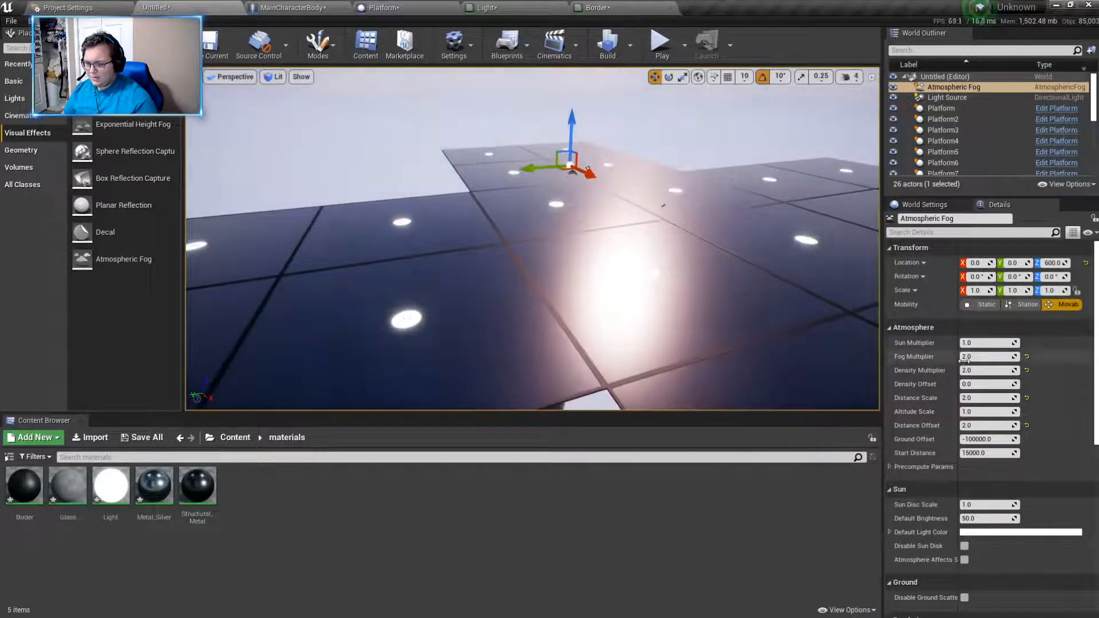
type("5")
key("Return")
right_click_drag(637, 270, 683, 94)
- Play-test the level with the thicker fog, and look across the floor again in the editor
left_click(660, 43)
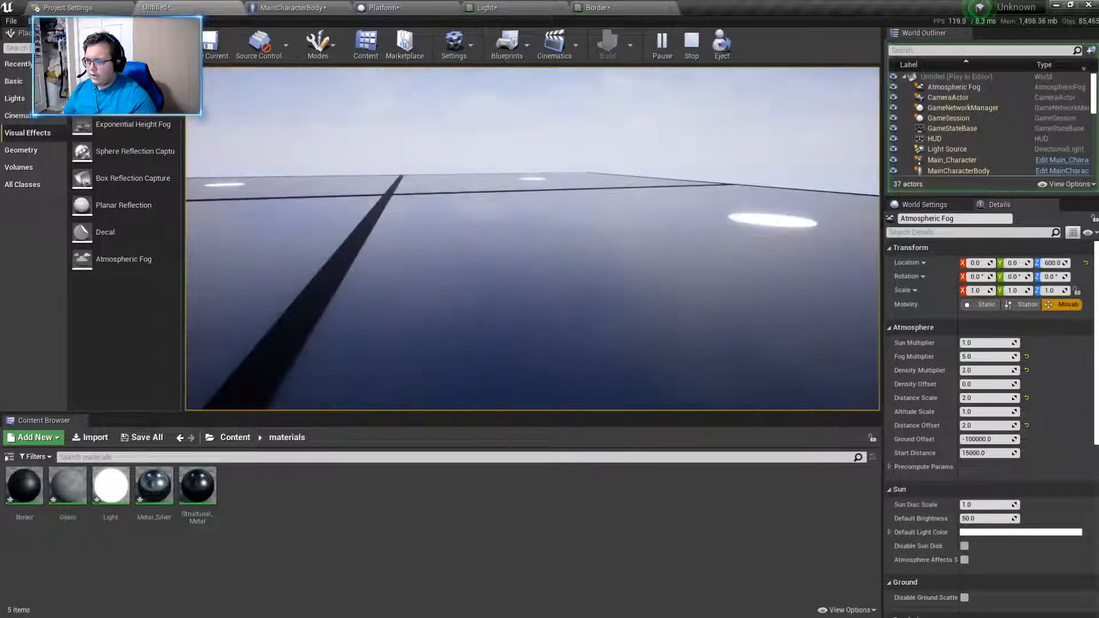
key("Escape")
key("s")
mouse_move(348, 301)
right_mouse_down()
mouse_move(348, 275)
mouse_move(348, 301)
mouse_move(304, 300)
mouse_move(340, 281)
right_mouse_up()
key("w")
key("w")
- Stop the play-test and look through the Atmospheric Fog's atmosphere, sun, ground and rendering settings
left_click(949, 98)
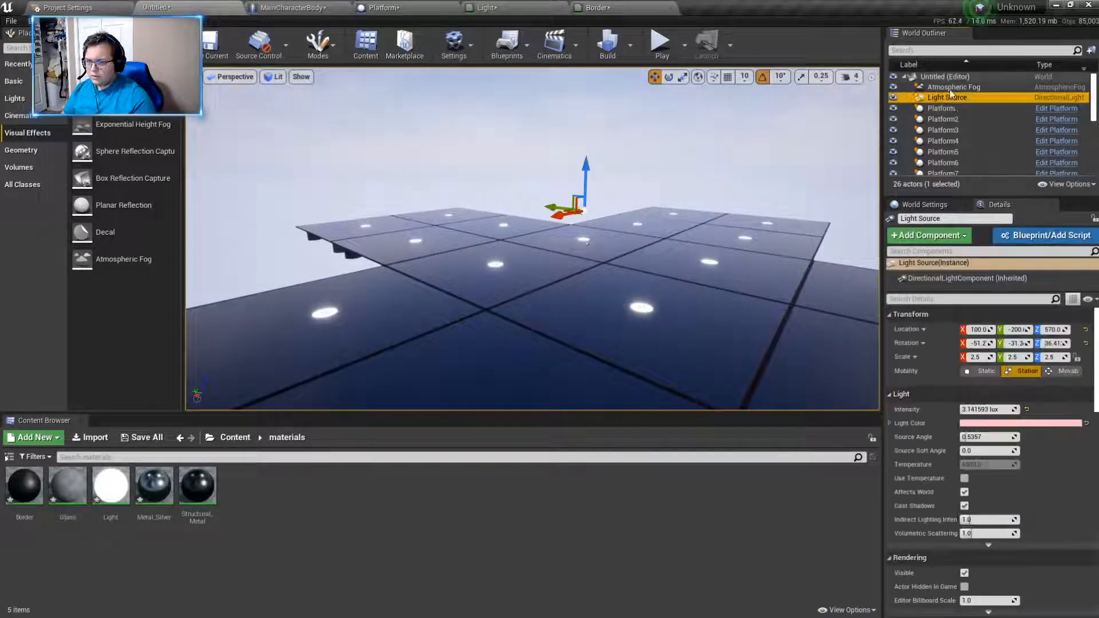
left_click(952, 88)
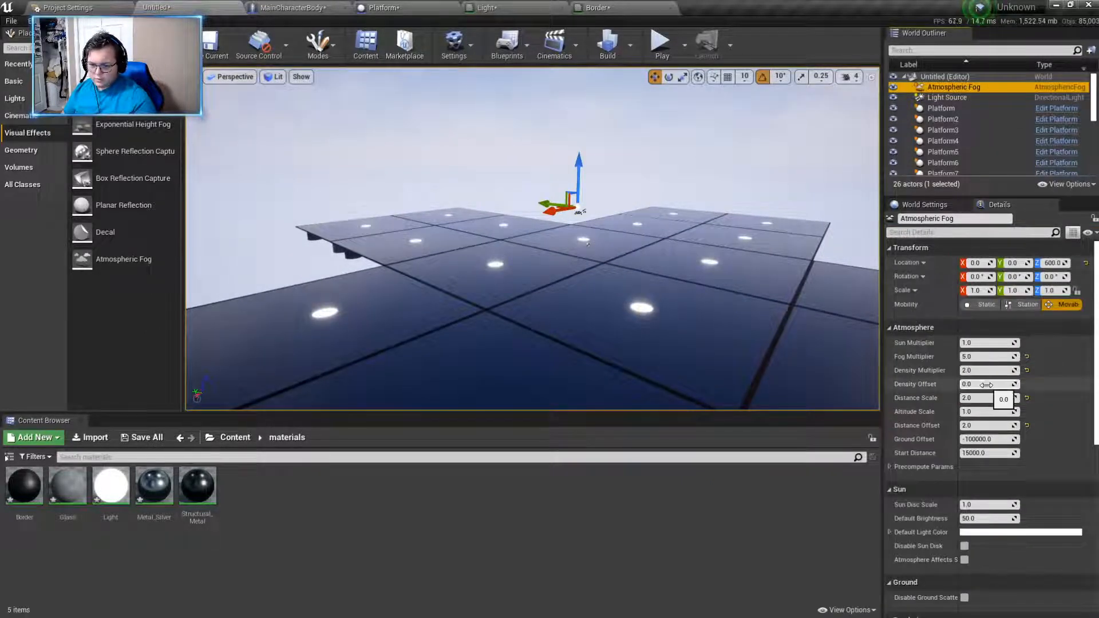
scroll(986, 384, "down", 3)
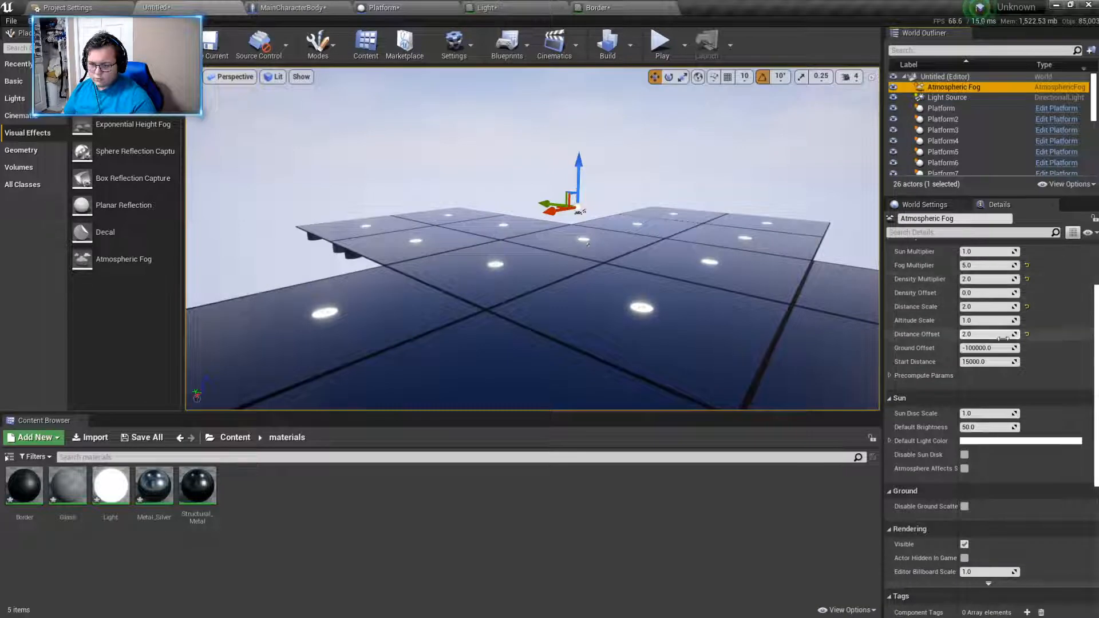
scroll(1026, 418, "down", 4)
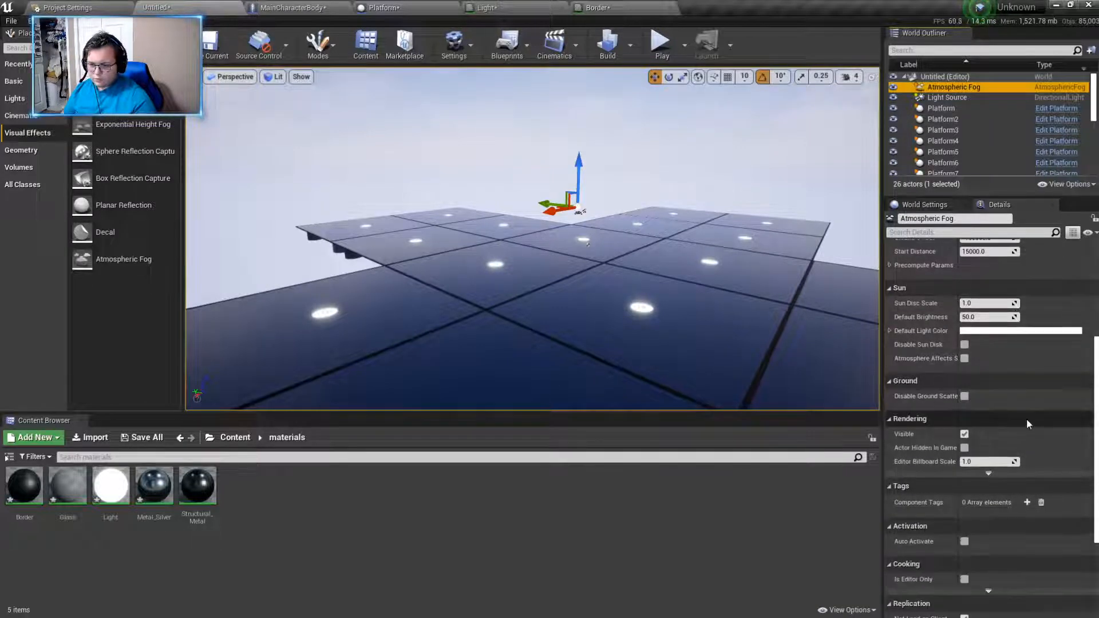
scroll(984, 400, "down", 5)
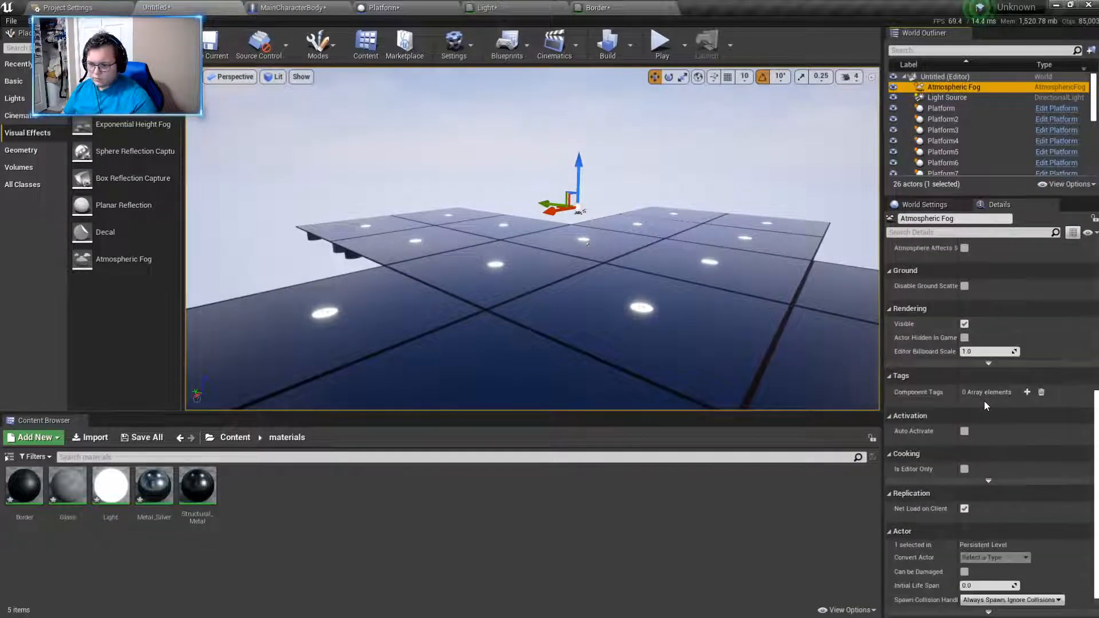
scroll(984, 401, "up", 8)
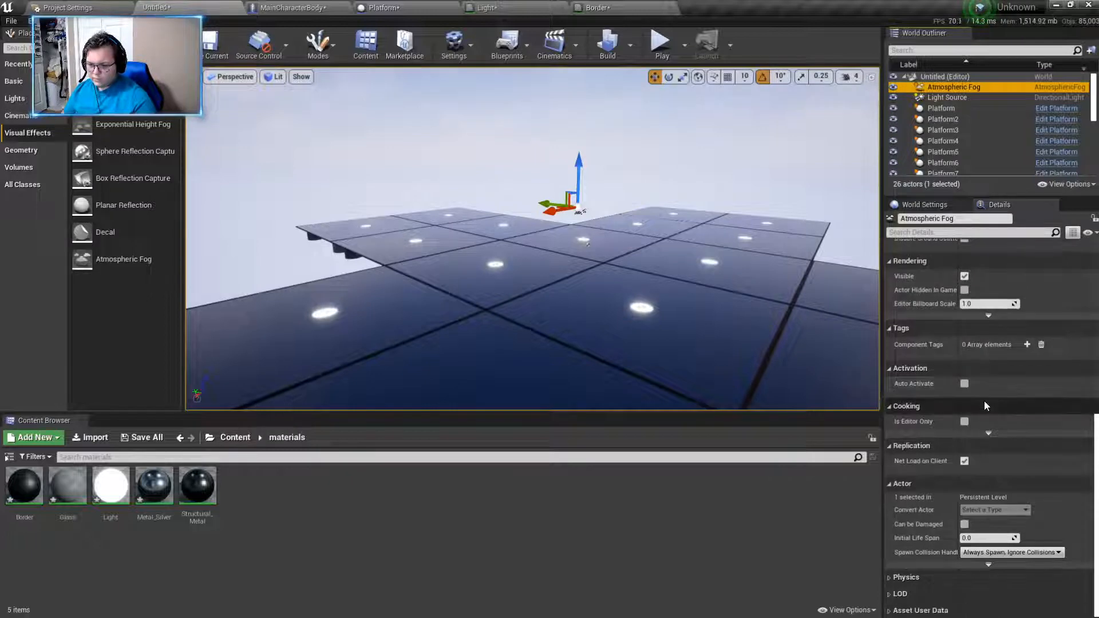
scroll(984, 400, "up", 3)
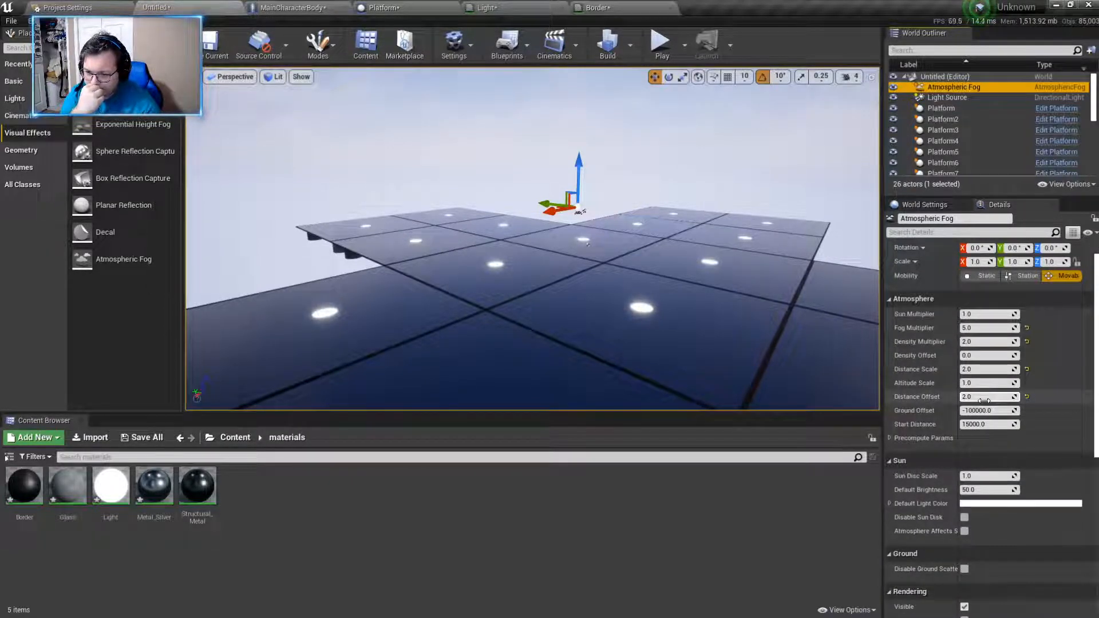
scroll(984, 401, "up", 1)
- Try a Density Offset of 1.0 on the Atmospheric Fog and check the haze over the floor
left_click_drag(984, 401, 976, 401)
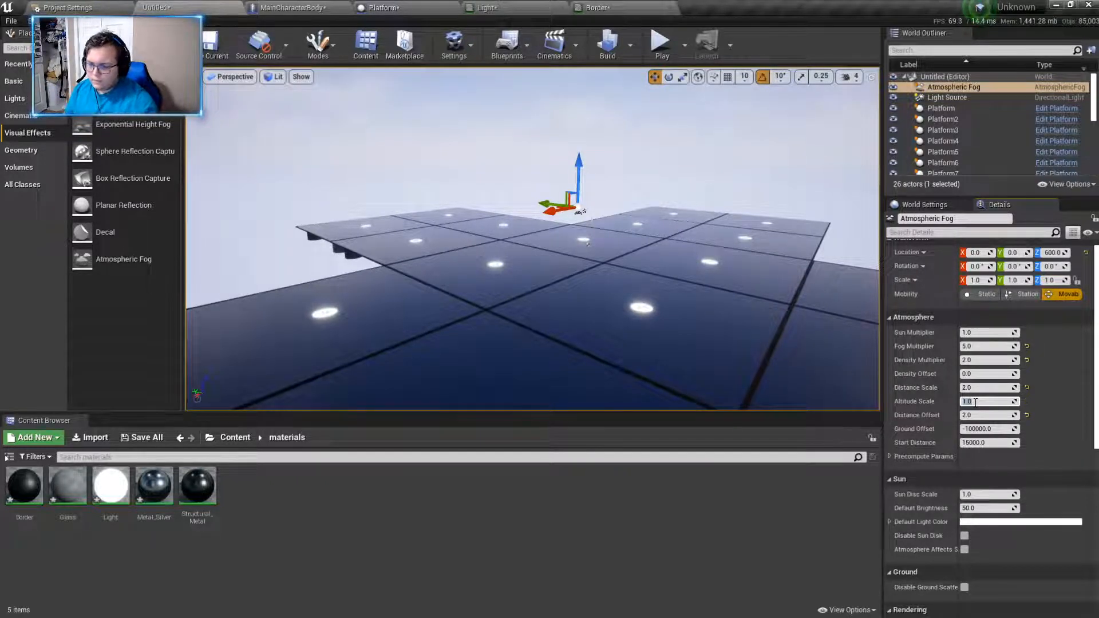
type("1")
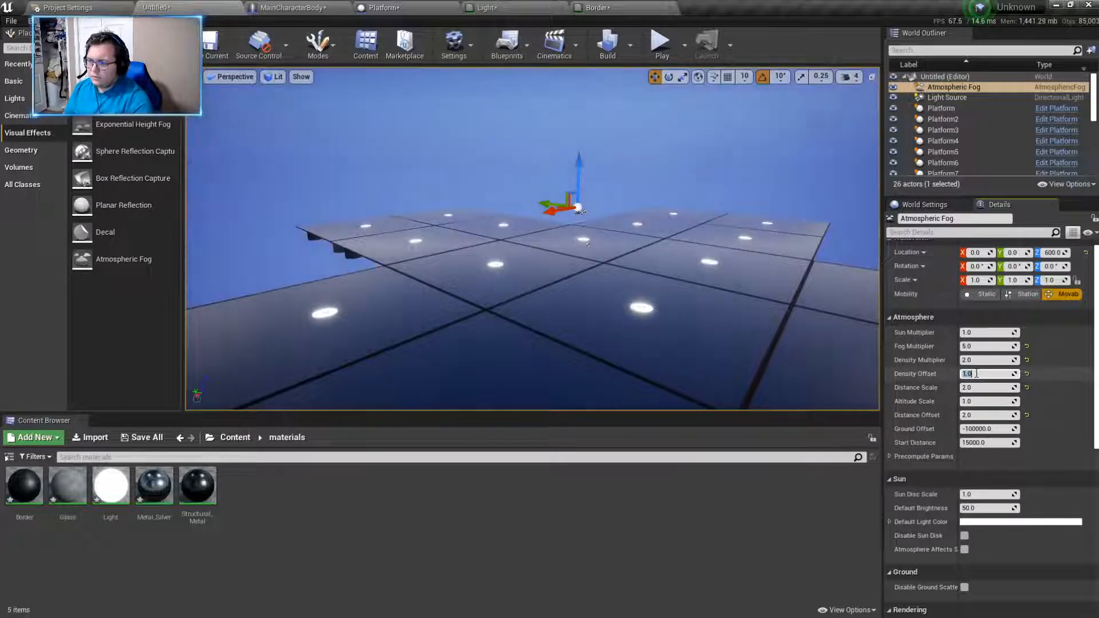
key("Return")
right_click_drag(532, 239, 687, 247)
right_click_drag(682, 288, 716, 295)
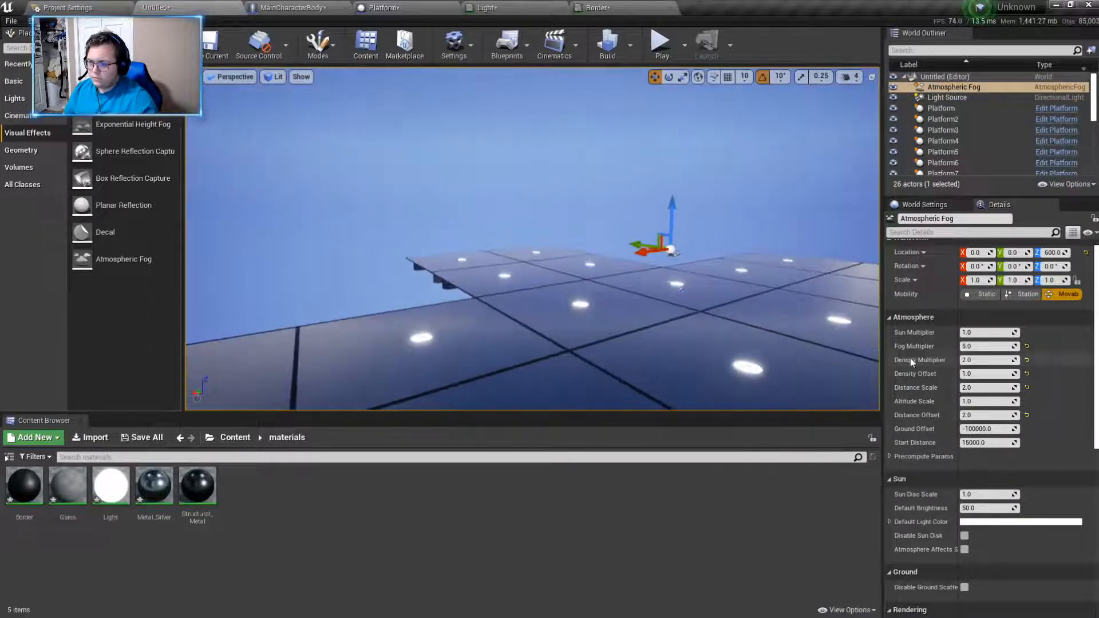
- Set the Atmospheric Fog's Distance Offset to 0.0 and its Density Offset to 0.015
left_click(993, 375)
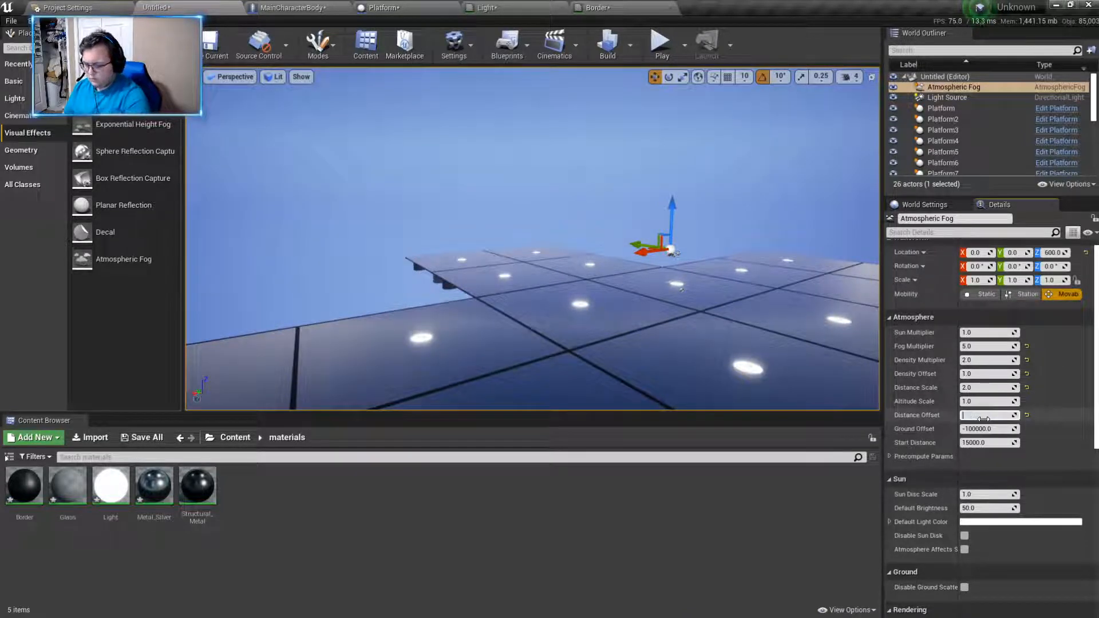
left_click(983, 416)
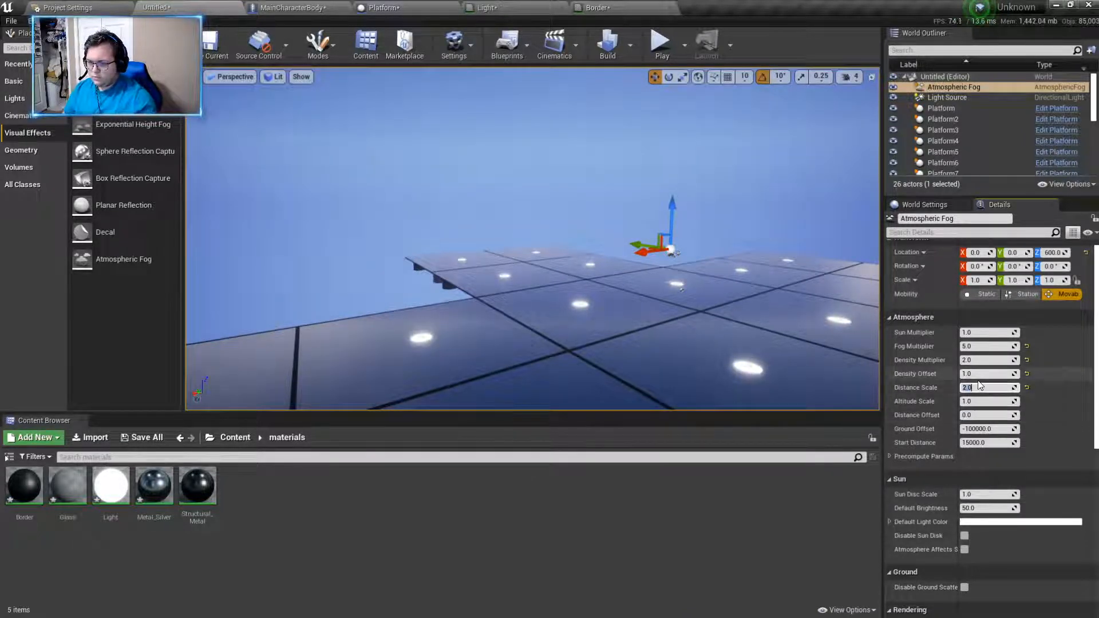
left_click(983, 375)
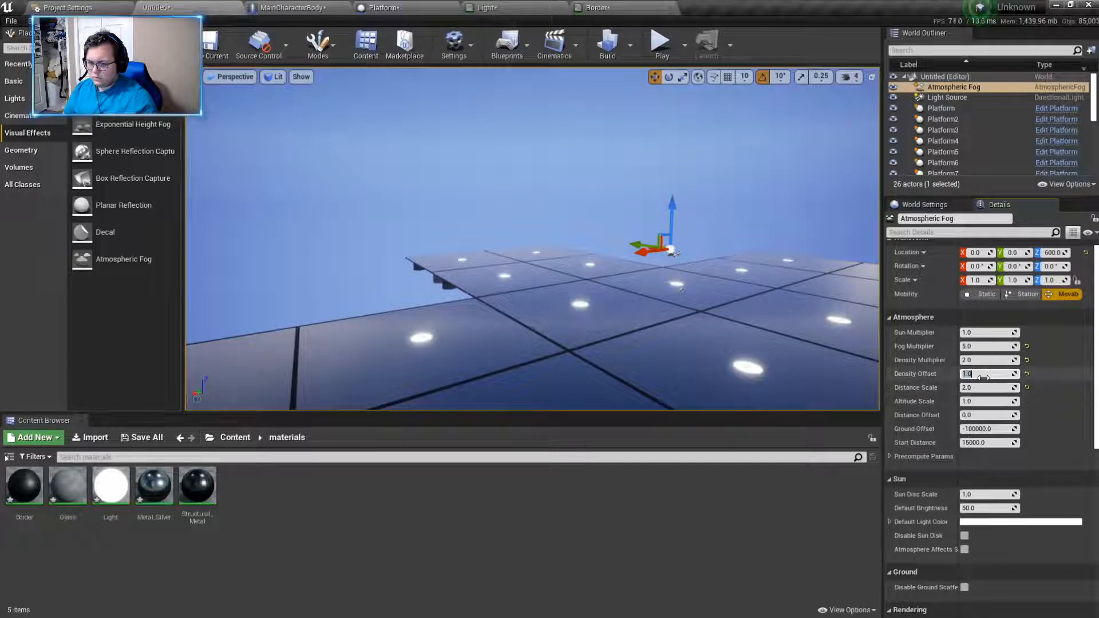
key("Return")
right_click_drag(716, 287, 809, 269)
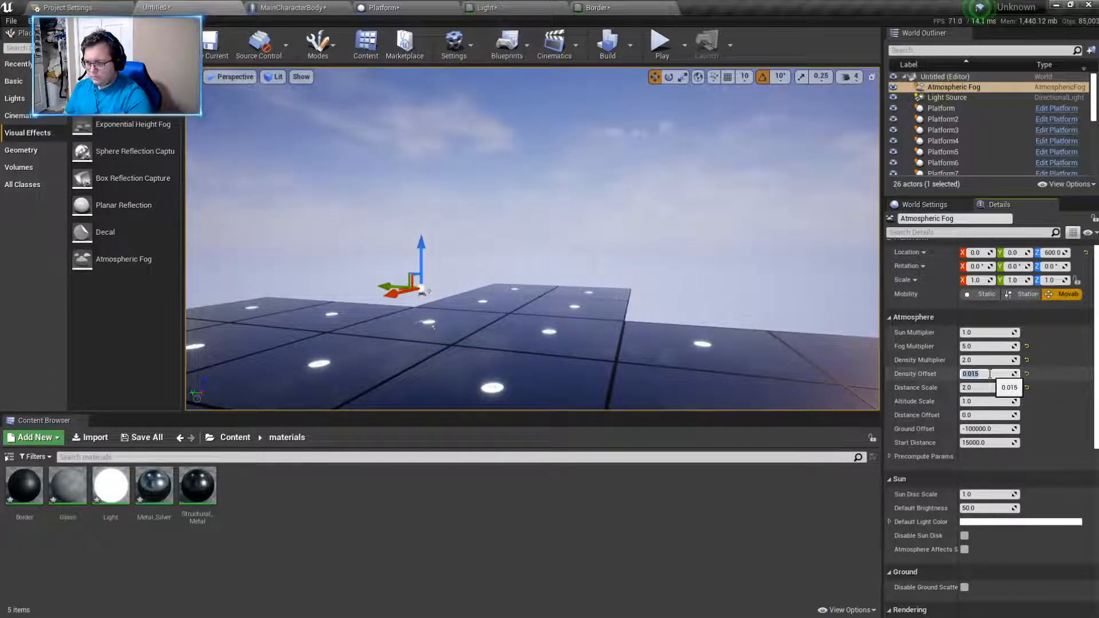
- Select the Sky Sphere, try a Cloud Speed of 4.1, and set the Cloud Speed to 1.0
left_click(761, 251)
right_click_drag(761, 252, 572, 201)
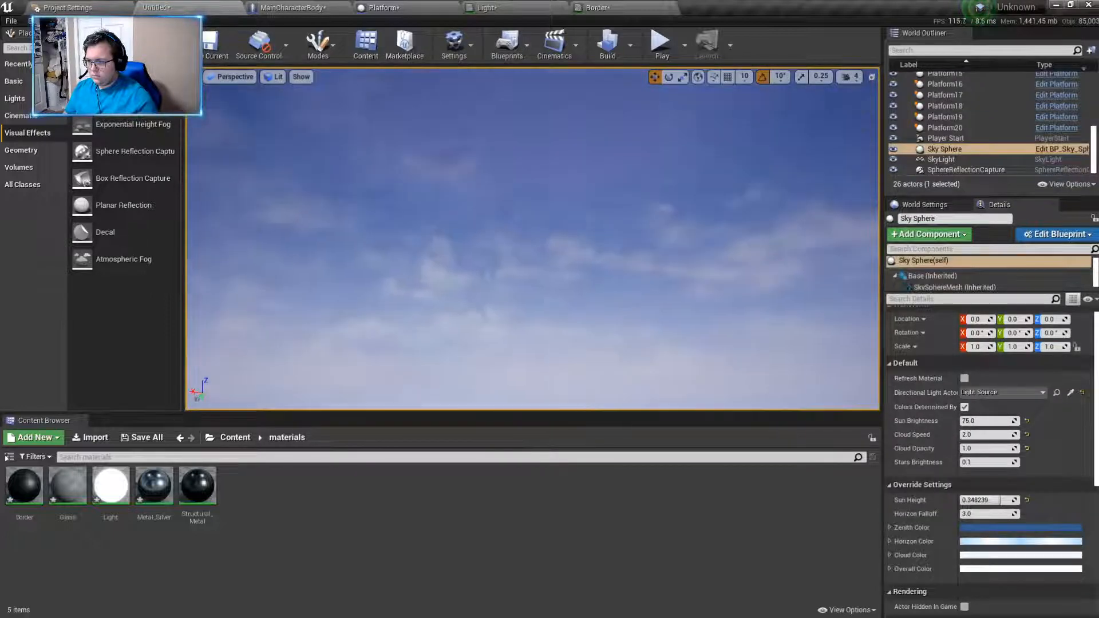
right_click_drag(710, 277, 710, 252)
right_click_drag(549, 258, 638, 278)
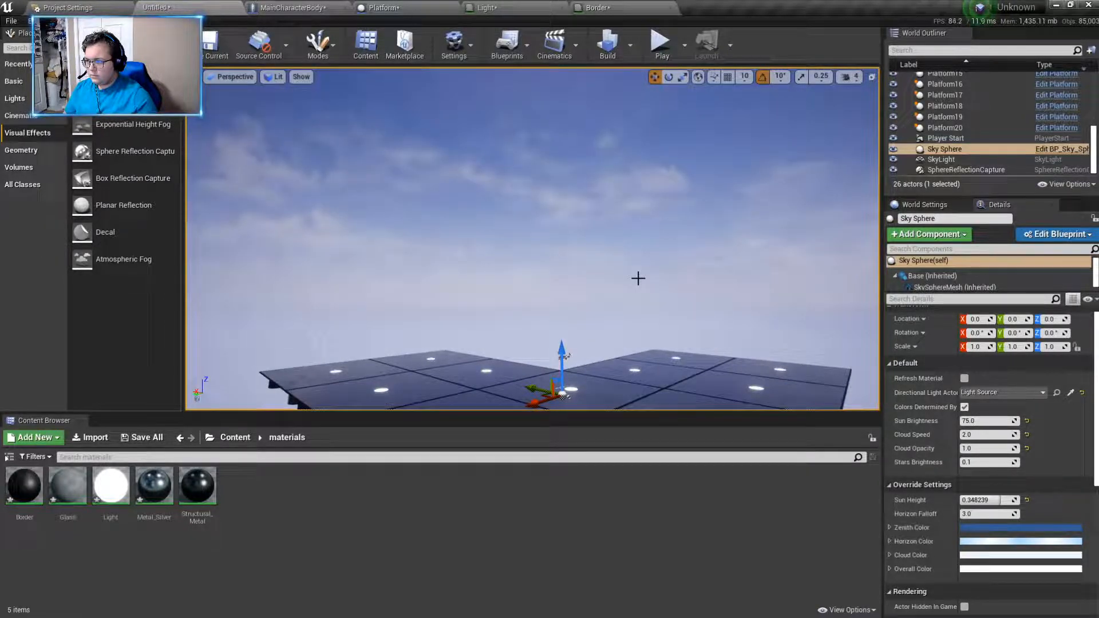
scroll(987, 422, "up", 1)
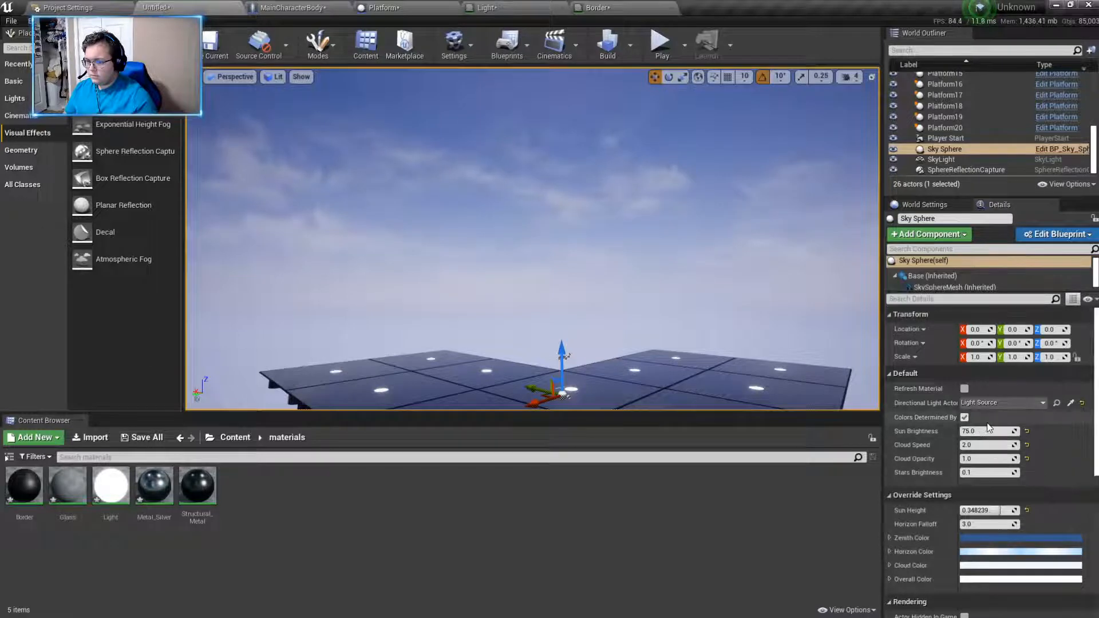
scroll(987, 422, "down", 1)
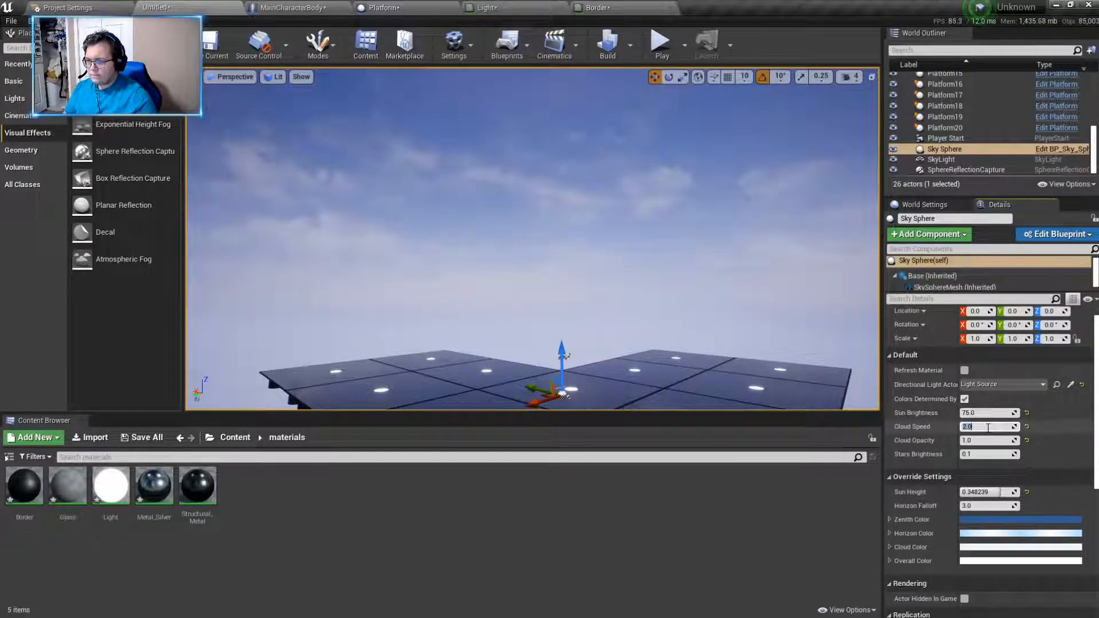
type("4")
key("Return")
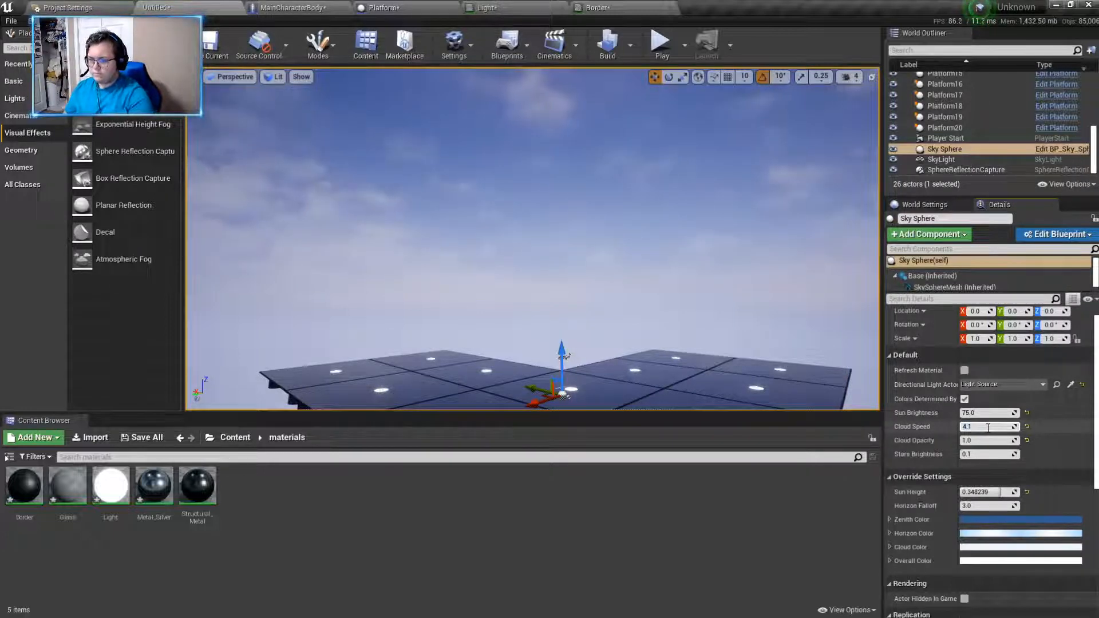
key("BackSpace")
type("1")
key("Return")
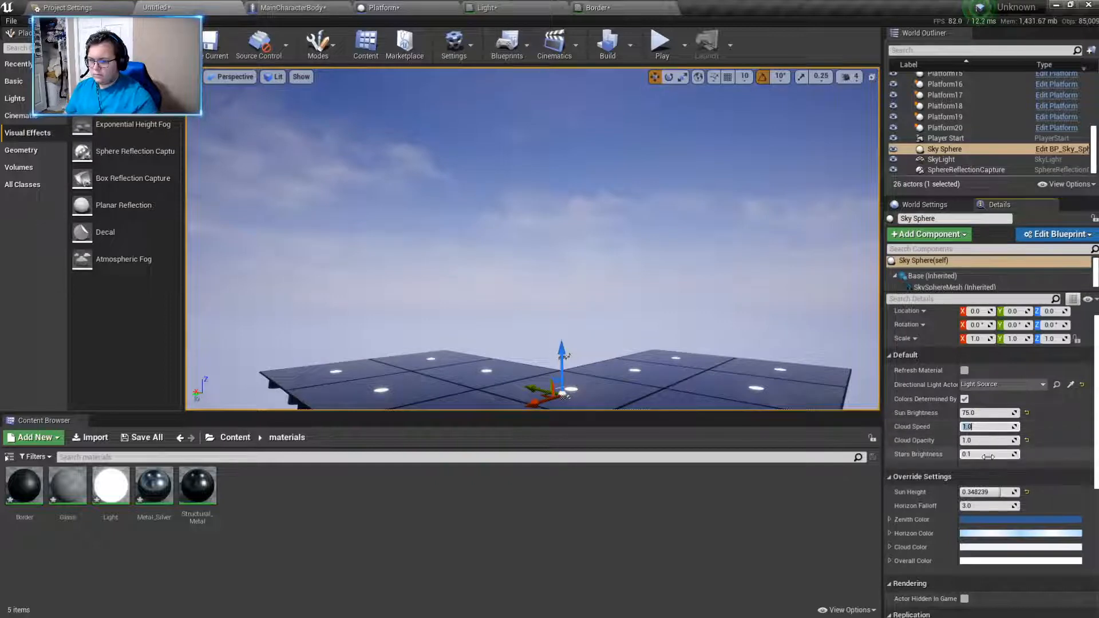
- Try a Cloud Opacity of 20.0 on the Sky Sphere and look over the sky and horizon
left_click(986, 441)
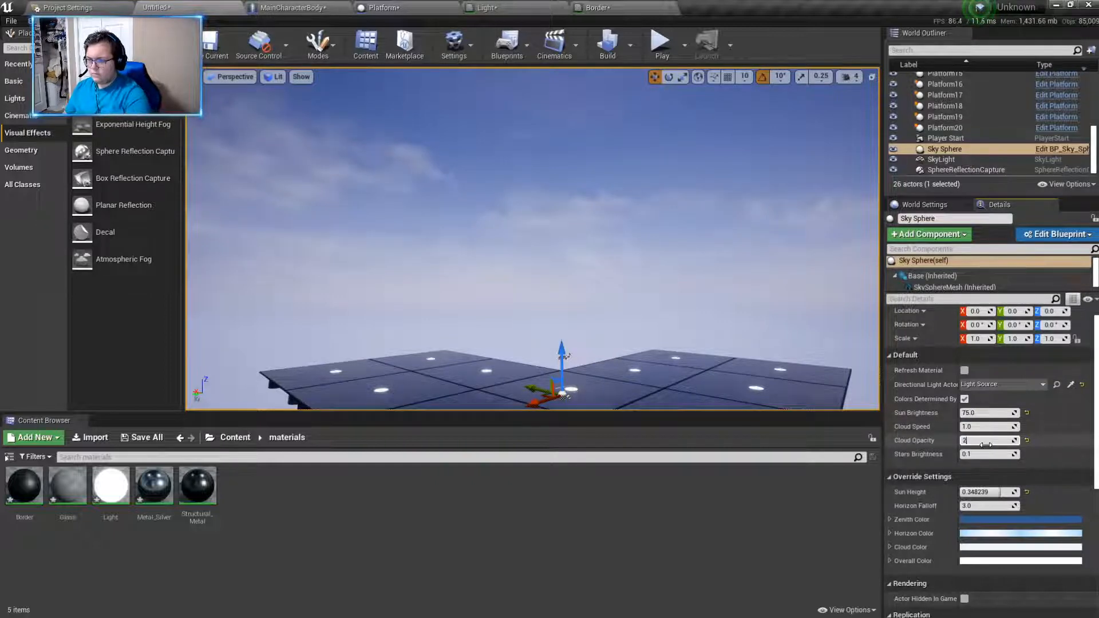
type("20")
key("Return")
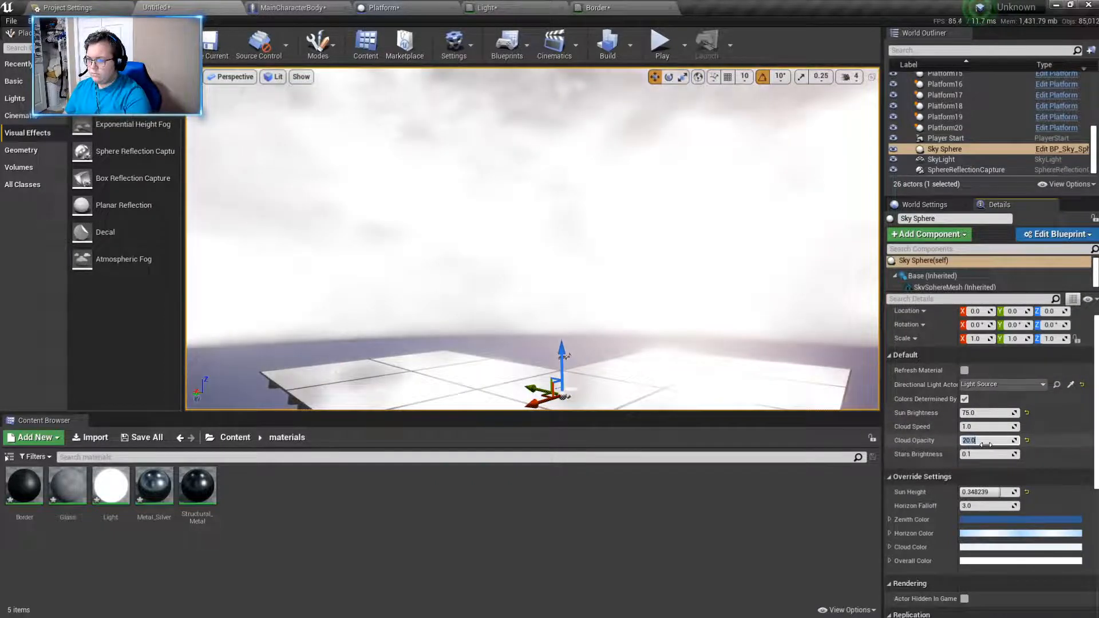
right_click_drag(687, 275, 616, 309)
key("s")
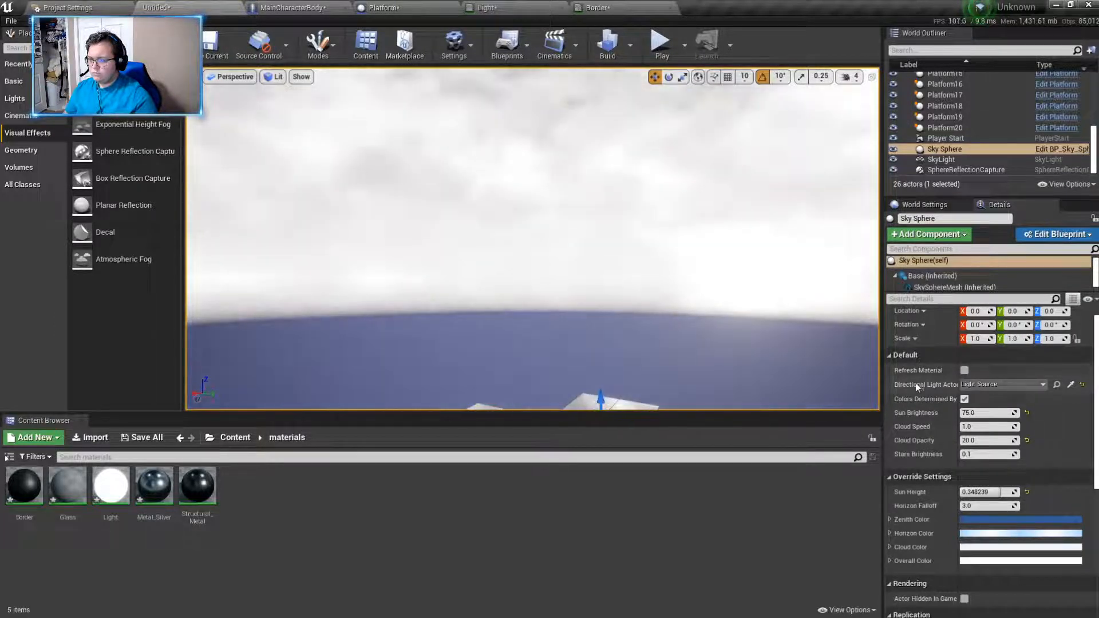
- Try lower Cloud Opacity values of 10, 15 and 5 on the Sky Sphere, and set it to 2.0
left_click(986, 442)
type("10")
key("Return")
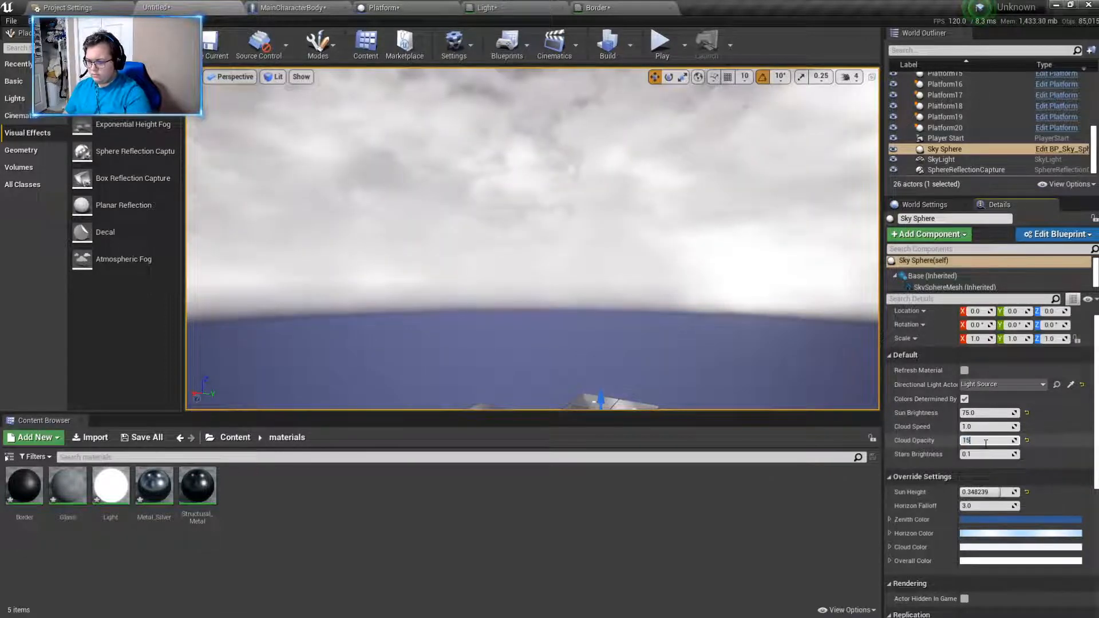
type("5")
key("Return")
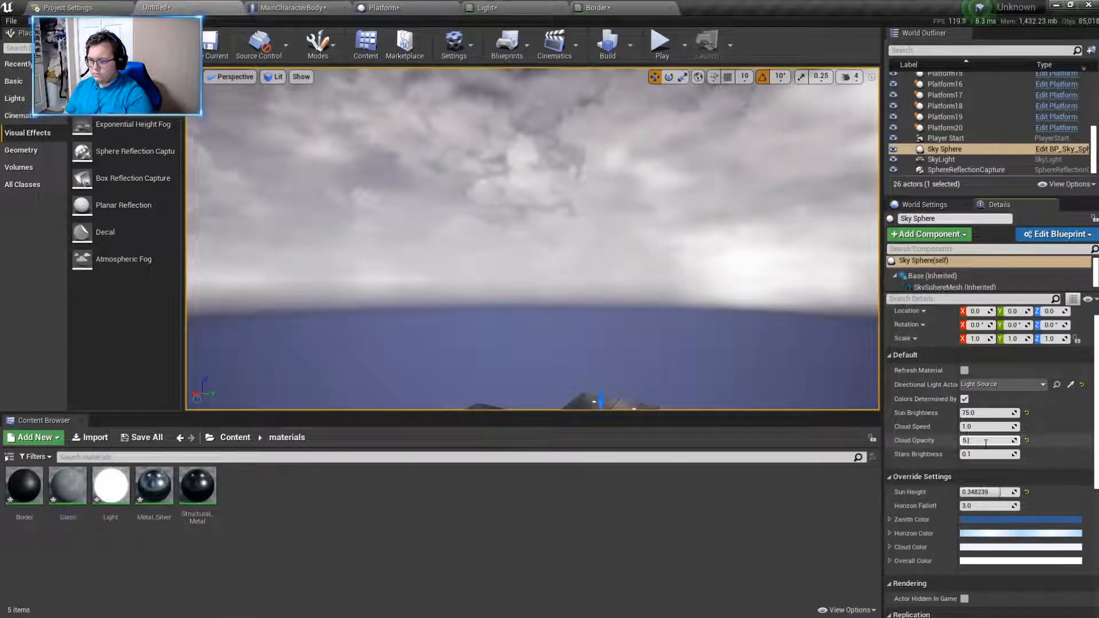
type("2")
key("Return")
- Look over the denser clouds in the editor and play-test the level beneath them
right_click_drag(596, 290, 624, 258)
right_click_drag(532, 239, 552, 400)
left_click(662, 42)
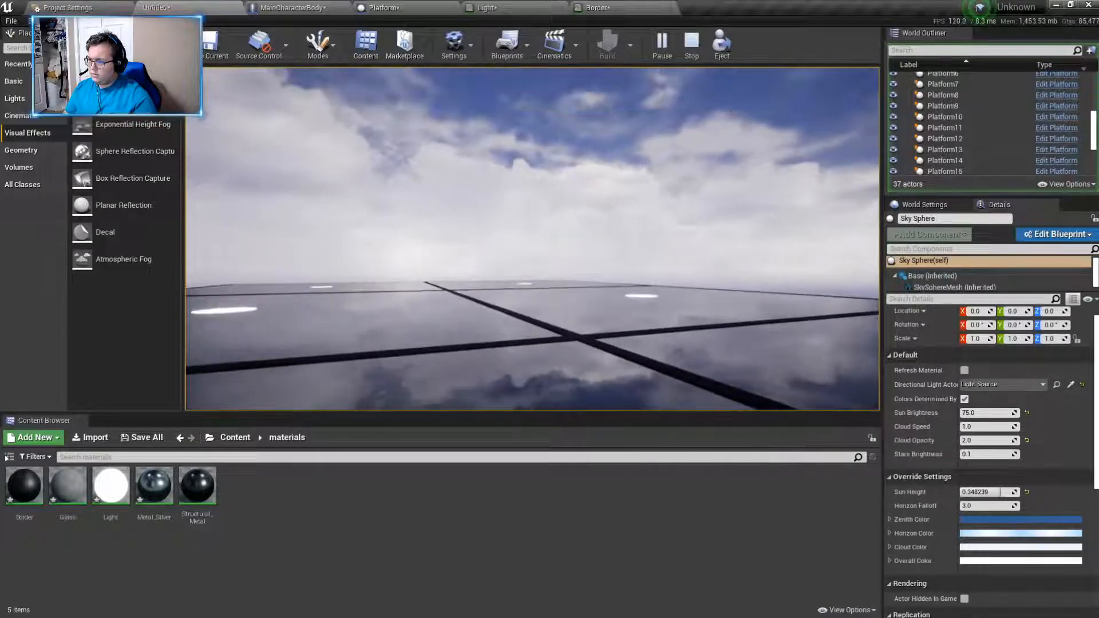
key("Escape")
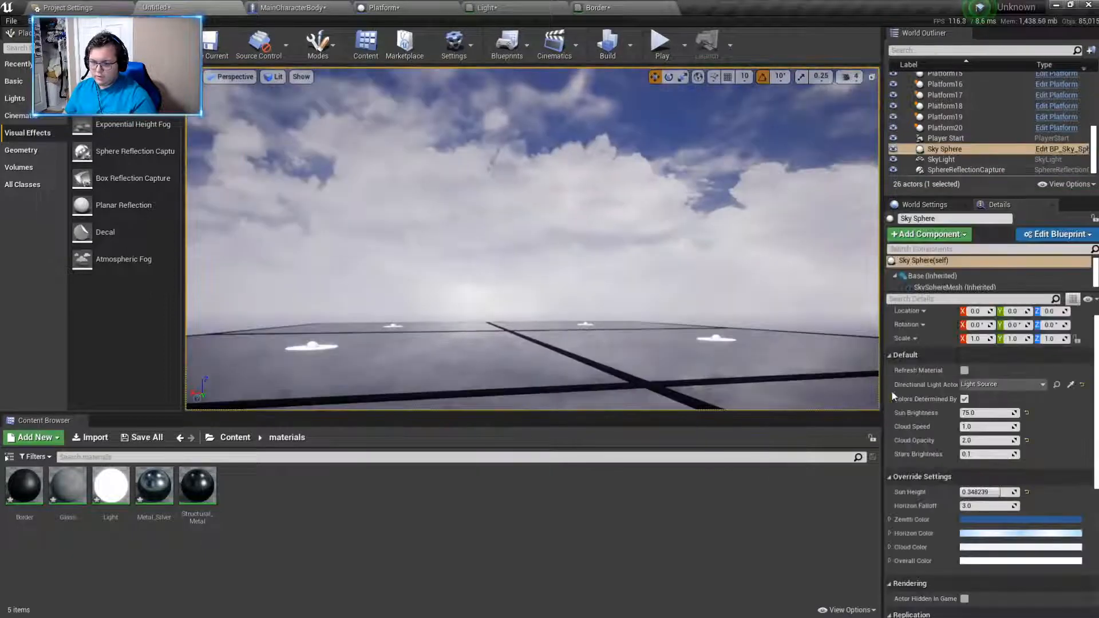
- Set the SkyLight's Light Color to a more saturated red, with a saturation of about 0.9 (sRGB FF5858FF)
scroll(939, 431, "down", 7)
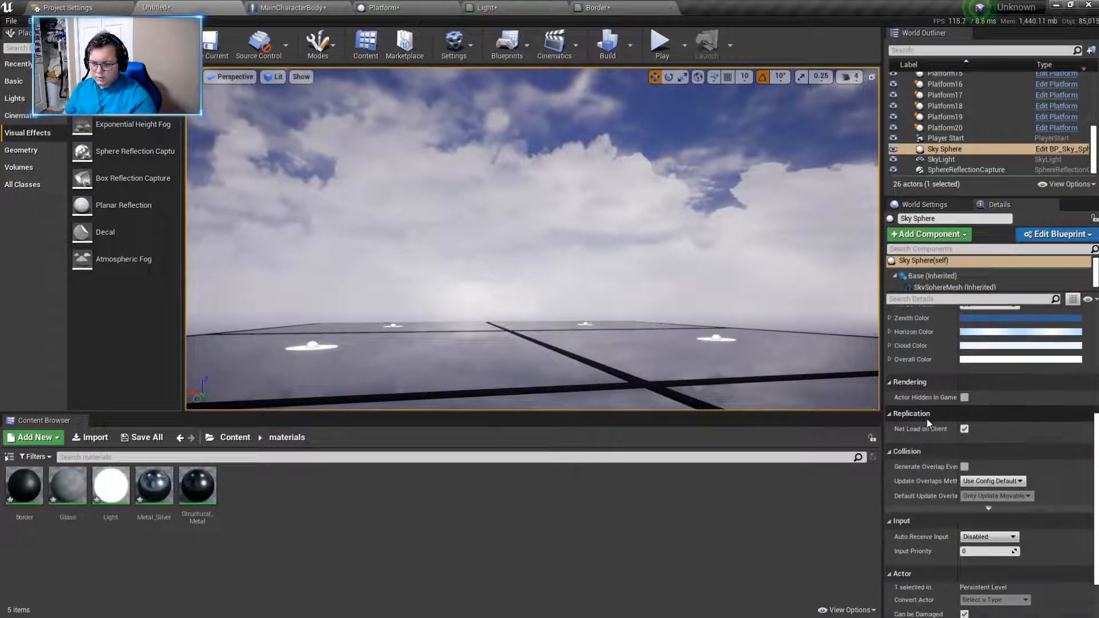
scroll(926, 419, "down", 3)
left_click(961, 161)
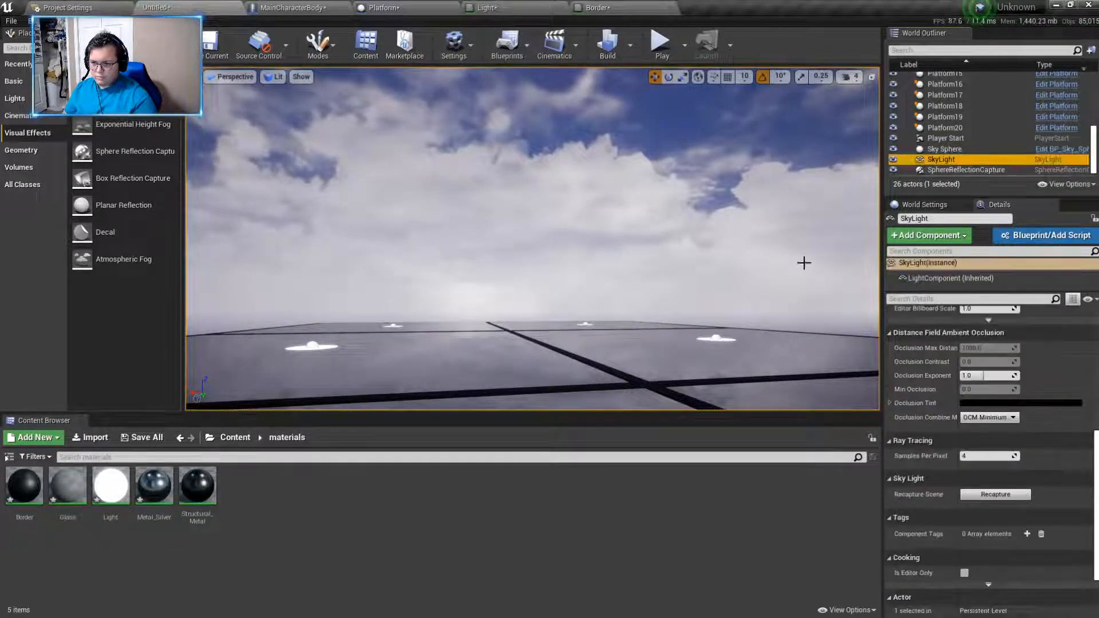
key("f")
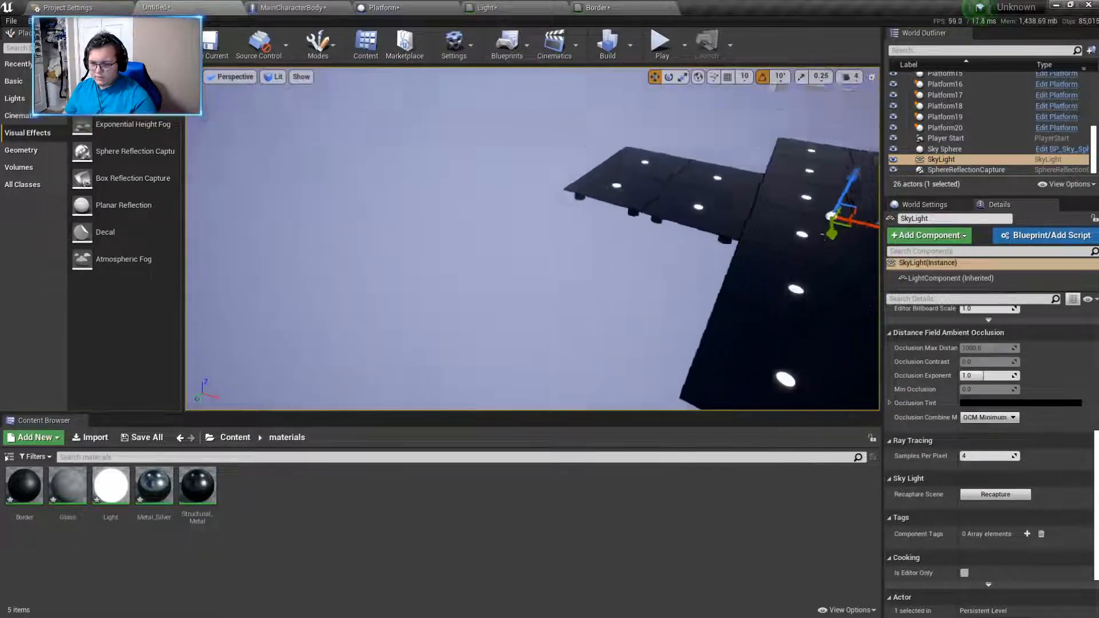
scroll(1009, 465, "up", 10)
scroll(1009, 458, "up", 3)
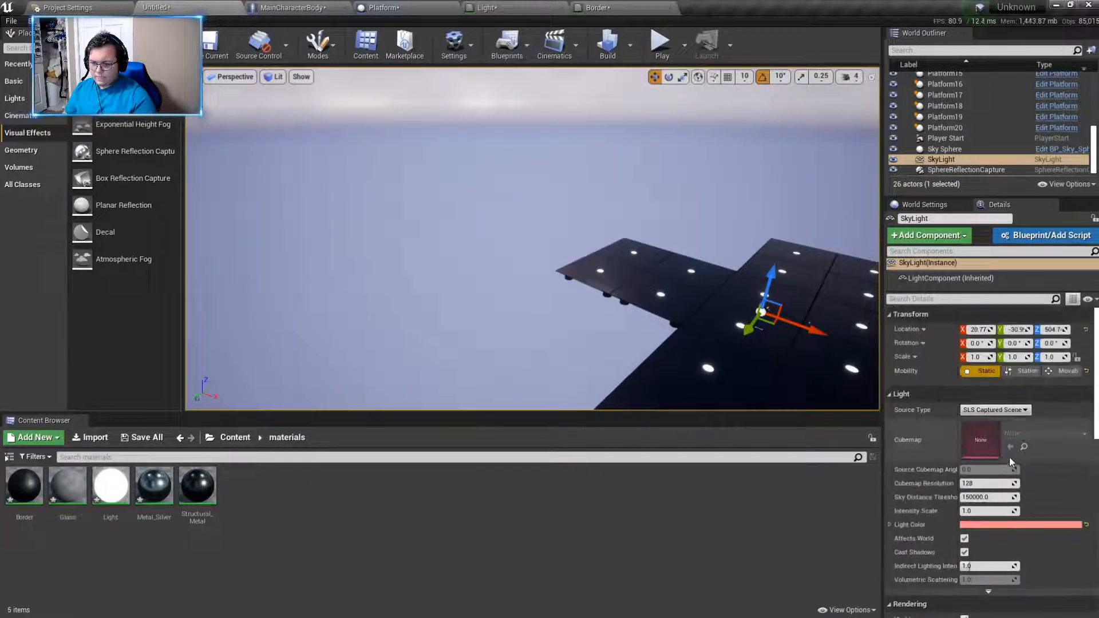
left_click(996, 523)
left_click(897, 364)
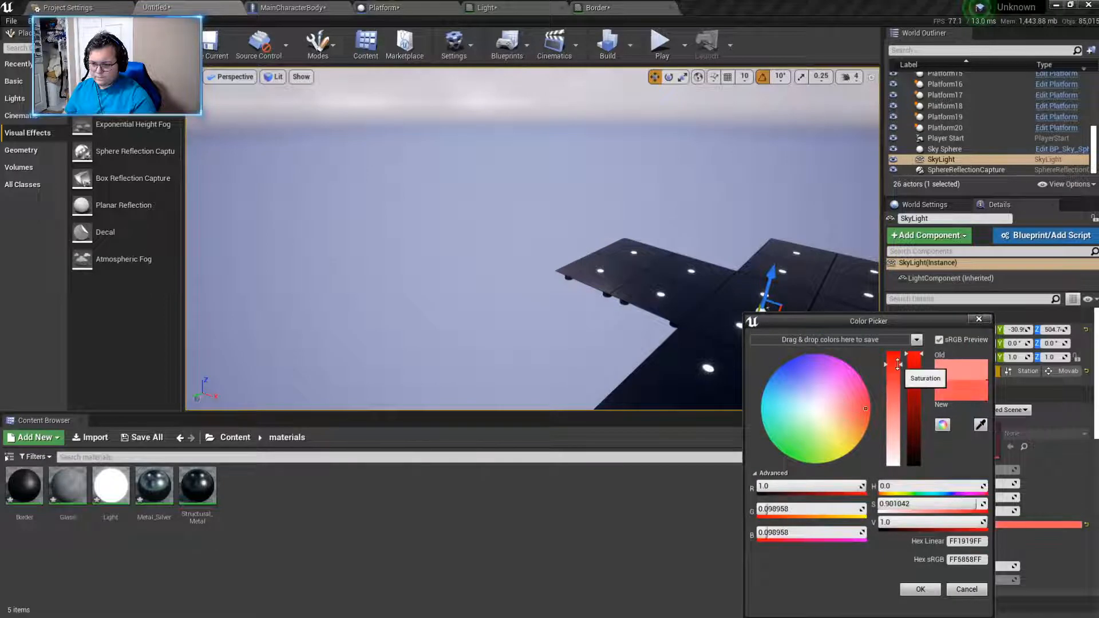
left_click(920, 591)
- Set the Light Source's Light Color to a stronger red tint with a saturation of about 0.67 (sRGB FF9B9BFF)
right_click_drag(676, 321, 493, 209)
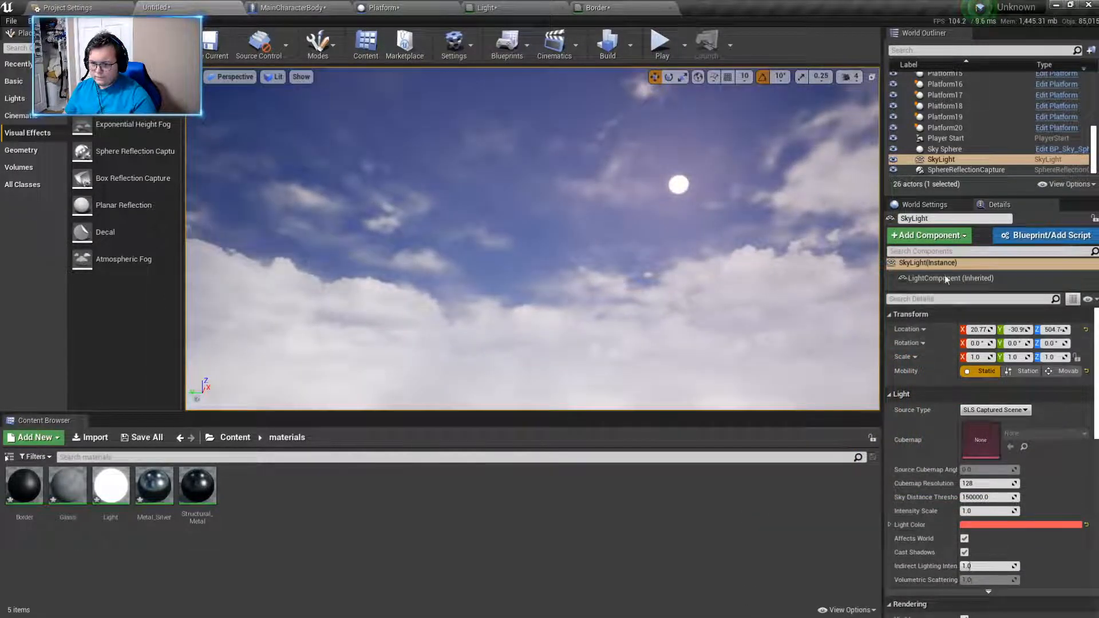
scroll(966, 159, "up", 5)
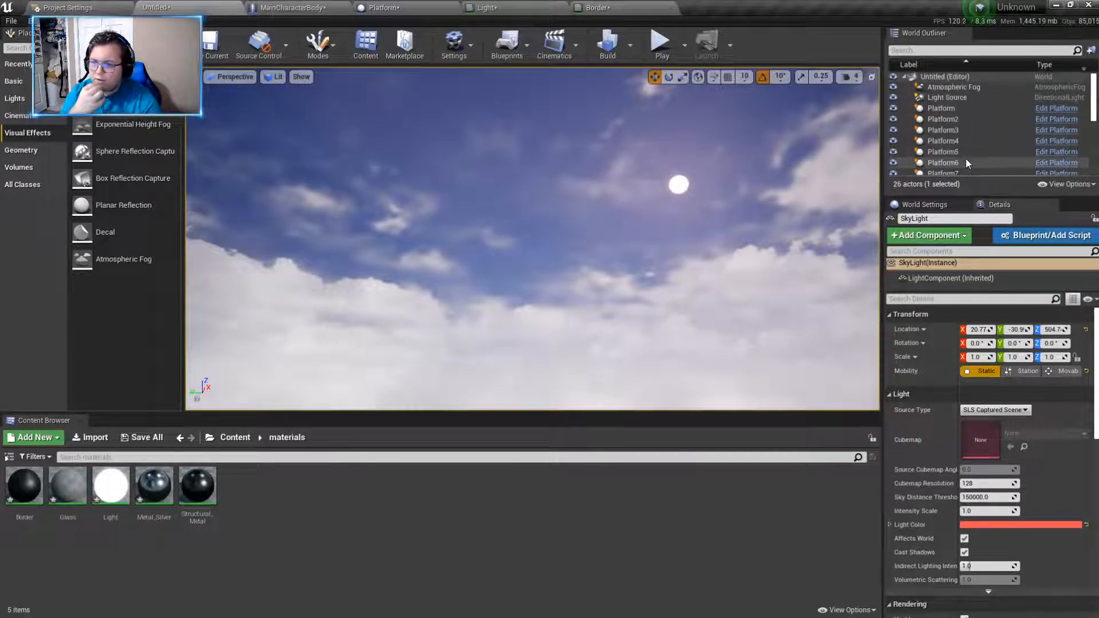
left_click(947, 99)
left_click(1004, 424)
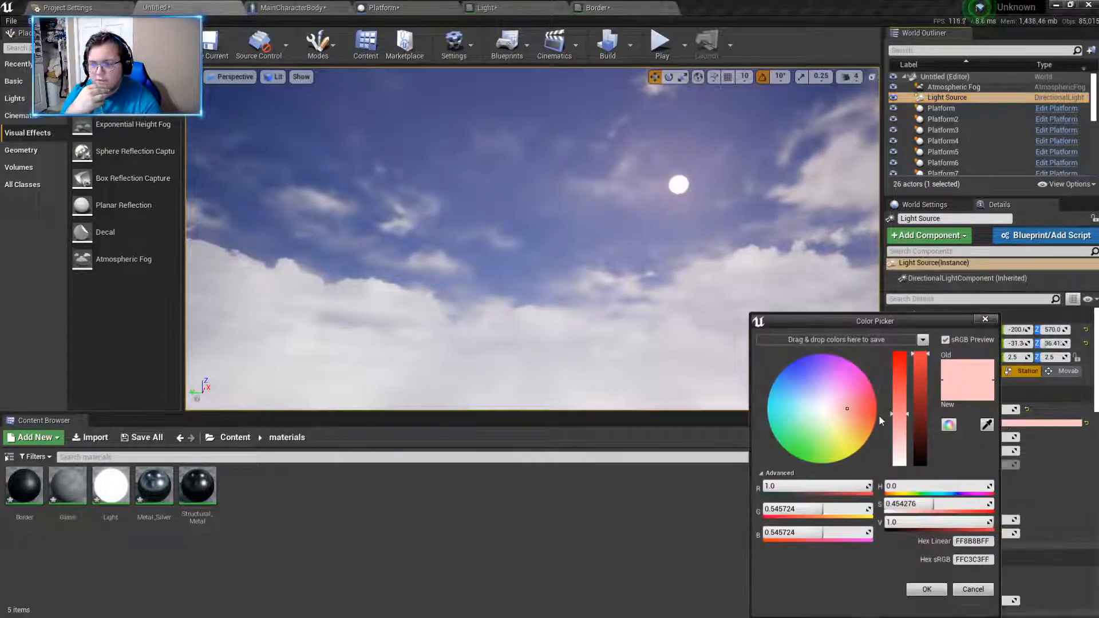
left_click_drag(896, 410, 893, 390)
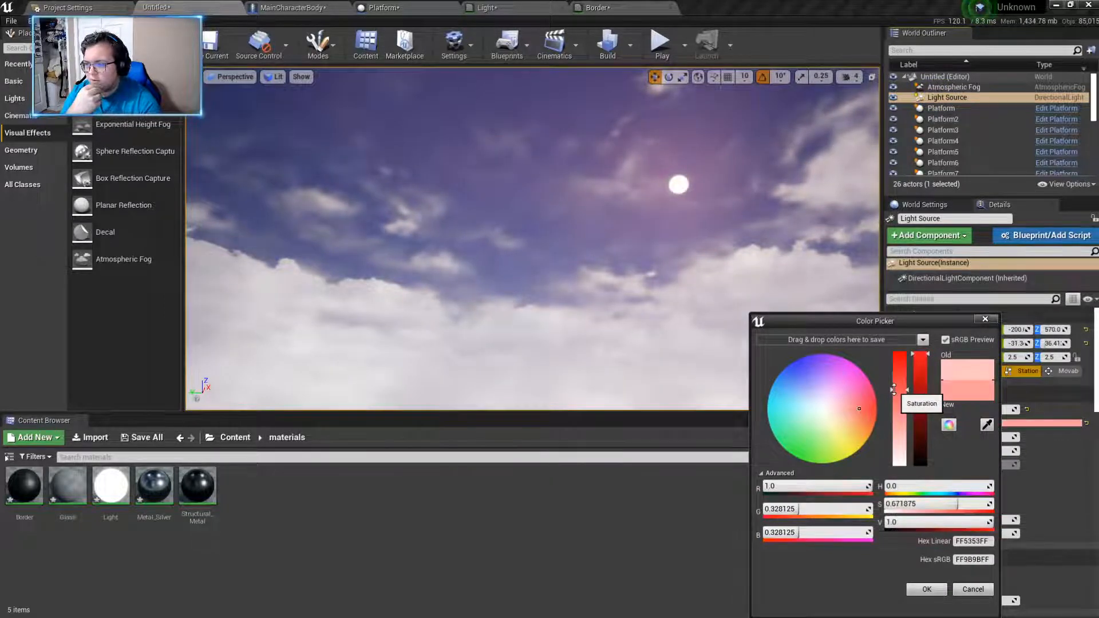
right_click_drag(596, 228, 584, 337)
left_click(920, 591)
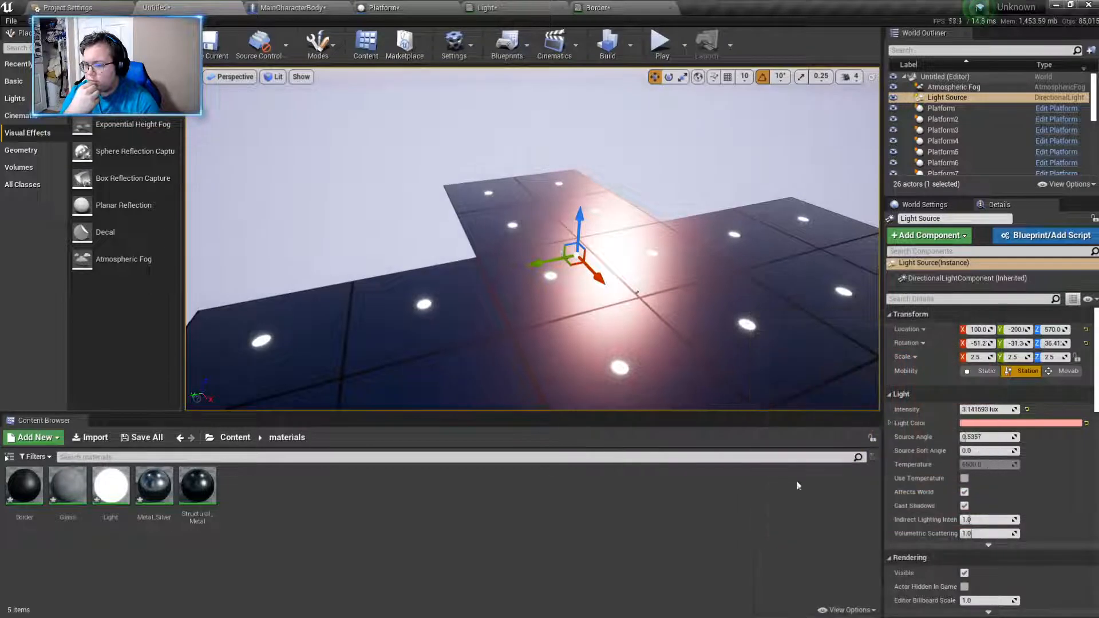
- Set the Atmospheric Fog's Sun Multiplier to about 0.93 and its Fog Multiplier to about 151.56
right_click_drag(678, 269, 694, 288)
right_click_drag(604, 251, 575, 262)
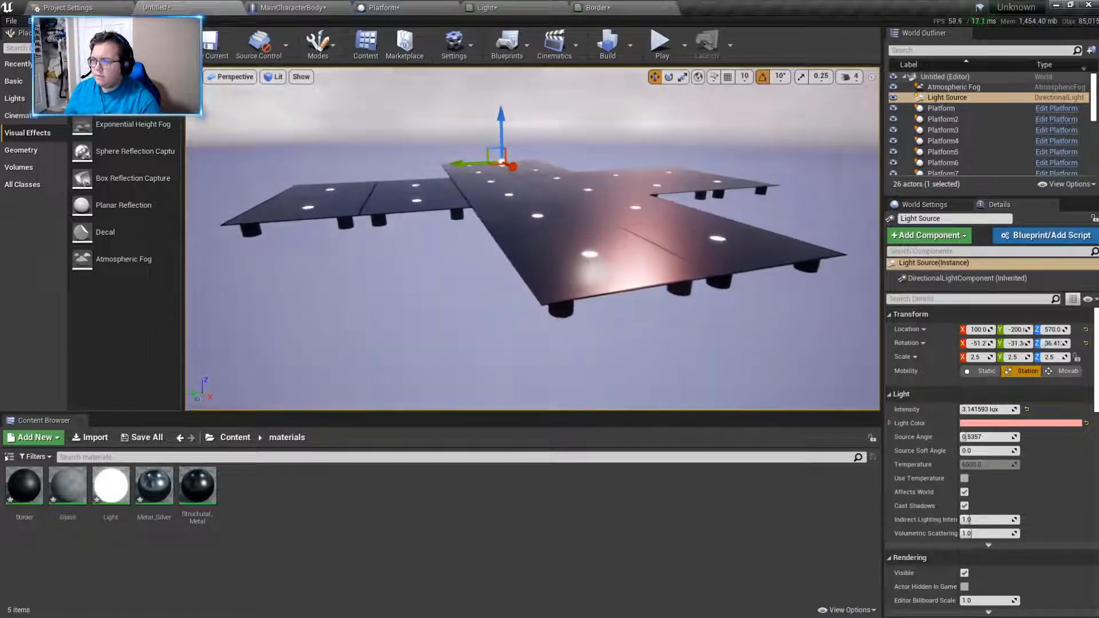
left_click(965, 88)
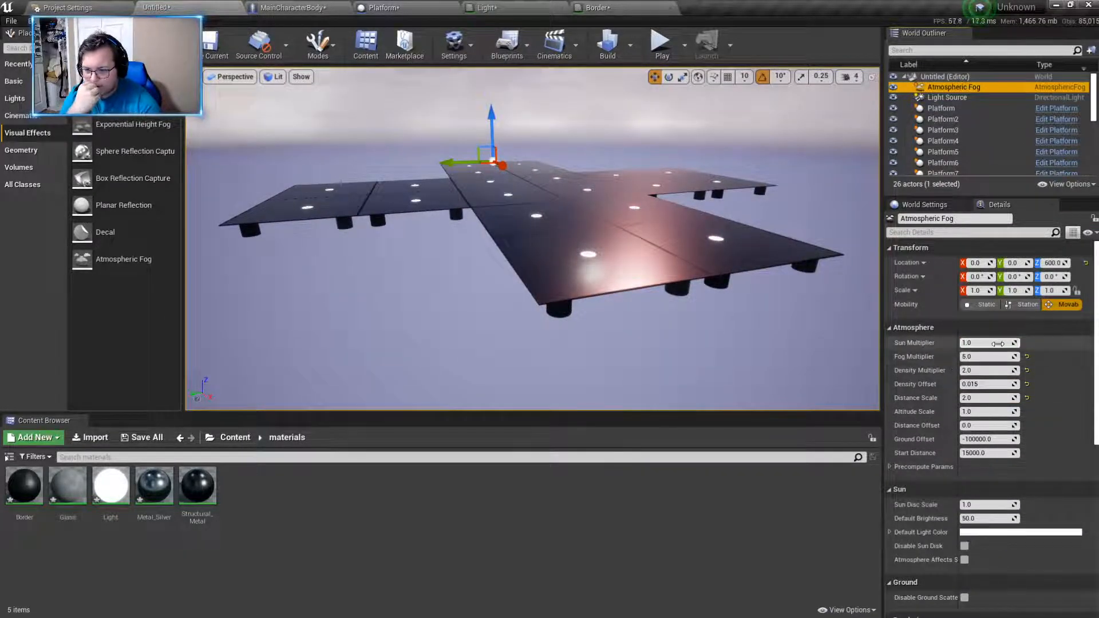
left_click_drag(987, 342, 985, 343)
right_click_drag(710, 263, 702, 207)
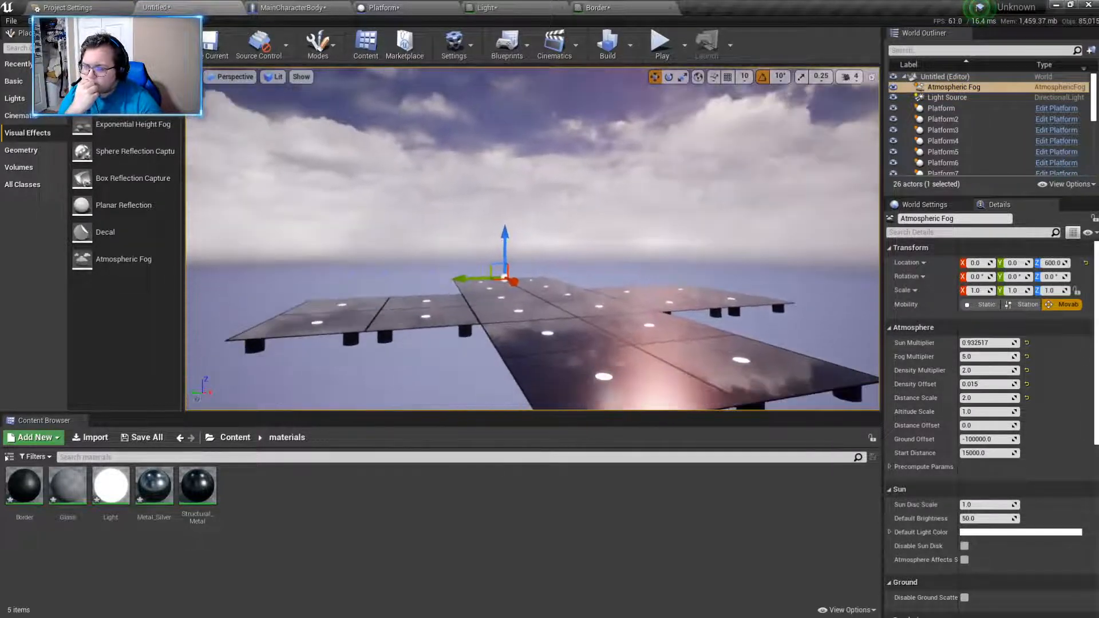
left_click_drag(1007, 358, 1059, 358)
right_click_drag(687, 275, 686, 246)
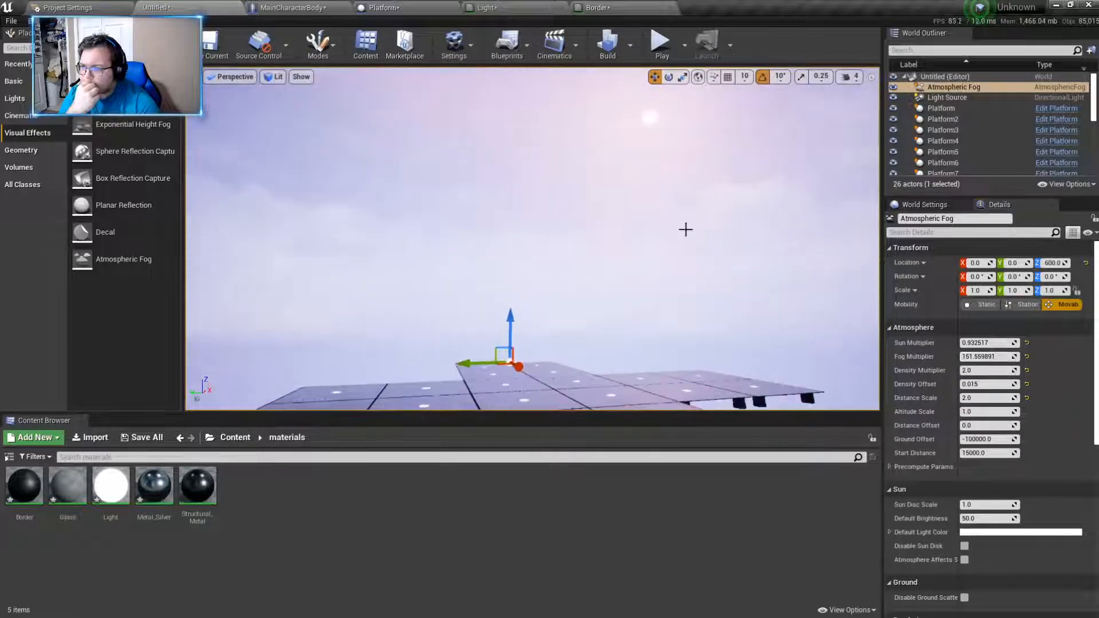
- Play-test the level briefly by walking across the platforms in the thicker fog
left_click(661, 49)
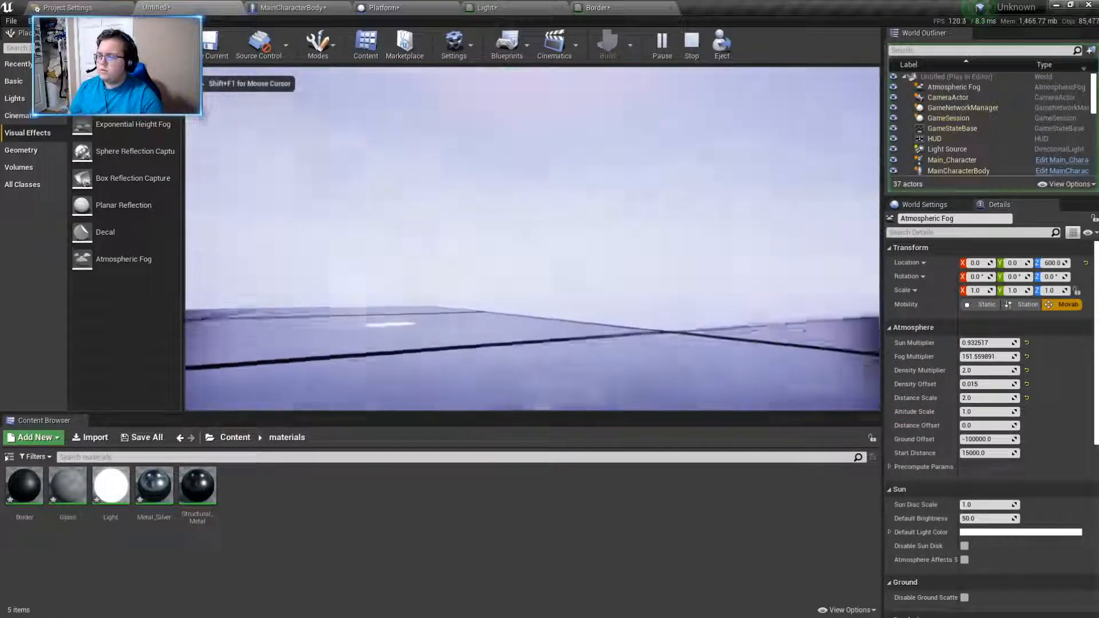
key("w")
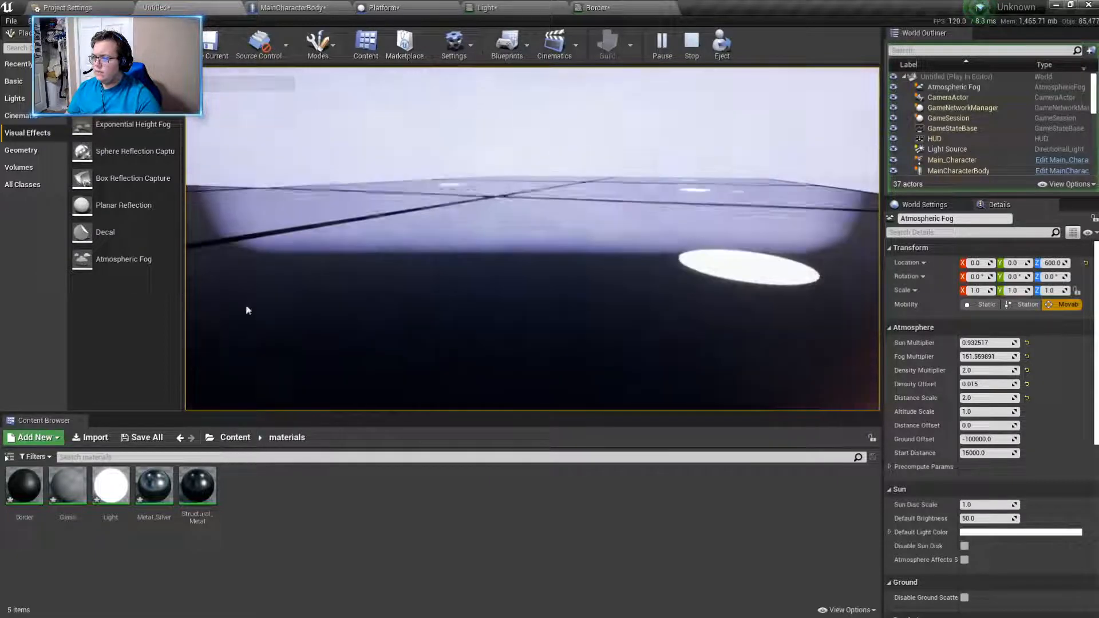
key("Escape")
- Build the level's lighting and navigation
left_click(607, 46)
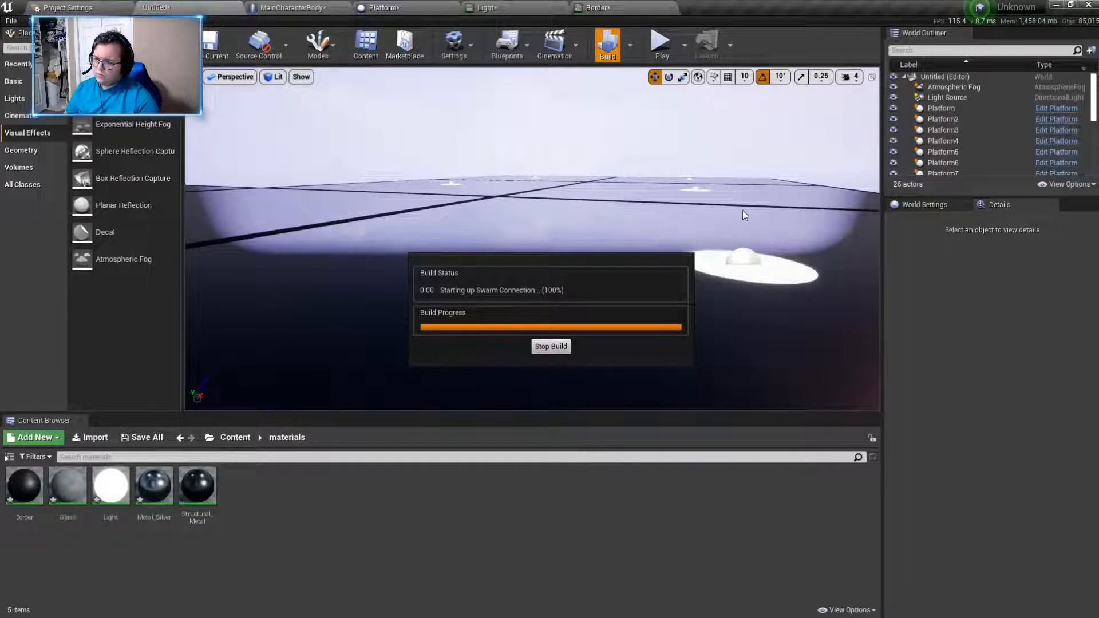
right_click_drag(714, 173, 702, 145)
right_click_drag(445, 206, 430, 199)
right_click_drag(658, 247, 658, 337)
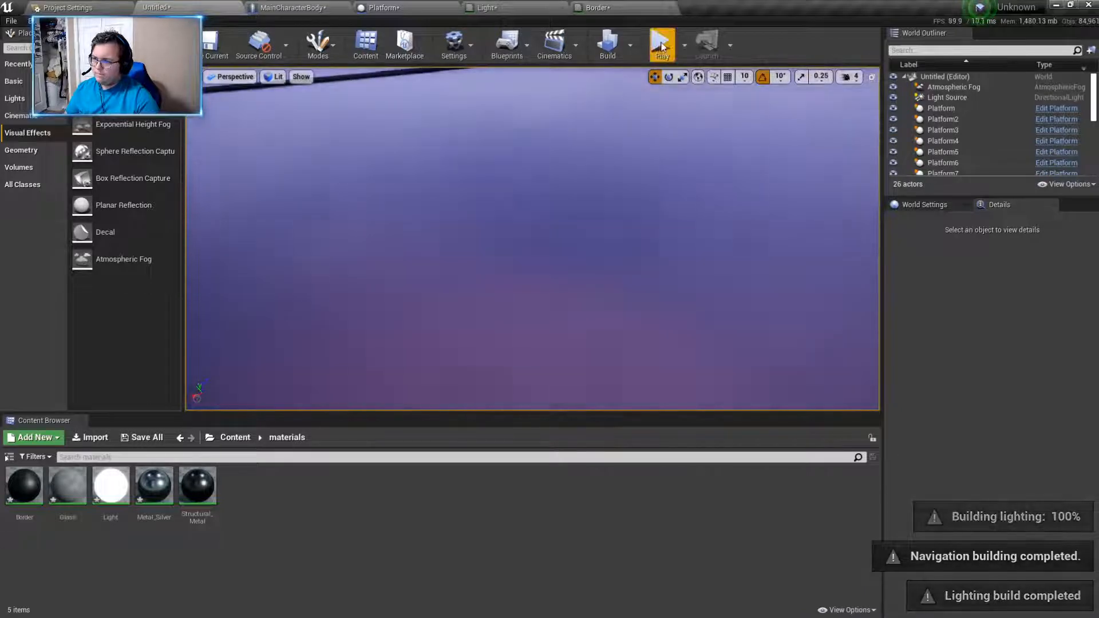
- Play-test the level with the rebuilt lighting by walking over the platform floor
left_click(659, 47)
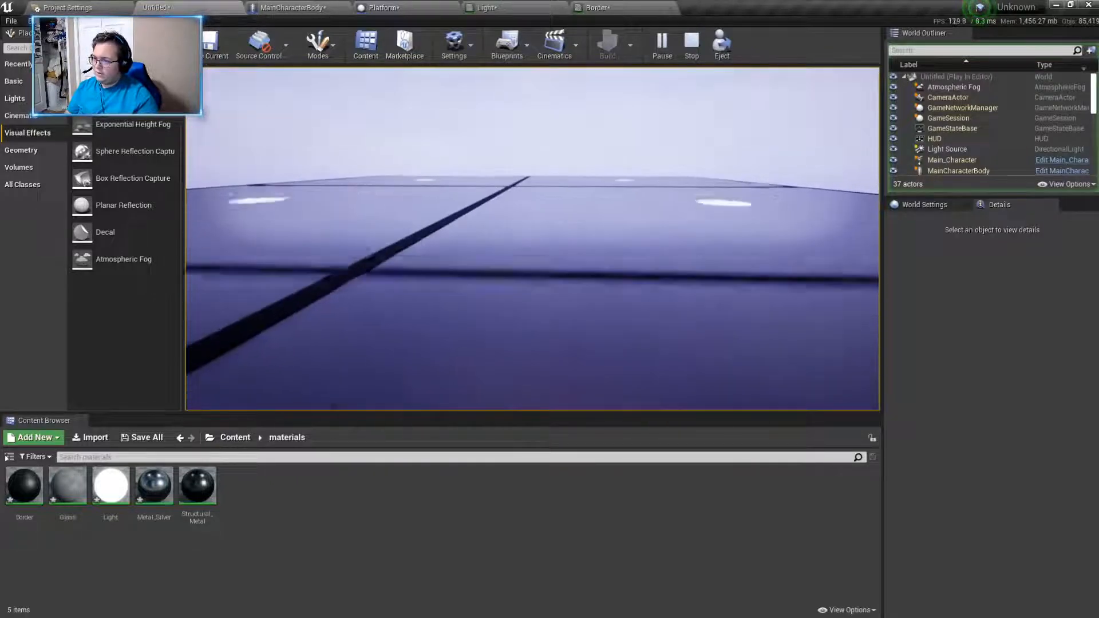
key("w")
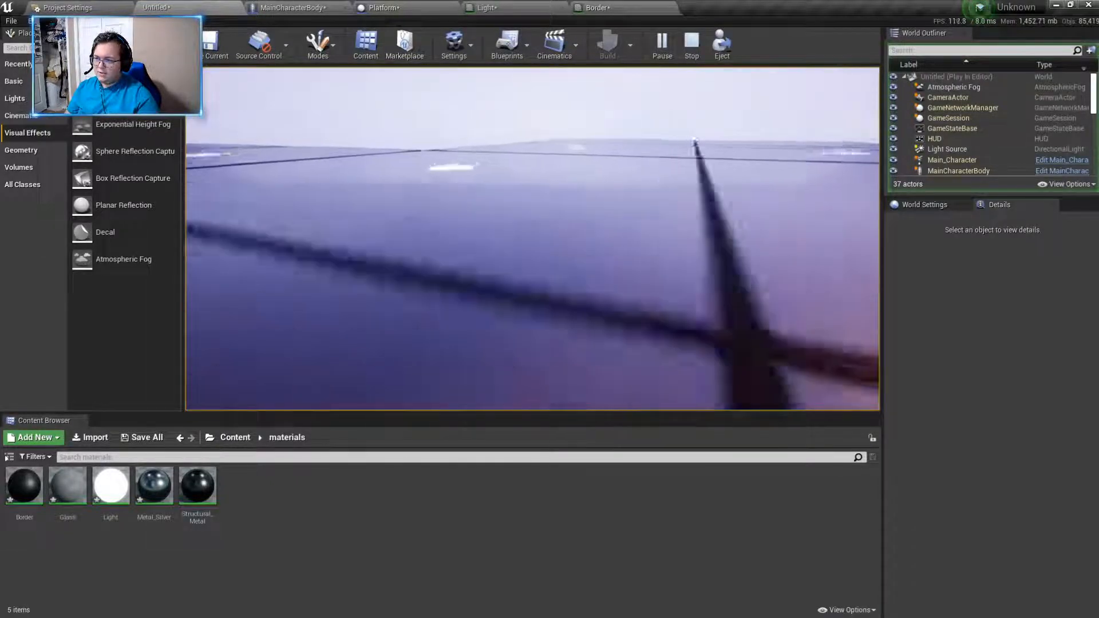
key("w")
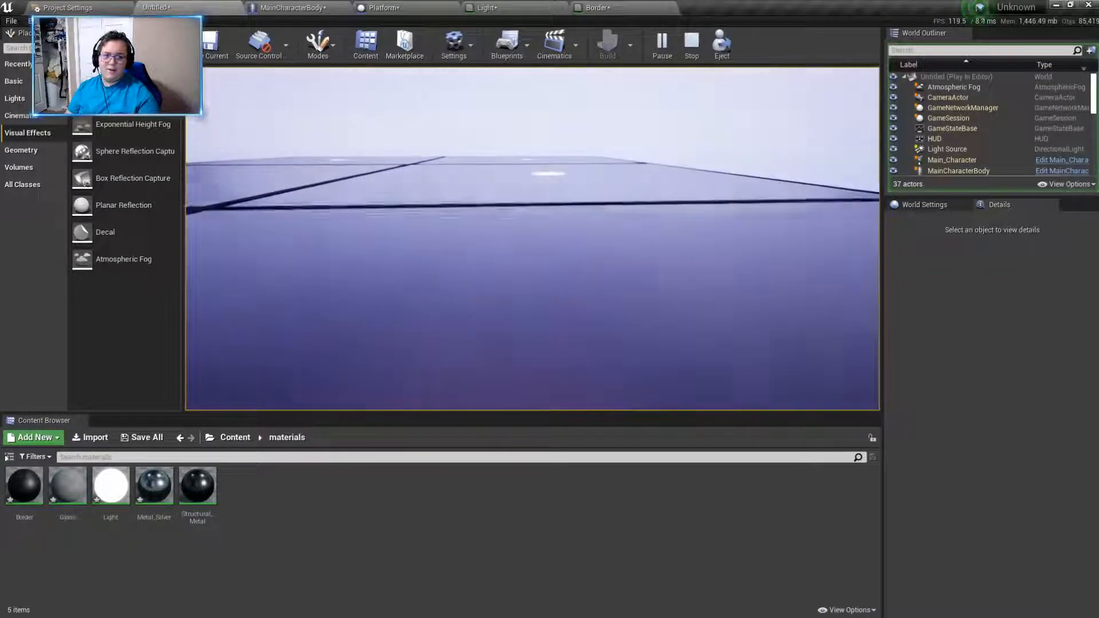
key("Escape")
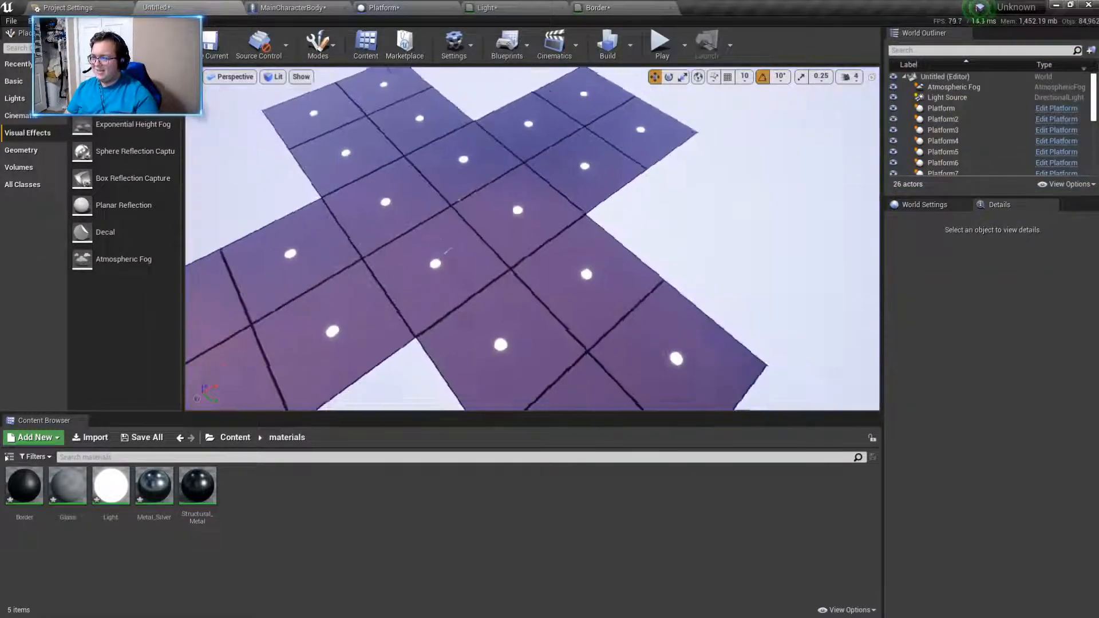
- Fly around the cross-shaped platform floor and examine its lighting and layout from several sides
key("w")
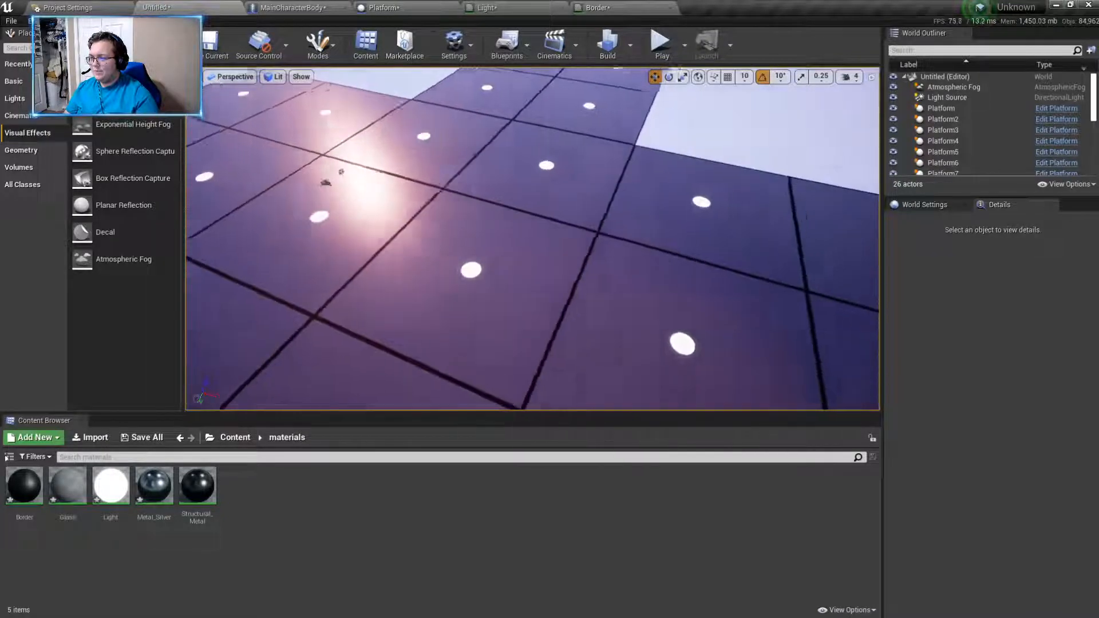
key("d")
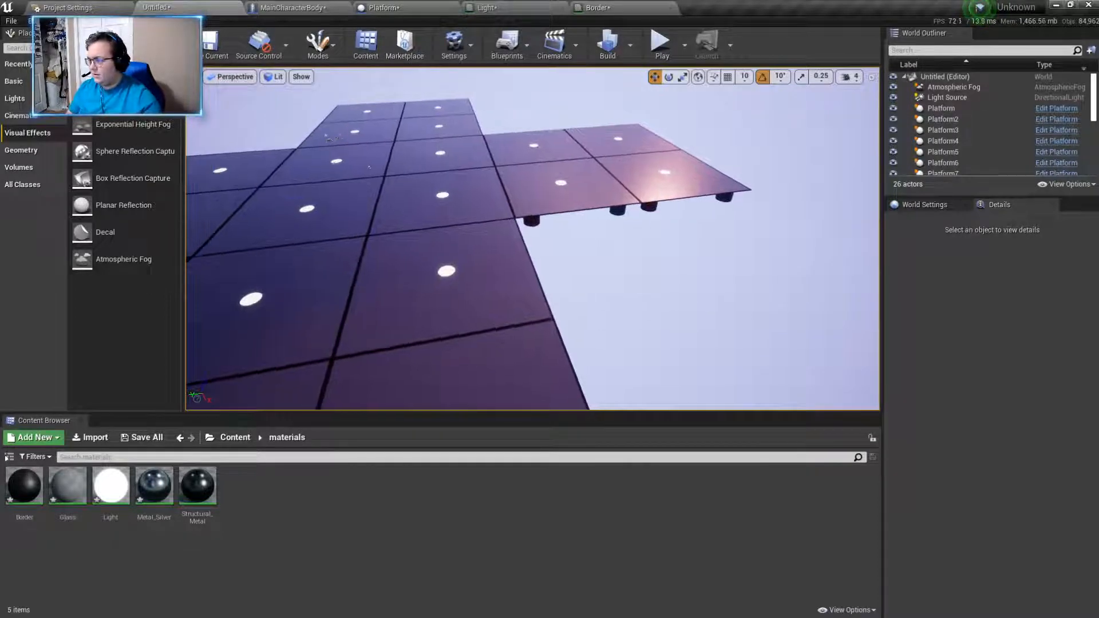
key("a")
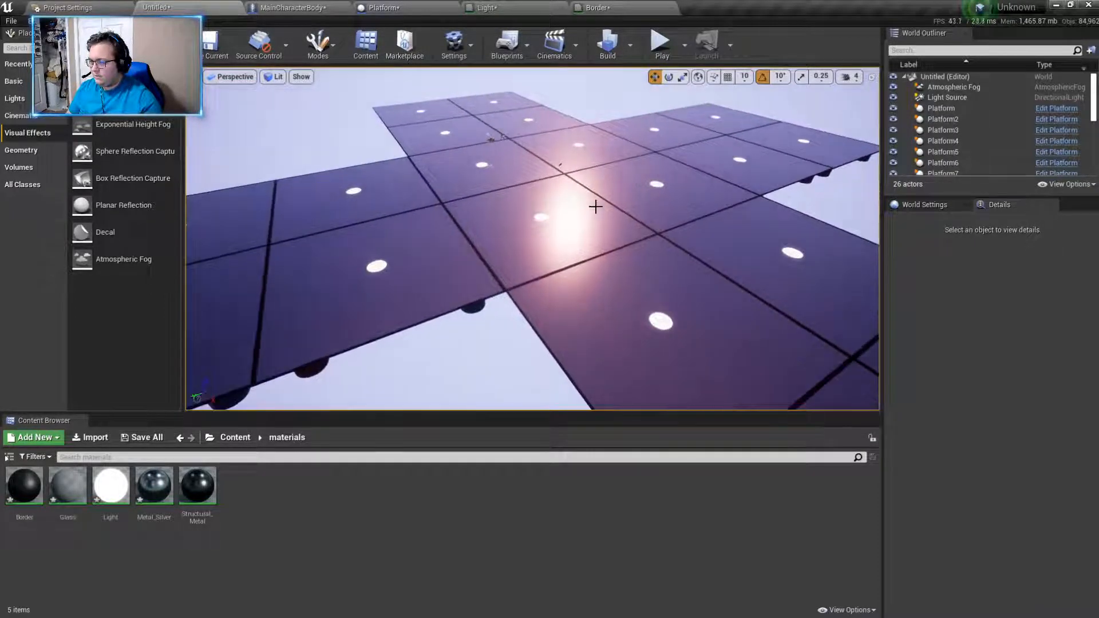
key("d")
right_click_drag(450, 326, 400, 324)
key("w")
key("s")
key("w")
key("w")
key("a")
key("d")
key("a")
key("d")
key("a")
key("s")
key("d")
key("a")
key("d")
key("s")
key("a")
key("d")
- Check the four Platform copies in one arm of the floor by selecting them in turn
left_click(678, 213)
left_click(657, 155)
left_click(724, 154)
left_click(744, 207)
left_click(677, 211)
left_click(663, 164)
left_click(726, 157)
left_click(744, 208)
left_click(667, 210)
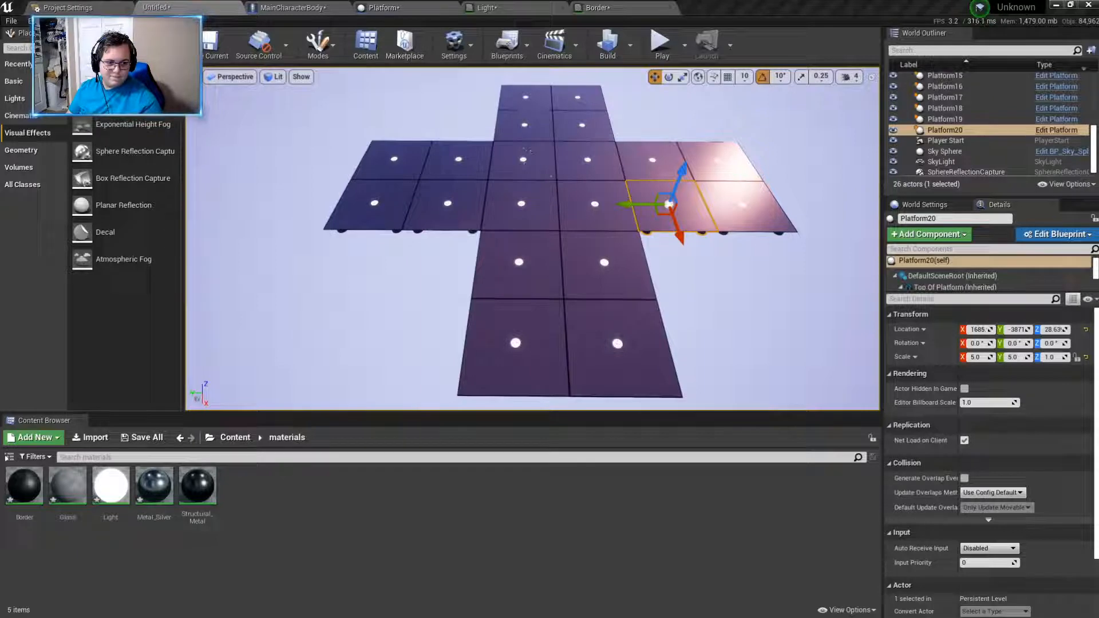
mouse_move(737, 354)
right_mouse_down()
mouse_move(787, 351)
mouse_move(756, 361)
mouse_move(716, 350)
mouse_move(738, 353)
right_mouse_up()
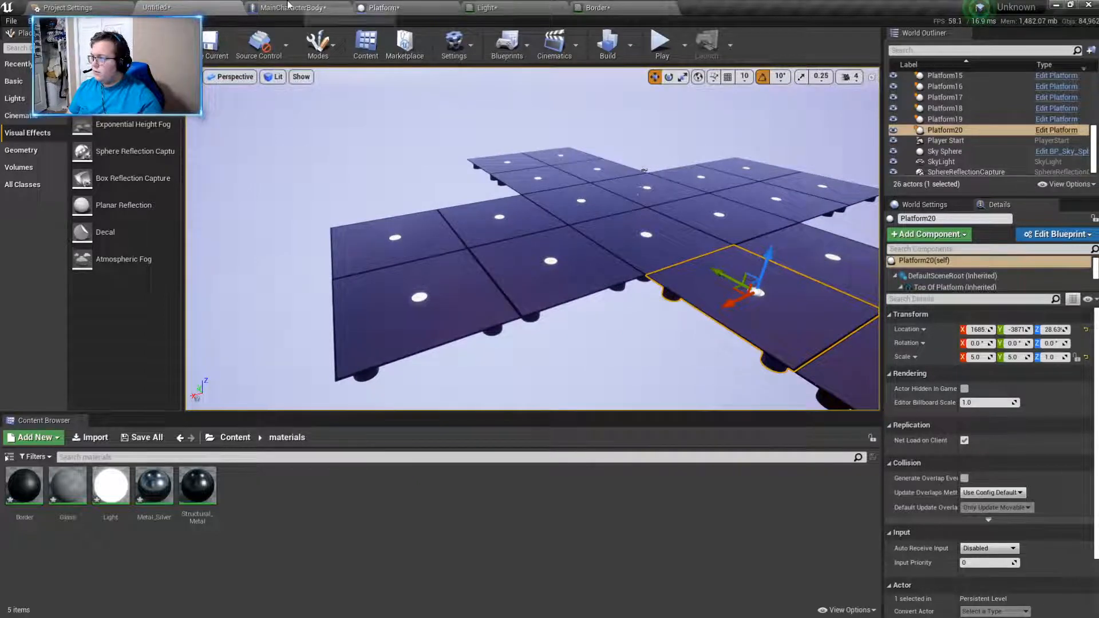
- Create a folder named Building_1 inside the Blueprints folder and open it
left_click(229, 437)
double_click(24, 485)
right_click(144, 526)
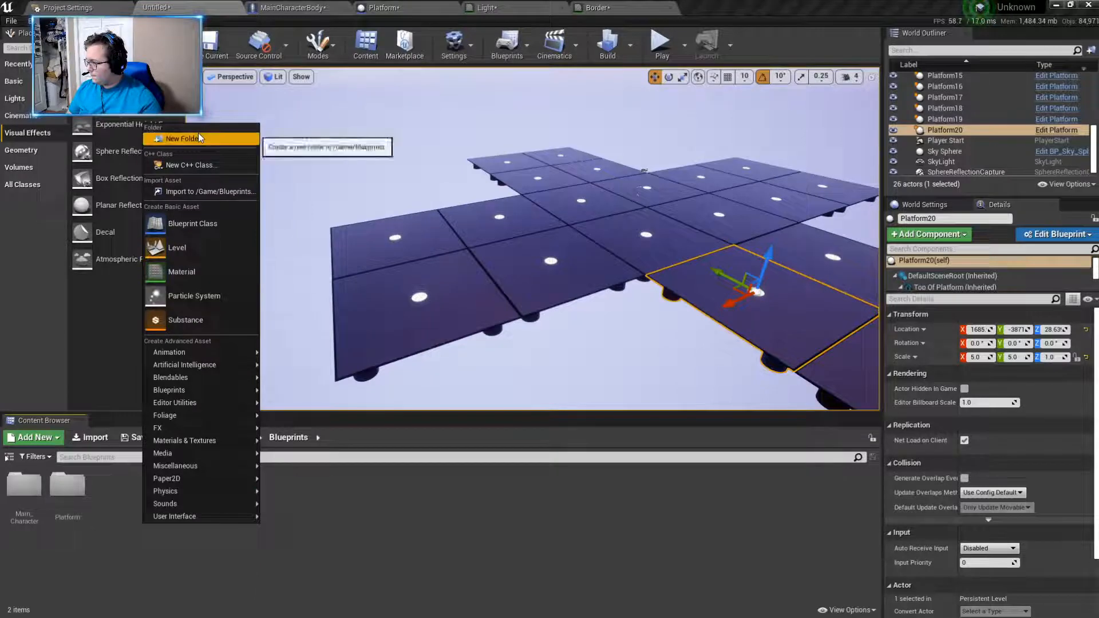
left_click(240, 138)
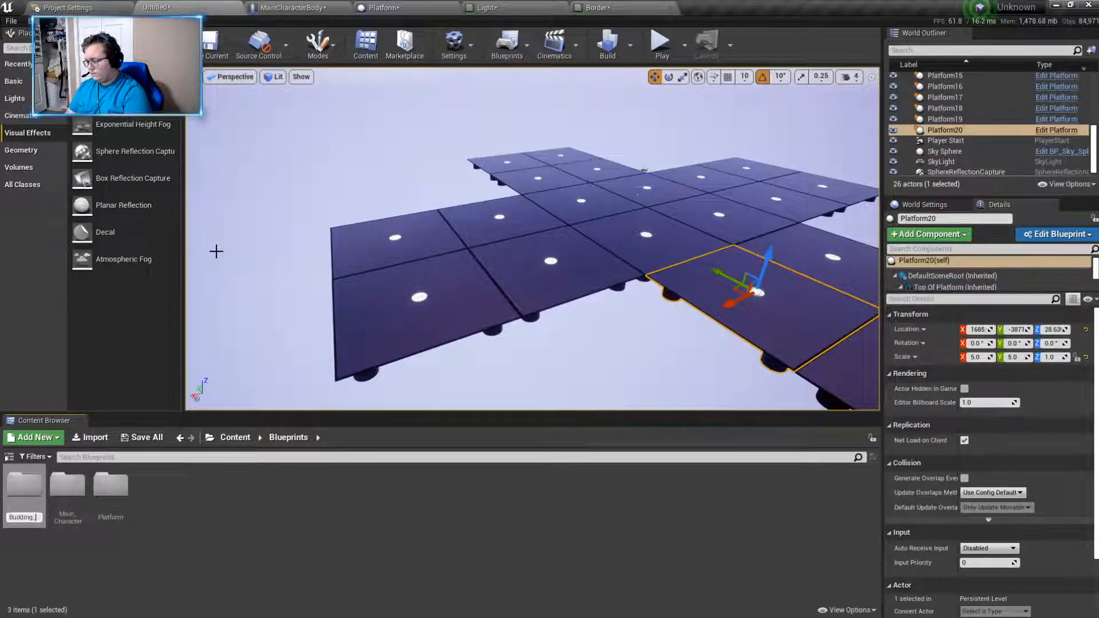
double_click(16, 494)
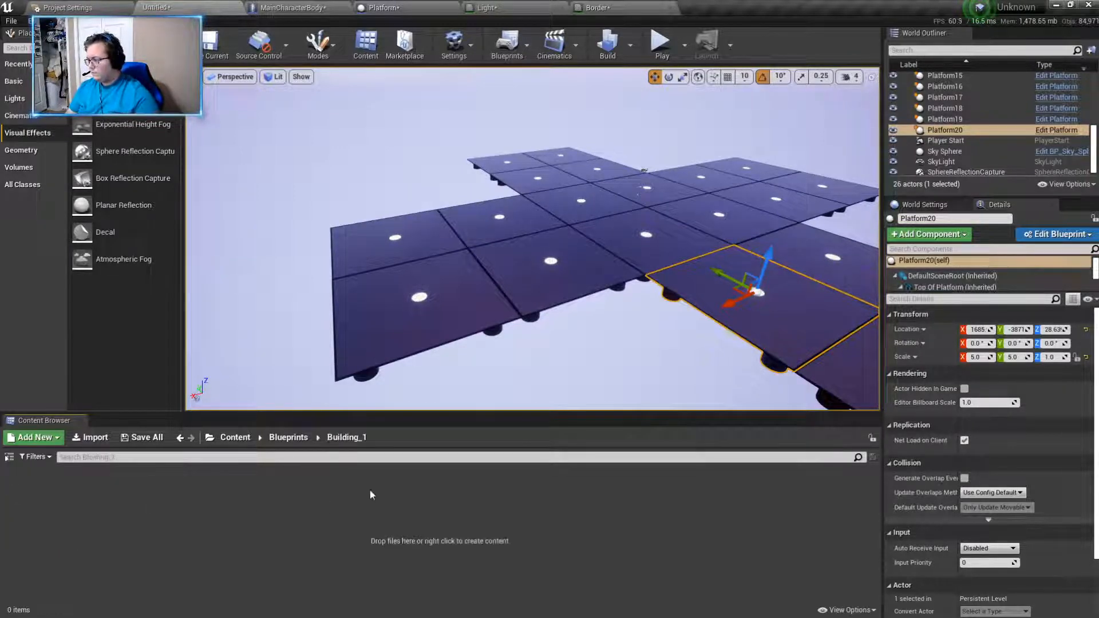
- Create an Actor Blueprint Class named Building_1 in the Building_1 folder
right_click(189, 507)
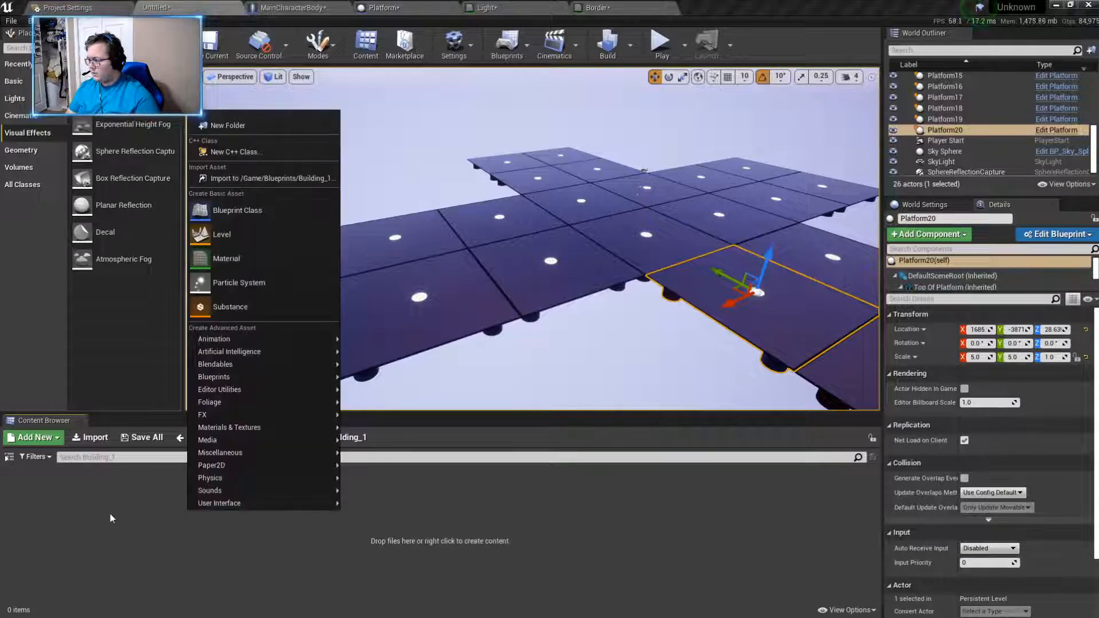
left_click(234, 210)
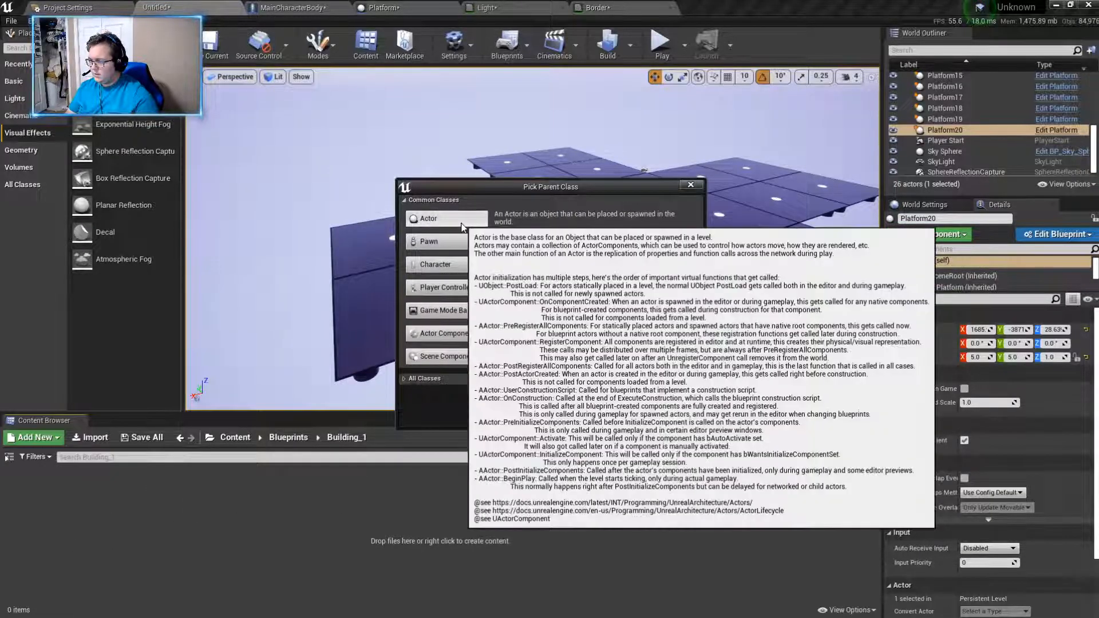
left_click(431, 220)
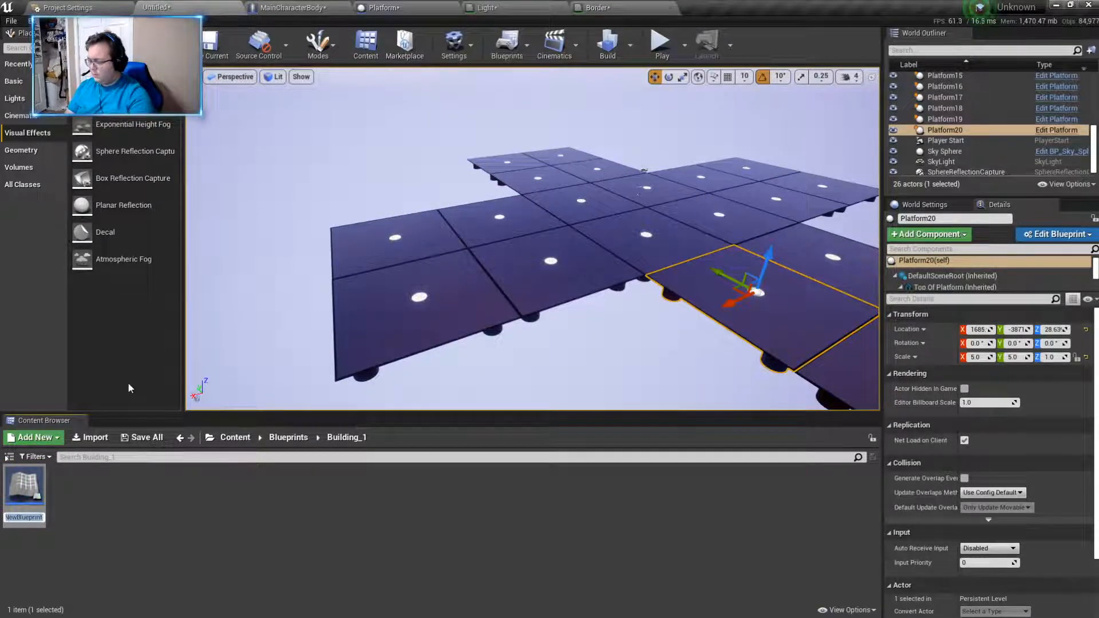
key("BackSpace")
type("Building")
key("Return")
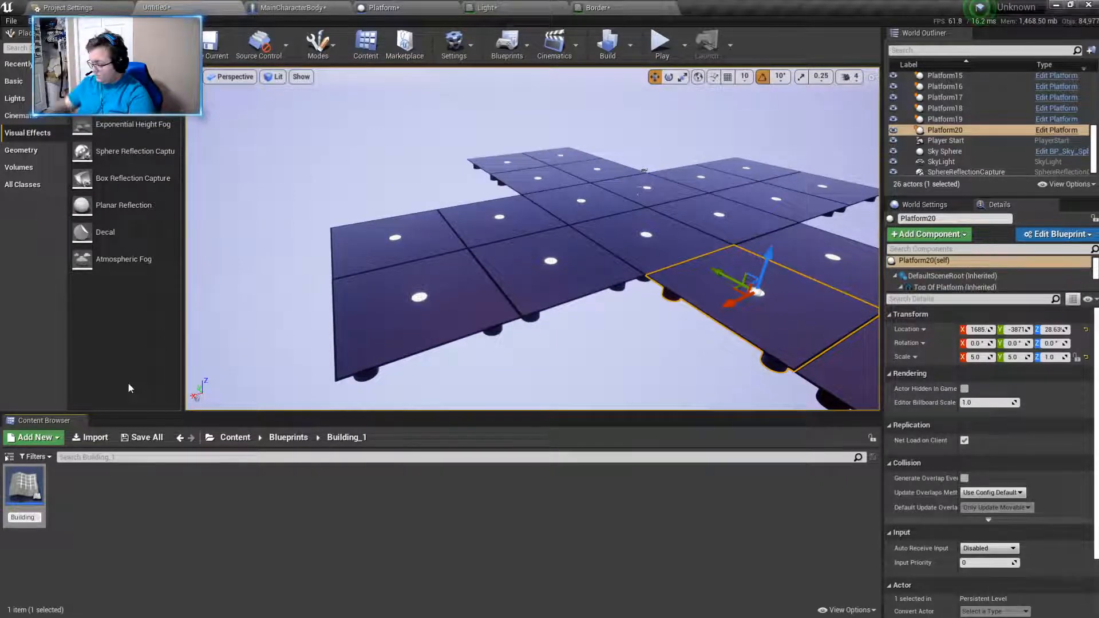
key("BackSpace")
type("_1")
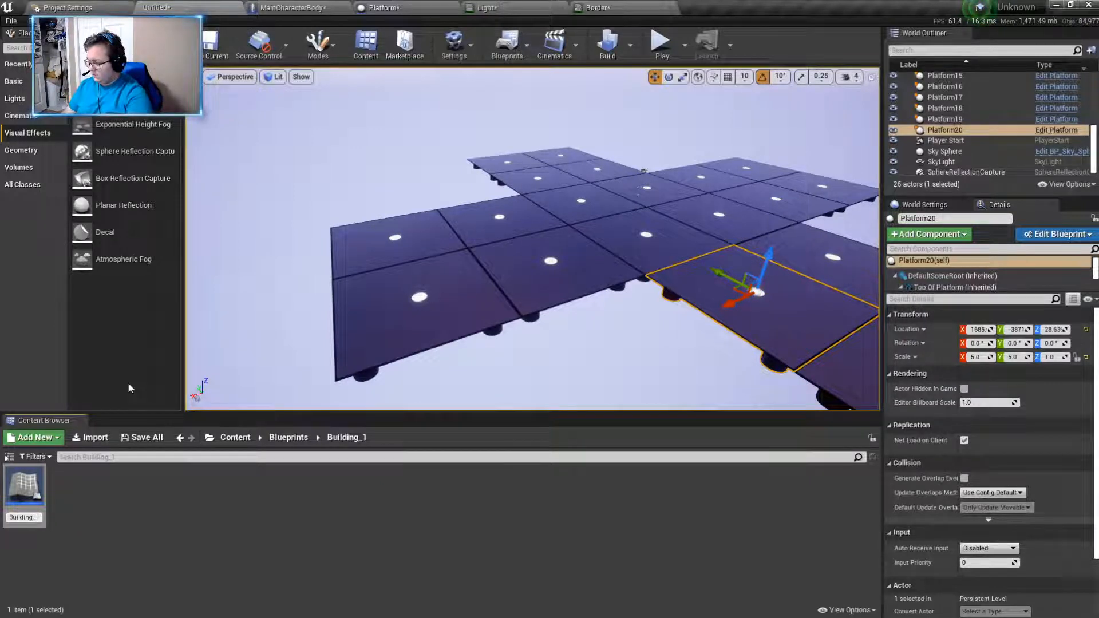
key("Return")
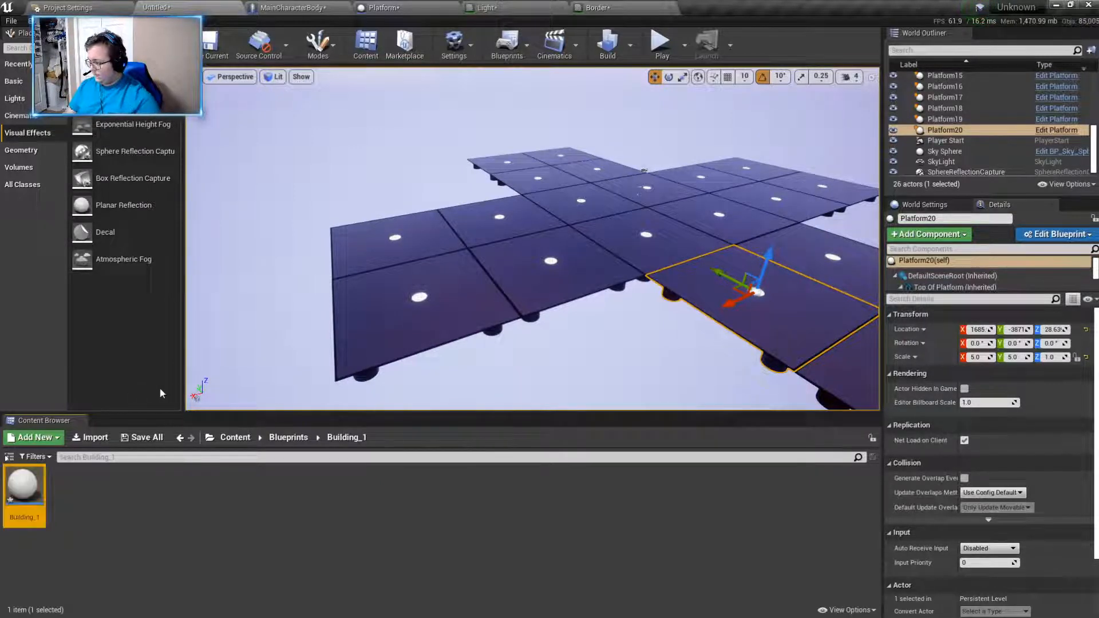
- Open the Building_1 blueprint, add a Static Mesh component named Base, and compile it
double_click(18, 494)
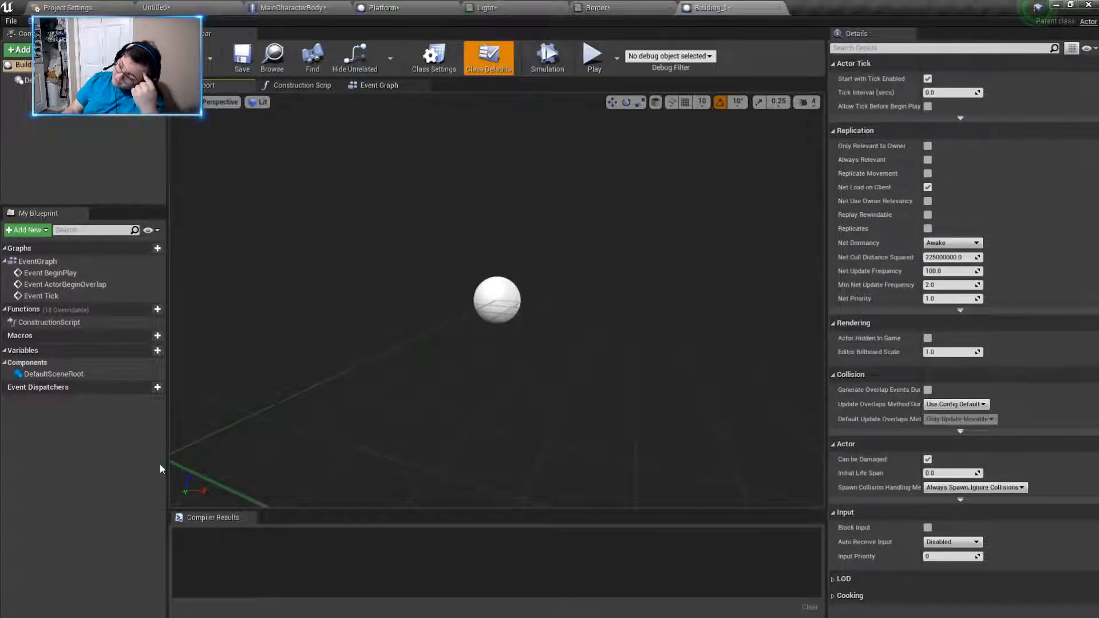
left_click(51, 374)
left_click(19, 49)
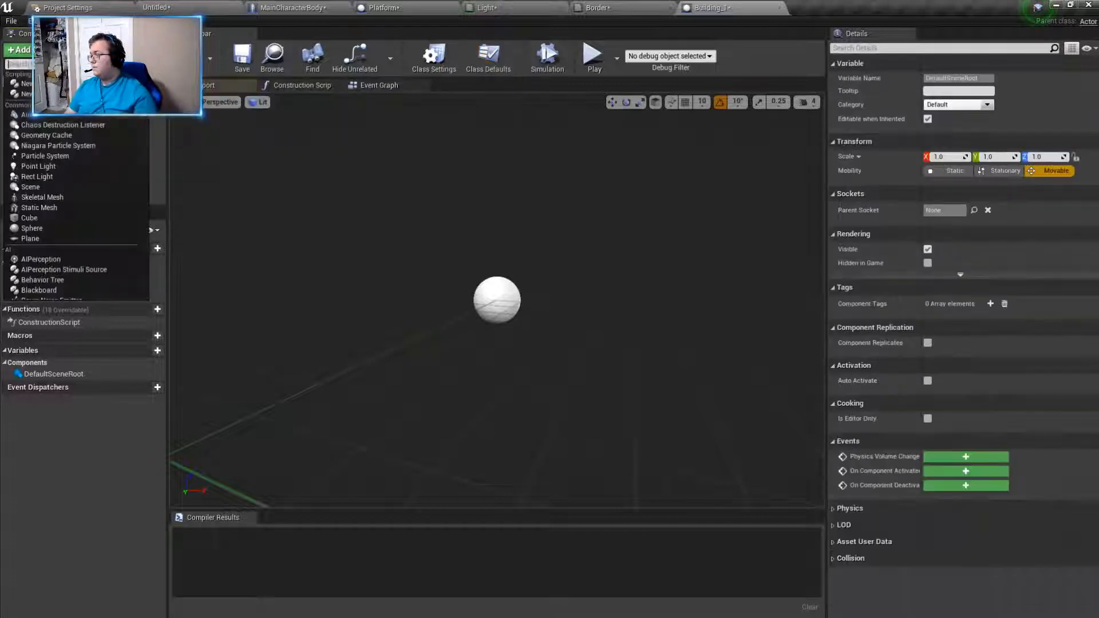
type("s")
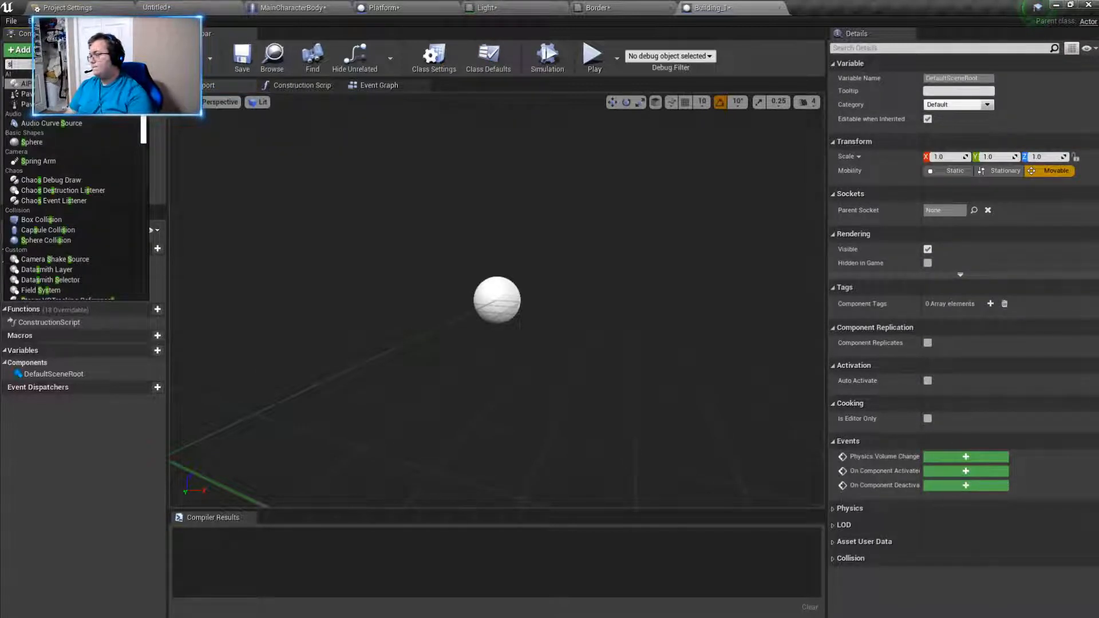
scroll(74, 212, "down", 5)
left_click(39, 192)
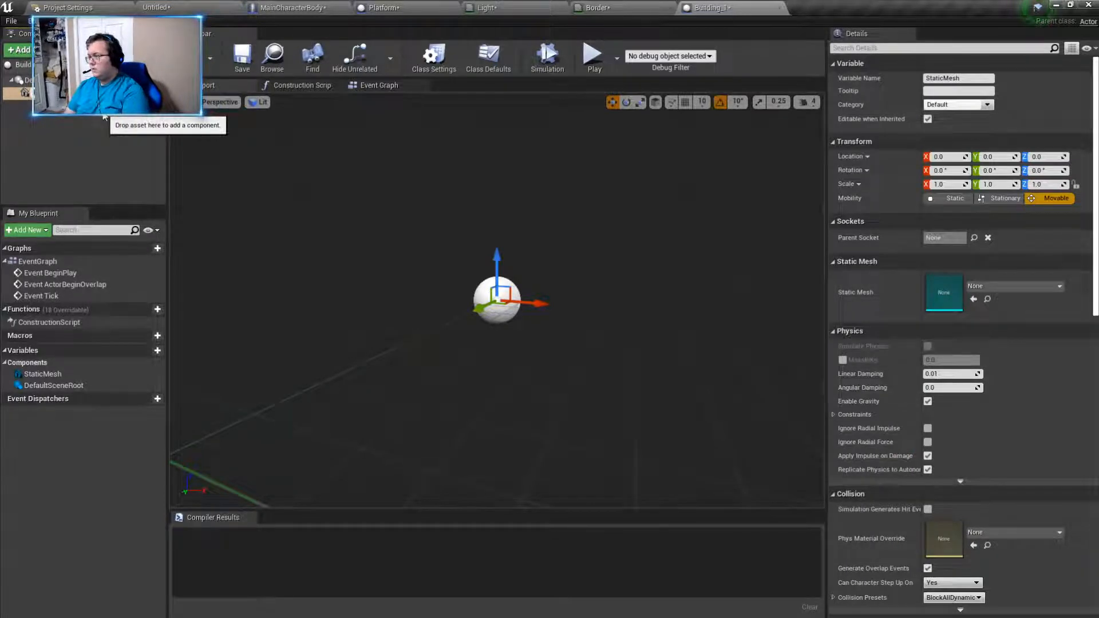
left_click(186, 57)
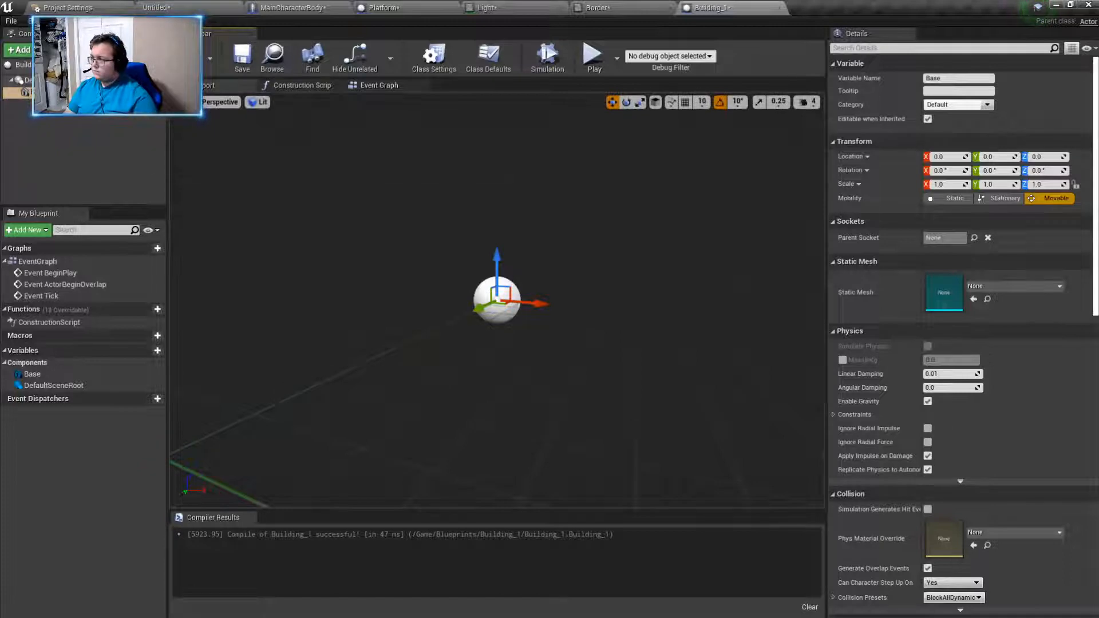
- Switch to the Platform blueprint to examine how its components are set up
left_click(382, 7)
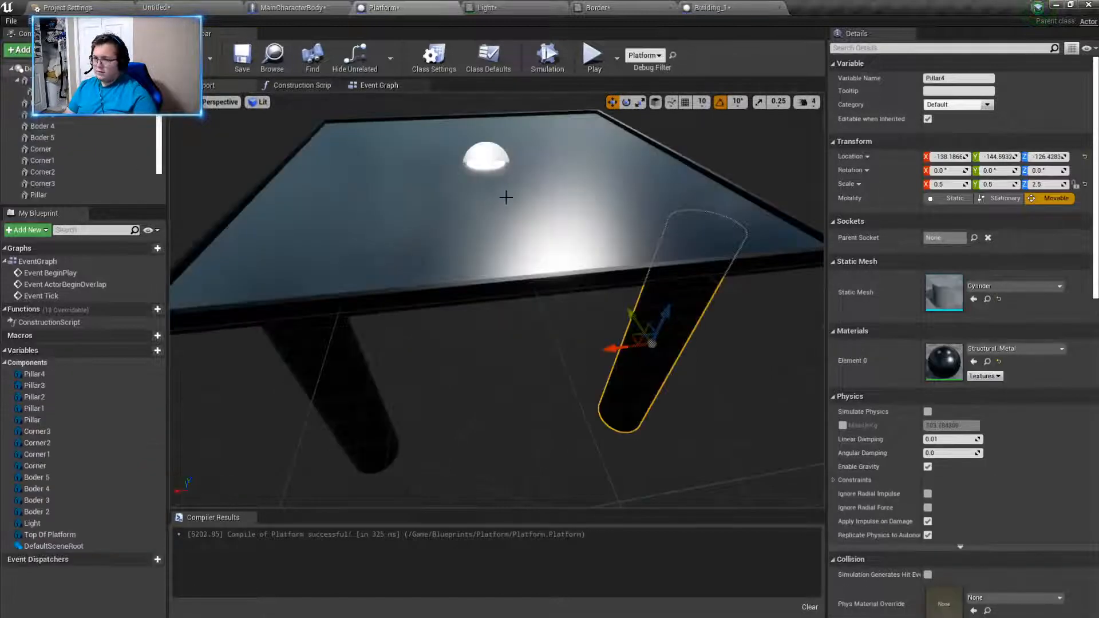
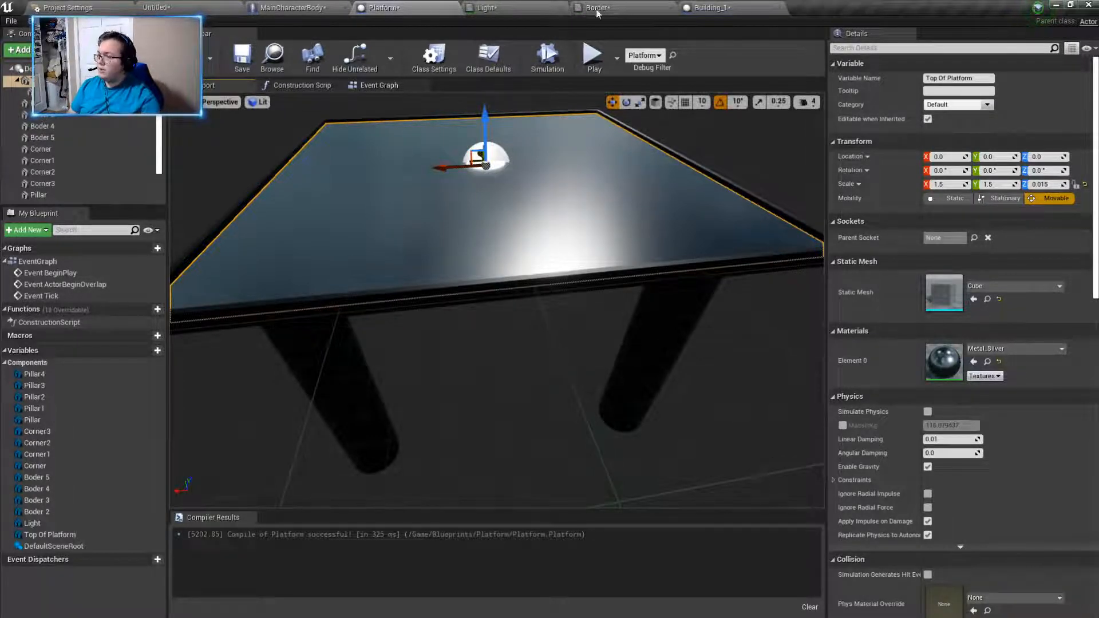
- In the Building_1 blueprint, assign the Cube static mesh to the Base component
left_click(690, 8)
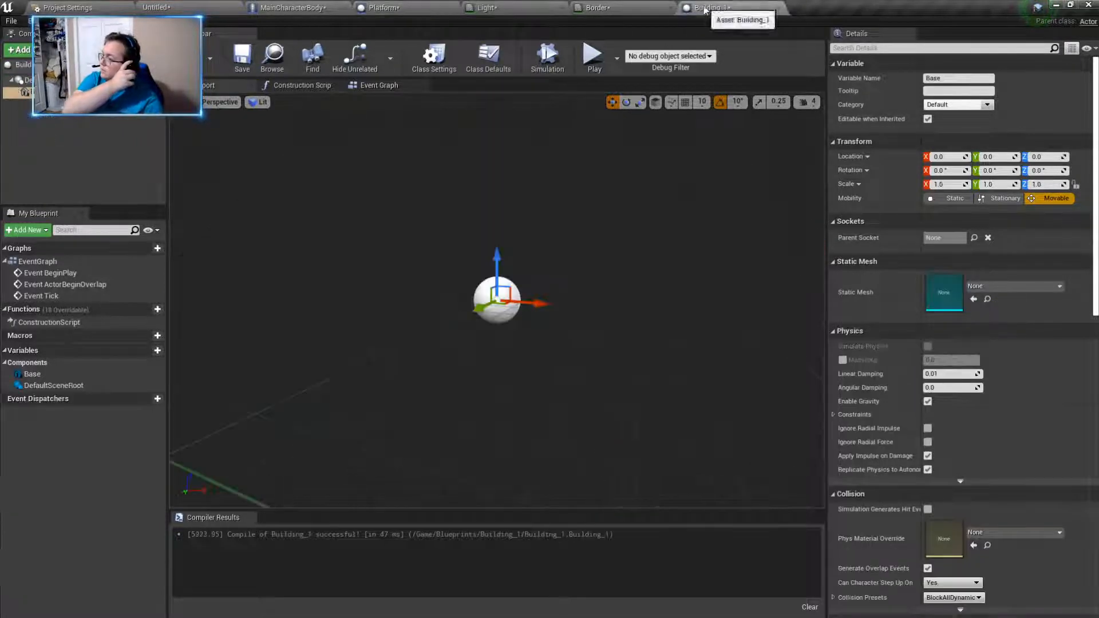
left_click(1051, 285)
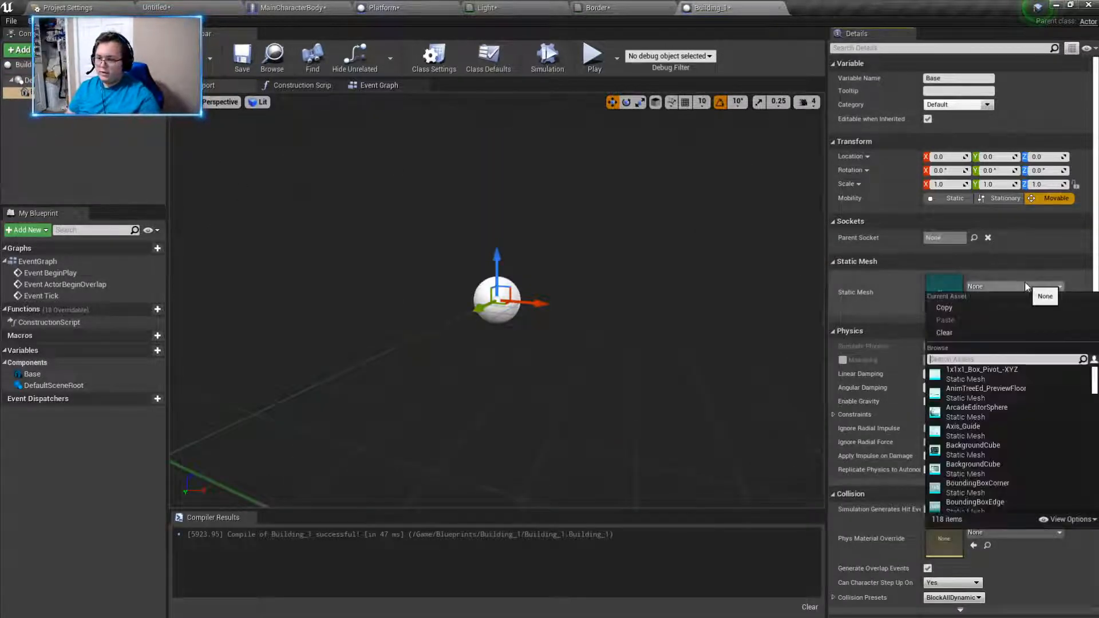
type("cube")
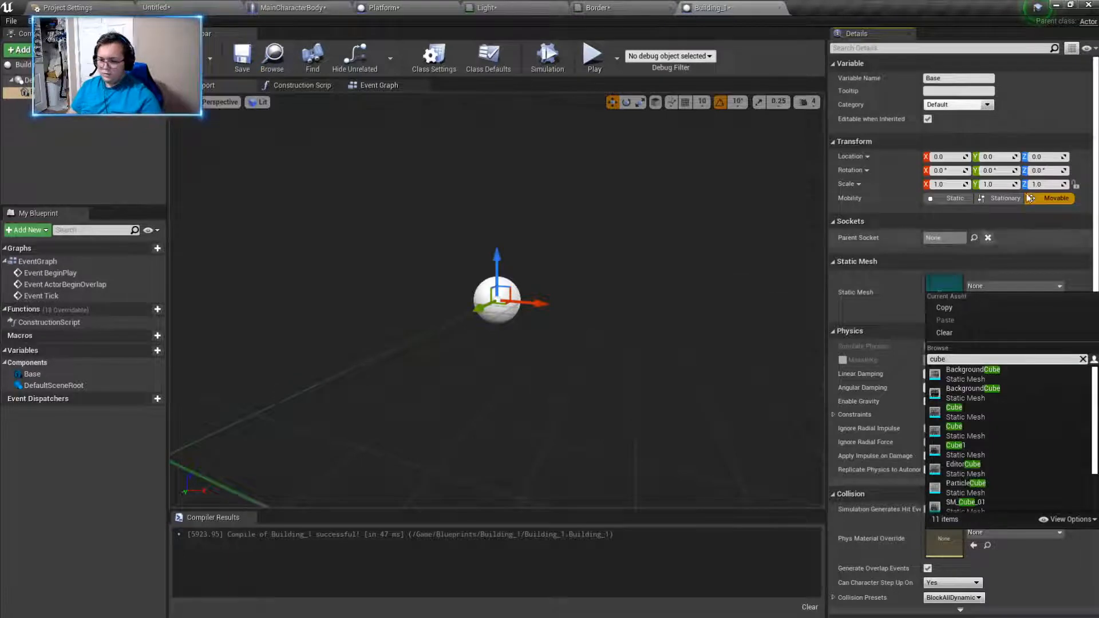
left_click(992, 415)
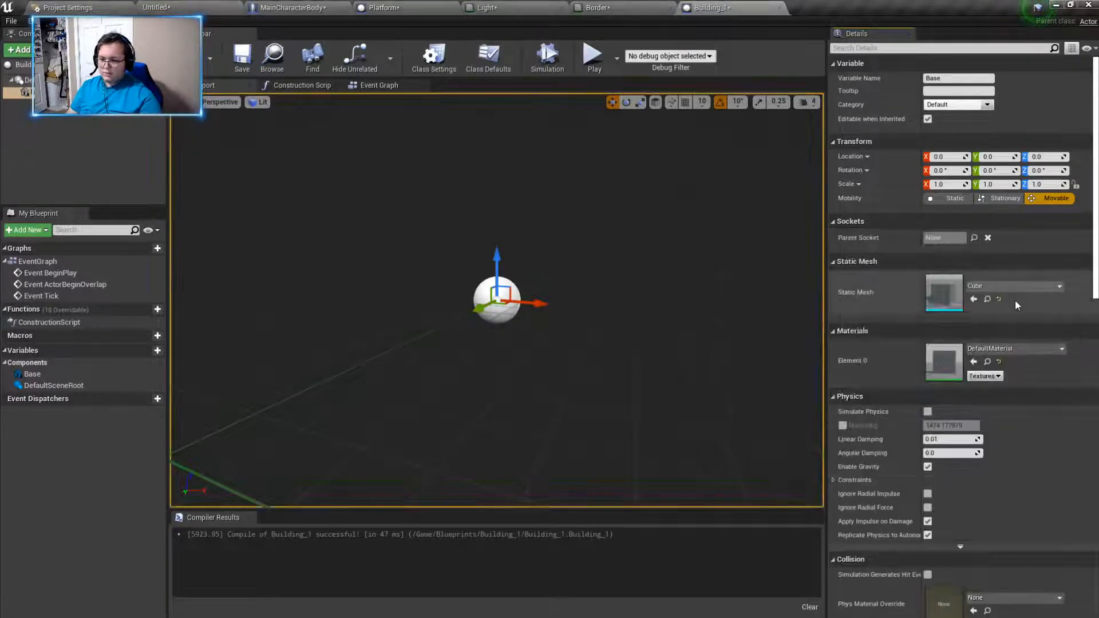
mouse_move(687, 320)
right_mouse_down()
mouse_move(696, 298)
mouse_move(652, 294)
mouse_move(684, 260)
mouse_move(646, 321)
mouse_move(624, 312)
mouse_move(687, 306)
right_mouse_up()
key("s")
key("w")
key("s")
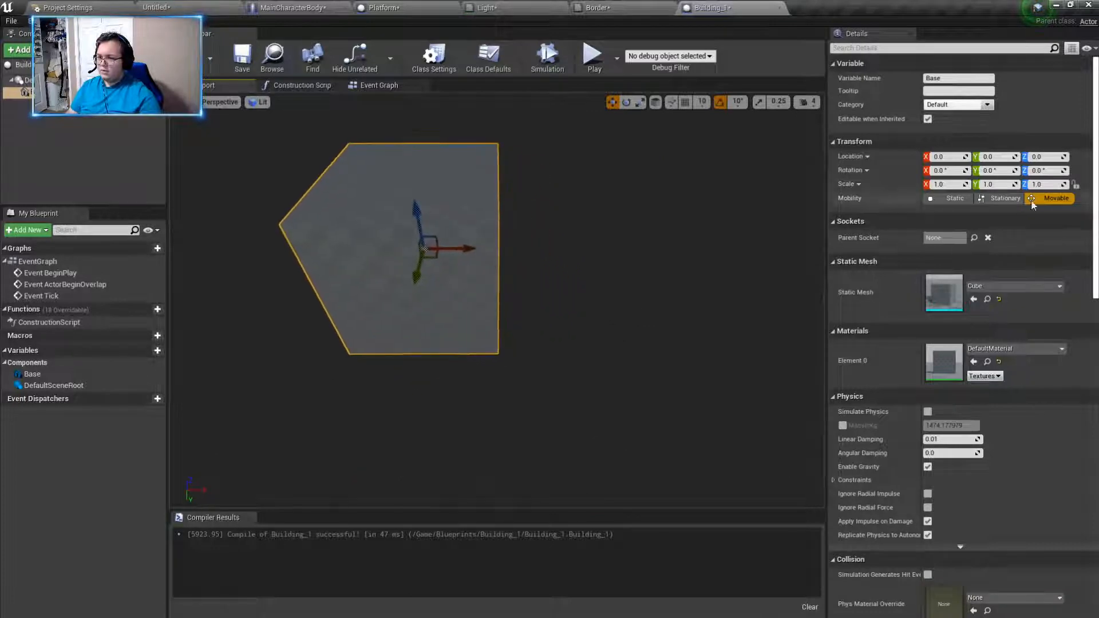
- Close the Light and Border material editors, applying their changes to the original materials
left_click(608, 8)
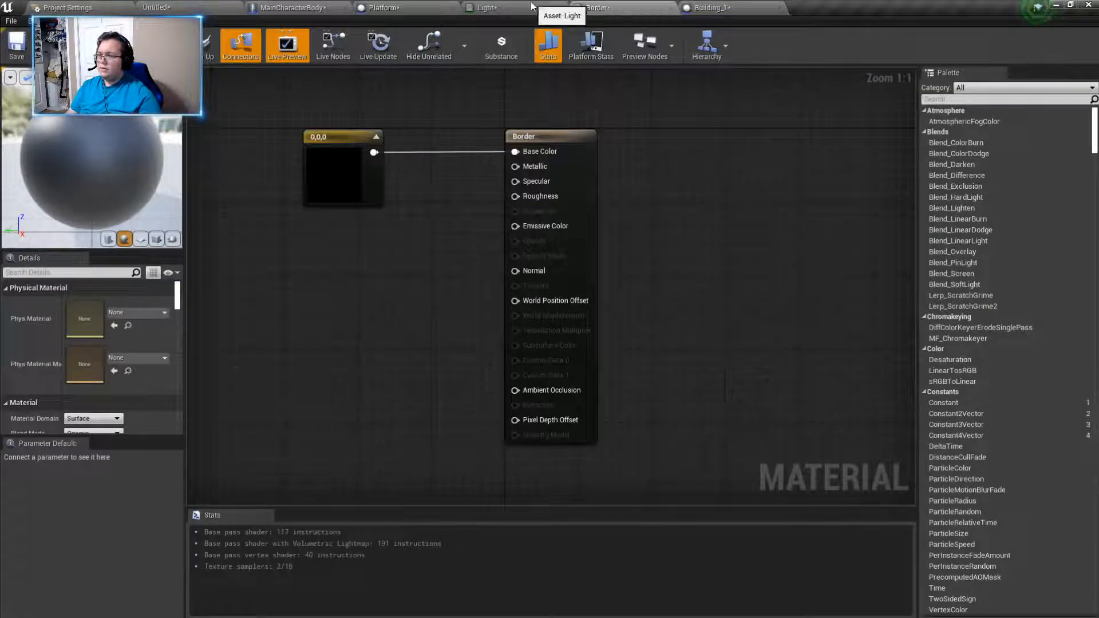
left_click(531, 7)
left_click(417, 7)
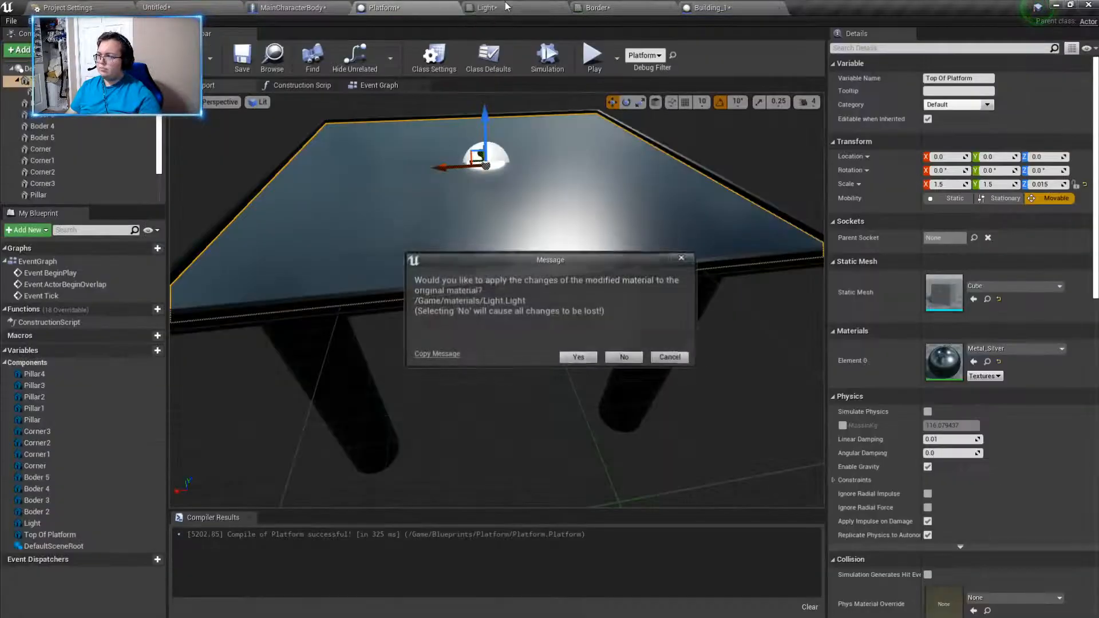
left_click(579, 357)
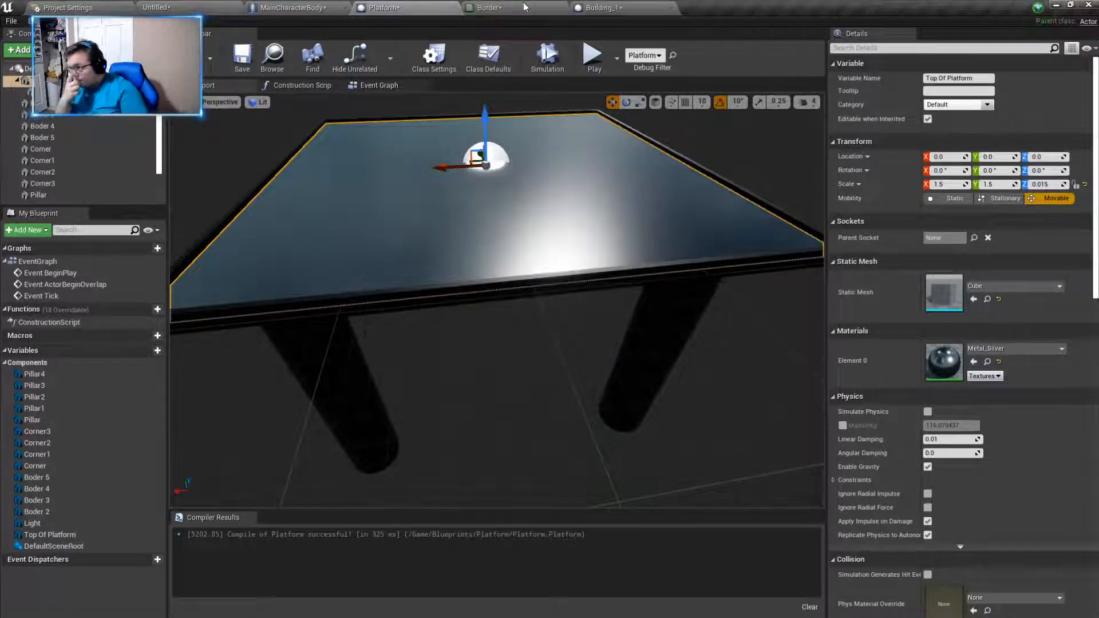
middle_click(525, 6)
left_click(579, 357)
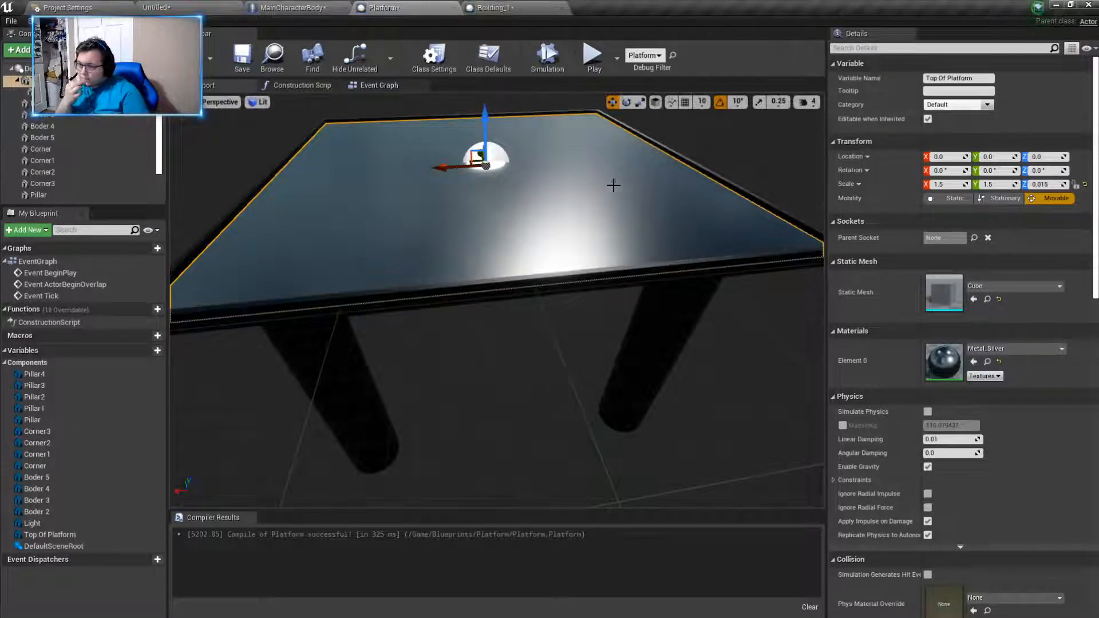
- In the Building_1 blueprint, set the Base component's scale to X 3, Y 3 and Z 0.05
left_click(503, 7)
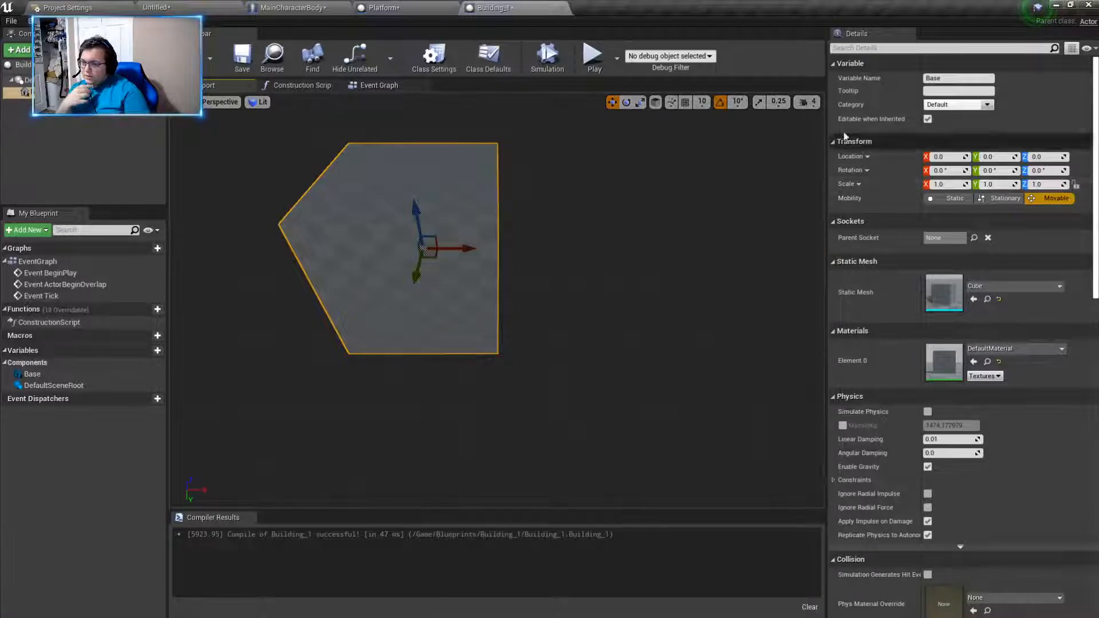
left_click(415, 7)
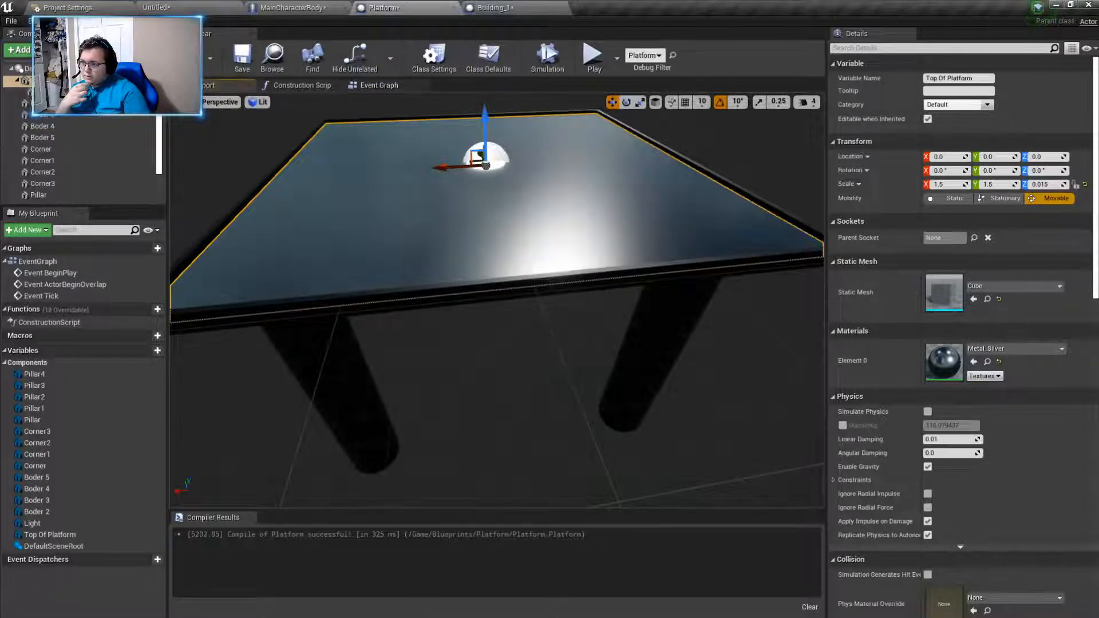
left_click(532, 287)
left_click(491, 8)
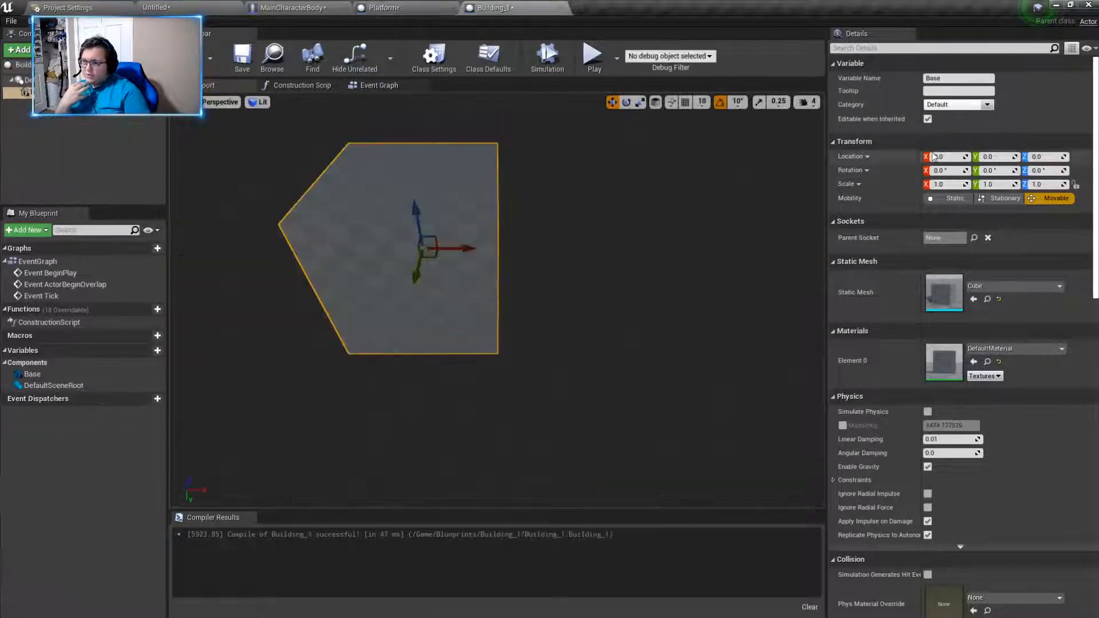
left_click(1044, 184)
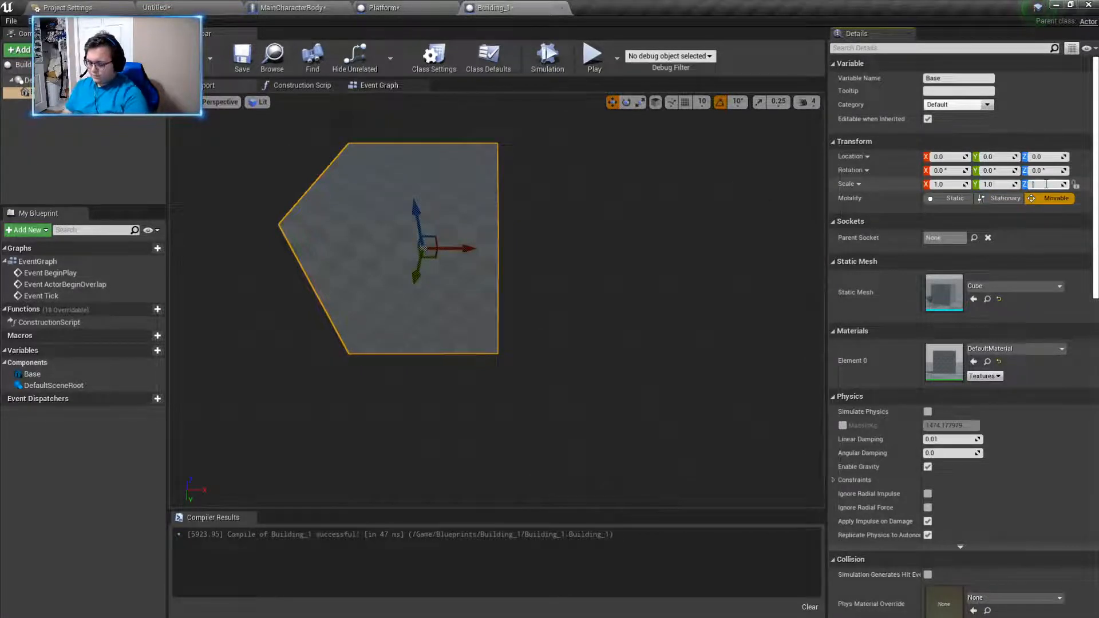
type("0.0")
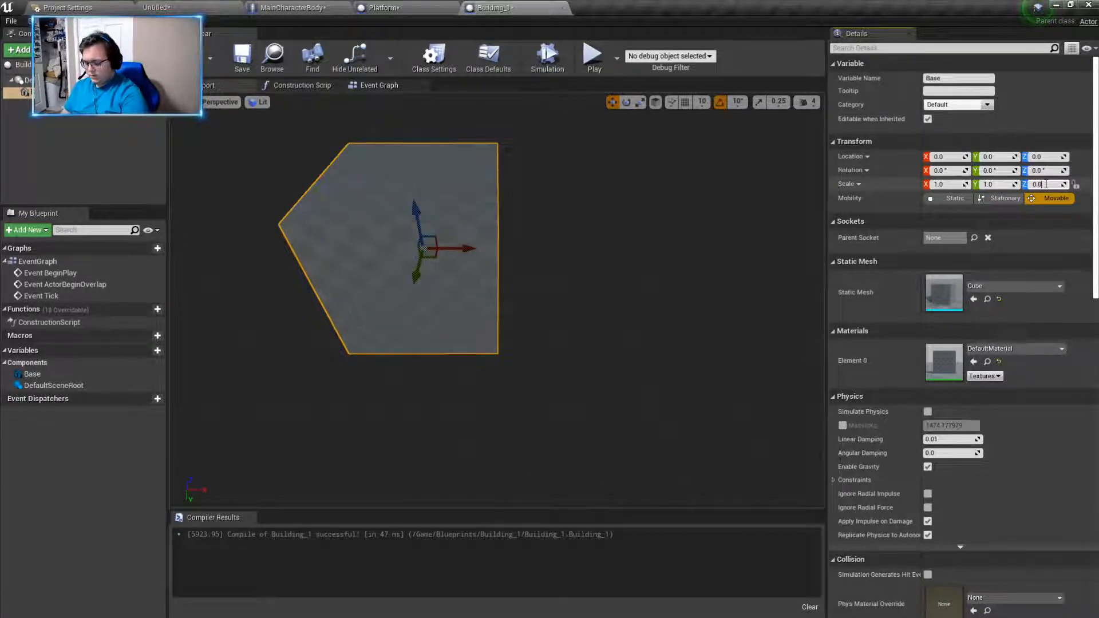
type("5")
key("Return")
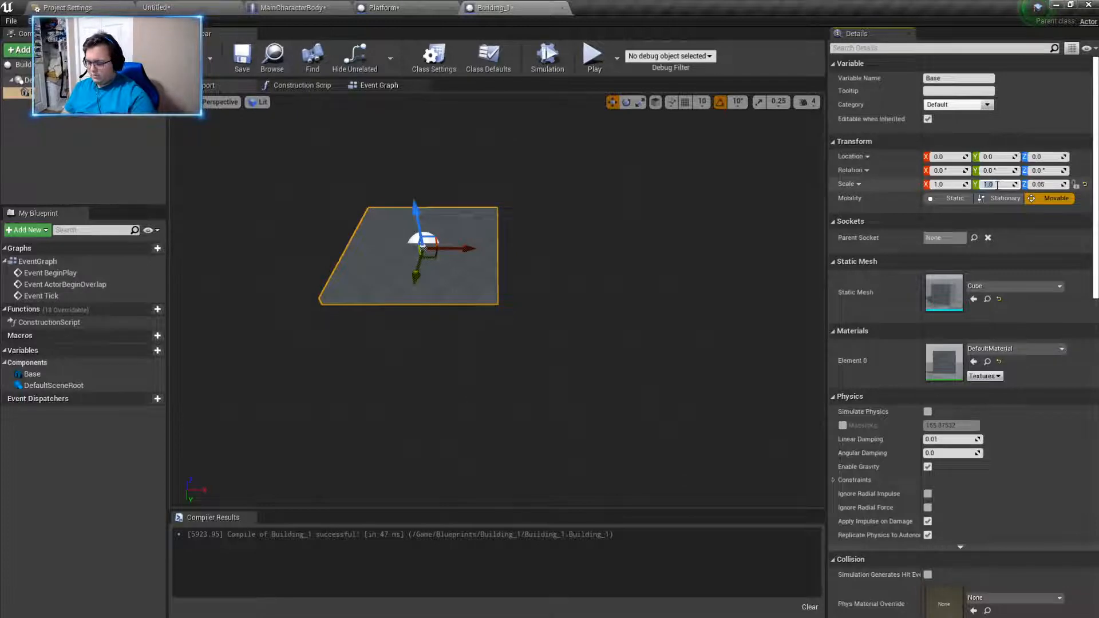
type("3")
key("Return")
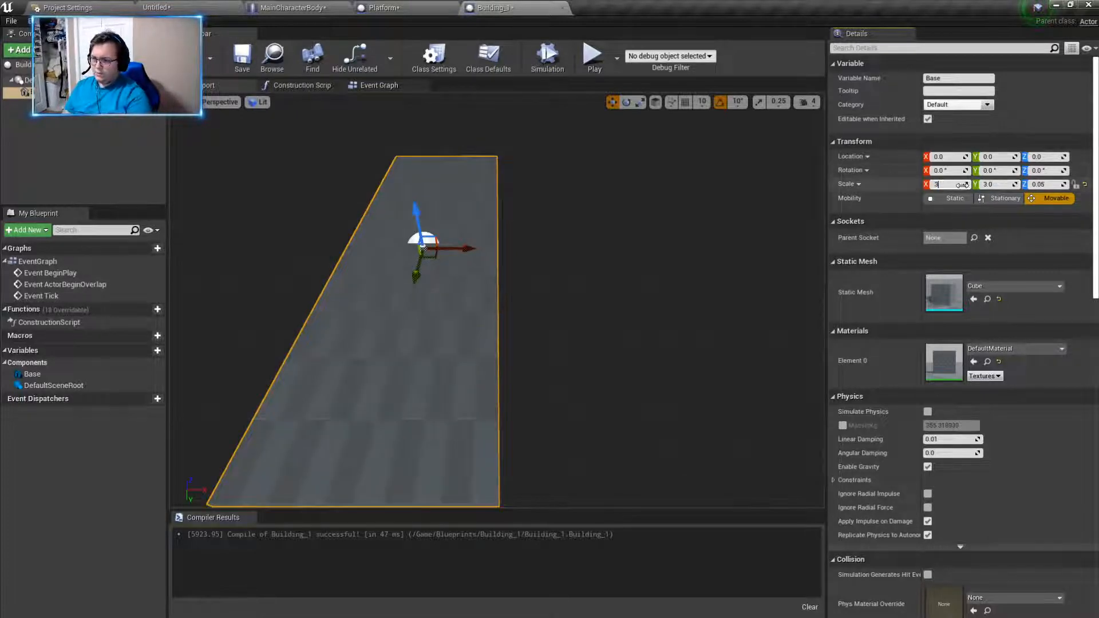
key("Return")
right_click_drag(619, 298, 521, 312)
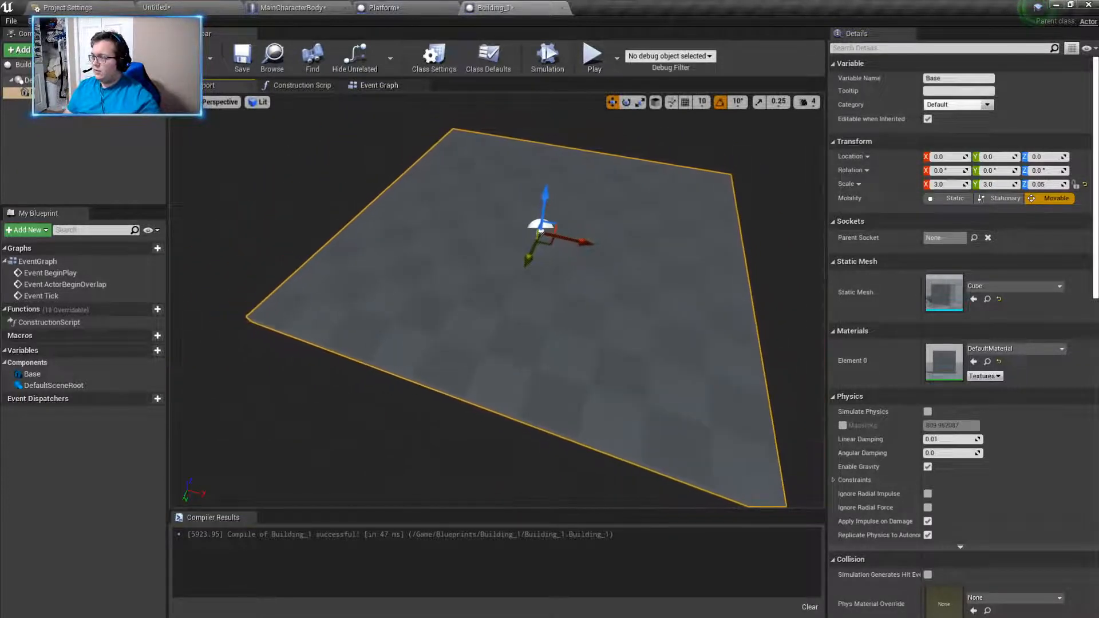
- Place a Building_1 actor in the level beside the platforms, at about X 5364, Y -5071, Z 314
left_click(106, 7)
left_click(201, 6)
left_click_drag(26, 493, 383, 166)
right_click_drag(383, 166, 235, 191)
left_click_drag(528, 91, 527, 274)
right_click_drag(526, 274, 446, 316)
left_click(601, 261)
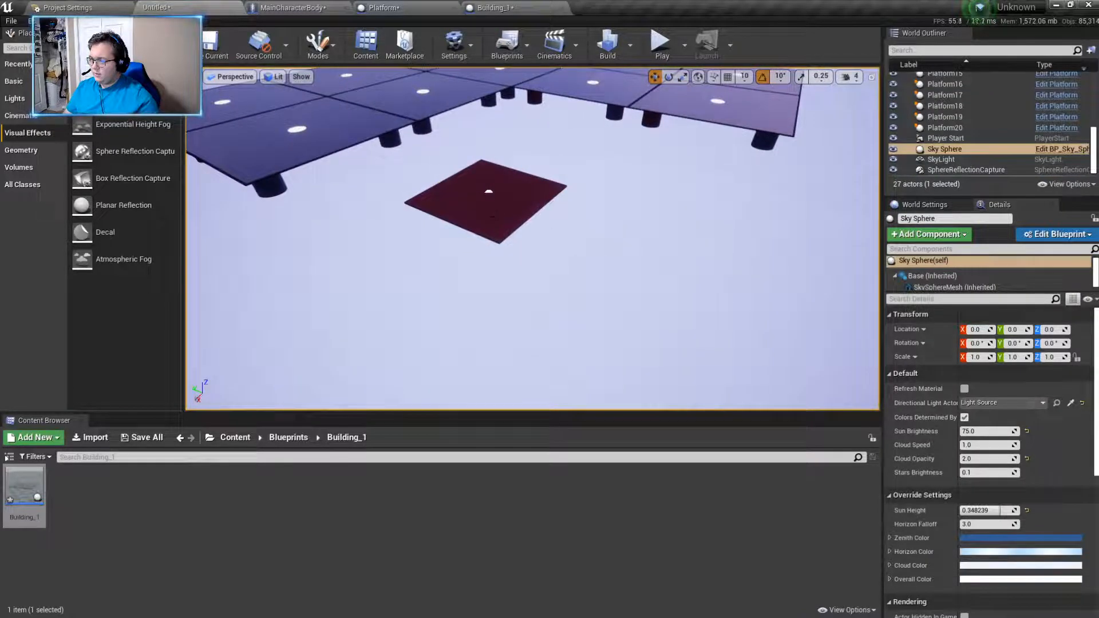
left_click(493, 216)
left_click_drag(467, 208, 523, 183)
mouse_move(524, 182)
right_mouse_down()
mouse_move(548, 68)
mouse_move(578, 149)
mouse_move(532, 189)
mouse_move(544, 178)
right_mouse_up()
right_click_drag(645, 253, 648, 253)
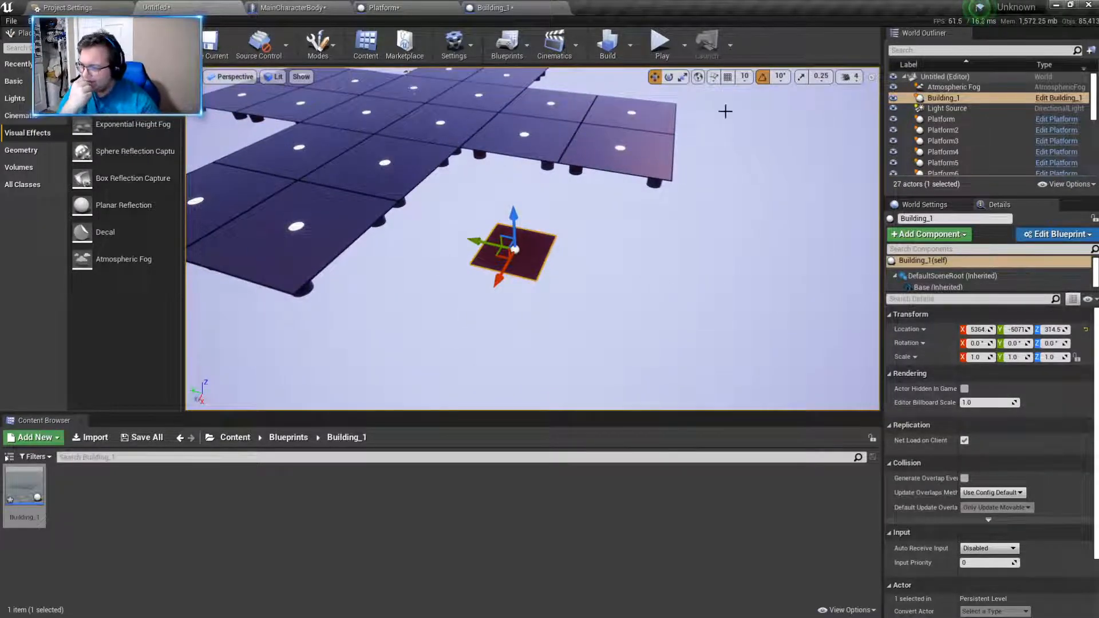
- Set the placed Building_1 actor's scale to 5 in X and Y, matching the neighbouring platforms
left_click(616, 151)
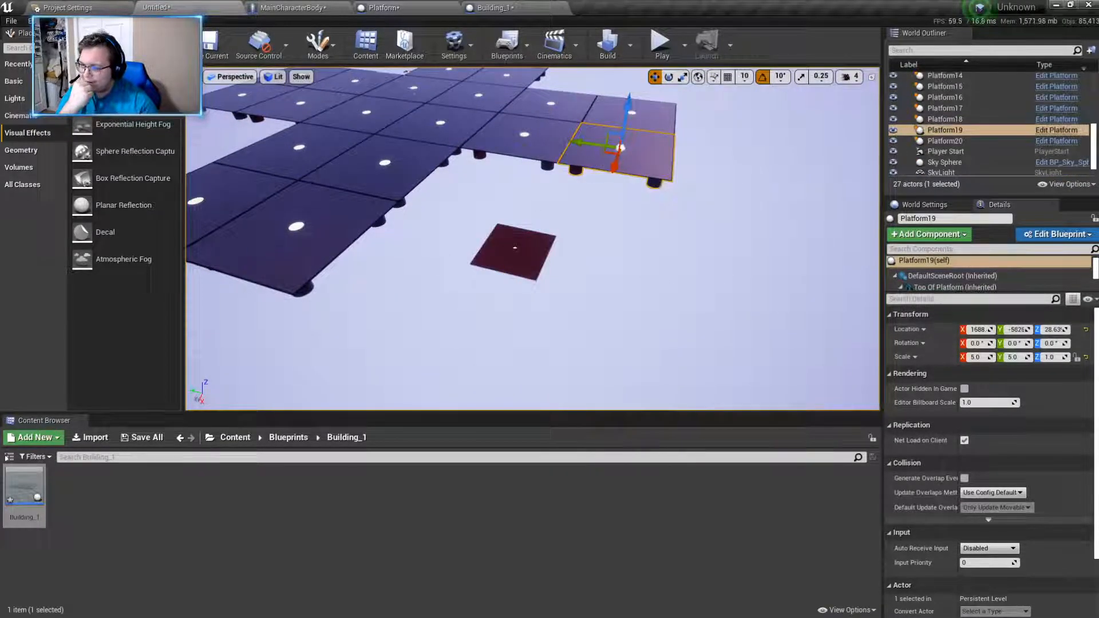
left_click(537, 253)
left_click(983, 358)
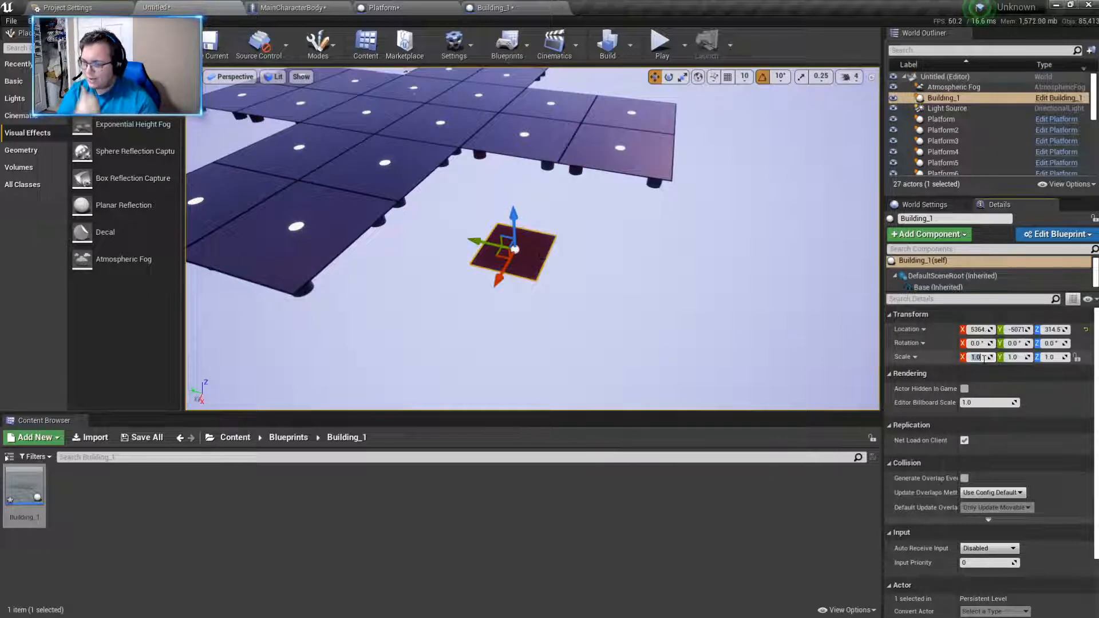
type("5")
key("Return")
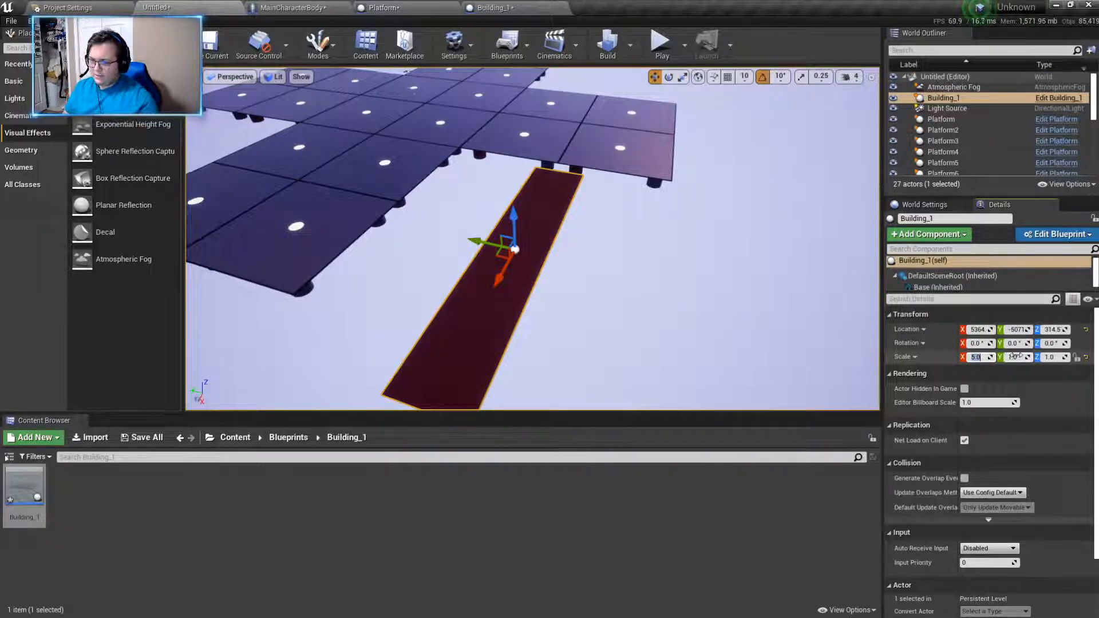
key("Return")
- Move the Building_1 actor closer to the platforms at about X 4660 and lower it to about Z 97
right_click_drag(675, 269, 470, 263)
left_click_drag(455, 199, 491, 199)
left_click_drag(522, 167, 527, 171)
mouse_move(527, 172)
right_mouse_down()
mouse_move(435, 183)
mouse_move(527, 175)
right_mouse_up()
left_click_drag(553, 211, 609, 207)
right_click_drag(608, 207, 487, 189)
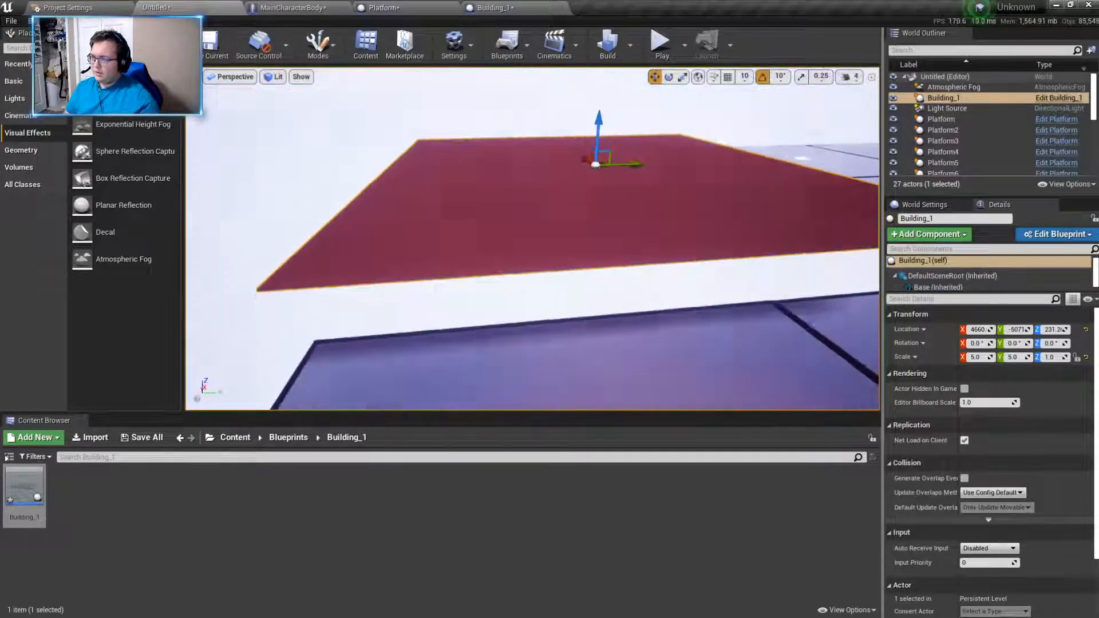
left_click_drag(605, 123, 605, 152)
mouse_move(605, 152)
right_mouse_down()
mouse_move(658, 154)
mouse_move(644, 155)
mouse_move(675, 177)
mouse_move(605, 153)
right_mouse_up()
- Compare the location of Platform19 with that of the Building_1 actor next to it
left_click_drag(412, 107, 411, 88)
right_click_drag(411, 89, 429, 90)
right_click_drag(654, 172, 593, 218)
left_click(595, 217)
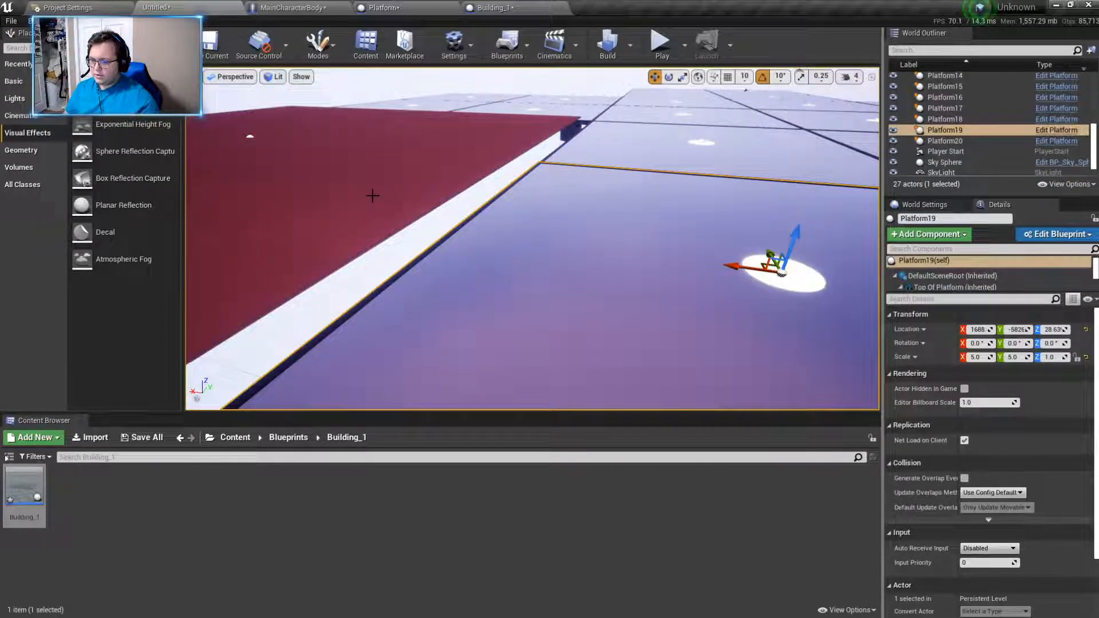
left_click(375, 200)
left_click(478, 265)
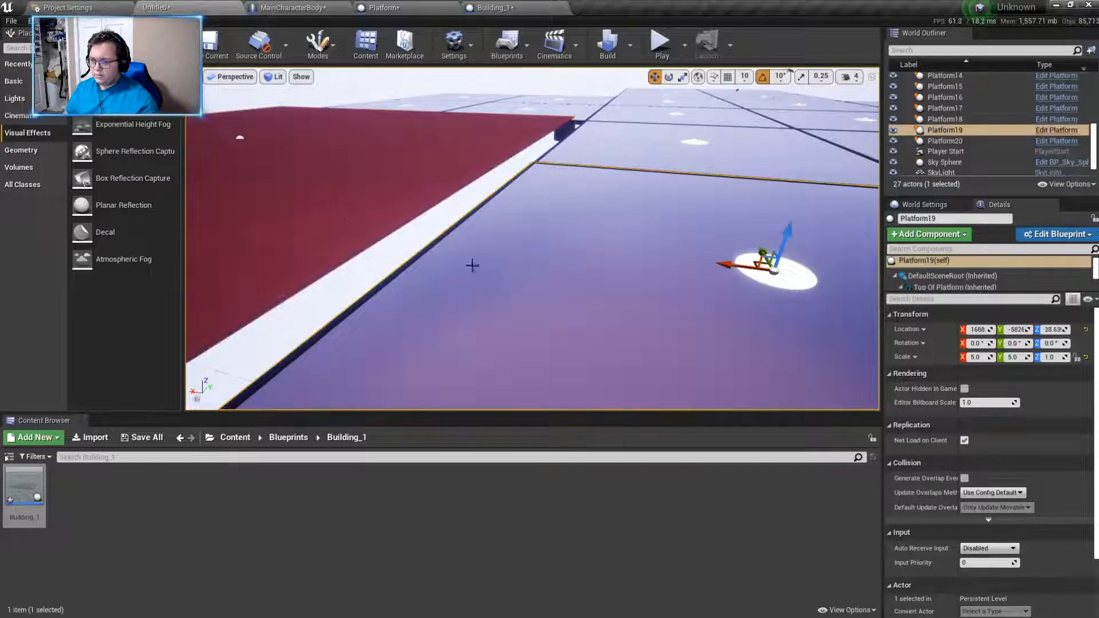
left_click(344, 219)
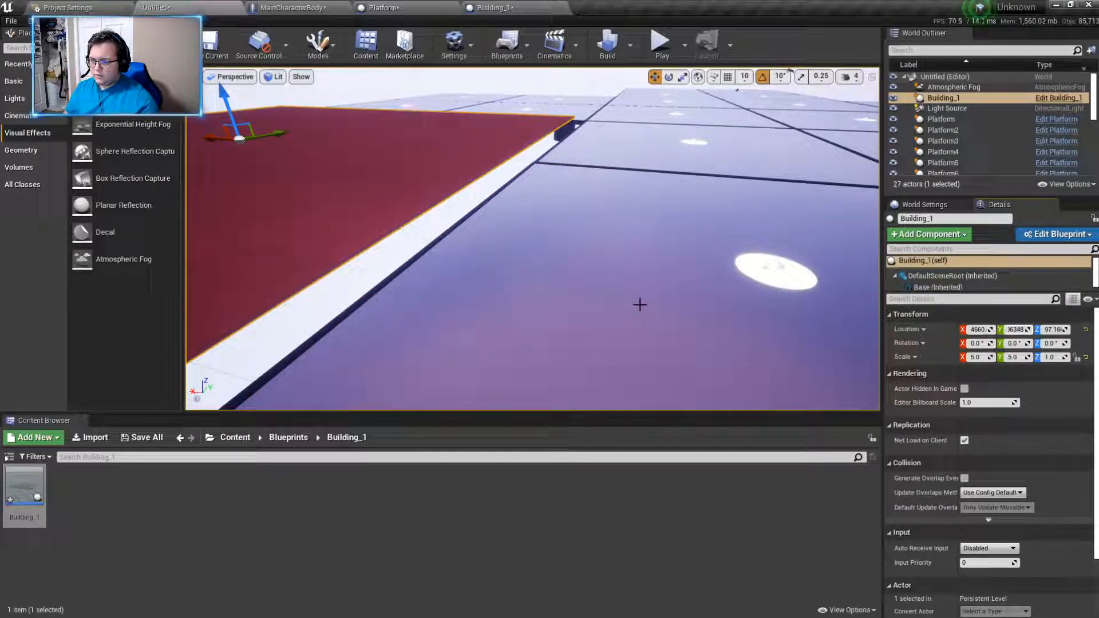
- Align the Building_1 actor with the platform surface, at about X 4579, Y -4798, Z 23.4
mouse_move(465, 176)
right_mouse_down()
mouse_move(389, 157)
mouse_move(464, 176)
right_mouse_up()
left_click_drag(397, 151, 389, 197)
right_click_drag(501, 216, 403, 161)
left_click_drag(341, 148, 346, 147)
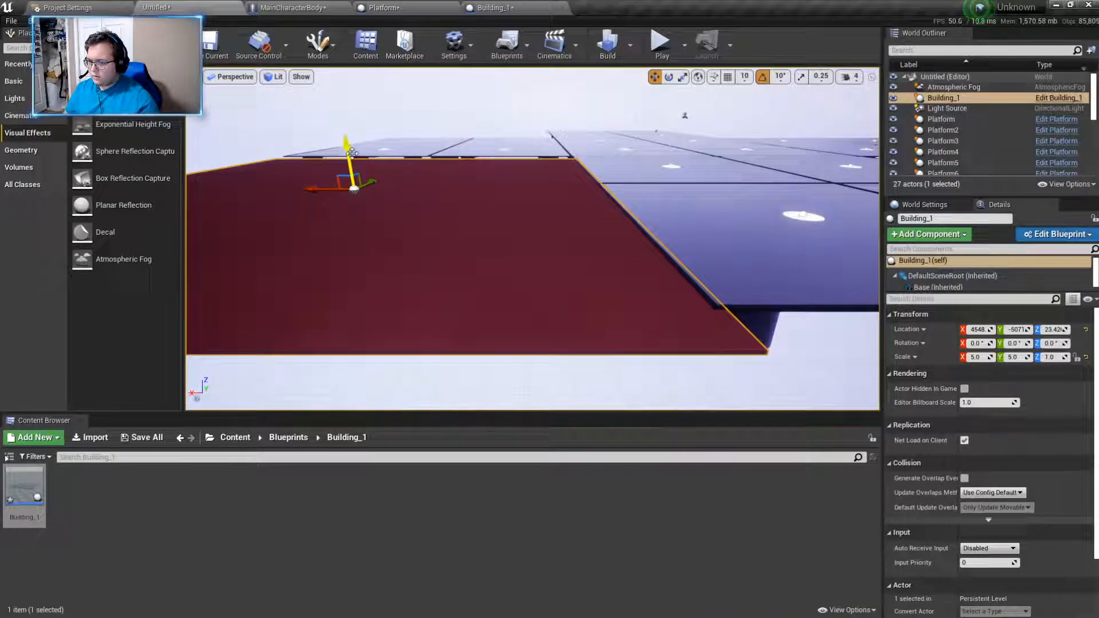
left_click_drag(324, 192, 316, 189)
right_click_drag(687, 280, 515, 273)
left_click_drag(507, 216, 533, 218)
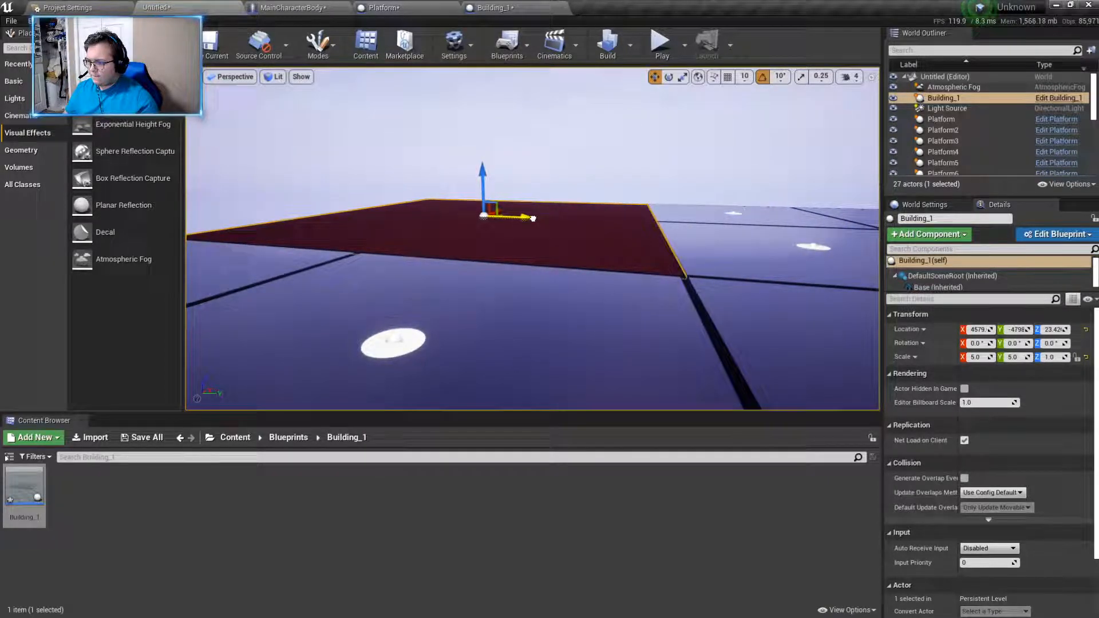
- Play-test the level by walking the character from the platforms across the Building_1 base and back over its edges
left_click(586, 167)
right_click_drag(586, 167, 647, 272)
right_click_drag(430, 178, 630, 218)
key("alt+p")
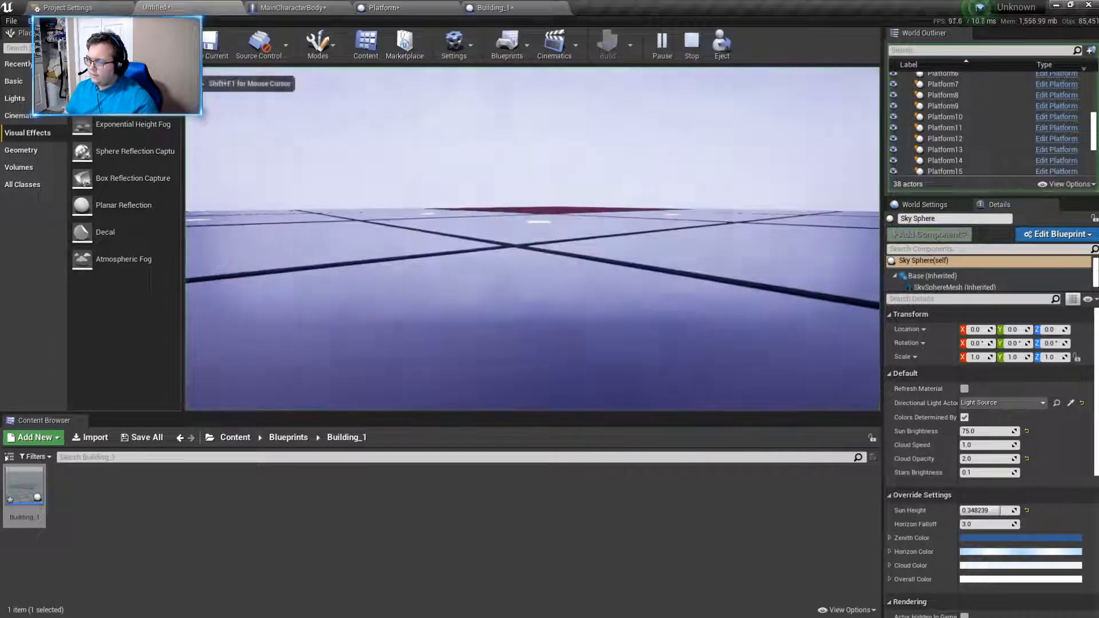
key("w")
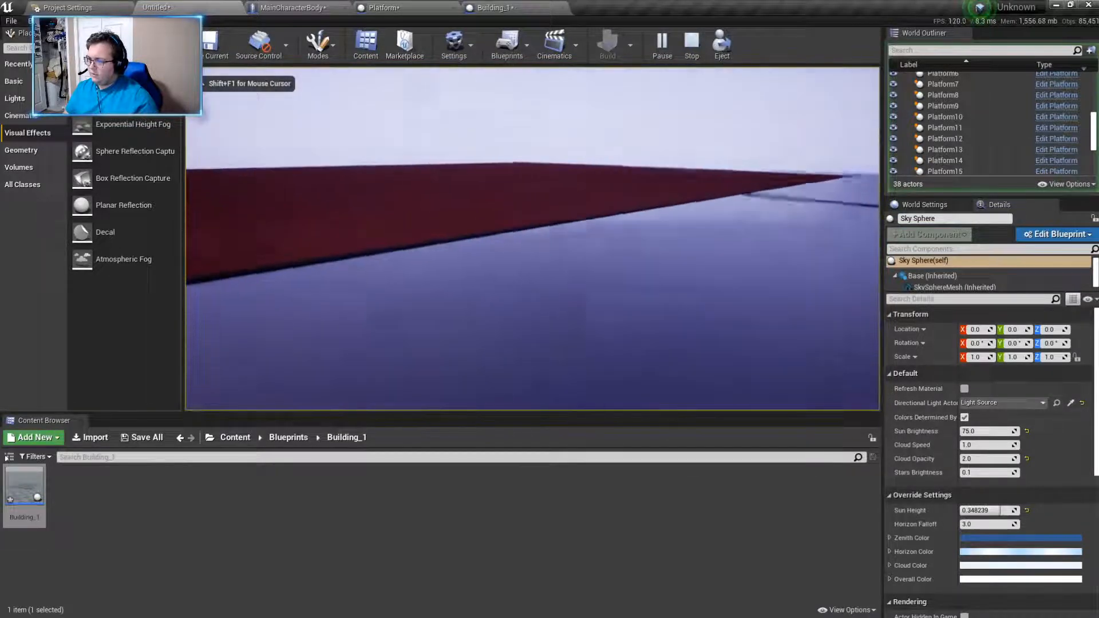
key("w")
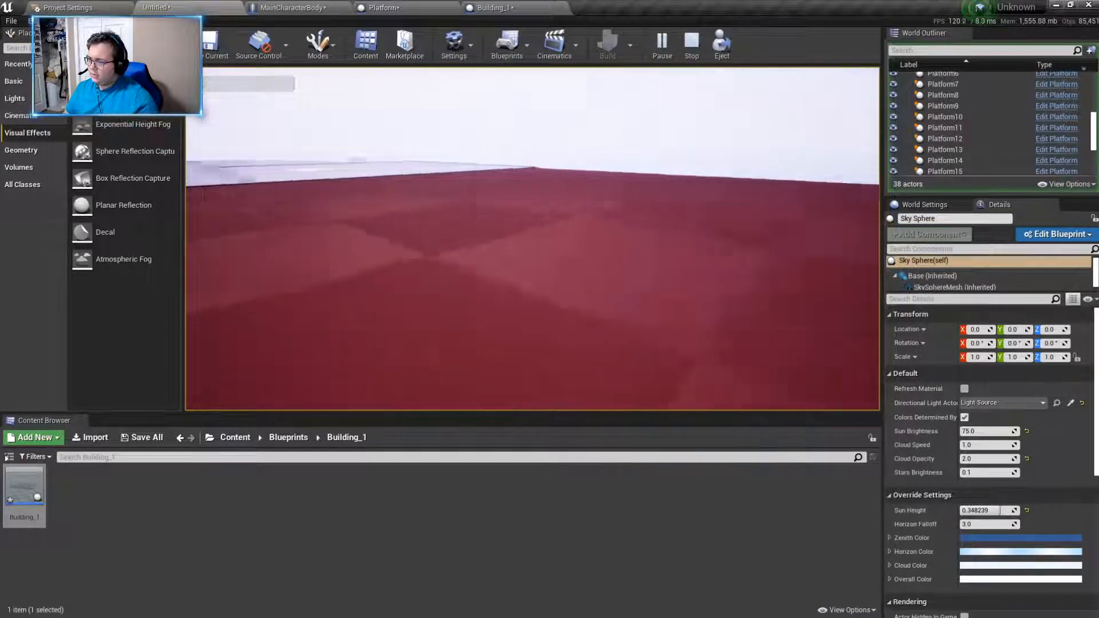
key("w")
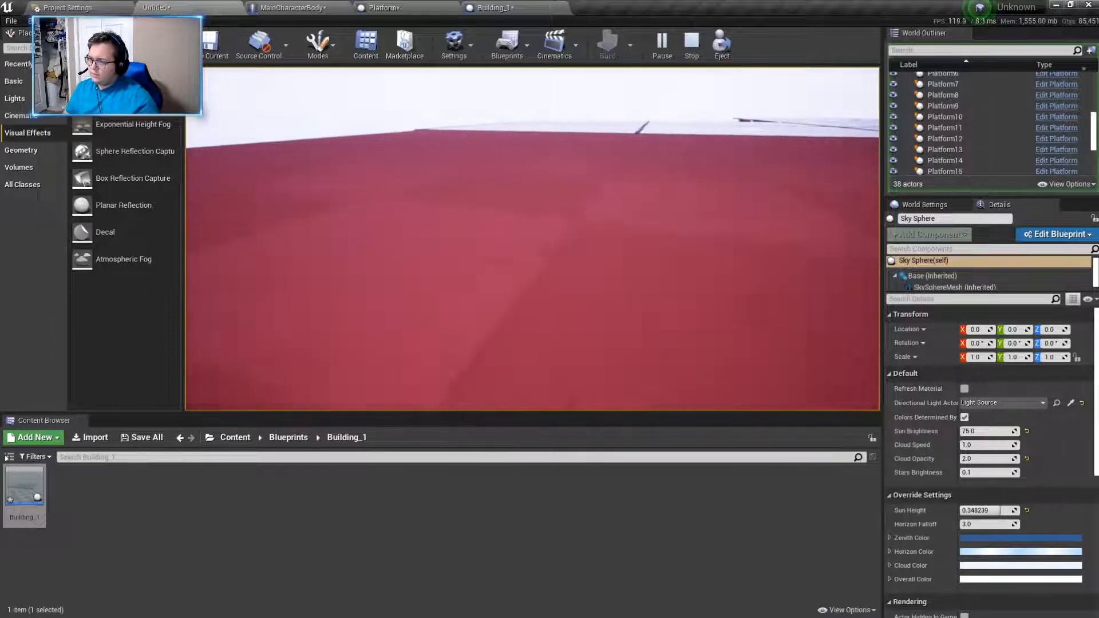
key("w")
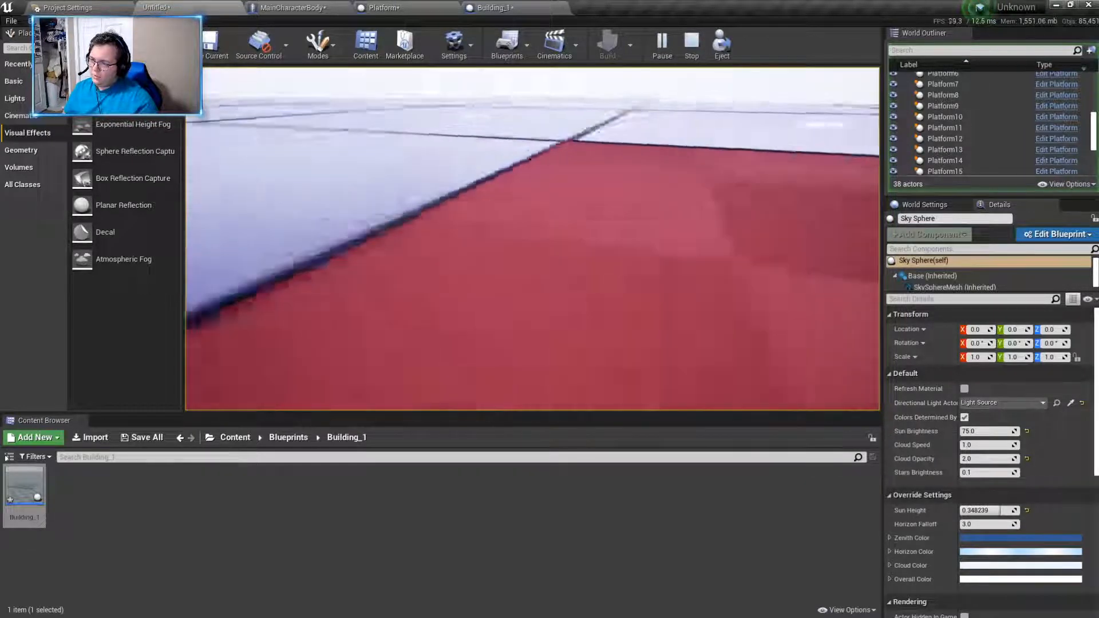
key("w")
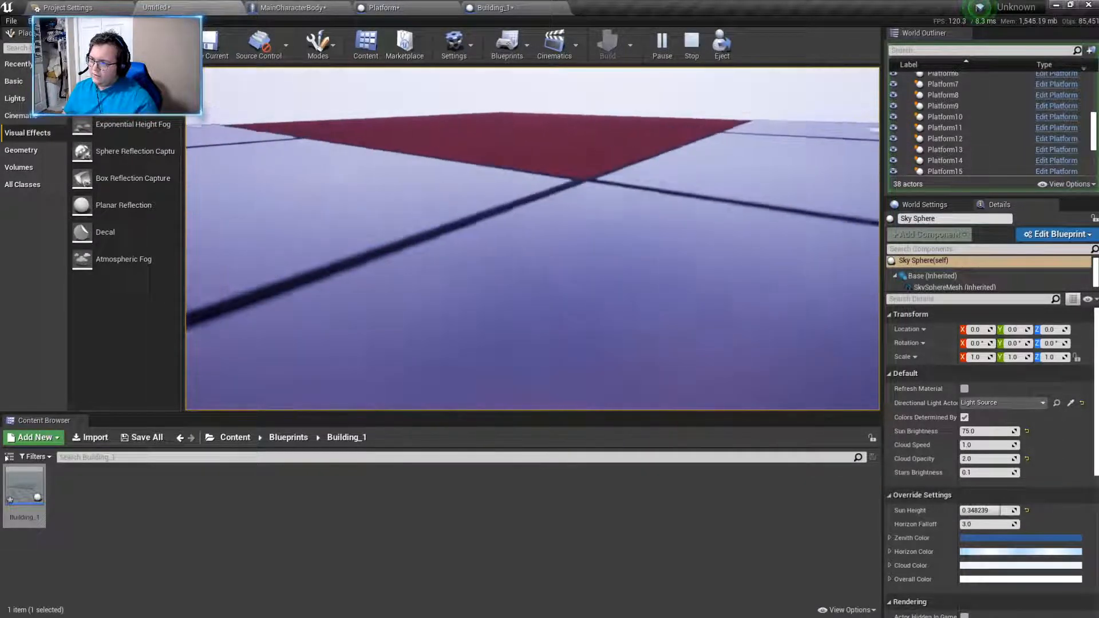
key("w")
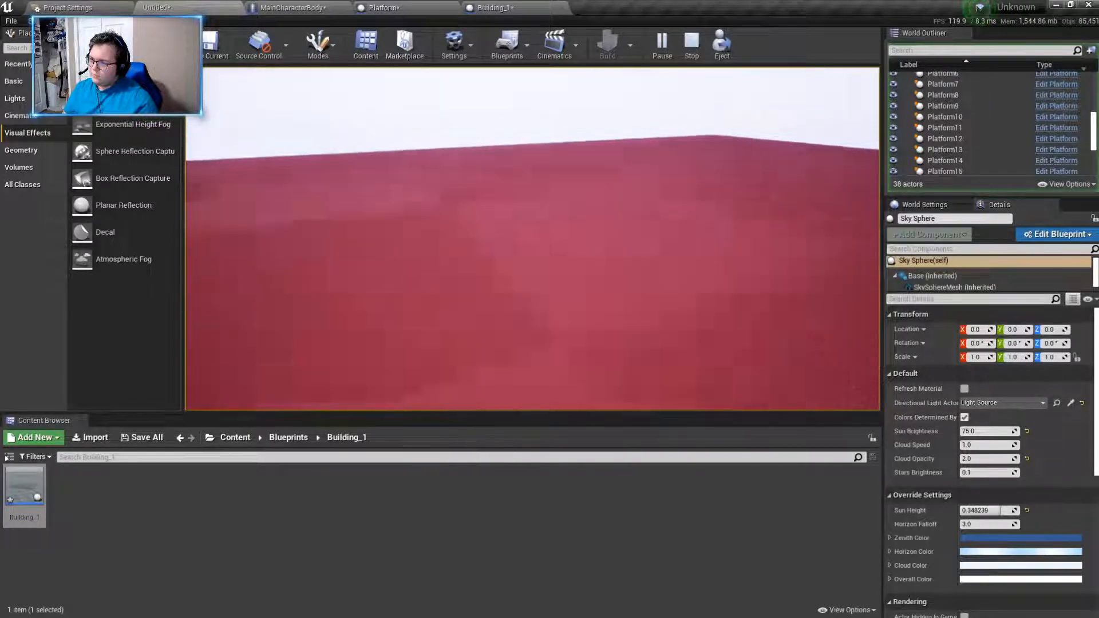
key("w")
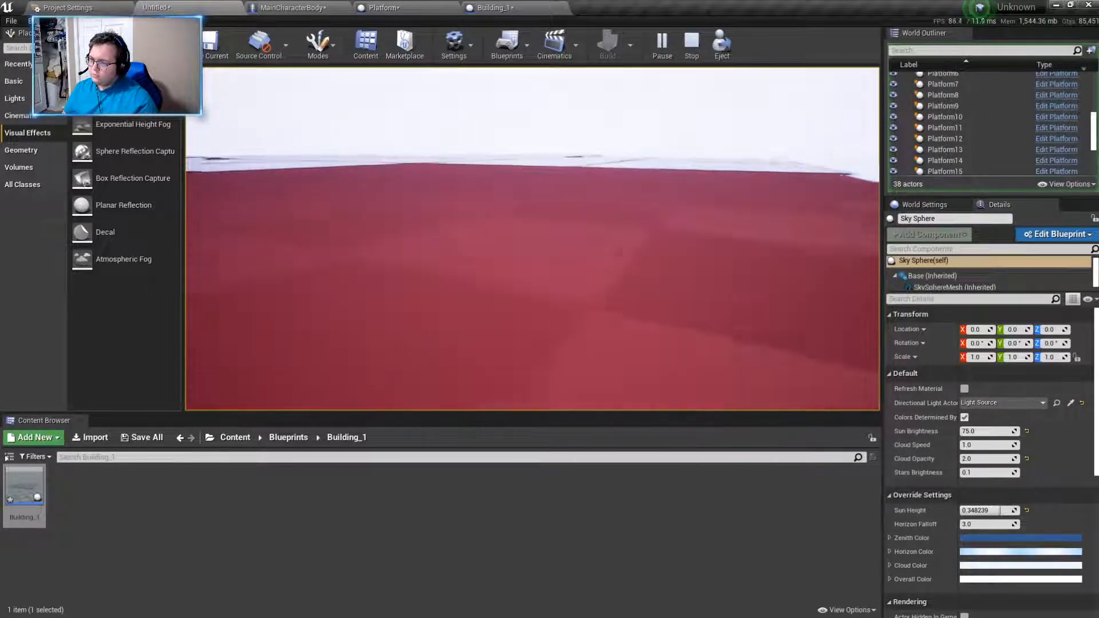
key("w")
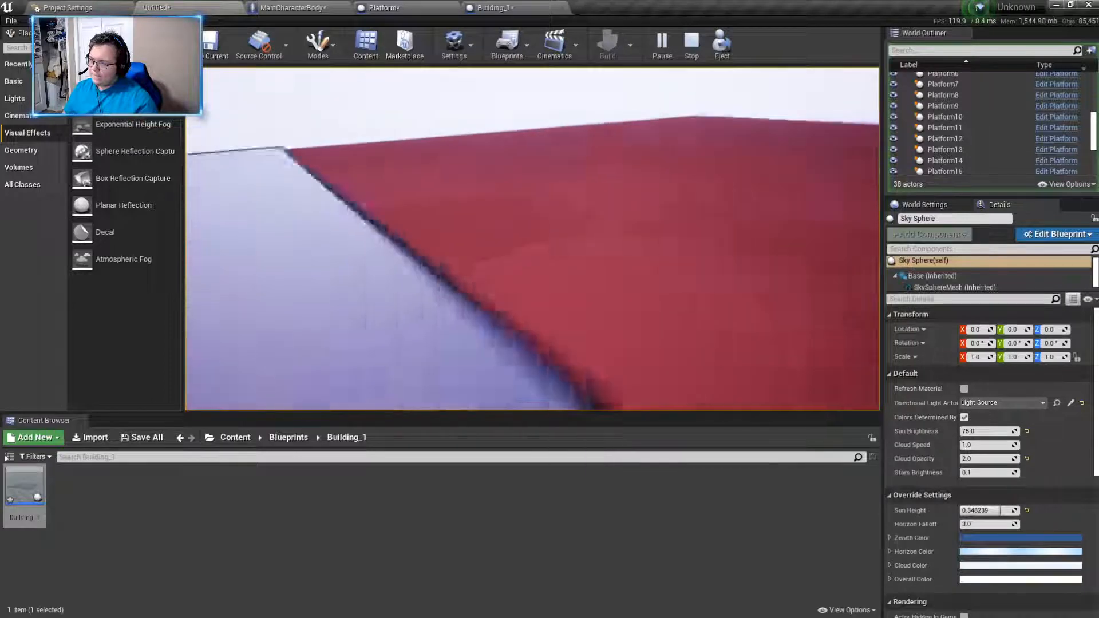
key("w")
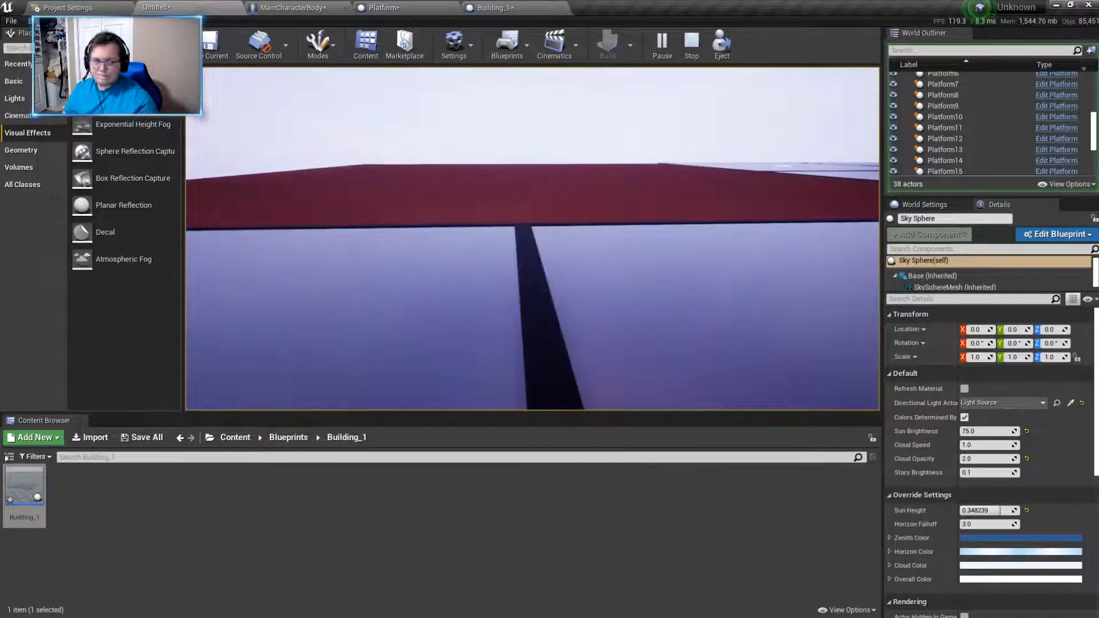
key("w")
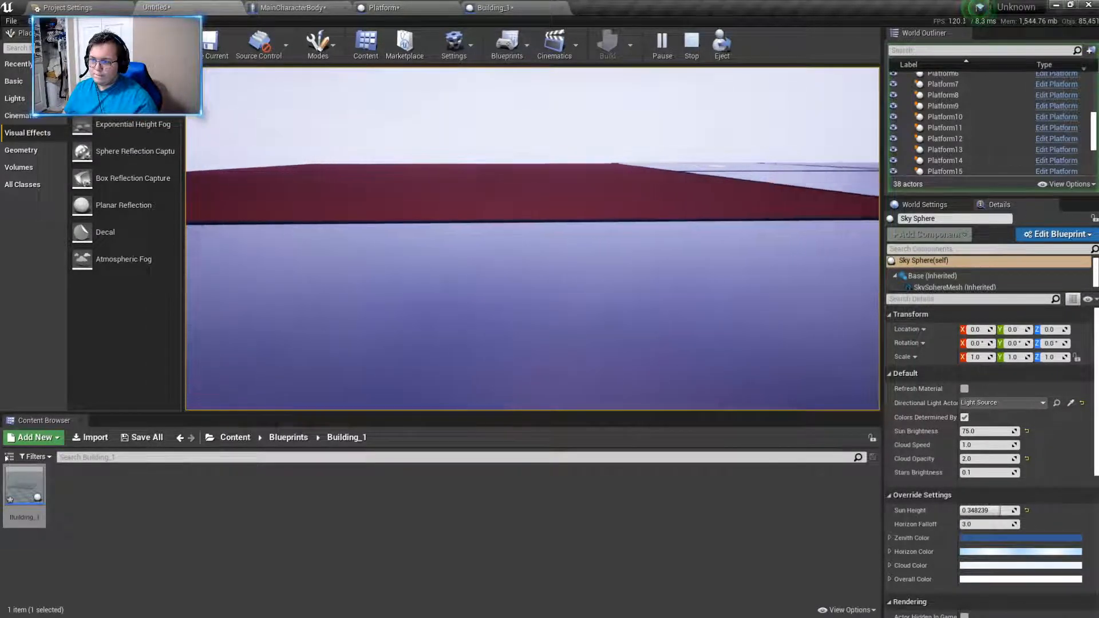
key("w")
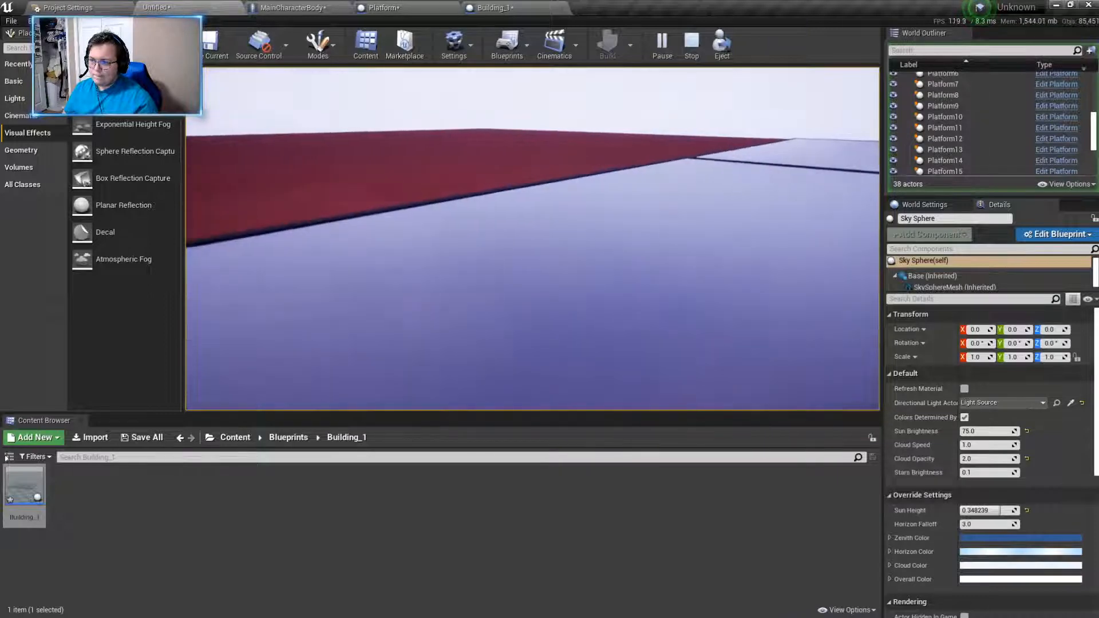
key("w")
key("Escape")
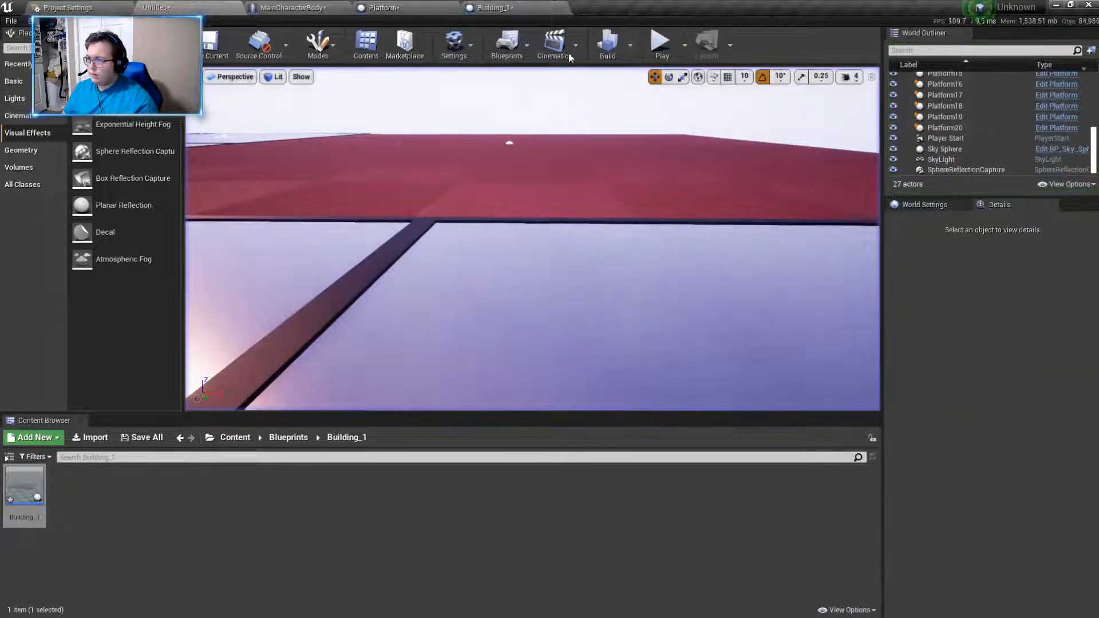
- In the Building_1 blueprint, add a Static Mesh component under DefaultSceneRoot and name it Door Frame
key("s")
right_click_drag(625, 260, 670, 270)
key("w")
key("d")
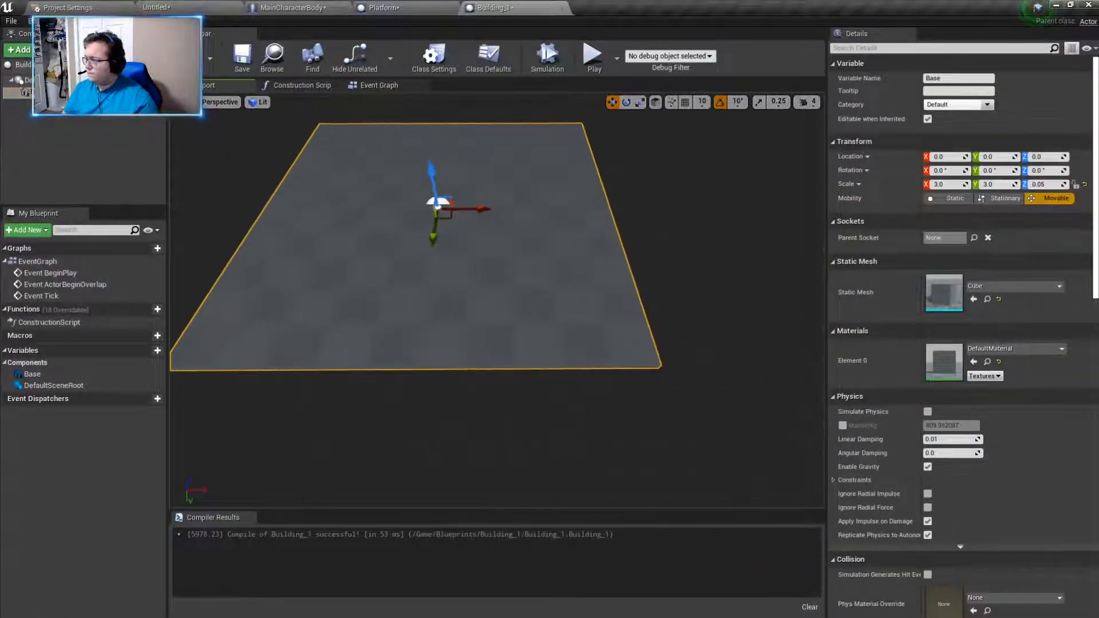
left_click(53, 80)
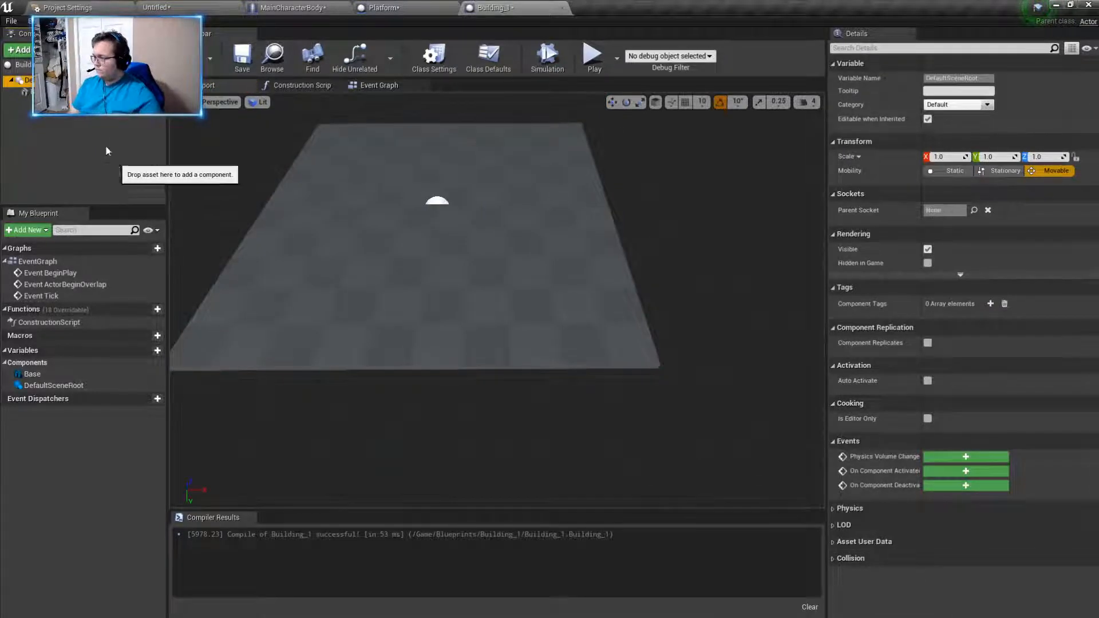
left_click(20, 50)
left_click(63, 207)
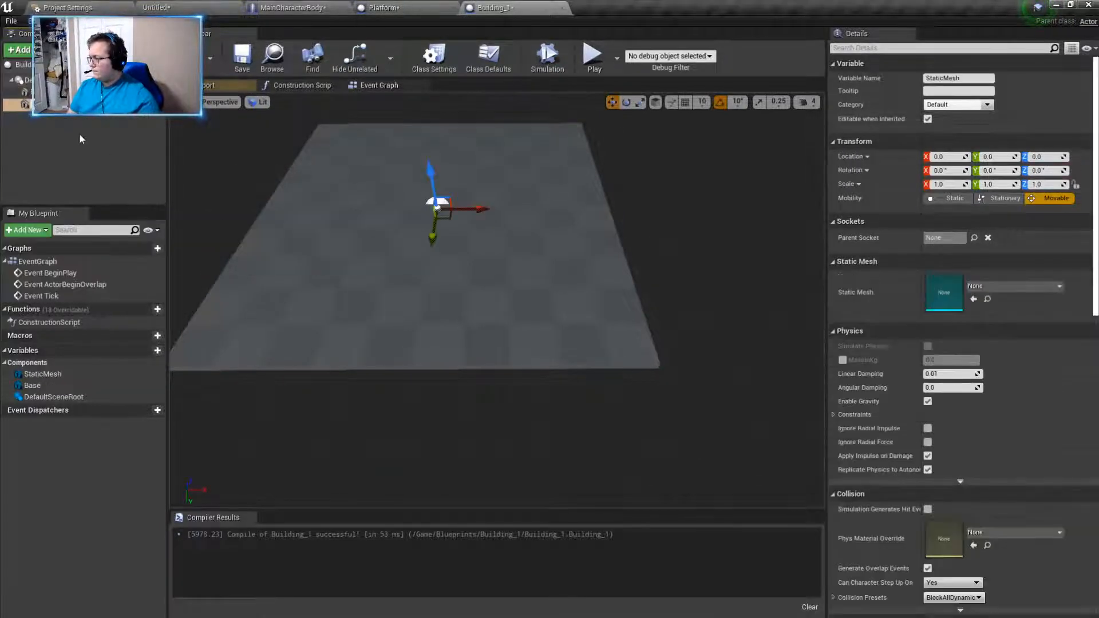
key("BackSpace")
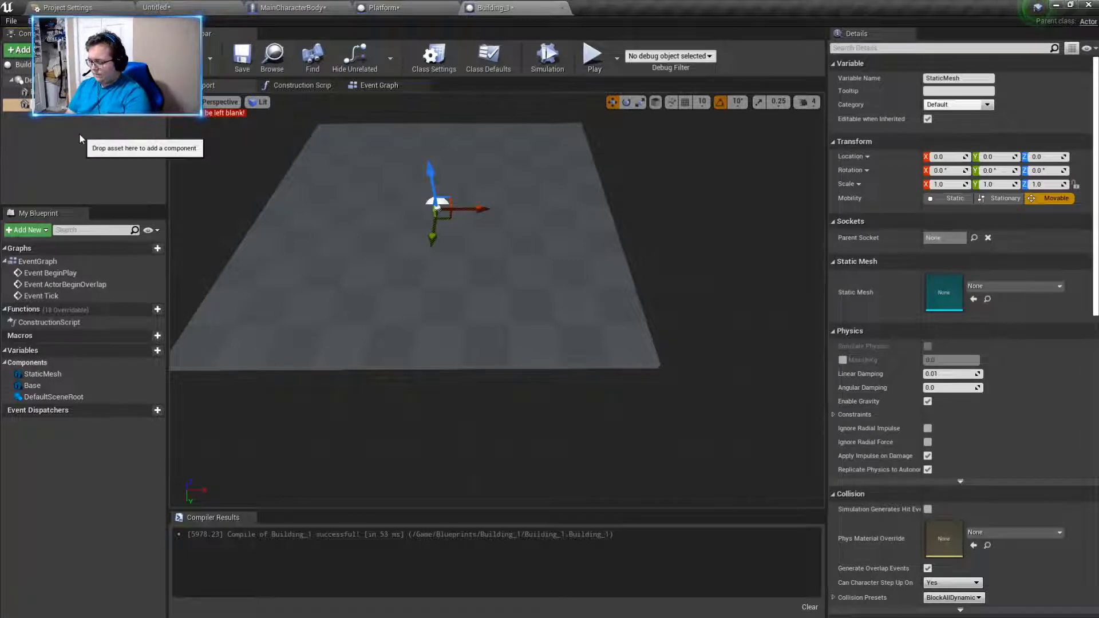
type("Building")
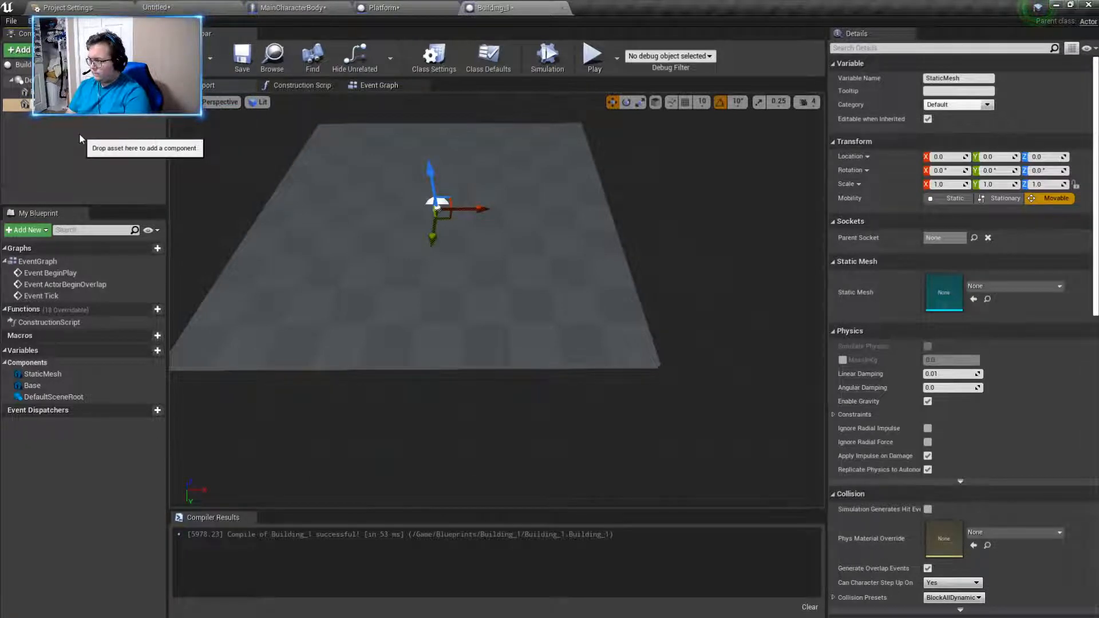
key("Return")
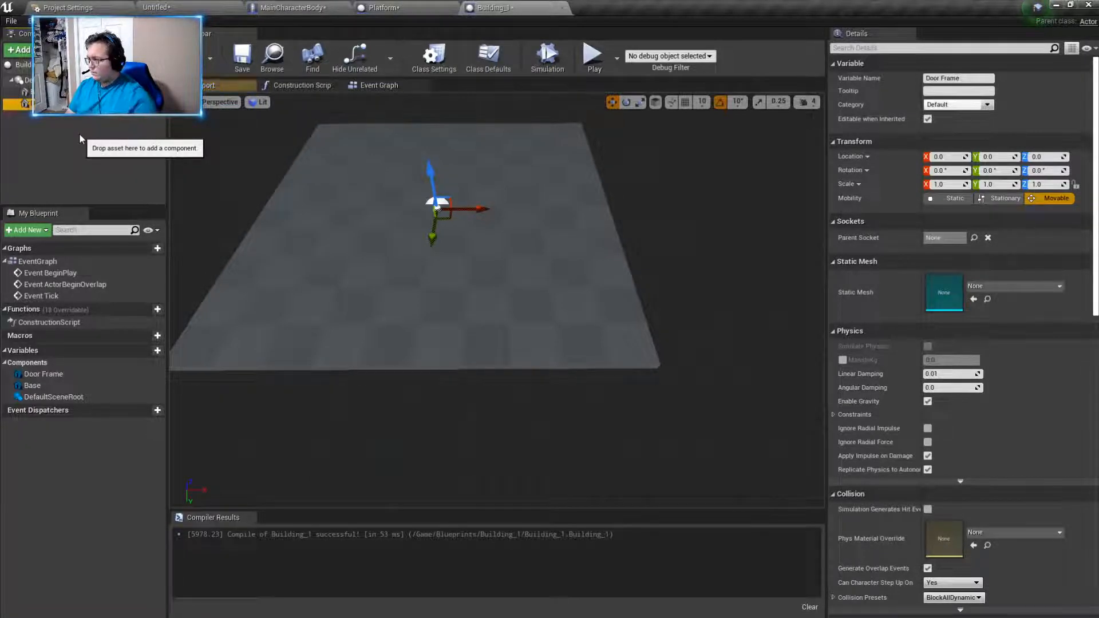
- Assign the Cube mesh to the Door Frame component and set its scale to 0.25 on all axes
left_click(1015, 287)
type("cube")
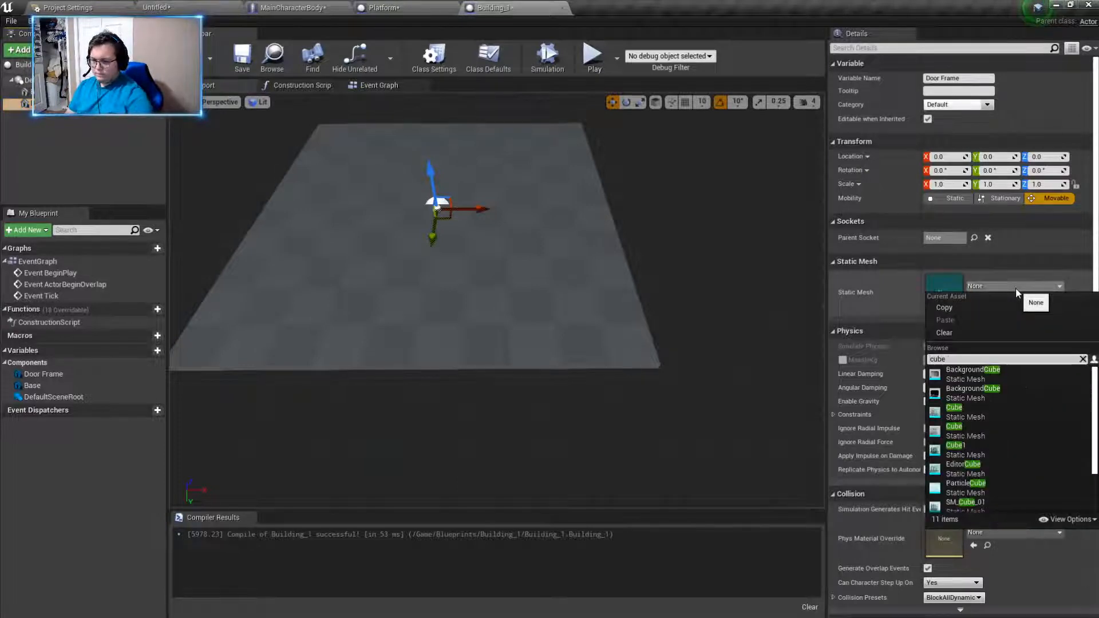
left_click(998, 417)
mouse_move(707, 358)
right_mouse_down()
mouse_move(707, 343)
mouse_move(706, 359)
right_mouse_up()
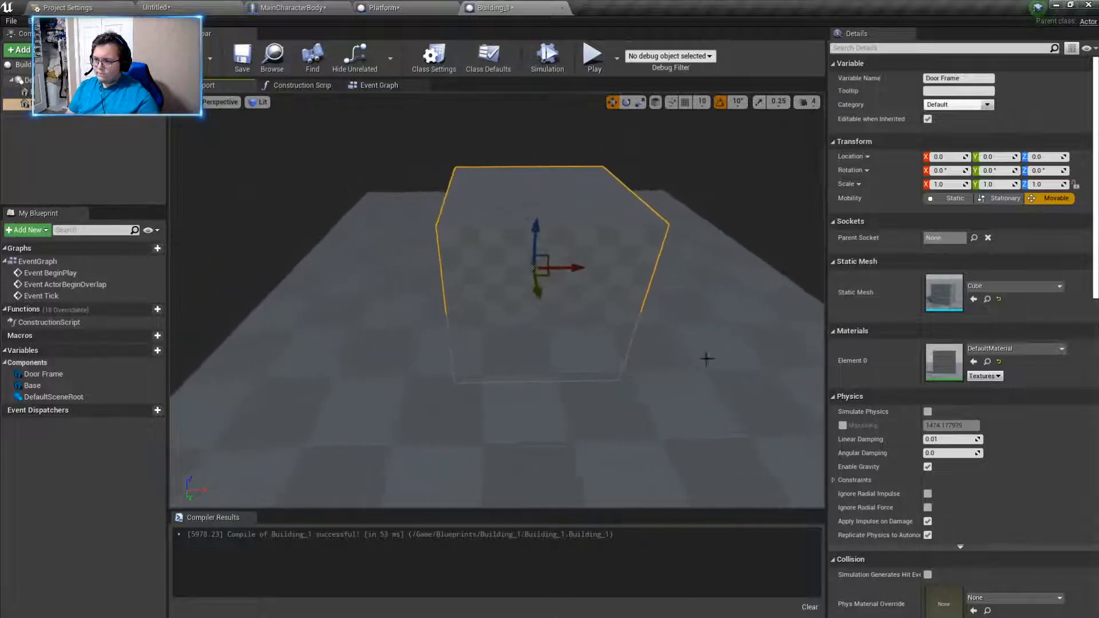
left_click(948, 186)
type("0.25")
key("Return")
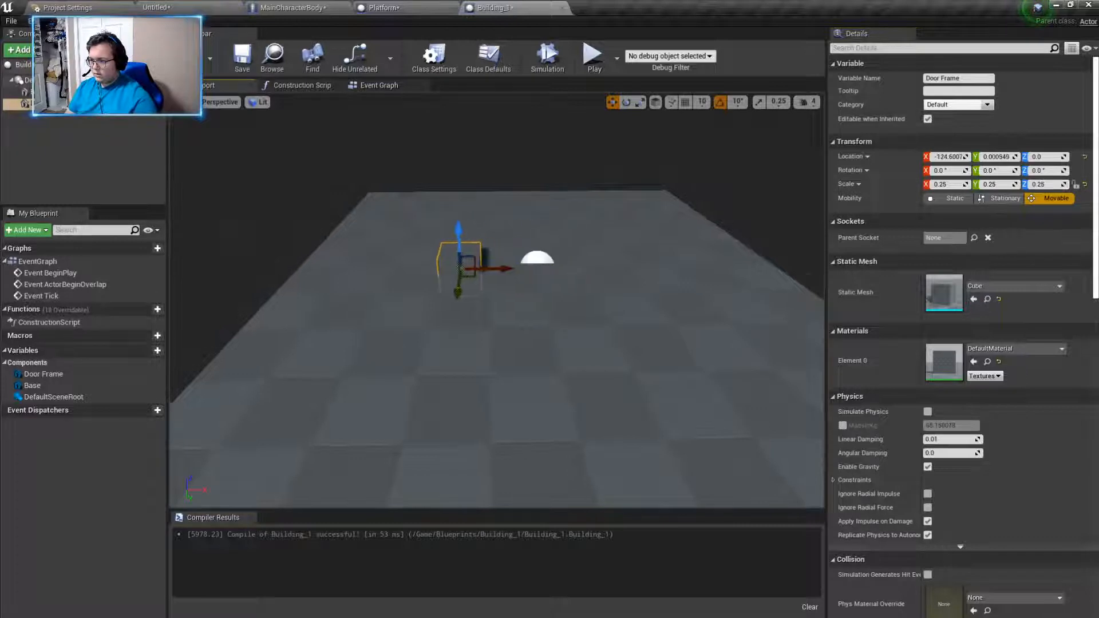
- Move the Door Frame cube up onto the edge of the base, at about X -351.5, Y -33.3, Z 26.4
right_click_drag(570, 279, 647, 279)
left_click_drag(598, 231, 599, 229)
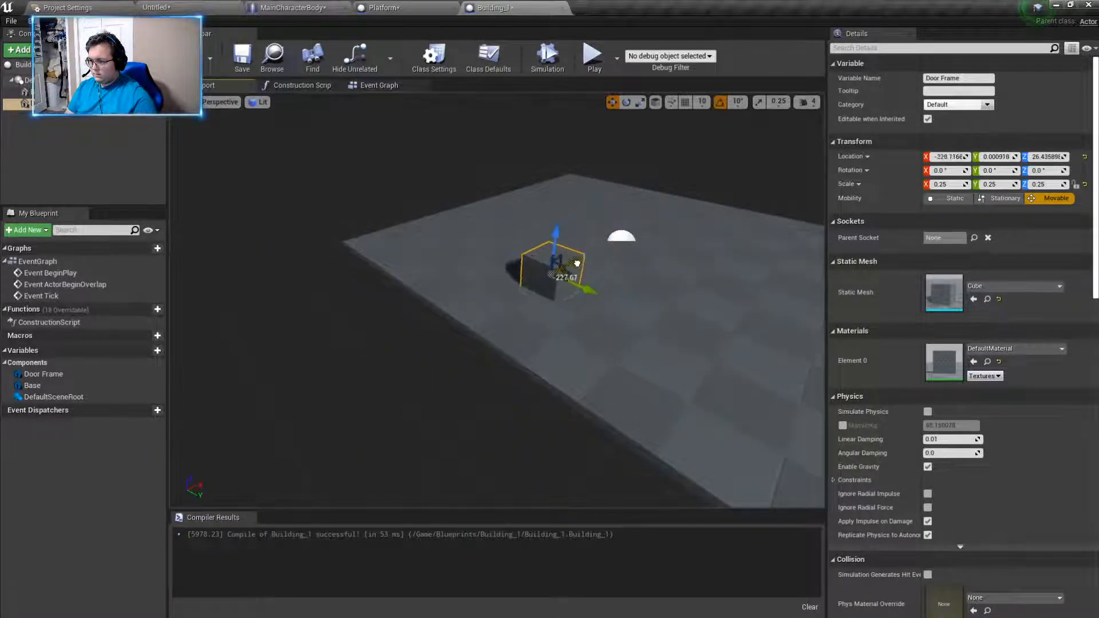
left_click_drag(526, 290, 523, 292)
right_click_drag(523, 291, 616, 293)
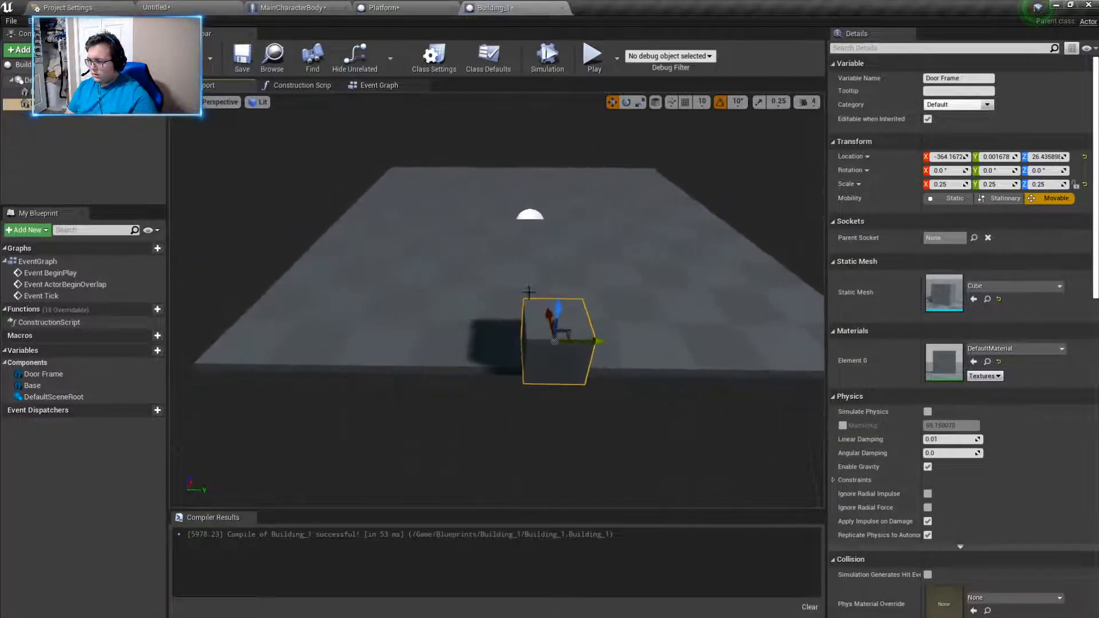
right_click_drag(606, 346, 637, 342)
left_click_drag(666, 364, 638, 347)
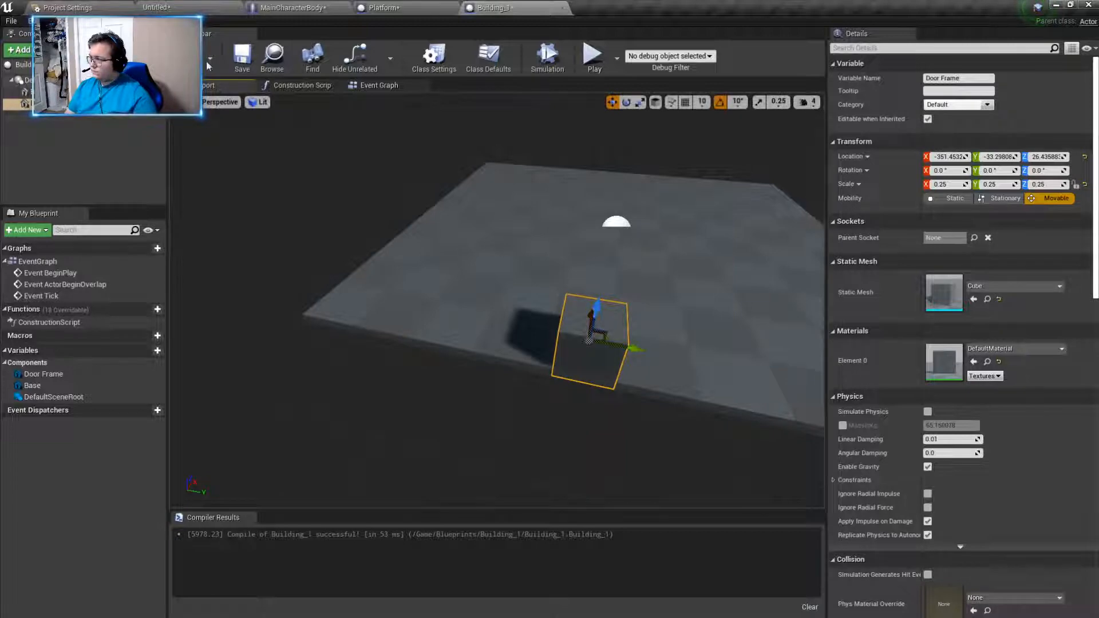
- Play-test the level to inspect the Door Frame block on the Building_1 base from all sides, and return to the Building_1 blueprint
left_click(154, 6)
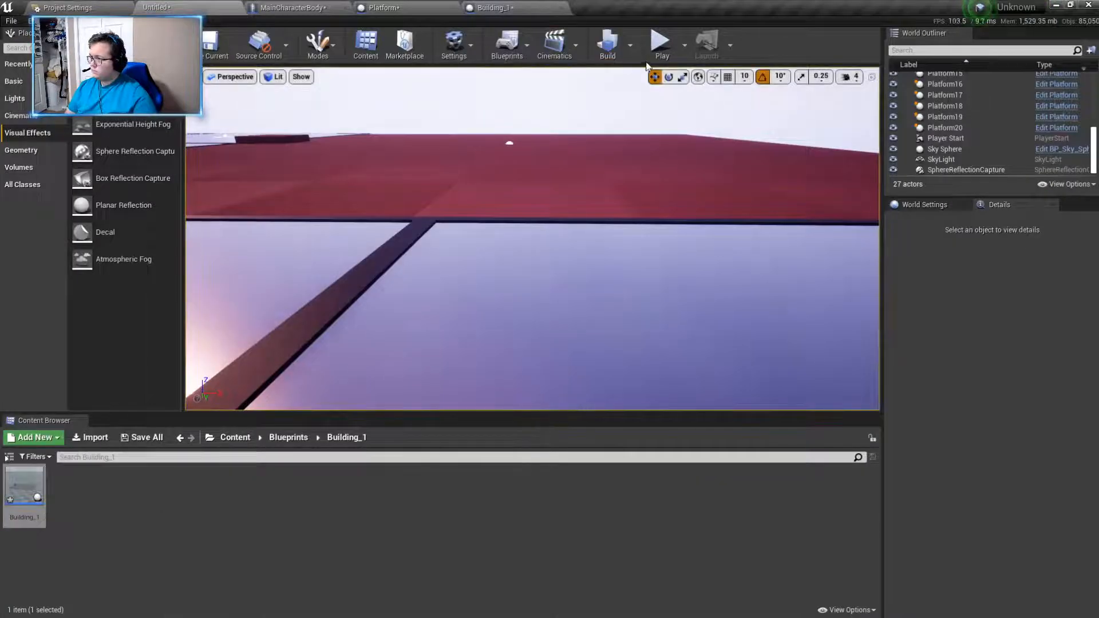
left_click(660, 43)
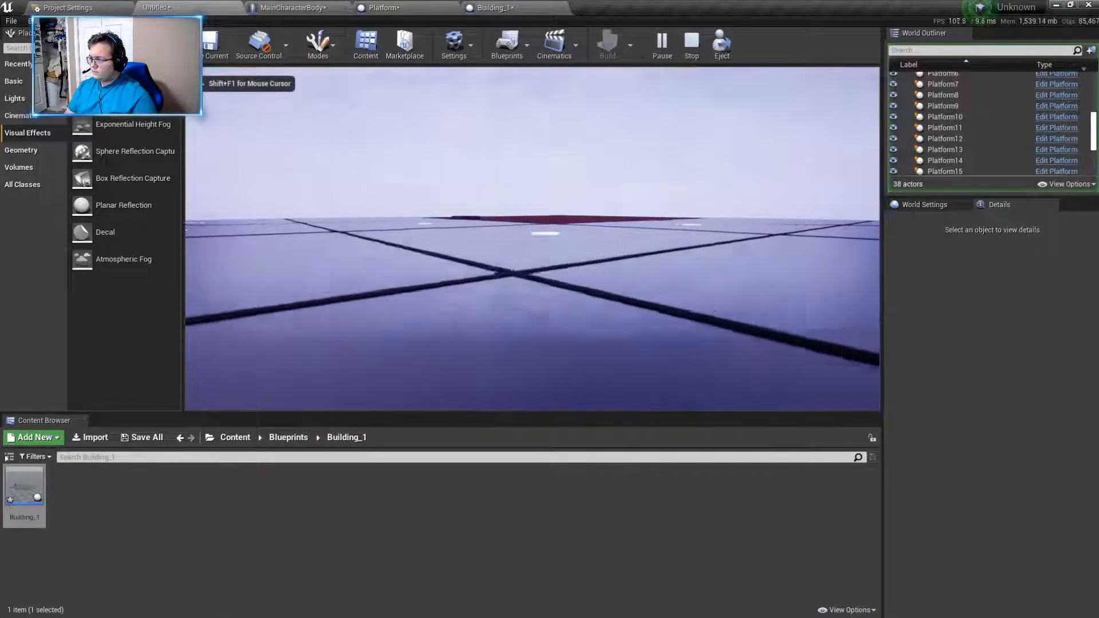
key("w")
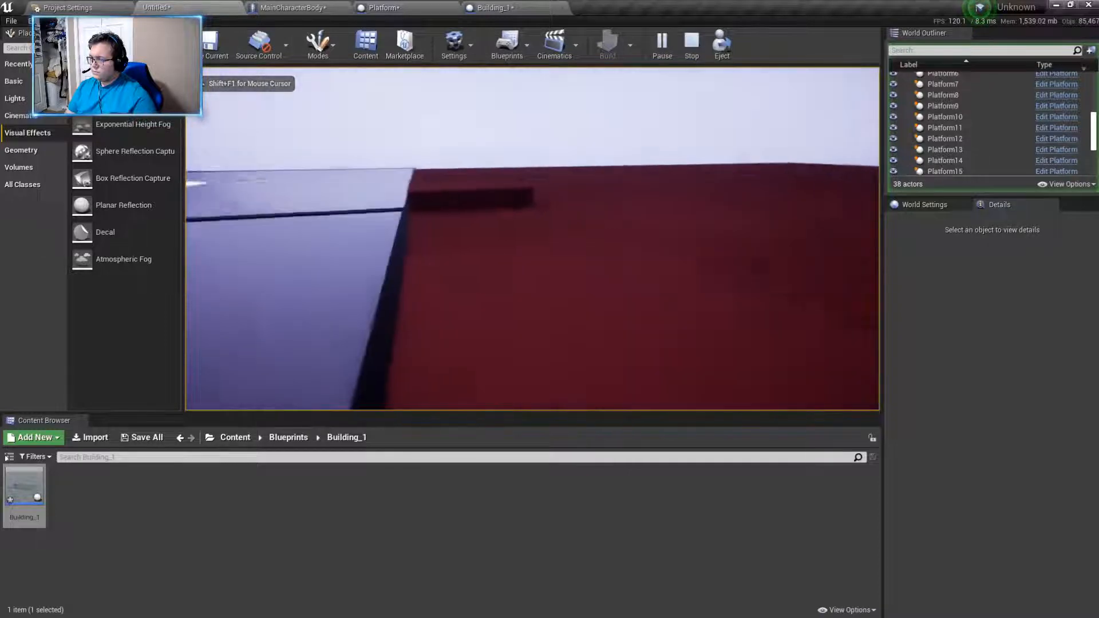
key("w")
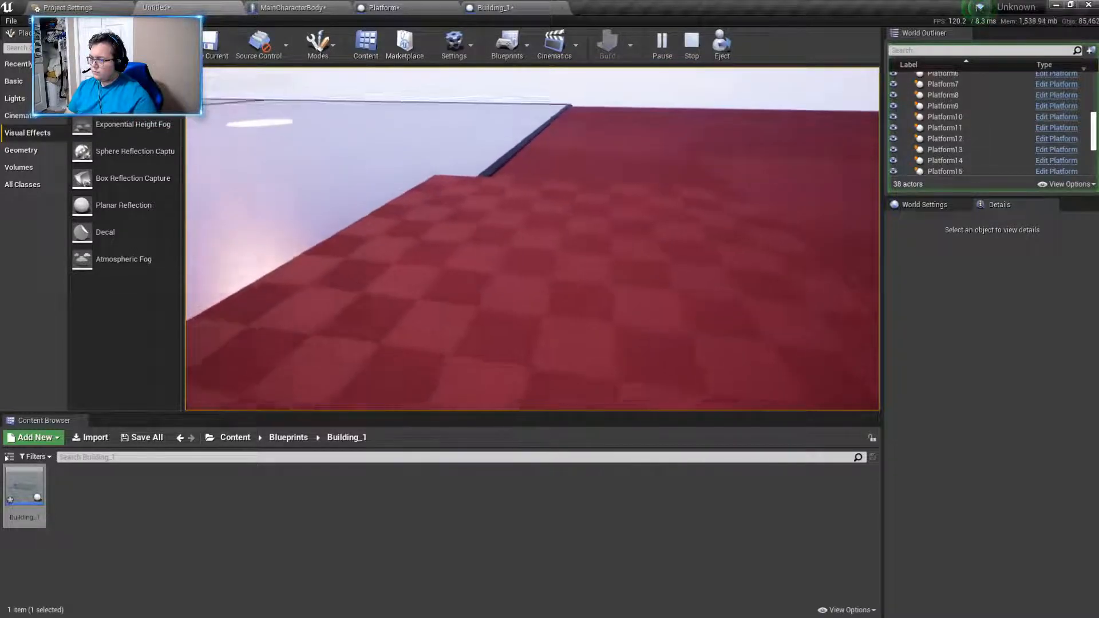
key("w")
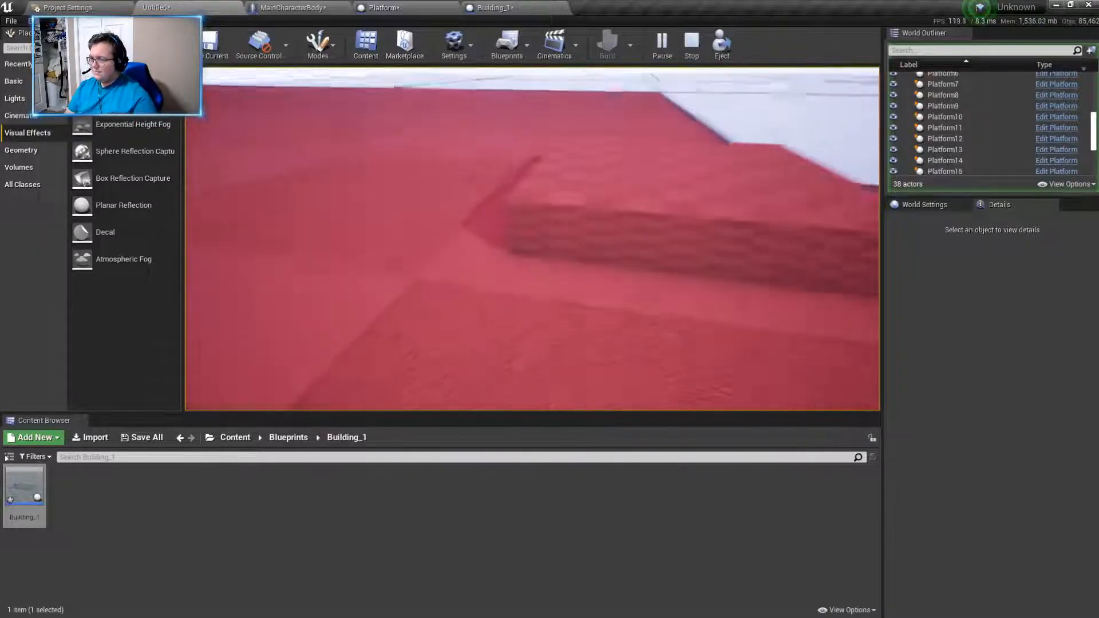
key("w")
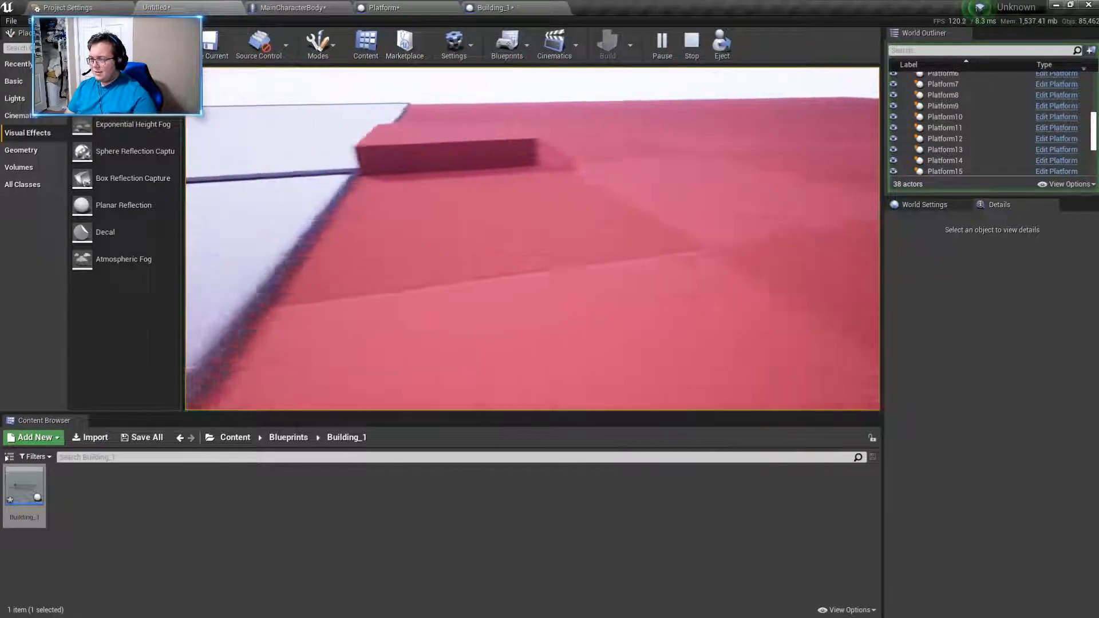
key("w")
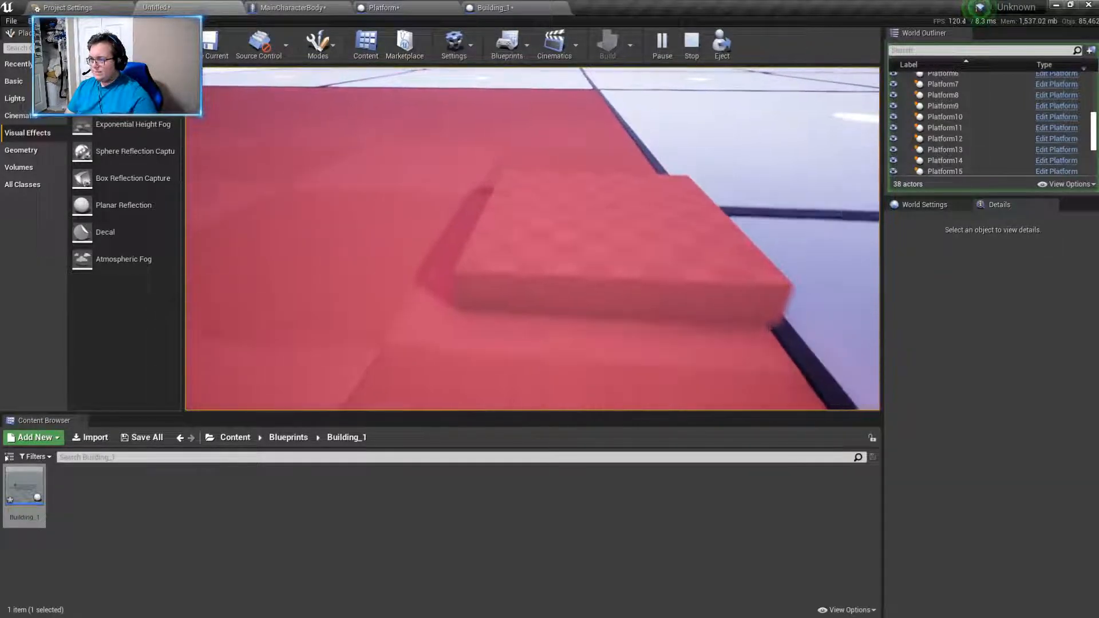
key("w")
key("w")
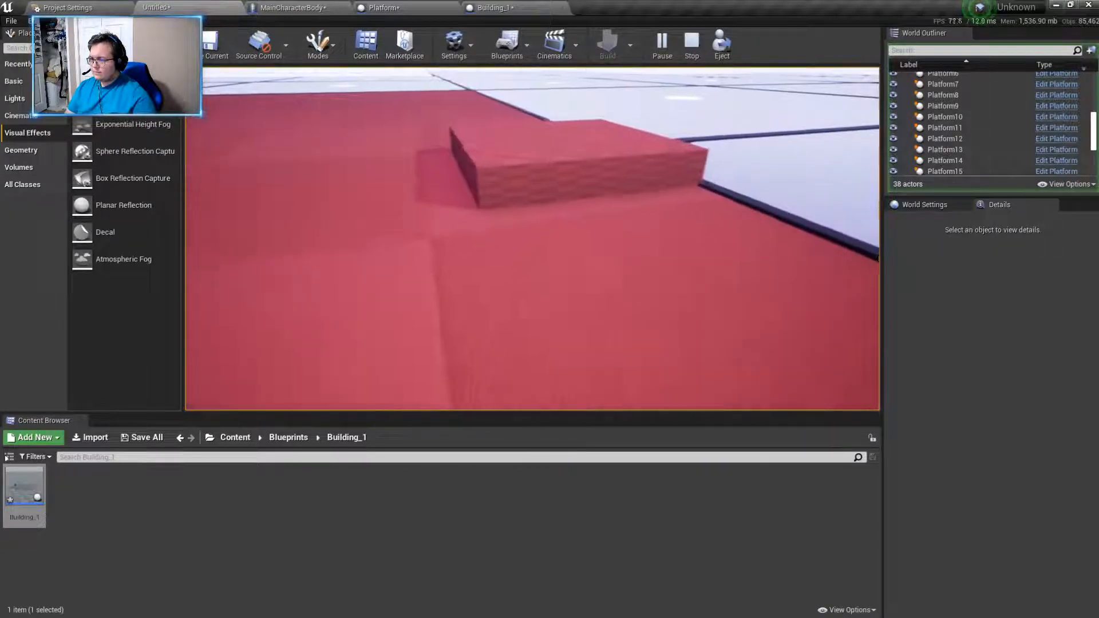
key("w")
key("Escape")
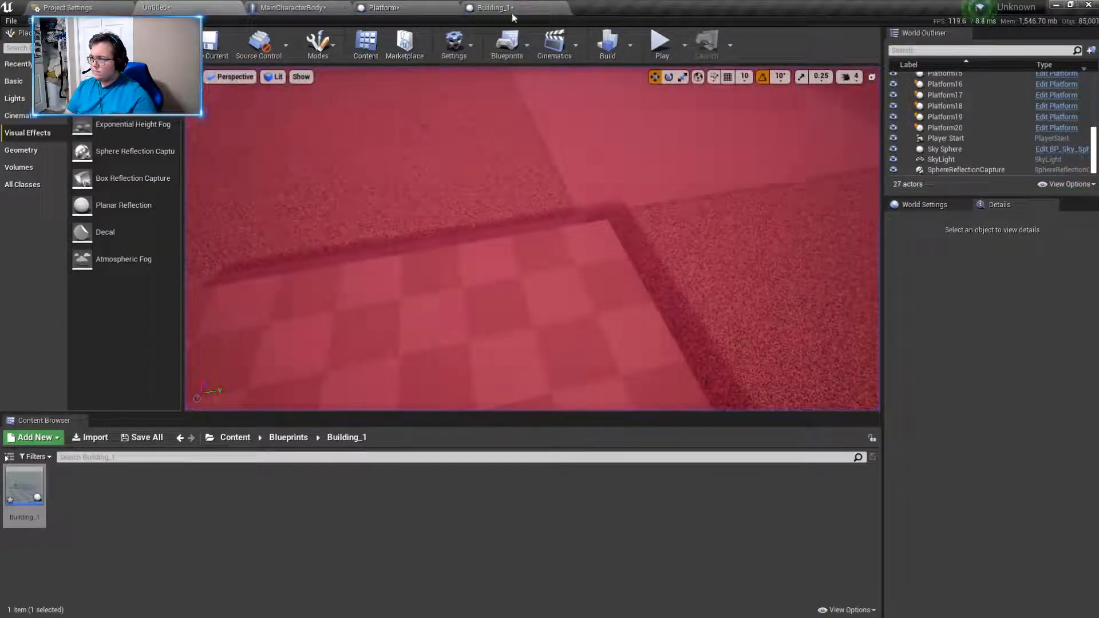
left_click(504, 8)
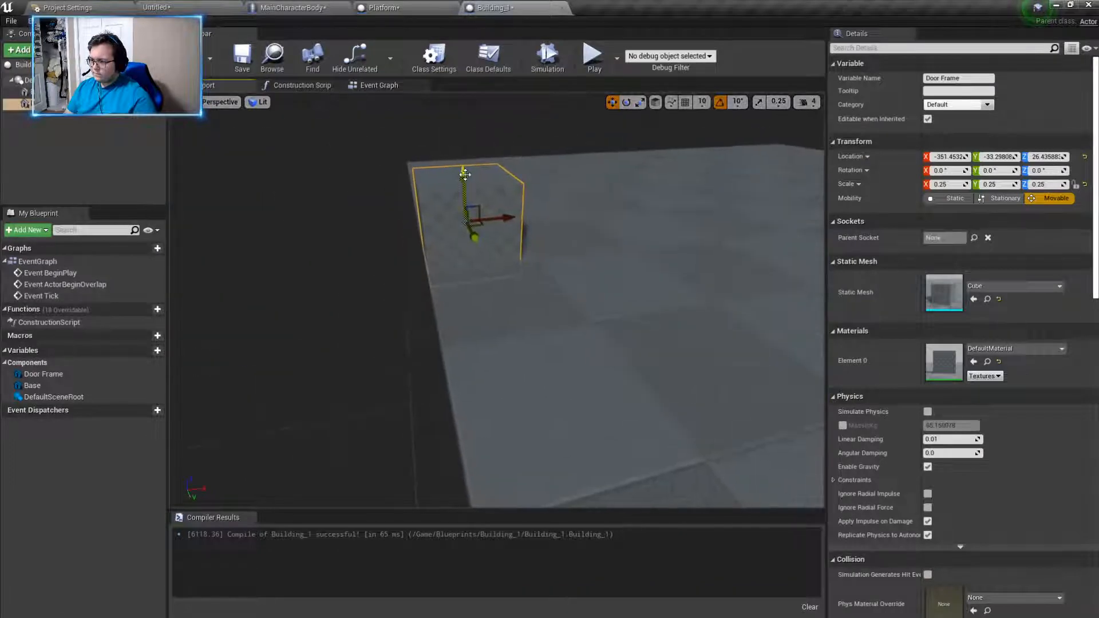
- Raise the Door Frame cube to about Z 37.6 and scale it into a thin post, about 0.0215 on X and 0.08 on Y
key("a")
right_click_drag(460, 156, 826, 247)
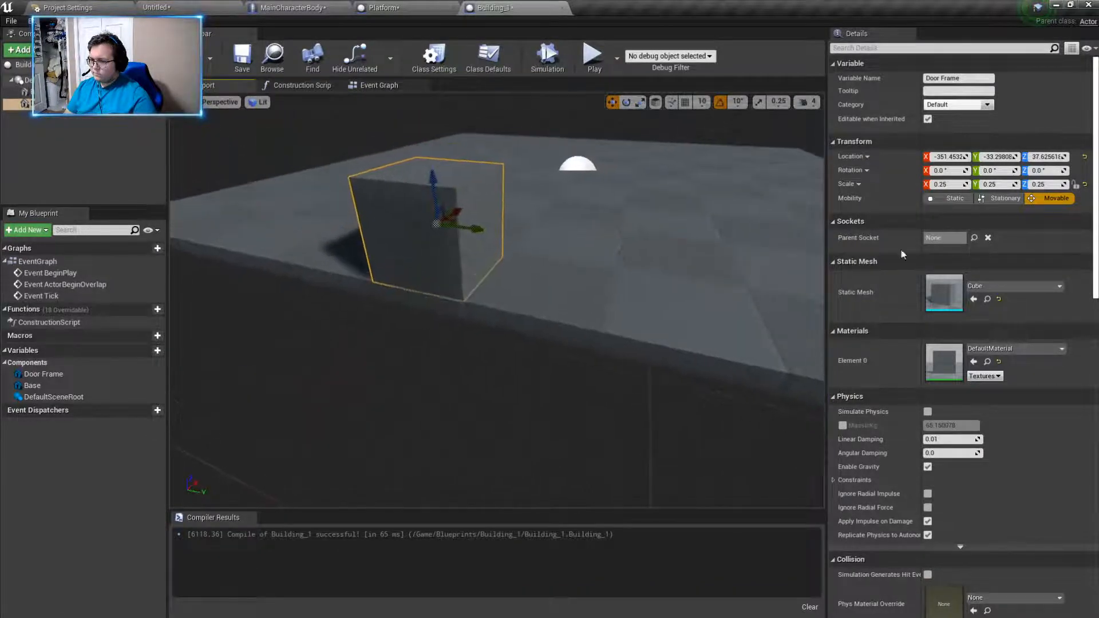
key("d")
right_click_drag(618, 154, 553, 190)
key("a")
key("d")
left_click(557, 187)
key("a")
left_click(573, 188)
key("w")
key("s")
key("w")
key("s")
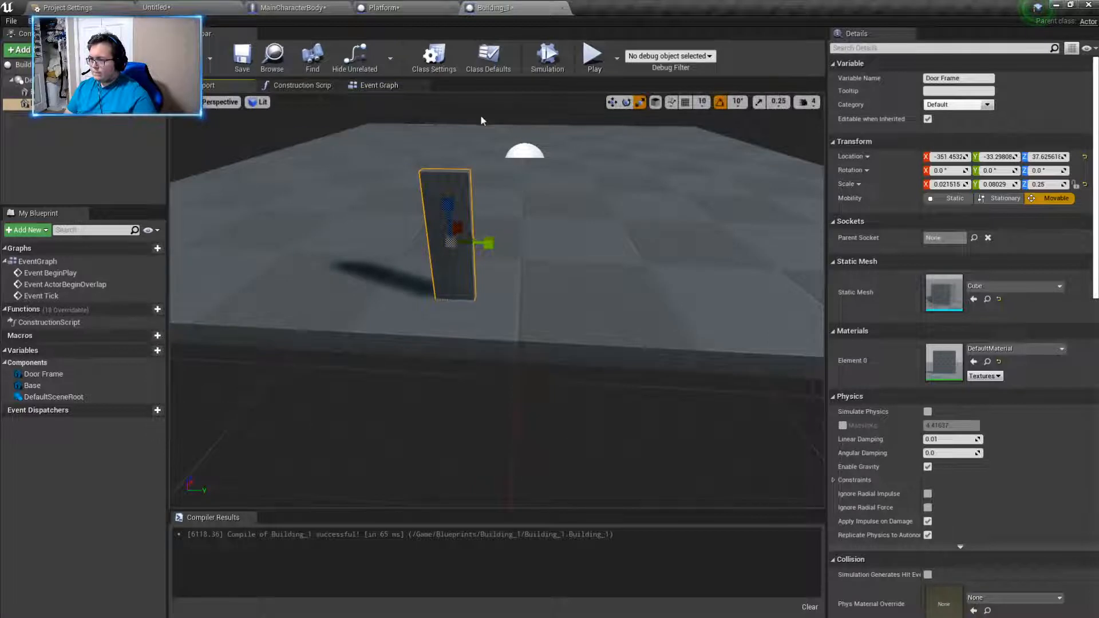
- Move the Door Frame post outward along X to the edge of the base, at about X -381.2
right_click_drag(499, 225, 550, 224)
key("a")
left_click_drag(415, 204, 456, 215)
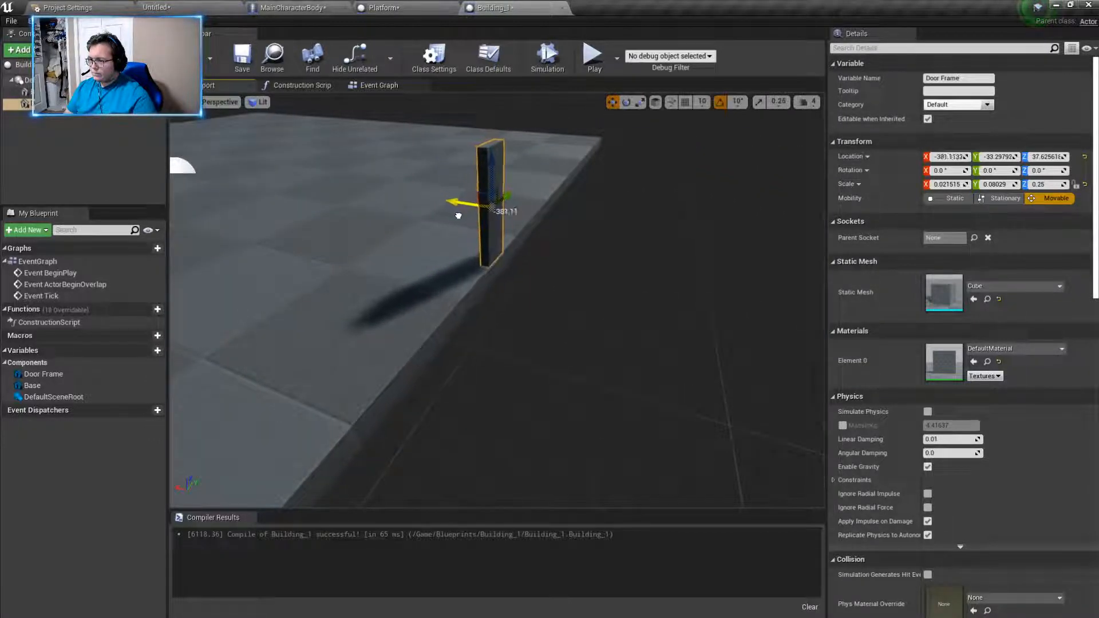
right_click_drag(550, 246, 503, 223)
key("d")
key("w")
right_click_drag(367, 177, 410, 210)
key("a")
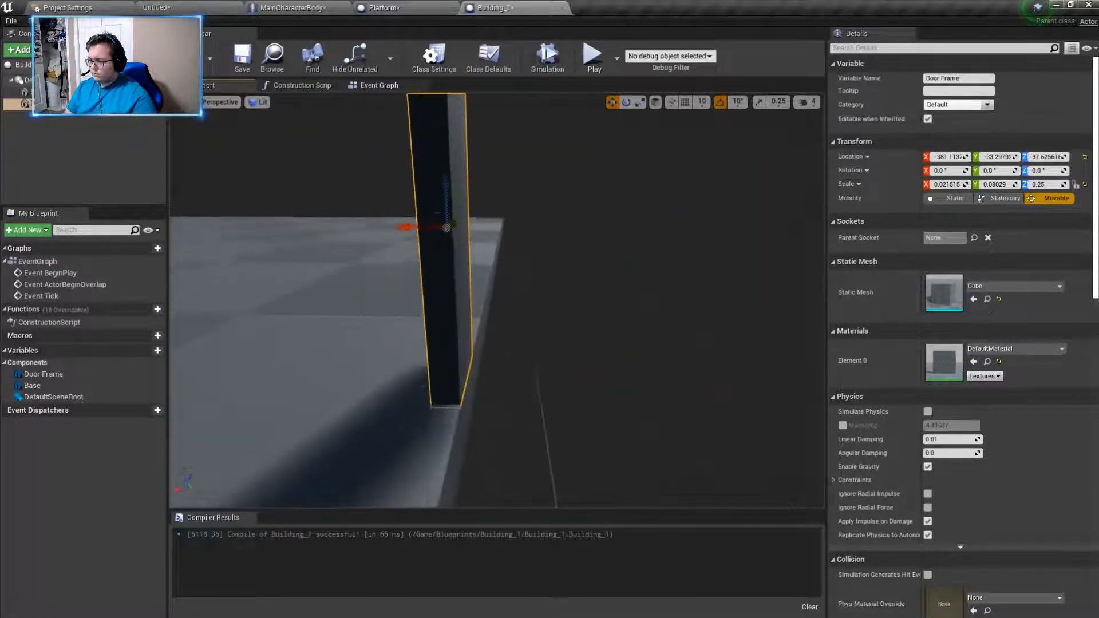
left_click(410, 222)
left_click(455, 178)
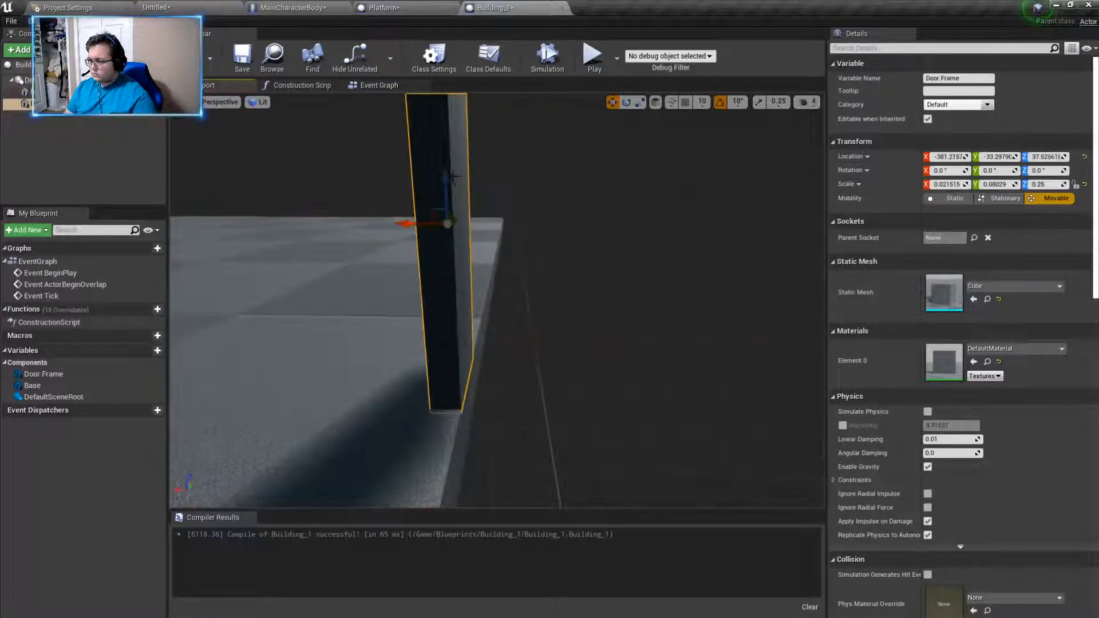
- Shift the Door Frame post to about Y -9.9, Z 38.1, and place a duplicate along the same edge at about Y 88.5
key("d")
right_click_drag(453, 178, 250, 198)
left_click_drag(267, 207, 425, 213)
right_click_drag(424, 214, 419, 211)
key("s")
left_click_drag(379, 251, 691, 294, "alt")
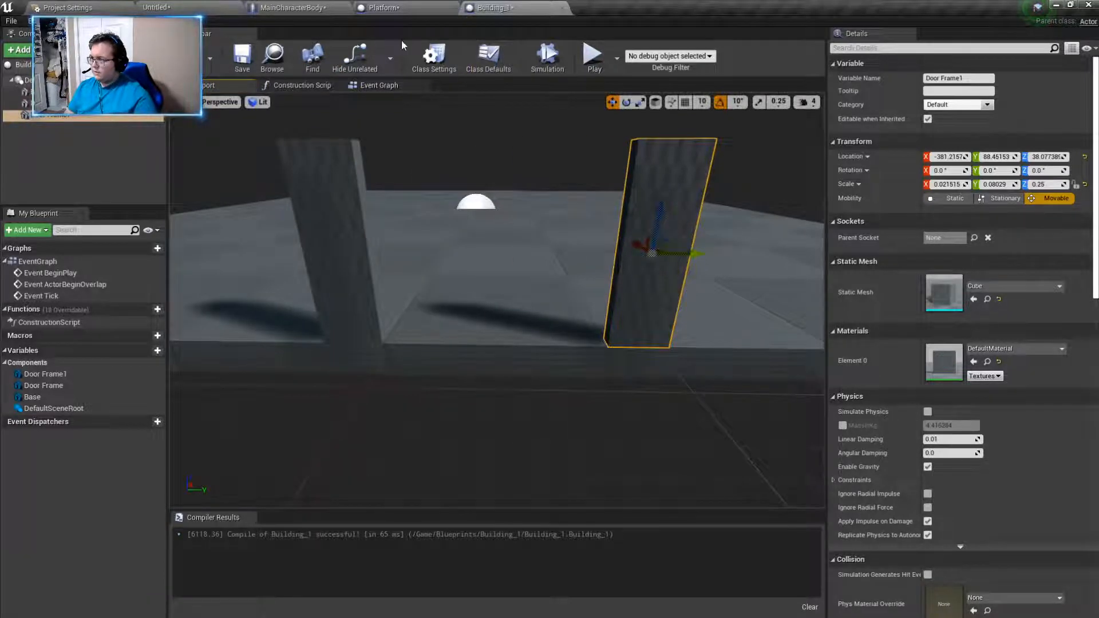
- Play-test the level to check the height and spacing of the two door posts, and return to the Building_1 blueprint
left_click(181, 7)
left_click(662, 43)
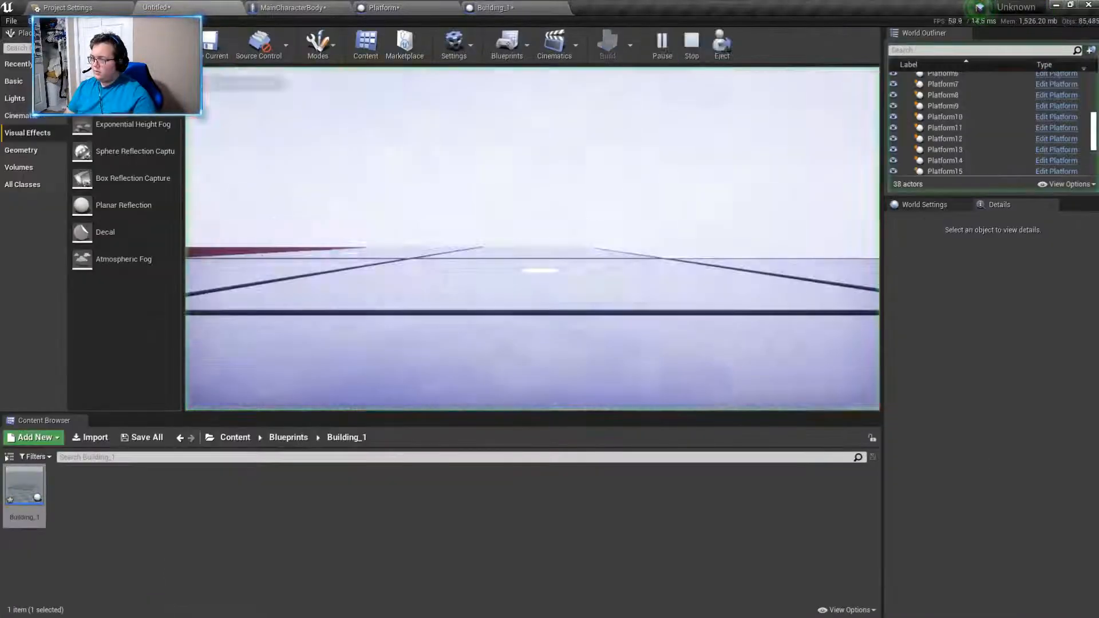
key("w")
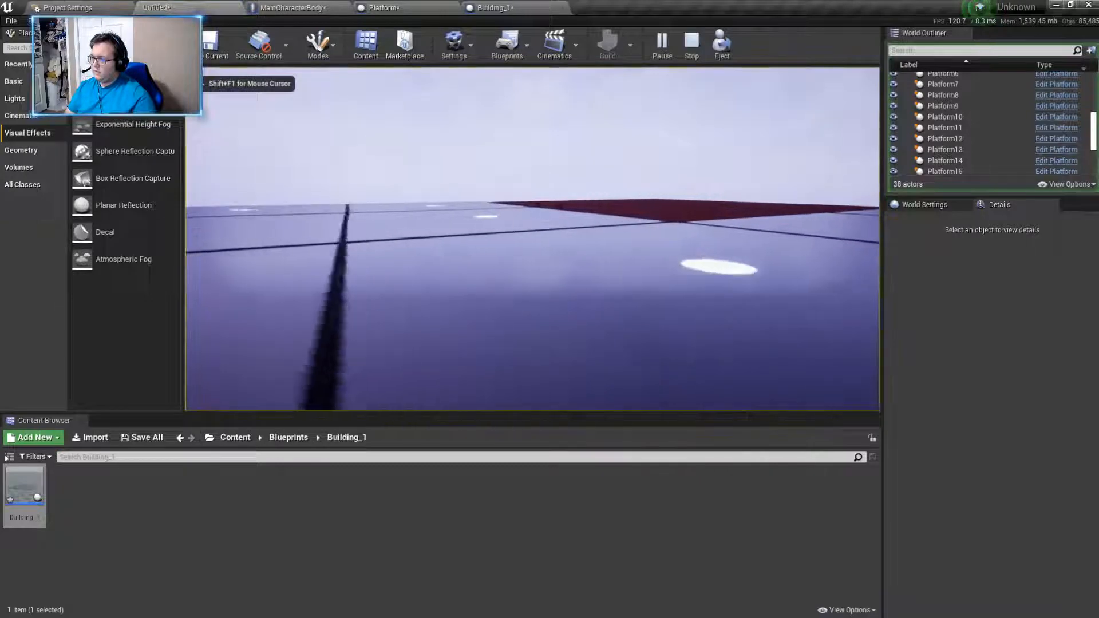
key("w")
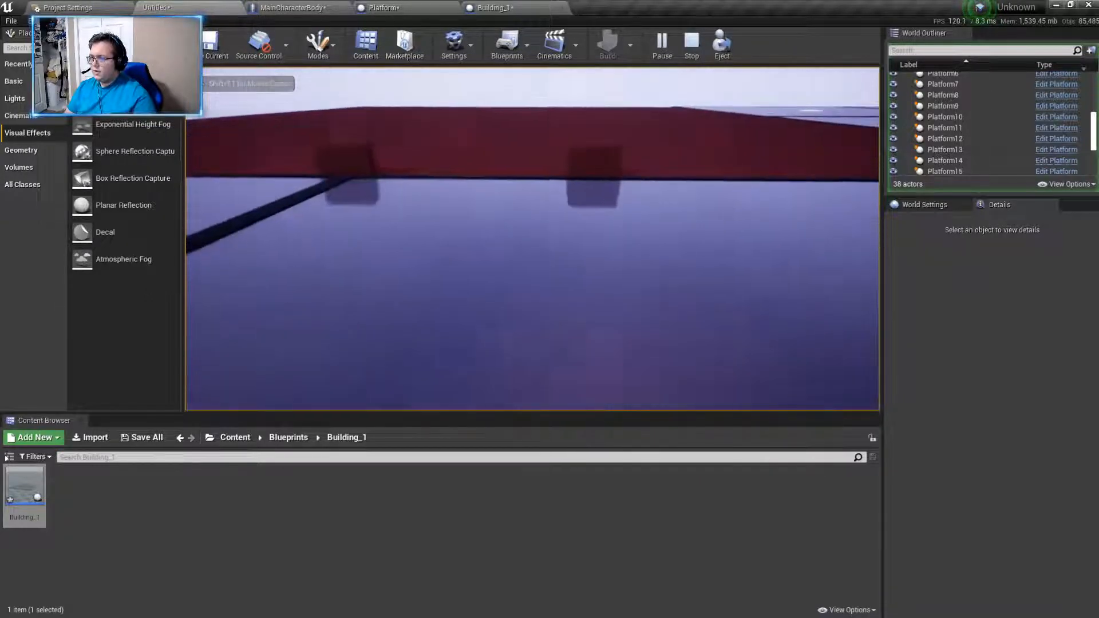
key("w")
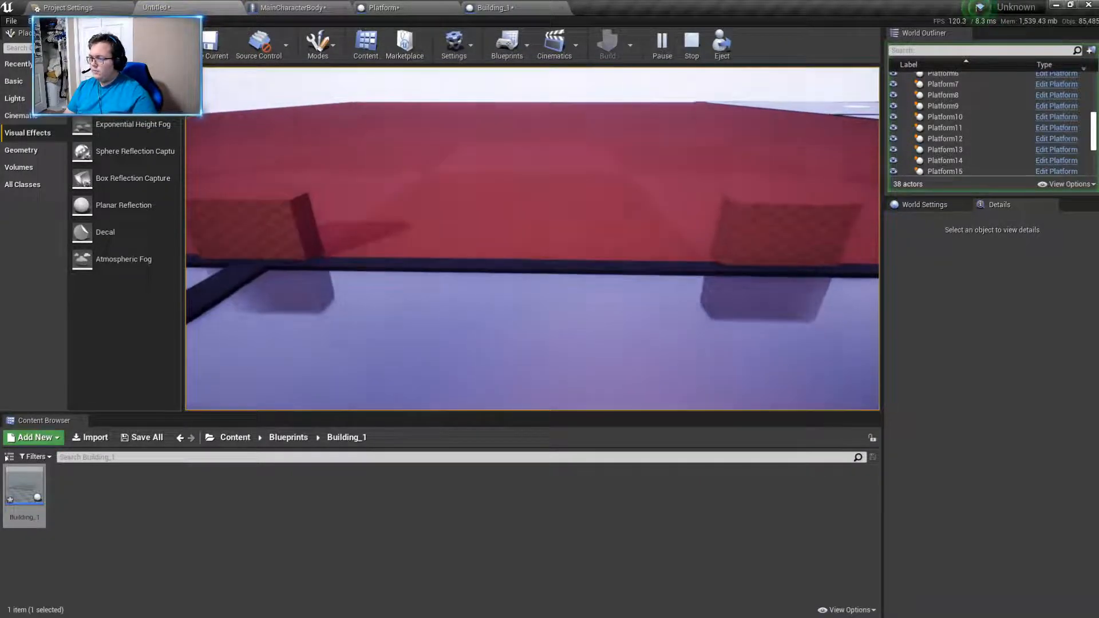
key("w")
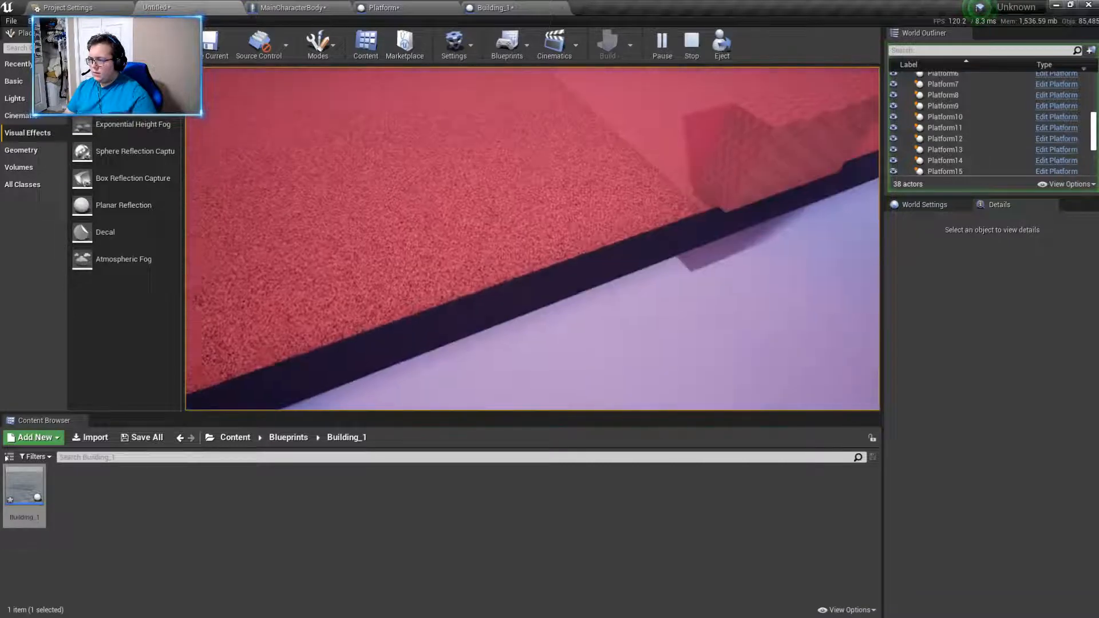
key("w")
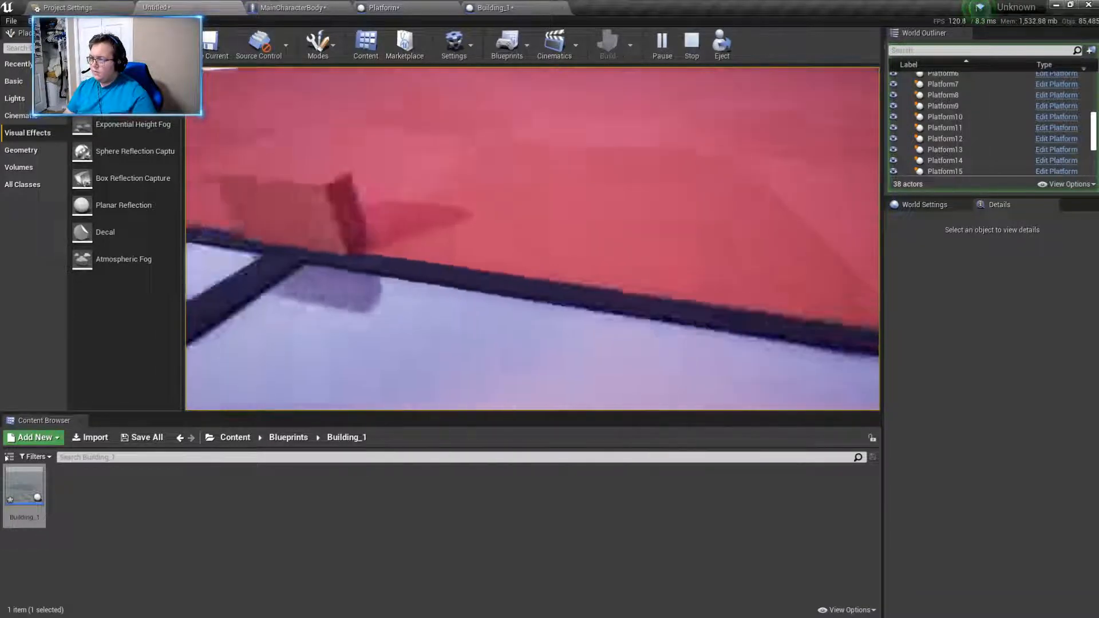
key("w")
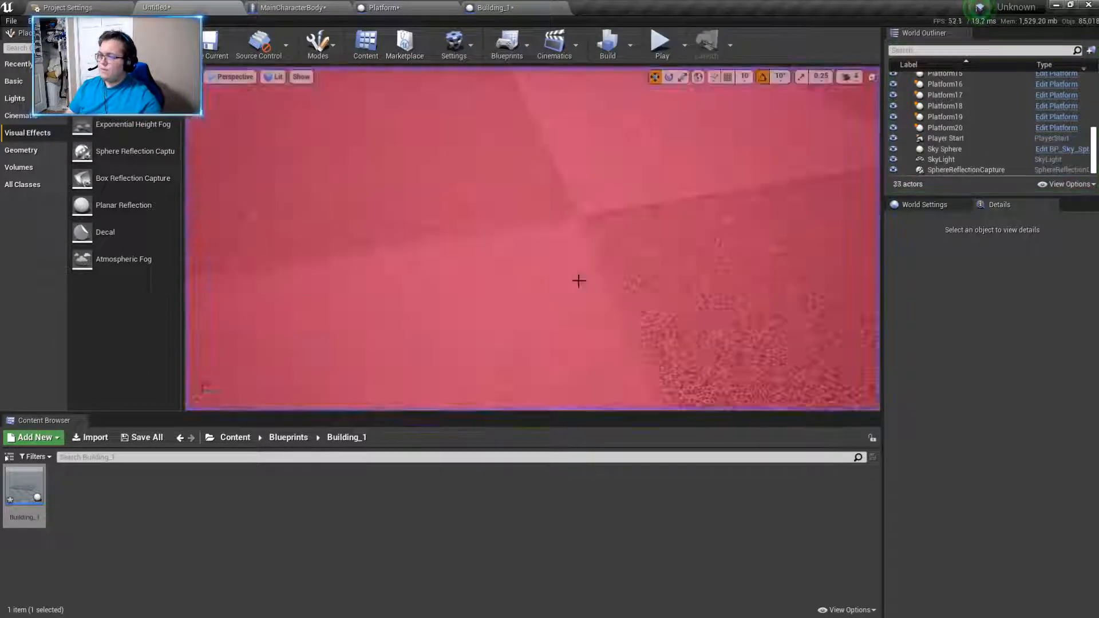
key("Escape")
left_click(557, 159)
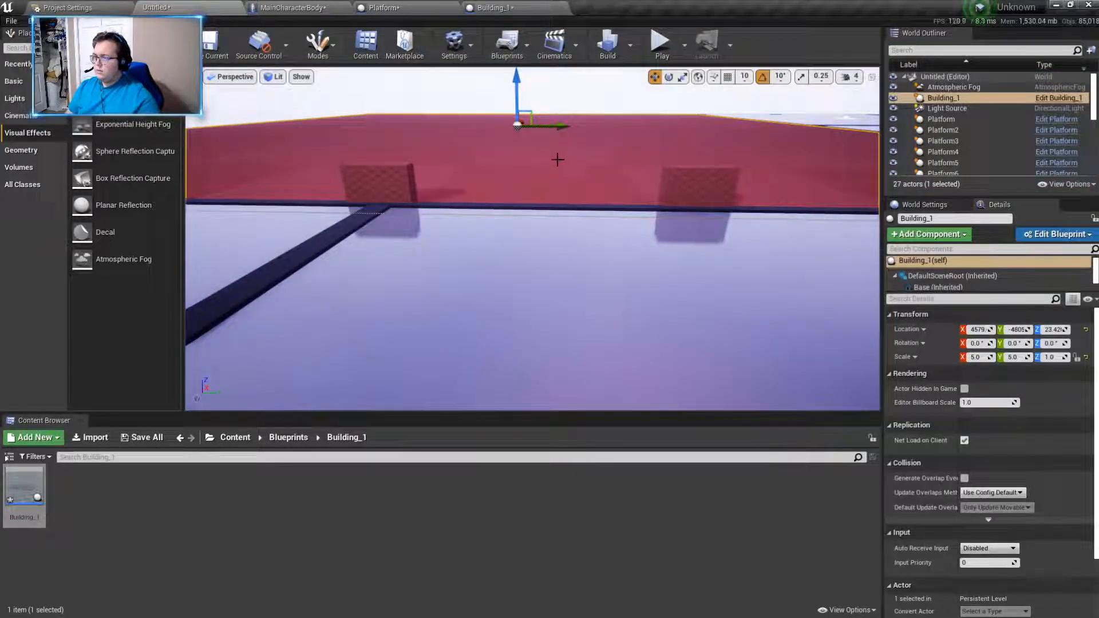
left_click(495, 8)
- Stretch the two door posts vertically, scaling Door Frame to about 1.32 and Door Frame1 to about 2.06 on Z
left_click(373, 245)
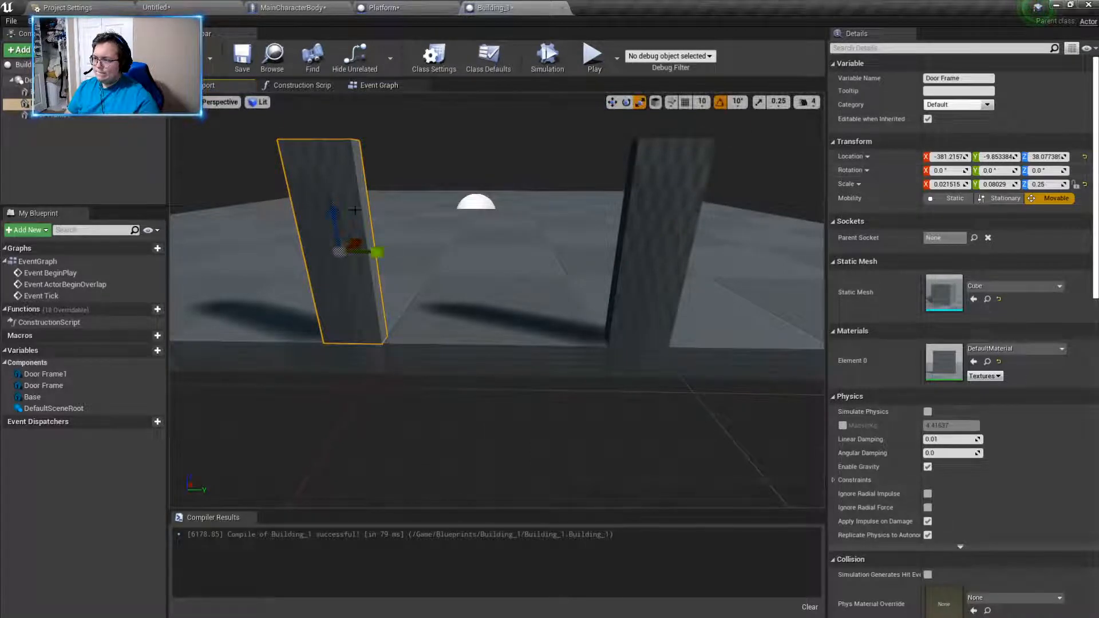
left_click_drag(331, 215, 331, 177)
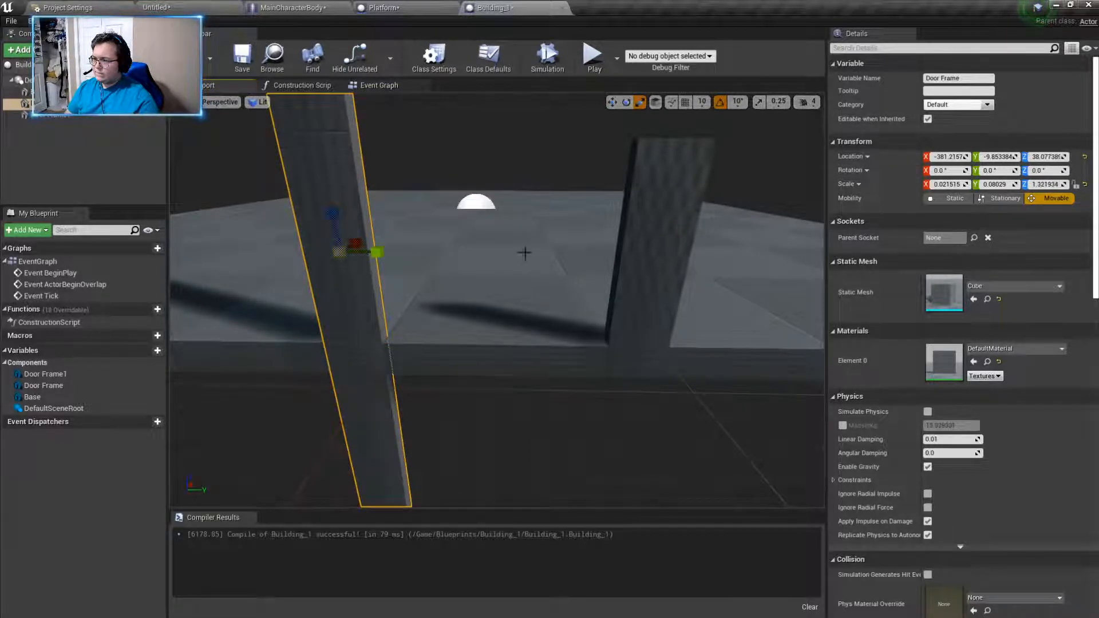
left_click(659, 246)
right_click_drag(658, 246, 661, 222)
key("s")
key("s")
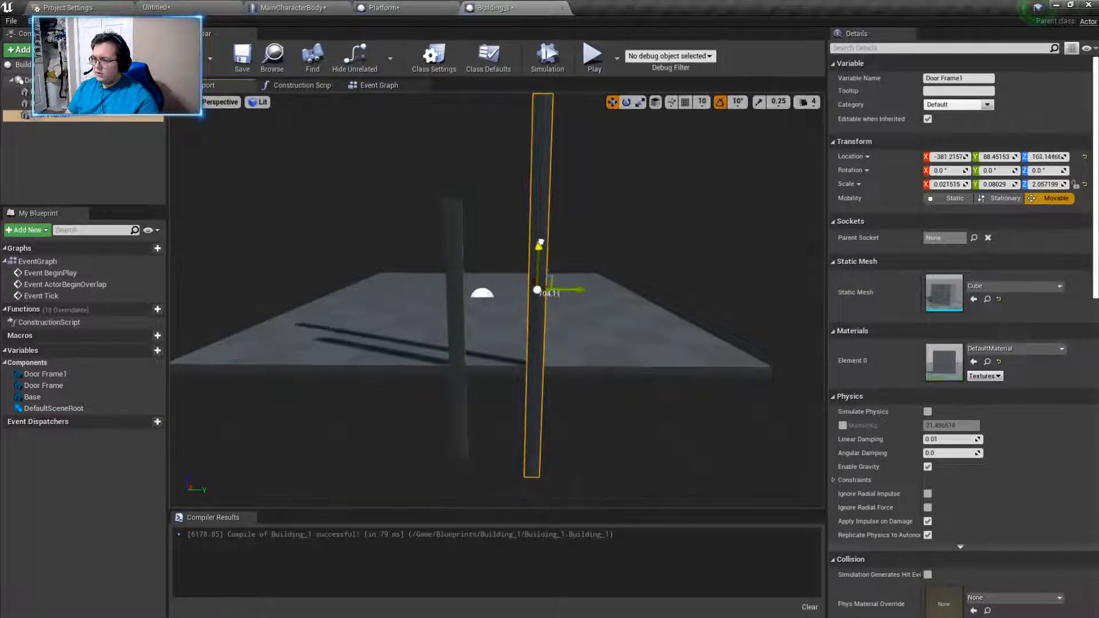
- Raise the Door Frame1 post to about Z 269.7 so its bottom end rests on the base
left_click_drag(543, 115, 542, 120)
right_click_drag(542, 121, 551, 111)
left_click_drag(494, 157, 493, 154)
right_click_drag(494, 154, 517, 181)
key("a")
left_click_drag(489, 133, 489, 133)
right_click_drag(489, 134, 489, 174)
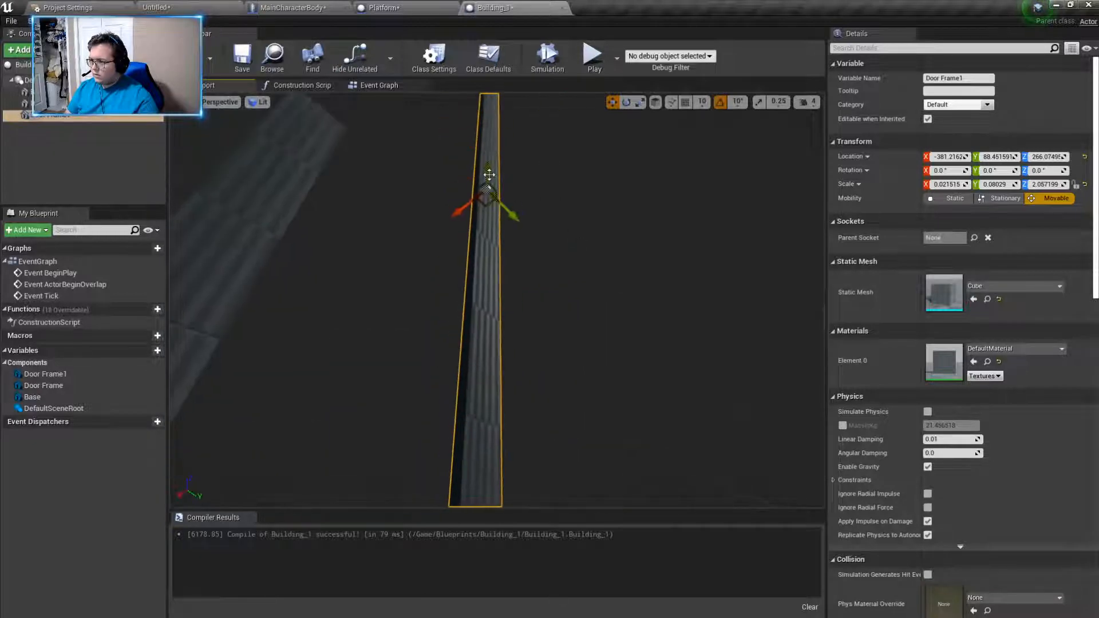
left_click_drag(488, 170, 488, 168)
mouse_move(487, 167)
right_mouse_down()
mouse_move(486, 235)
mouse_move(489, 174)
right_mouse_up()
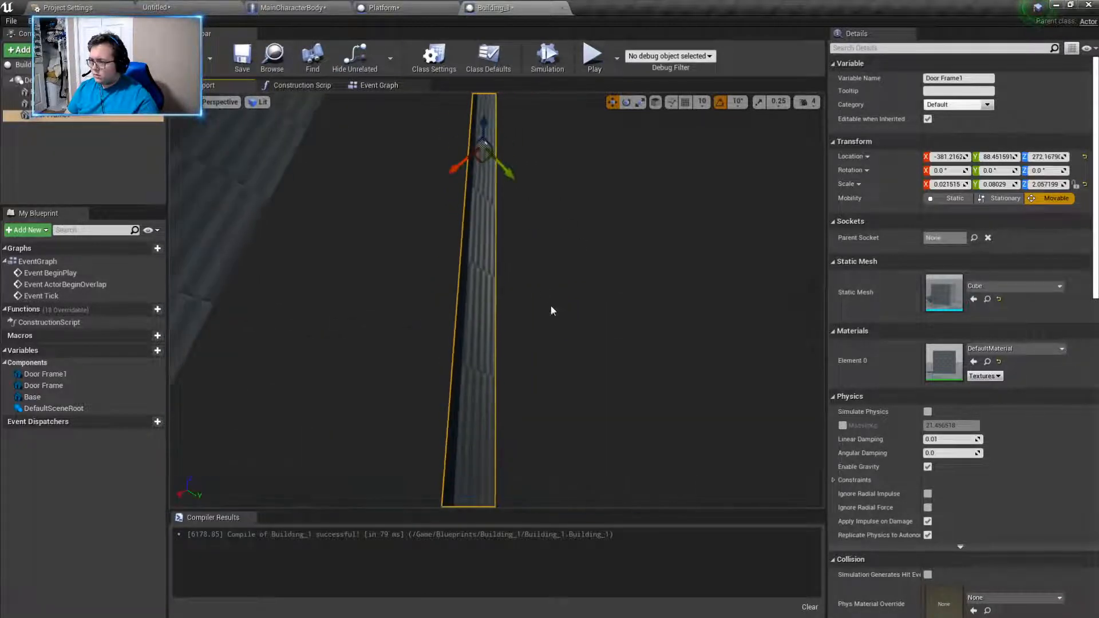
mouse_move(570, 255)
right_mouse_down()
mouse_move(575, 321)
mouse_move(566, 236)
right_mouse_up()
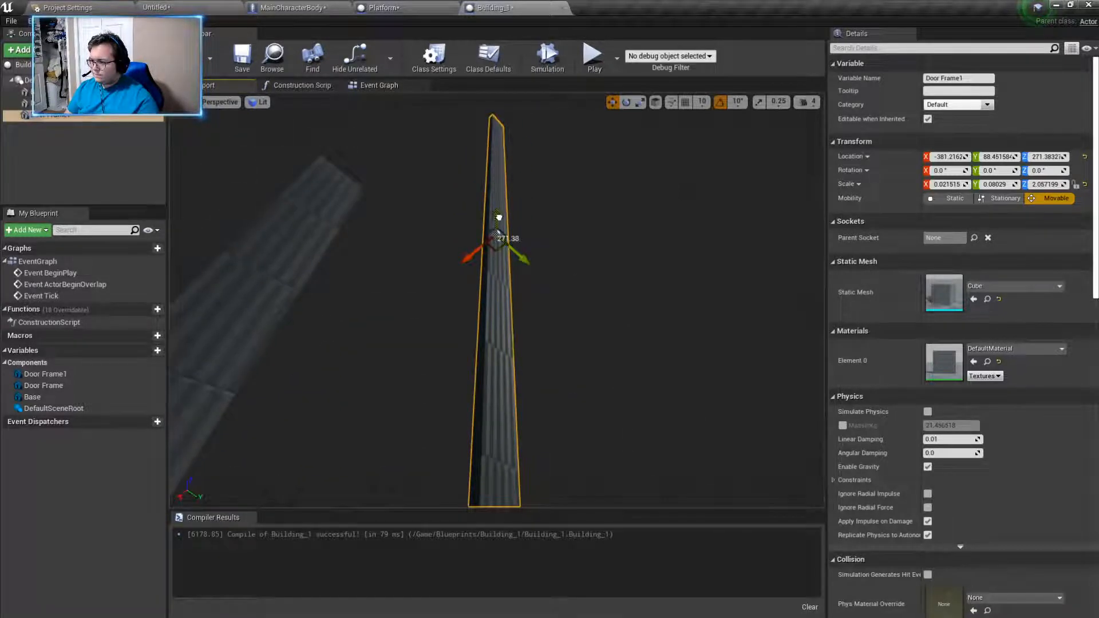
right_click_drag(575, 326, 574, 275)
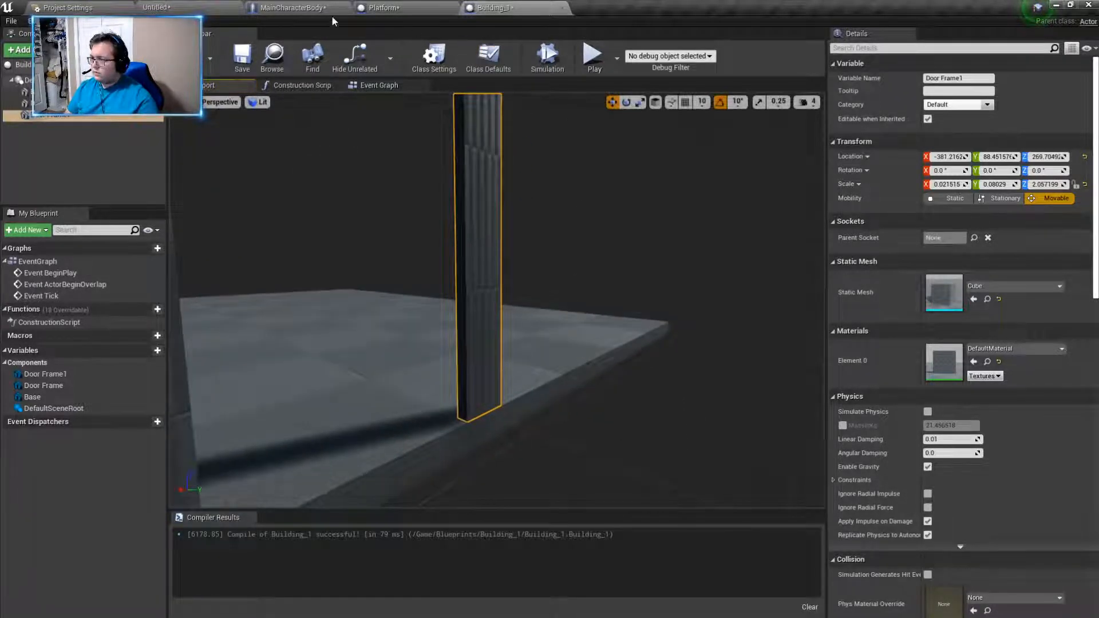
- Play-test the level to compare the tall and short door posts from both sides, and return to the Building_1 blueprint
left_click(179, 8)
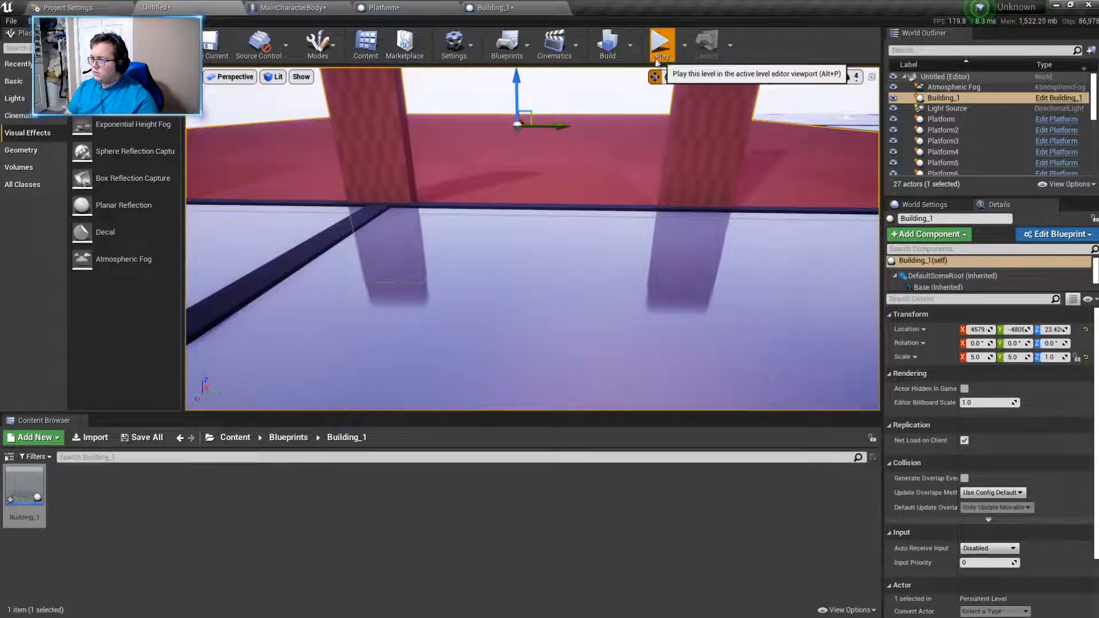
left_click(661, 50)
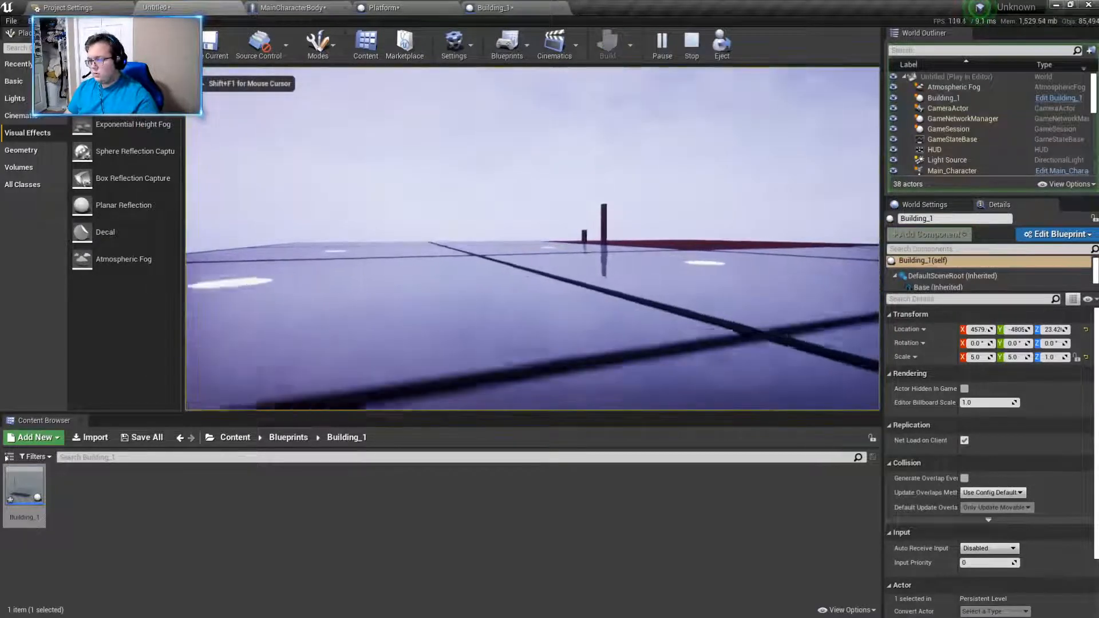
key("w")
key("w")
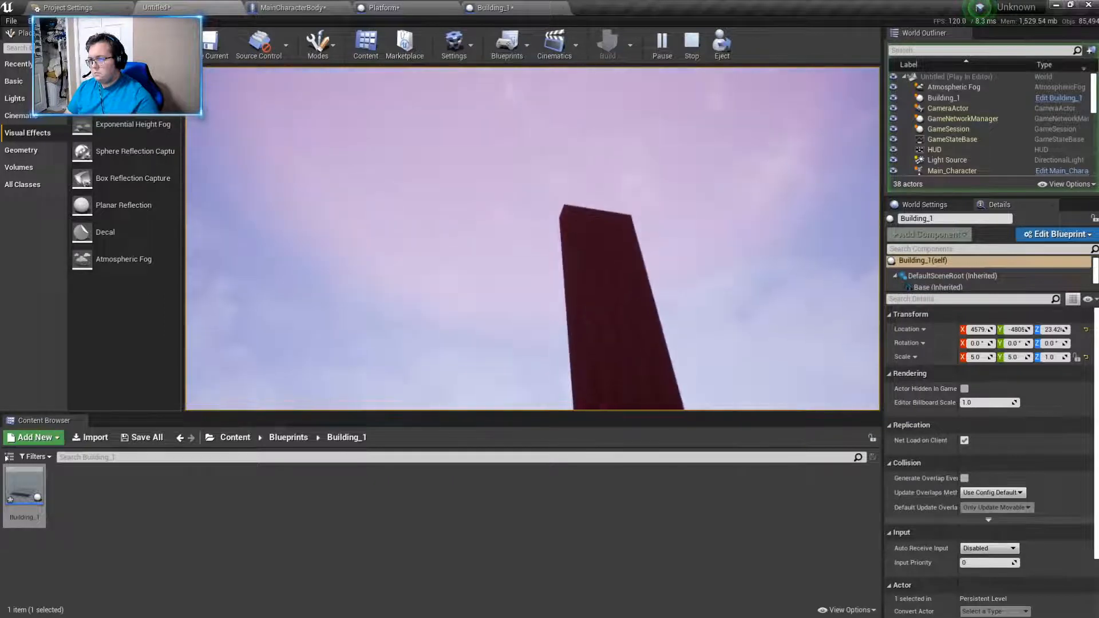
key("w")
key("w")
key("s")
key("w")
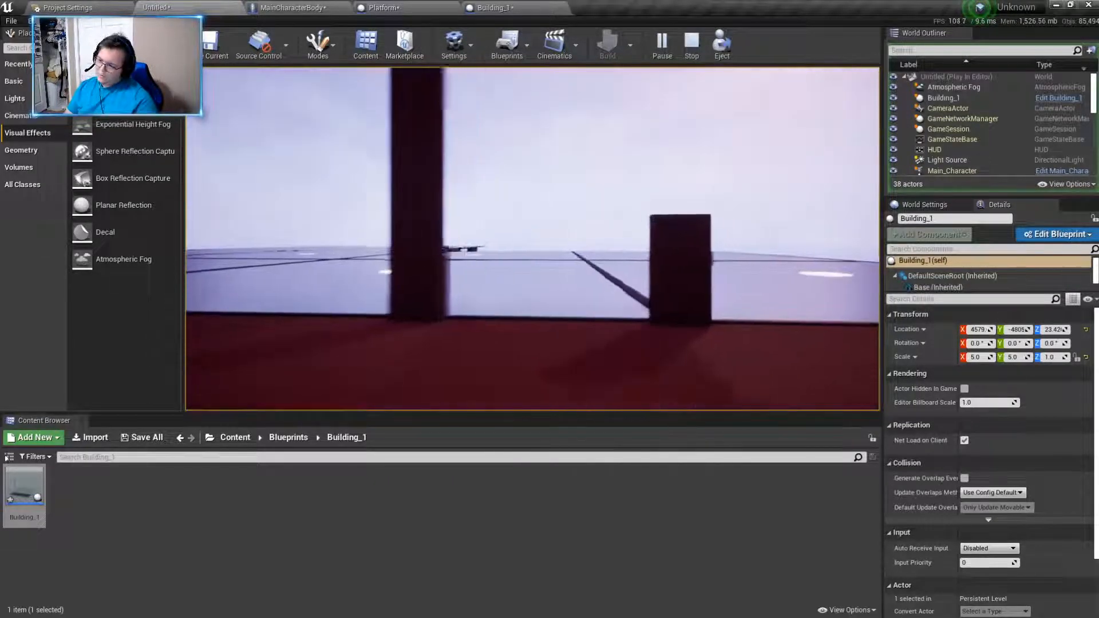
key("w")
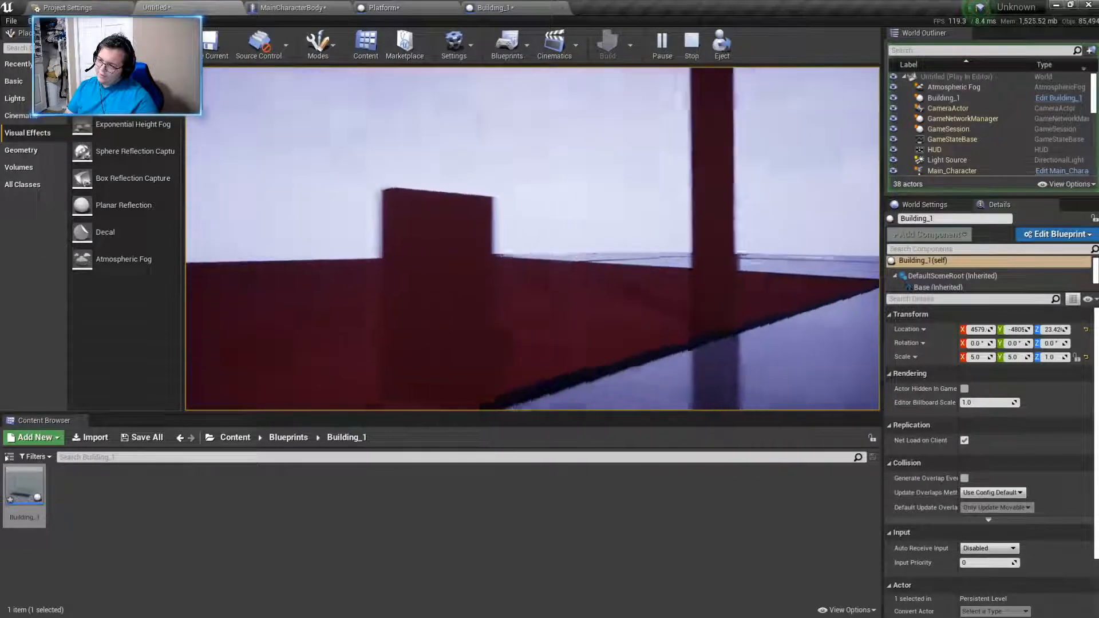
key("w")
key("w")
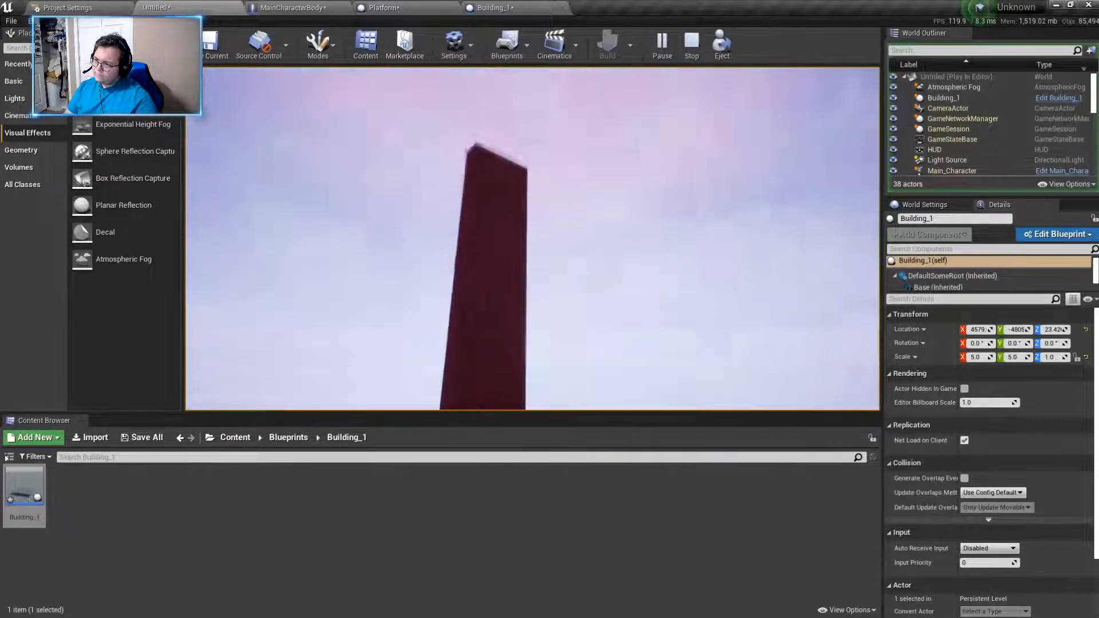
key("w")
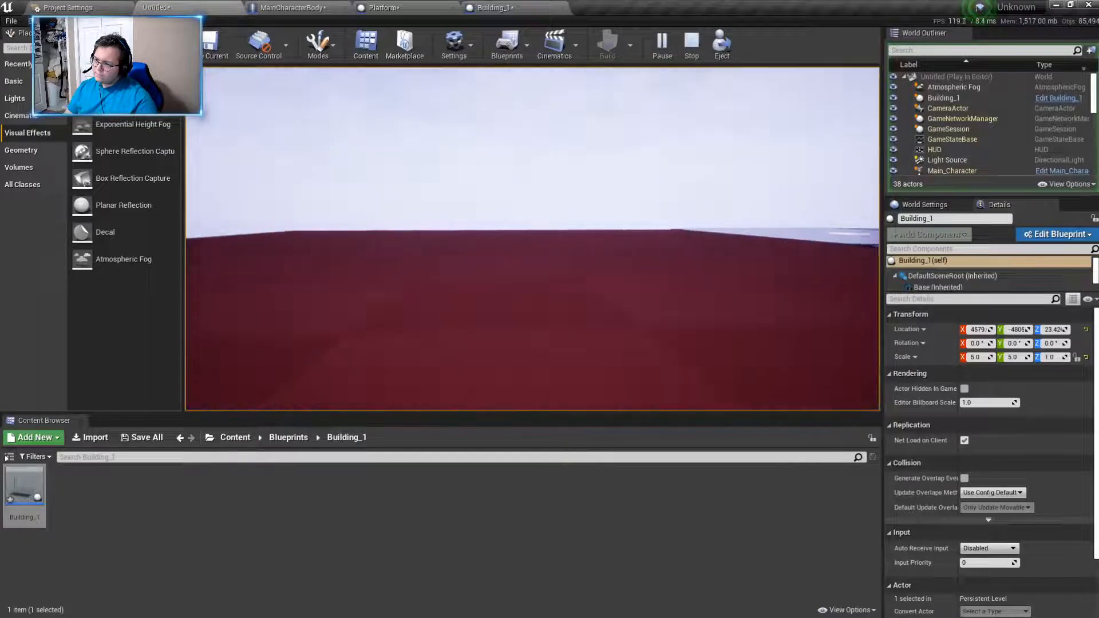
key("w")
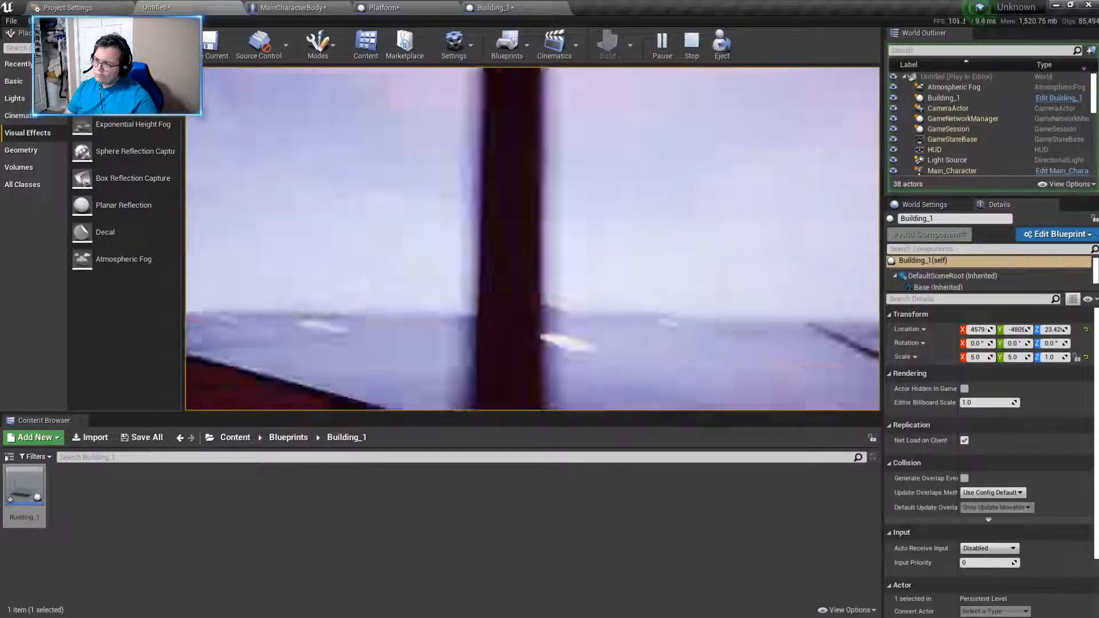
key("Escape")
left_click(493, 8)
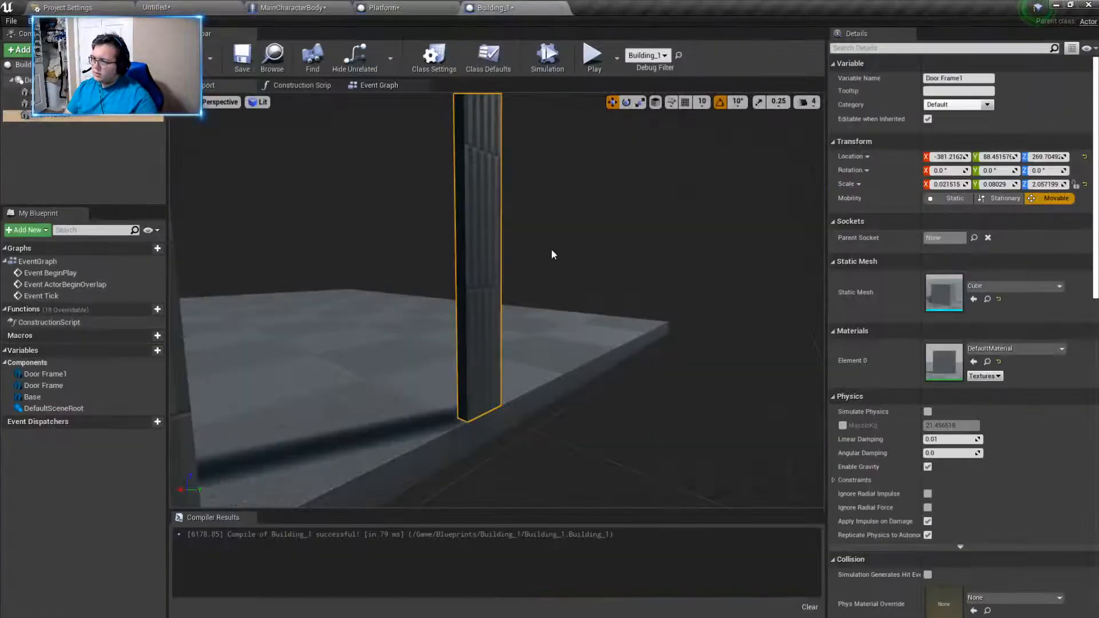
- Delete the shorter Door Frame post from the Building_1 blueprint
right_click_drag(513, 263, 513, 245)
key("s")
left_click(438, 247)
right_click_drag(438, 246, 438, 161)
key("Delete")
- Duplicate the tall Door Frame1 post and move the copy to the other side of the doorway, at about Y -10.2
left_click(596, 267)
key("ctrl+w")
left_click_drag(585, 200, 481, 218)
mouse_move(481, 218)
right_mouse_down()
mouse_move(481, 298)
mouse_move(472, 221)
right_mouse_up()
left_click_drag(517, 178, 484, 180)
mouse_move(484, 180)
right_mouse_down()
mouse_move(485, 241)
mouse_move(486, 195)
right_mouse_up()
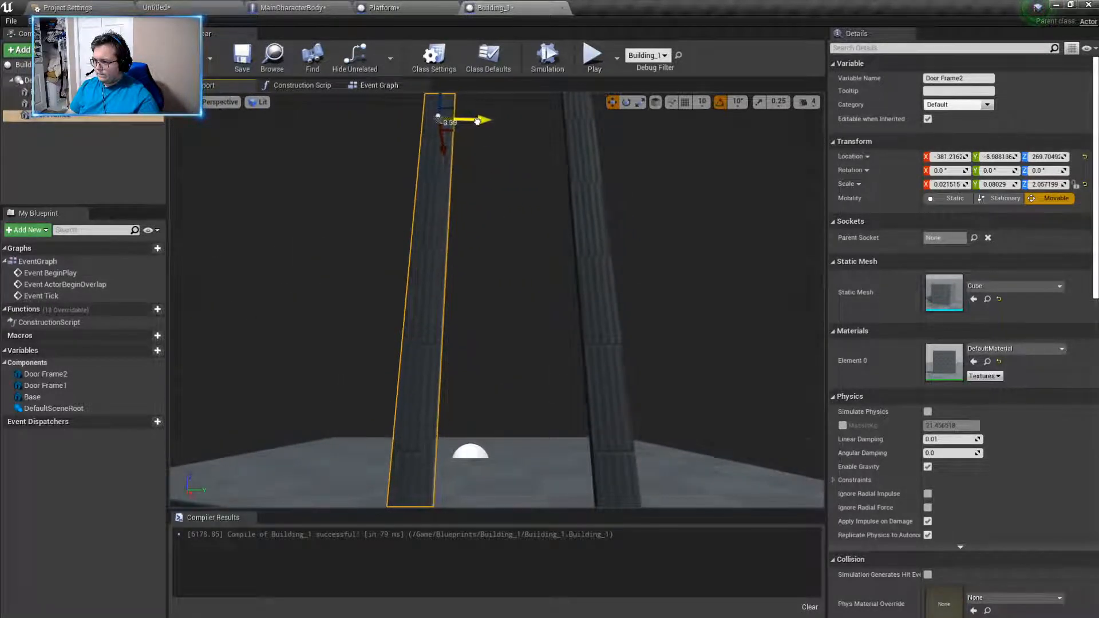
left_click_drag(478, 121, 476, 121)
right_click_drag(476, 120, 476, 163)
- Duplicate the second post into a crossbar between the posts at about Y 35.4, rotated 90° on X and shortened to Z scale 0.4
mouse_move(476, 229)
right_mouse_down()
mouse_move(475, 95)
mouse_move(469, 227)
mouse_move(488, 224)
right_mouse_up()
key("ctrl+w")
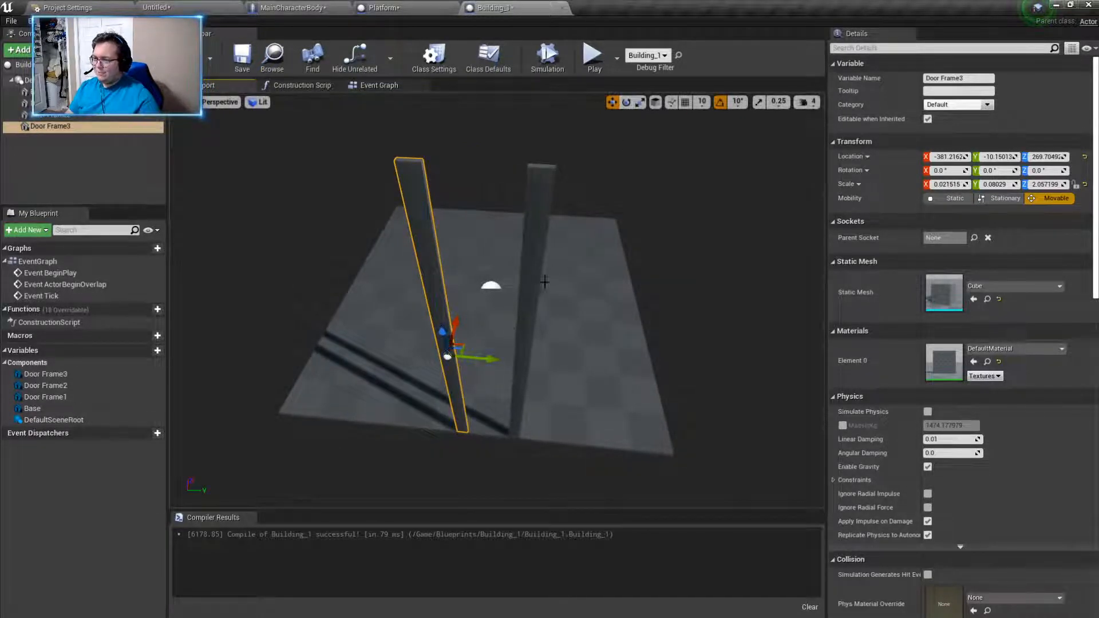
left_click_drag(492, 361, 510, 346)
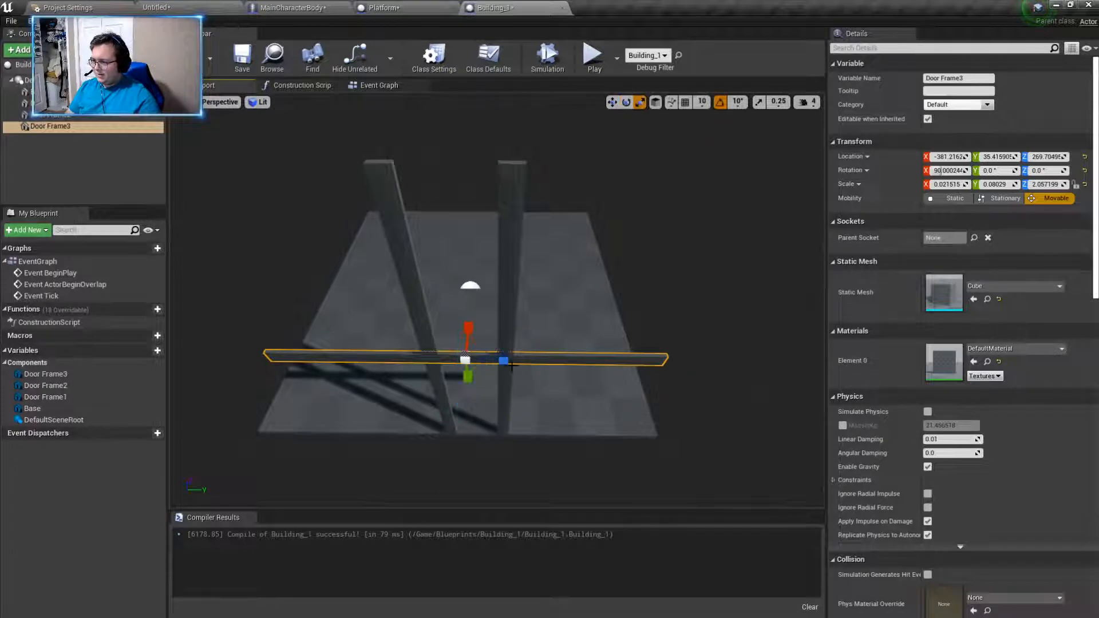
right_click_drag(513, 361, 507, 361)
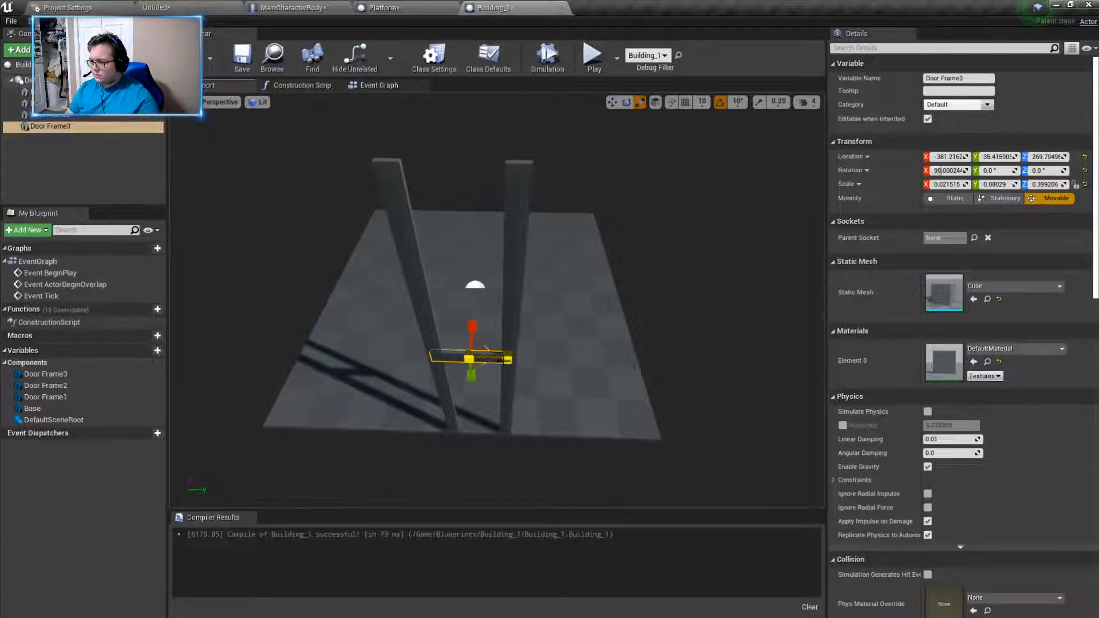
- Raise the crossbar to the top of the two door posts, at about Z 522.7, and compile the blueprint
right_click_drag(516, 268, 514, 287)
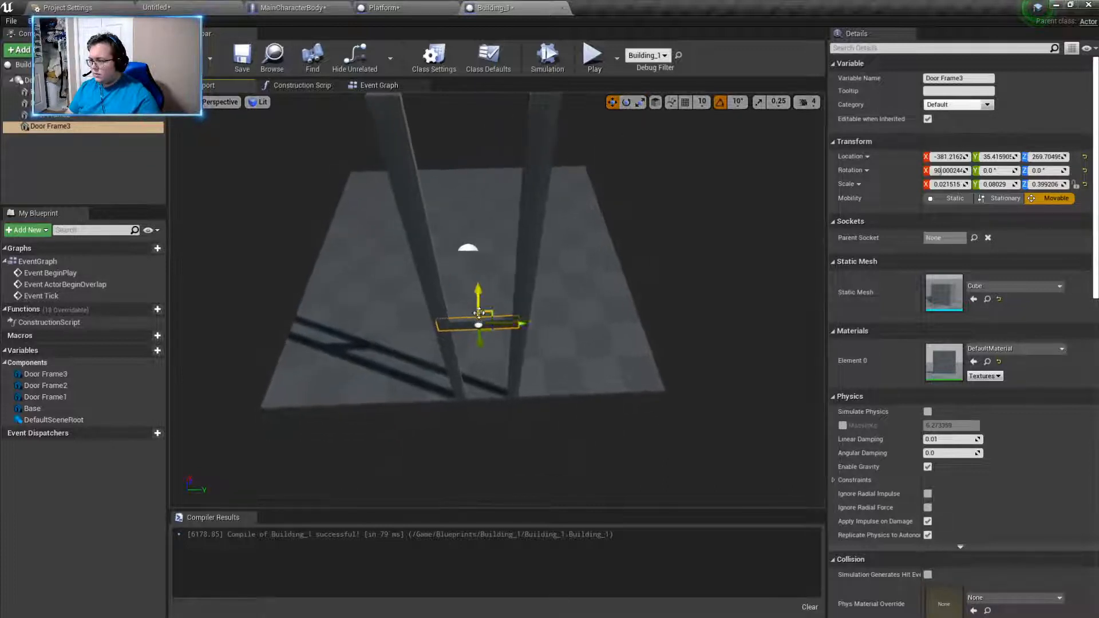
left_click_drag(479, 342, 464, 162)
right_click_drag(464, 163, 463, 128)
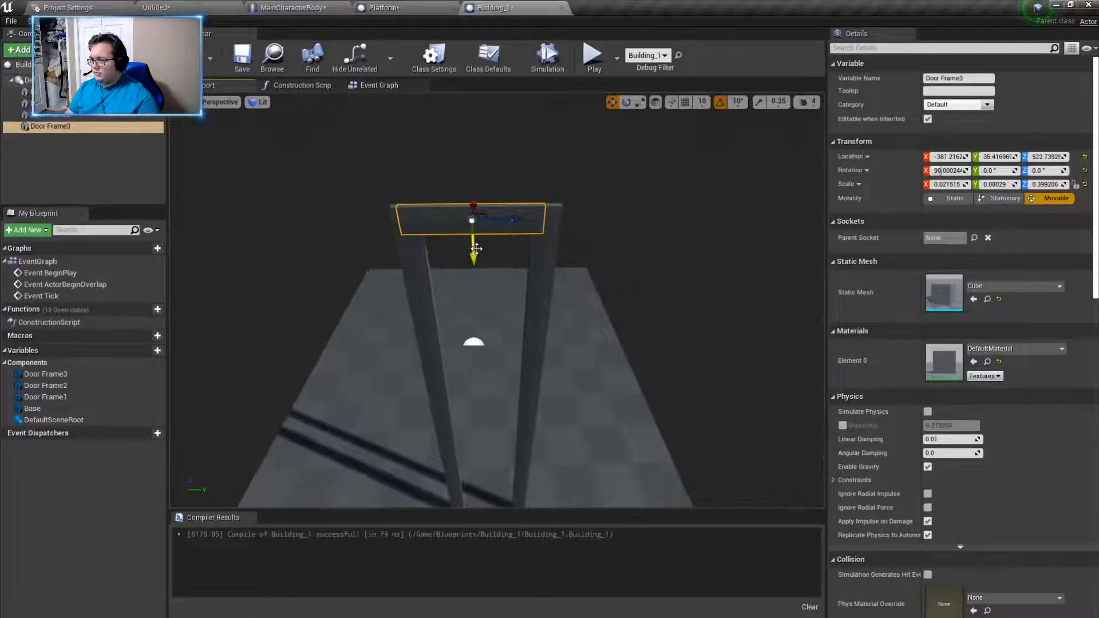
left_click_drag(474, 250, 474, 250)
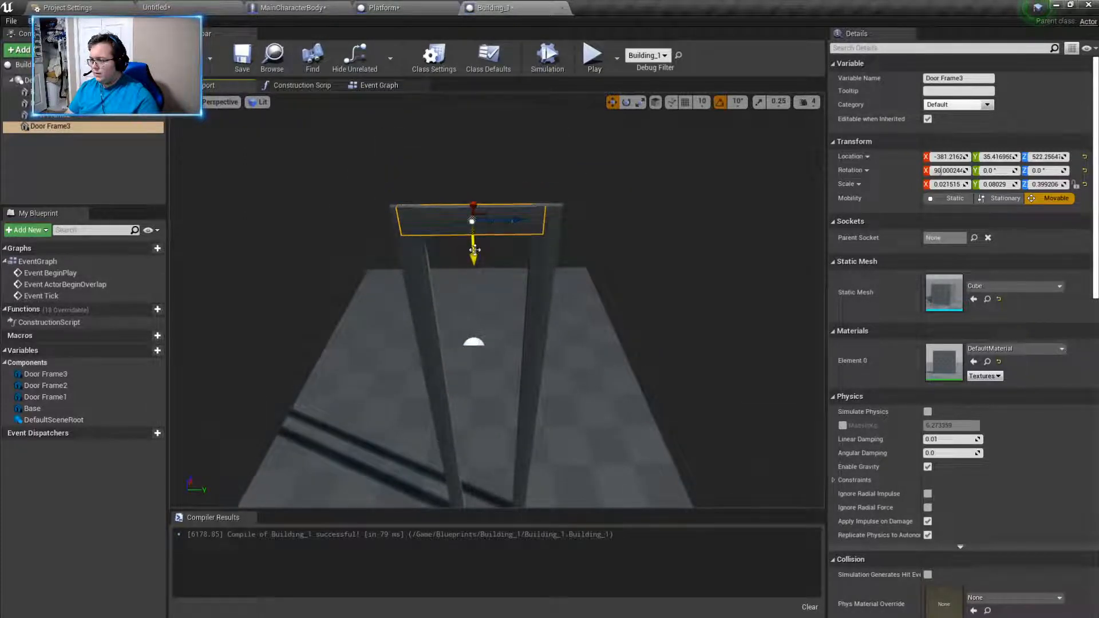
scroll(474, 250, "up", 6)
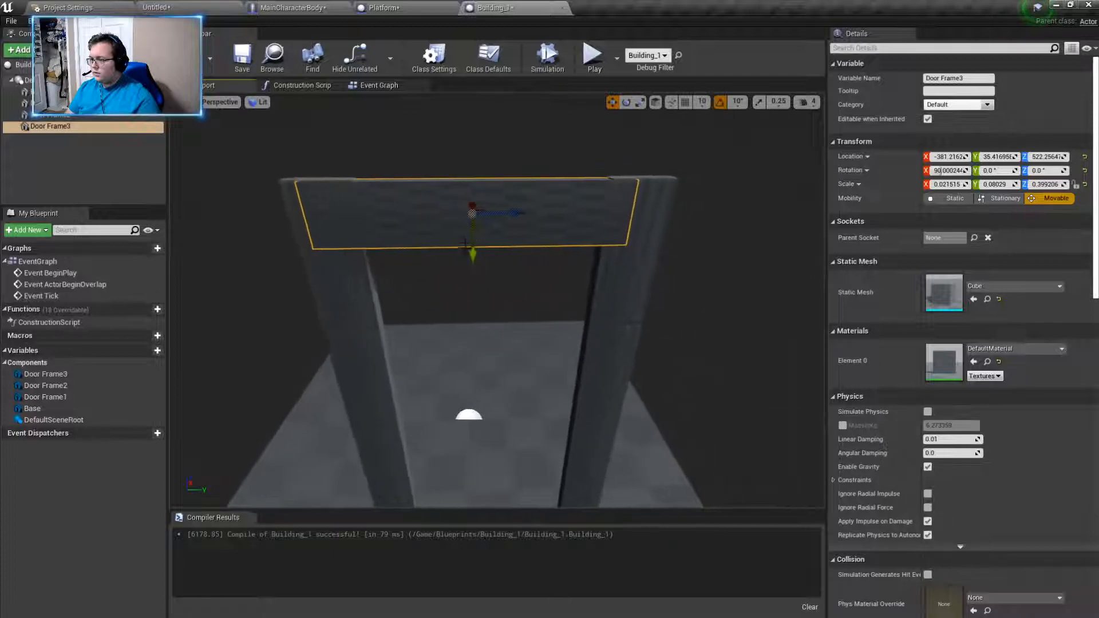
left_click_drag(470, 254, 467, 253)
left_click(192, 57)
- Play-test the level and walk up to the door frame to inspect how the crossbar fits between the posts
left_click(166, 7)
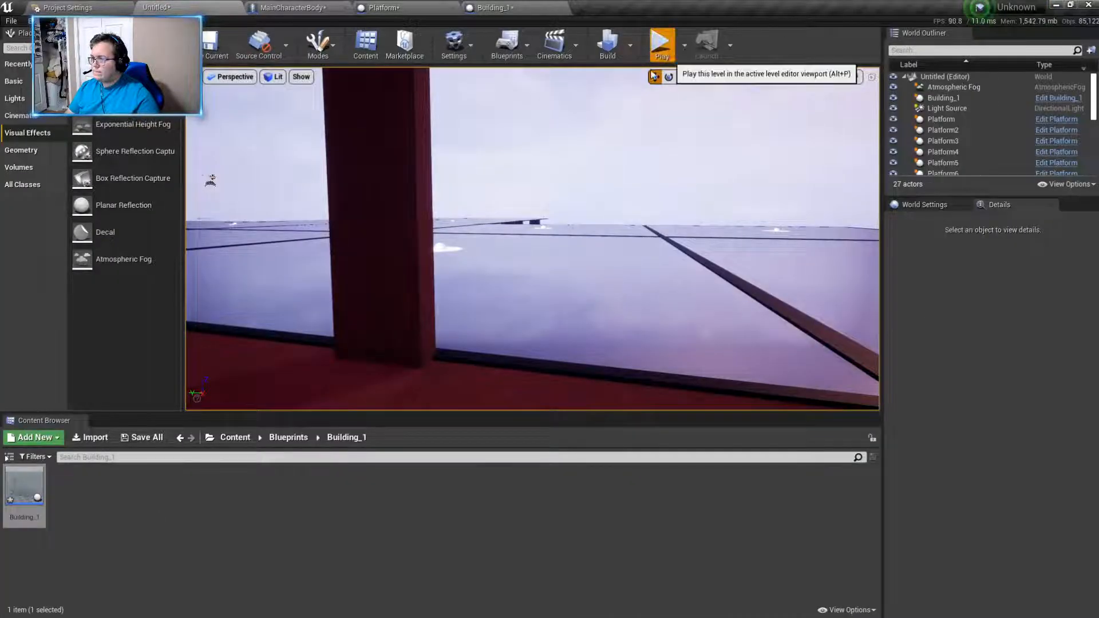
left_click(663, 49)
key("w")
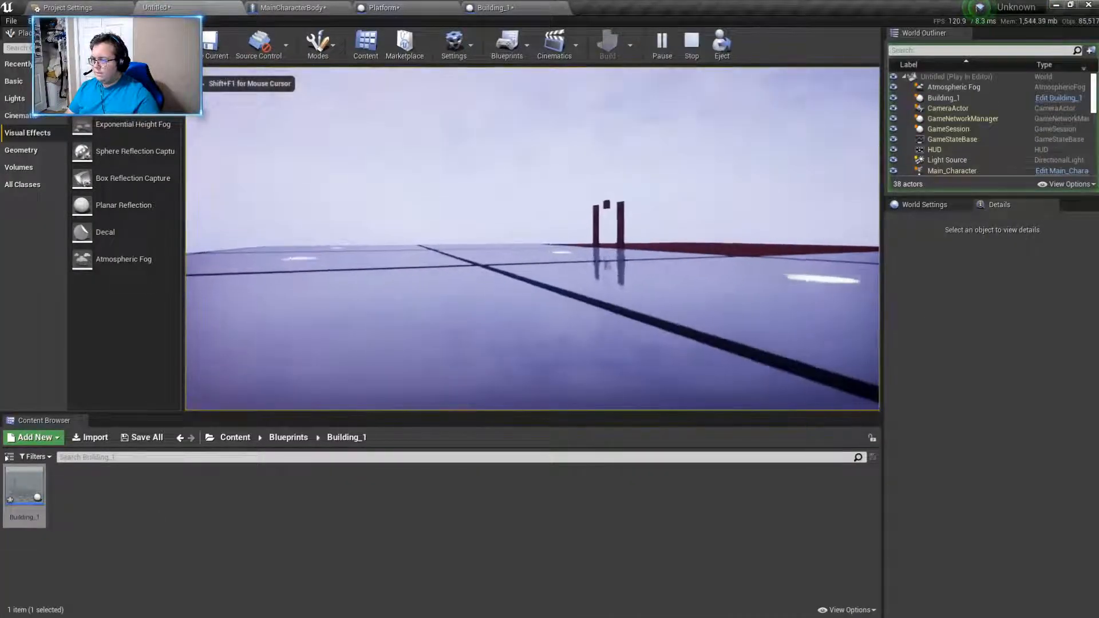
key("w")
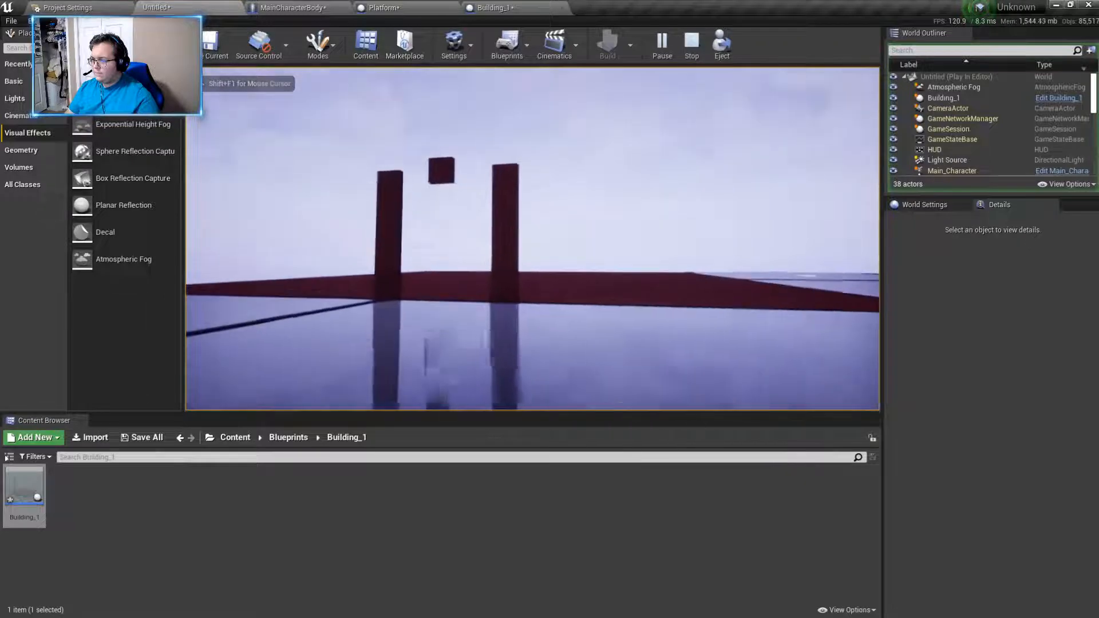
key("w")
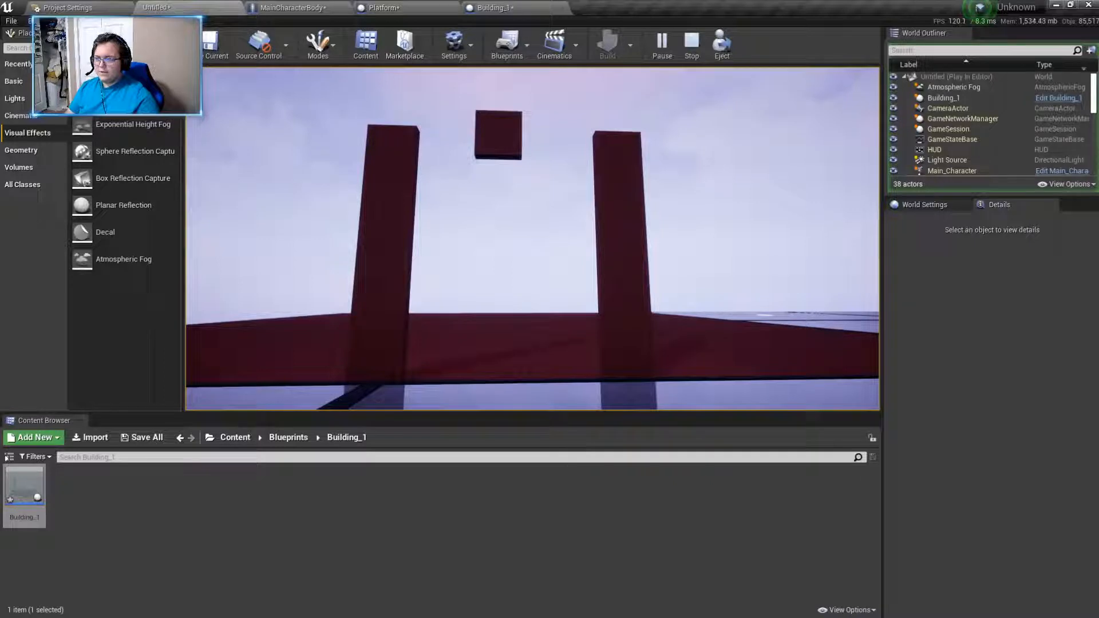
key("w")
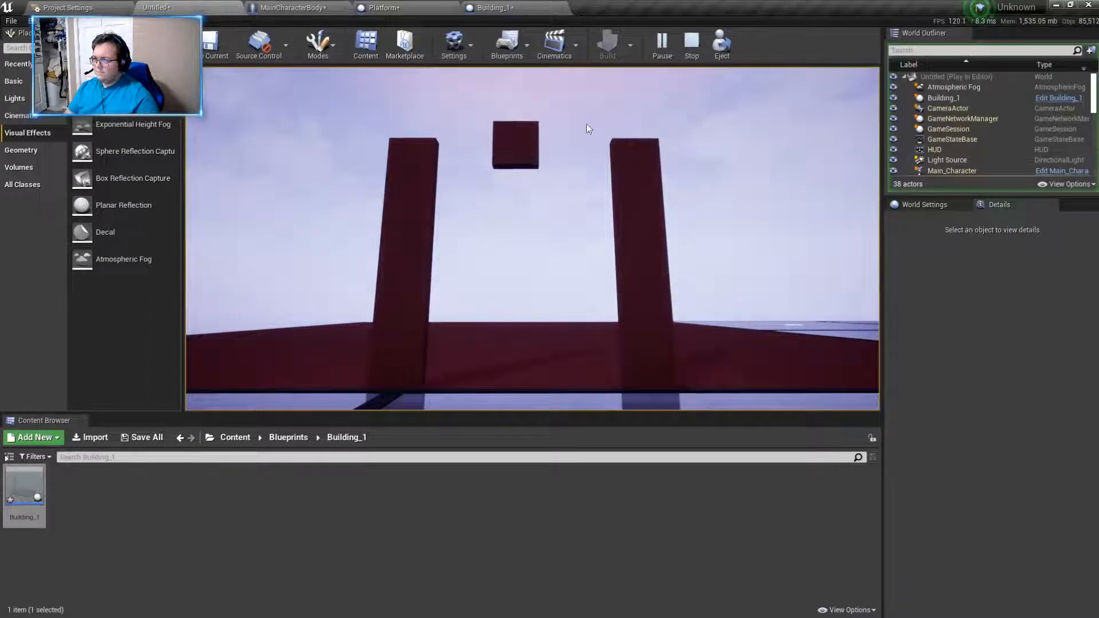
key("Escape")
- Lengthen the crossbar in the Building_1 blueprint to a Z scale of about 1.69 and check its span in the level
left_click(639, 103)
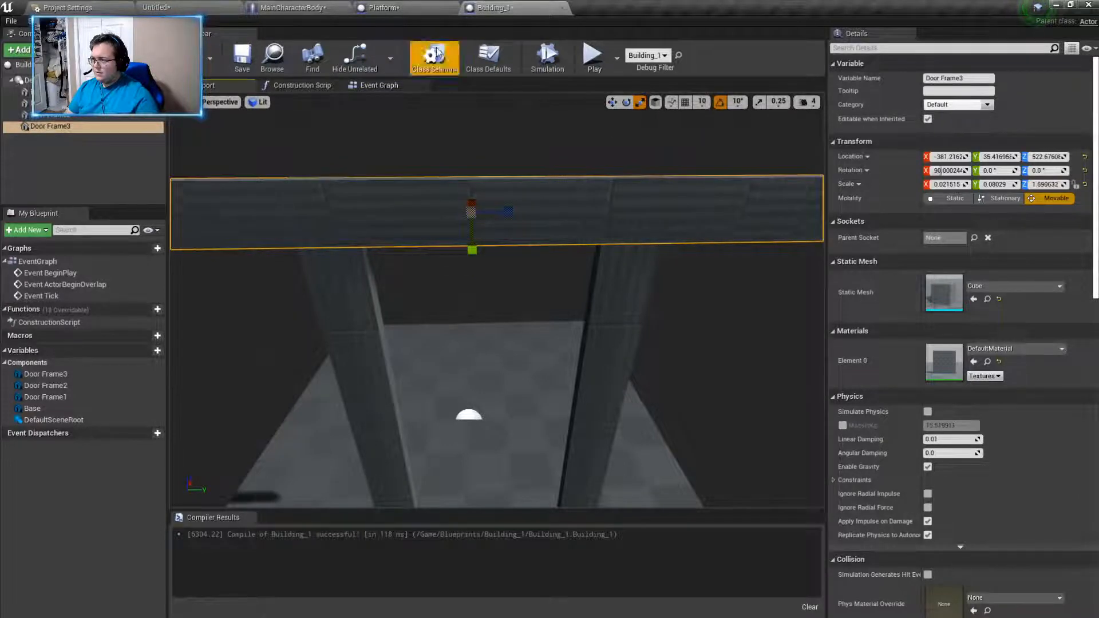
left_click(384, 7)
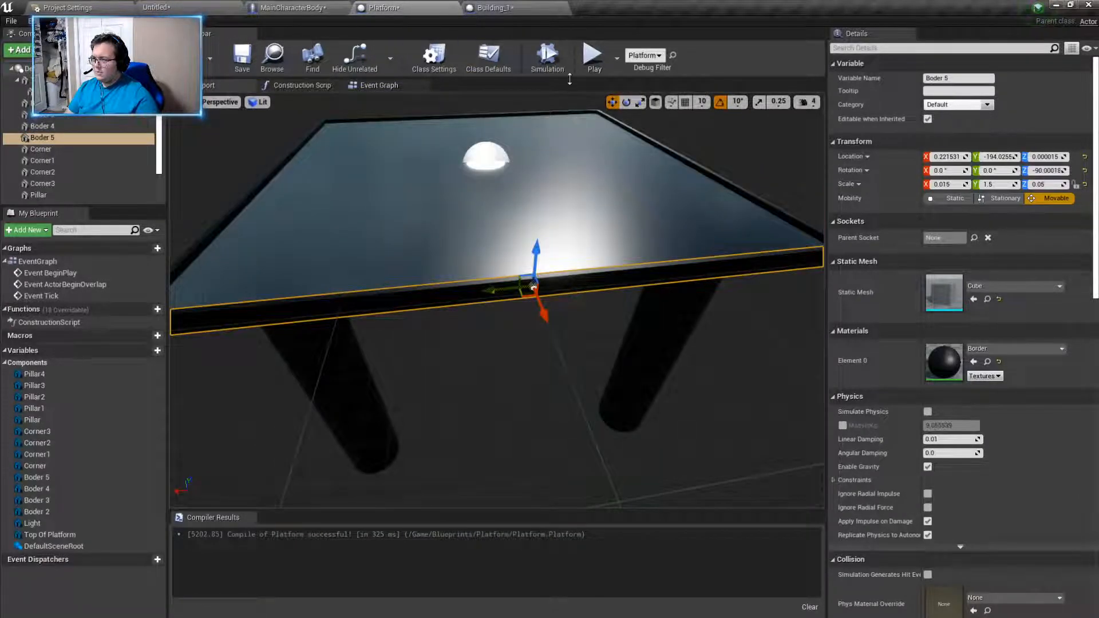
left_click(150, 7)
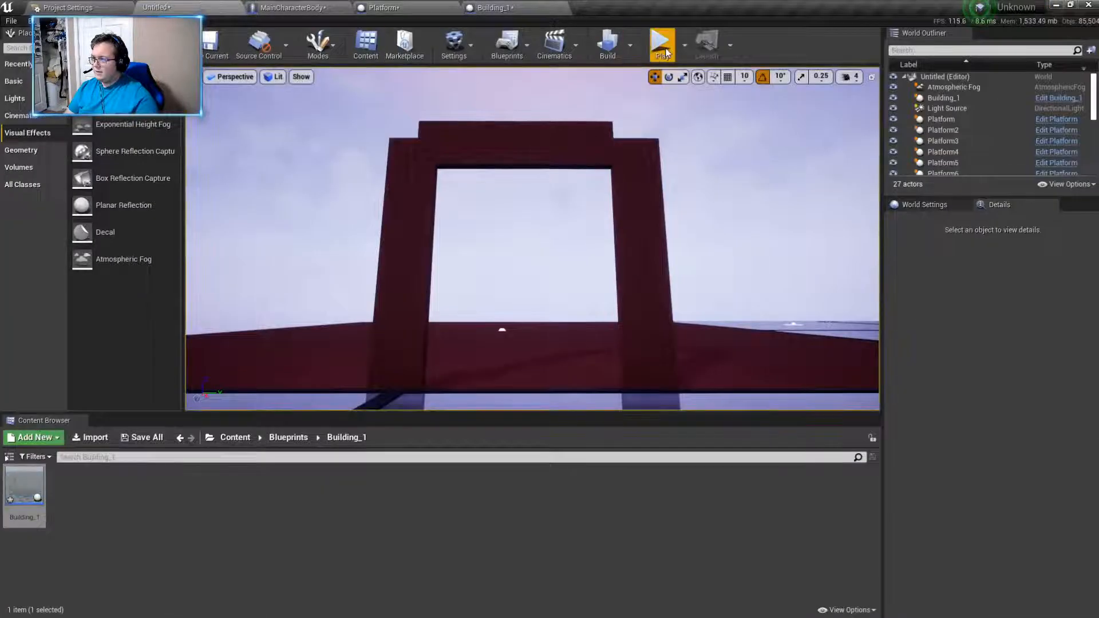
- Lower the crossbar to about Z 514.3, lengthen it to a Z scale of about 2.18, and check it in the level
left_click(511, 10)
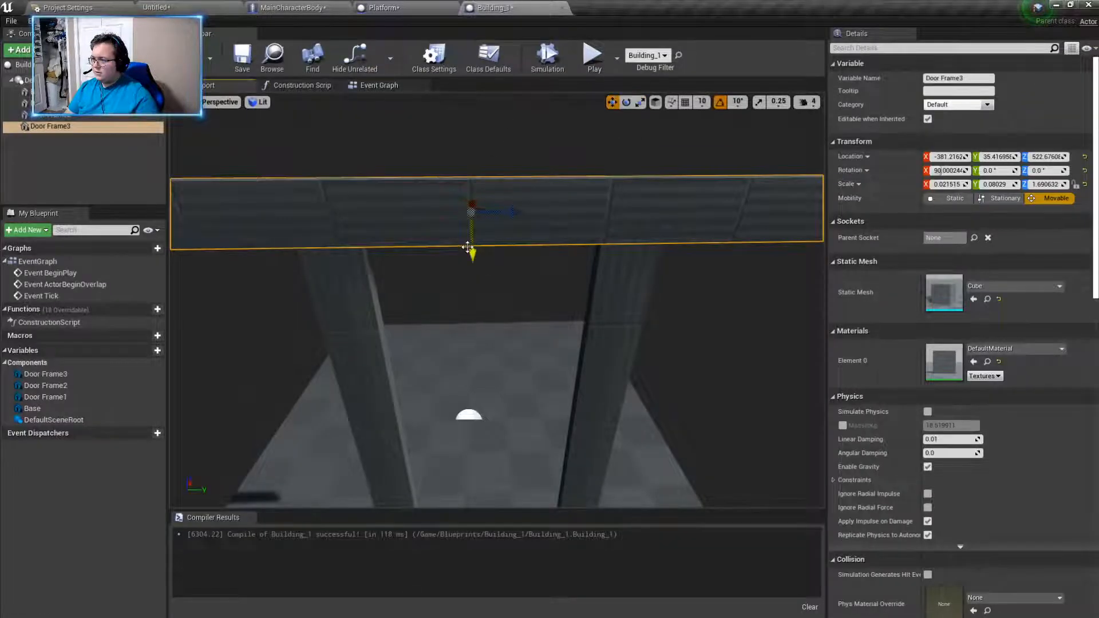
left_click_drag(468, 247, 469, 273)
left_click(640, 102)
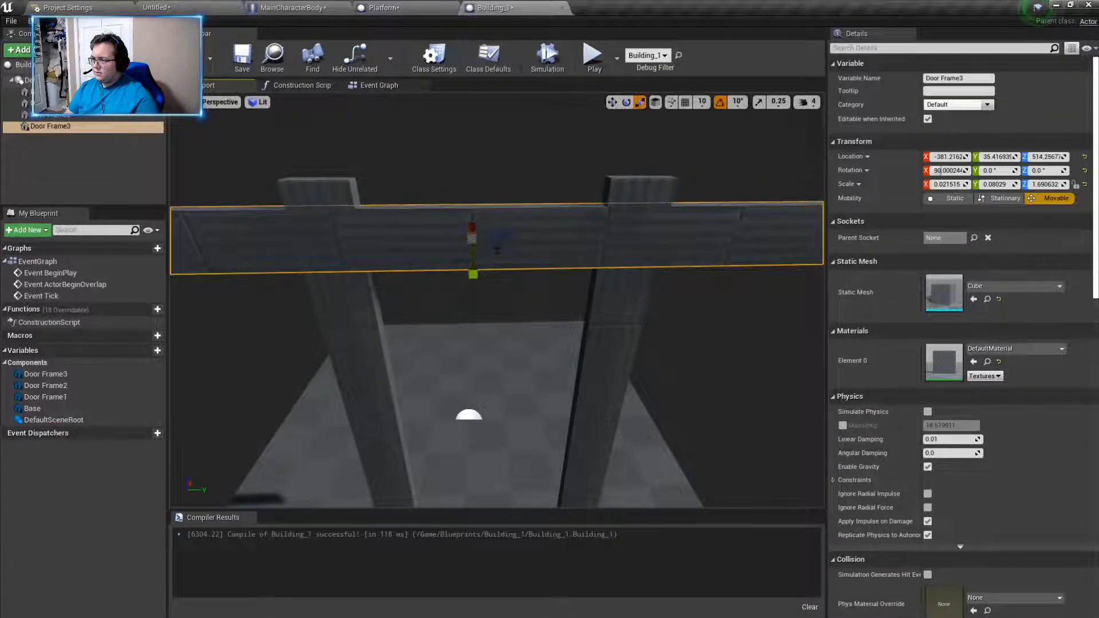
left_click(146, 8)
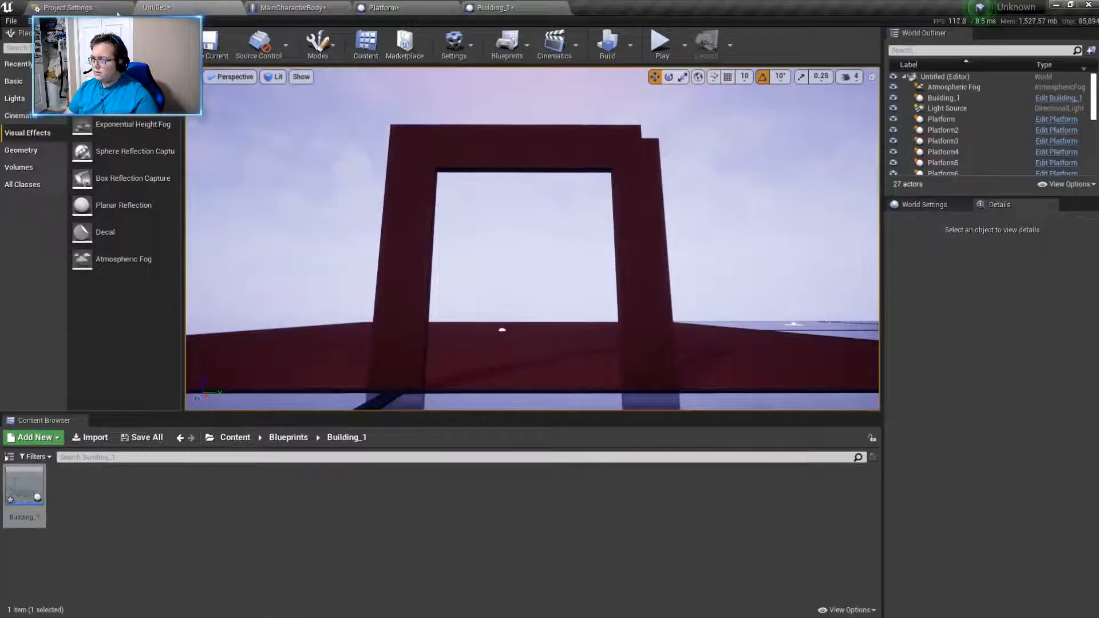
- Shift the crossbar sideways to about Y 39.5 to centre it over the posts, and check it in the level
left_click(486, 8)
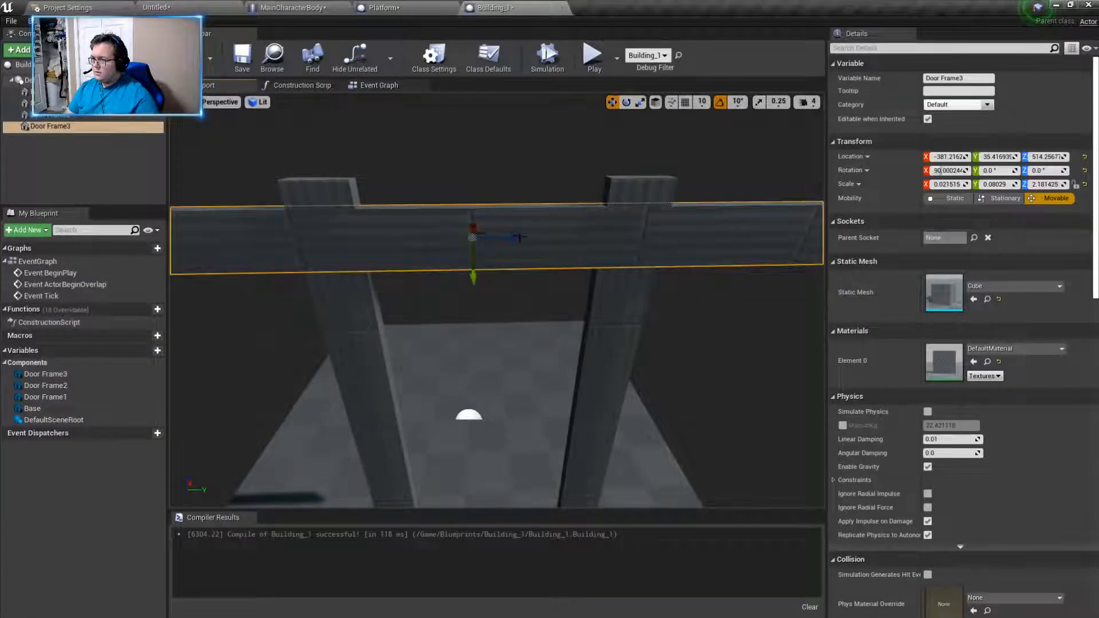
left_click(382, 7)
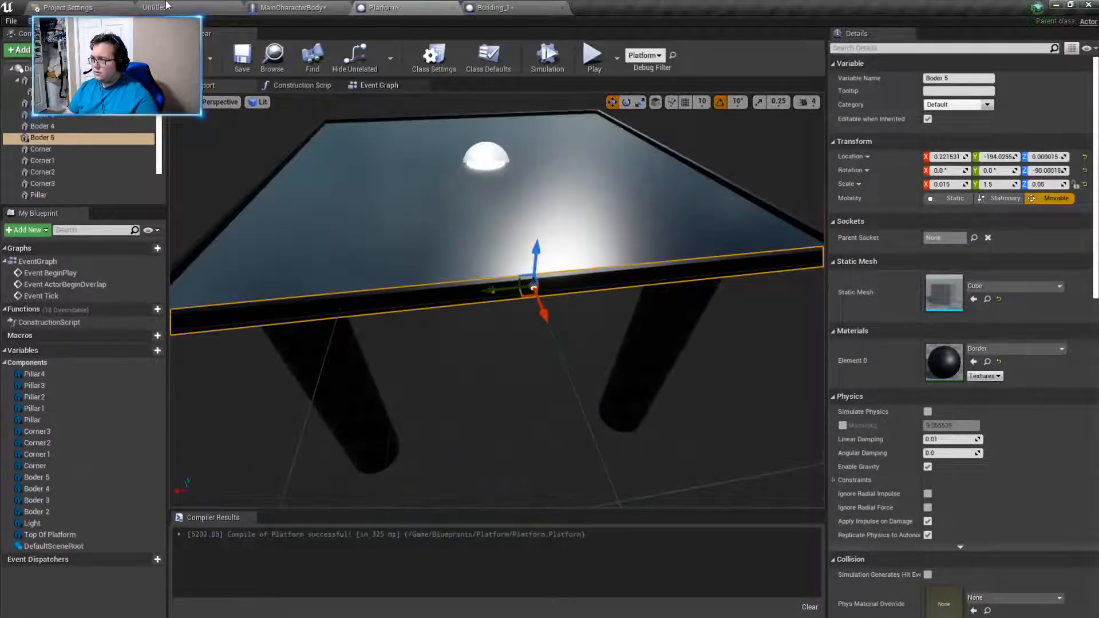
left_click(187, 7)
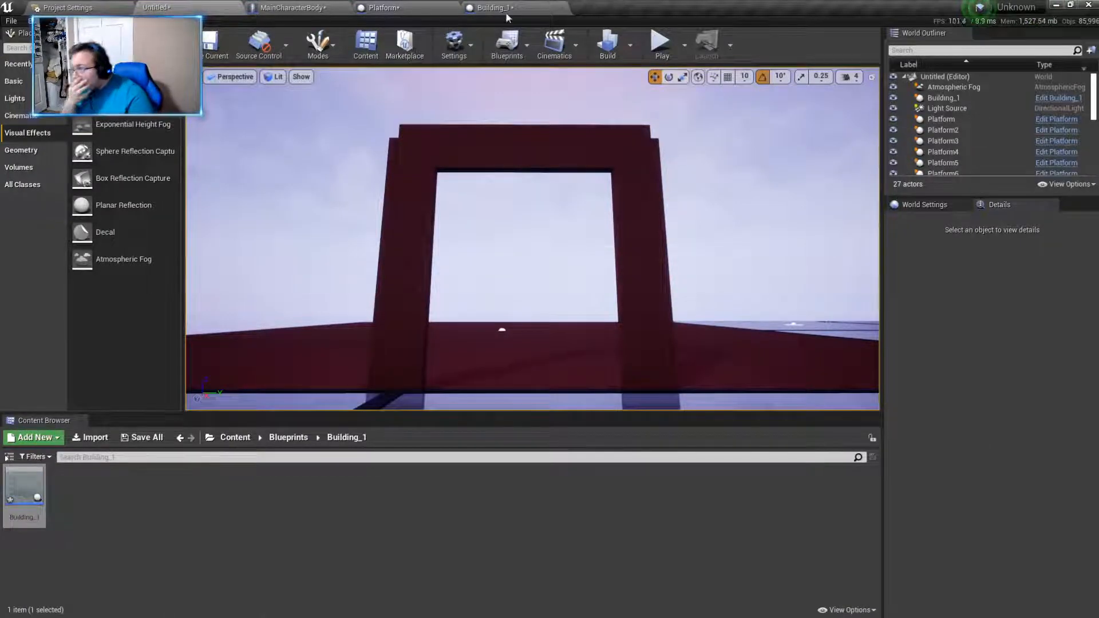
- Lengthen the crossbar to a Z scale of about 2.33, comparing its ends with the posts' outer edges in the level
left_click(488, 8)
left_click(640, 101)
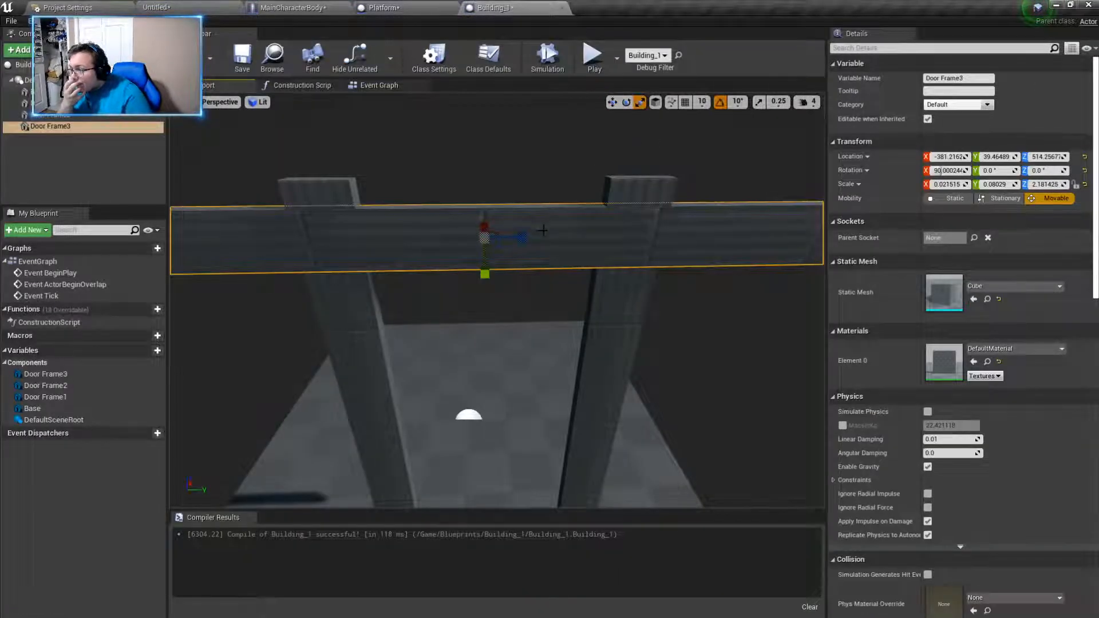
left_click_drag(526, 237, 533, 237)
left_click(187, 7)
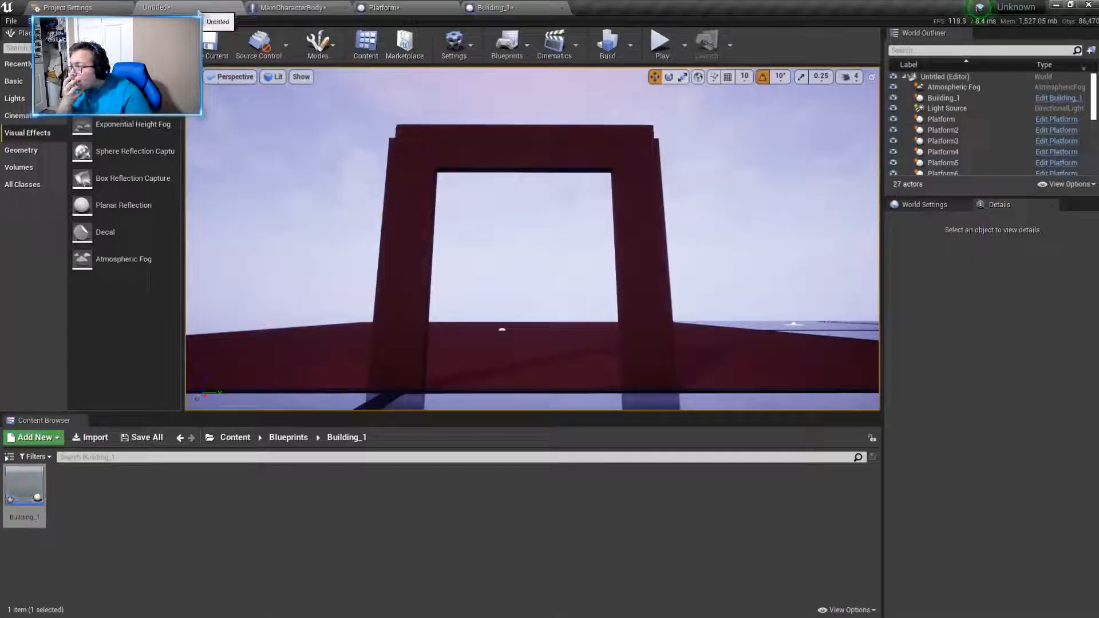
left_click(487, 8)
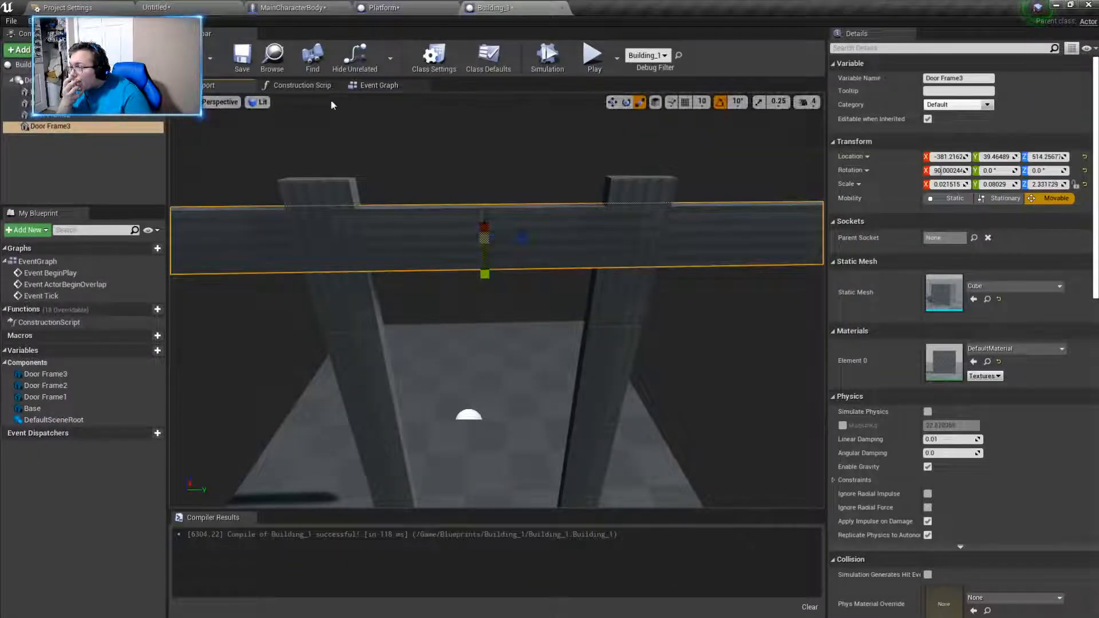
left_click(289, 7)
left_click(163, 8)
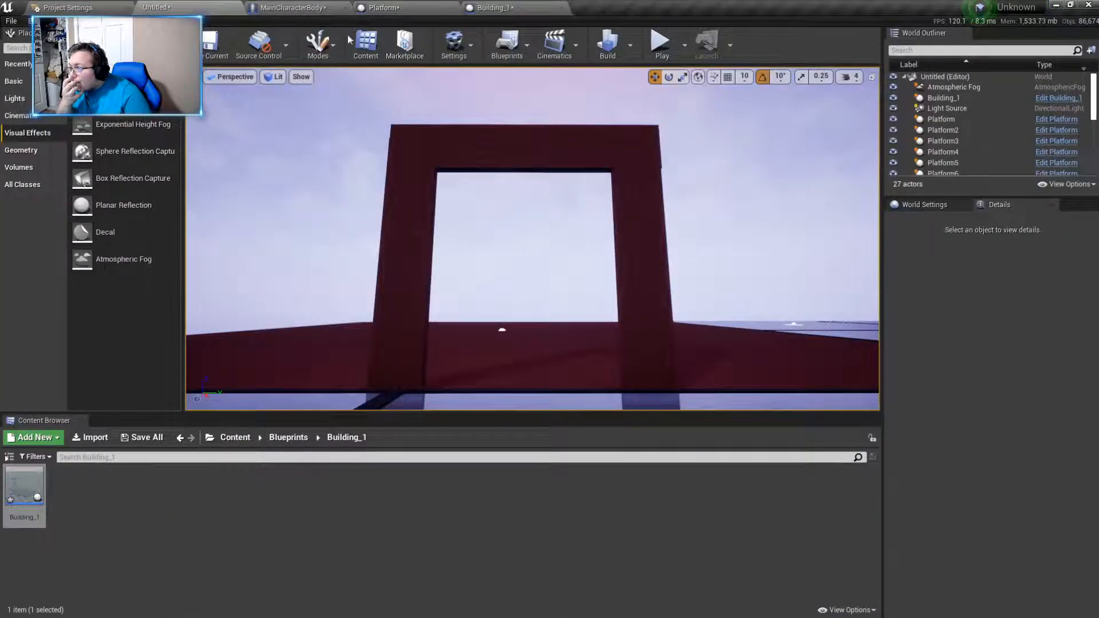
- Nudge the crossbar to about Y 38.7 so its ends line up with the posts, and check it in the level
left_click(488, 8)
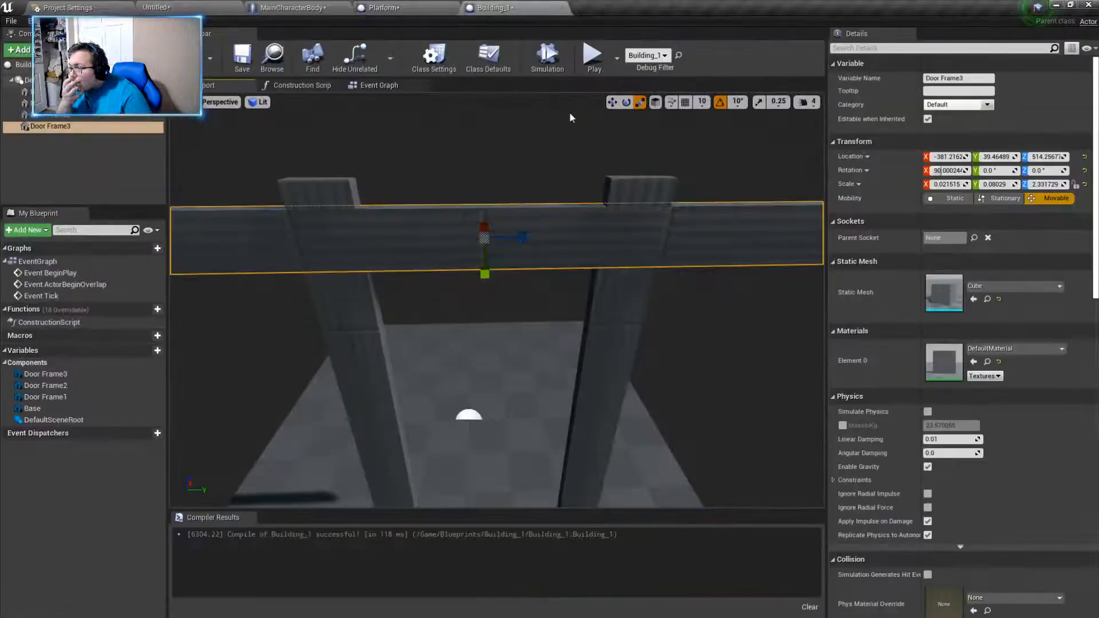
left_click(612, 102)
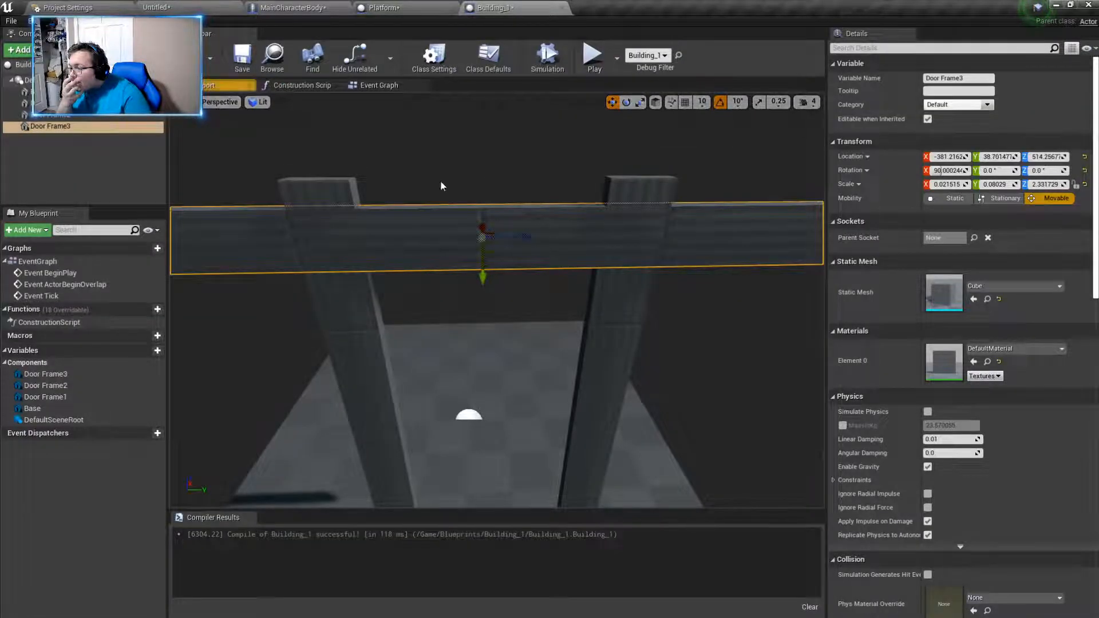
left_click(155, 7)
left_click(491, 7)
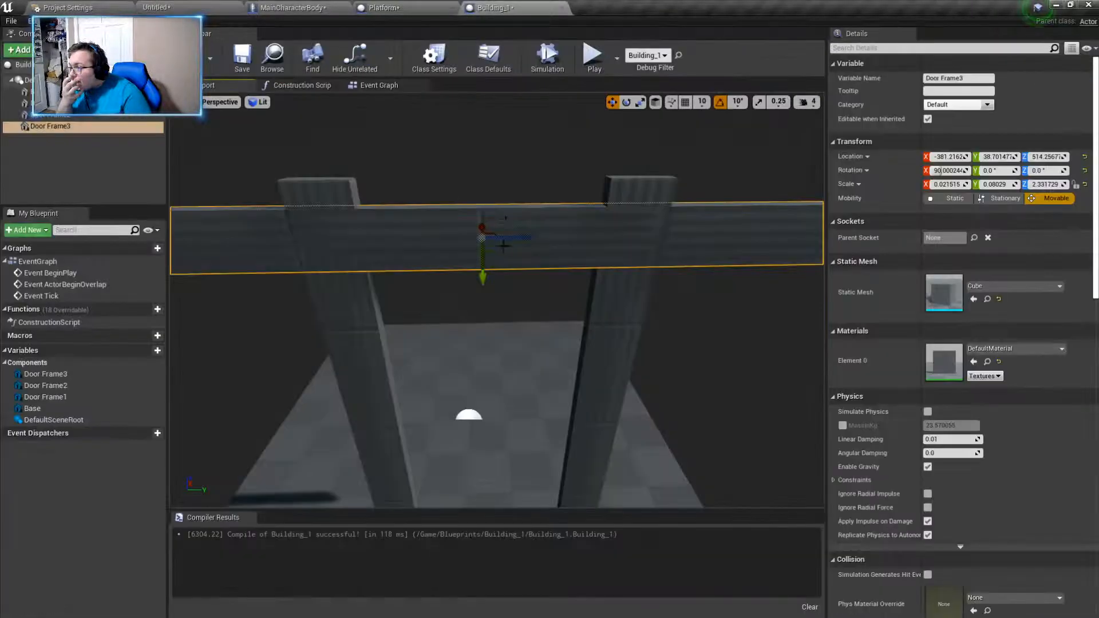
left_click(177, 9)
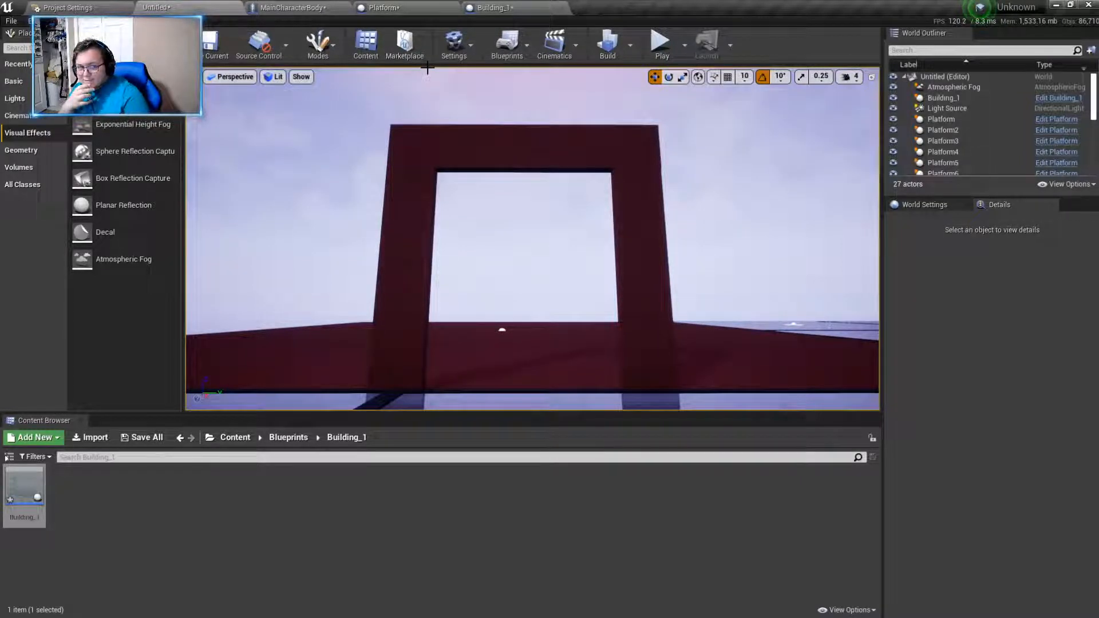
- Play-test the level and walk through the door frame, inspecting the crossbar and posts from below and from the base side
left_click(662, 46)
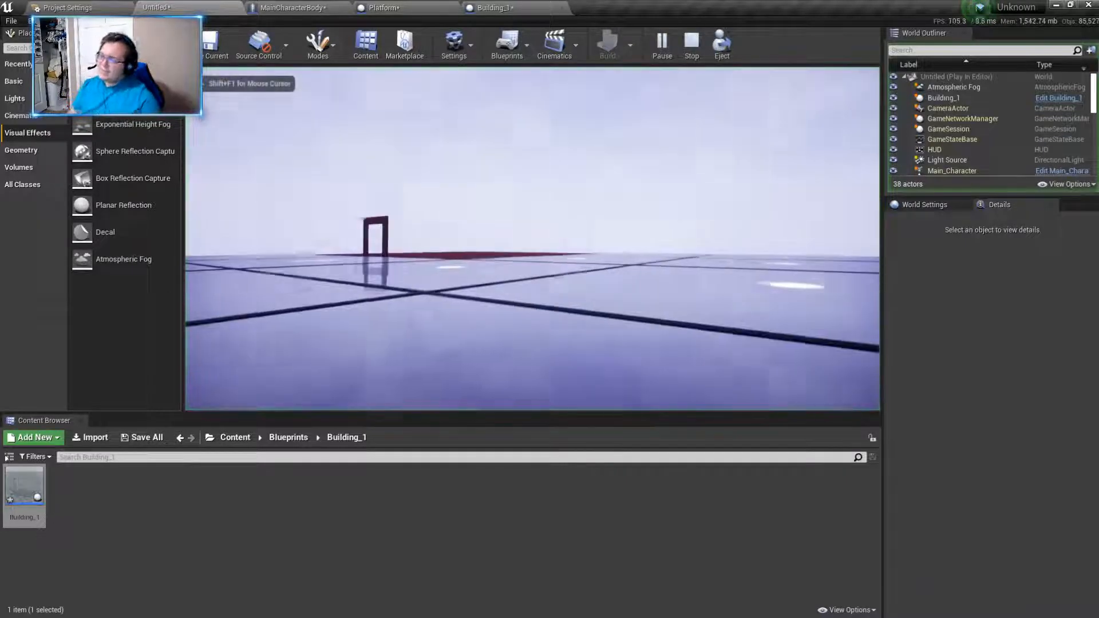
key("w")
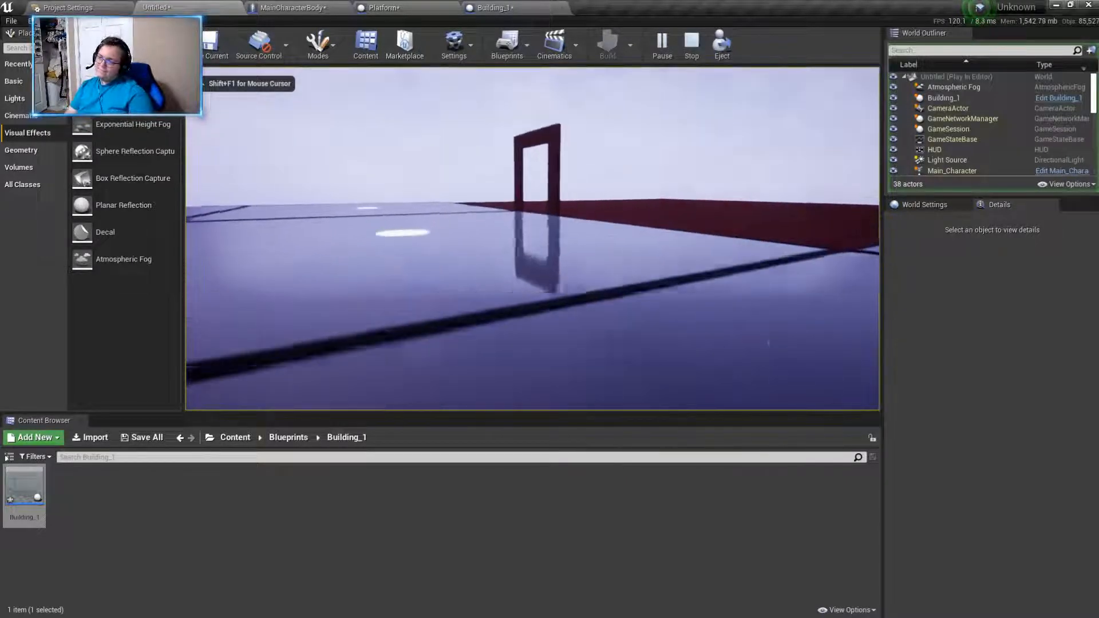
key("s")
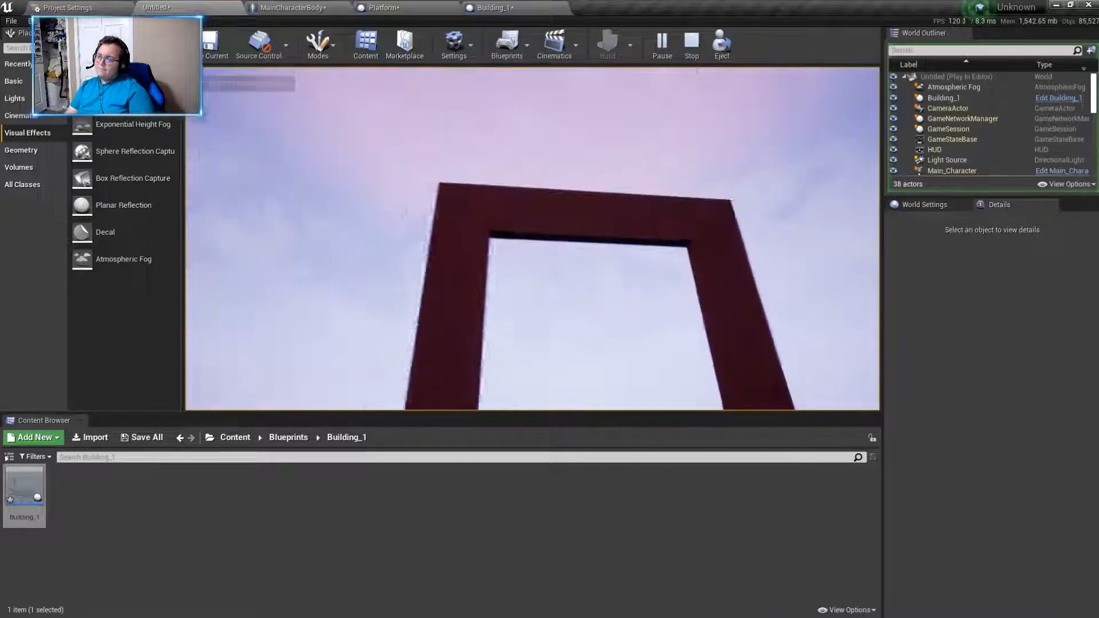
key("w")
key("s")
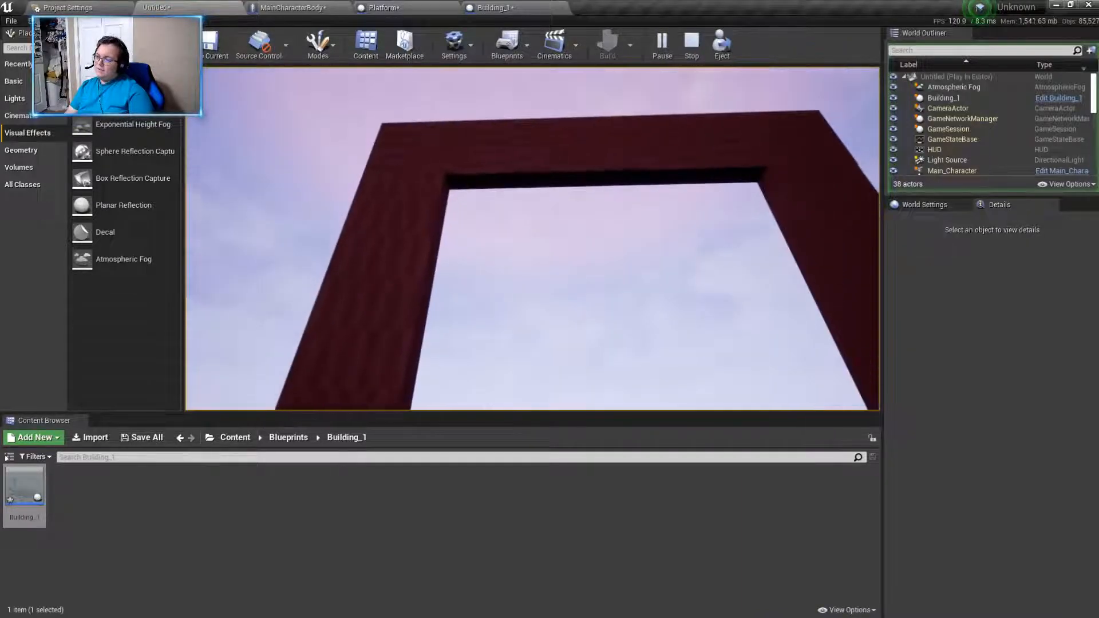
key("d")
key("s")
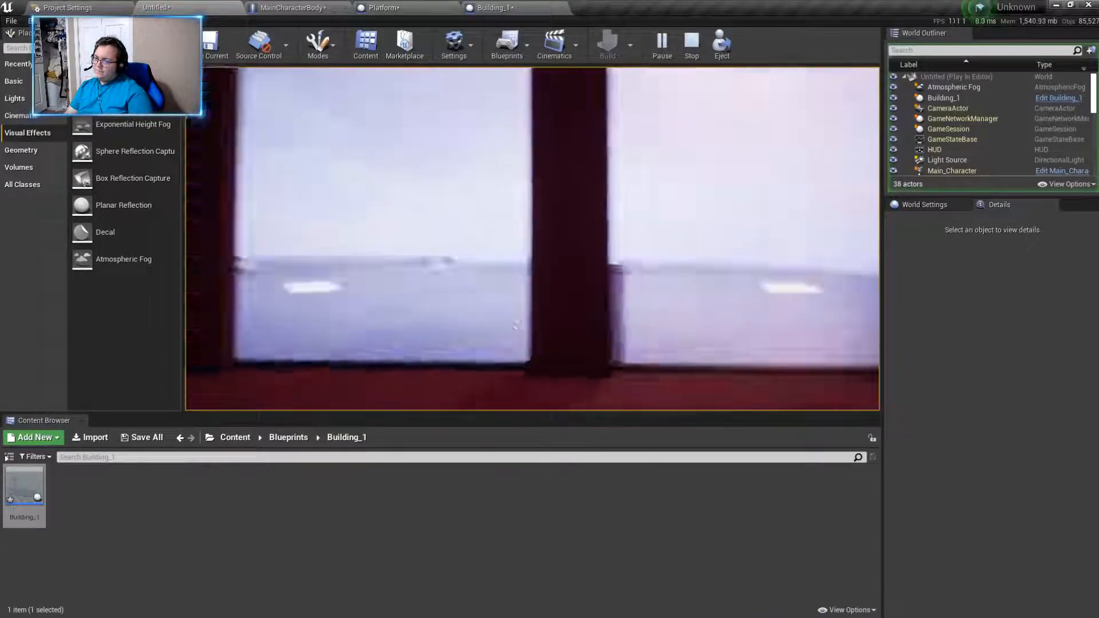
key("s")
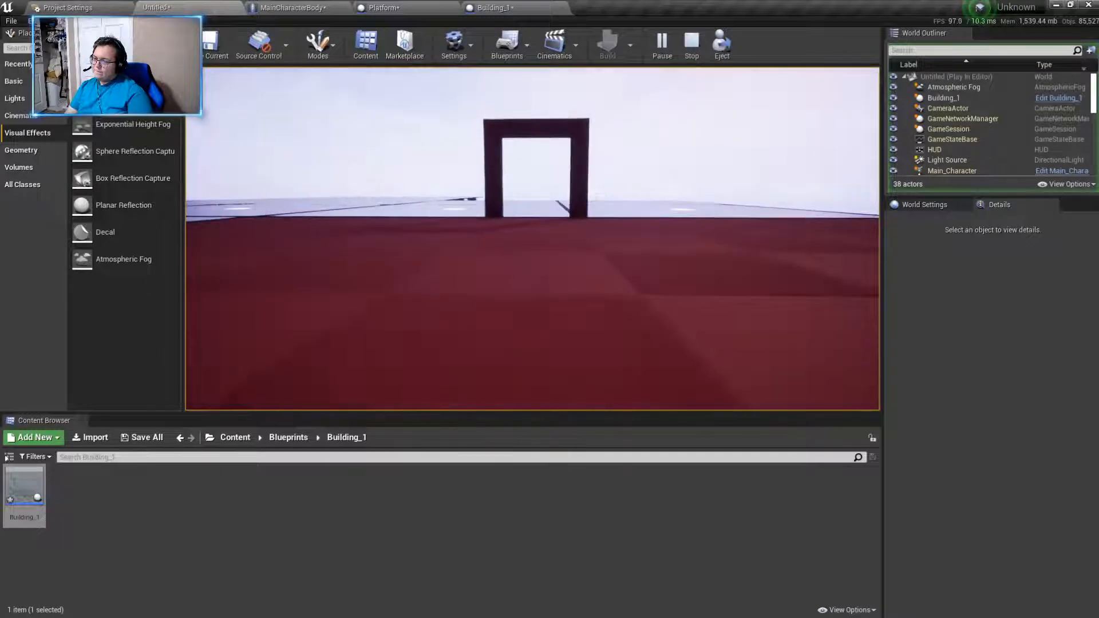
key("w")
key("s")
key("w")
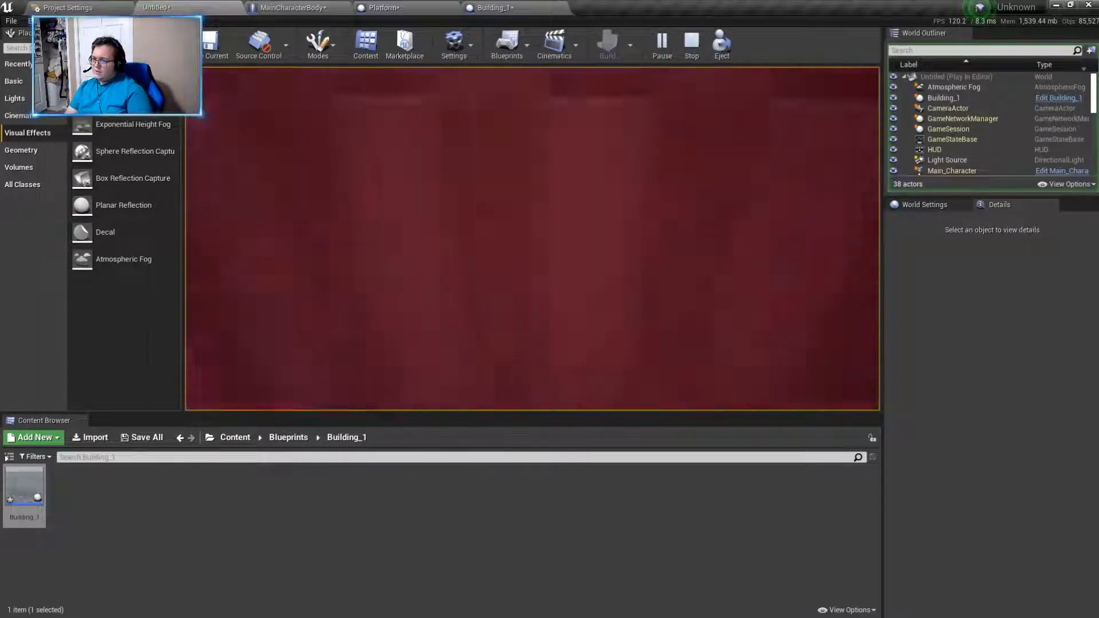
key("s")
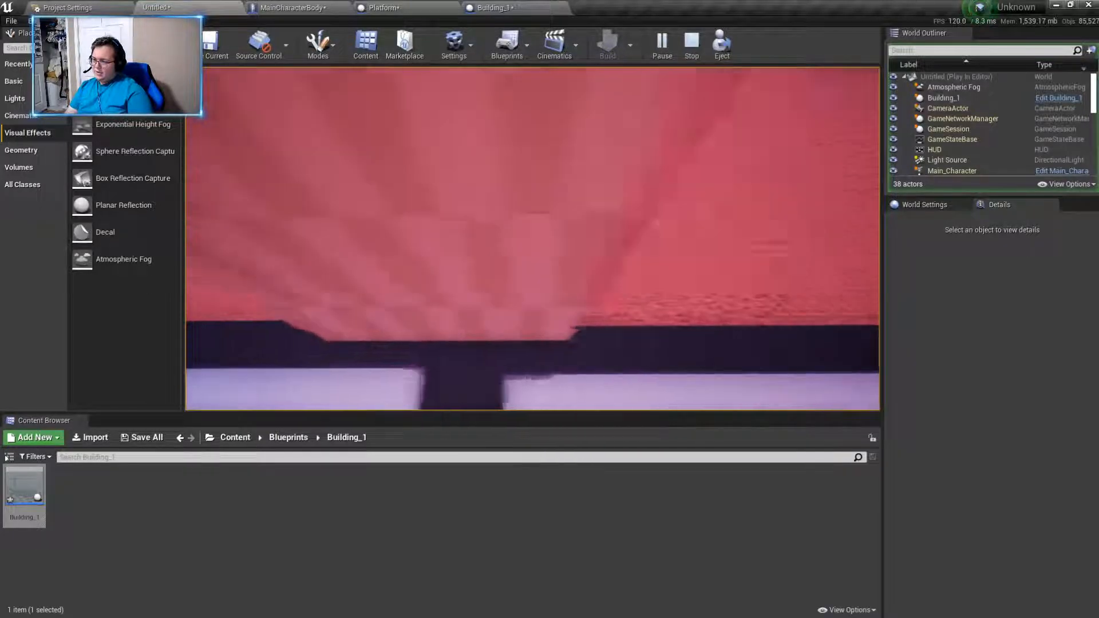
- Walk around the door frame's posts and its front side in play, and end the play session
key("w")
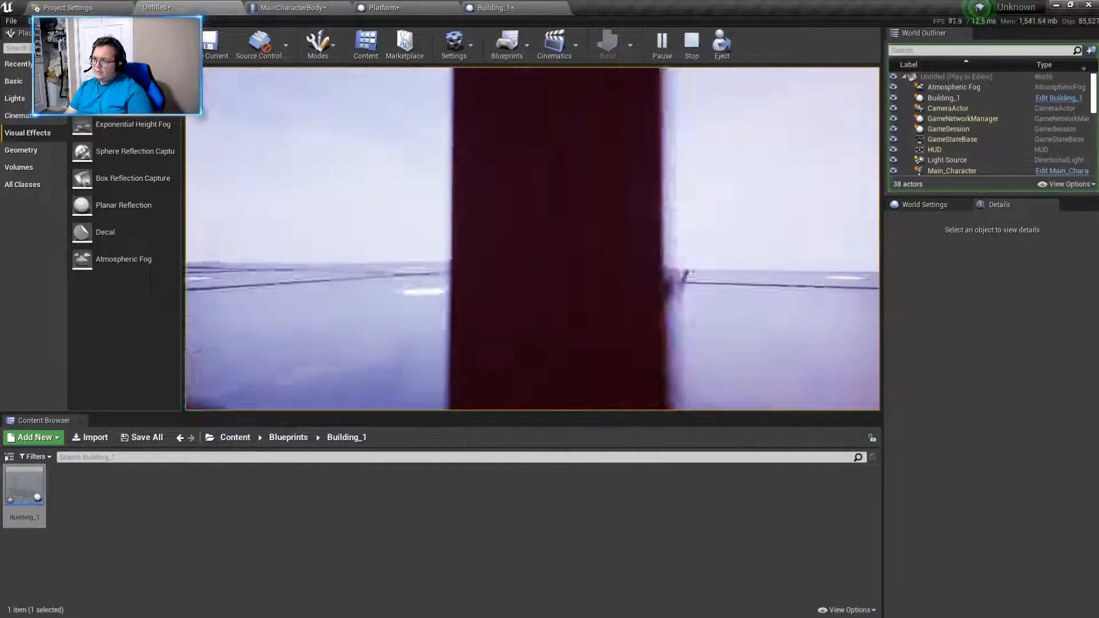
key("s")
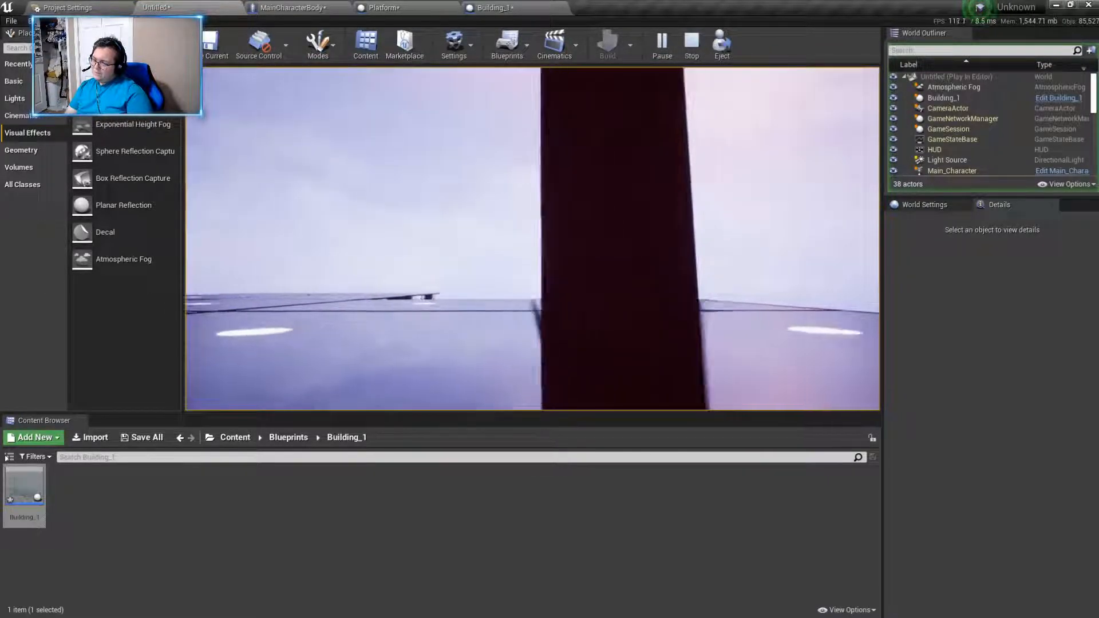
key("w")
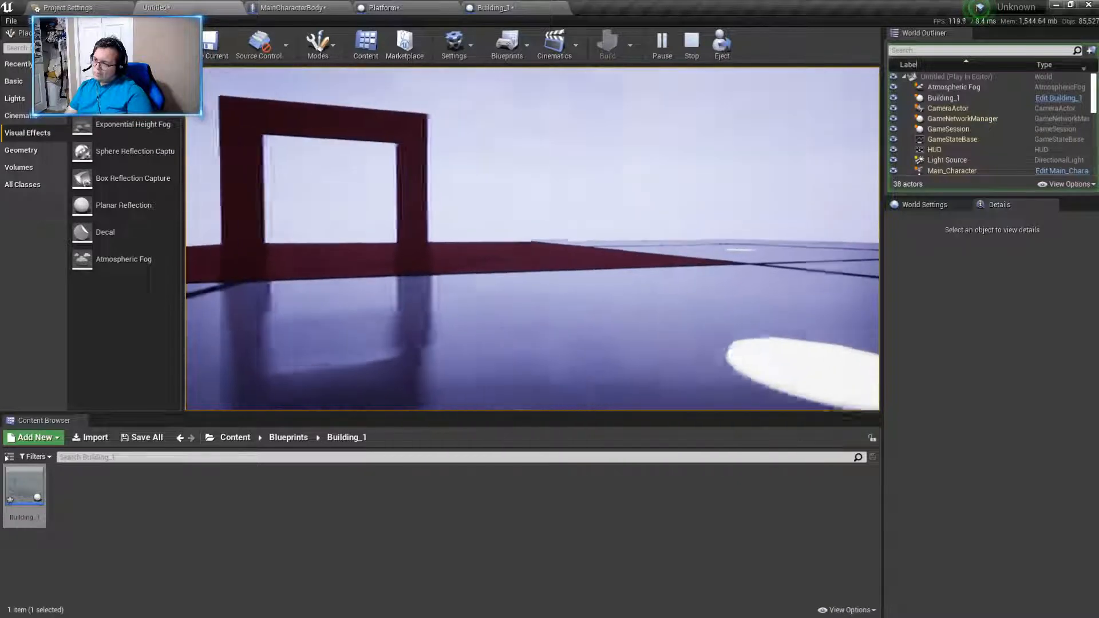
key("d")
key("d")
key("w")
key("d")
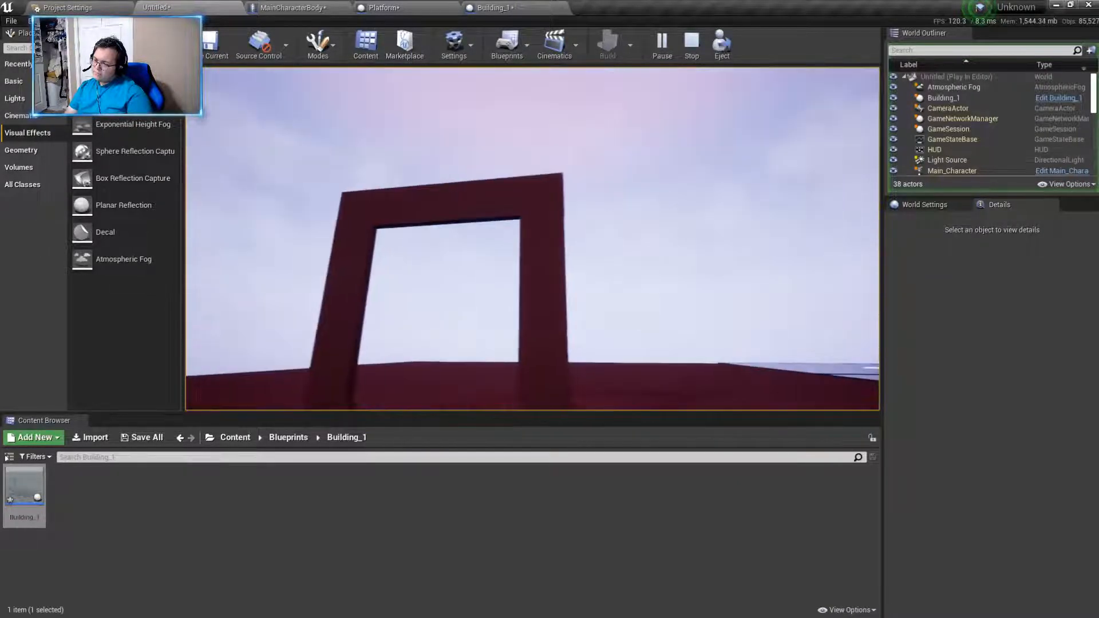
key("a")
key("w")
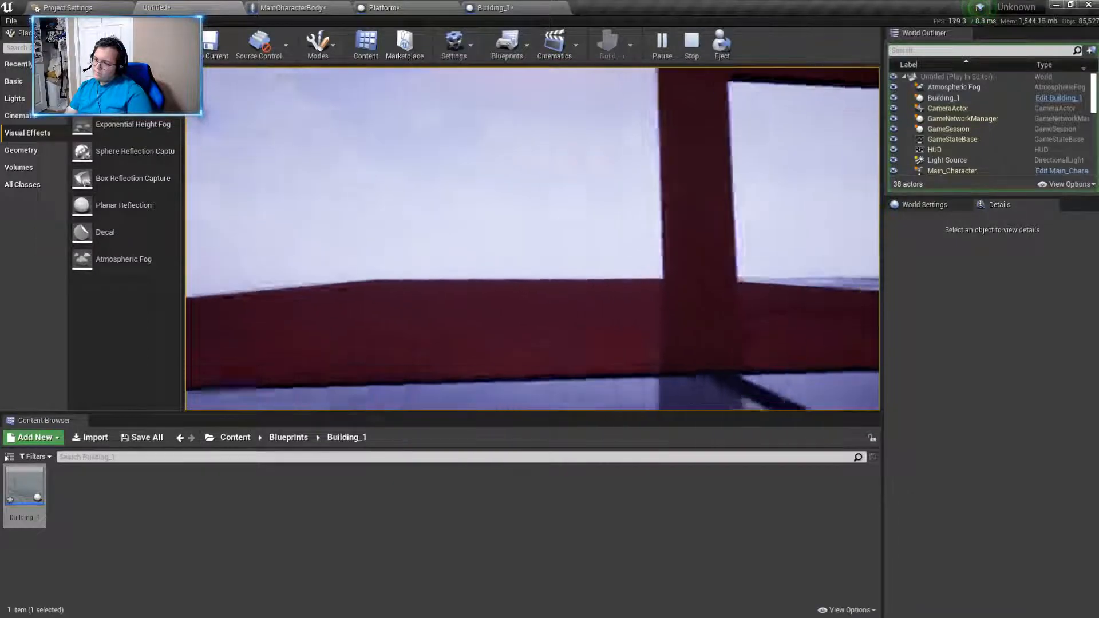
key("Escape")
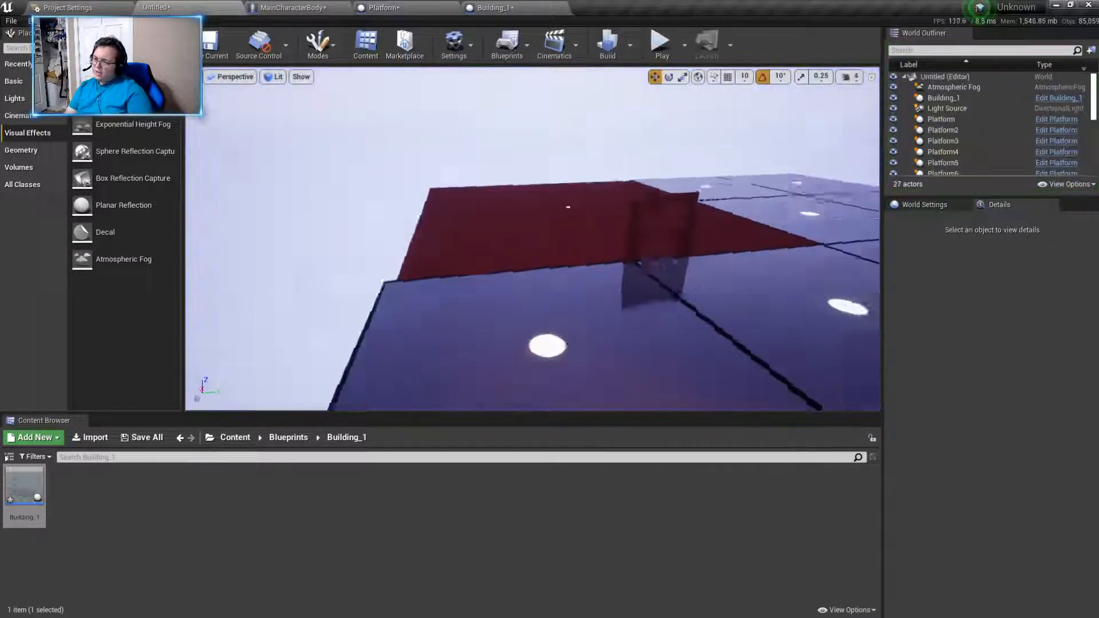
- Delete the Building_1 actor from the level and close its blueprint
right_click_drag(539, 254, 539, 351)
key("w")
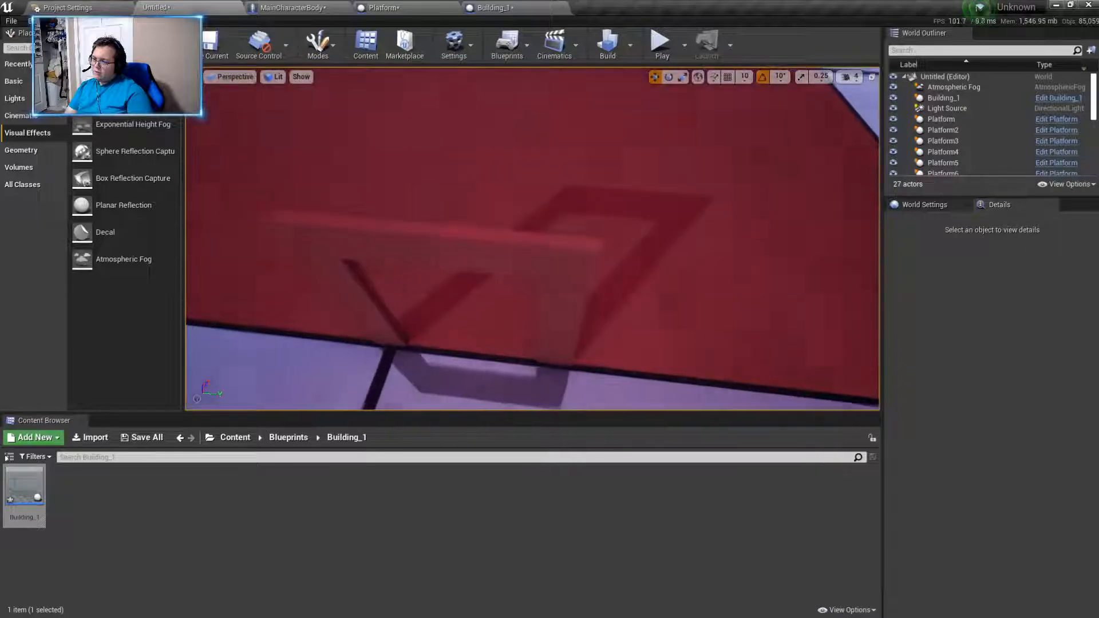
left_click(540, 254)
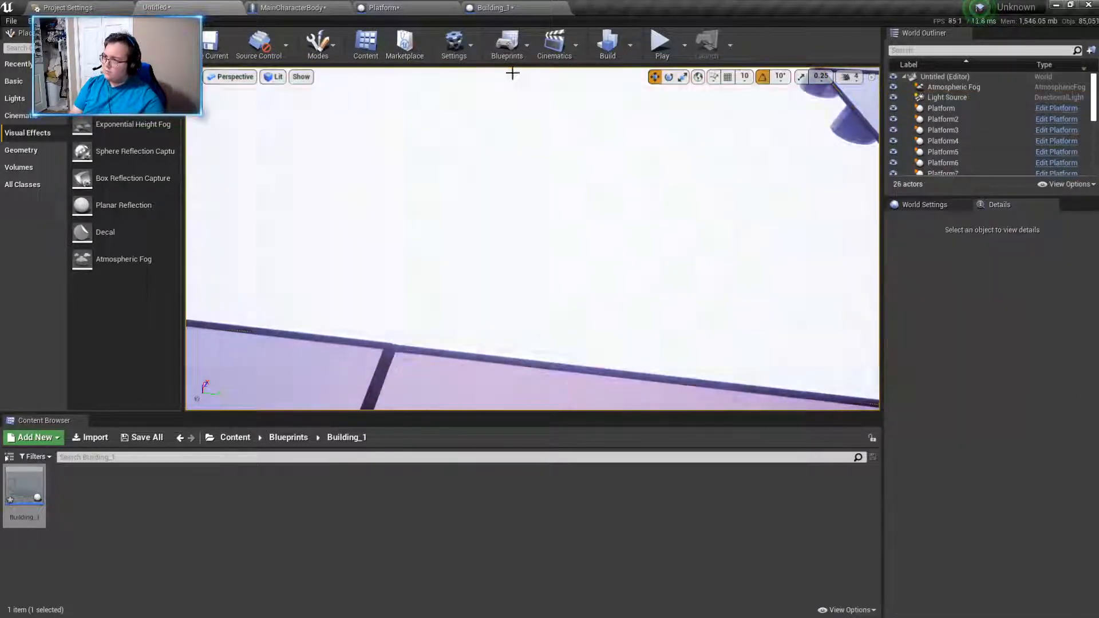
left_click(498, 7)
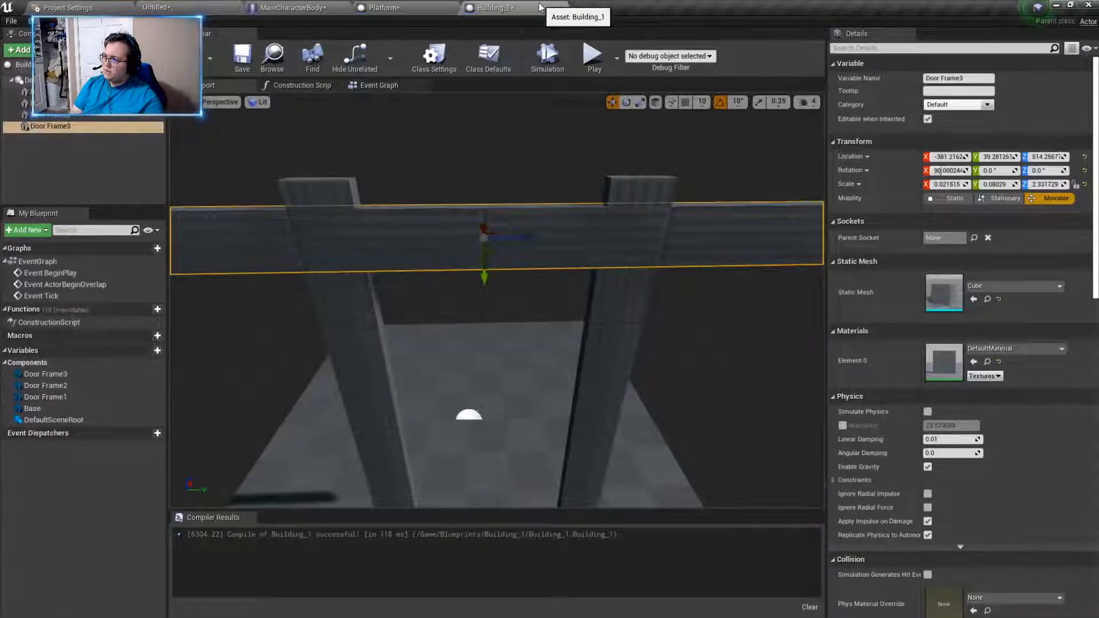
left_click(561, 10)
left_click(156, 8)
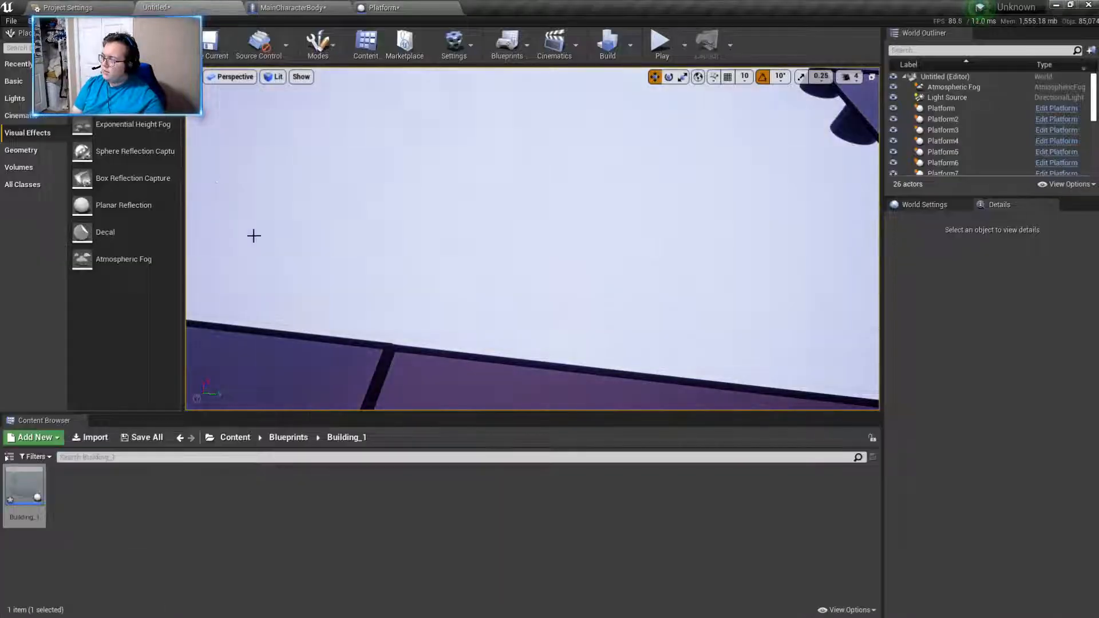
- Reopen the Building_1 blueprint from its folder under Blueprints and show its 3D view
left_click(289, 437)
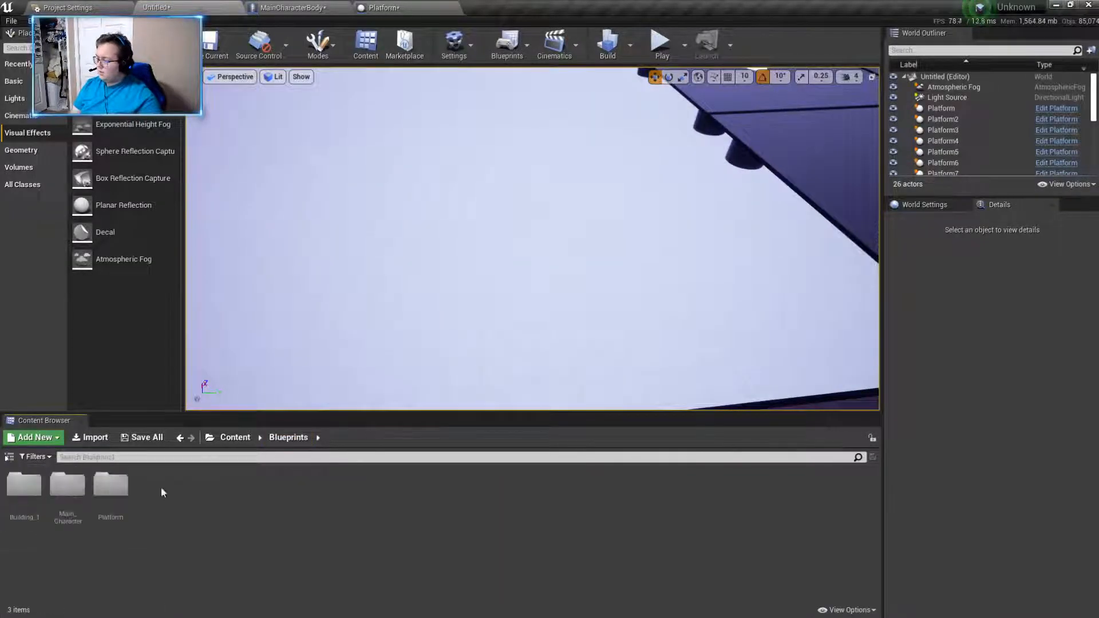
right_click(112, 491)
left_click(34, 490)
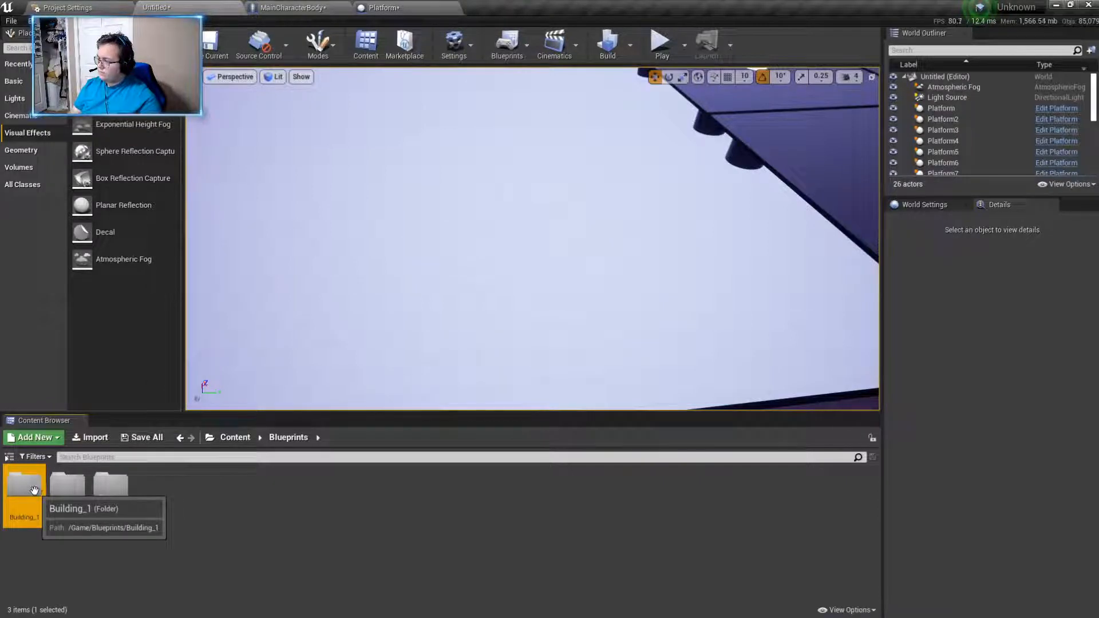
double_click(34, 491)
double_click(41, 494)
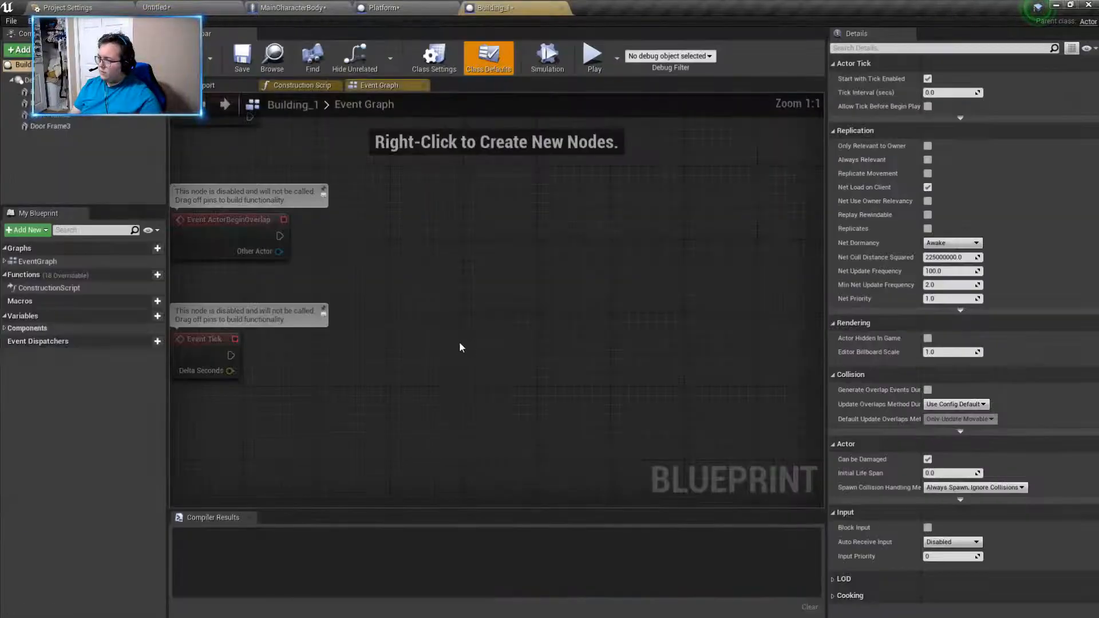
left_click(208, 87)
- Delete all three door frame components from the blueprint, leaving only the base
left_click(287, 291)
key("Delete")
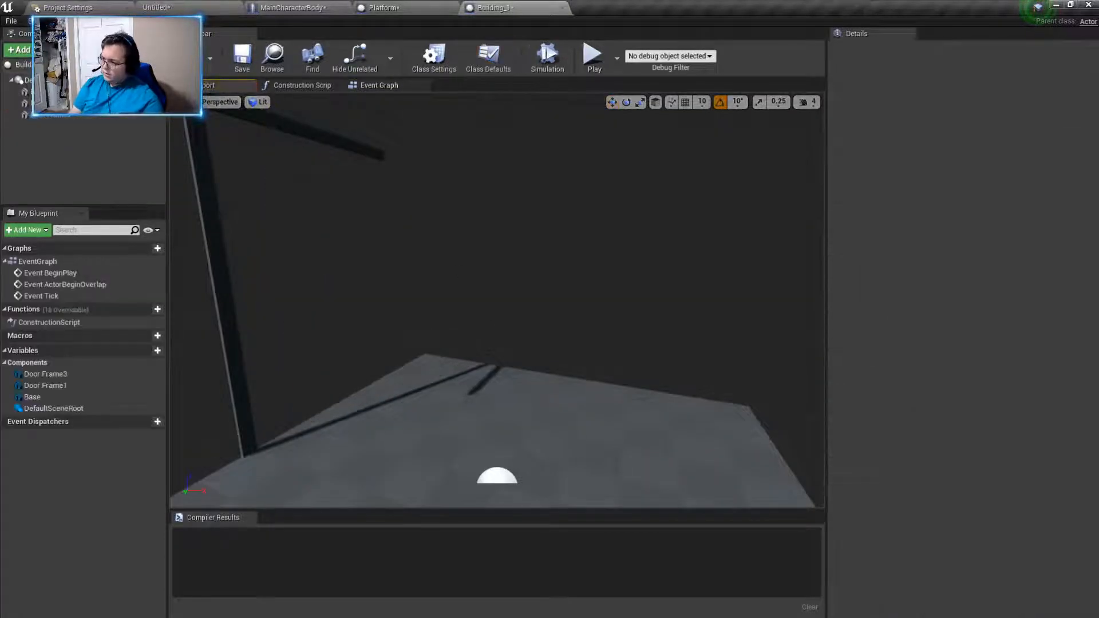
left_click(297, 140)
key("Delete")
left_click(213, 241)
key("Delete")
- Scale the base up into a tall block and compile the blueprint
left_click(321, 270)
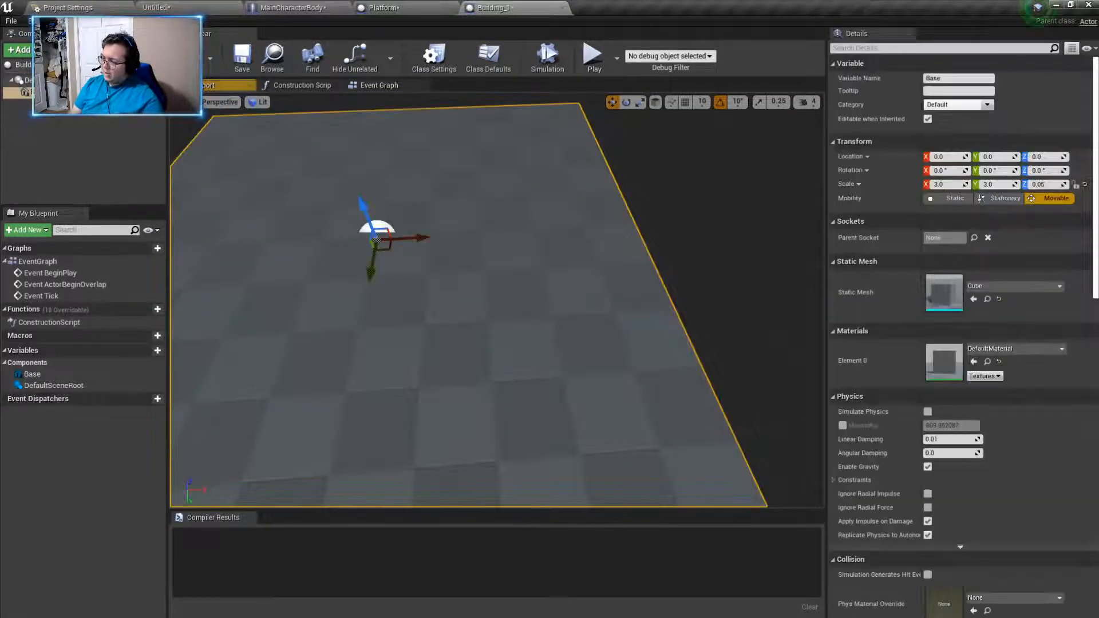
key("f")
key("r")
left_click_drag(515, 245, 664, 425)
right_click_drag(664, 425, 739, 426)
left_click(190, 58)
- Place the Building_1 block in the level at a height of about Z 3381 and check it in play
left_click(386, 8)
left_click(192, 7)
right_click_drag(290, 294, 423, 280)
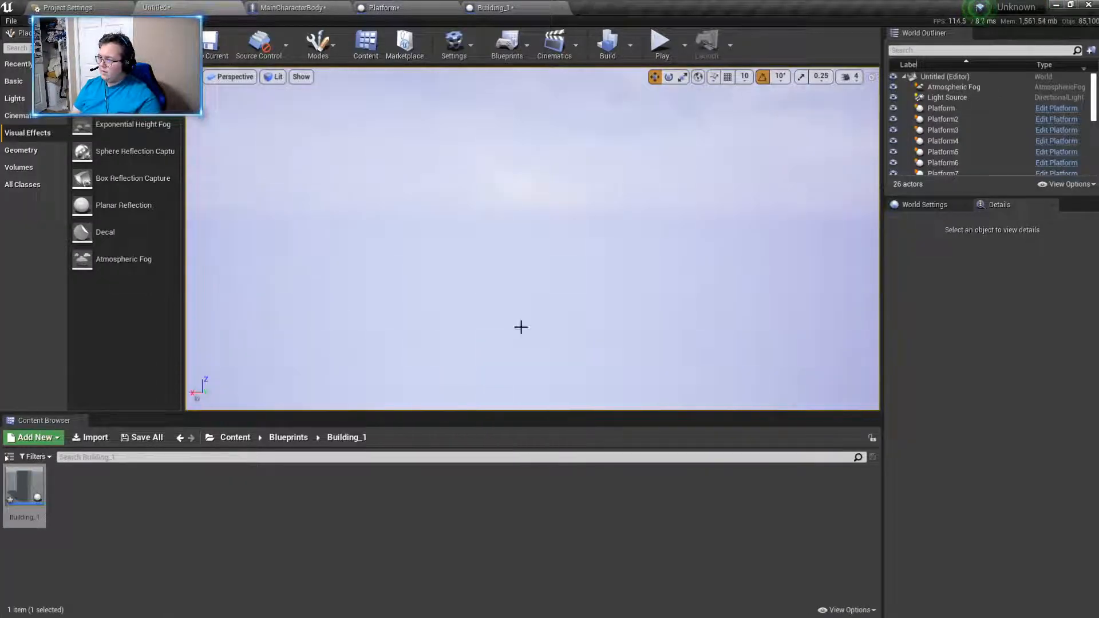
left_click_drag(24, 486, 630, 149)
key("s")
right_click_drag(630, 149, 606, 174)
left_click_drag(553, 226, 469, 141)
right_click_drag(469, 141, 449, 161)
key("w")
left_click(661, 44)
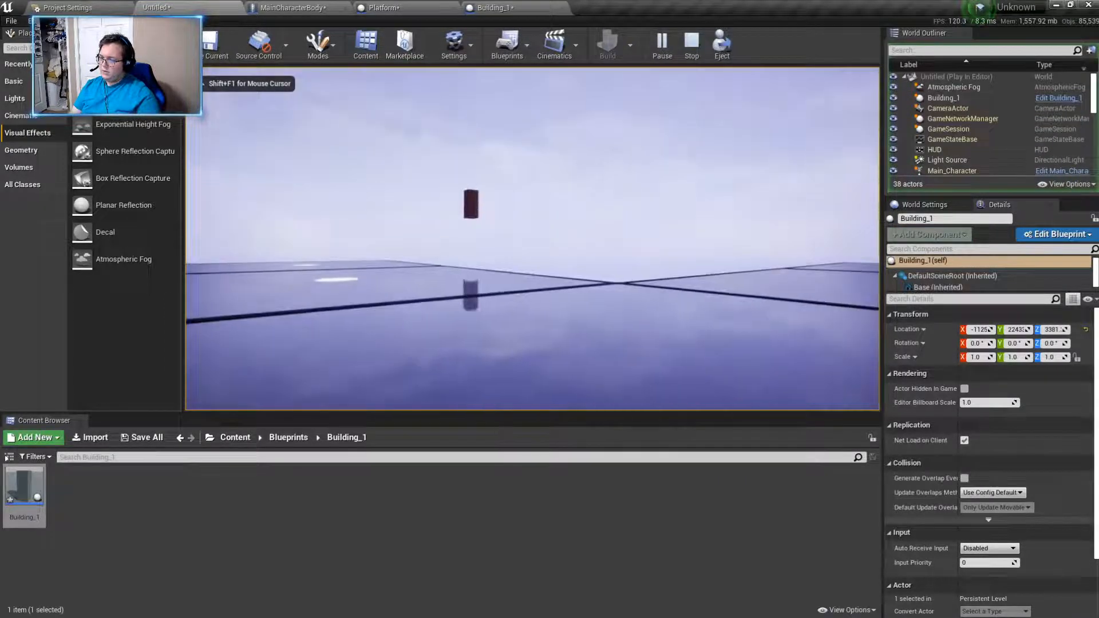
key("super")
left_click(693, 44)
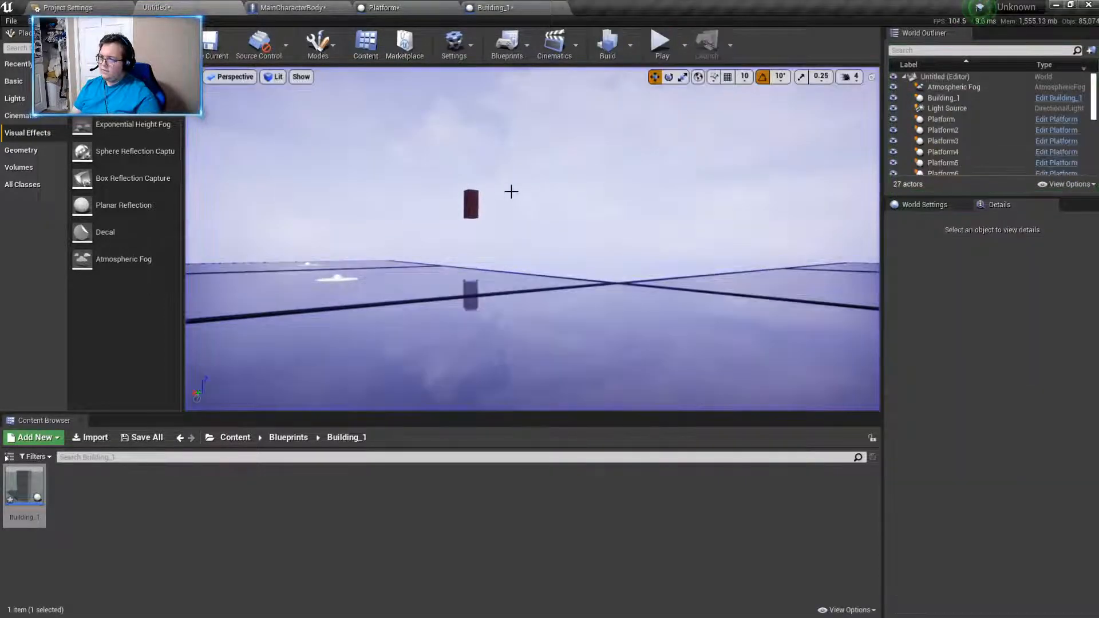
- Lower the Building_1 block to about Z -397 and scale it to about X 1.7 and Z 3.16
left_click_drag(471, 160, 468, 211)
left_click(682, 76)
left_click_drag(471, 220, 471, 219)
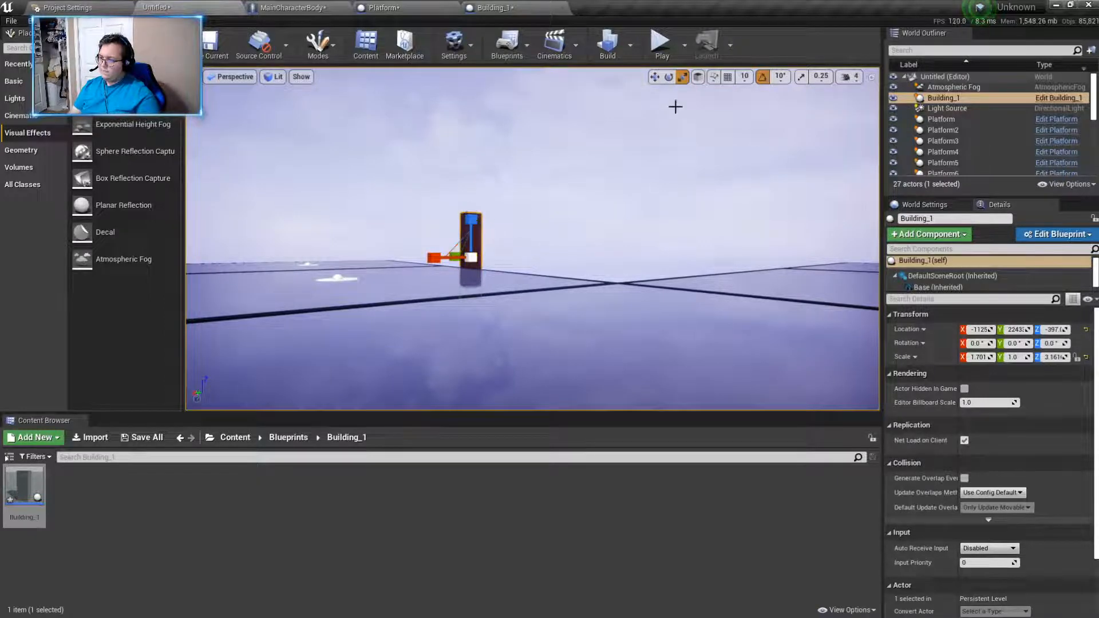
- Move the Building_1 block farther out, beyond the edge of the platforms
left_click(655, 78)
key("w")
right_click_drag(606, 172, 624, 152)
left_click_drag(588, 238, 712, 202)
right_click_drag(712, 201, 573, 195)
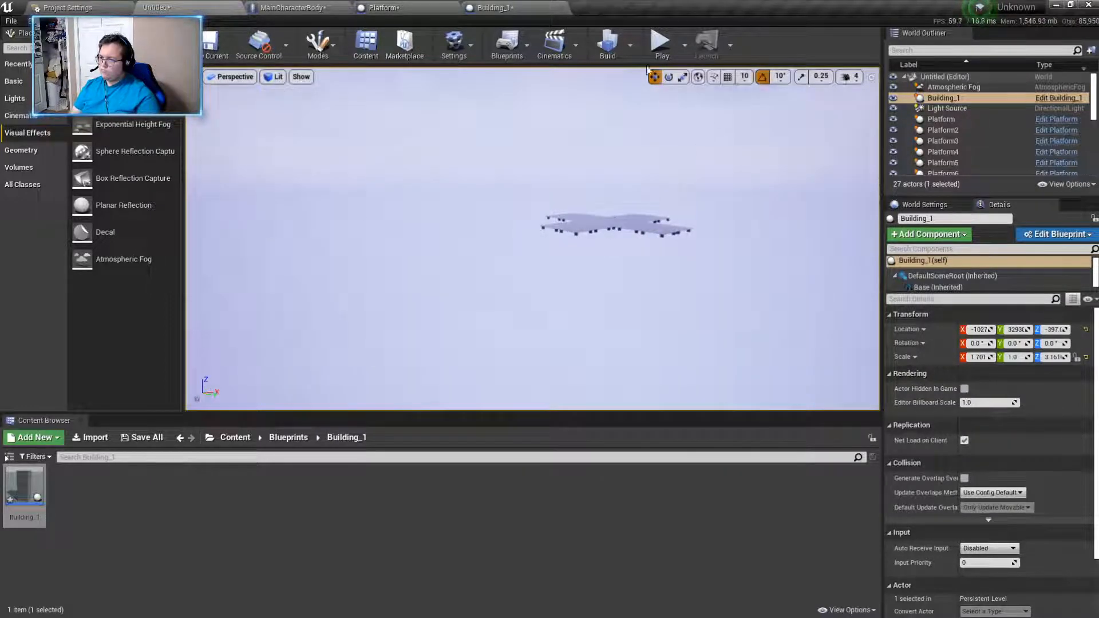
- Play-test the level, running and jumping across the platforms to view the distant block
left_click(659, 41)
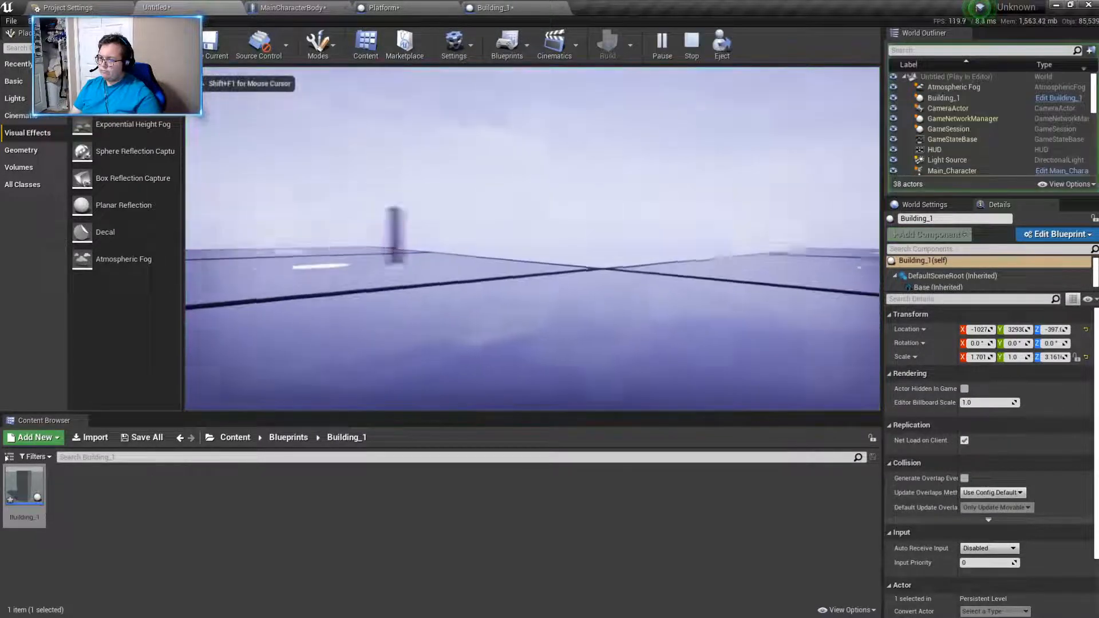
key("w")
key("w")
key("space")
key("space")
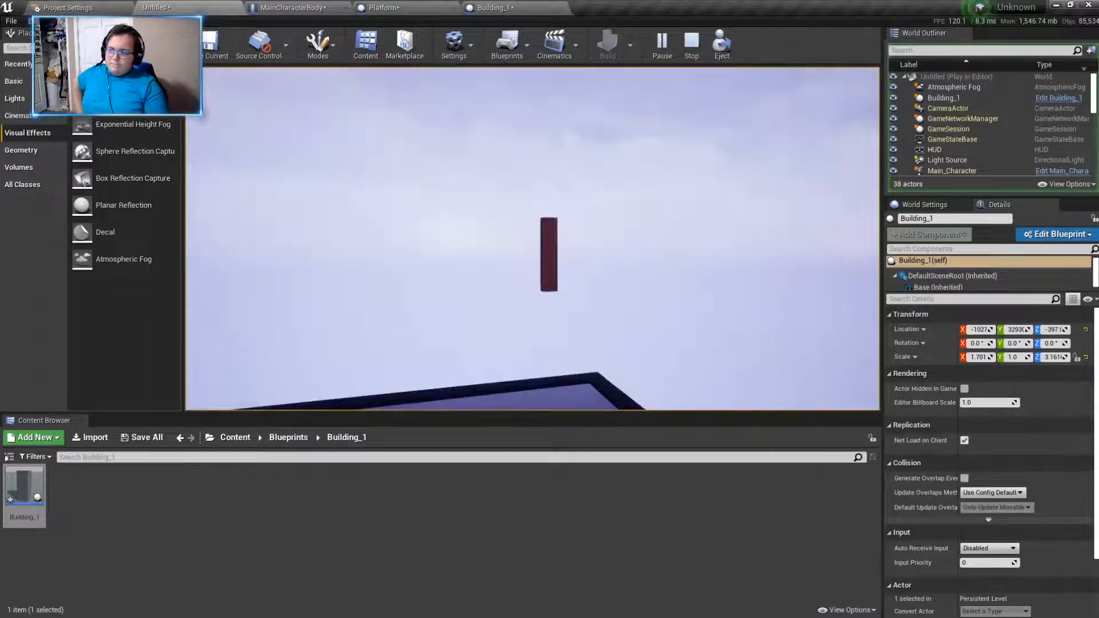
key("Escape")
- Delete the distant Building_1 block from the level
left_click(544, 245)
key("Delete")
right_click_drag(624, 267, 623, 268)
right_click_drag(532, 238, 294, 302)
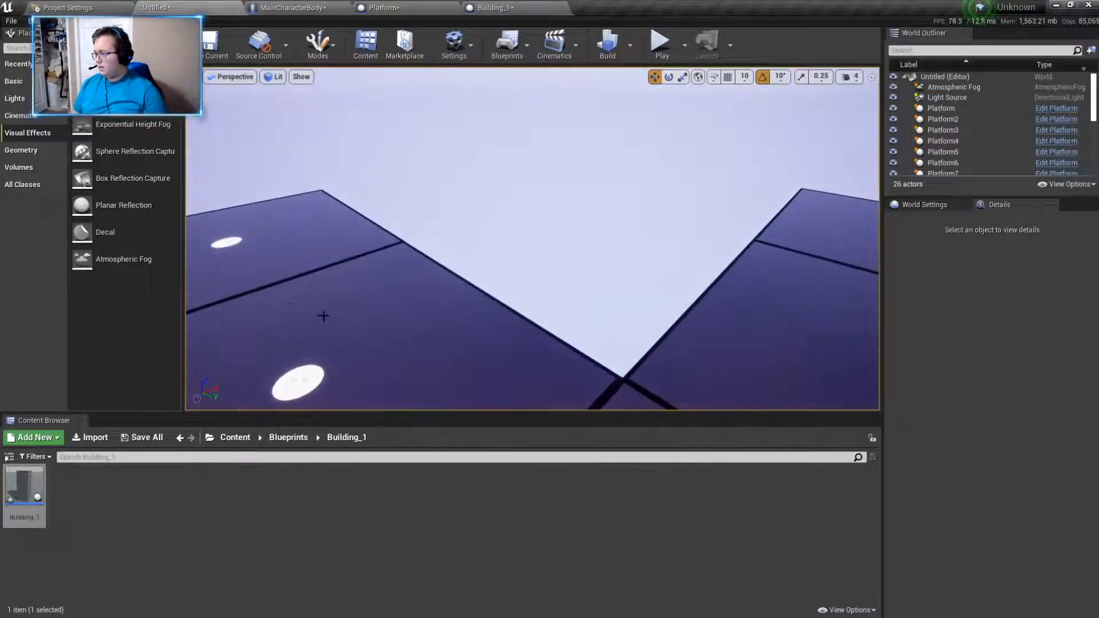
- Try a basic plane shape above the platforms at about X 2889, Y -2963, Z 961
left_click(14, 81)
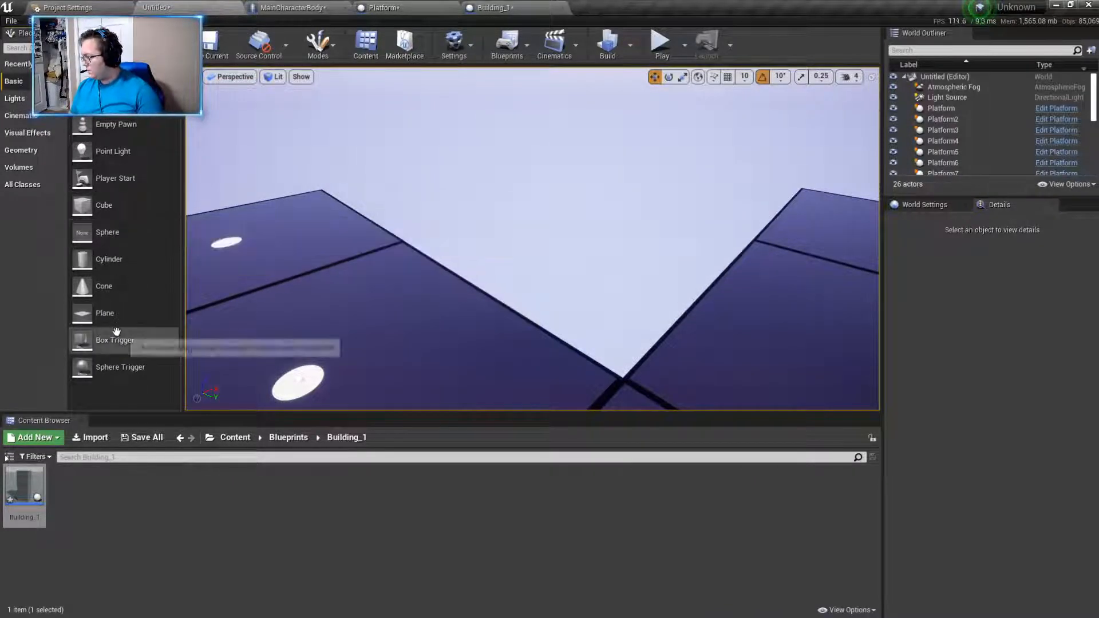
left_click_drag(109, 314, 492, 210)
right_click_drag(492, 210, 504, 251)
left_click_drag(546, 253, 636, 221)
right_click_drag(636, 221, 597, 266)
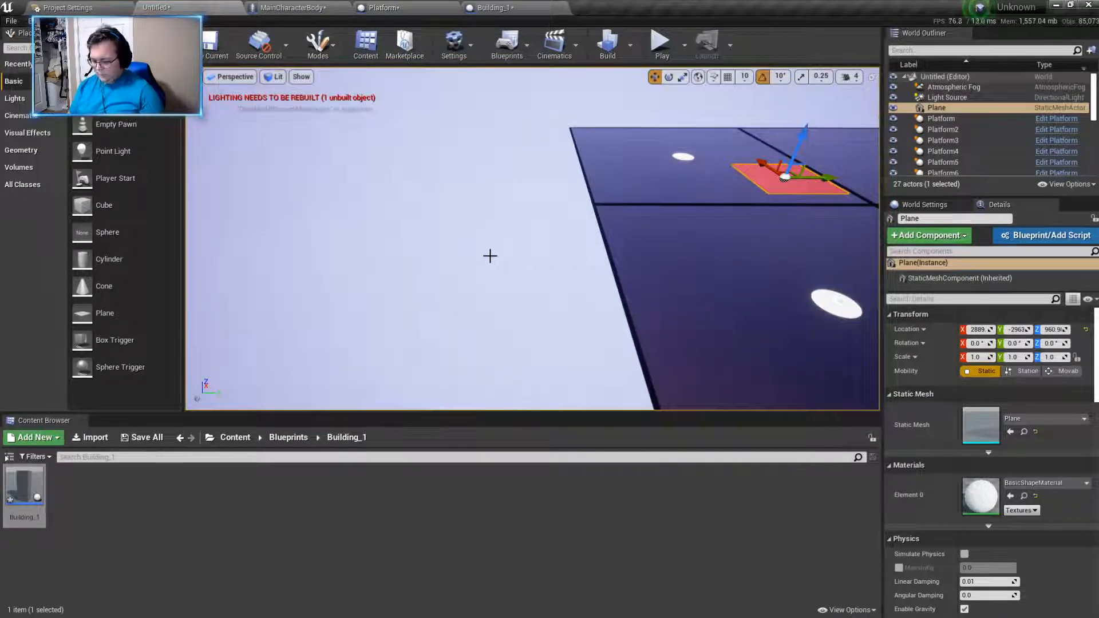
left_click(527, 256)
- Replace the plane with a basic cube beside the platforms, at about X 3414, Y -4199, Z 819
left_click_drag(86, 205, 454, 208)
right_click_drag(454, 208, 534, 214)
left_click_drag(653, 215, 553, 215)
right_click_drag(553, 215, 475, 191)
left_click_drag(466, 189, 470, 150)
right_click_drag(471, 149, 346, 155)
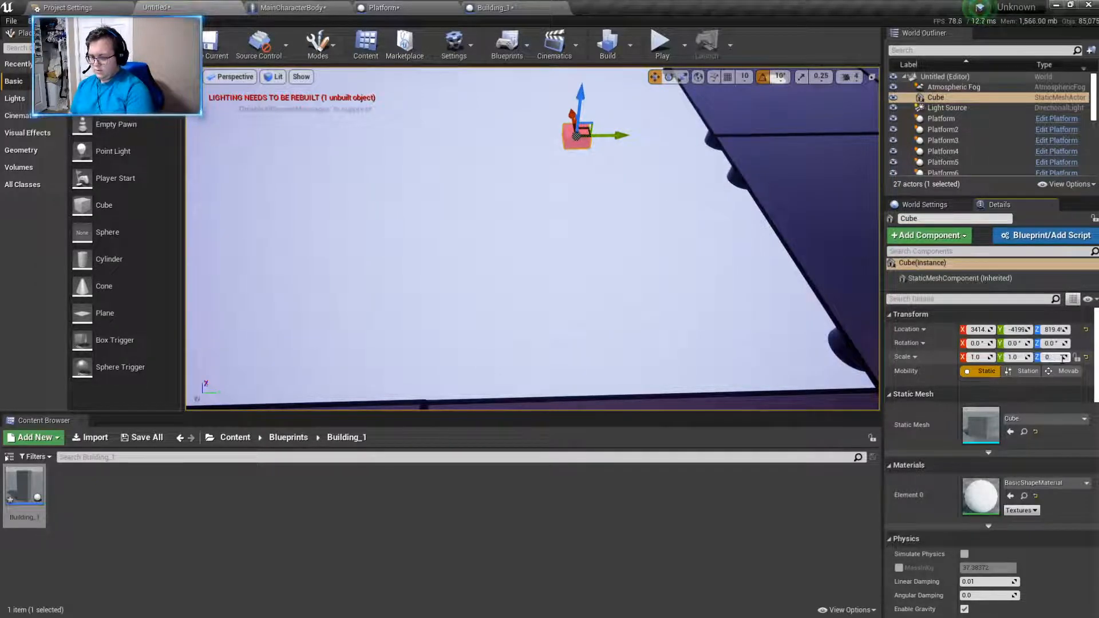
- Flatten the cube to a Z scale of 0.05 and widen it to 5 in X and Y
right_click_drag(838, 312, 862, 205)
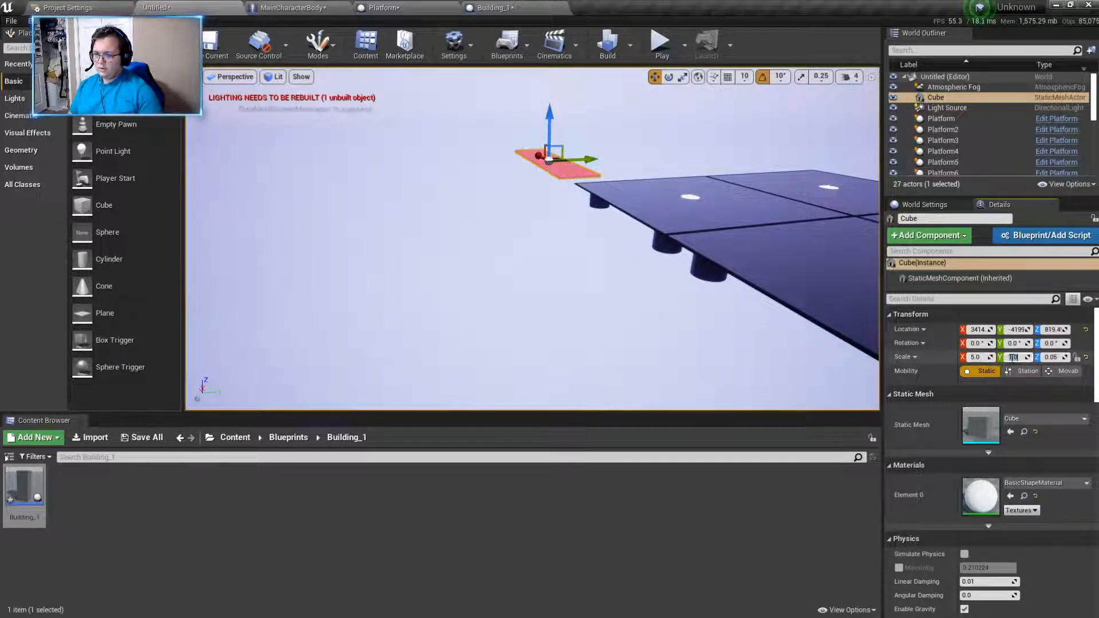
type("5")
key("Return")
mouse_move(801, 309)
right_mouse_down()
mouse_move(810, 335)
mouse_move(858, 353)
mouse_move(801, 327)
right_mouse_up()
right_click_drag(700, 264, 700, 304)
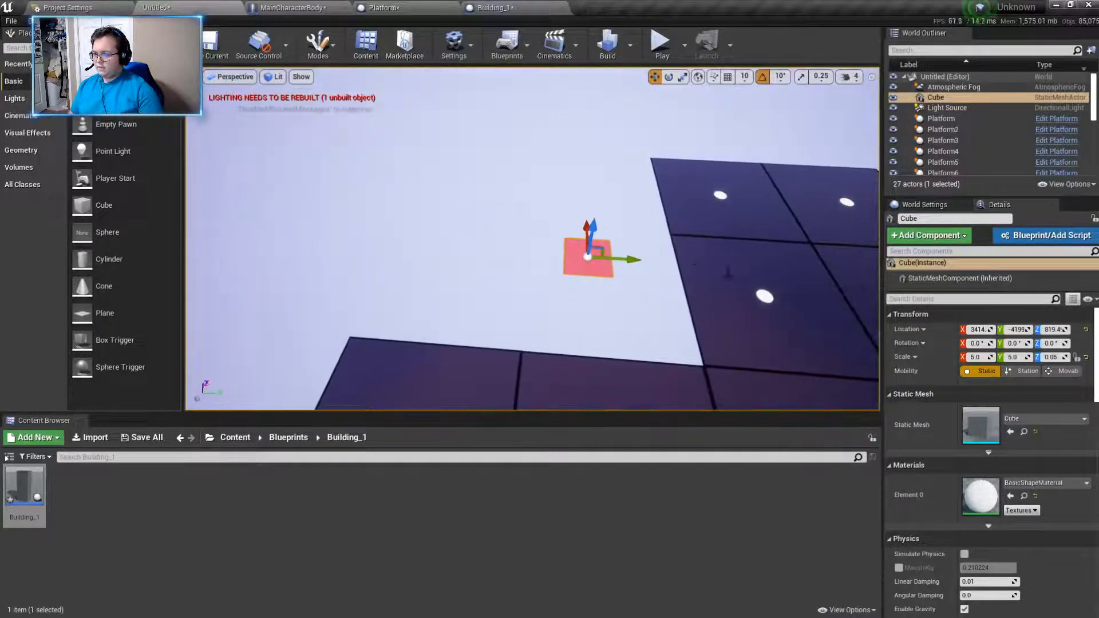
- Enlarge the flat cube into a wide slab with an X and Y scale of 50
left_click(984, 356)
type("50")
key("Return")
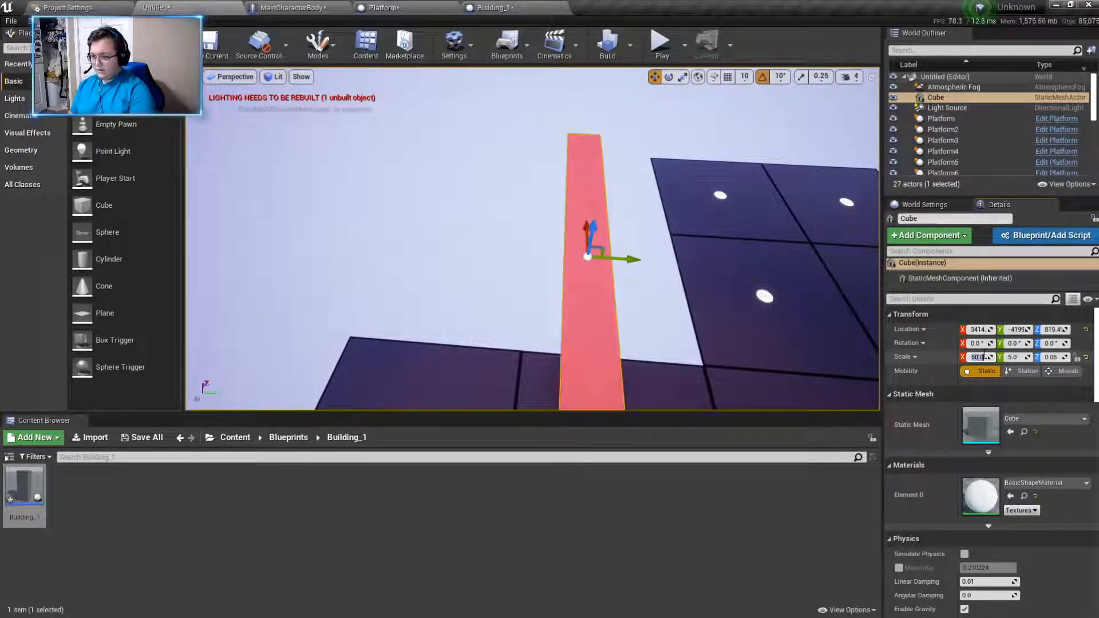
right_click_drag(774, 316, 801, 325)
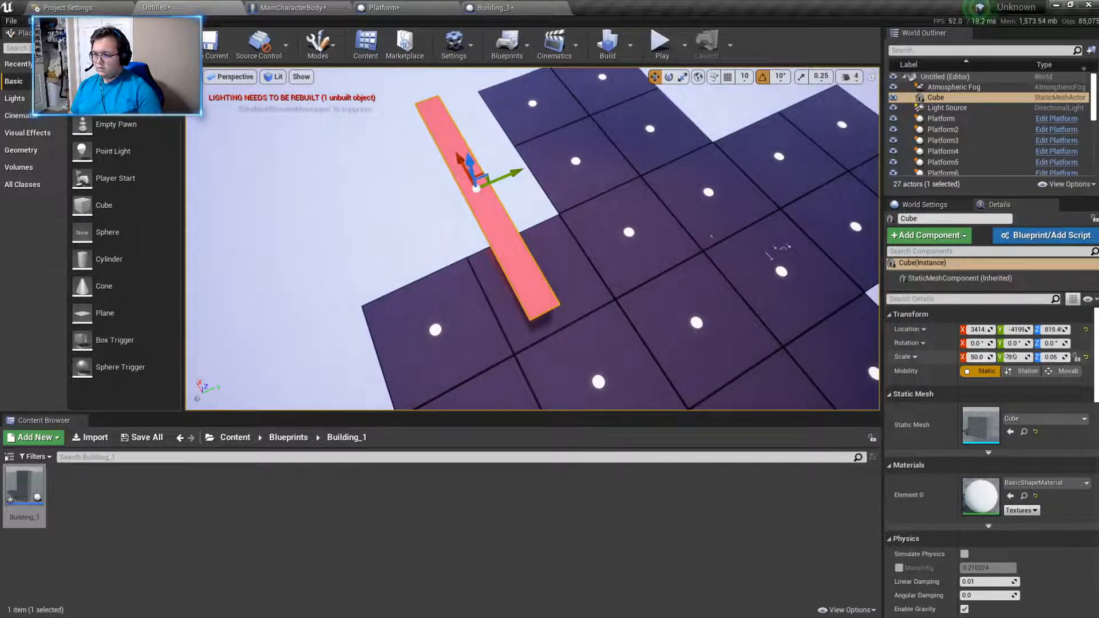
type("50")
key("Return")
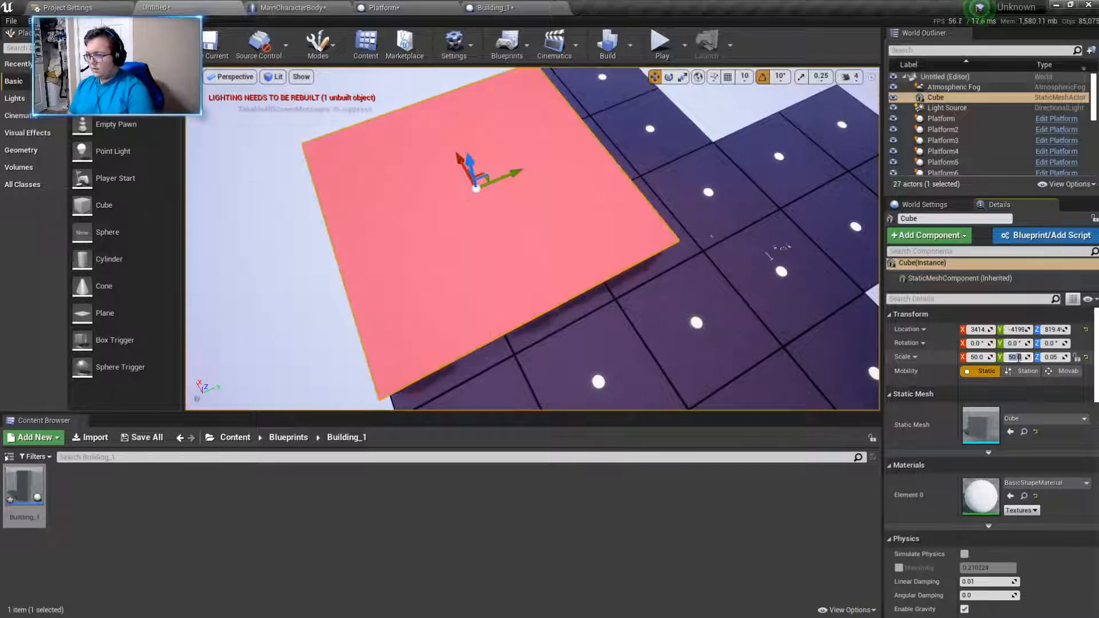
- Move the slab toward the gap between the platforms and lower it, to about X 5782, Y -5475, Z -26
left_click_drag(456, 160, 430, 105)
right_click_drag(402, 118, 304, 114)
left_click_drag(569, 154, 593, 143)
mouse_move(593, 143)
right_mouse_down()
mouse_move(767, 140)
mouse_move(610, 144)
right_mouse_up()
left_click_drag(600, 182, 589, 183)
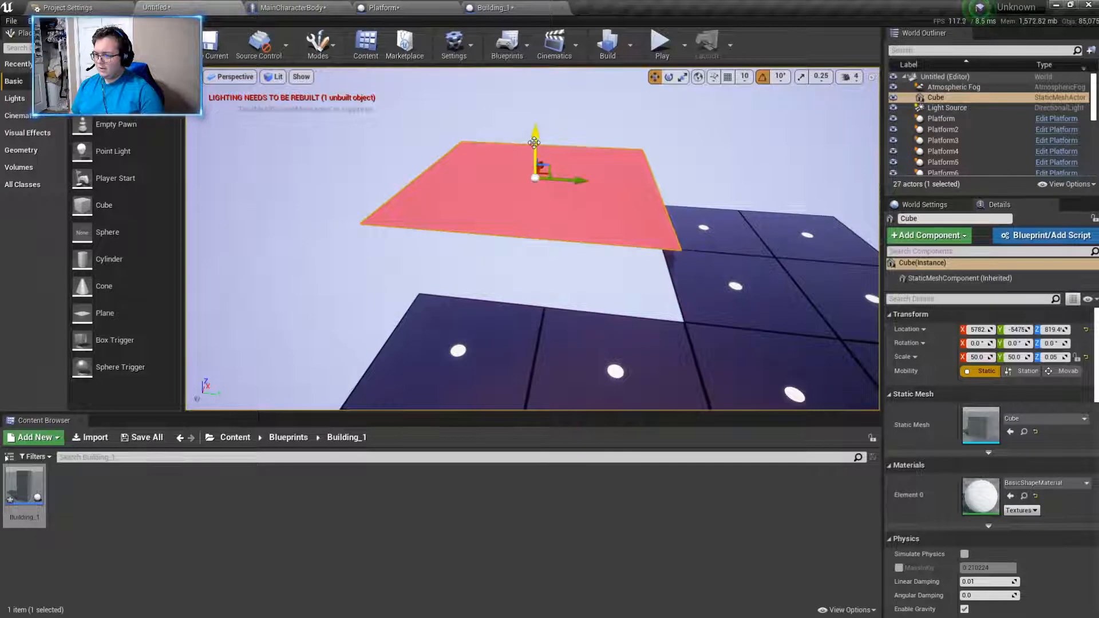
left_click_drag(534, 142, 536, 174)
right_click_drag(537, 173, 559, 191)
left_click_drag(602, 154, 603, 170)
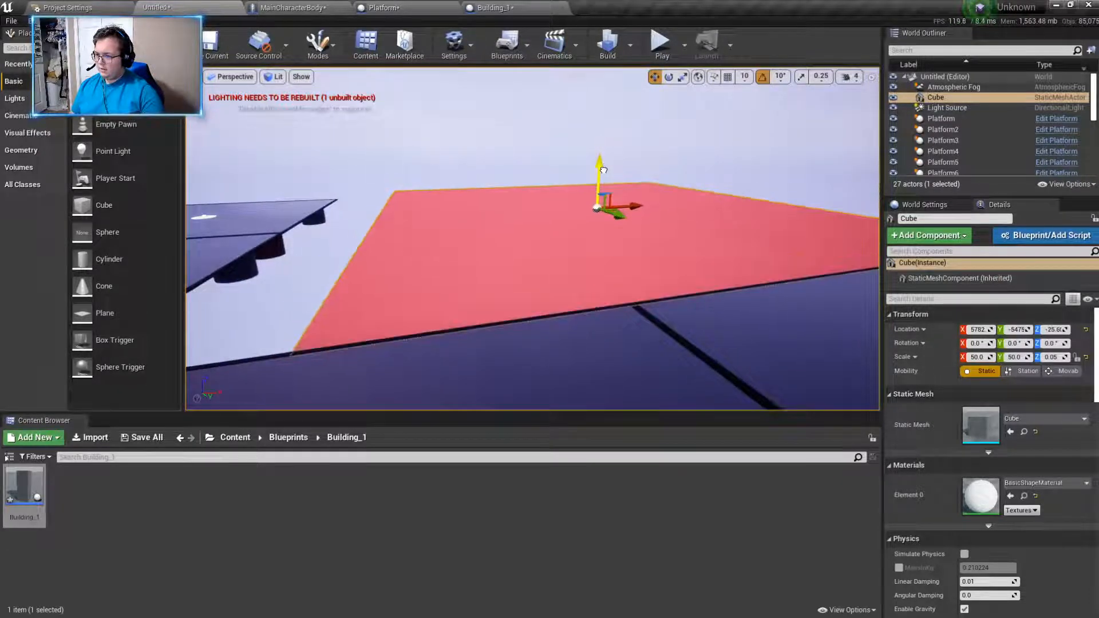
- Slide the slab up to the platforms' inner edges, at about X 5100, Y -5310, Z -19
left_click_drag(641, 213, 595, 219)
right_click_drag(593, 220, 539, 211)
left_click_drag(395, 197, 409, 198)
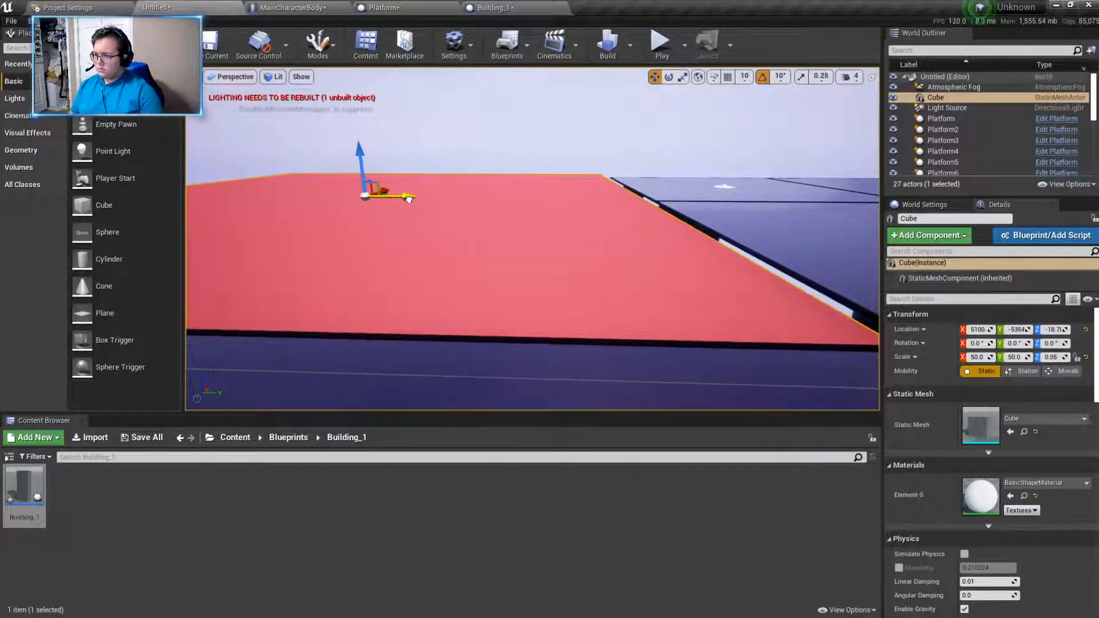
right_click_drag(331, 138, 344, 143)
key("d")
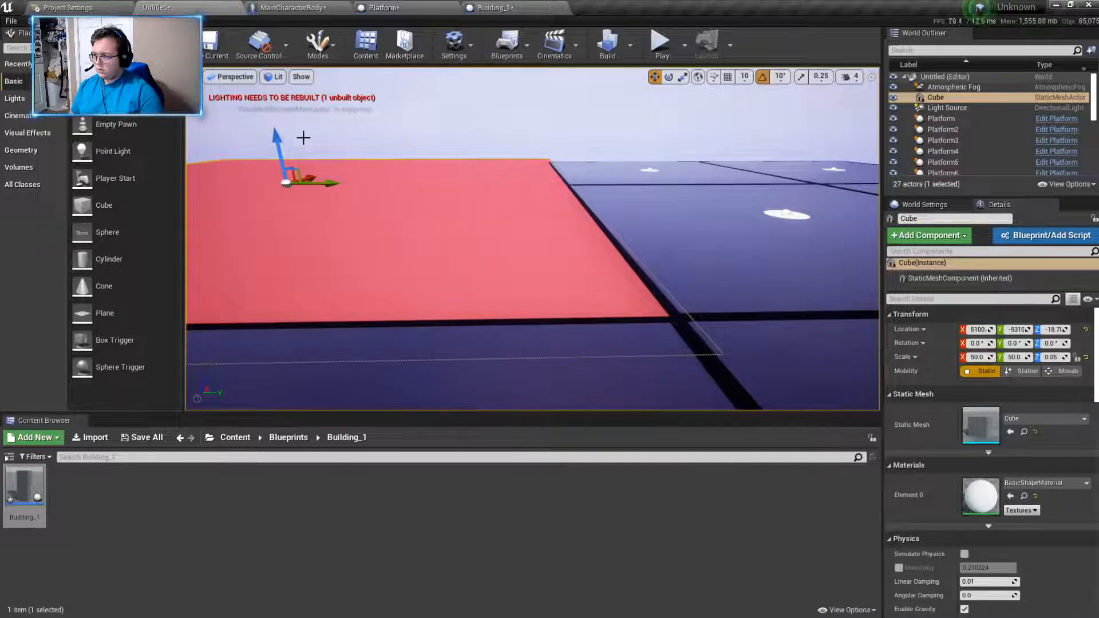
- Raise the slab to about Z 18.5 and shift it along X to about 5139
left_click_drag(281, 139, 280, 134)
right_click_drag(280, 134, 194, 163)
key("a")
key("d")
right_click_drag(680, 148, 685, 149)
key("d")
left_click_drag(846, 120, 849, 121)
key("s")
right_click_drag(849, 121, 875, 121)
key("a")
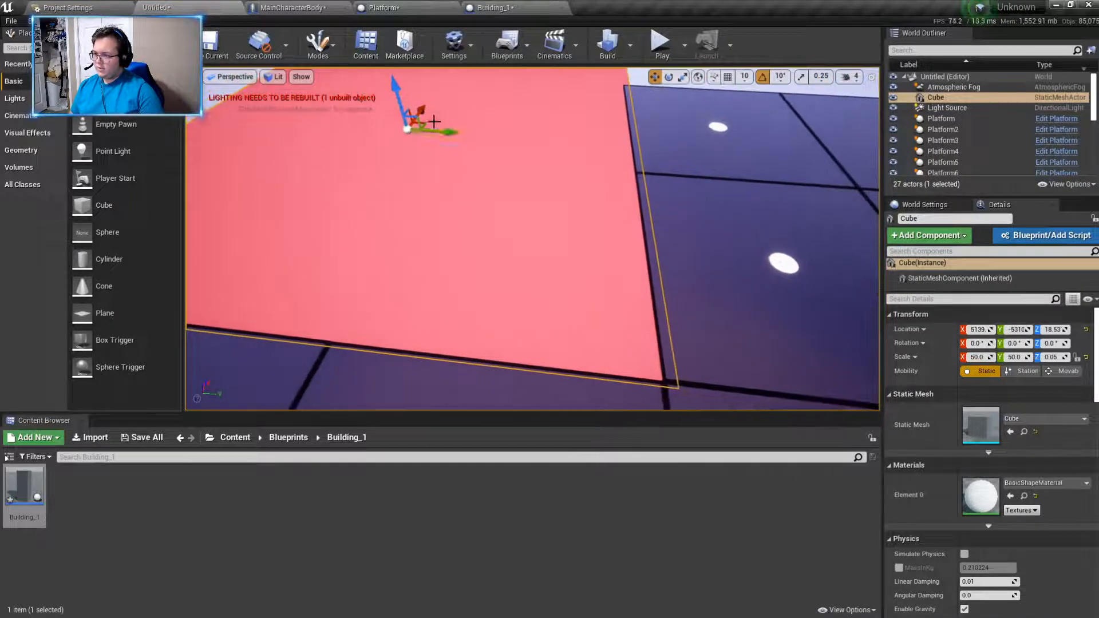
- Fine-tune the slab's position in the platform corner to about X 5171, Y -5393
left_click_drag(451, 131, 418, 111)
right_click_drag(418, 110, 361, 108)
key("s")
key("d")
key("s")
left_click(671, 265)
right_click_drag(657, 275, 752, 274)
key("a")
key("w")
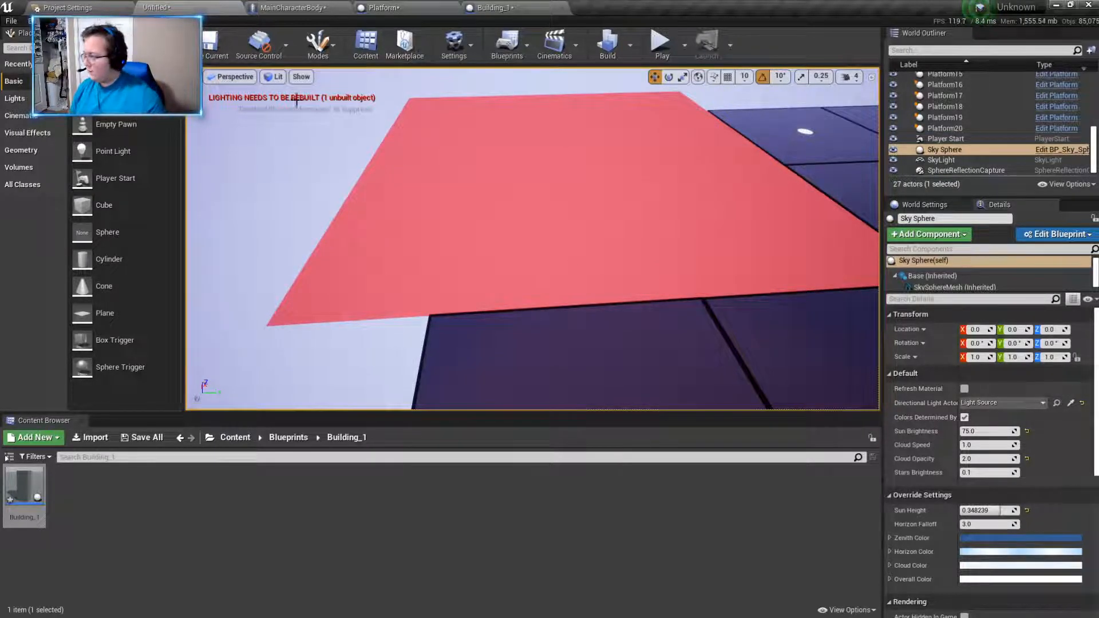
- Place a second basic cube over the slab at about X 3147, Y -6725, Z 135
left_click_drag(137, 145, 451, 246)
right_click_drag(451, 246, 481, 204)
left_click_drag(520, 208, 521, 195)
right_click_drag(520, 195, 475, 198)
left_click_drag(604, 223, 696, 216)
right_click_drag(696, 216, 515, 184)
mouse_move(579, 224)
right_mouse_down()
mouse_move(575, 241)
mouse_move(580, 224)
right_mouse_up()
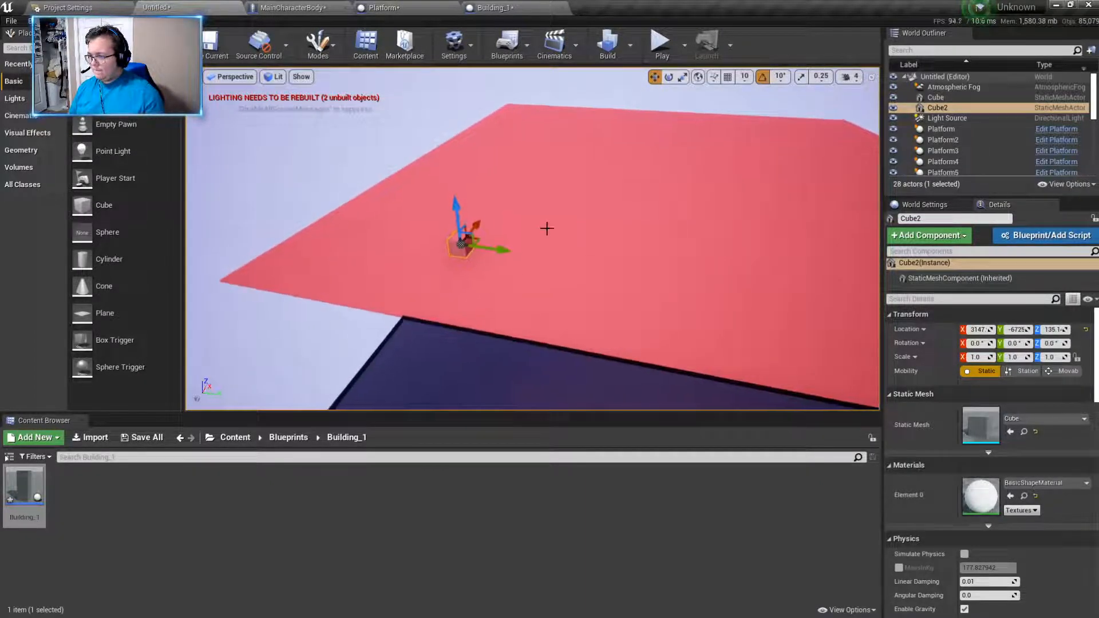
- Move the small cube to the slab's edge by the platform seam, at about X 2785, Y -5200, Z 59
left_click_drag(501, 295, 643, 321)
right_click_drag(643, 321, 700, 278)
left_click_drag(383, 172, 611, 184)
right_click_drag(610, 184, 591, 184)
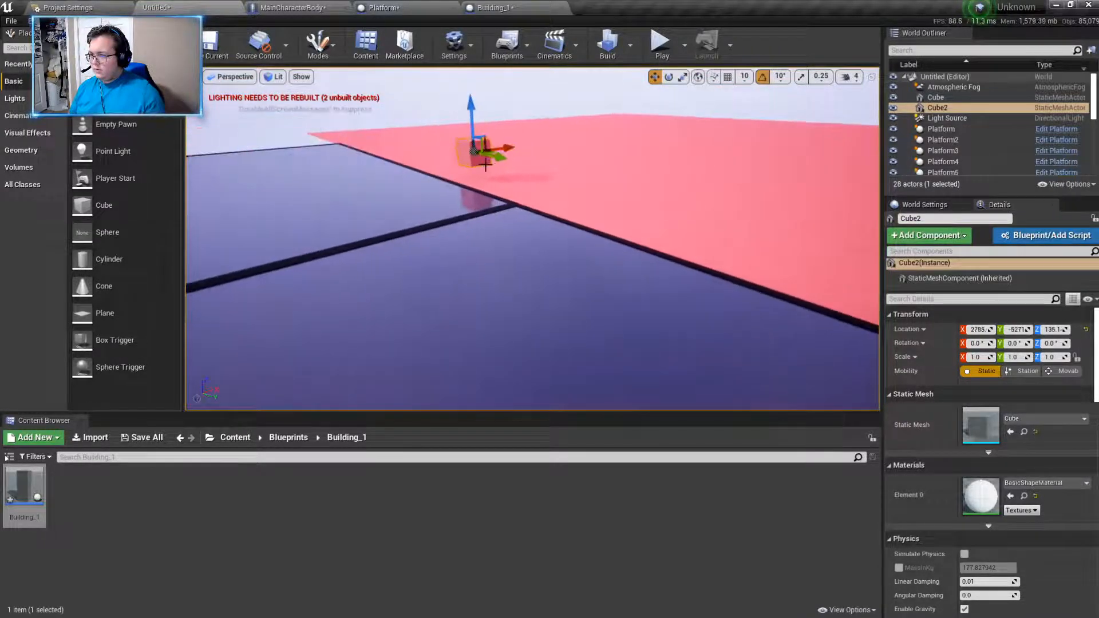
right_click_drag(473, 133, 478, 239)
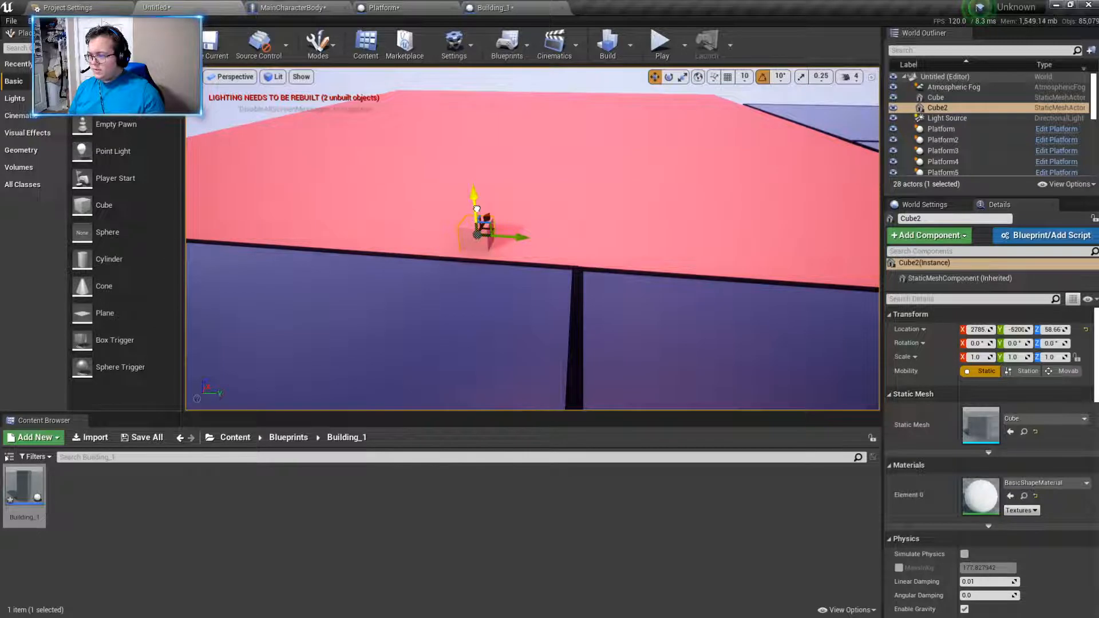
- Narrow the small cube to a scale of 0.5 in X and Y
left_click(615, 211)
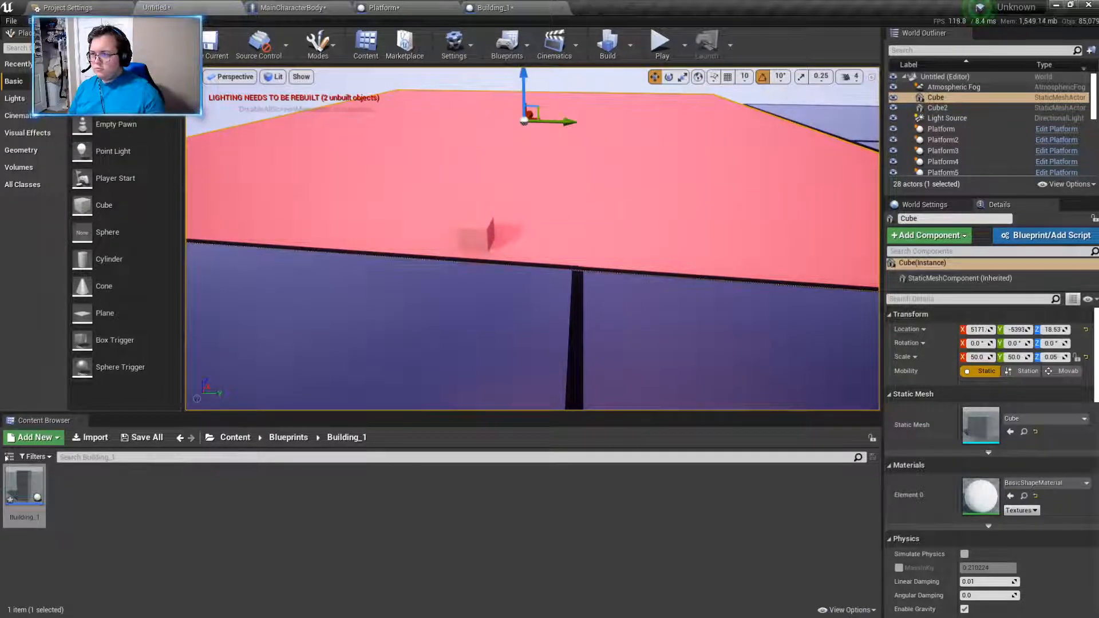
left_click(473, 232)
left_click(683, 76)
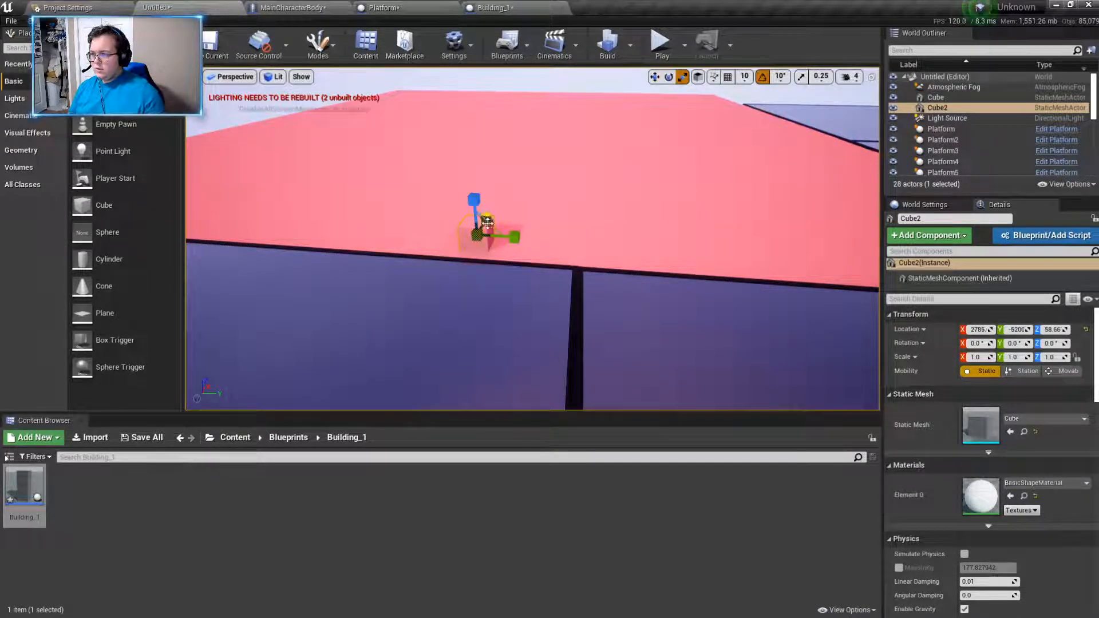
left_click_drag(514, 237, 659, 287)
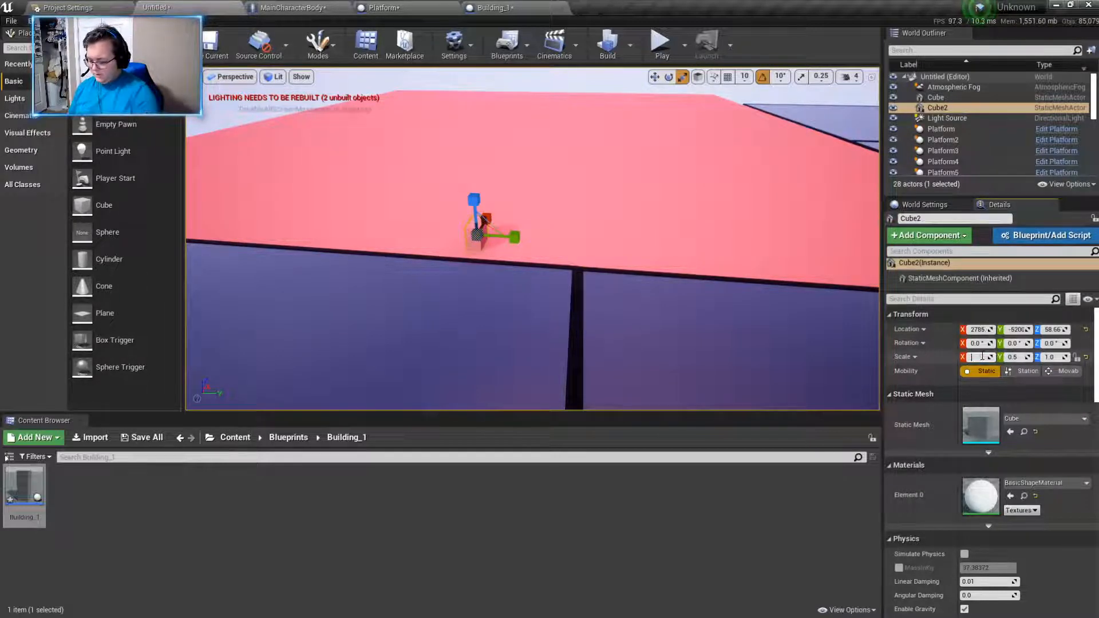
right_click_drag(629, 247, 672, 316)
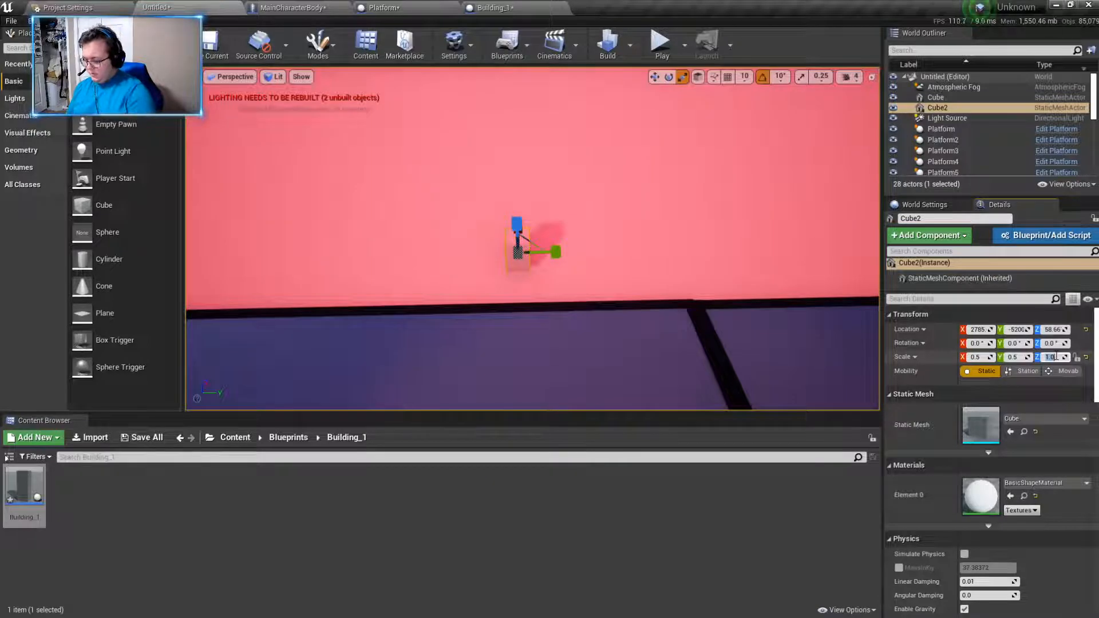
- Stretch the small cube into a pillar with a Z scale of 5 and move it to about X 2709, Y -5121, Z 269
key("Return")
right_click_drag(630, 246, 613, 270)
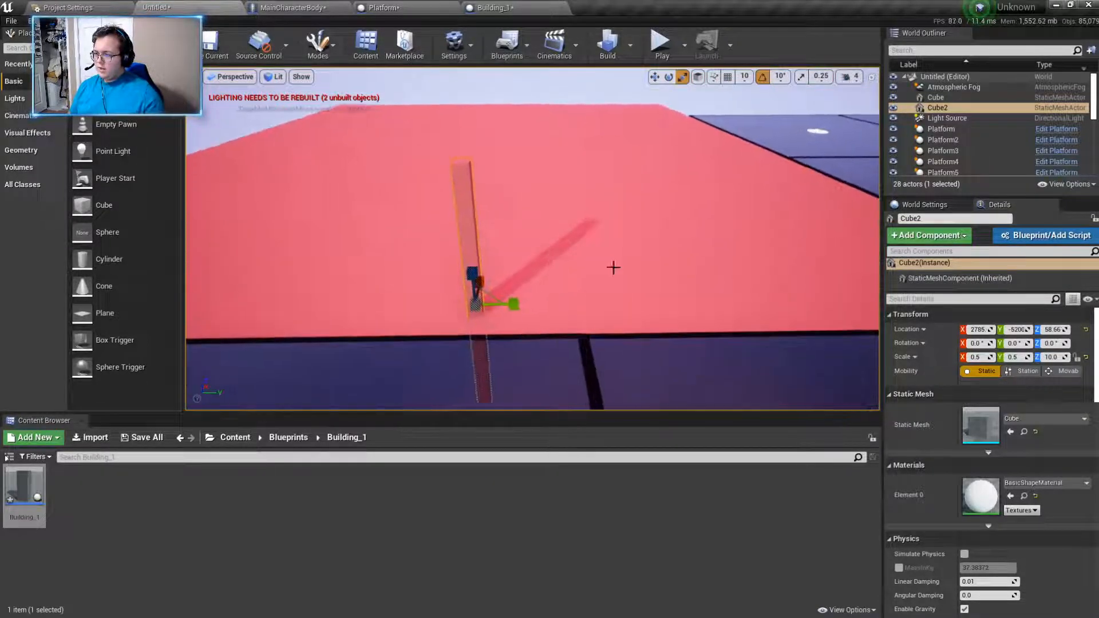
left_click(1045, 359)
type("5")
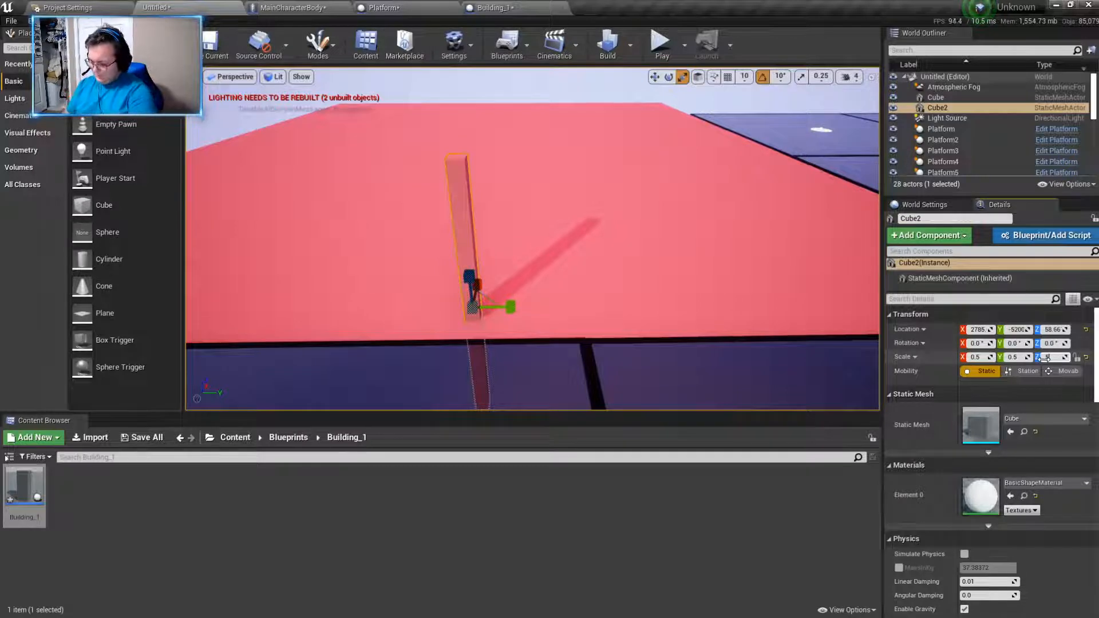
type("0")
key("Return")
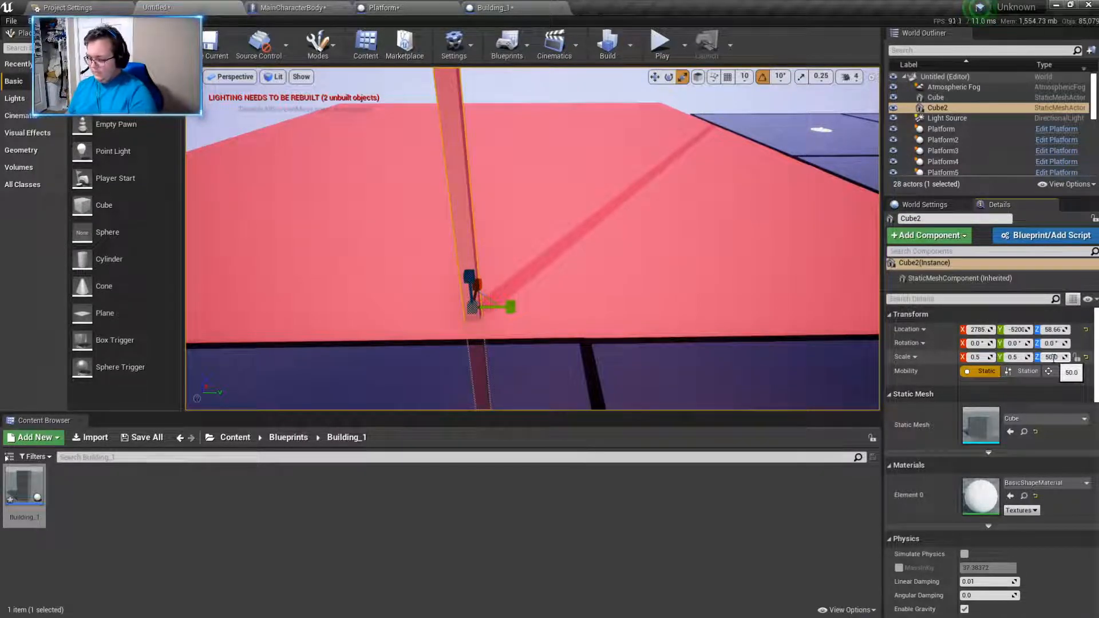
key("Return")
left_click(654, 78)
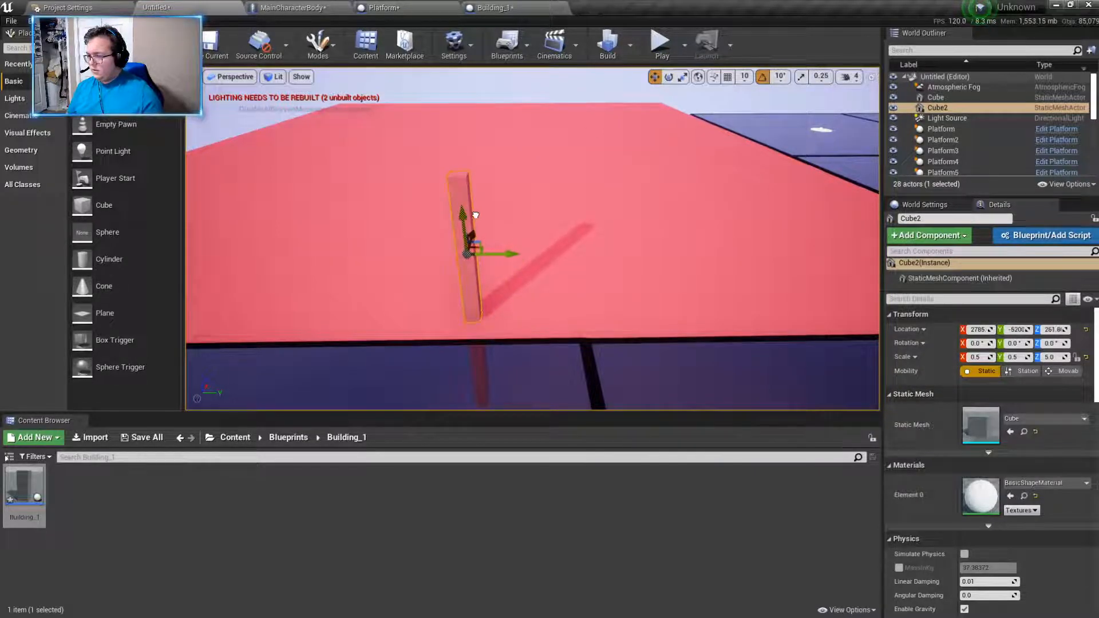
left_click_drag(474, 227, 541, 267)
- Play-test the level, running up to the pillar to judge its size against the character's view
left_click(660, 43)
key("w")
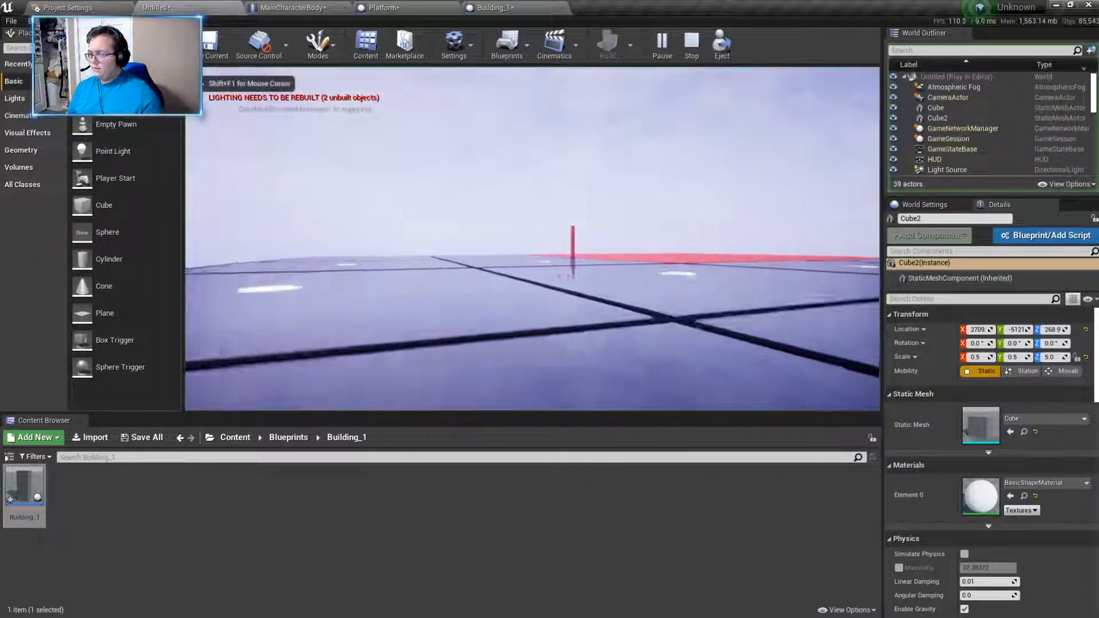
key("w")
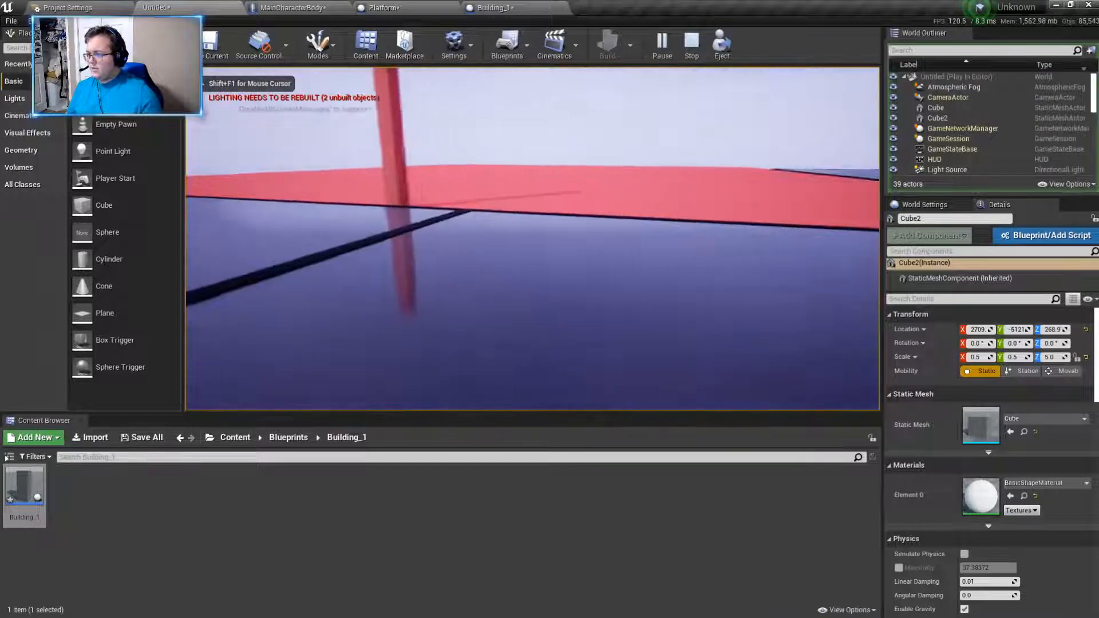
key("w")
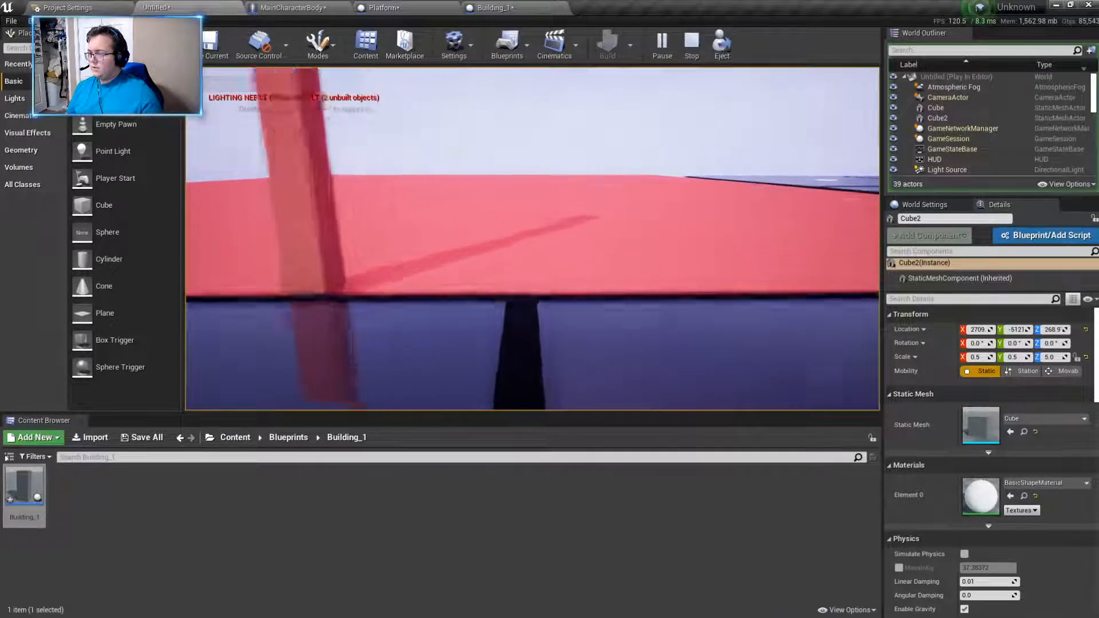
key("s")
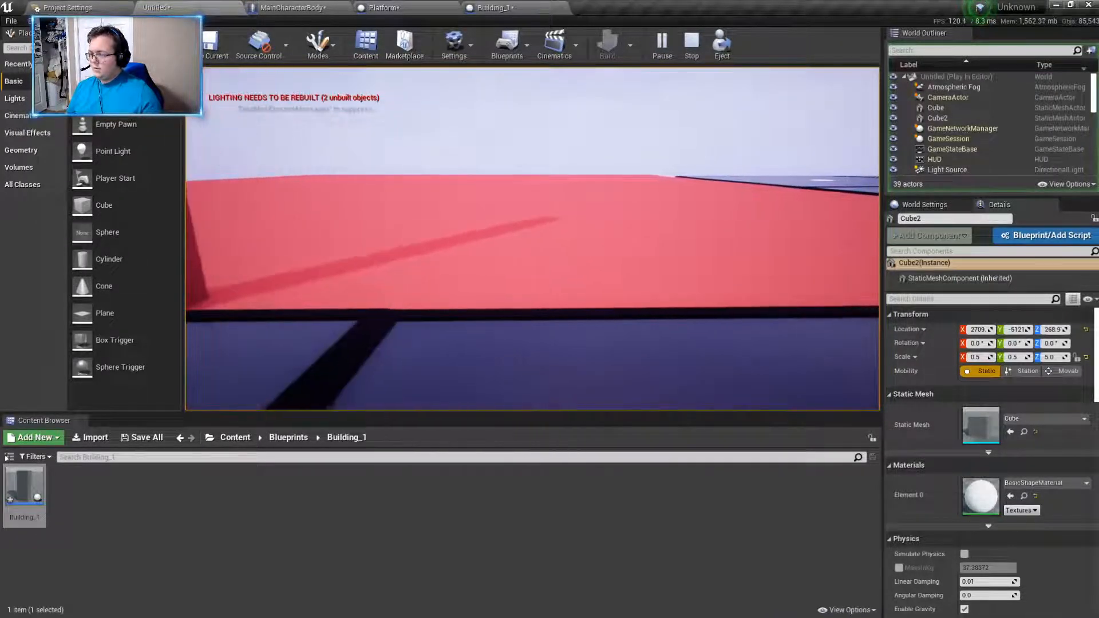
key("Escape")
- Duplicate the pillar and move the copy along the slab's edge to about Y -4633
right_click_drag(520, 255, 464, 242)
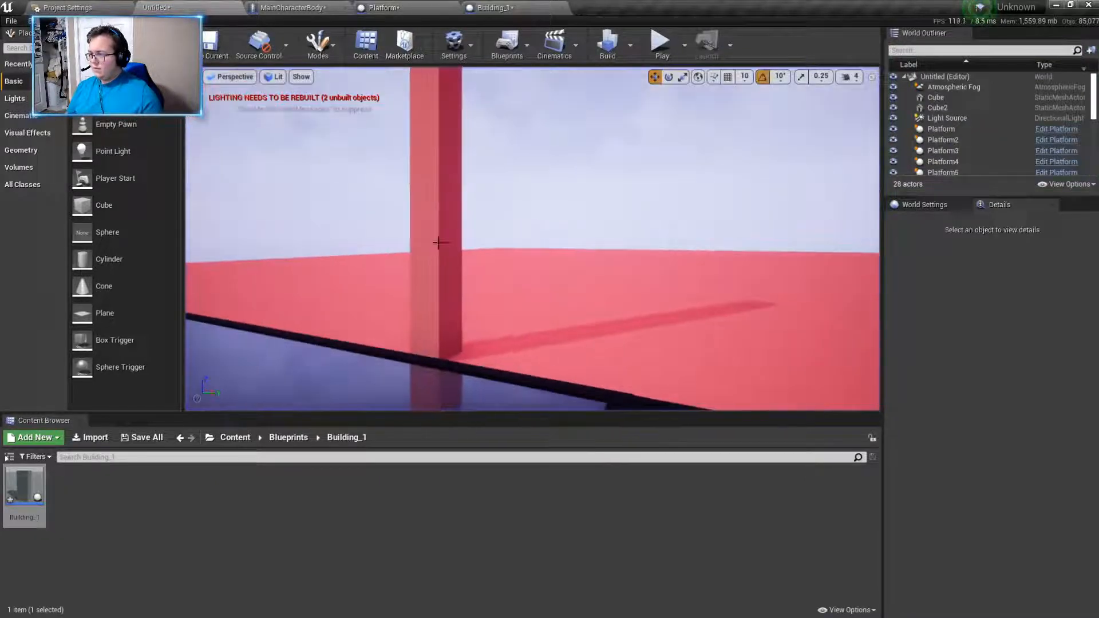
left_click(461, 242)
right_click(589, 266)
left_click(461, 180)
left_click_drag(467, 177, 667, 159, "alt")
right_click_drag(682, 229, 493, 138)
left_click_drag(496, 132, 721, 179)
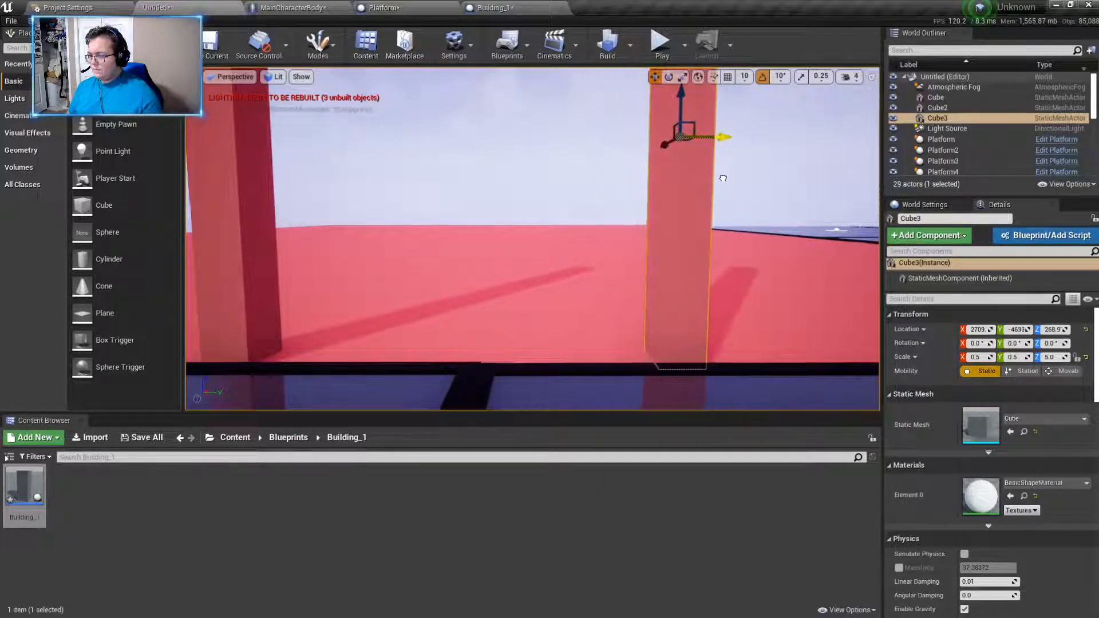
- Play-test the level, walking up to the two pillars to judge the width of the opening
left_click(660, 45)
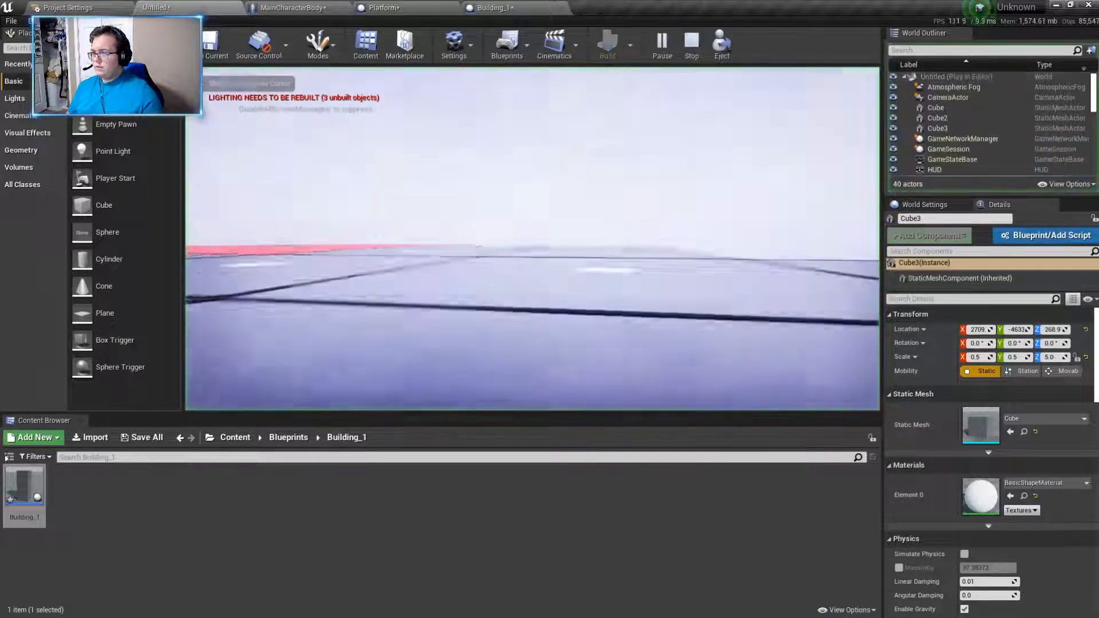
key("w")
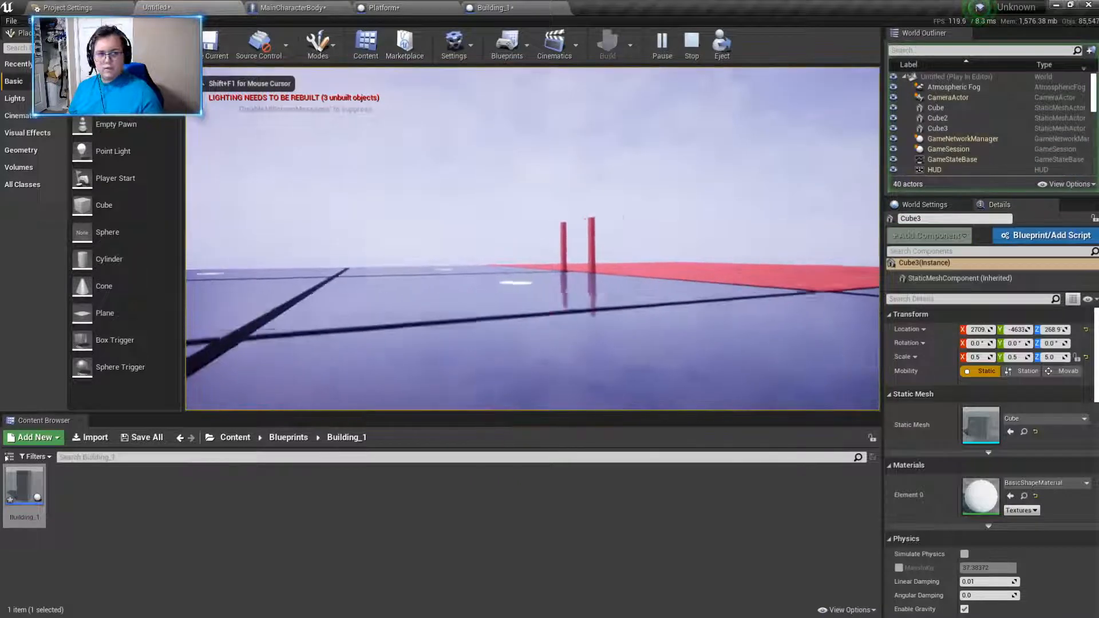
key("a")
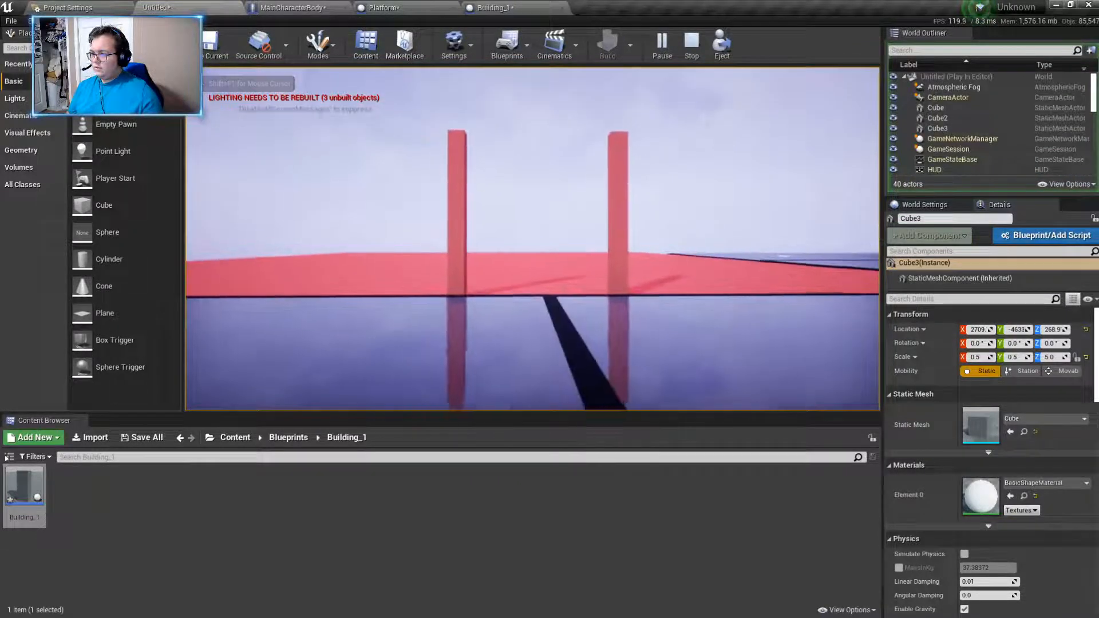
key("d")
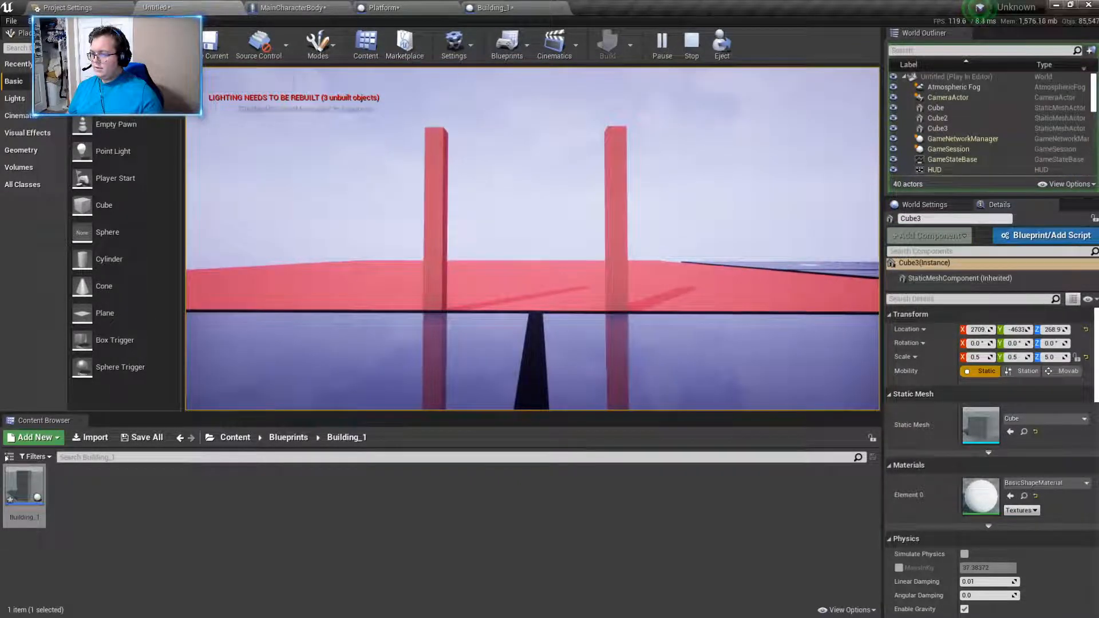
key("w")
key("Escape")
- Move the first pillar closer to its copy, to about Y -5060, to narrow the opening
left_click_drag(427, 179, 451, 179)
key("s")
right_click_drag(510, 220, 510, 220)
key("d")
key("a")
key("d")
key("w")
key("a")
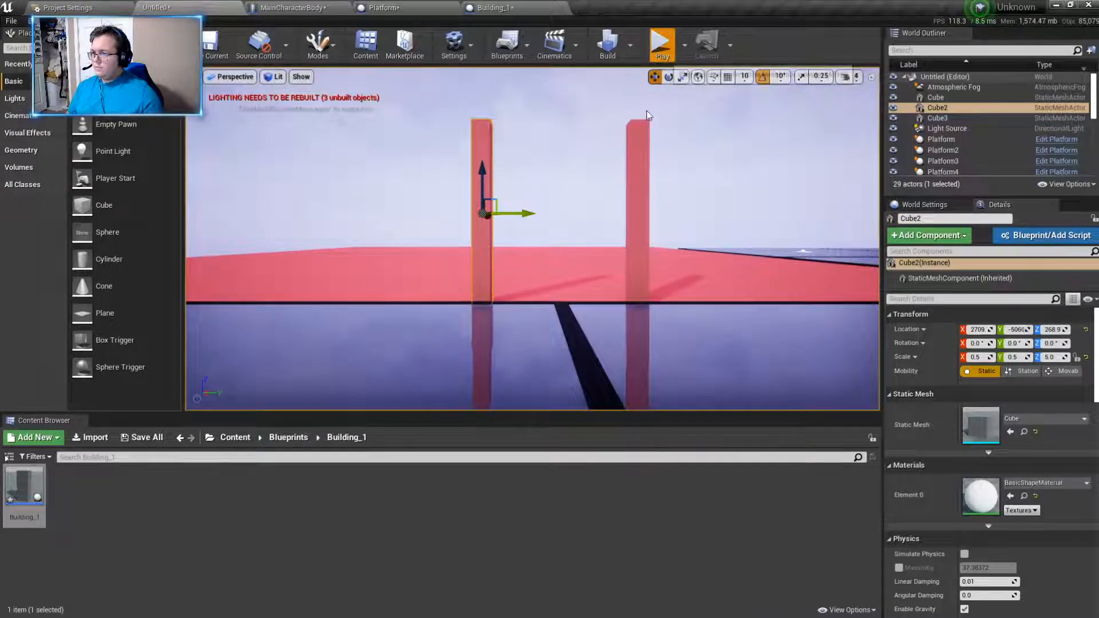
- Play-test the level, walking up to and through the two pillars to judge the narrowed opening
left_click(660, 43)
key("w")
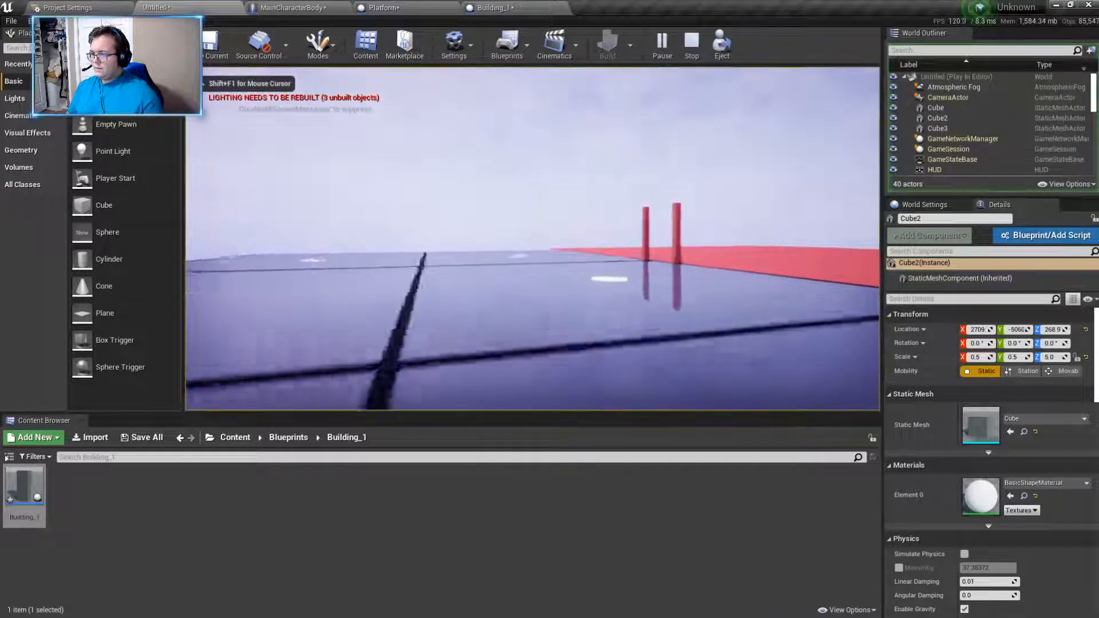
key("w")
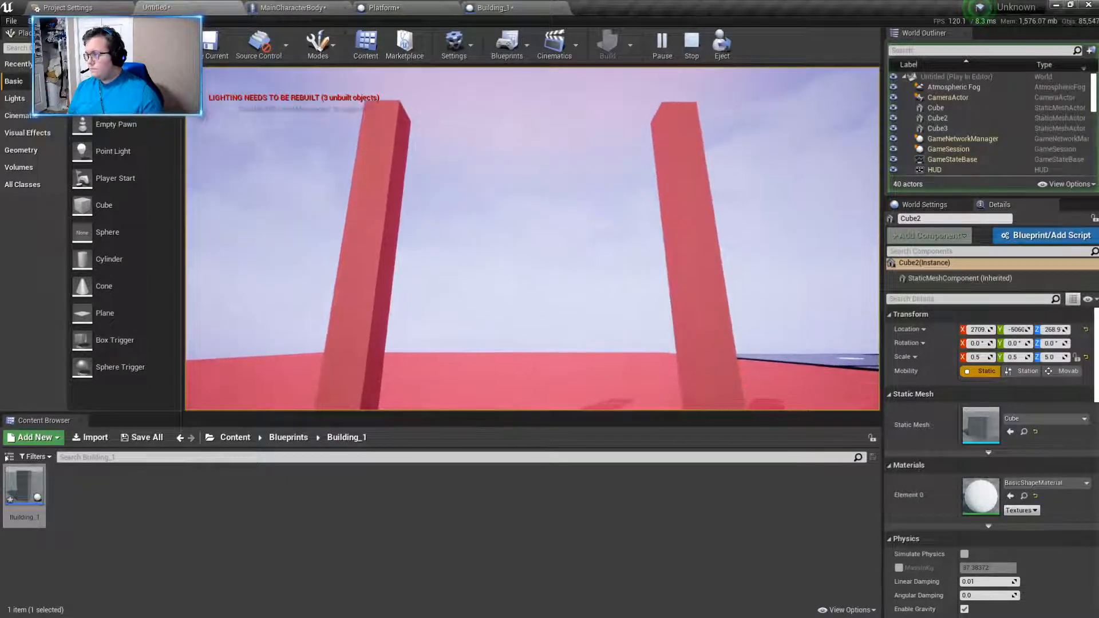
key("s")
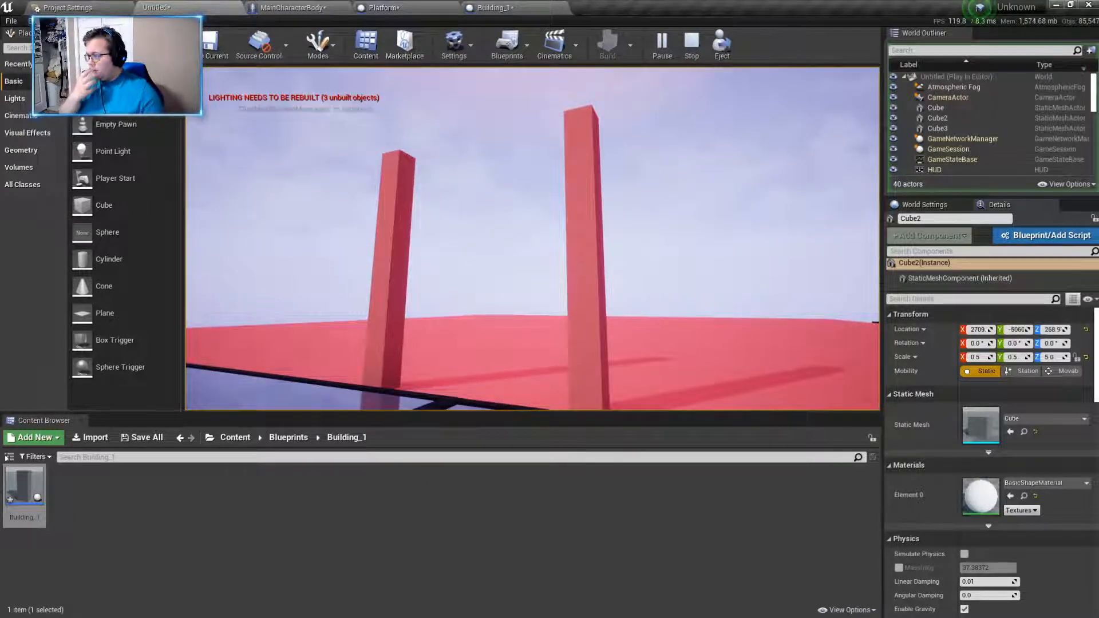
key("w")
key("w")
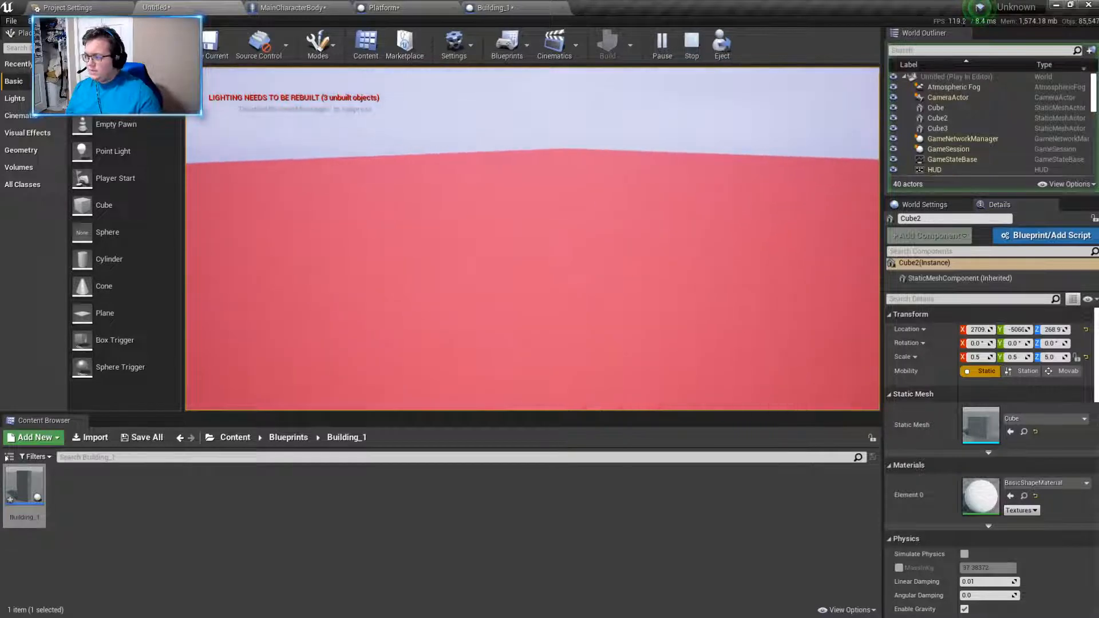
key("w")
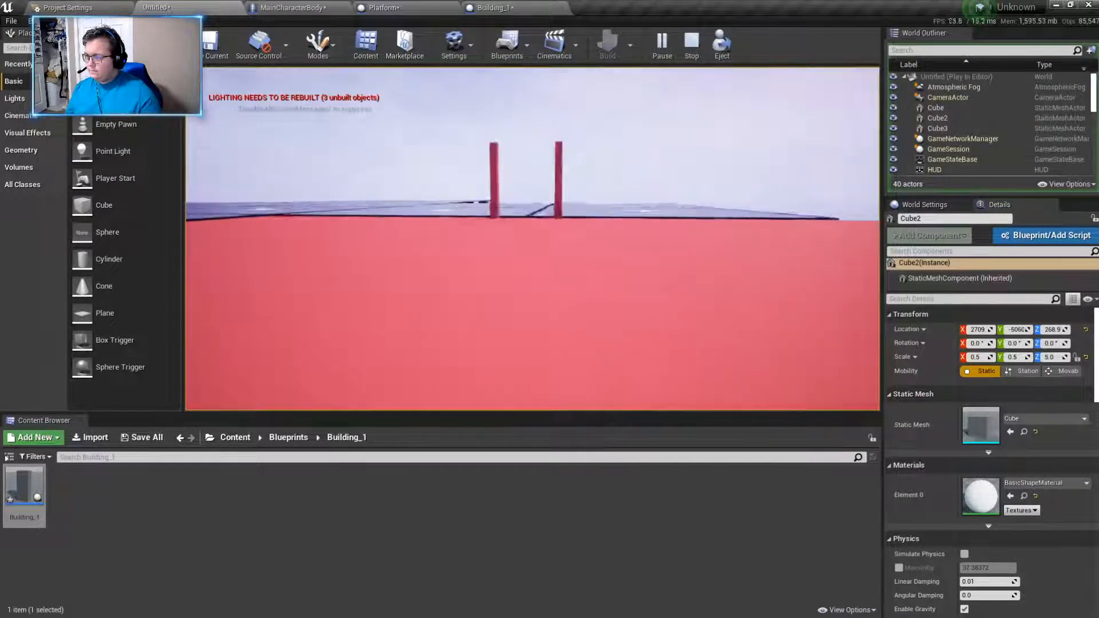
key("w")
key("Escape")
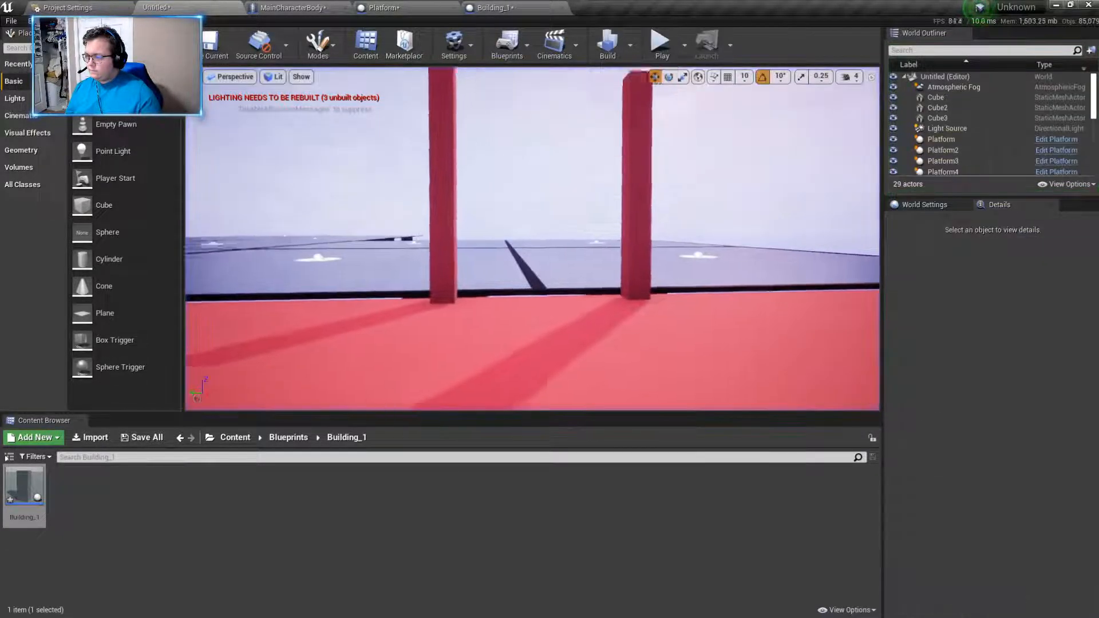
- Move both pillars slightly outward along X to line up with the slab's edge, at about X 2695
key("s")
right_click_drag(510, 298, 492, 320)
right_click_drag(611, 306, 643, 237)
key("w")
key("s")
key("w")
key("s")
key("s")
key("w")
left_click(541, 246)
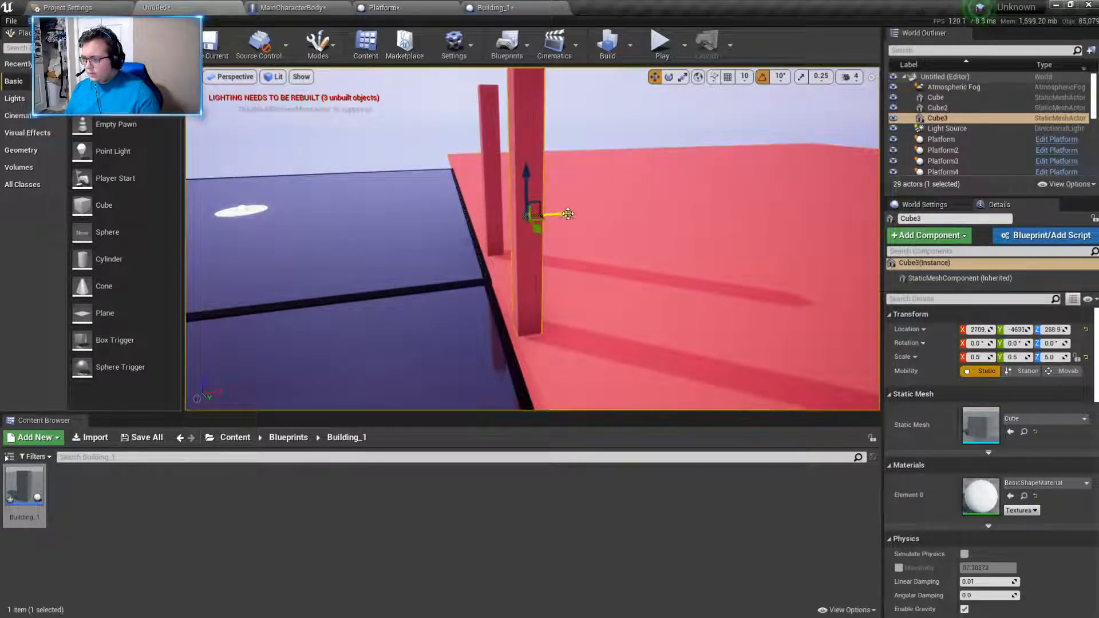
left_click_drag(568, 213, 558, 217)
left_click(496, 223)
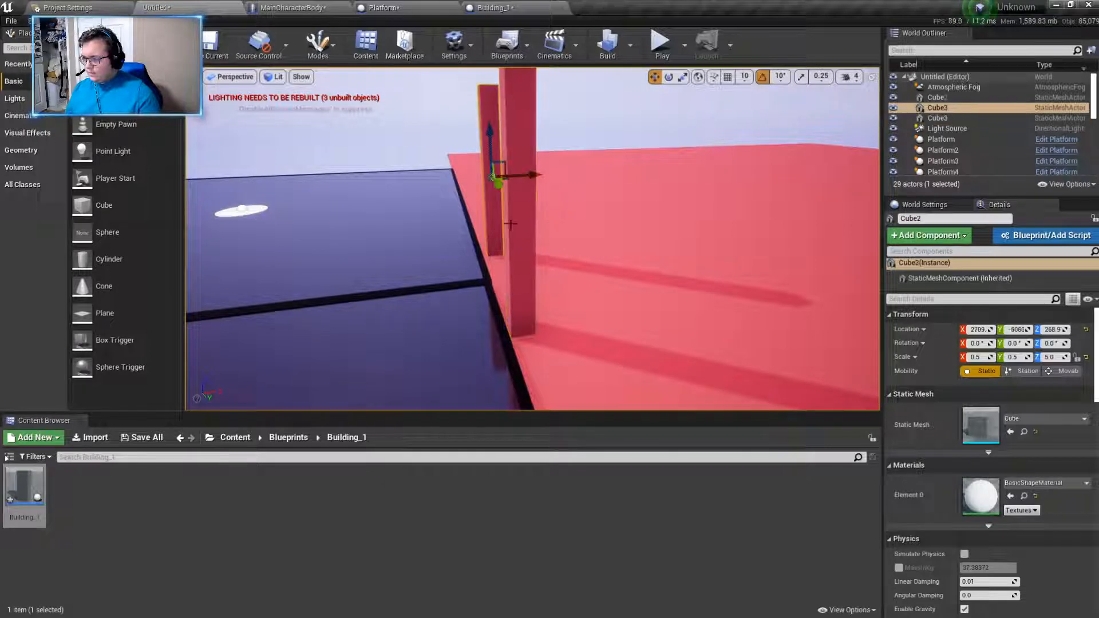
left_click_drag(532, 177, 531, 177)
- Duplicate the first pillar, rotate the copy 90° about X and lay it across both pillar tops at about Y -4845, Z 502
key("a")
right_click_drag(638, 238, 847, 241)
key("ctrl+w")
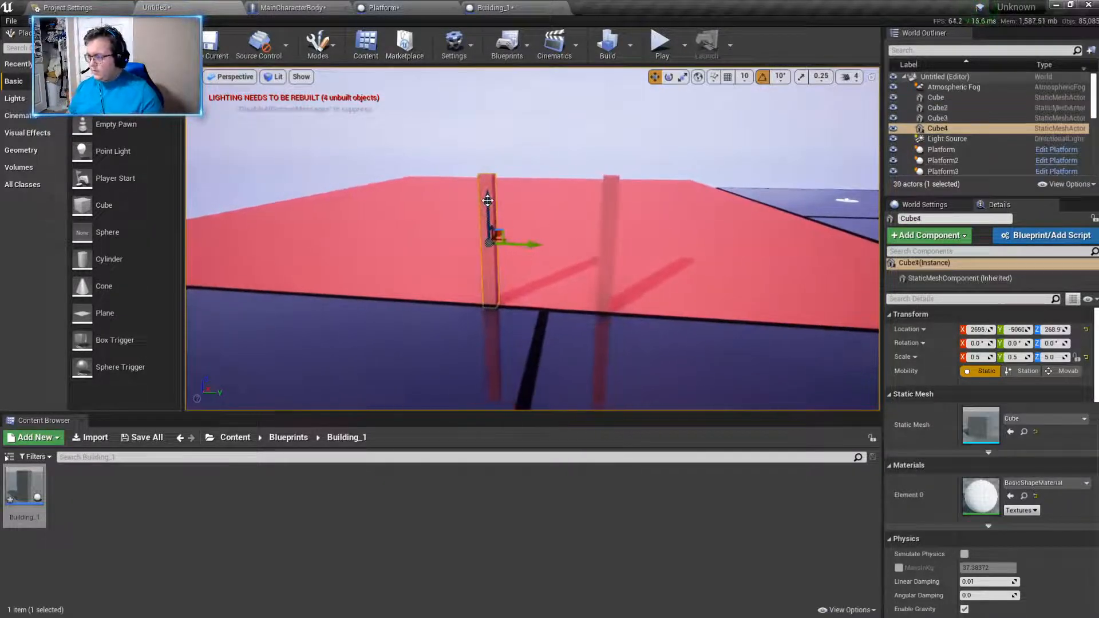
left_click(669, 79)
left_click_drag(496, 186, 492, 129)
left_click(654, 77)
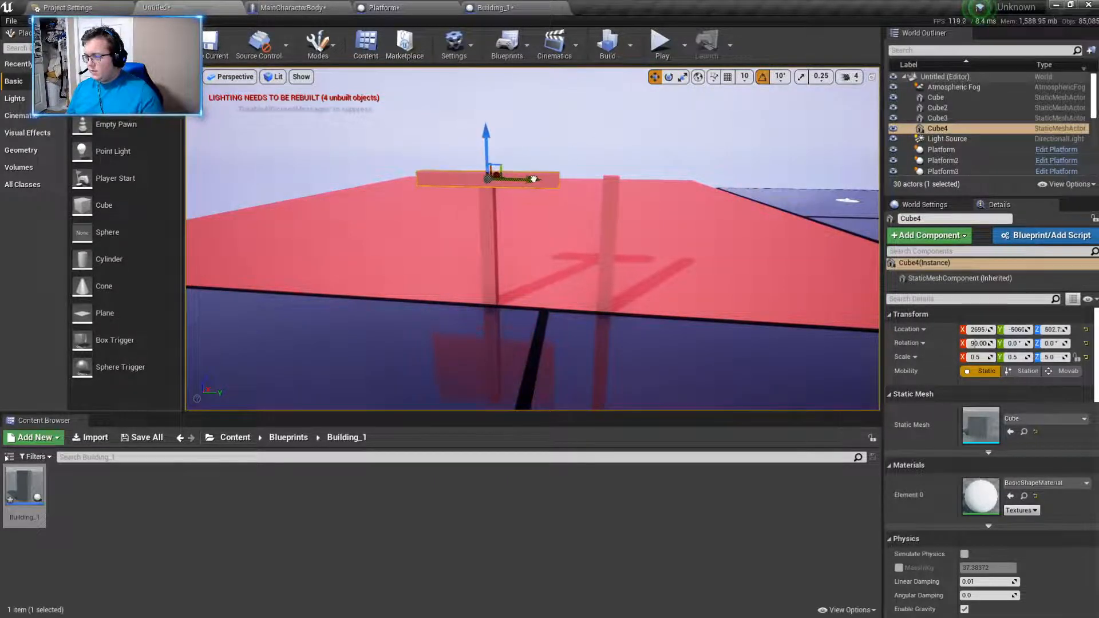
left_click_drag(532, 179, 591, 181)
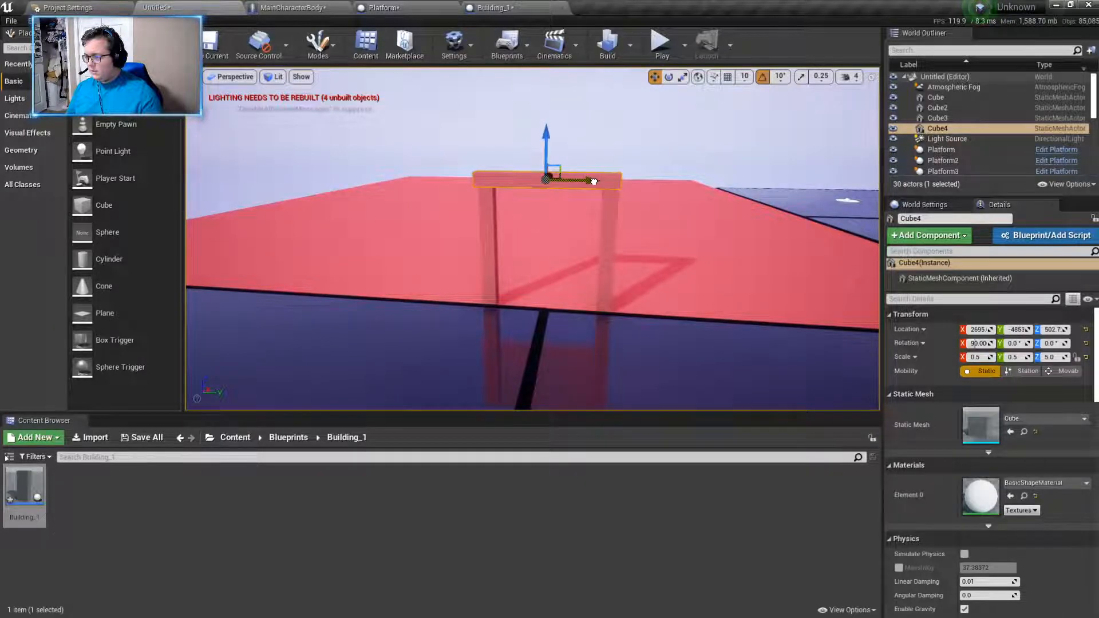
key("w")
mouse_move(595, 209)
right_mouse_down()
mouse_move(574, 198)
mouse_move(595, 196)
right_mouse_up()
- Shorten the crossbar above the pillars to a Z scale of about 4.76
left_click(685, 79)
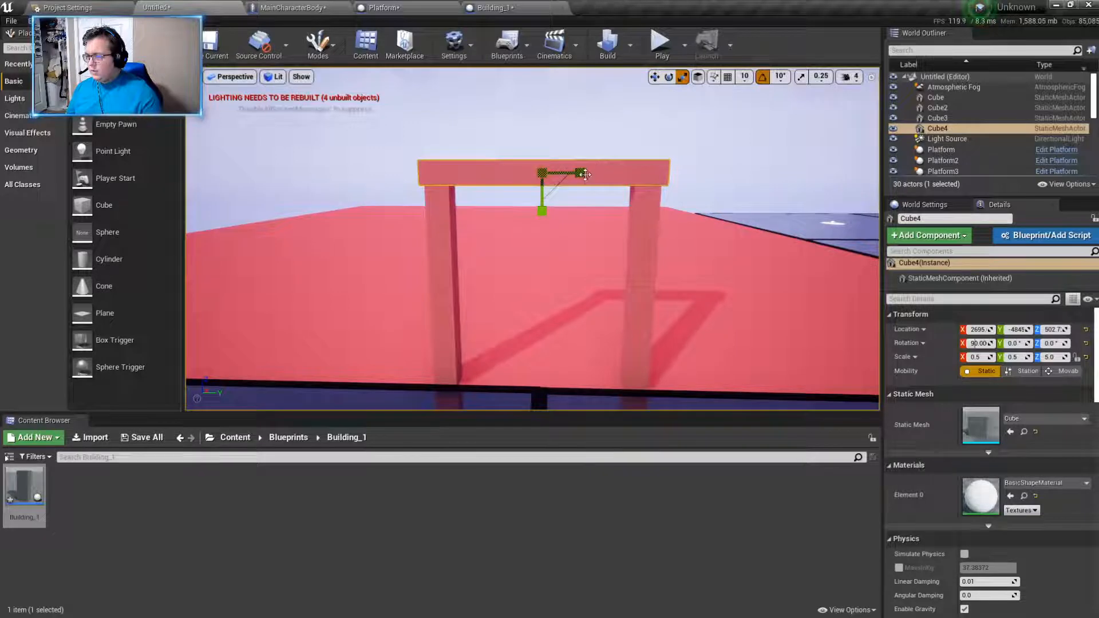
left_click_drag(585, 174, 580, 174)
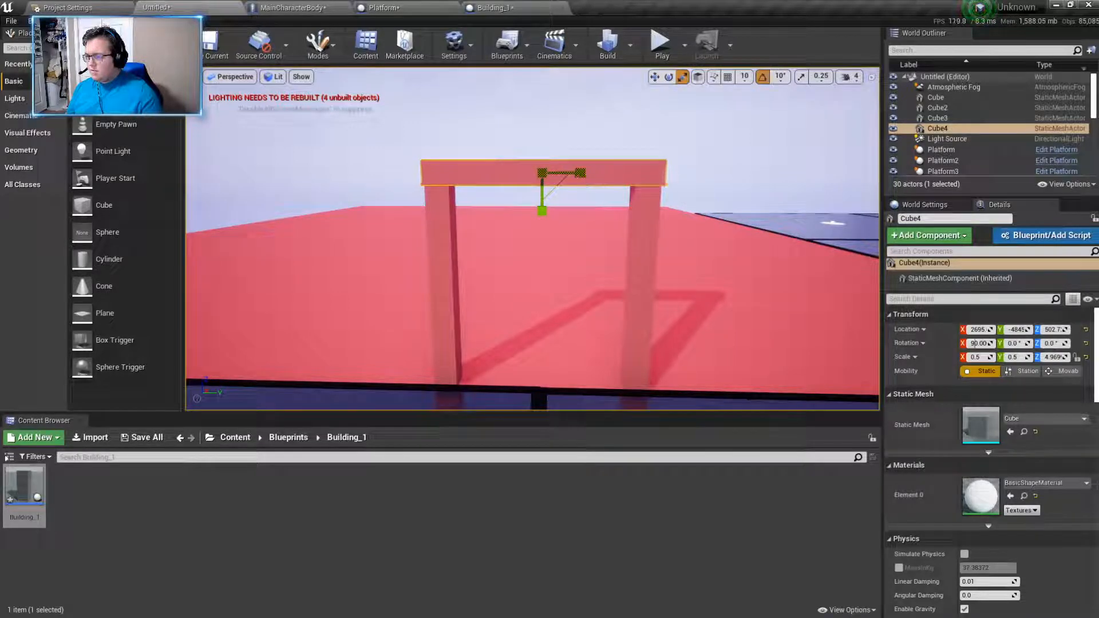
key("w")
mouse_move(579, 178)
right_mouse_down()
mouse_move(593, 176)
mouse_move(565, 173)
mouse_move(581, 178)
right_mouse_up()
key("w")
key("w")
- Shift the crossbar along Y to about -4846 so its ends line up with the outer sides of the pillars
key("s")
key("a")
key("d")
key("a")
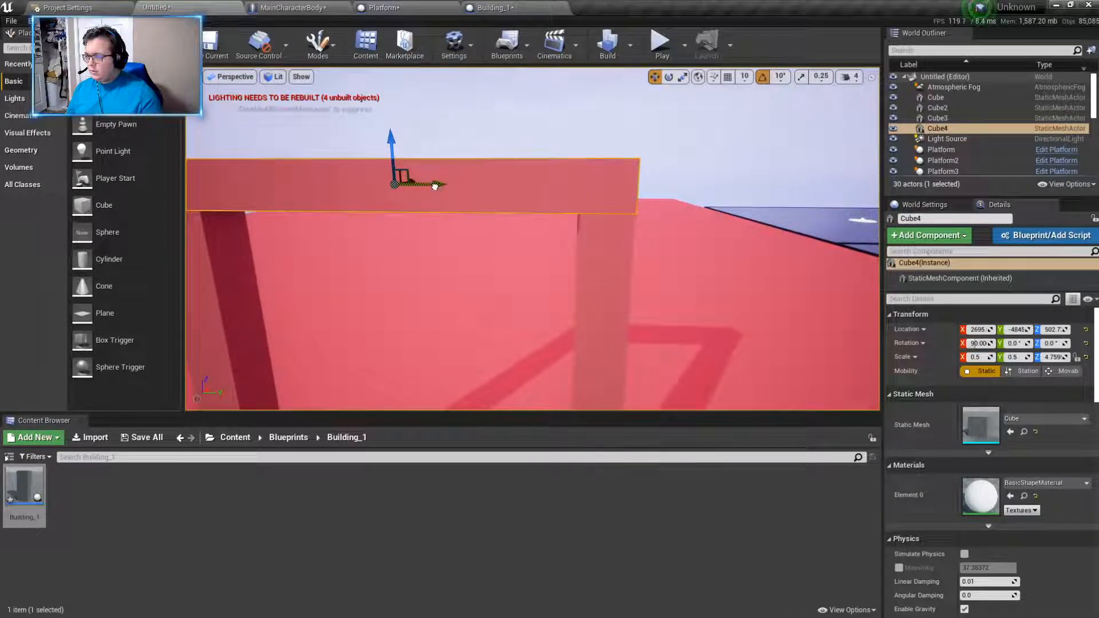
key("a")
right_click_drag(439, 184, 443, 185)
key("s")
key("d")
key("s")
key("Escape")
key("w")
- Play-test the level, walking up to and through the door frame to judge its size
left_click(664, 53)
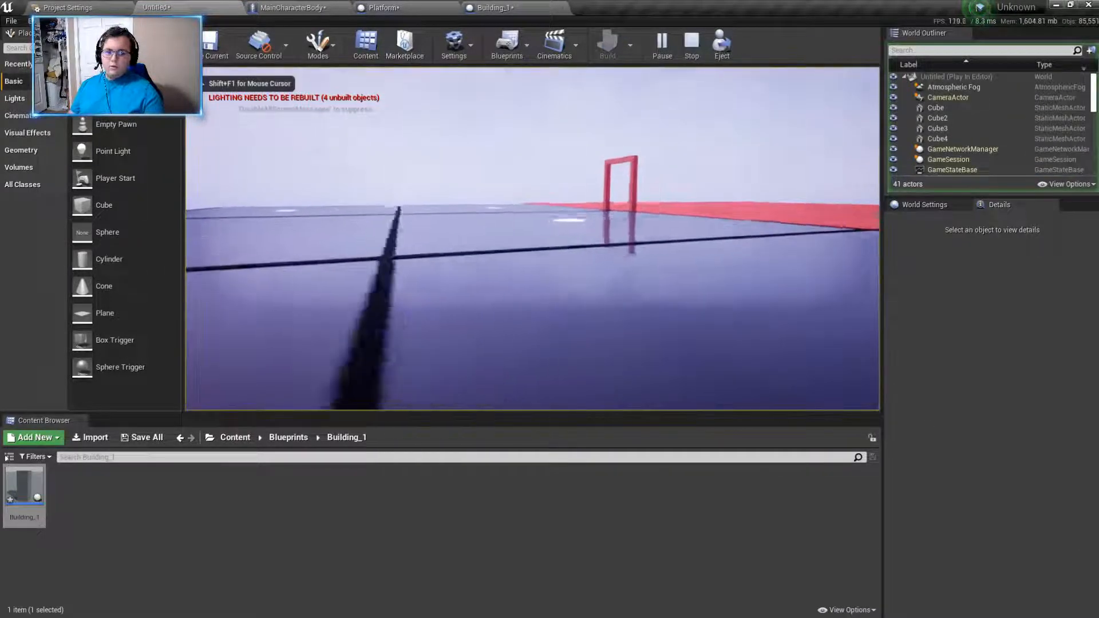
key("w")
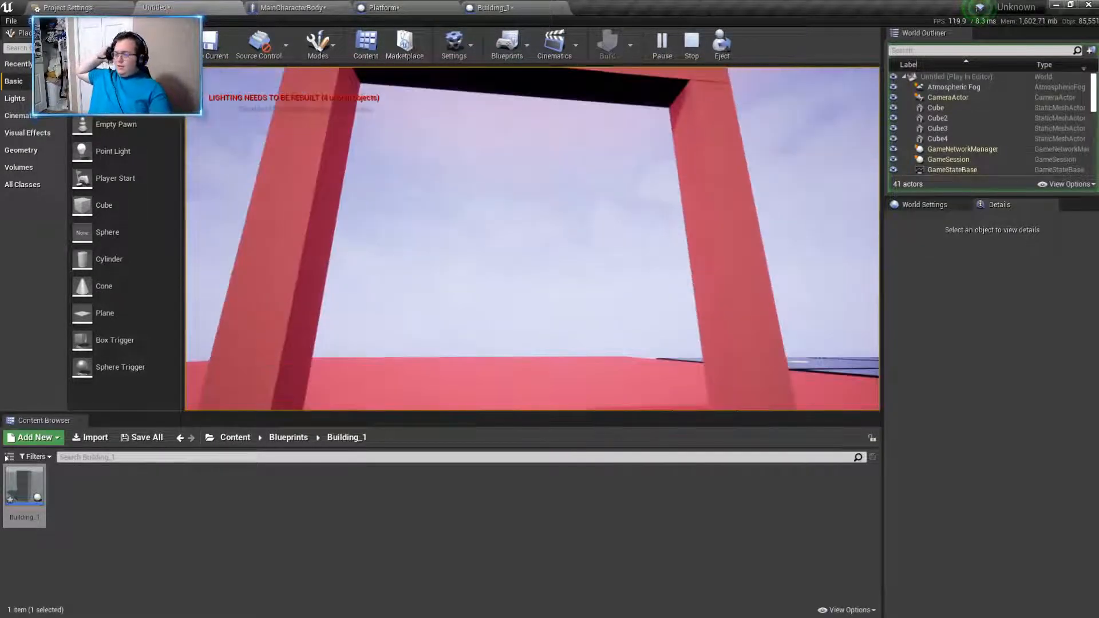
key("w")
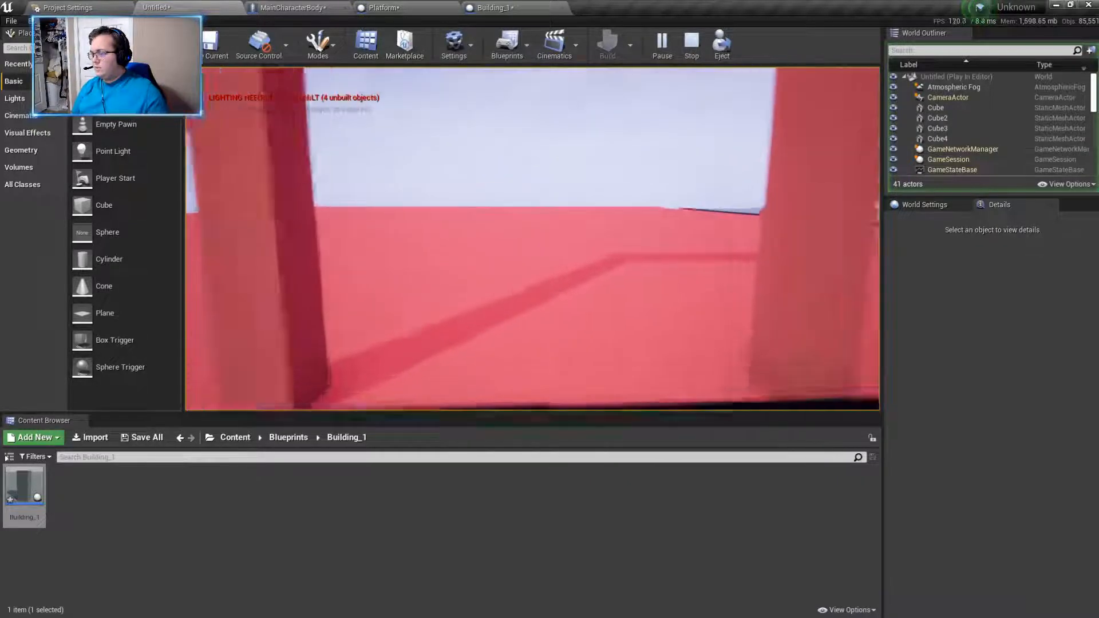
key("w")
key("w")
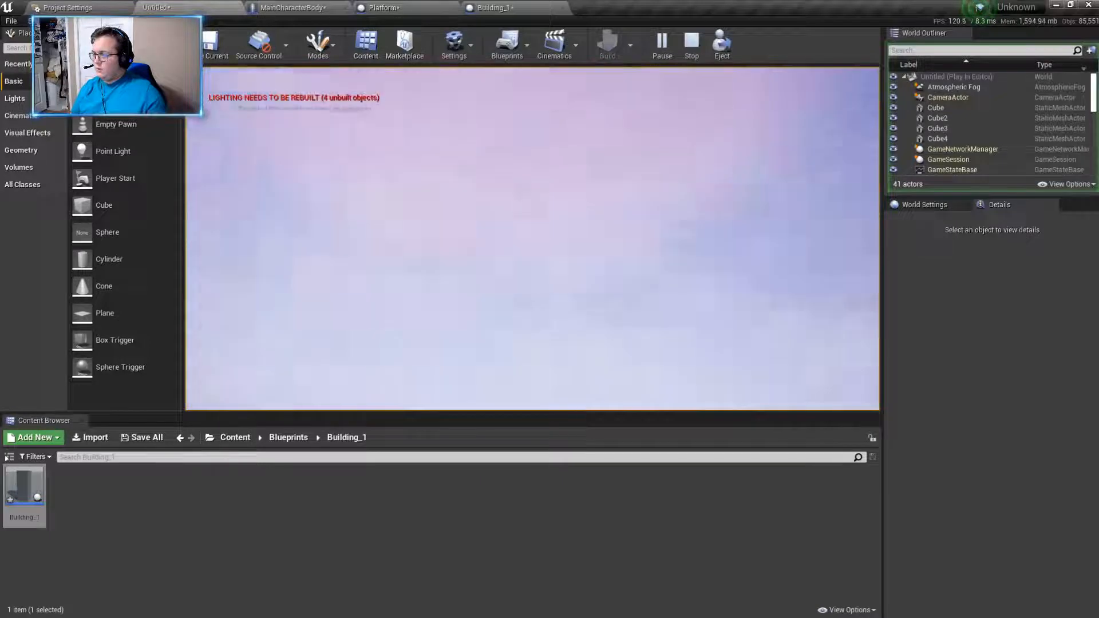
key("w")
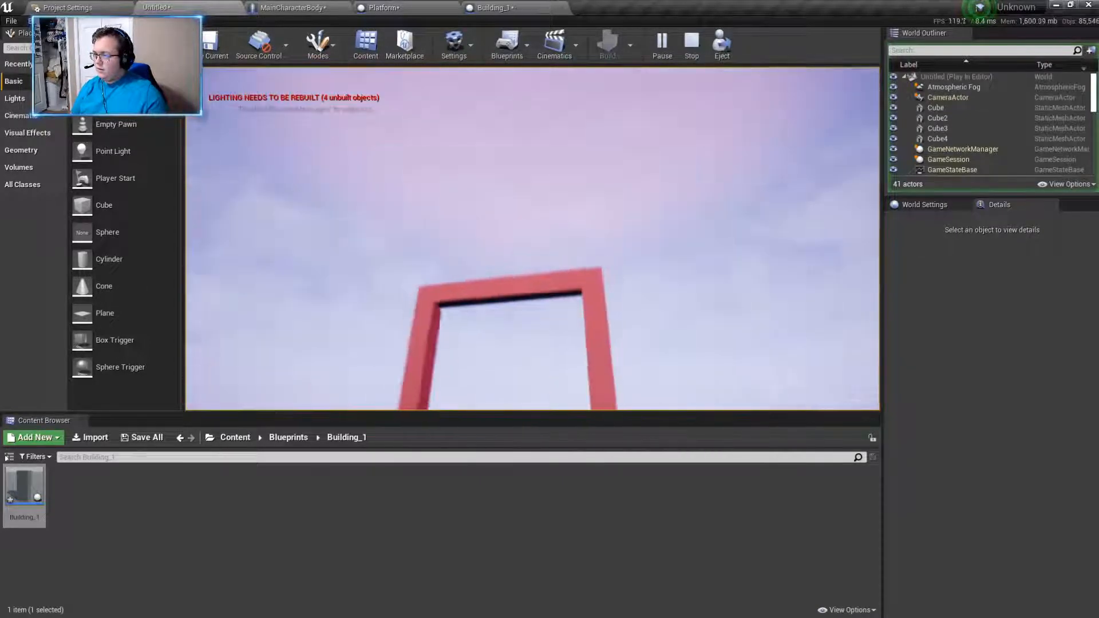
key("Escape")
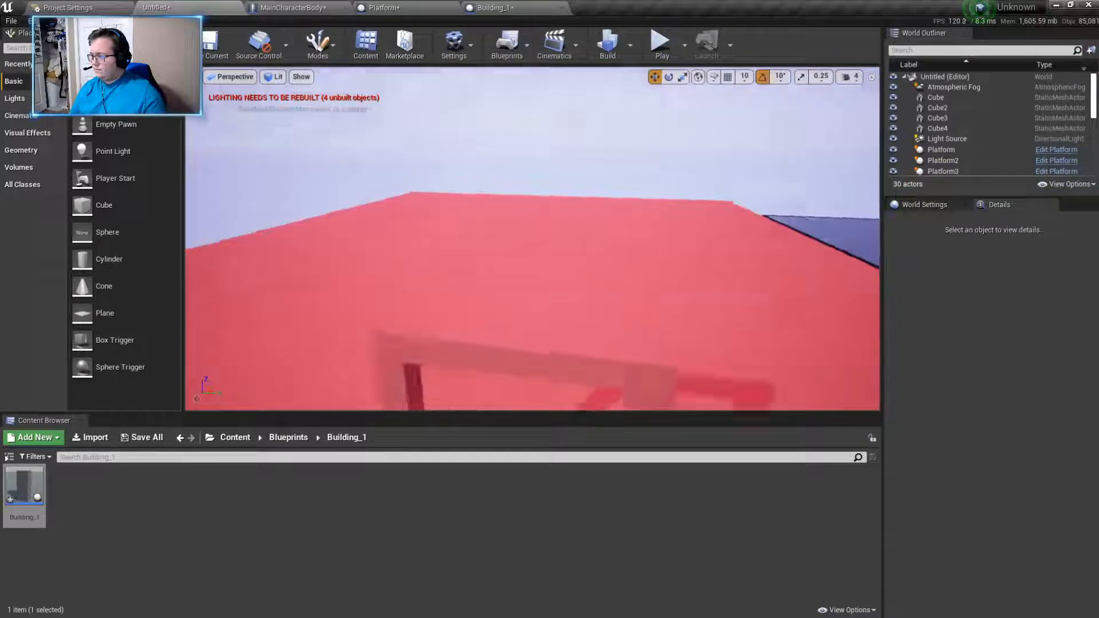
- Duplicate the first pillar, widen the copy to a Y scale of about 4.17 and move it along the slab's edge to about Y -6573
mouse_move(533, 312)
right_mouse_down()
mouse_move(521, 366)
mouse_move(509, 332)
mouse_move(532, 312)
right_mouse_up()
left_click(550, 316)
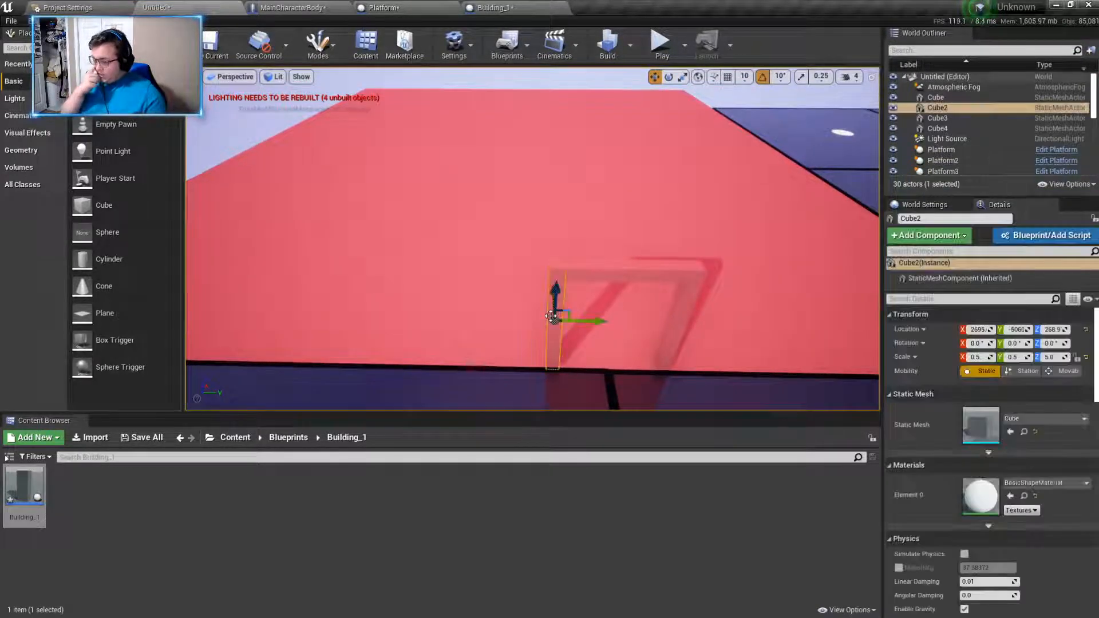
left_click_drag(552, 315, 587, 325, "alt")
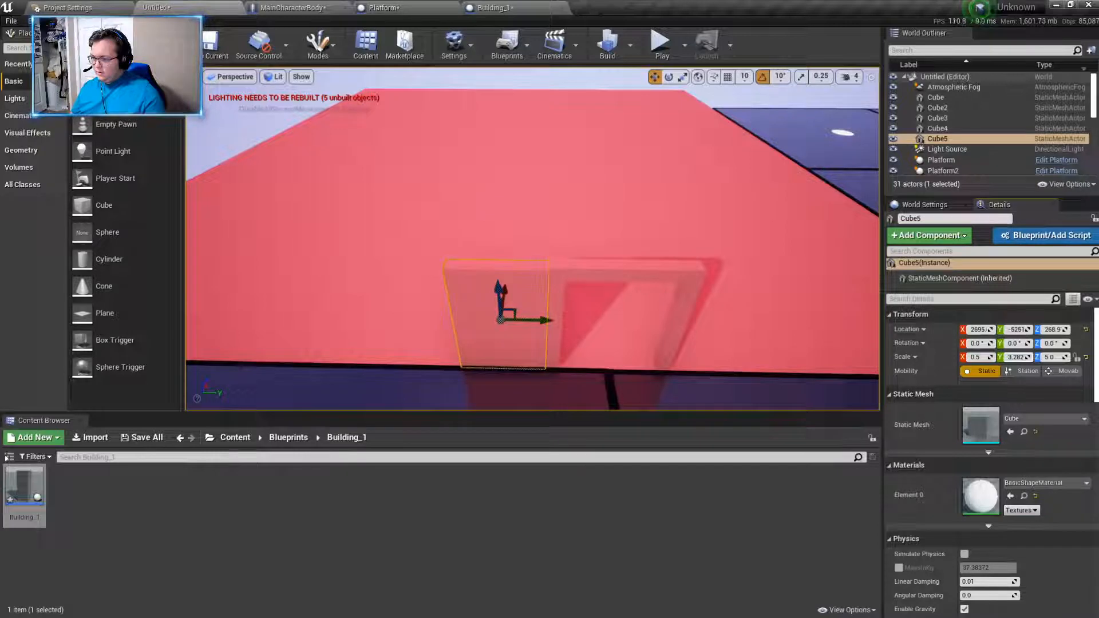
left_click_drag(540, 316, 228, 322)
mouse_move(228, 322)
right_mouse_down()
mouse_move(195, 324)
mouse_move(231, 324)
right_mouse_up()
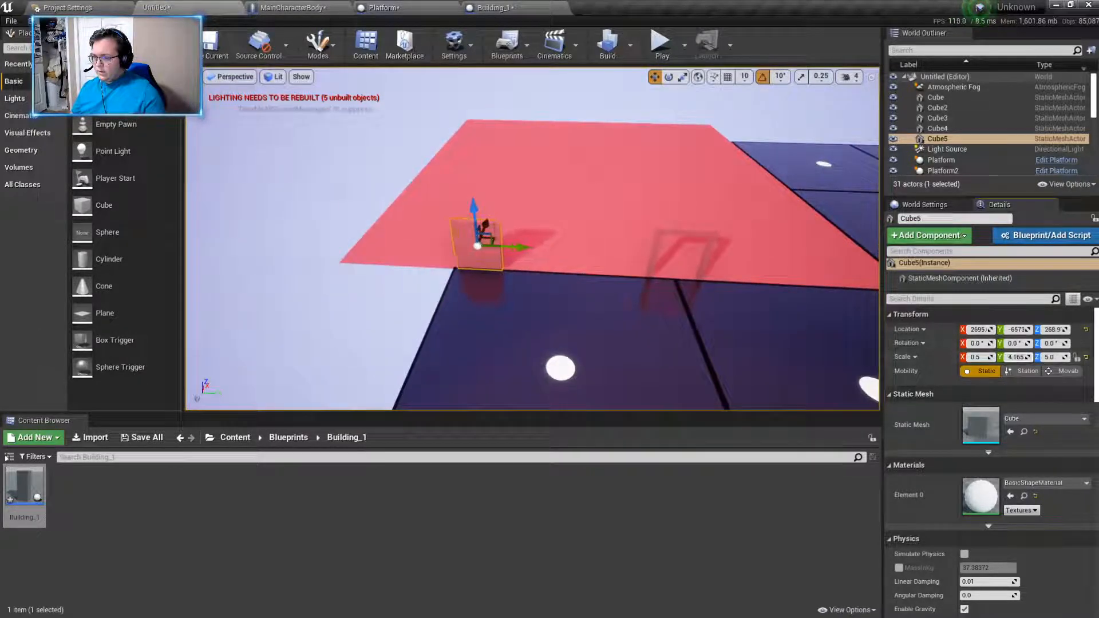
- Stretch the new wall piece to a Y scale of about 28.24 and fit it between the slab's corner and the door frame, near Y -6470
left_click_drag(1016, 357, 1036, 356)
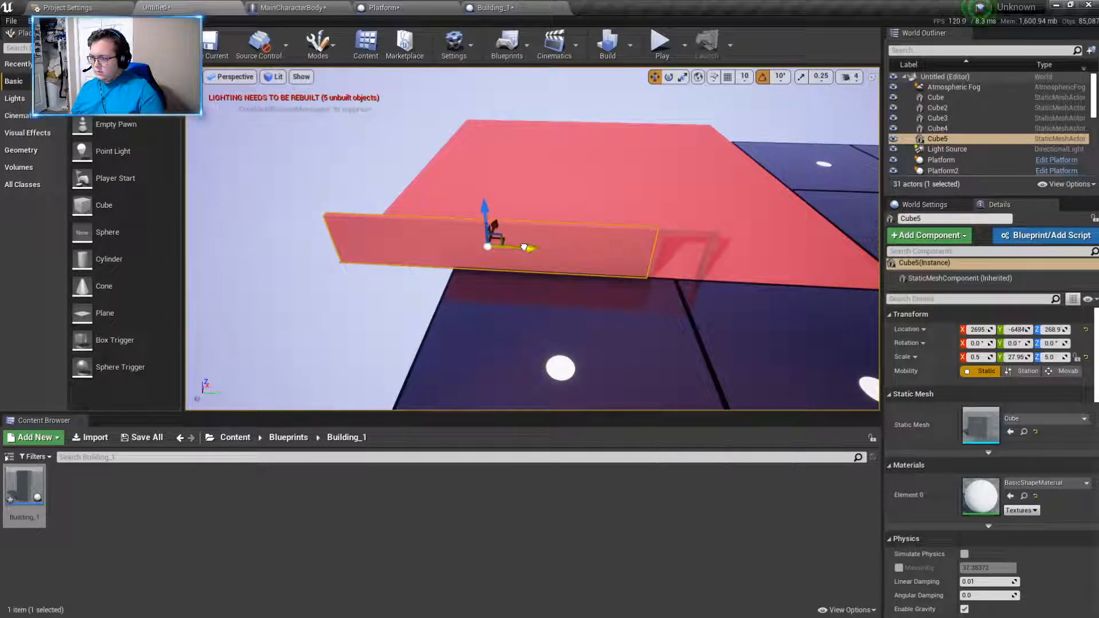
right_click_drag(523, 247, 604, 216)
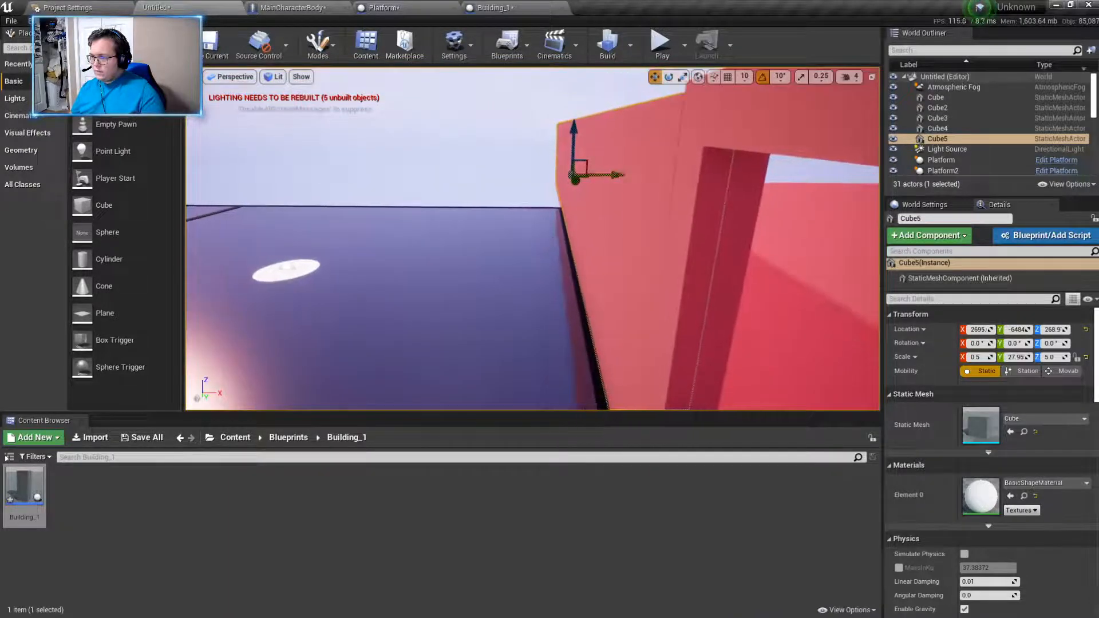
right_click_drag(578, 186, 582, 211)
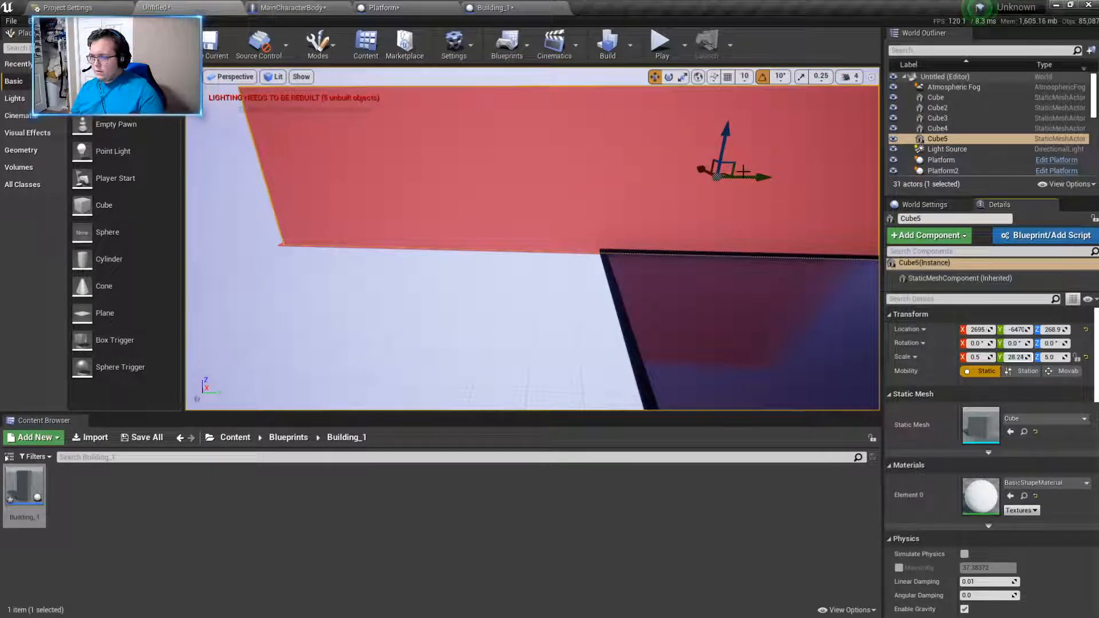
left_click_drag(750, 178, 748, 178)
right_click_drag(748, 178, 735, 138)
- Lower the crossbar to about Z 493 to level its top with the wall
left_click(762, 192)
left_click_drag(716, 131, 717, 137)
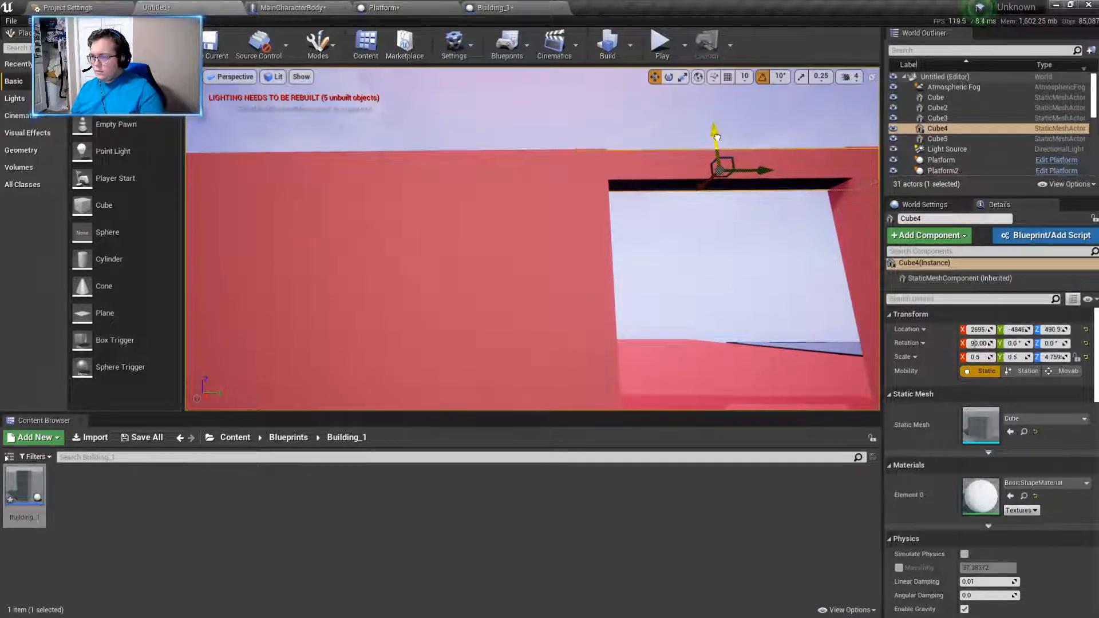
right_click_drag(717, 136, 641, 121)
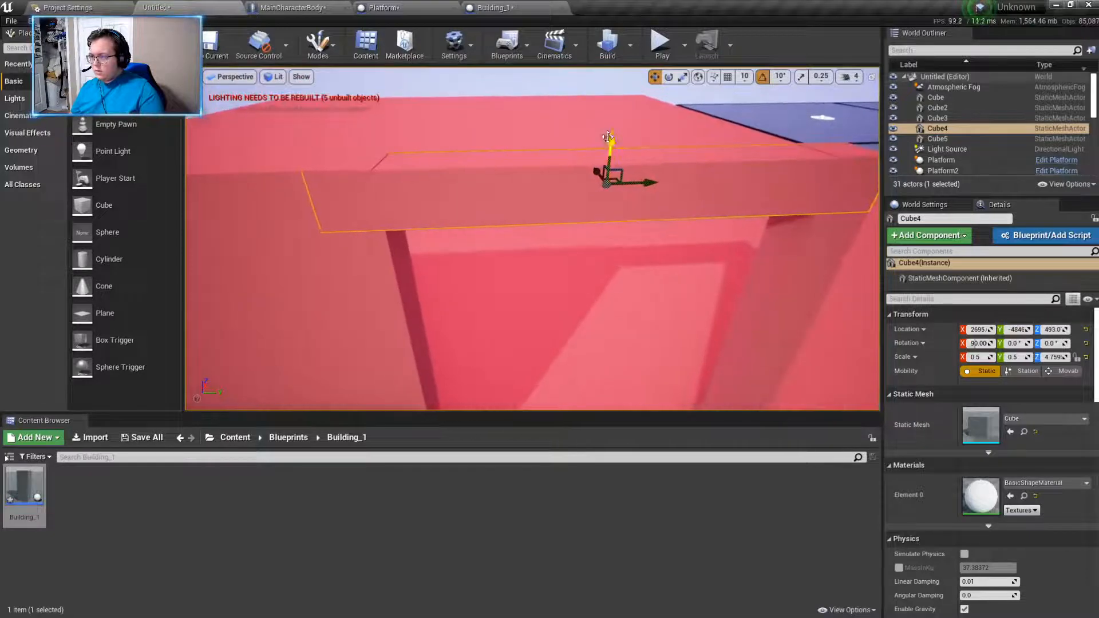
- Duplicate the long wall and move the copy to the other side of the doorway, at about Y -3191
left_click(608, 229)
right_click_drag(608, 201, 260, 183)
left_click(608, 201)
right_click_drag(678, 229, 675, 277)
key("ctrl+w")
left_click_drag(719, 233, 263, 241)
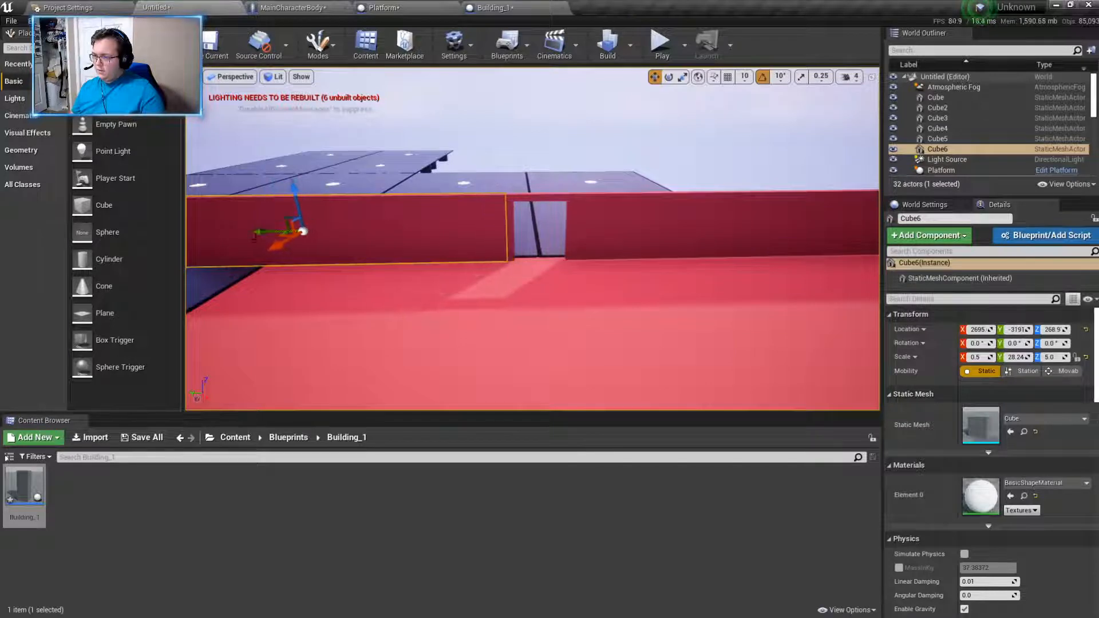
- Shorten the second wall to a Y scale of about 17.06 and move it against the door frame at about Y -3751
right_click_drag(464, 316, 378, 316)
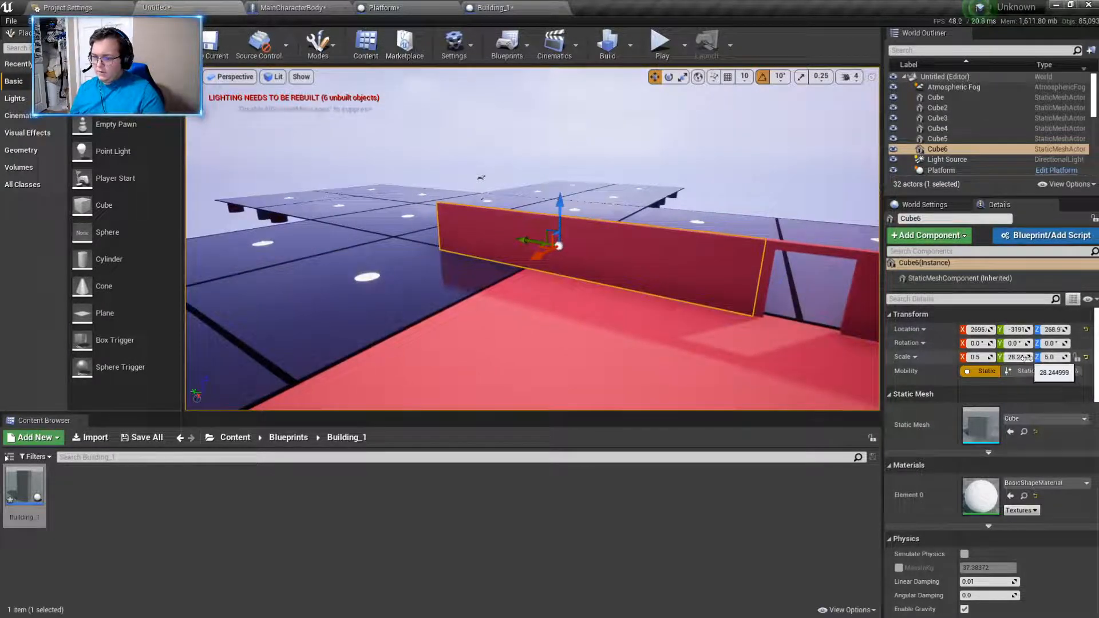
left_click_drag(1016, 357, 1008, 357)
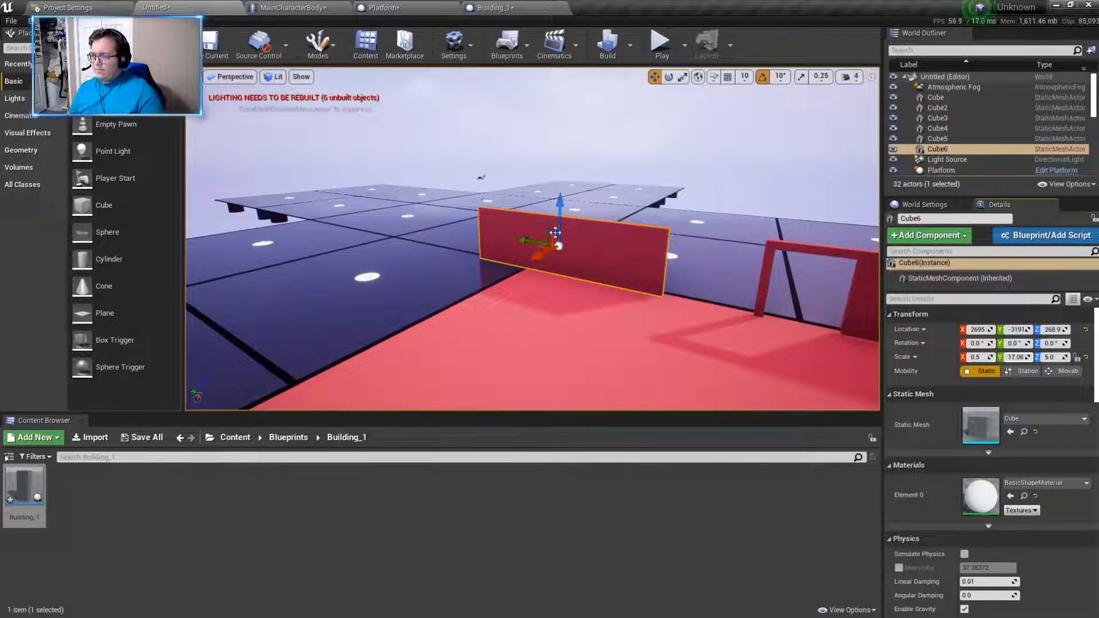
left_click_drag(523, 239, 580, 265)
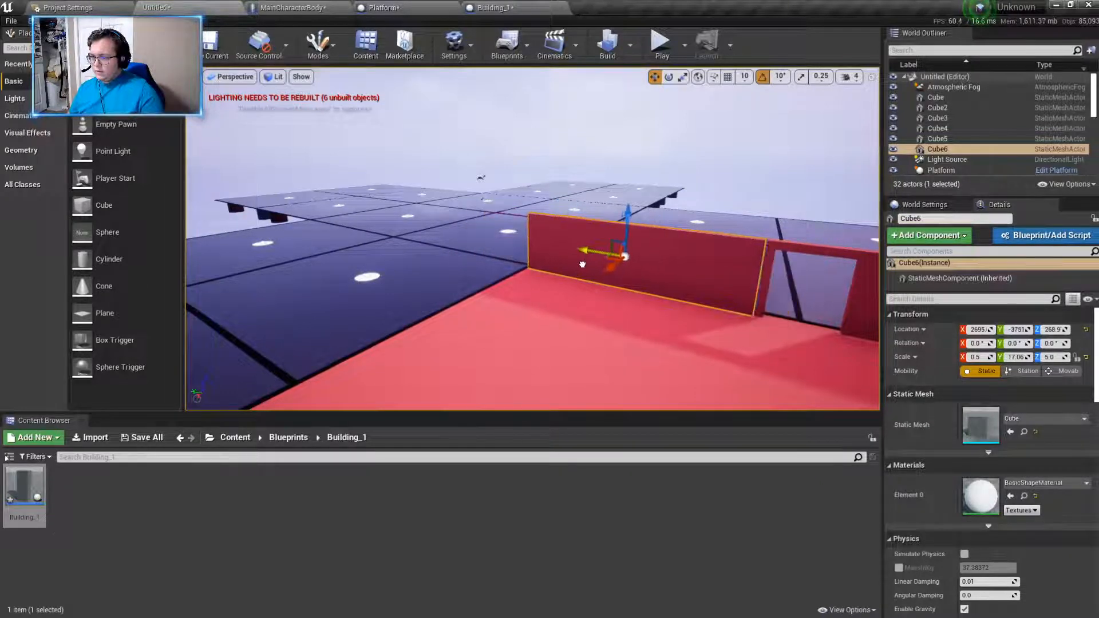
mouse_move(628, 300)
right_mouse_down()
mouse_move(707, 298)
mouse_move(720, 277)
mouse_move(641, 298)
right_mouse_up()
key("w")
key("Escape")
left_click(463, 289)
right_click_drag(464, 289, 607, 281)
key("Escape")
key("s")
right_click_drag(675, 236, 796, 252)
- Play-test the level, walking along the front wall and through the doorway to check the building's scale
left_click(660, 40)
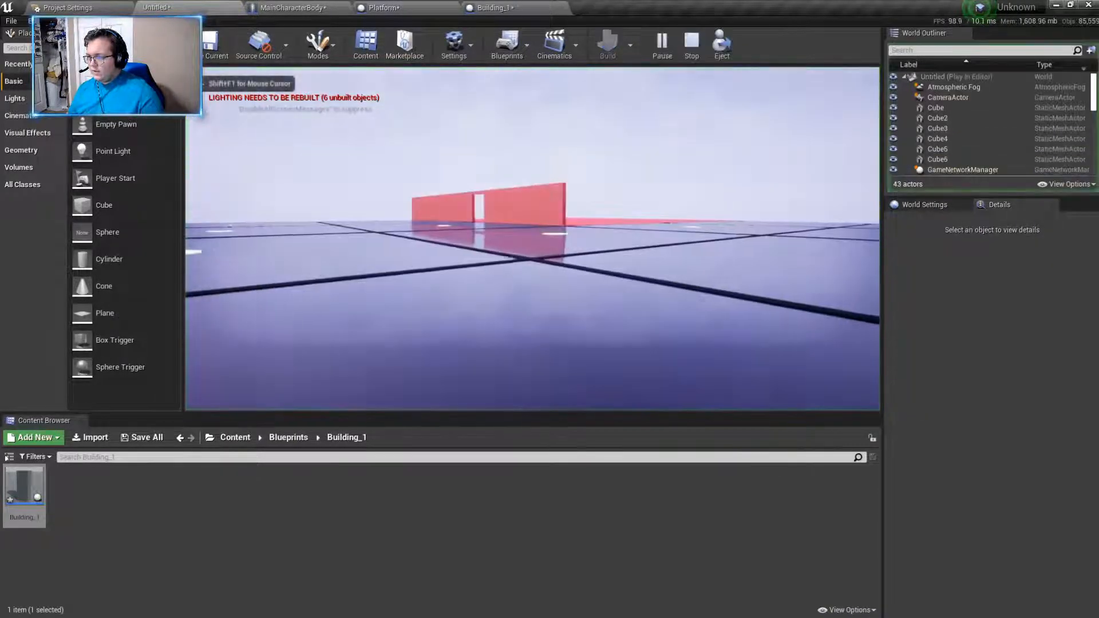
key("w")
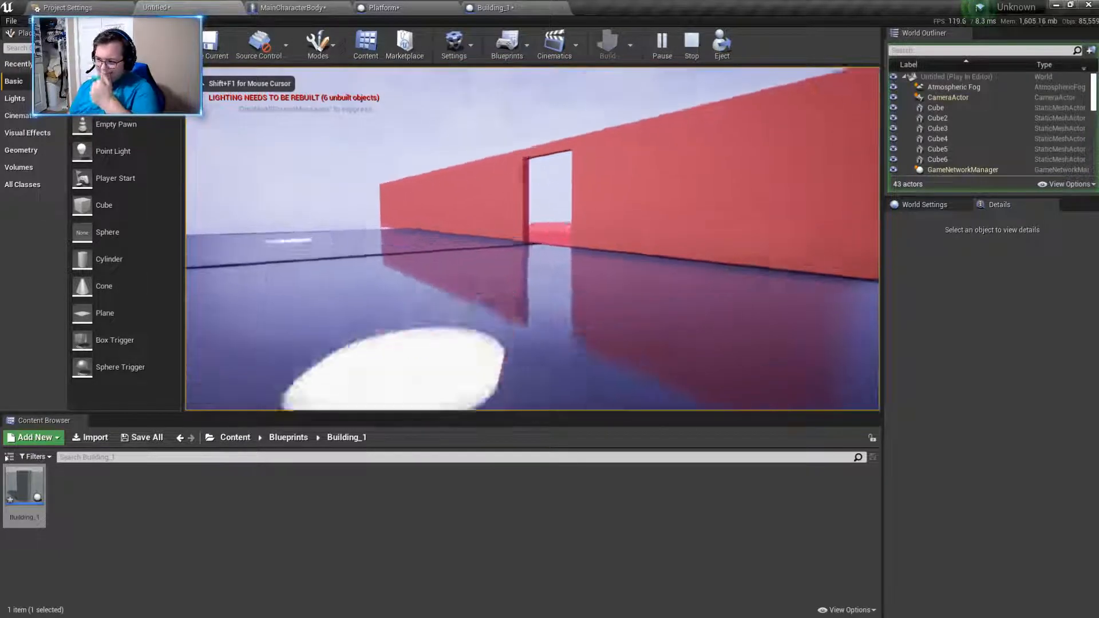
key("w")
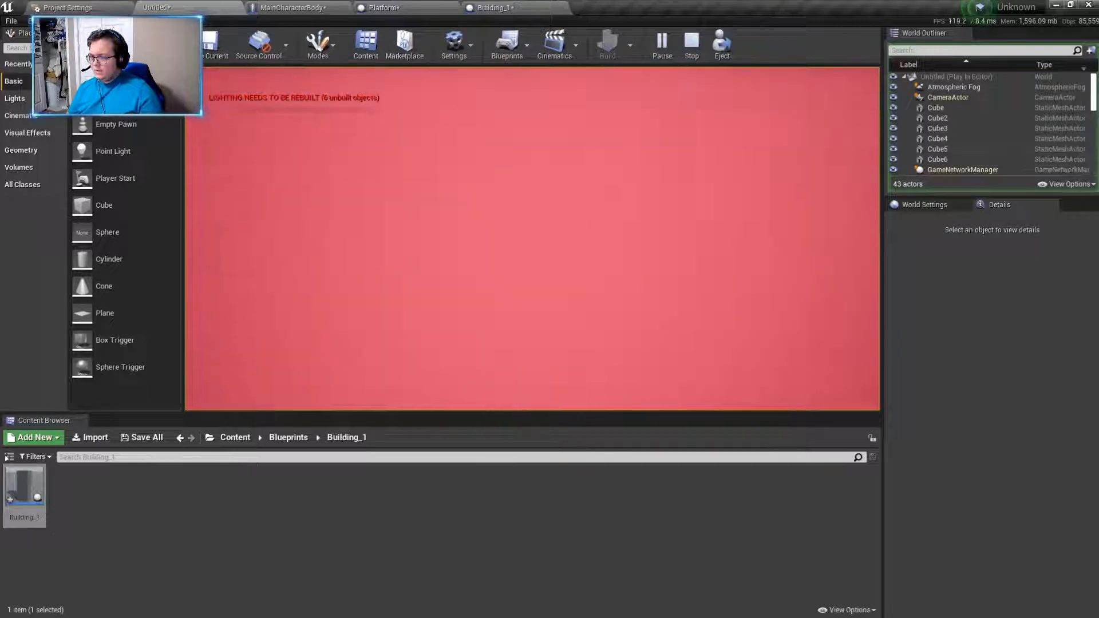
key("w")
key("w")
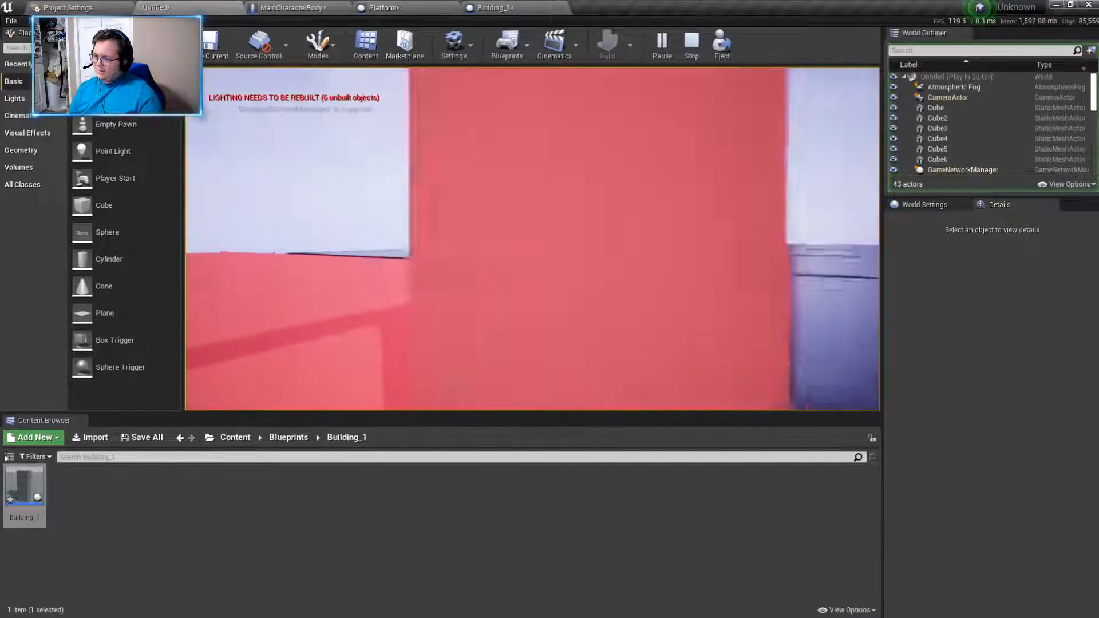
key("w")
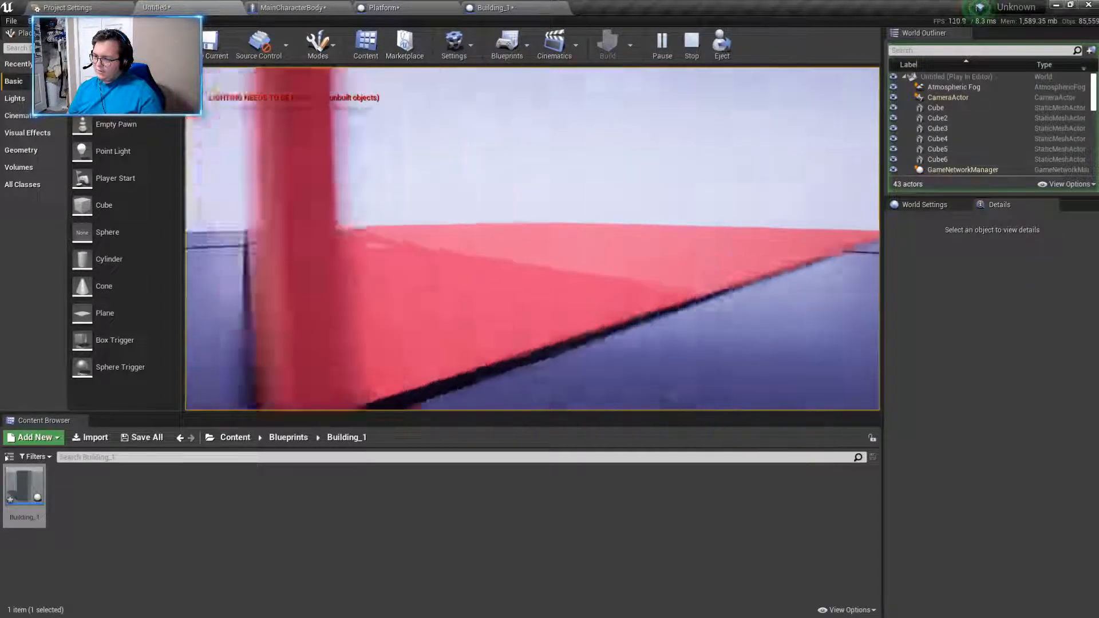
key("w")
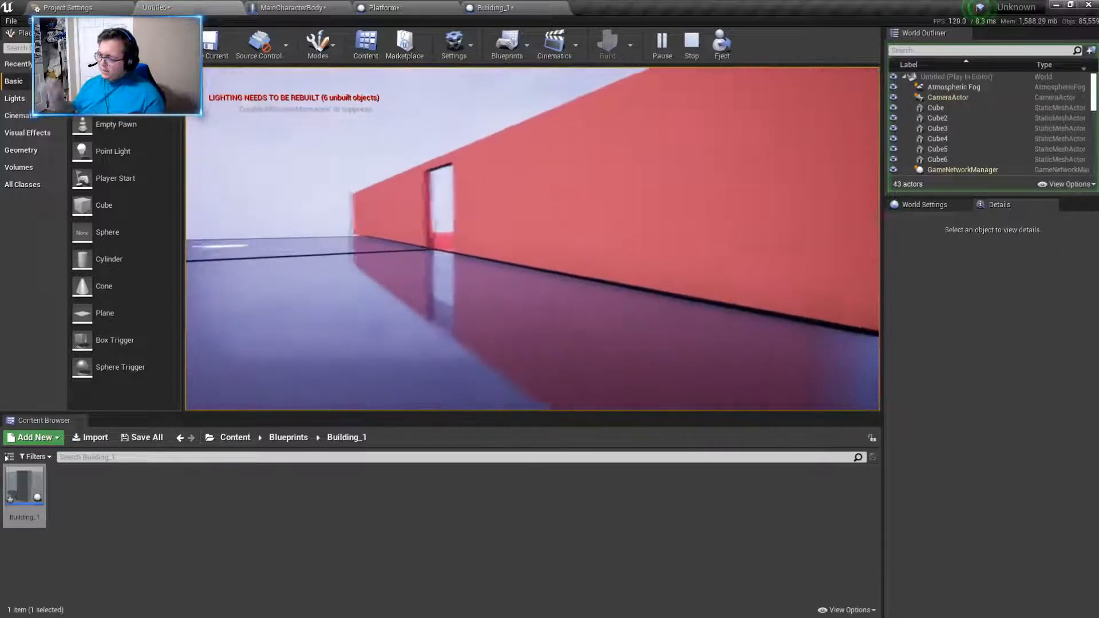
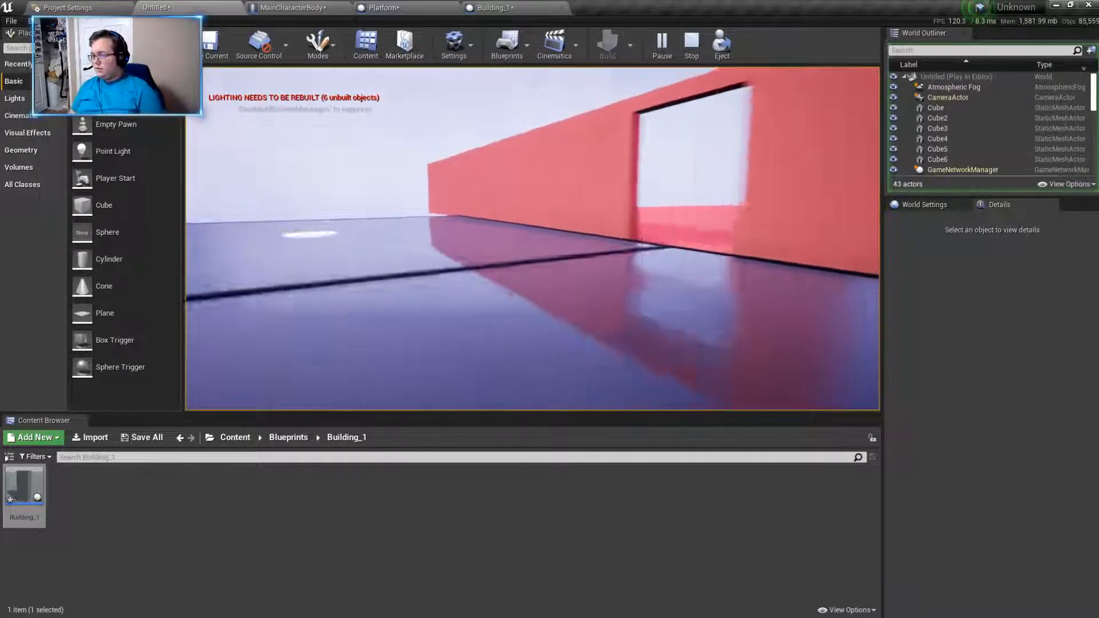
- Continue the play-test, circling the front wall from a distance, crossing the doorway and viewing it from inside the base
key("w")
key("s")
key("w")
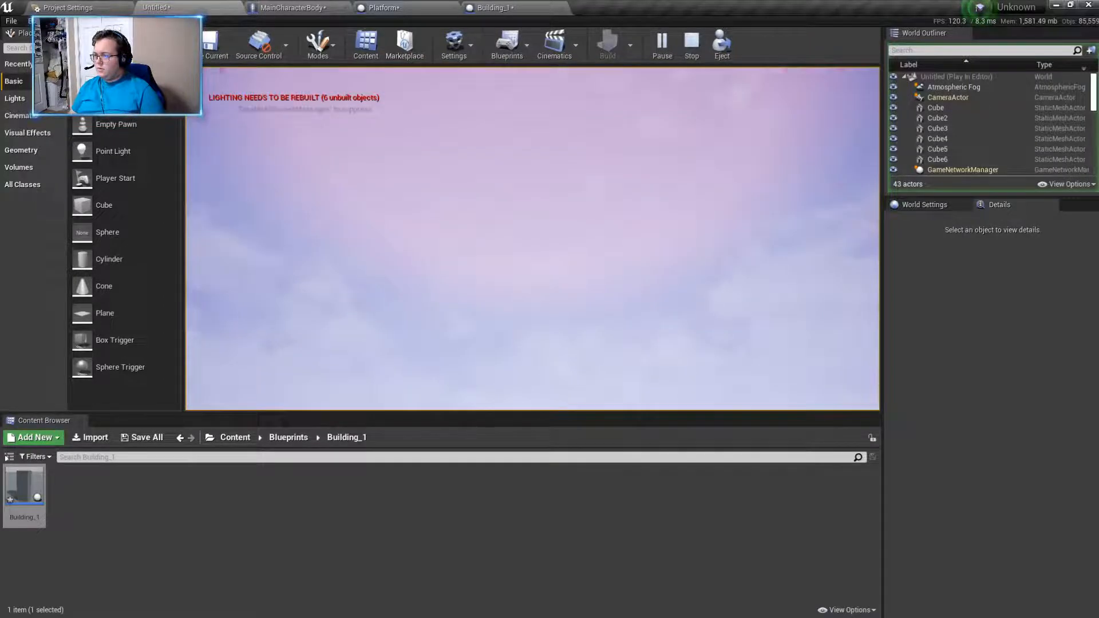
key("w")
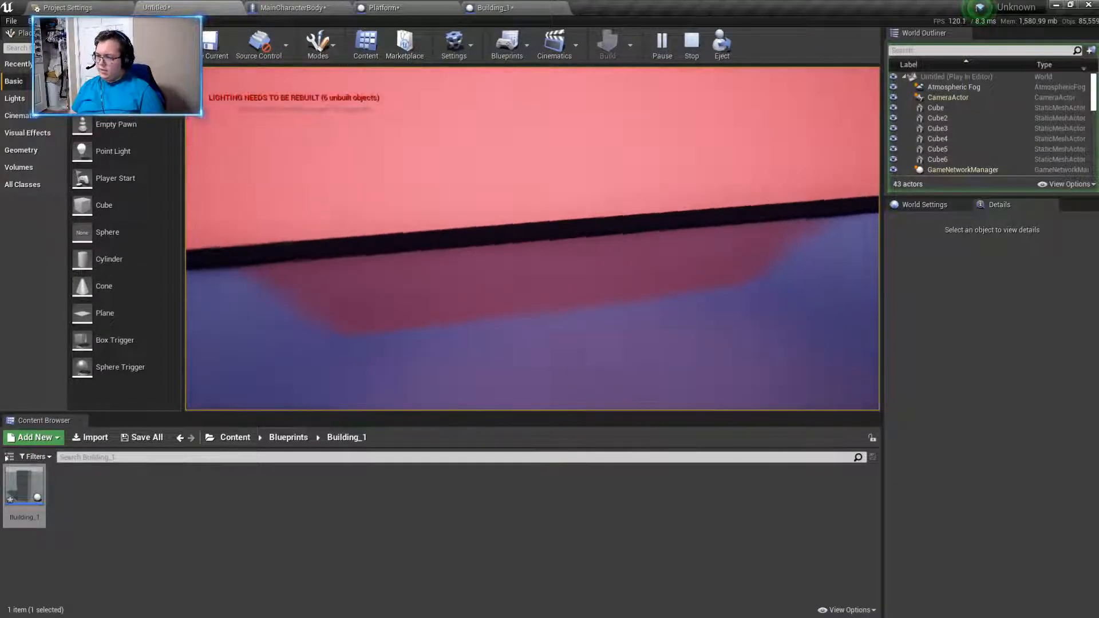
key("s")
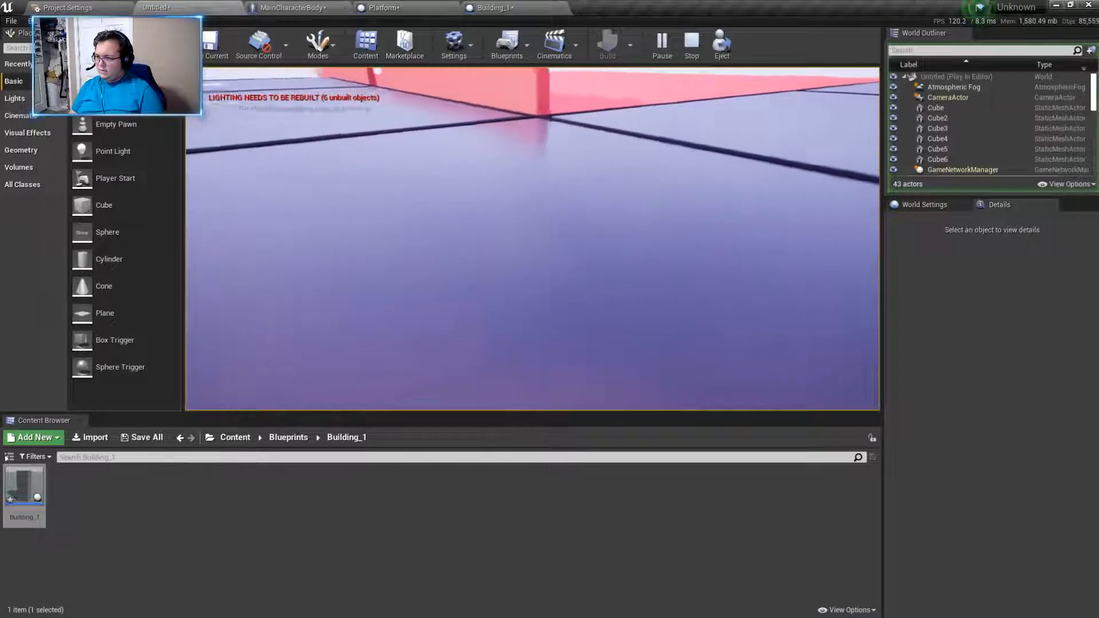
key("s")
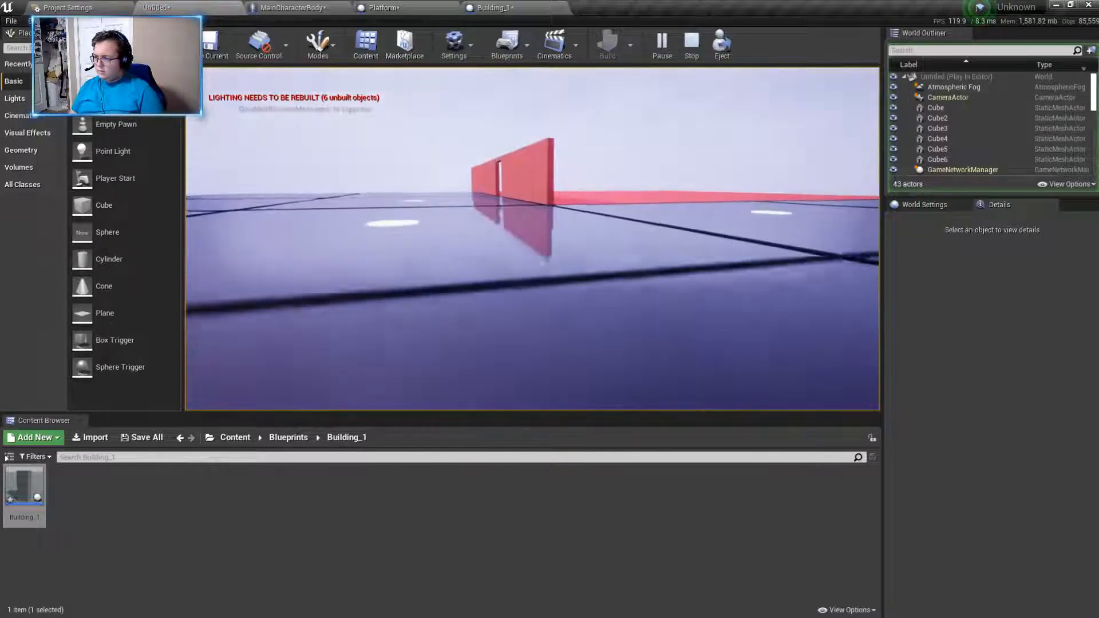
key("w")
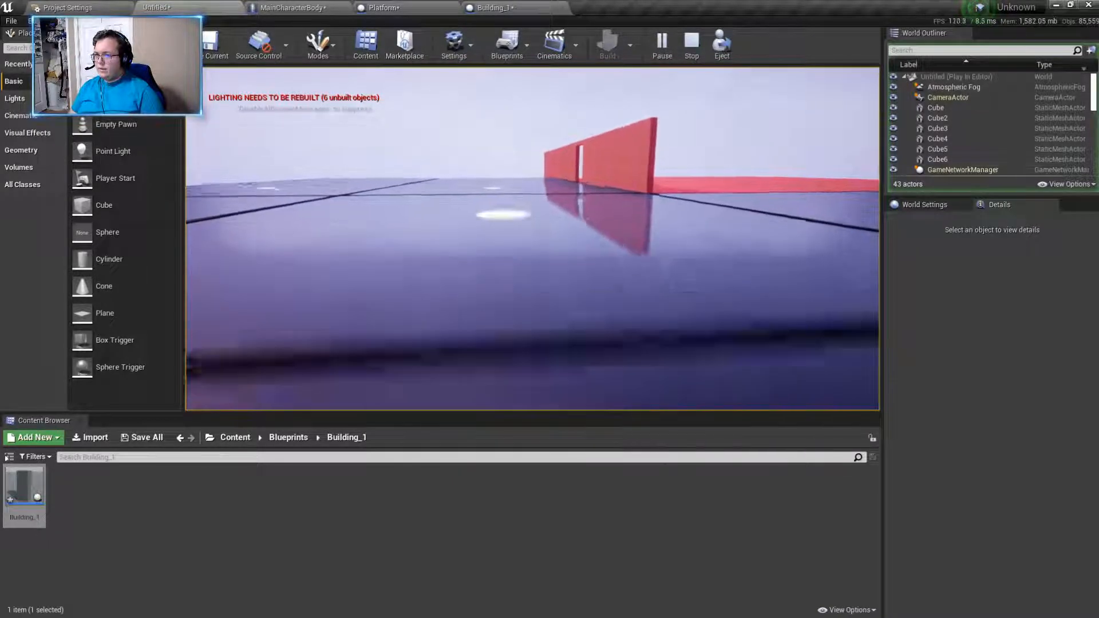
key("w")
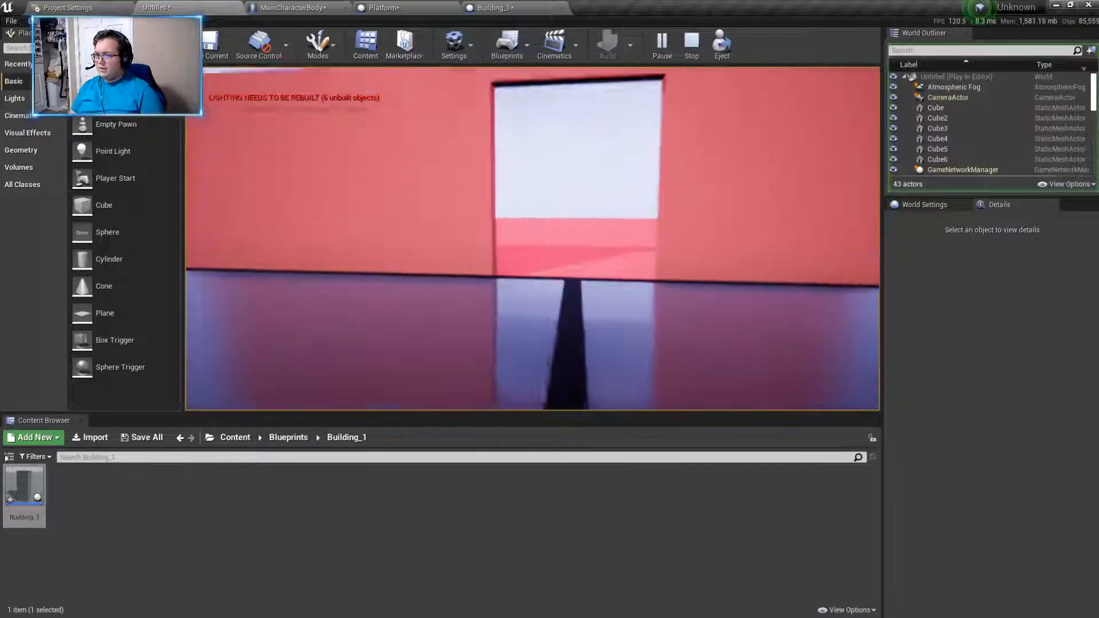
key("w")
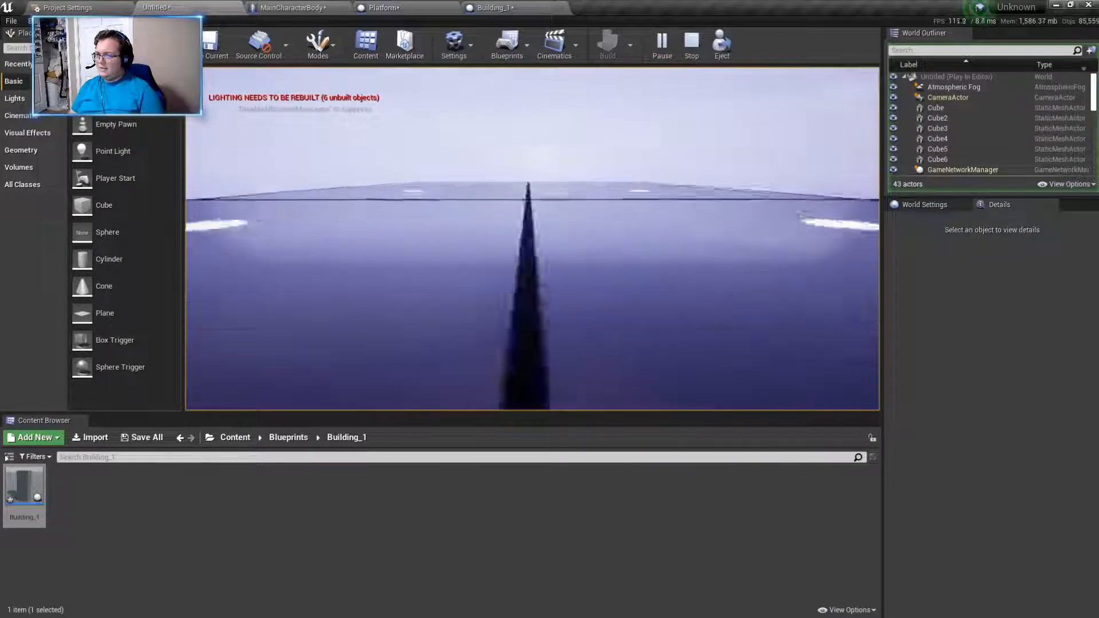
key("w")
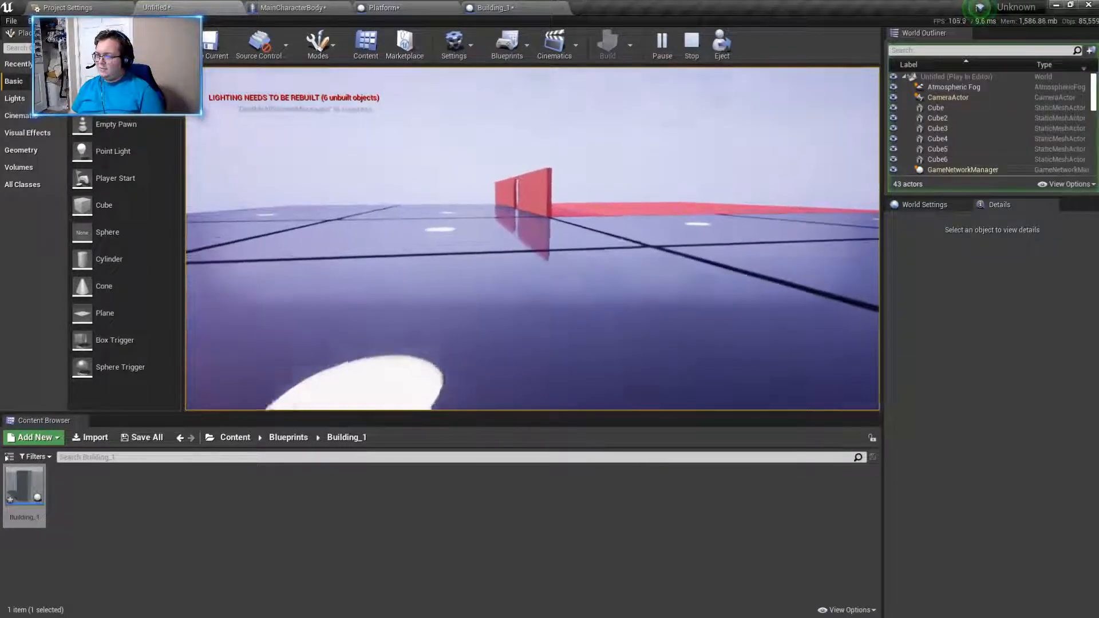
key("w")
key("w")
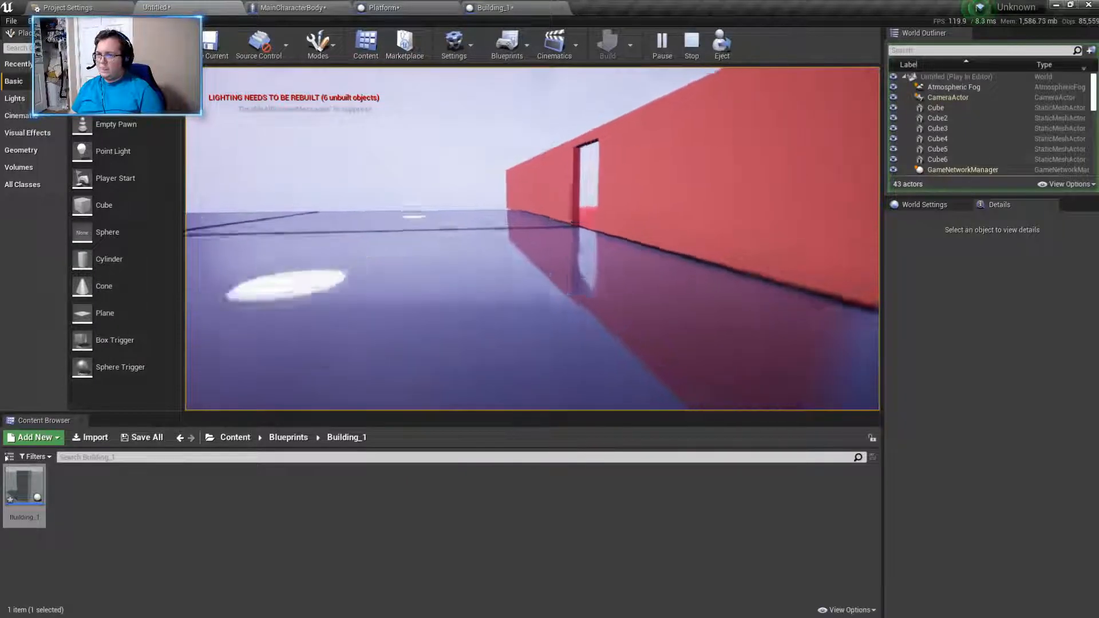
key("w")
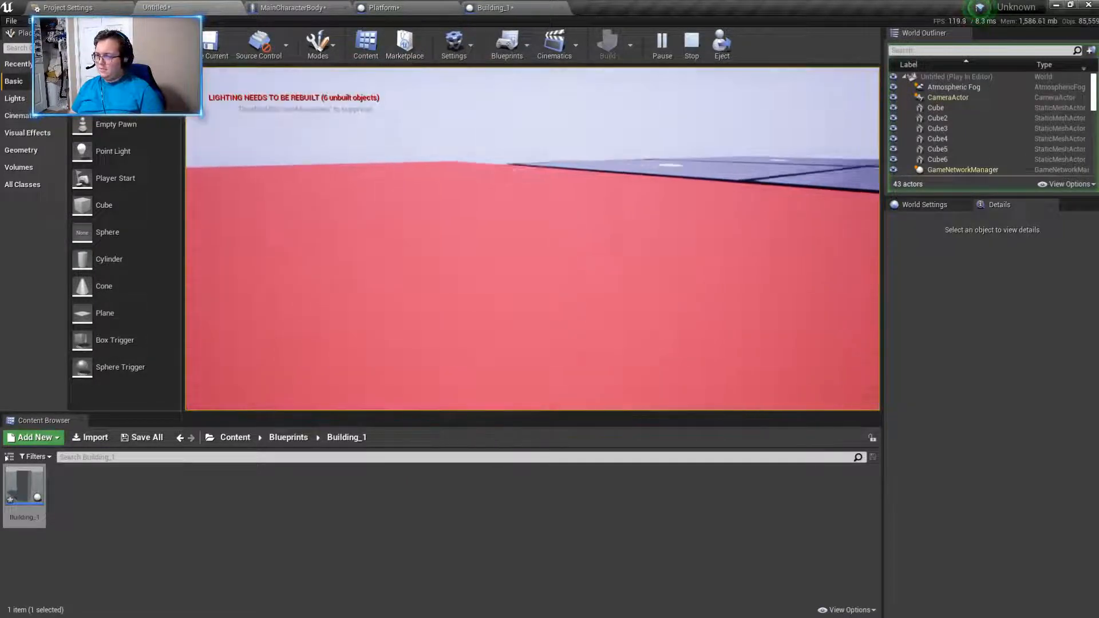
key("w")
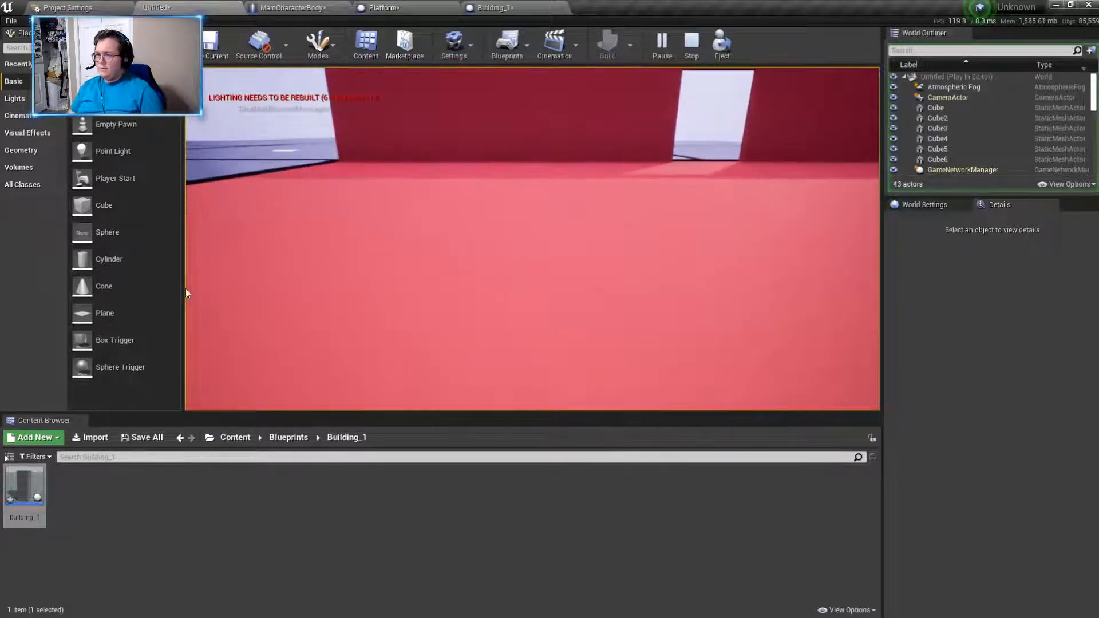
key("Escape")
- Run the play-test once more from the player start and end it
key("s")
right_click_drag(252, 295, 177, 335)
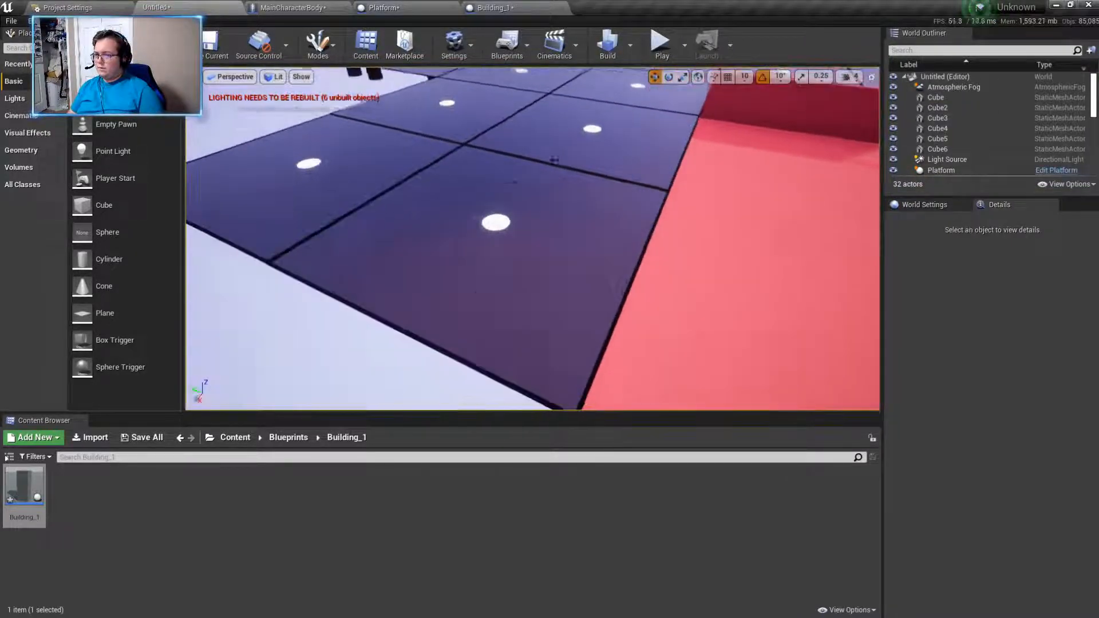
left_click(660, 44)
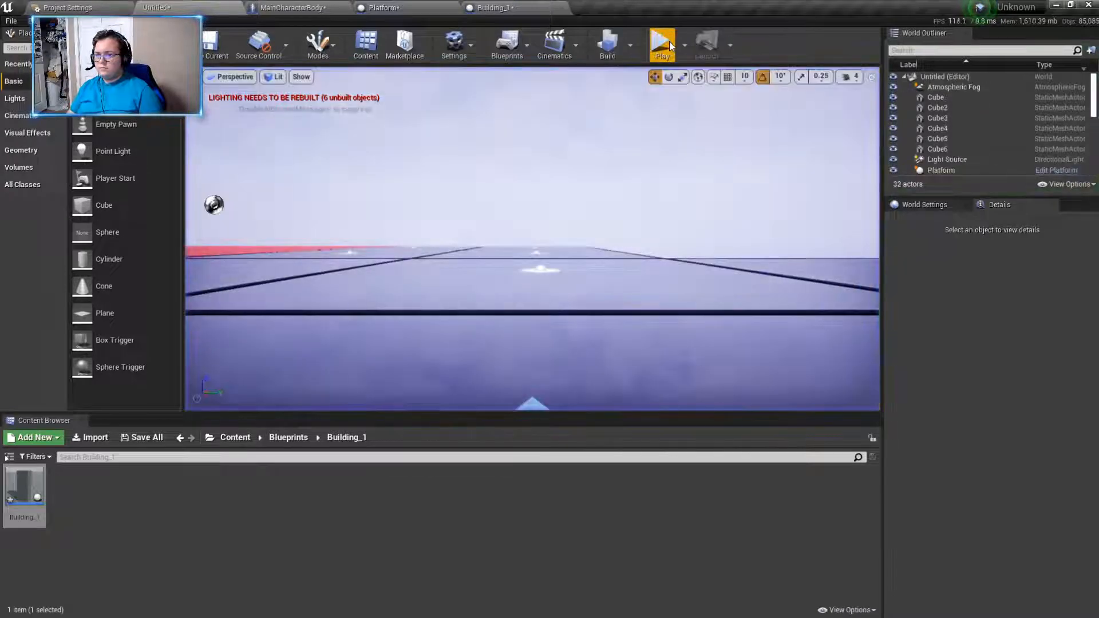
key("Escape")
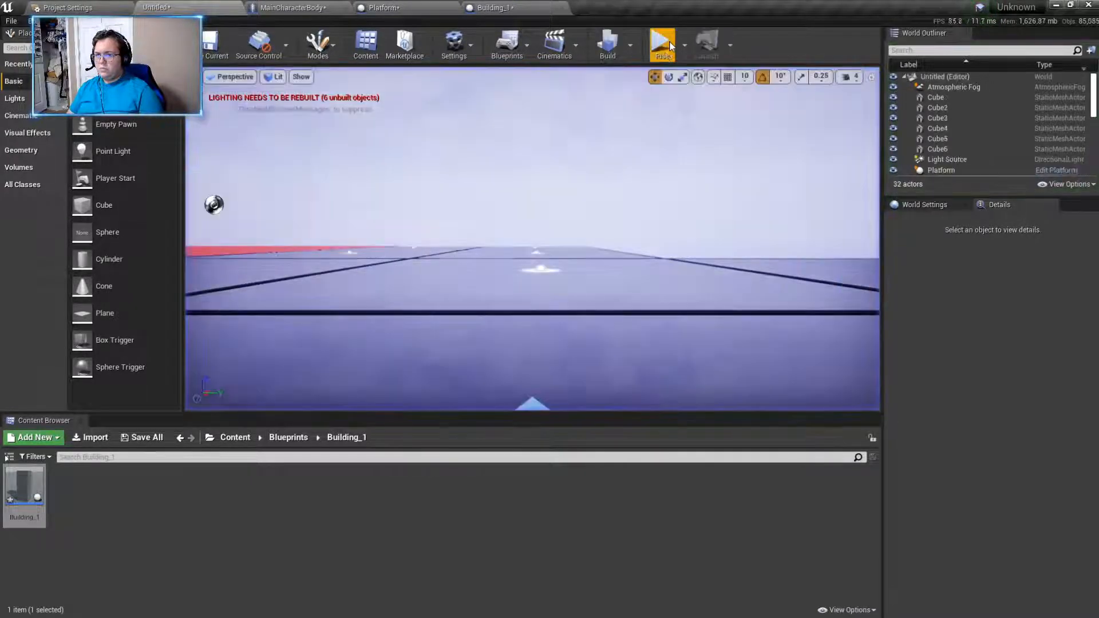
right_click_drag(572, 212, 646, 144)
key("s")
left_click(646, 144)
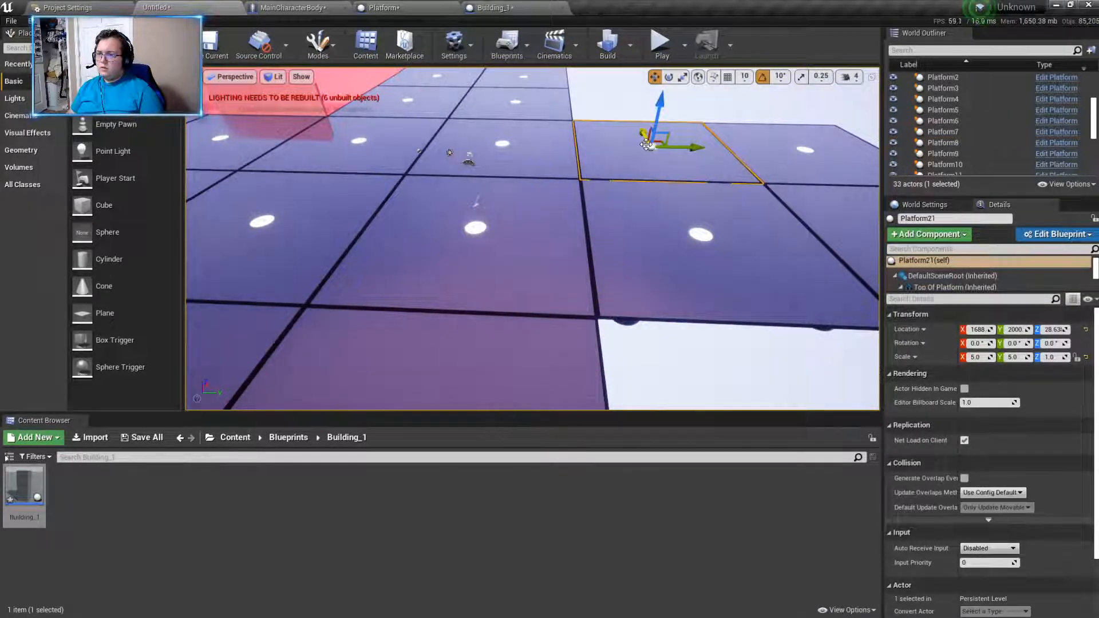
key("Delete")
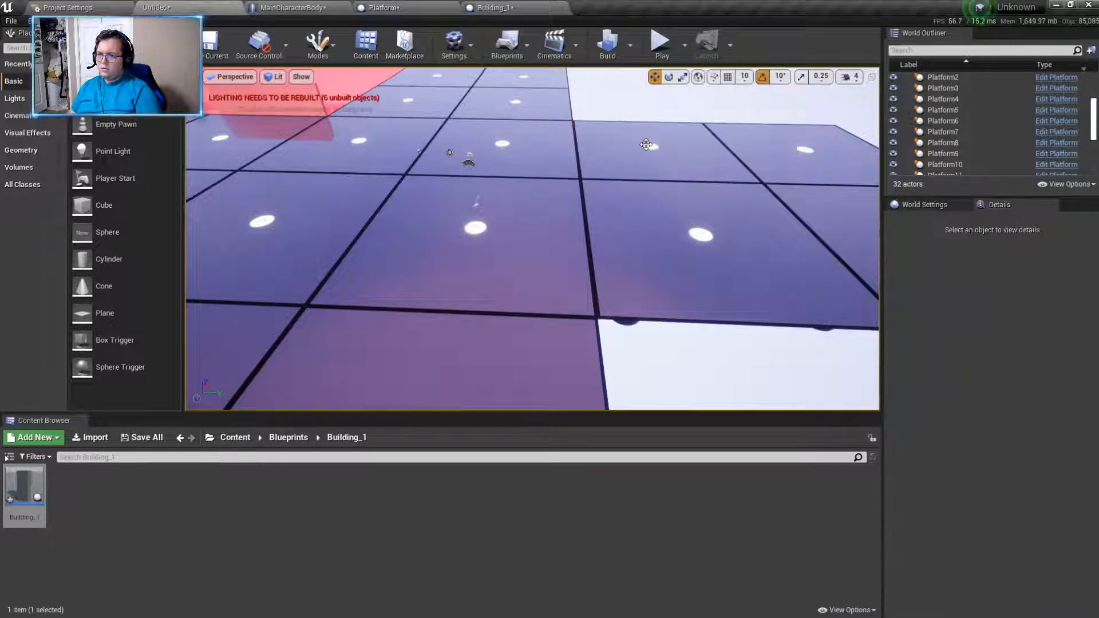
- Duplicate the long front wall segment to make a side wall for the building
key("s")
right_click_drag(711, 351, 606, 275)
key("w")
key("d")
key("w")
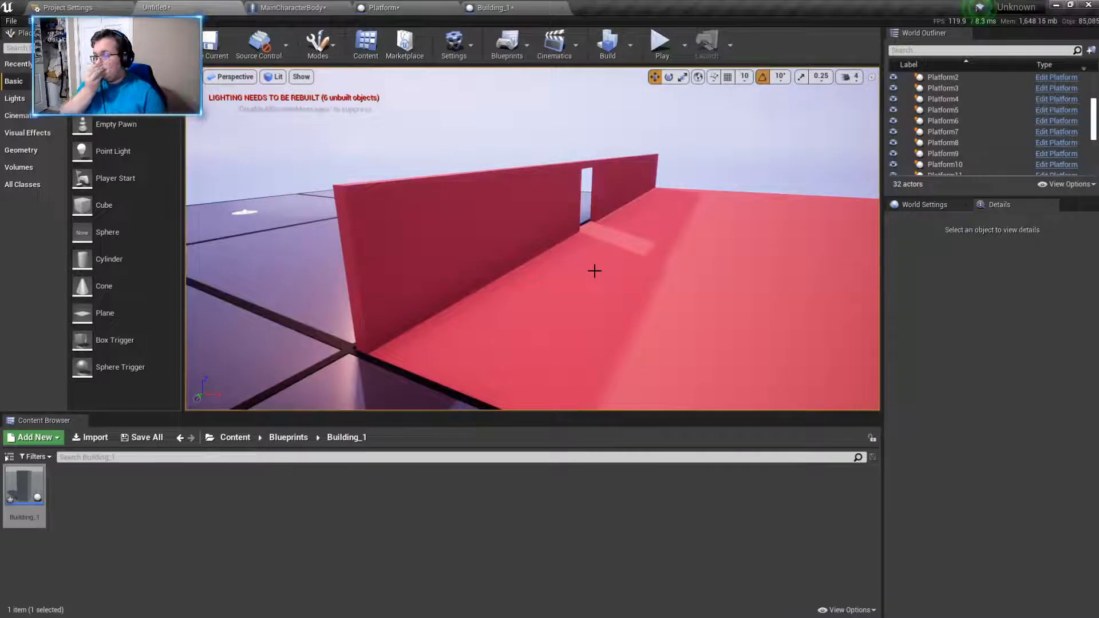
right_click_drag(593, 271, 618, 270)
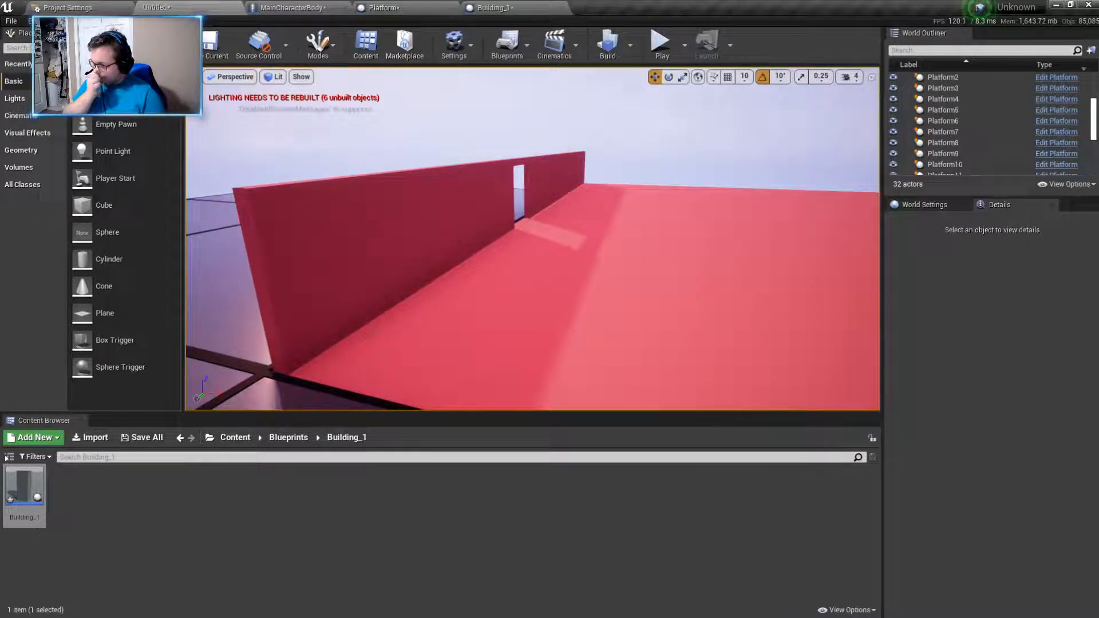
left_click(560, 197)
right_click(719, 299)
right_click_drag(719, 298, 741, 304)
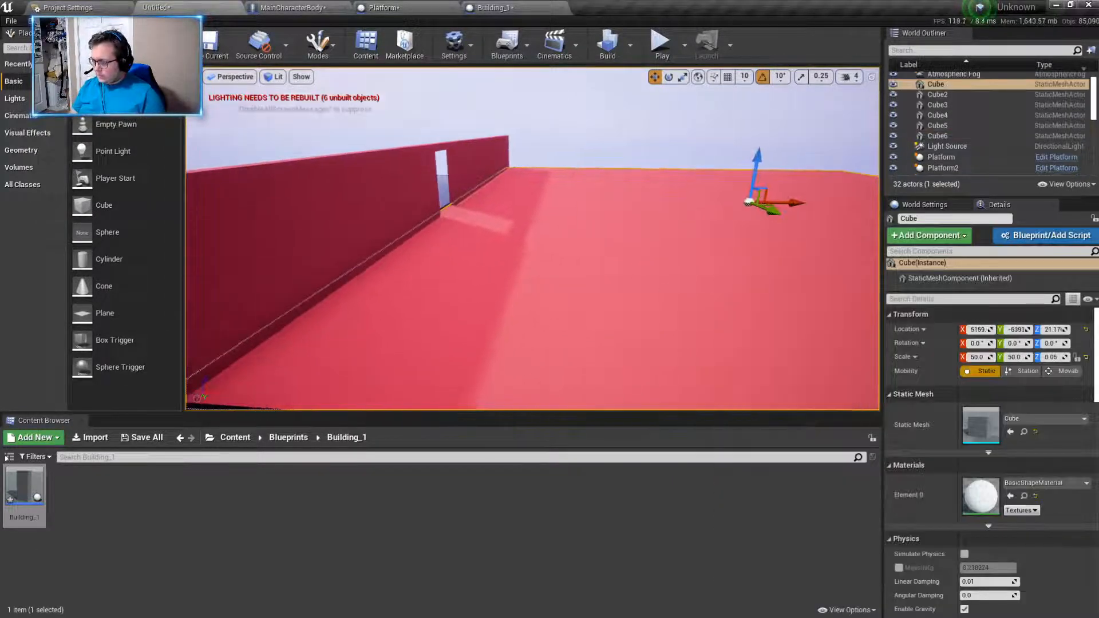
left_click(496, 169)
left_click_drag(530, 166, 659, 223, "alt")
right_click_drag(595, 251, 596, 261)
key("s")
- Rotate the copied wall to -90° about Z so it runs perpendicular to the front wall
left_click(670, 81)
left_click_drag(594, 210, 552, 215)
right_click_drag(553, 214, 592, 209)
key("s")
- Move the rotated wall inward to about X 4779 and lengthen it to a Y scale of about 47.78
left_click(655, 77)
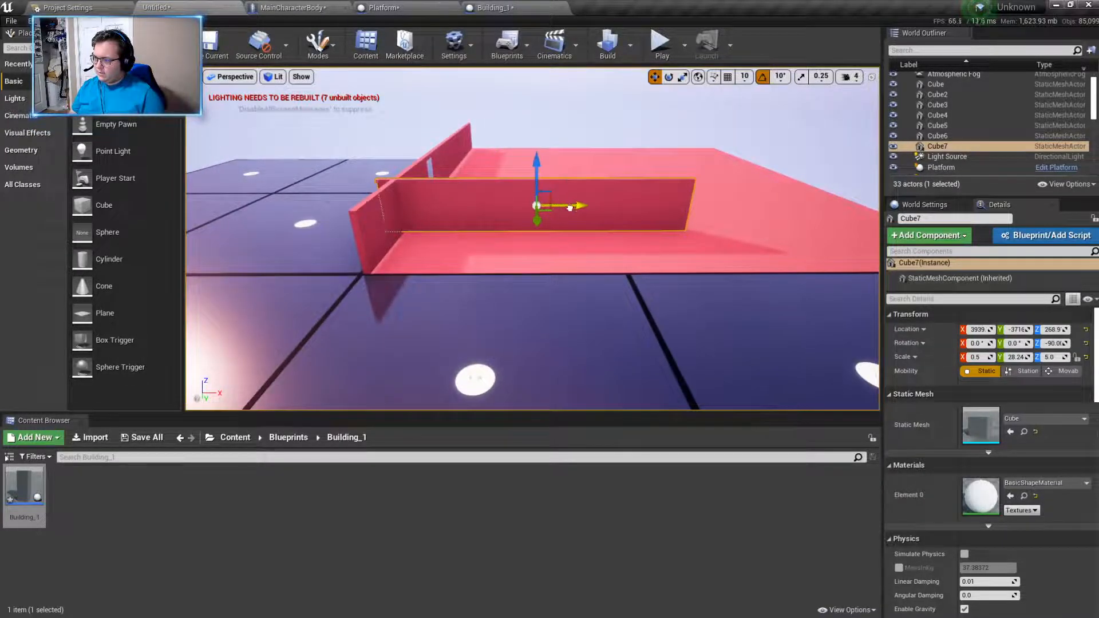
left_click_drag(574, 205, 669, 207)
key("s")
key("d")
right_click_drag(670, 207, 673, 208)
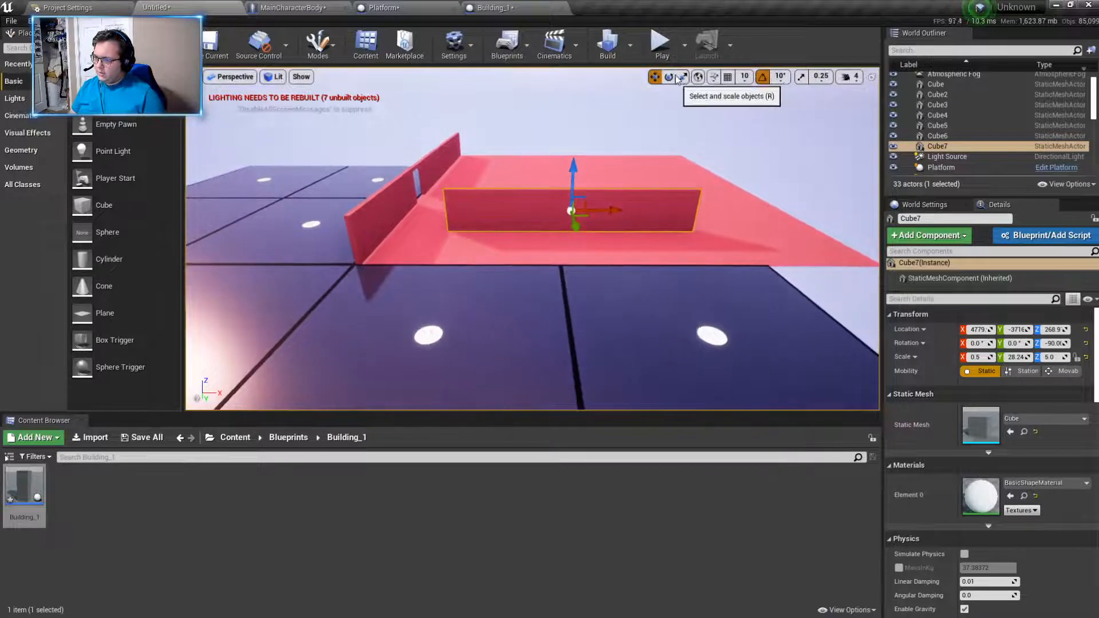
left_click_drag(609, 211, 635, 211)
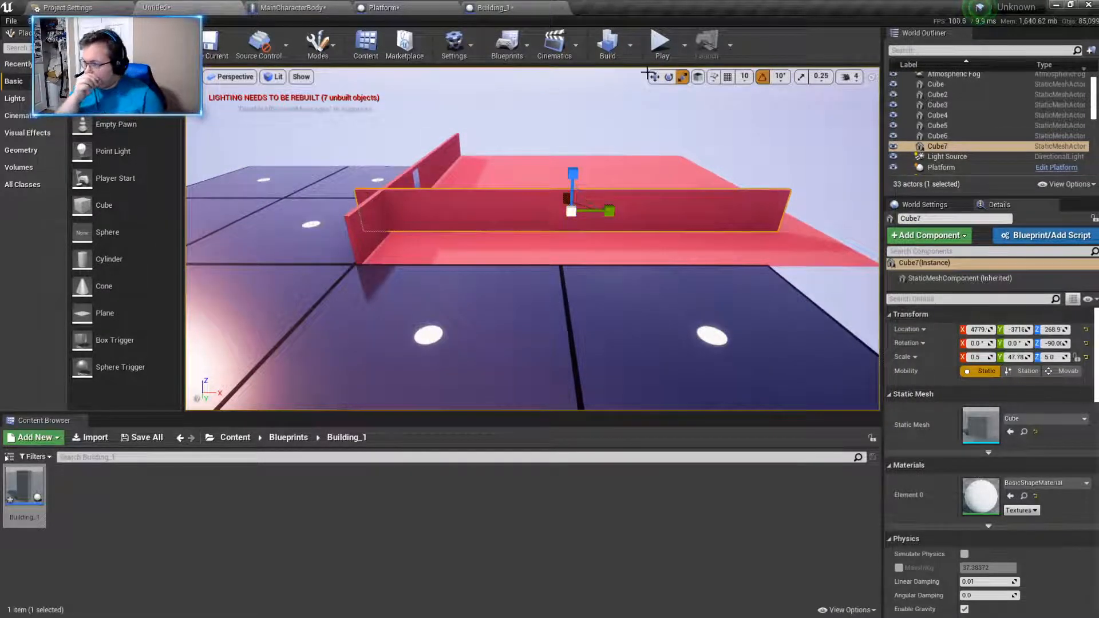
- Lengthen the side wall to a Y scale of about 49.59 and move it onto the base's side edge at about X 5162, Y -2906
key("w")
left_click_drag(626, 213, 655, 213)
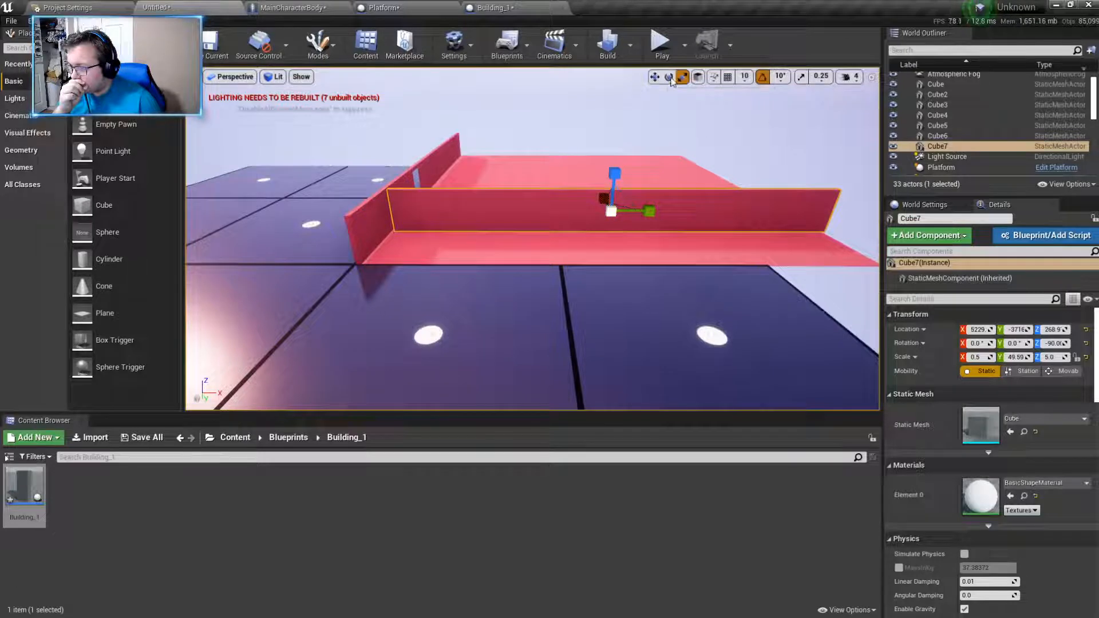
left_click_drag(613, 226, 624, 264)
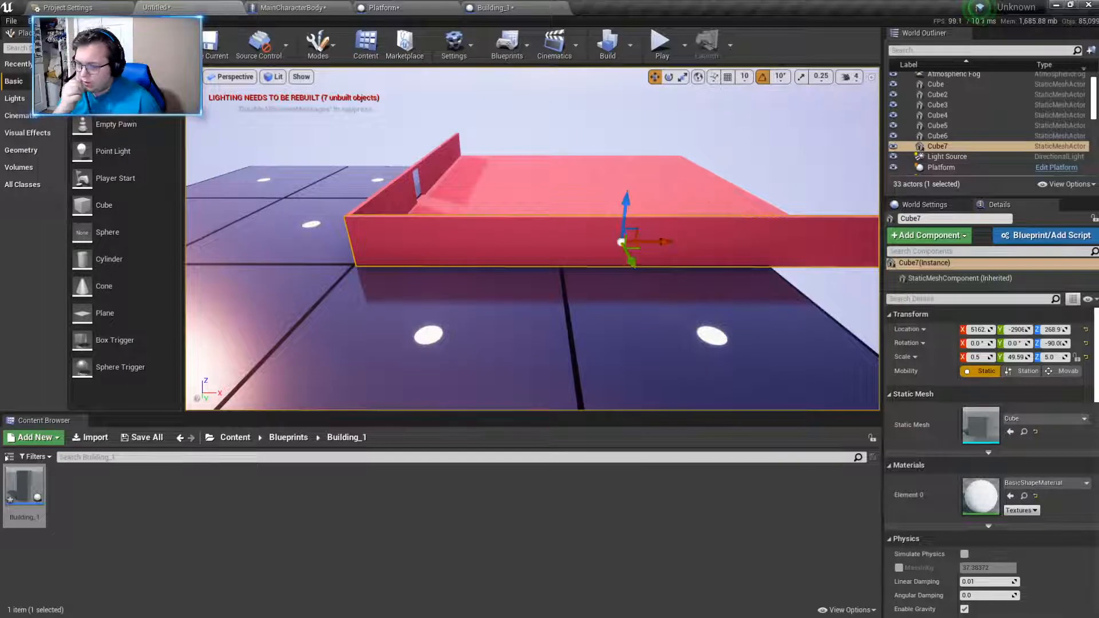
- Set the side wall's Y scale to 50 and shift it to about X 5173 to span the base
left_click(709, 195)
left_click(714, 249)
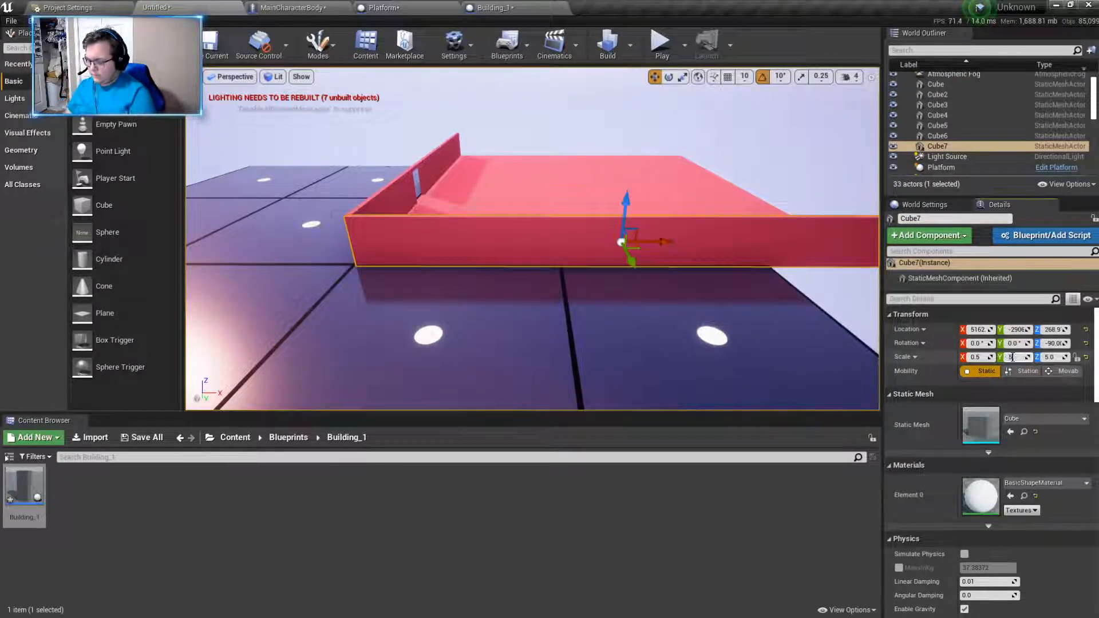
right_click_drag(686, 296, 681, 321)
right_click_drag(607, 326, 645, 292)
- Duplicate the side wall, move the copy to the opposite edge of the base, and check the original's outer end
left_click_drag(348, 199, 770, 224, "alt")
right_click_drag(710, 241, 749, 233)
left_click(737, 247)
right_click_drag(633, 273, 767, 219)
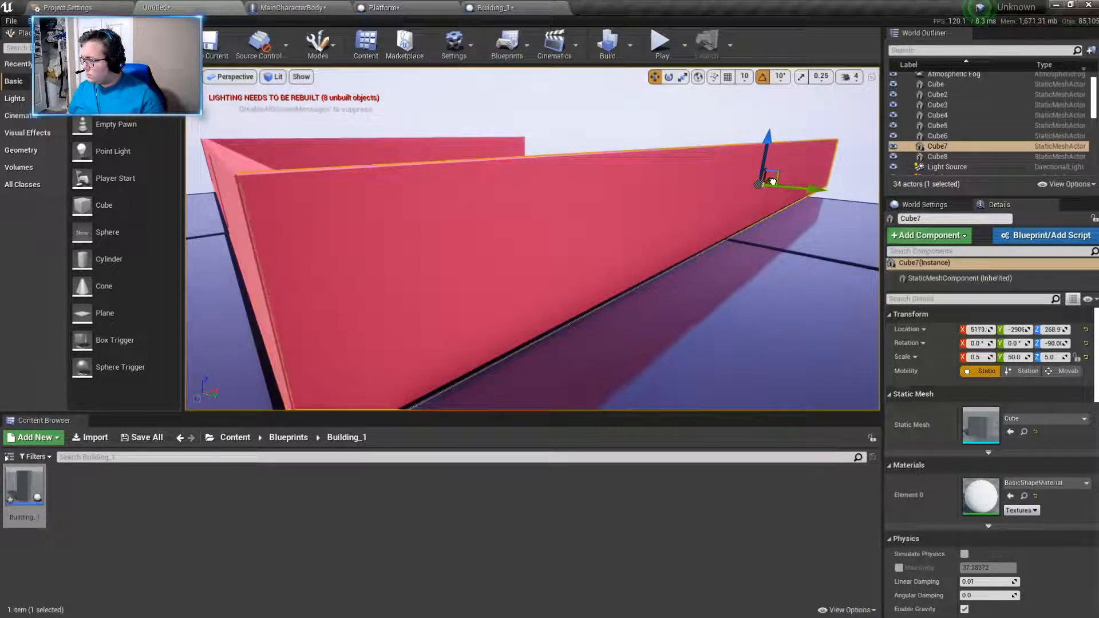
right_click_drag(772, 181, 871, 226)
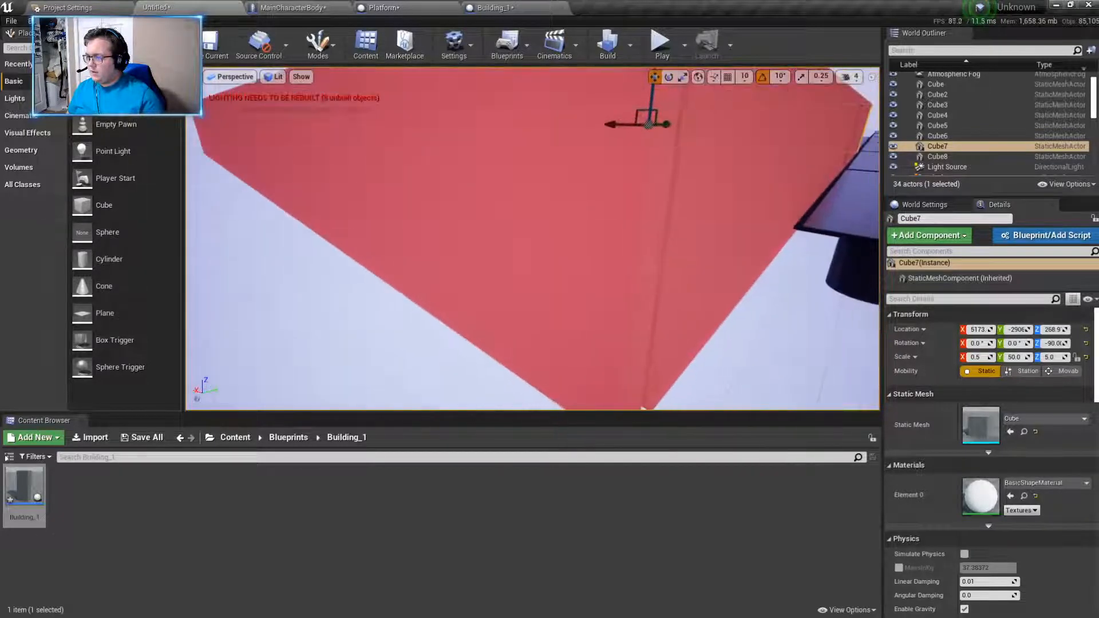
- Align the copied side wall with the opposite edge of the base at about X 5166, Y -7918
left_click(643, 208)
right_click_drag(642, 208, 543, 180)
left_click_drag(556, 154, 561, 156)
right_click_drag(561, 156, 658, 212)
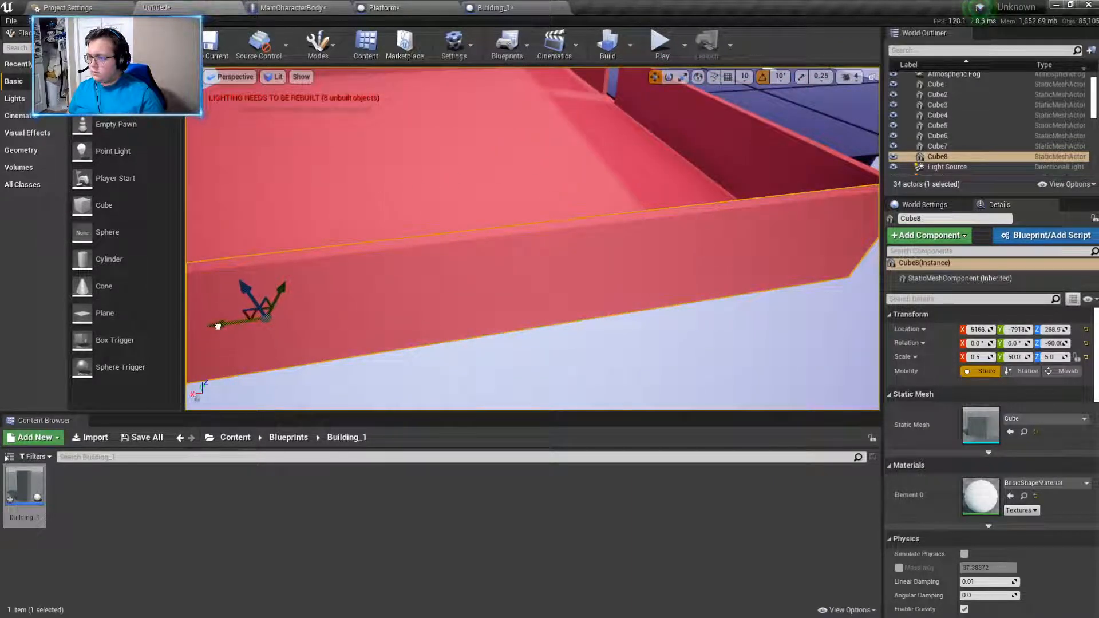
right_click_drag(272, 332, 243, 289)
right_click_drag(533, 298, 481, 318)
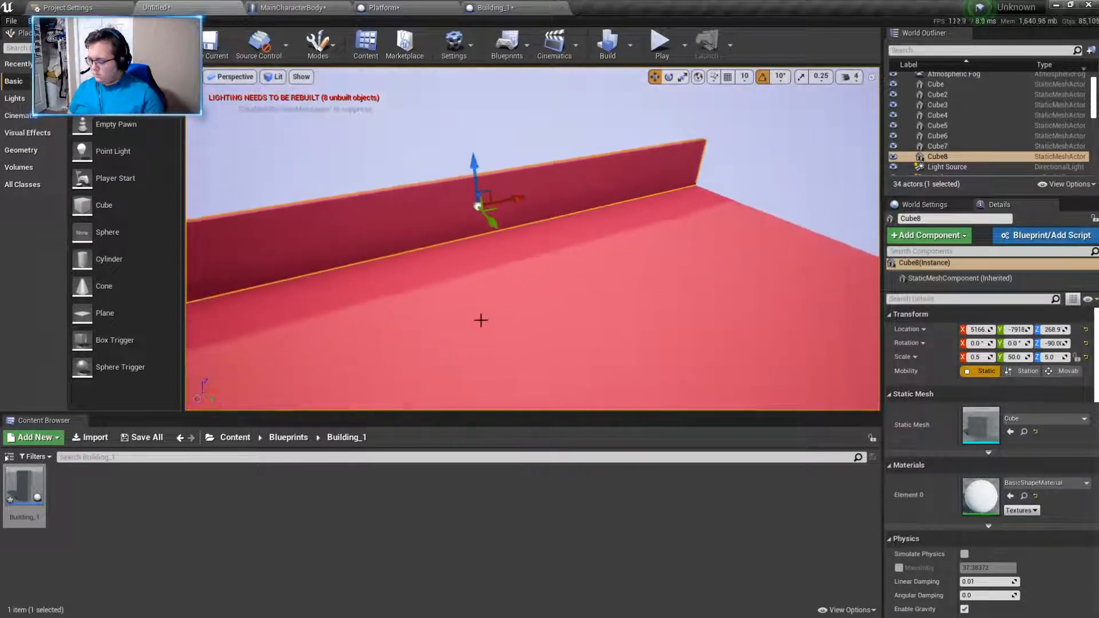
- Duplicate the second side wall and rotate the copy to -180° about Z so it runs parallel to the front wall
key("ctrl+w")
left_click(668, 76)
left_click_drag(447, 232, 456, 184)
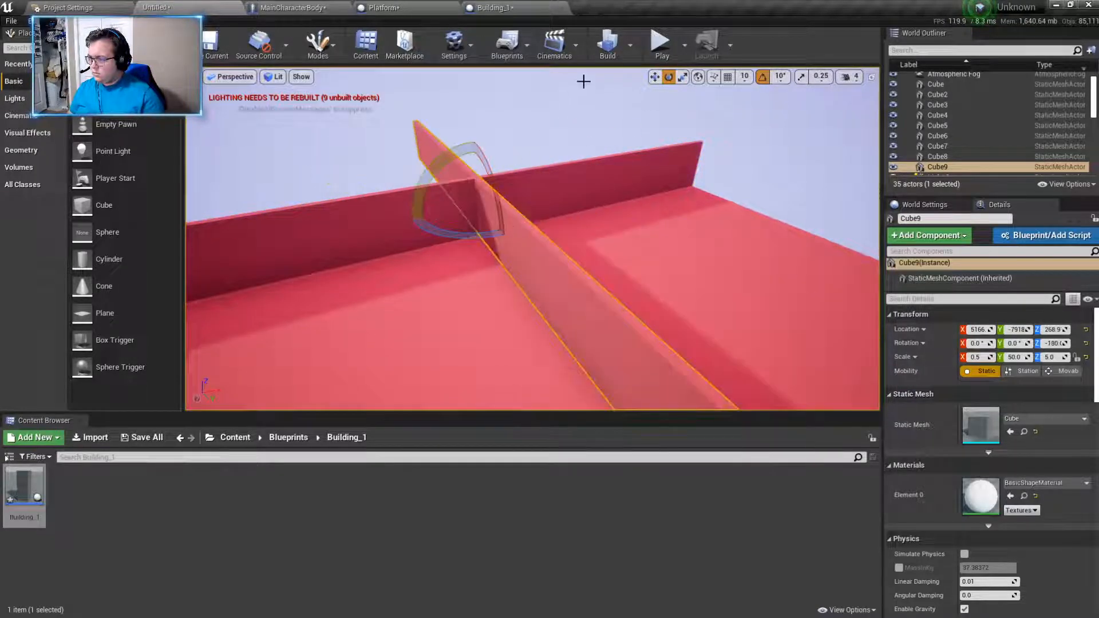
- Center the new wall between the two side walls and move it to the back edge of the base
left_click(655, 78)
right_click_drag(473, 181, 584, 212)
left_click_drag(421, 217, 466, 239)
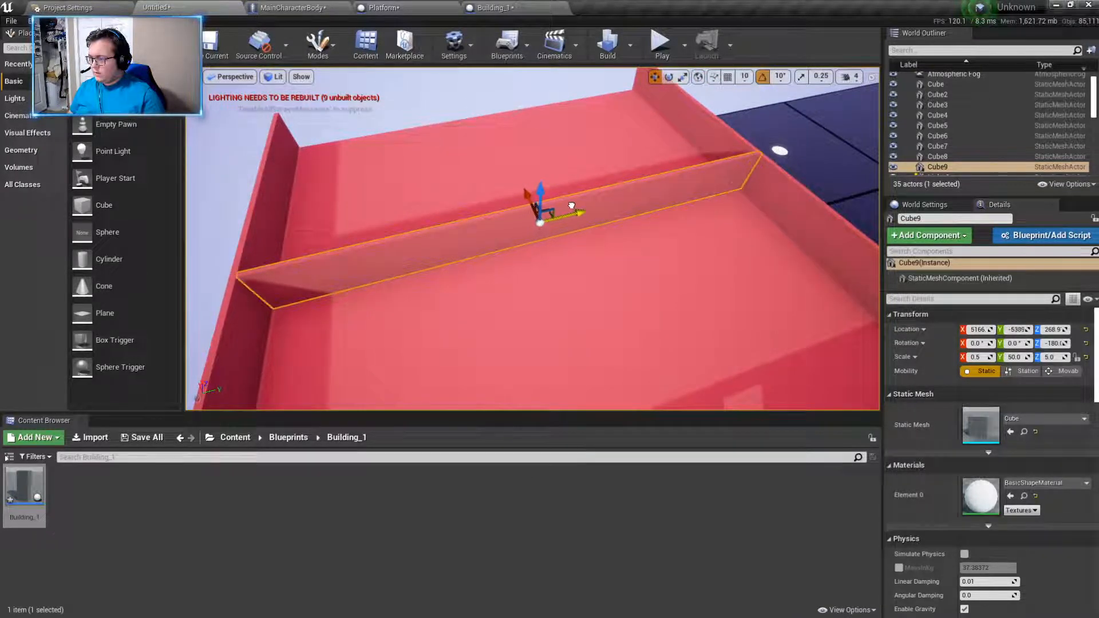
left_click(537, 228)
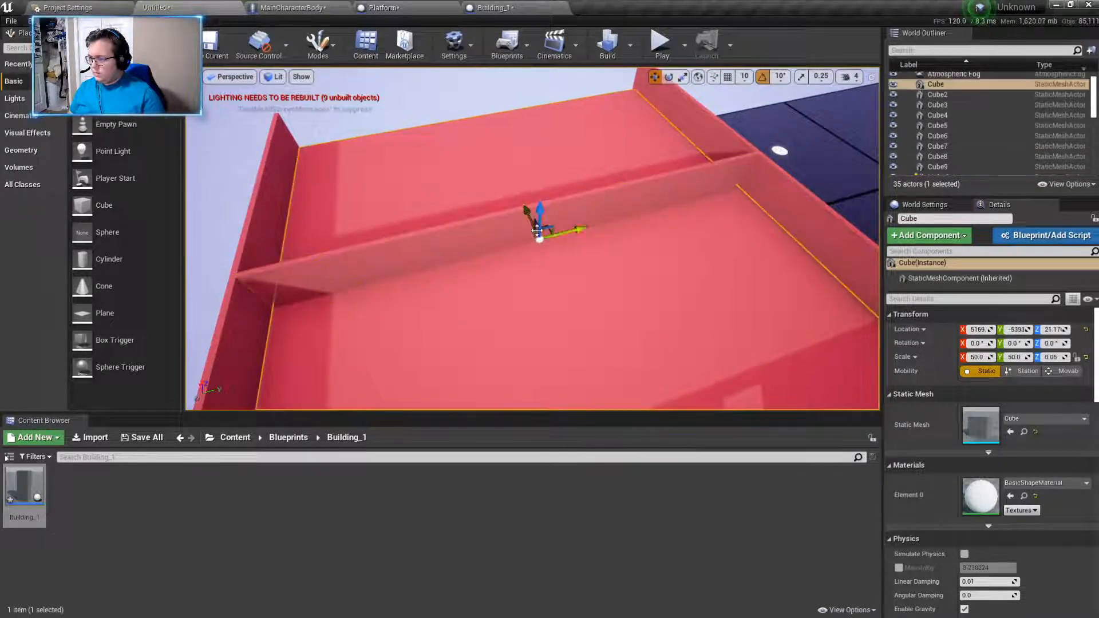
left_click(508, 231)
left_click_drag(514, 202, 454, 90)
right_click_drag(532, 240, 670, 195)
- Duplicate the front wall section beside the doorway into the building and rotate the copy to -90° about Z
left_click(357, 184)
right_click_drag(356, 184, 306, 173)
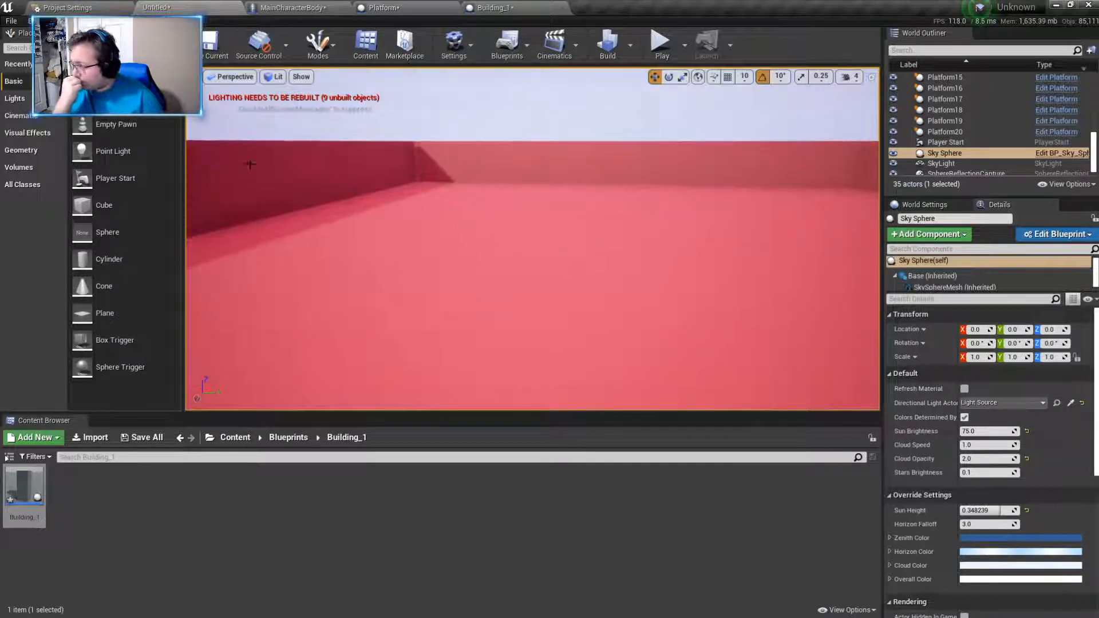
right_click_drag(402, 208, 375, 213)
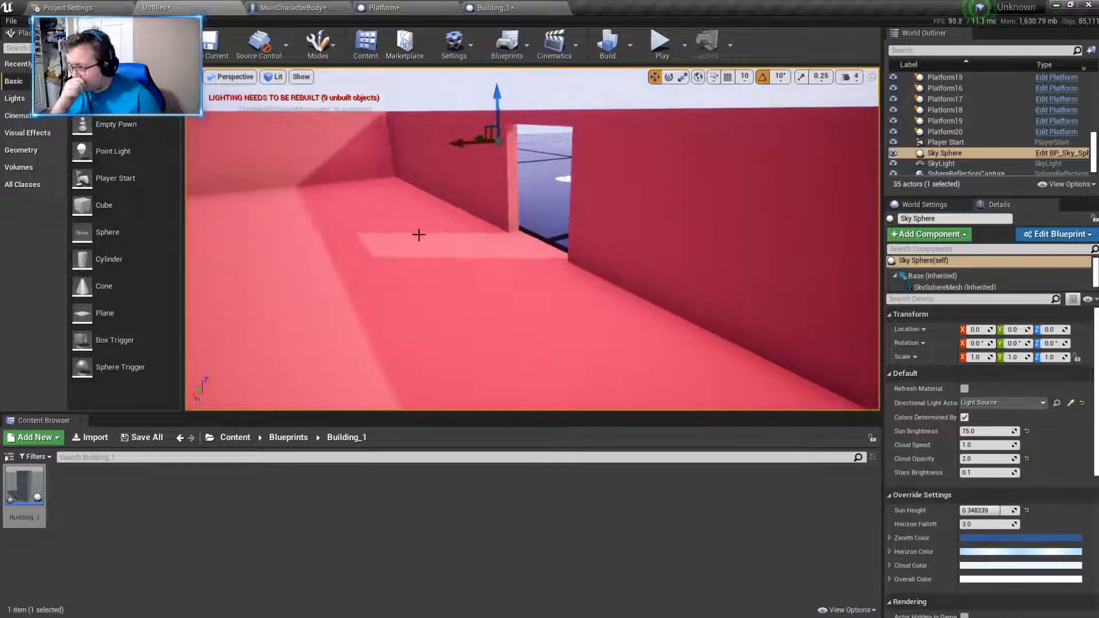
left_click(462, 224)
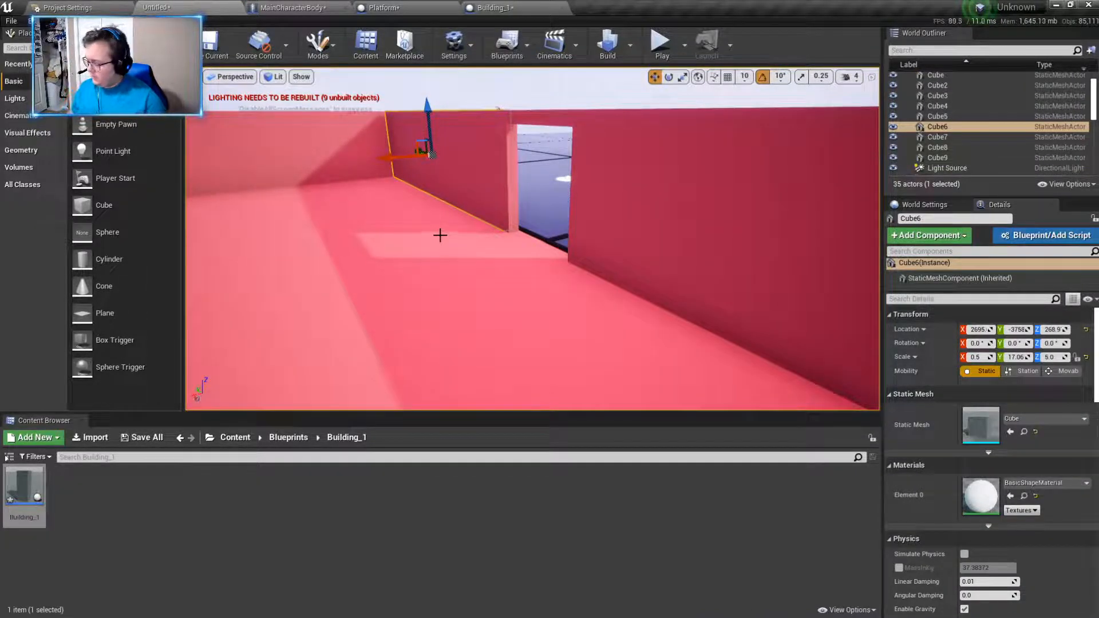
key("ctrl+w")
right_click_drag(429, 192, 503, 213)
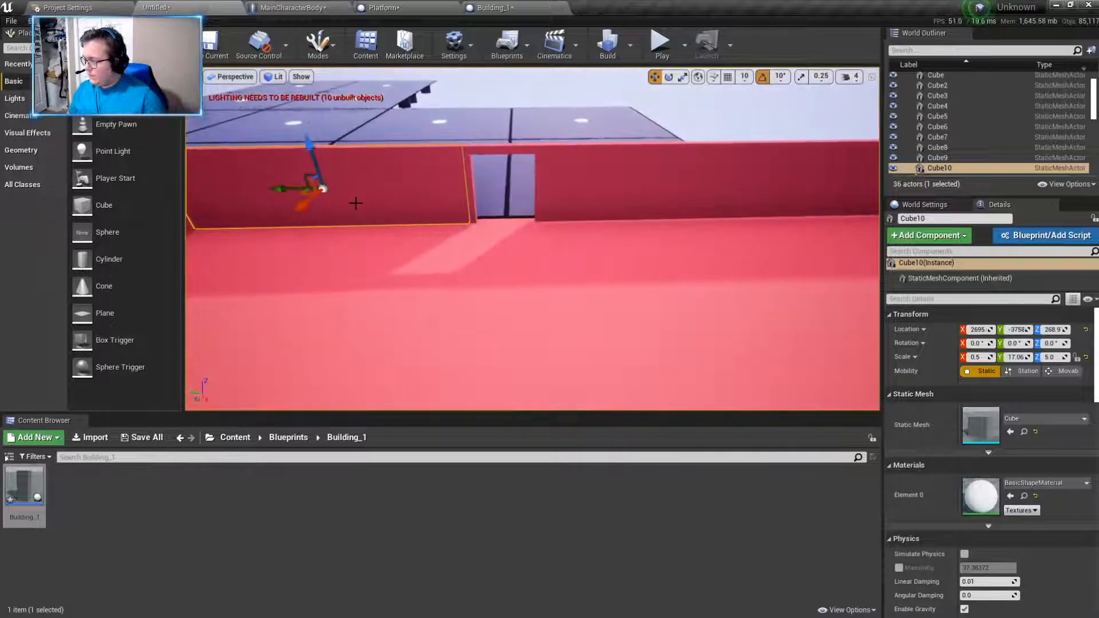
left_click_drag(305, 205, 350, 225)
left_click(667, 79)
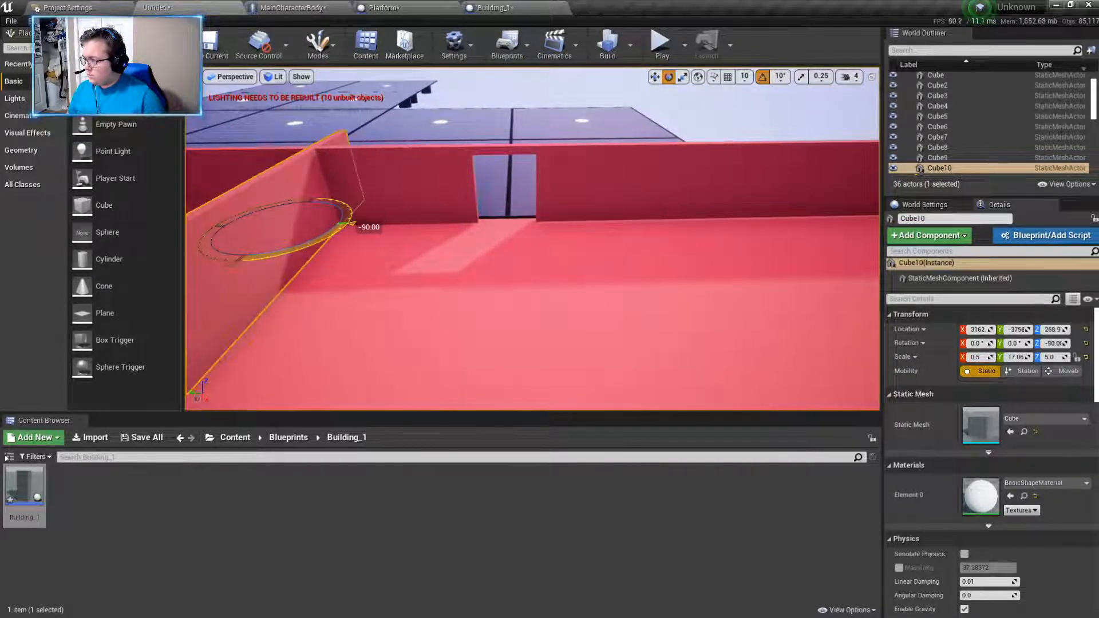
left_click(655, 76)
- Move the rotated wall flush against the front wall at the doorway's edge, at about X 3543, Y -4632
right_click_drag(490, 167, 482, 192)
left_click_drag(300, 190, 283, 236)
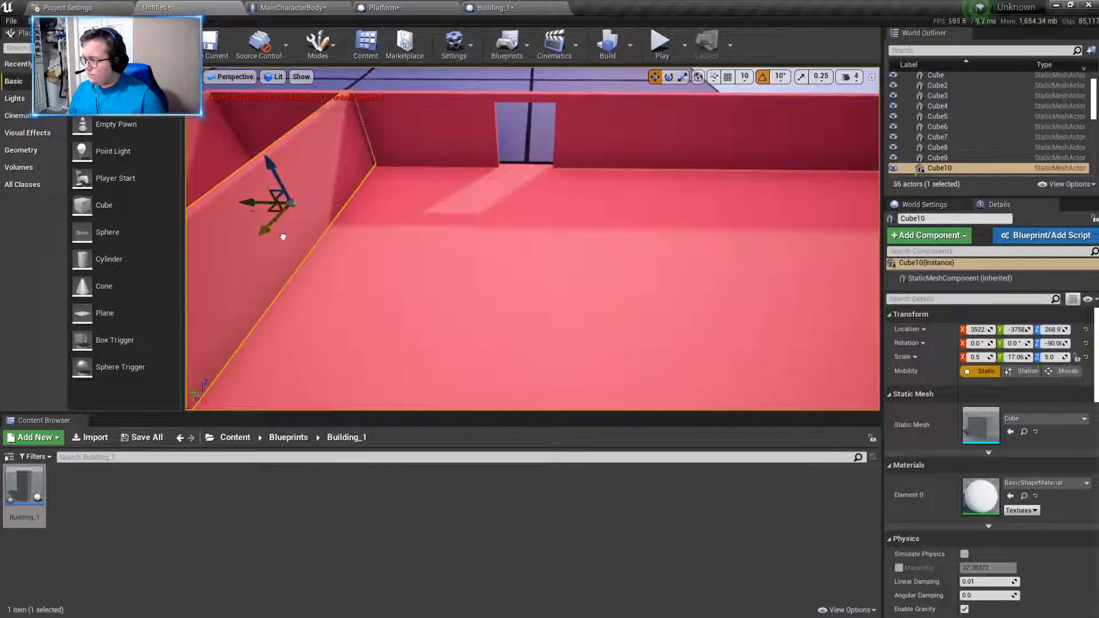
left_click_drag(246, 202, 467, 232)
mouse_move(467, 232)
right_mouse_down()
mouse_move(344, 214)
mouse_move(468, 219)
right_mouse_up()
key("d")
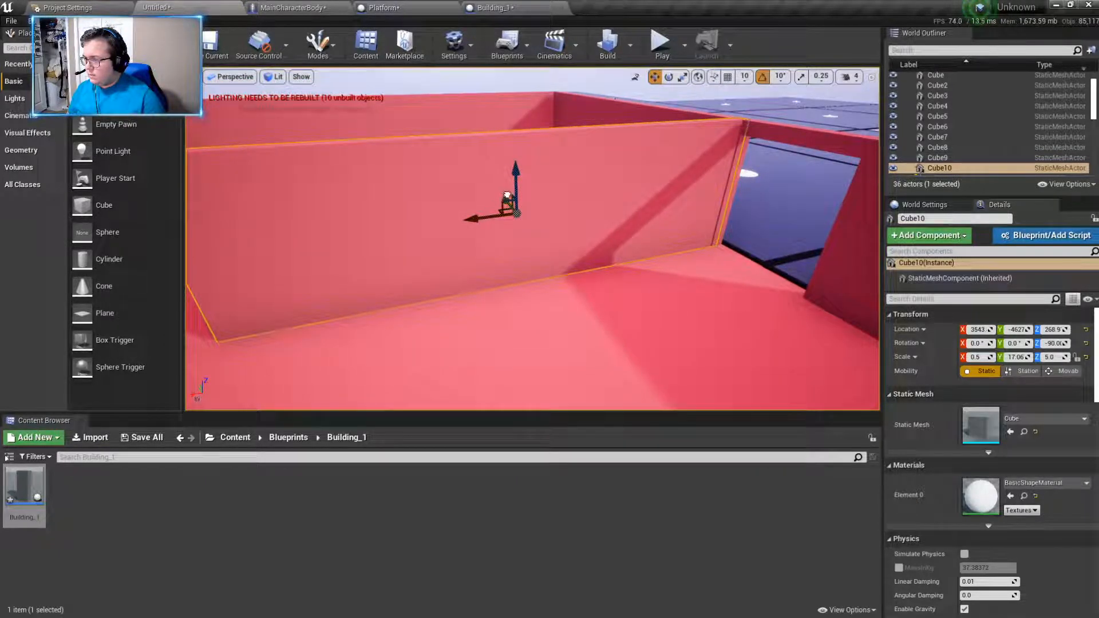
left_click_drag(507, 196, 501, 196)
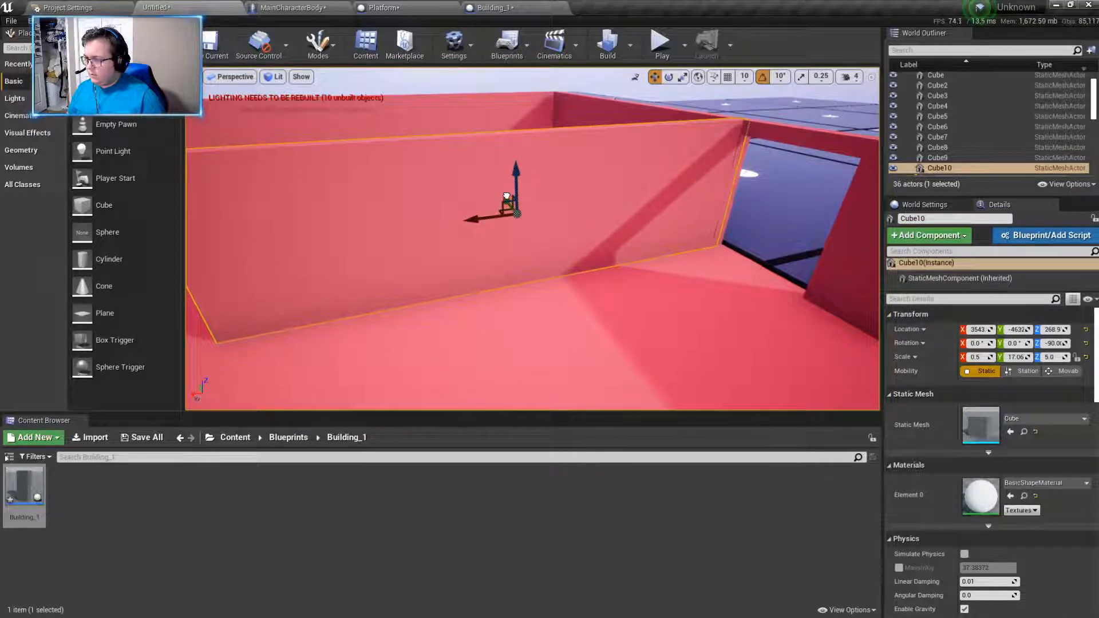
- Duplicate the interior wall to the opposite edge of the doorway, at about Y -5064, to form an entrance corridor
right_click_drag(496, 215, 675, 255)
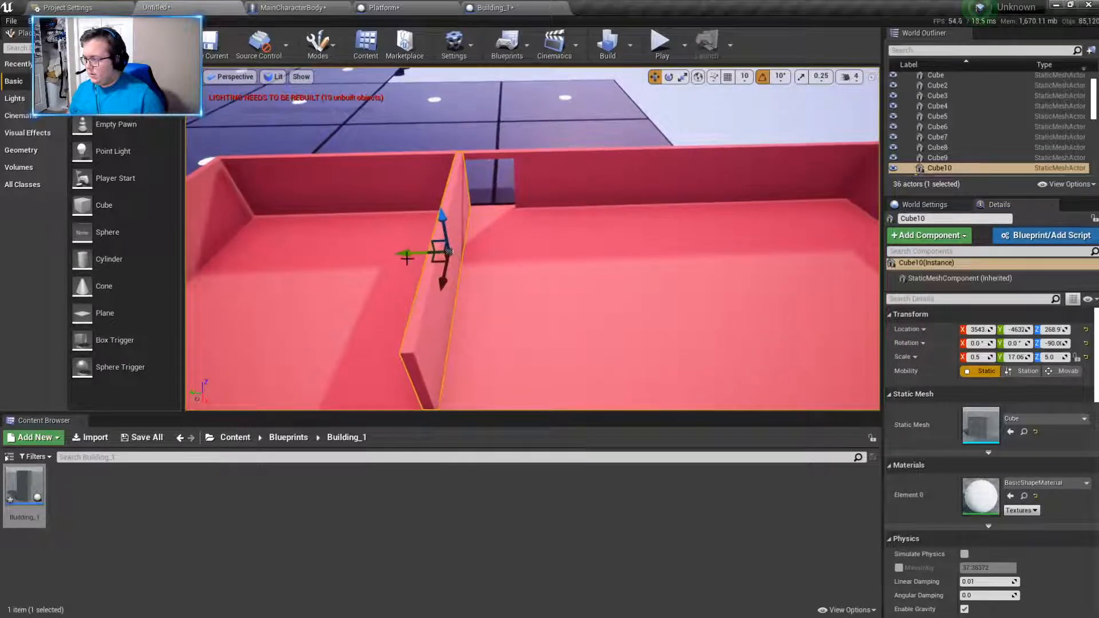
left_click_drag(408, 253, 478, 265)
right_click_drag(477, 265, 589, 299)
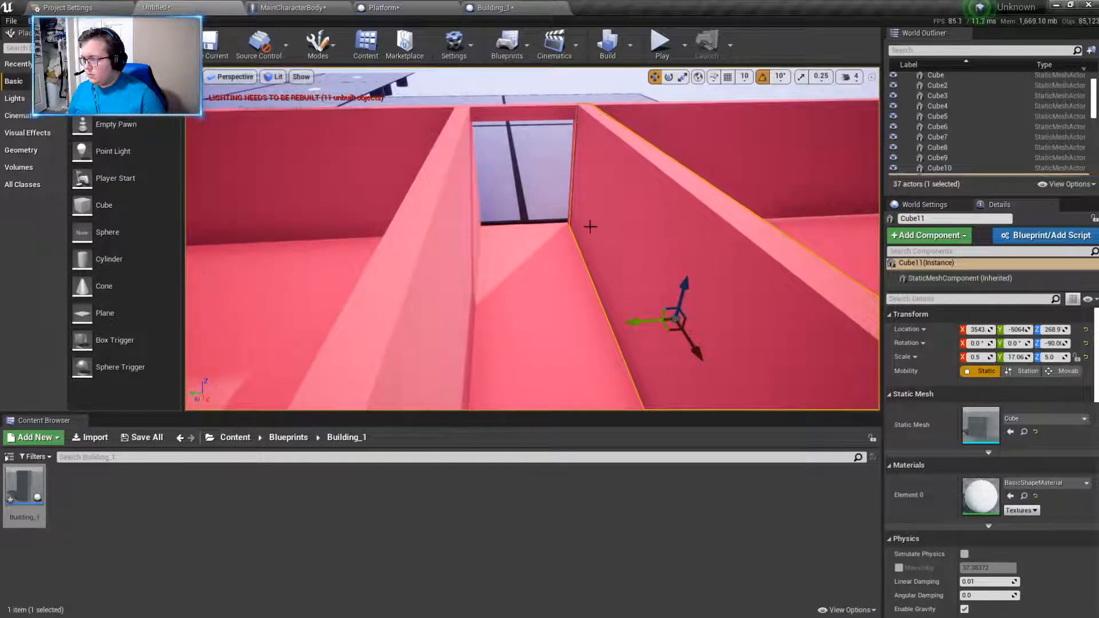
left_click(531, 100)
right_click_drag(530, 99, 535, 111)
- Play-test the level by walking through the entrance corridor, around the interior and along the building's outer walls
left_click(662, 44)
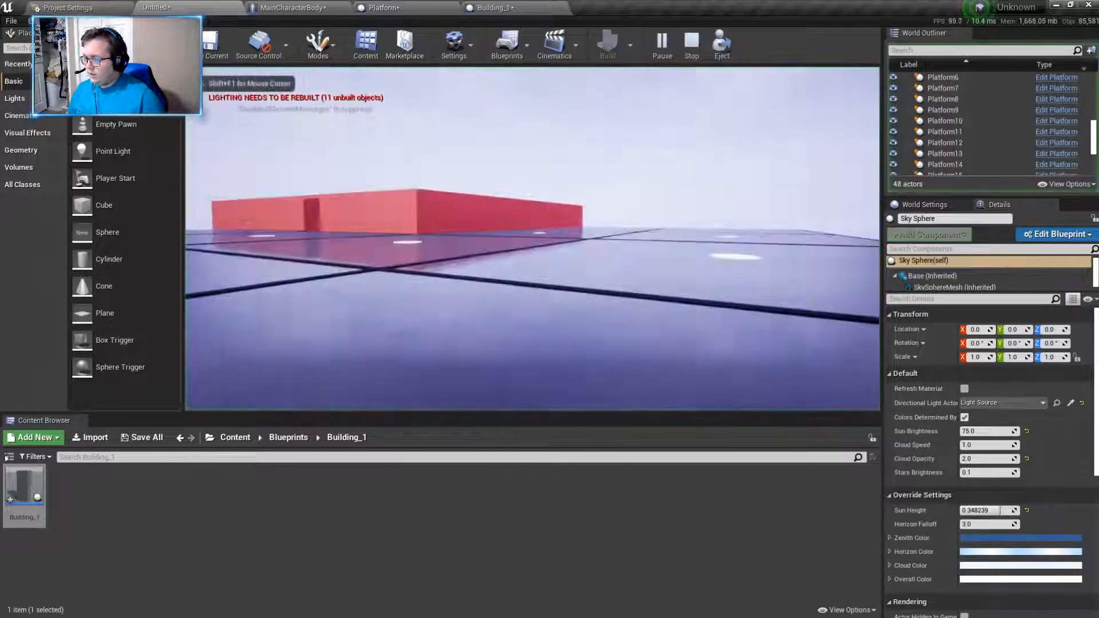
key("w")
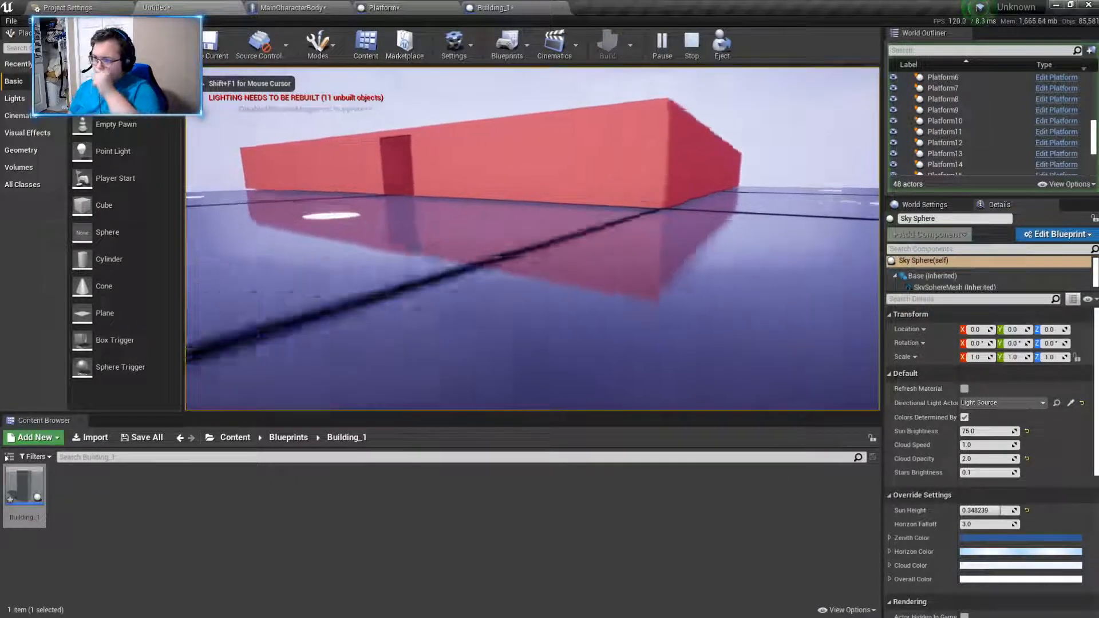
key("w")
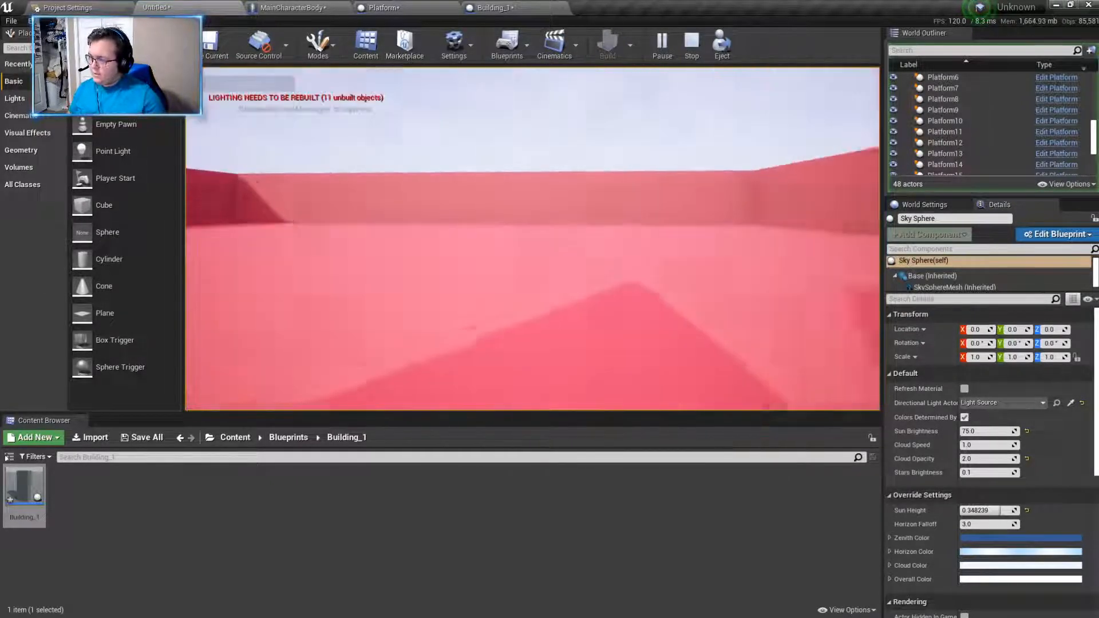
key("w")
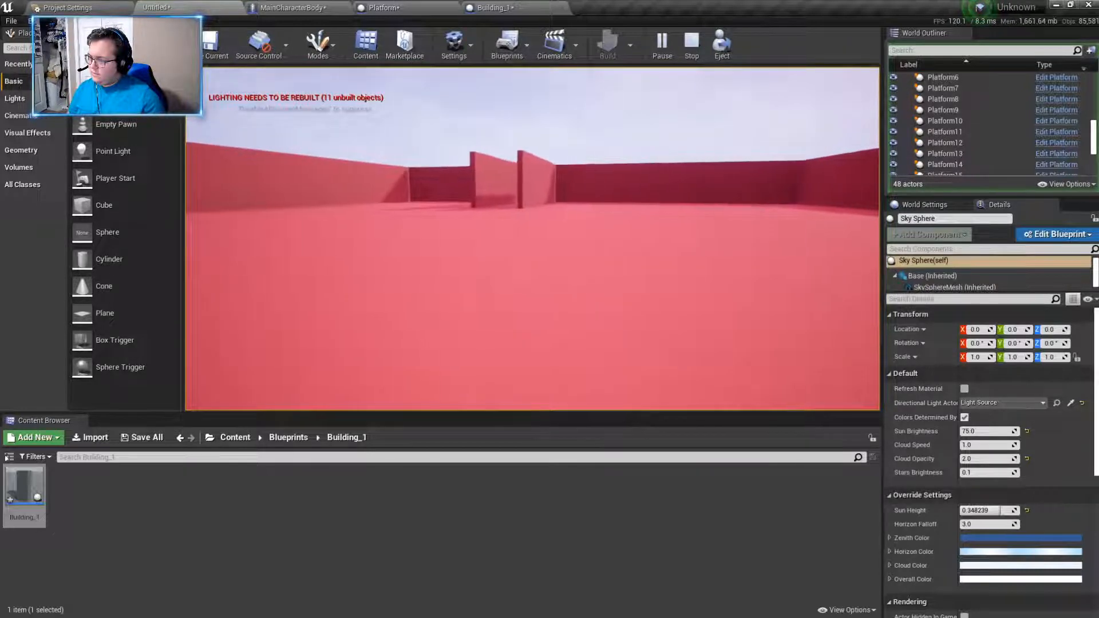
key("w")
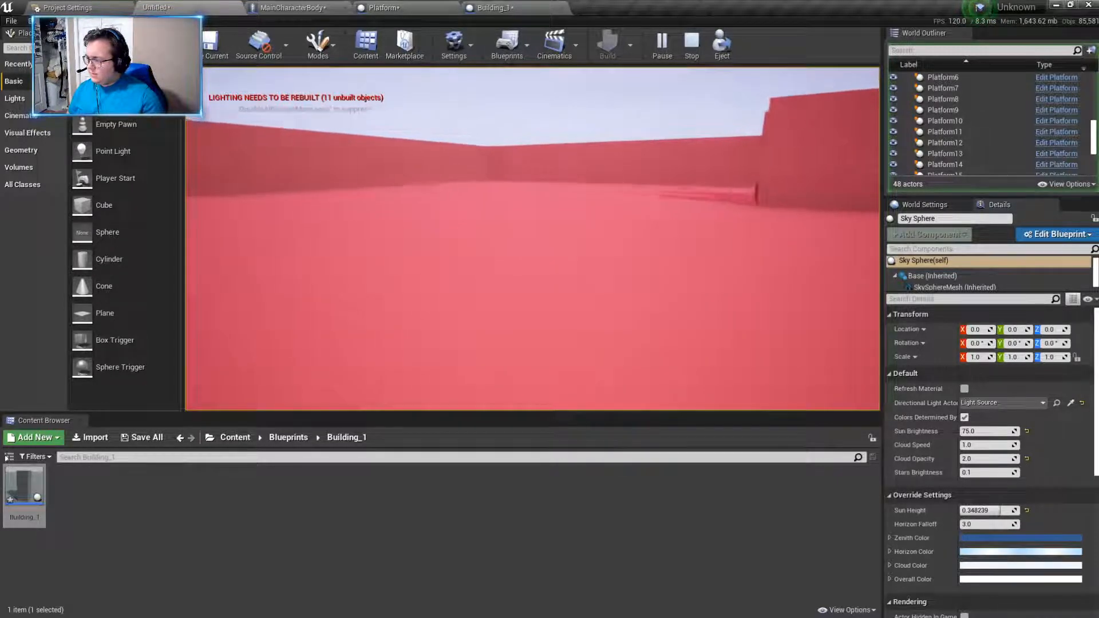
key("w")
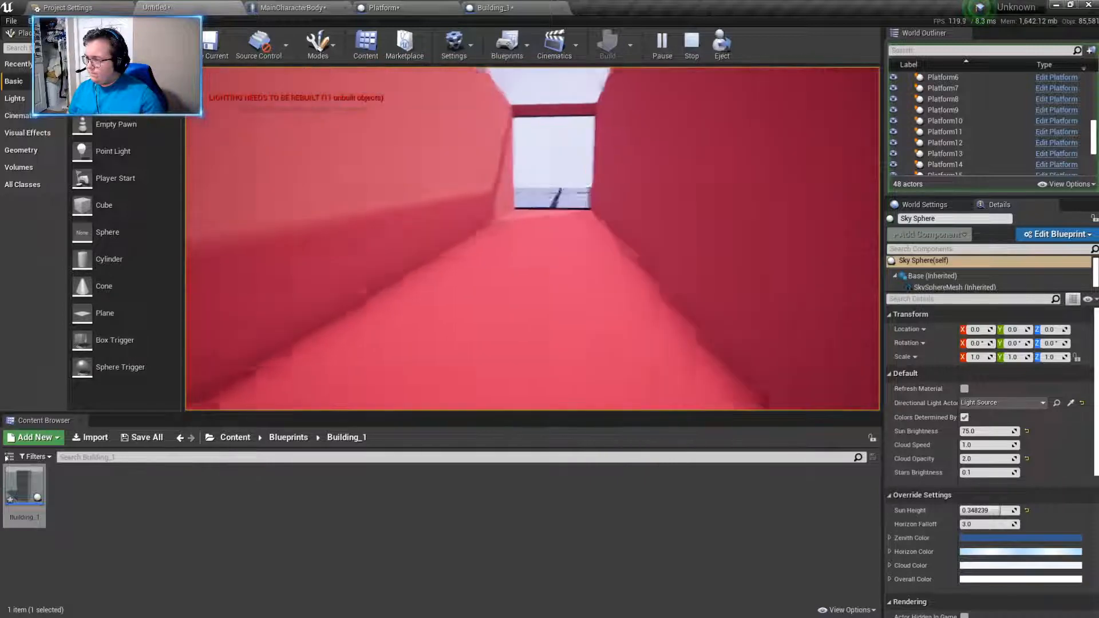
key("w")
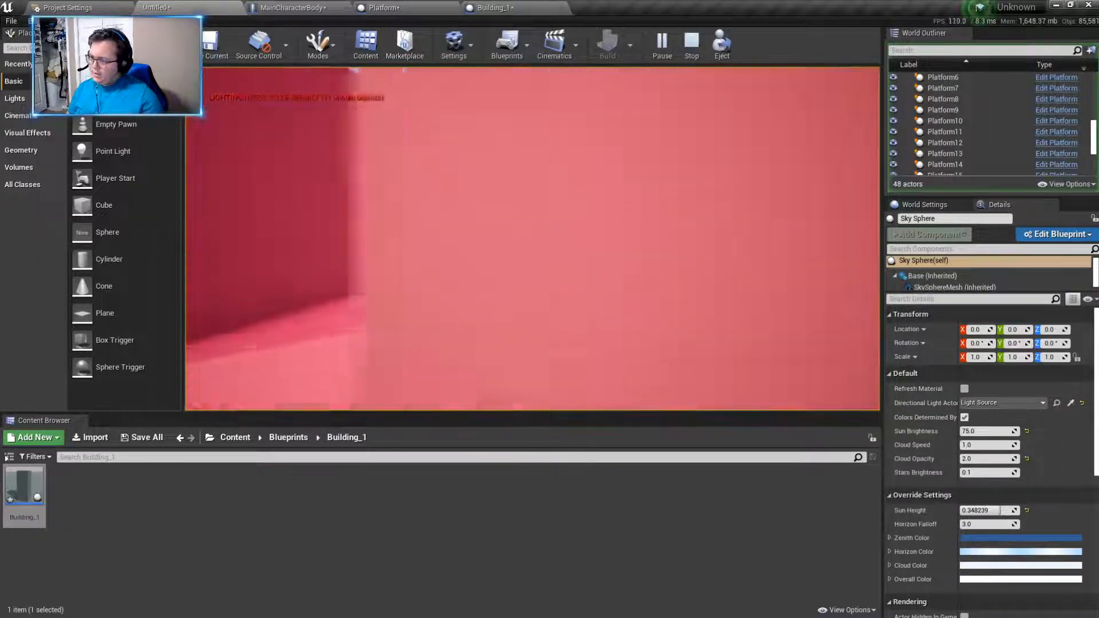
key("w")
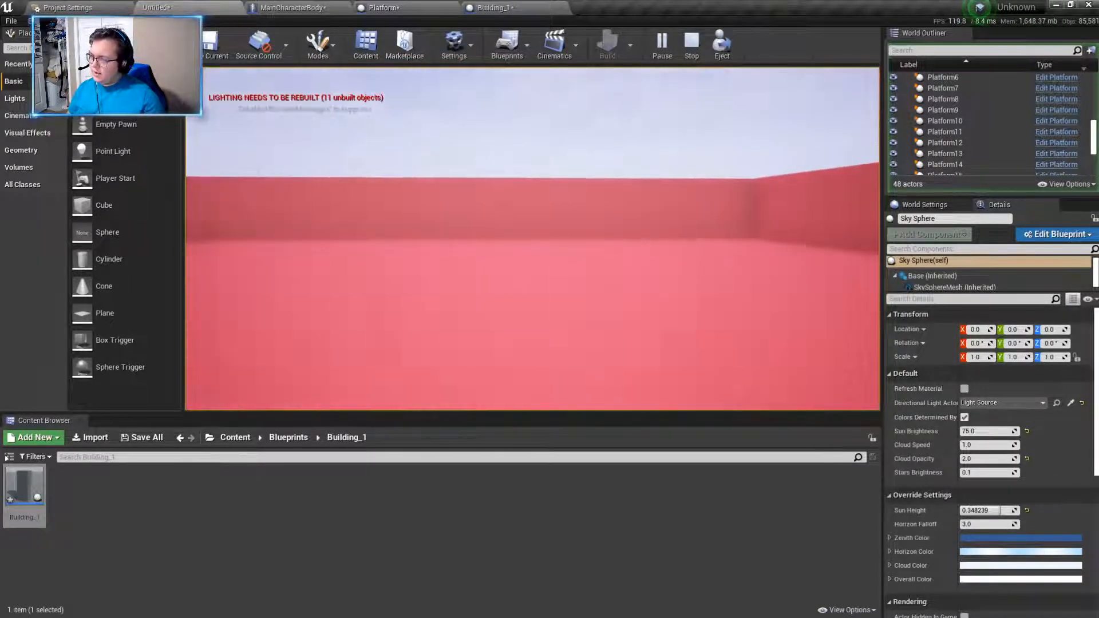
key("w")
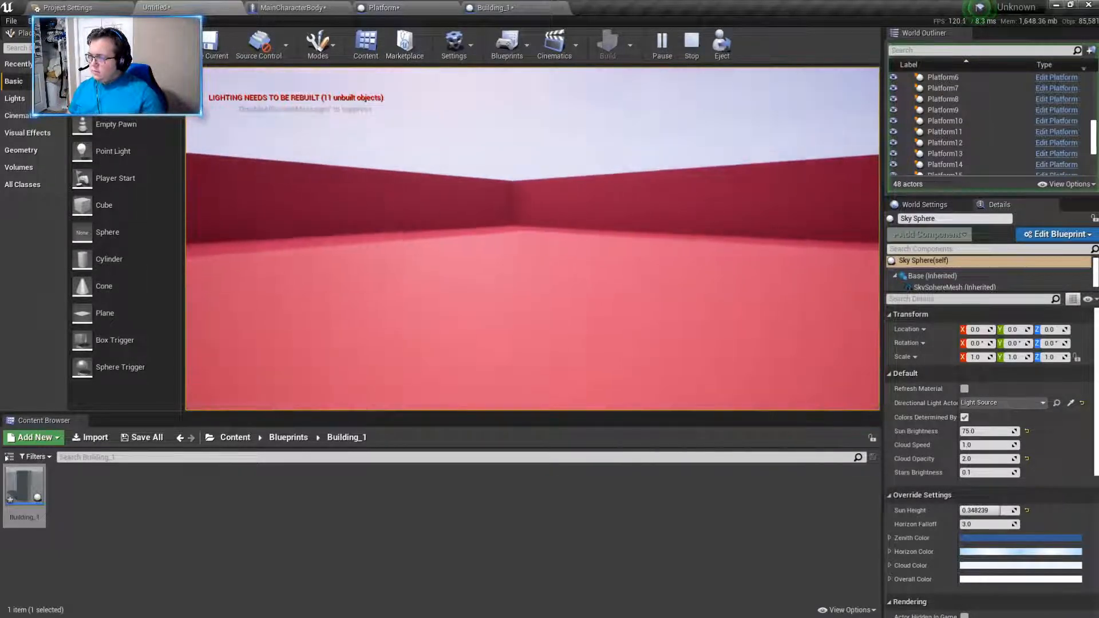
key("w")
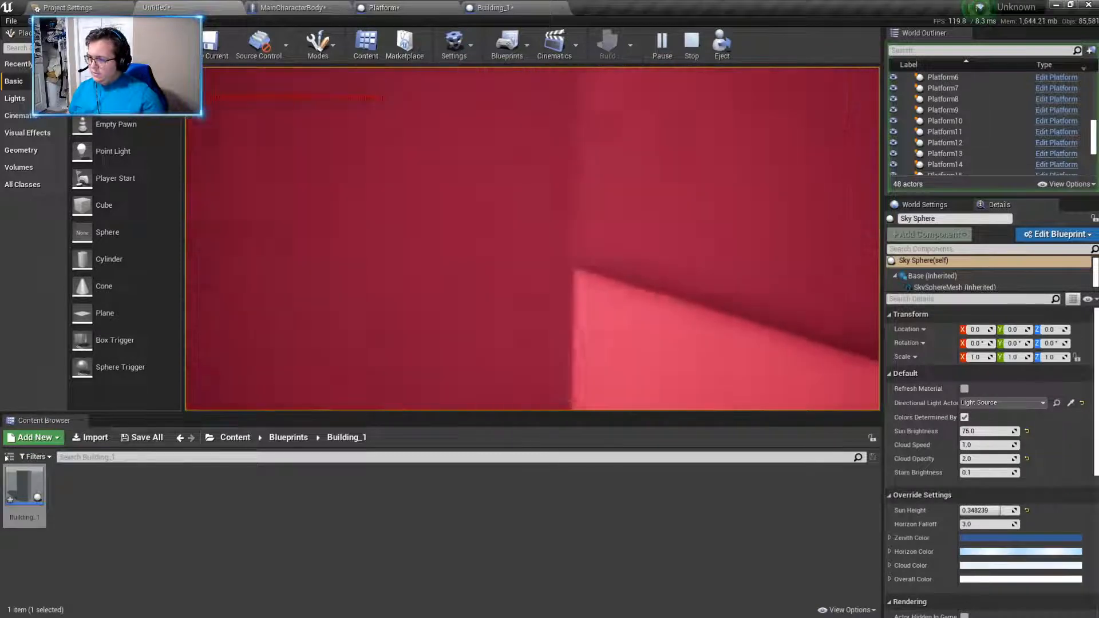
key("w")
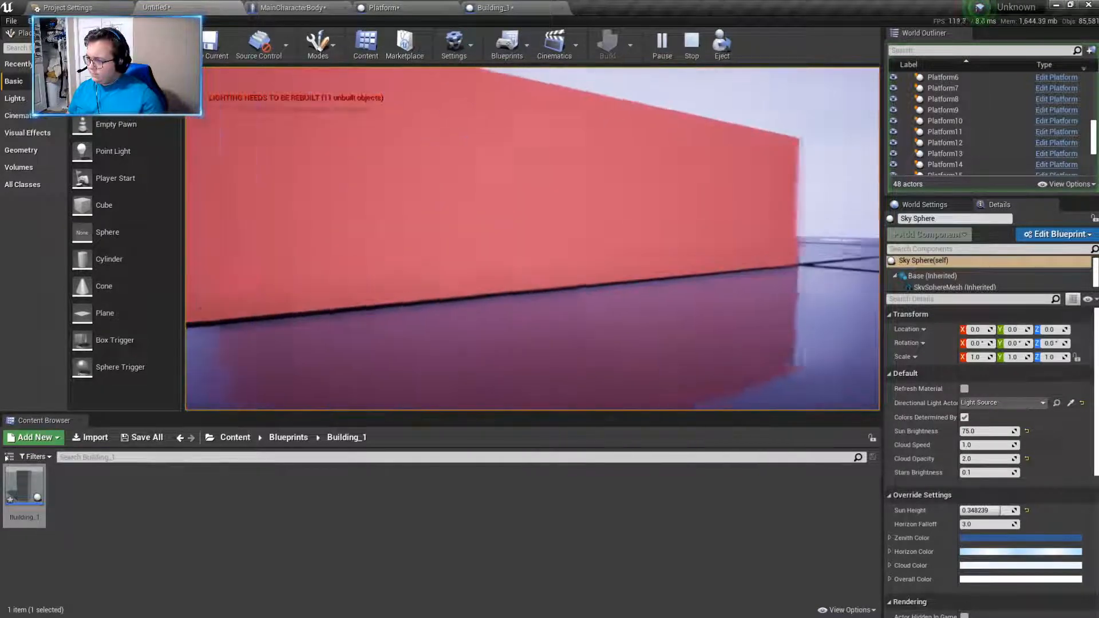
key("w")
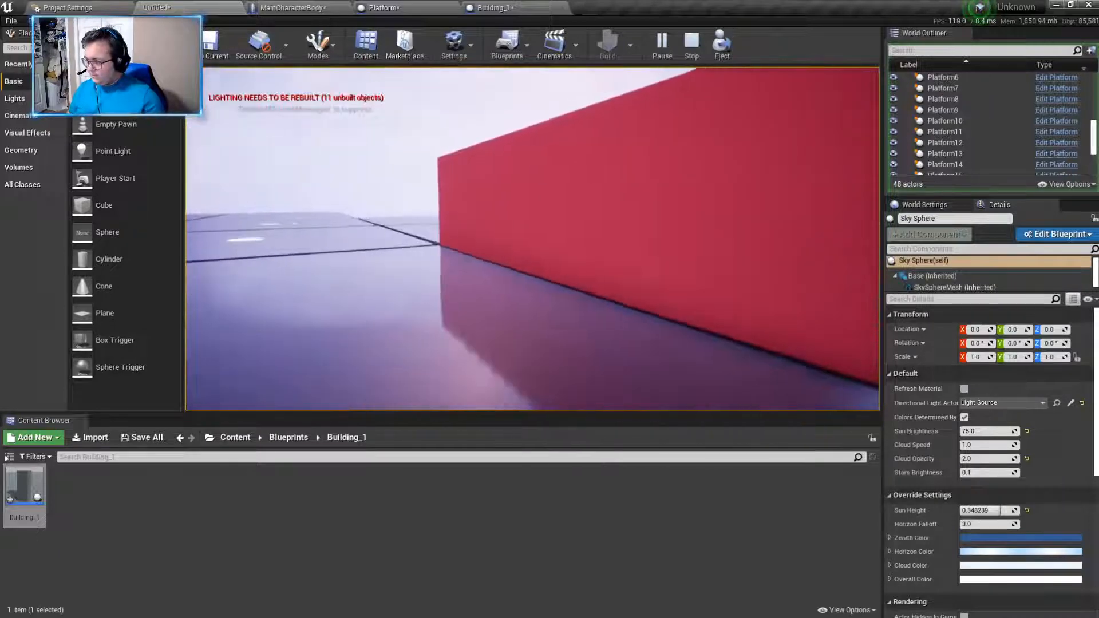
key("w")
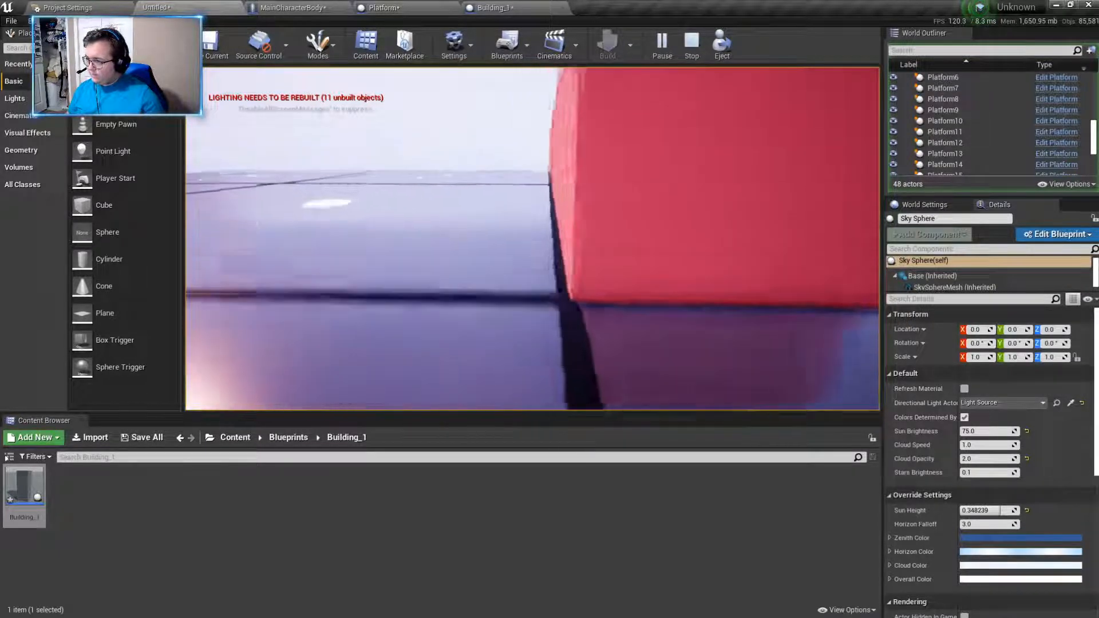
key("w")
key("w")
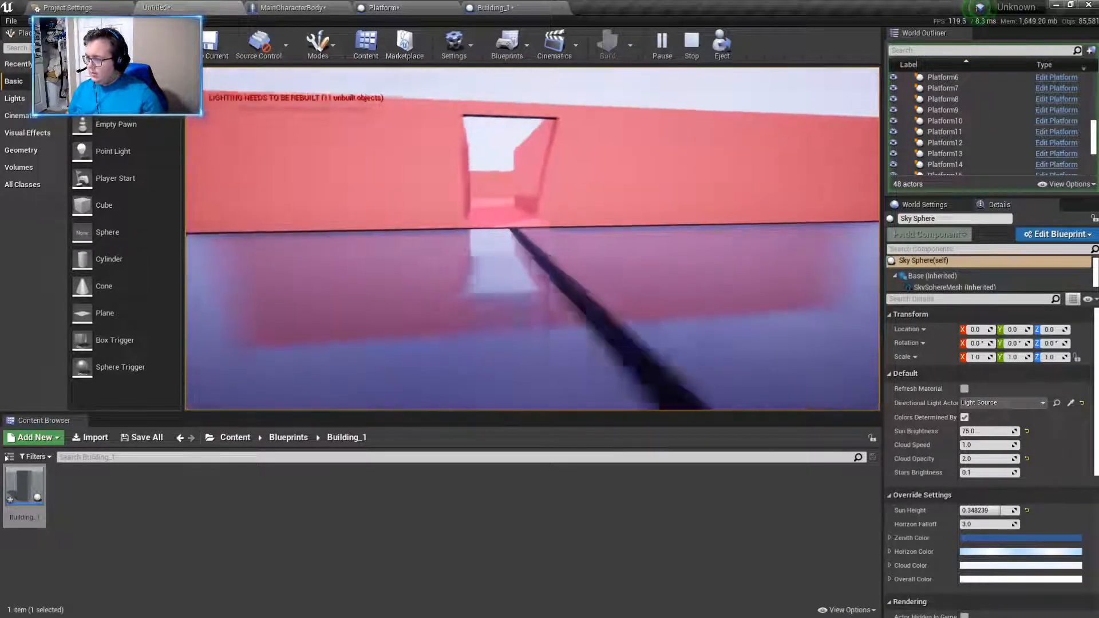
key("w")
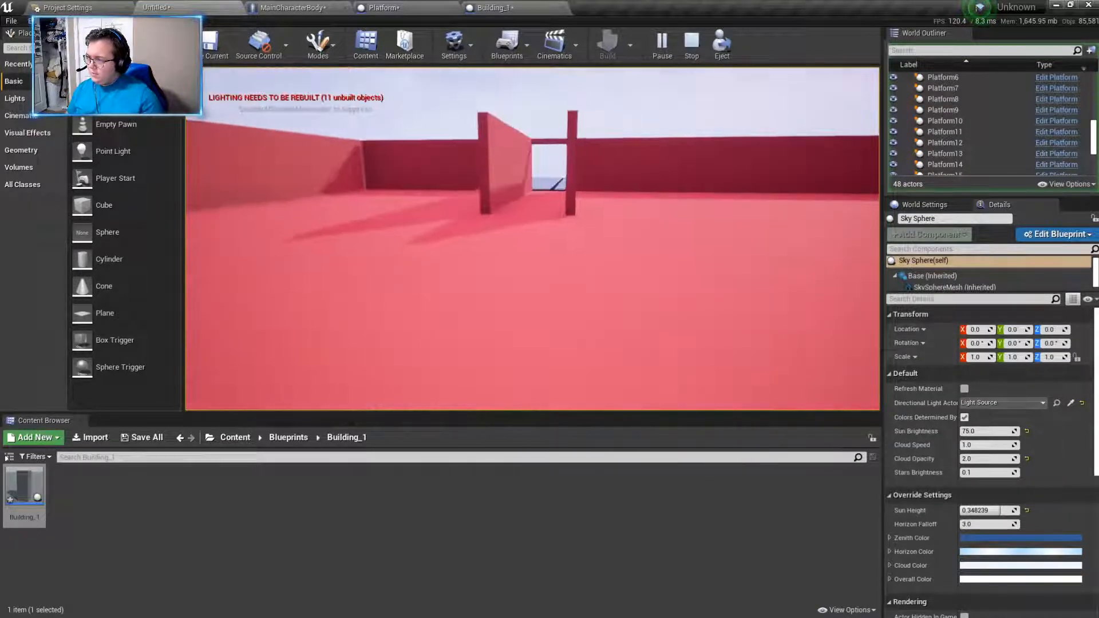
key("s")
key("w")
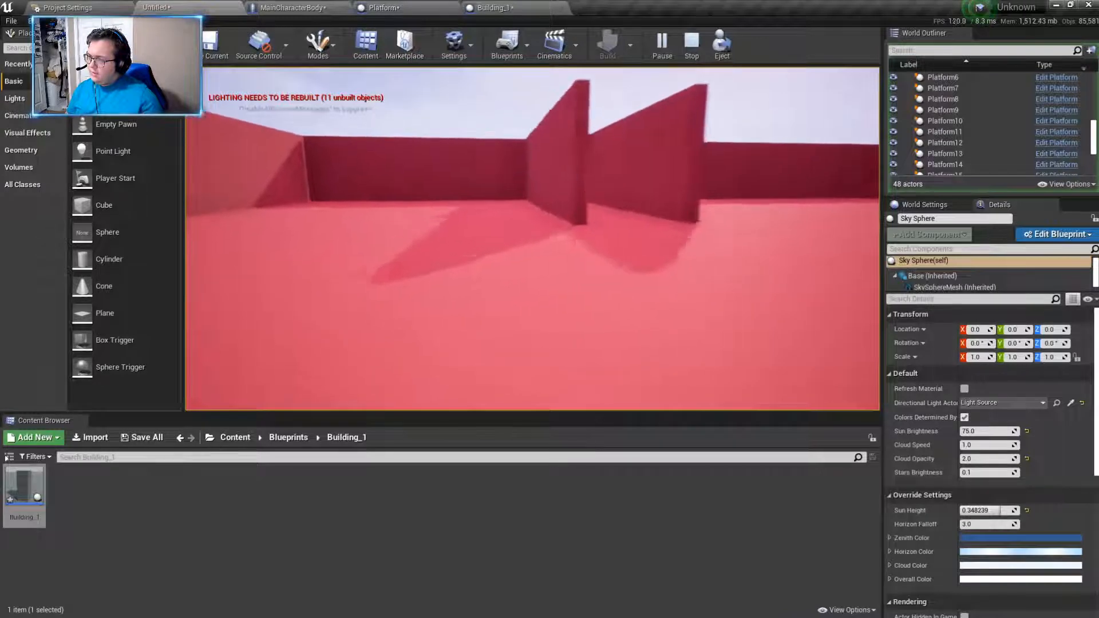
key("w")
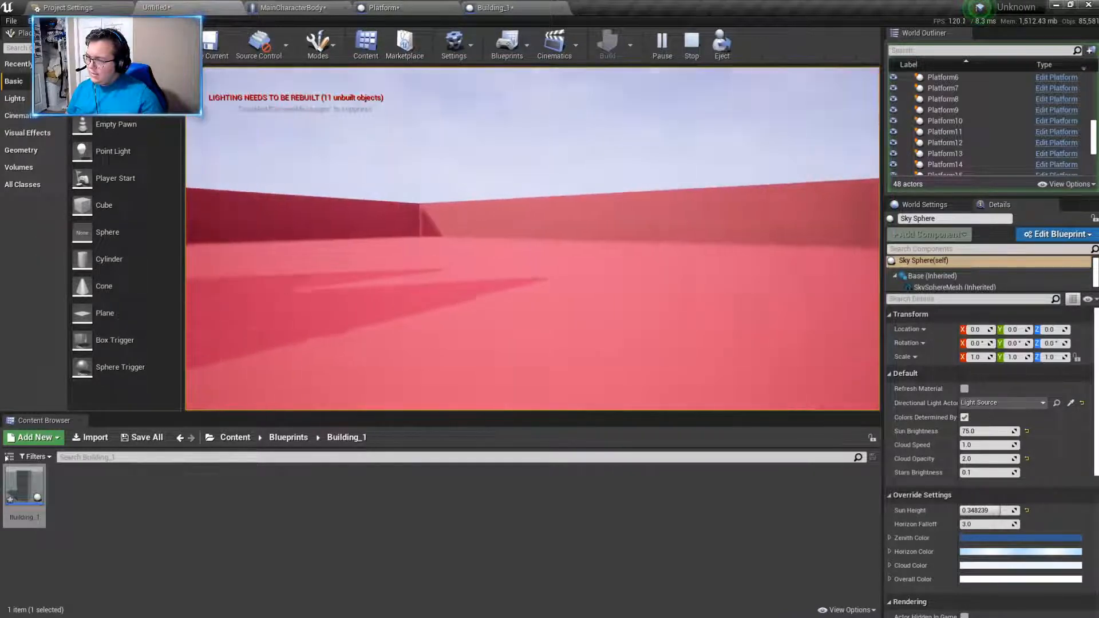
key("w")
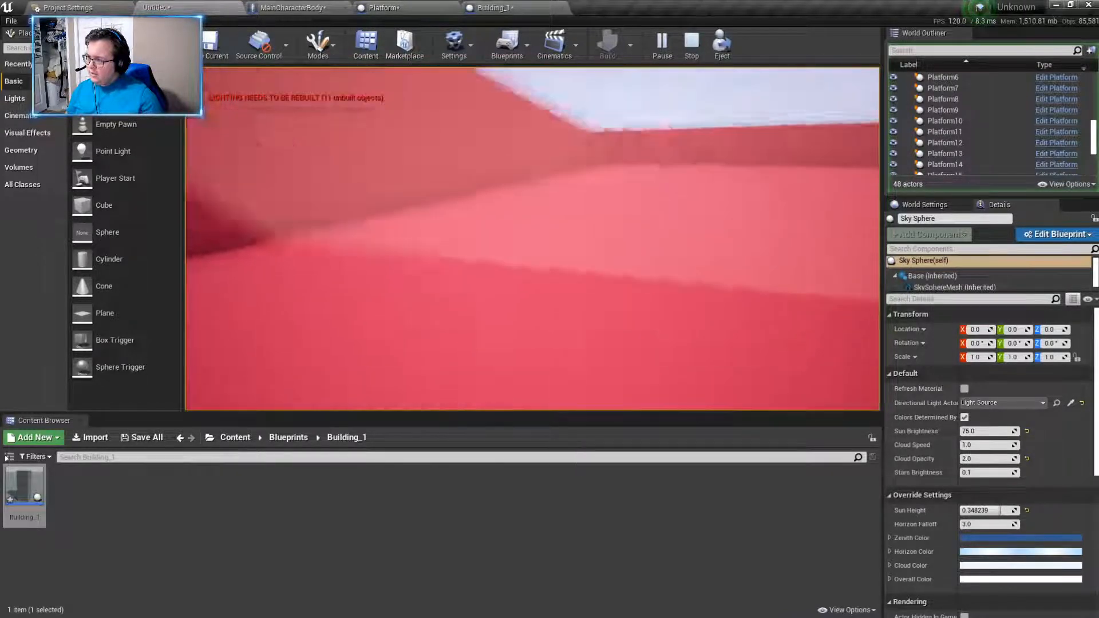
key("w")
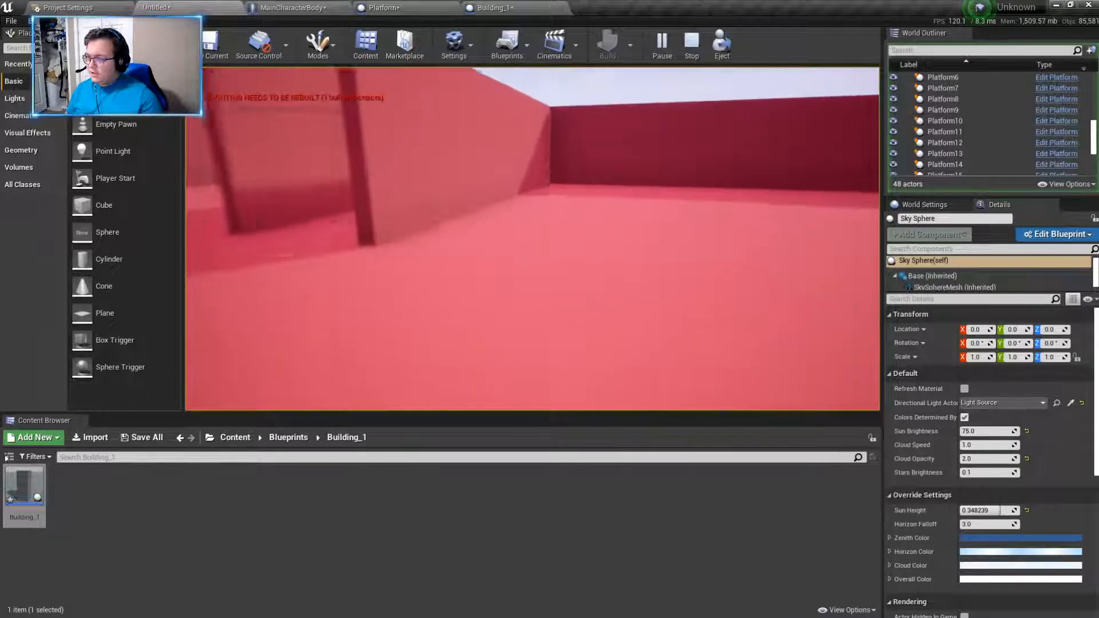
key("Escape")
- Apply the Structural_Metal material to all six outer wall pieces, including the piece above the doorway
right_click_drag(662, 337, 609, 337)
key("s")
left_click(571, 240)
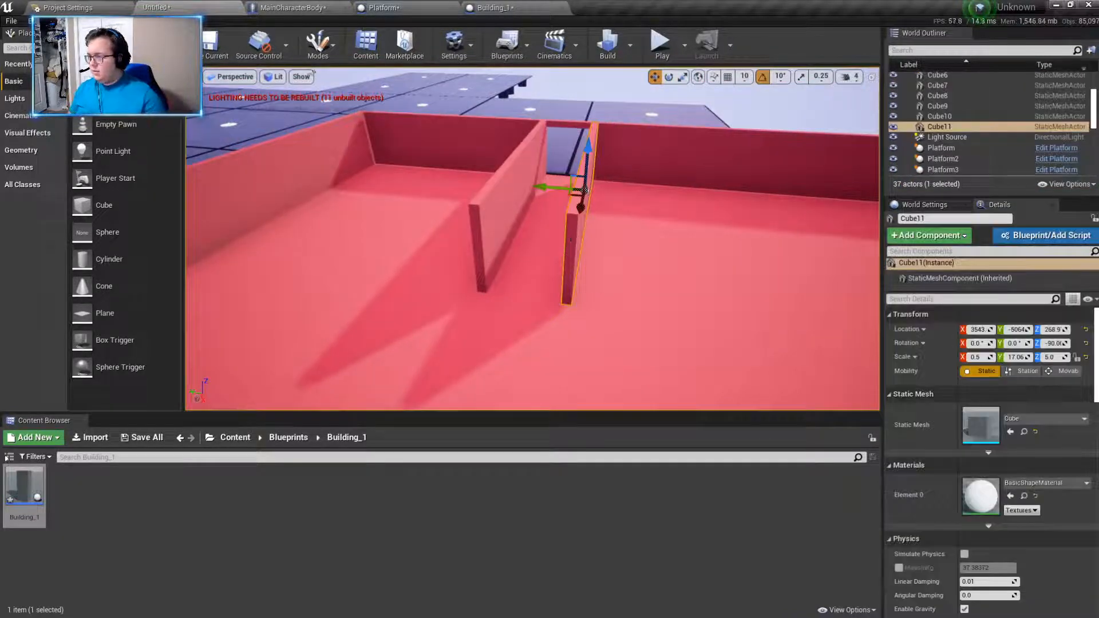
left_click(572, 191)
left_click(567, 125, "ctrl")
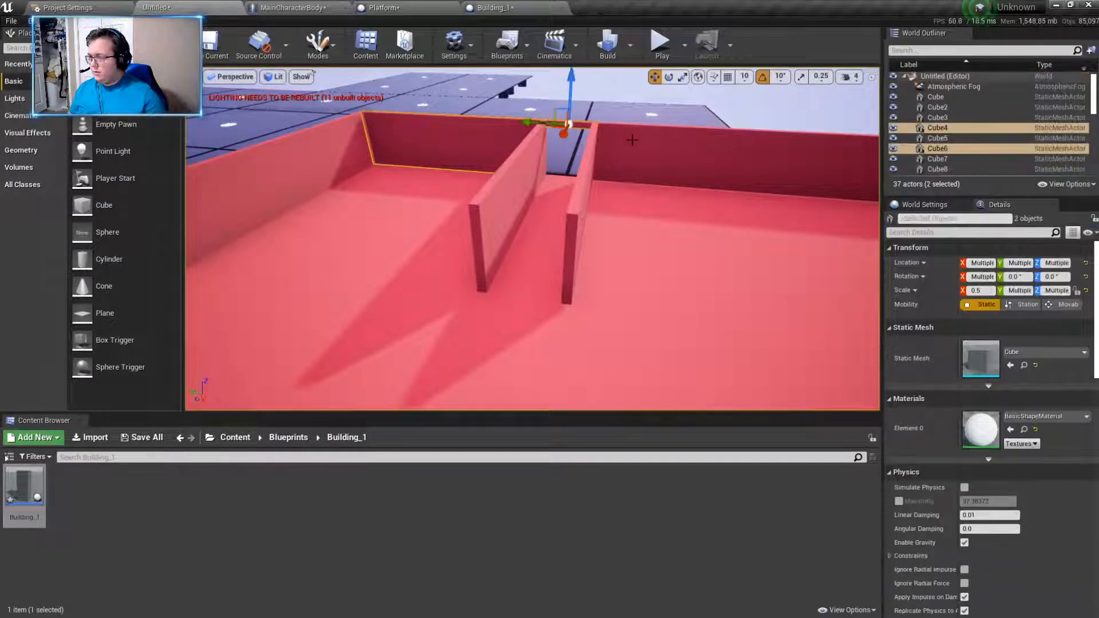
right_click_drag(653, 206, 754, 205)
right_click_drag(613, 153, 705, 161)
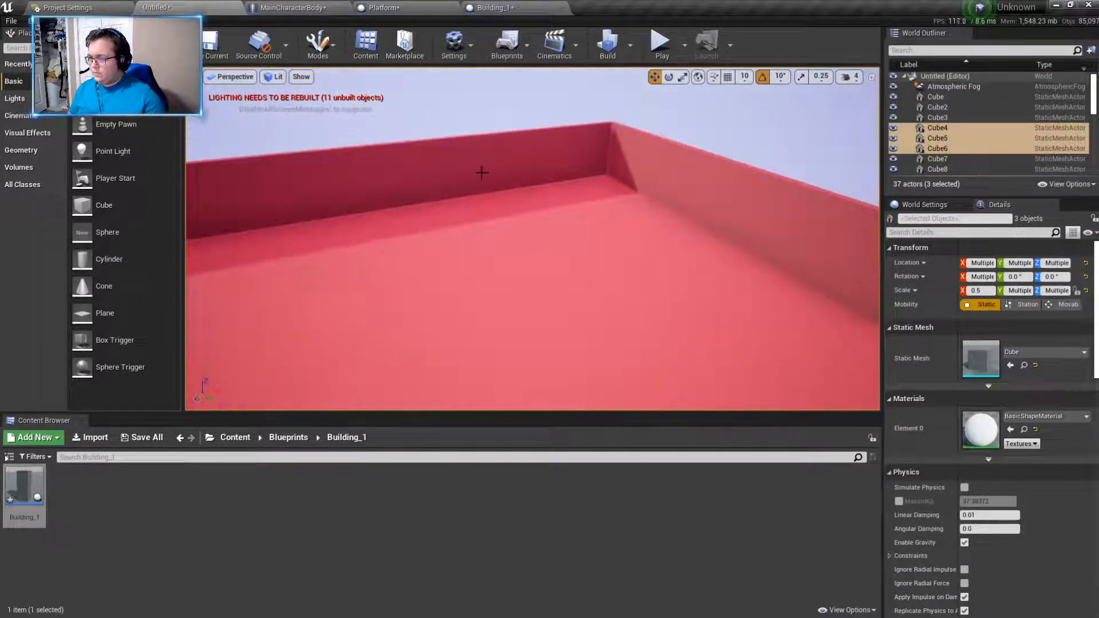
right_click_drag(578, 178, 672, 177)
left_click(712, 170, "ctrl")
right_click_drag(580, 198, 750, 202)
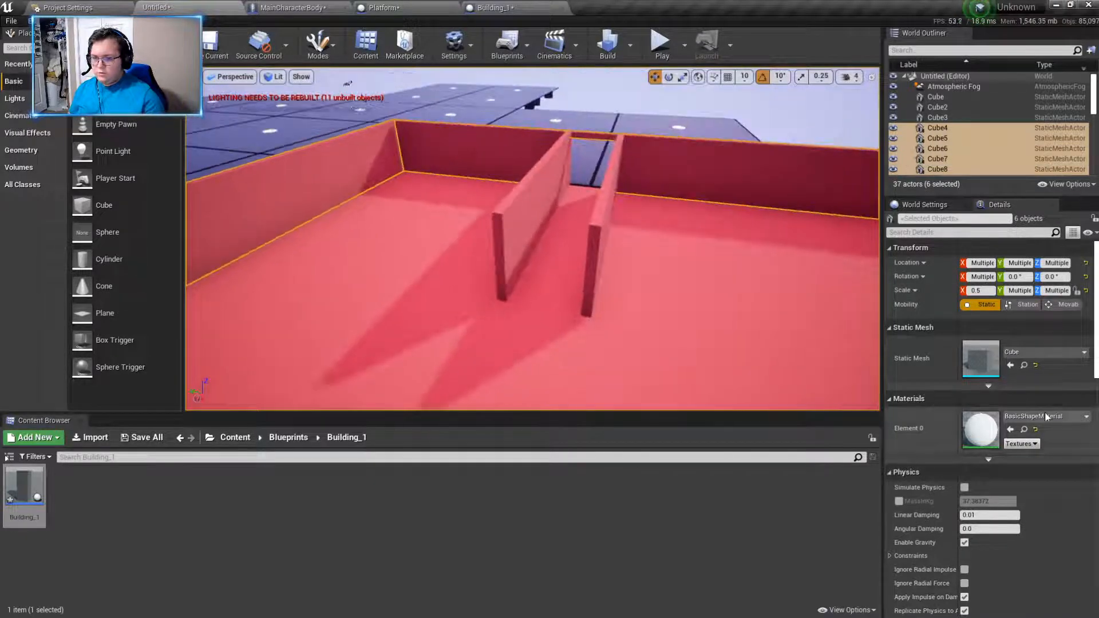
left_click(1030, 416)
type("struc")
left_click(966, 255)
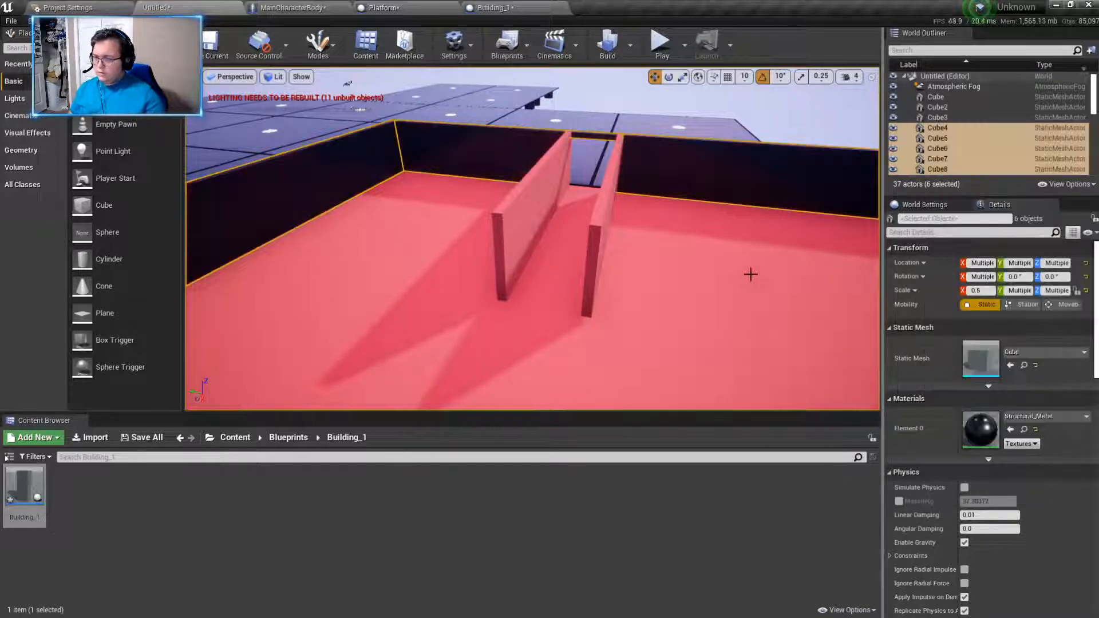
left_click(675, 107)
right_click_drag(675, 108, 640, 98)
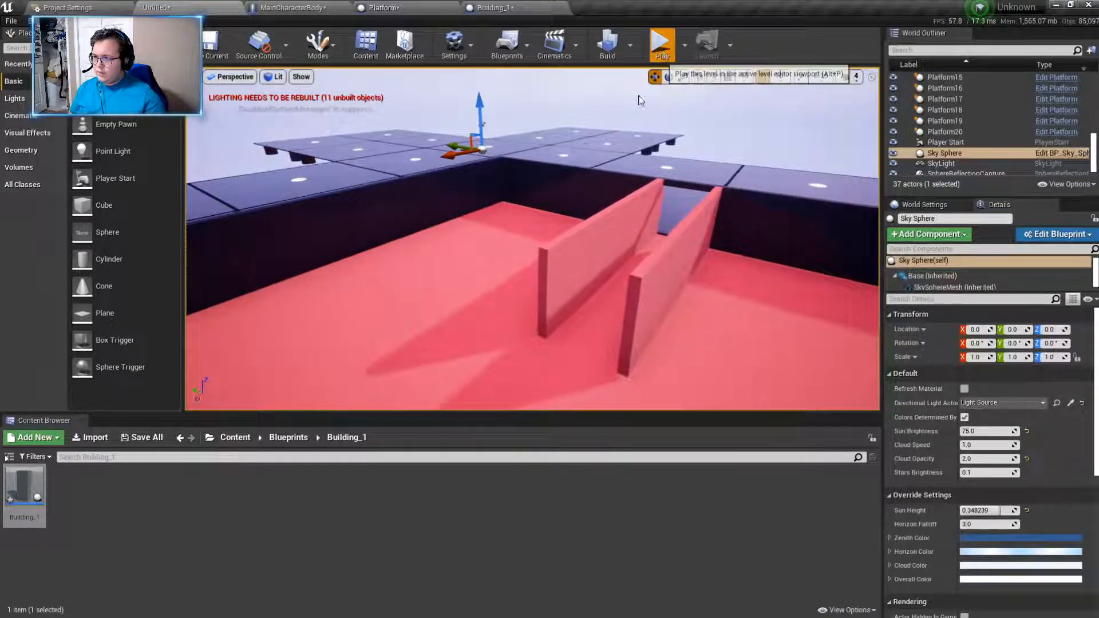
- Play-test the level by walking across the platforms up to the building's doorway
left_click(662, 46)
key("w")
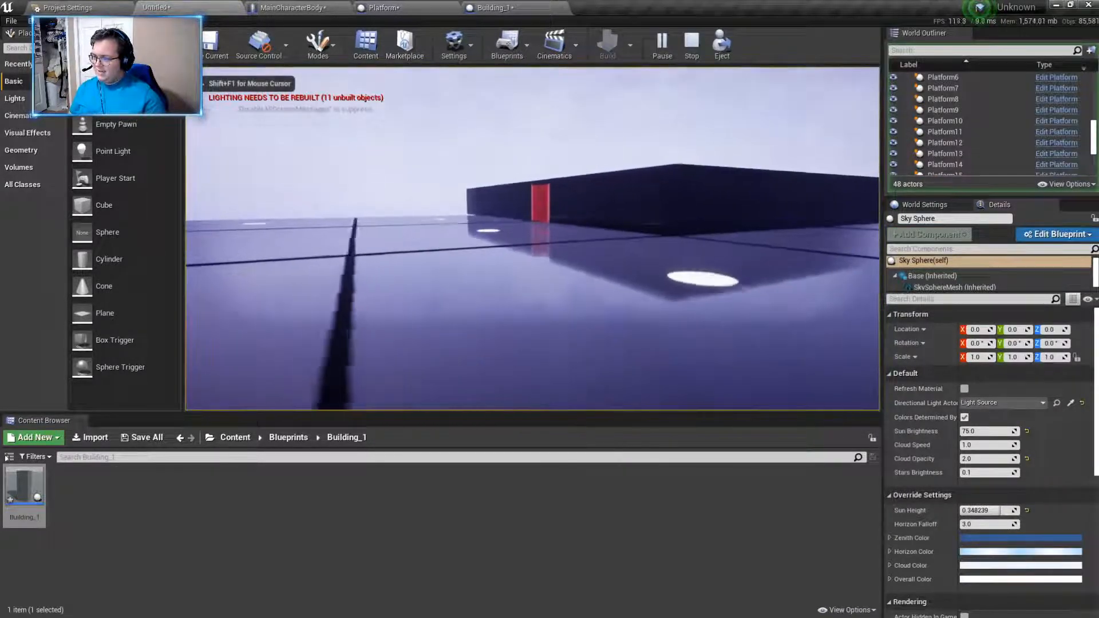
key("w")
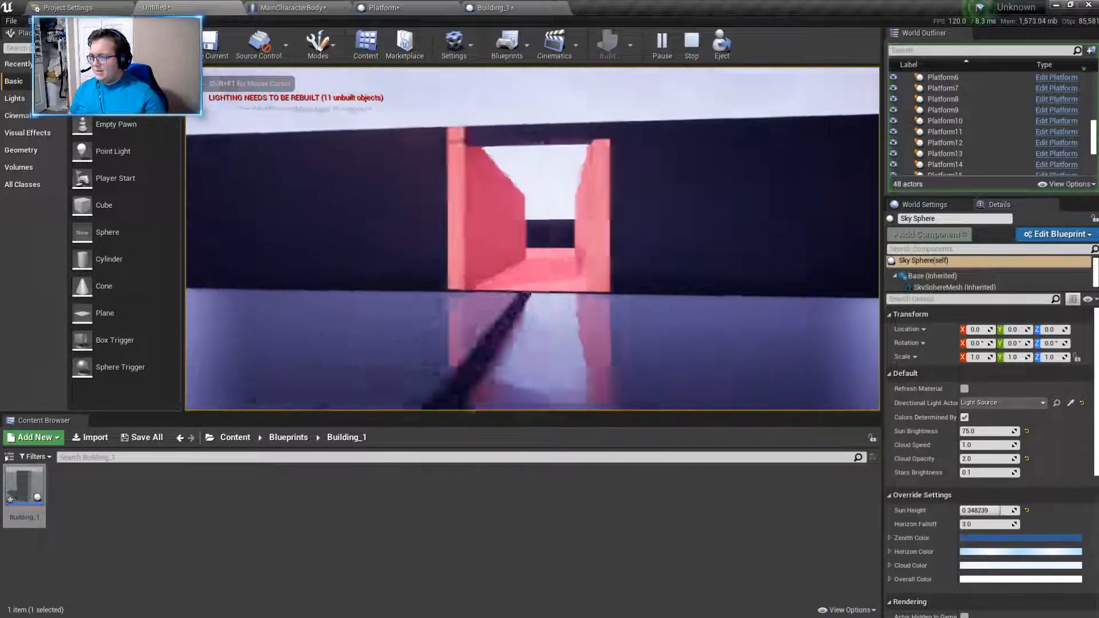
key("Escape")
- Apply the Structural_Metal material to the two posts flanking the doorway
left_click(466, 184)
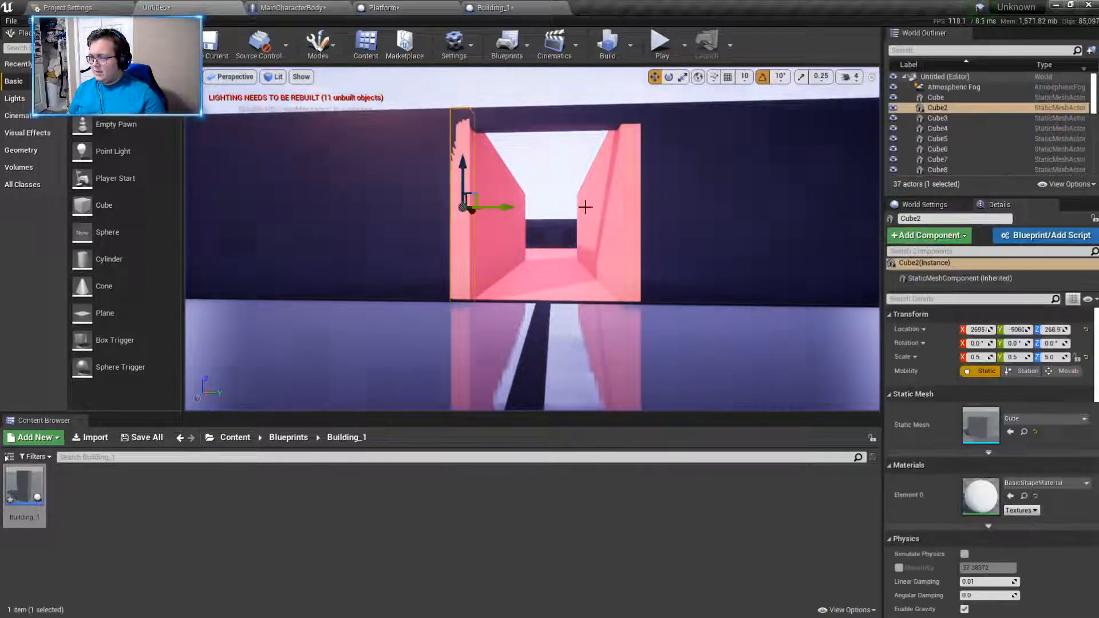
left_click(633, 197, "ctrl")
left_click(1043, 416)
type("str")
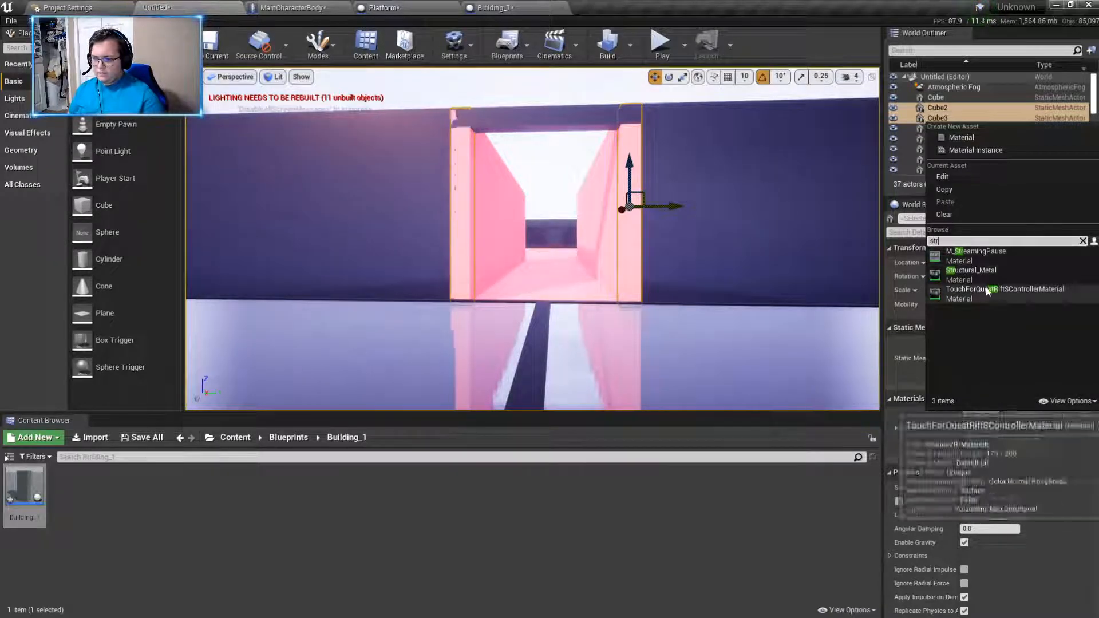
left_click(985, 287)
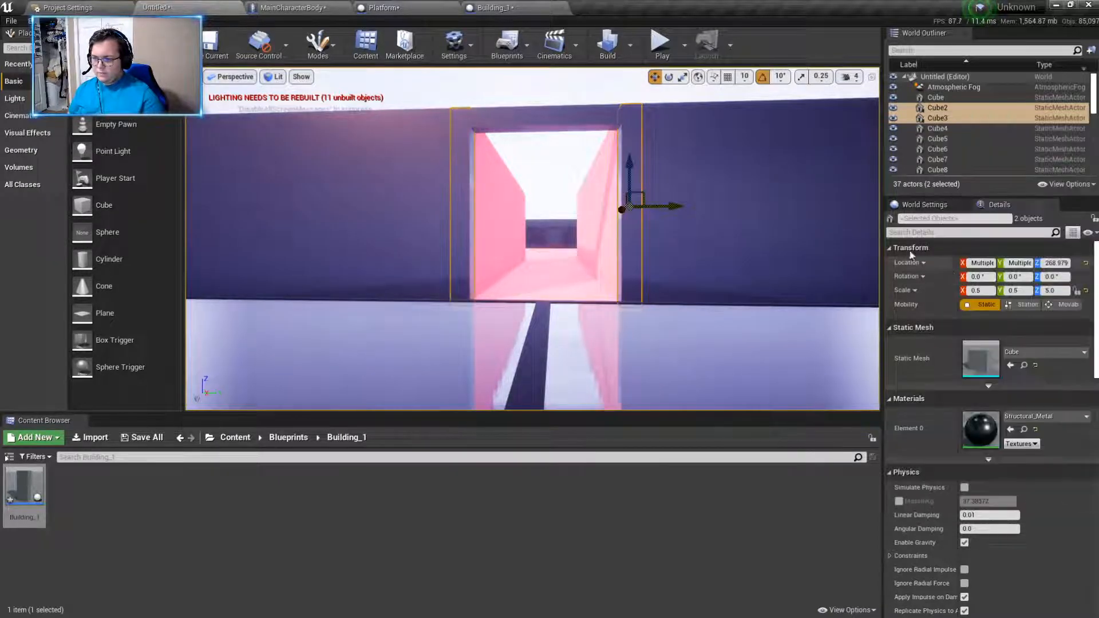
- Play-test the level by walking alongside the building's outer walls
left_click(663, 39)
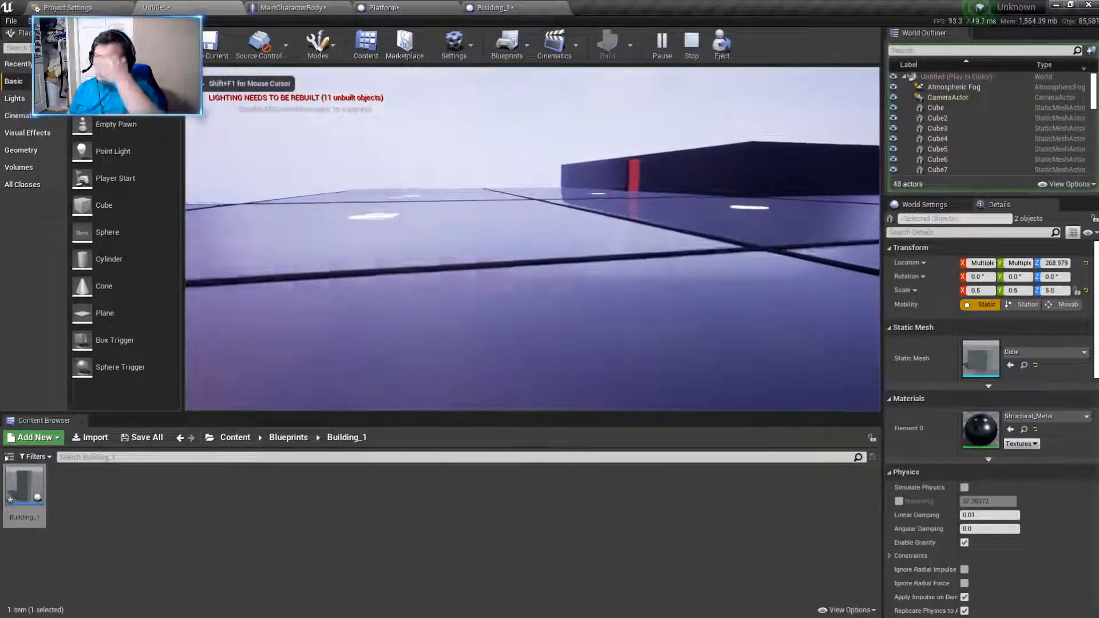
key("w")
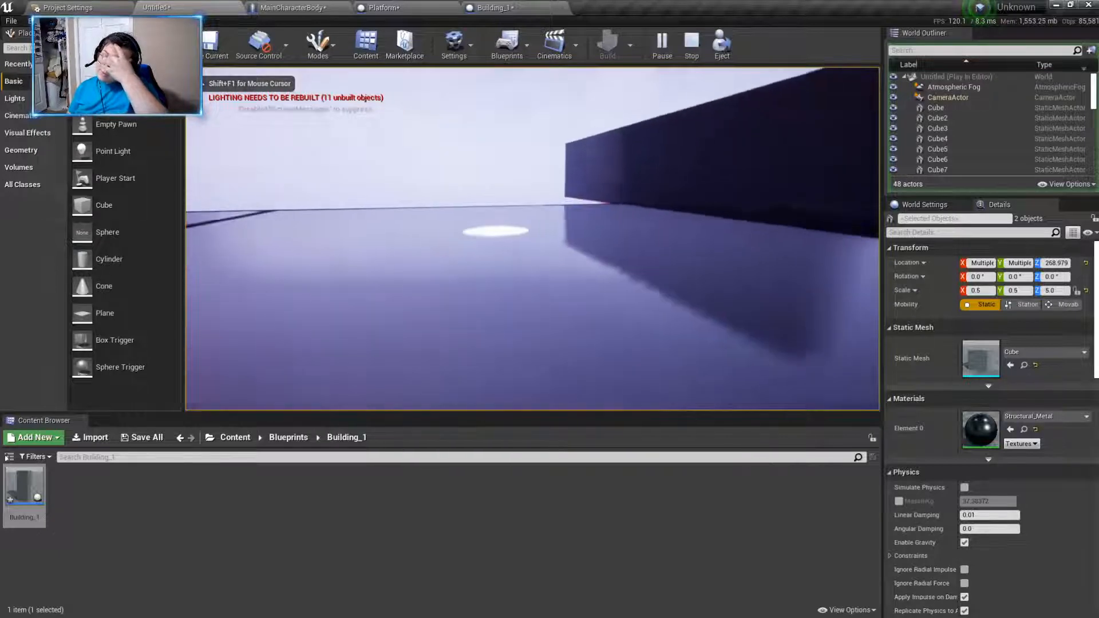
key("w")
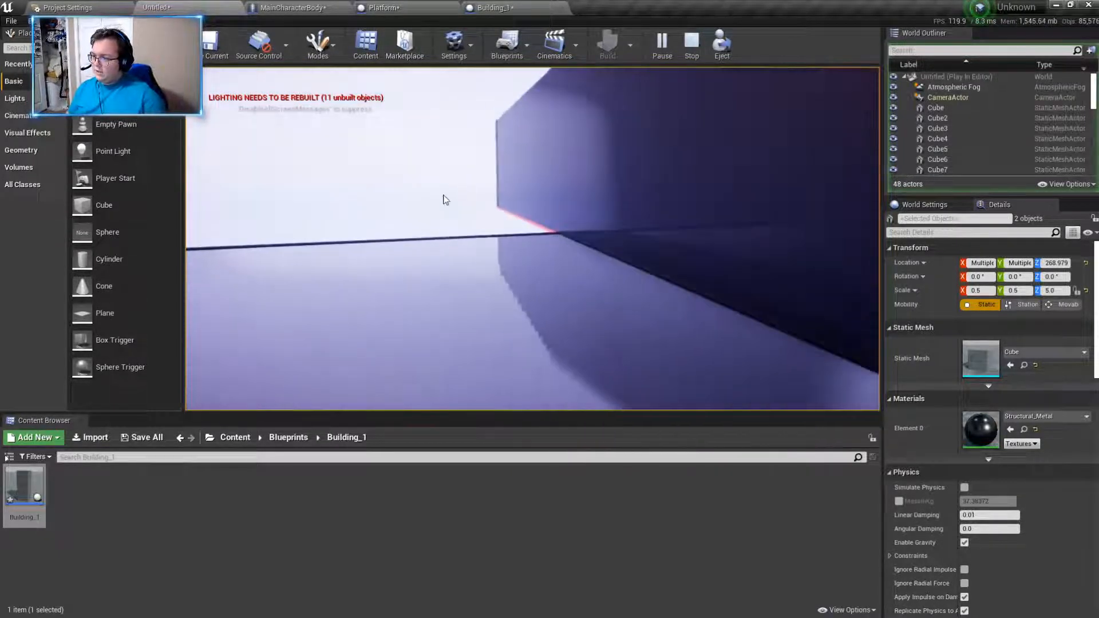
key("Escape")
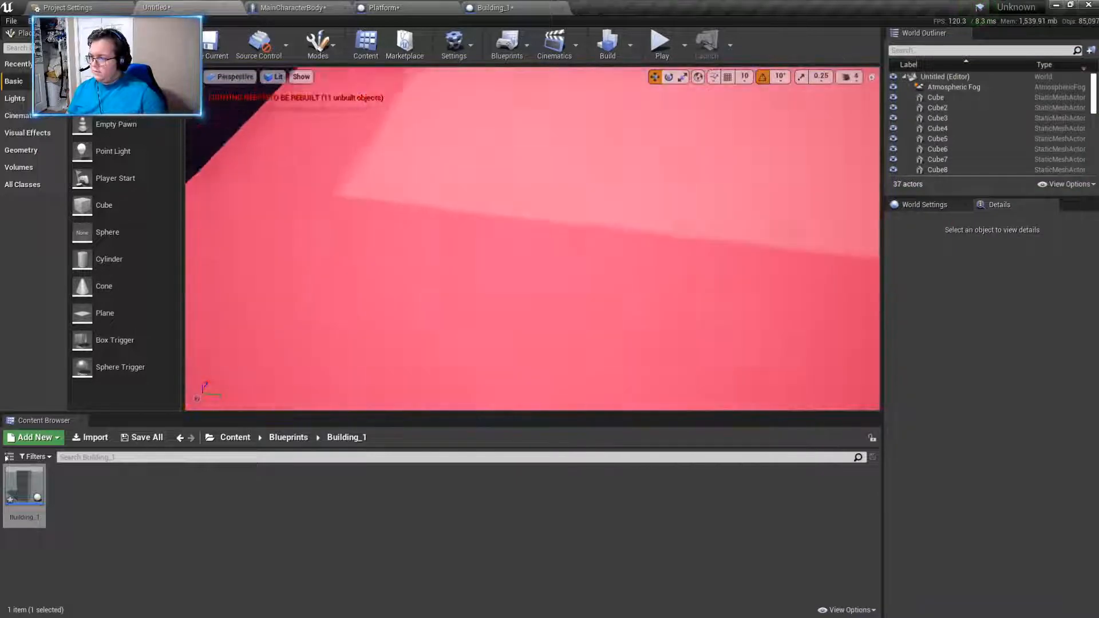
- Apply the Metal_Silver material to the building's large floor cube
key("w")
right_click_drag(515, 216, 497, 191)
left_click(498, 191)
right_click_drag(661, 253, 660, 253)
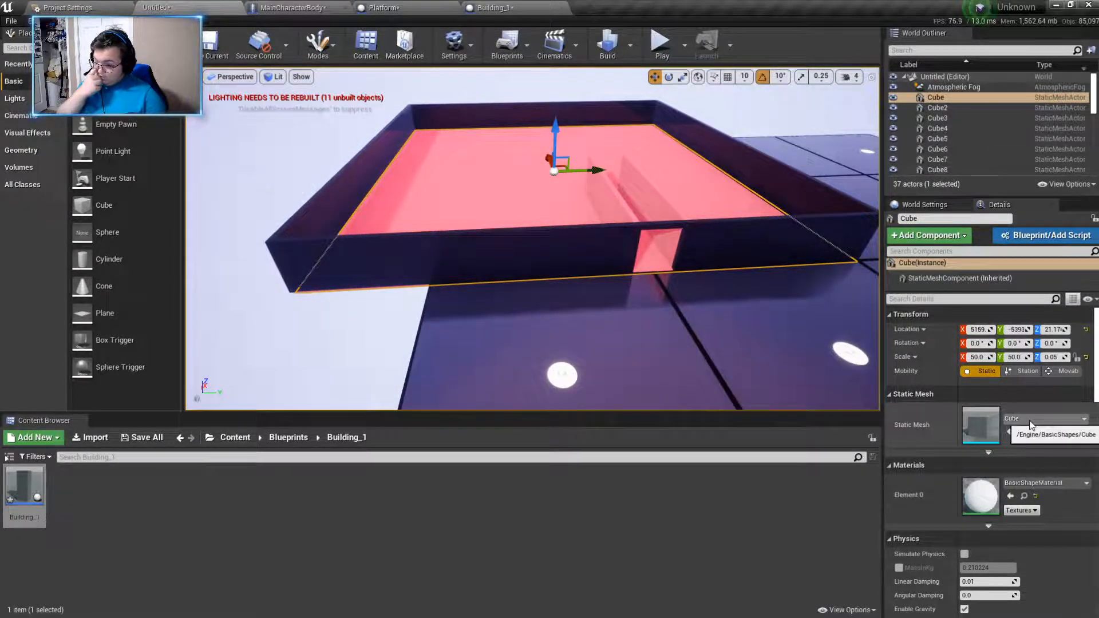
left_click(1046, 483)
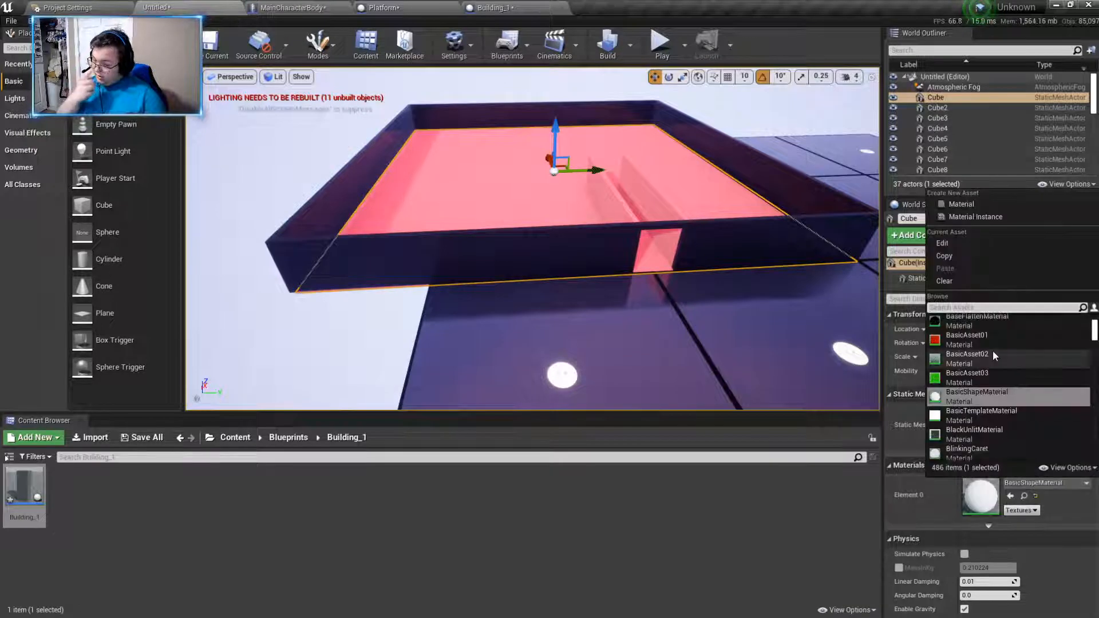
type("metal")
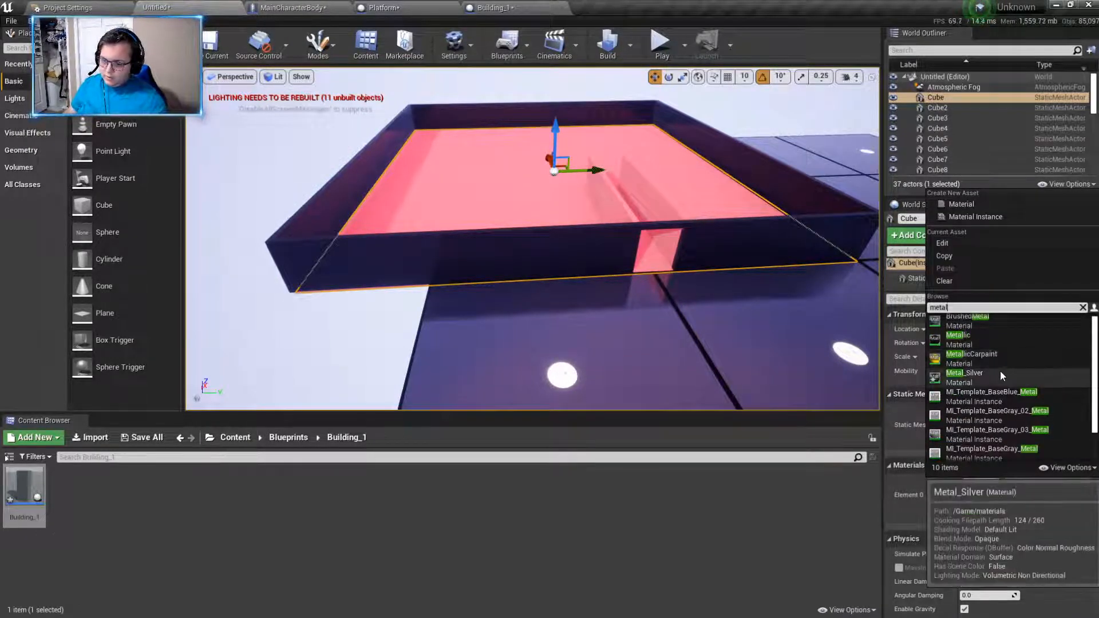
left_click(1000, 371)
- Play-test the level by walking through the entrance corridor onto the building's floor
left_click(665, 62)
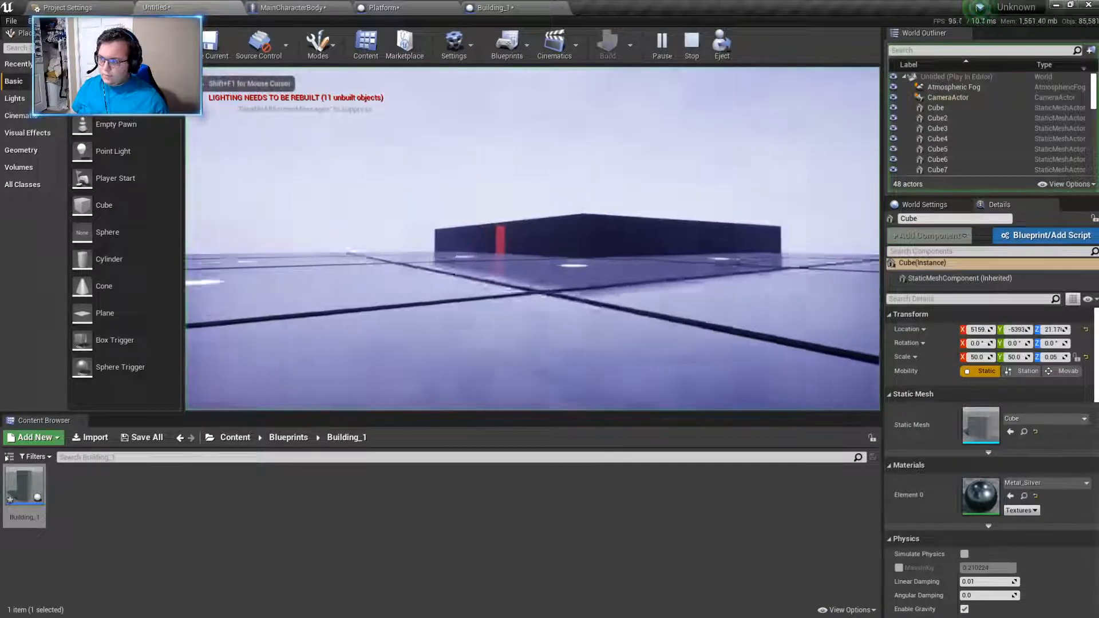
key("w")
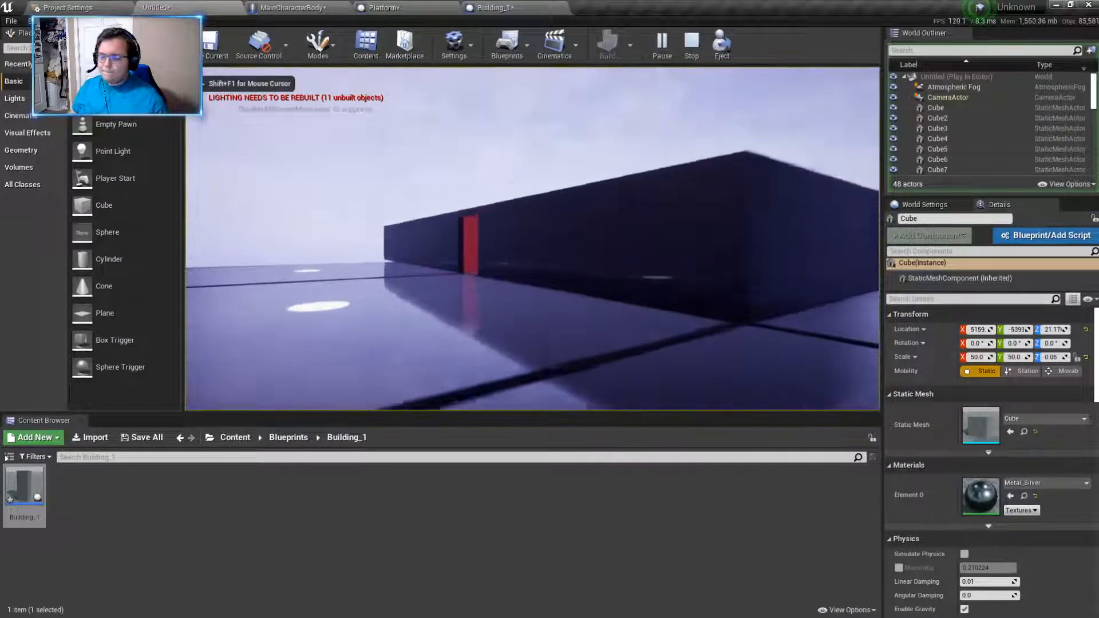
key("w")
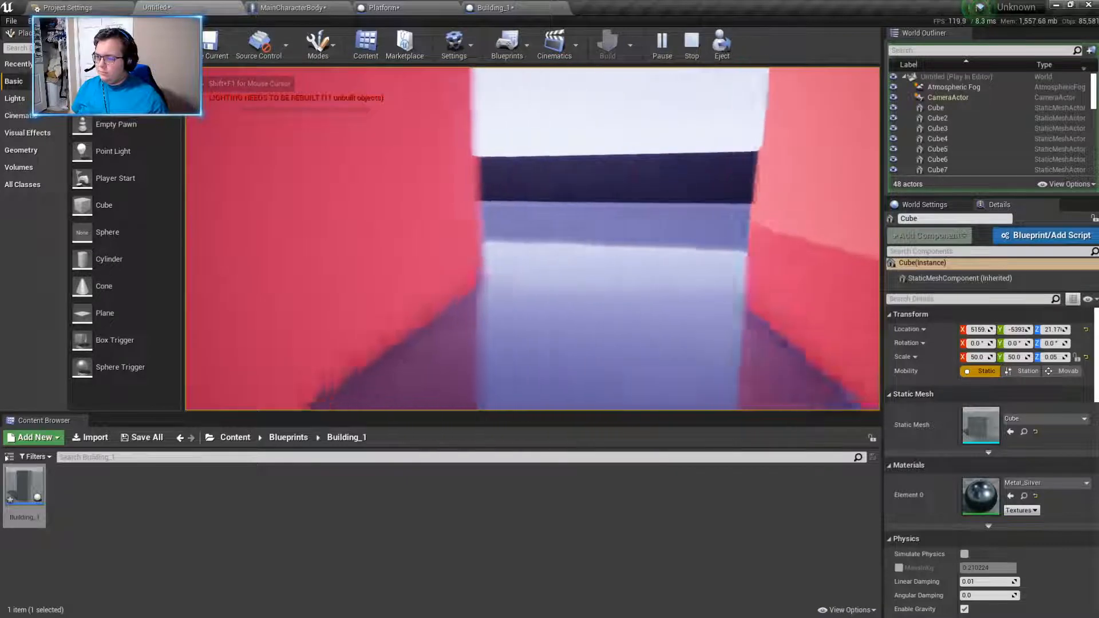
key("Escape")
- Create a new material named Blue_Metal in the materials folder
left_click(304, 438)
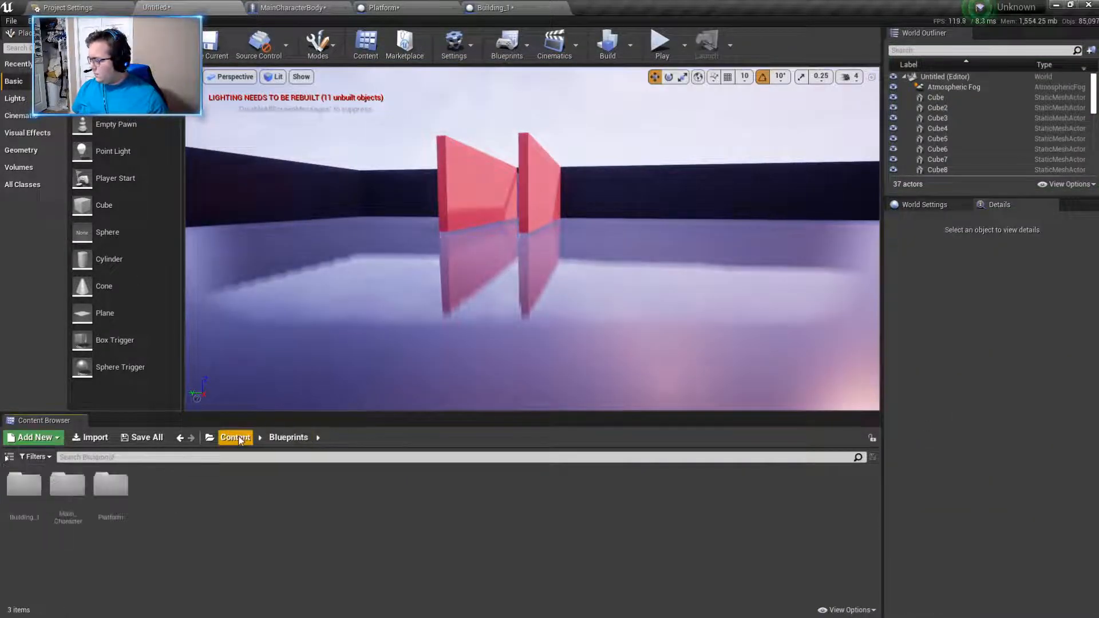
double_click(66, 493)
right_click(245, 535)
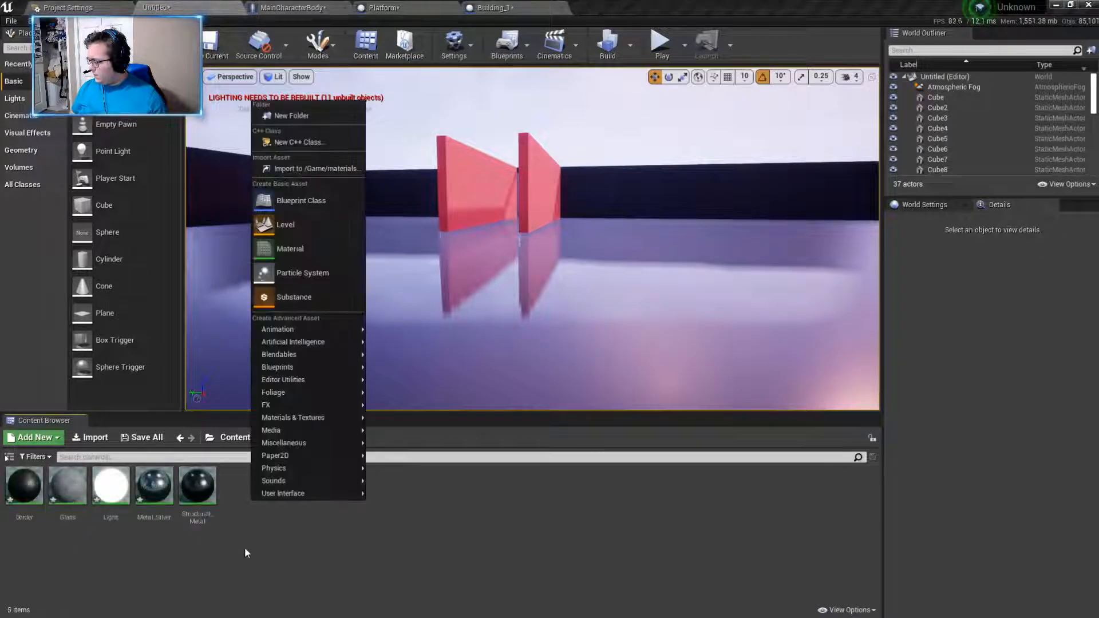
left_click(314, 246)
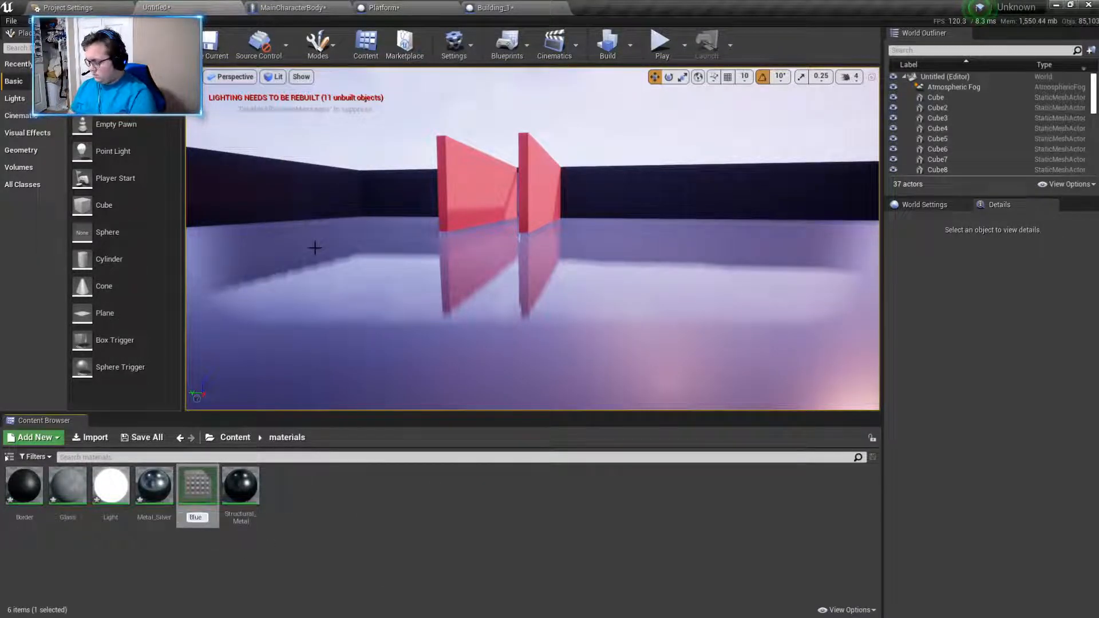
type("Blue_Metal")
key("Return")
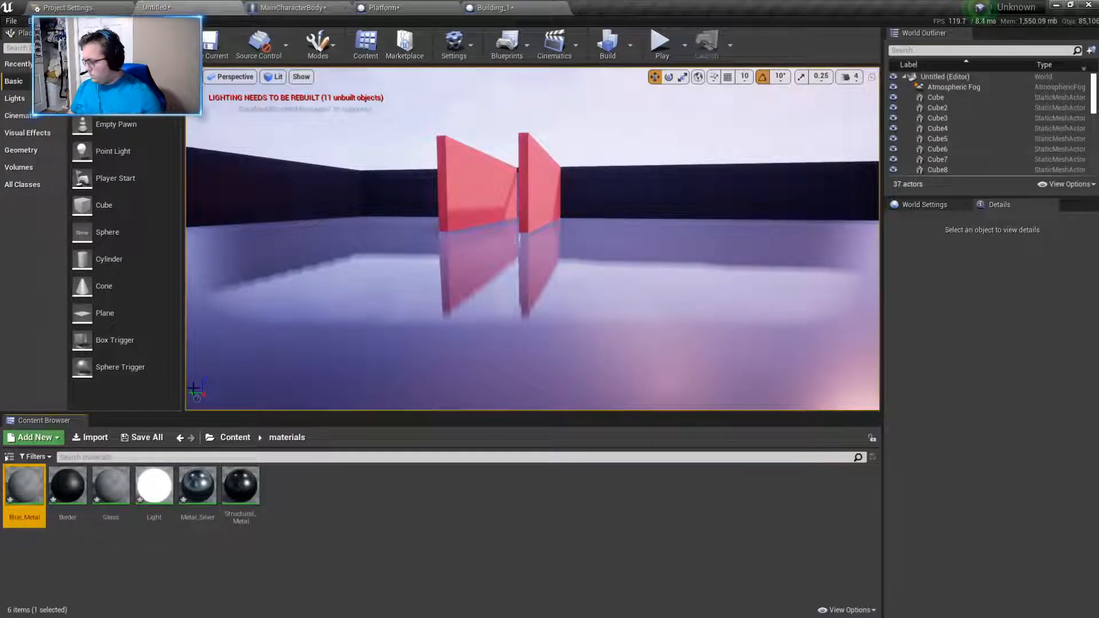
- Open Blue_Metal for editing and connect a new Constant3Vector node to its Base Color input
double_click(24, 485)
right_click_drag(516, 293, 618, 307)
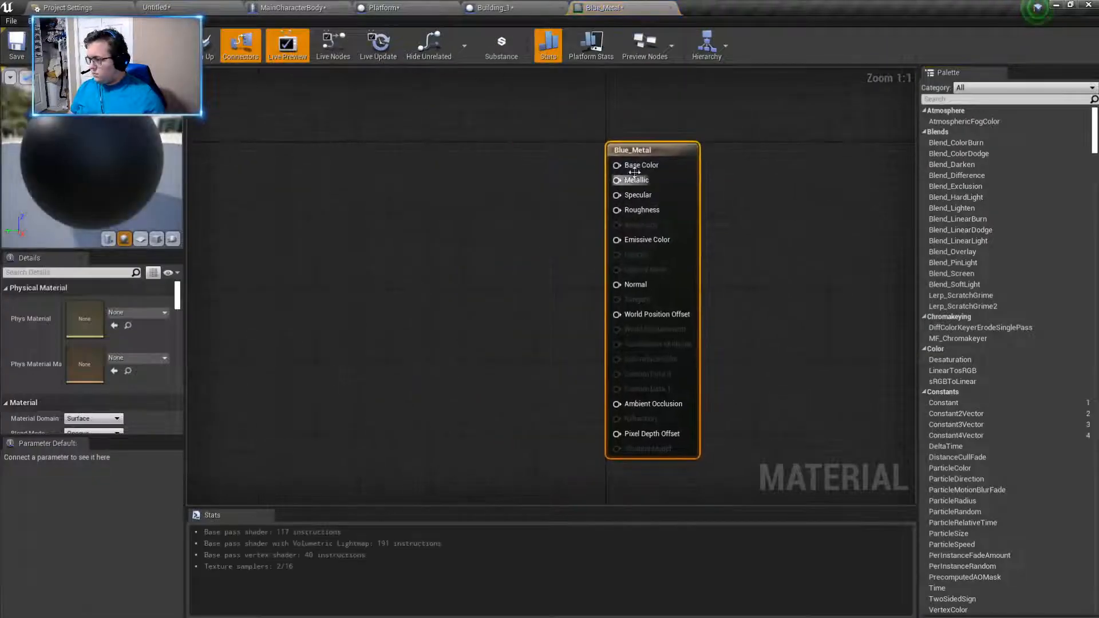
left_click_drag(617, 164, 388, 180)
type("consta")
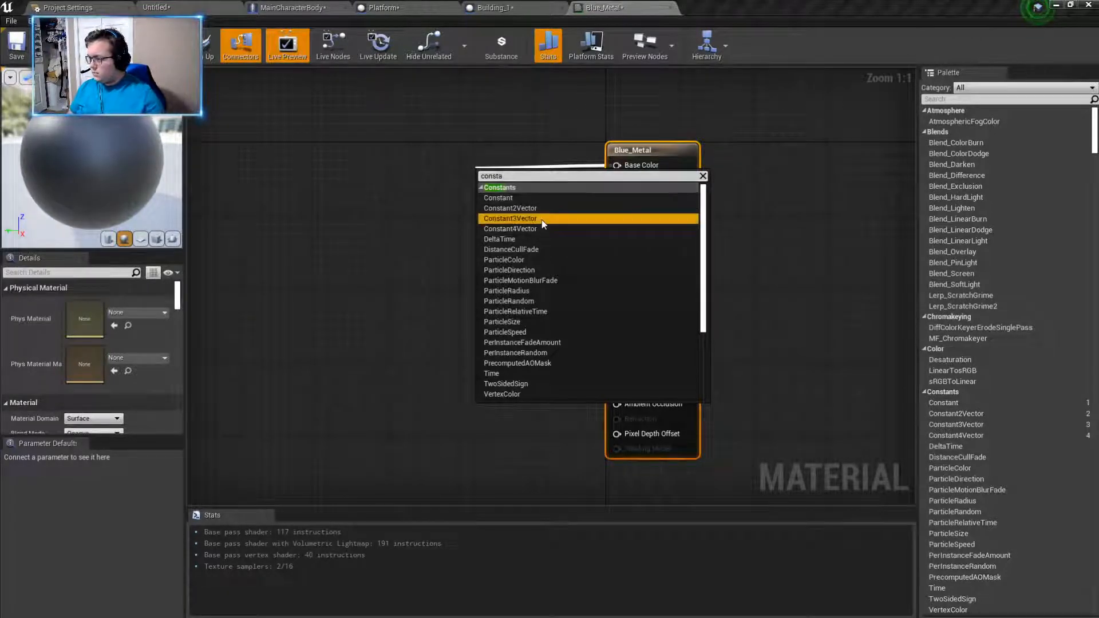
left_click(497, 220)
left_click_drag(497, 220, 393, 178)
- Set the base colour vector to a blue of about R 0, G 0.078, B 0.49
double_click(394, 179)
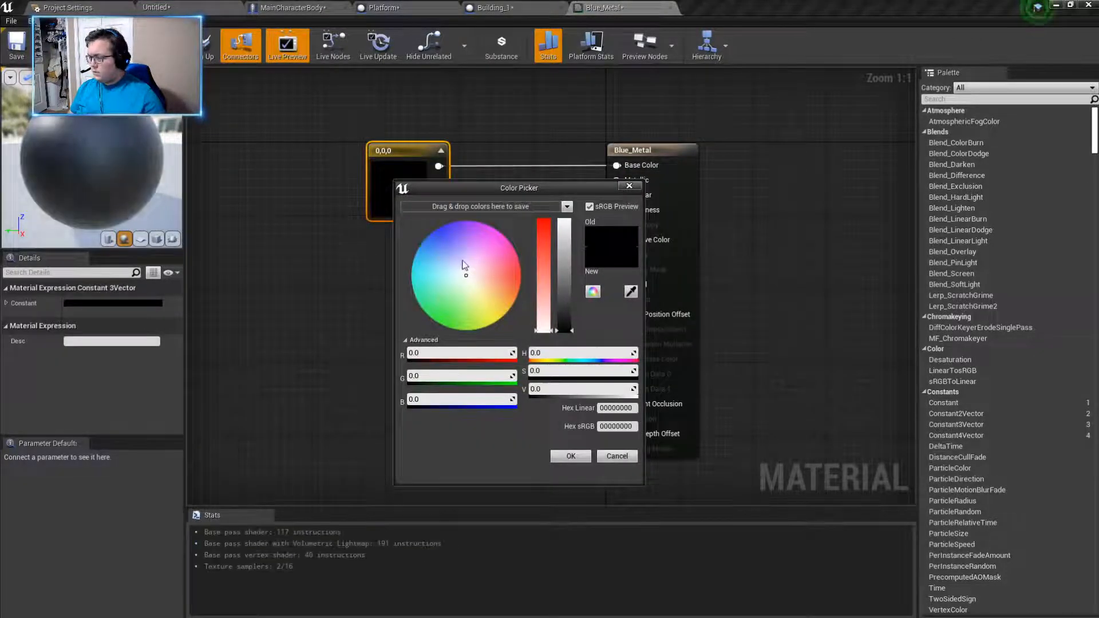
left_click_drag(567, 259, 566, 254)
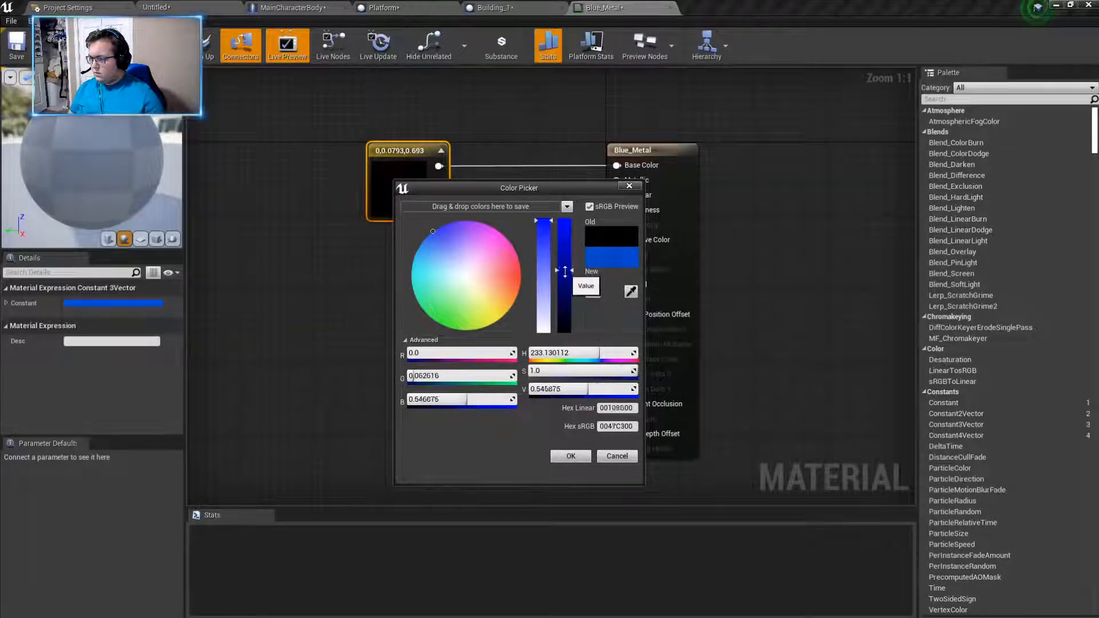
left_click_drag(434, 239, 431, 233)
left_click_drag(573, 272, 566, 253)
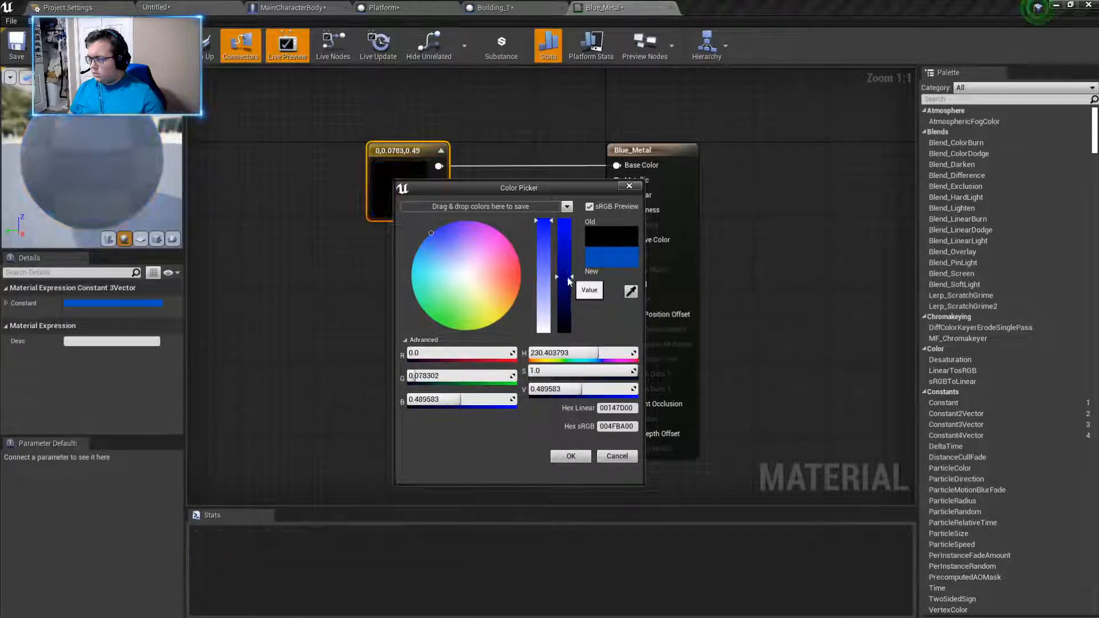
left_click(570, 456)
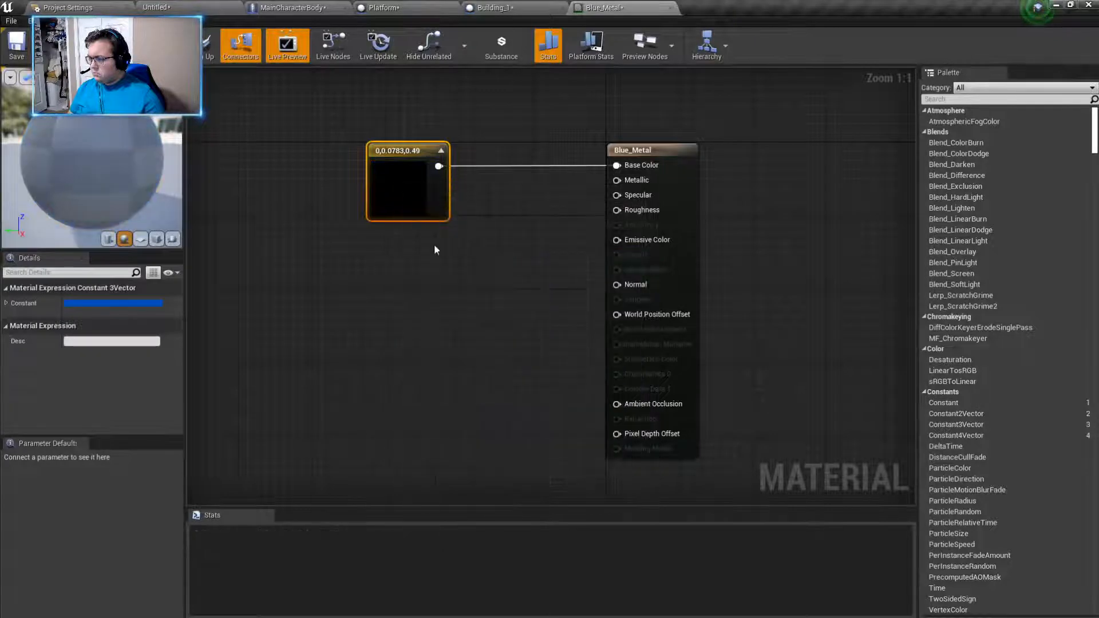
- Connect a new Constant node to the Metallic input and place it beneath the colour node
left_click_drag(617, 180, 489, 256)
type("const")
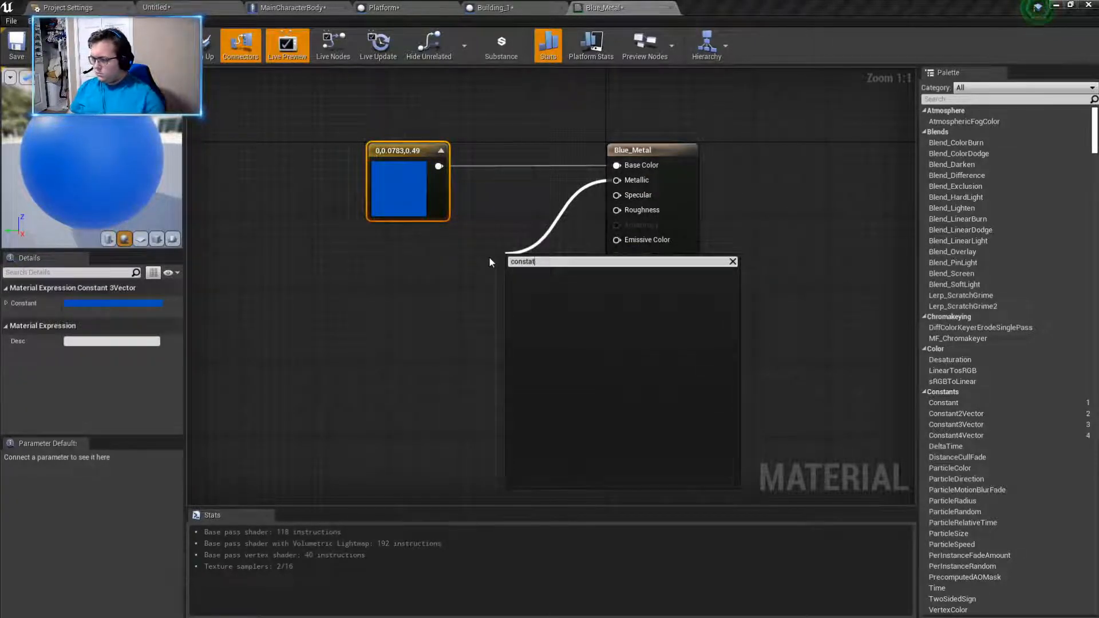
left_click(521, 284)
left_click_drag(521, 283, 403, 246)
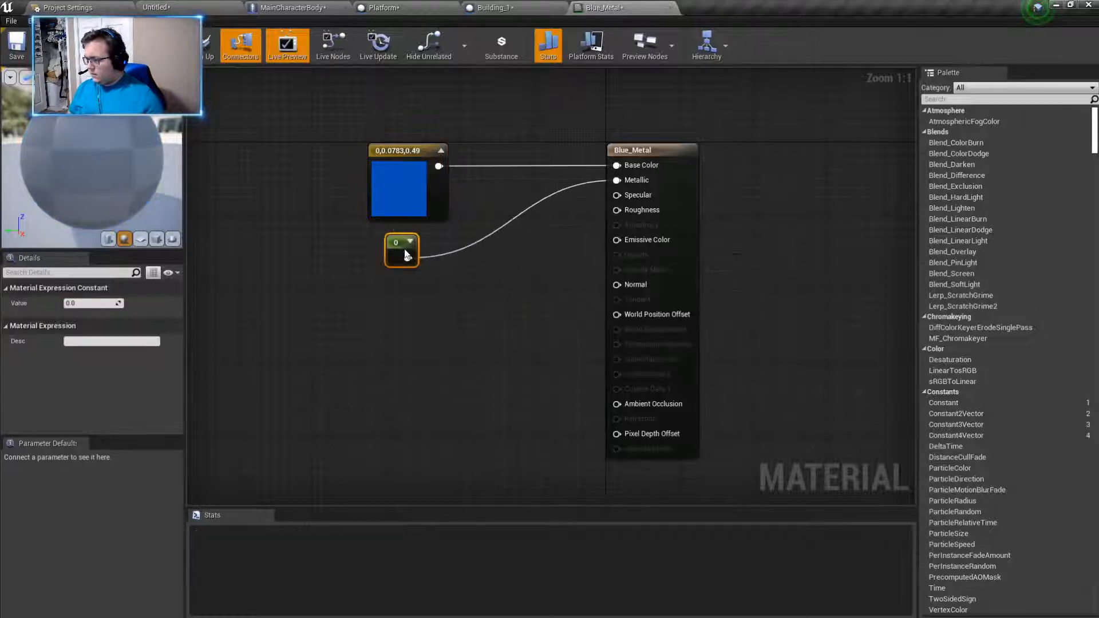
- Connect another Constant node to the Roughness input and place it beneath the Metallic constant
left_click_drag(617, 210, 399, 324)
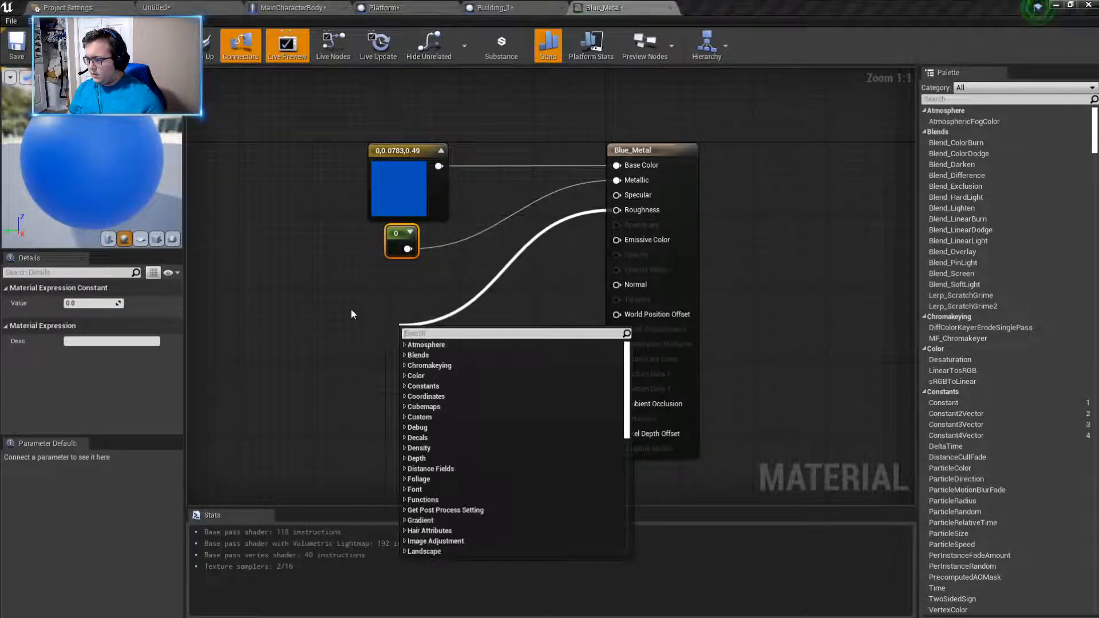
type("constat")
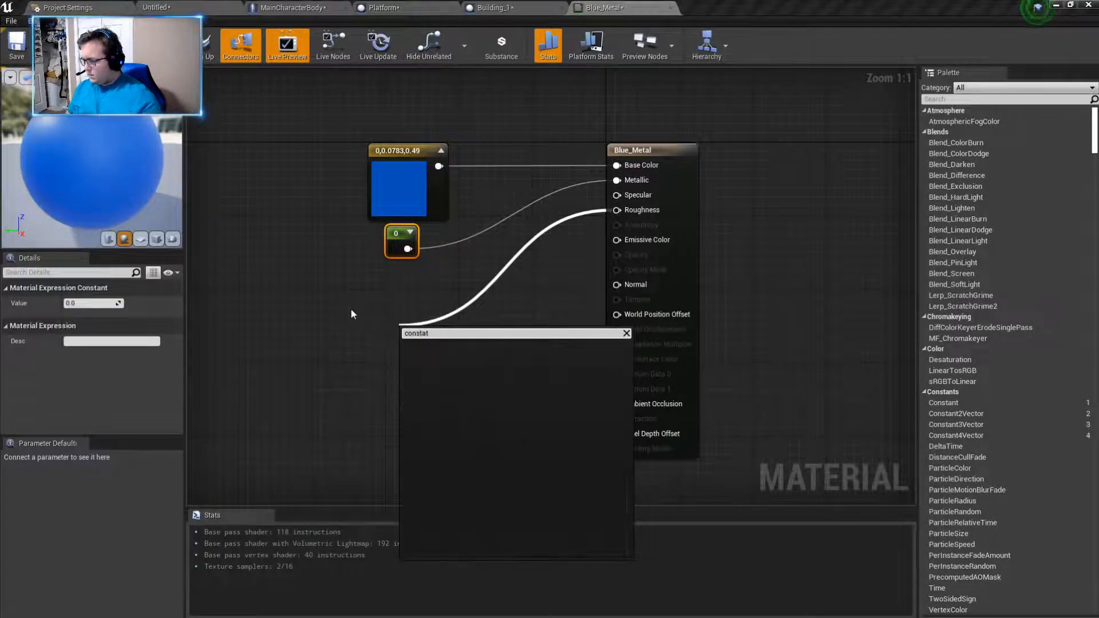
key("BackSpace")
type("nt")
left_click(437, 355)
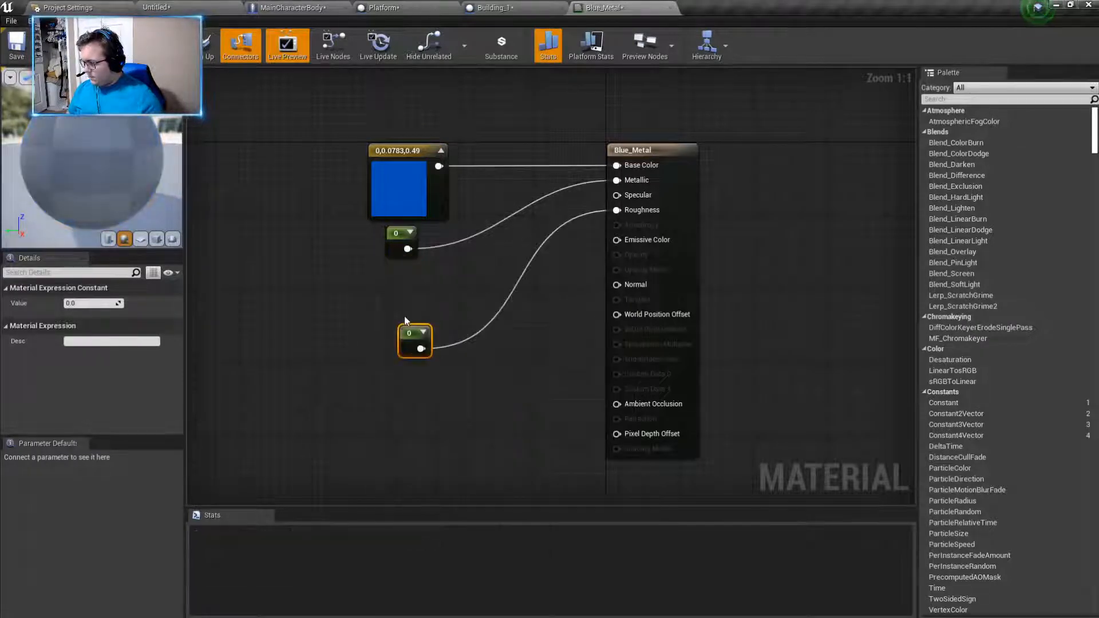
left_click_drag(404, 339, 391, 277)
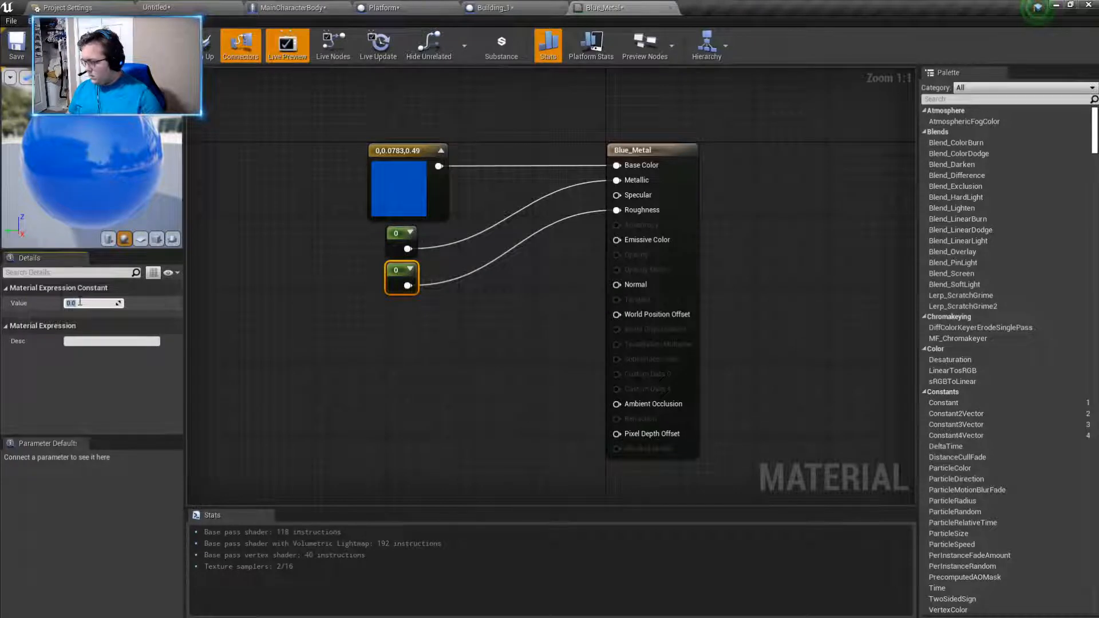
- Try 21 and then 2 as the value of the Roughness constant
type("21")
key("Return")
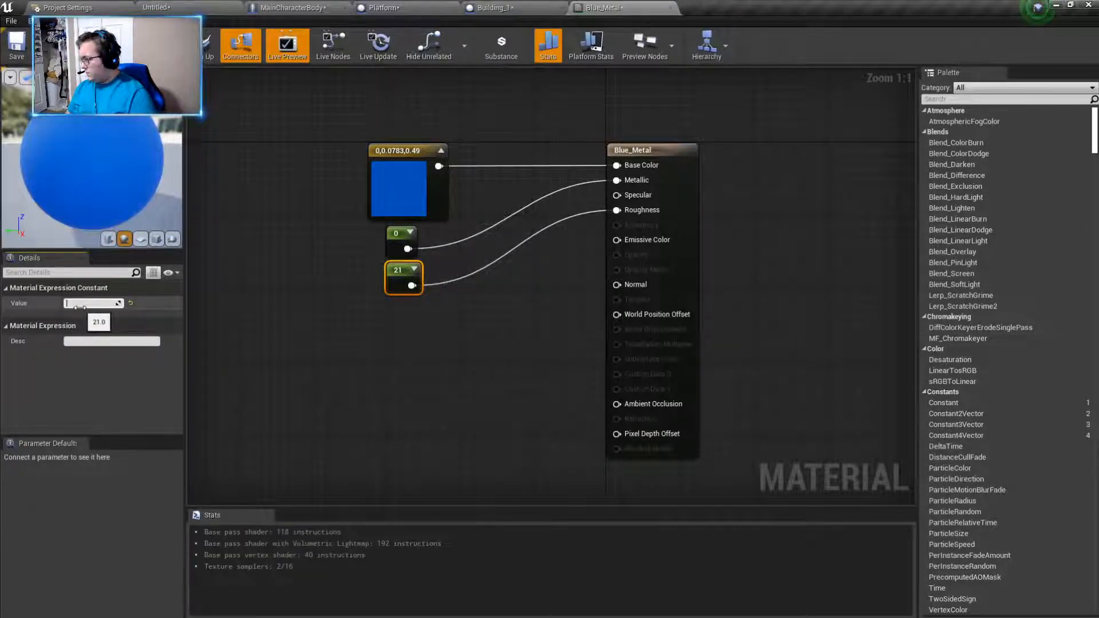
type("2")
key("Return")
left_click(307, 311)
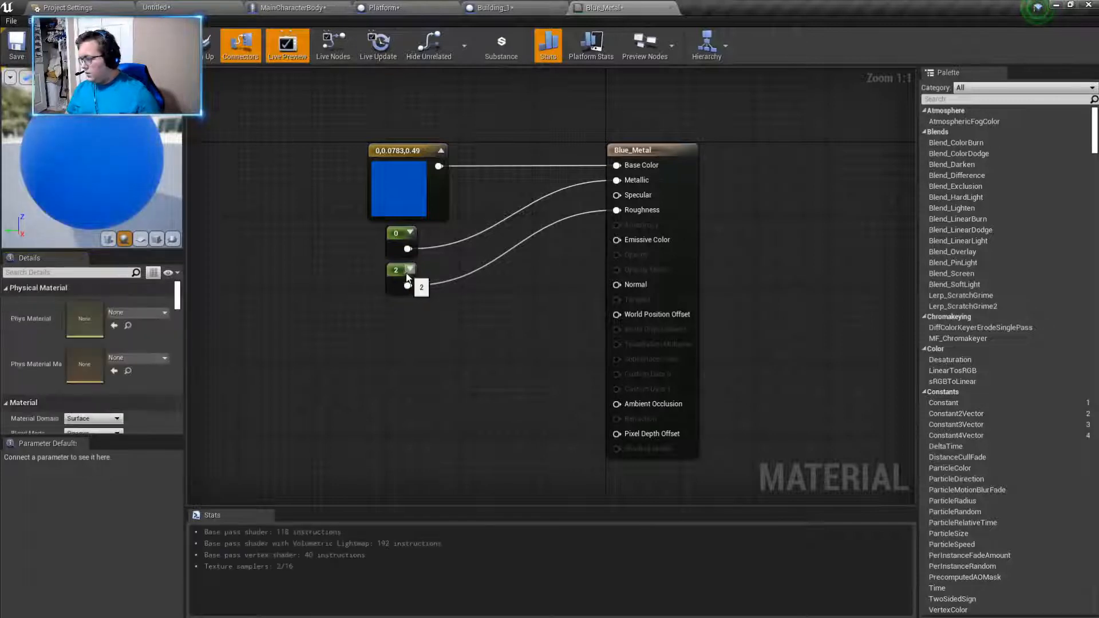
- Expand the Roughness constant's preview and set its value to 0.25
left_click(410, 269)
left_click(392, 275)
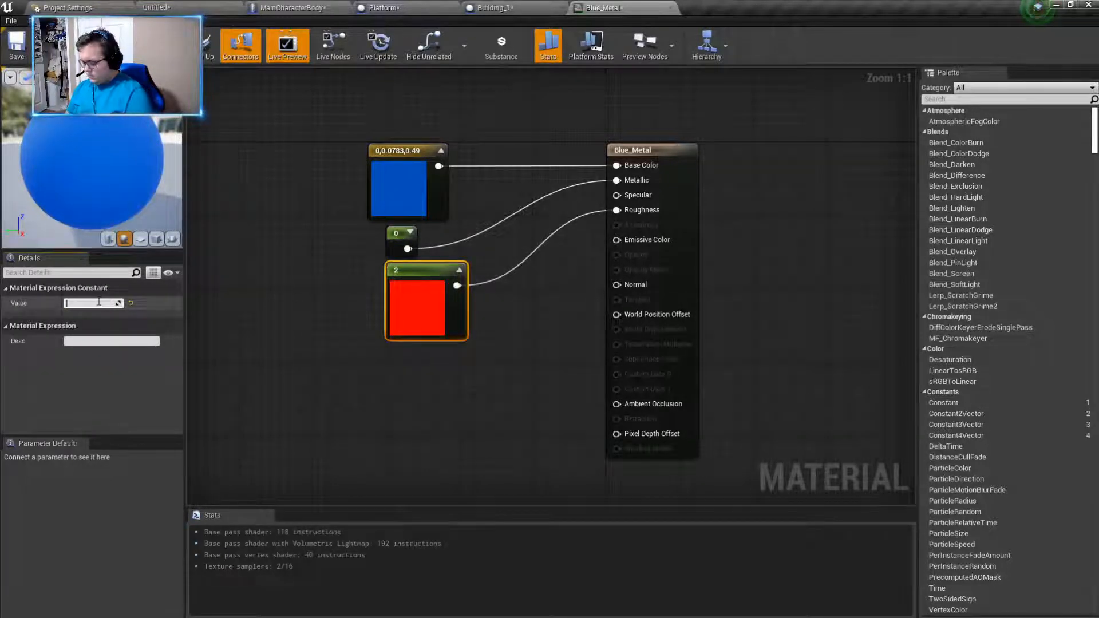
key("Return")
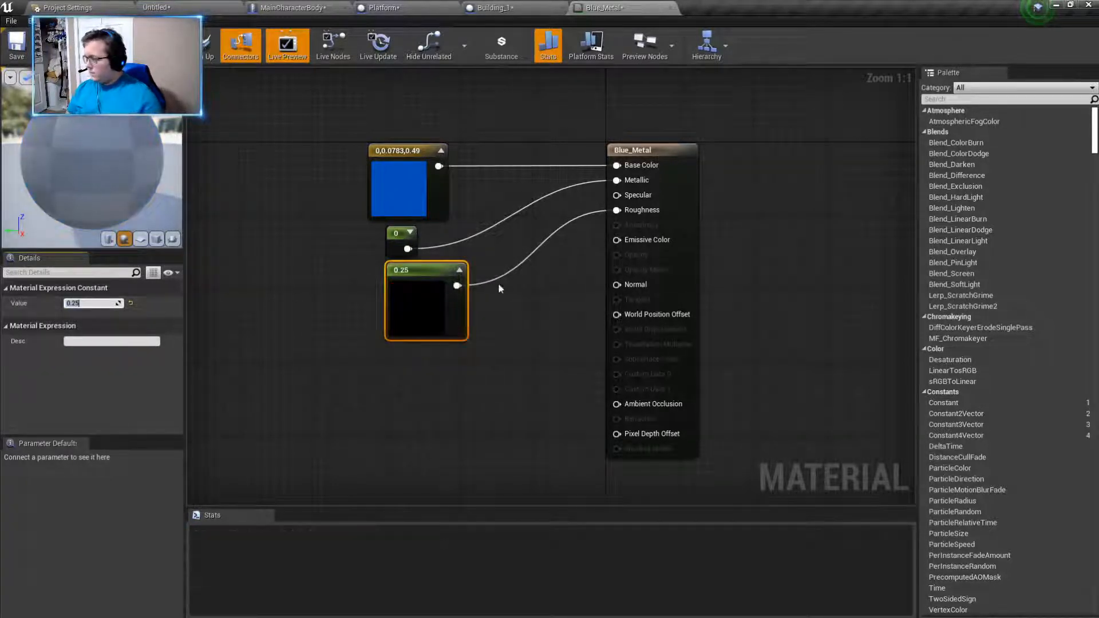
- Set the Metallic constant's value to 21 and apply the Blue_Metal material changes
left_click(401, 242)
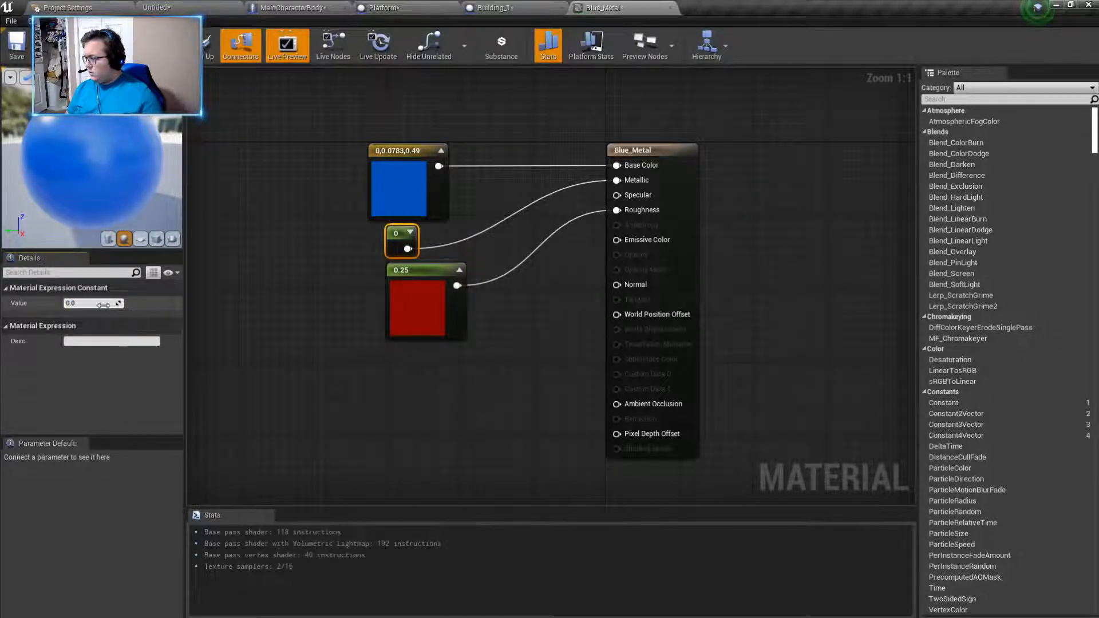
type("2")
key("Return")
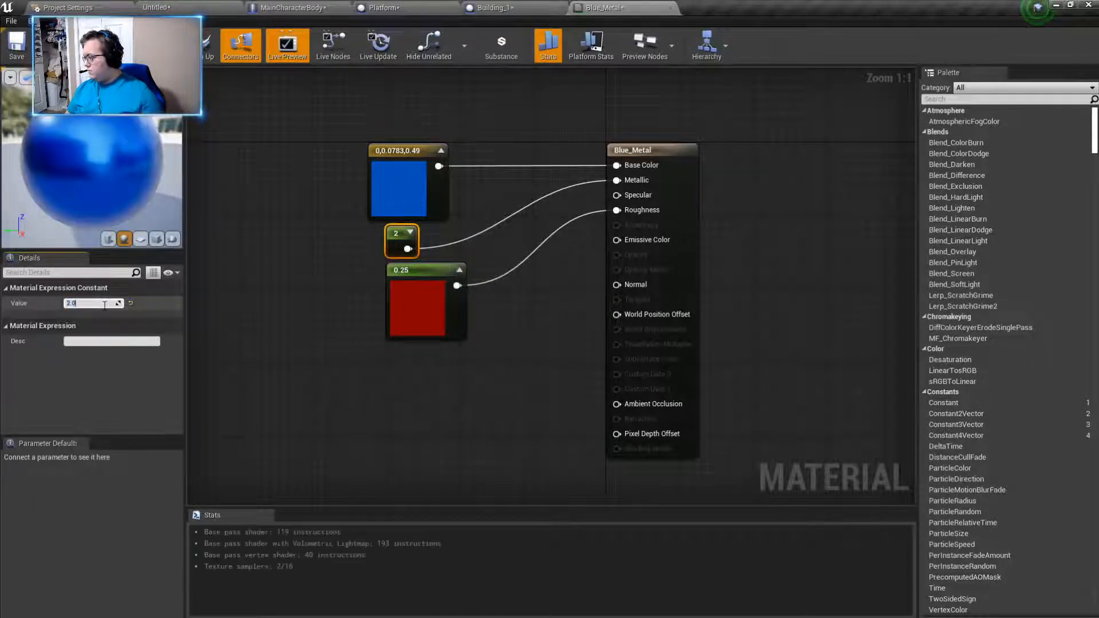
type("1")
key("Return")
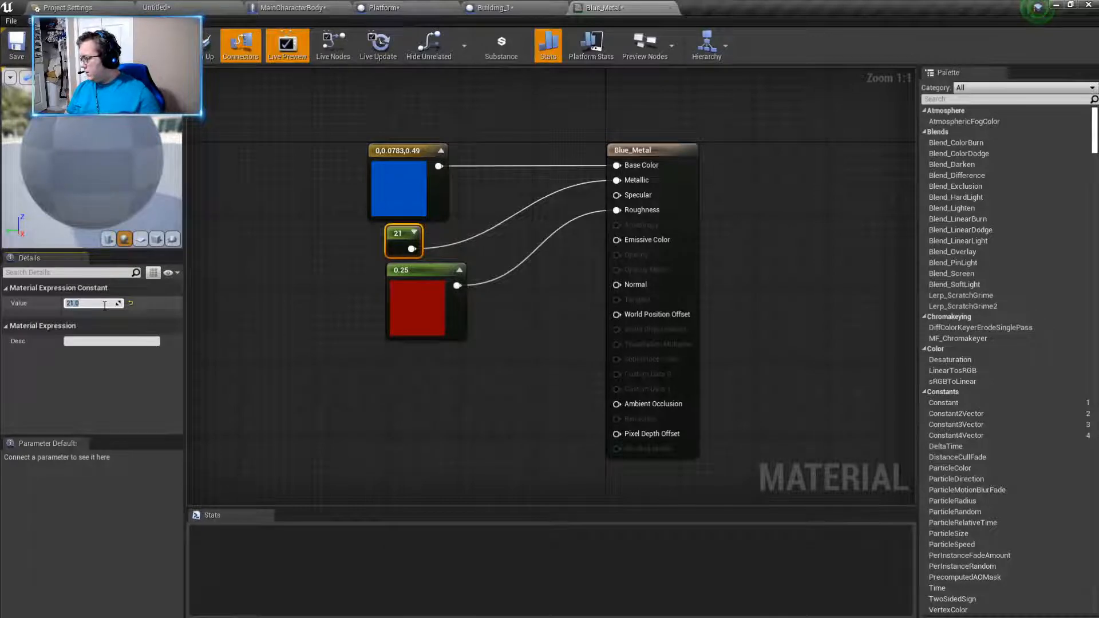
left_click(314, 307)
left_click(400, 284)
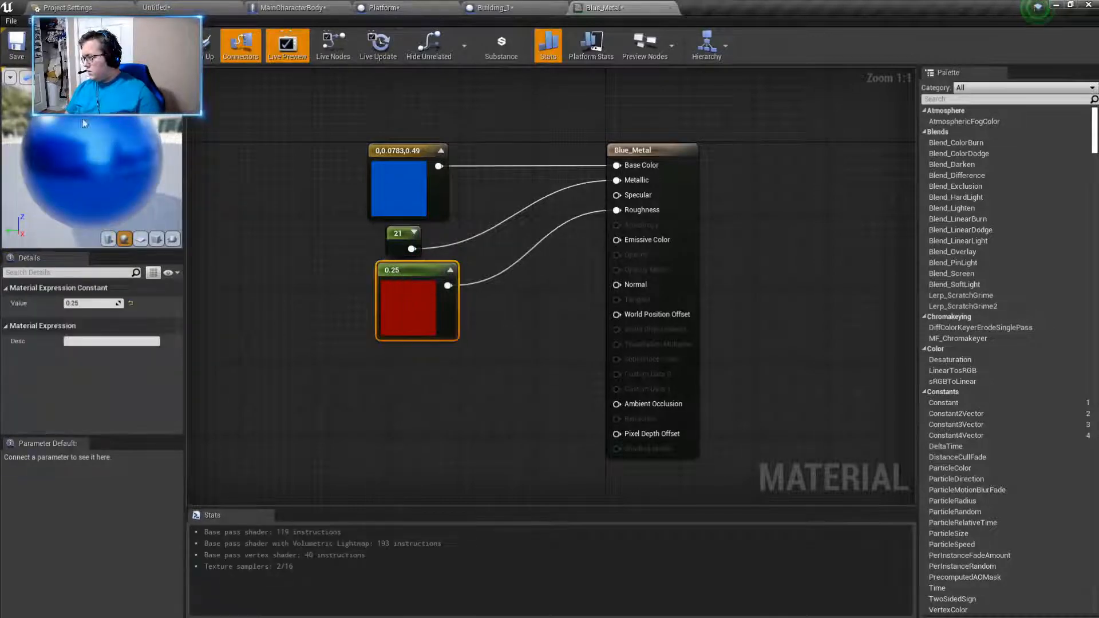
left_click(97, 50)
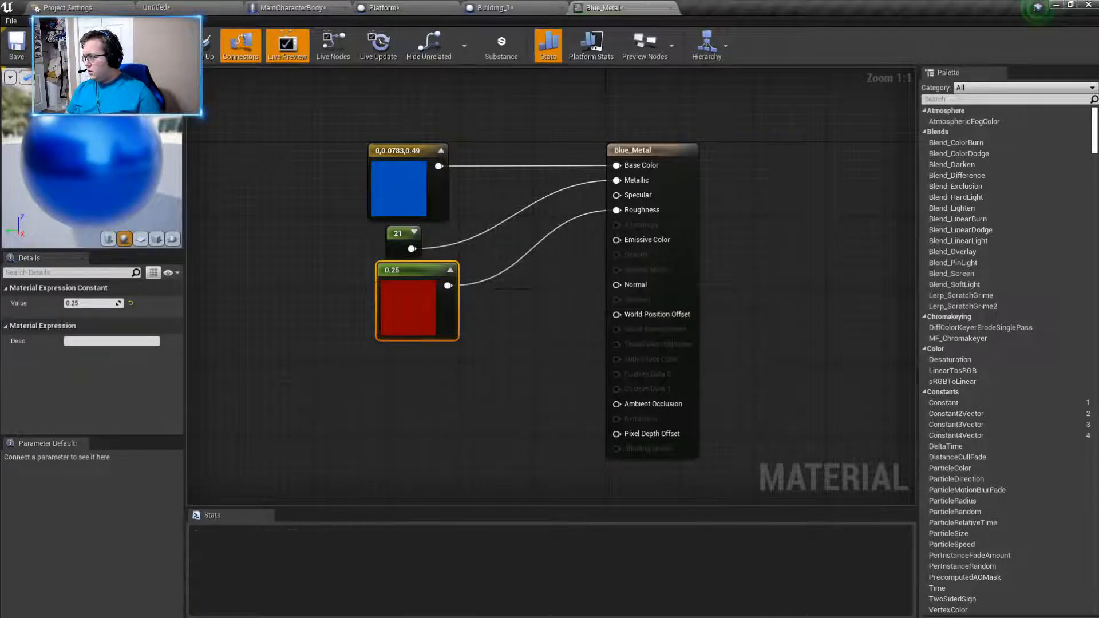
- Return to the level and assign the Blue_Metal material to the selected corridor wall, Cube10
left_click(182, 6)
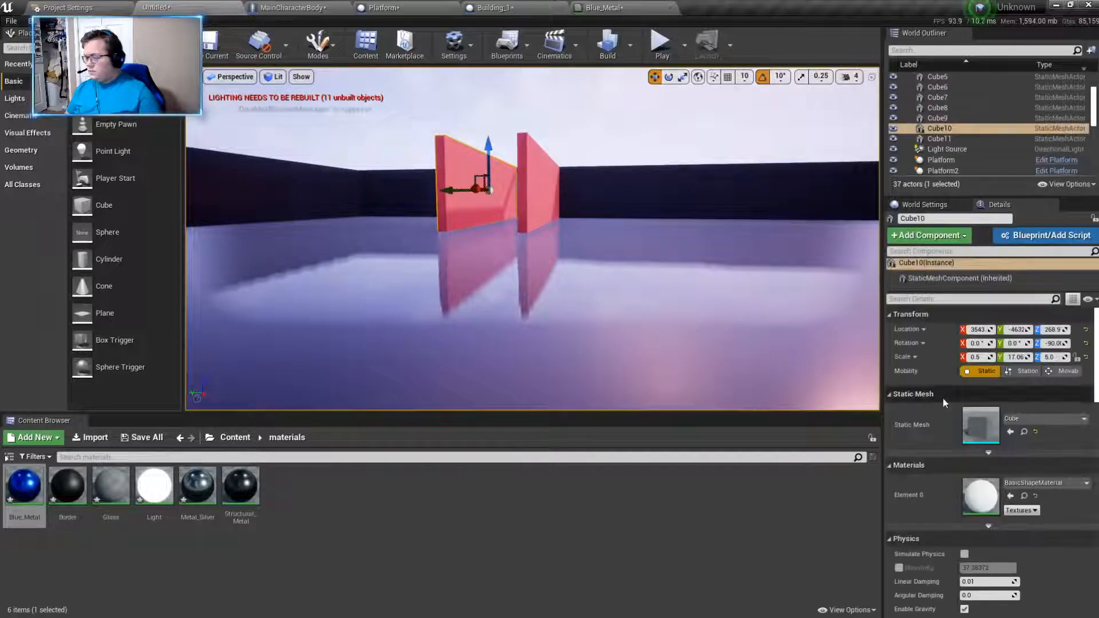
left_click(1056, 484)
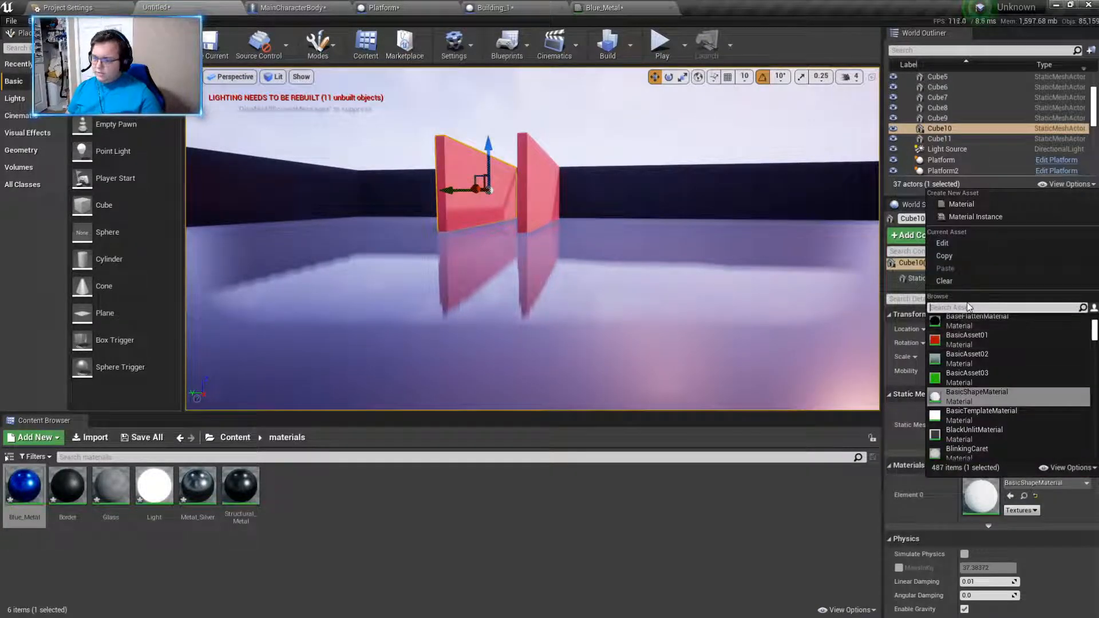
type("blue")
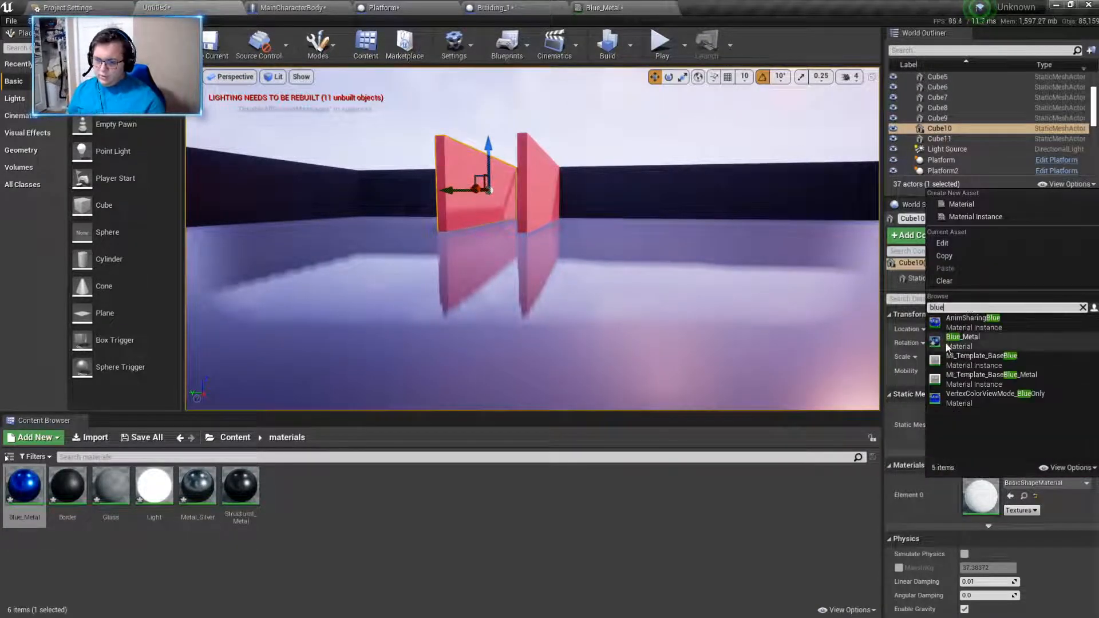
left_click(946, 342)
- Select the other corridor wall, Cube11, and assign it the Blue_Metal material
key("w")
mouse_move(684, 375)
right_mouse_down()
mouse_move(686, 320)
mouse_move(684, 376)
right_mouse_up()
left_click(685, 376)
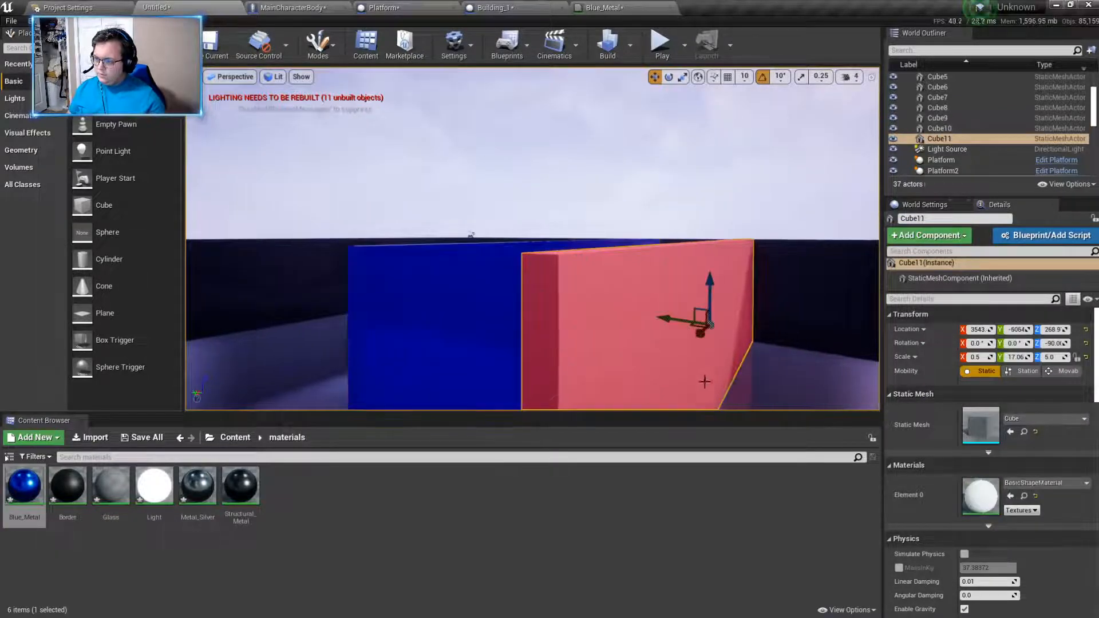
left_click(1021, 482)
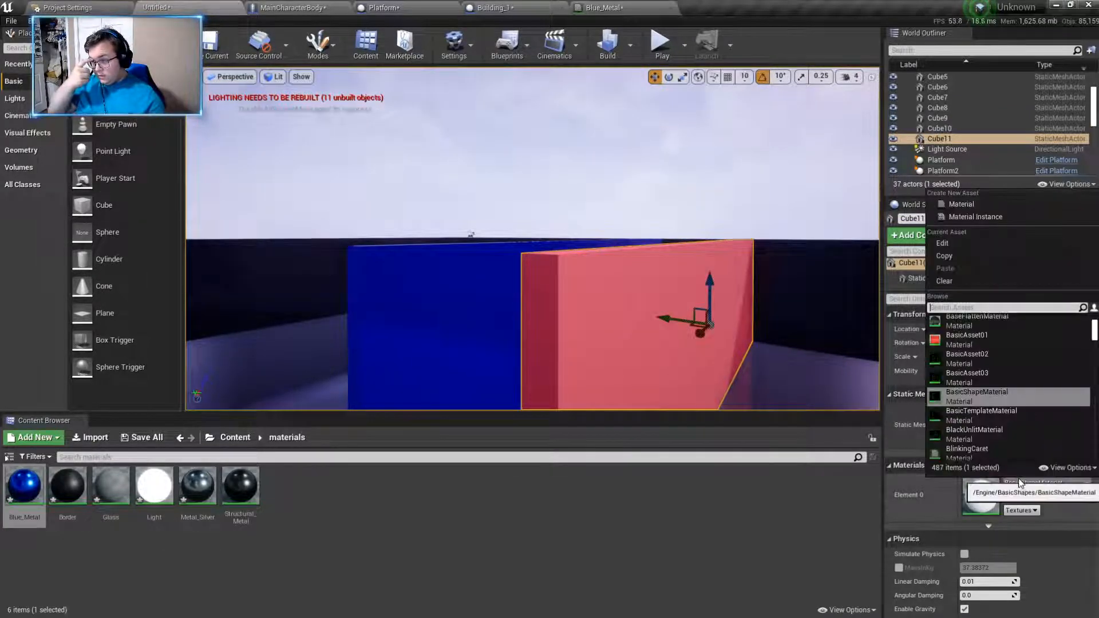
type("ble")
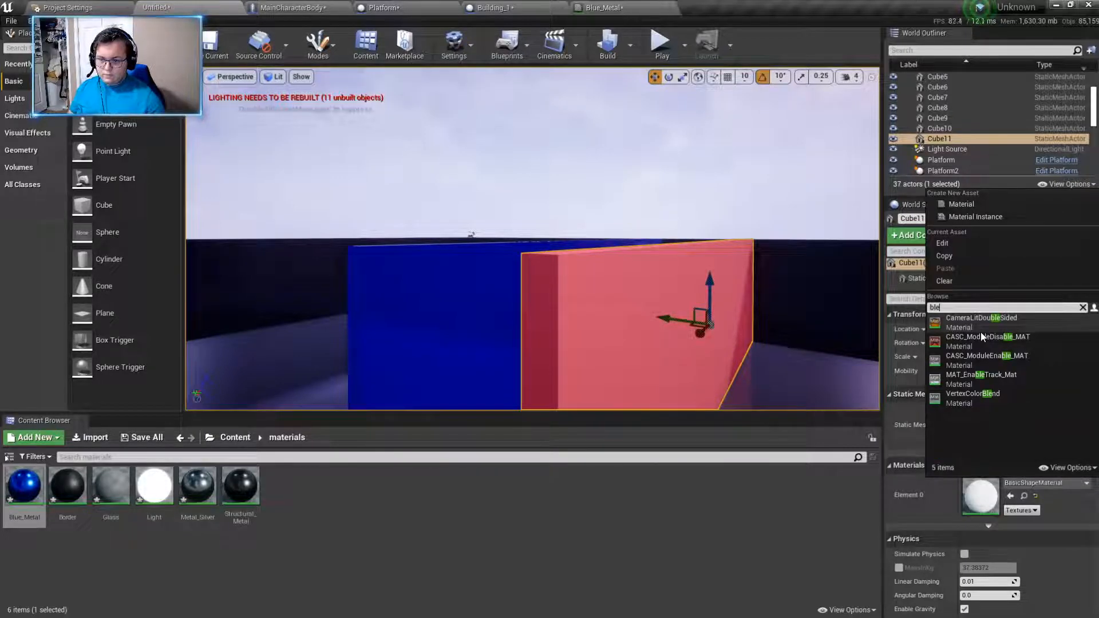
key("BackSpace")
type("i")
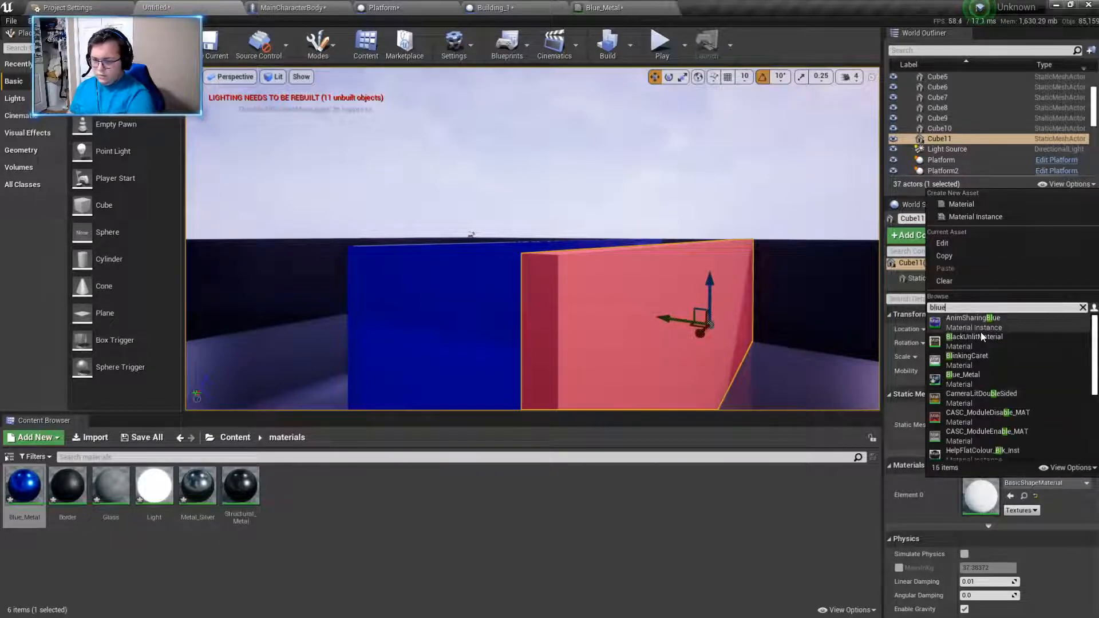
key("BackSpace")
type("ue")
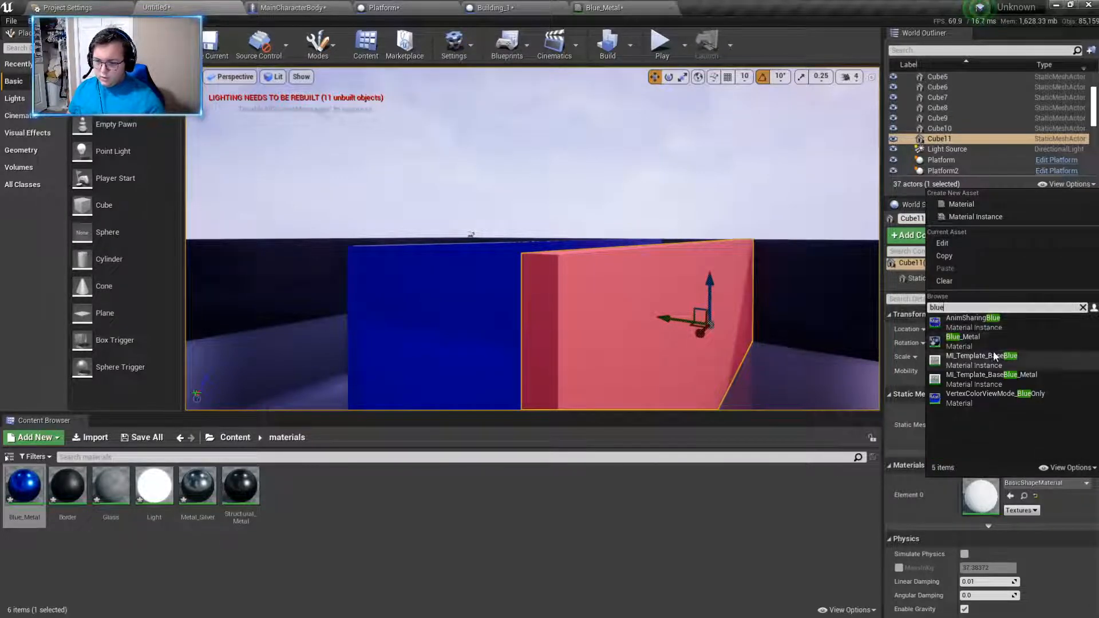
left_click(973, 341)
- Play the level, walk through the entrance corridor to inspect the blue walls, and stop playing
left_click(661, 52)
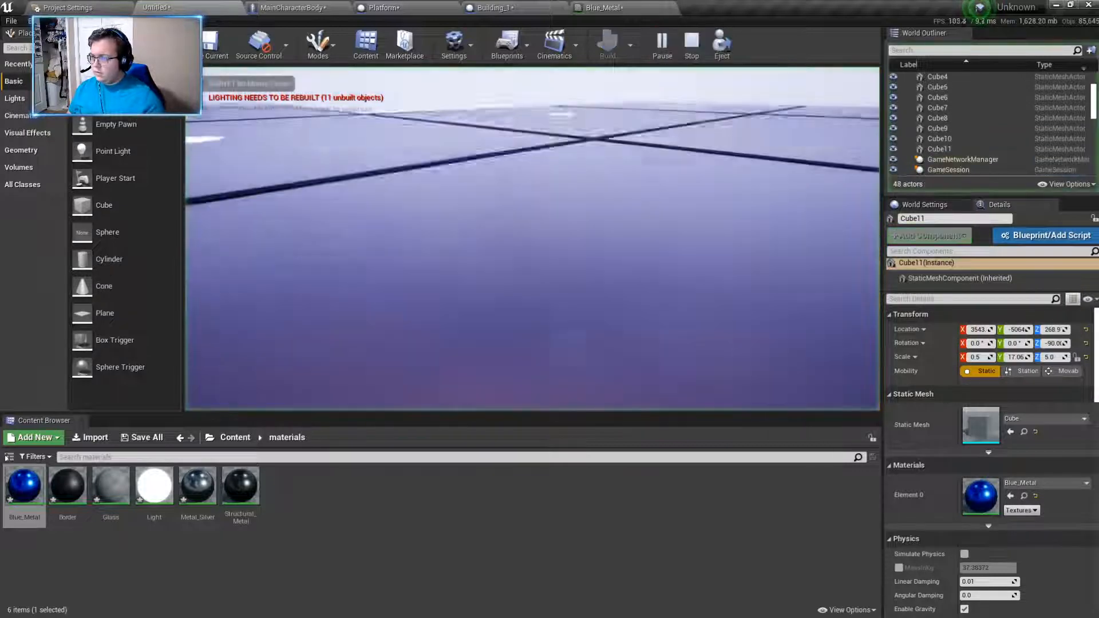
key("w")
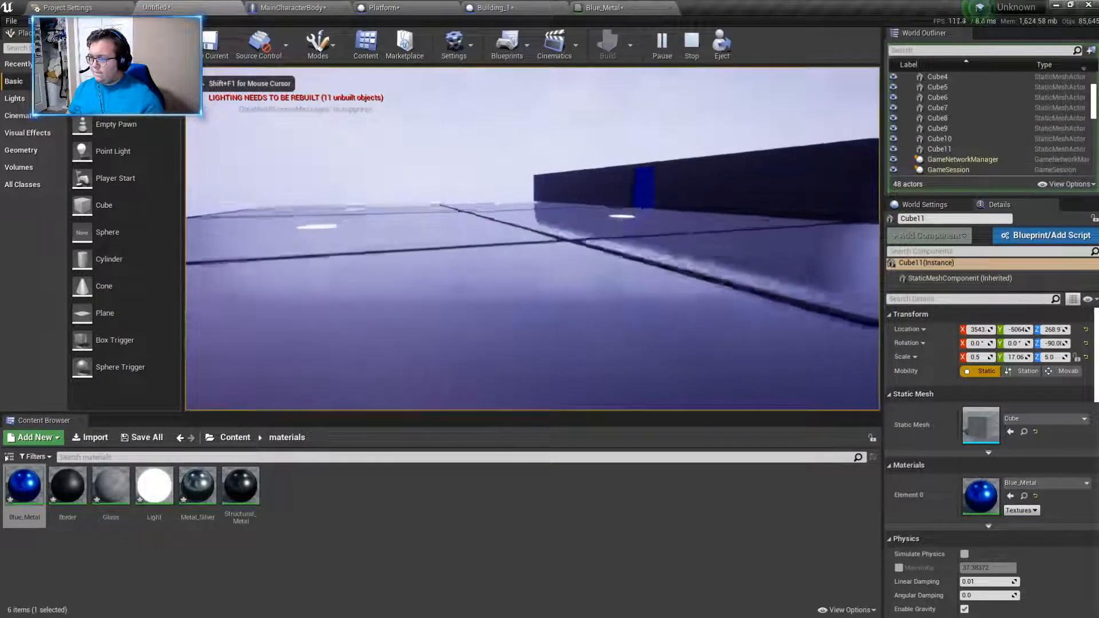
key("w")
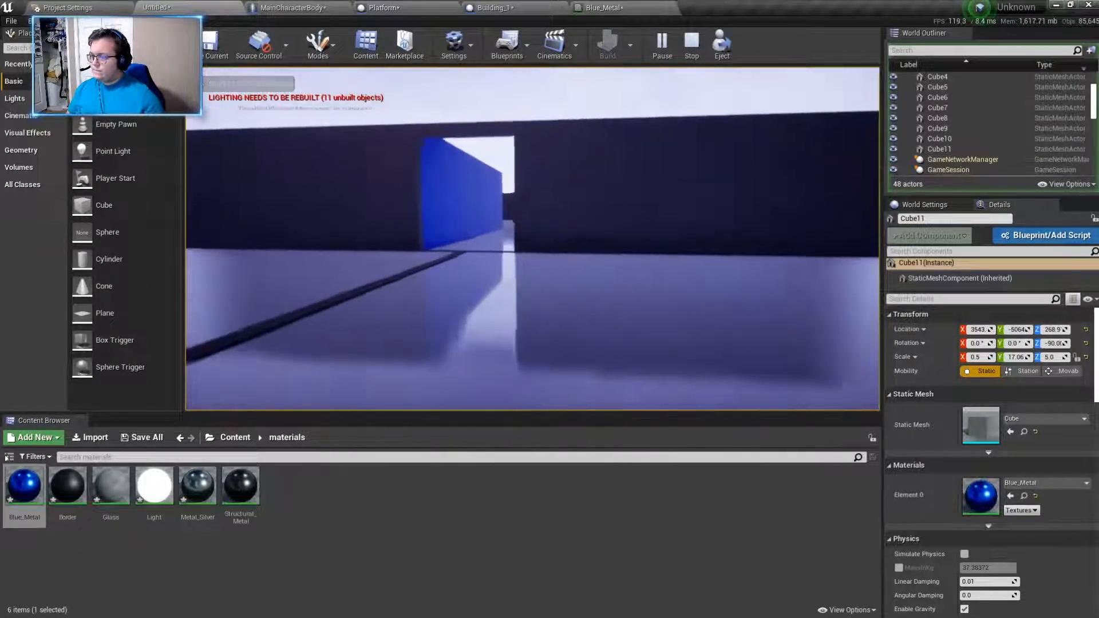
key("w")
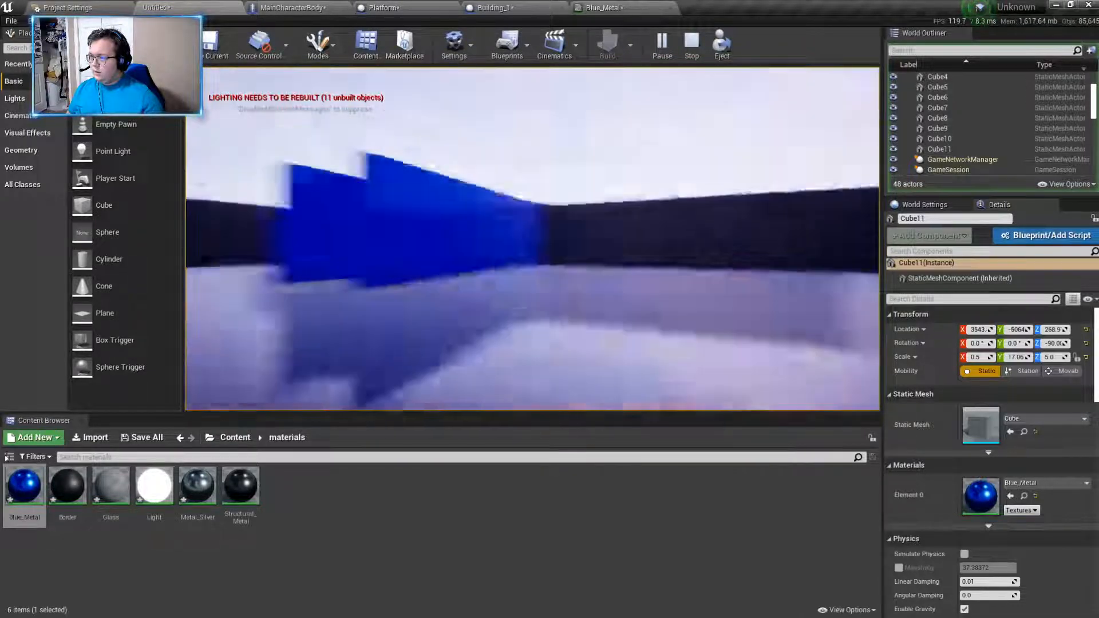
key("s")
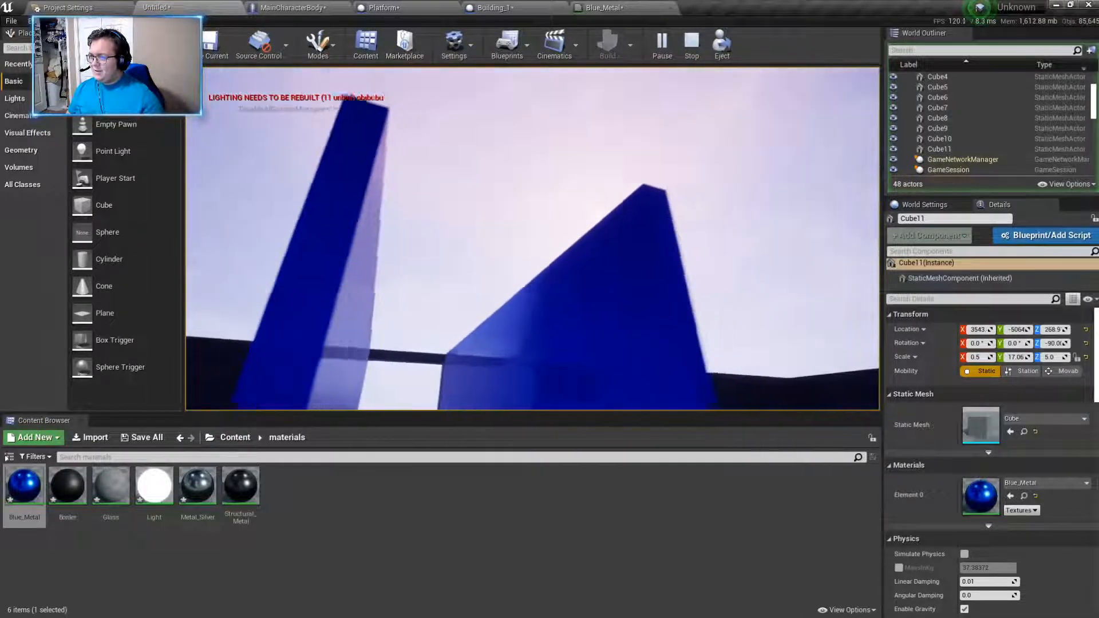
key("d")
key("w")
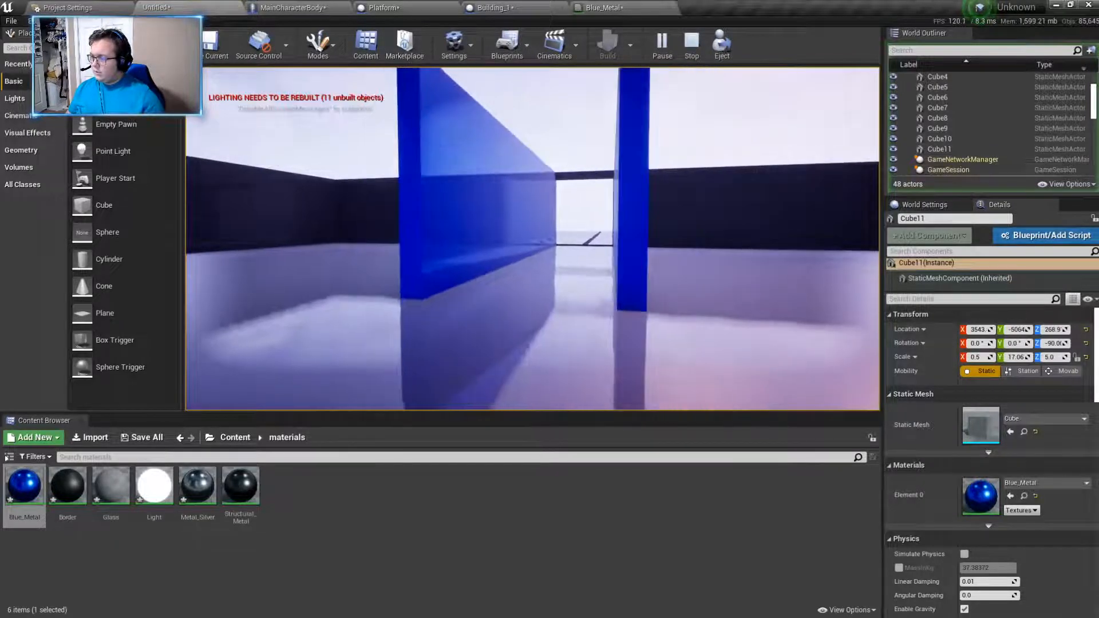
key("Escape")
- Create a new material named Gold in the materials folder and open it for editing
right_click(297, 514)
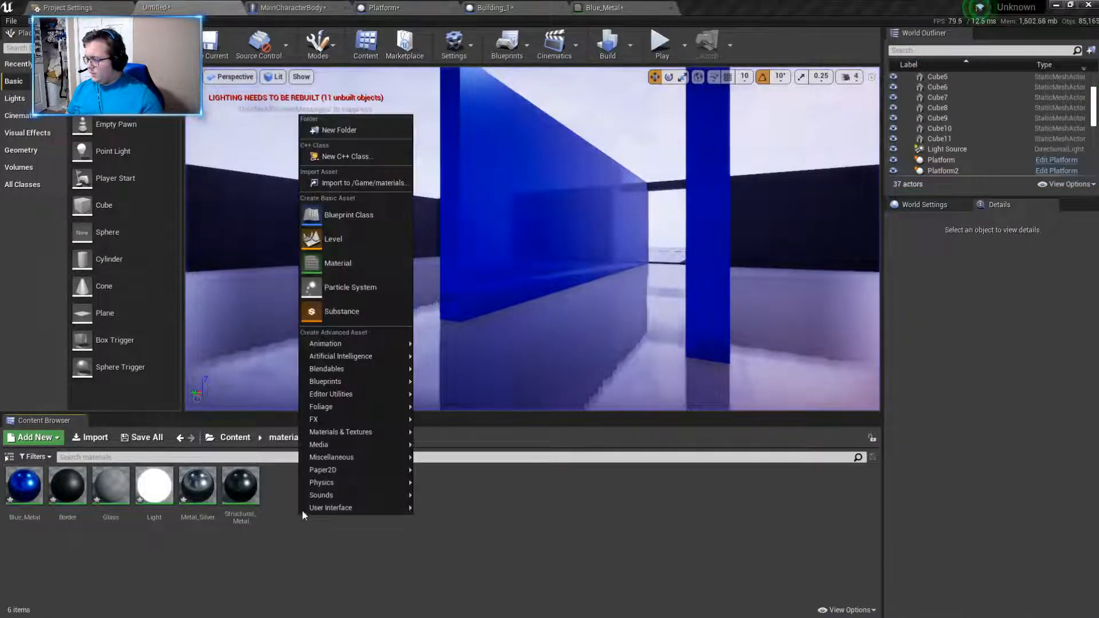
left_click(339, 262)
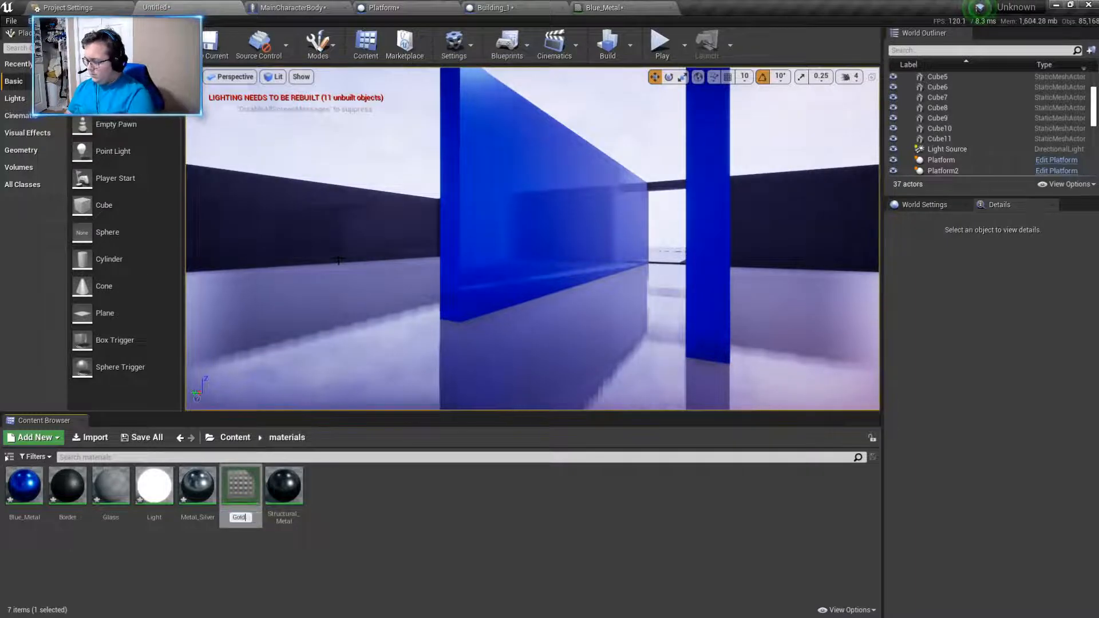
key("Return")
key("Home")
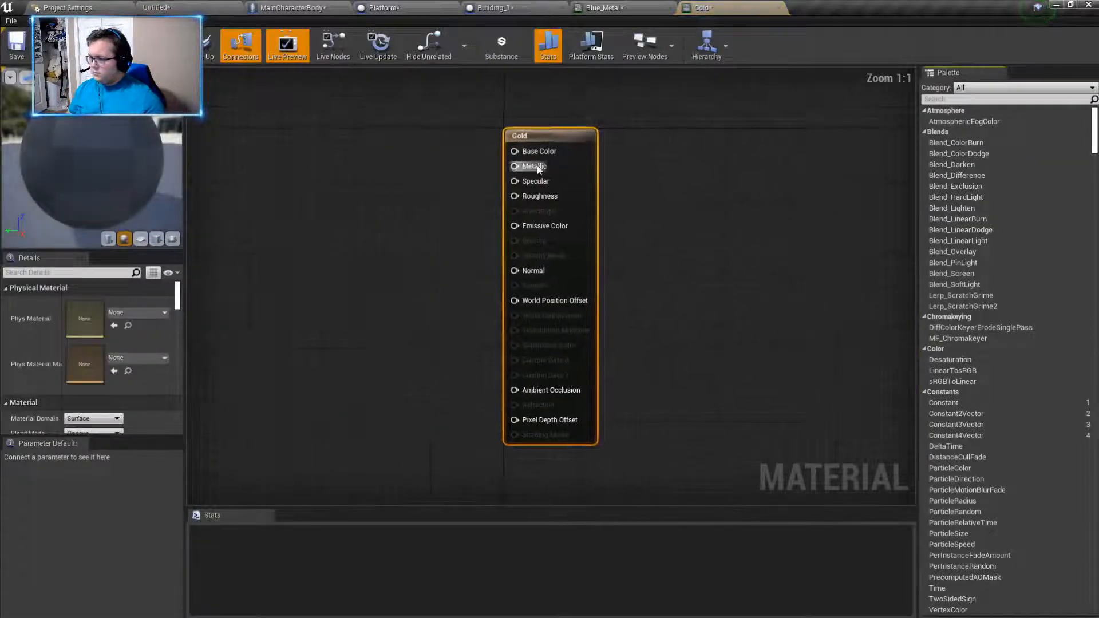
- Connect a new Constant node to the Metallic input and another one to the Roughness input of Gold
left_click_drag(515, 166, 331, 184)
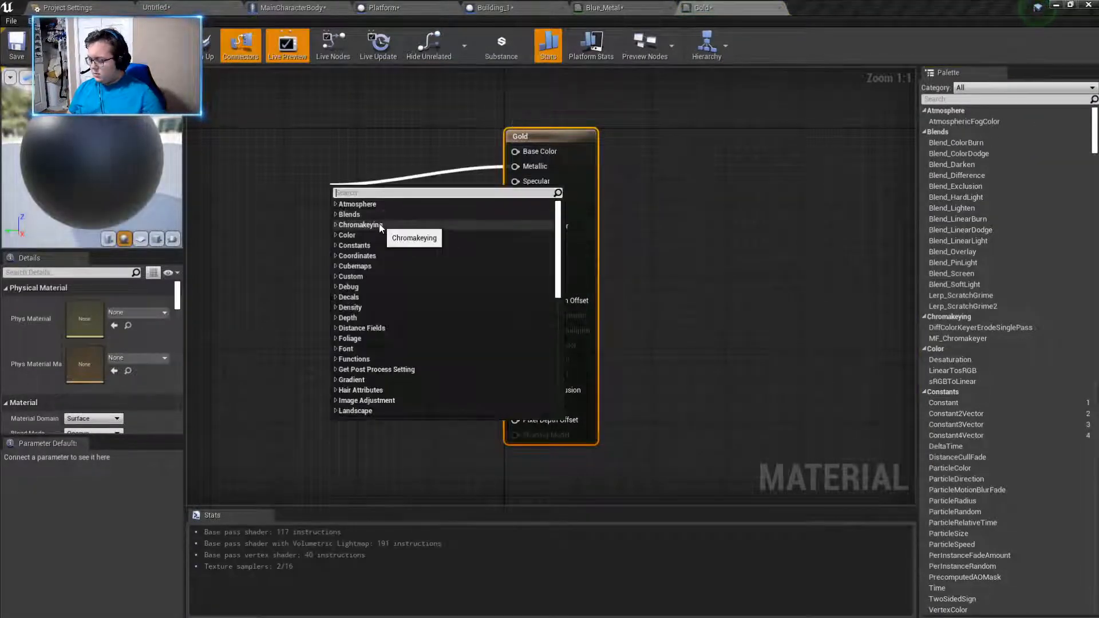
type("constant")
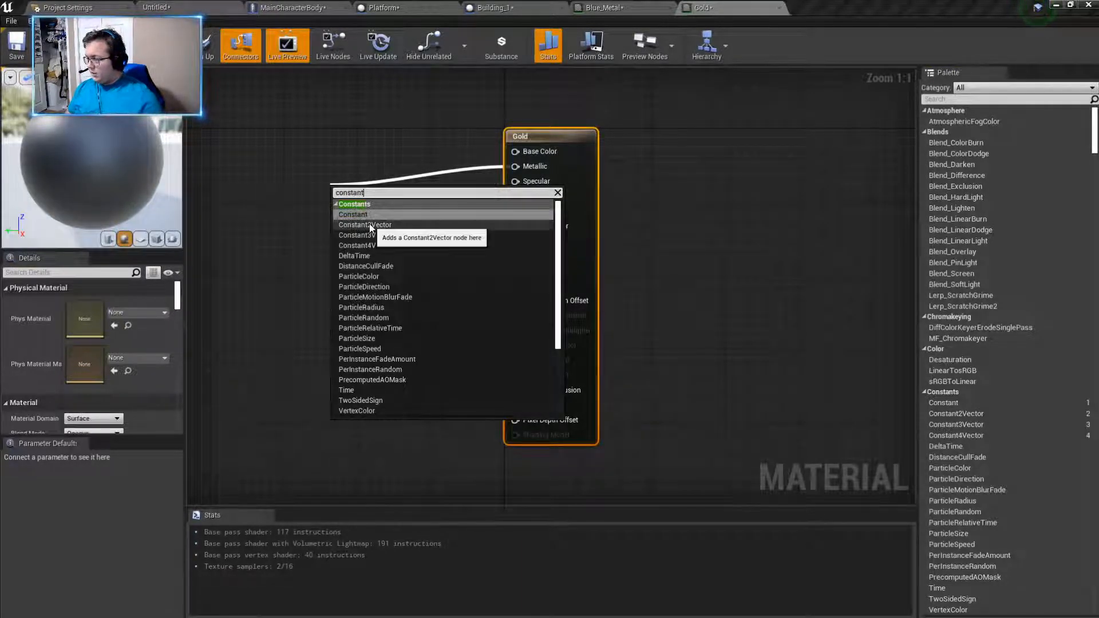
key("Return")
left_click_drag(515, 195, 322, 267)
type("constan t")
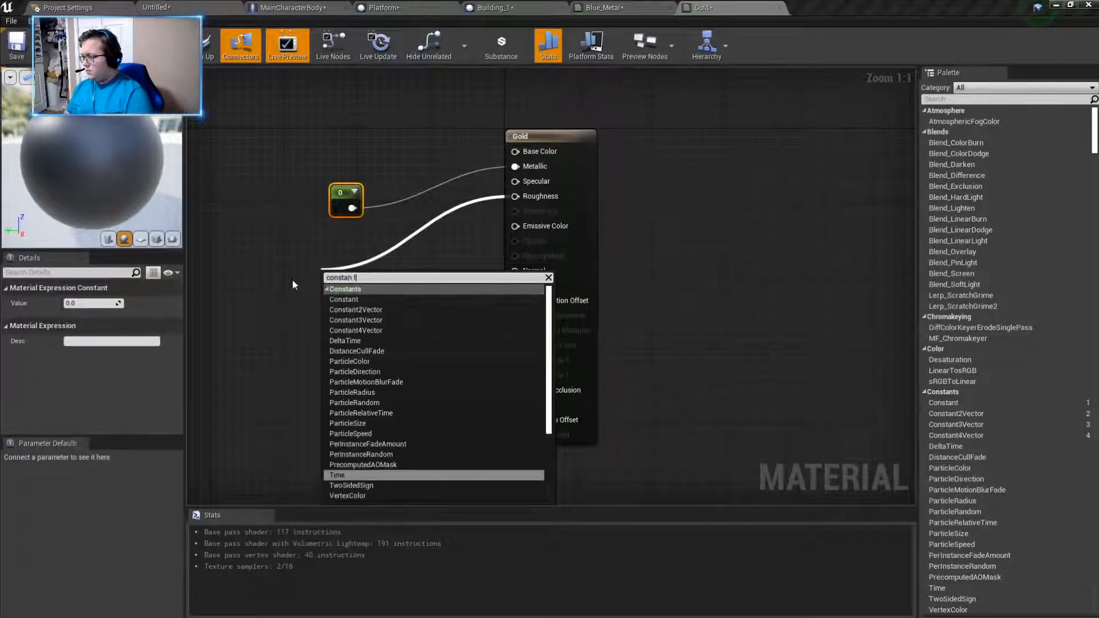
left_click(352, 299)
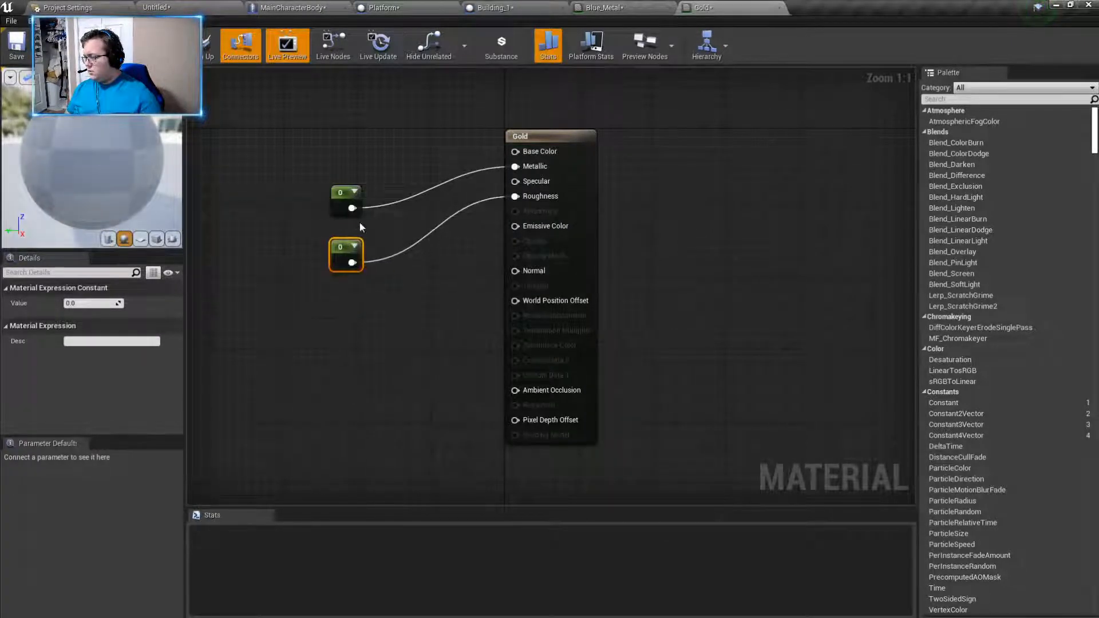
- Connect a new Constant3Vector node to the Base Color input and place it above the two constants
left_click_drag(515, 151, 285, 129)
type("constan")
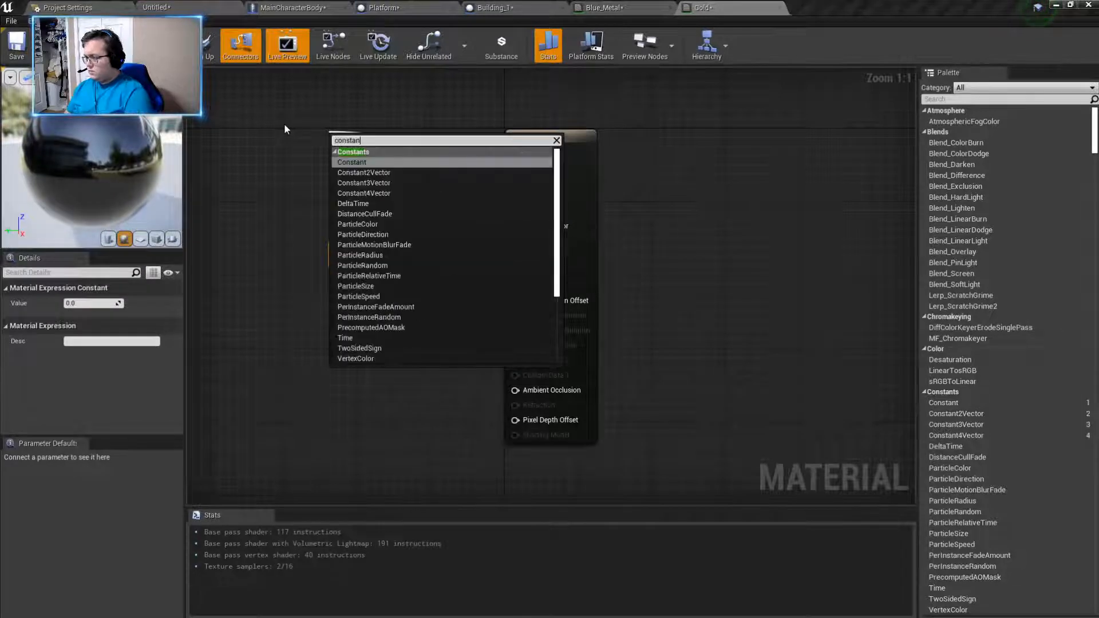
left_click(360, 181)
left_click_drag(353, 149, 280, 100)
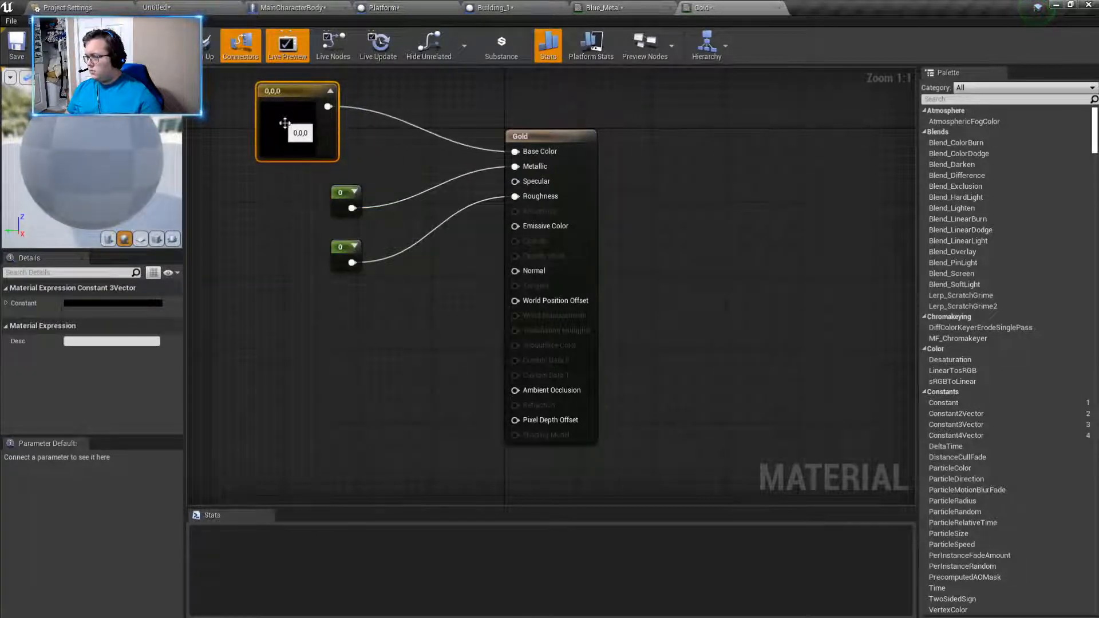
- Set the Constant3Vector feeding Gold's Base Color to a saturated golden yellow with R 1.0, G about 0.724 and B 0.0
double_click(295, 121)
left_click(390, 258)
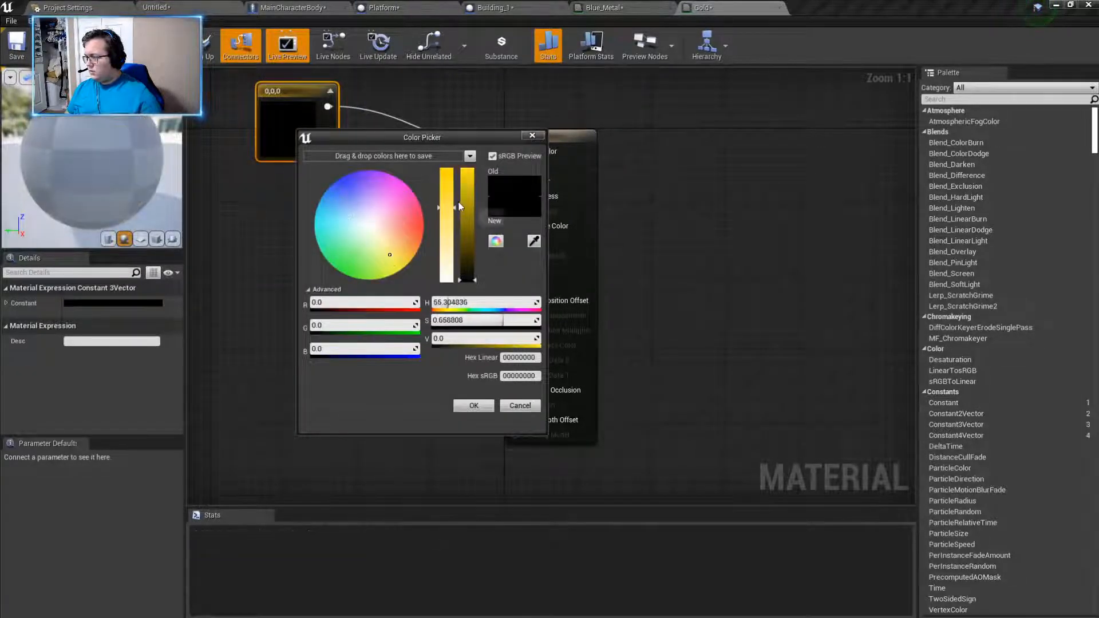
mouse_move(466, 245)
left_mouse_down()
mouse_move(467, 262)
mouse_move(467, 247)
left_mouse_up()
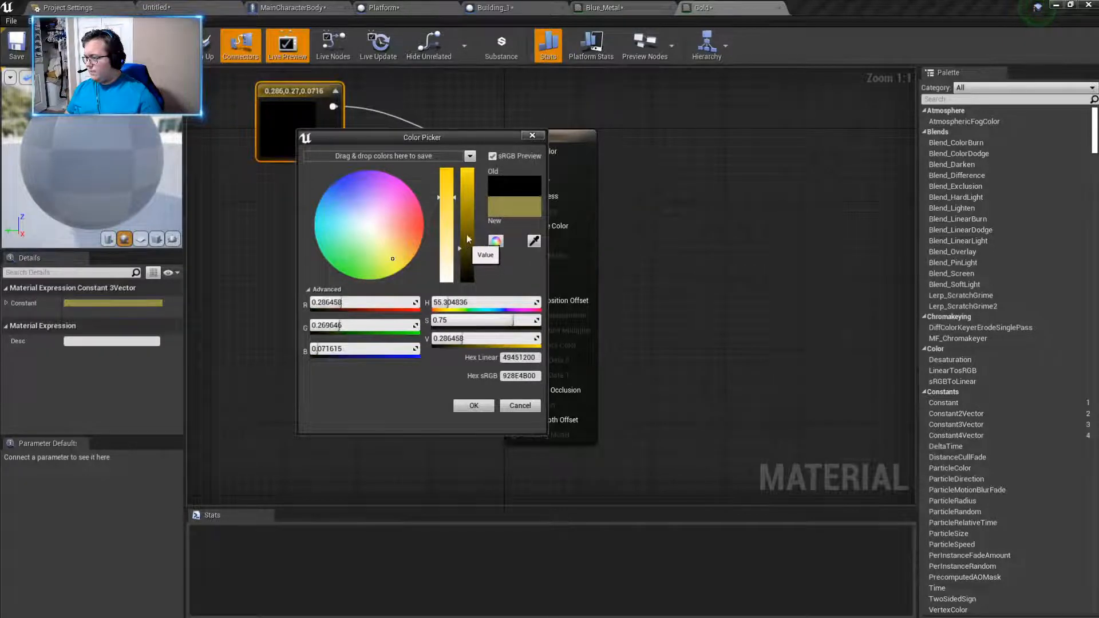
left_click_drag(467, 194, 470, 148)
left_click_drag(446, 198, 466, 187)
left_click(401, 258)
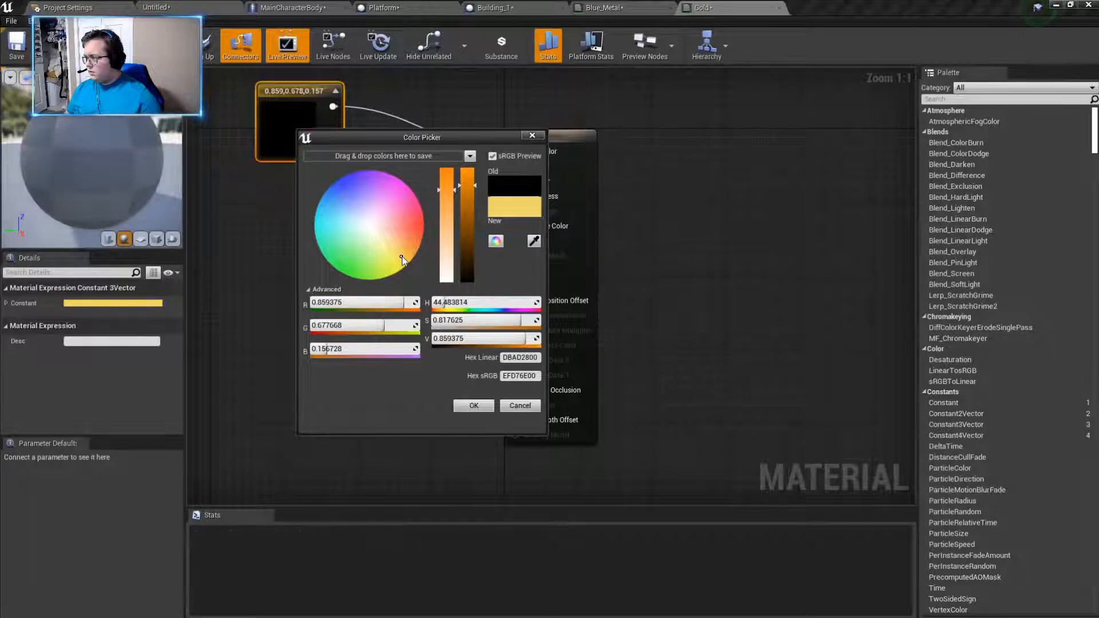
left_click_drag(402, 257, 404, 256)
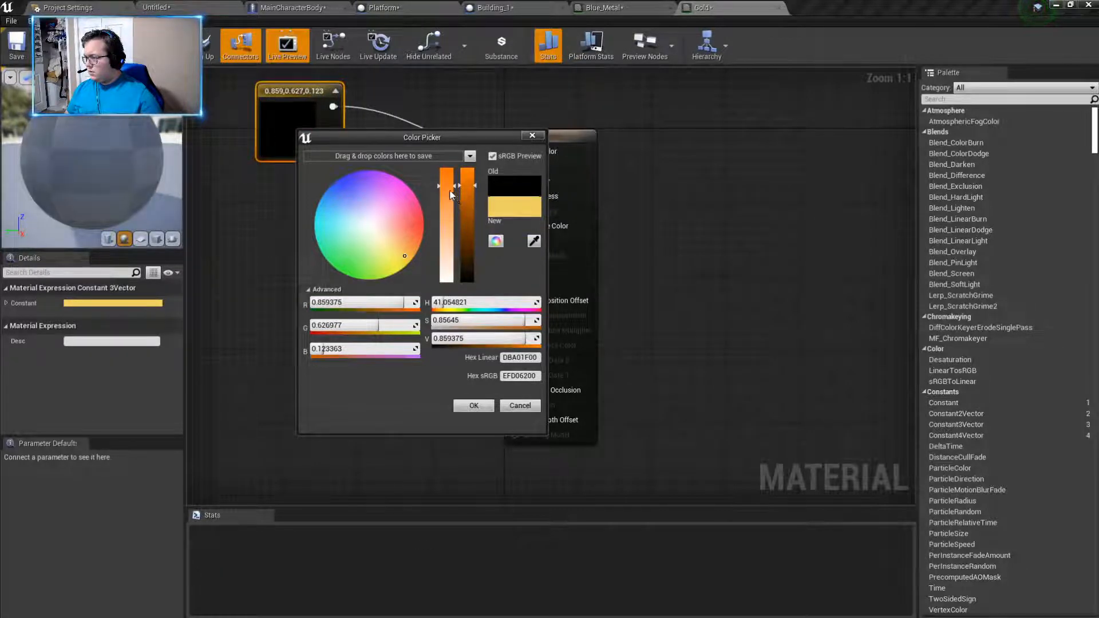
left_click_drag(464, 188, 447, 205)
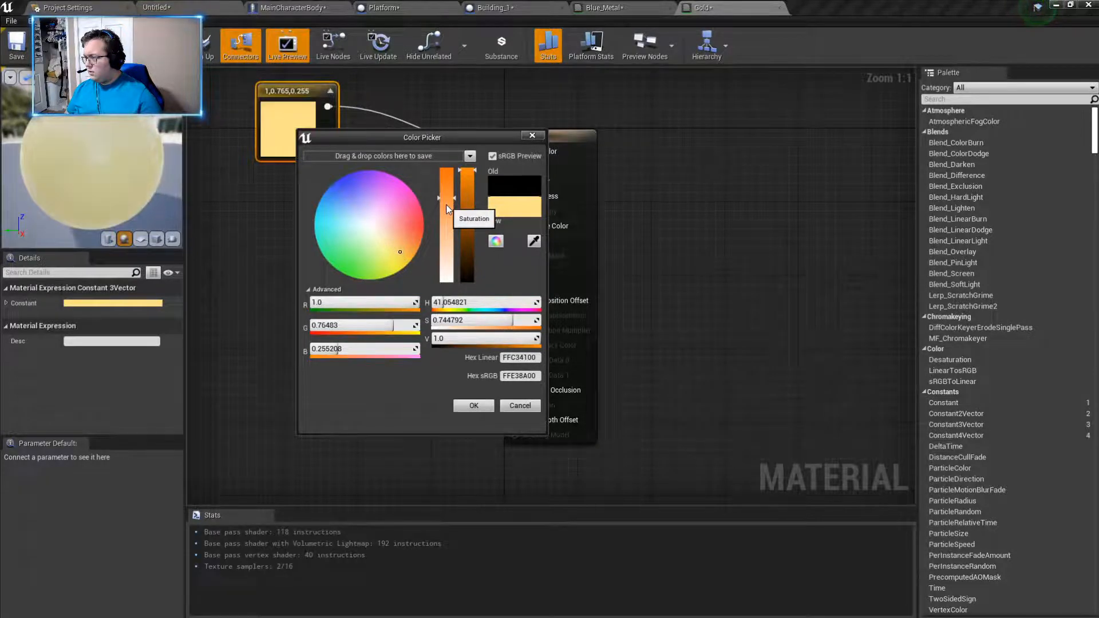
mouse_move(450, 208)
left_mouse_down()
mouse_move(458, 201)
mouse_move(444, 204)
left_mouse_up()
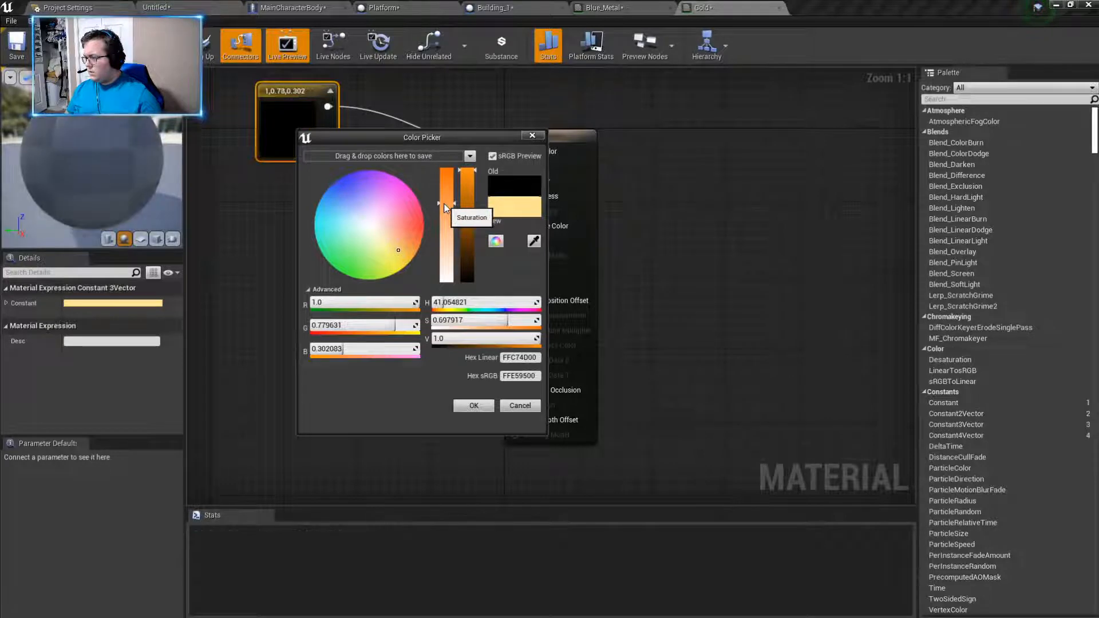
left_click_drag(399, 251, 411, 265)
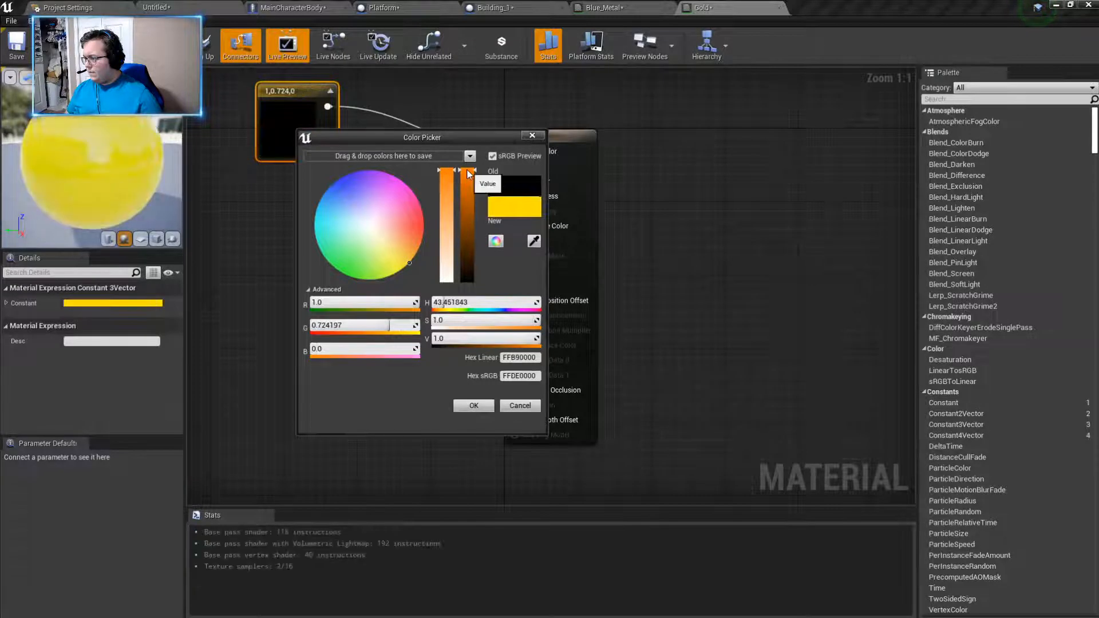
mouse_move(469, 175)
left_mouse_down()
mouse_move(474, 191)
mouse_move(471, 171)
mouse_move(448, 180)
left_mouse_up()
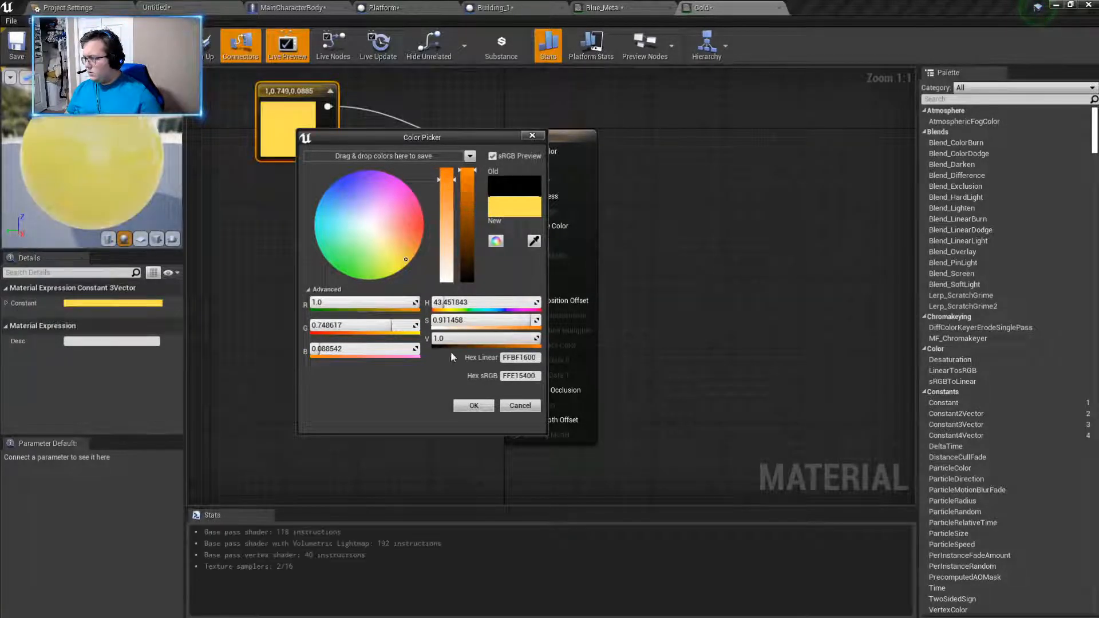
left_click_drag(440, 186, 441, 168)
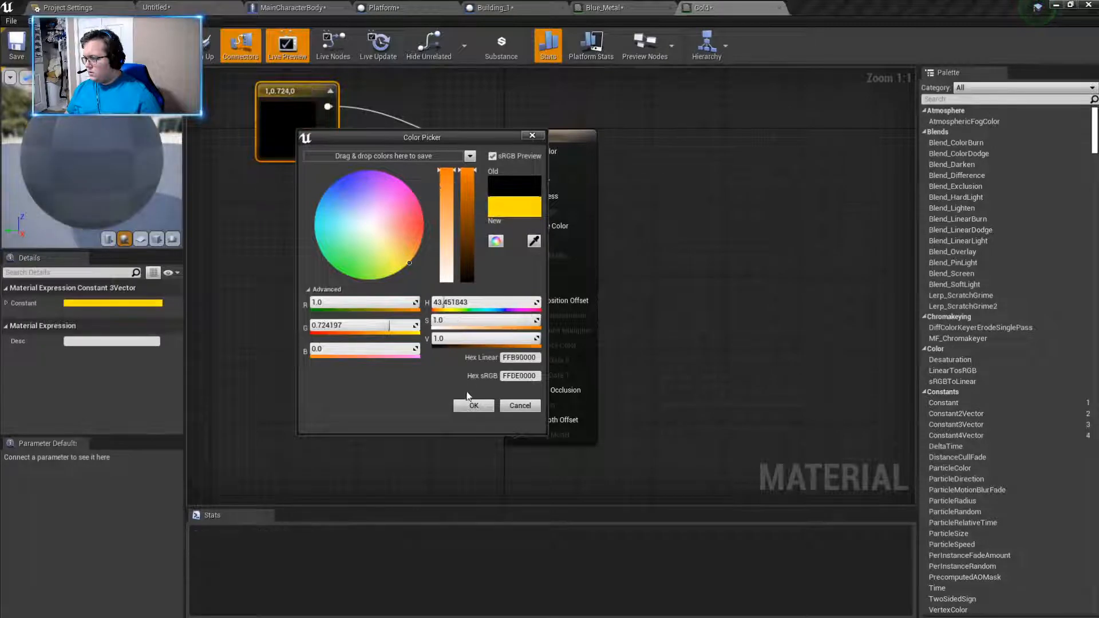
left_click(485, 404)
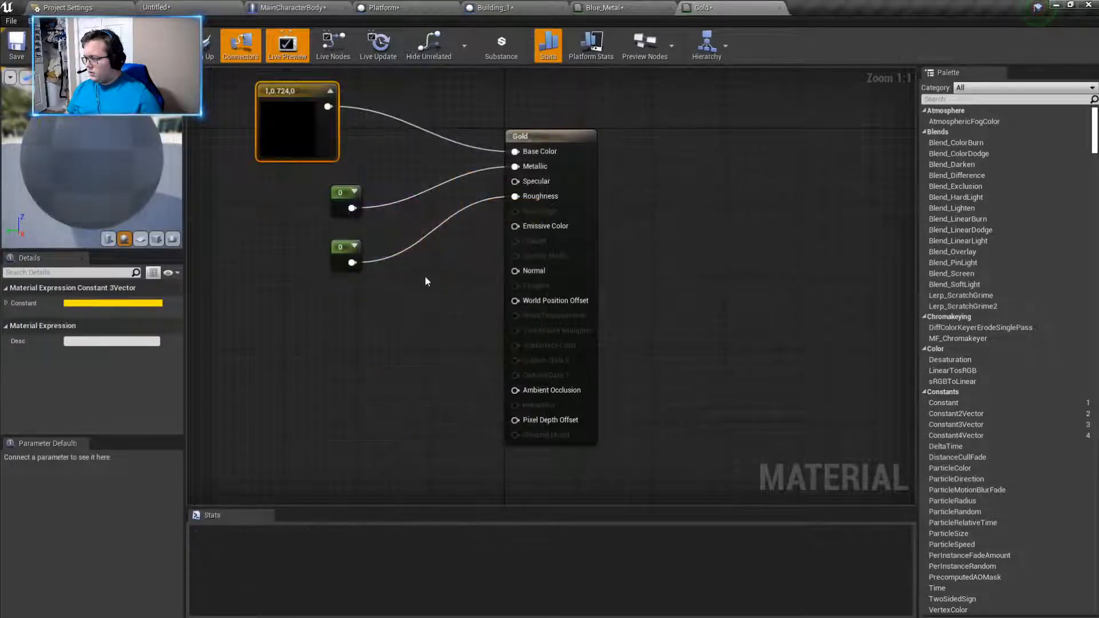
- Delete the constant connected to Gold's Roughness input and set the constant feeding Metallic to 21
left_click(349, 257)
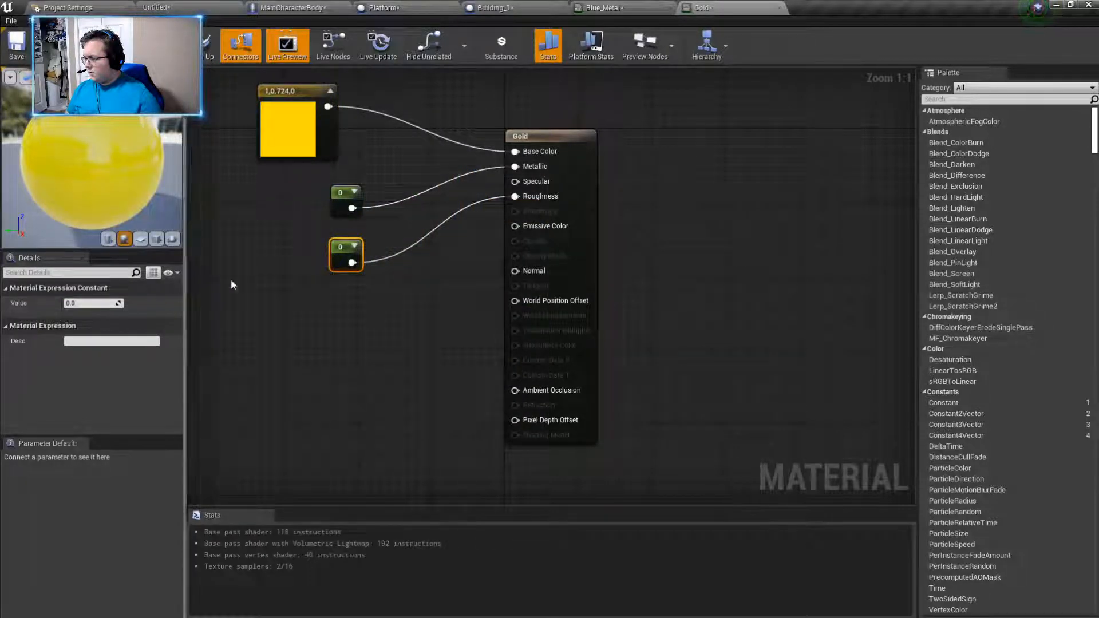
key("Delete")
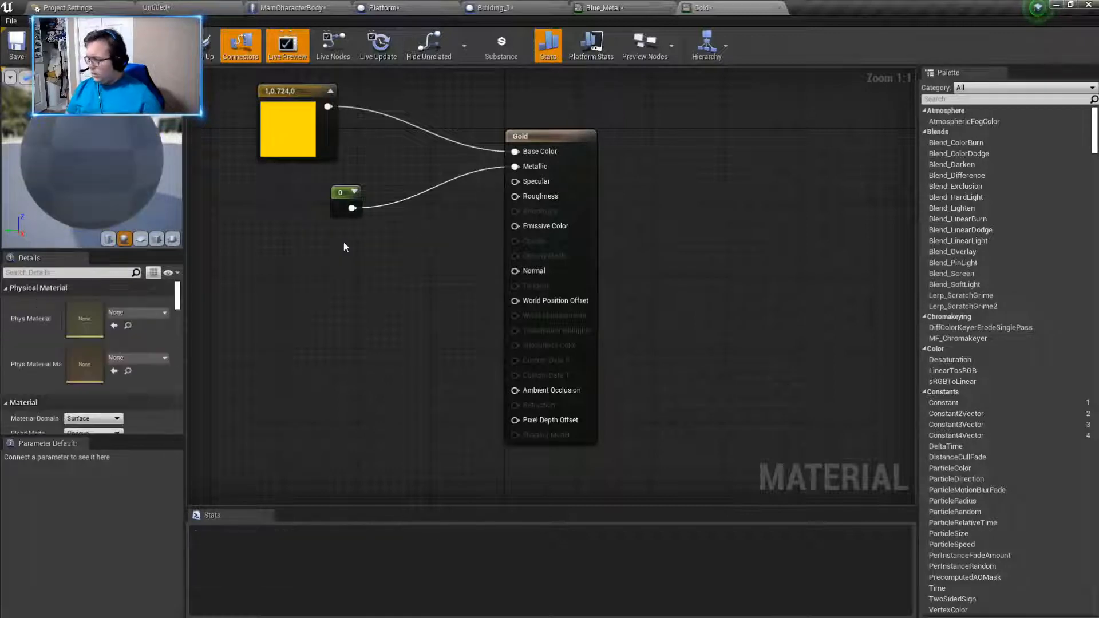
left_click(349, 202)
type("21")
key("Return")
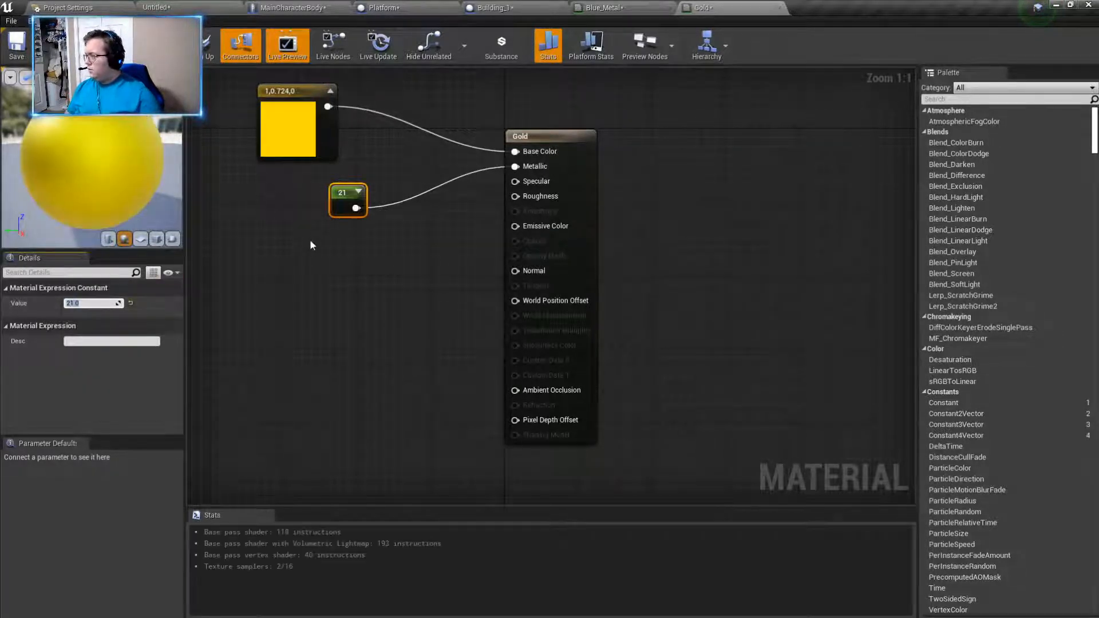
- Rotate the preview sphere to check the Gold material, apply the material changes, and return to the level
left_click_drag(129, 180, 91, 143)
left_click(198, 183)
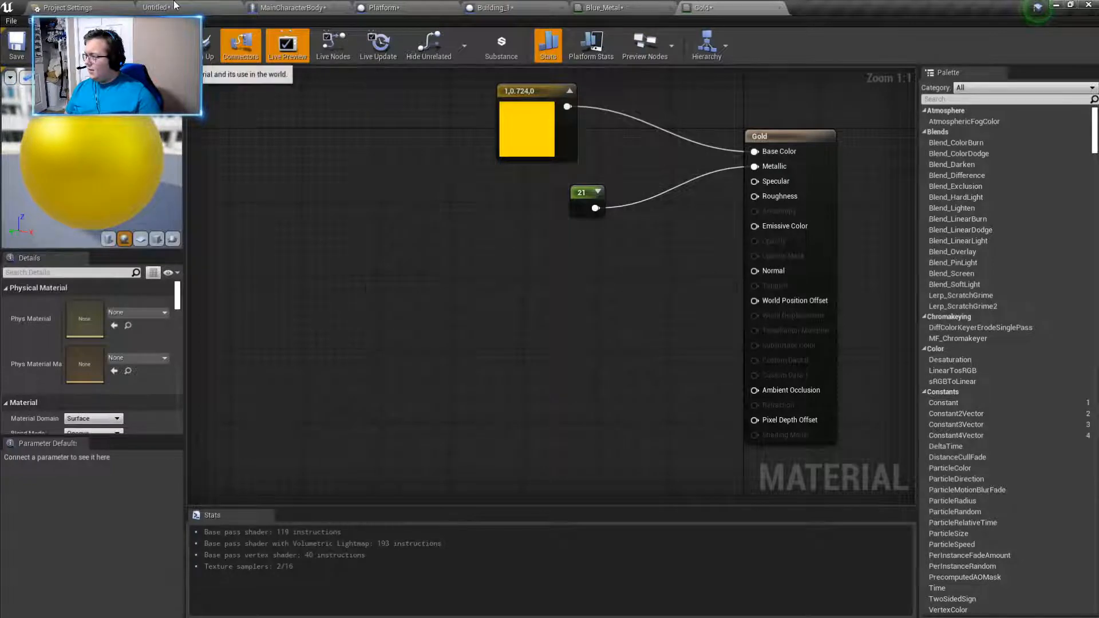
left_click(89, 49)
left_click(164, 7)
- Place an additive Spiral Stair brush on the floor inside the walled building
mouse_move(650, 271)
right_mouse_down()
mouse_move(750, 269)
mouse_move(767, 283)
mouse_move(769, 332)
right_mouse_up()
key("s")
left_click(23, 151)
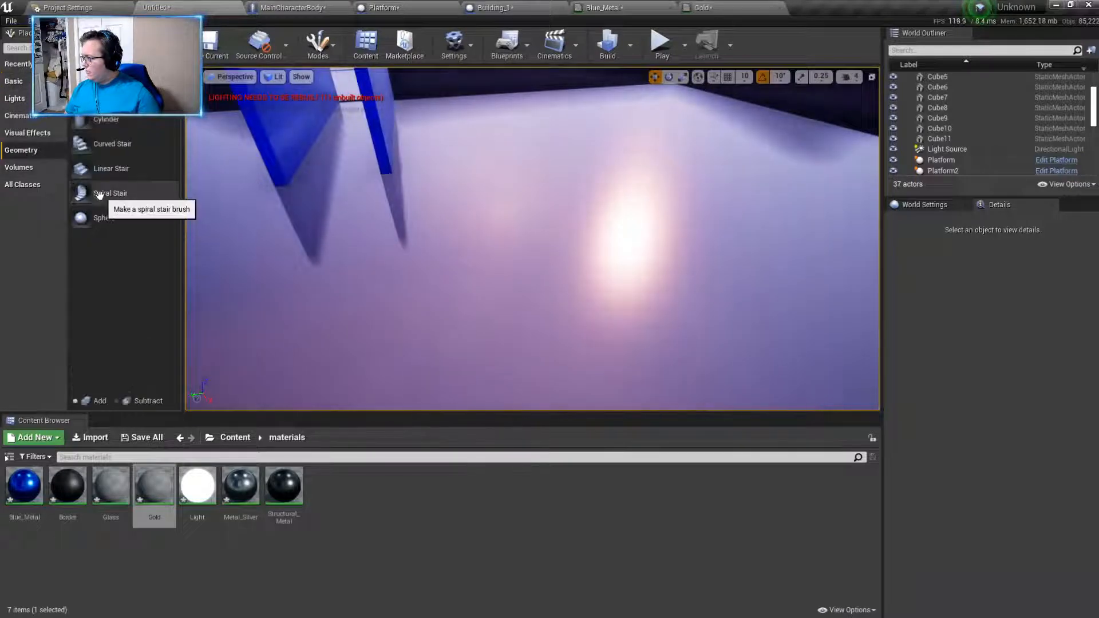
left_click_drag(114, 146, 115, 268)
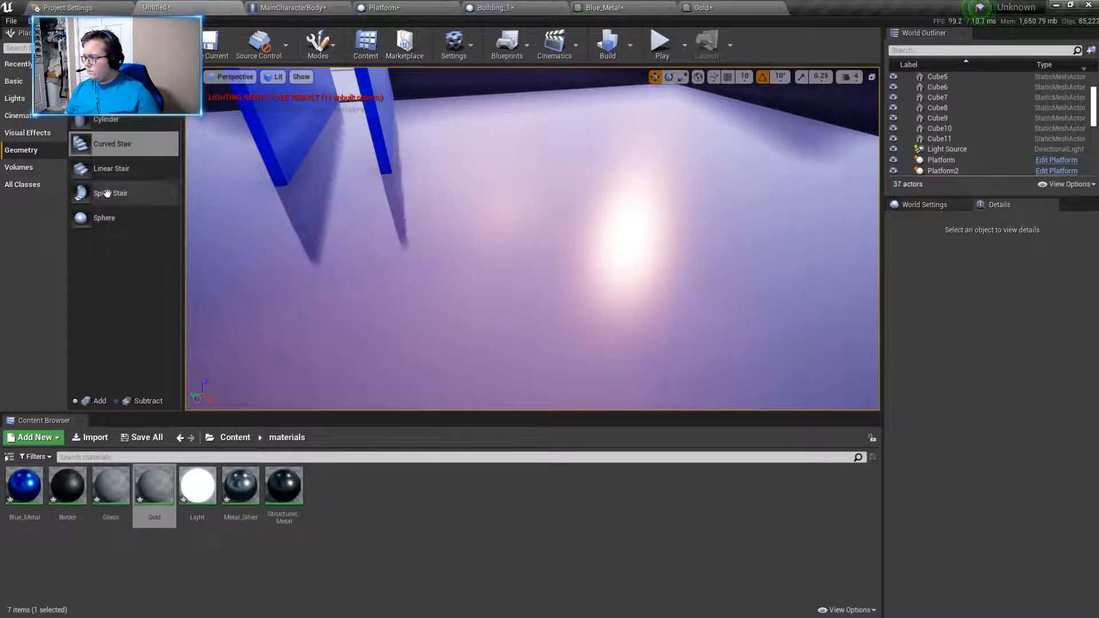
left_click_drag(96, 194, 773, 240)
right_click_drag(772, 240, 858, 200)
right_click_drag(344, 315, 389, 320)
right_click_drag(313, 336, 252, 326)
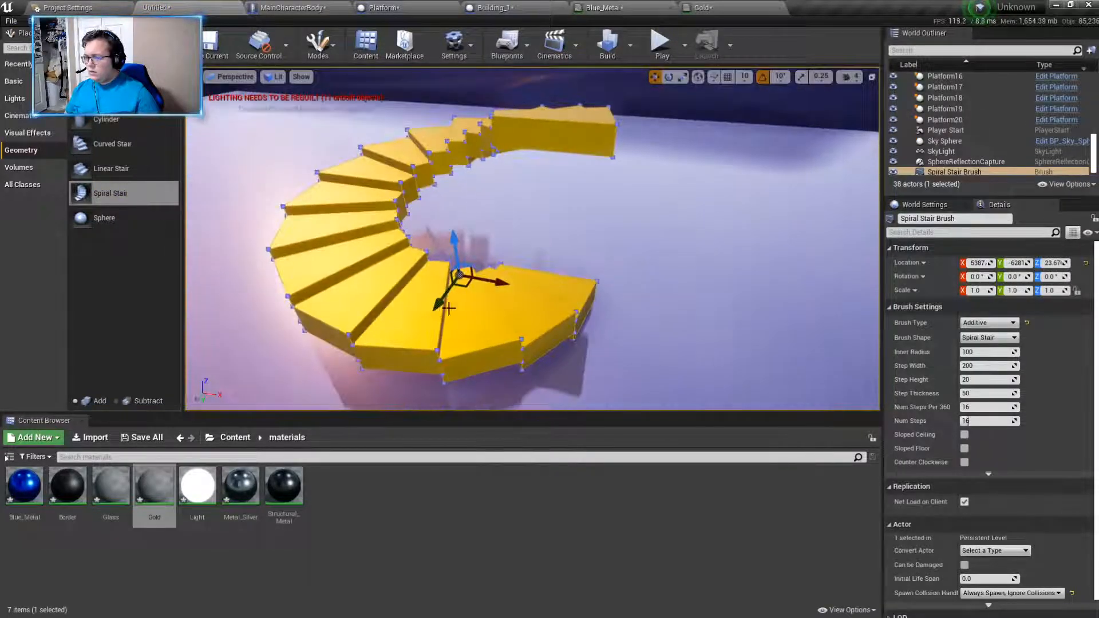
- Move the spiral stair across the floor to about X 6385, Y -7028, near the building's corner
left_click_drag(493, 283, 691, 320)
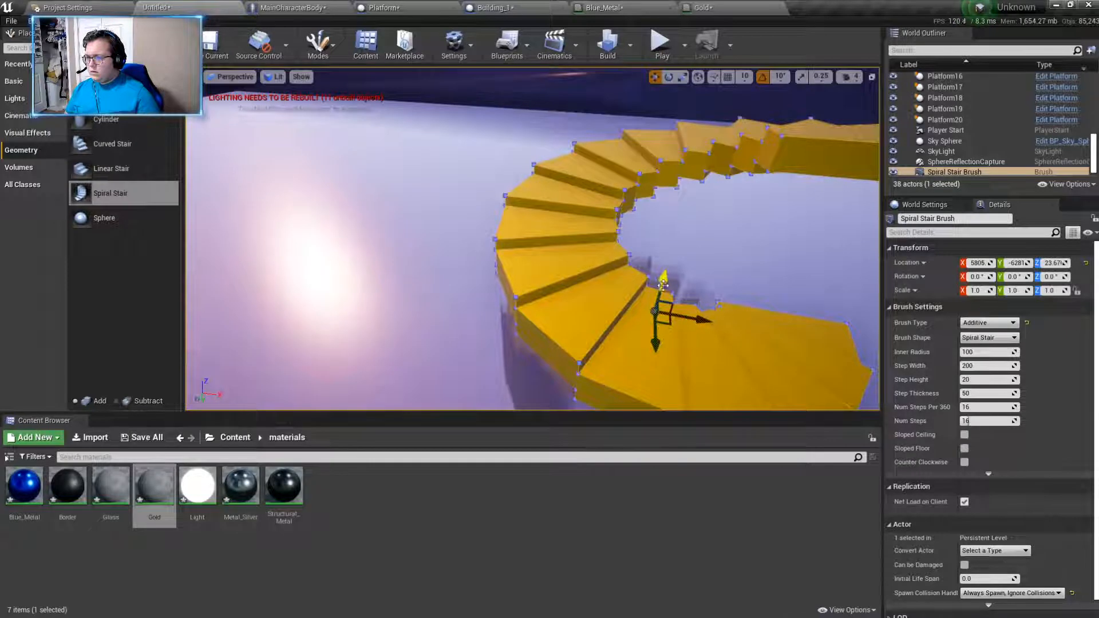
scroll(644, 337, "down", 3)
scroll(1014, 341, "down", 1)
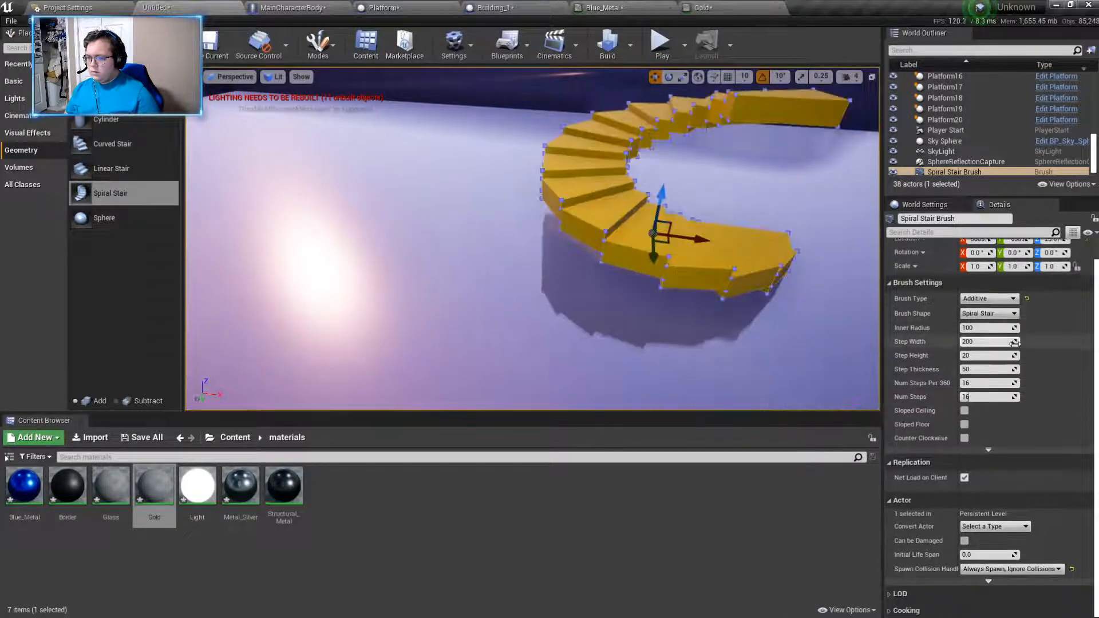
scroll(1014, 341, "up", 1)
right_click_drag(699, 258, 872, 242)
left_click_drag(675, 242, 574, 163)
key("w")
right_click_drag(689, 194, 684, 235)
key("s")
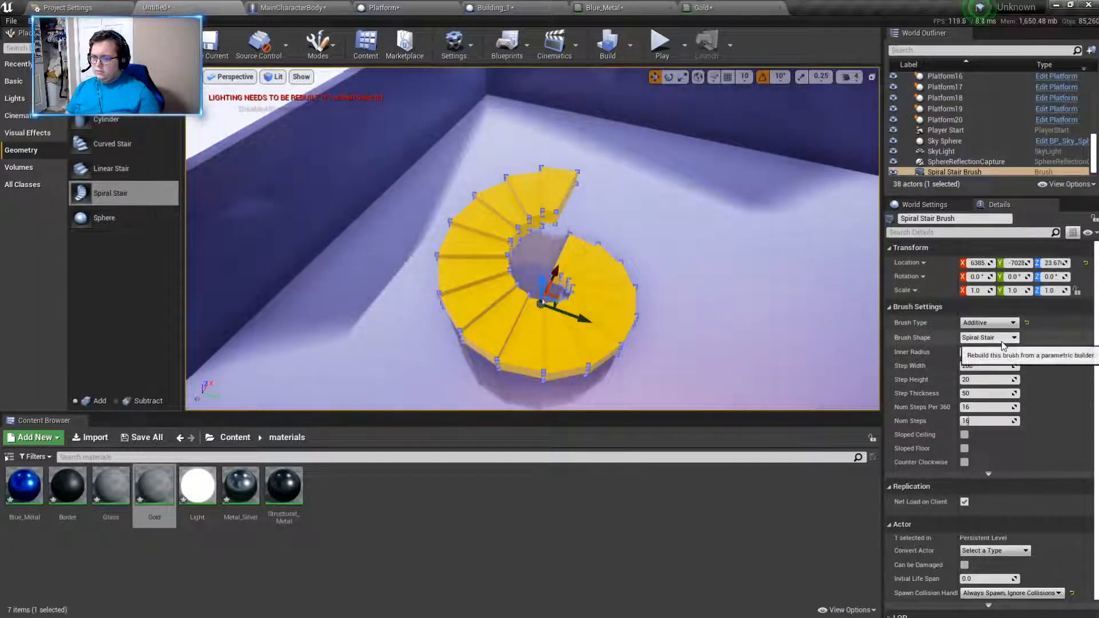
- Try the Subtractive brush type on the spiral stair and switch it back to Additive
left_click(988, 323)
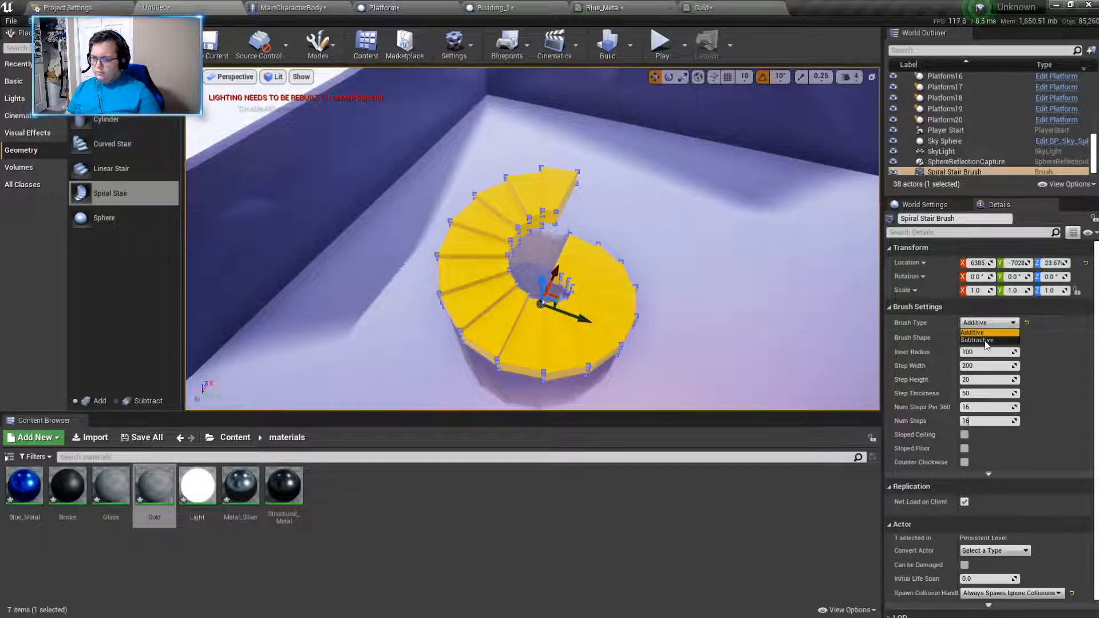
left_click(990, 340)
left_click(984, 324)
left_click(984, 331)
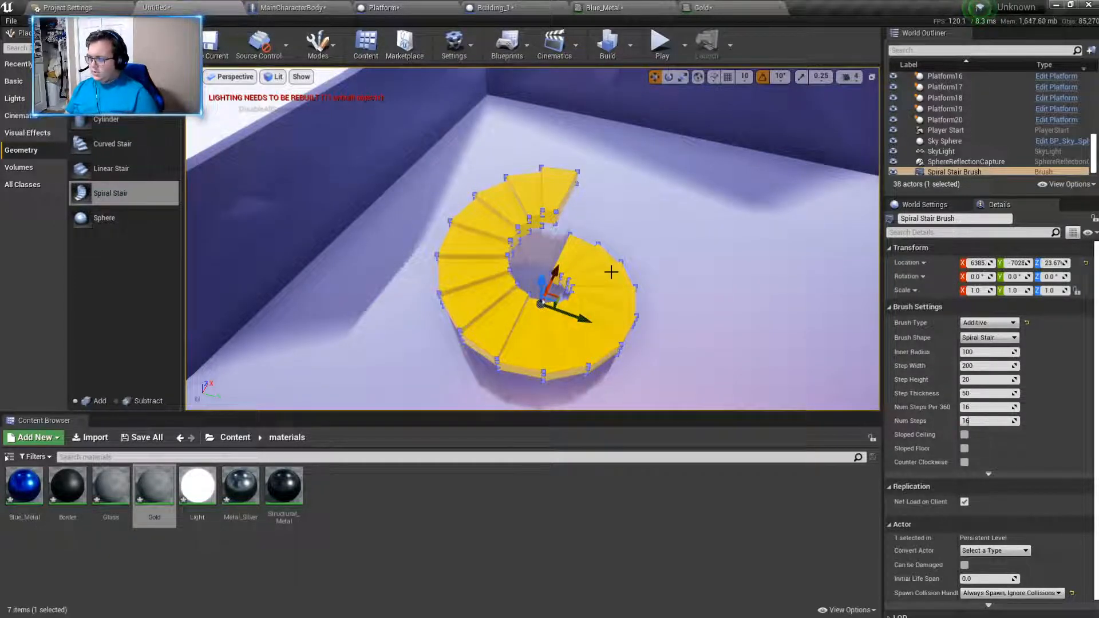
- Delete the Spiral Stair Brush from the level
left_click(547, 332)
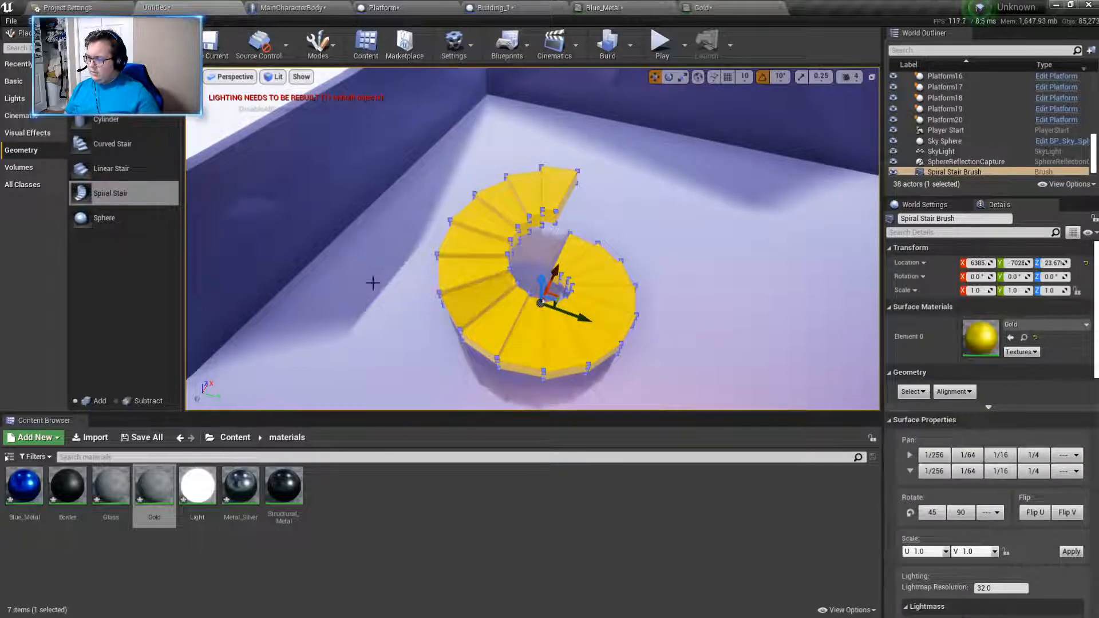
right_click(929, 165)
right_click(923, 173)
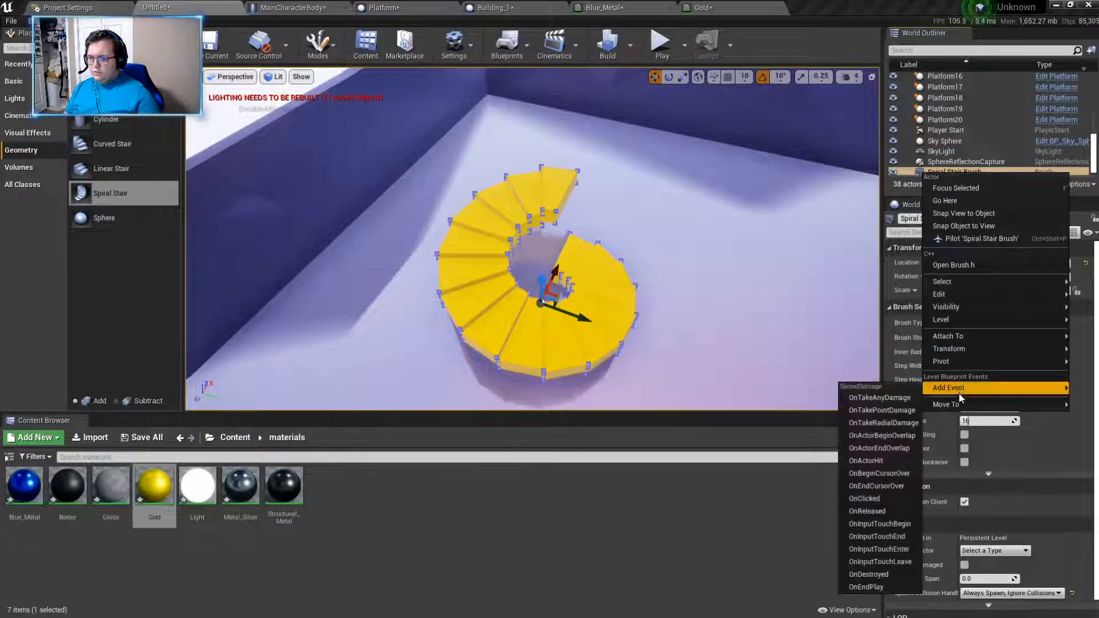
mouse_move(952, 291)
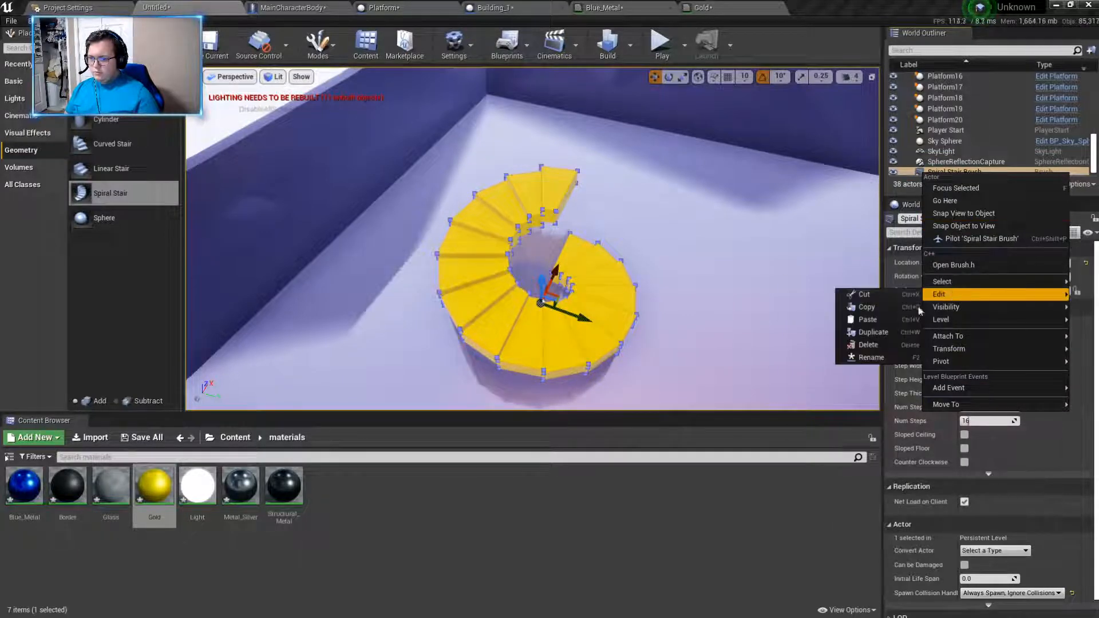
left_click(868, 345)
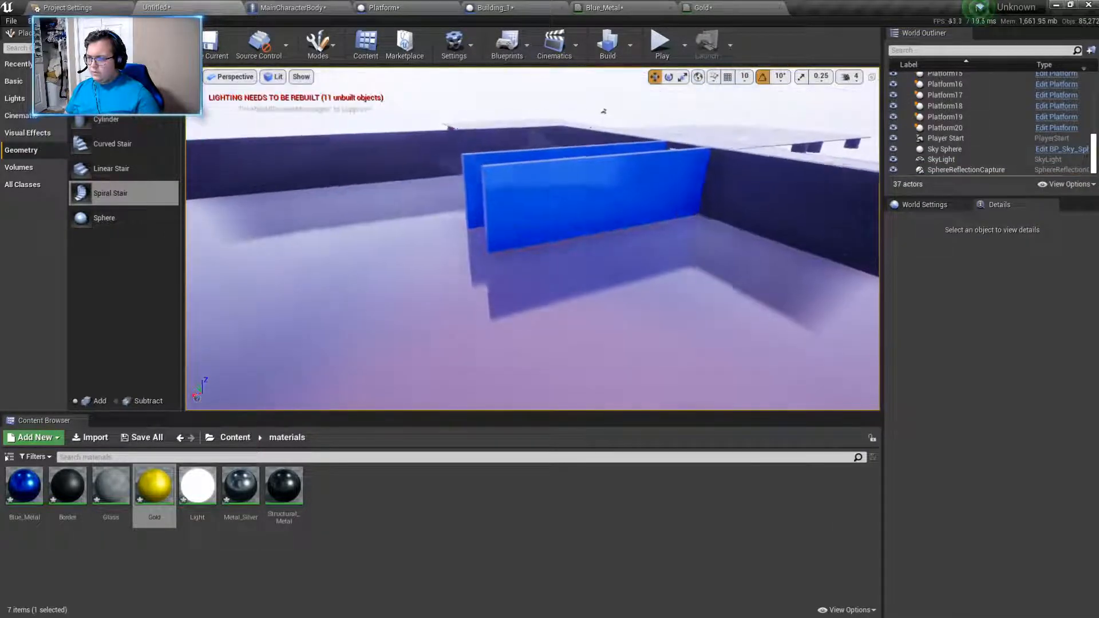
- Play the level and walk through the entrance corridor to inspect the building's interior and blue walls
key("alt+p")
key("w")
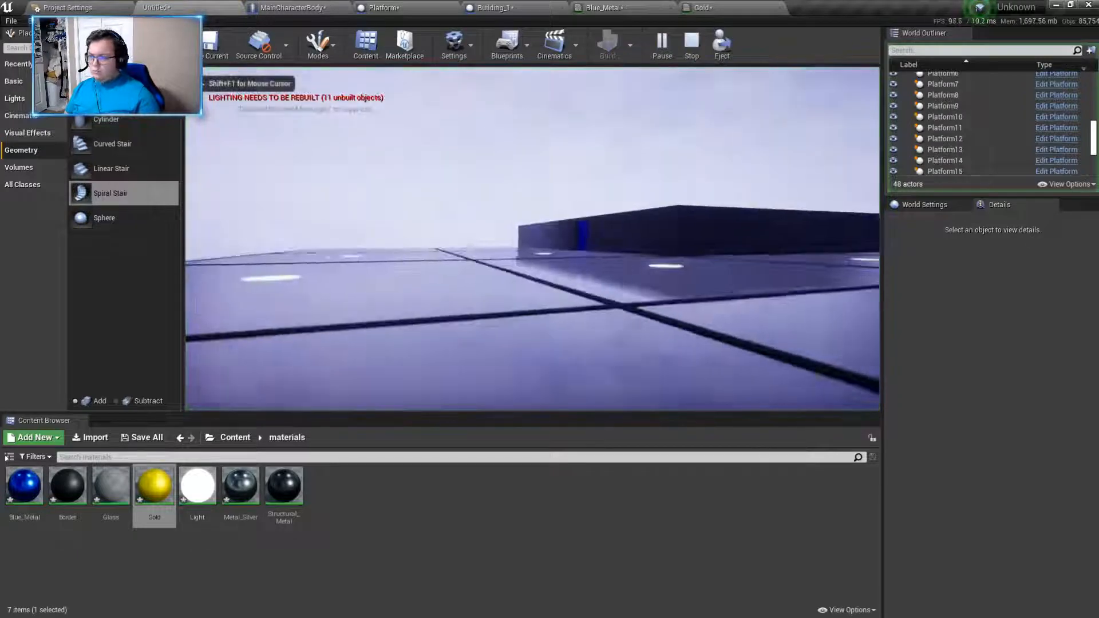
key("w")
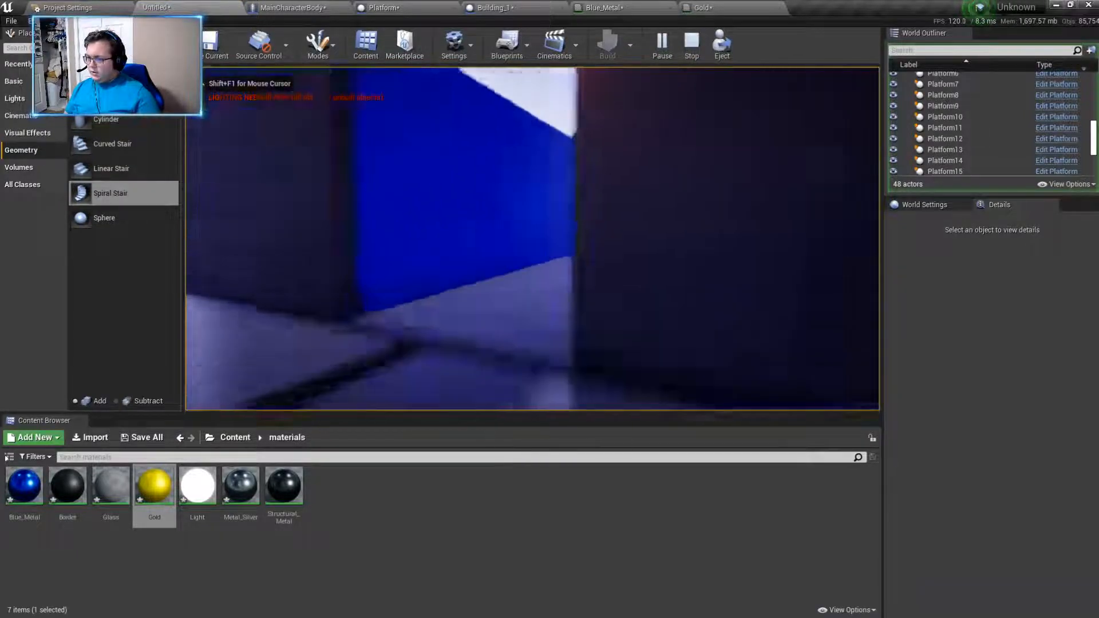
key("w")
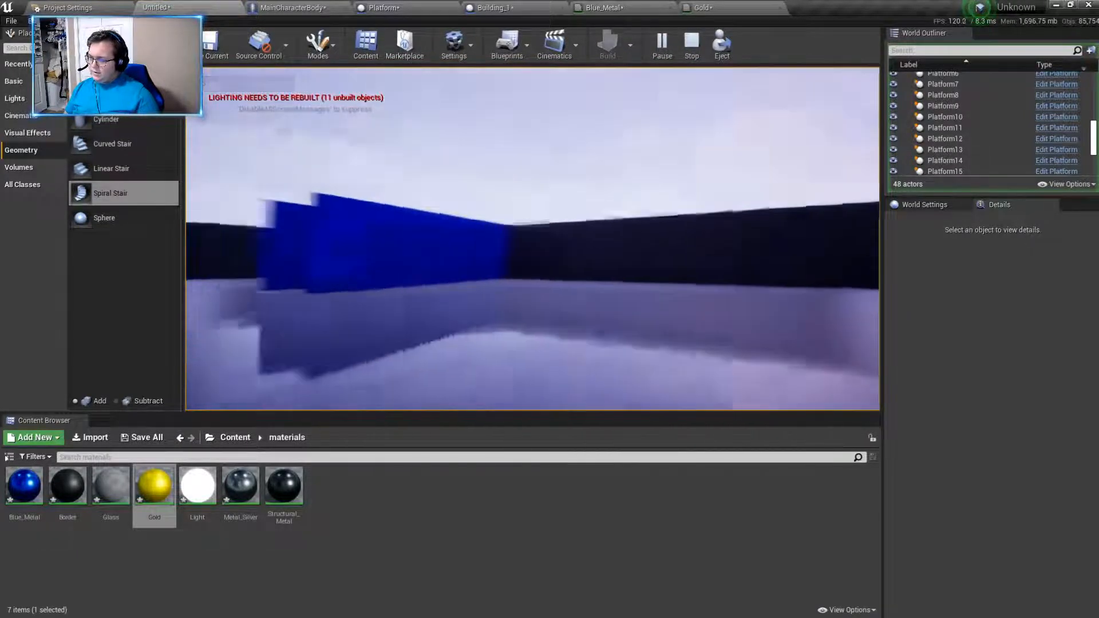
key("a")
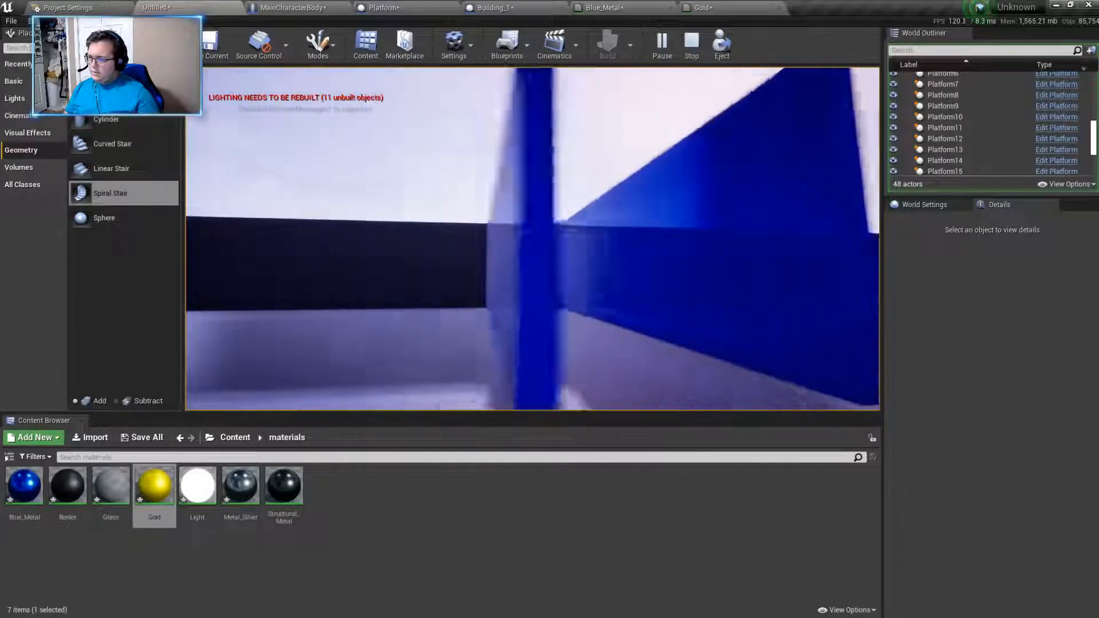
key("d")
key("s")
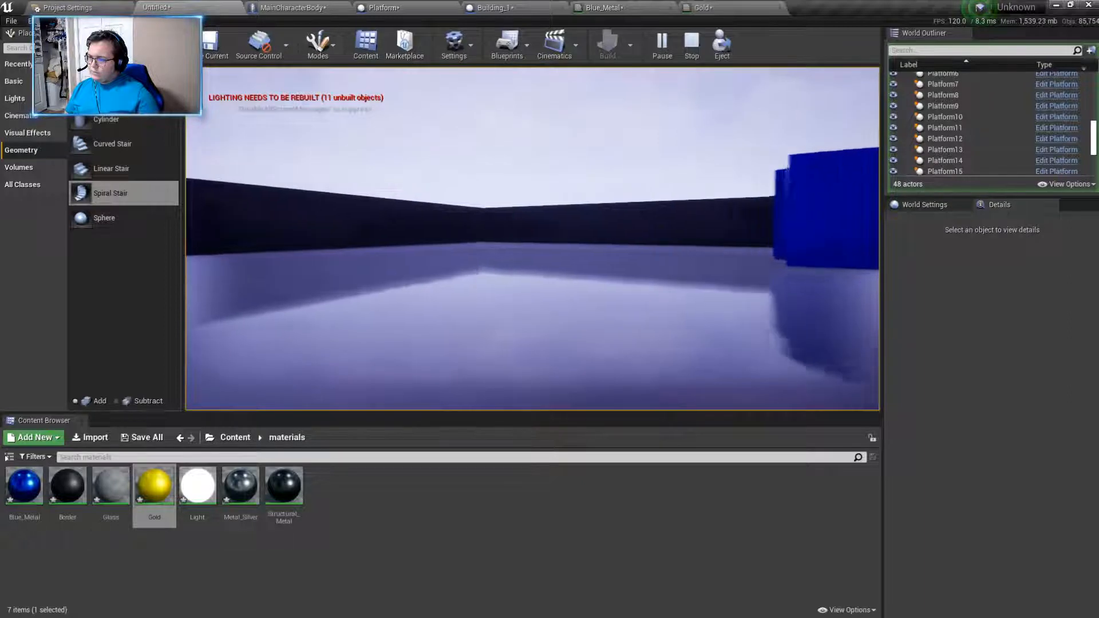
key("w")
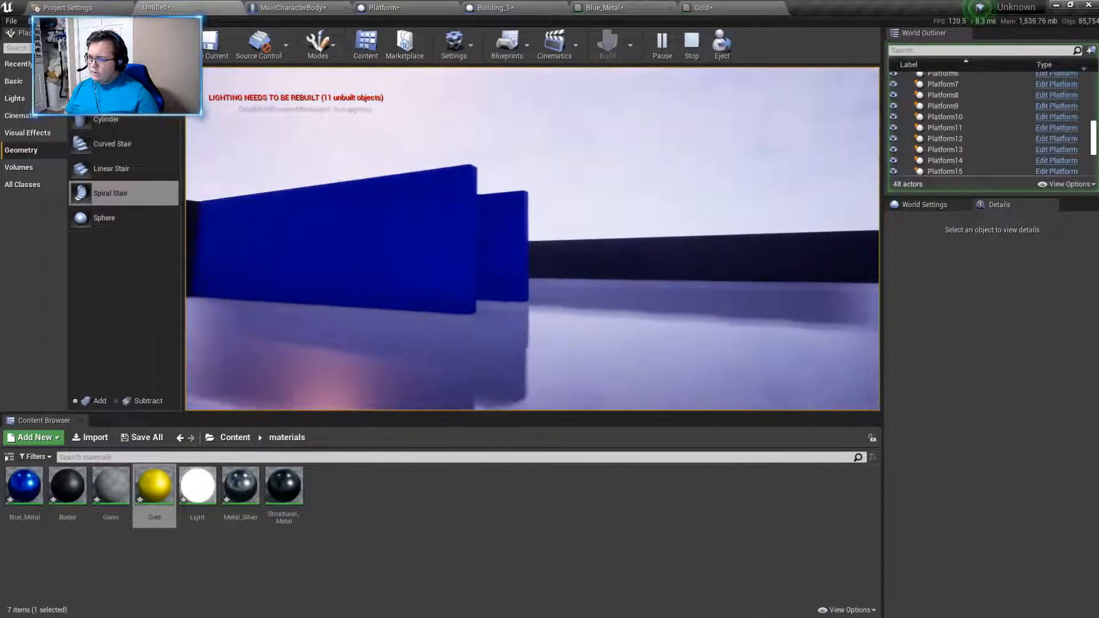
key("d")
key("w")
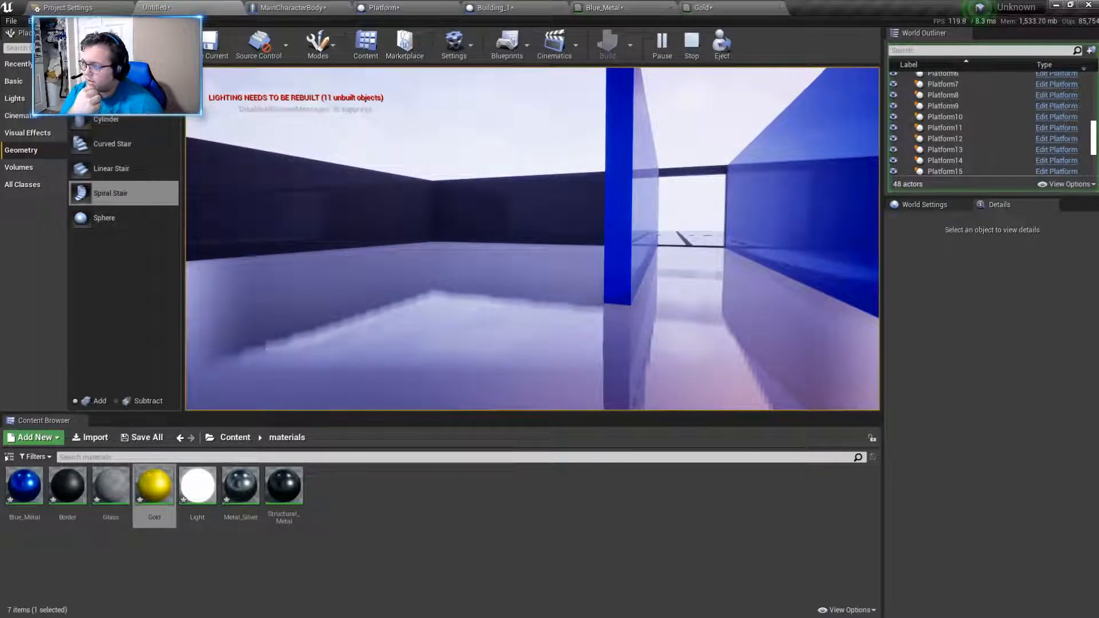
- Release the cursor from the running game and create a new material named Ship_Glass in the materials folder
key("shift+F1")
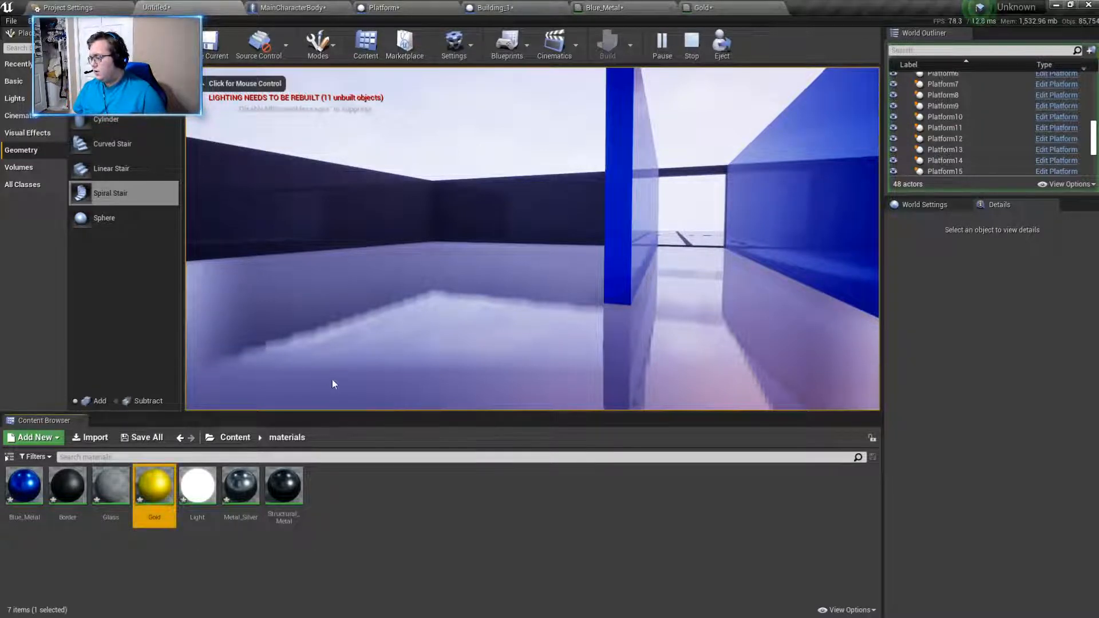
right_click(330, 483)
left_click(361, 211)
type("Ship")
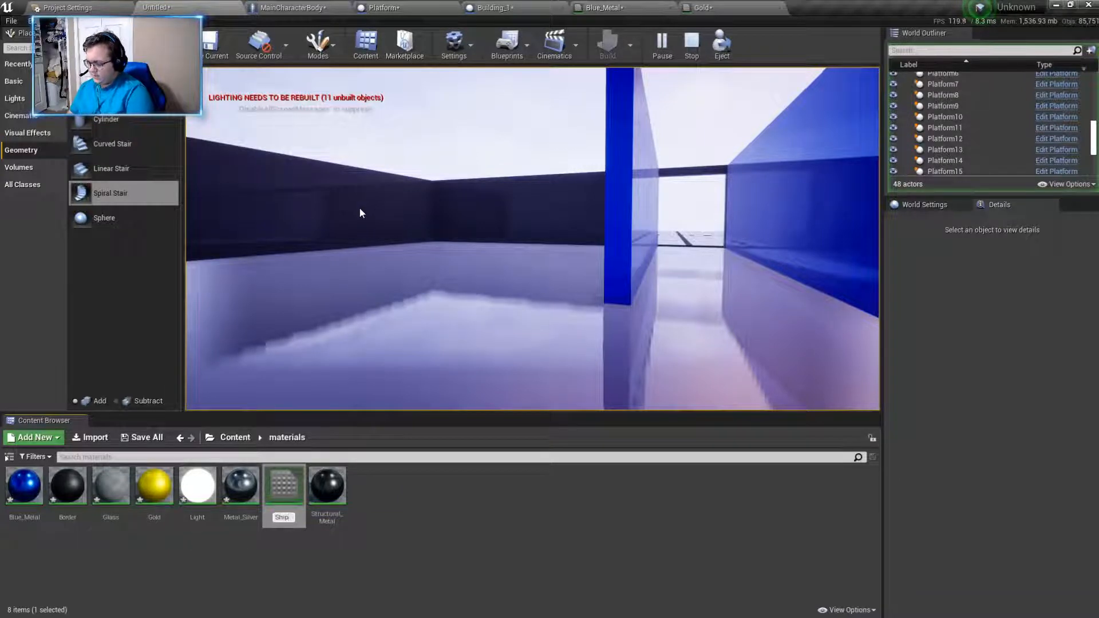
type("_Glass")
key("Return")
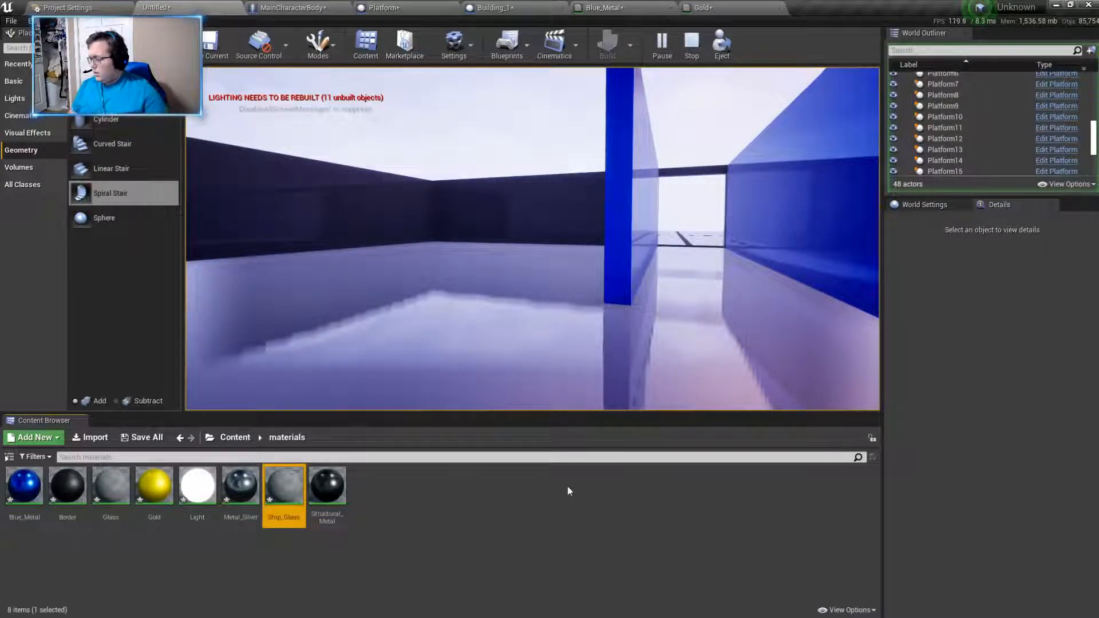
left_click(456, 511)
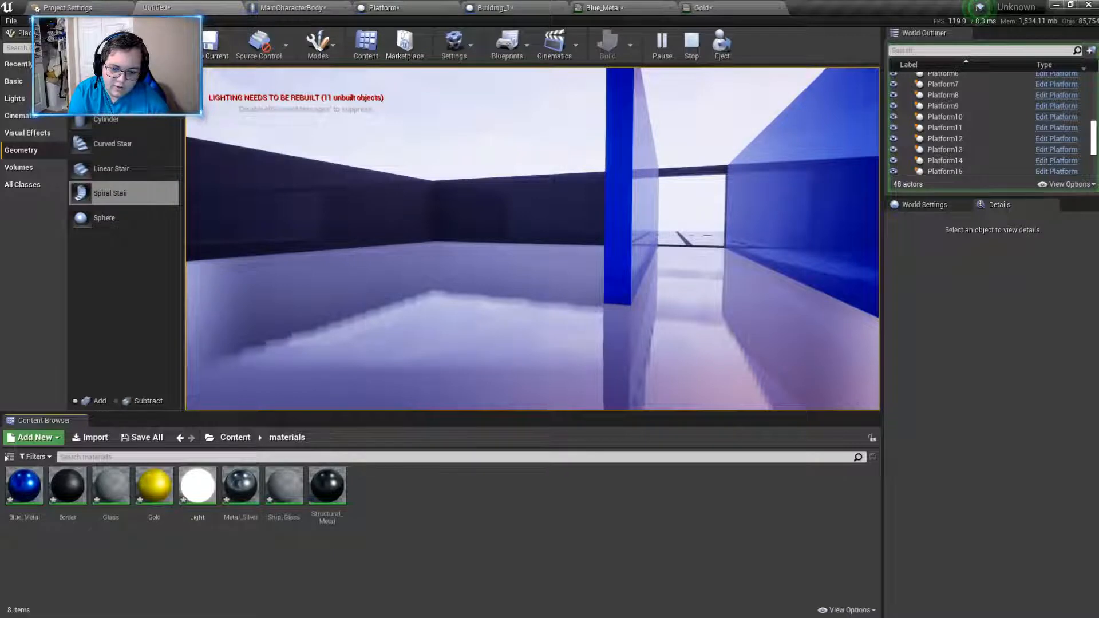
- Open the existing SciFi_Animation project in a second Unreal Editor window and dismiss its message log
key("alt+Tab")
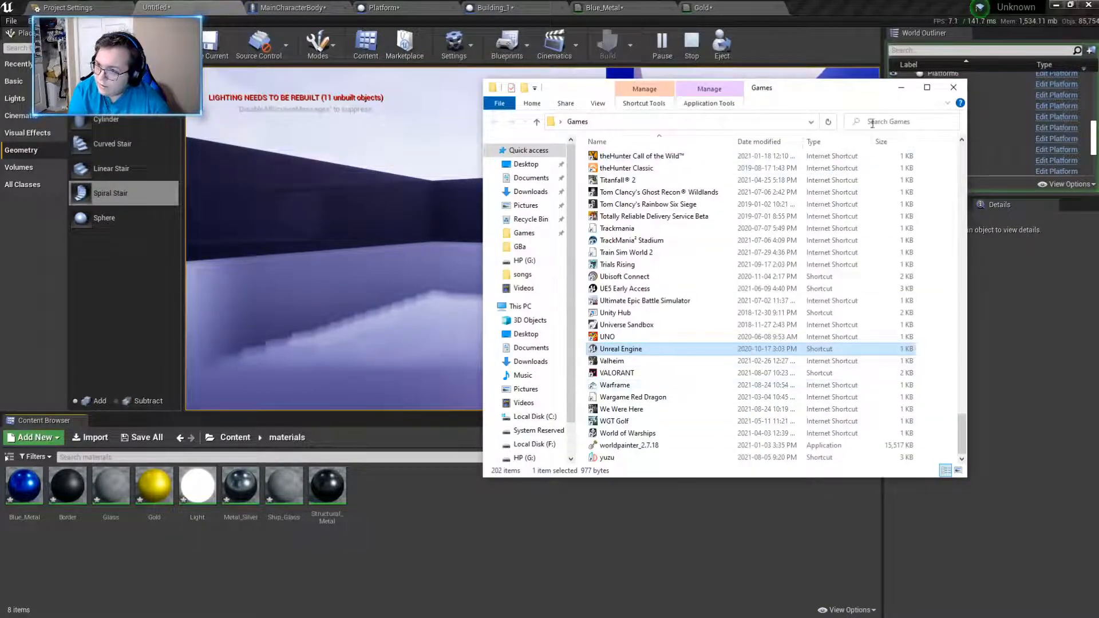
left_click(900, 87)
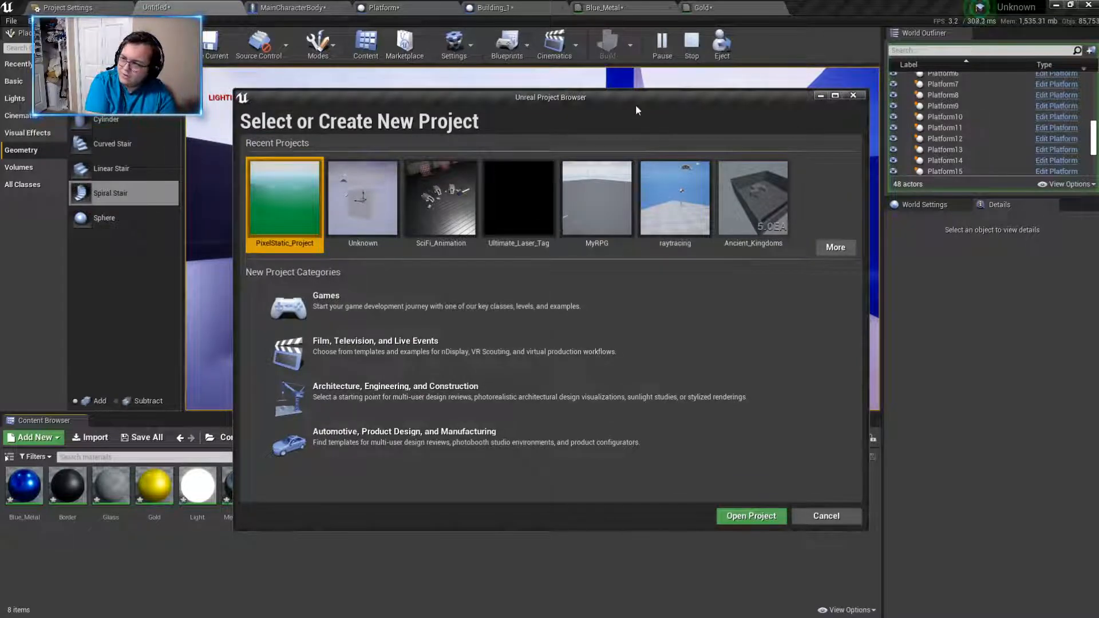
double_click(444, 207)
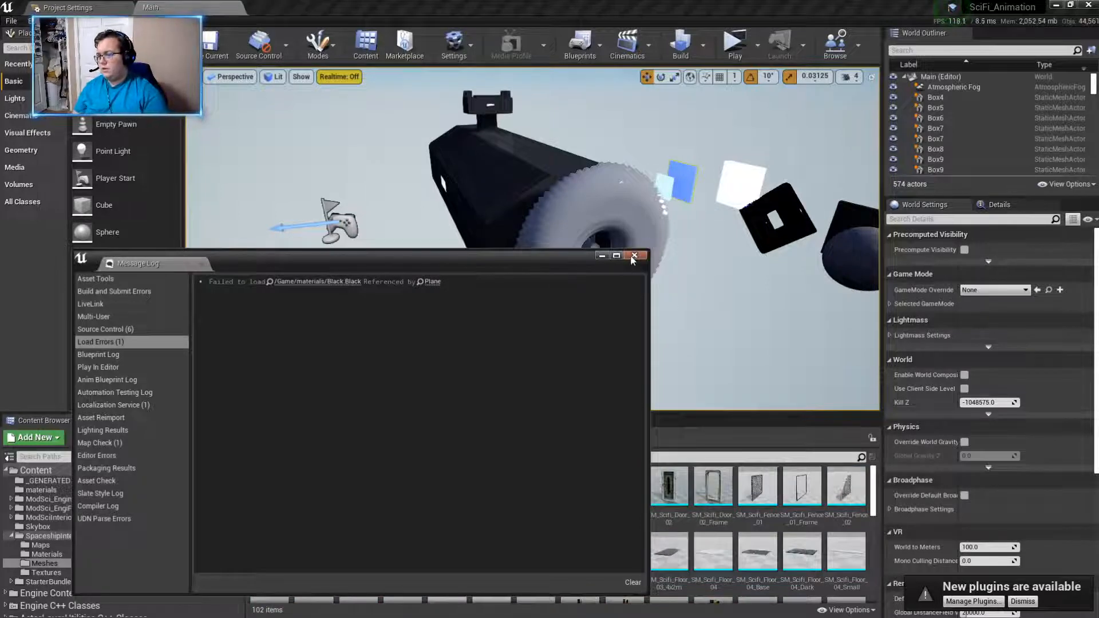
left_click(634, 258)
- Show the root Content folder and view the large ship and surrounding objects in the SciFi_Animation level
right_click_drag(634, 261, 732, 280)
key("s")
key("w")
left_click(235, 438)
right_click_drag(562, 365, 443, 361)
key("d")
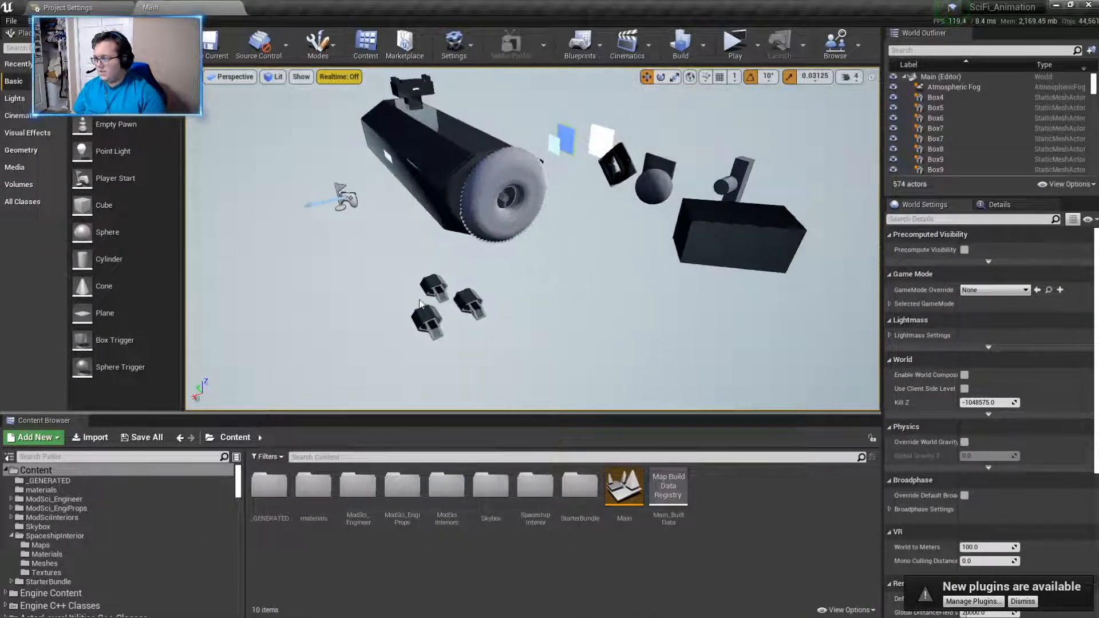
right_click_drag(579, 330, 554, 293)
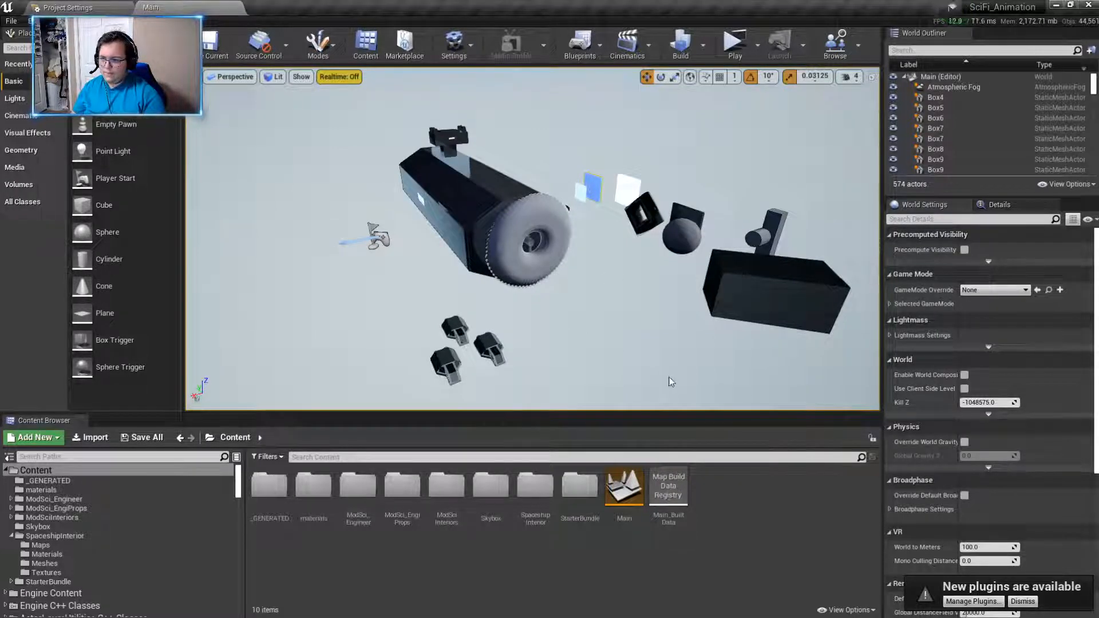
- Fly down to the small ships beside the large one and examine their hulls and dark windows
right_click_drag(595, 376, 621, 376)
key("w")
right_click_drag(559, 294, 269, 295)
key("d")
key("a")
key("w")
key("d")
key("a")
key("s")
key("w")
key("d")
key("w")
key("a")
key("w")
key("d")
key("d")
key("a")
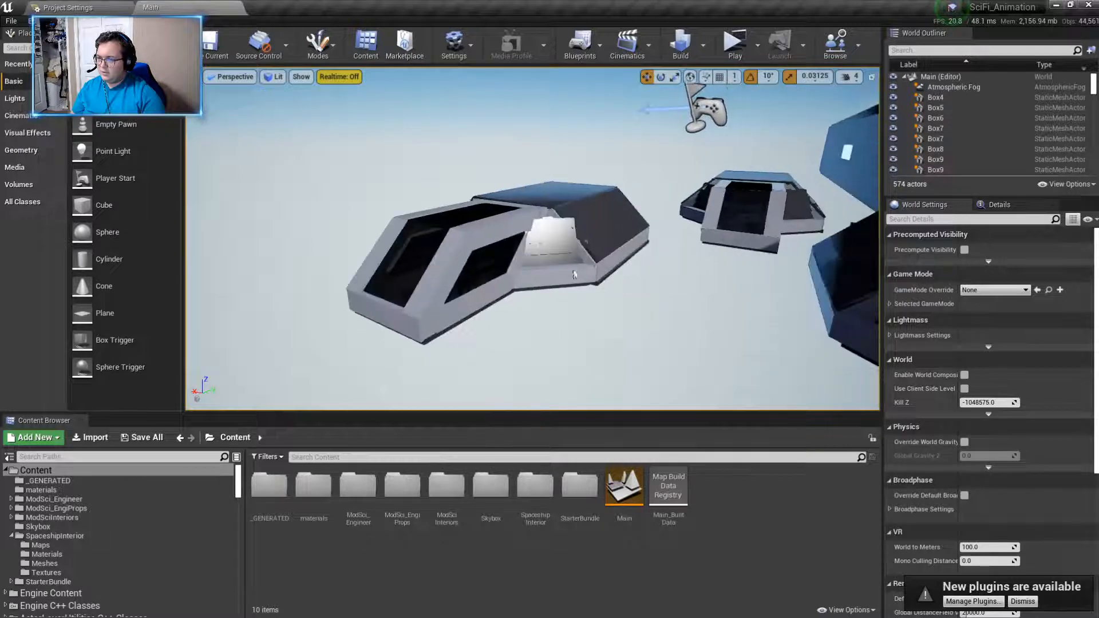
- Select the nearest small ship, deselect it and examine its cockpit glass from close up
left_click(538, 243)
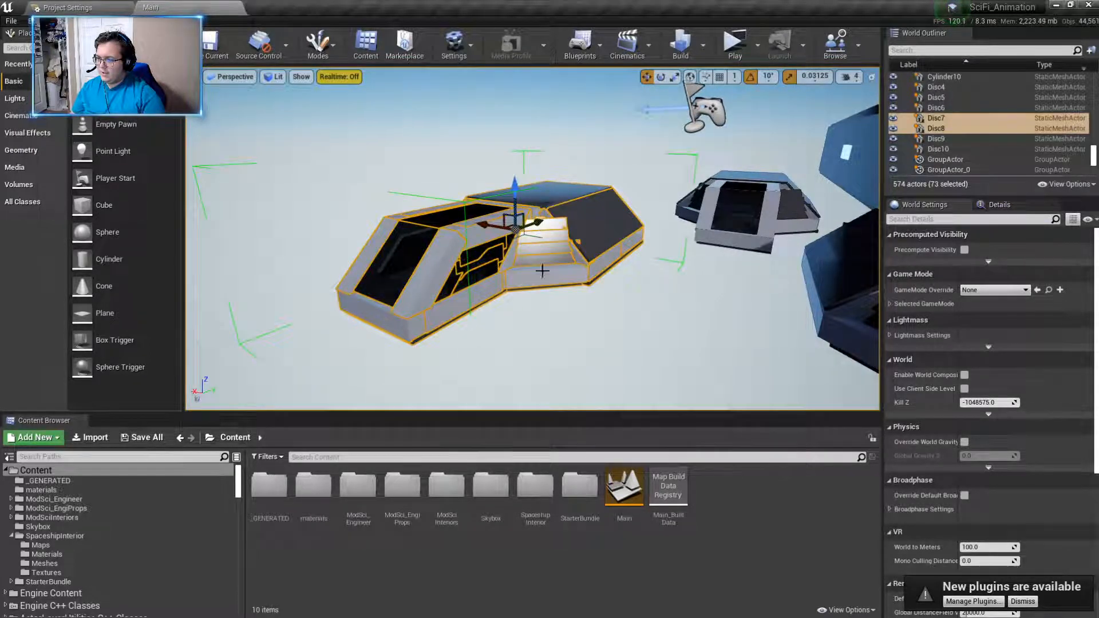
left_click(540, 336)
key("a")
right_click_drag(540, 336, 616, 371)
key("w")
key("w")
key("w")
key("s")
key("w")
key("a")
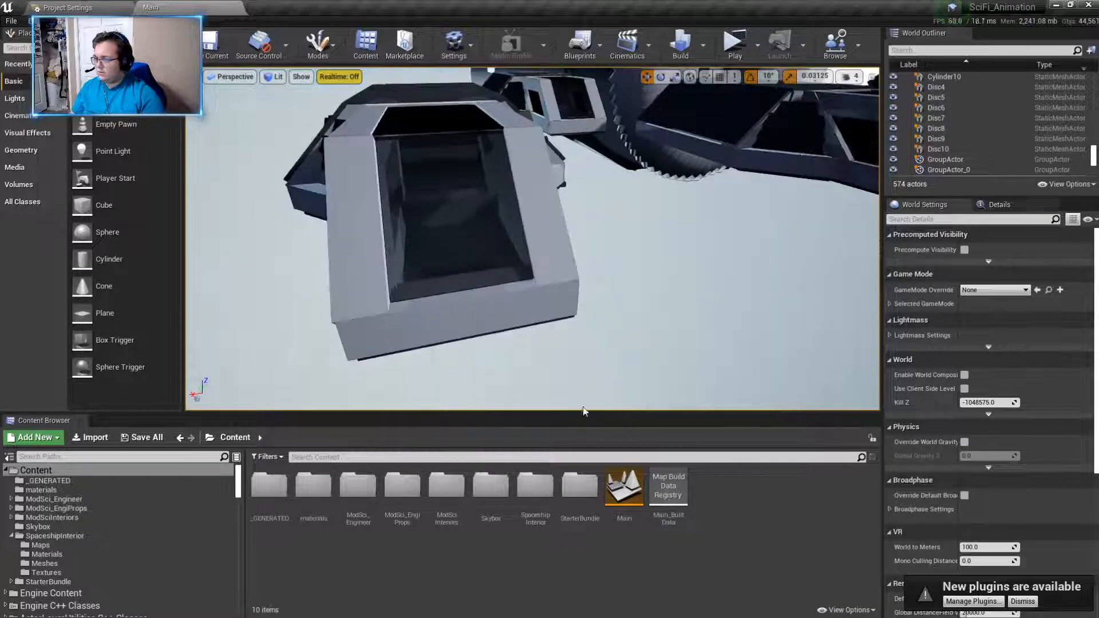
key("a")
right_click_drag(344, 263, 337, 189)
key("s")
- Browse the SpaceshipInterior assets, return to the root materials folder and open its Glass material
left_click(52, 563)
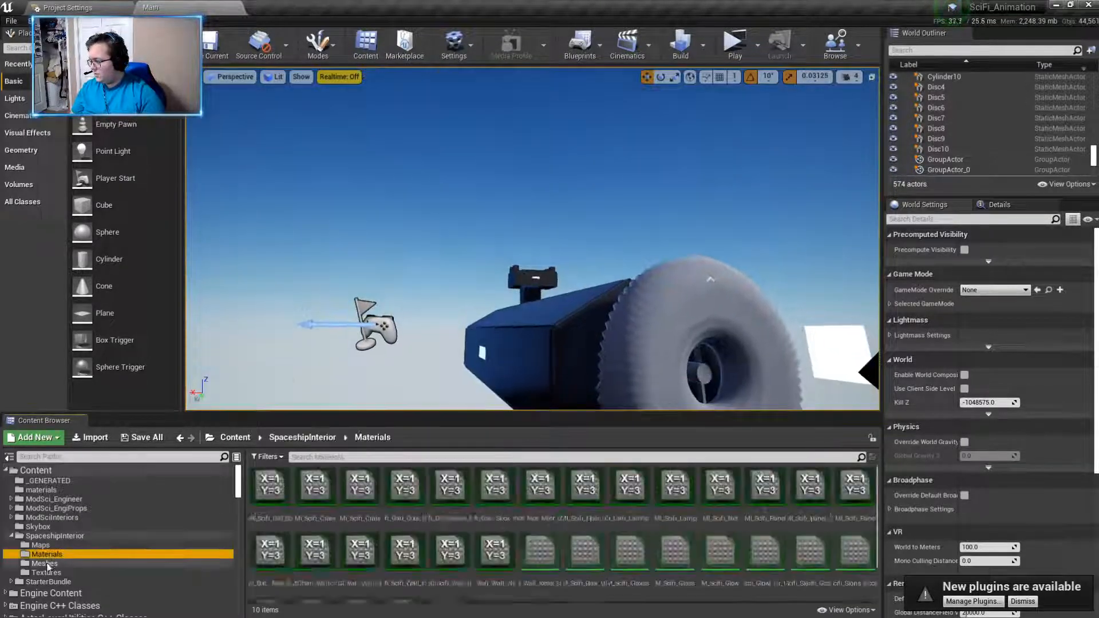
scroll(51, 564, "down", 6)
scroll(52, 565, "up", 6)
left_click(235, 437)
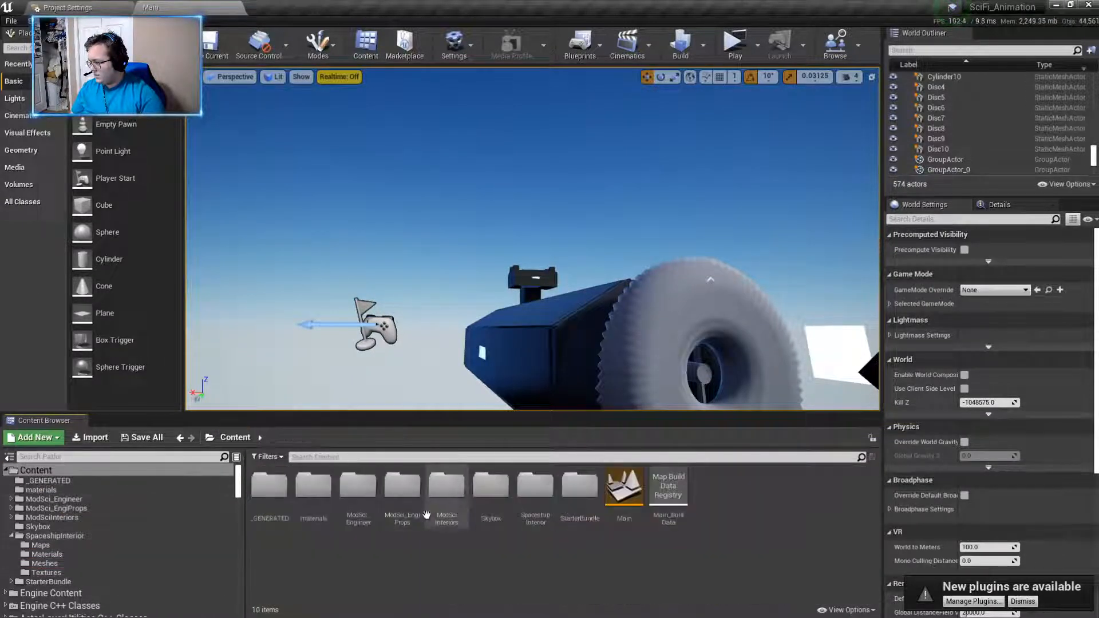
double_click(314, 487)
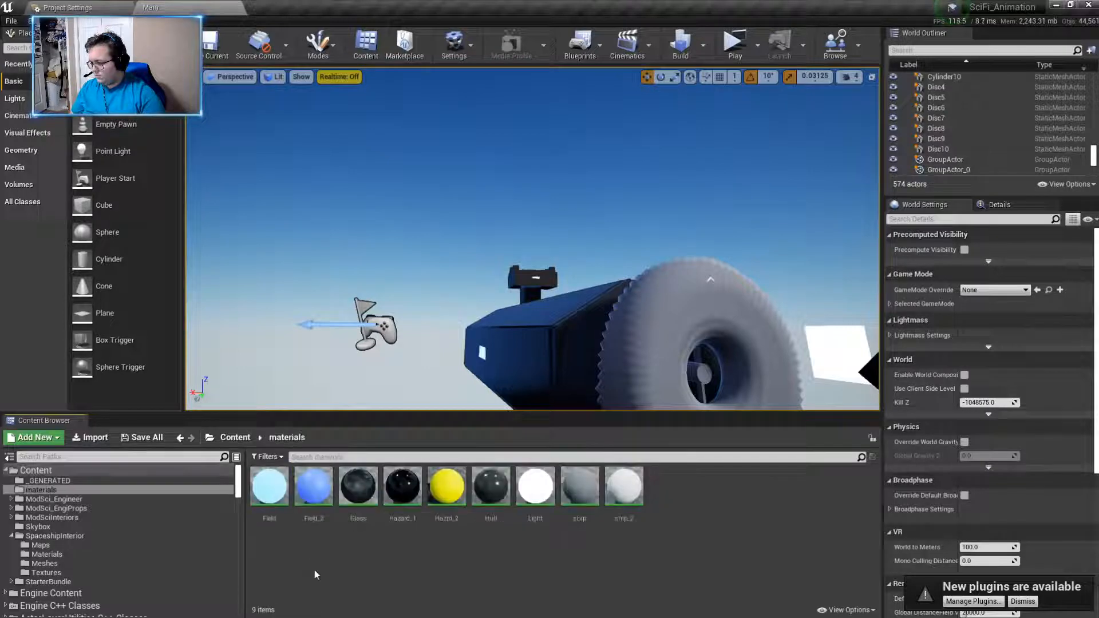
double_click(358, 487)
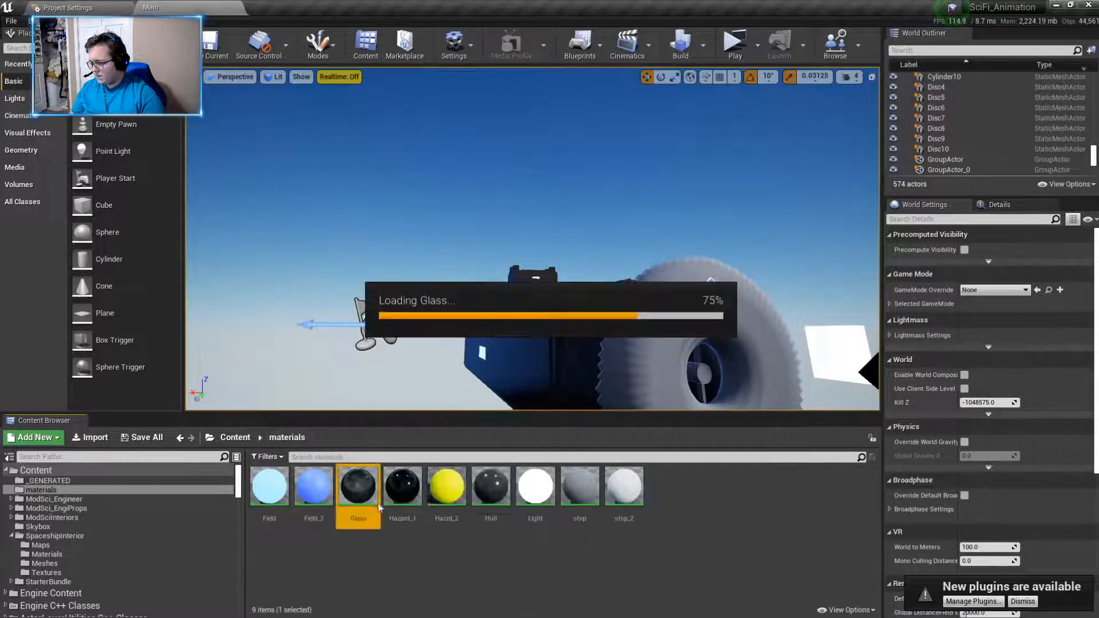
- Study the Glass material's node graph, including the Reflection Front parameter, and close the material
scroll(671, 334, "up", 3)
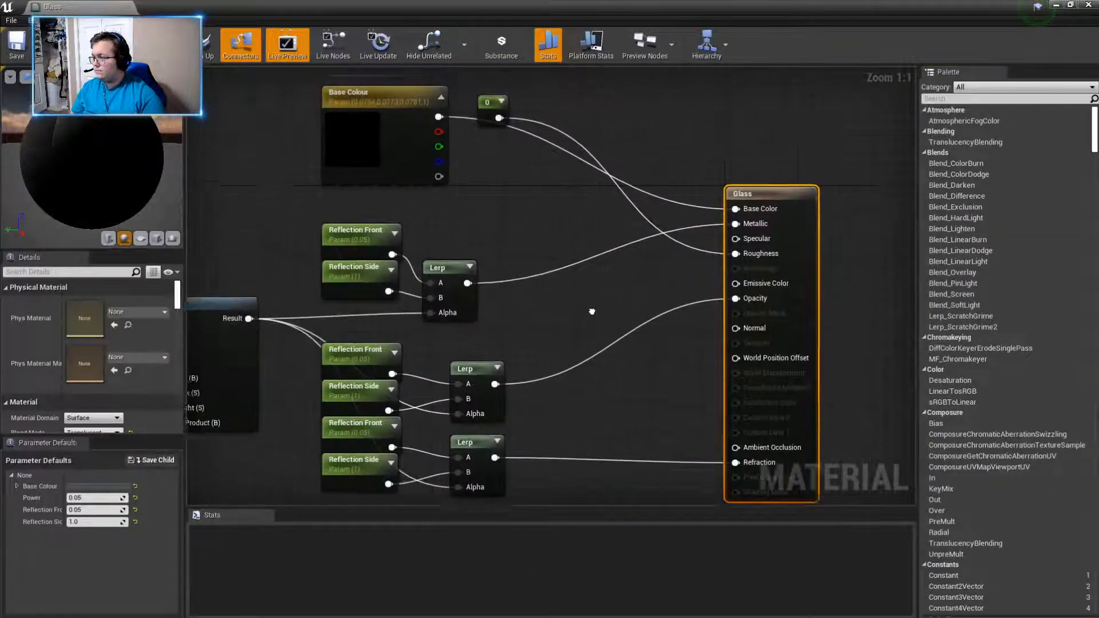
scroll(669, 333, "down", 3)
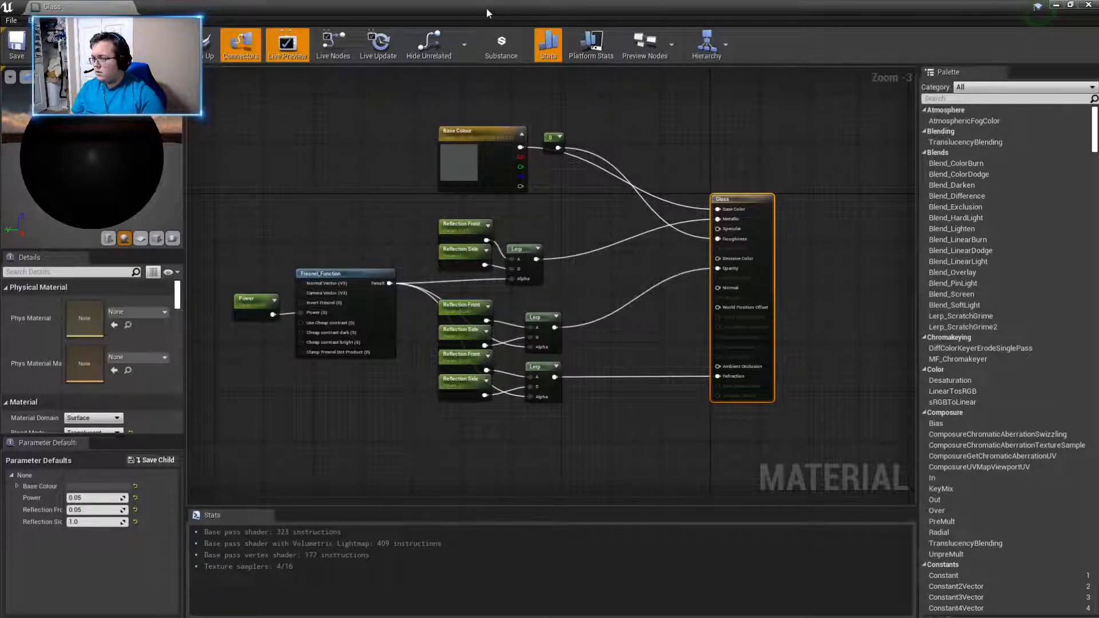
left_click(448, 231)
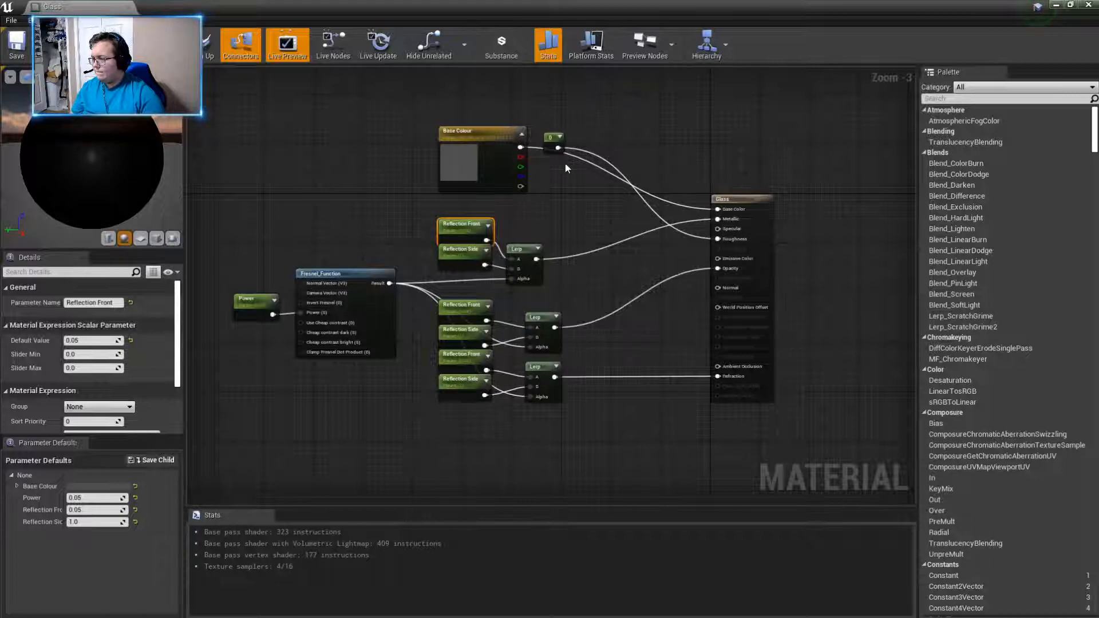
left_click(1088, 5)
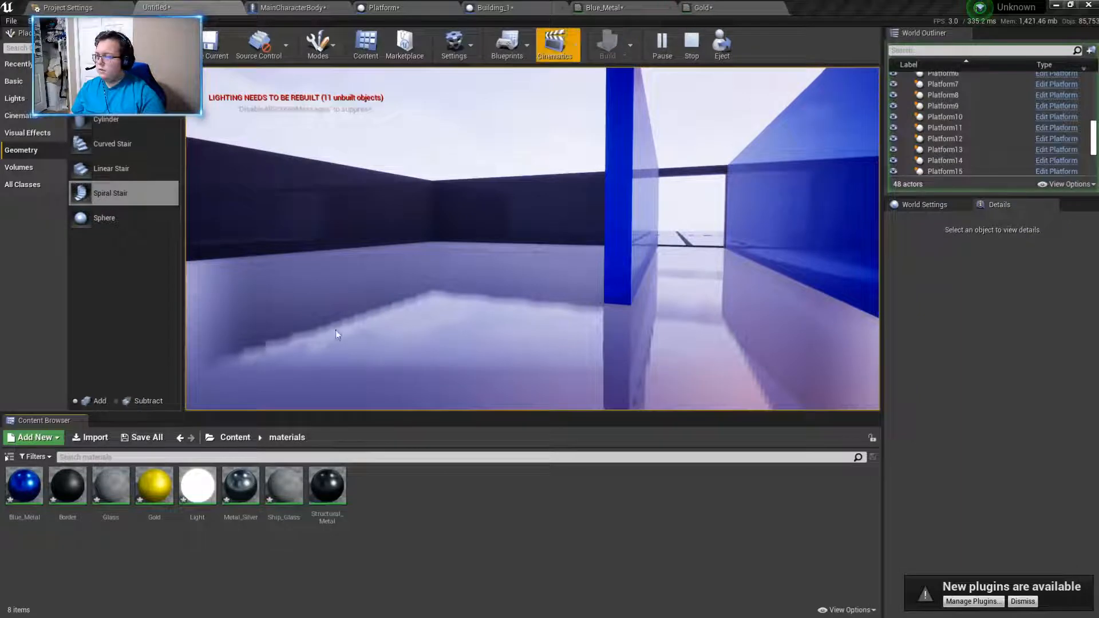
- Open the Glass material of the Unknown project and make room in its graph for input nodes
double_click(111, 486)
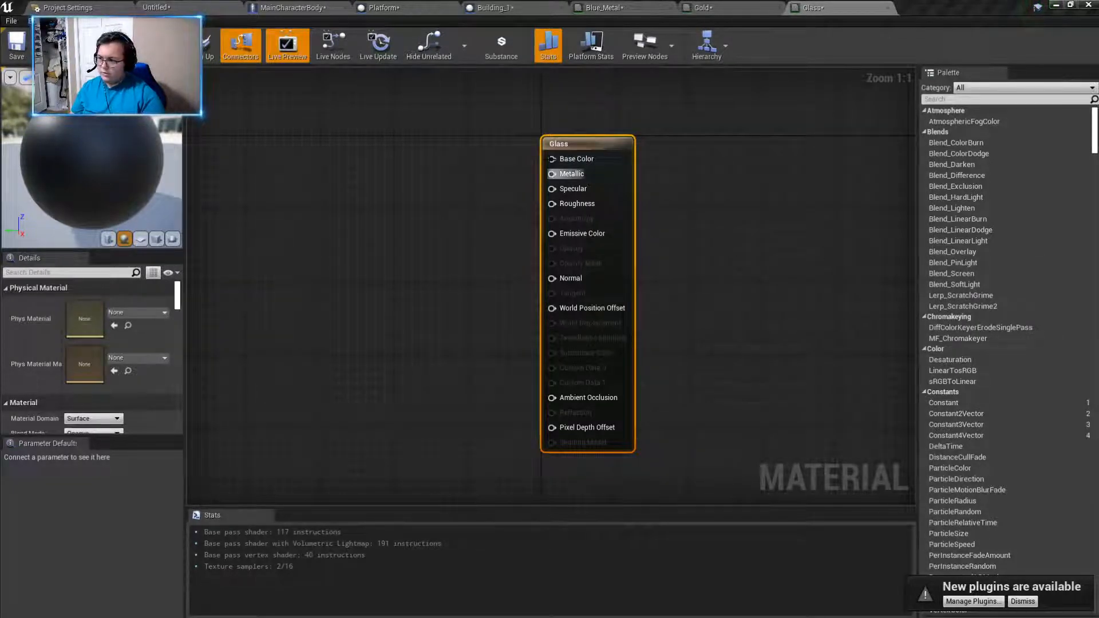
right_click_drag(449, 213, 782, 235)
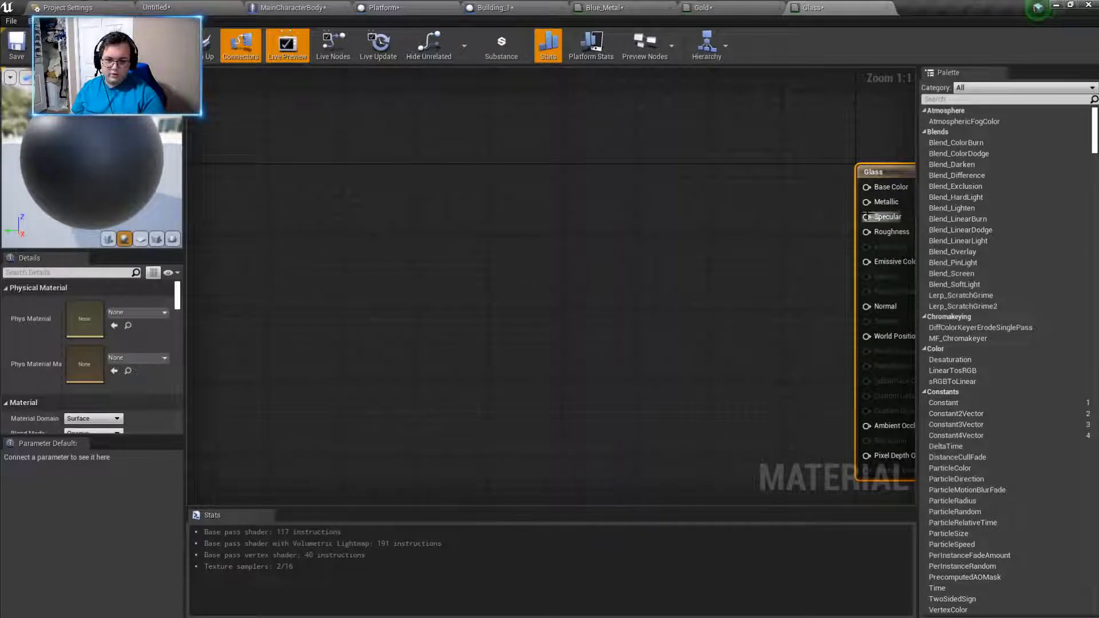
left_click_drag(894, 183, 595, 198)
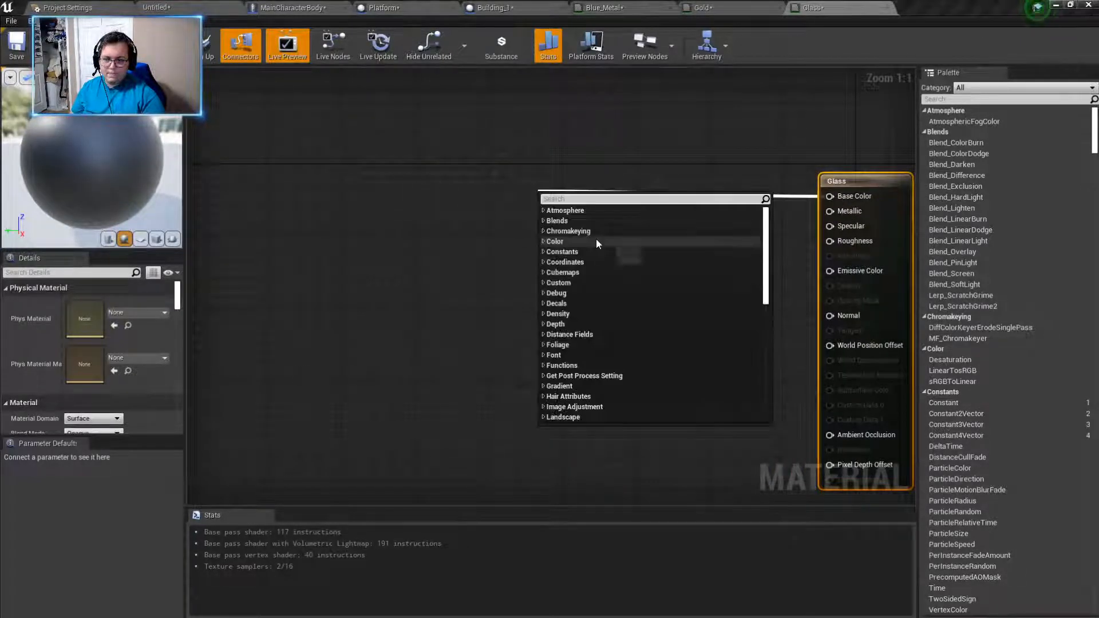
type("cons")
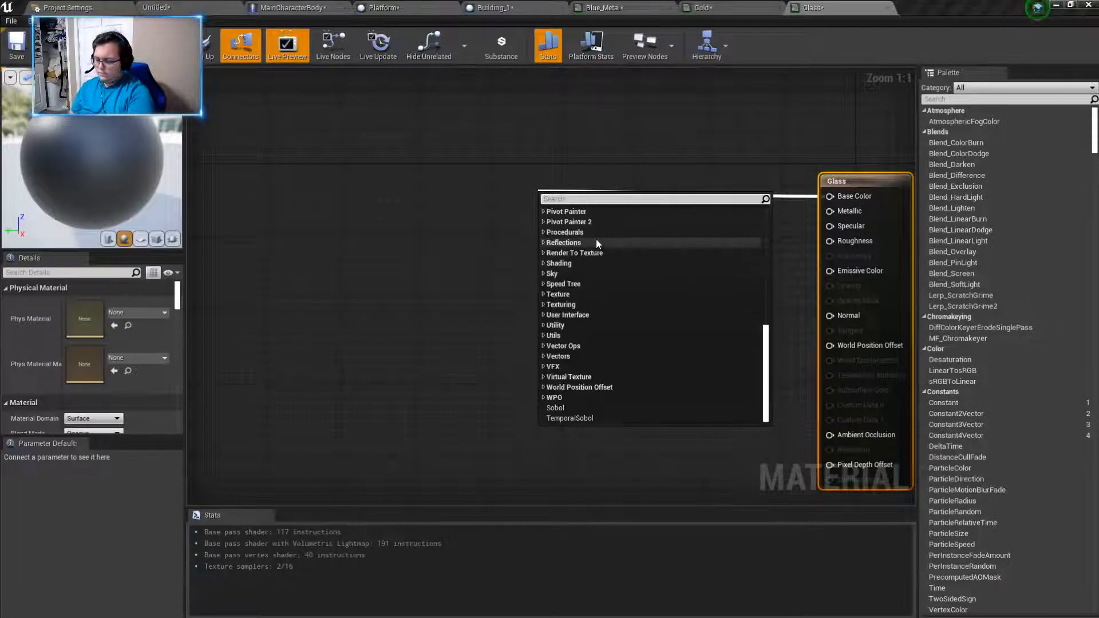
type("t")
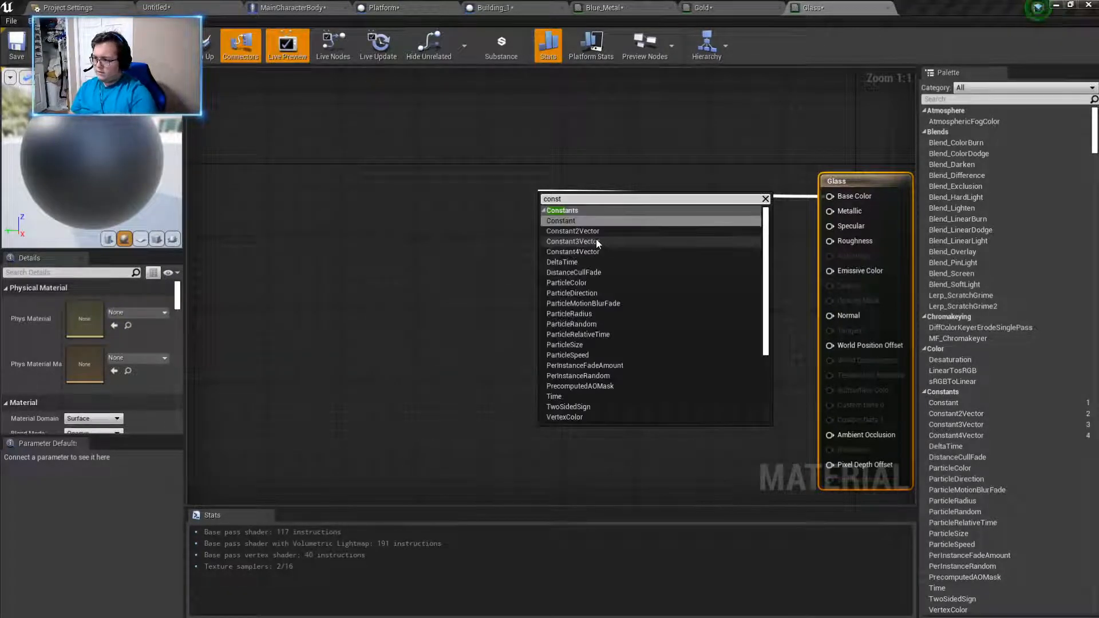
left_click(576, 220)
left_click_drag(558, 206, 474, 194)
key("Delete")
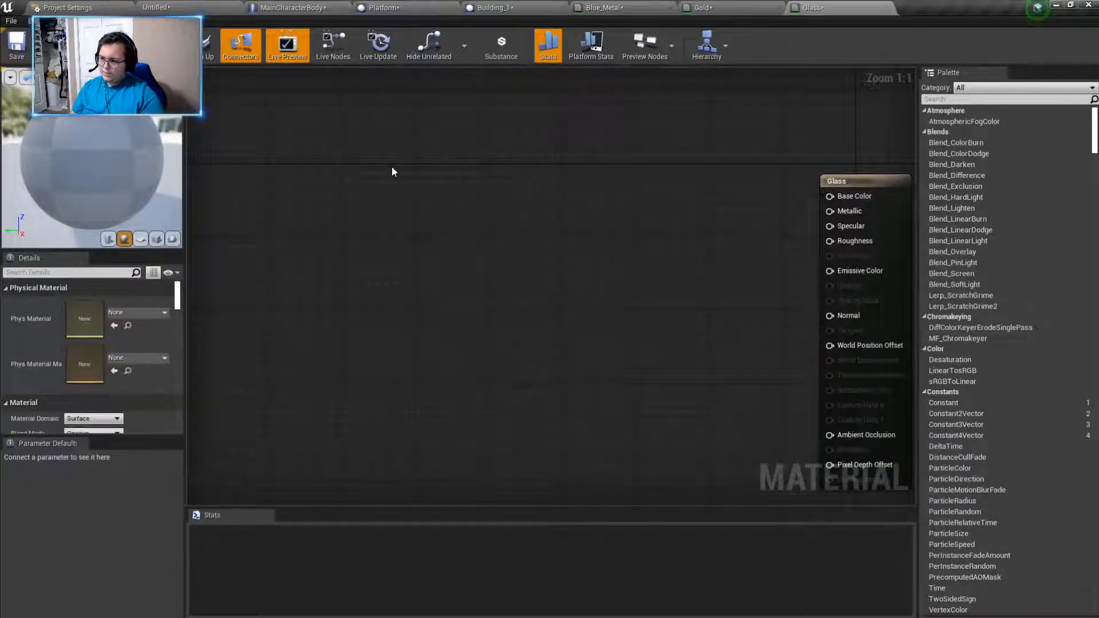
- Add a Constant3Vector node wired to the Glass material's Base Color and place it well away from the material node
left_click_drag(830, 196, 420, 147)
type("sonstant")
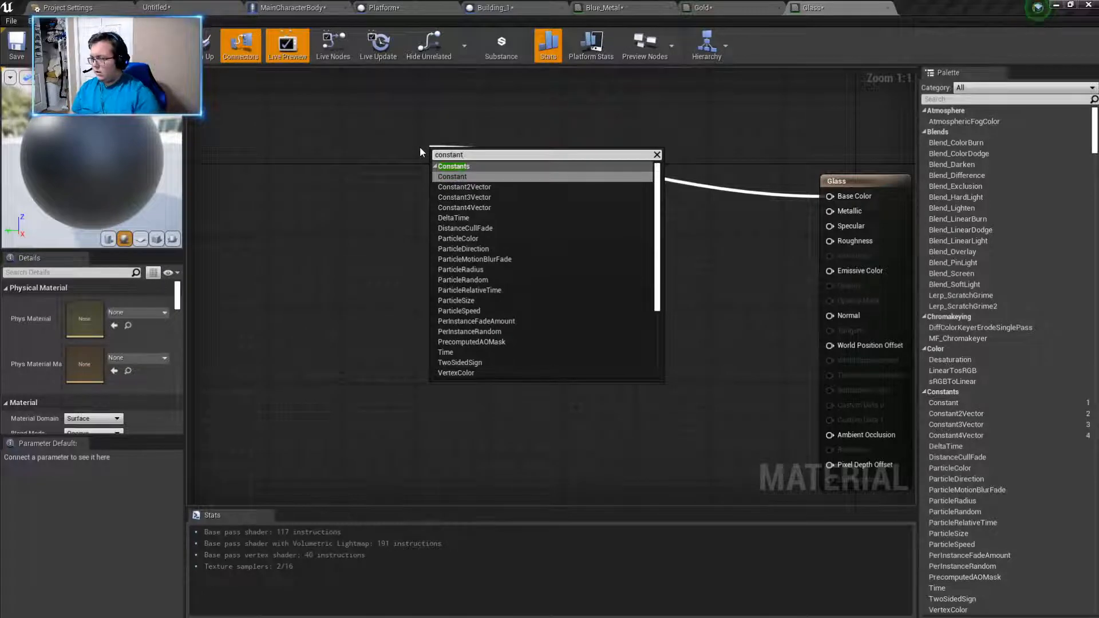
left_click(458, 197)
left_click_drag(488, 174, 426, 162)
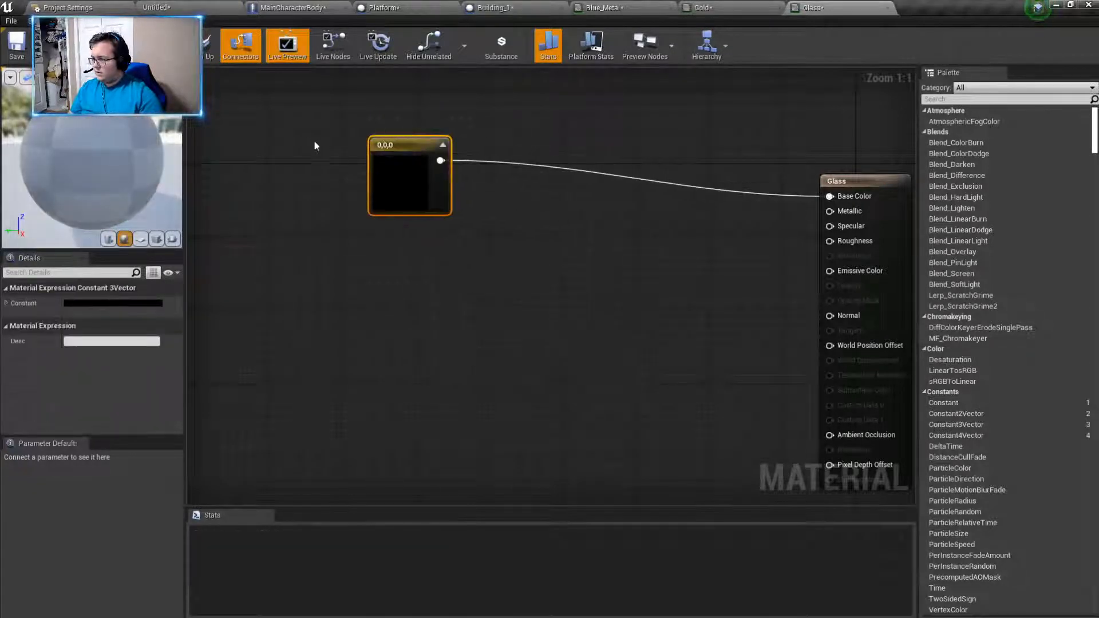
right_click(385, 145)
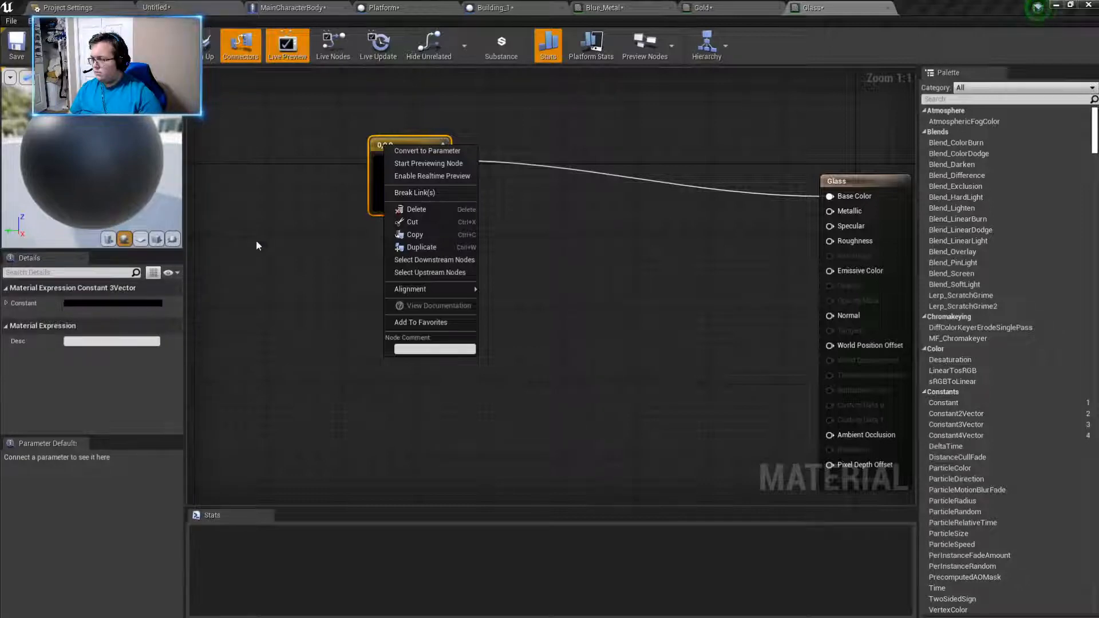
double_click(378, 144)
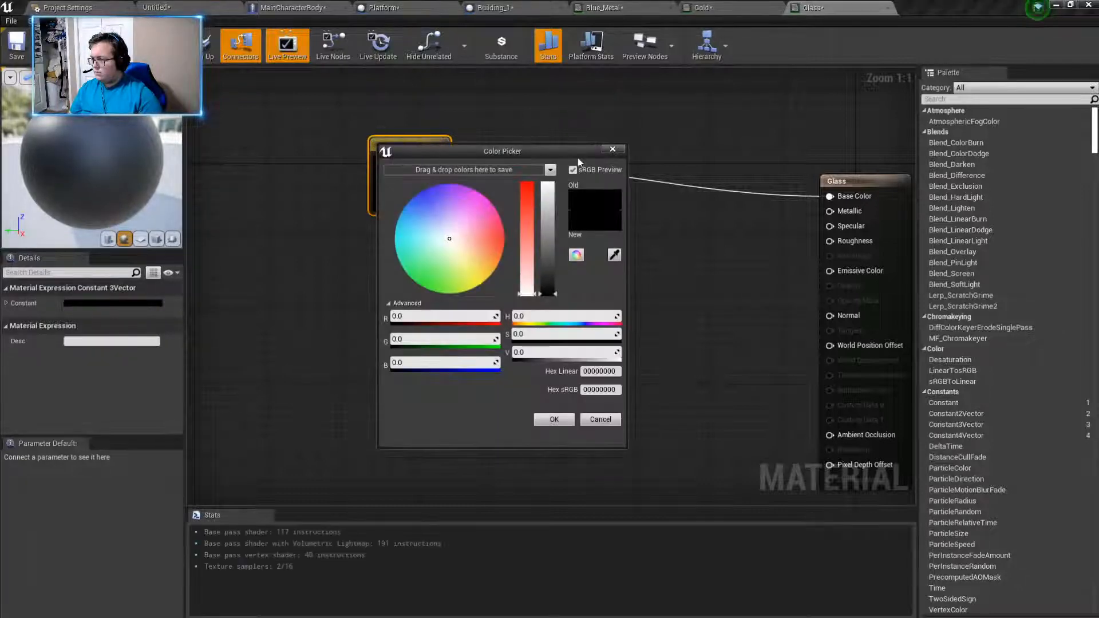
left_click(612, 150)
- Add the node comment "Base Colour" to the Constant3Vector node
right_click(386, 146)
right_click(387, 146)
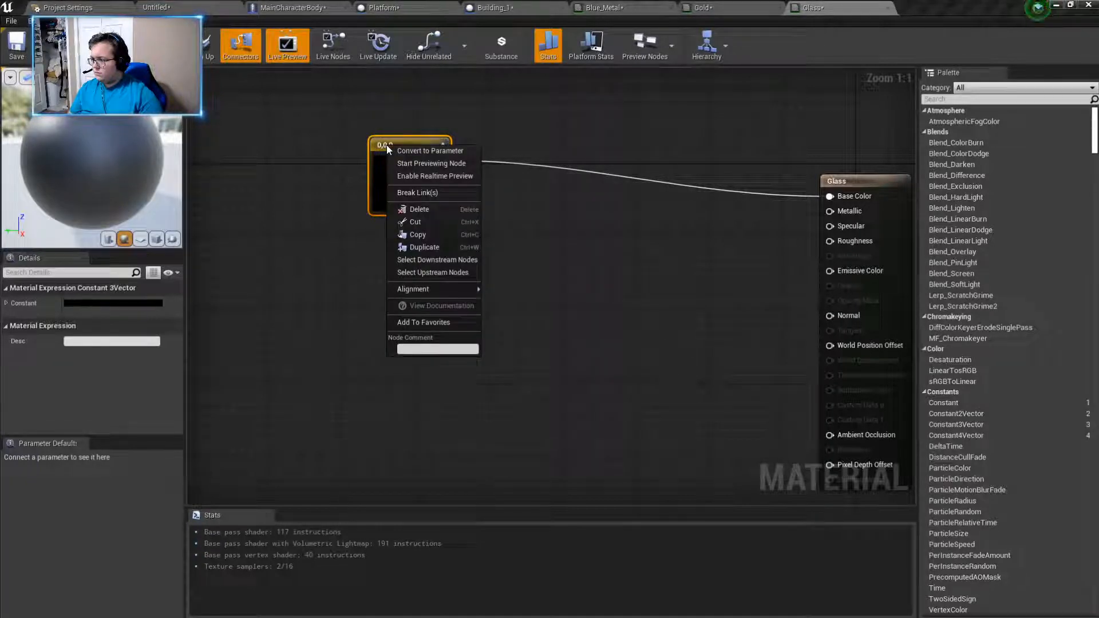
left_click(407, 349)
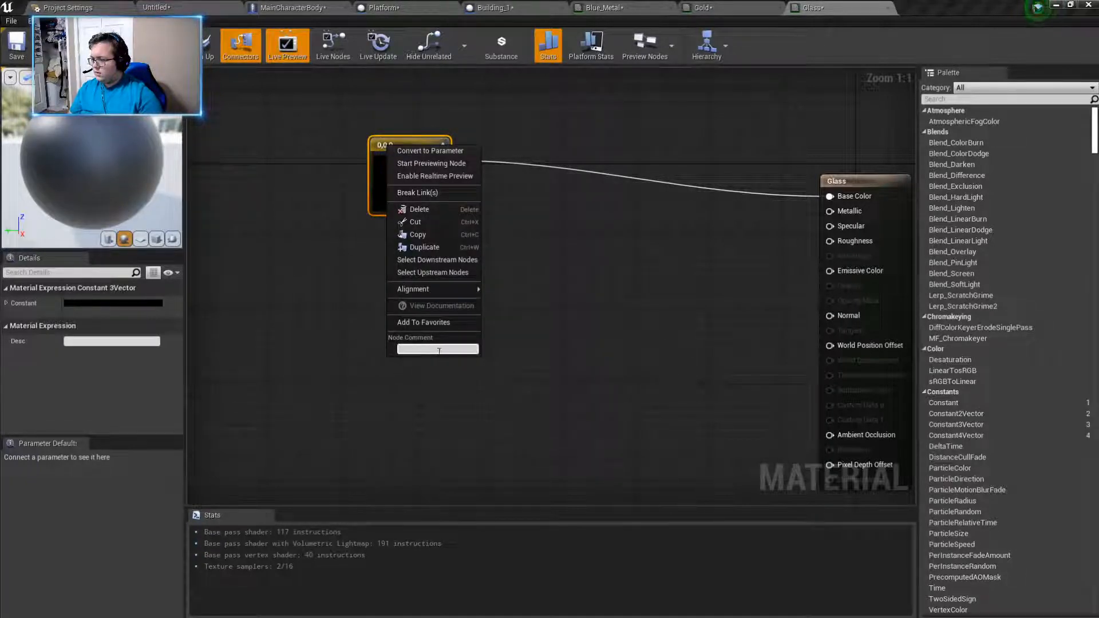
type("Base Colour")
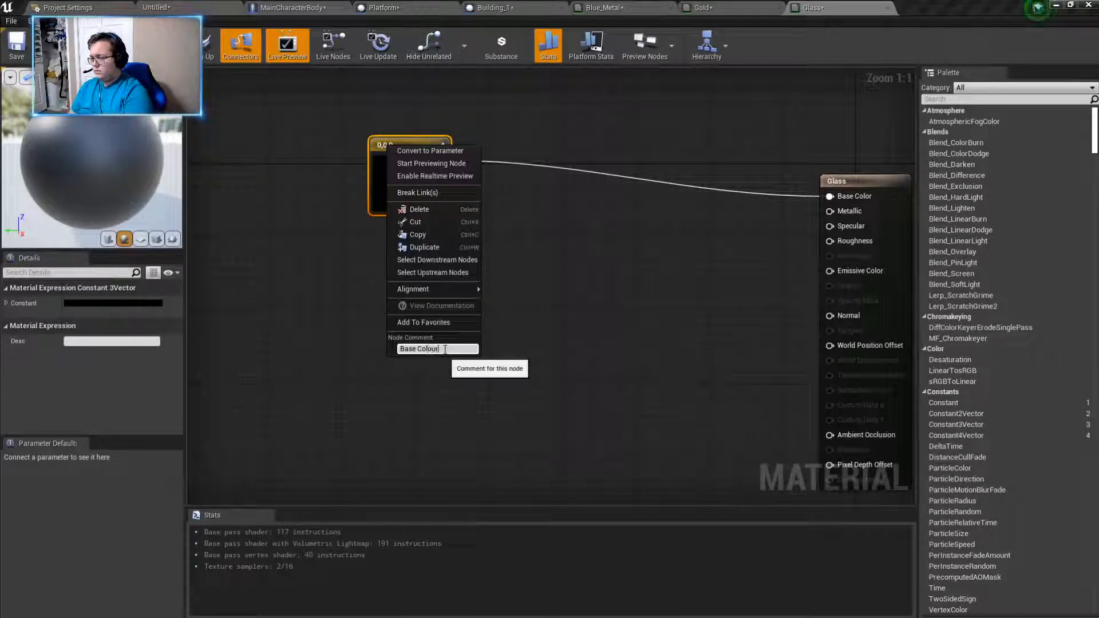
key("Return")
left_click(409, 252)
- Set the Constant3Vector node feeding Base Color to a mid grey of 0.442708 in red, green and blue
double_click(410, 209)
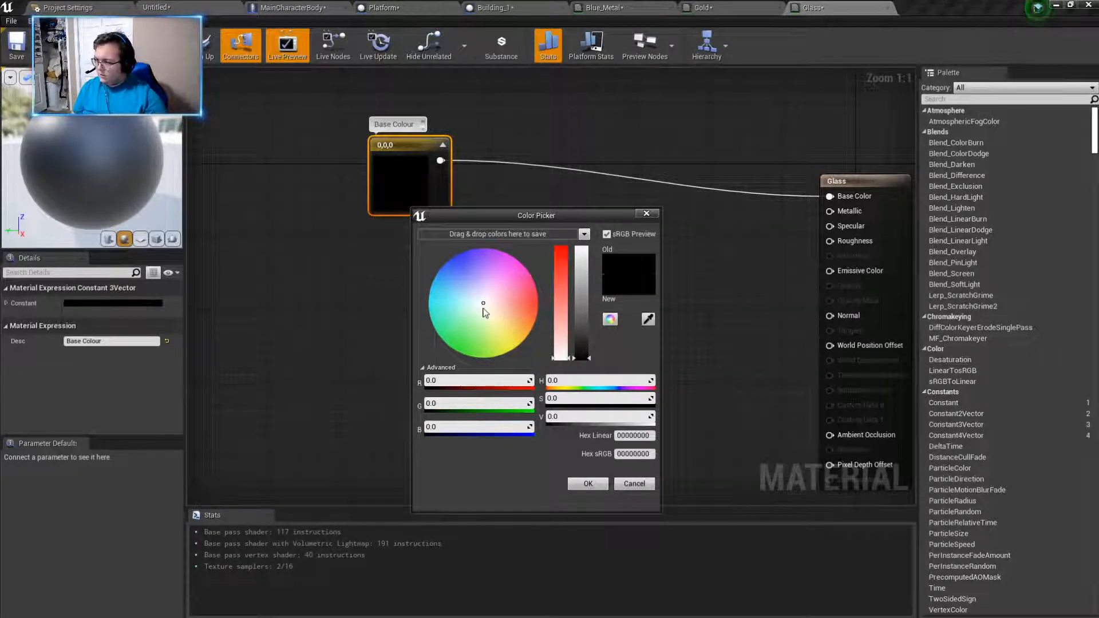
left_click_drag(581, 358, 586, 315)
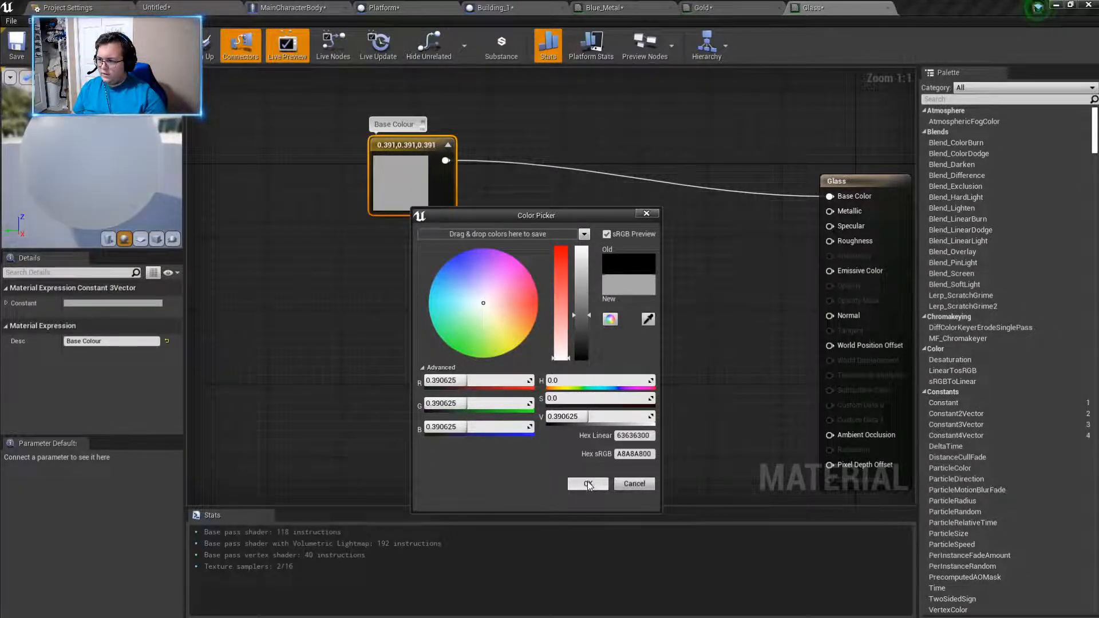
left_click(582, 313)
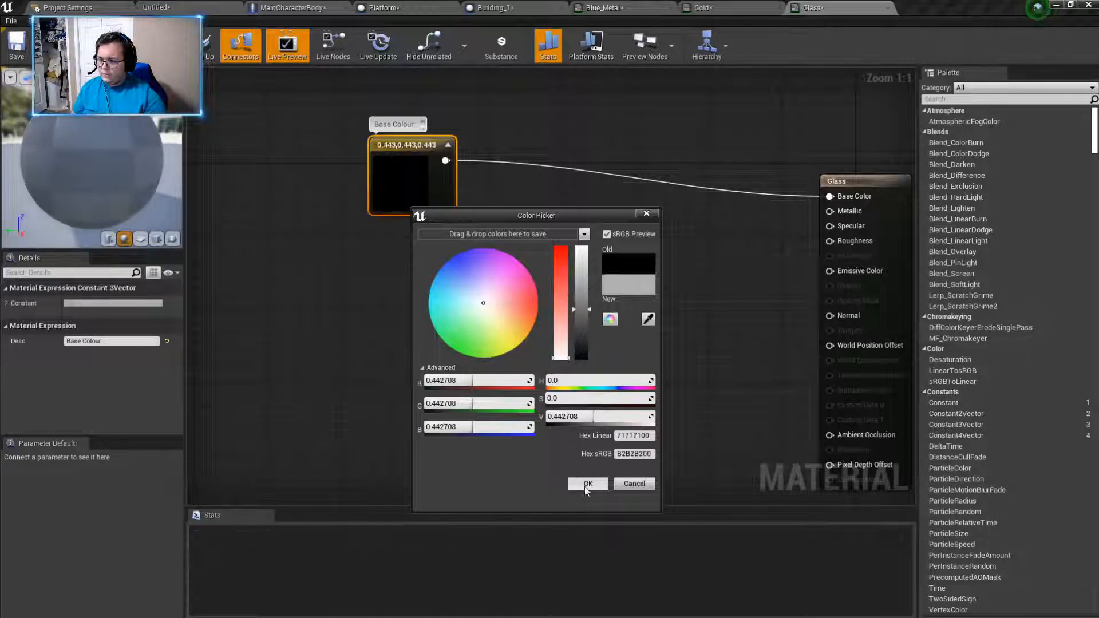
left_click(588, 483)
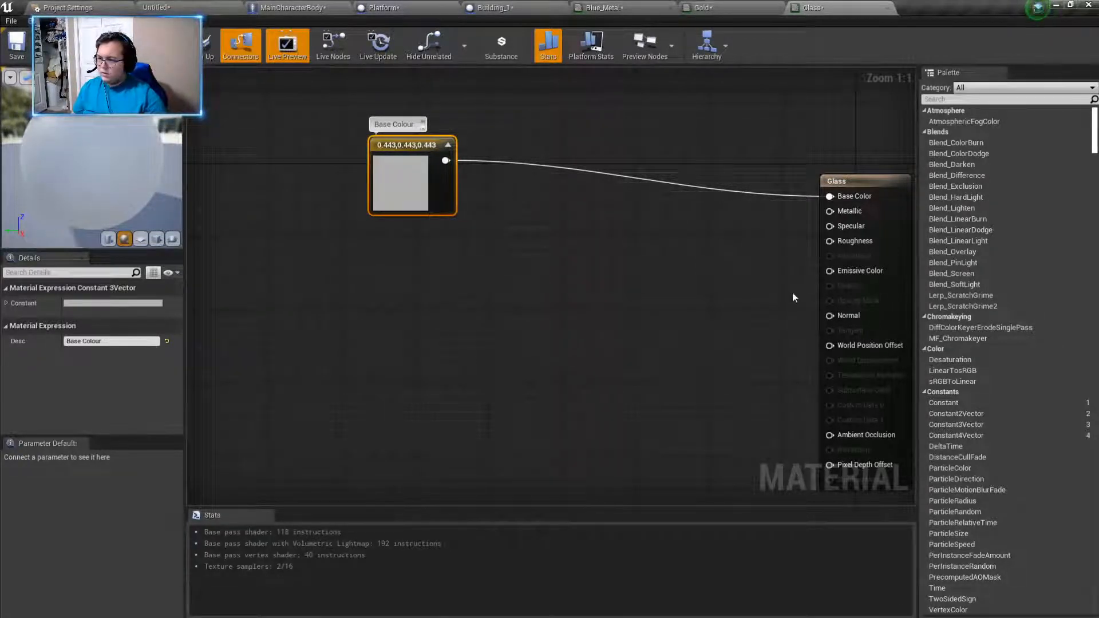
- Add a Constant node with value 0 wired to the Glass material's Roughness and place it above the Base Colour node
left_click_drag(828, 240, 576, 143)
type("constant")
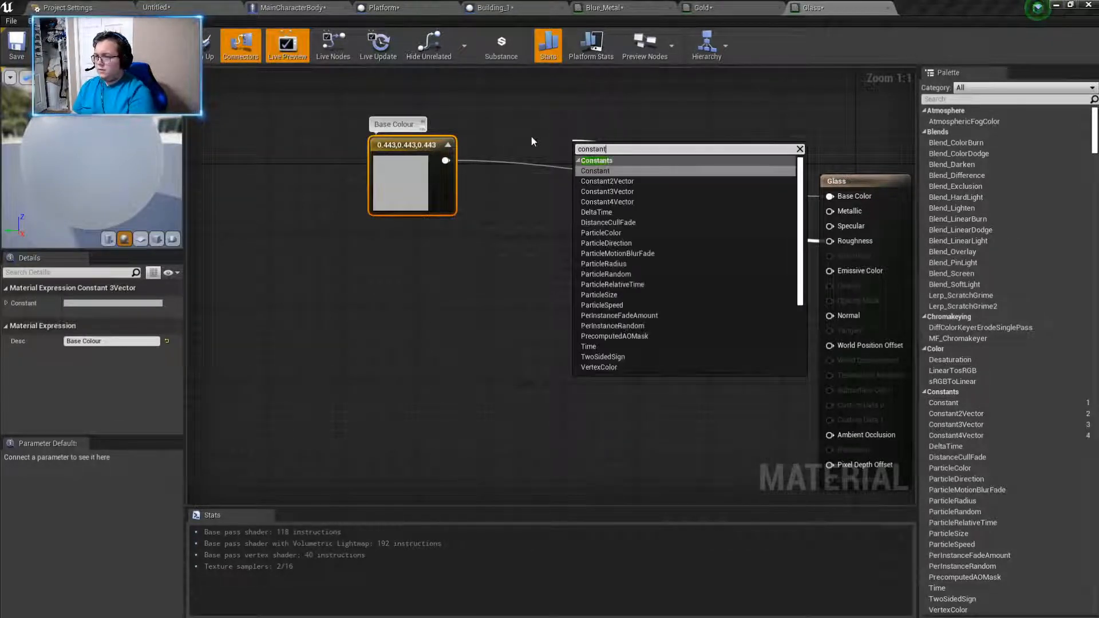
key("Return")
left_click_drag(588, 159, 492, 104)
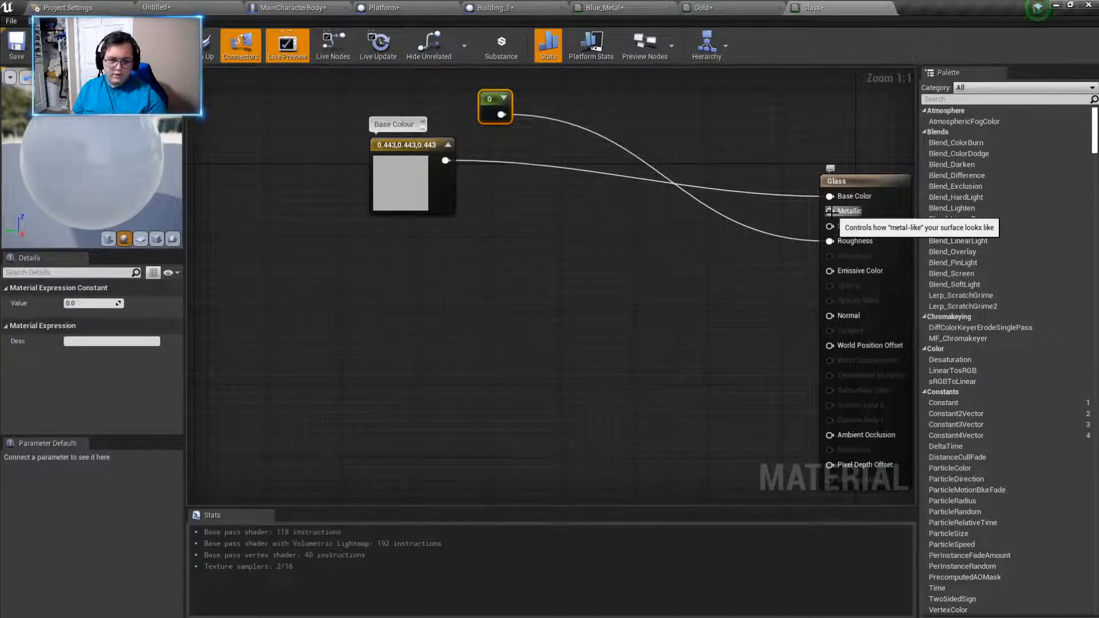
left_click_drag(823, 217, 602, 309)
left_click_drag(672, 267, 853, 194)
left_click_drag(793, 230, 517, 276)
type("ler")
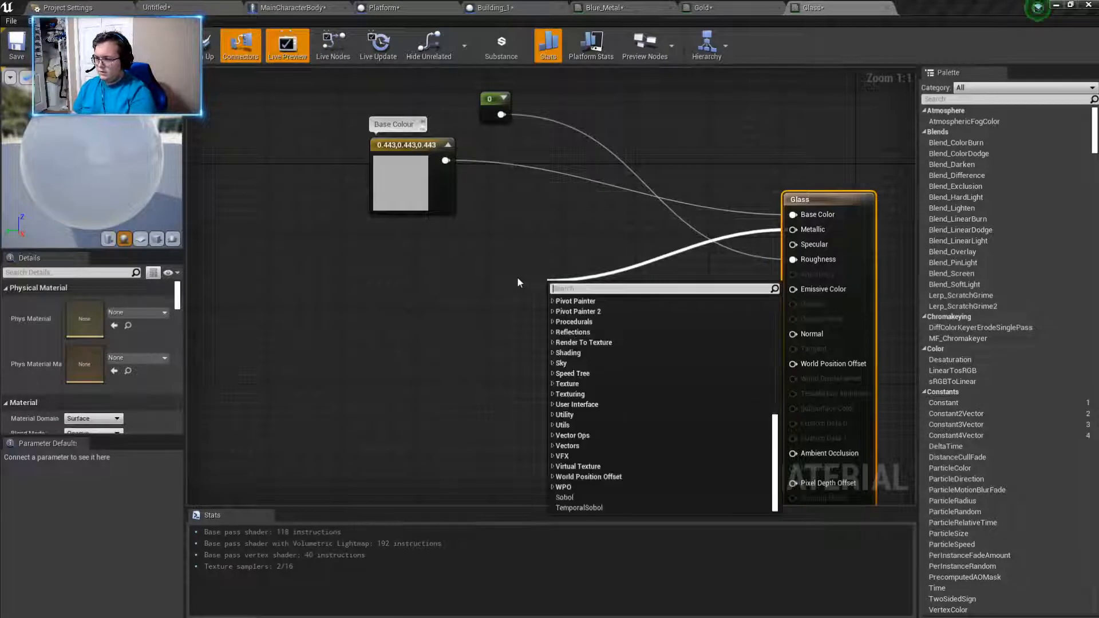
type("p")
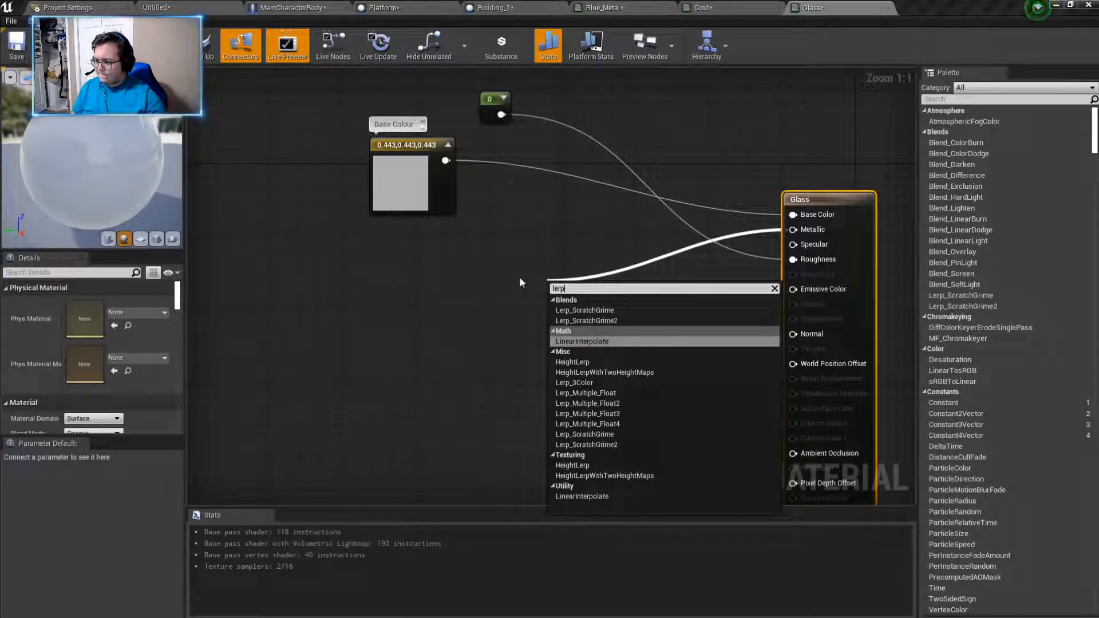
key("Escape")
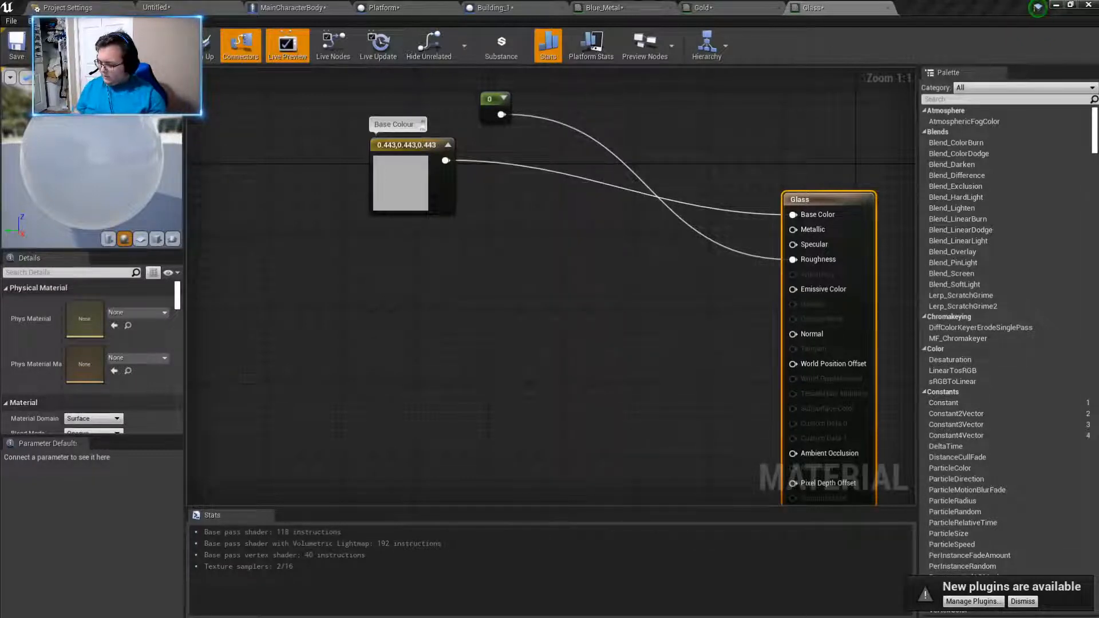
- Delete the first overlapping batch of pasted Power, Fresnel_Function, Reflection Front, Reflection Side and Lerp nodes
left_click(447, 431)
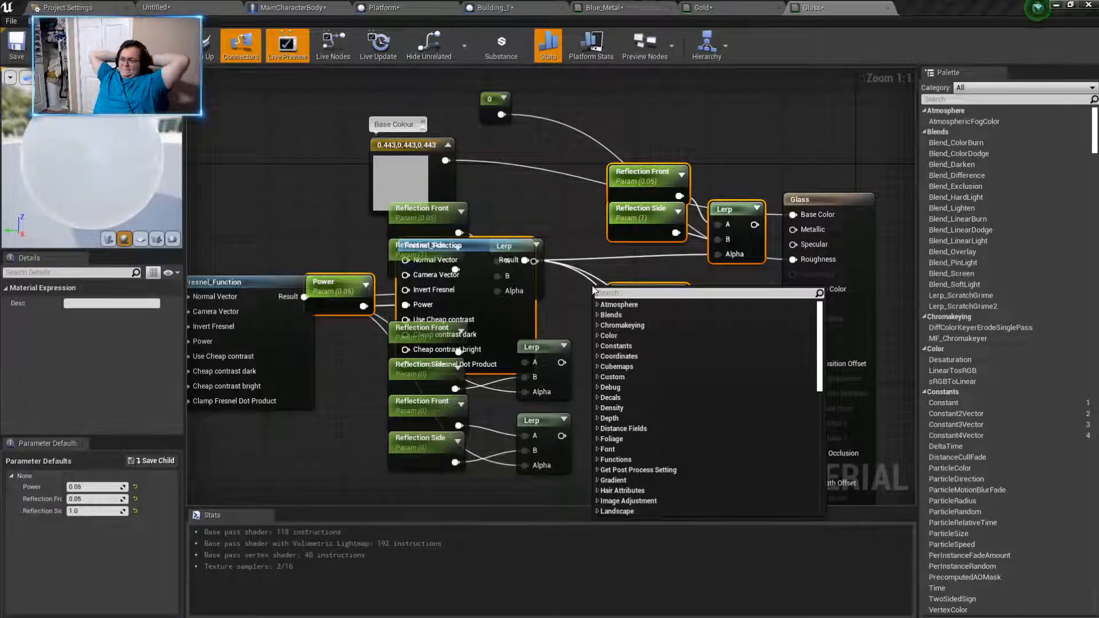
left_click(275, 174)
scroll(320, 235, "down", 5)
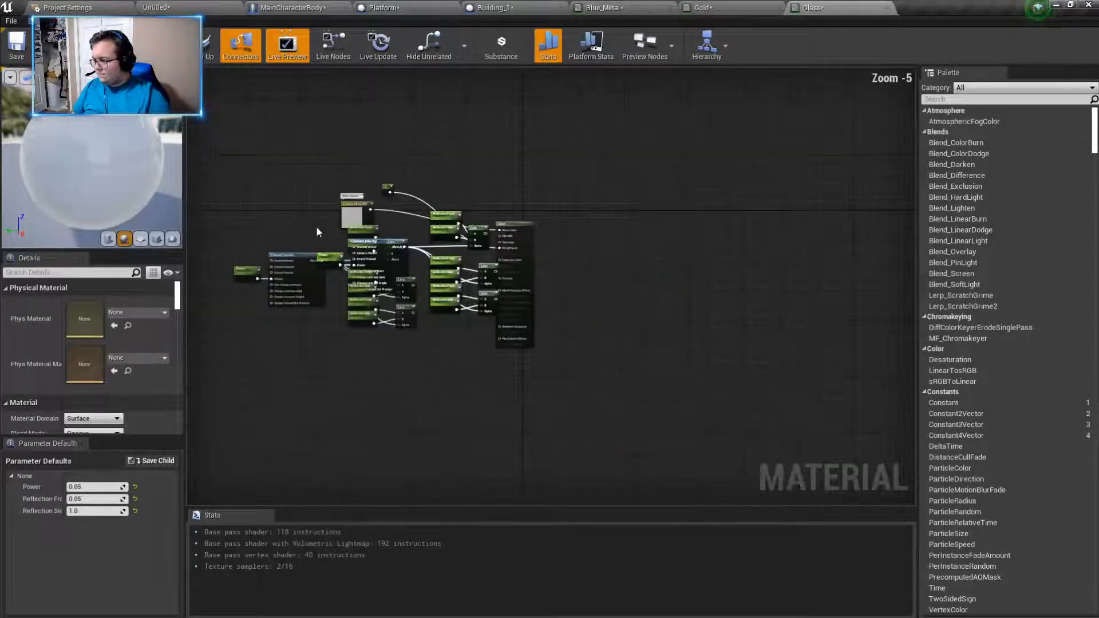
scroll(317, 232, "up", 1)
left_click(390, 286)
left_click(330, 294, "ctrl")
scroll(456, 319, "up", 2)
left_click(494, 228, "ctrl")
left_click(501, 203, "ctrl")
left_click(644, 176, "ctrl")
left_click(644, 202, "ctrl")
left_click(720, 210, "ctrl")
left_click(743, 270, "ctrl")
left_click(659, 330, "ctrl")
left_click(650, 312, "ctrl")
left_click(649, 285, "ctrl")
left_click(652, 259, "ctrl")
left_click(737, 325, "ctrl")
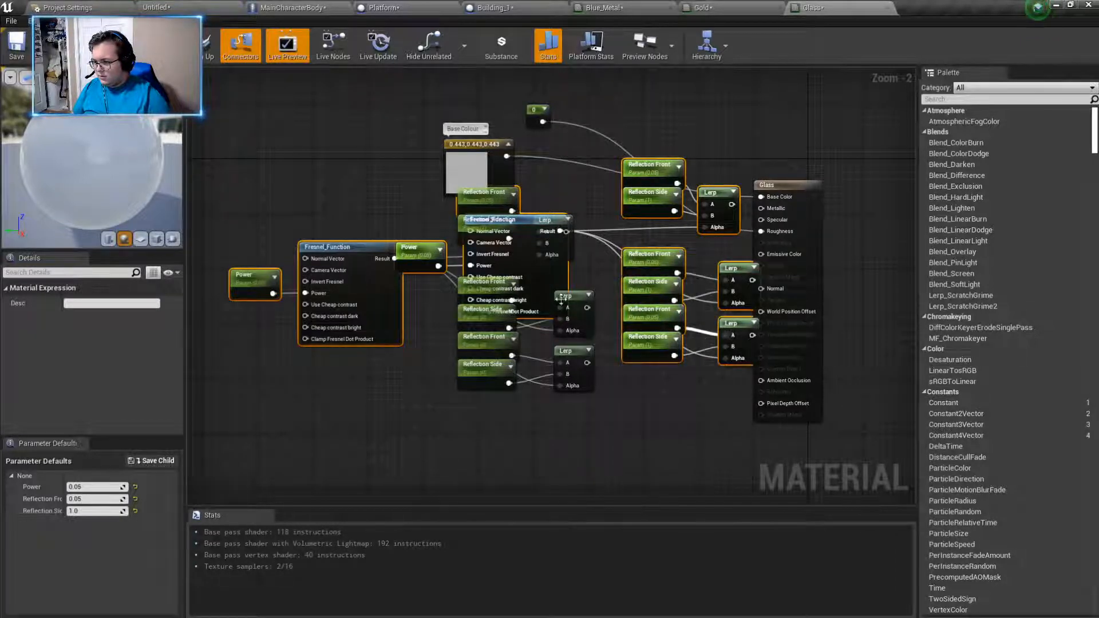
left_click(579, 354, "ctrl")
left_click(484, 367, "ctrl")
left_click(483, 339, "ctrl")
left_click(475, 312, "ctrl")
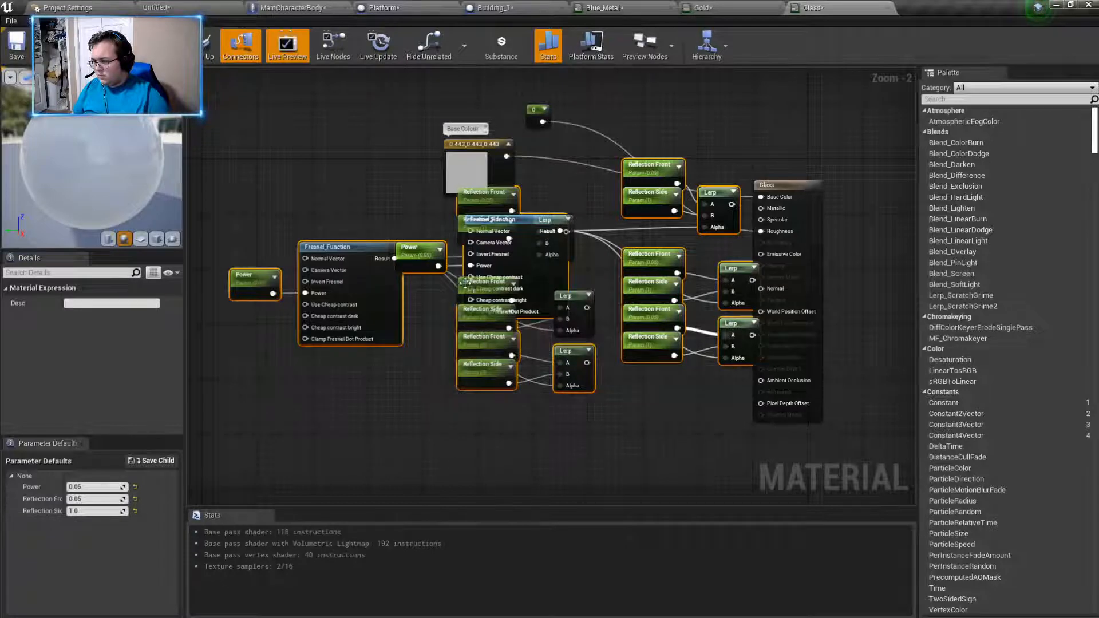
key("Delete")
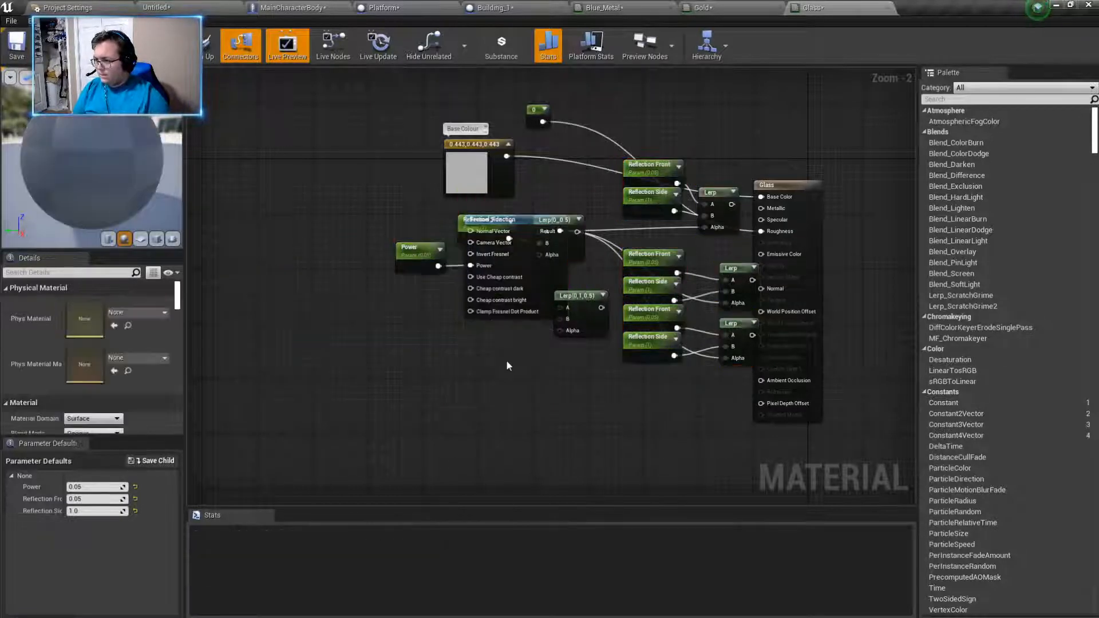
- Delete the remaining pasted Fresnel, Power, Reflection and Lerp nodes, keeping only the Base Colour and Roughness inputs
left_click(418, 252)
left_click(461, 236, "ctrl")
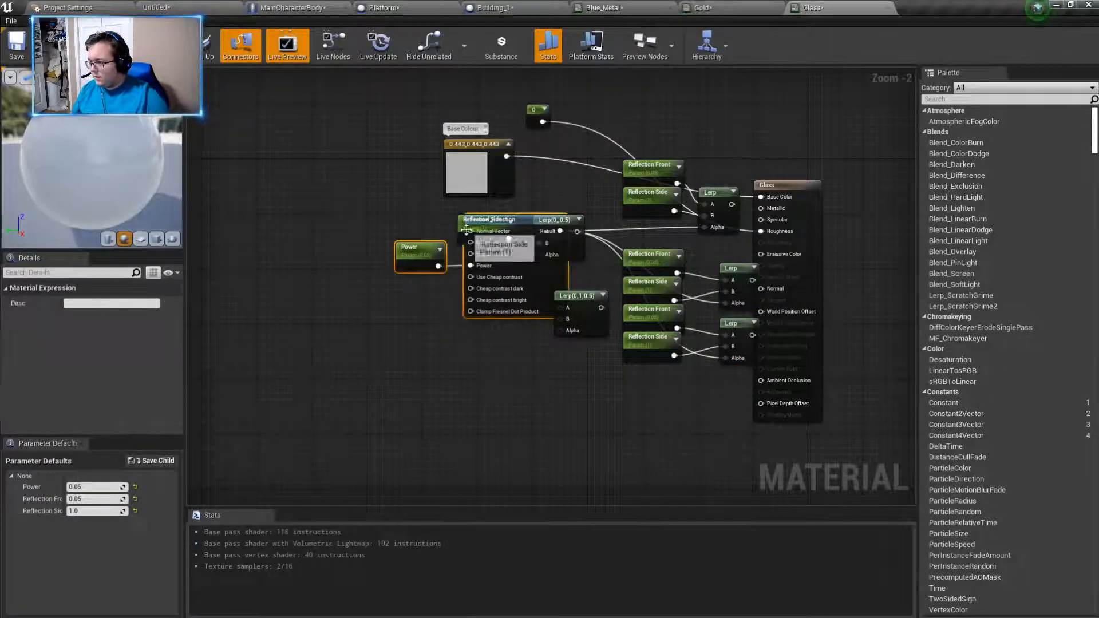
key("Delete")
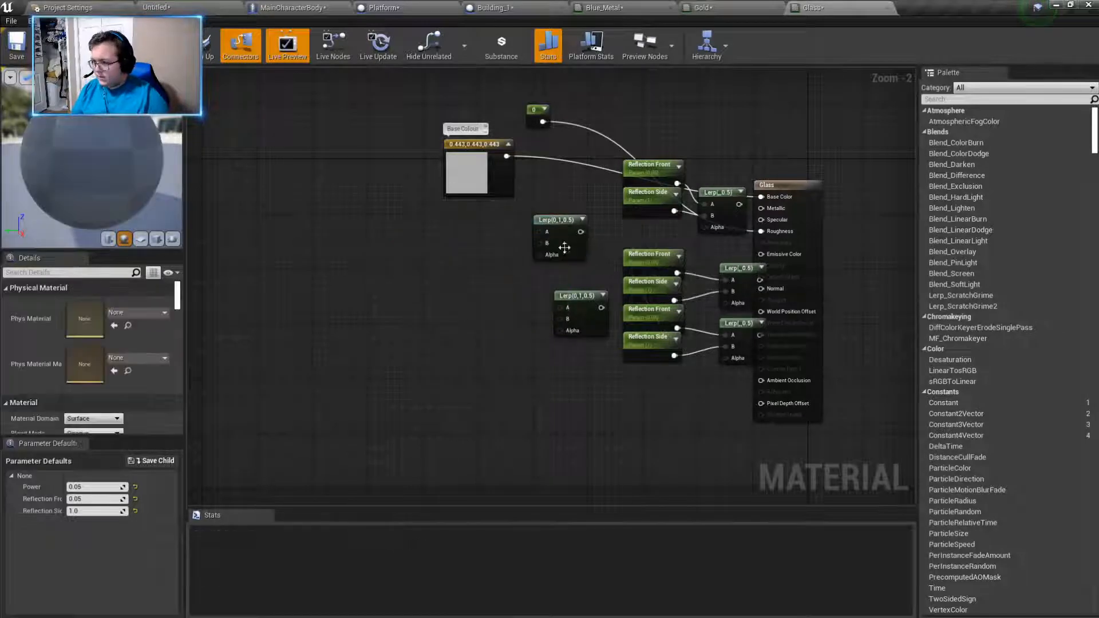
left_click(559, 221)
left_click(571, 302, "ctrl")
left_click(635, 259, "ctrl")
left_click(636, 285, "ctrl")
left_click(633, 325, "ctrl")
left_click(645, 343, "ctrl")
left_click(719, 324, "ctrl")
left_click(732, 267, "ctrl")
left_click(716, 193, "ctrl")
left_click(661, 192, "ctrl")
left_click(646, 169, "ctrl")
key("Delete")
- Paste one copy of the Fresnel node group with its Power, Reflection and Lerp nodes and position it below the Base Colour node
right_click(442, 327)
left_click(376, 302)
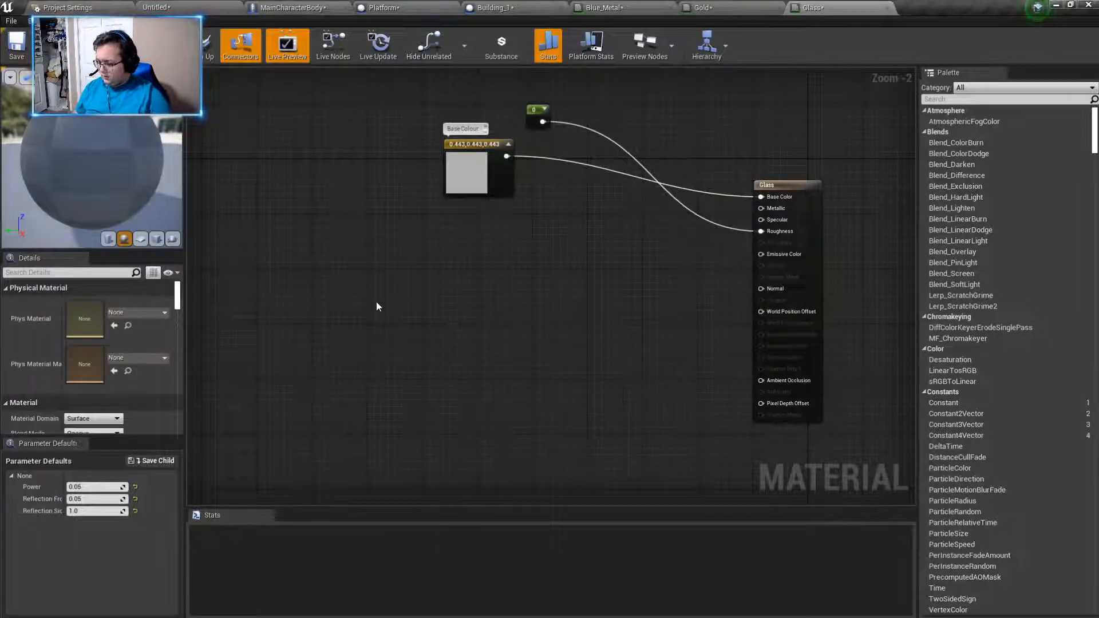
key("ctrl+v")
right_click_drag(585, 291, 693, 278)
left_click_drag(224, 208, 740, 455)
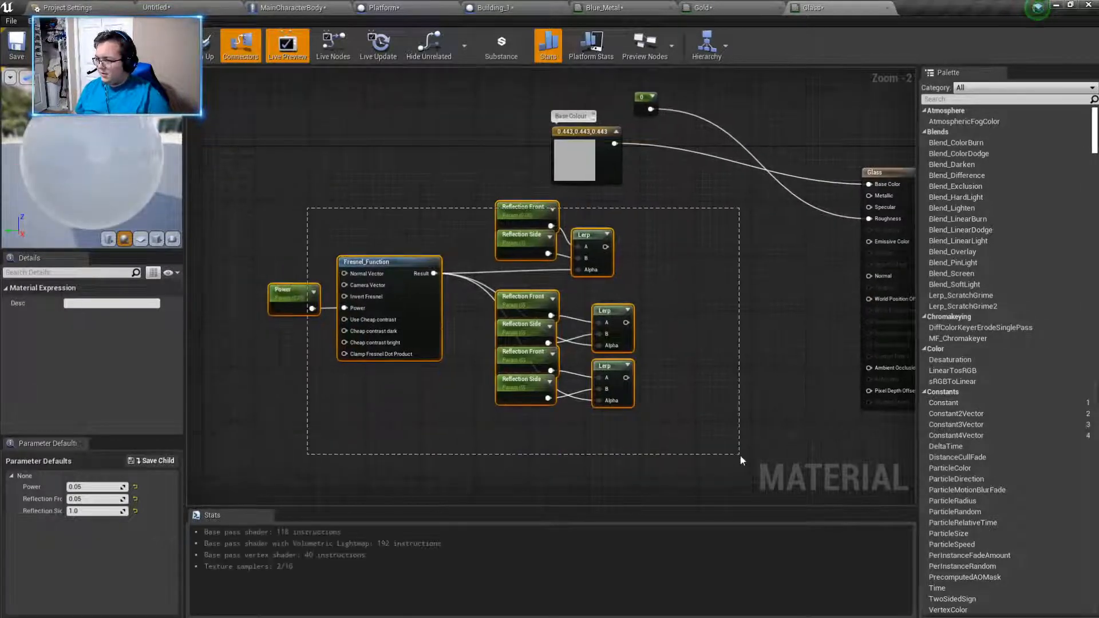
left_click_drag(513, 218, 624, 233)
right_click_drag(784, 246, 651, 235)
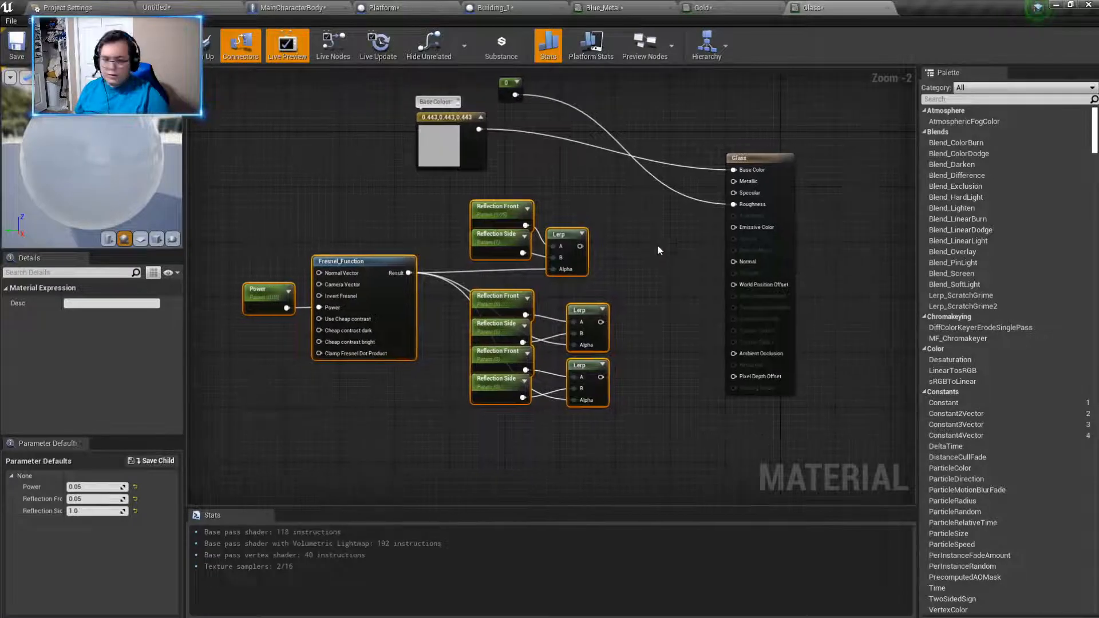
- Wire the three Lerp nodes, from upper to lower, to the Glass material's Metallic, Opacity and Refraction inputs
scroll(623, 204, "up", 1)
left_click_drag(573, 253, 758, 180)
left_click_drag(598, 341, 754, 235)
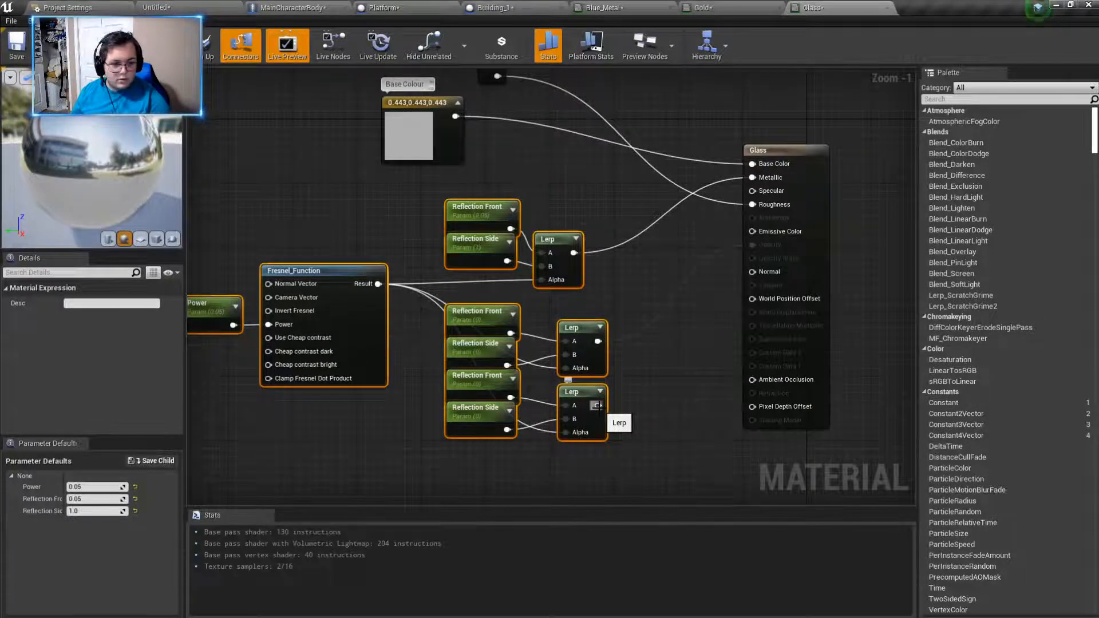
left_click_drag(597, 405, 751, 398)
left_click(664, 442)
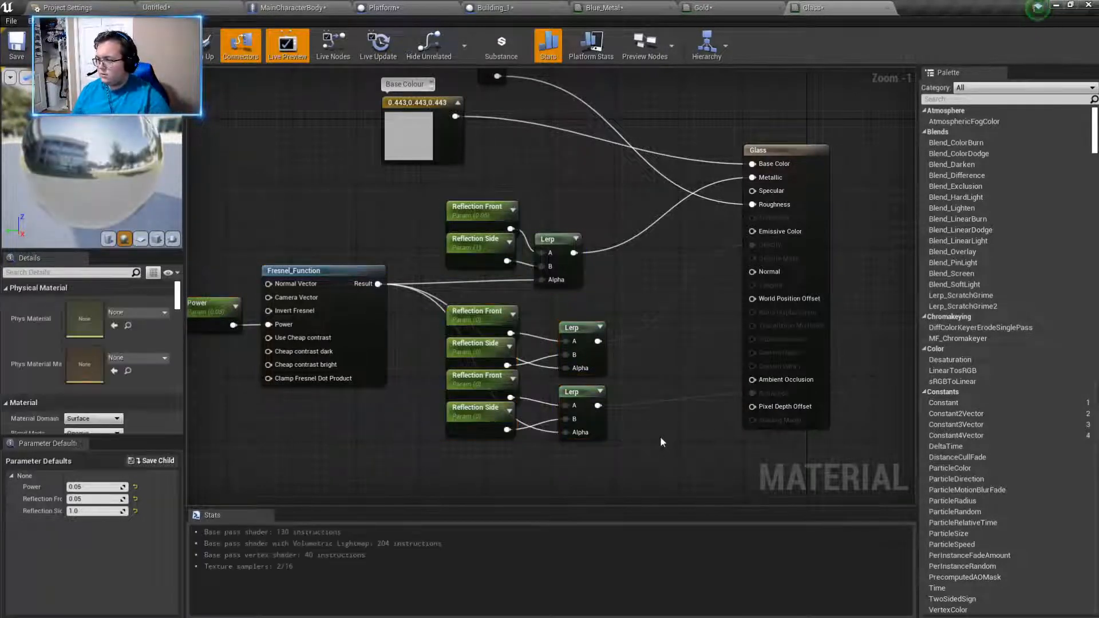
right_click_drag(665, 328, 666, 365)
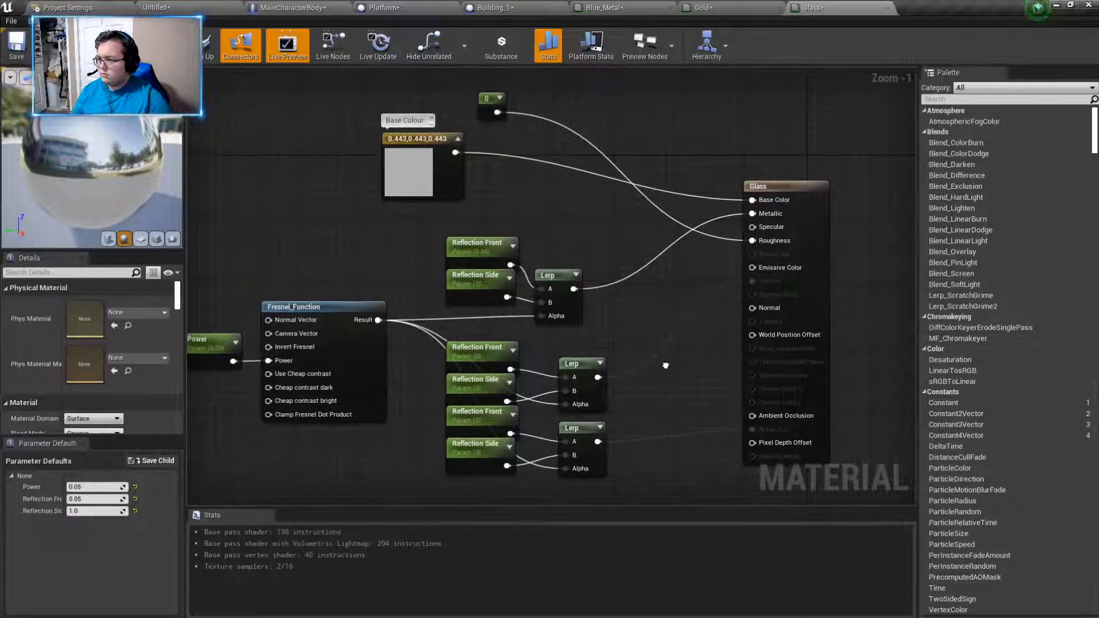
left_click_drag(159, 194, 128, 188)
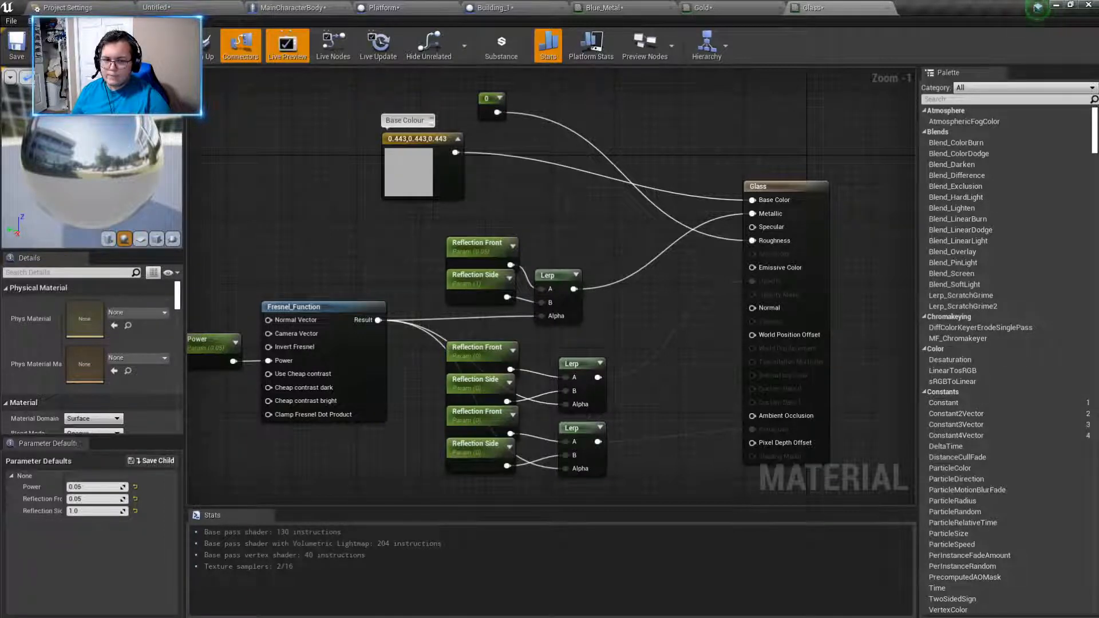
- Convert the grey Constant3Vector node to a parameter named "Base Colour" and move it farther from the Roughness constant
right_click(430, 172)
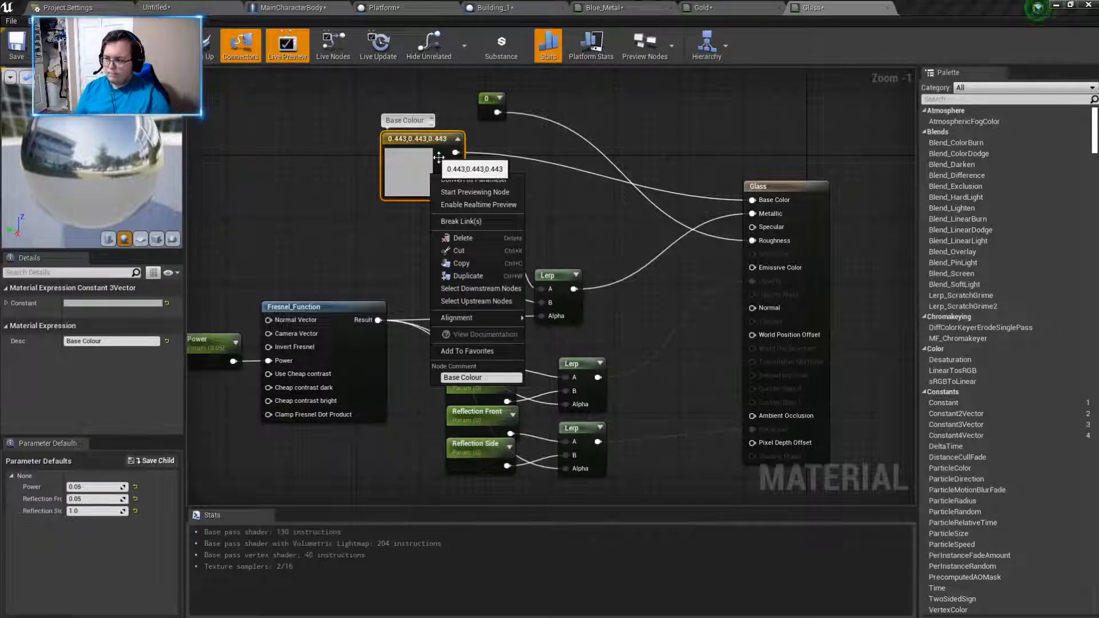
left_click(417, 146)
right_click(408, 151)
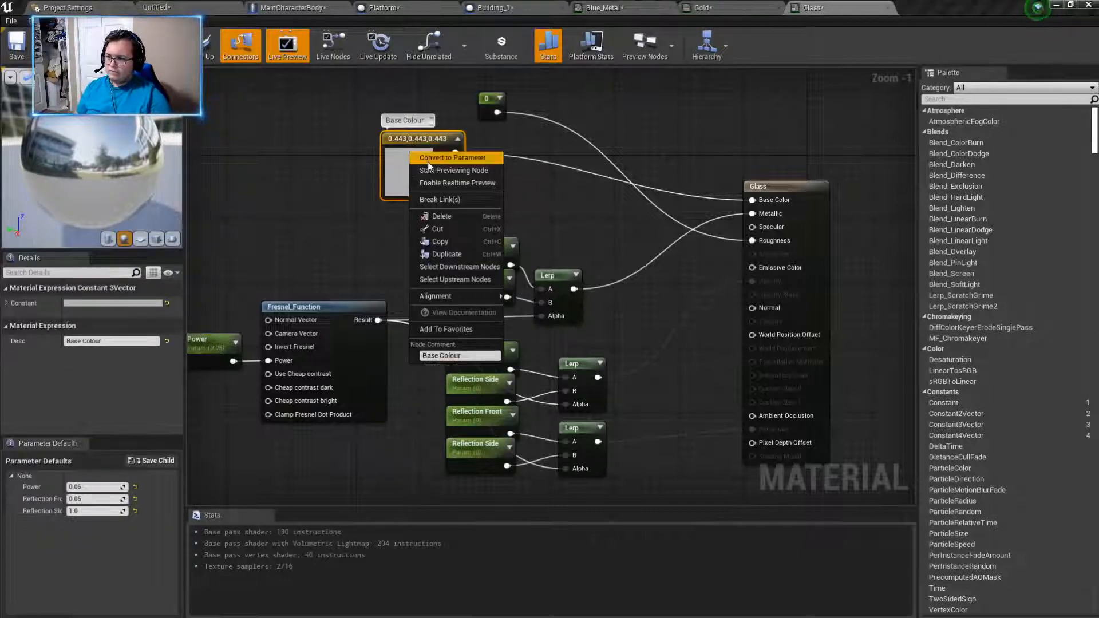
left_click(427, 159)
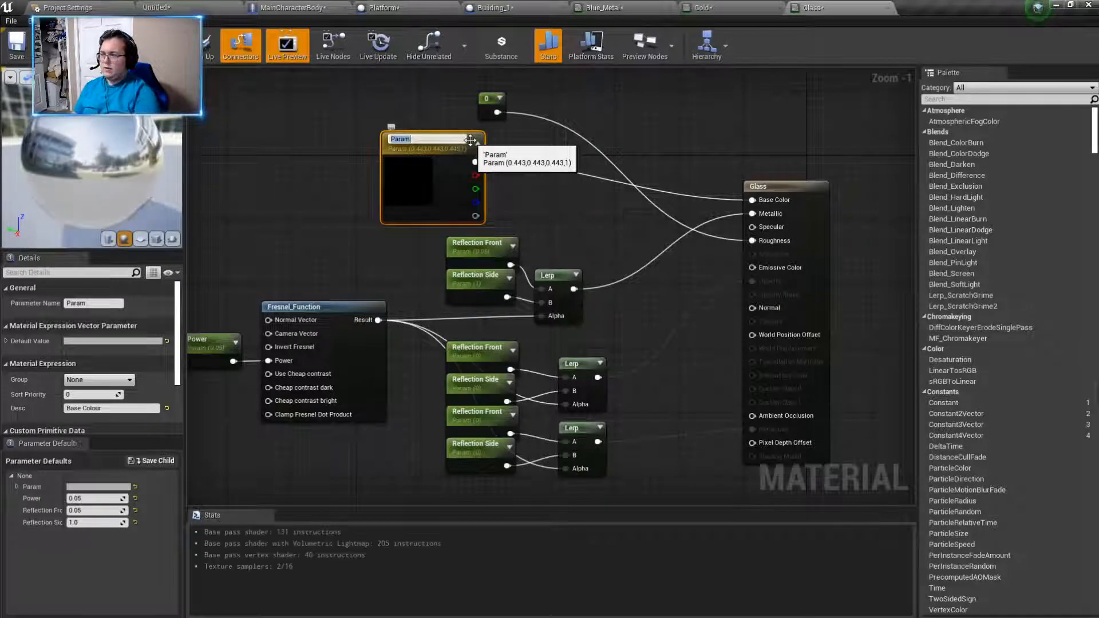
key("BackSpace")
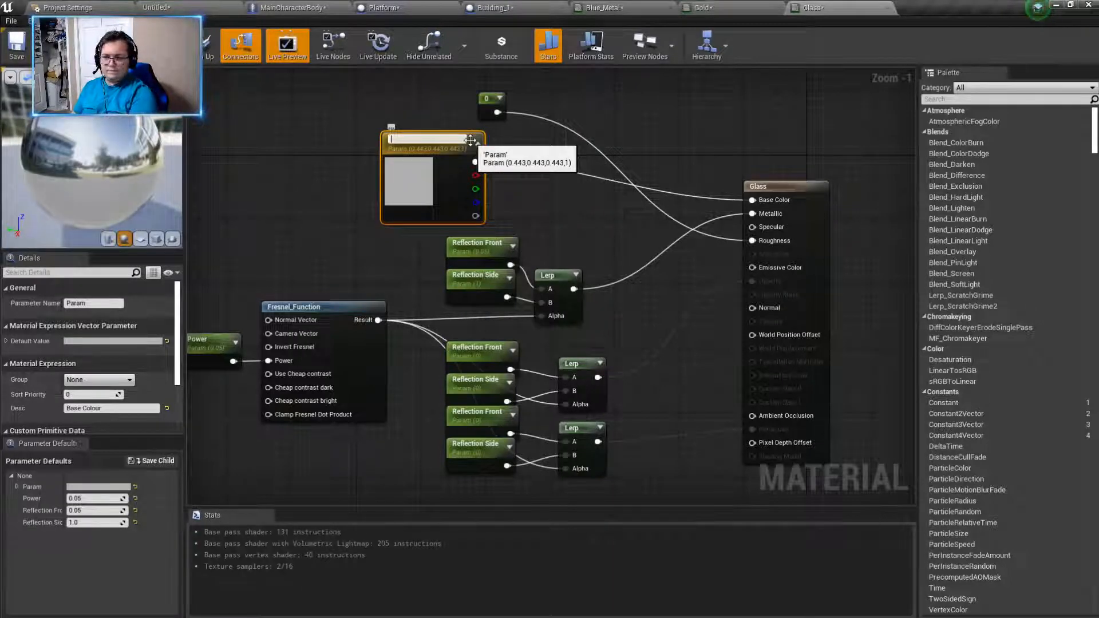
type("Base Colour")
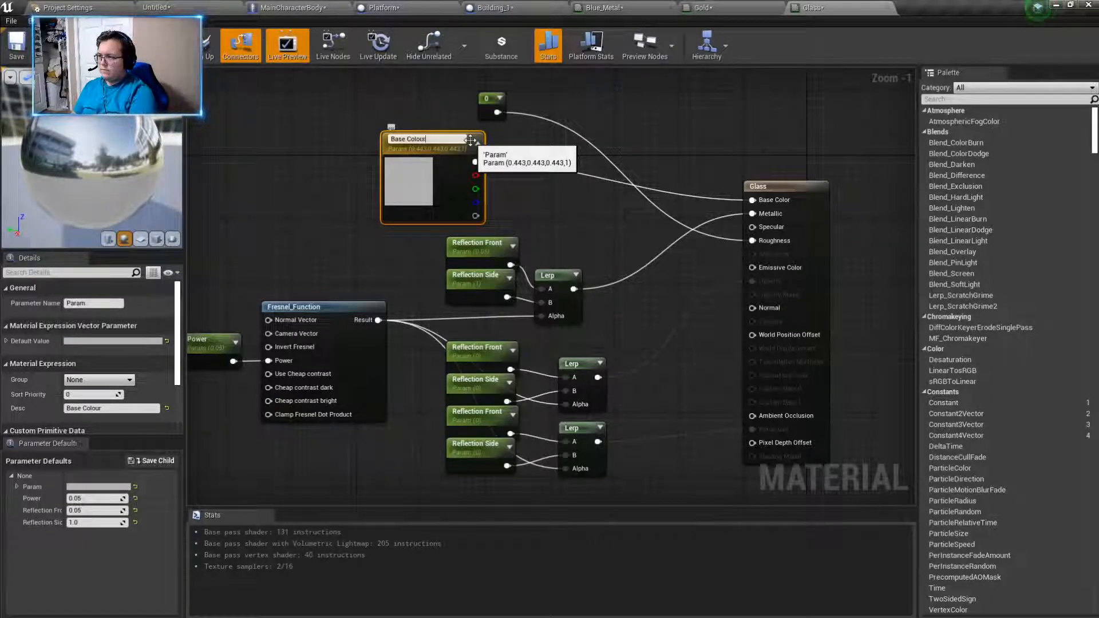
key("Return")
left_click_drag(412, 141, 372, 125)
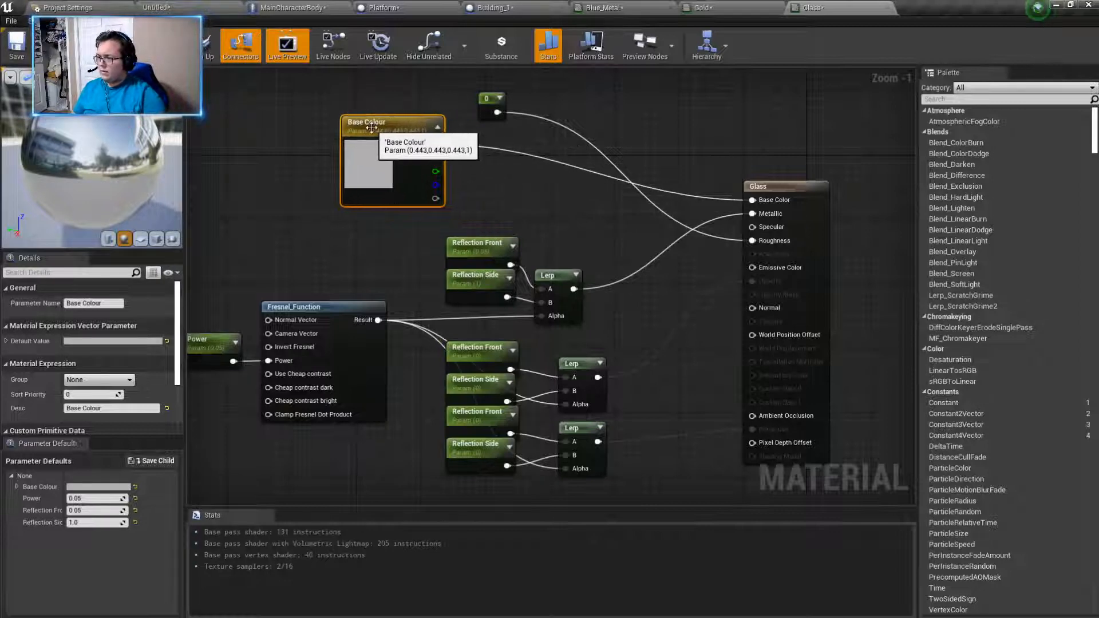
right_click(480, 252)
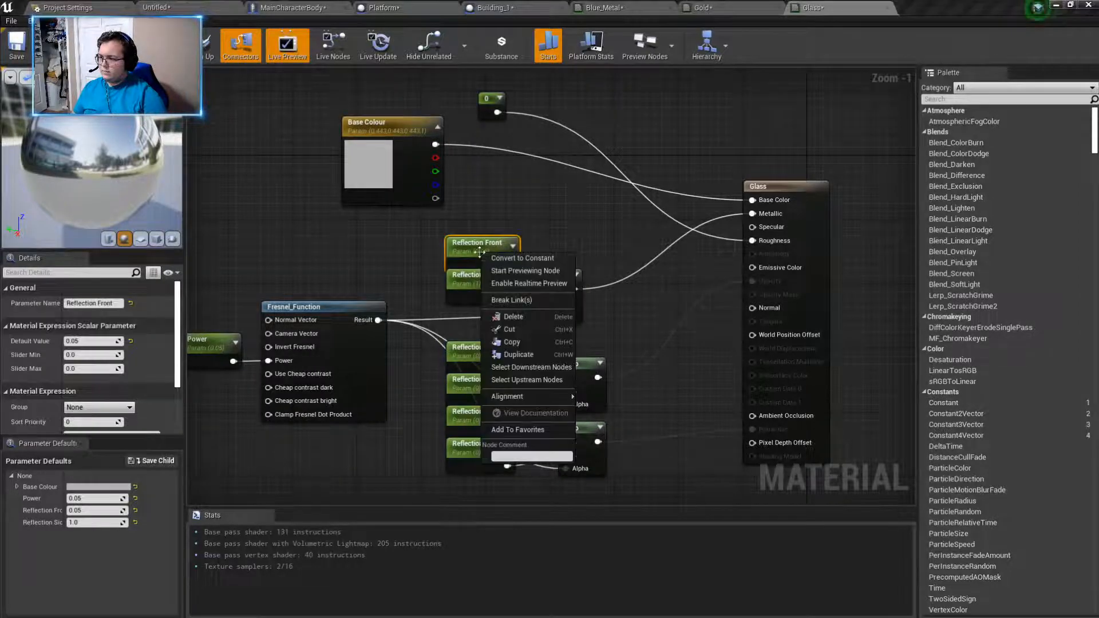
left_click(483, 208)
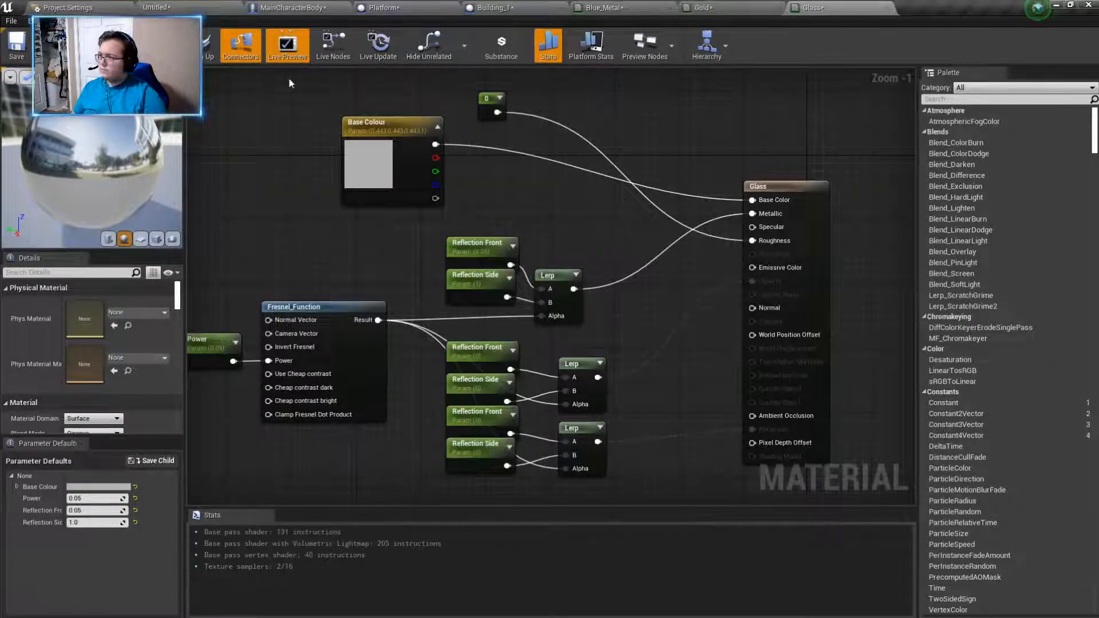
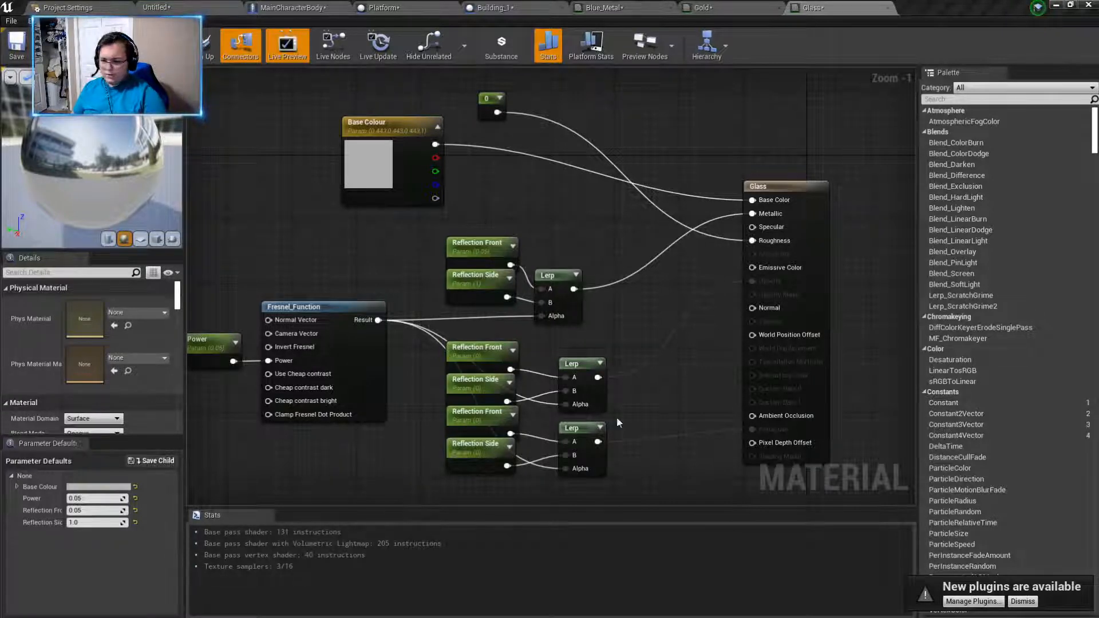
- Set the Glass material's Blend Mode to Translucent and rotate the material preview
scroll(113, 397, "down", 3)
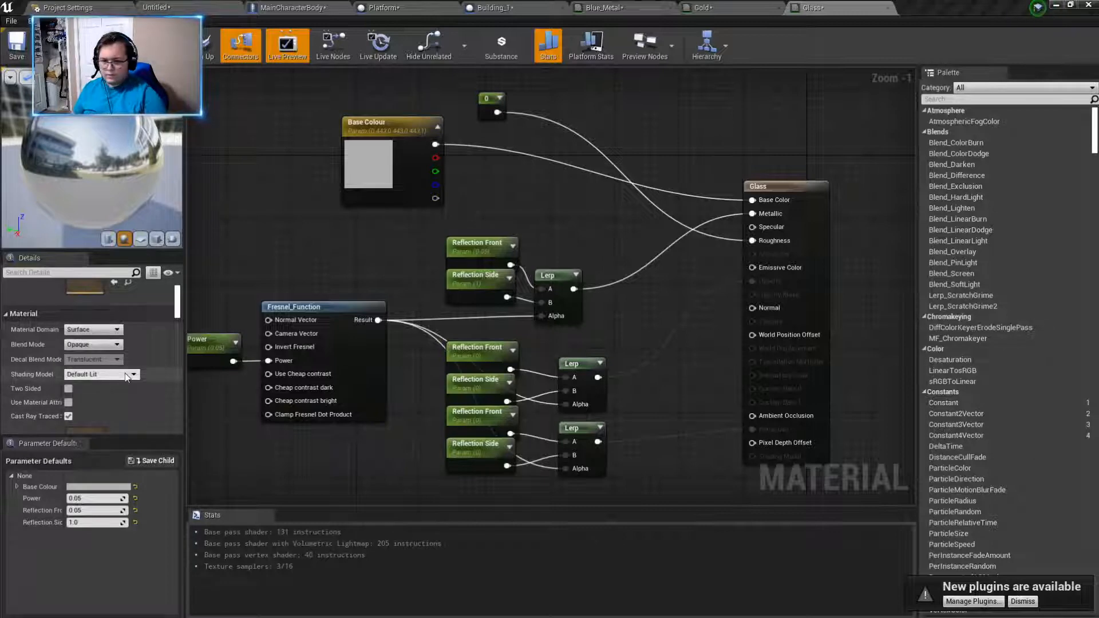
left_click(92, 344)
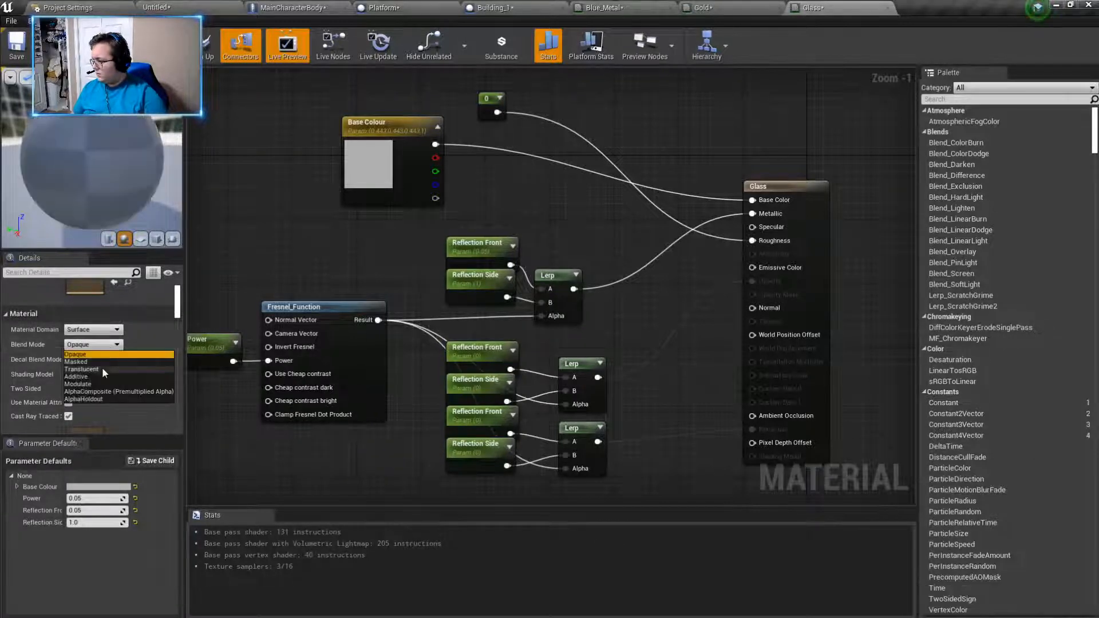
left_click(93, 370)
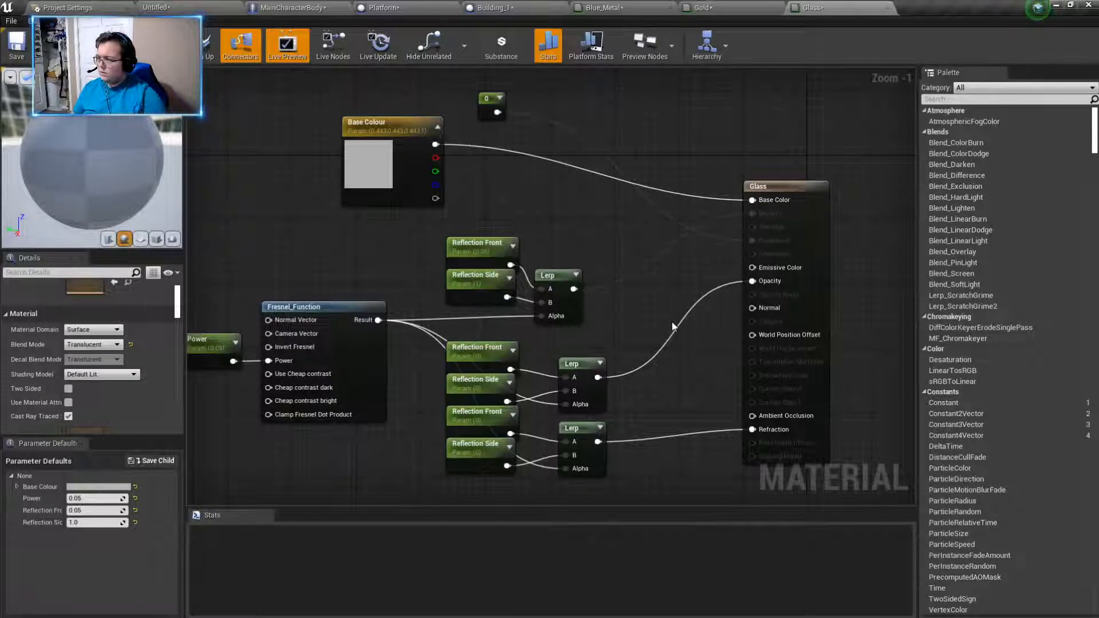
left_click_drag(137, 183, 92, 177)
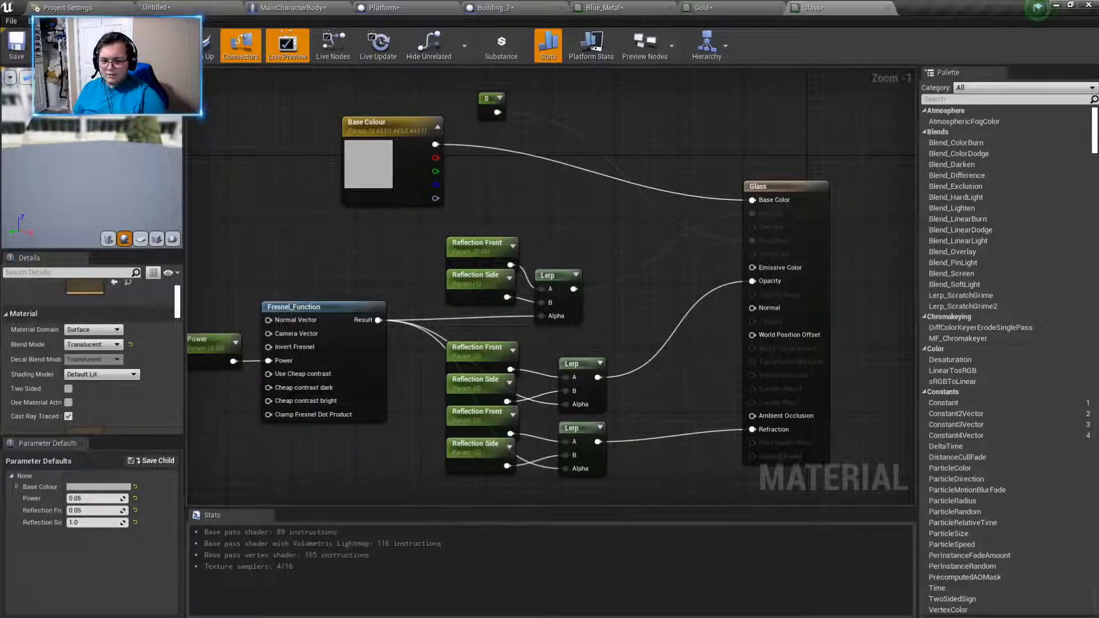
- Set the Glass material's translucency Lighting Mode to Surface TranslucencyVolume
scroll(73, 377, "down", 3)
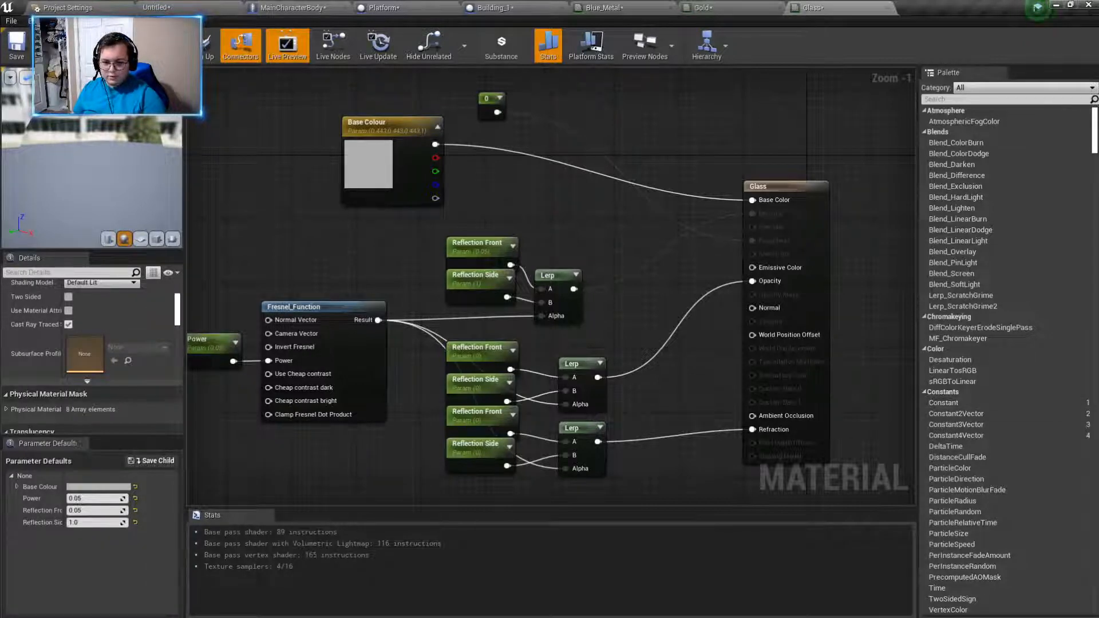
scroll(138, 381, "down", 4)
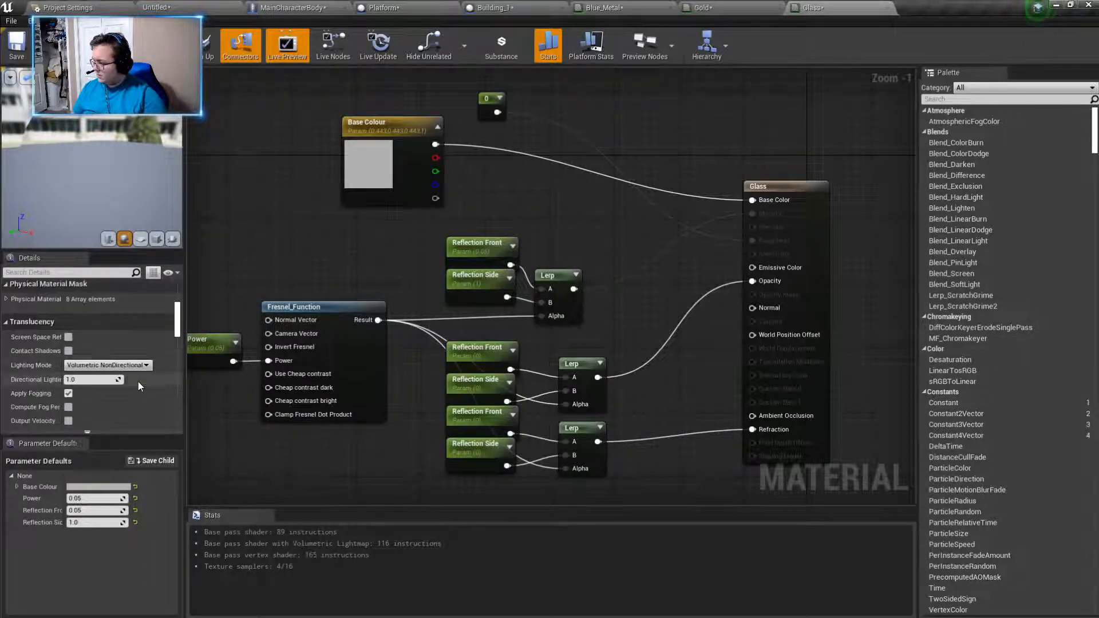
left_click(109, 365)
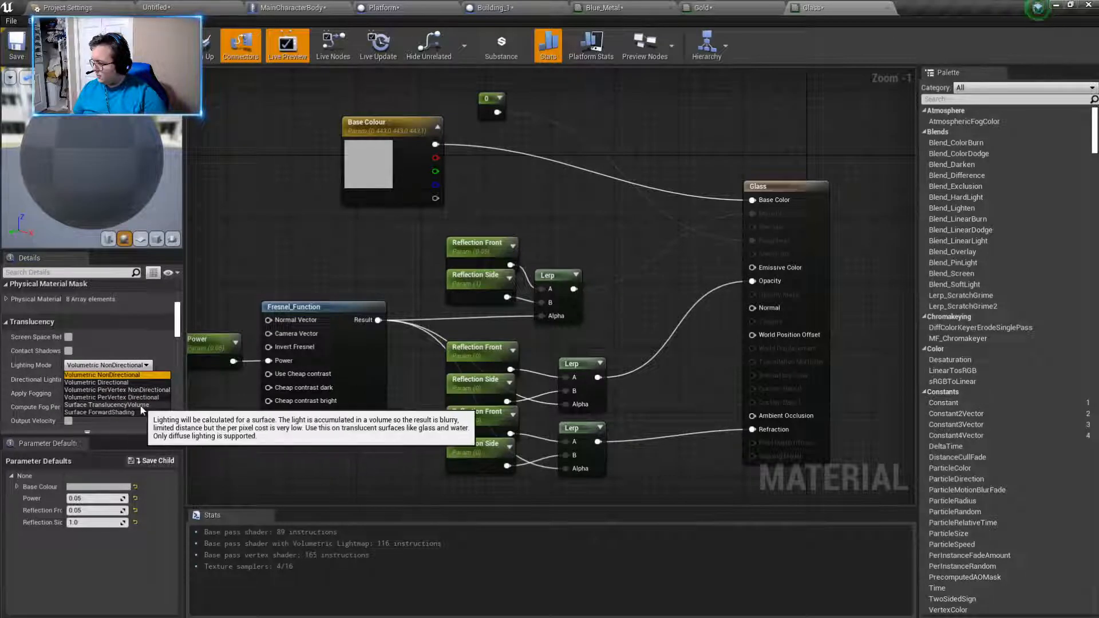
left_click(121, 406)
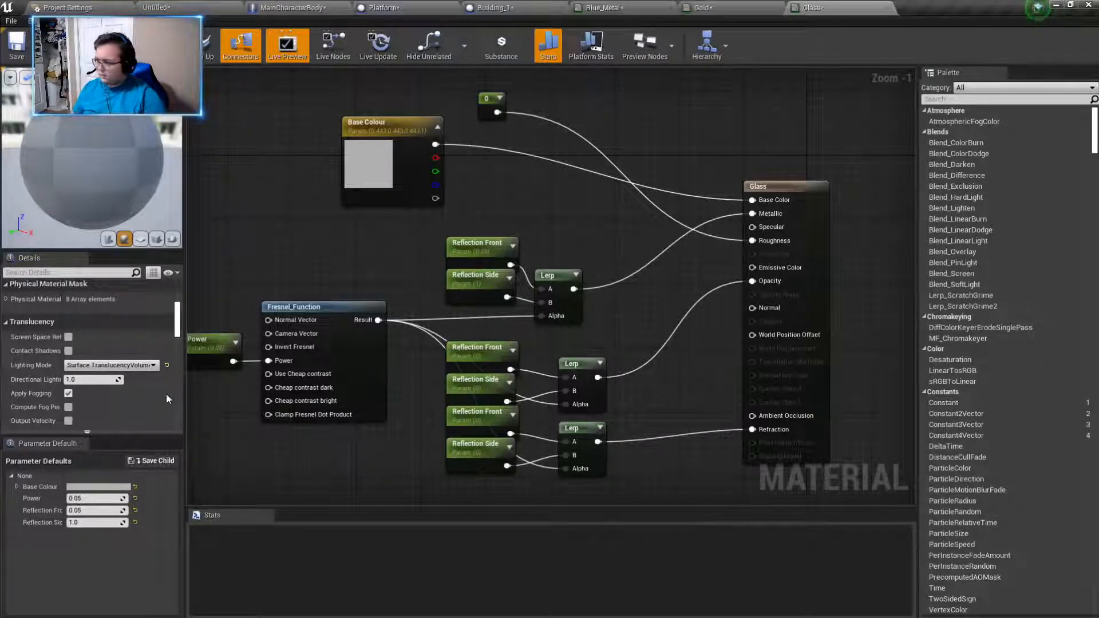
- Review the Glass material's remaining detail settings, from translucency self shadowing to the import settings
scroll(115, 372, "down", 3)
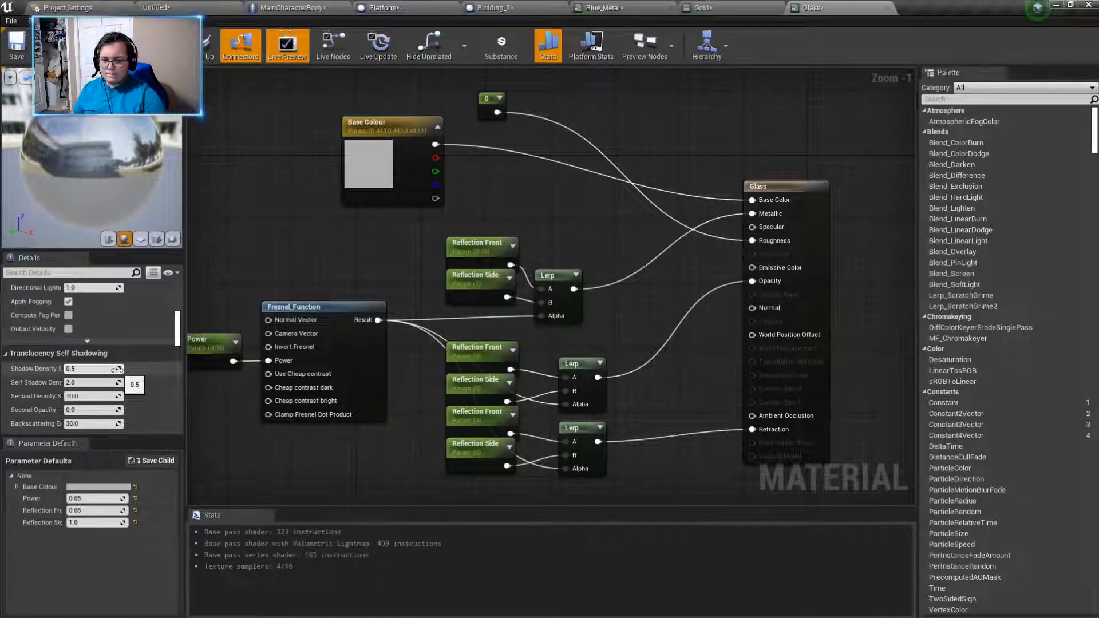
scroll(118, 371, "down", 2)
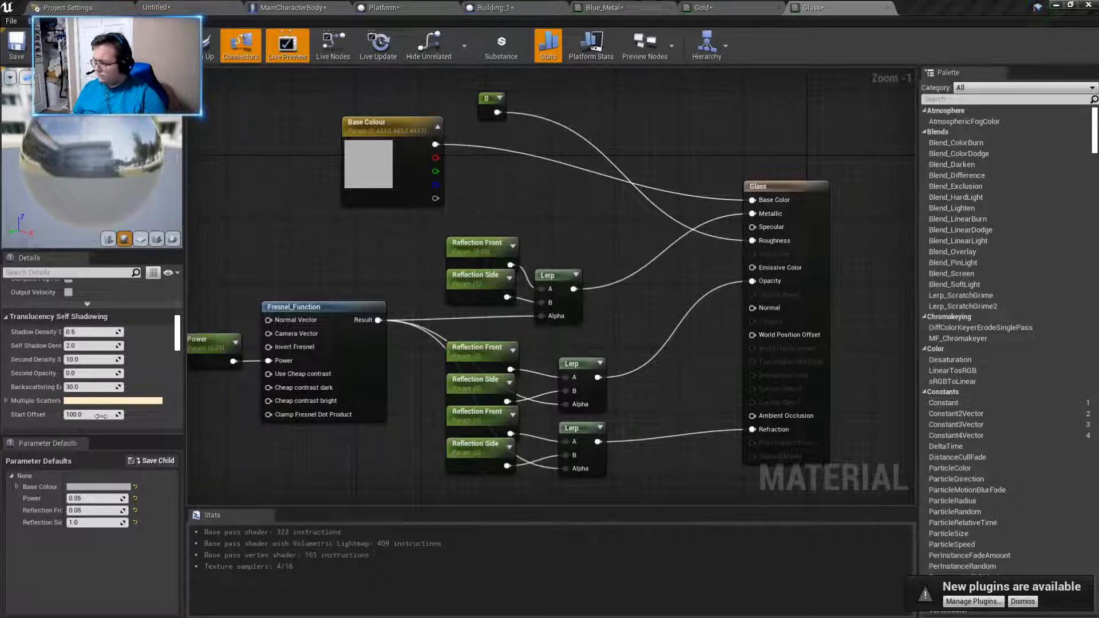
scroll(102, 421, "down", 10)
scroll(112, 408, "down", 8)
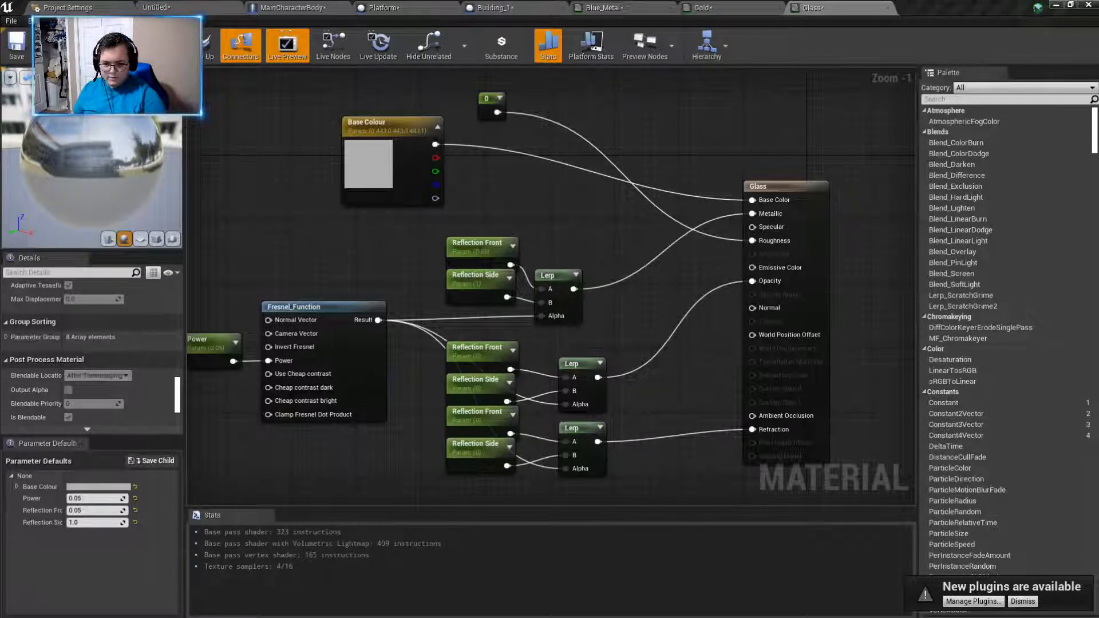
scroll(104, 390, "down", 6)
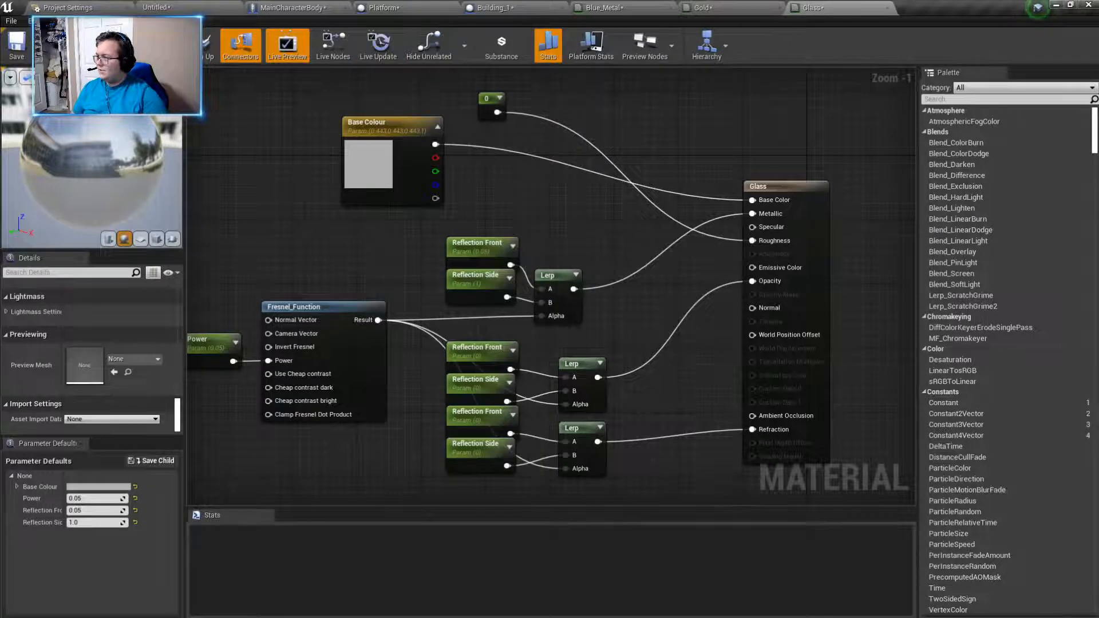
- Switch to the level, walk around inside the walled building in the play session, and end the session
left_click(189, 7)
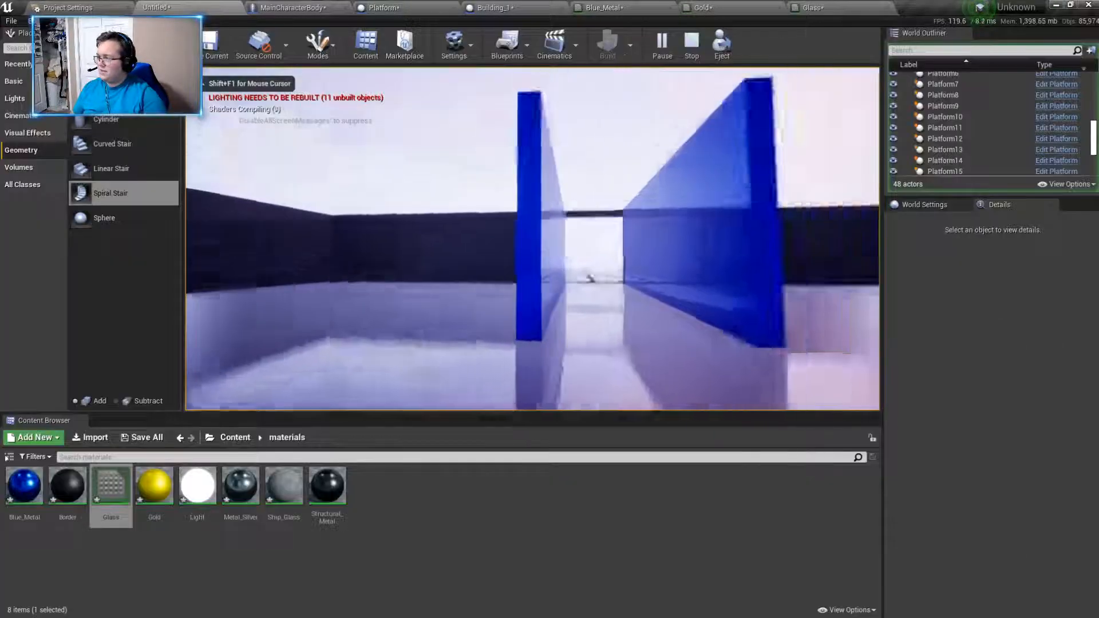
key("w")
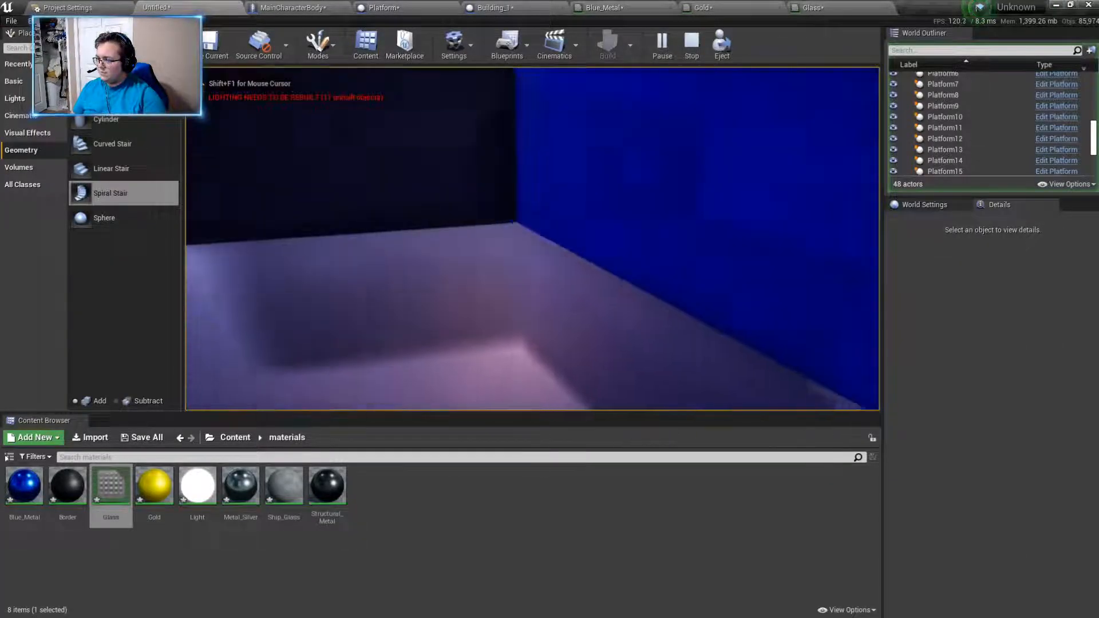
key("w")
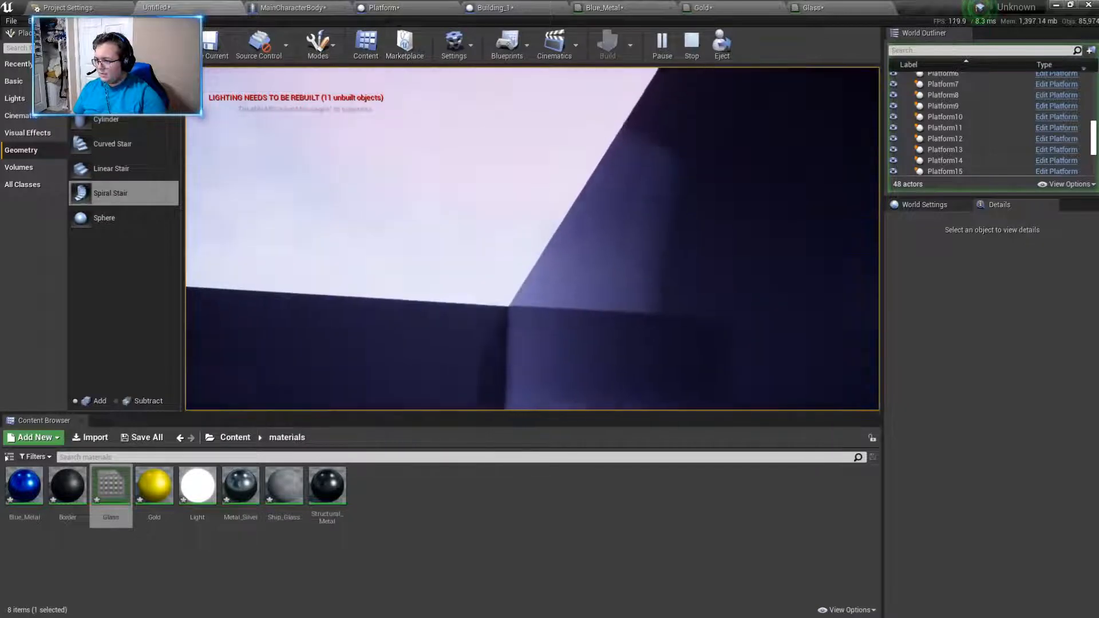
key("w")
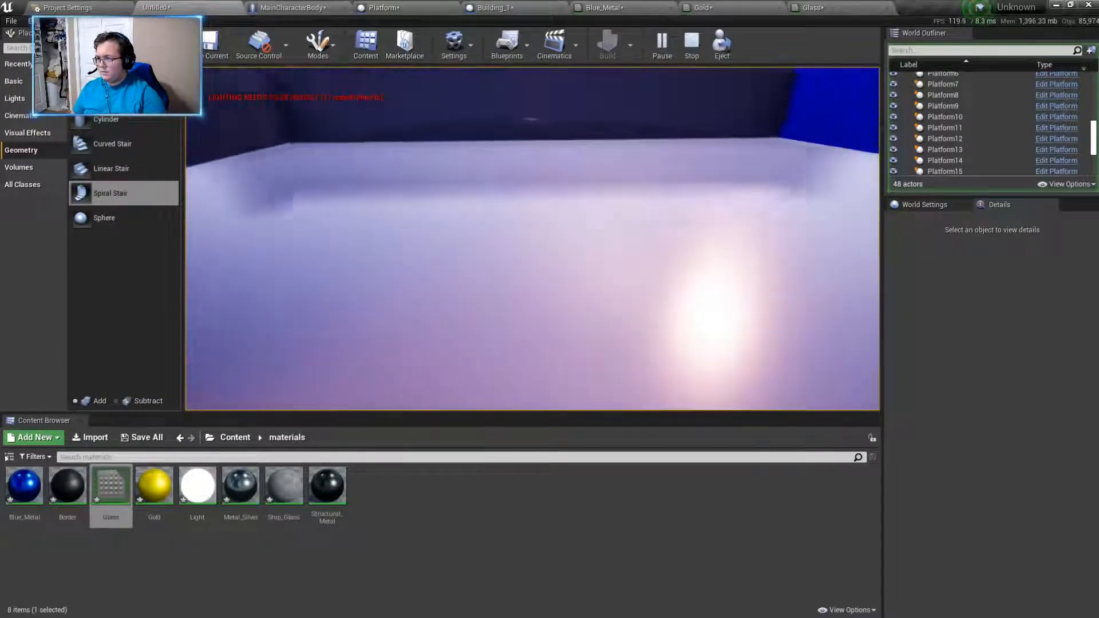
key("Escape")
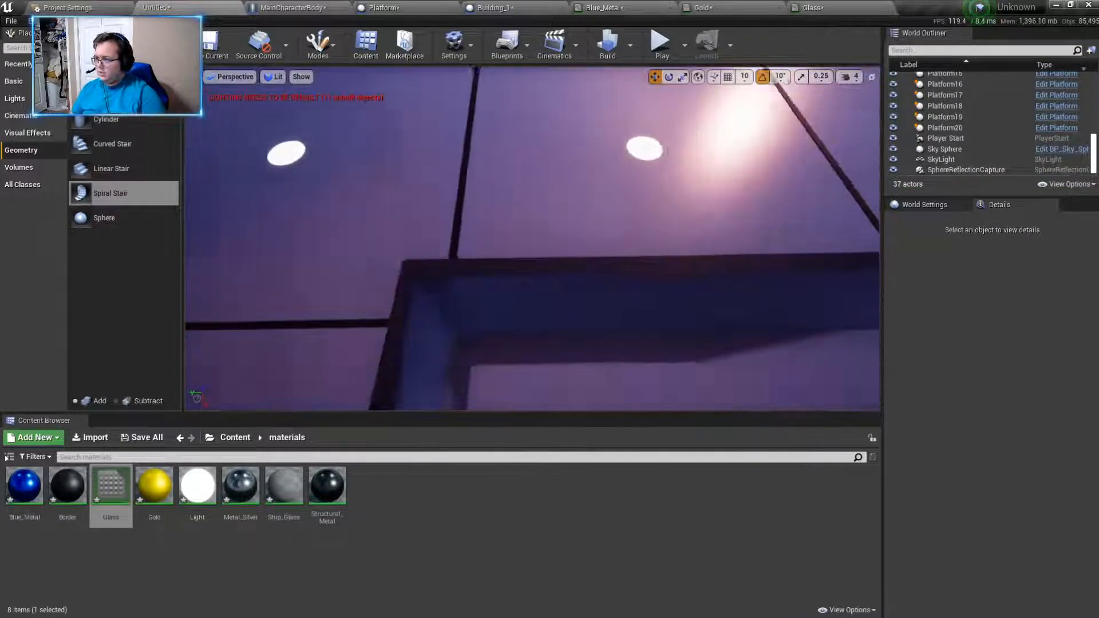
- Shorten the wall Cube6 to a Z scale of 1.5 and lower it to a Z location of about 105.9
right_click_drag(532, 238, 480, 231)
left_click(646, 271)
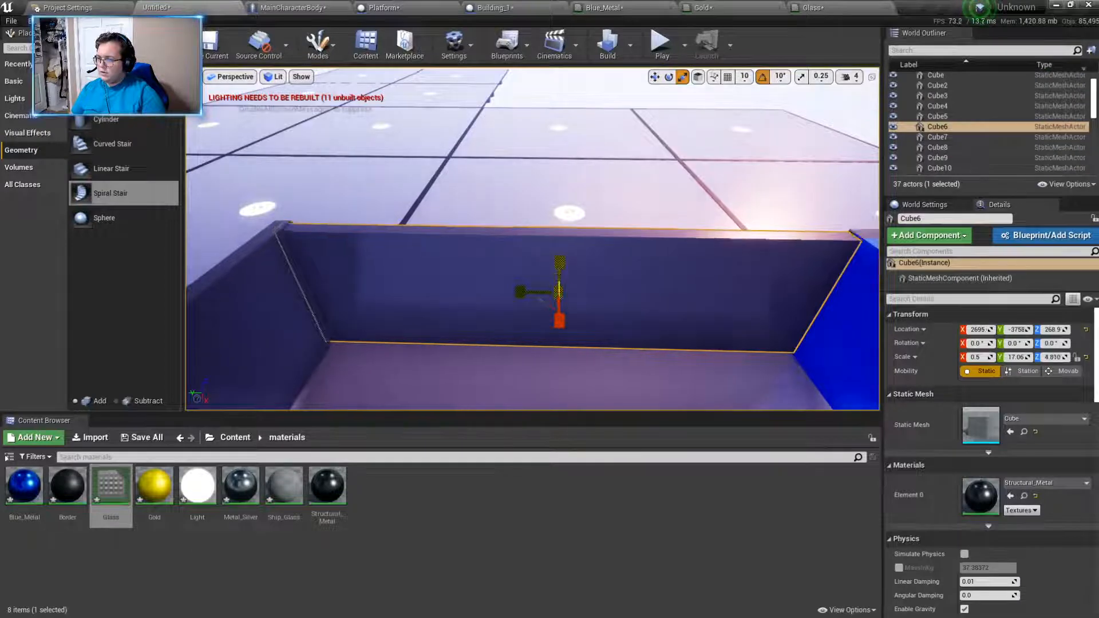
left_click_drag(560, 261, 560, 274)
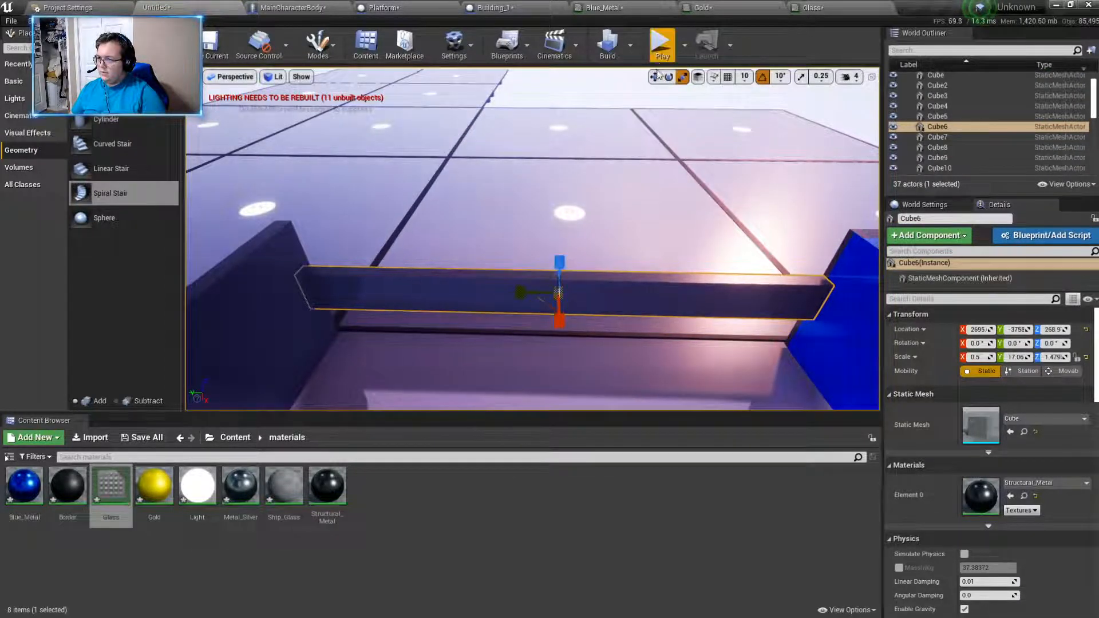
left_click_drag(570, 252, 567, 303)
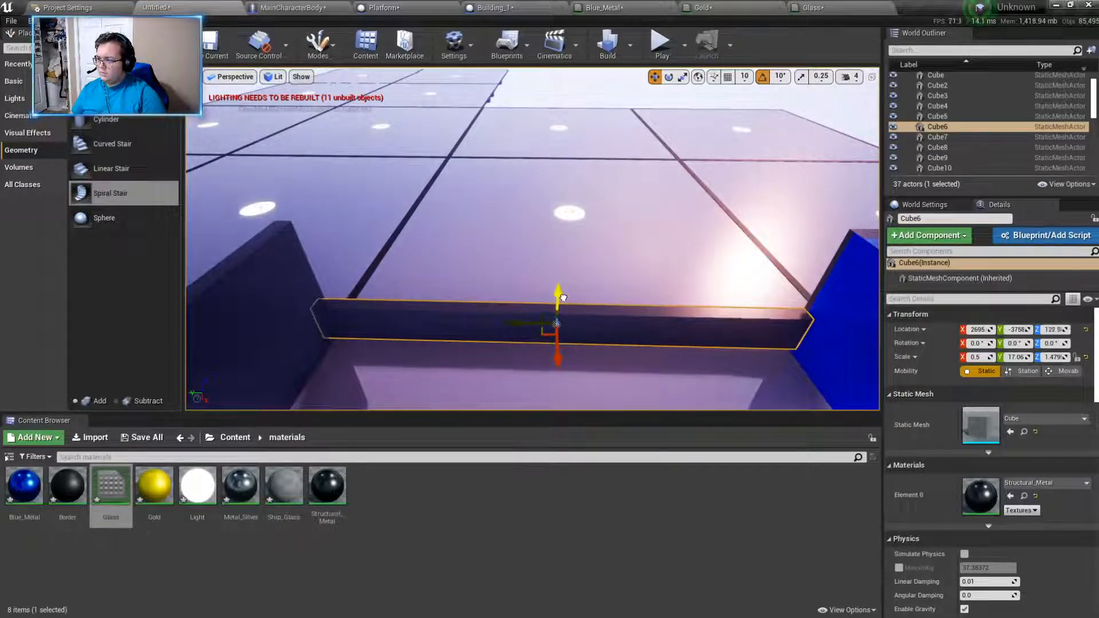
right_click_drag(567, 304, 711, 250)
left_click_drag(590, 186, 588, 190)
right_click_drag(588, 192, 558, 175)
left_click_drag(432, 161, 434, 153)
right_click_drag(435, 153, 506, 248)
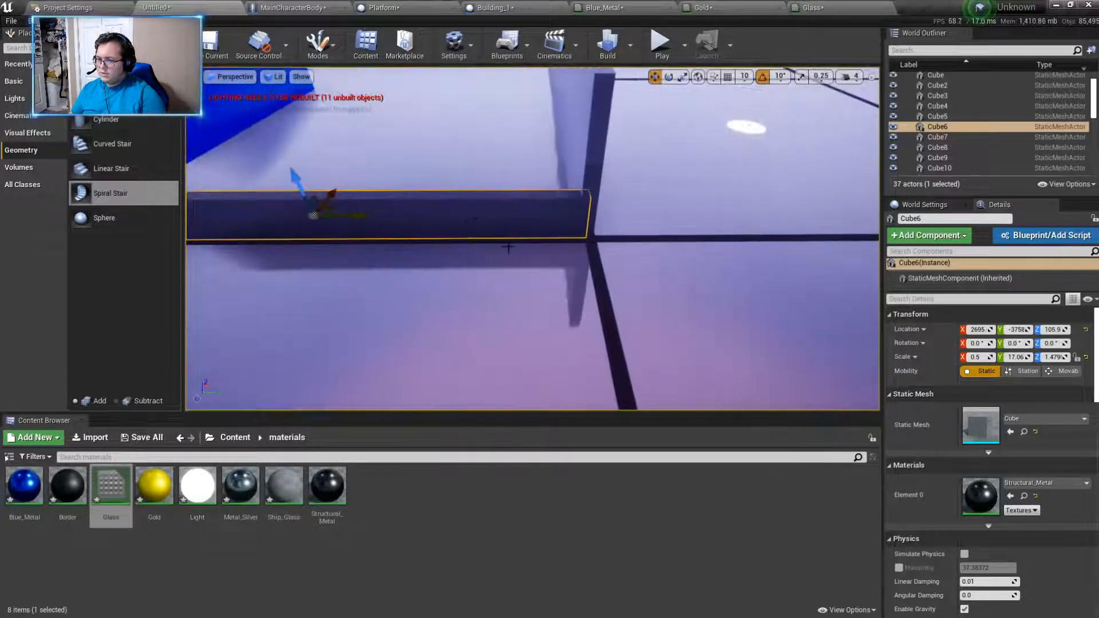
left_click(583, 157)
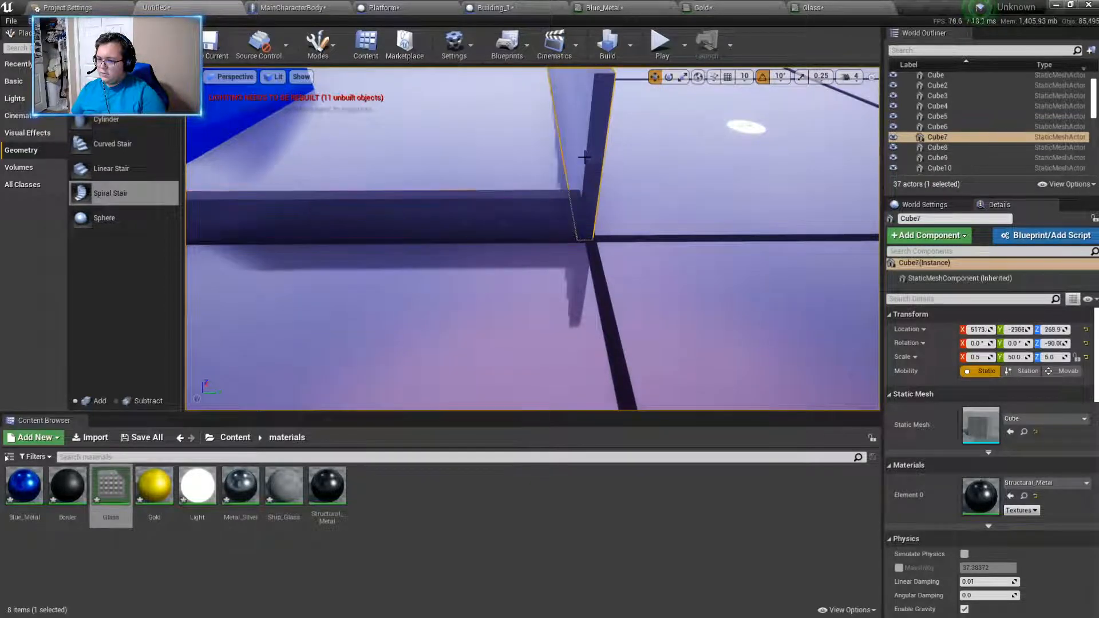
left_click(514, 215)
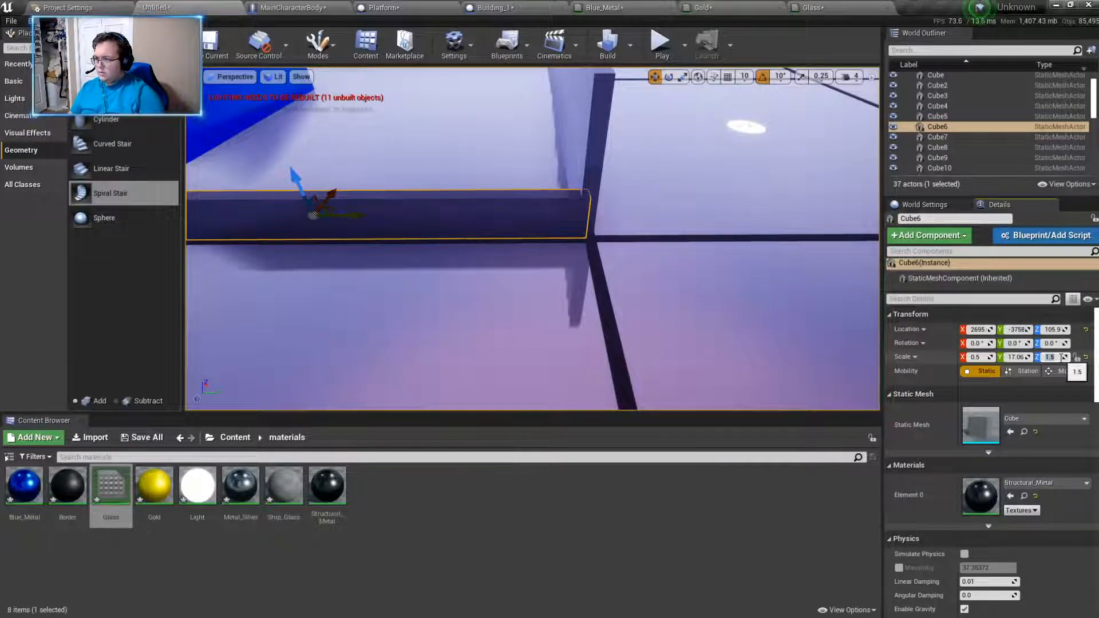
- Set the Z scale of the adjoining wall Cube7 to 1.5 and lower it to a Z location of about 95
right_click_drag(653, 244, 681, 169)
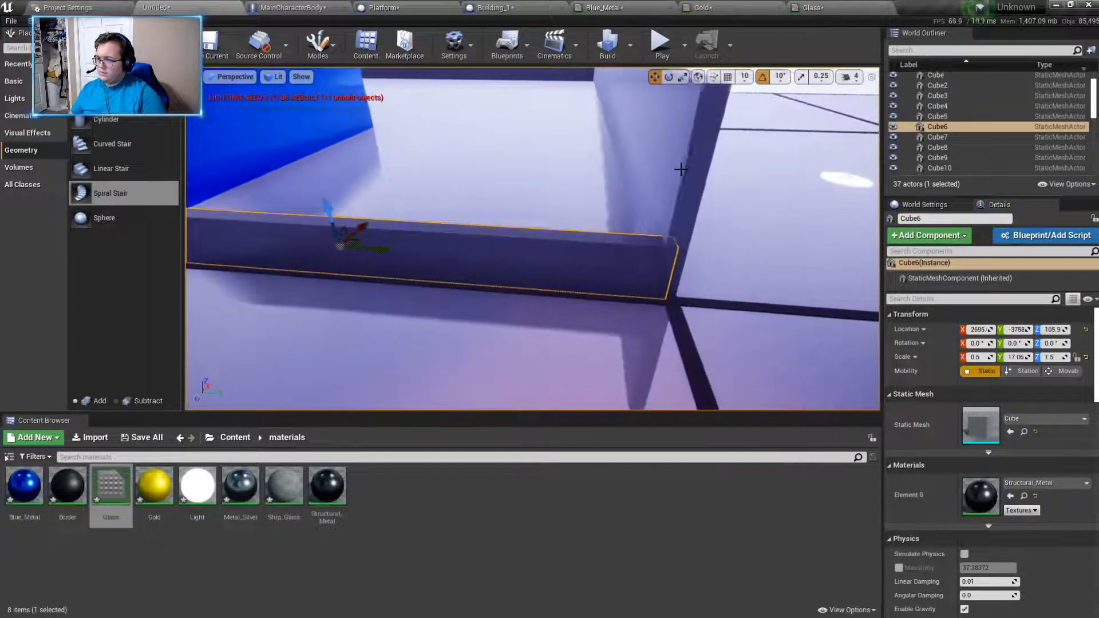
left_click(681, 170)
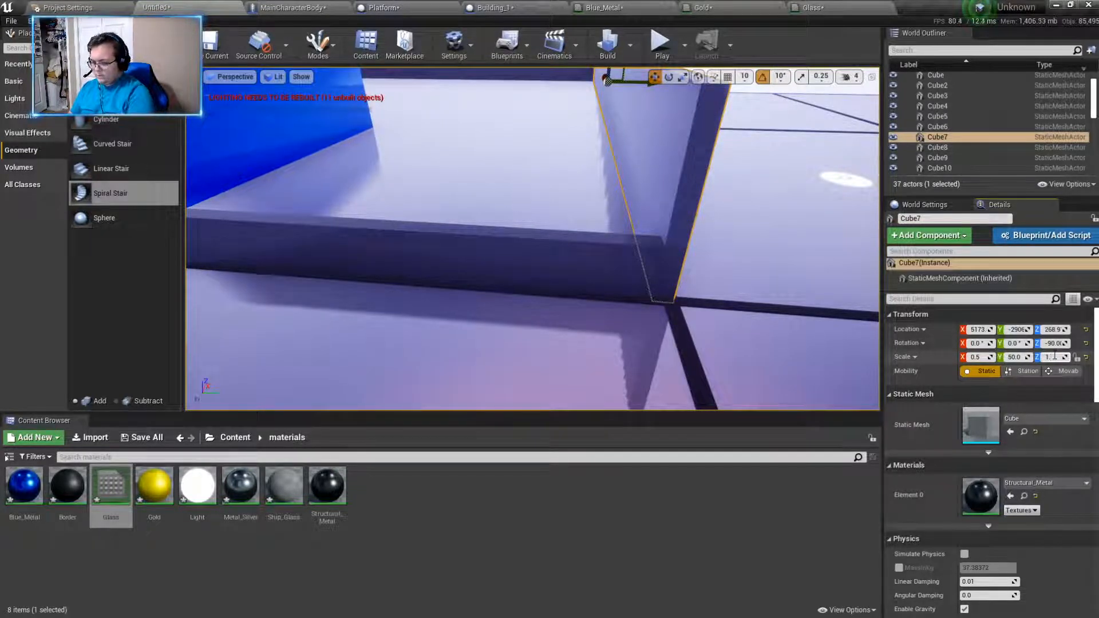
key("Return")
right_click_drag(703, 186, 679, 86)
left_click_drag(661, 141, 661, 163)
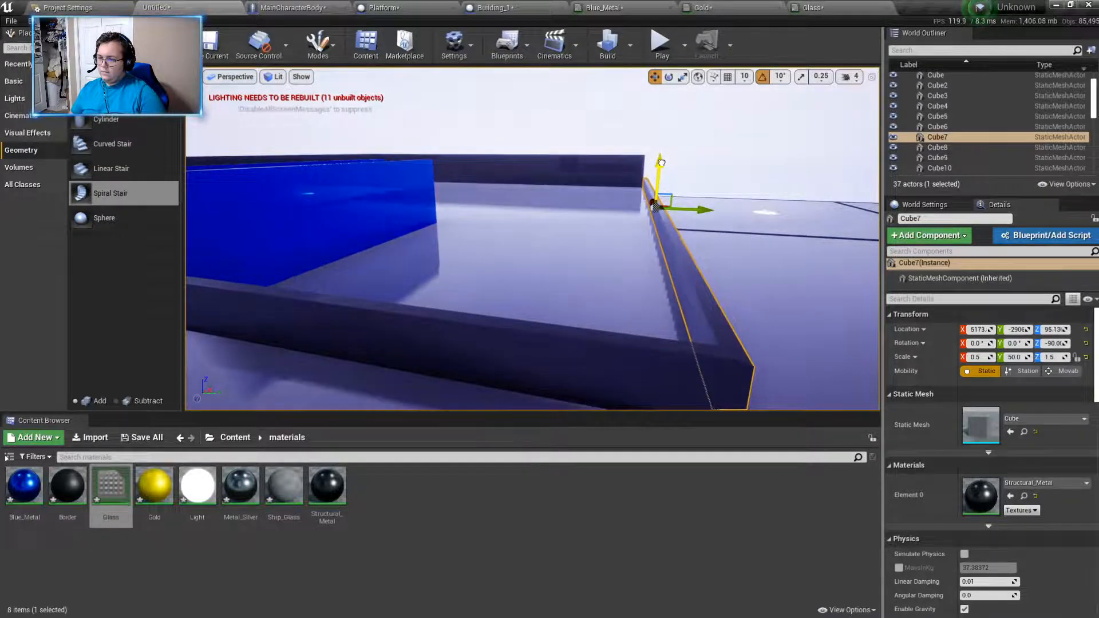
- Set the Z scale of the wall Cube9 to 1.5 and lower it to a Z location of about 101.5
key("d")
right_click_drag(662, 161, 453, 174)
left_click(725, 171)
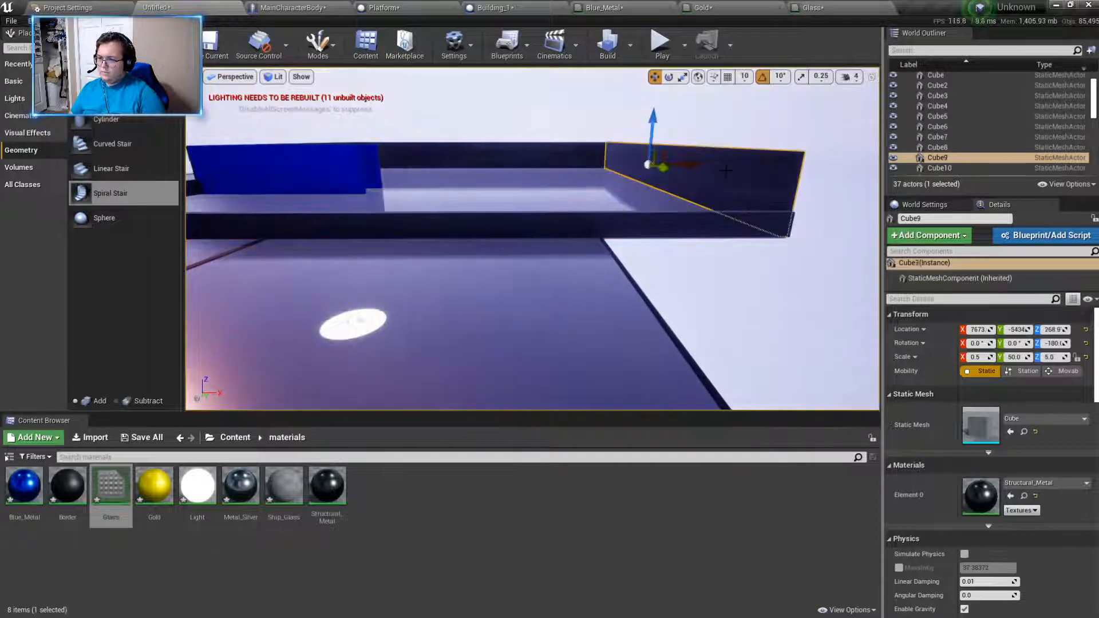
left_click(1058, 356)
type("1.5")
key("Return")
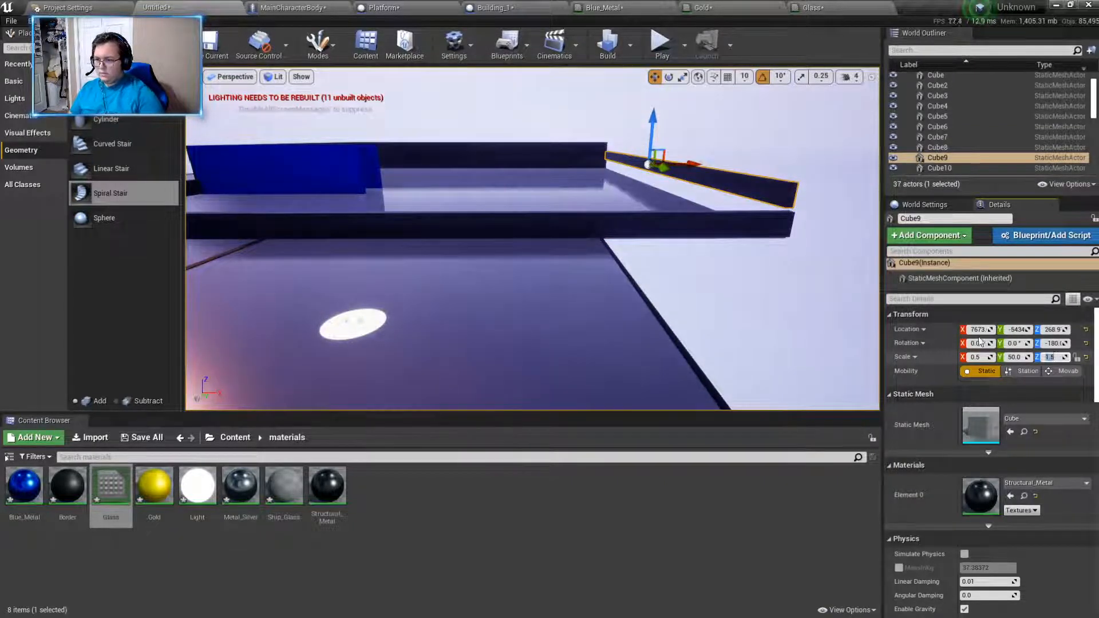
key("d")
right_click_drag(668, 122, 529, 119)
left_click_drag(765, 114, 757, 133)
key("w")
right_click_drag(756, 133, 756, 201)
left_click_drag(756, 140, 755, 143)
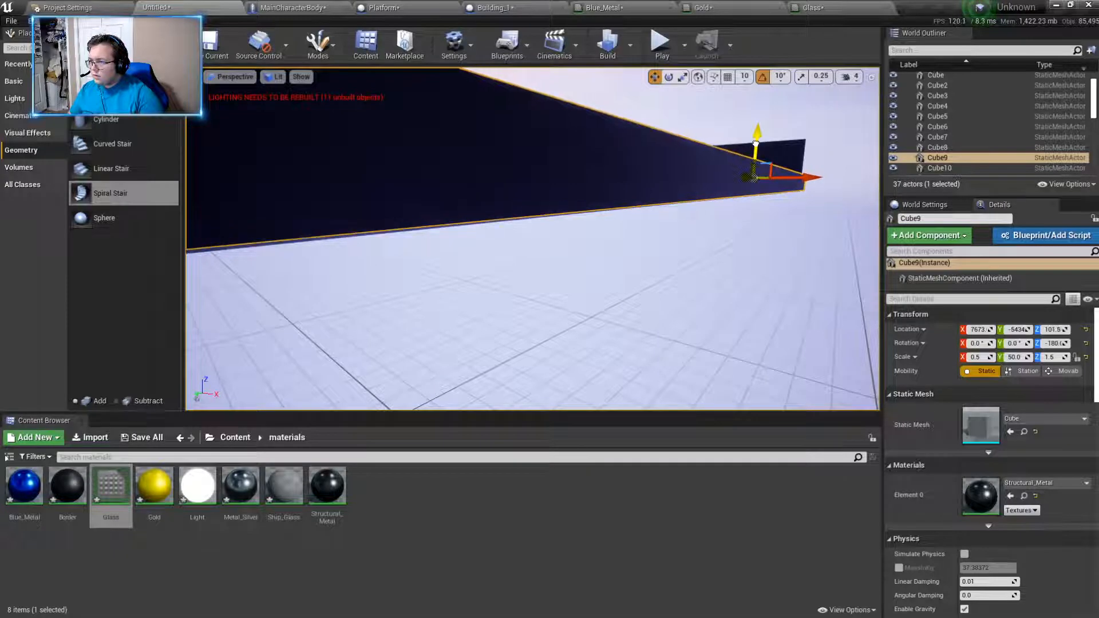
- Align Cube7 with the neighbouring wall corners by moving it to about Y -2923 and Z 99.8
key("d")
right_click_drag(756, 144, 645, 145)
key("a")
left_click(367, 178)
right_click_drag(366, 178, 362, 150)
left_click_drag(477, 263, 474, 264)
right_click_drag(474, 265, 471, 213)
key("w")
left_click_drag(471, 213, 479, 214)
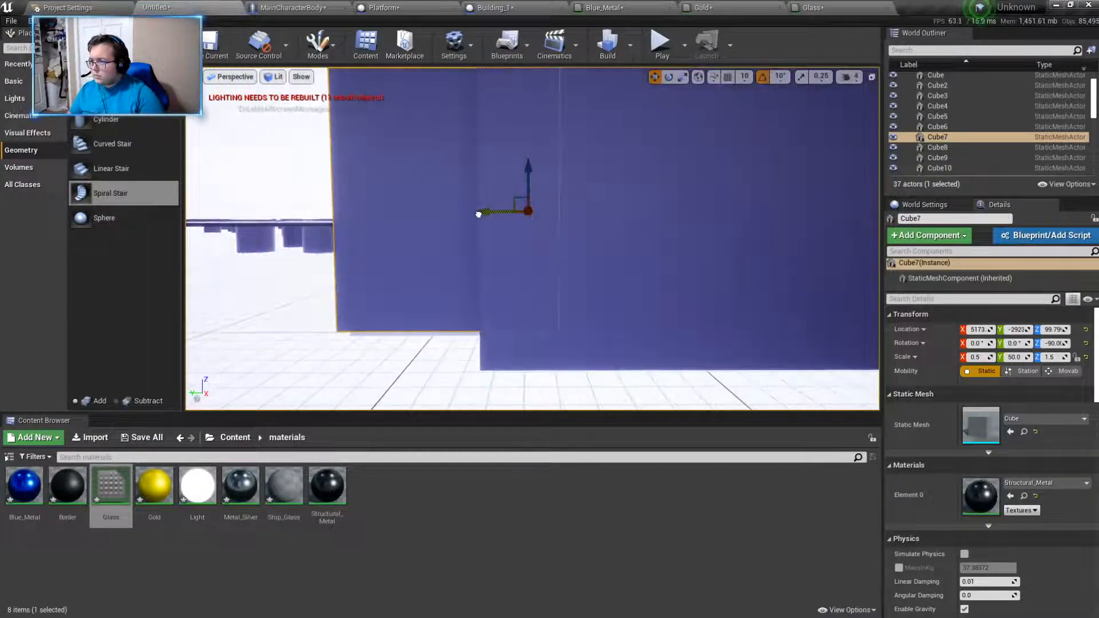
key("a")
right_click_drag(537, 208, 560, 220)
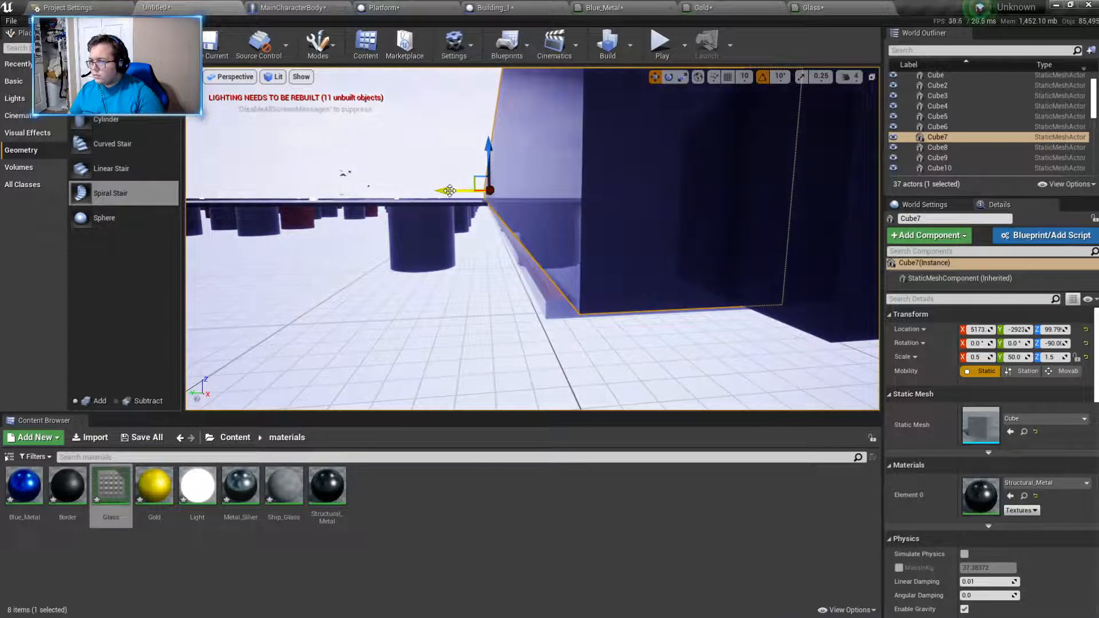
left_click_drag(450, 190, 448, 191)
- Shift Cube9 along X to about 7645 so its corner lines up with the adjoining wall
right_click_drag(575, 245, 704, 209)
key("a")
left_click(667, 229)
left_click_drag(756, 234, 751, 235)
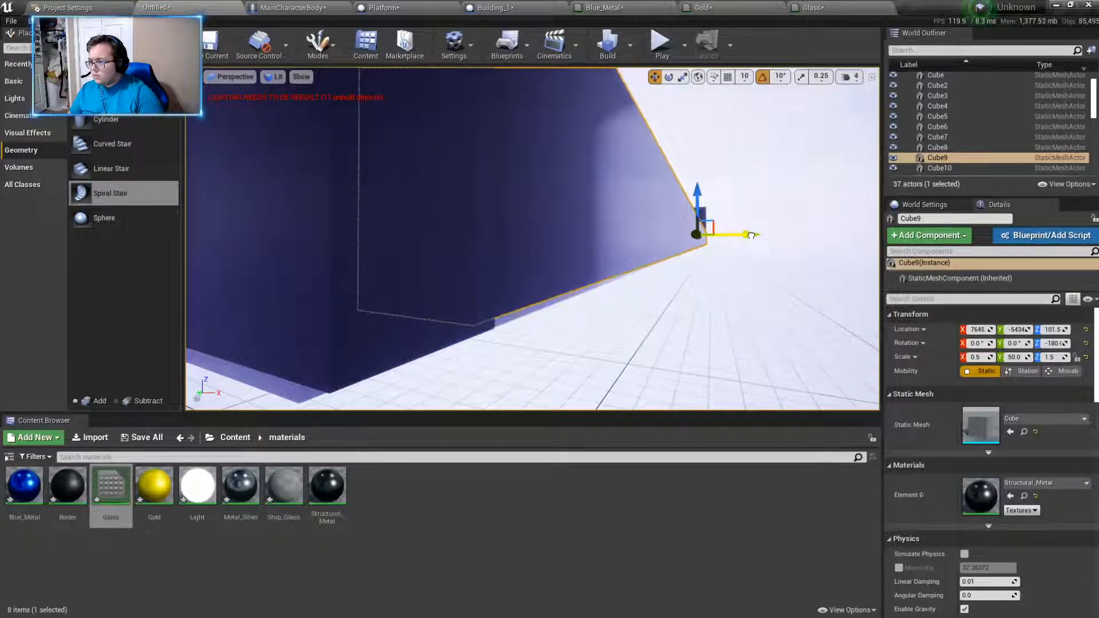
right_click_drag(751, 235, 733, 252)
- Set the Z scale of the wall Cube8 to 1.5 and lower it to the level of the other shortened walls
left_click(623, 215)
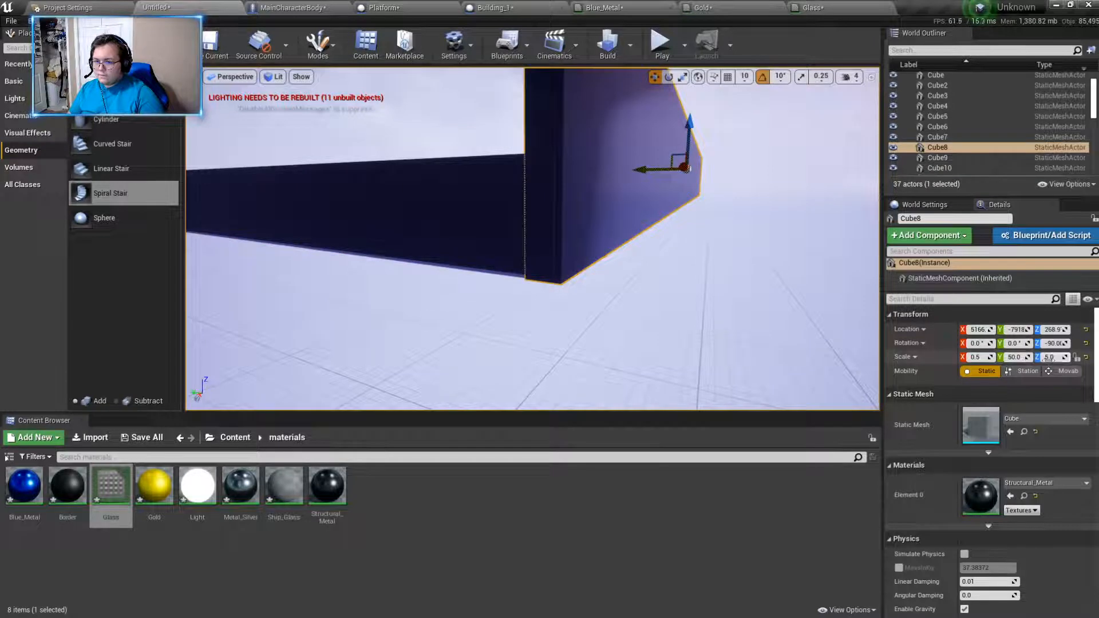
left_click(1049, 358)
type("1.5")
key("Return")
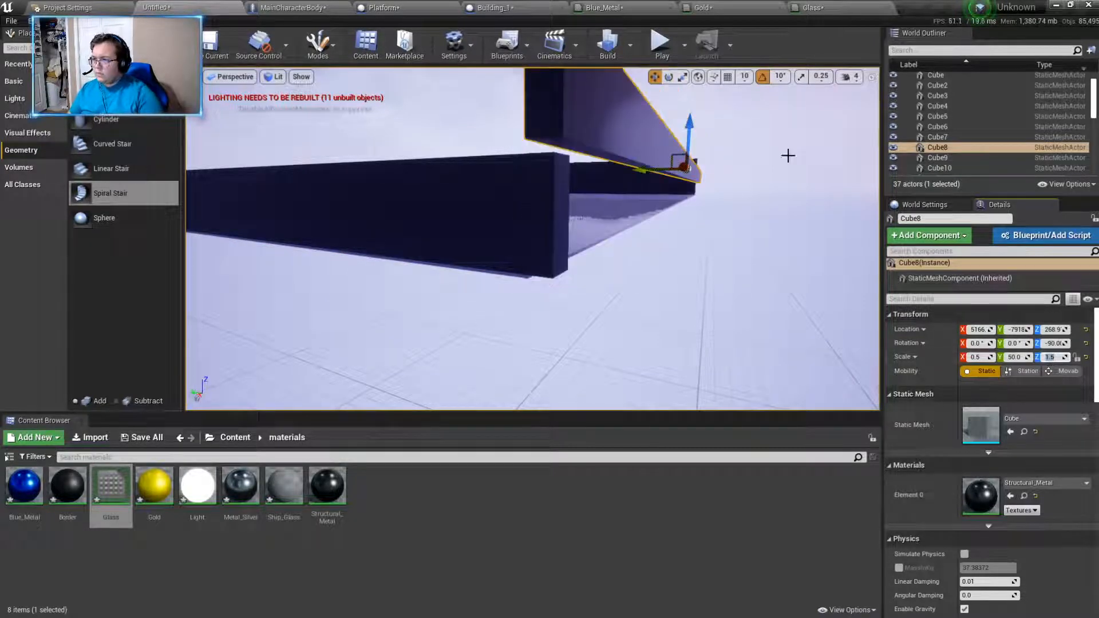
left_click_drag(681, 132, 694, 149)
key("w")
right_click_drag(737, 189, 656, 207)
- Set the Z scale of the wall Cube5 to 1.5 and lower it to line up with the adjoining shortened walls
key("d")
left_click(601, 172)
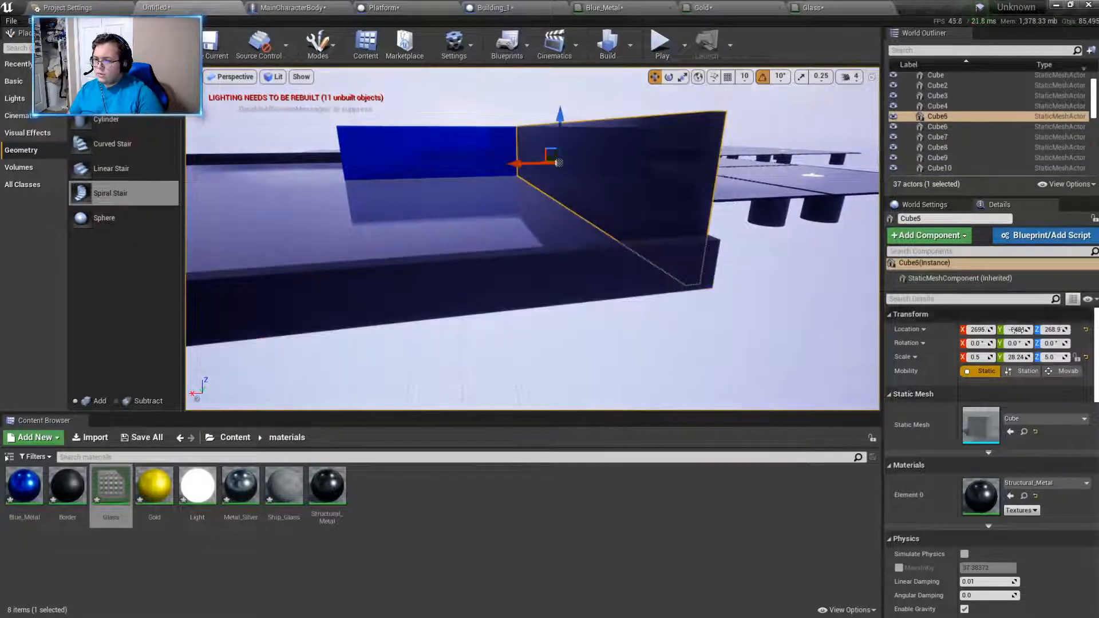
left_click(1050, 357)
type("1.5")
key("Return")
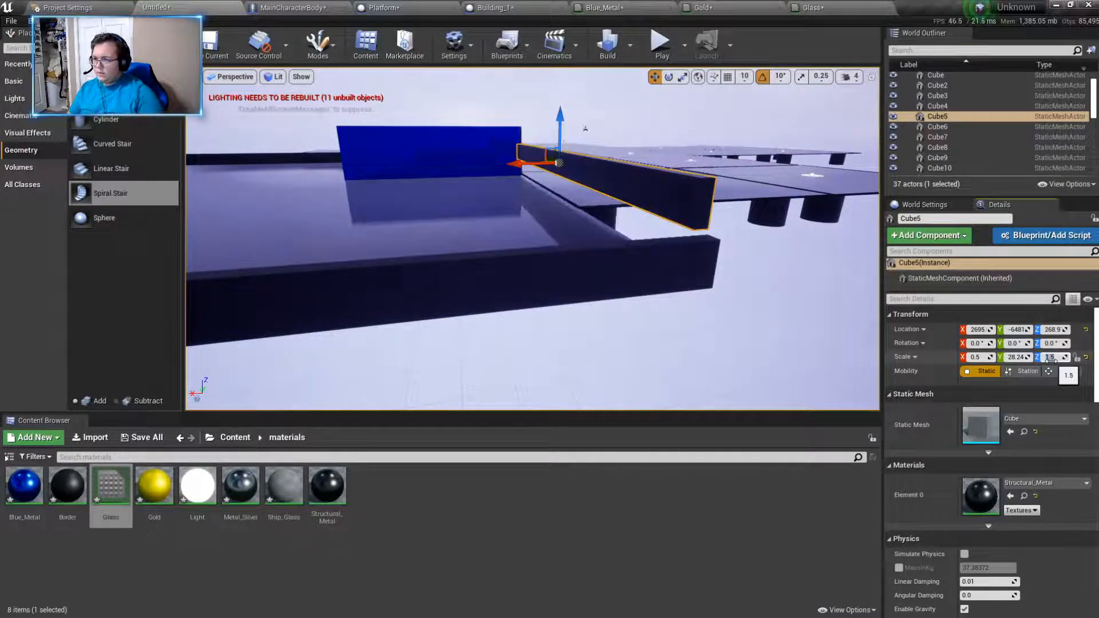
left_click_drag(561, 116, 557, 135)
right_click_drag(555, 140, 458, 143)
key("d")
left_click_drag(623, 115, 620, 127)
mouse_move(601, 140)
right_mouse_down()
mouse_move(601, 109)
mouse_move(635, 163)
mouse_move(613, 158)
mouse_move(606, 140)
right_mouse_up()
- Duplicate the shortened wall Cube5 and raise the copy straight above it as an upper beam
key("w")
key("s")
left_click_drag(550, 211, 568, 127, "alt")
key("a")
right_click_drag(568, 127, 616, 147)
- Duplicate the wall Cube8 and raise the copy to a Z location of about 448 as an upper beam
left_click(419, 209)
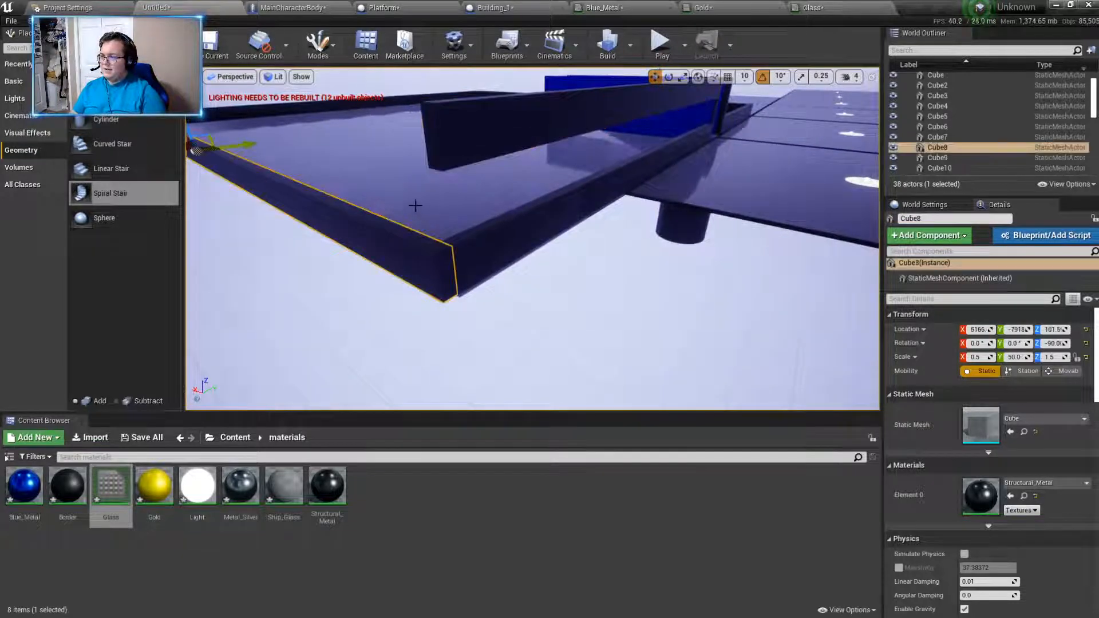
right_click_drag(355, 122, 321, 111)
left_click_drag(331, 125, 337, 77)
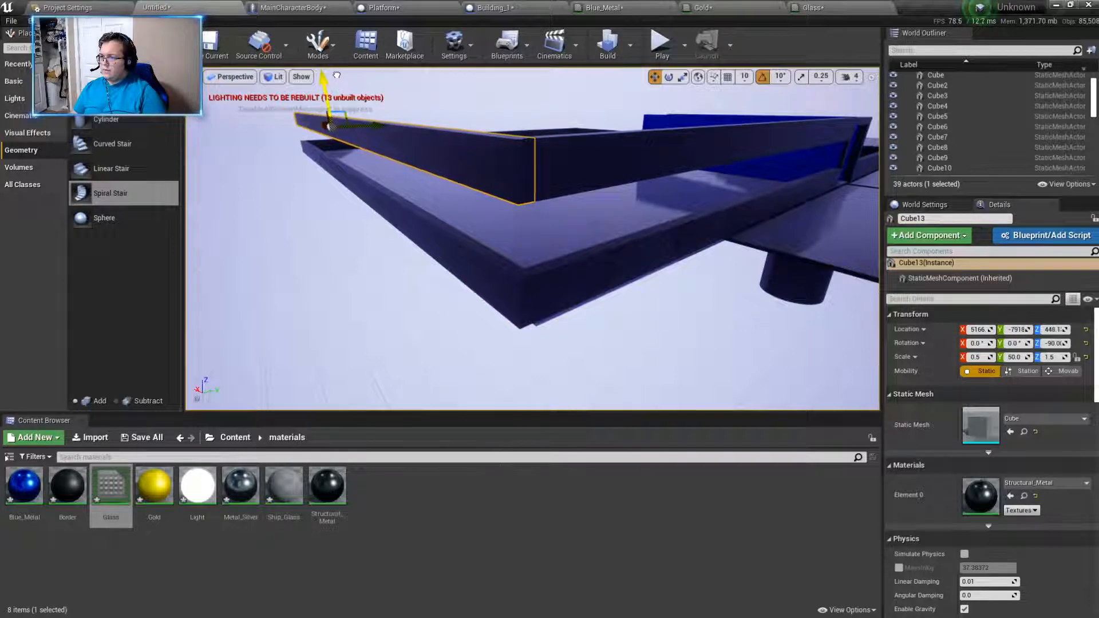
mouse_move(484, 197)
right_mouse_down()
mouse_move(497, 189)
mouse_move(487, 177)
mouse_move(484, 197)
right_mouse_up()
- Duplicate the wall Cube9 and raise the copy to a Z location of about 445, level with the neighbouring upper beam
left_click(457, 218)
left_click_drag(624, 174, 630, 145, "alt")
right_click_drag(606, 193, 576, 195)
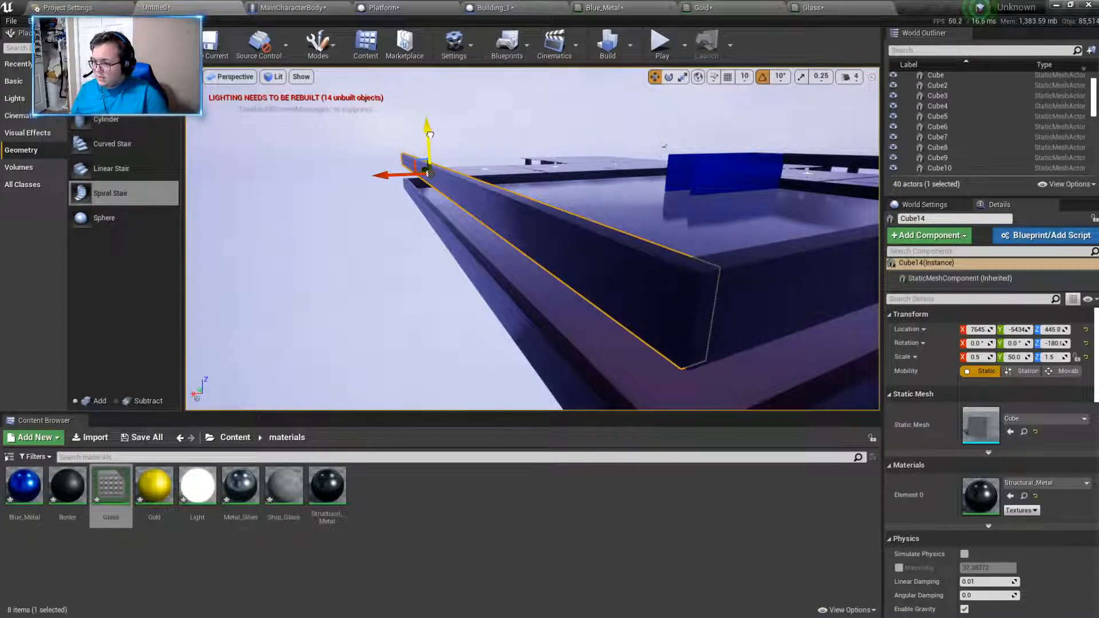
left_click_drag(431, 134, 431, 132)
right_click_drag(431, 132, 388, 119)
- Duplicate the wall Cube7 and raise the copy to a Z location of about 445.3 so its corner meets the adjoining upper beam
left_click(775, 258)
left_click_drag(764, 224, 763, 183)
right_click_drag(763, 184, 793, 180)
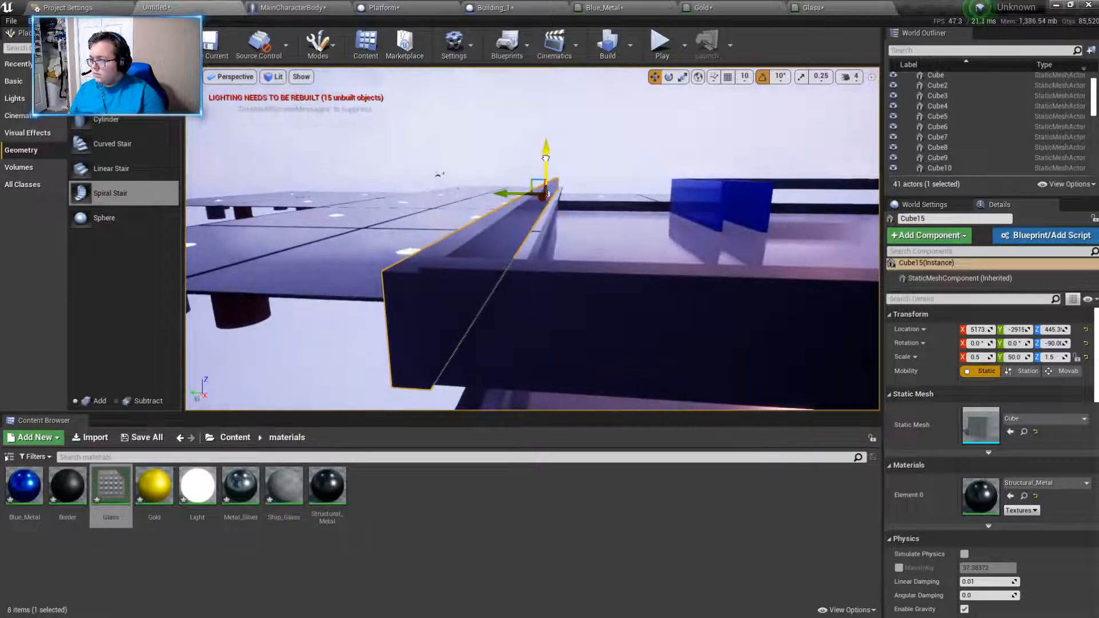
left_click_drag(546, 158, 545, 157)
left_click_drag(544, 159, 543, 159)
right_click_drag(440, 213, 481, 206)
key("a")
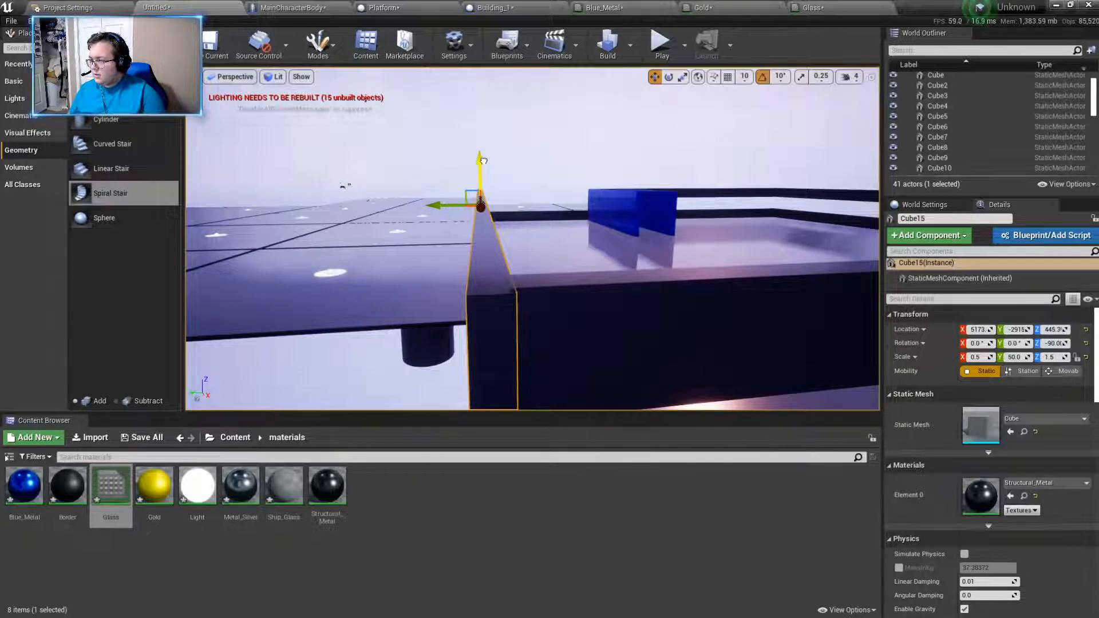
key("w")
mouse_move(484, 161)
right_mouse_down()
mouse_move(472, 106)
mouse_move(475, 143)
right_mouse_up()
- Duplicate the short front wall Cube6 and raise the copy to a Z location of about 449.9 to complete the upper frame
left_click(595, 274)
left_click_drag(627, 236, 633, 170, "alt")
key("a")
right_click_drag(633, 171, 729, 188)
left_click(640, 199)
key("s")
mouse_move(640, 199)
right_mouse_down()
mouse_move(642, 247)
mouse_move(631, 192)
right_mouse_up()
key("a")
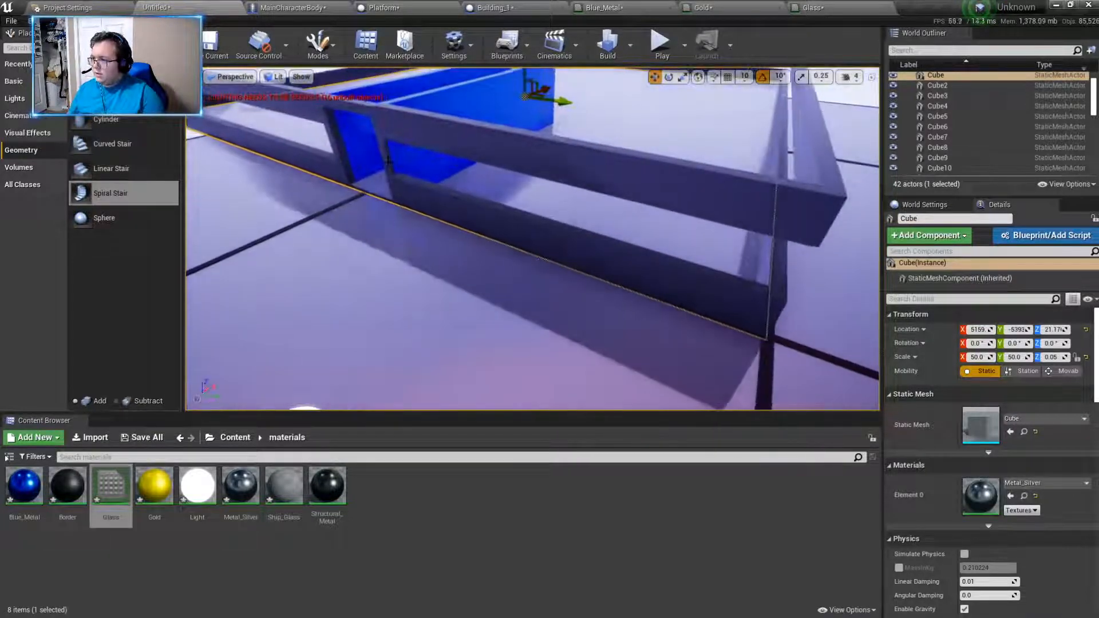
- Duplicate the doorway post and fit the copy into the nearest front corner at about X 2693, Y -2915, Z 271.6
left_click(387, 162)
left_click_drag(419, 147, 722, 267, "alt")
left_click_drag(421, 167, 775, 260, "alt")
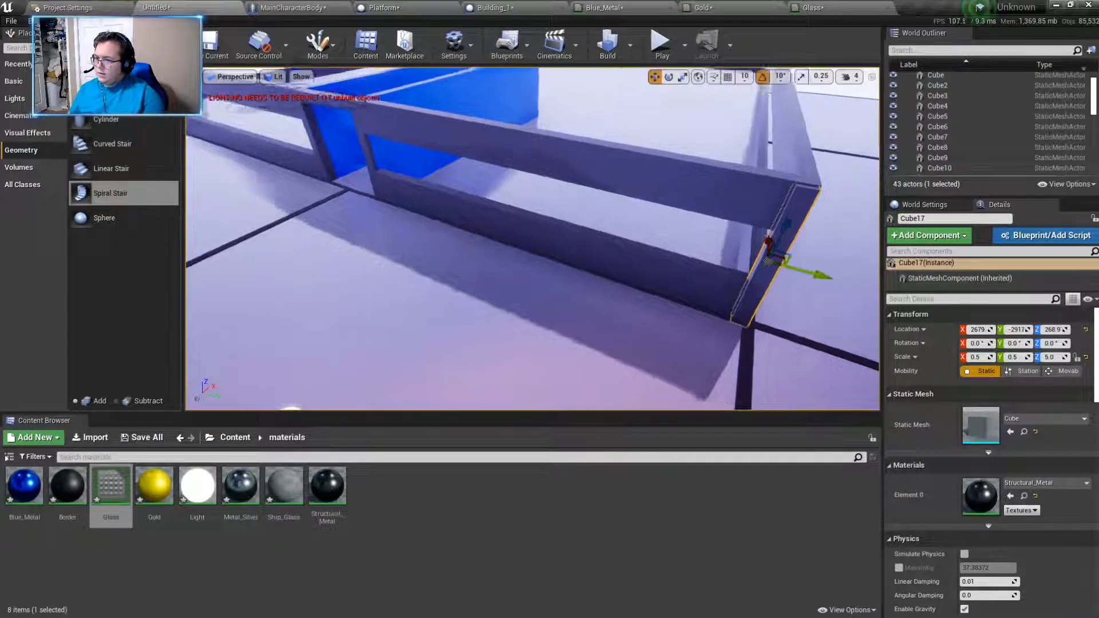
key("f")
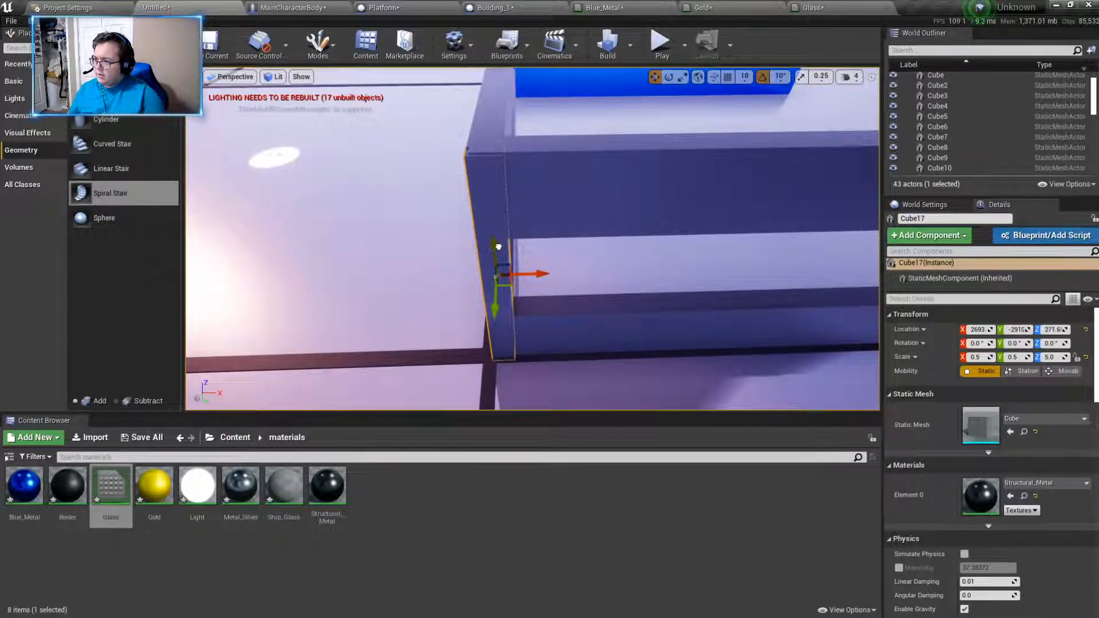
key("d")
right_click_drag(570, 259, 432, 240)
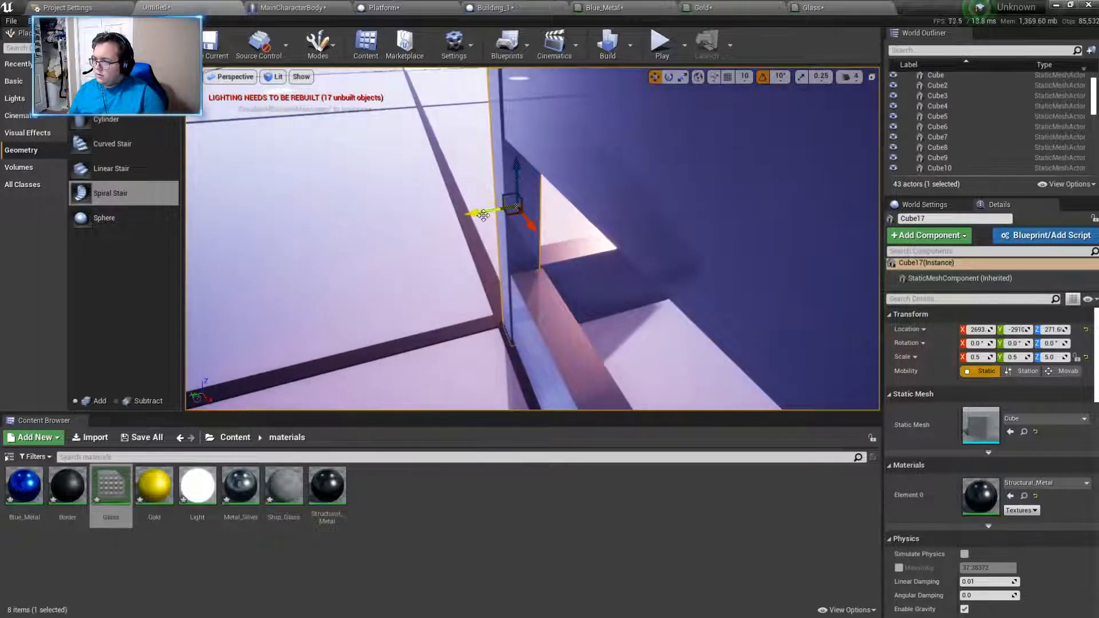
right_click_drag(517, 226, 602, 192)
- Duplicate the new corner post and move the copy along X to about 7649, at the far end of the wall
key("a")
key("d")
left_click_drag(478, 280, 756, 276, "alt")
right_click_drag(756, 276, 753, 276)
key("d")
left_click_drag(586, 274, 821, 274)
right_click_drag(818, 275, 816, 274)
key("d")
left_click_drag(466, 275, 867, 281)
right_click_drag(739, 309, 651, 306)
key("d")
left_click_drag(500, 261, 793, 226)
right_click_drag(793, 227, 532, 186)
key("d")
key("d")
key("d")
key("a")
key("d")
key("s")
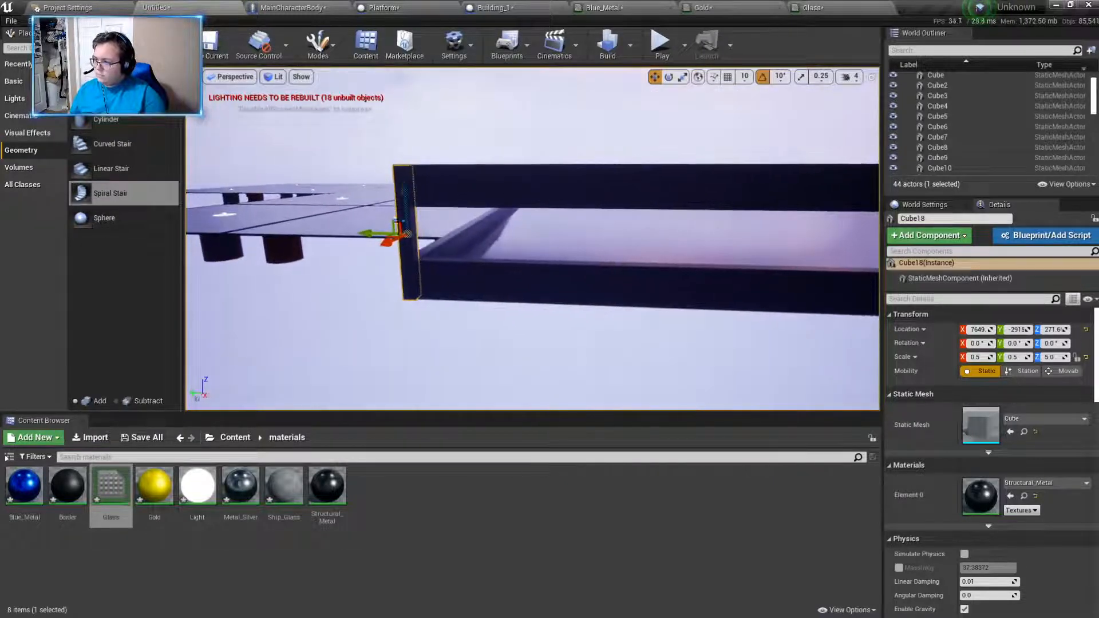
- Duplicate the post at X 7649 and move the copy along Y to the opposite corner at about -7917
left_click_drag(378, 231, 815, 253)
key("f")
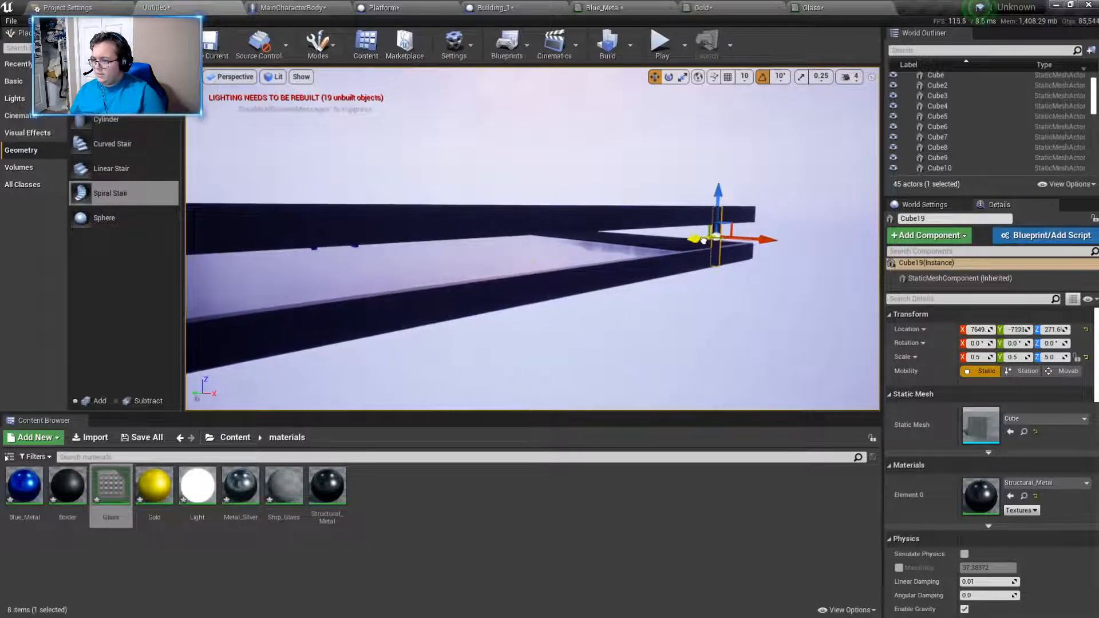
left_click_drag(727, 239, 736, 240)
right_click_drag(736, 240, 830, 275)
key("w")
right_click_drag(576, 228, 580, 201)
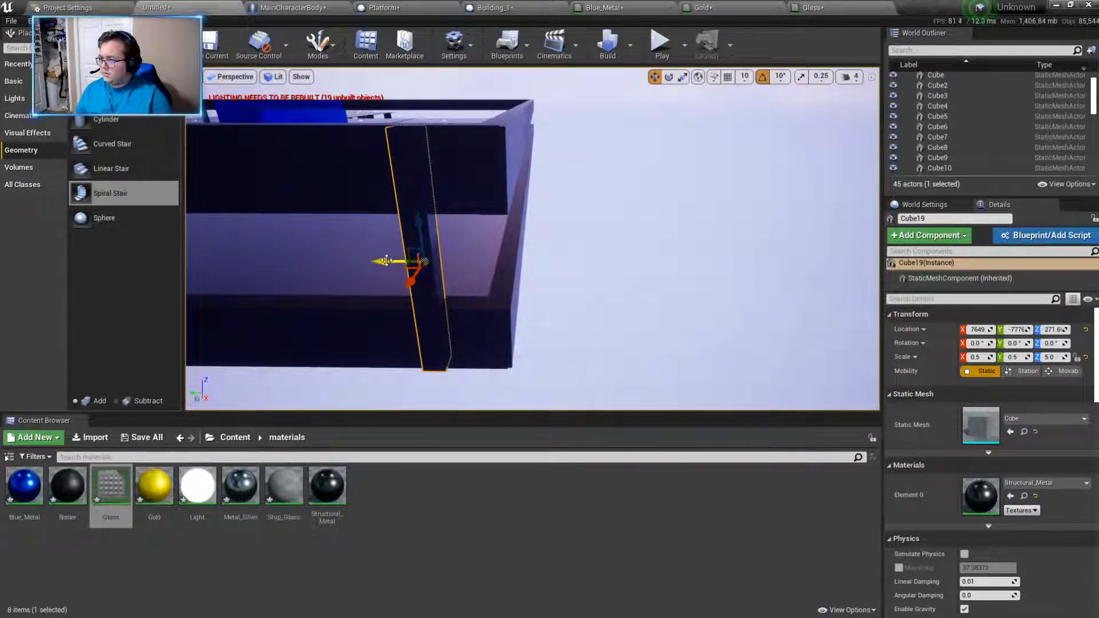
right_click_drag(460, 263, 126, 246)
key("w")
key("d")
right_click_drag(487, 289, 532, 283)
left_click(494, 287)
- Duplicate the post at that corner and move the copy along X to the last open corner at about 2684
key("s")
left_click(422, 293)
left_click_drag(375, 268, 804, 272, "alt")
mouse_move(731, 307)
right_mouse_down()
mouse_move(761, 303)
mouse_move(739, 304)
right_mouse_up()
key("d")
mouse_move(622, 253)
right_mouse_down()
mouse_move(659, 251)
mouse_move(615, 252)
right_mouse_up()
key("s")
key("d")
left_click_drag(503, 237, 806, 240)
right_click_drag(806, 239, 830, 269)
key("w")
key("s")
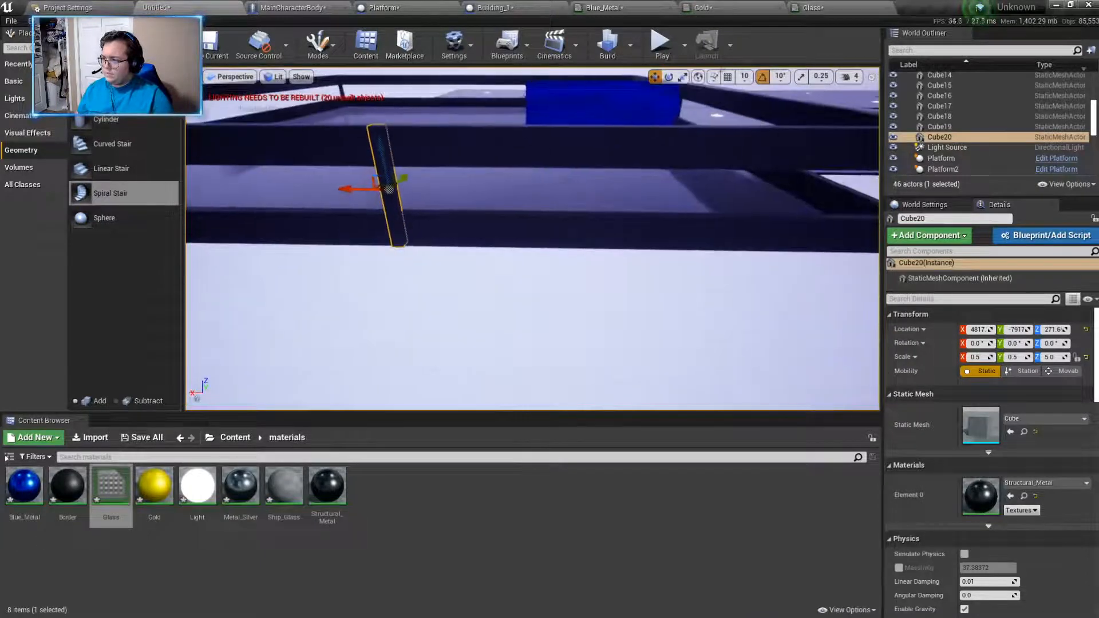
left_click_drag(711, 196, 702, 196)
key("d")
right_click_drag(703, 196, 761, 186)
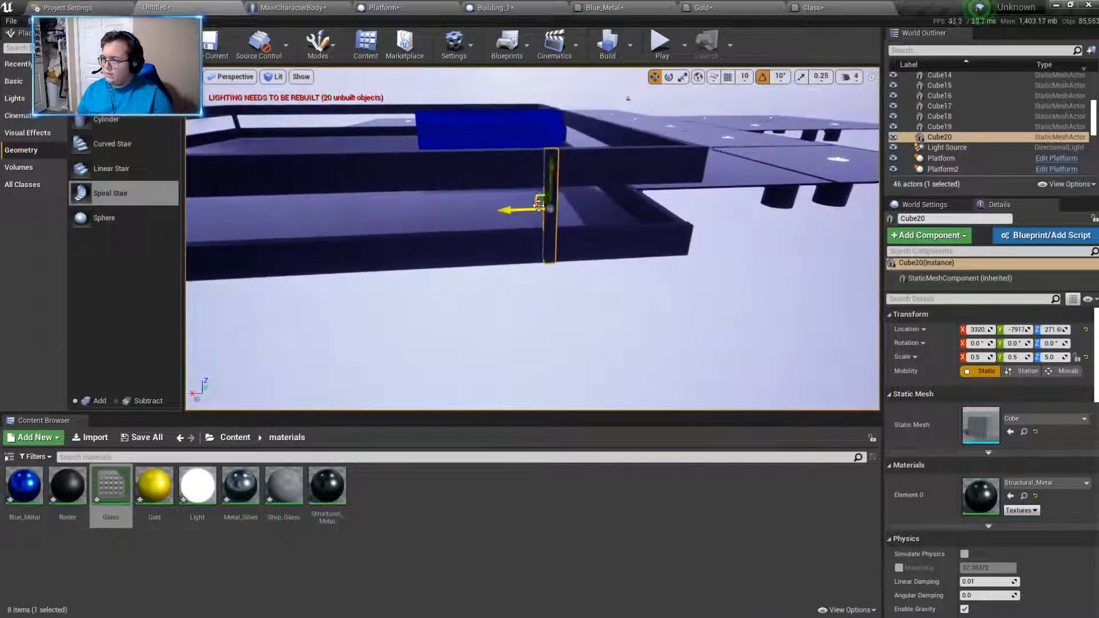
key("w")
key("d")
right_click_drag(652, 204, 695, 219)
key("w")
key("a")
key("w")
key("d")
key("w")
key("a")
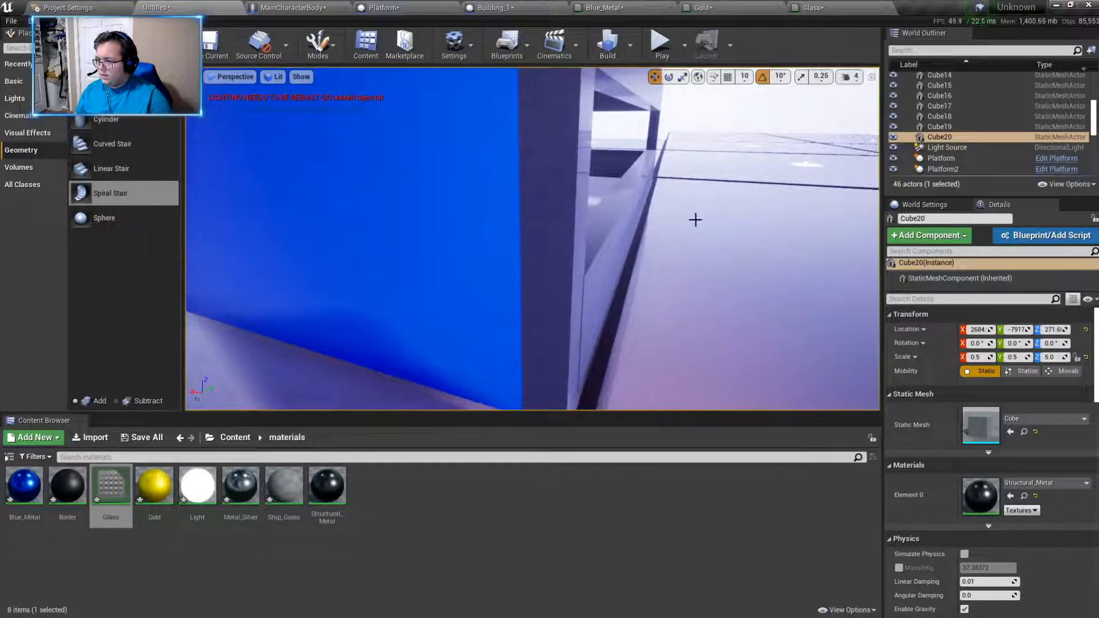
- Examine how the lower walls and upper beams meet the corner post and the doorway on the front side
left_click(604, 212)
key("f")
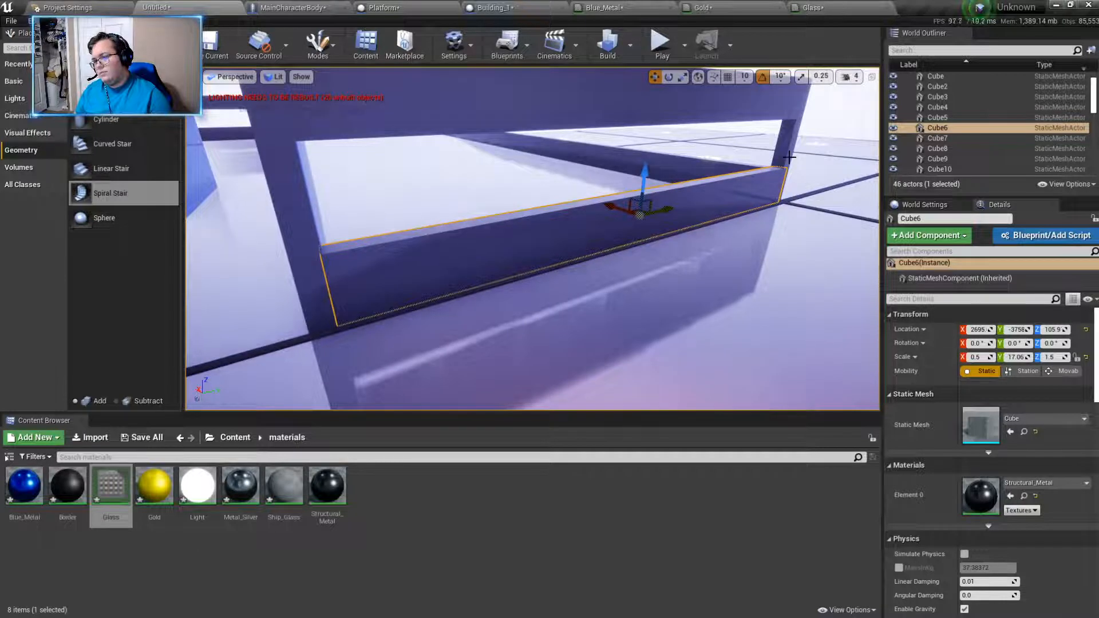
left_click(789, 155)
right_click_drag(706, 167, 625, 206)
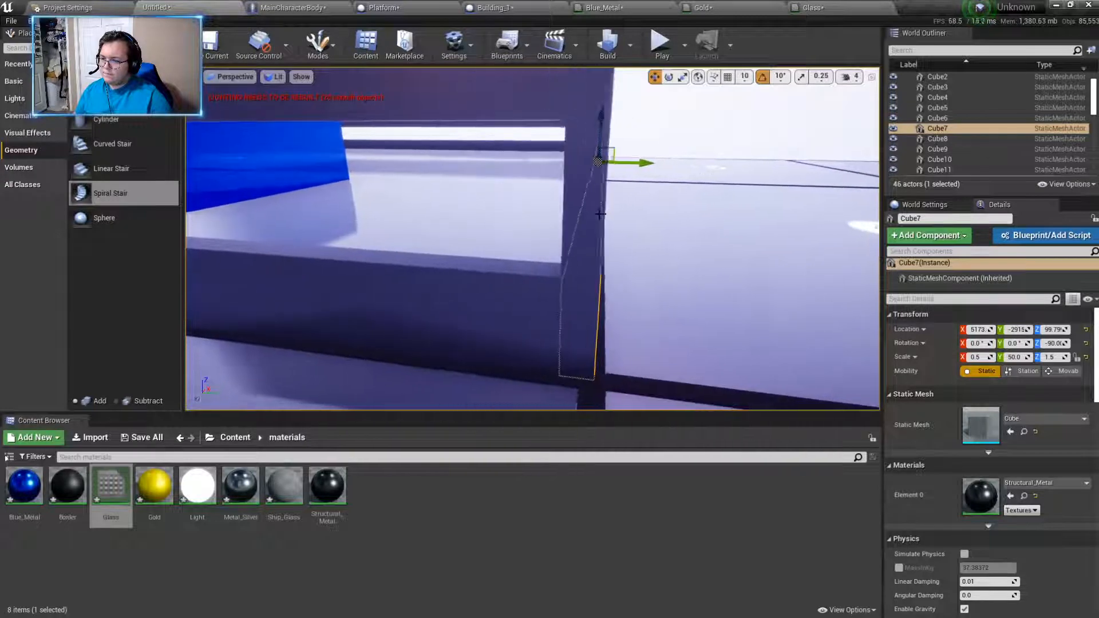
left_click(492, 301)
mouse_move(572, 290)
right_mouse_down()
mouse_move(550, 286)
mouse_move(565, 287)
right_mouse_up()
left_click(620, 281)
left_click(428, 252)
right_click_drag(483, 238, 483, 183)
left_click(422, 228)
left_click(491, 221)
left_click(452, 226)
left_click(496, 222)
left_click(450, 232)
mouse_move(311, 331)
right_mouse_down()
mouse_move(361, 346)
mouse_move(311, 331)
right_mouse_up()
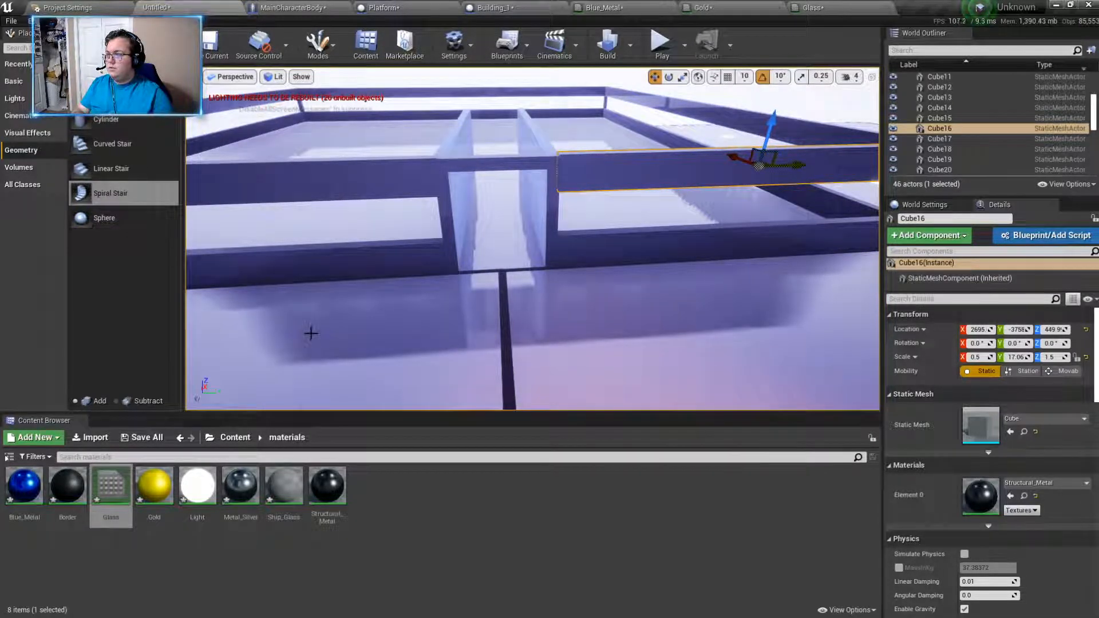
right_click_drag(446, 355, 432, 366)
- Shift the corner post Cube20 along X to about 2694 so it sits flush with the beams
left_click(241, 229)
right_click_drag(338, 243, 275, 243)
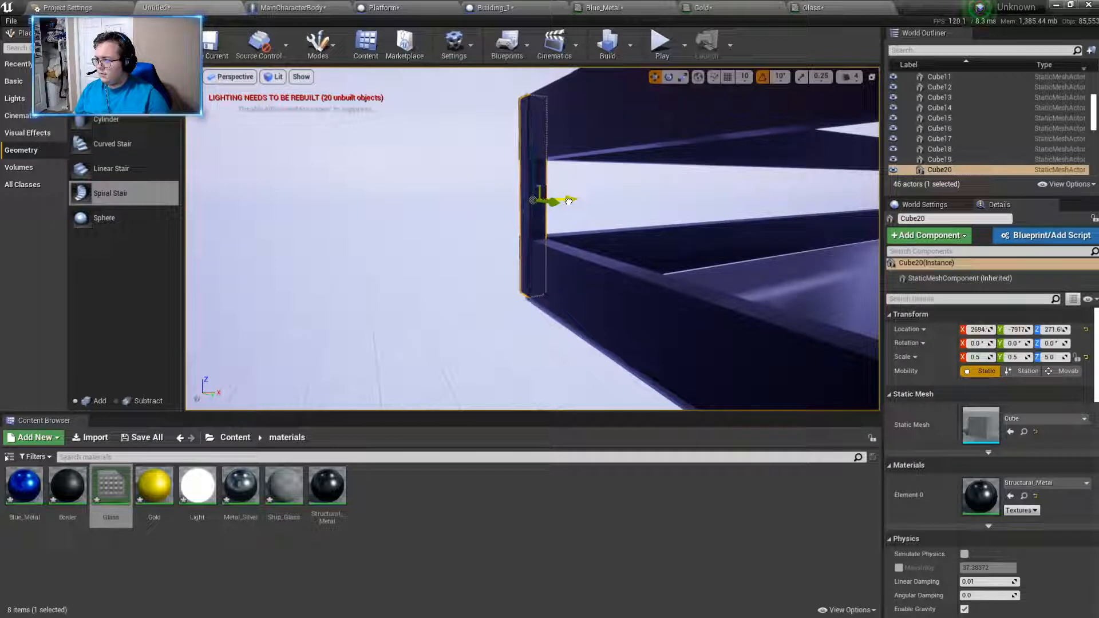
left_click(469, 269)
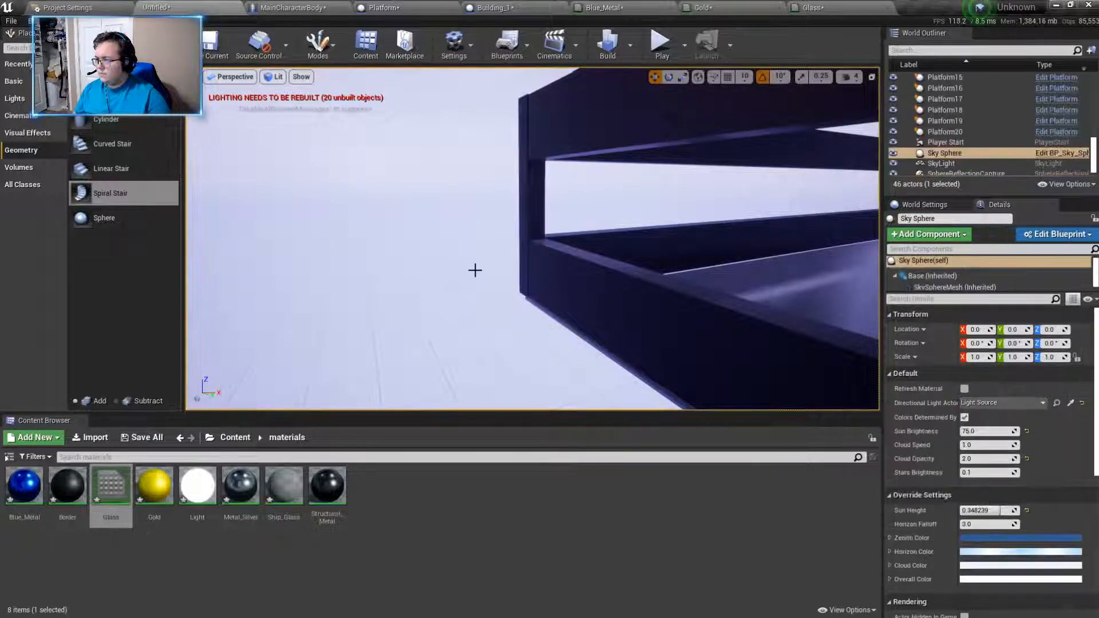
- Duplicate a corner post of the Y -7917 wall and move the copy along X to the middle of that wall
right_click_drag(605, 126, 726, 201)
left_click(759, 217)
left_click_drag(729, 203, 291, 239, "alt")
right_click_drag(292, 238, 610, 215)
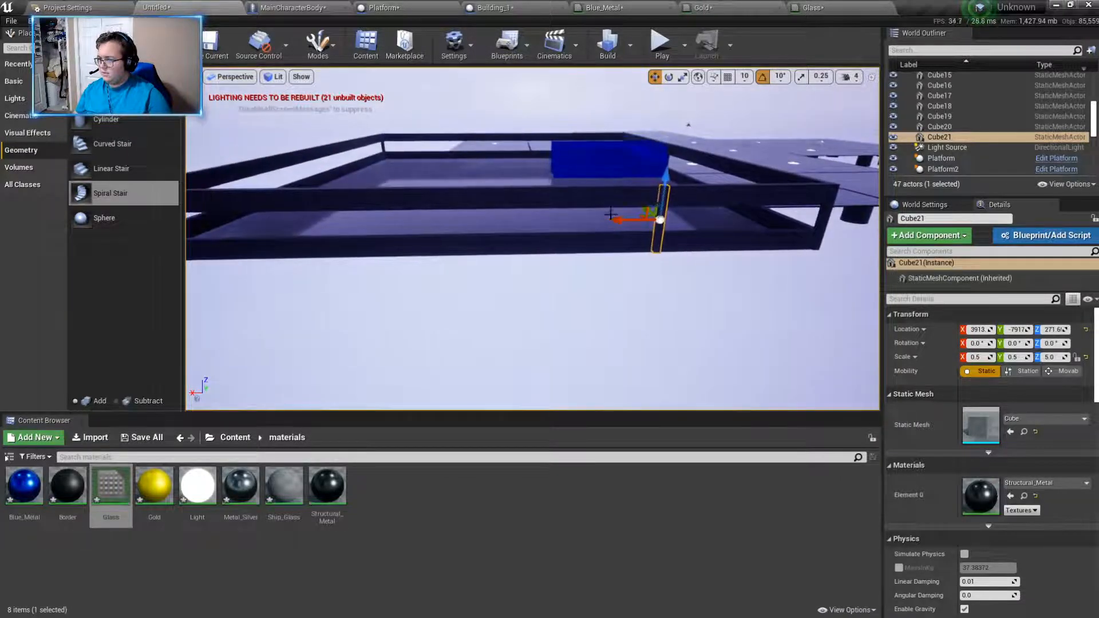
right_click_drag(505, 231, 542, 221)
- Add a copy of the post on each side of the middle one along the Y -7917 wall, one at about X 3817
left_click_drag(514, 228, 513, 228, "alt")
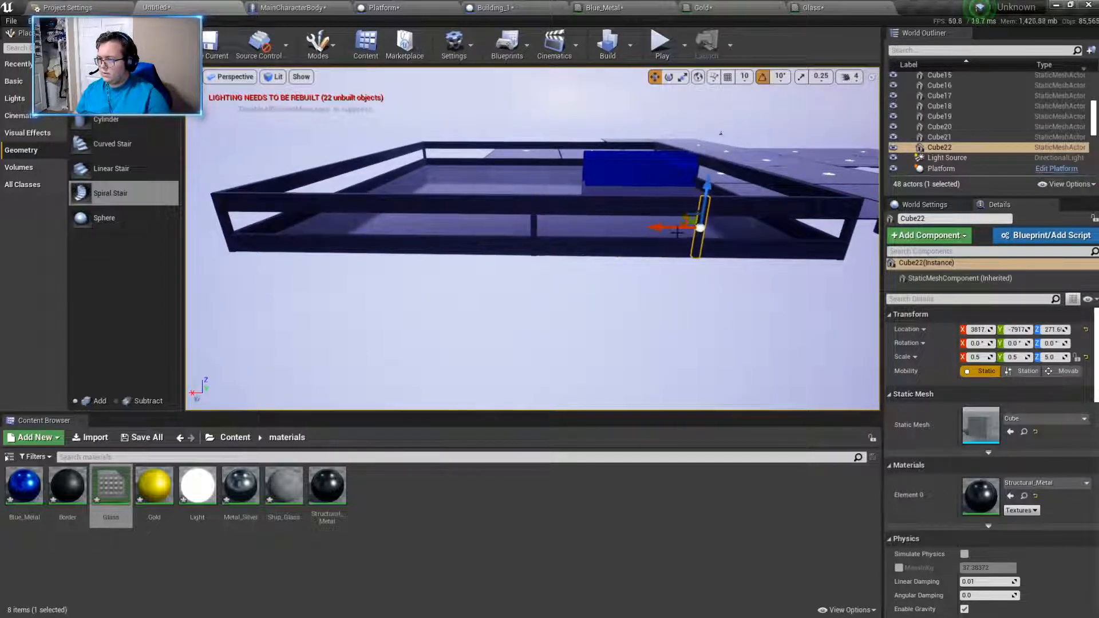
left_click_drag(677, 229, 660, 227, "alt")
right_click_drag(387, 258, 362, 259)
right_click_drag(614, 282, 606, 282)
left_click(699, 235)
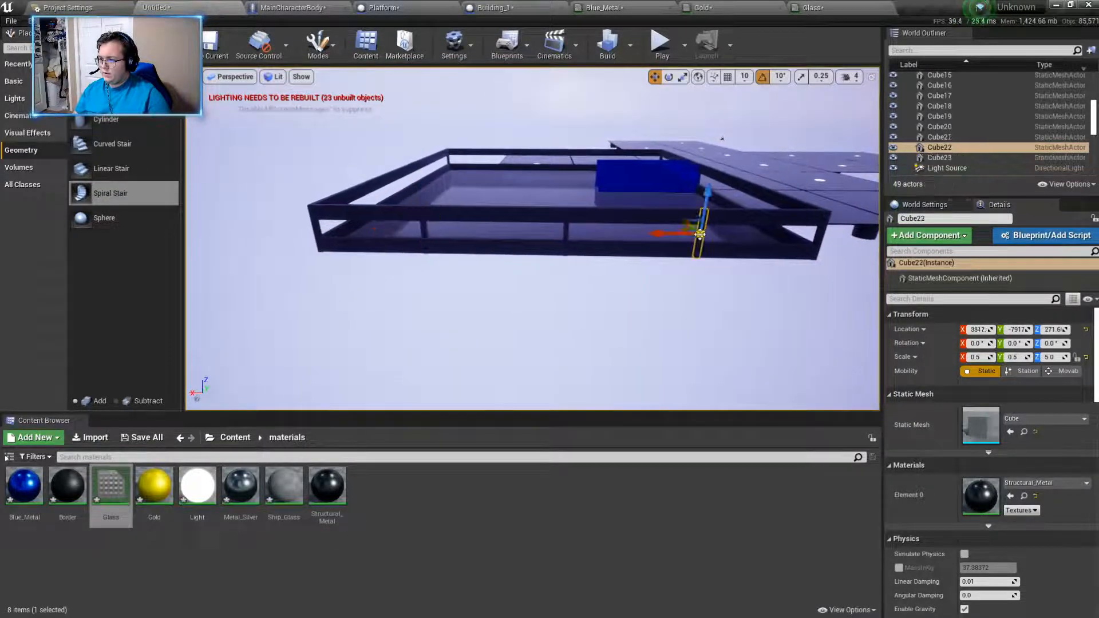
left_click(646, 282)
right_click_drag(647, 282, 805, 282)
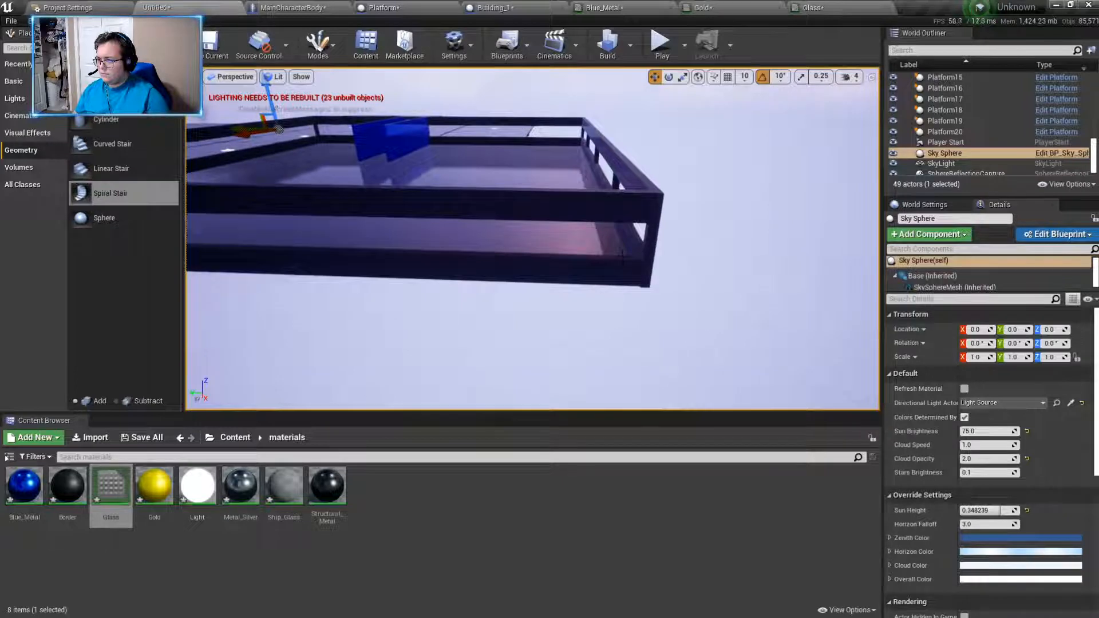
- Duplicate the corner post three times along the X 7649 wall, placing the last copy at about Y -4032
left_click(653, 246)
left_click_drag(611, 242, 566, 241, "alt")
left_click_drag(407, 249, 390, 249)
right_click_drag(504, 269, 504, 269)
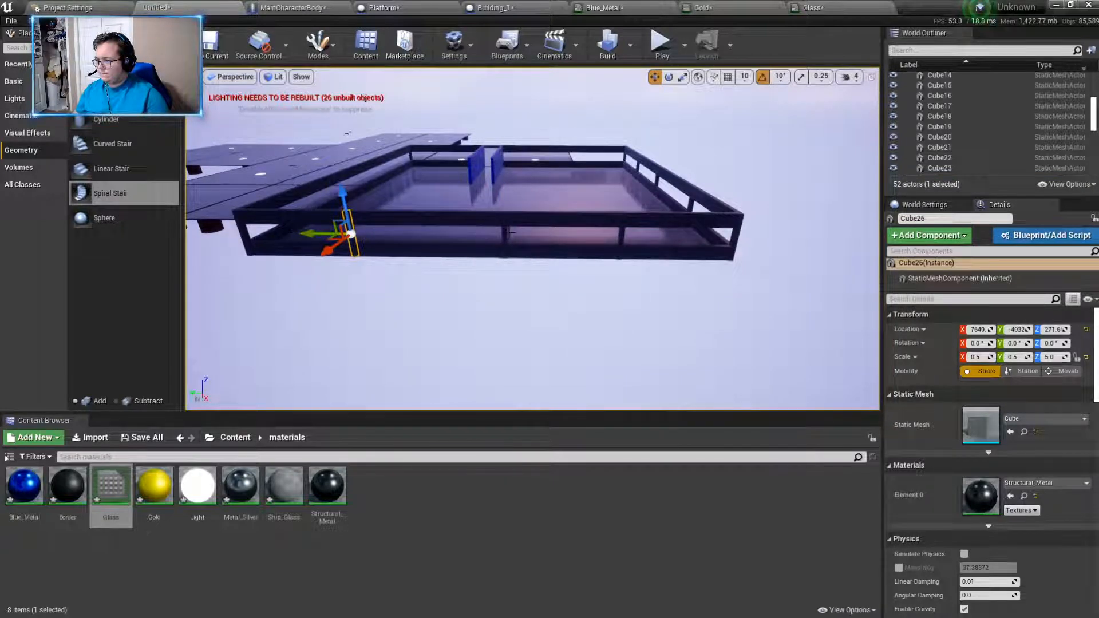
- Shift the middle post Cube25 along Y to even out the post spacing on the X 7649 wall
left_click(502, 238)
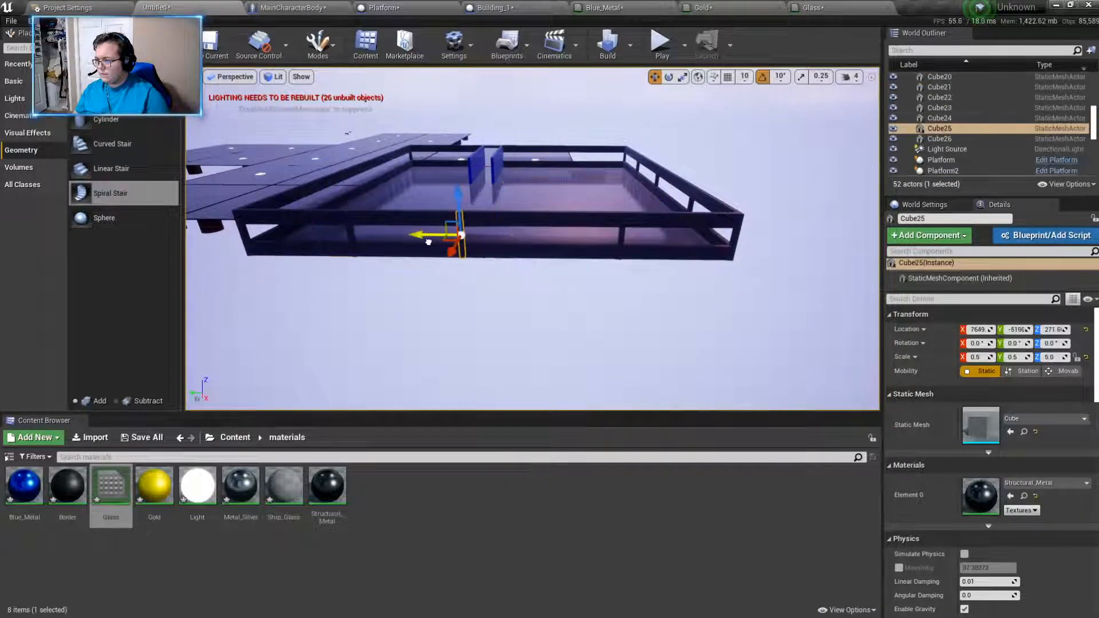
right_click_drag(501, 286, 537, 315)
left_click(527, 289)
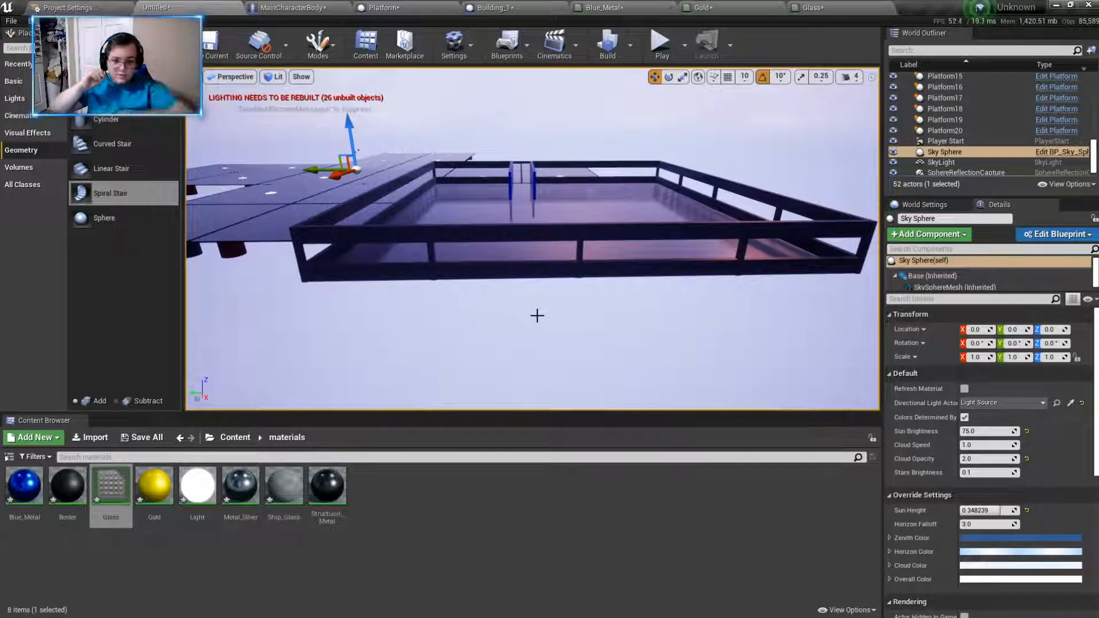
- Duplicate the corner post three times along the Y -2915 wall, placing the outer copies at about X 6347 and X 3824
right_click_drag(515, 309, 574, 321)
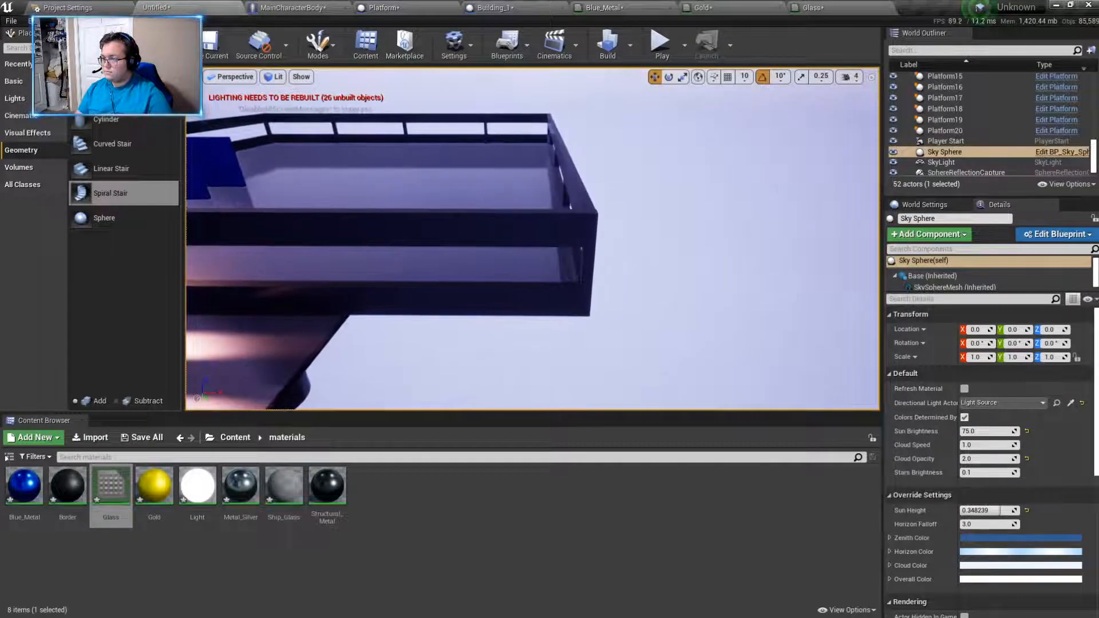
left_click(588, 271)
left_click_drag(628, 266, 342, 262, "alt")
right_click_drag(343, 263, 309, 269)
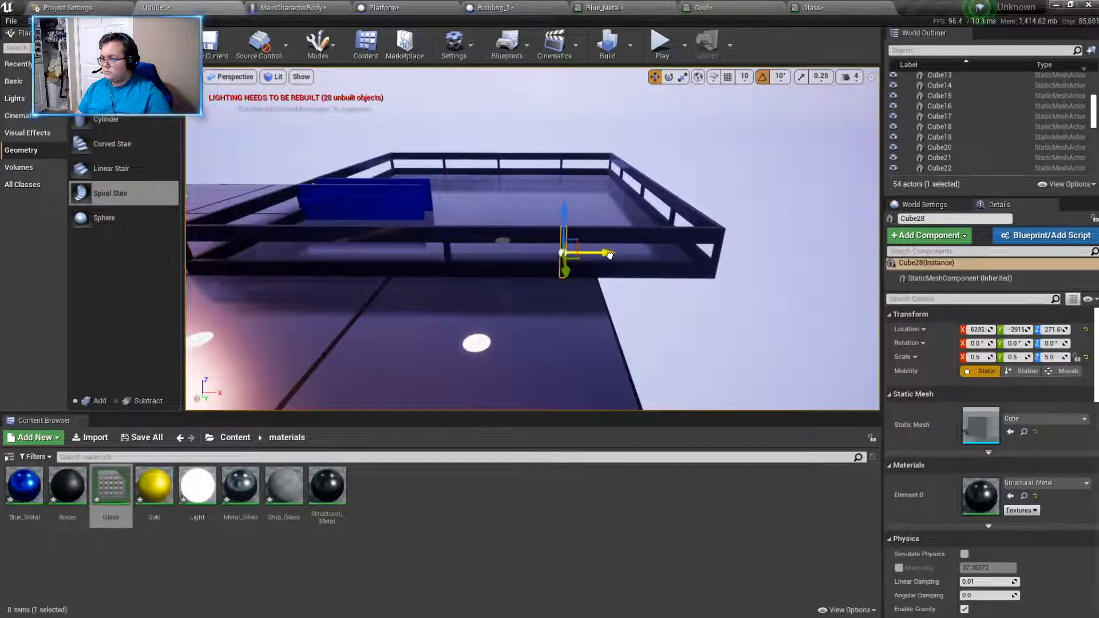
left_click_drag(525, 260, 335, 259)
right_click_drag(335, 260, 349, 262)
right_click_drag(522, 261, 516, 259)
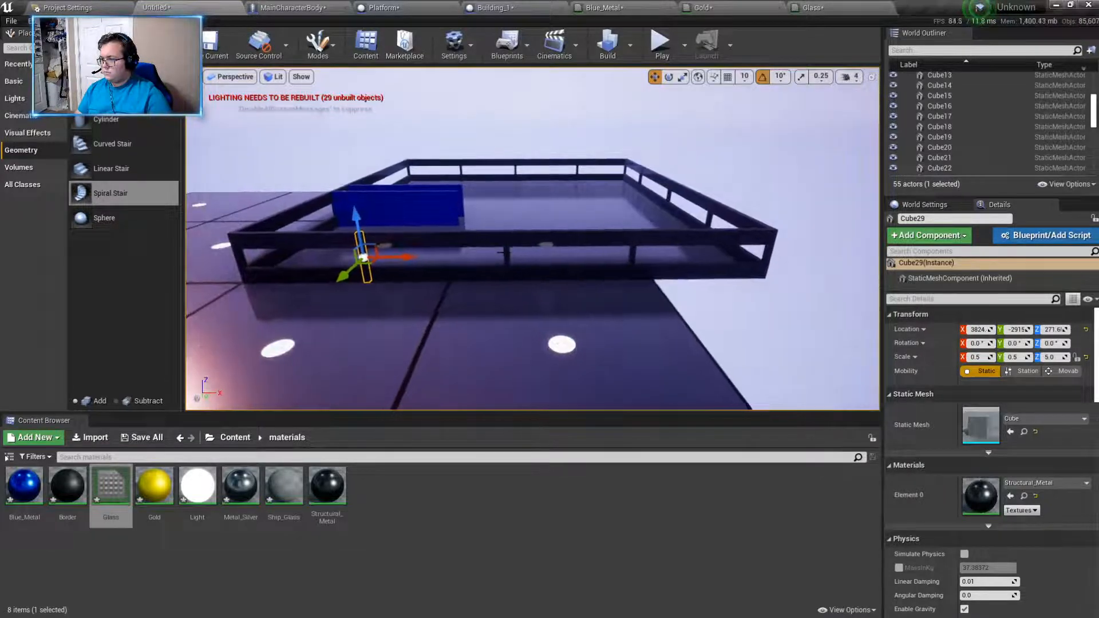
- Shift the post Cube28 along X to about 6449 to adjust the spacing on the Y -2915 wall
left_click(504, 252)
left_click(636, 254)
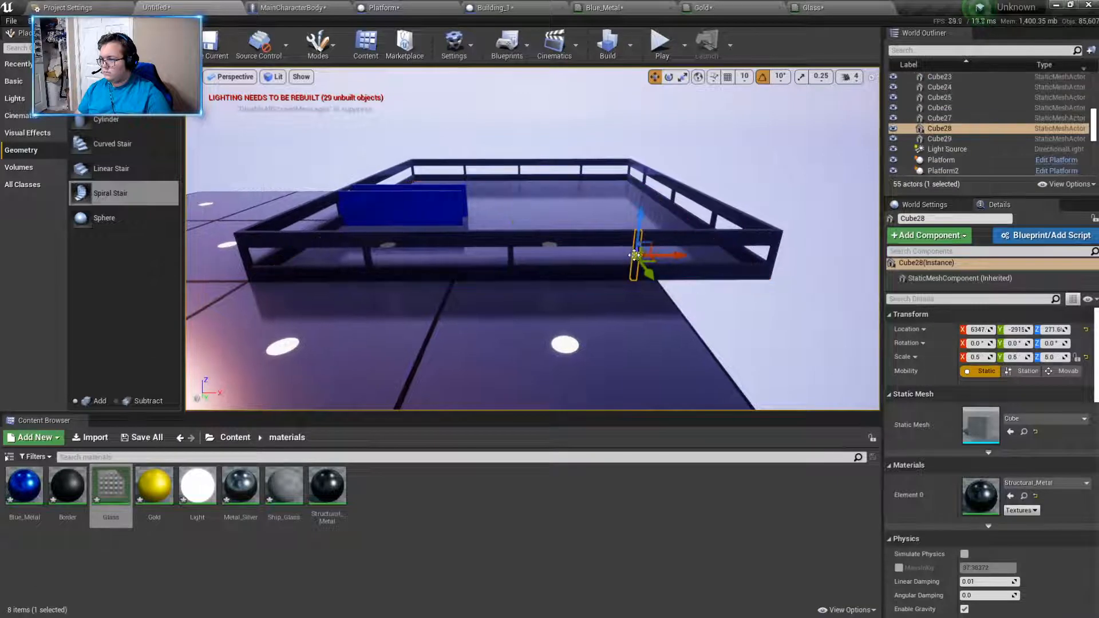
left_click_drag(668, 255, 681, 255)
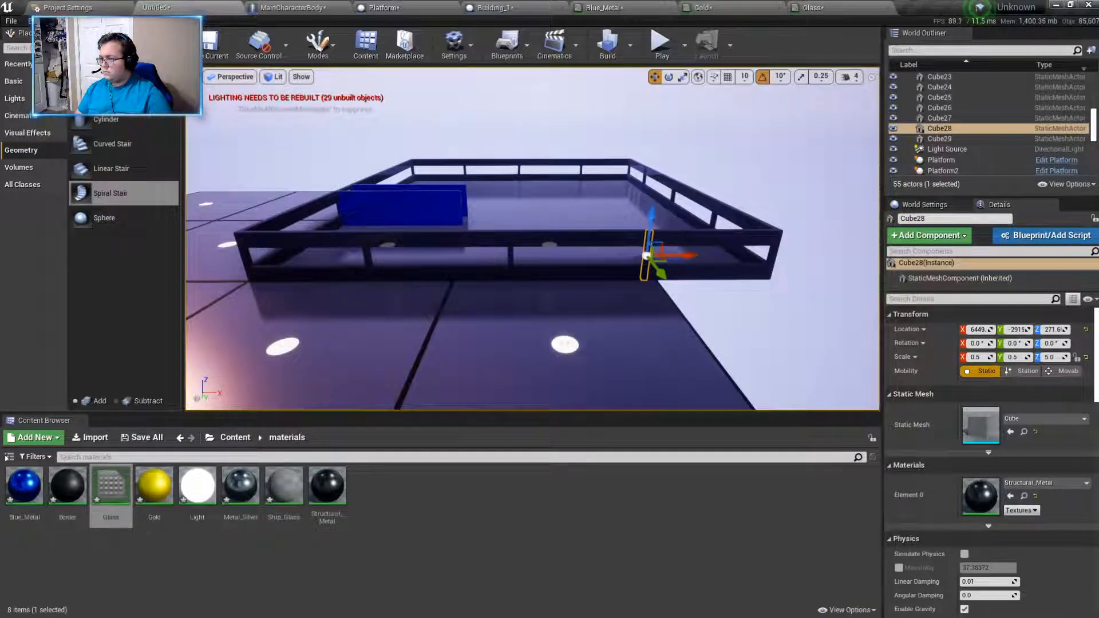
- Duplicate posts onto the X 2695 wall, placing one partway along each section on either side of the entrance
left_click(519, 172)
right_click_drag(550, 226, 695, 248)
left_click(500, 259)
left_click_drag(538, 267, 475, 270, "alt")
right_click_drag(395, 277, 329, 275)
left_click_drag(622, 242, 312, 232, "alt")
right_click_drag(312, 232, 356, 241)
- Duplicate the longer beam of the X 2695 wall into its window opening and set the copy's scale to X 0.3 and Z 2
left_click_drag(414, 229, 364, 197)
left_click(404, 249)
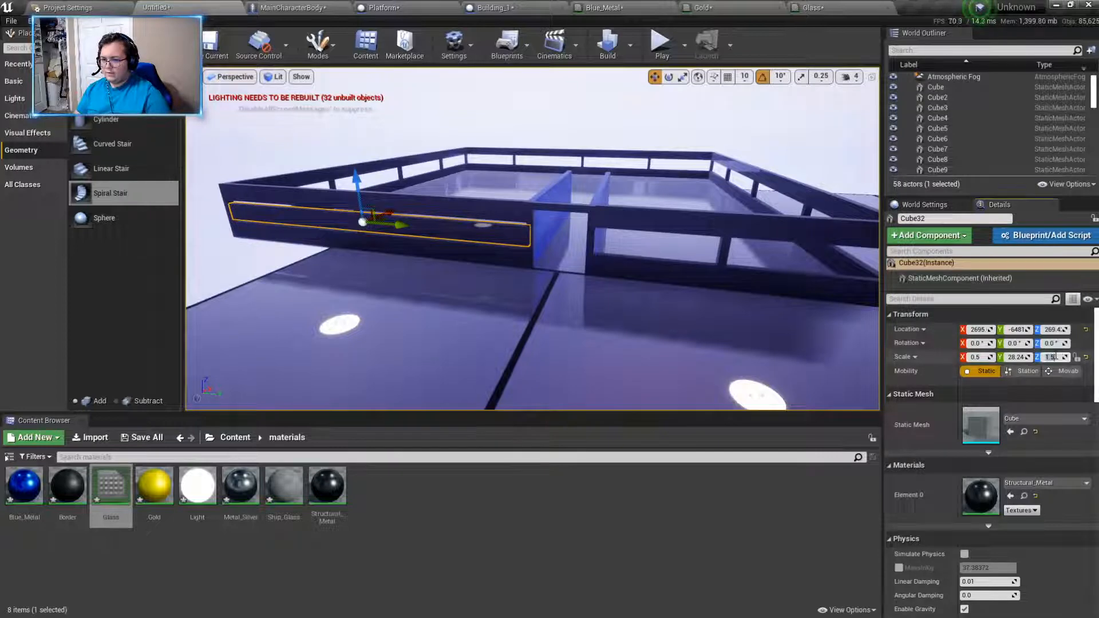
type("2")
key("Return")
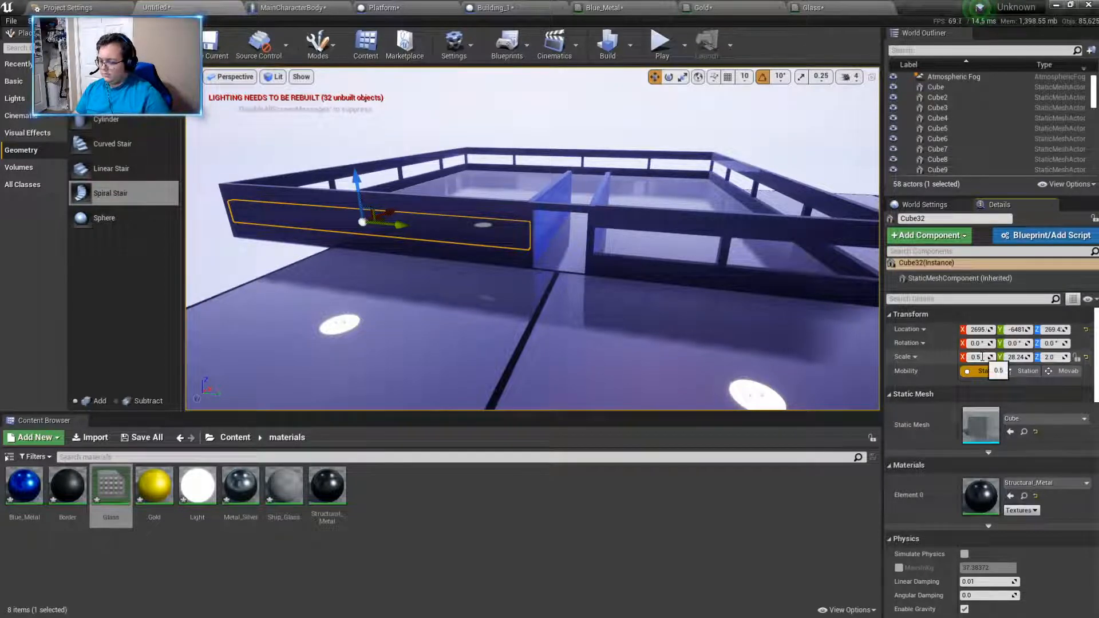
key("BackSpace")
type("3")
key("Return")
key("f")
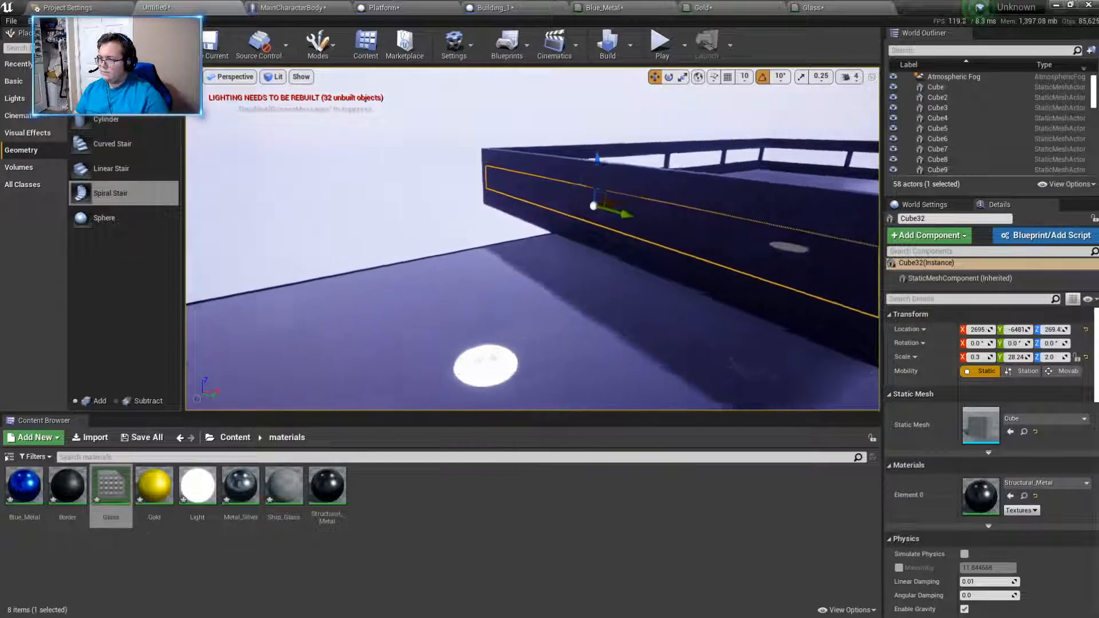
- Assign the Glass material to the new panel Cube32 in the longer window opening
left_click(1031, 484)
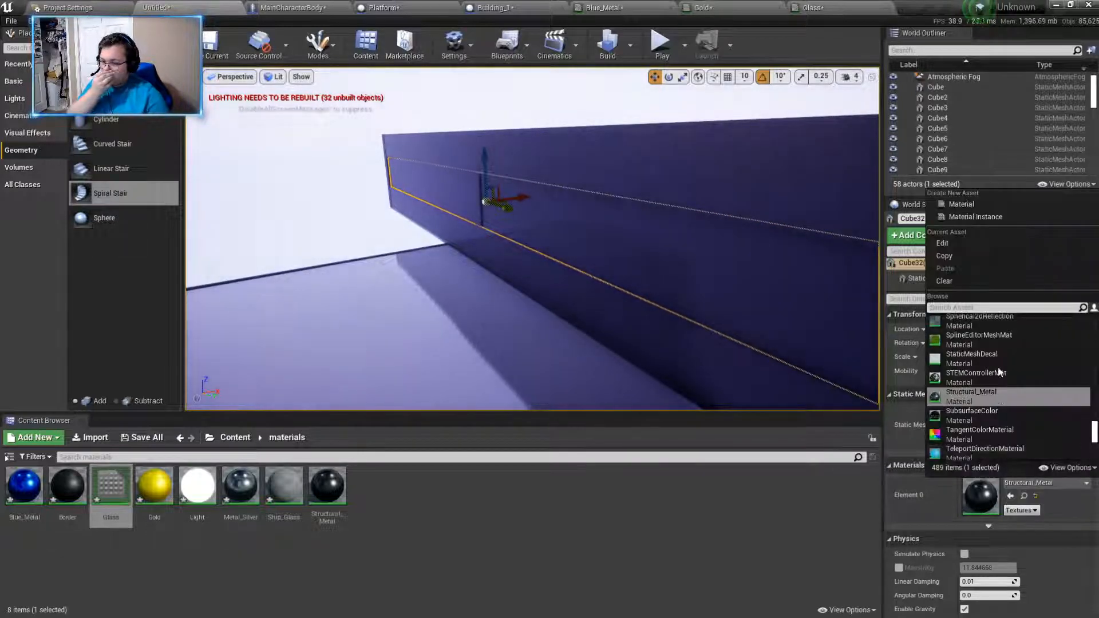
type("gals")
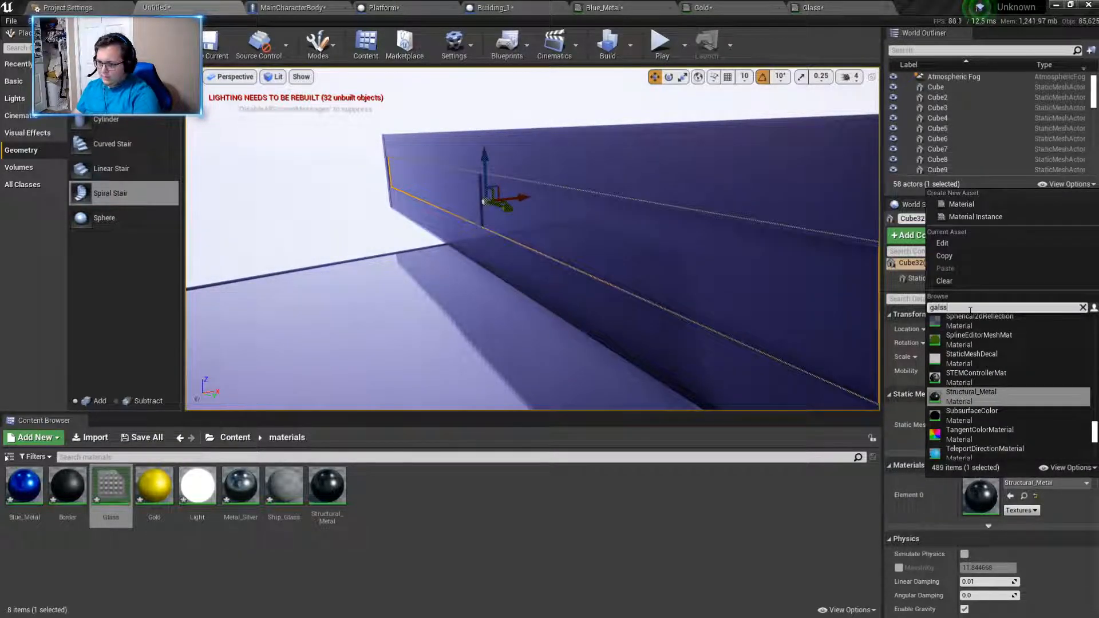
type("s")
type("lass")
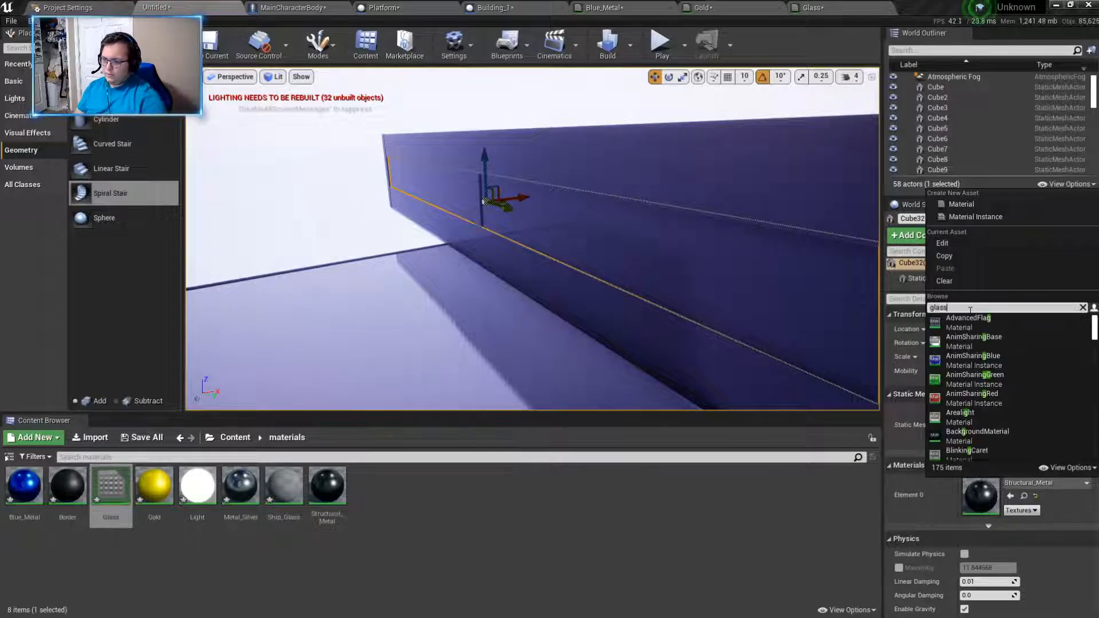
left_click(970, 326)
right_click_drag(659, 251, 813, 250)
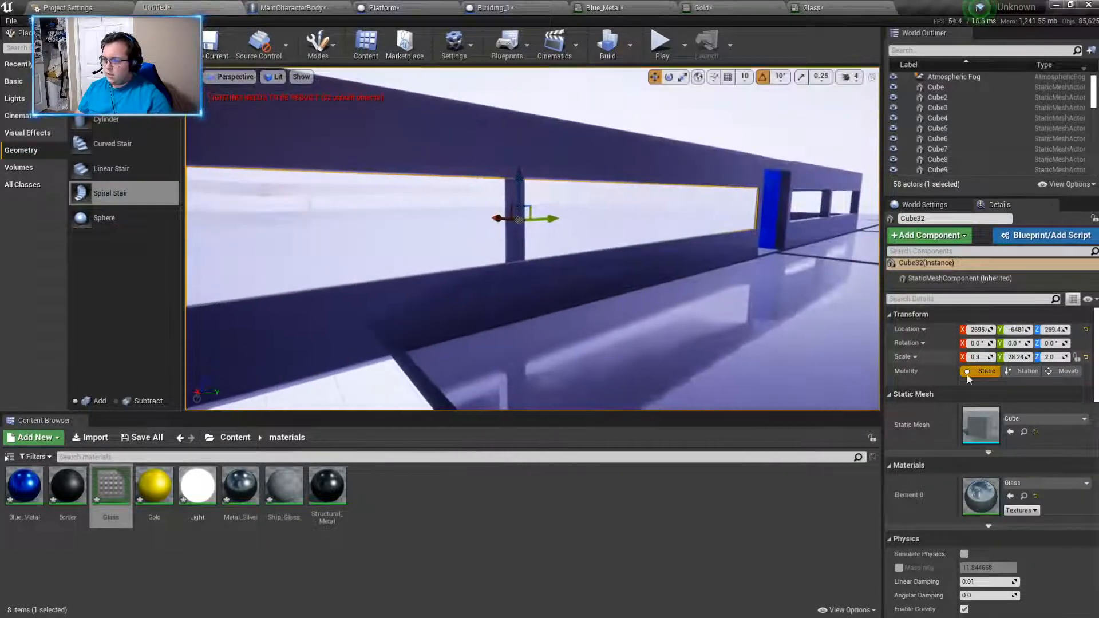
left_click(1036, 484)
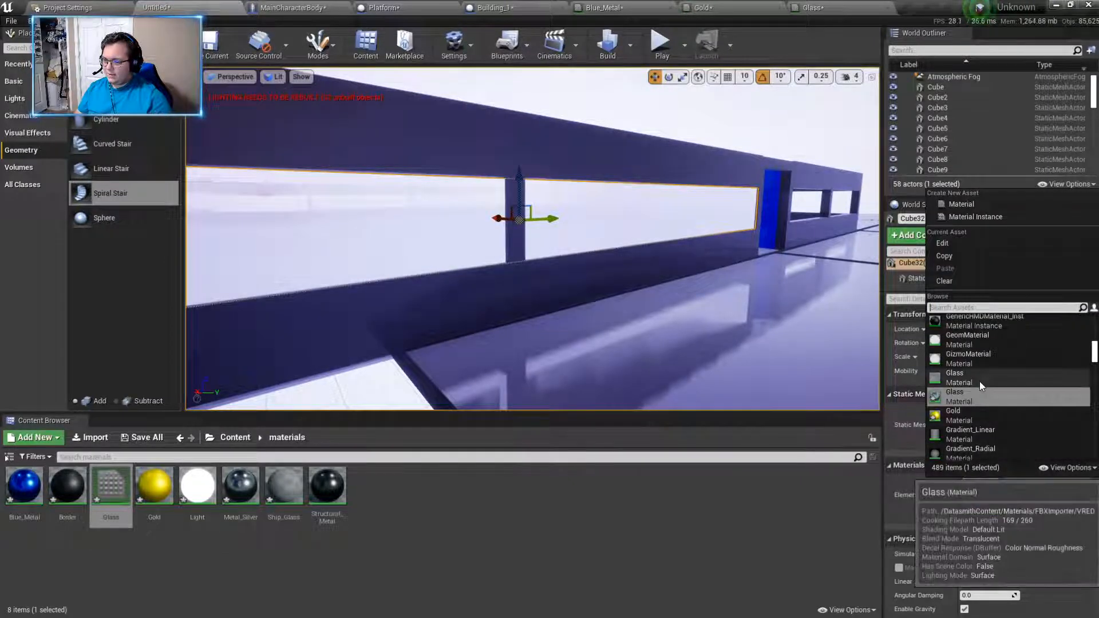
right_click_drag(767, 320, 596, 337)
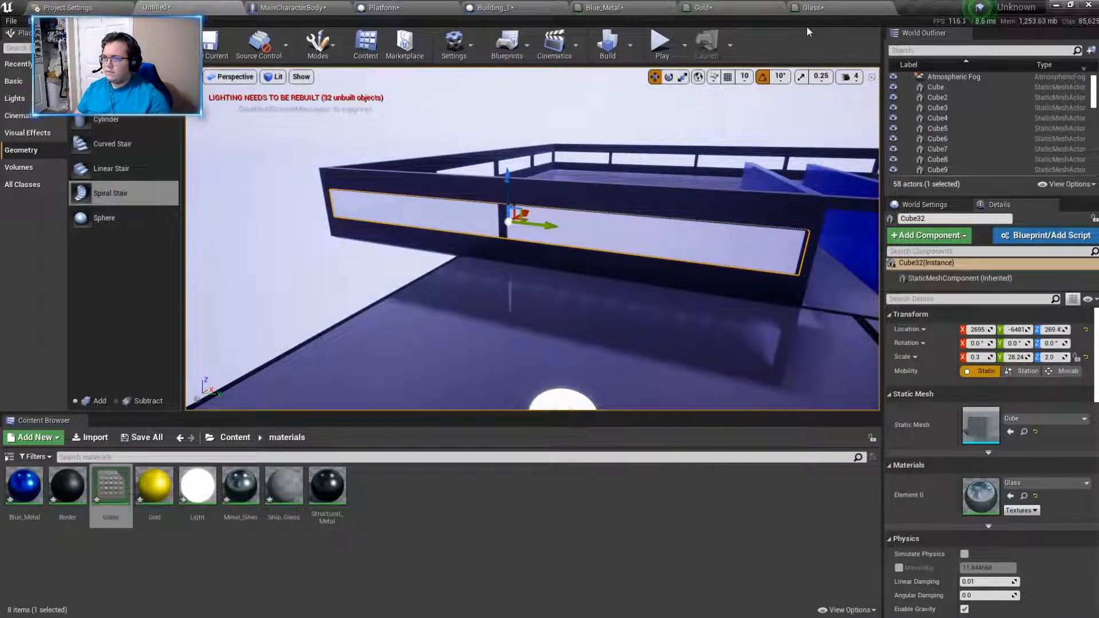
- Open the Glass material and set the Power parameter's default value to 0.1
left_click(809, 8)
left_click(373, 170)
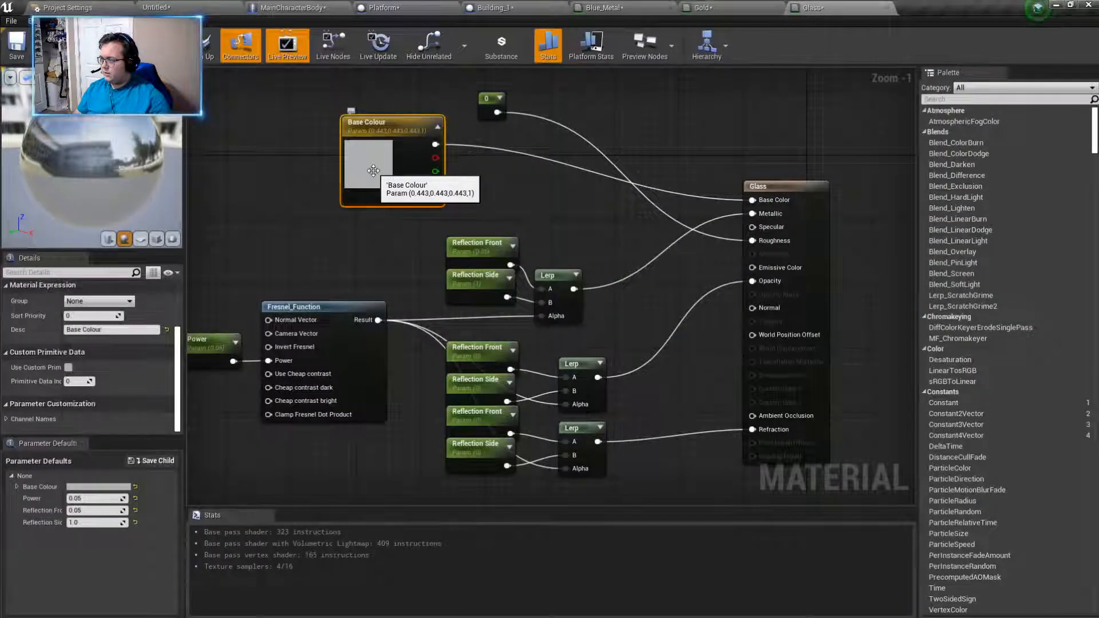
right_click_drag(358, 250, 387, 212)
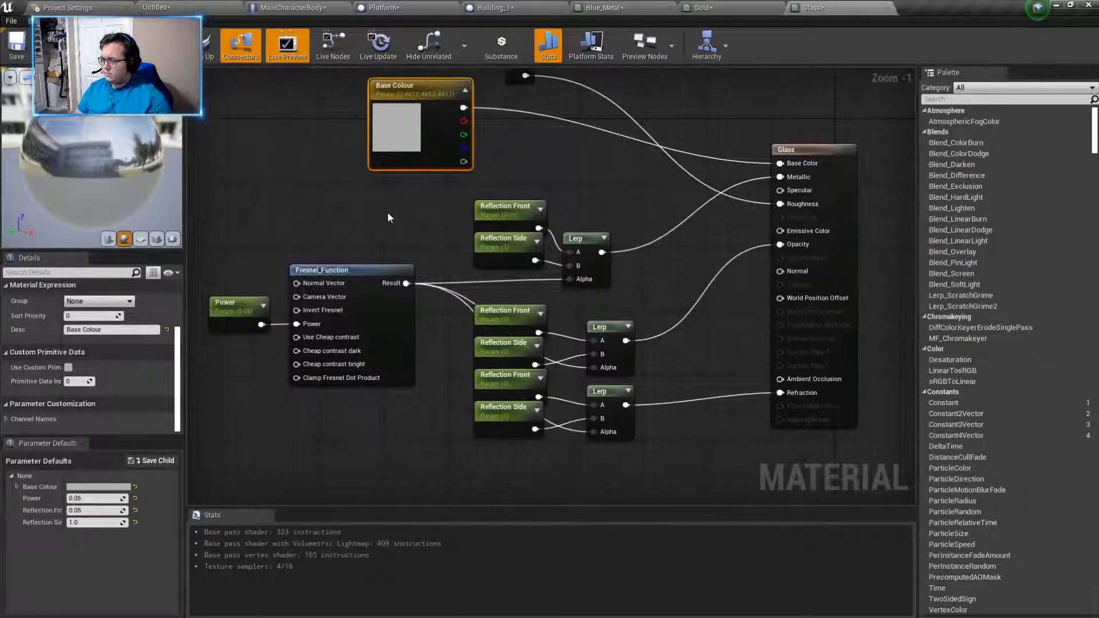
left_click(235, 309)
scroll(135, 317, "up", 4)
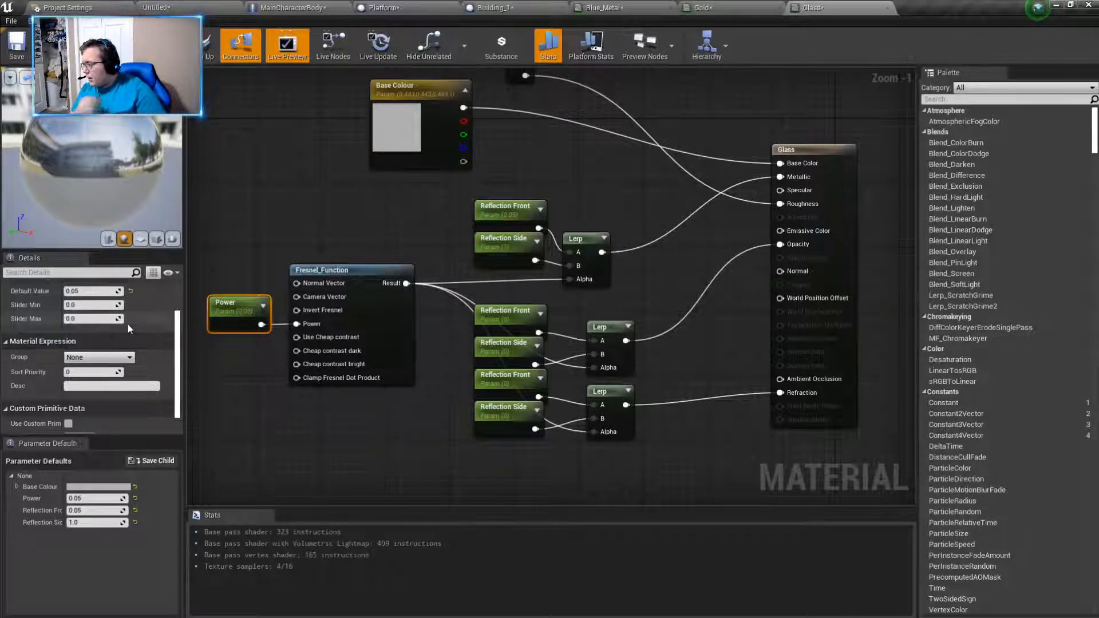
left_click(88, 341)
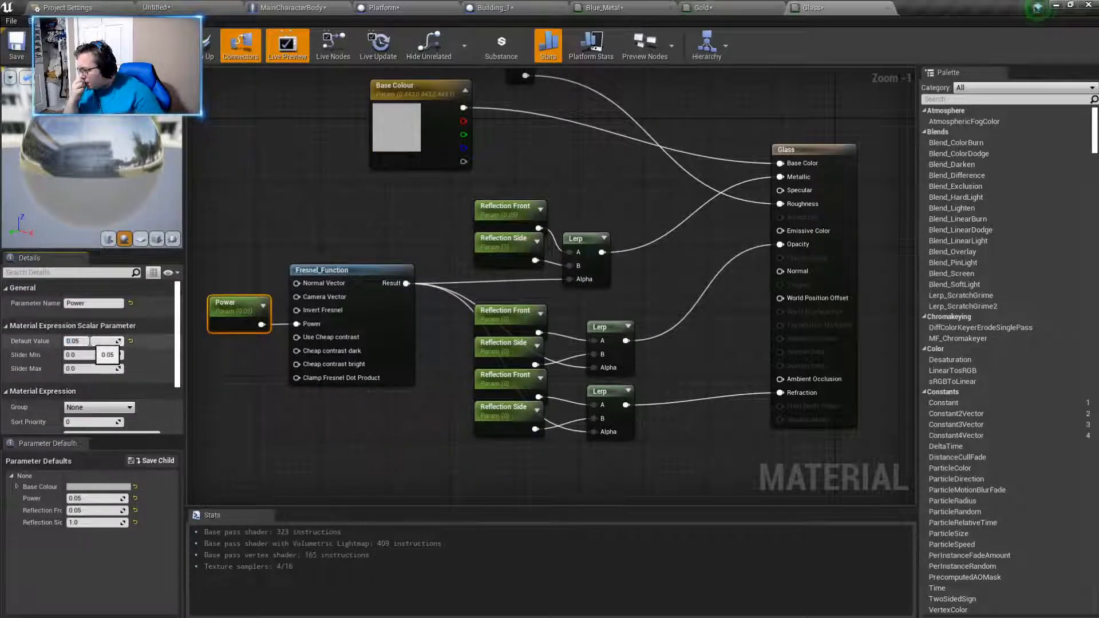
key("Return")
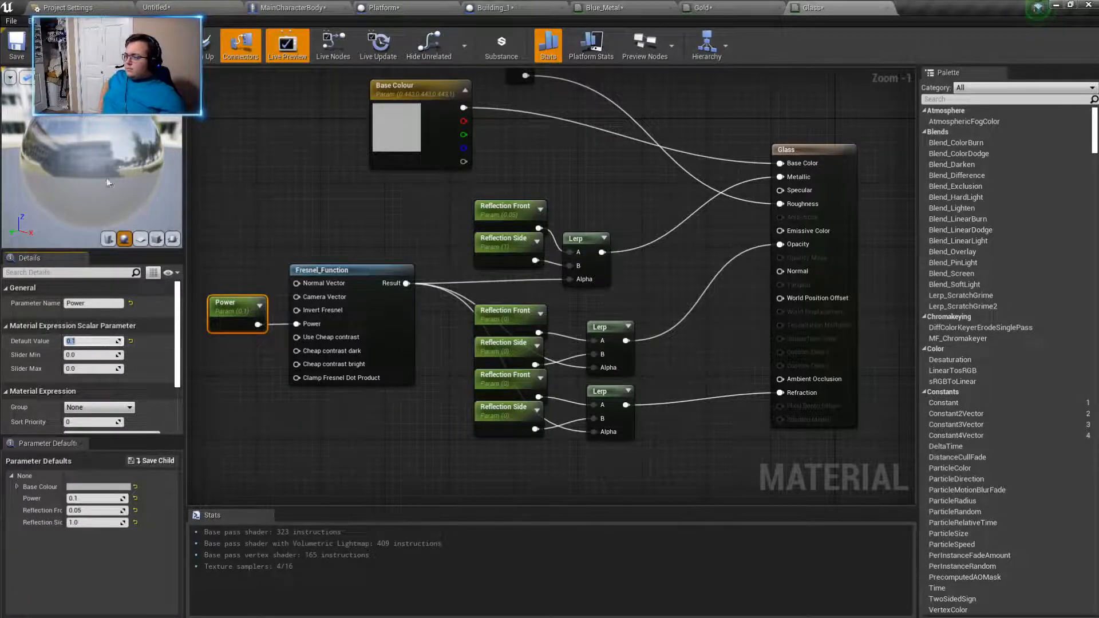
- Return to the level and examine the transparency of the glass panel from several angles
left_click(166, 8)
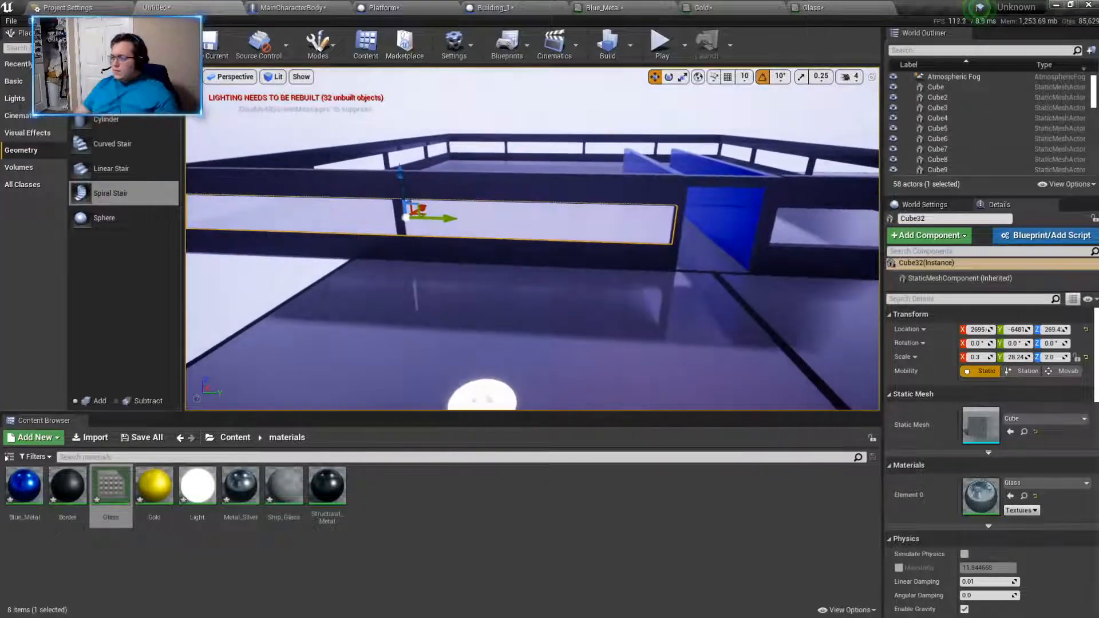
key("w")
key("a")
mouse_move(532, 246)
right_mouse_down()
mouse_move(529, 234)
mouse_move(563, 237)
mouse_move(535, 238)
right_mouse_up()
key("s")
key("w")
key("a")
key("d")
key("a")
key("s")
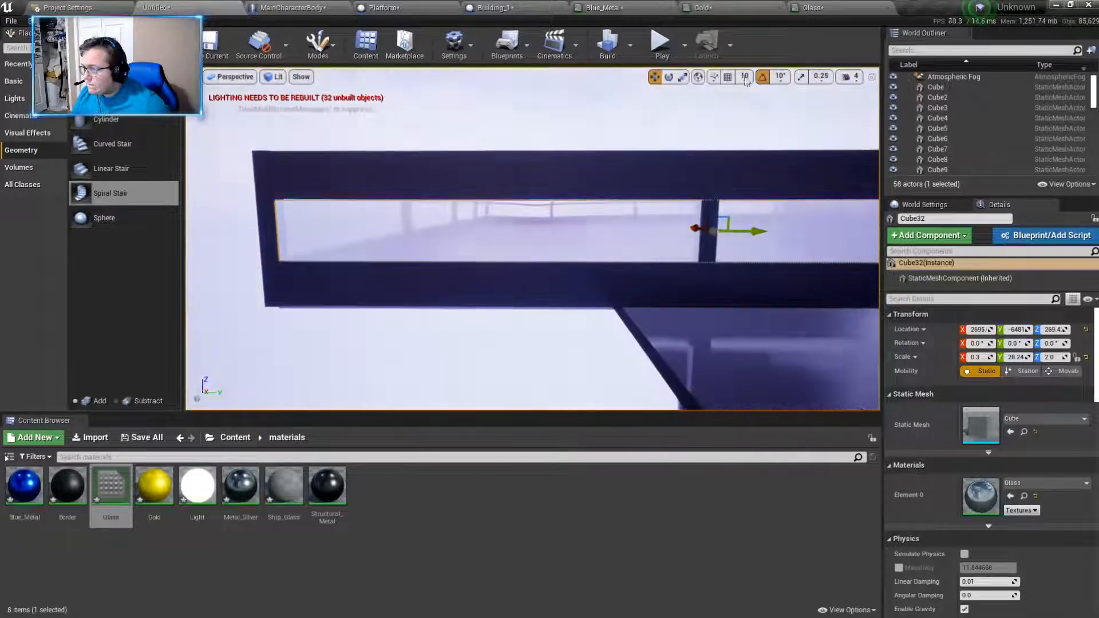
- Set the Glass material's Power parameter to a default value of 1 and apply the change
left_click(826, 10)
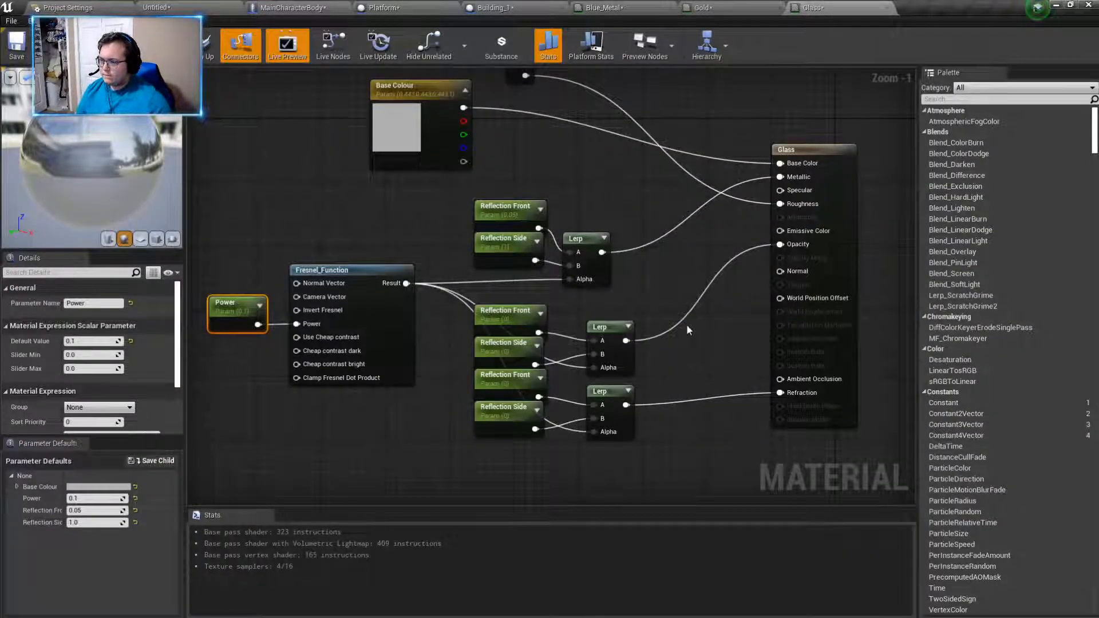
left_click(84, 341)
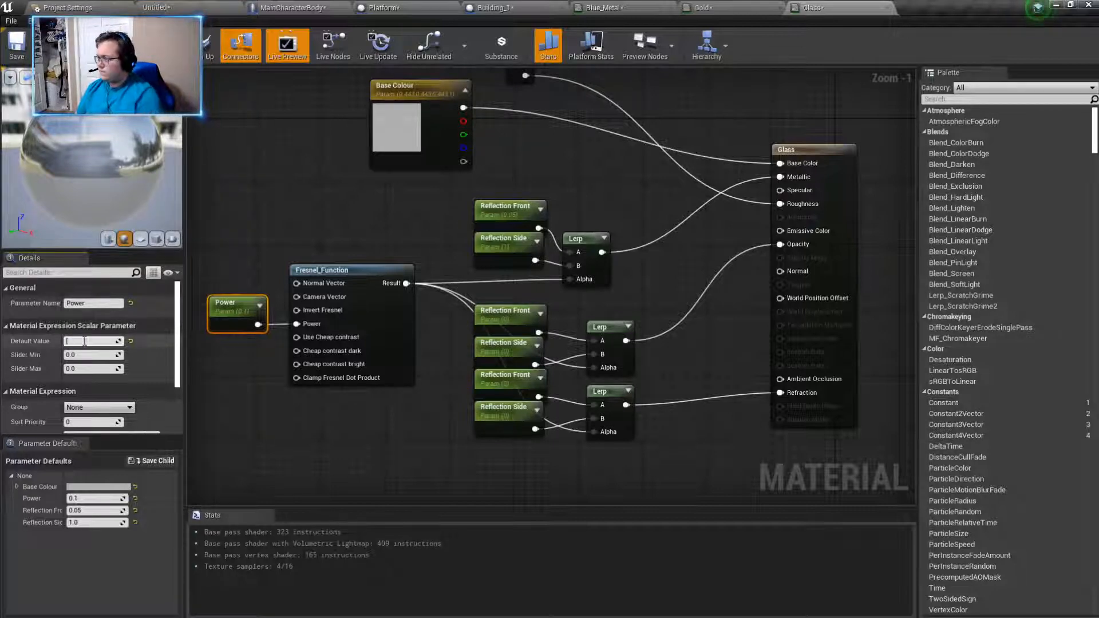
type("1")
key("Return")
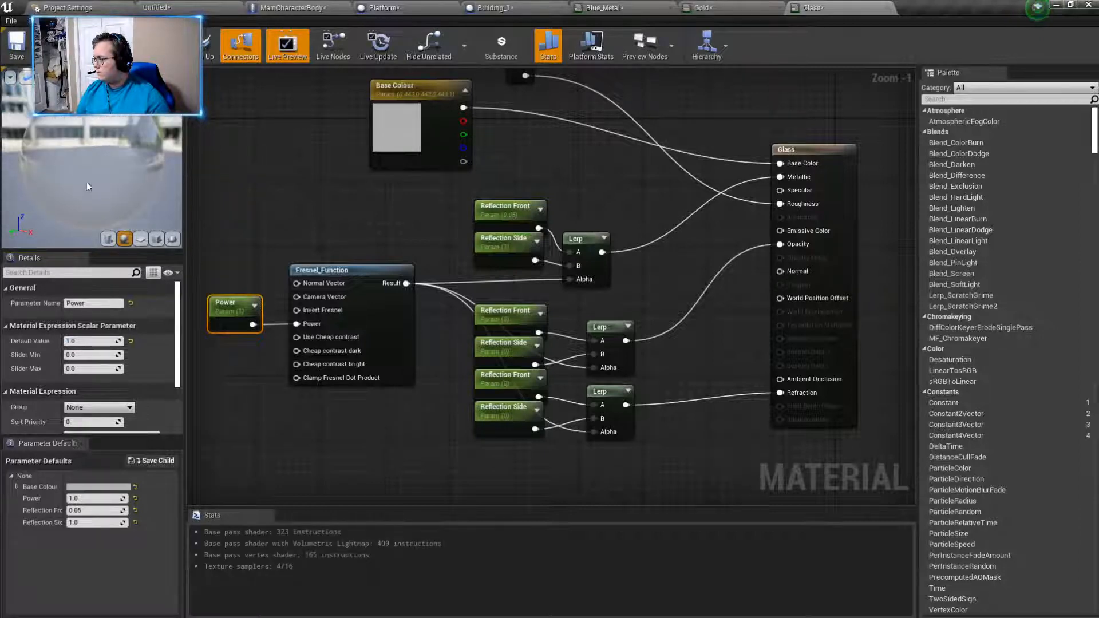
- Check in the level how the glass panel looks with the Power value of 1
left_click(187, 9)
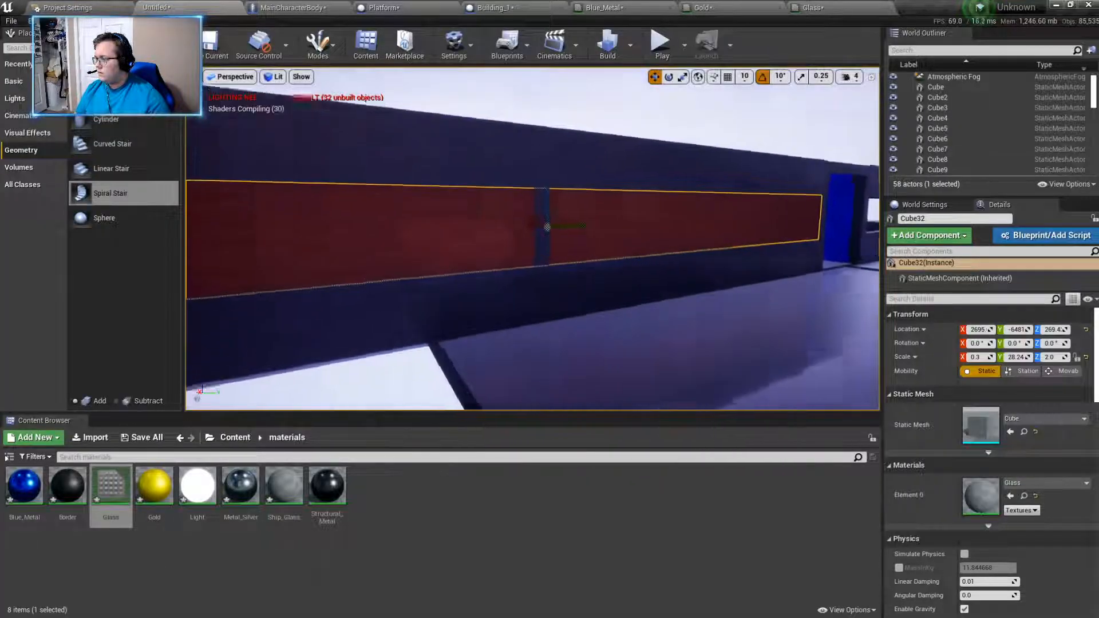
key("s")
right_click_drag(494, 222, 494, 223)
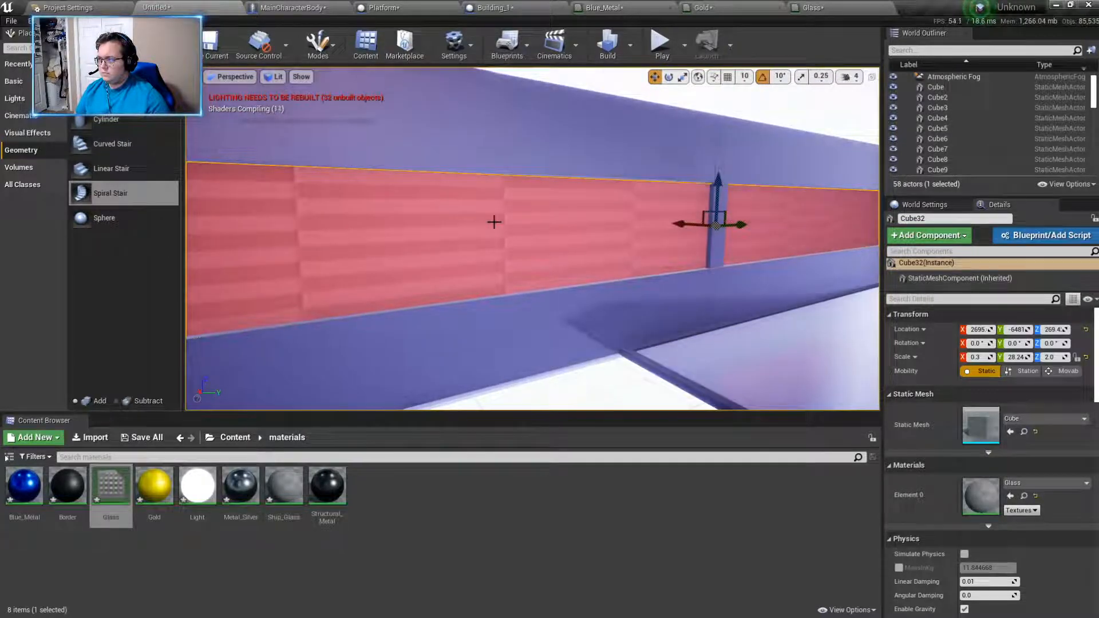
right_click_drag(494, 222, 502, 225)
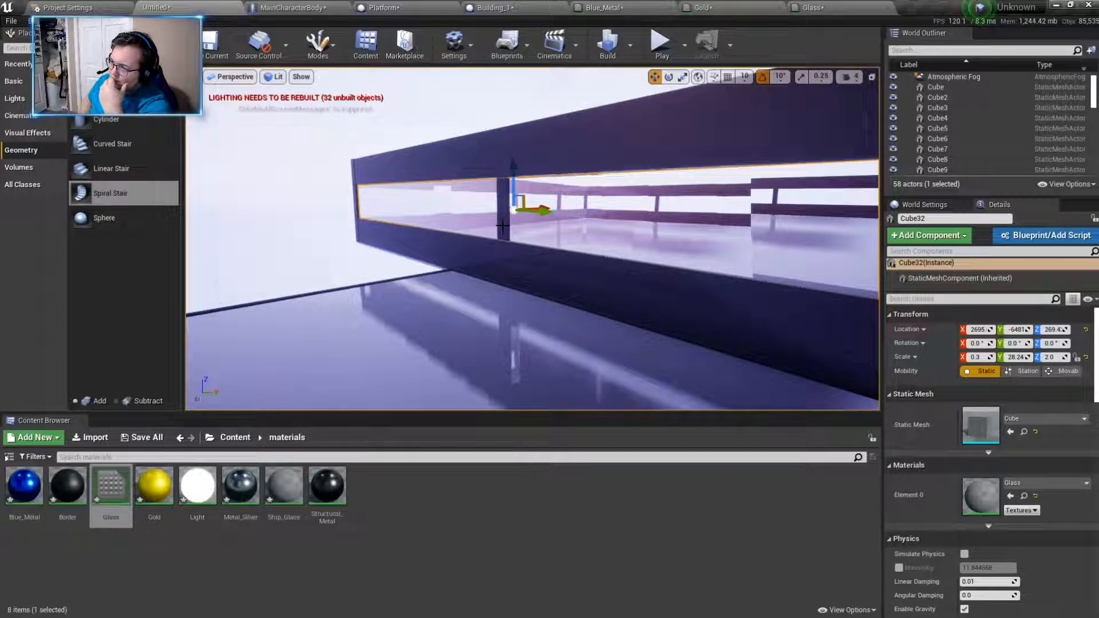
right_click_drag(503, 226, 599, 252)
key("d")
key("a")
- Set the Glass material's Power parameter to a default value of 0.75 and apply the change
left_click(828, 5)
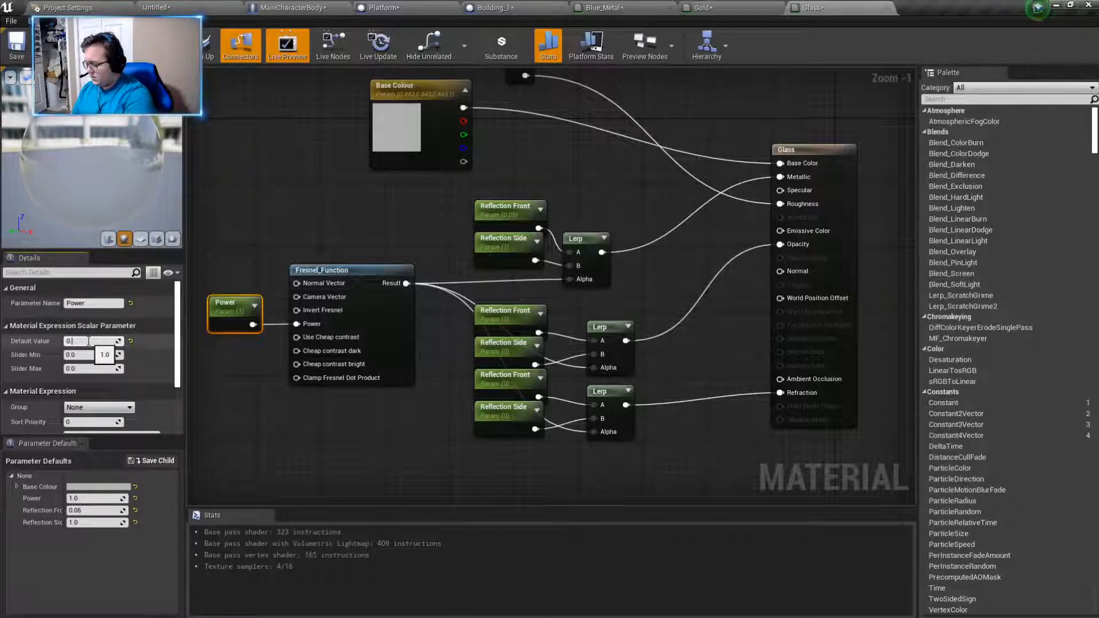
key("Return")
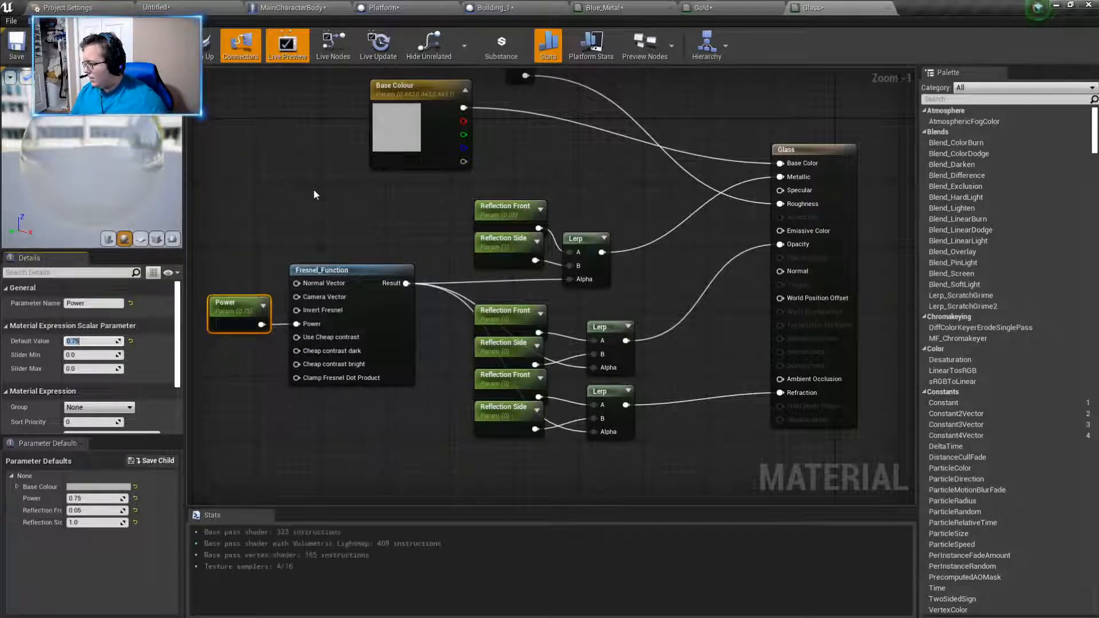
left_click(85, 49)
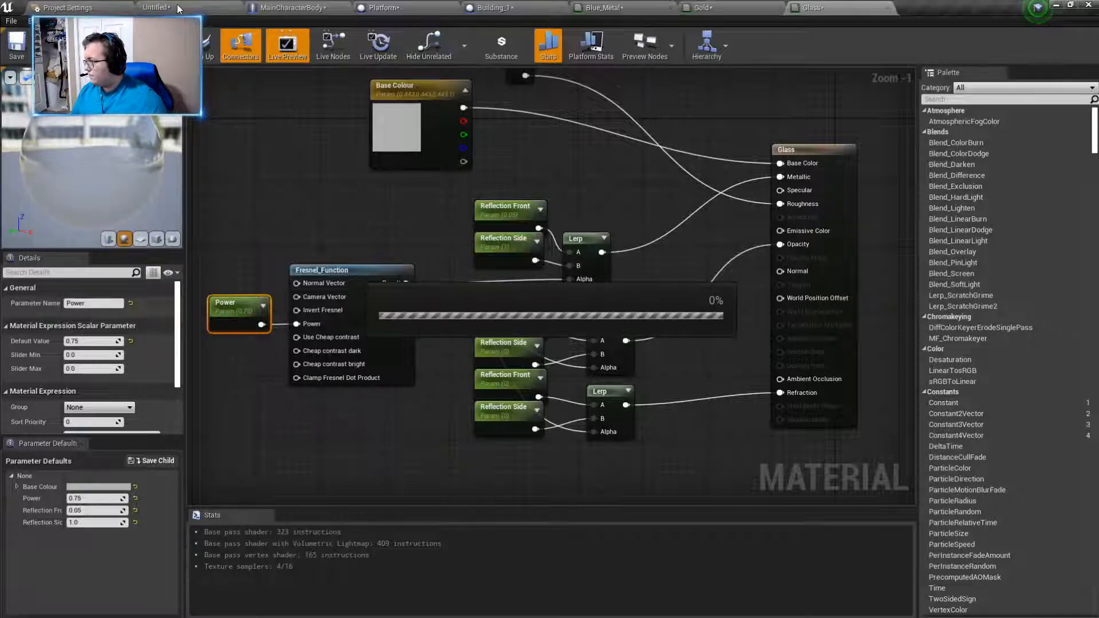
- Examine the updated glass panel in the level along the X 2695 wall
left_click(170, 12)
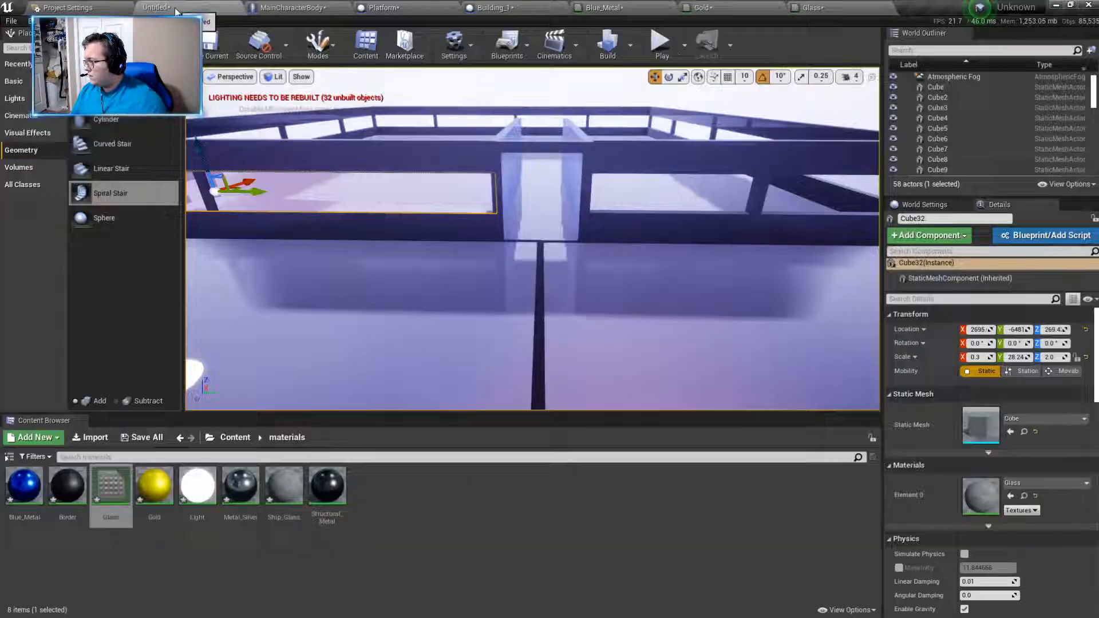
key("a")
right_click_drag(533, 238, 545, 241)
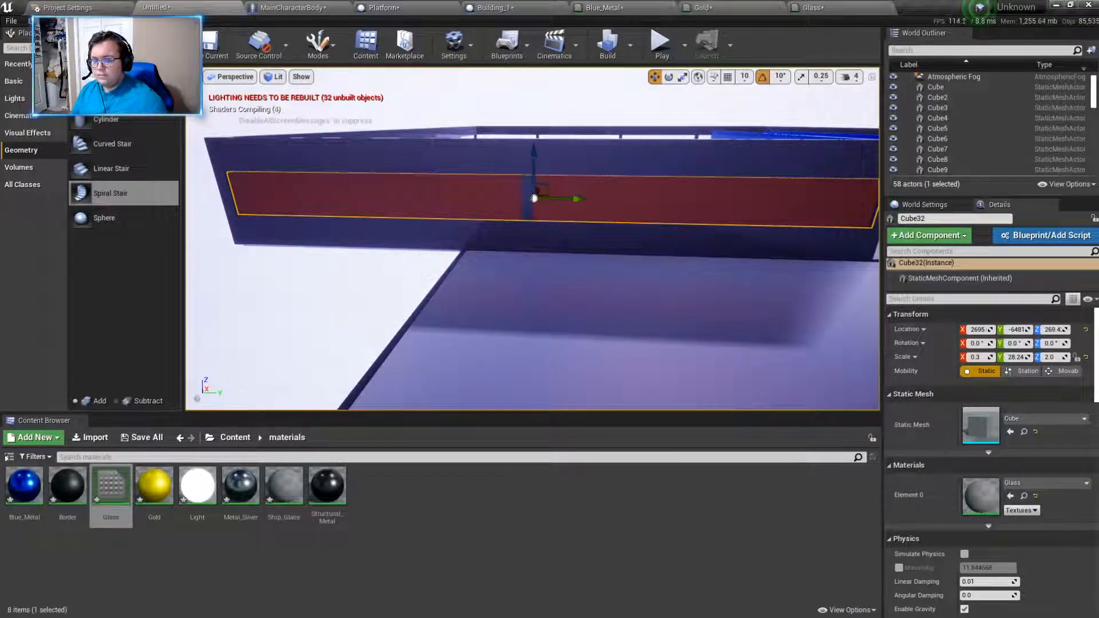
key("w")
mouse_move(532, 239)
right_mouse_down()
mouse_move(535, 225)
mouse_move(525, 245)
right_mouse_up()
key("a")
key("d")
key("s")
key("d")
key("s")
- Duplicate the shorter beam of the X 2695 wall into its opening, scale it to X 0.3 and Z 2, and place it at about Z 276
left_click(484, 288)
left_click(529, 231)
left_click_drag(527, 234, 532, 176, "alt")
left_click(535, 267)
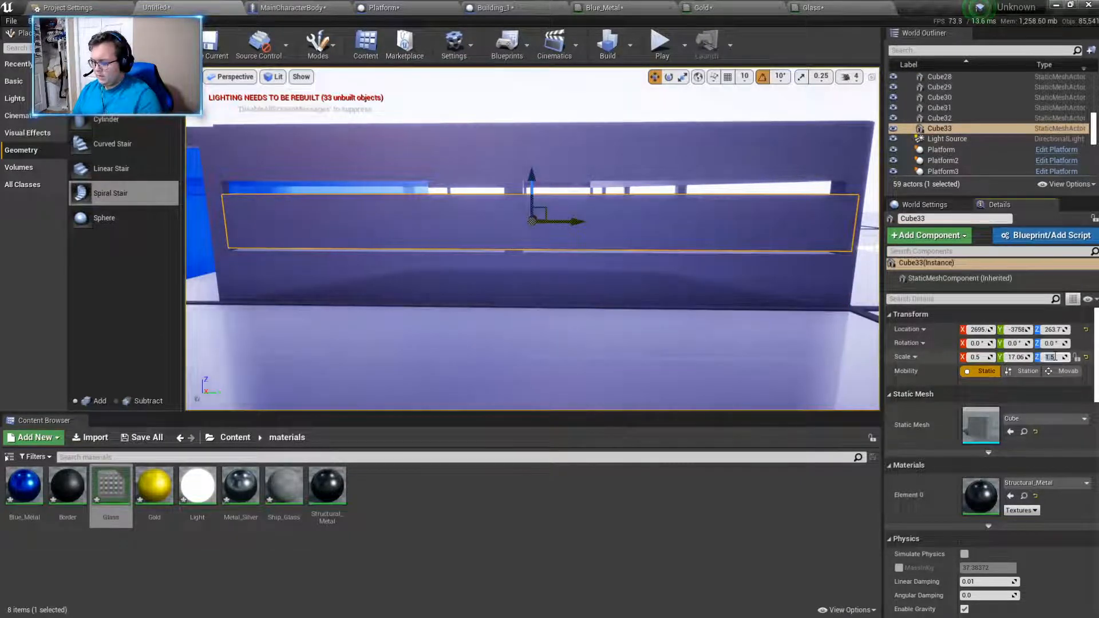
type("2")
key("Return")
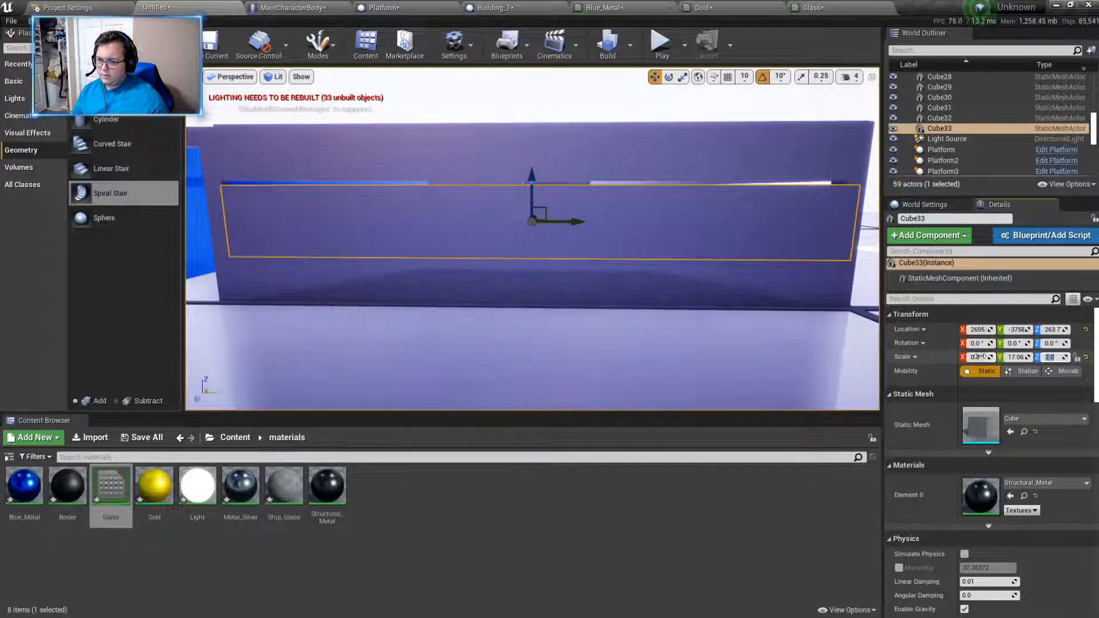
type("0.3")
key("Return")
left_click_drag(532, 180, 529, 170)
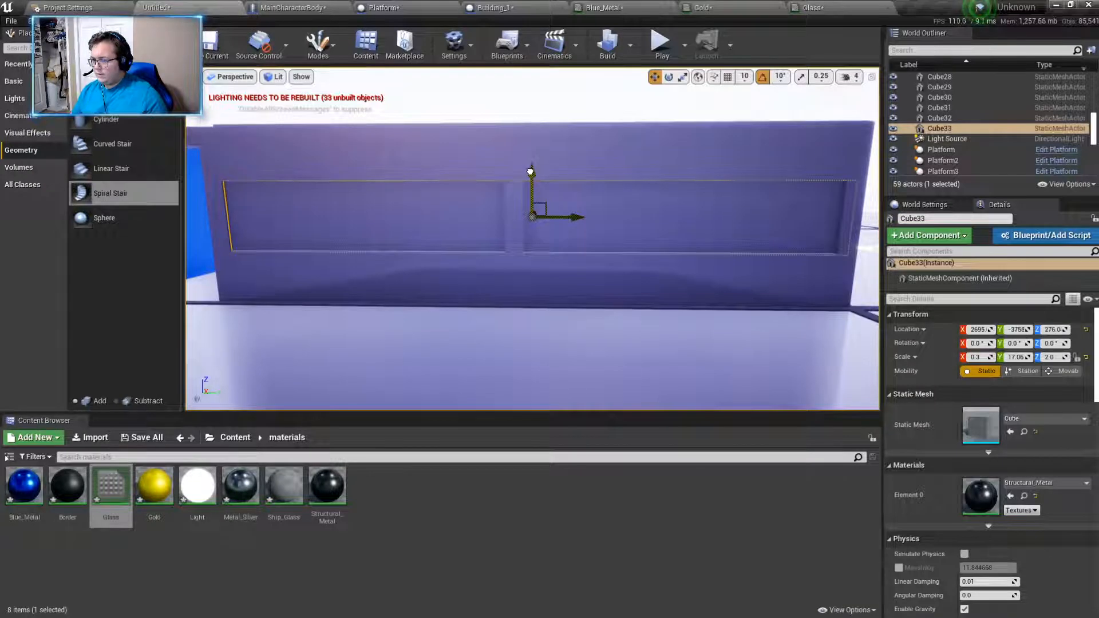
- Assign the Glass material to the panel Cube33 and fine-tune its height in the window opening
left_click(1038, 484)
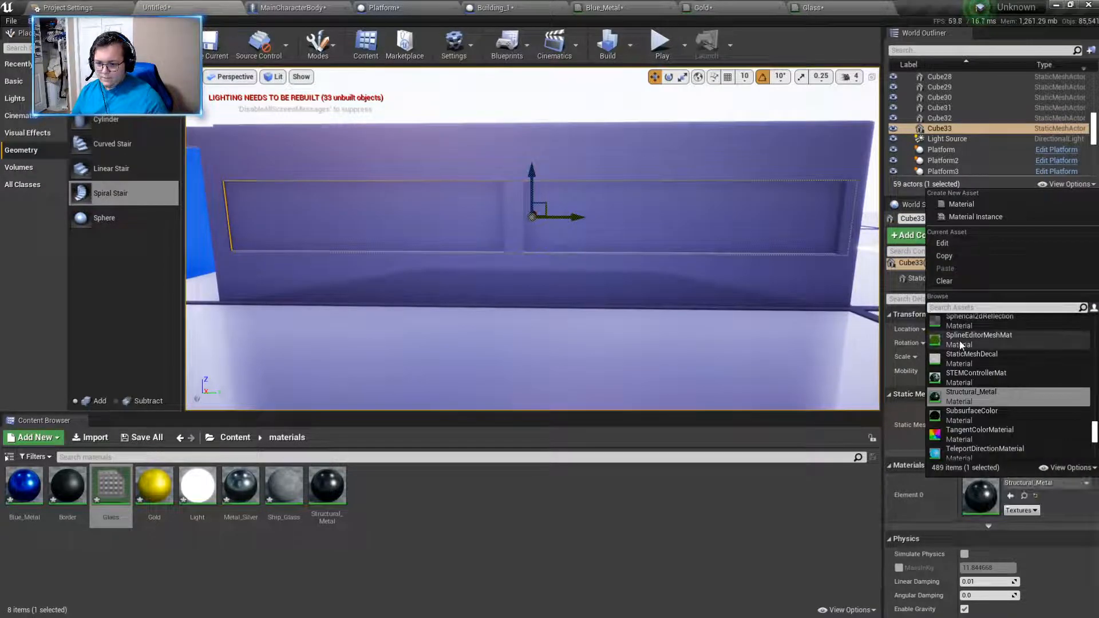
type("glass")
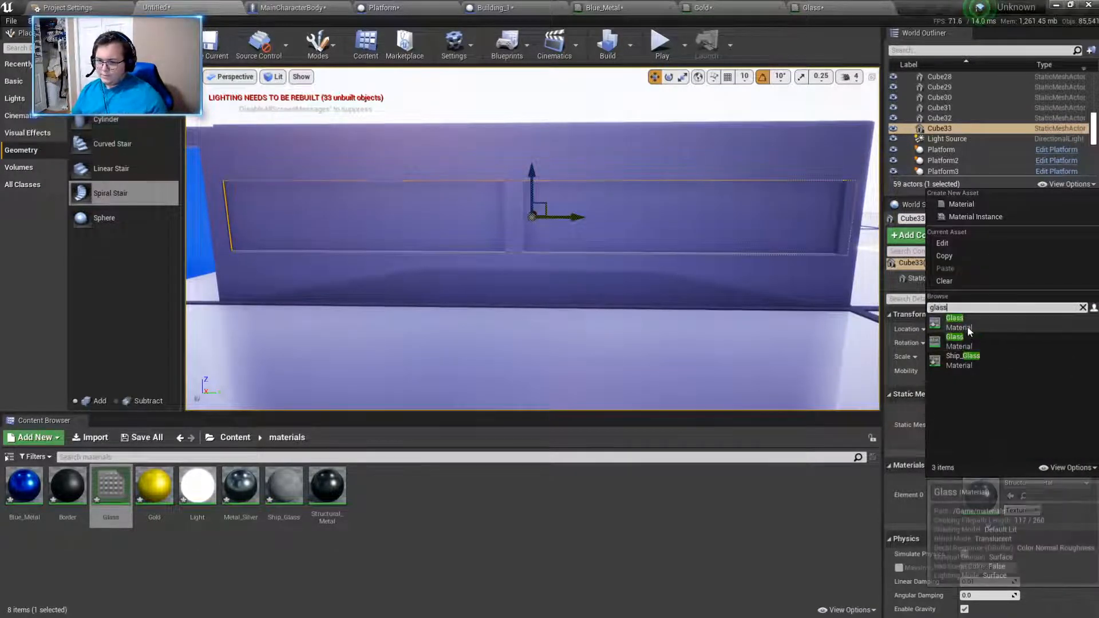
left_click(970, 324)
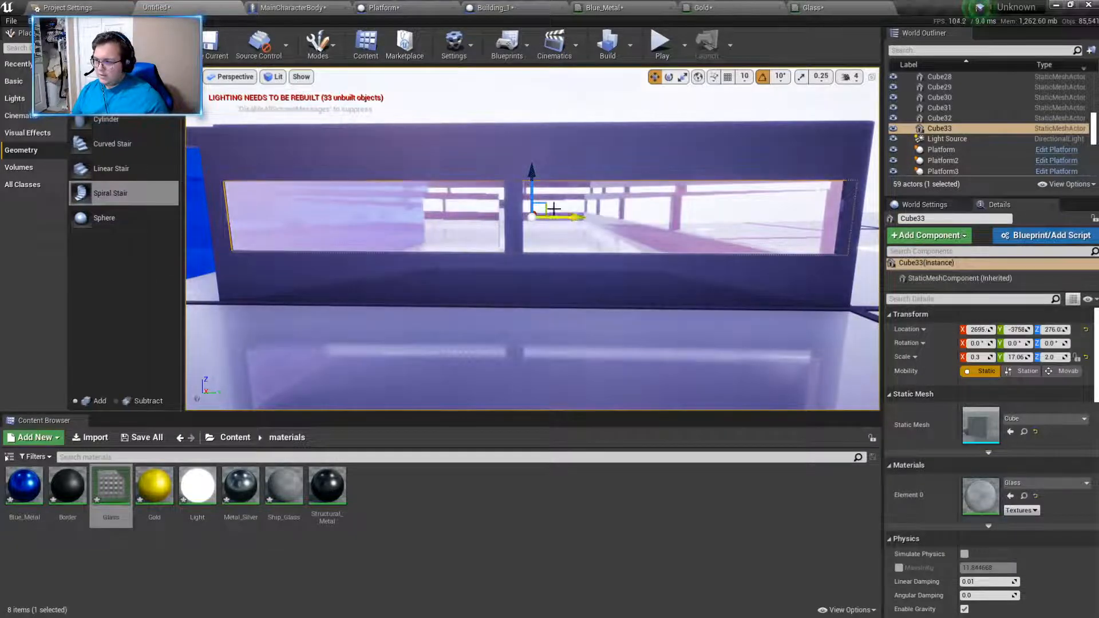
left_click_drag(536, 170, 533, 171)
- Duplicate the lower beam of the Y -2915 wall into its opening, scaled to X 0.3 and Z 2, at about Z 272
right_click_drag(525, 196, 589, 259)
key("d")
left_click(590, 258)
left_click_drag(761, 262, 788, 229, "alt")
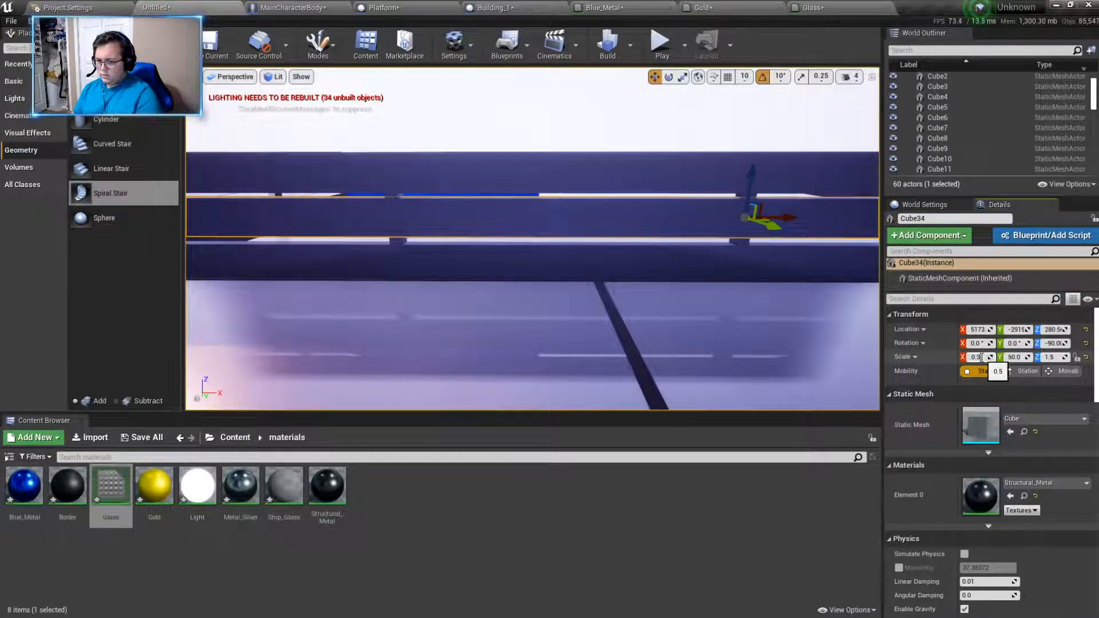
key("Return")
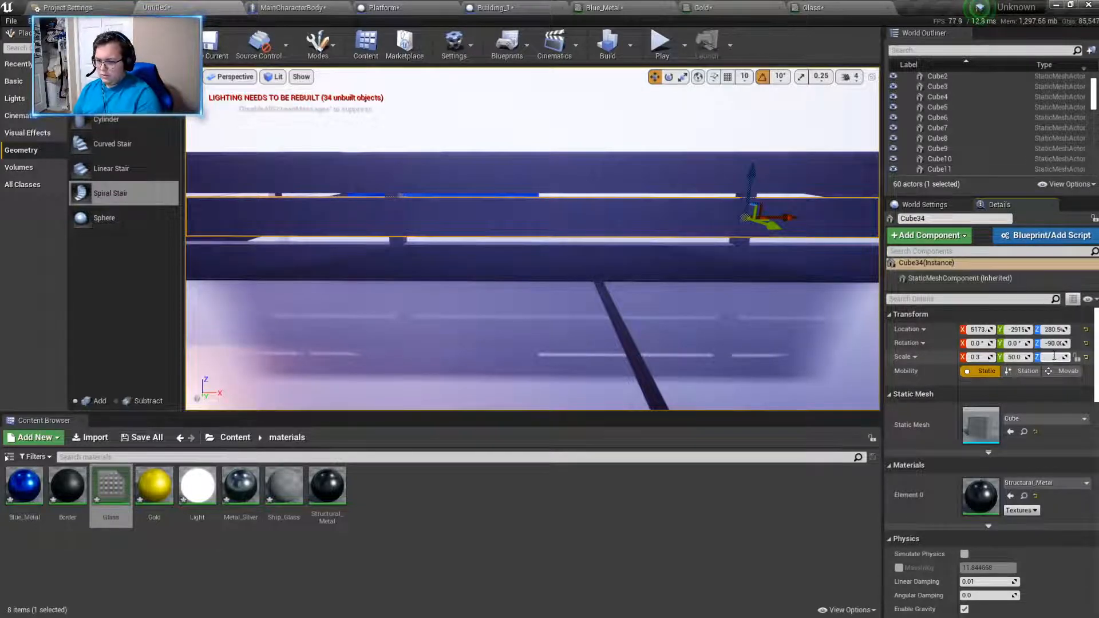
type("2")
key("Return")
left_click_drag(749, 162, 751, 172)
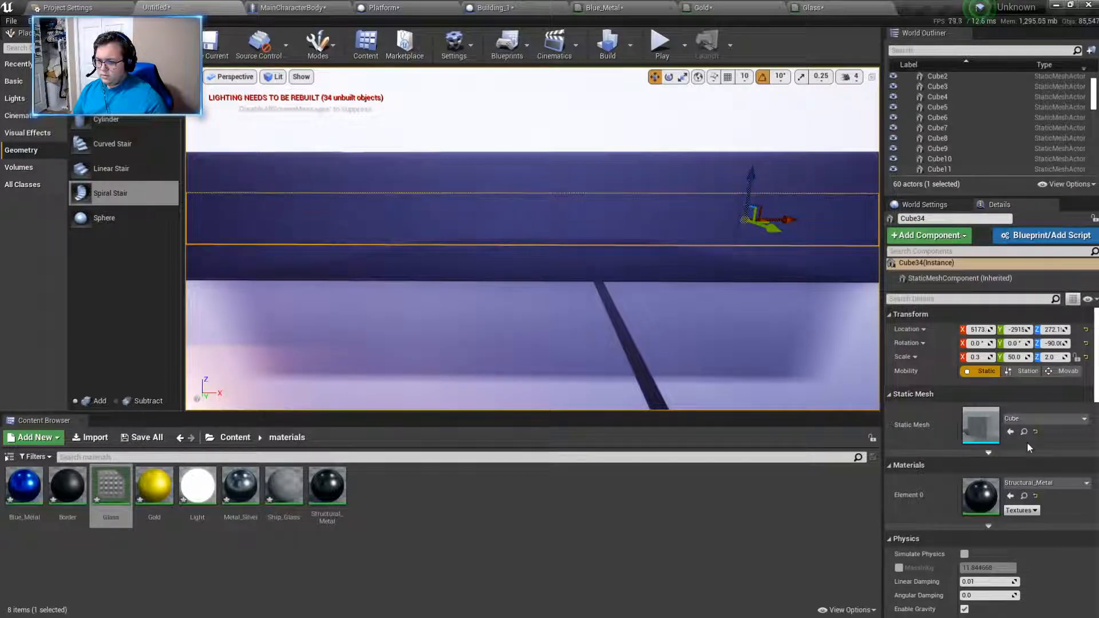
- Assign the Glass material to the new thin panel in the Y -2915 wall
left_click(1042, 482)
type("glass")
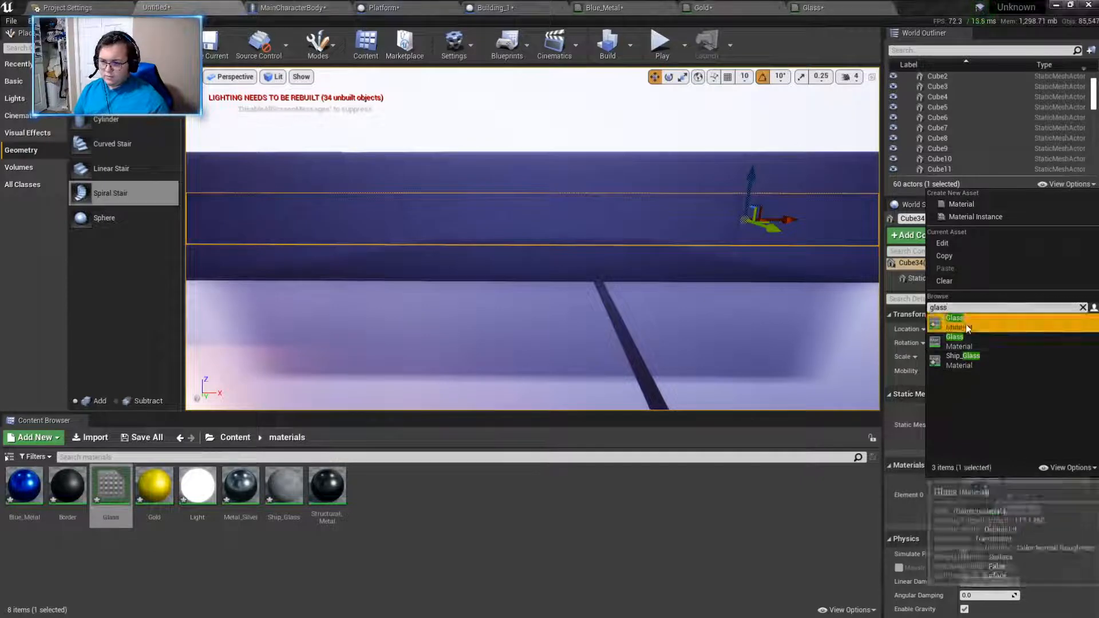
left_click(968, 323)
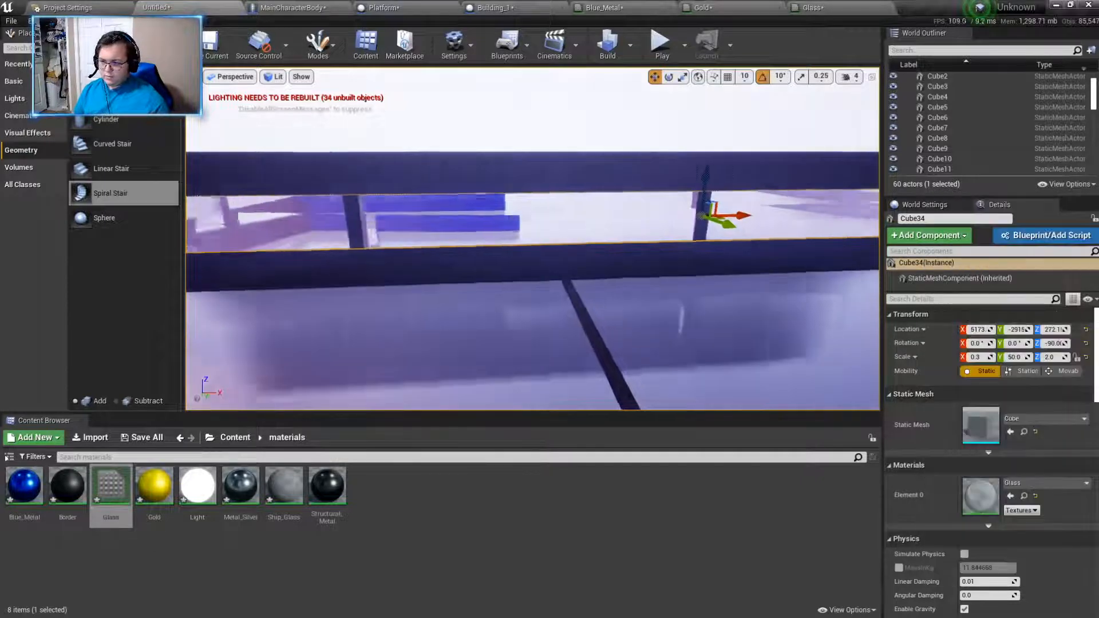
- Duplicate the lower beam of the X 7645 wall into its opening, scaled to X 0.3 and Z 2, at about Z 270
right_click_drag(533, 241, 407, 240)
right_click_drag(635, 315, 647, 341)
left_click(647, 267)
left_click_drag(703, 195, 707, 159, "alt")
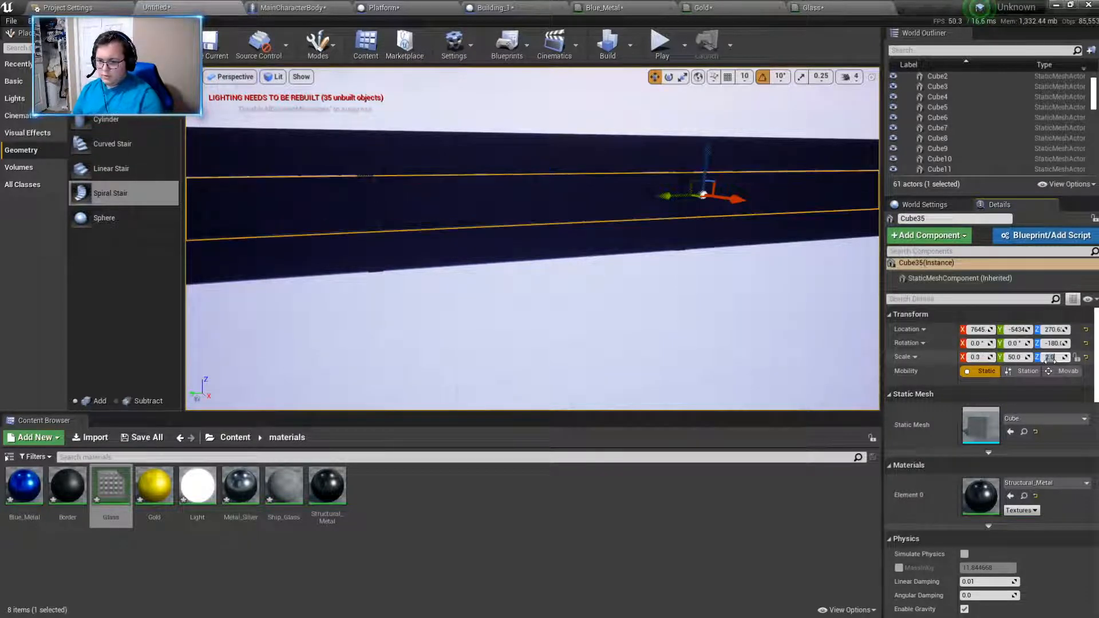
- Apply the Glass material from the project's materials folder to the panel in the X 7645 wall
left_click(1019, 484)
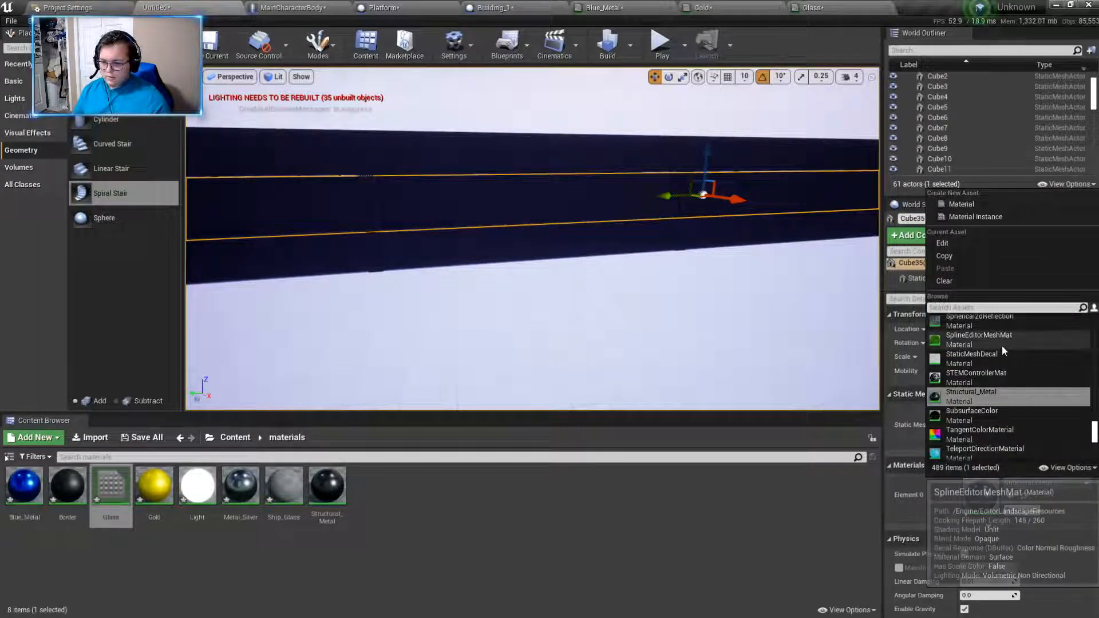
type("glass")
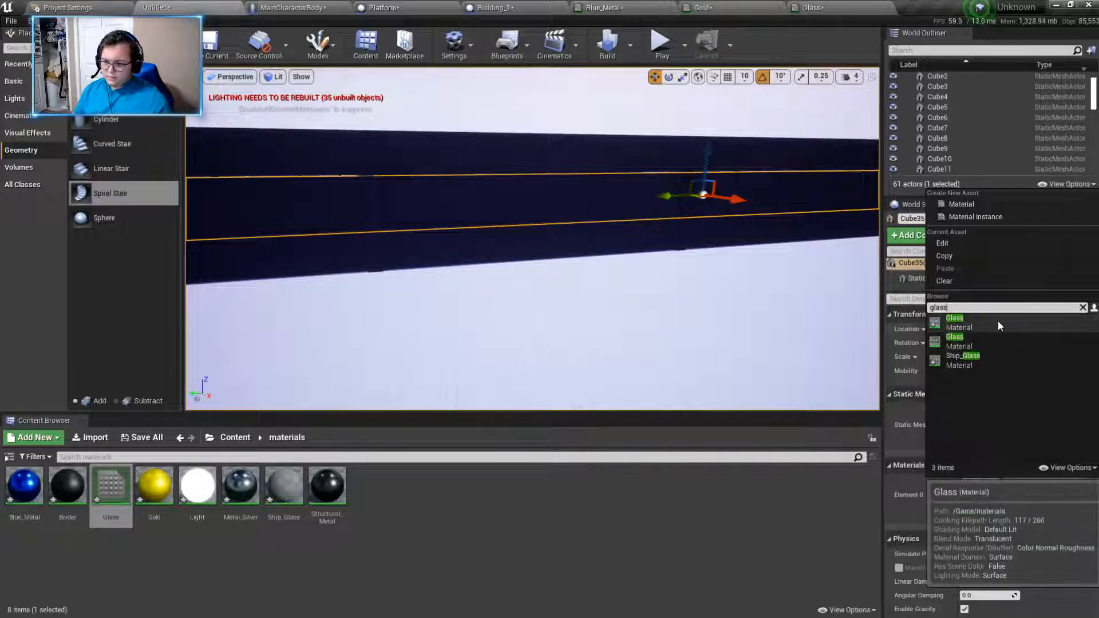
left_click(998, 321)
- Duplicate the lower beam Cube8 of the Y -7918 wall into its opening, scaled to X 0.3 and Z 2, at about Z 279
right_click_drag(728, 178, 628, 229)
left_click(628, 262)
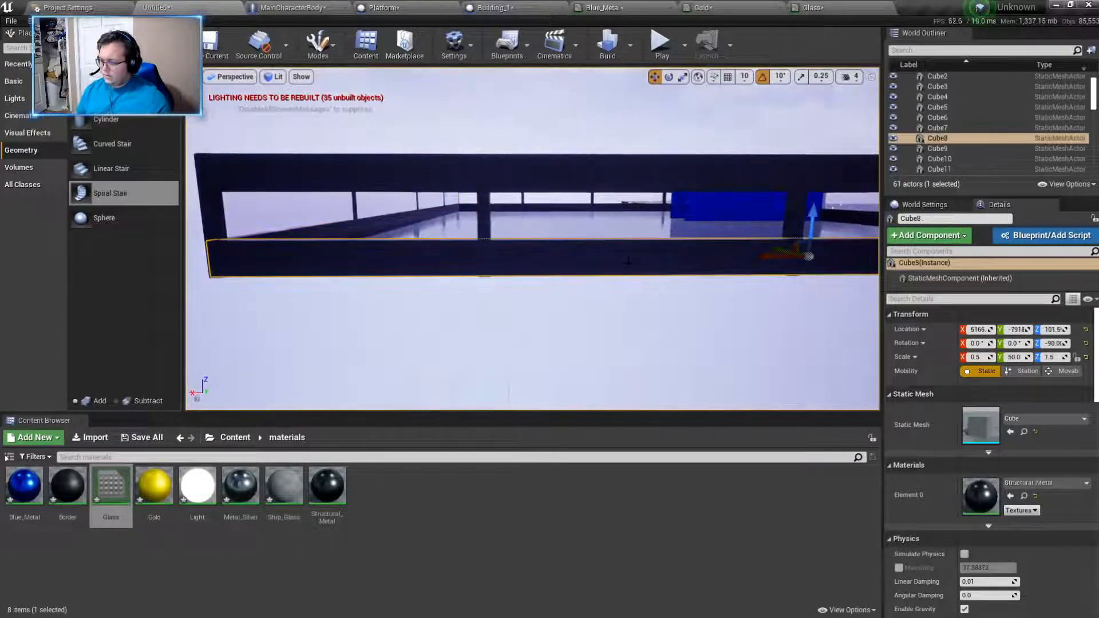
key("ctrl+w")
left_click_drag(812, 227, 815, 185)
left_click(983, 358)
type("0.3")
key("Return")
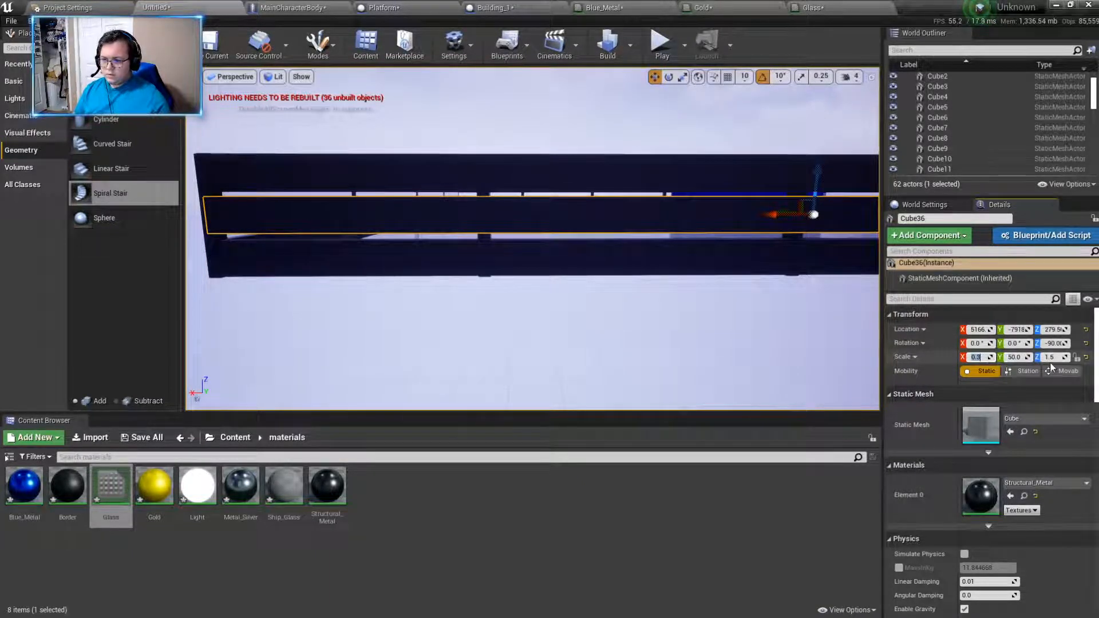
type("2")
key("Return")
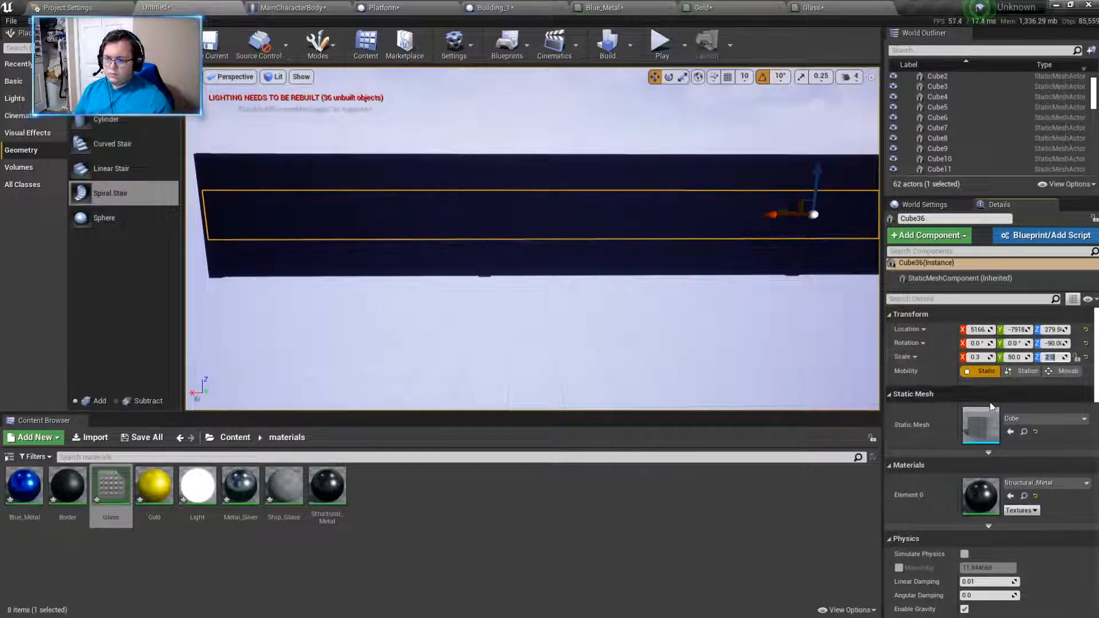
- Set the material of the panel in the Y -7918 wall to Glass
left_click(1036, 483)
type("glass")
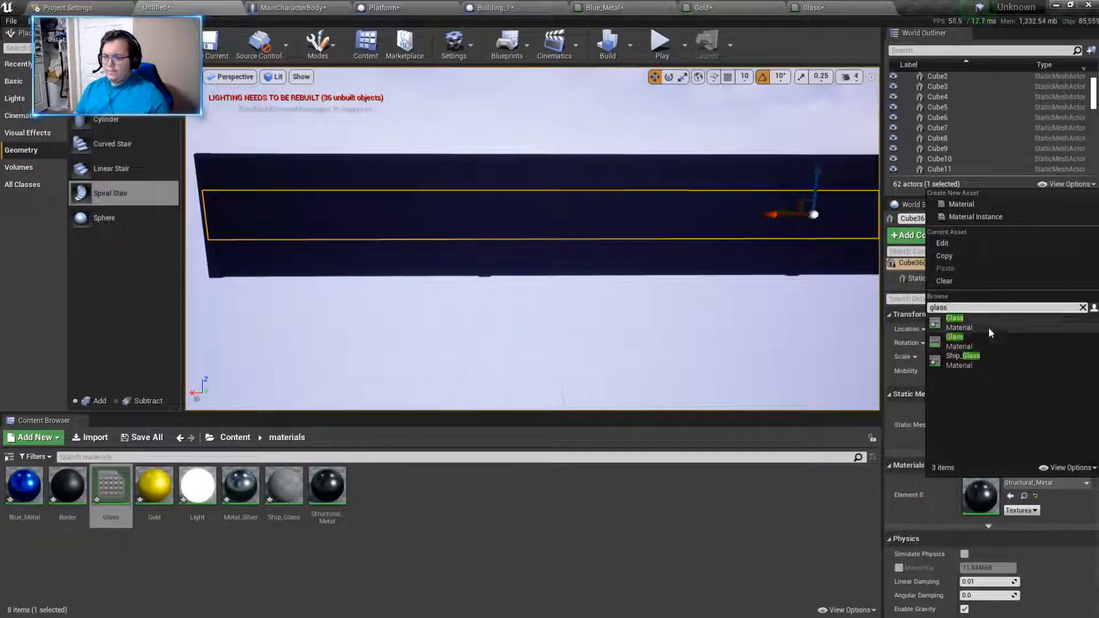
left_click(988, 328)
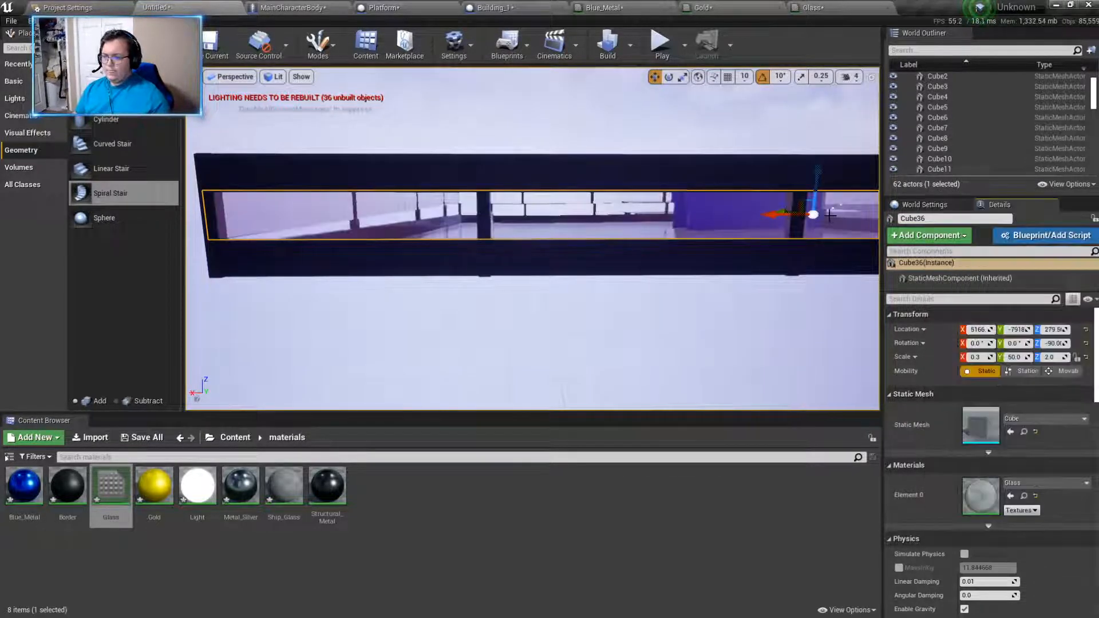
- Raise the glass panel in the Y -7918 wall to about Z 281 and start a full build of the level
left_click_drag(818, 183, 819, 178)
key("w")
right_click_drag(819, 179, 859, 181)
left_click(608, 45)
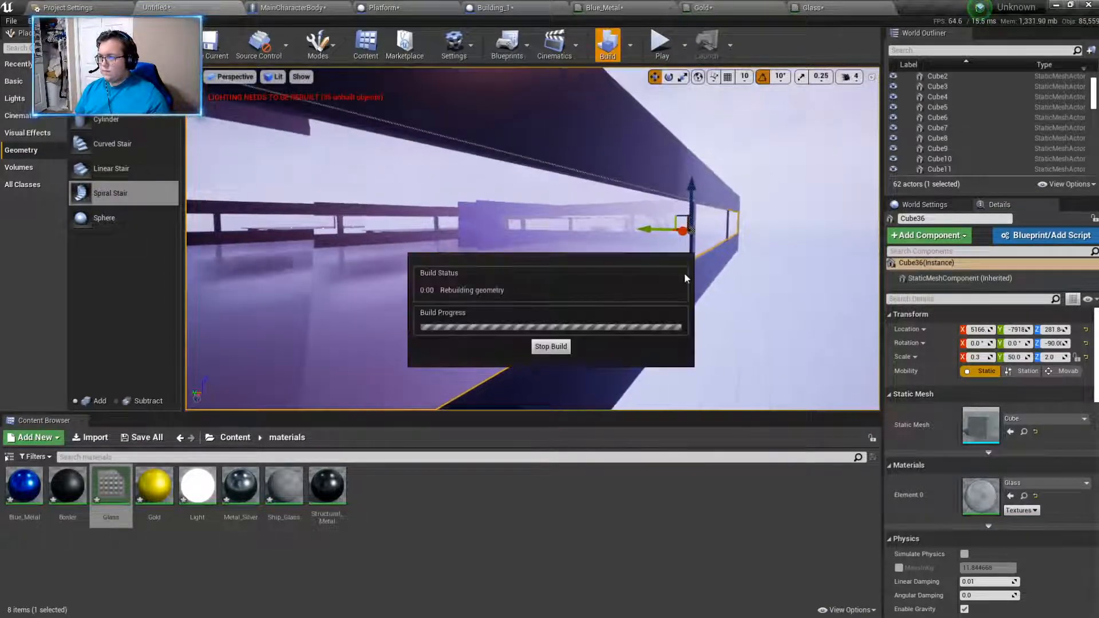
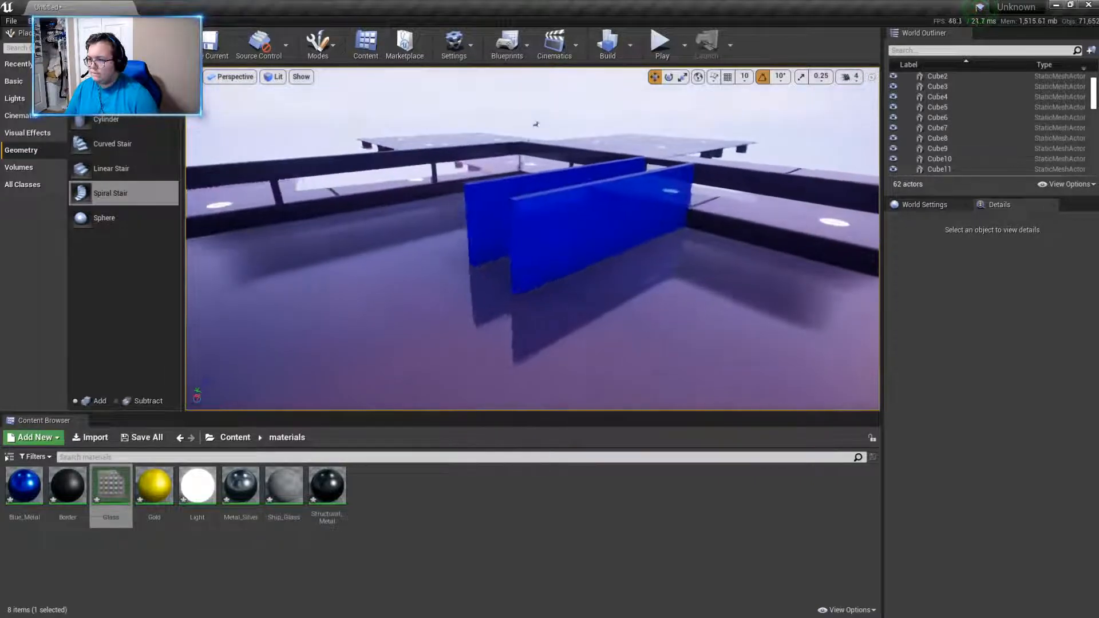
- Shorten the freestanding blue wall Cube11 inside the building to a Y scale of about 5.56
left_click(619, 177)
left_click(682, 77)
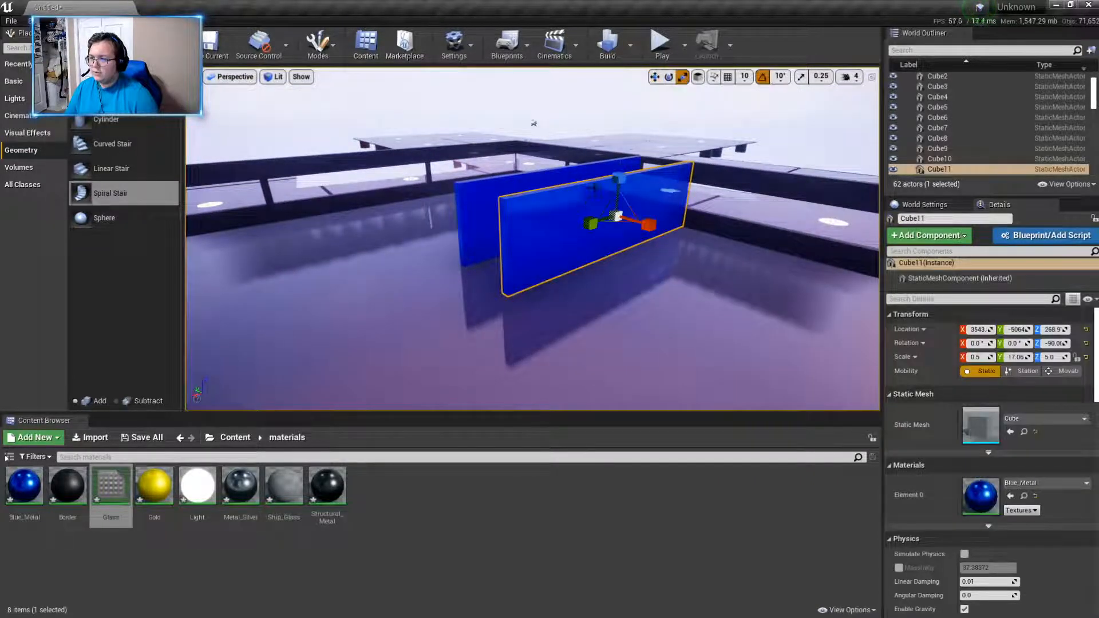
left_click_drag(593, 224, 599, 221)
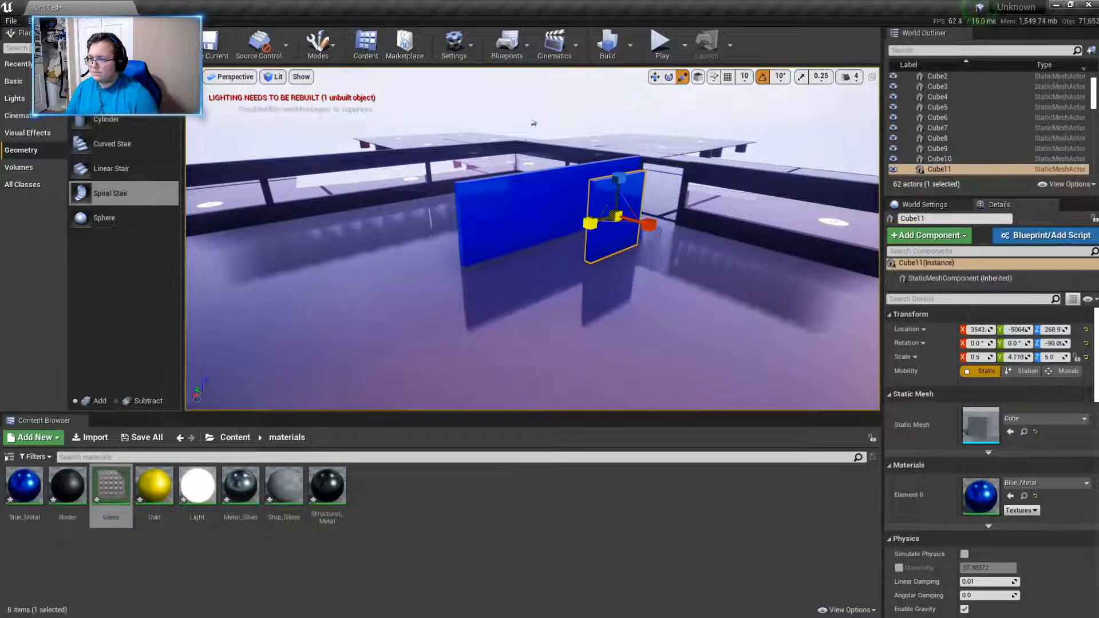
- Delete the parallel blue wall Cube10 inside the building
left_click(567, 202)
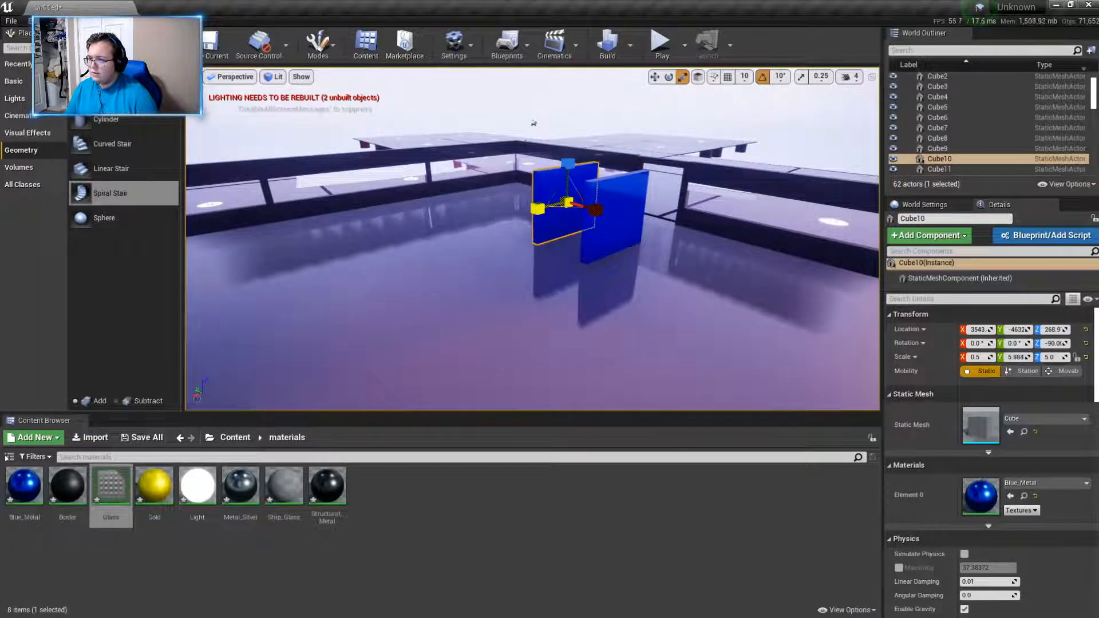
right_click_drag(644, 280, 602, 257)
key("w")
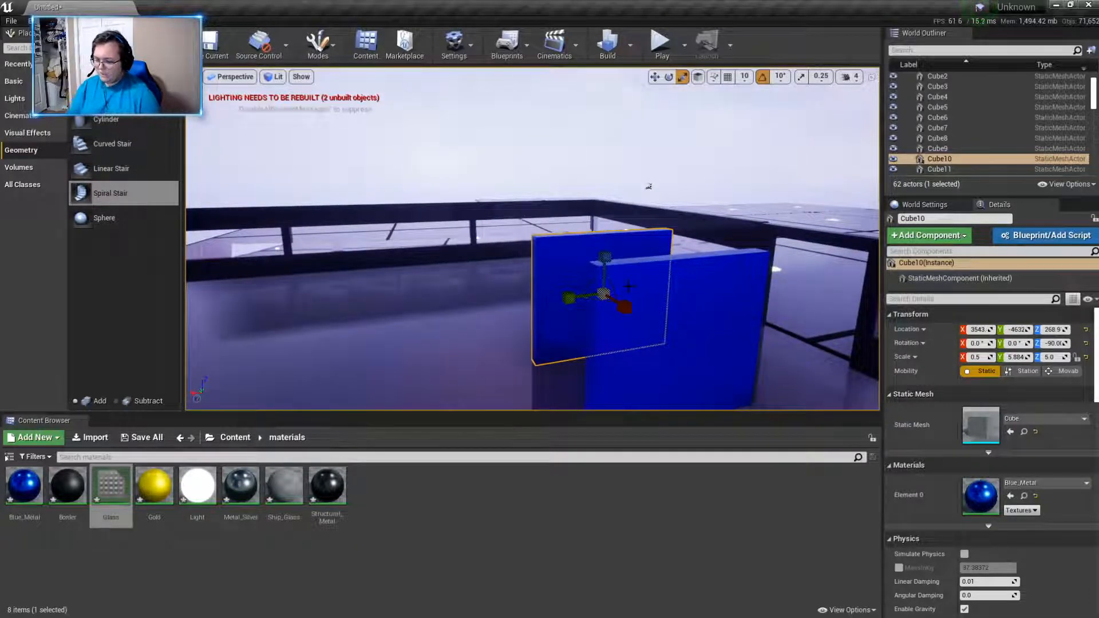
key("Delete")
- Move the remaining blue wall Cube11 along X to about 2996, up to the entrance opening
left_click(674, 314)
right_click_drag(675, 314, 780, 315)
key("w")
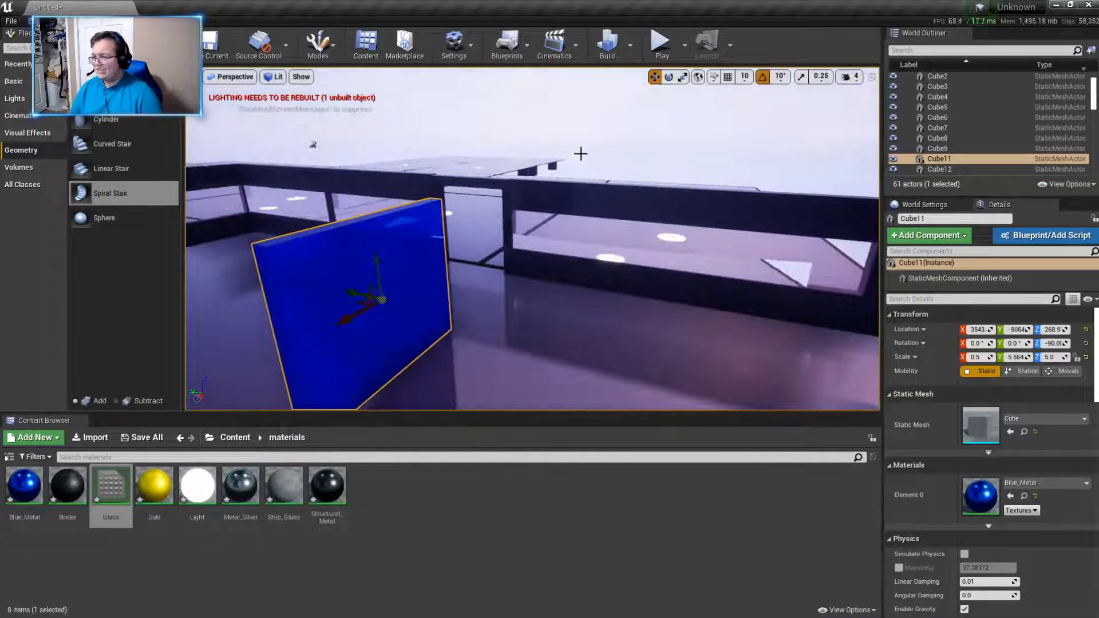
left_click_drag(365, 299, 464, 270)
key("f")
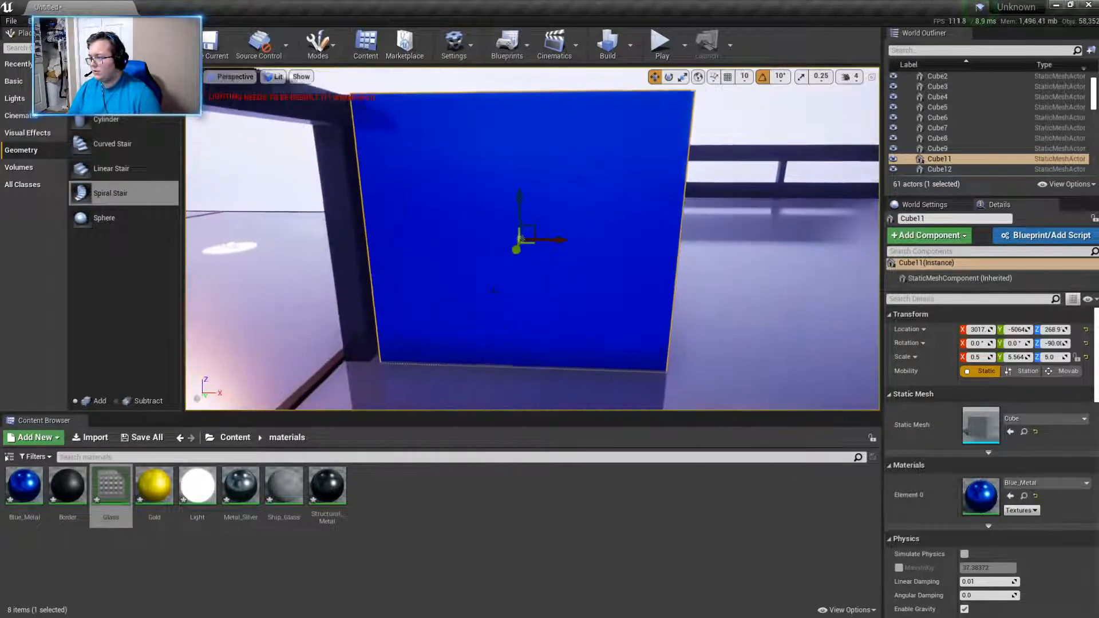
left_click_drag(584, 241, 547, 235)
right_click_drag(549, 231, 355, 235)
- Duplicate the blue wall Cube11 along Y to the opposite side of the entrance opening
key("d")
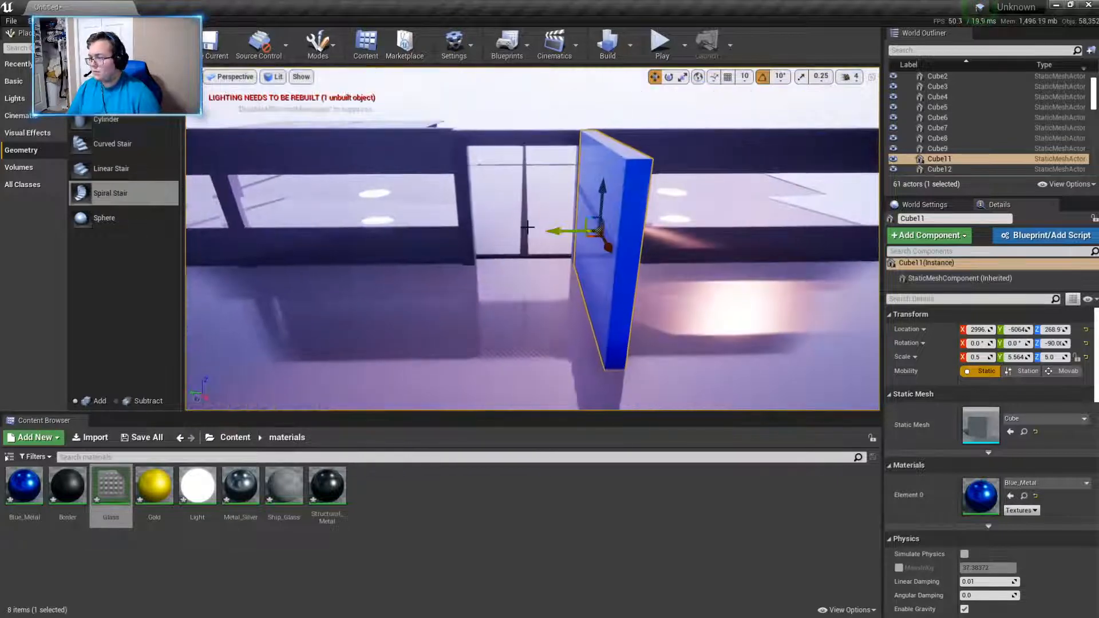
left_click_drag(550, 231, 418, 236, "alt")
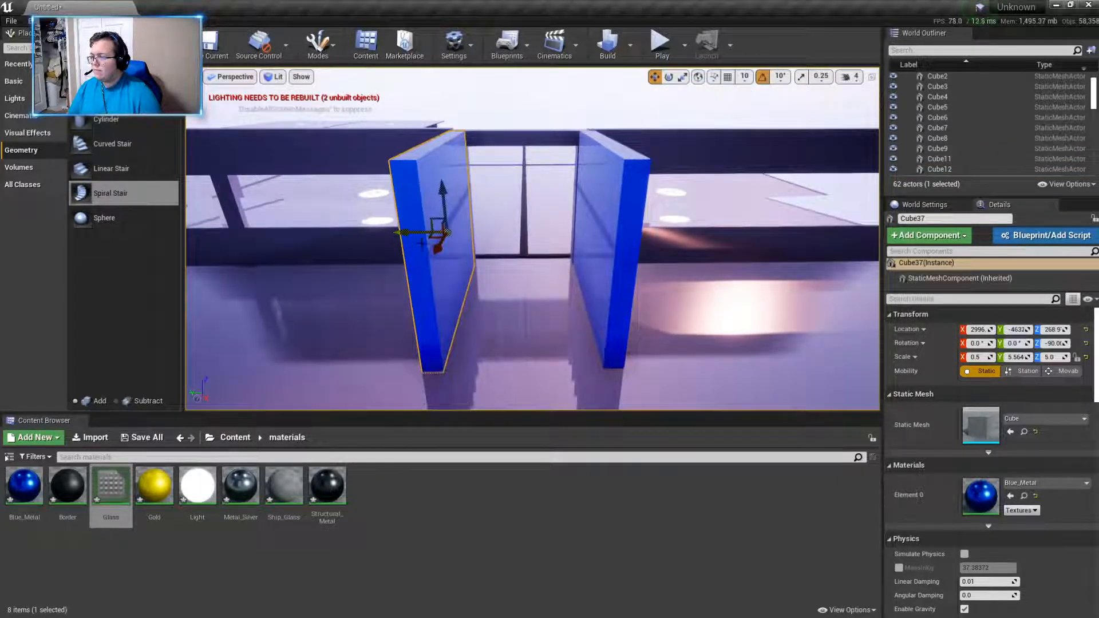
right_click_drag(418, 235, 395, 237)
- Nudge the original blue wall Cube11 along Y to line up with the entrance post
key("w")
right_click_drag(686, 304, 544, 354)
key("Escape")
left_click(689, 314)
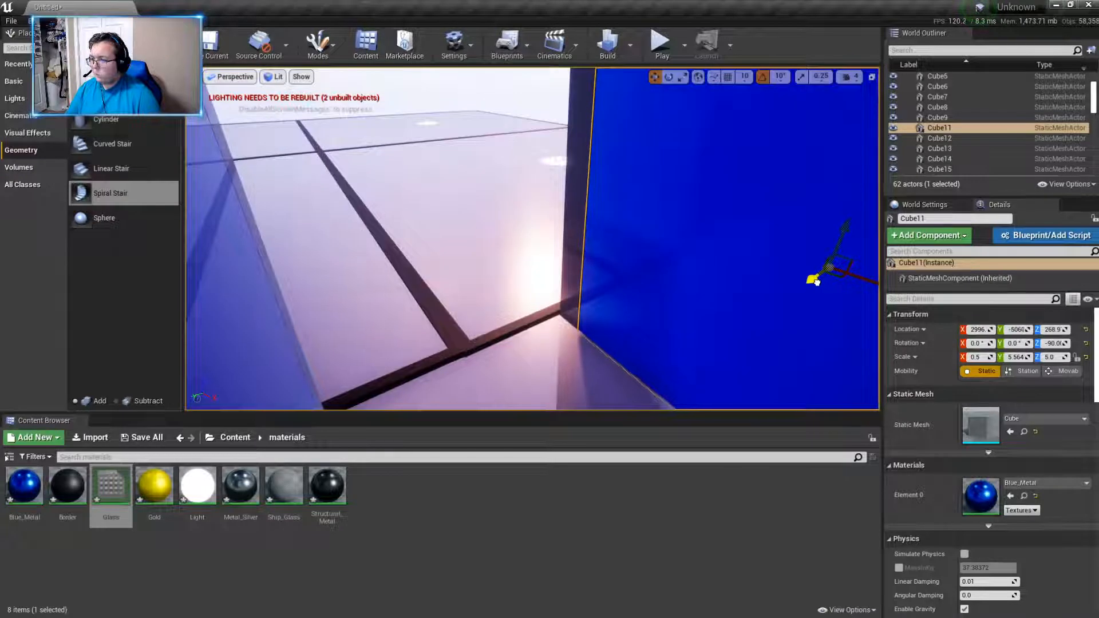
key("Escape")
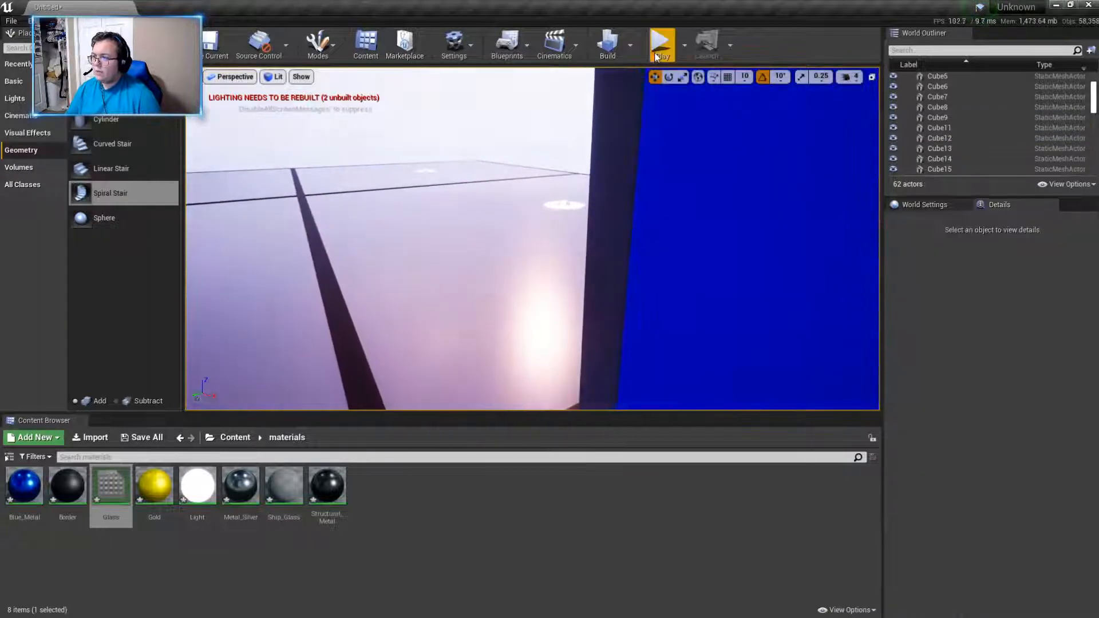
- Play-test the level, walking through the entrance between the blue walls and viewing them from inside the building
left_click(659, 41)
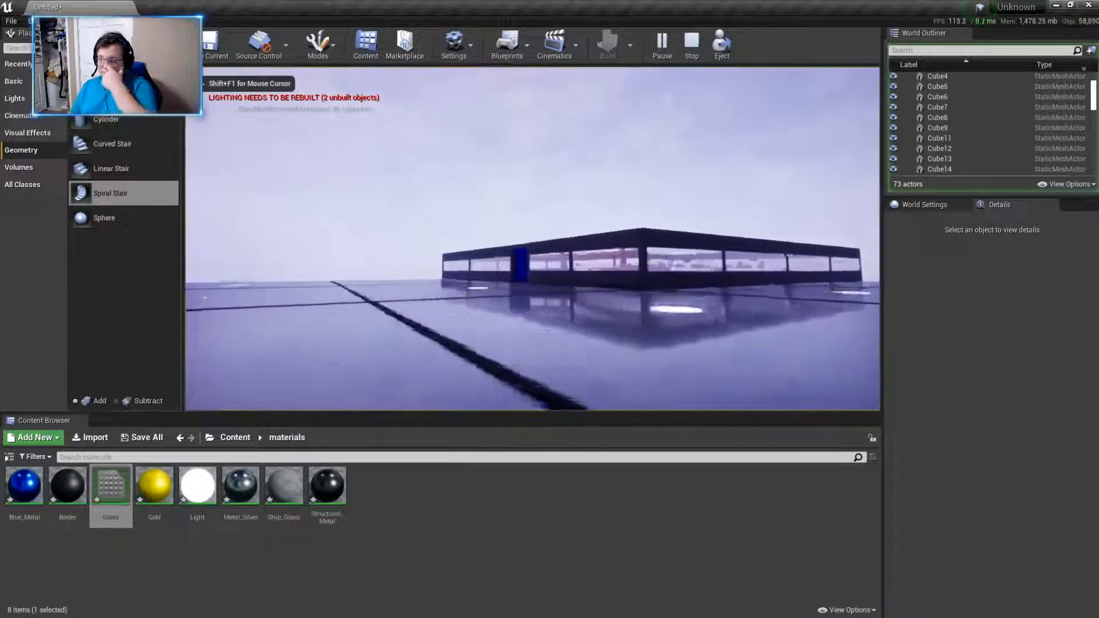
key("w")
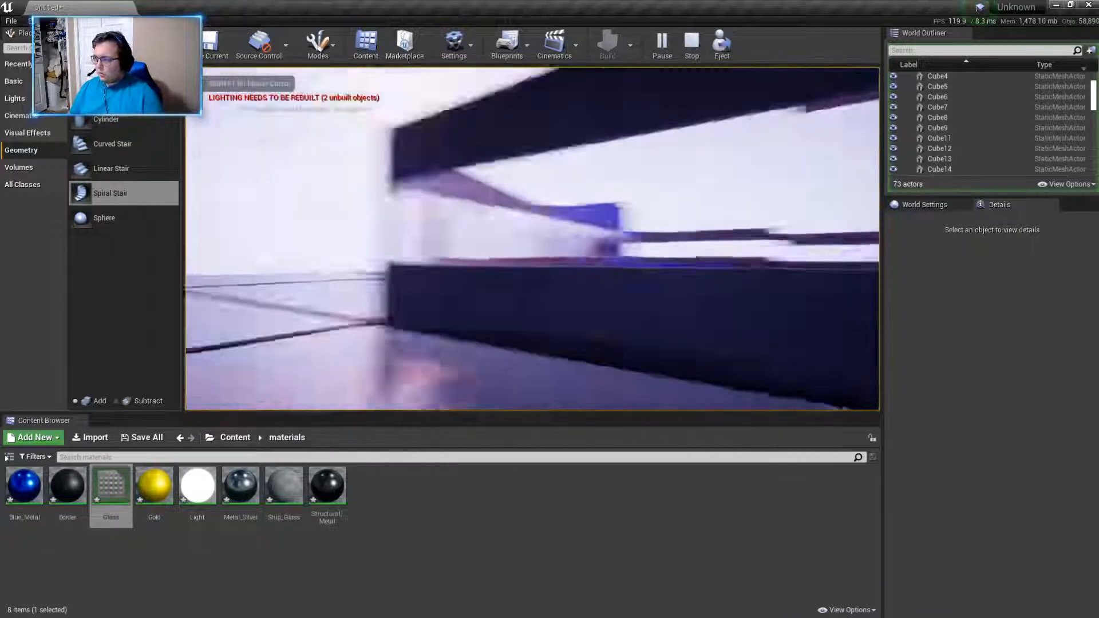
key("w")
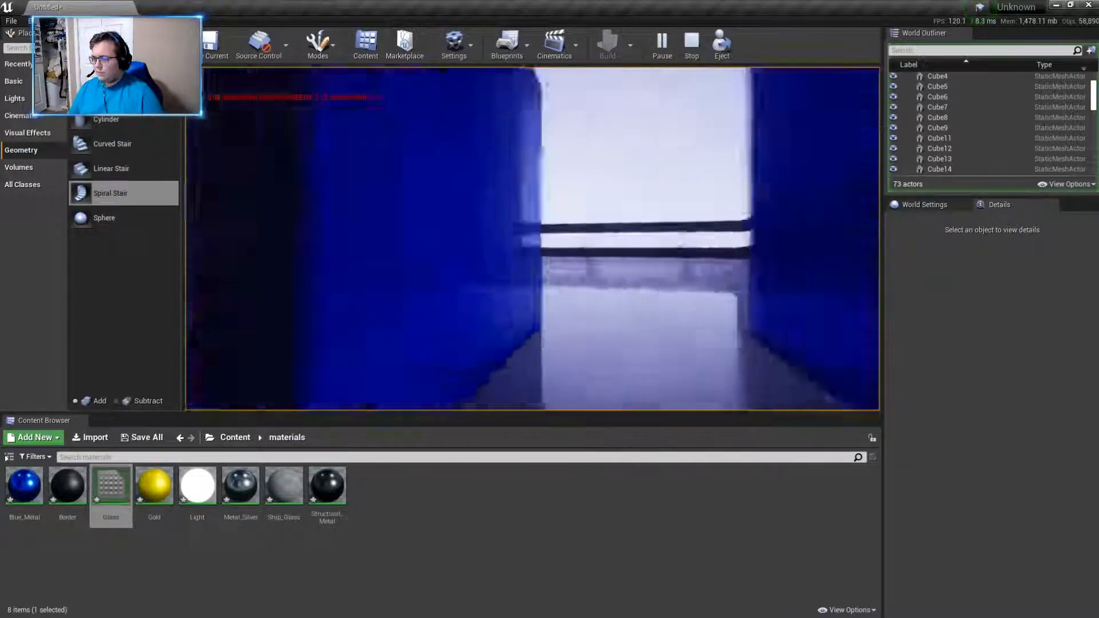
key("w")
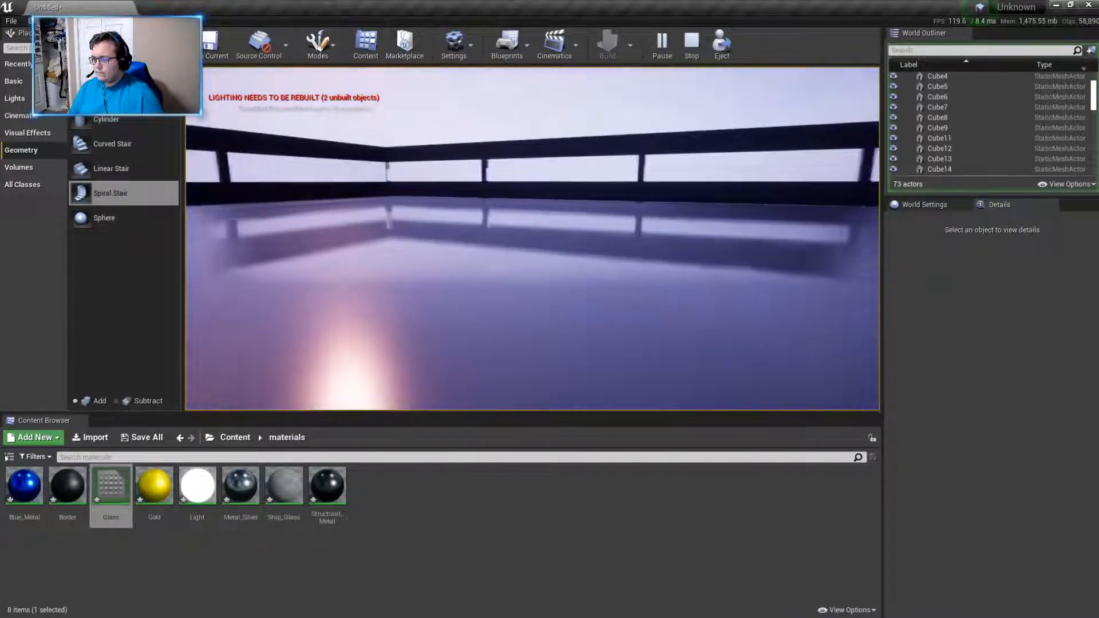
key("s")
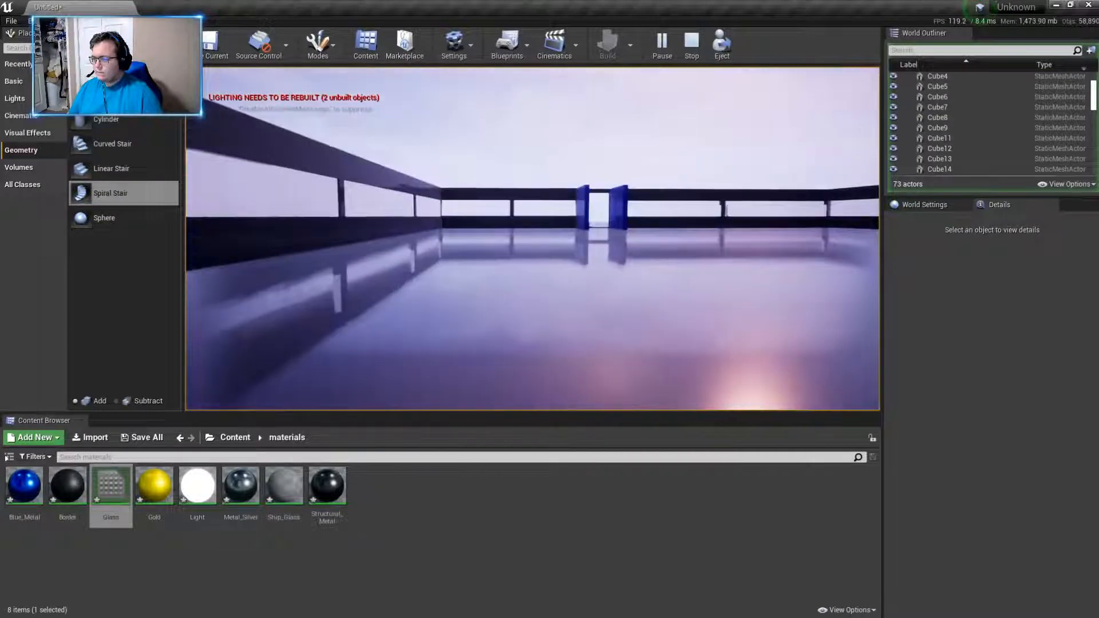
key("w")
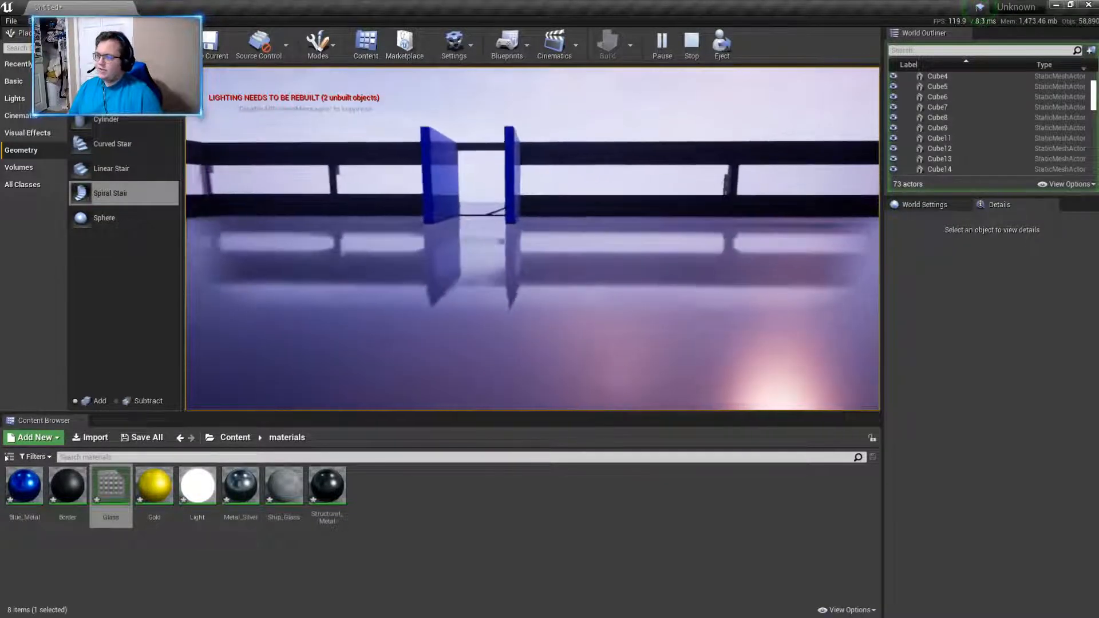
key("w")
key("Escape")
right_click_drag(429, 280, 403, 272)
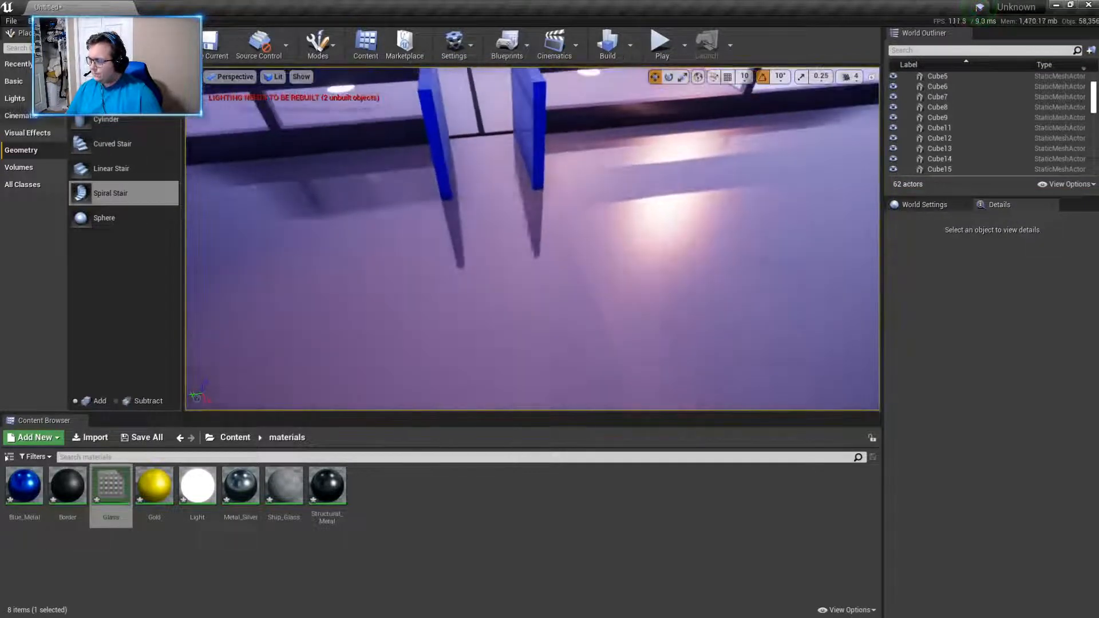
left_click(38, 117)
left_click(34, 99)
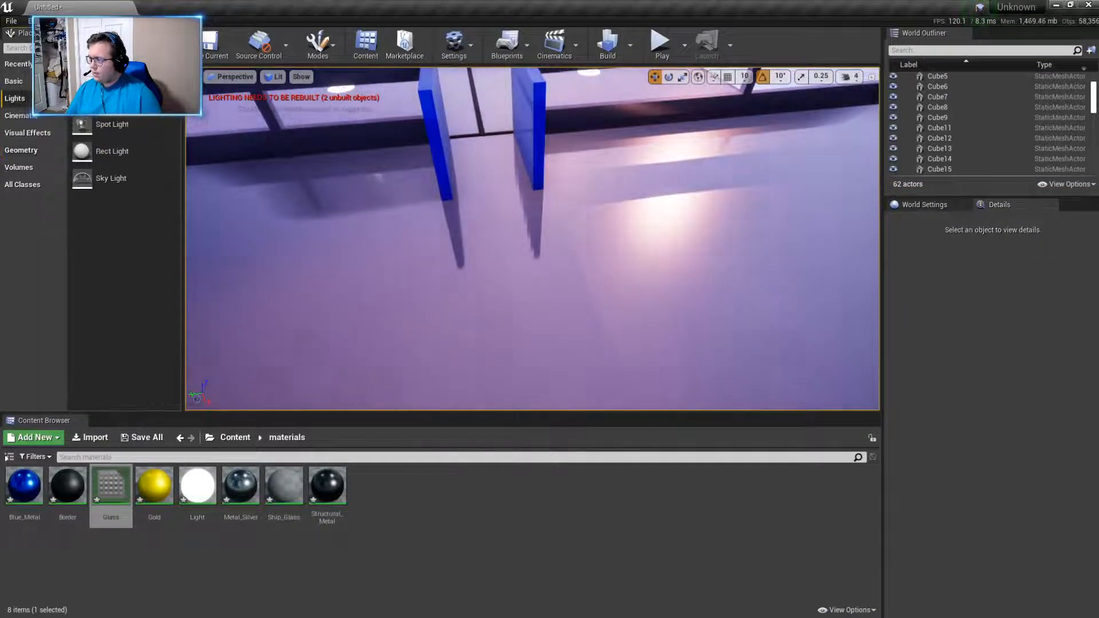
left_click(32, 82)
key("s")
mouse_move(422, 228)
right_mouse_down()
mouse_move(444, 230)
mouse_move(418, 242)
right_mouse_up()
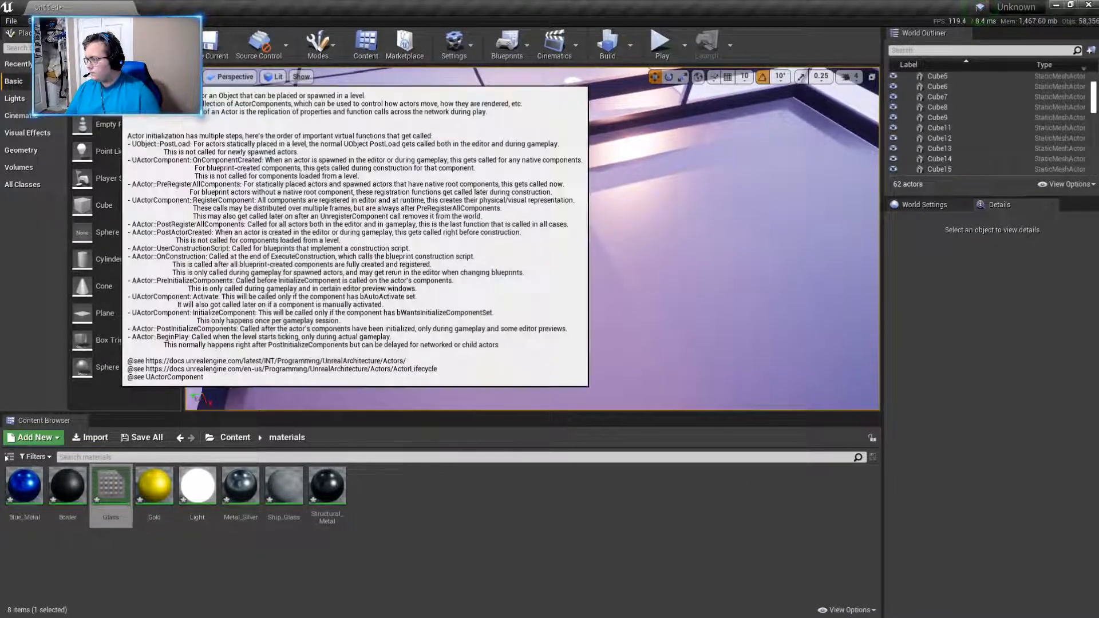
- Create a folder named Ball inside the project's Blueprints folder
left_click(235, 437)
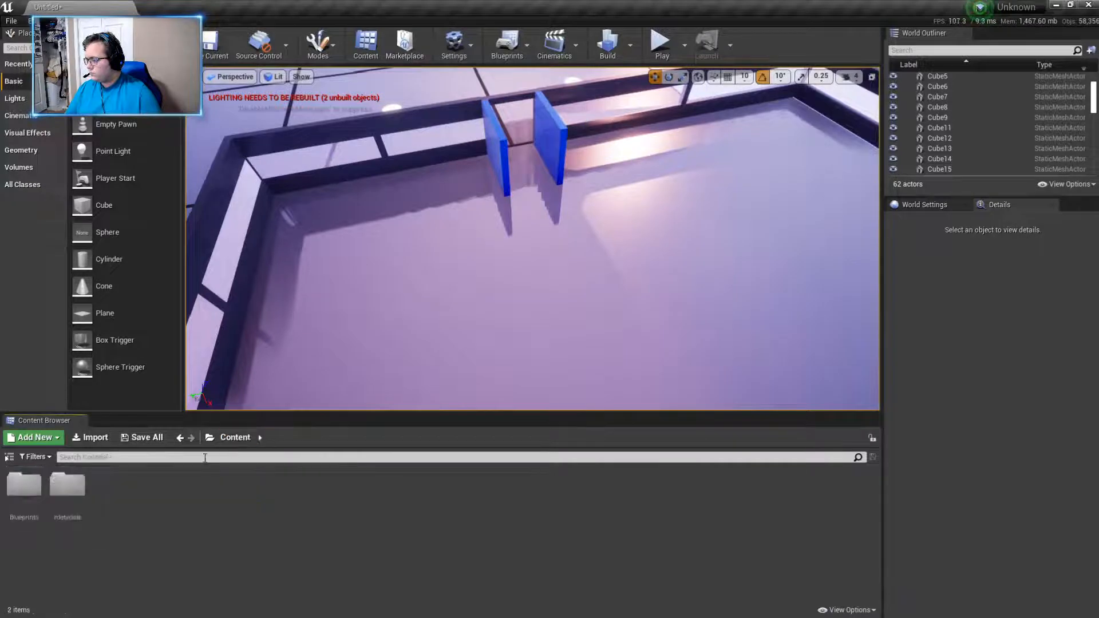
double_click(23, 487)
double_click(23, 487)
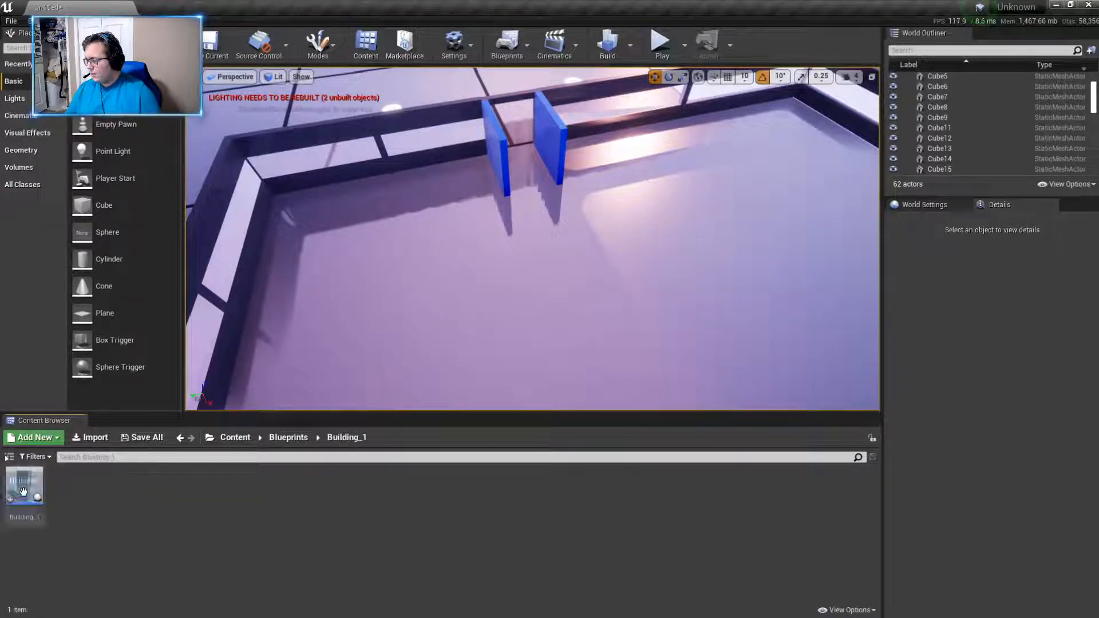
left_click(289, 438)
right_click(169, 531)
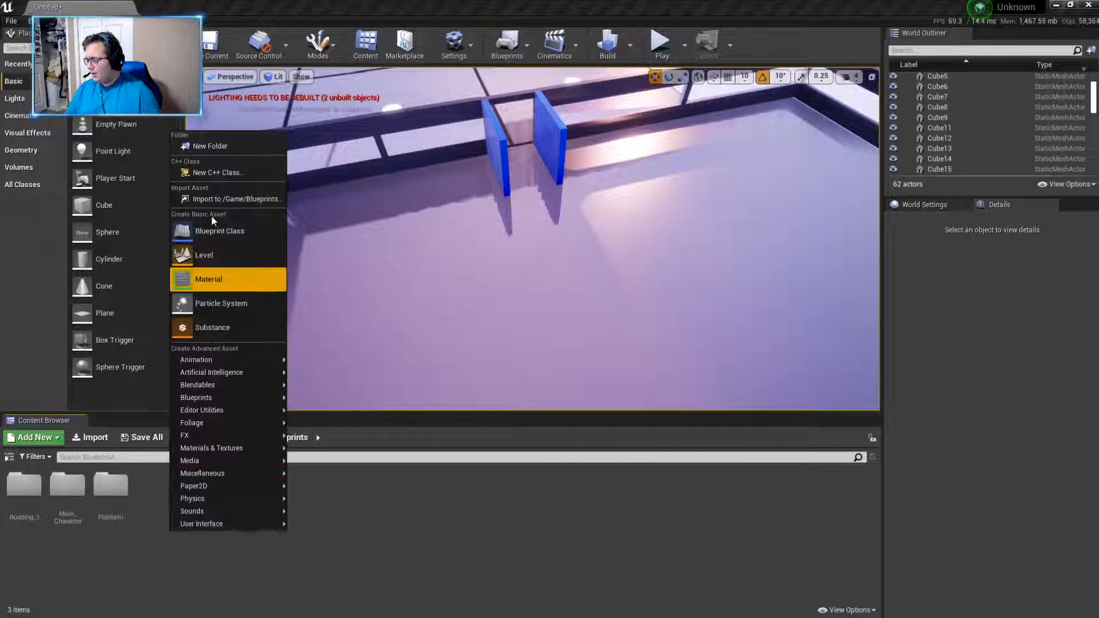
left_click(211, 152)
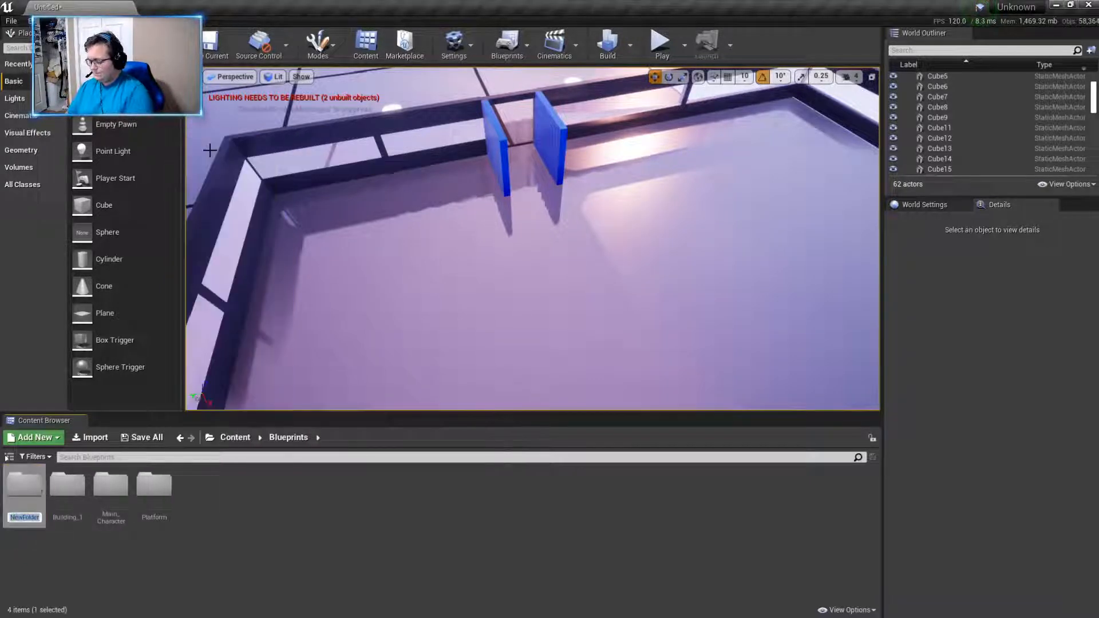
type("Ball")
key("Return")
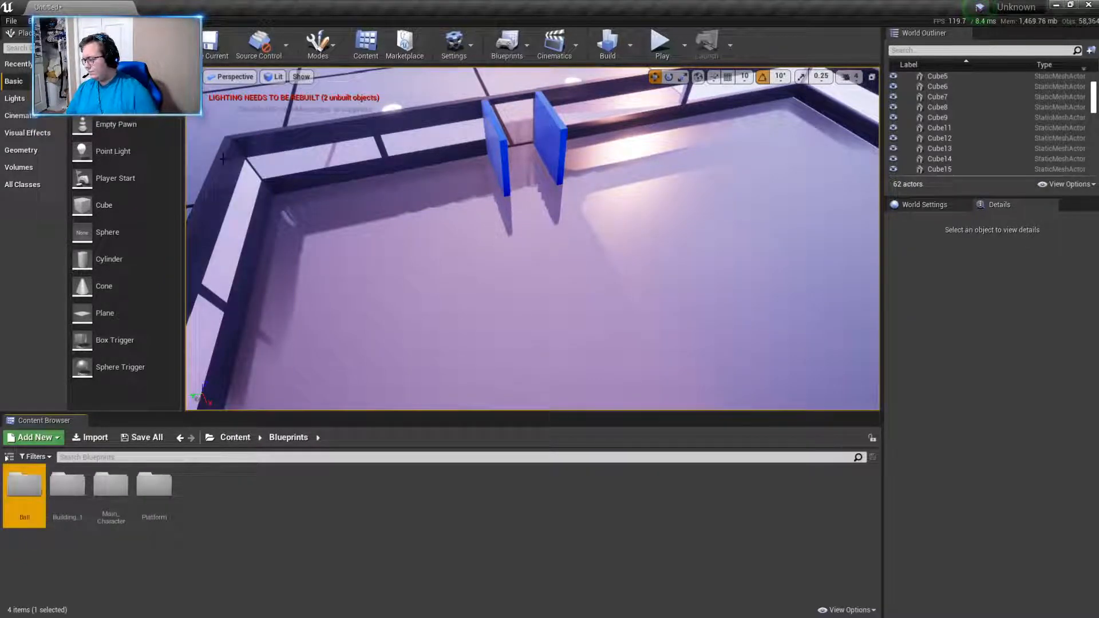
- Create a Blueprint class named Ball in the Ball folder, using Actor as the parent class
double_click(42, 506)
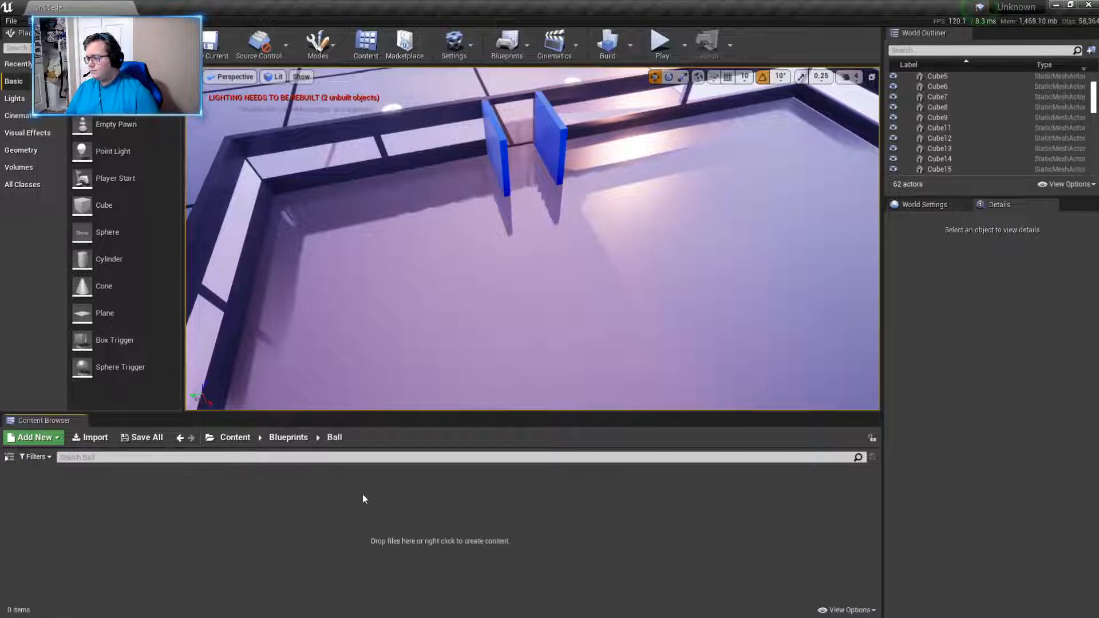
right_click(243, 499)
left_click(306, 141)
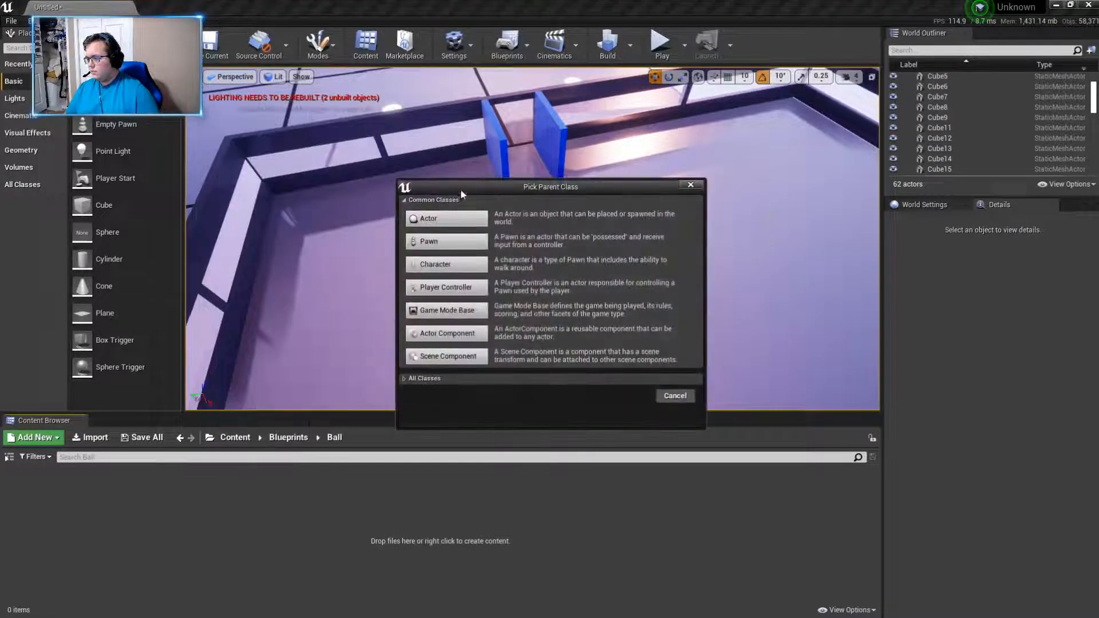
left_click(447, 218)
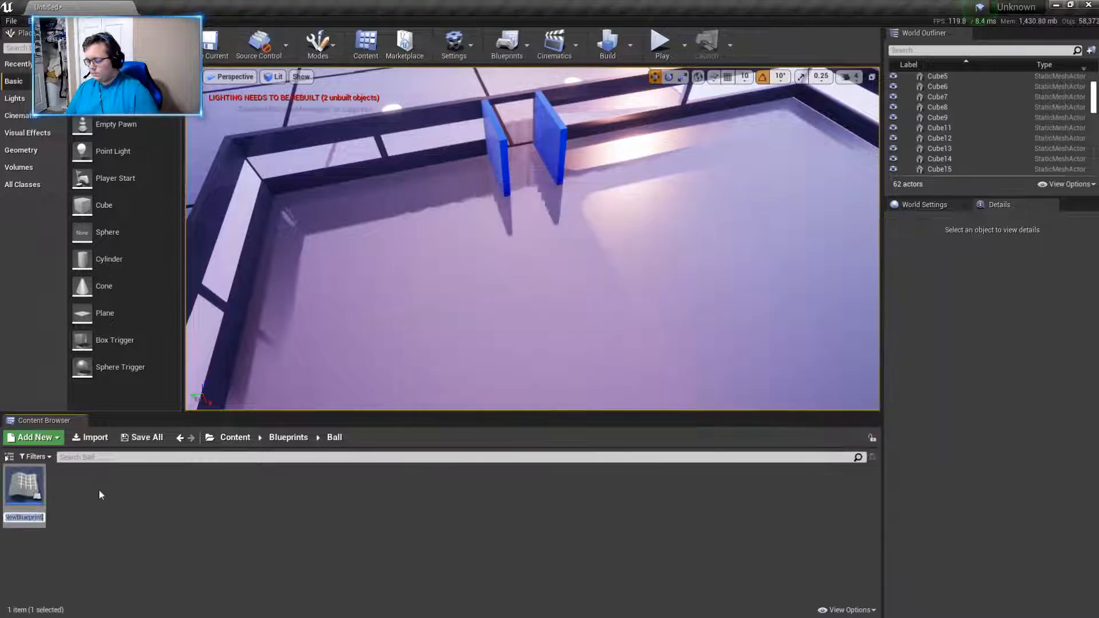
key("BackSpace")
type("Ba")
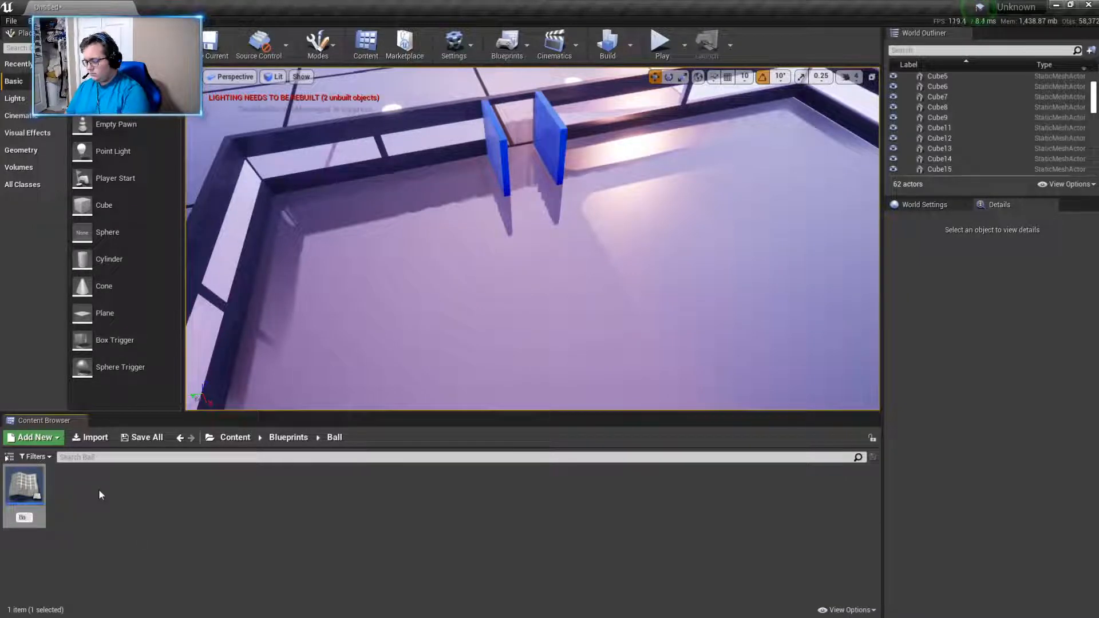
type("ll")
key("Return")
- Open the Ball blueprint and add a Static Mesh component to it
double_click(30, 483)
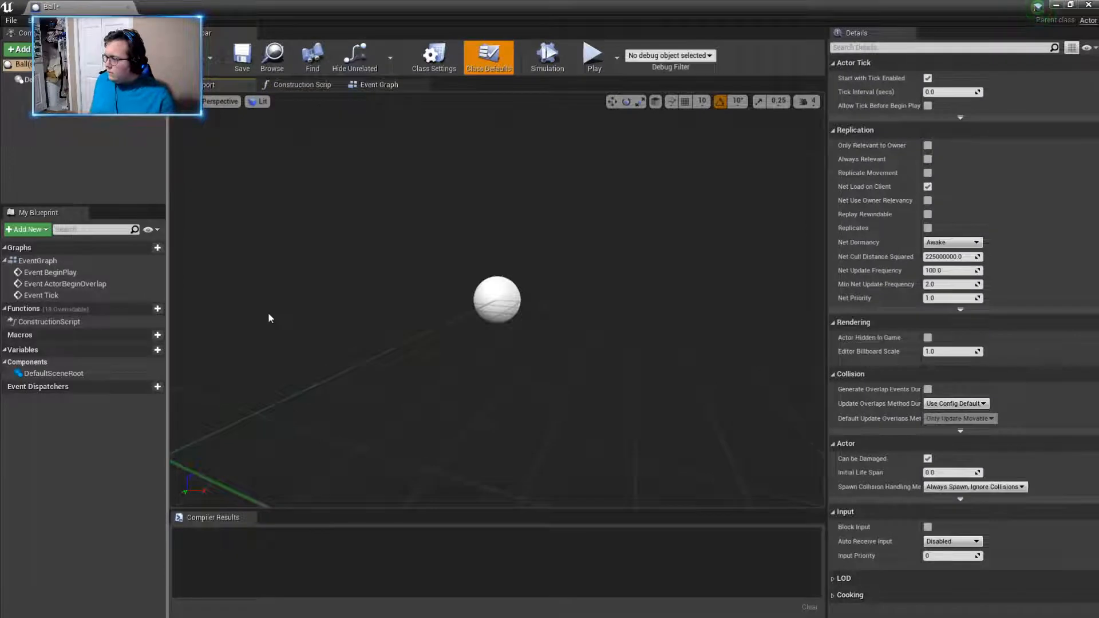
left_click(19, 48)
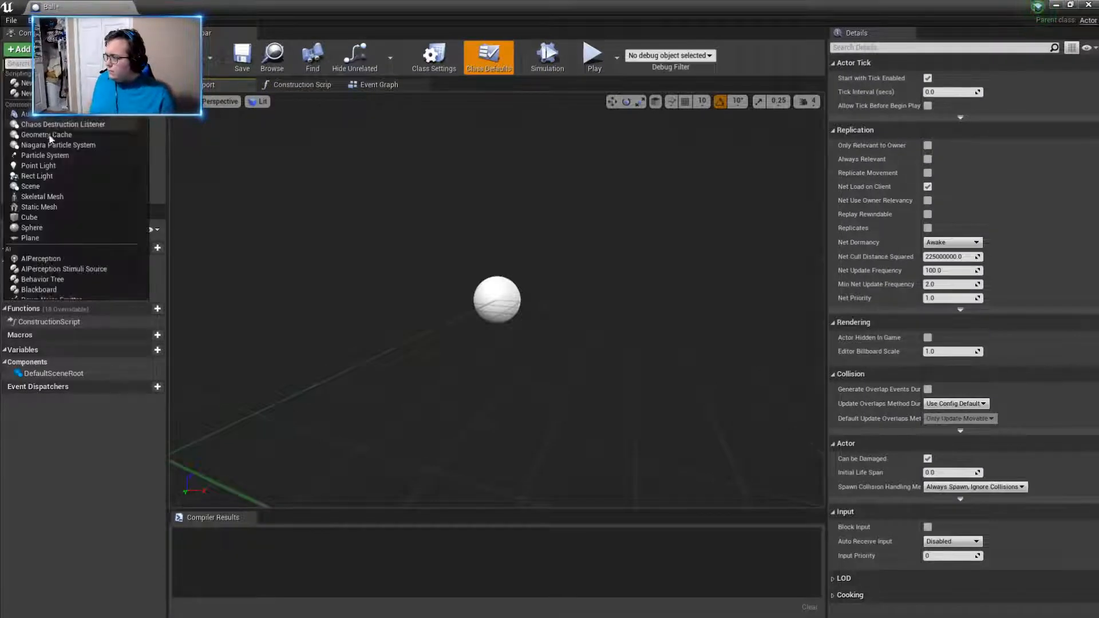
left_click(49, 204)
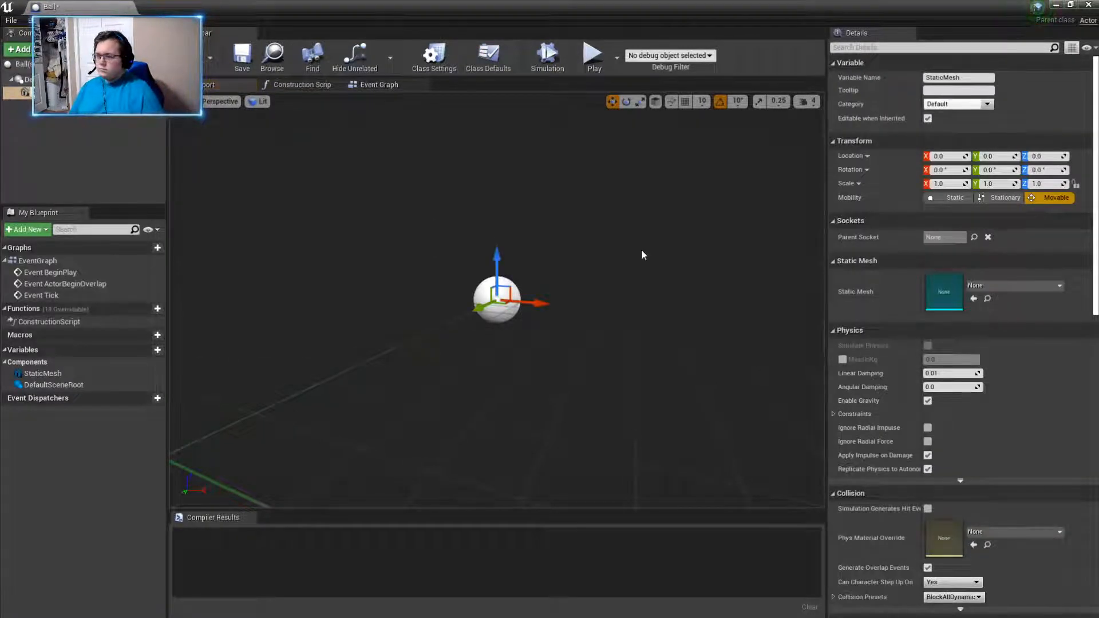
- Assign the lowercase-named sphere mesh to the Ball blueprint's Static Mesh component
left_click(994, 289)
type("sphe")
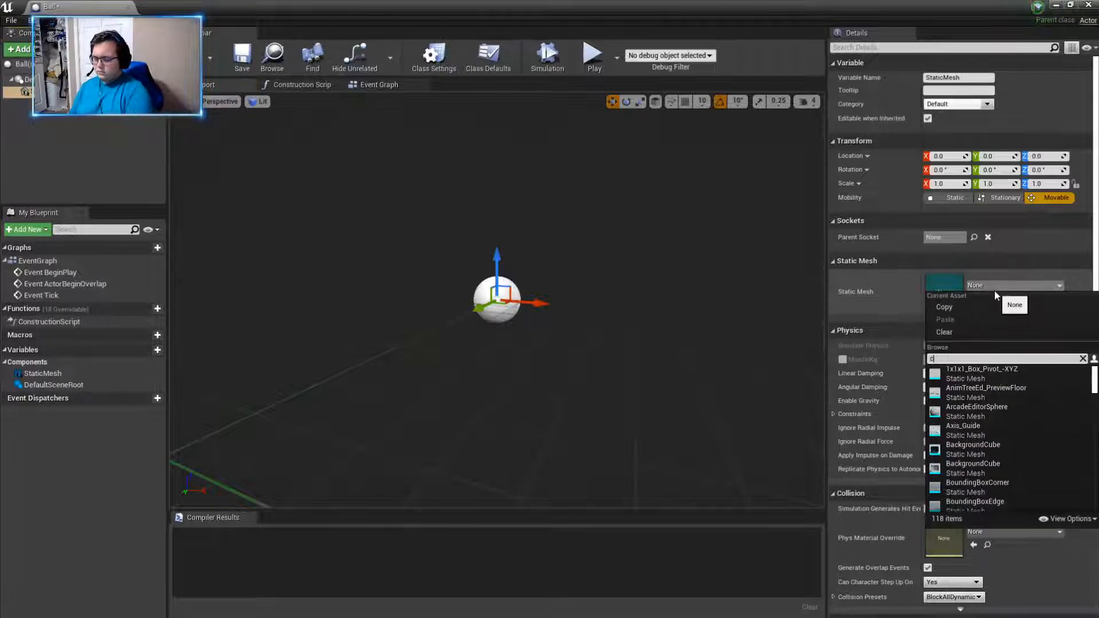
type("re")
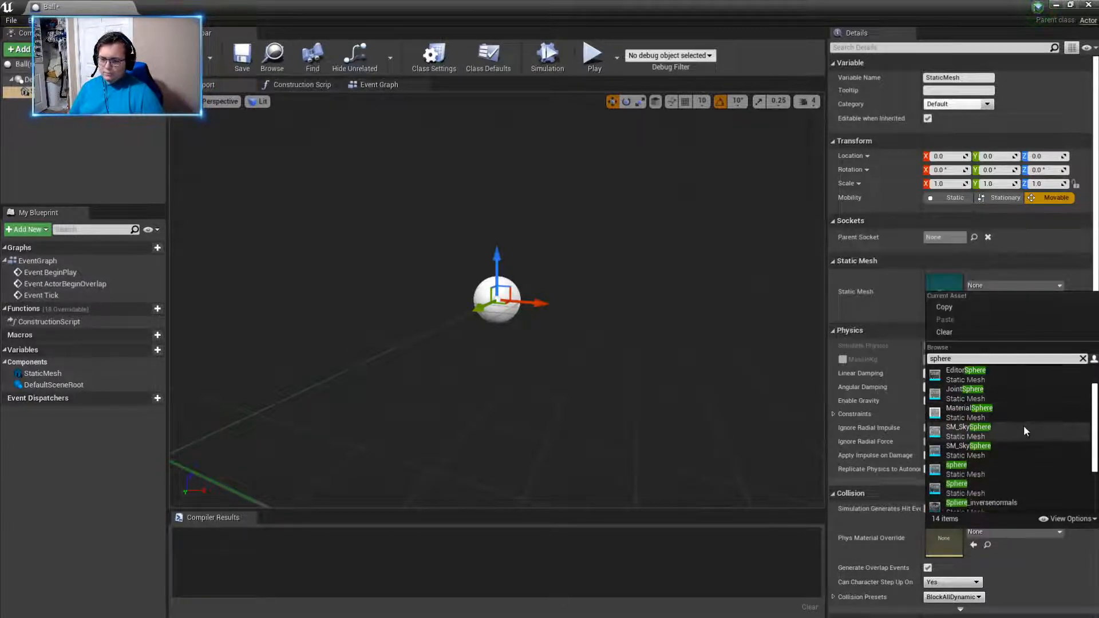
scroll(1001, 457, "down", 2)
left_click(991, 469)
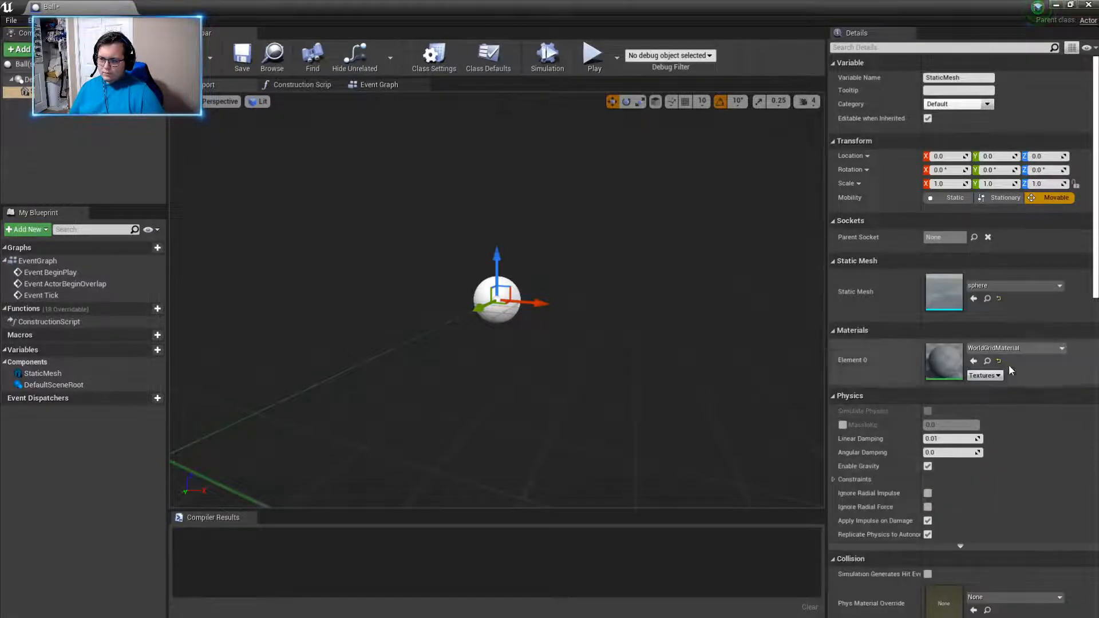
- Replace the Static Mesh component's mesh with the engine's capitalised Sphere mesh and compile the Ball blueprint
left_click(1008, 285)
type("sphere")
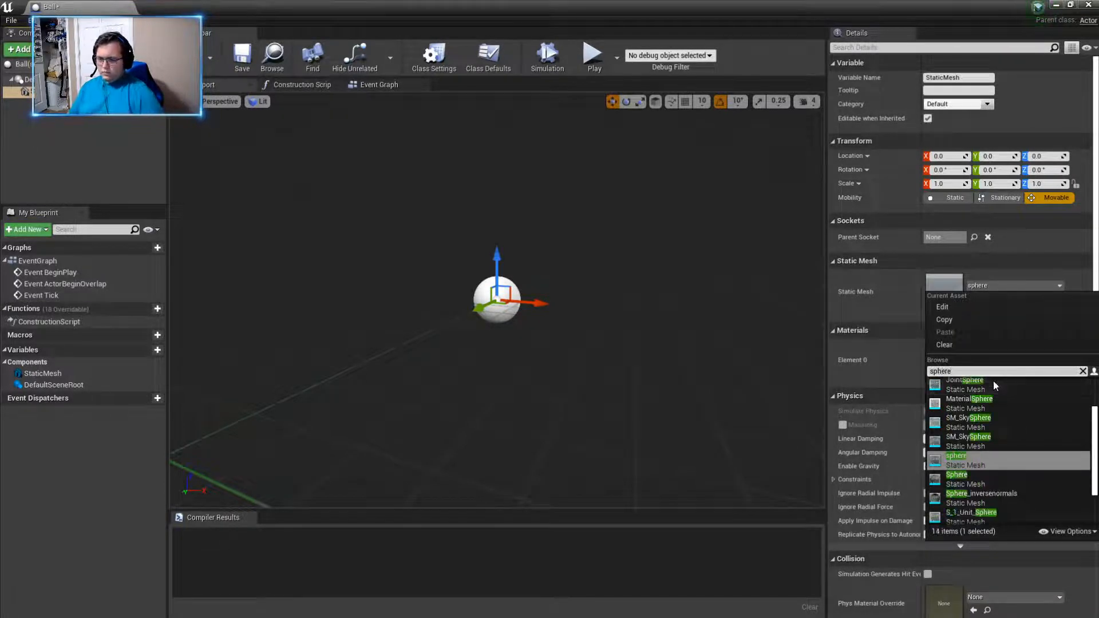
scroll(1012, 442, "down", 2)
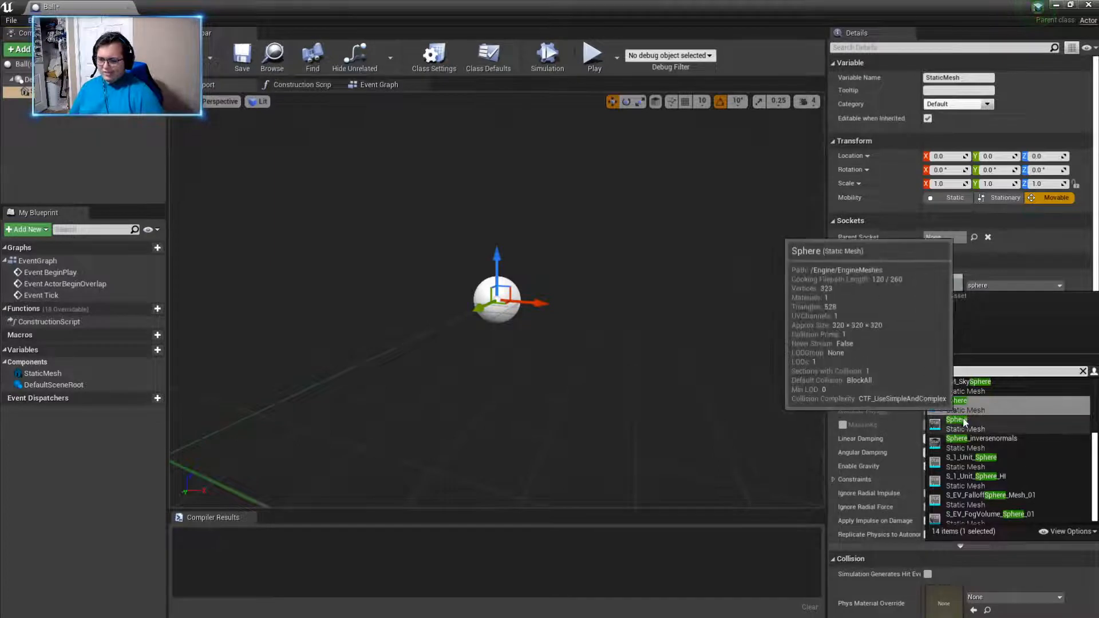
left_click(1012, 424)
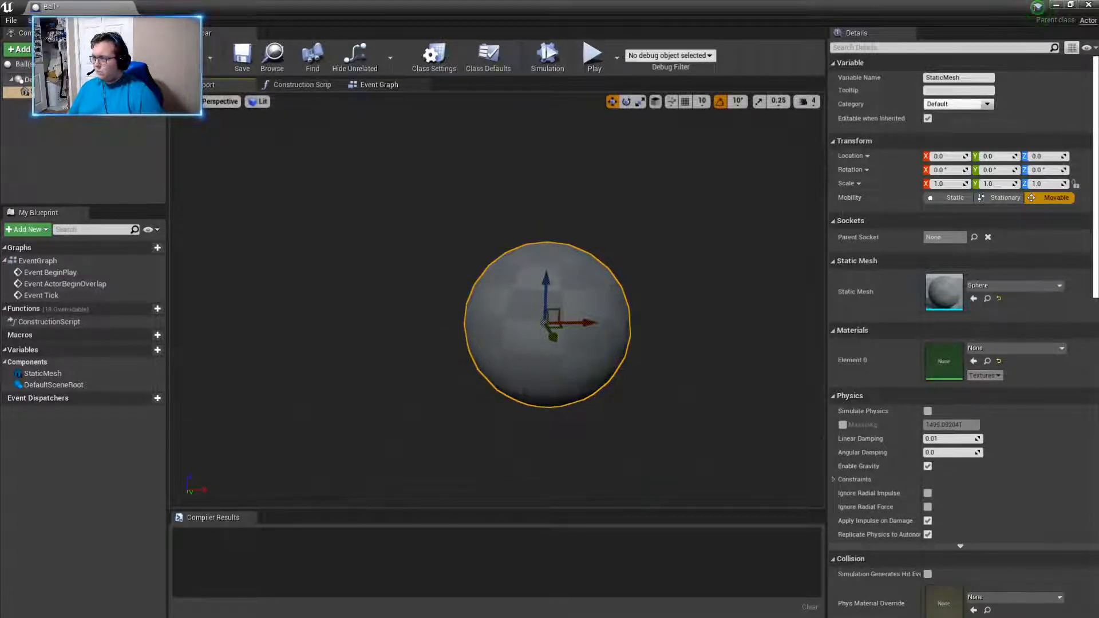
left_click(189, 57)
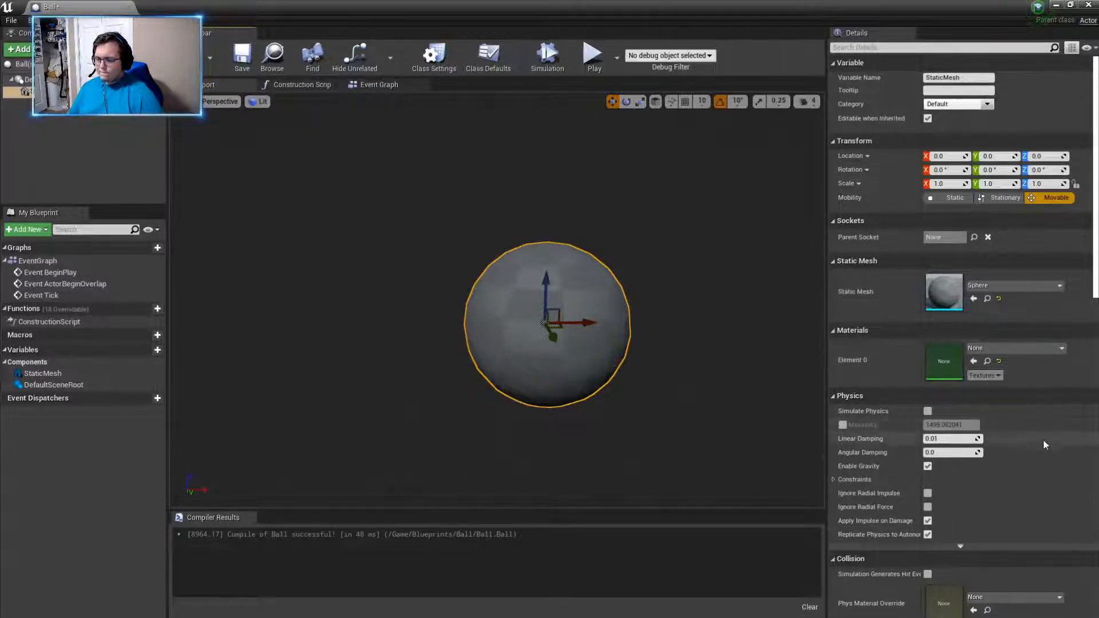
- Look through the Static Mesh component's physics, collision, rendering and event settings and its variable category options
scroll(1043, 443, "down", 3)
scroll(1043, 444, "down", 1)
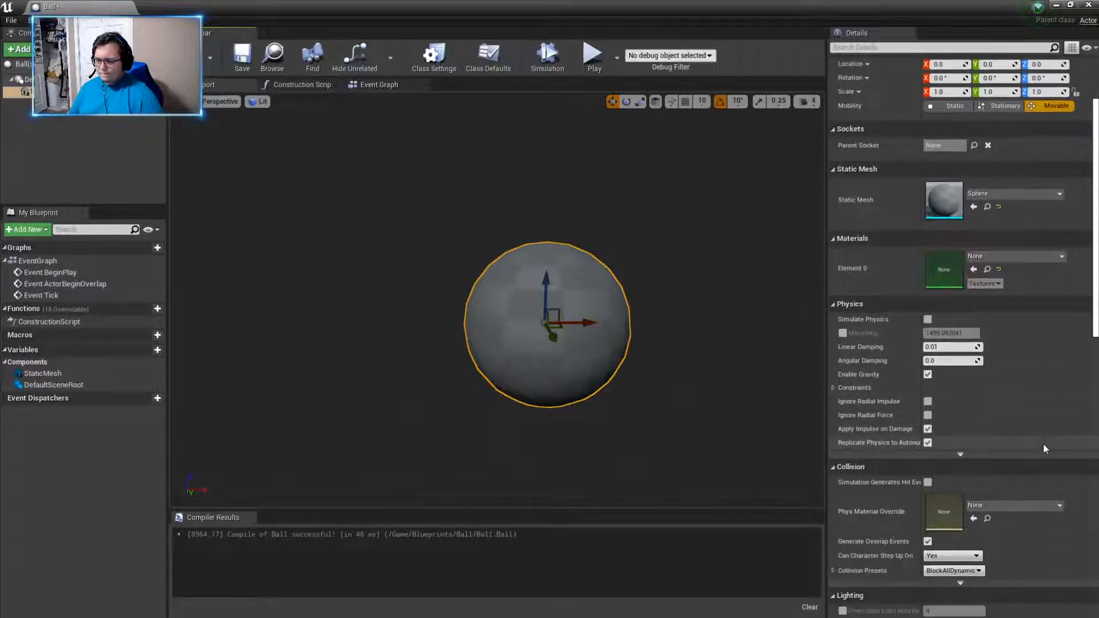
scroll(1043, 445, "down", 4)
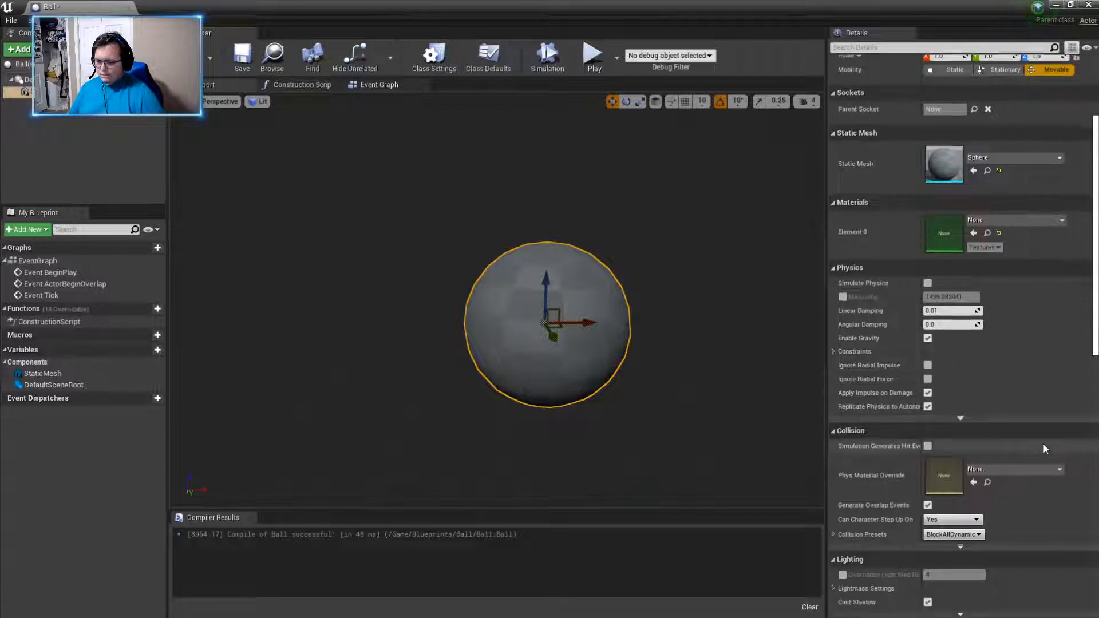
scroll(1043, 447, "down", 12)
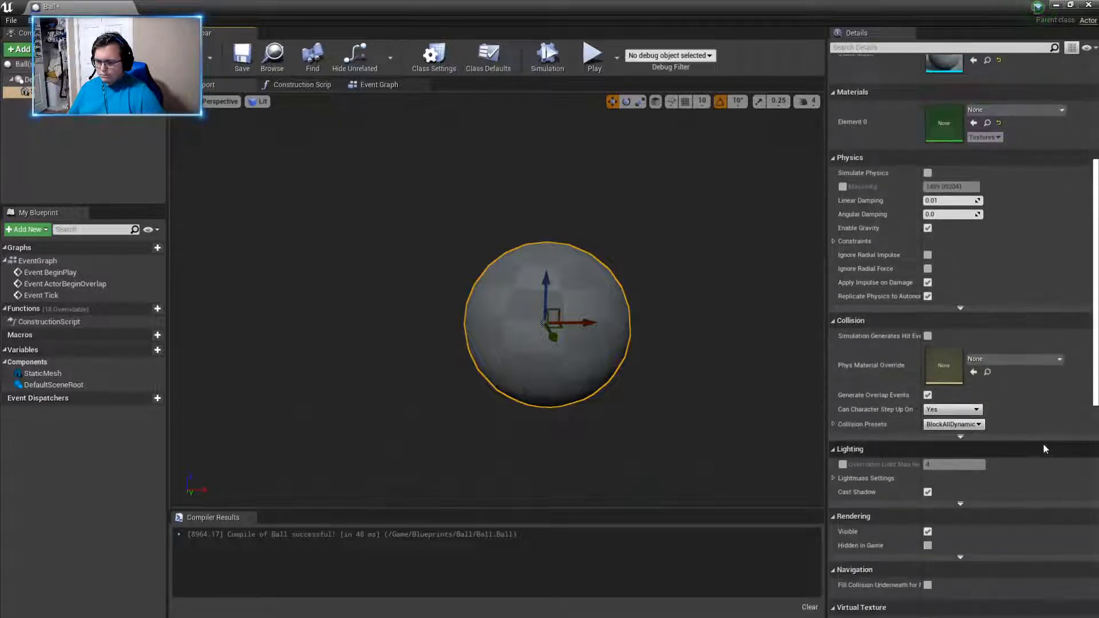
scroll(1042, 444, "down", 11)
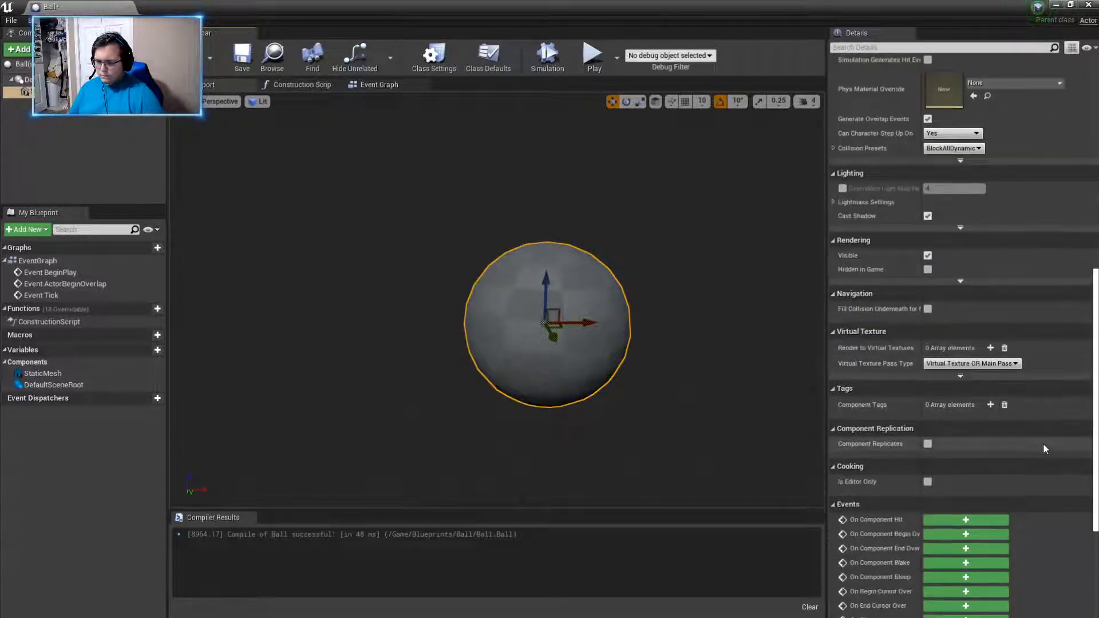
scroll(1043, 449, "down", 5)
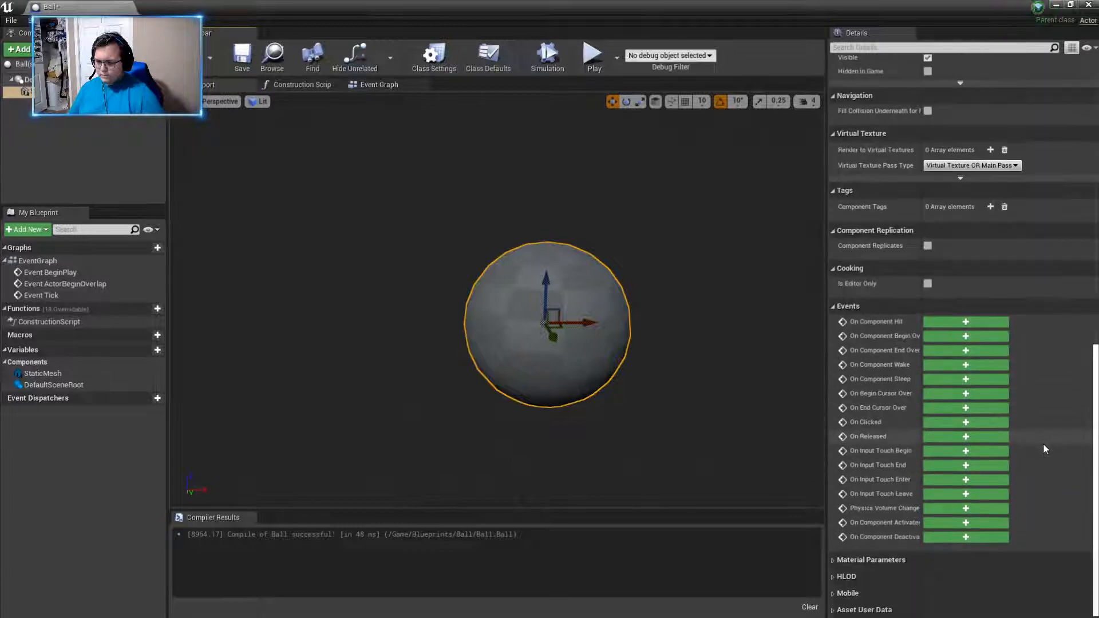
scroll(1043, 443, "up", 20)
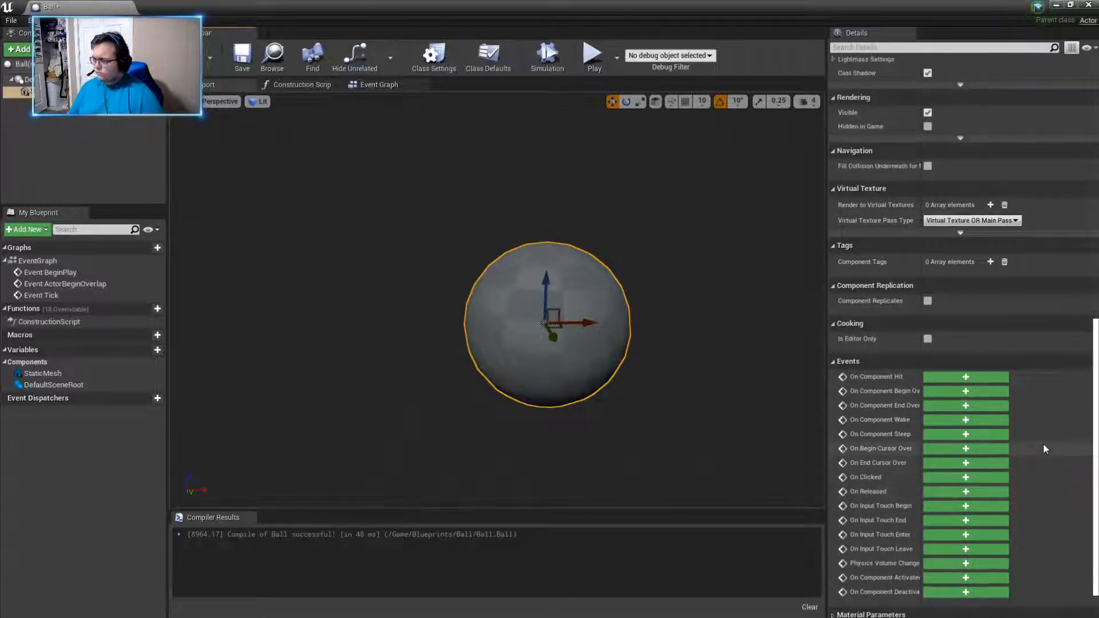
scroll(1025, 328, "up", 15)
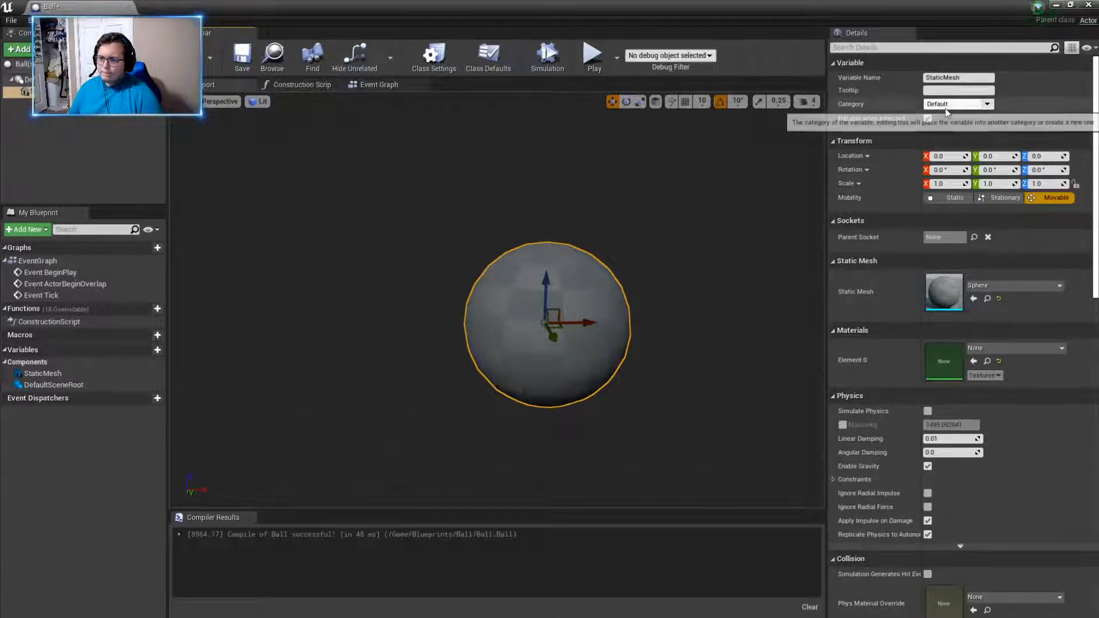
left_click(967, 103)
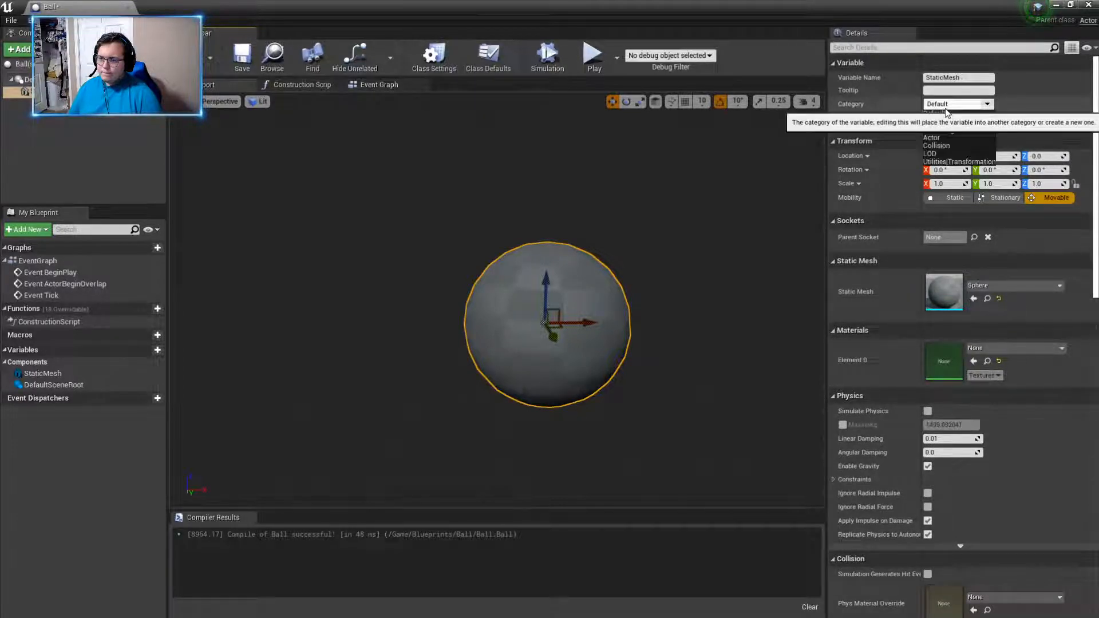
left_click(990, 108)
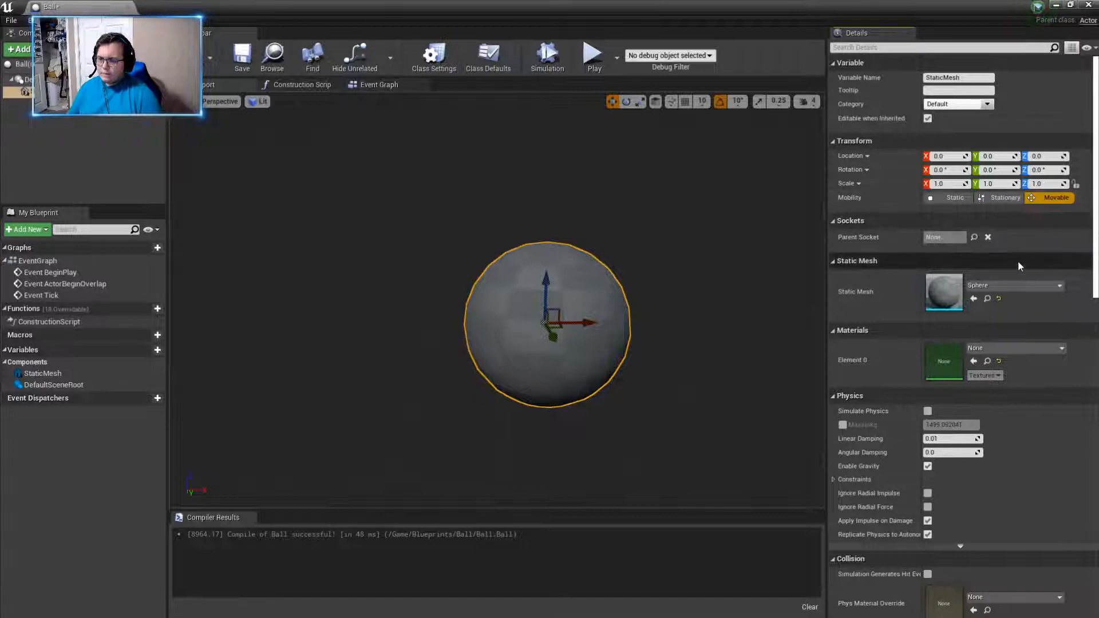
- Enable Simulate Physics on the Ball's Static Mesh component and compile the blueprint
scroll(1018, 266, "down", 1)
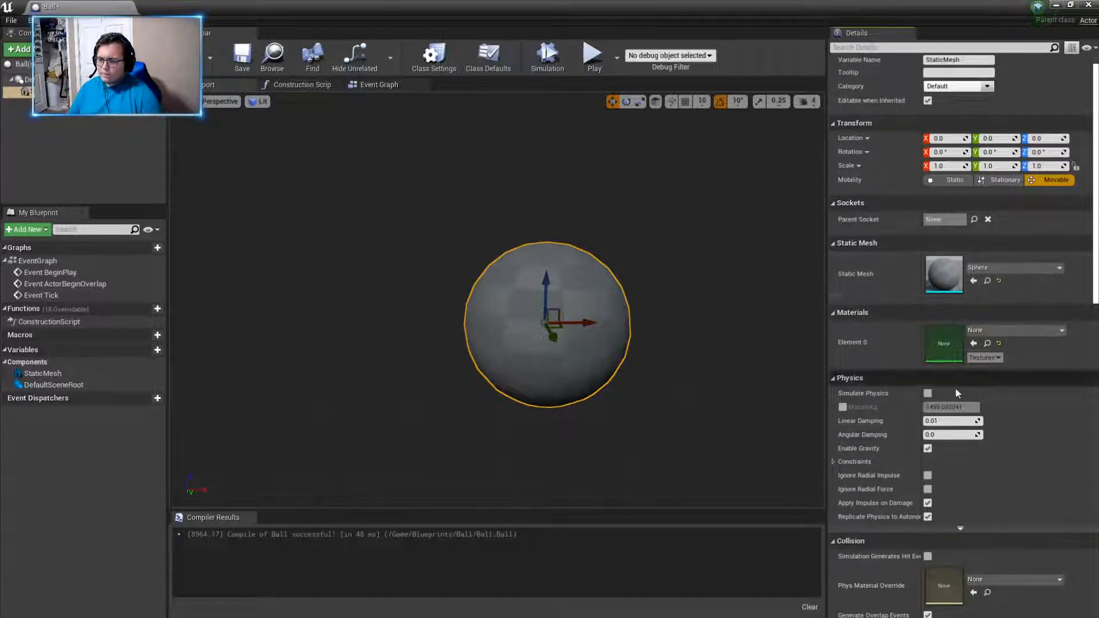
left_click(928, 394)
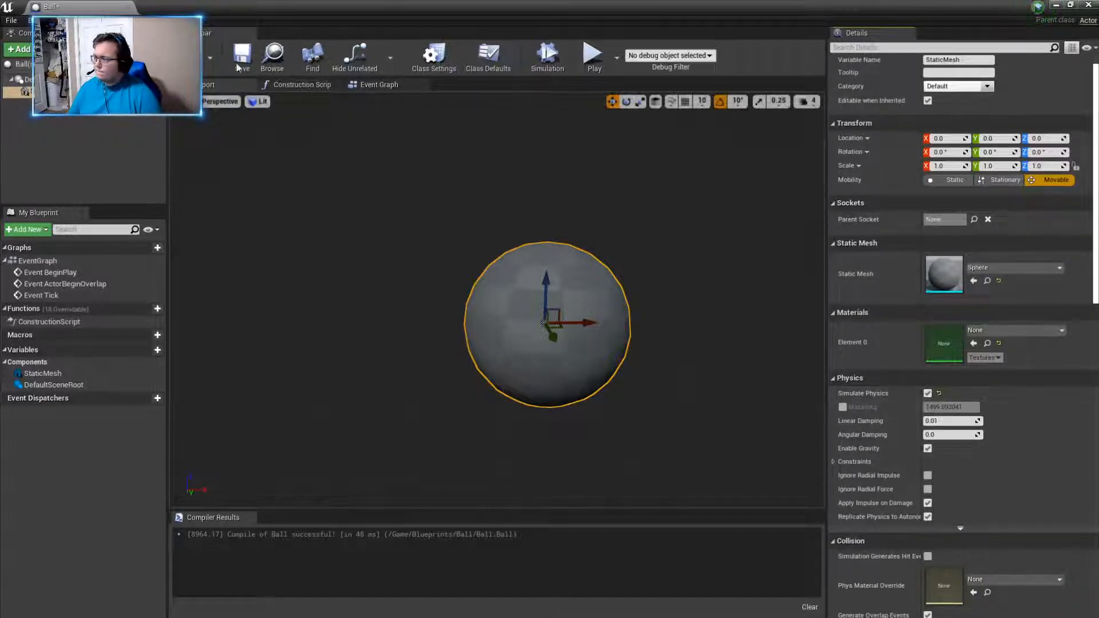
left_click(186, 54)
- Dock the Ball blueprint editor beside the level and place a Ball actor above the floor inside the building
left_click_drag(100, 9, 207, 8)
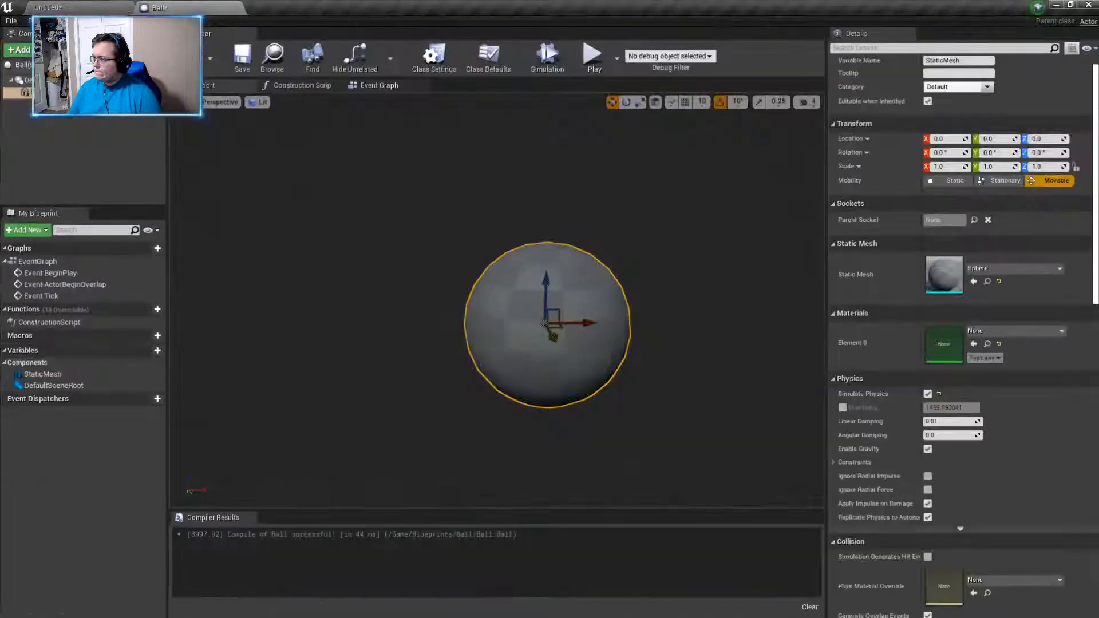
left_click(48, 7)
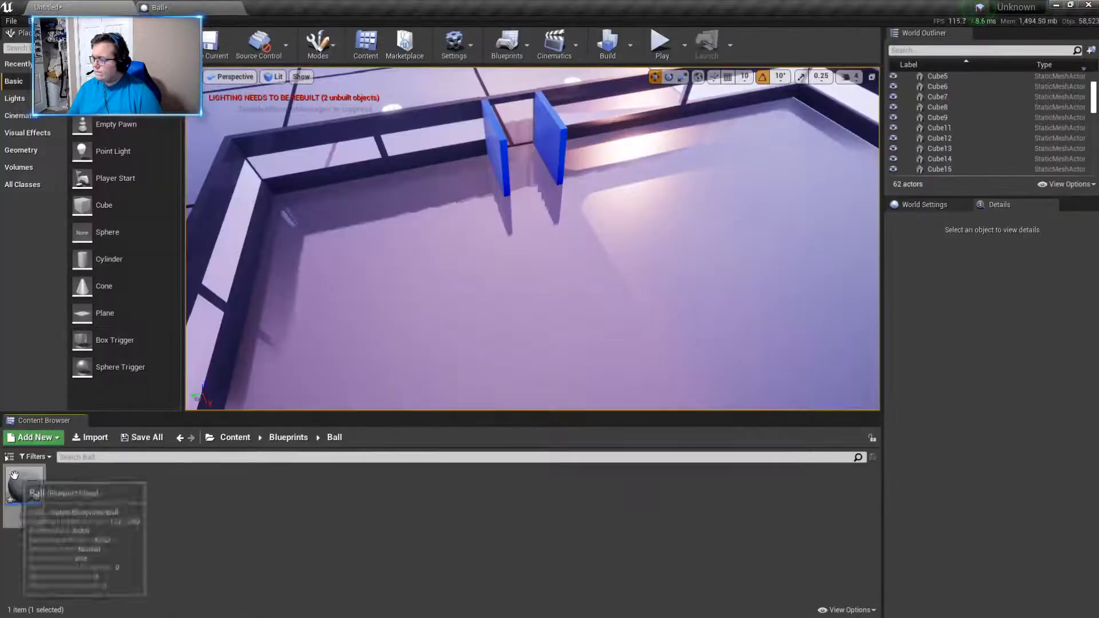
left_click_drag(24, 487, 593, 292)
right_click_drag(593, 291, 676, 332)
left_click_drag(567, 243, 653, 69)
- Play the level and enter the building between the blue walls to bump into the ball
left_click(660, 44)
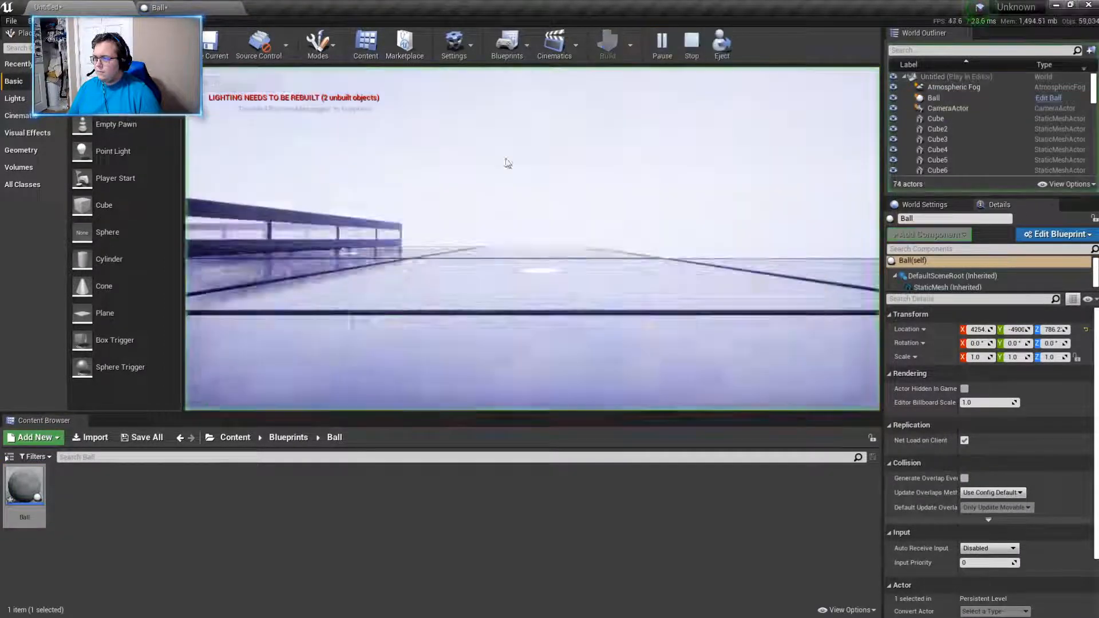
key("w")
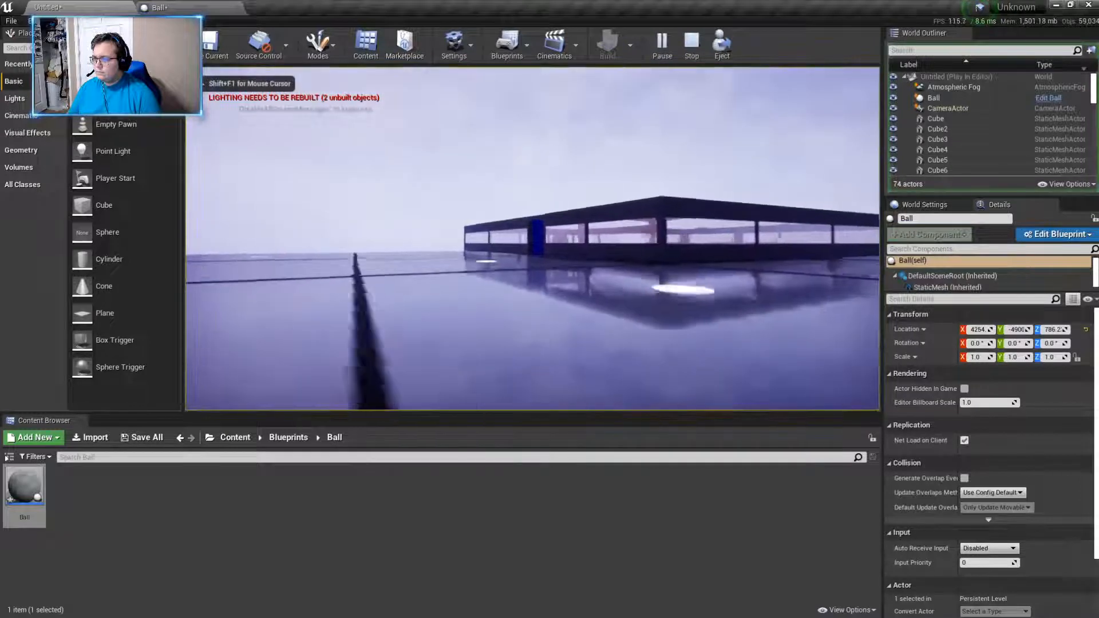
key("w")
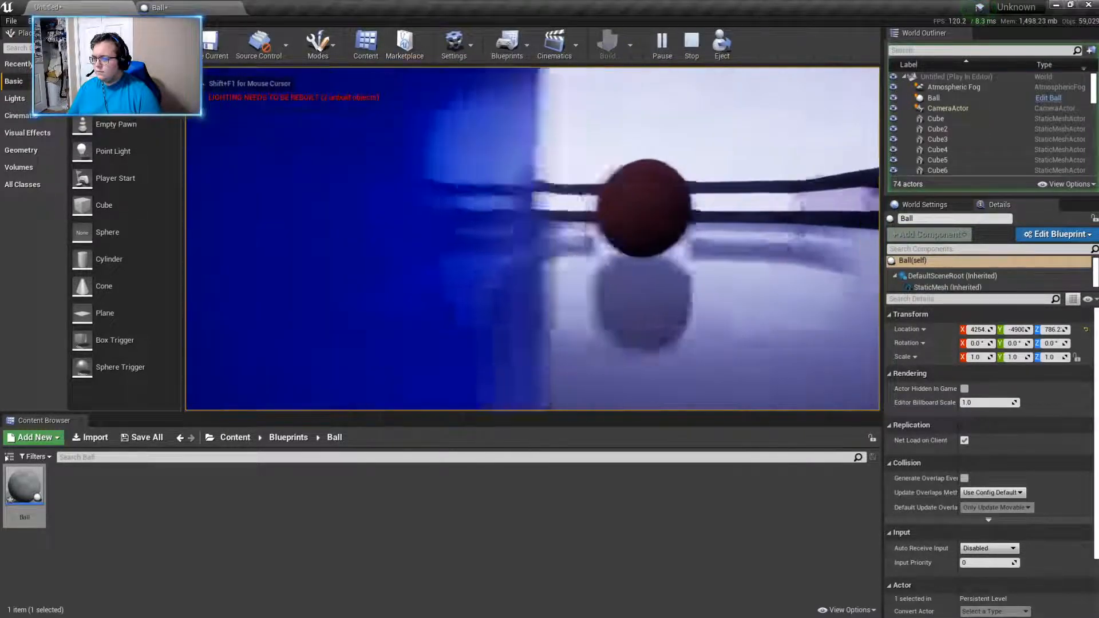
key("w")
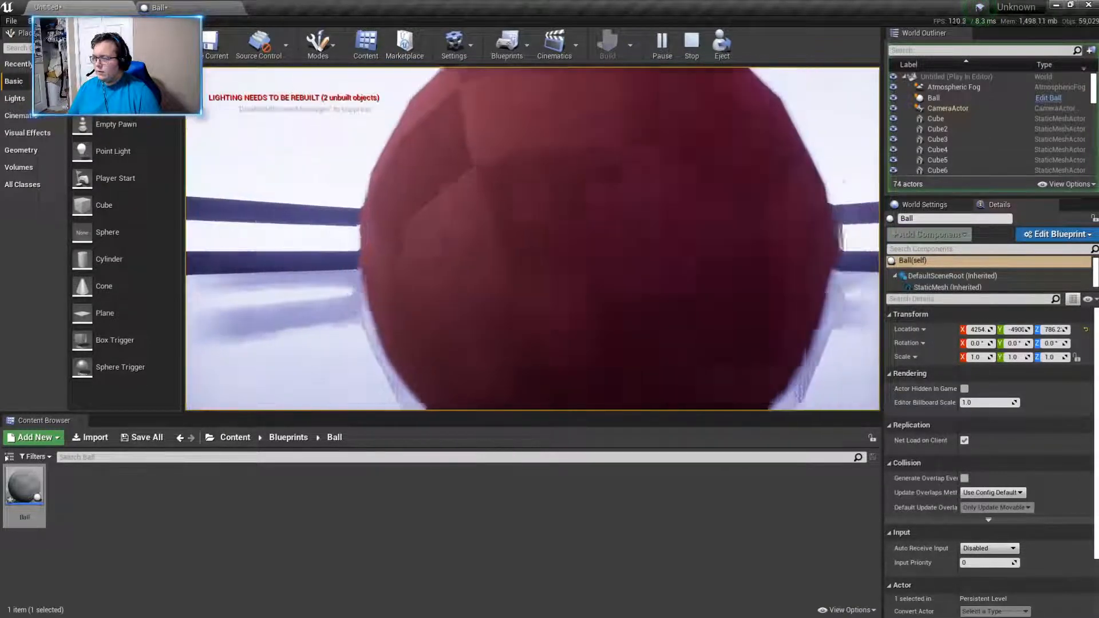
key("w")
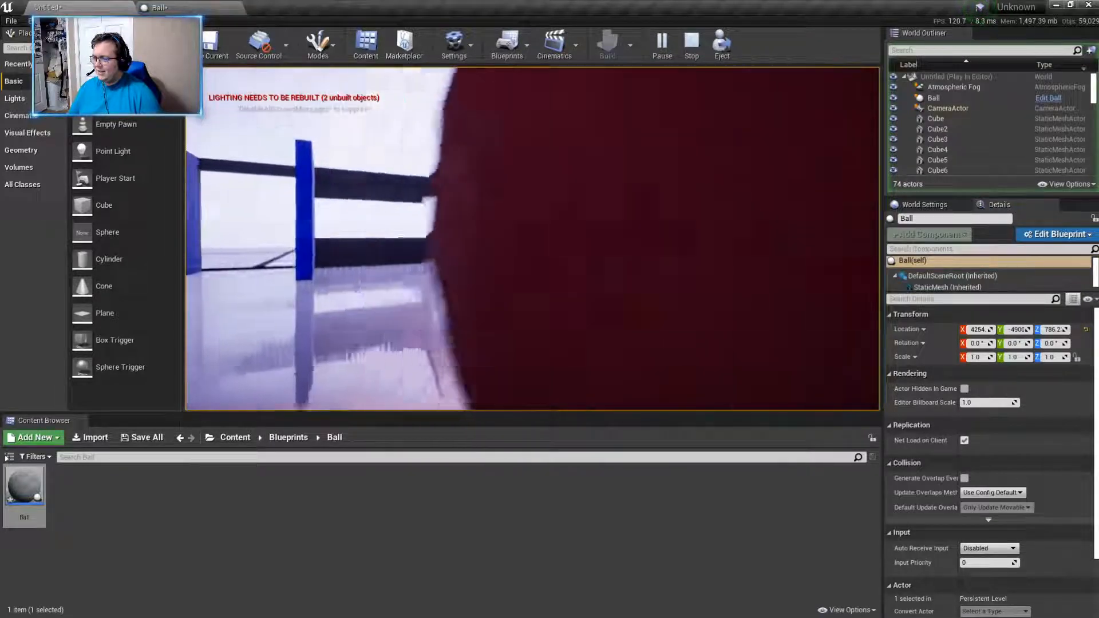
key("w")
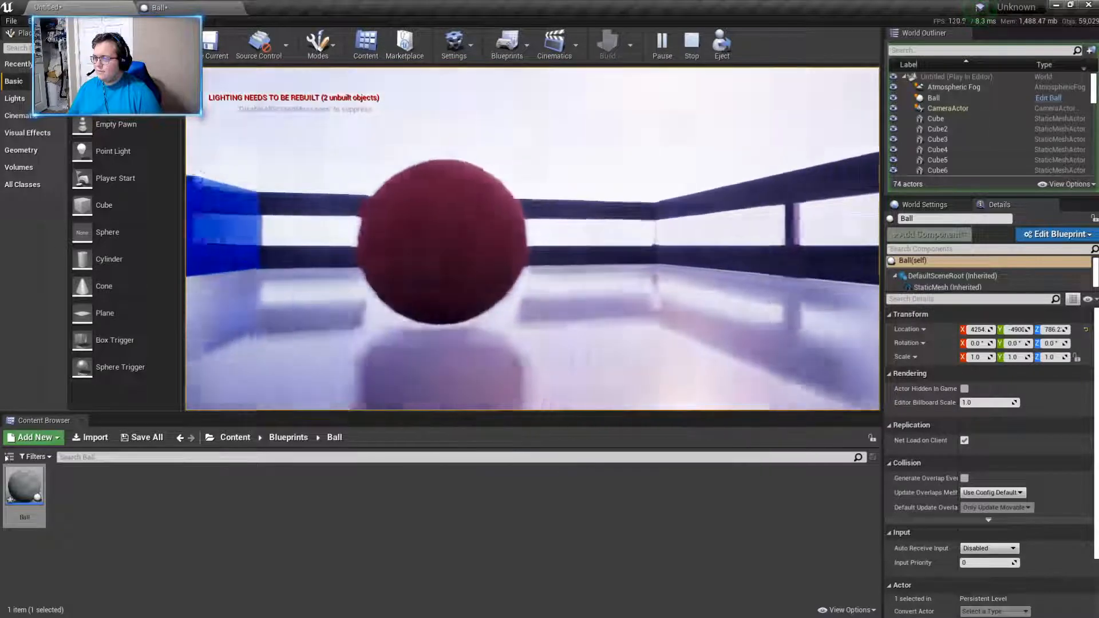
key("w")
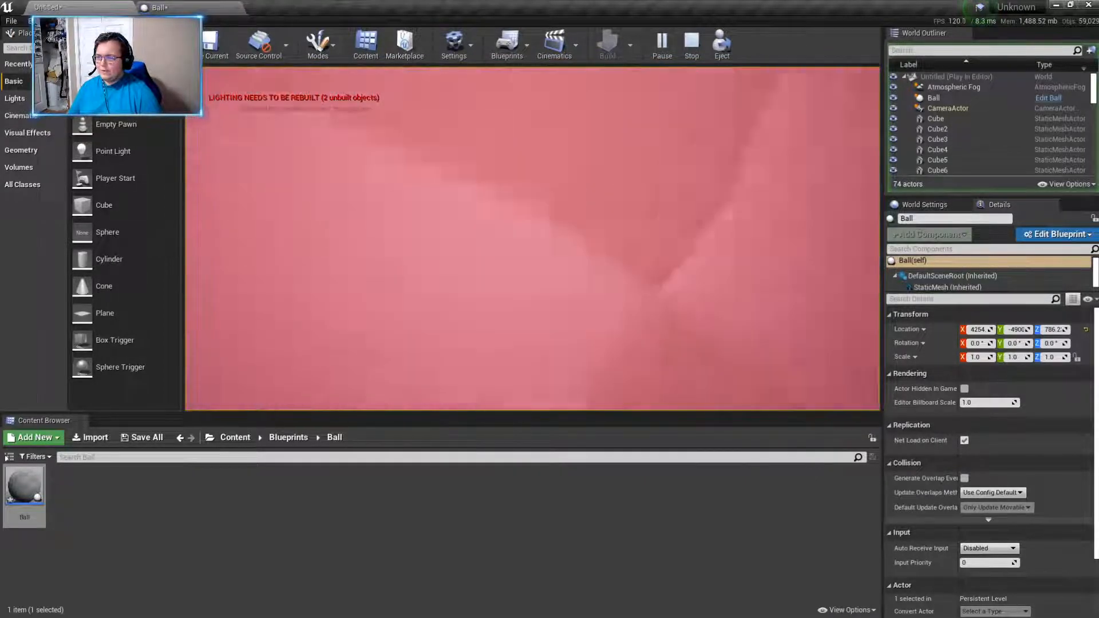
key("alt+Tab")
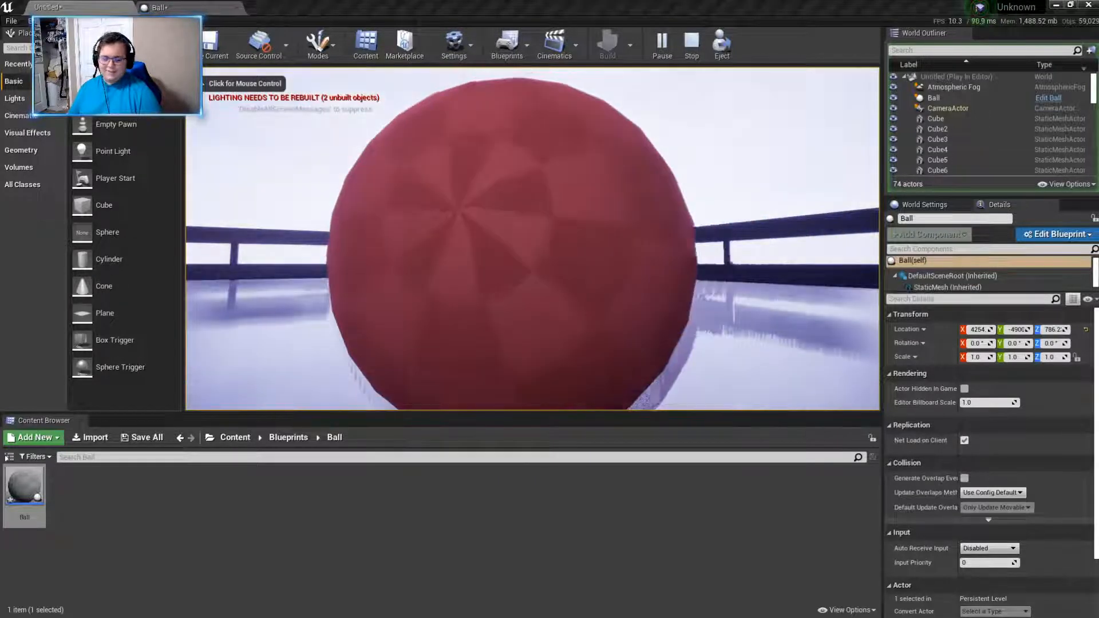
left_click(723, 314)
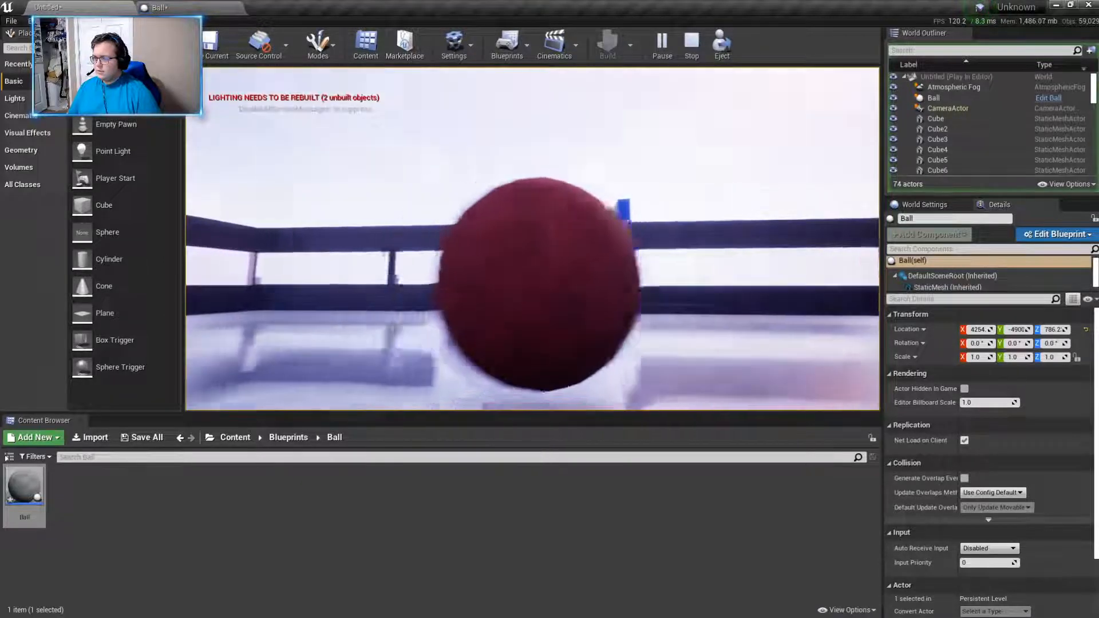
- Test pushing the ball across the floor outside the building, and end the play session
key("w")
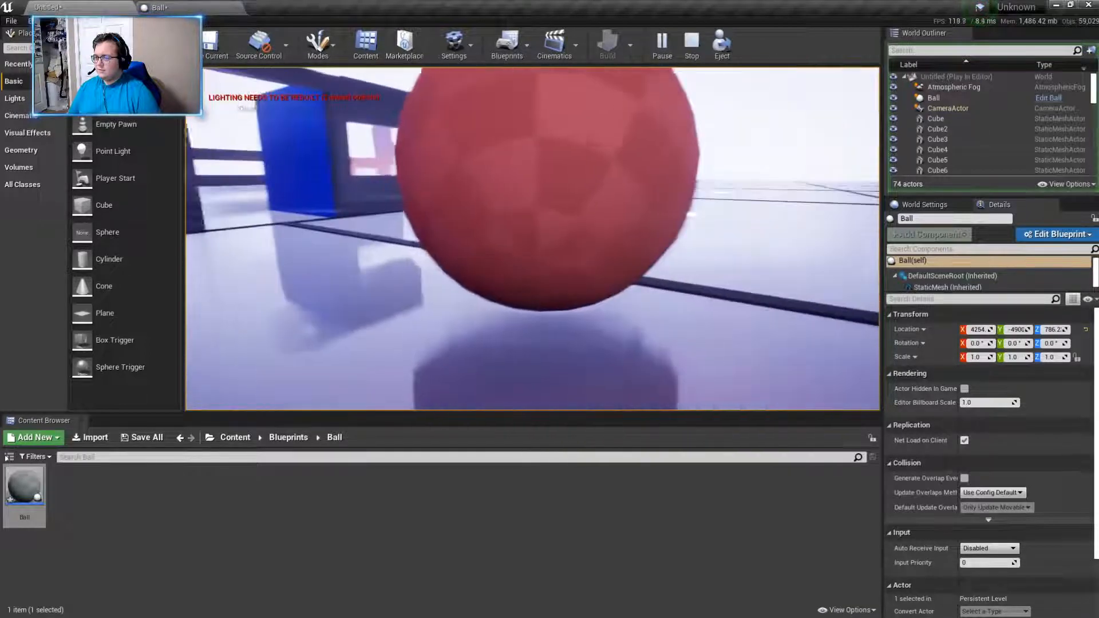
key("w")
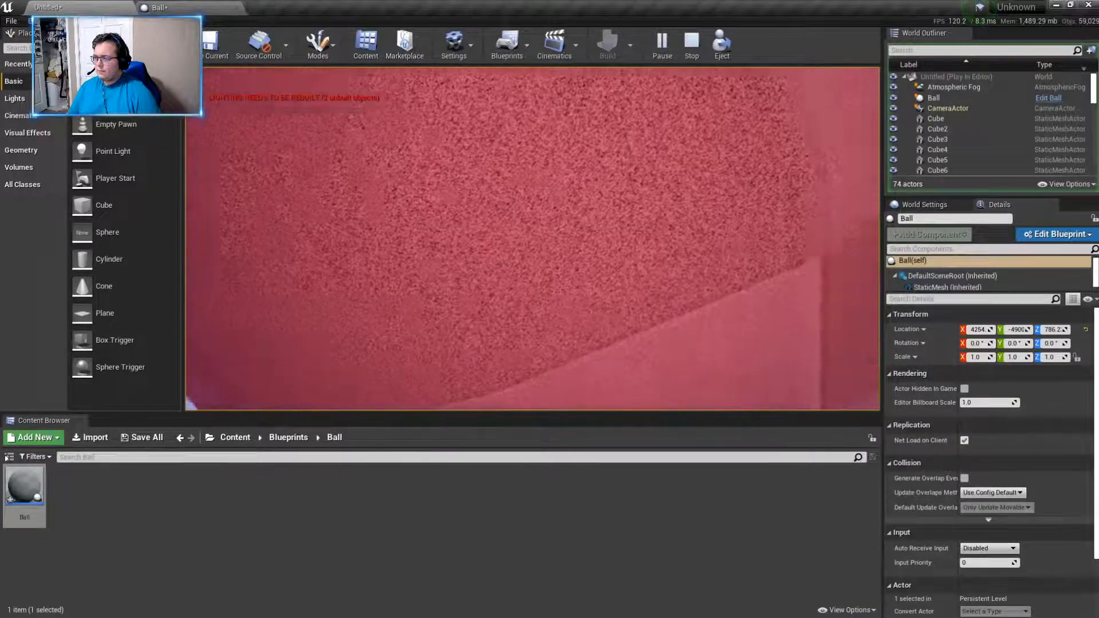
key("w")
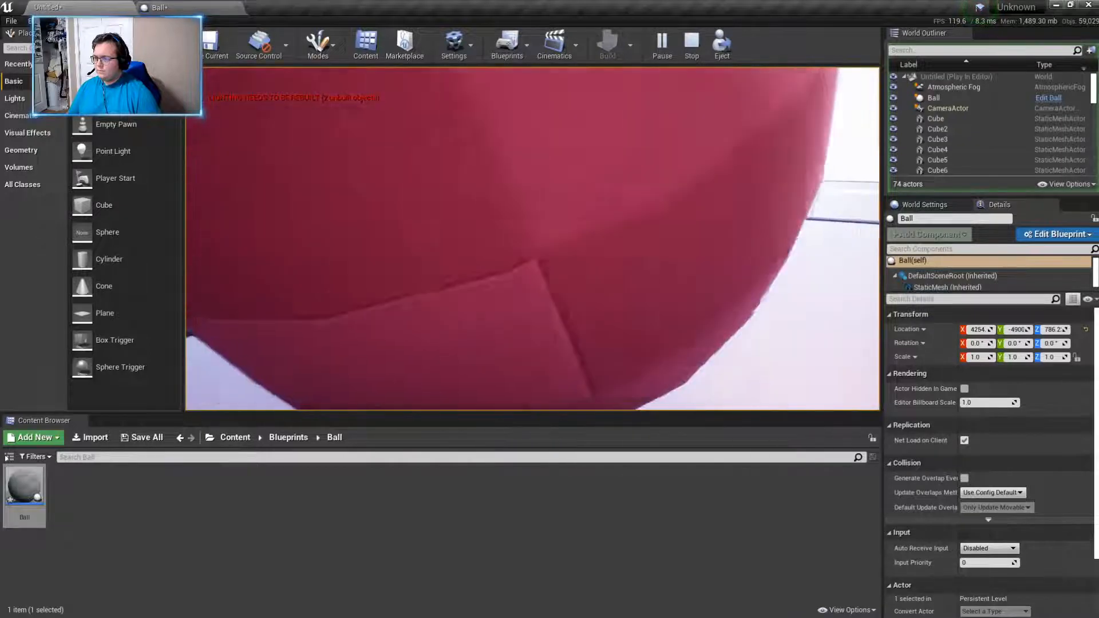
key("w")
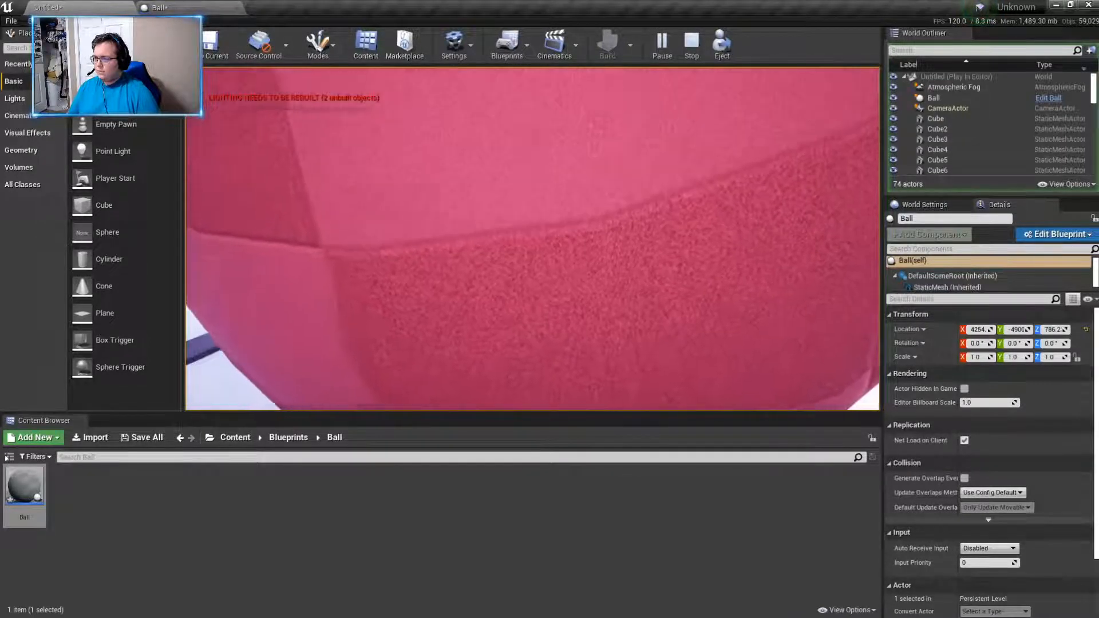
key("w")
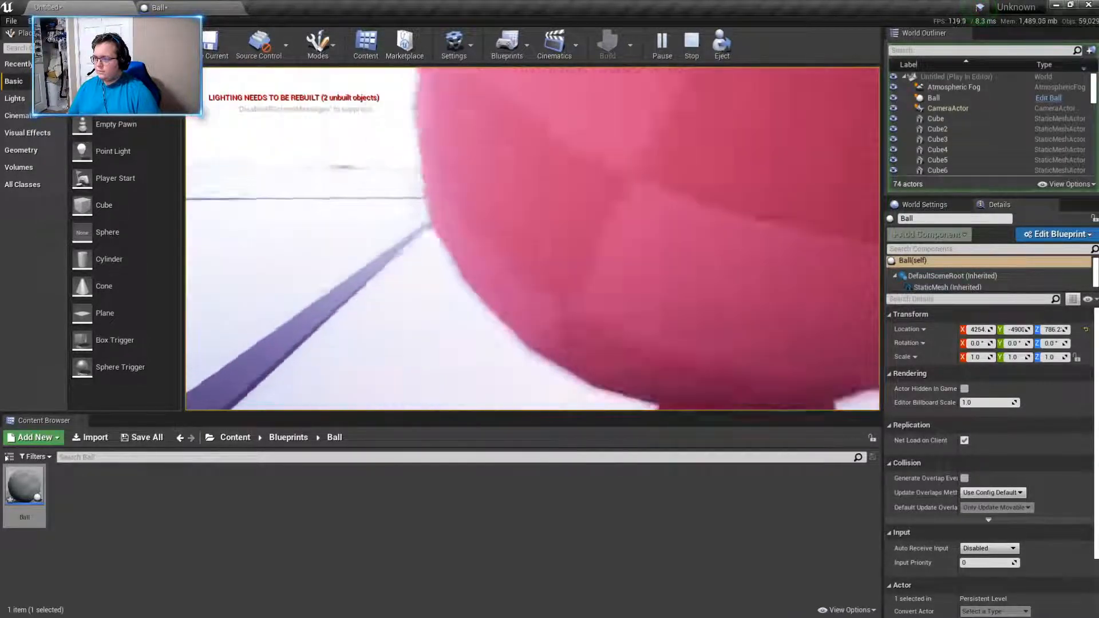
key("s")
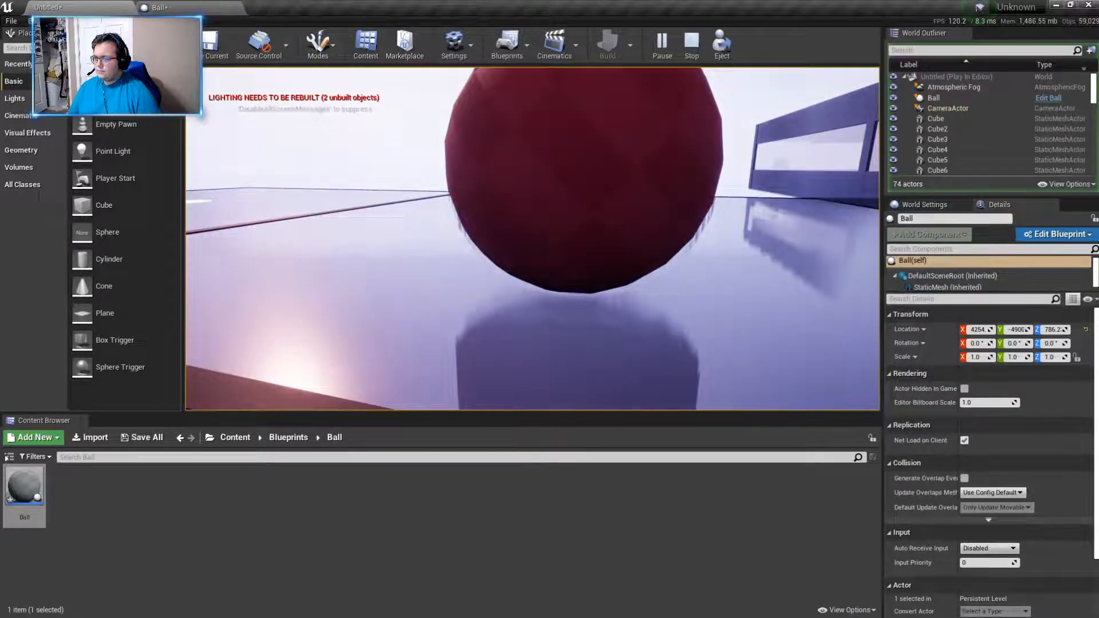
key("s")
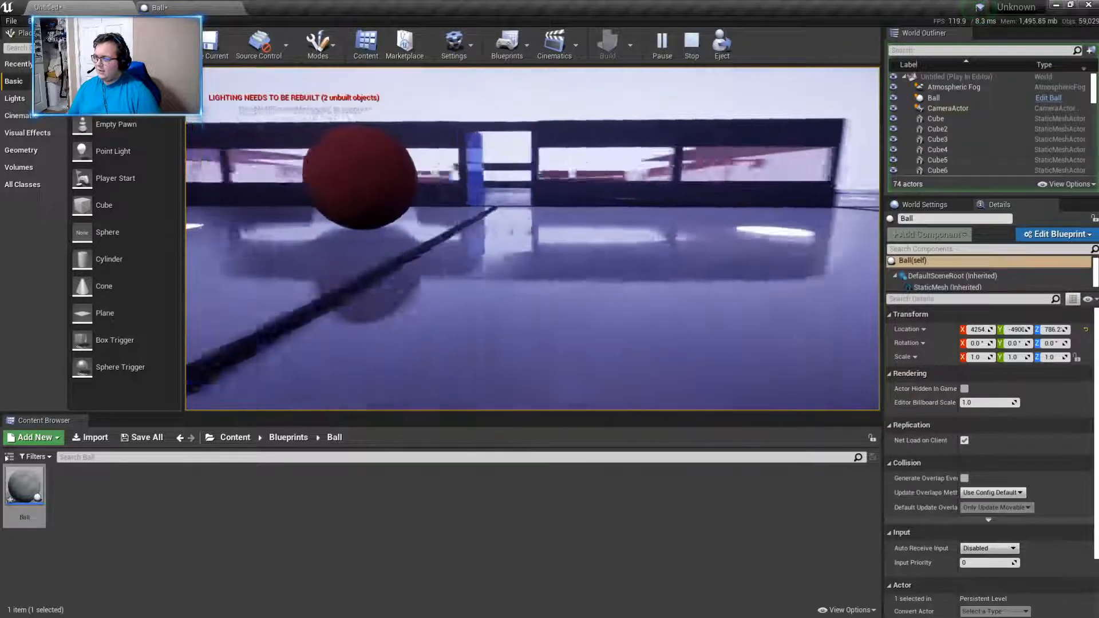
key("Escape")
- Build the level and dismiss the map check message log
left_click(607, 44)
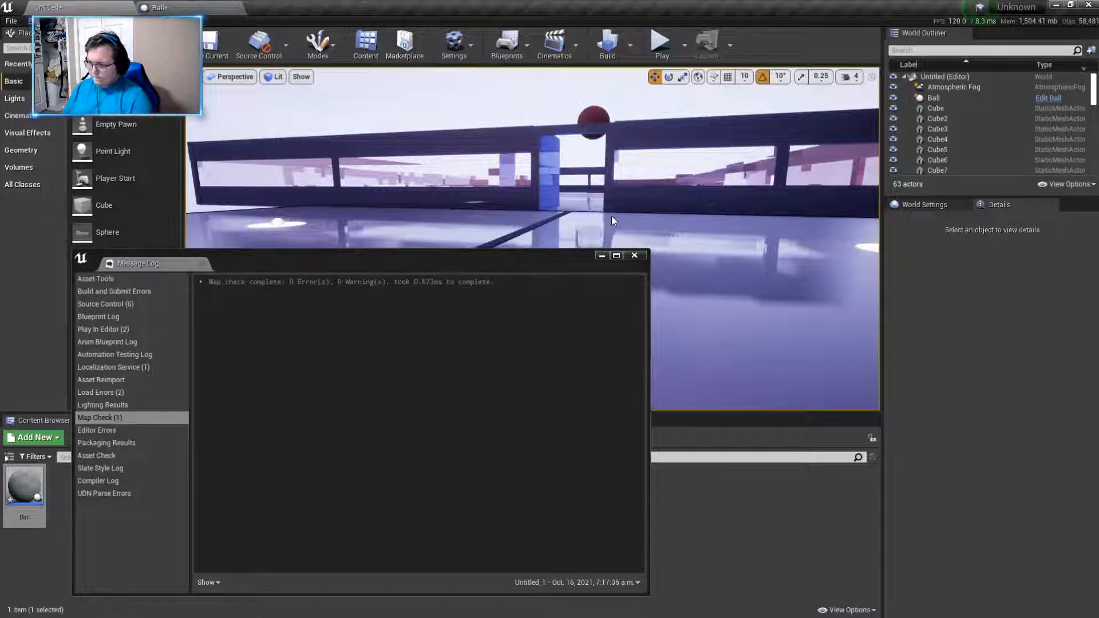
left_click(635, 256)
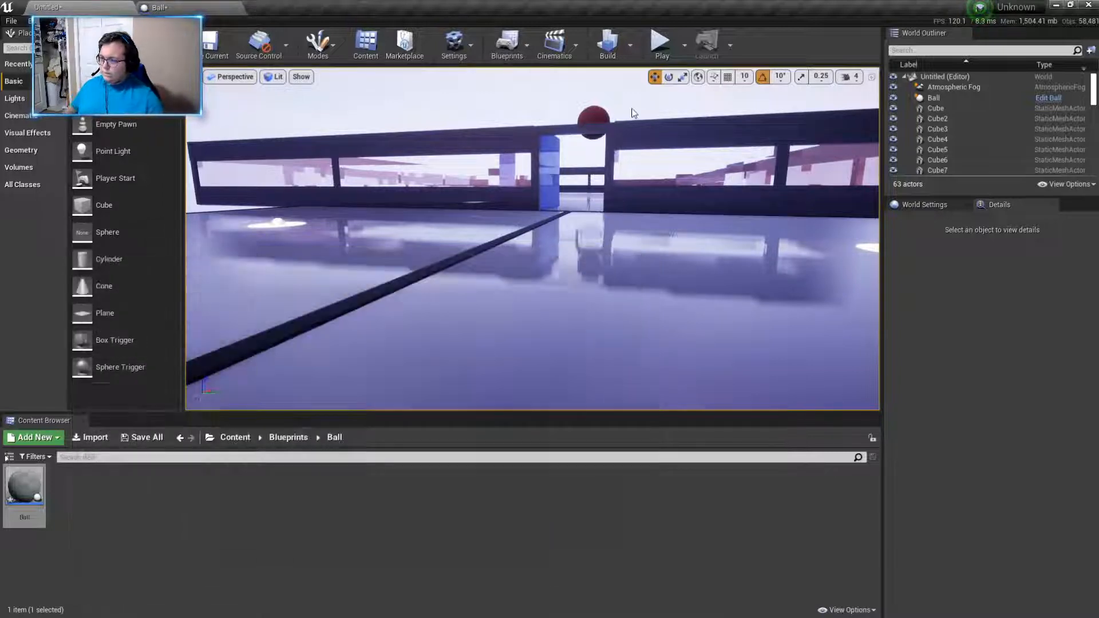
- Play the level, enter the building between the blue walls and push against the ball to test its collision
left_click(660, 44)
key("w")
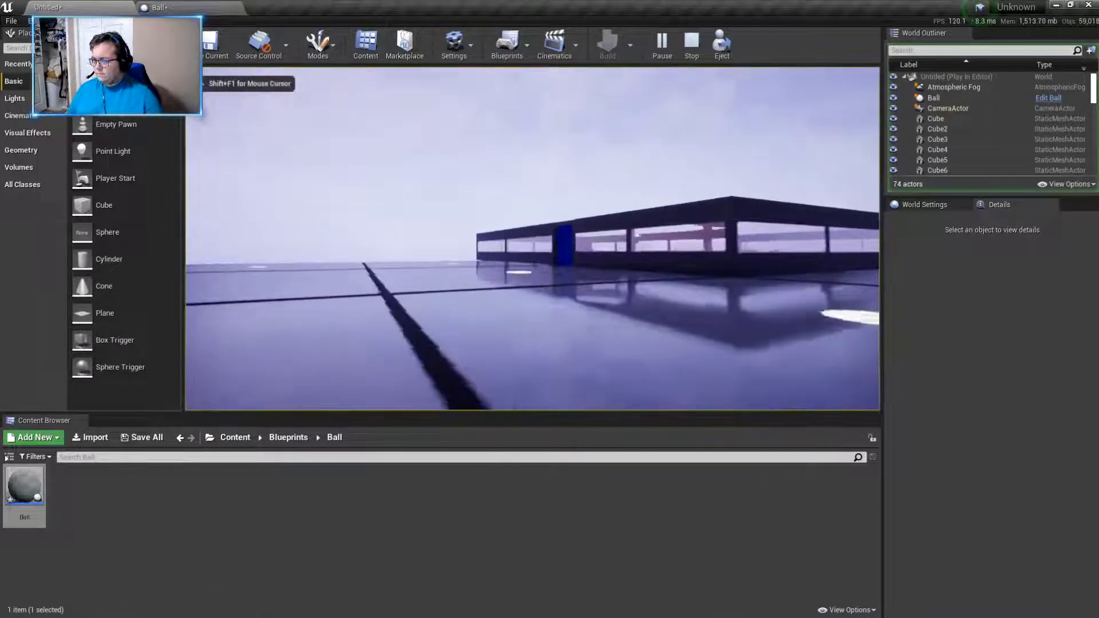
key("w")
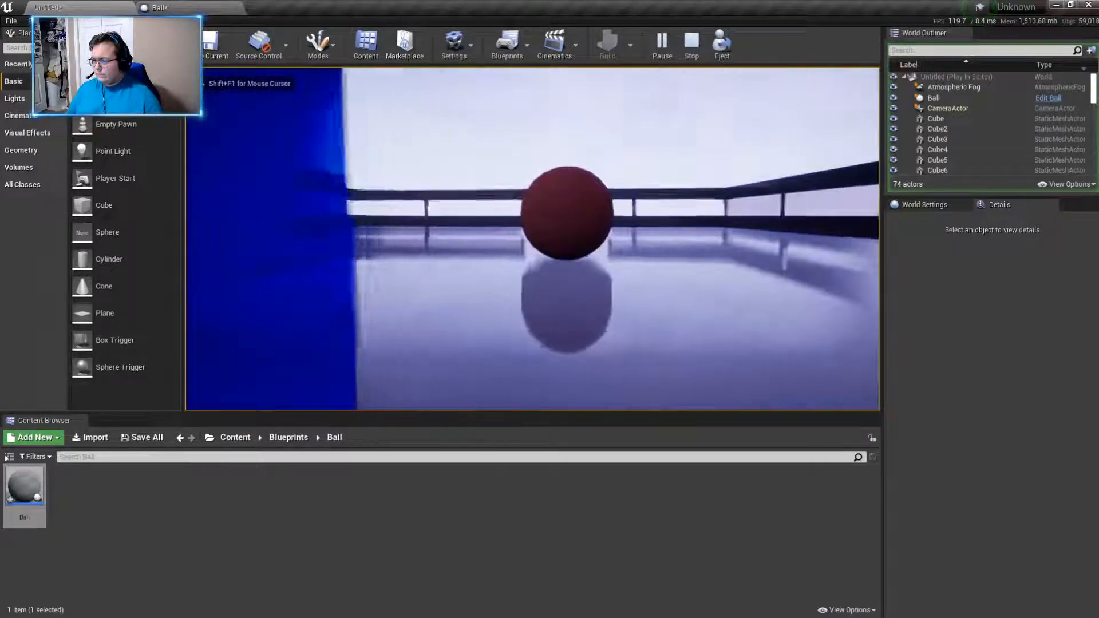
key("w")
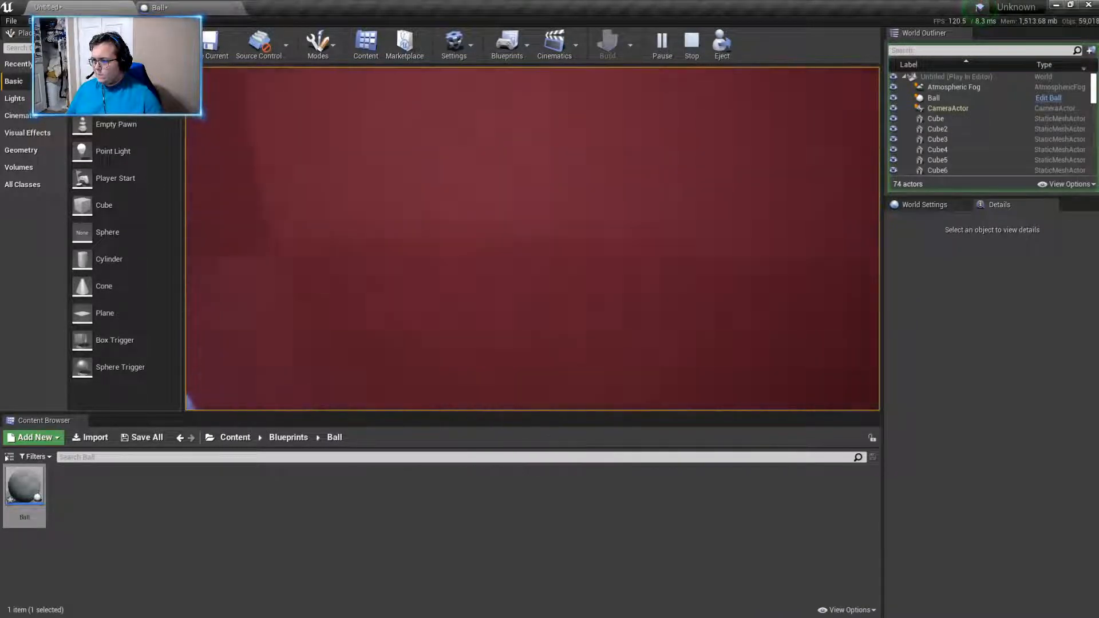
key("w")
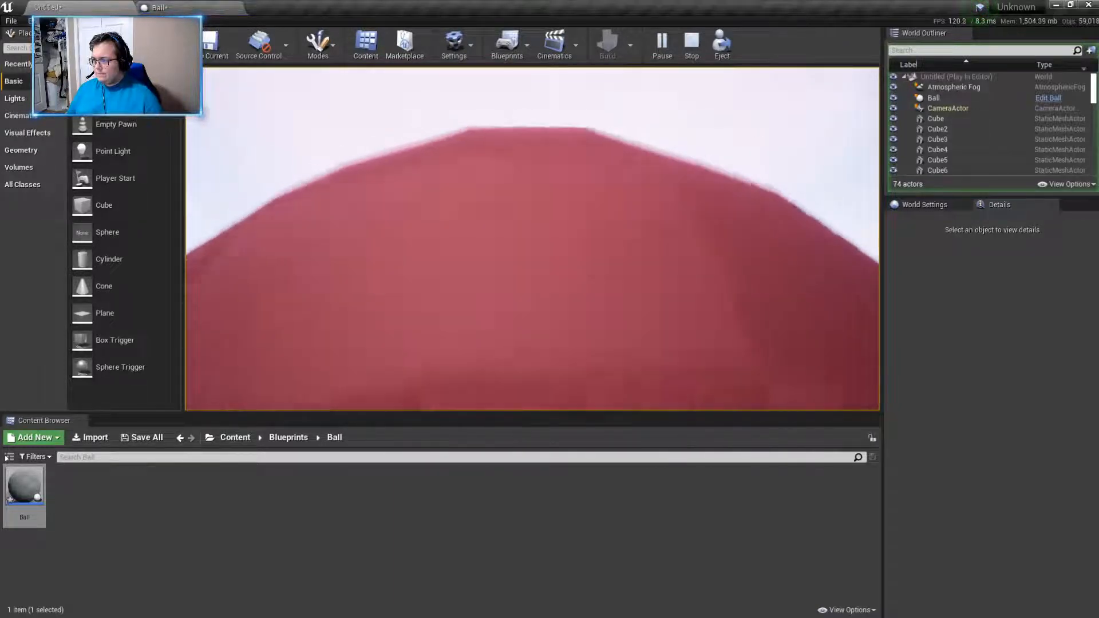
key("s")
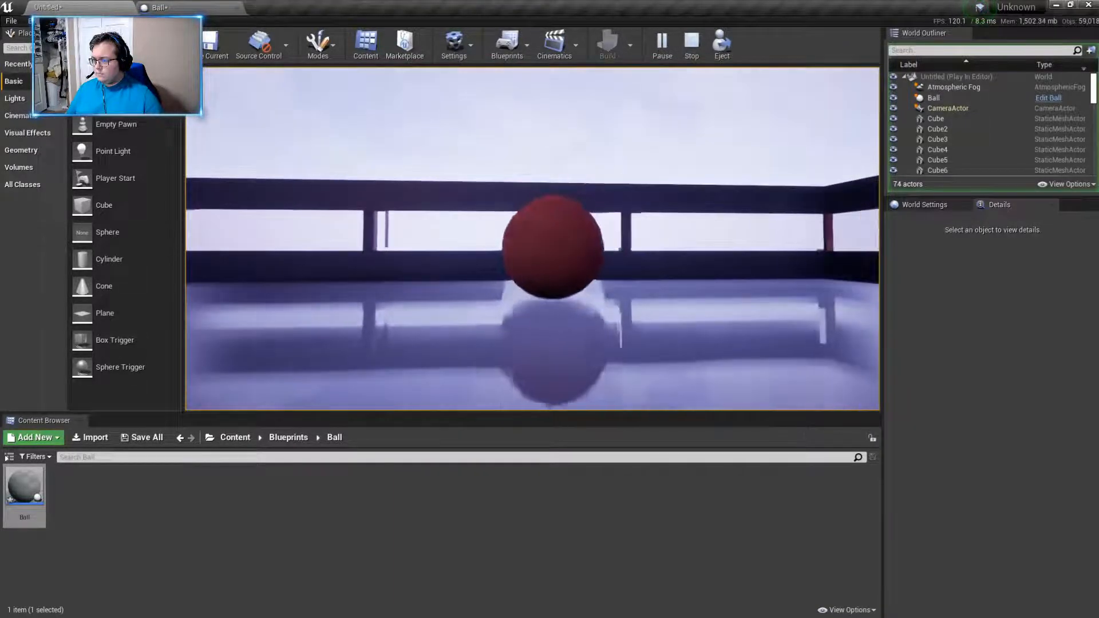
- Test pushing the full-size ball around the floor inside the building, and end the play session
key("w")
key("w")
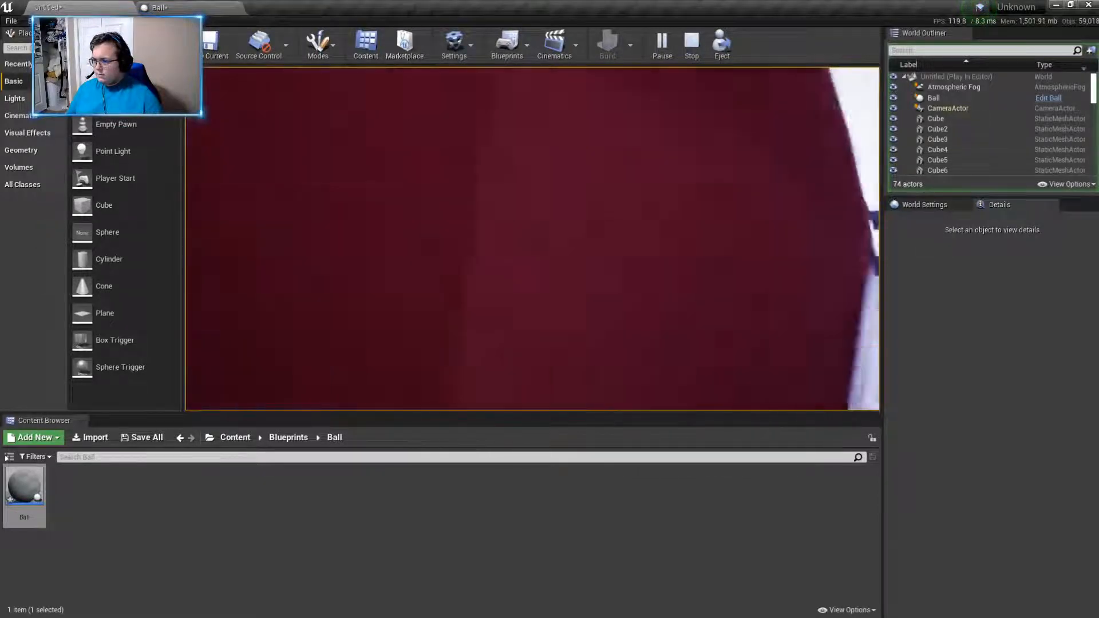
key("w")
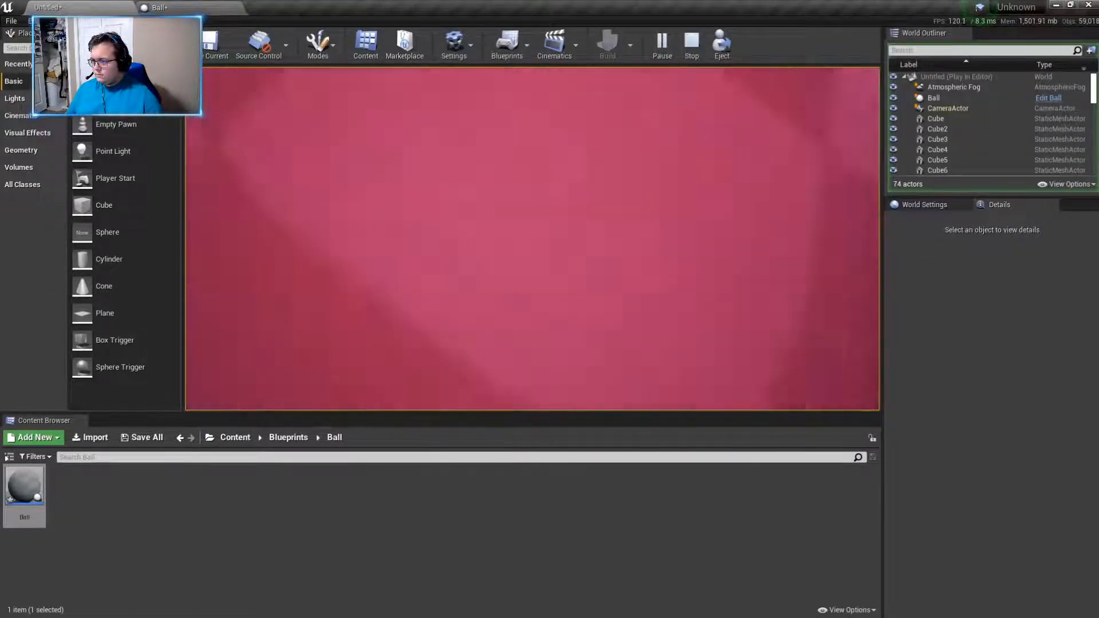
key("w")
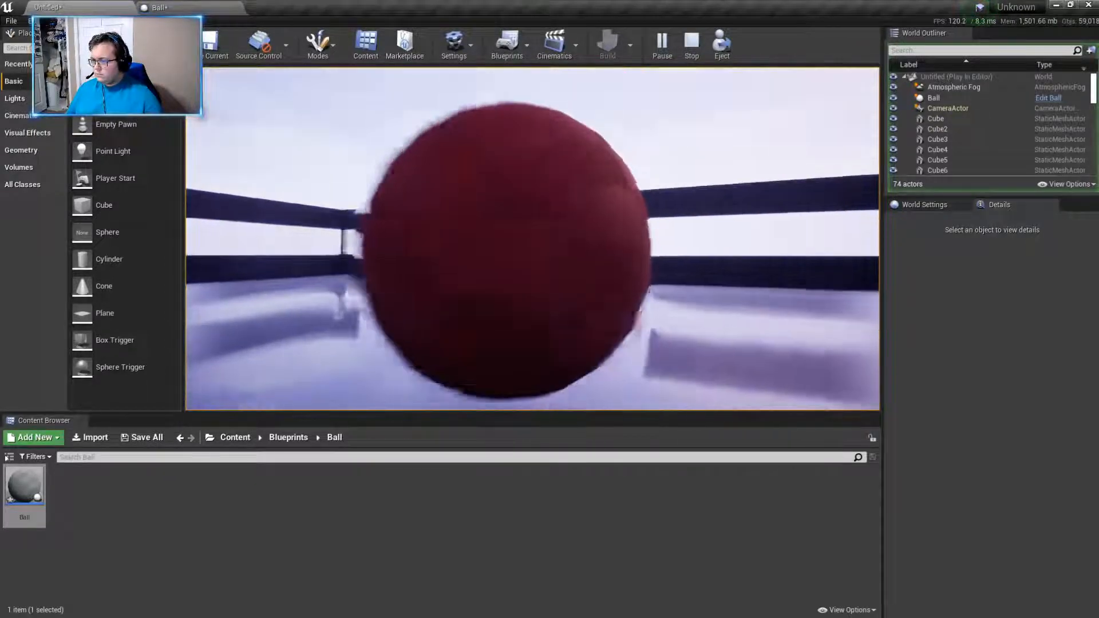
key("w")
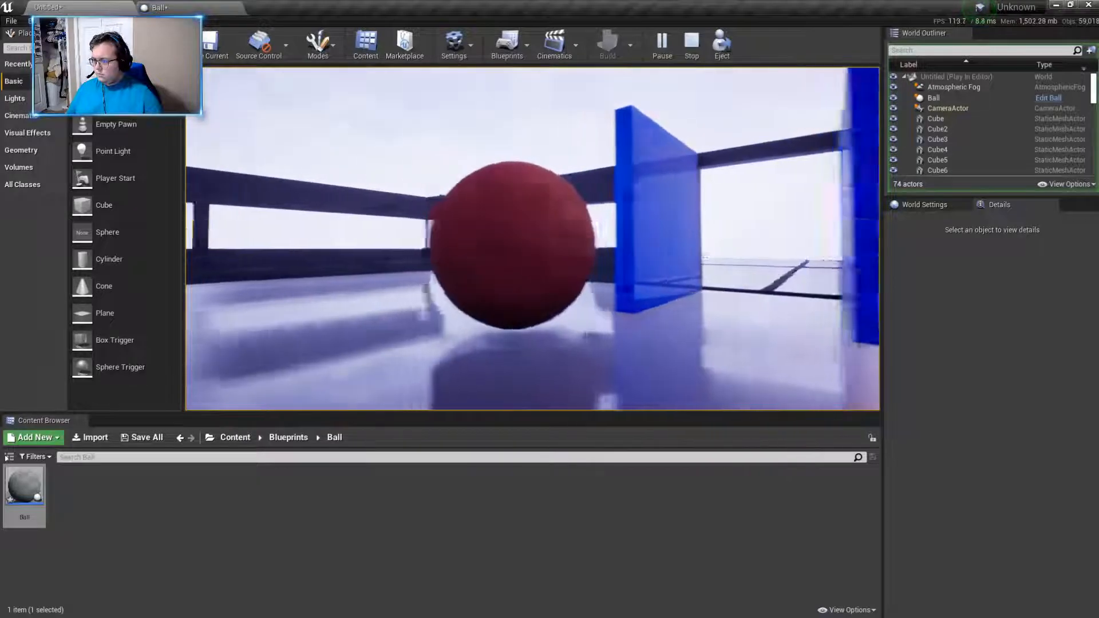
key("w")
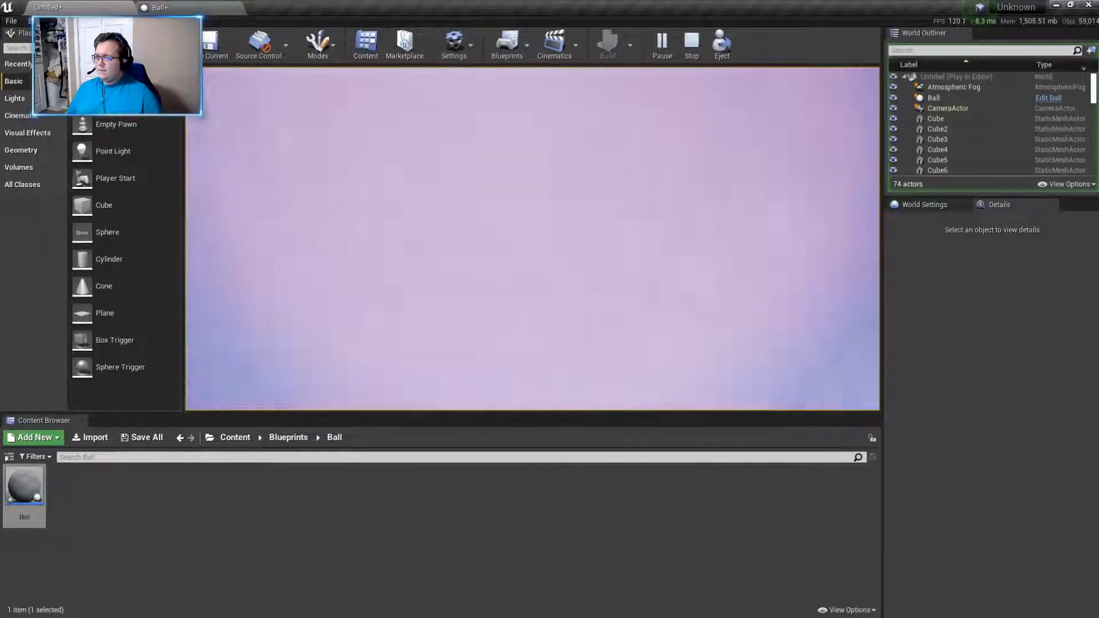
key("Escape")
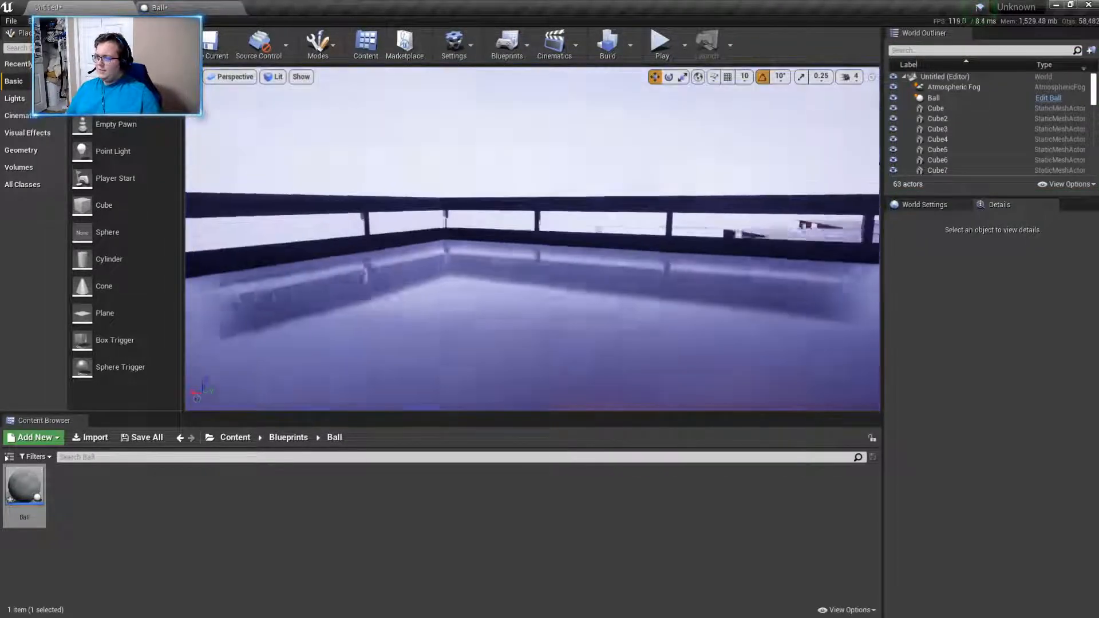
- Select the Ball actor above the floor, lock its scale proportions and set its scale to 0.25 on all axes
right_click_drag(573, 239, 664, 206)
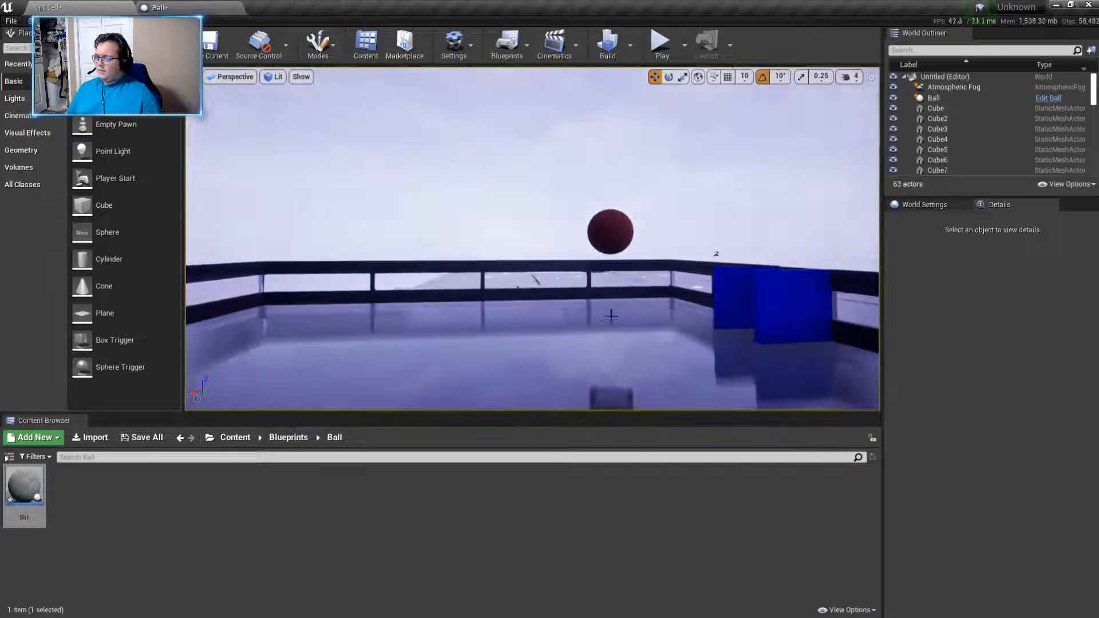
left_click(609, 230)
right_click_drag(608, 231, 653, 246)
key("w")
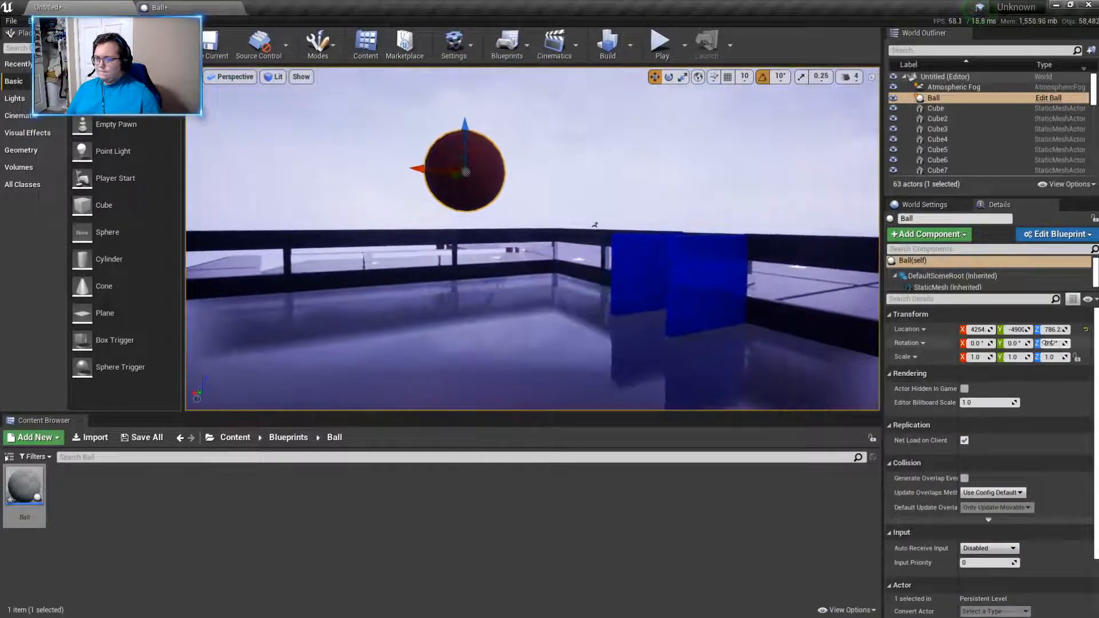
left_click(1077, 358)
left_click(976, 357)
type("0.25")
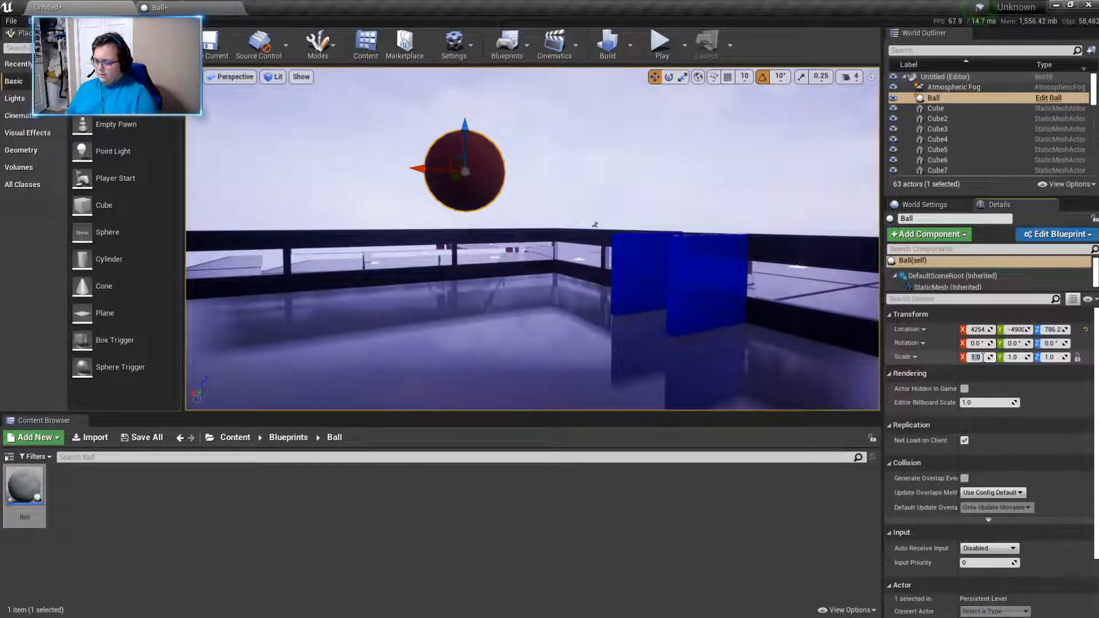
key("Return")
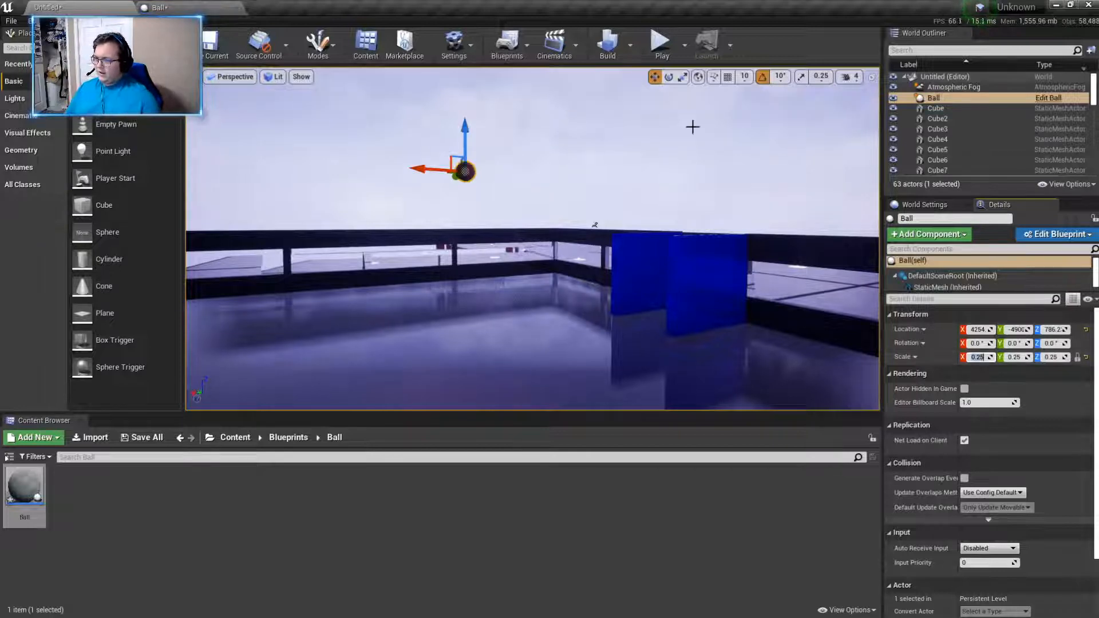
- Play the level, go into the building and test pushing the shrunken ball across the floor
left_click(661, 46)
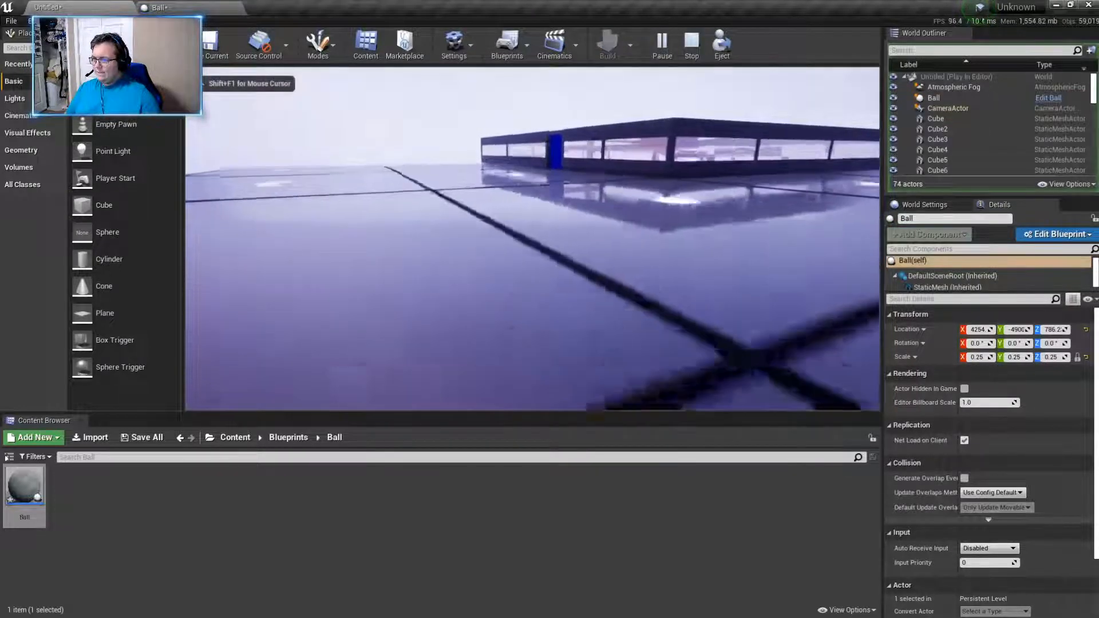
key("w")
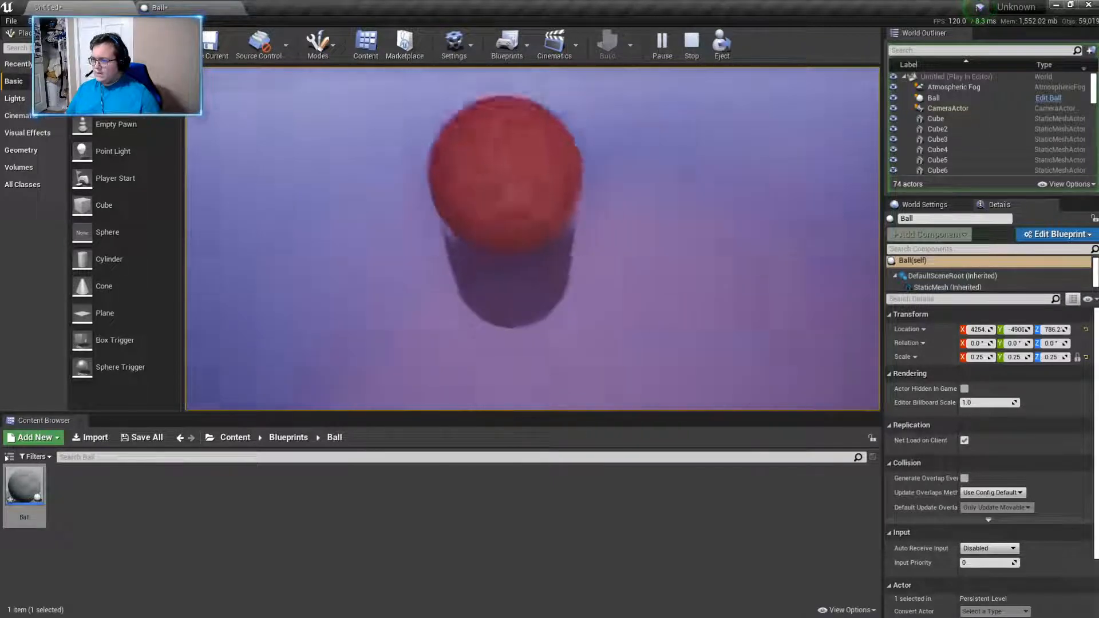
key("w")
key("w")
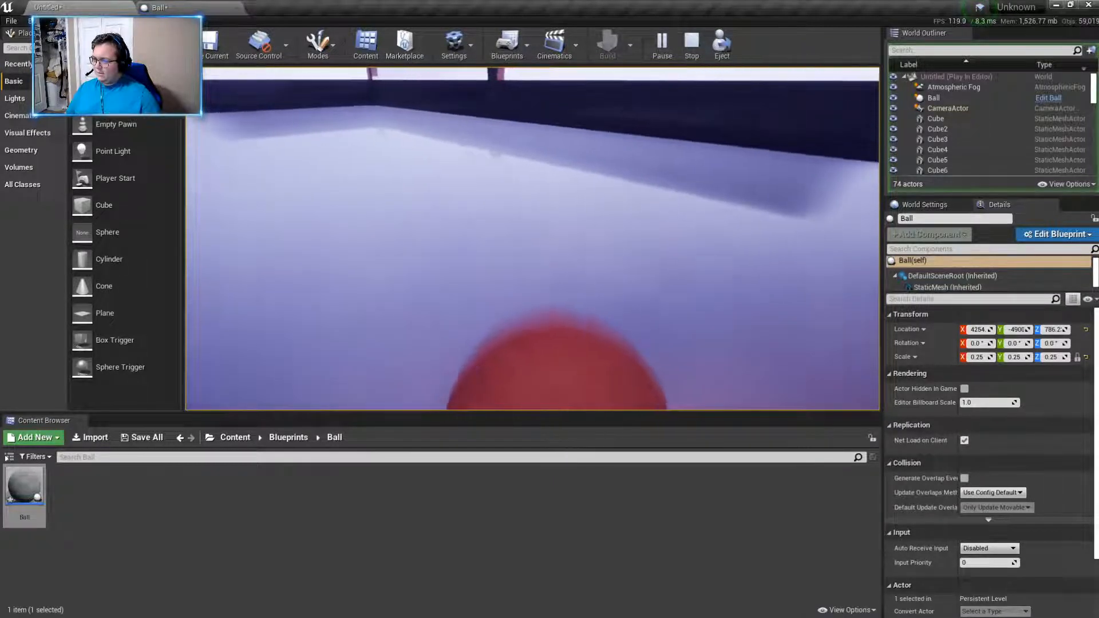
key("w")
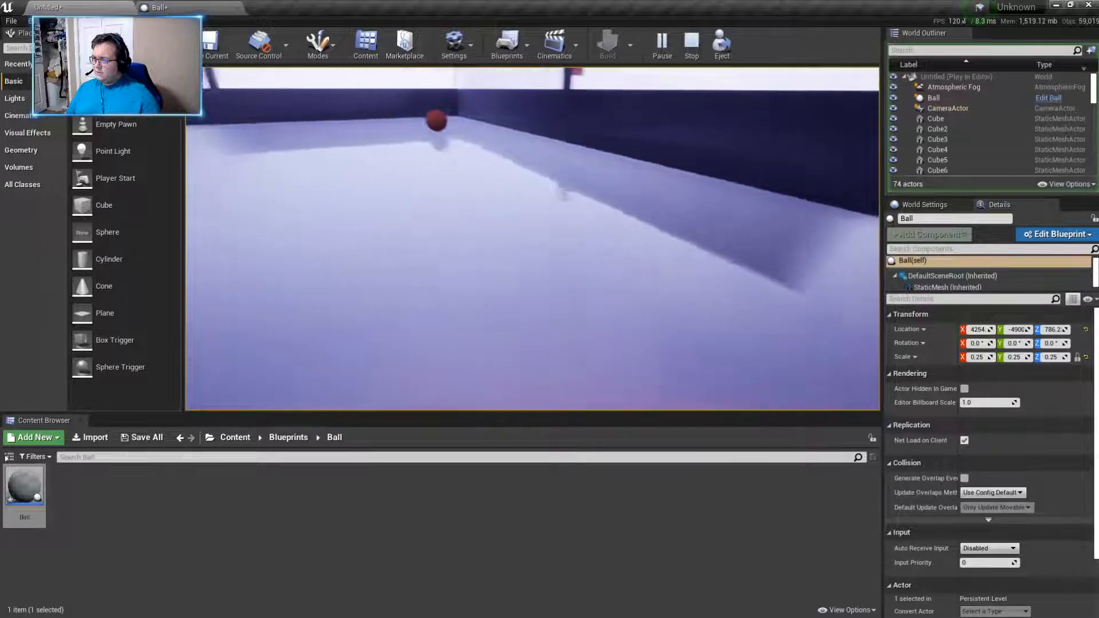
key("w")
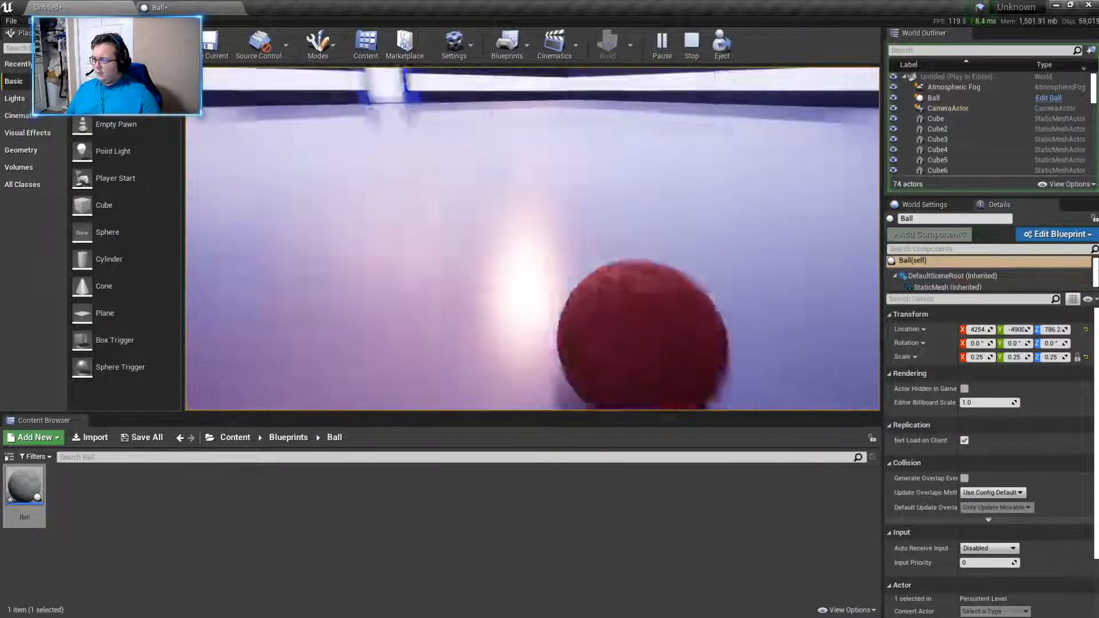
key("w")
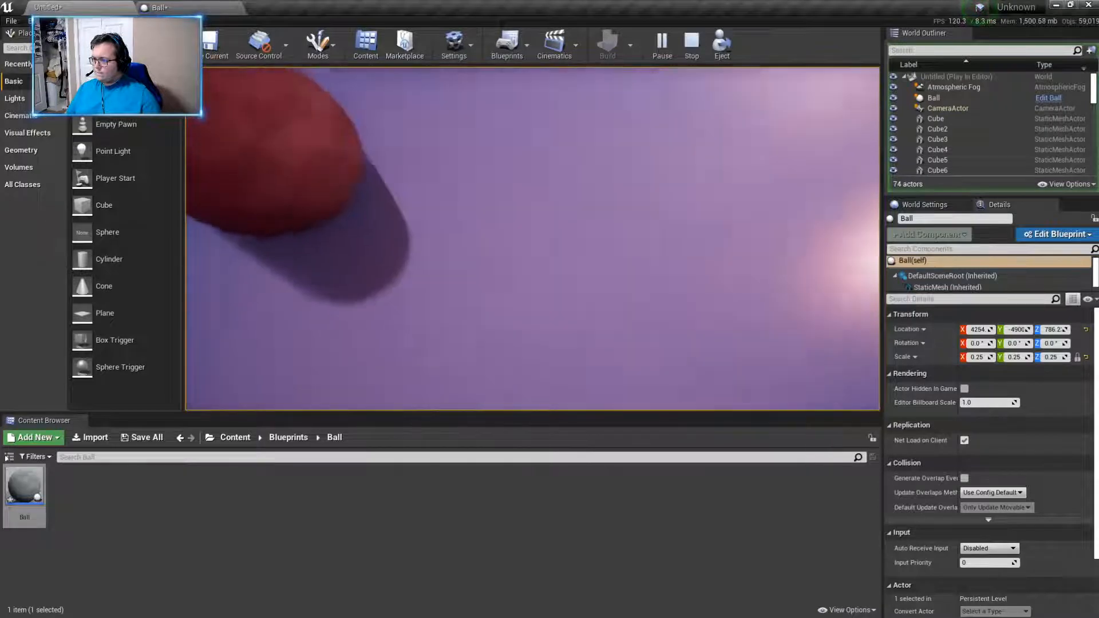
- Back away from the small ball, line it up with the entrance and push it towards the blue walls
key("s")
key("w")
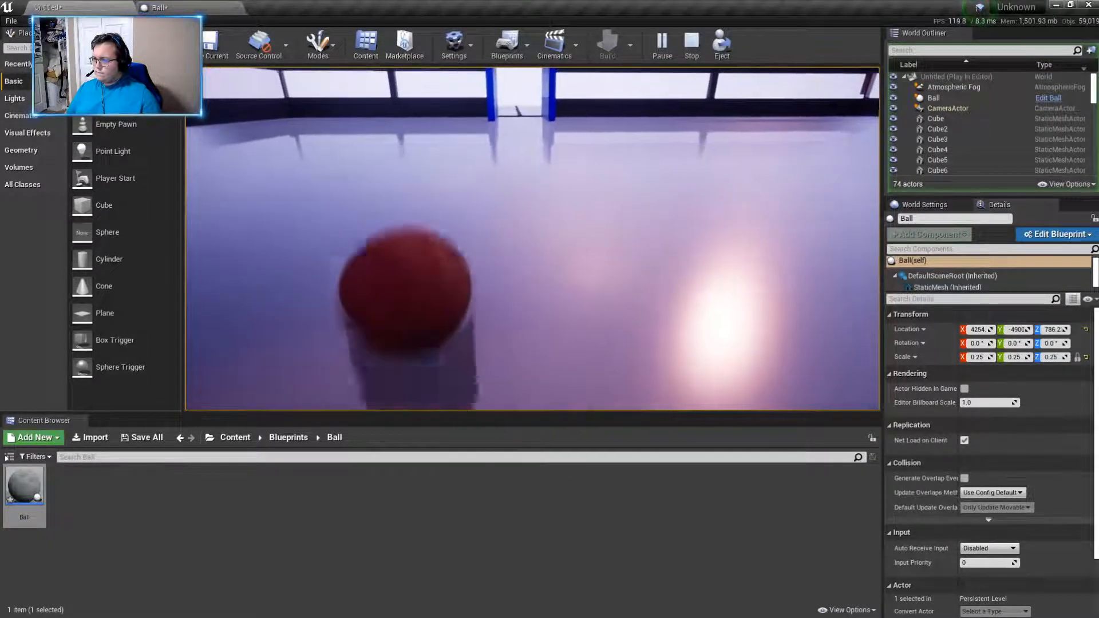
key("w")
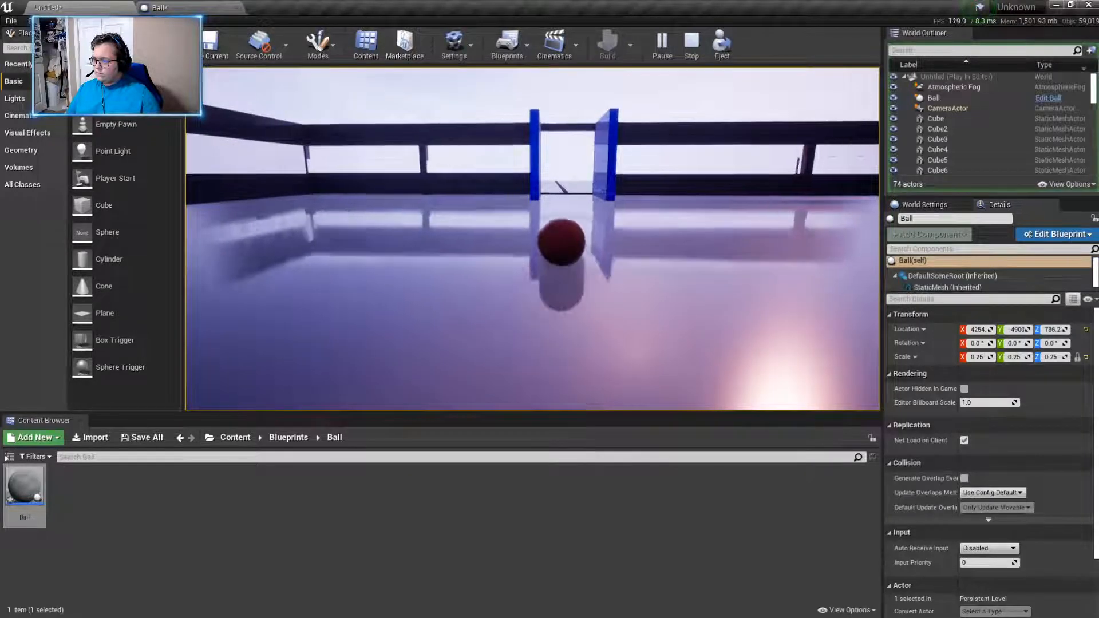
key("w")
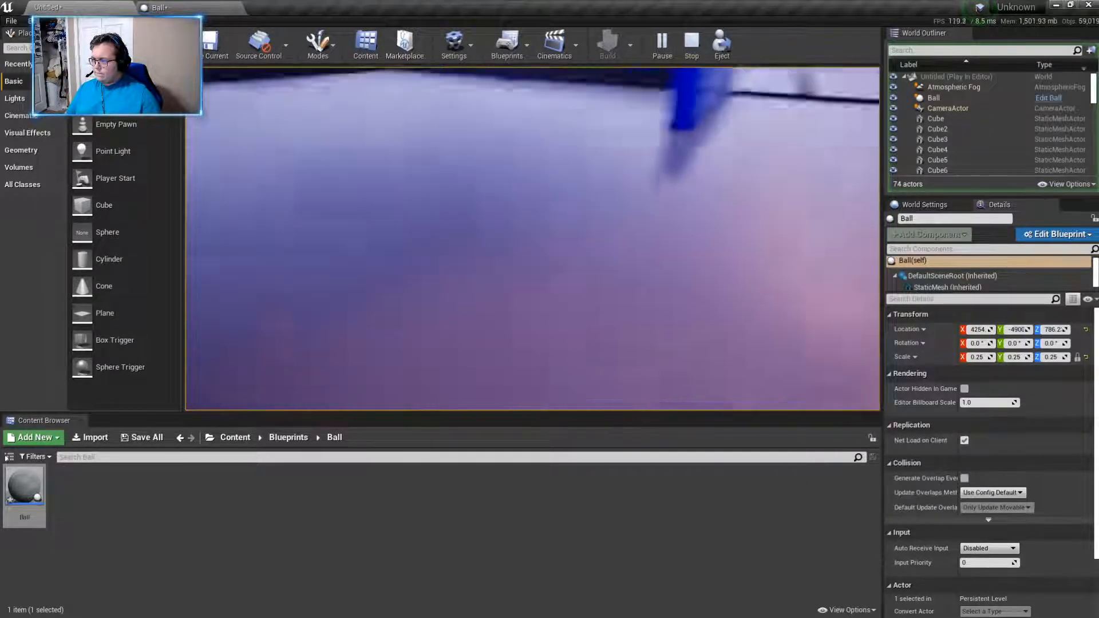
key("w")
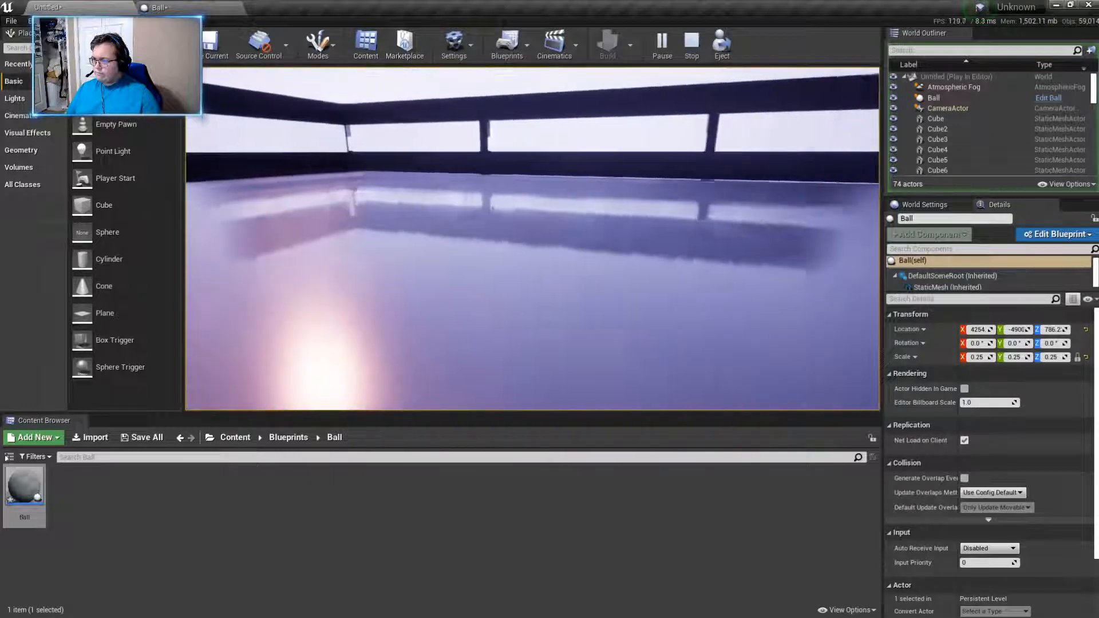
key("w")
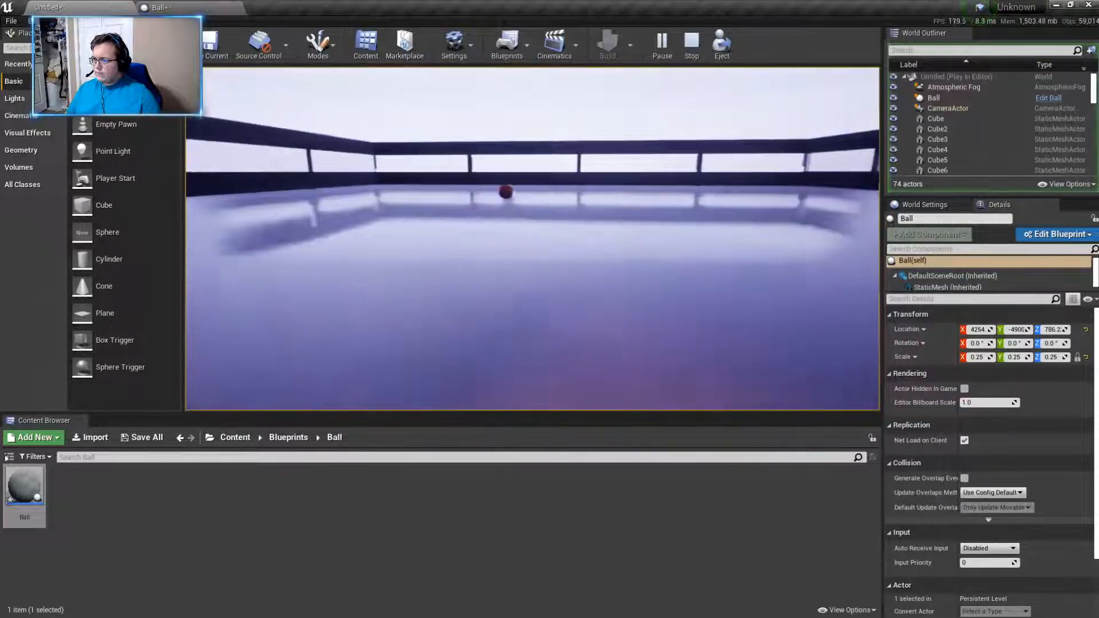
- Try again to roll the small ball towards the gap between the blue walls, and end the play session
key("w")
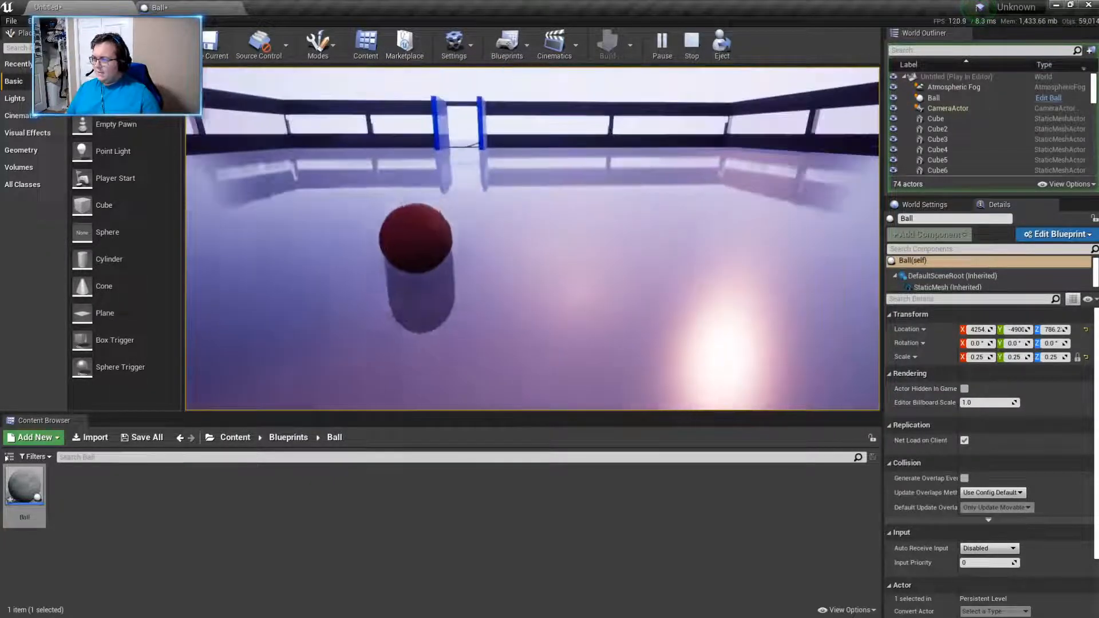
key("w")
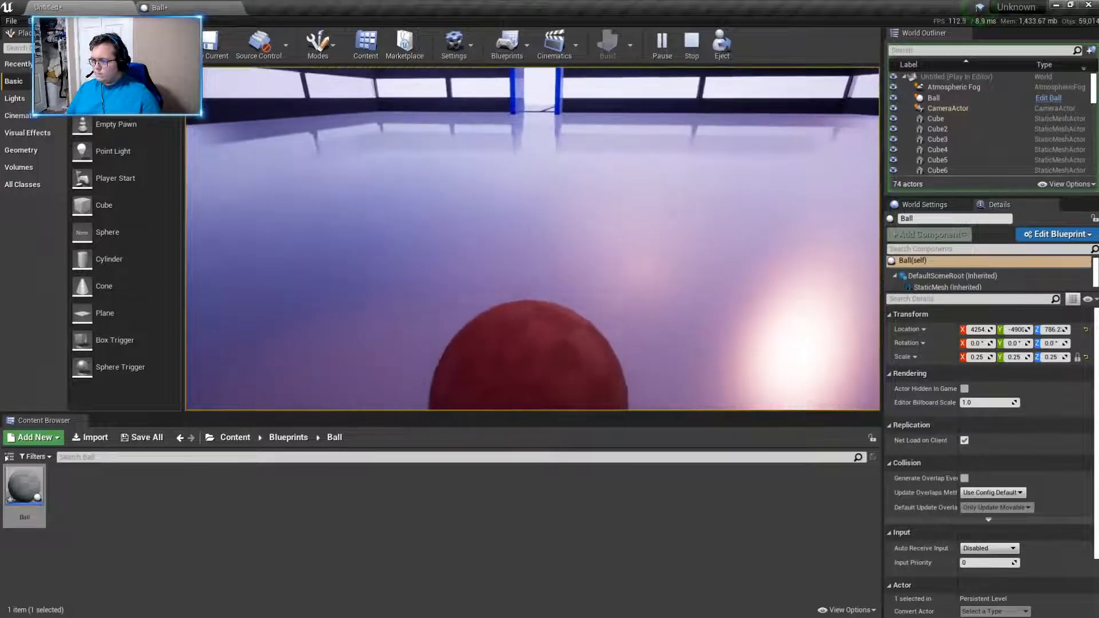
key("w")
key("w")
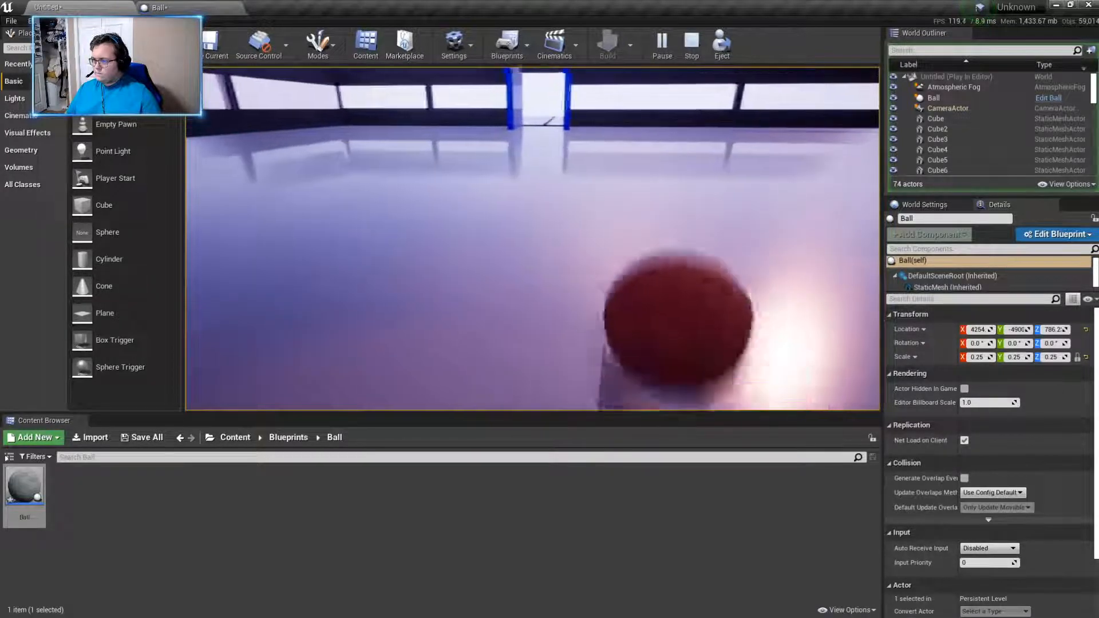
key("d")
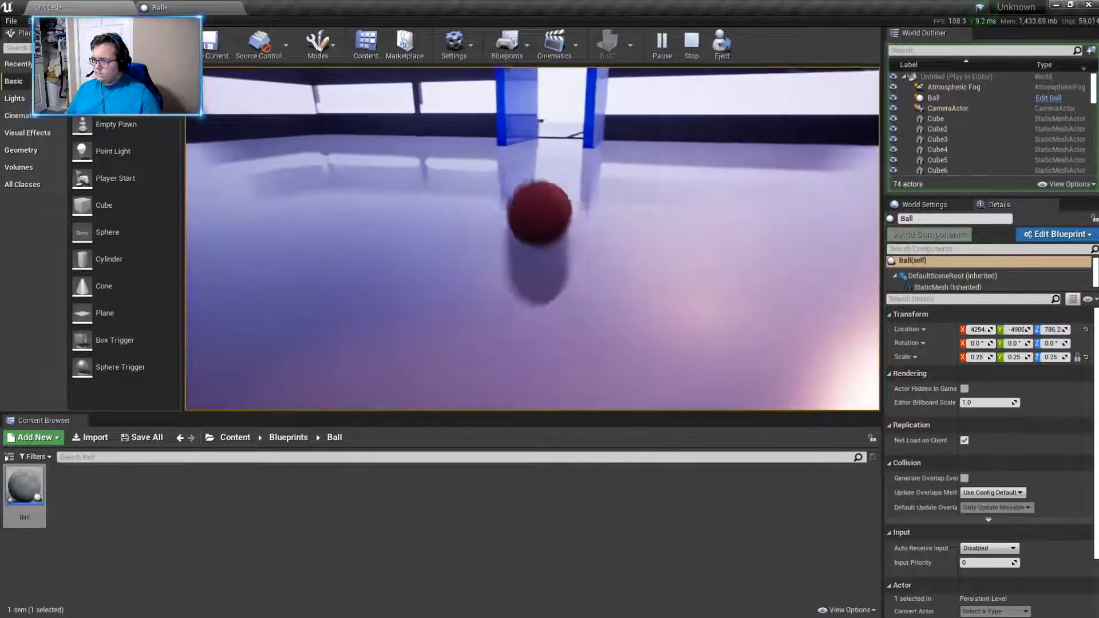
key("w")
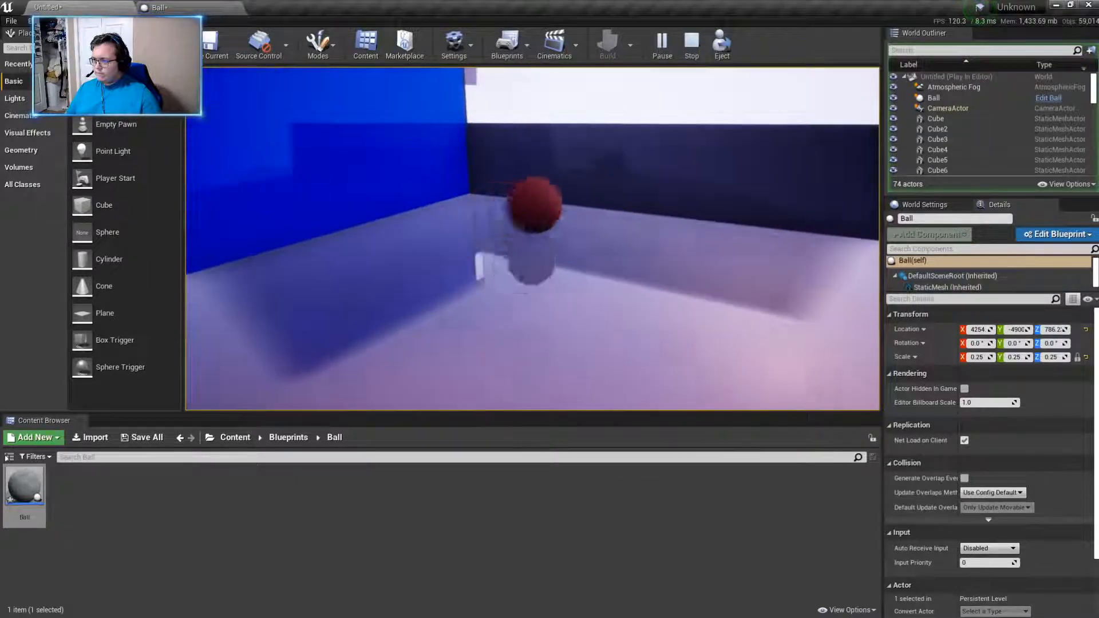
key("w")
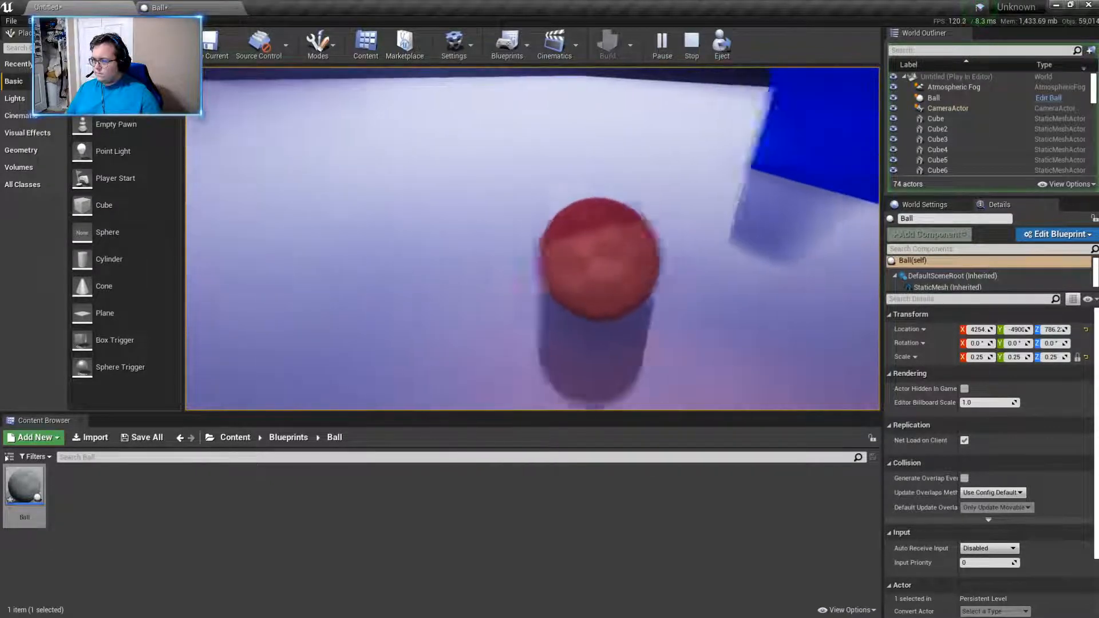
key("w")
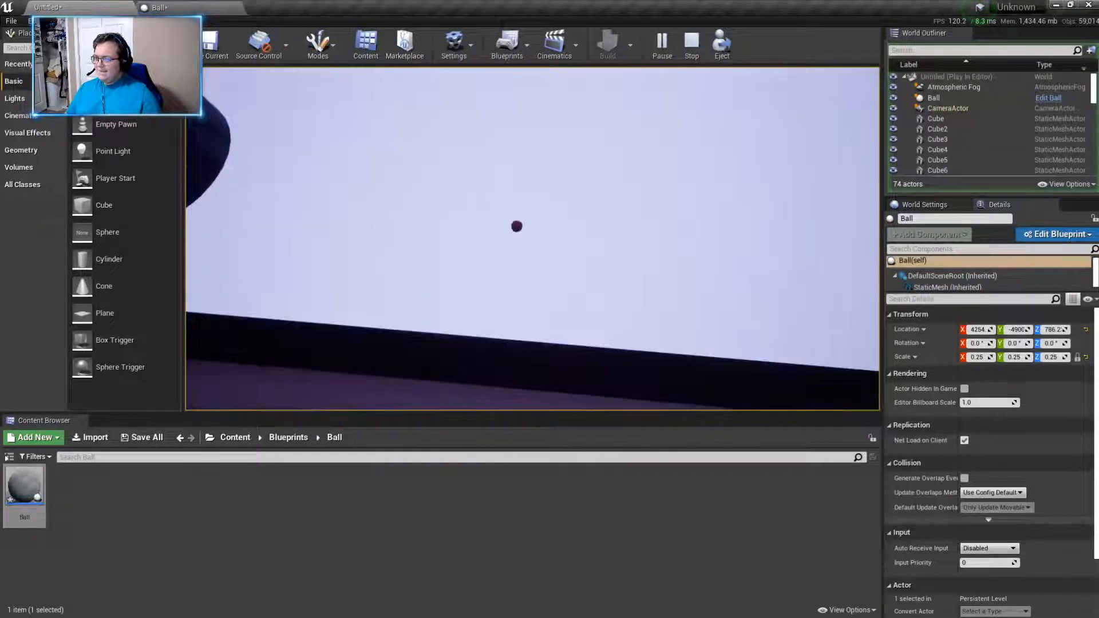
key("Escape")
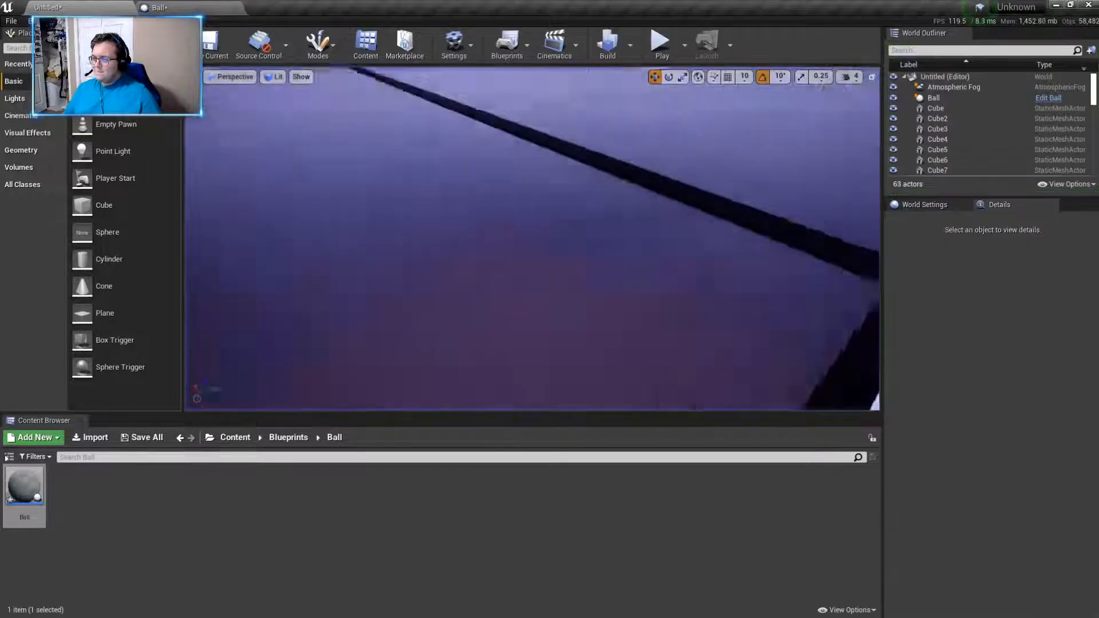
key("w")
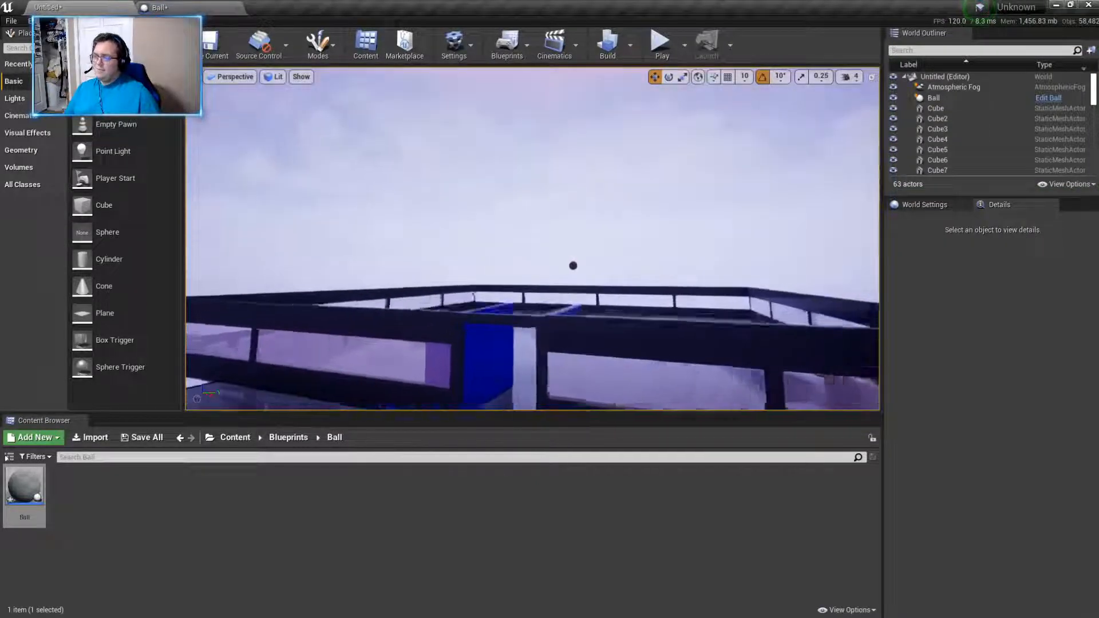
- Select the Ball actor floating above the building floor and delete it from the level
key("w")
right_click_drag(604, 244, 609, 297)
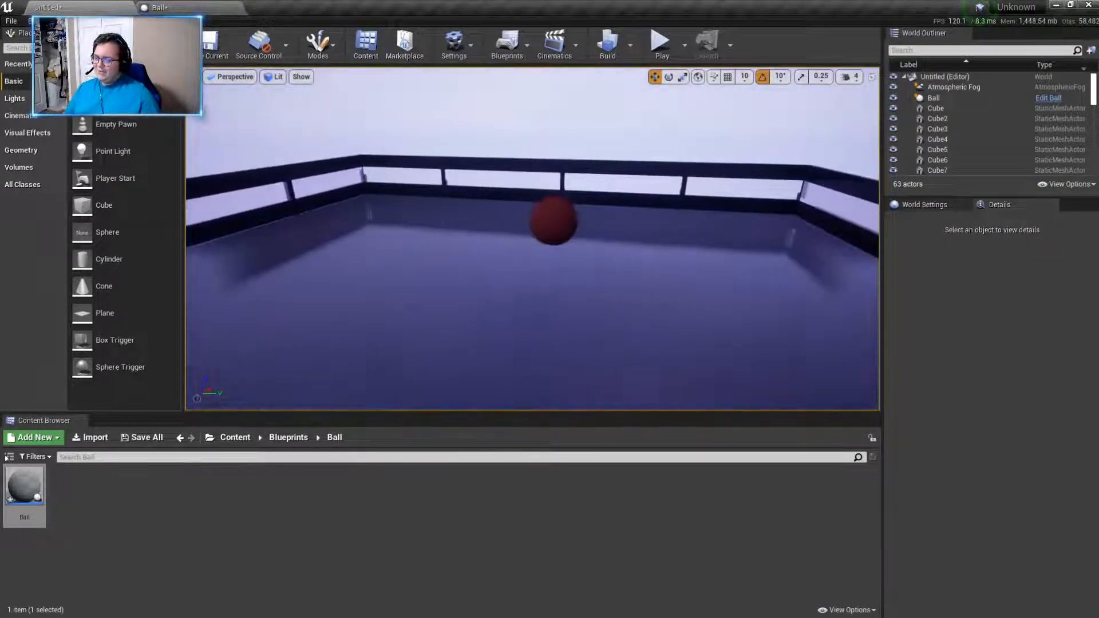
left_click(555, 234)
key("f")
key("s")
right_click_drag(760, 303, 692, 312)
key("Delete")
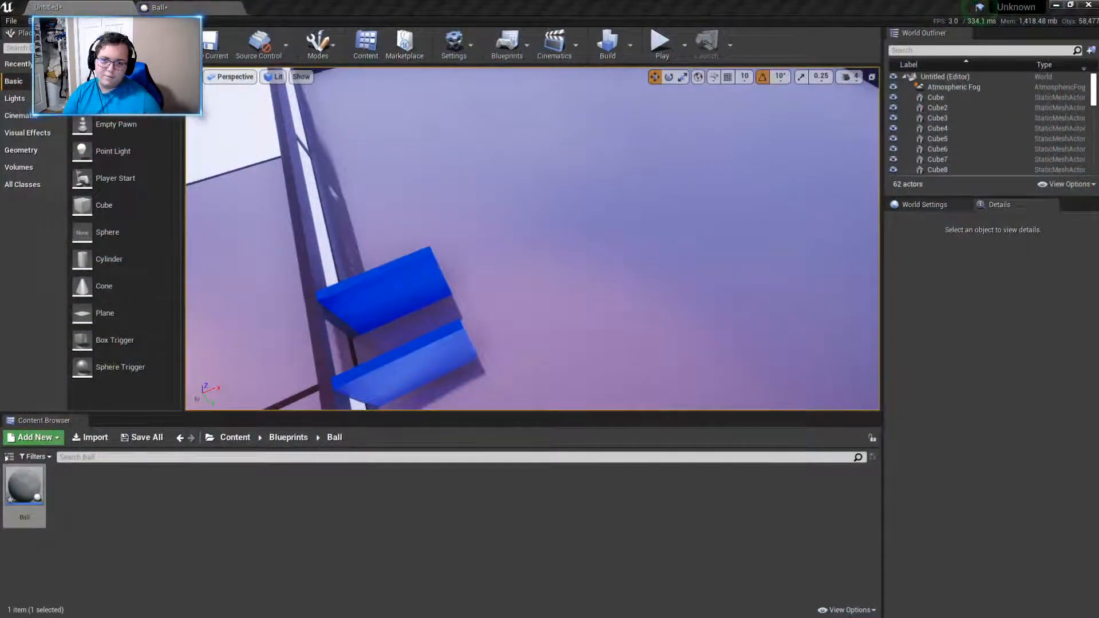
key("super+d")
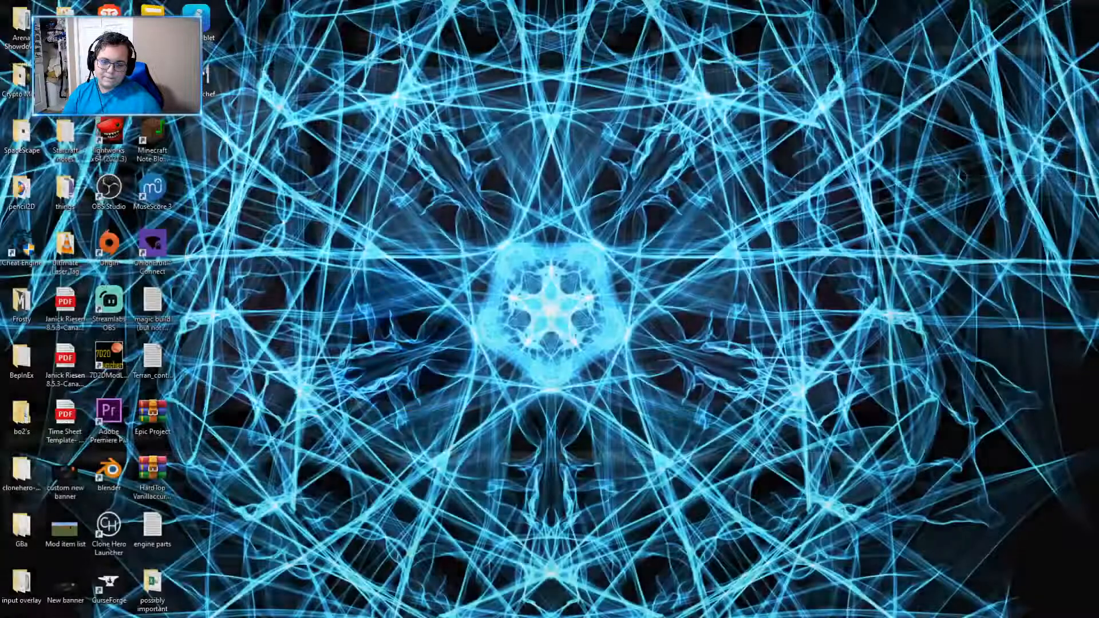
key("super+d")
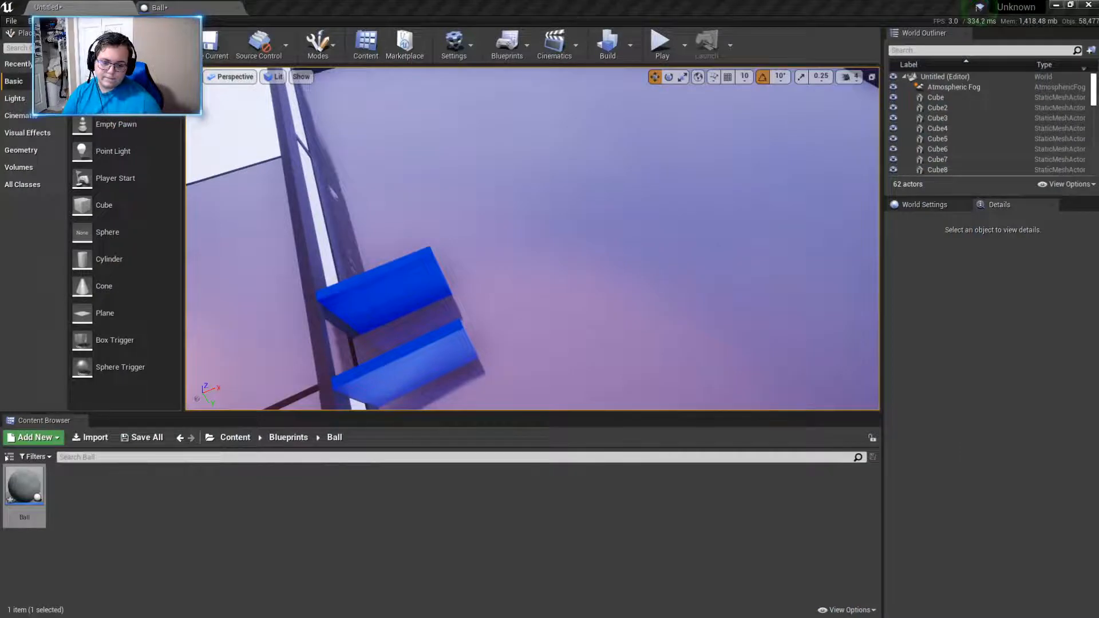
left_click(685, 255)
right_click_drag(685, 256, 761, 166)
left_click(805, 128)
right_click_drag(804, 128, 836, 155)
left_click(289, 437)
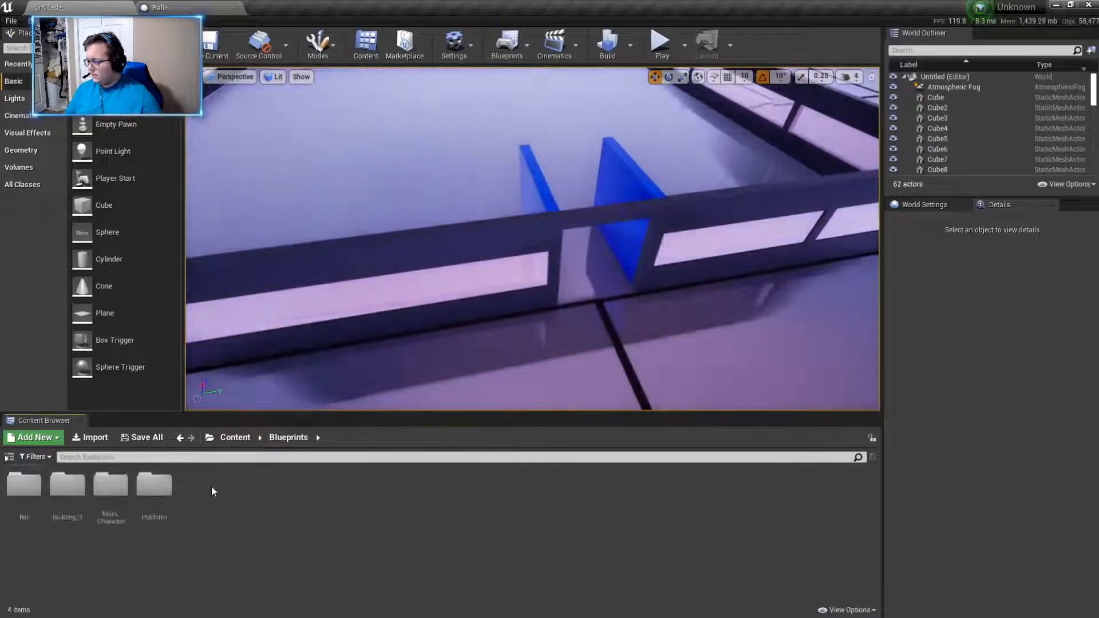
right_click(210, 526)
mouse_move(275, 520)
left_click(403, 527)
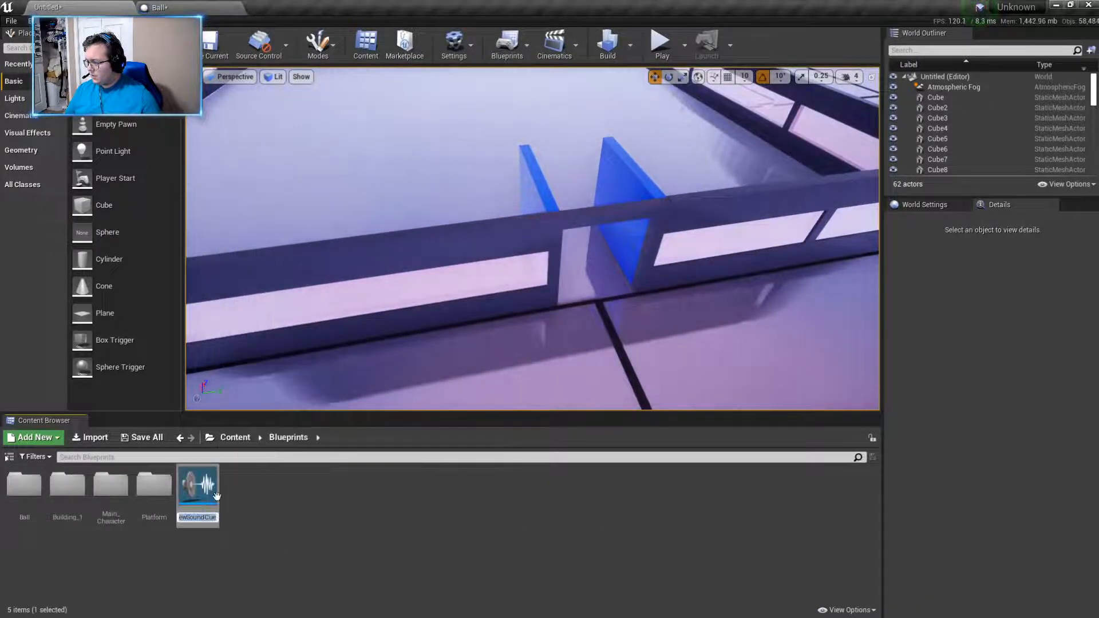
key("BackSpace")
left_click(198, 493)
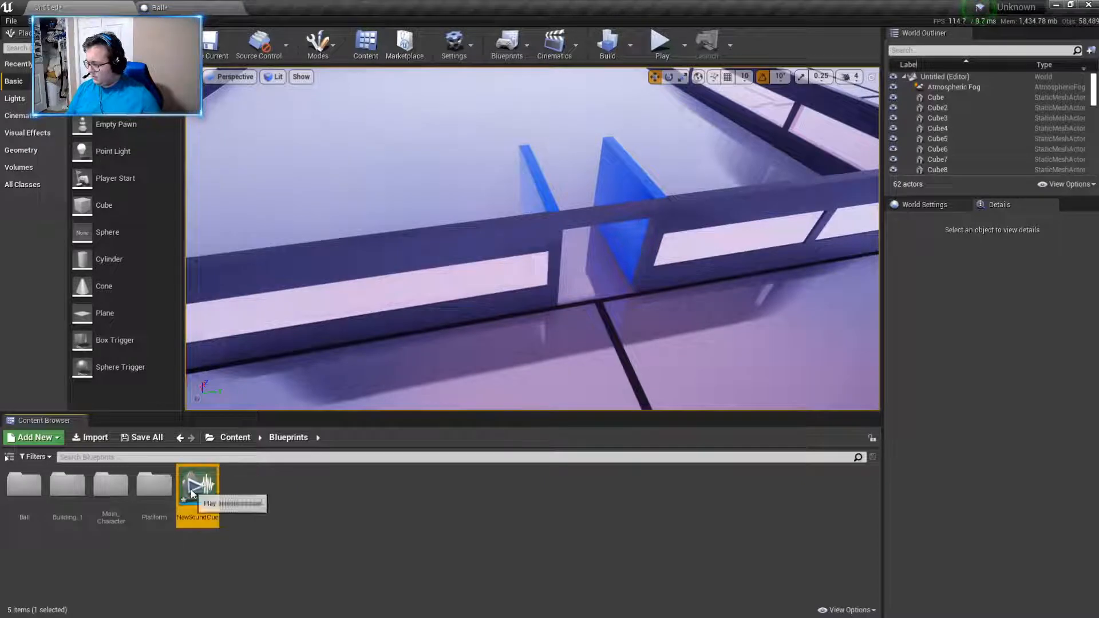
right_click(192, 493)
left_click(240, 289)
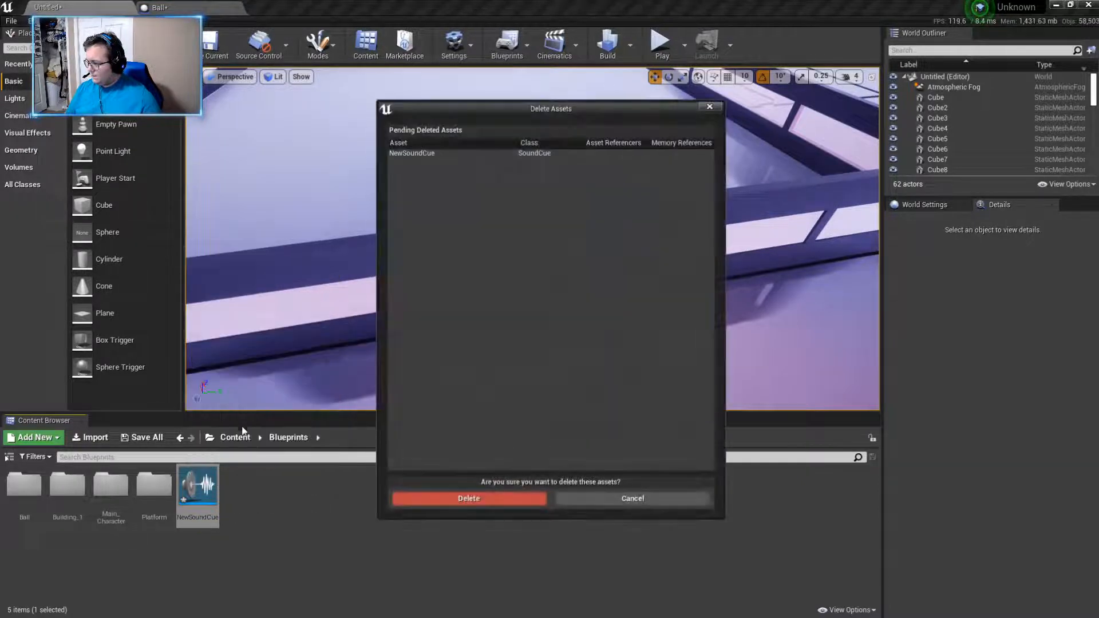
left_click(467, 498)
- Create a new material named Plastic in the materials folder
left_click(235, 436)
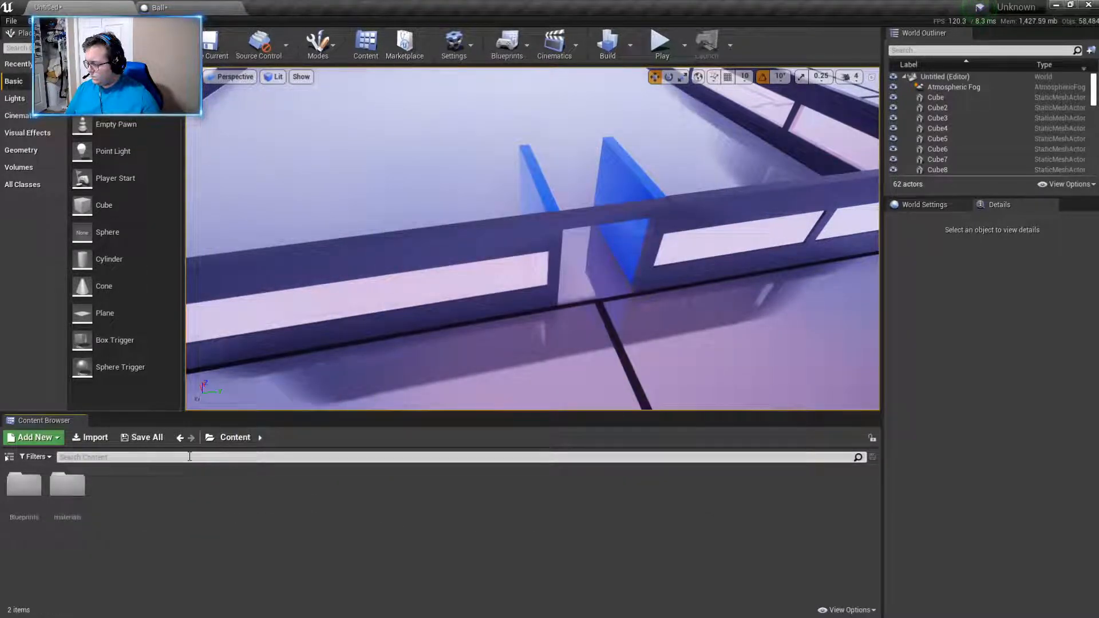
double_click(67, 485)
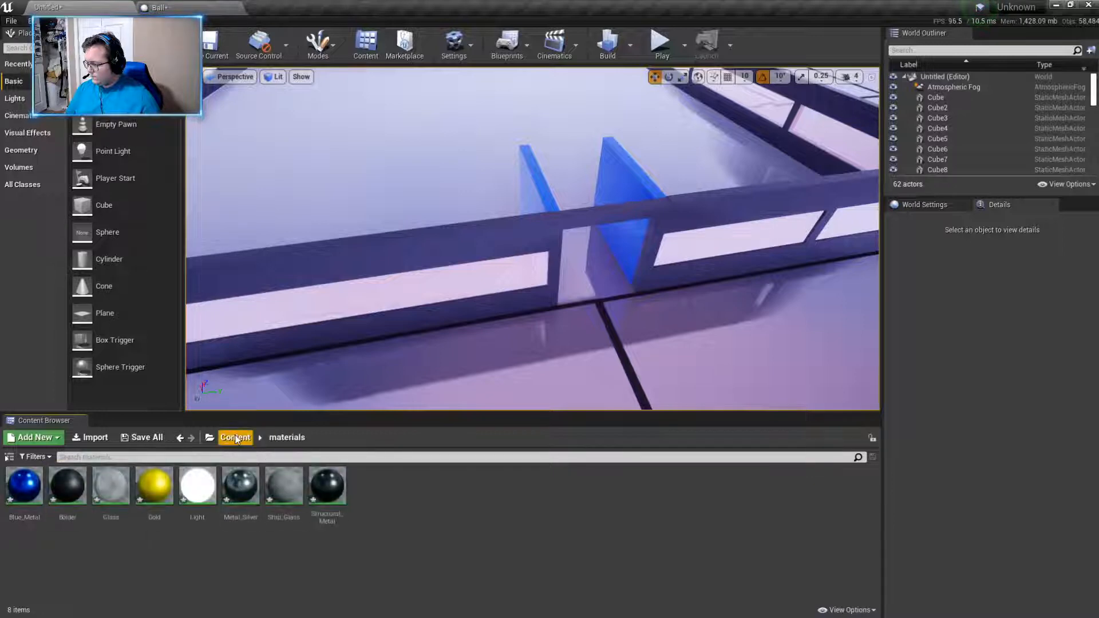
left_click(235, 438)
double_click(67, 485)
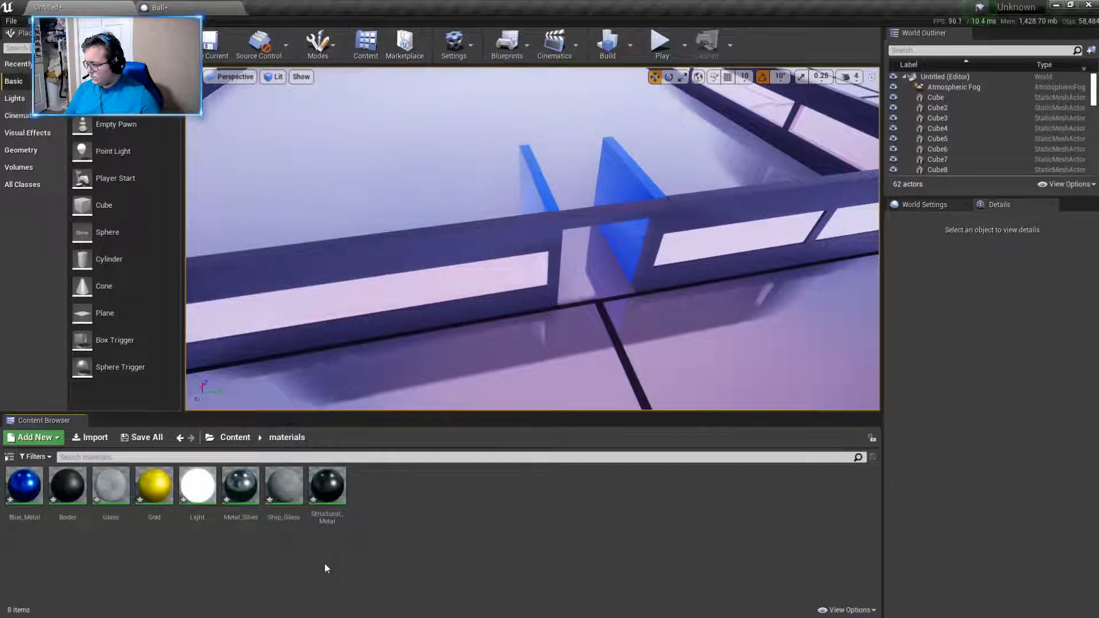
right_click(325, 563)
right_click(524, 521)
left_click(572, 291)
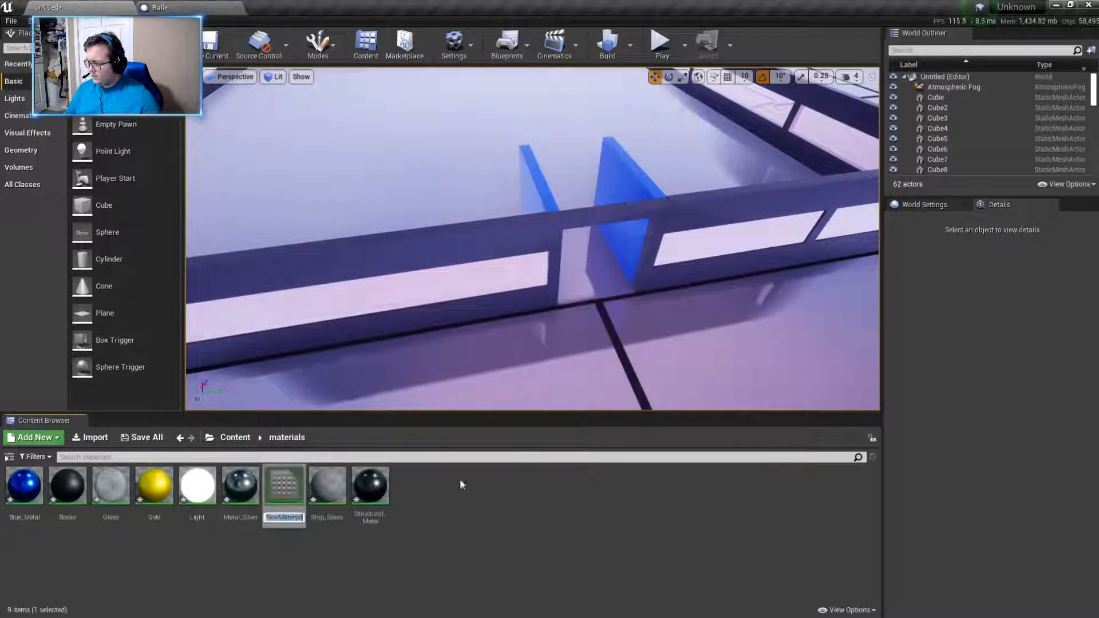
key("BackSpace")
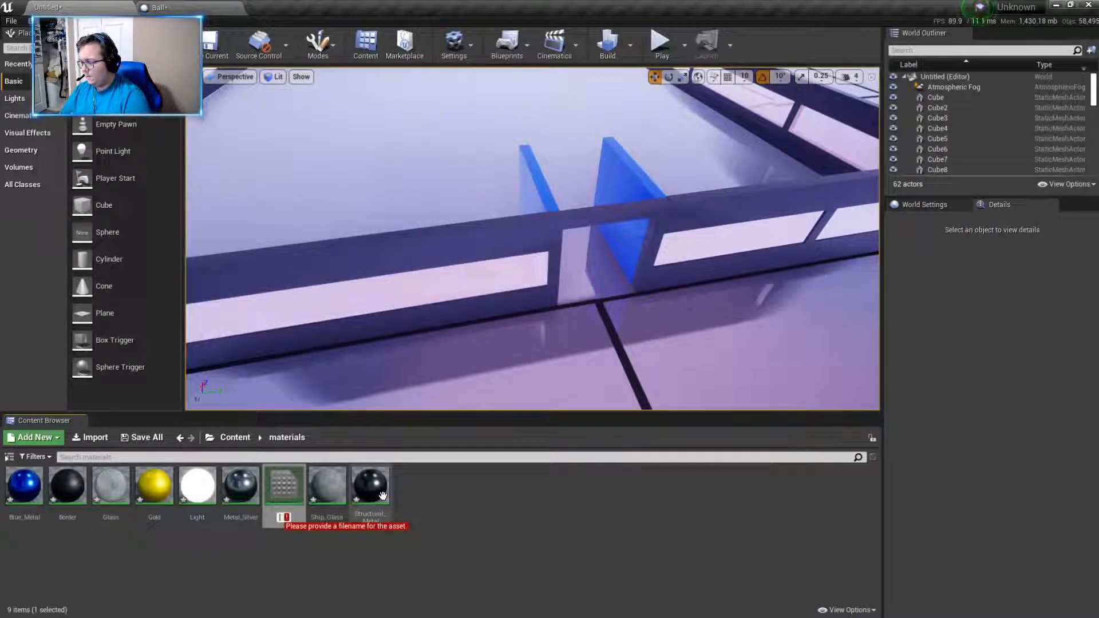
type("Plastic")
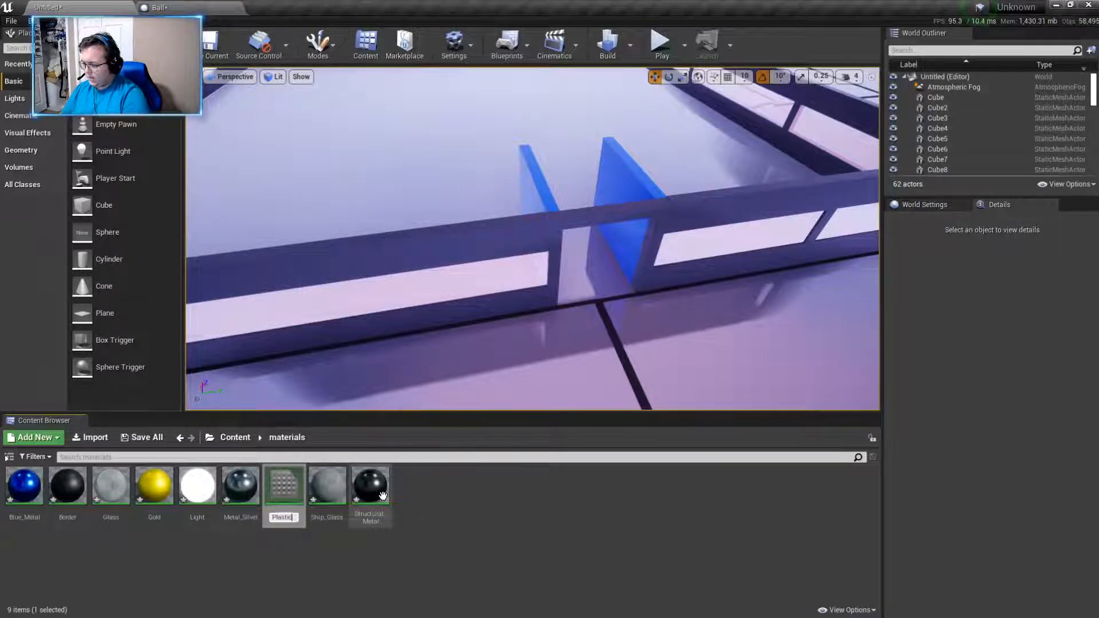
key("Return")
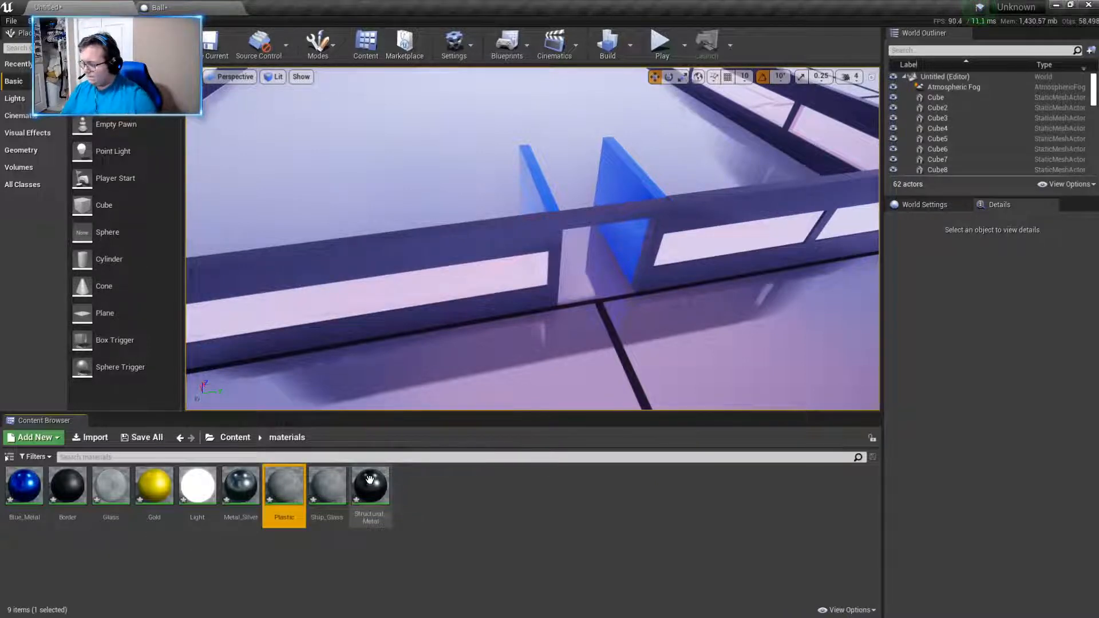
- Open the Plastic material and add a Constant3Vector node connected to its Base Color input
double_click(284, 486)
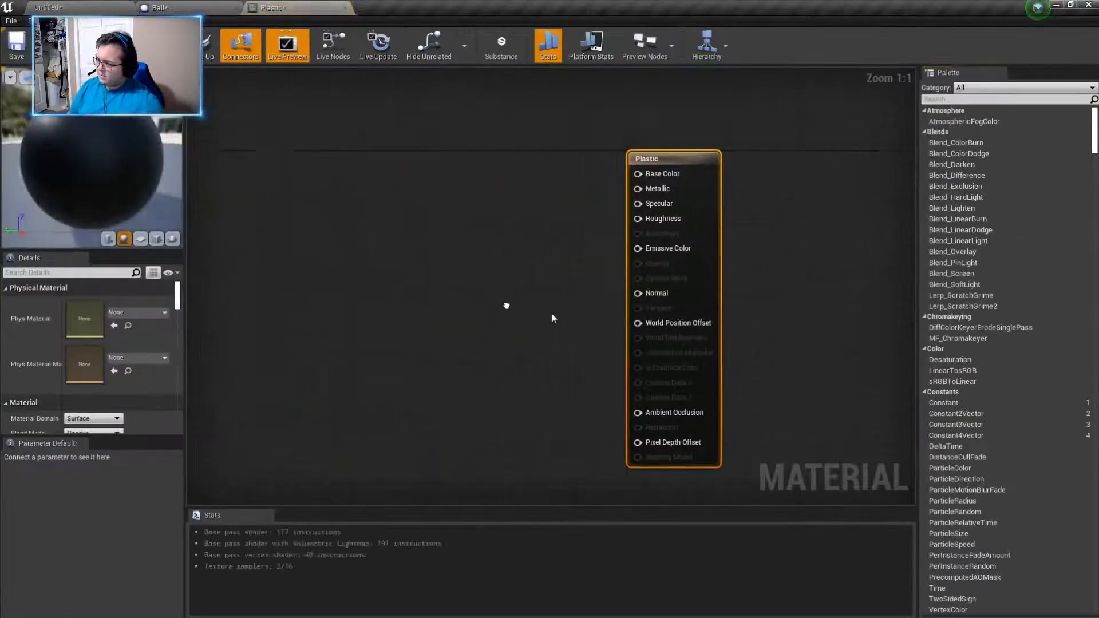
right_click_drag(506, 305, 547, 302)
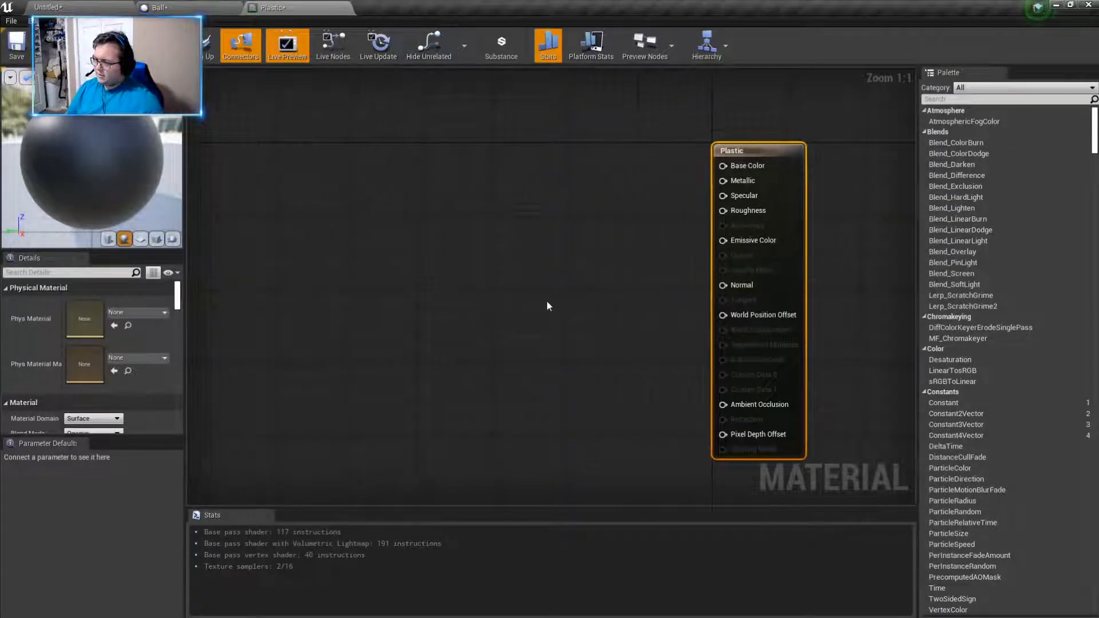
left_click_drag(723, 166, 598, 173)
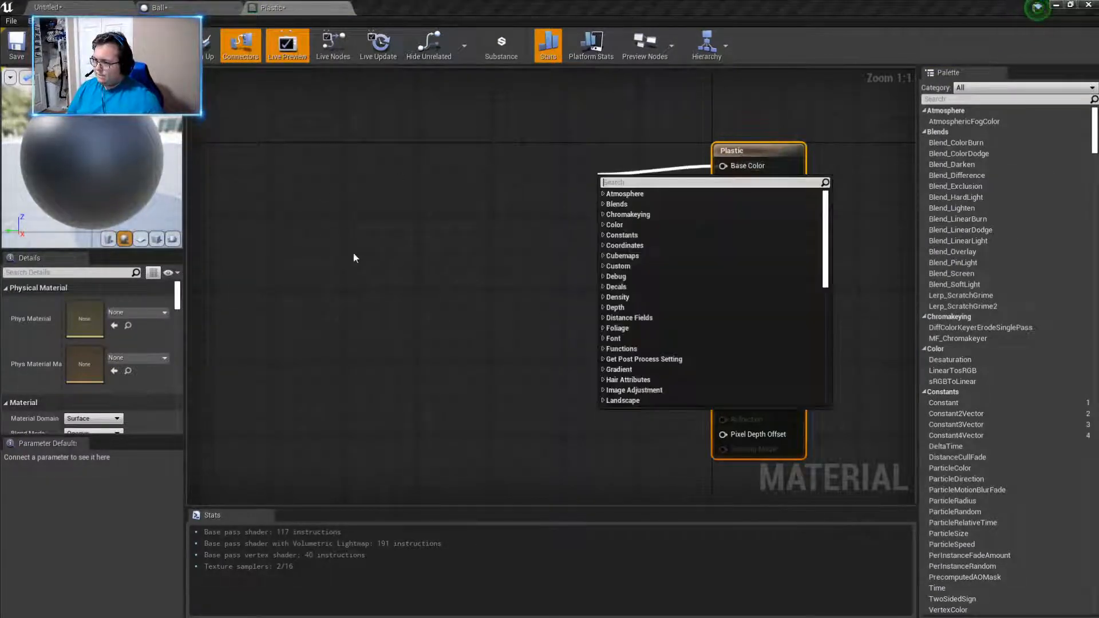
type("constal")
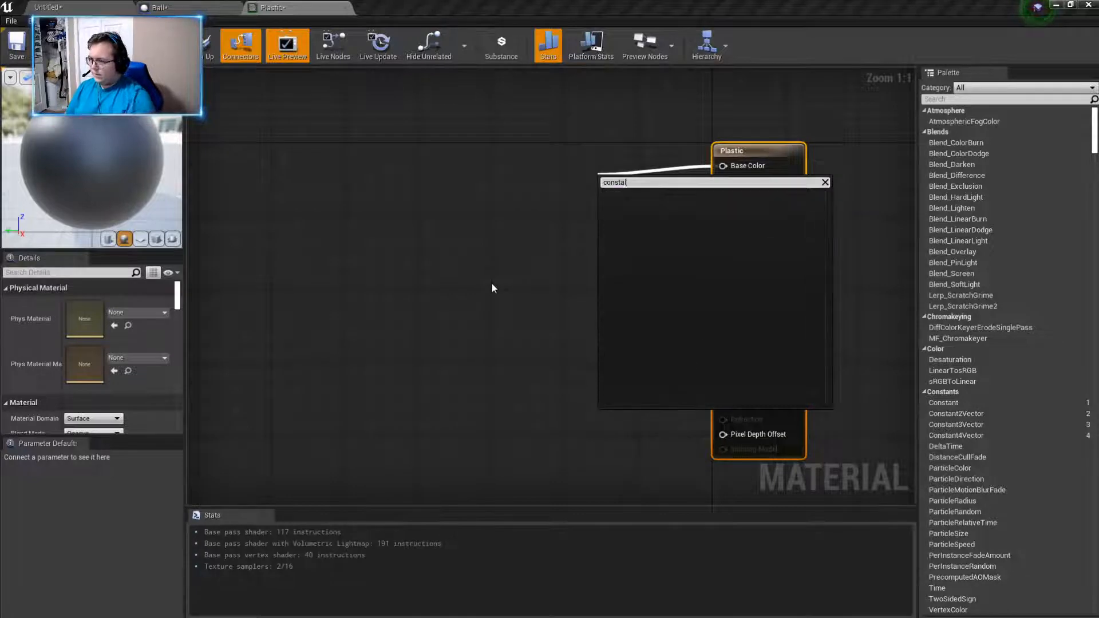
key("BackSpace")
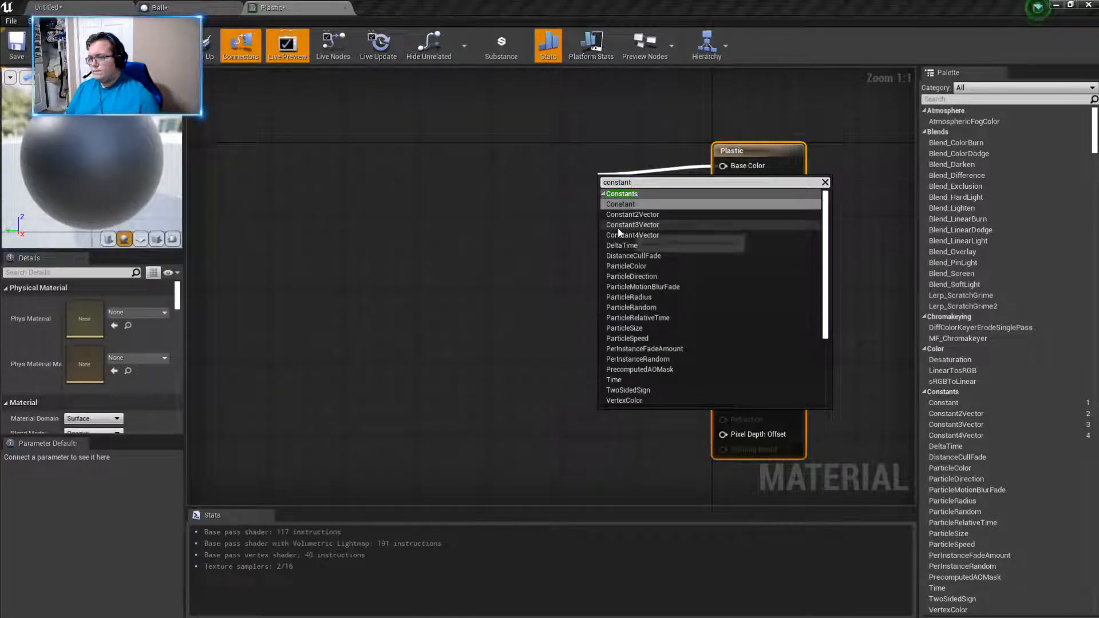
left_click(632, 224)
left_click_drag(612, 187, 378, 147)
- Set the Constant3Vector colour to a light grey of about 0.38 per channel, line the node up with Base Color and inspect the preview sphere
double_click(424, 177)
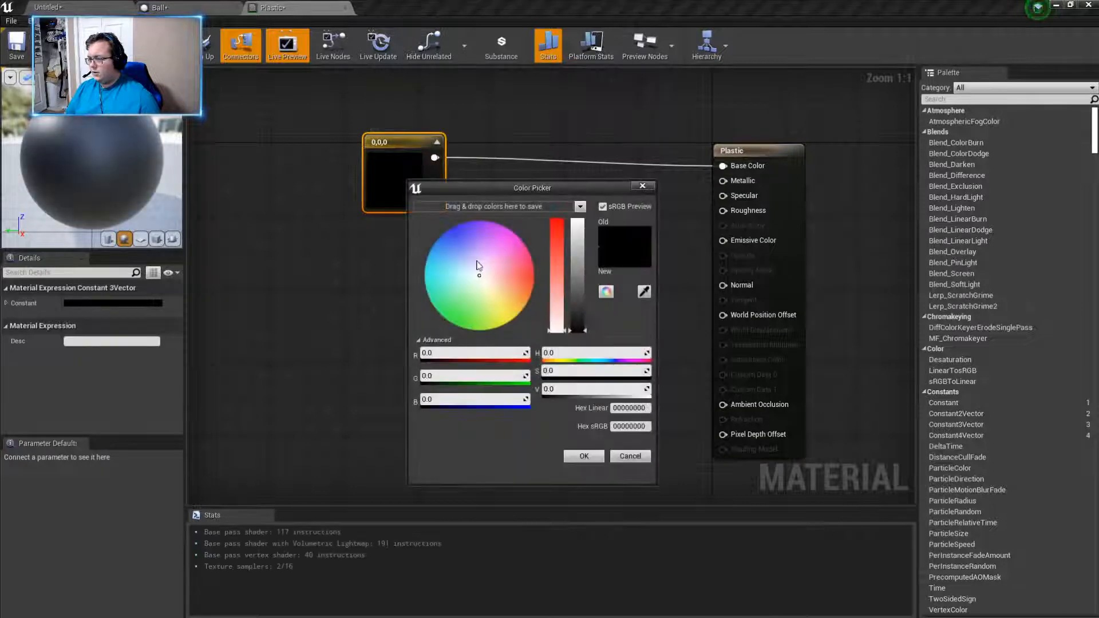
left_click_drag(578, 309, 569, 289)
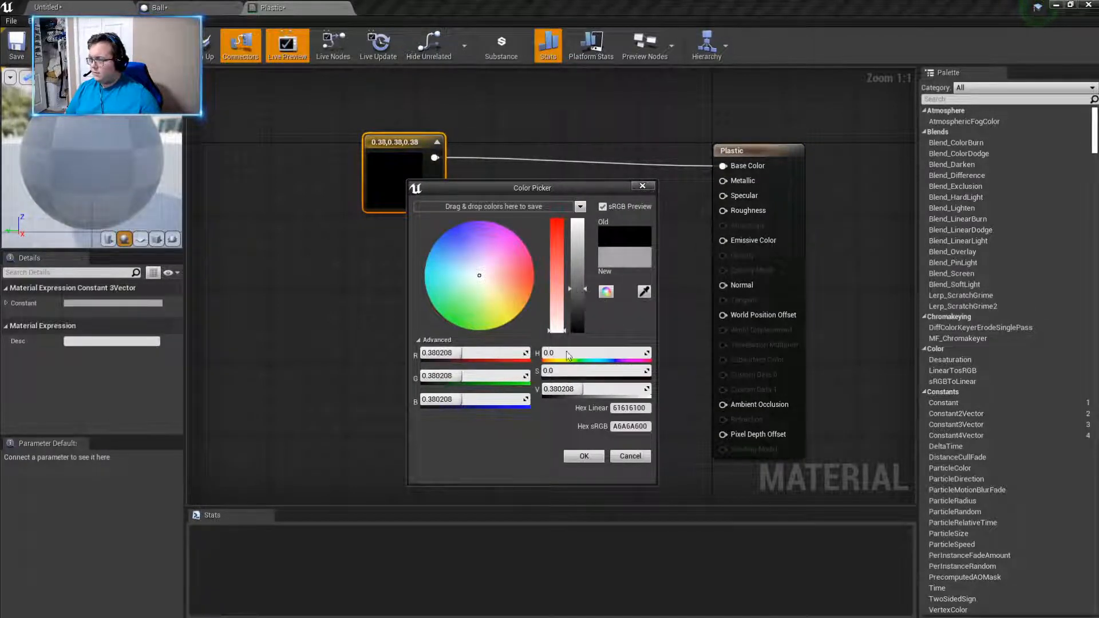
left_click(571, 456)
left_click_drag(382, 168, 409, 177)
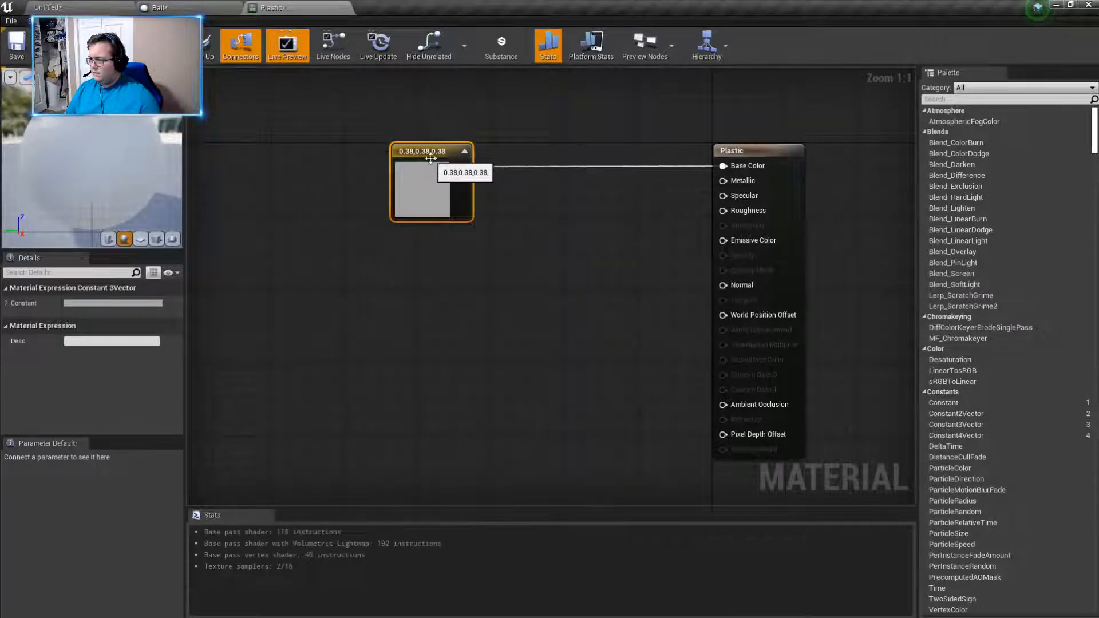
left_click_drag(56, 189, 85, 188)
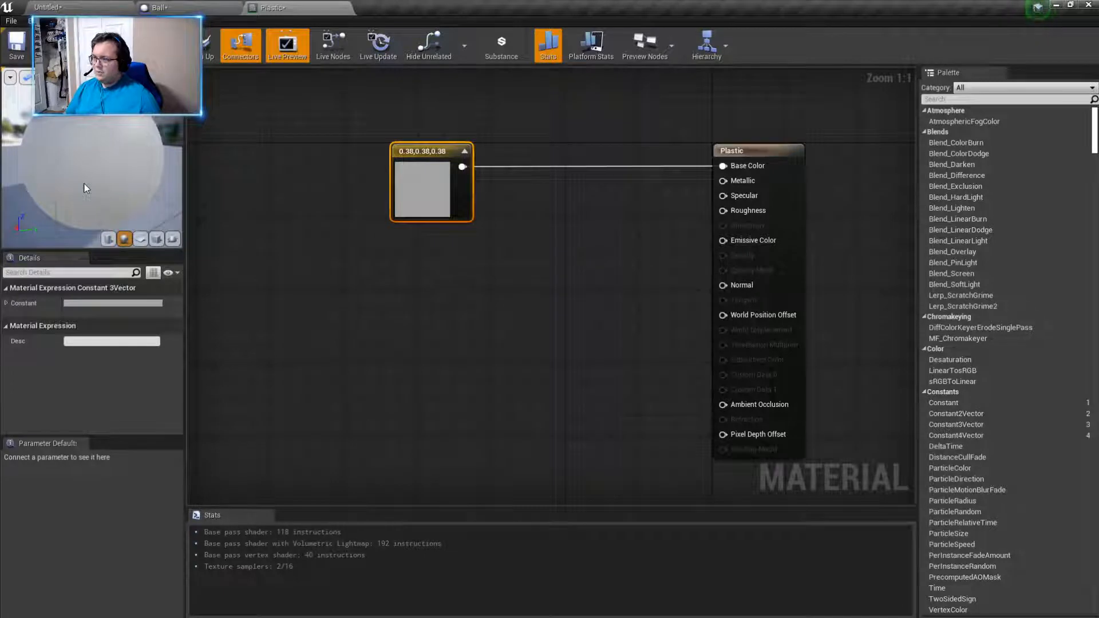
left_click_drag(85, 187, 103, 186)
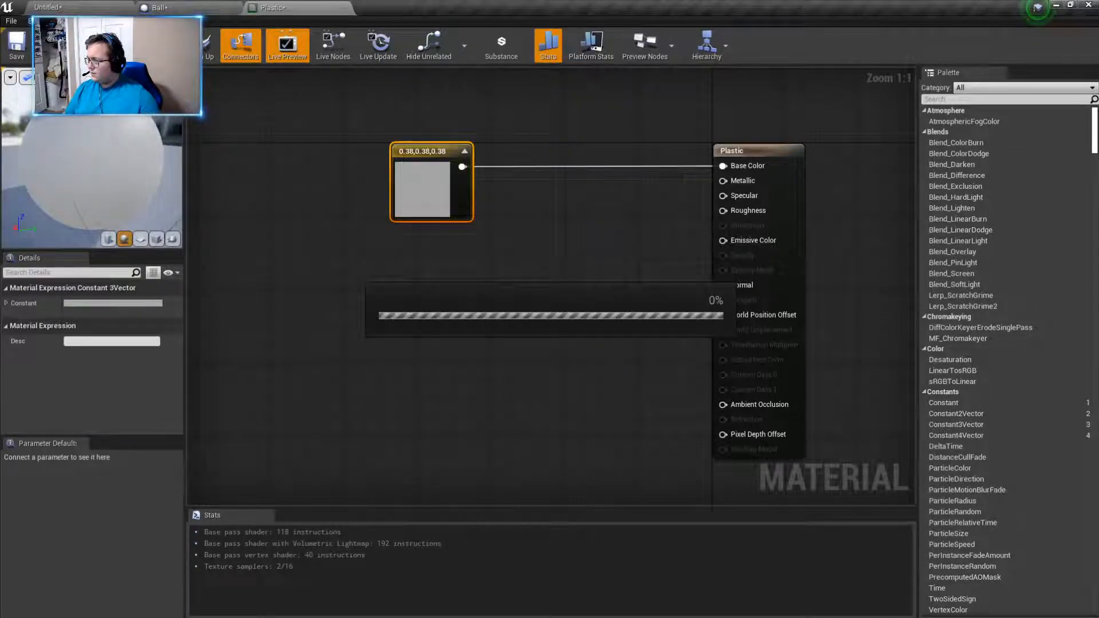
left_click(160, 9)
left_click(80, 8)
left_click(190, 10)
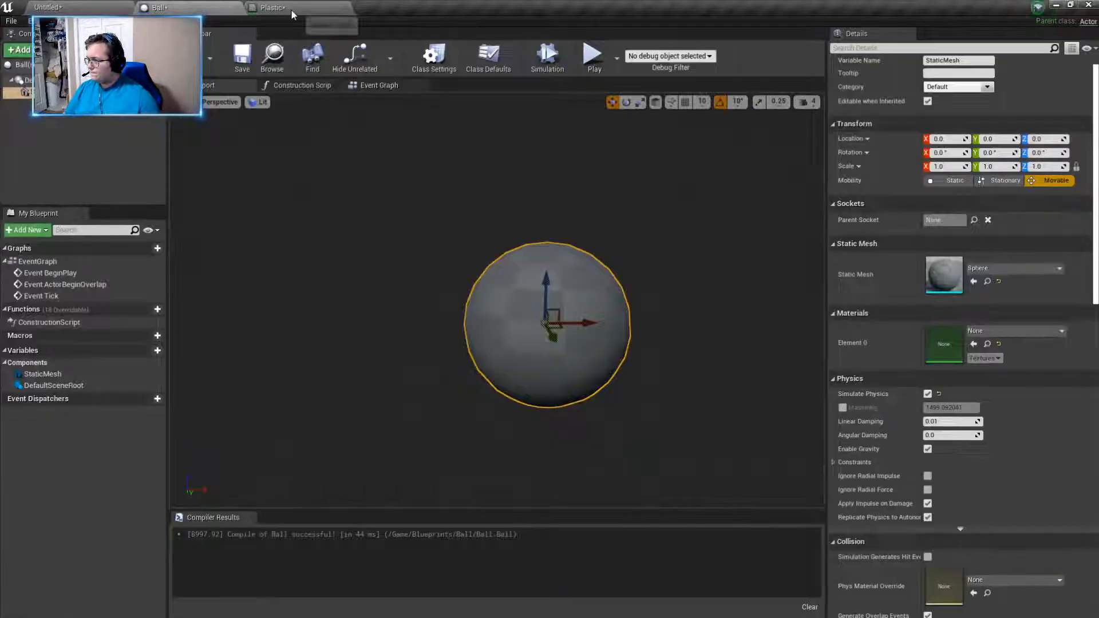
left_click(272, 8)
left_click(159, 7)
left_click(49, 7)
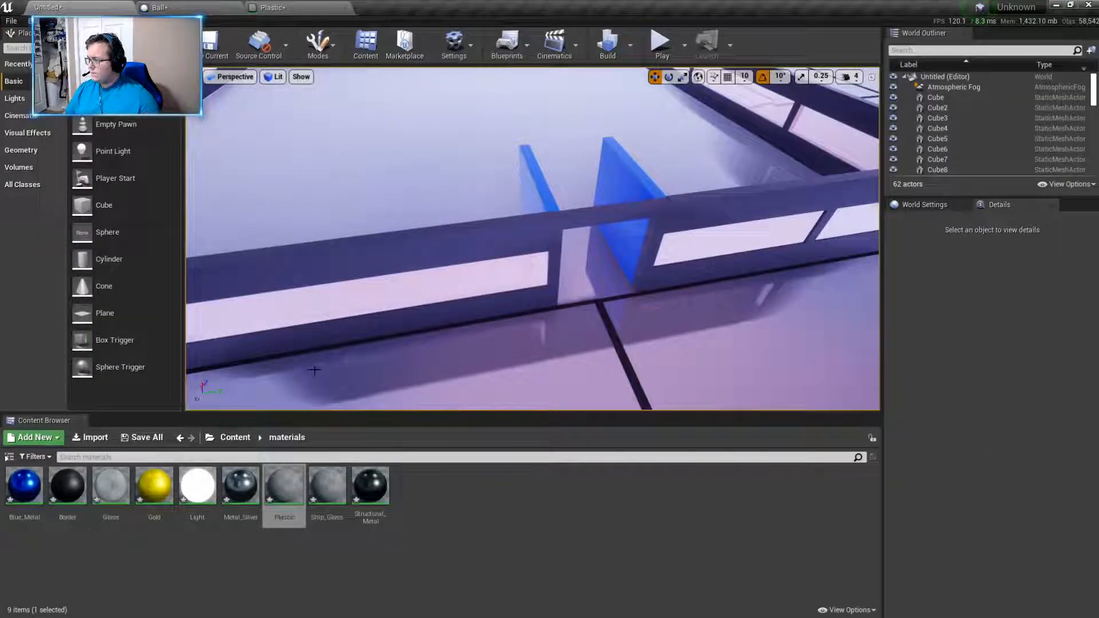
left_click(192, 9)
left_click(272, 8)
left_click(172, 7)
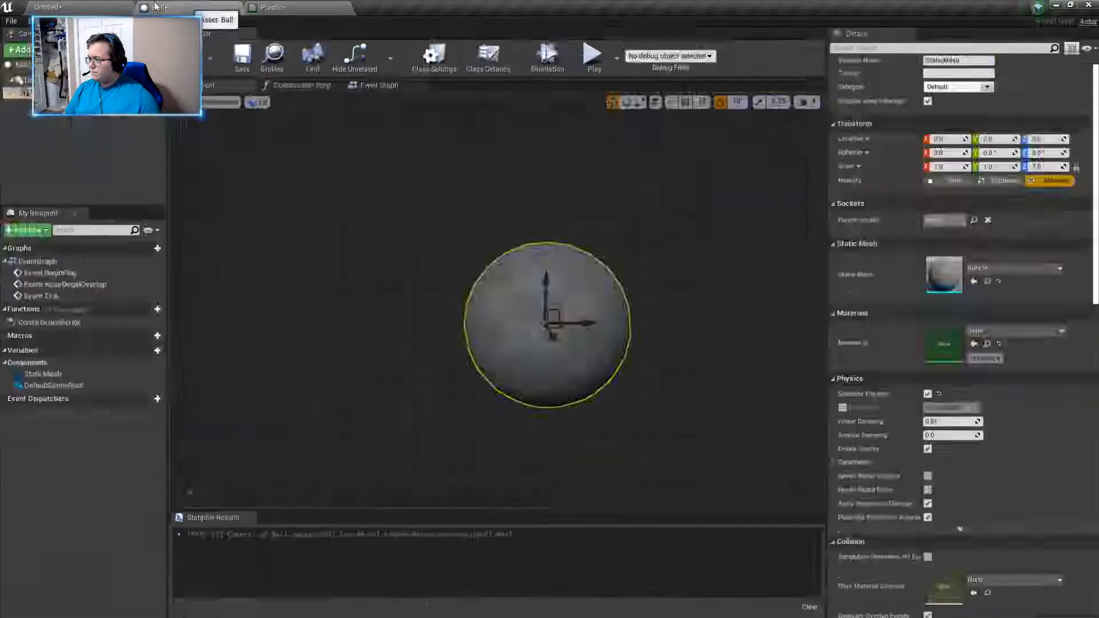
- Return to the level editor, create a folder named Desk inside the Blueprints folder and open it
left_click(49, 7)
left_click(235, 437)
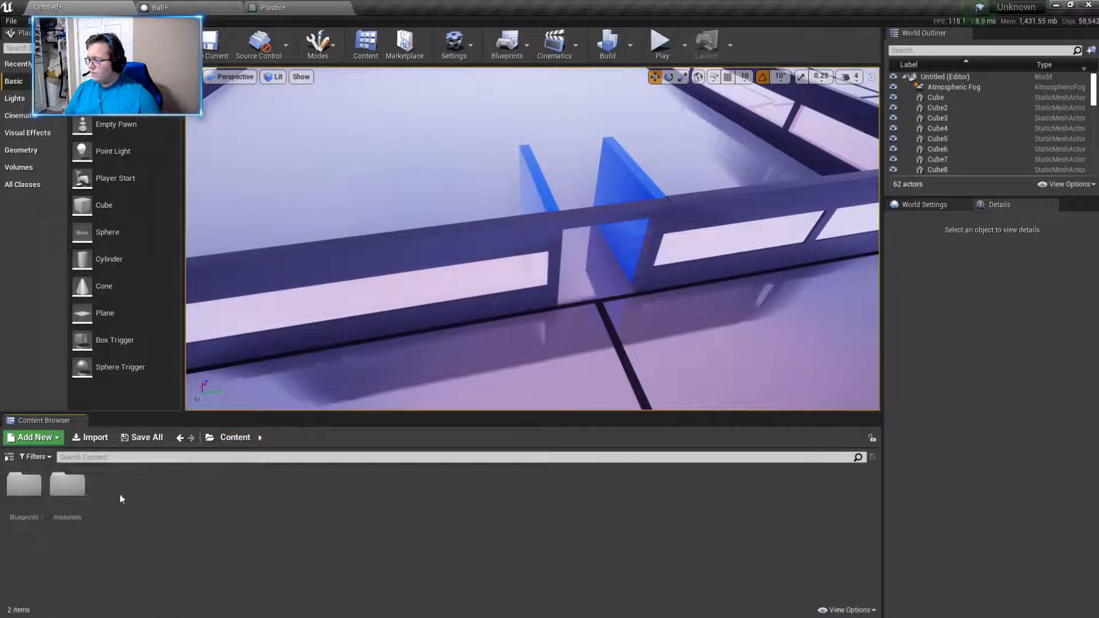
double_click(24, 486)
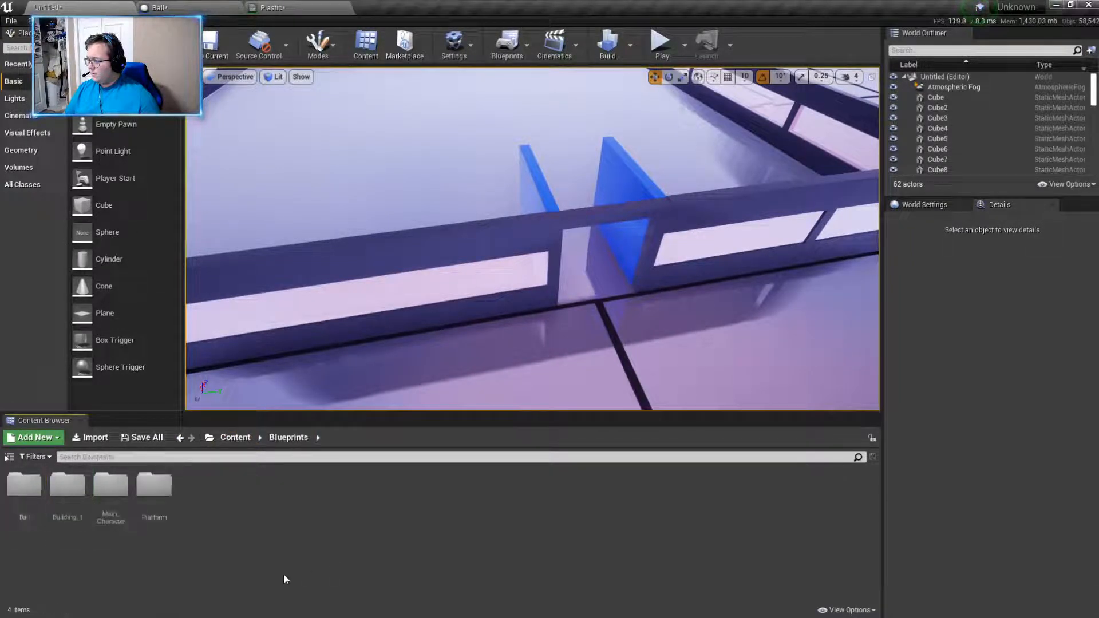
right_click(252, 545)
left_click(245, 554)
right_click(224, 503)
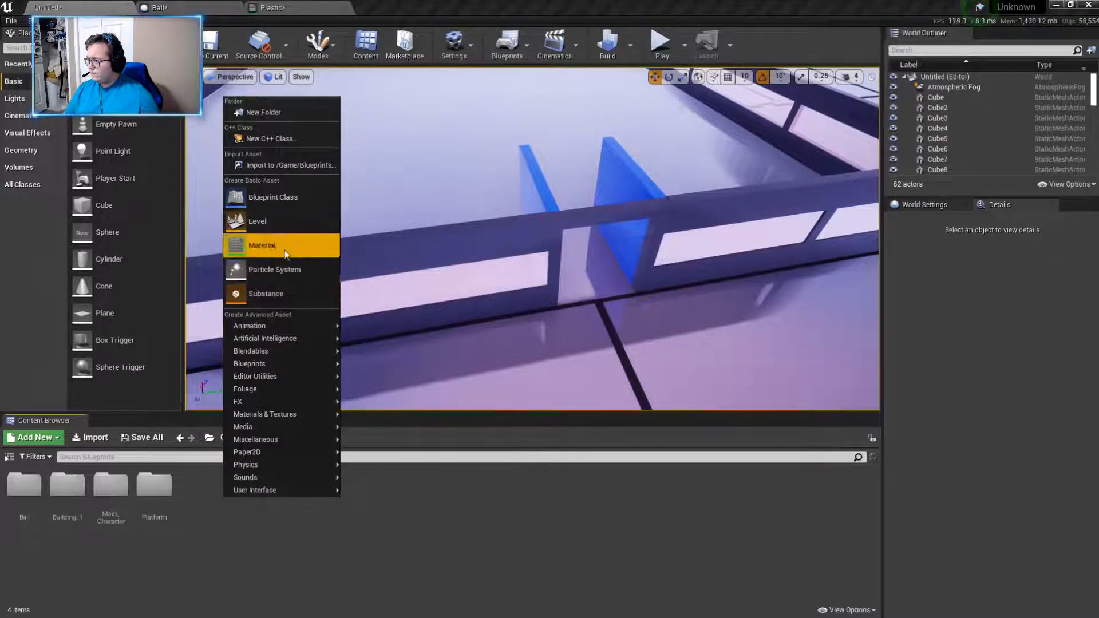
left_click(196, 502)
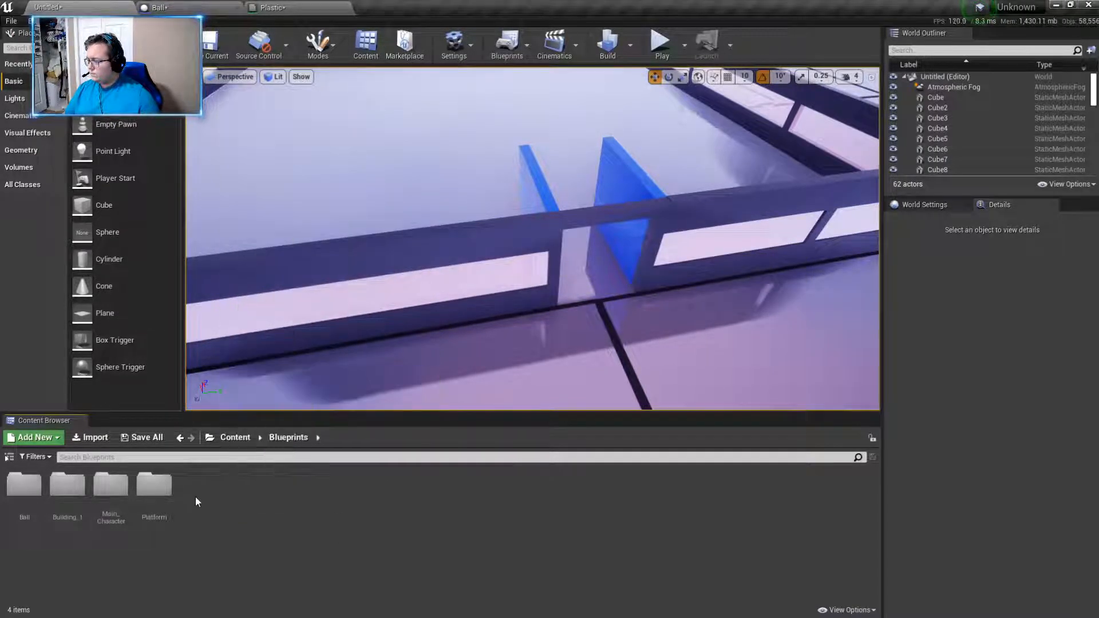
right_click(195, 496)
left_click(237, 110)
type("D")
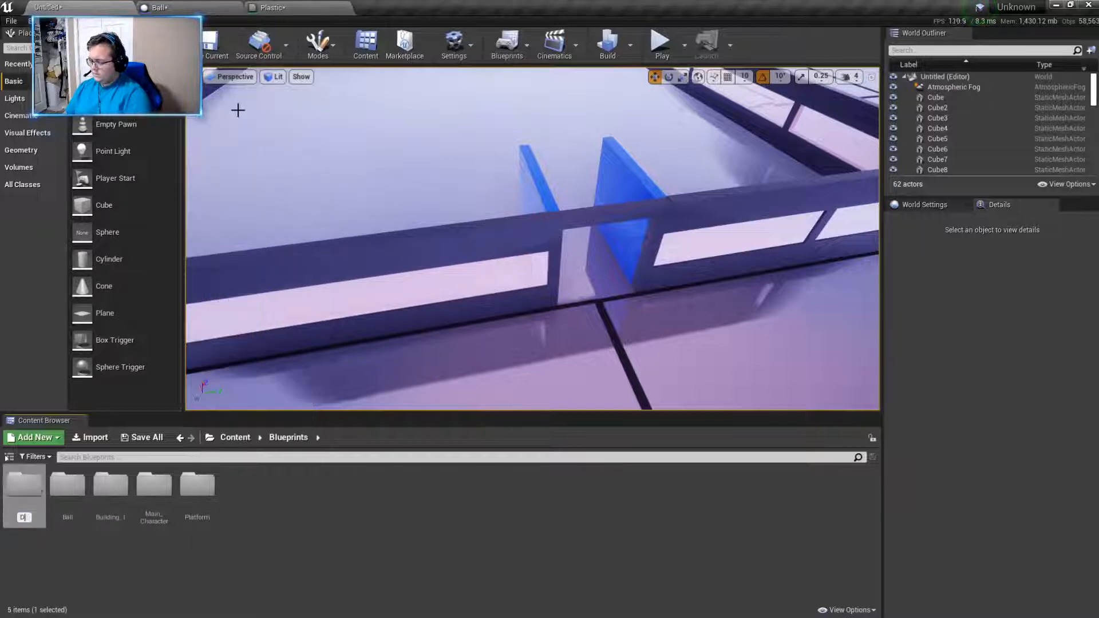
type("est")
type("k")
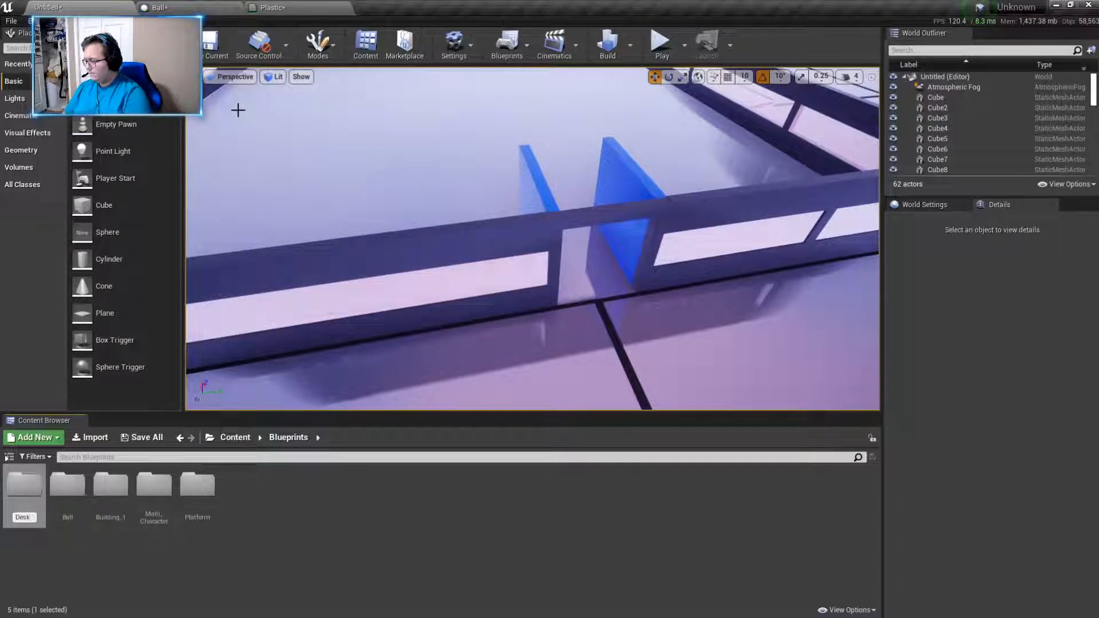
key("Return")
double_click(121, 489)
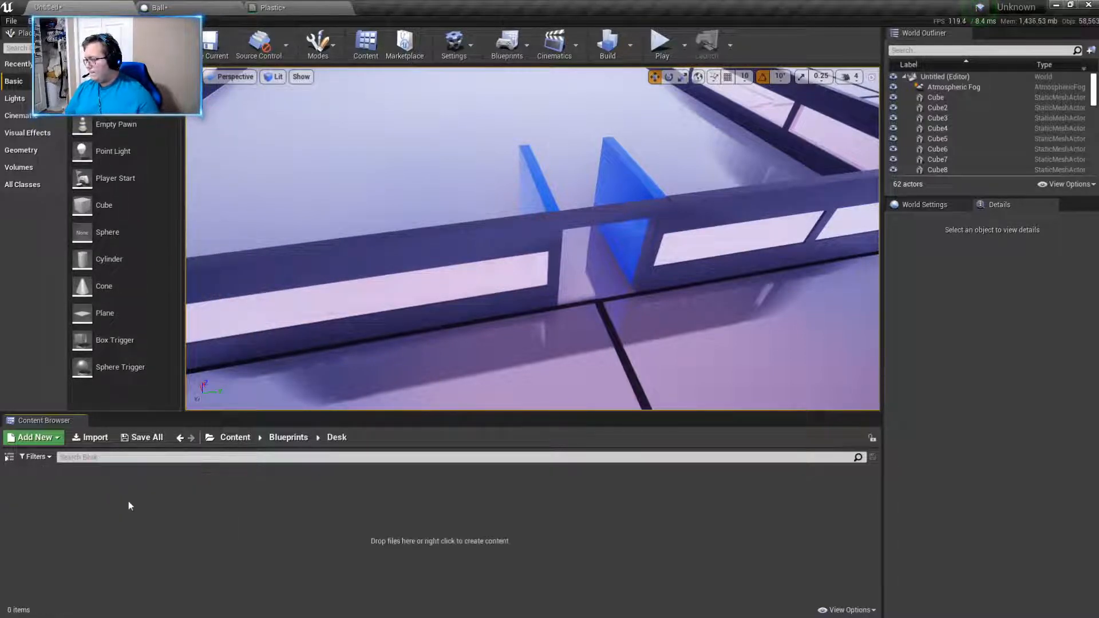
- Create an Actor blueprint class named Desk in the Desk folder and open it for editing
right_click(139, 549)
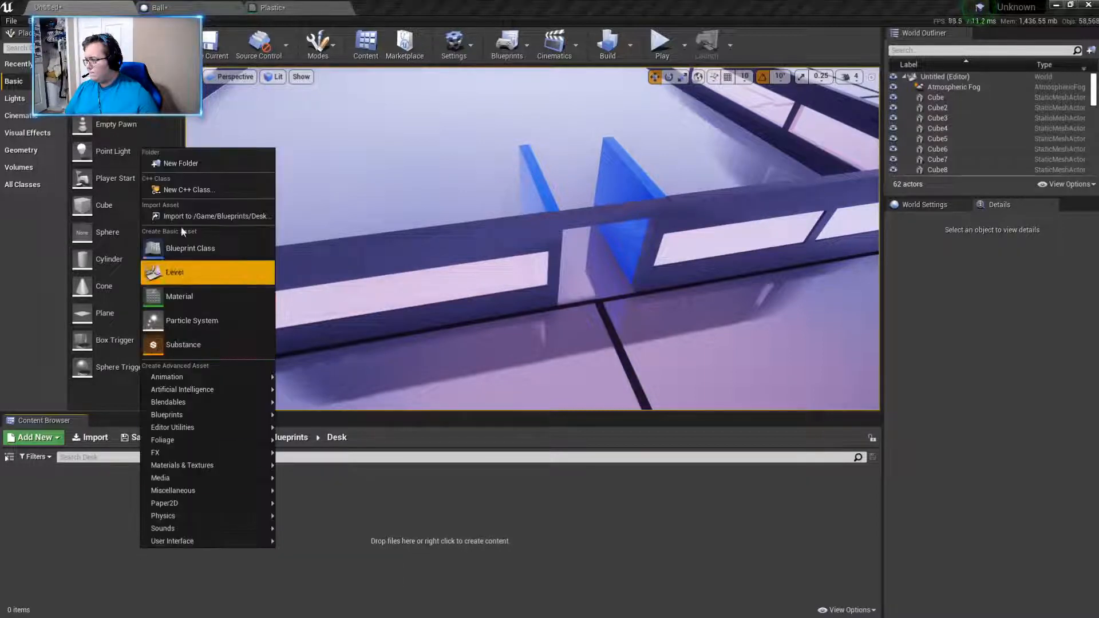
left_click(183, 247)
left_click(447, 218)
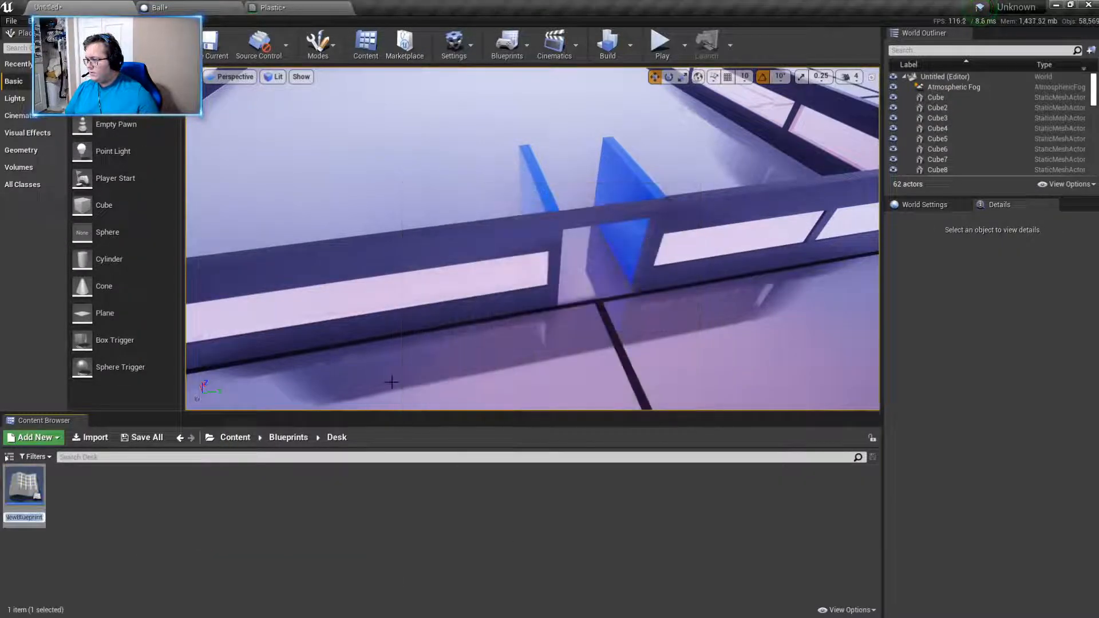
type("Desk")
key("Return")
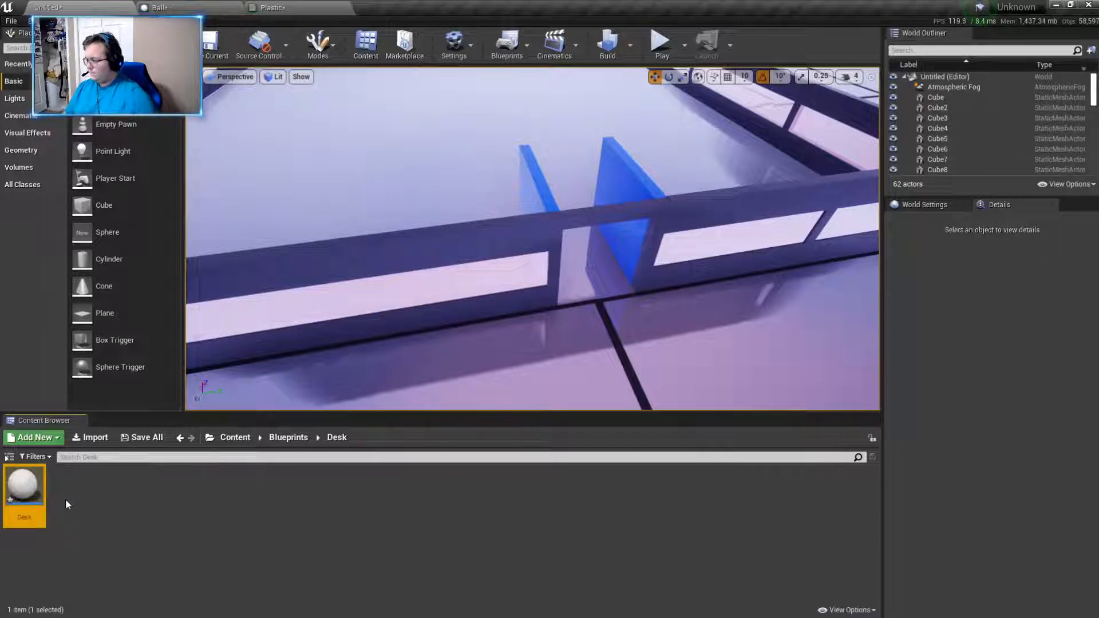
double_click(24, 489)
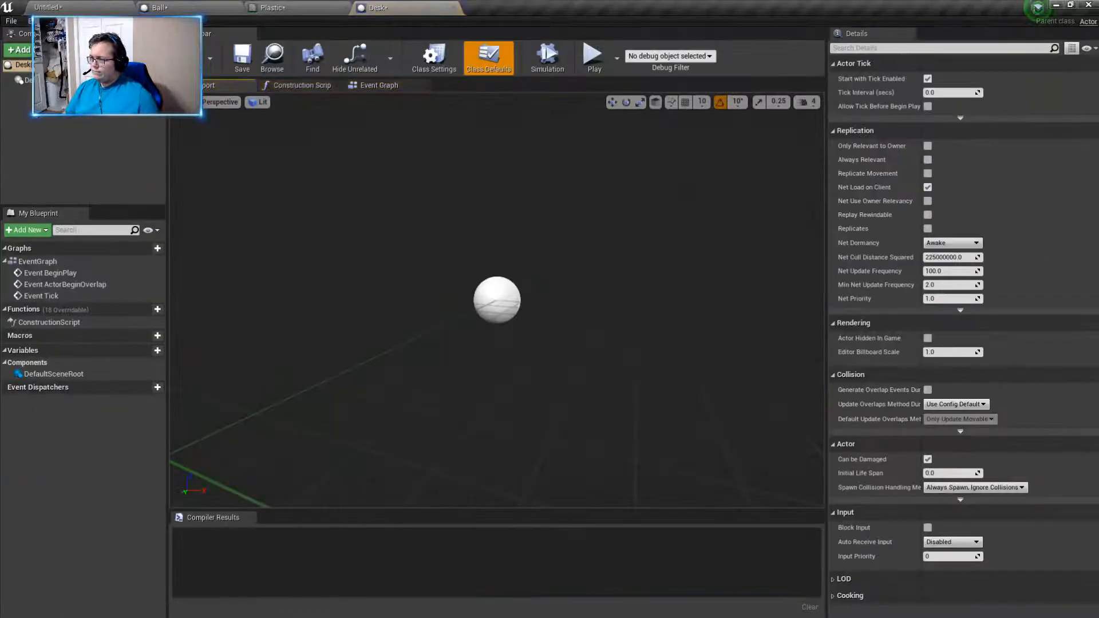
- Add a Static Mesh component to the Desk blueprint and assign the Cube mesh to it
left_click(19, 50)
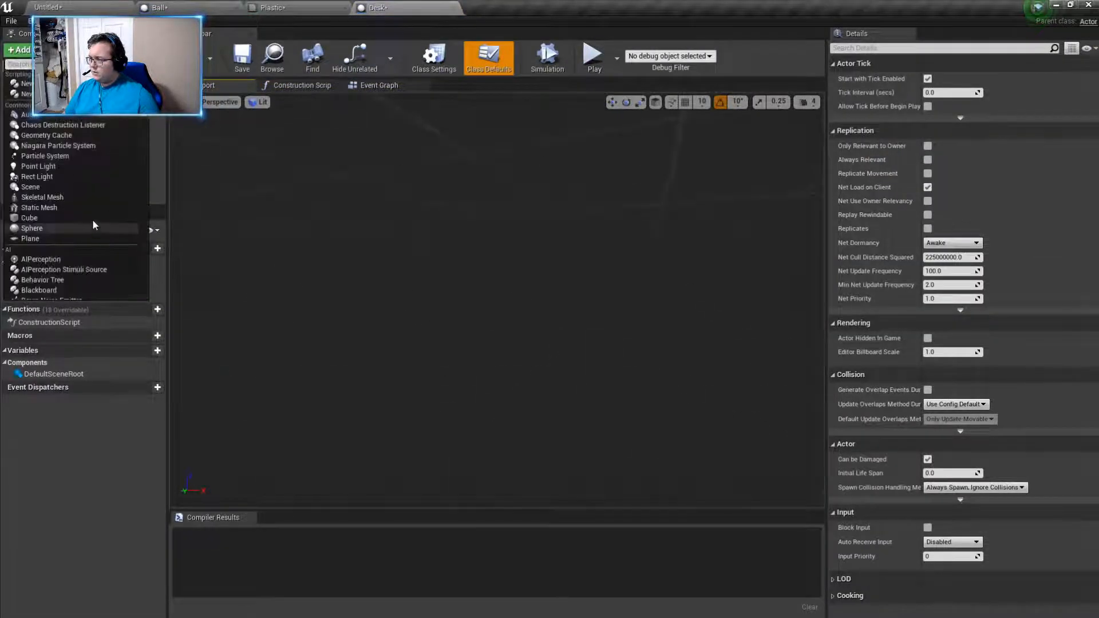
left_click(43, 208)
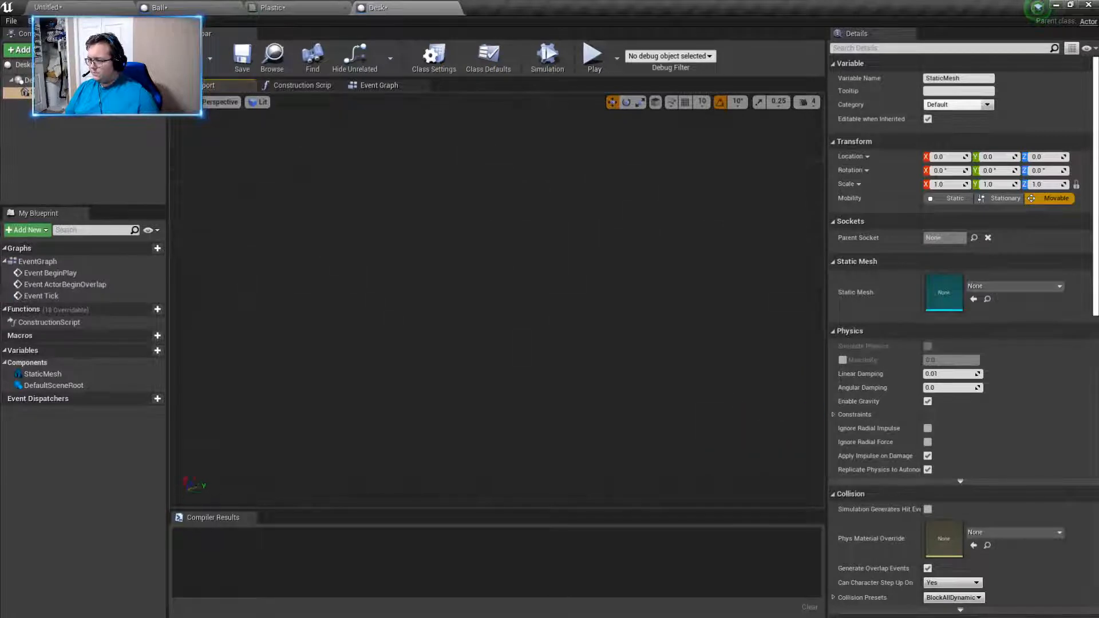
right_click_drag(721, 281, 676, 304)
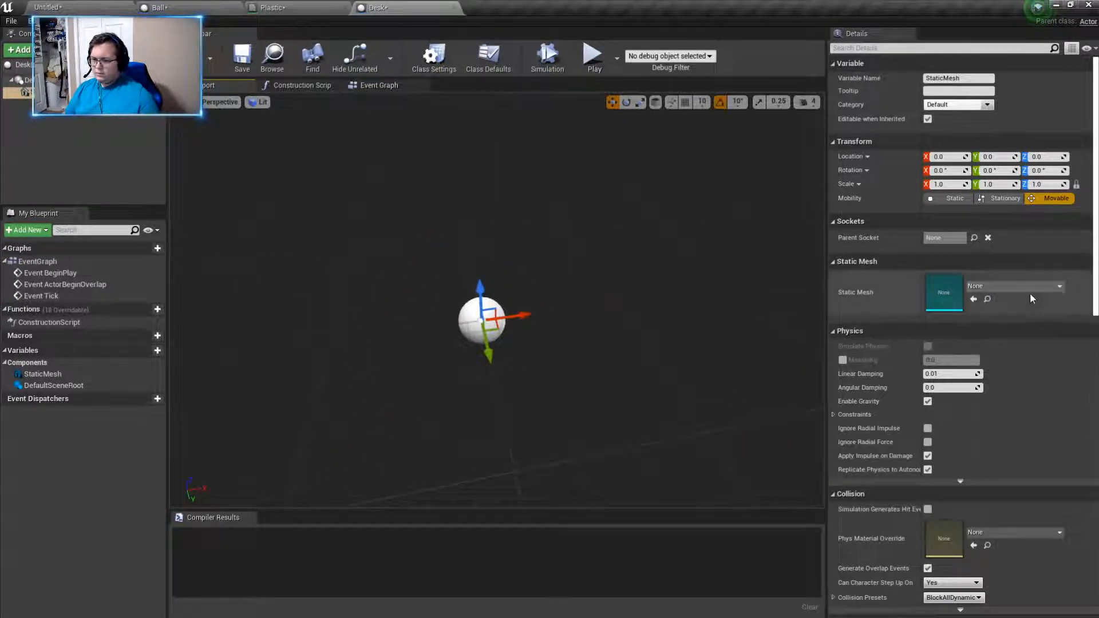
left_click(1028, 288)
type("cube")
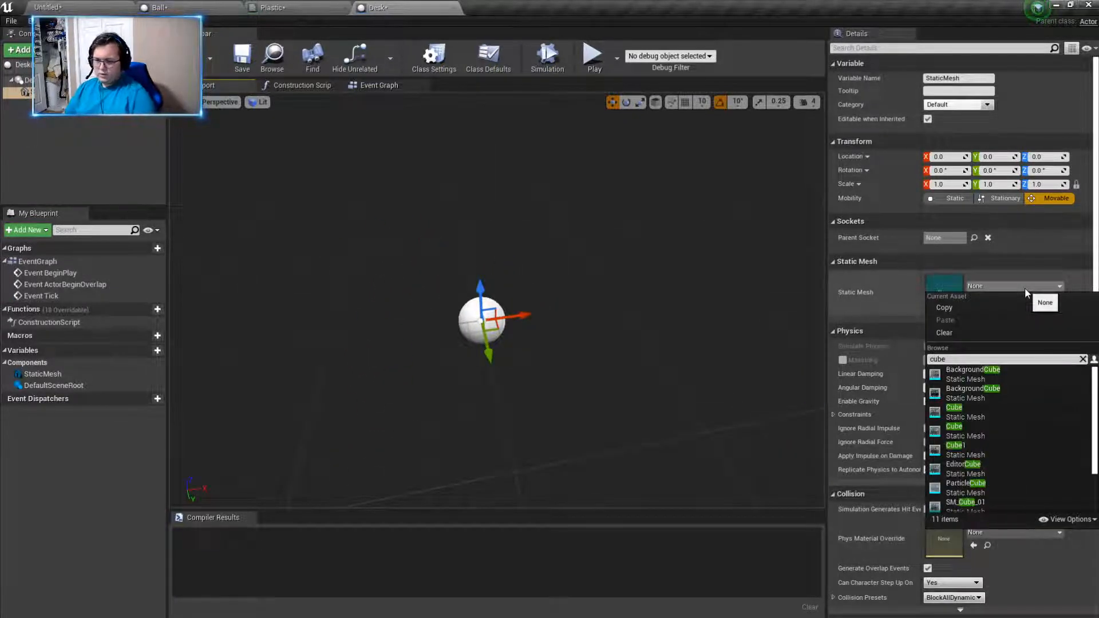
key("Down")
key("Down")
key("Down")
key("Return")
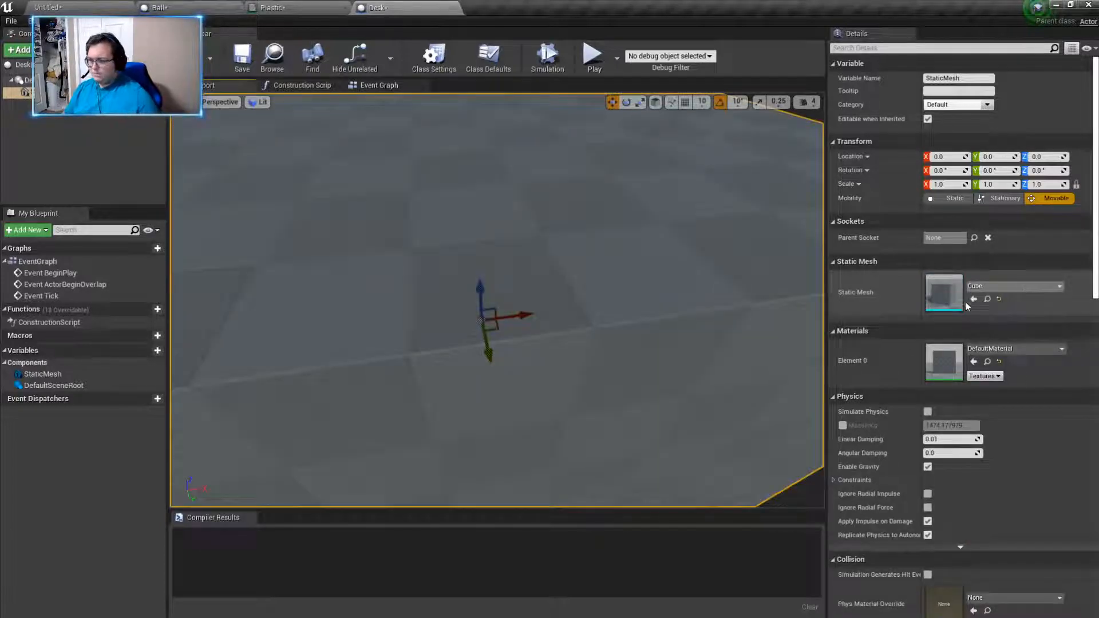
- Try scaling the cube to 0.25 with its proportions locked, and undo the scale change
key("s")
right_click_drag(603, 339, 579, 340)
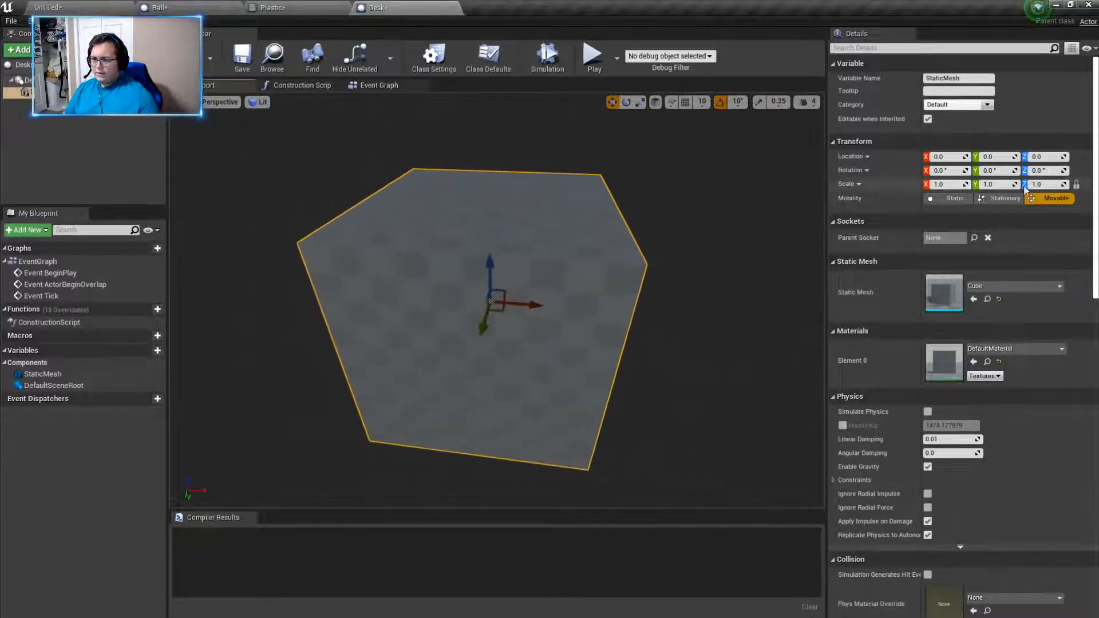
left_click(1055, 185)
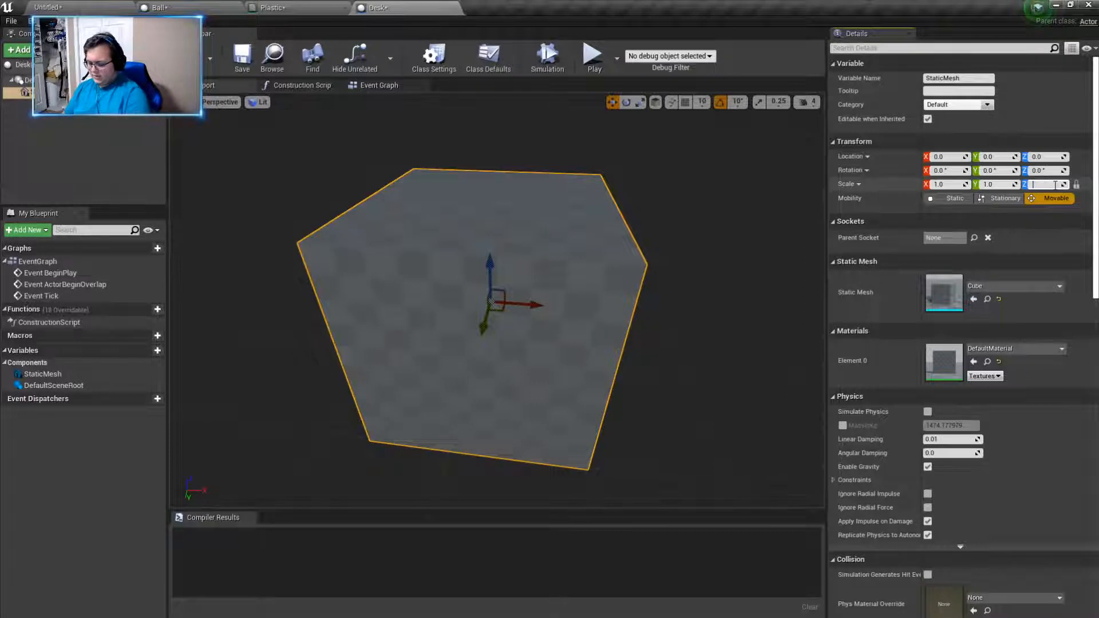
type("0.25")
key("Return")
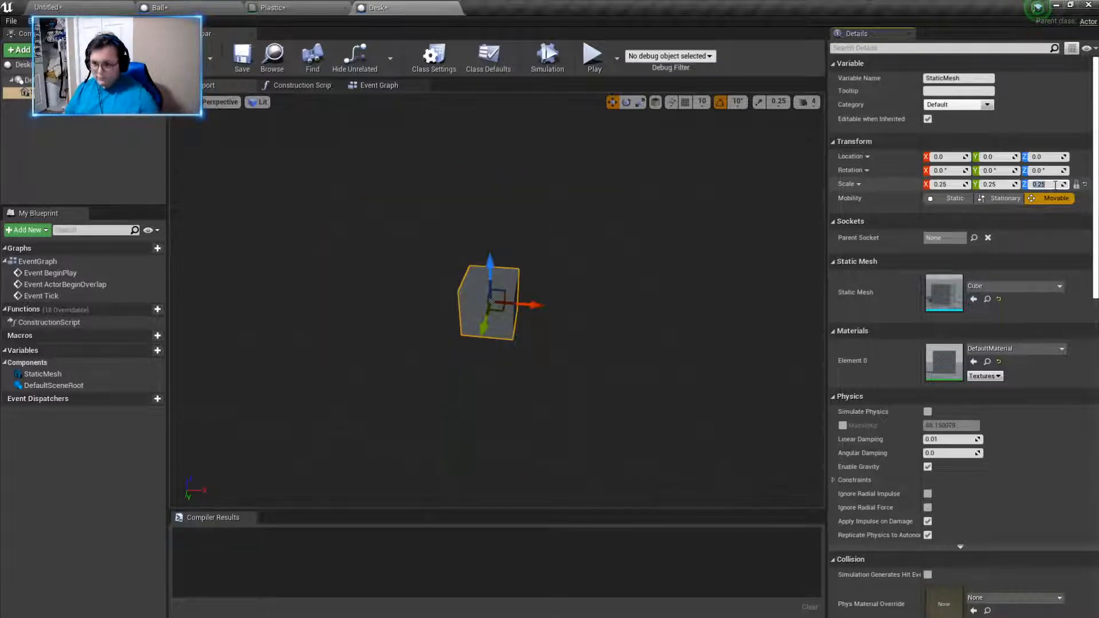
key("ctrl+z")
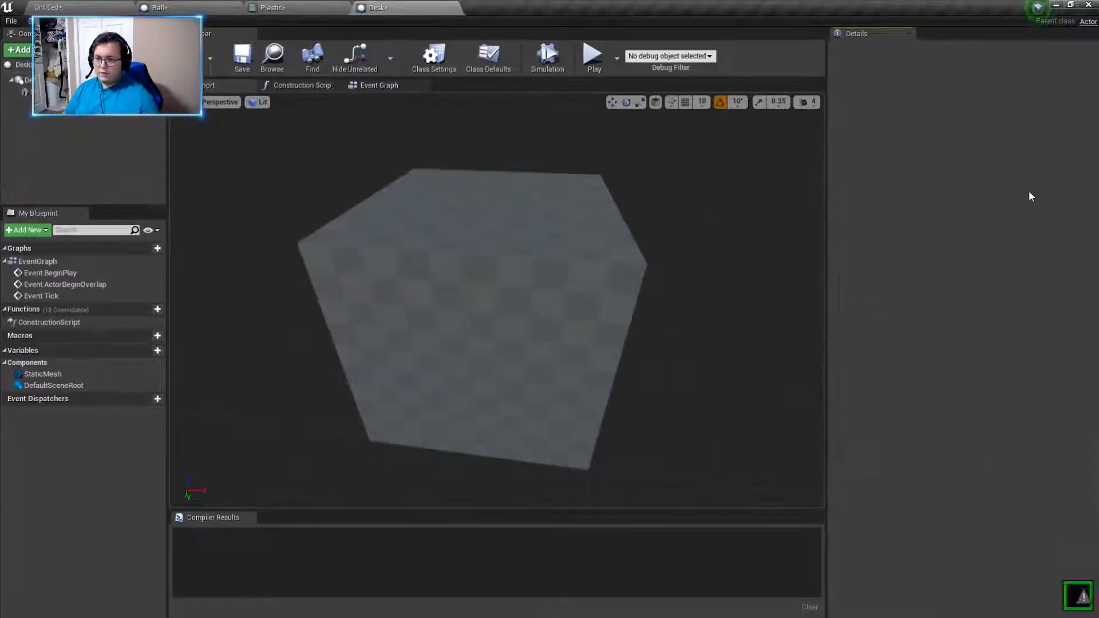
- Try Z scales of 0.25, 0.15 and 0.1 on the cube, with its X and Y scales unlinked
left_click(1047, 185)
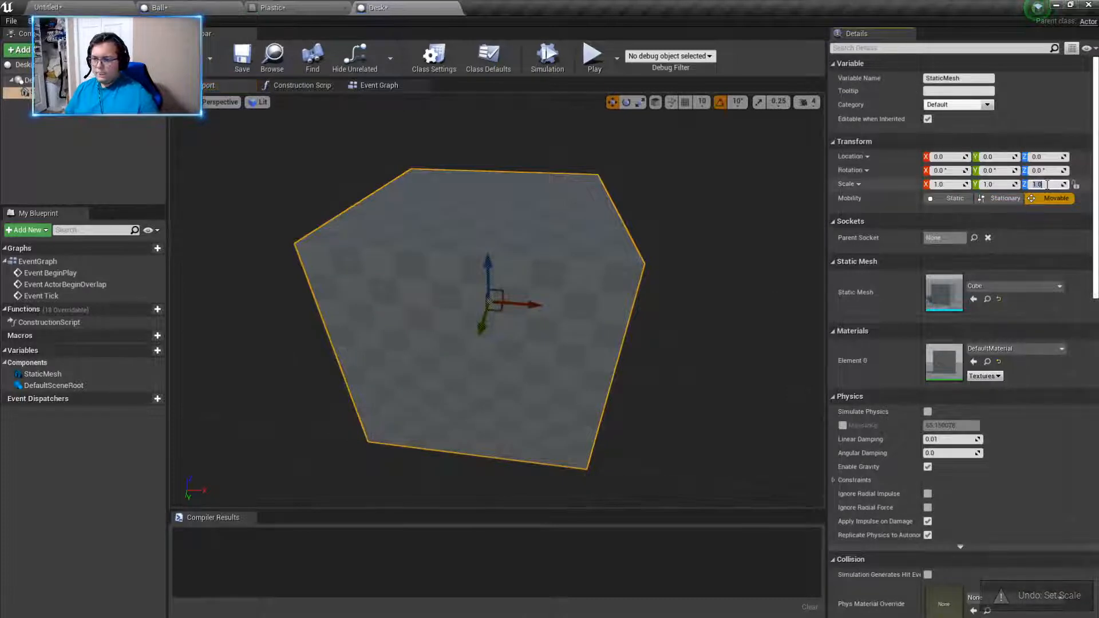
type("0.25")
key("Return")
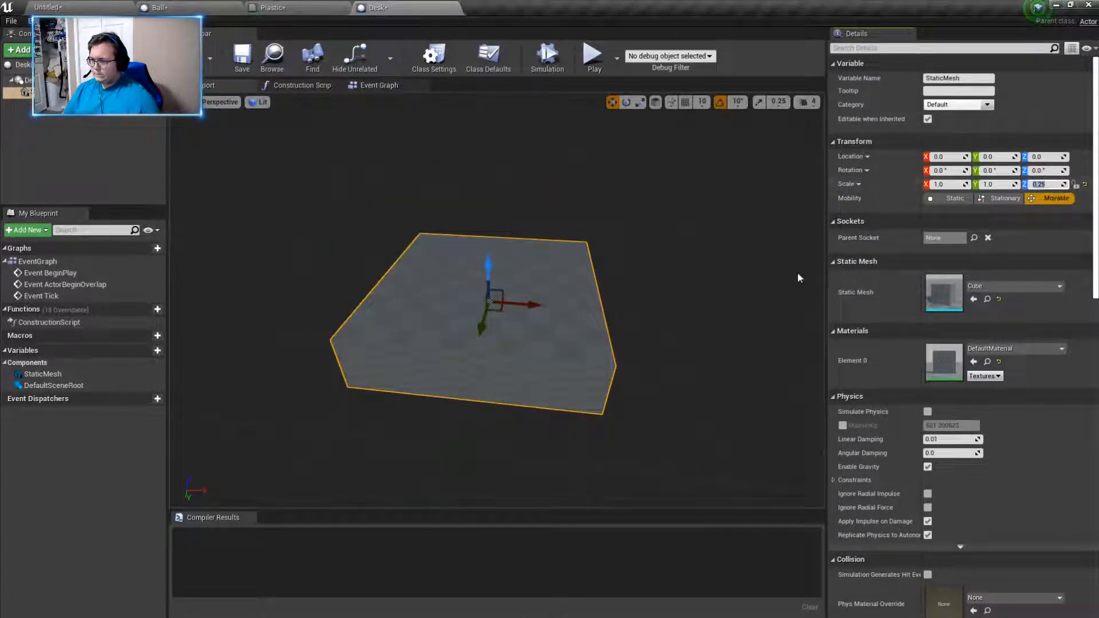
type("0.1")
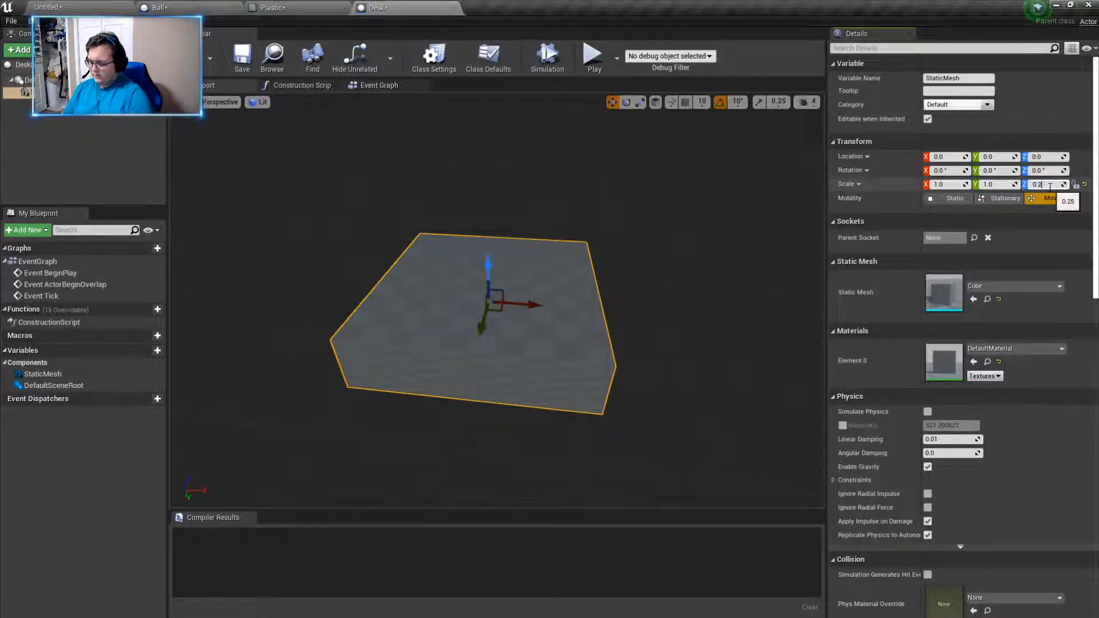
type("5")
key("Return")
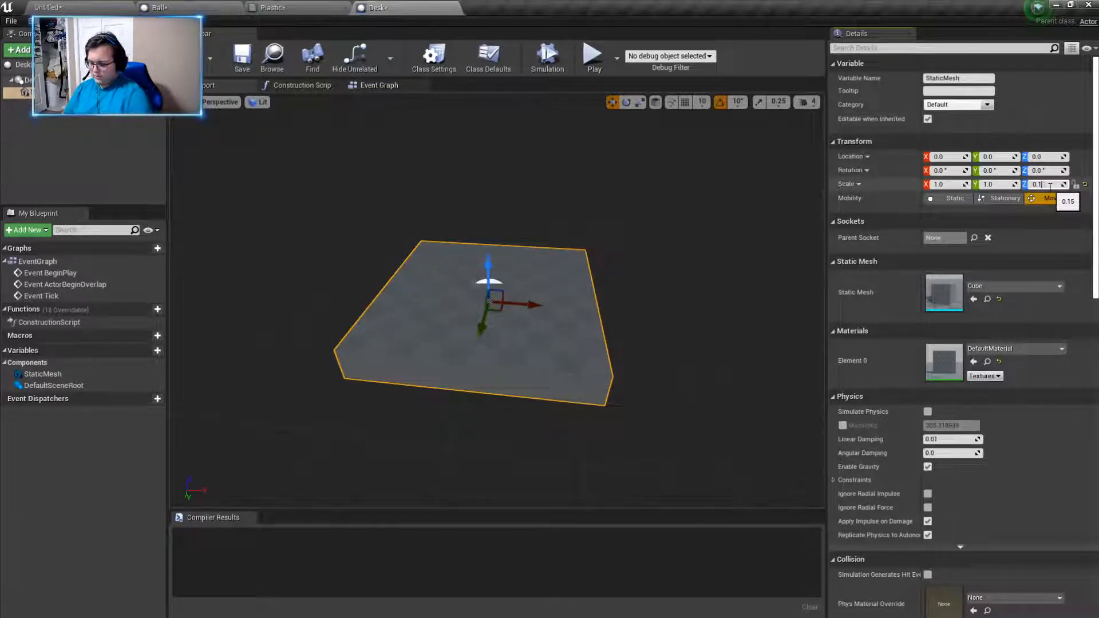
key("Return")
- Compile the Desk blueprint and set the cube's Z scale to 0.05 to form a thin desktop
right_click_drag(619, 297, 556, 285)
left_click(1048, 184)
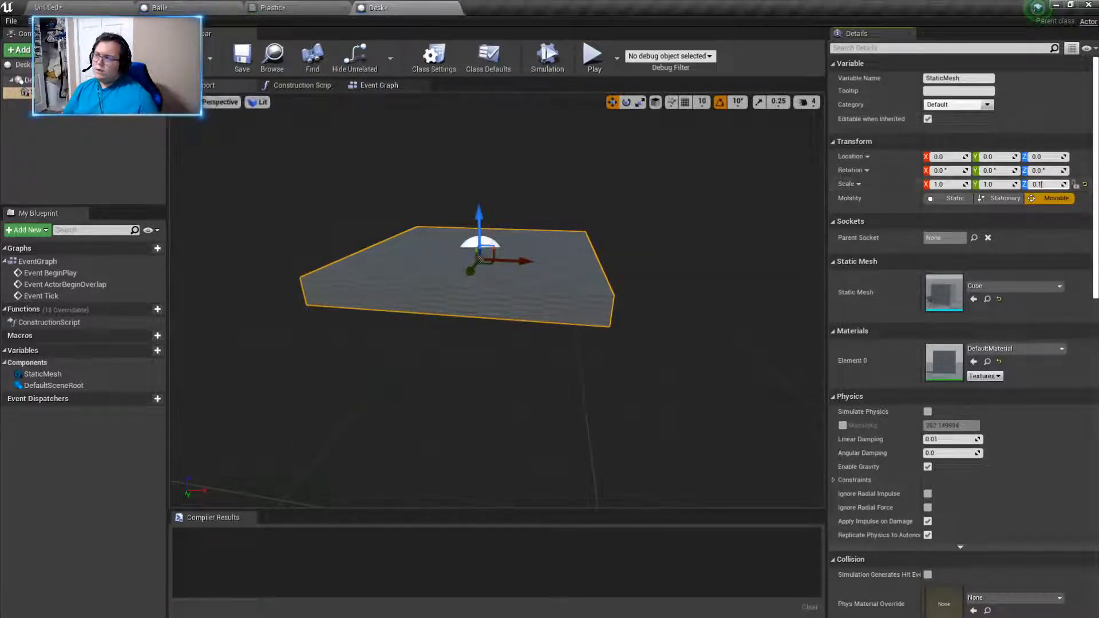
key("F7")
left_click(1048, 183)
left_click(1055, 184)
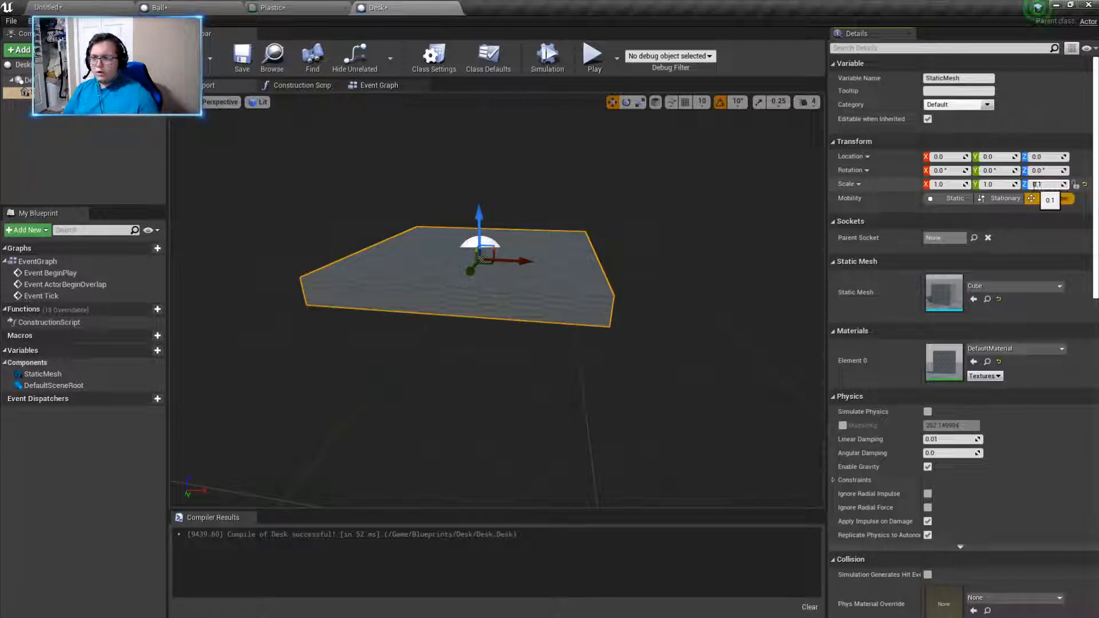
left_click(1042, 185)
type("0.05")
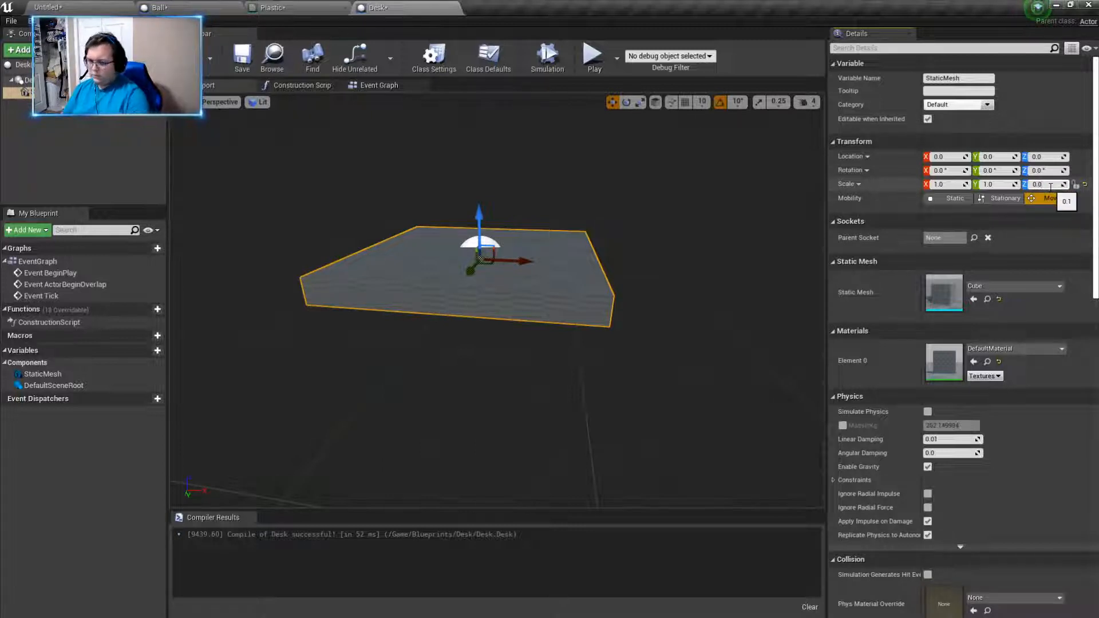
key("Return")
- Set the desktop's Y scale to 2 to lengthen it
left_click(1003, 184)
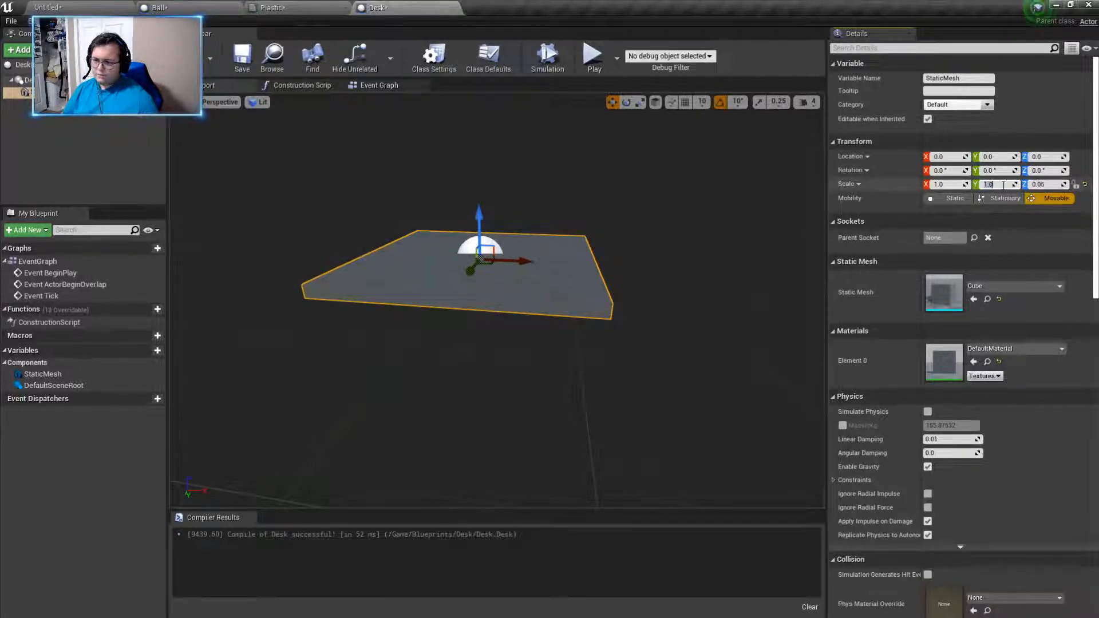
right_click_drag(647, 267, 647, 304)
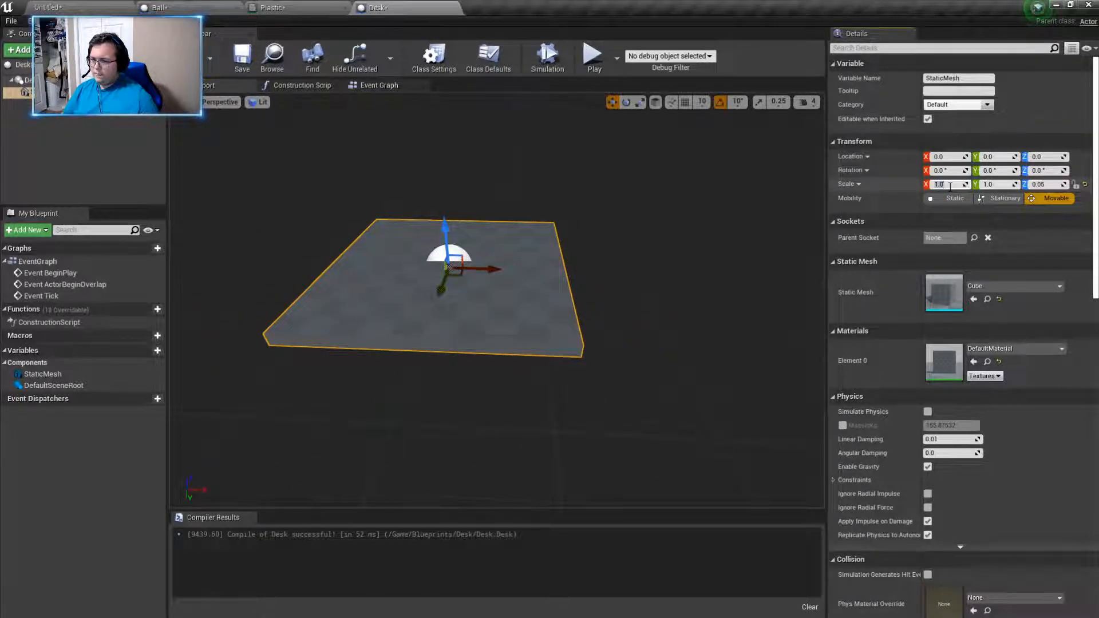
left_click(999, 185)
type("2")
key("Return")
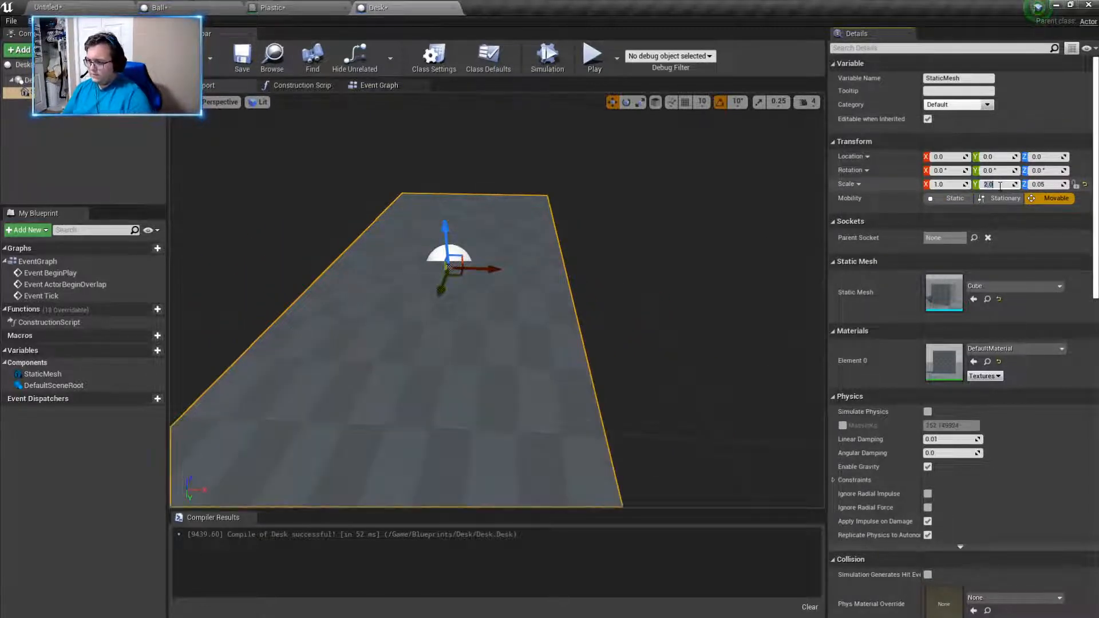
- Assign the Plastic material to the desktop mesh
right_click_drag(614, 237, 424, 227)
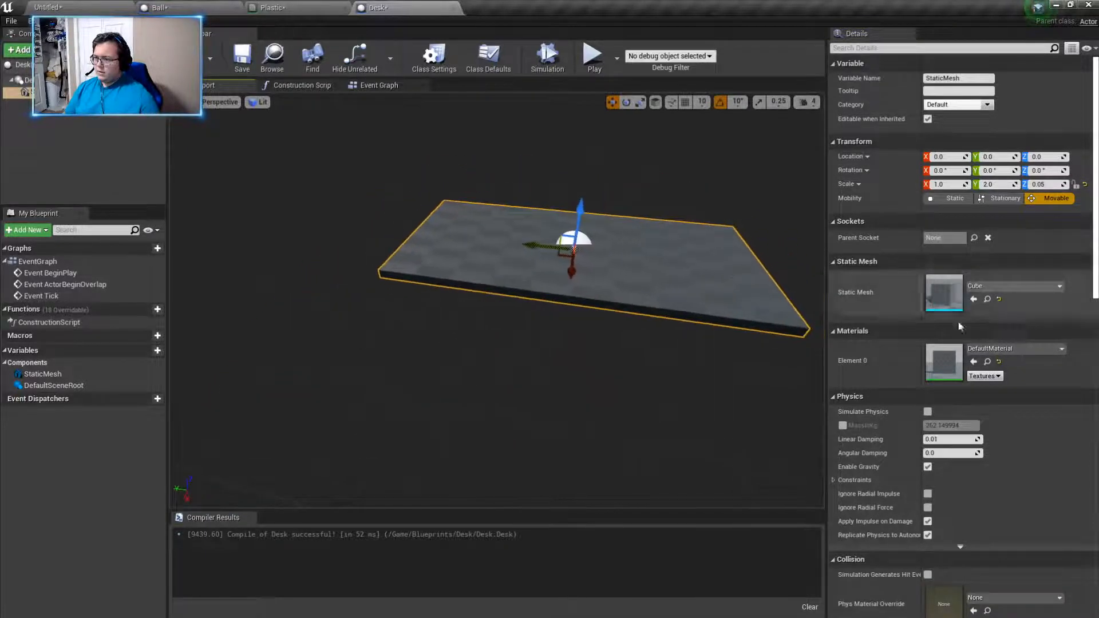
left_click(1029, 349)
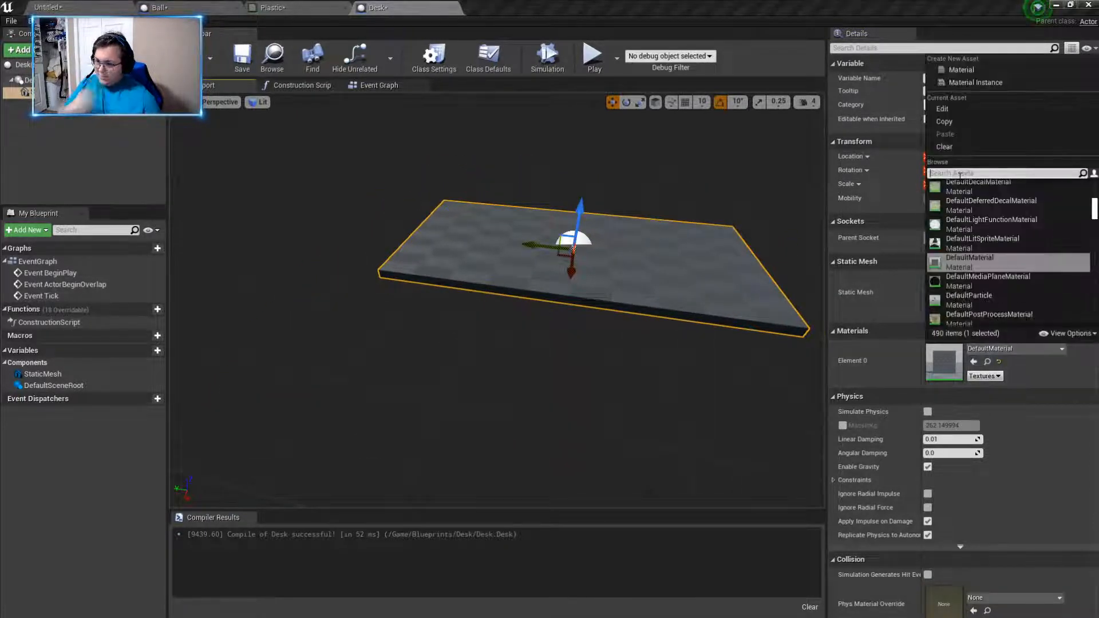
type("plastic")
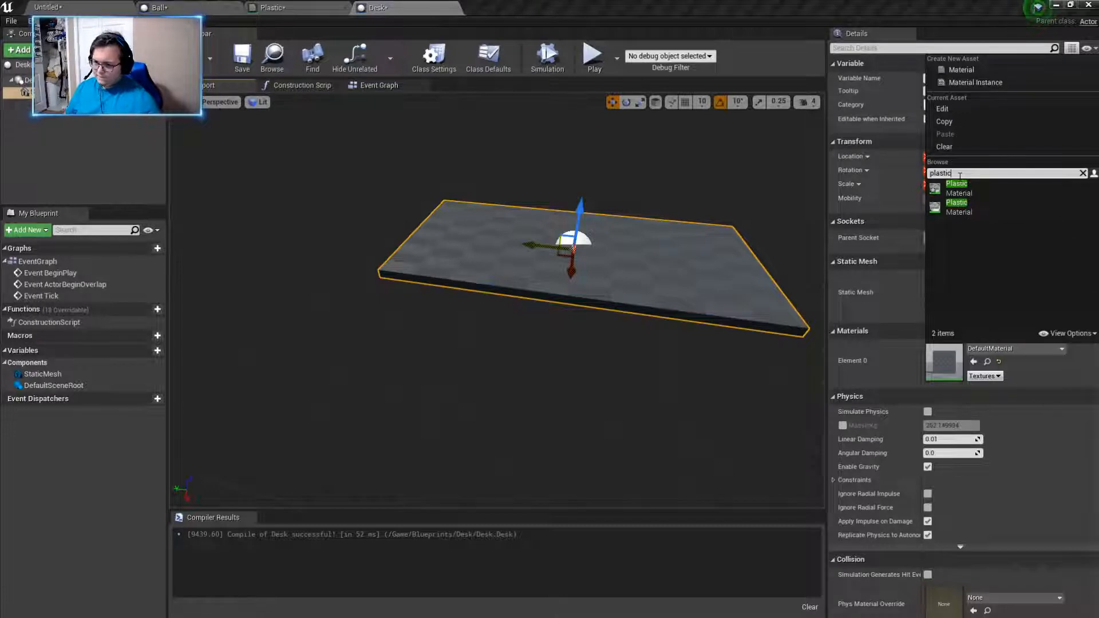
left_click(970, 187)
- Raise the desktop vertically above the scene root to a Z location of about 208.5
mouse_move(604, 259)
right_mouse_down()
mouse_move(634, 247)
mouse_move(597, 259)
right_mouse_up()
scroll(604, 258, "up", 4)
scroll(604, 258, "down", 4)
scroll(604, 259, "up", 4)
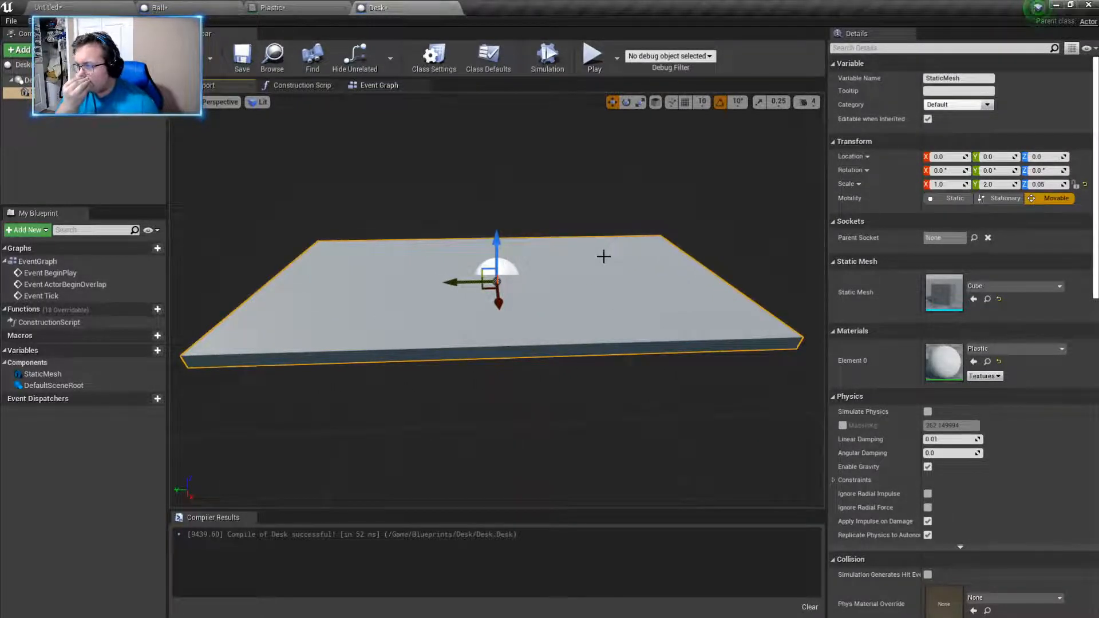
left_click_drag(497, 247, 497, 181)
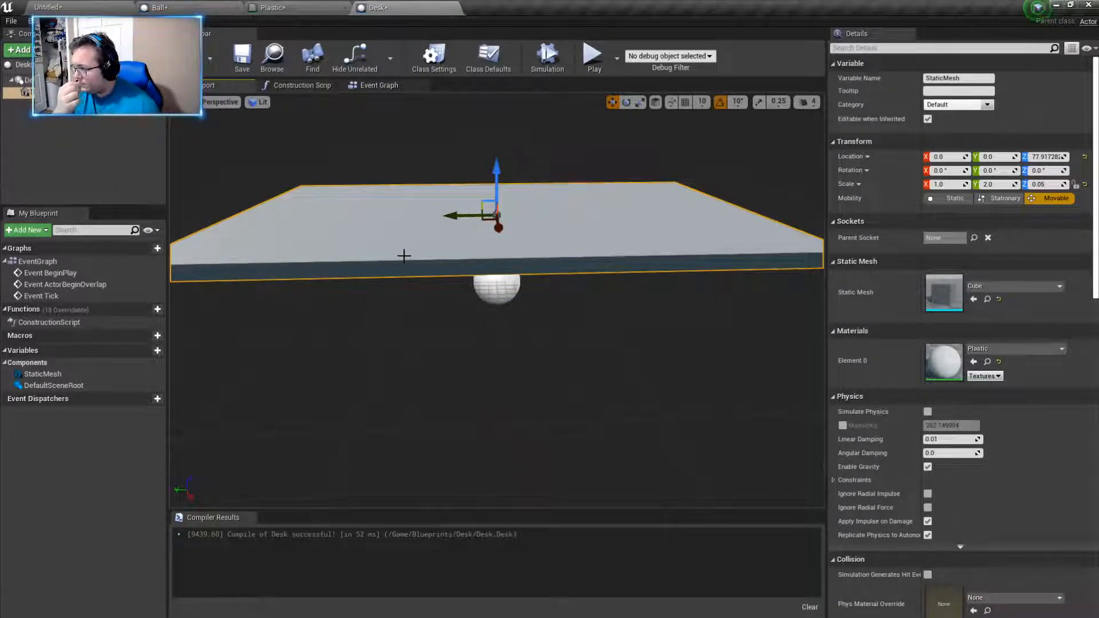
right_click_drag(410, 249, 413, 236)
left_click_drag(491, 211, 493, 133)
right_click_drag(541, 263, 541, 223)
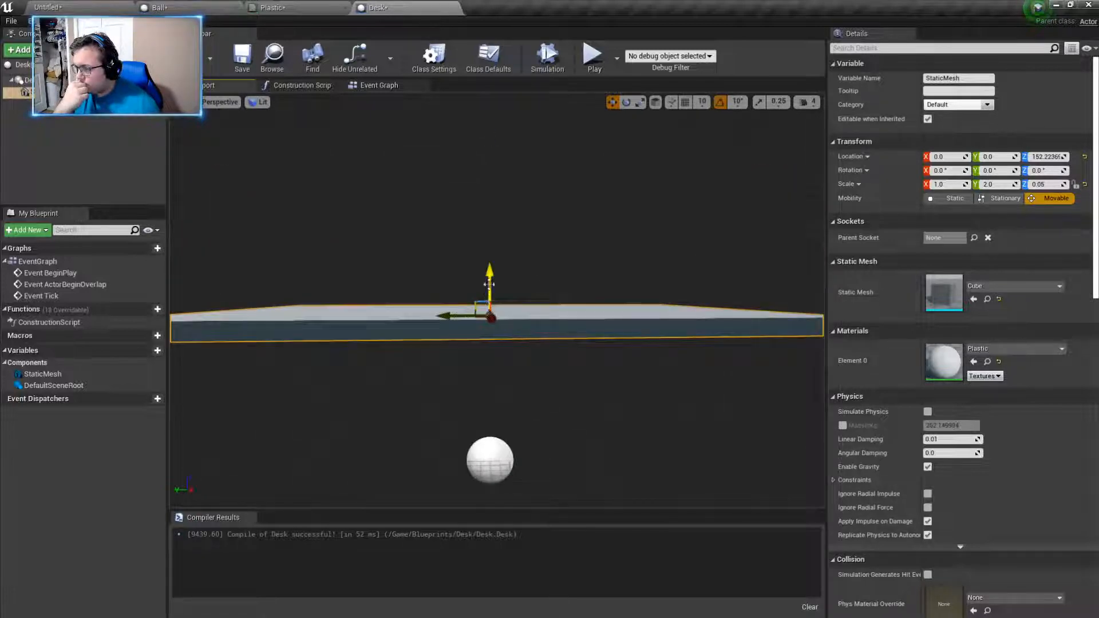
left_click_drag(489, 284, 489, 228)
- Add a second Static Mesh component under the scene root and assign the Cube mesh to it
right_click_drag(520, 367, 223, 348)
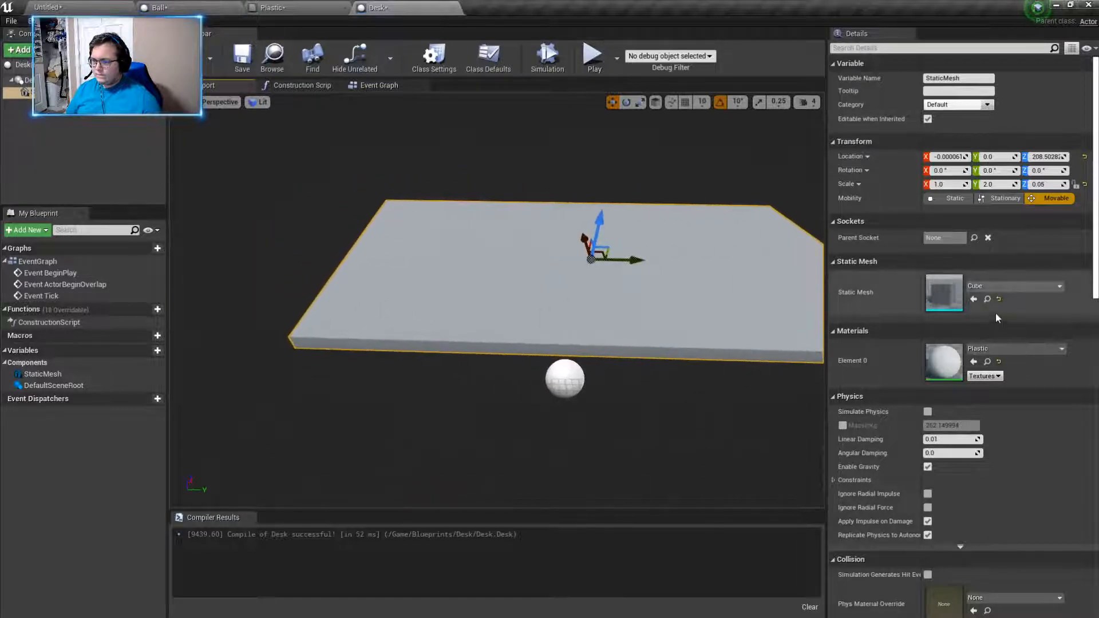
left_click(27, 80)
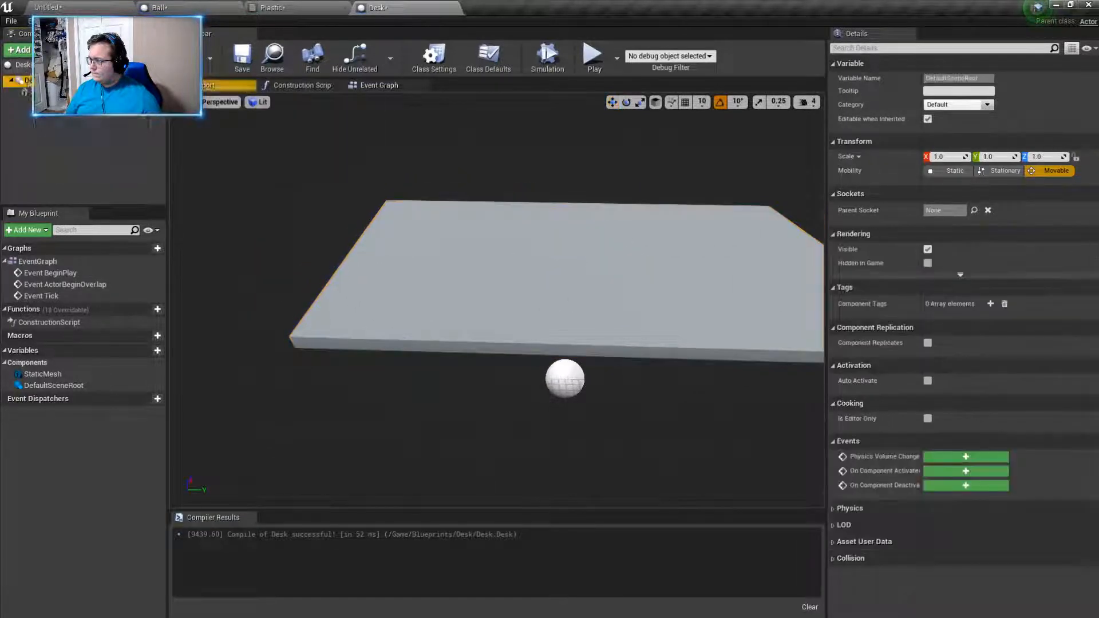
left_click(19, 49)
left_click(43, 175)
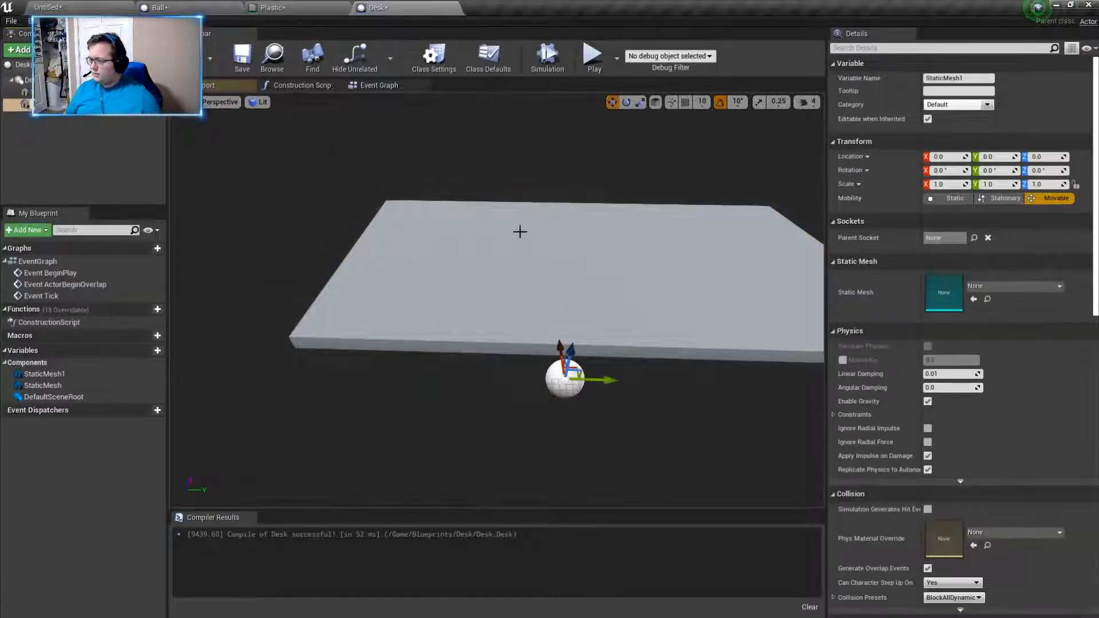
left_click(1005, 287)
type("cub")
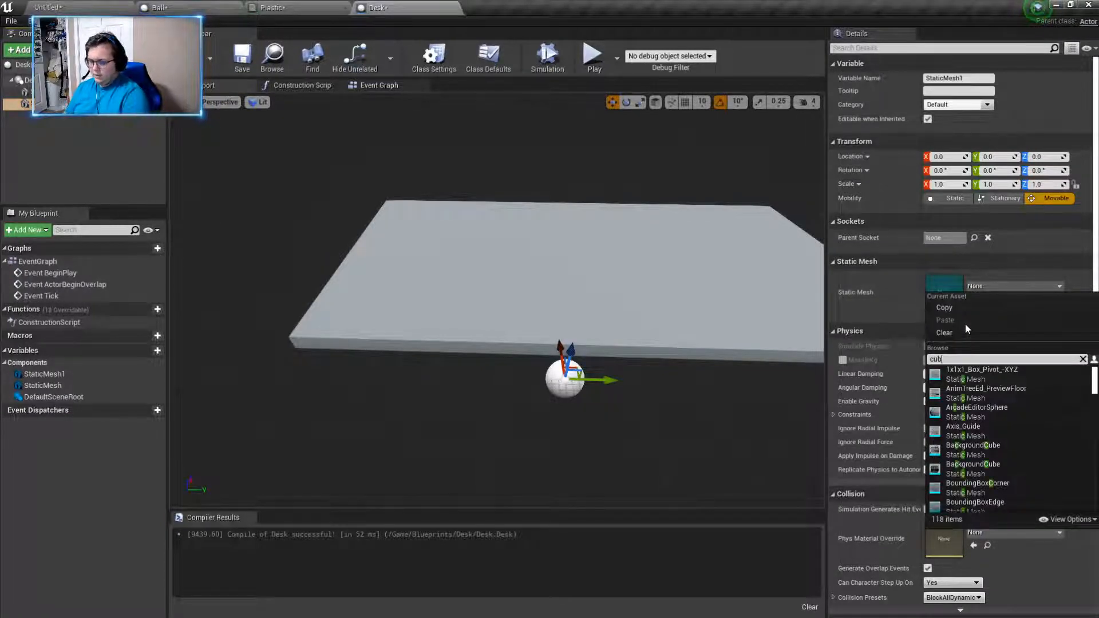
type("e")
left_click(988, 415)
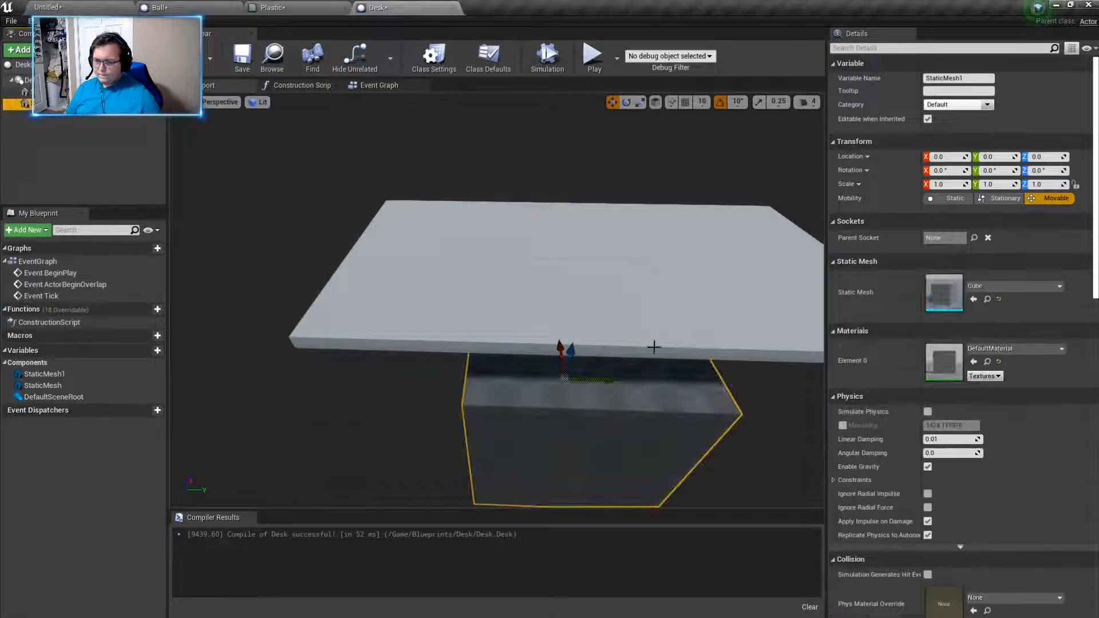
- Rename the second static mesh component as Name Tag
right_click(57, 110)
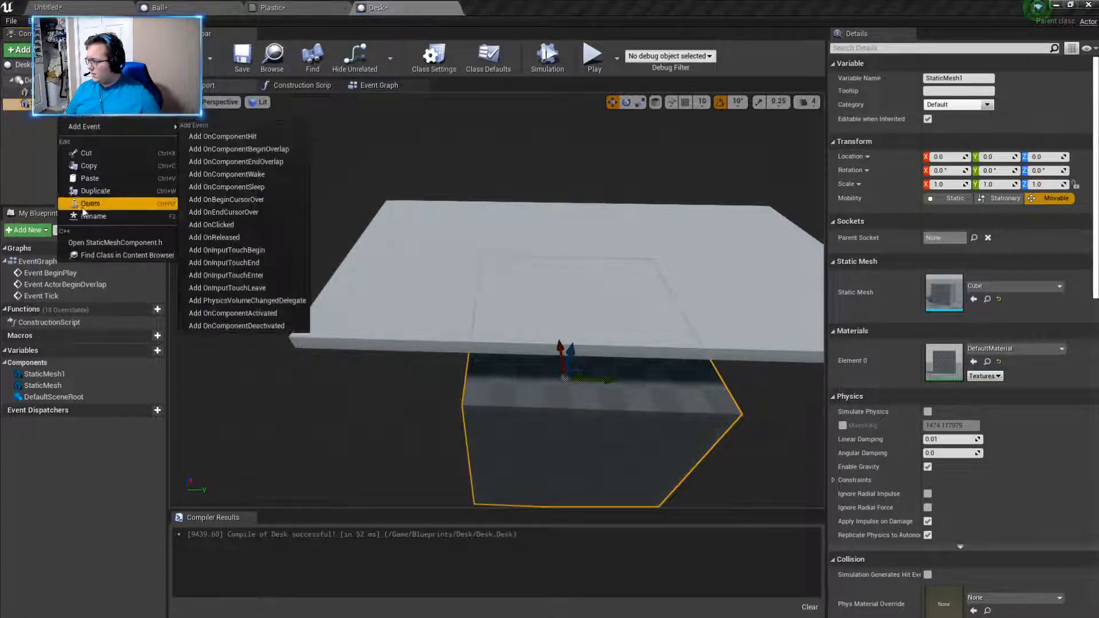
left_click(87, 216)
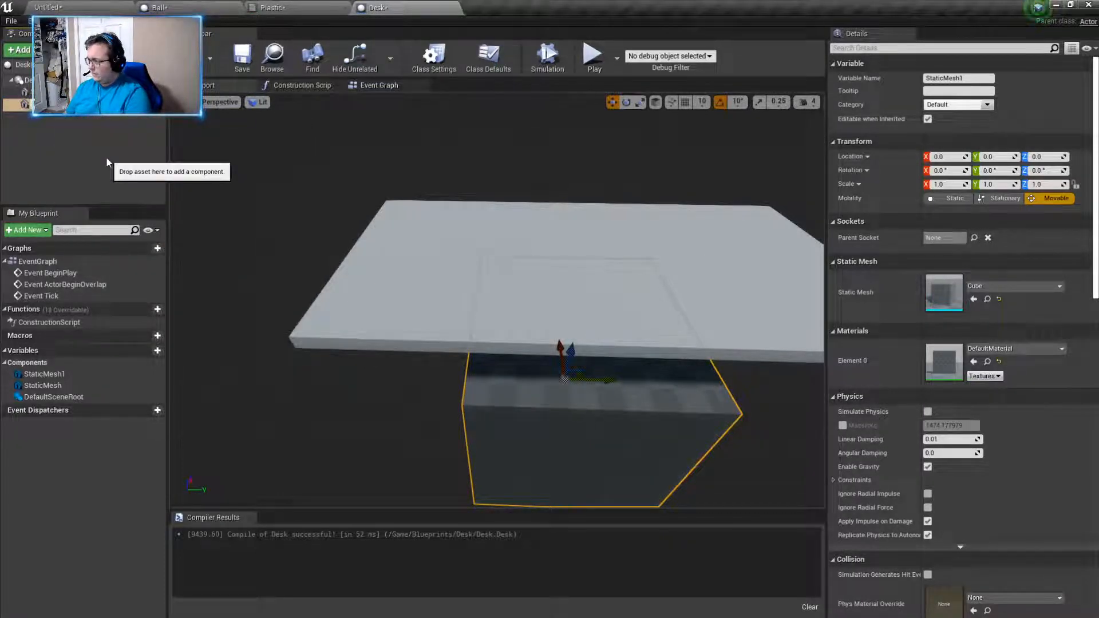
type("Name Tag")
key("Return")
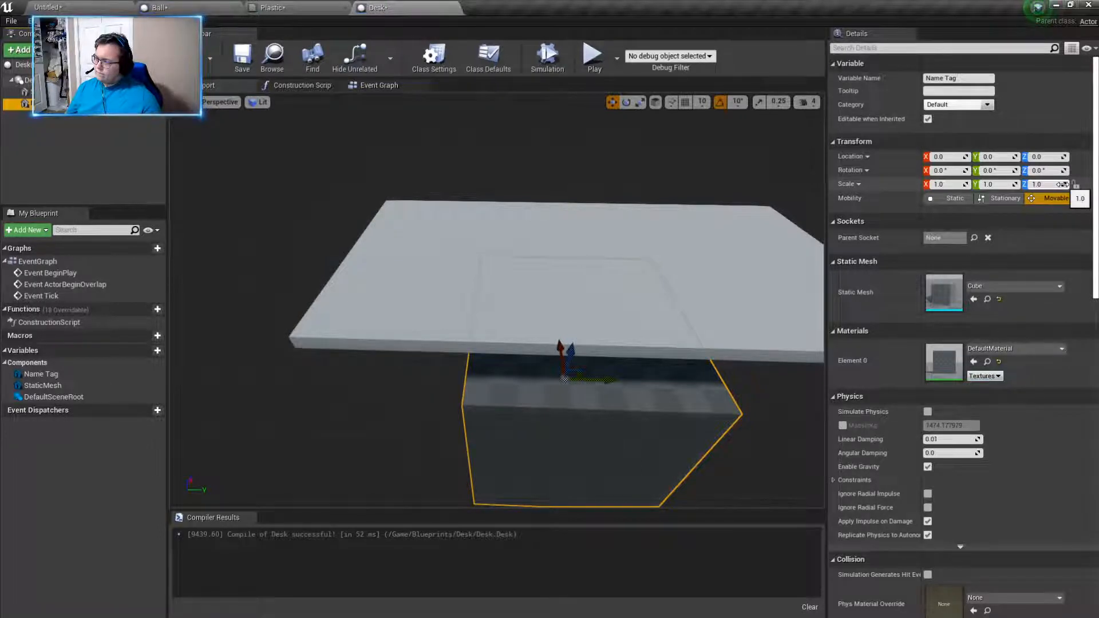
left_click(28, 48)
type("text")
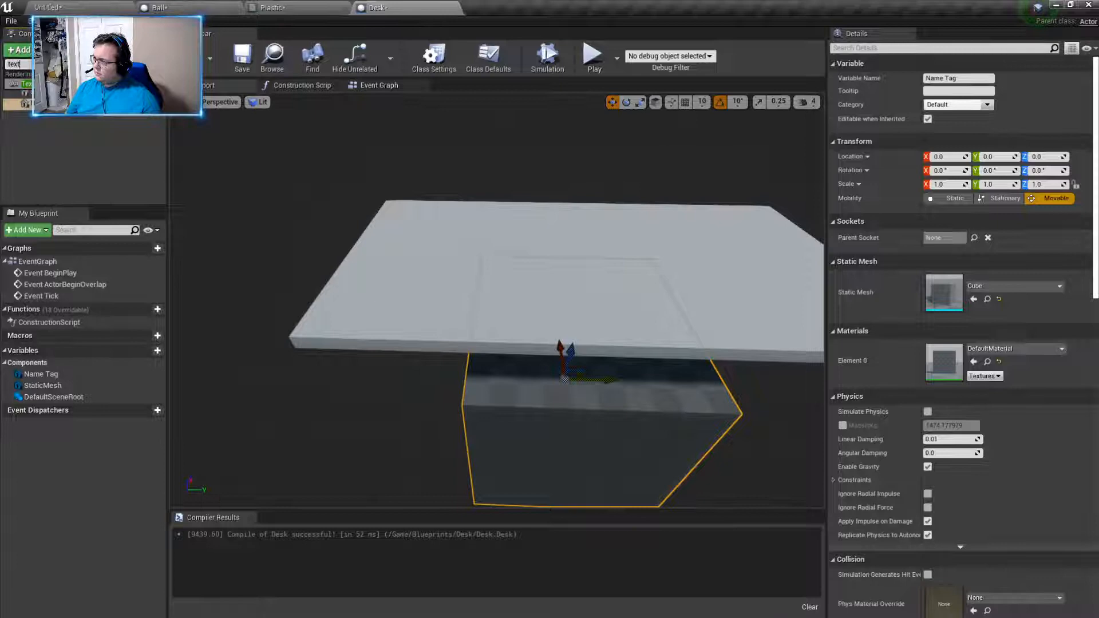
left_click(23, 84)
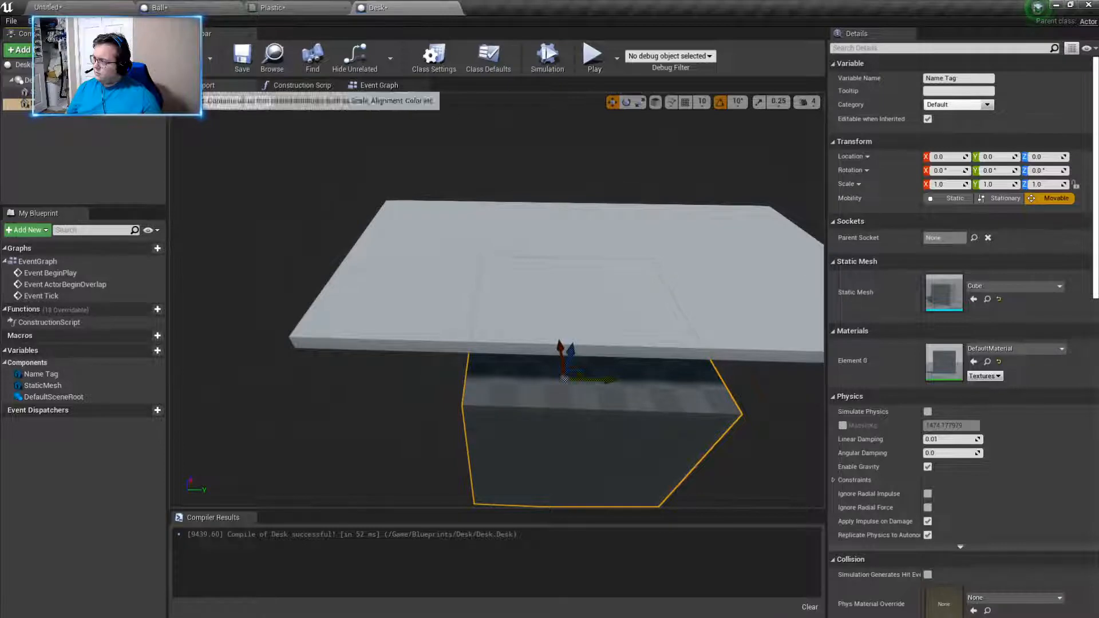
key("Return")
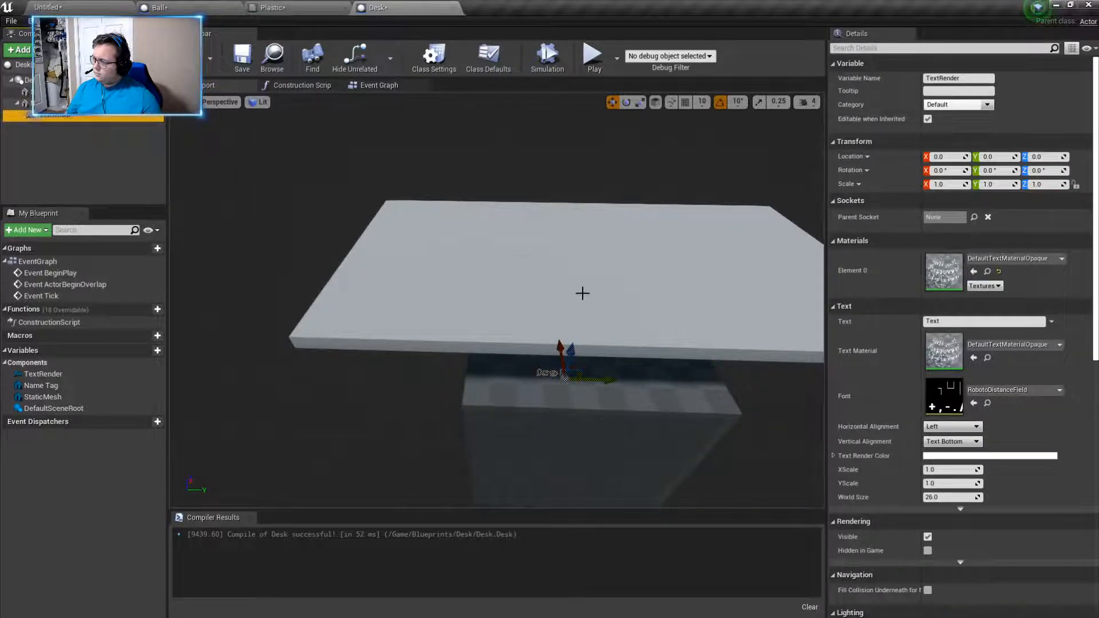
left_click_drag(574, 351, 602, 146)
key("Delete")
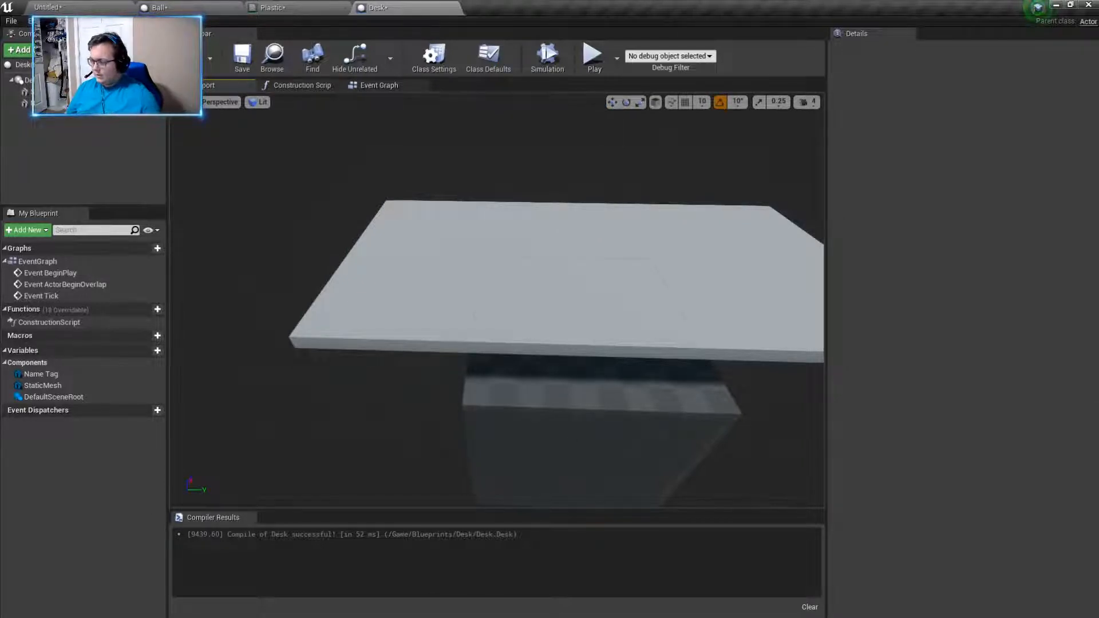
- Flatten the Name Tag cube to a Z scale of 0.05 and raise it above the desktop to a Z location of about 221.3
double_click(46, 104)
right_click_drag(497, 300, 522, 315)
right_click_drag(687, 353, 698, 353)
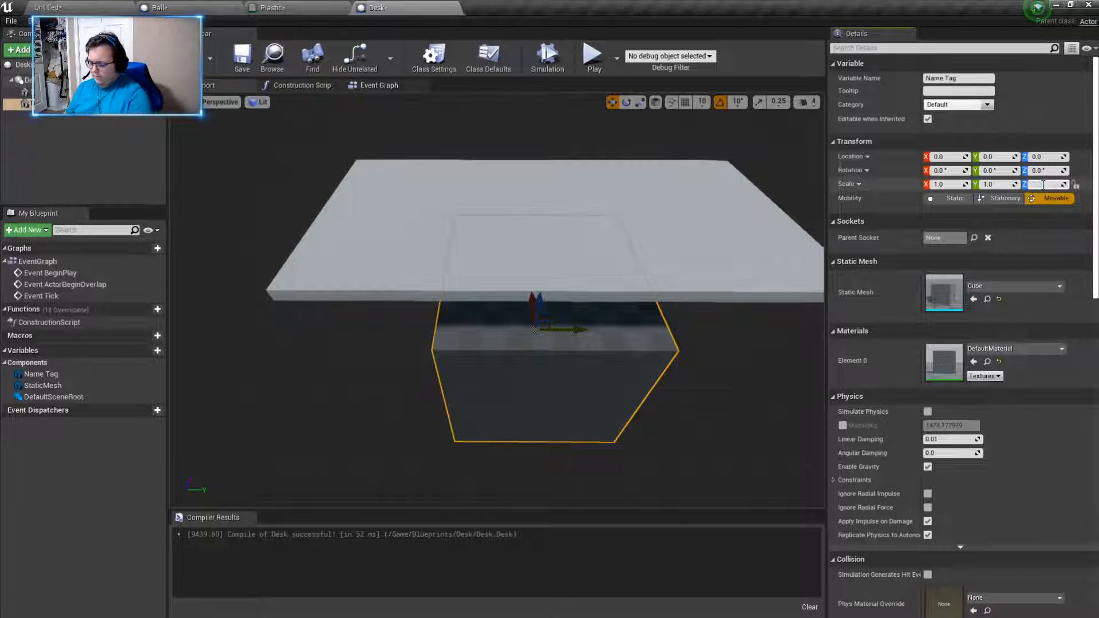
type("5")
key("Return")
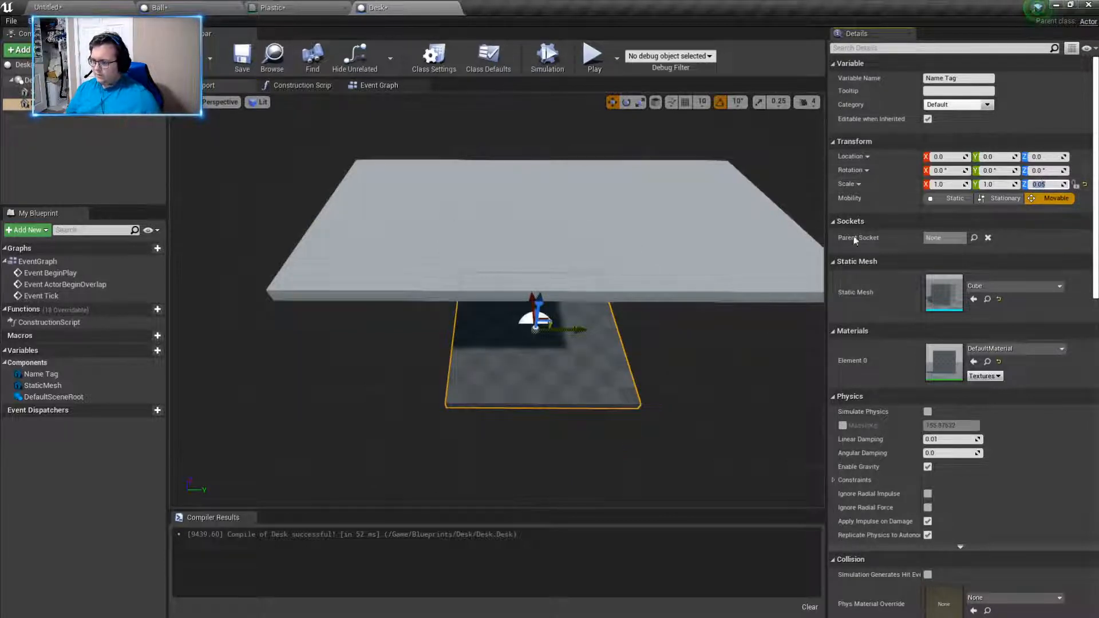
left_click_drag(545, 302, 550, 195)
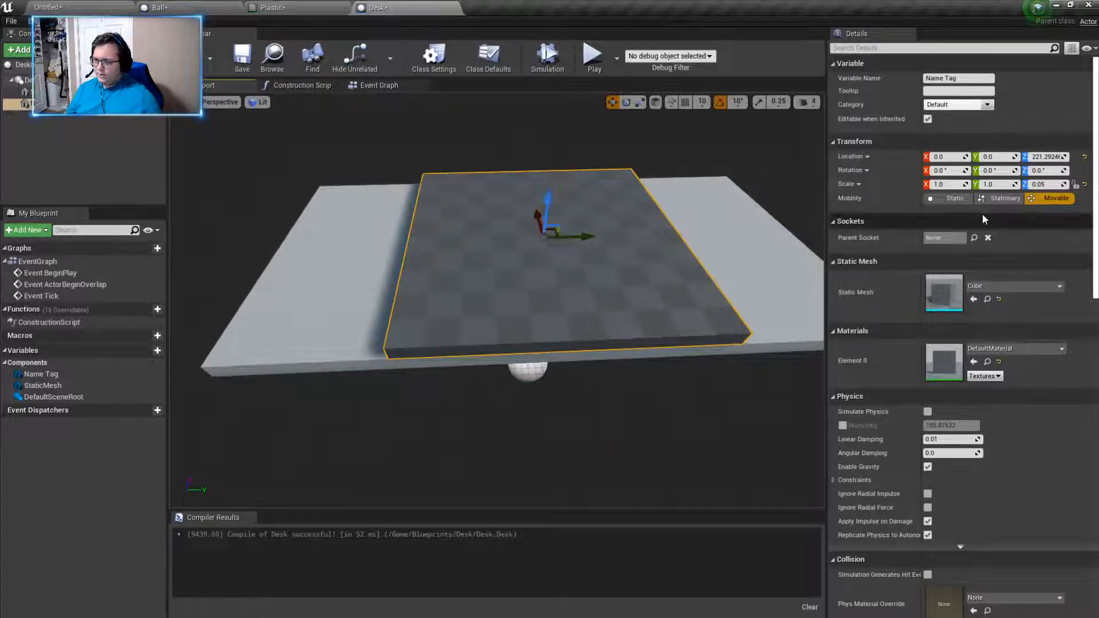
- Narrow the Name Tag into a small bar with a Y scale of 0.25 and an X scale of 0.05
left_click(990, 184)
type("0.2")
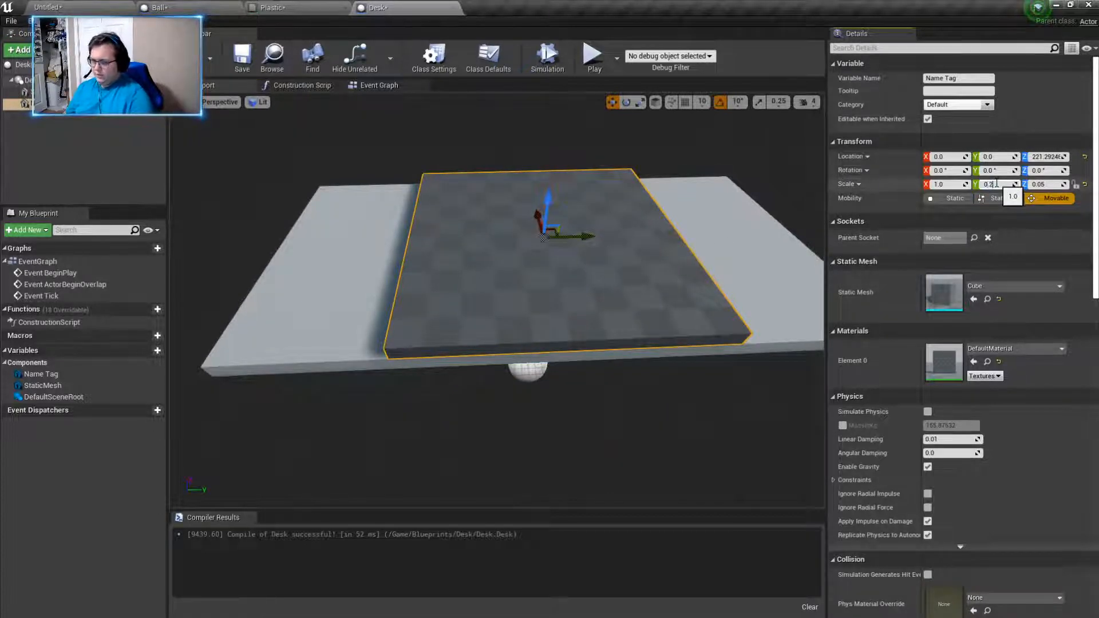
type("5")
key("Return")
left_click(939, 184)
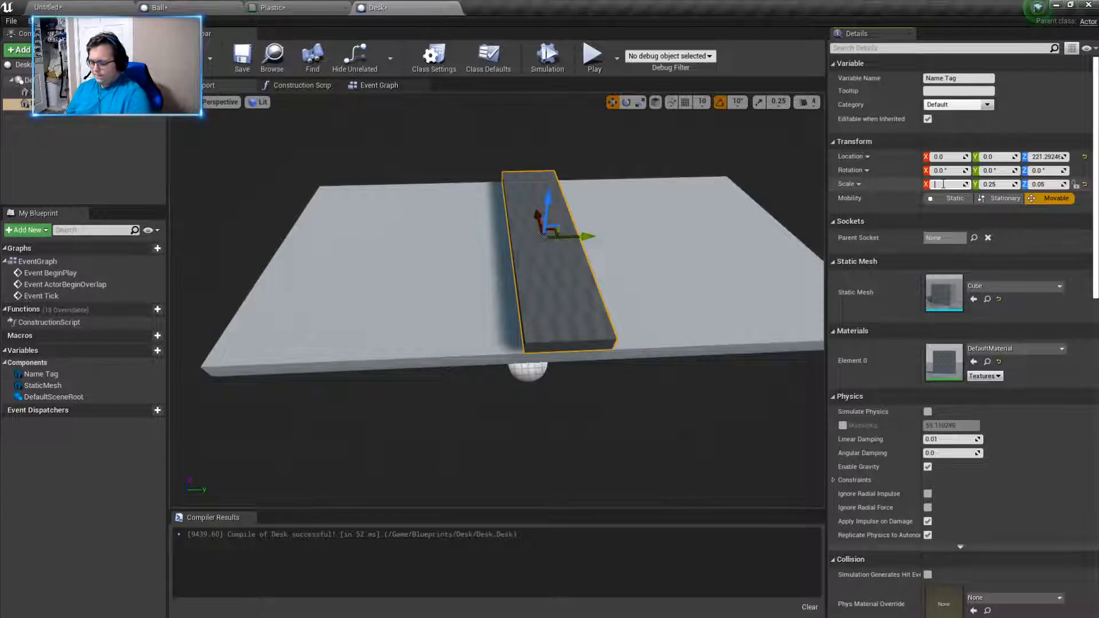
type("0.25")
key("Return")
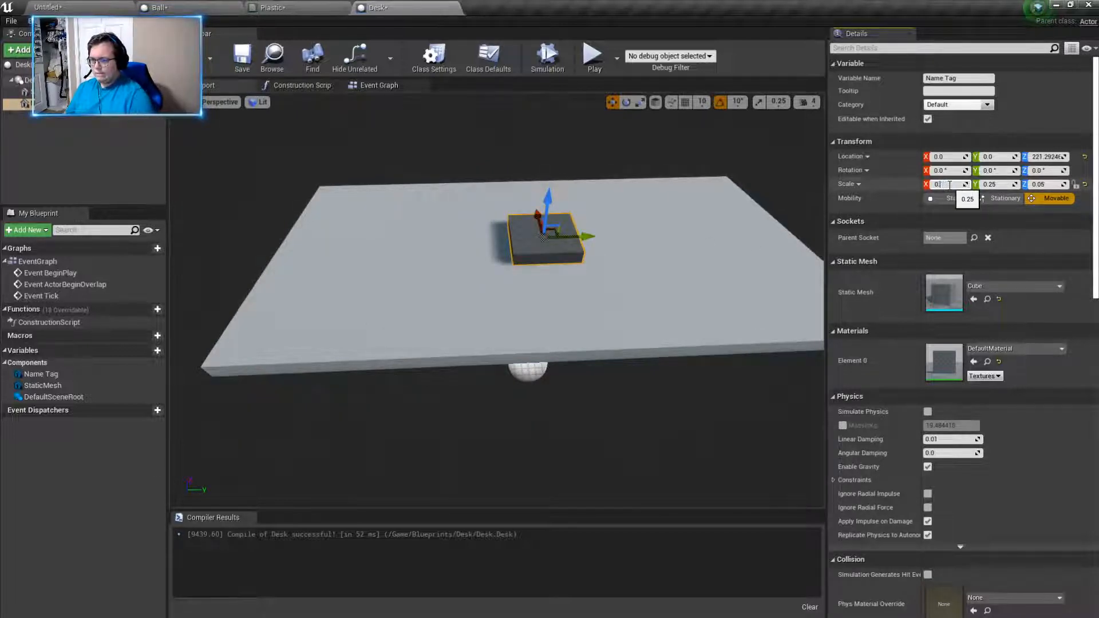
type("0.15")
key("Return")
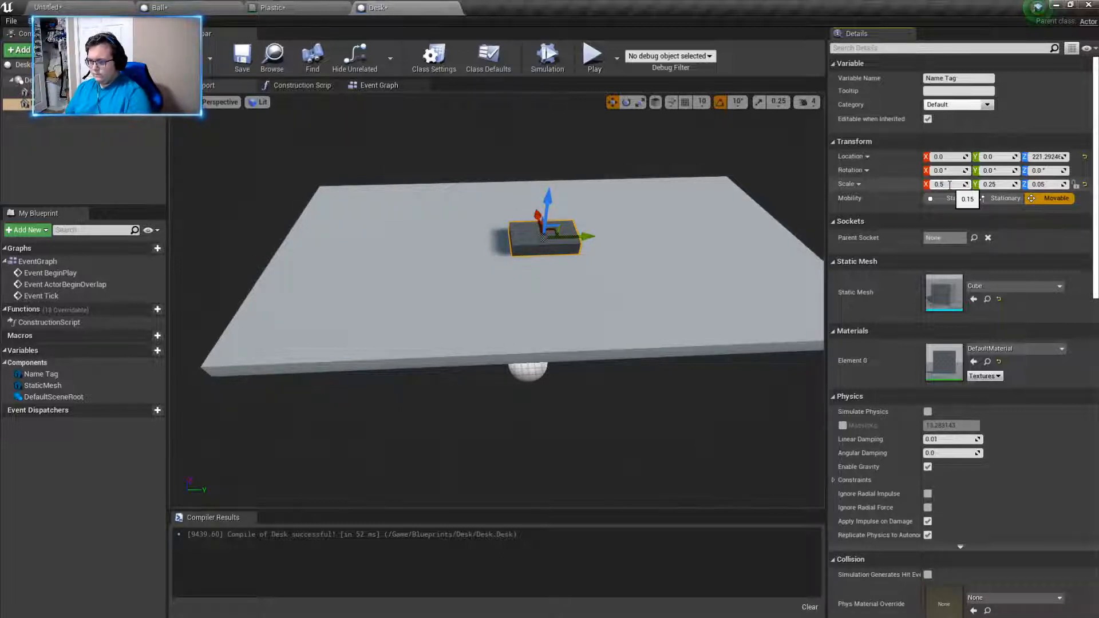
type("0.05")
key("Return")
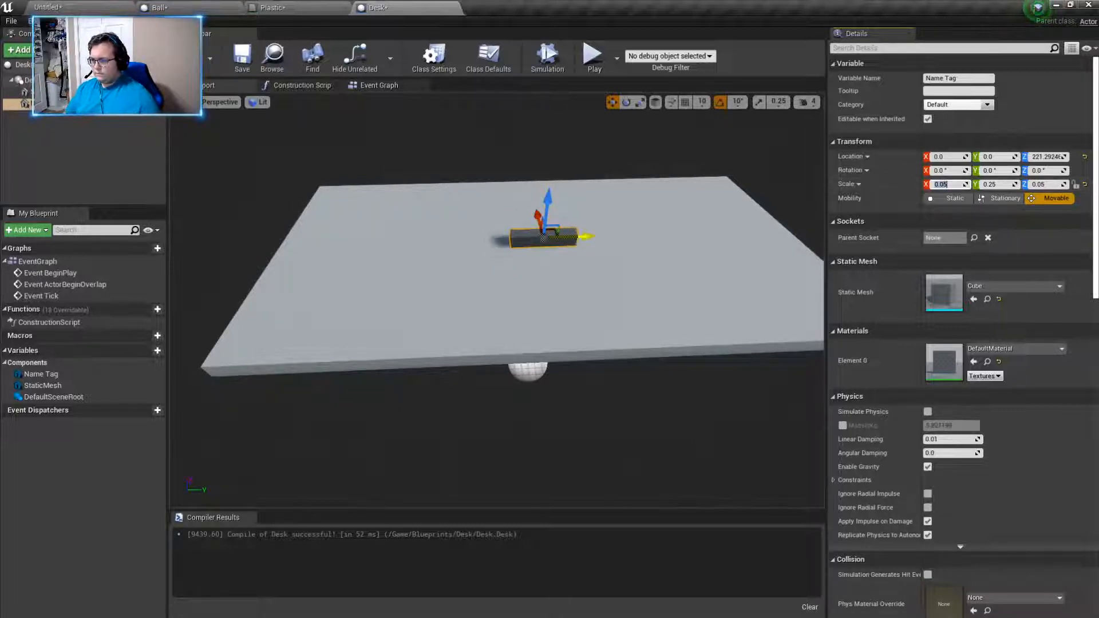
- Move the Name Tag to the desktop's front corner at about X -113.7, Y -209.7, and assign it the Gold material
left_click_drag(570, 250, 315, 342)
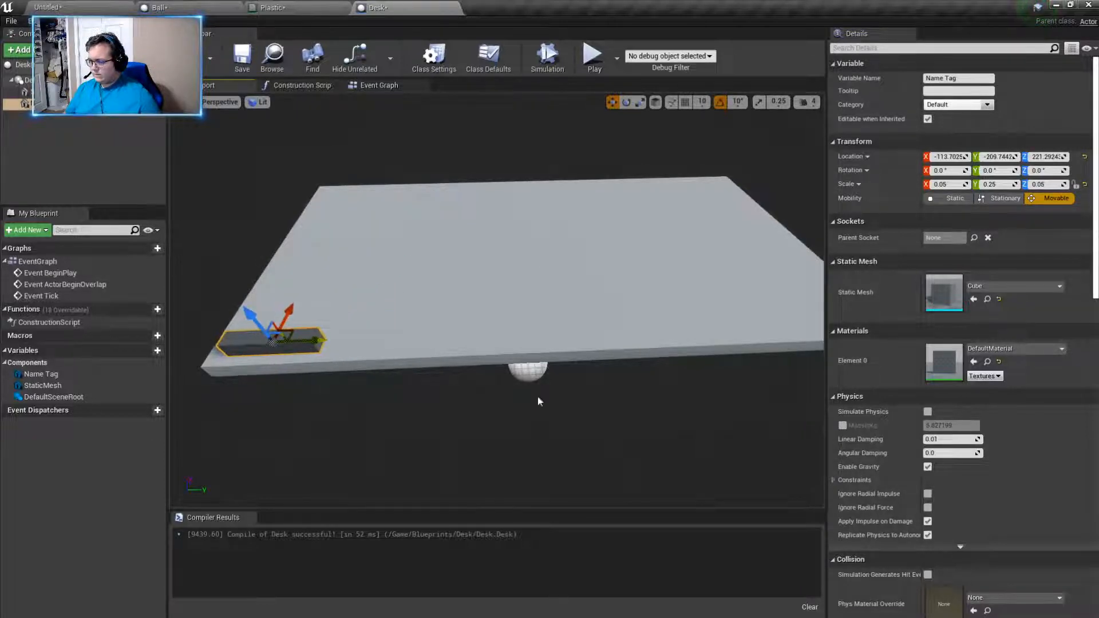
left_click(1036, 351)
type("gold")
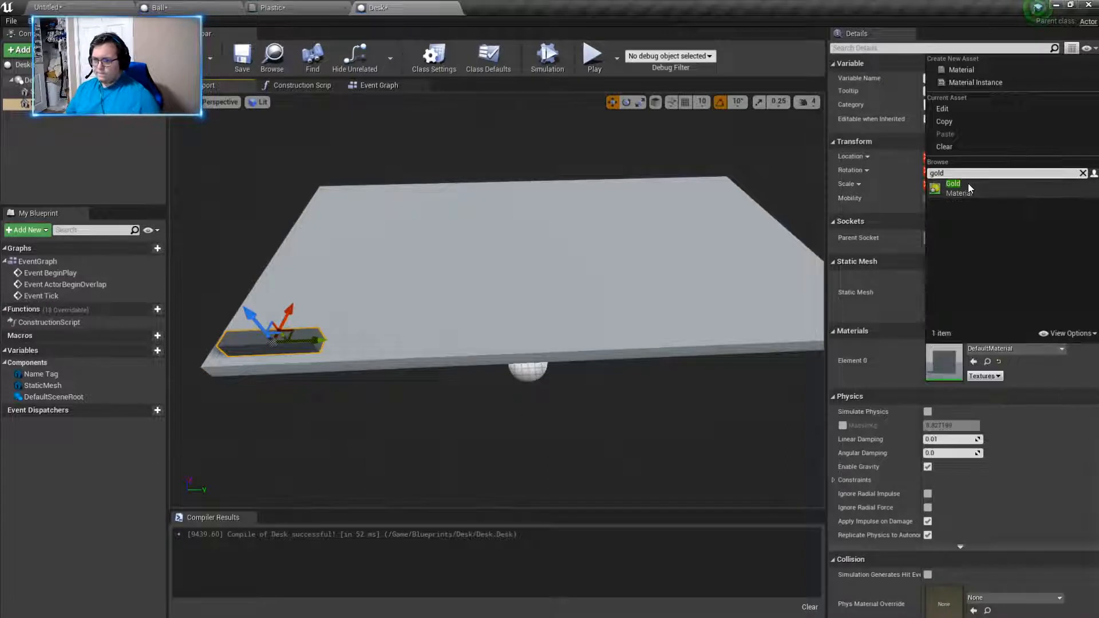
left_click(967, 183)
right_click_drag(659, 298, 618, 277)
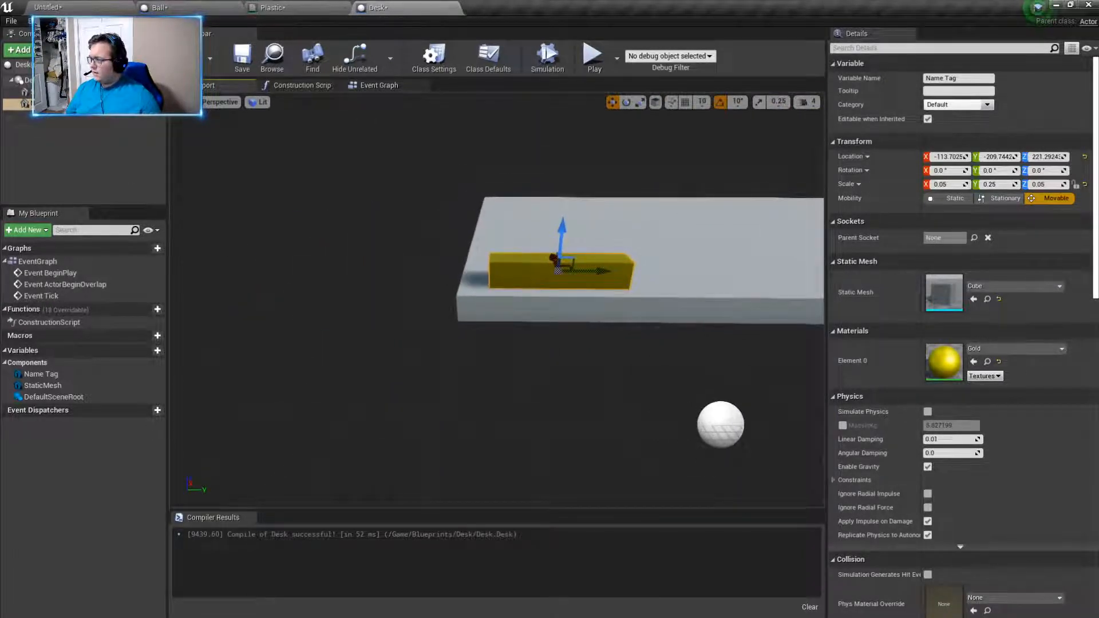
- Add a Text Render component under the scene root and raise it above the desktop to a Z location of about 232.9
left_click(19, 50)
type("t")
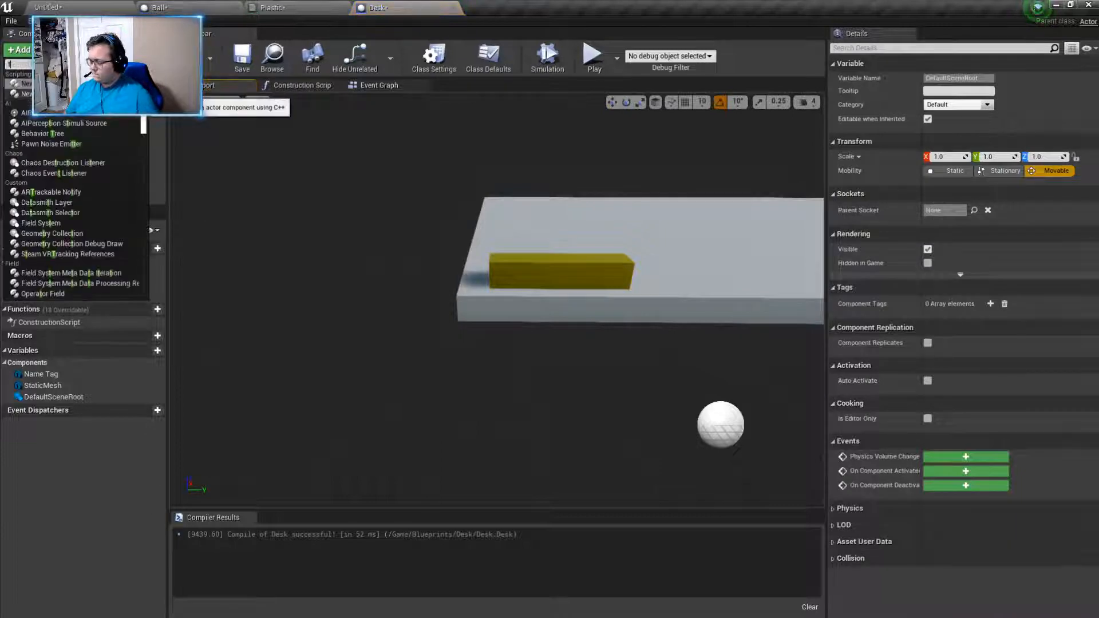
type("ext")
key("Return")
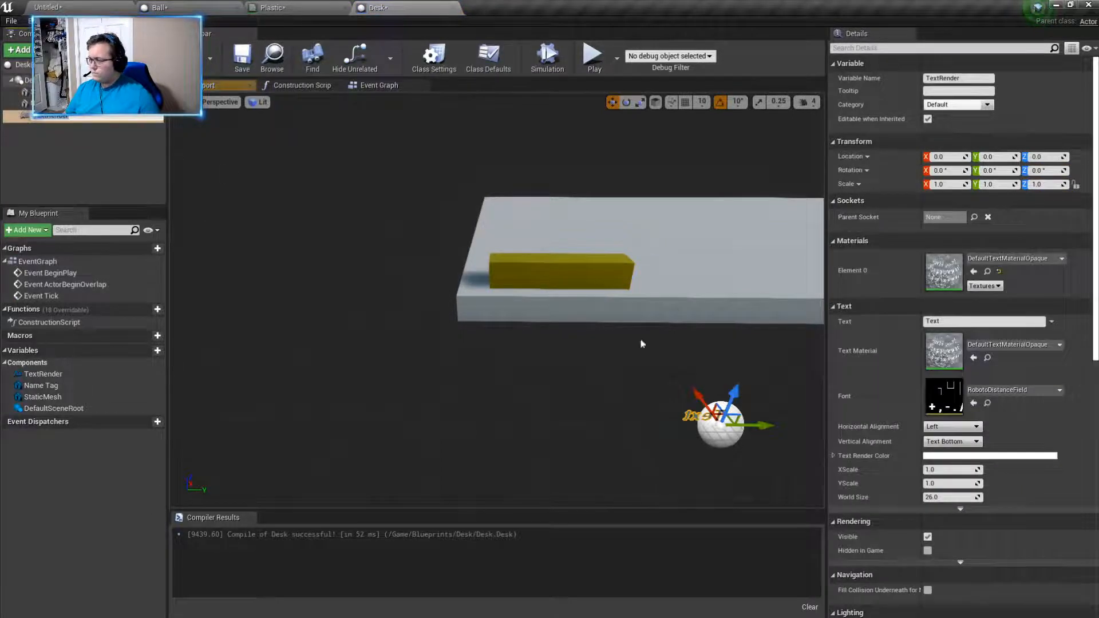
left_click_drag(730, 392, 796, 187)
key("f")
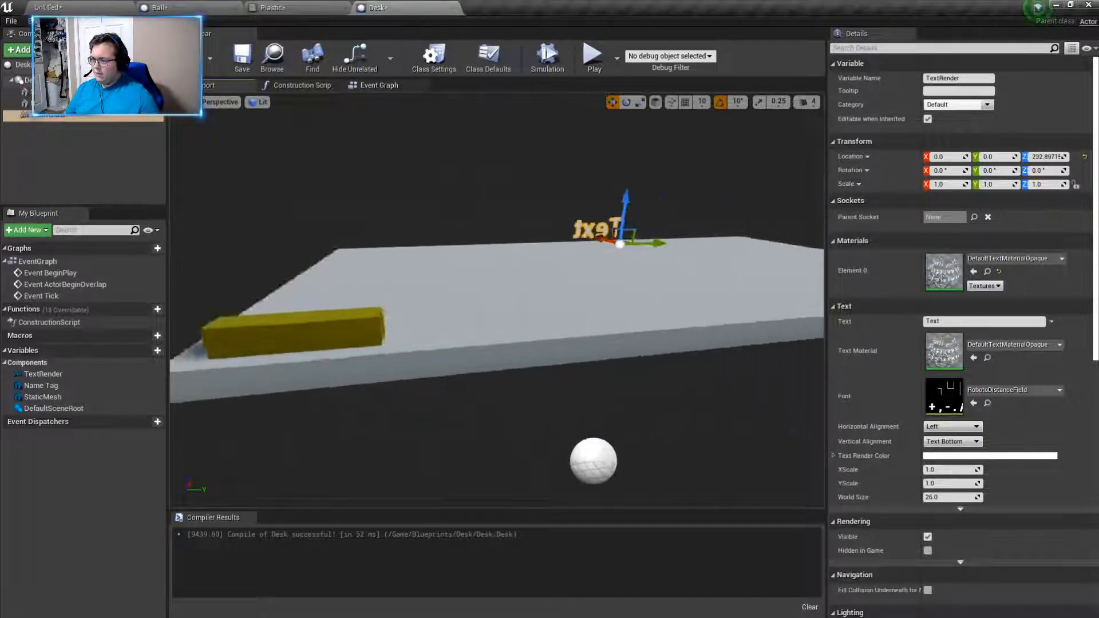
- Rotate the text component 180° about the Z axis so it reads correctly from the front of the desk
left_click_drag(519, 232, 379, 252)
left_click(627, 102)
key("a")
right_click_drag(453, 247, 454, 247)
left_click(613, 102)
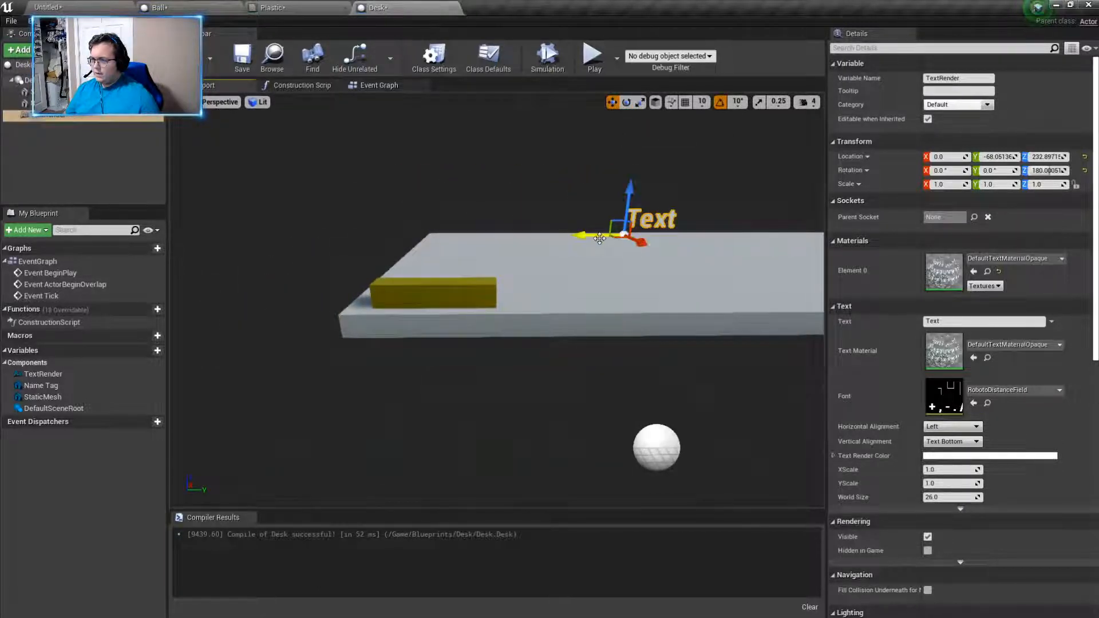
- Move the text in front of the gold Name Tag to about X -126.5, Y -230.8, Z 210.9
left_click_drag(598, 236, 401, 299)
left_click_drag(363, 236, 364, 253)
left_click_drag(382, 212, 381, 250)
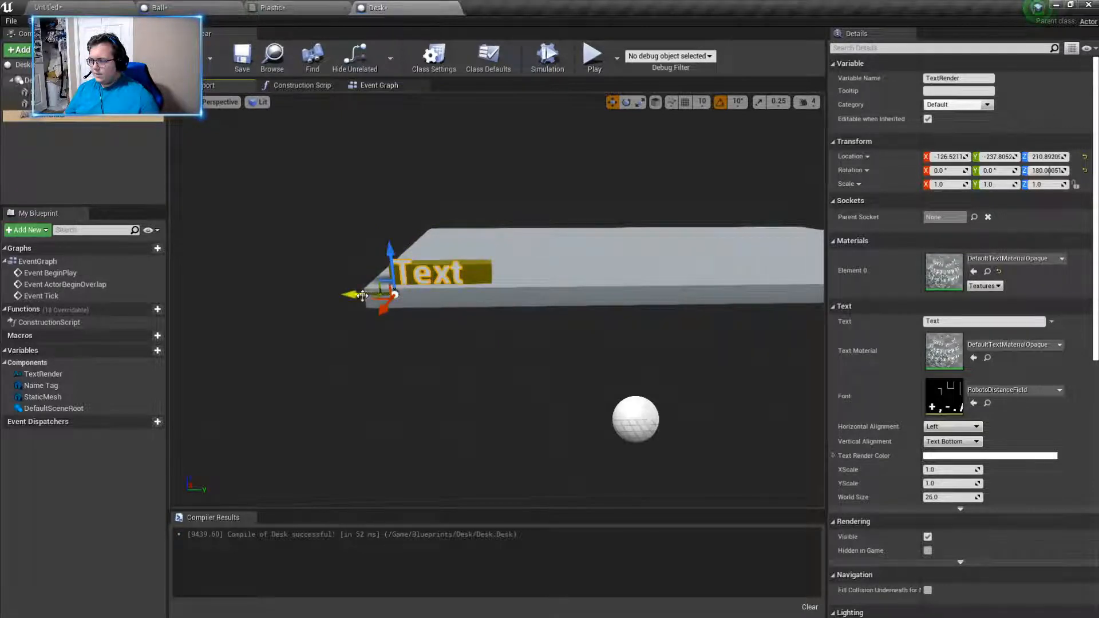
left_click_drag(362, 294, 373, 293)
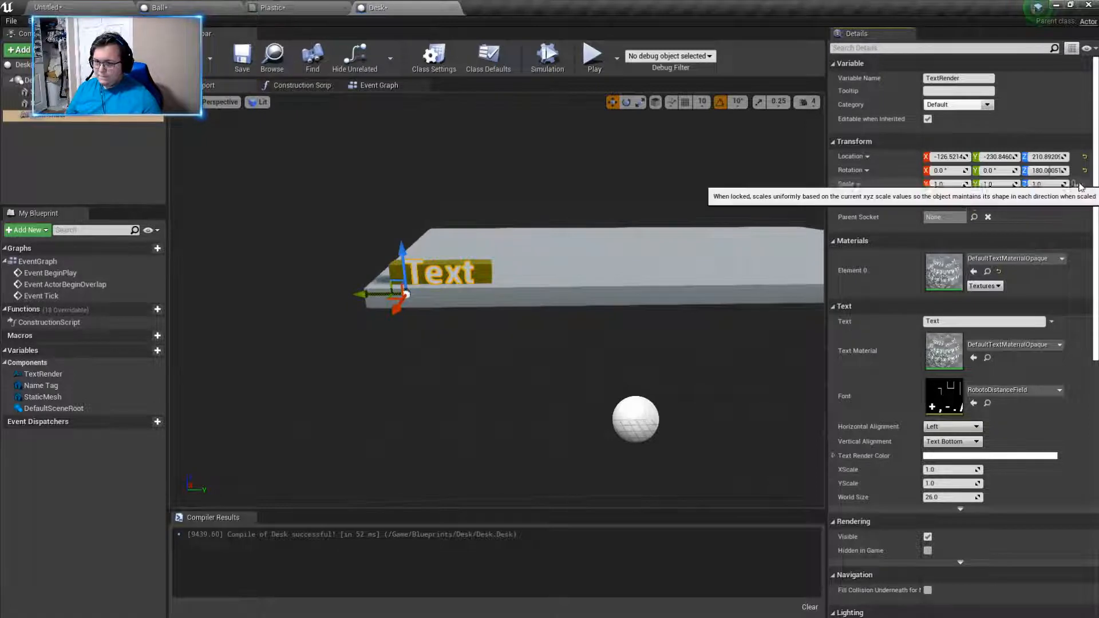
- Scale the text uniformly to 0.25 and realign it with the Name Tag's front face at about Y -237.3, Z 219.0
left_click(947, 184)
key("BackSpace")
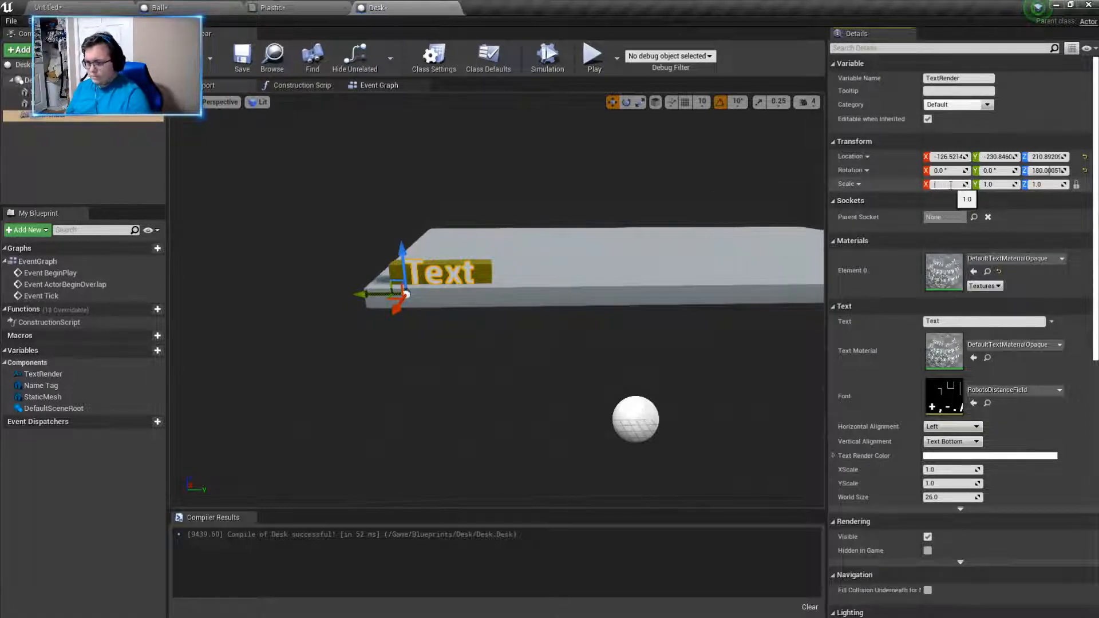
key("BackSpace")
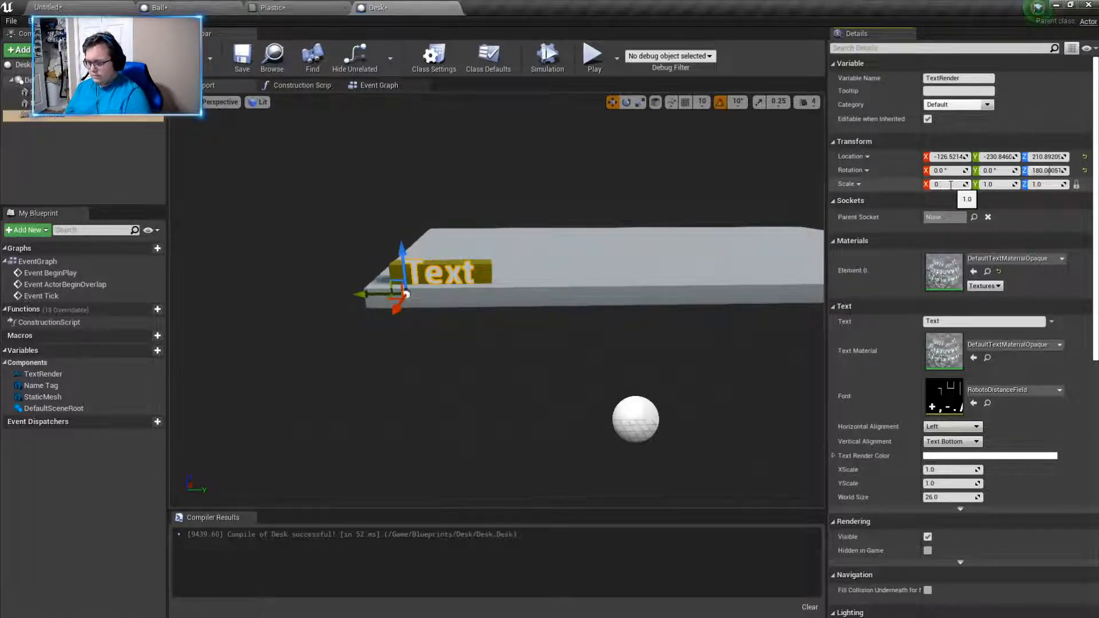
key("Return")
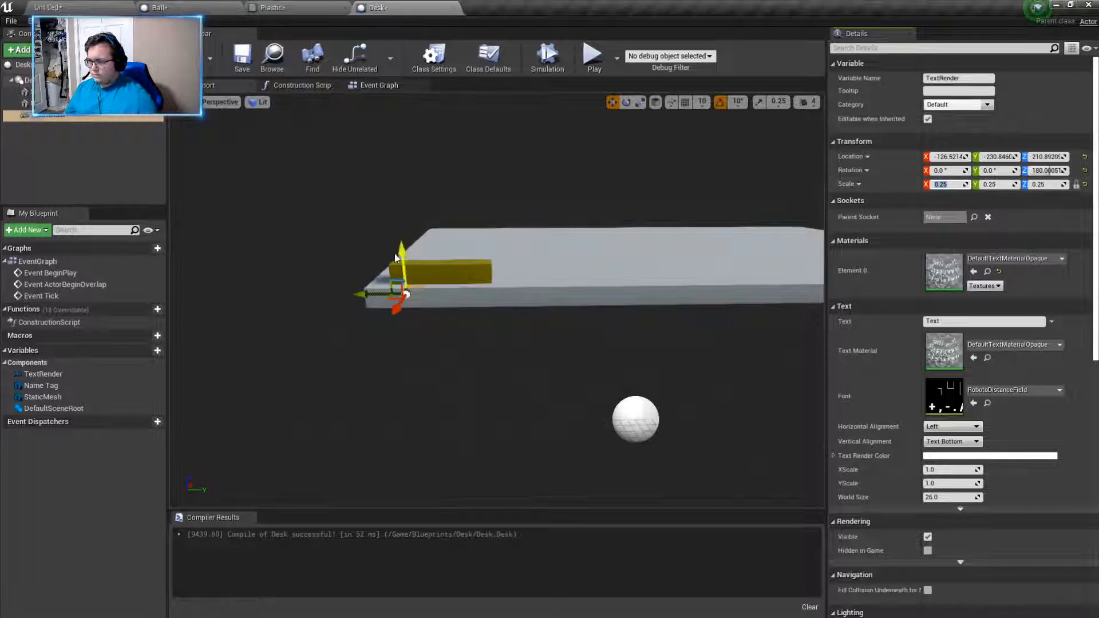
left_click_drag(403, 252, 403, 238)
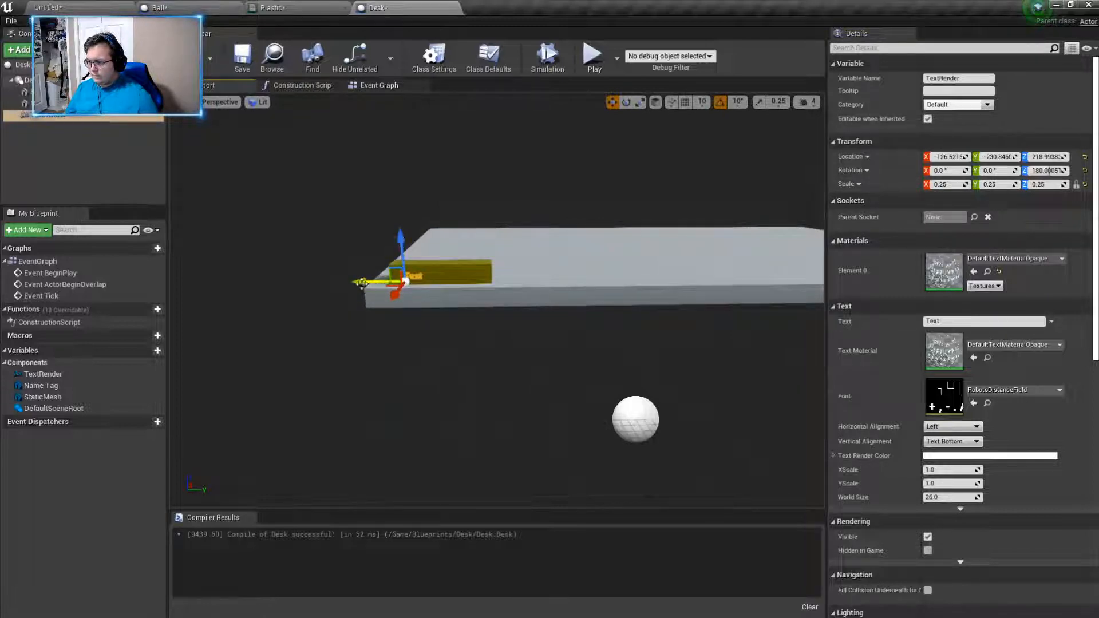
left_click_drag(361, 283, 351, 283)
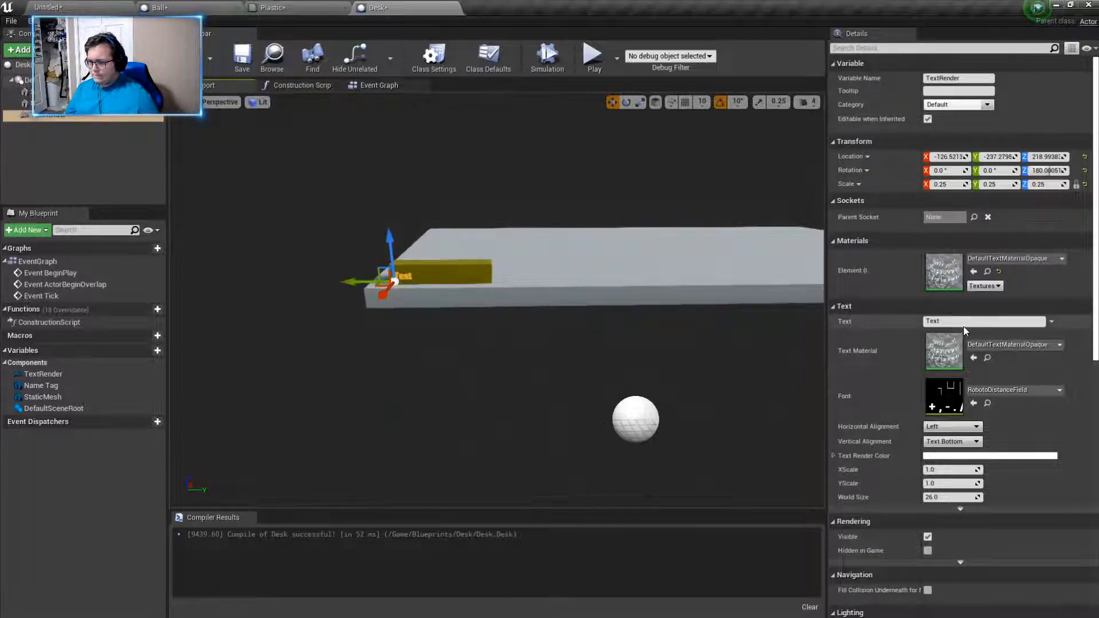
- Replace the text component's default wording with a person's first name
key("BackSpace")
key("BackSpace")
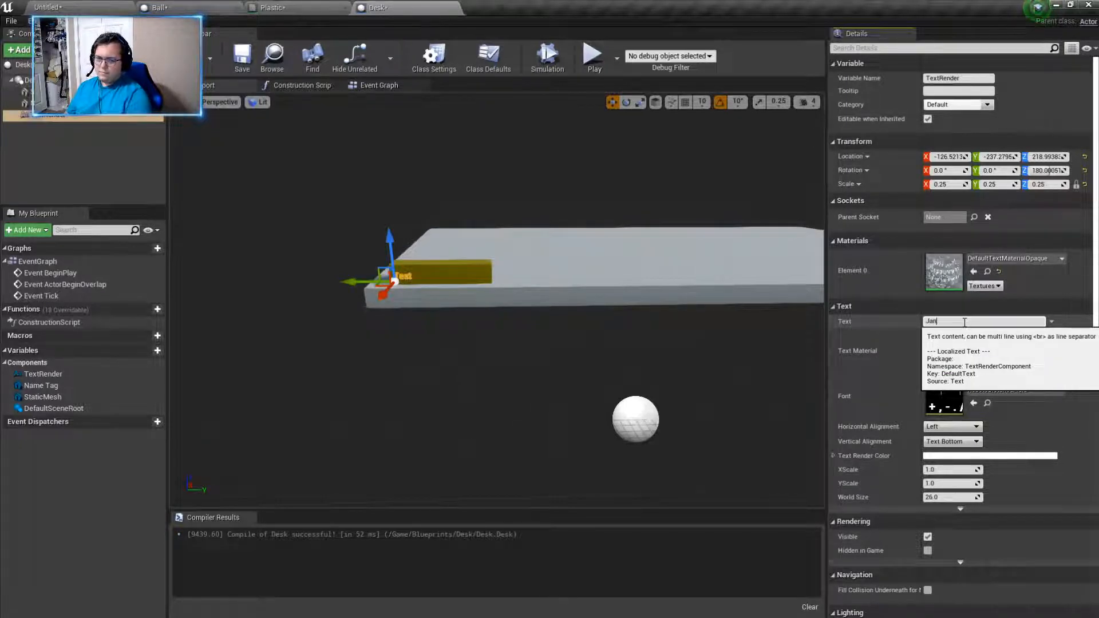
key("Return")
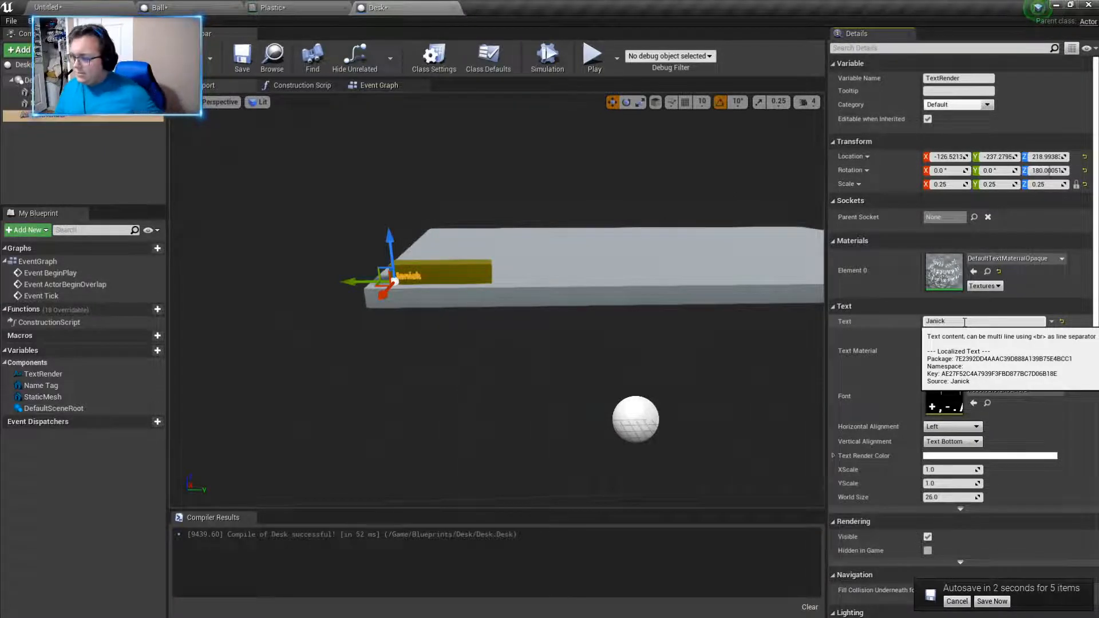
left_click(965, 322)
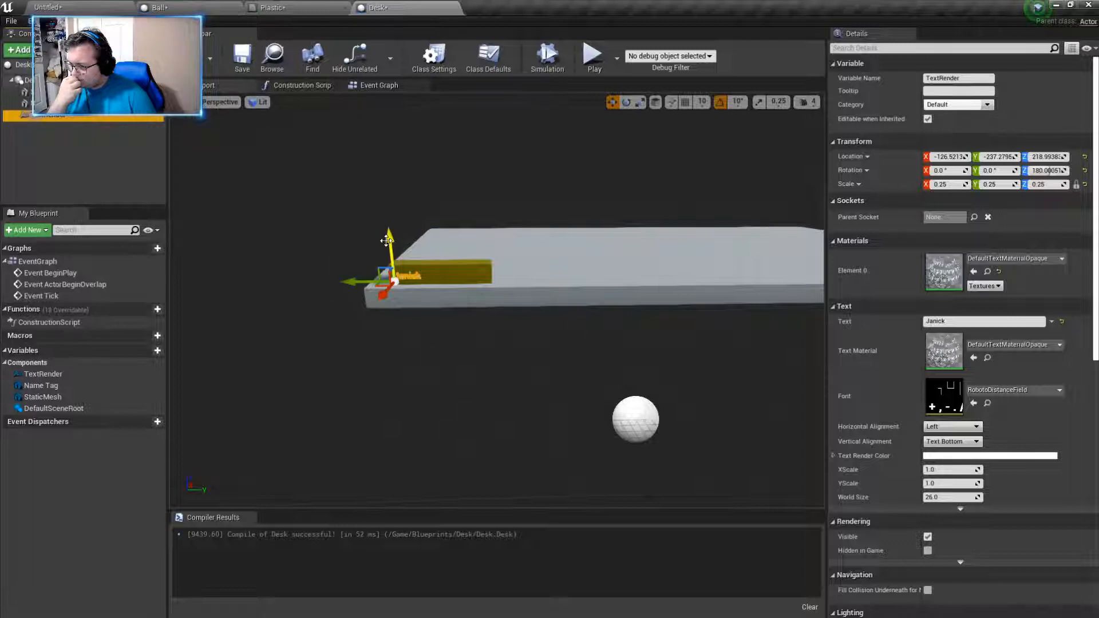
- Enter a person's full name as the tag's text and adjust the text position to about Y -234.1, Z 219.3
left_click_drag(386, 240, 390, 239)
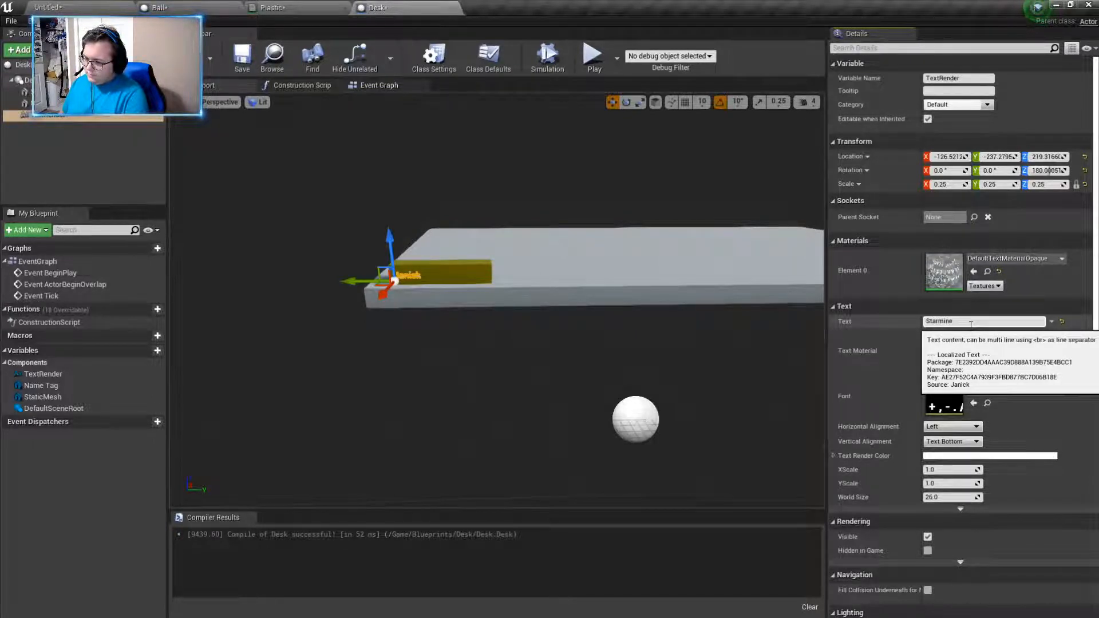
type("ers")
key("Return")
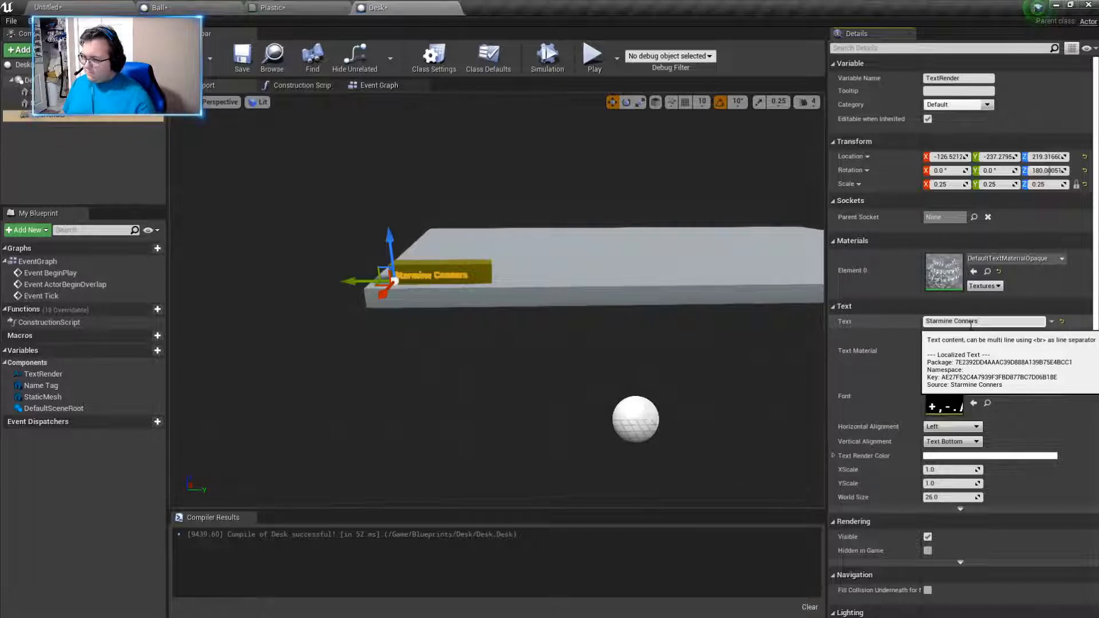
left_click_drag(356, 286, 362, 283)
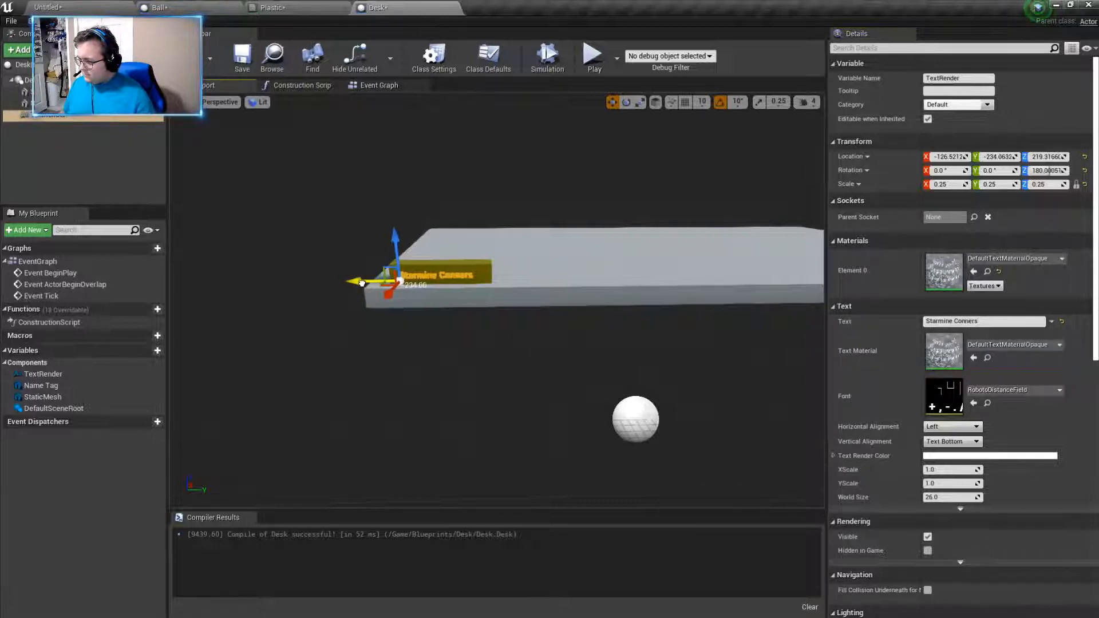
- Change the name text's render colour to black
key("w")
right_click_drag(497, 320, 458, 316)
key("s")
key("w")
key("s")
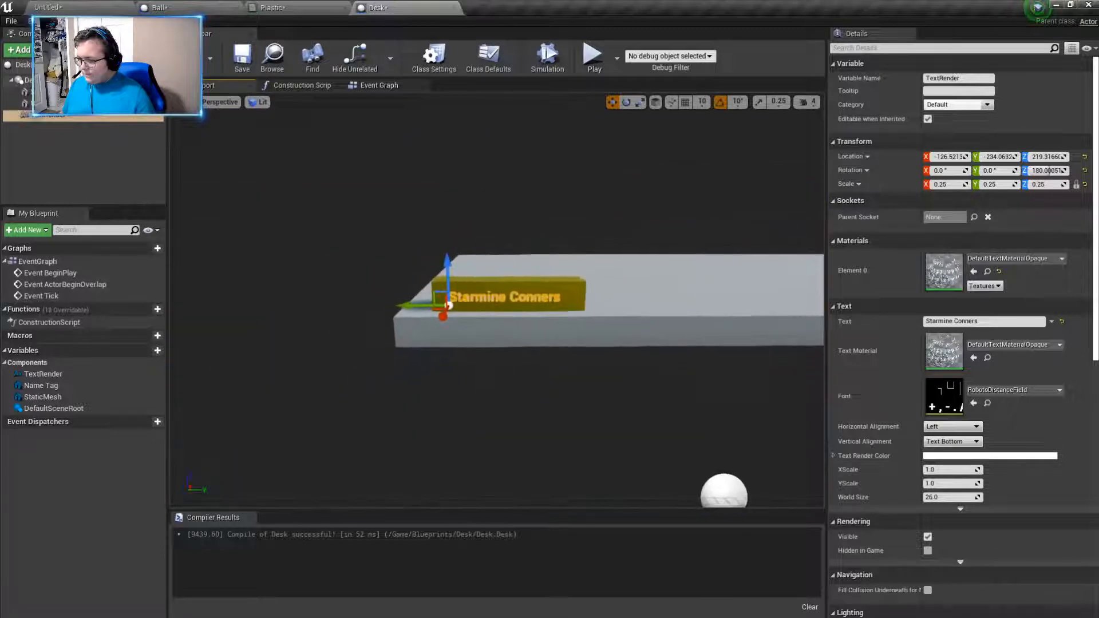
left_click(945, 457)
left_click_drag(862, 409, 863, 470)
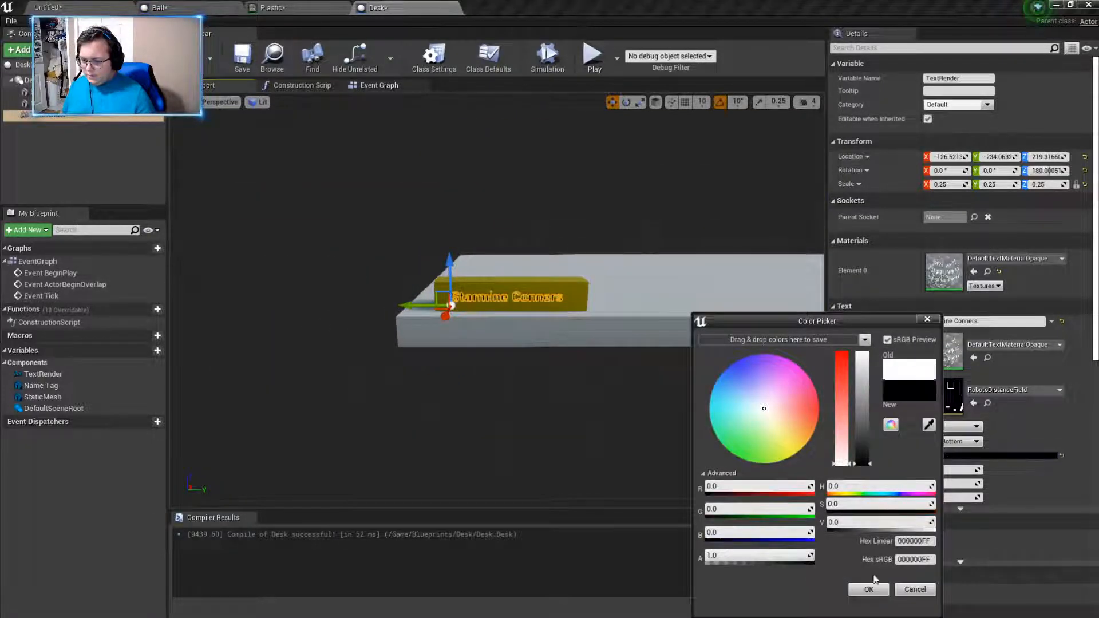
left_click(869, 590)
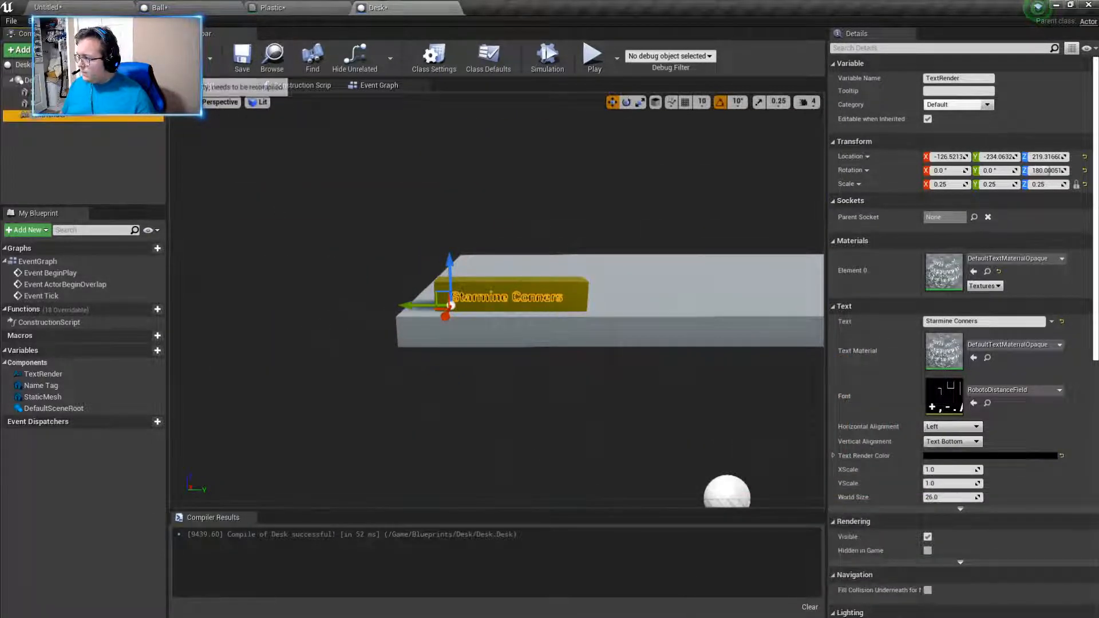
- Shift the name text along the front of the Name Tag to about Y -233.1
left_click(702, 314)
right_click_drag(612, 423, 629, 425)
key("w")
key("s")
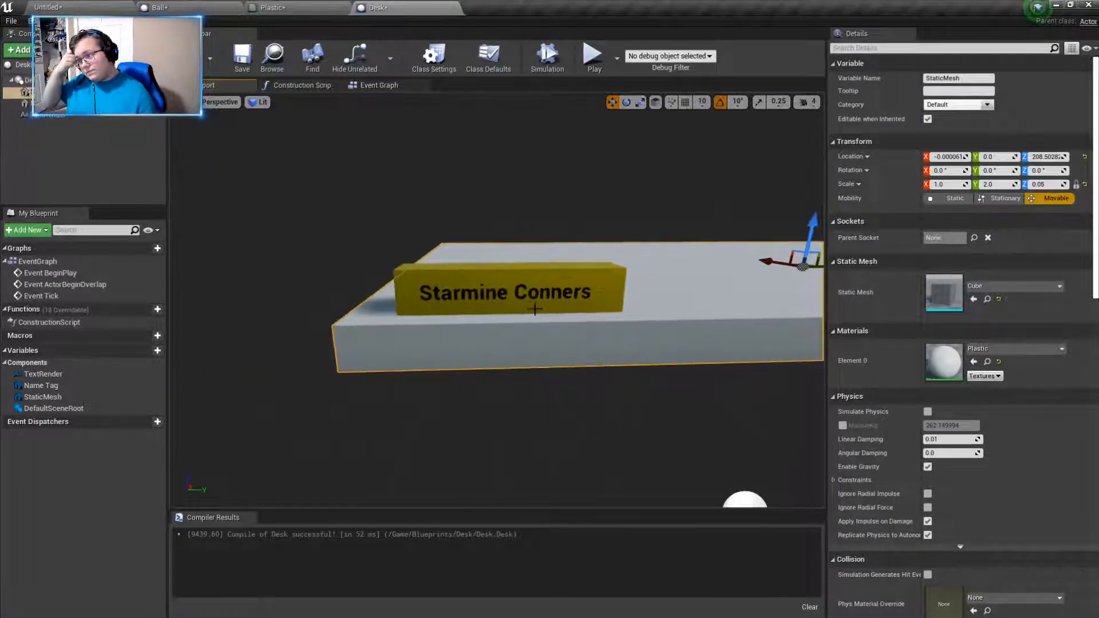
left_click(533, 297)
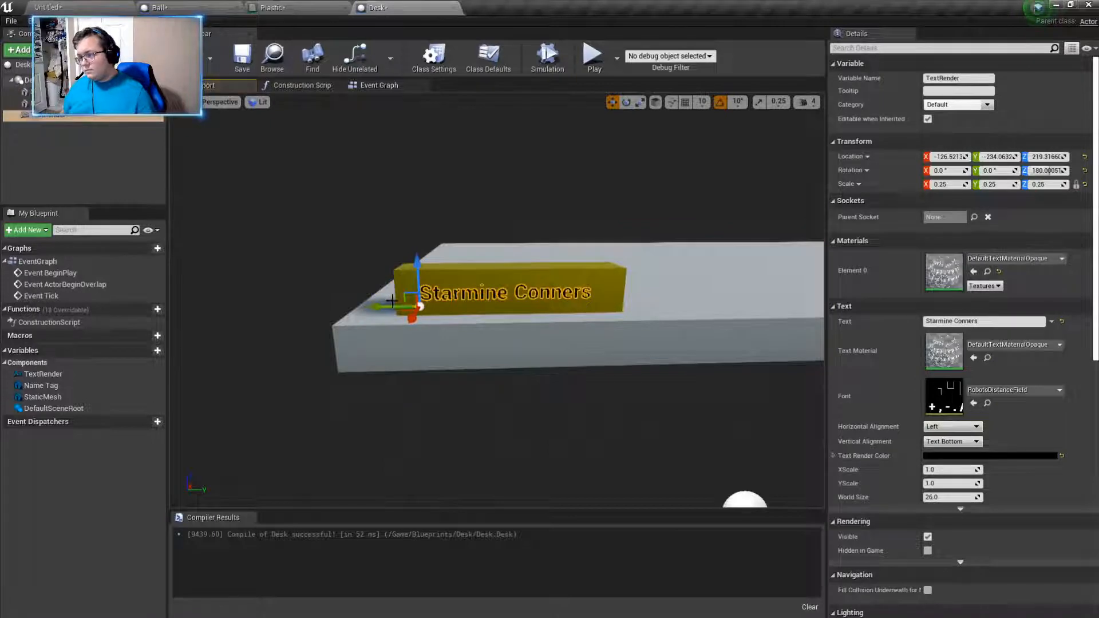
left_click_drag(388, 306, 394, 314)
- Bring the text's depth closer to the Name Tag's front face, at about X -120.1
left_click(637, 322)
key("s")
right_click_drag(636, 322, 573, 324)
key("w")
key("d")
right_click_drag(704, 359, 688, 359)
key("a")
key("w")
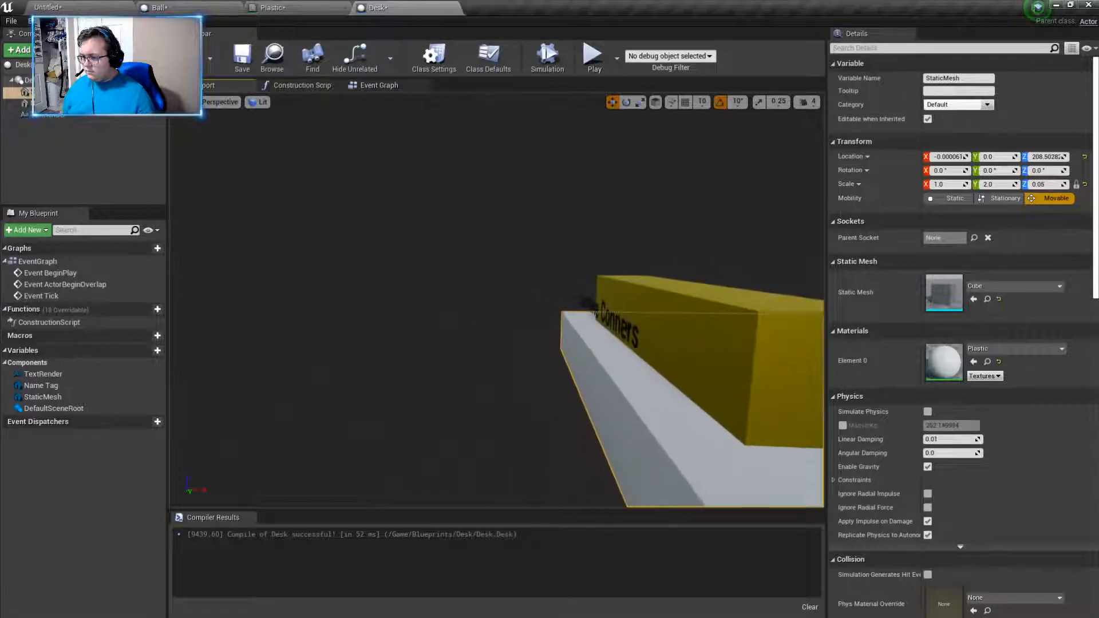
left_click(701, 307)
left_click(620, 328)
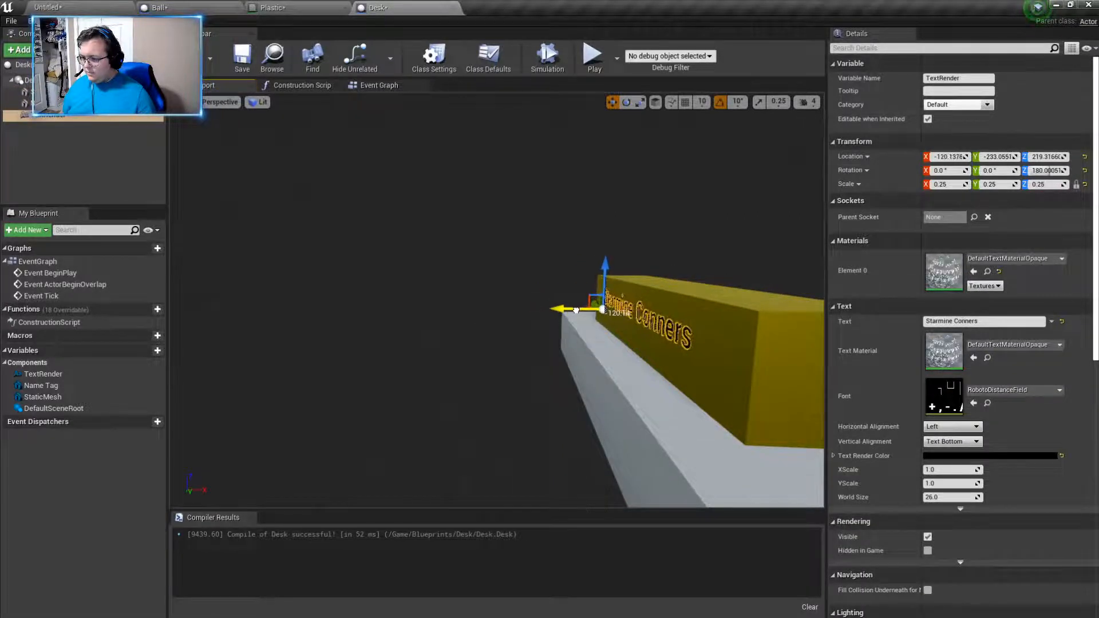
- Examine from the side and the front how the name text sits on the Name Tag's face
key("a")
right_click_drag(625, 229, 628, 229)
key("d")
key("a")
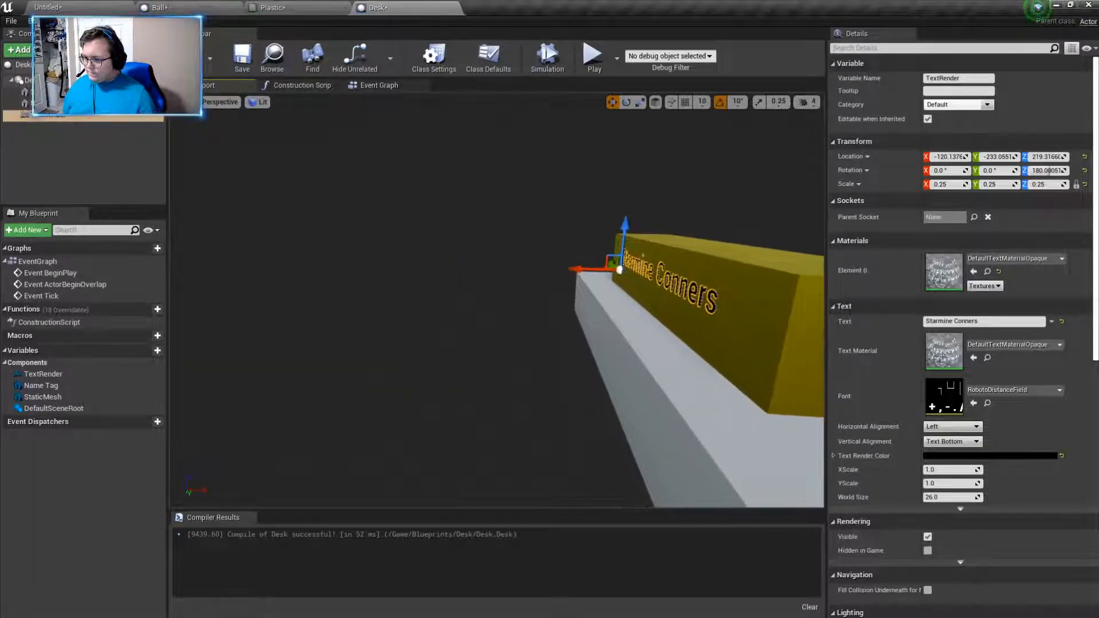
left_click(601, 361)
right_click_drag(600, 360, 600, 361)
key("d")
key("a")
key("d")
key("a")
key("w")
key("d")
key("a")
key("d")
key("a")
key("a")
key("s")
key("w")
key("s")
key("s")
key("w")
key("a")
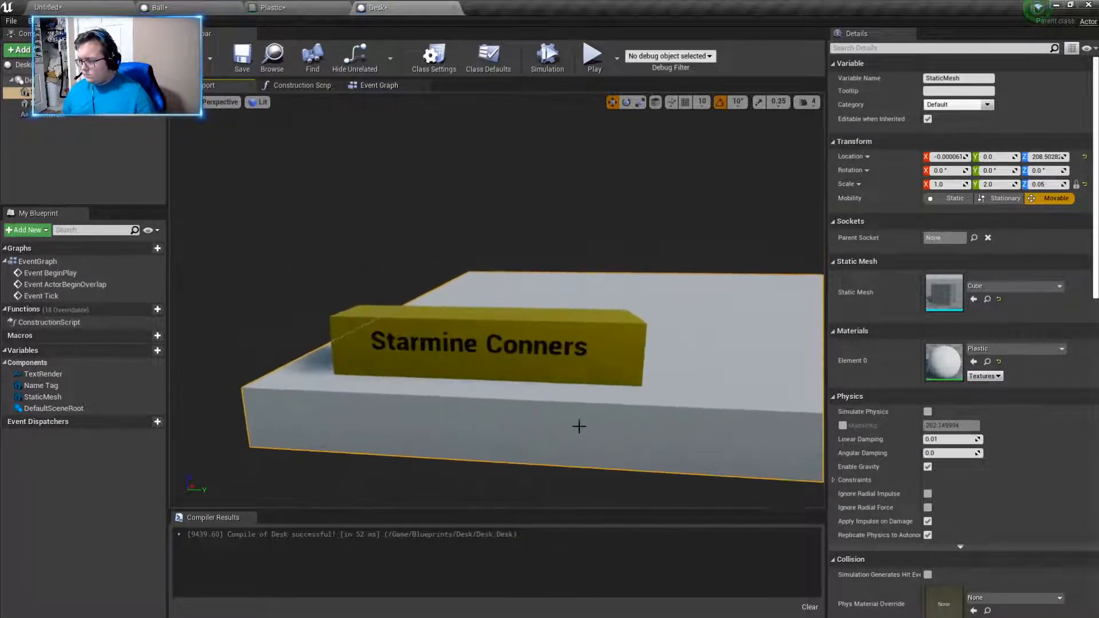
- Lower the name text on the Name Tag to about Z 218.0
left_click(429, 348)
left_click_drag(366, 311, 363, 318)
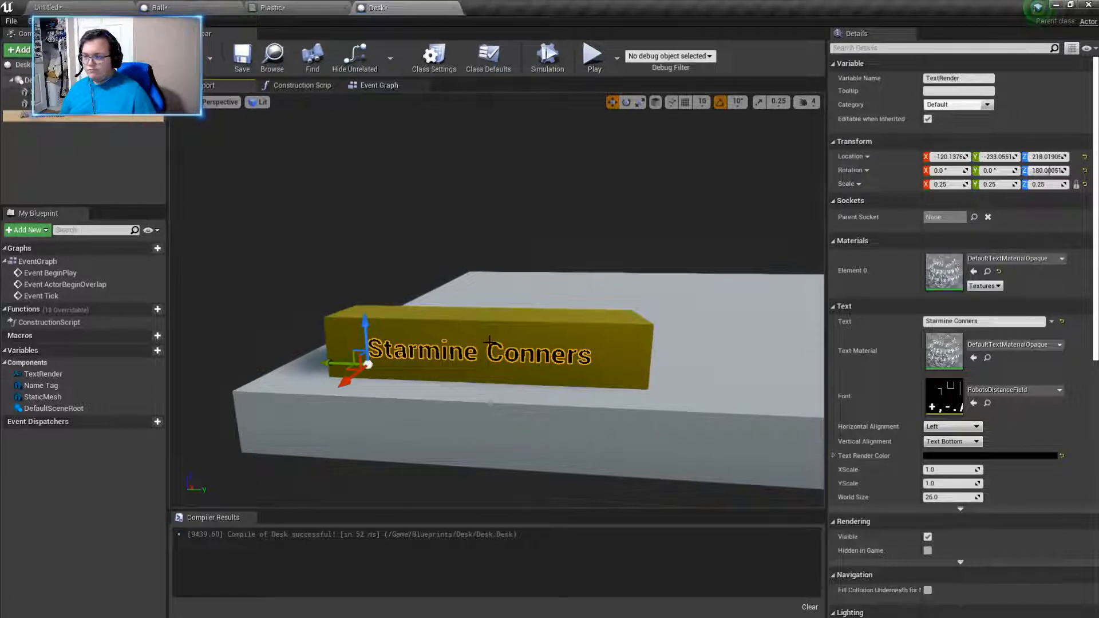
left_click(491, 403)
right_click_drag(423, 362, 424, 362)
key("a")
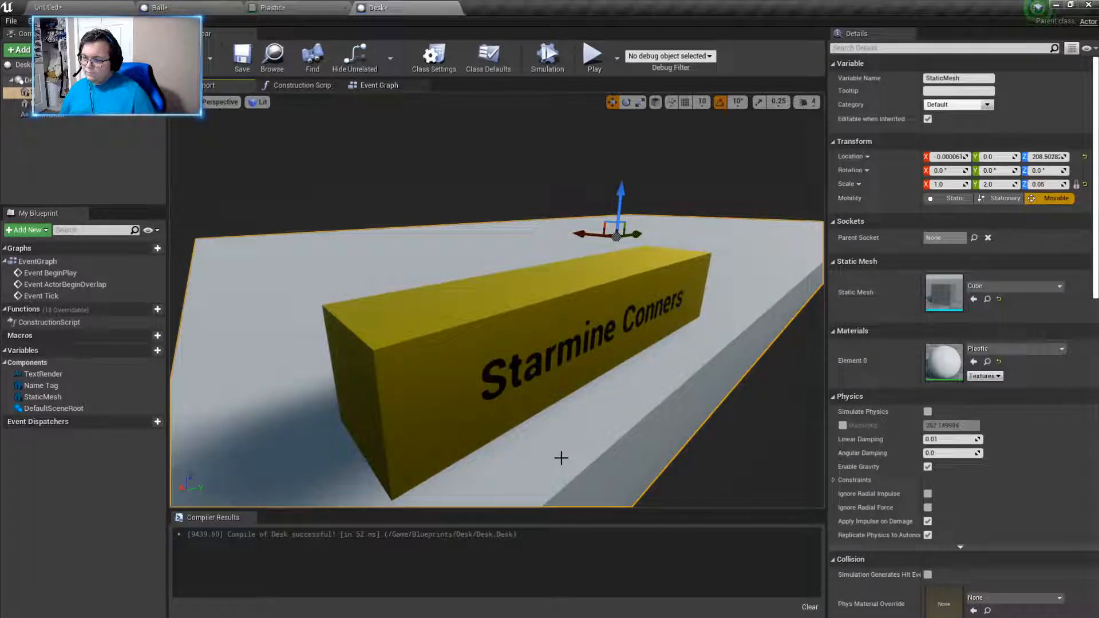
key("d")
right_click_drag(561, 458, 561, 459)
key("s")
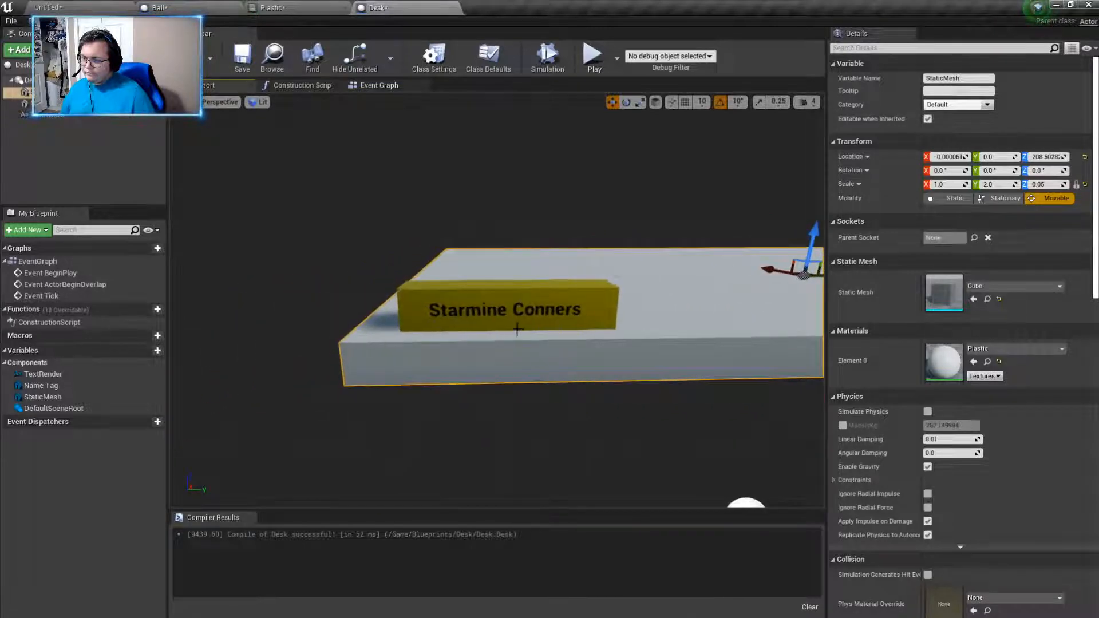
- Delete the text component from the Name Tag's front
left_click(507, 306)
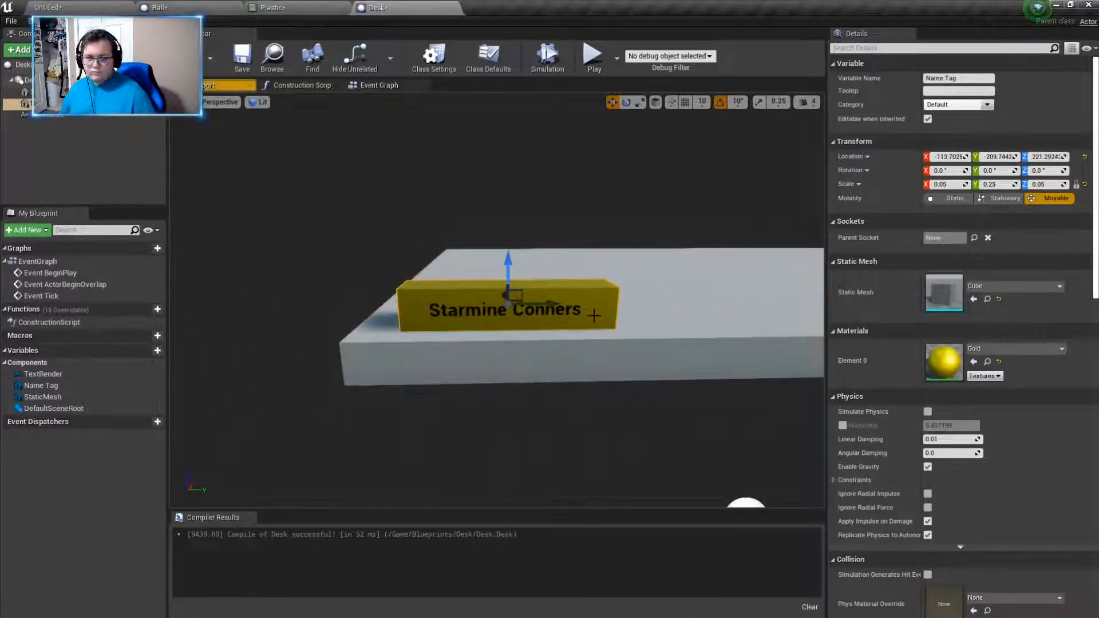
left_click_drag(525, 317, 522, 316)
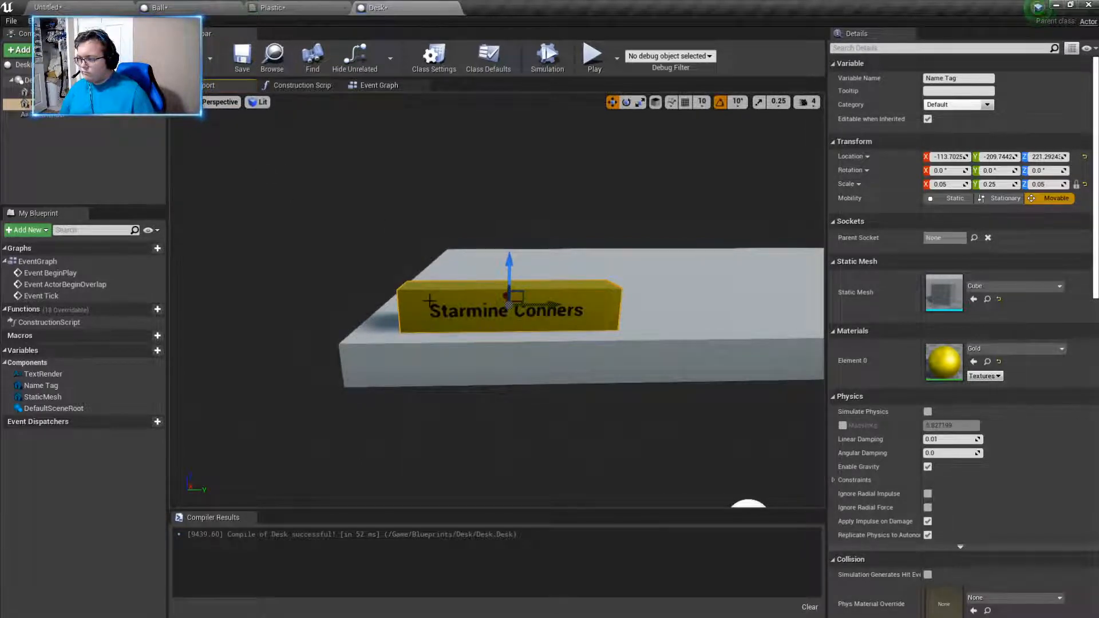
left_click(447, 312)
key("Delete")
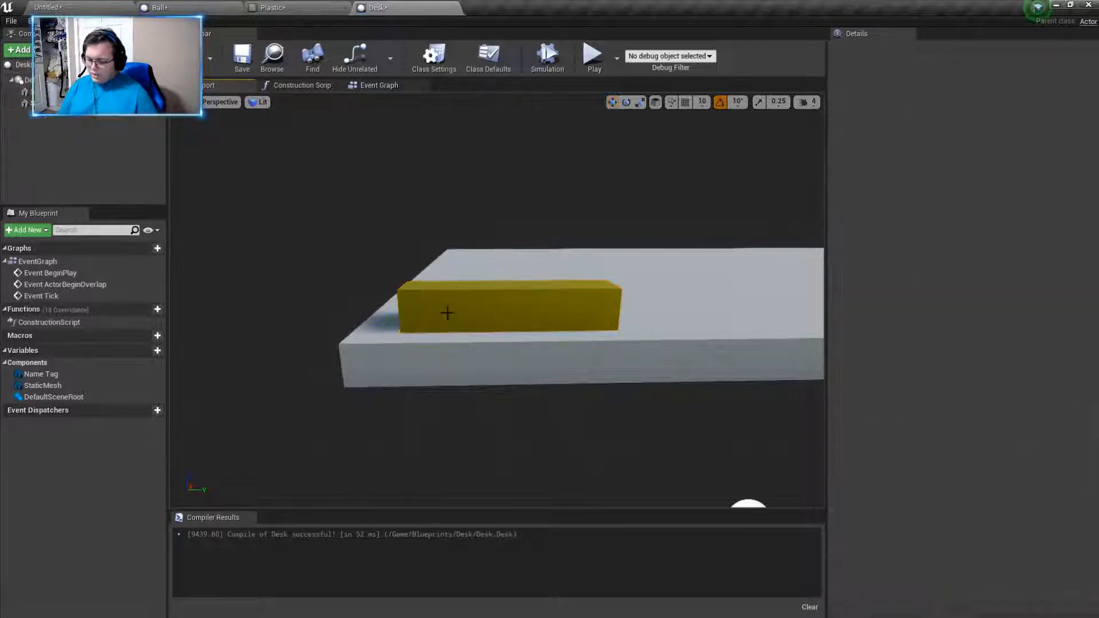
left_click(635, 363)
right_click_drag(637, 366, 674, 399)
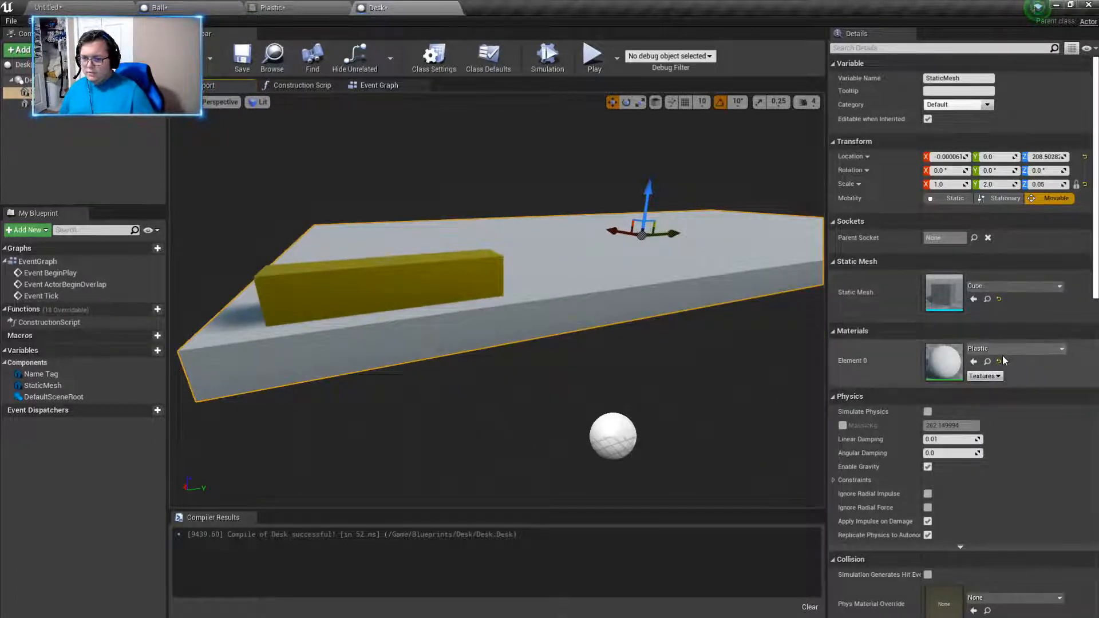
left_click(432, 271)
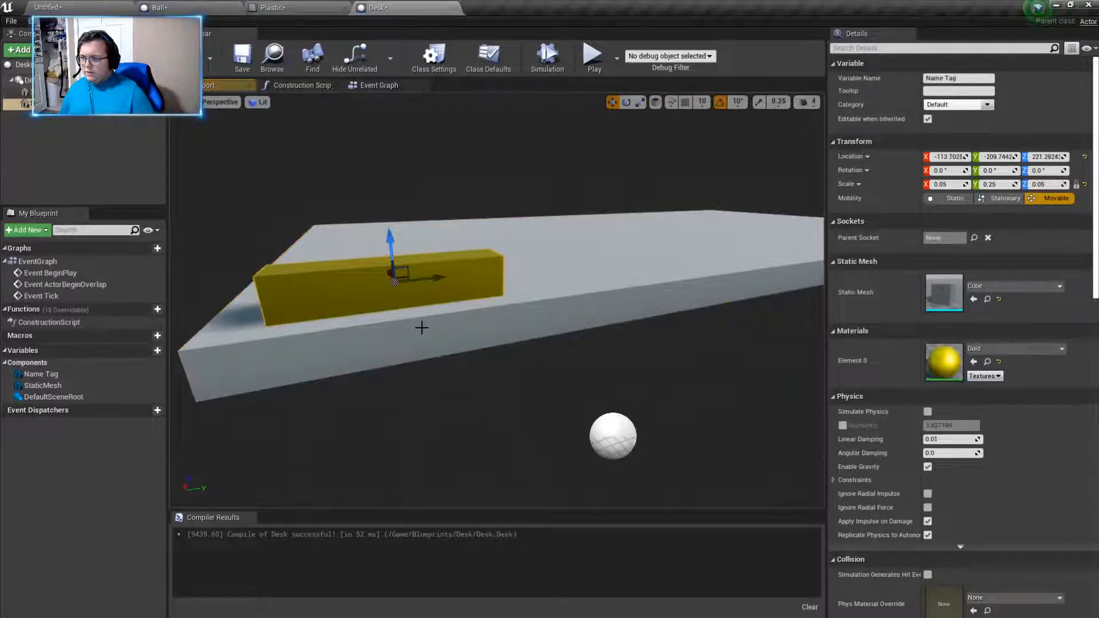
left_click(421, 327)
left_click(468, 295)
left_click(480, 293)
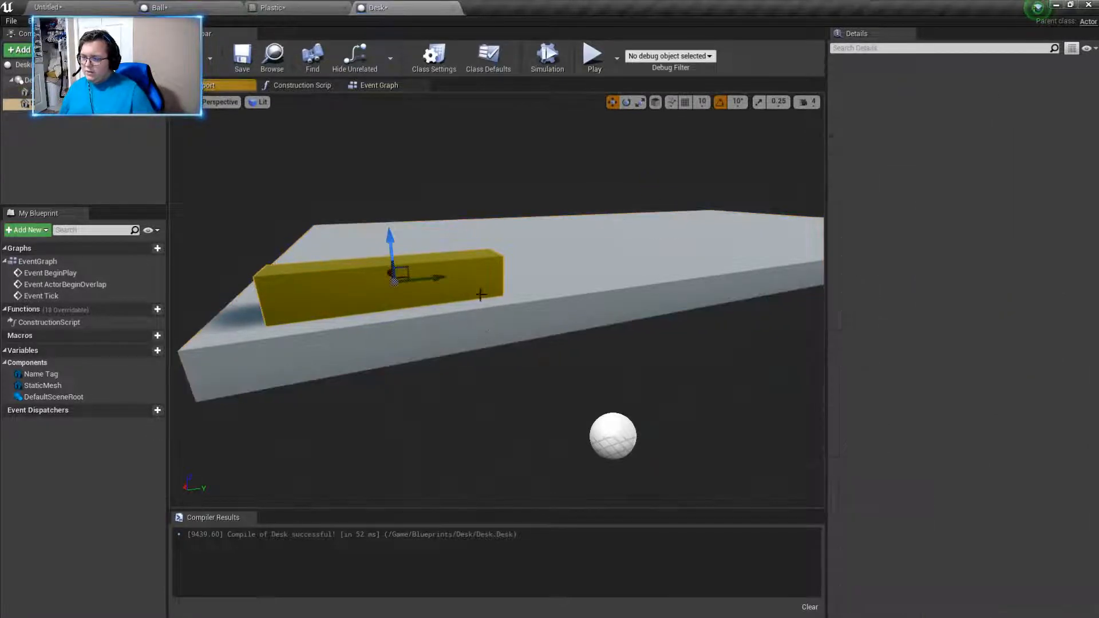
left_click(468, 298)
left_click(457, 310)
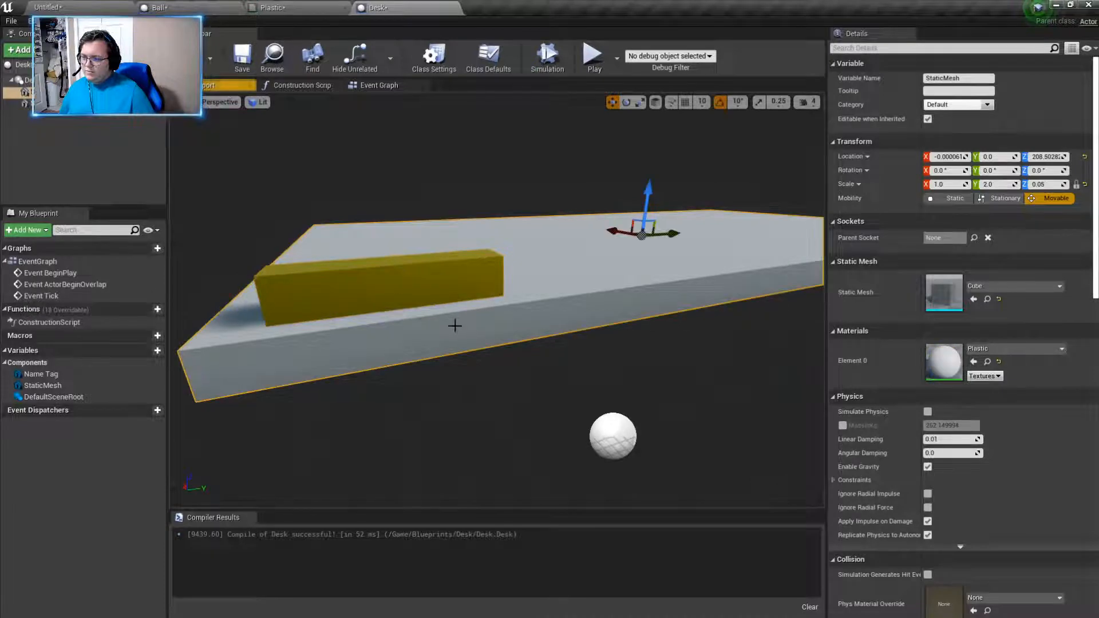
left_click(453, 325)
left_click(448, 325)
left_click(428, 283)
left_click(433, 277)
left_click(424, 280)
left_click(323, 332)
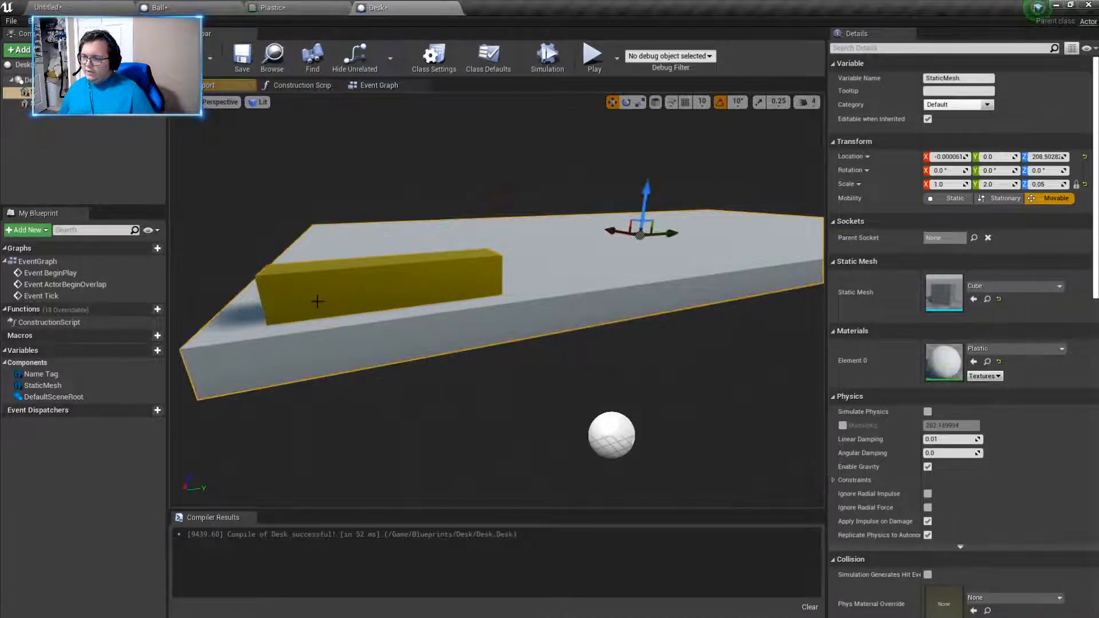
left_click(297, 306)
left_click(298, 333)
left_click_drag(304, 338, 304, 343)
left_click(309, 301)
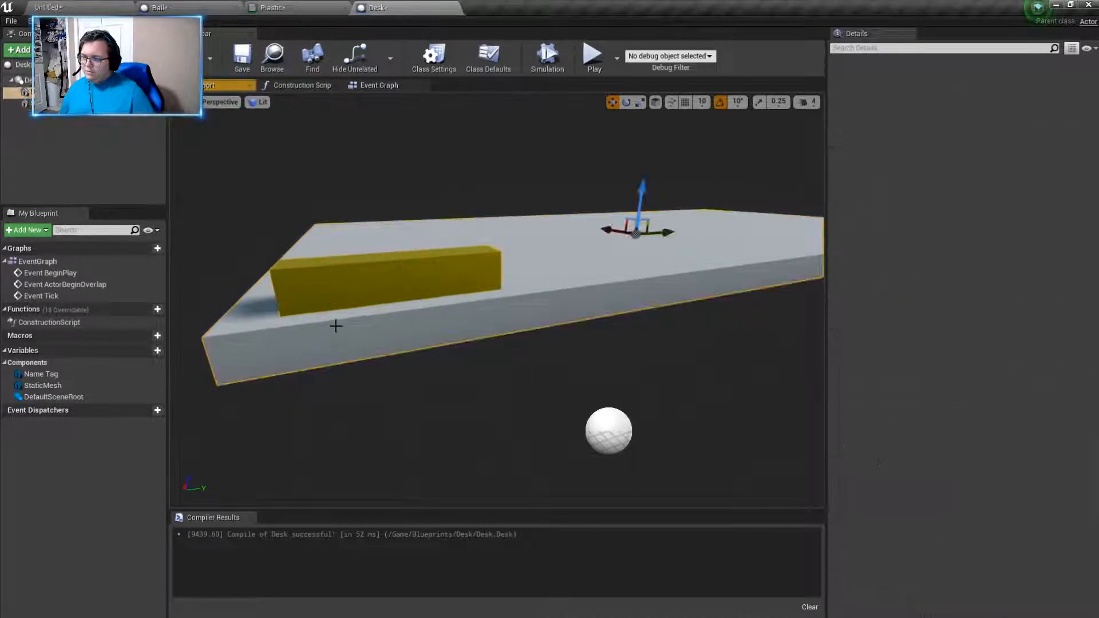
right_click_drag(690, 417, 662, 417)
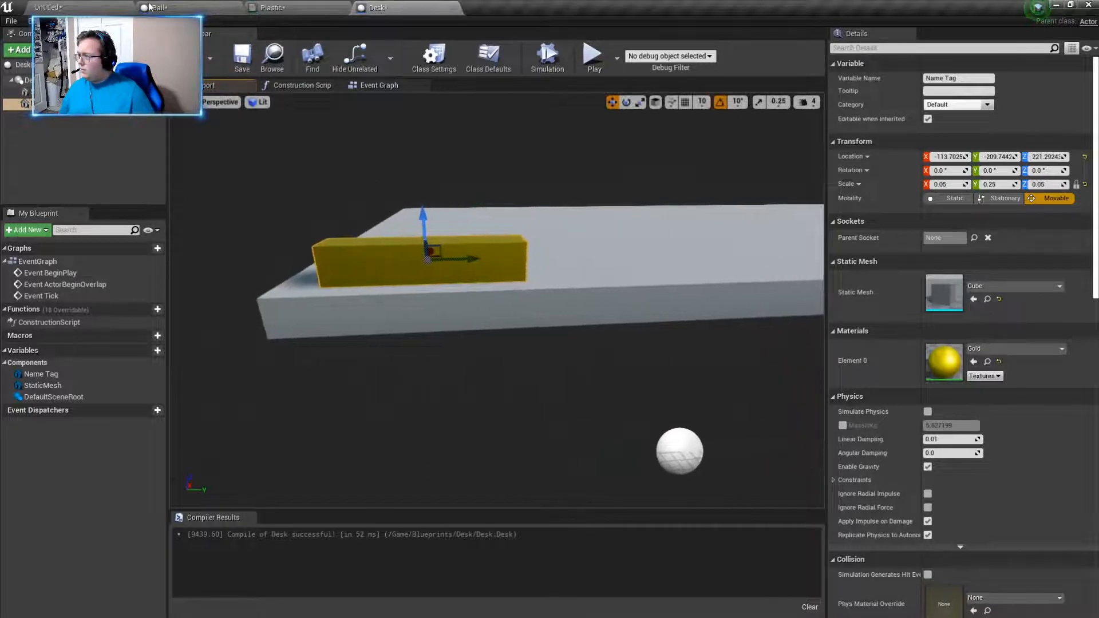
- Return to the level editor and create a folder named Text inside the Blueprints content folder
left_click(81, 8)
right_click_drag(448, 373, 414, 381)
scroll(448, 373, "down", 3)
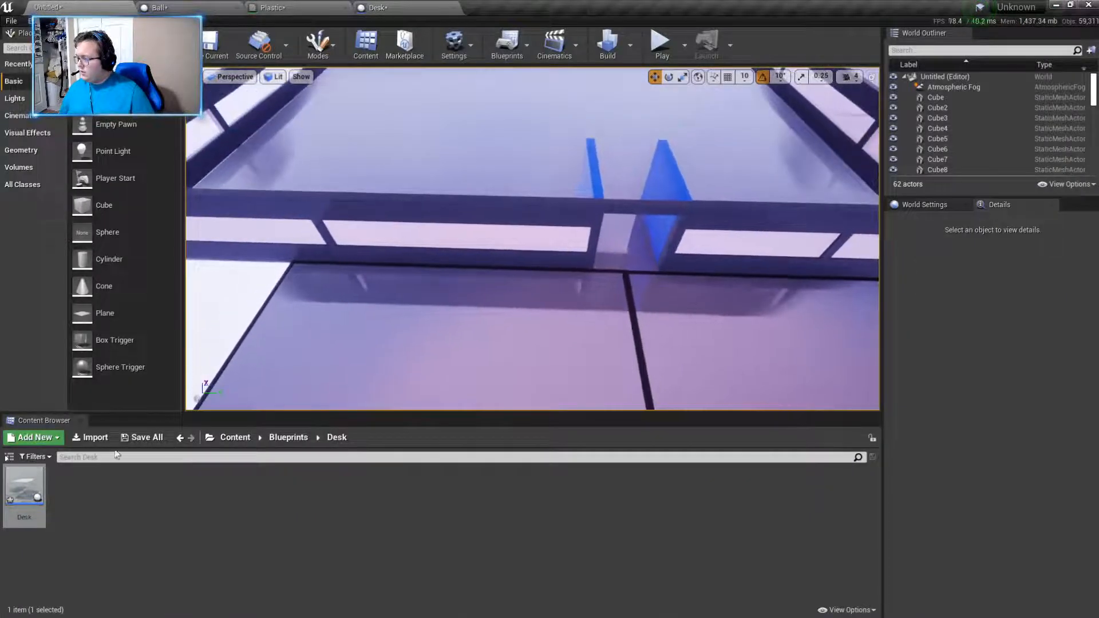
left_click(285, 438)
left_click(230, 439)
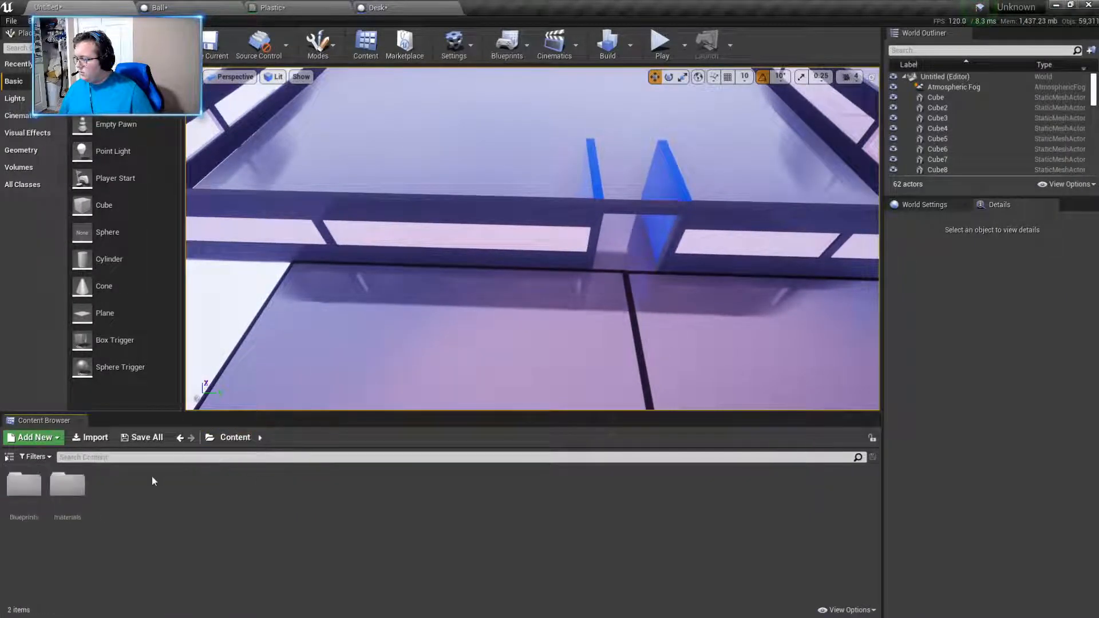
double_click(23, 484)
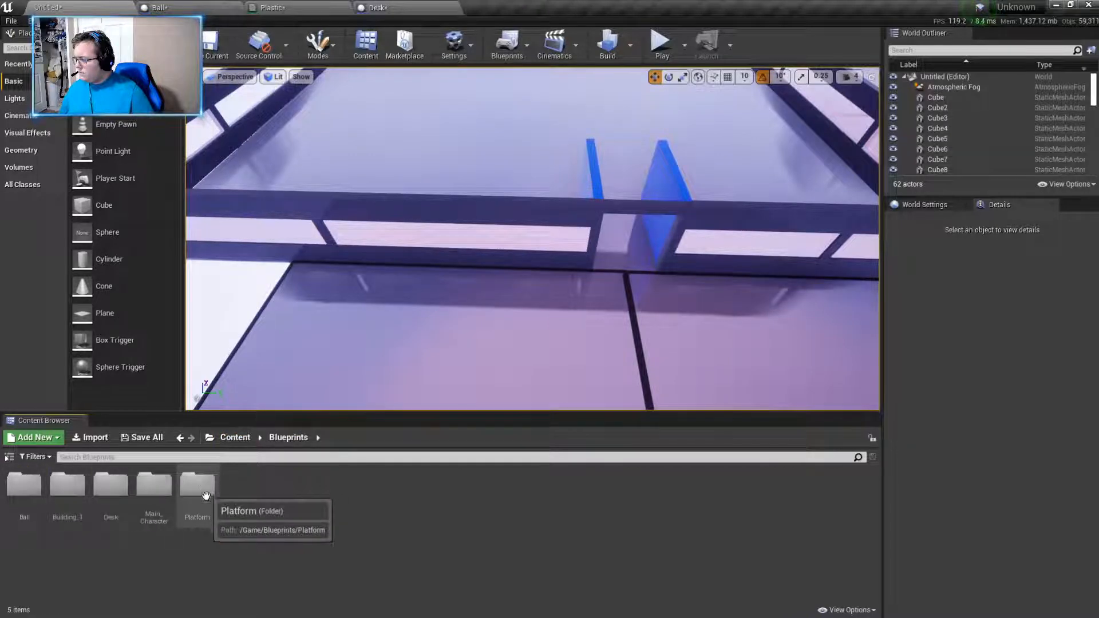
right_click(250, 522)
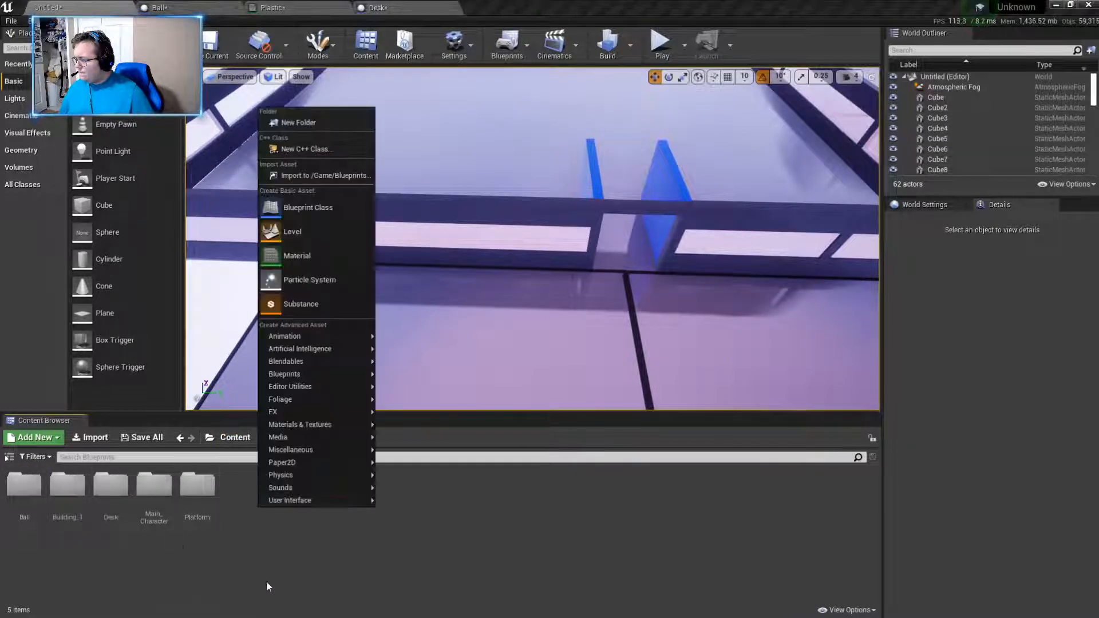
left_click(331, 127)
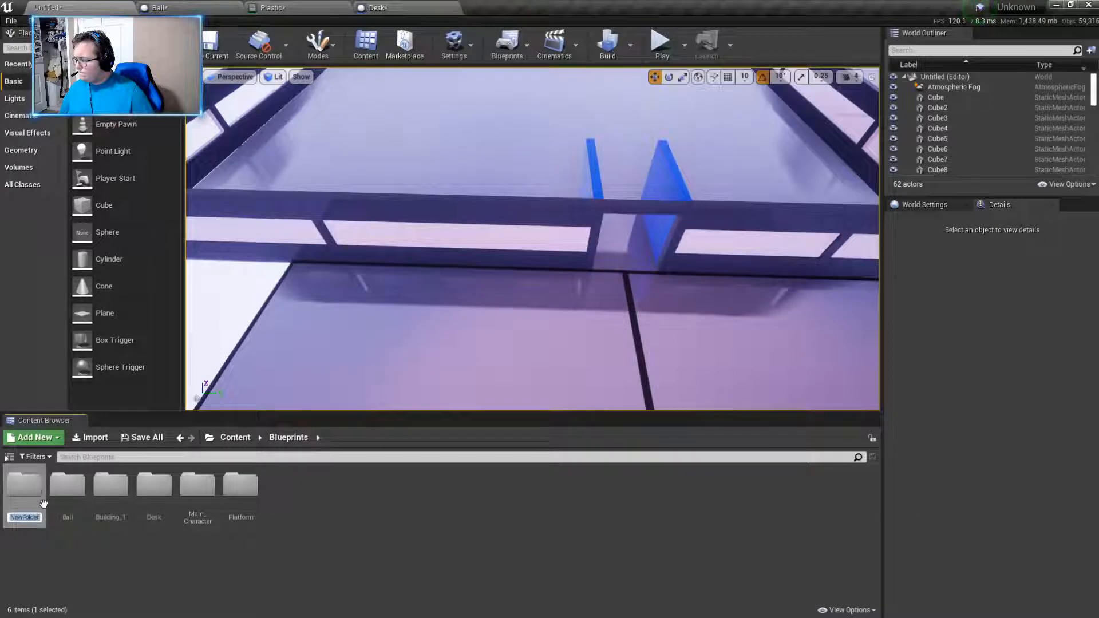
type("Dext")
key("Return")
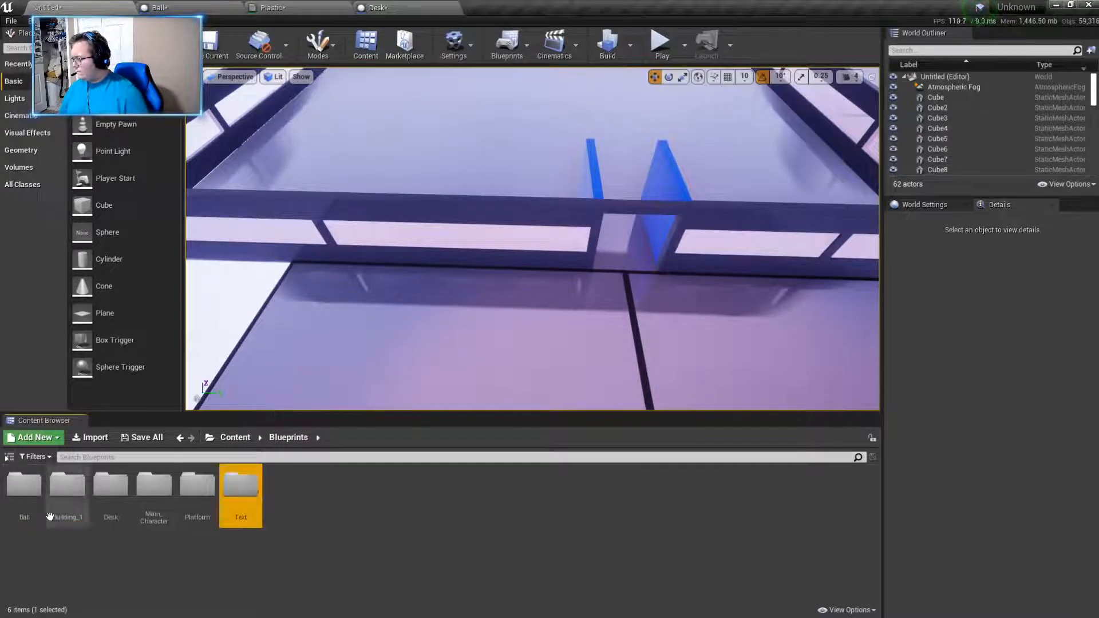
- Look through the asset types that can be created in the Text folder and return to the Content root
double_click(240, 487)
right_click(181, 498)
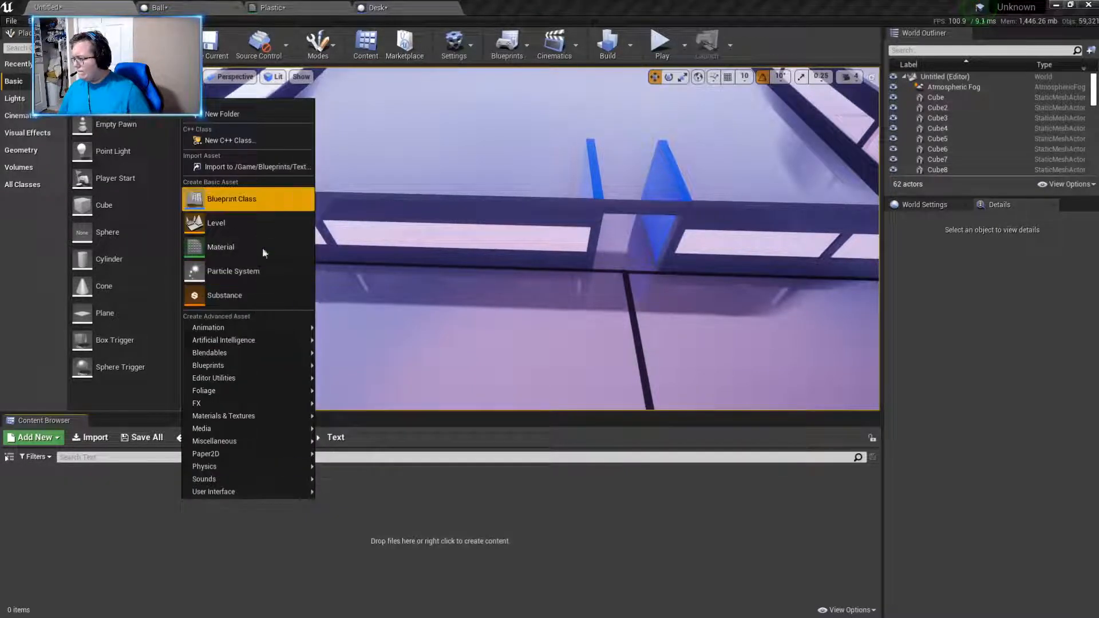
mouse_move(266, 380)
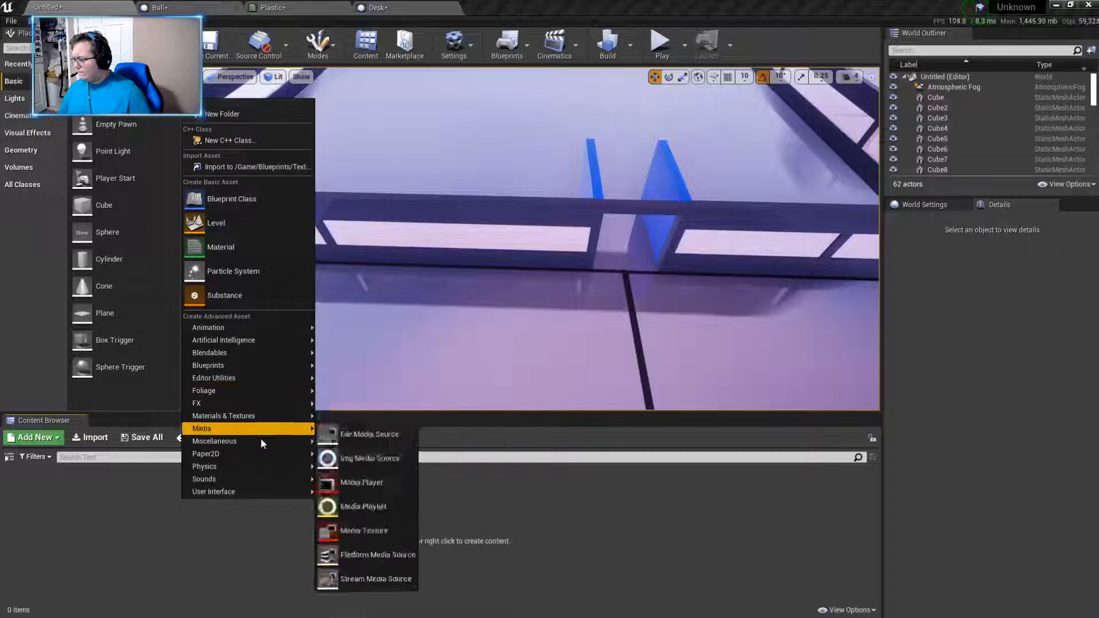
mouse_move(256, 455)
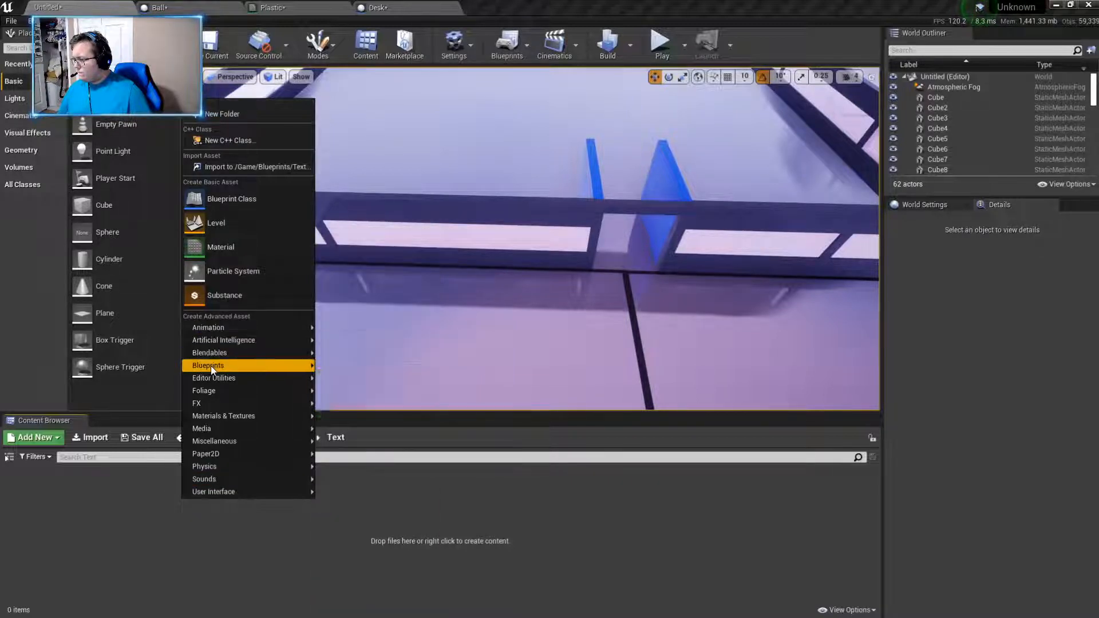
mouse_move(212, 370)
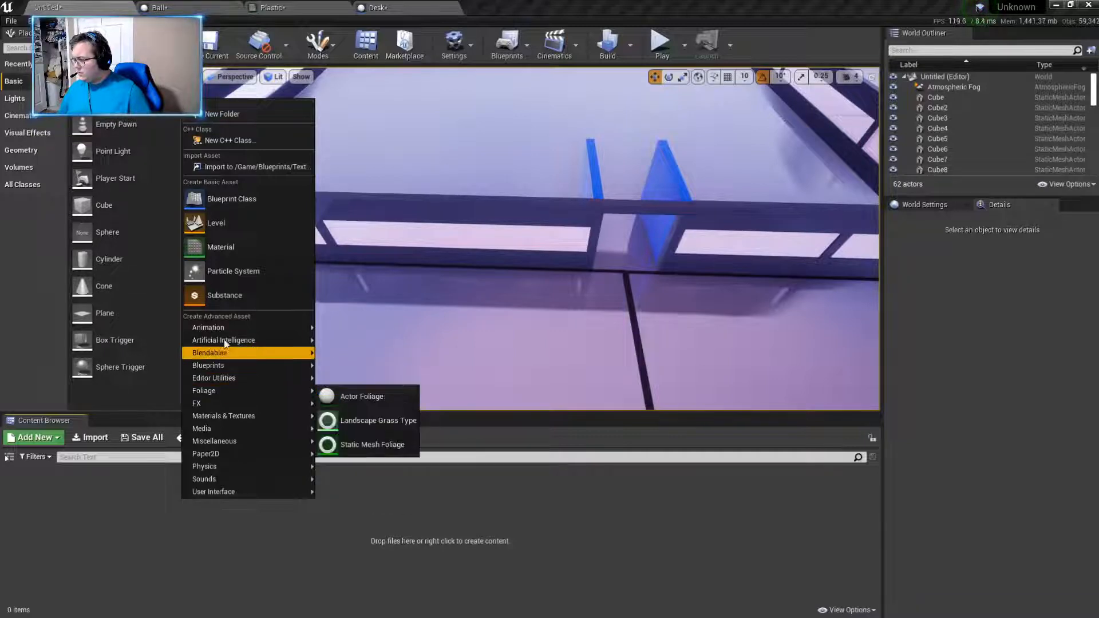
mouse_move(225, 328)
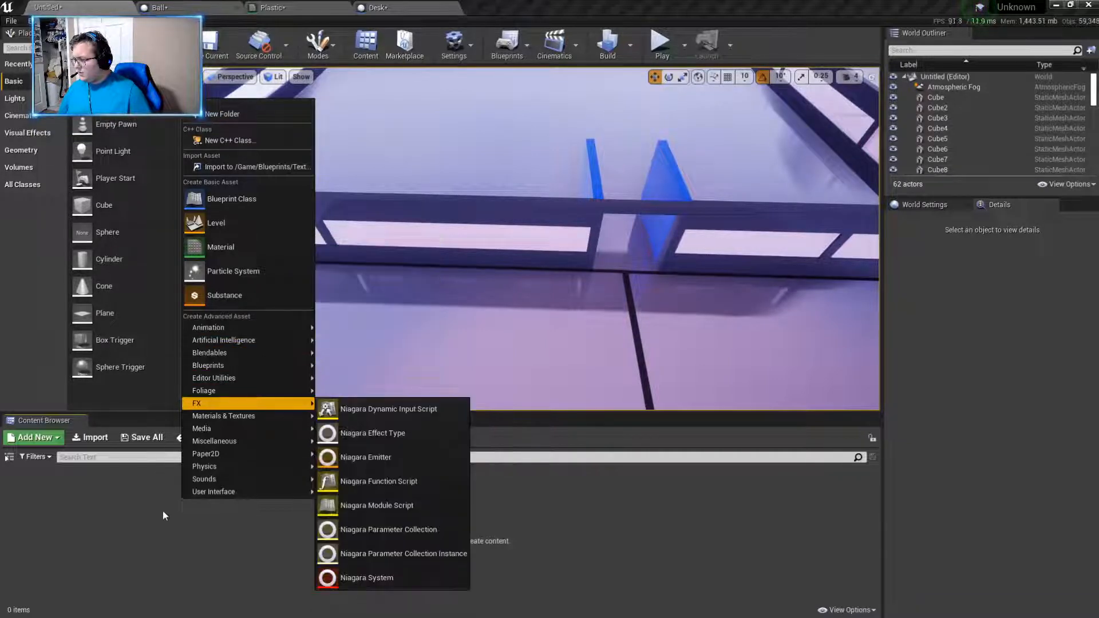
left_click(163, 511)
left_click(288, 437)
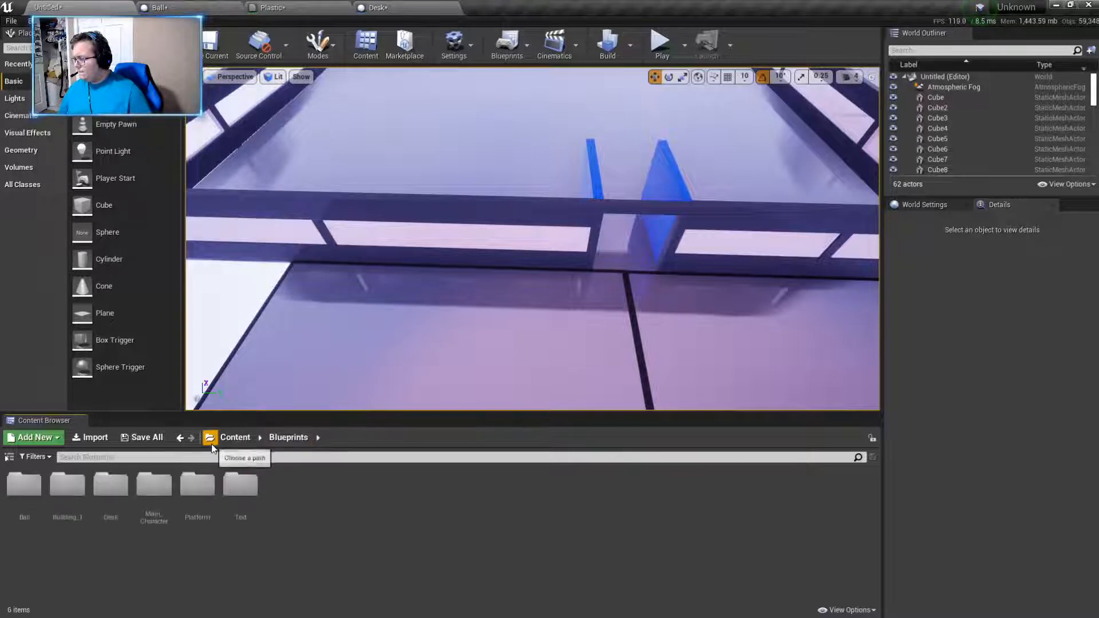
left_click(222, 446)
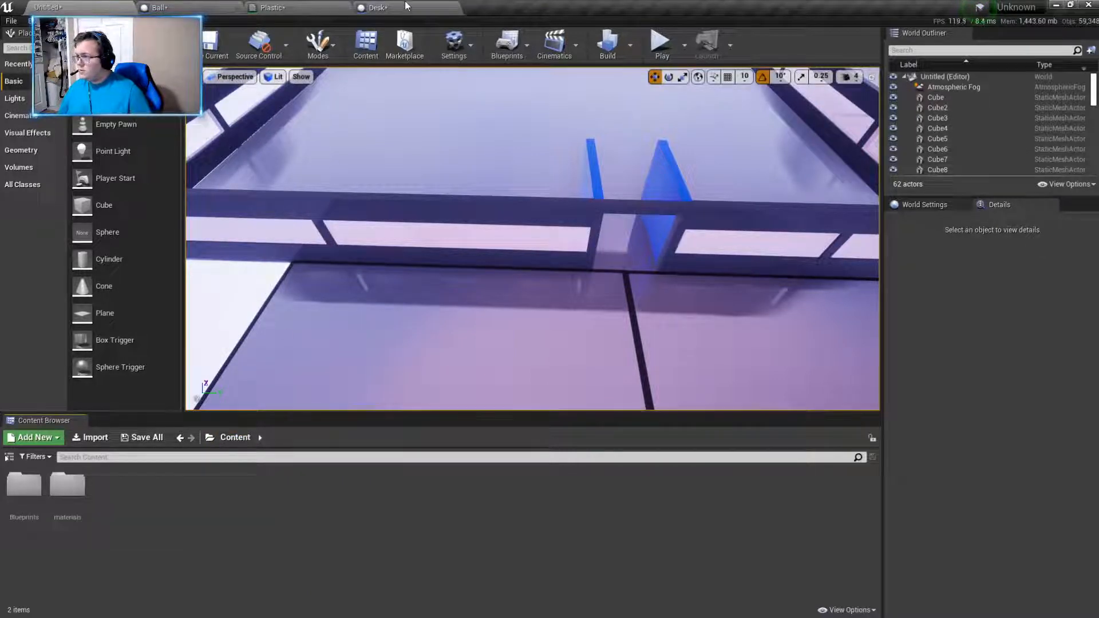
- Return to the Desk blueprint, select its DefaultSceneRoot and bring up the component types that can be added
left_click(377, 8)
right_click_drag(497, 300, 506, 273)
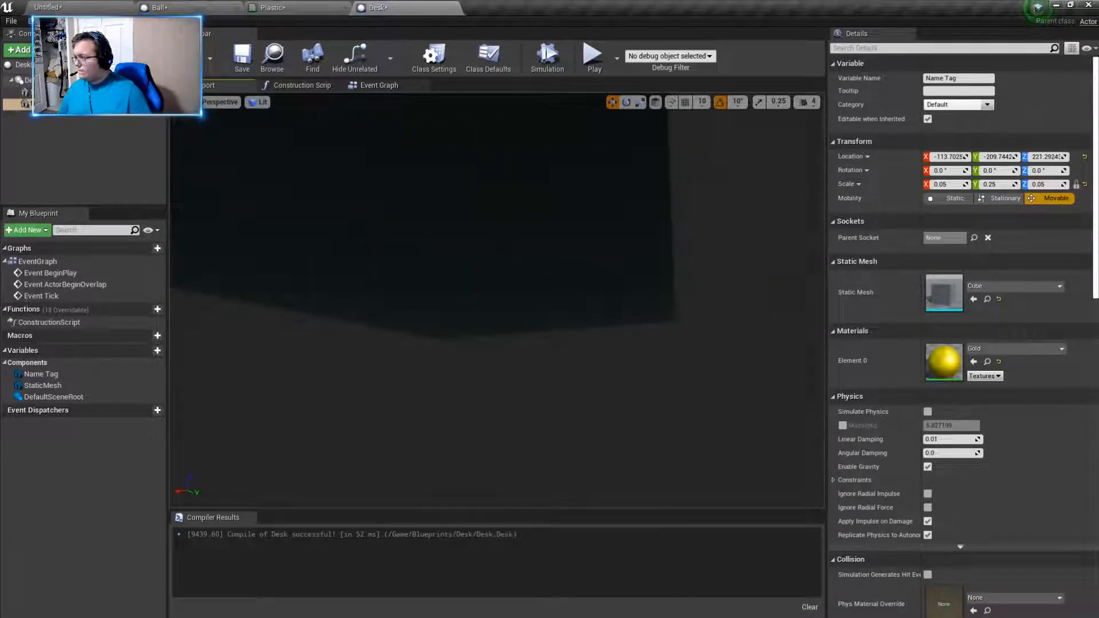
double_click(43, 81)
left_click(19, 49)
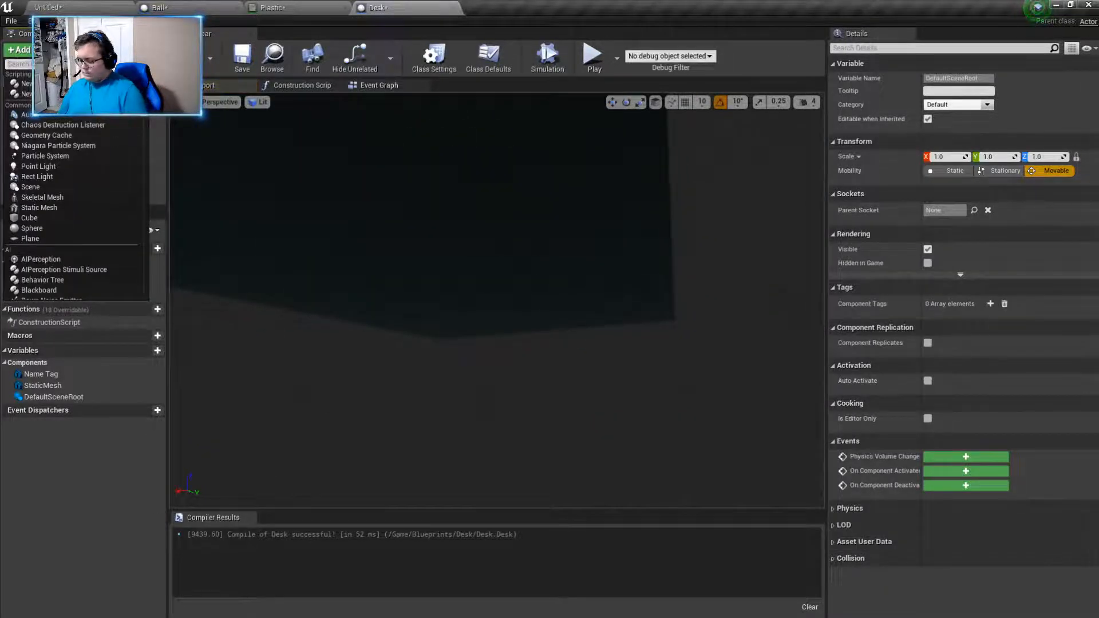
type("cyl")
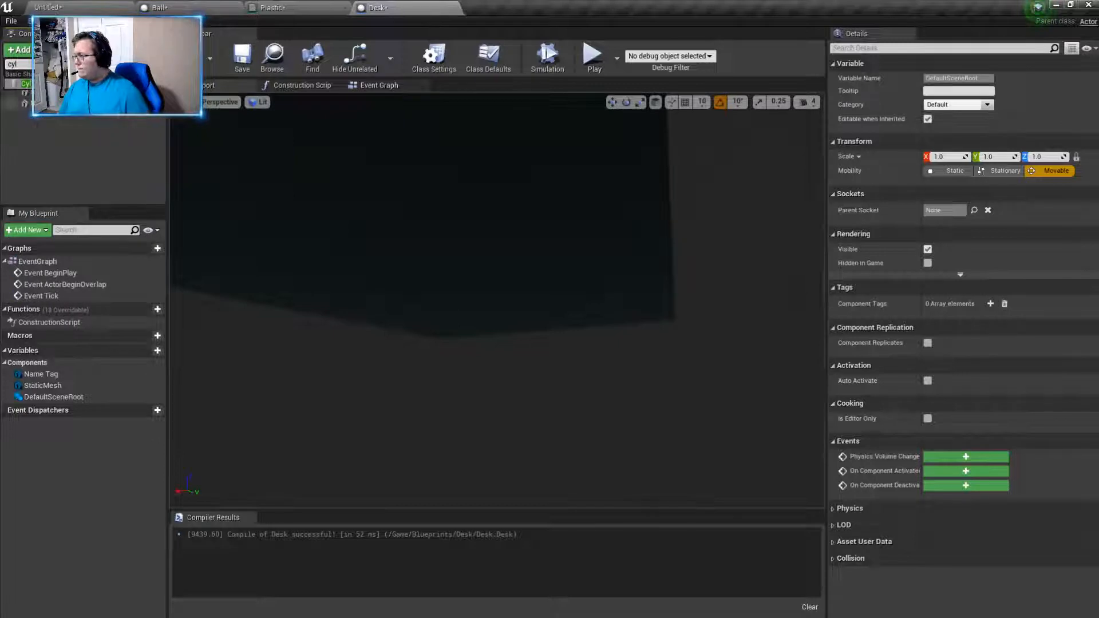
key("BackSpace")
key("BackSpace")
key("BackSpace")
type("ske")
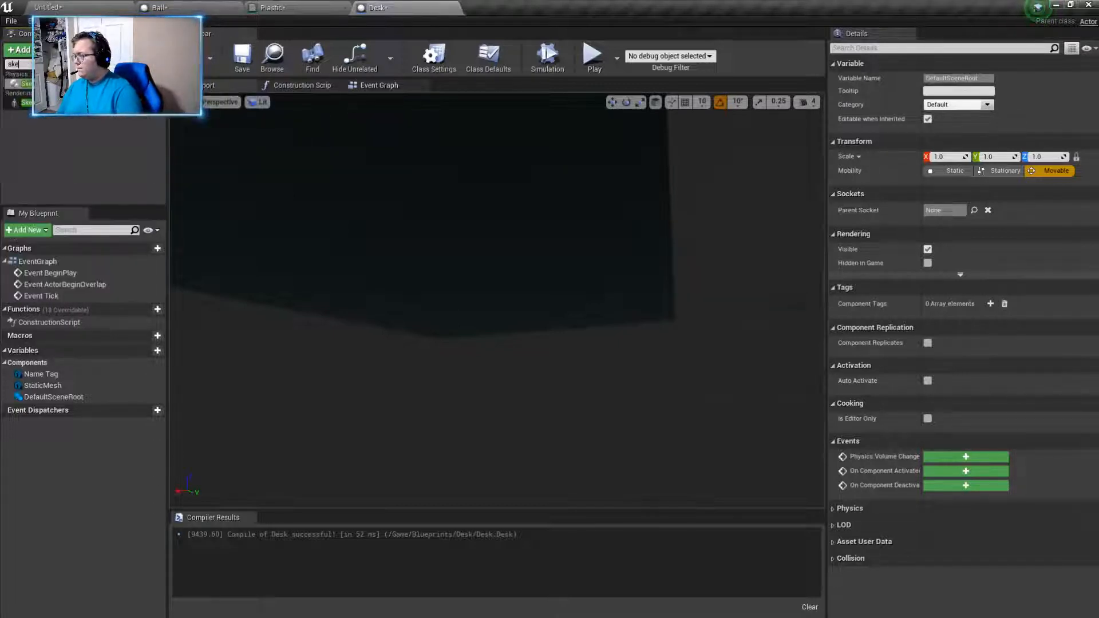
key("BackSpace")
key("BackSpace")
key("BackSpace")
- Find the Static Mesh component type and add one under the Desk blueprint's DefaultSceneRoot
type("stat")
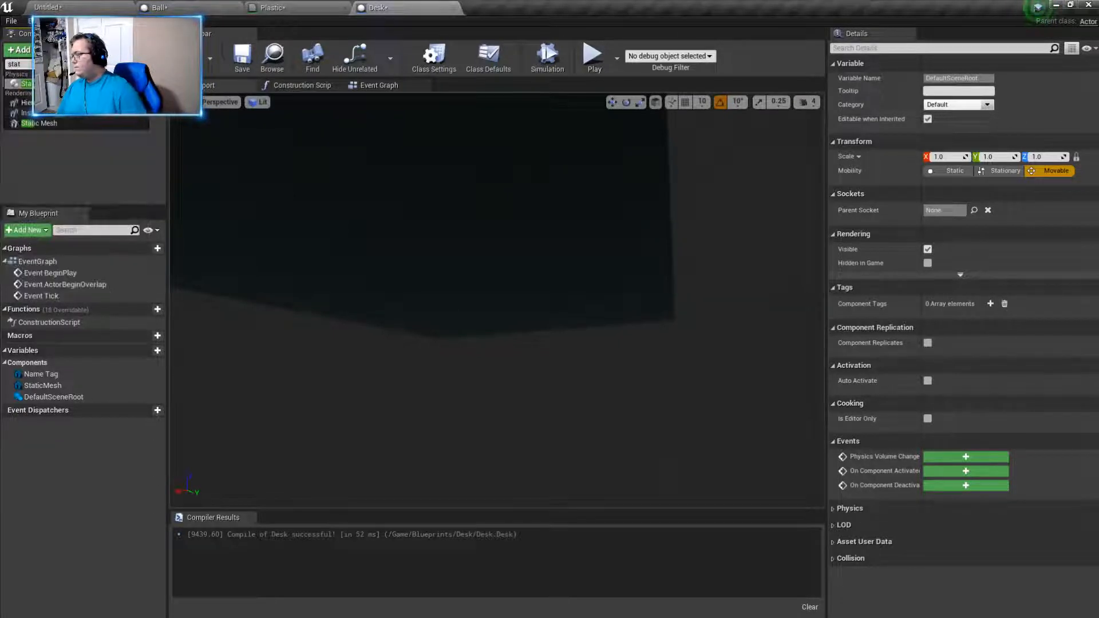
left_click(63, 123)
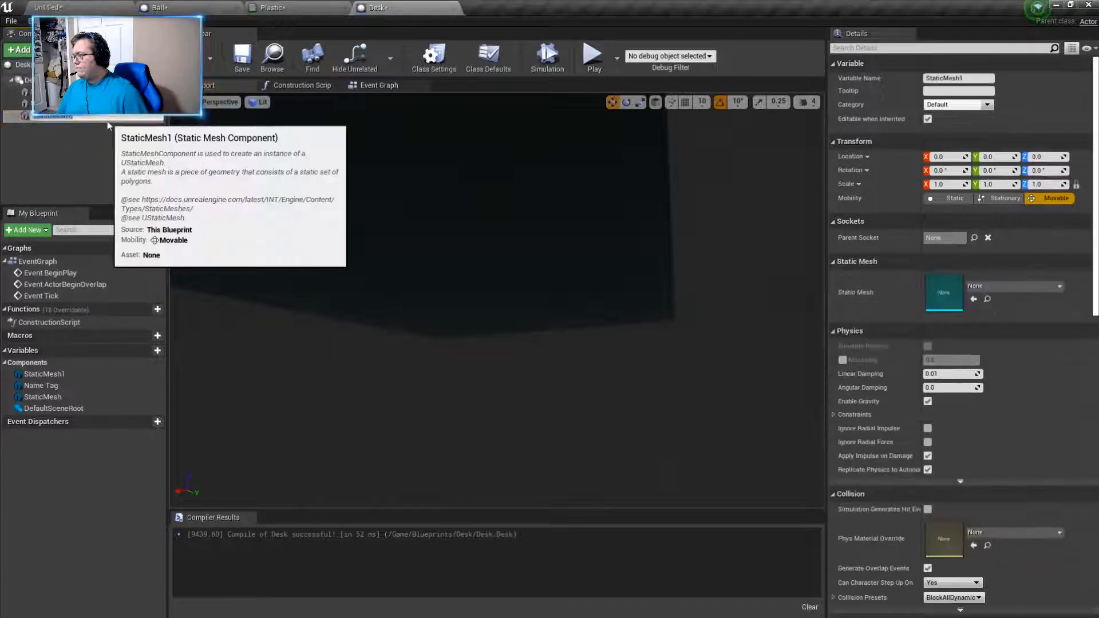
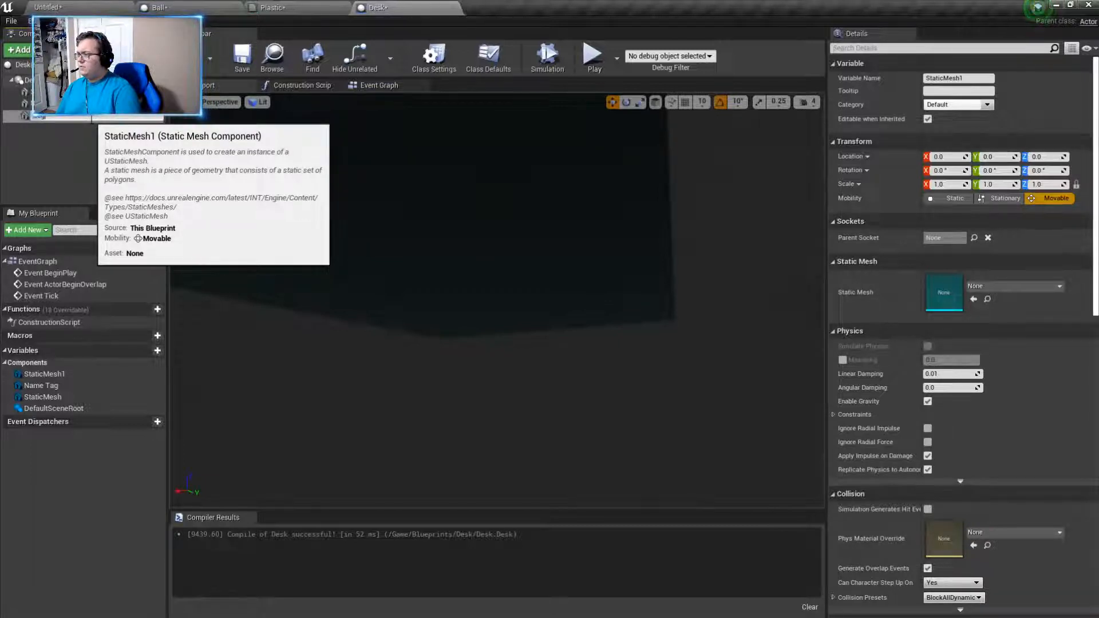
- Name the new static mesh component Leg and assign it the Cylinder mesh
type("Leg")
key("Return")
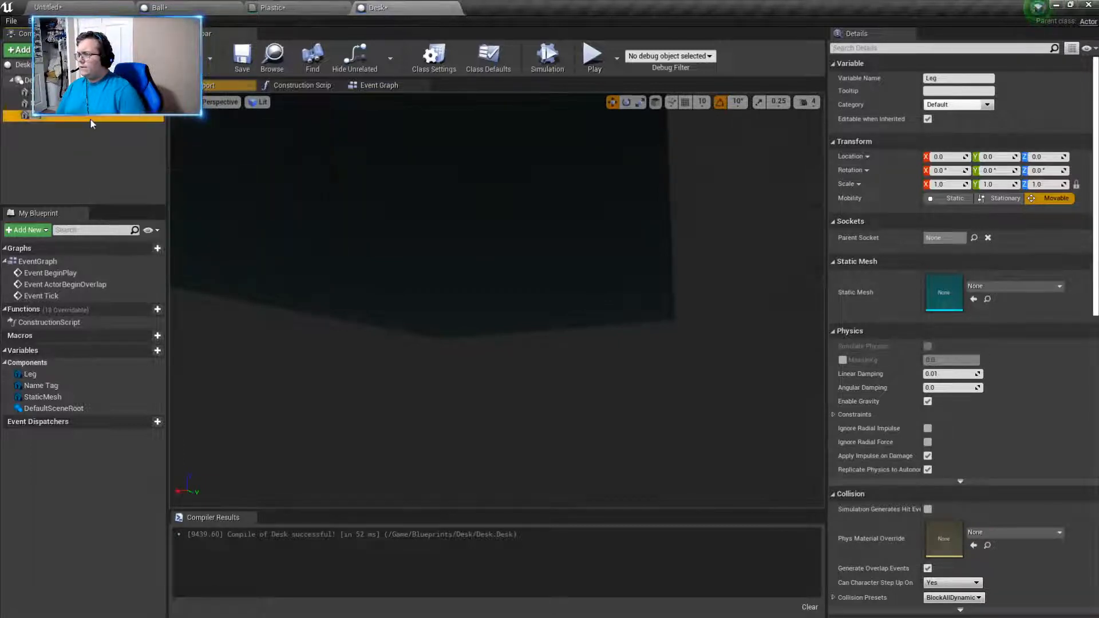
left_click(1006, 290)
type("cyl")
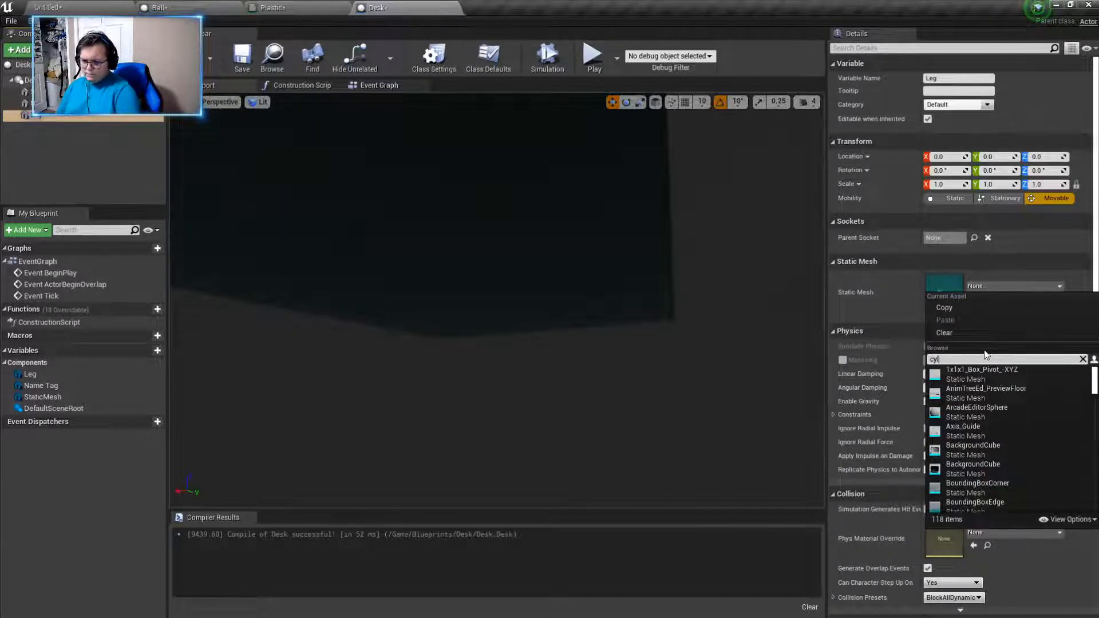
type("inder")
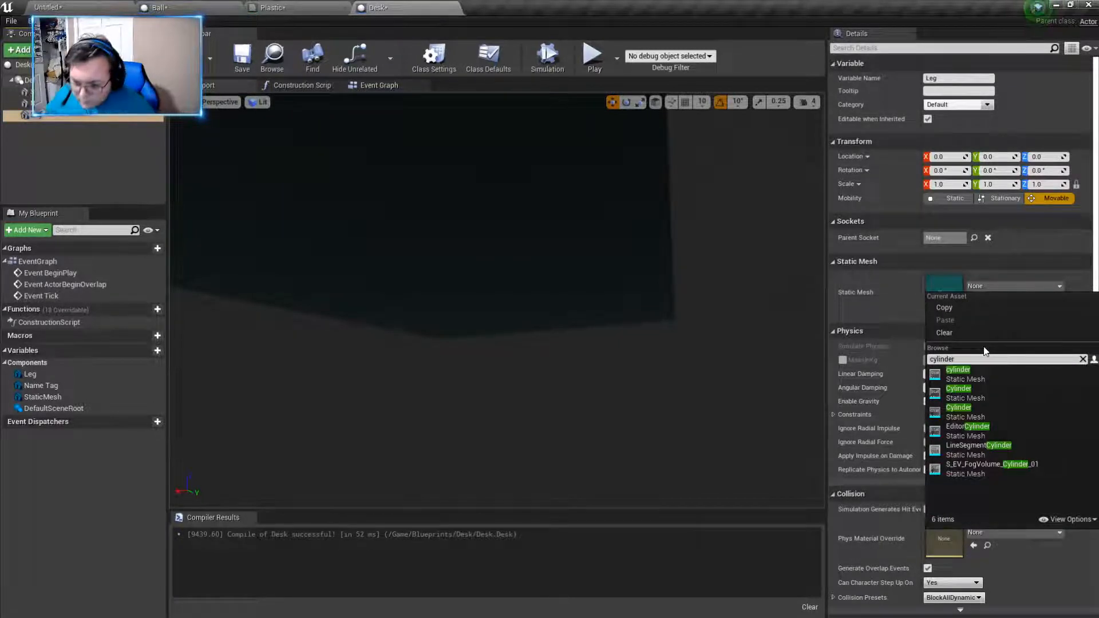
left_click(992, 410)
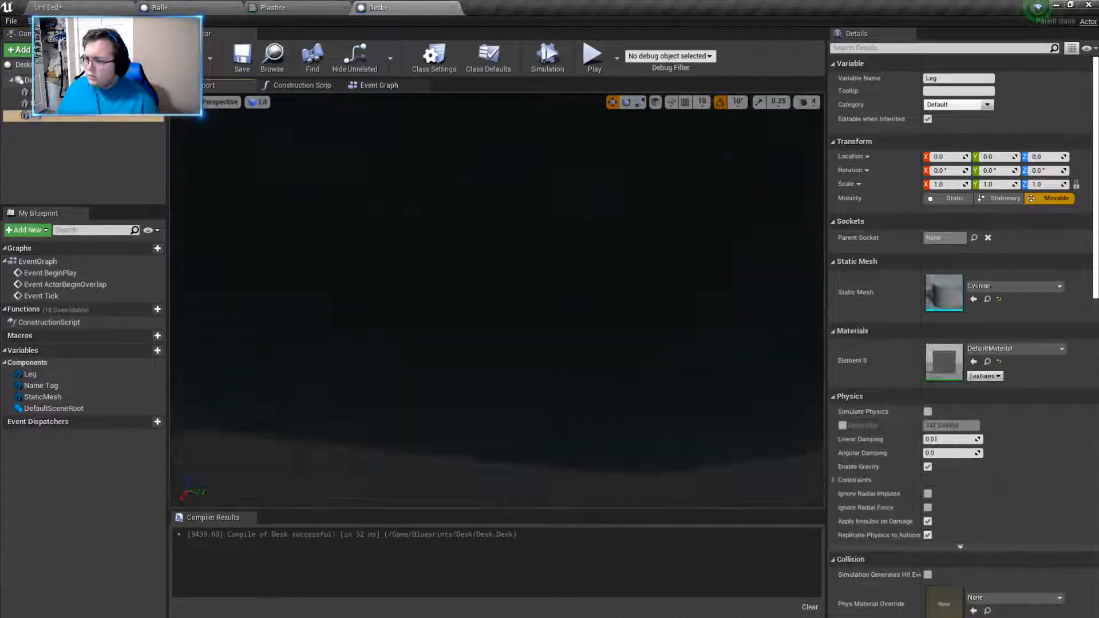
- Set the leg cylinder's scale to 0.25 on all three axes
right_click_drag(497, 301, 660, 359)
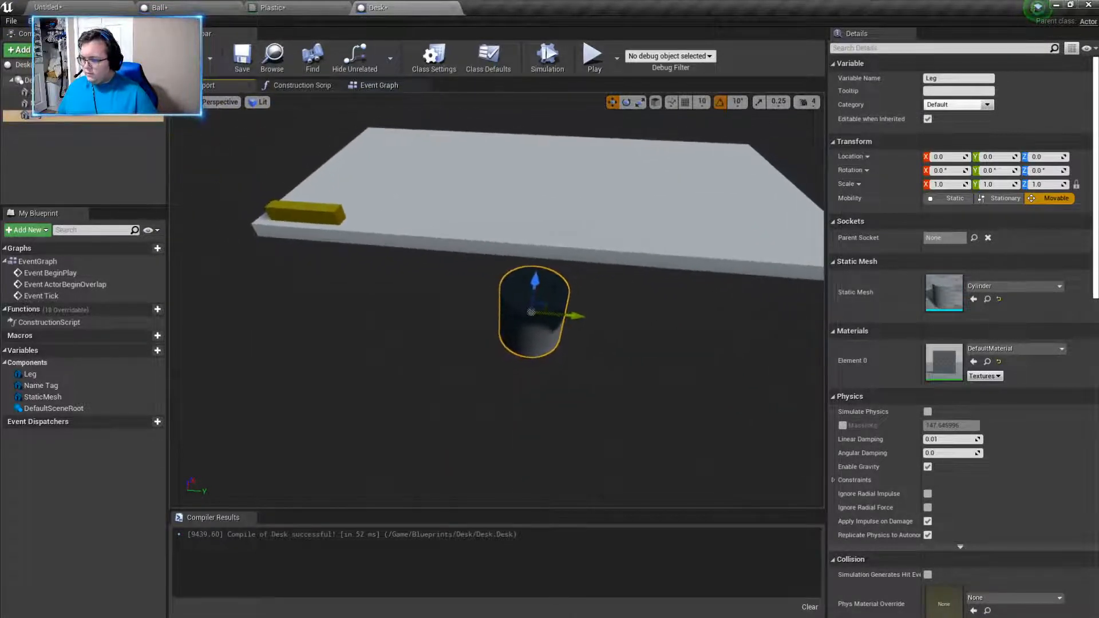
left_click(950, 185)
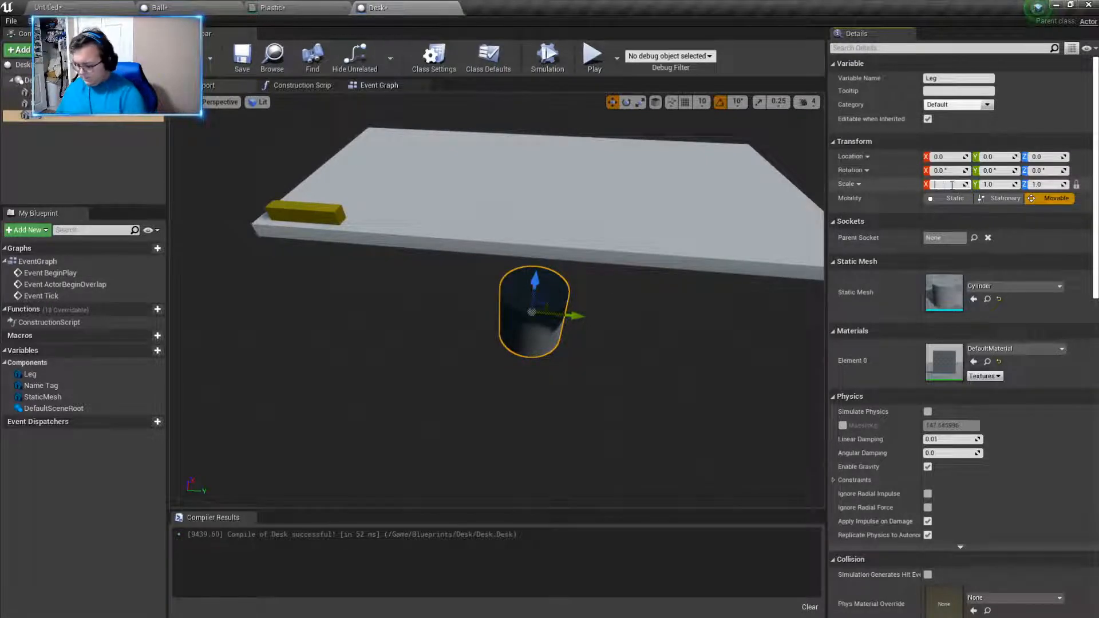
type("0.25")
key("Return")
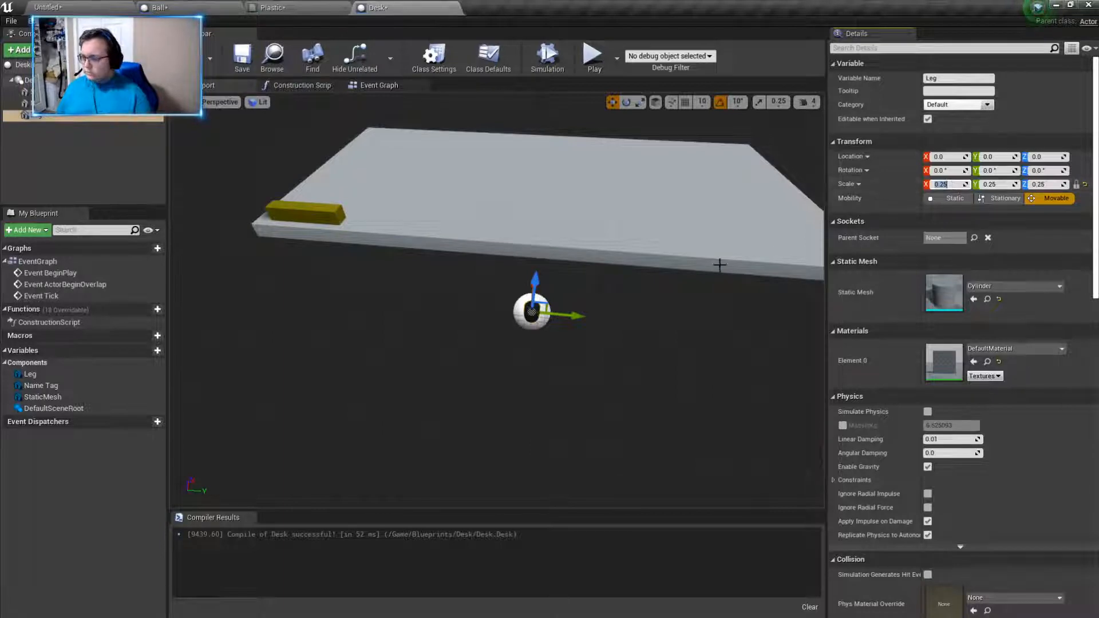
- Move the leg along Y to about -271 and set its Z scale to 1.0
left_click_drag(577, 316, 409, 300)
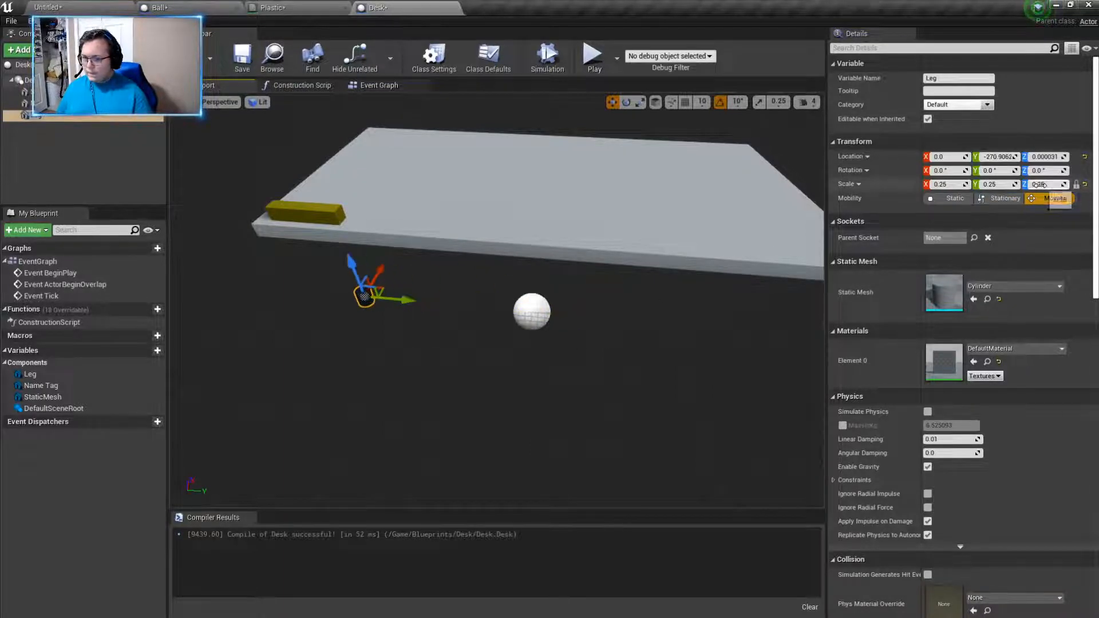
key("Return")
key("w")
right_click_drag(641, 275, 550, 272)
right_click_drag(753, 272, 754, 265)
key("ctrl+z")
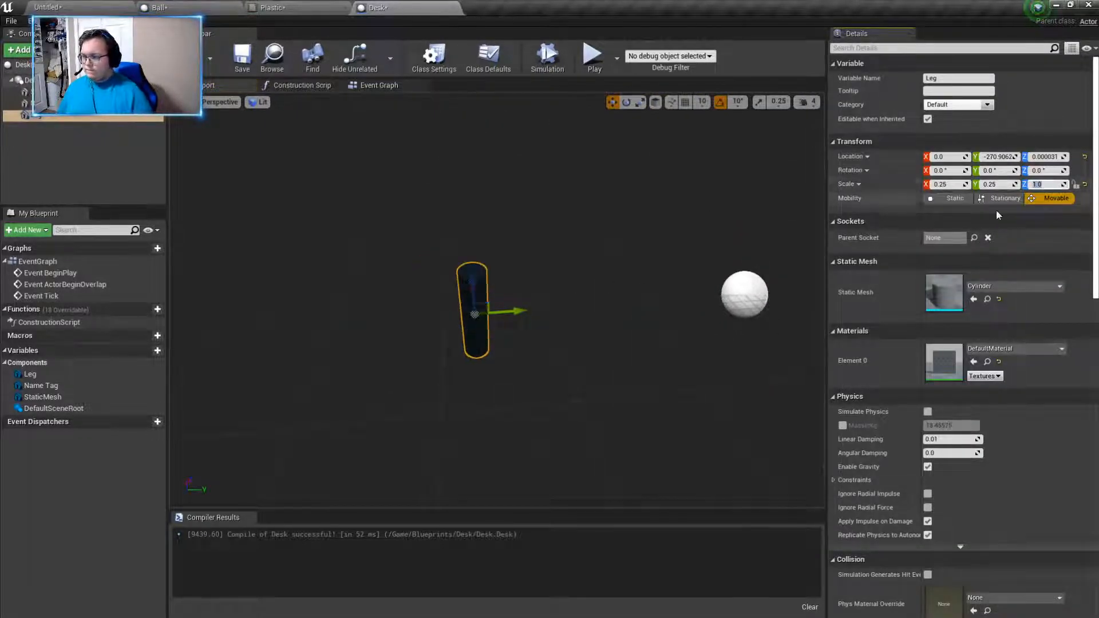
- Move the leg up under the desktop corner beneath the name tag, to about X -127, Y -241, Z 150
mouse_move(569, 339)
right_mouse_down()
mouse_move(601, 323)
mouse_move(569, 338)
right_mouse_up()
left_click_drag(410, 334, 562, 180)
right_click_drag(564, 167, 463, 171)
key("d")
left_click_drag(511, 283, 577, 274)
scroll(489, 242, "down", 2)
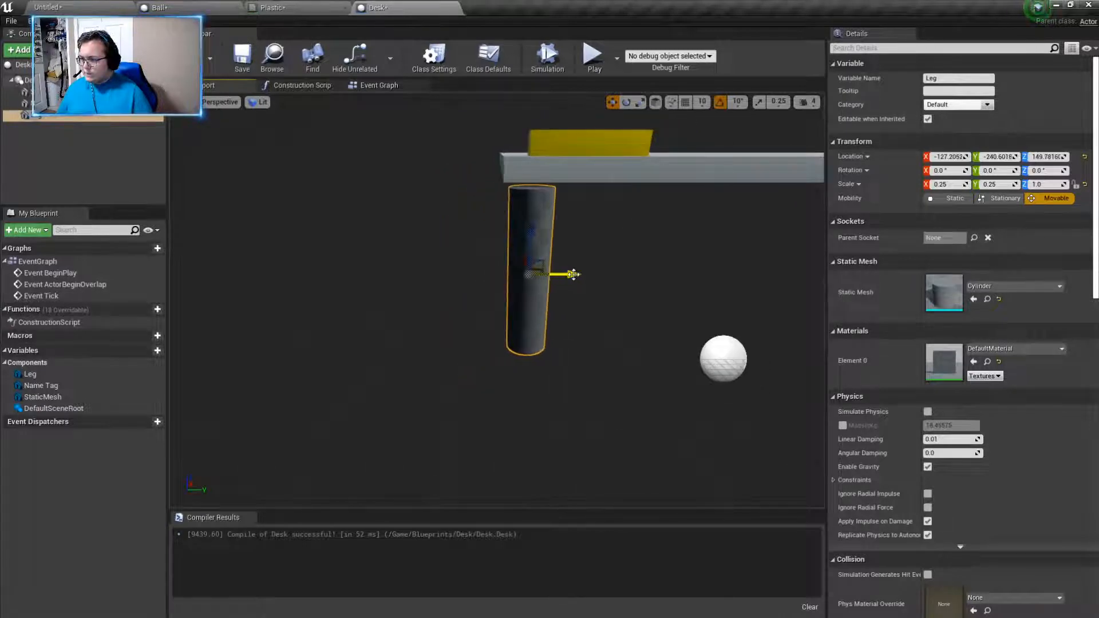
- Set the leg's Z scale to 2.0 and lower it to about Z 83
type("2")
key("Return")
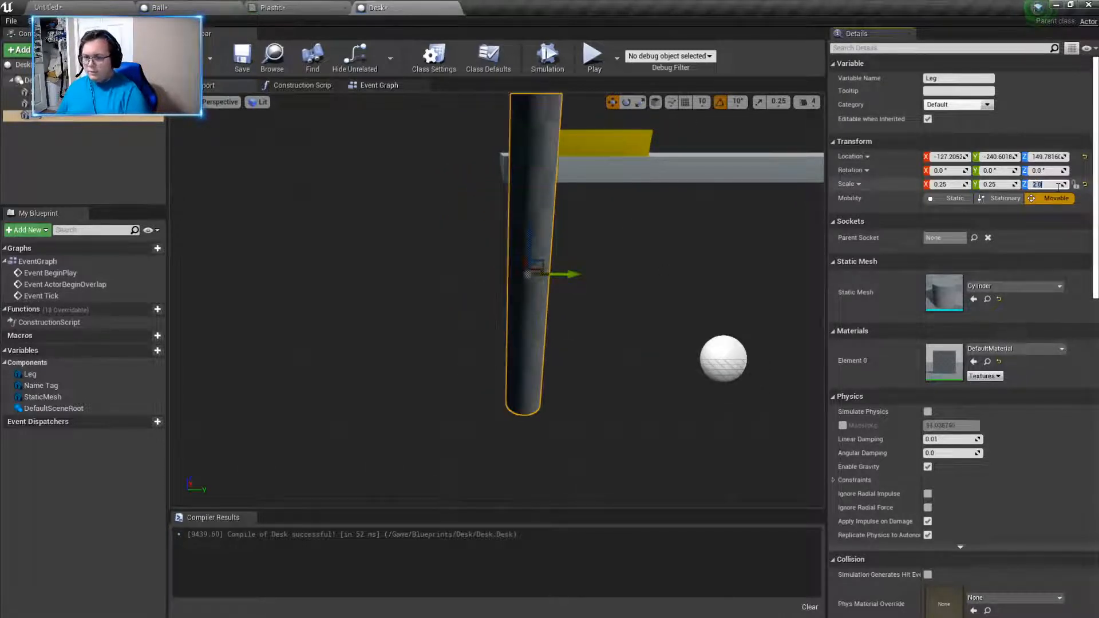
left_click_drag(522, 240, 532, 300)
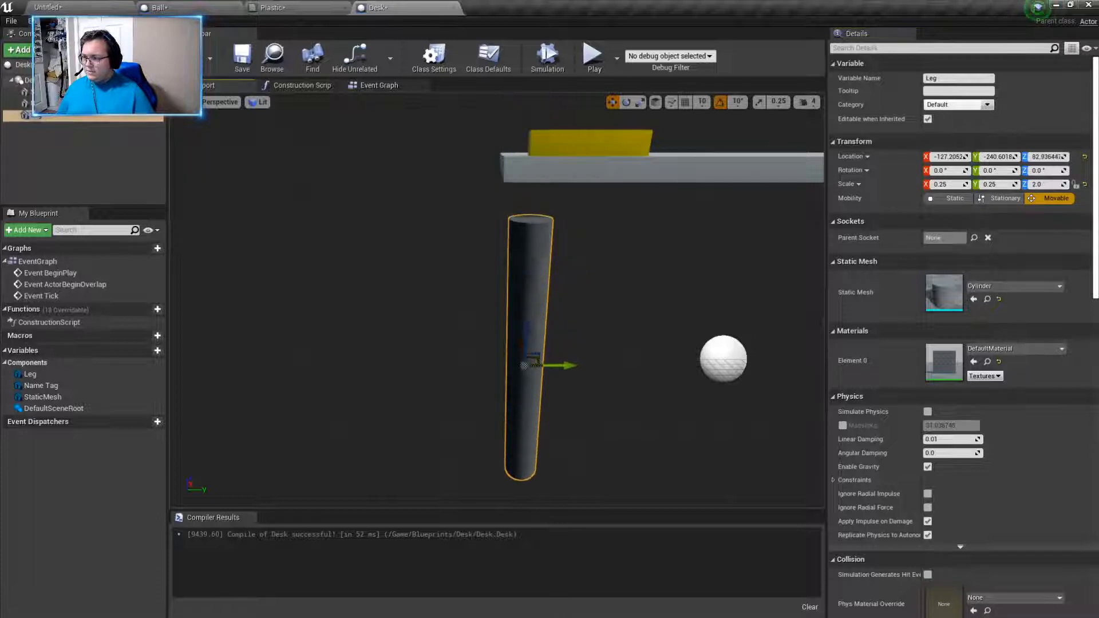
- Reposition the lengthened leg against the desktop's underside at about X -108, Y -236, Z 102
right_click_drag(527, 332, 653, 326)
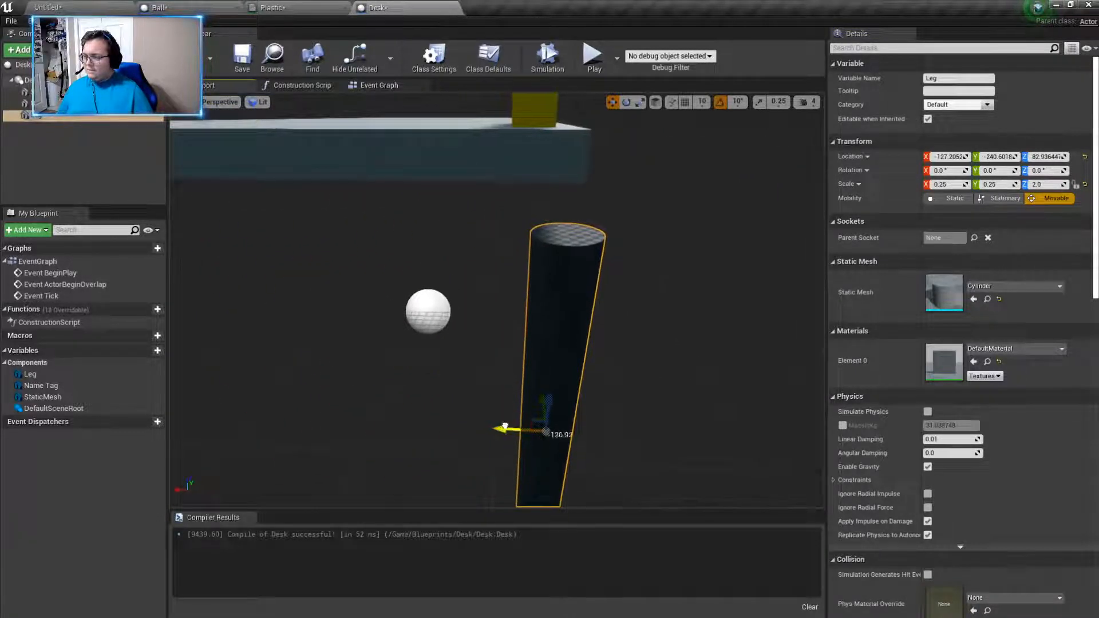
left_click_drag(504, 426, 510, 376)
right_click_drag(605, 375, 563, 374)
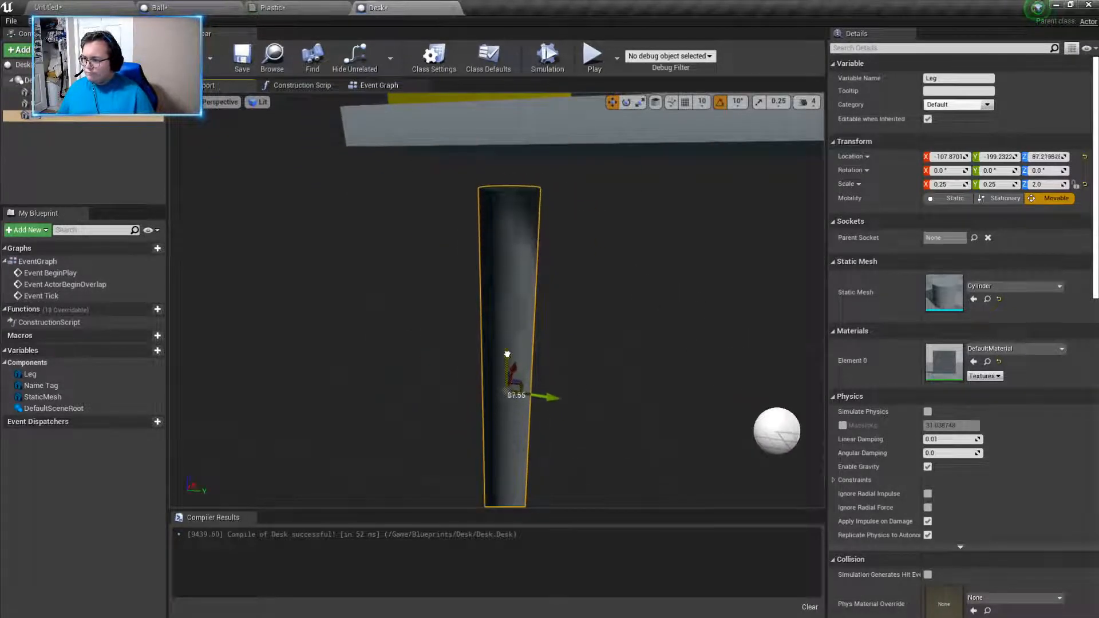
left_click_drag(559, 374, 490, 365)
mouse_move(558, 367)
right_mouse_down()
mouse_move(532, 323)
mouse_move(535, 286)
mouse_move(557, 369)
right_mouse_up()
left_click_drag(528, 367, 507, 365)
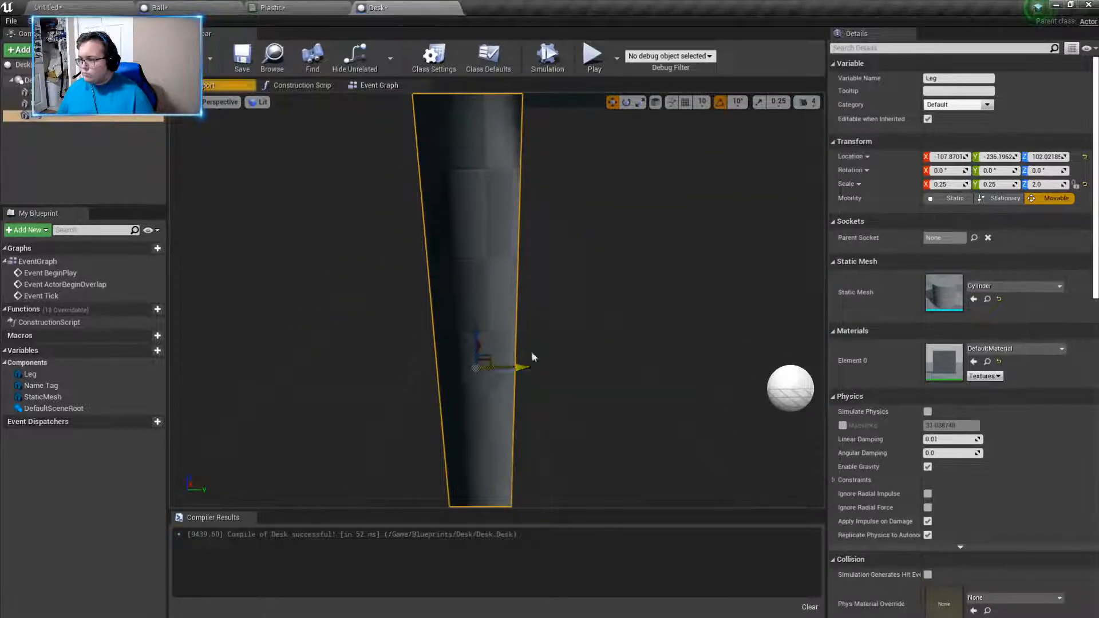
right_click_drag(532, 356, 522, 380)
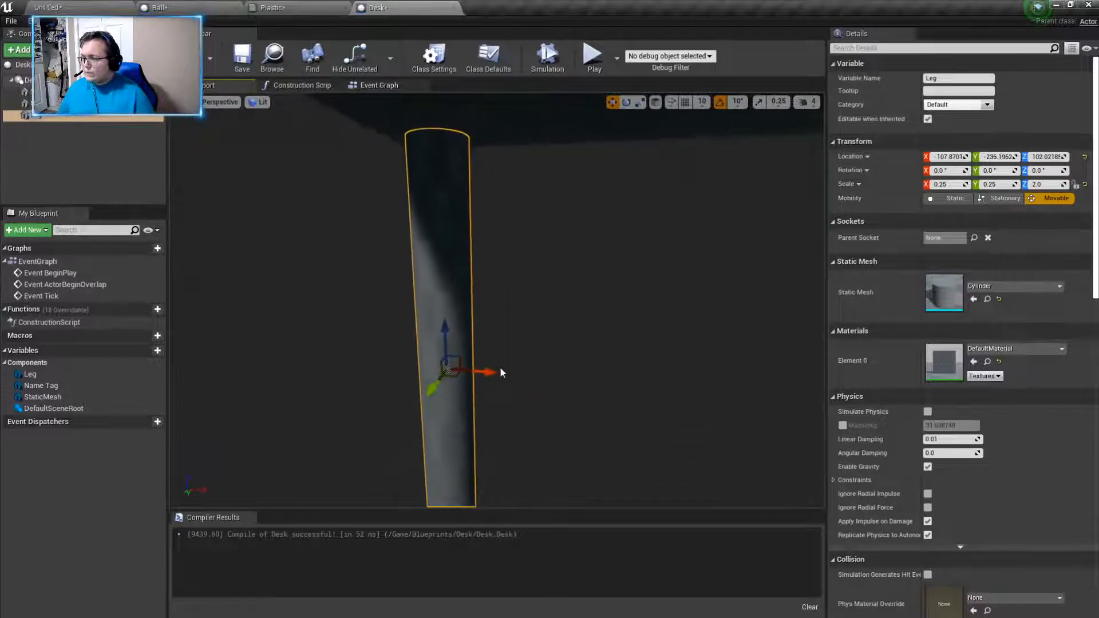
- Nudge the leg to about X -110 and place a duplicate of it under the neighbouring corner at about X 110.5
left_click_drag(492, 373, 485, 372)
right_click_drag(486, 371, 498, 344)
left_click_drag(429, 337, 746, 349, "alt")
- Duplicate the second leg and move the copy along Y to about 234, under the desk's far end
key("ctrl+w")
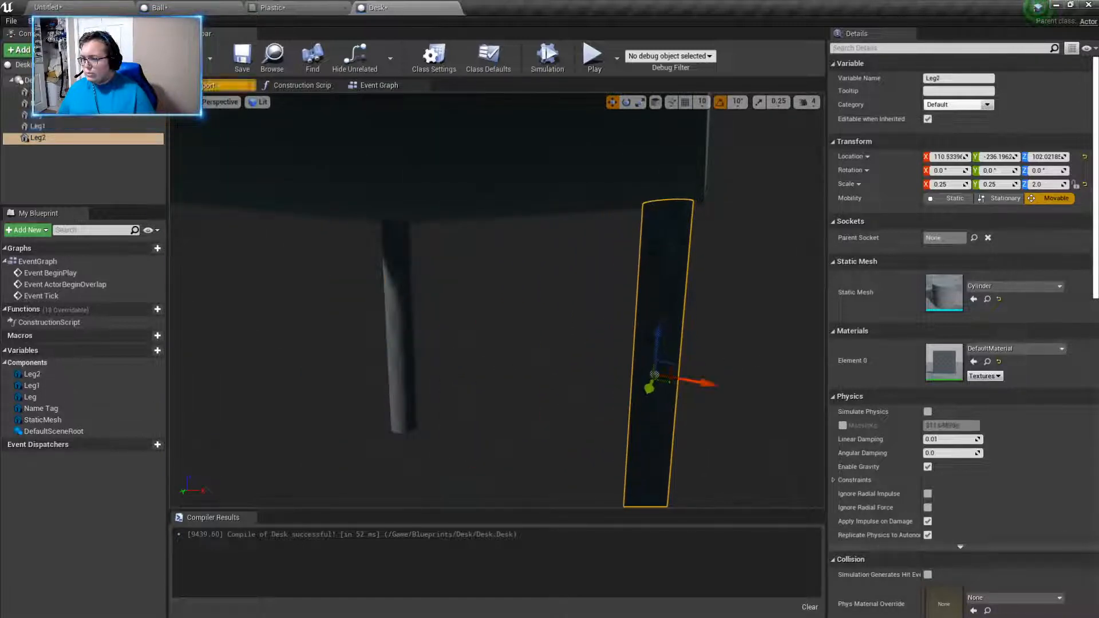
right_click_drag(689, 358, 532, 369)
left_click_drag(687, 349, 387, 334)
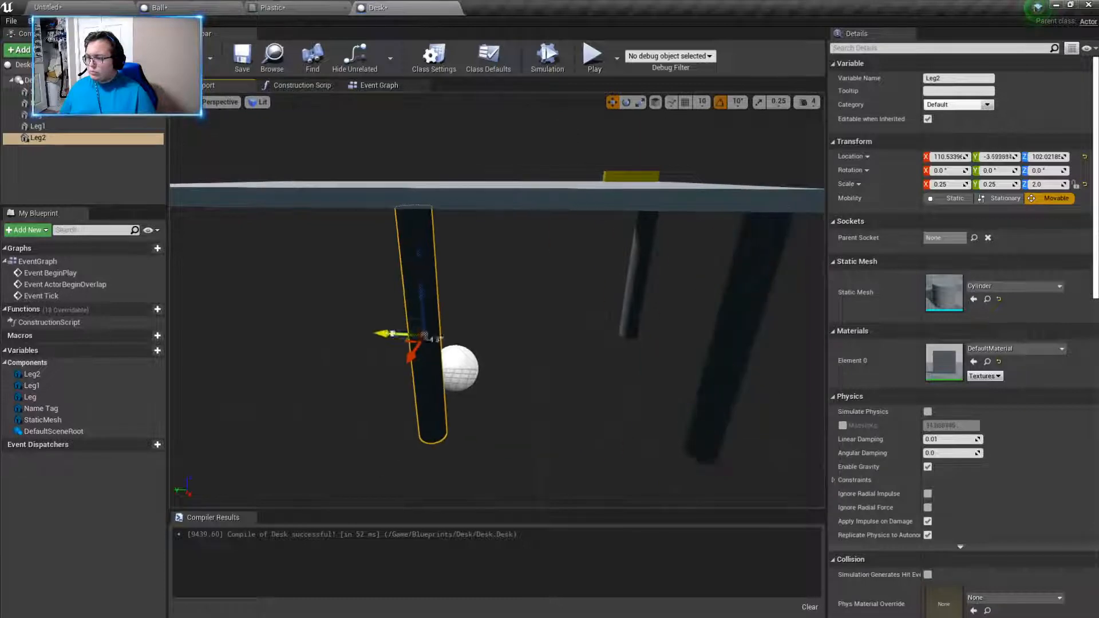
right_click_drag(386, 334, 338, 355)
left_click_drag(518, 304, 207, 306)
right_click_drag(213, 308, 35, 292)
right_click_drag(504, 275, 430, 301)
left_click_drag(585, 336, 578, 335)
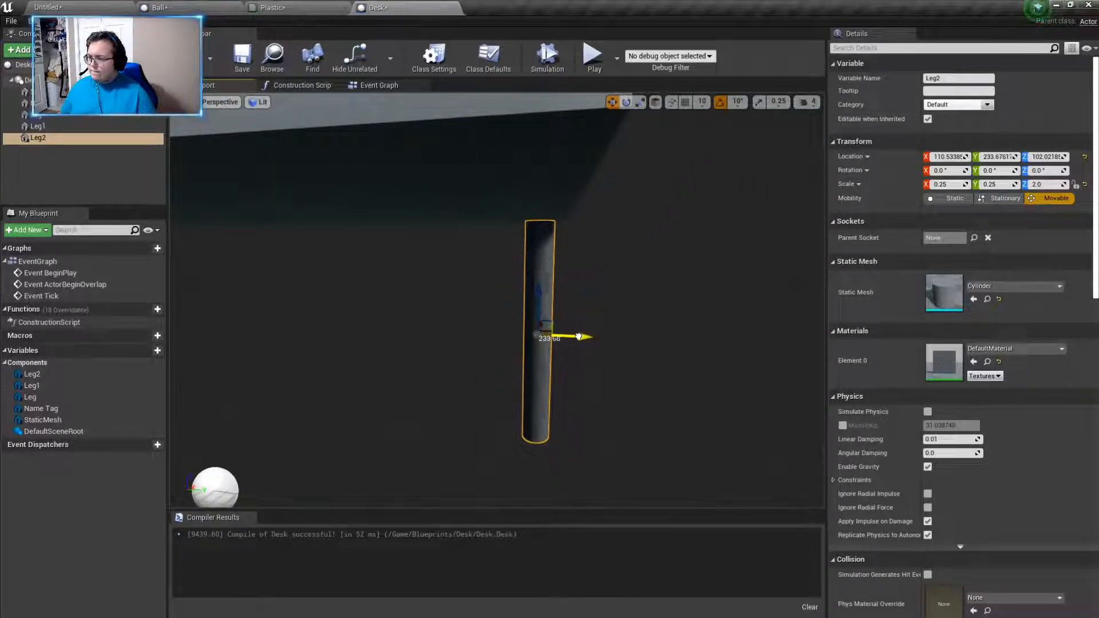
- Duplicate the third leg and move the copy along X to about -98, under the remaining desktop corner
right_click_drag(602, 332, 431, 322)
key("ctrl+w")
left_click_drag(574, 375, 365, 370)
right_click_drag(366, 370, 372, 372)
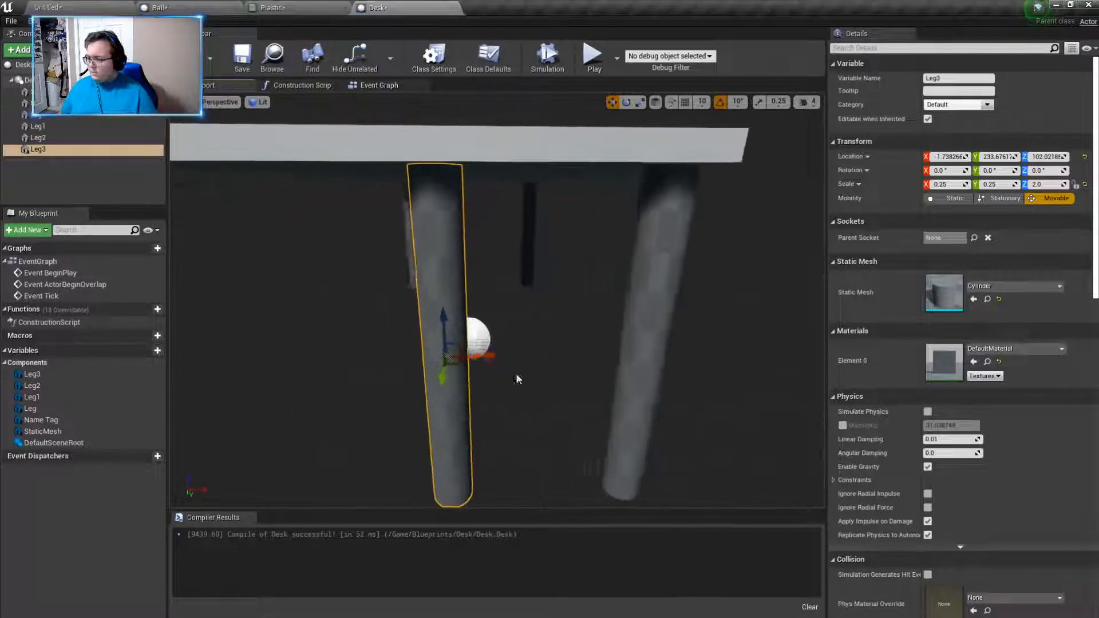
left_click_drag(500, 353, 392, 356)
right_click_drag(392, 356, 385, 359)
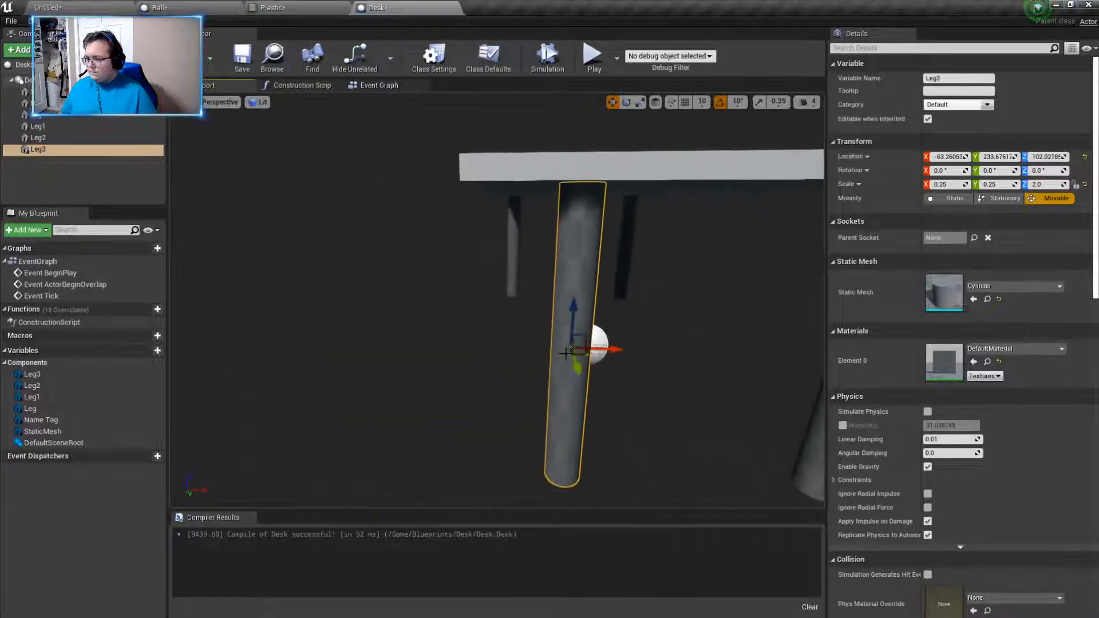
left_click_drag(617, 350, 558, 349)
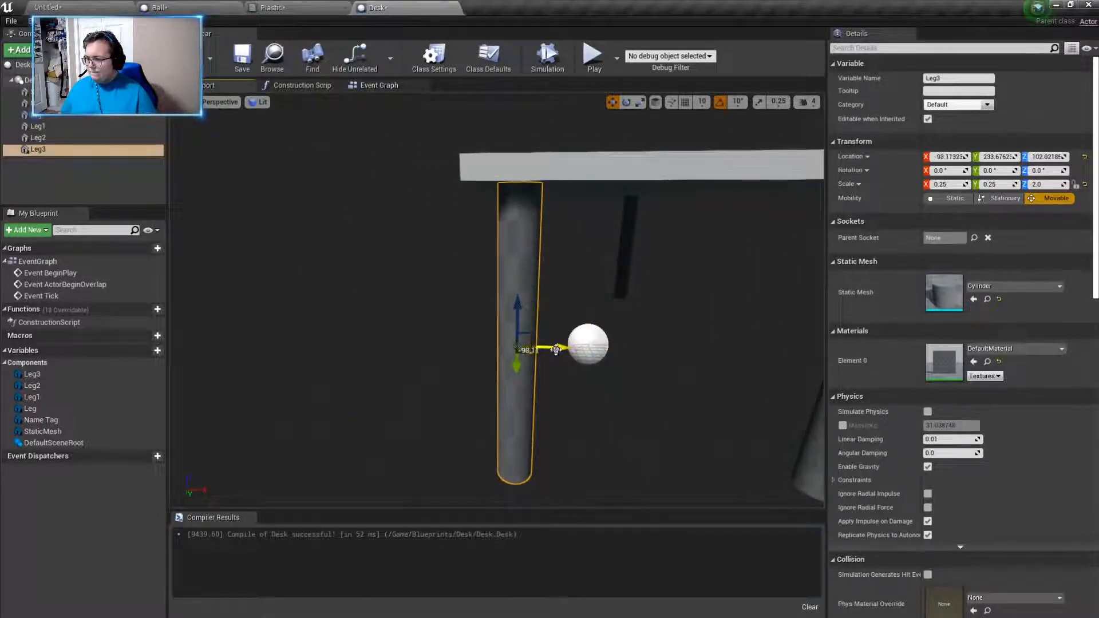
right_click_drag(629, 361, 640, 363)
- Assign the Metal_Silver material to the Leg2 cylinder
left_click(681, 338)
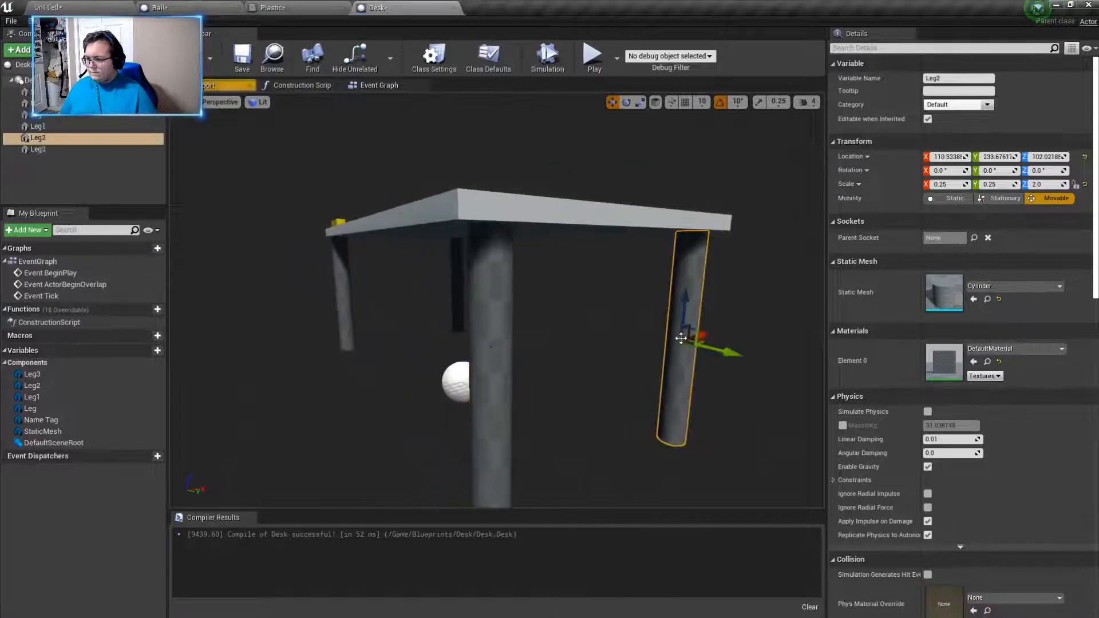
left_click(1011, 349)
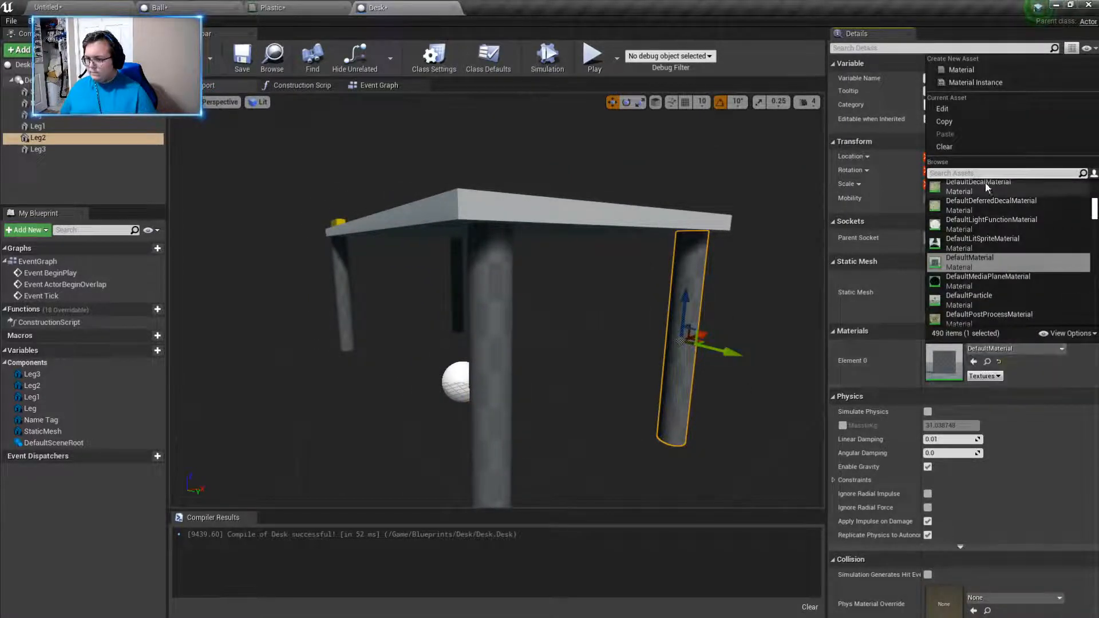
type("metal")
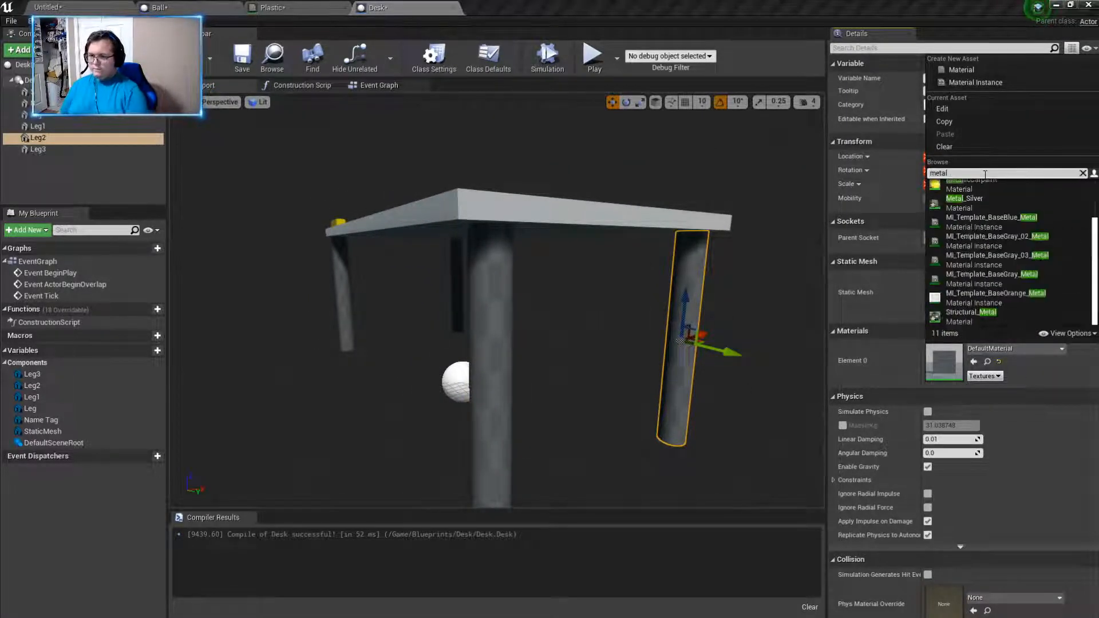
left_click(967, 203)
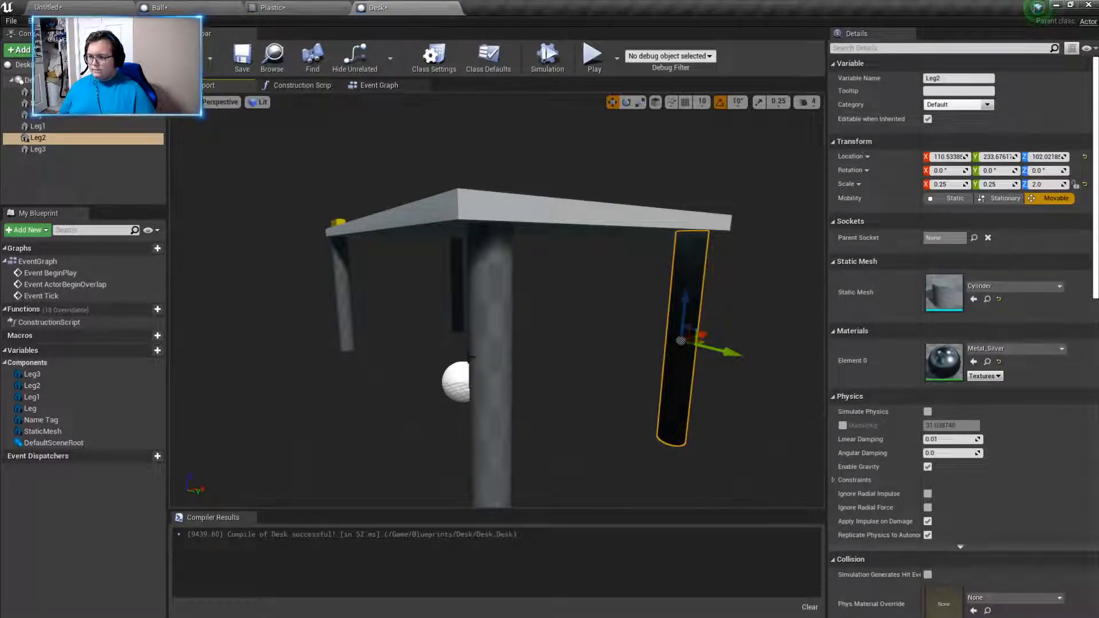
- Assign the Metal_Silver material to the Leg3 cylinder
left_click(503, 352)
left_click(1002, 348)
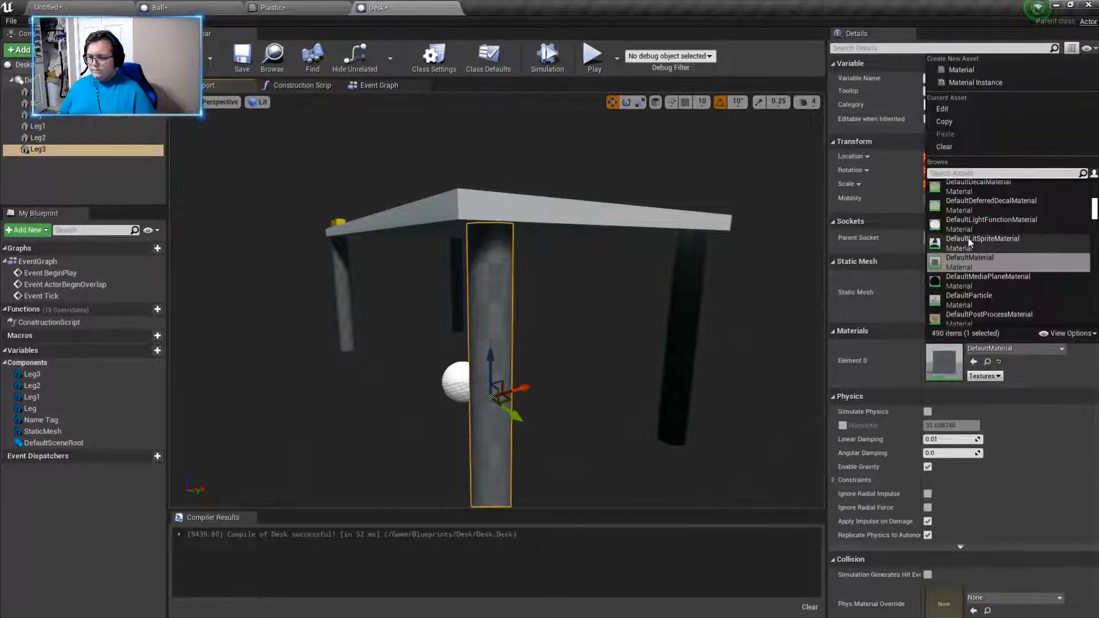
type("metal")
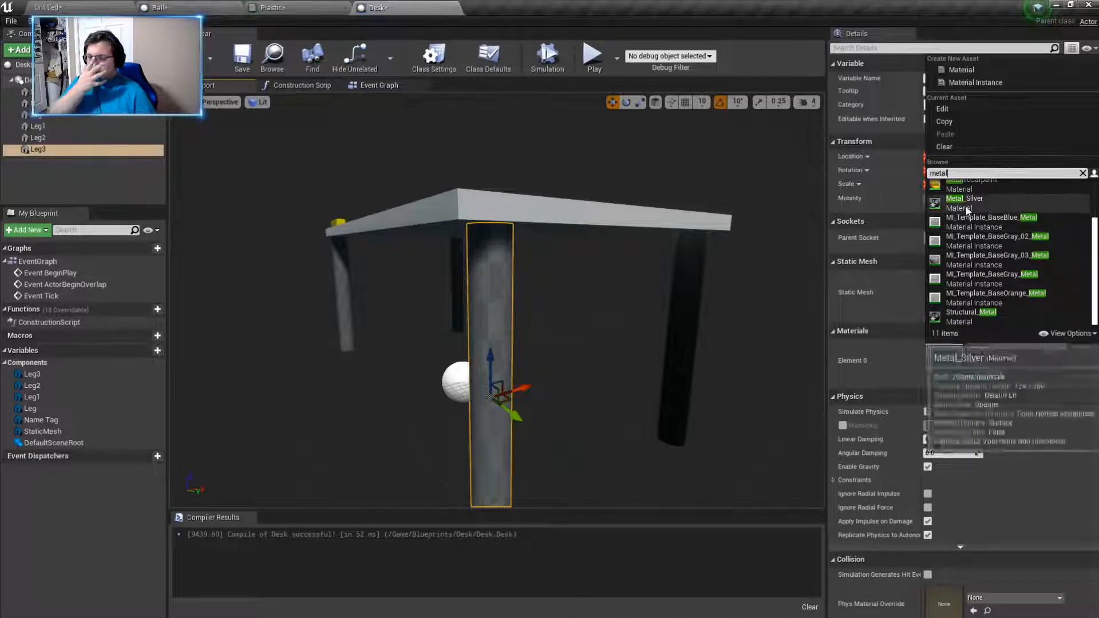
left_click(971, 206)
- Assign the Metal_Silver material to the original Leg cylinder beneath the name tag
left_click(338, 287)
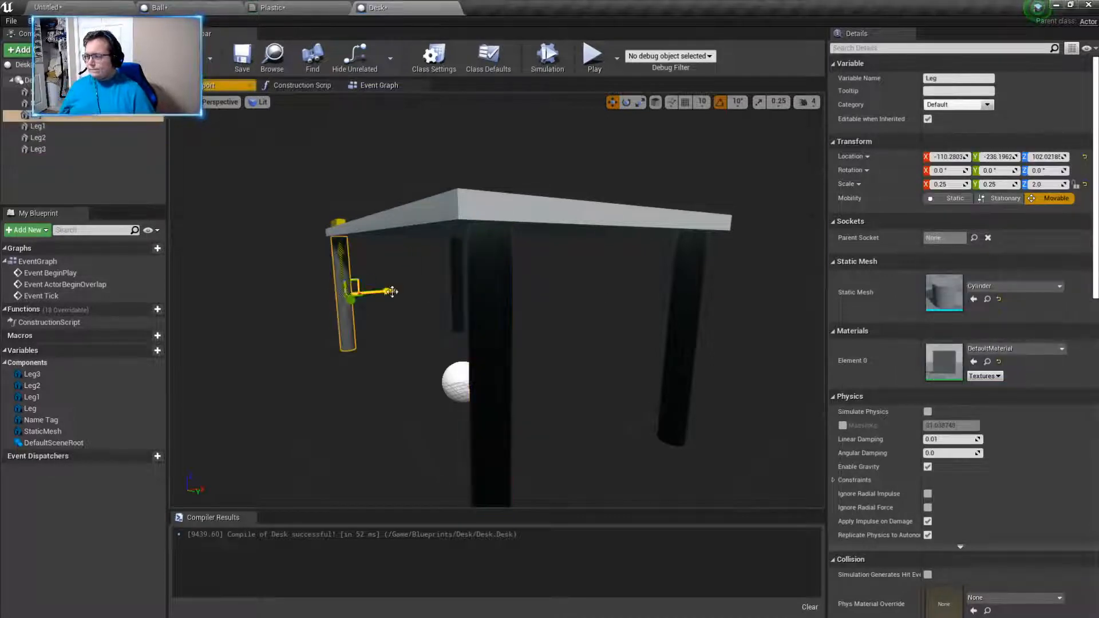
left_click(997, 349)
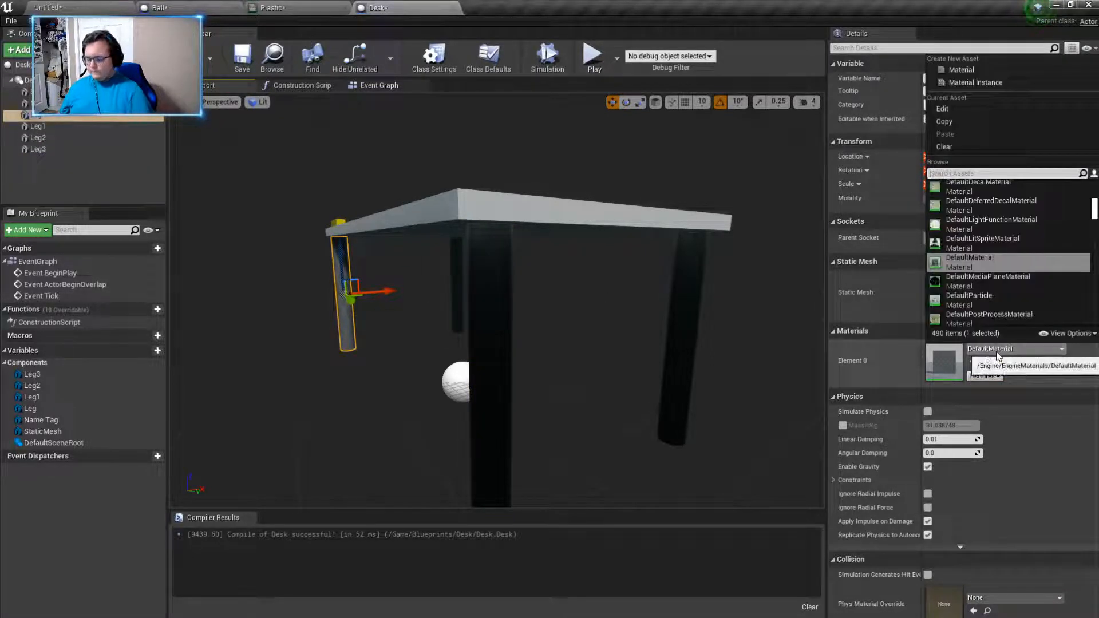
type("Metal")
left_click(980, 204)
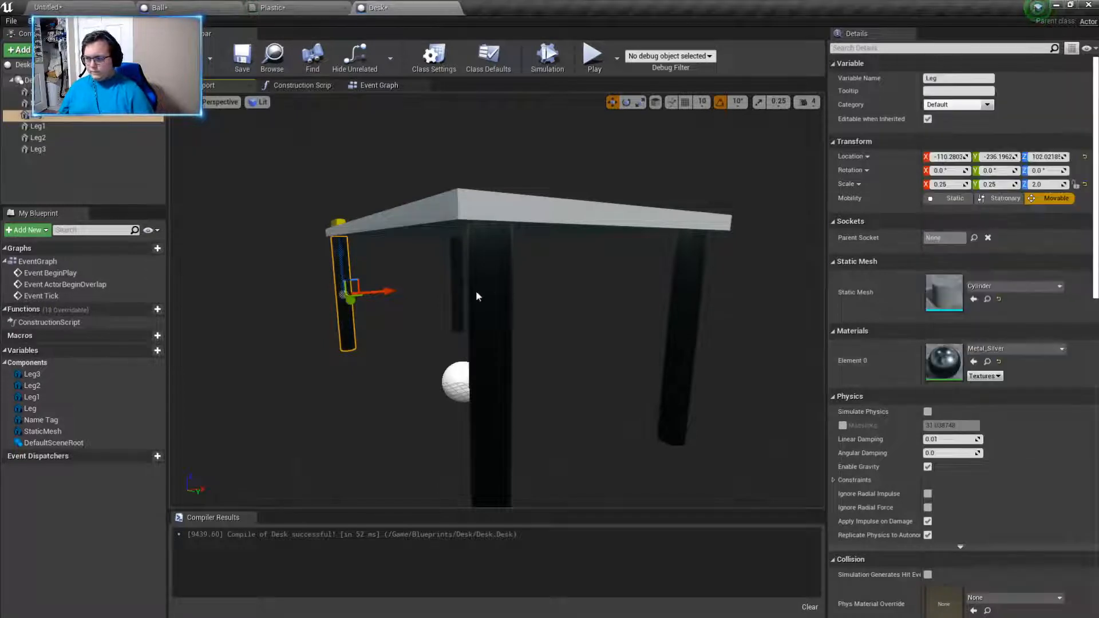
- Search the materials for metal and assign a metal material to the Leg1 cylinder
left_click(457, 283)
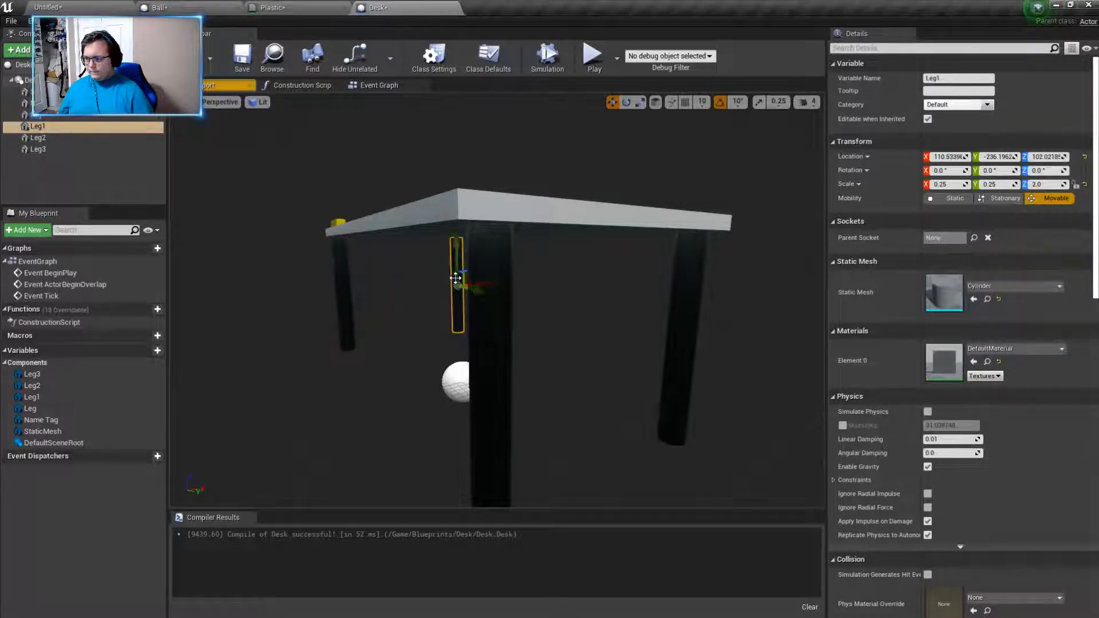
left_click(995, 349)
type("Metal")
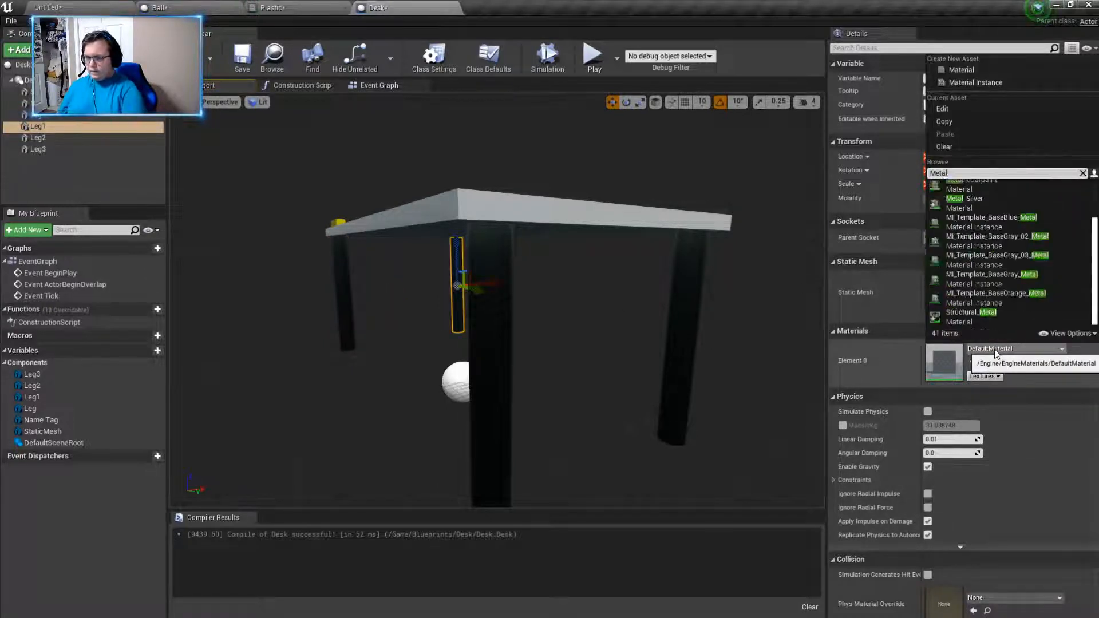
type("s")
key("BackSpace")
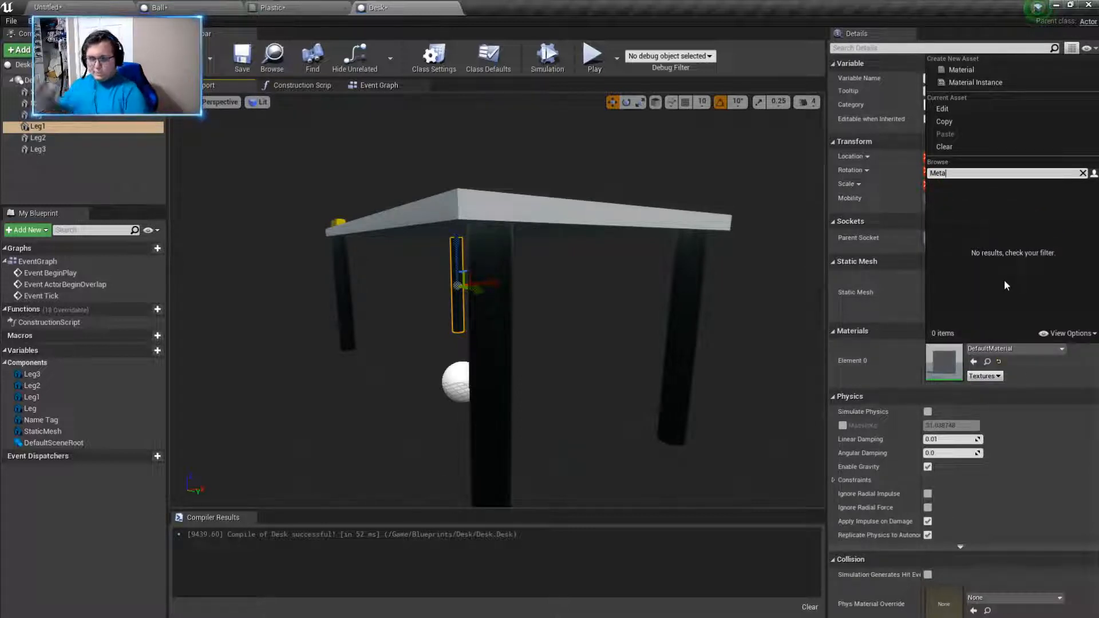
left_click(992, 264)
- Switch from the Desk blueprint back to the untitled level
right_click_drag(675, 269, 724, 271)
mouse_move(426, 249)
right_mouse_down()
mouse_move(404, 247)
mouse_move(400, 269)
mouse_move(435, 234)
mouse_move(423, 236)
right_mouse_up()
left_click(292, 8)
left_click(195, 7)
left_click(108, 8)
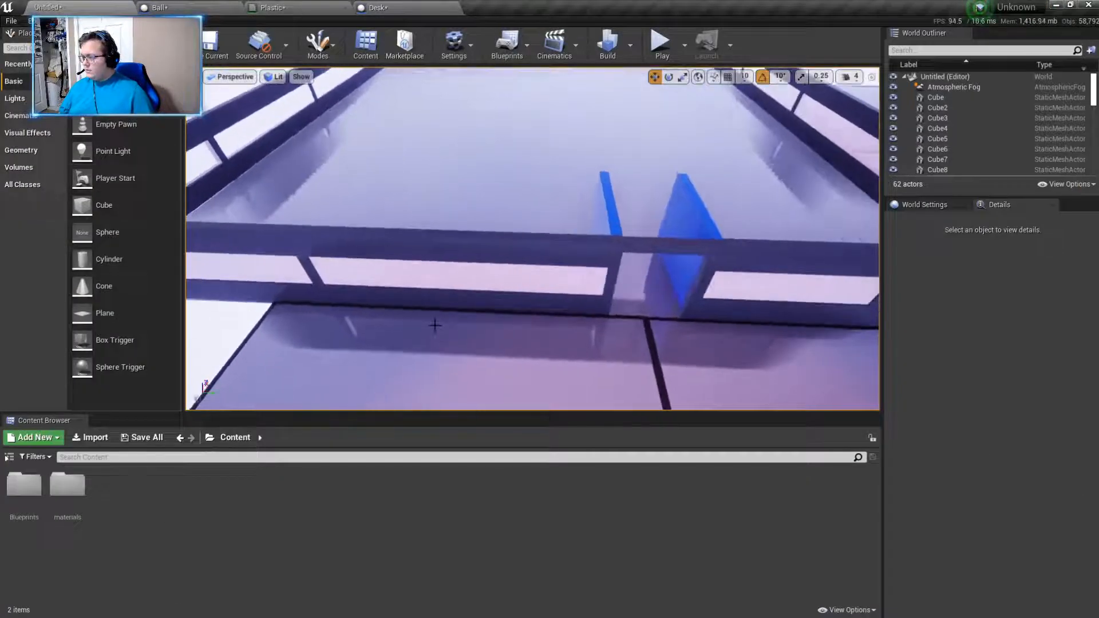
- Place the Desk blueprint from the Blueprints/Desk folder inside the walled room and shift it along X to about 4237
double_click(9, 513)
double_click(107, 513)
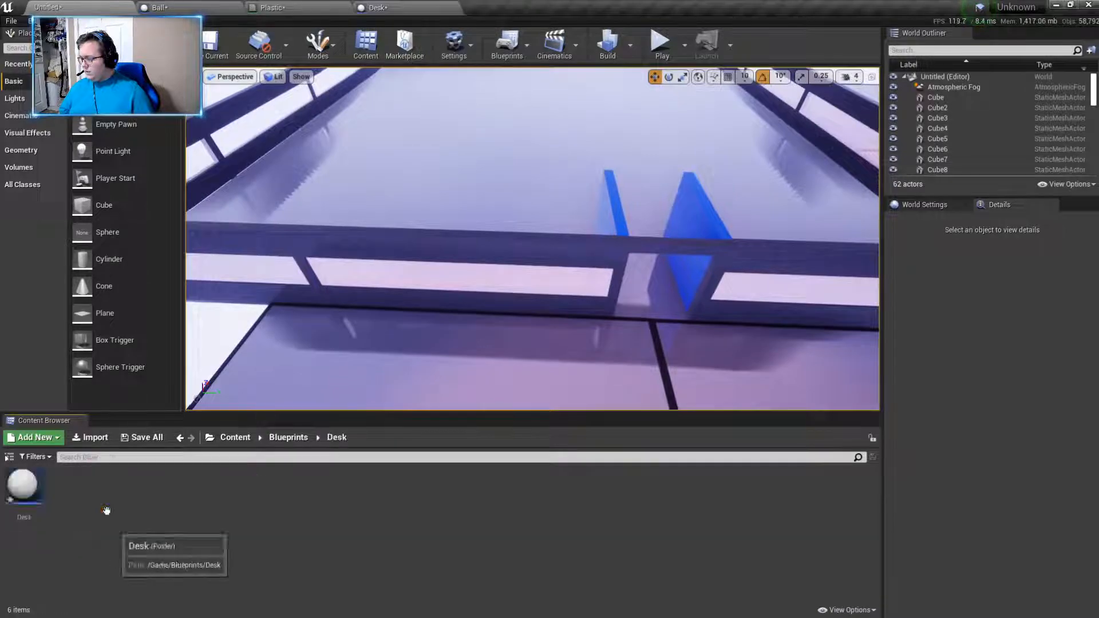
left_click_drag(24, 489, 404, 169)
key("w")
right_click_drag(569, 226, 424, 215)
key("s")
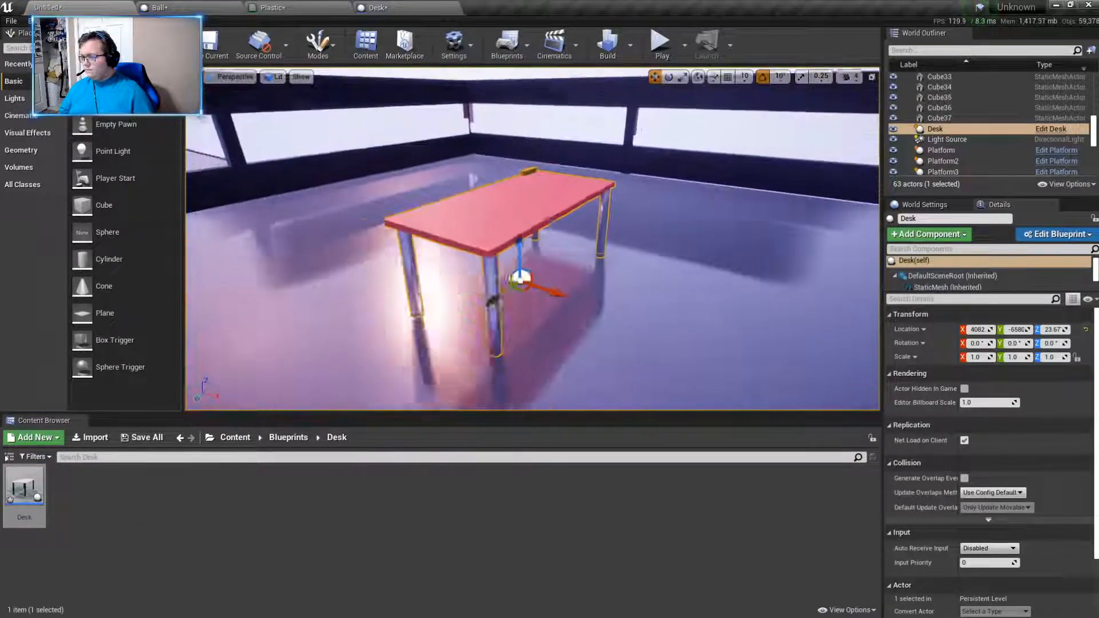
left_click_drag(545, 290, 629, 306)
right_click_drag(630, 306, 681, 304)
key("a")
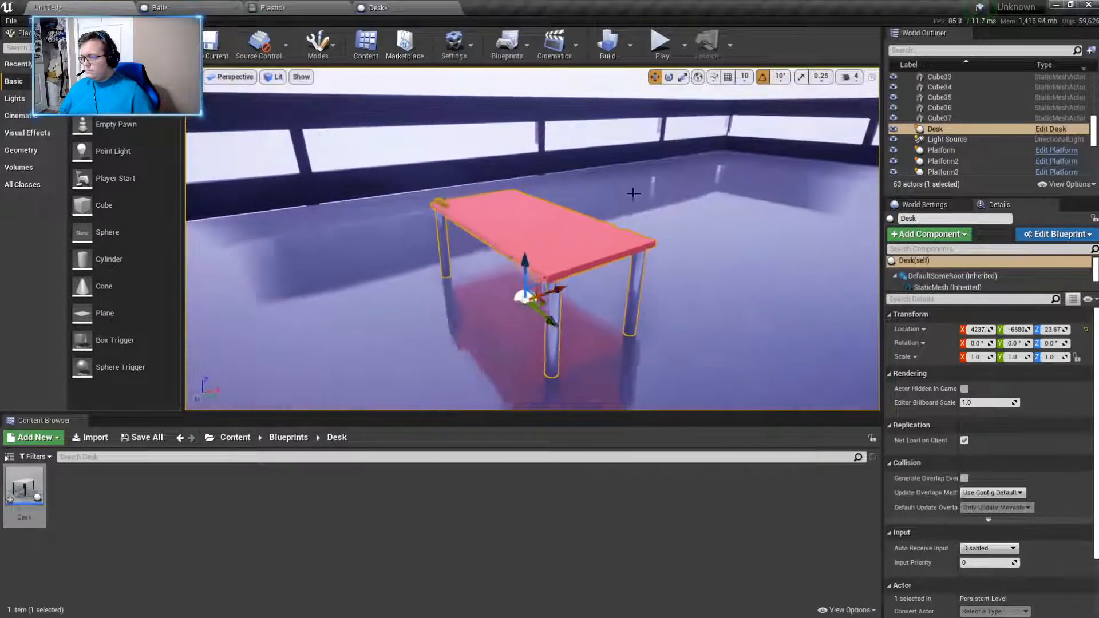
- Rotate the desk to -90° about Z and scale it uniformly to 0.75
left_click(669, 77)
left_click_drag(507, 343, 513, 338)
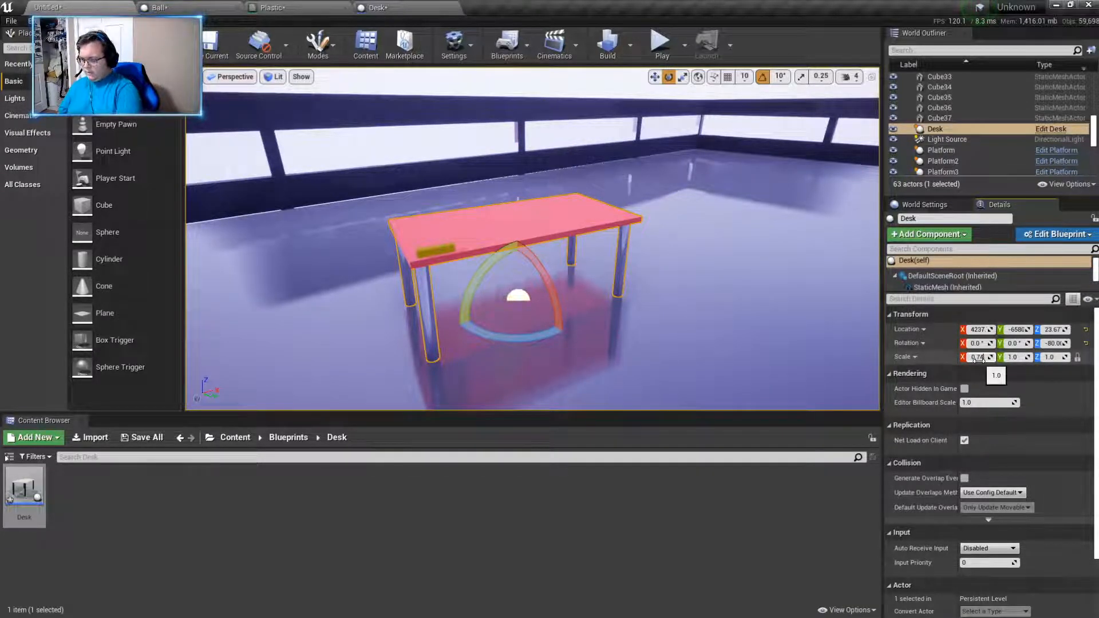
key("Return")
right_click_drag(847, 383, 704, 375)
left_click_drag(587, 339, 596, 340)
scroll(569, 286, "down", 4)
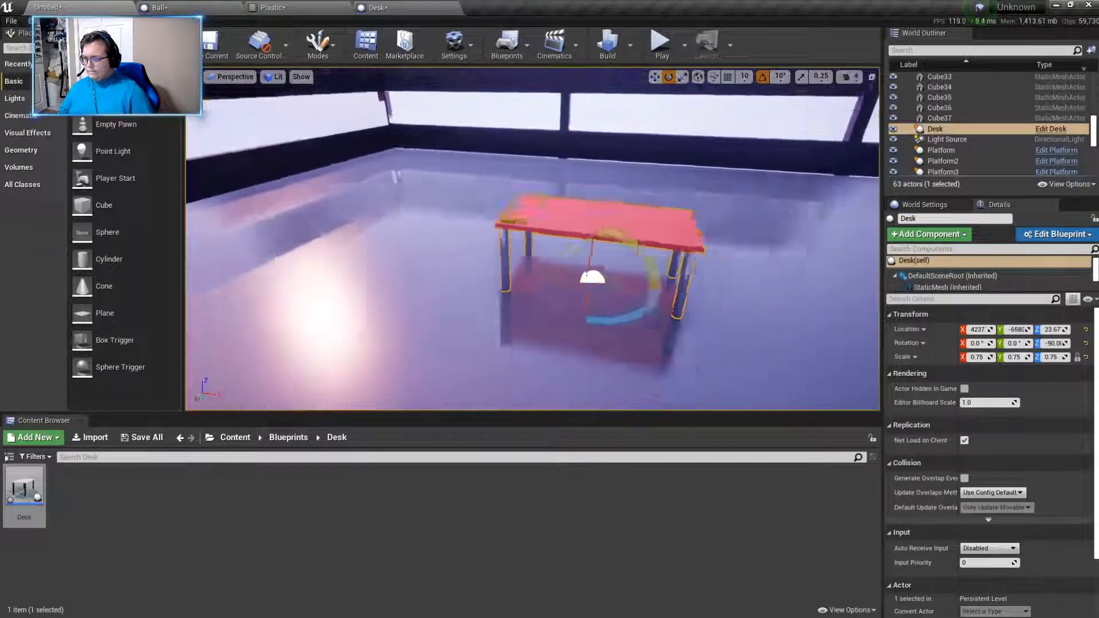
- Move the desk toward the room's far corner, to about X 3482, Y -7080, and play-test the level to check its size
left_click_drag(574, 281, 375, 209)
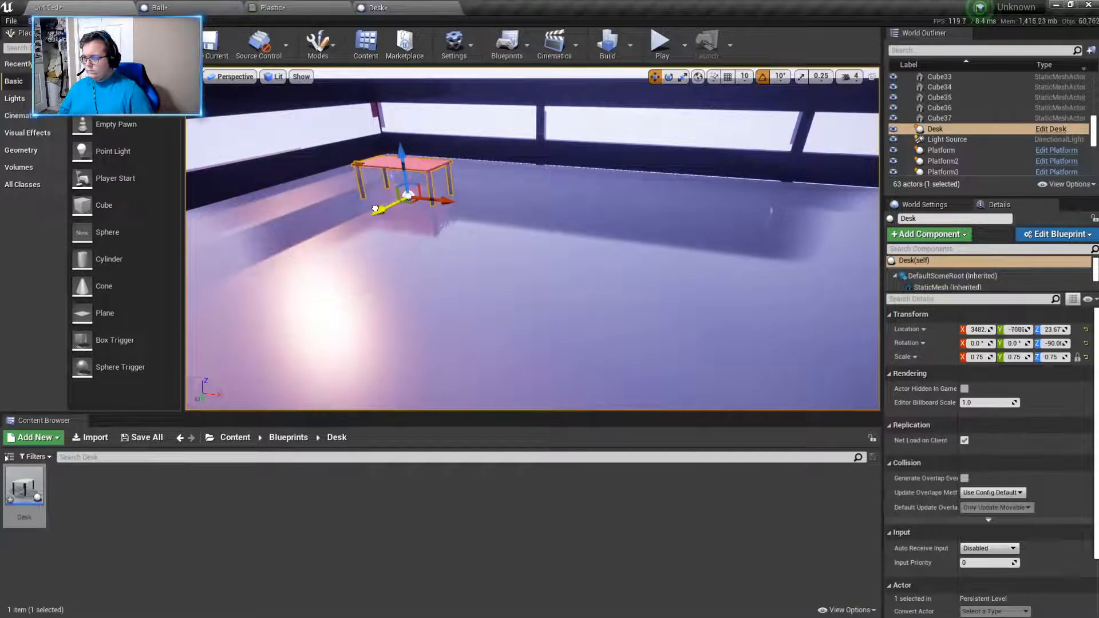
left_click(662, 46)
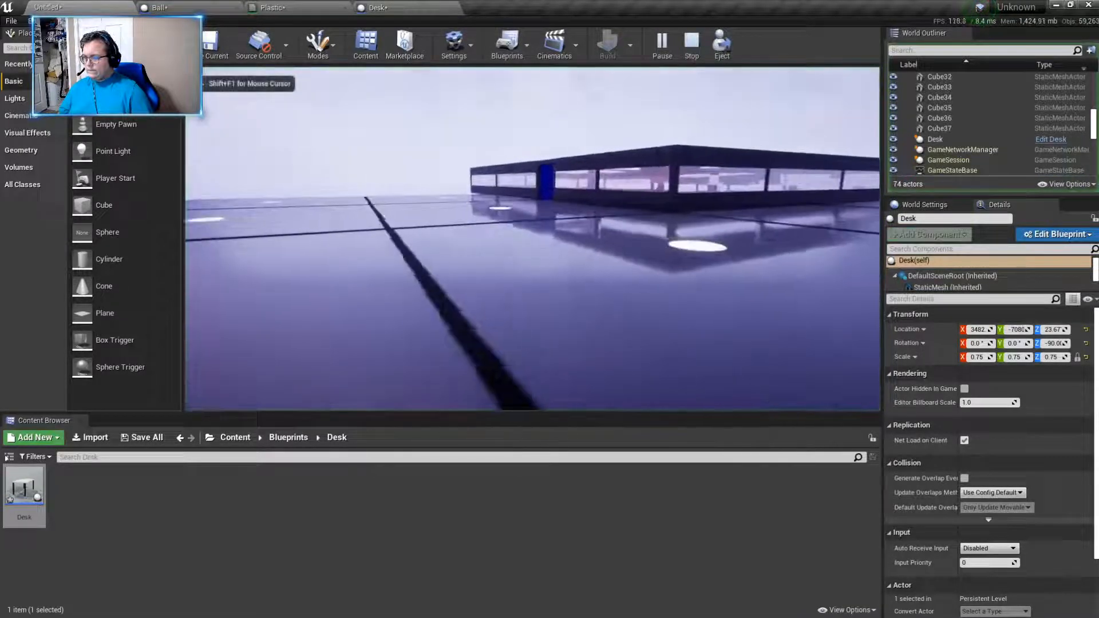
key("w")
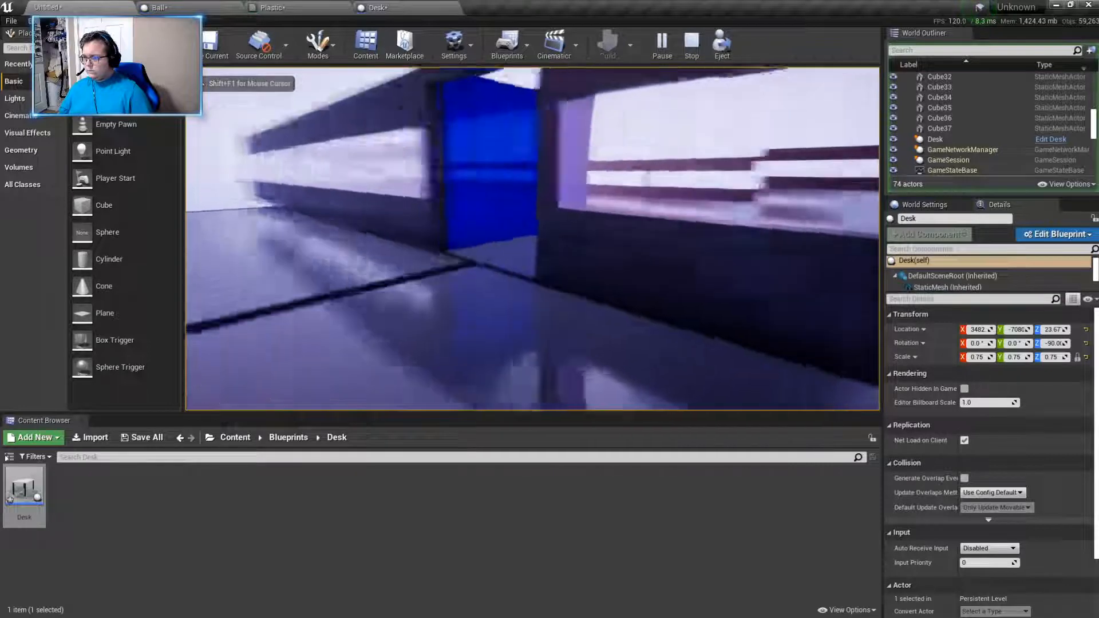
key("w")
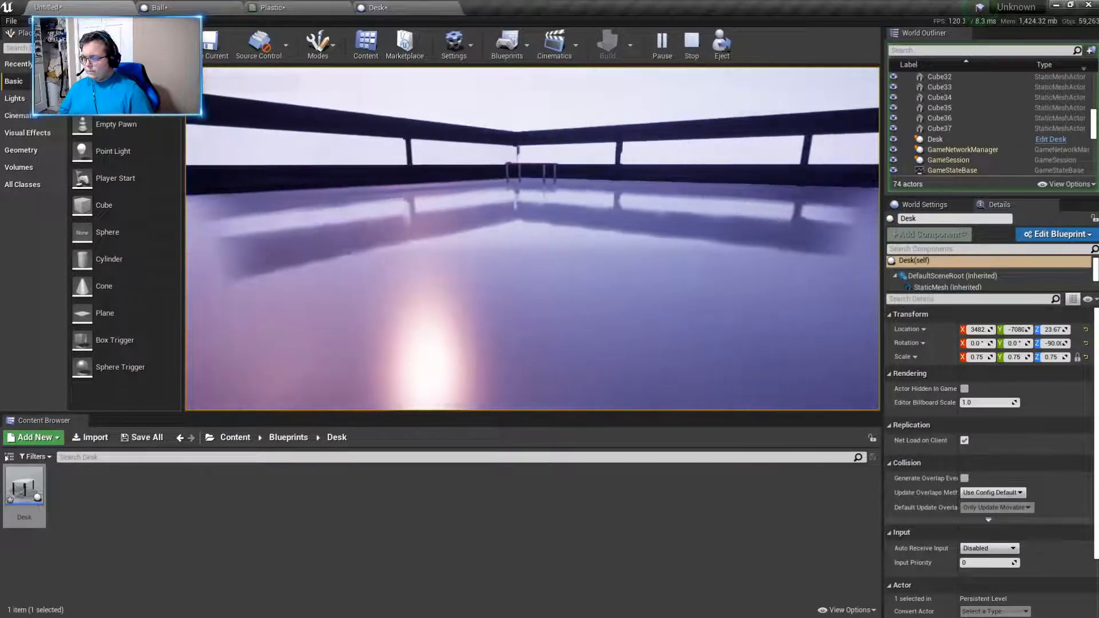
key("w")
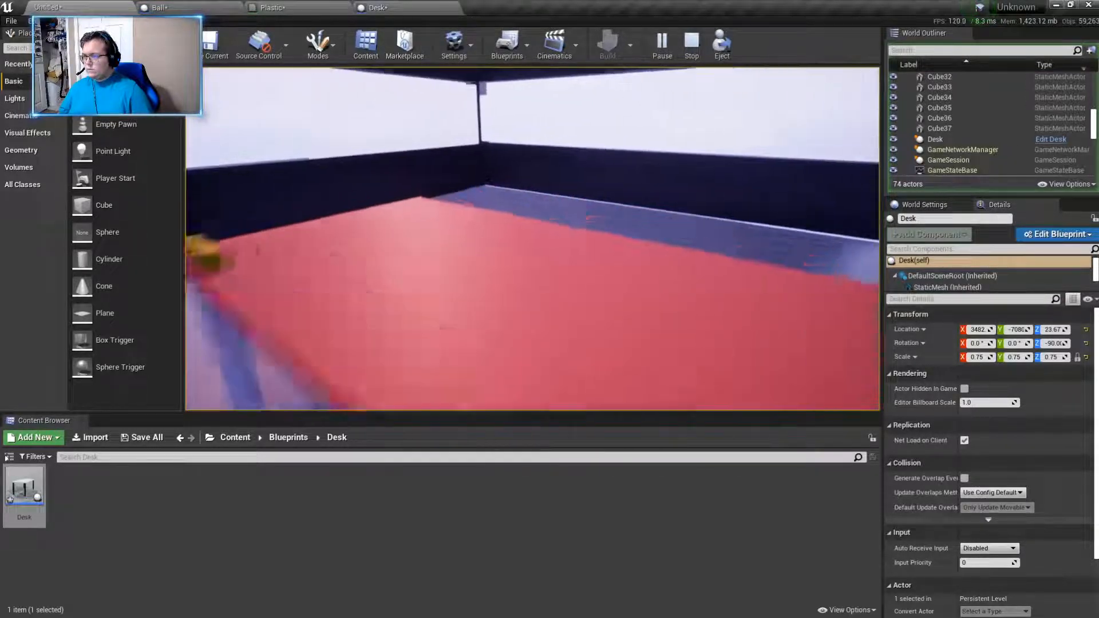
key("w")
key("Escape")
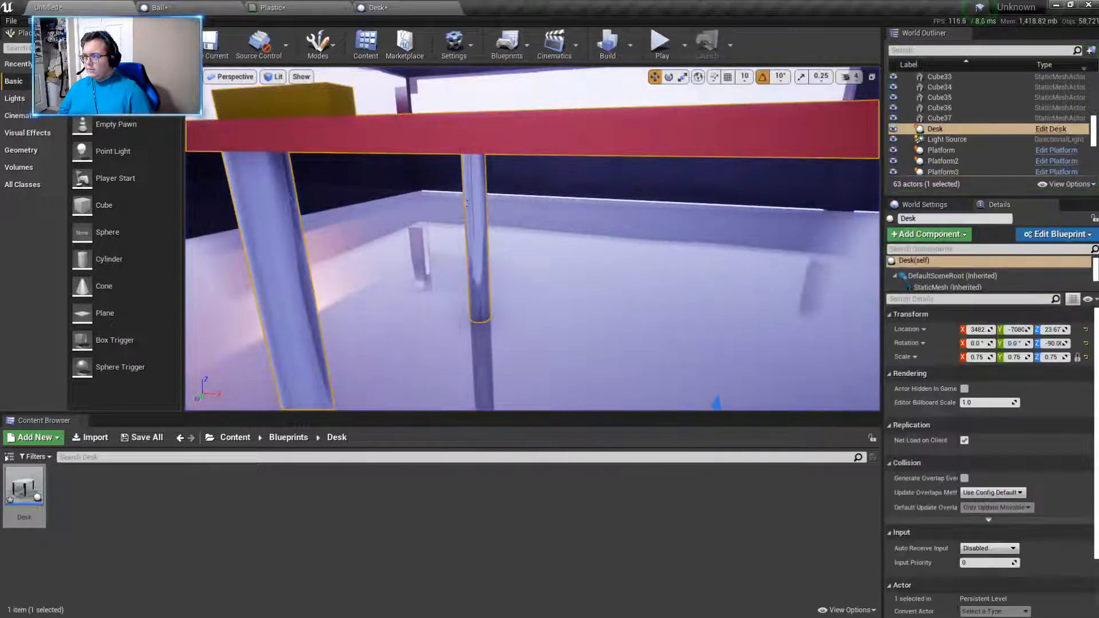
- Set the placed desk's scale to 0.5 on all three axes
key("f")
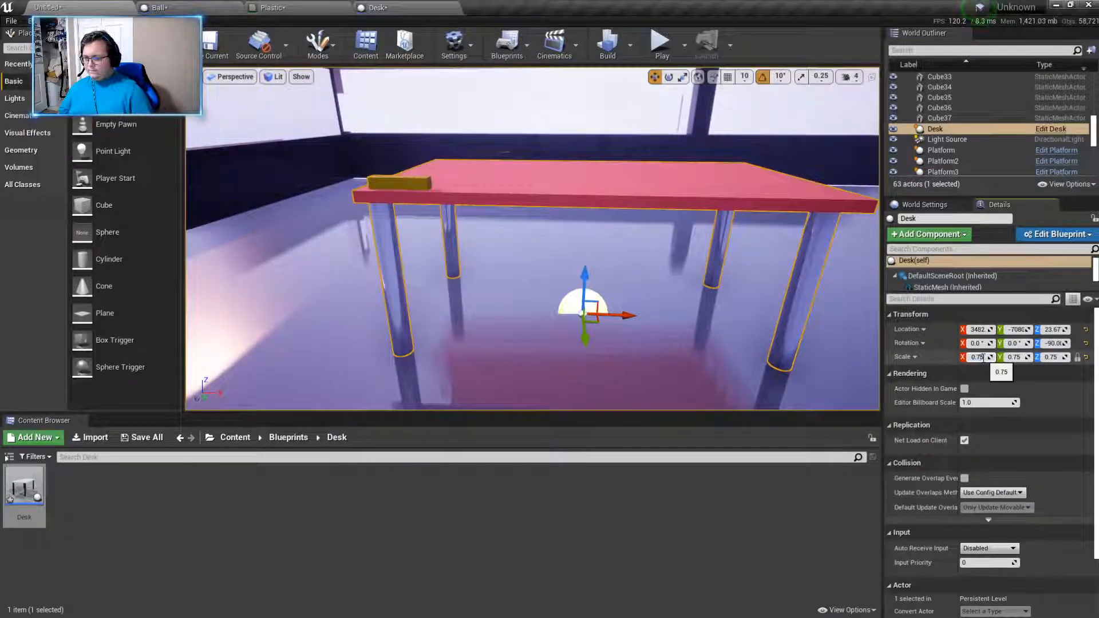
type("0.5")
key("Return")
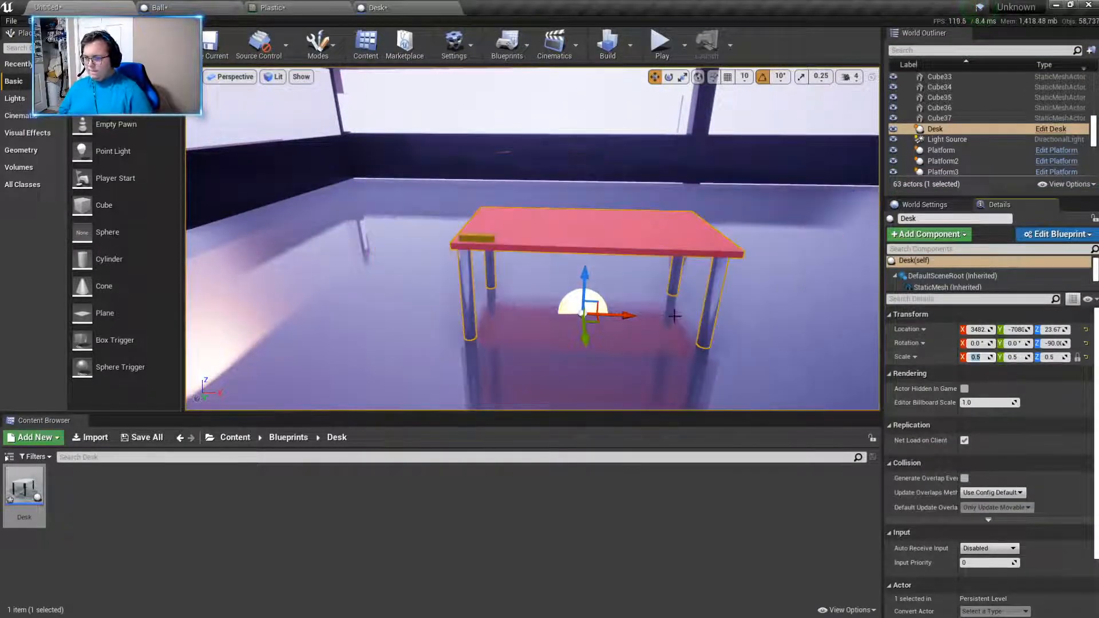
right_click_drag(674, 316, 694, 324)
- Play the level again and enter the room to check the rescaled desk up close
left_click(662, 54)
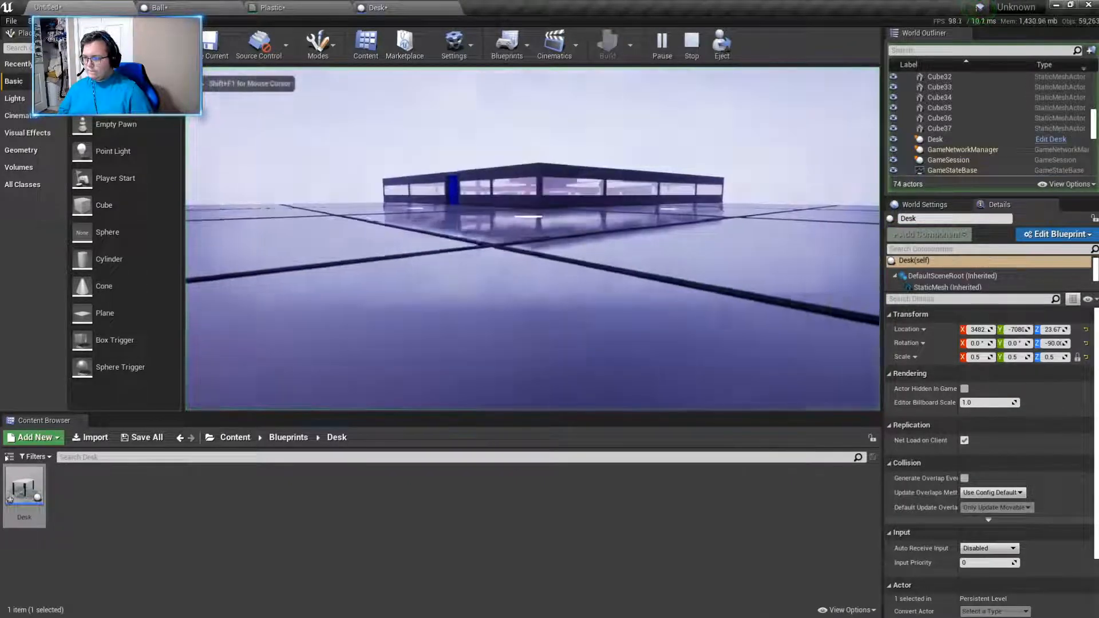
key("w")
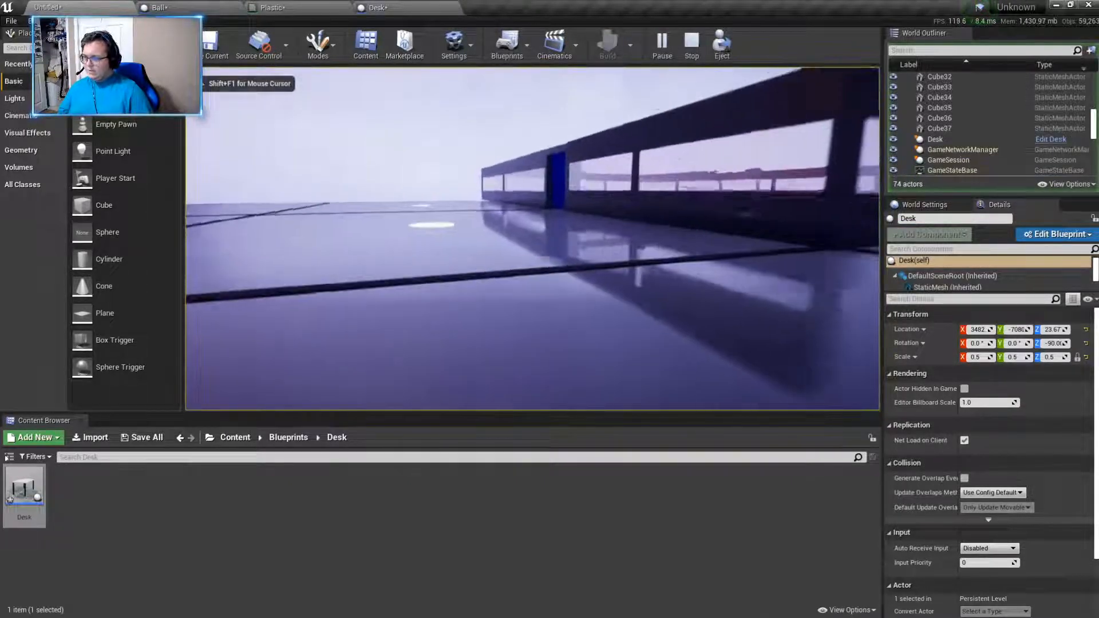
key("w")
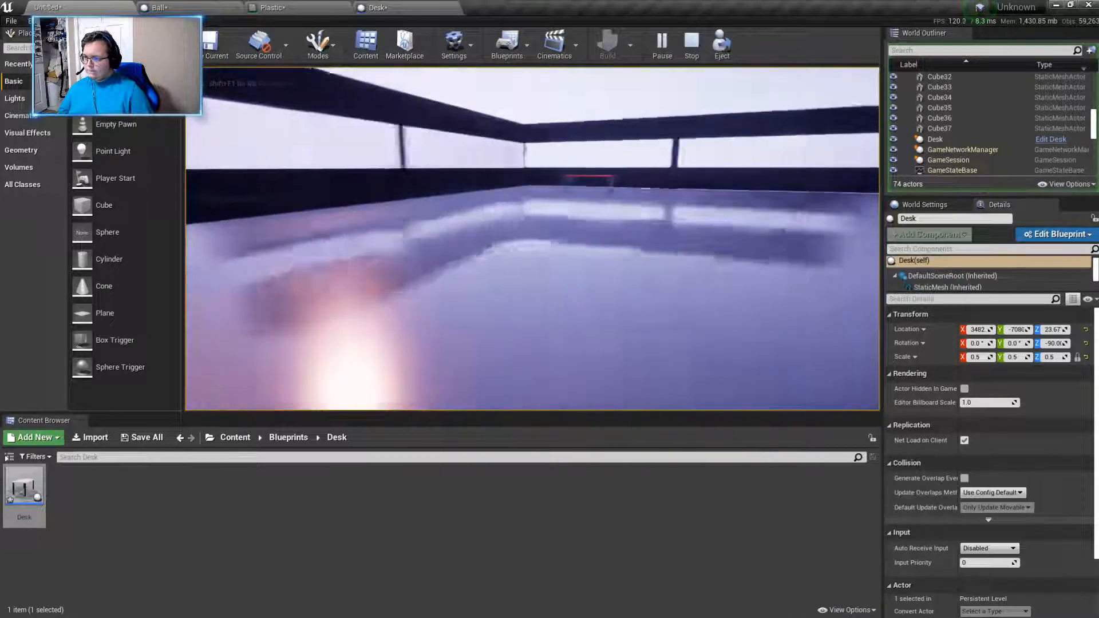
key("d")
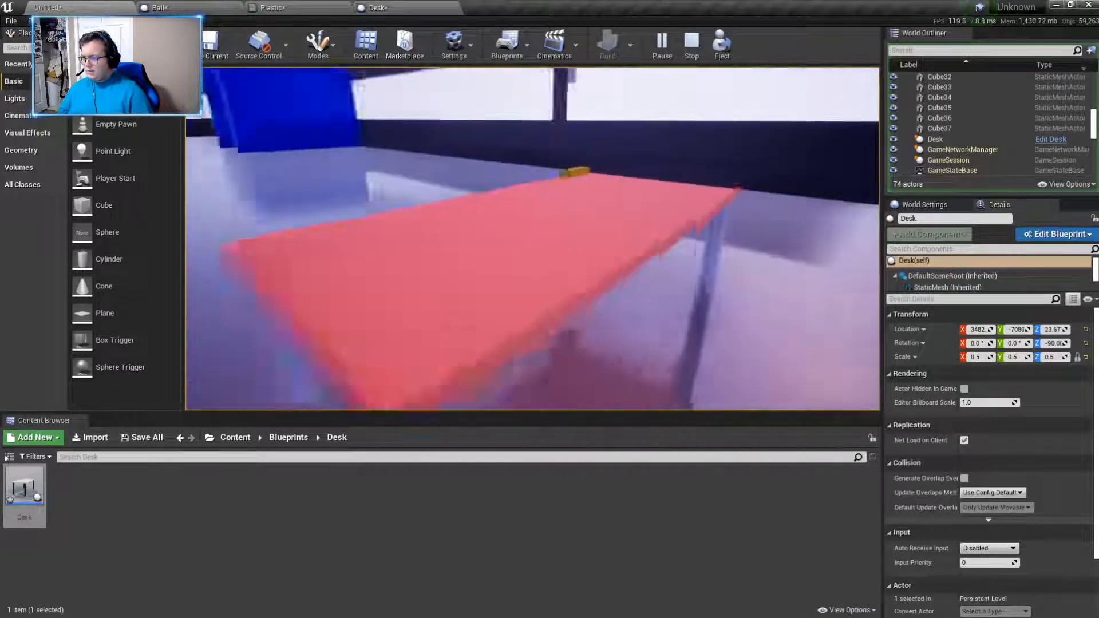
key("w")
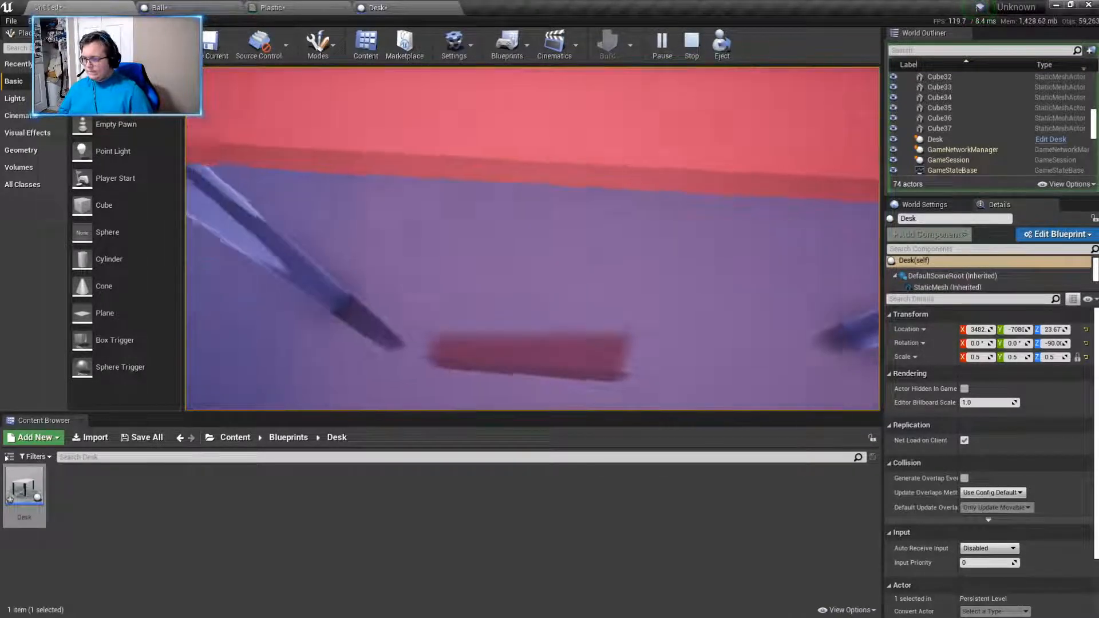
key("Escape")
- Duplicate the desk, place the copy at about Y -6865, and turn it about Z to face the original
scroll(452, 253, "down", 8)
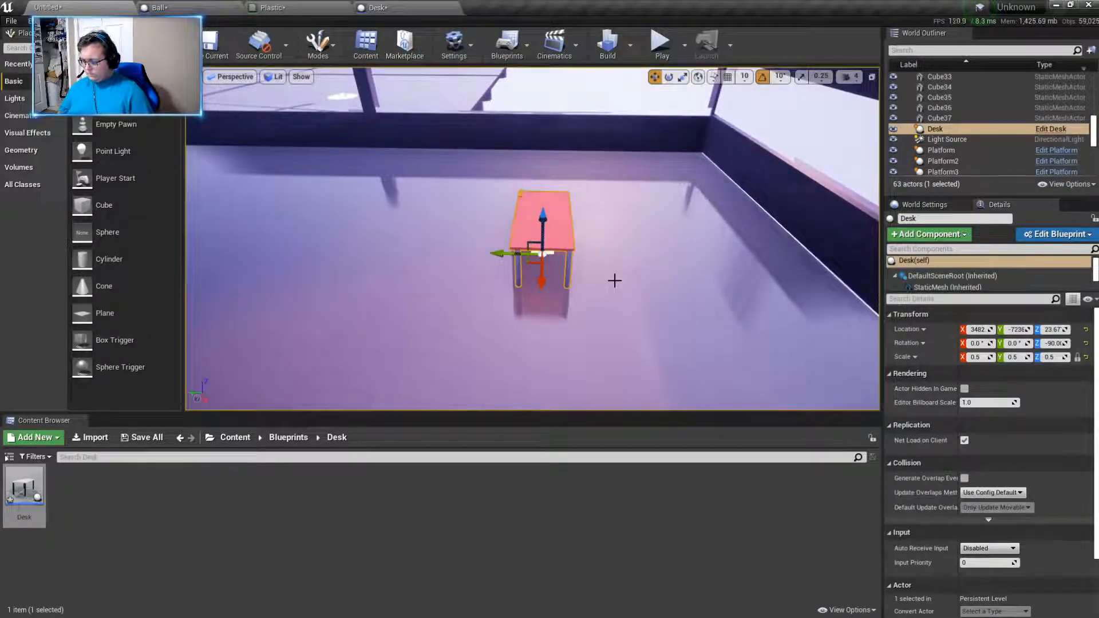
key("ctrl+w")
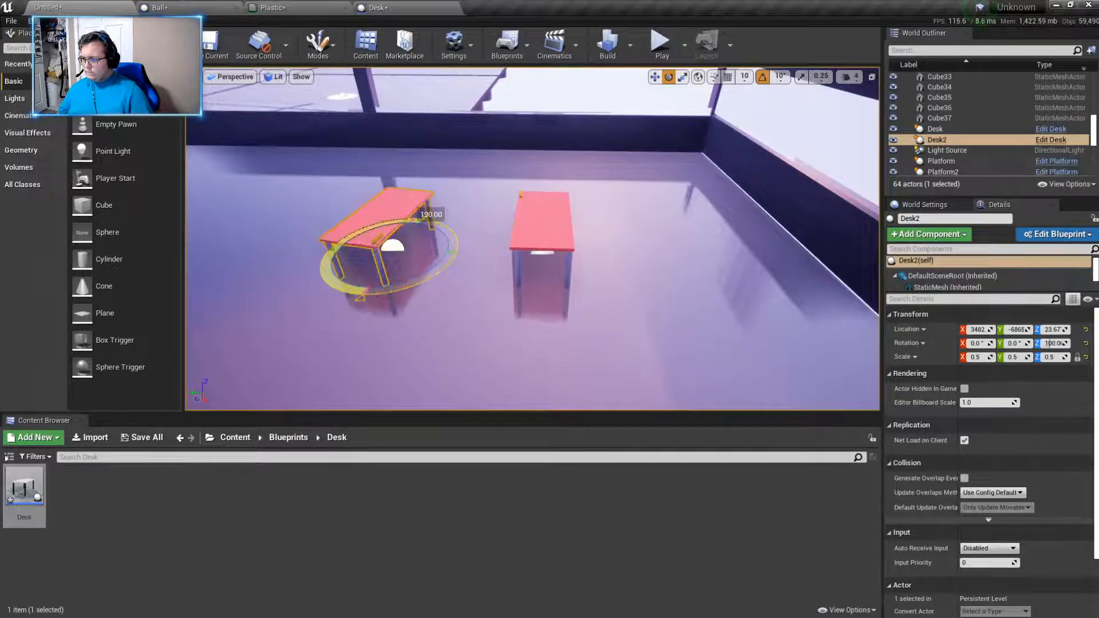
right_click_drag(550, 310, 463, 318)
key("Escape")
mouse_move(618, 297)
right_mouse_down()
mouse_move(561, 304)
mouse_move(607, 303)
mouse_move(607, 294)
right_mouse_up()
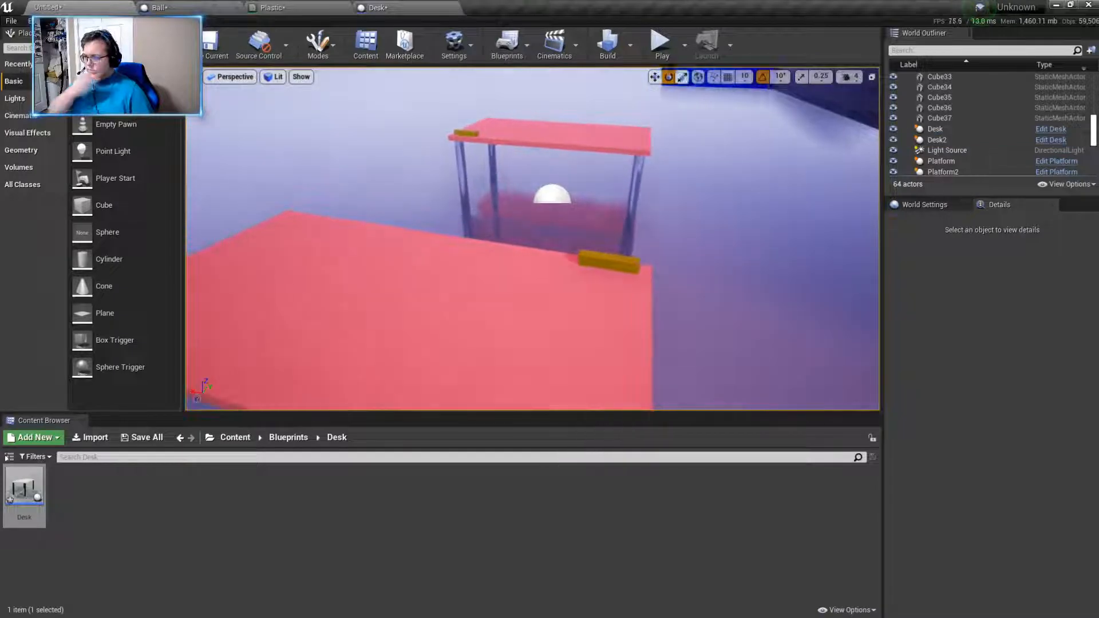
- Play the level and move around both desks to examine their size, spacing and name tags
left_click(664, 48)
left_click(635, 189)
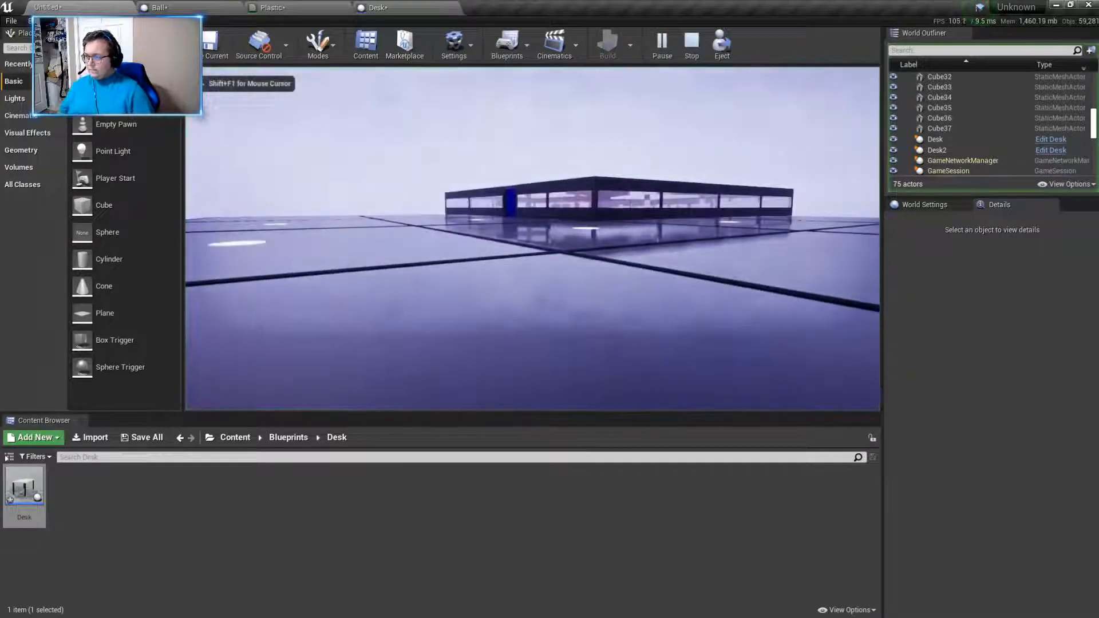
key("w")
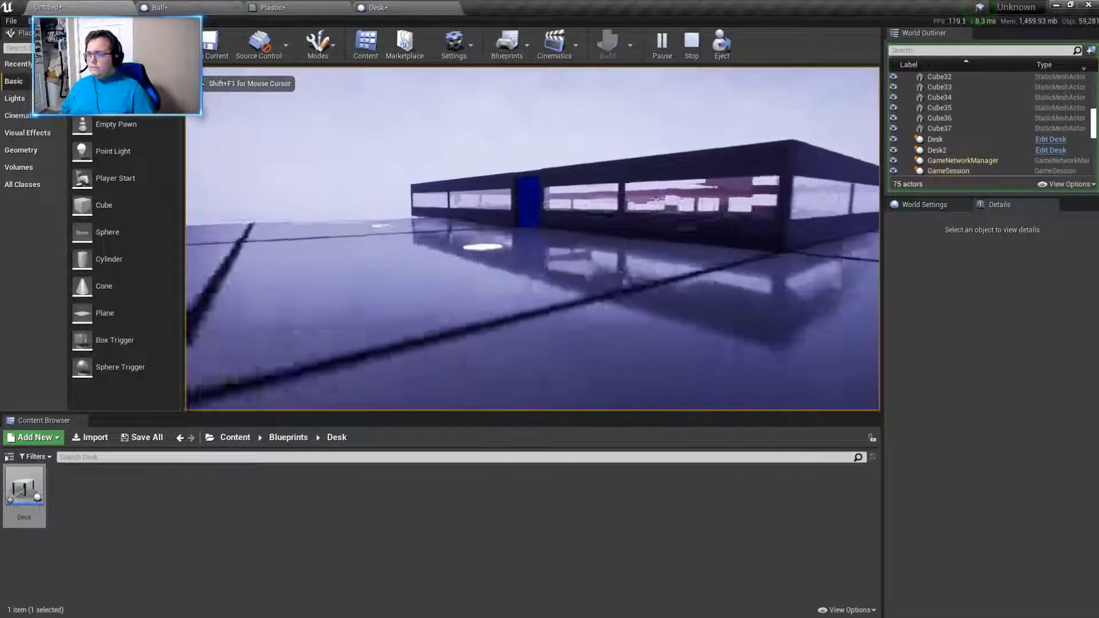
key("w")
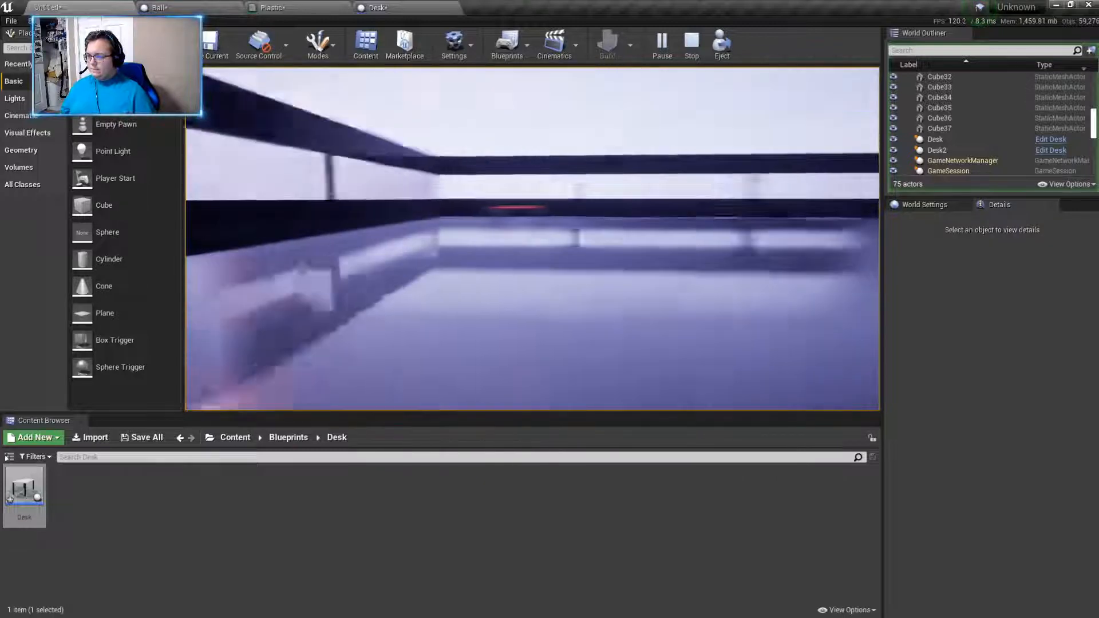
key("w")
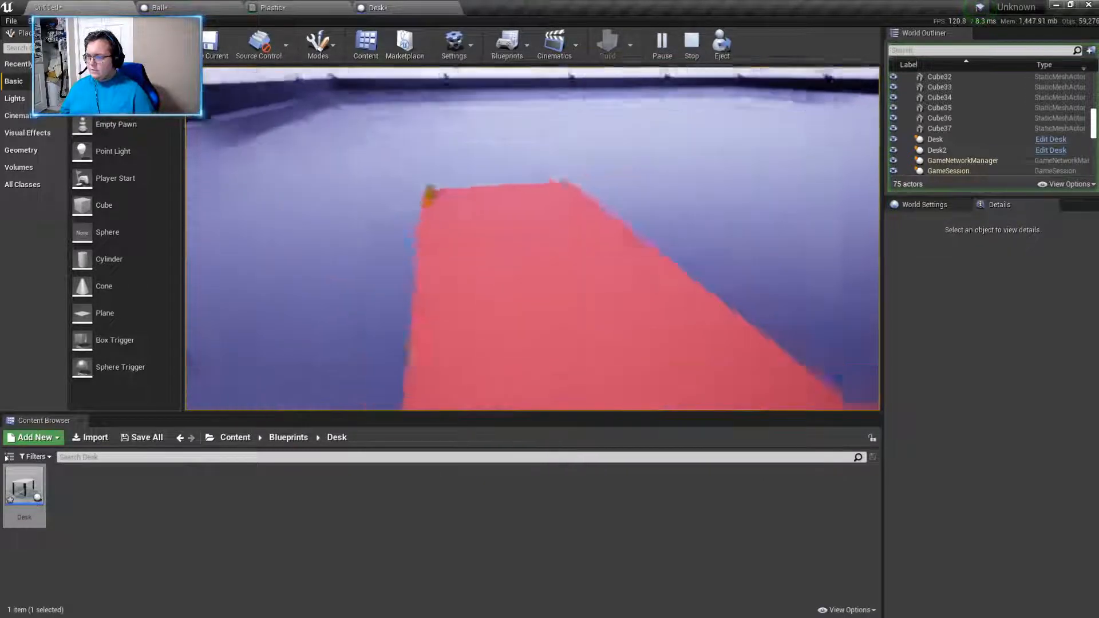
key("w")
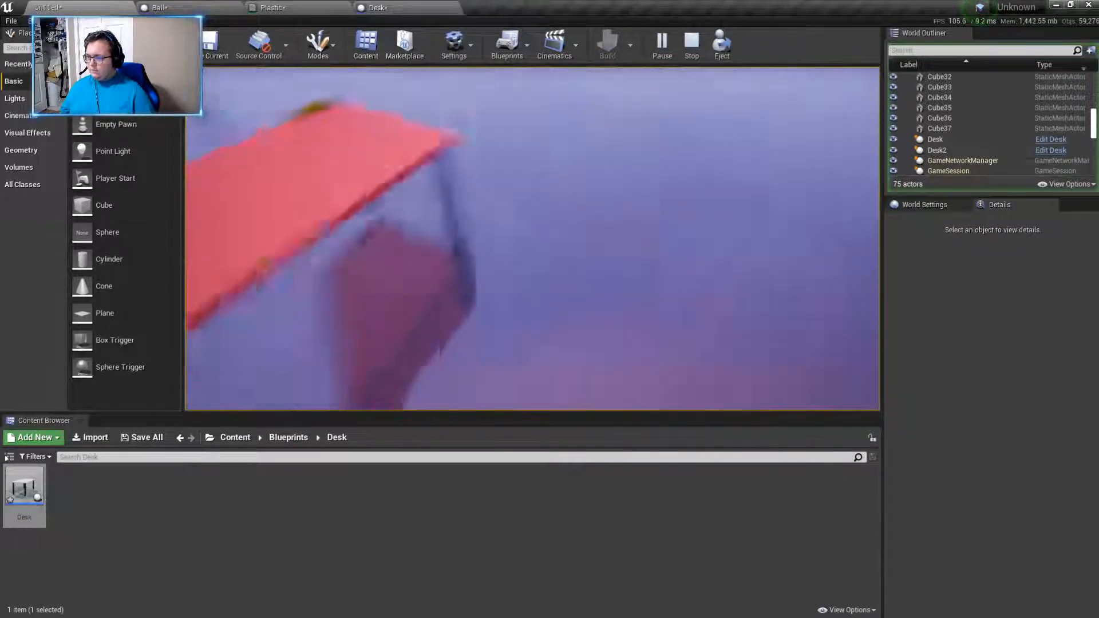
key("s")
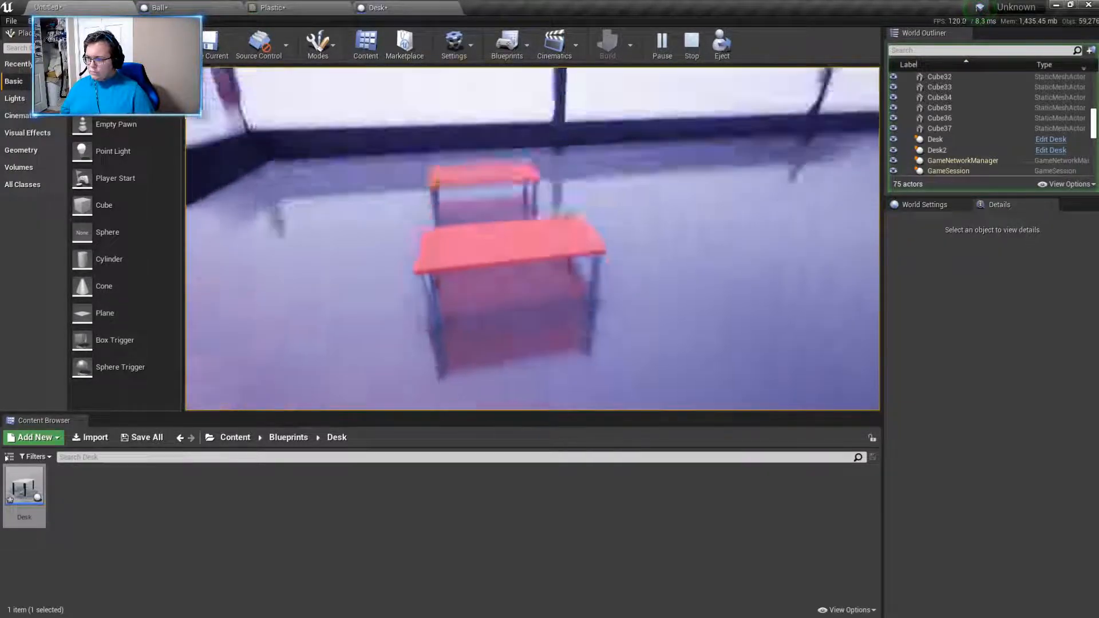
key("s")
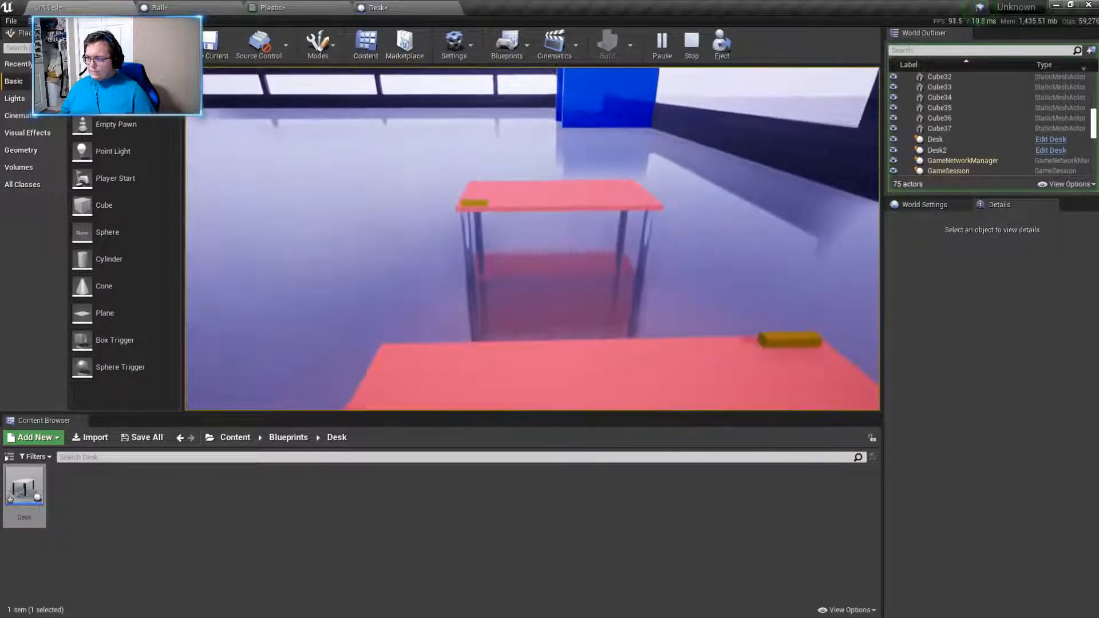
key("w")
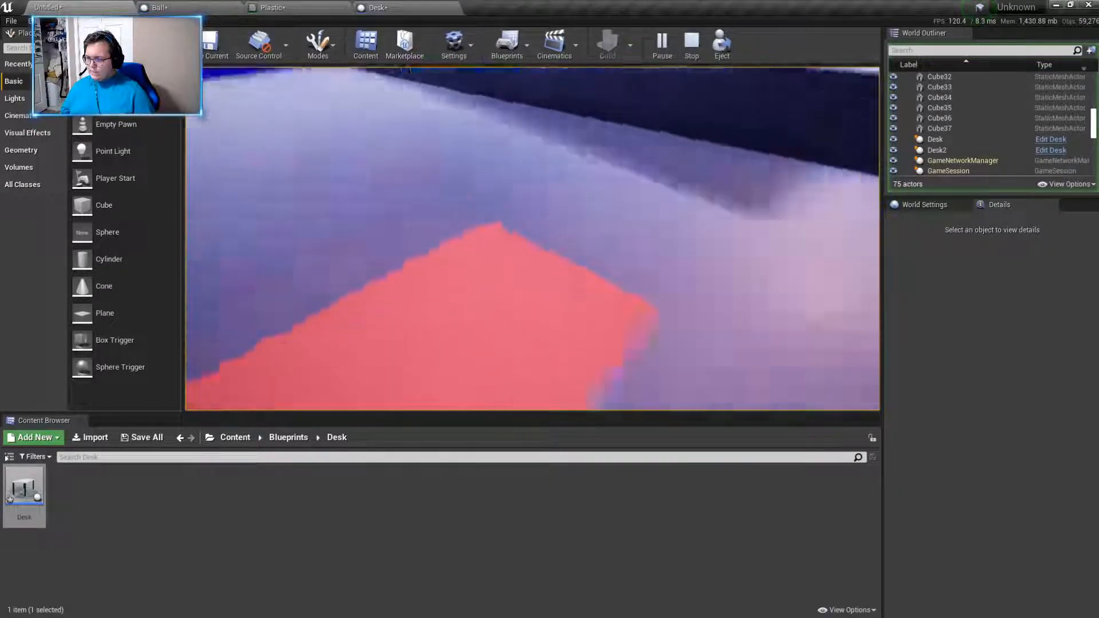
key("w")
key("s")
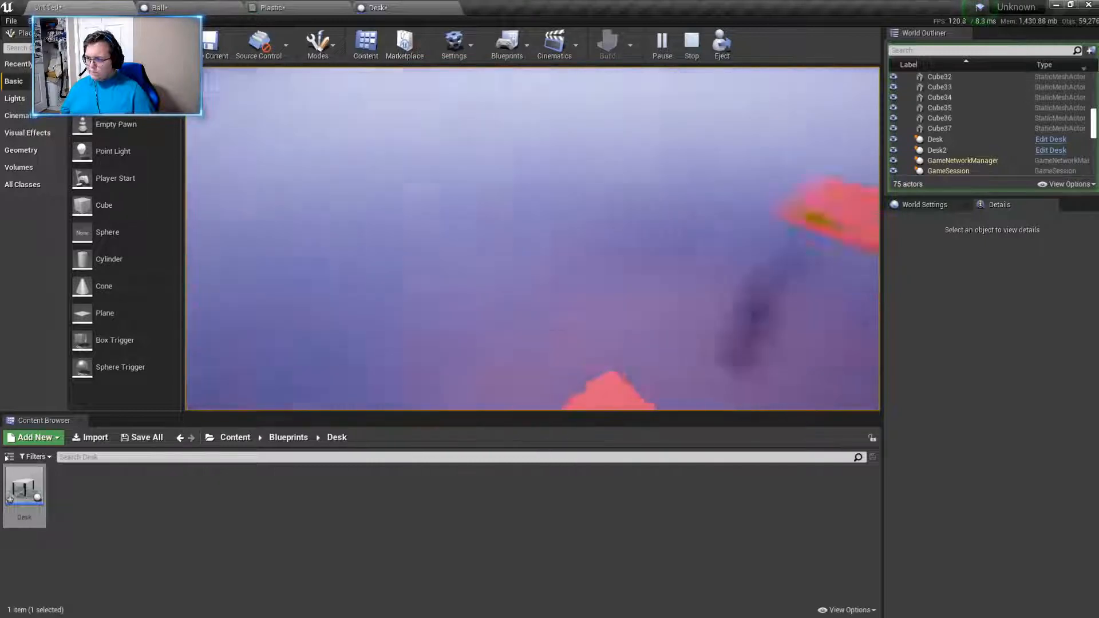
key("w")
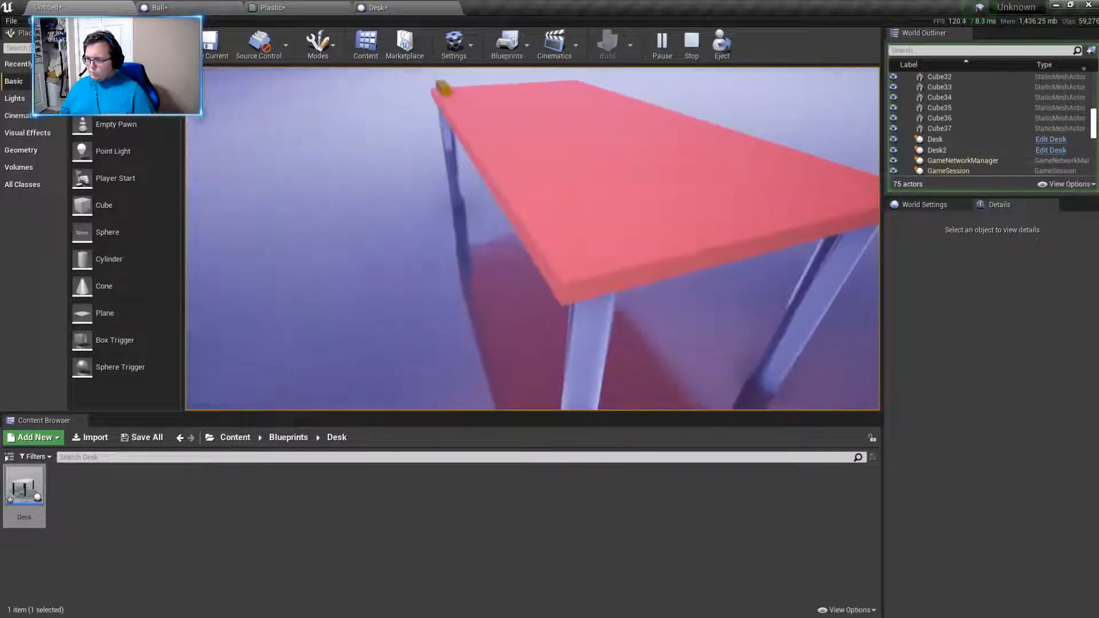
key("a")
key("w")
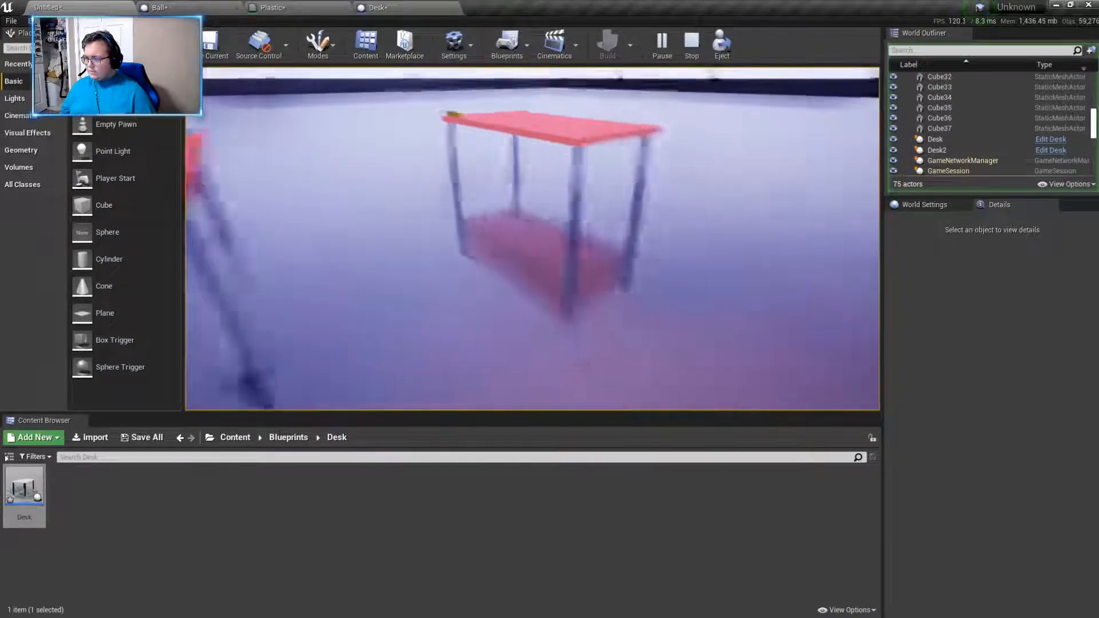
key("s")
key("Escape")
- Duplicate the Desk blueprint asset in its folder and open the copy for editing
right_click(26, 489)
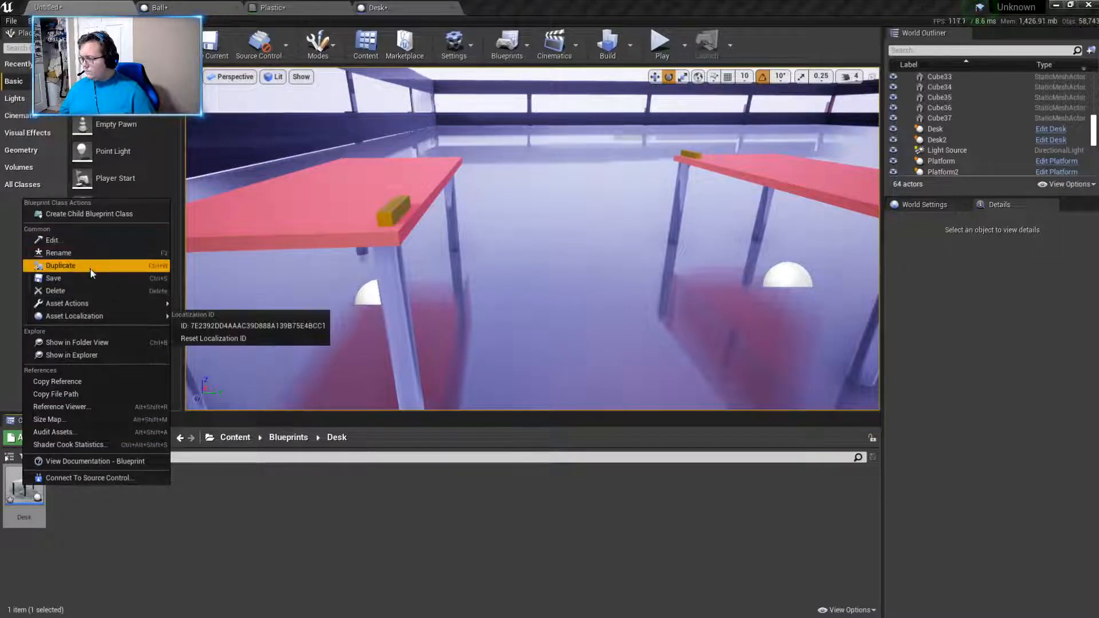
left_click(37, 498)
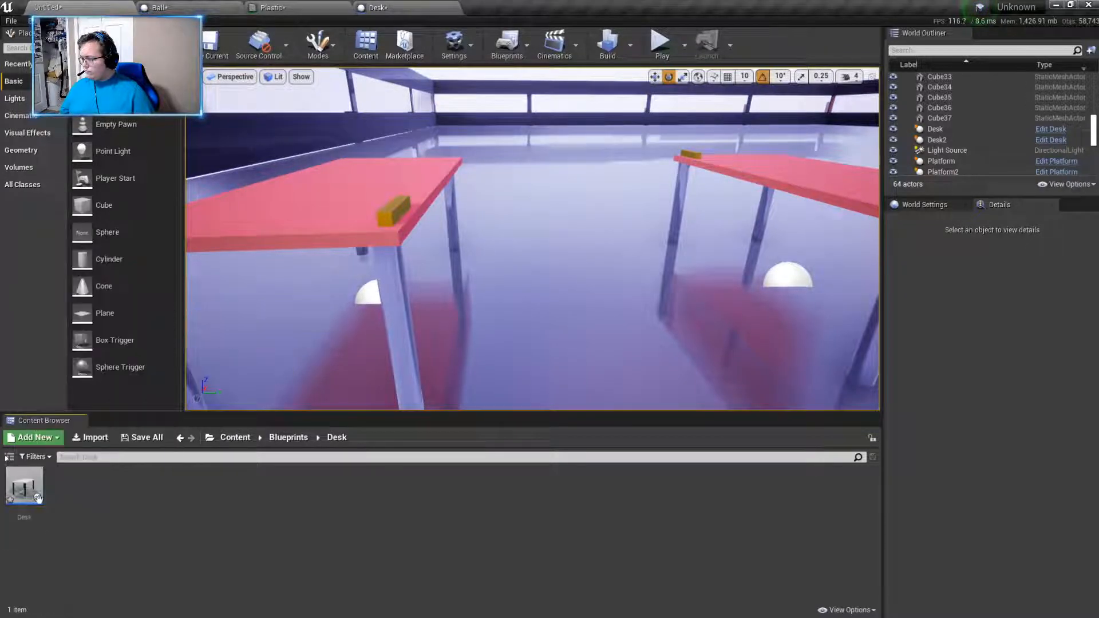
key("ctrl+v")
left_click(93, 505)
double_click(80, 487)
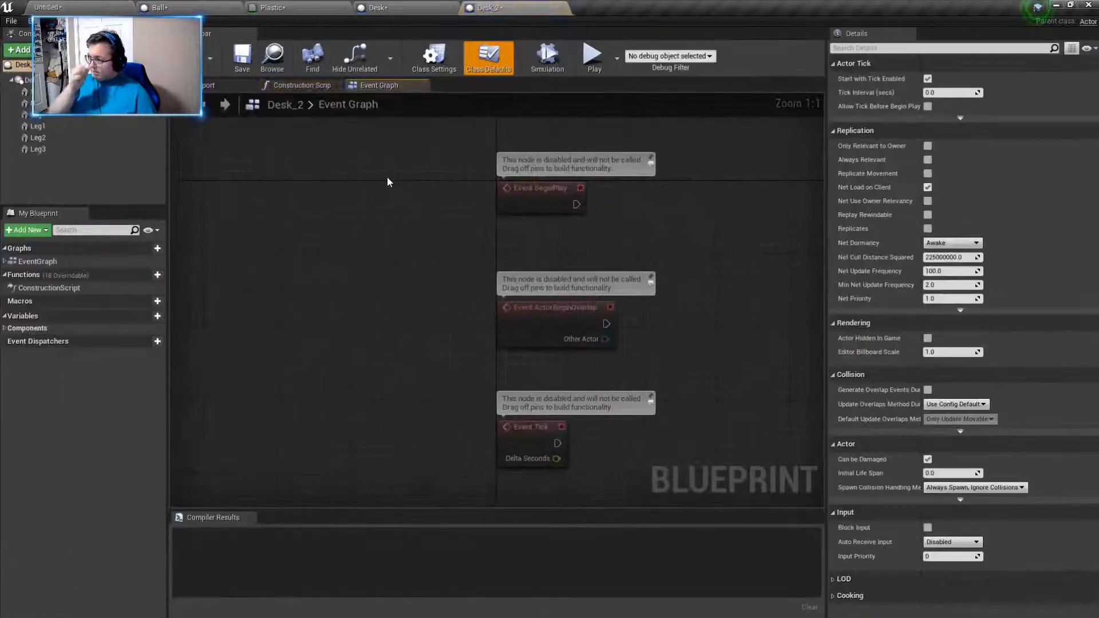
- View the Desk_2 model in 3D and examine the gold name tag on the tabletop corner among its components
left_click(220, 84)
right_click_drag(497, 304, 355, 298)
right_click_drag(289, 192, 322, 192)
key("a")
key("w")
key("s")
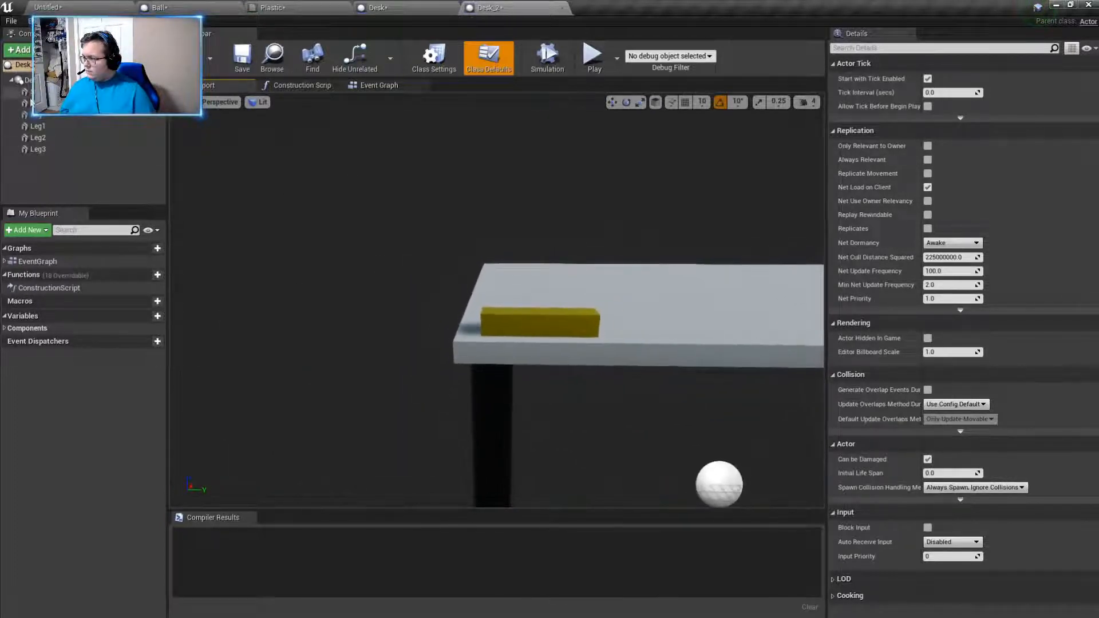
left_click(54, 91)
left_click(55, 104)
key("w")
key("d")
right_click_drag(497, 303, 496, 306)
key("a")
left_click(45, 80)
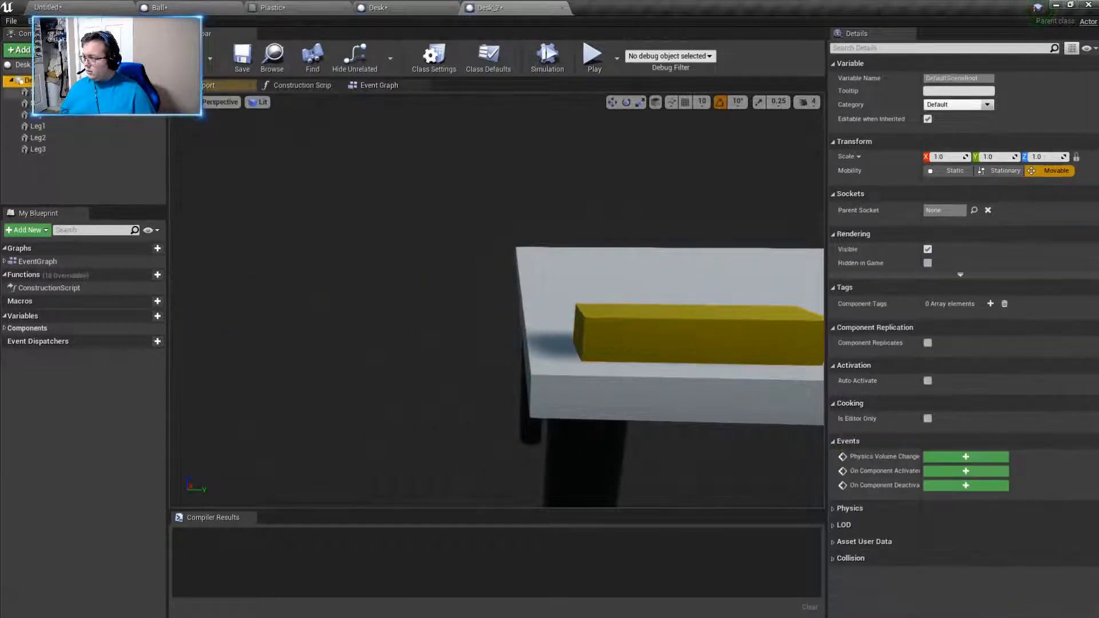
left_click(49, 92)
left_click(50, 104)
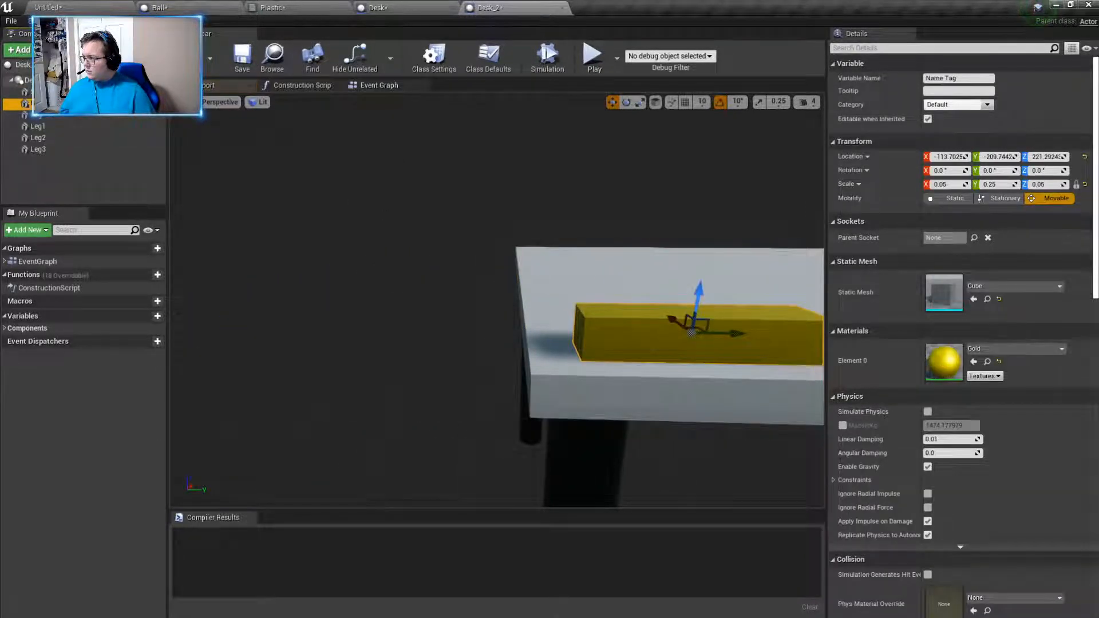
- Add a Text Render component under the default scene root of Desk_2 and frame it in the view
left_click(46, 80)
left_click(19, 50)
type("text")
key("Return")
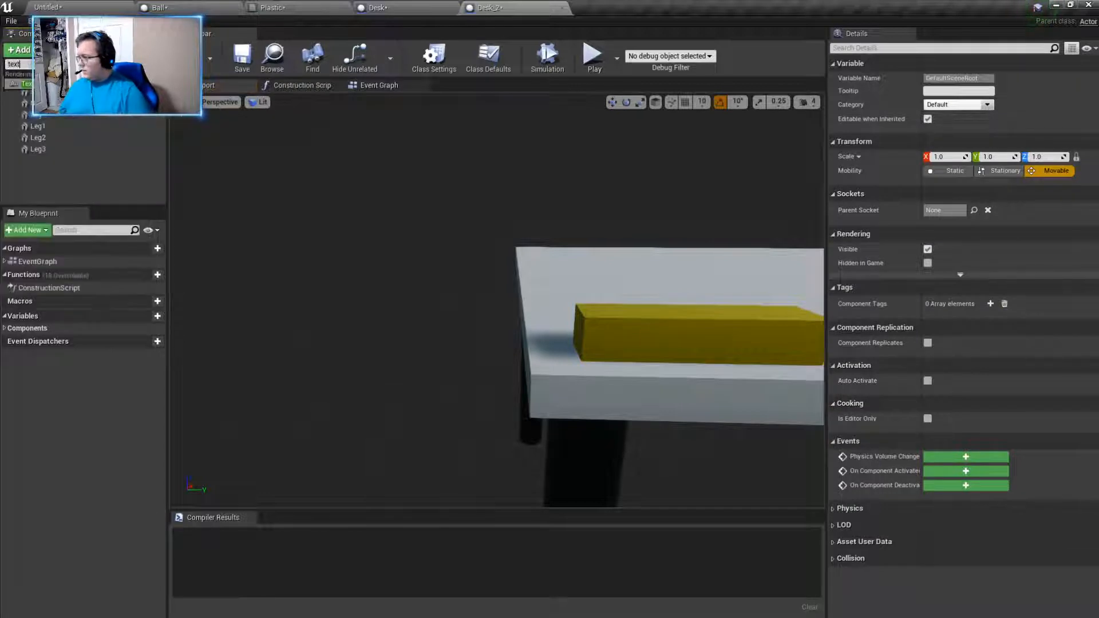
key("Return")
key("f")
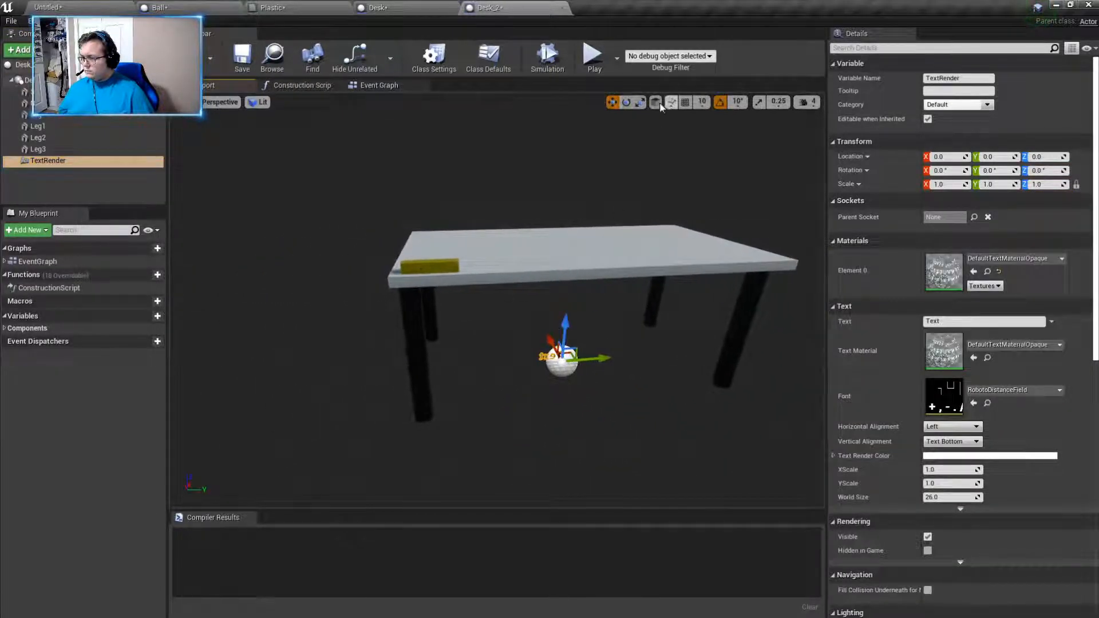
- Rotate the text component -180° about Z and set its scale to 0.5 on all axes
left_click(626, 102)
left_click_drag(540, 388, 590, 407)
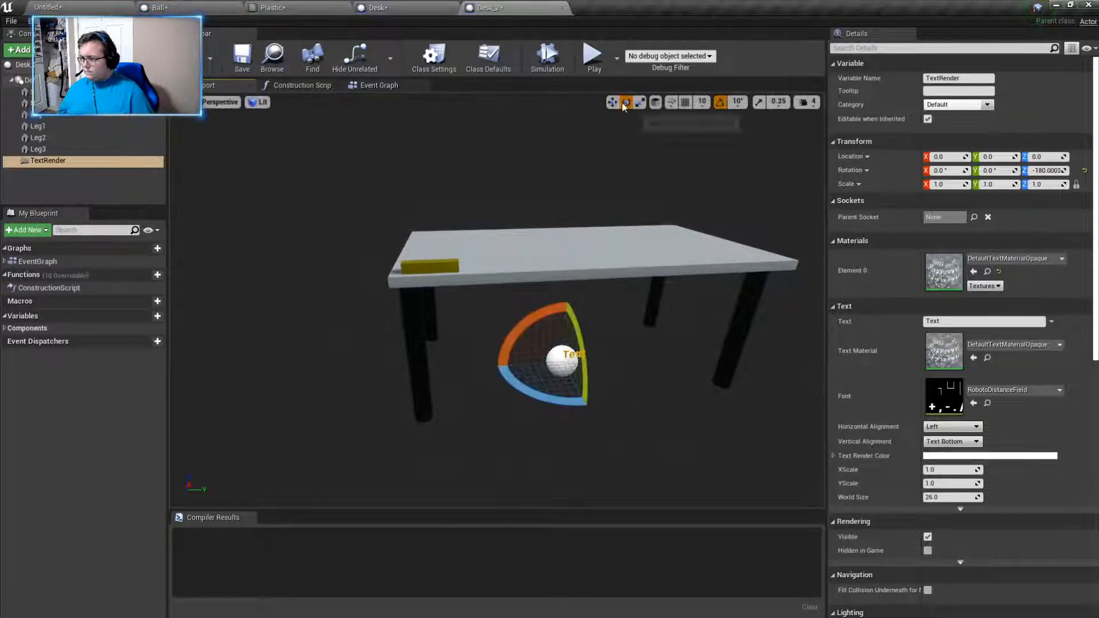
key("w")
mouse_move(521, 373)
right_mouse_down()
mouse_move(509, 373)
mouse_move(537, 373)
right_mouse_up()
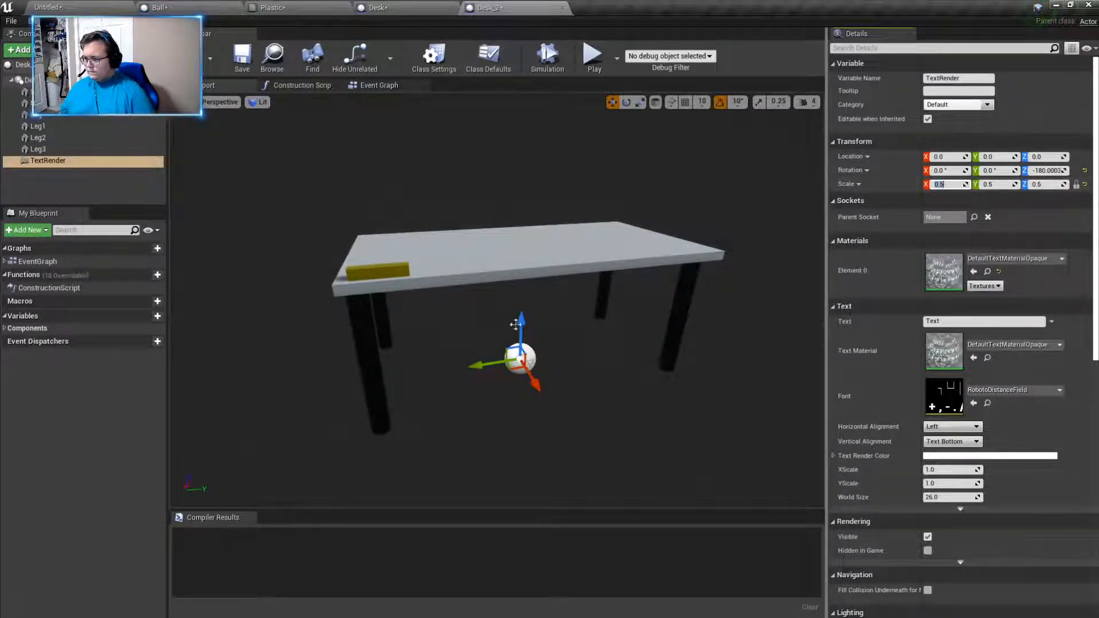
- Raise the text to tabletop height and move it to the name tag, at about X -119, Y -195, Z 215
left_click_drag(521, 322, 522, 219)
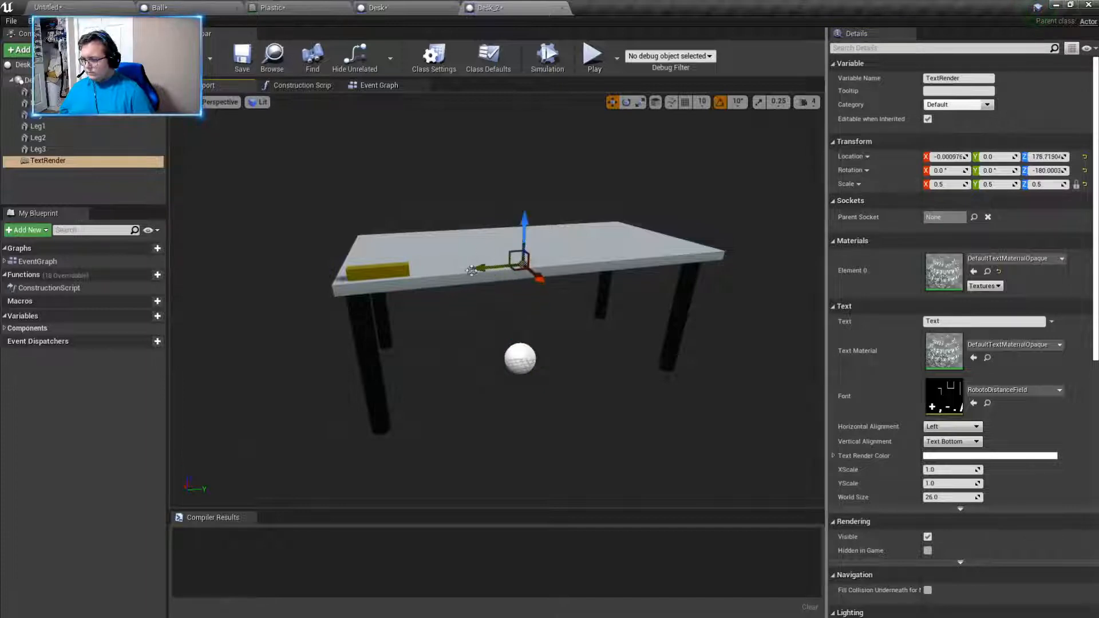
left_click_drag(473, 269, 392, 219)
left_click_drag(395, 262, 400, 296)
key("w")
mouse_move(400, 296)
right_mouse_down()
mouse_move(395, 271)
mouse_move(343, 266)
mouse_move(400, 295)
right_mouse_up()
key("s")
key("d")
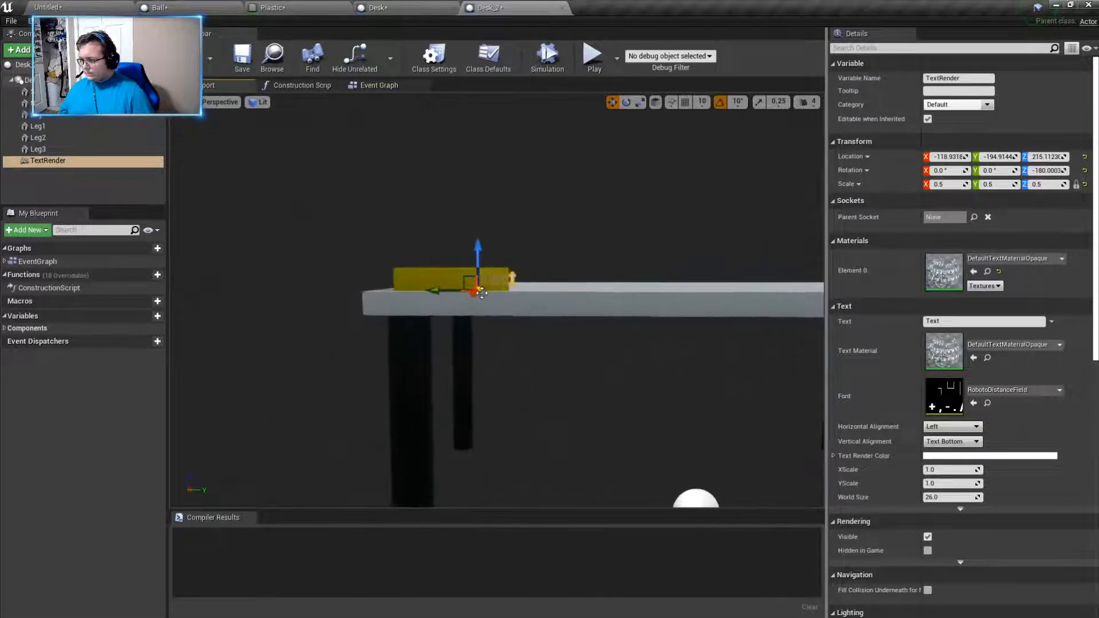
- Shift the text against the front face of the name tag, starting near its outer end at about X -120, Y -237
left_click_drag(476, 293, 392, 291)
key("w")
right_click_drag(392, 291, 320, 324)
key("s")
key("w")
scroll(507, 298, "up", 3)
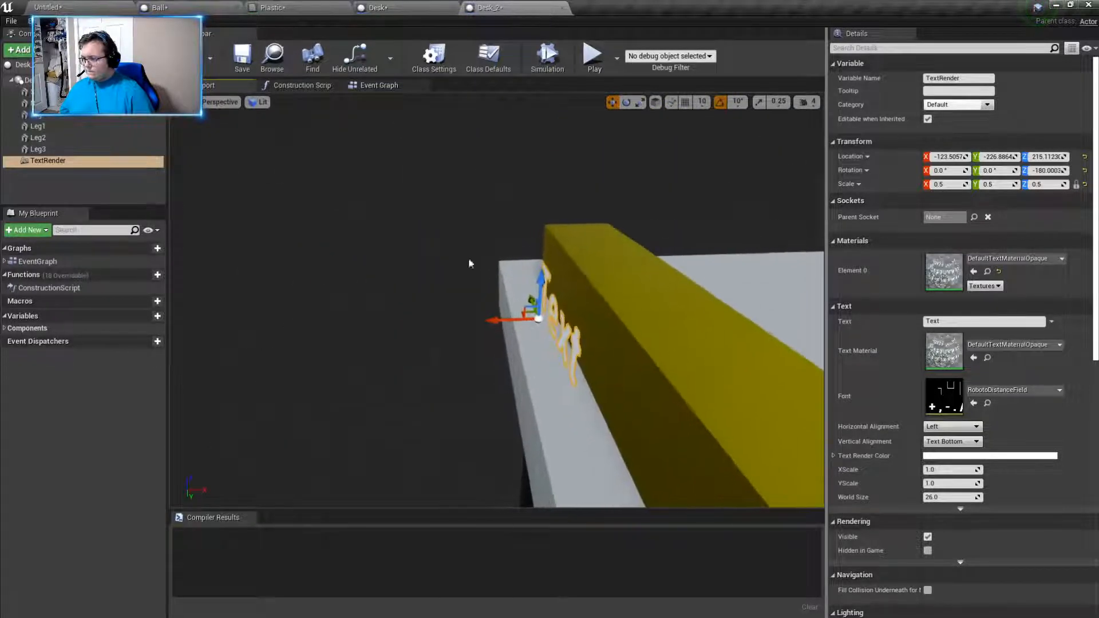
left_click_drag(504, 316, 533, 281)
right_click_drag(531, 288, 692, 286)
key("w")
key("s")
key("d")
key("w")
- Set the text render color to black and replace the text content with the desk owner's name
left_click(943, 456)
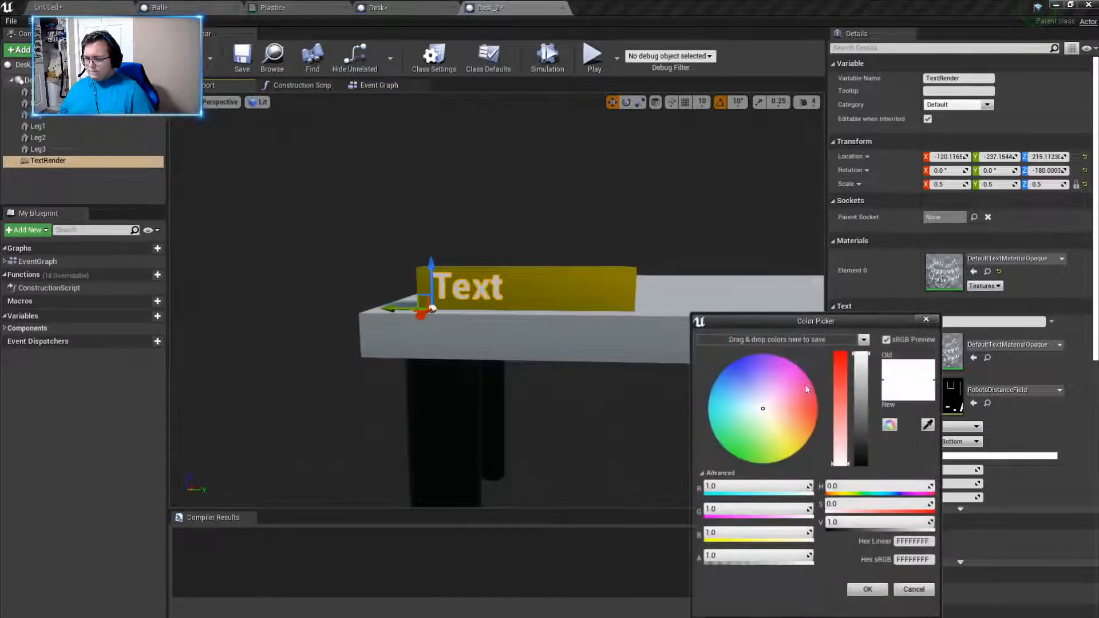
left_click_drag(861, 401, 862, 529)
left_click(866, 591)
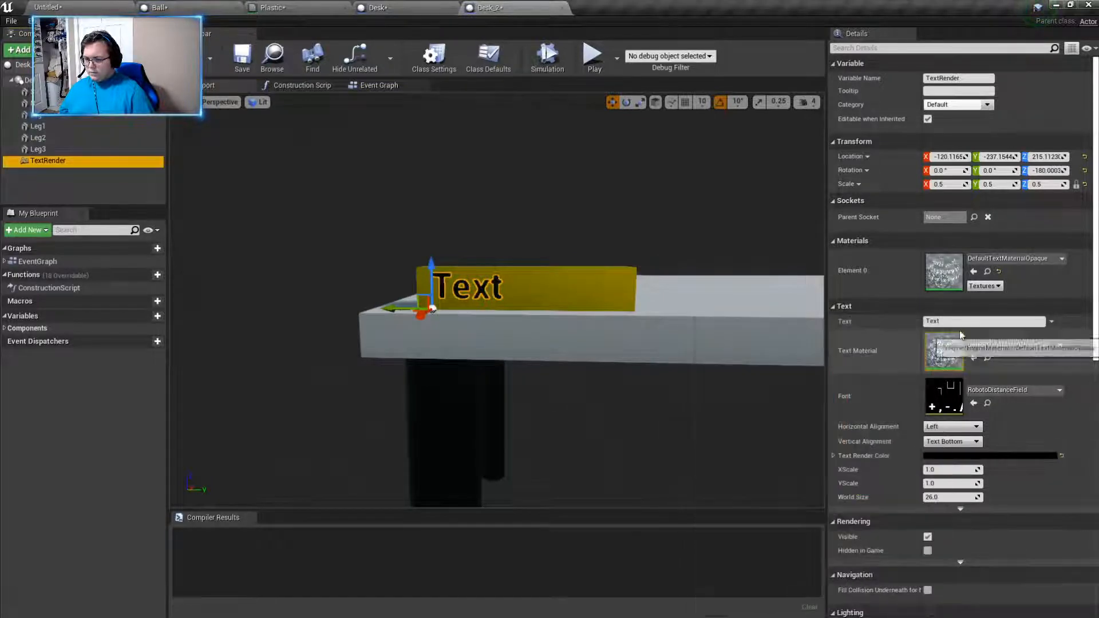
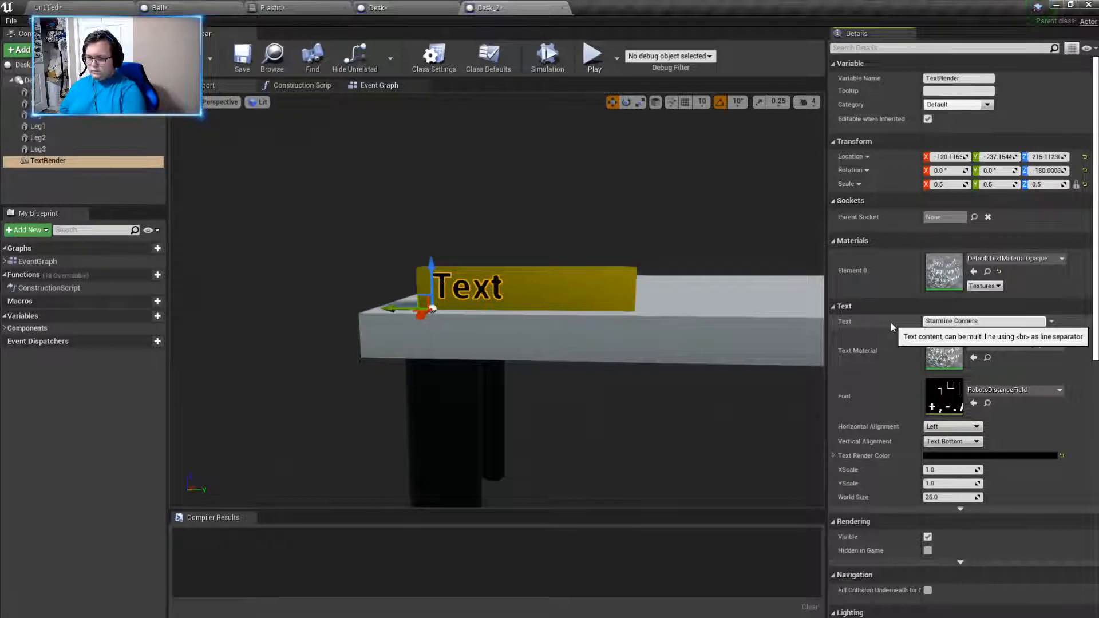
key("Return")
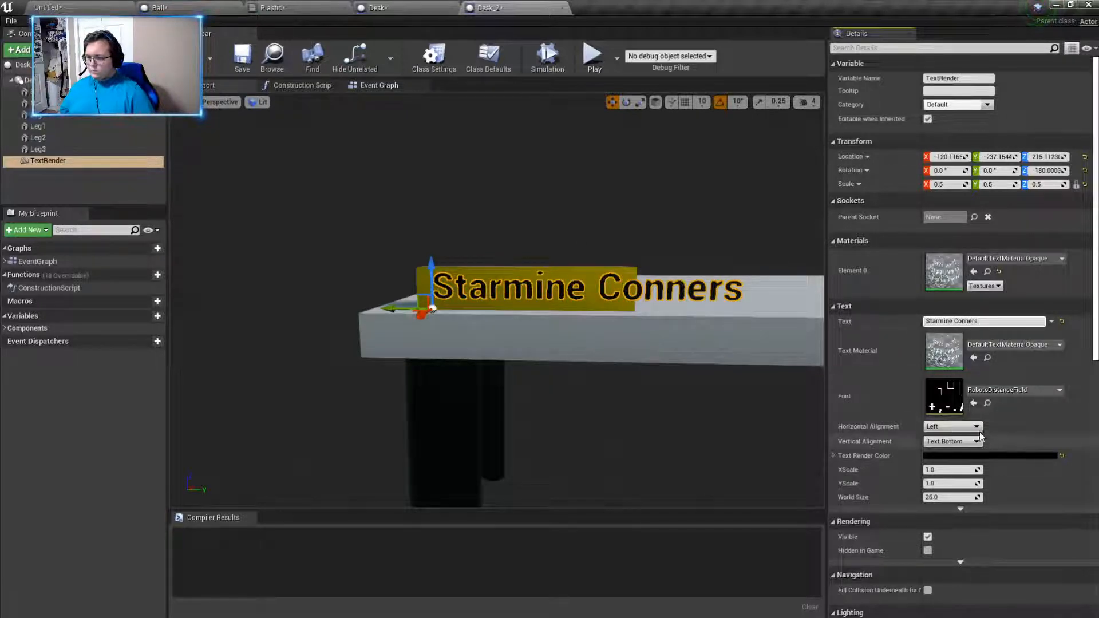
- Scale the text to 0.25, center it on the name tag at about Y -230, Z 218, and compile the blueprint
left_click(950, 183)
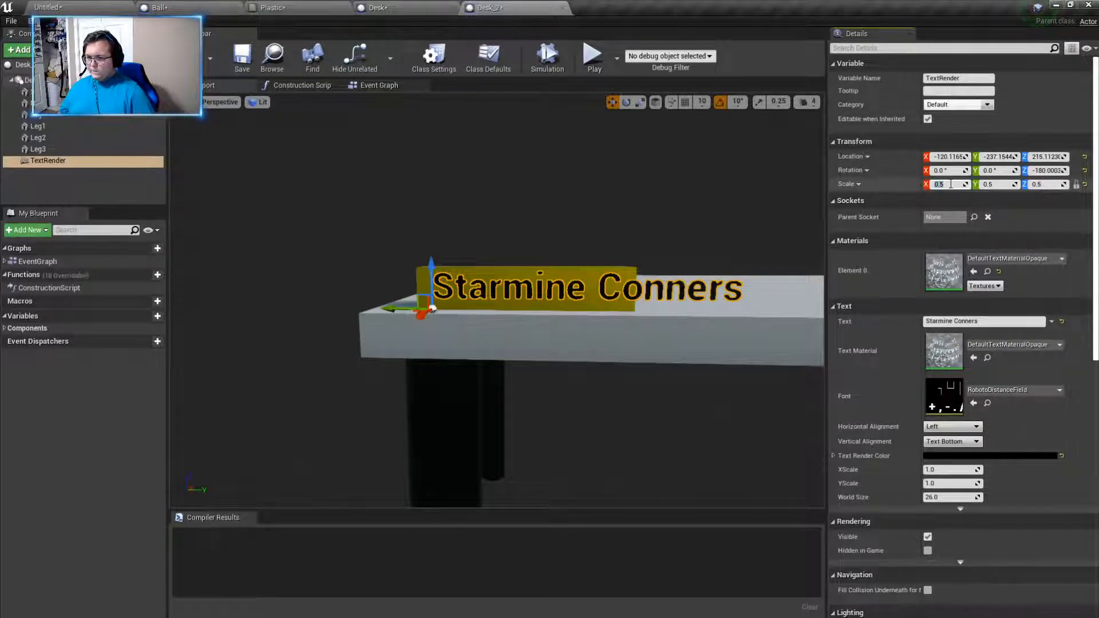
type("0.25")
key("Return")
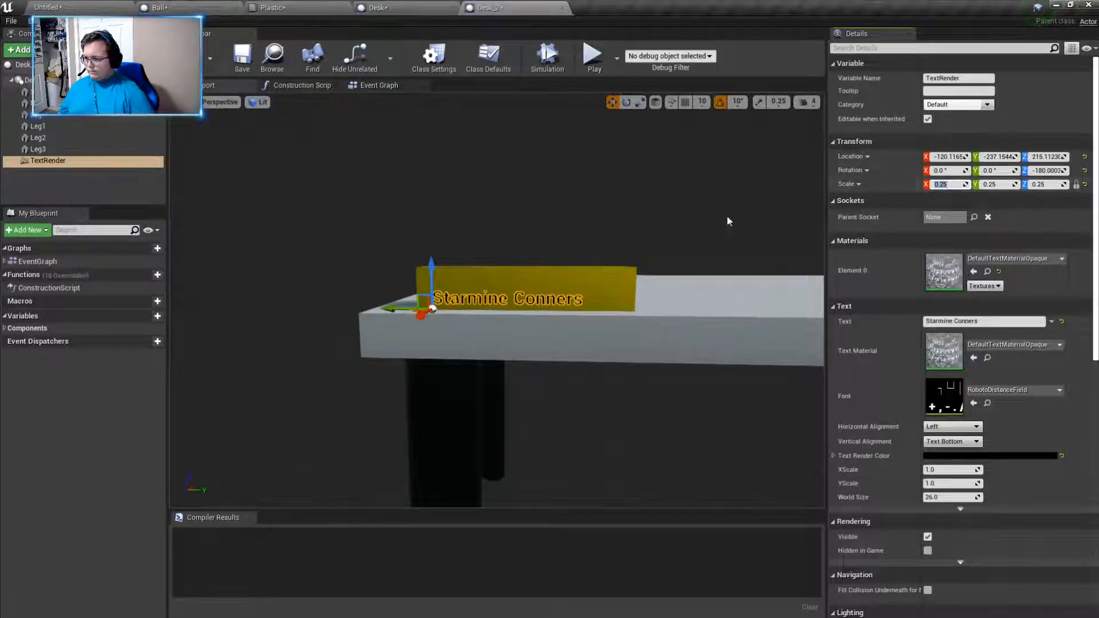
left_click_drag(428, 262, 428, 251)
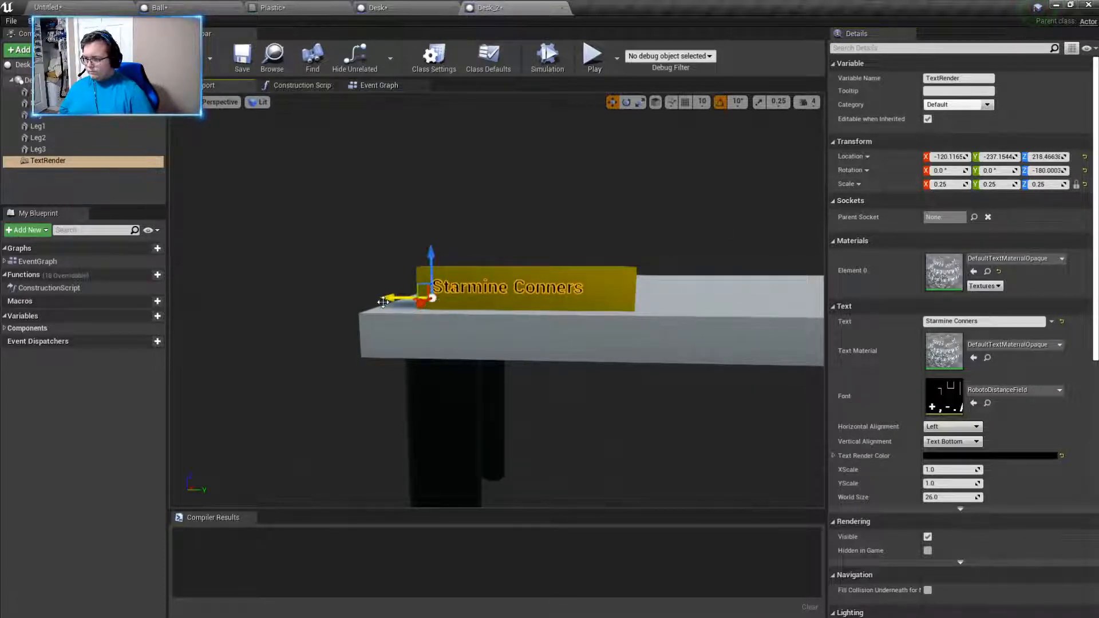
left_click_drag(386, 298, 411, 297)
left_click(189, 59)
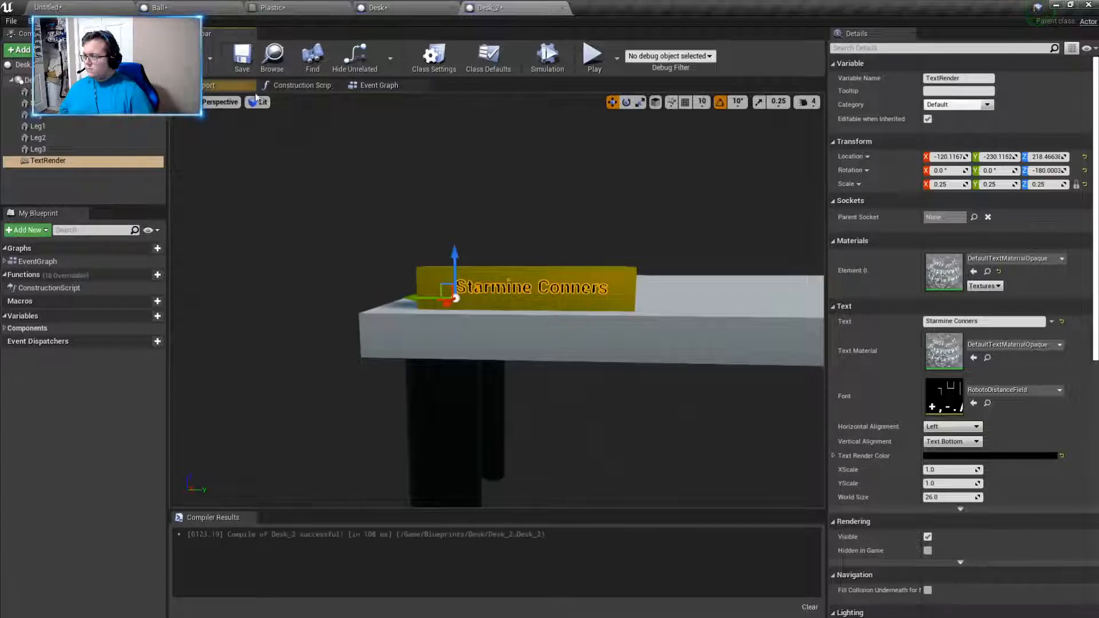
- Place a Desk_2 blueprint in the level beside the existing desks, at about X 4004, Y -7073, and scale it to 0.5
left_click(48, 7)
right_click_drag(375, 244, 351, 259)
left_click(351, 259)
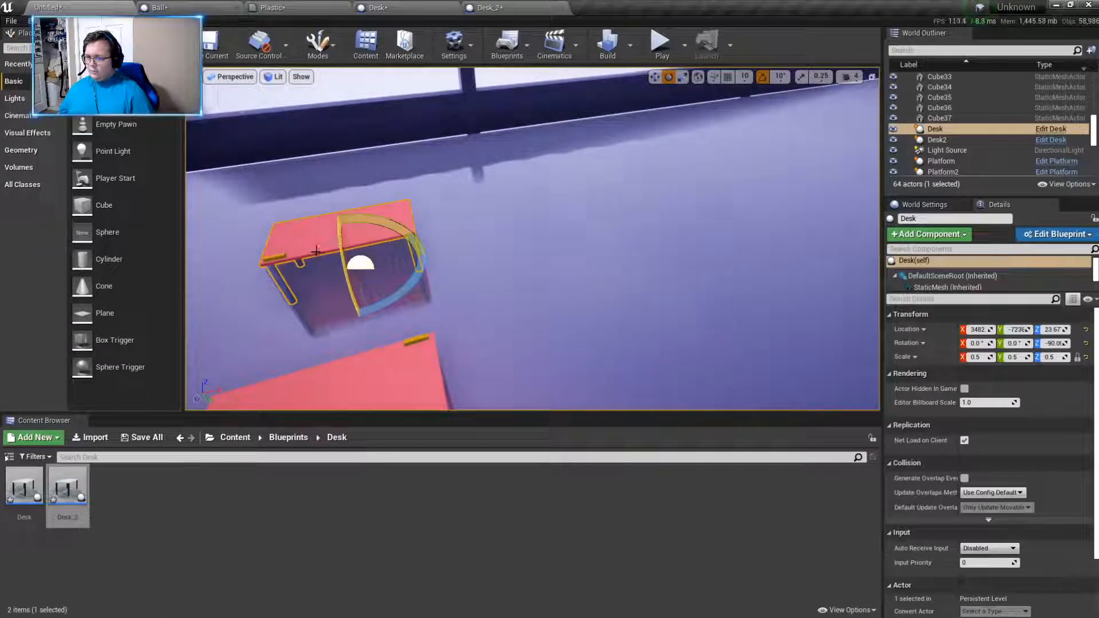
left_click_drag(67, 490, 615, 259)
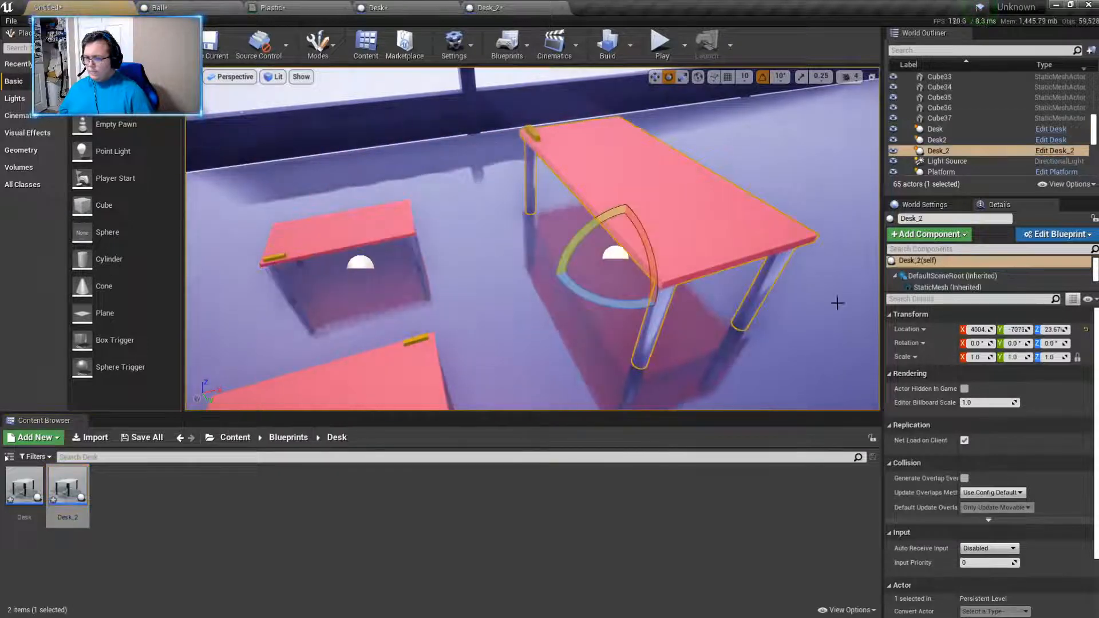
left_click(985, 357)
type("0.5")
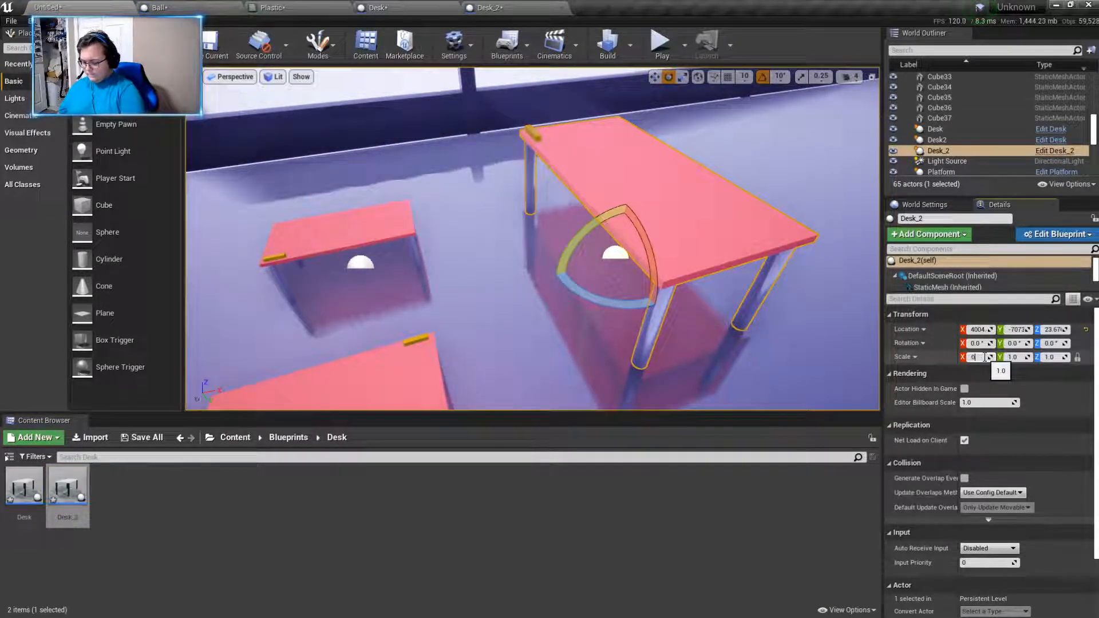
key("Return")
right_click_drag(765, 375, 853, 263)
key("w")
key("s")
- Play the level and walk into the room to check the lettered name tag on the Desk_2 desk up close
left_click(662, 46)
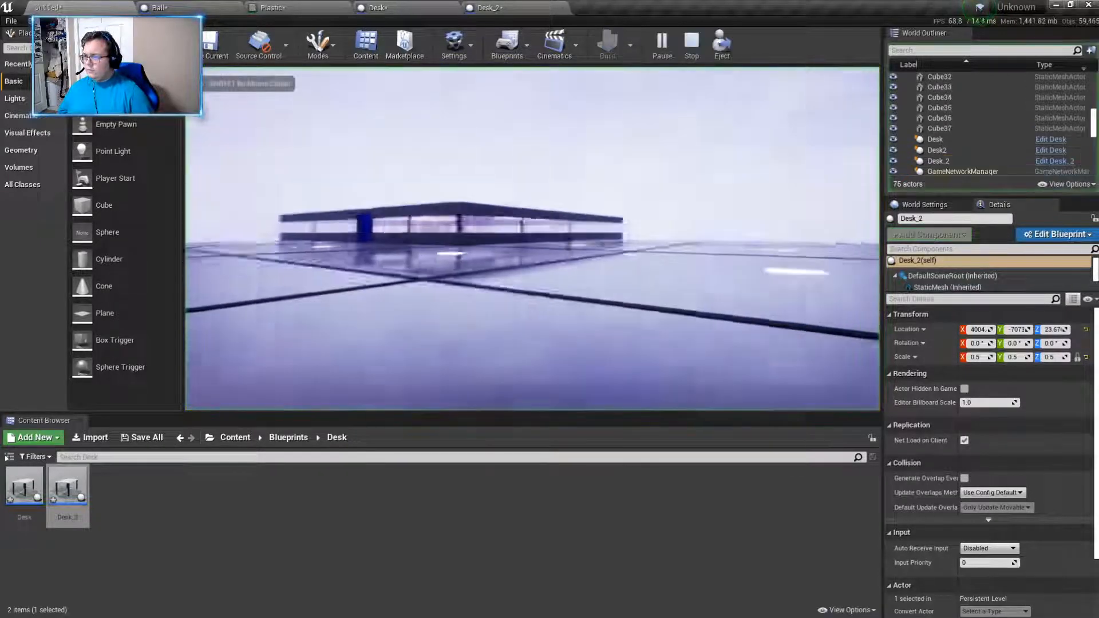
key("w")
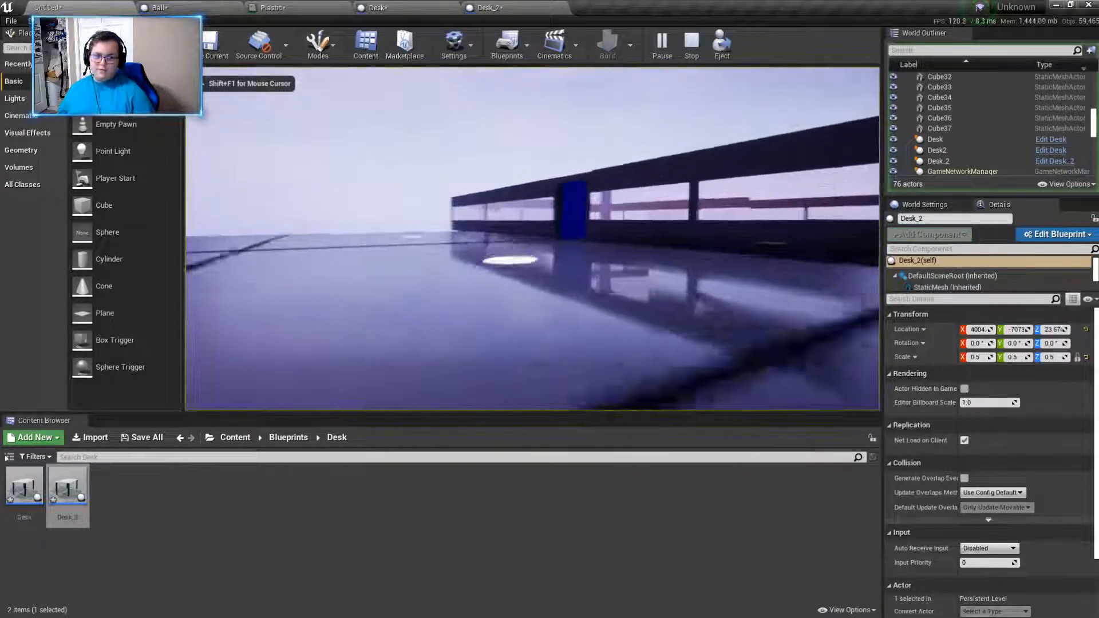
key("w")
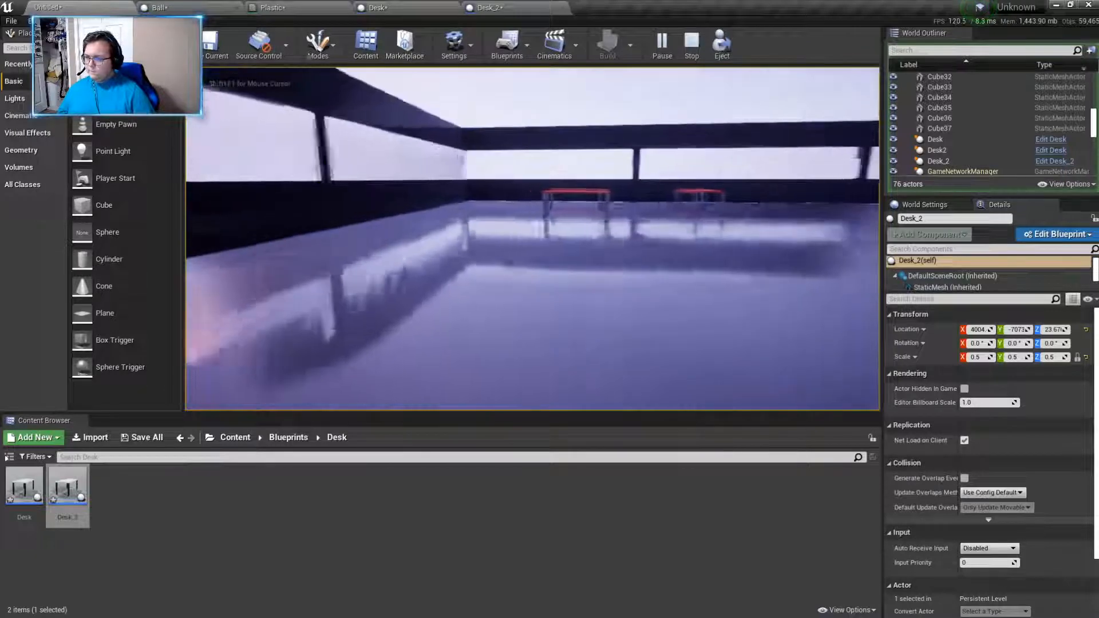
key("w")
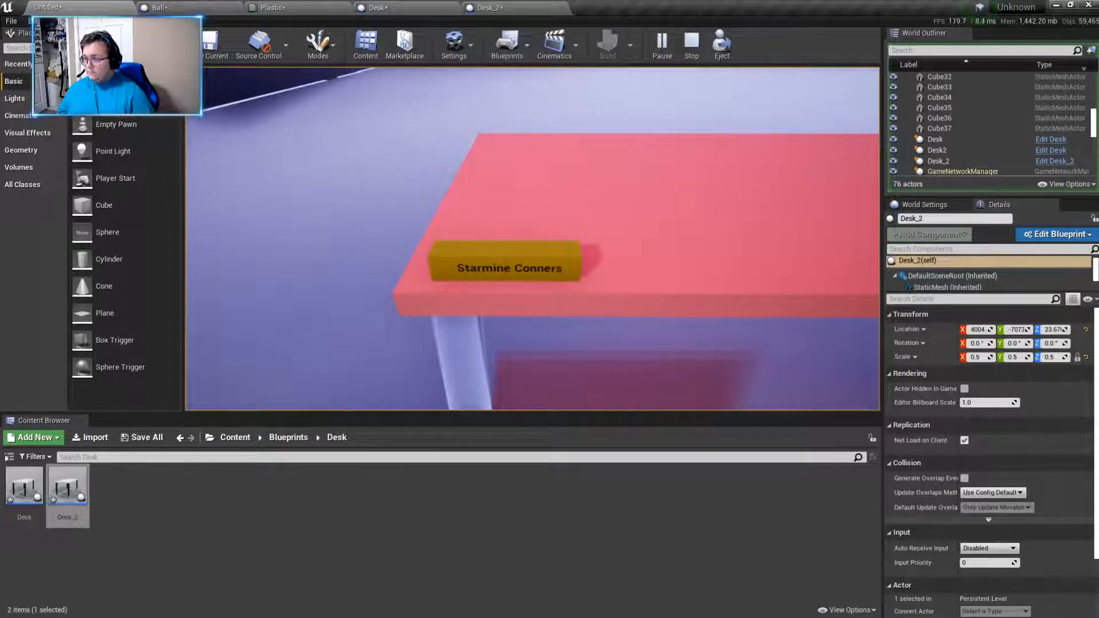
key("s")
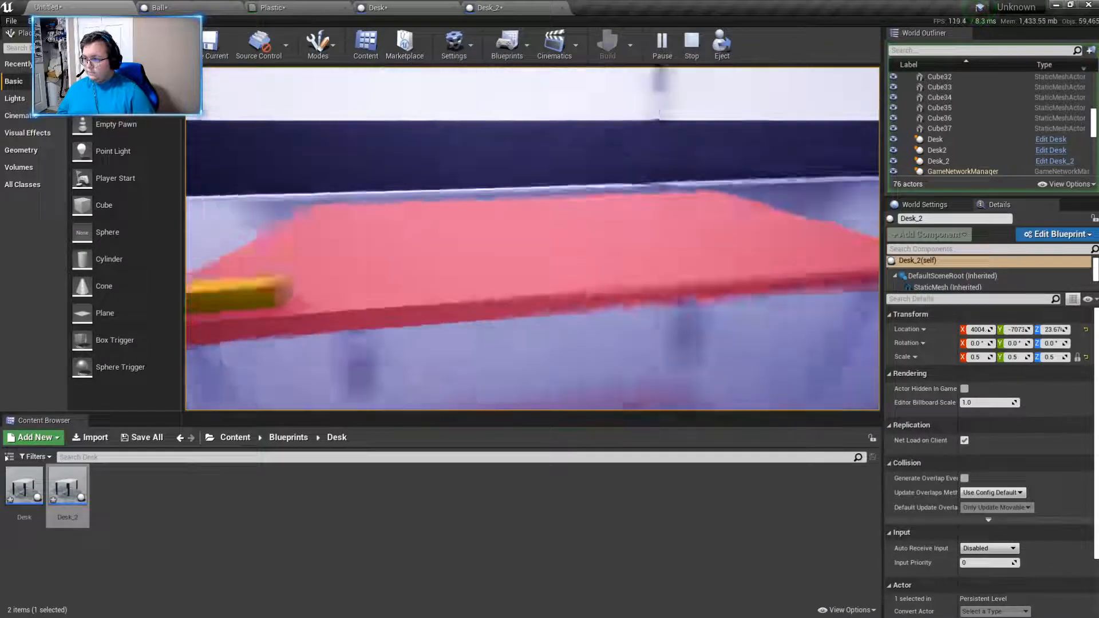
key("w")
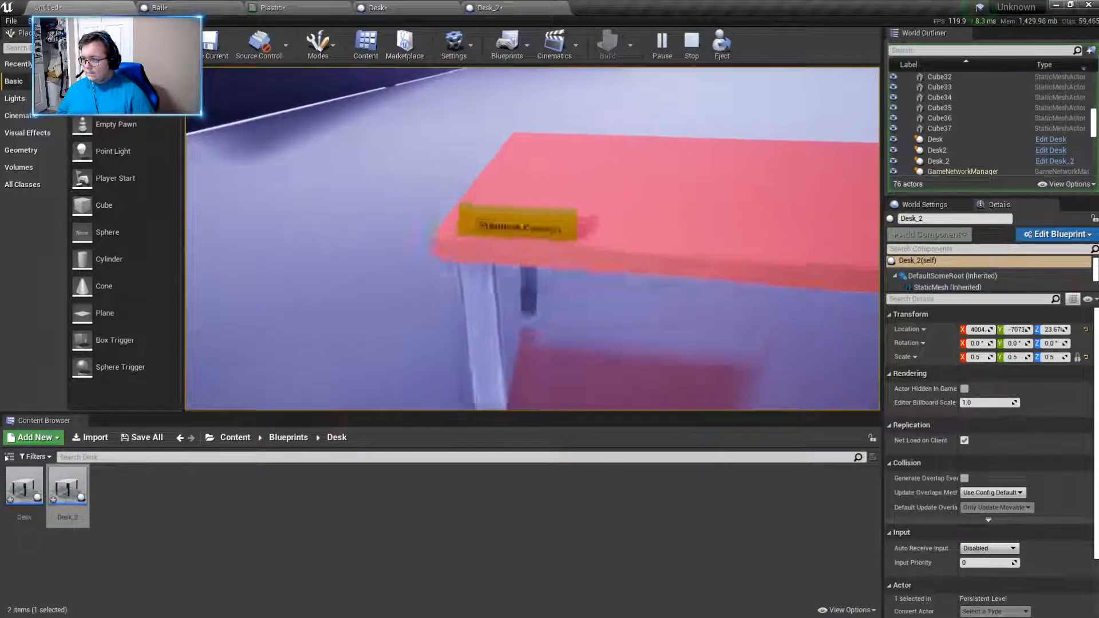
key("s")
key("w")
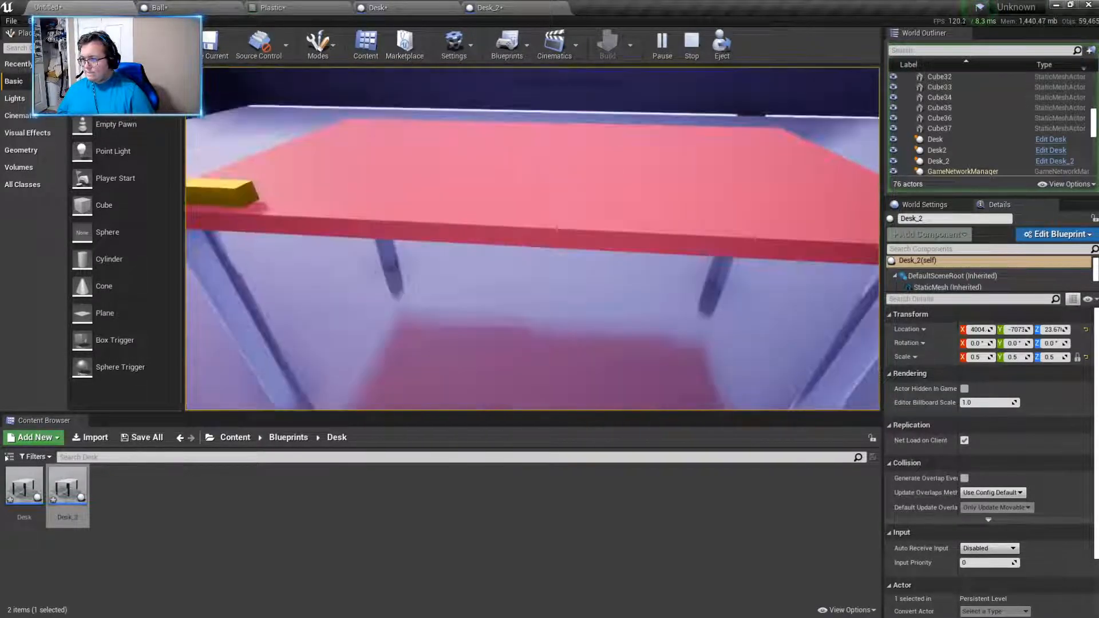
key("w")
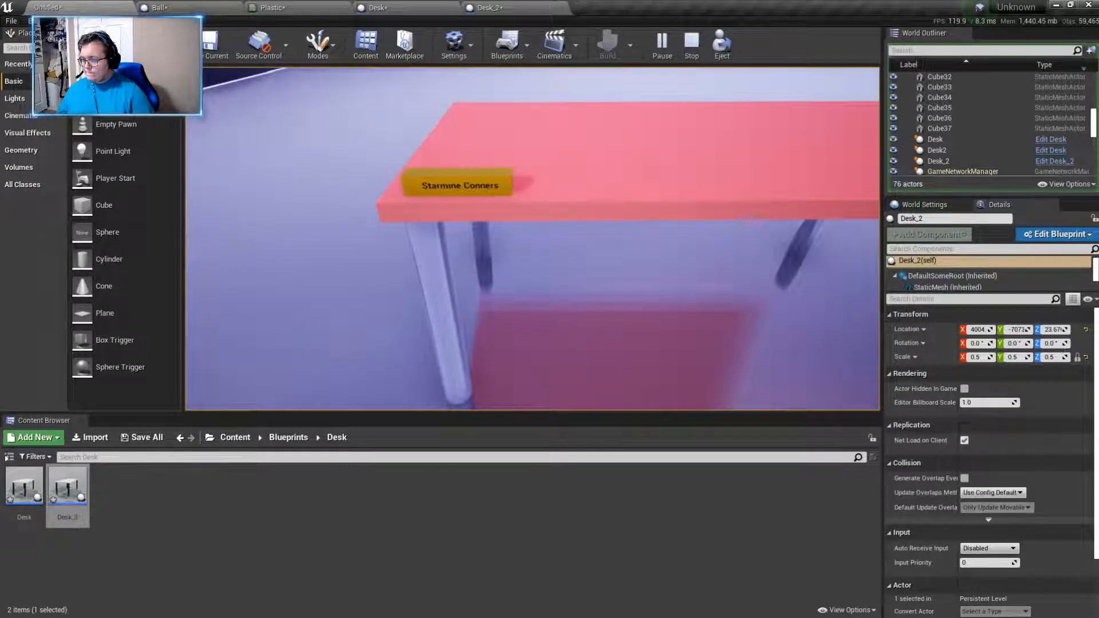
key("s")
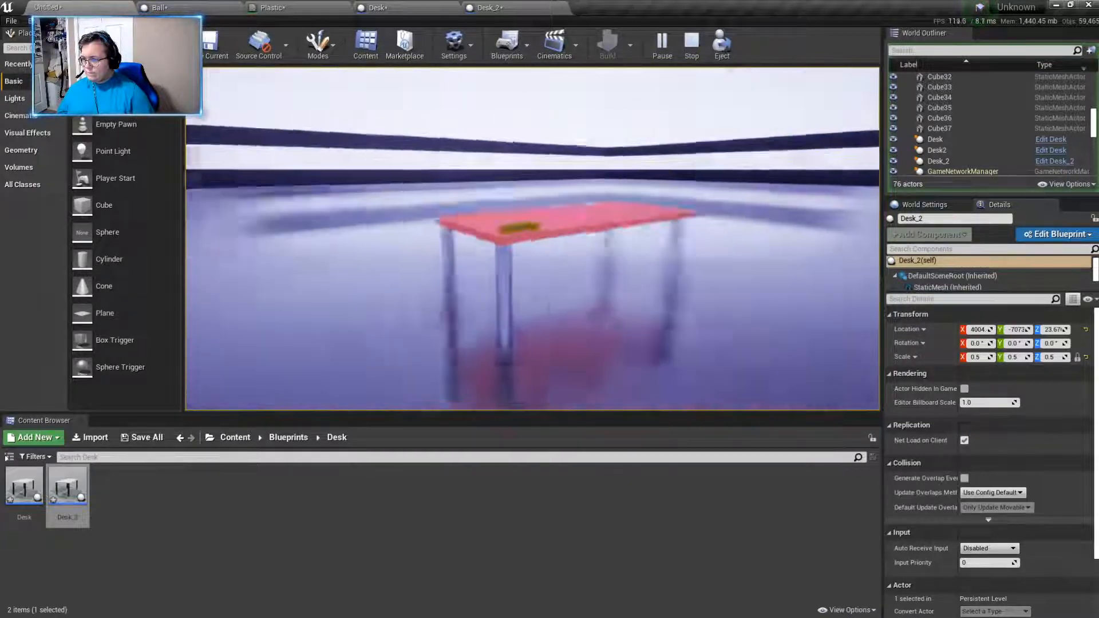
key("w")
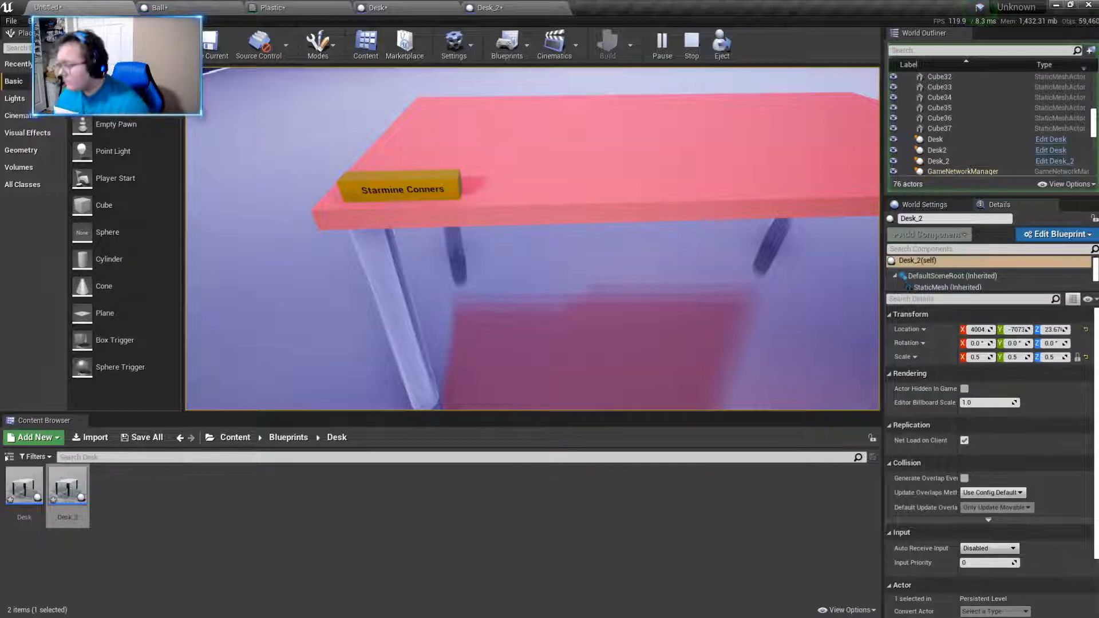
- Walk around the three desks to examine their name tags from several sides, and end the play session
key("w")
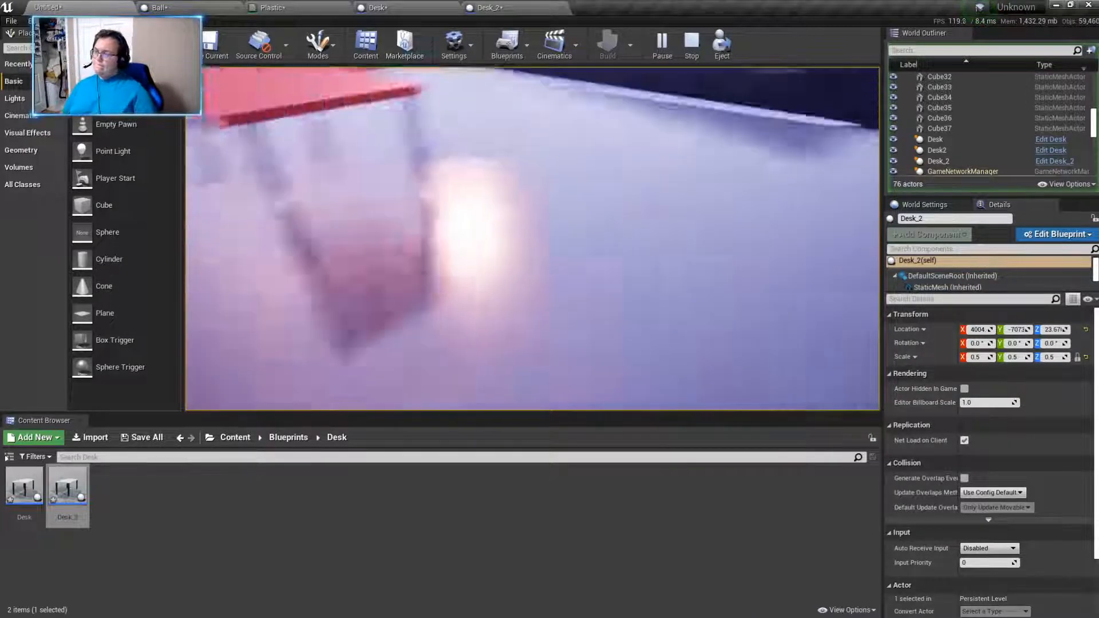
key("s")
key("d")
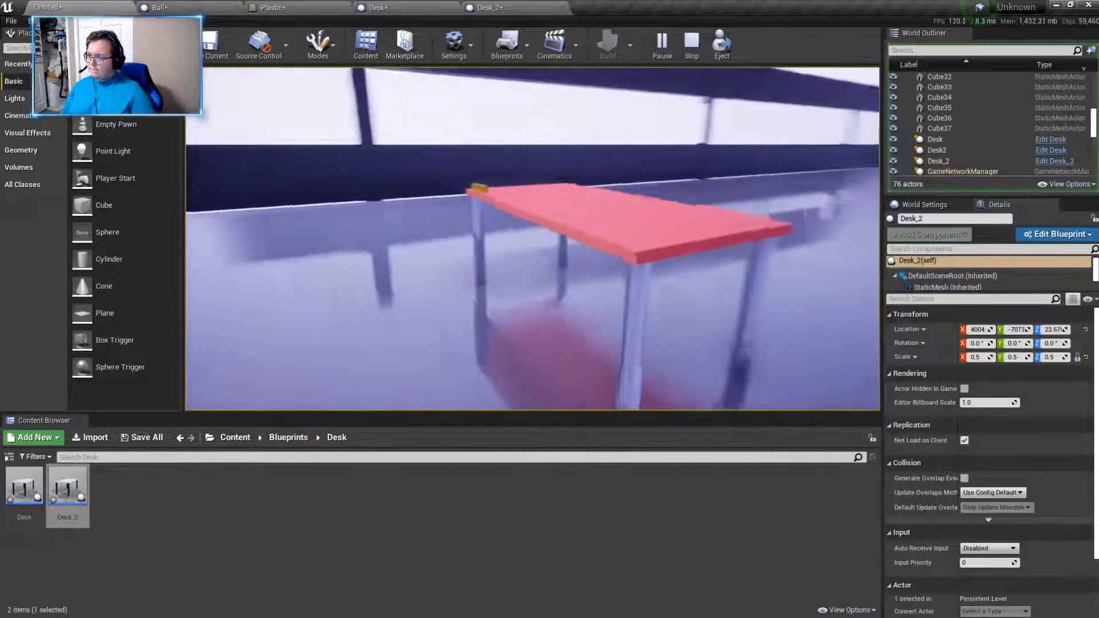
key("w")
key("a")
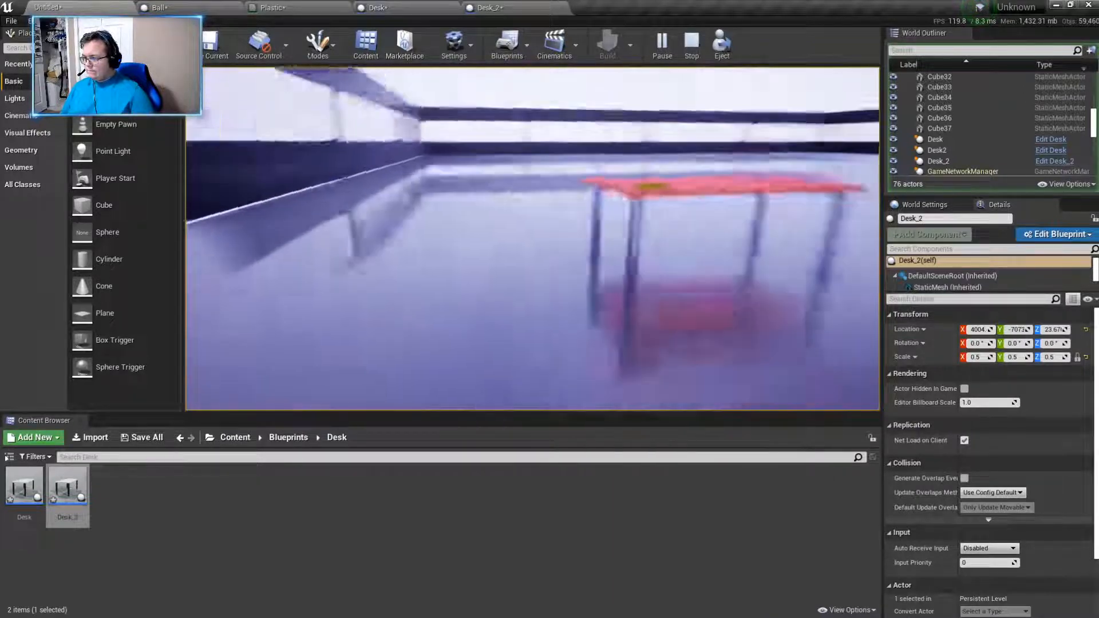
key("w")
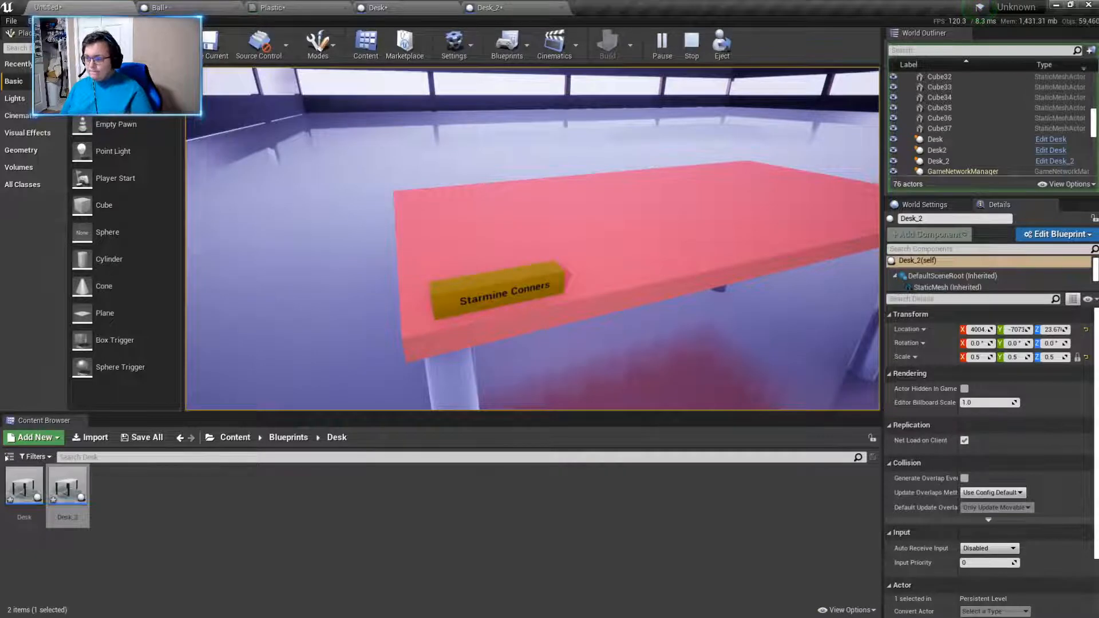
key("w")
key("w")
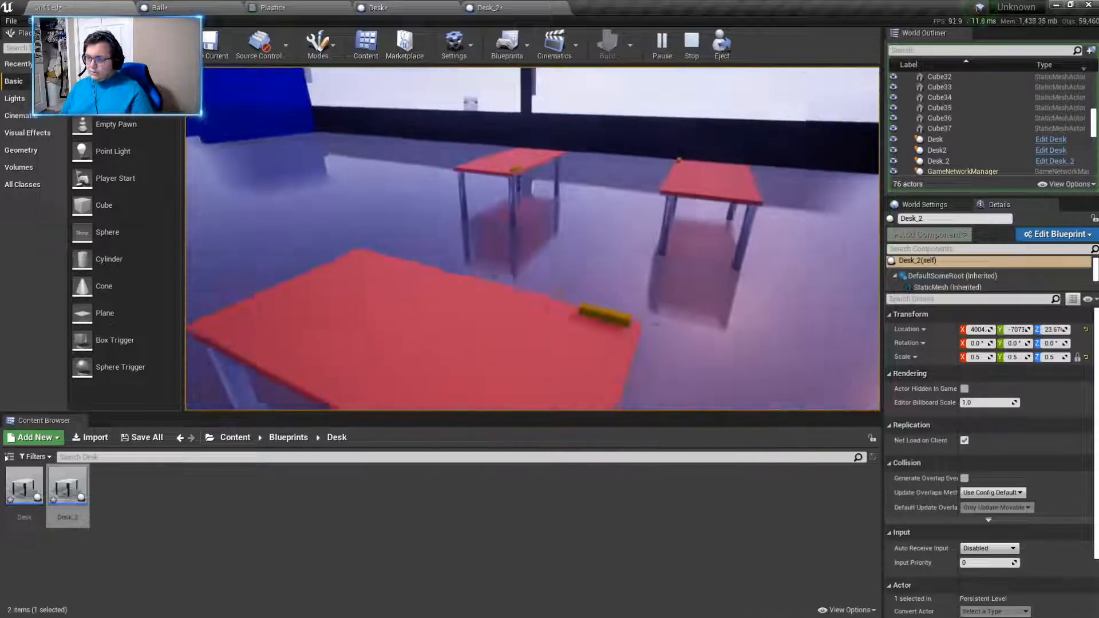
key("w")
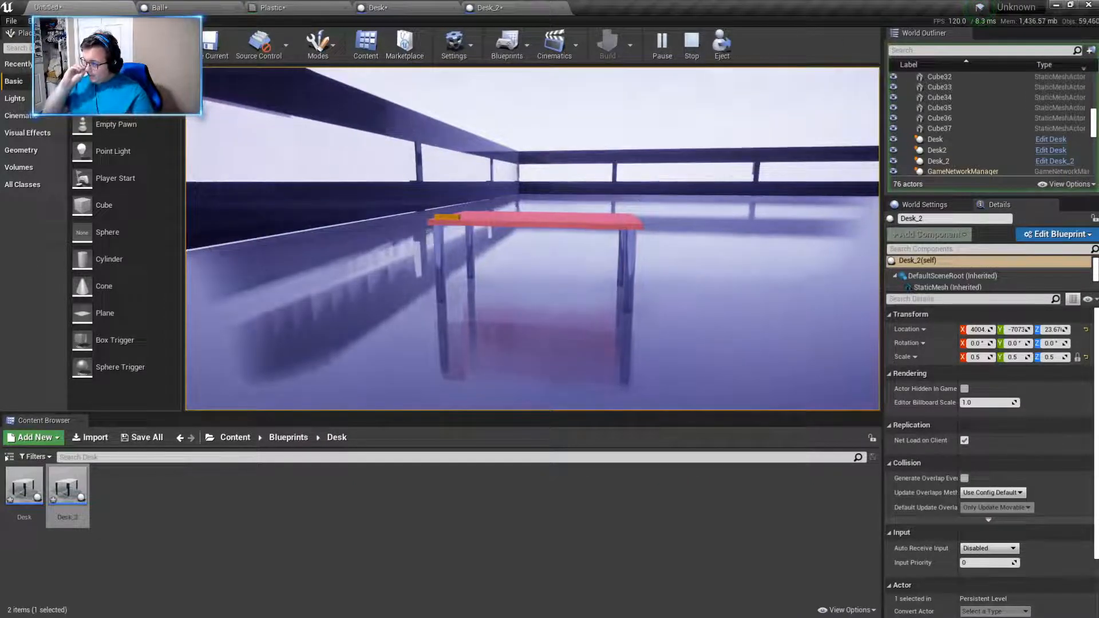
key("Escape")
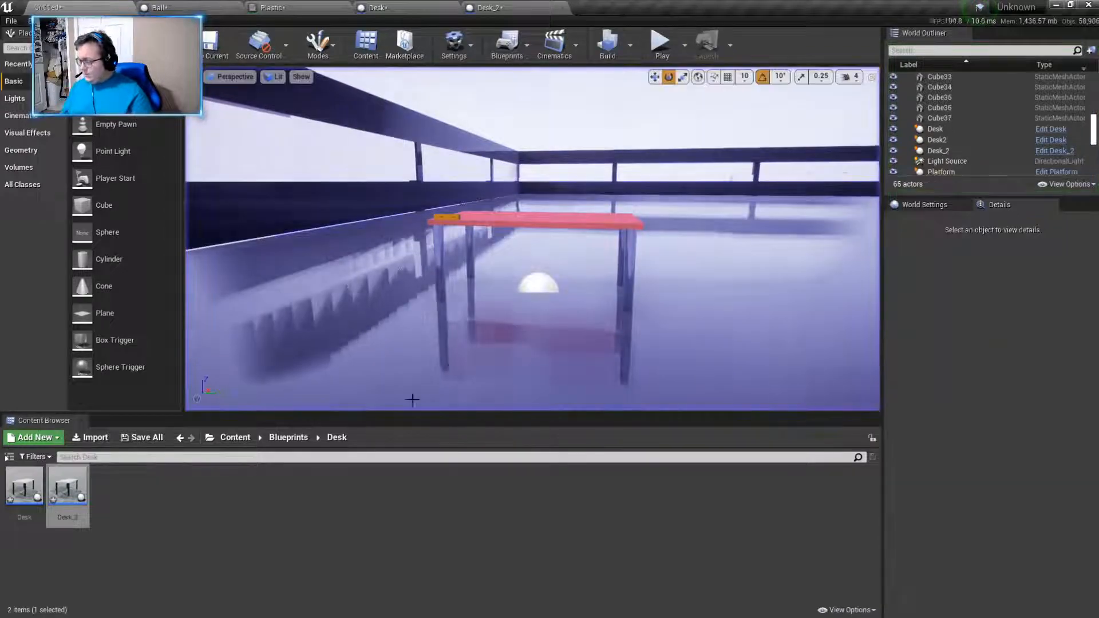
- Return to the root Content folder and select the outermost platform directly beside the walled room, Platform19
left_click(236, 438)
key("s")
right_click_drag(412, 355, 498, 258)
key("s")
key("w")
key("d")
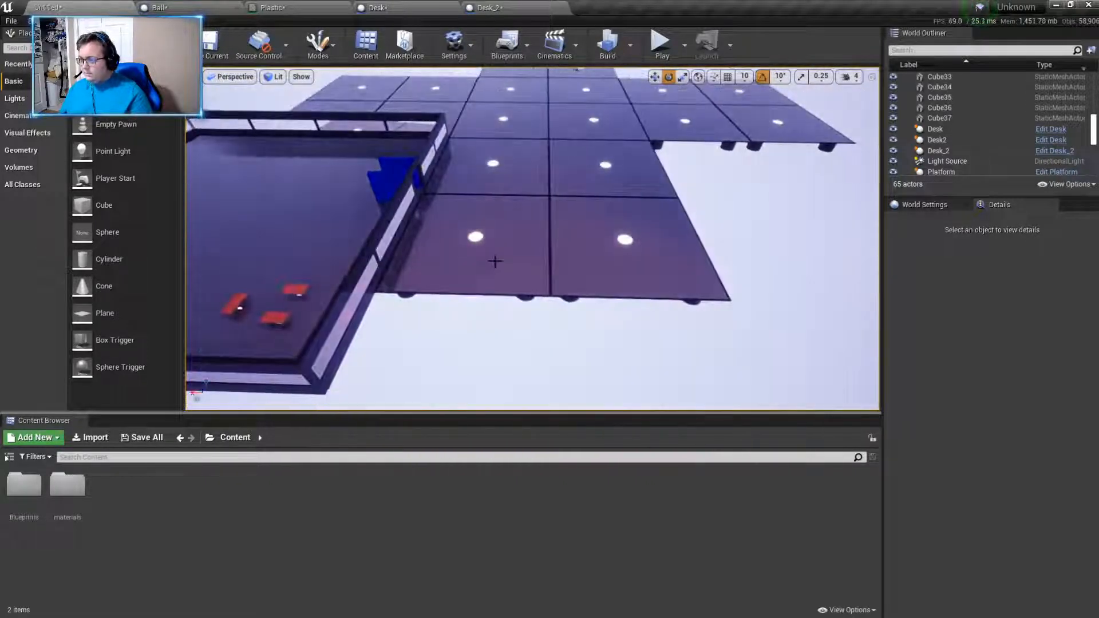
left_click(525, 279)
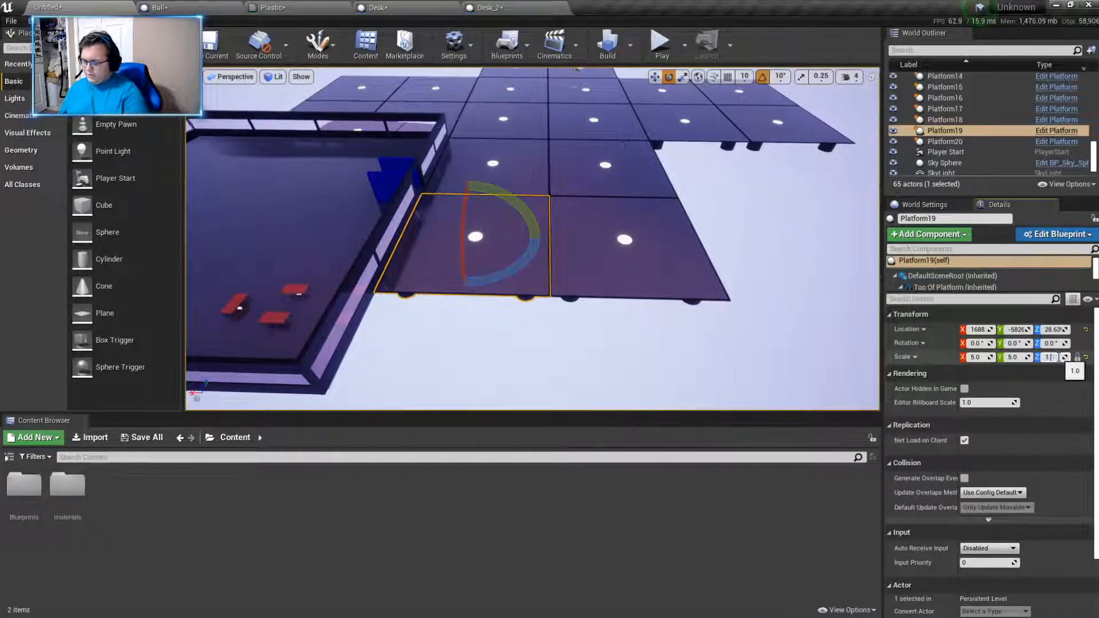
- Try entering 50 as the selected platform's Z scale, and undo that scaling
type("50")
key("Return")
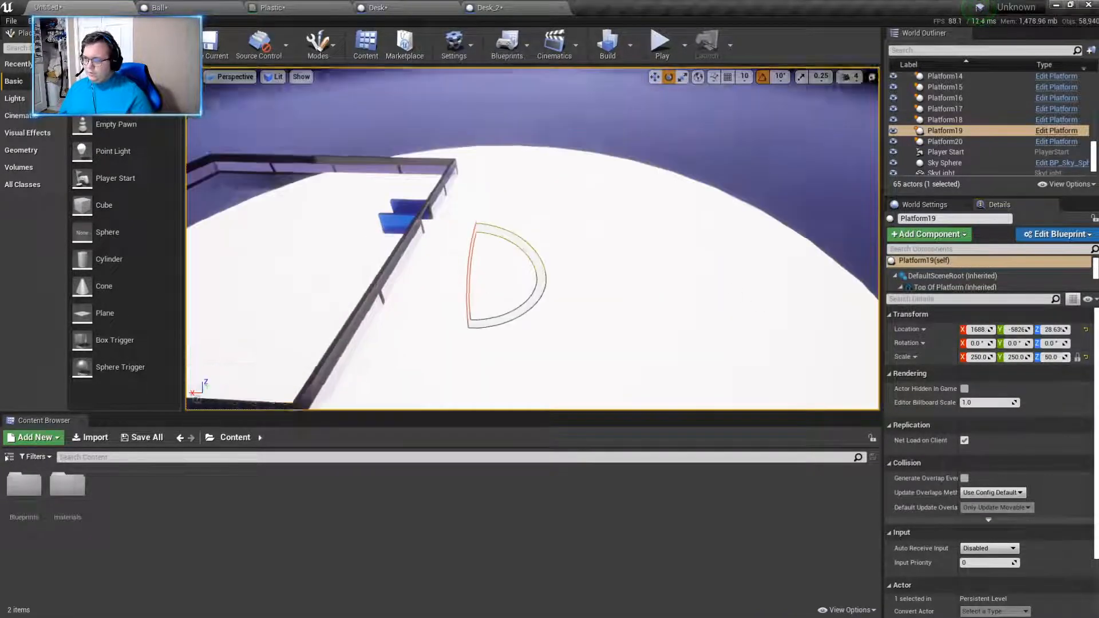
scroll(730, 283, "down", 2)
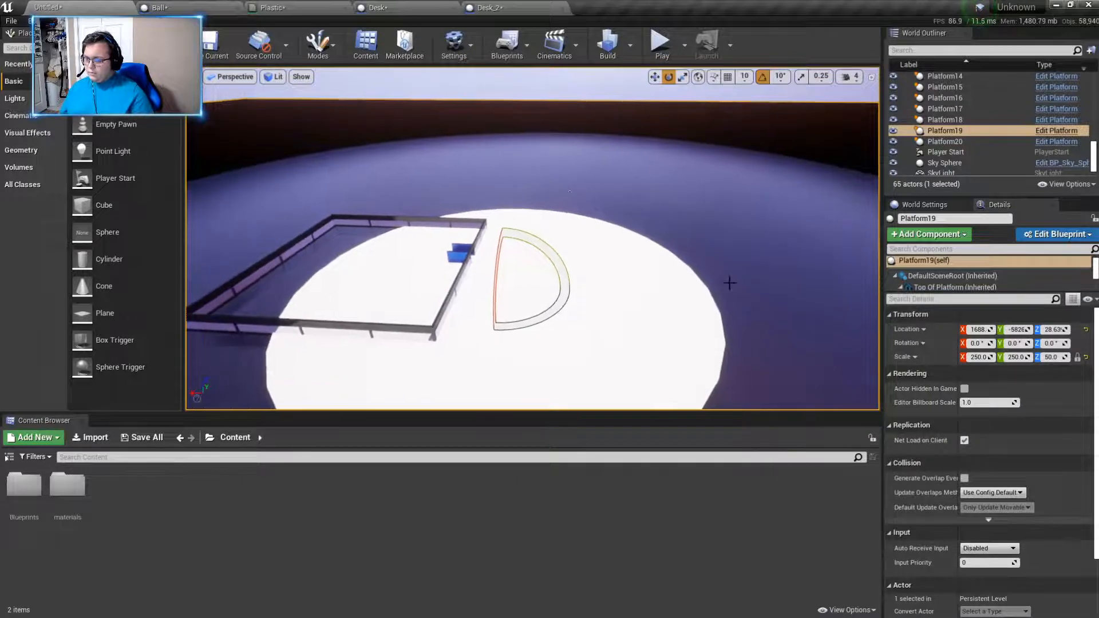
key("ctrl+z")
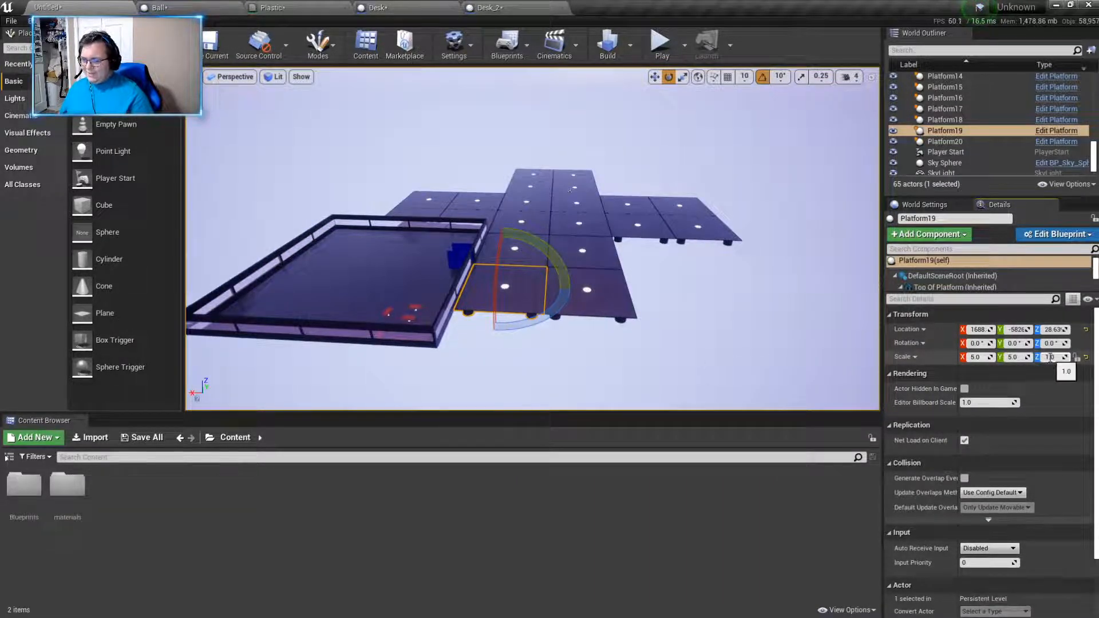
- Set only the Z scale of the platform beside the walled room to 5, lengthening its legs
left_click(1050, 357)
key("Return")
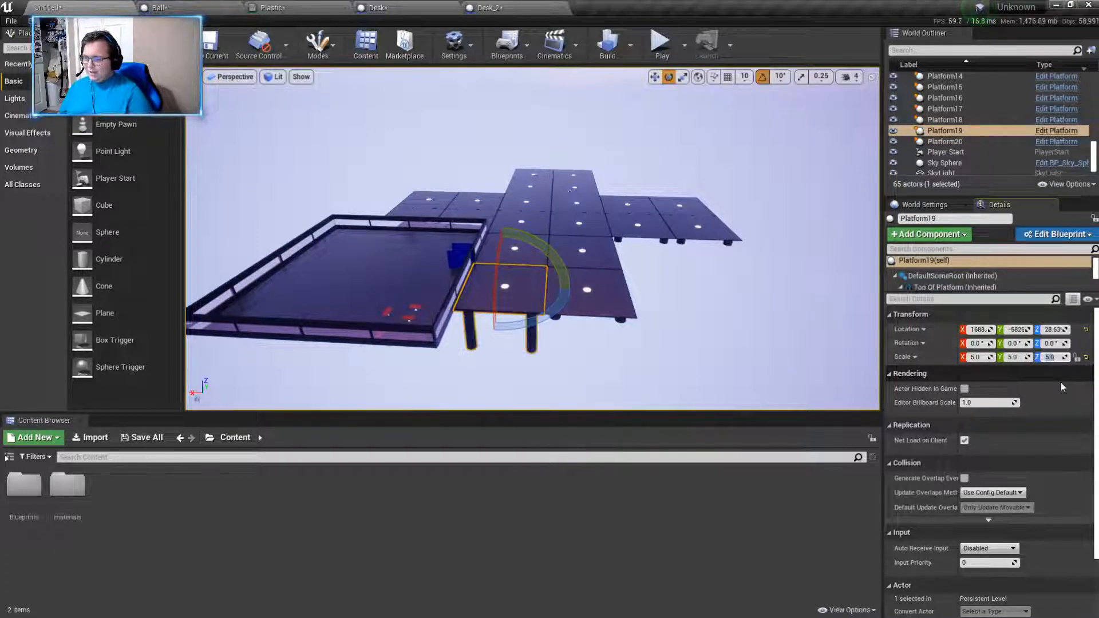
right_click_drag(595, 251, 596, 308)
key("w")
- Select all nineteen other platforms in the level together and set their Z scale to 5.0, keeping X and Y unchanged
left_click(562, 222, "ctrl")
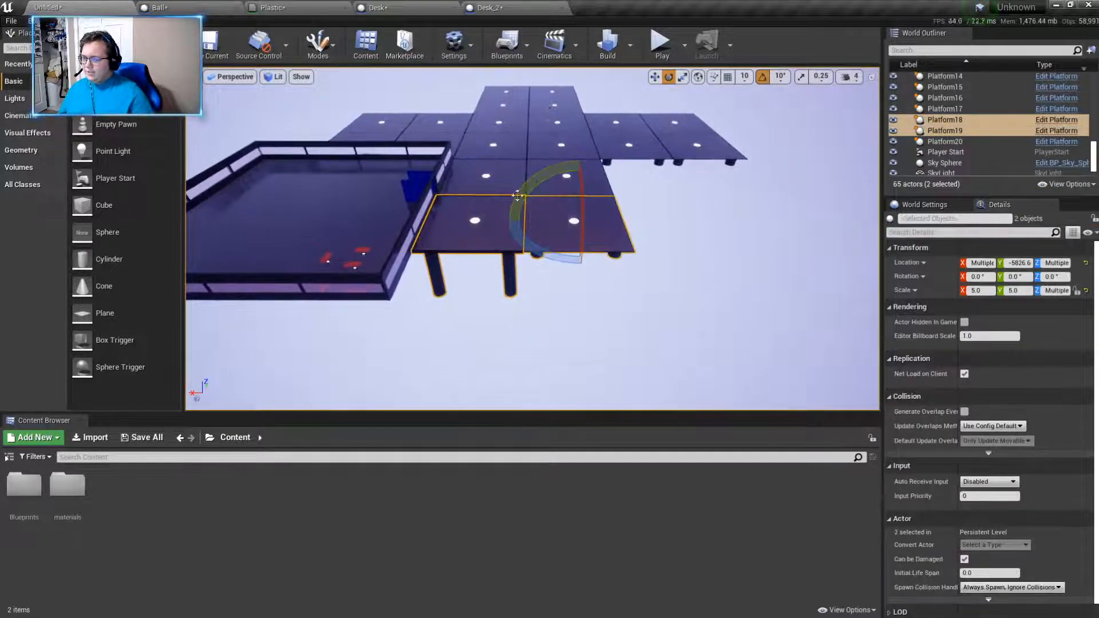
left_click(609, 207)
left_click(597, 178, "ctrl")
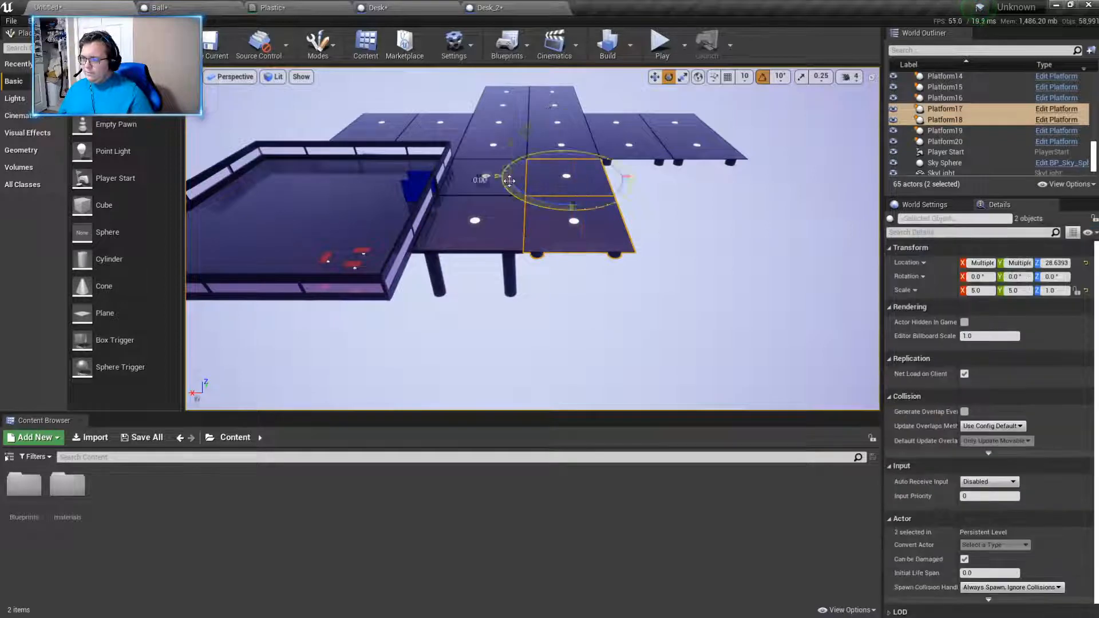
left_click(486, 176, "ctrl")
left_click(494, 145, "ctrl")
left_click(561, 145, "ctrl")
left_click(628, 145, "ctrl")
left_click(681, 147, "ctrl")
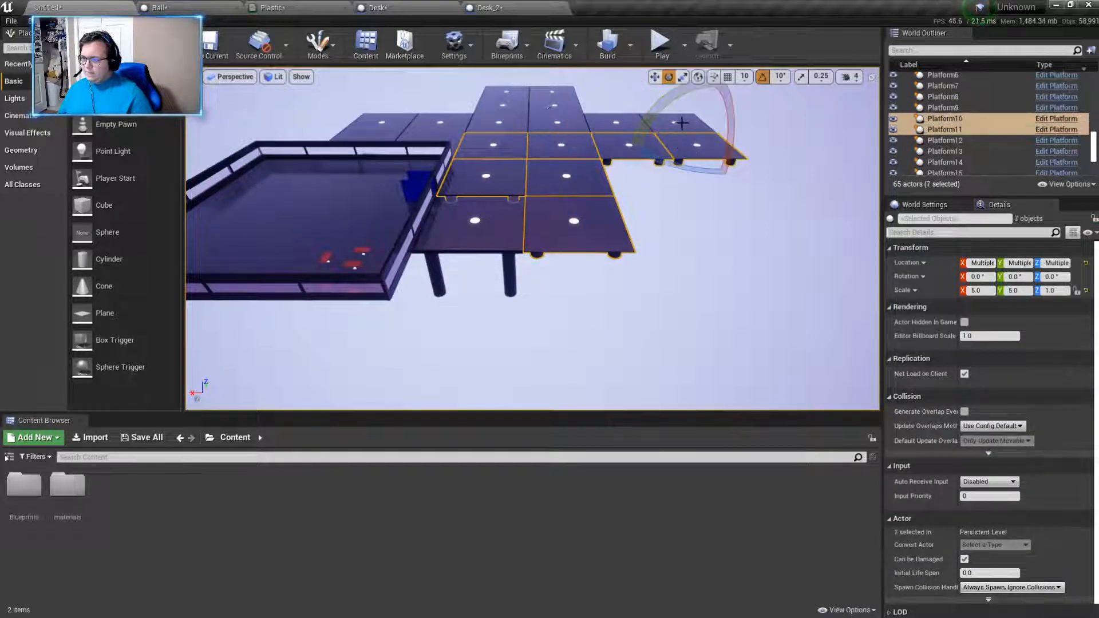
left_click(666, 122, "ctrl")
left_click(595, 130, "ctrl")
left_click(550, 124, "ctrl")
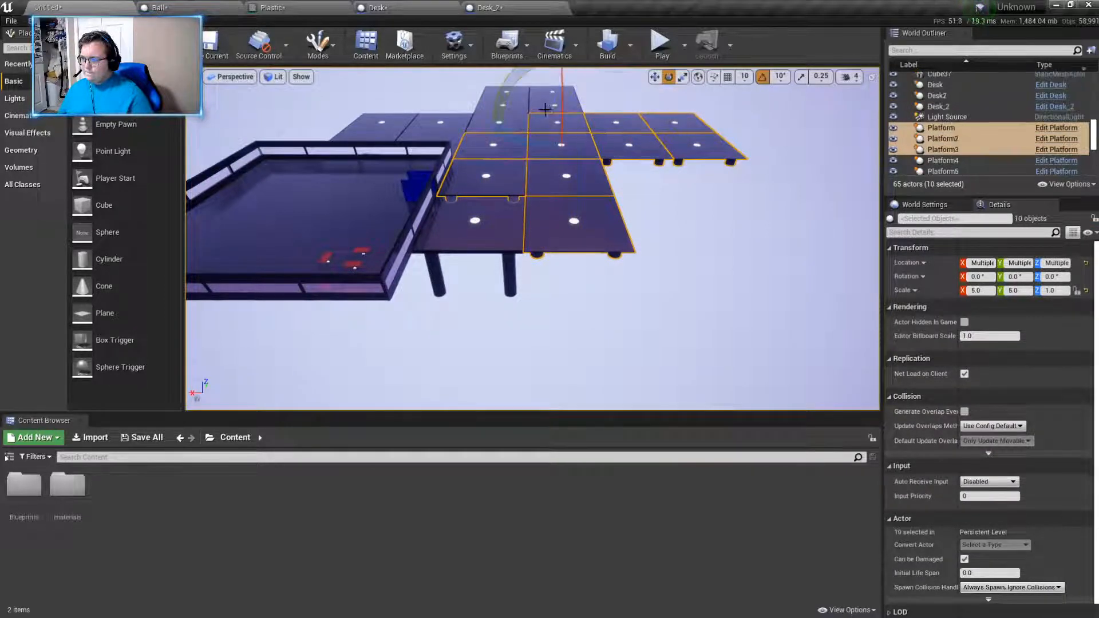
left_click(544, 95, "ctrl")
left_click(513, 92, "ctrl")
left_click(502, 109, "ctrl")
left_click(502, 108, "ctrl")
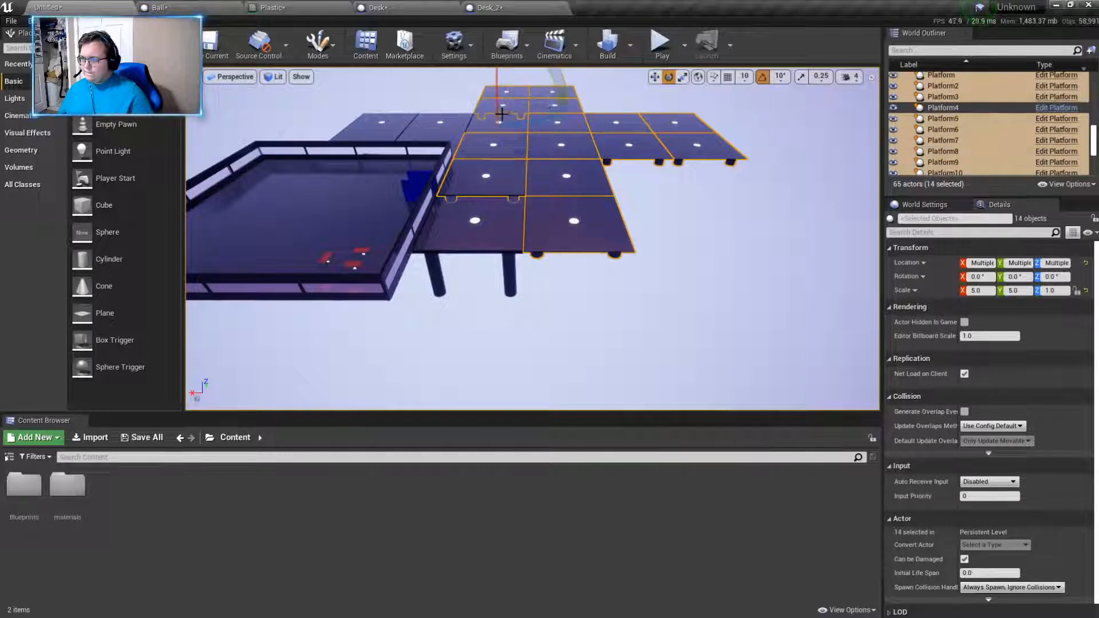
left_click(500, 122, "ctrl")
left_click(413, 128, "ctrl")
left_click(375, 125, "ctrl")
right_click_drag(374, 125, 263, 130)
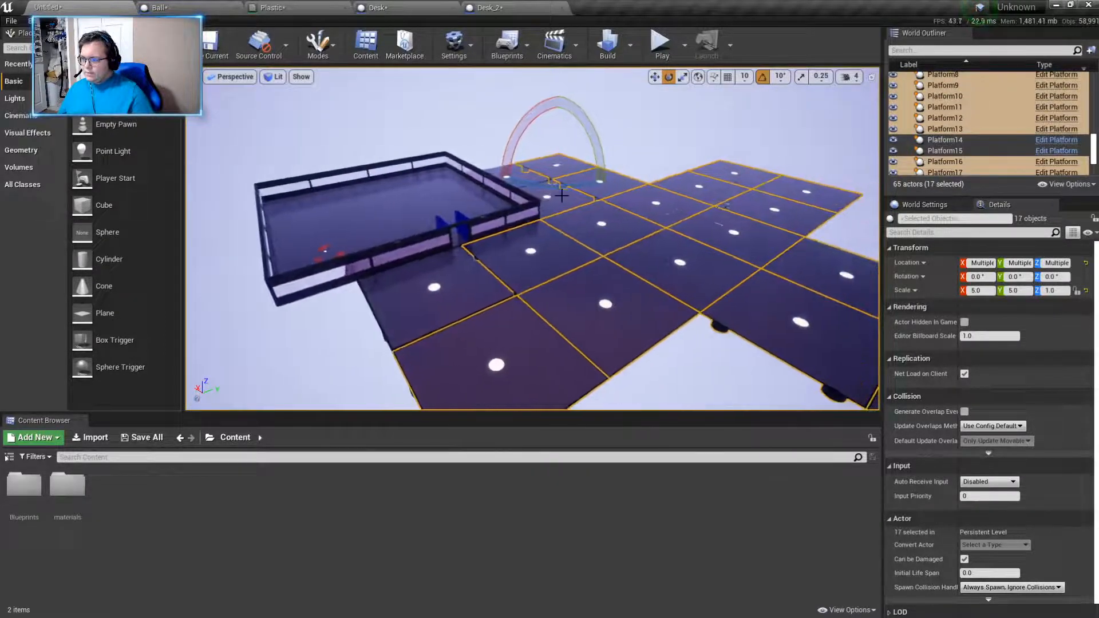
left_click(520, 175, "ctrl")
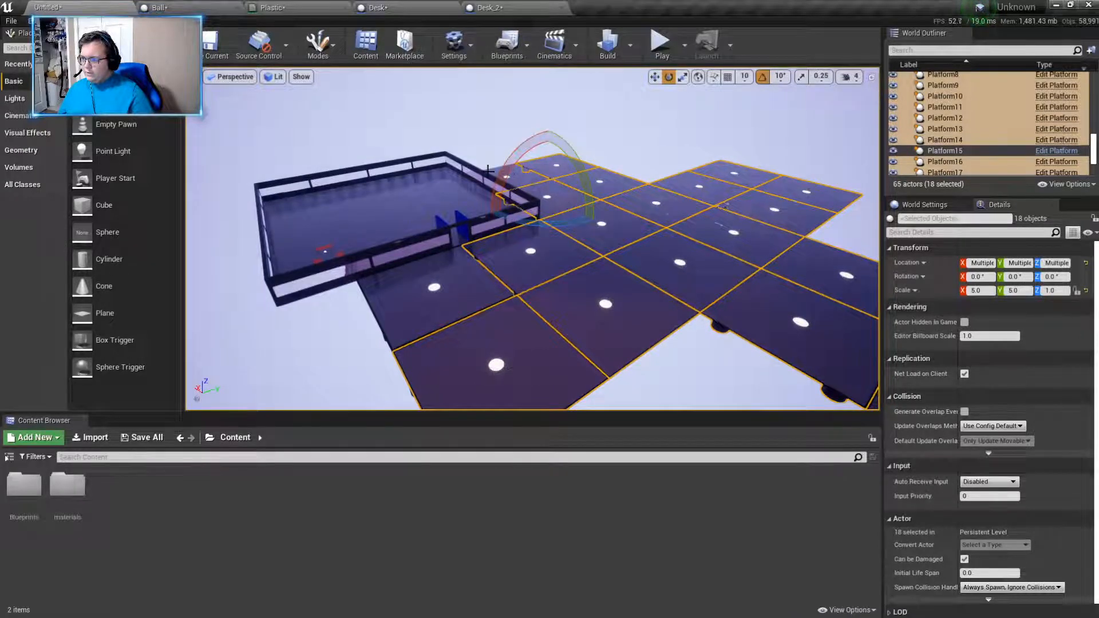
left_click(488, 170, "ctrl")
left_click(1058, 290)
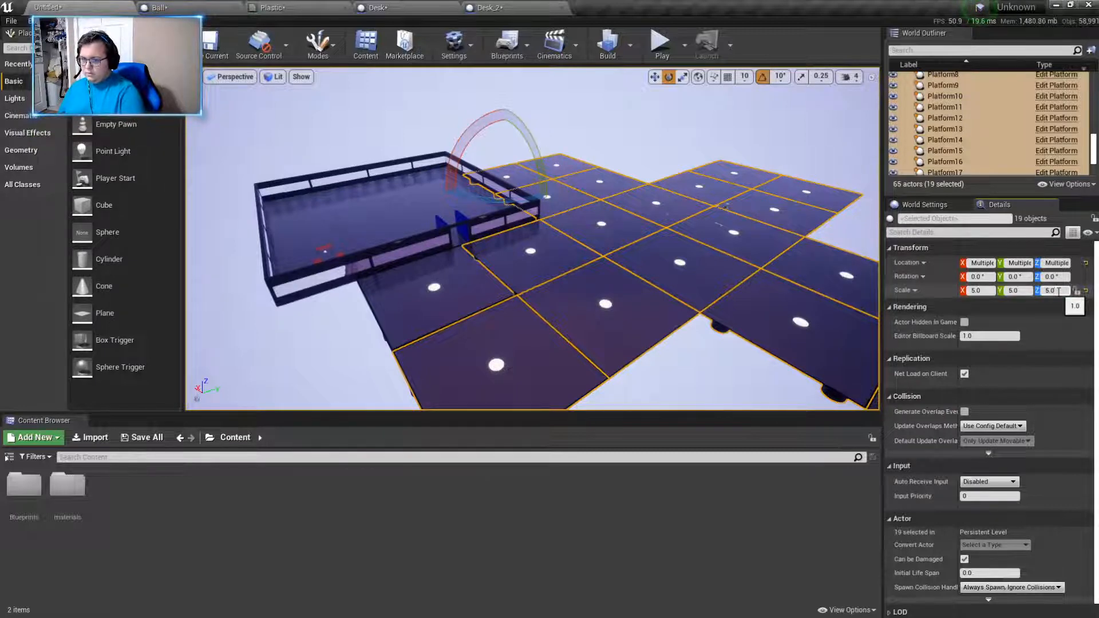
type("5.0")
key("Return")
left_click(750, 395)
right_click_drag(750, 395, 707, 361)
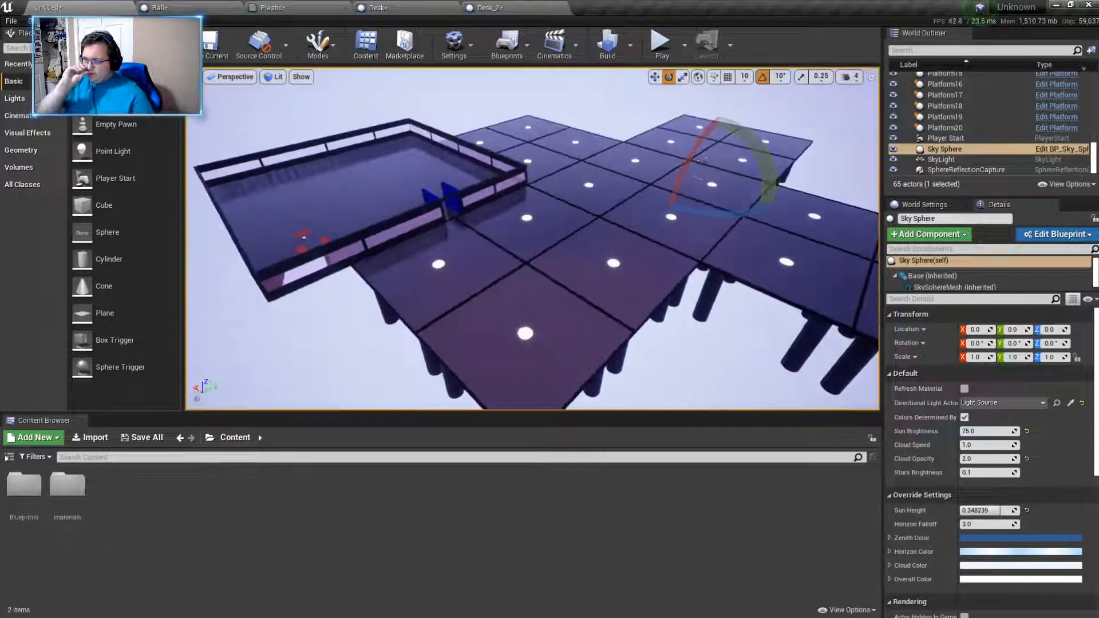
- Build the level, and play it, walking through the walled room and across the platforms to check the scaled result
left_click(607, 43)
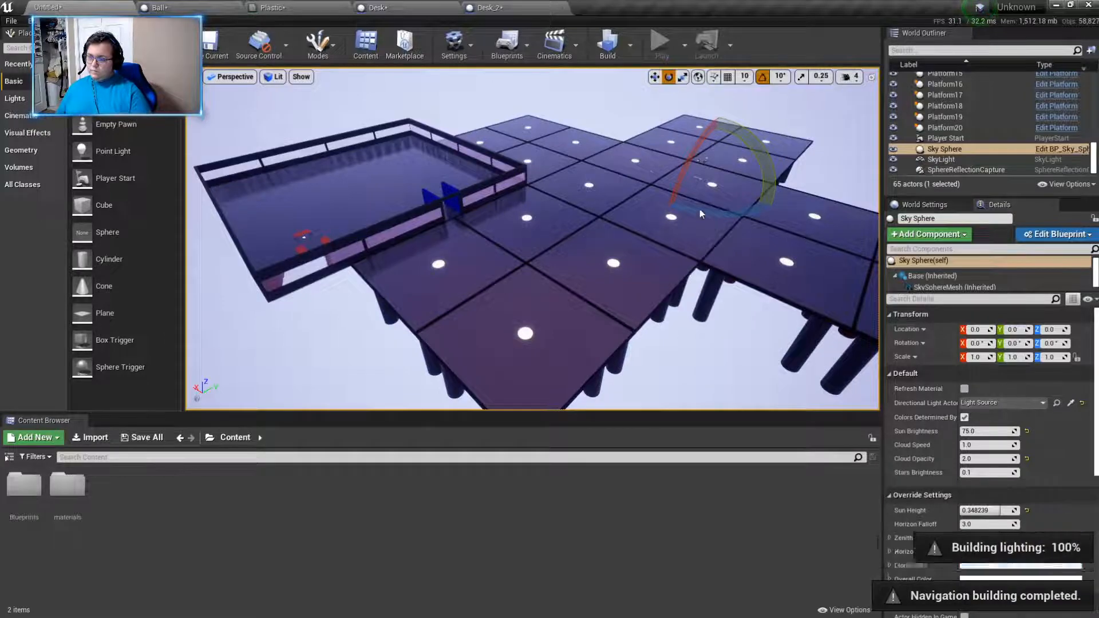
left_click(662, 46)
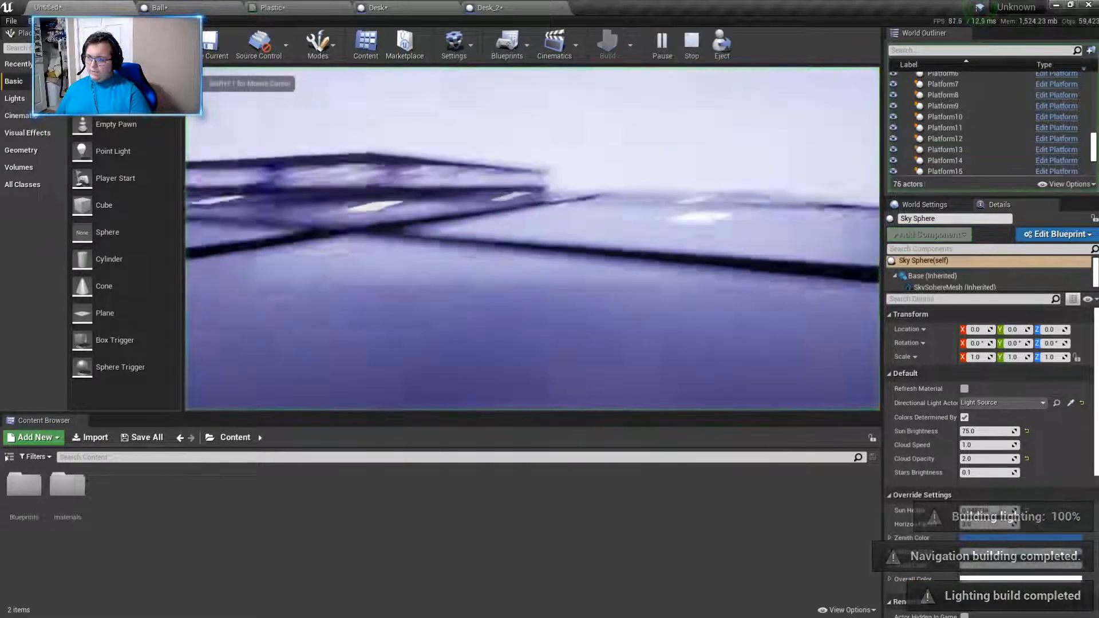
key("w")
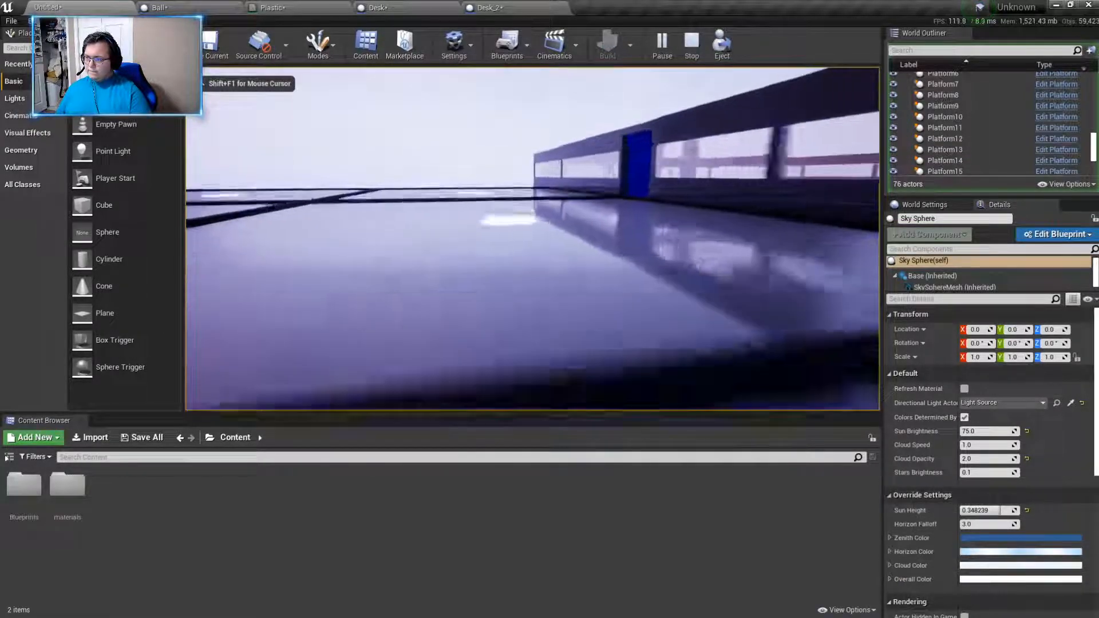
key("w")
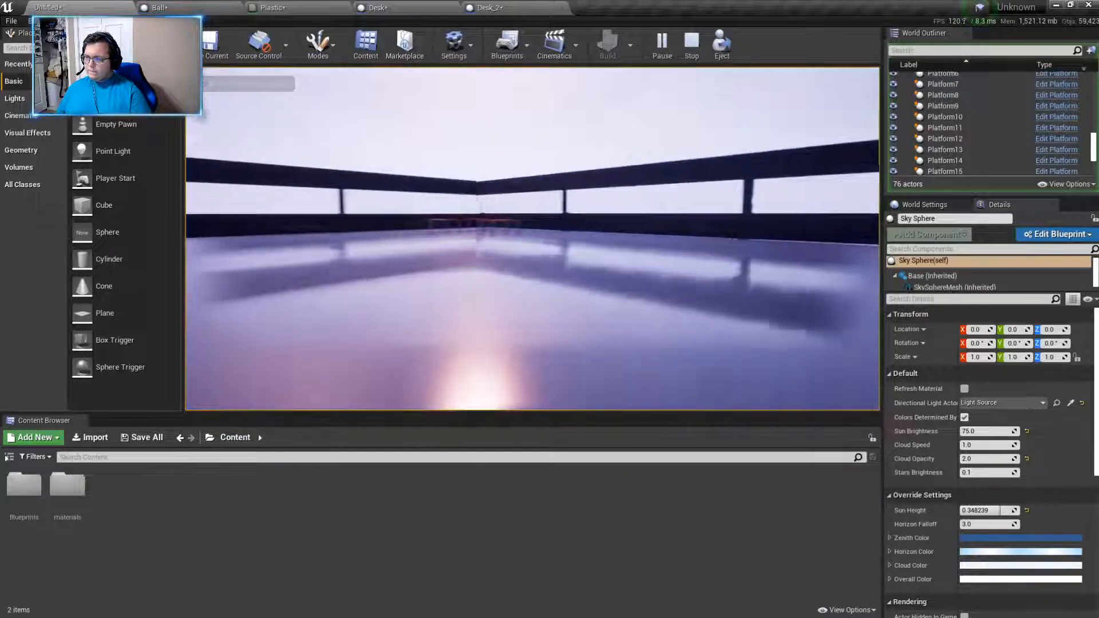
key("w")
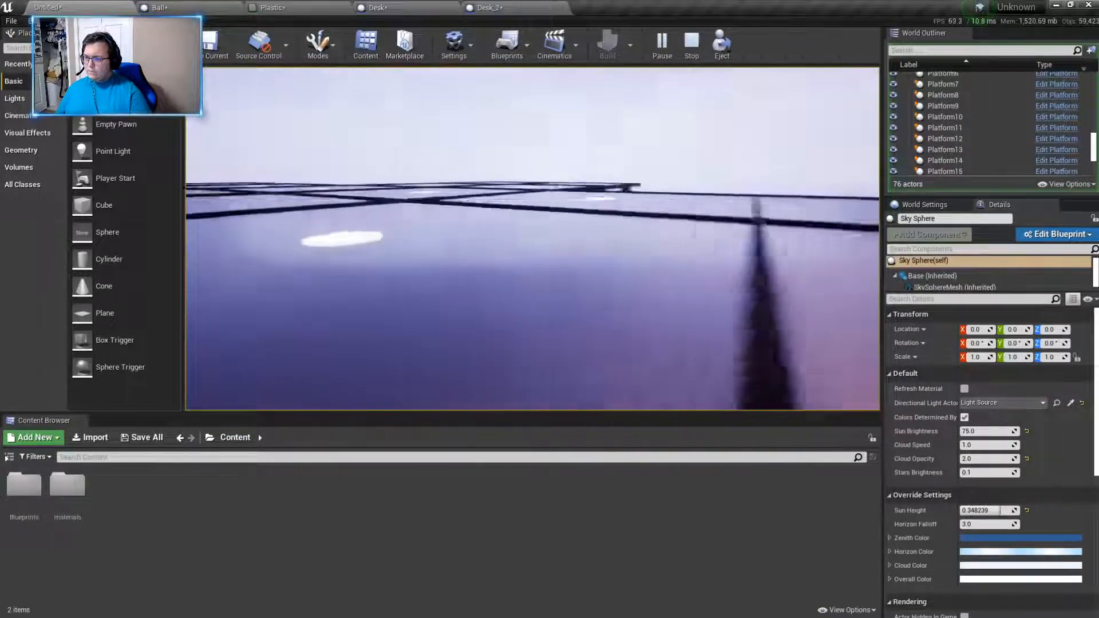
key("w")
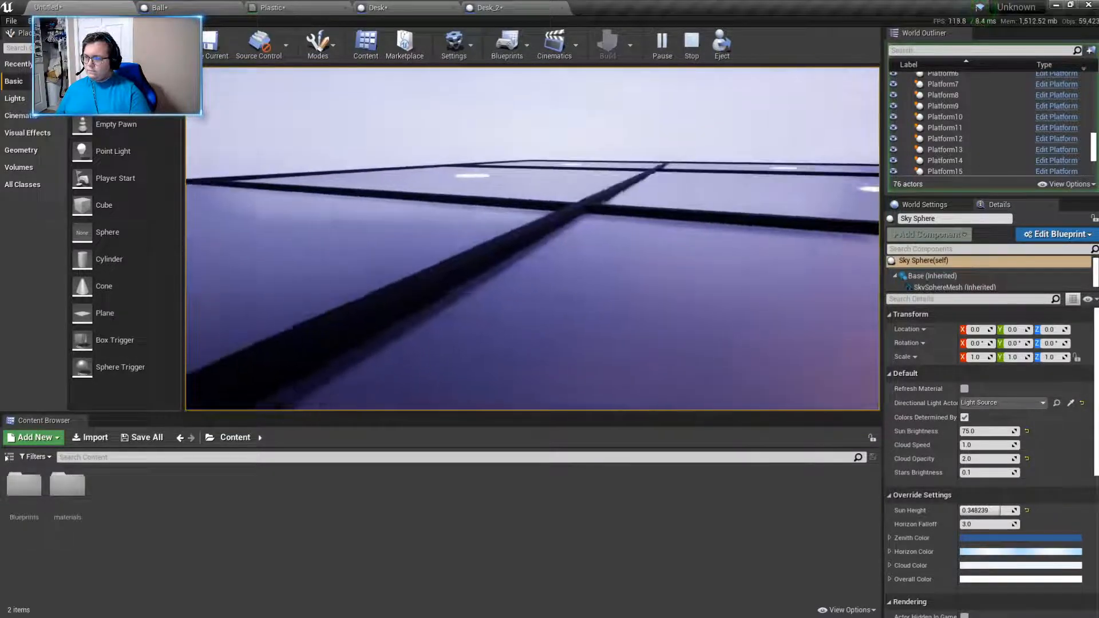
key("w")
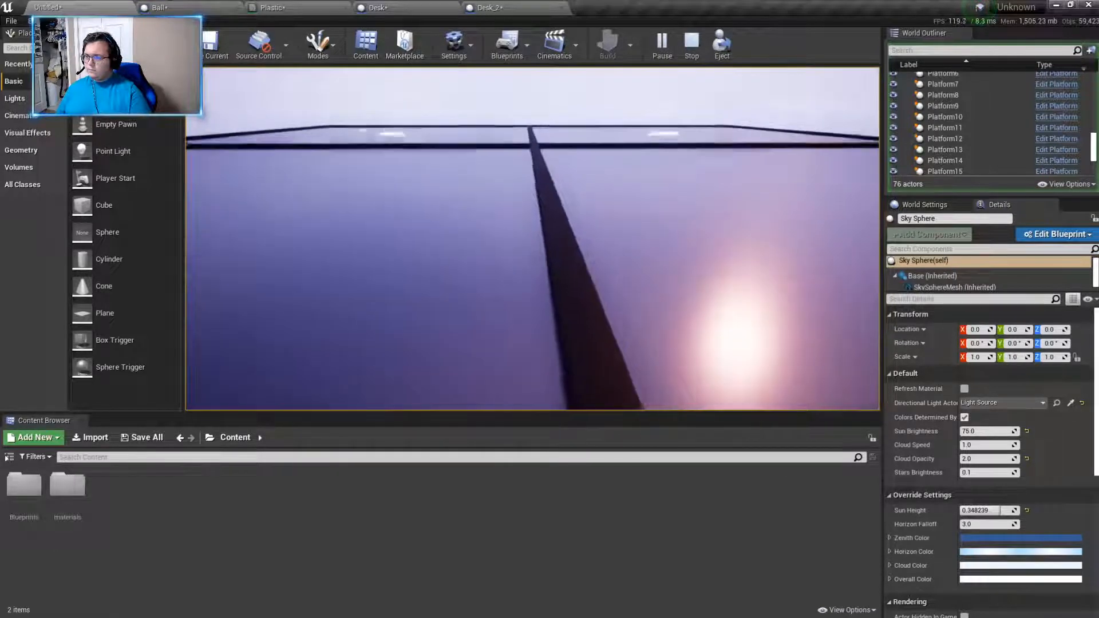
key("w")
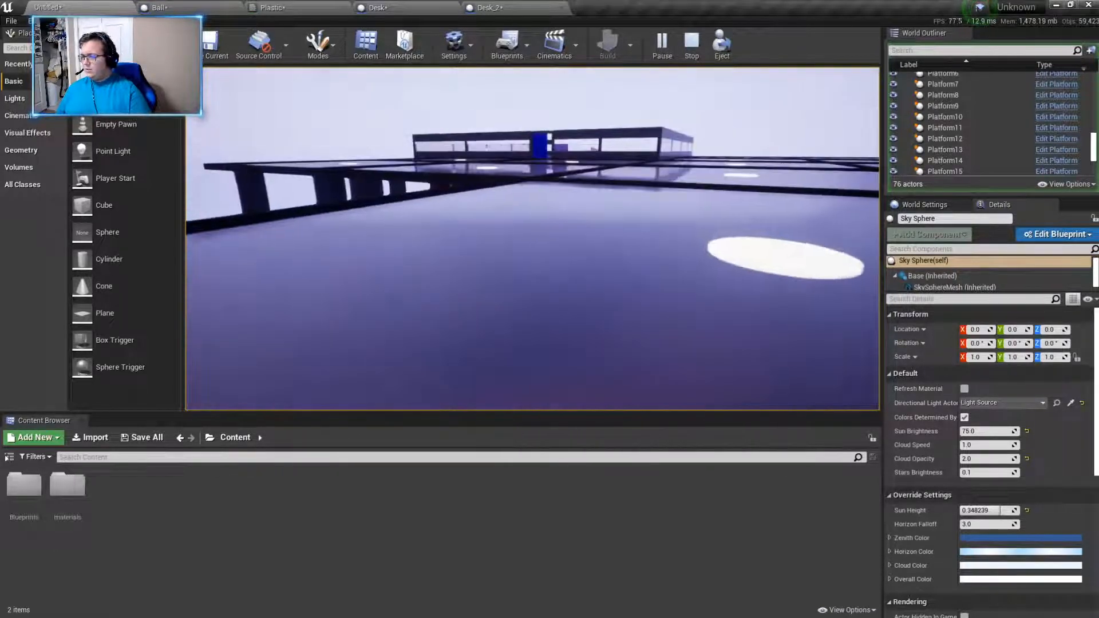
key("Escape")
- Select all twenty platforms in the level together and set their Z scale to 2.5, keeping X and Y unchanged
key("s")
right_click_drag(687, 221, 647, 303)
right_click_drag(643, 225, 693, 251)
key("s")
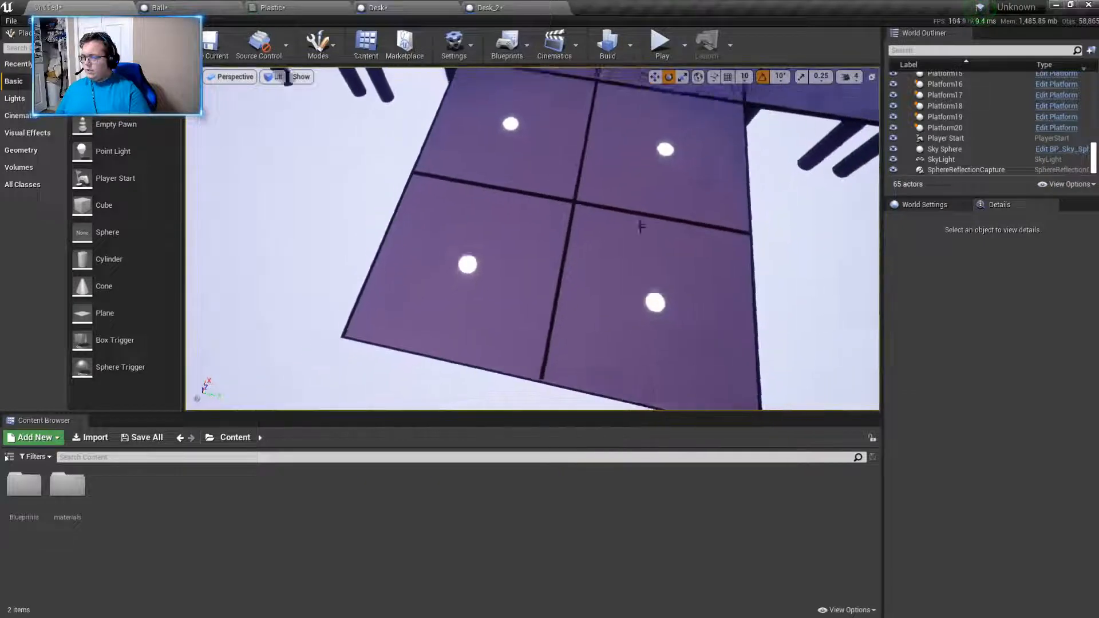
left_click(619, 246)
left_click(636, 182, "ctrl")
left_click(518, 154, "ctrl")
left_click(462, 253, "ctrl")
right_click_drag(465, 252, 492, 200)
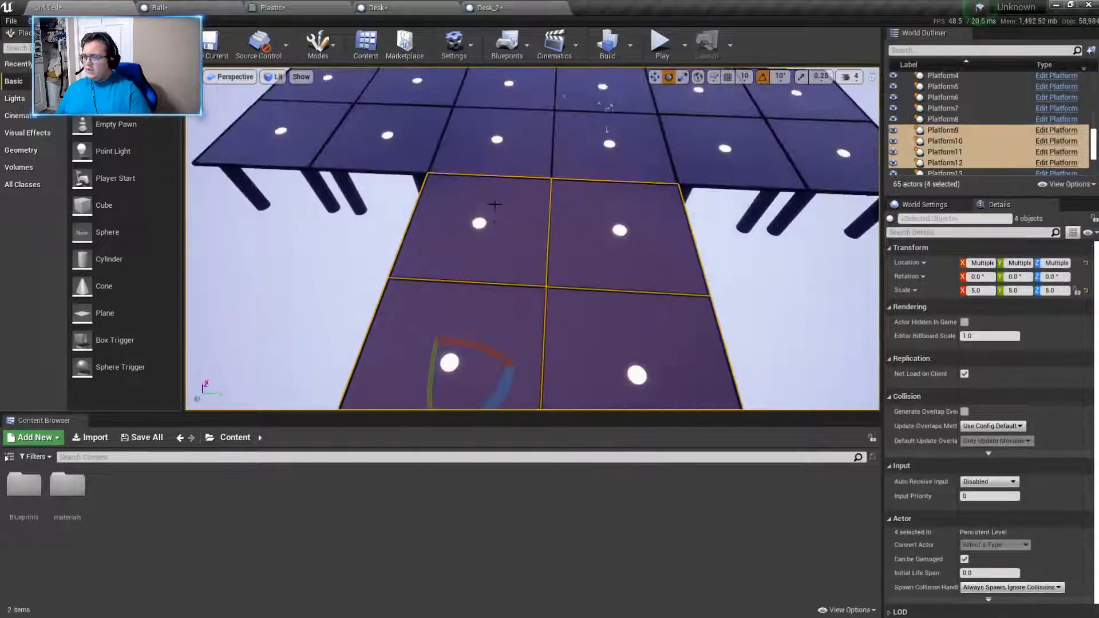
left_click(491, 146, "ctrl")
left_click(593, 156, "ctrl")
left_click(601, 99, "ctrl")
left_click(533, 98, "ctrl")
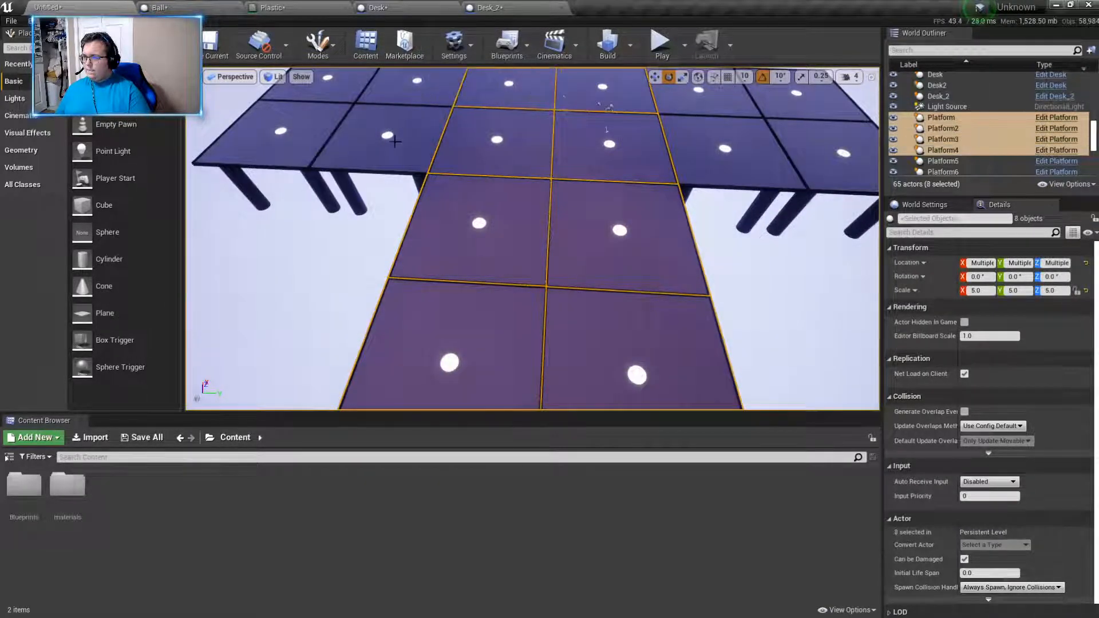
left_click(423, 86, "ctrl")
left_click(389, 128, "ctrl")
left_click(310, 123, "ctrl")
left_click(342, 90, "ctrl")
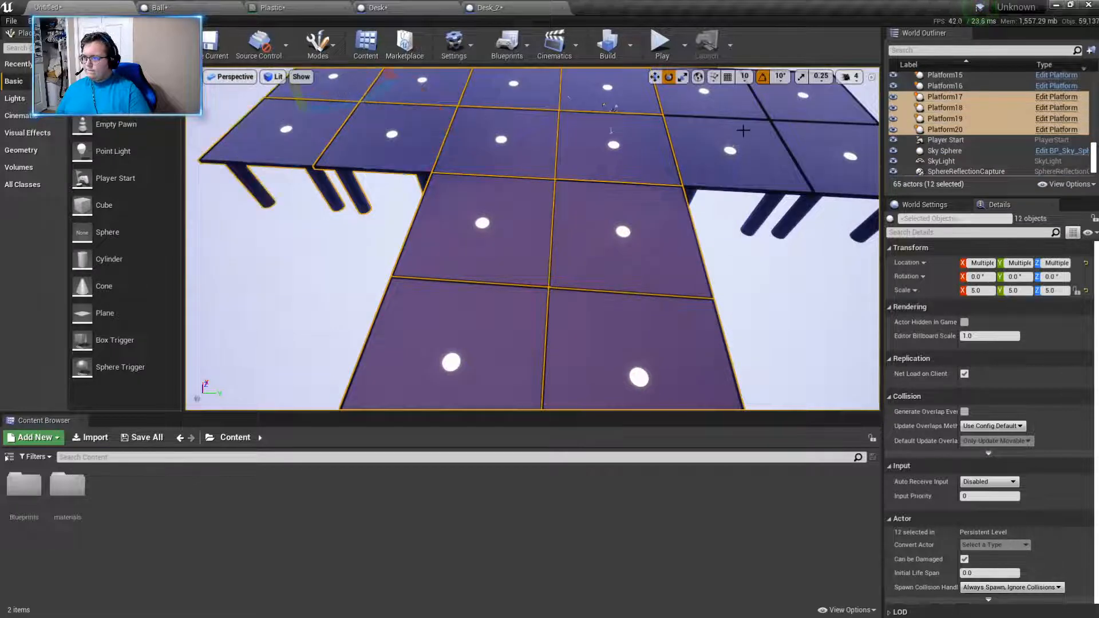
left_click(726, 104, "ctrl")
left_click(727, 165, "ctrl")
left_click(828, 136, "ctrl")
left_click(815, 103, "ctrl")
right_click_drag(815, 104, 835, 34)
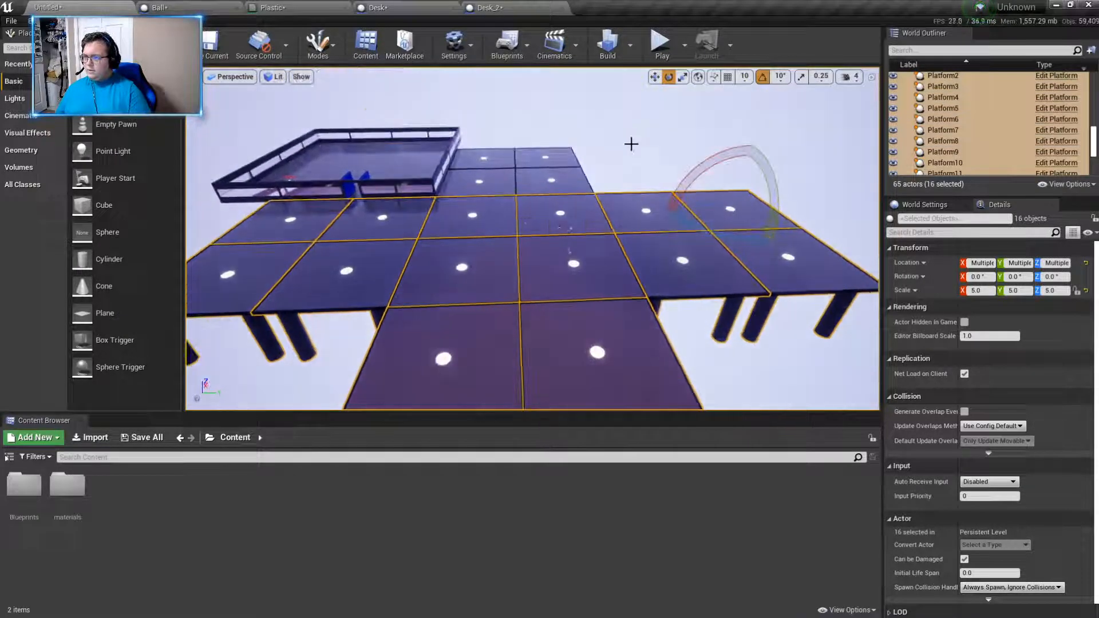
left_click(505, 190, "ctrl")
left_click(573, 183, "ctrl")
left_click(566, 155, "ctrl")
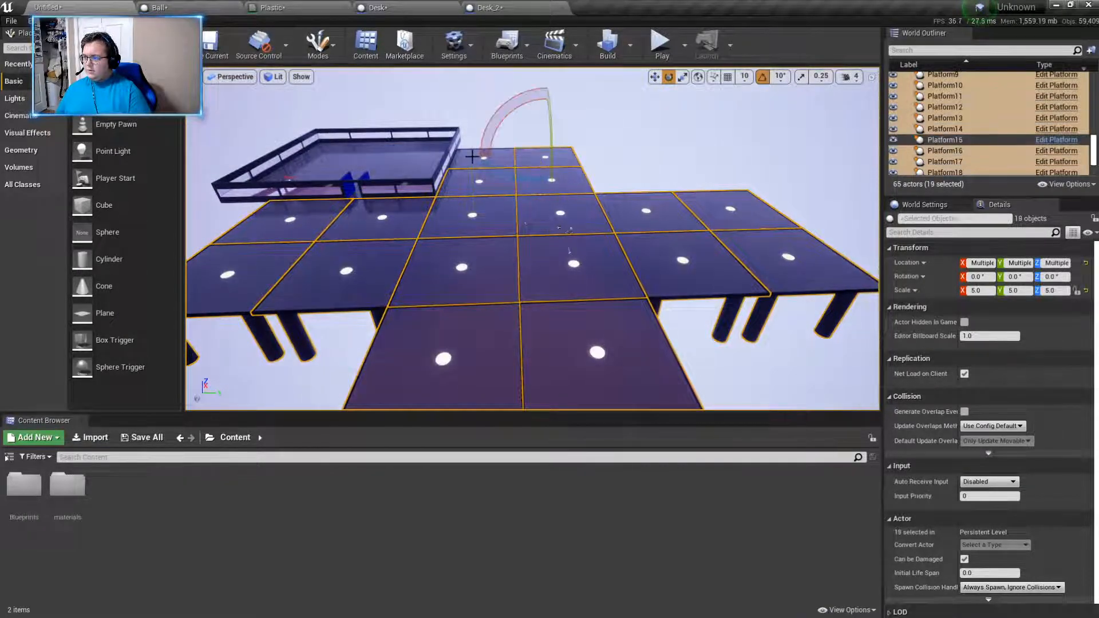
left_click(475, 161, "ctrl")
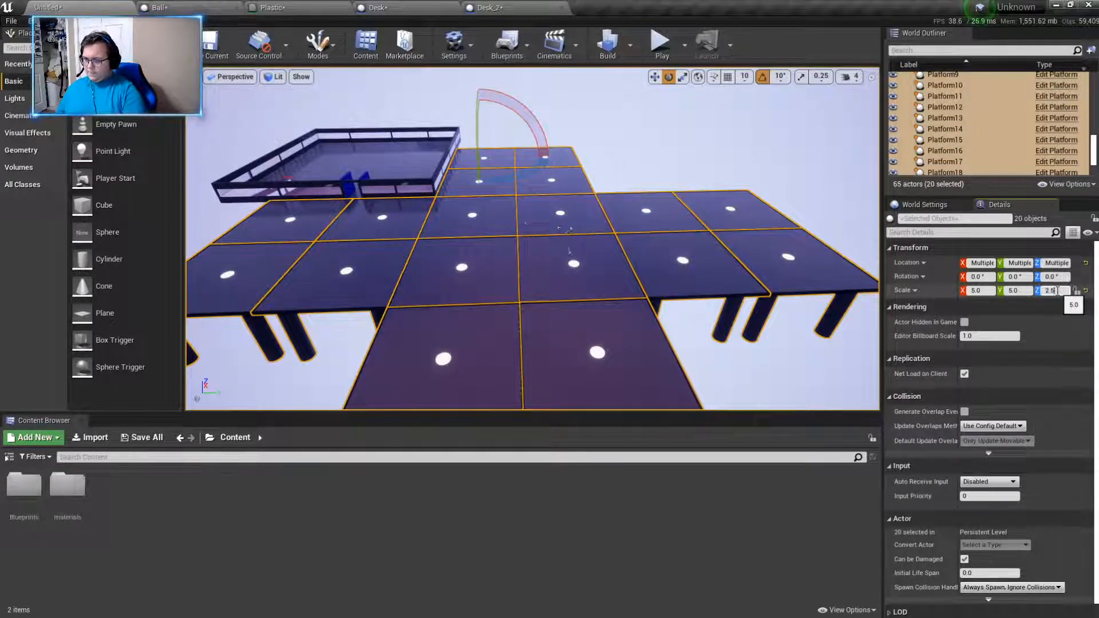
key("Return")
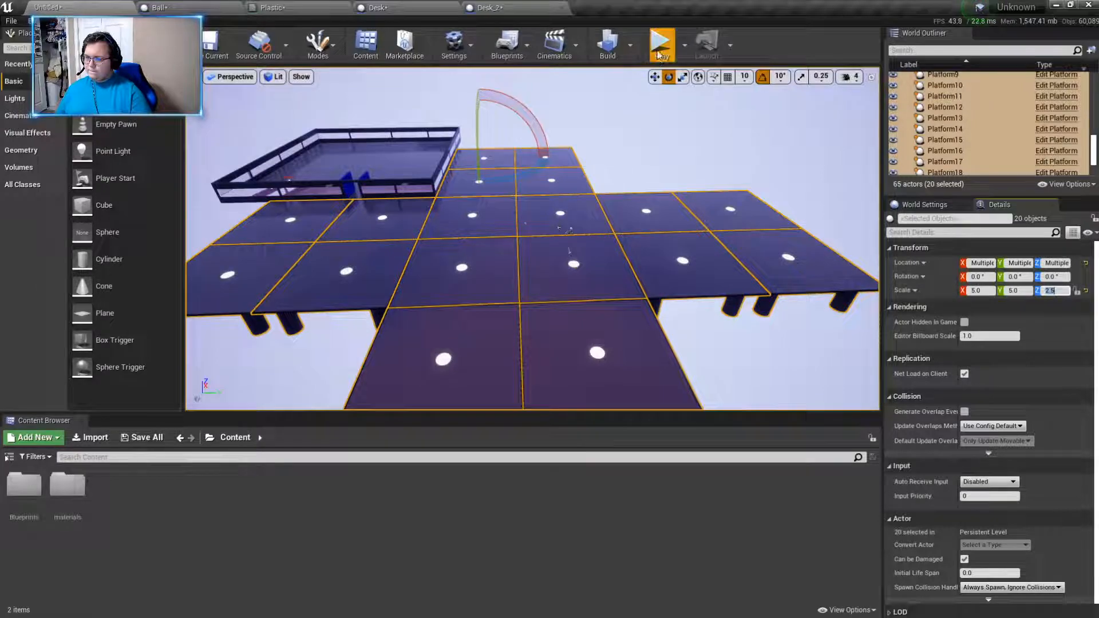
- Play the level, walking through the blue doorway and around the red desks to check the room, and stop the session
left_click(659, 52)
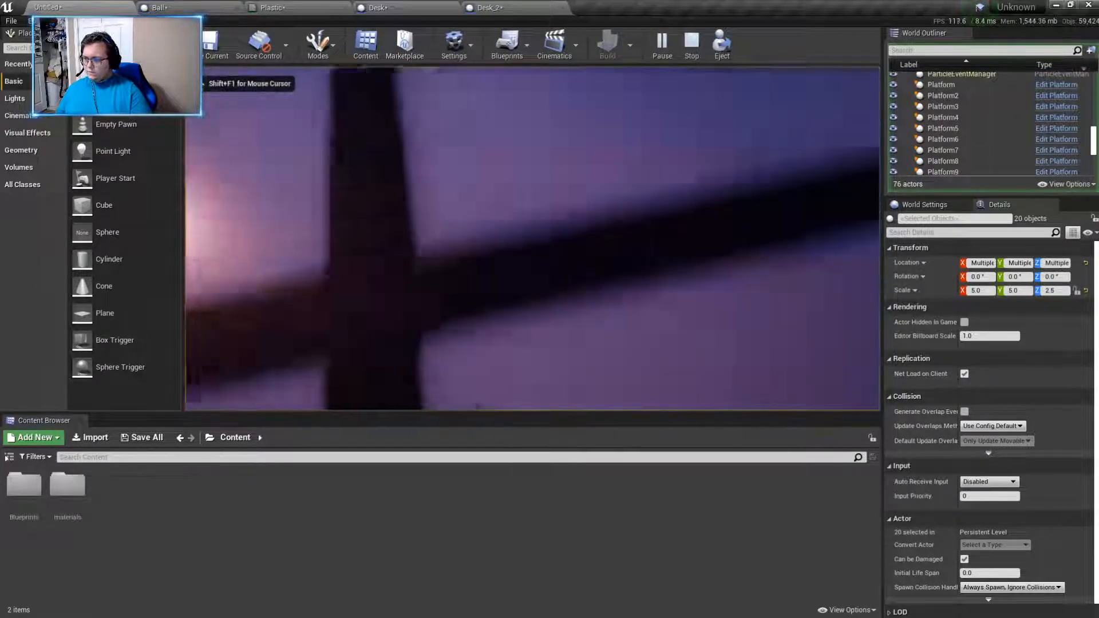
key("w")
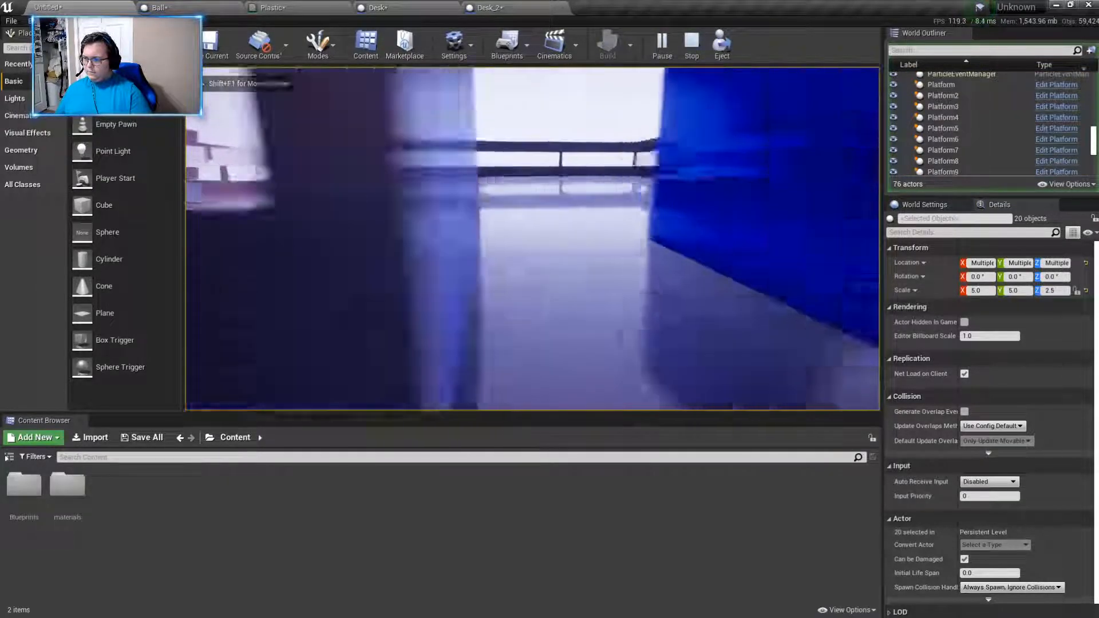
key("w")
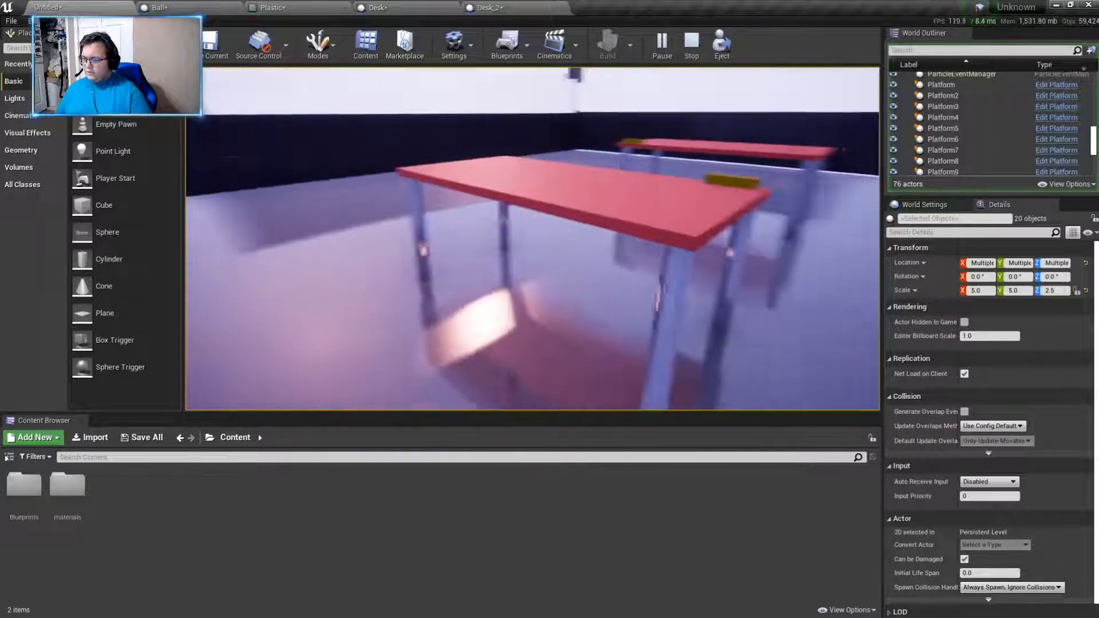
key("w")
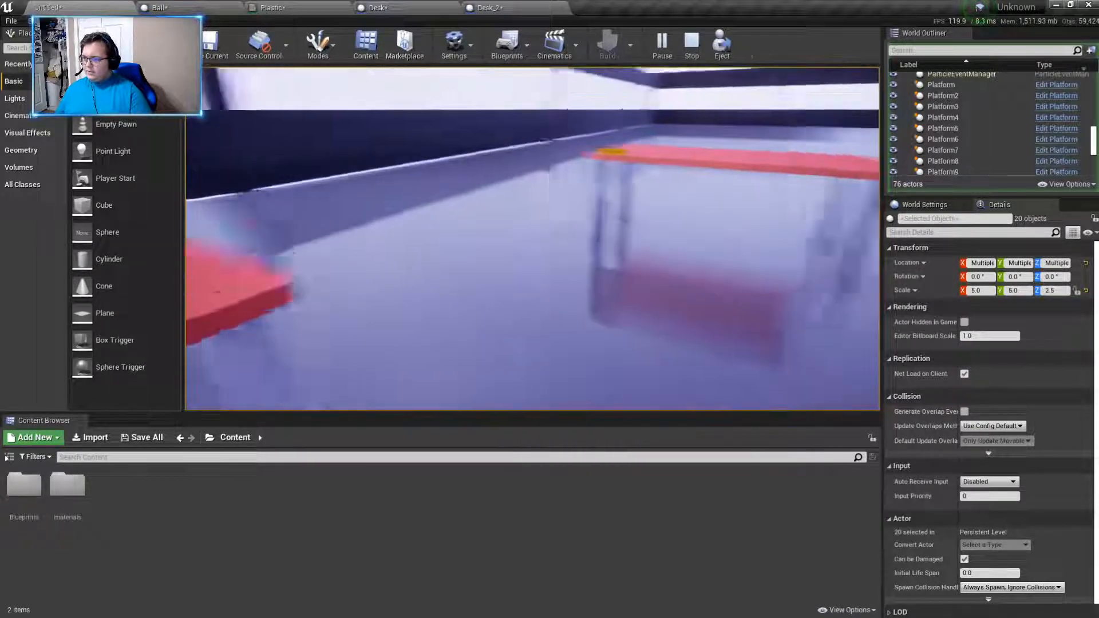
key("w")
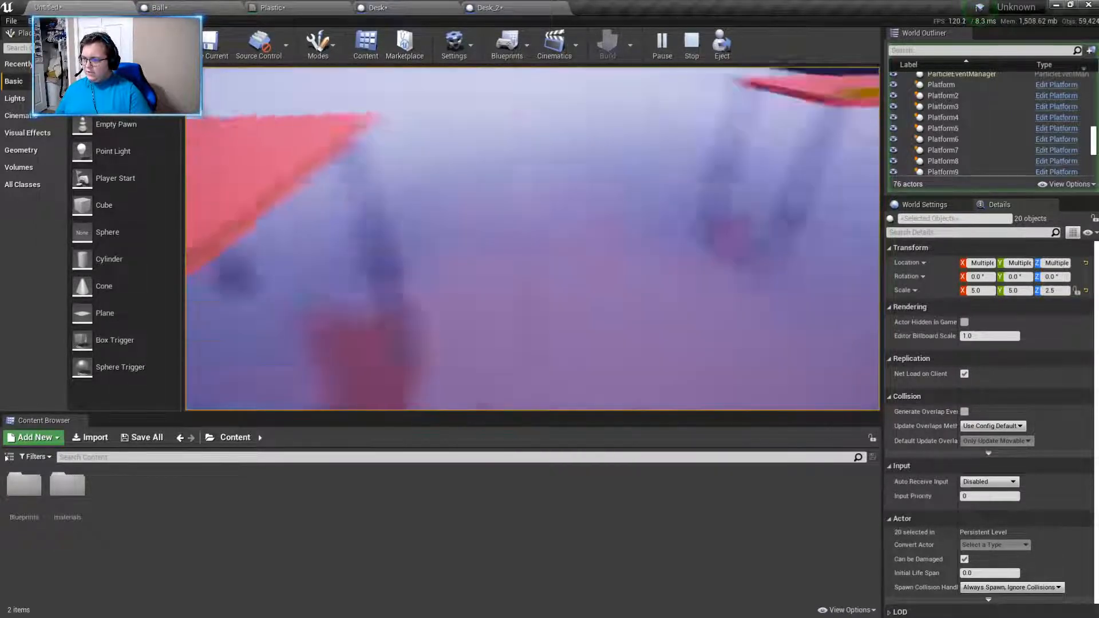
key("w")
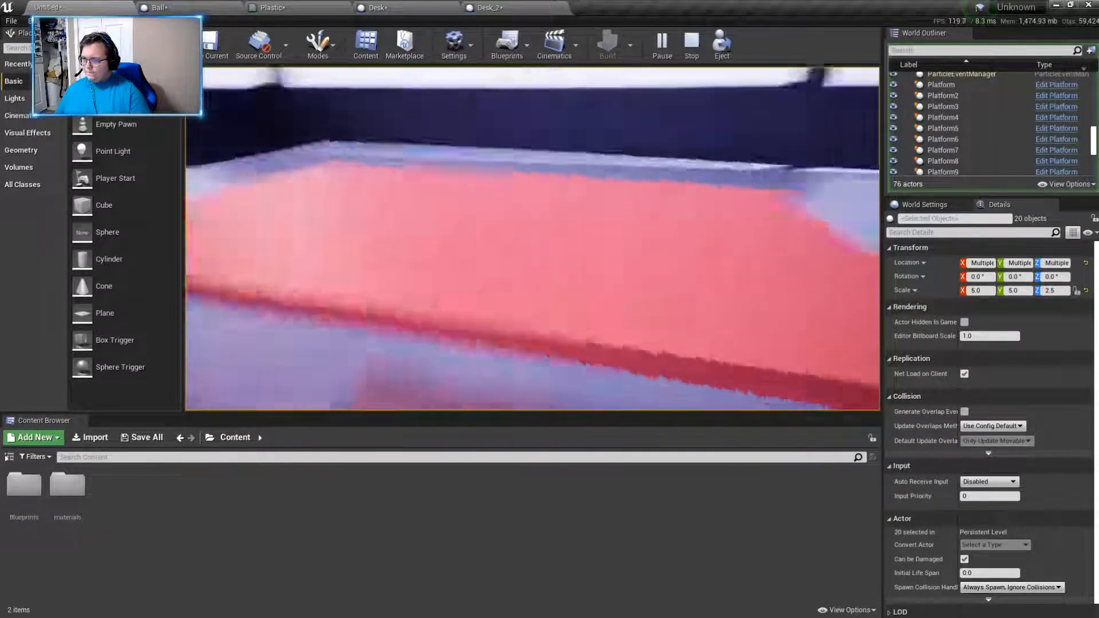
key("w")
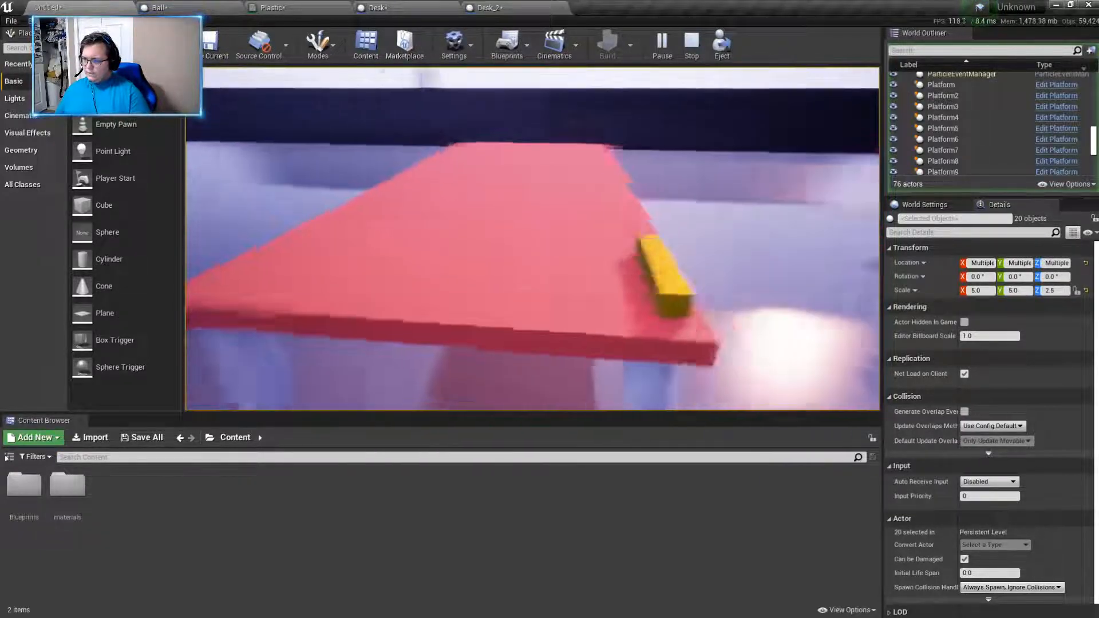
key("Escape")
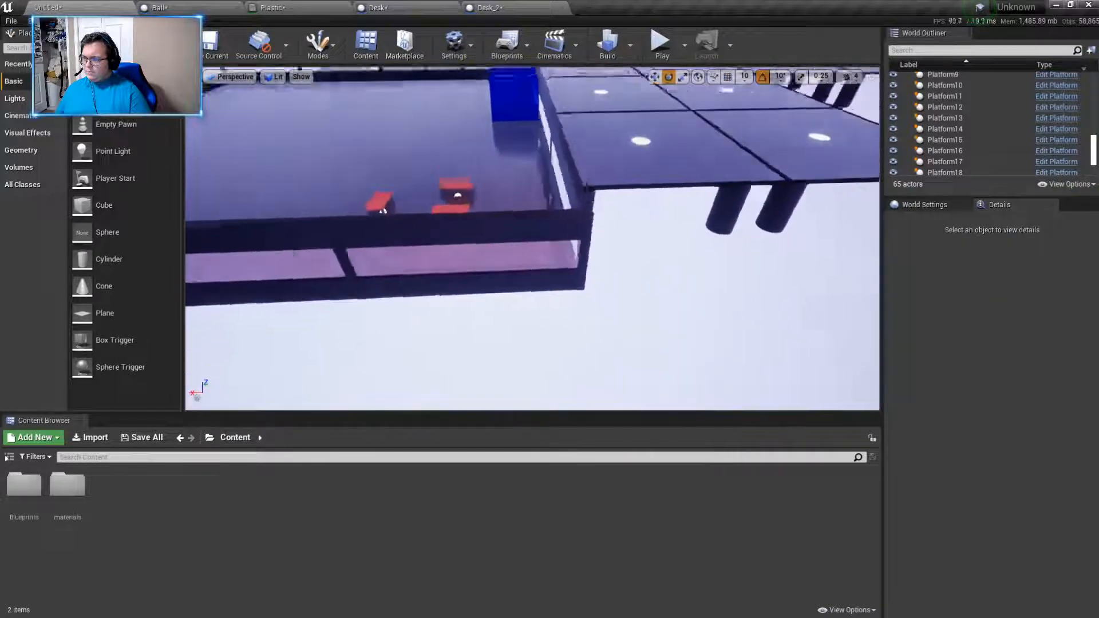
- Examine the walled room's outer wall, floor and desks, and the surrounding platforms from several angles
right_click_drag(532, 238, 361, 244)
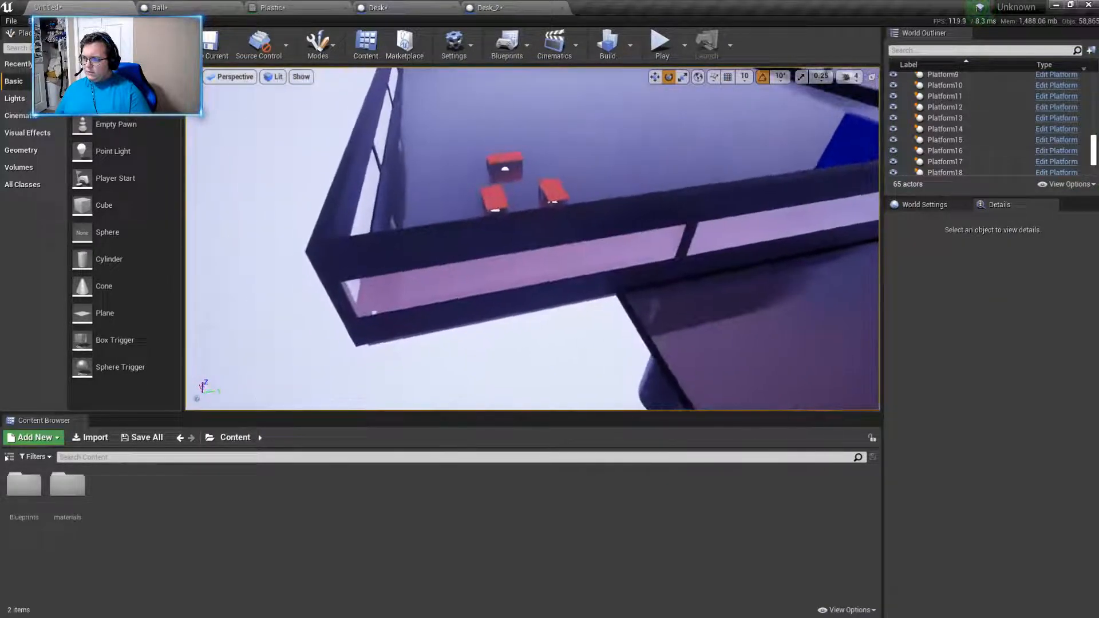
left_click(544, 295)
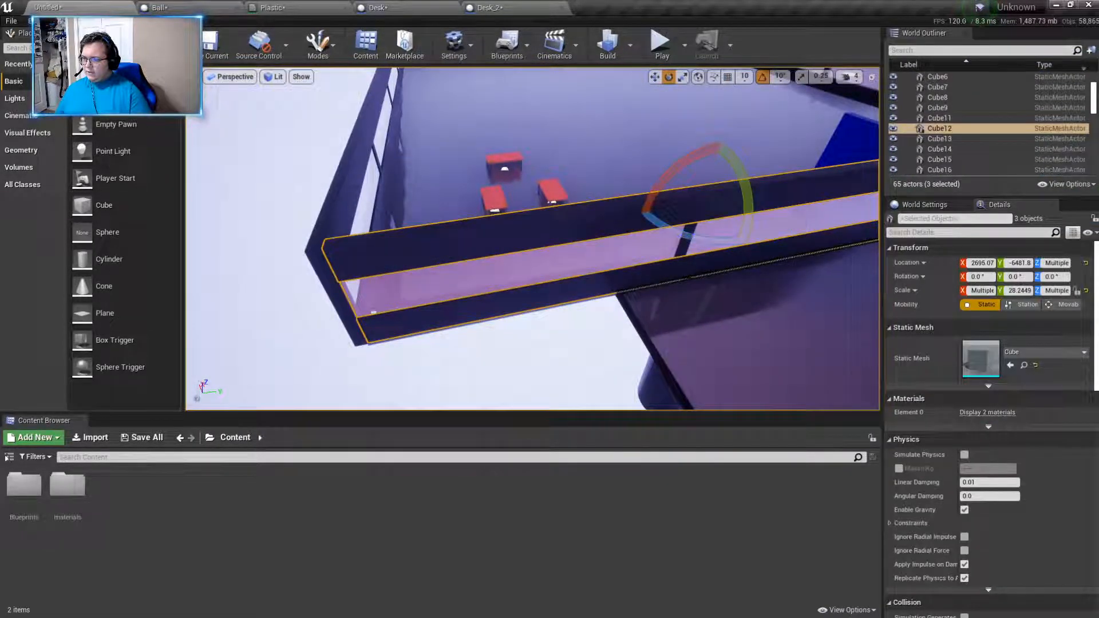
left_click(509, 358)
right_click_drag(510, 357, 470, 315)
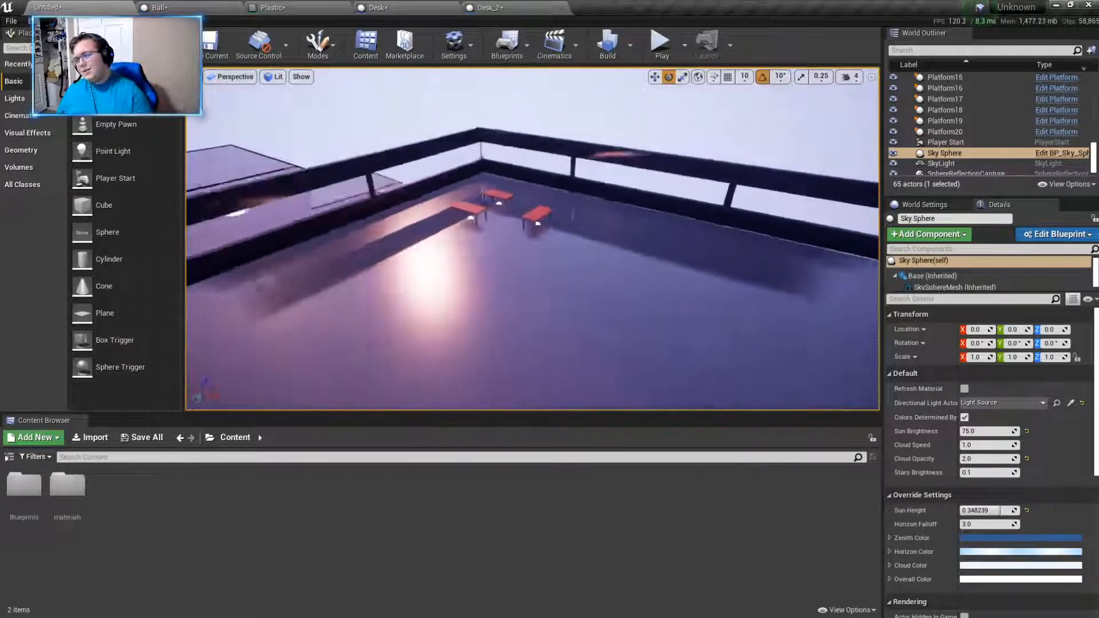
mouse_move(530, 274)
right_mouse_down()
mouse_move(498, 269)
mouse_move(515, 286)
mouse_move(530, 274)
right_mouse_up()
left_click(531, 274)
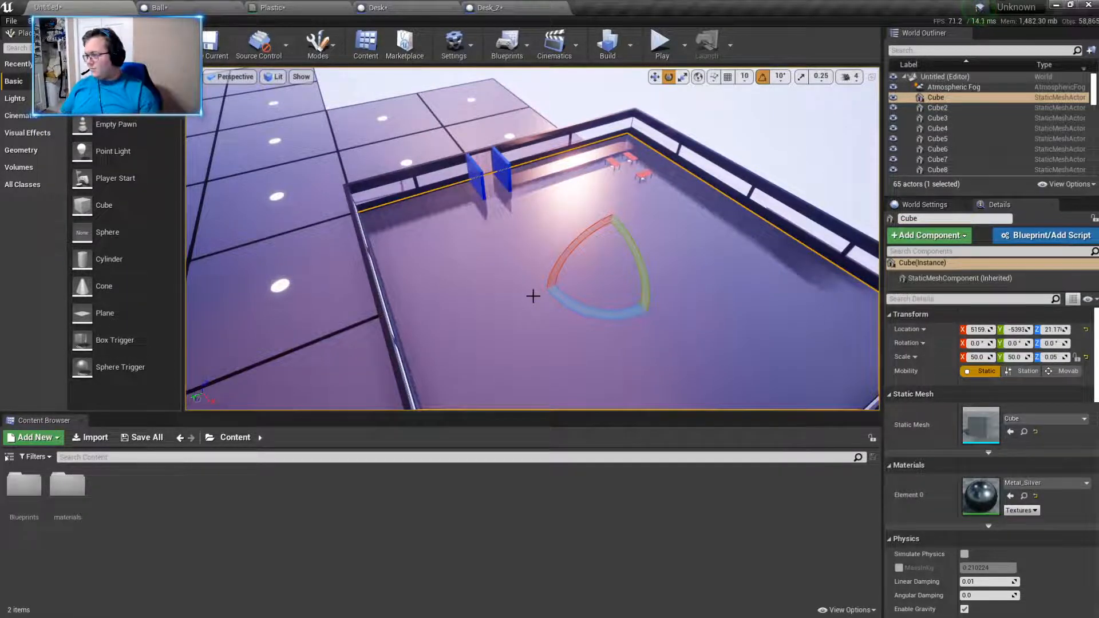
right_click_drag(571, 269, 464, 232)
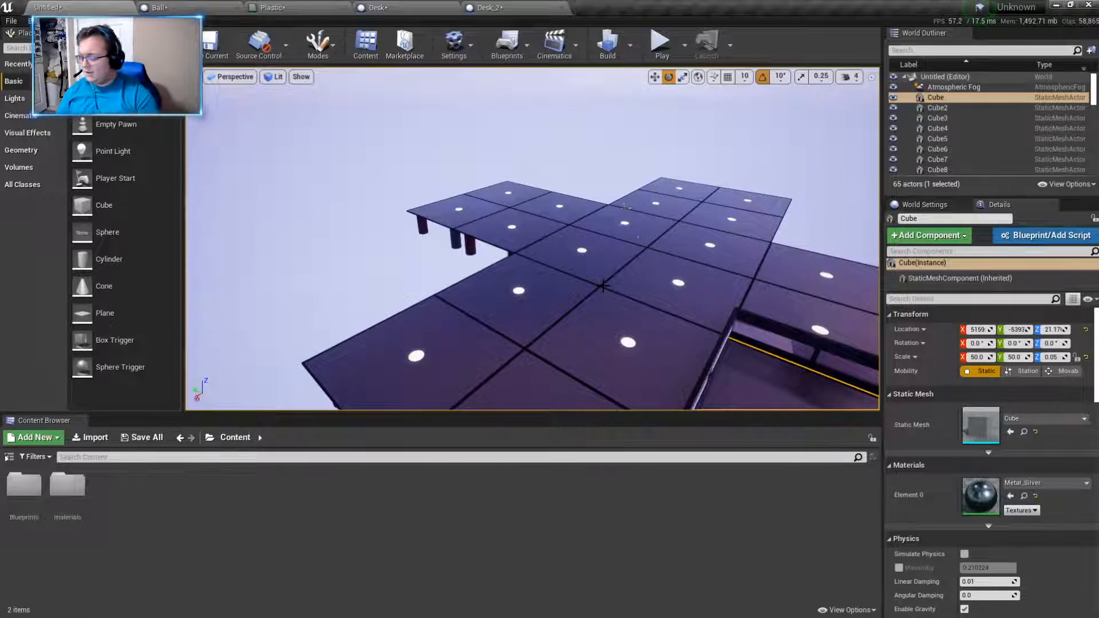
- Play the level again from the platforms, enter the walled room, inspect each desk and its name tag, and end play
left_click(661, 43)
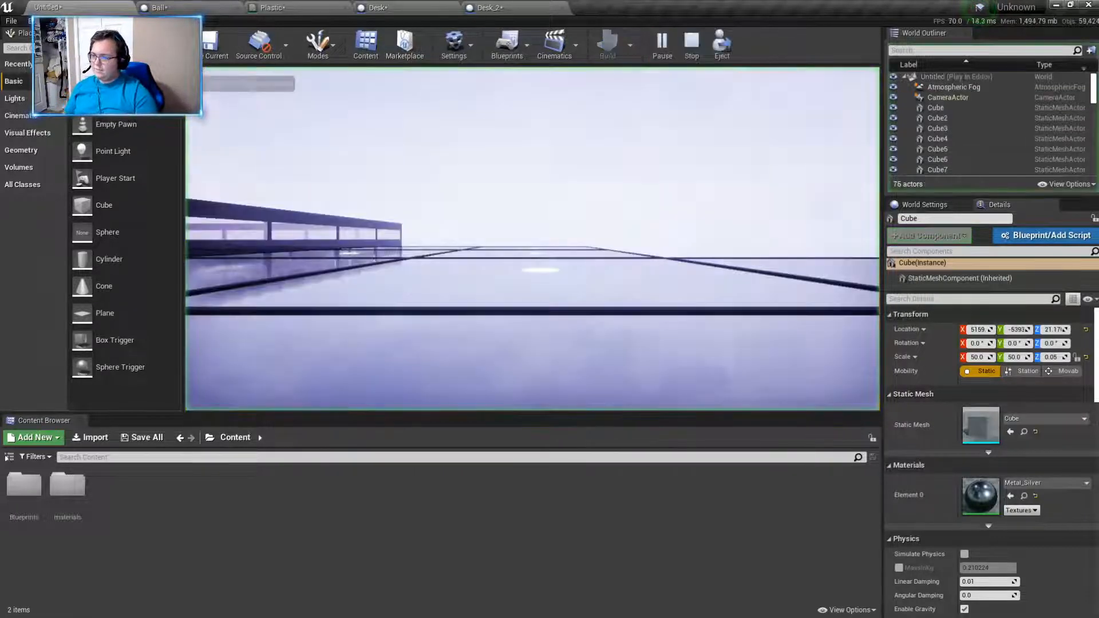
key("w")
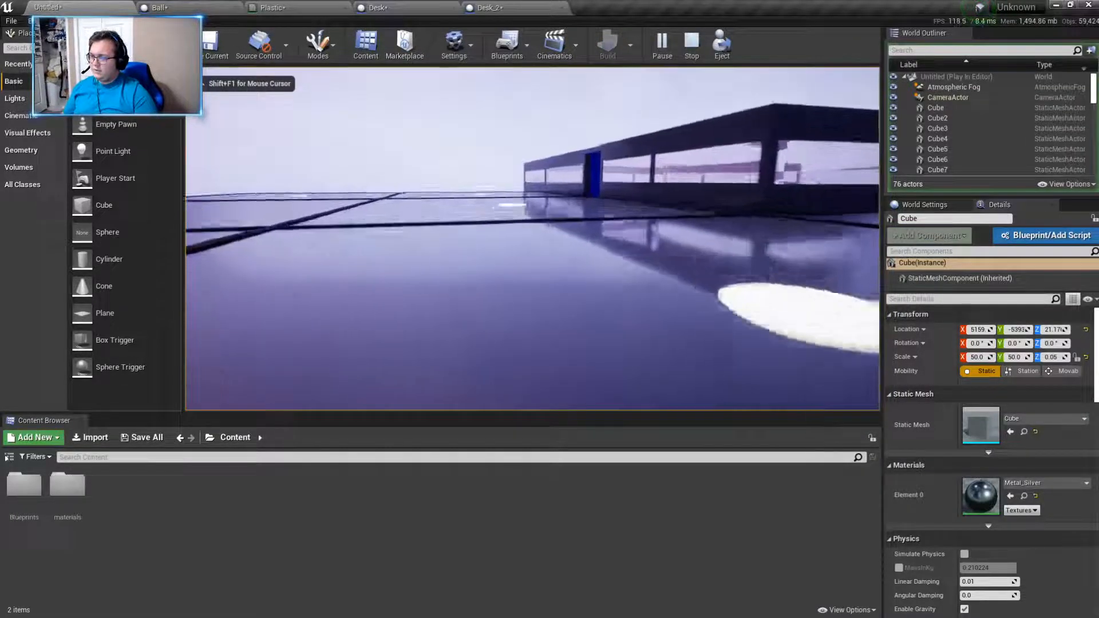
key("w")
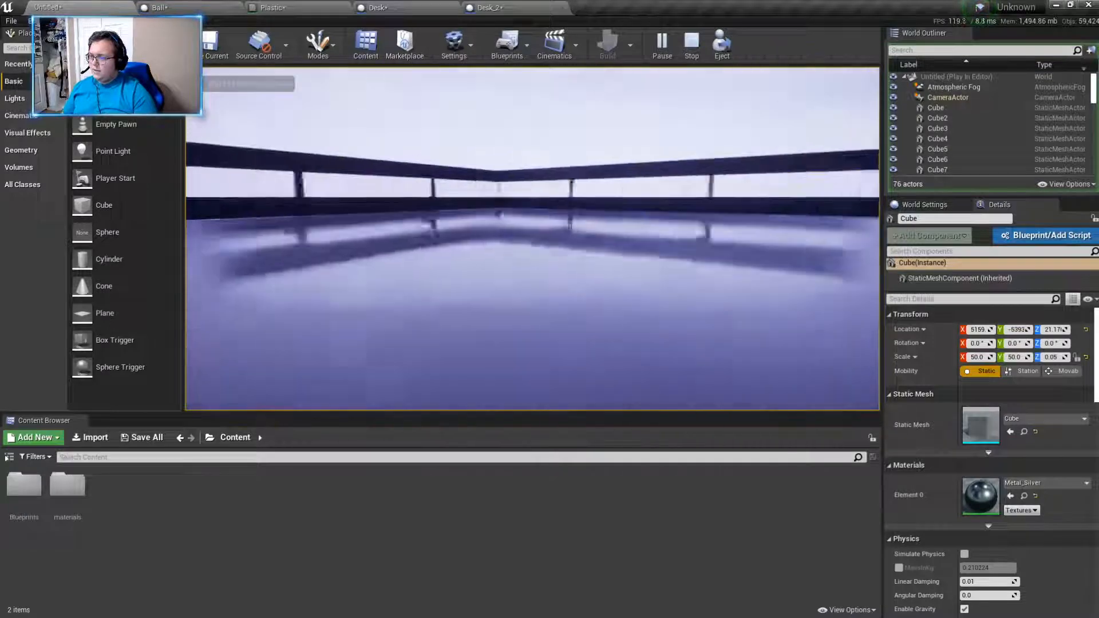
key("w")
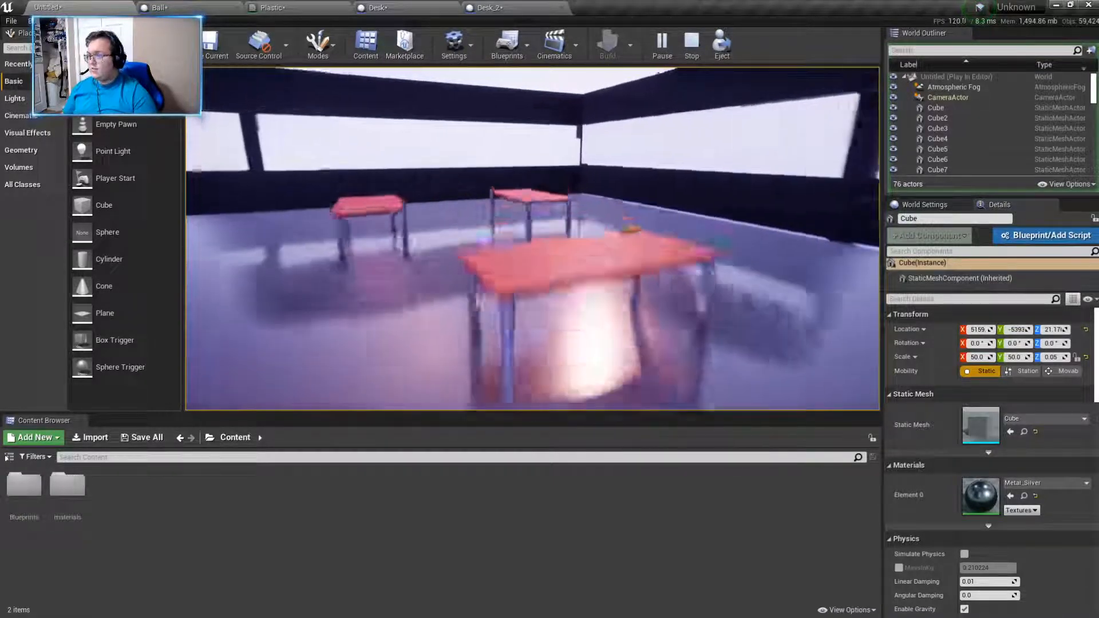
key("w")
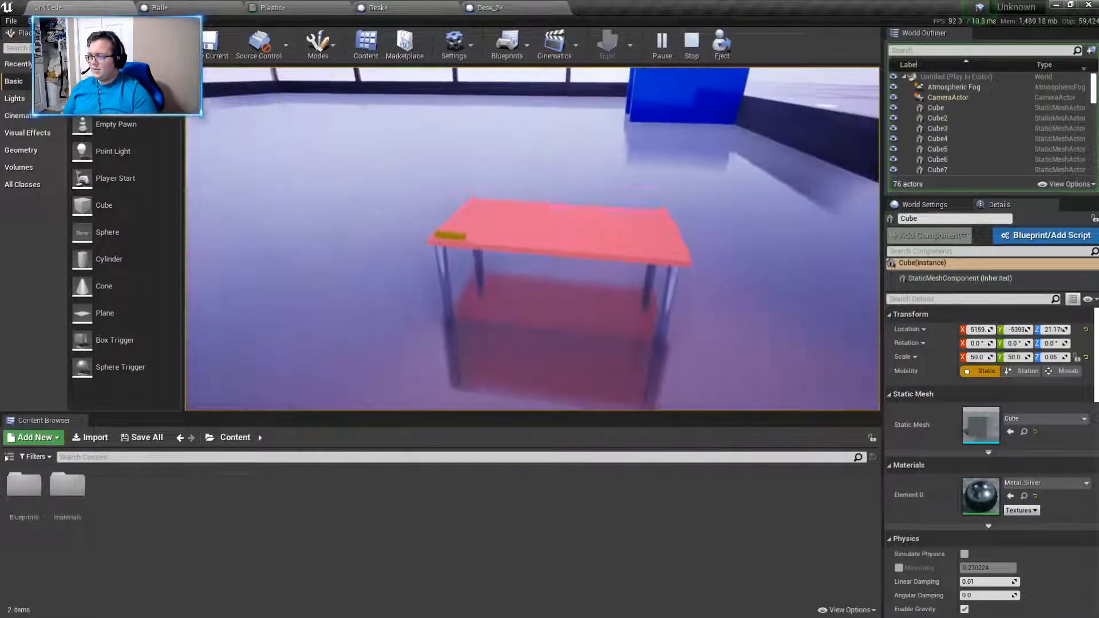
key("w")
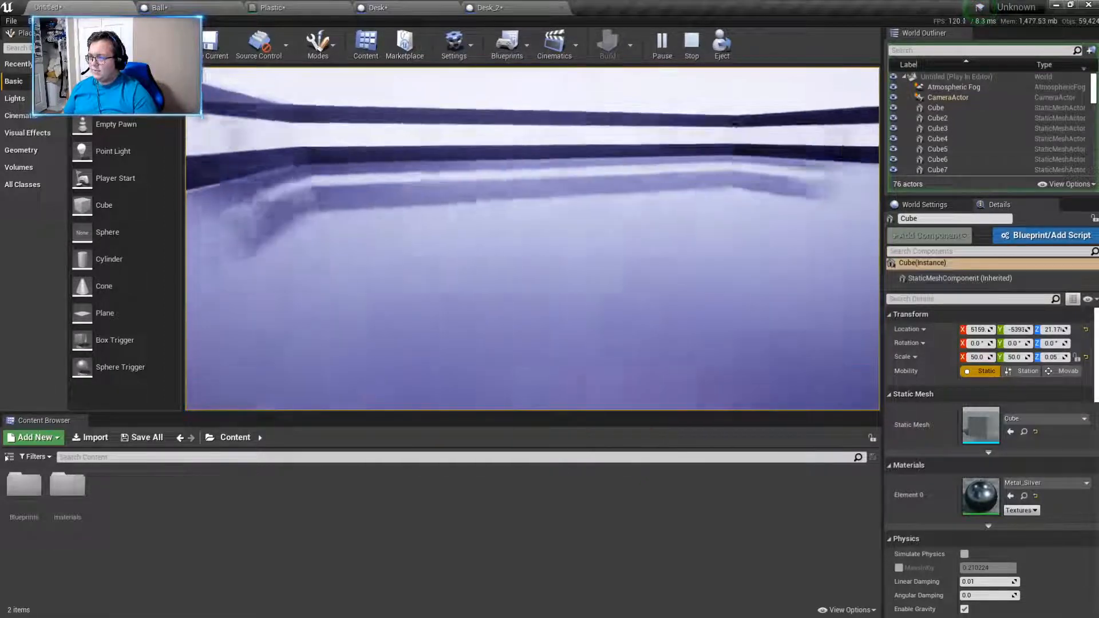
key("w")
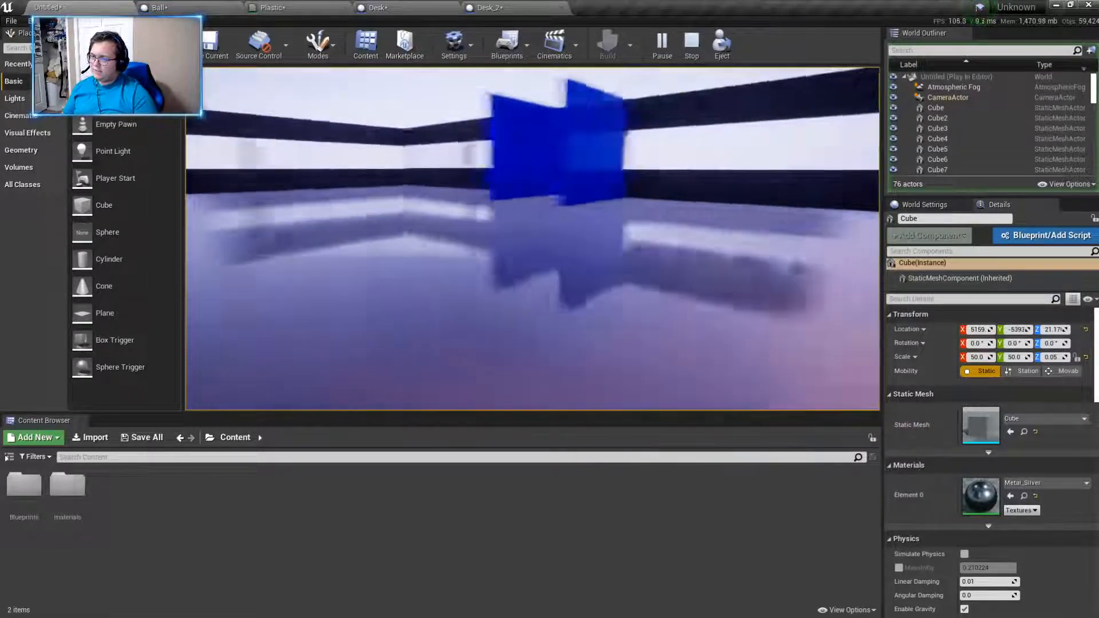
key("w")
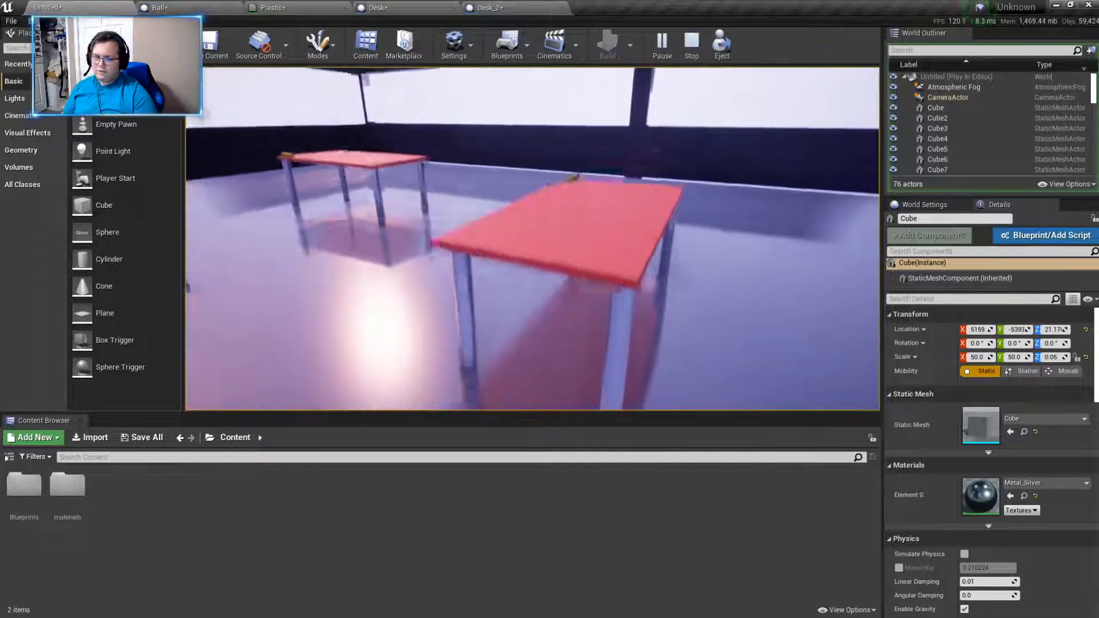
key("w")
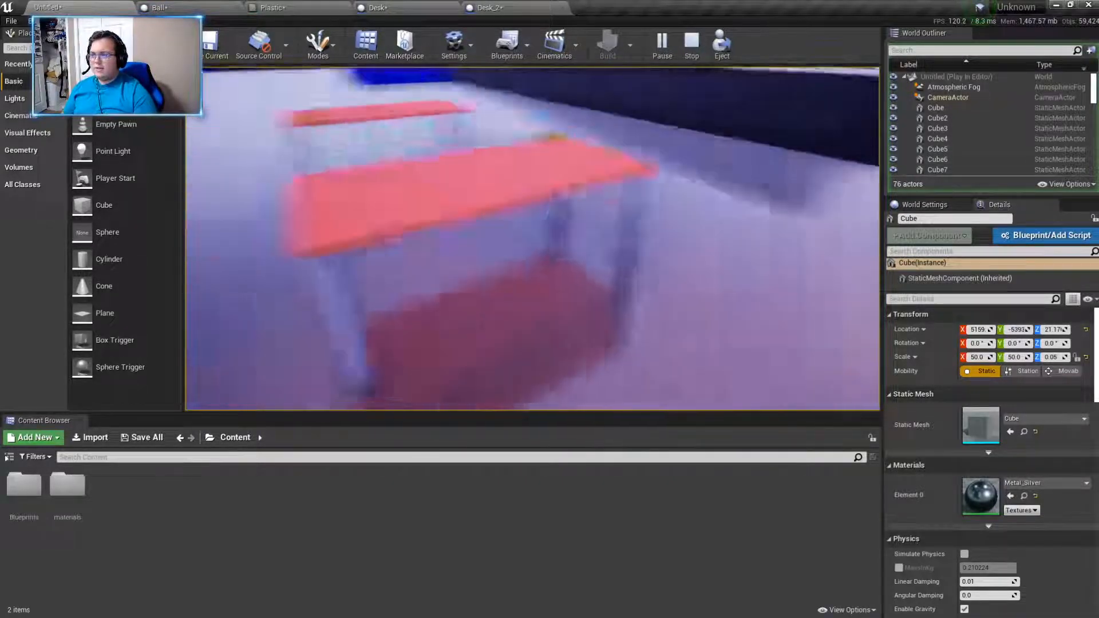
key("w")
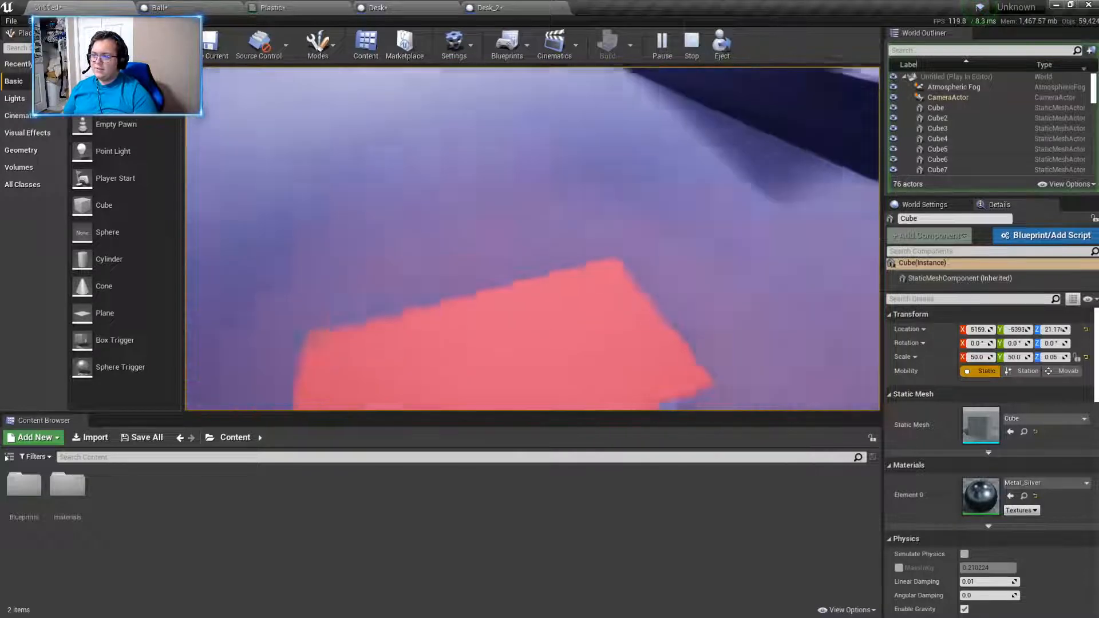
key("w")
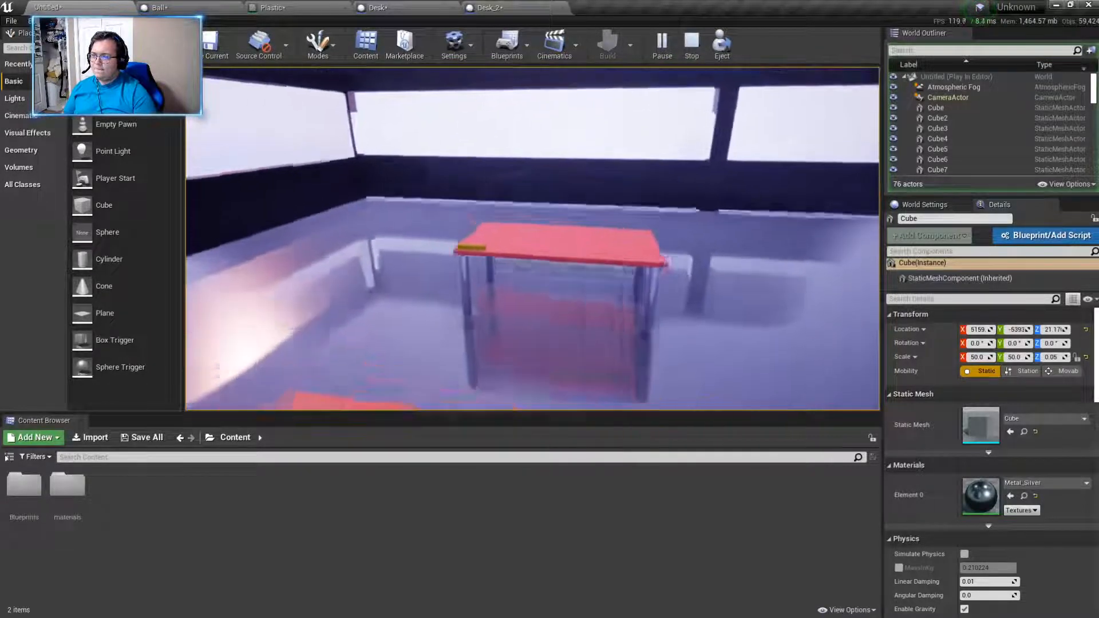
key("w")
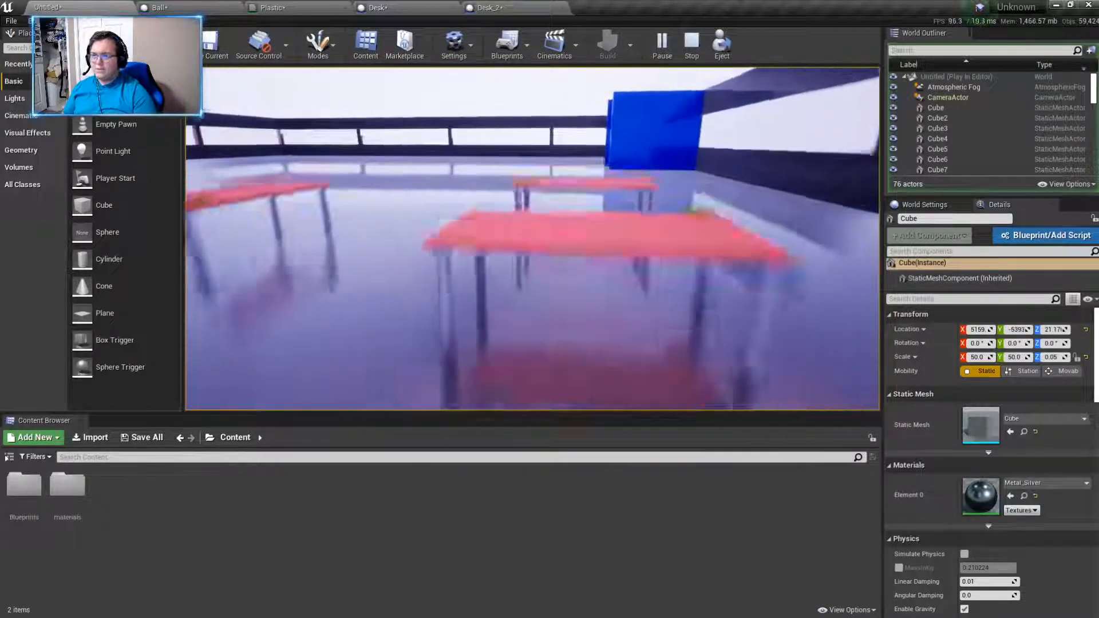
key("w")
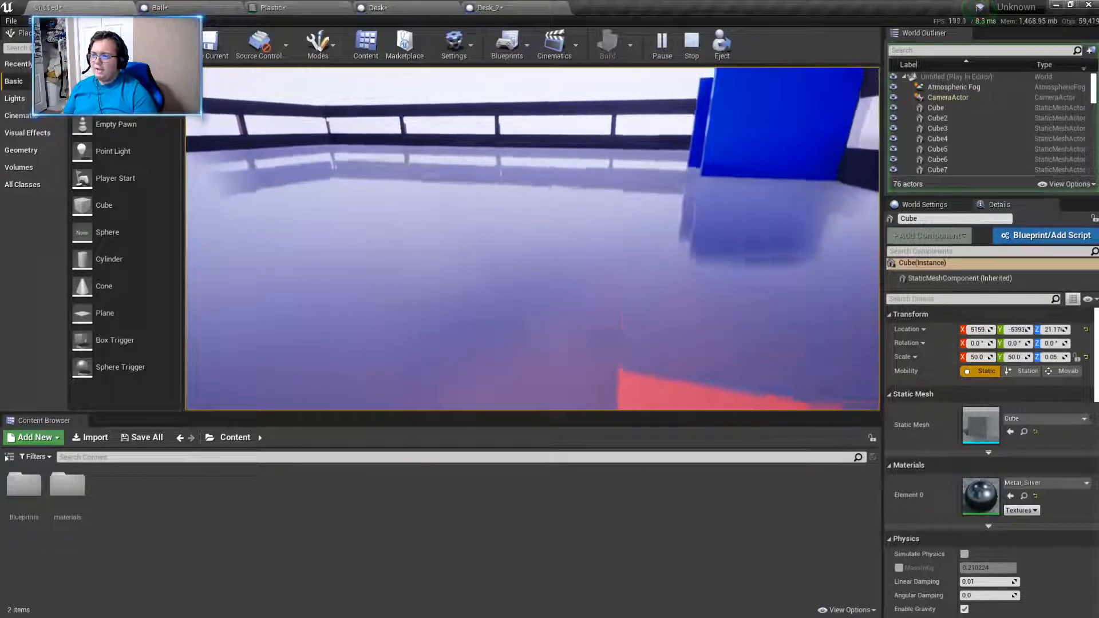
key("Escape")
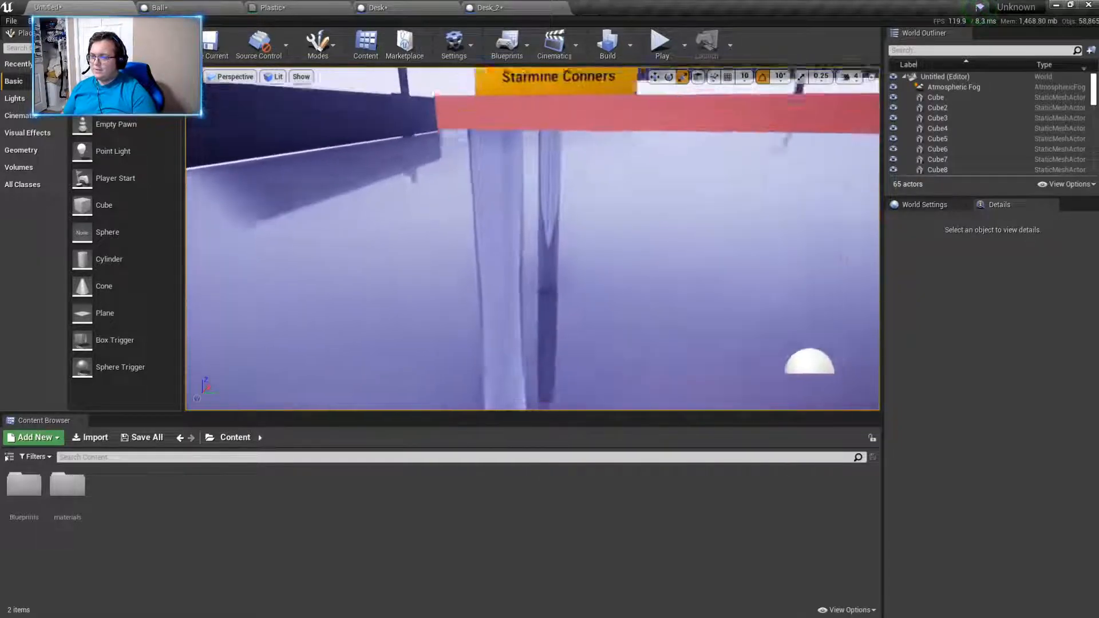
- Examine the walled room from the platforms outside and move in close to the red desk and its name tag
right_click_drag(532, 238, 727, 130)
key("w")
key("s")
key("alt+Tab")
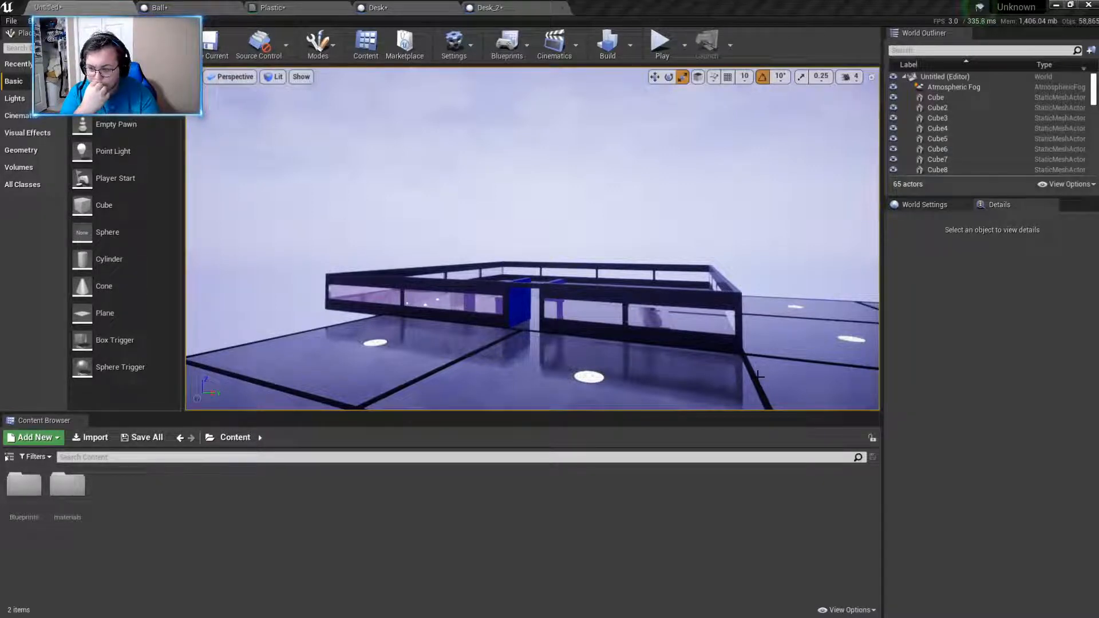
mouse_move(732, 369)
right_mouse_down()
mouse_move(731, 341)
mouse_move(731, 366)
right_mouse_up()
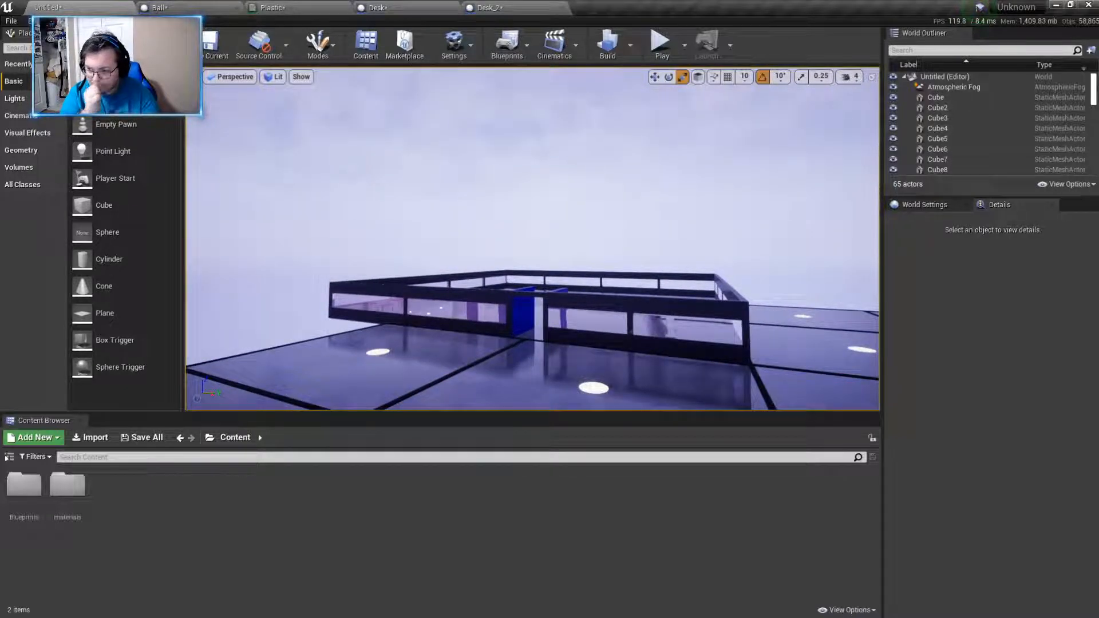
key("w")
right_click_drag(731, 366, 461, 406)
key("s")
key("w")
key("s")
key("w")
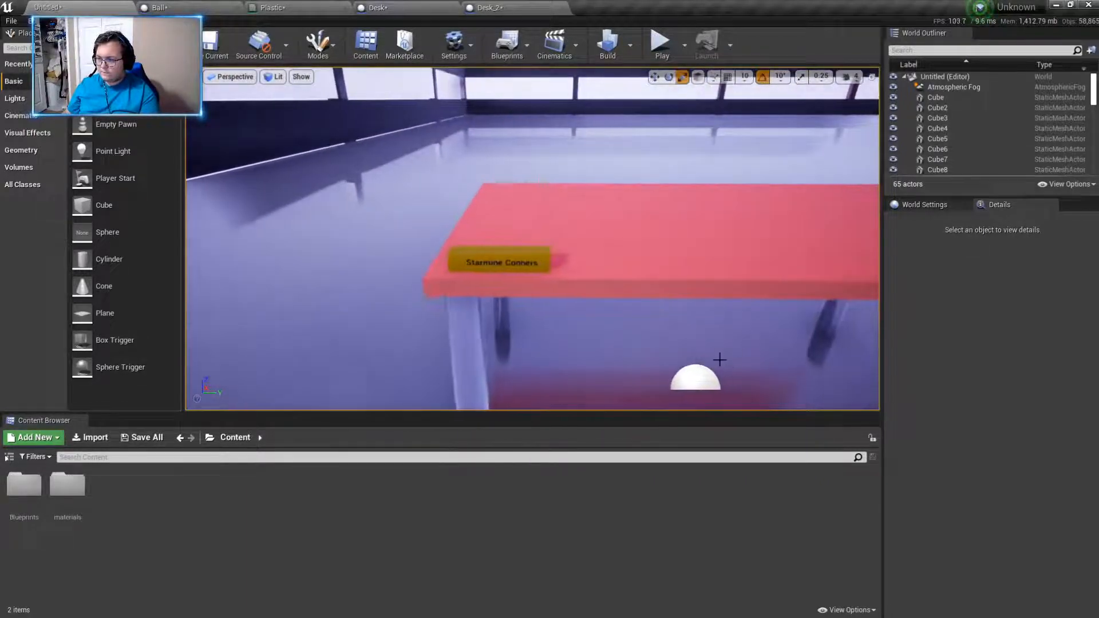
- Select the red desk in the level and make a copy of the Desk_2 blueprint in the Blueprints/Desk folder
left_click(489, 268)
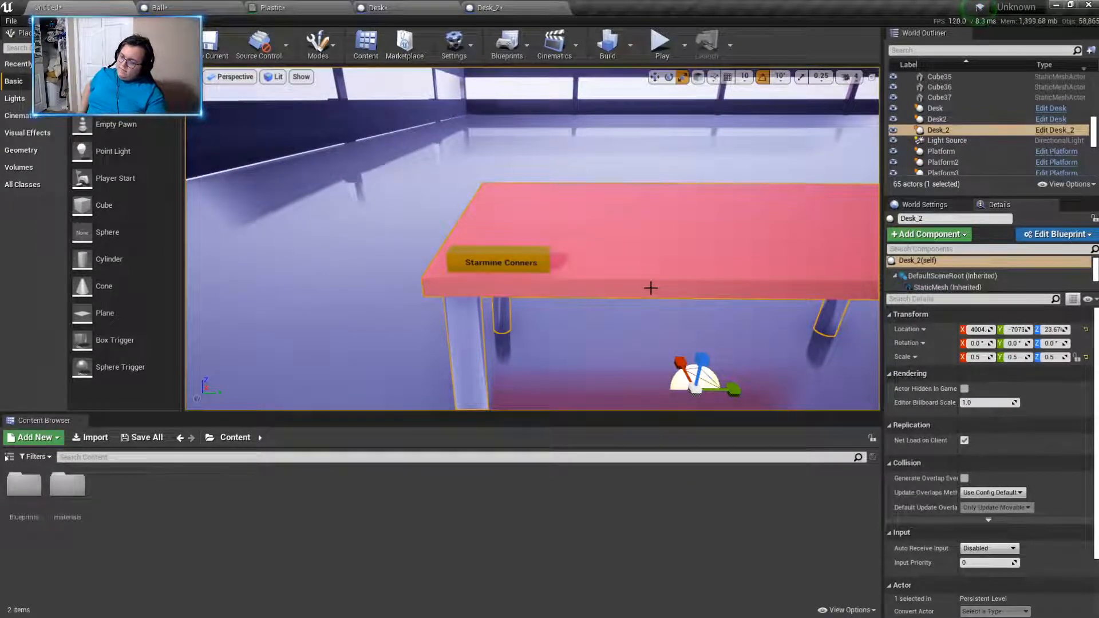
double_click(24, 485)
double_click(106, 509)
left_click(69, 499)
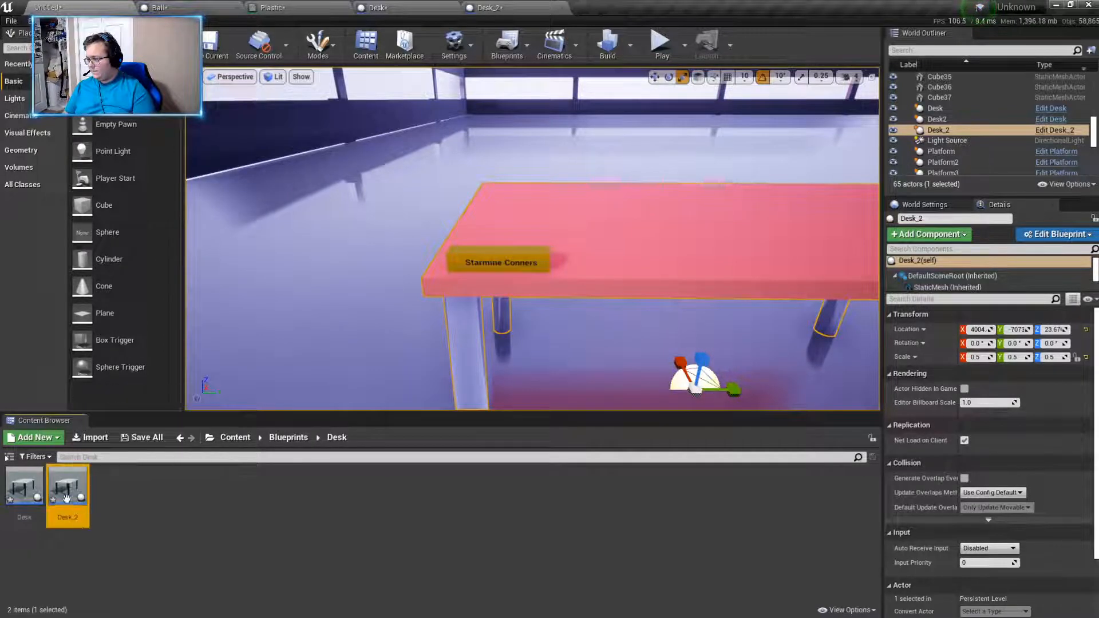
right_click(69, 498)
left_click(139, 548)
left_click(61, 506)
key("ctrl+c")
left_click(164, 516)
key("ctrl+v")
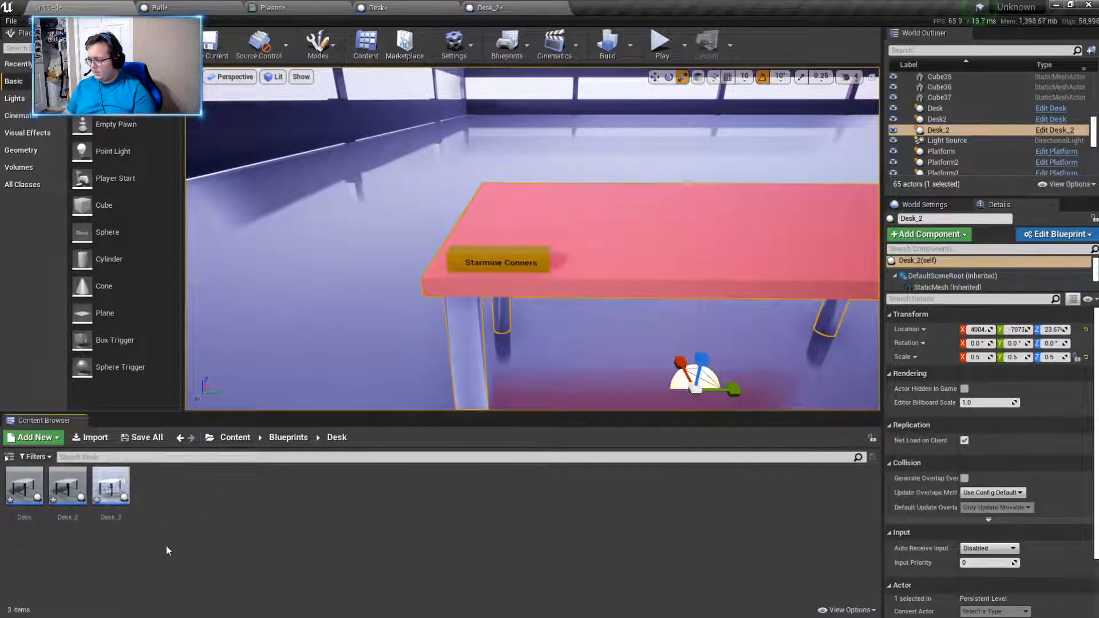
- Open the copied desk blueprint, view its model, and set the name tag's text to "Shooter101"
double_click(110, 489)
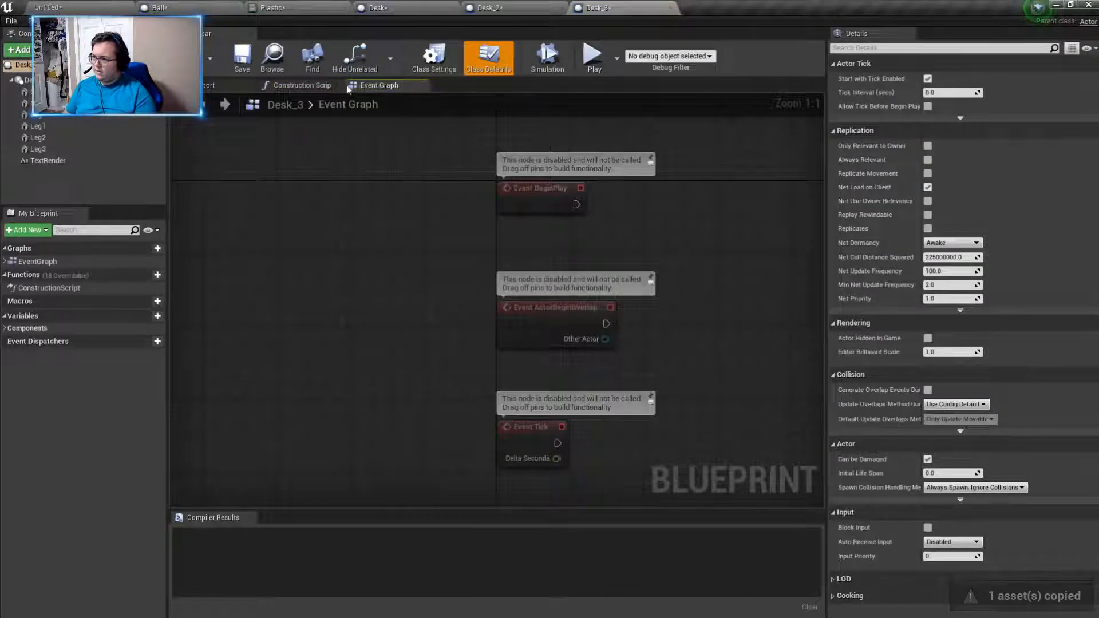
left_click(192, 85)
right_click_drag(497, 301, 581, 348)
key("w")
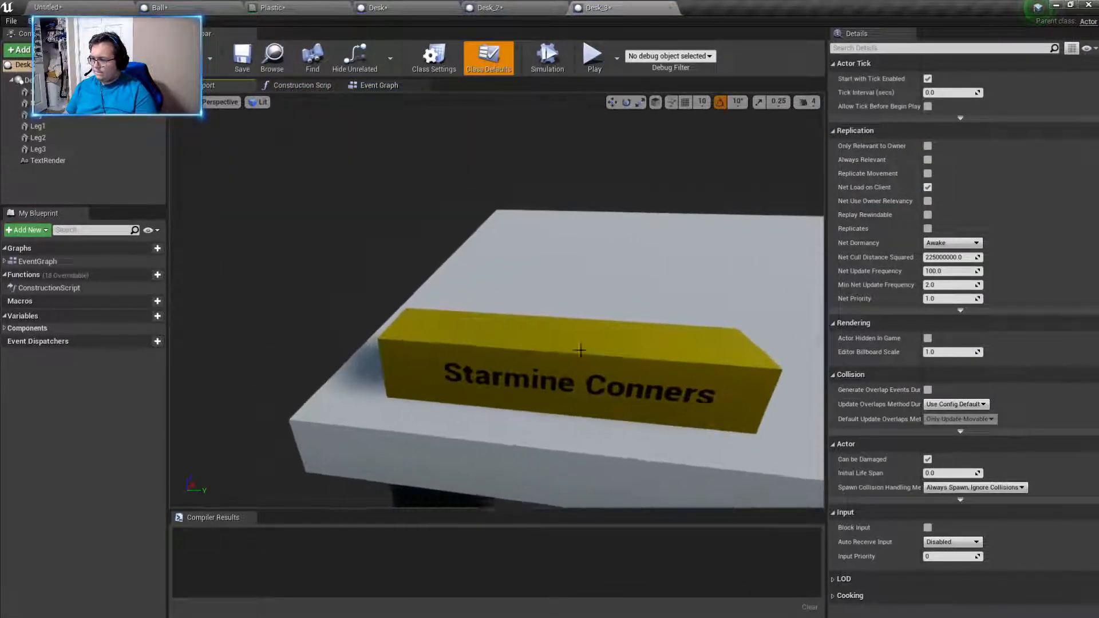
left_click(616, 389)
left_click(983, 322)
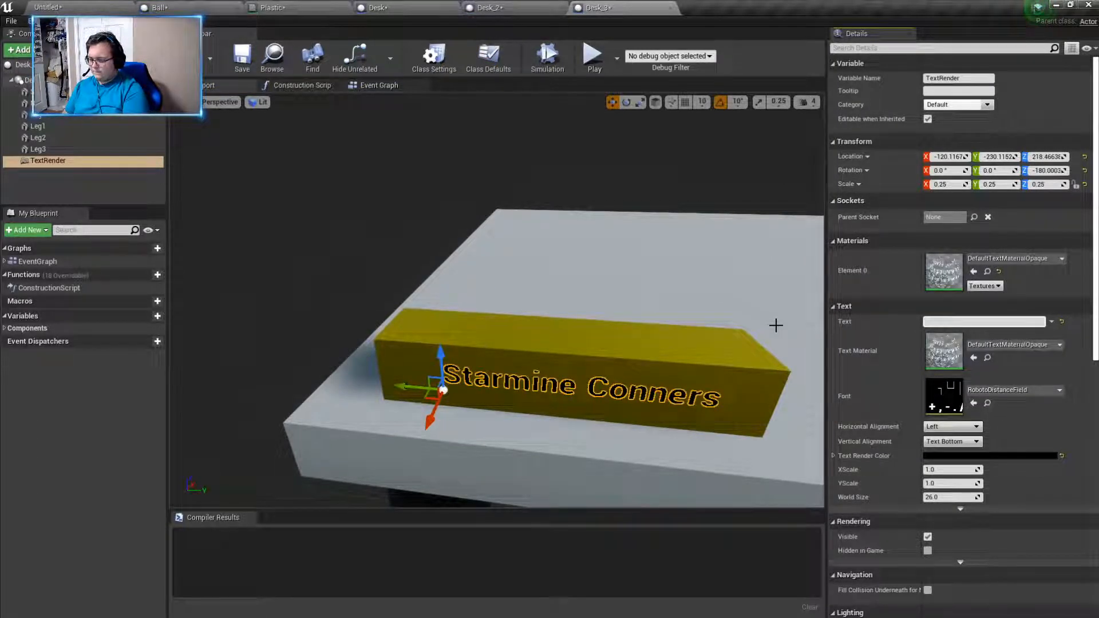
type("Shooter101")
key("Return")
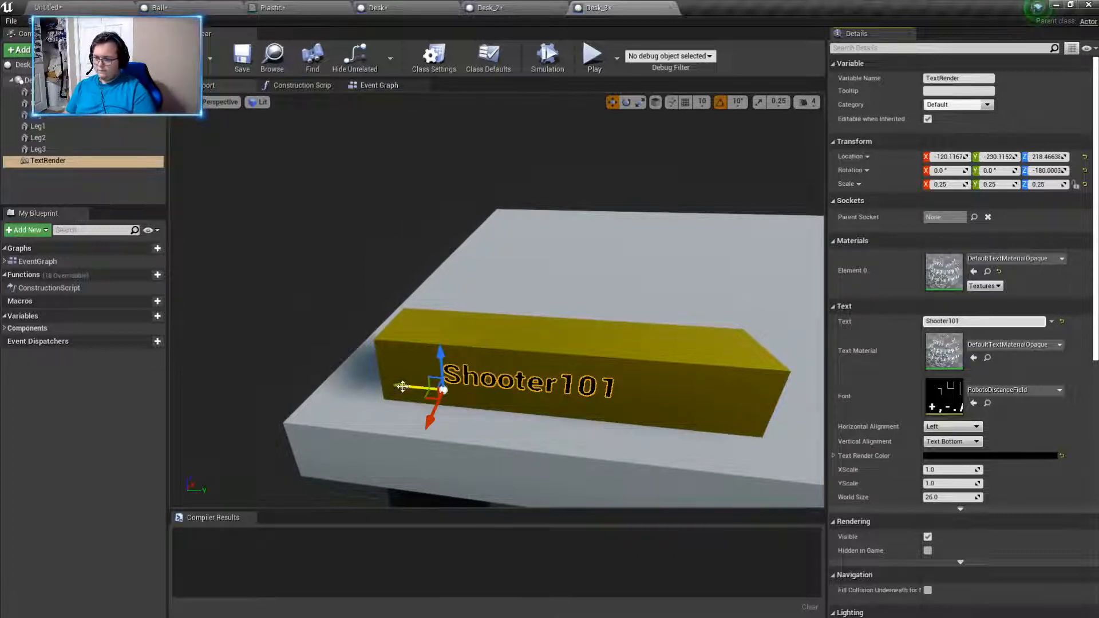
- Move the Shooter101 text along Y to about -225.7 to centre it on the name tag, and check its placement
left_click_drag(403, 386, 427, 388)
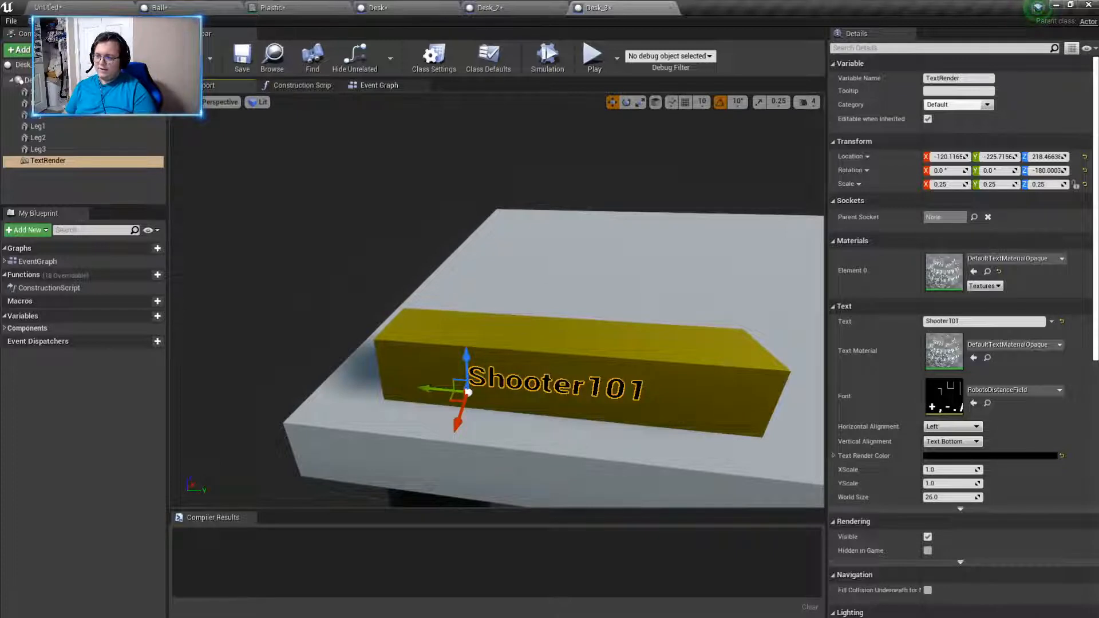
left_click(578, 264)
mouse_move(578, 263)
right_mouse_down()
mouse_move(590, 261)
mouse_move(569, 235)
mouse_move(580, 273)
mouse_move(564, 262)
right_mouse_up()
key("w")
key("d")
key("a")
key("s")
left_click(452, 322)
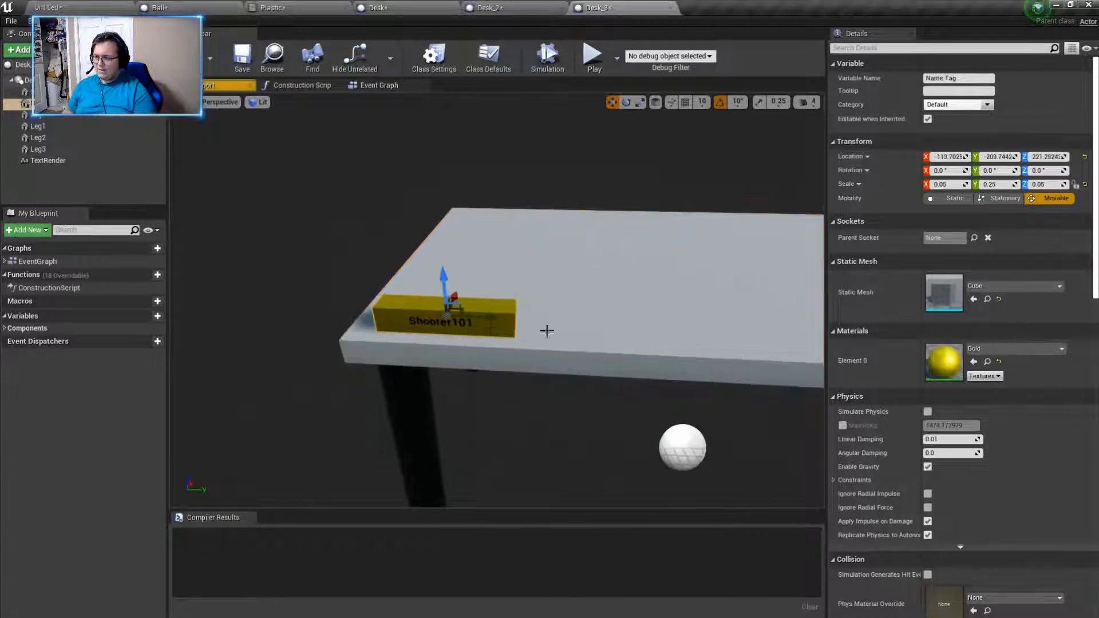
left_click(428, 322)
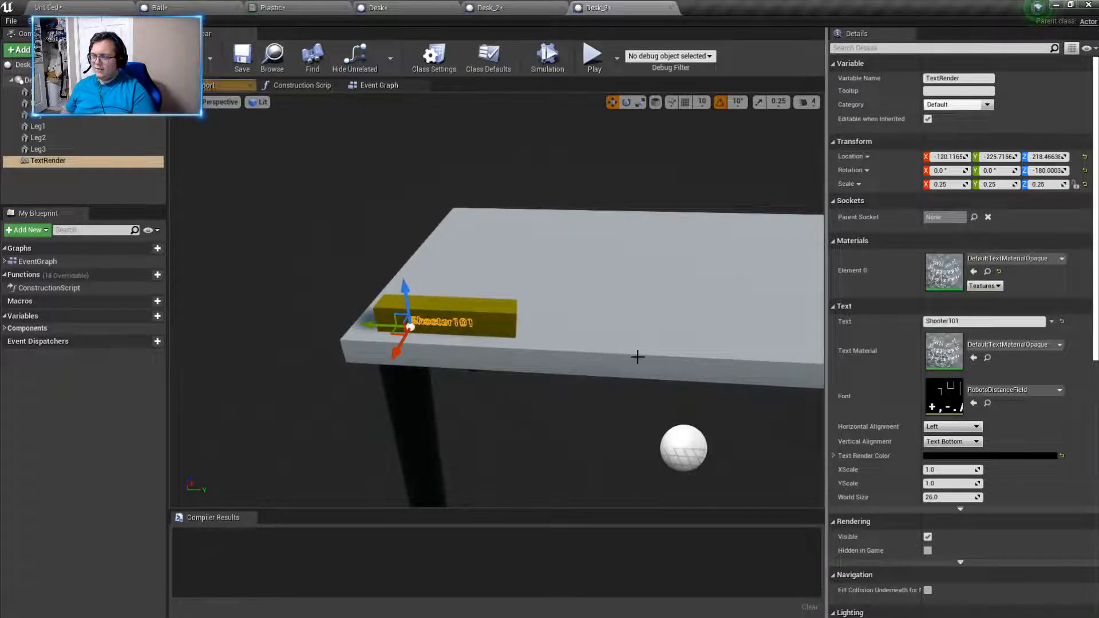
- Try the Gold material on the desktop and undo the material change
left_click(705, 344)
left_click(1002, 350)
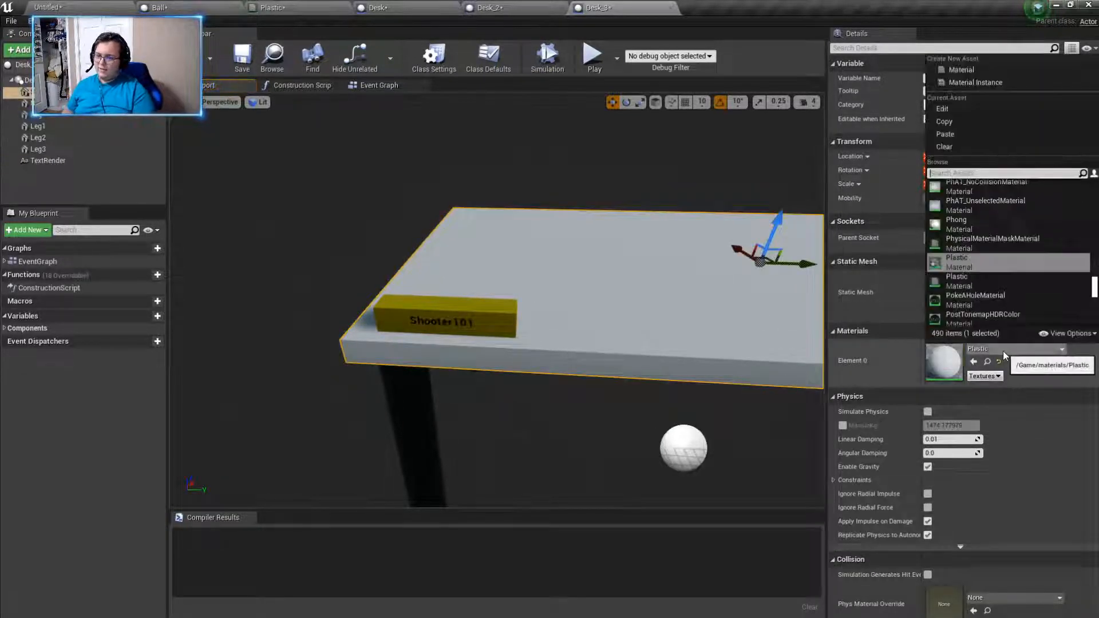
type("gold")
left_click(971, 186)
right_click_drag(634, 342, 677, 342)
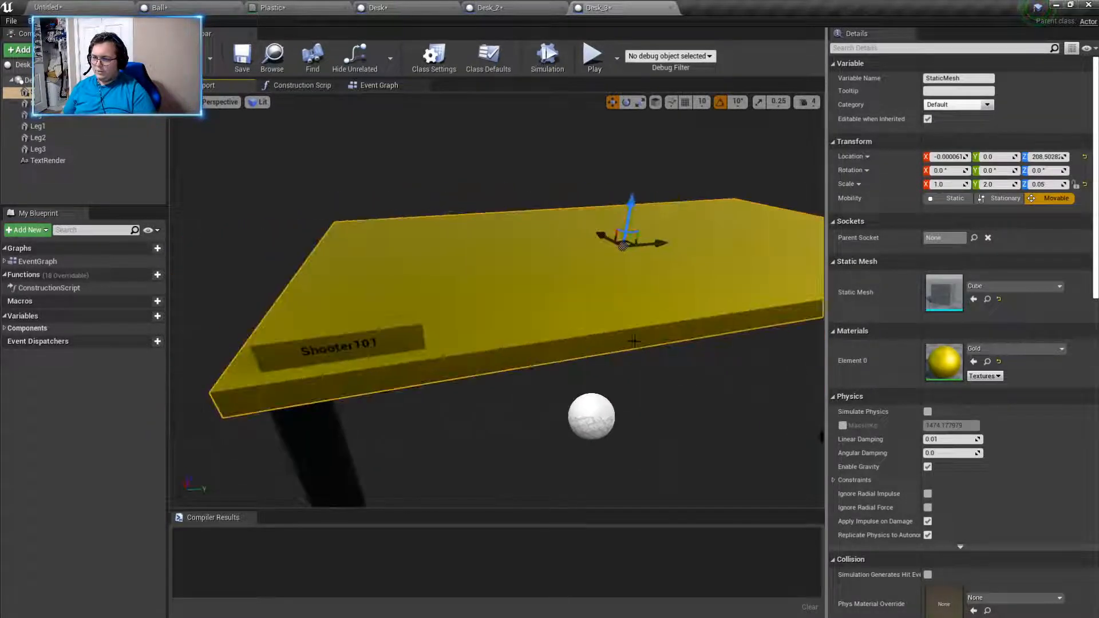
left_click(996, 349)
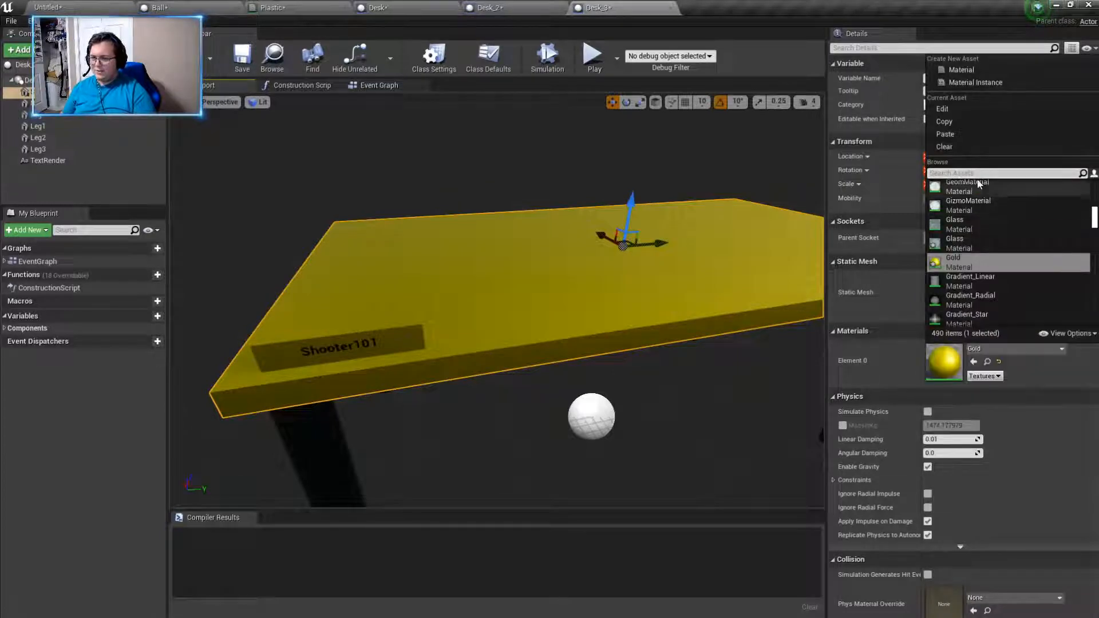
left_click(669, 429)
key("ctrl+z")
- Examine the copied desk from several angles, selecting its name tag, text, desktop and legs in turn
right_click_drag(729, 424, 413, 285)
right_click_drag(401, 354, 458, 424)
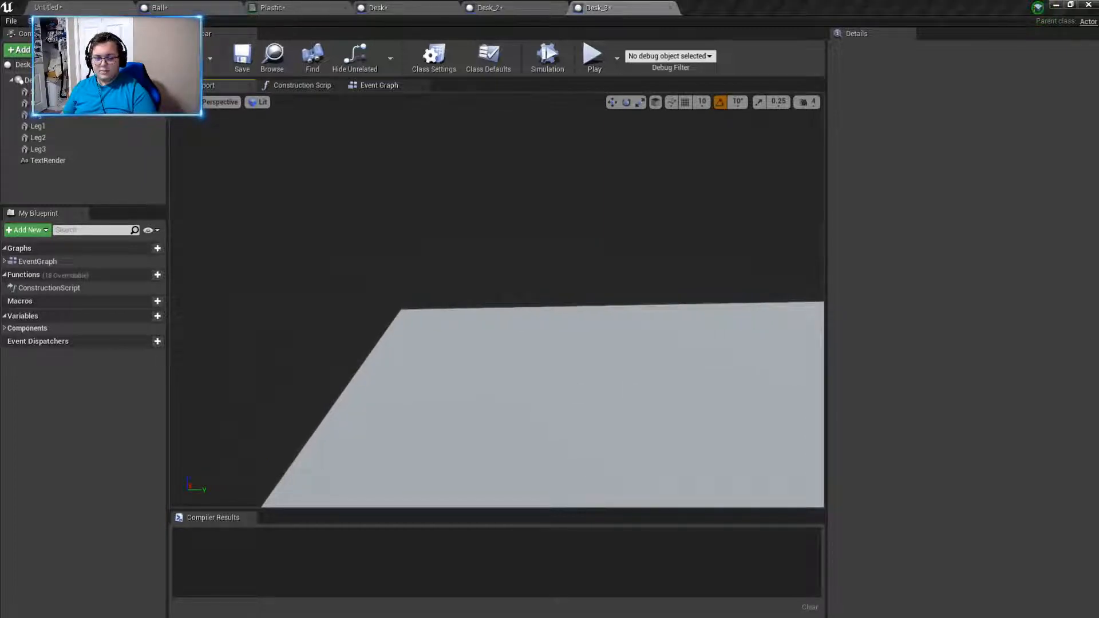
mouse_move(667, 367)
right_mouse_down()
mouse_move(659, 395)
mouse_move(678, 370)
mouse_move(681, 381)
mouse_move(618, 378)
mouse_move(667, 371)
right_mouse_up()
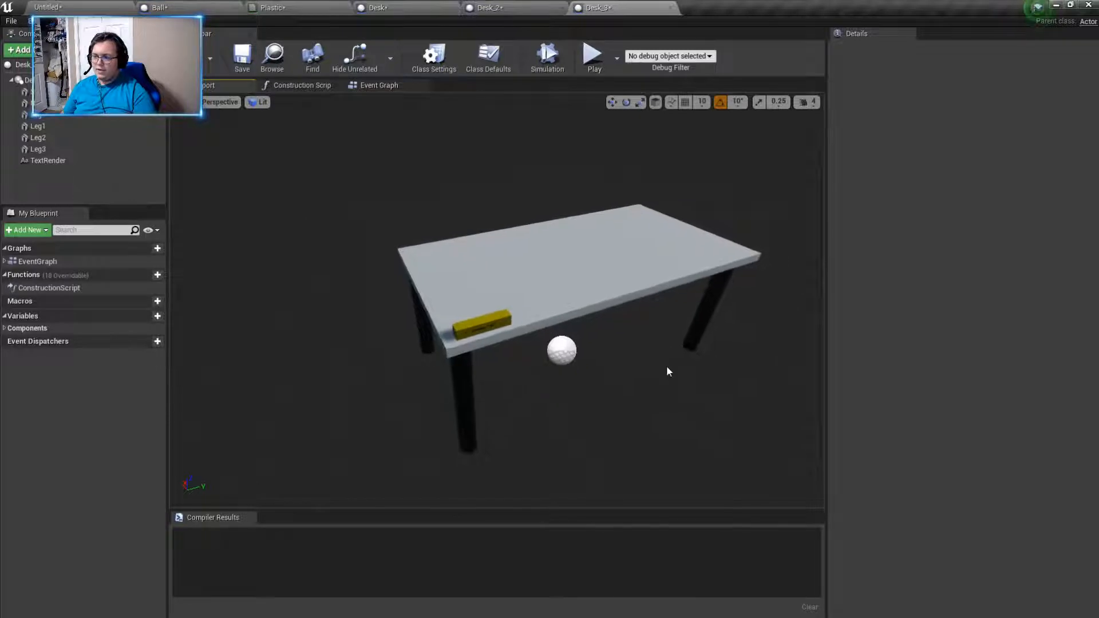
left_click(475, 329)
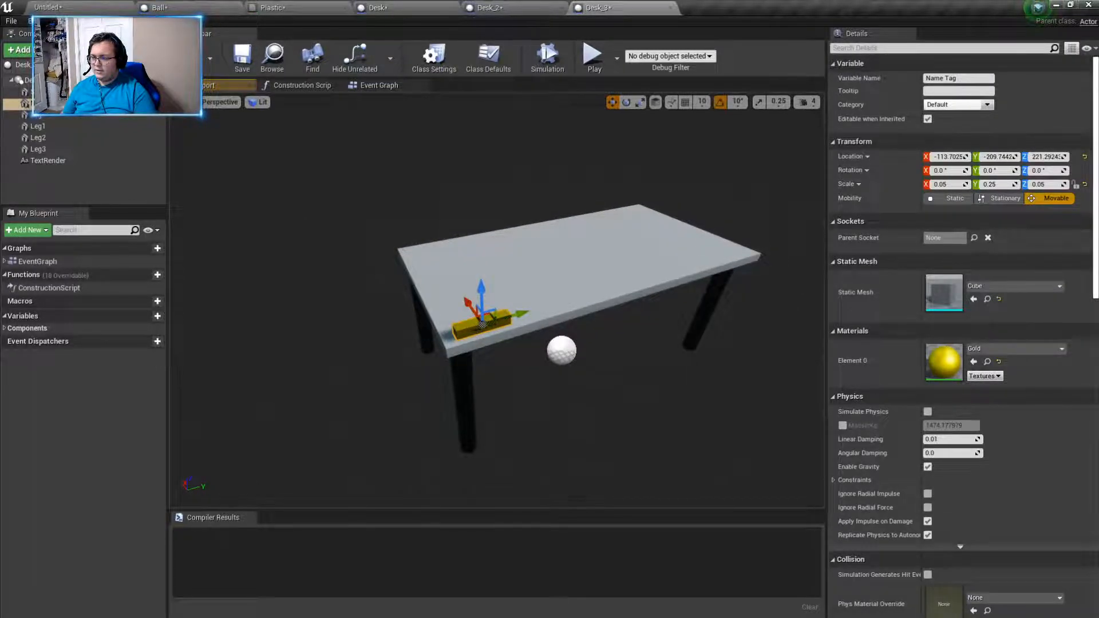
key("f")
mouse_move(601, 378)
right_mouse_down()
mouse_move(635, 409)
mouse_move(601, 378)
right_mouse_up()
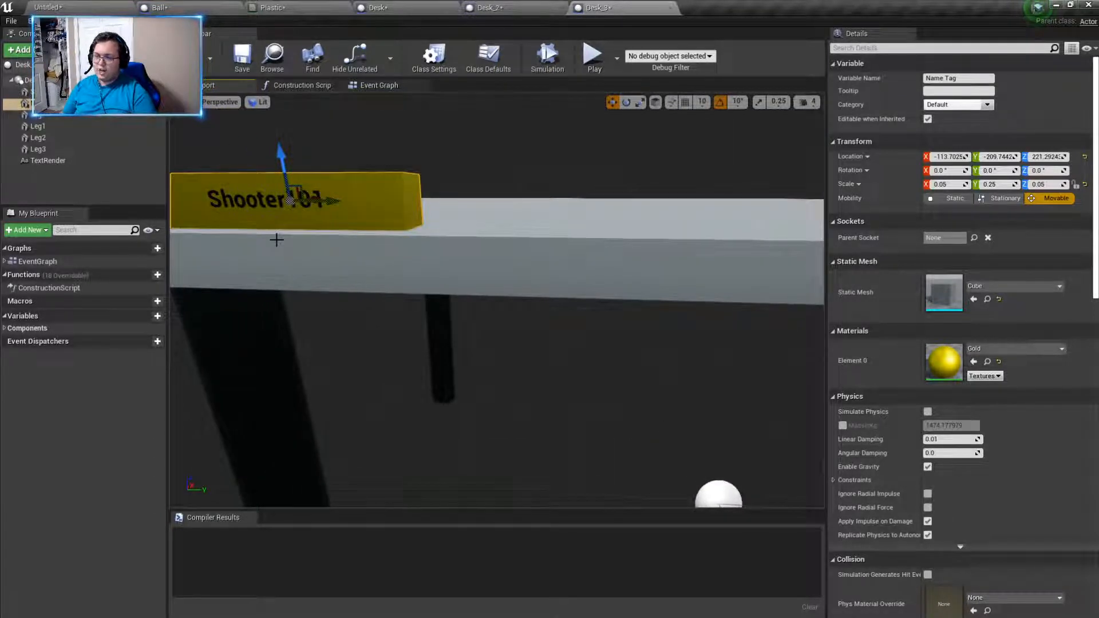
mouse_move(279, 234)
right_mouse_down()
mouse_move(212, 235)
mouse_move(258, 237)
right_mouse_up()
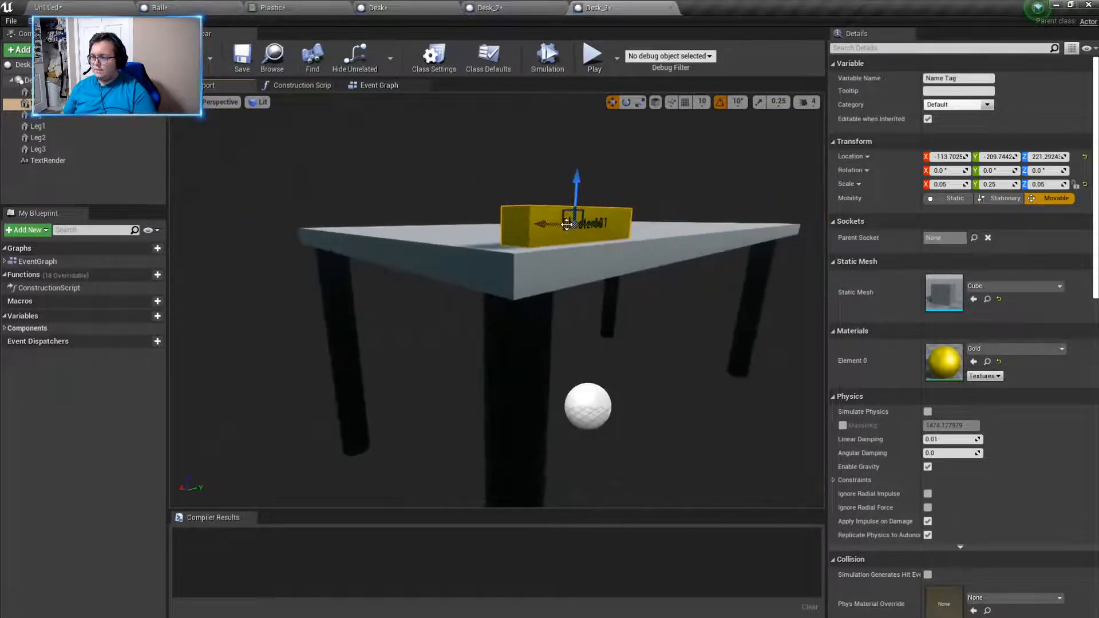
right_click_drag(578, 246, 467, 279)
left_click(455, 282)
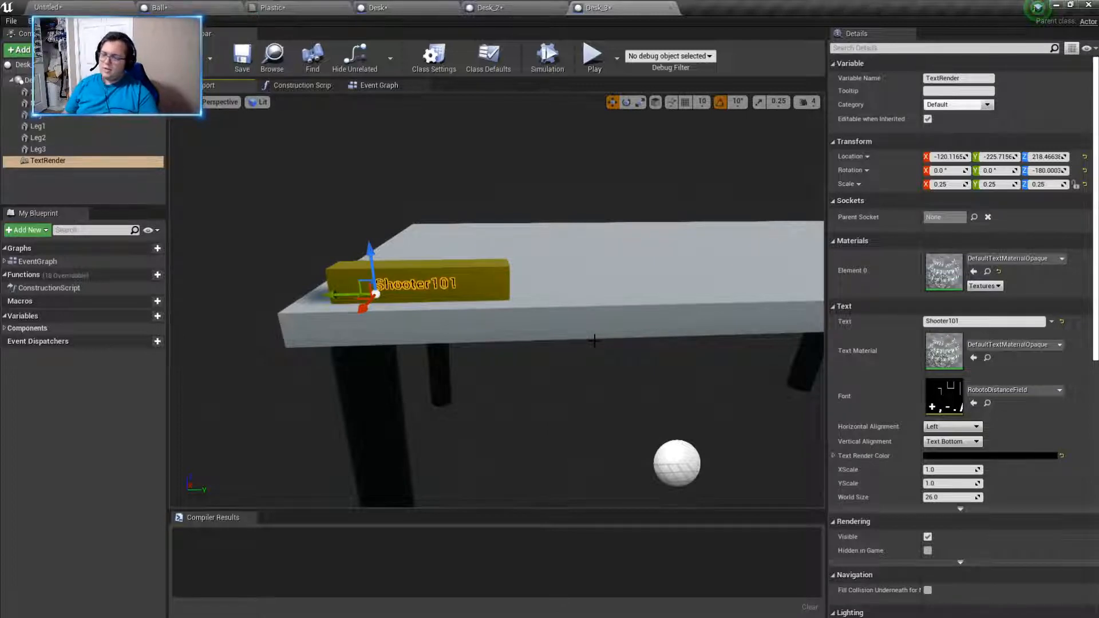
right_click_drag(636, 368, 715, 368)
left_click(412, 315)
left_click(252, 444)
left_click(784, 332)
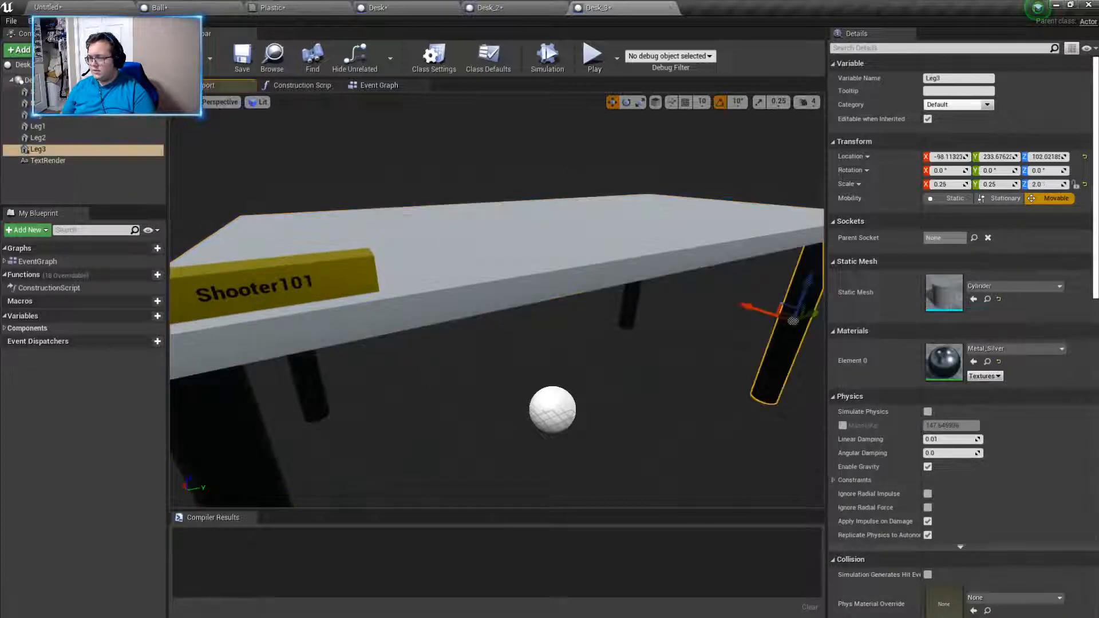
left_click(630, 304)
left_click(292, 372)
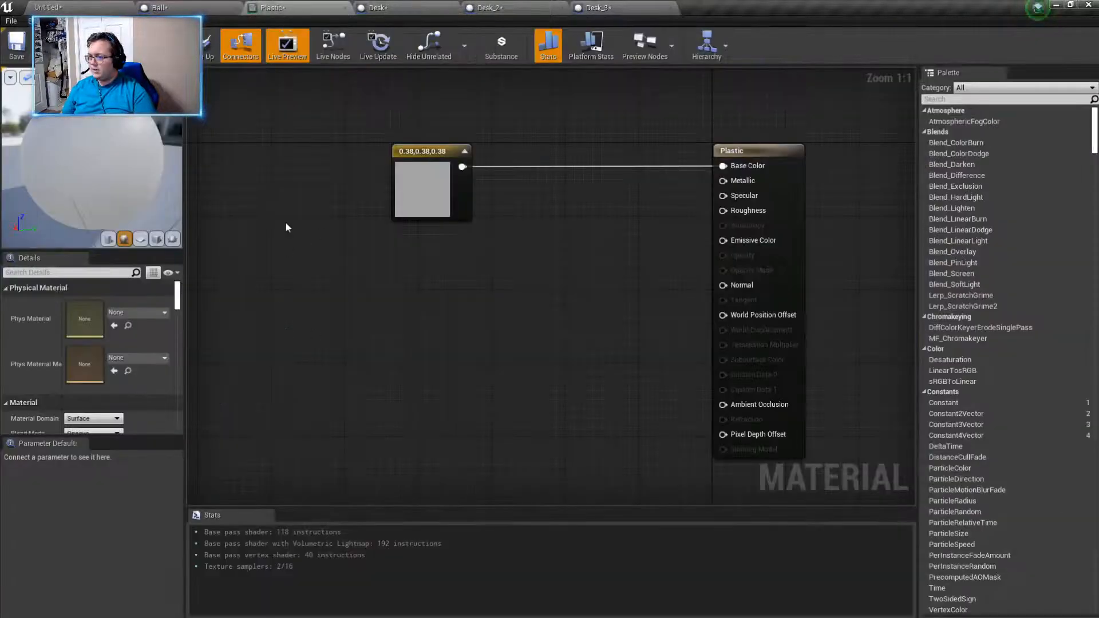
- Look over the Plastic material's colour node, return to the level, and open the Glass material from the materials folder
left_click(433, 196)
left_click(468, 439)
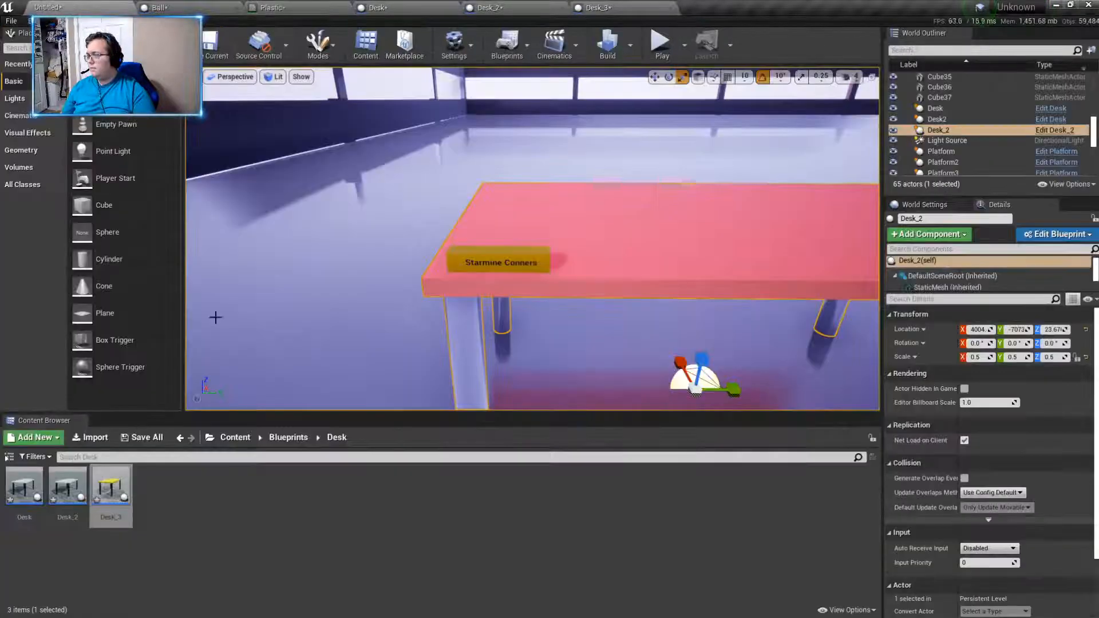
left_click(234, 438)
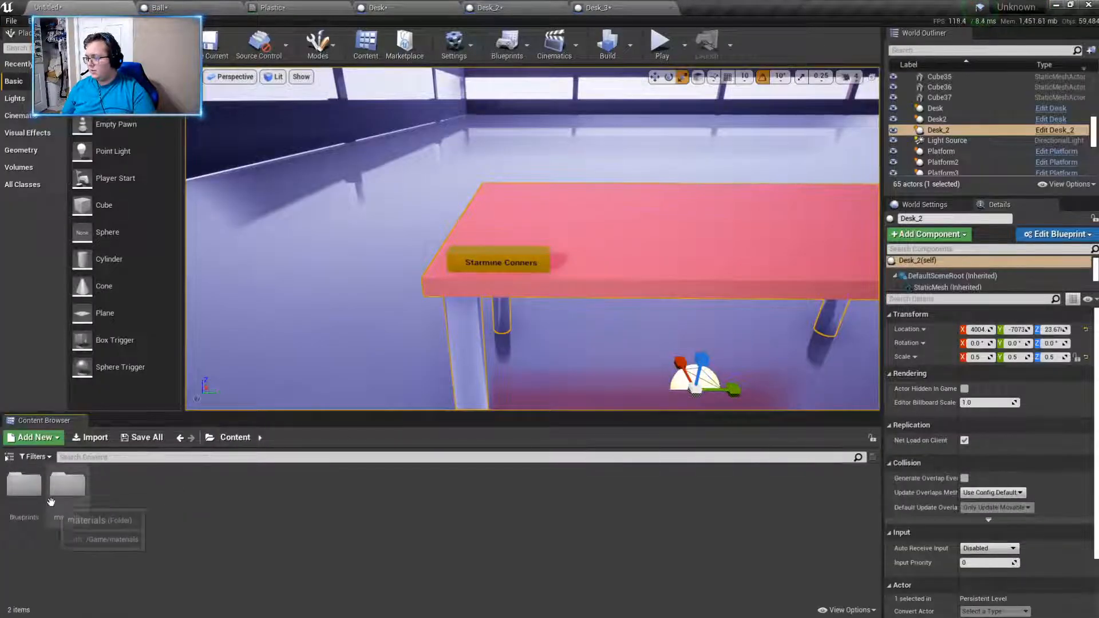
double_click(67, 486)
left_click(111, 487)
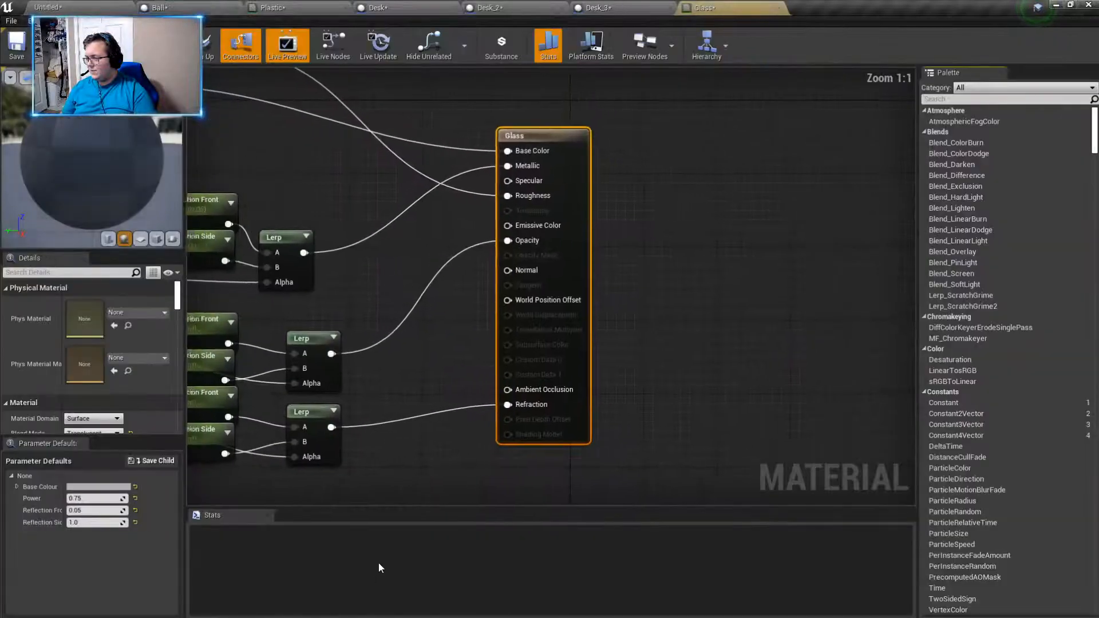
- Add a Constant node to the Glass material graph, just above the Fresnel function
left_click(378, 227)
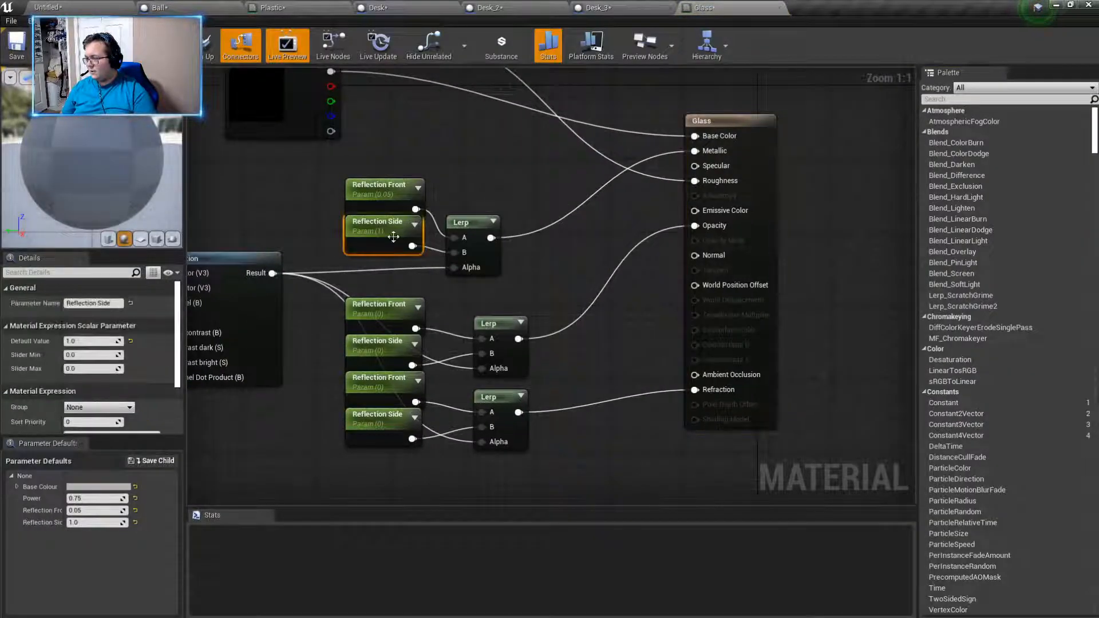
right_click_drag(292, 202, 442, 212)
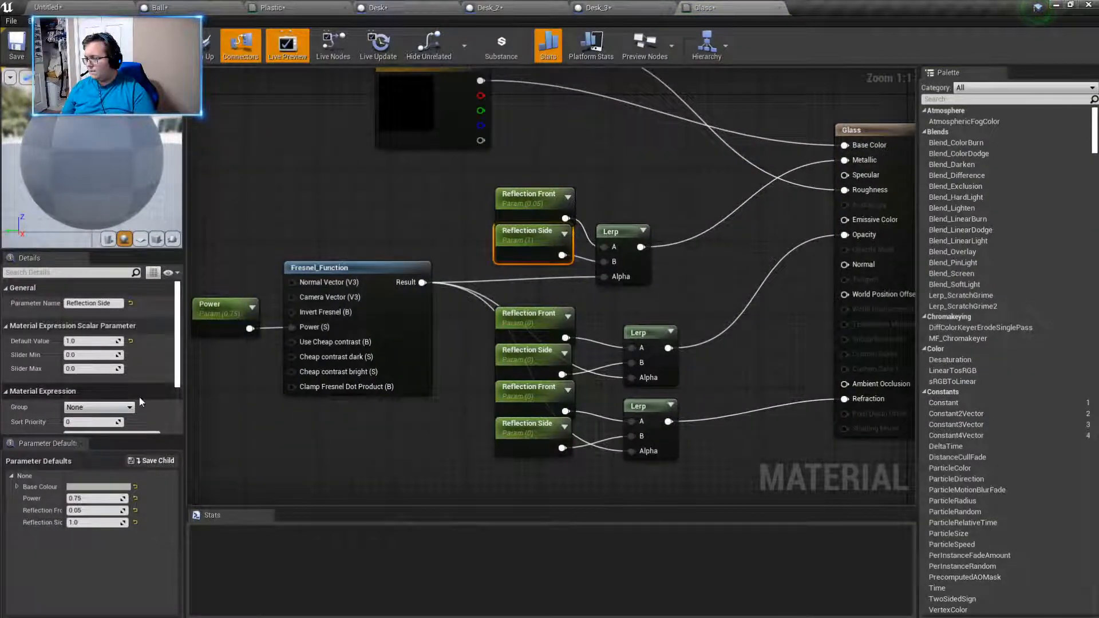
scroll(139, 398, "down", 1)
scroll(139, 397, "up", 1)
right_click_drag(295, 207, 348, 241)
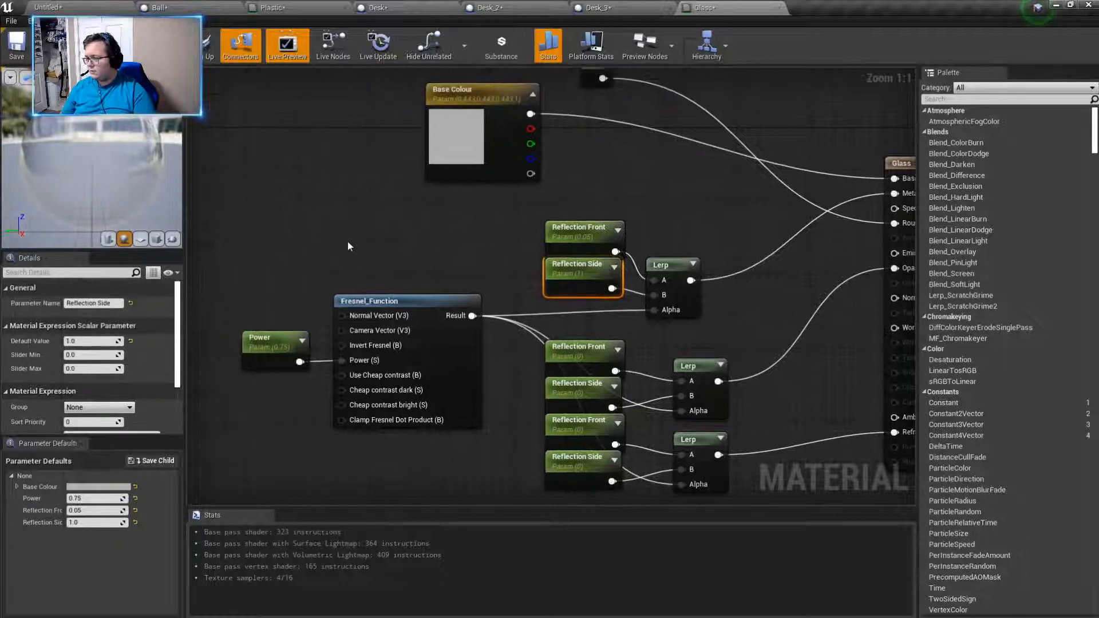
right_click(382, 237)
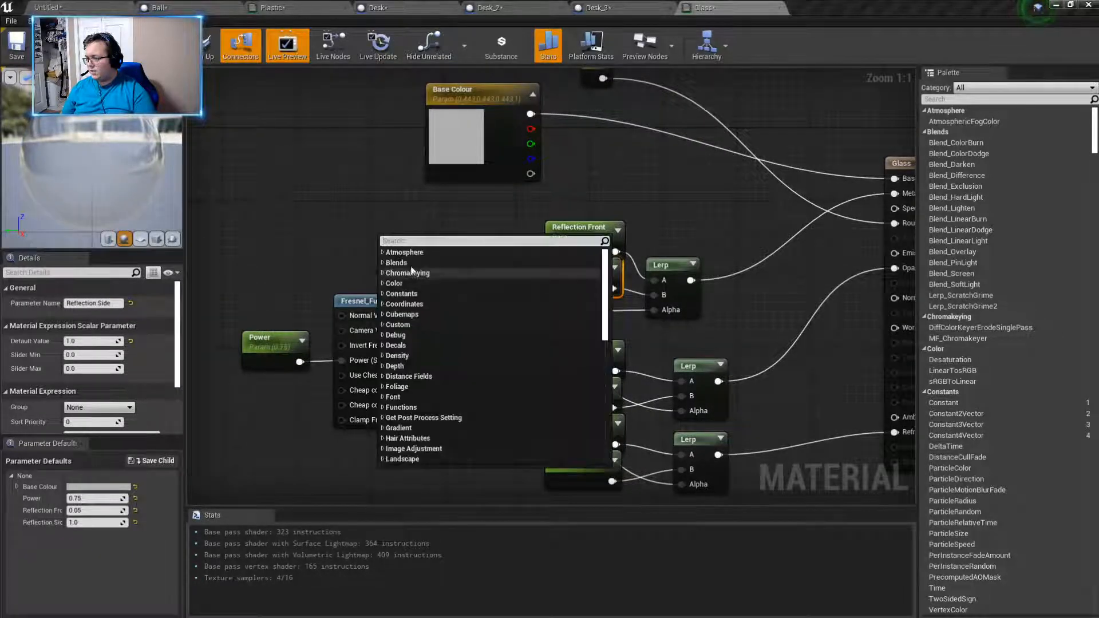
type("conts")
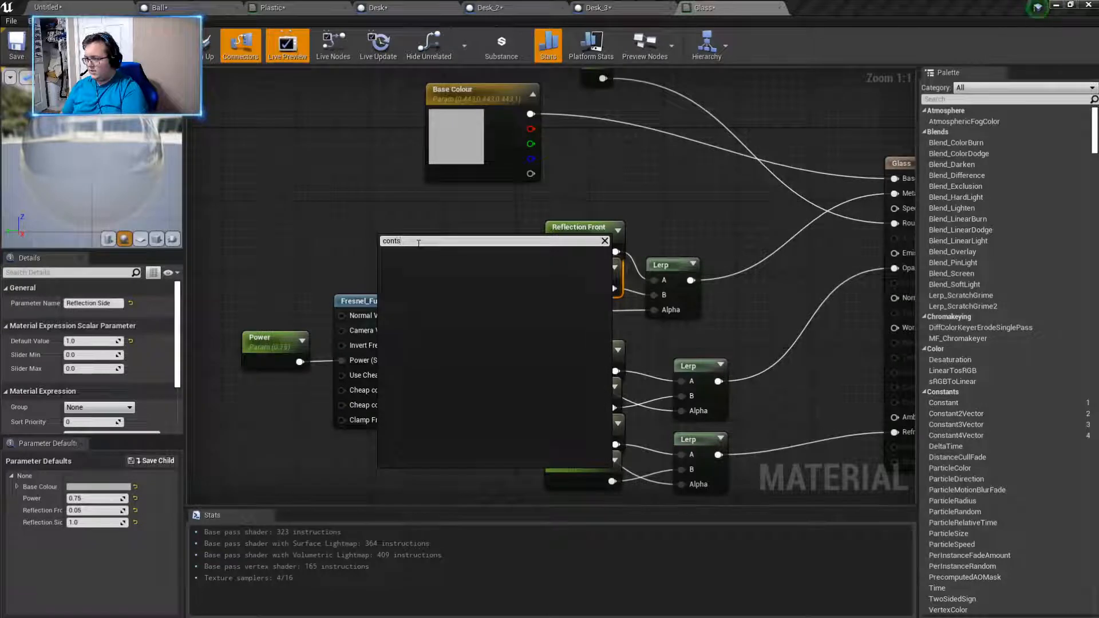
key("BackSpace")
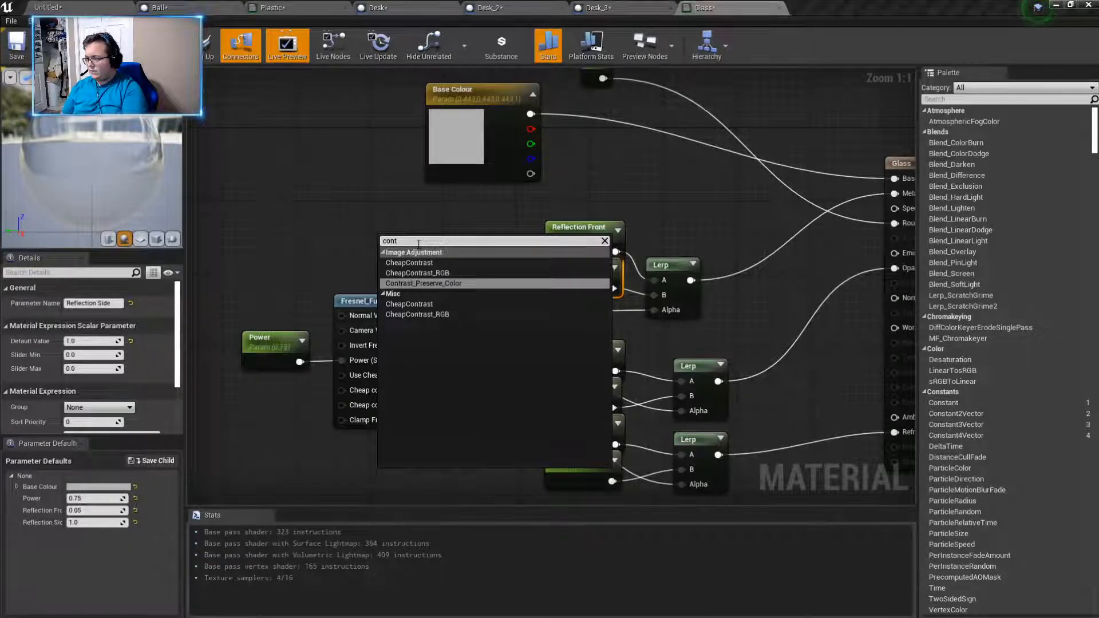
key("BackSpace")
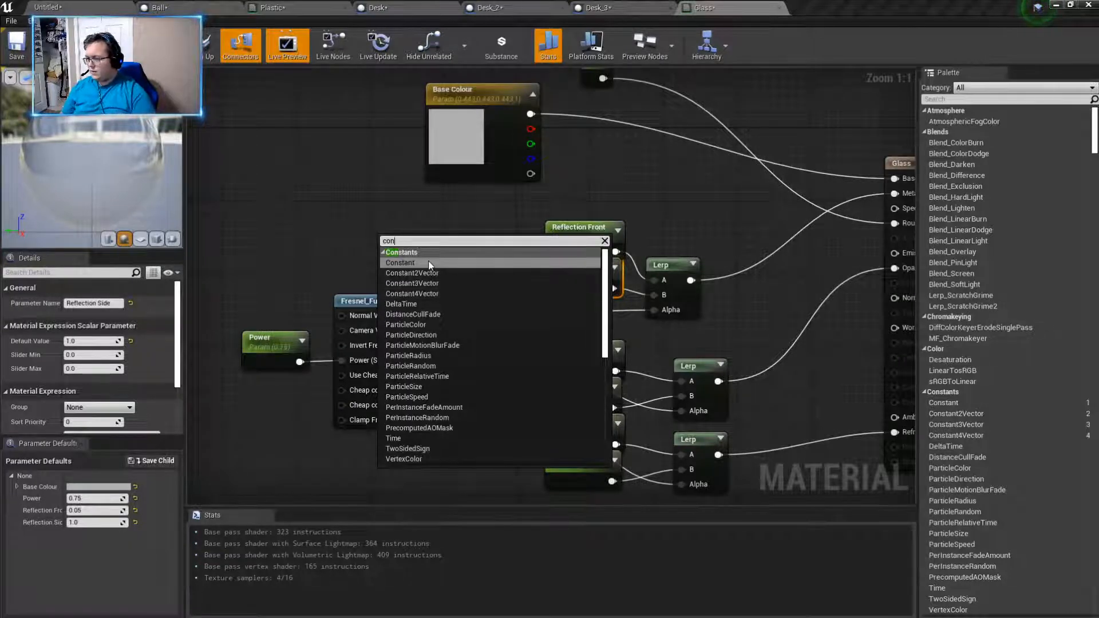
left_click(426, 262)
left_click(372, 218)
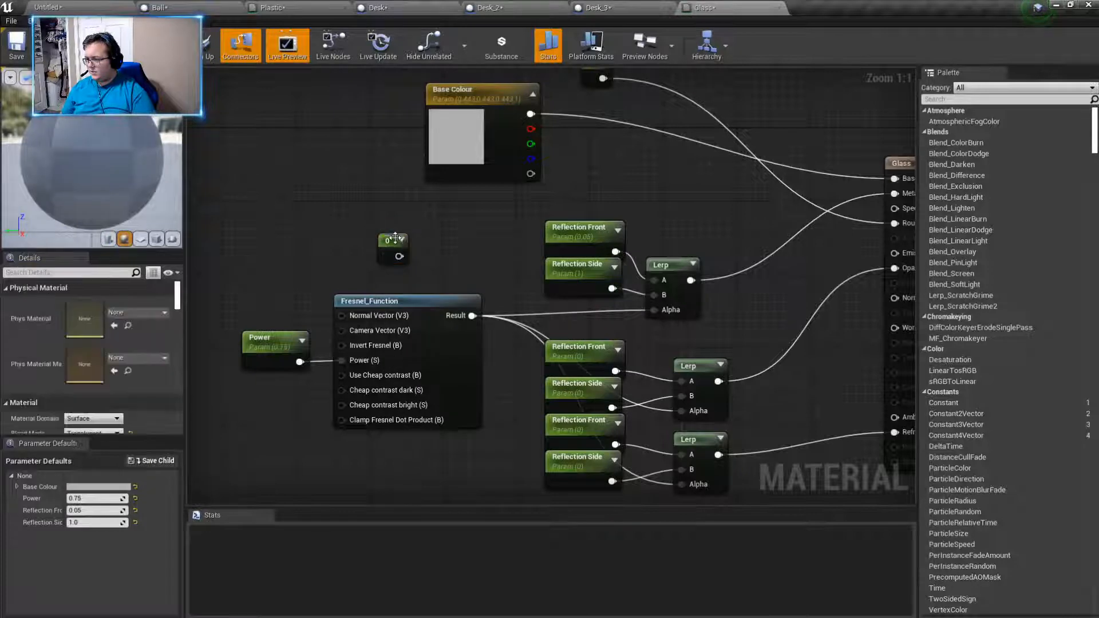
left_click_drag(387, 243, 380, 230)
right_click(380, 230)
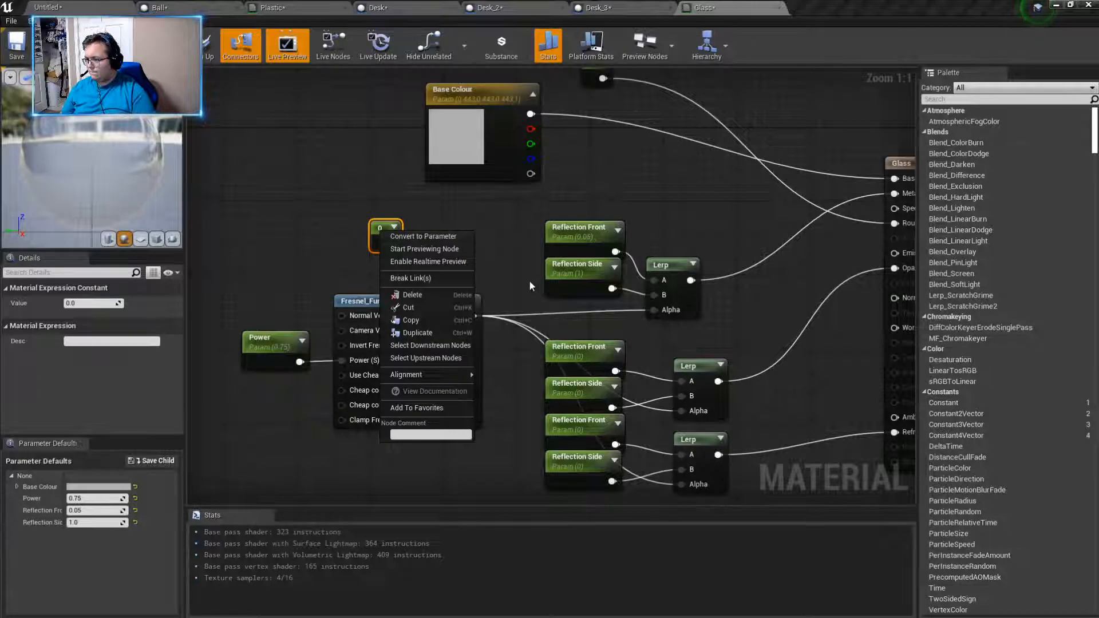
left_click(530, 281)
left_click_drag(391, 244, 424, 252)
type("lerp")
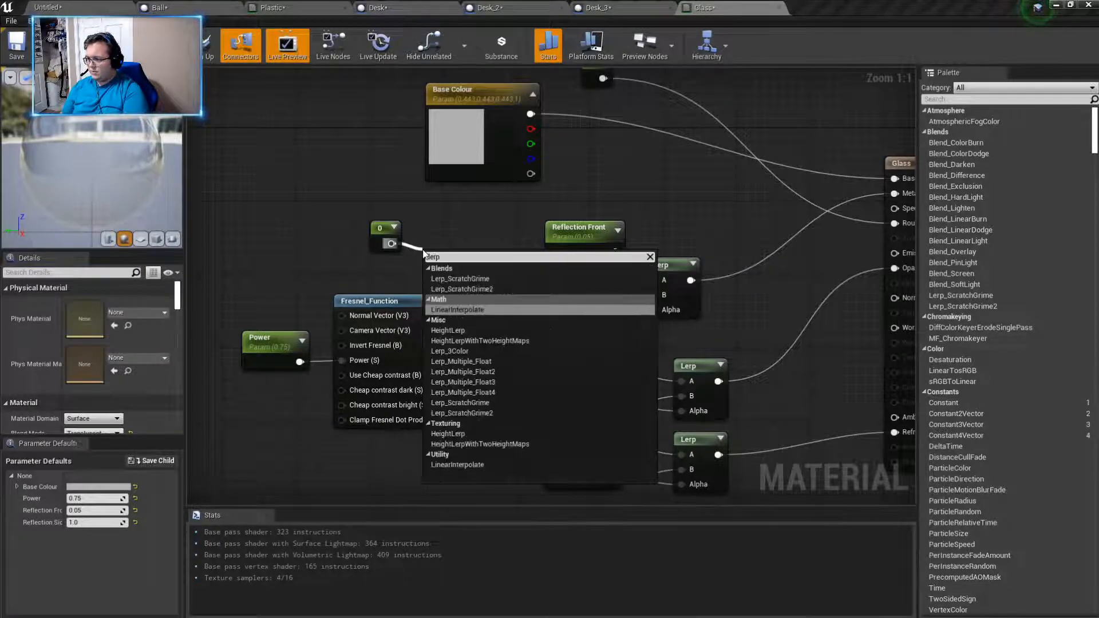
left_click(453, 218)
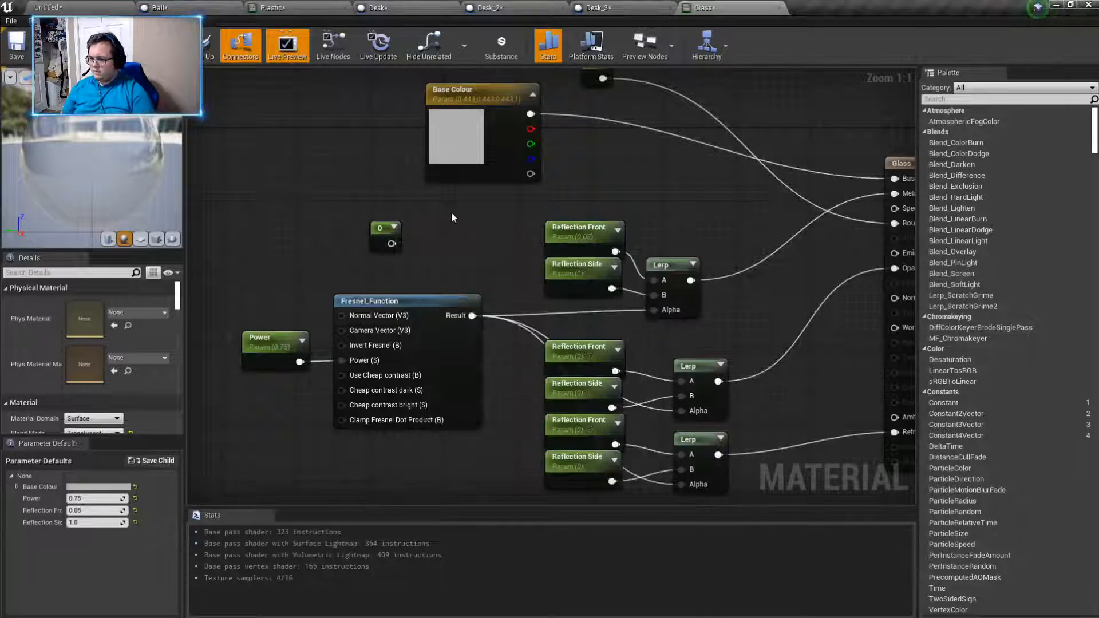
left_click(661, 265)
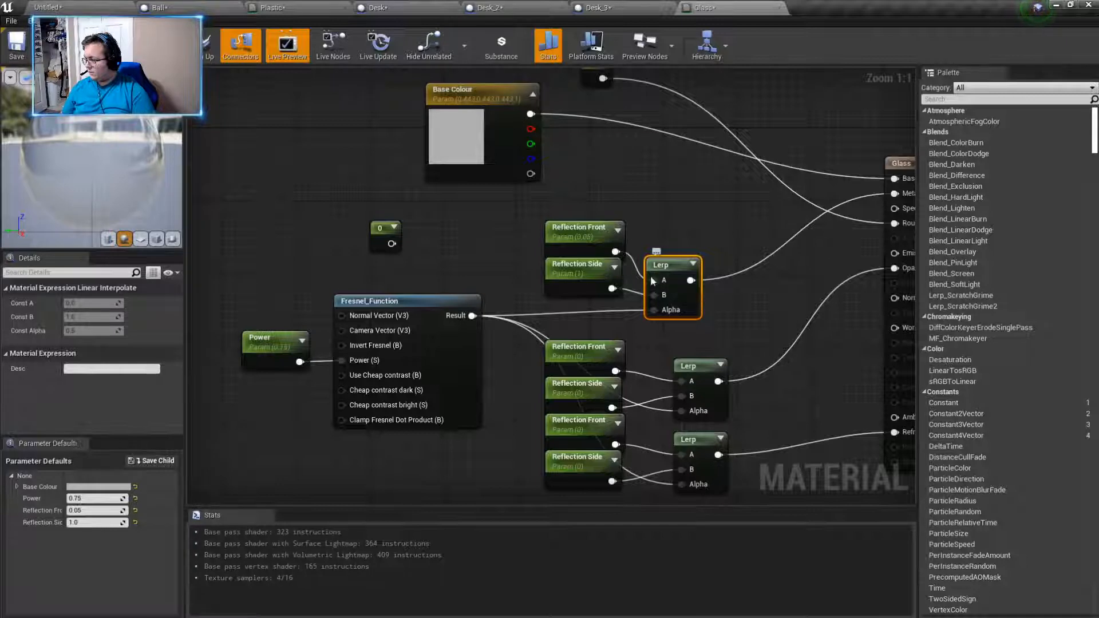
- Move the unconnected Constant node further up, and search for "inter" and "material" nodes to connect to its output
left_click_drag(388, 234, 343, 225)
type("inte")
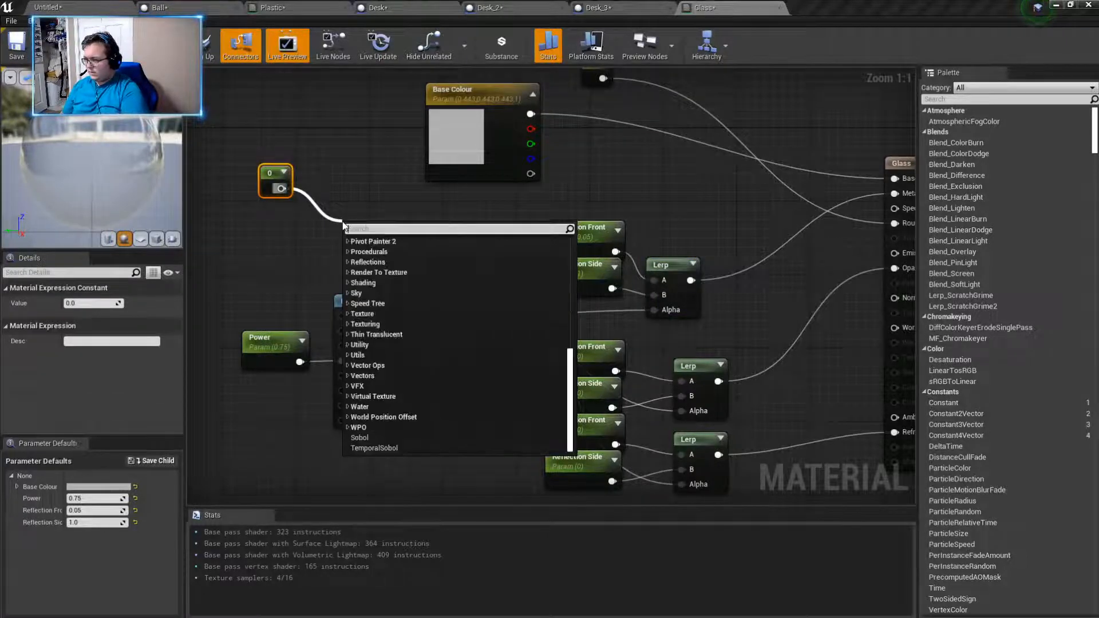
type("rlo")
key("BackSpace")
key("BackSpace")
key("BackSpace")
key("BackSpace")
key("BackSpace")
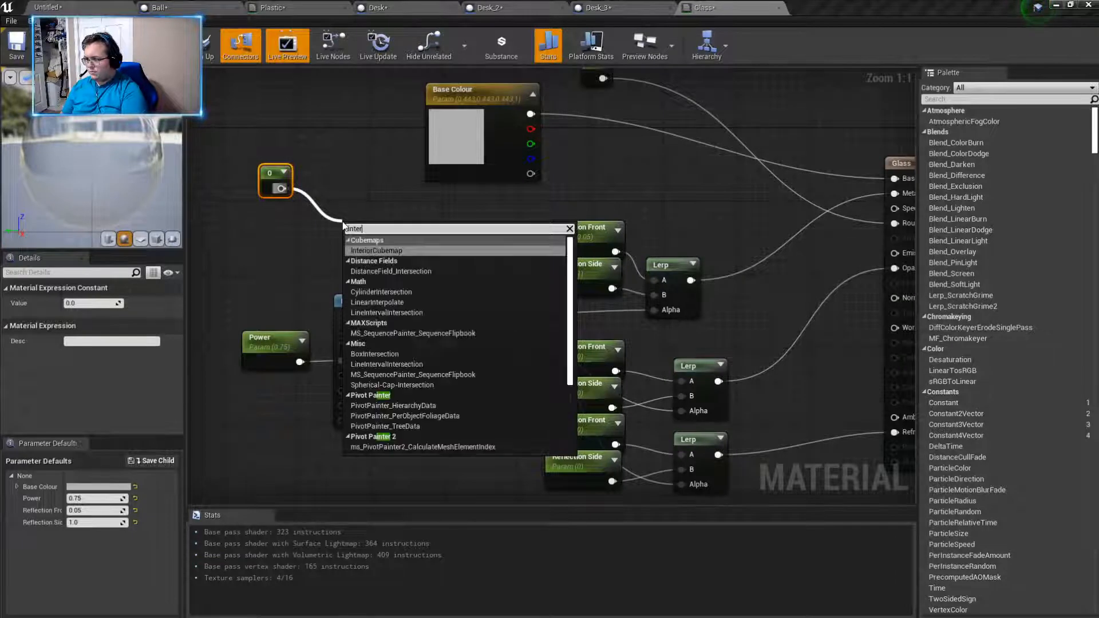
key("BackSpace")
key("BackSpace")
key("BackSpace")
key("BackSpace")
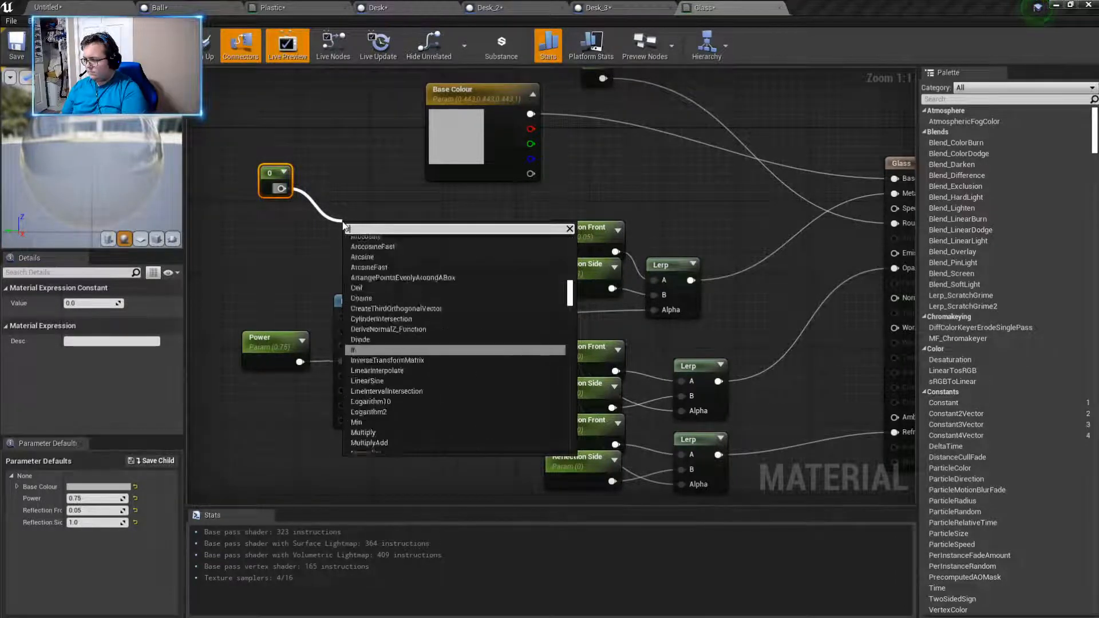
type("material")
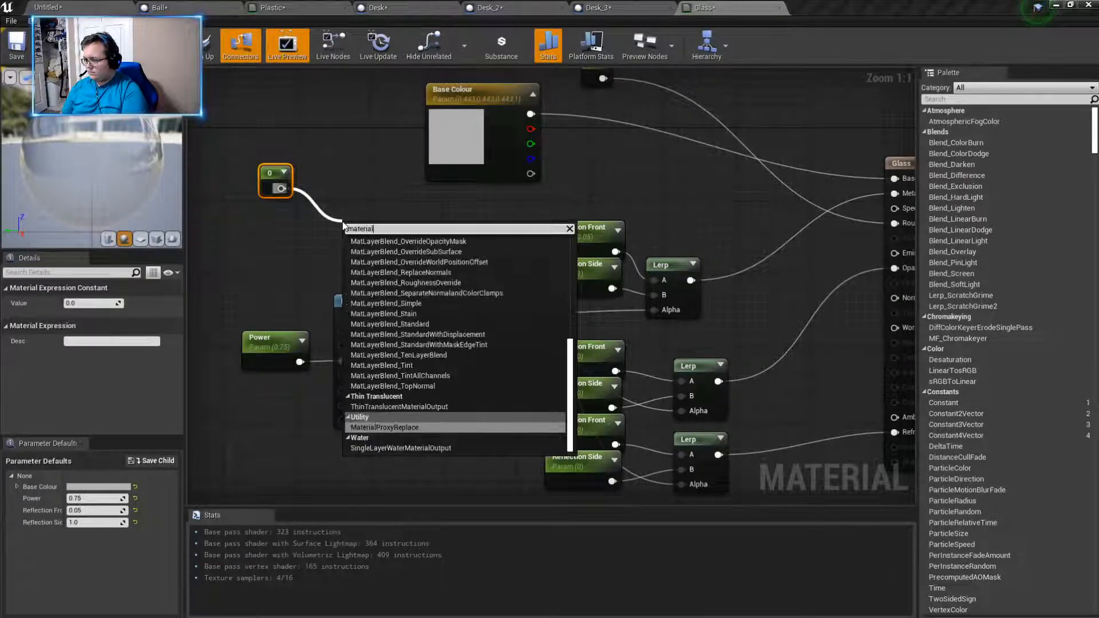
left_click(663, 265)
left_click(663, 265)
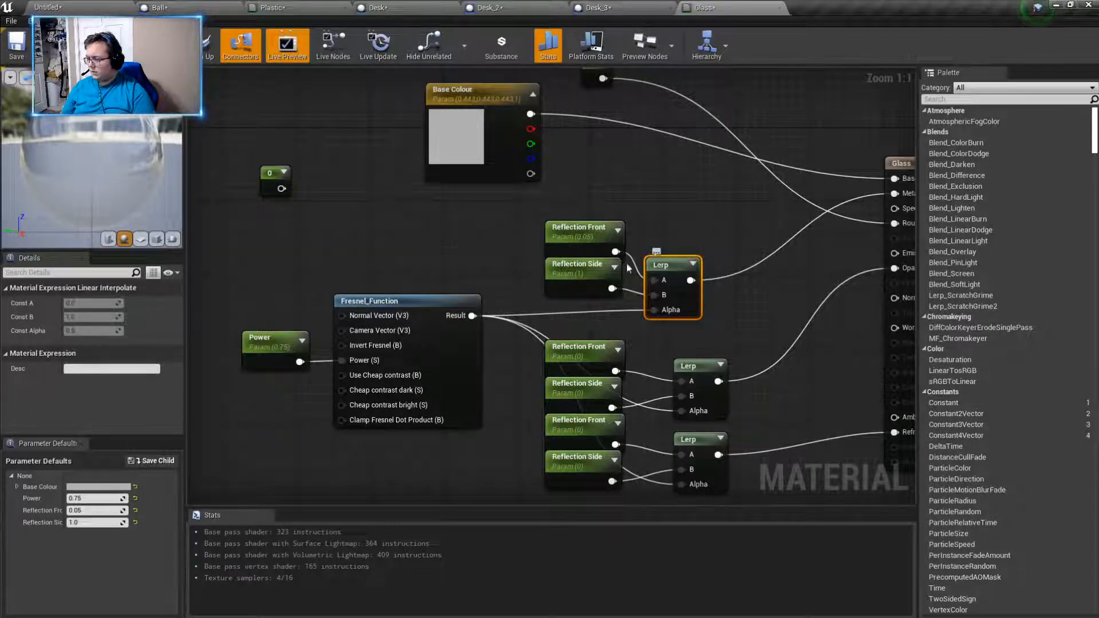
- Add a copy of the Lerp node beside the Constant, convert the Constant to a parameter, and connect it to the copy's A input
key("ctrl+v")
left_click_drag(485, 225, 334, 226)
right_click(271, 173)
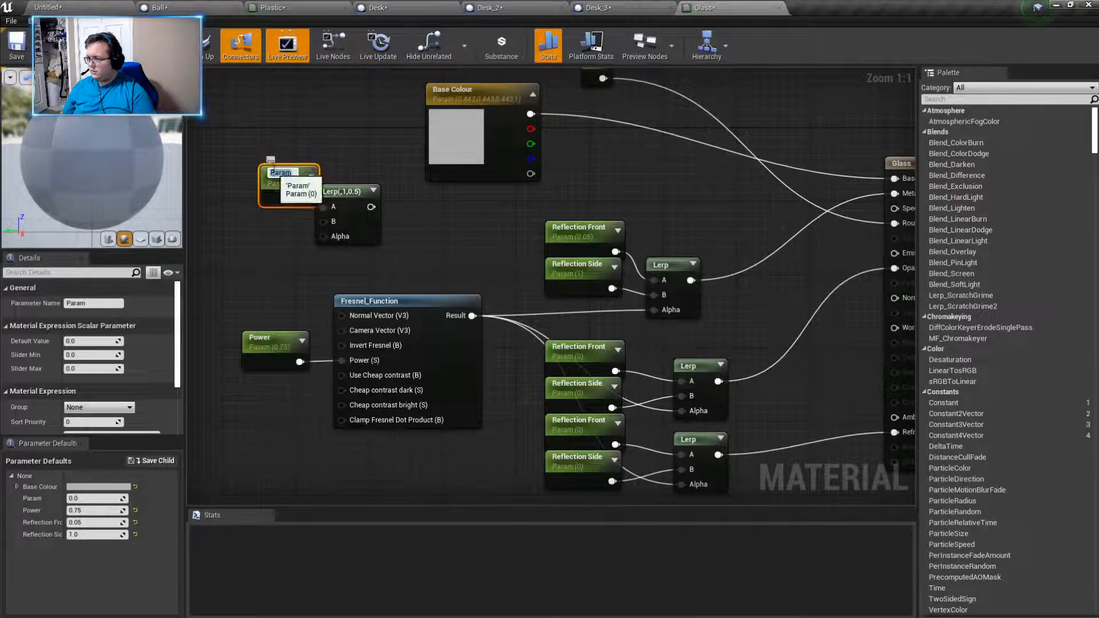
left_click_drag(271, 192, 233, 187)
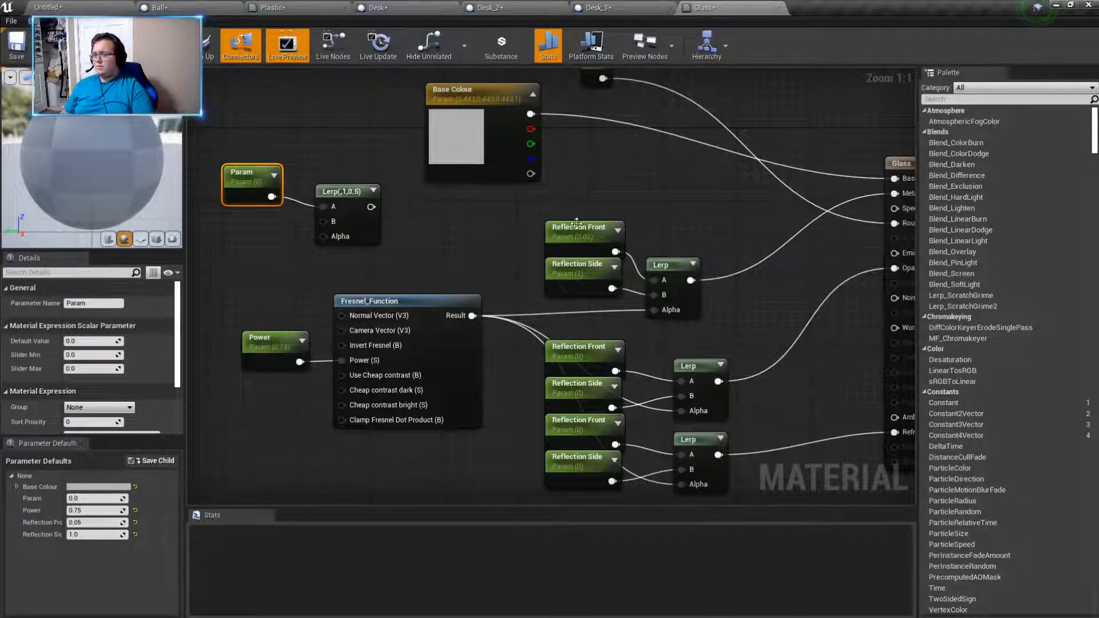
- Space the uppermost Reflection Front and Reflection Side parameters slightly further away from their Lerp node
left_click_drag(561, 269, 561, 224)
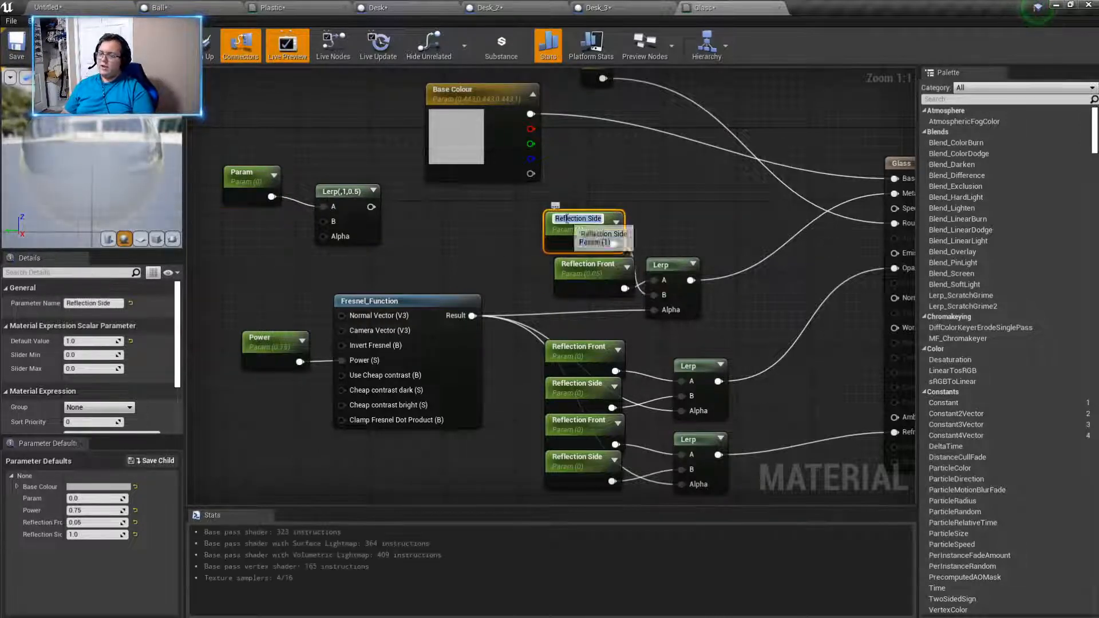
left_click_drag(578, 267, 534, 270)
left_click_drag(556, 206, 547, 234)
- Delete the copied Lerp node connected to the new Param node
right_click(236, 180)
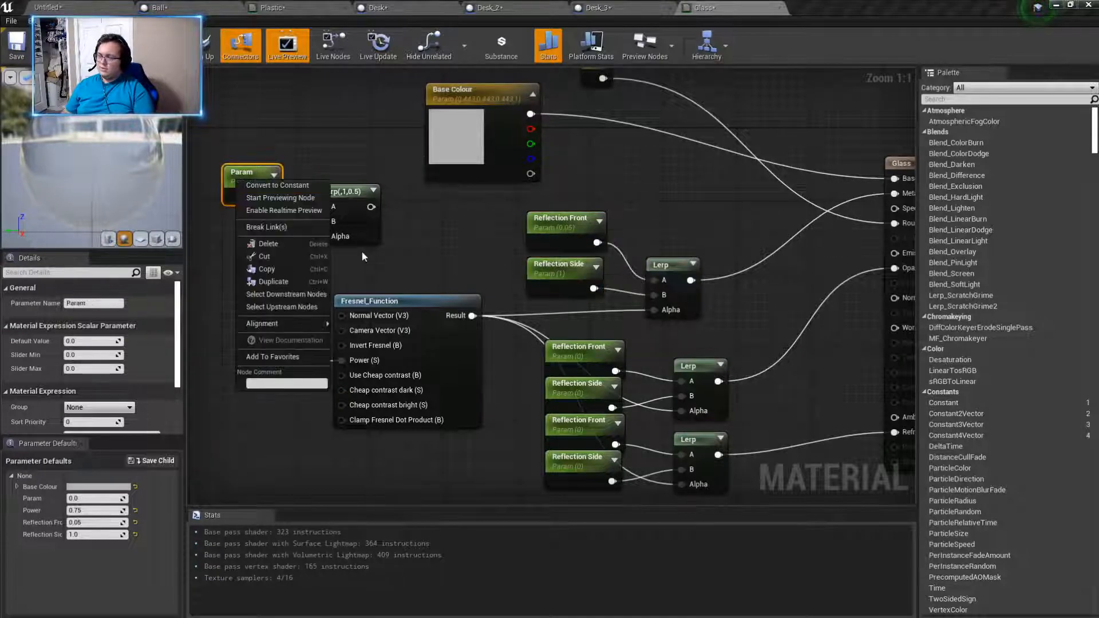
left_click(337, 211)
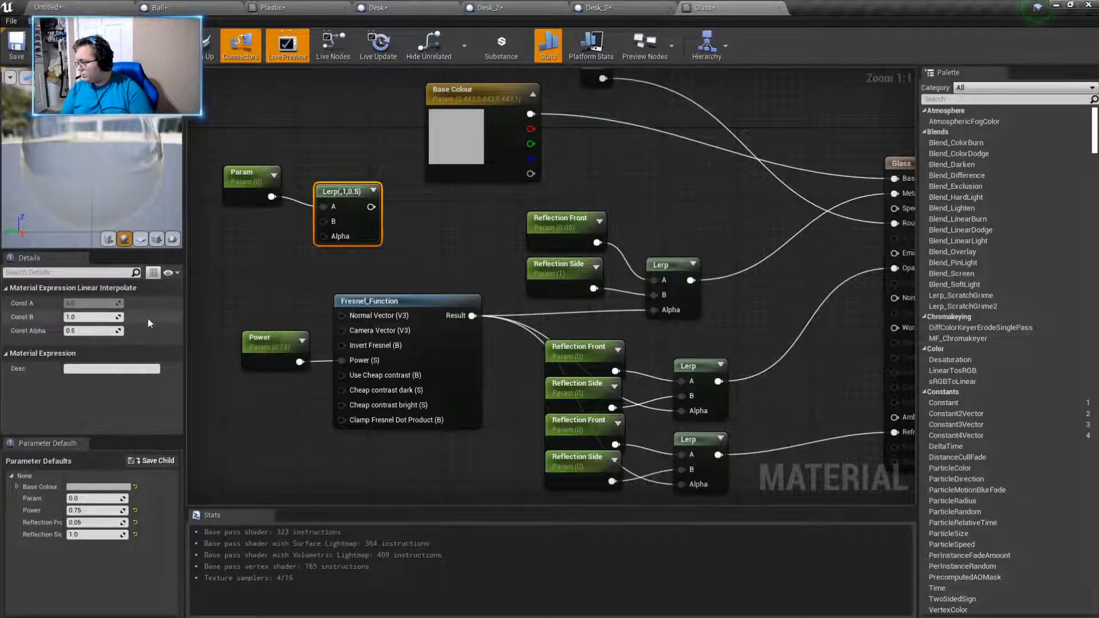
key("Delete")
- Search the available graph nodes for "material" and inspect the uppermost Lerp node's properties and options
right_click(379, 236)
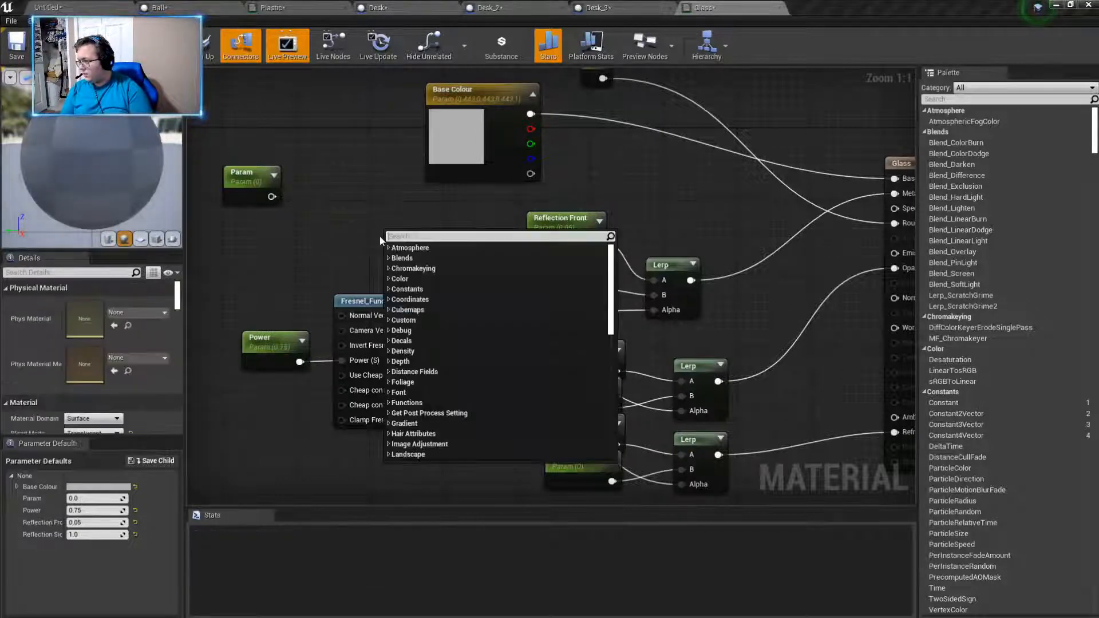
type("materiu")
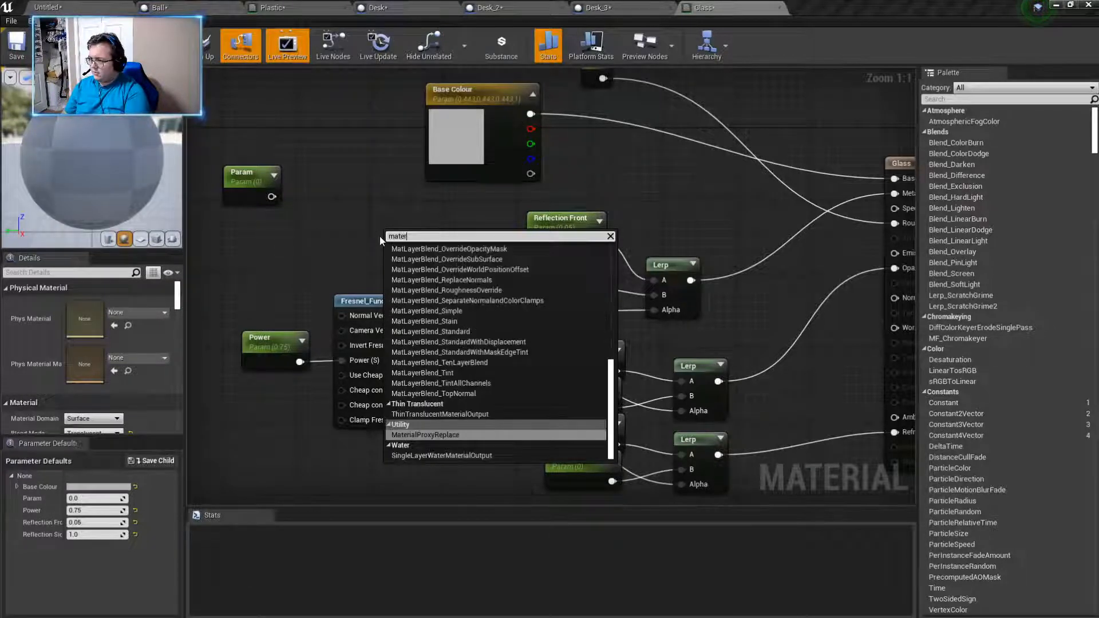
key("BackSpace")
key("BackSpace")
type("ial")
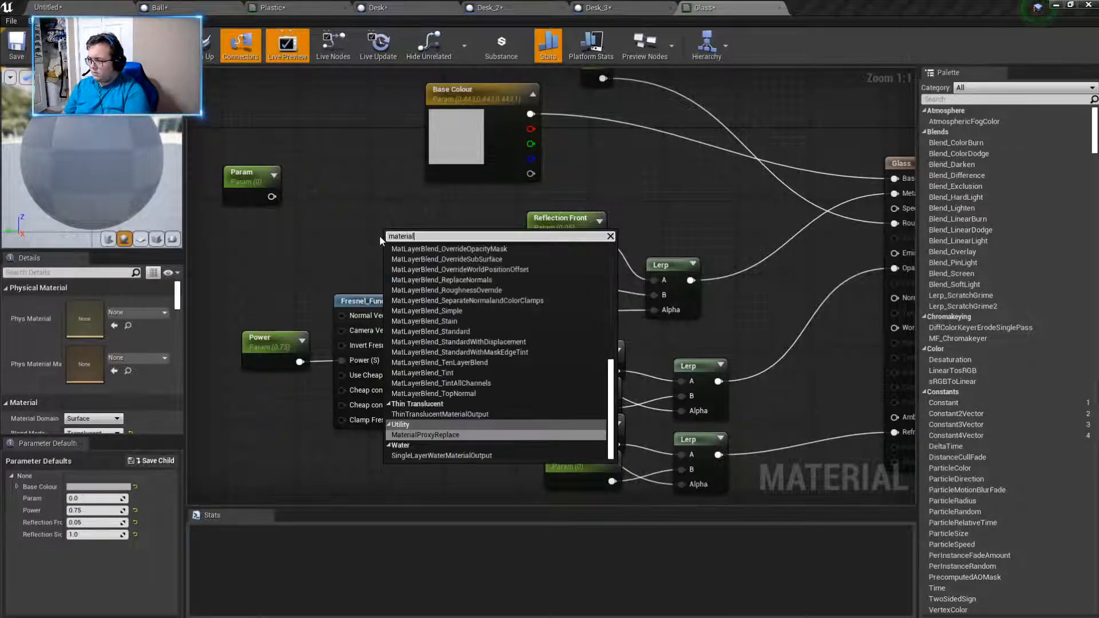
type(" e")
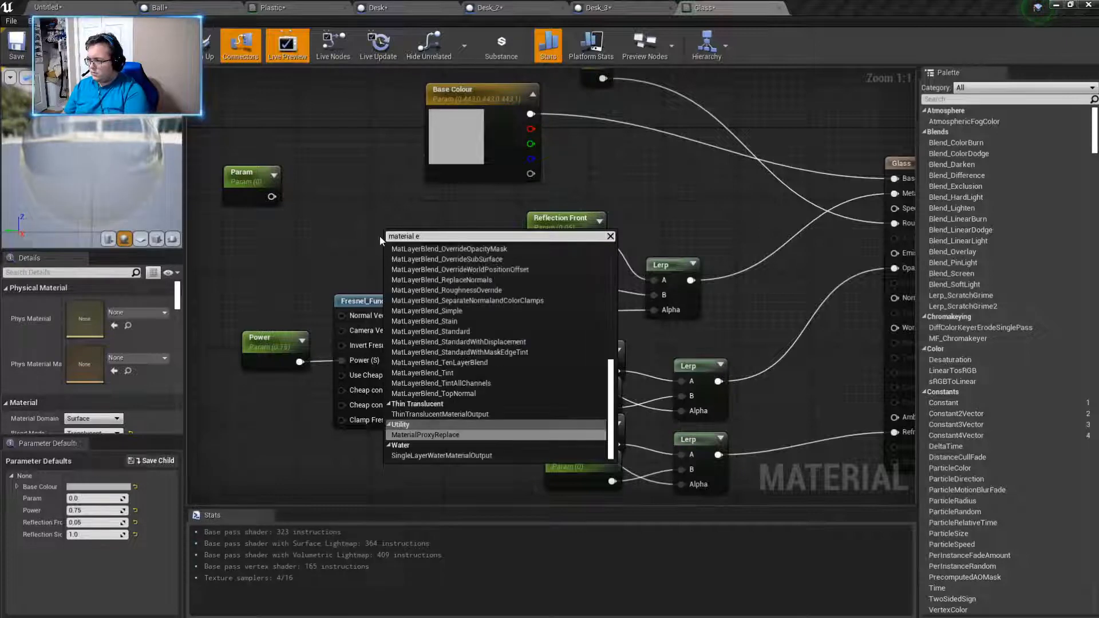
key("BackSpace")
scroll(483, 320, "up", 10)
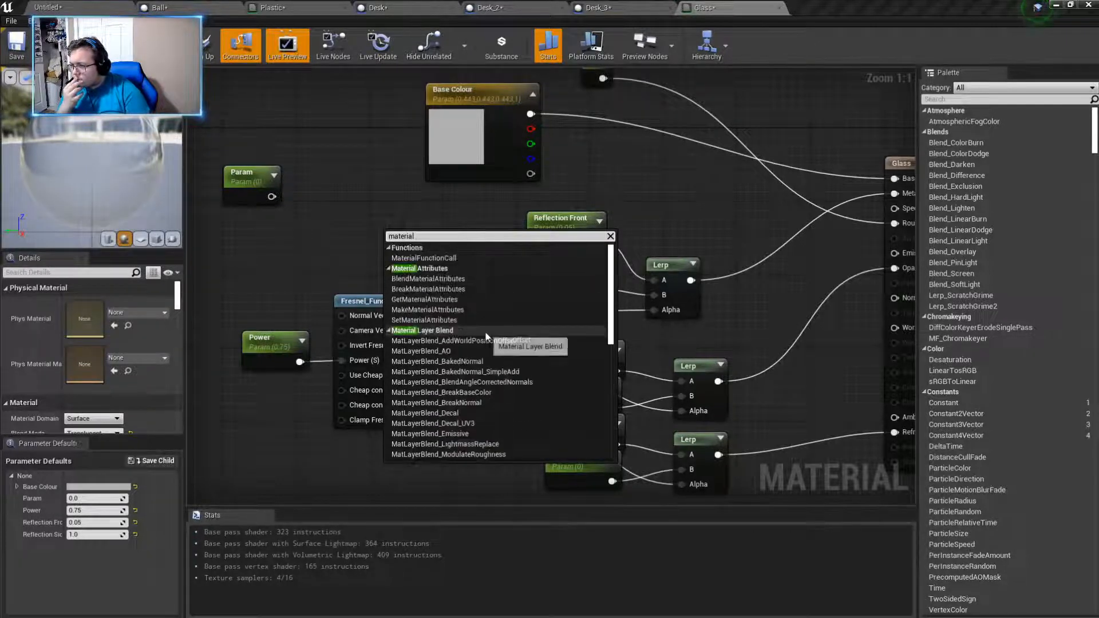
left_click(669, 278)
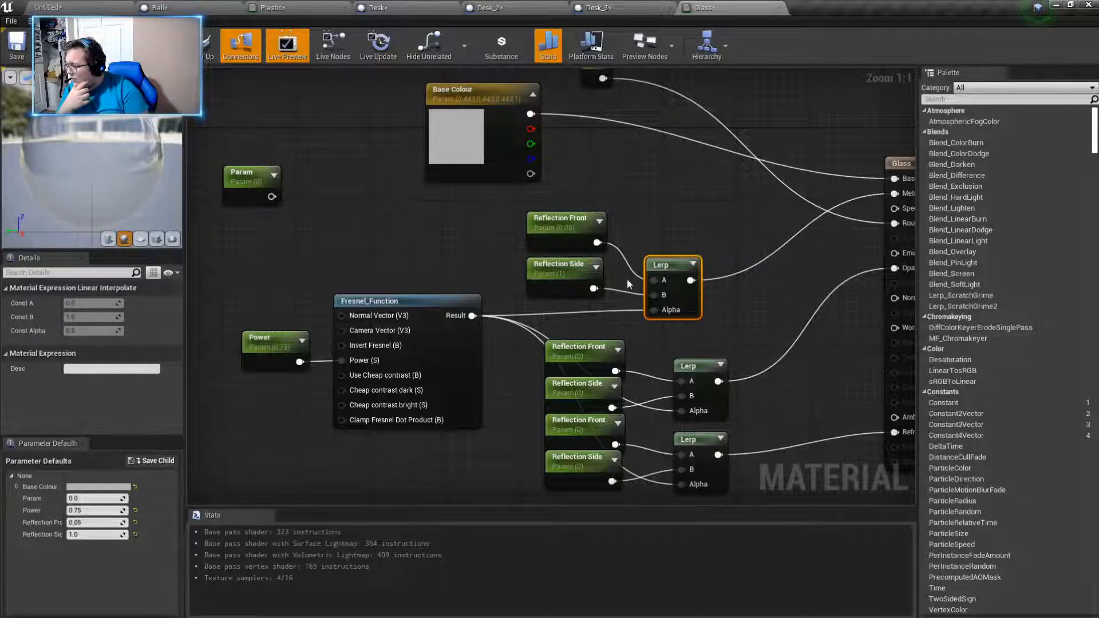
right_click_drag(752, 320, 769, 337)
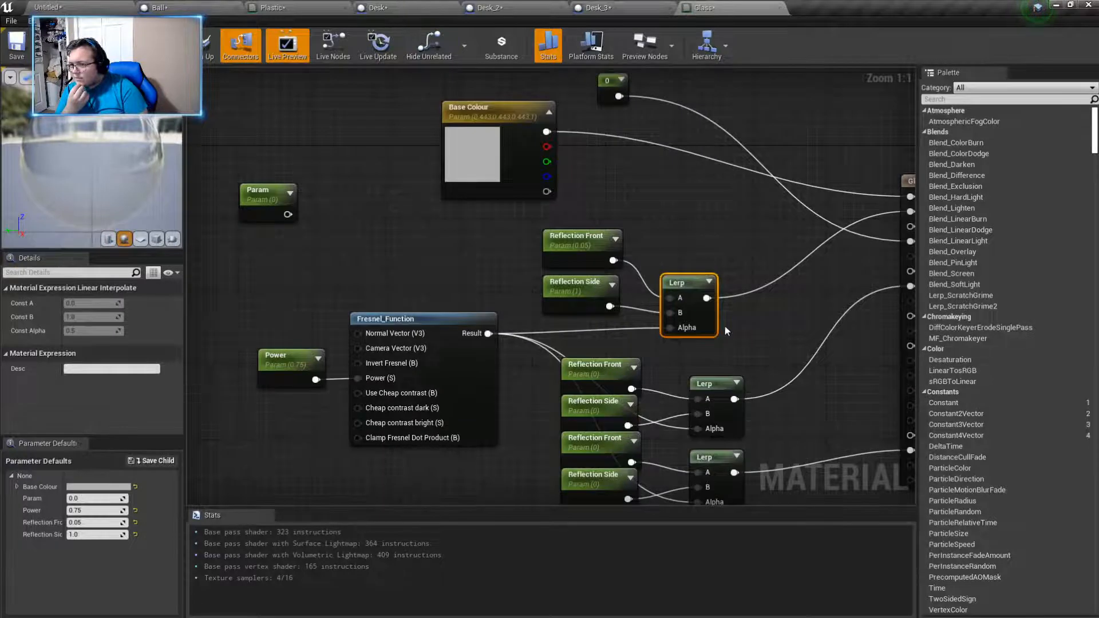
right_click(688, 294)
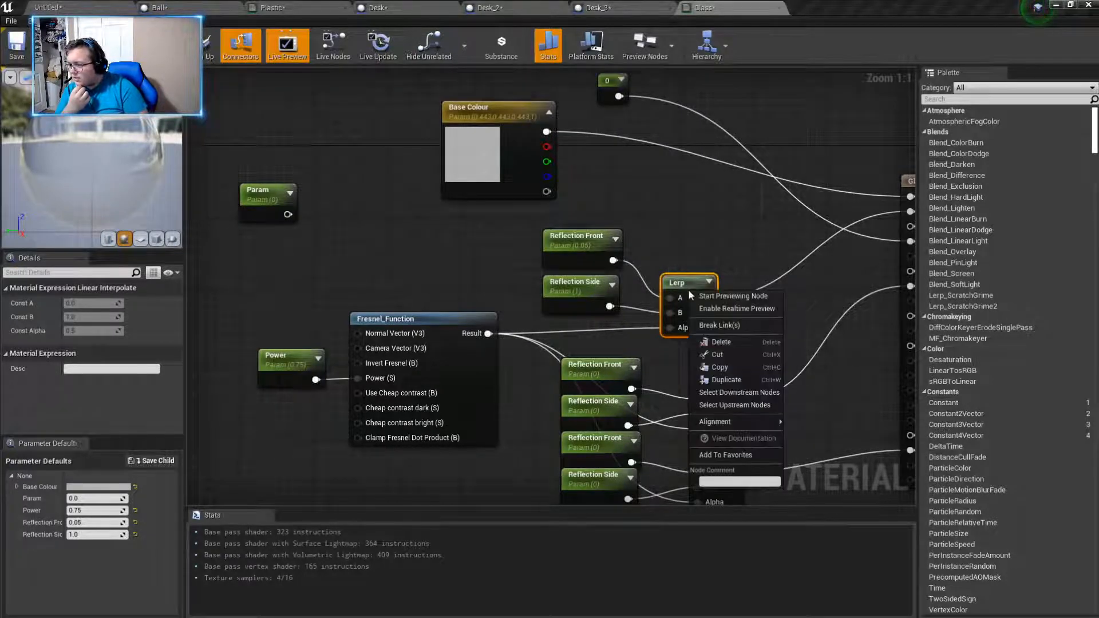
- Add a Multiply node above the Fresnel function, between the Param and Reflection Front nodes
right_click(384, 251)
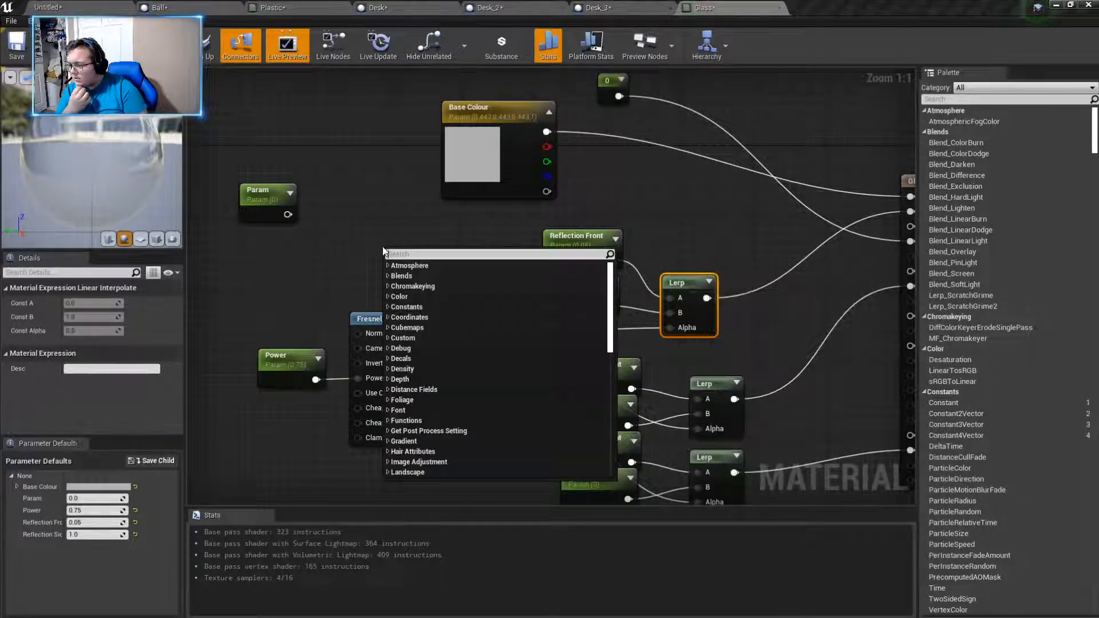
type("mutl")
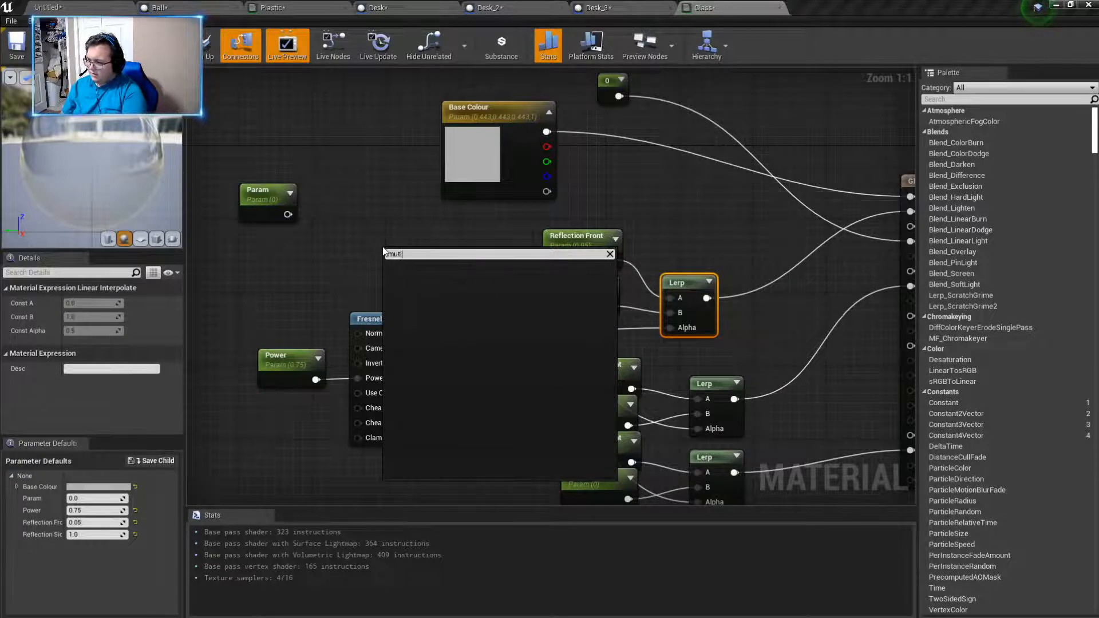
key("BackSpace")
key("BackSpace")
type("lti")
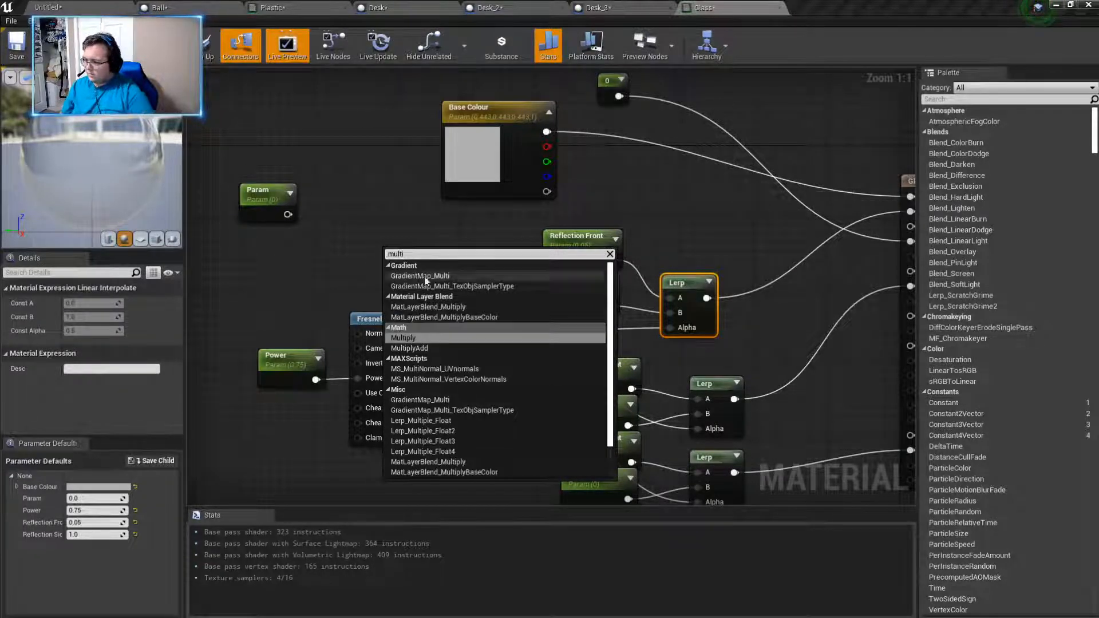
left_click(401, 338)
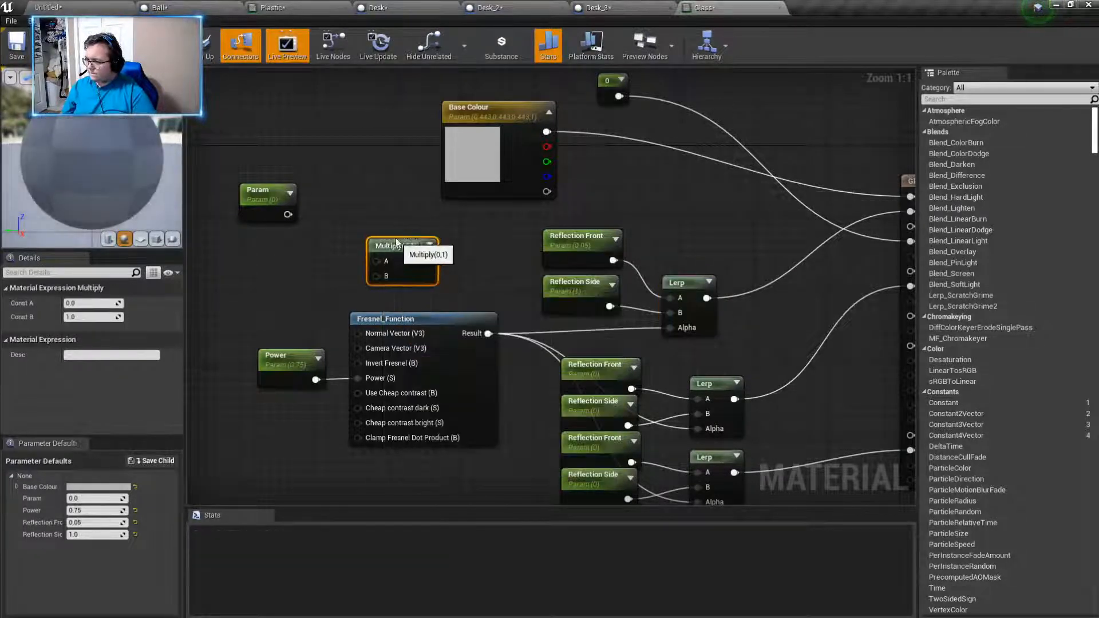
left_click_drag(415, 265, 406, 247)
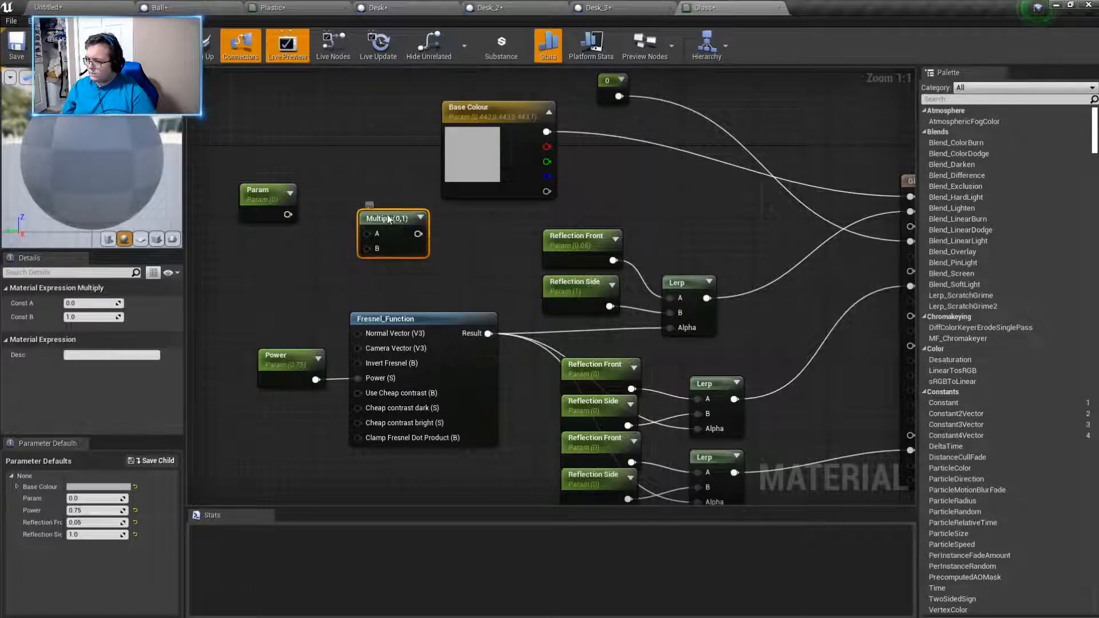
- Connect Param to the Multiply node's A input, and place a copy of Param below it linked to the B input
right_click(389, 215)
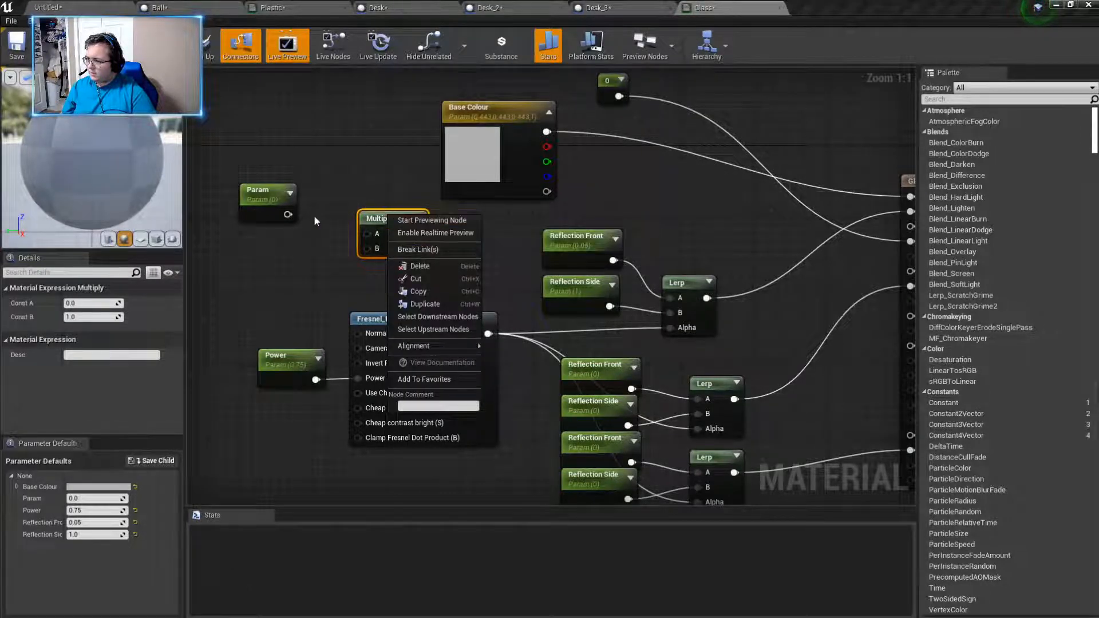
left_click_drag(286, 214, 367, 234)
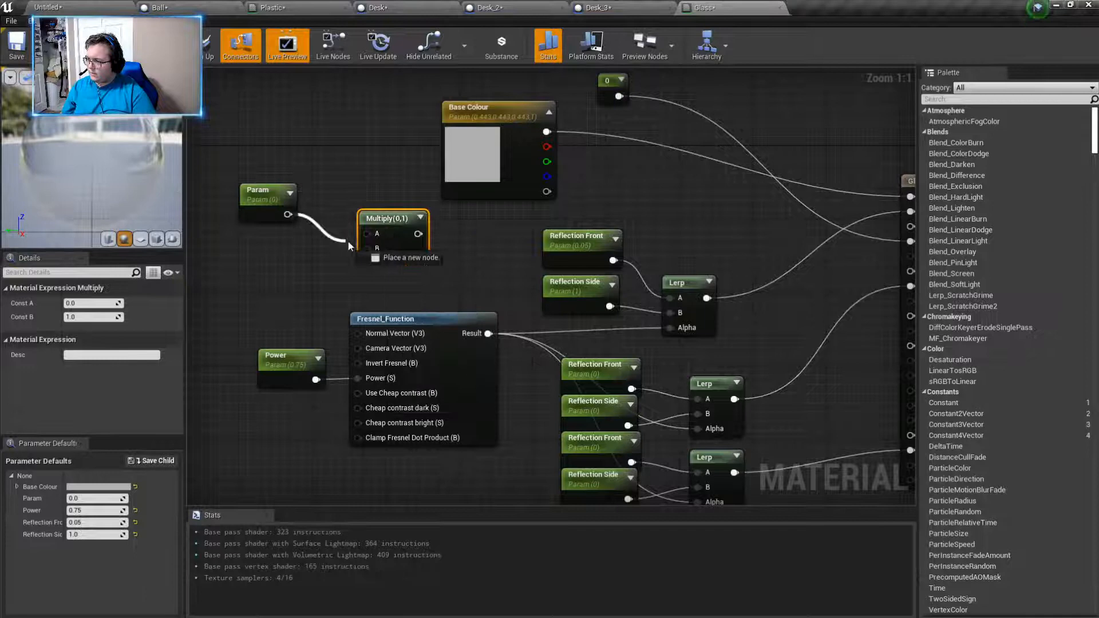
right_click(385, 217)
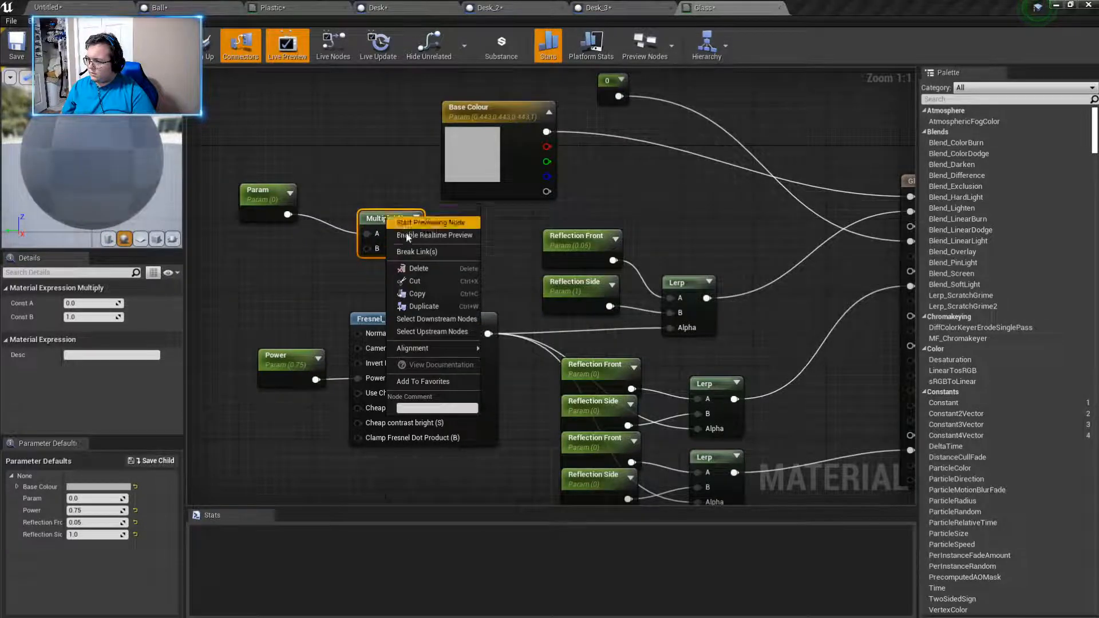
left_click(343, 280)
left_click(260, 191)
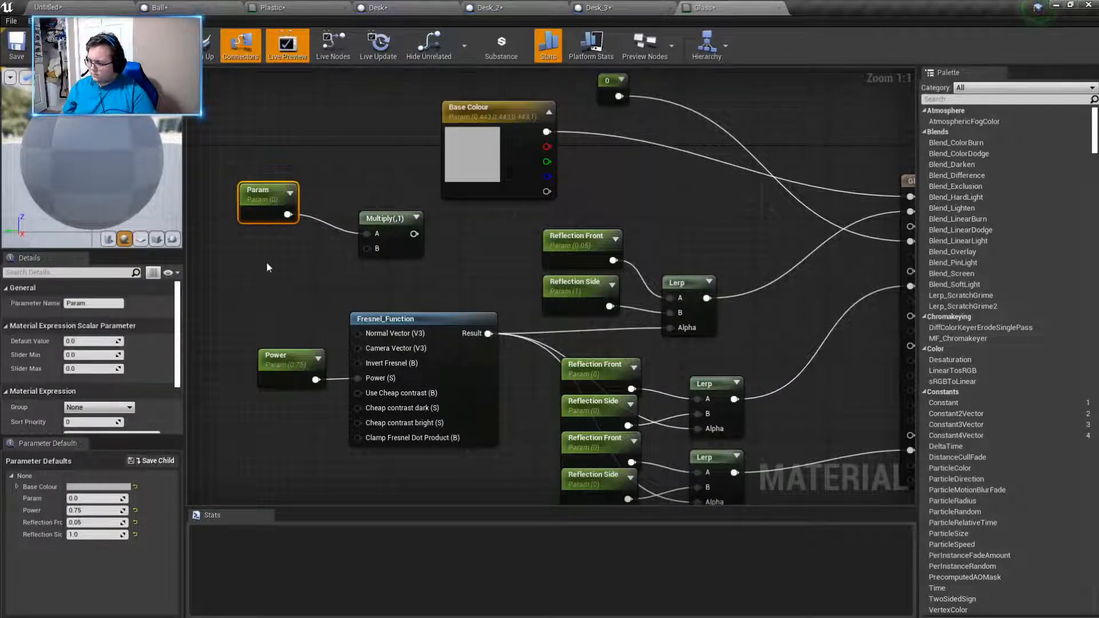
key("ctrl+c")
key("ctrl+v")
left_click_drag(270, 295, 367, 248)
left_click_drag(259, 223, 250, 233)
- Break all links on the Multiply node and compare its properties with those of the uppermost Lerp node
right_click(381, 218)
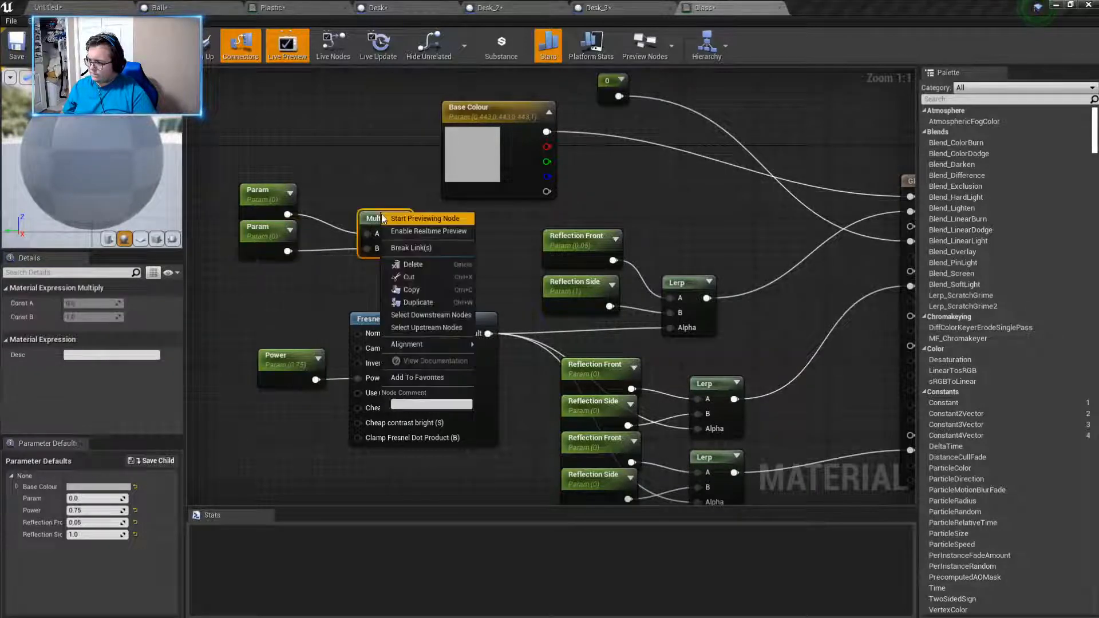
left_click(411, 248)
right_click(396, 250)
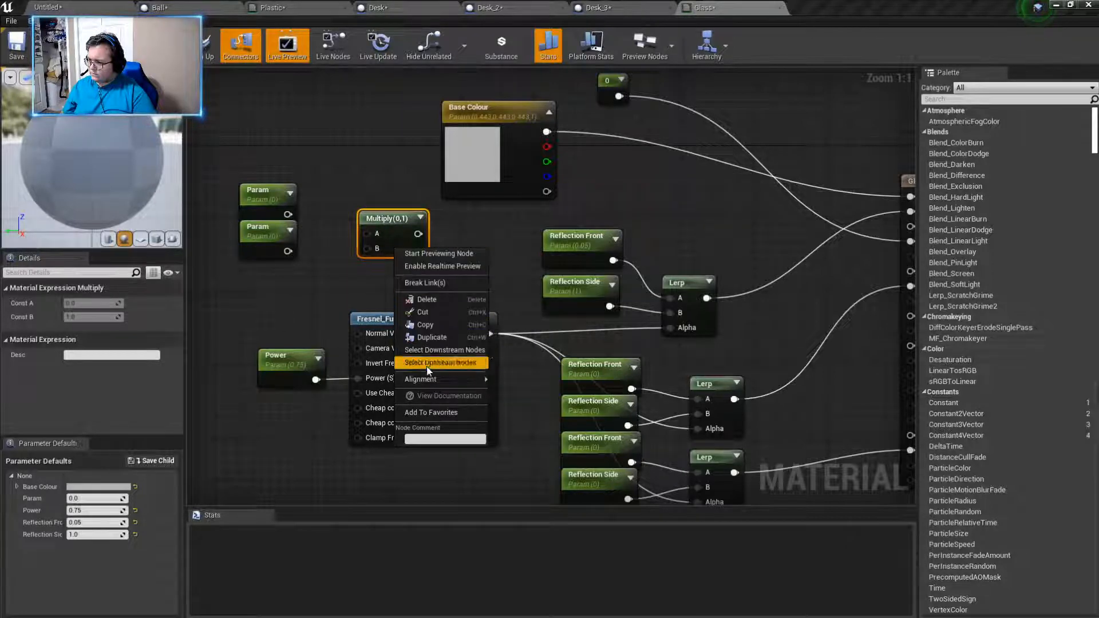
left_click(352, 284)
left_click(390, 229)
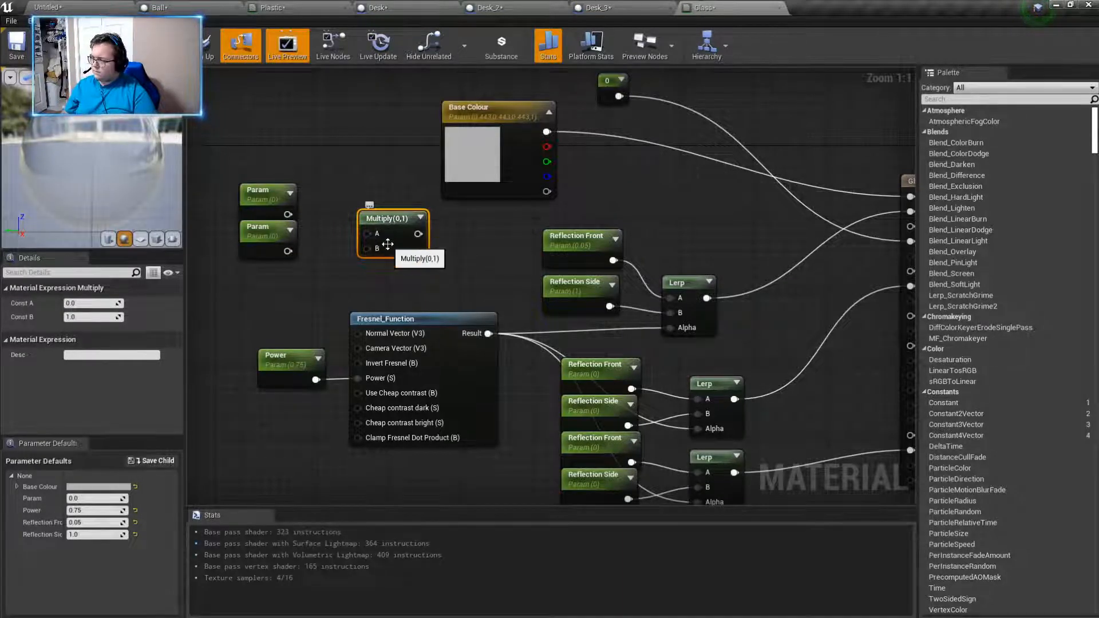
left_click(674, 282)
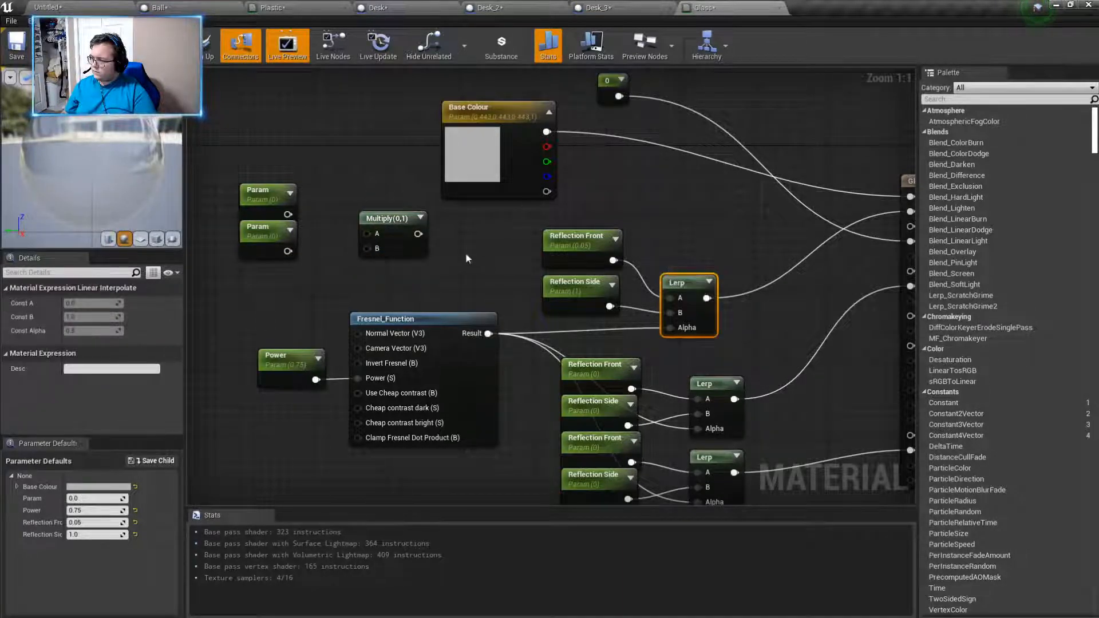
- Delete the unlinked Multiply node above the Fresnel function
left_click(389, 221)
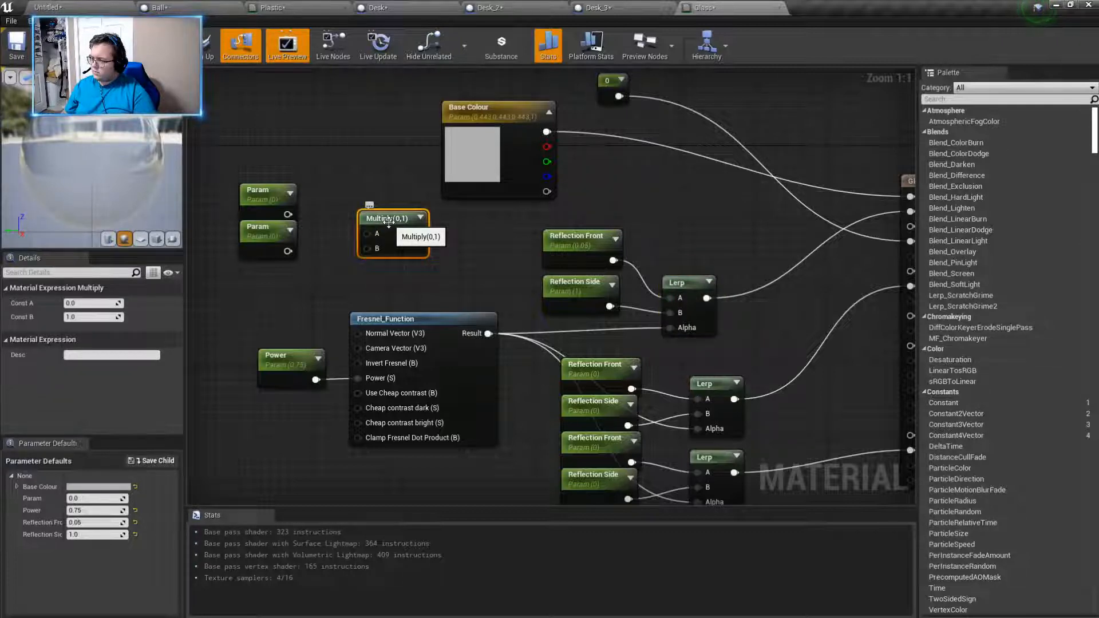
key("Delete")
- Try an Add node and an AddComponents node above the Fresnel function, deleting each one
right_click(389, 223)
type("add")
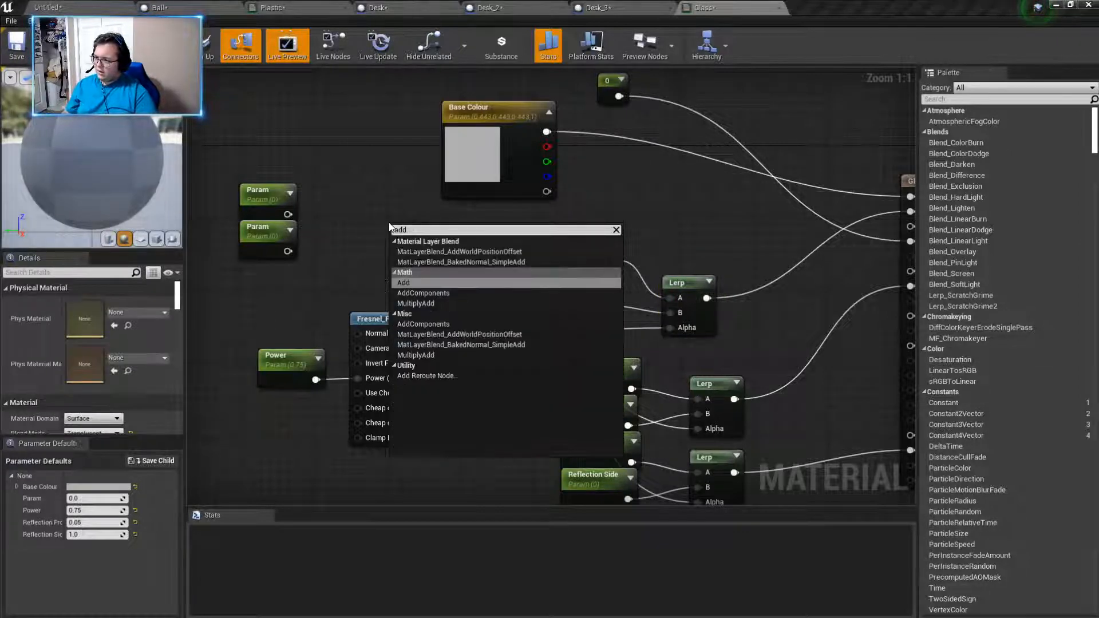
left_click(403, 282)
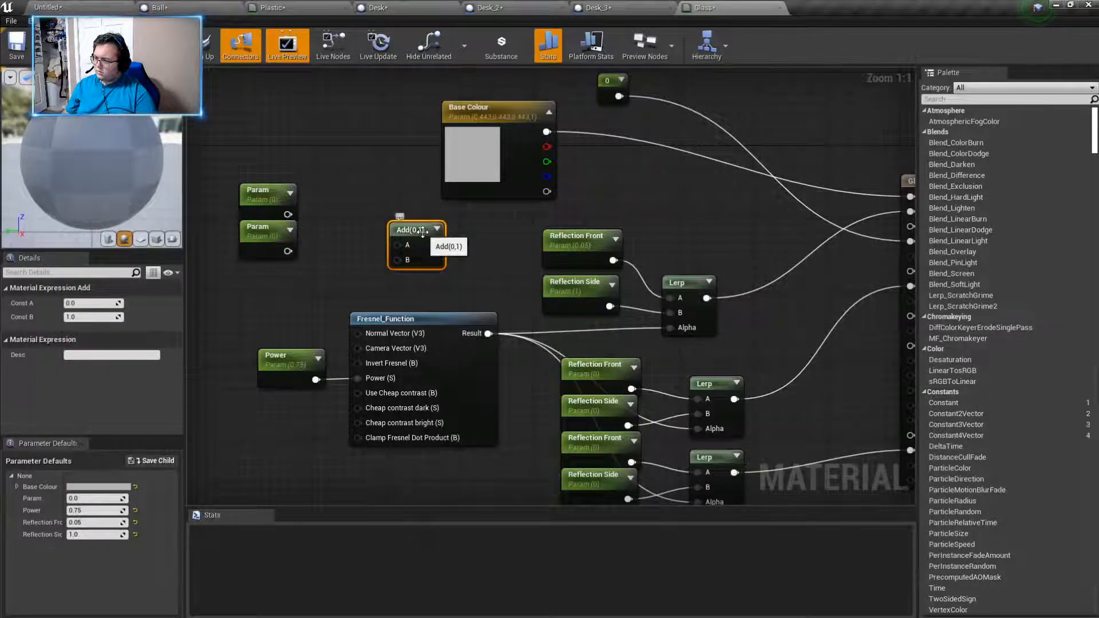
key("Delete")
right_click(351, 230)
type("add")
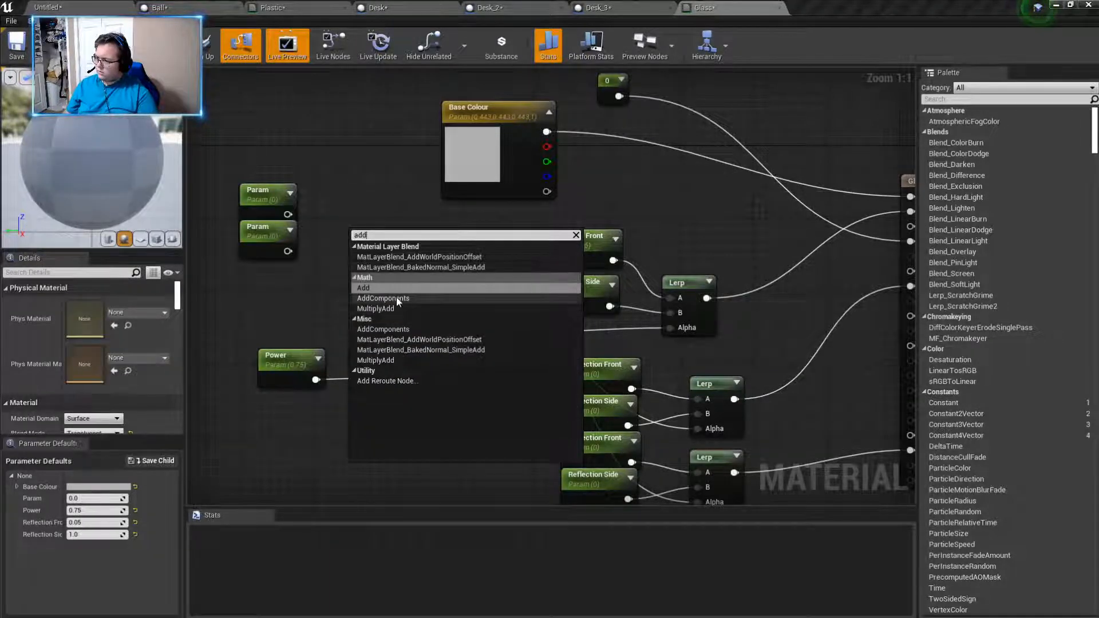
left_click(396, 298)
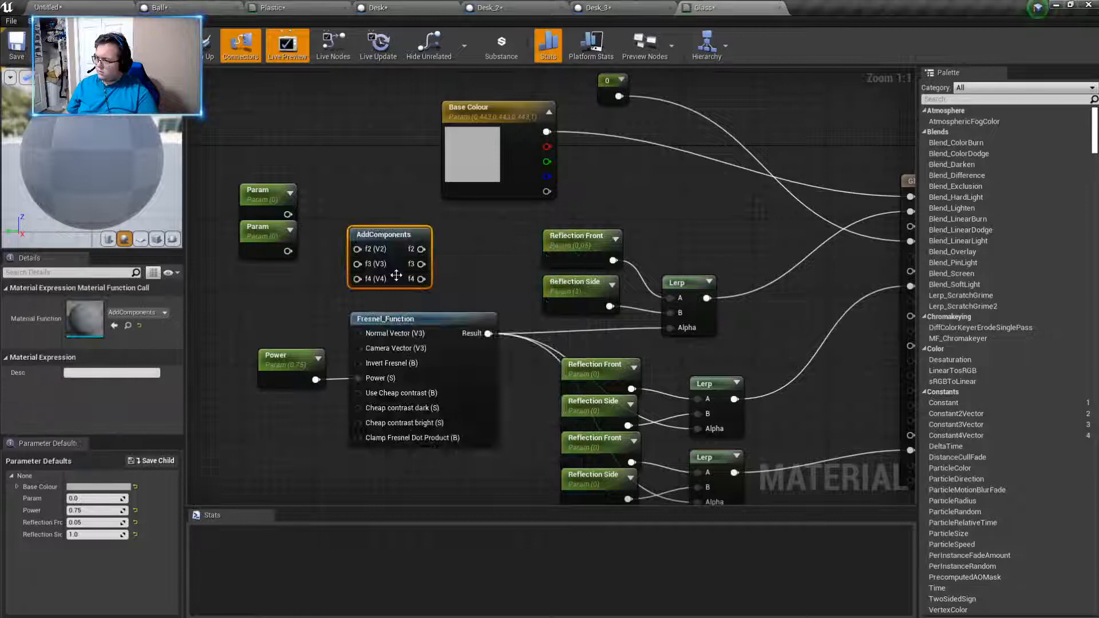
key("Delete")
- Browse the Math nodes, try a Divide node above the Fresnel function, and delete it
right_click(393, 233)
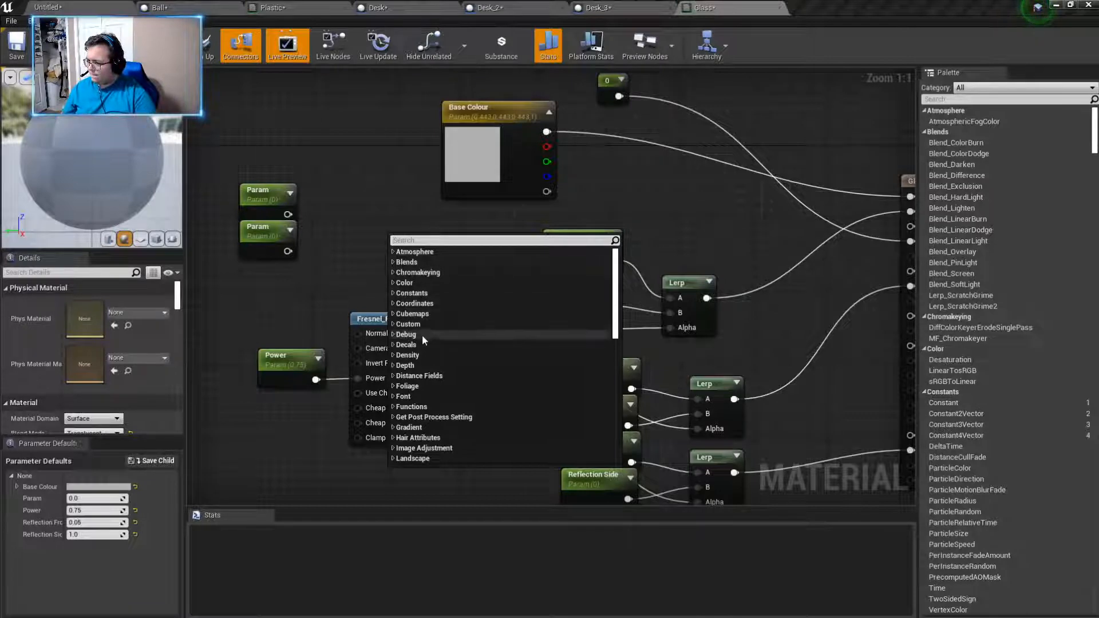
scroll(422, 335, "down", 3)
scroll(421, 334, "down", 1)
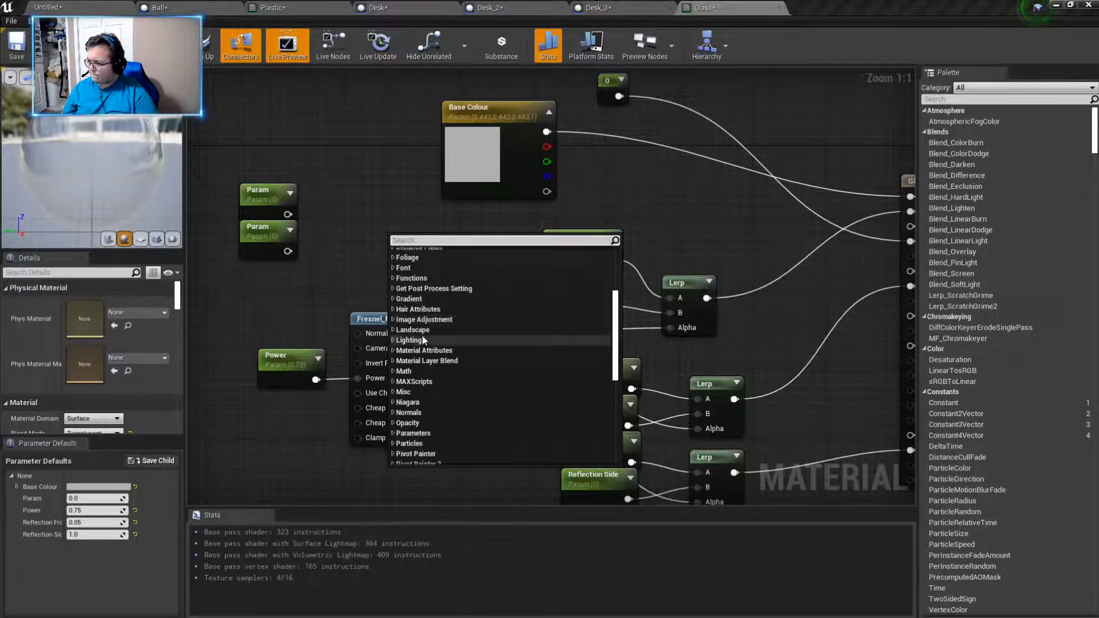
left_click(393, 371)
scroll(501, 384, "down", 3)
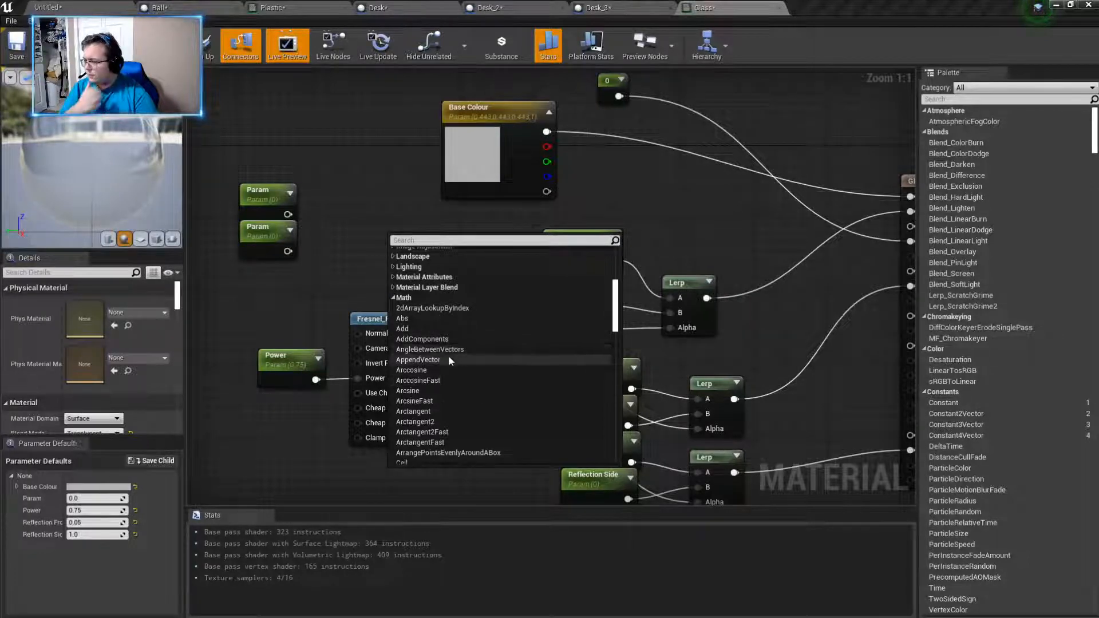
scroll(458, 345, "down", 2)
scroll(462, 342, "down", 5)
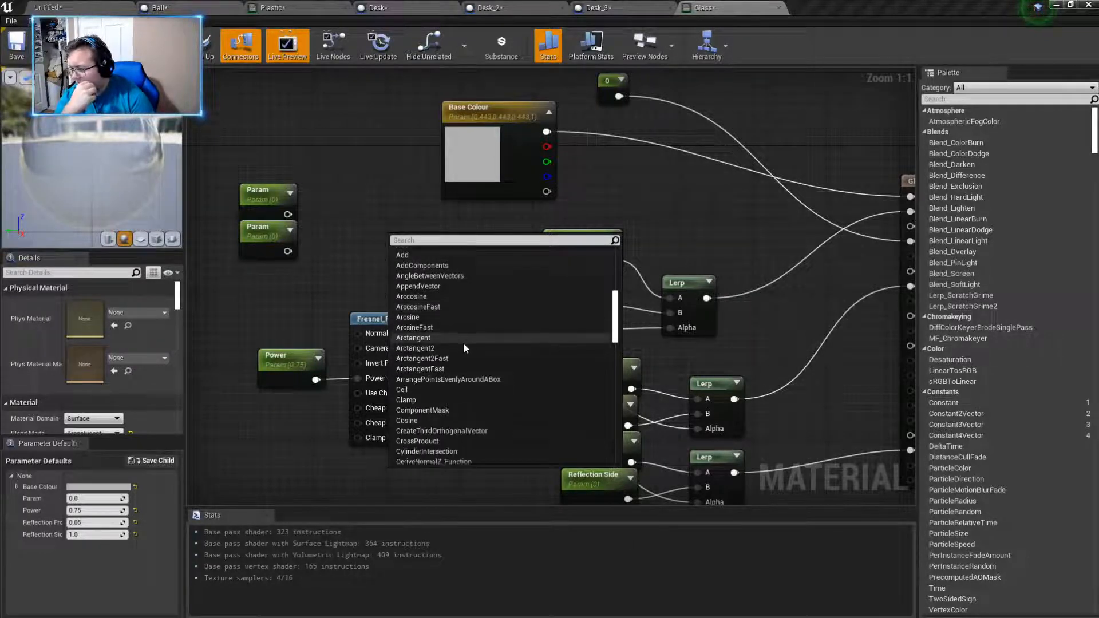
scroll(462, 352, "down", 3)
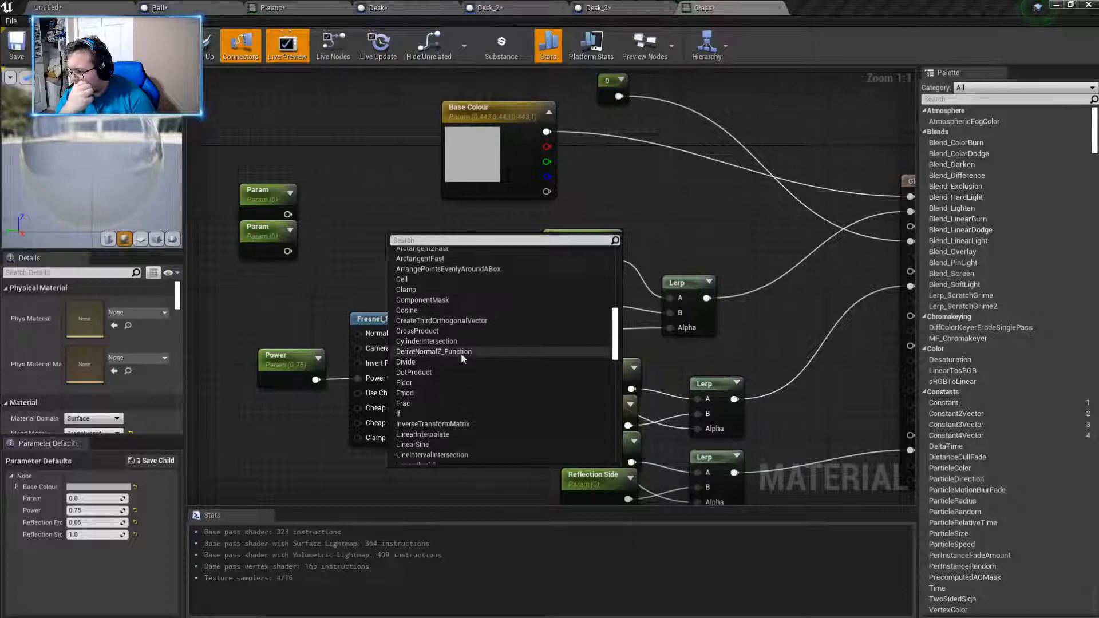
left_click(451, 328)
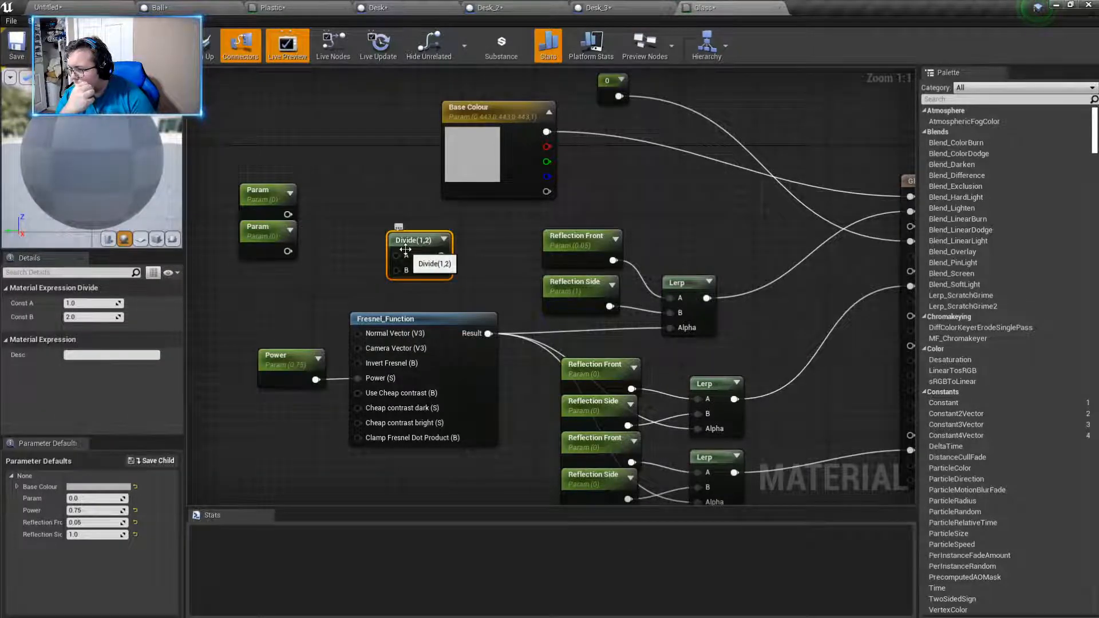
key("Delete")
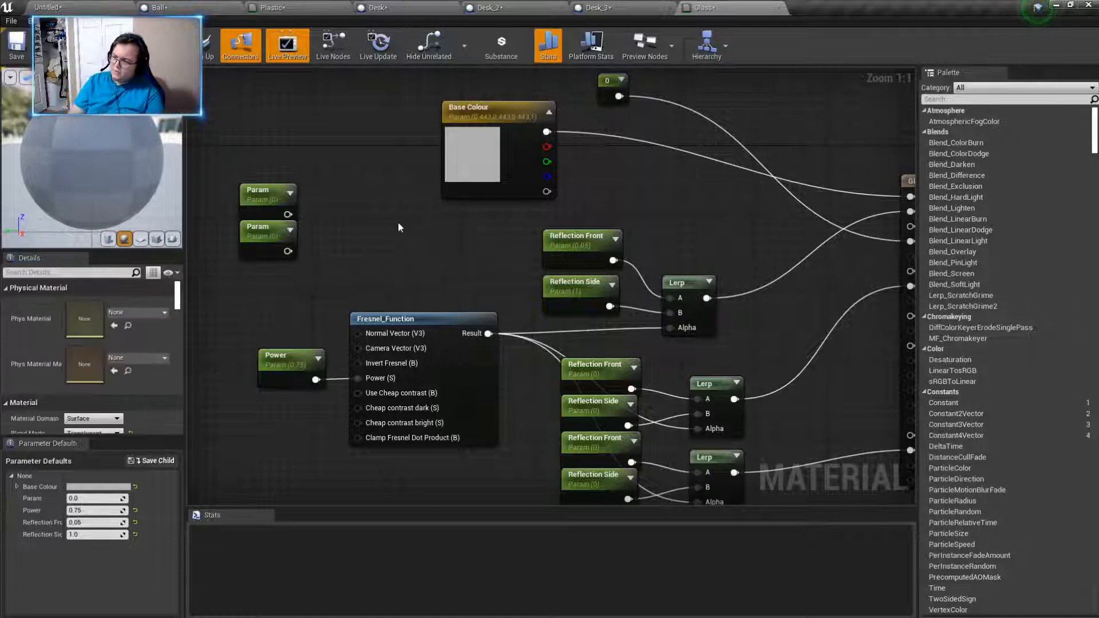
- Delete both unconnected Param nodes above the Power parameter
left_click_drag(397, 222, 269, 246)
key("Delete")
right_click_drag(440, 327, 404, 225)
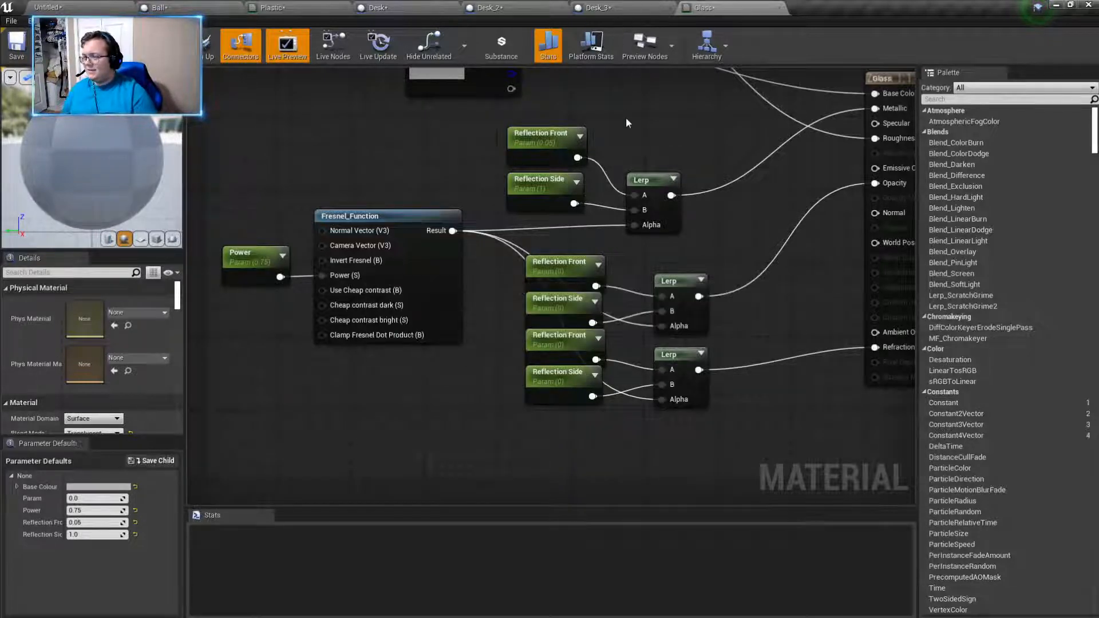
- Shift the Fresnel_Function node slightly toward the Lerp nodes and place a copy of it below the Power parameter
left_click(648, 7)
left_click(748, 6)
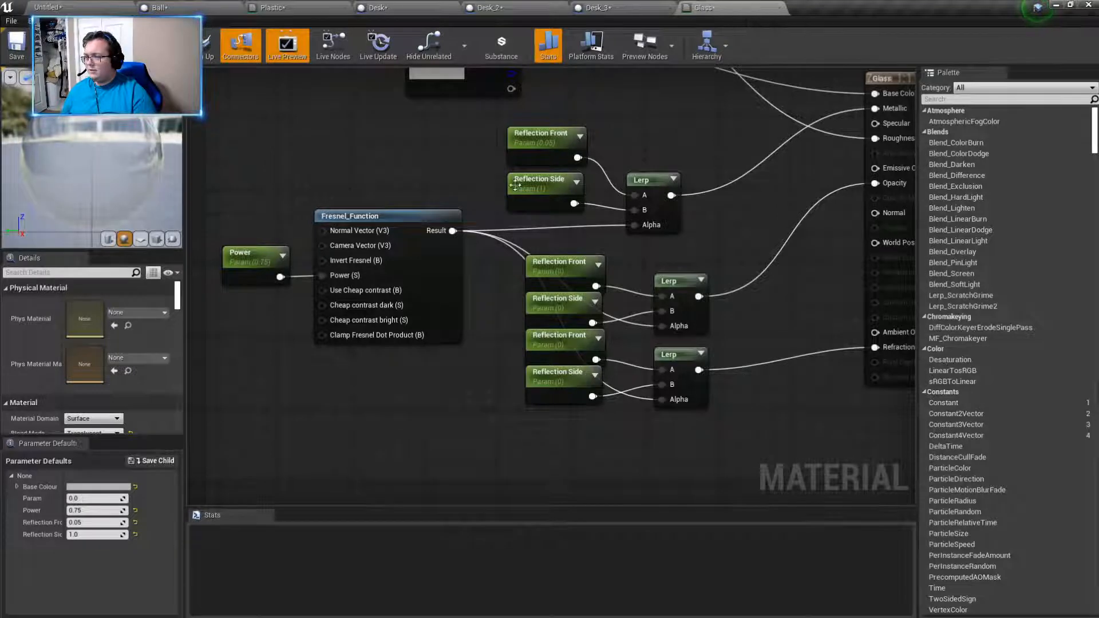
left_click_drag(338, 216, 402, 236)
left_click(366, 211)
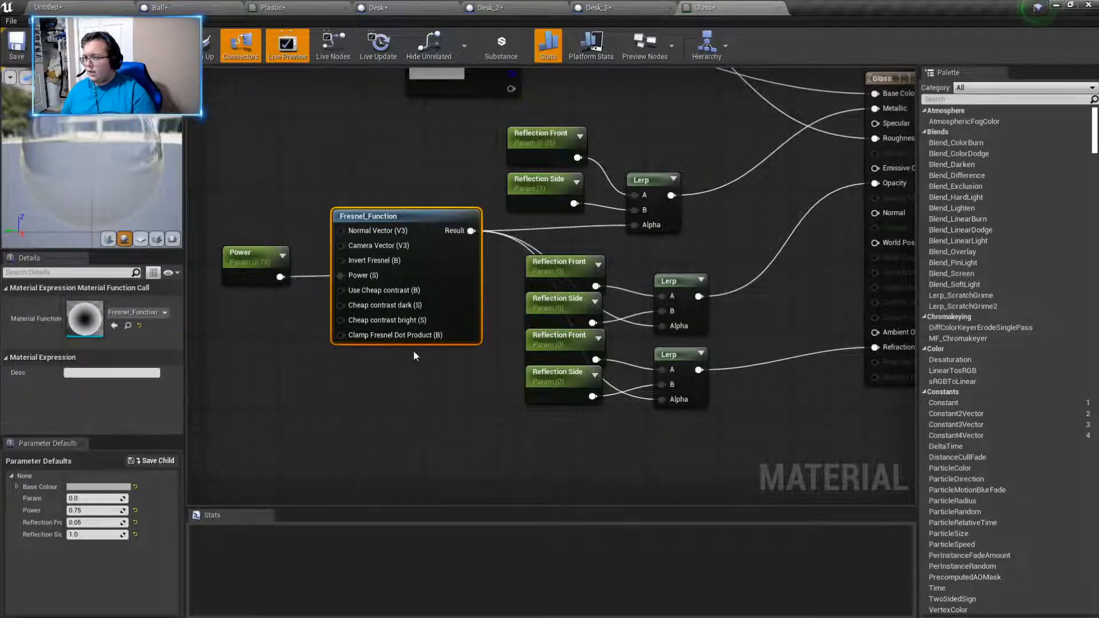
right_click_drag(314, 373, 471, 265)
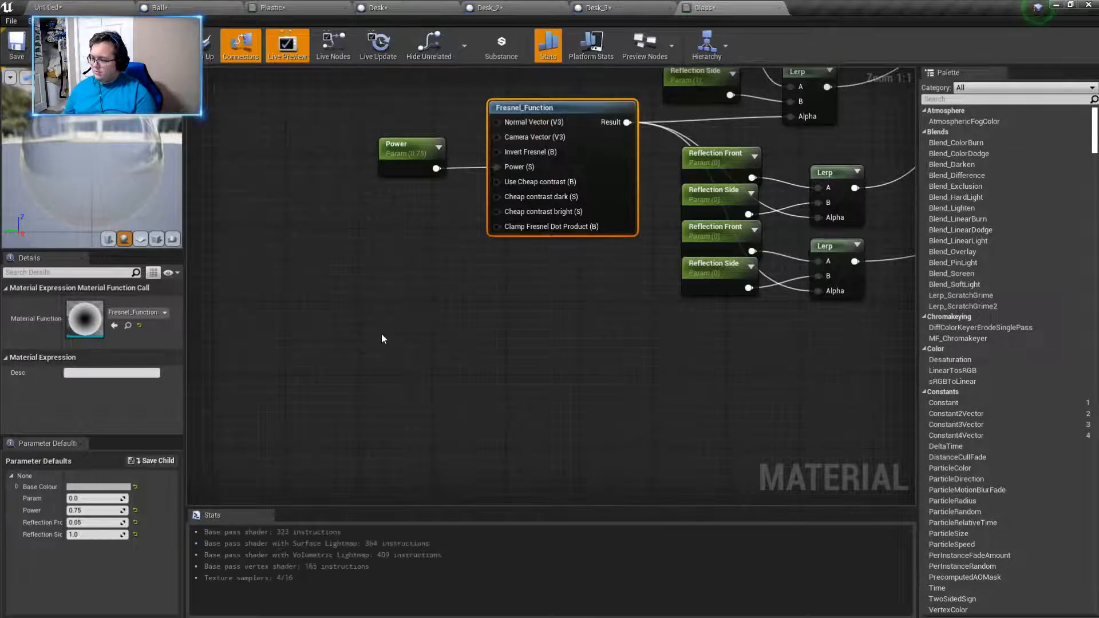
key("ctrl+v")
- Add a Multiply node with its A input fed by the copied Fresnel function's Result
left_click_drag(490, 342, 517, 283)
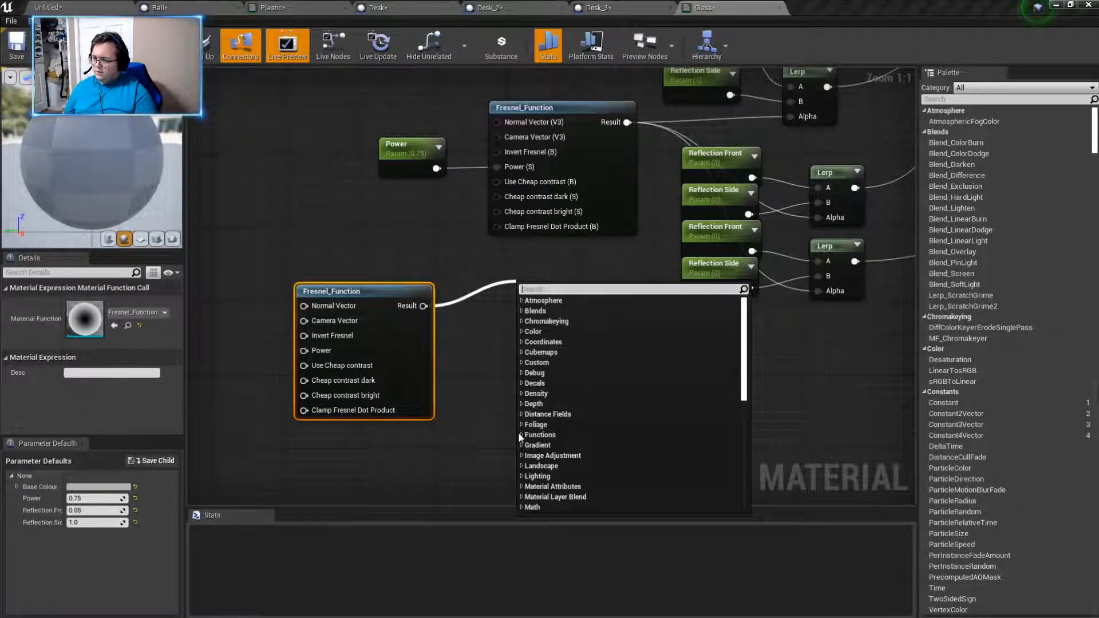
scroll(525, 465, "down", 1)
left_click(523, 468)
scroll(558, 431, "down", 1)
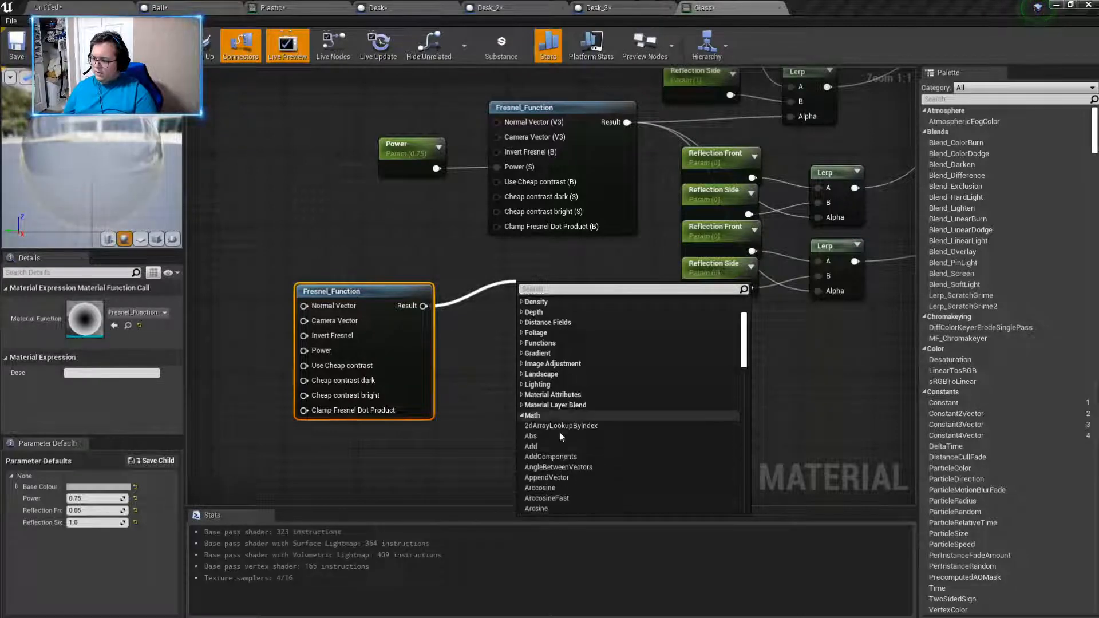
scroll(562, 428, "down", 6)
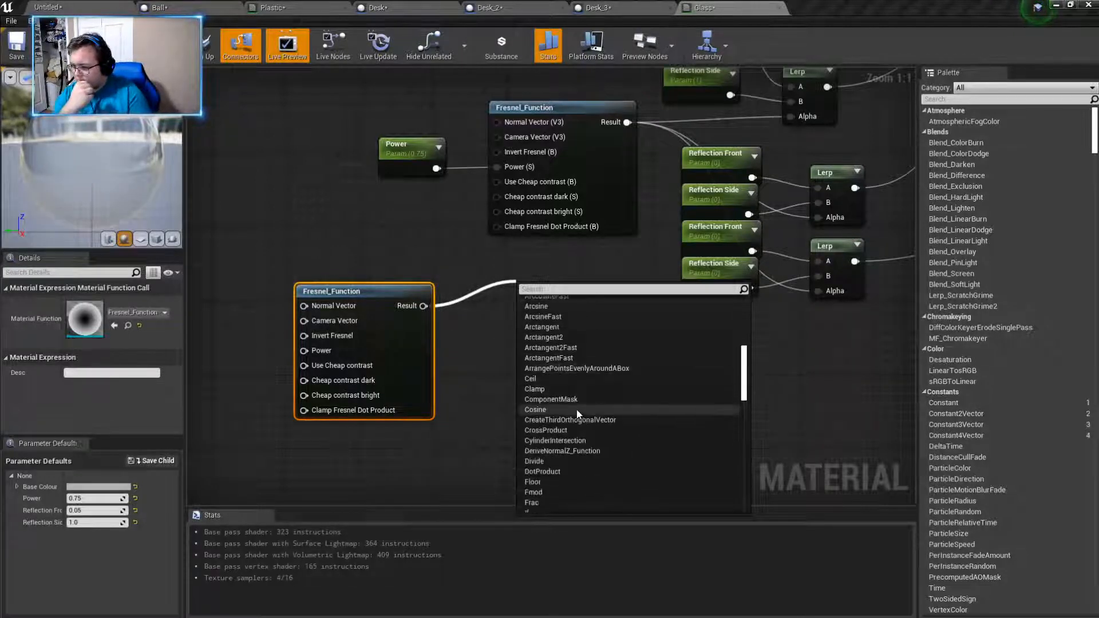
scroll(577, 409, "down", 6)
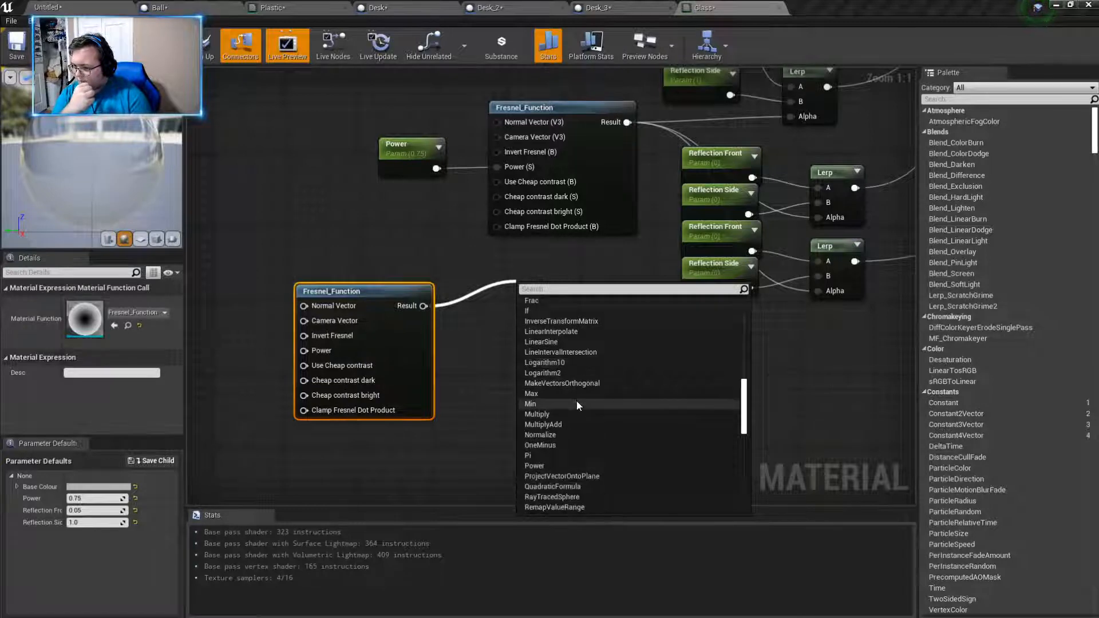
left_click(551, 415)
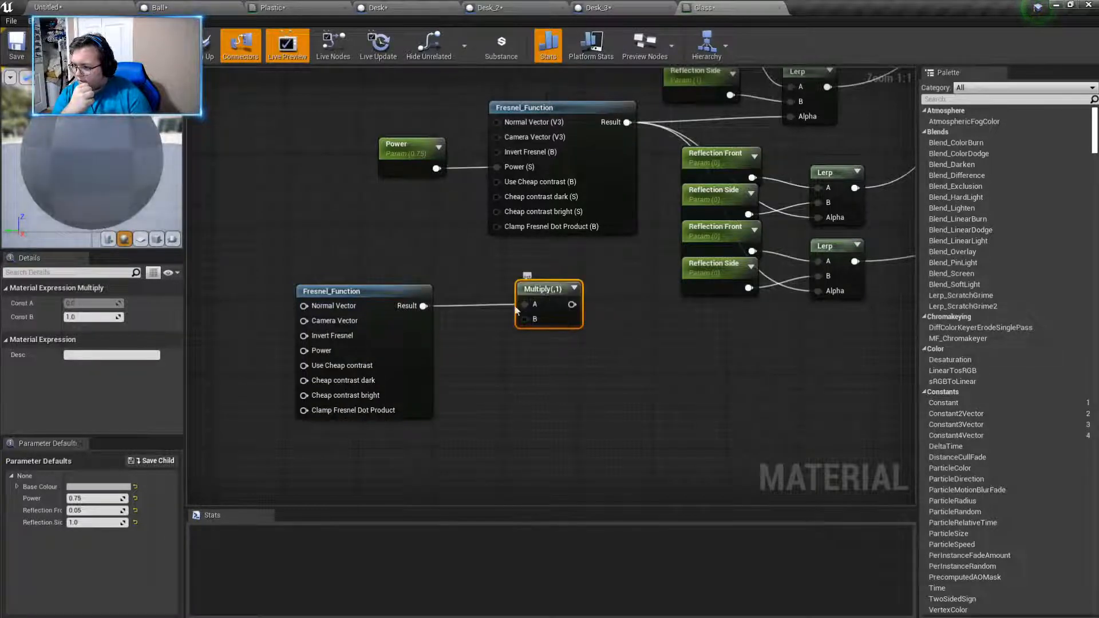
- Inspect the options of the Multiply node beside the copied Fresnel function and delete the node
right_click(531, 298)
mouse_move(571, 431)
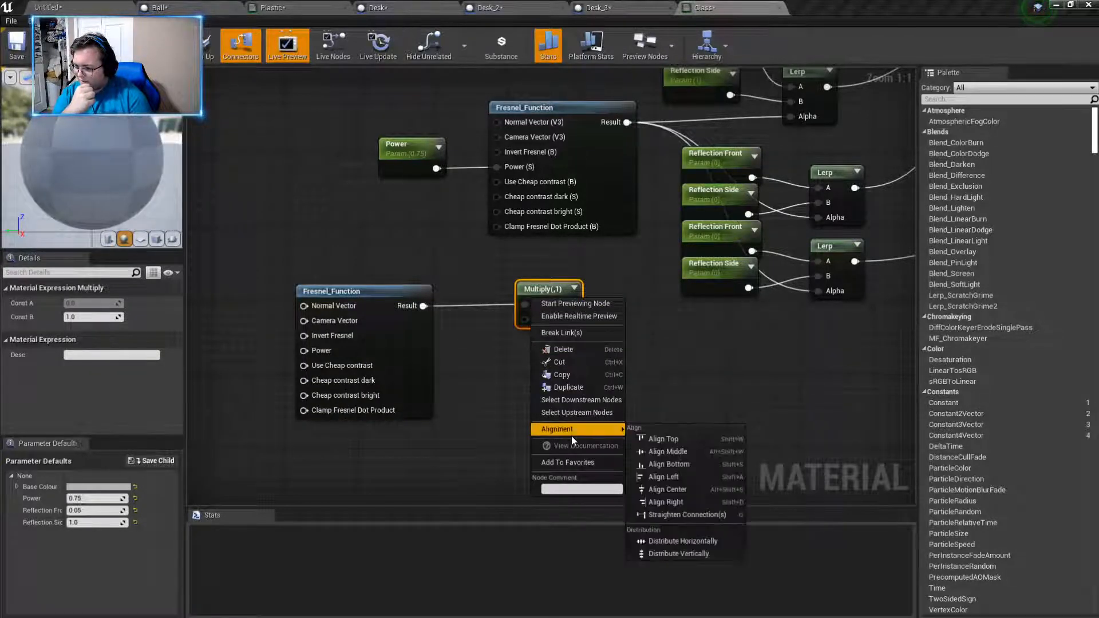
left_click(456, 391)
left_click(534, 290)
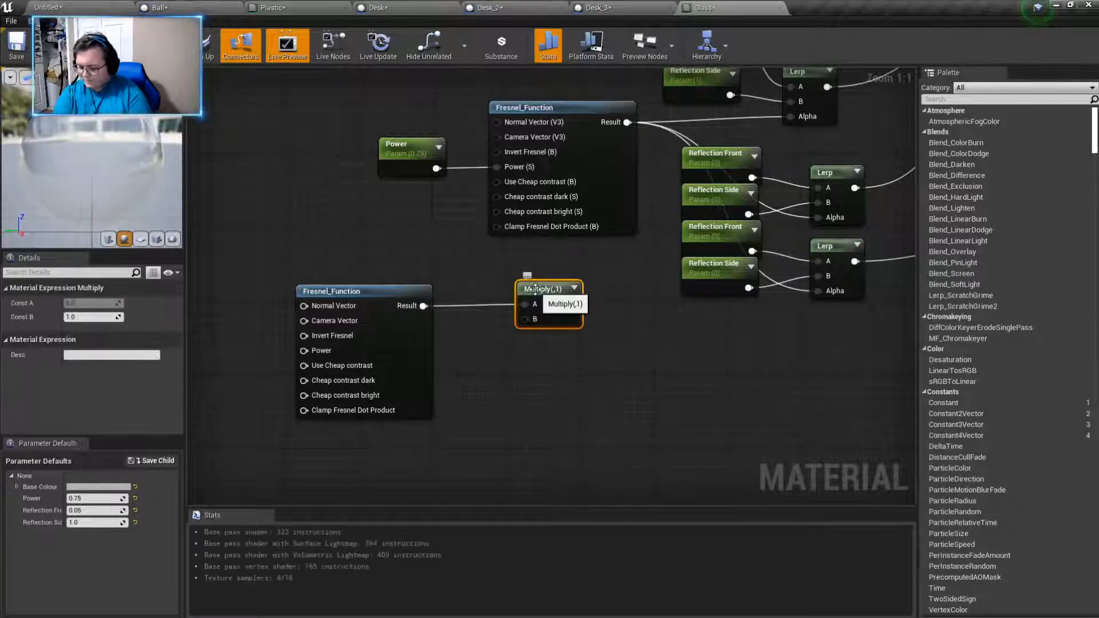
key("Delete")
- Check the uppermost Lerp node's expression type and add a LinearInterpolate node with its A input fed by the copied Fresnel function's Result
right_click_drag(518, 259, 298, 365)
left_click(570, 175)
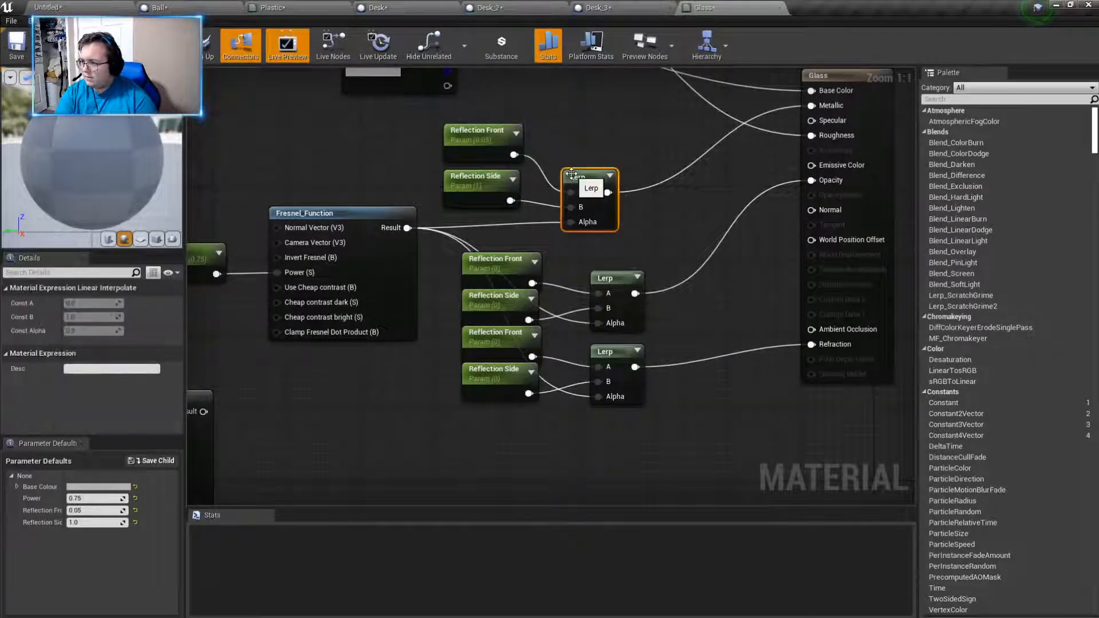
right_click_drag(357, 402, 520, 358)
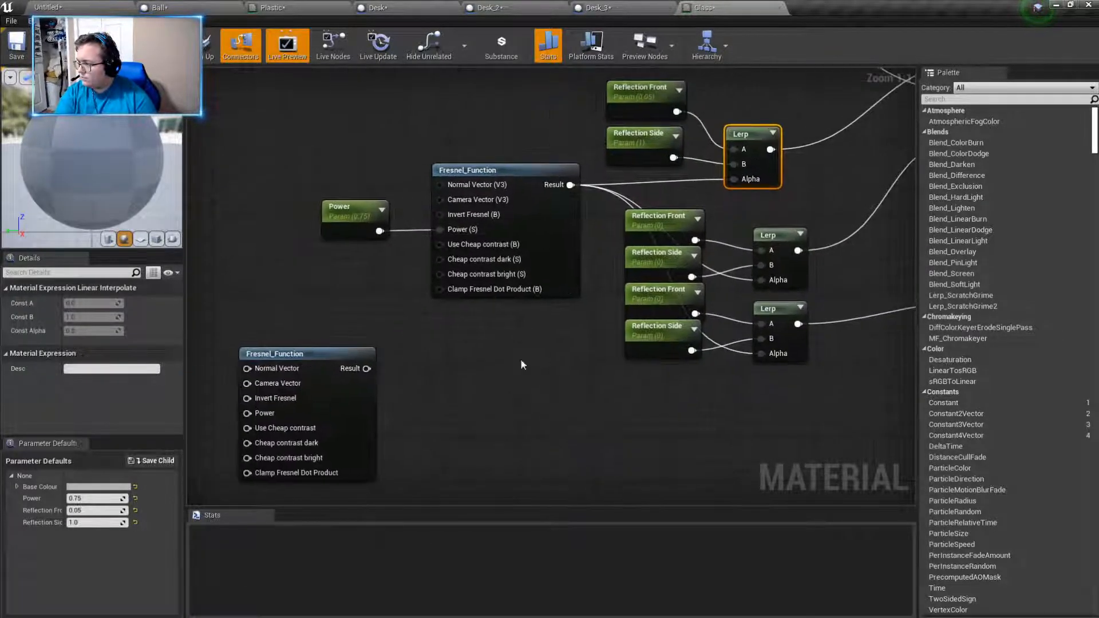
left_click_drag(366, 368, 460, 365)
type("liner")
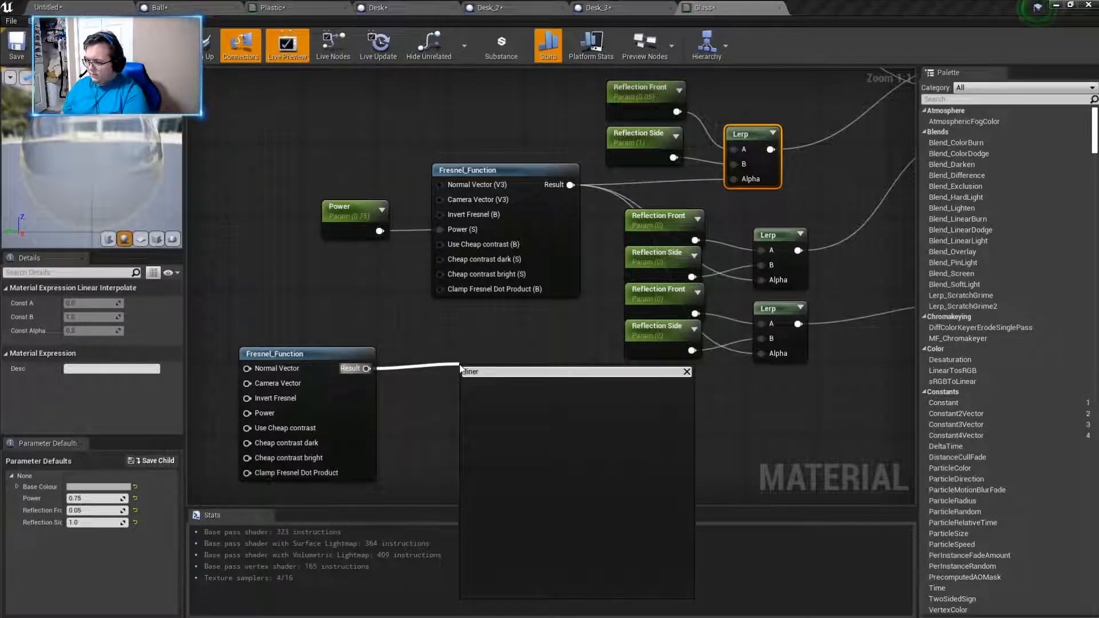
key("BackSpace")
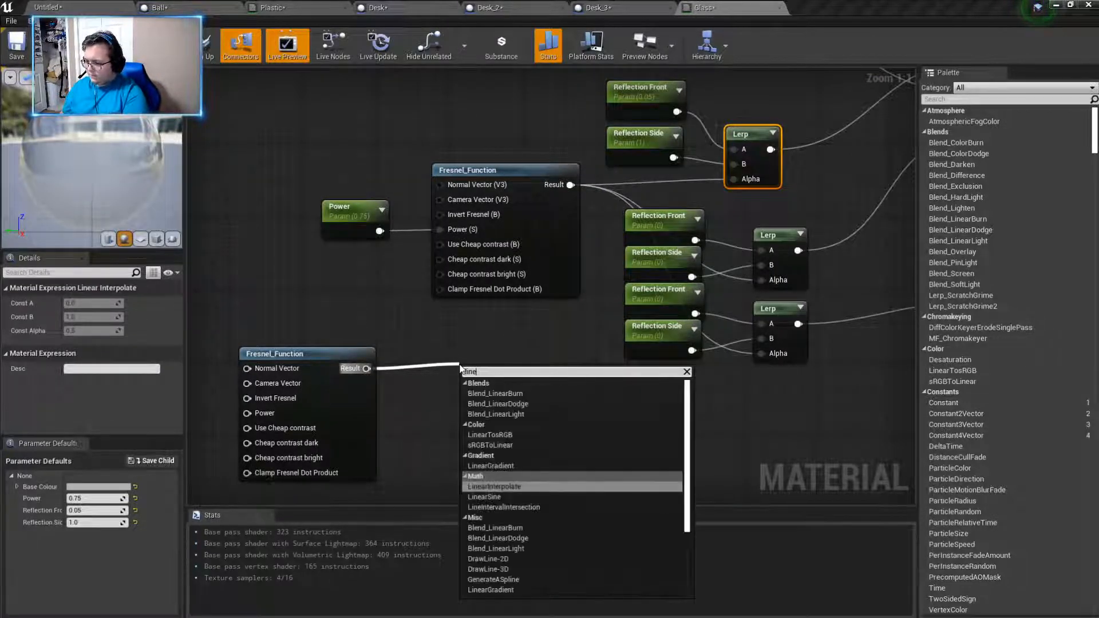
left_click(483, 486)
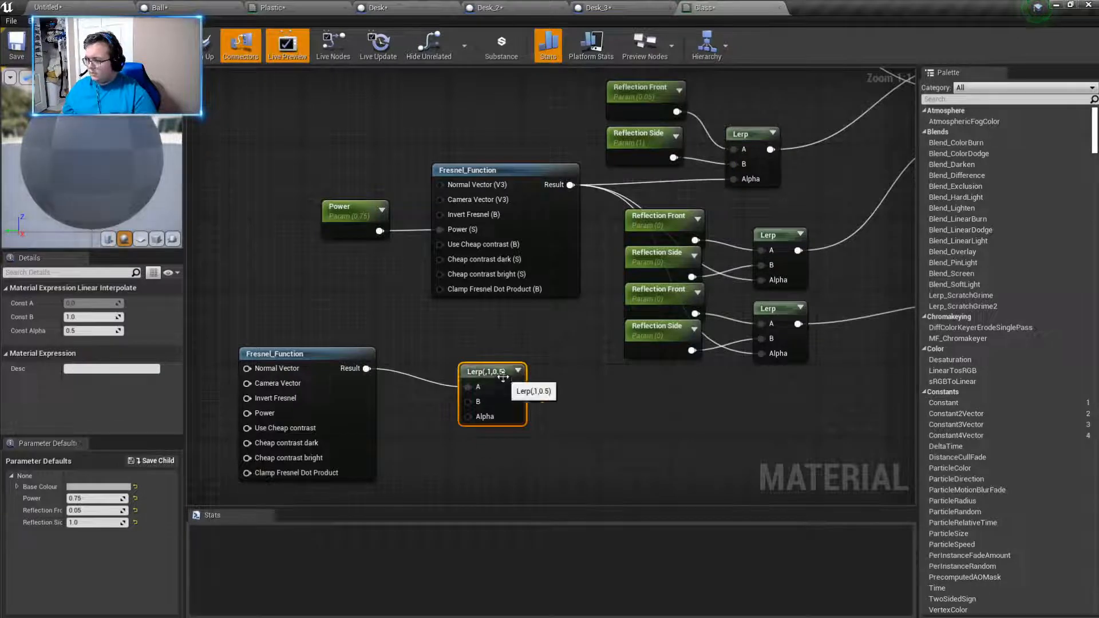
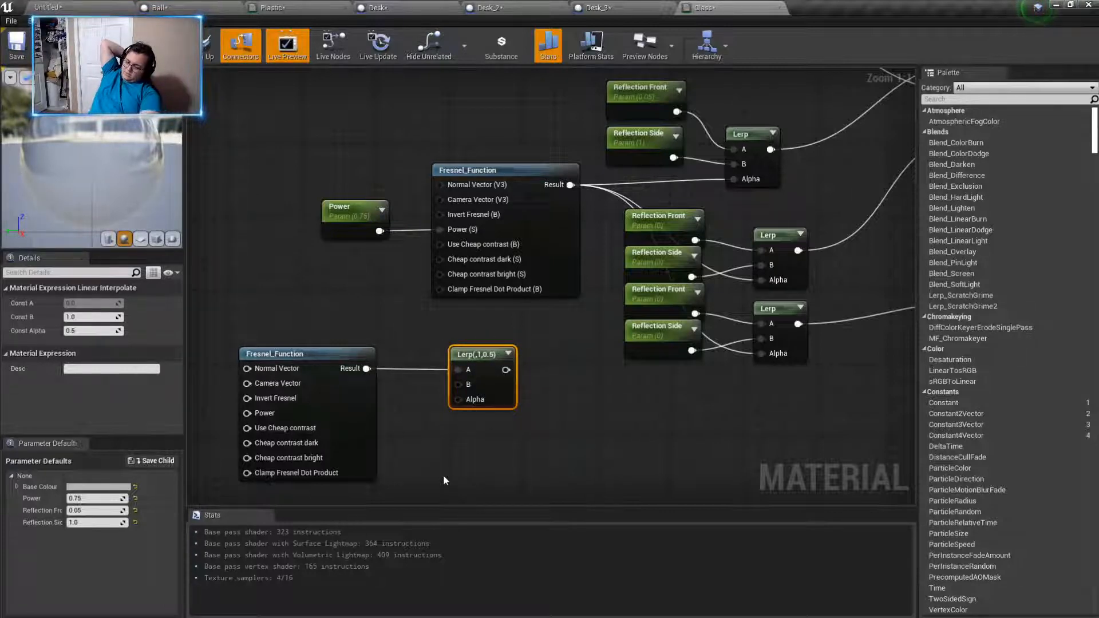
- Delete the unused Lerp node and the copied Fresnel_Function node below the Power parameter
key("Delete")
left_click(344, 386)
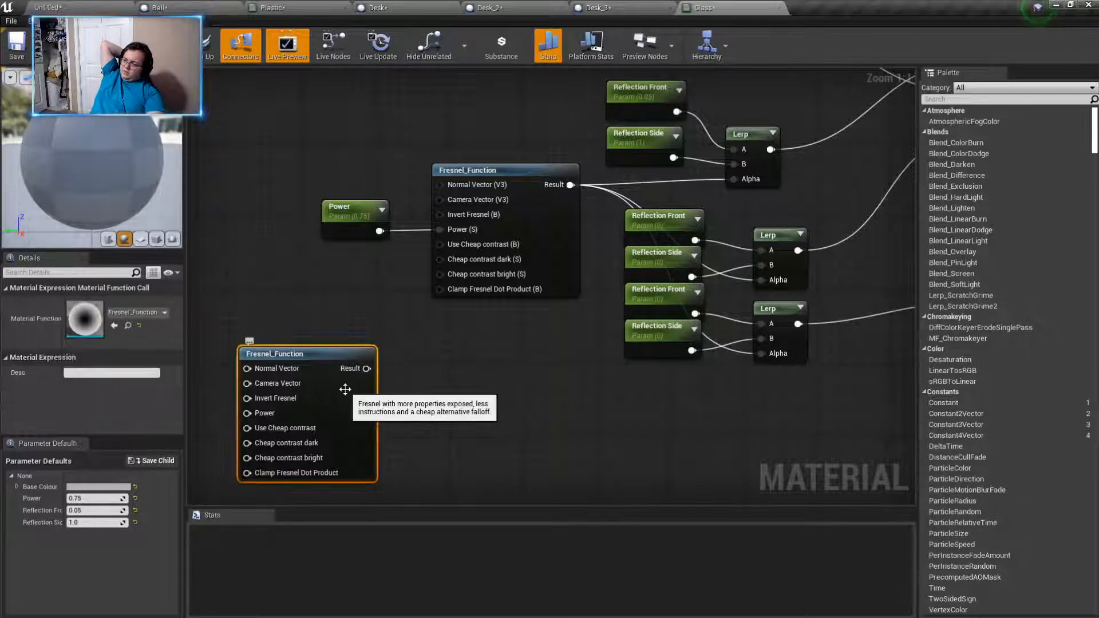
key("Delete")
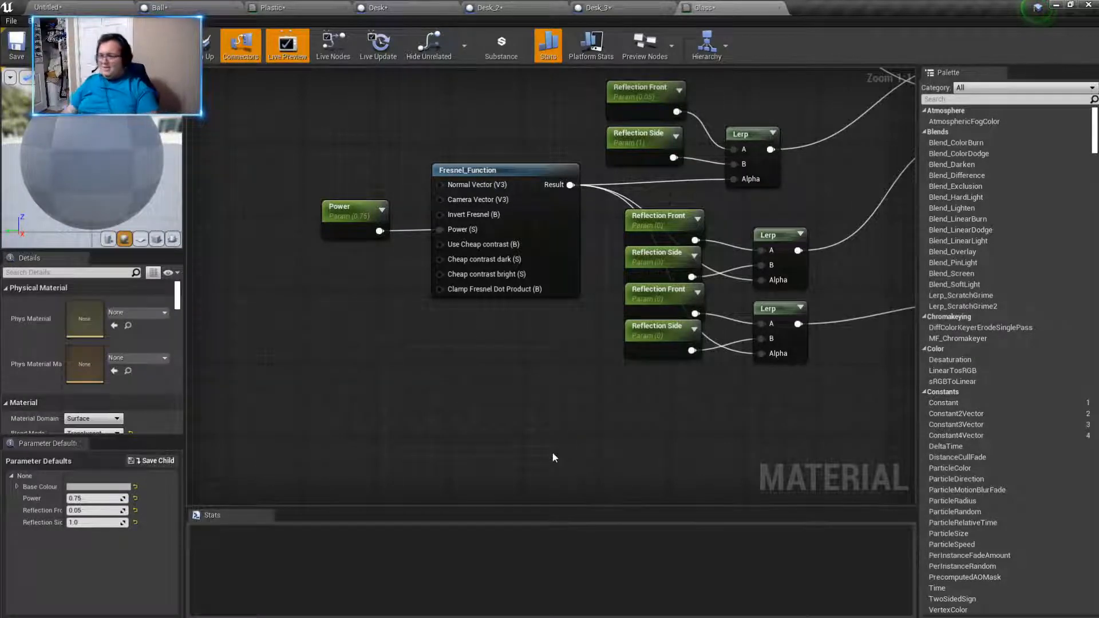
- Set the default values of the uppermost Reflection Side and Reflection Front parameters to 0
right_click_drag(509, 451, 403, 606)
right_click_drag(525, 476, 525, 414)
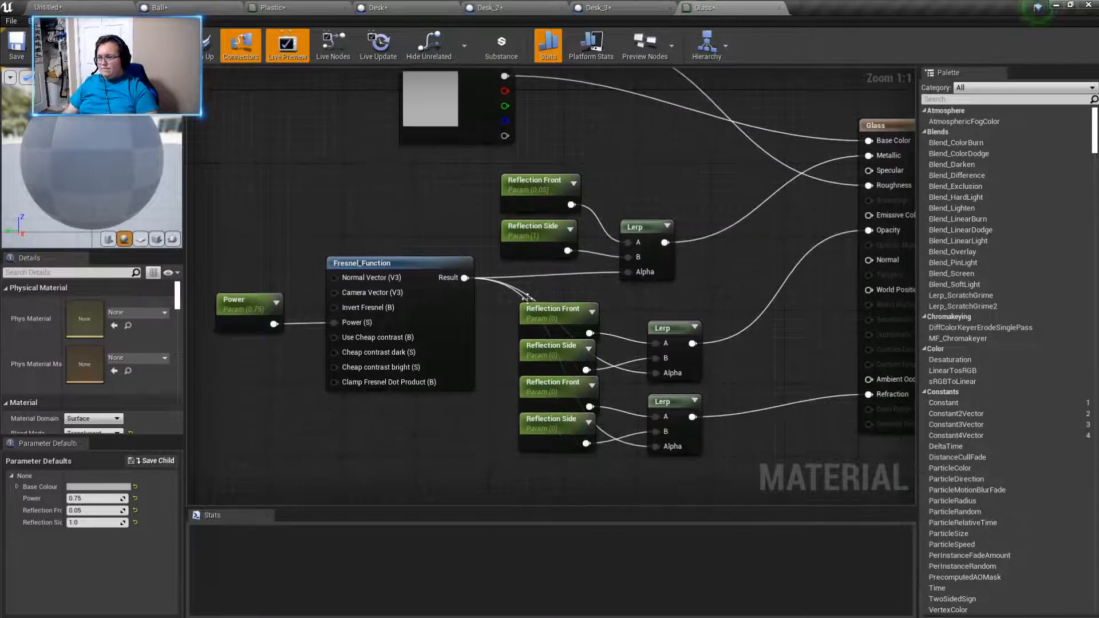
left_click(536, 244)
left_click(94, 341)
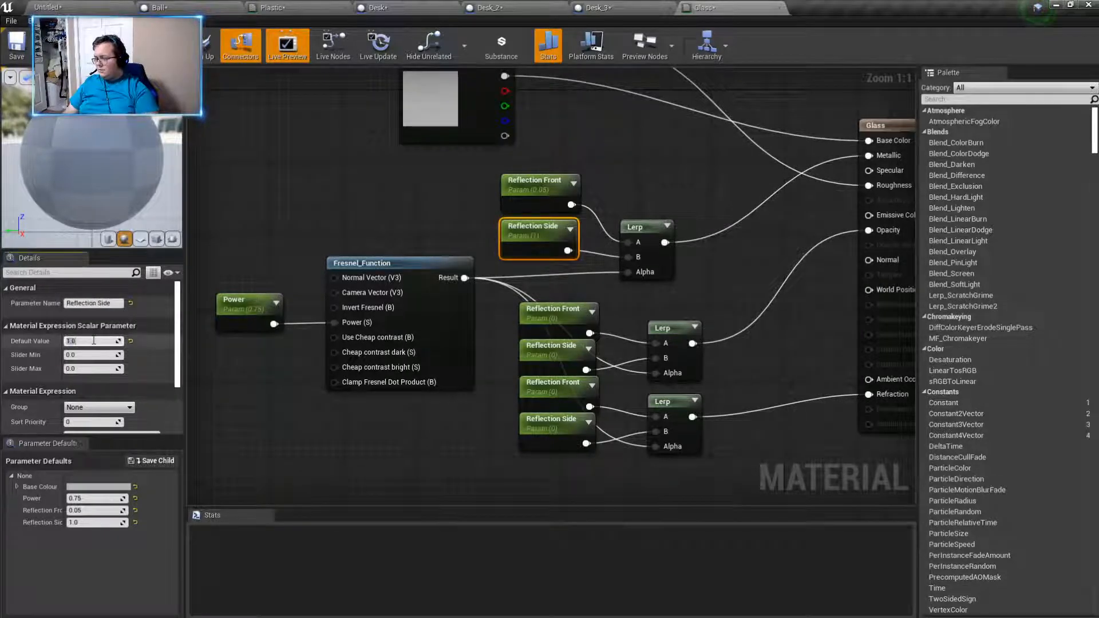
type("0")
key("Return")
left_click(535, 186)
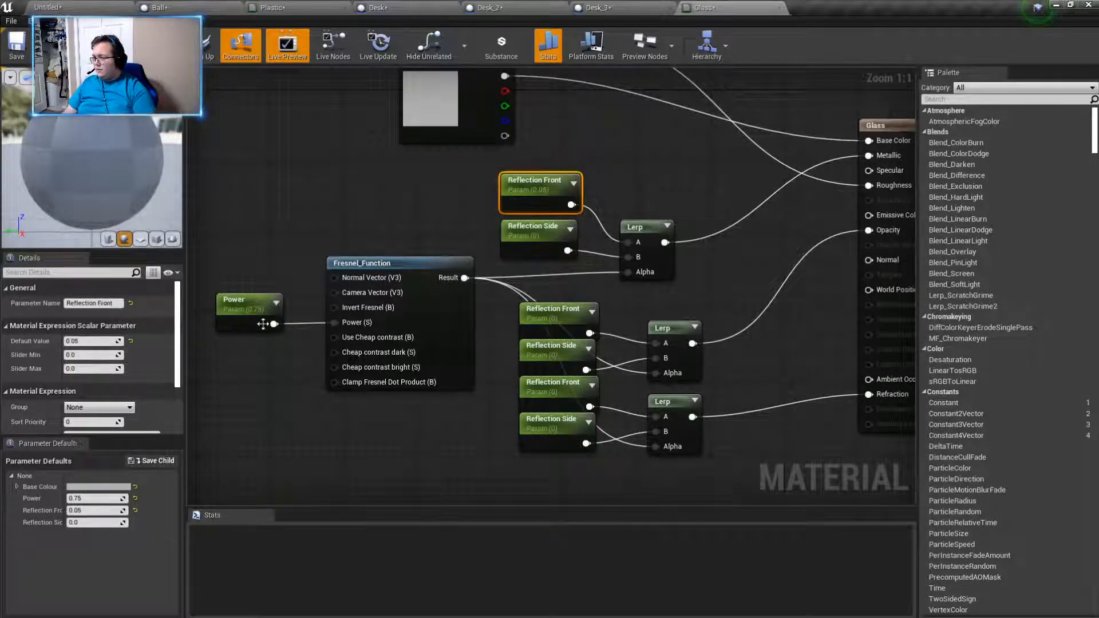
left_click(90, 340)
key("Return")
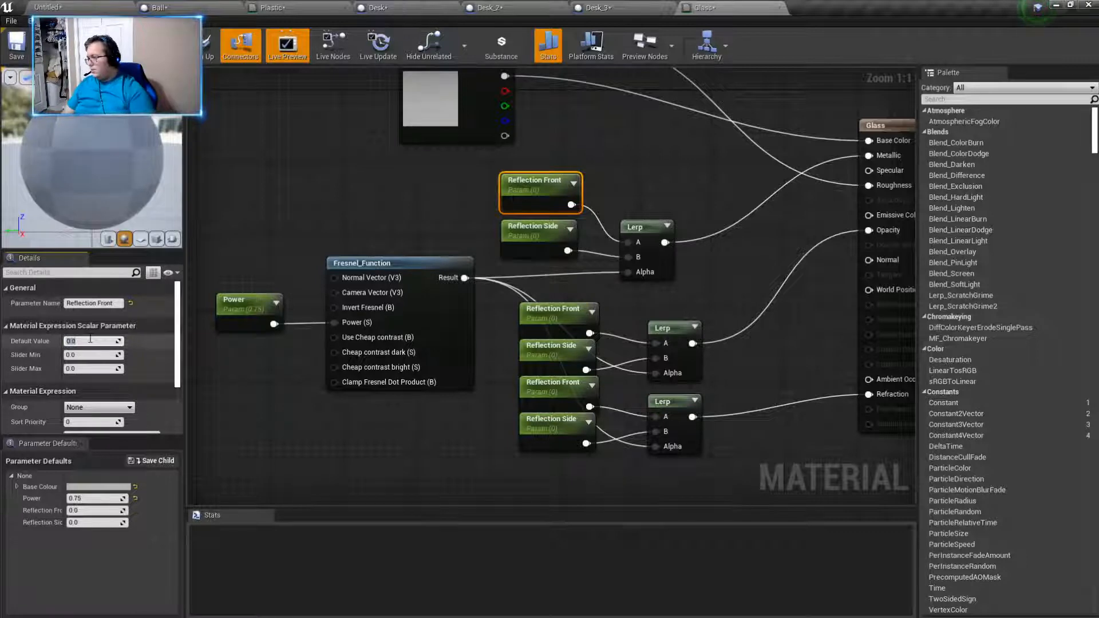
left_click(256, 415)
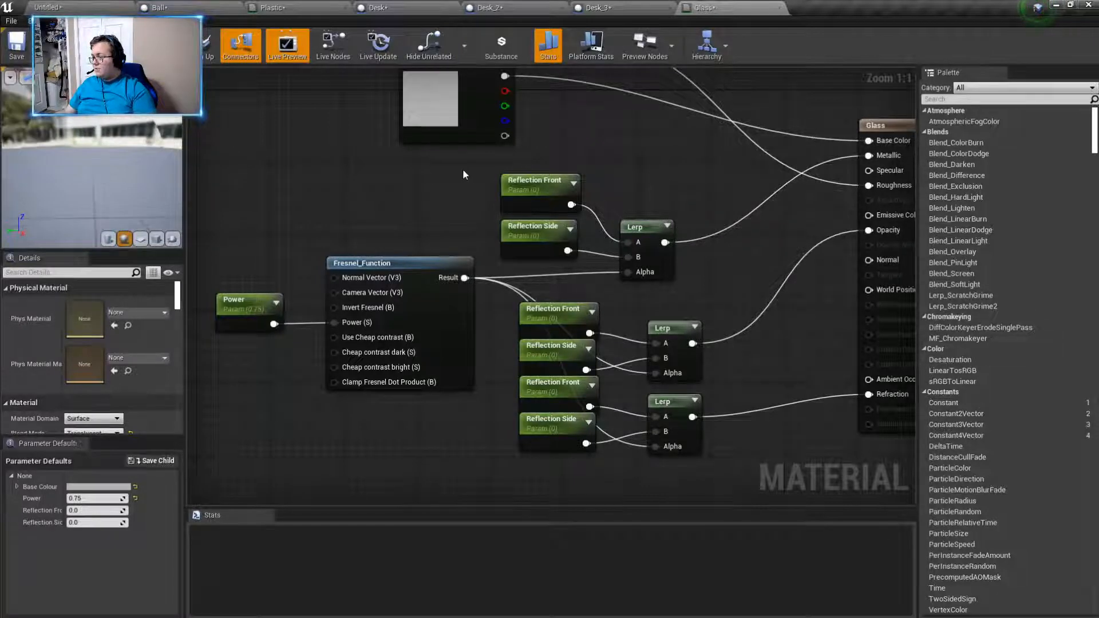
- Set the uppermost Reflection Front parameter's default value to 0.5 and check the material on the preview sphere
left_click(512, 187)
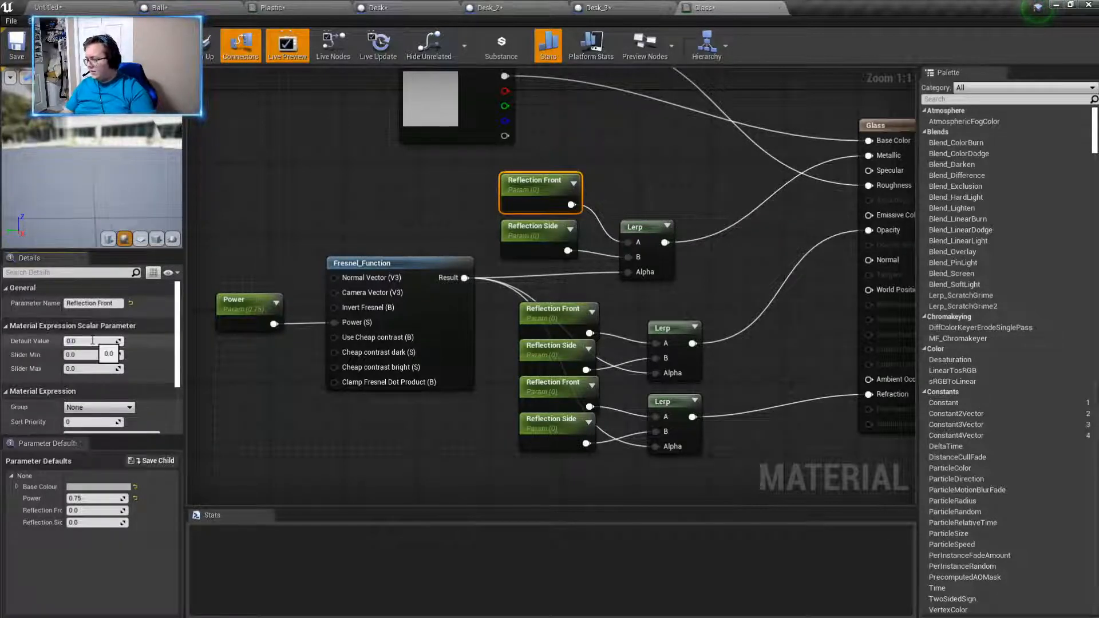
key("Return")
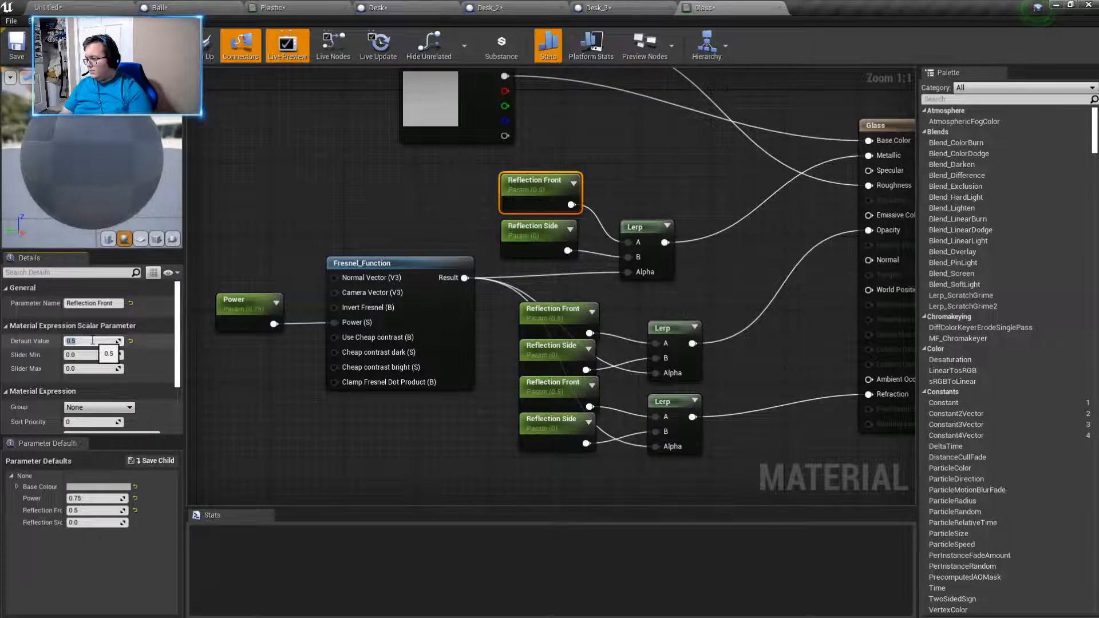
left_click_drag(94, 176, 211, 176)
mouse_move(115, 143)
left_mouse_down()
mouse_move(63, 129)
mouse_move(97, 149)
left_mouse_up()
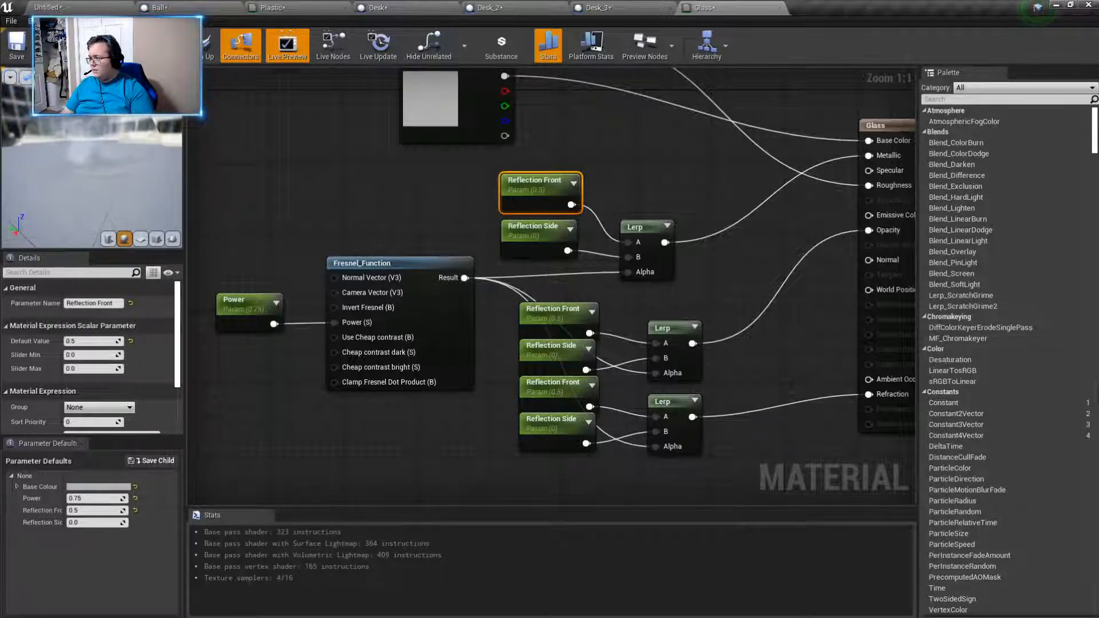
- Set the uppermost Reflection Front parameter's default value to 1.0, check the preview sphere and apply the Glass material
key("Return")
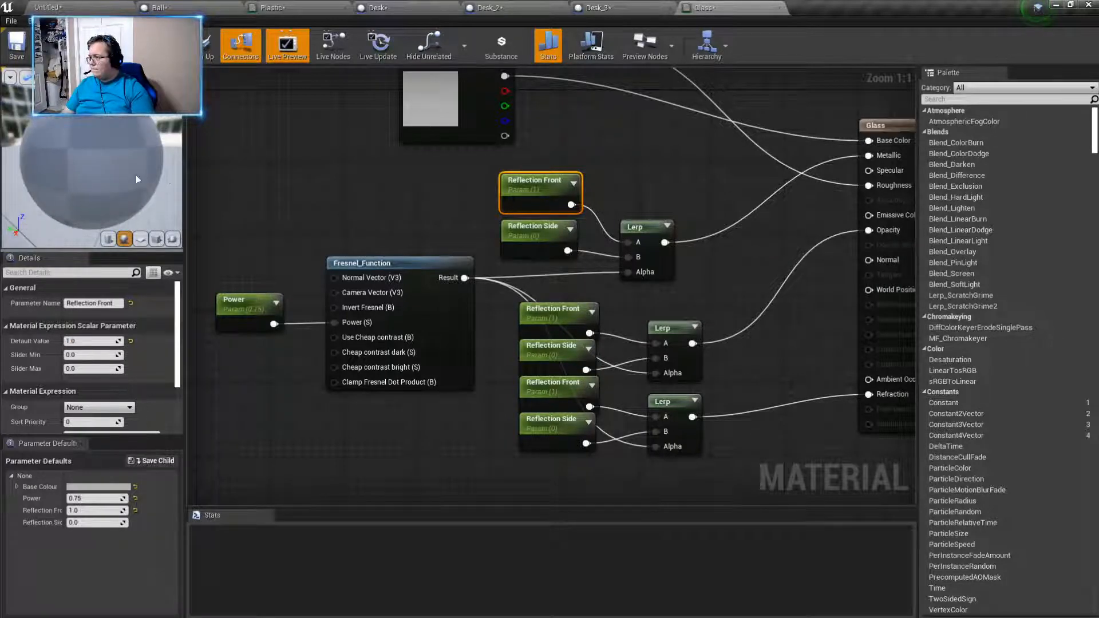
left_click_drag(135, 176, 129, 179)
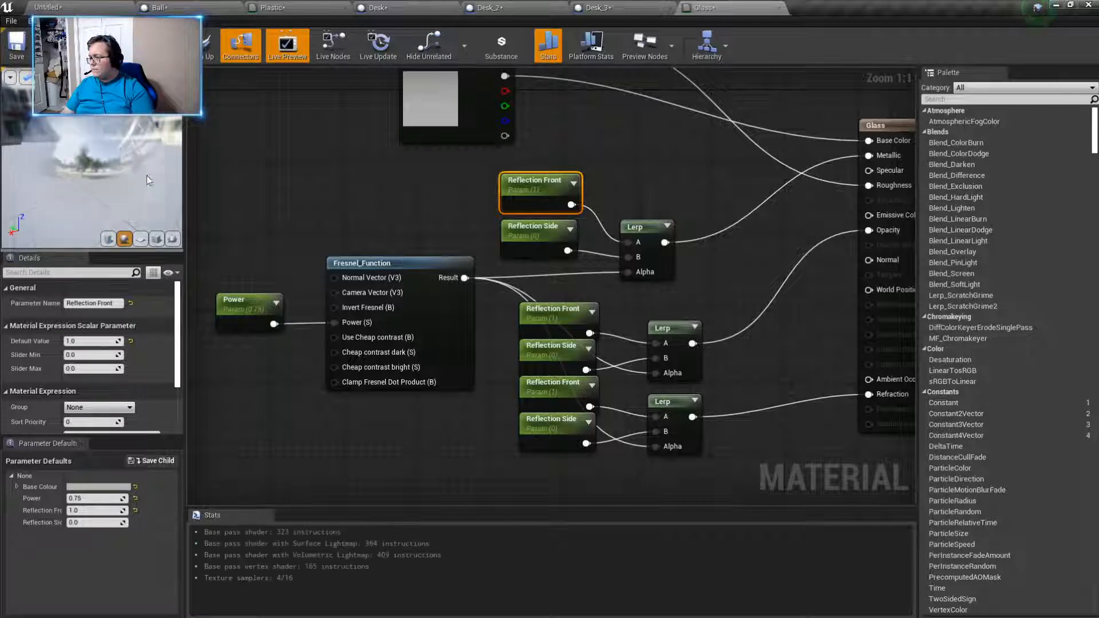
left_click_drag(147, 176, 182, 180)
left_click(84, 50)
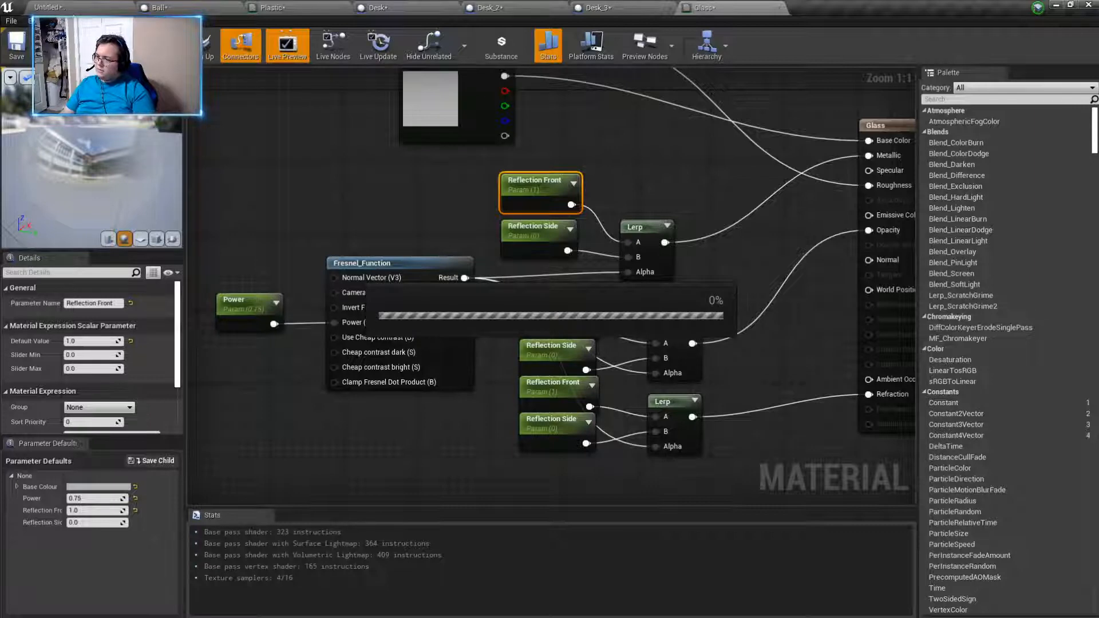
- In the level, adjust the height of the long glass window panel with the Move tool, and select the glass panel beside the blue doors
left_click(55, 8)
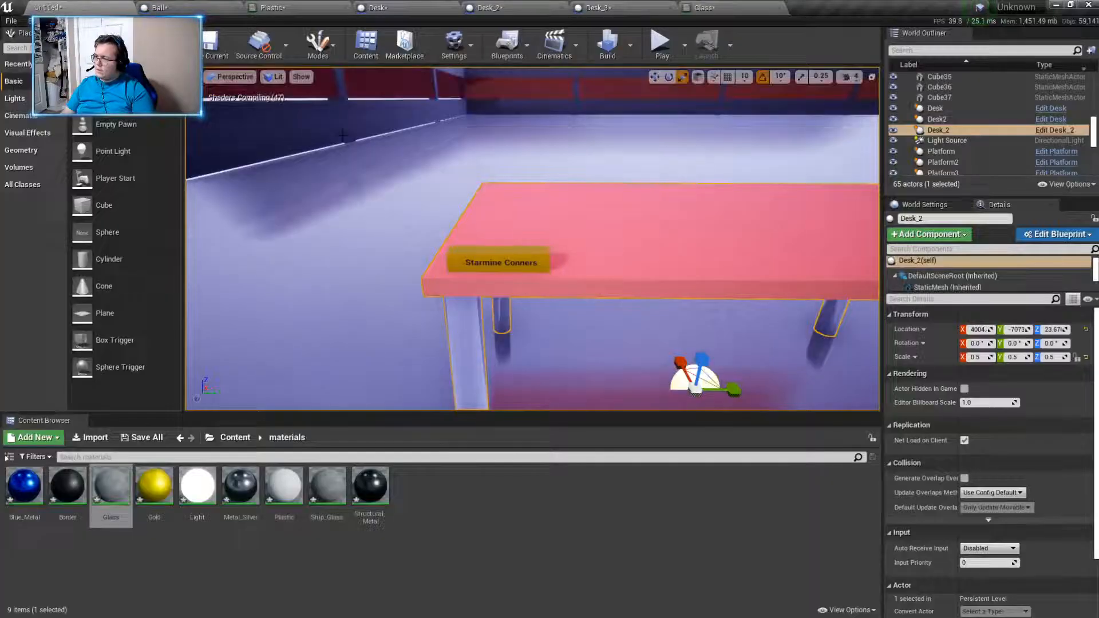
right_click_drag(510, 291, 668, 250)
left_click(510, 291)
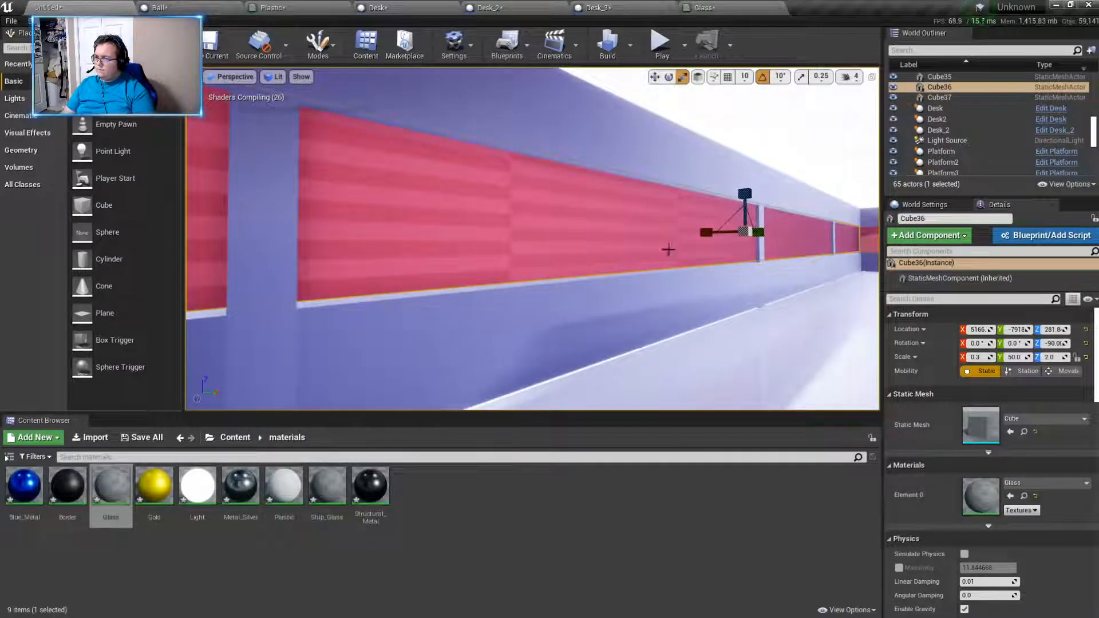
left_click(653, 77)
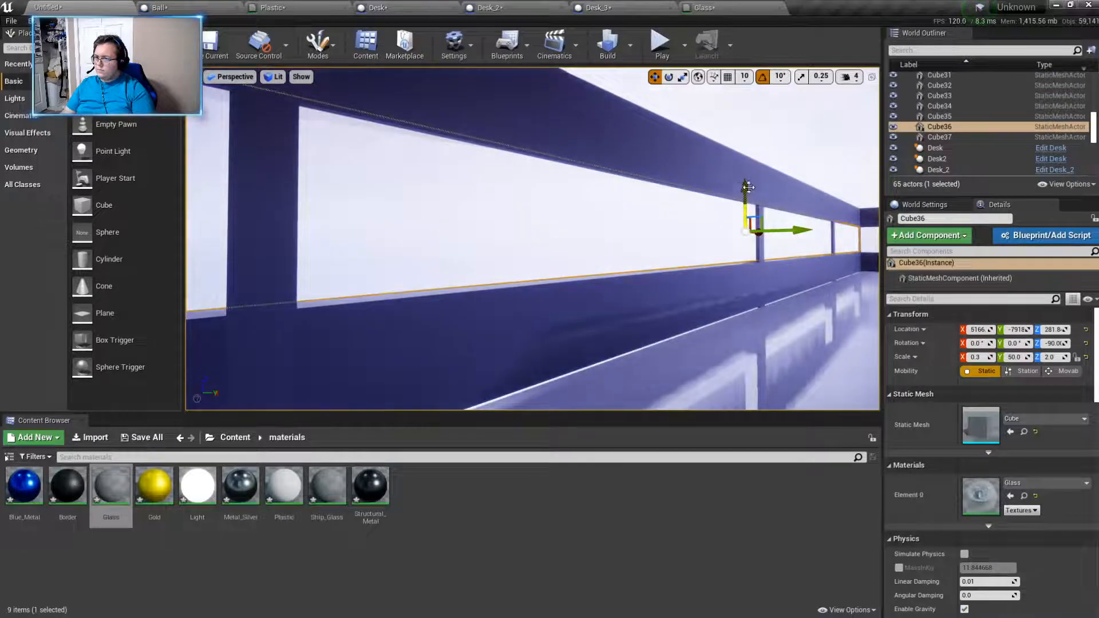
right_click_drag(742, 189, 572, 223)
left_click(629, 232)
key("w")
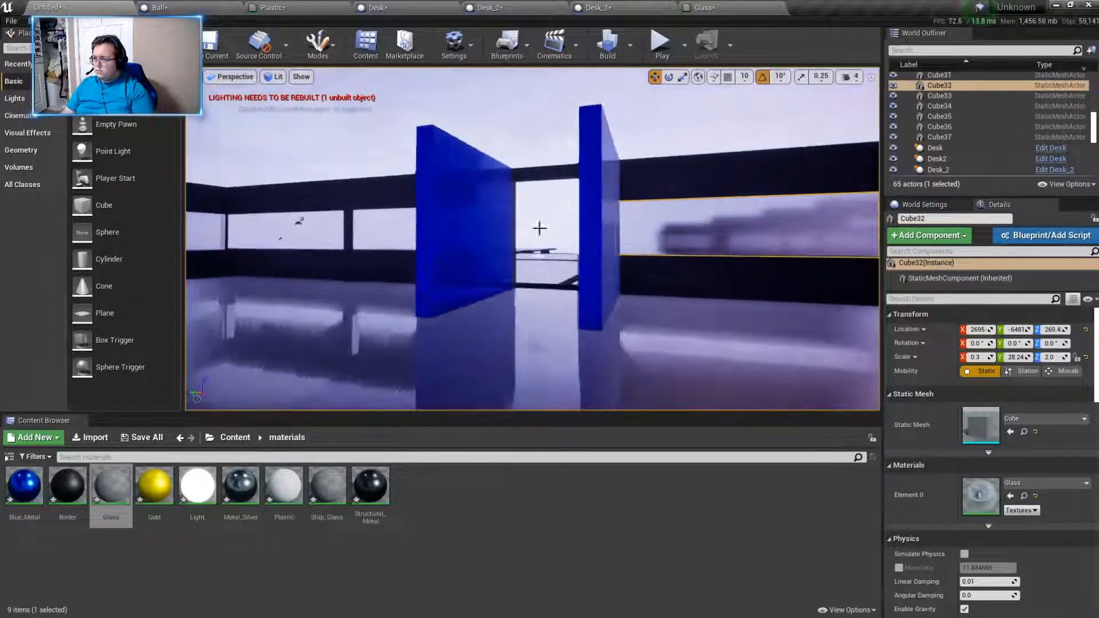
- Play the level, walk into the walled room to examine the glass windows, and stop playing
left_click(663, 52)
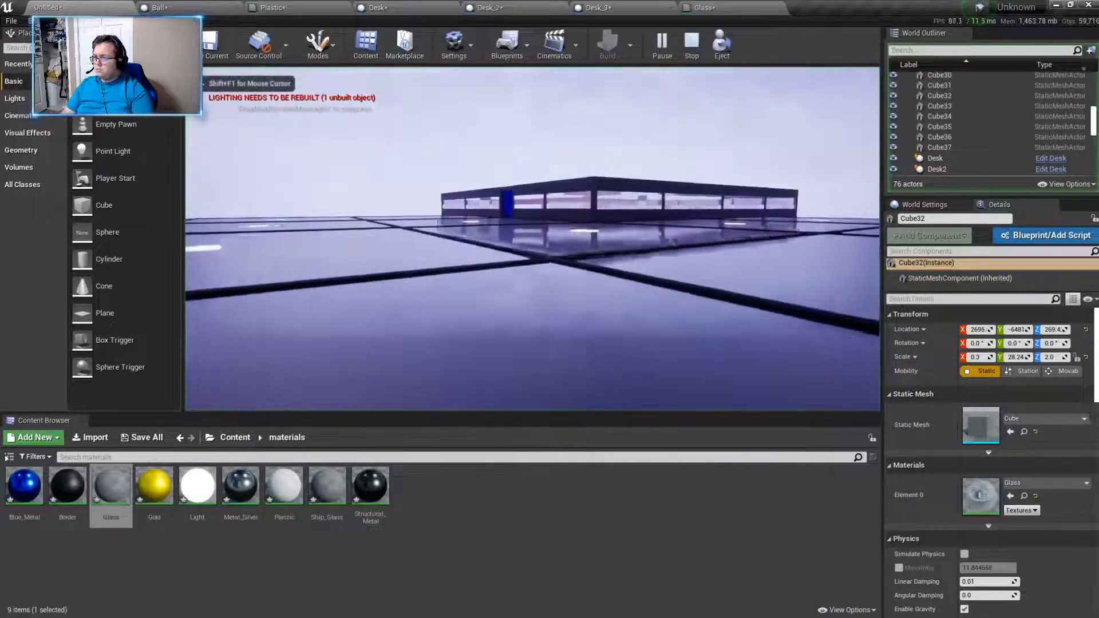
key("w")
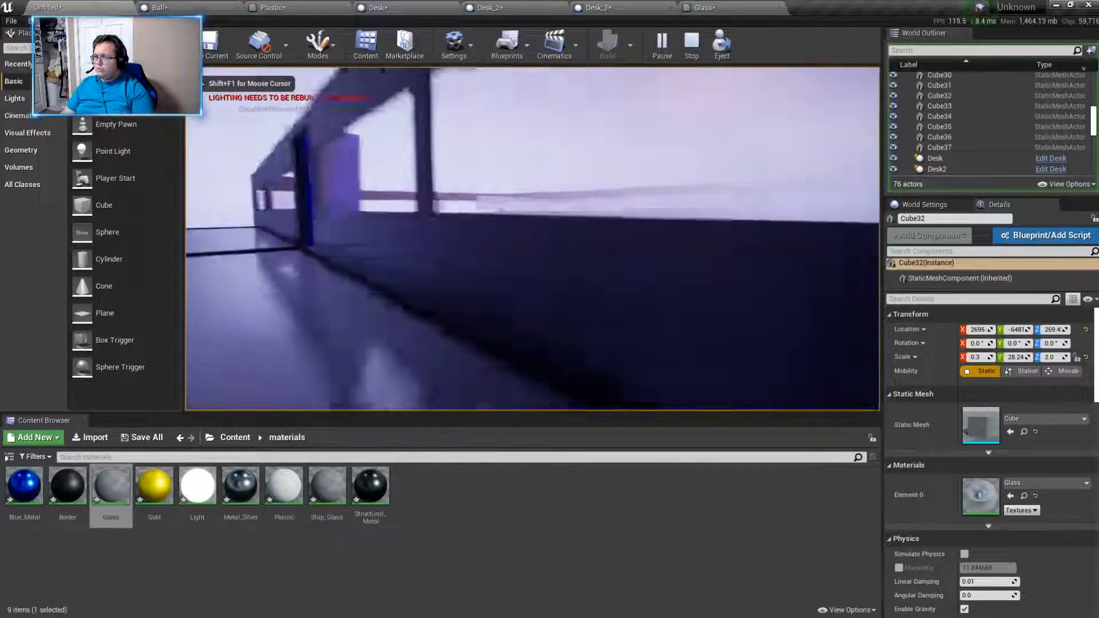
key("w")
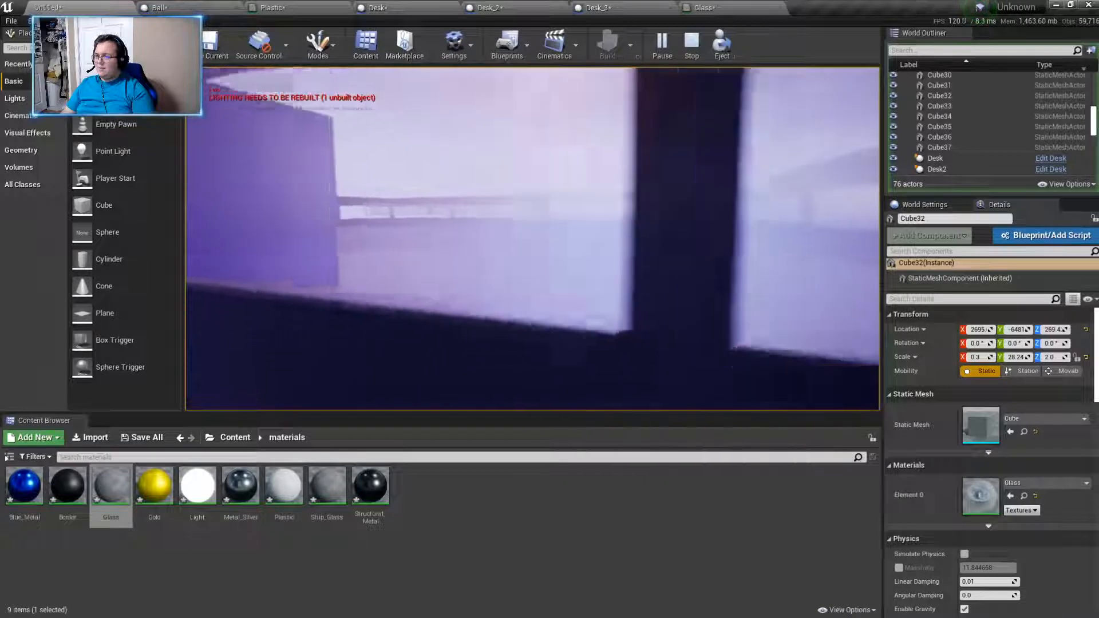
key("w")
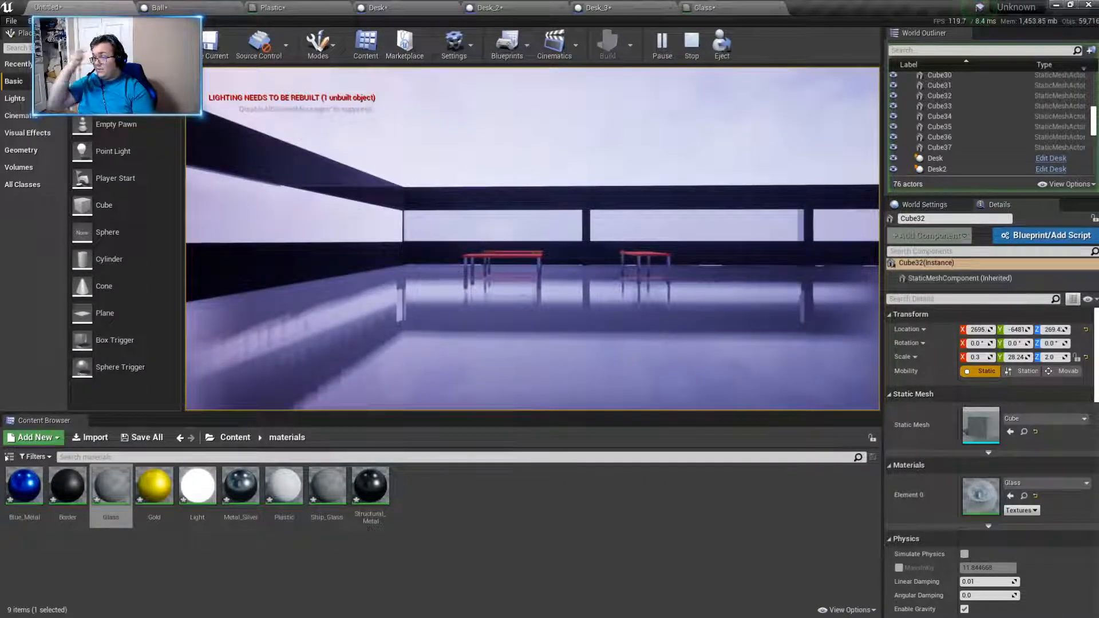
key("Escape")
- In the Glass material, set Reflection Front to 0.25 and Reflection Side to 0.5, and apply the changes
left_click(705, 8)
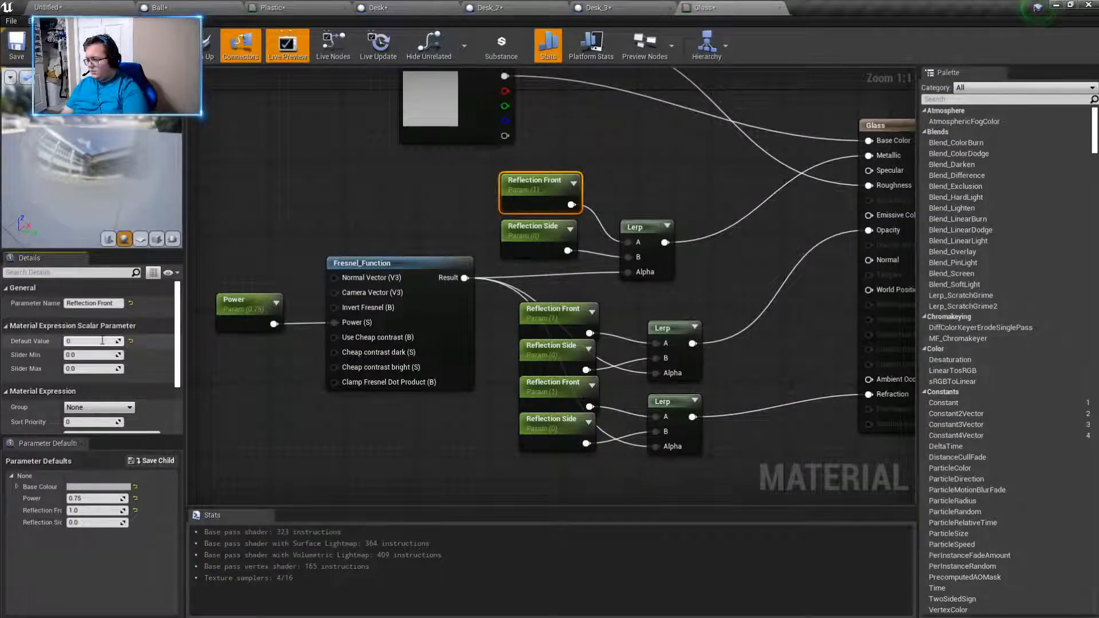
left_click(102, 340)
type("0.25")
key("Return")
left_click(540, 230)
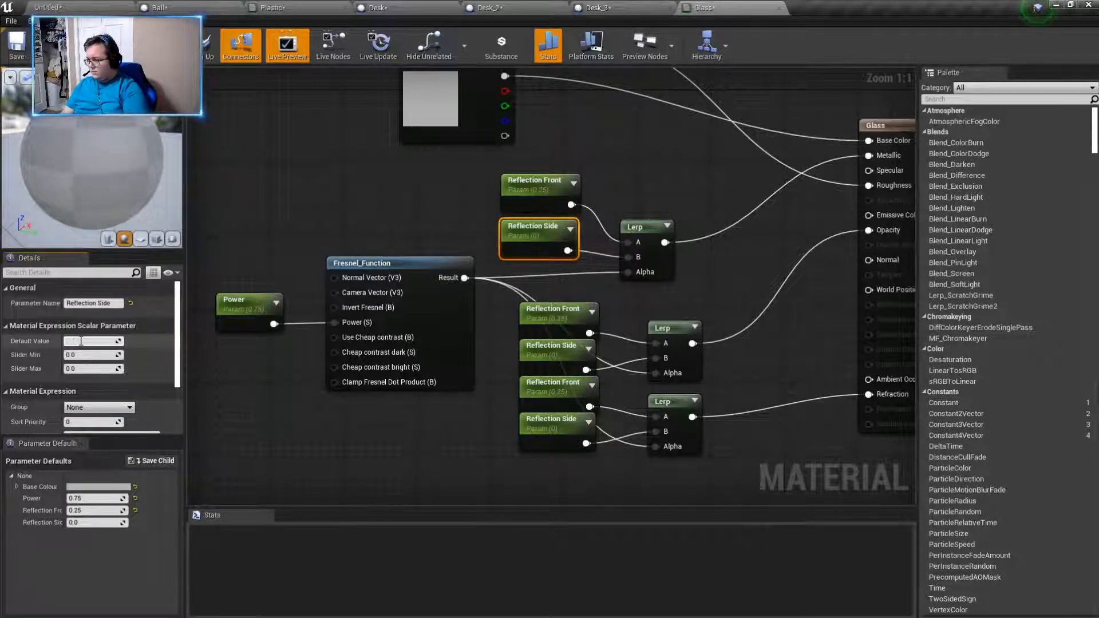
left_click(334, 241)
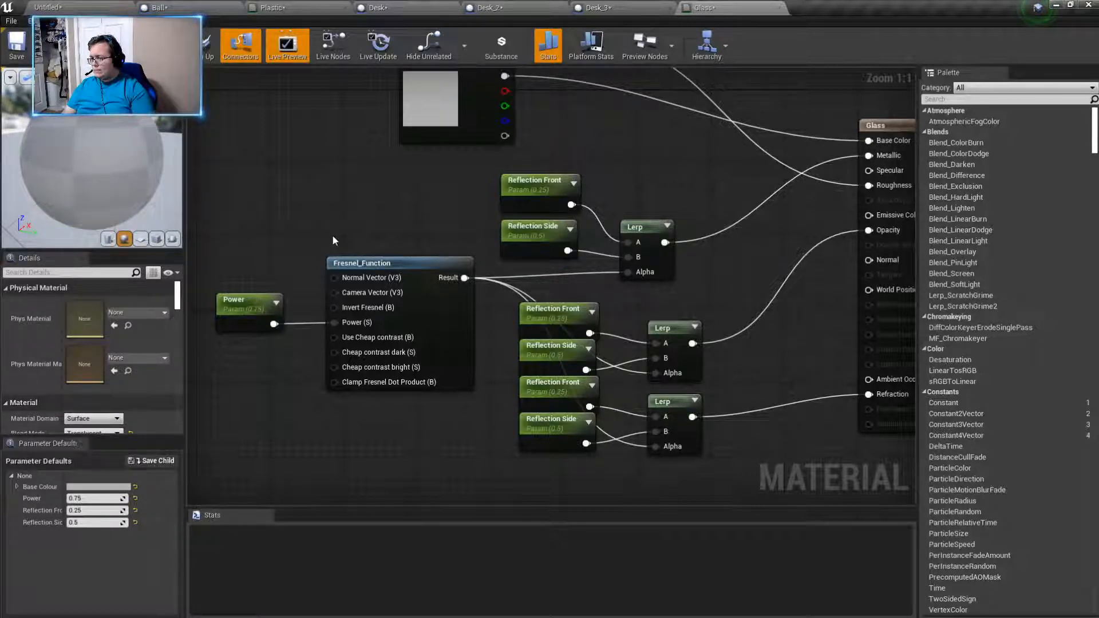
left_click_drag(115, 183, 49, 184)
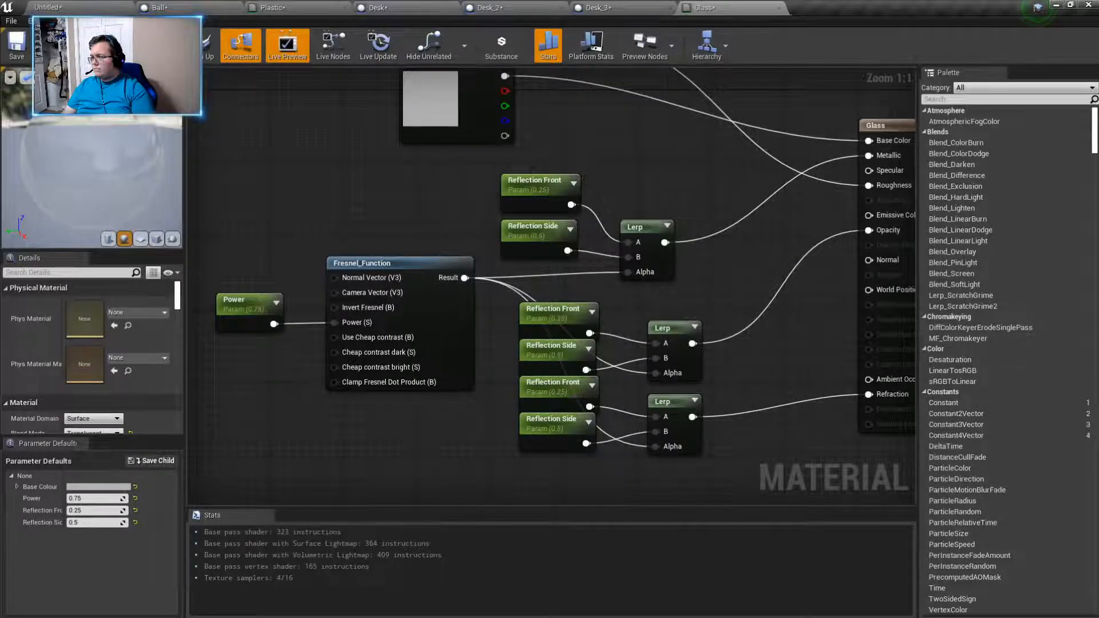
left_click(86, 46)
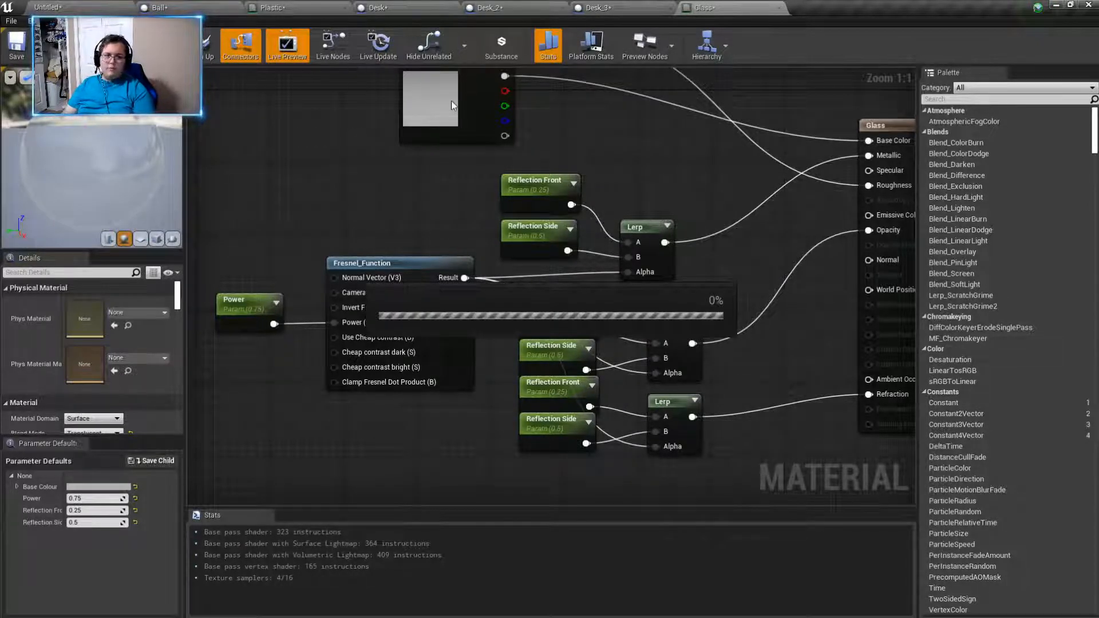
- Examine the glass windows from several places in the level's walled room
left_click(57, 5)
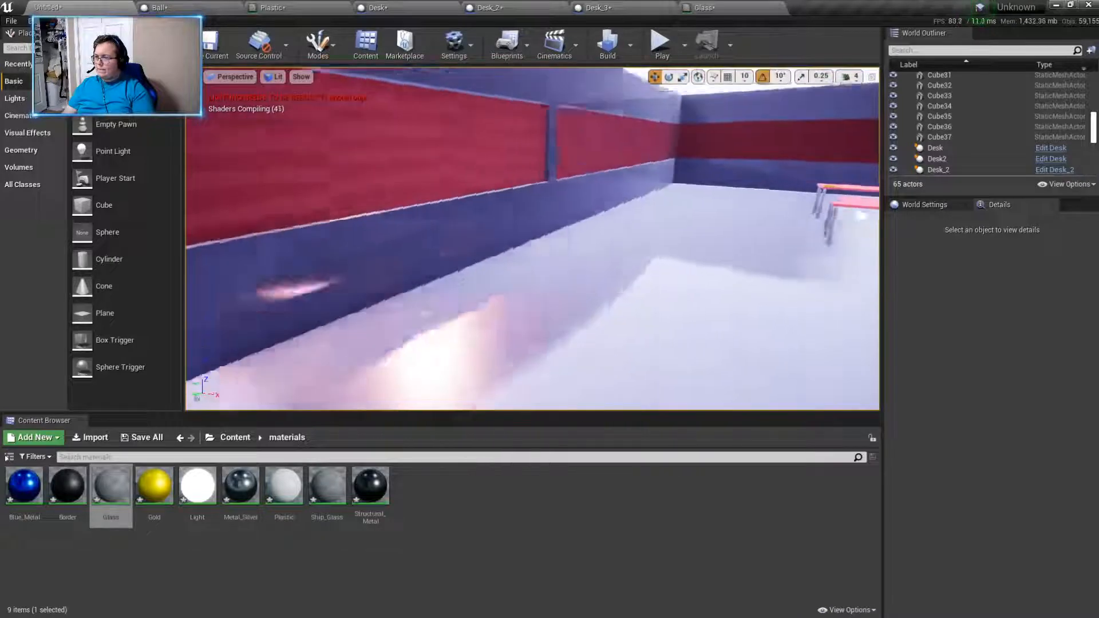
right_click_drag(532, 240, 669, 236)
key("w")
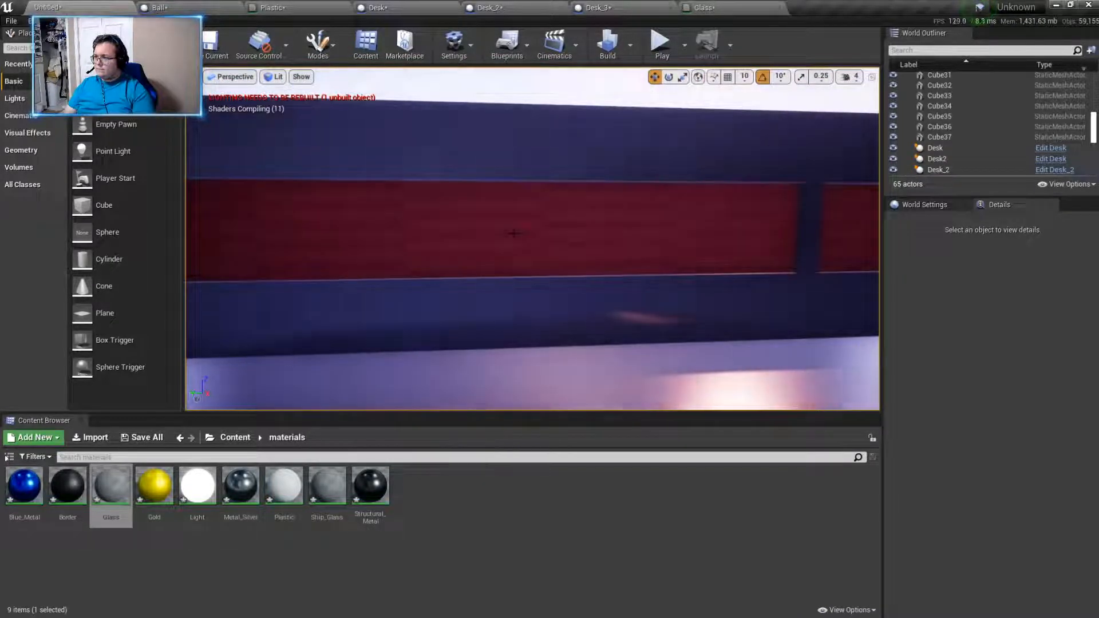
key("w")
right_click_drag(510, 233, 359, 117)
key("s")
key("w")
key("s")
key("w")
key("w")
key("s")
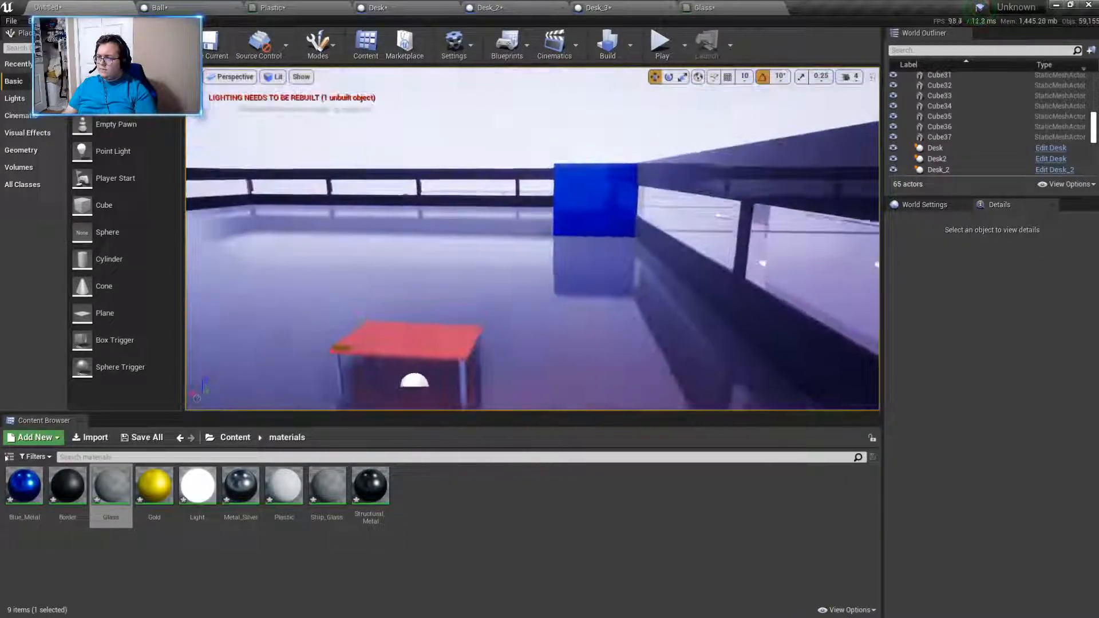
- Build the level, close the message log and look over the walled room and platforms from outside
left_click(612, 55)
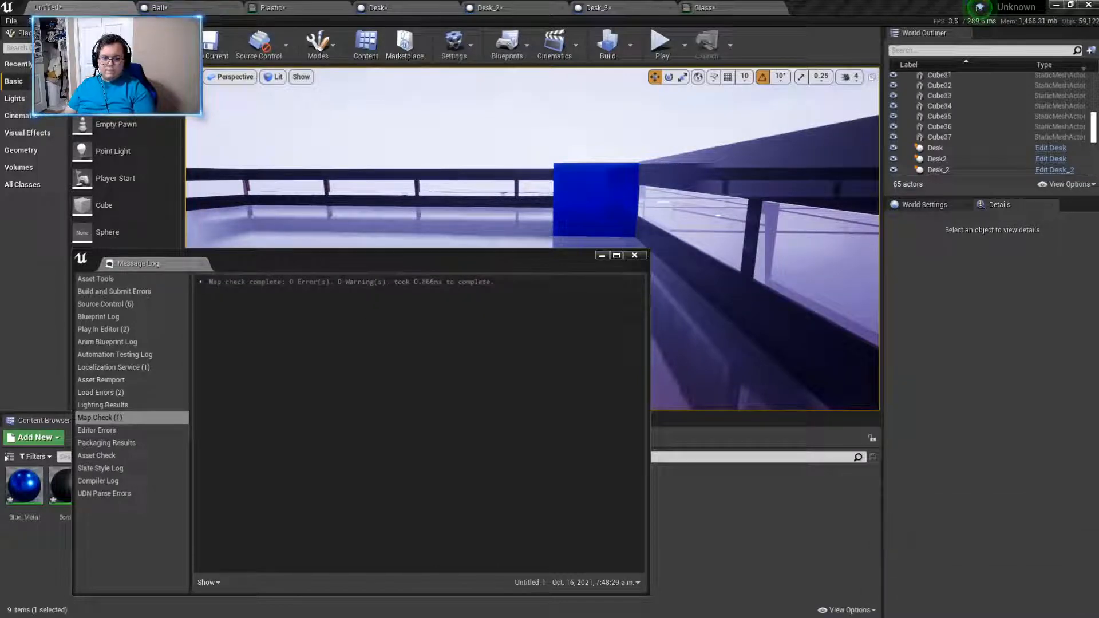
left_click(638, 256)
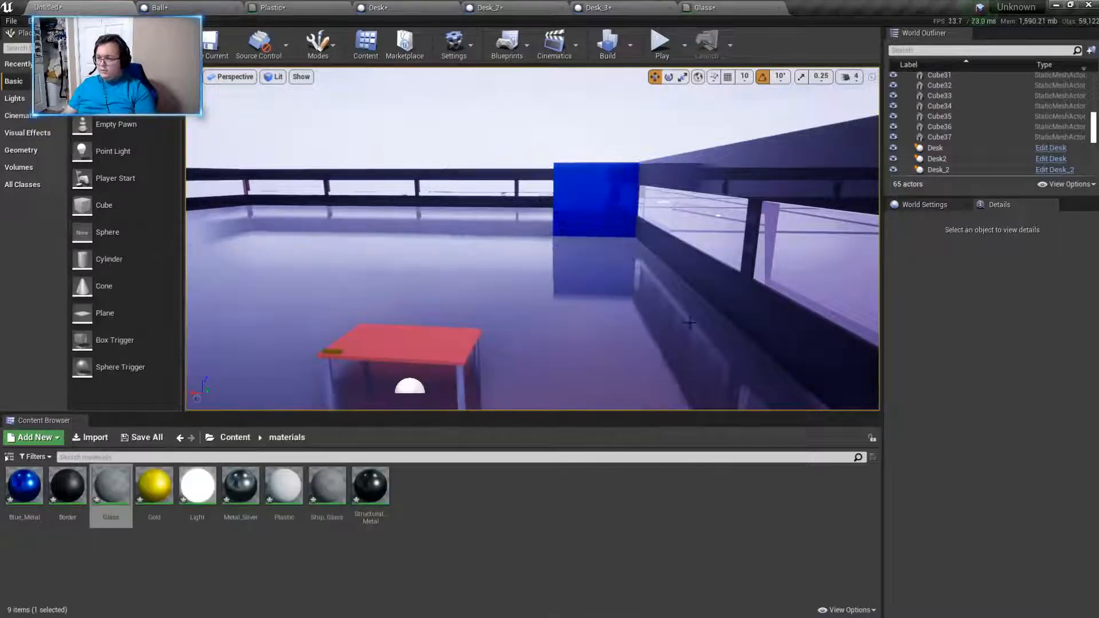
key("w")
right_click_drag(635, 258, 484, 317)
key("w")
key("w")
key("s")
key("s")
key("s")
- Create a new folder named Items inside the Blueprints content folder
left_click(230, 440)
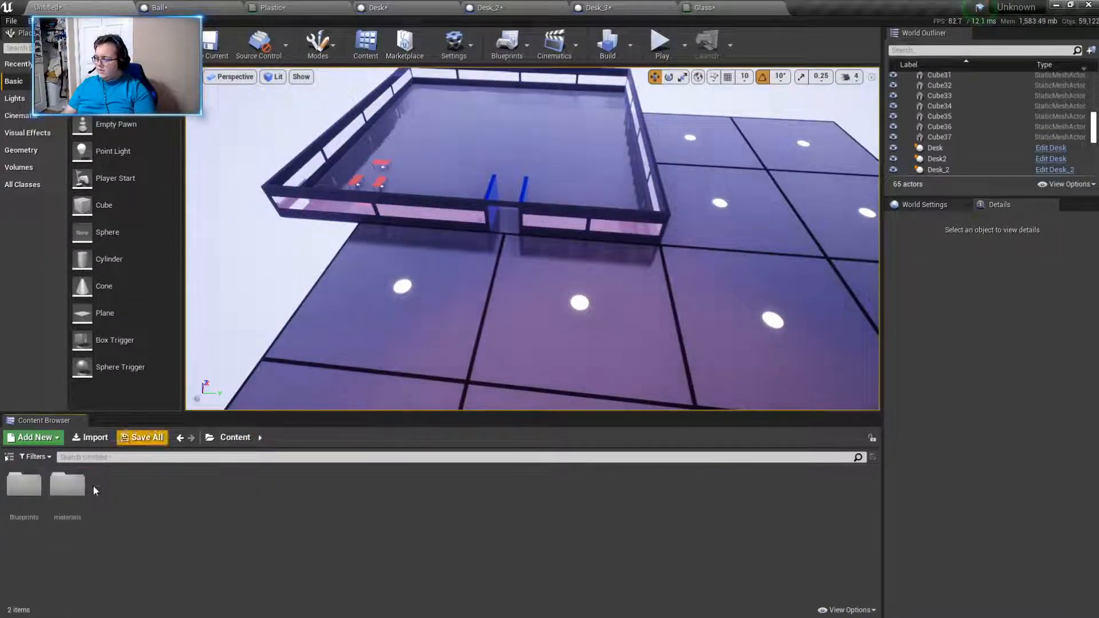
double_click(23, 485)
right_click(287, 592)
left_click(378, 141)
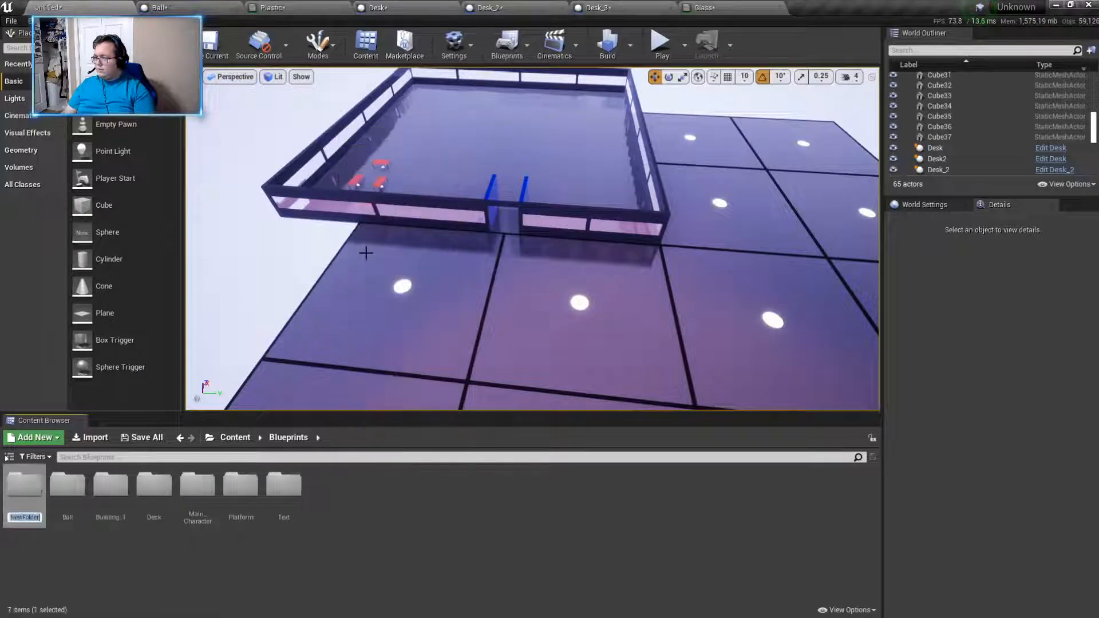
type("Item")
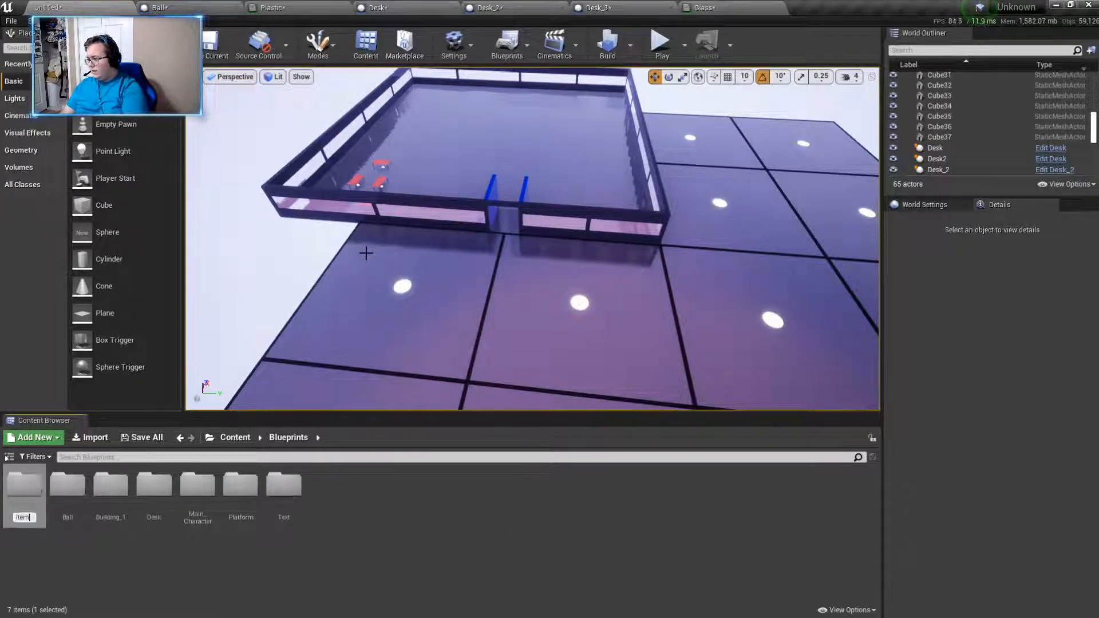
type("s")
key("Return")
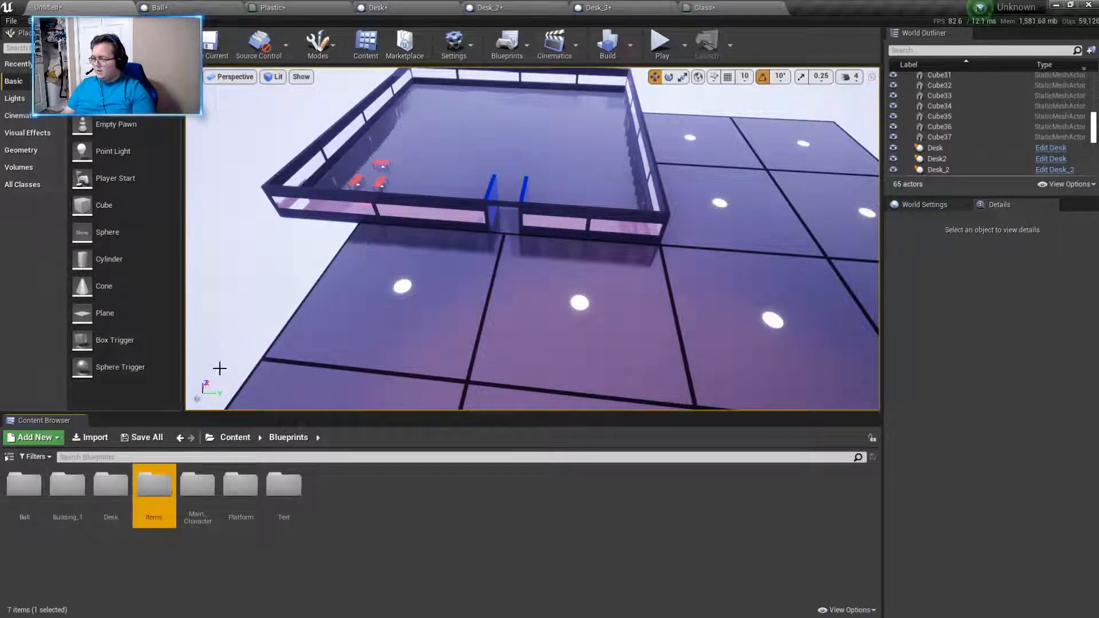
- Open the Items folder inside the Blueprints content folder and look over the walled room
double_click(172, 508)
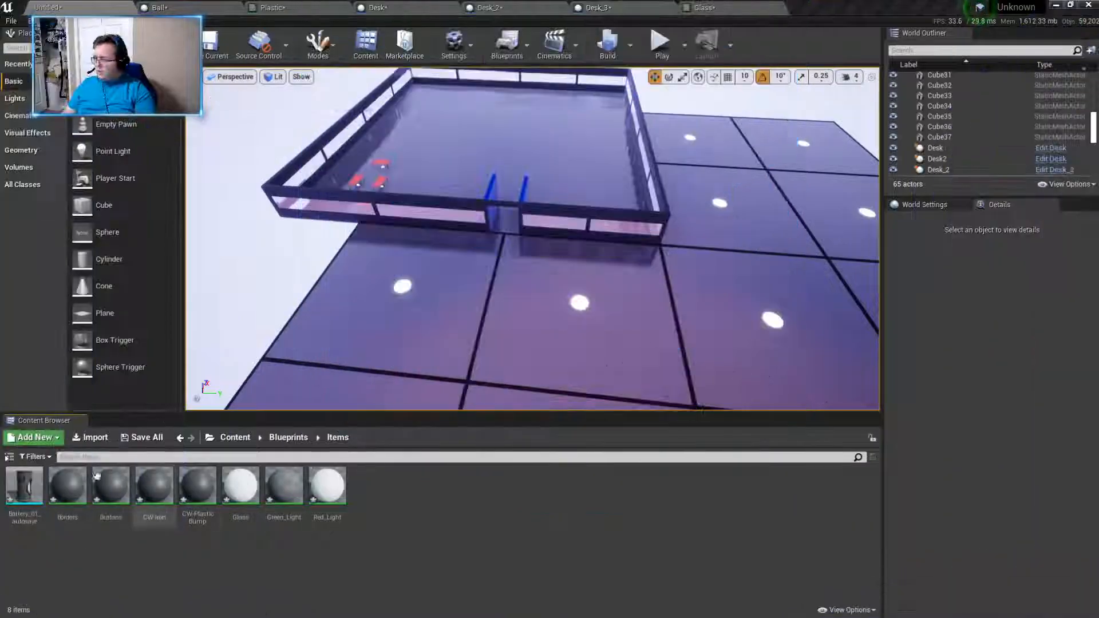
key("w")
right_click_drag(507, 355, 487, 323)
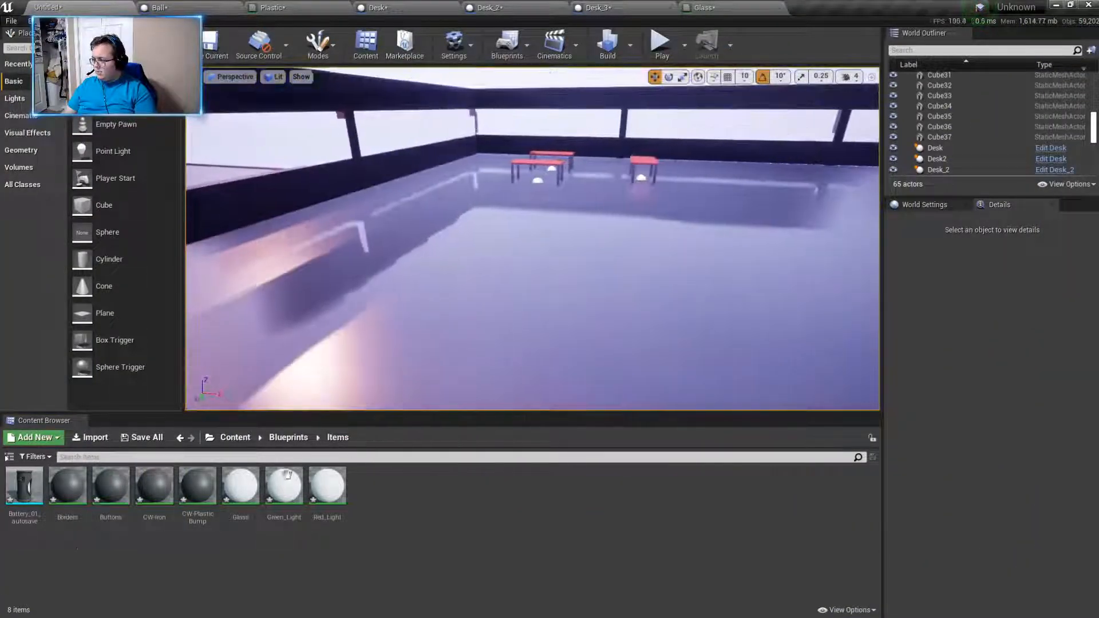
- Open the Battery_01_autosave mesh, examine its model from several sides and its material slots, and close its editor
double_click(22, 491)
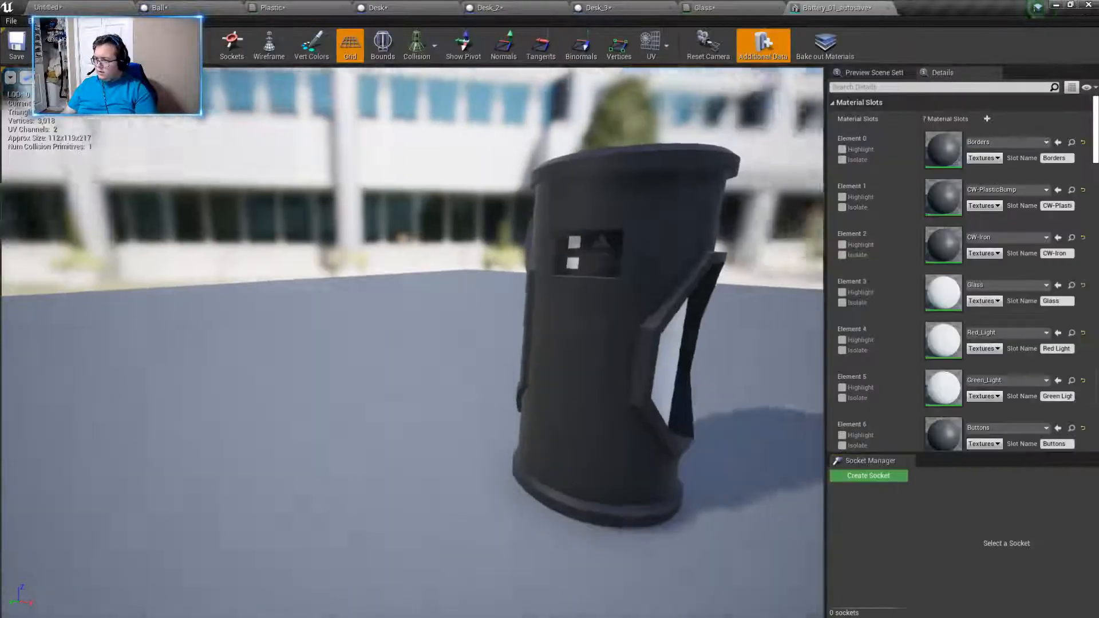
key("d")
right_click_drag(435, 343, 306, 343)
scroll(944, 338, "down", 3)
scroll(944, 338, "down", 3)
key("w")
right_click_drag(563, 373, 673, 368)
key("a")
key("w")
key("s")
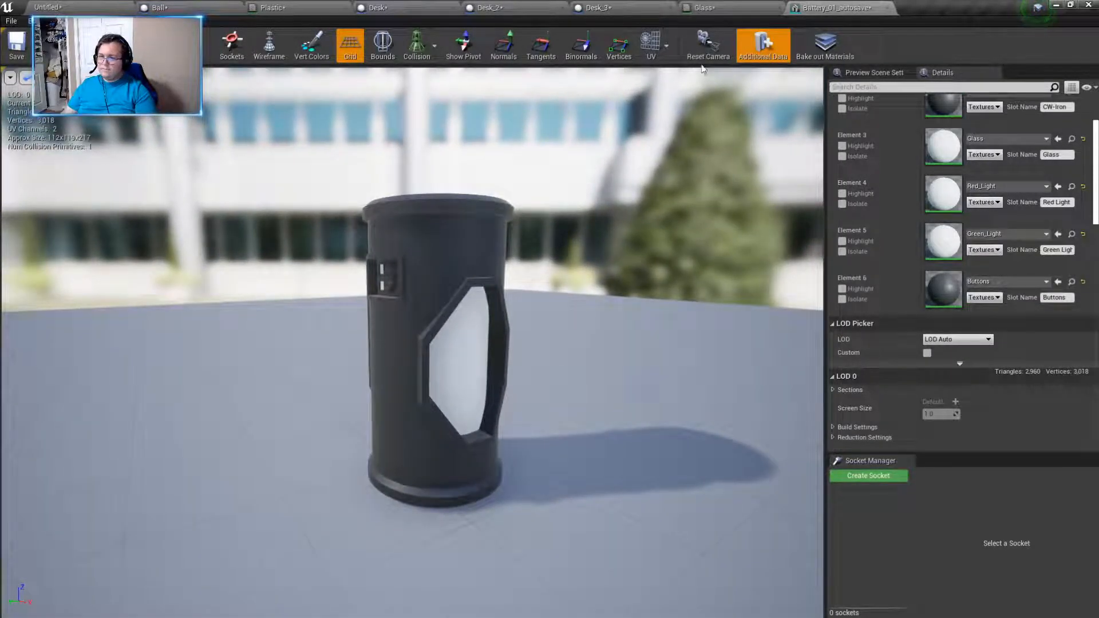
left_click(887, 8)
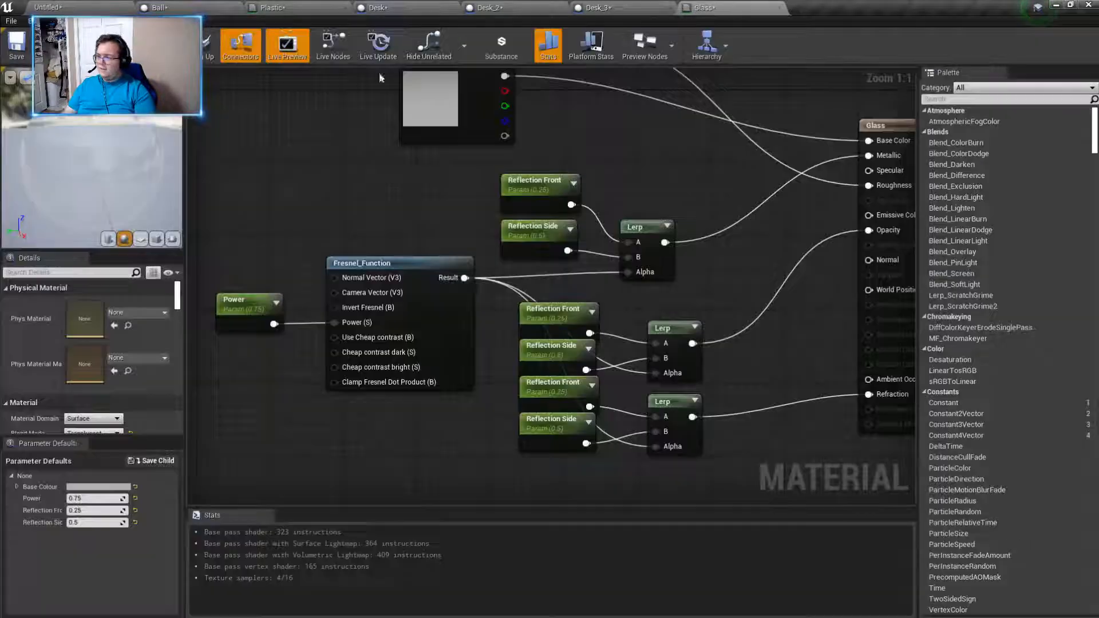
- Open the Borders material and move its Param node to the left of the material's result node
left_click(52, 7)
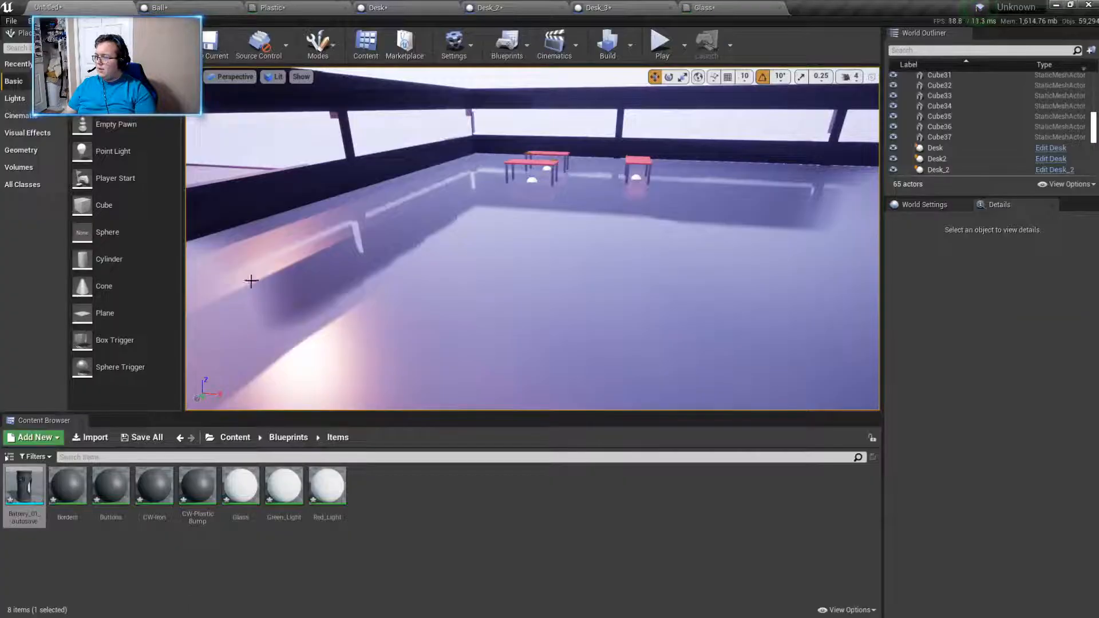
double_click(68, 485)
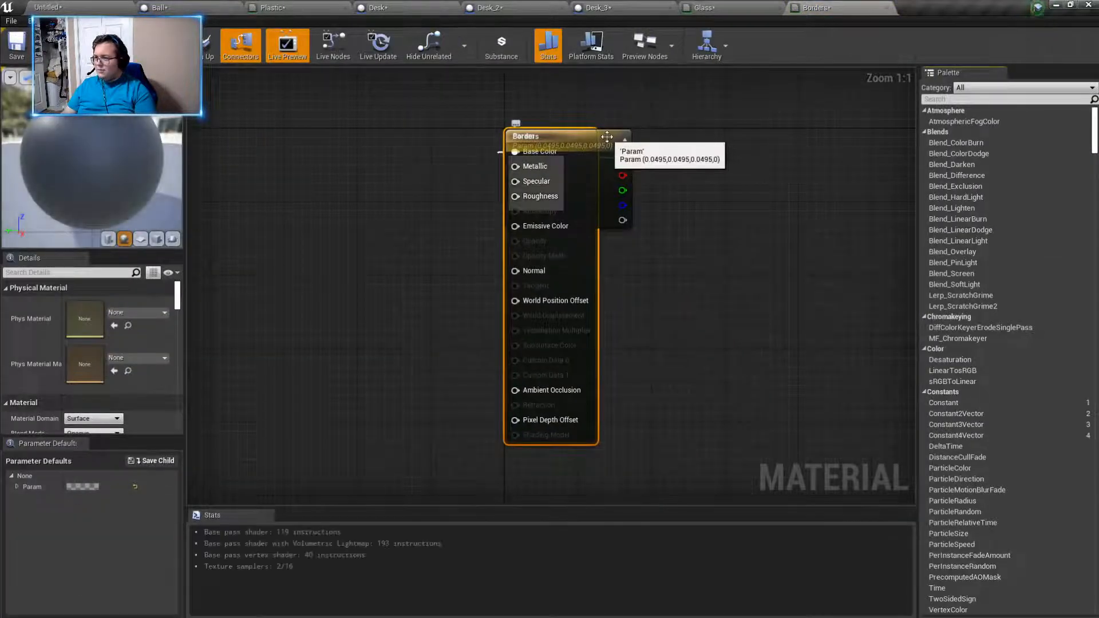
left_click_drag(621, 148, 361, 134)
right_click_drag(368, 325, 471, 353)
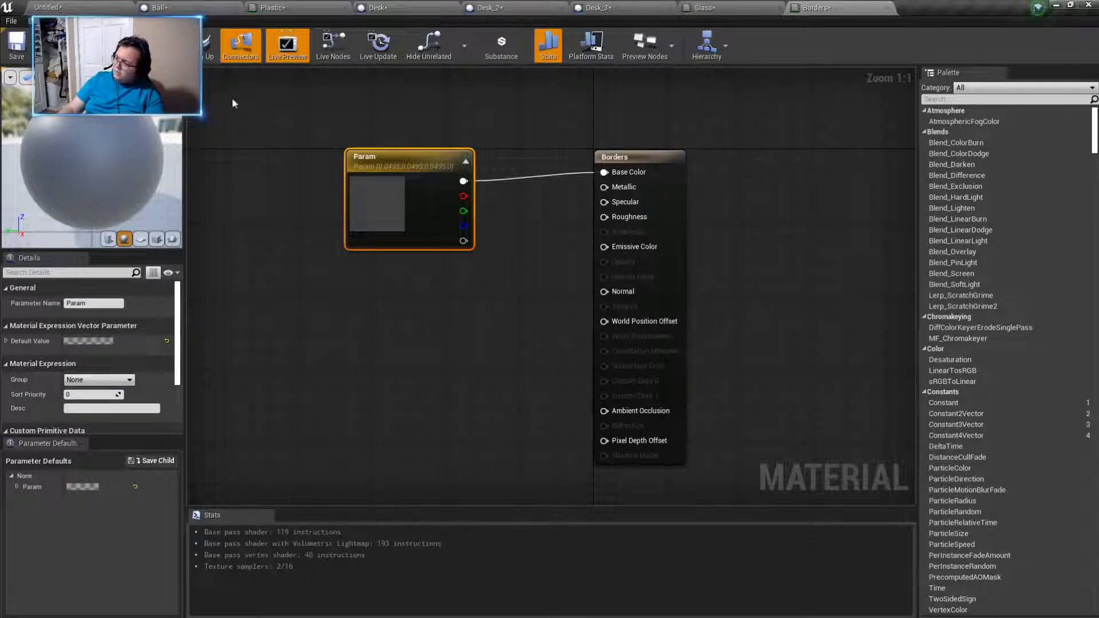
- Return to the level and place the Battery_01_autosave mesh on the floor inside the walled room
left_click(79, 7)
left_click_drag(24, 487, 555, 312)
right_click_drag(554, 312, 400, 321)
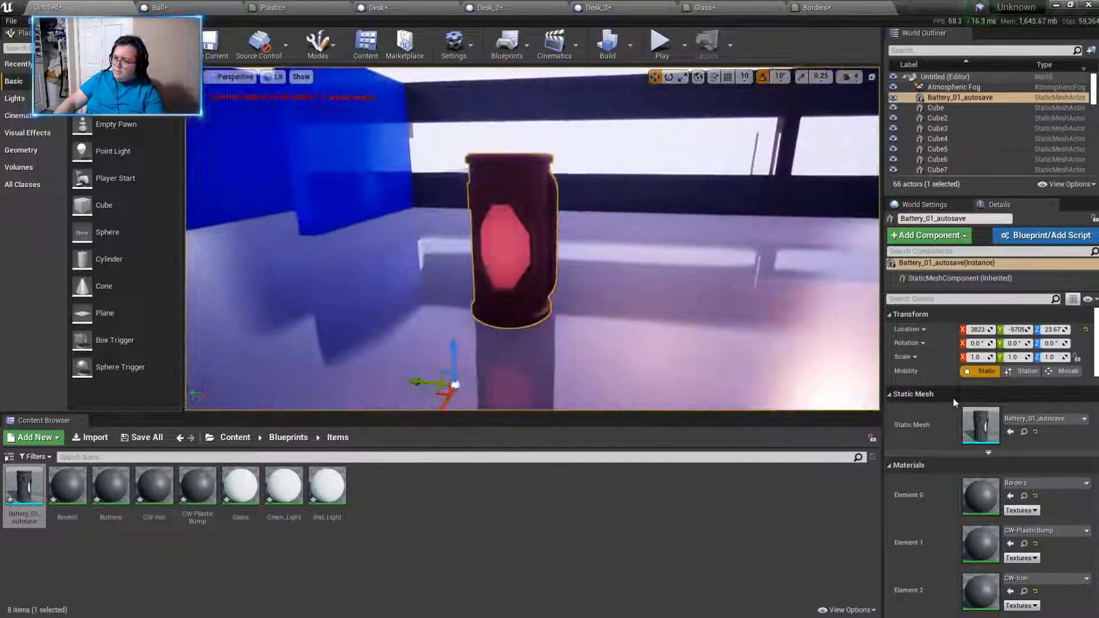
- Set the placed battery's X, Y and Z scale to 0.5
left_click(983, 359)
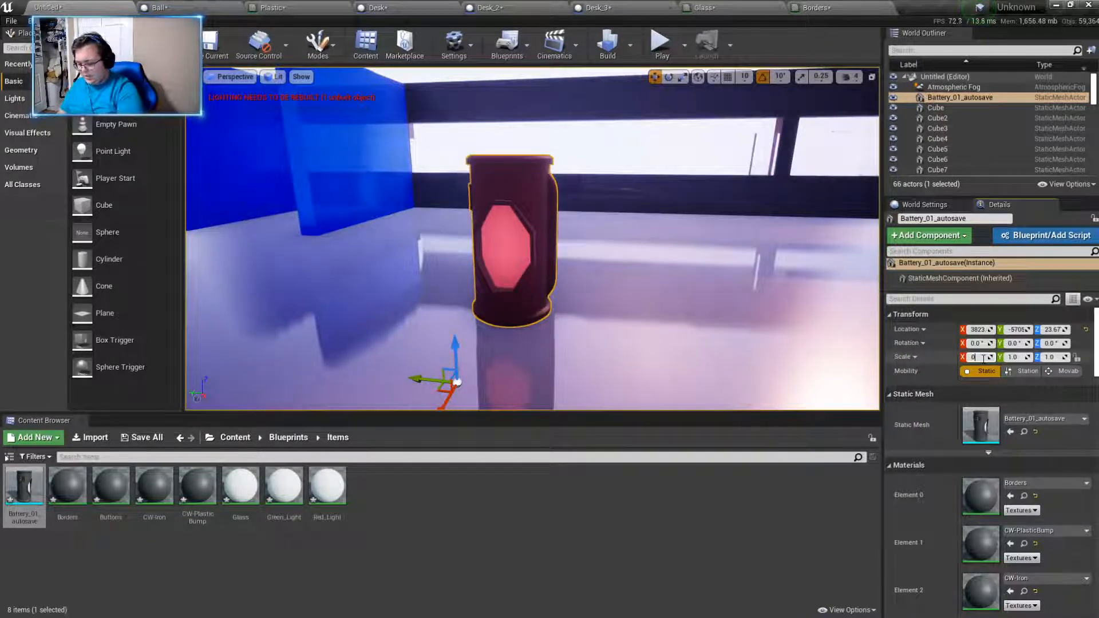
type(".5")
key("Return")
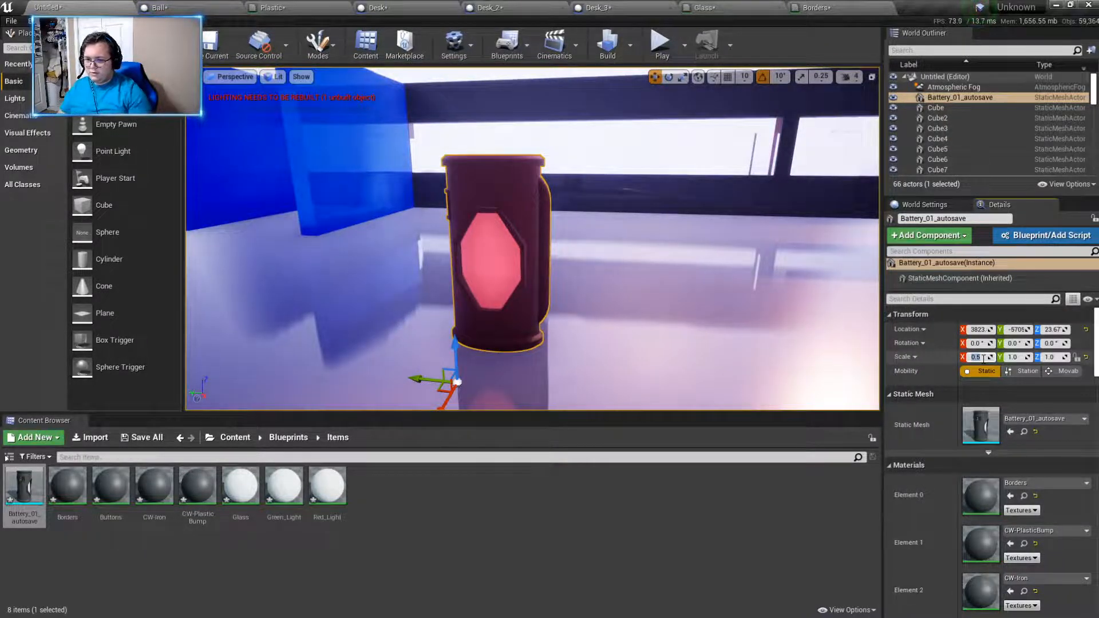
left_click(1017, 357)
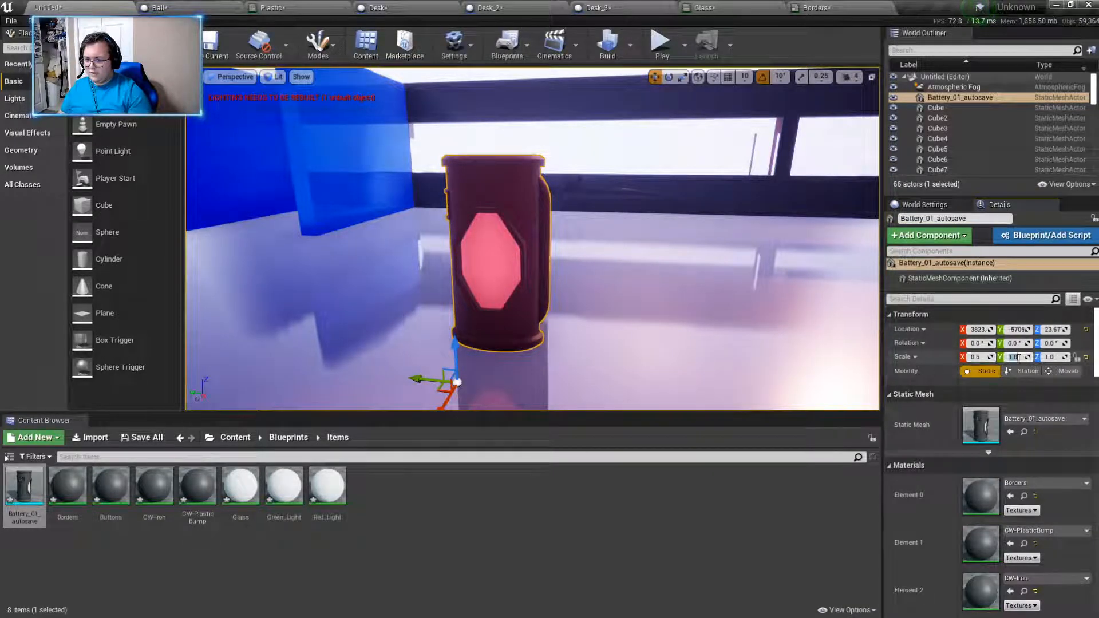
type("0.5")
key("Return")
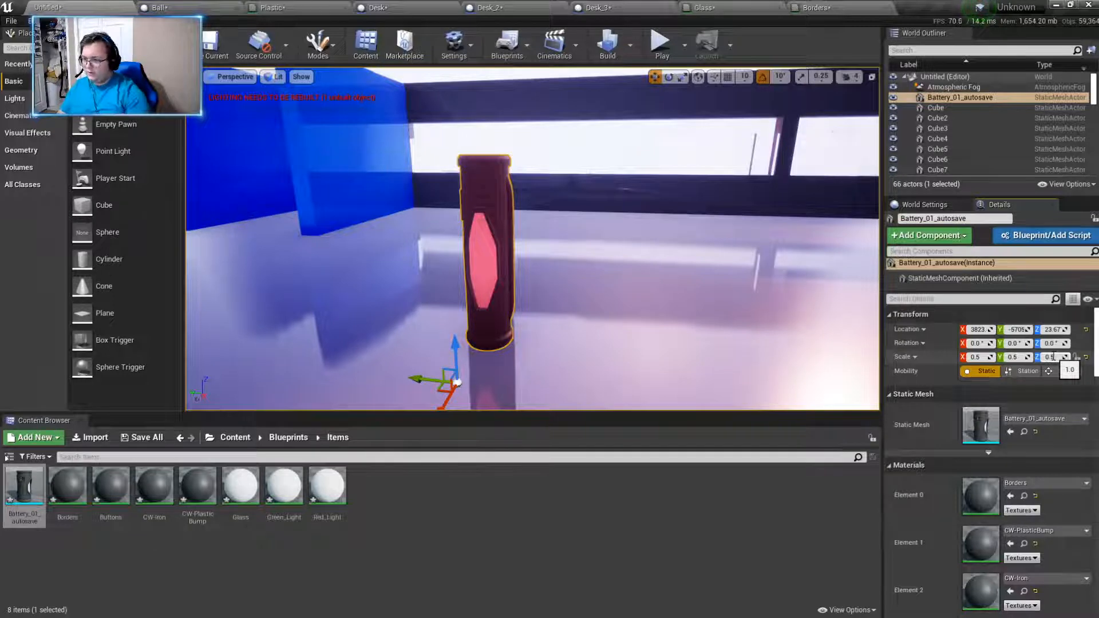
key("Return")
- Lock the battery's scale proportions and set its uniform scale to 0.15
mouse_move(576, 301)
right_mouse_down()
mouse_move(675, 306)
mouse_move(596, 310)
right_mouse_up()
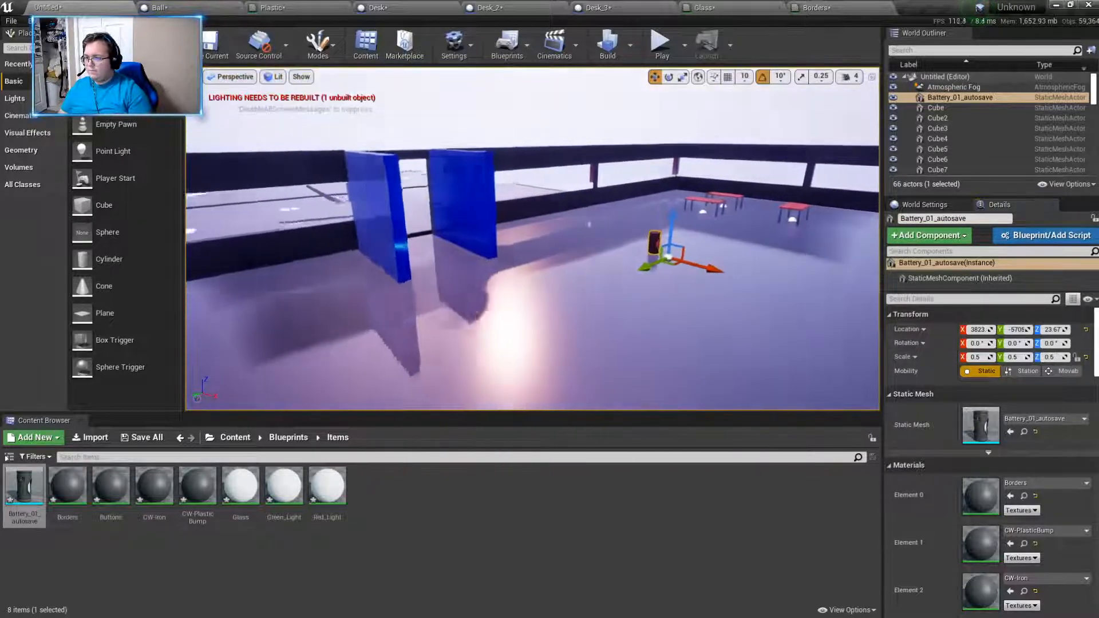
key("w")
right_click_drag(727, 321, 687, 321)
left_click(1078, 358)
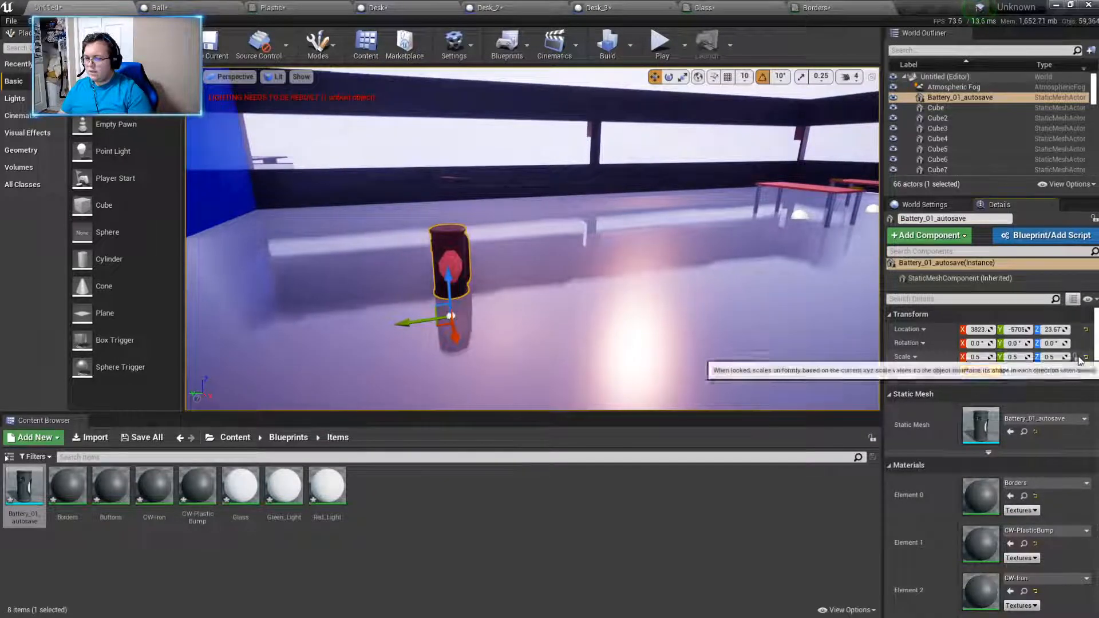
left_click(980, 357)
type("0")
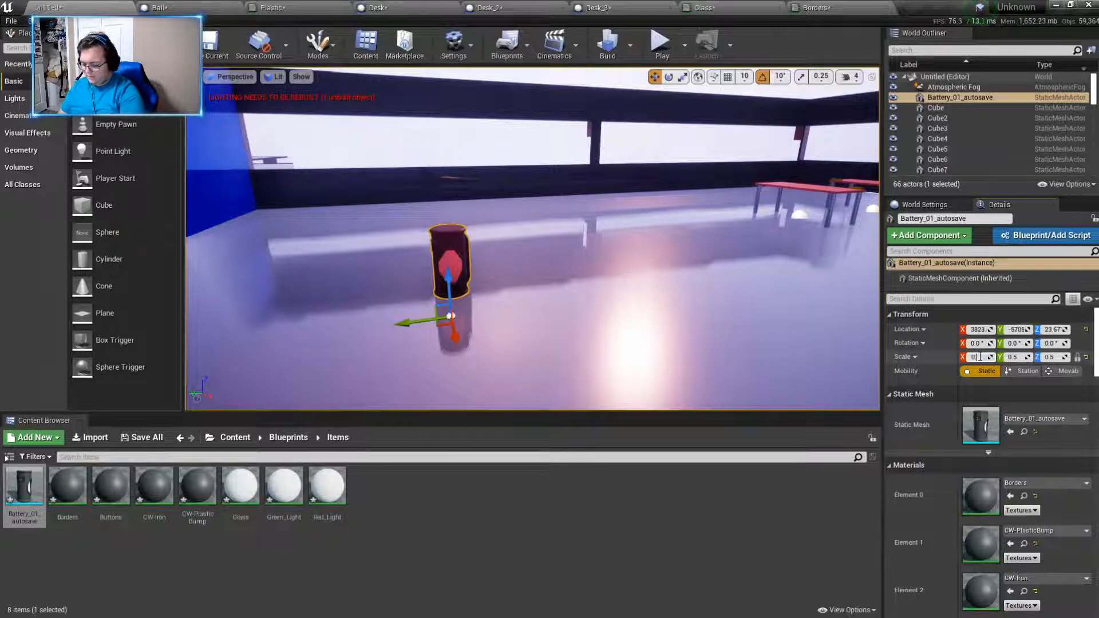
type(".15")
key("Return")
- Raise the battery to a height of about 161 and move it along Y toward the desks
left_click_drag(411, 322, 342, 329)
right_click_drag(543, 337, 487, 335)
right_click_drag(538, 278, 621, 269)
left_click_drag(222, 340, 200, 215)
right_click_drag(375, 267, 307, 267)
left_click_drag(429, 250, 756, 252)
right_click_drag(756, 252, 784, 257)
left_click_drag(436, 292, 863, 268)
right_click_drag(782, 239, 871, 224)
key("w")
key("s")
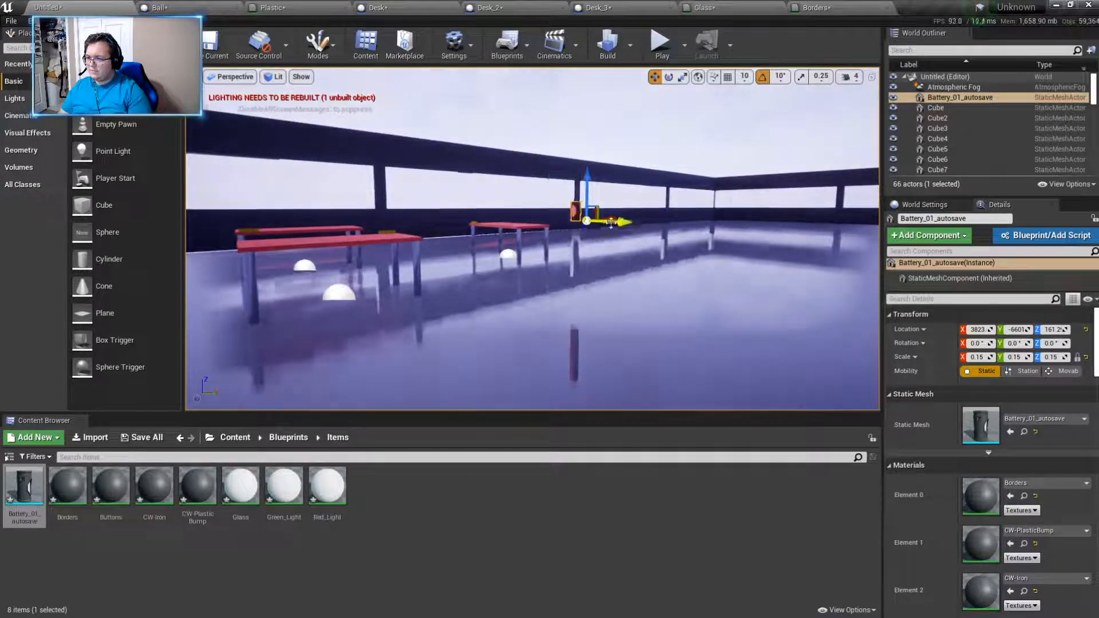
- Position the battery over the desk and lower it onto the tabletop beside the yellow name tag
left_click_drag(598, 218, 410, 222)
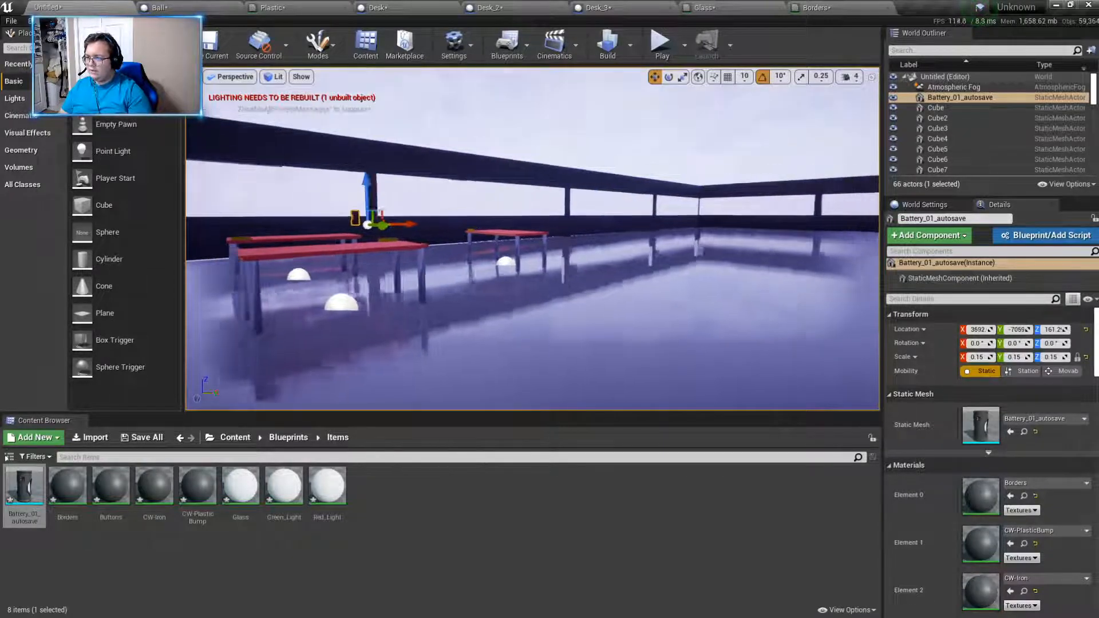
key("w")
right_click_drag(410, 222, 533, 301)
key("s")
key("w")
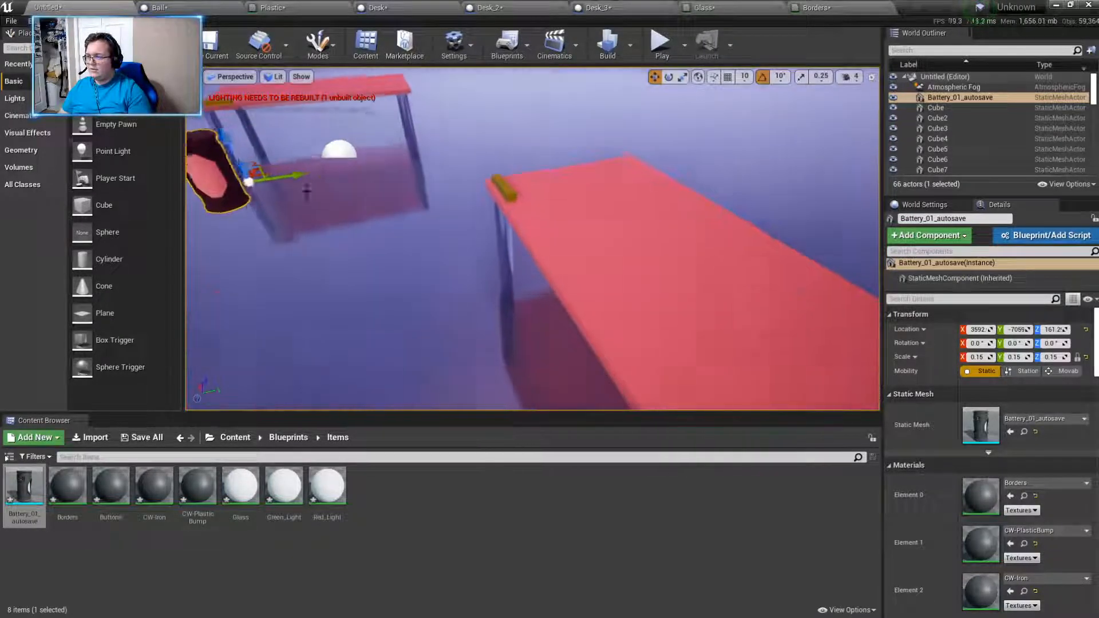
left_click_drag(285, 173, 558, 178)
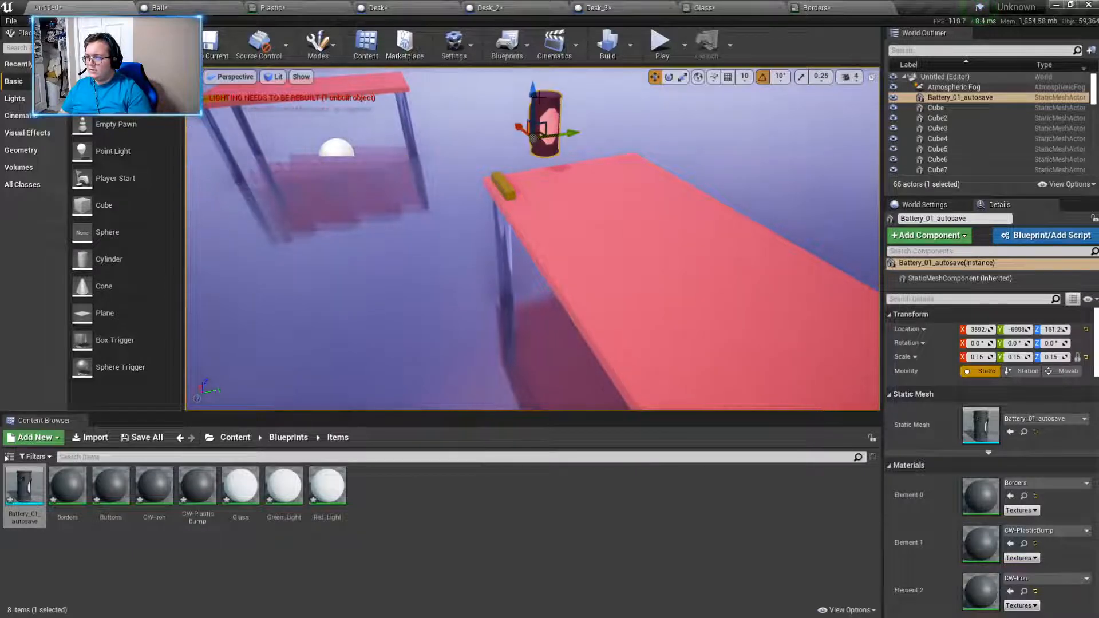
left_click_drag(539, 97, 539, 107)
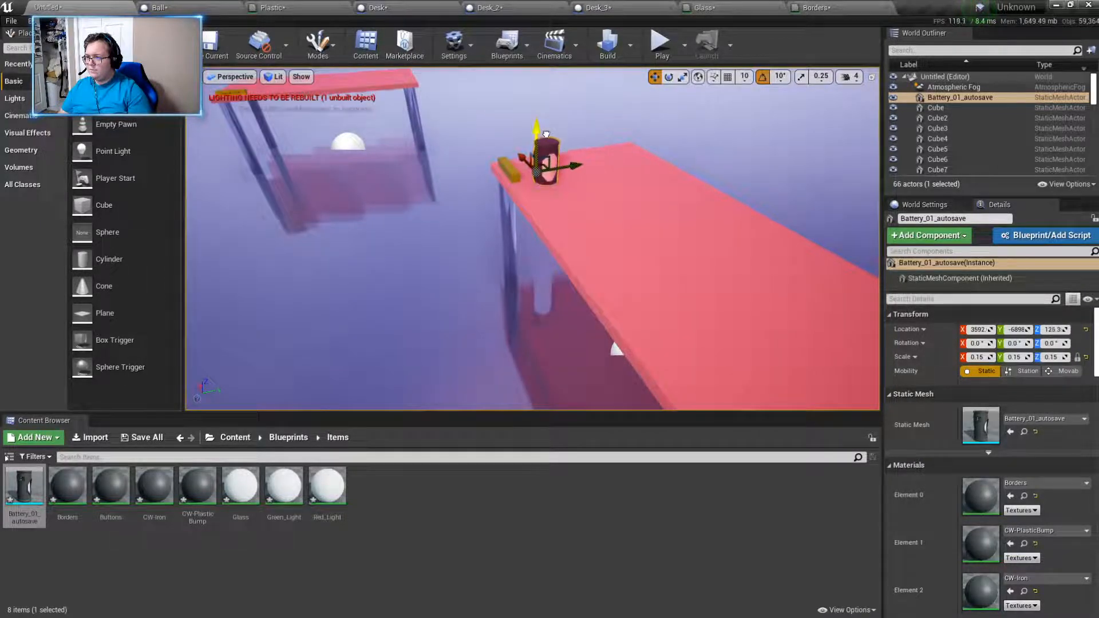
- Play the level, walk into the room to examine the battery on the desk from several sides, and stop playing
left_click(661, 43)
key("w")
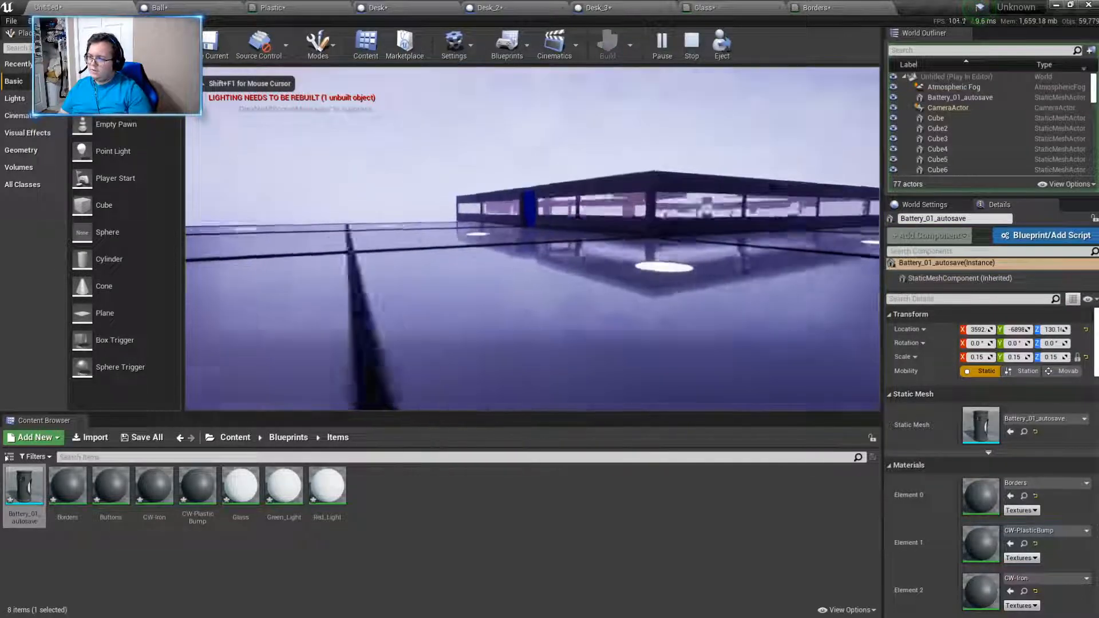
key("w")
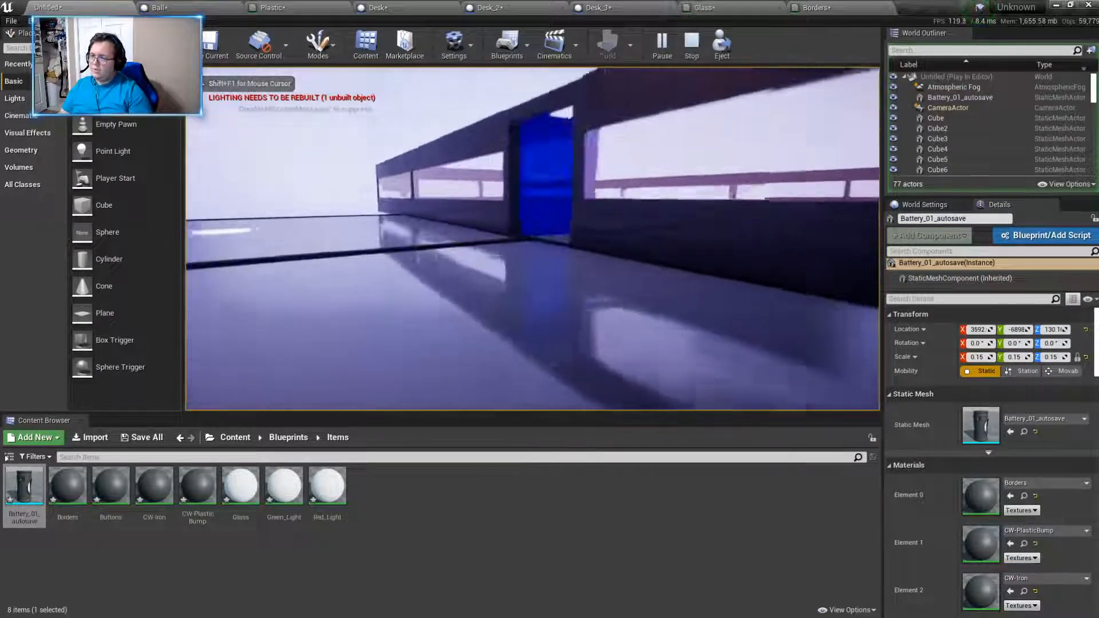
key("w")
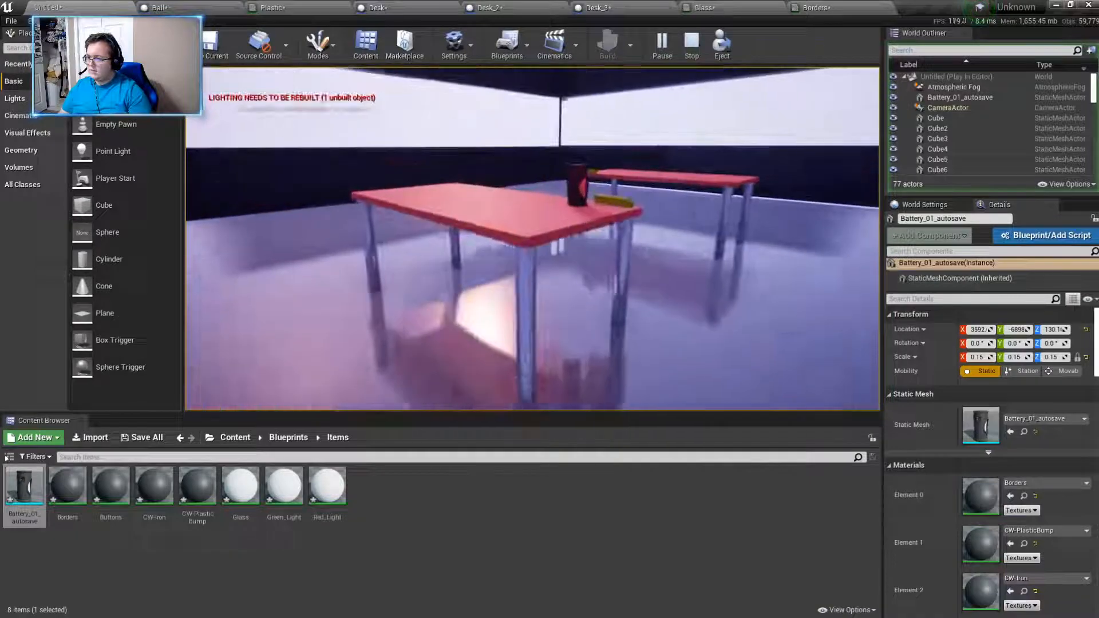
key("d")
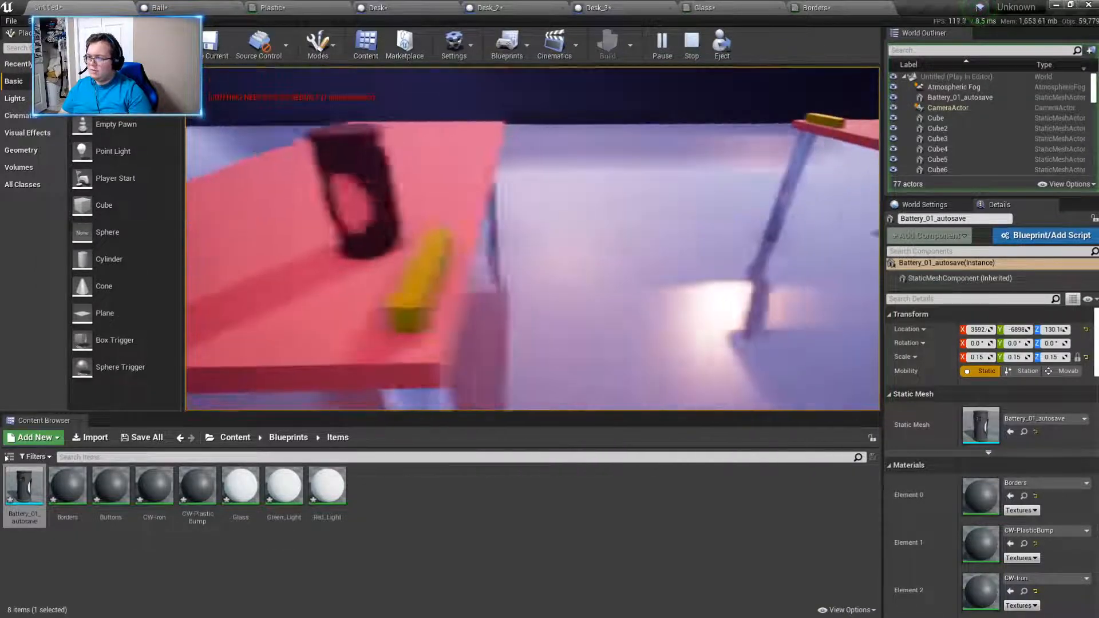
key("w")
key("d")
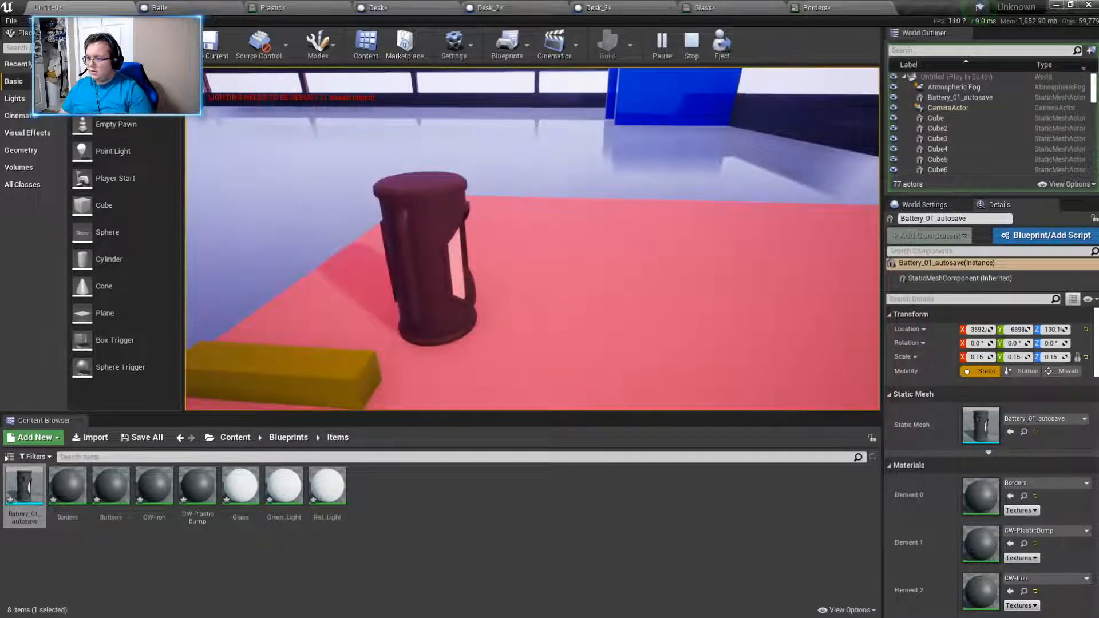
key("a")
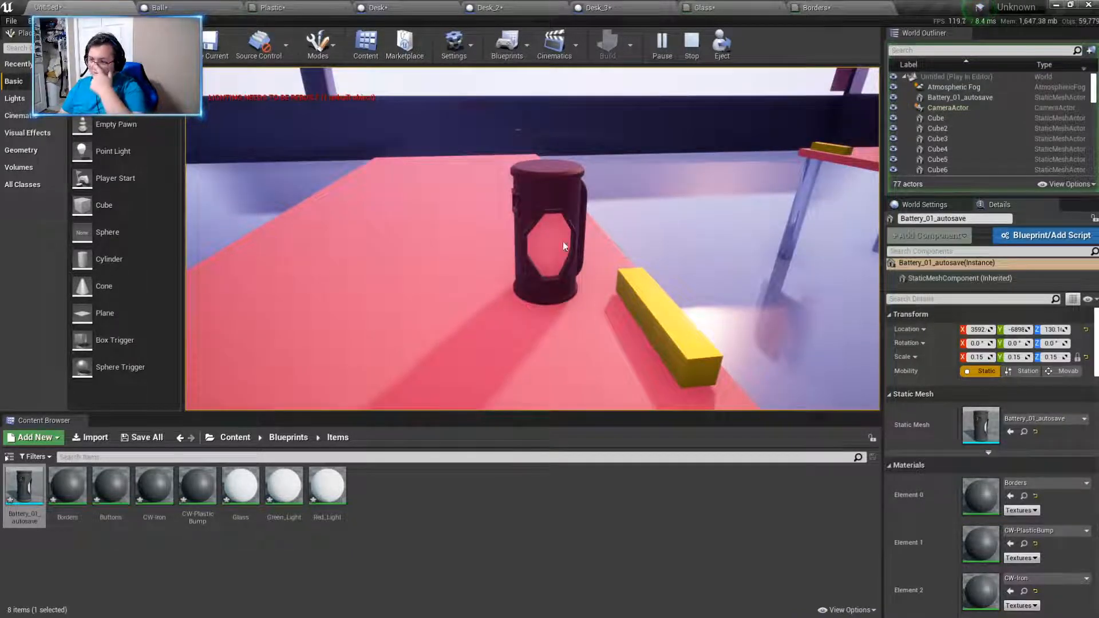
key("Escape")
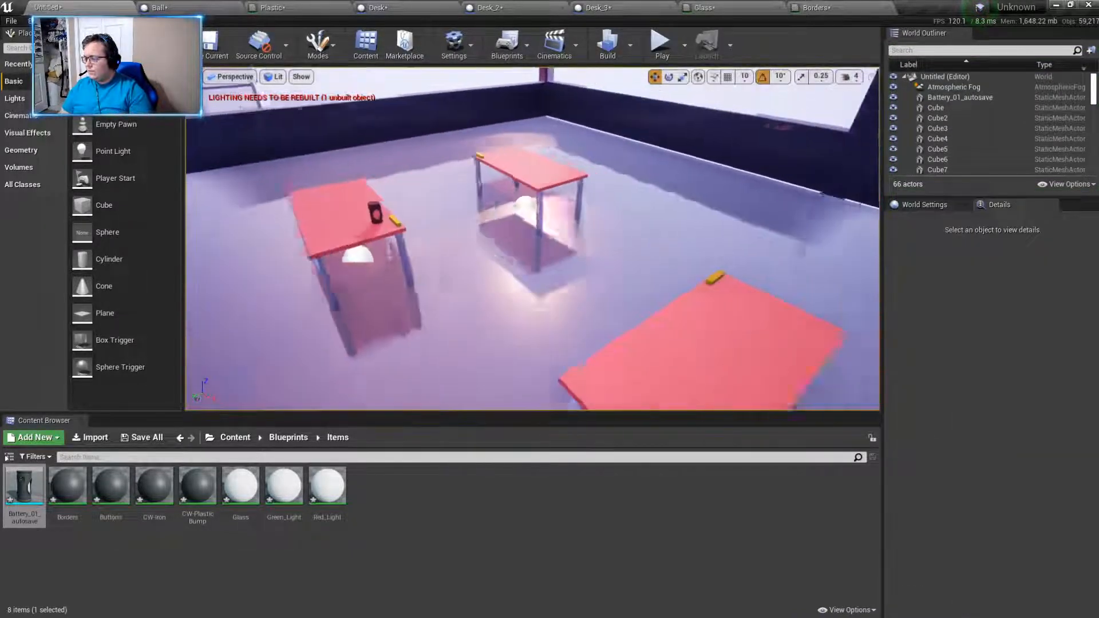
- Delete the battery from the desk in the level
left_click(360, 170)
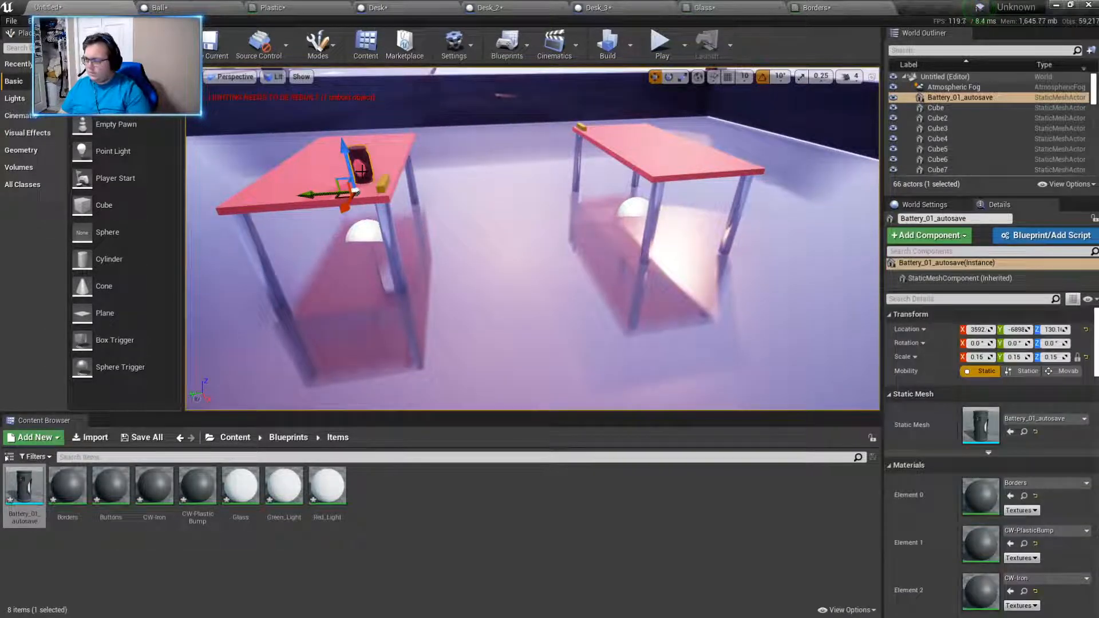
key("Delete")
right_click_drag(361, 171, 555, 253)
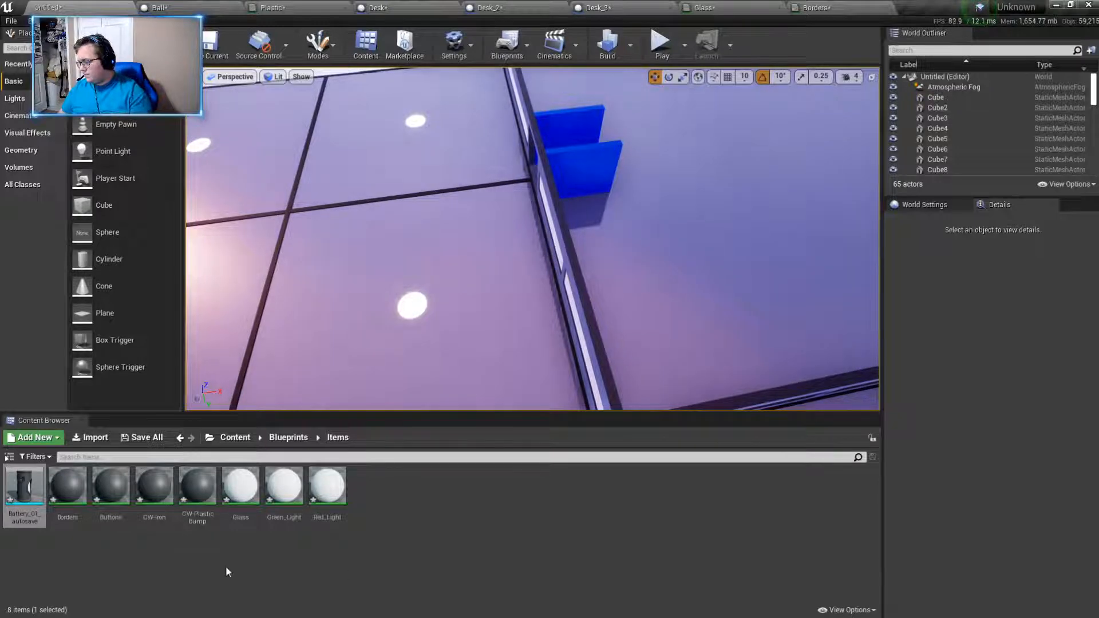
- Duplicate Platform15 and Platform16 along X and align the copies with the platforms' outer edge beside the walled room
left_click(74, 566)
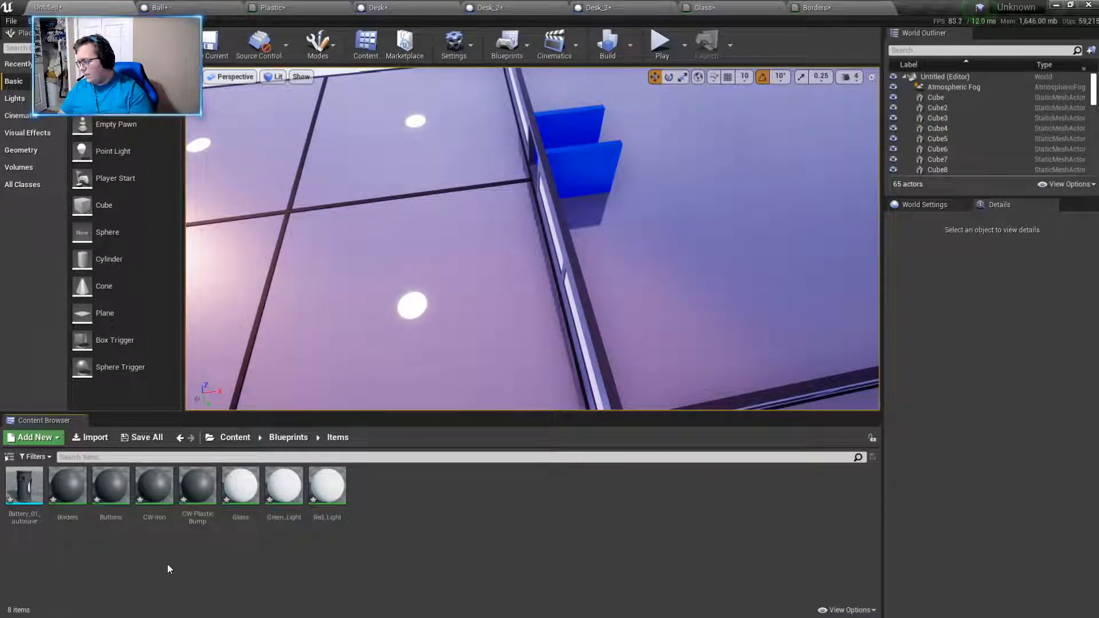
right_click_drag(535, 342, 561, 336)
key("s")
key("a")
key("w")
left_click(542, 233)
left_click(529, 299, "ctrl")
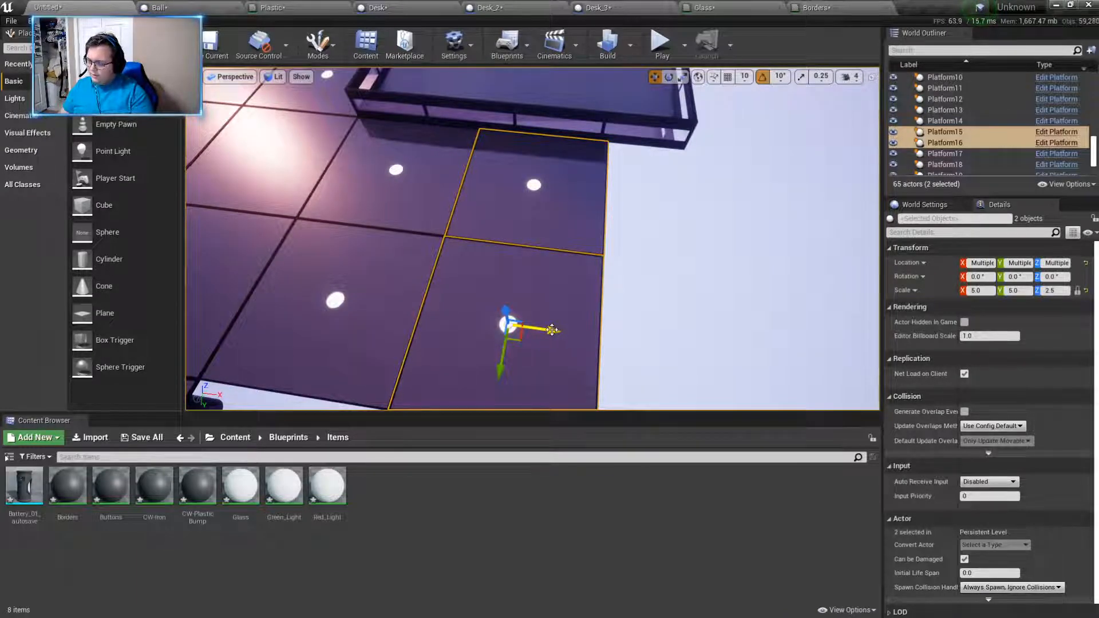
left_click_drag(551, 331, 743, 350, "alt")
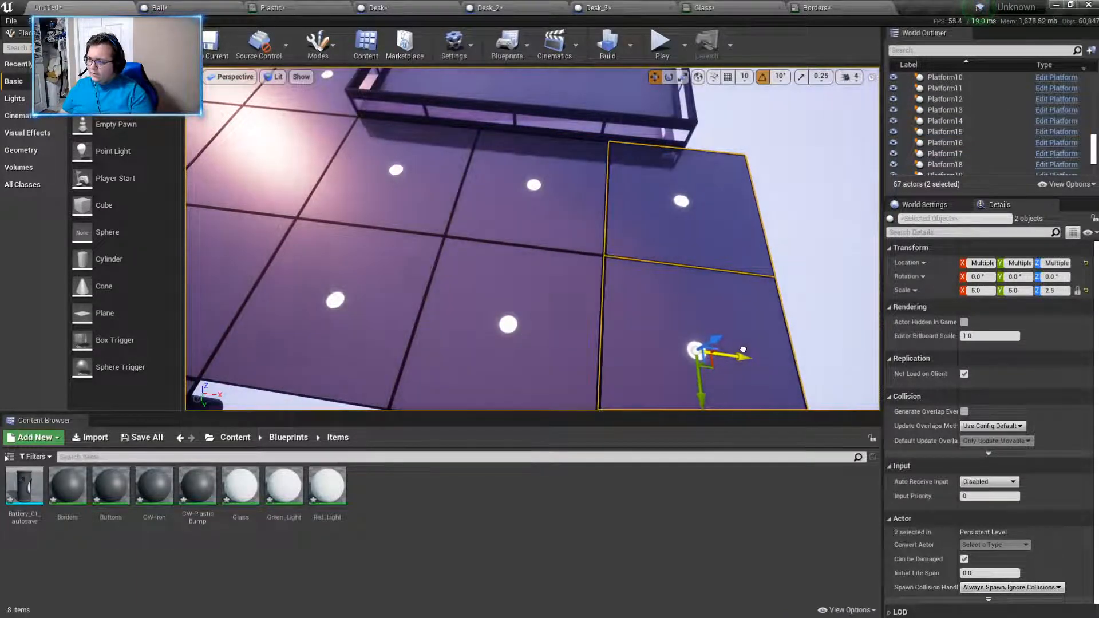
right_click_drag(684, 293, 790, 329)
mouse_move(773, 218)
right_mouse_down()
mouse_move(802, 200)
mouse_move(772, 218)
right_mouse_up()
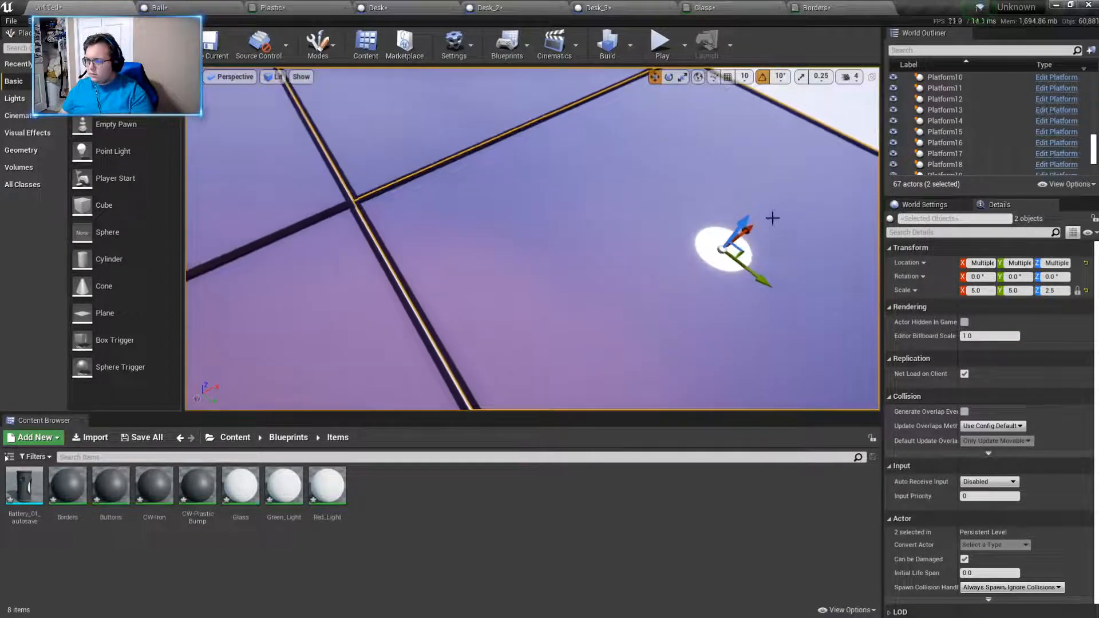
left_click_drag(749, 230, 732, 223)
right_click_drag(732, 224, 598, 189)
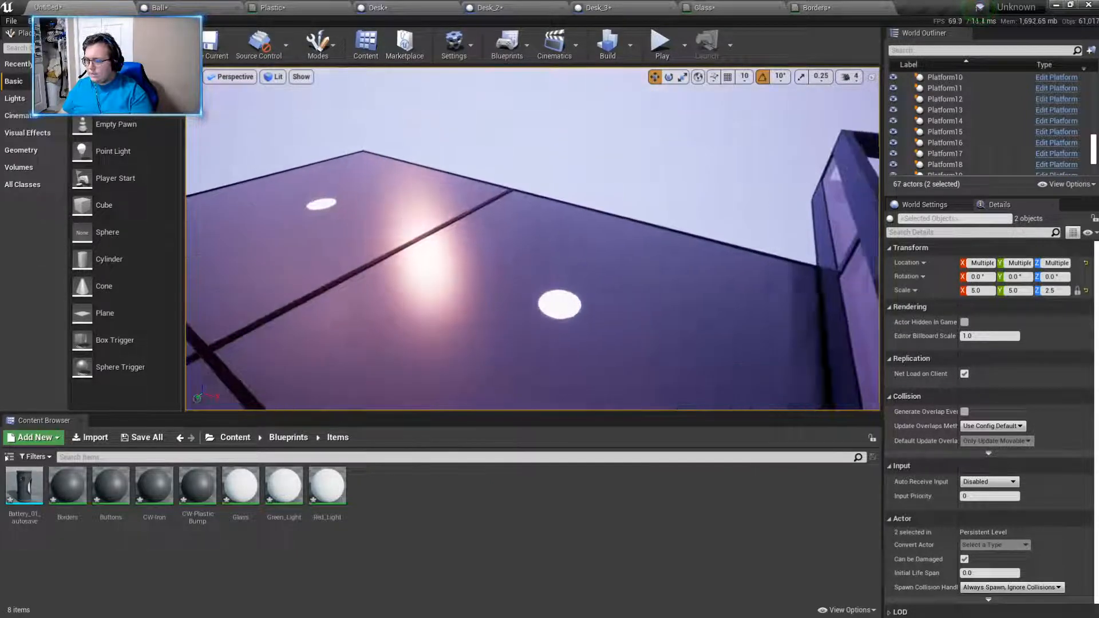
- Duplicate the two selected edge platforms and move the copies along Y to continue the floor along its outer edge
left_click(598, 252)
left_click(363, 192, "ctrl")
key("ctrl+w")
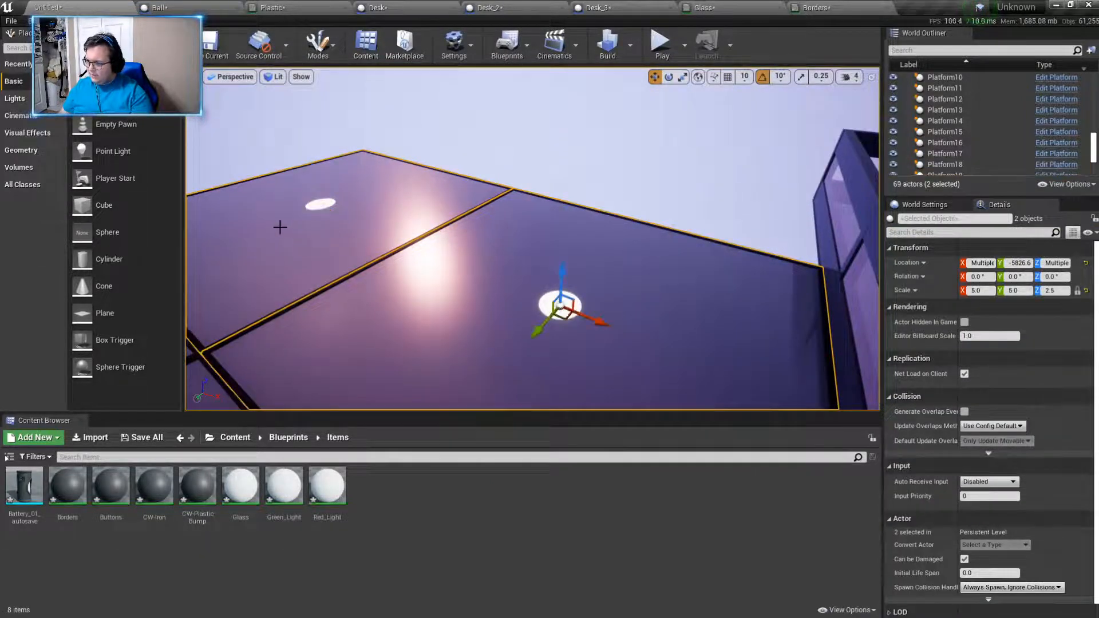
left_click_drag(538, 330, 663, 186)
right_click_drag(663, 186, 767, 188)
key("a")
right_click_drag(575, 170, 758, 188)
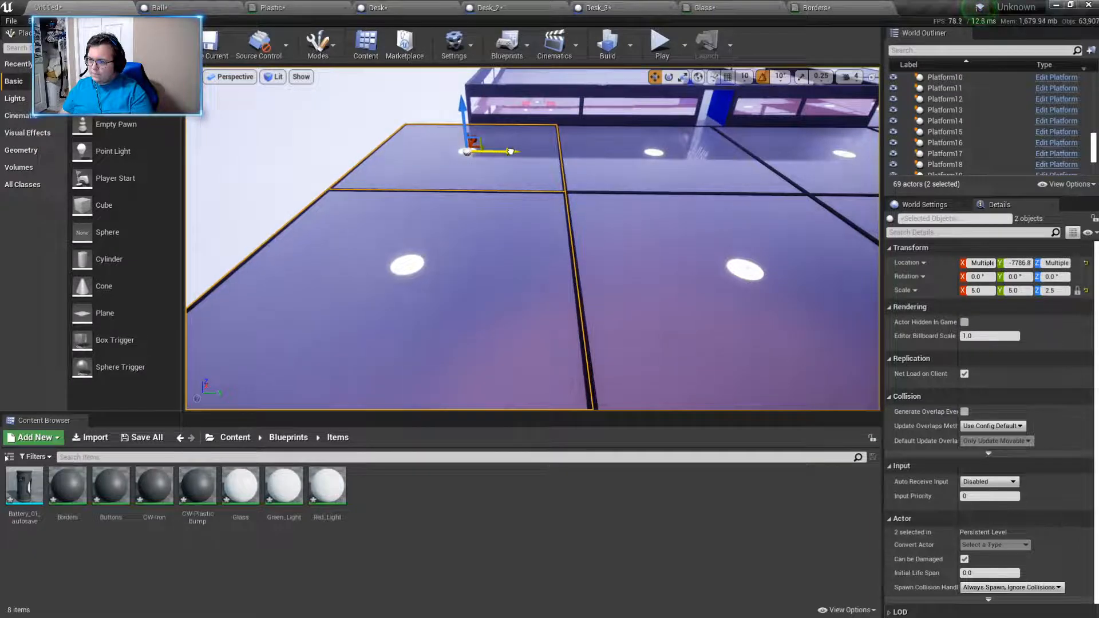
left_click(320, 186)
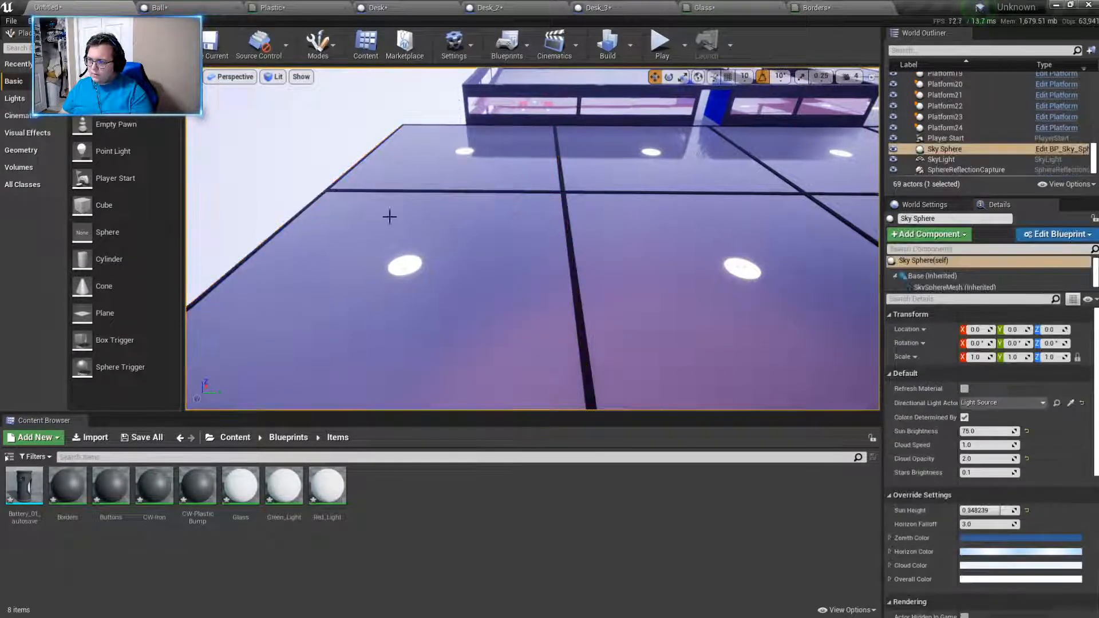
- Examine the extended platform floor and the pink desk with its yellow name tag inside the walled room
key("w")
right_click_drag(387, 216, 99, 226)
key("w")
key("s")
key("a")
key("w")
key("s")
key("w")
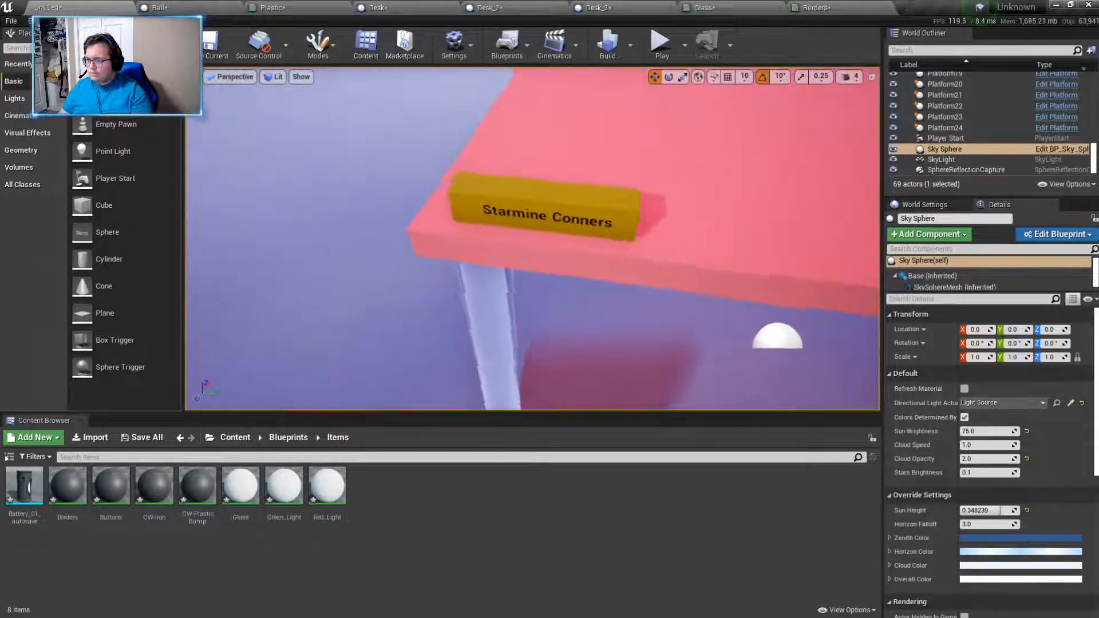
right_click_drag(417, 274, 417, 275)
- Open the Desk folder under Blueprints and select the desk near the blue door in the level
left_click(287, 436)
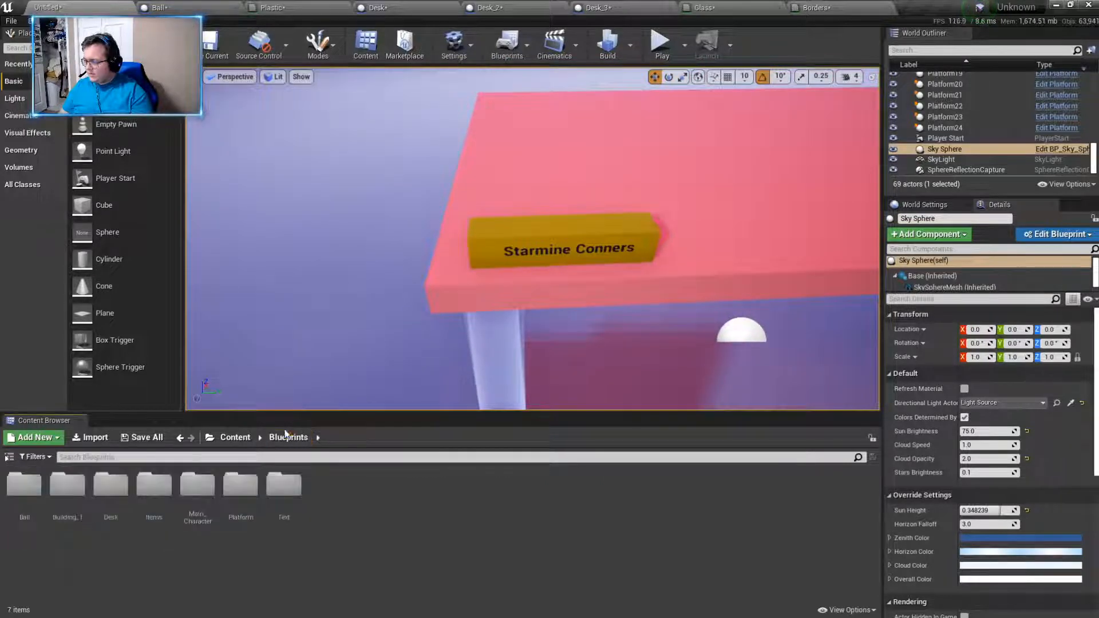
left_click(233, 441)
double_click(39, 508)
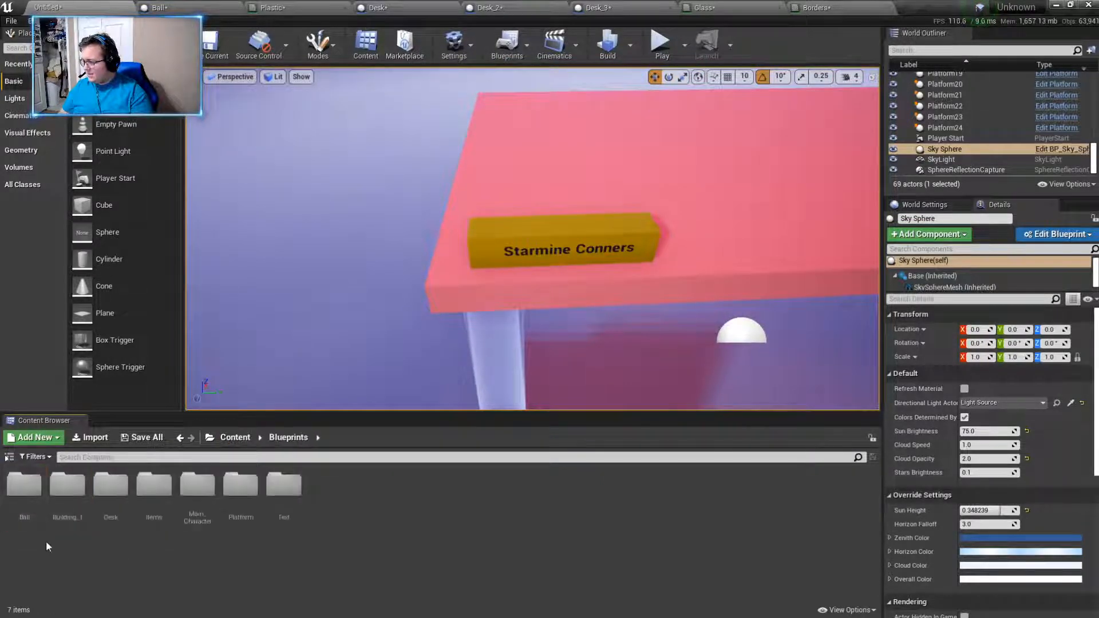
double_click(111, 490)
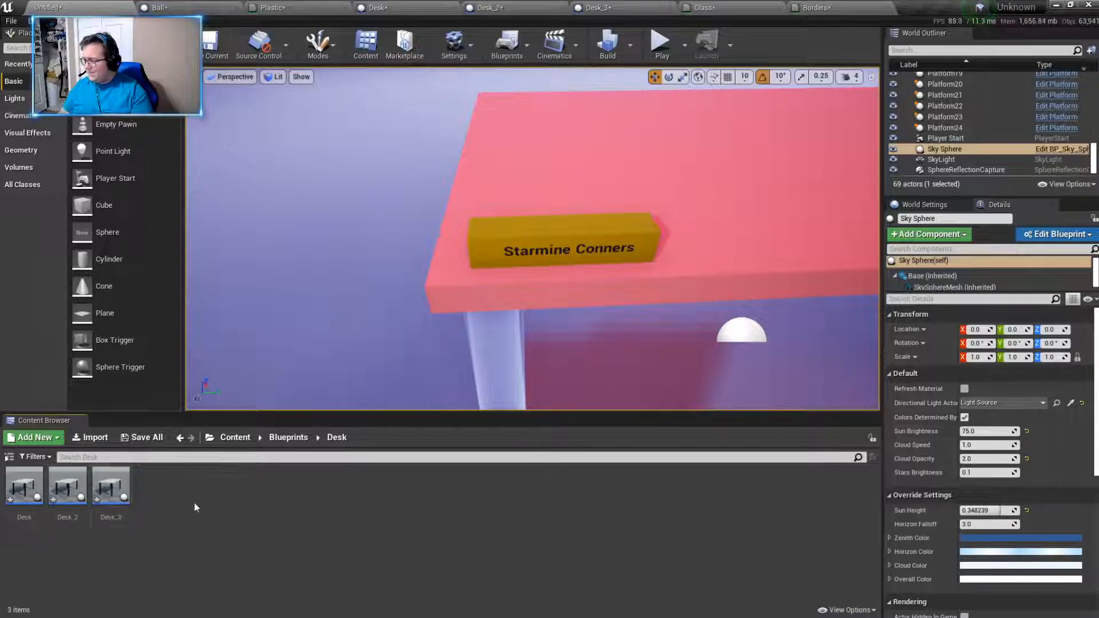
right_click_drag(475, 355, 554, 243)
key("s")
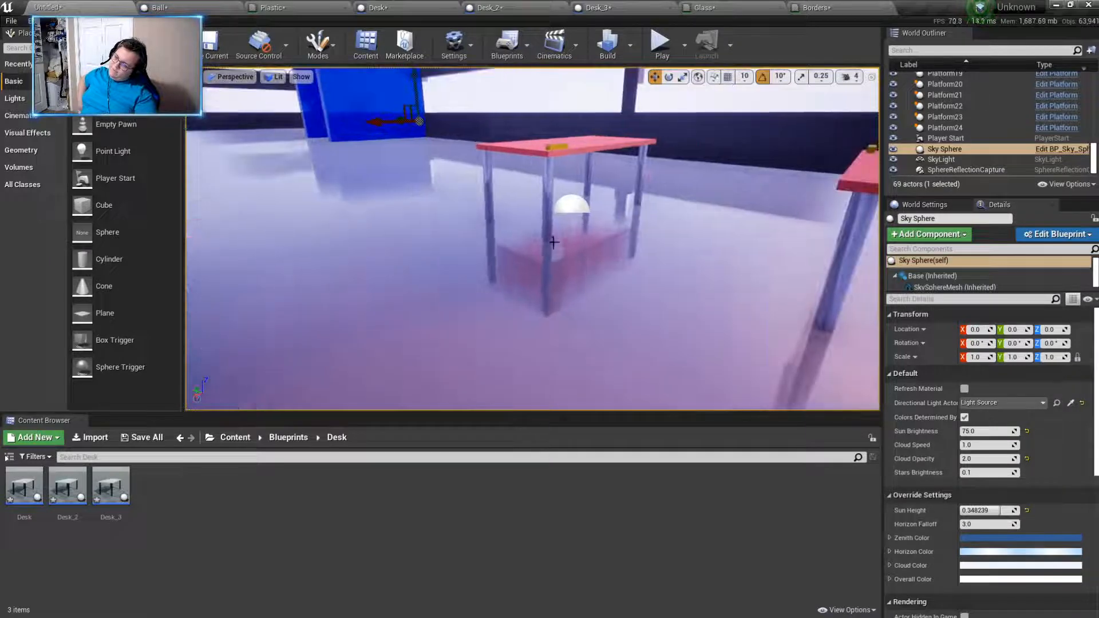
left_click(491, 198)
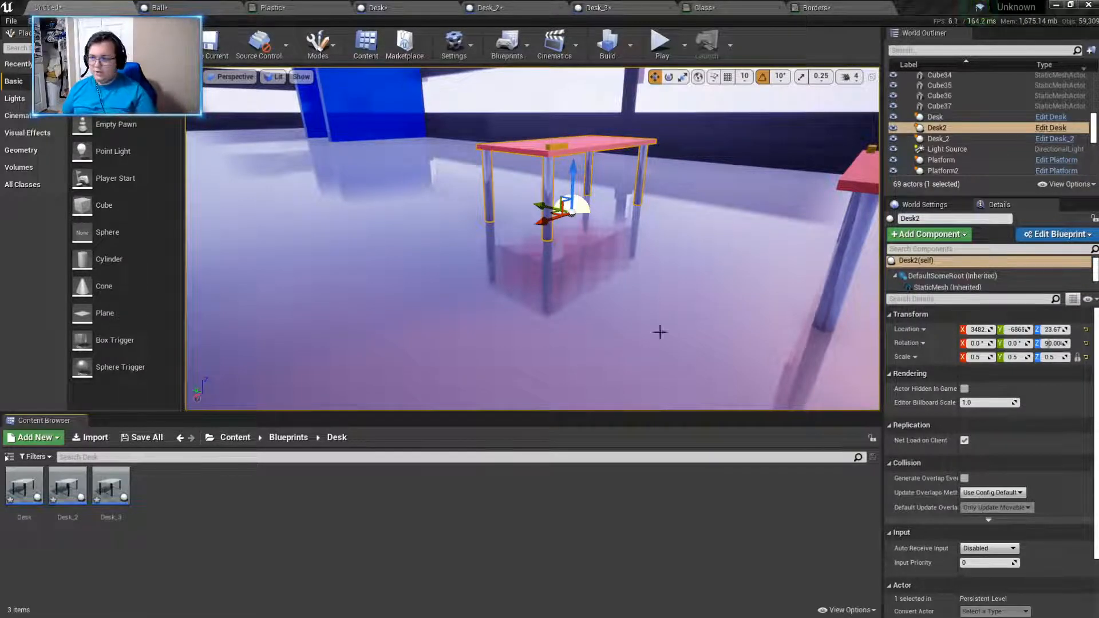
- Delete the Red_Light material and the Battery_01_autosave asset from the Items folder under Blueprints
right_click_drag(660, 332, 604, 289)
left_click(228, 440)
left_click(18, 496)
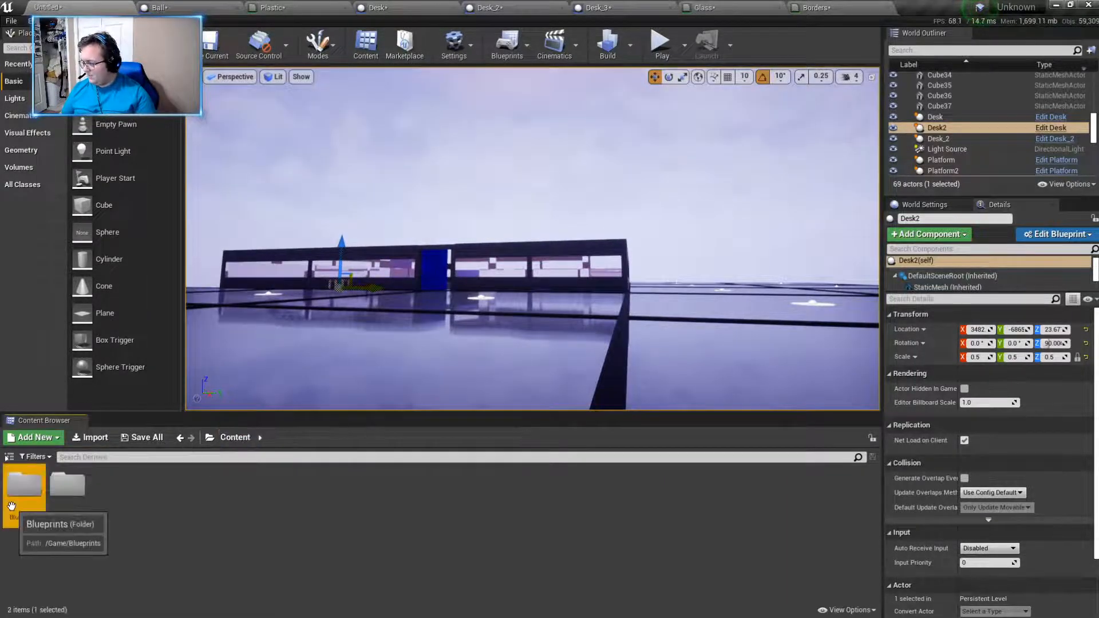
double_click(18, 495)
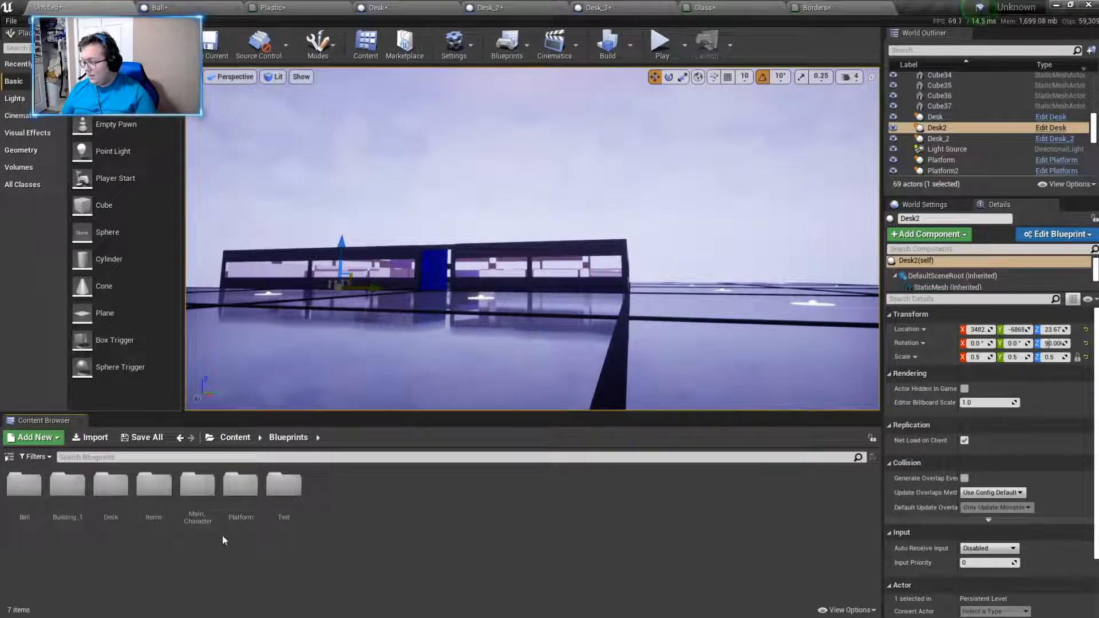
double_click(153, 485)
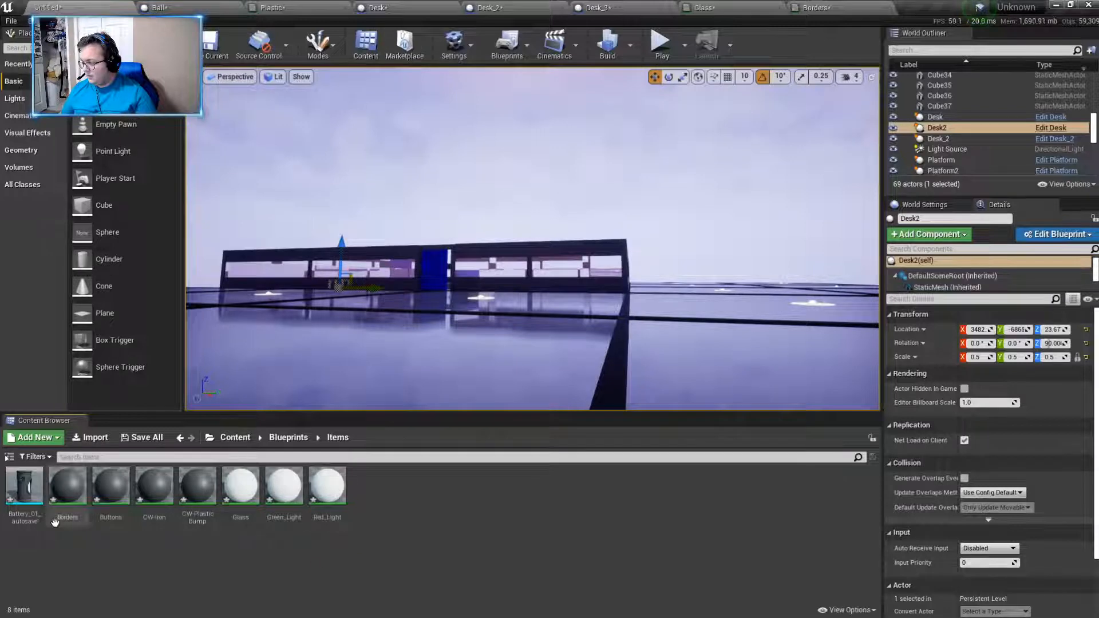
left_click(327, 487)
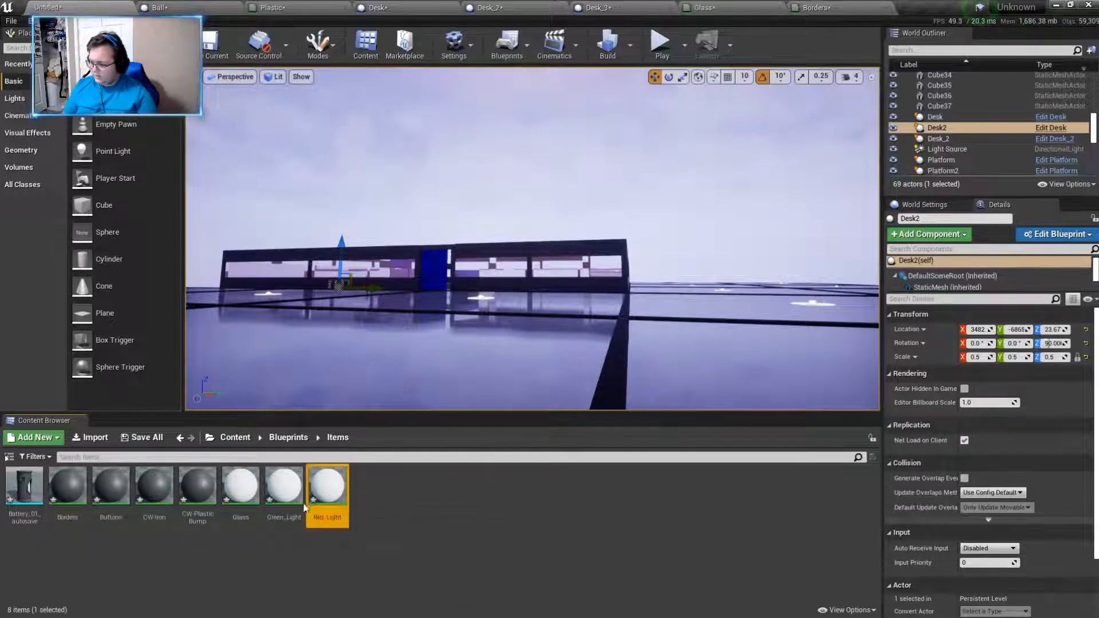
key("Delete")
left_click(453, 502)
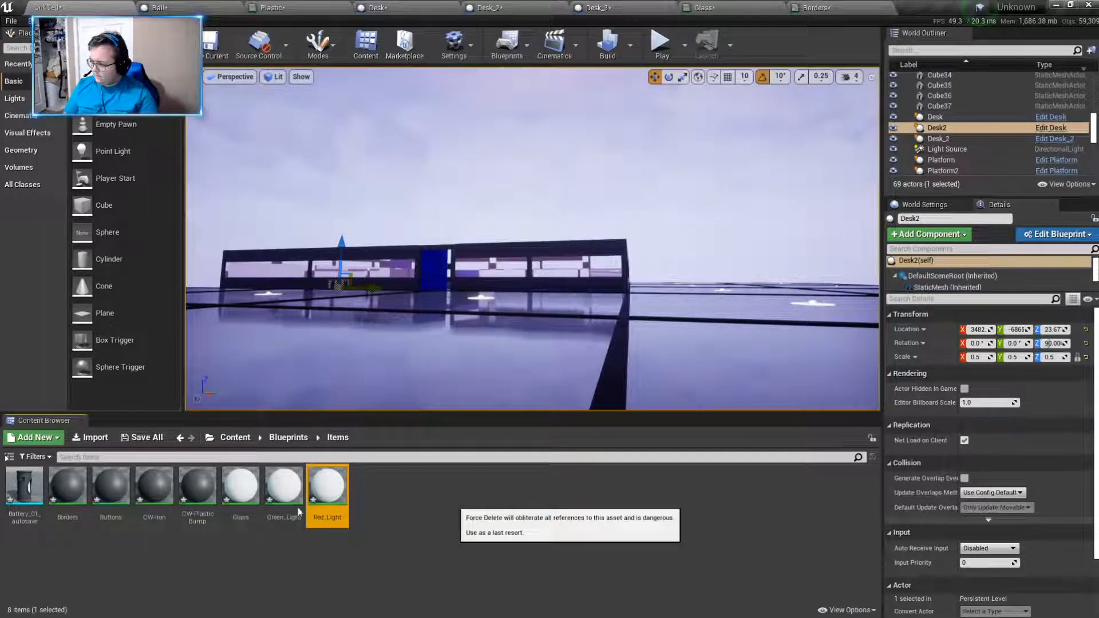
left_click(17, 509)
key("Delete")
left_click(453, 503)
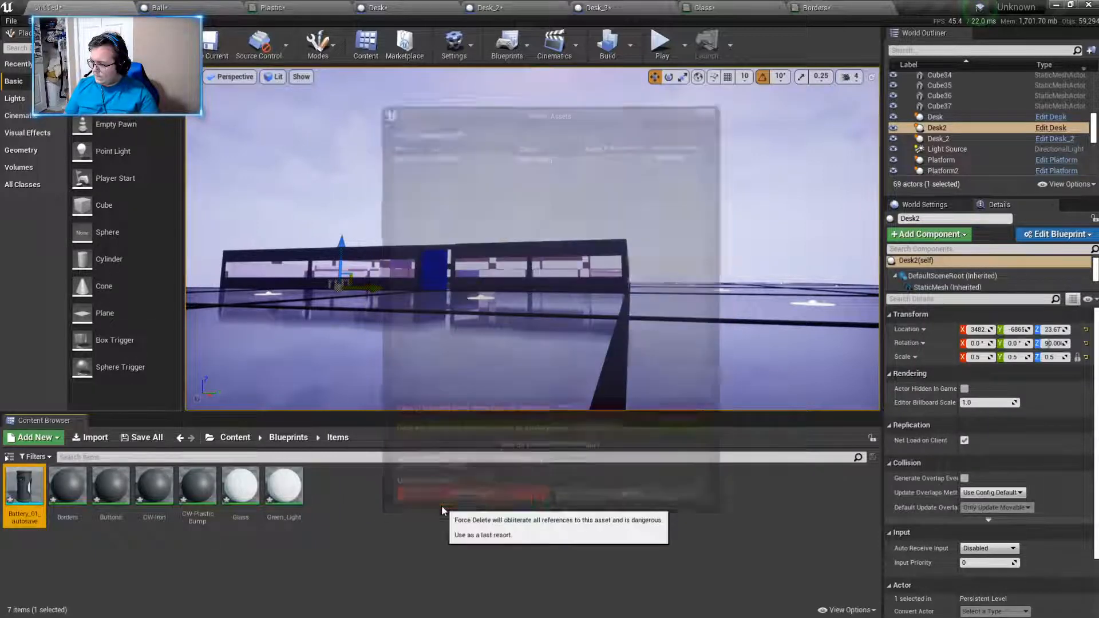
- Force-delete the Borders material from the Items folder despite its remaining references
left_click(24, 485)
key("Delete")
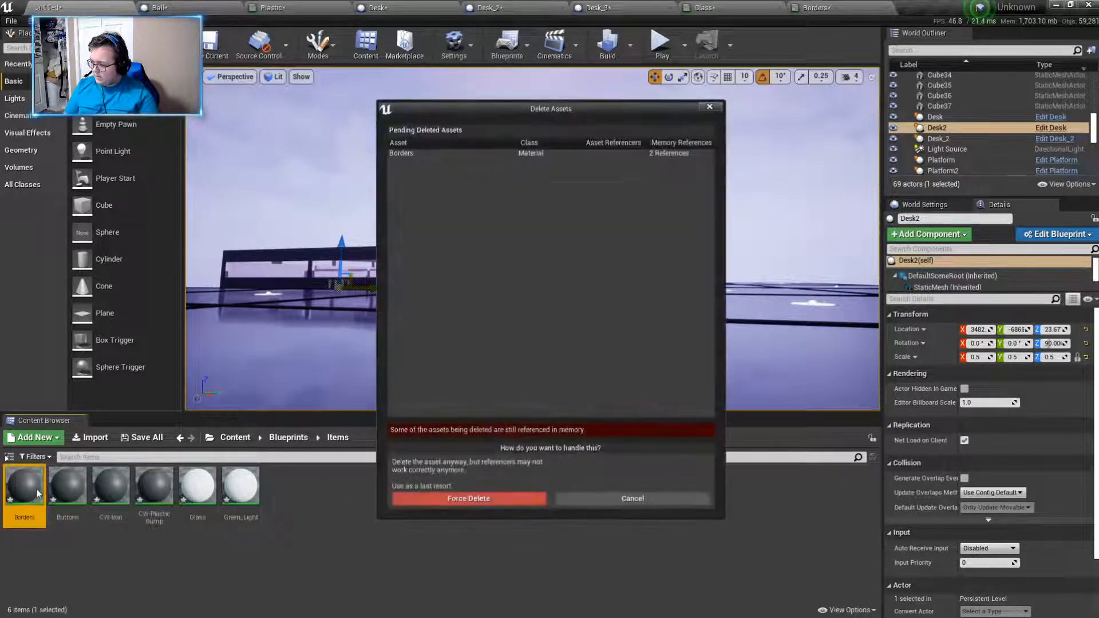
left_click(482, 502)
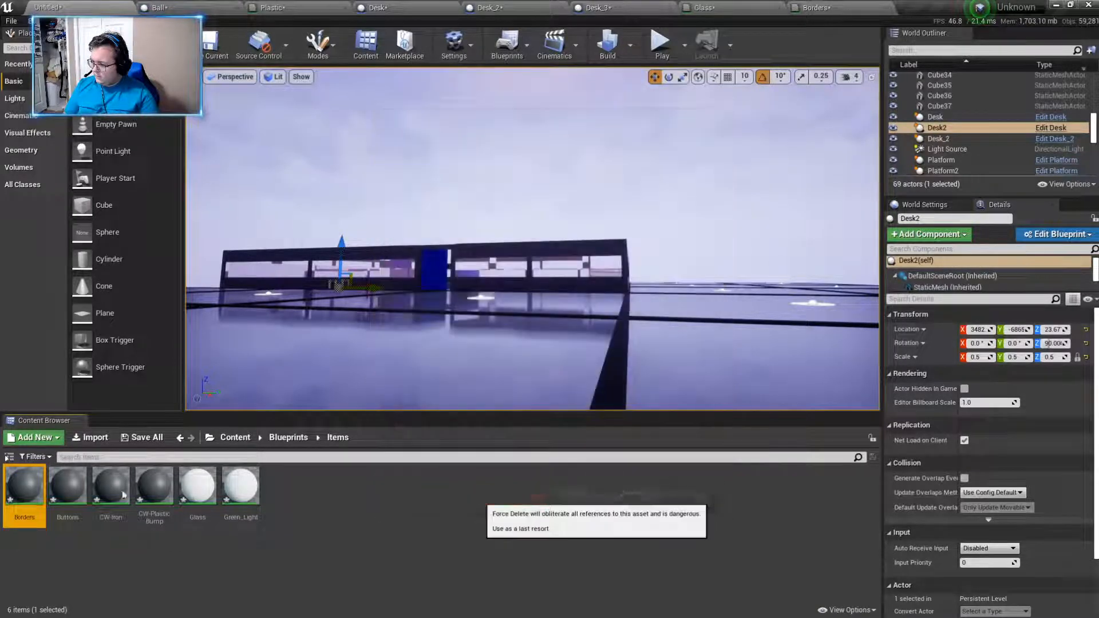
left_click(577, 361)
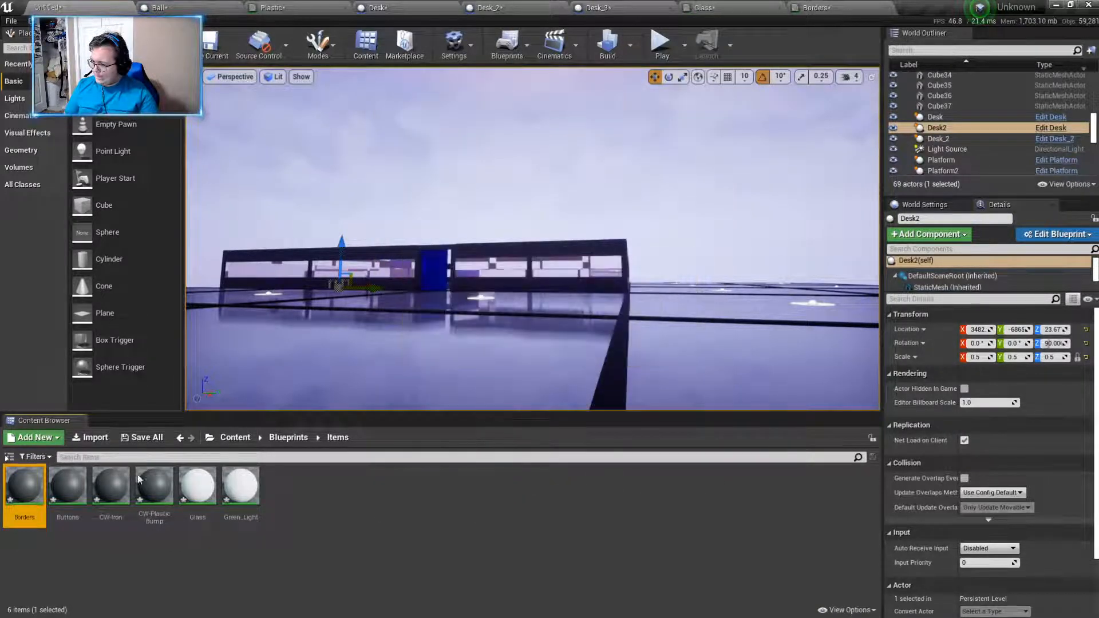
- Delete the Buttons, CW-Iron and CW-PlasticBump materials from the Items folder
left_click(33, 486)
key("Delete")
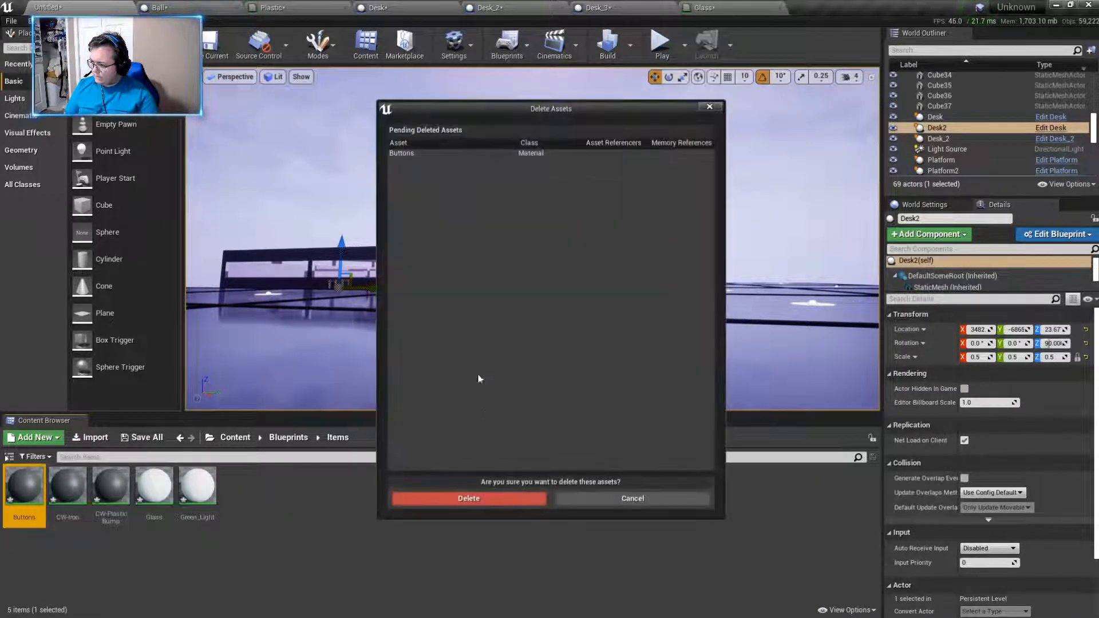
left_click(469, 498)
left_click(24, 485)
key("Delete")
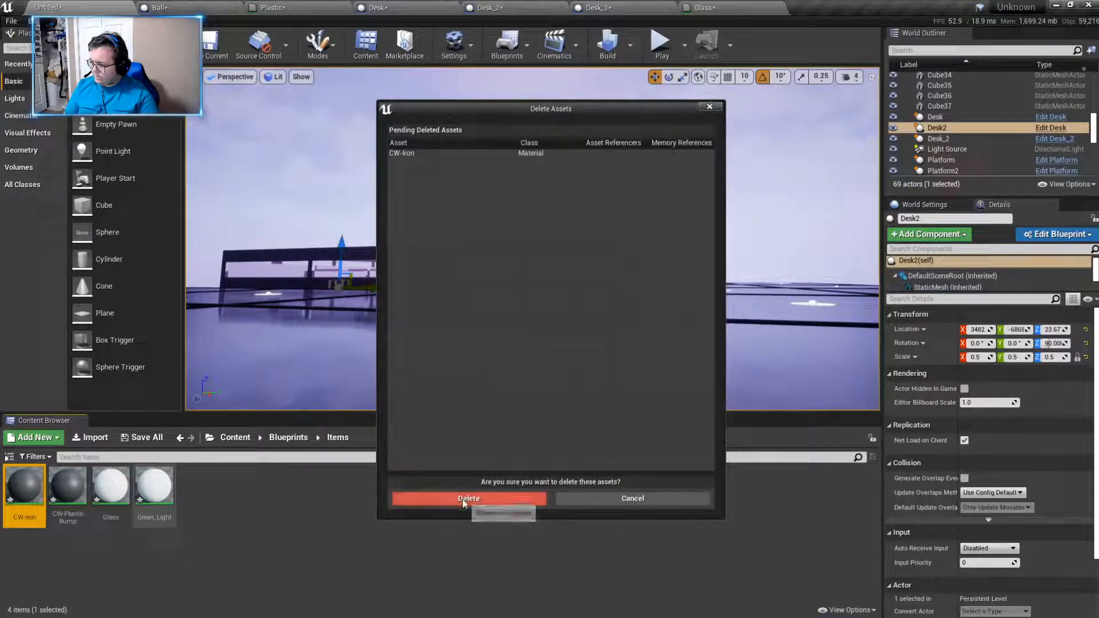
left_click(469, 498)
left_click(24, 486)
key("Delete")
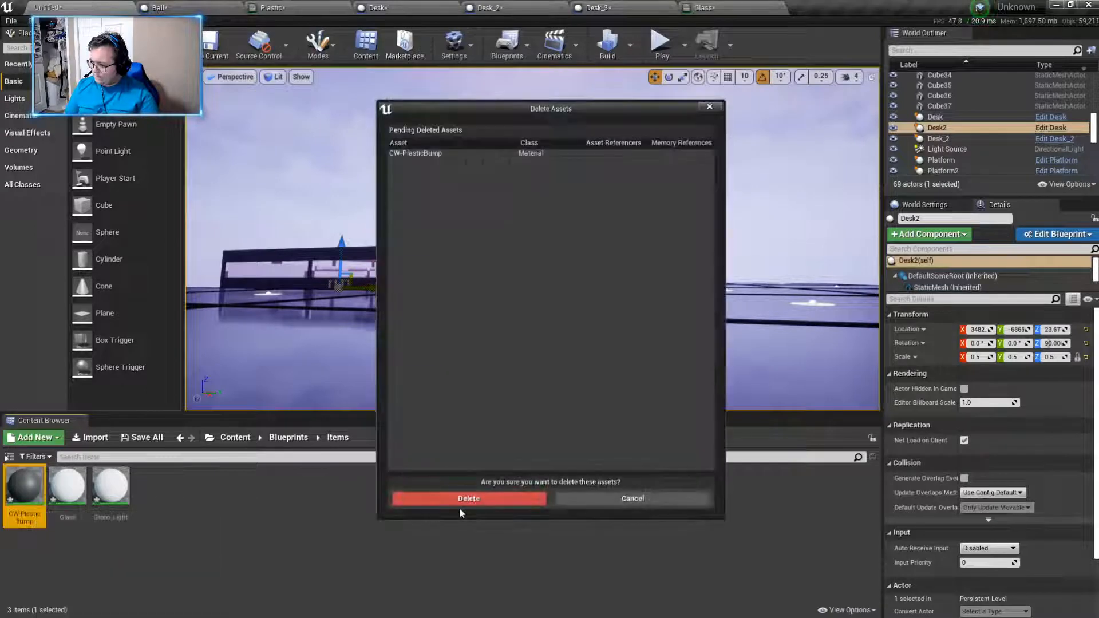
left_click(417, 500)
- Delete the Glass and Green_Light materials from the Items folder
left_click(24, 485)
key("Delete")
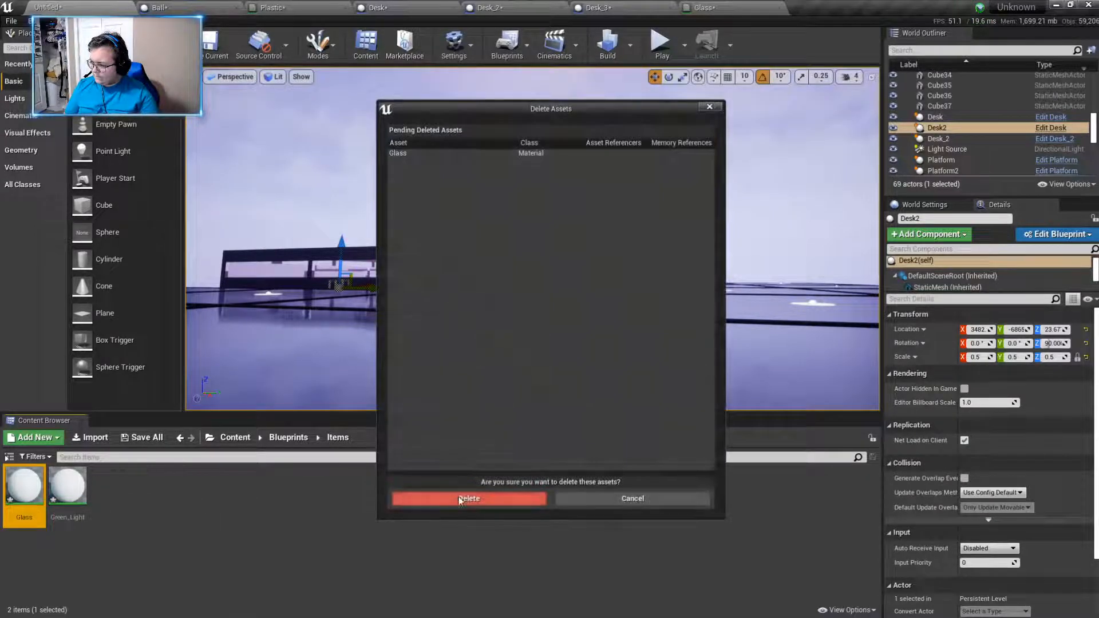
left_click(412, 499)
left_click(41, 502)
key("Delete")
left_click(469, 498)
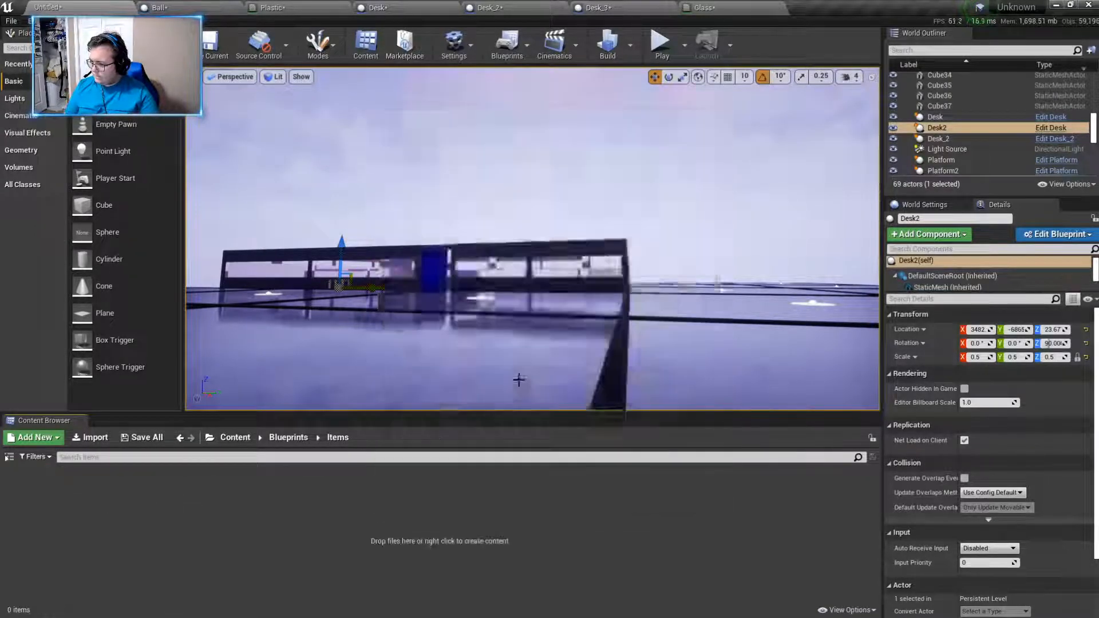
- Create a new subfolder named Battery inside the Items folder
right_click_drag(518, 380, 488, 380)
right_click(131, 512)
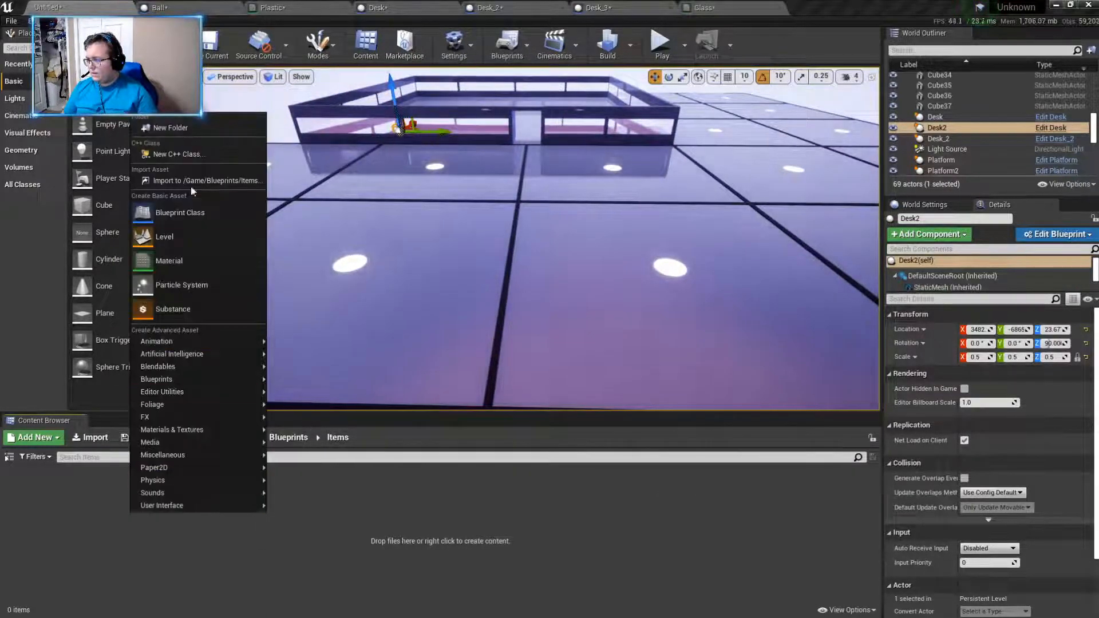
left_click(177, 129)
type("Batt")
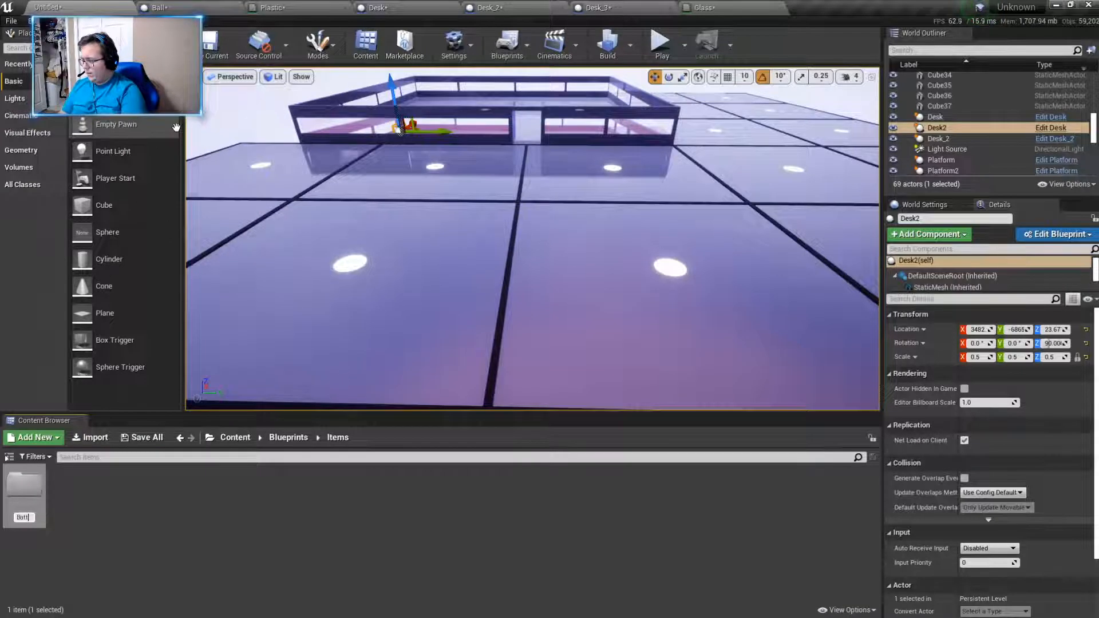
type("ery")
key("Return")
- Create a second subfolder in Items and name it Metal_Sheets
right_click(105, 494)
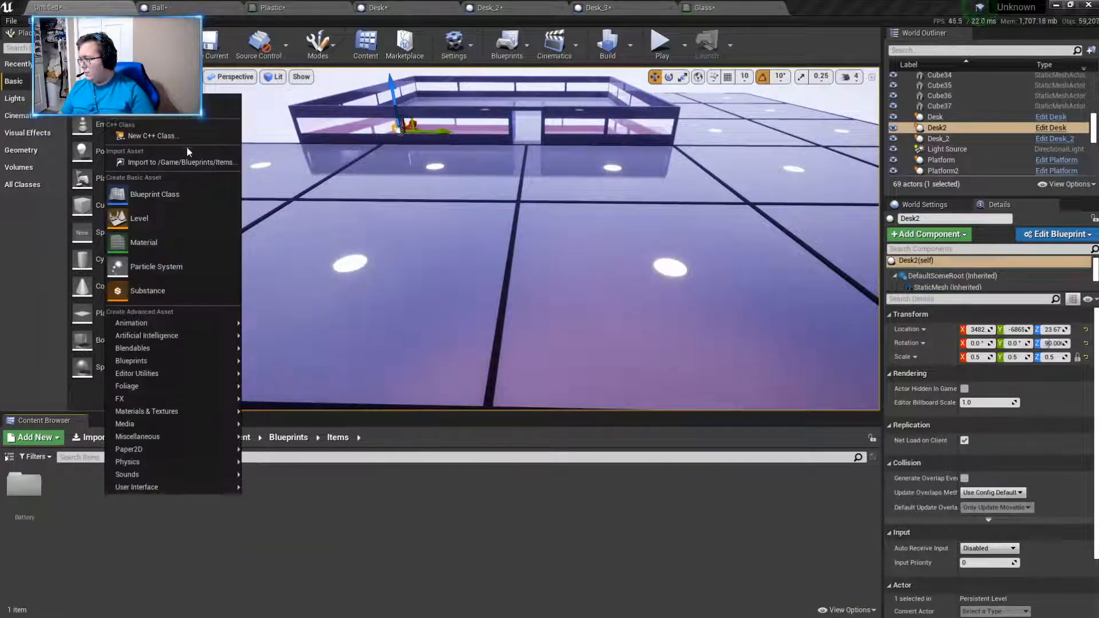
left_click(176, 109)
type("Metal")
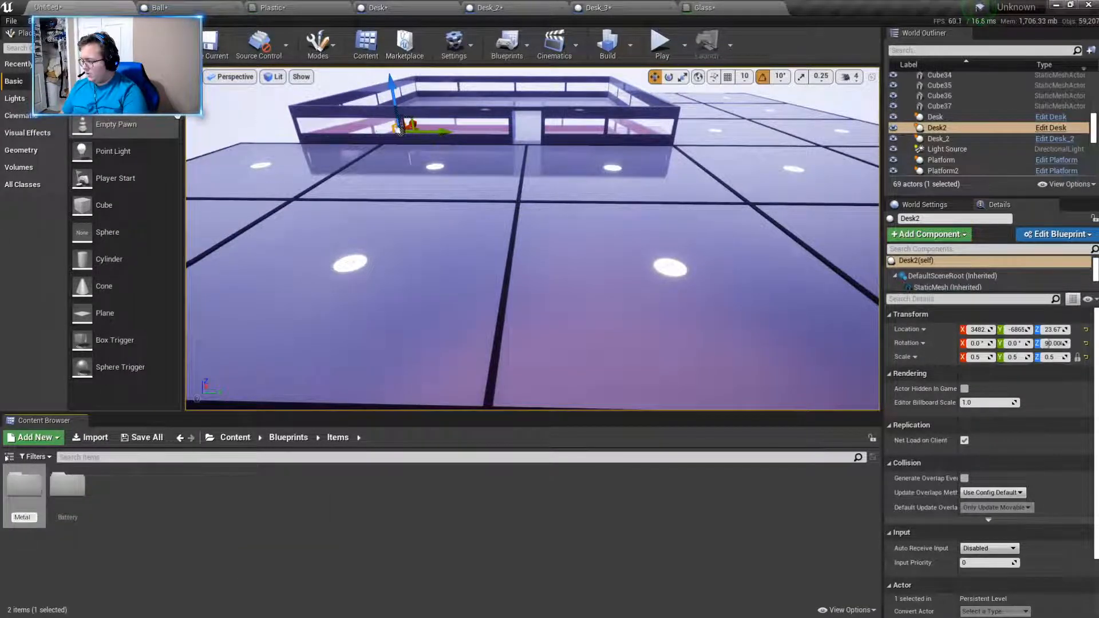
type(" Shee")
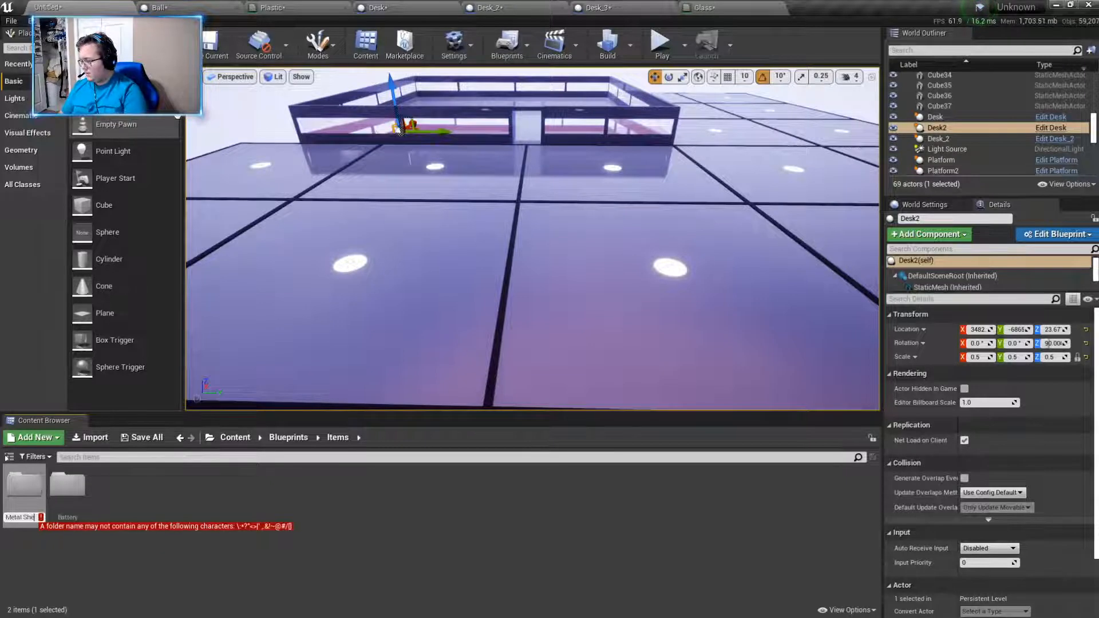
key("BackSpace")
key("BackSpace")
key("BackSpace")
key("BackSpace")
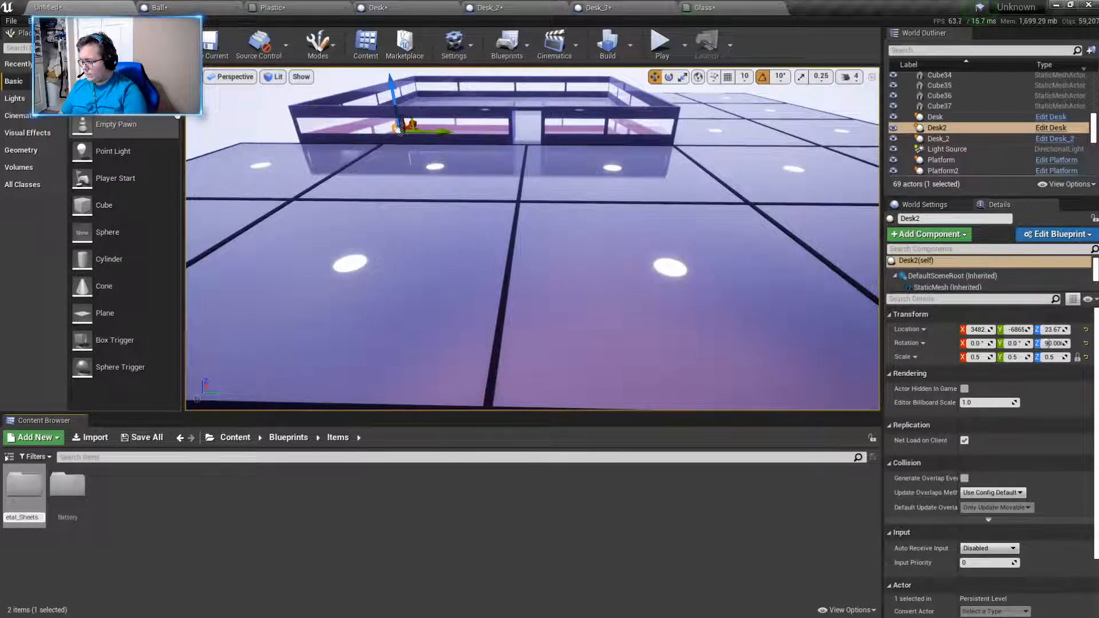
type("_Sheets")
key("Return")
- Add another subfolder to Items and name it Metal_Rod
right_click(164, 486)
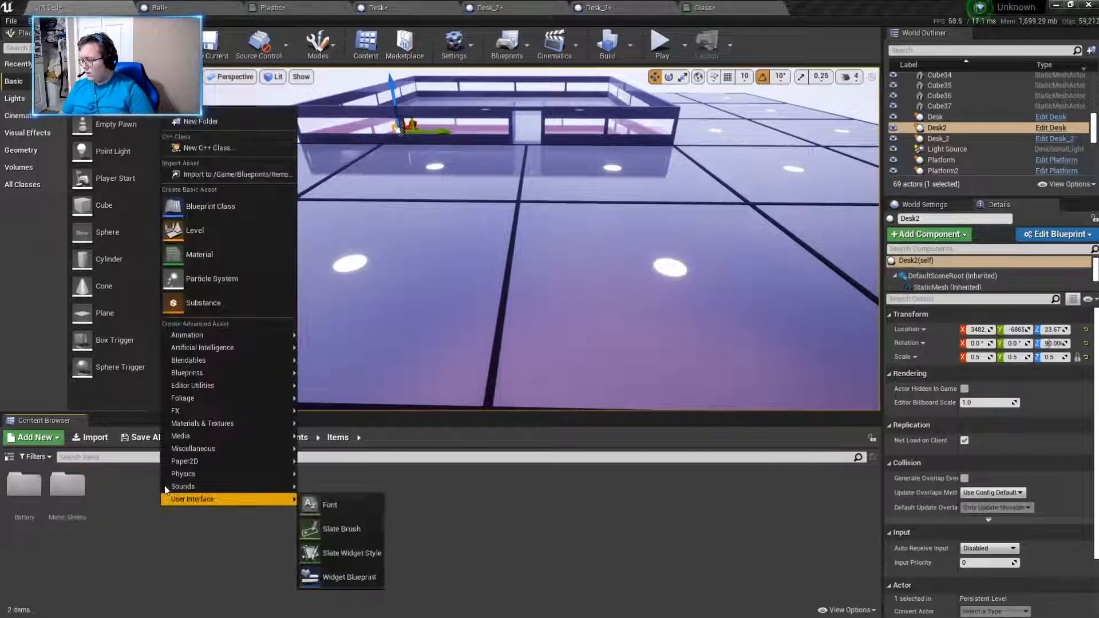
left_click(235, 123)
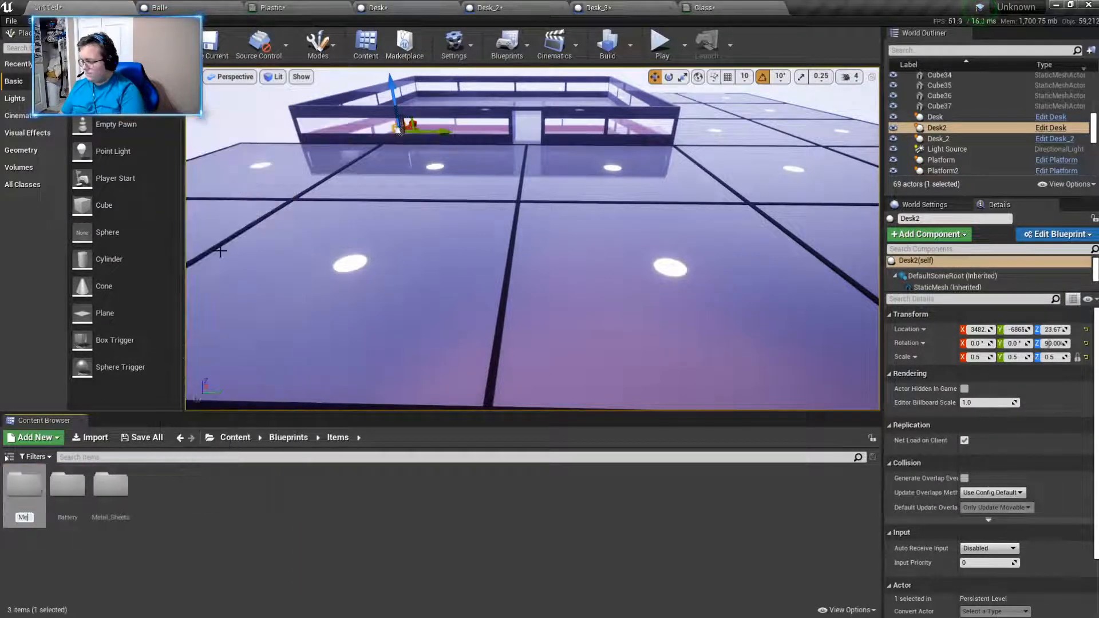
type("Metal_")
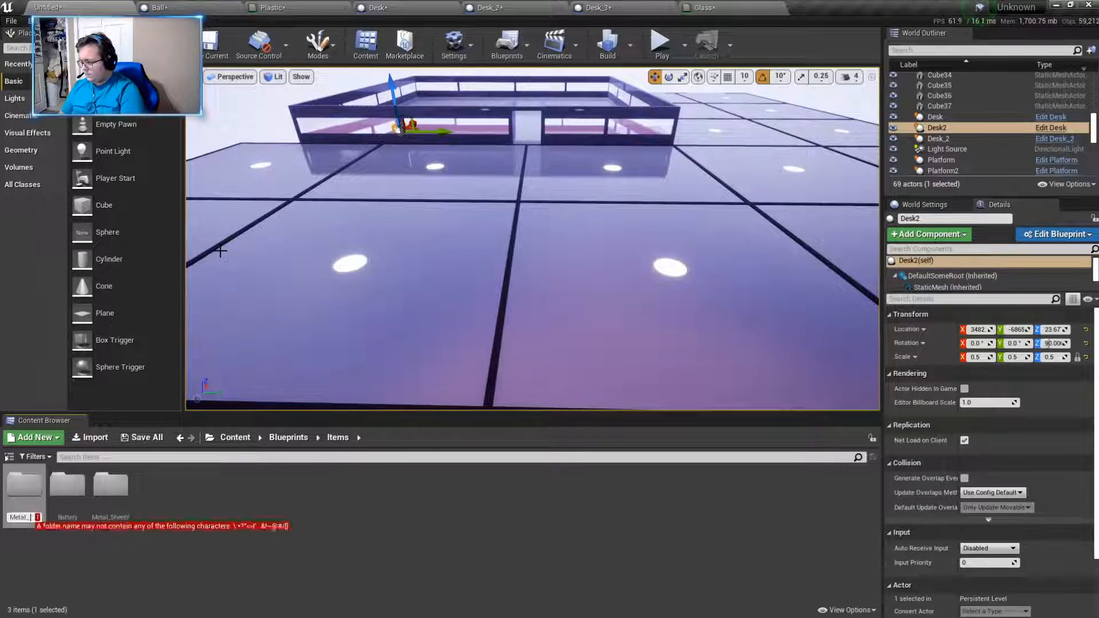
type("Rod")
key("Return")
left_click(200, 529)
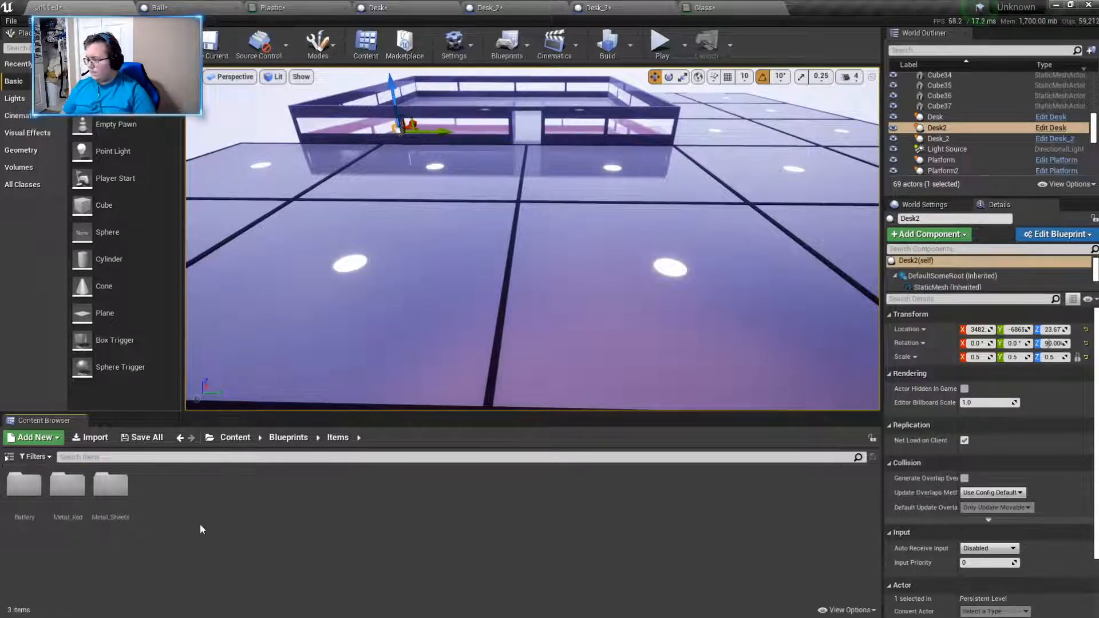
- Add a new subfolder named Computer_Chip to the Items folder
right_click(178, 532)
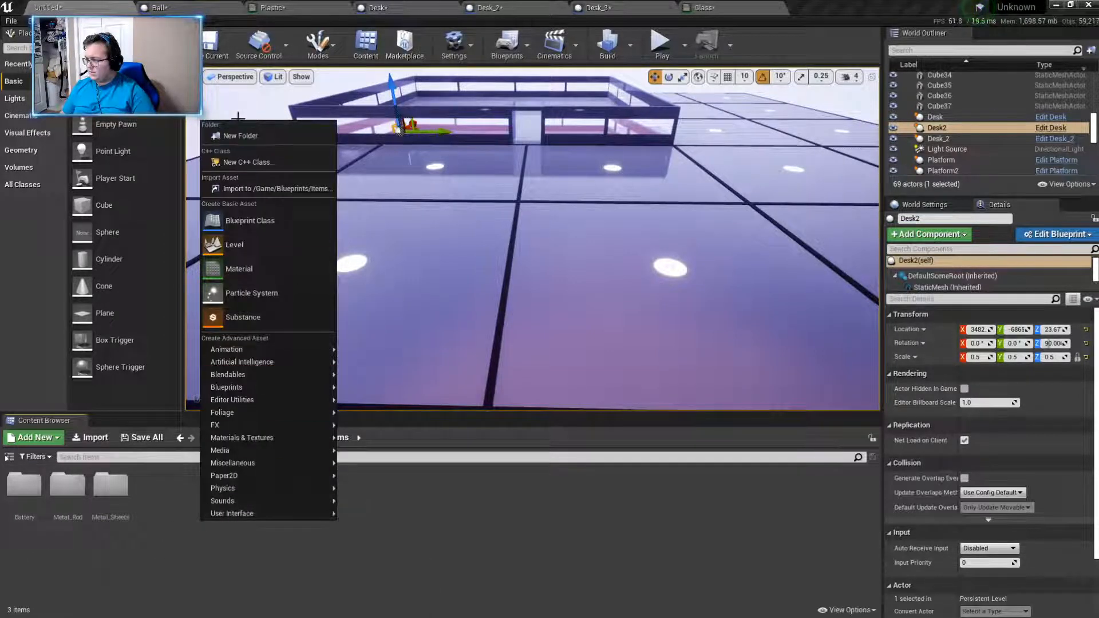
left_click(240, 135)
type("Chip")
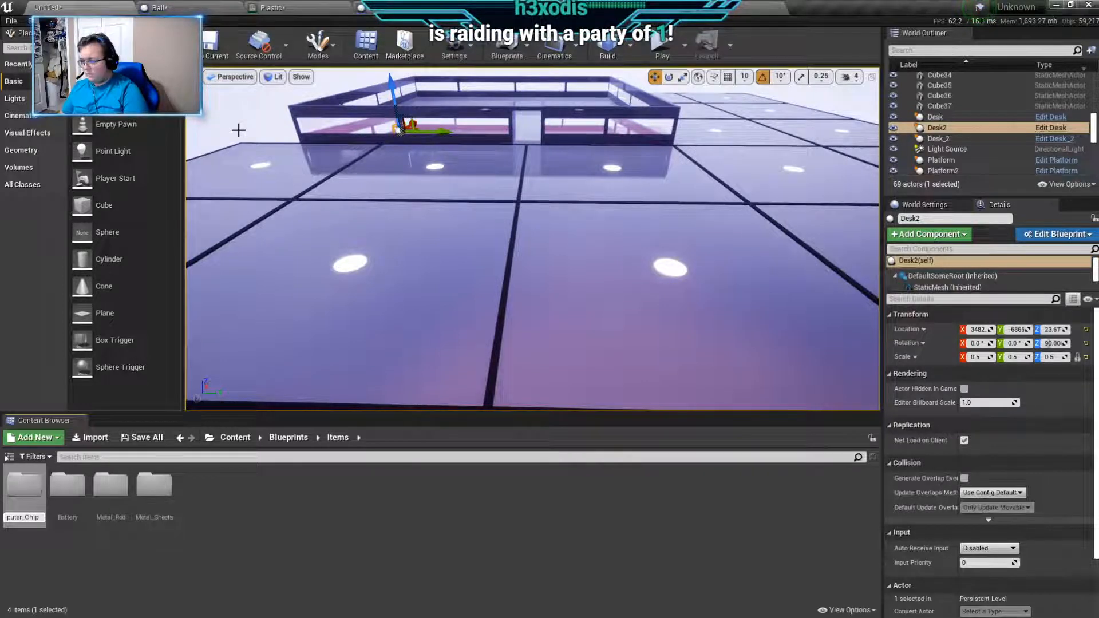
key("Return")
right_click_drag(257, 172, 281, 166)
key("s")
left_click(24, 503)
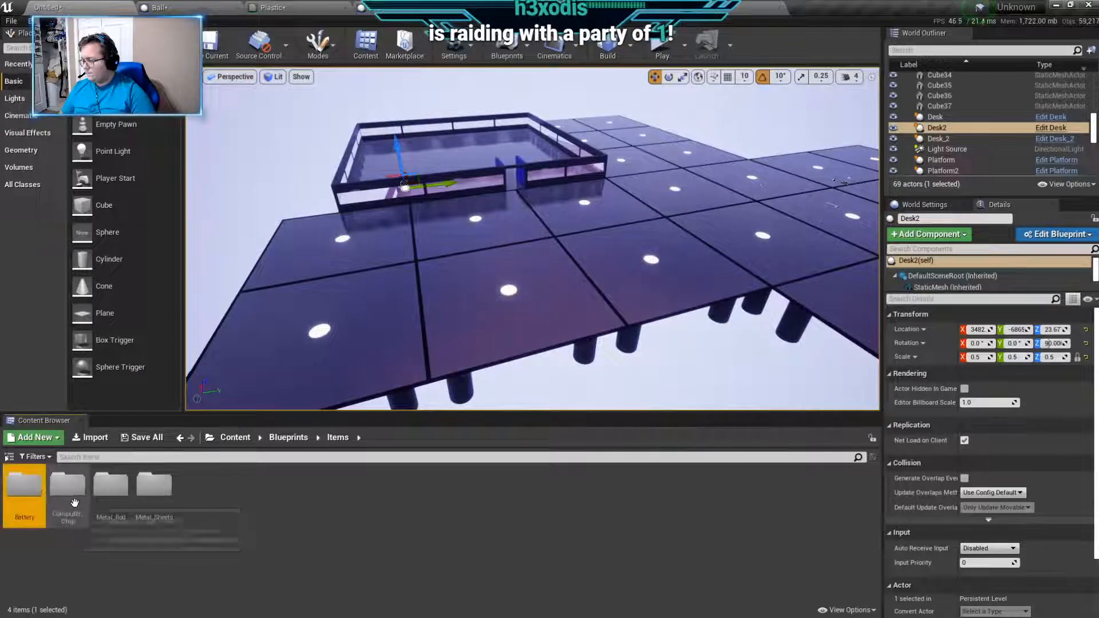
double_click(74, 503)
left_click(337, 438)
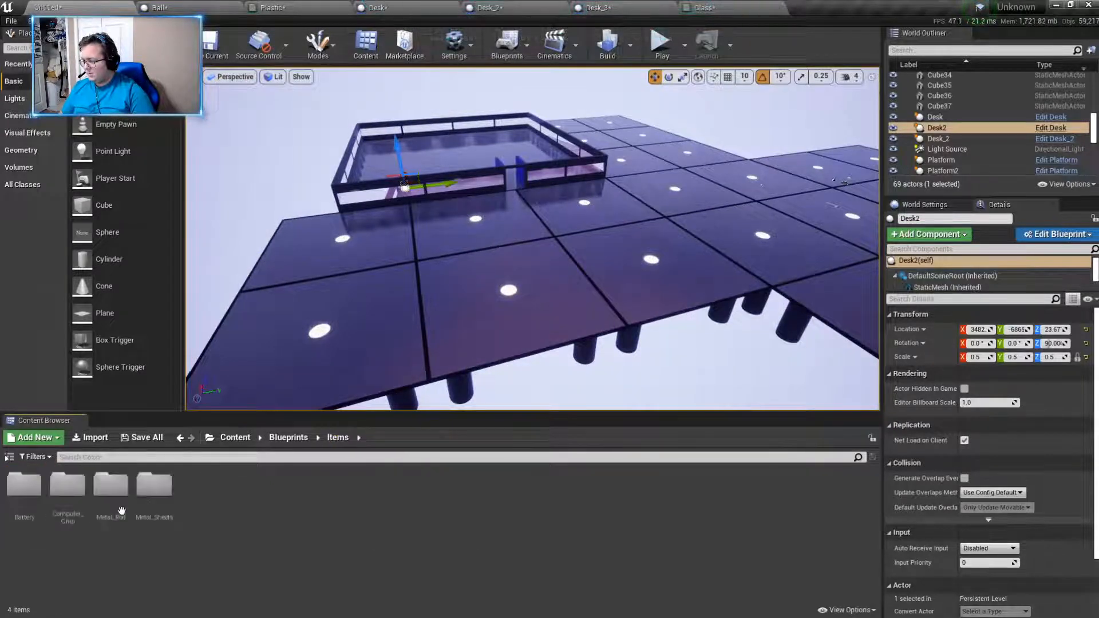
- Create an Actor blueprint named Metal_Sheets inside the Metal_Sheets subfolder
double_click(154, 487)
right_click(135, 534)
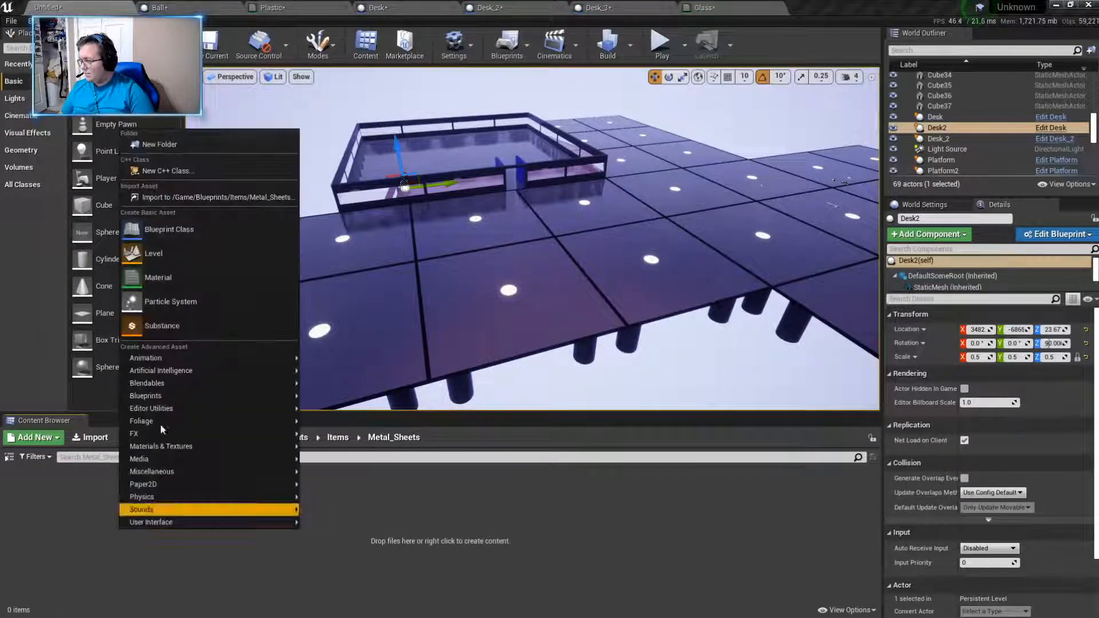
left_click(169, 229)
left_click(437, 220)
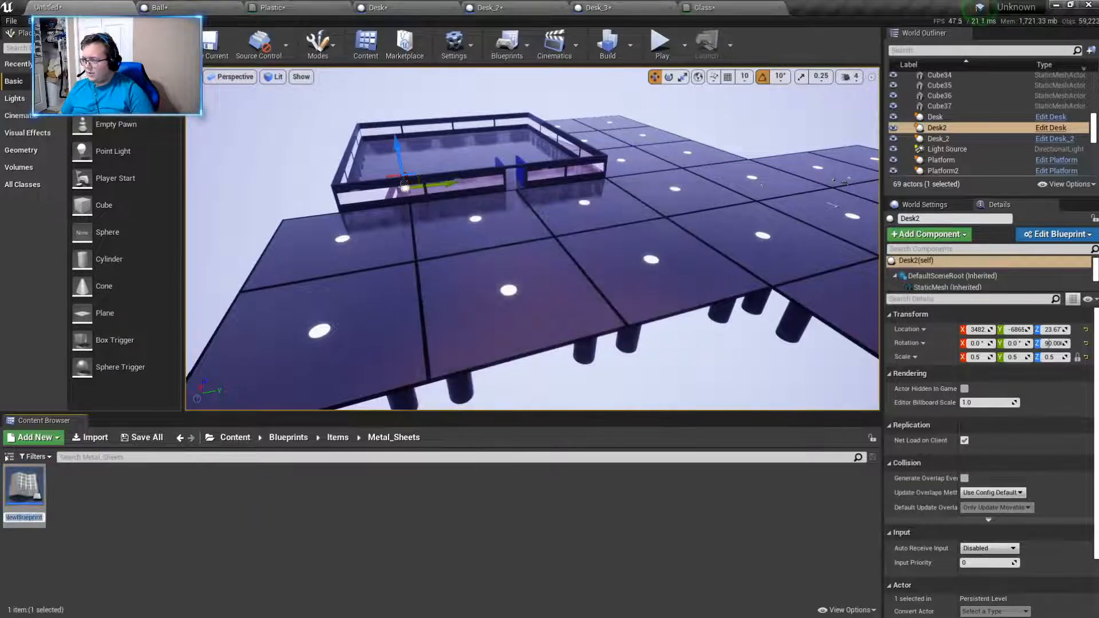
key("BackSpace")
type("Metal")
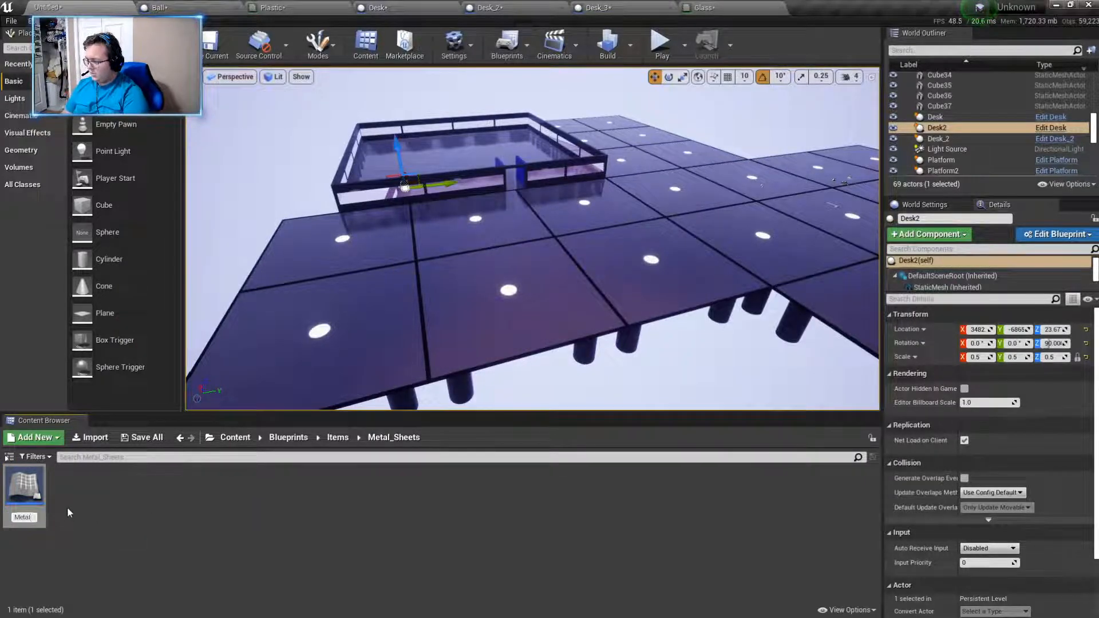
type("_Shee")
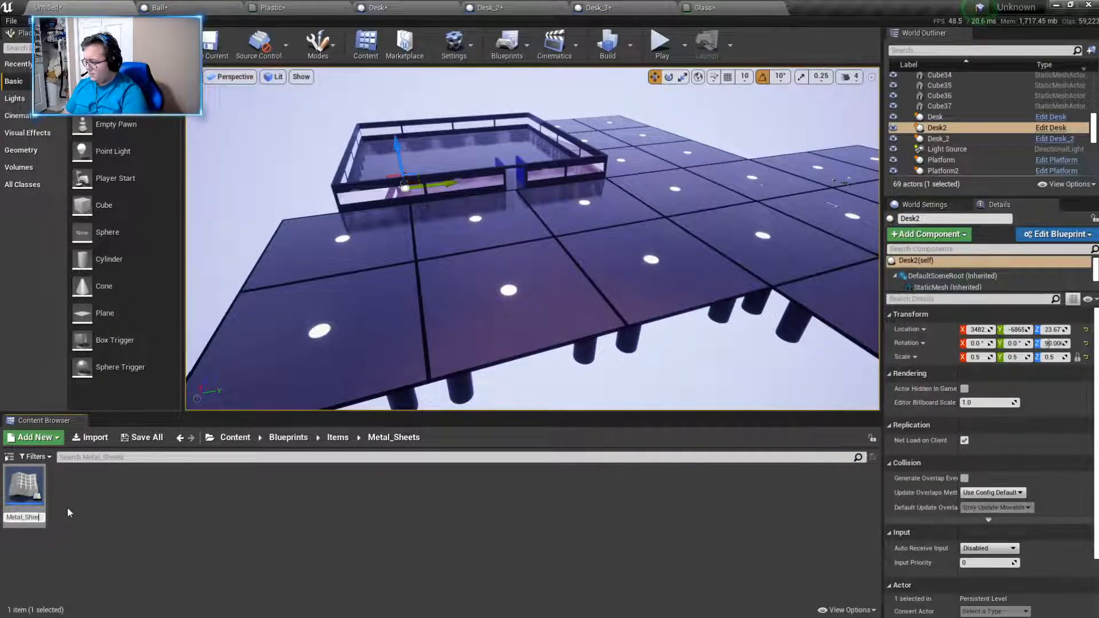
type("ts")
key("Return")
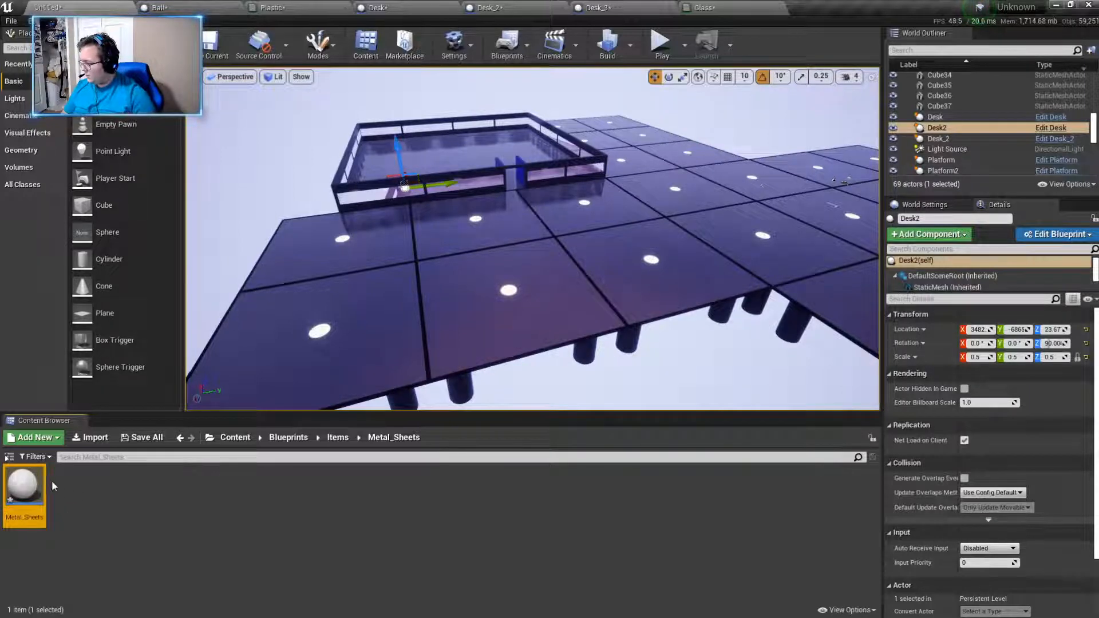
- Open the Metal_Sheets blueprint for editing and add a Static Mesh component to it
double_click(33, 483)
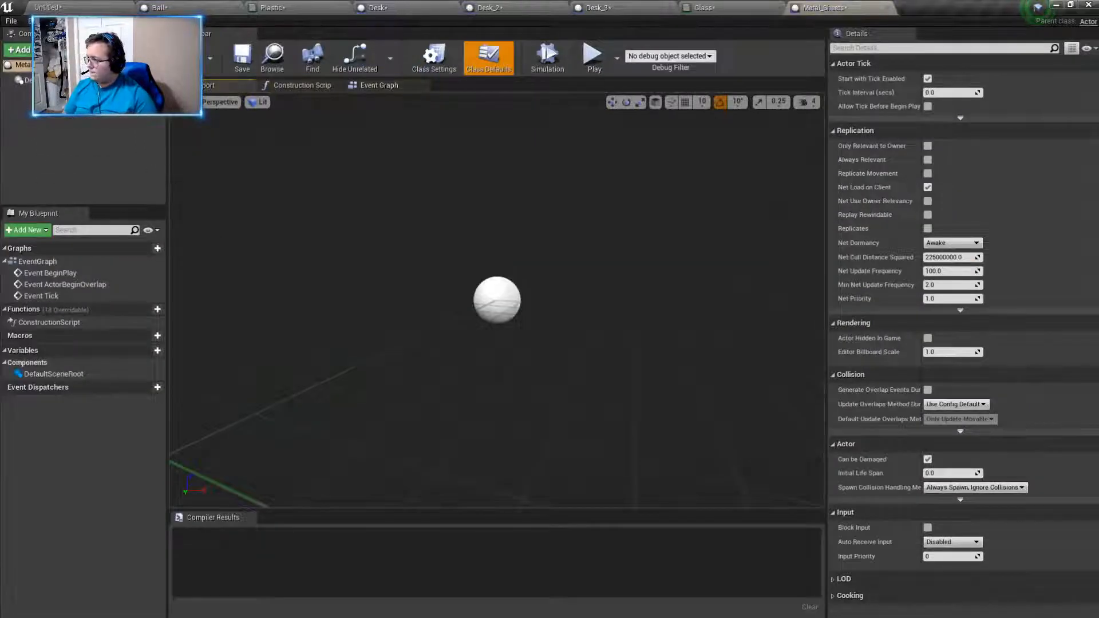
left_click(19, 50)
left_click(40, 208)
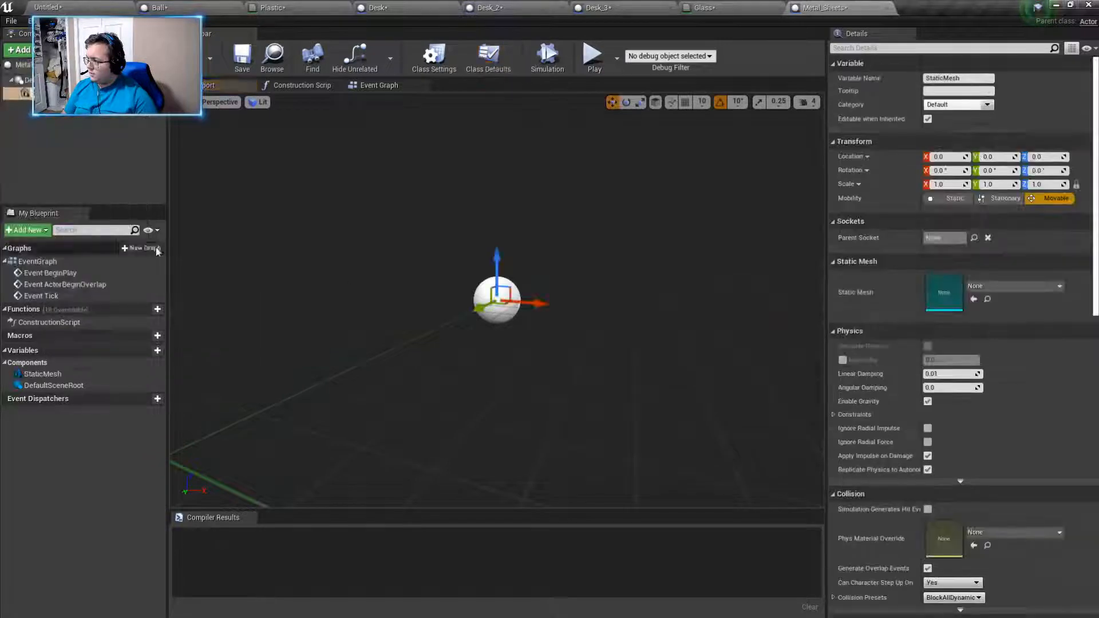
- Assign the Cube mesh to the new Static Mesh component
left_click(972, 288)
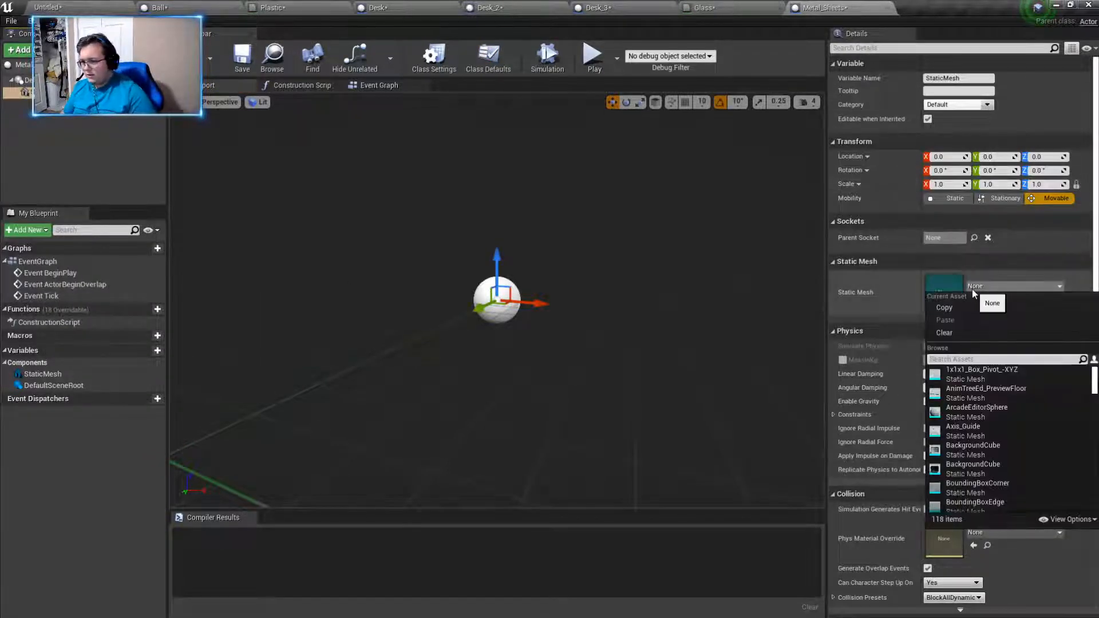
type("cube")
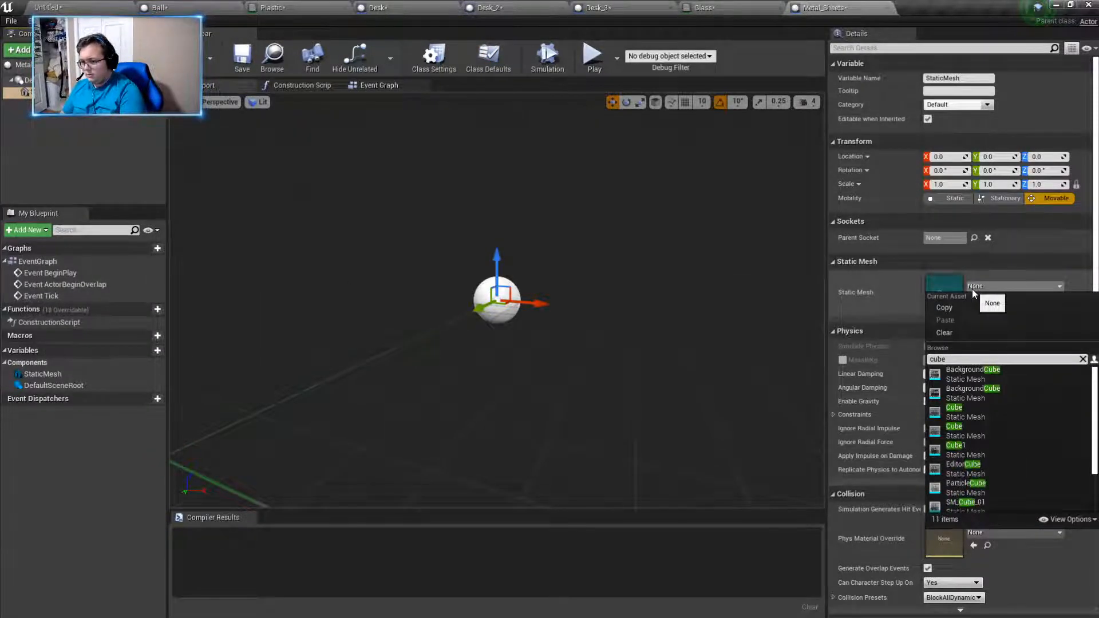
key("Down")
key("Down")
key("Down")
key("Return")
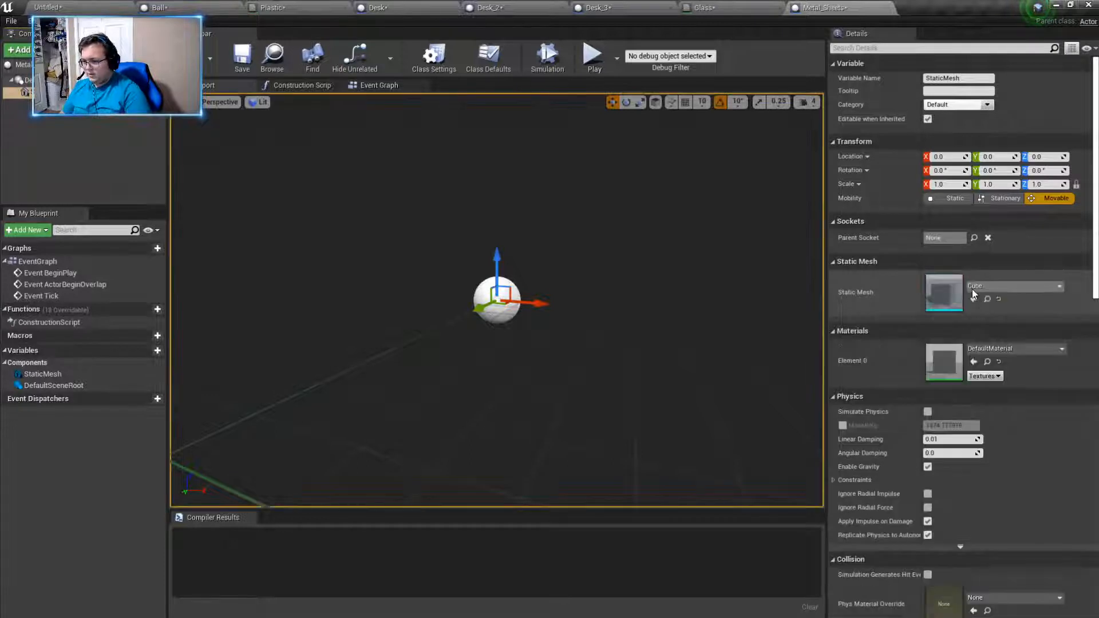
- Scale the cube uniformly to 0.25 on all three axes
mouse_move(566, 364)
right_mouse_down()
mouse_move(572, 332)
mouse_move(566, 363)
right_mouse_up()
key("s")
key("w")
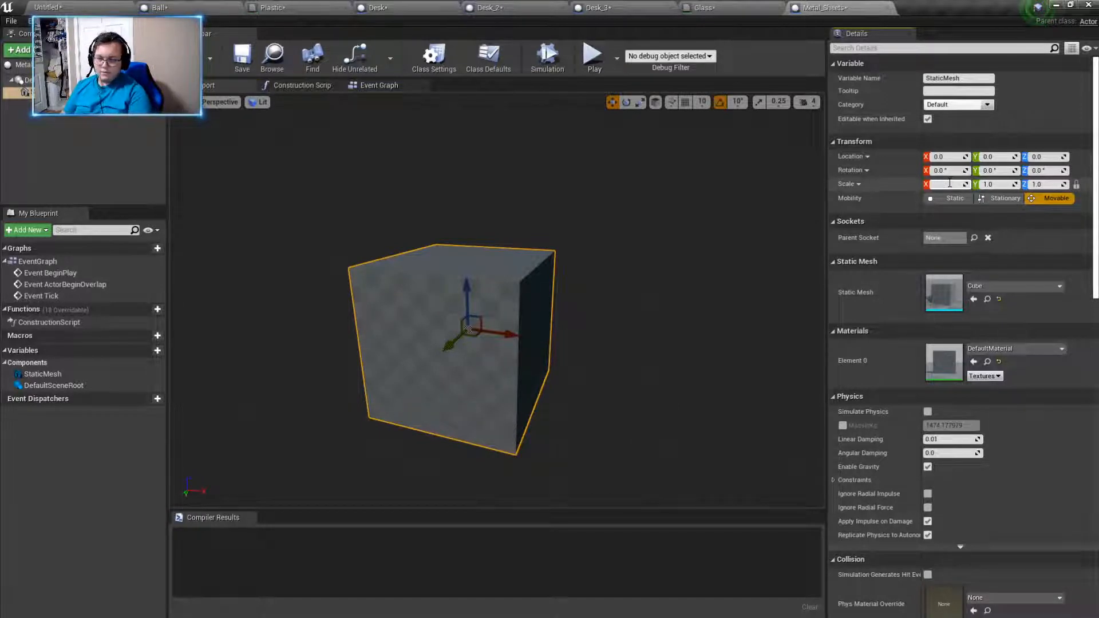
type("25")
key("Return")
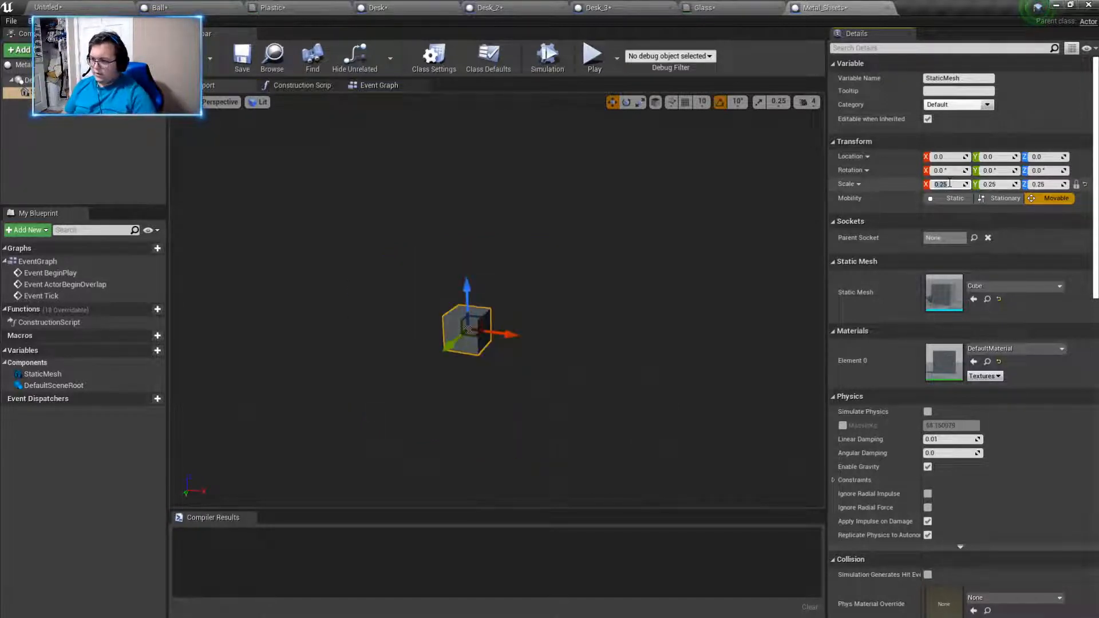
- Flatten the cube into a thin sheet by setting only its Z scale to 0.025
left_click(1048, 185)
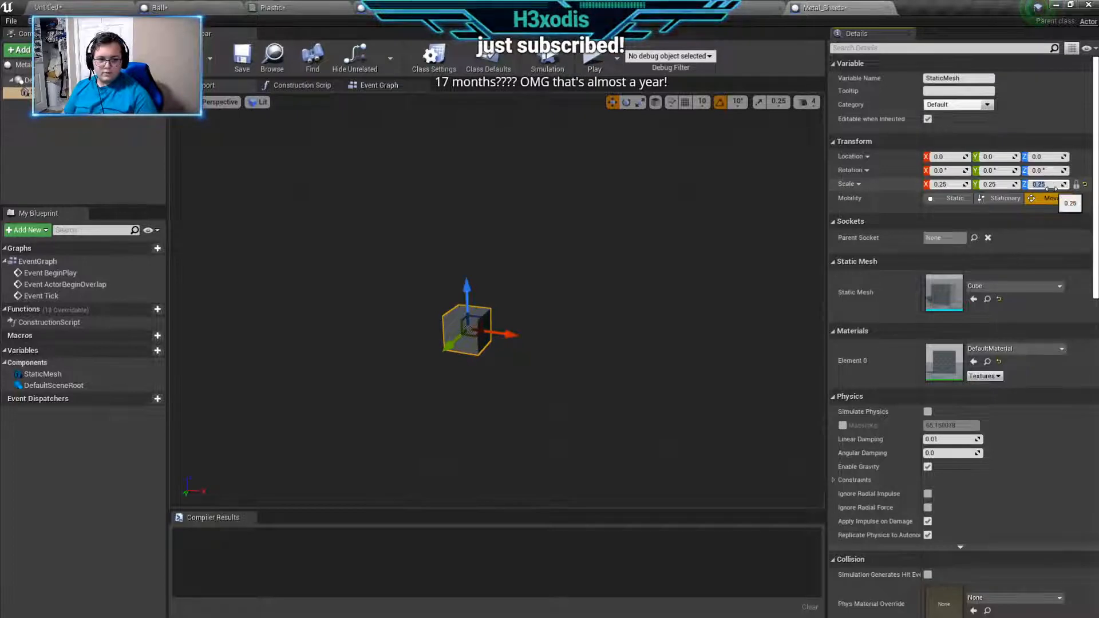
key("w")
right_click_drag(768, 270, 713, 274)
key("a")
key("d")
key("w")
key("s")
key("d")
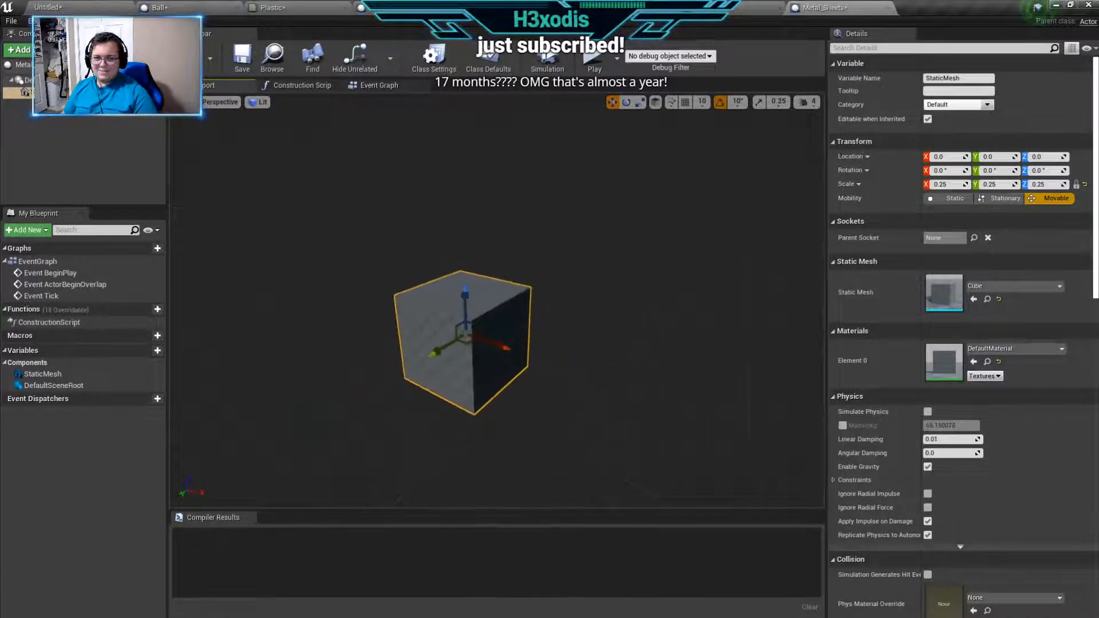
key("a")
right_click_drag(550, 309, 549, 309)
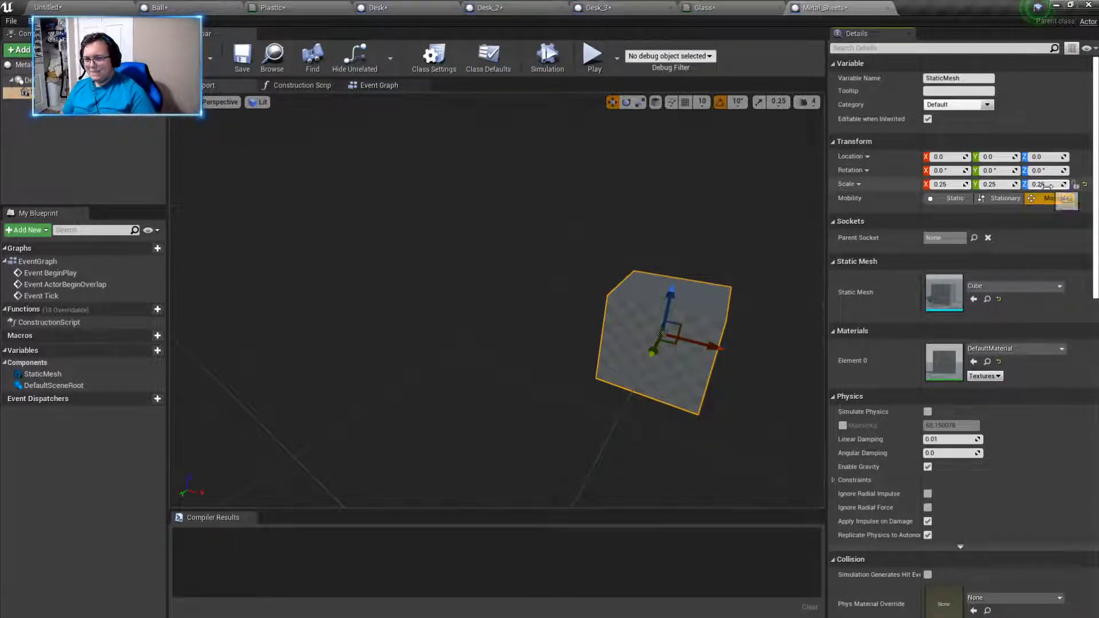
key("Return")
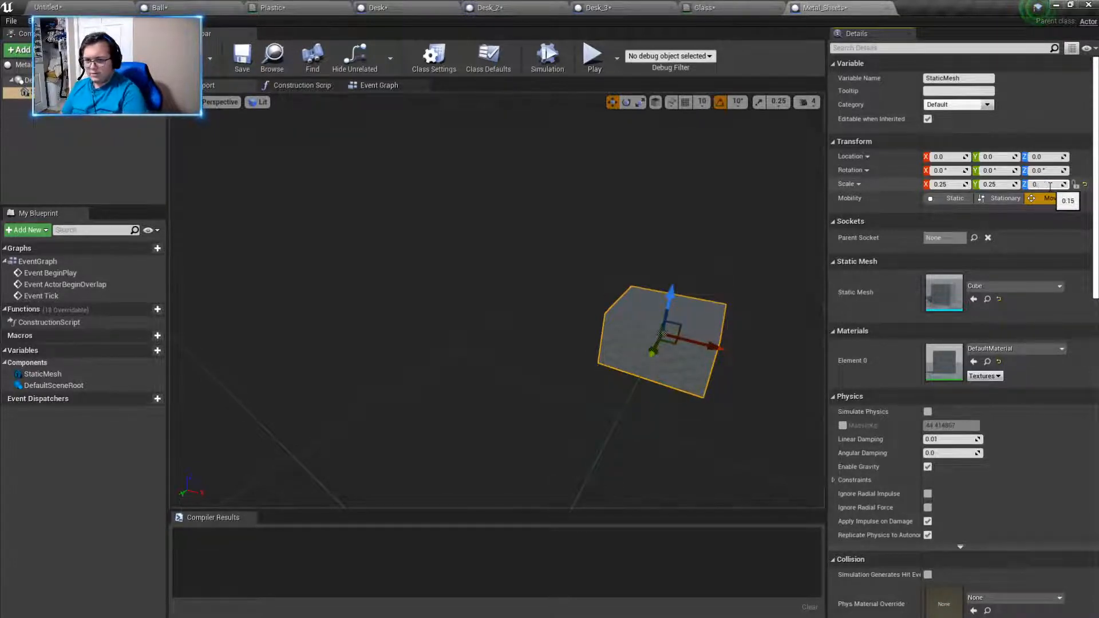
type("0.05")
key("Return")
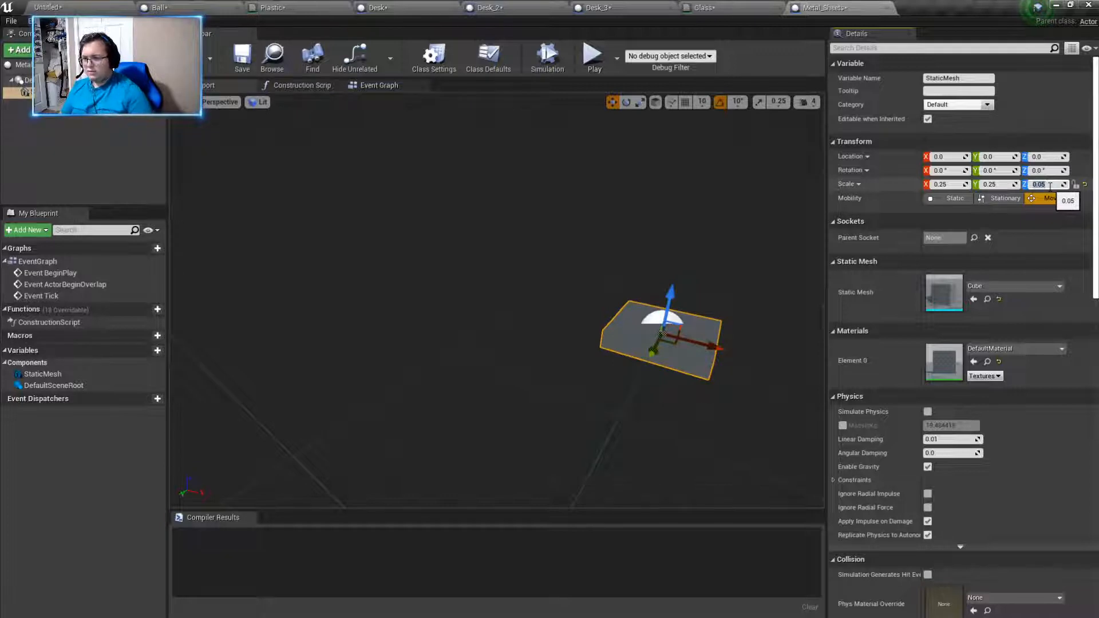
type("0.025")
key("Return")
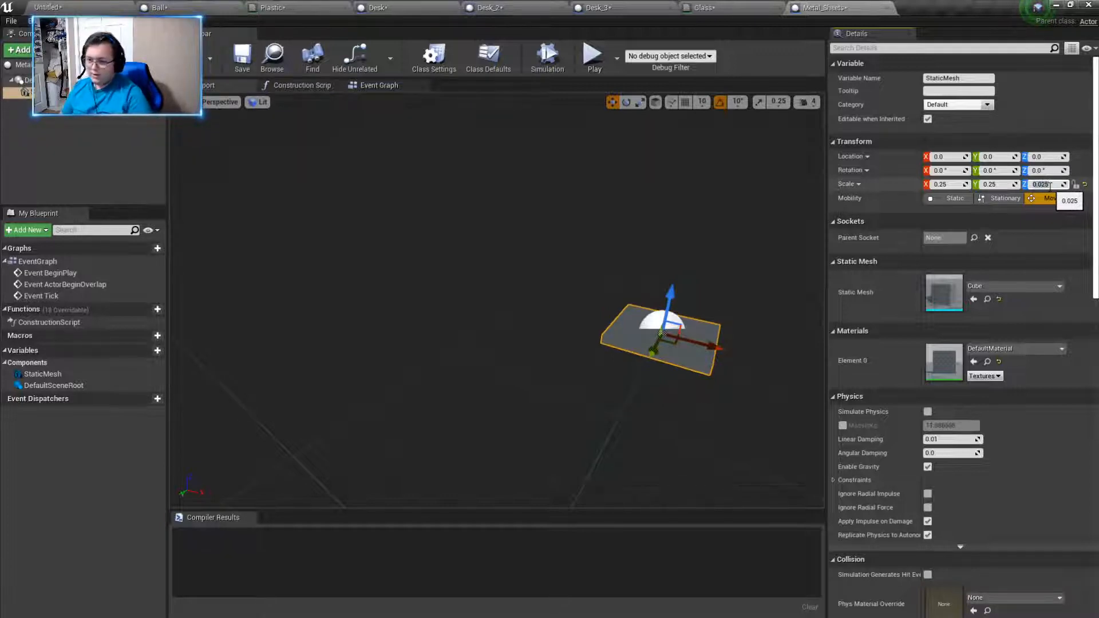
- Enlarge the sheet by setting its X and Y scale to 0.5
key("w")
right_click_drag(790, 386, 858, 400)
key("d")
right_click_drag(497, 309, 438, 305)
key("a")
key("d")
key("a")
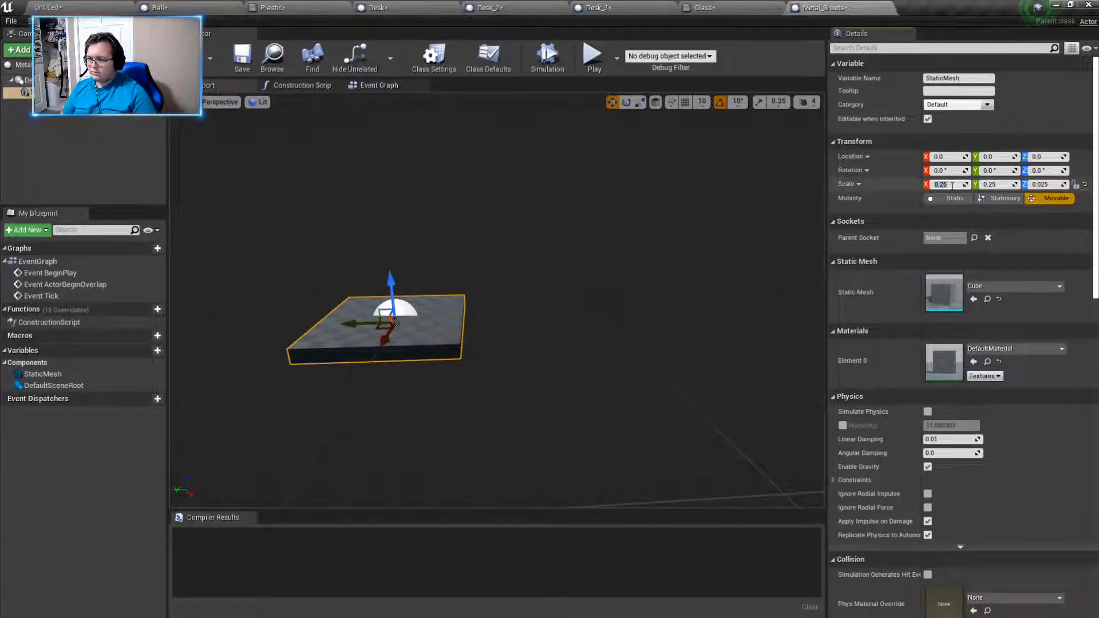
key("BackSpace")
type("5")
key("Return")
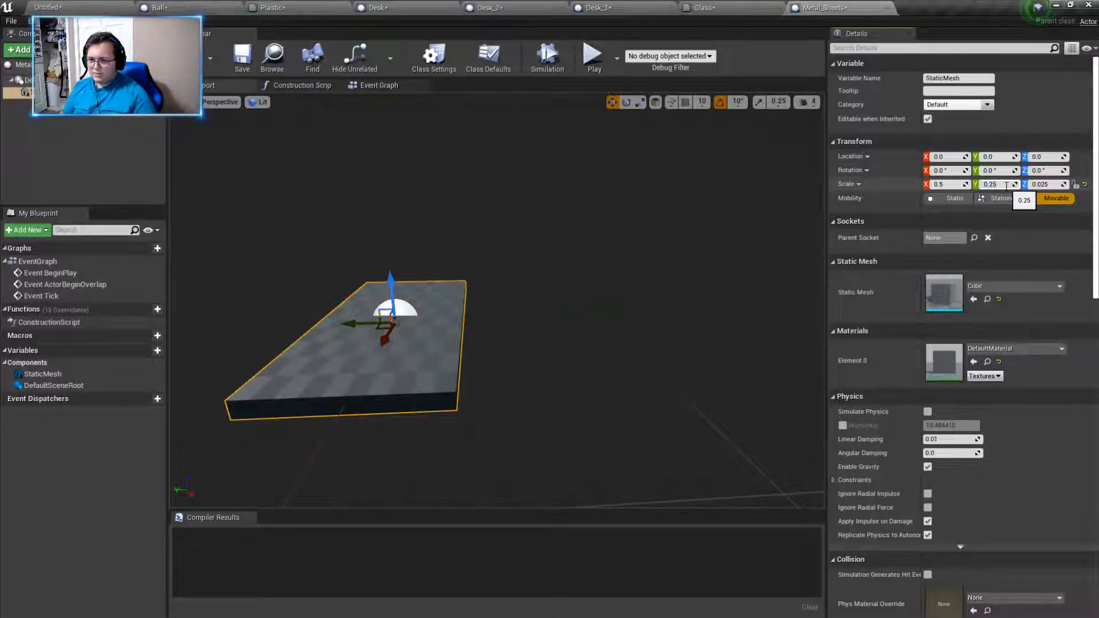
left_click(1006, 186)
type("0.5")
key("Return")
- Duplicate the sheet component and raise the copy to a Z location of about 16
scroll(551, 247, "down", 8)
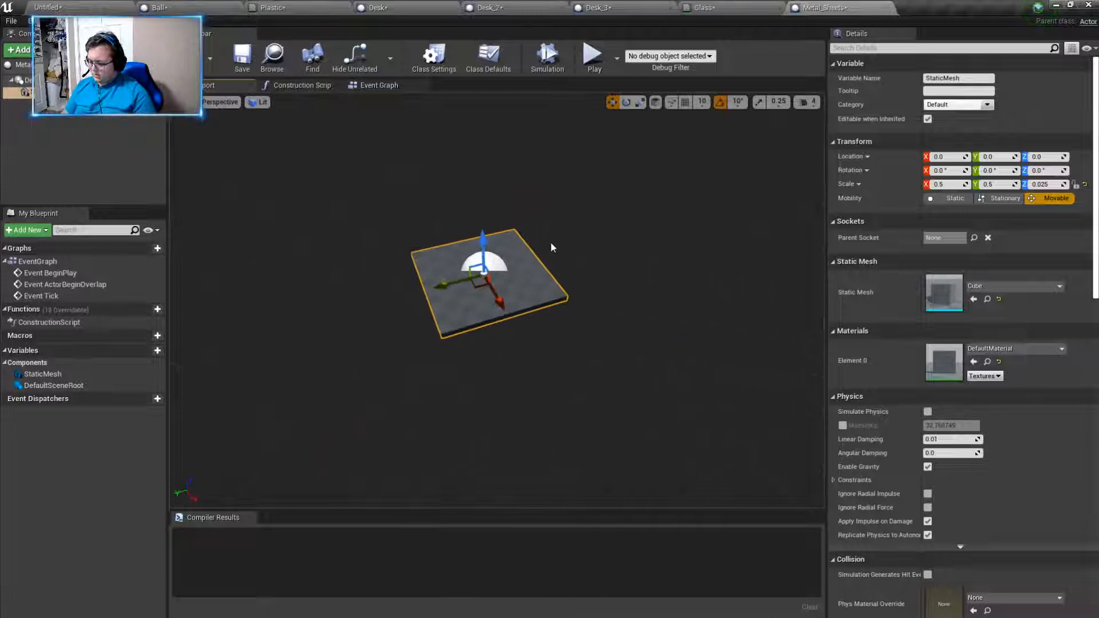
key("ctrl+w")
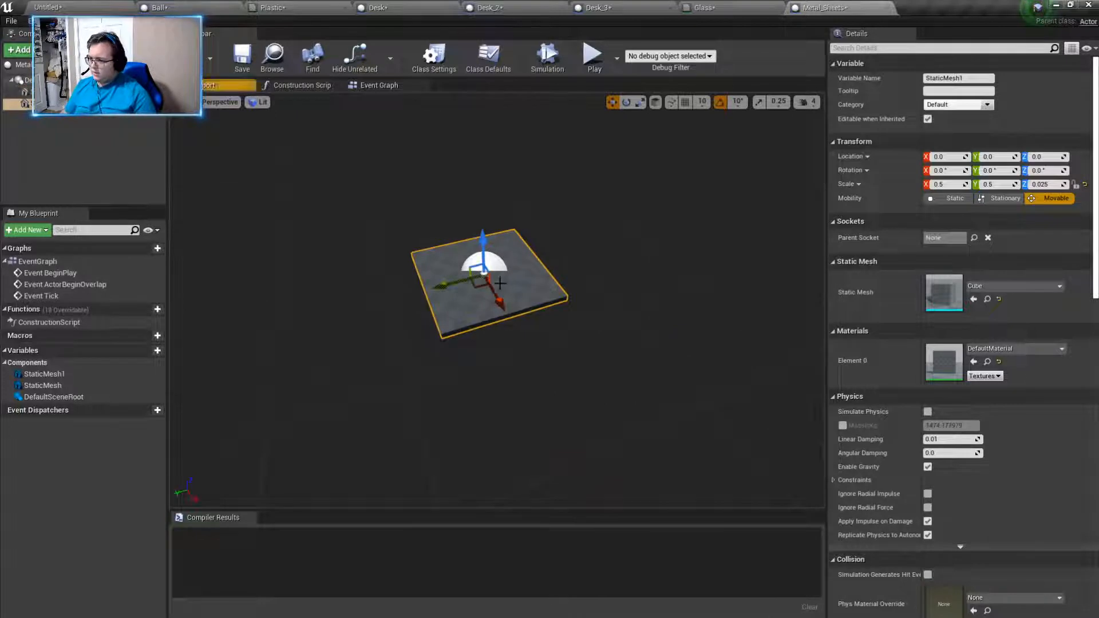
right_click_drag(404, 275, 467, 273)
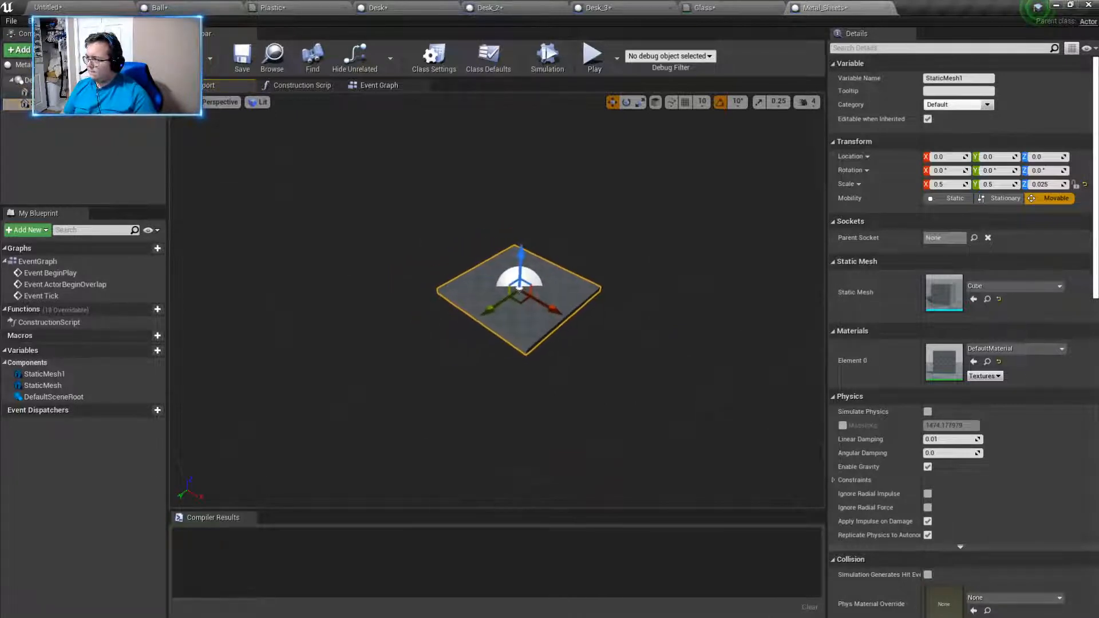
double_click(85, 92)
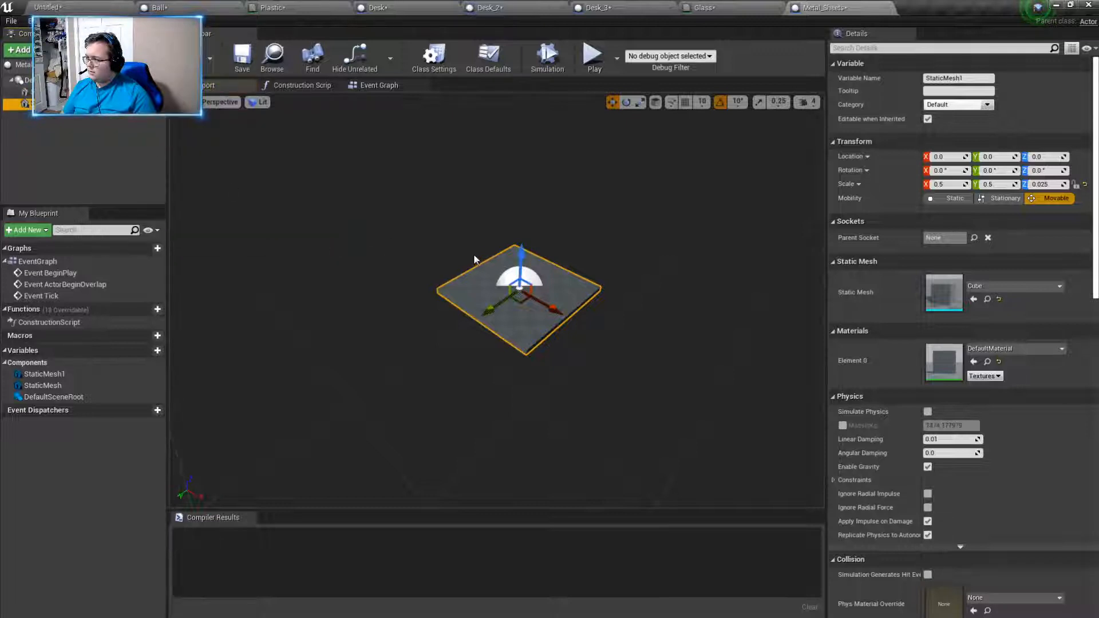
left_click_drag(521, 250, 606, 133)
- Rotate the upper sheet to about -10° on Y and 20° on Z
key("e")
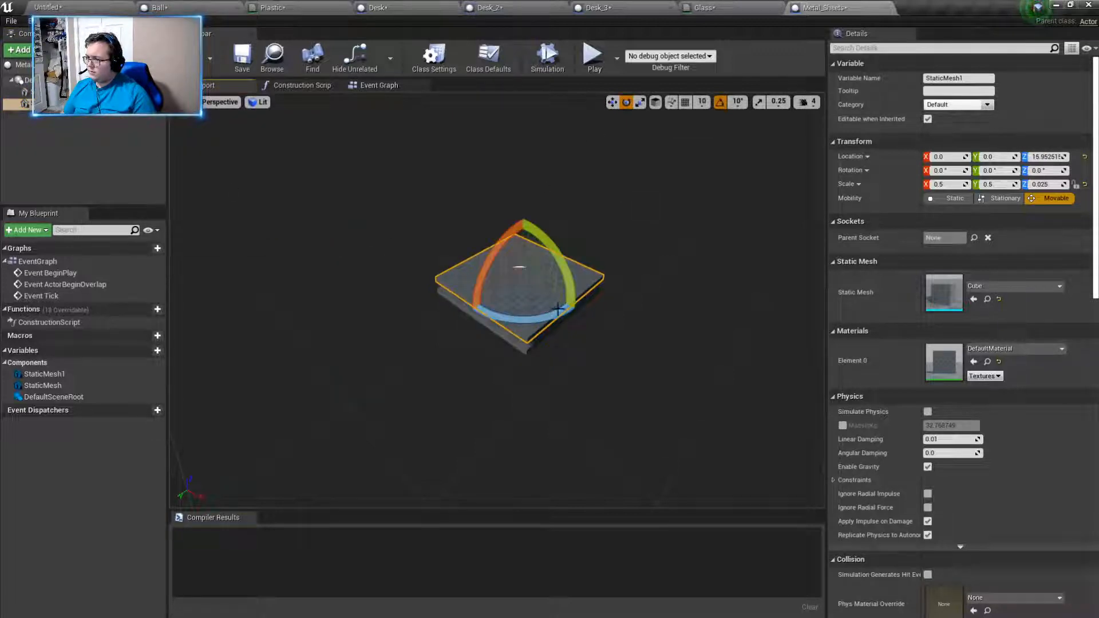
left_click_drag(557, 309, 603, 329)
left_click_drag(639, 249, 638, 252)
- Slide the tilted sheet along its own X axis so it leans over the edge of the flat sheet
left_click(612, 103)
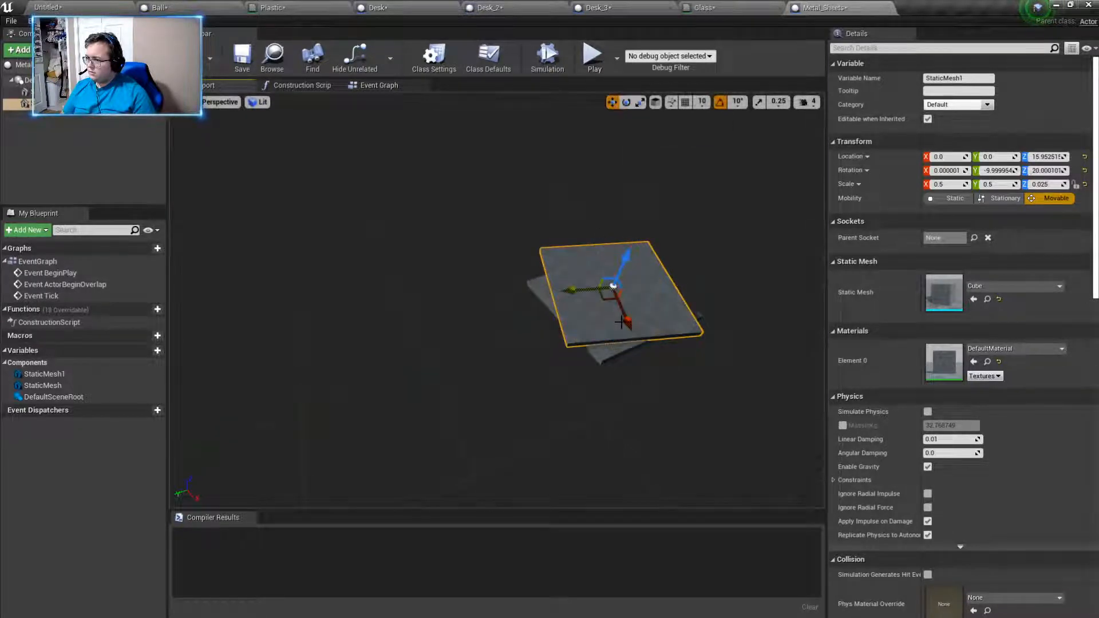
left_click_drag(621, 322, 614, 347)
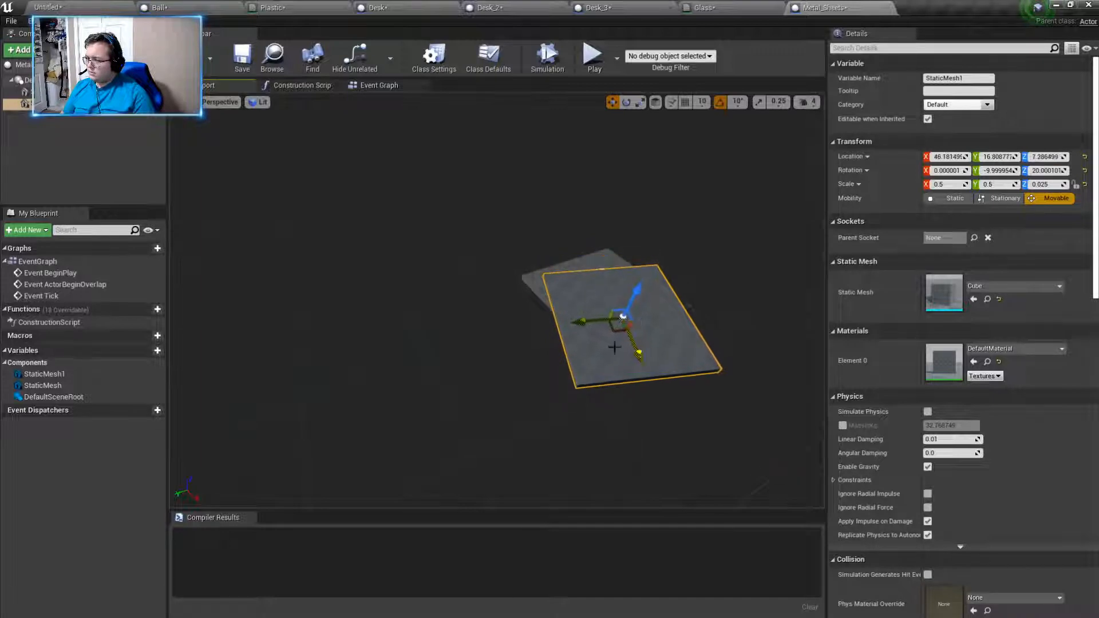
right_click_drag(614, 347, 573, 343)
left_click_drag(494, 307, 548, 290)
right_click_drag(548, 290, 492, 297)
key("f")
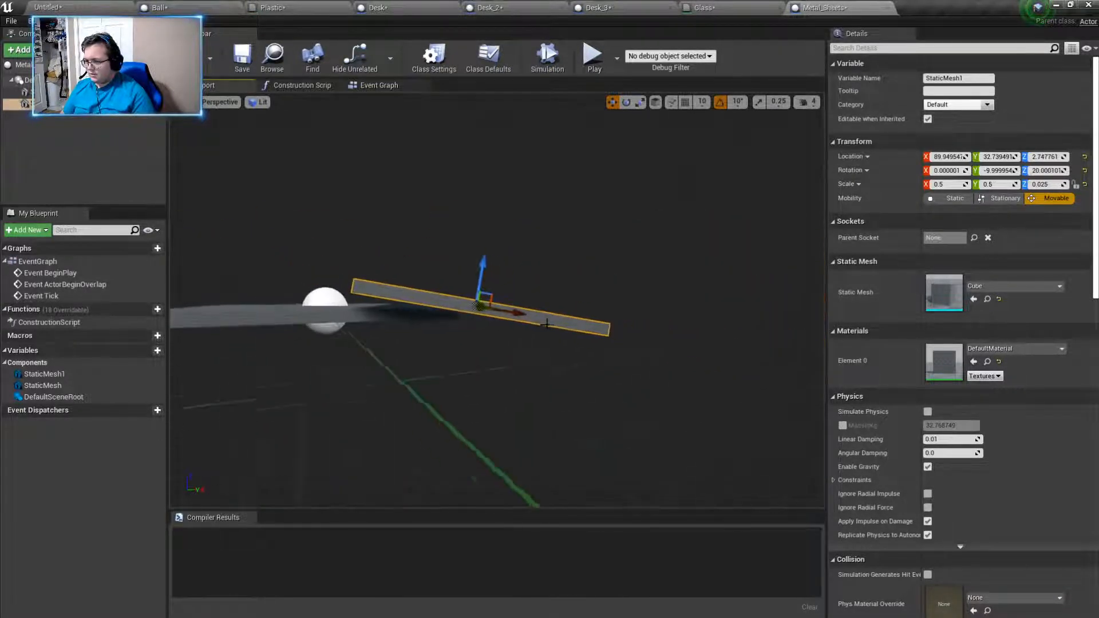
left_click_drag(504, 315, 501, 315)
mouse_move(502, 315)
right_mouse_down()
mouse_move(493, 309)
mouse_move(506, 332)
right_mouse_up()
- Apply the Metal_Silver material to the tilted sheet
left_click(1001, 351)
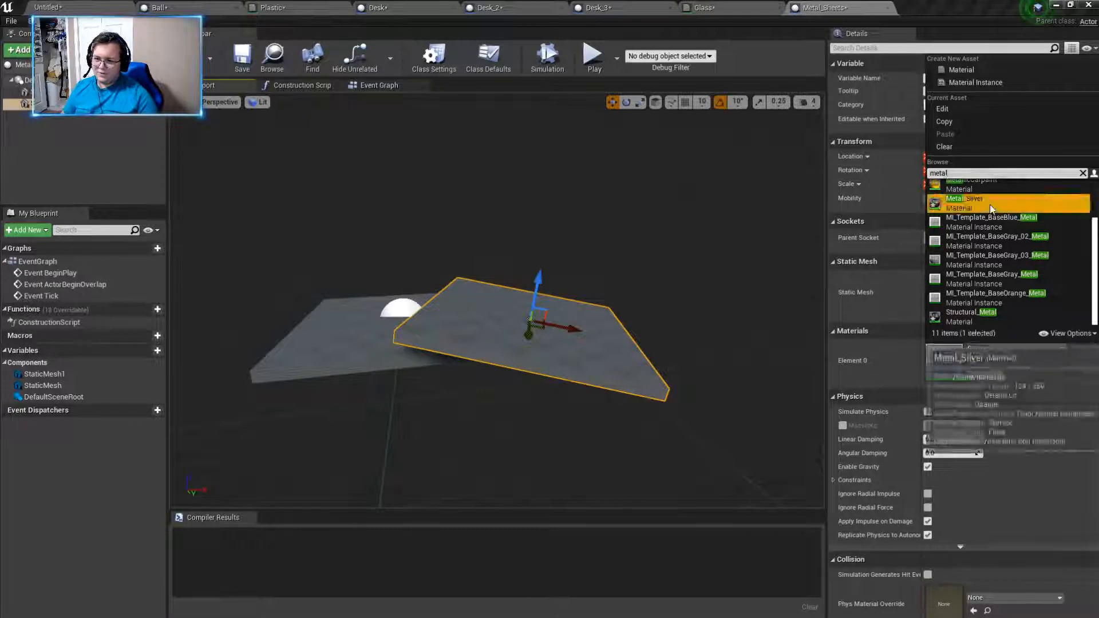
left_click(973, 205)
- Apply the Metal_Silver material to the flat lower sheet and compile the Metal_Sheets blueprint
left_click(403, 359)
left_click(1000, 288)
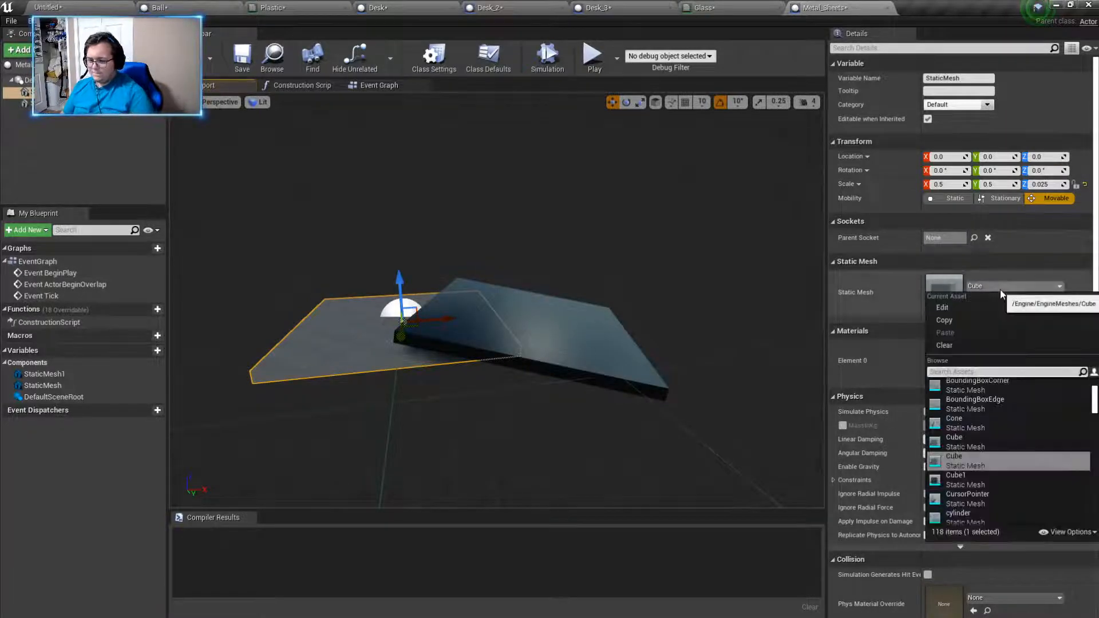
type("met")
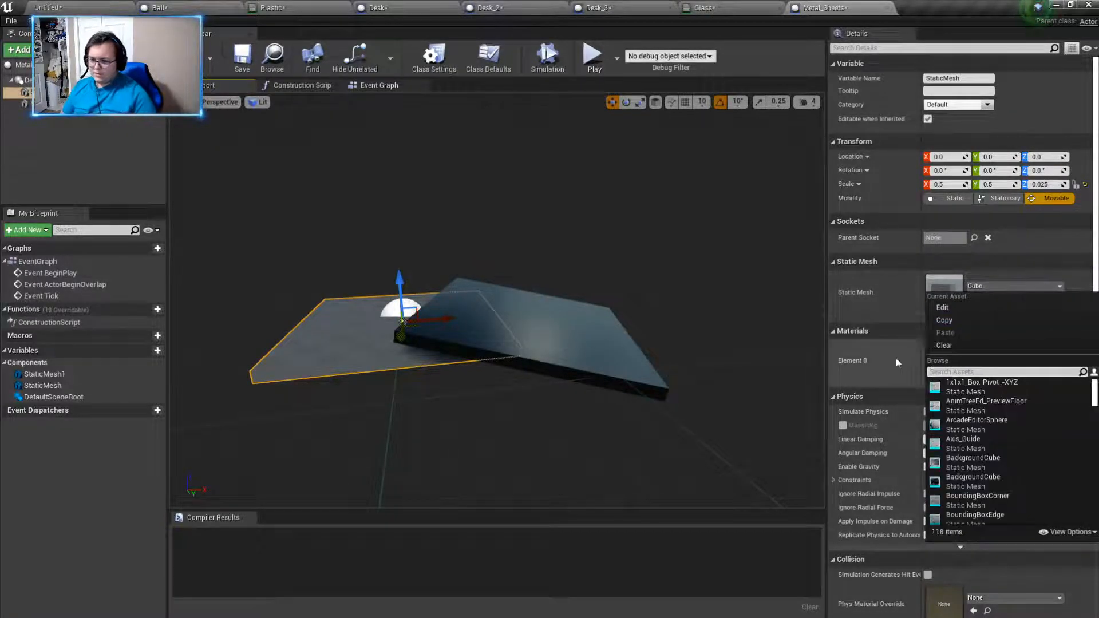
left_click(896, 363)
left_click(1020, 351)
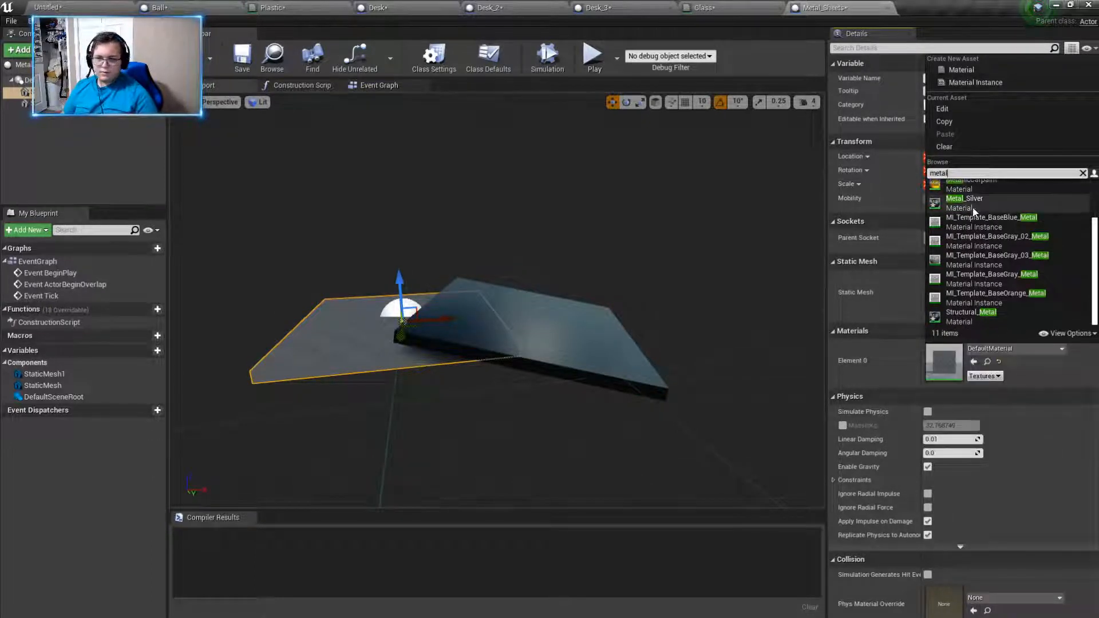
left_click(974, 209)
mouse_move(648, 314)
right_mouse_down()
mouse_move(636, 306)
mouse_move(653, 329)
mouse_move(648, 313)
right_mouse_up()
left_click(188, 57)
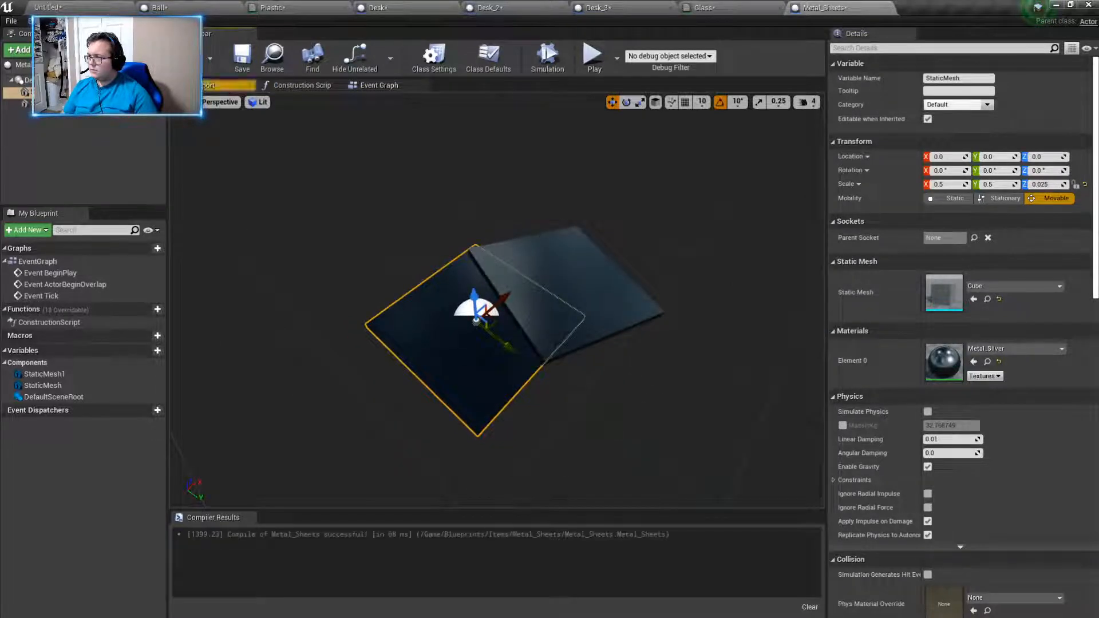
- Place a Metal_Sheets actor from its folder onto the nearest desk in the level and scale it uniformly to 0.5
left_click(59, 6)
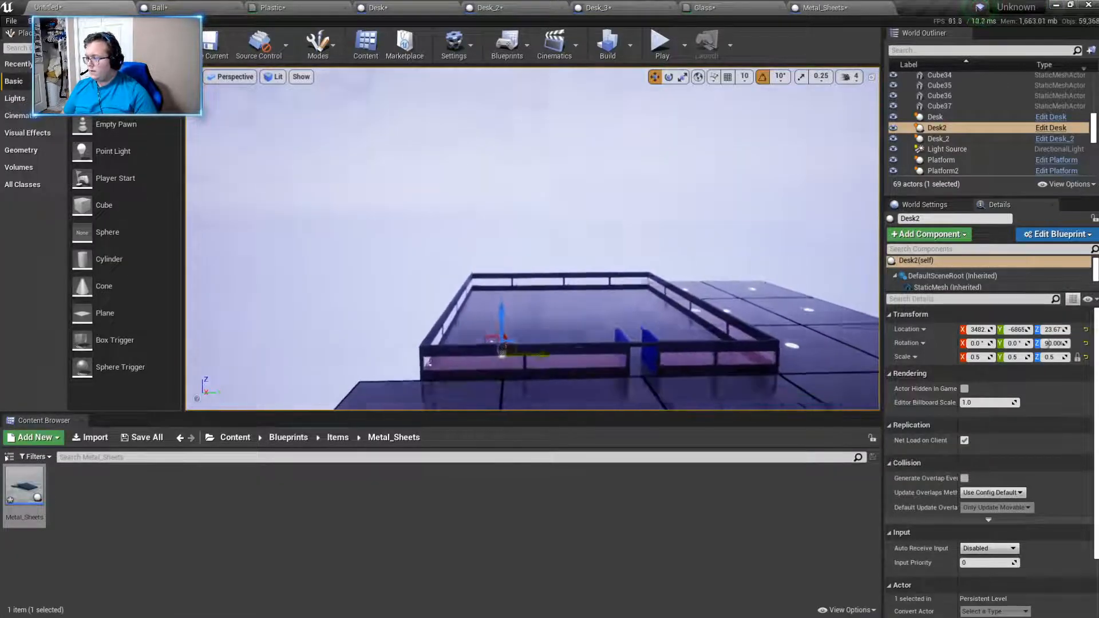
right_click_drag(492, 309, 483, 349)
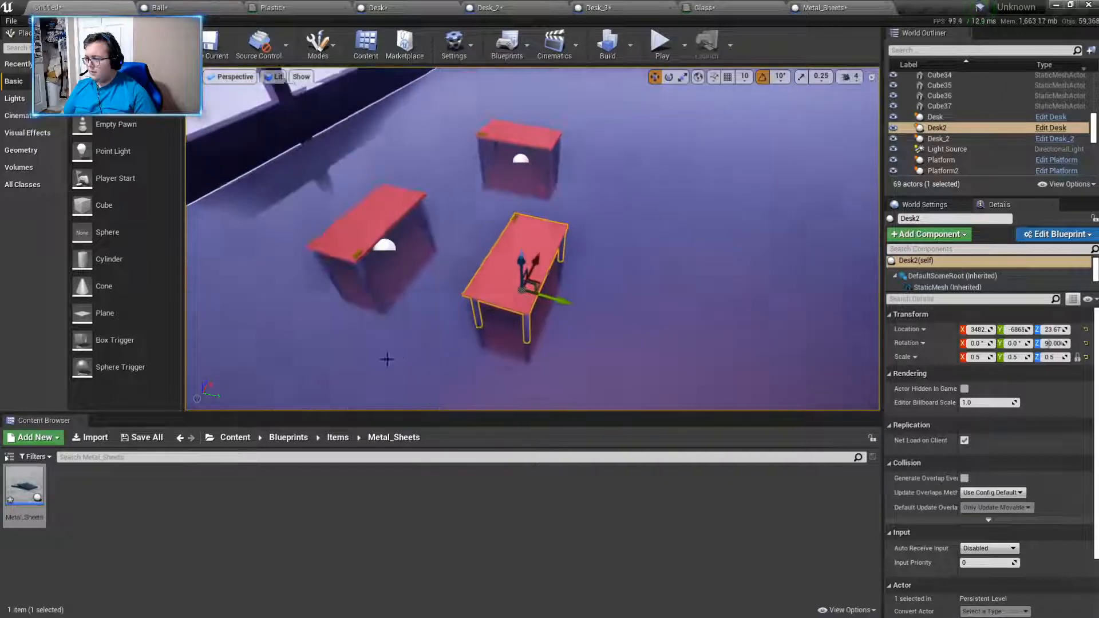
left_click_drag(28, 486, 512, 269)
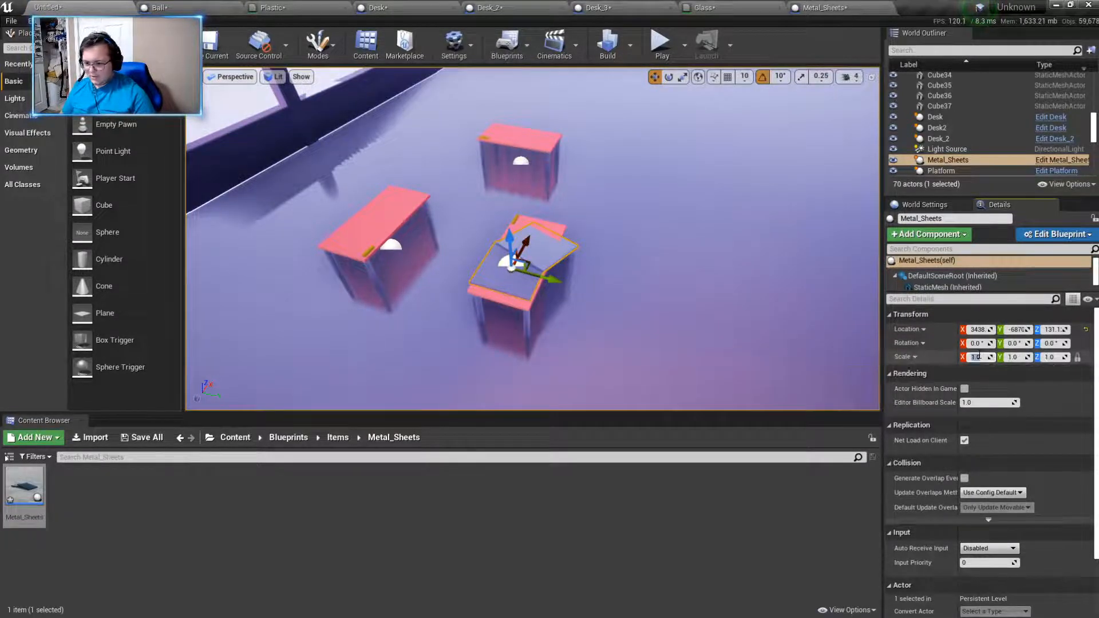
type(".5")
key("Return")
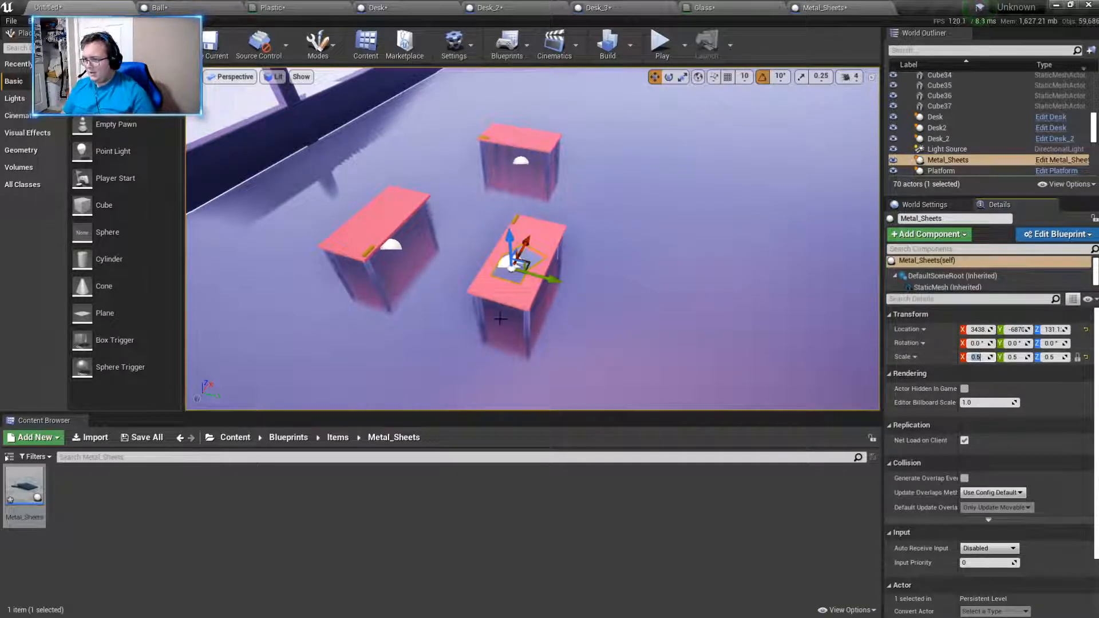
- Raise the placed Metal_Sheets actor slightly so the flat sheet sits on top of the desk surface
right_click_drag(499, 318, 348, 191)
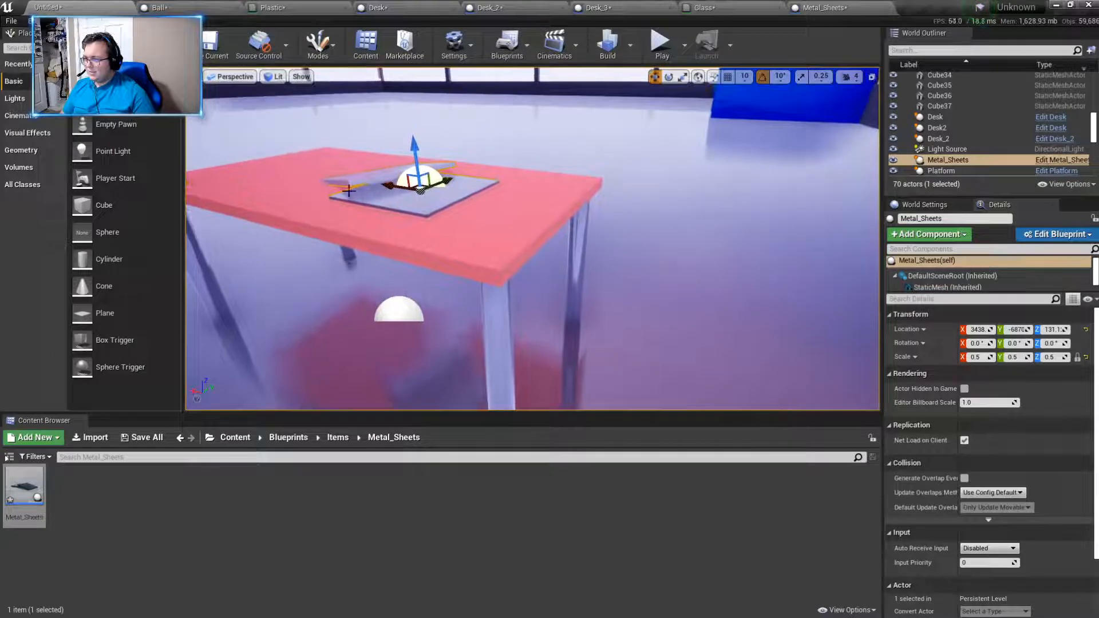
left_click_drag(419, 152, 417, 147)
right_click_drag(418, 148, 309, 155)
right_click_drag(458, 206, 546, 215)
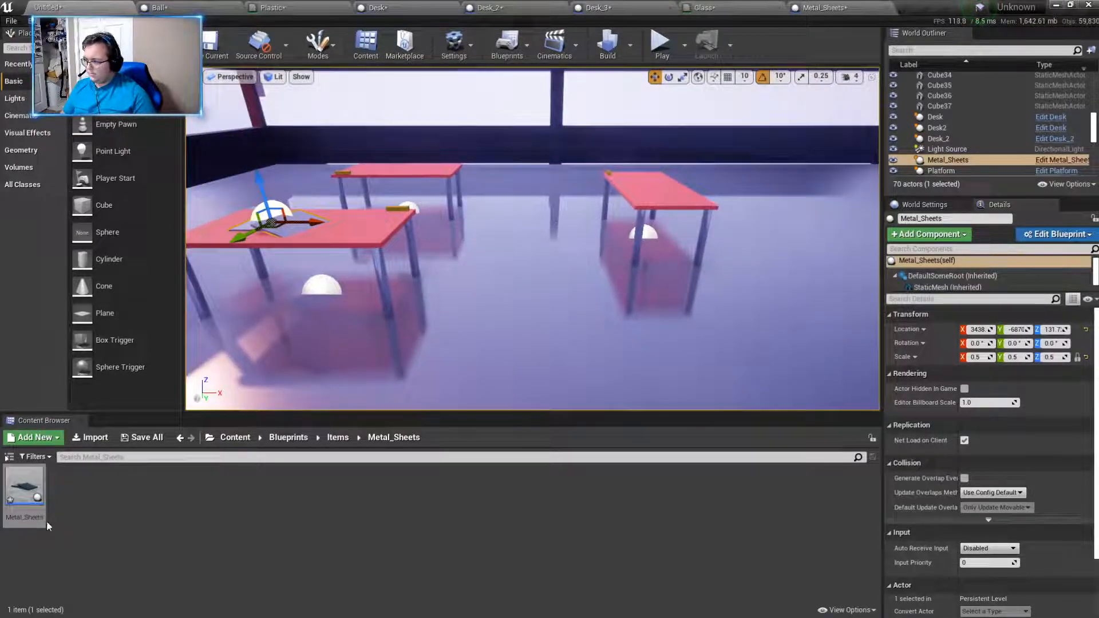
- In the Metal_Sheets blueprint, slide the tilted sheet along its own X axis further over the flat sheet
left_click(843, 7)
left_click(598, 267)
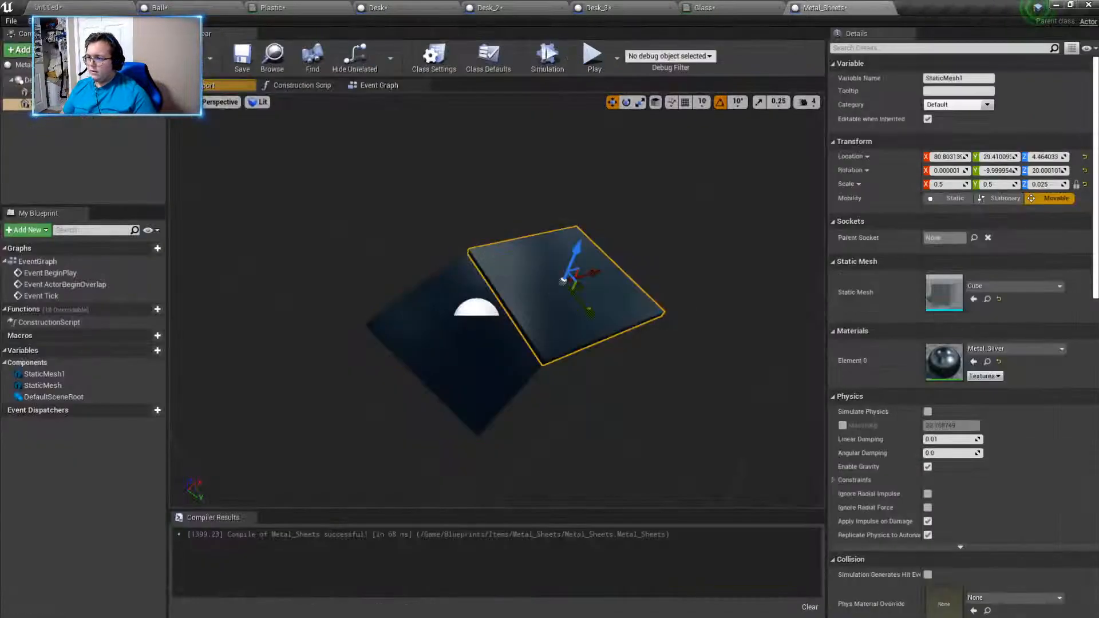
right_click_drag(598, 266, 597, 298)
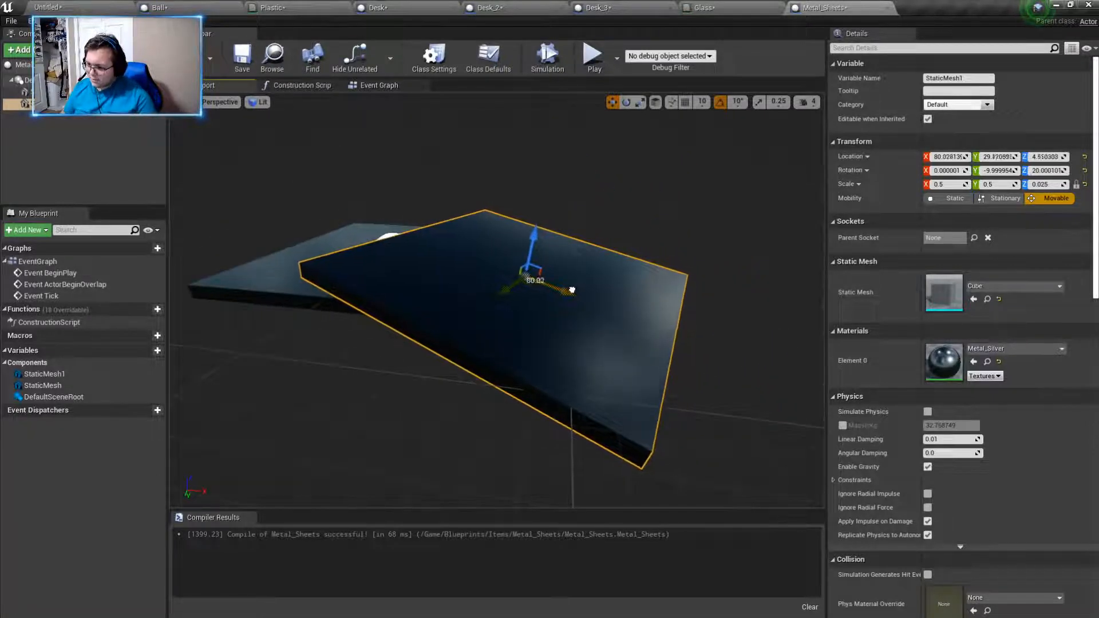
left_click_drag(572, 291, 497, 253)
right_click_drag(488, 246, 578, 238)
right_click_drag(497, 304, 375, 325)
- Scale the Metal_Sheets actor in the level uniformly, trying 0.25 and 0.3 before settling on 0.35, and move it near the desk's corner
left_click(96, 6)
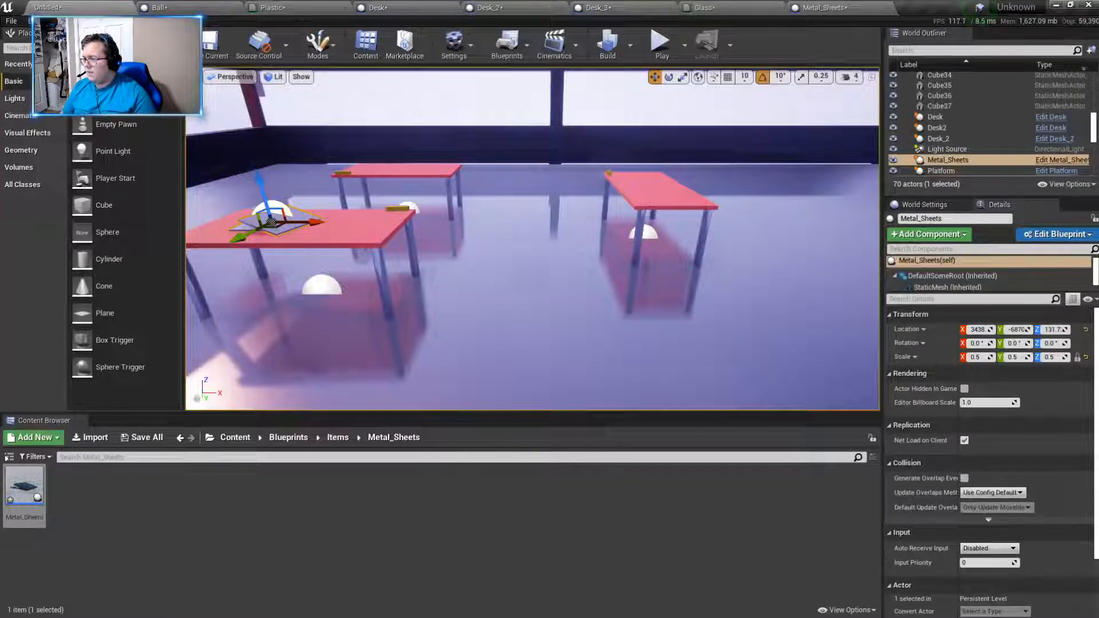
right_click_drag(487, 228, 472, 260)
left_click(983, 357)
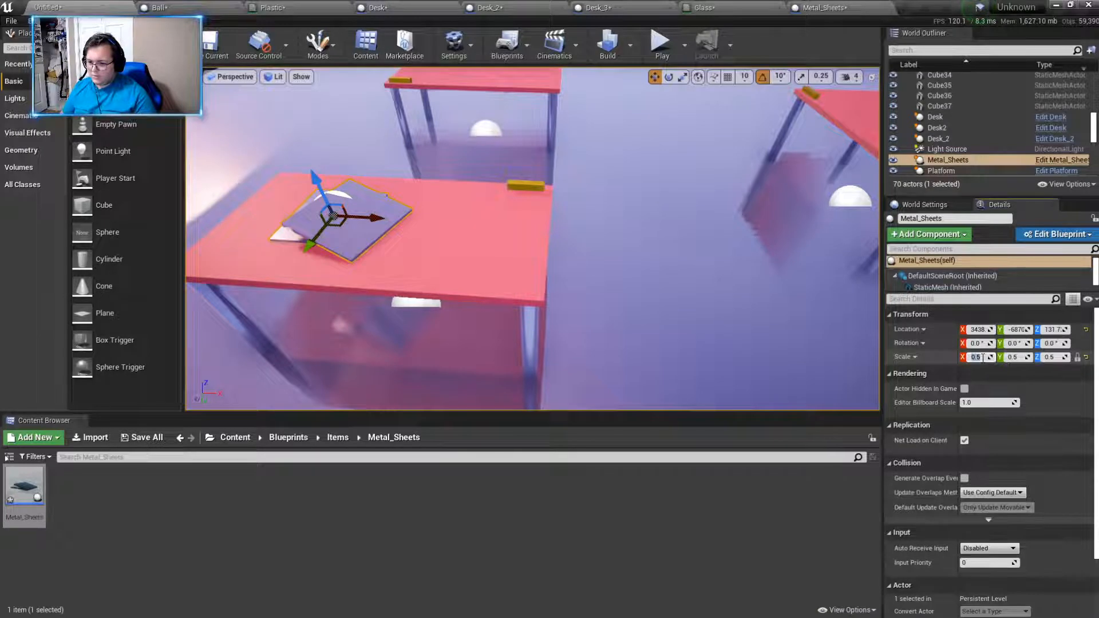
type("0.25")
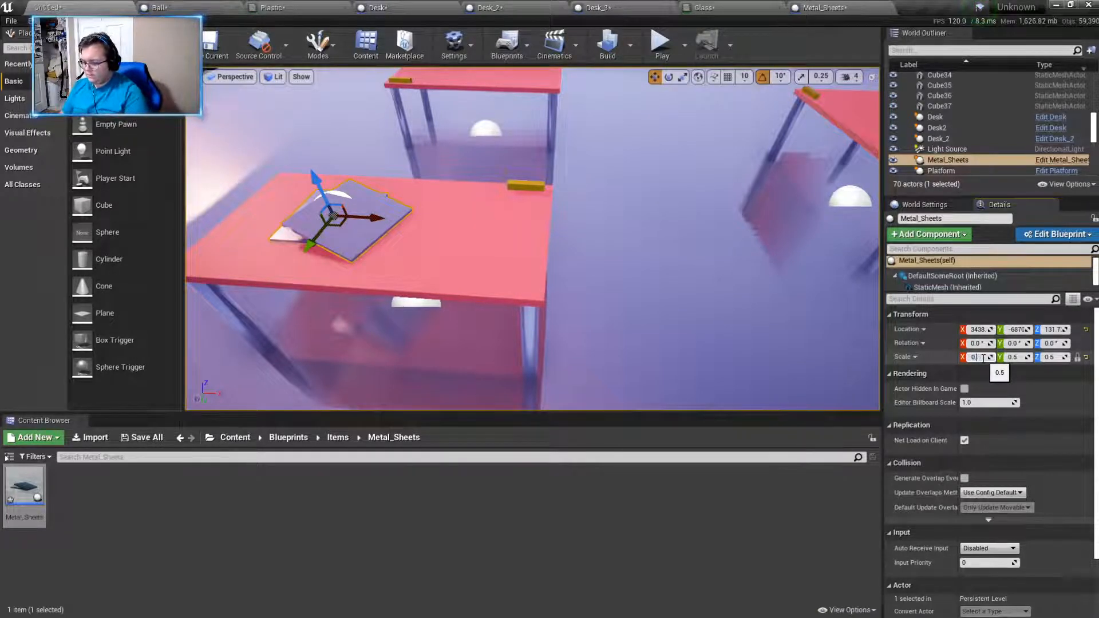
key("Return")
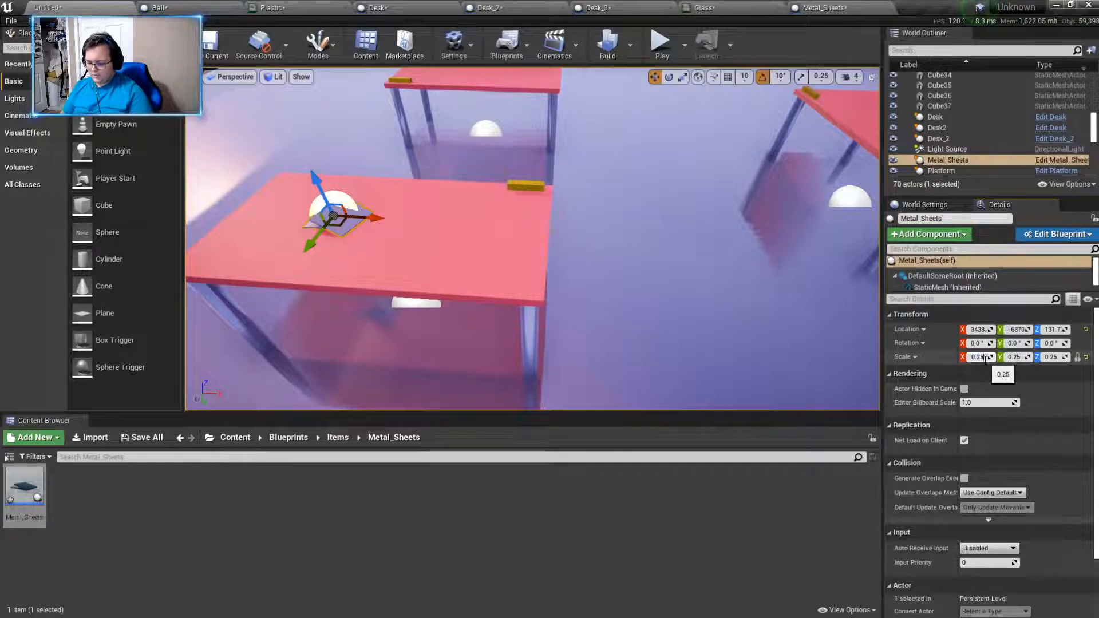
key("BackSpace")
key("BackSpace")
type("43")
type("3")
key("Return")
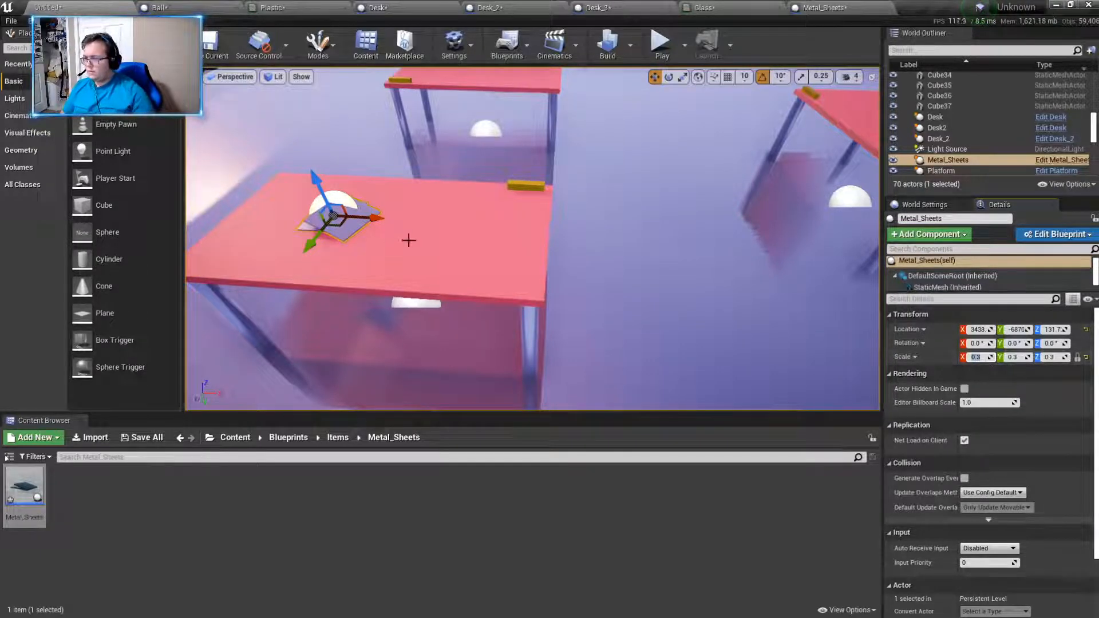
left_click_drag(321, 250, 511, 259)
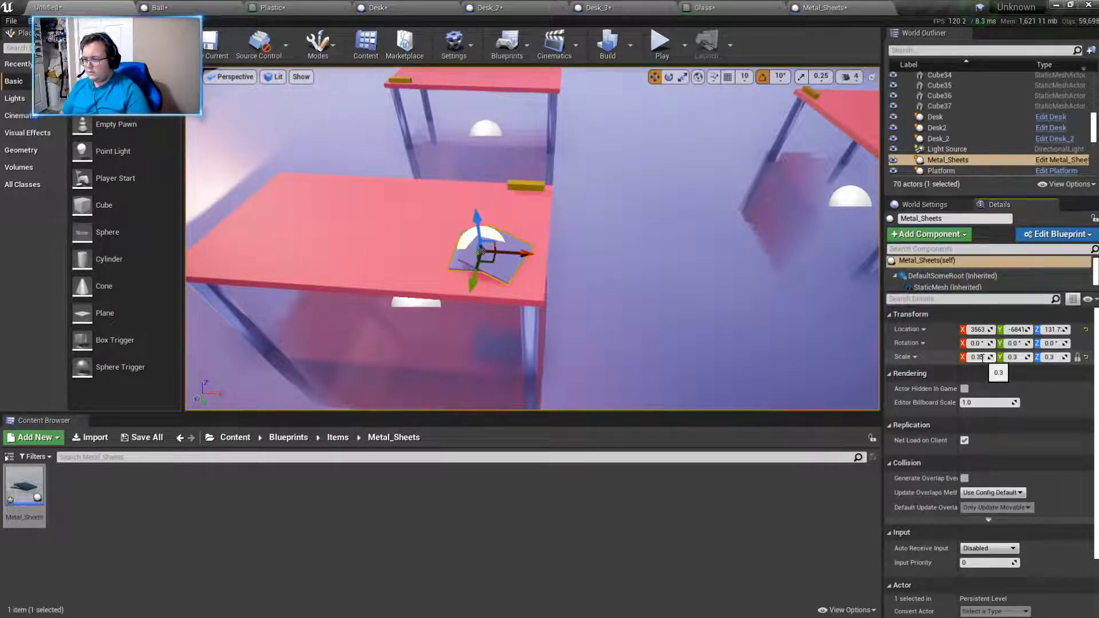
key("Return")
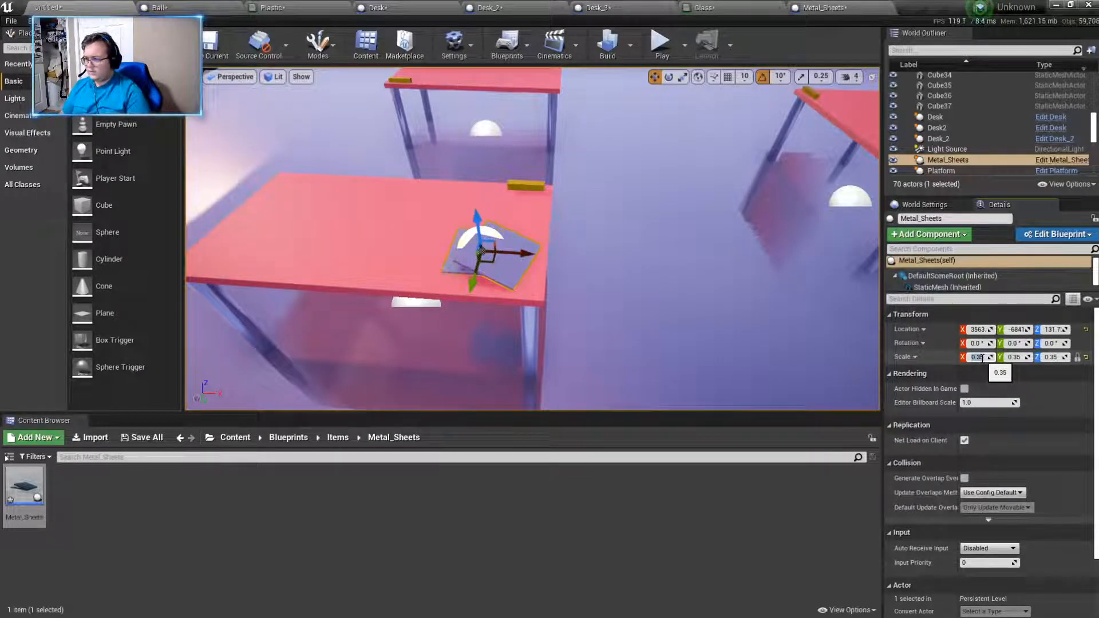
- Play the level, walk into the fenced room and examine the metal sheets on the desk from several sides, ending with the play session stopped
left_click(659, 46)
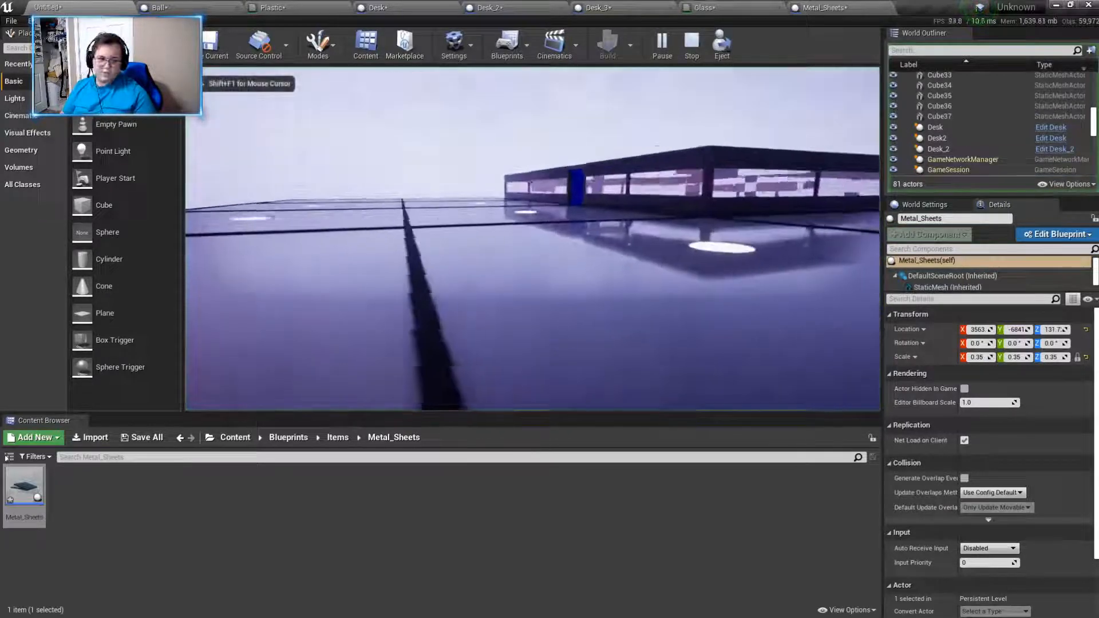
key("w")
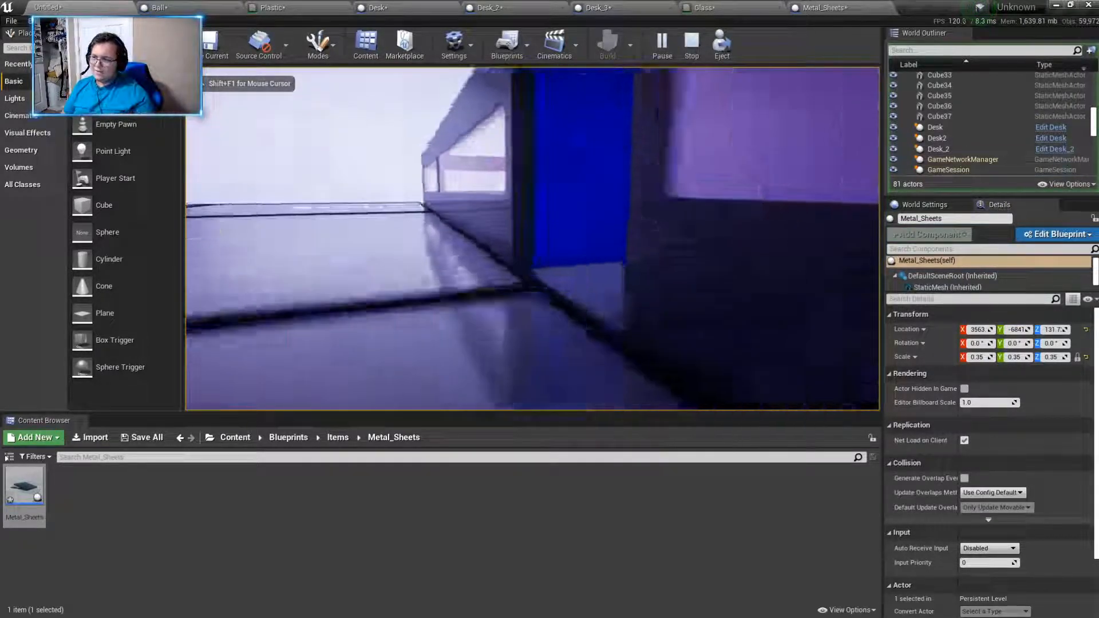
key("w")
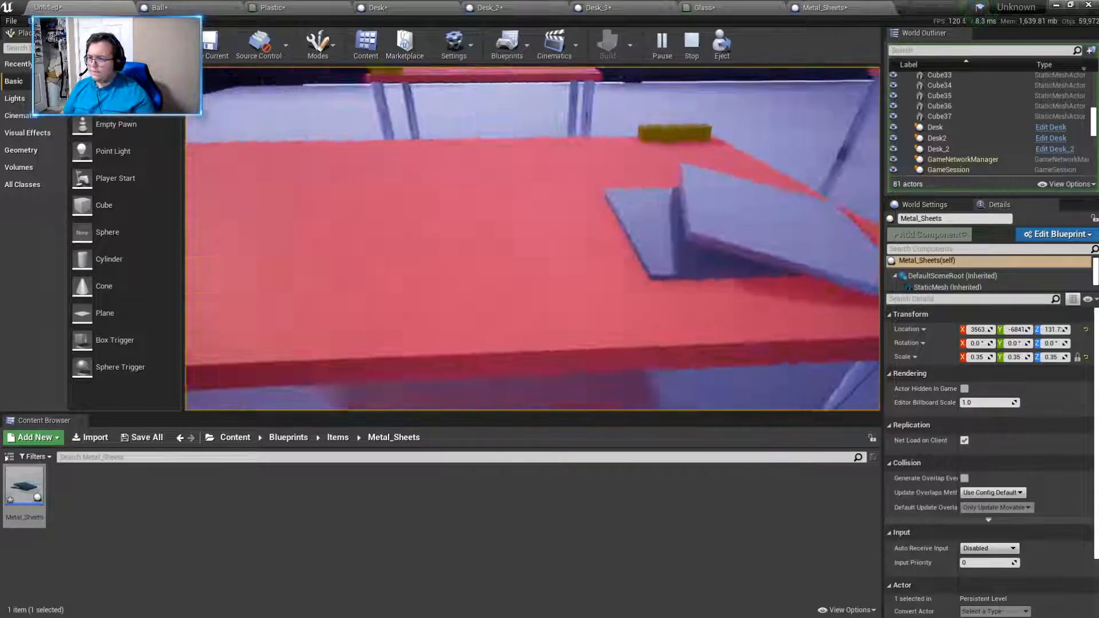
key("d")
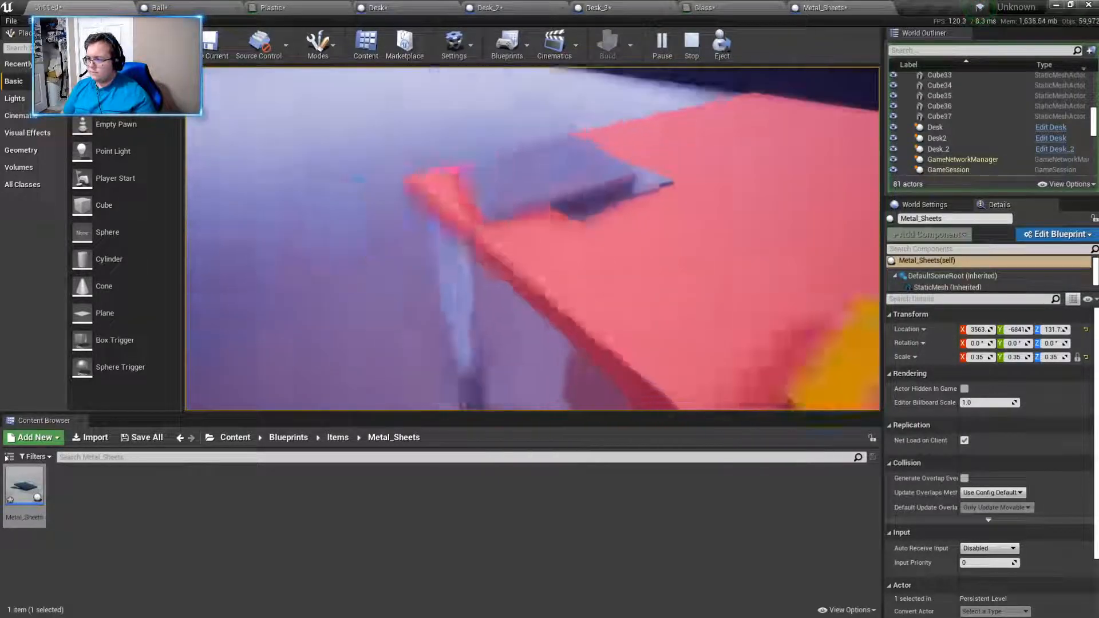
key("d")
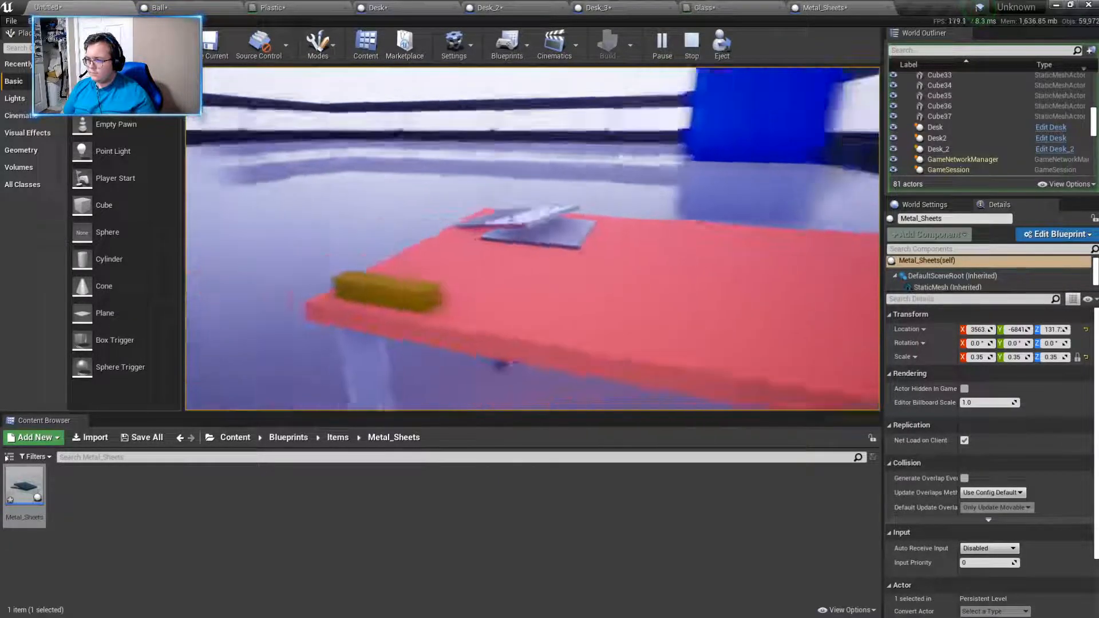
key("a")
key("w")
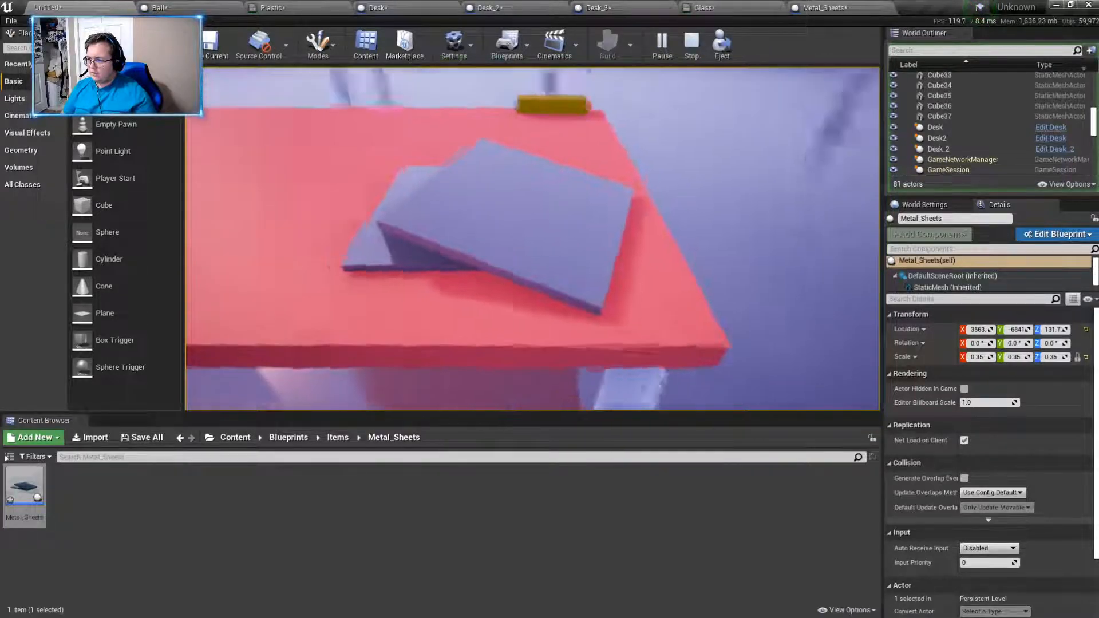
key("space")
key("w")
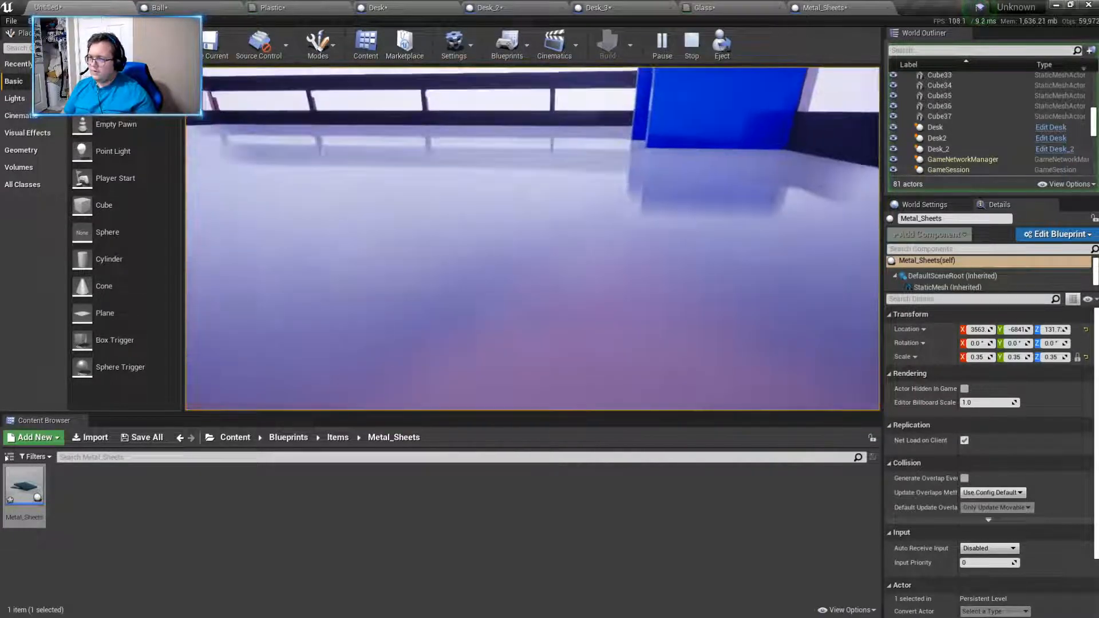
key("w")
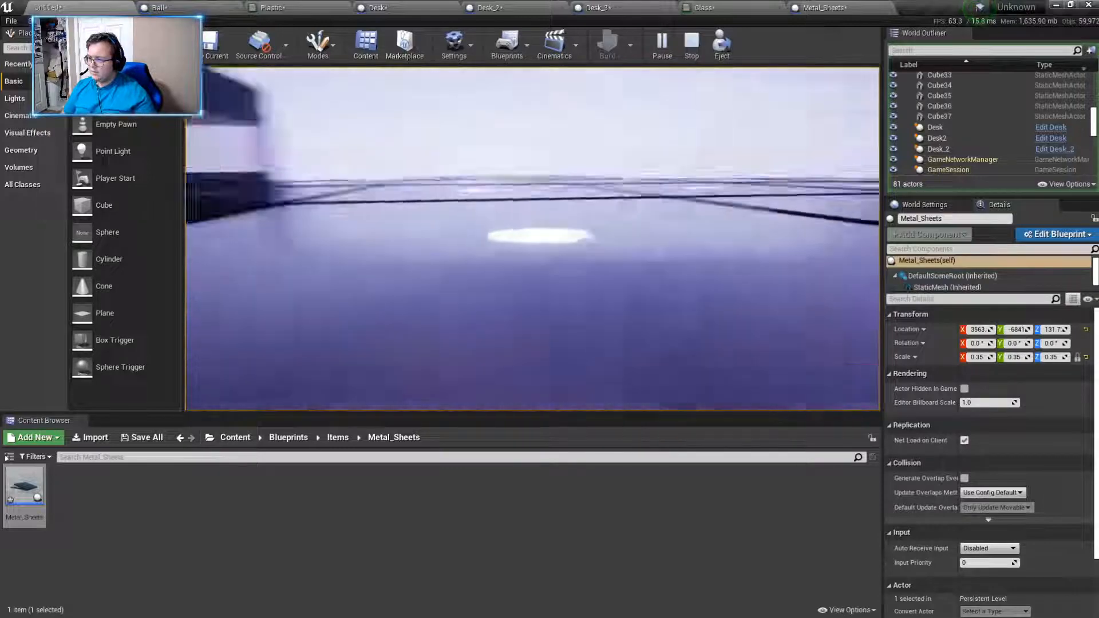
key("w")
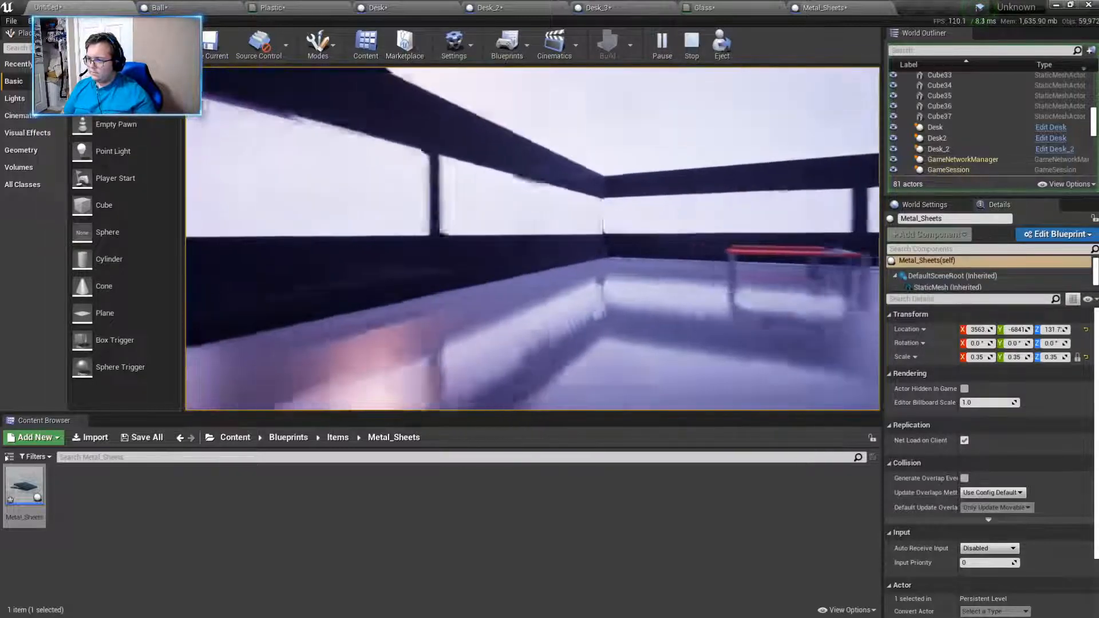
key("w")
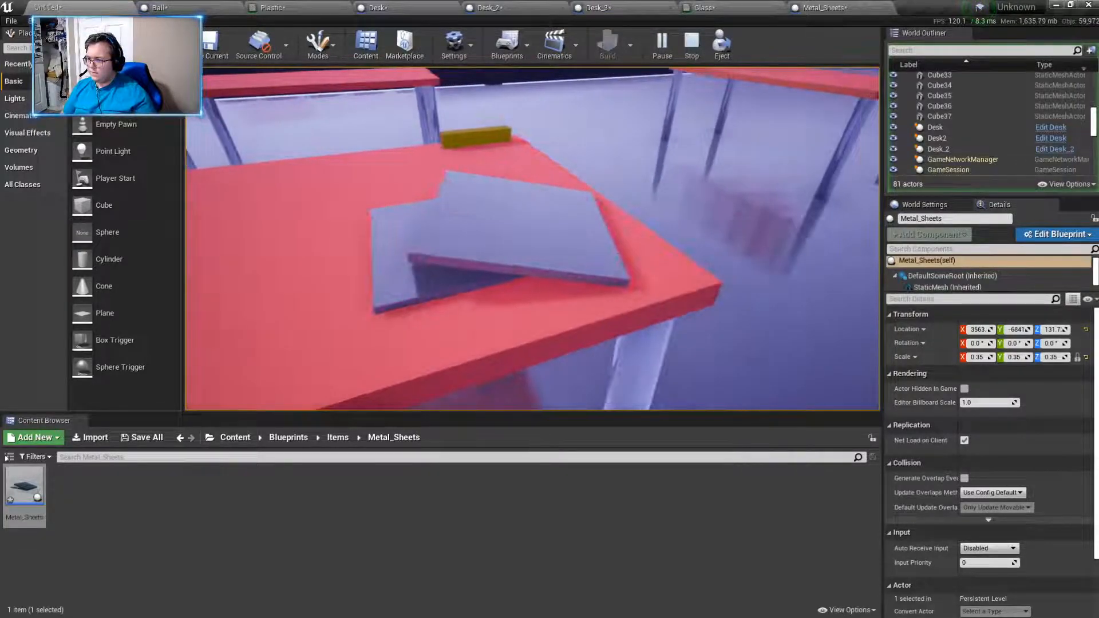
key("d")
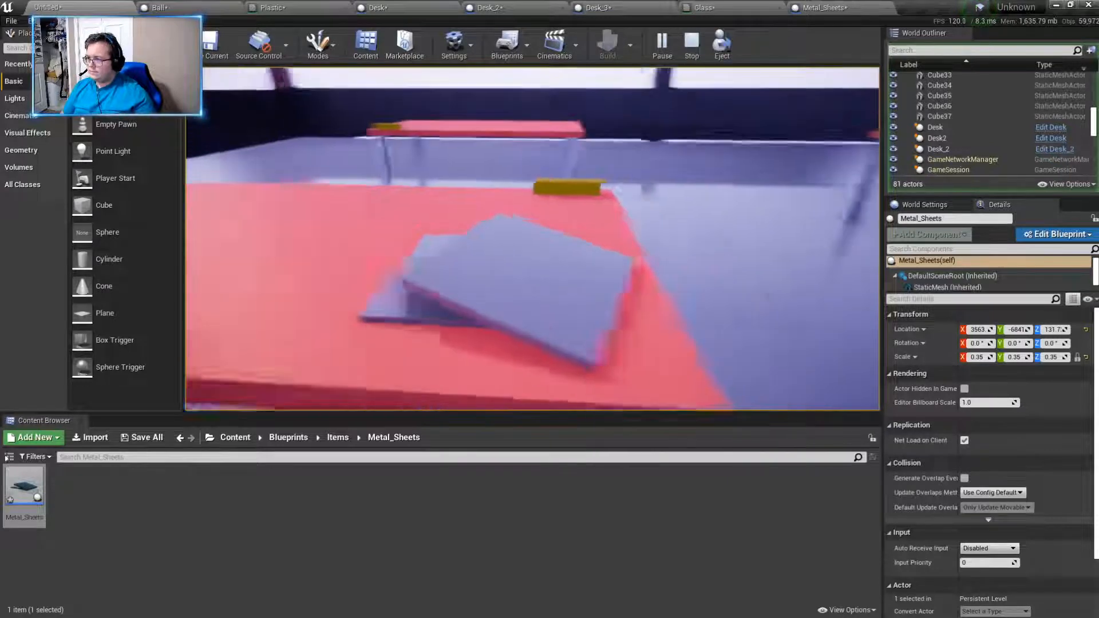
key("w")
key("w")
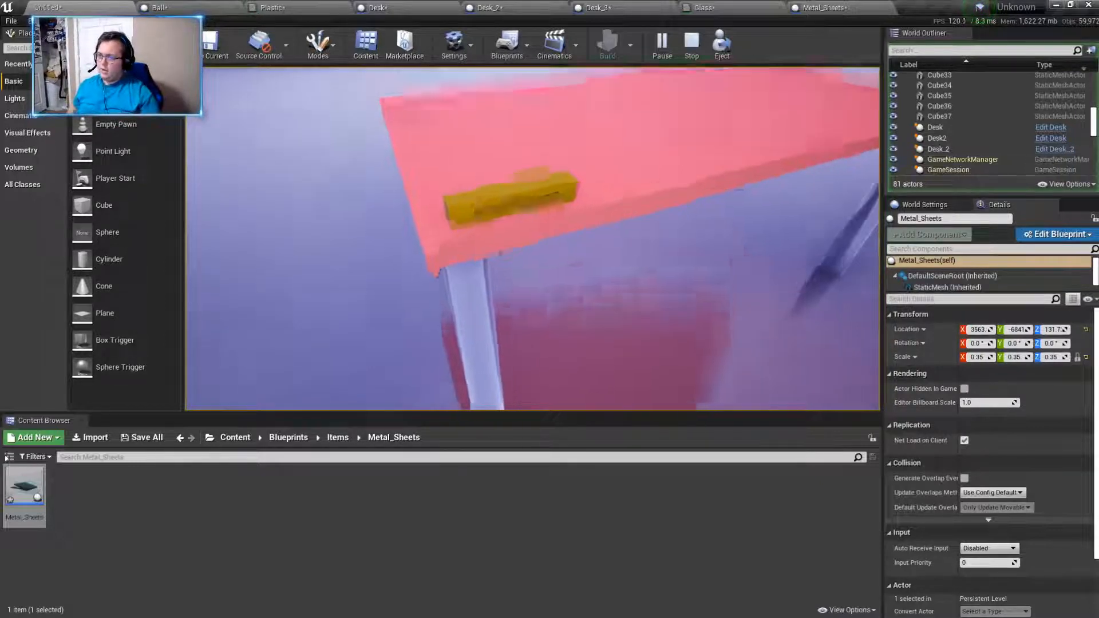
key("Escape")
- Check the Items folder and its Battery subfolder, and go back up to the root Content folder
key("s")
right_click_drag(608, 282, 543, 280)
key("w")
key("s")
left_click(342, 439)
key("s")
key("w")
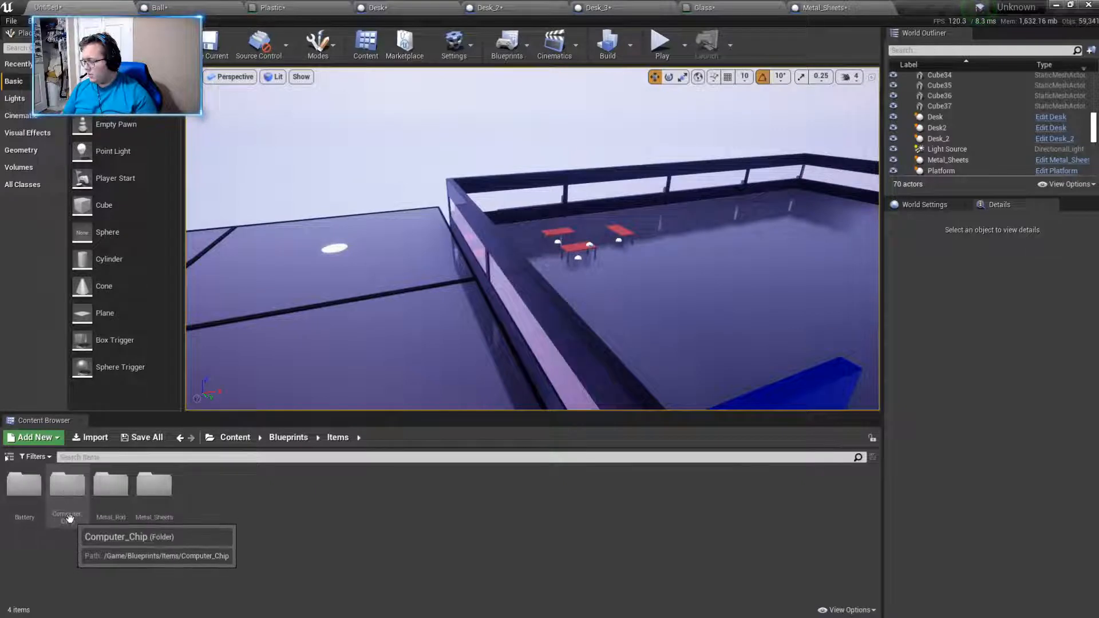
double_click(24, 486)
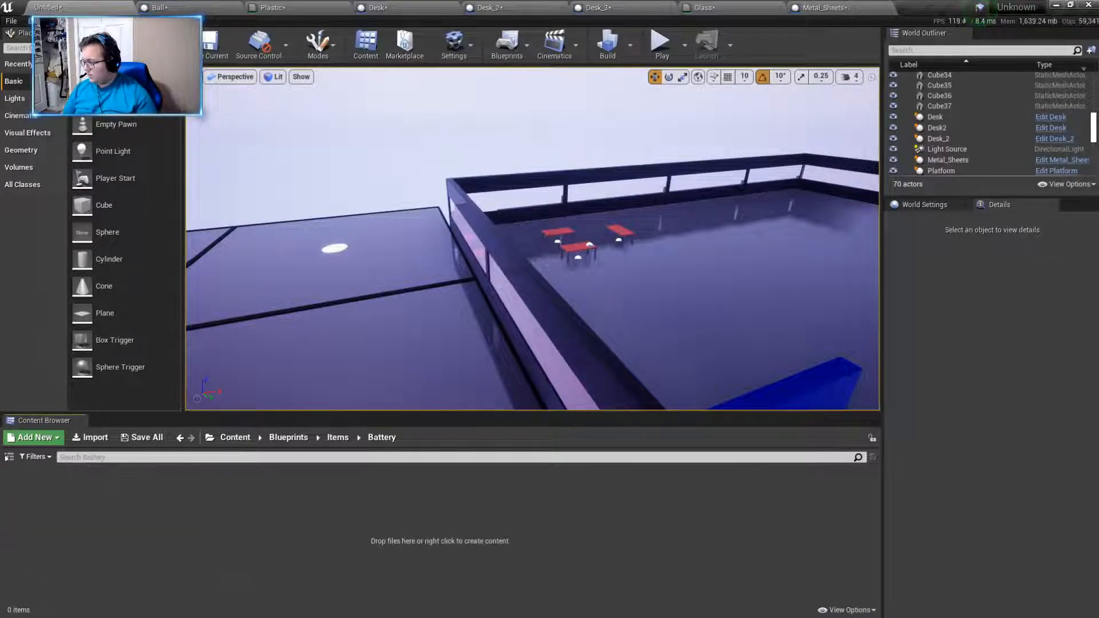
left_click(338, 437)
left_click(289, 437)
left_click(235, 438)
right_click_drag(435, 258, 381, 321)
key("s")
key("s")
mouse_move(573, 368)
right_mouse_down()
mouse_move(573, 345)
mouse_move(647, 368)
mouse_move(493, 364)
mouse_move(326, 323)
mouse_move(424, 344)
mouse_move(463, 383)
mouse_move(440, 337)
mouse_move(486, 395)
mouse_move(452, 344)
mouse_move(441, 346)
mouse_move(590, 368)
right_mouse_up()
key("d")
key("w")
key("s")
key("d")
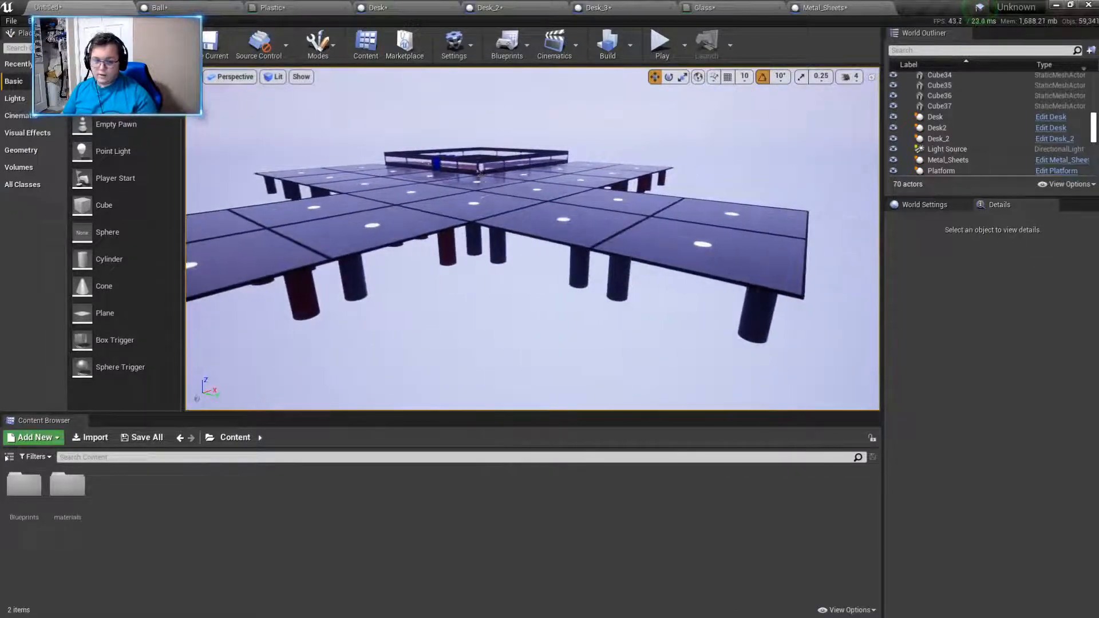
key("super+d")
key("super+d")
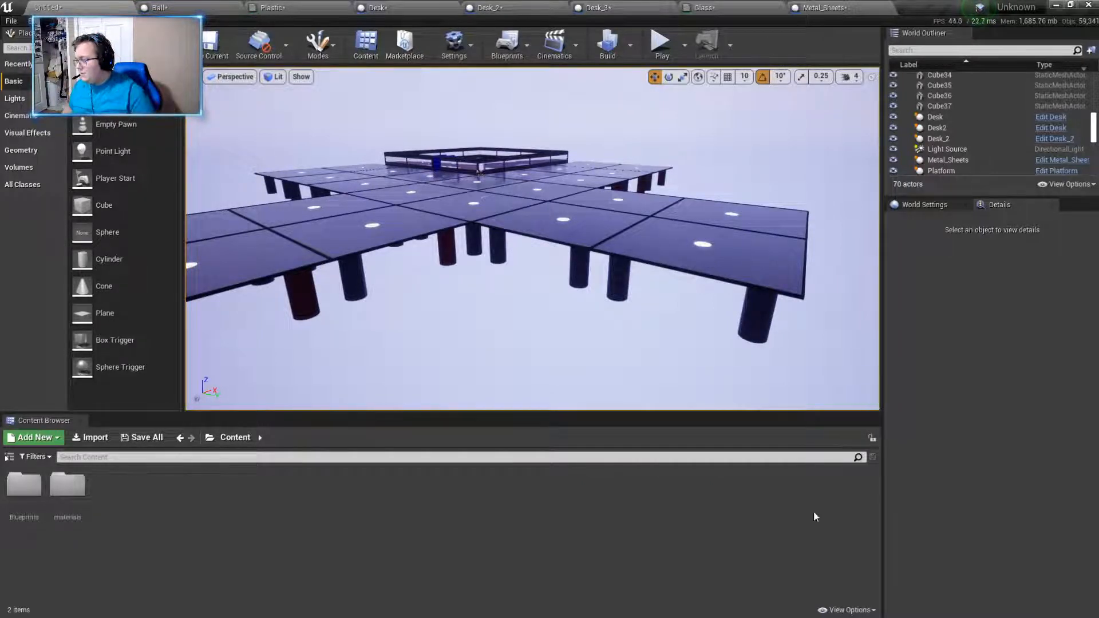
- Open the Main_Character folder inside Blueprints
double_click(24, 485)
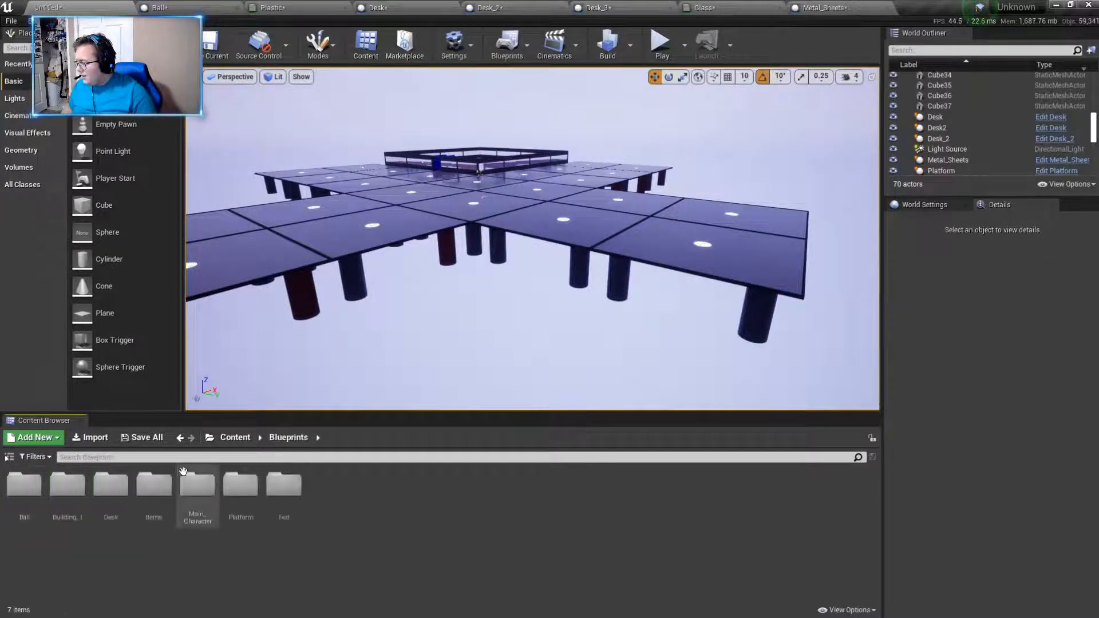
left_click(244, 444)
left_click(66, 485)
double_click(67, 485)
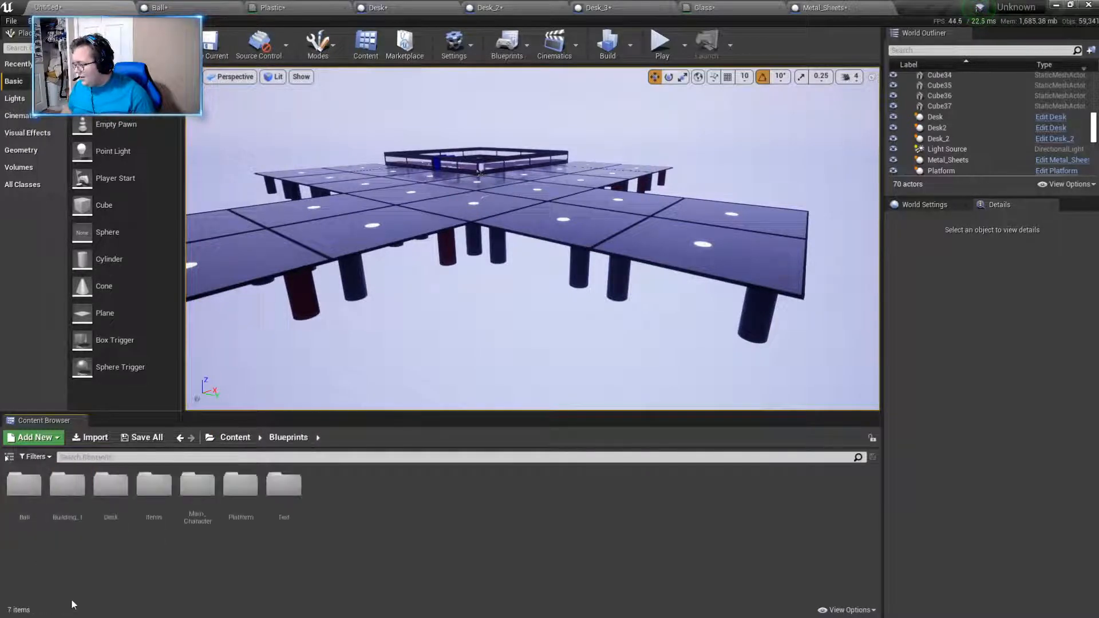
double_click(198, 504)
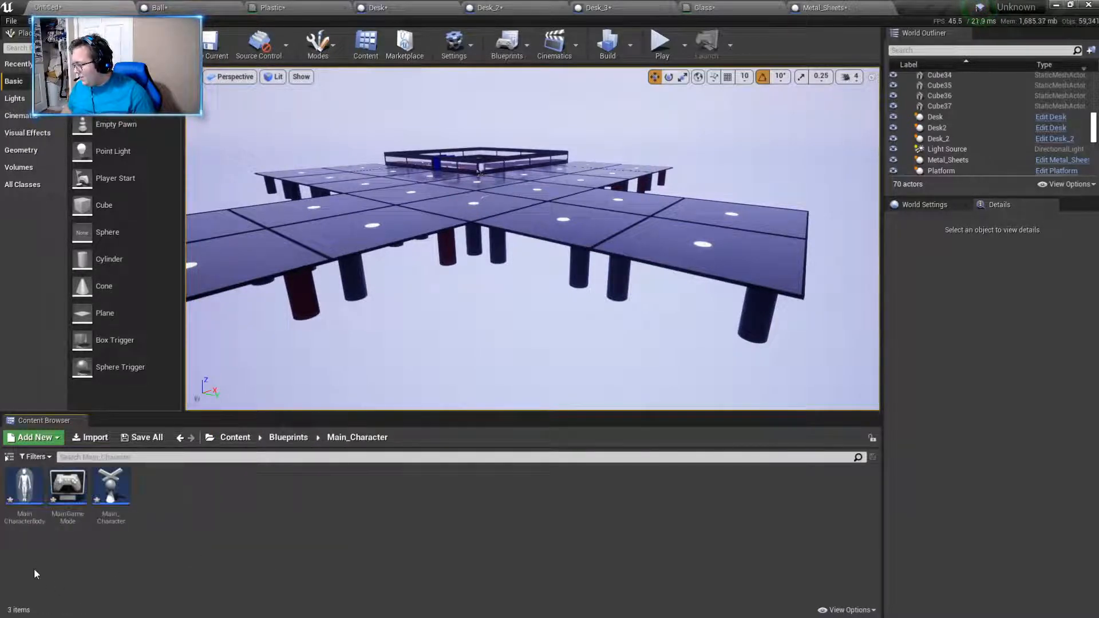
- Create a folder named Inventory inside the Main_Character folder
right_click(345, 559)
left_click(388, 172)
type("Inv")
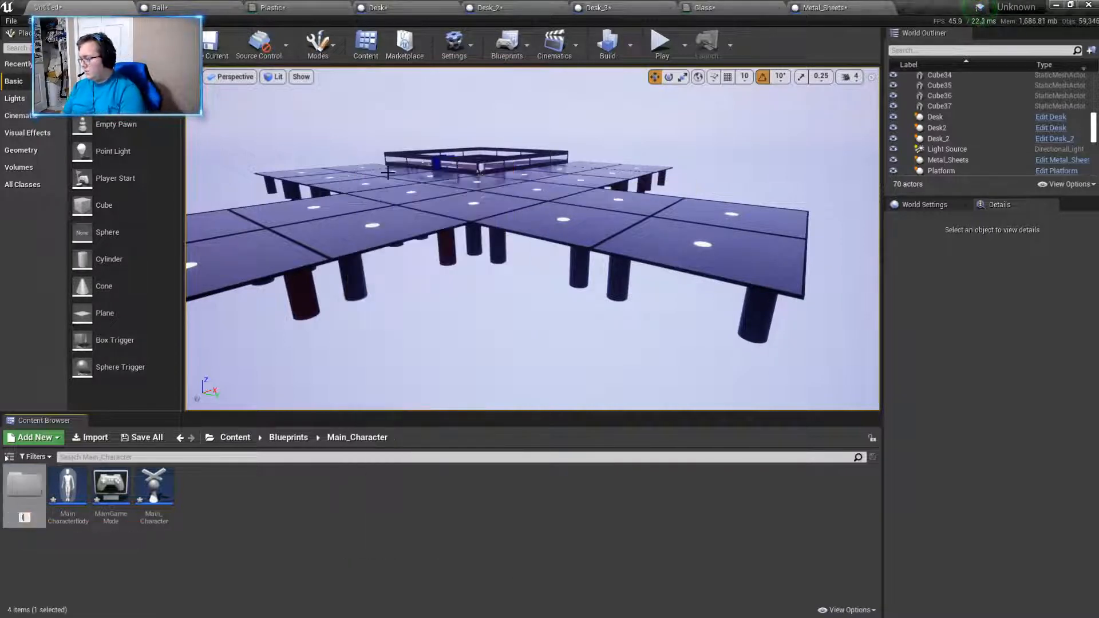
key("Return")
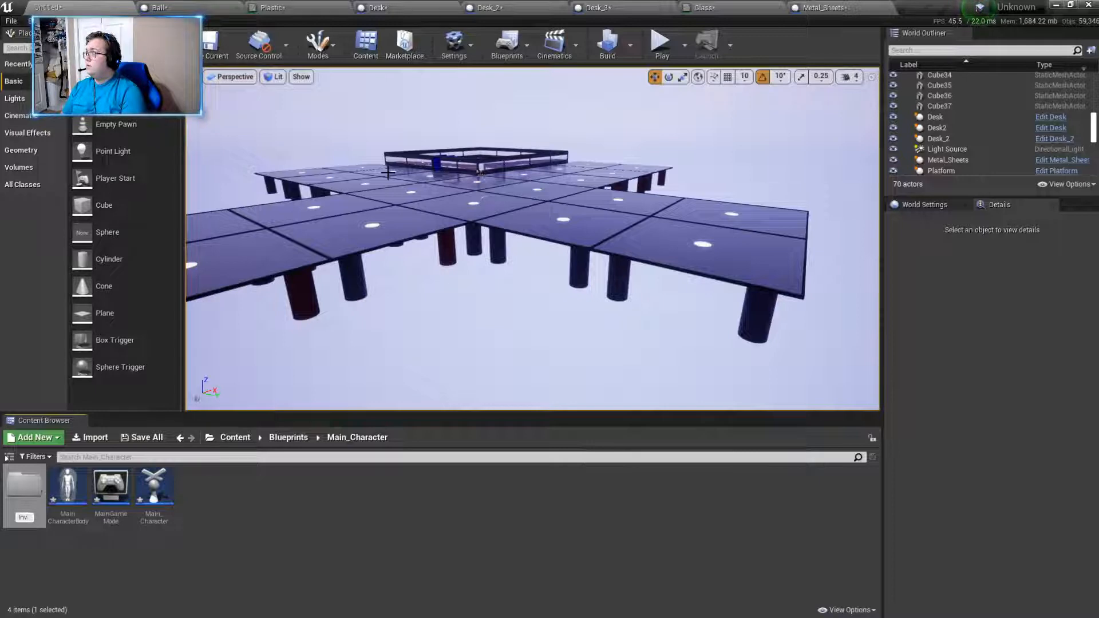
type("etor")
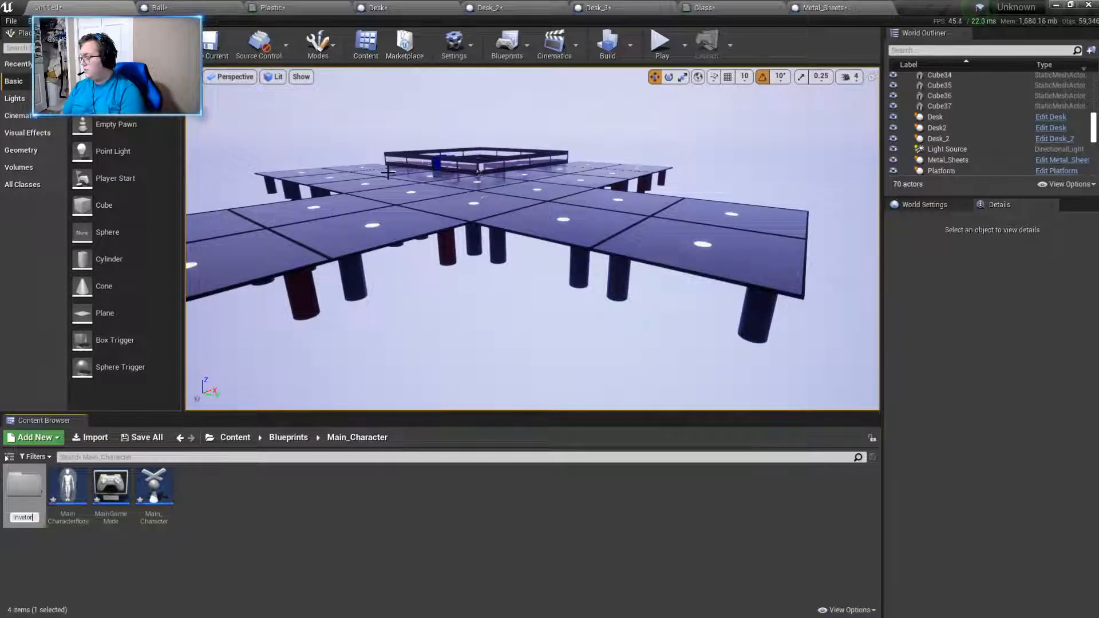
key("BackSpace")
key("BackSpace")
key("BackSpace")
key("BackSpace")
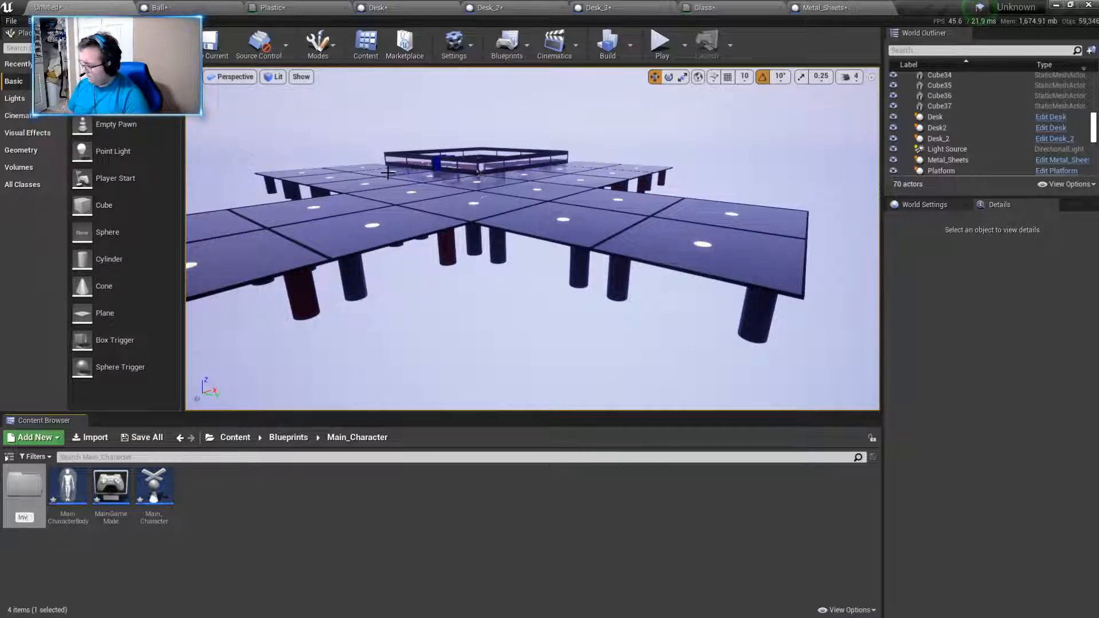
type("entroy")
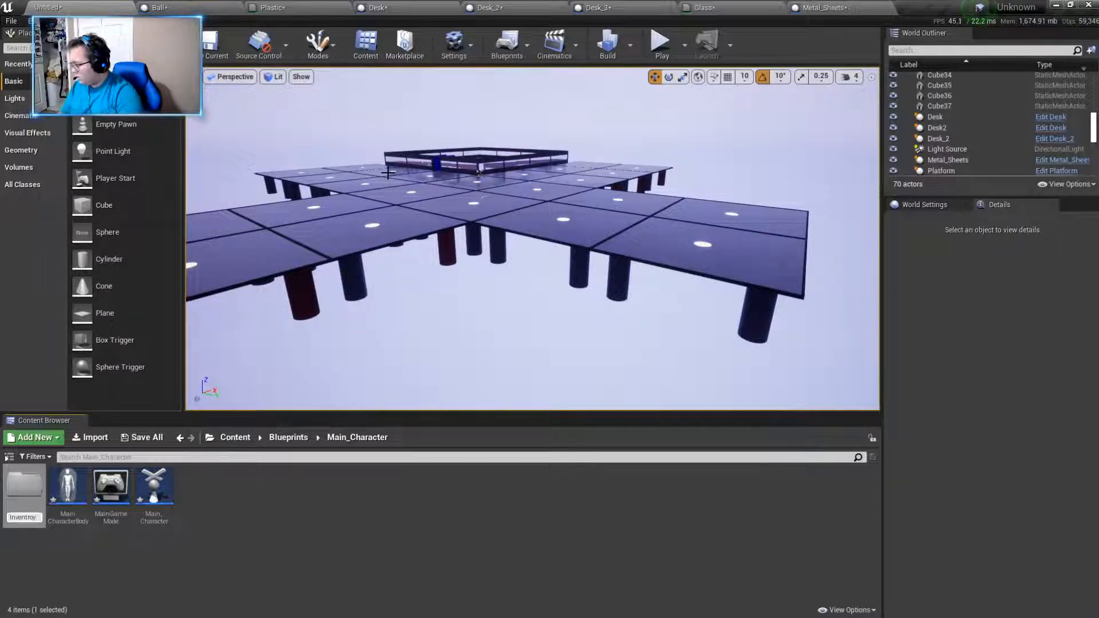
key("BackSpace")
key("BackSpace")
key("BackSpace")
type("ory")
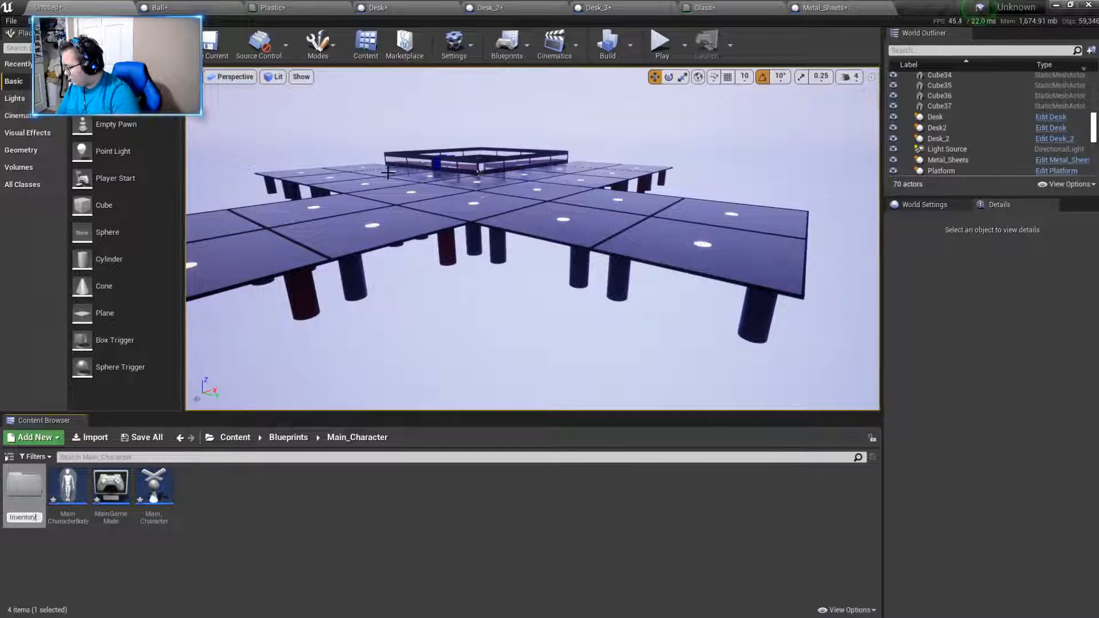
key("Return")
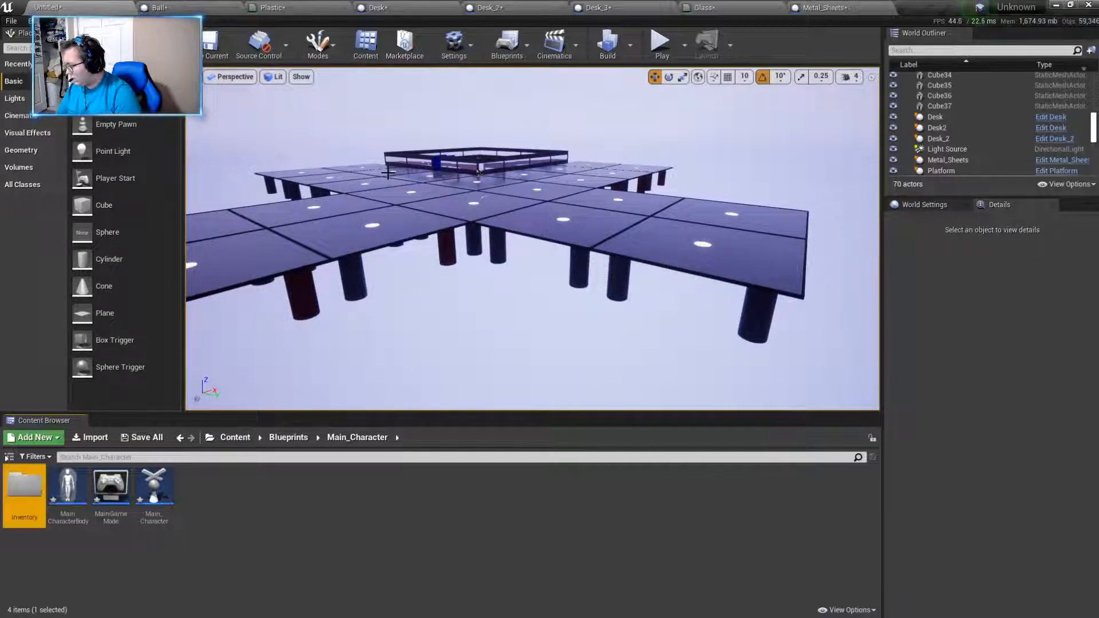
- Create a second folder named Interact in the Main_Character folder, beside Inventory
right_click(259, 511)
left_click(304, 125)
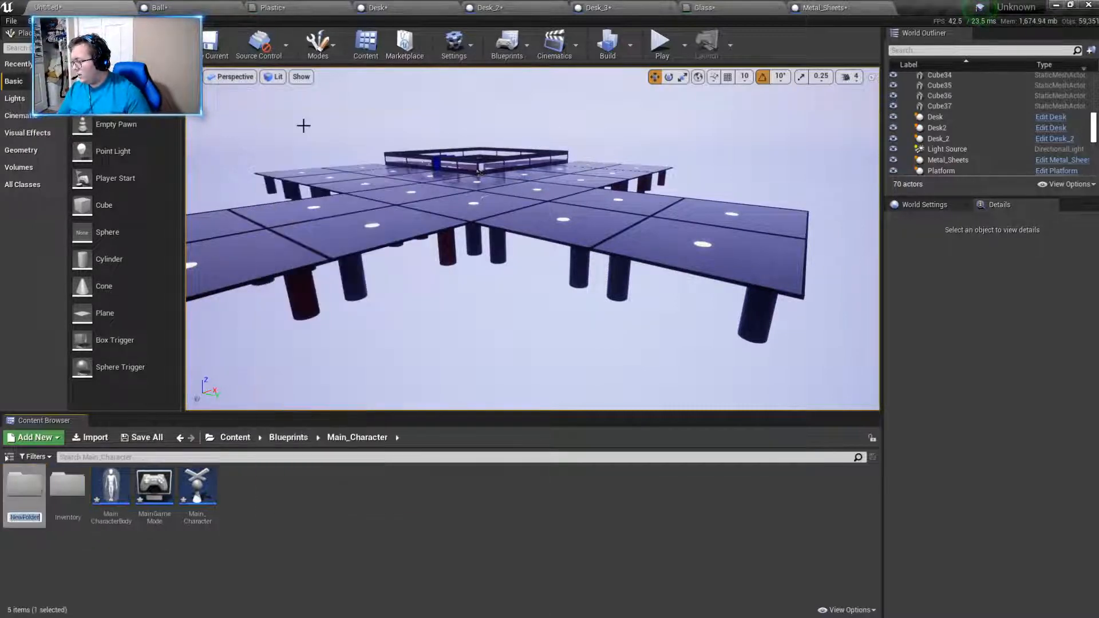
type("Interact")
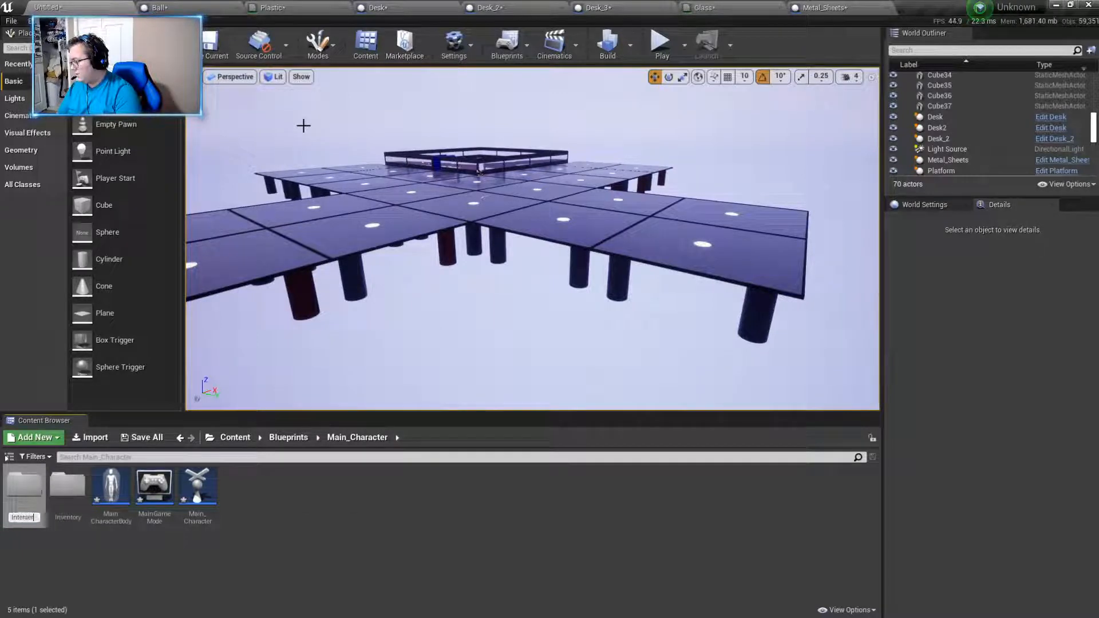
key("Return")
left_click(343, 466)
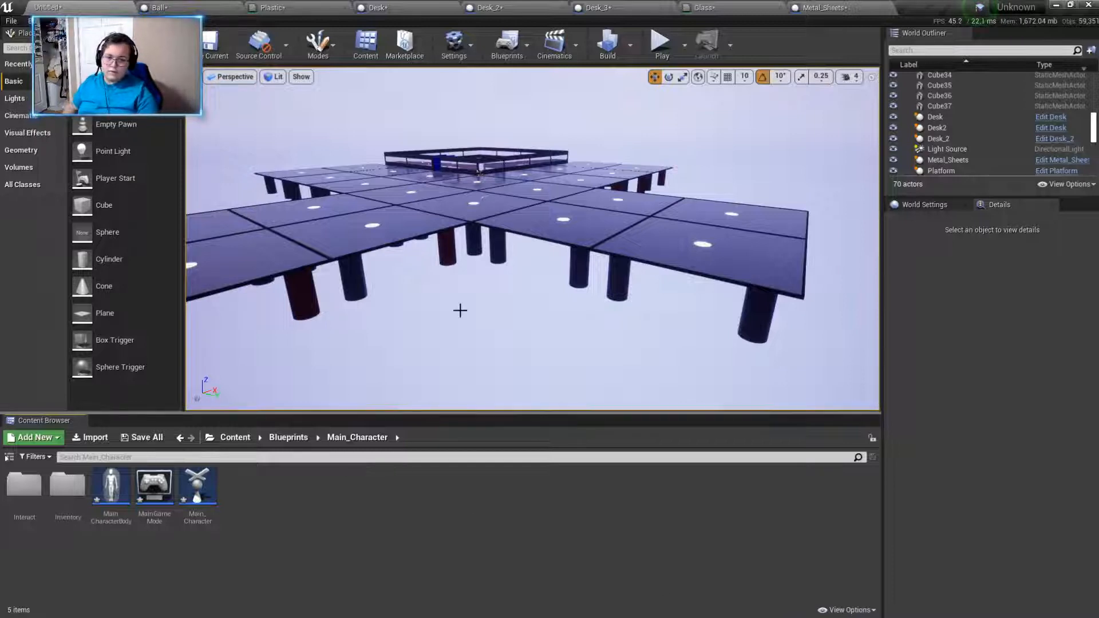
- Move the Desk_2 actor in the fenced room along the X axis to about X 3841
key("w")
right_click_drag(459, 312, 524, 289)
key("w")
key("w")
key("d")
key("w")
key("s")
right_click_drag(532, 239, 702, 265)
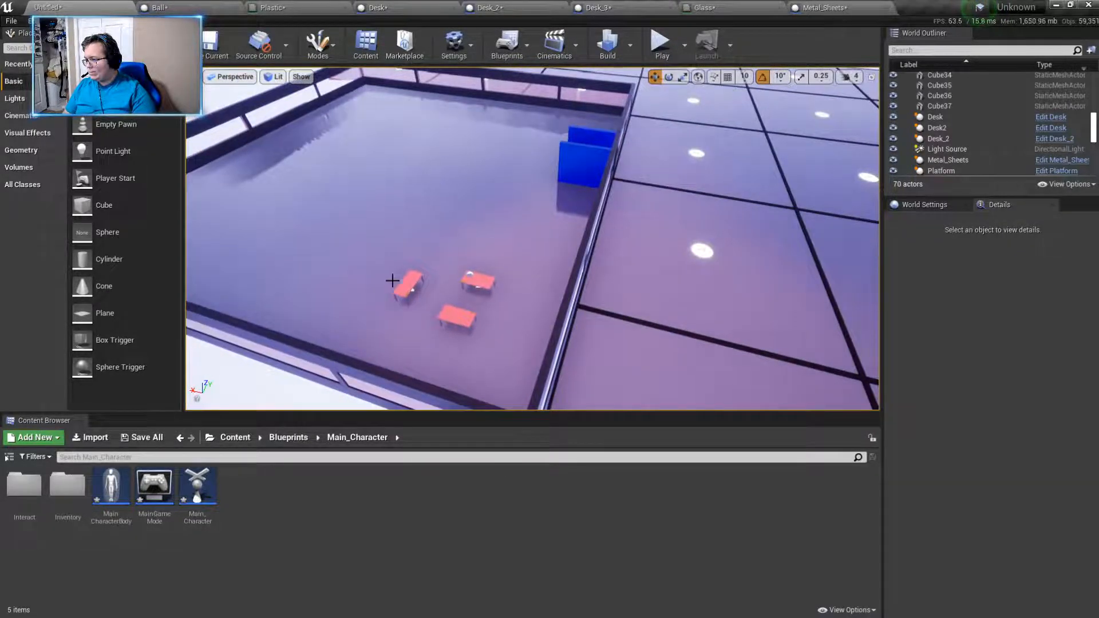
left_click(411, 290)
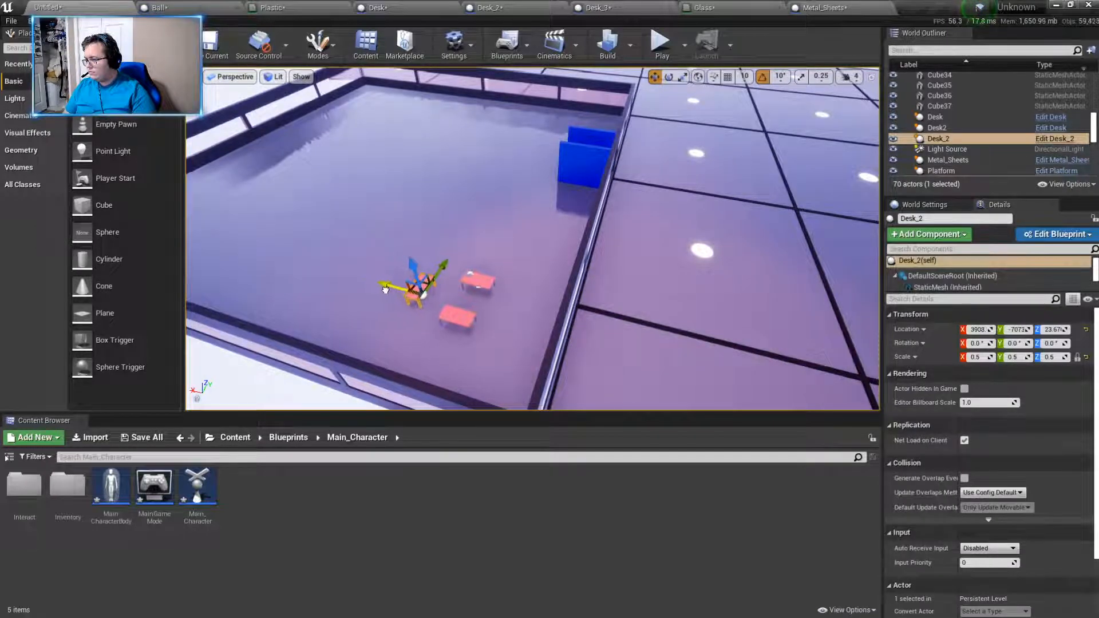
- Play the level, walk into the fenced room to check the desk and its nameplate up close, and head back outside
left_click(661, 42)
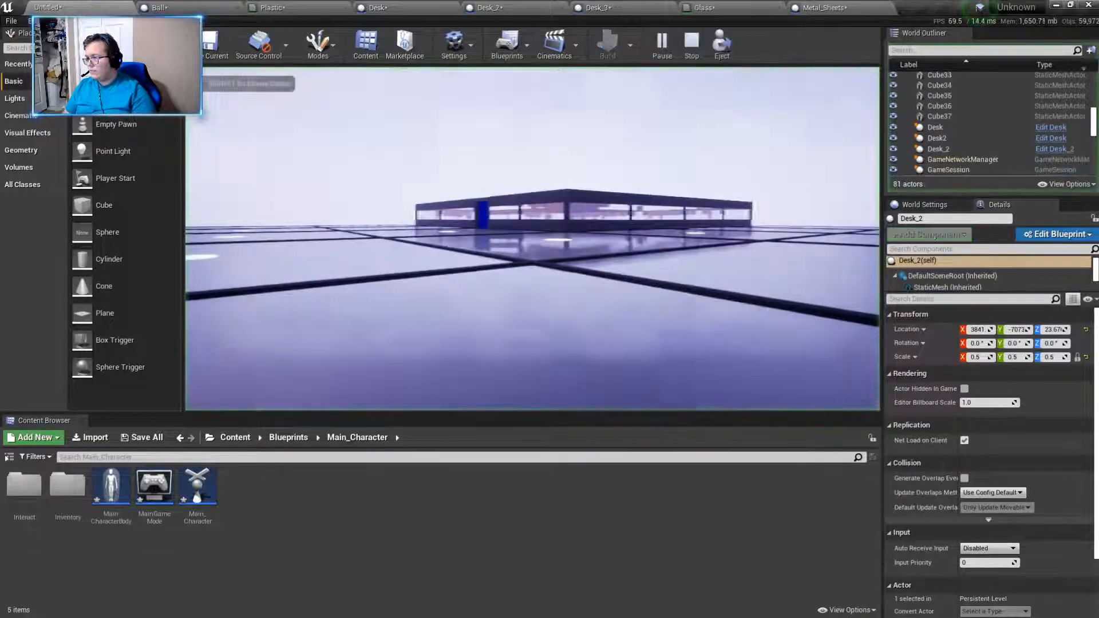
key("w")
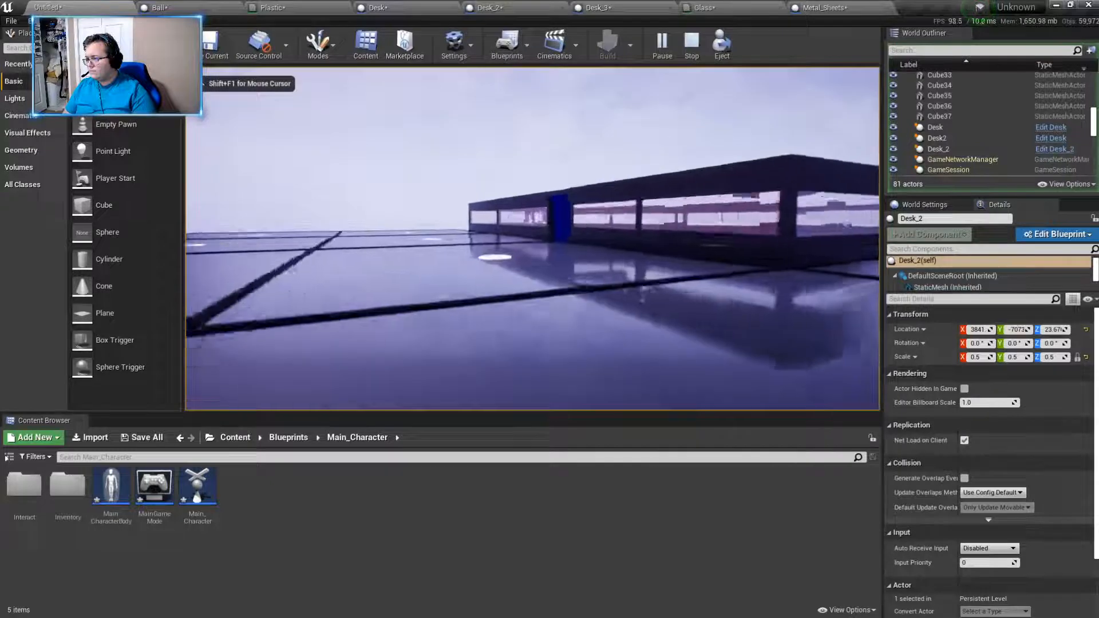
key("w")
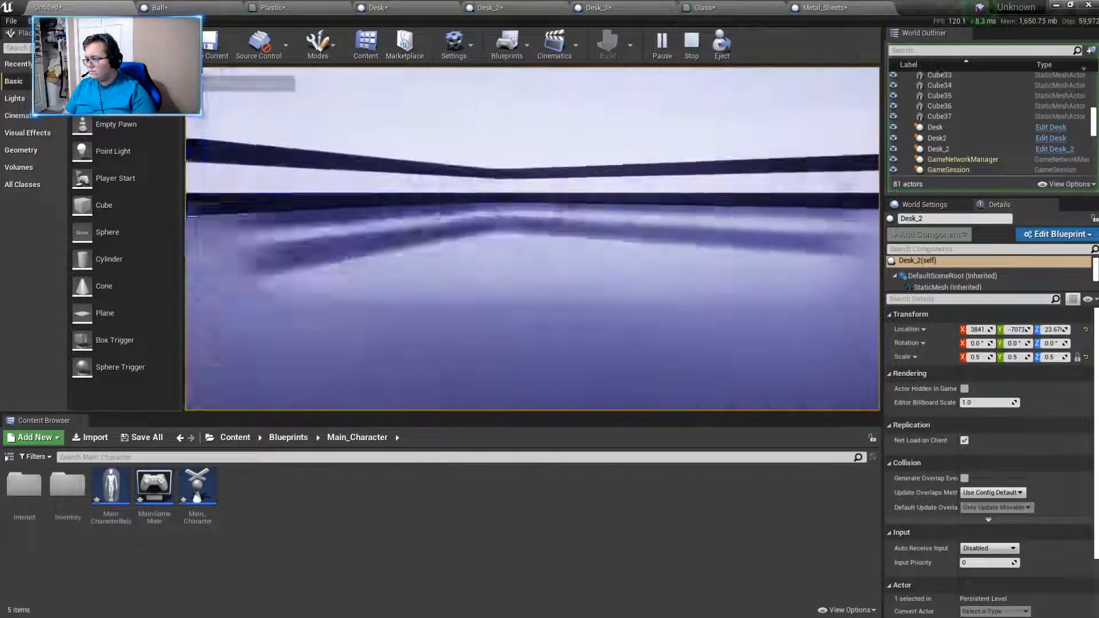
key("w")
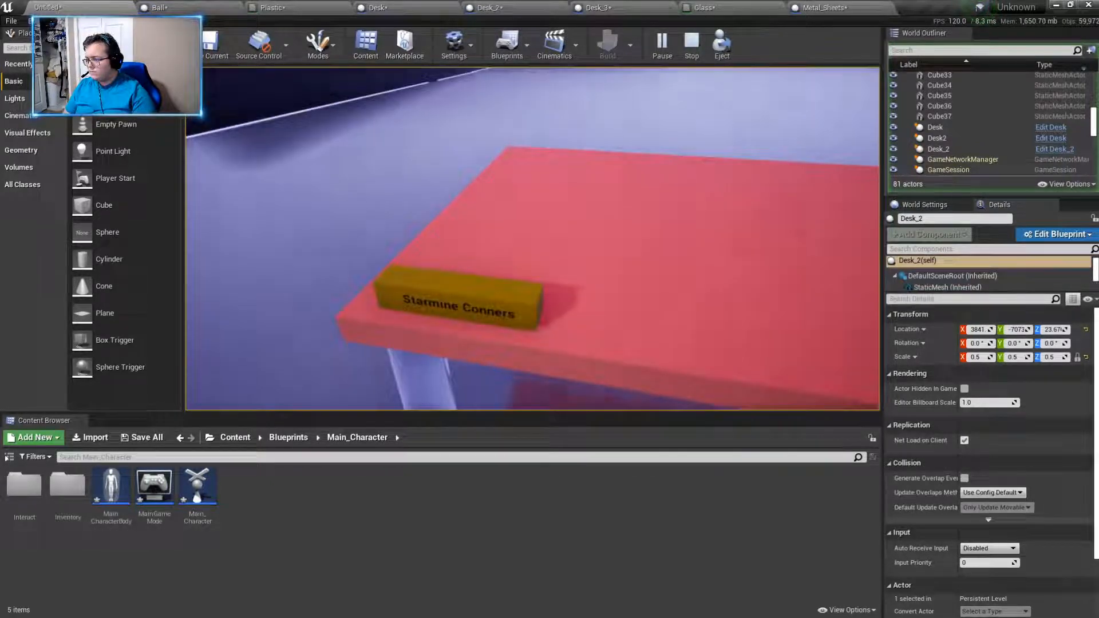
key("w")
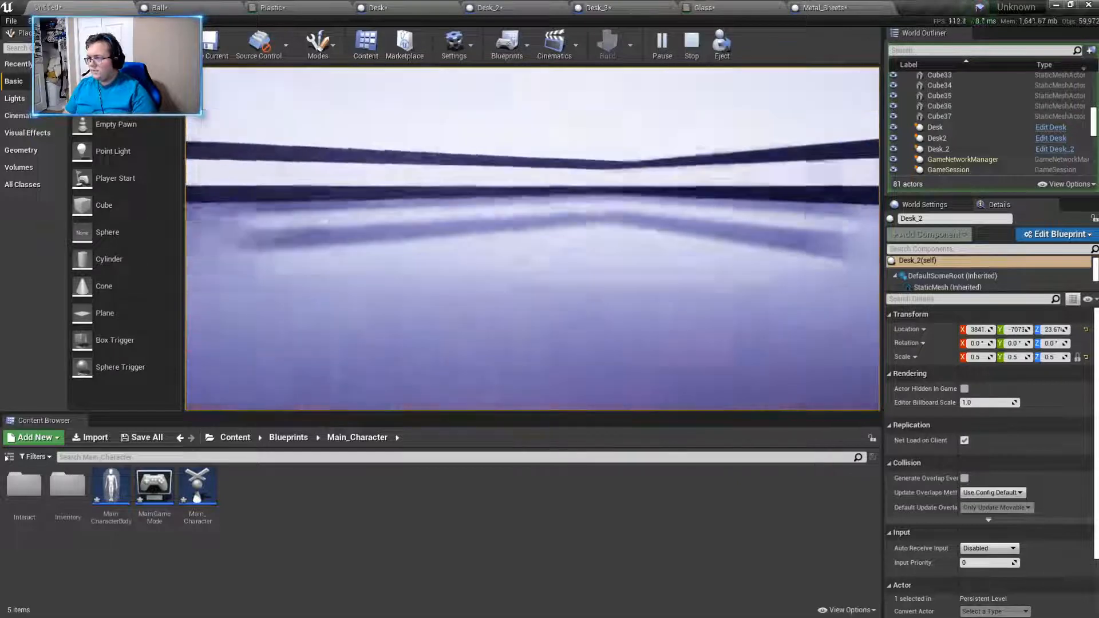
key("w")
key("w")
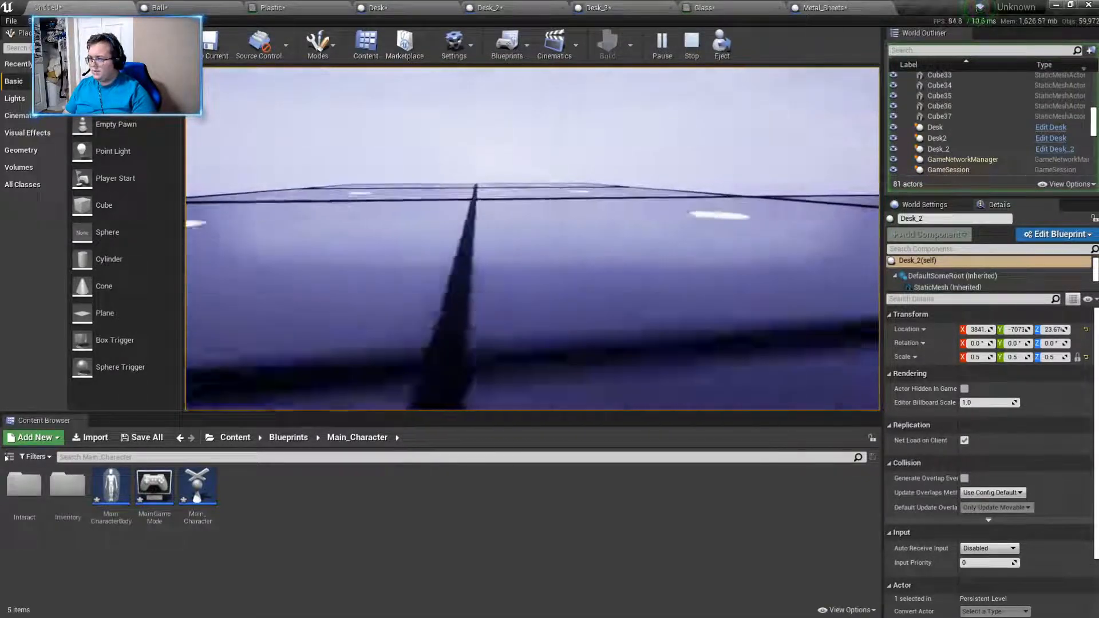
- Walk back into the fenced room in the running game and examine the desks and their nameplates from several sides
key("w")
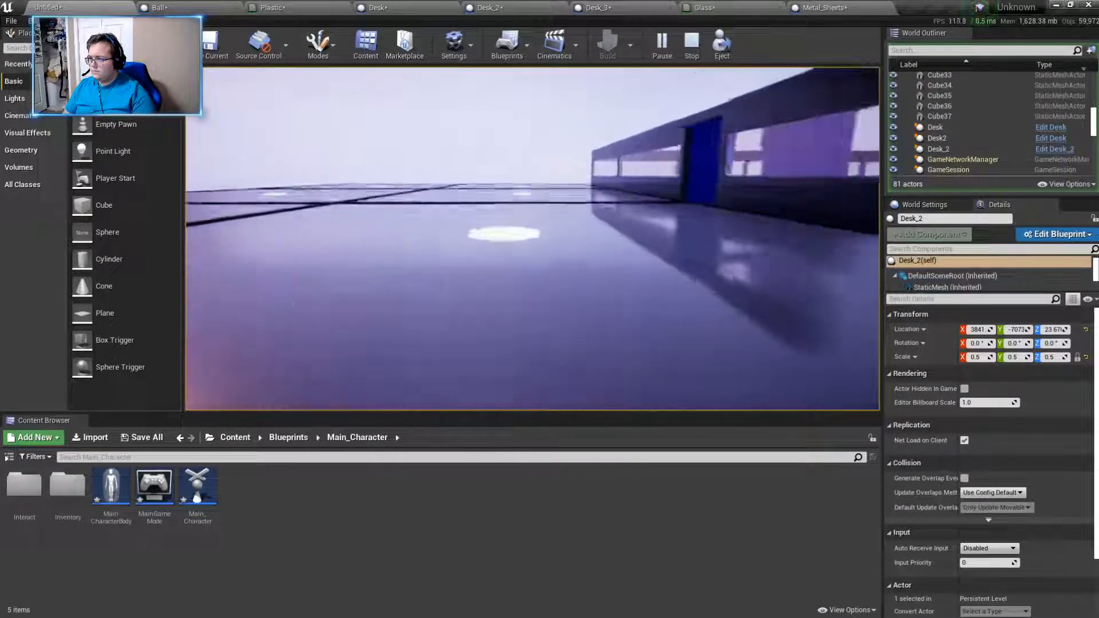
key("w")
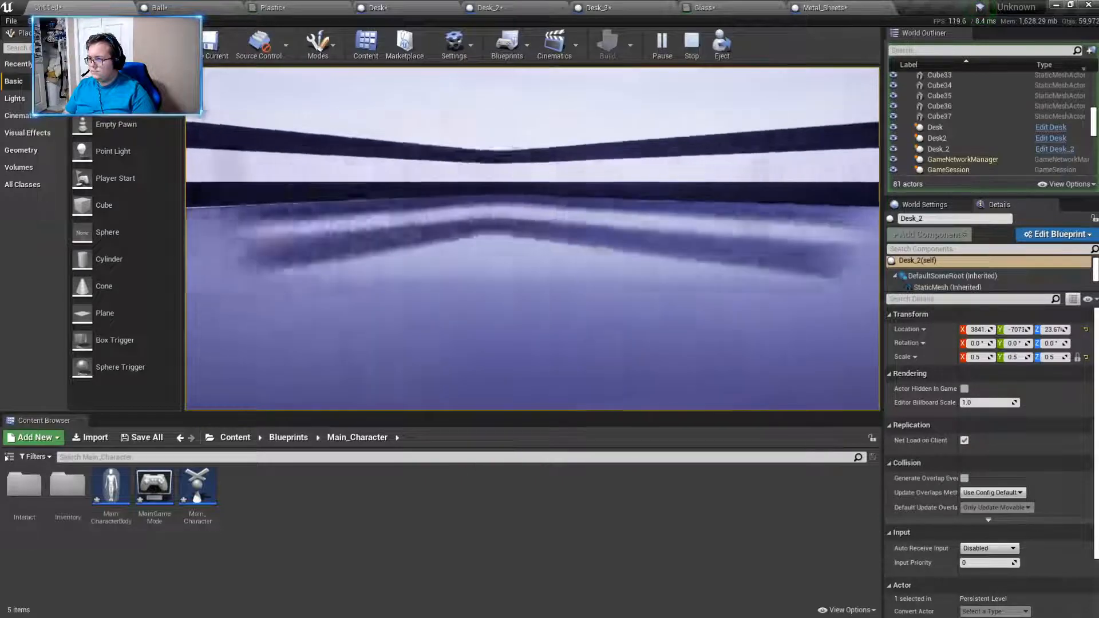
key("w")
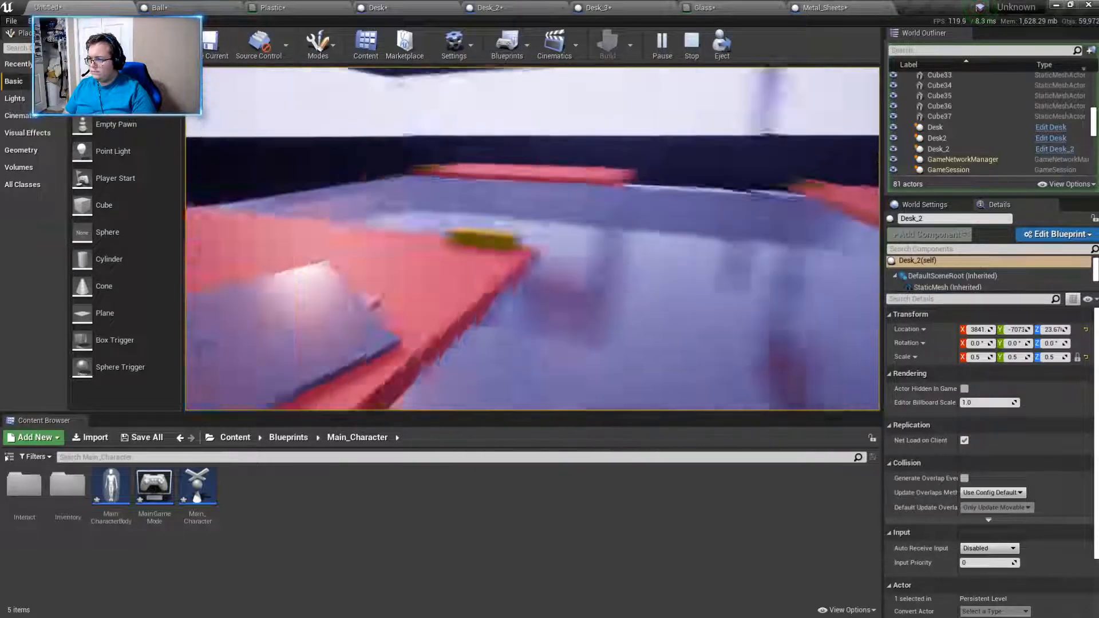
key("w")
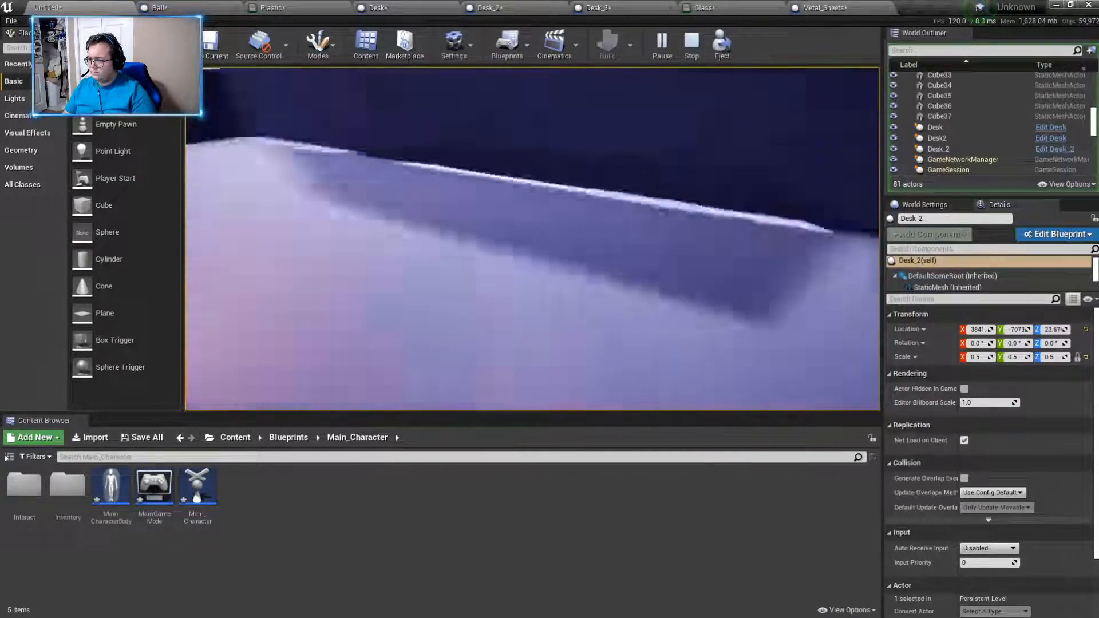
key("w")
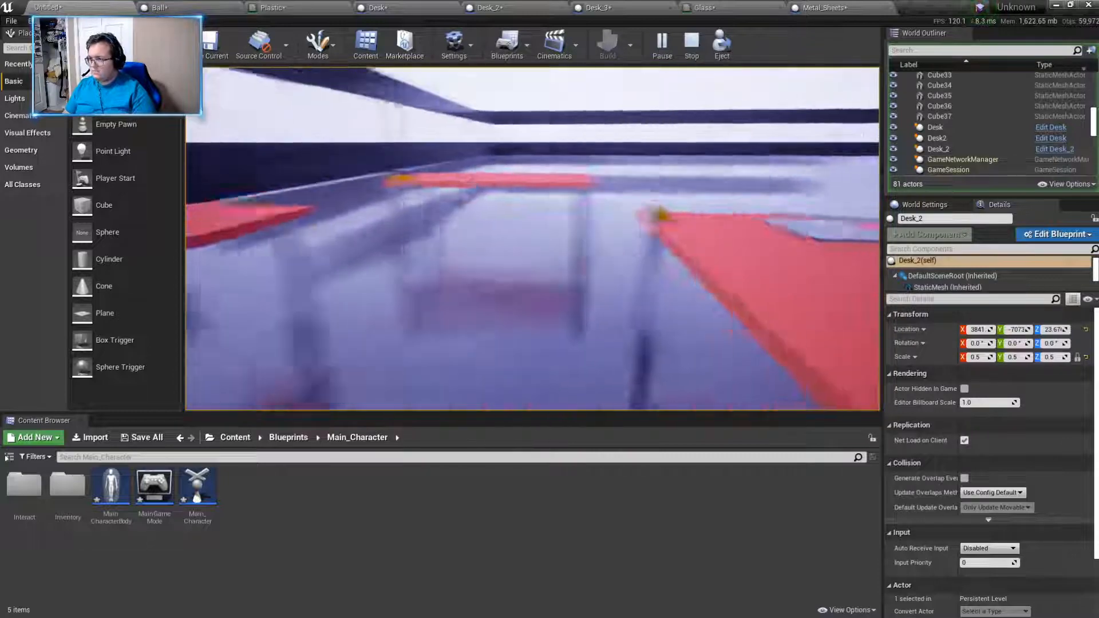
key("w")
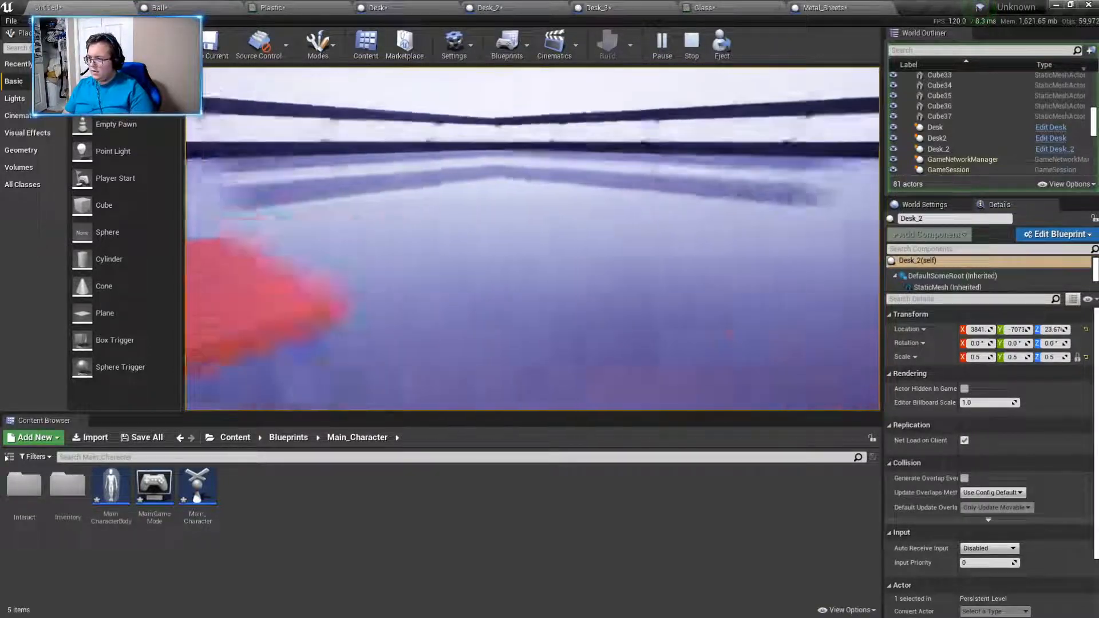
key("w")
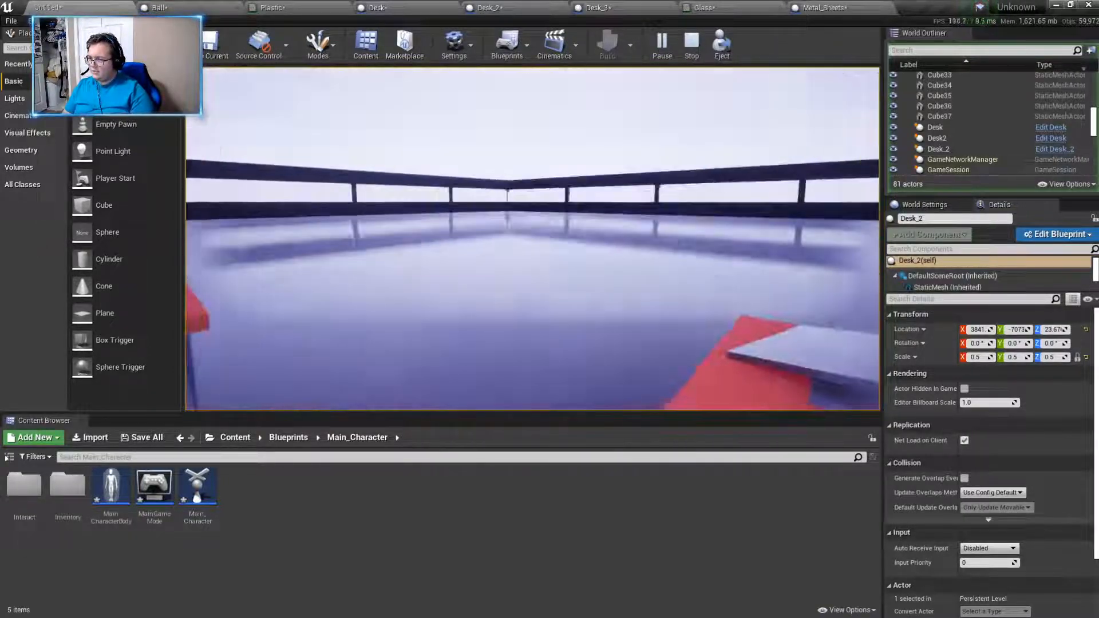
key("w")
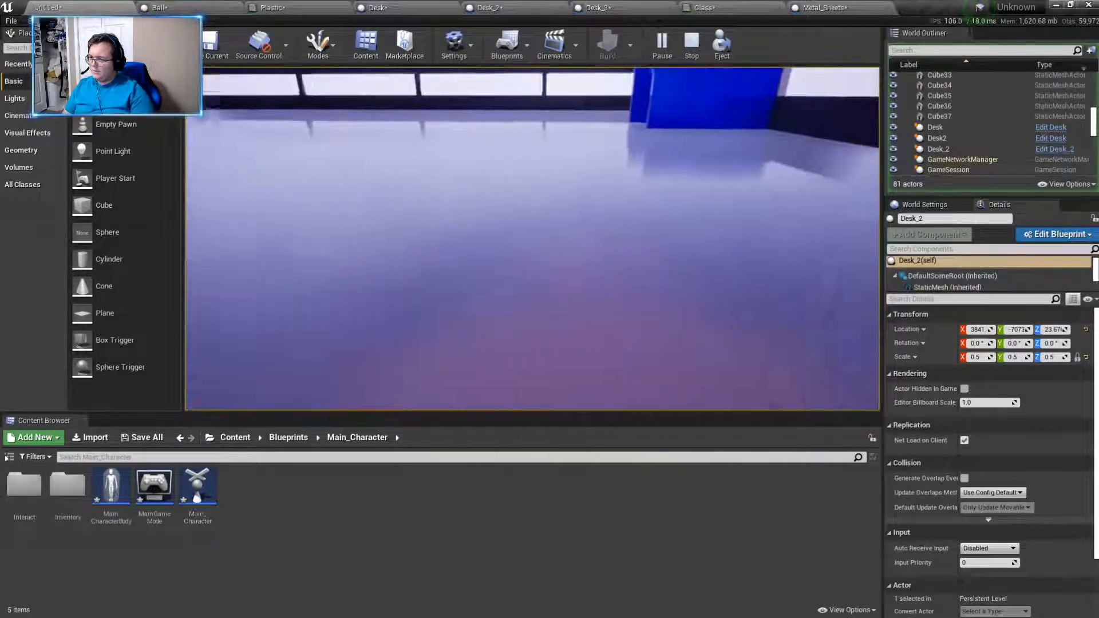
- Cross the room's open floor, view the desks from a distance, and exit between the blue doors
key("w")
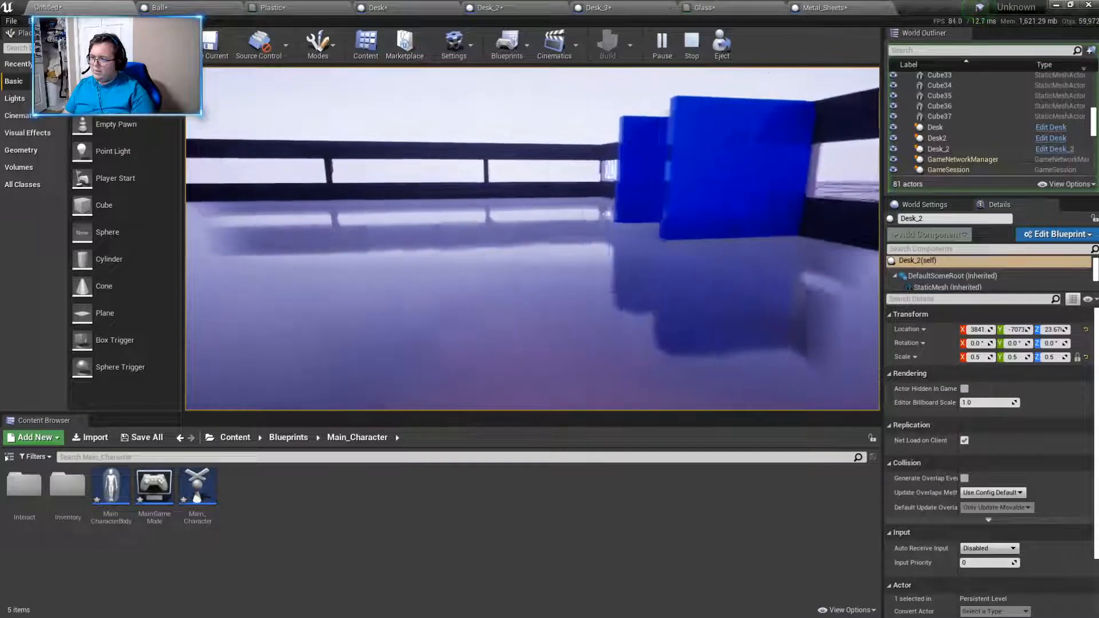
key("w")
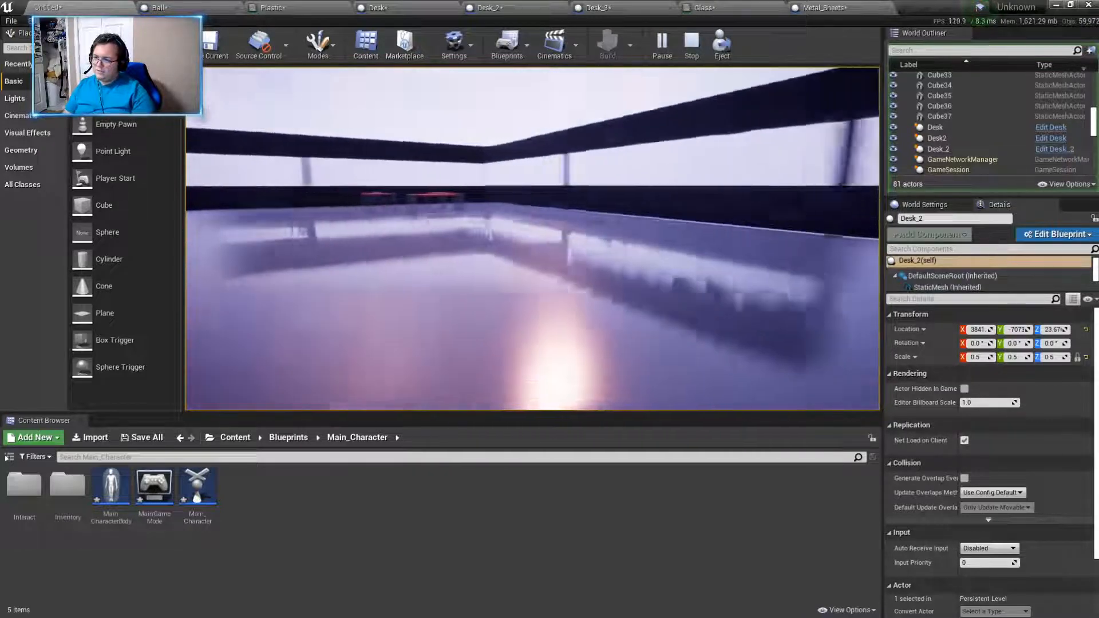
key("w")
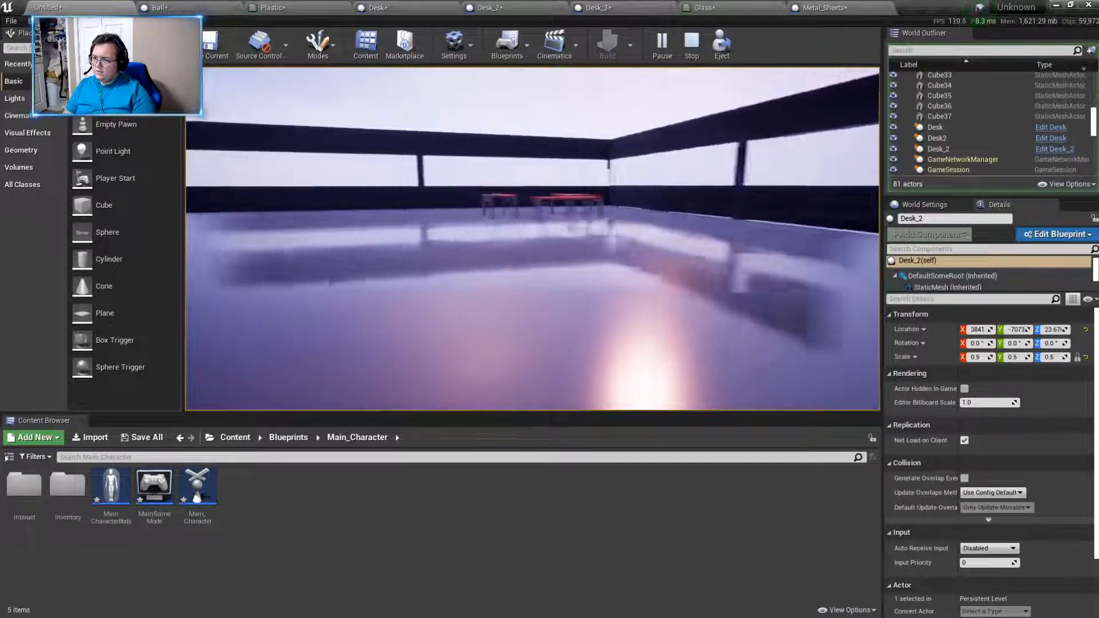
key("a")
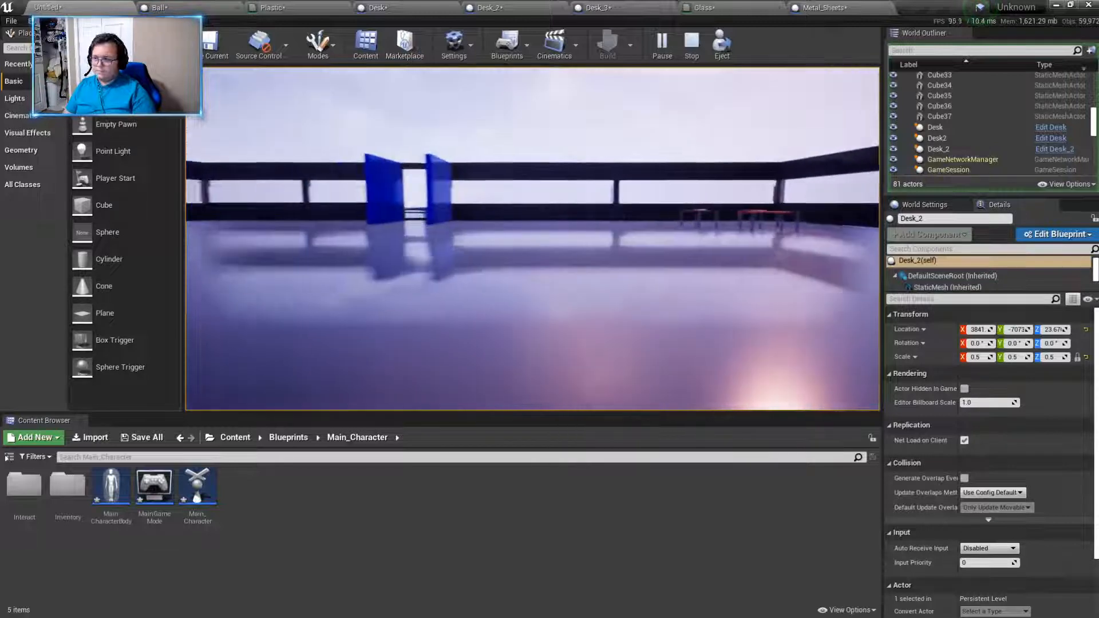
key("w")
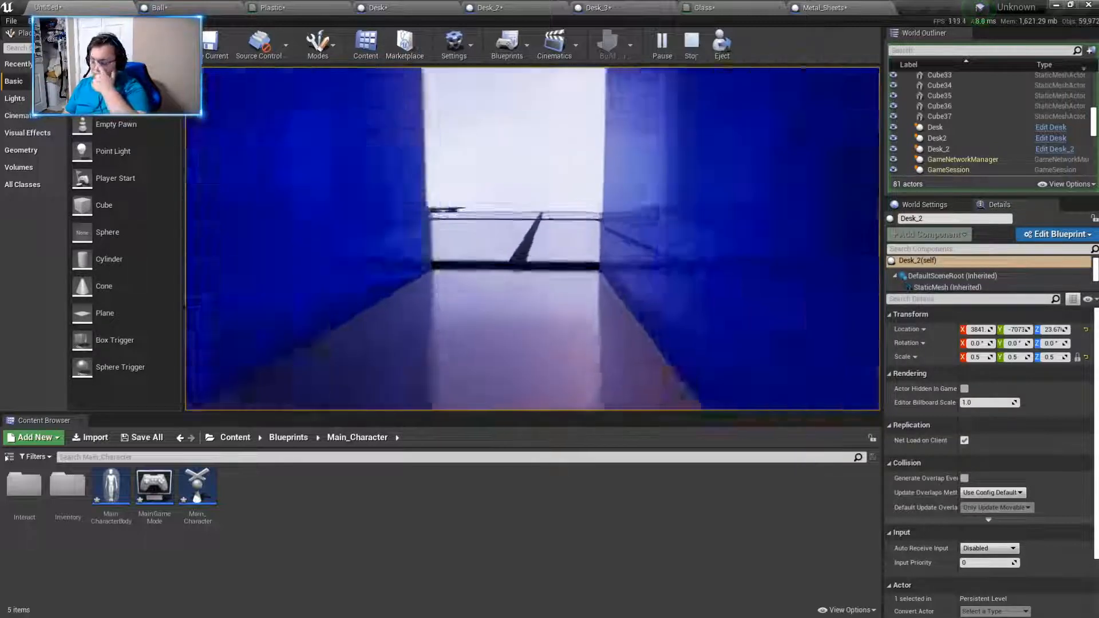
key("w")
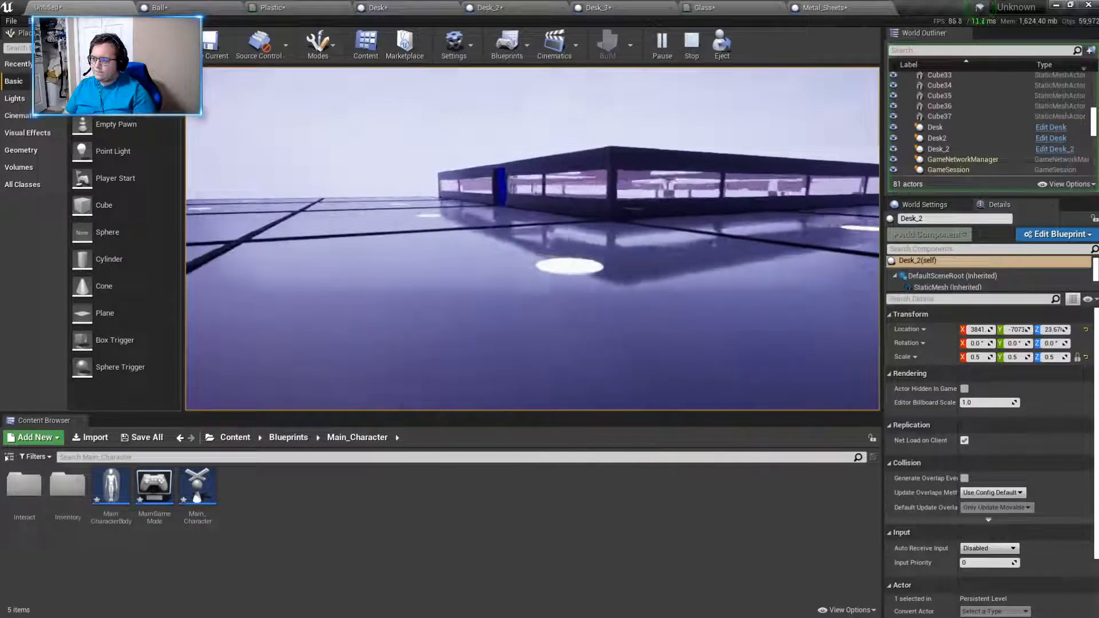
- Re-enter the fenced room to view the desk layout, walk back outside, and end the play session
key("w")
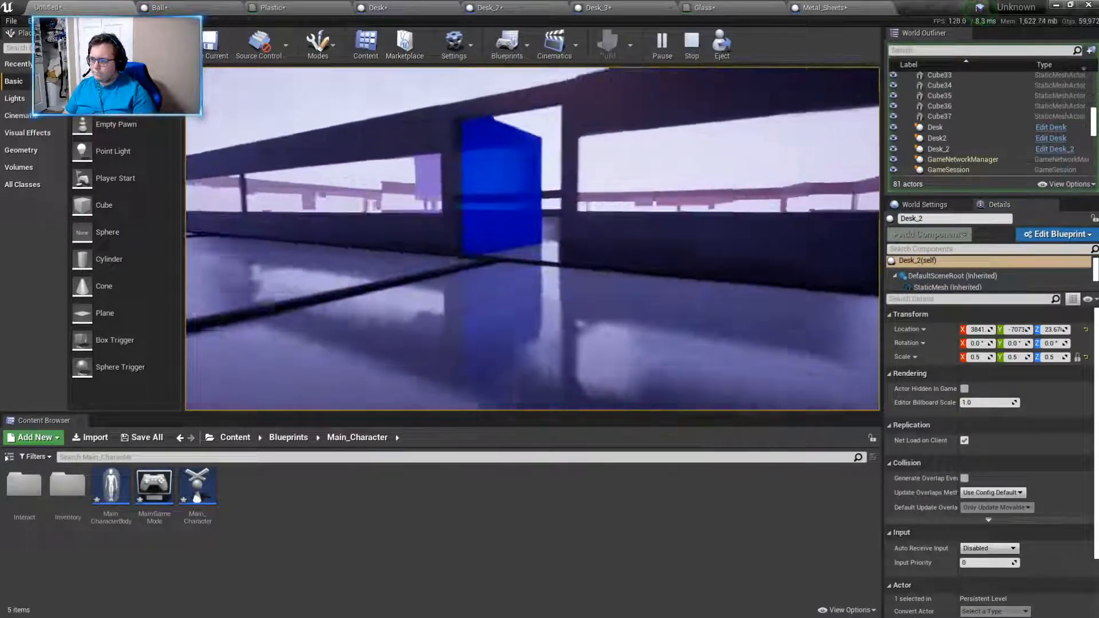
key("w")
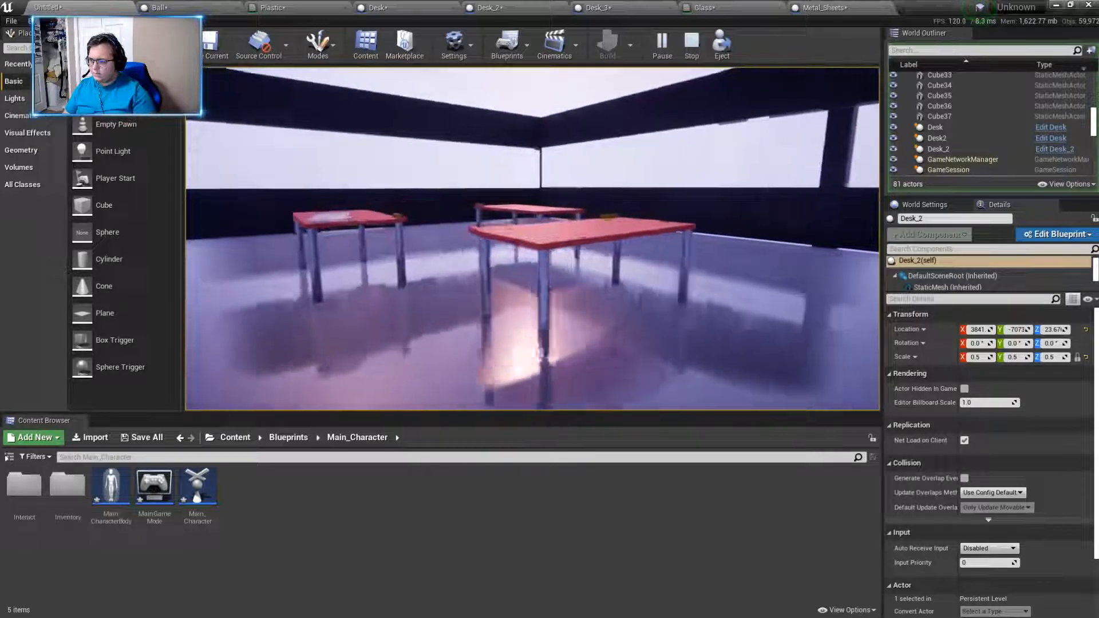
key("w")
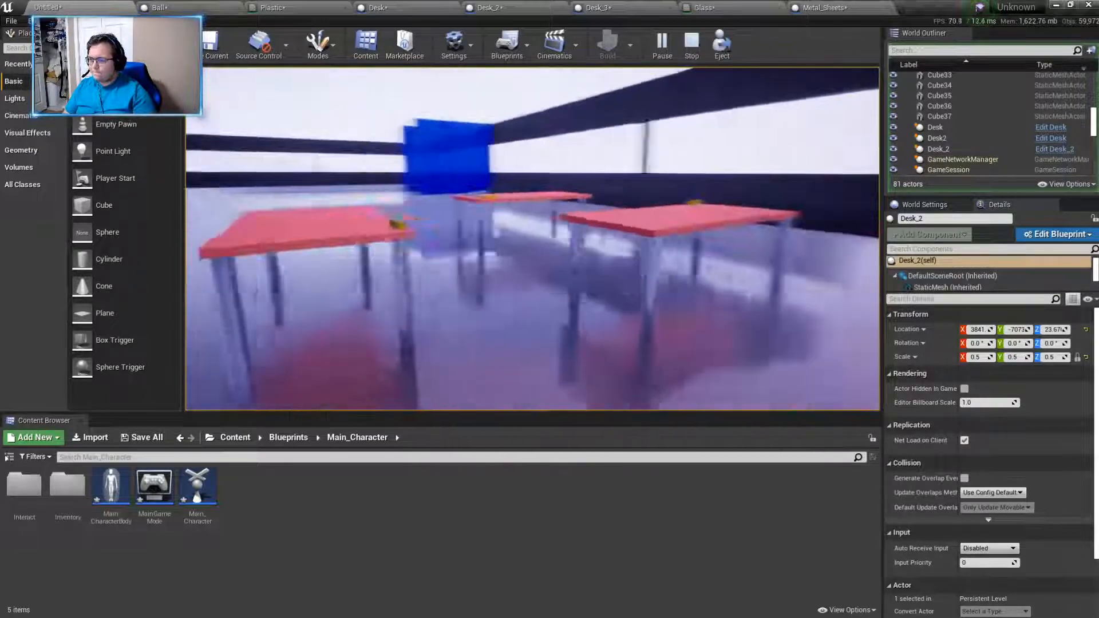
key("s")
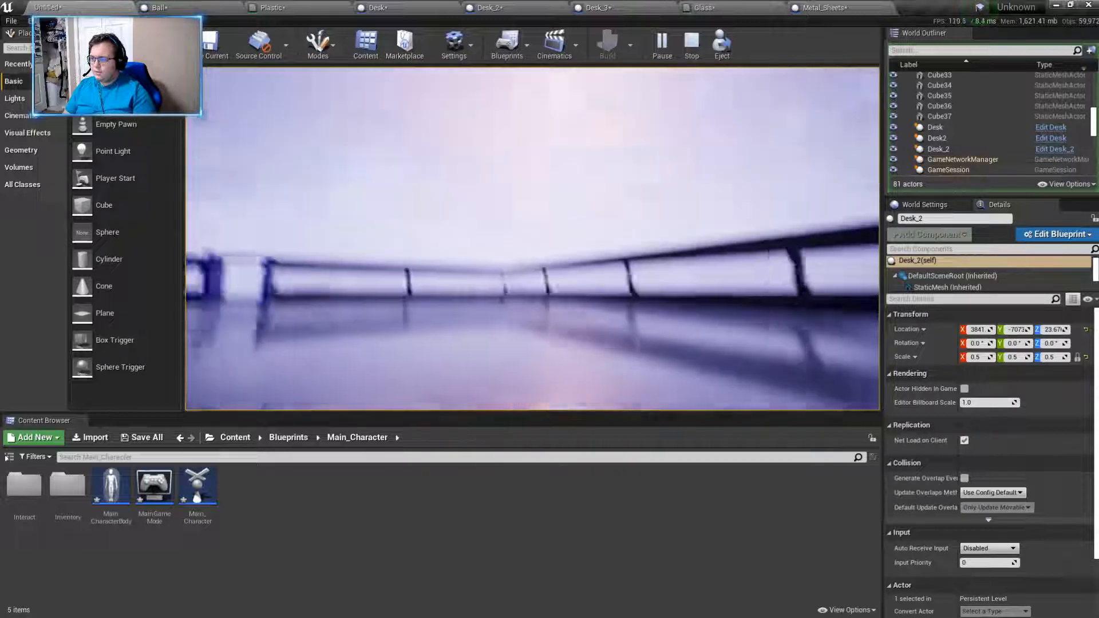
key("w")
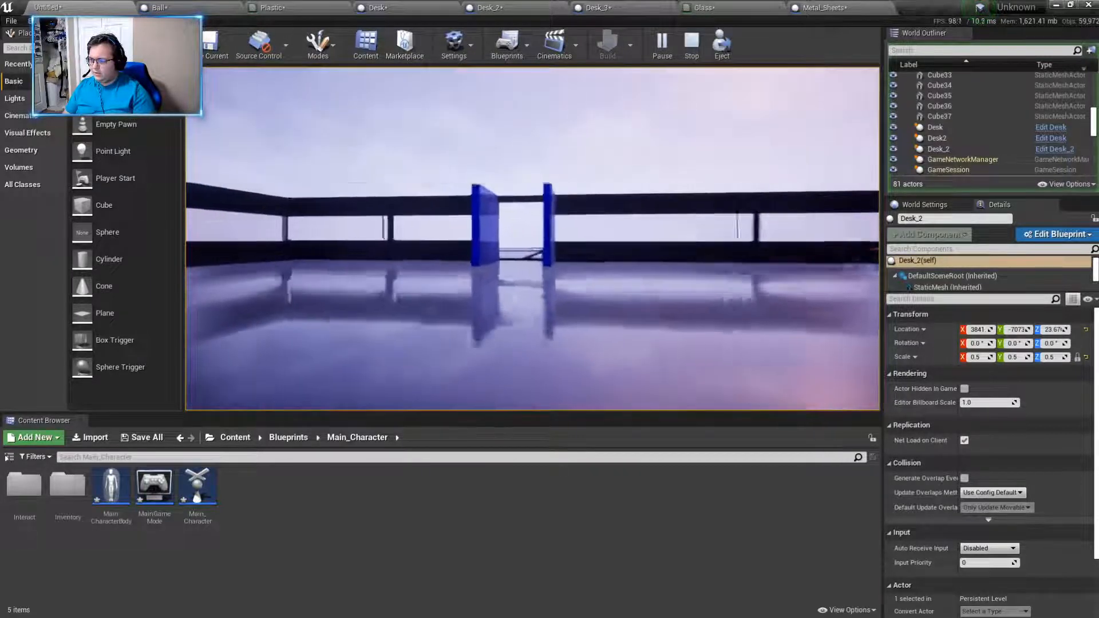
key("w")
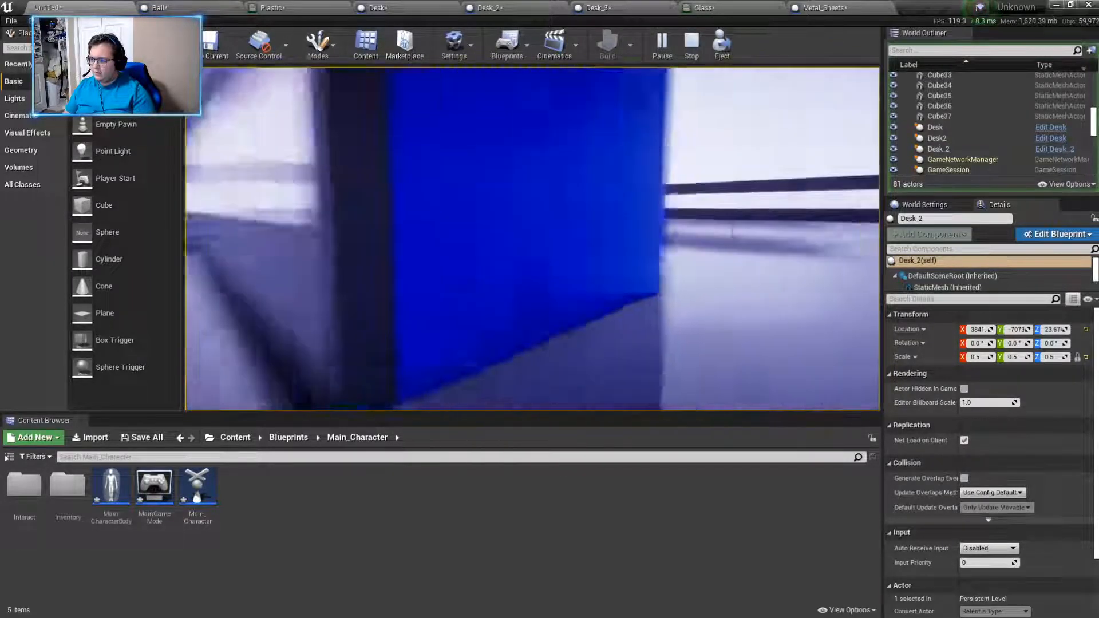
key("w")
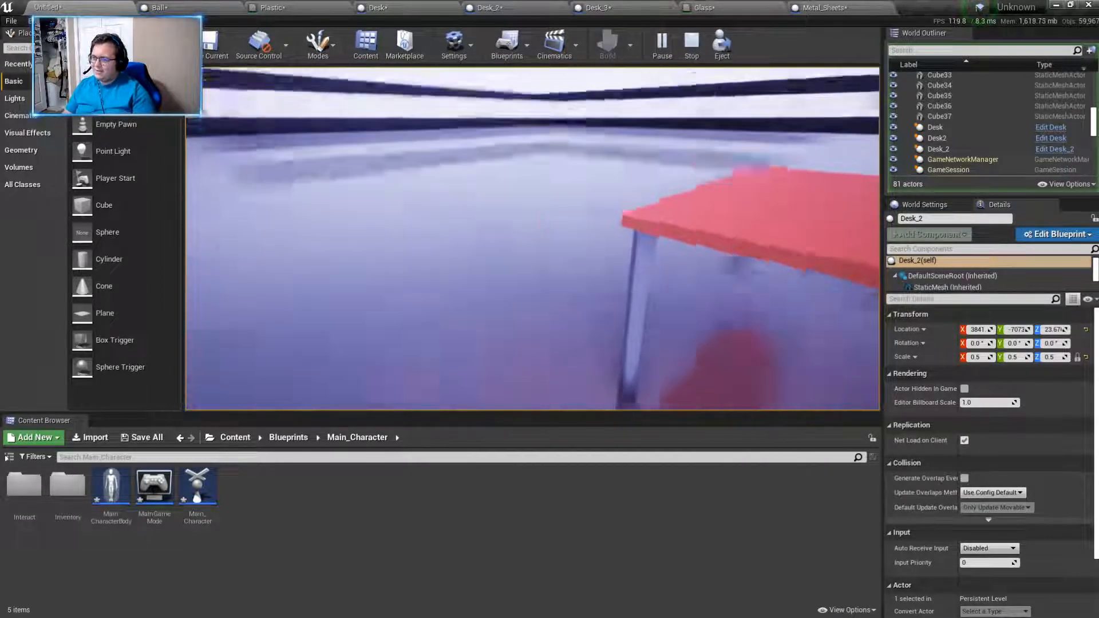
key("w")
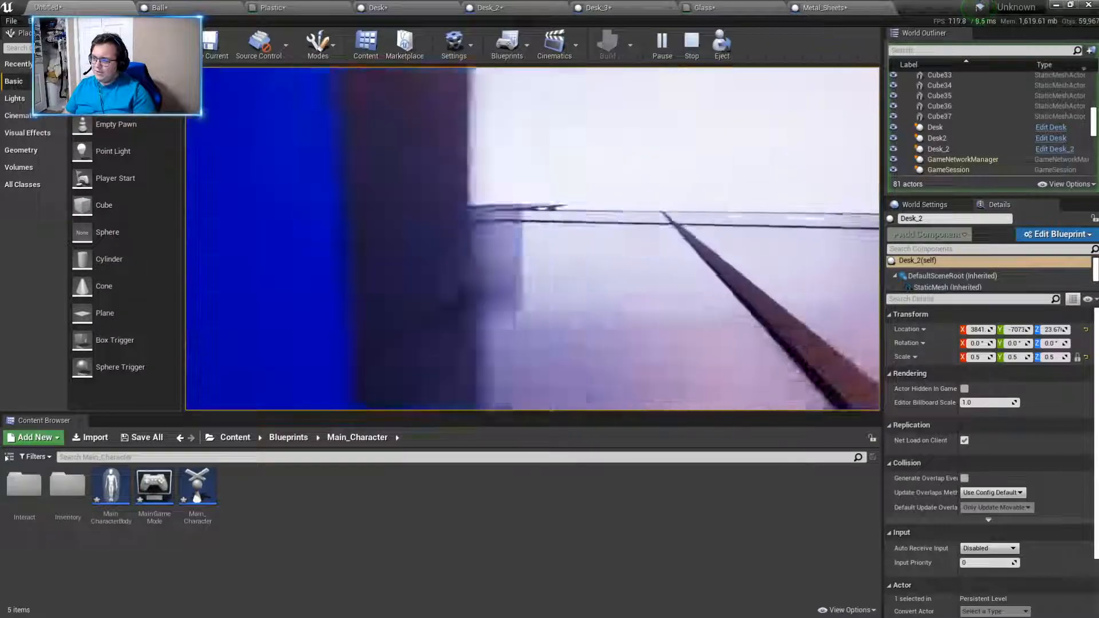
key("w")
key("w")
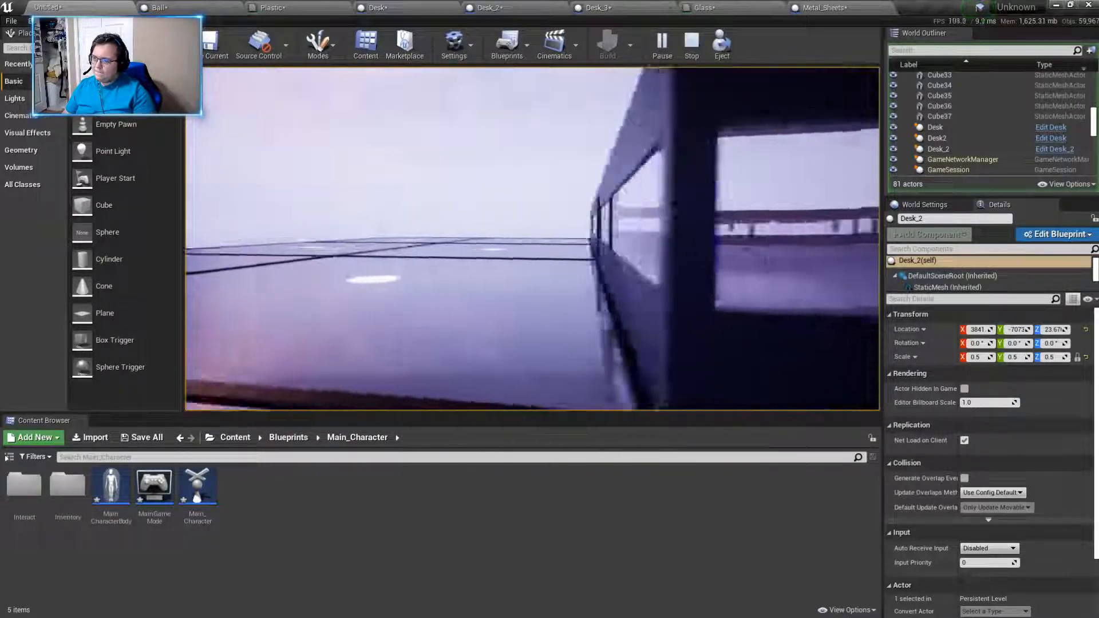
key("Escape")
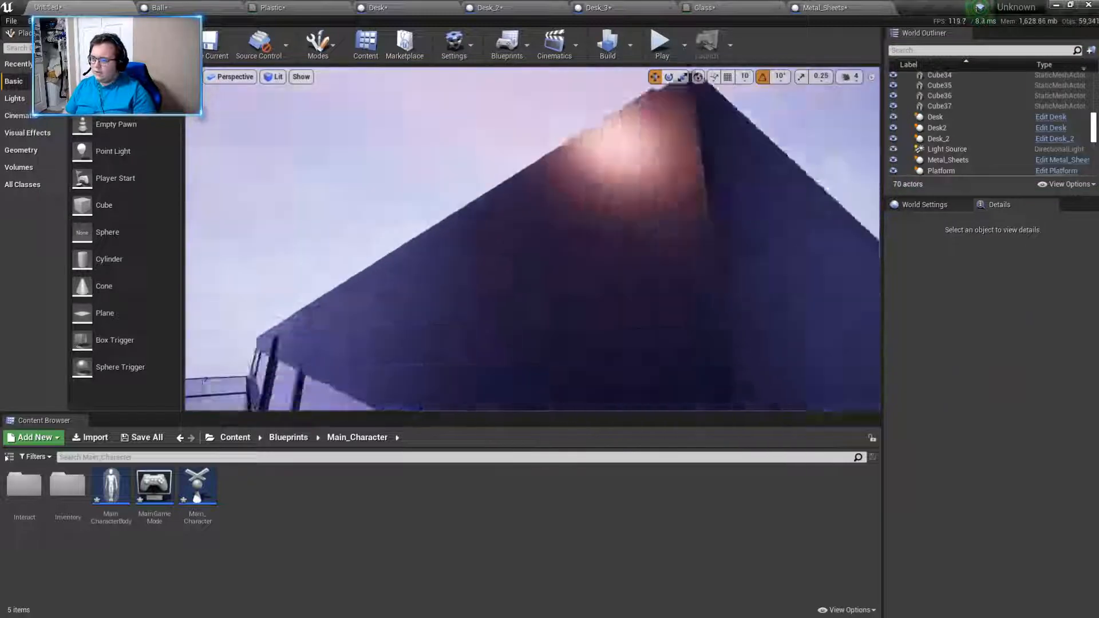
- Duplicate the room's metal floor cube and raise the copy to about Z 523 as a roof
right_click_drag(611, 277, 563, 235)
right_click(611, 277)
left_click(544, 248)
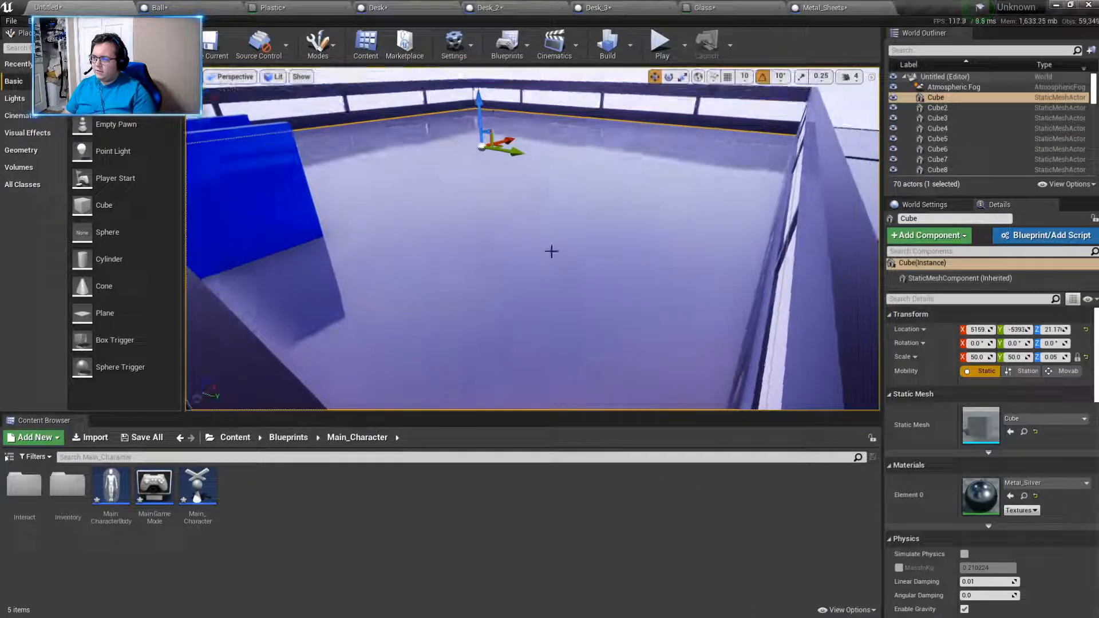
key("ctrl+w")
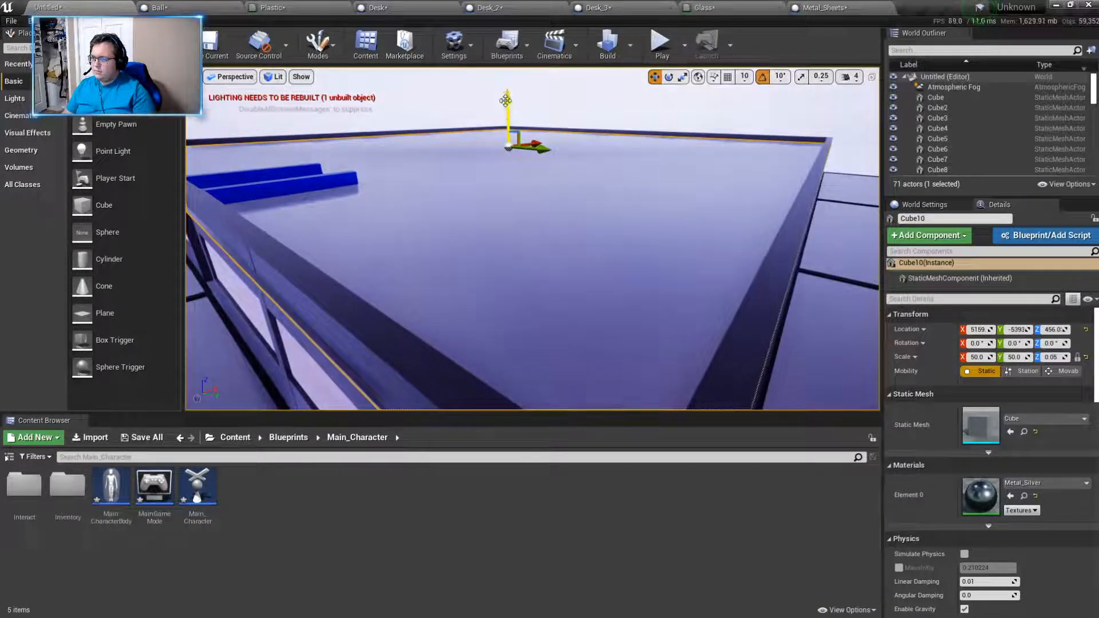
- Play the level to check the roofed room from inside, stop playing, and delete the roof cube
left_click(659, 46)
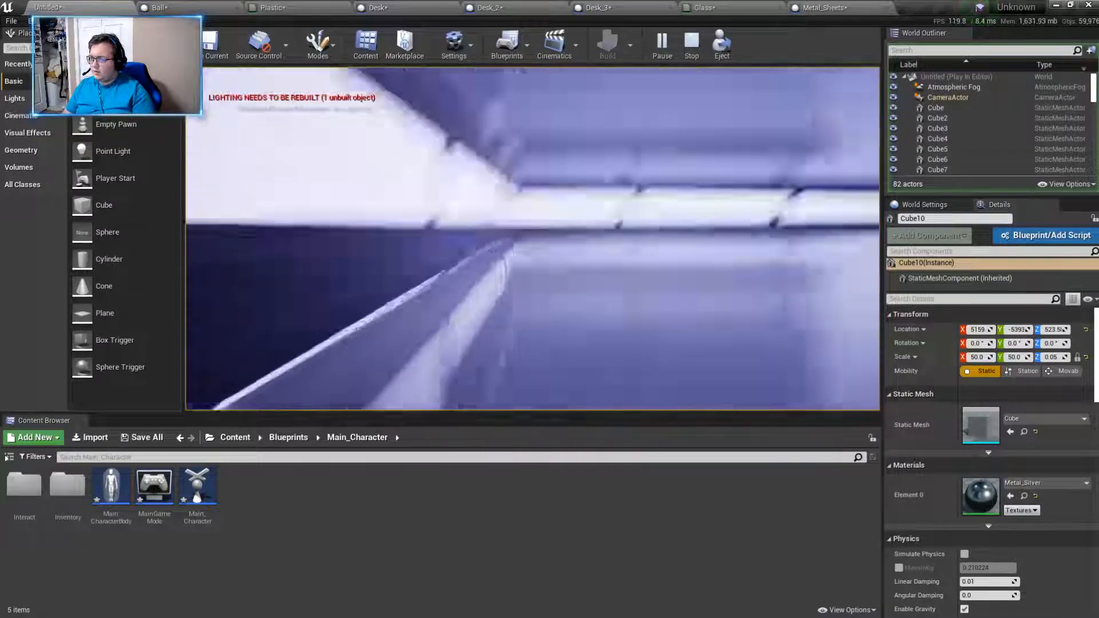
key("w")
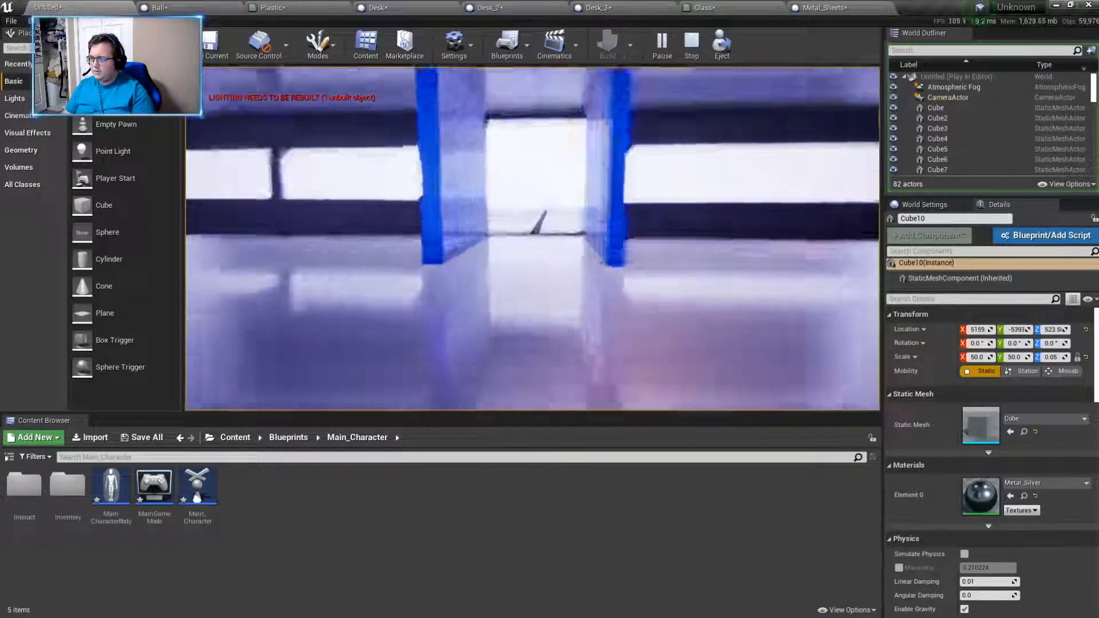
key("Escape")
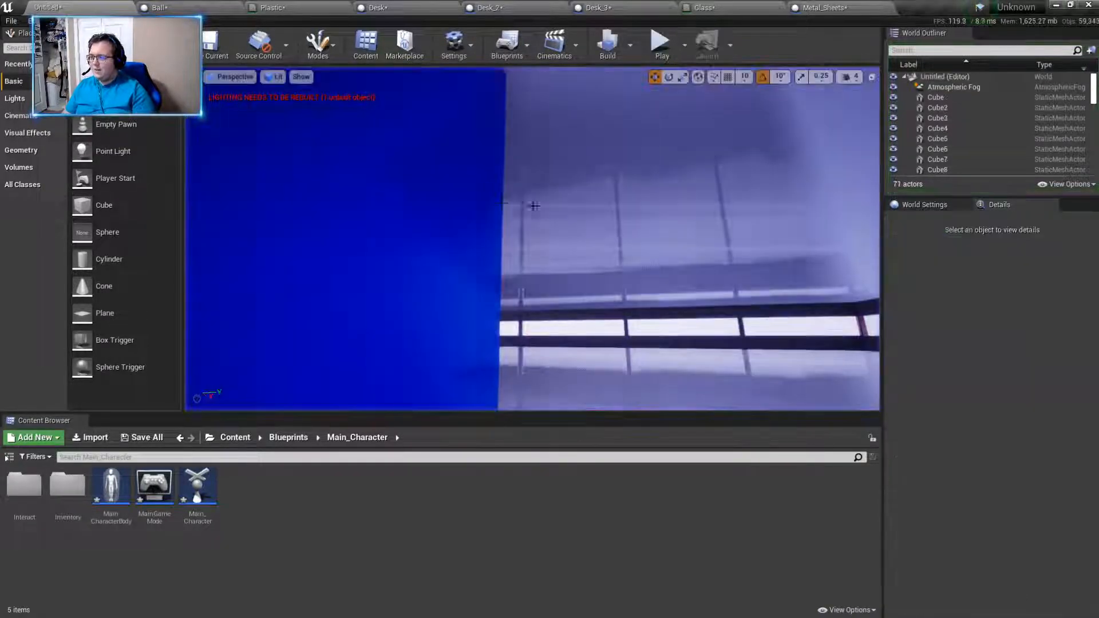
key("Delete")
right_click_drag(625, 201, 625, 201)
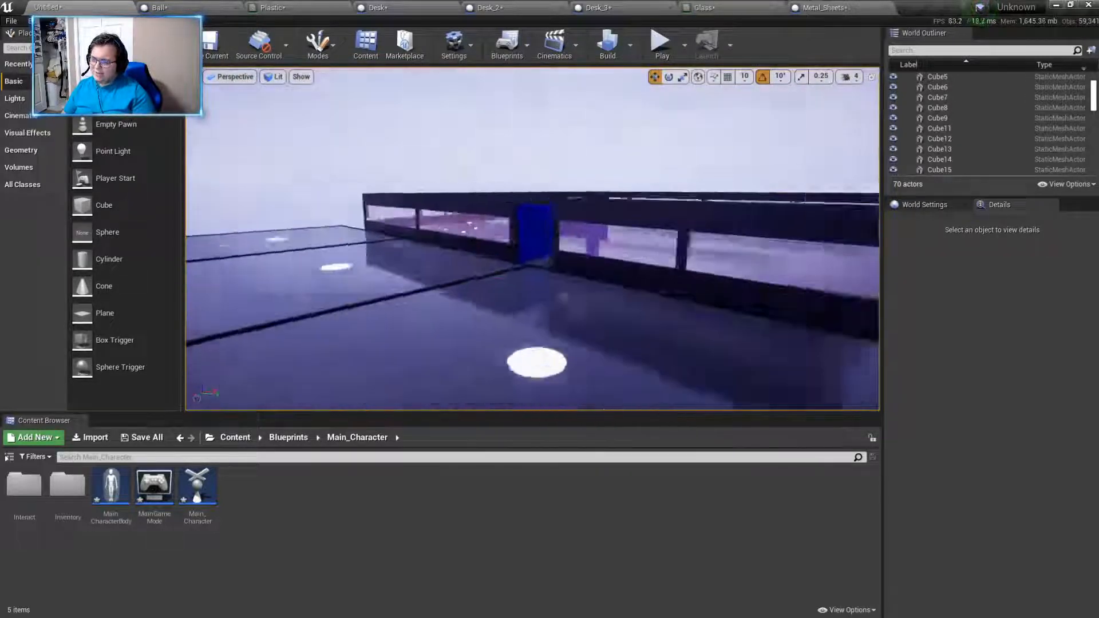
right_click_drag(626, 201, 625, 201)
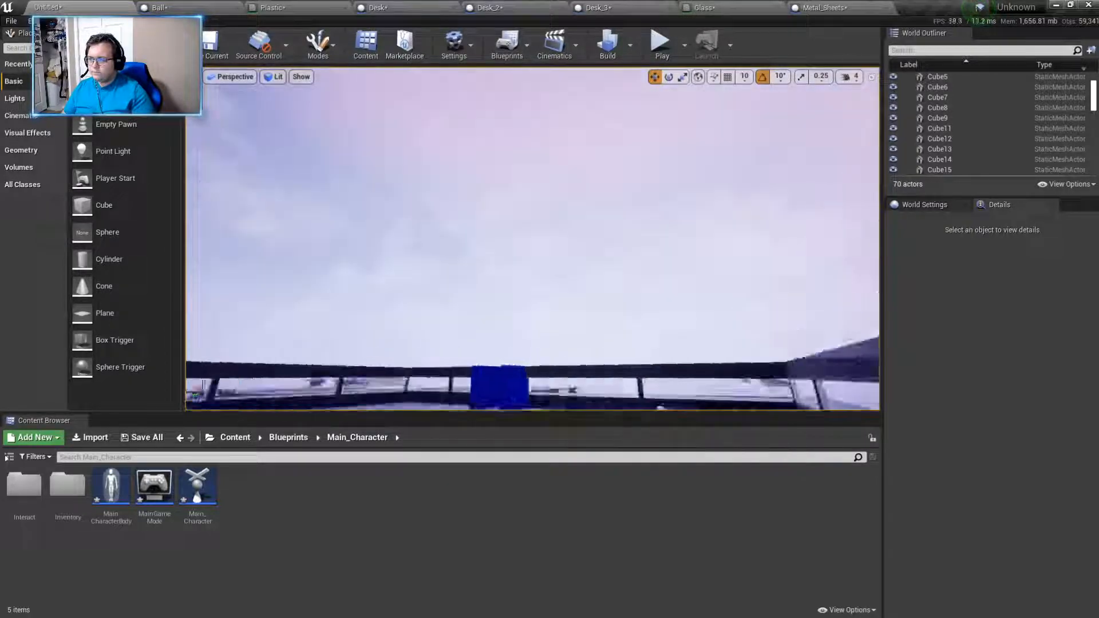
right_click_drag(533, 239, 624, 252)
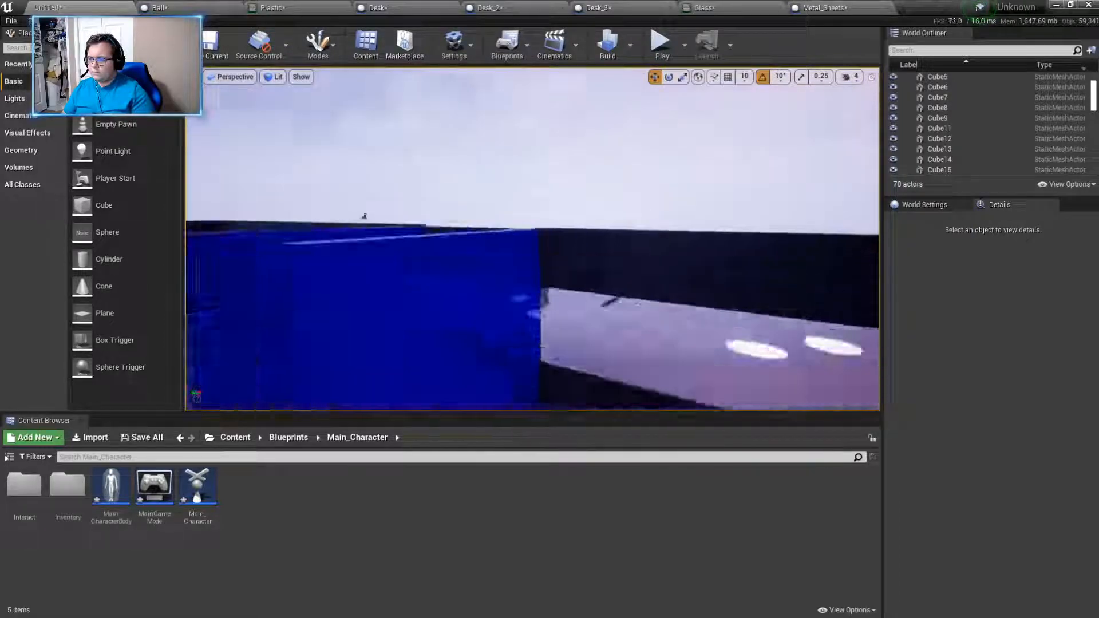
right_click_drag(364, 216, 842, 263)
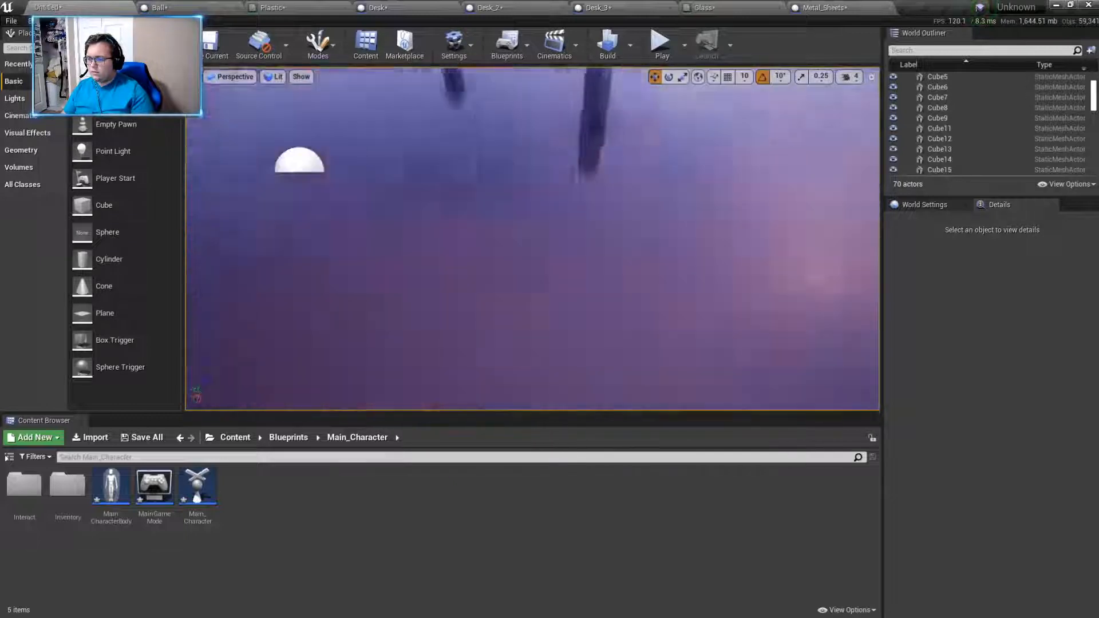
right_click_drag(680, 171, 680, 149)
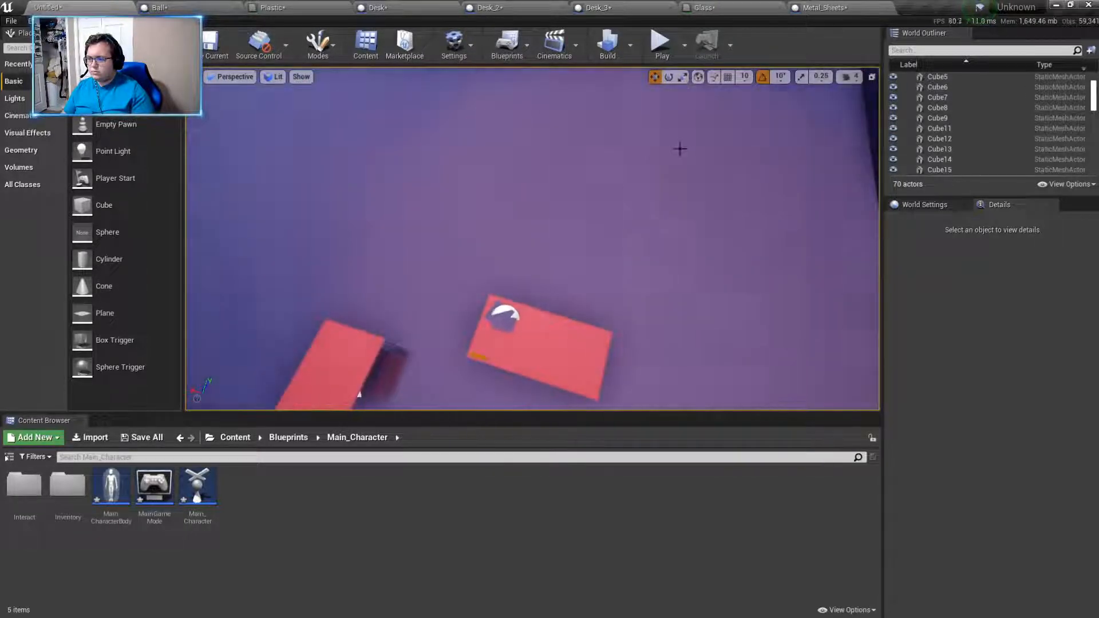
- Play the level, enter the room between the blue doors, and walk across its open floor to view the desks and walls
left_click(664, 44)
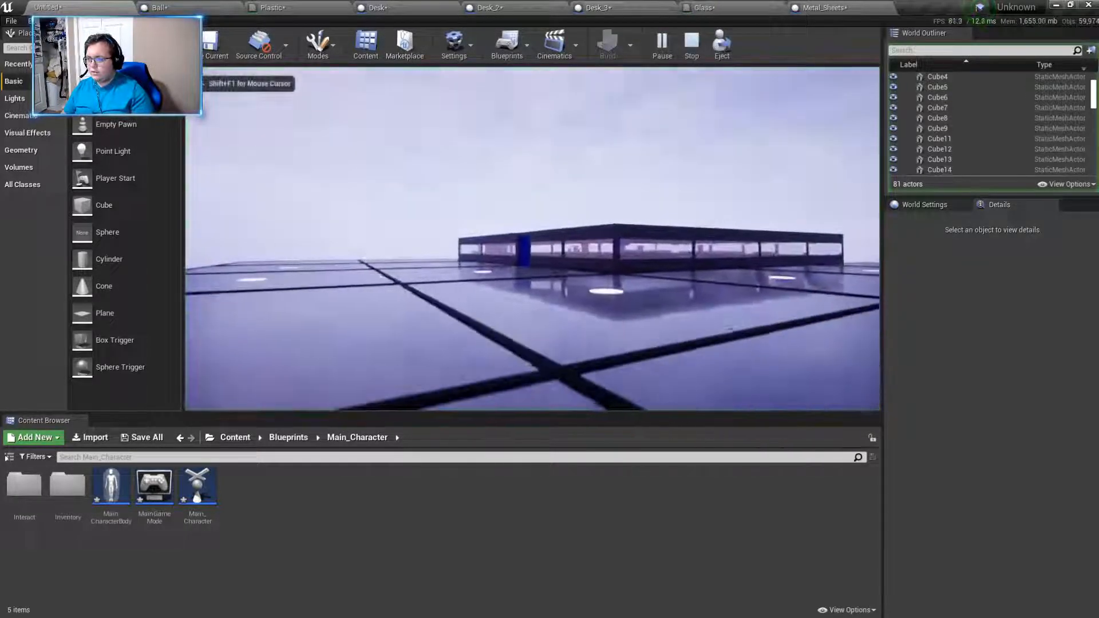
key("w")
key("w")
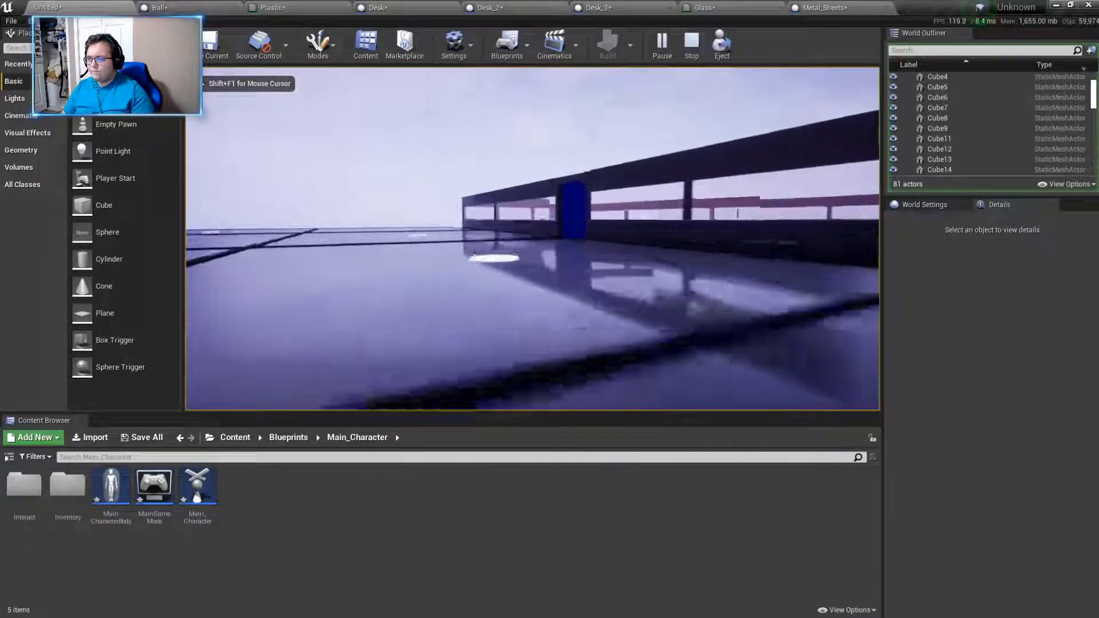
key("w")
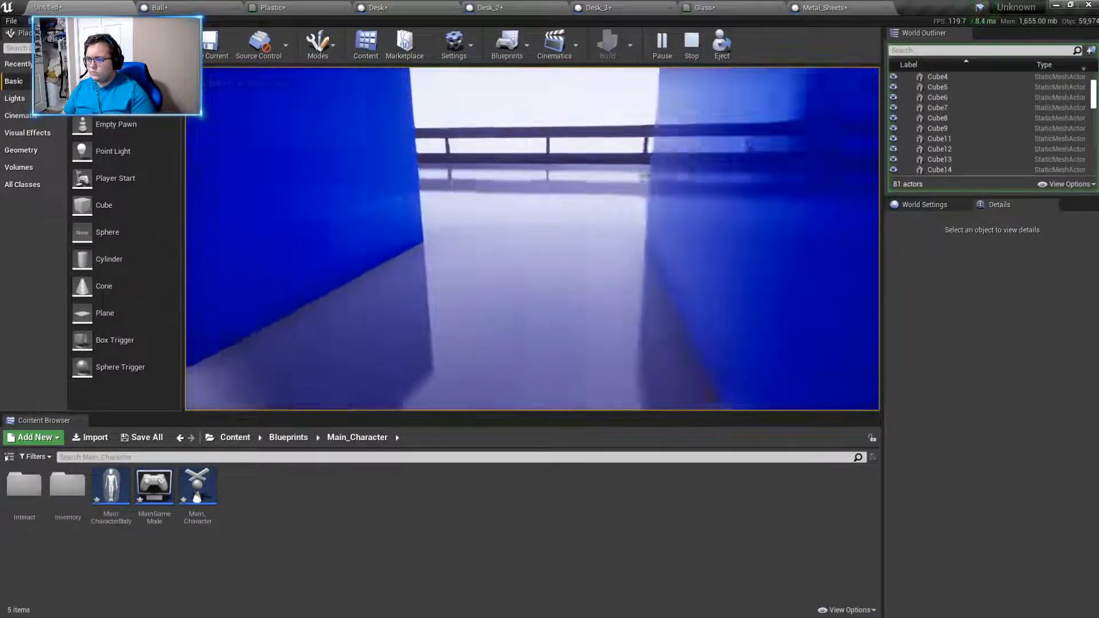
key("w")
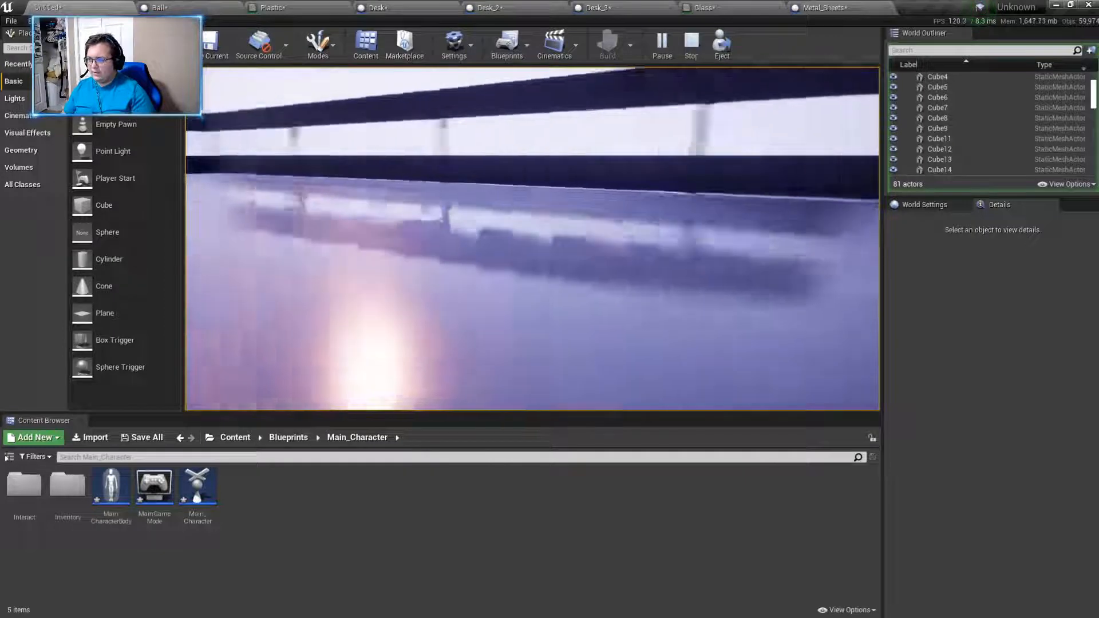
key("w")
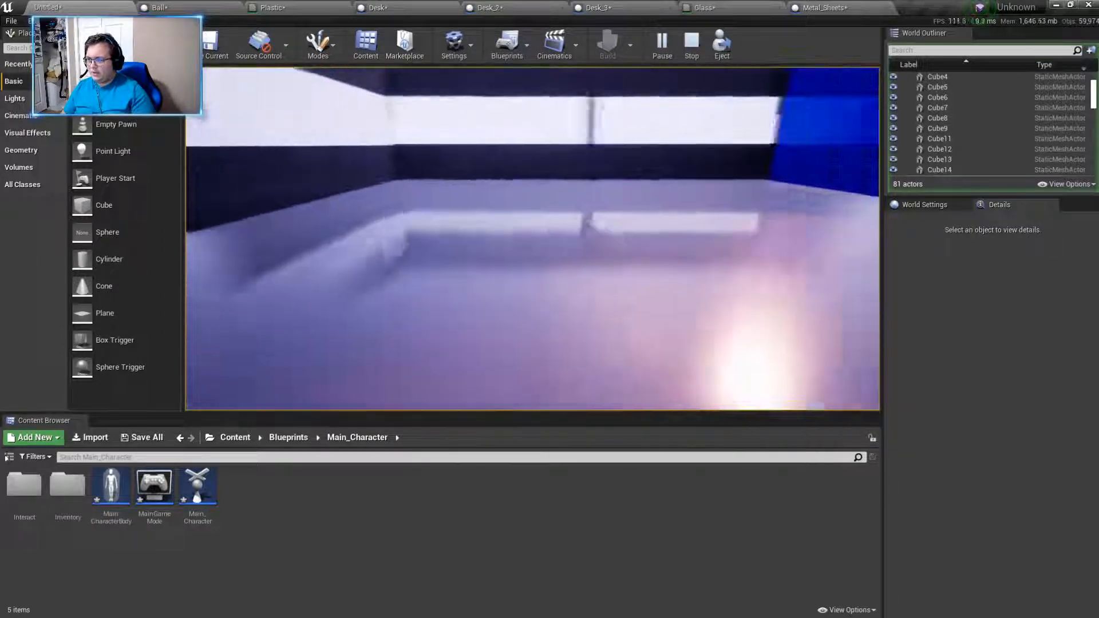
key("w")
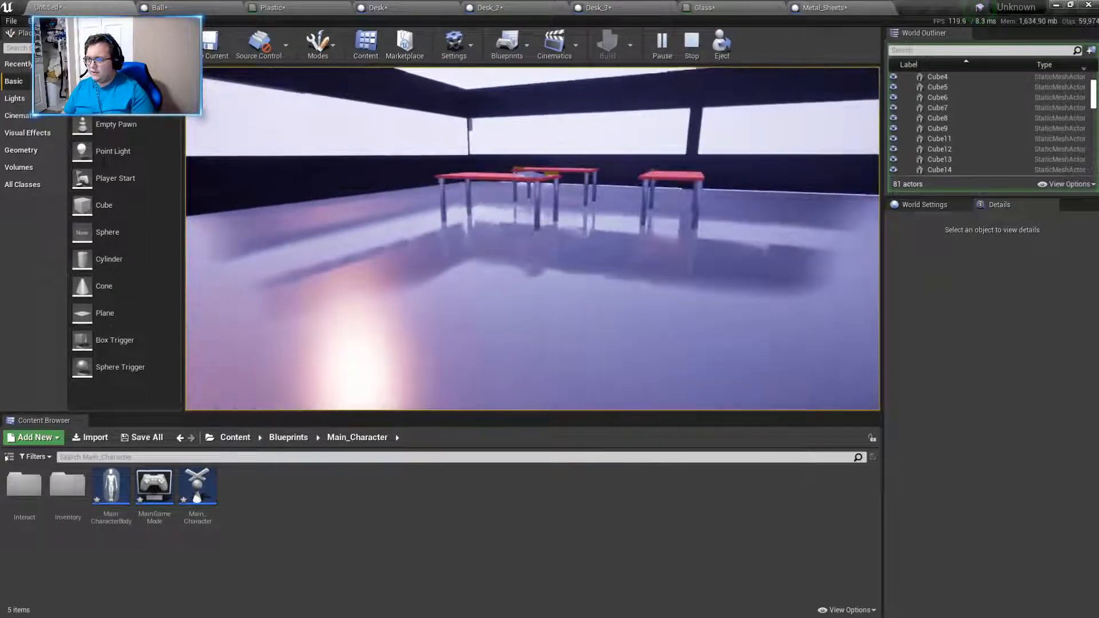
- Walk around the red desks to examine the gold bars and metal sheets lying on them
key("w")
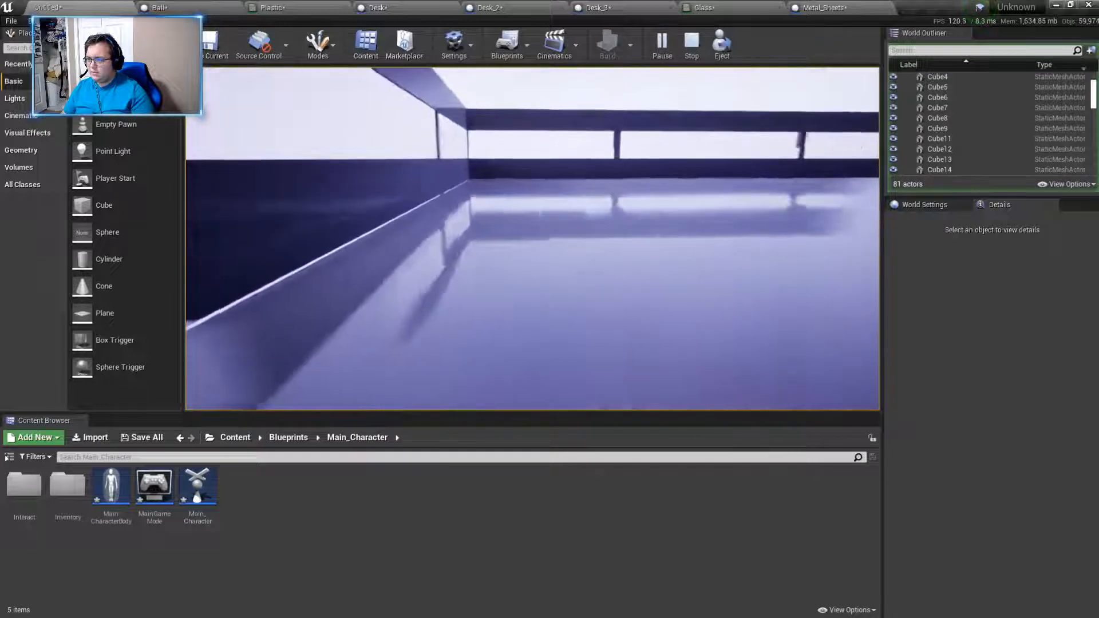
key("w")
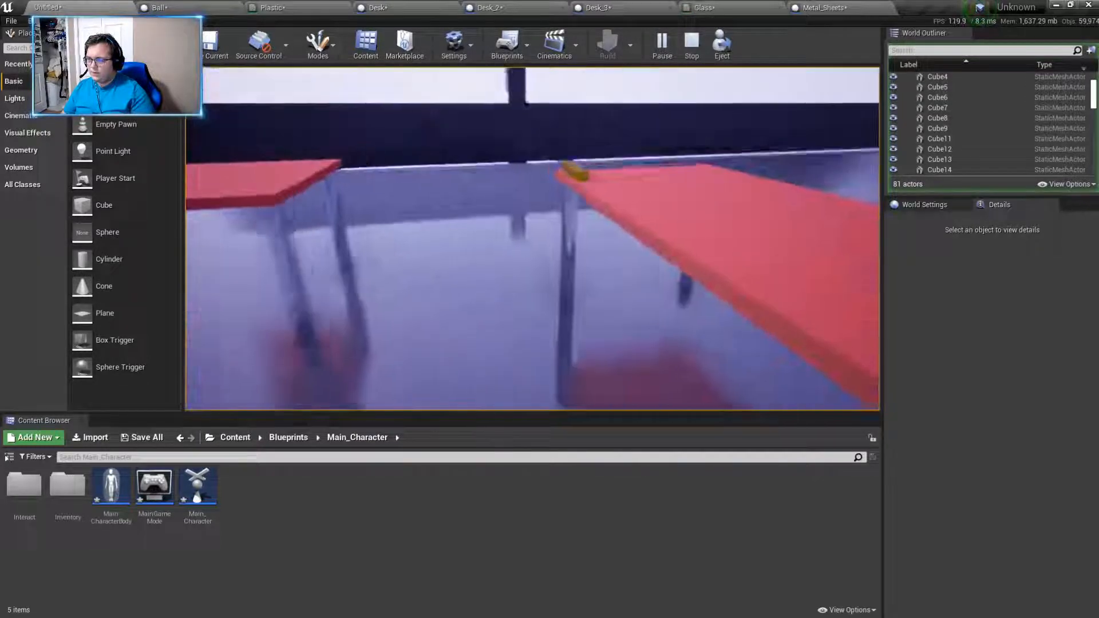
key("w")
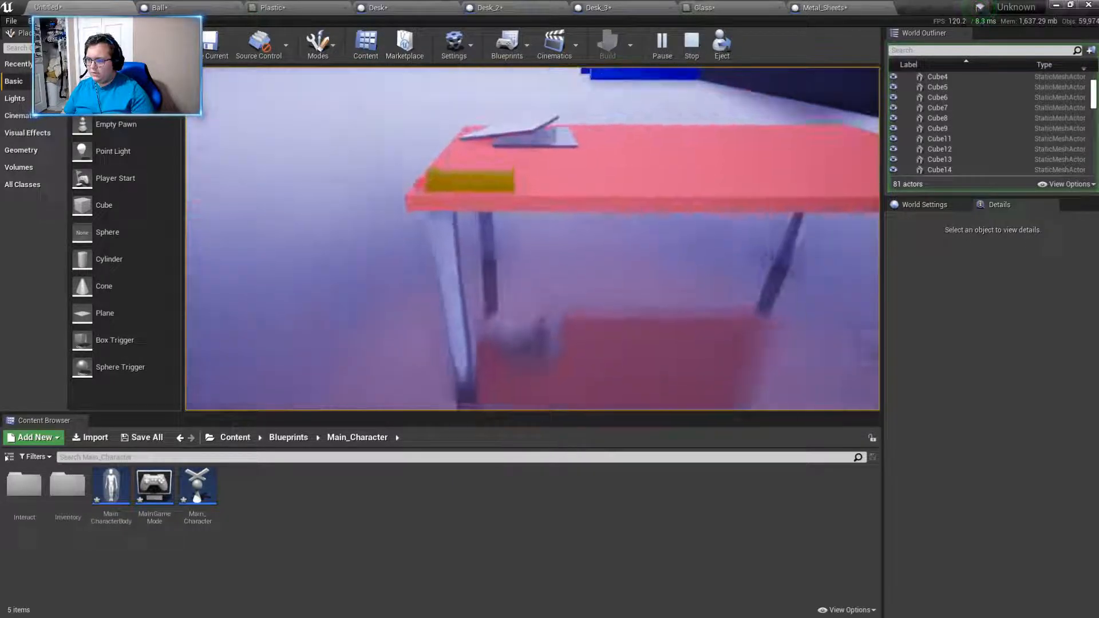
key("d")
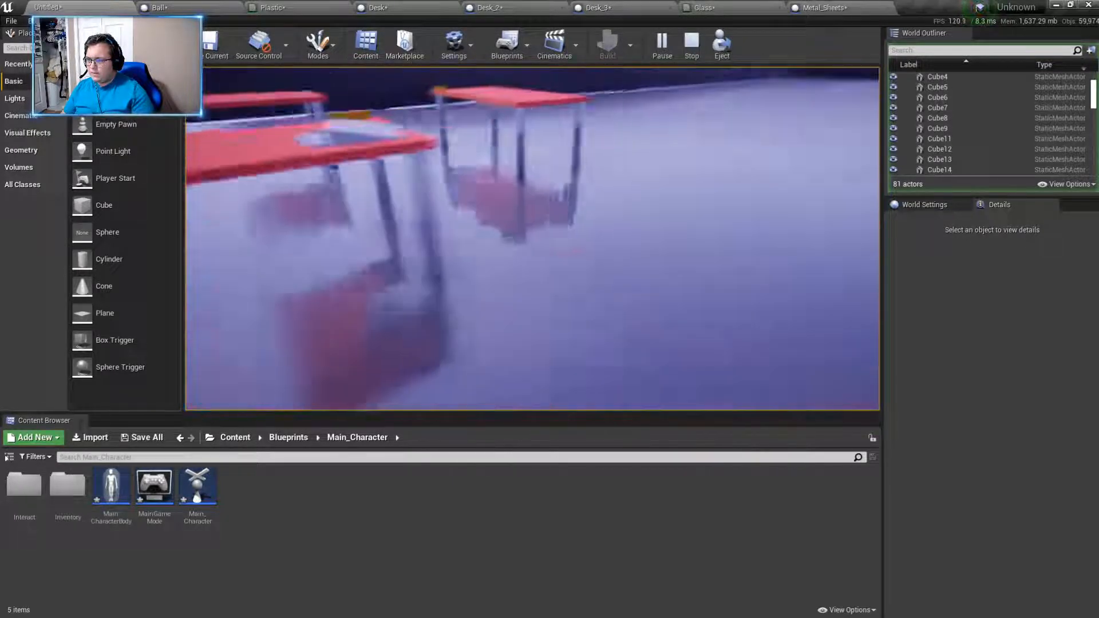
key("w")
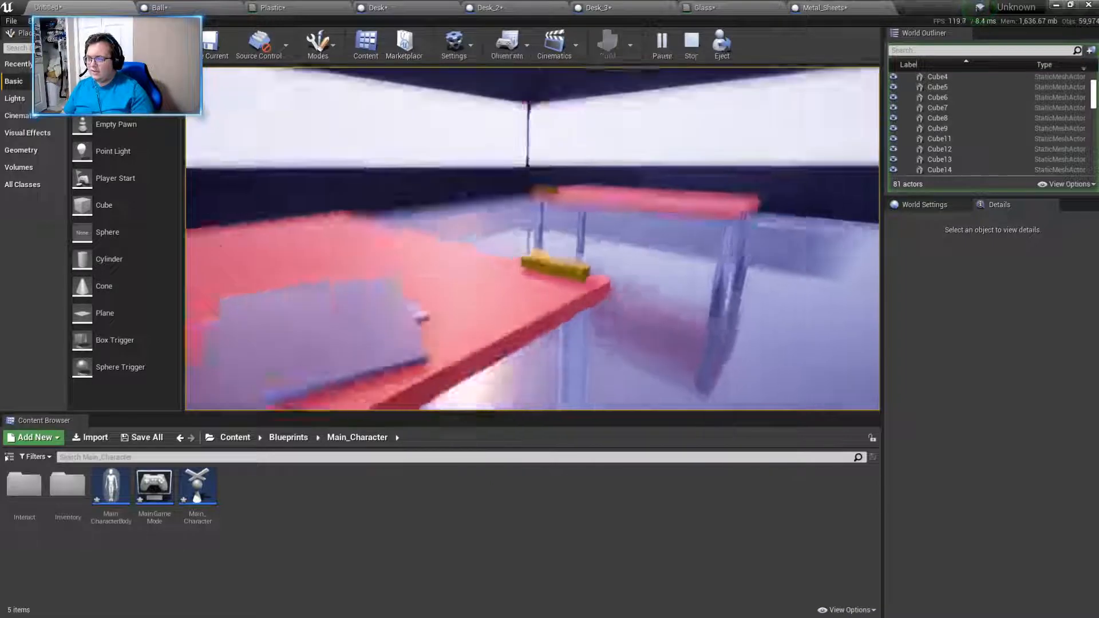
key("w")
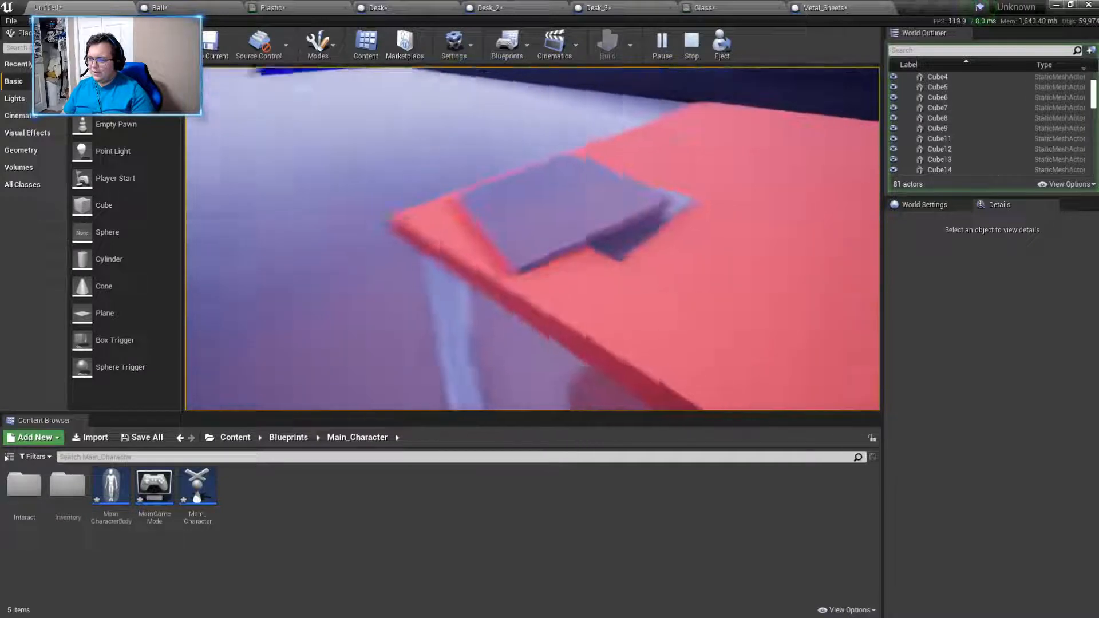
key("w")
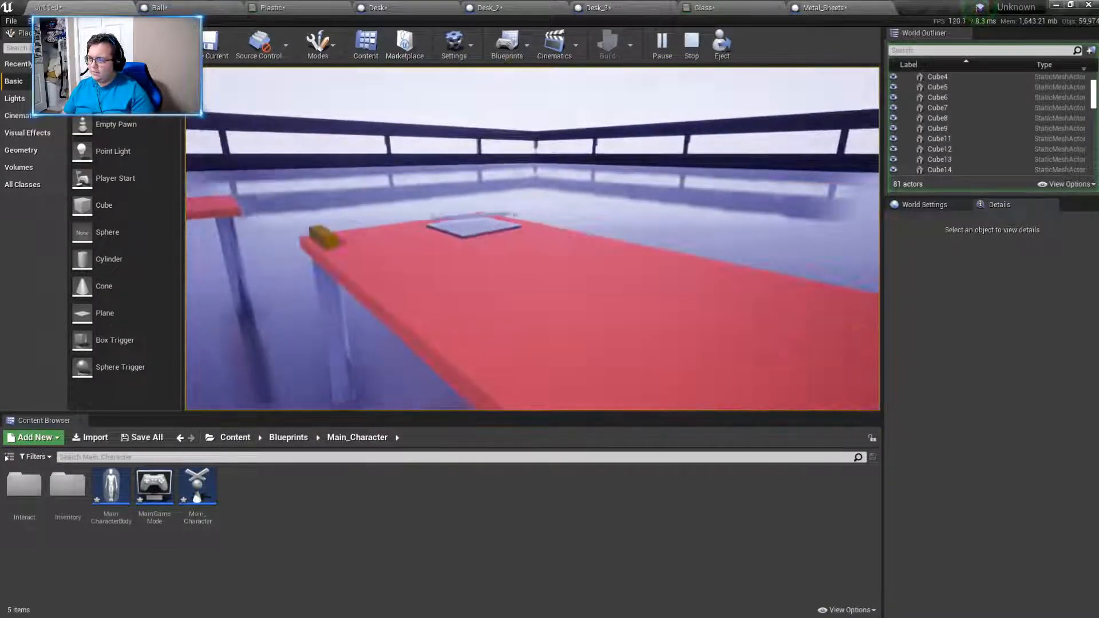
key("w")
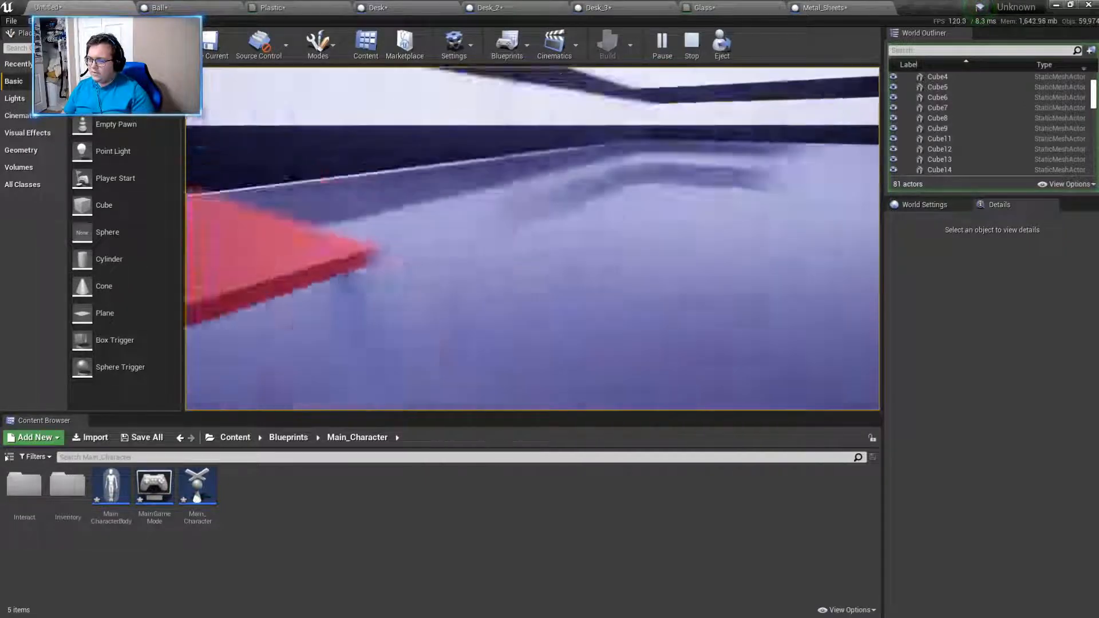
- Leave the room between the blue doors and walk out across the surrounding platforms
key("w")
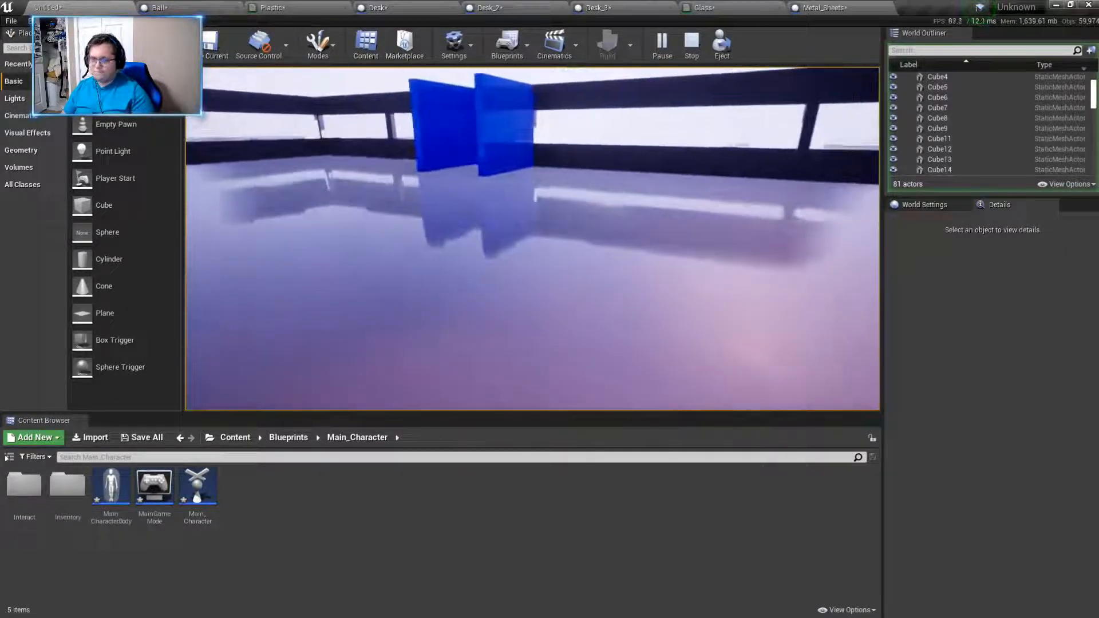
key("w")
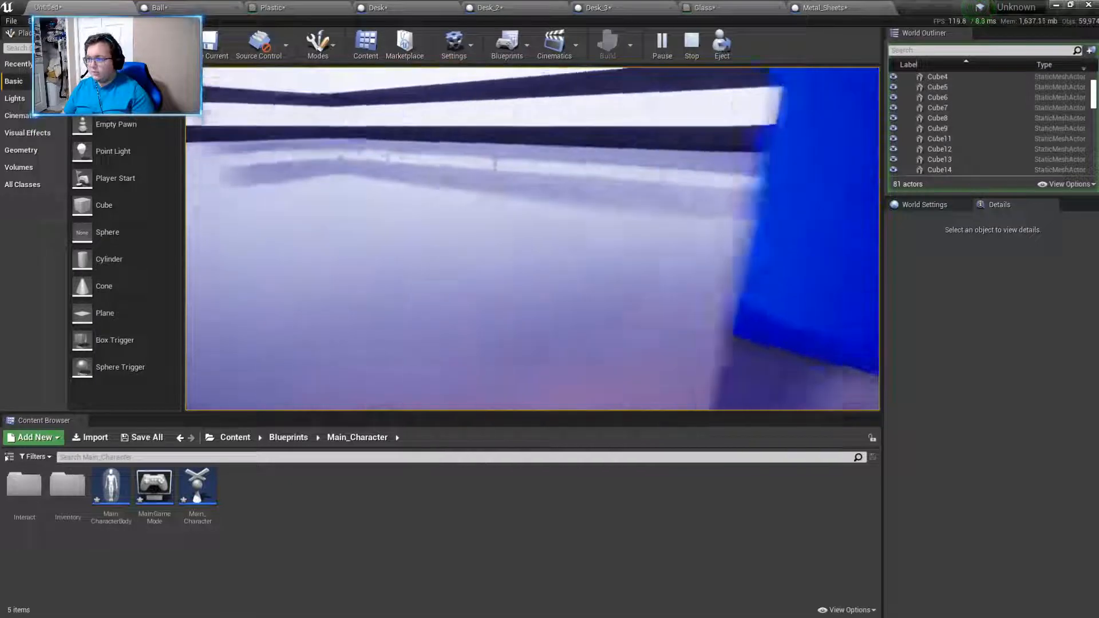
key("w")
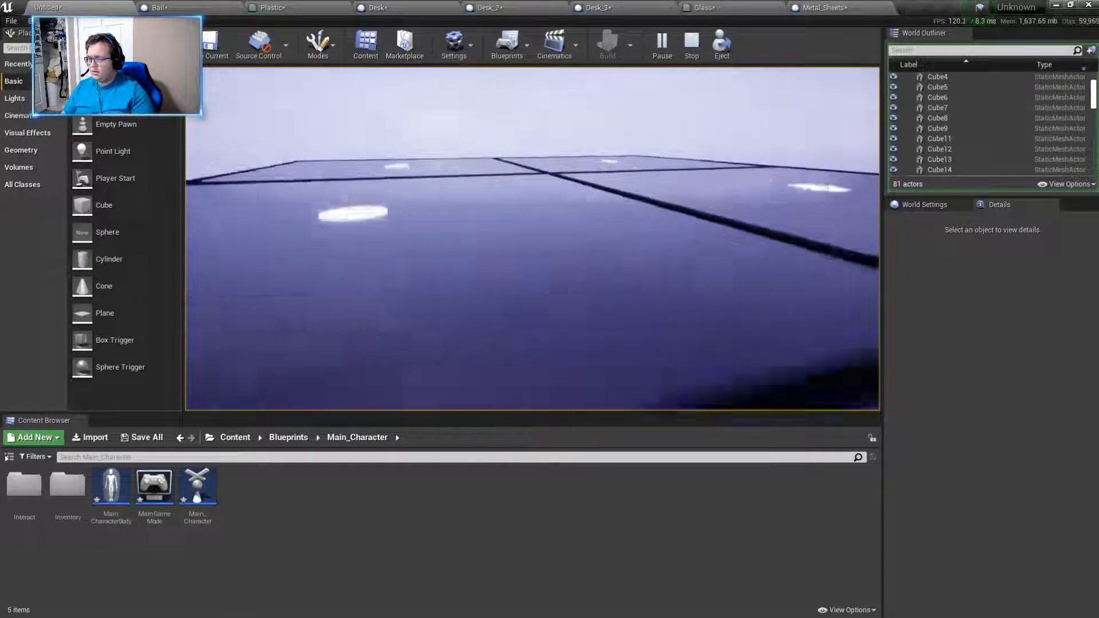
key("w")
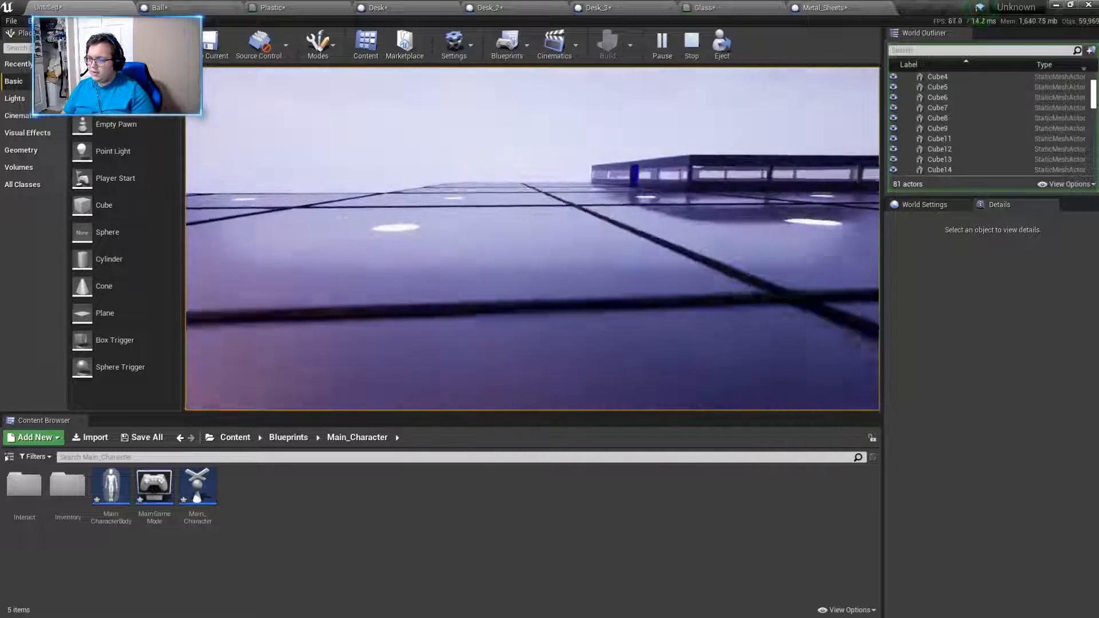
- Walk back into the room, end the play session, and view the whole platform layout from above
key("w")
key("w")
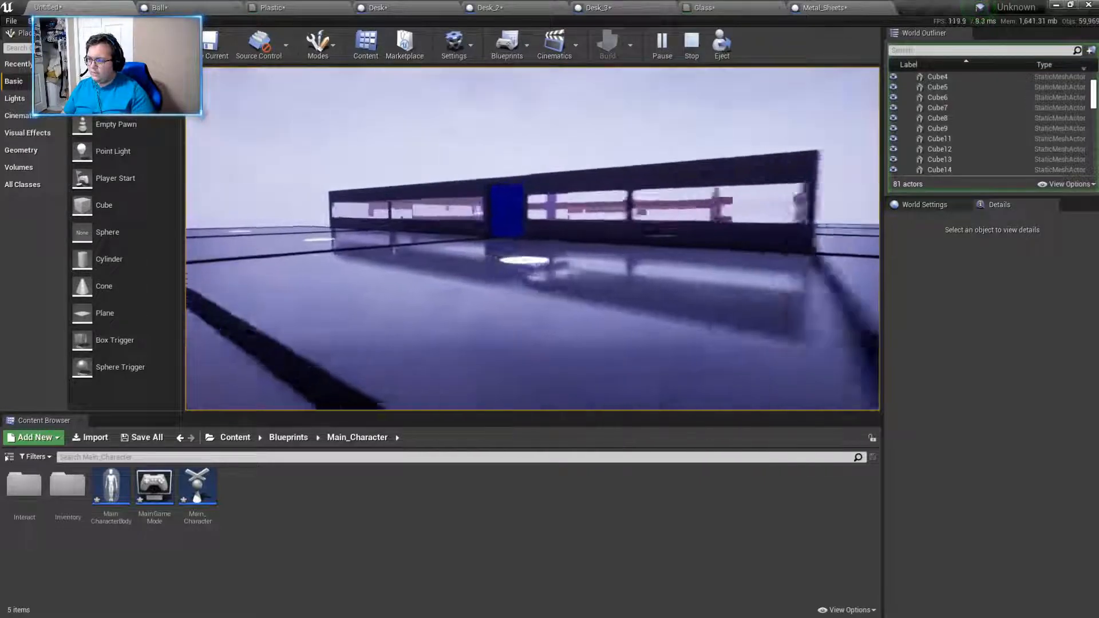
key("w")
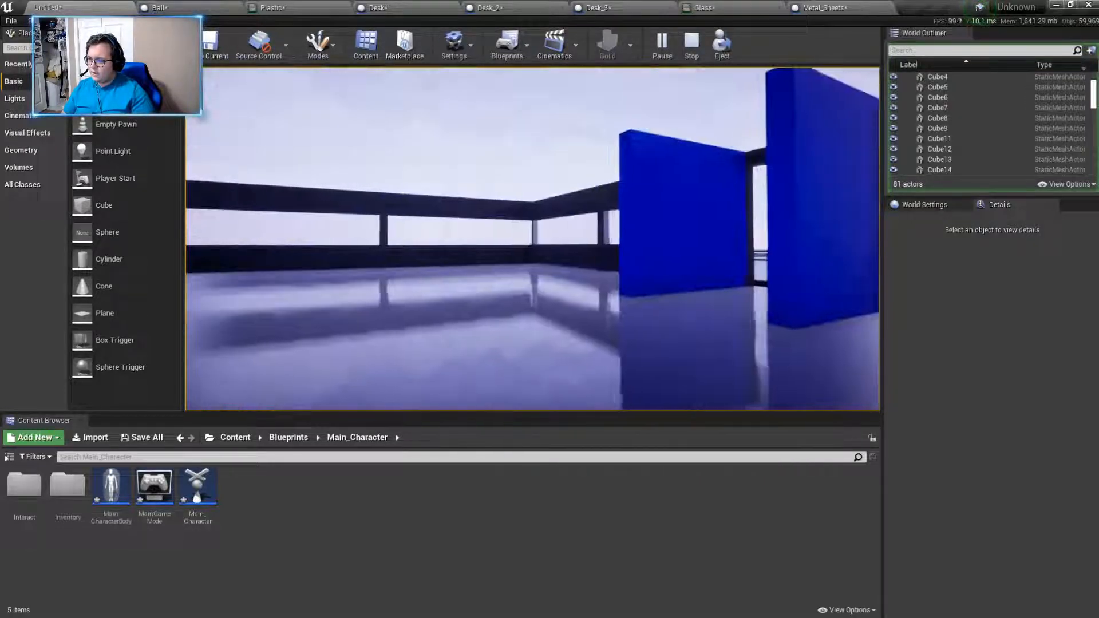
key("Escape")
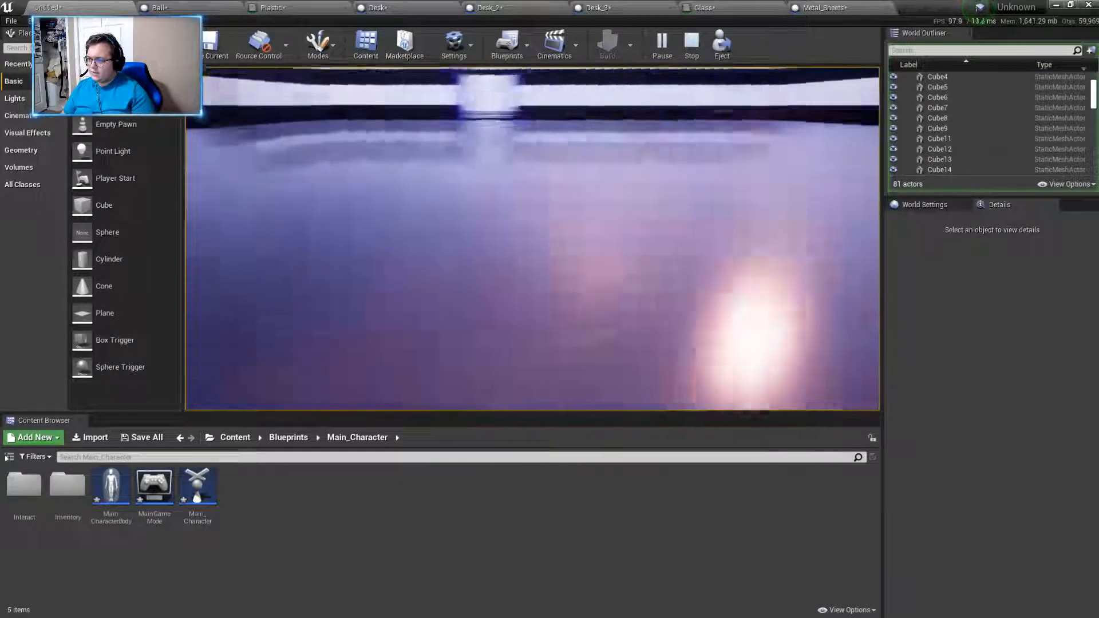
key("s")
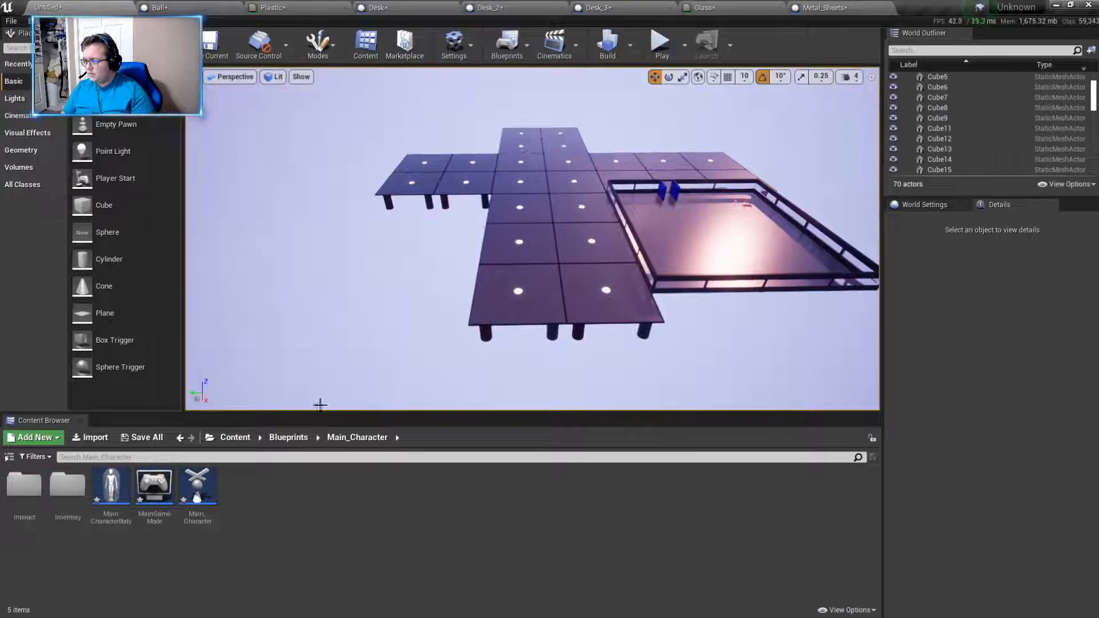
- Look through the project's materials and Blueprints folders, return to the Content folder, and view the level from another side
left_click(235, 438)
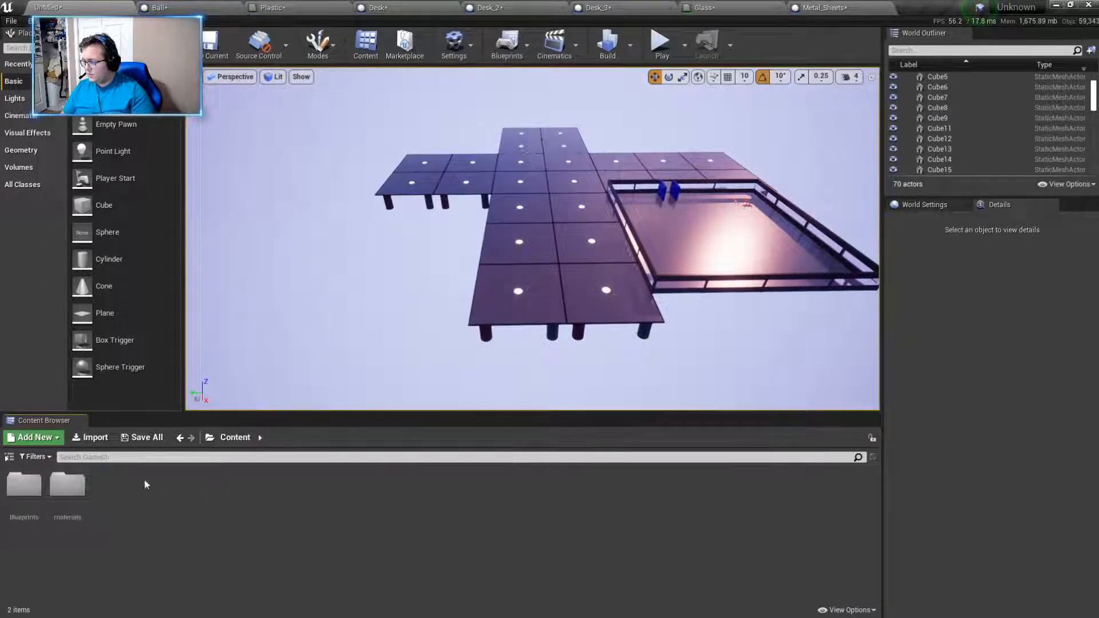
double_click(67, 485)
left_click(234, 437)
left_click(40, 485)
double_click(42, 486)
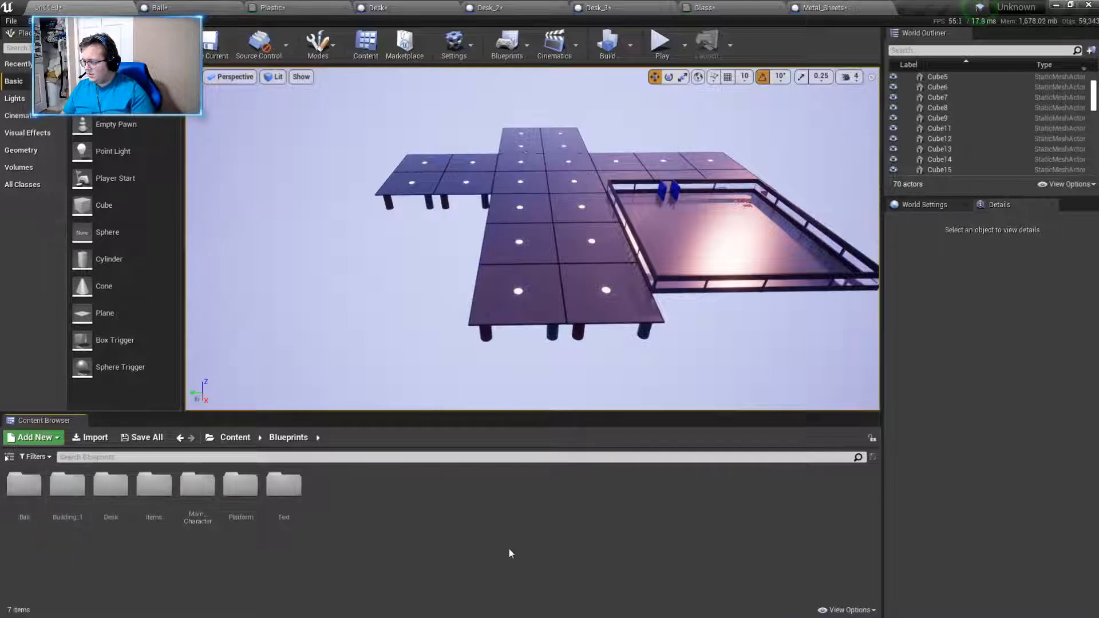
left_click(234, 437)
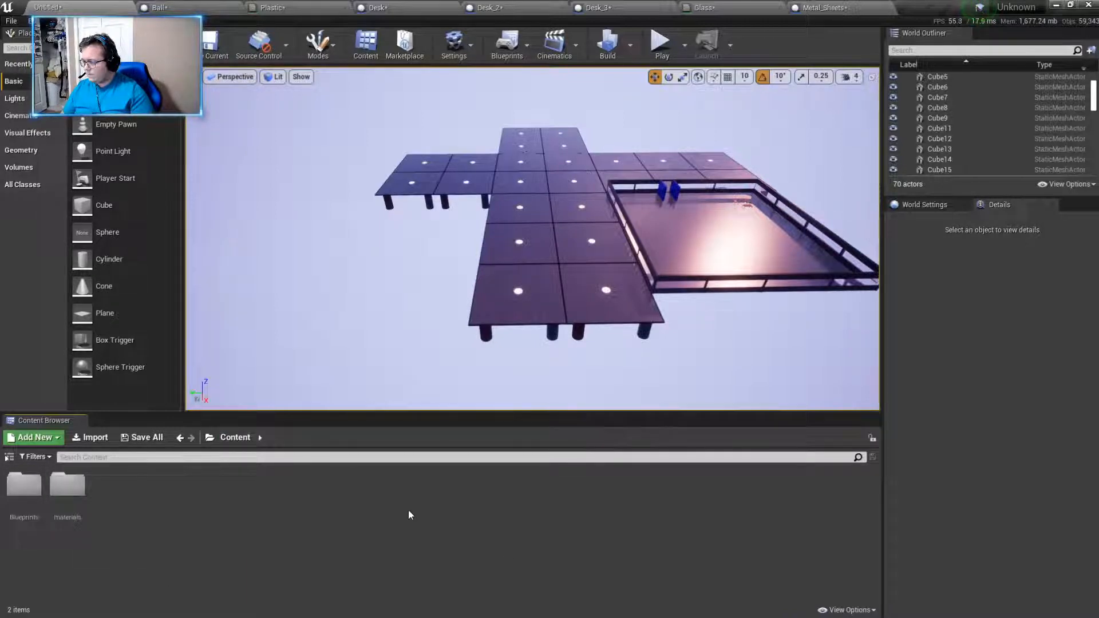
right_click_drag(551, 341, 504, 304)
right_click(199, 513)
left_click(133, 529)
key("d")
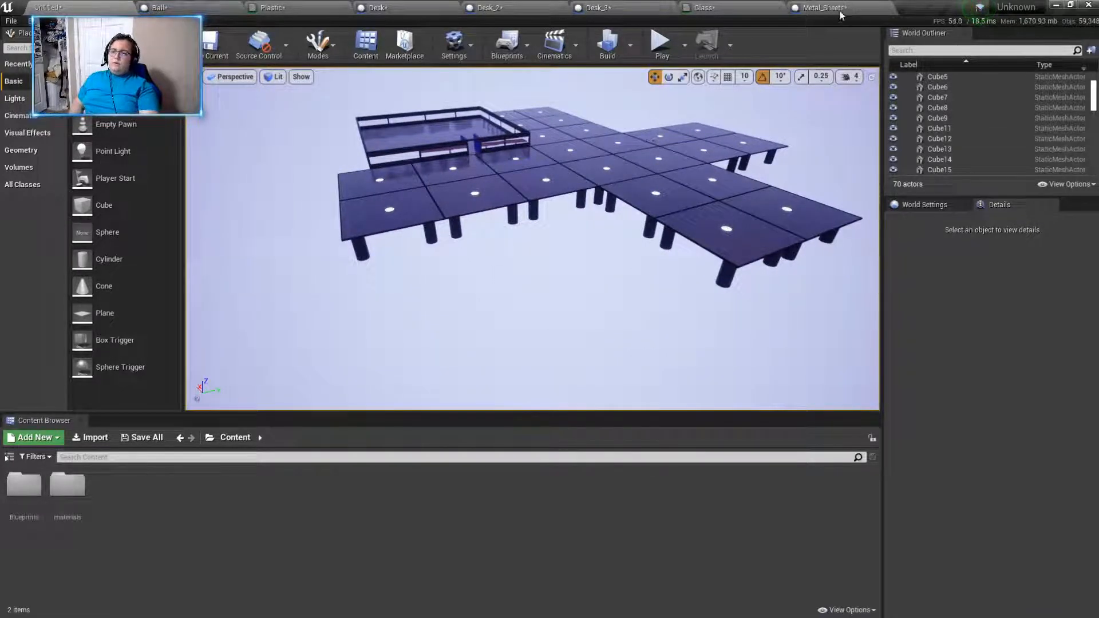
- Close all open blueprint and material editors, applying the pending changes to the Plastic material
middle_click(813, 8)
middle_click(719, 8)
middle_click(627, 8)
middle_click(494, 8)
middle_click(395, 8)
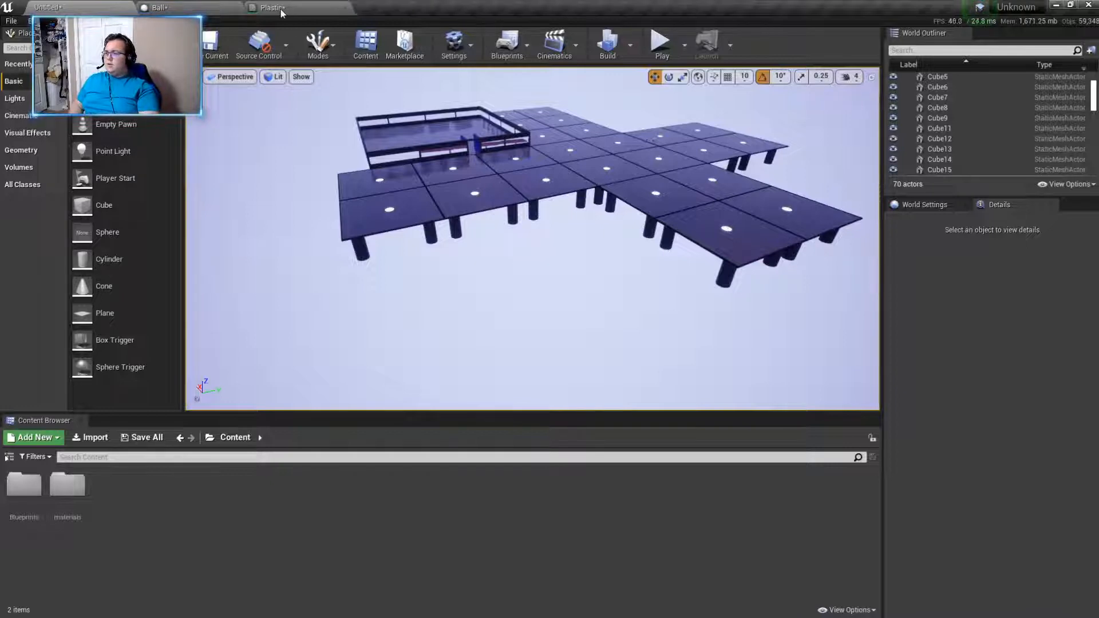
middle_click(279, 8)
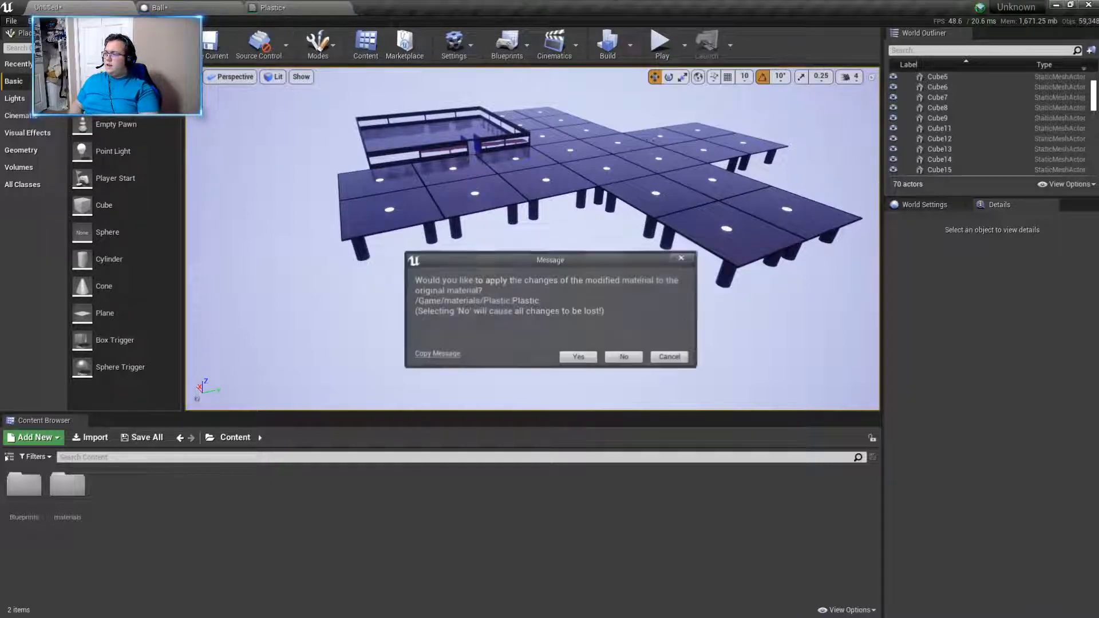
left_click(576, 358)
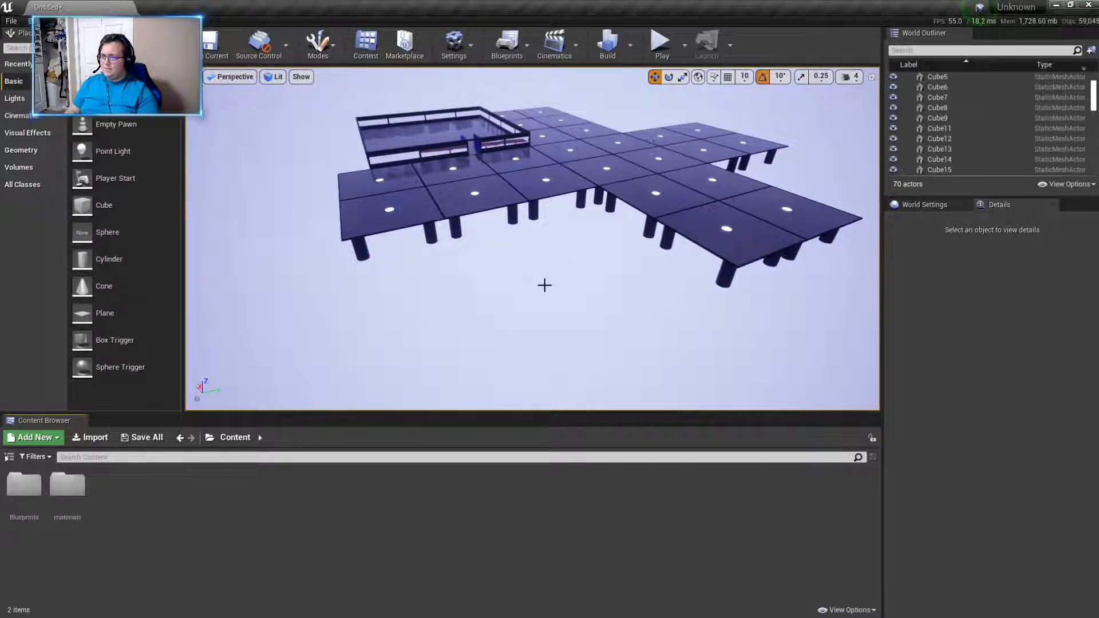
- Save the level as NewMap in the Content folder and close the editor, saving all listed modified content
left_click(210, 46)
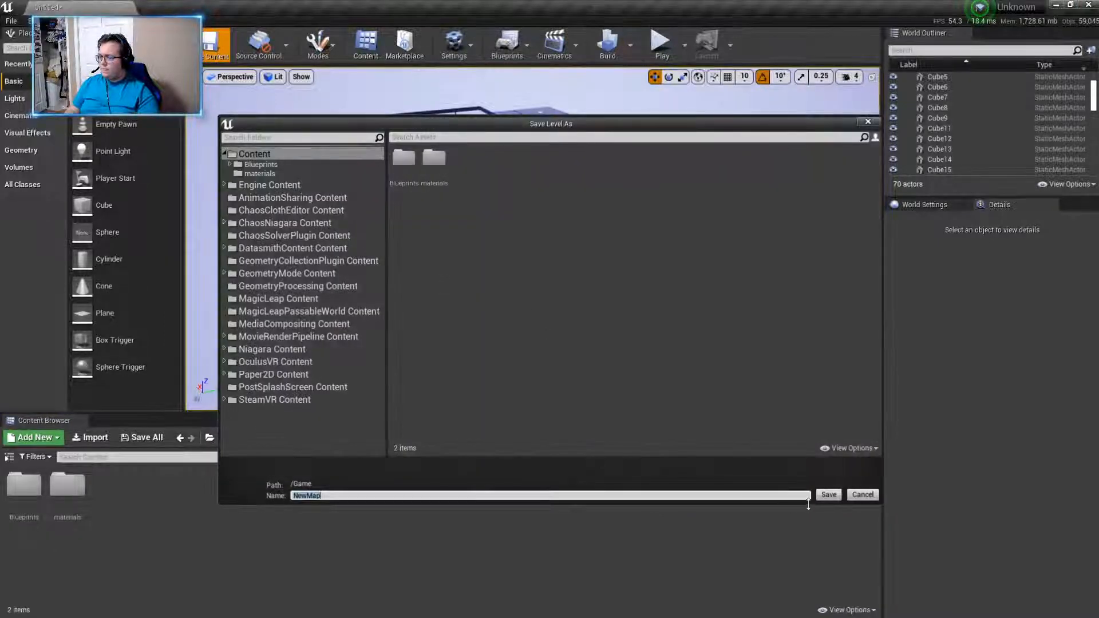
left_click(817, 499)
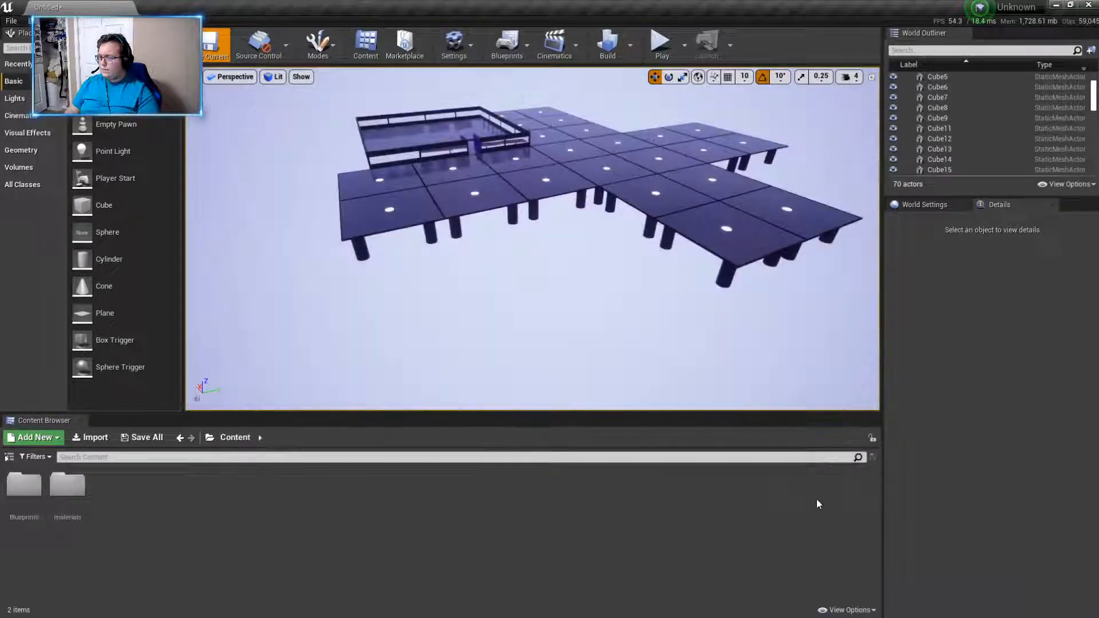
left_click(1092, 7)
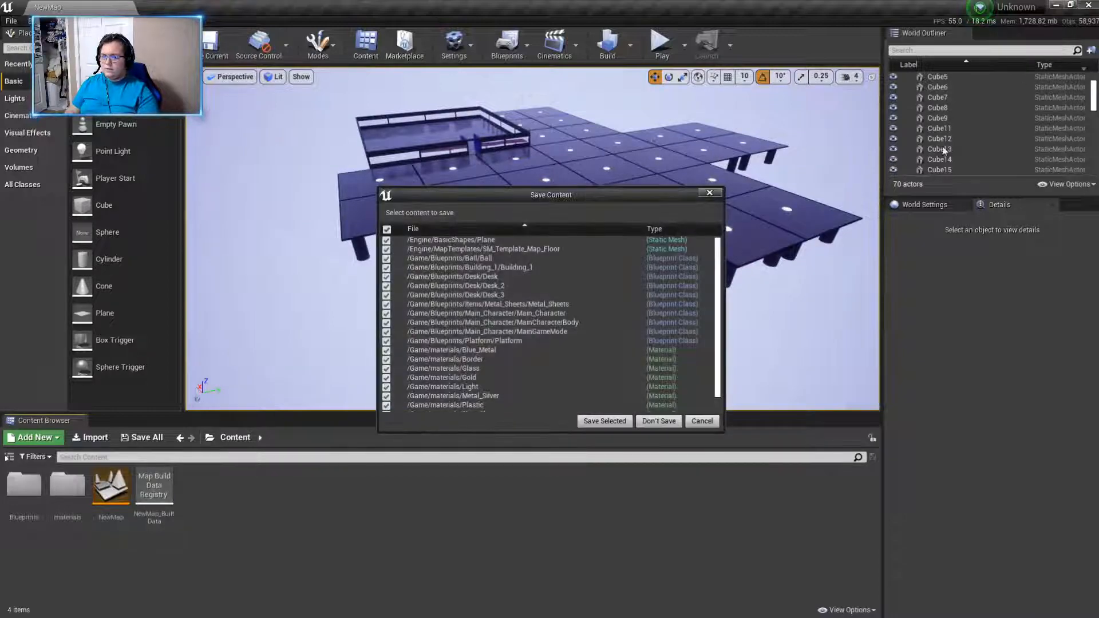
left_click(605, 422)
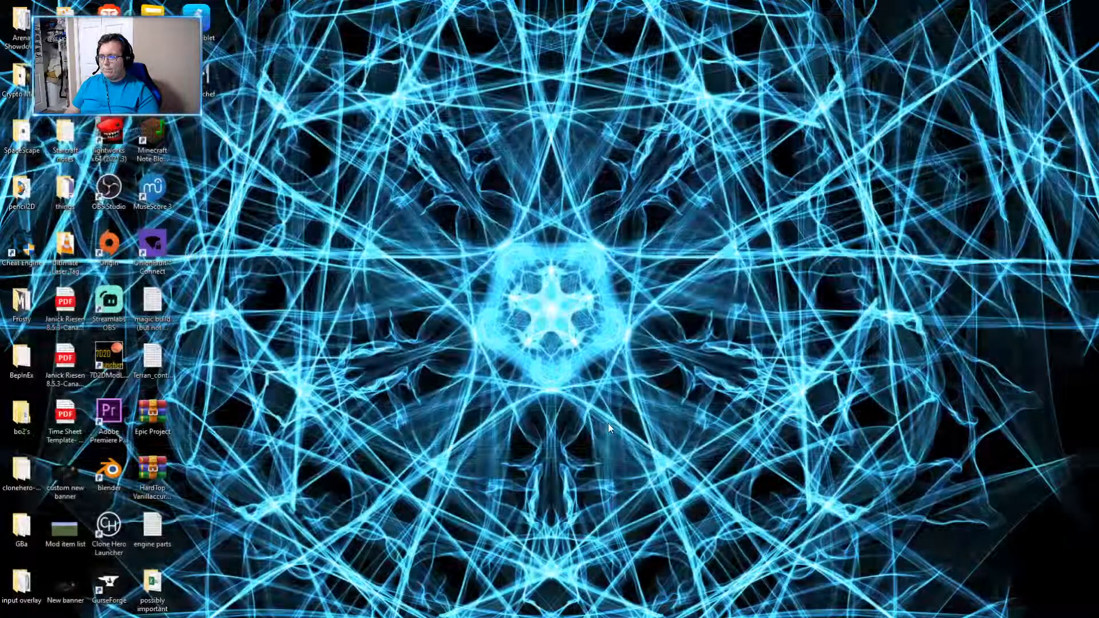